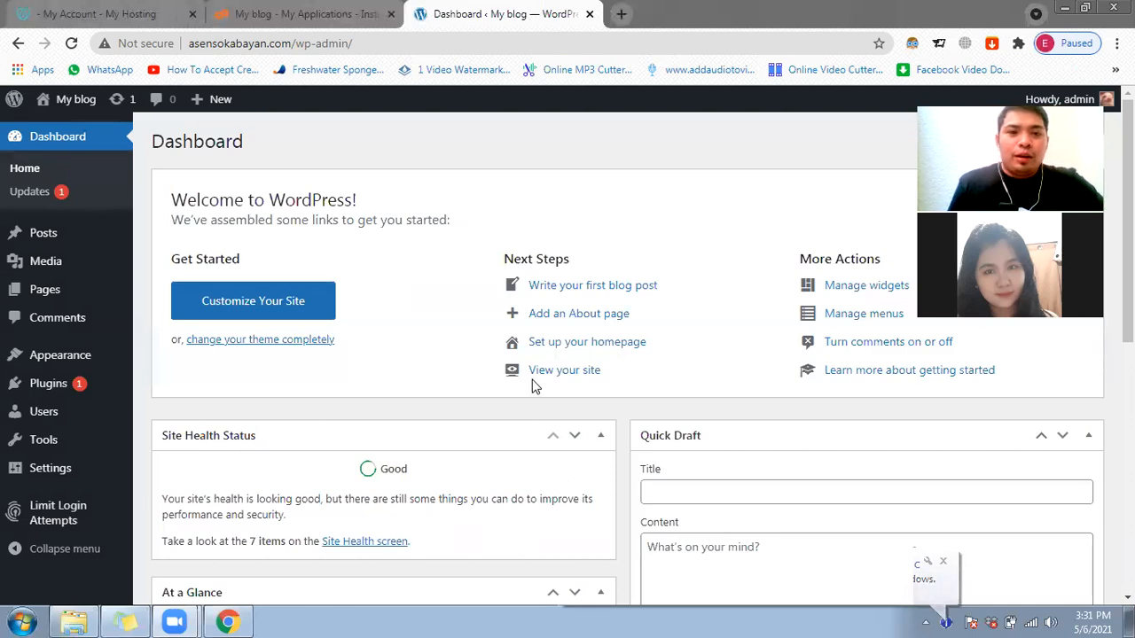
Step: Switch to the "wordpress discussion" notes in Notepad and add a long block of blank lines below the Footer line
click(1130, 622)
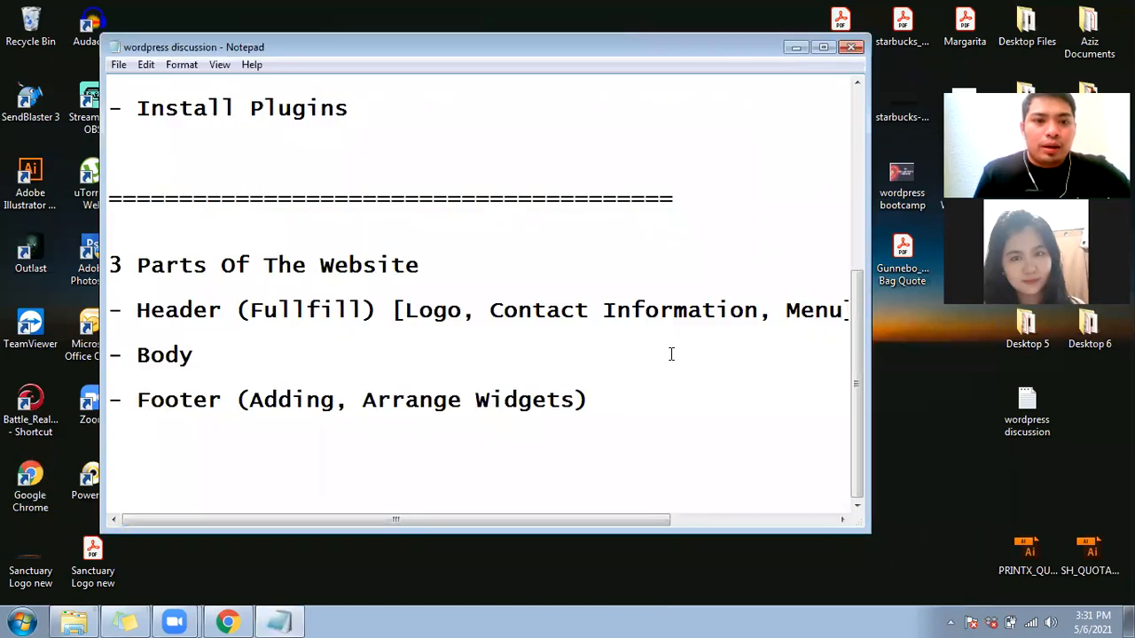
scroll(667, 362, up, 1)
scroll(656, 365, down, 1)
click(600, 414)
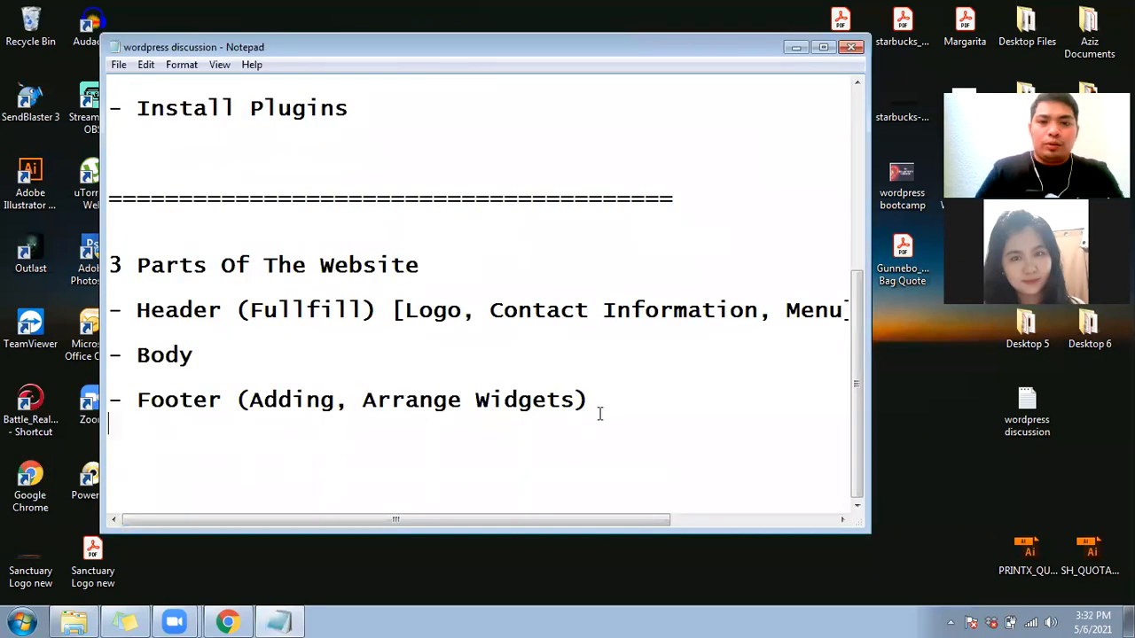
click(608, 399)
key(Return)
key(Return)
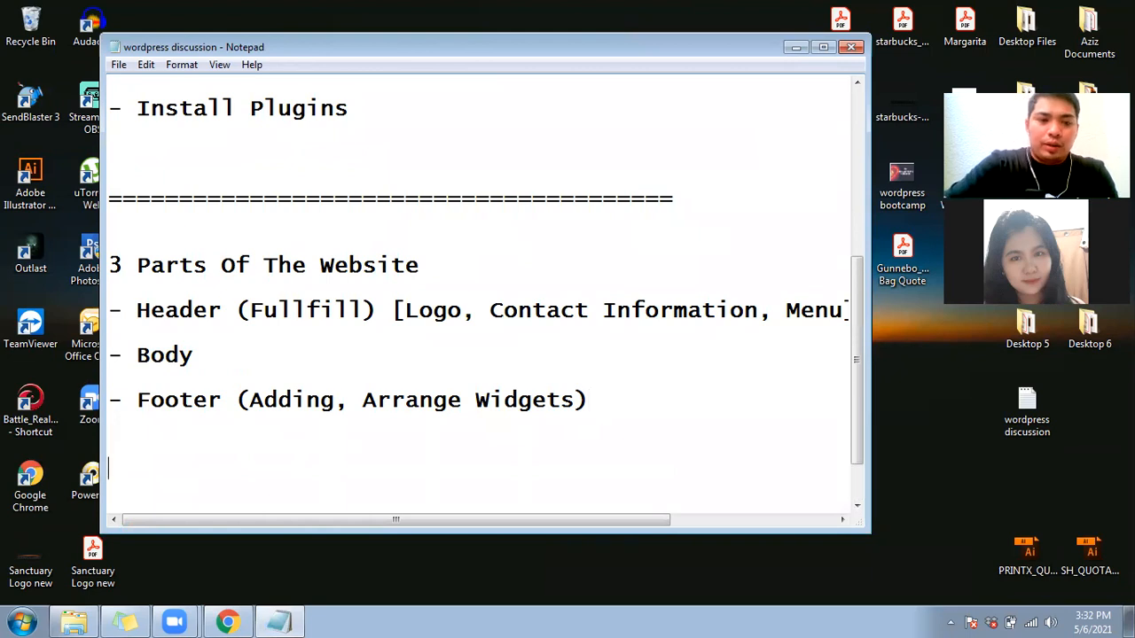
key(Return)
key(Return)
key(Return)
key(Return)
key(Return)
key(Return)
key(Return)
key(Return)
key(Return)
key(Return)
key(Return)
key(Return)
key(Return)
key(Return)
key(Return)
key(Return)
key(Return)
key(Return)
key(Up)
key(Up)
key(Up)
key(Up)
key(Up)
key(Up)
key(Up)
key(Up)
key(Up)
key(Up)
Step: Add a "Plugins" heading in the blank area with a first bullet "- envato" two lines below it
text(-)
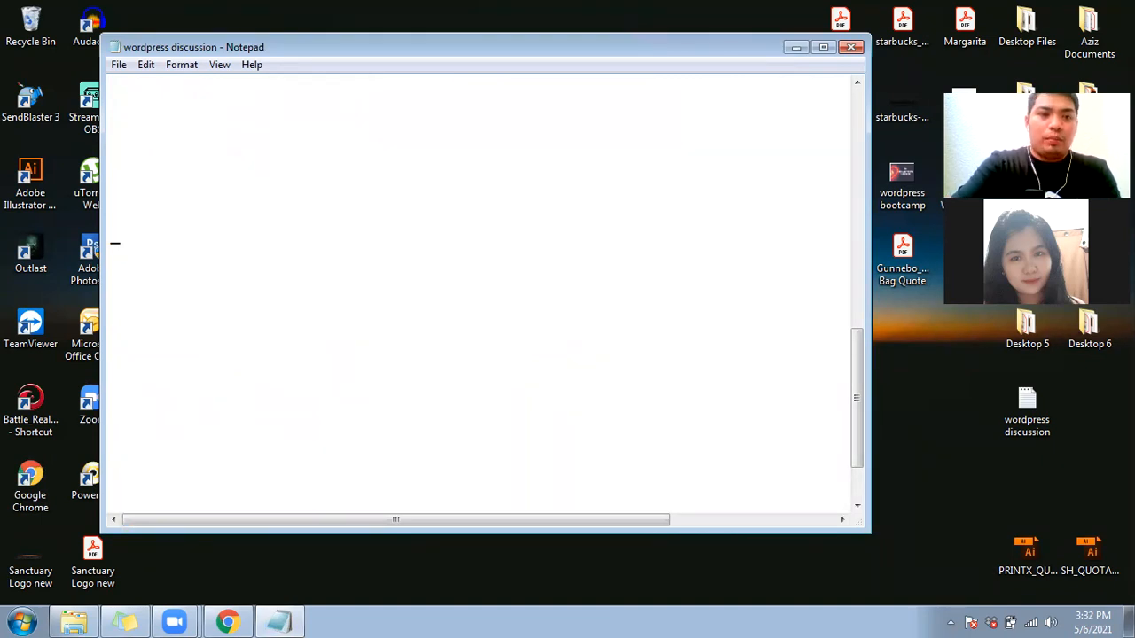
key(Up)
key(Up)
text(Plugins)
key(Down)
key(Down)
key(End)
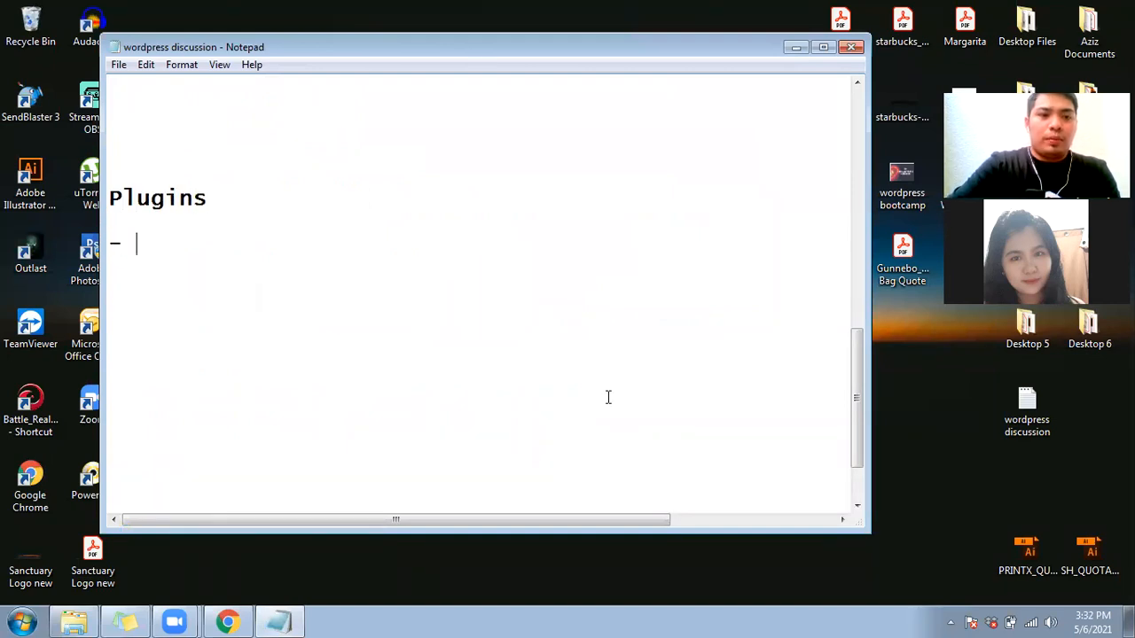
text(envato)
Step: Add the bullet "- elementor" below envato in the plugin list
key(Return)
text(- El)
key(BackSpace)
key(BackSpace)
text(elem)
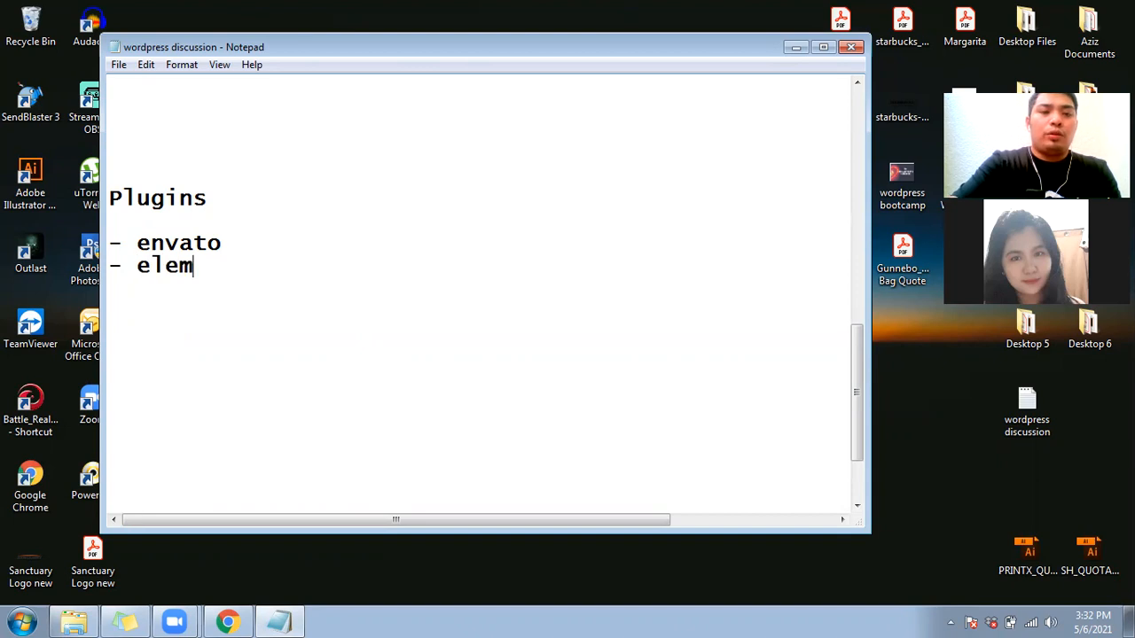
text(entor)
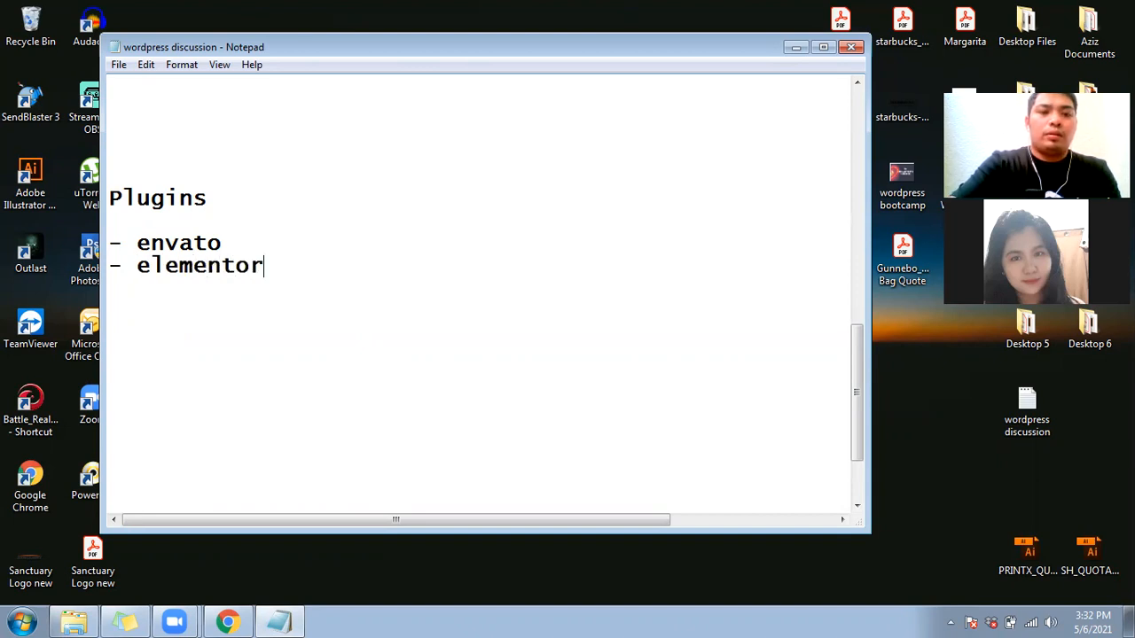
Step: Add the bullet "- wp livechat" below elementor in the plugin list
key(Return)
text(- )
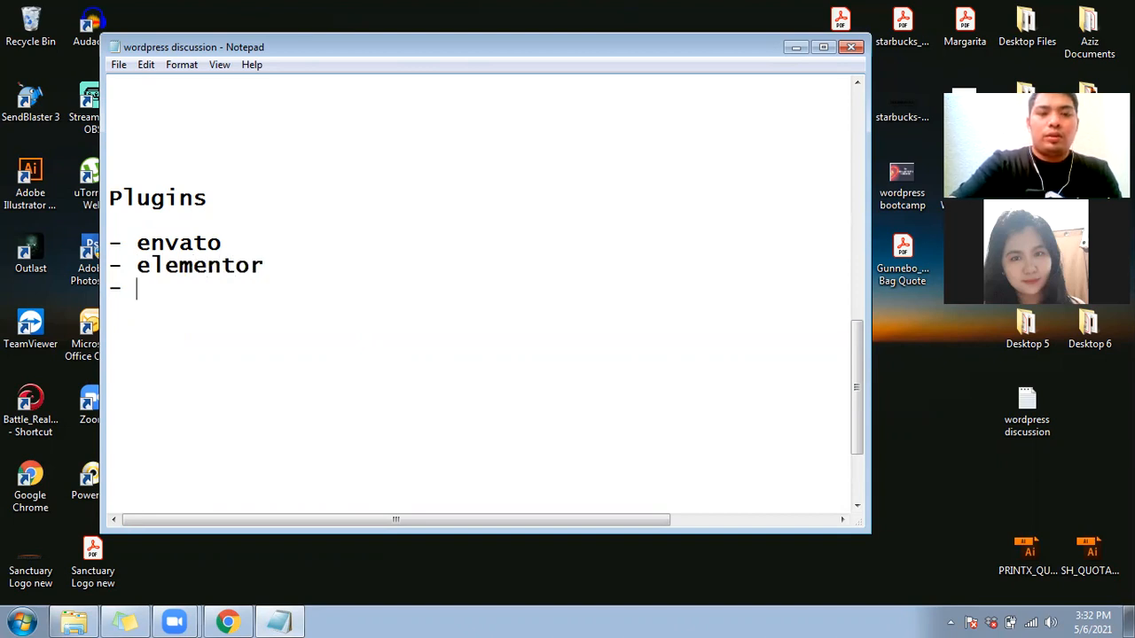
text(livechat)
key(Left)
key(Left)
key(Left)
key(Left)
key(Left)
key(Left)
key(Left)
key(Left)
text(wp)
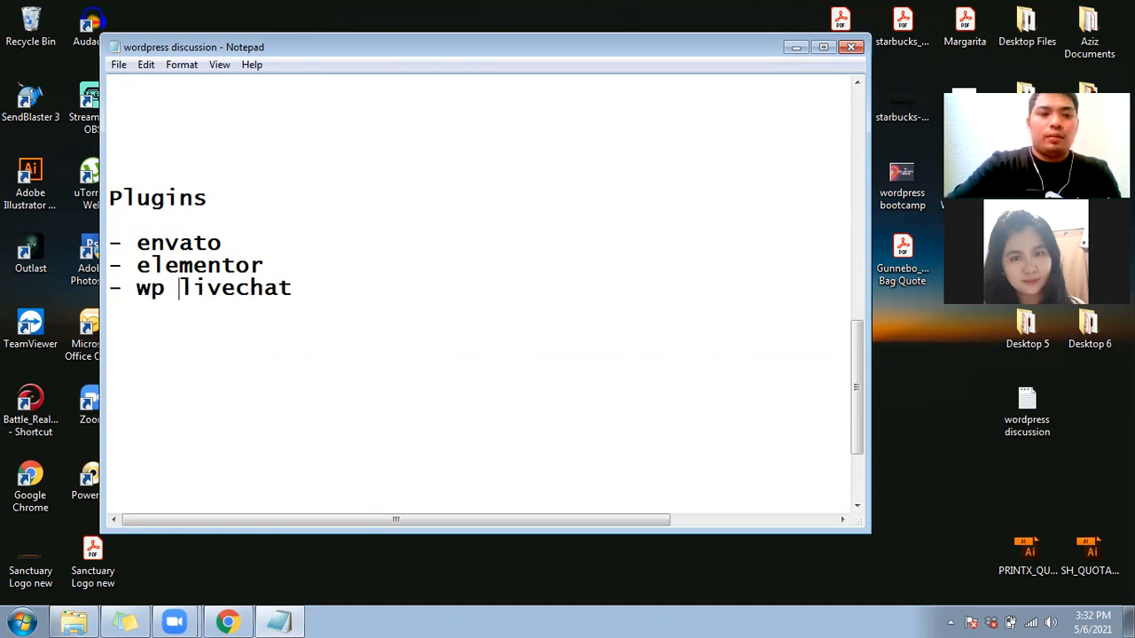
Step: Add the bullet "- seedprod" at the end of the plugin list
key(Return)
text(-)
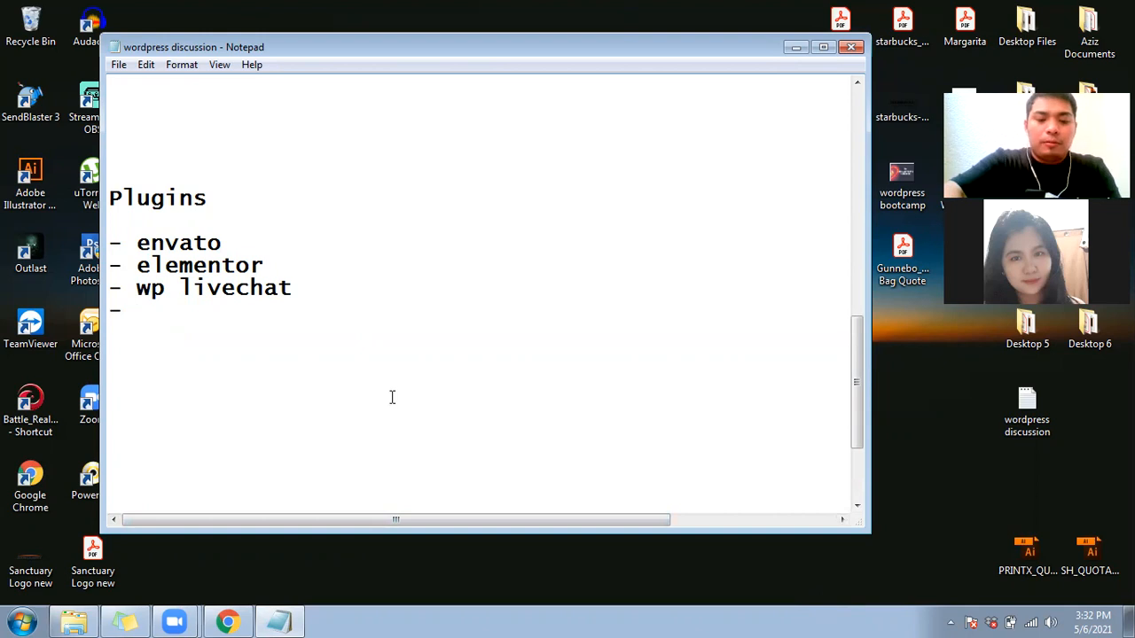
text(seedprod)
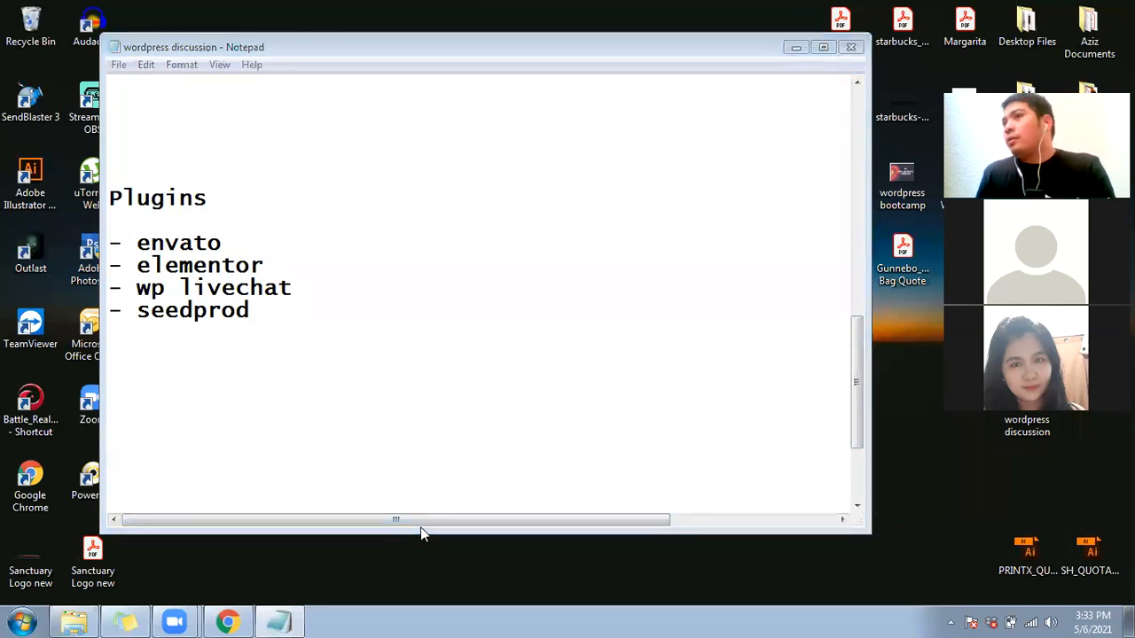
Step: Leave a blank line after seedprod and write the note "- We created a maintenance page with seedprod"
click(279, 307)
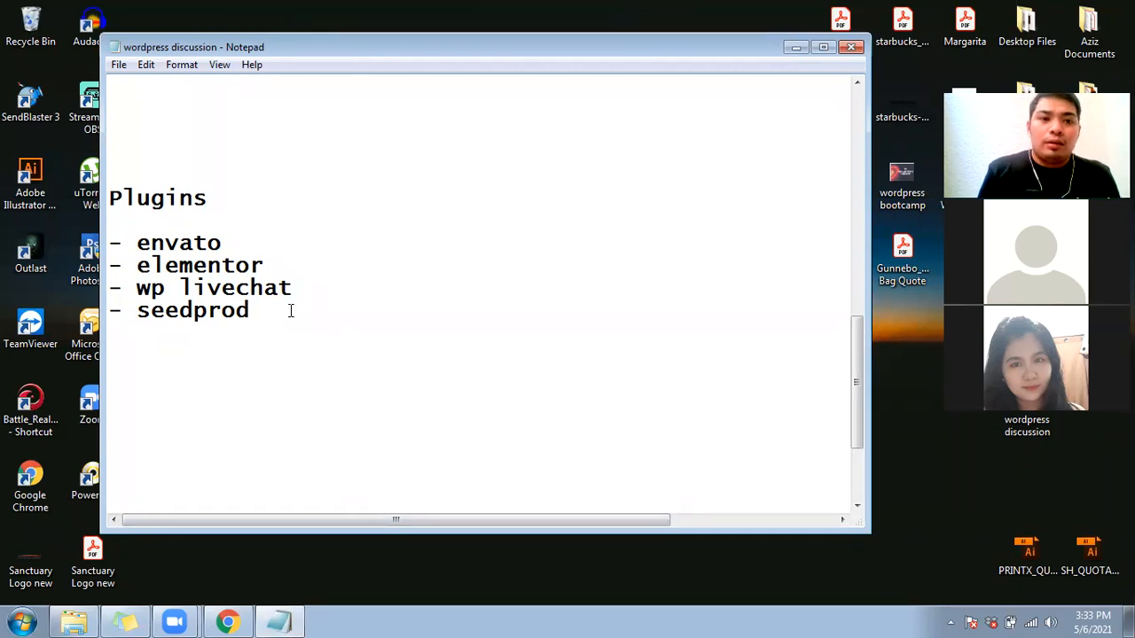
key(Return)
key(Return)
text(- )
text(We created)
text( a mainte)
text(nance page )
text(with seed)
text(pro)
key(BackSpace)
text(rod)
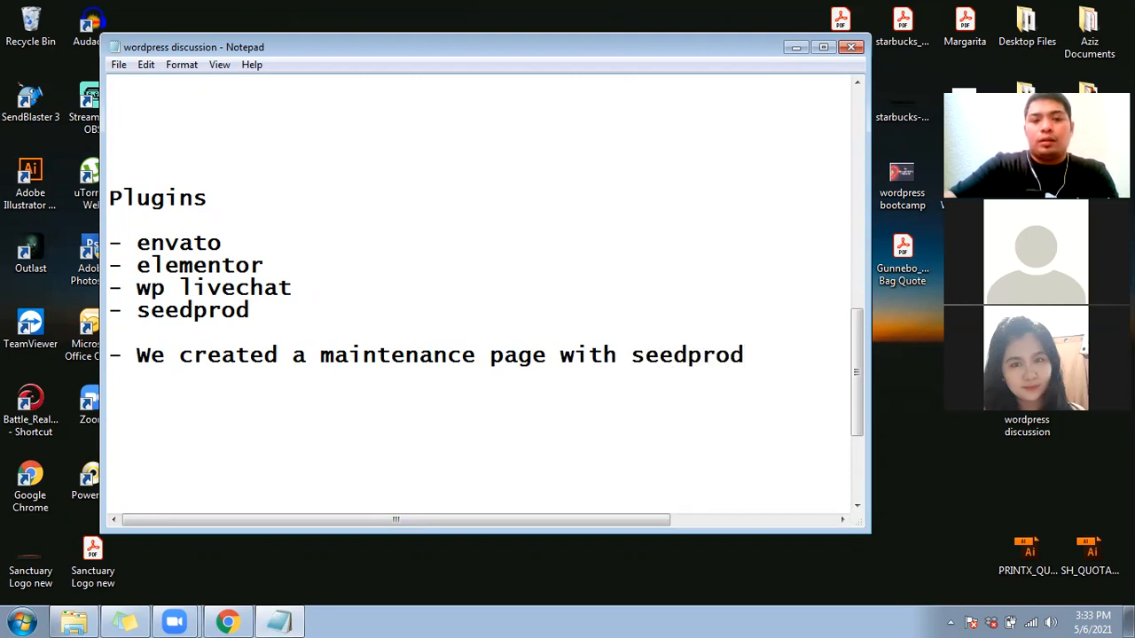
Step: Replace the dash before the maintenance page note with the number "1."
key(Home)
key(shift+Right)
text(1)
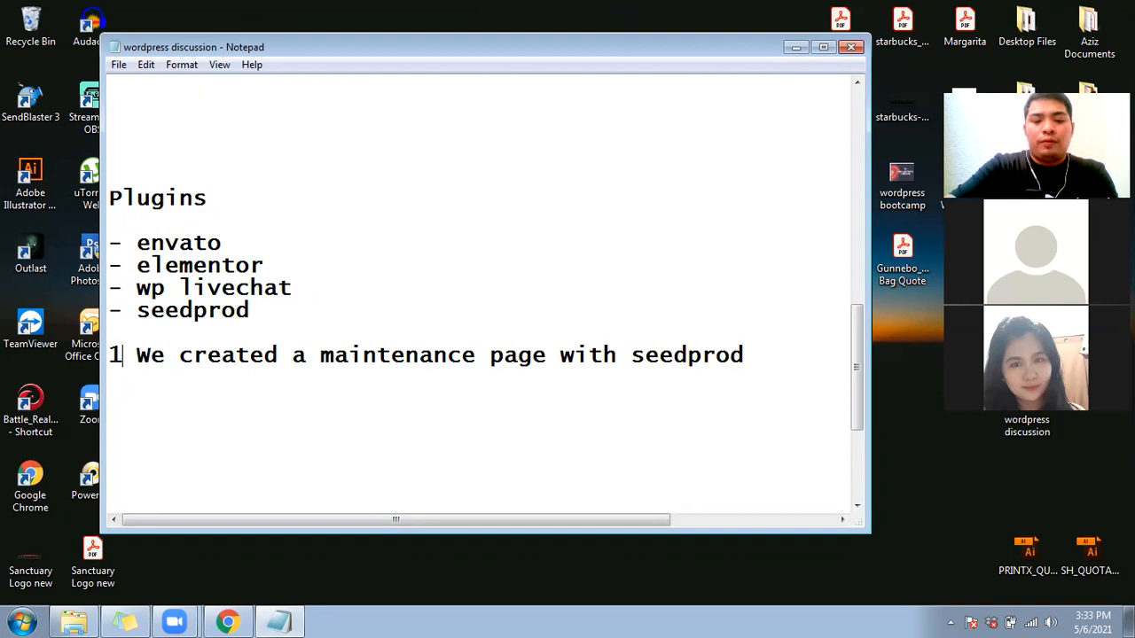
text(.)
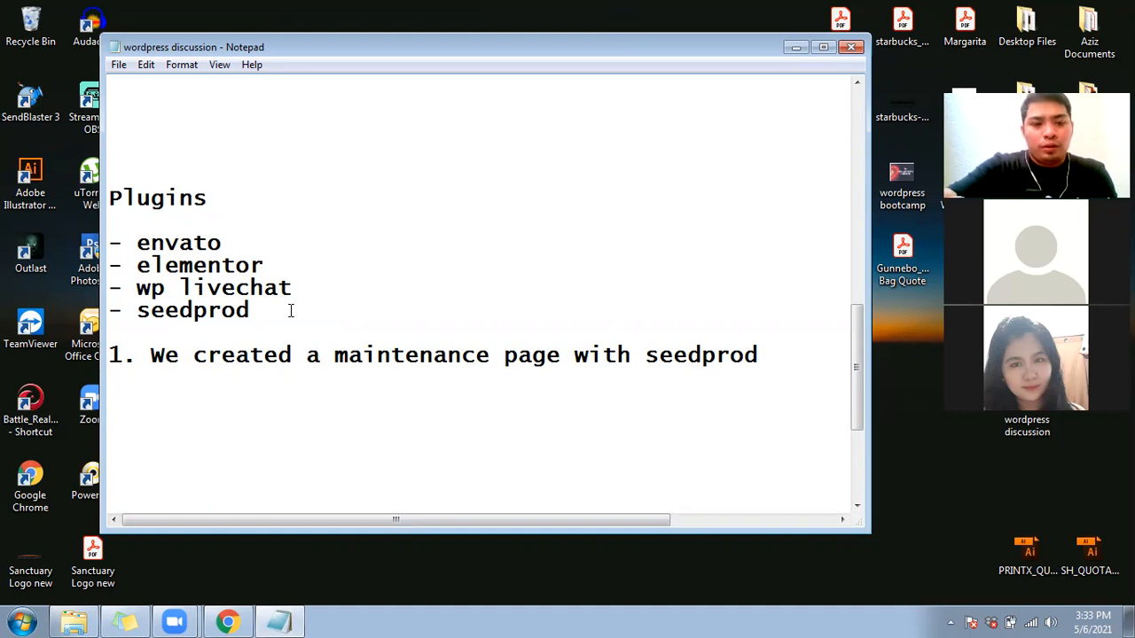
Step: Add a second numbered note reading "2. Created a contact us form using elementor"
text(2.)
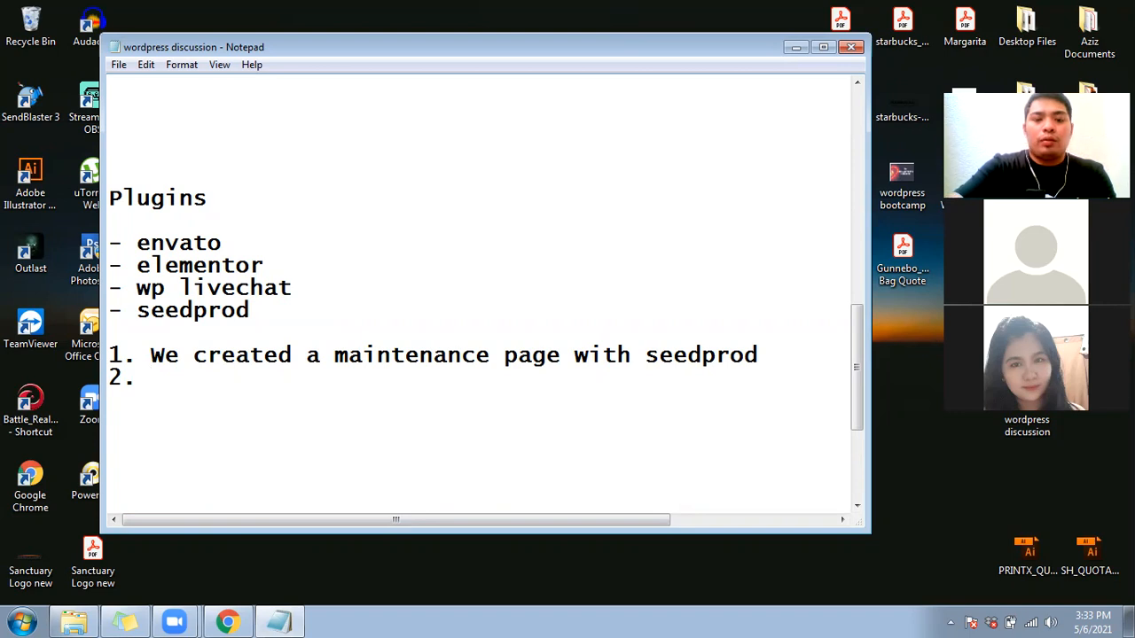
text(Creat)
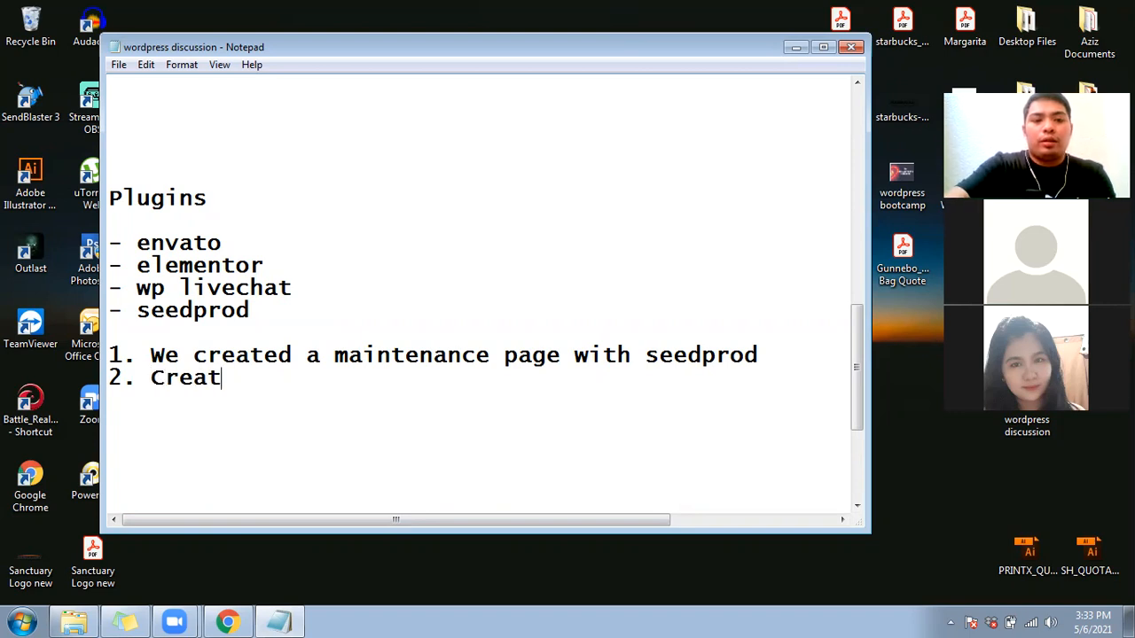
text(ed a blog)
key(BackSpace)
key(BackSpace)
key(BackSpace)
key(BackSpace)
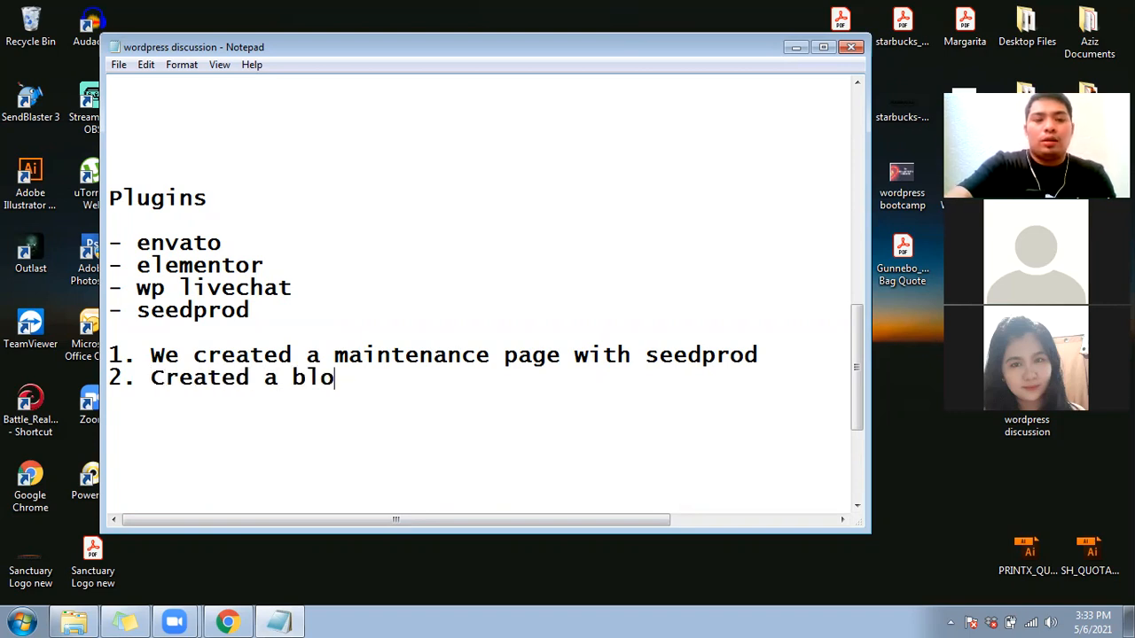
text(contact us)
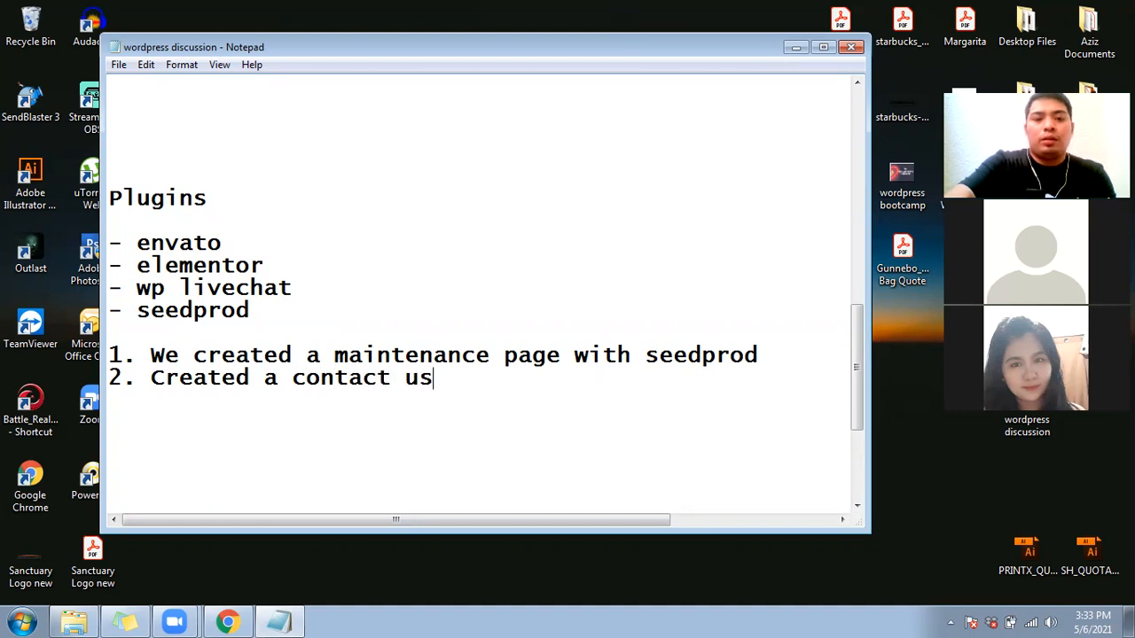
text( form)
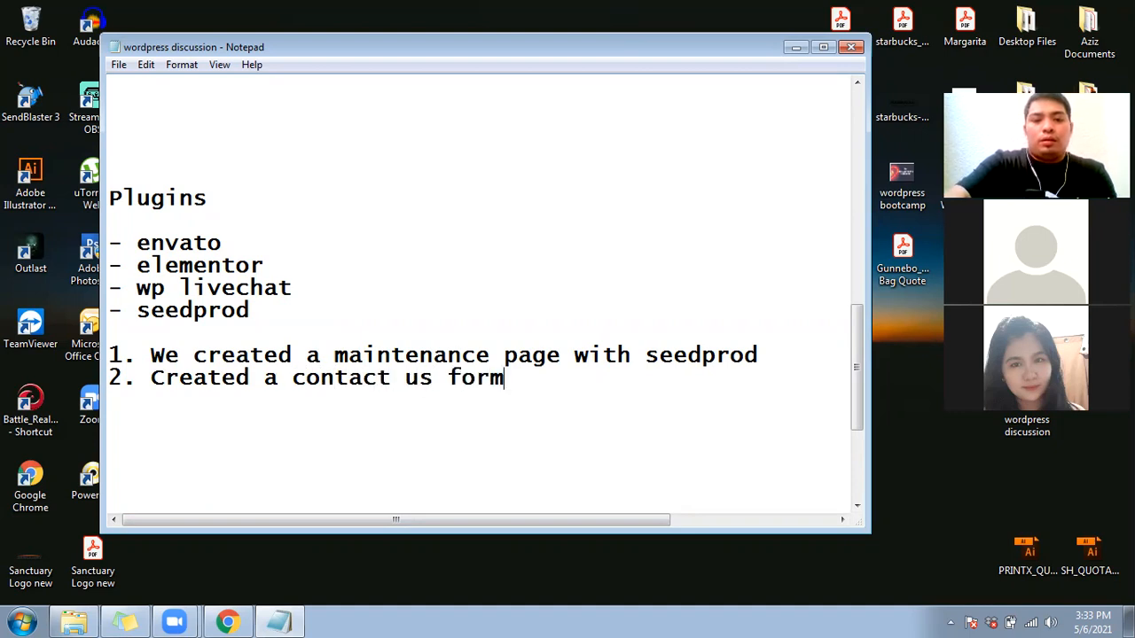
text( using el)
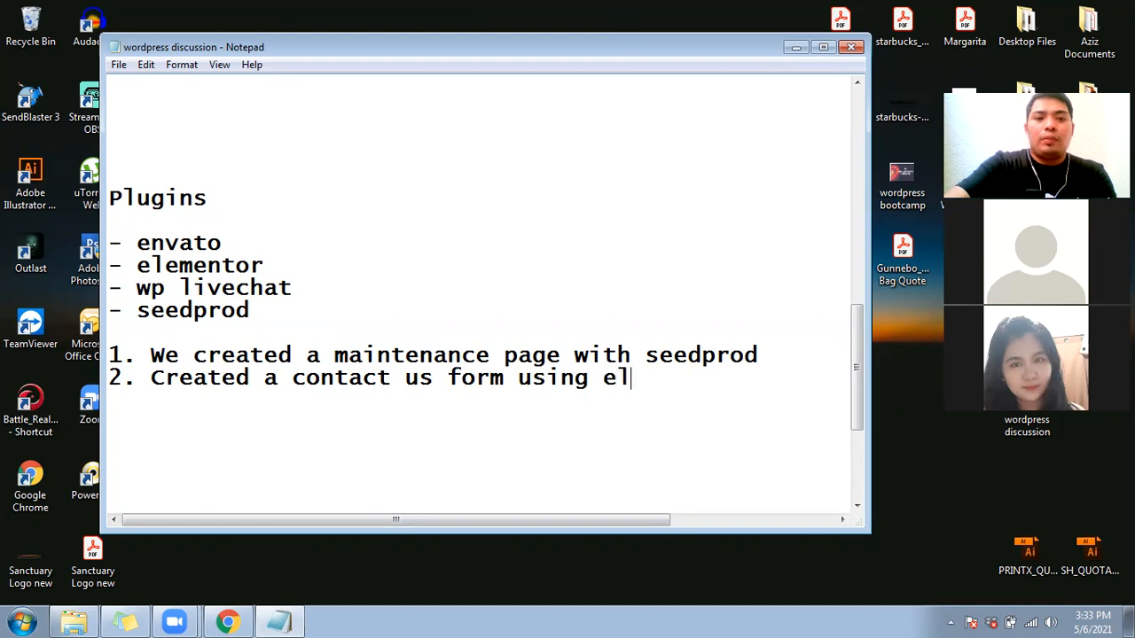
text(ementor)
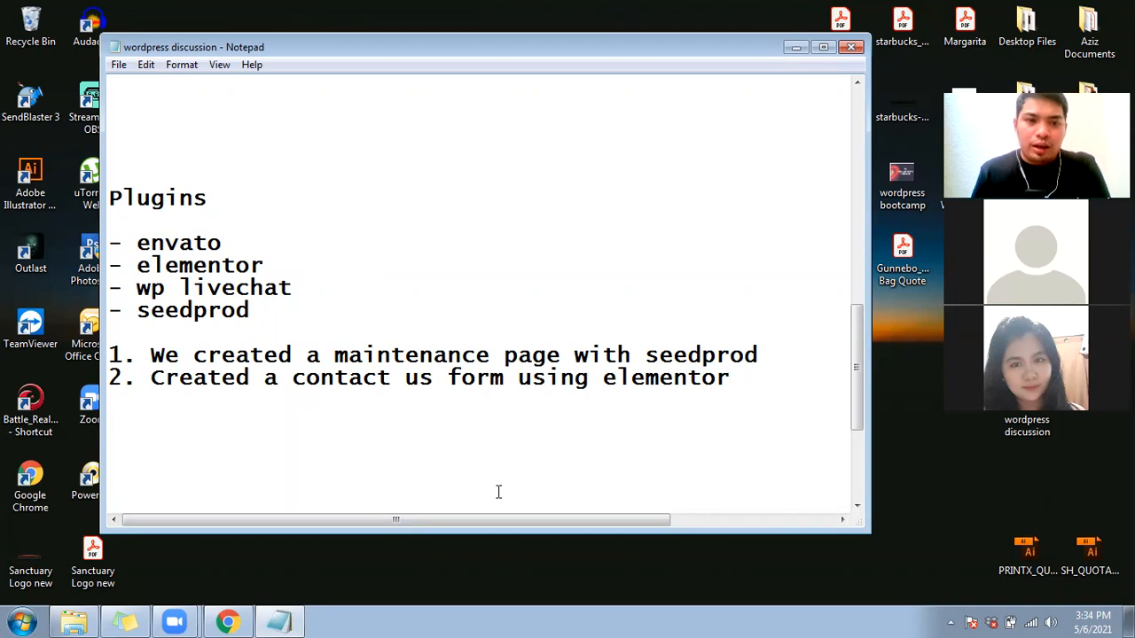
drag(264, 265, 137, 264)
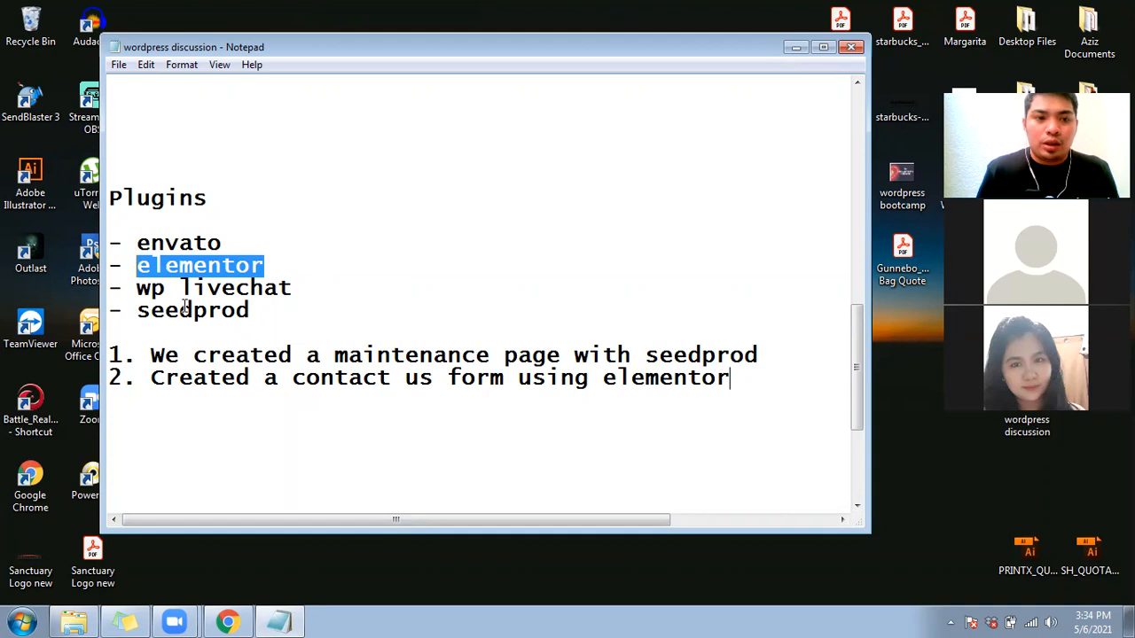
click(183, 308)
drag(266, 265, 105, 266)
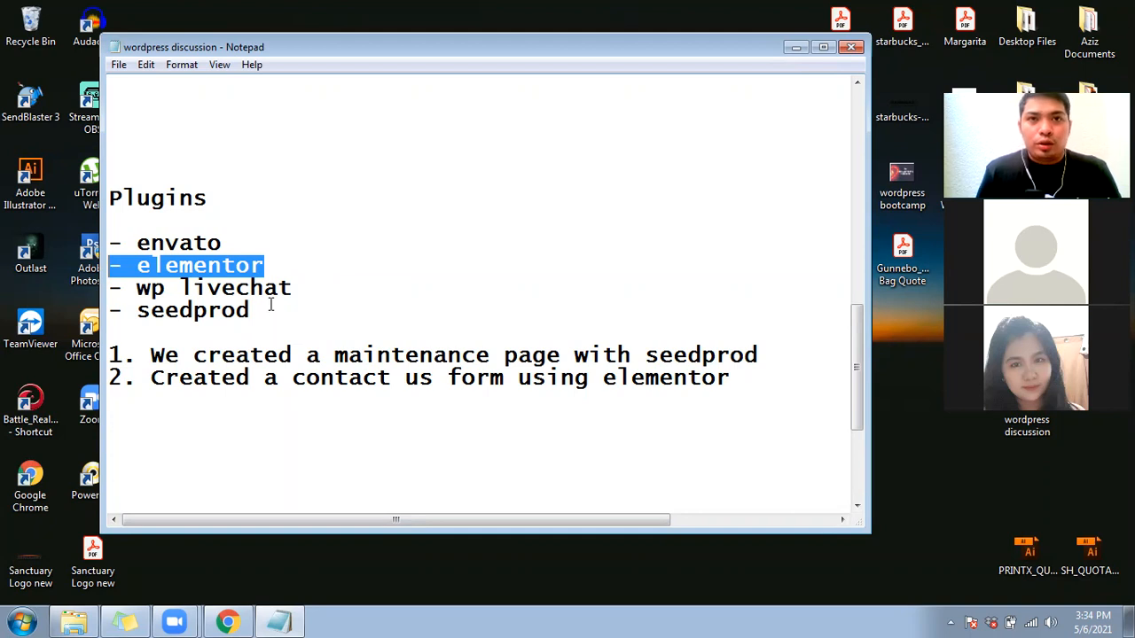
click(296, 274)
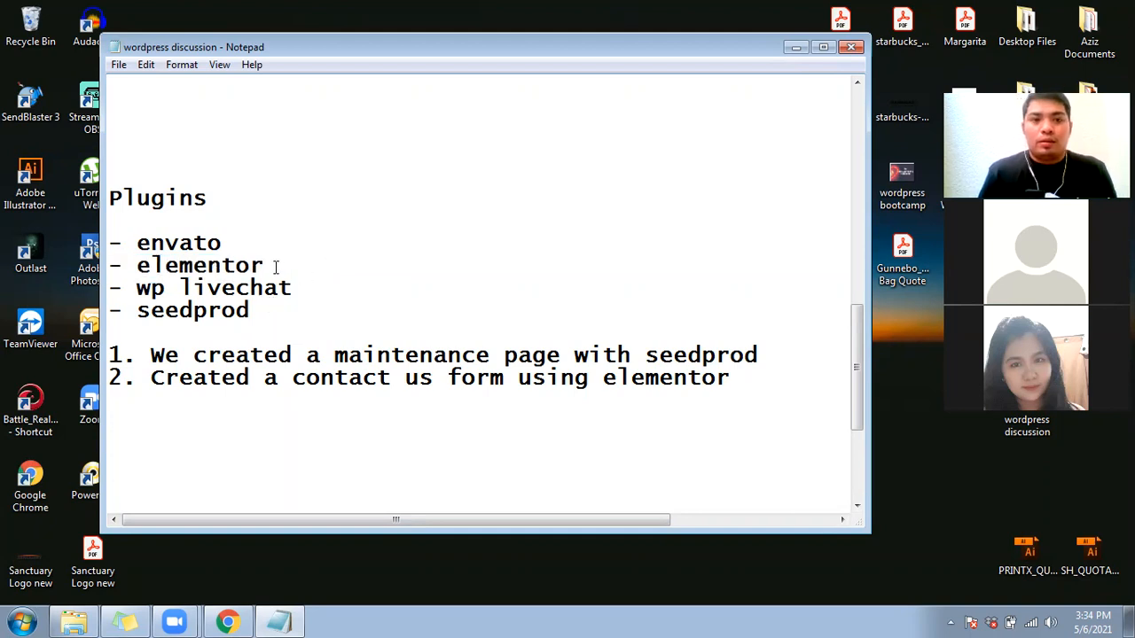
drag(262, 267, 104, 266)
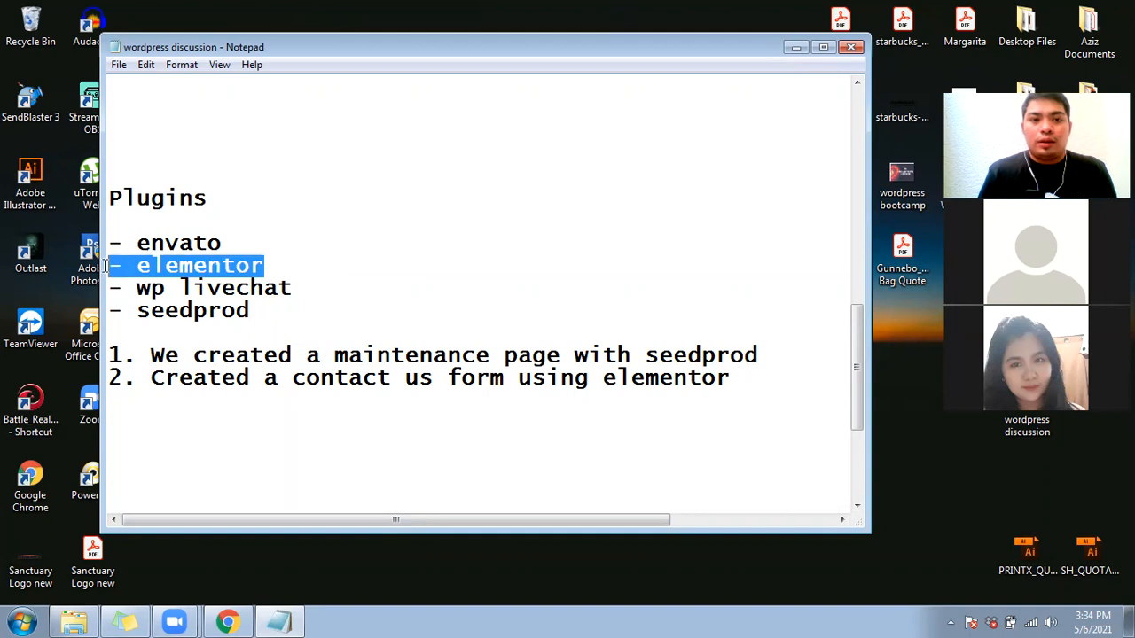
click(274, 265)
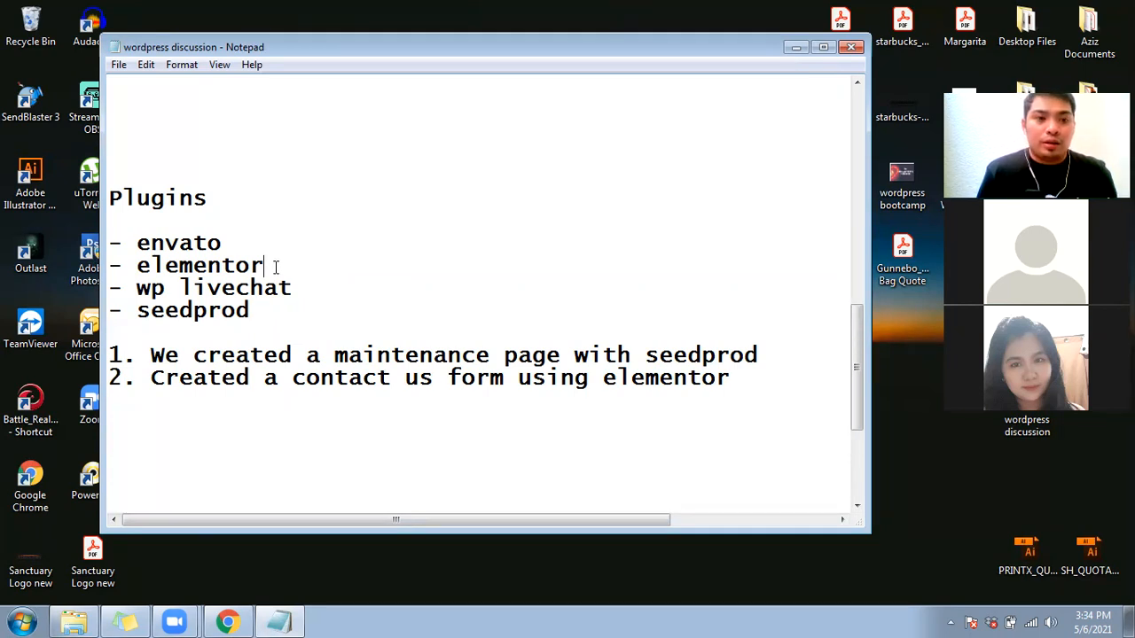
Step: Insert the bullet "- woocommerce" between the seedprod line and the numbered notes, leaving two blank lines above it
click(284, 314)
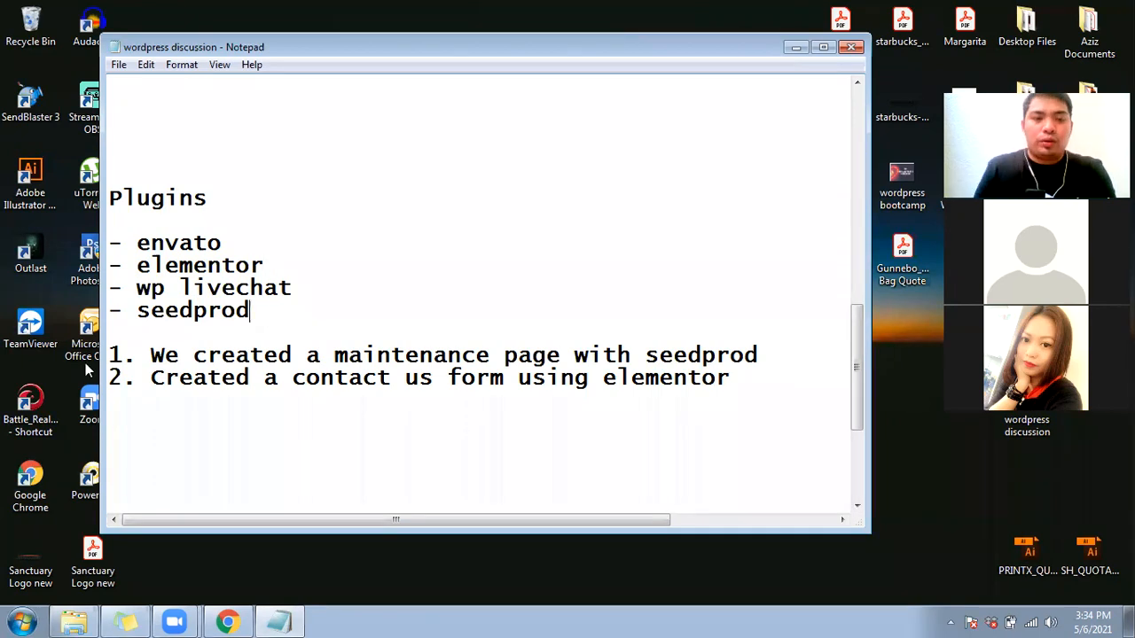
key(Return)
key(Return)
key(Return)
text(-)
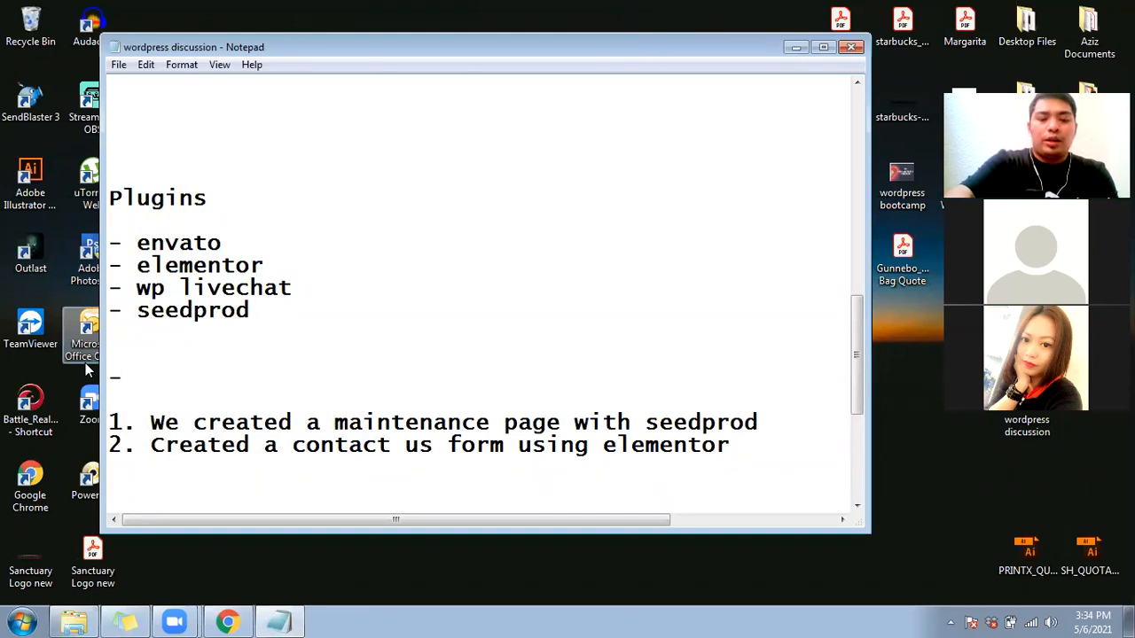
text( woocommerce)
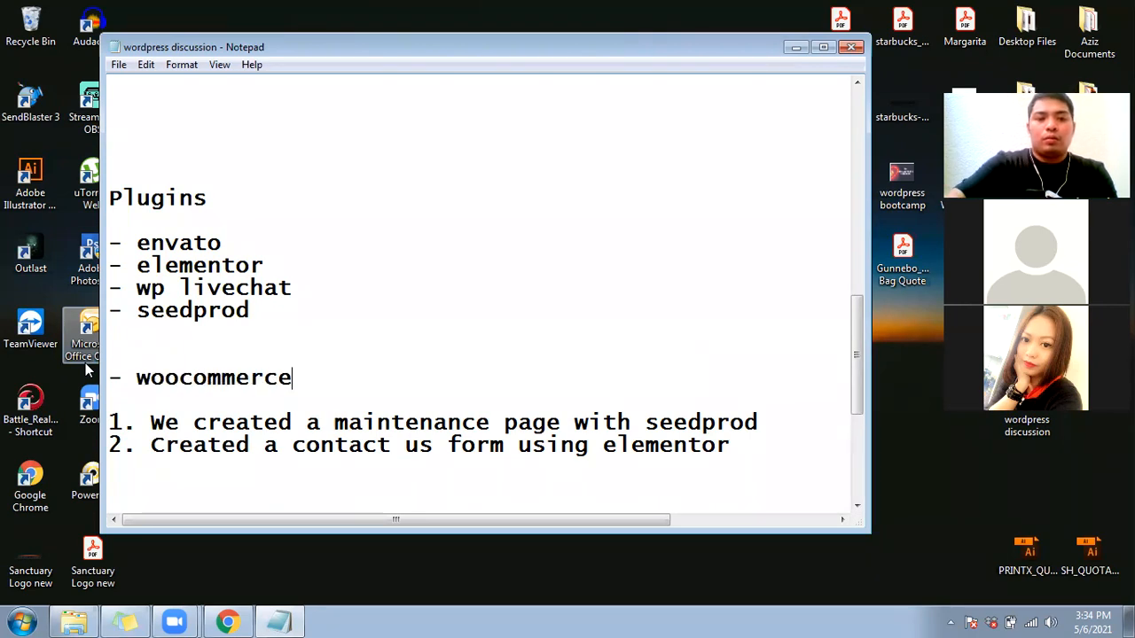
Step: Insert blank lines after woocommerce to move the numbered notes further down
key(Return)
key(Return)
key(Return)
key(Return)
key(Return)
click(324, 384)
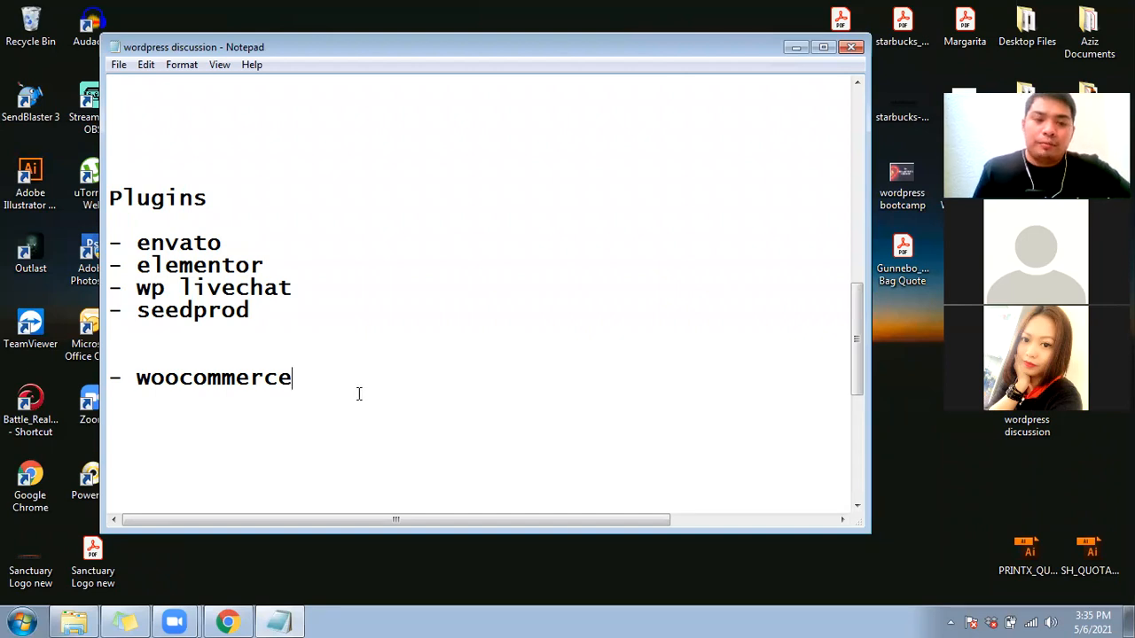
Step: Add the bullet "- blog page" on the line directly above woocommerce
key(Up)
text(- blog site)
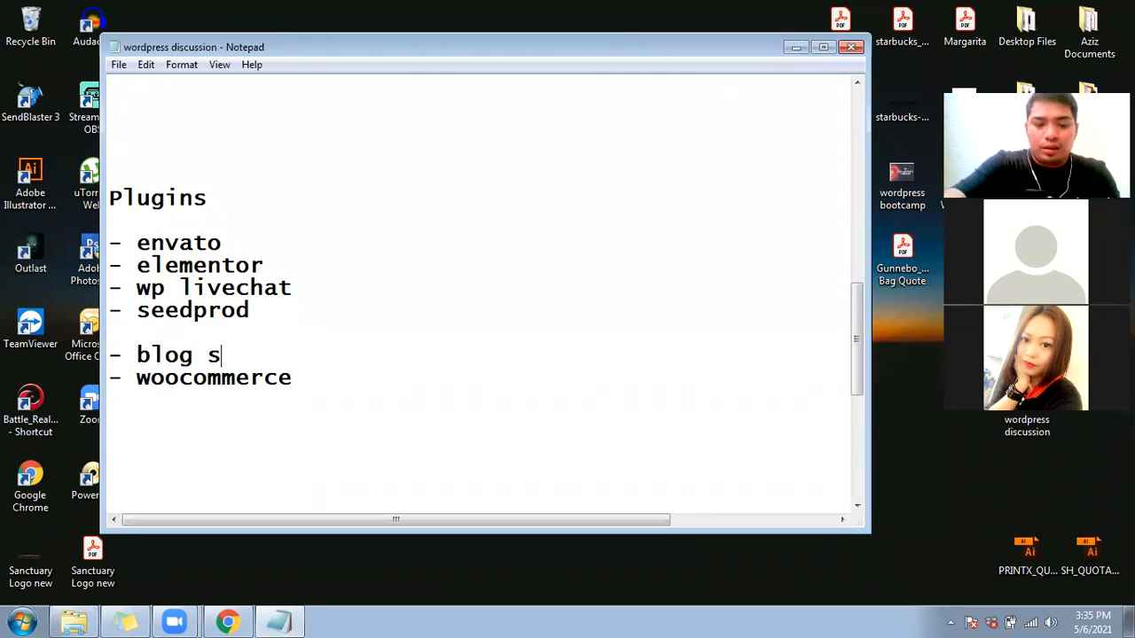
key(BackSpace)
key(BackSpace)
key(BackSpace)
text(page)
Step: Start a page list below woocommerce with the lines "Home Page" and "Blog Page", after one blank line
click(452, 367)
key(Return)
key(Return)
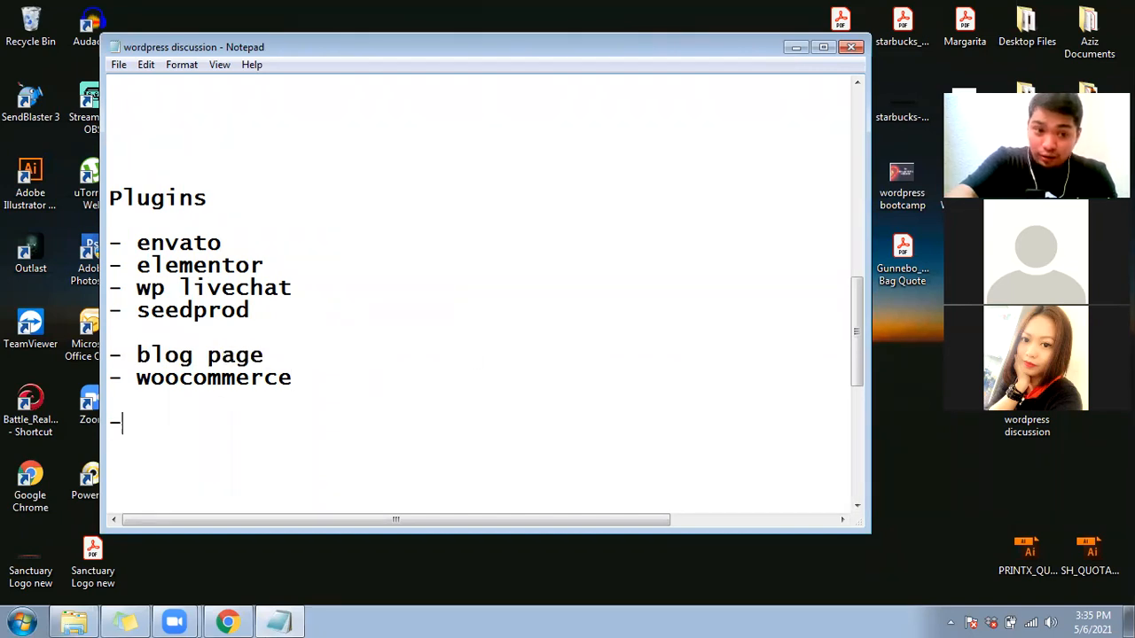
text(Home Page)
key(Return)
text(Blog Page)
Step: Add the line "Product Page" below Blog Page in the page list
key(Return)
text(Co)
key(BackSpace)
key(BackSpace)
text(Prodc)
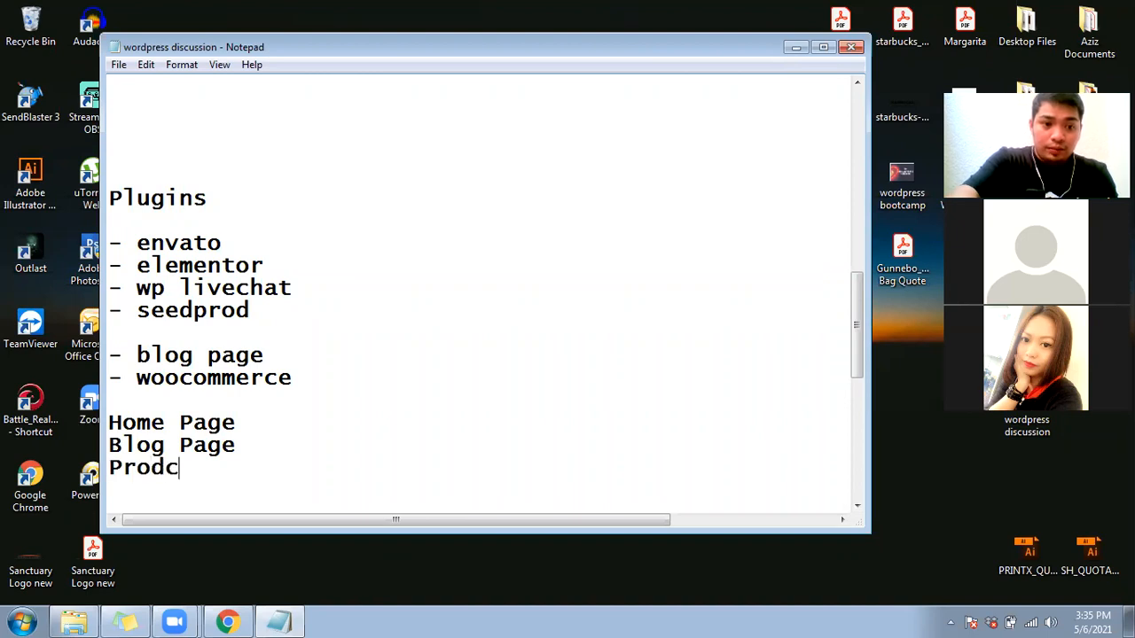
key(BackSpace)
text(uct Page)
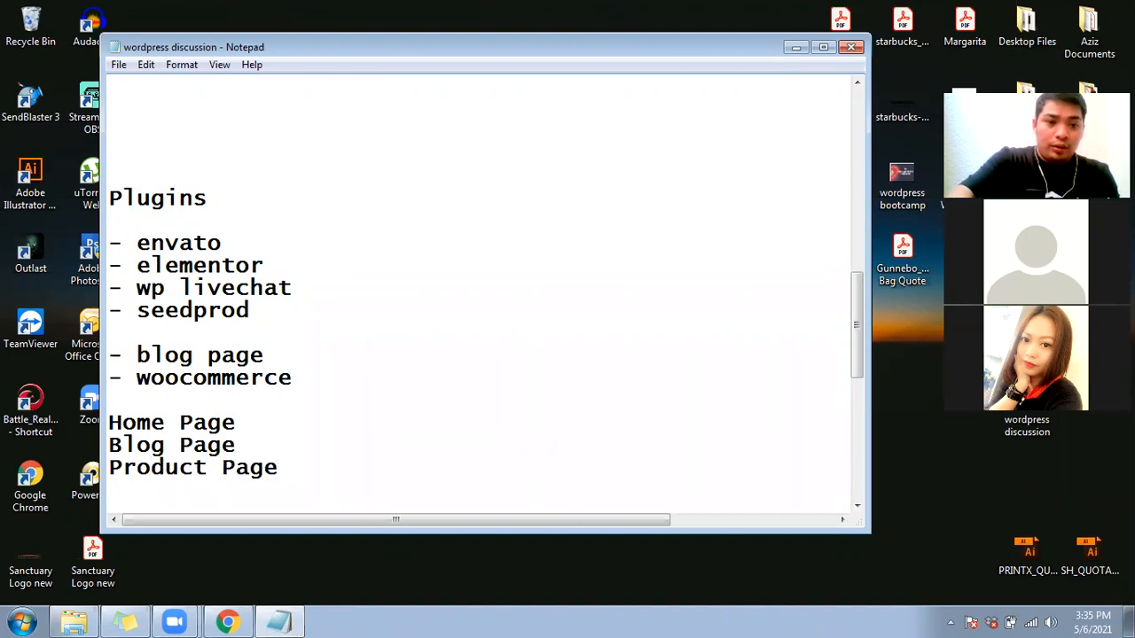
Step: Add the line "Contact Us Page" below Product Page and highlight the four-line page list
key(Return)
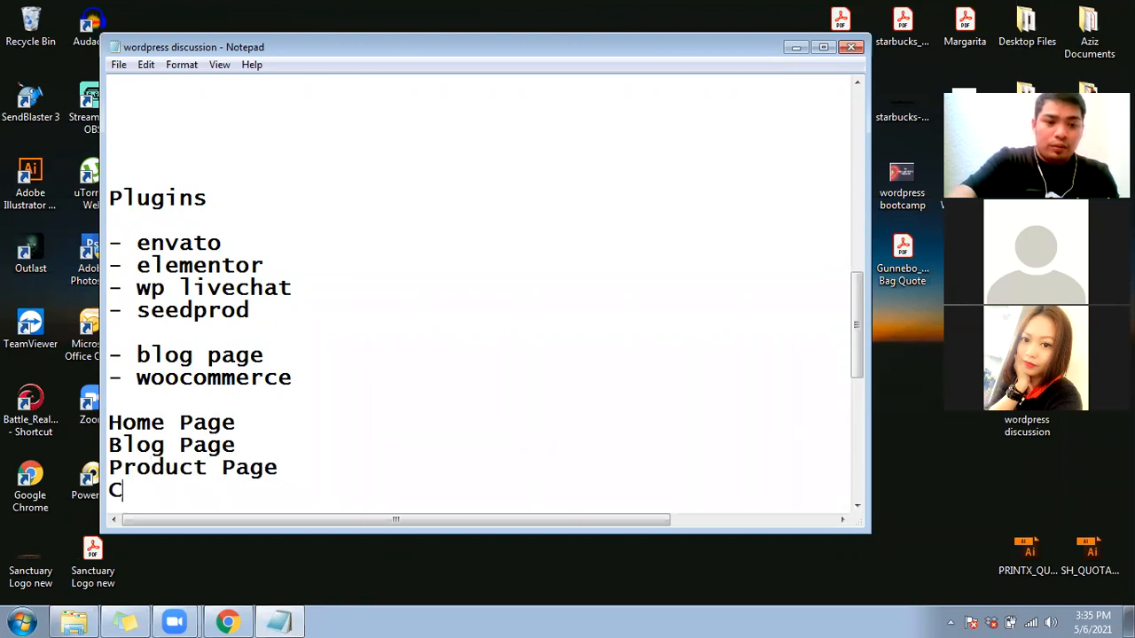
text(Contact )
text(Pa)
key(BackSpace)
key(BackSpace)
text(Us p)
key(BackSpace)
text(Page)
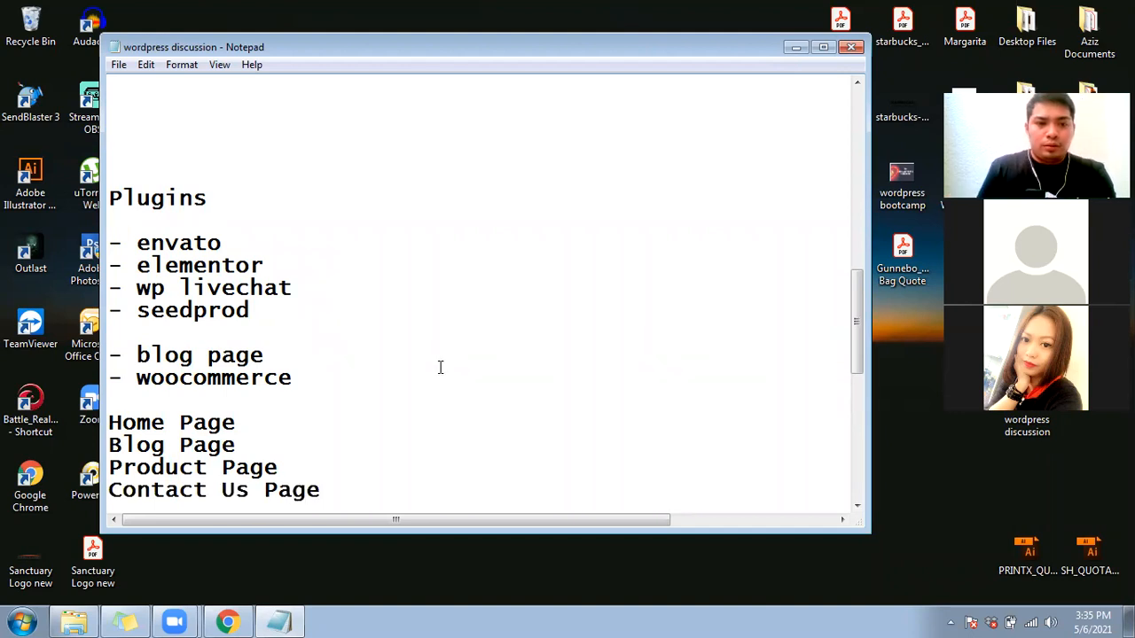
scroll(418, 344, down, 3)
scroll(419, 344, up, 2)
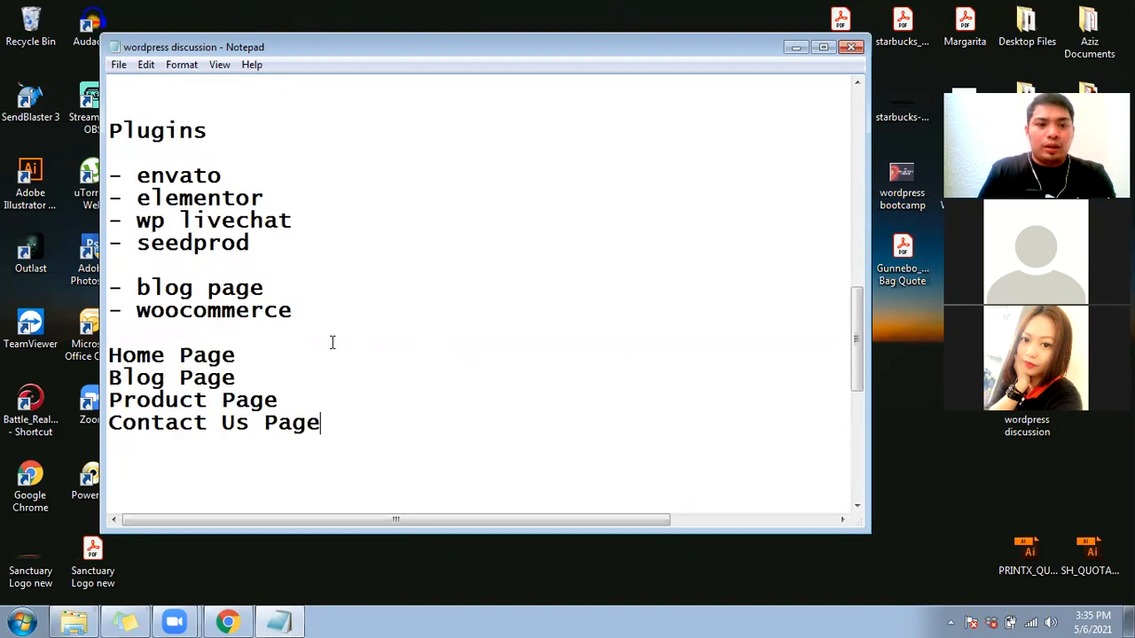
drag(110, 354, 416, 413)
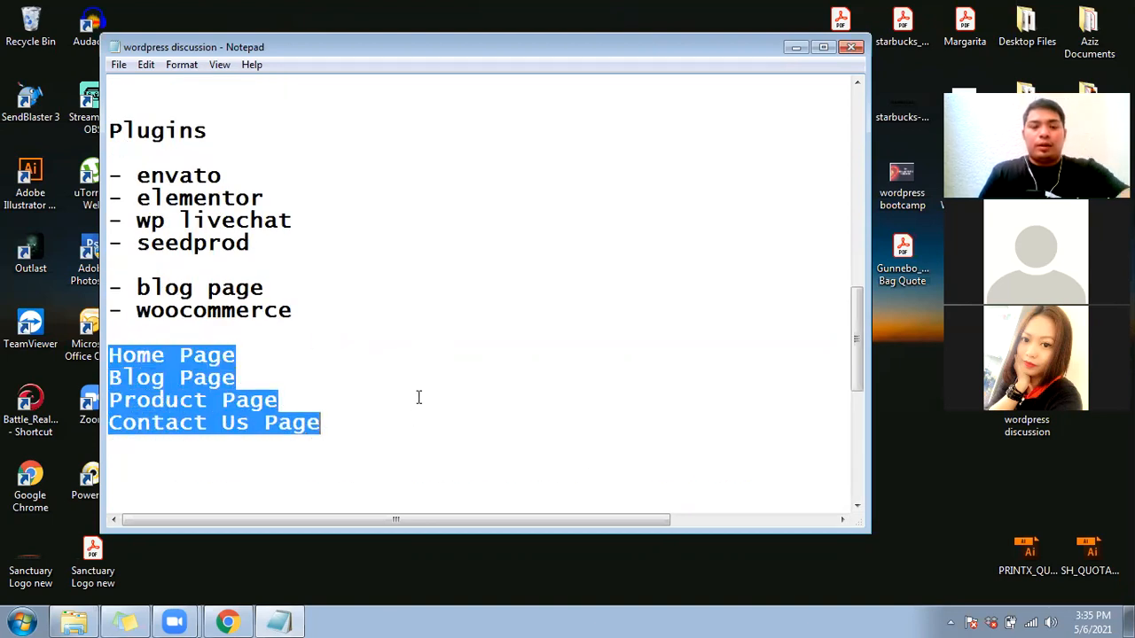
Step: Switch to Chrome and look over the WordPress dashboard of the blog
click(231, 621)
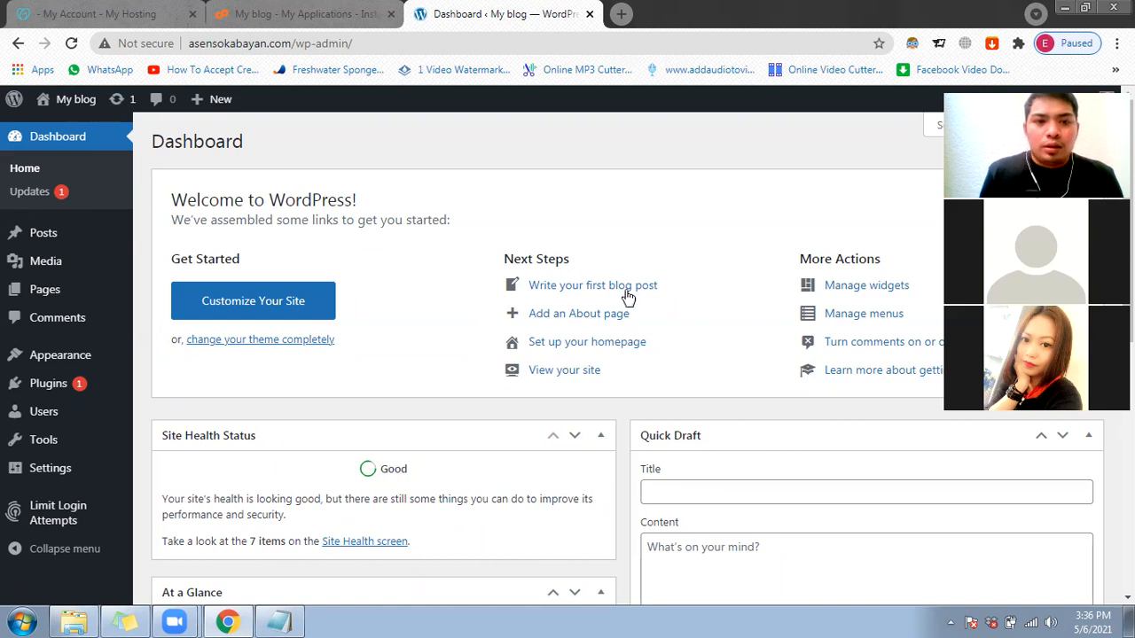
scroll(420, 414, down, 3)
scroll(420, 413, up, 3)
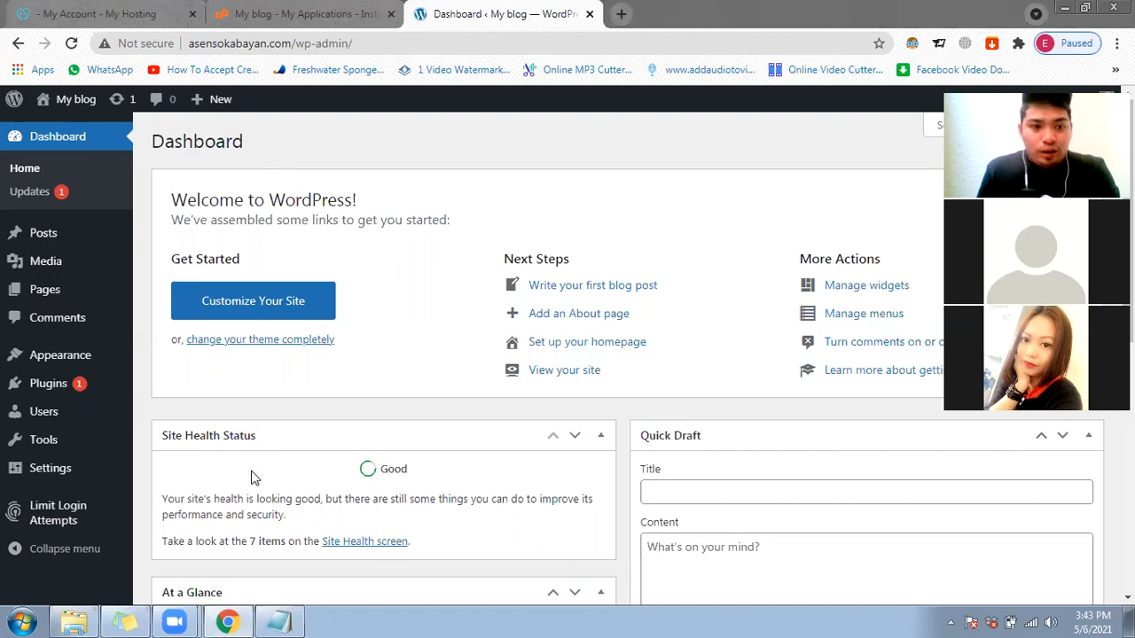
Step: Check the woocommerce entry in the Notepad plugin notes and return to the WordPress dashboard in Chrome
click(300, 620)
drag(321, 311, 137, 311)
click(468, 10)
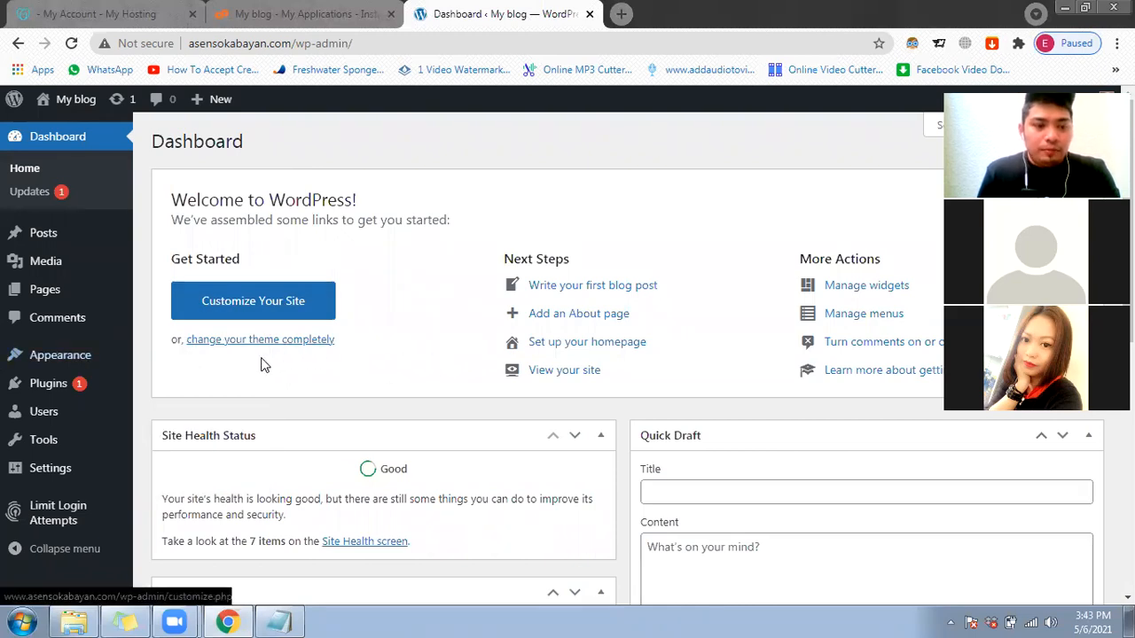
Step: Search the plugins available to add for "woocommerce" and install the WooCommerce plugin by Automattic
mouse_move(118, 394)
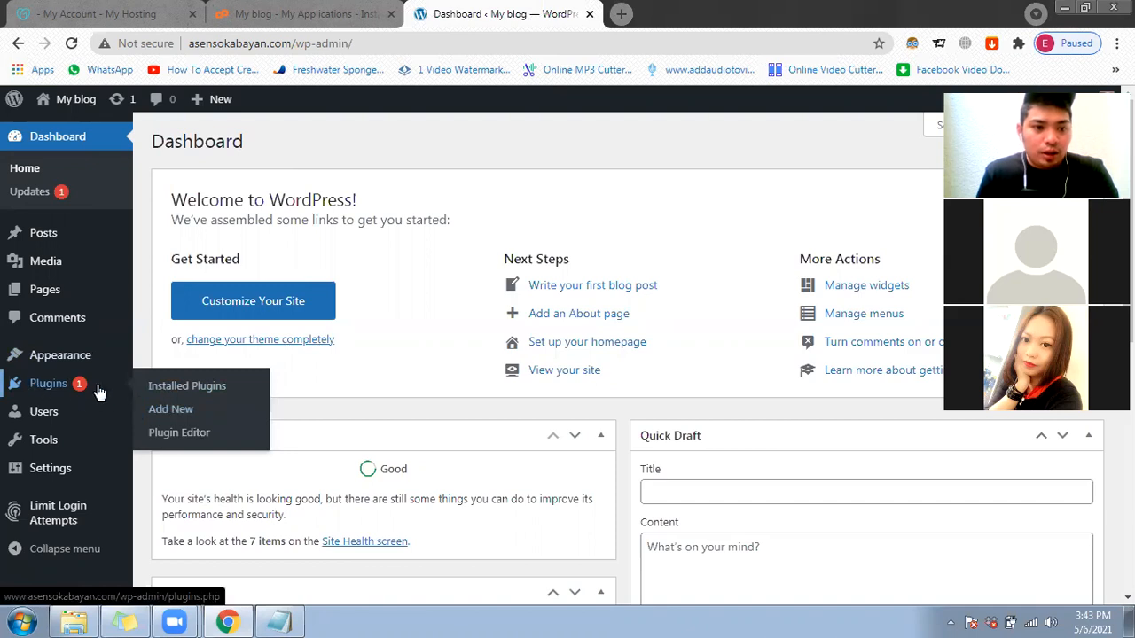
click(162, 417)
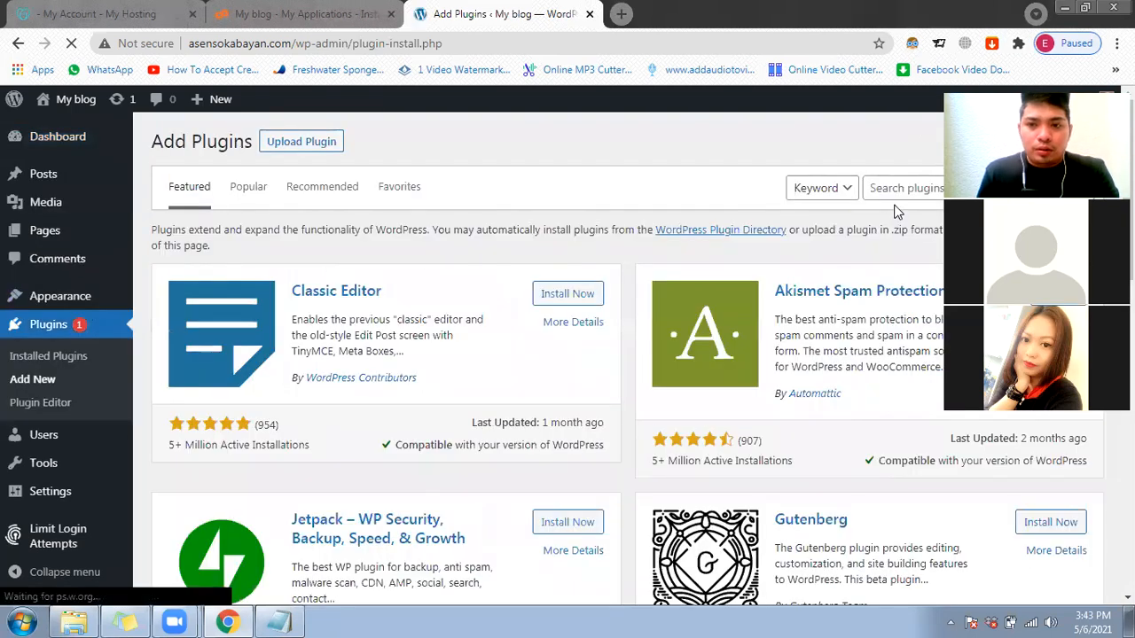
click(896, 190)
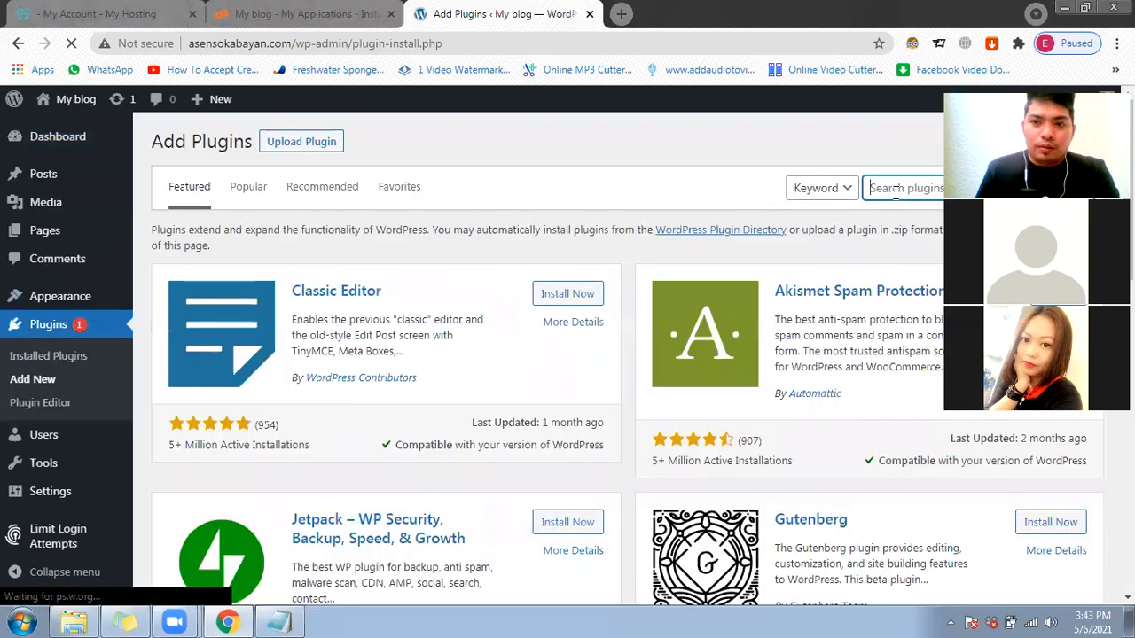
text(woocommer)
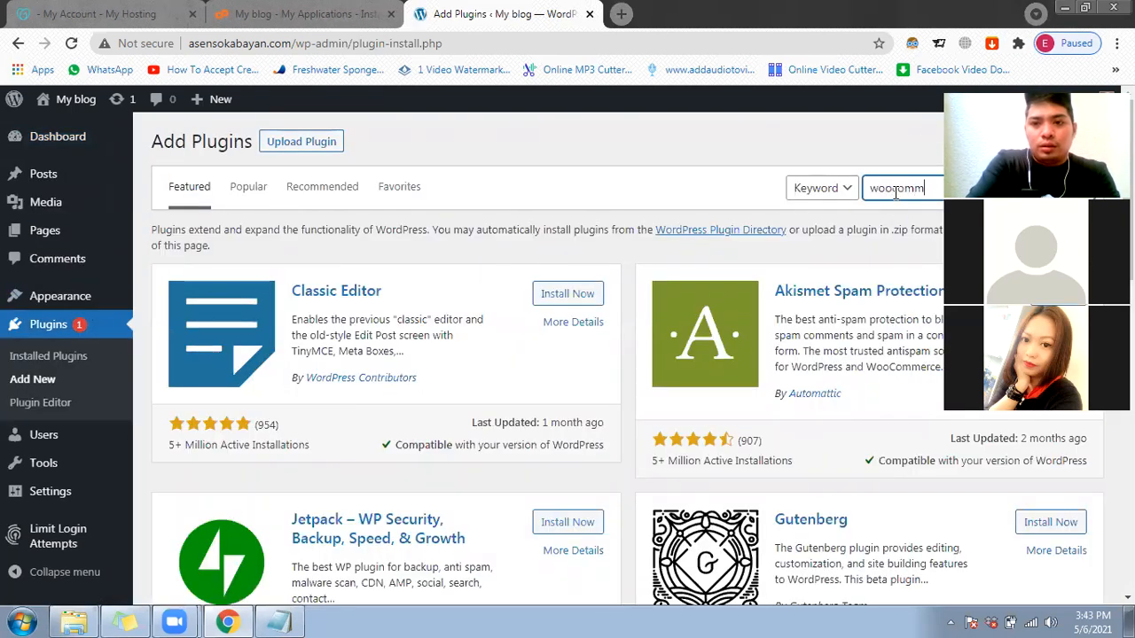
text(ce)
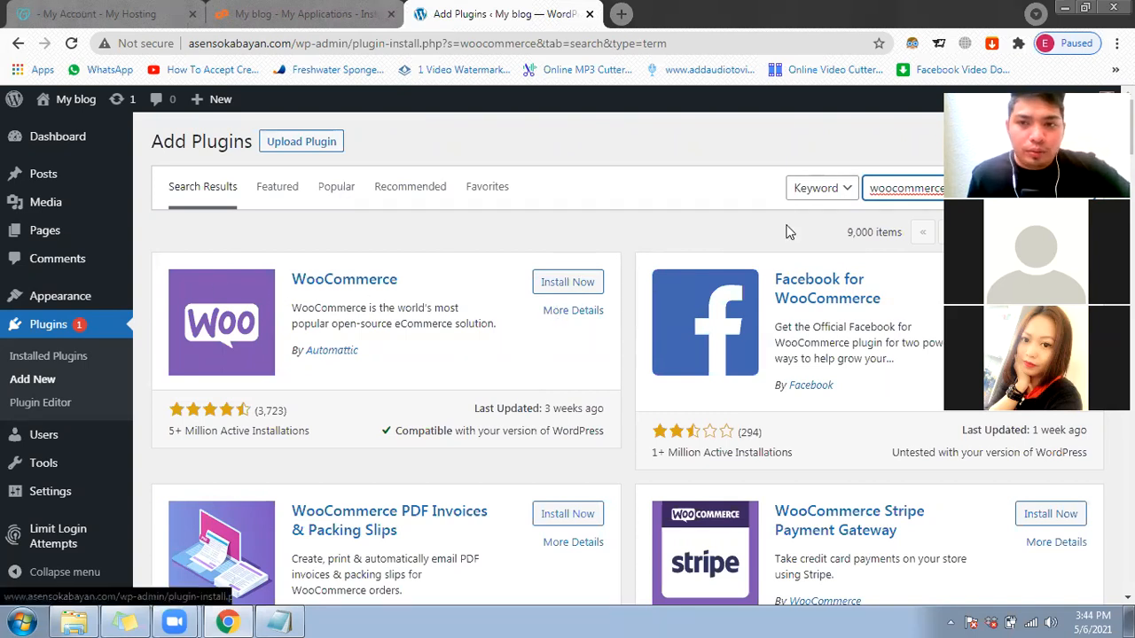
click(557, 289)
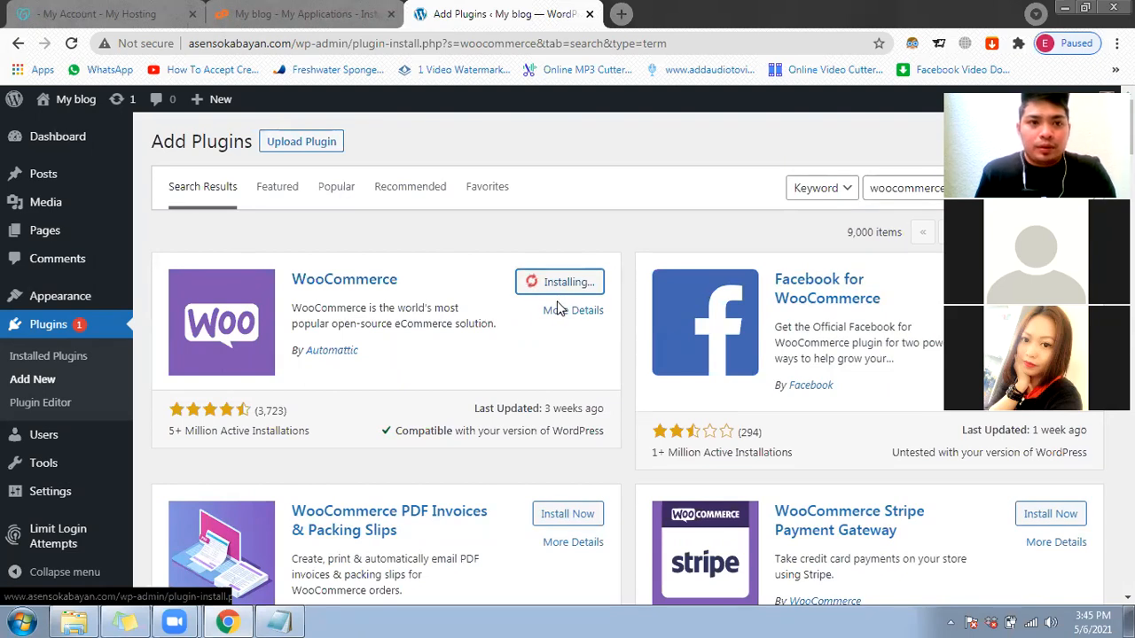
Step: View the live blog's front page in a new browser tab from header to footer, and return to the Add Plugins page
mouse_move(71, 101)
middle_click(66, 131)
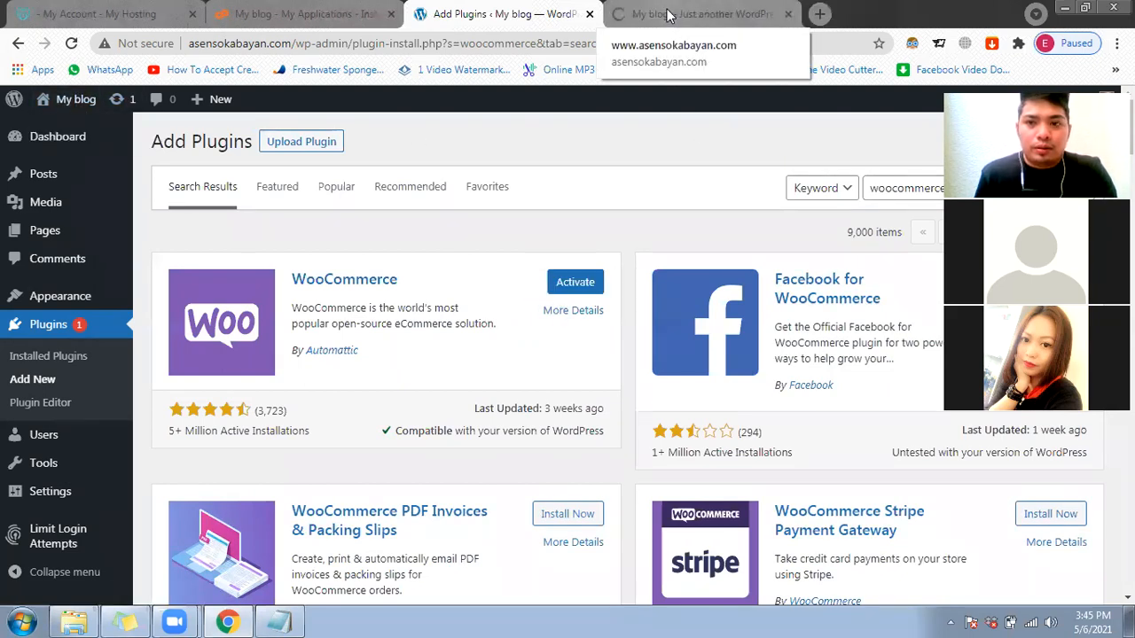
click(670, 15)
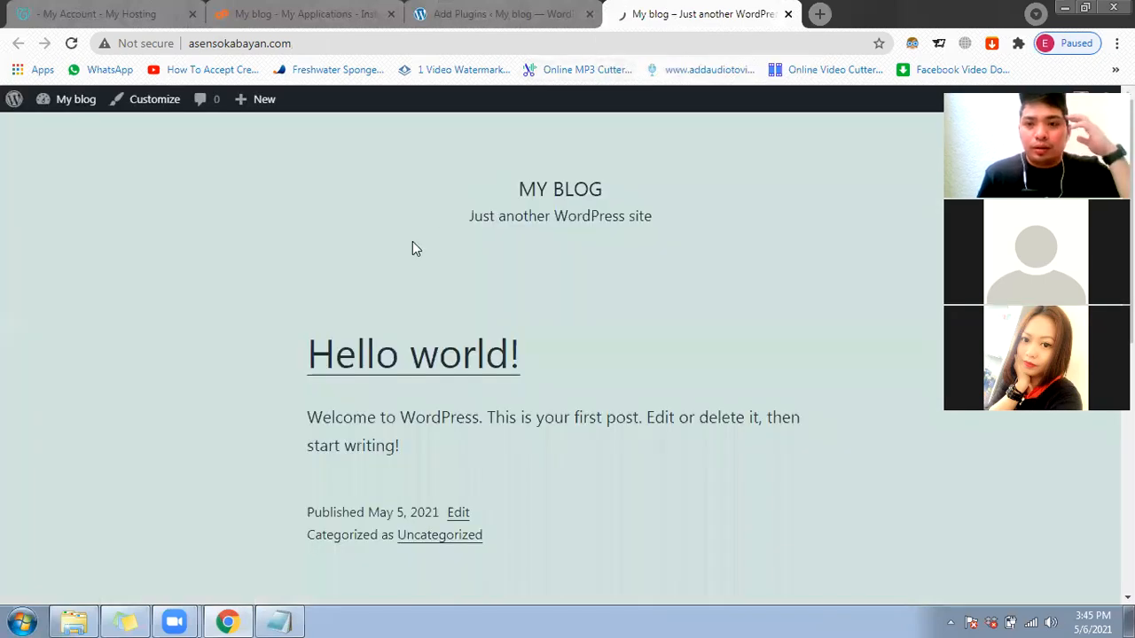
scroll(299, 380, down, 4)
scroll(299, 380, up, 2)
scroll(298, 381, down, 4)
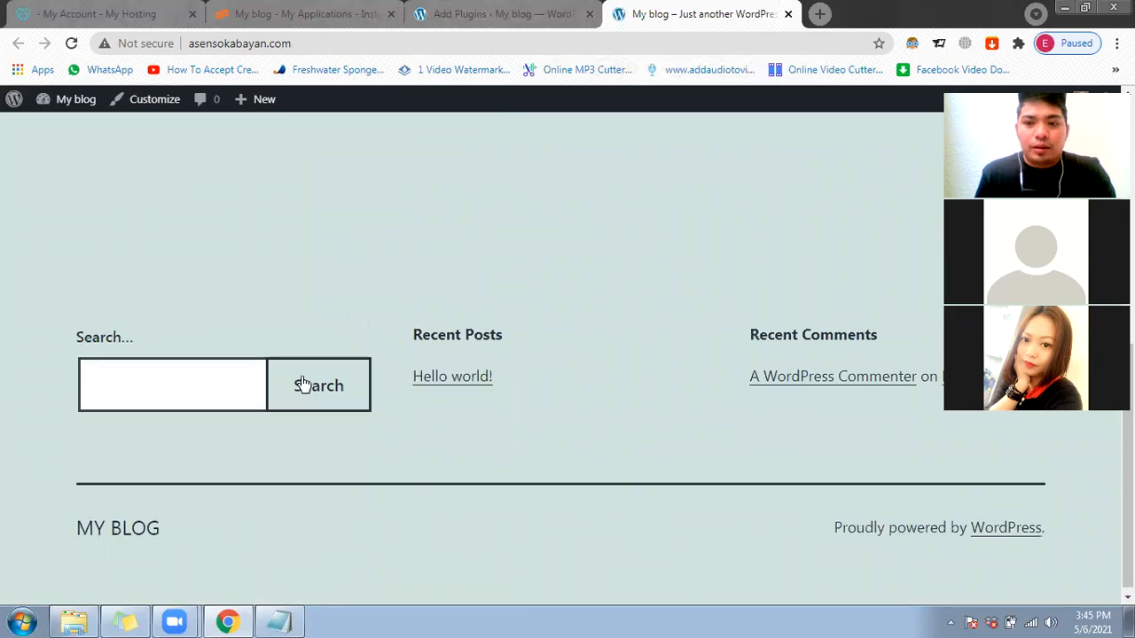
scroll(301, 382, up, 4)
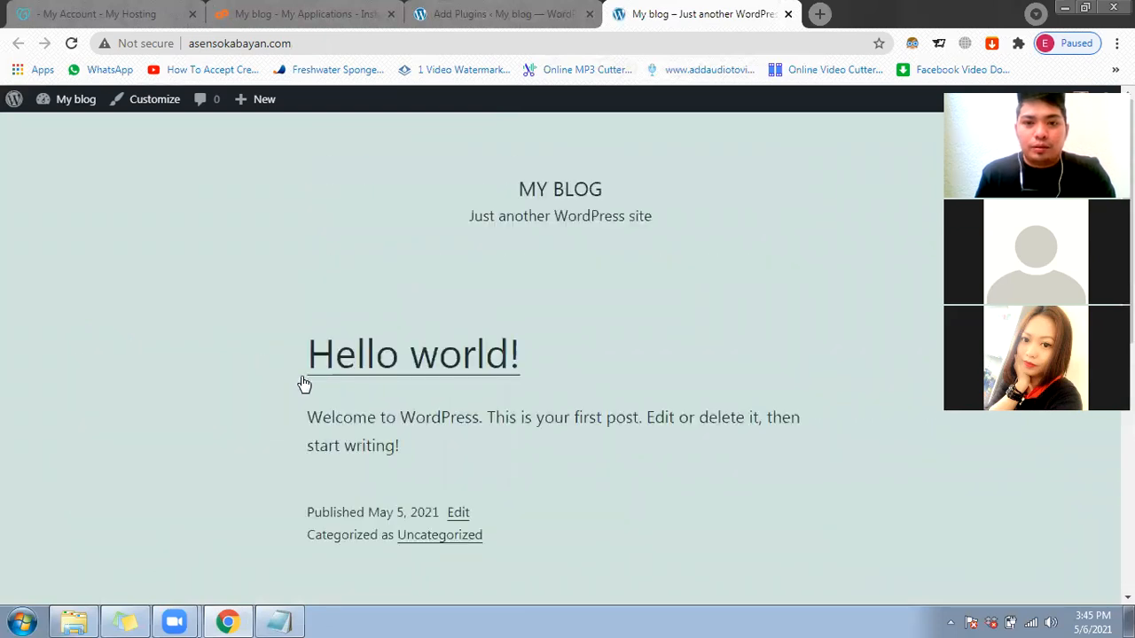
click(457, 14)
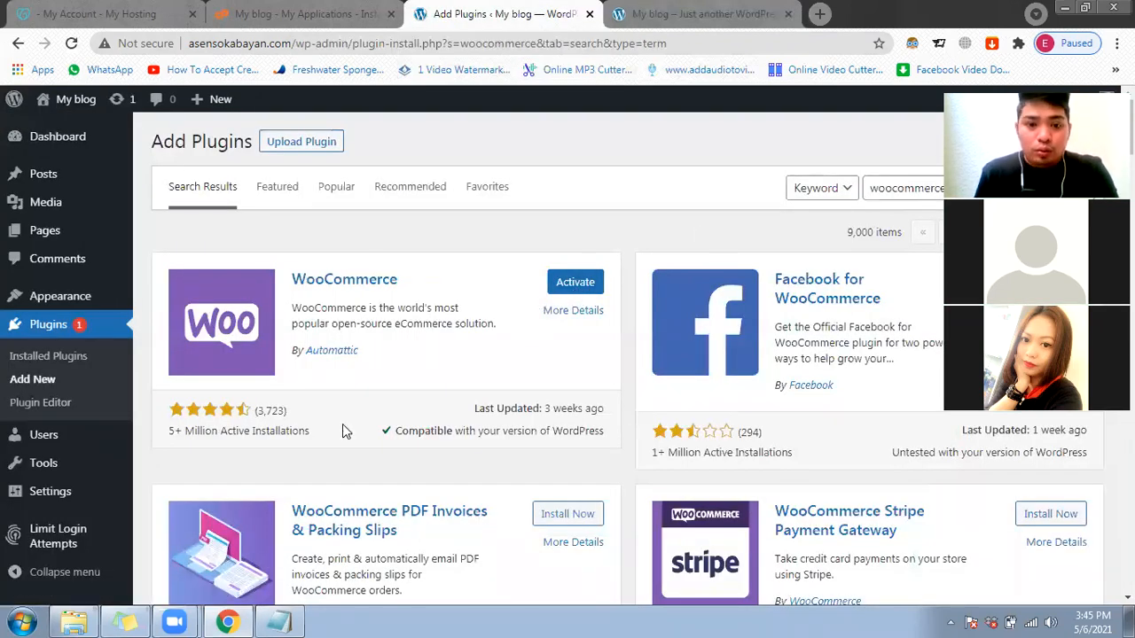
Step: Replace the plugin search with "elementor" and install Elementor Website Builder
double_click(915, 190)
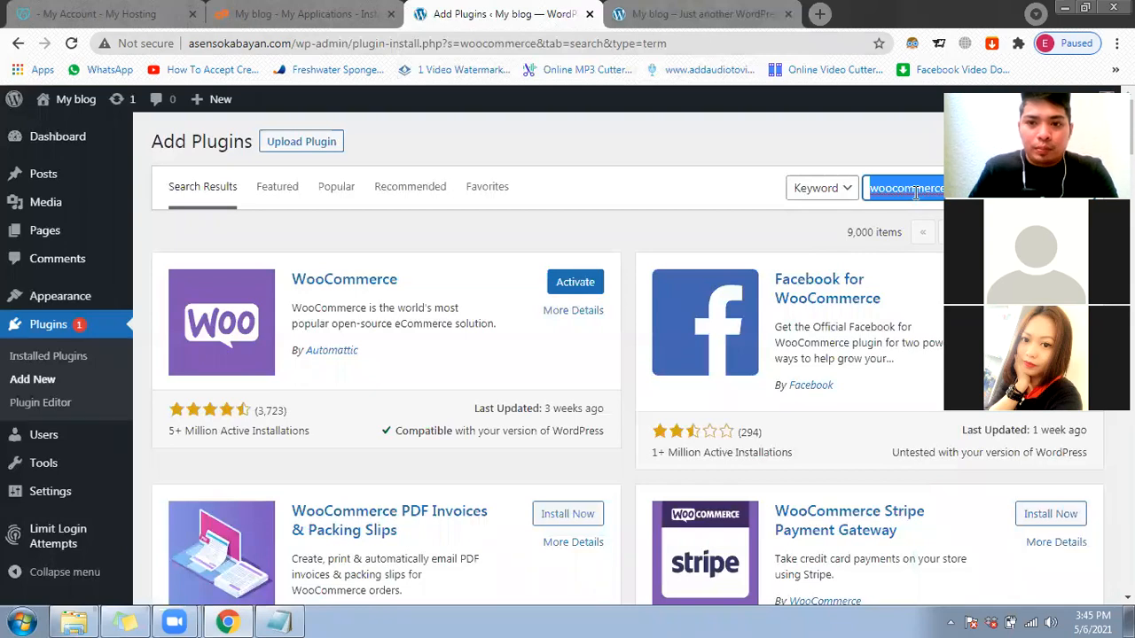
key(BackSpace)
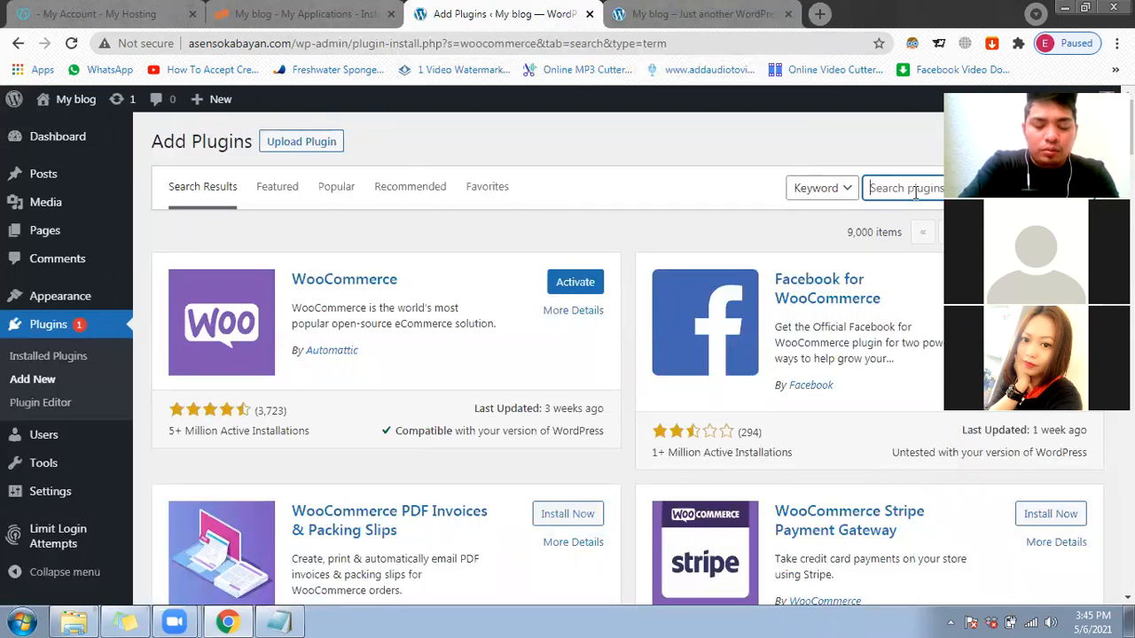
text(elementor)
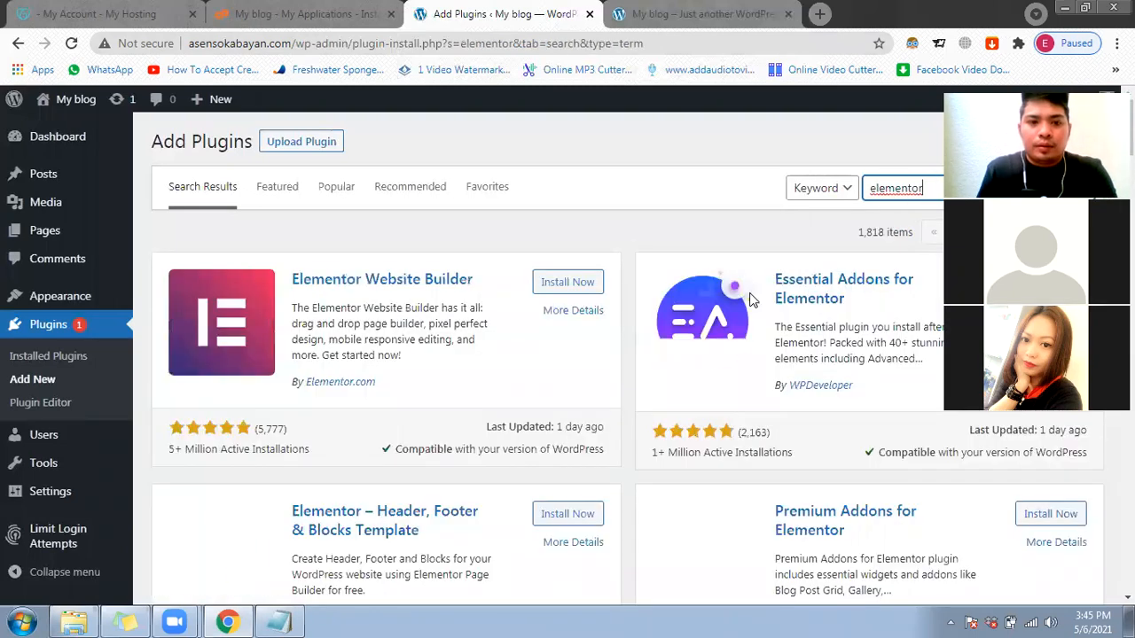
click(564, 284)
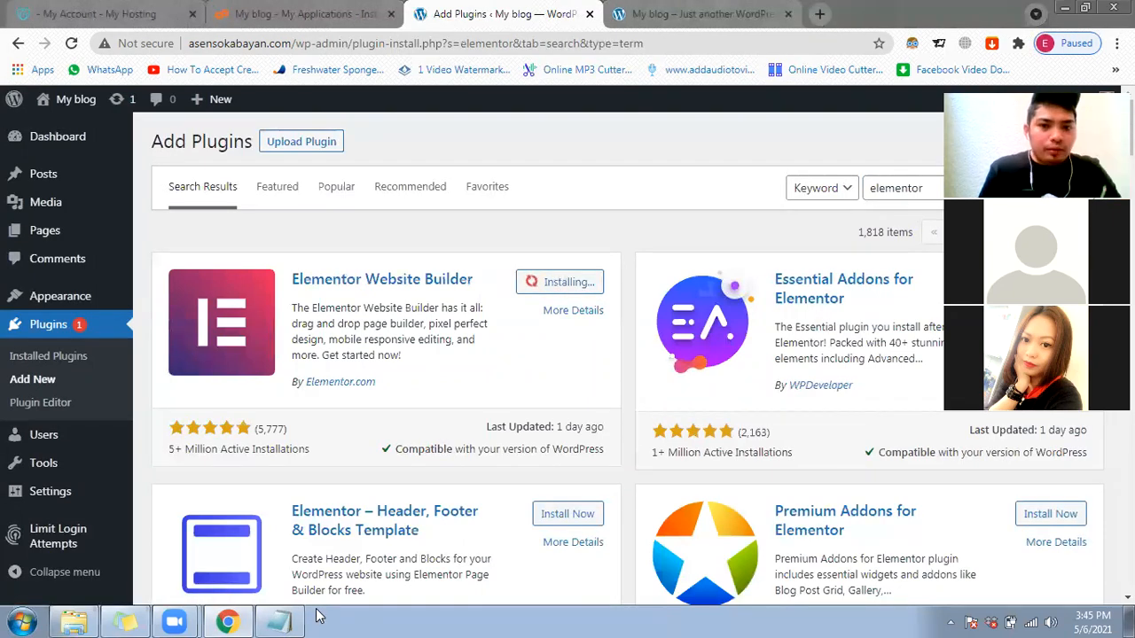
Step: Search the plugins for "envato" and install Envato Elements – Photos & Elementor Templates
click(928, 188)
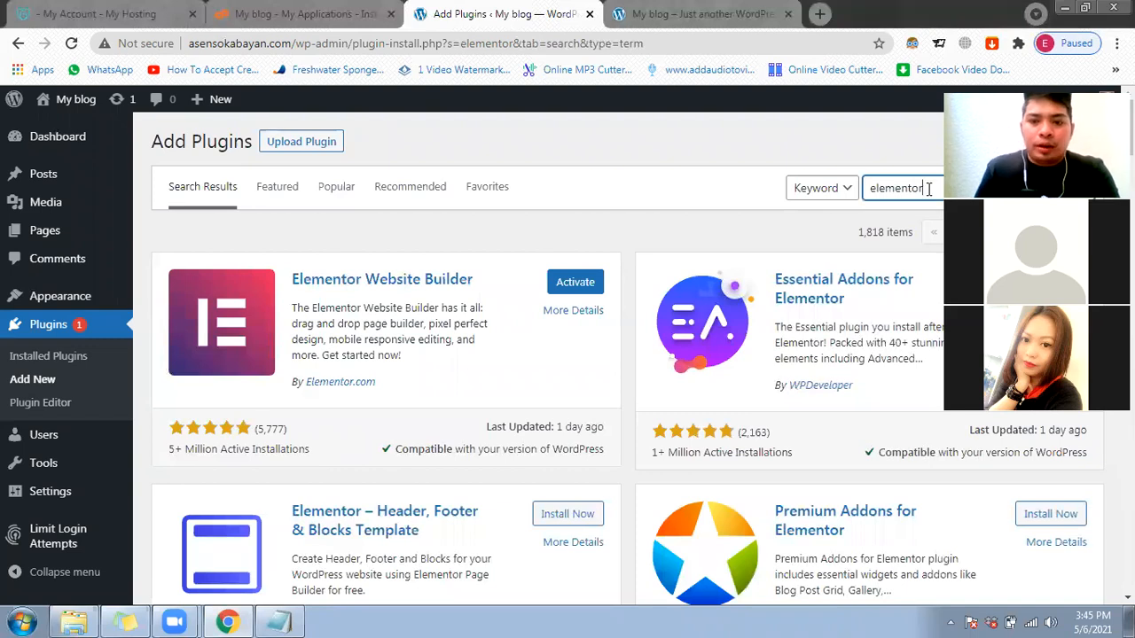
double_click(928, 188)
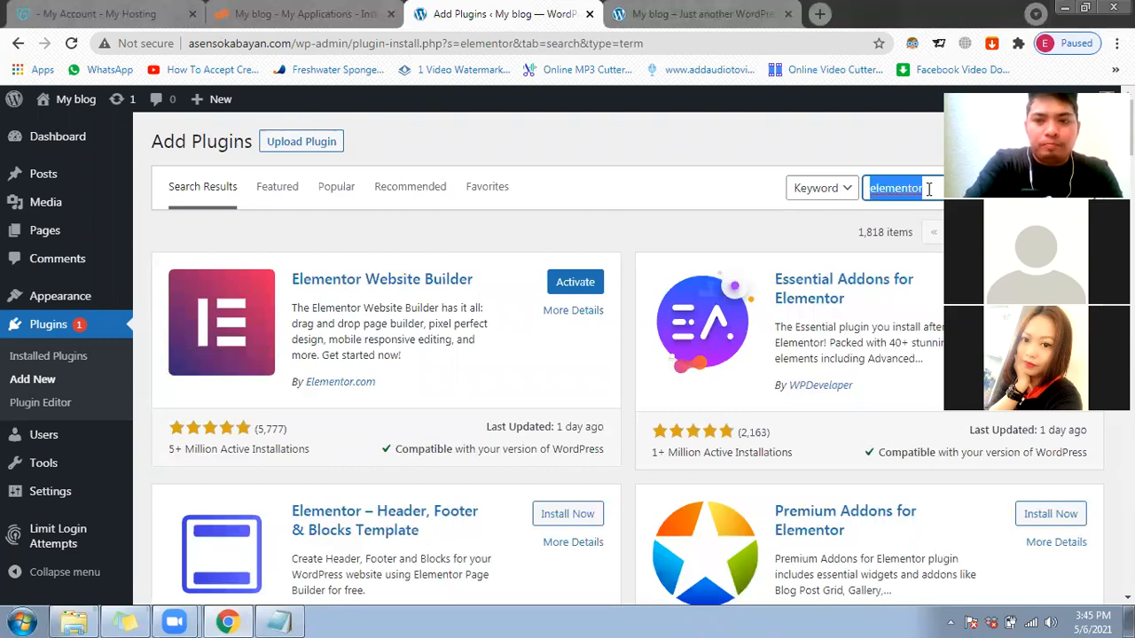
text(envato)
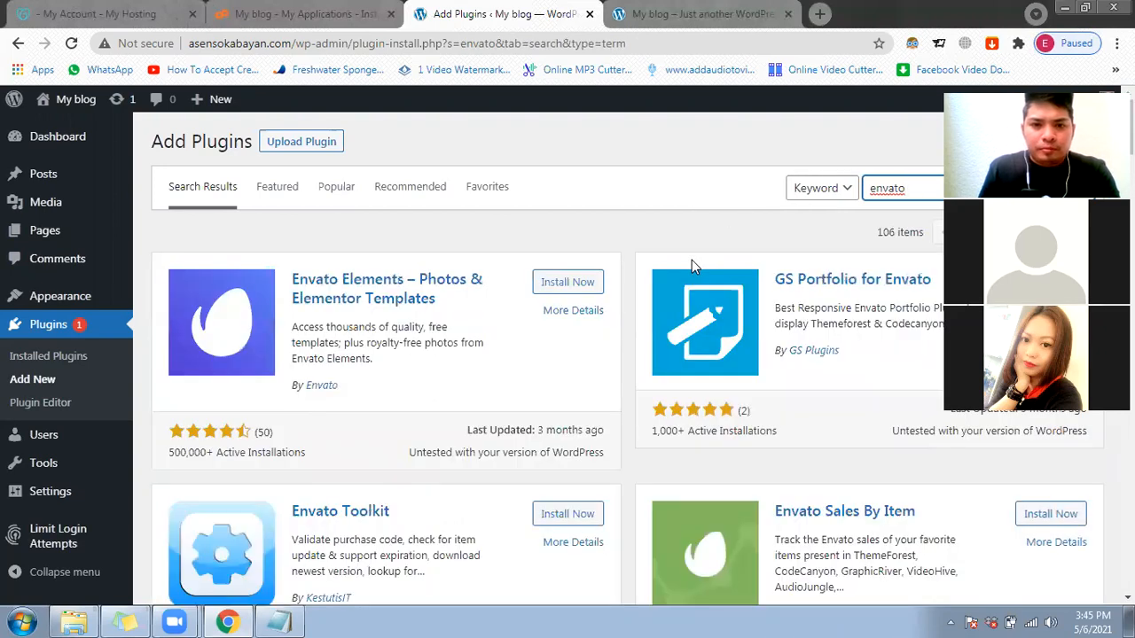
click(567, 282)
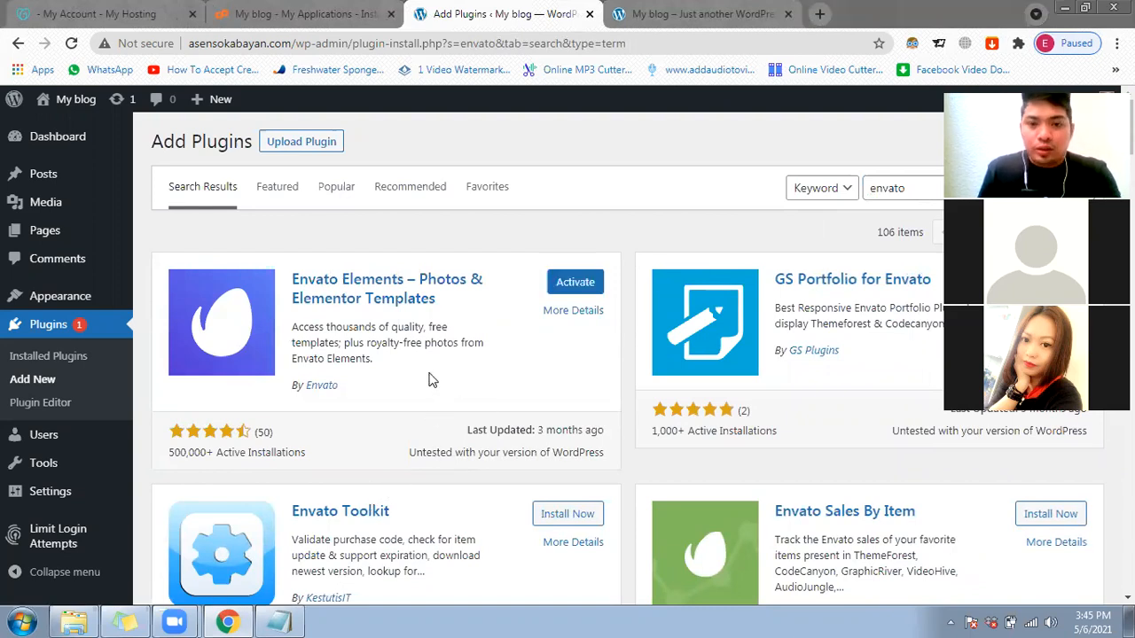
Step: Activate Elementor, Envato Elements and WooCommerce together from the installed plugins list with the Activate bulk action
click(66, 364)
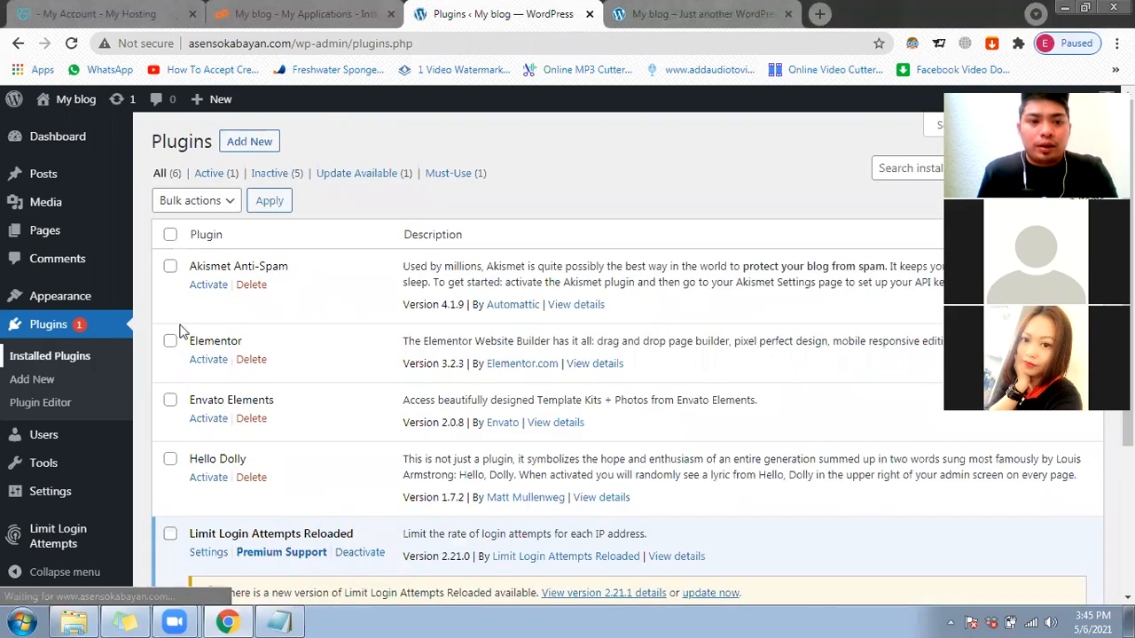
scroll(321, 372, down, 1)
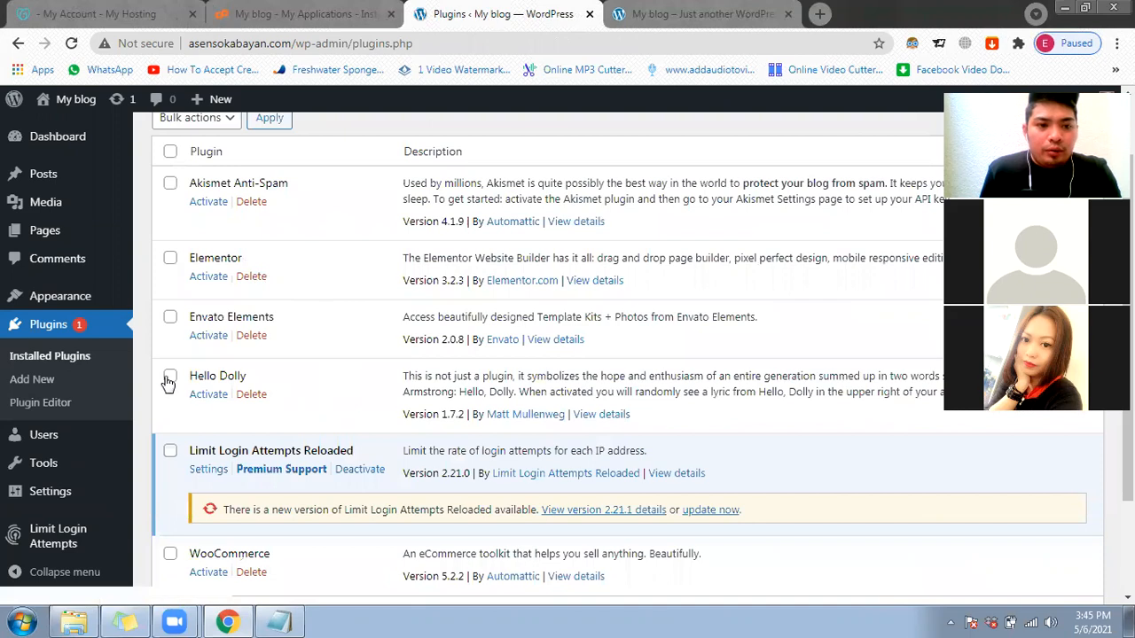
click(169, 257)
click(169, 316)
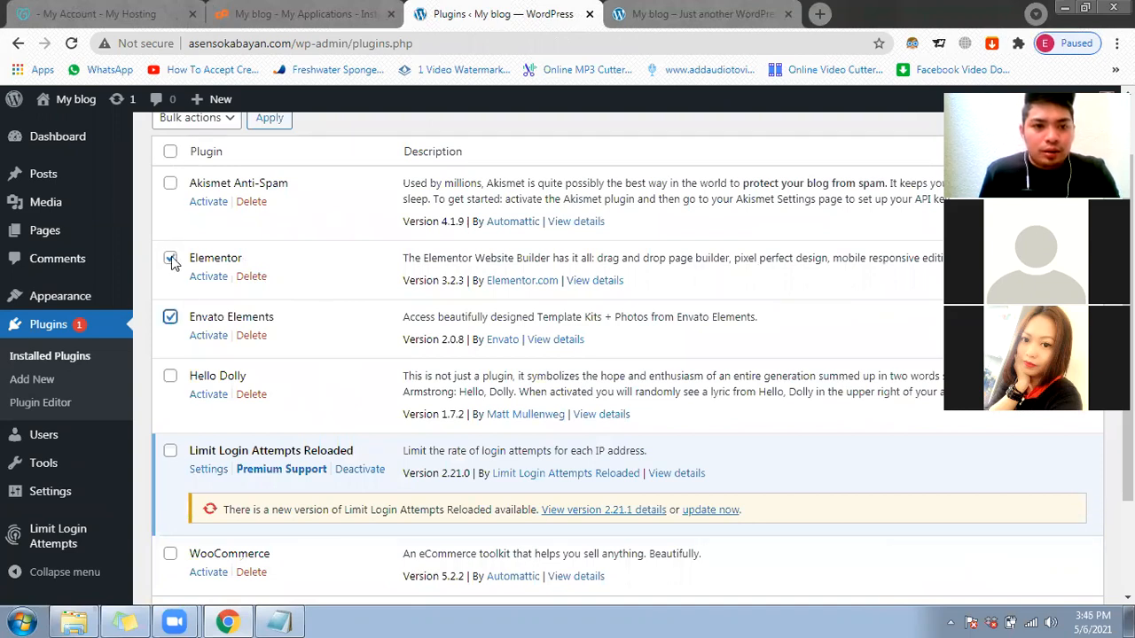
scroll(168, 475, down, 1)
click(170, 471)
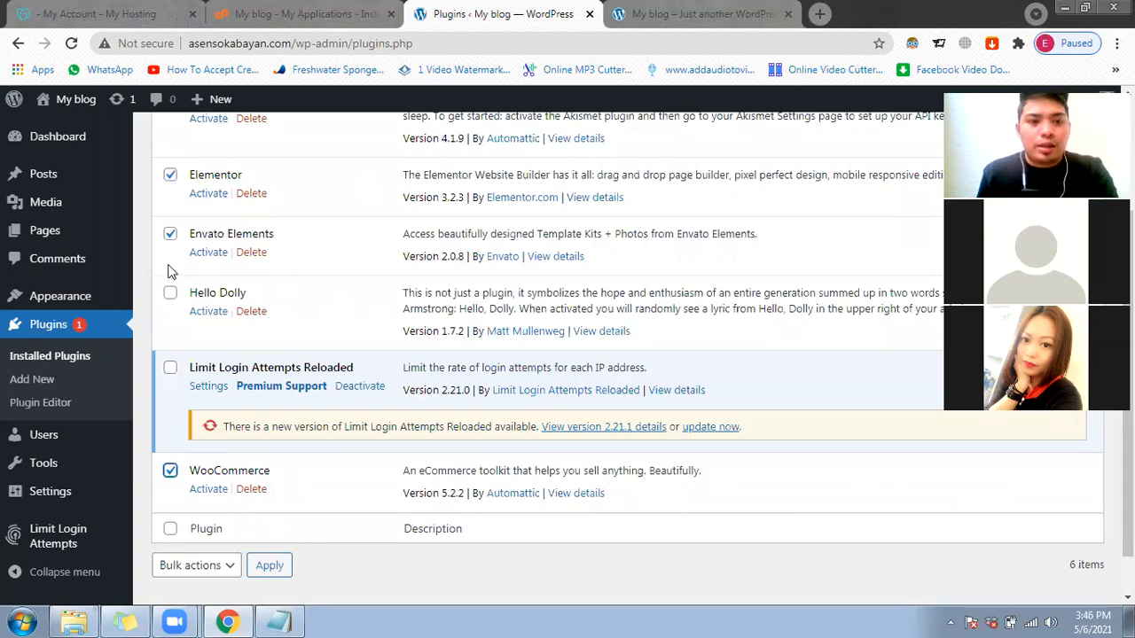
click(169, 470)
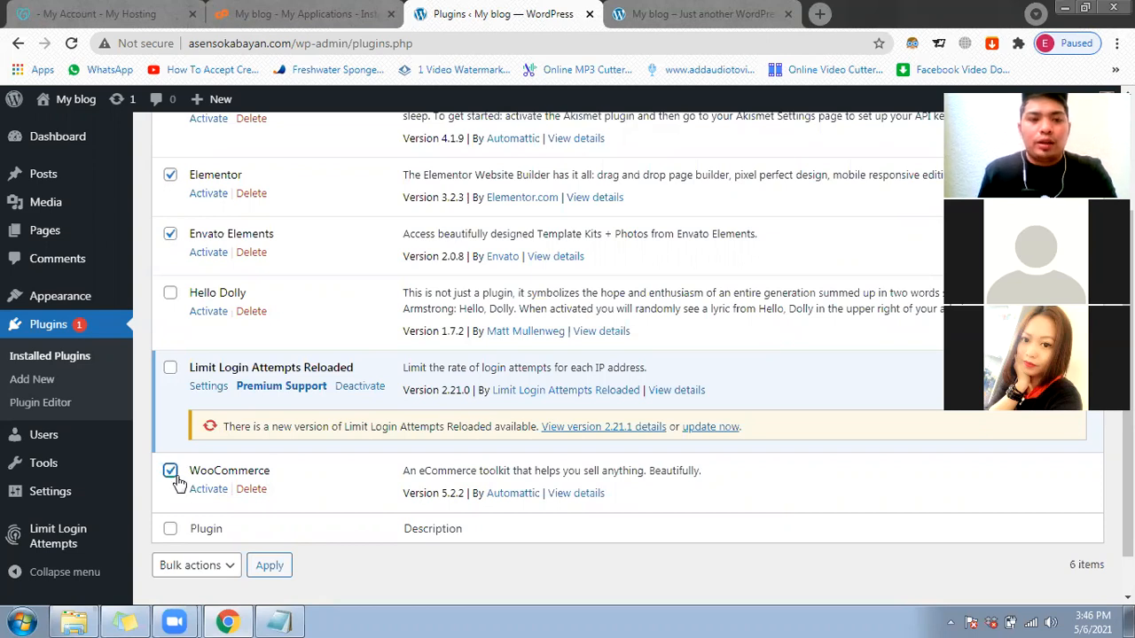
scroll(210, 213, up, 2)
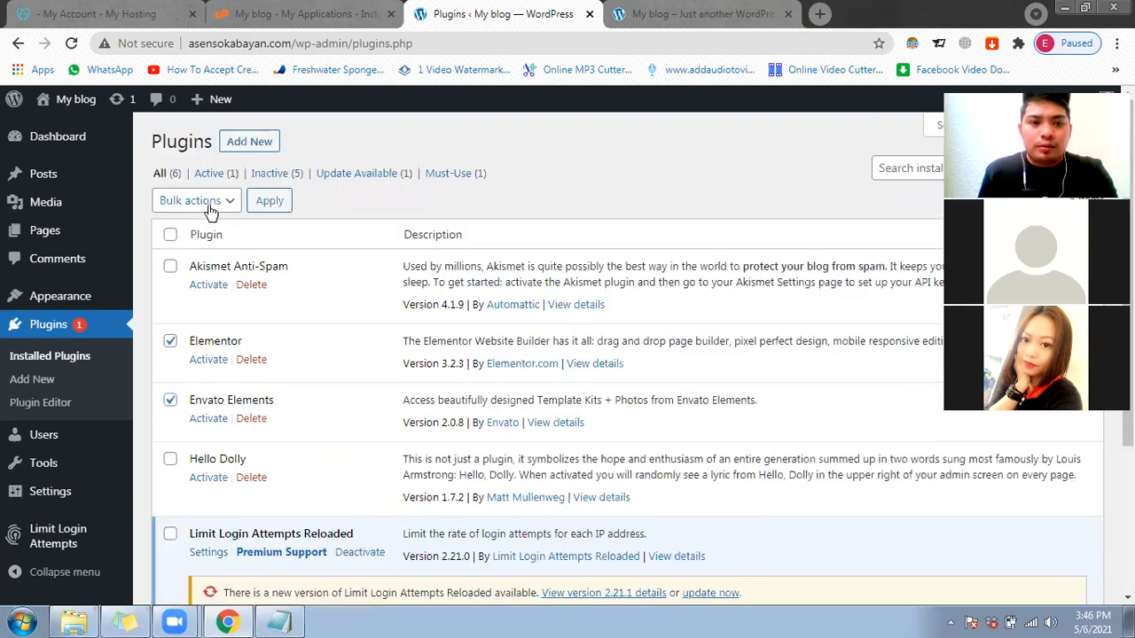
click(209, 205)
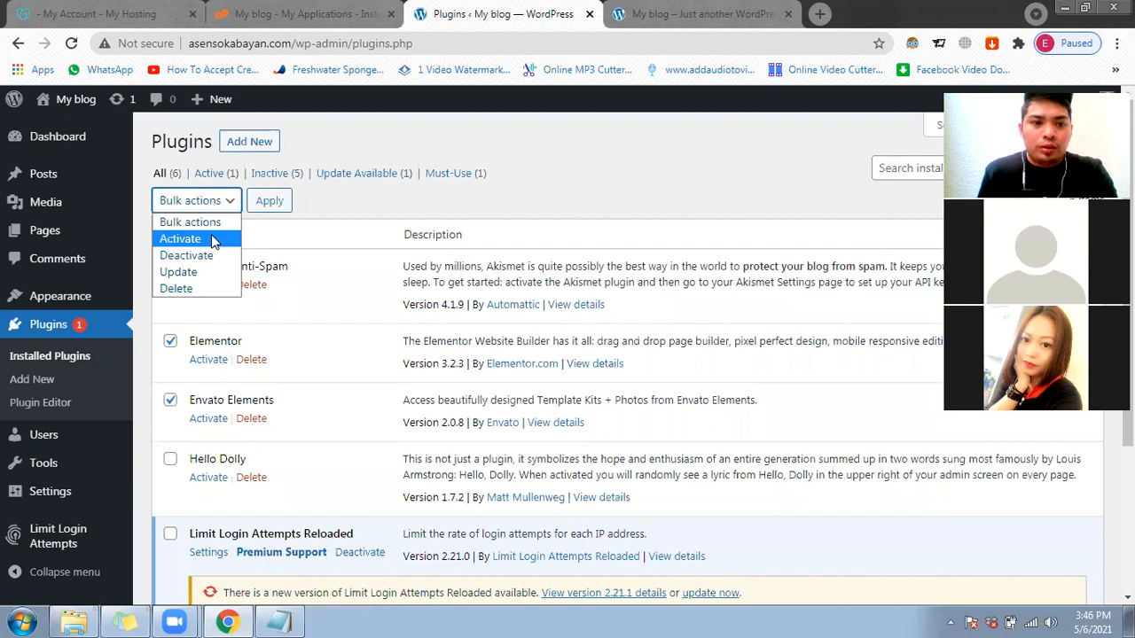
click(212, 239)
click(261, 204)
click(263, 202)
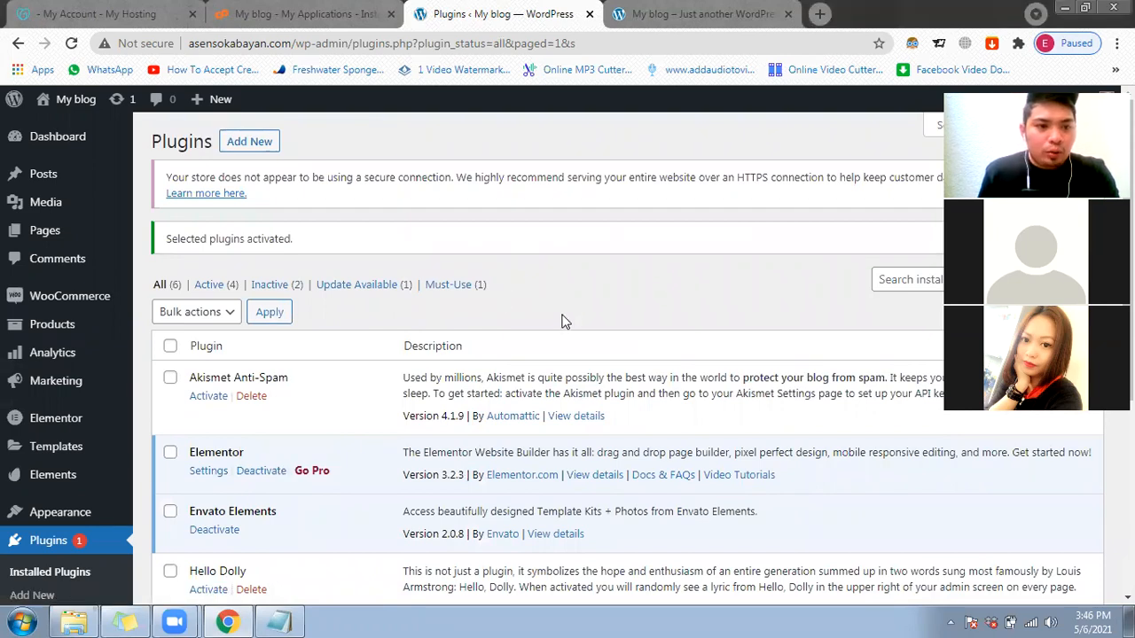
scroll(562, 318, down, 3)
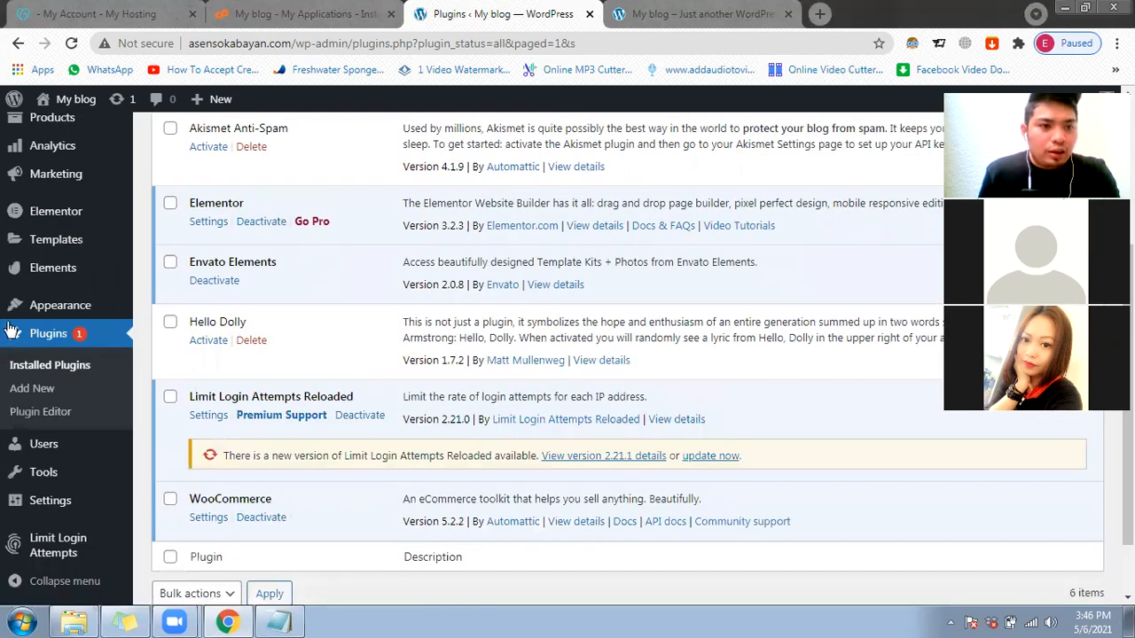
Step: Look through the WordPress admin menu for the entries added by the activated plugins, including the Appearance and Tools submenus
scroll(35, 350, up, 1)
scroll(42, 364, up, 2)
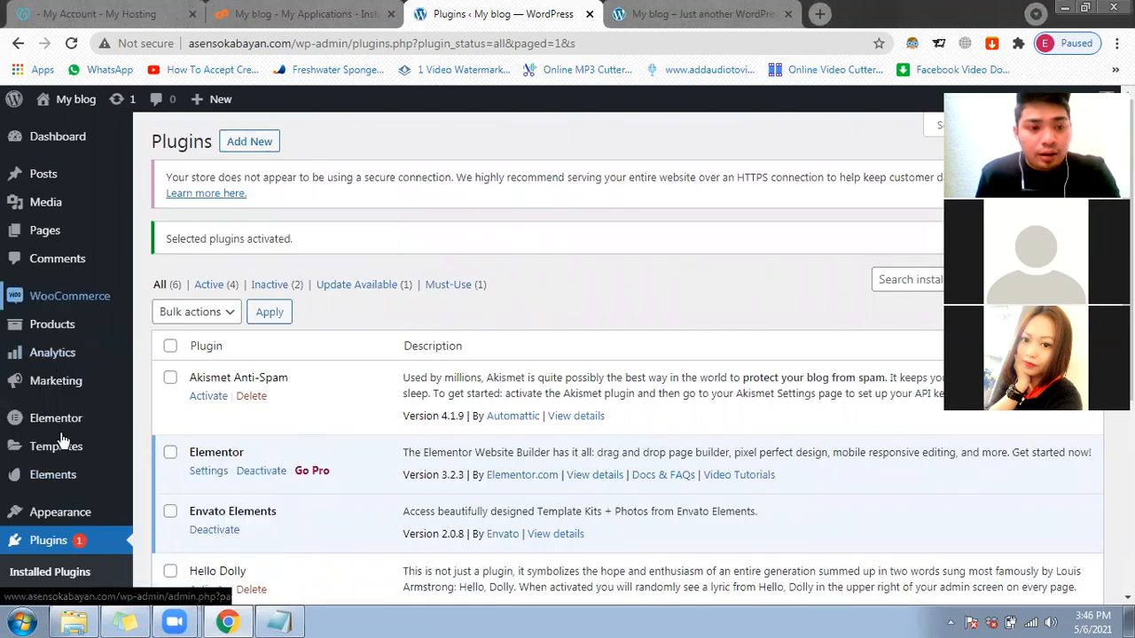
mouse_move(63, 513)
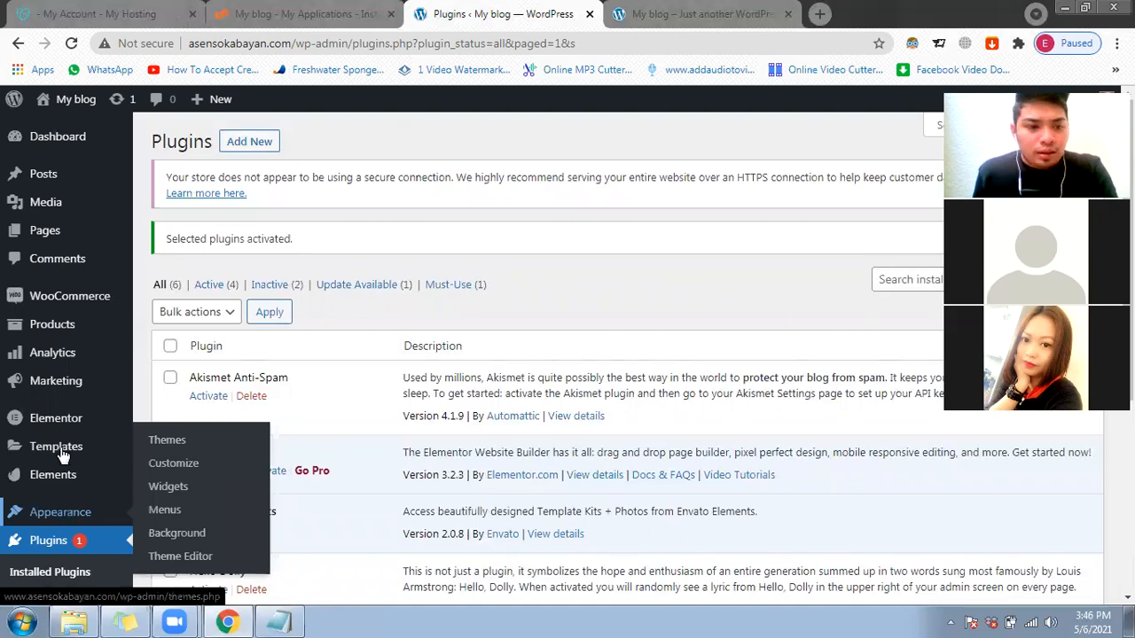
scroll(59, 448, down, 1)
scroll(59, 497, down, 2)
mouse_move(56, 470)
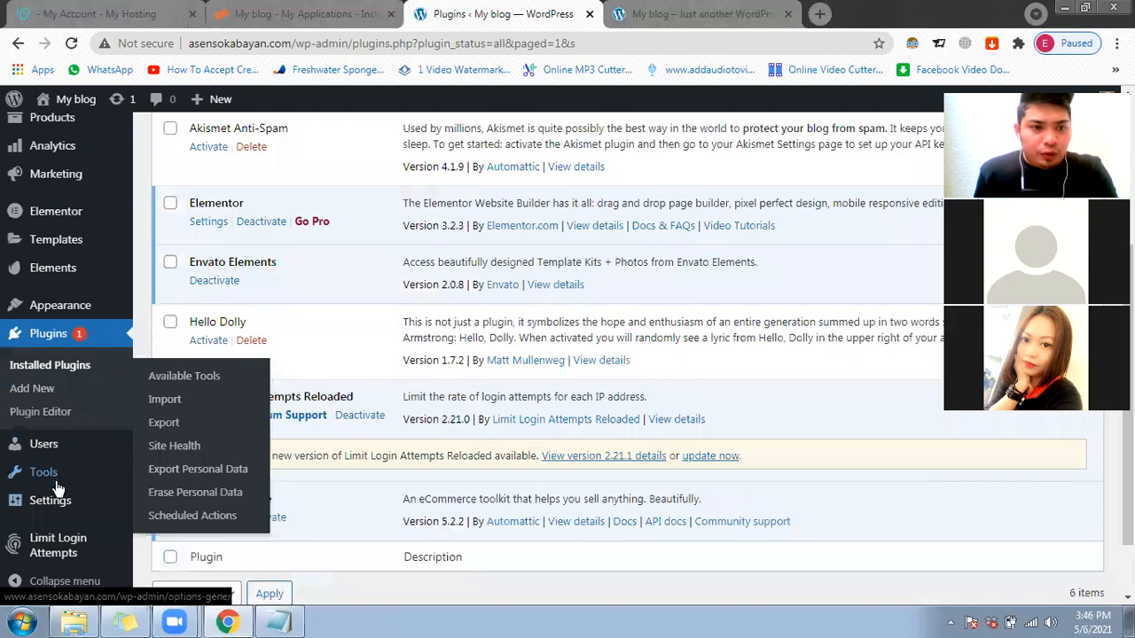
scroll(37, 468, up, 1)
scroll(64, 501, down, 1)
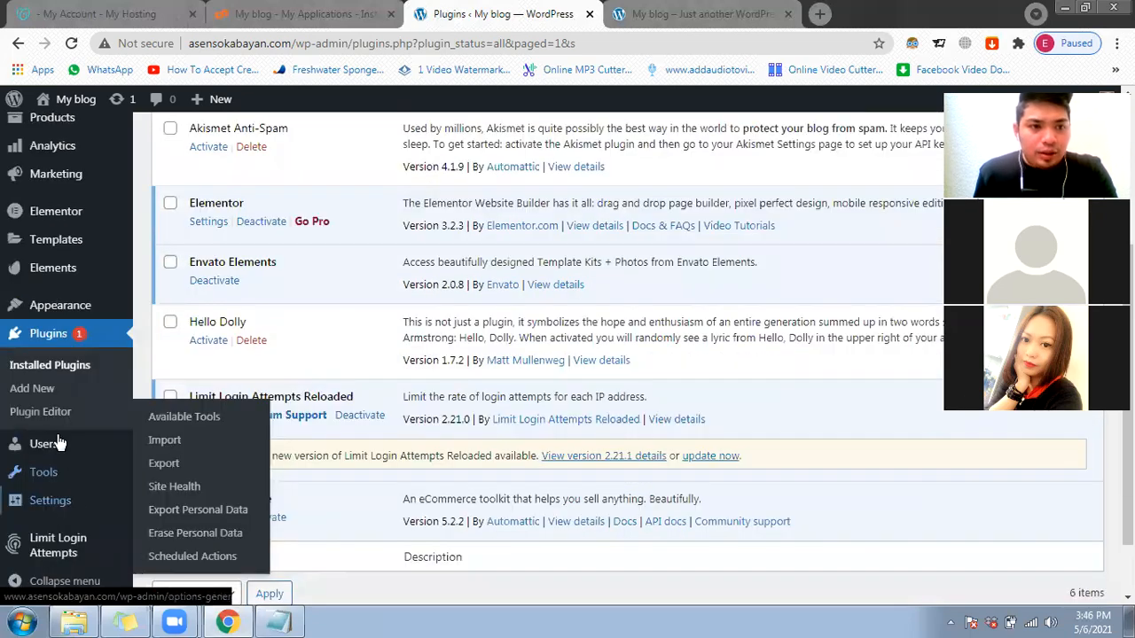
Step: Start a new page from the site's pages list and dismiss the block editor welcome guide
scroll(59, 256, up, 2)
click(56, 203)
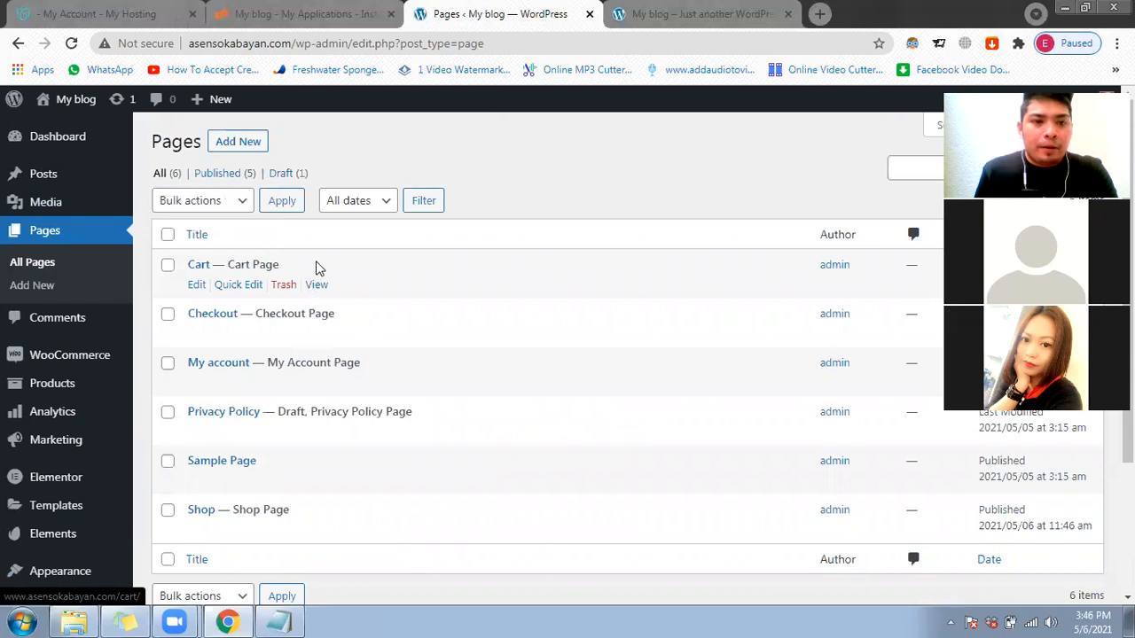
click(242, 143)
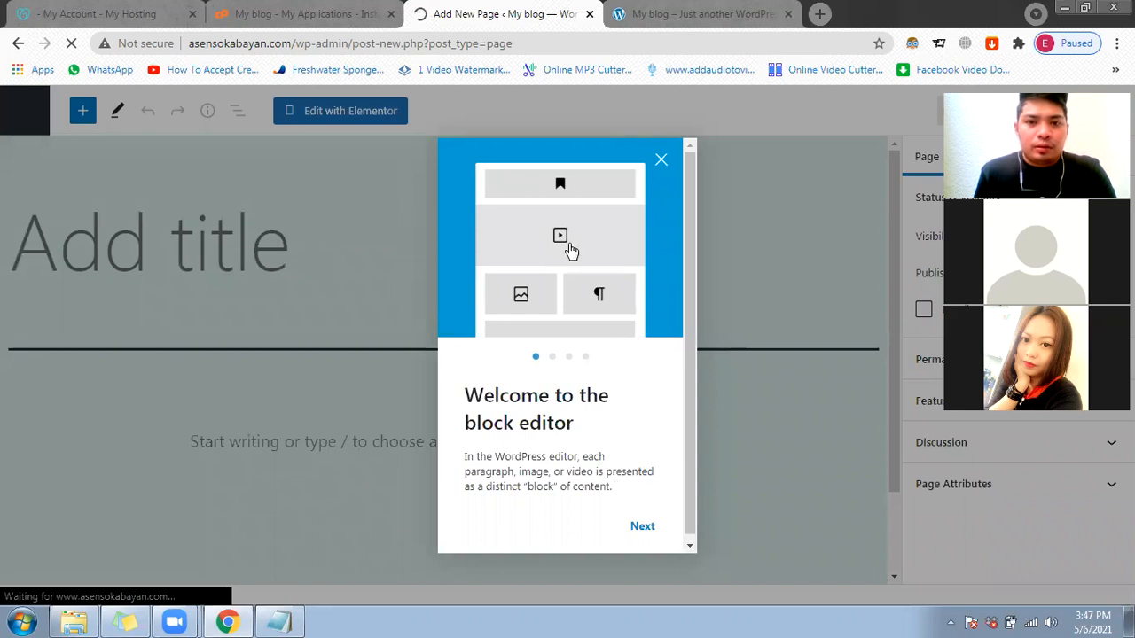
click(660, 159)
Step: Title the new page "Home" and publish it
click(173, 269)
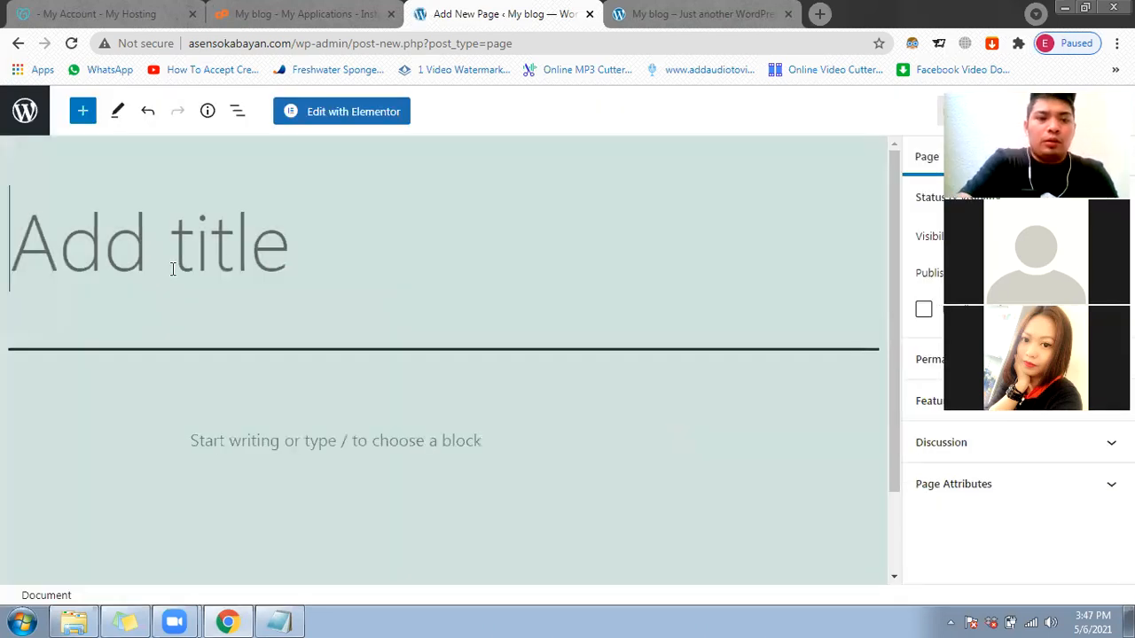
text(HOme)
key(BackSpace)
key(BackSpace)
key(BackSpace)
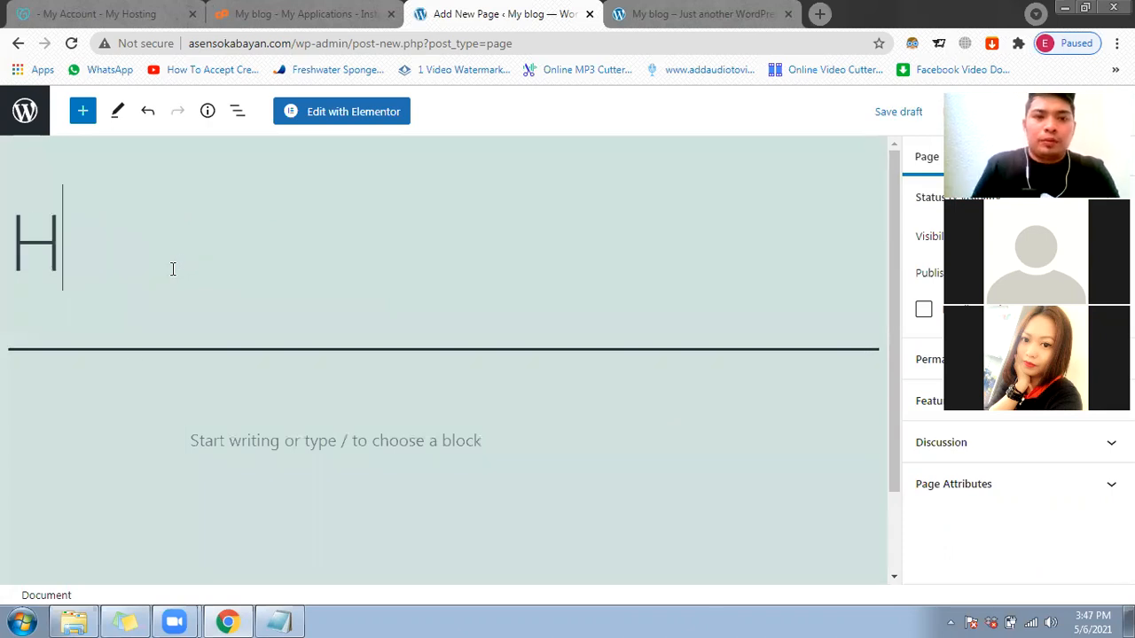
text(ome)
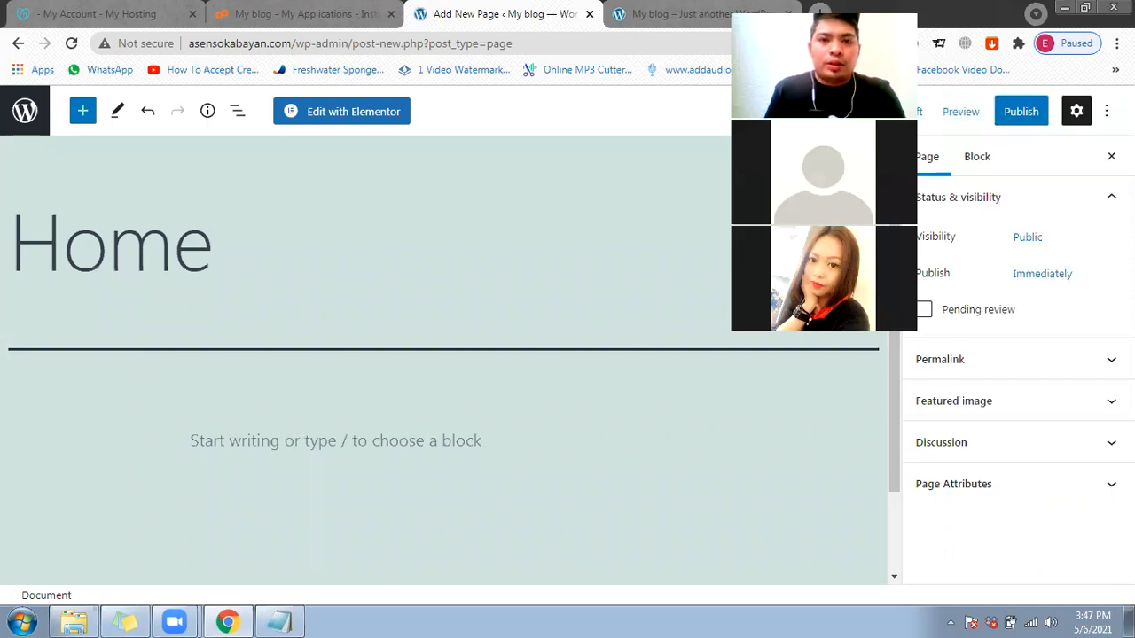
click(1021, 111)
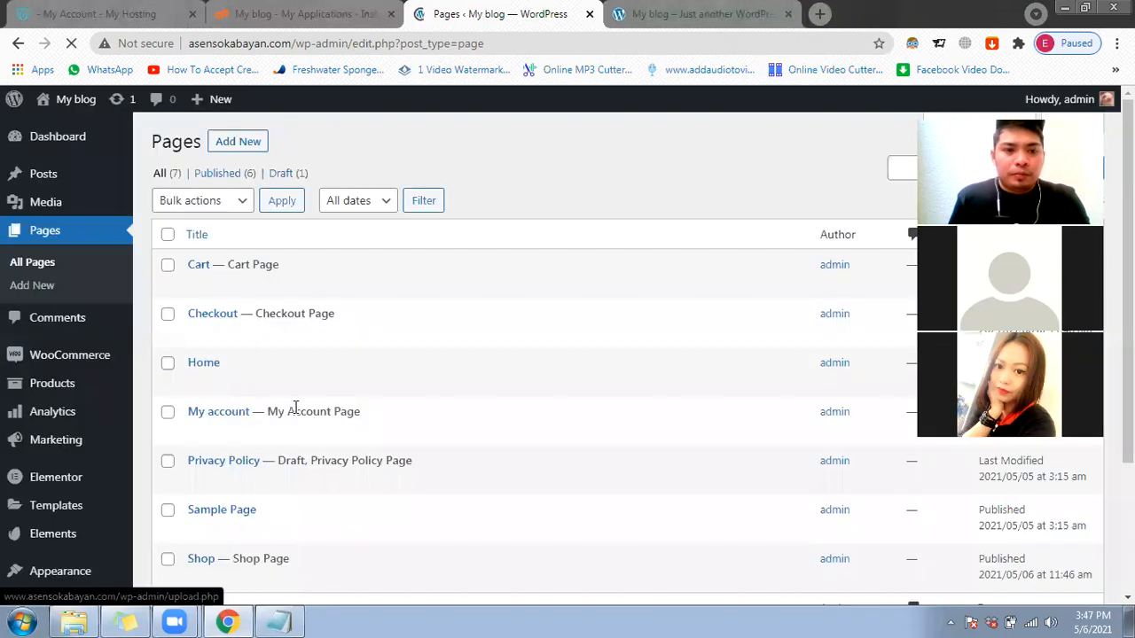
Step: Add and publish a new page titled "Contact Us", and return to the pages list
click(242, 145)
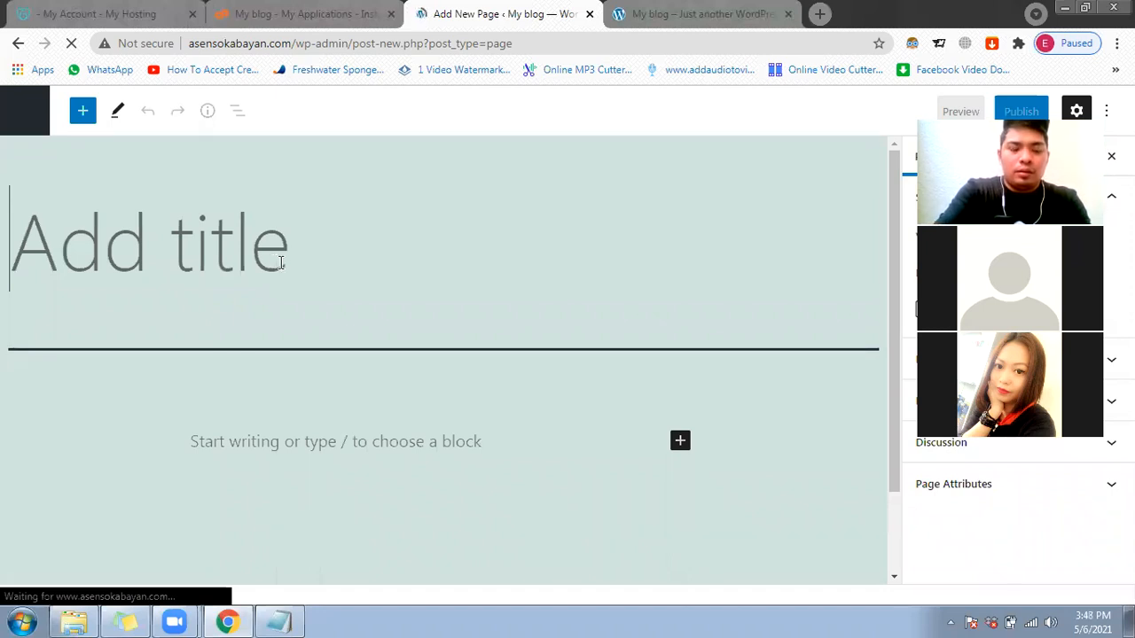
text(Cop)
key(ctrl+a)
text(Contac)
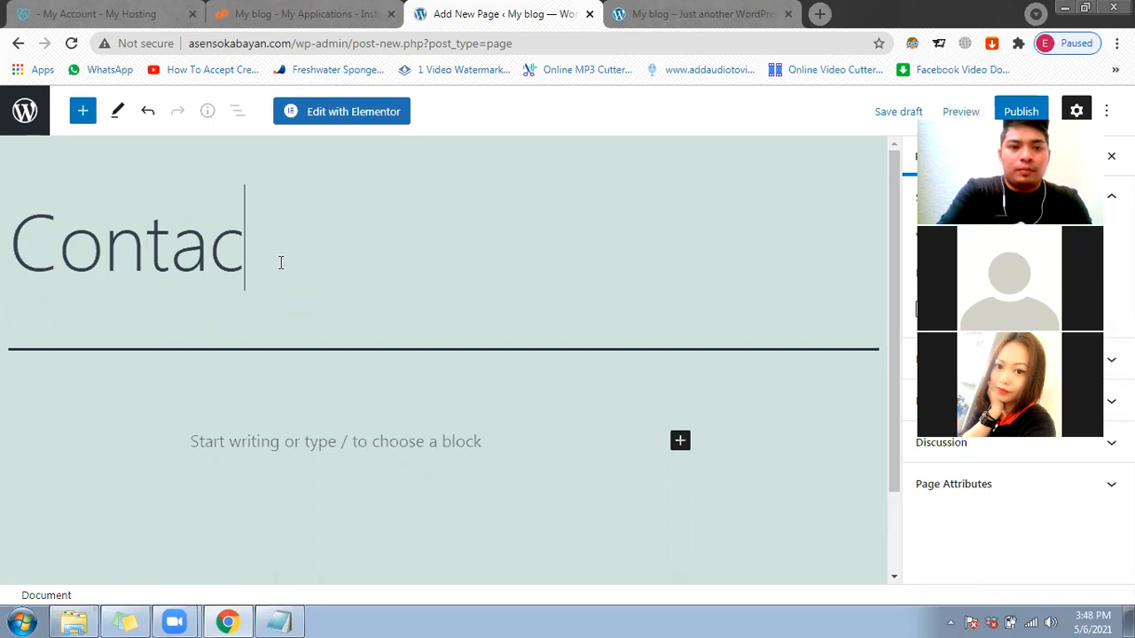
text(t Us)
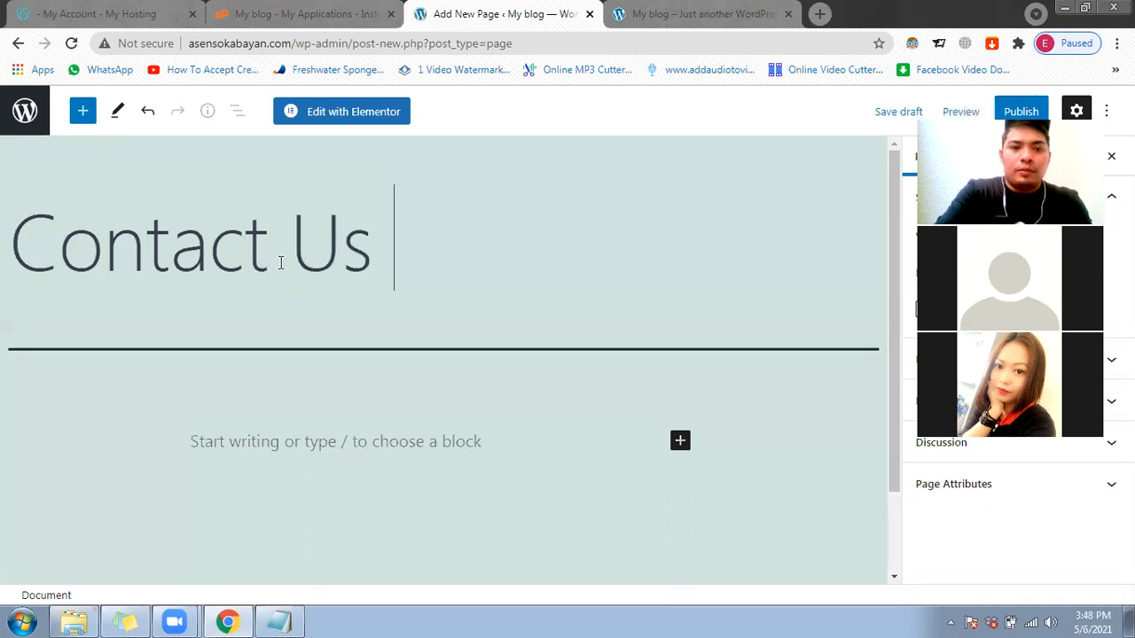
click(1021, 111)
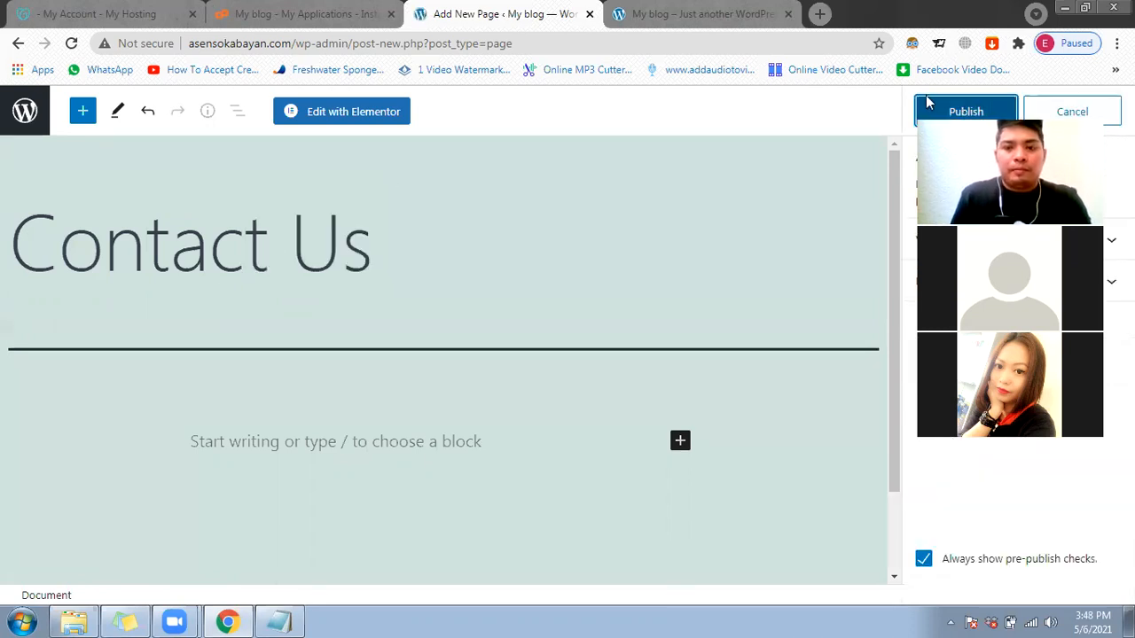
click(928, 105)
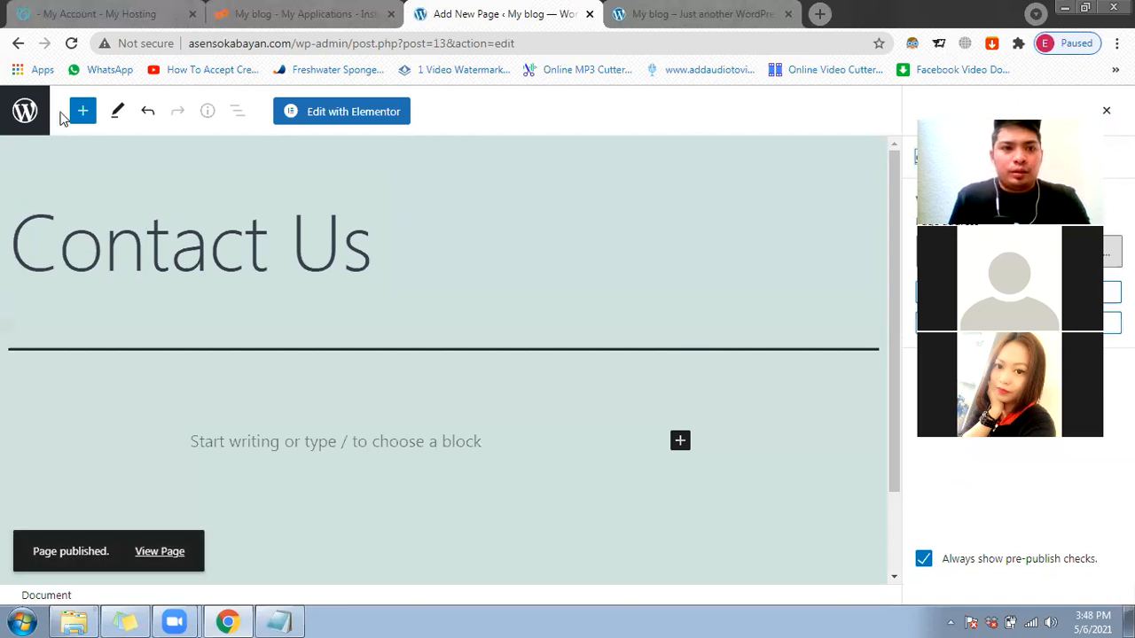
click(29, 112)
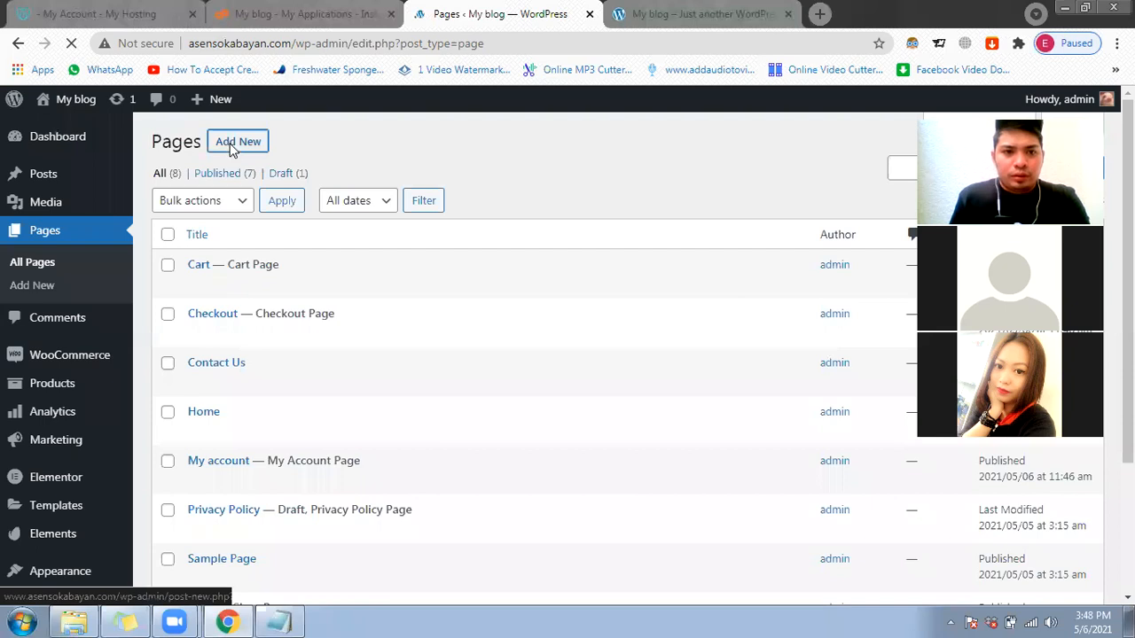
Step: Add and publish a page titled "Products", and go back to the list of pages
click(237, 144)
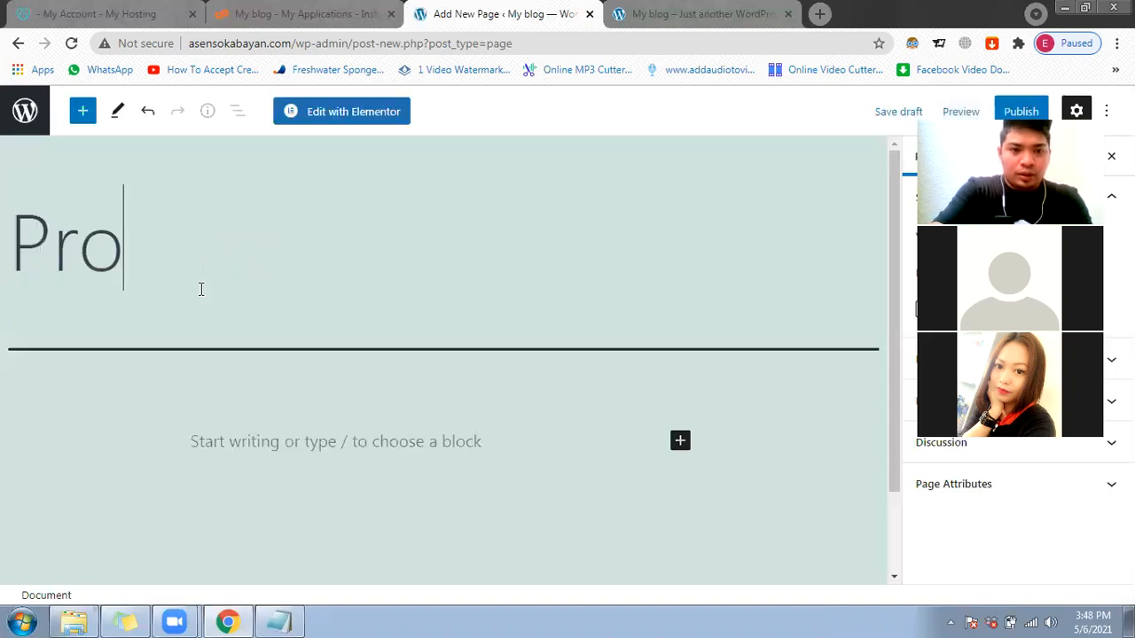
text(ducts)
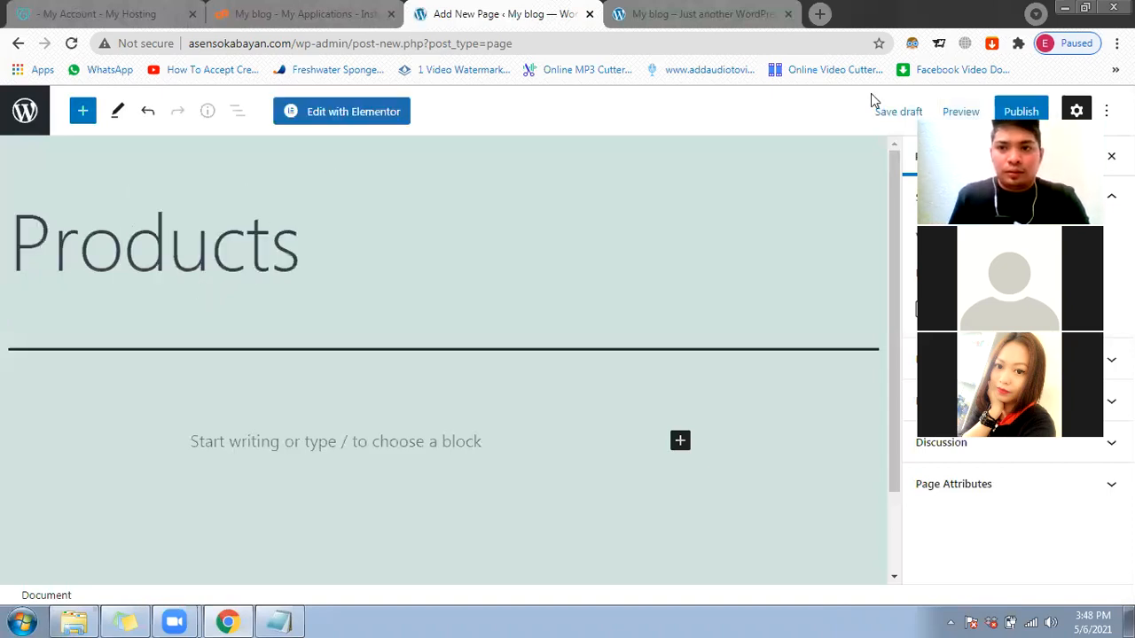
click(1021, 112)
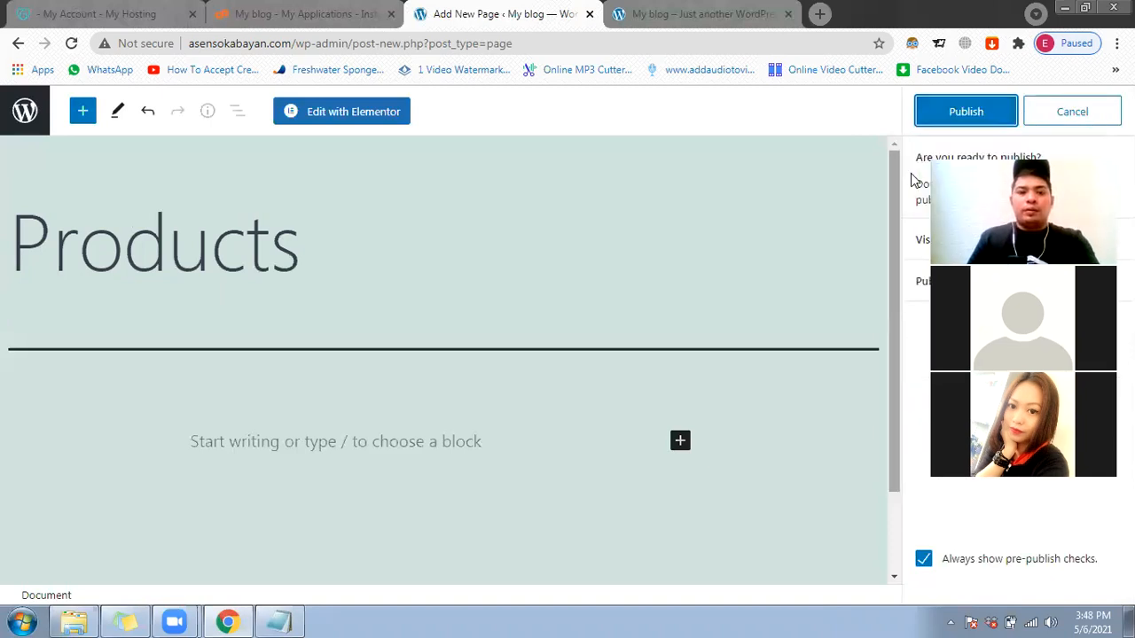
click(30, 119)
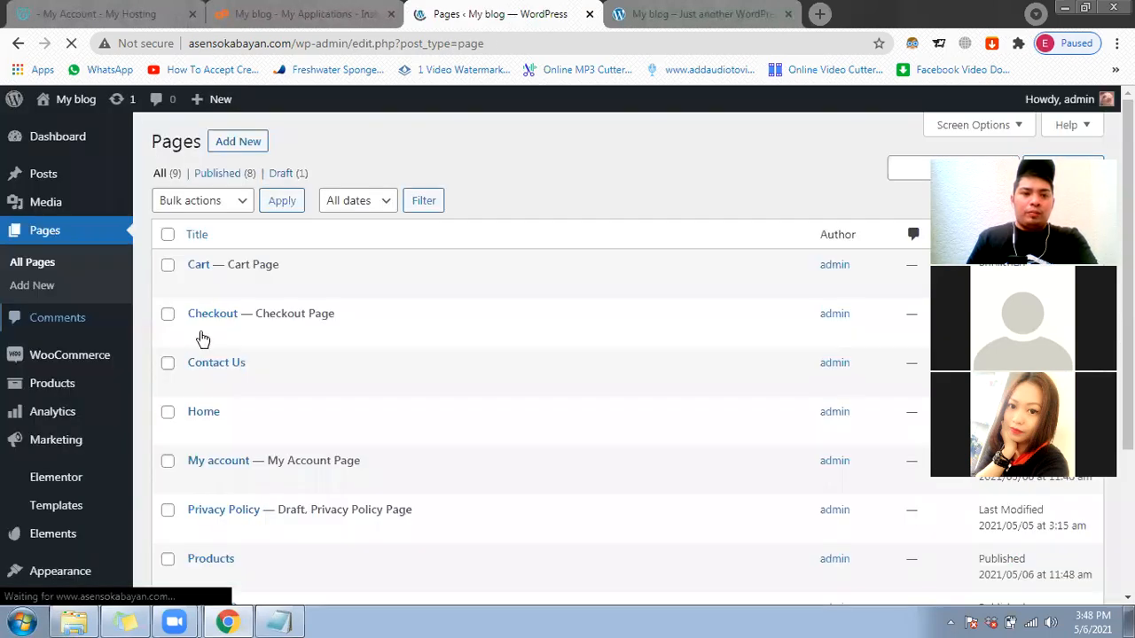
Step: Create a page titled "Blogs", publish it and go back to the pages overview
scroll(201, 422, down, 3)
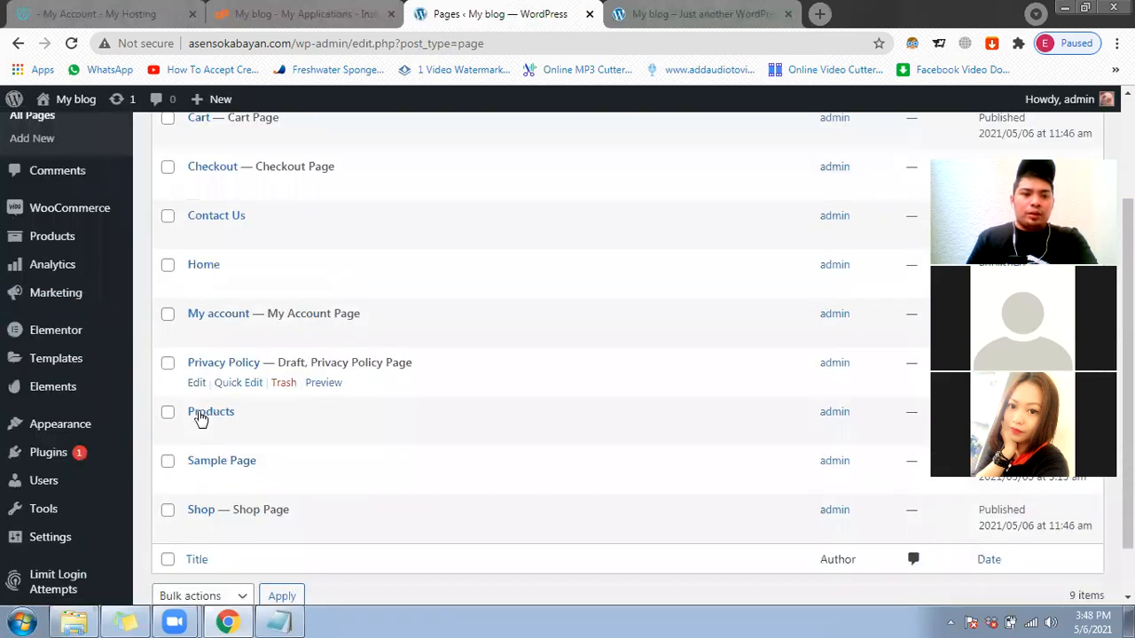
scroll(466, 274, up, 3)
click(233, 143)
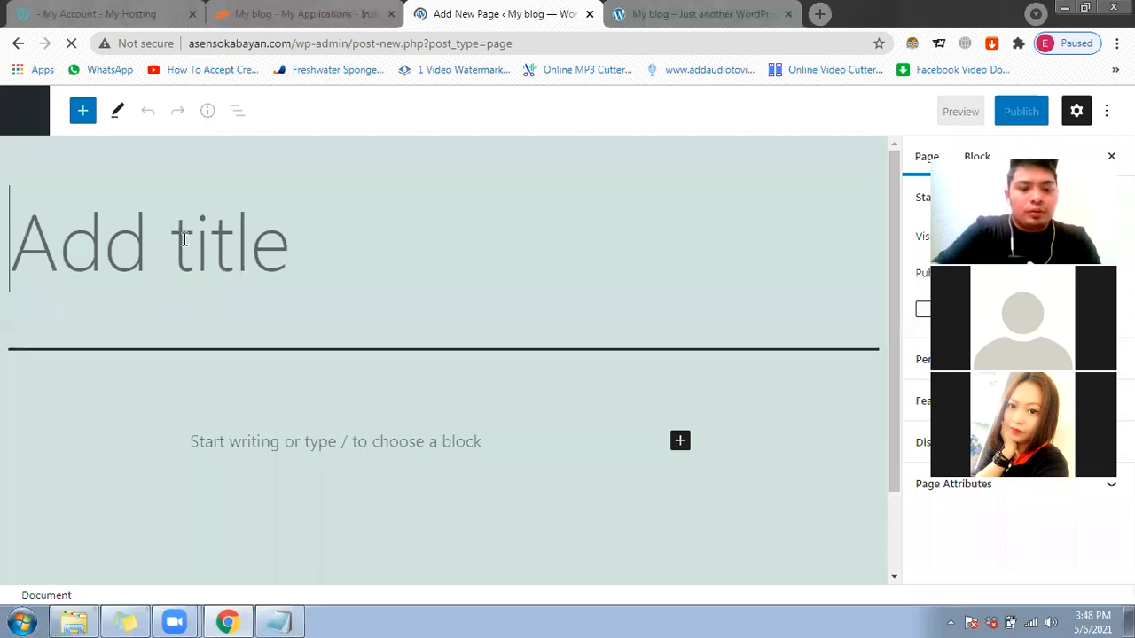
text(Blogs)
click(1021, 115)
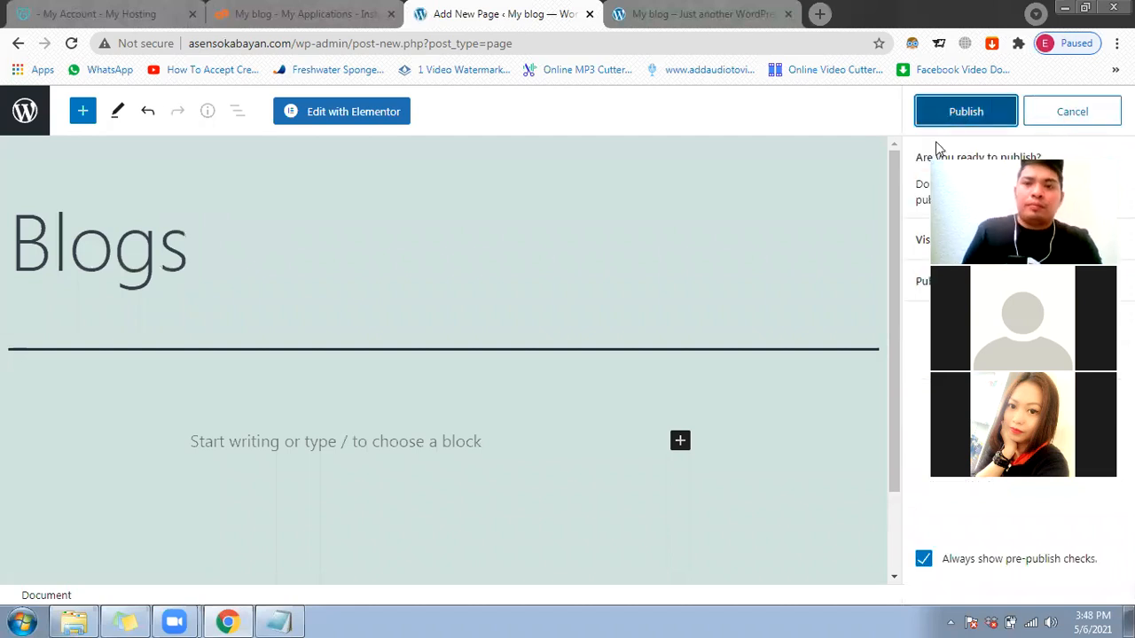
click(942, 122)
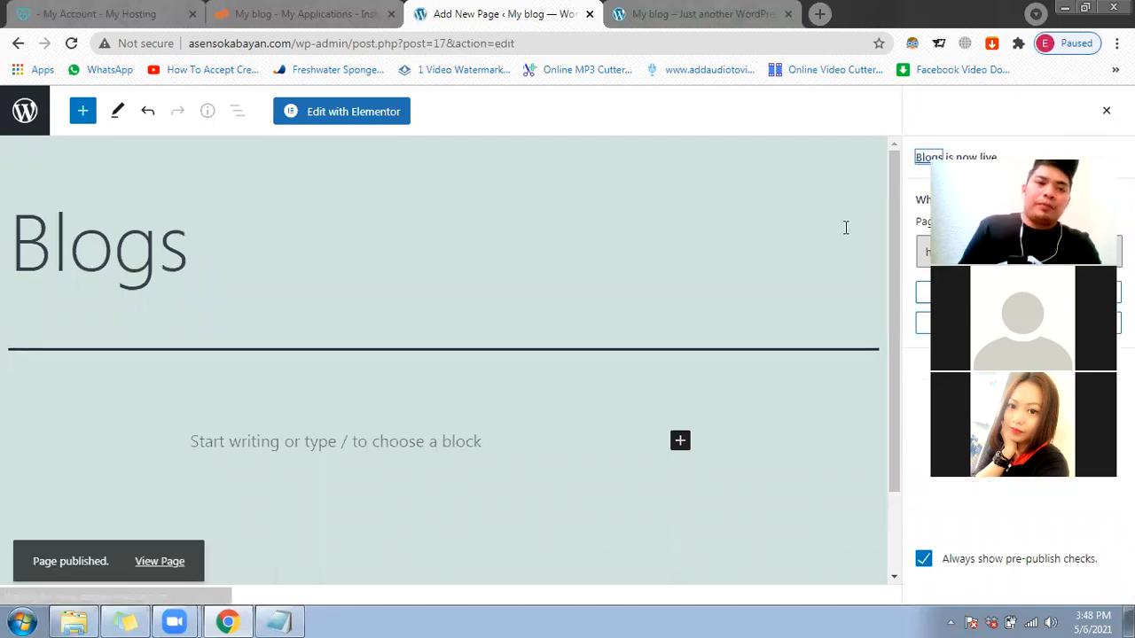
click(25, 122)
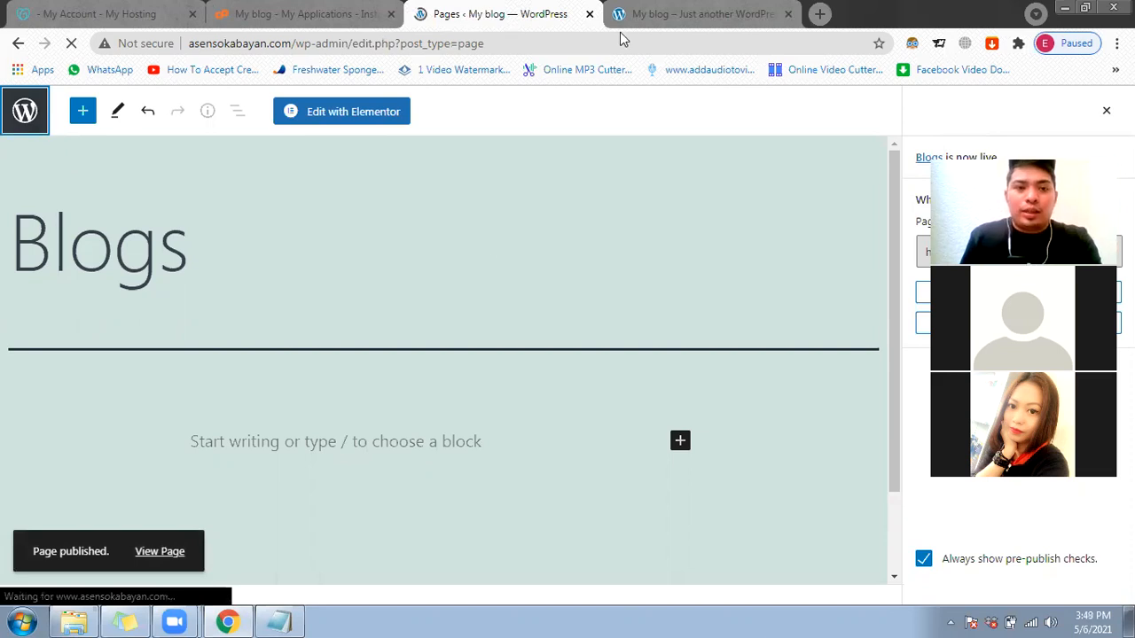
Step: Review the full pages list from Blogs down to Shop, comparing the newly added pages with the WooCommerce and default ones
scroll(492, 262, down, 1)
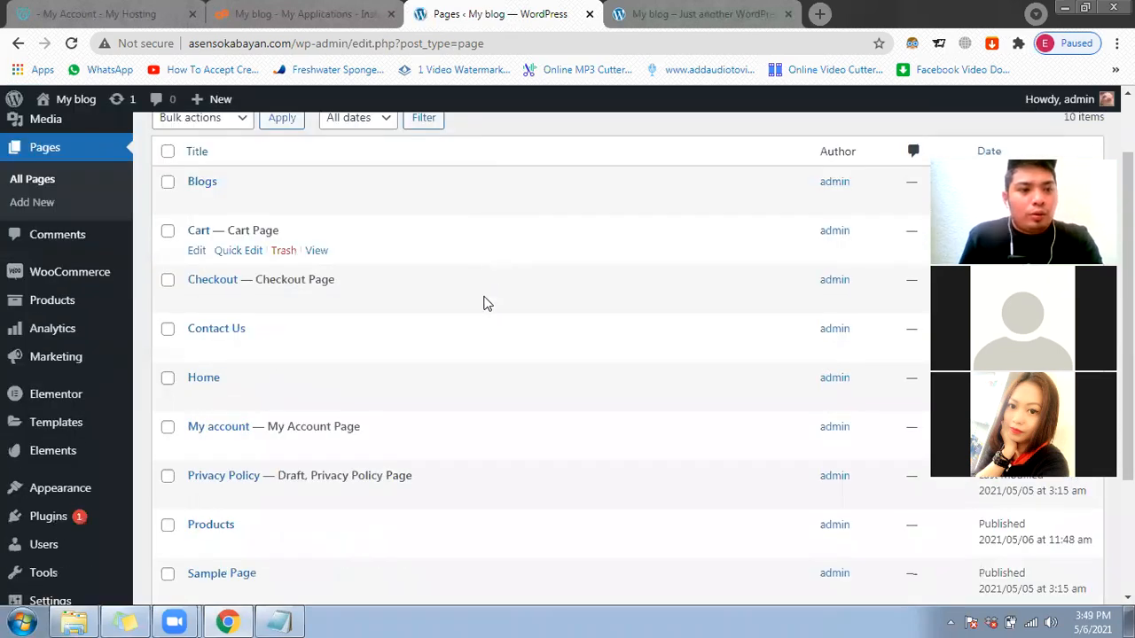
scroll(445, 345, down, 1)
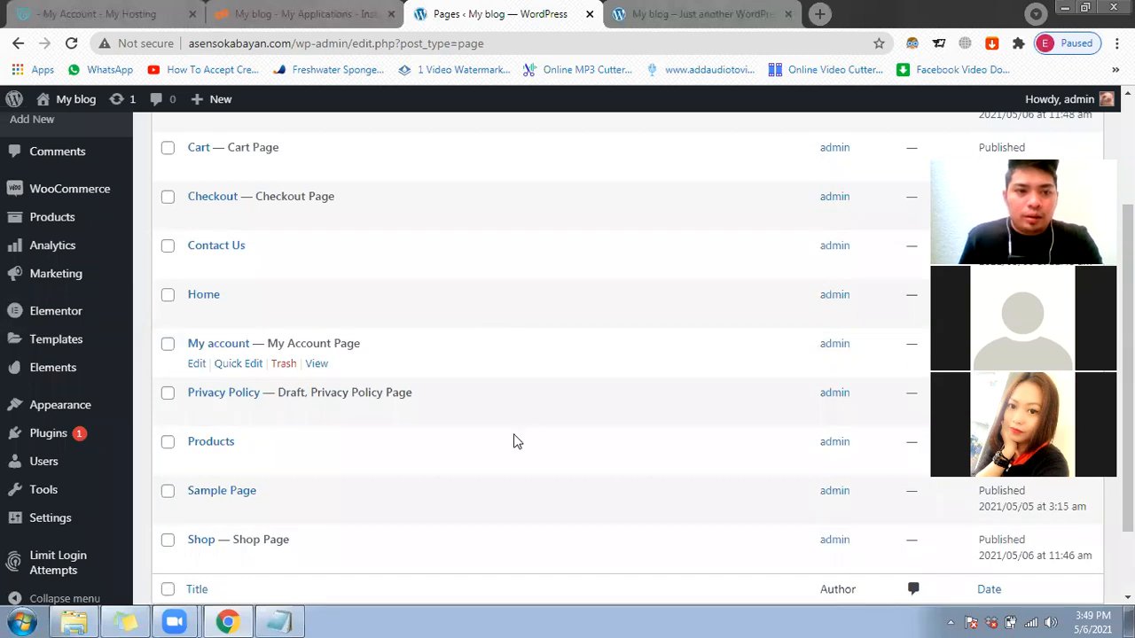
scroll(435, 398, up, 1)
scroll(506, 332, up, 1)
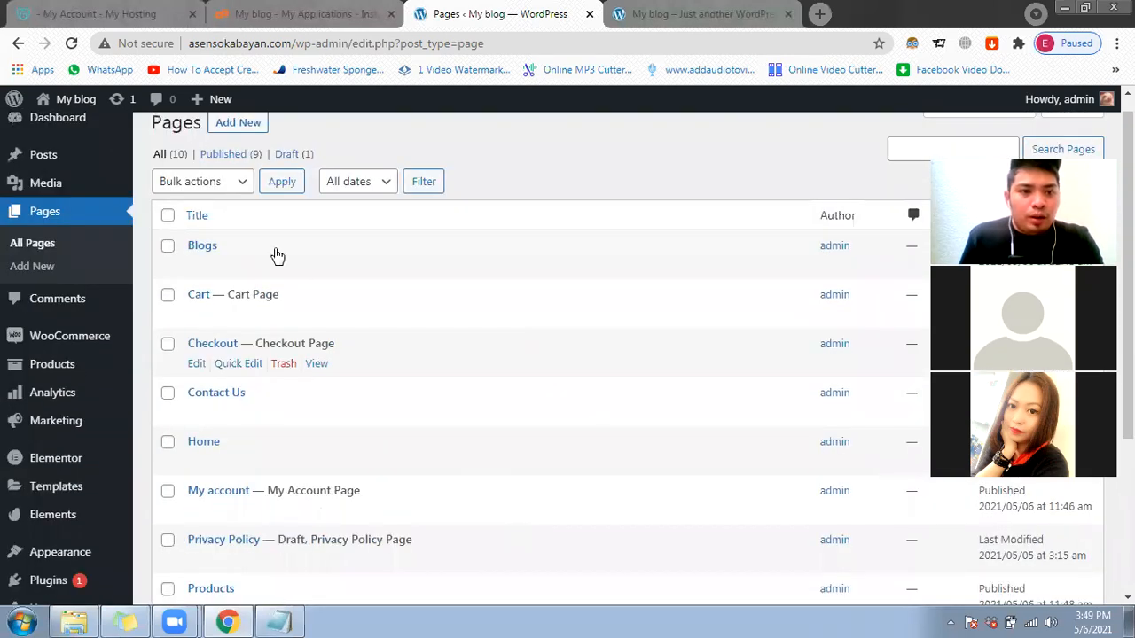
scroll(302, 271, down, 1)
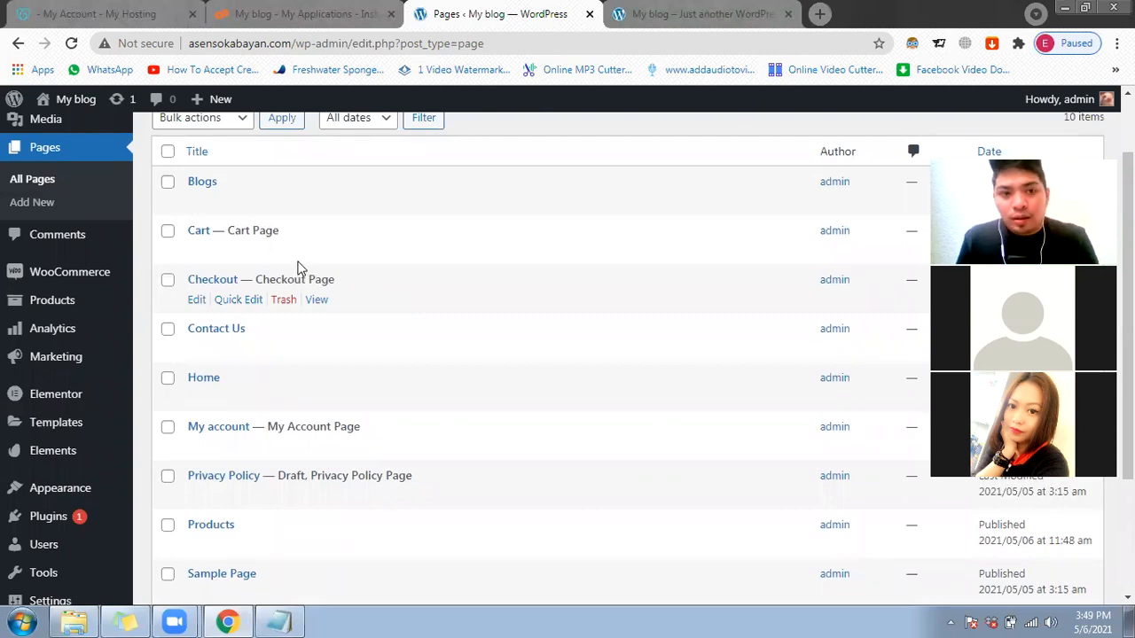
scroll(312, 321, down, 1)
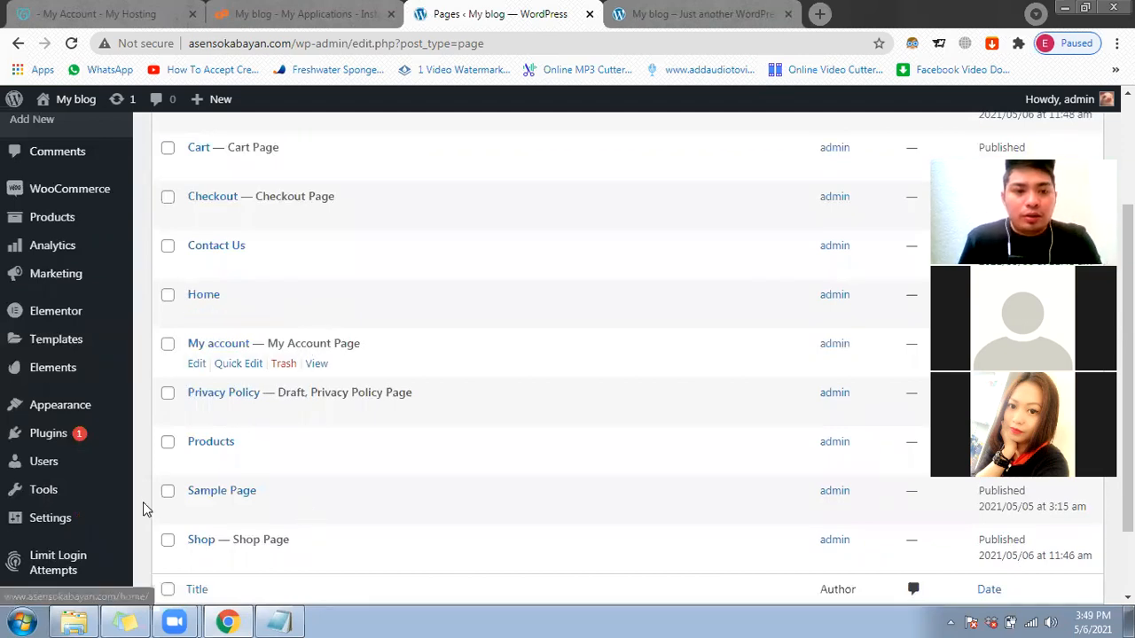
scroll(128, 468, down, 1)
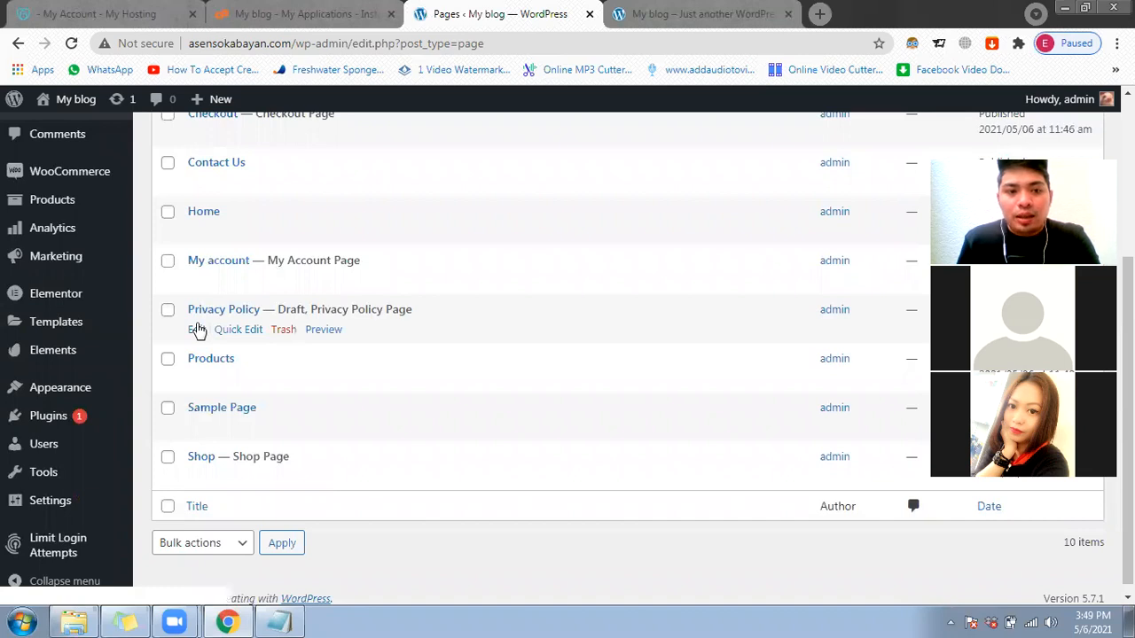
scroll(273, 429, up, 2)
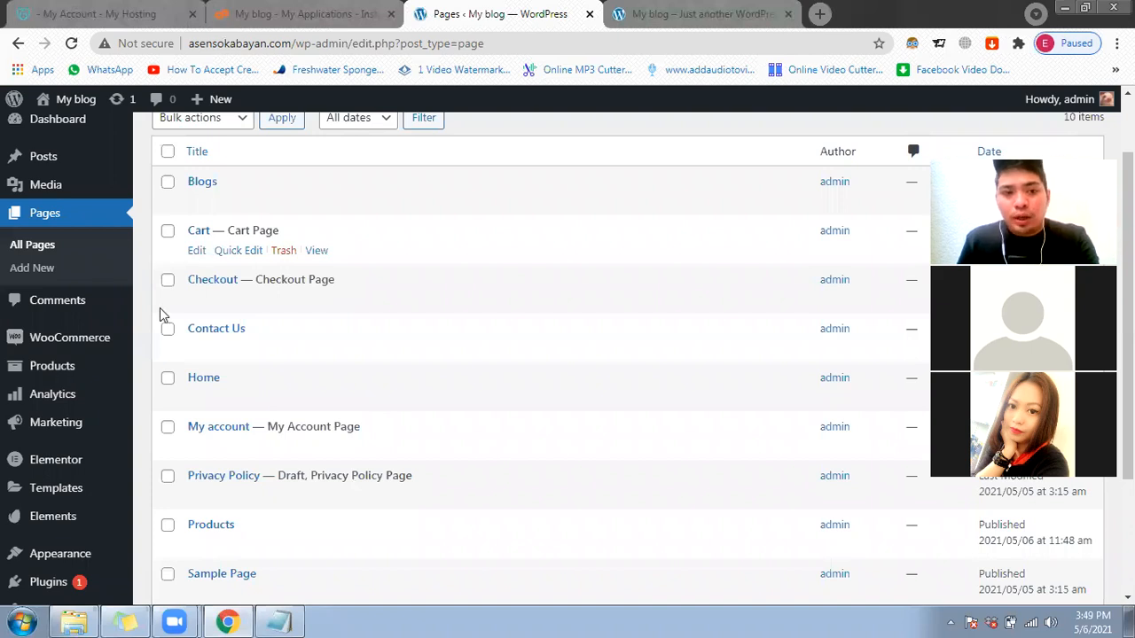
scroll(140, 370, down, 1)
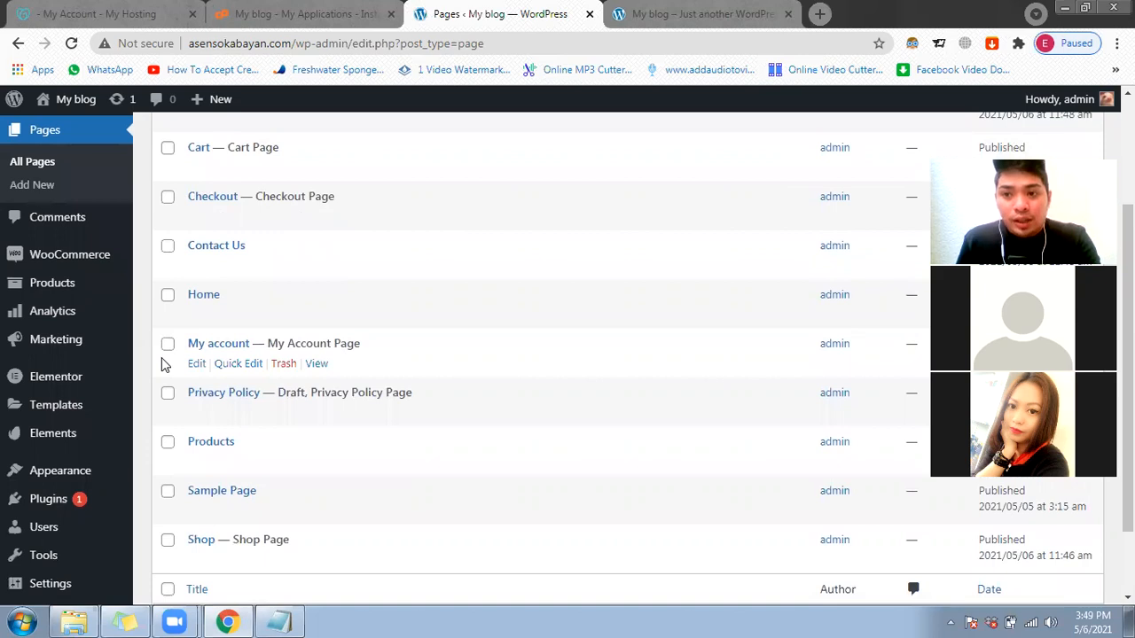
scroll(147, 386, down, 1)
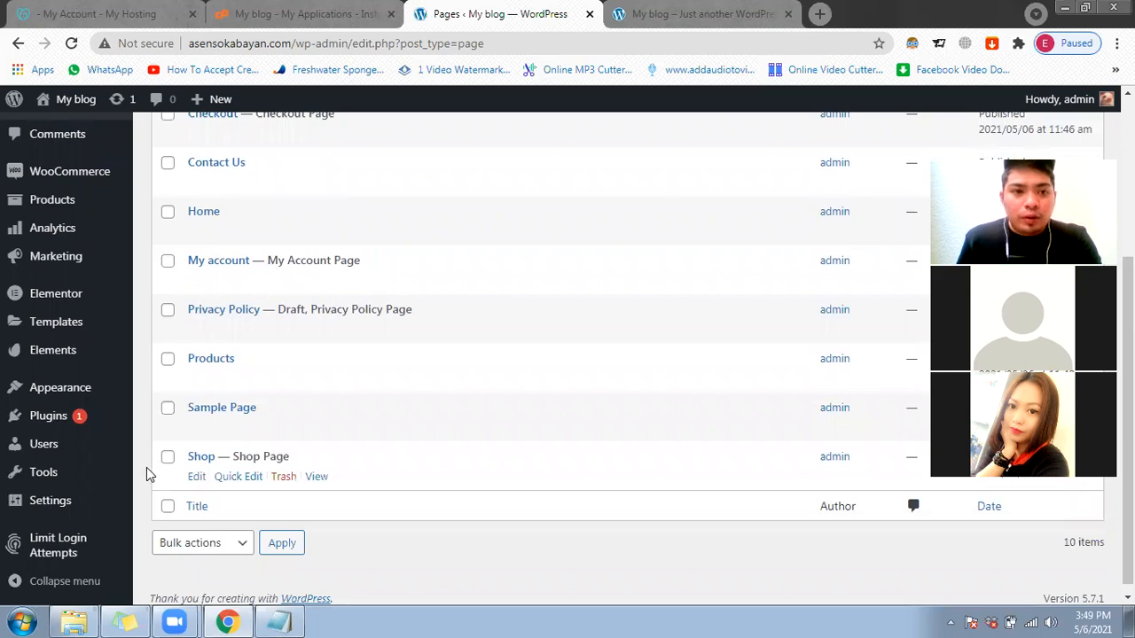
scroll(149, 472, up, 2)
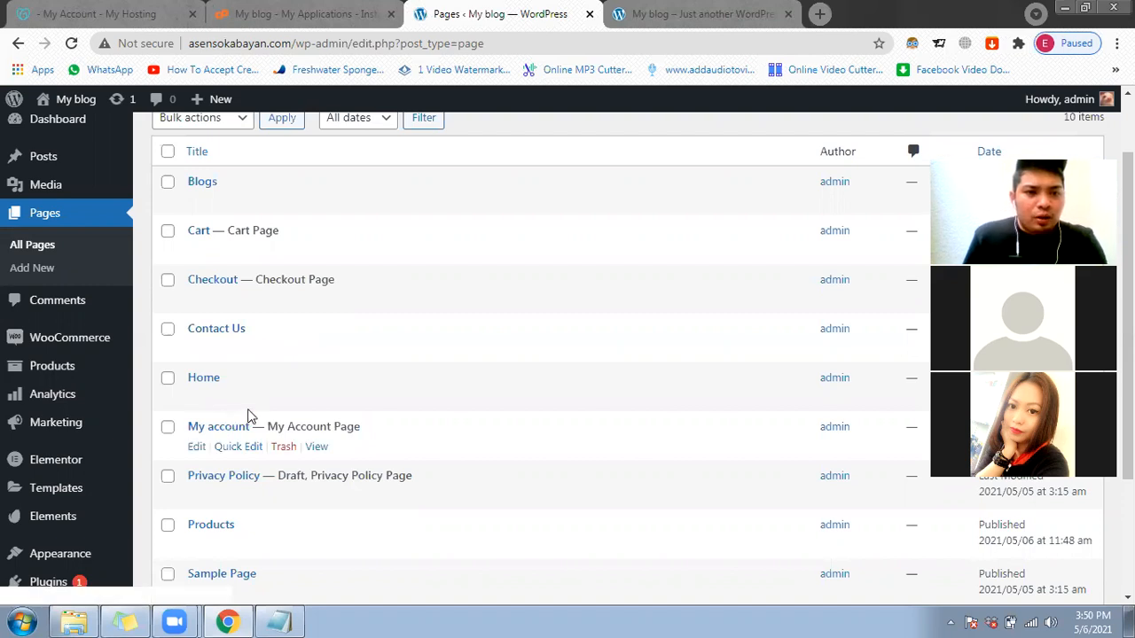
Step: Open the Blogs page in the block editor and compare it with the live site's front page
scroll(204, 406, down, 1)
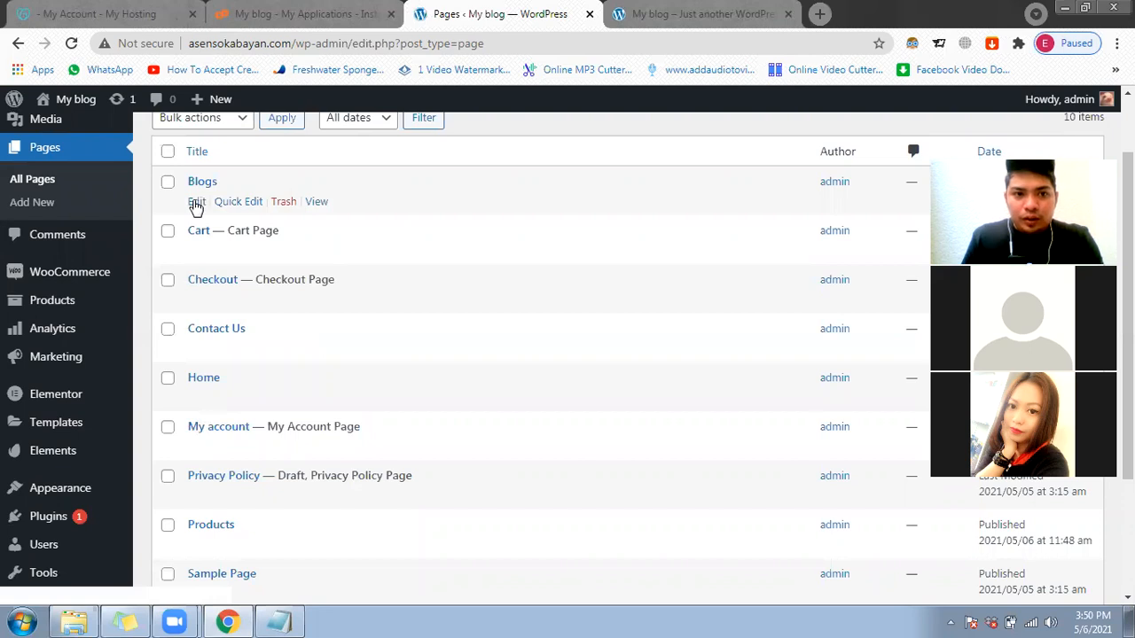
click(196, 203)
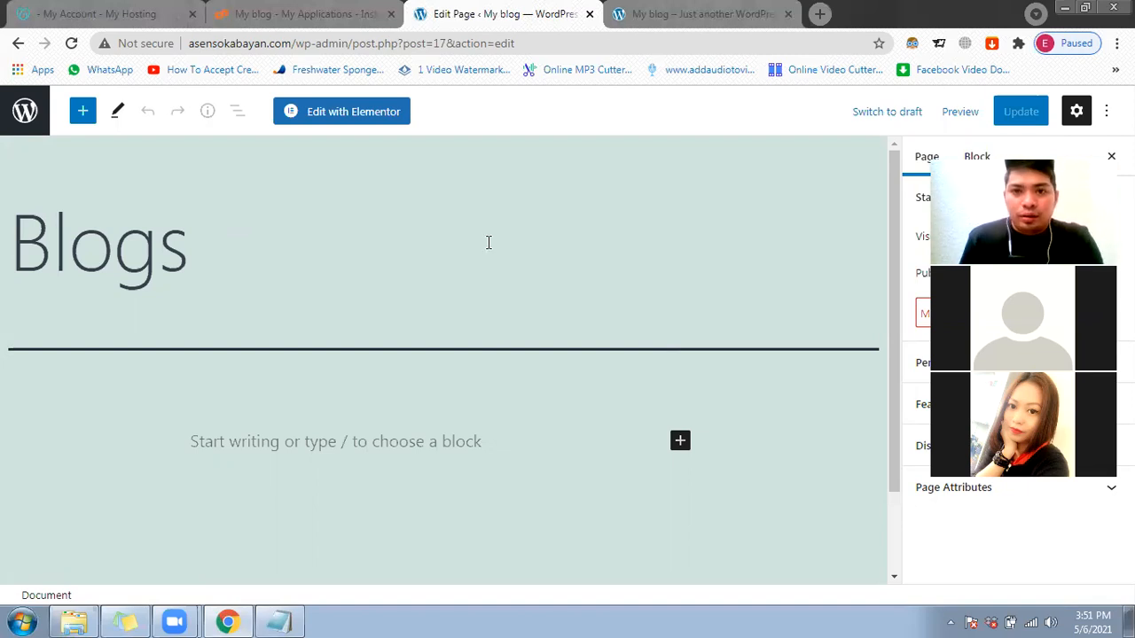
click(648, 17)
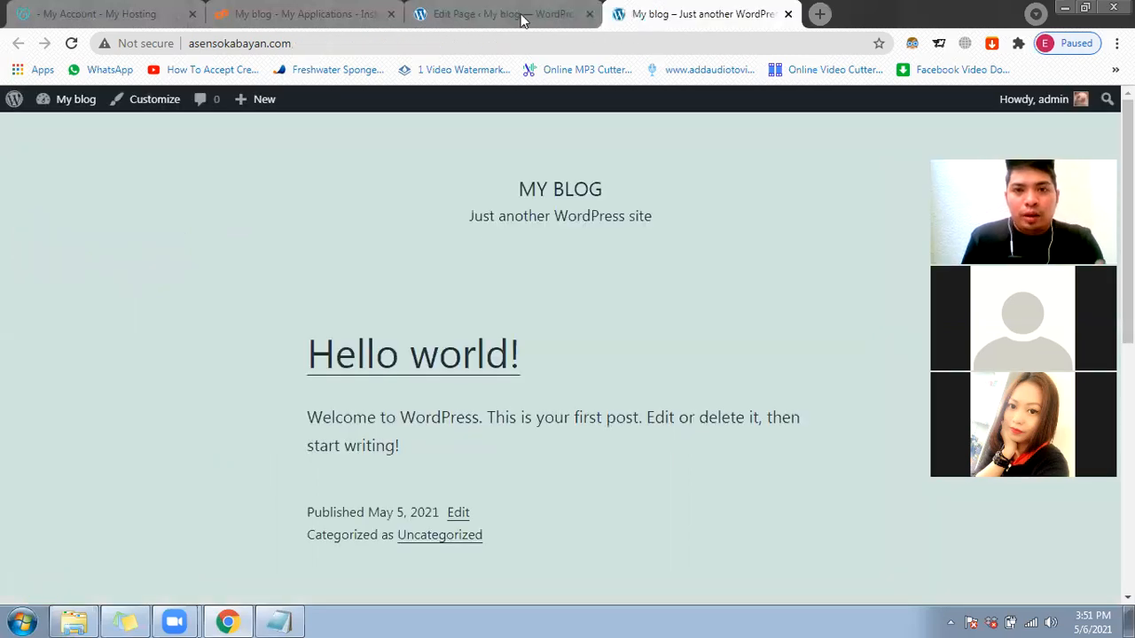
click(501, 14)
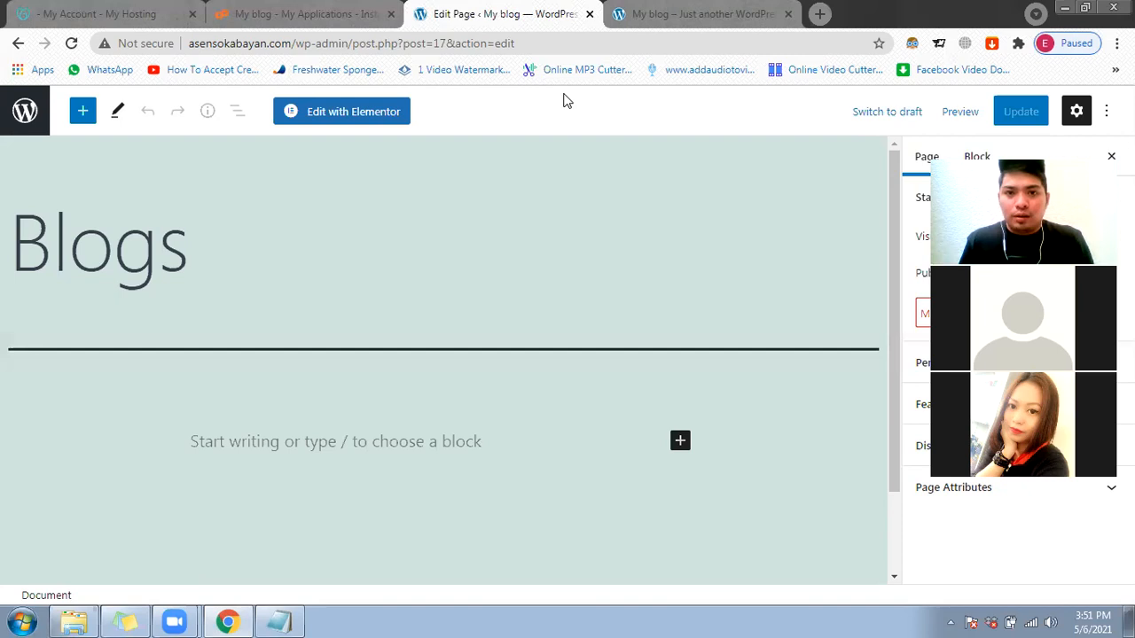
Step: Reload the live site's front page to check for the new pages, and go back to the admin pages list
click(667, 10)
click(74, 44)
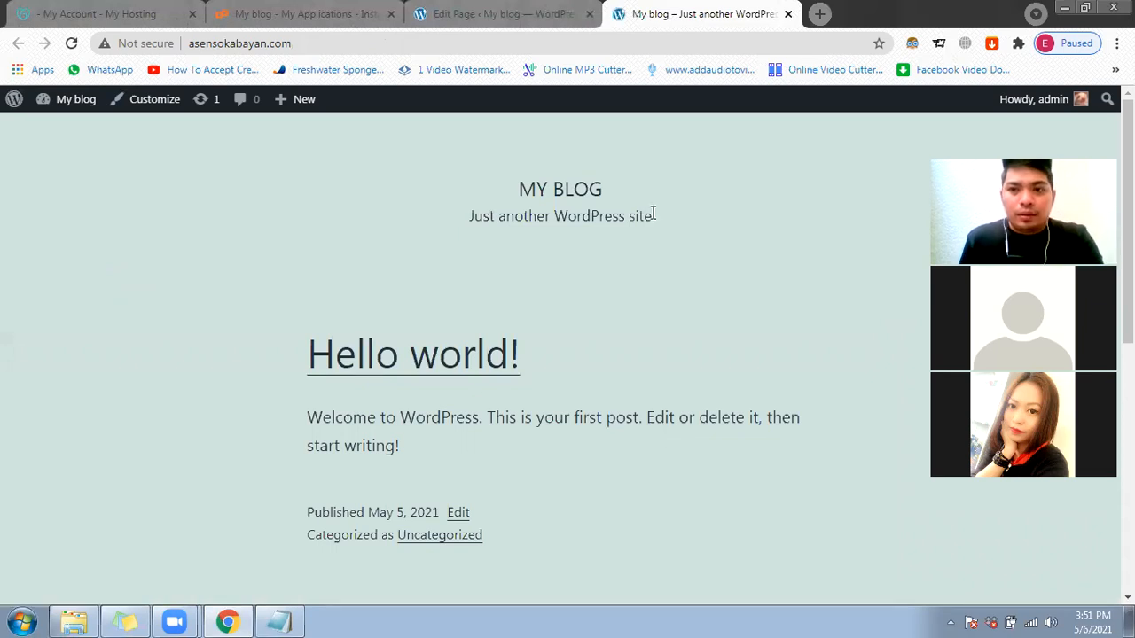
click(534, 6)
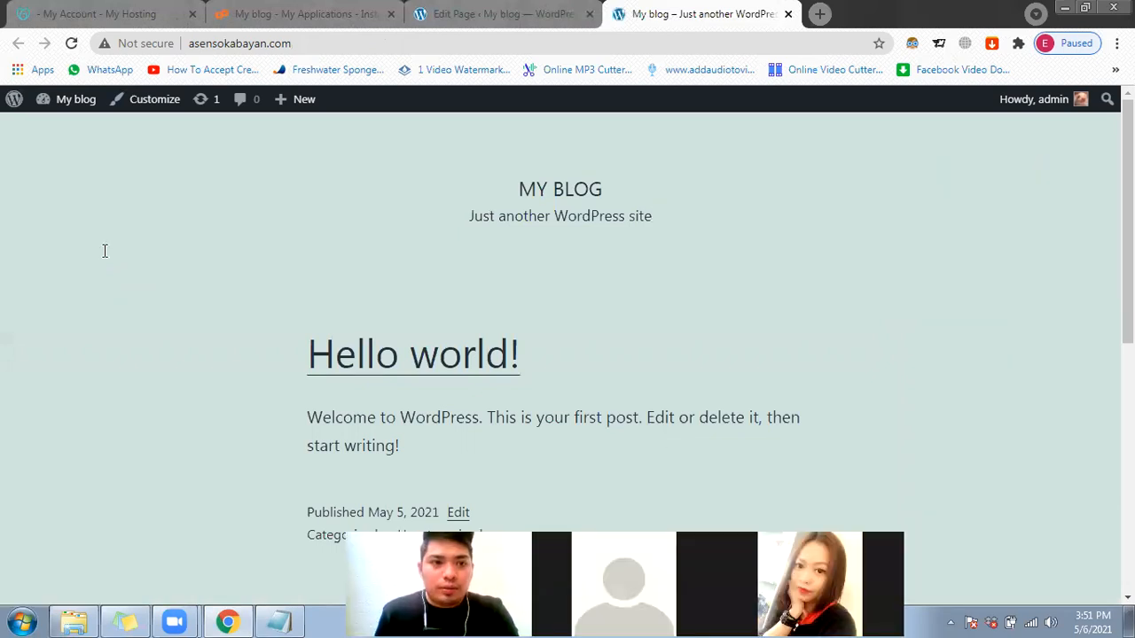
click(18, 103)
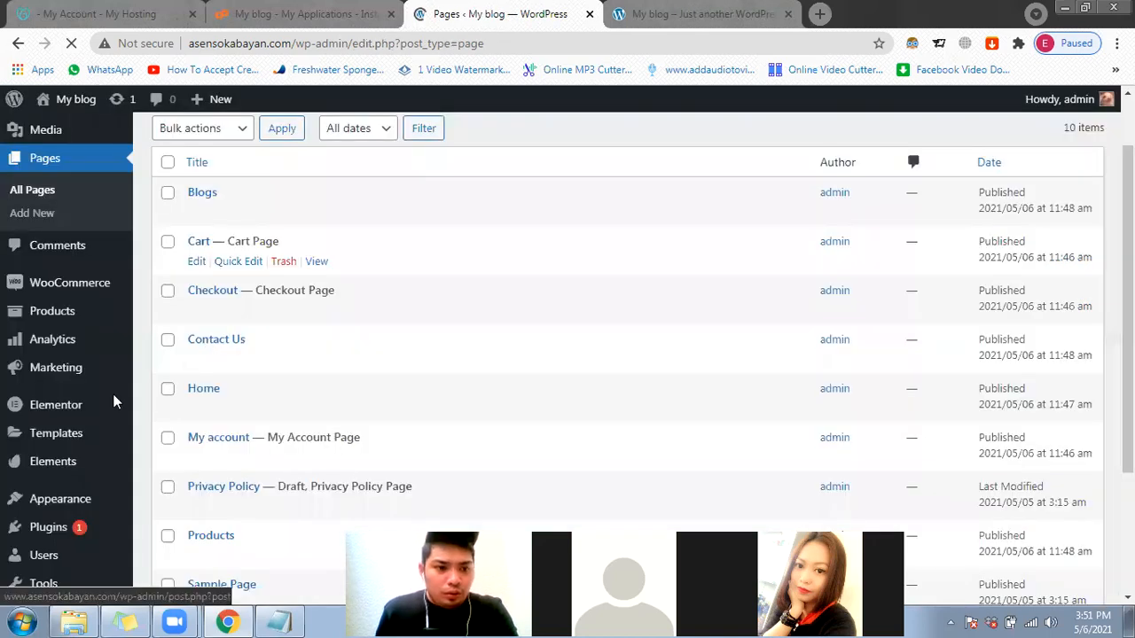
Step: Open the theme customizer and create a menu named "Menu 1" assigned to the Primary menu location
scroll(113, 402, down, 2)
mouse_move(86, 399)
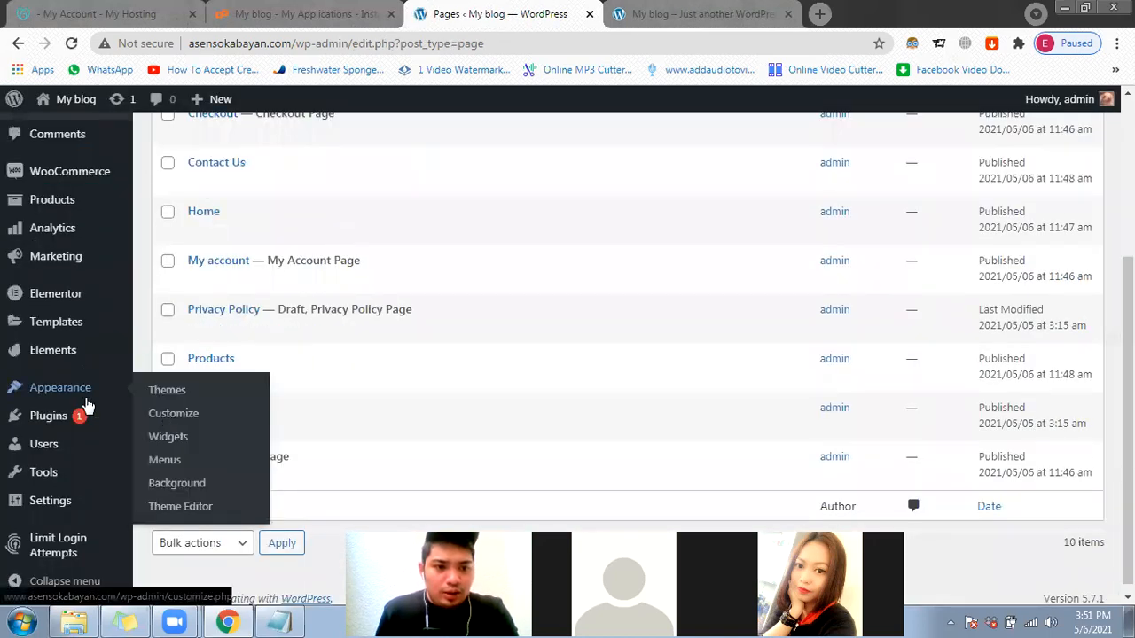
click(173, 419)
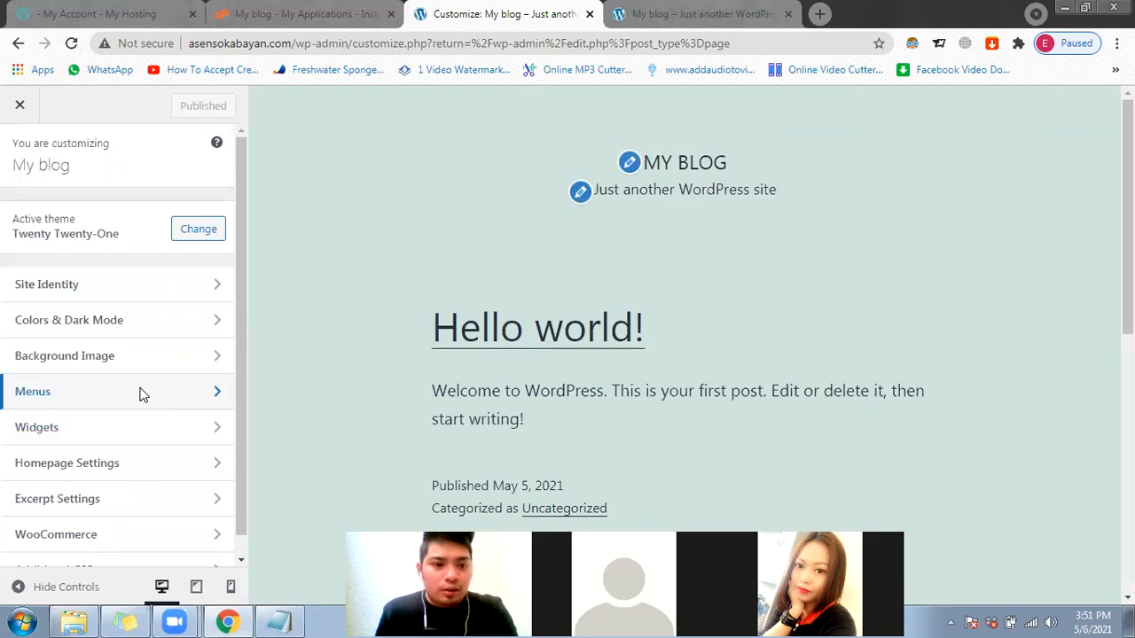
click(102, 381)
click(167, 356)
click(63, 241)
text(Menu 1)
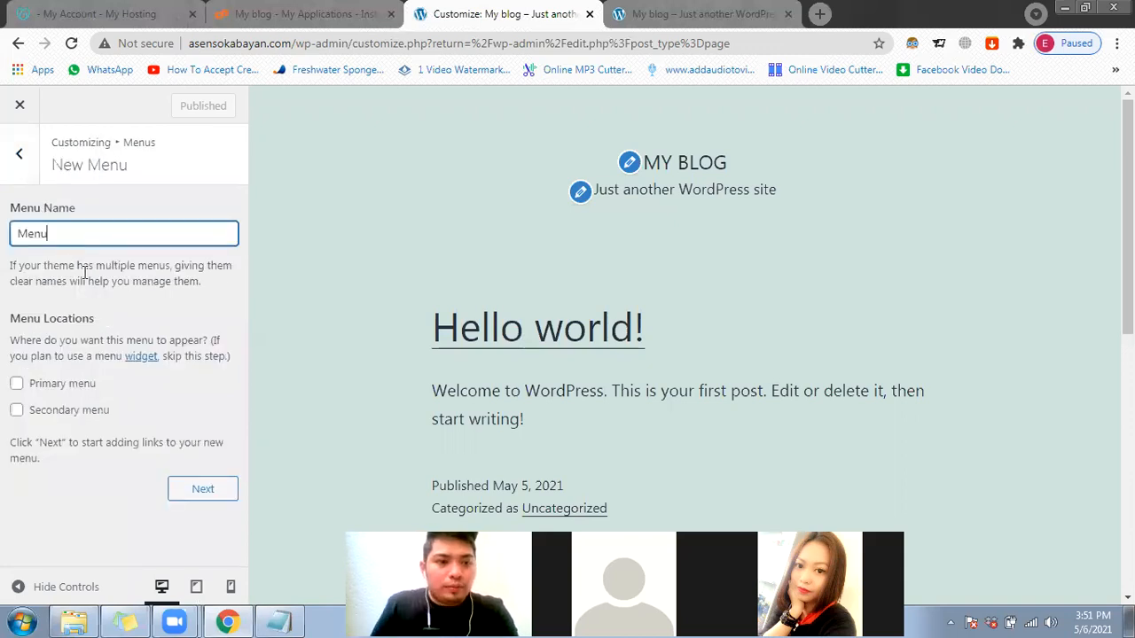
click(17, 385)
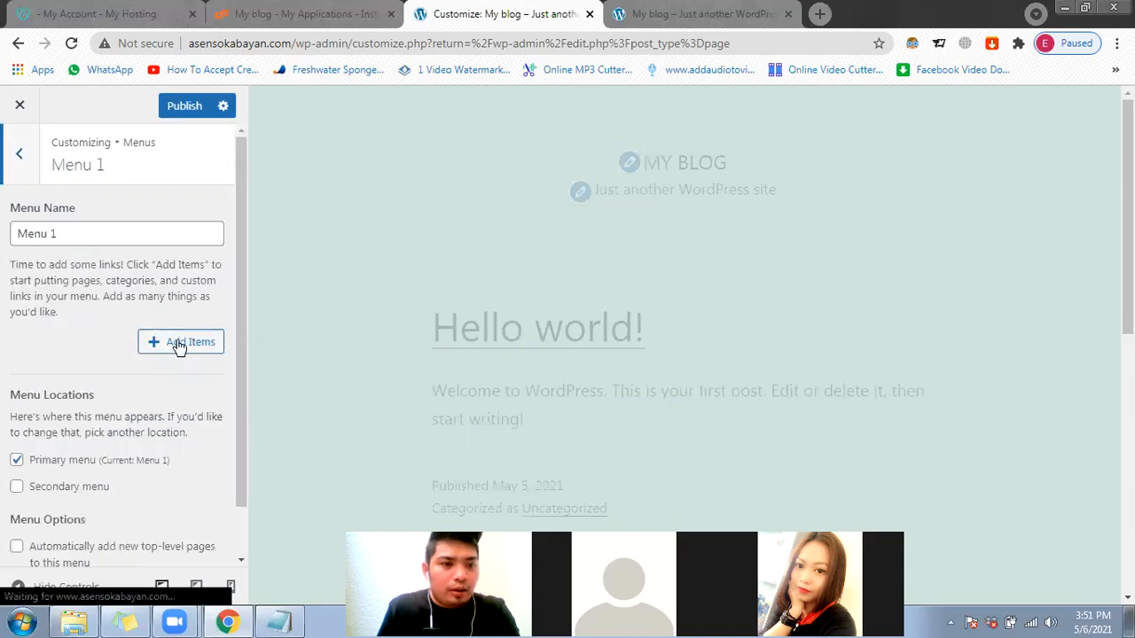
Step: Add the Blogs, Contact Us, Home and Products pages to Menu 1, removing the Home custom link added first
click(178, 342)
click(314, 240)
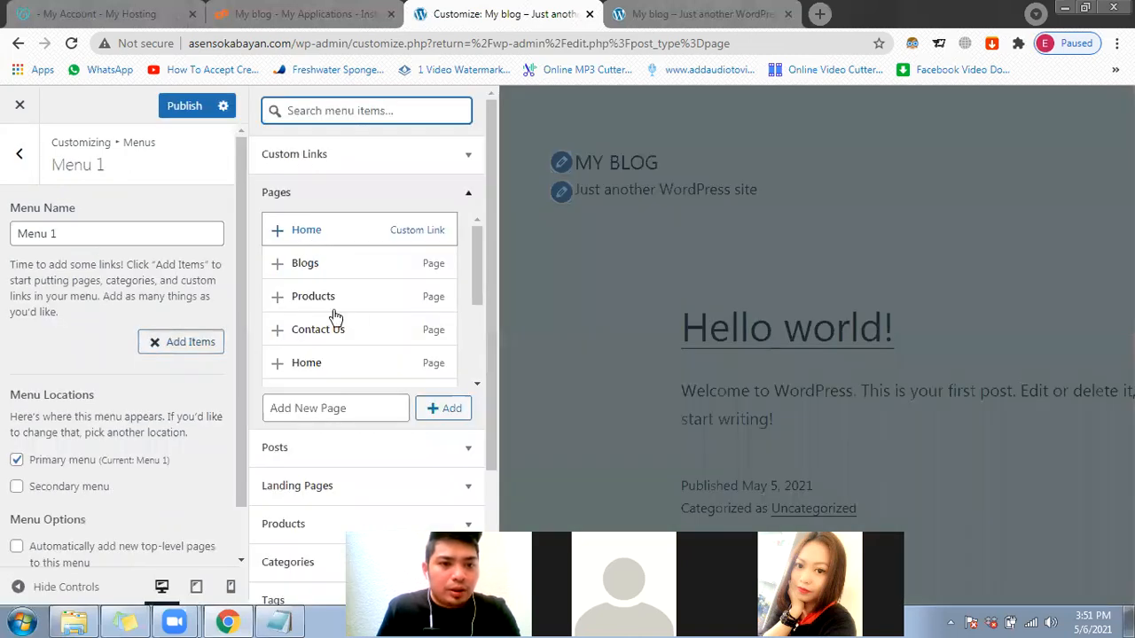
click(349, 270)
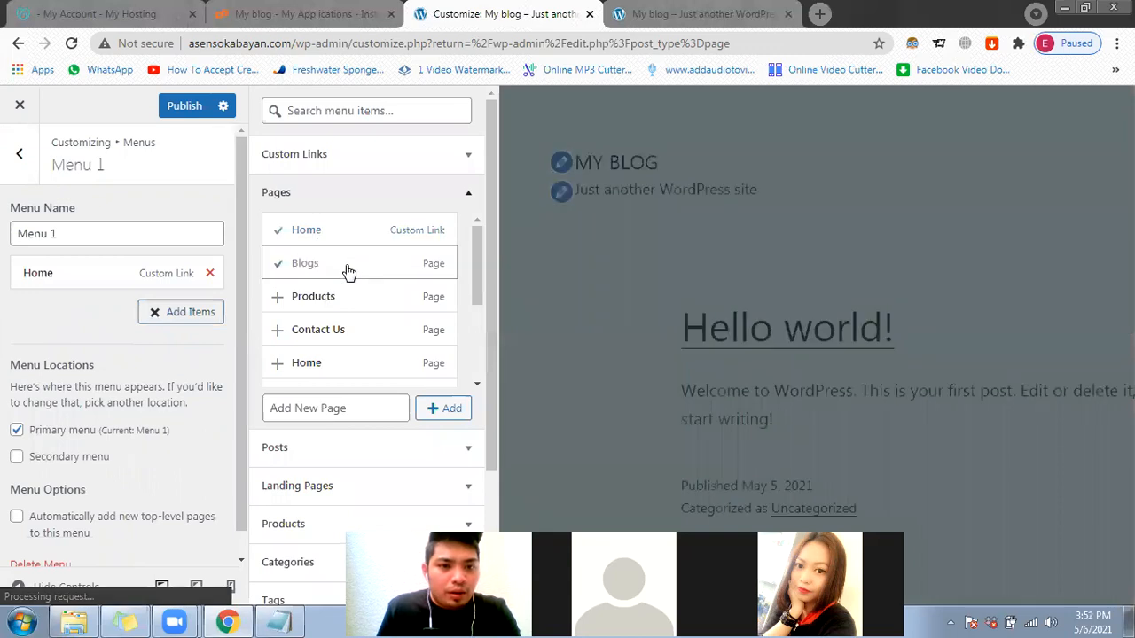
click(360, 332)
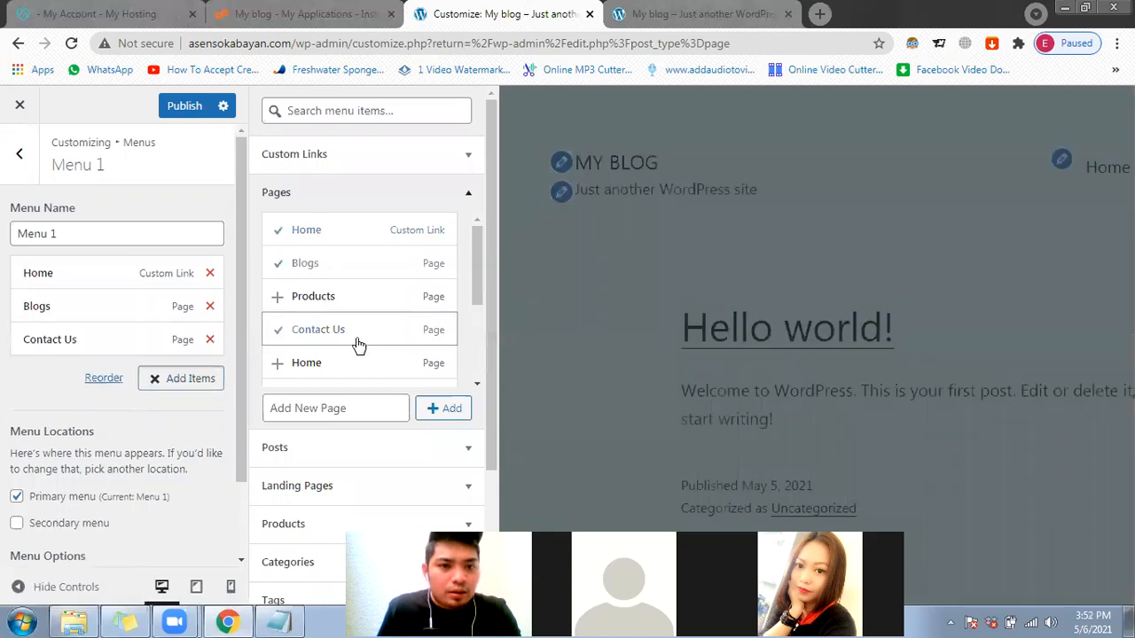
click(210, 273)
click(413, 299)
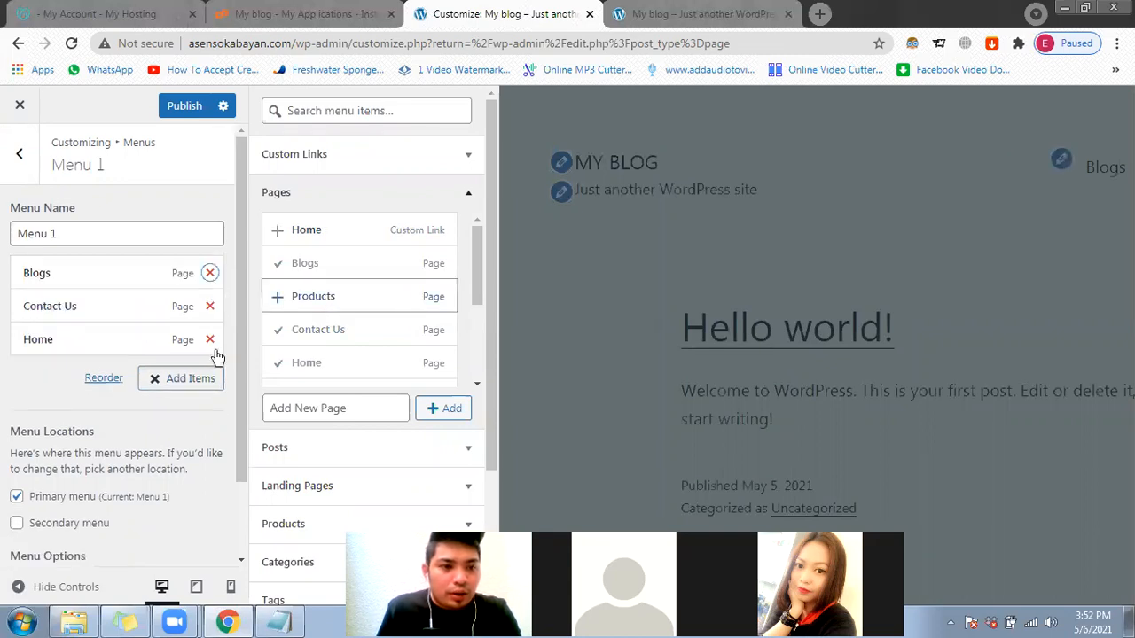
Step: Arrange Menu 1 in the order Home, Blogs, Products, Contact Us and publish the customizer changes
drag(100, 326, 103, 387)
drag(94, 280, 102, 327)
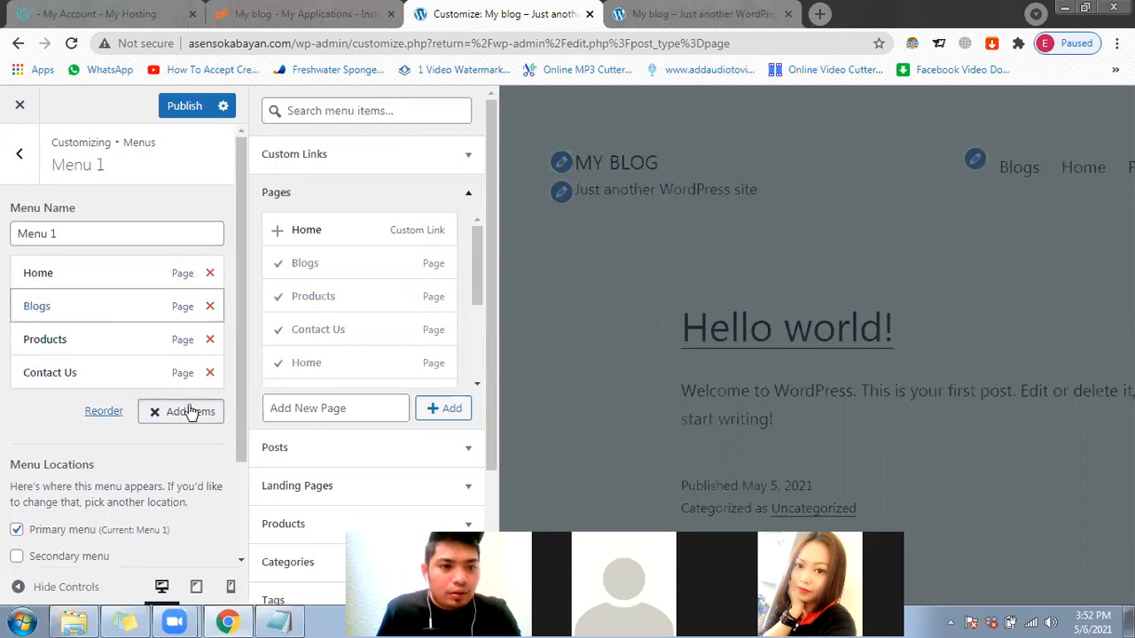
click(184, 108)
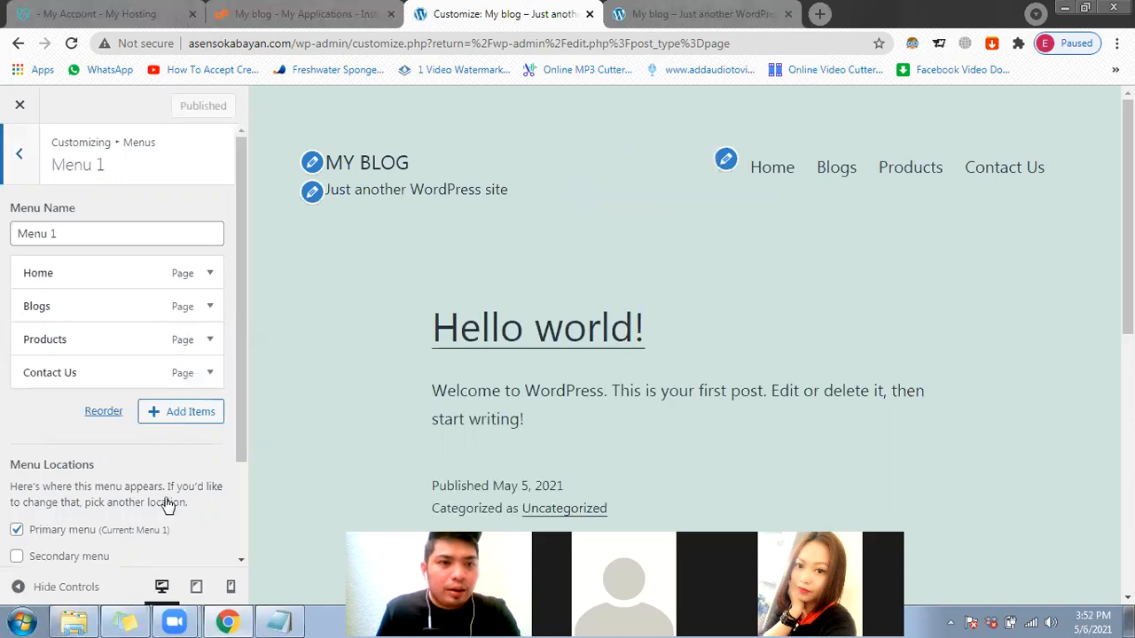
Step: Reload the live site to check its navigation menu, and open the Blogs page from it
click(648, 11)
click(81, 50)
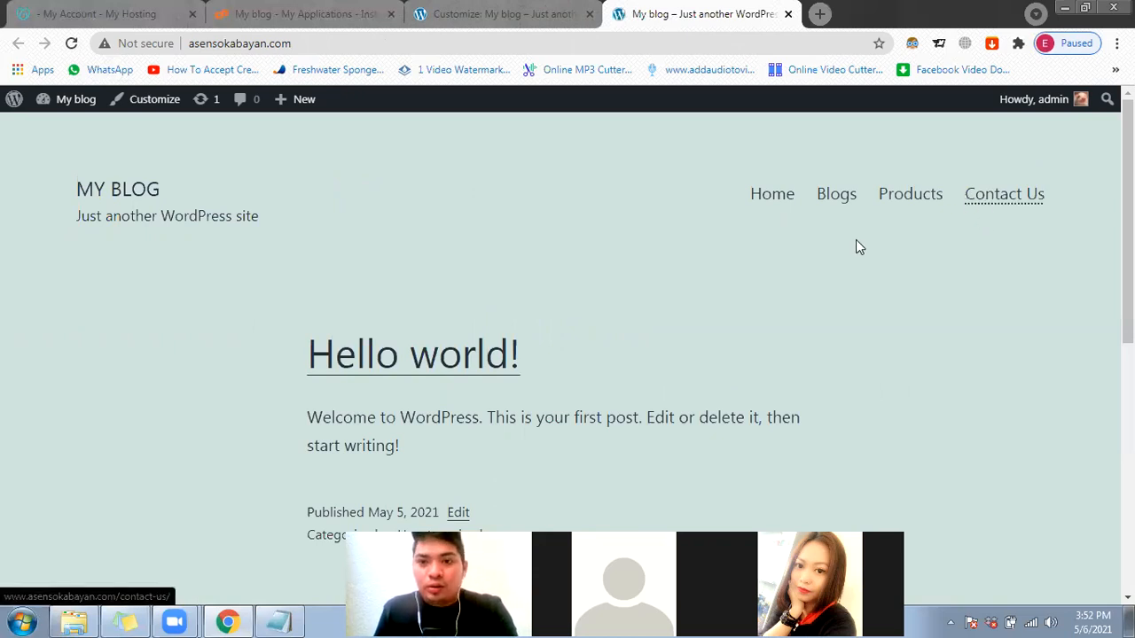
click(838, 211)
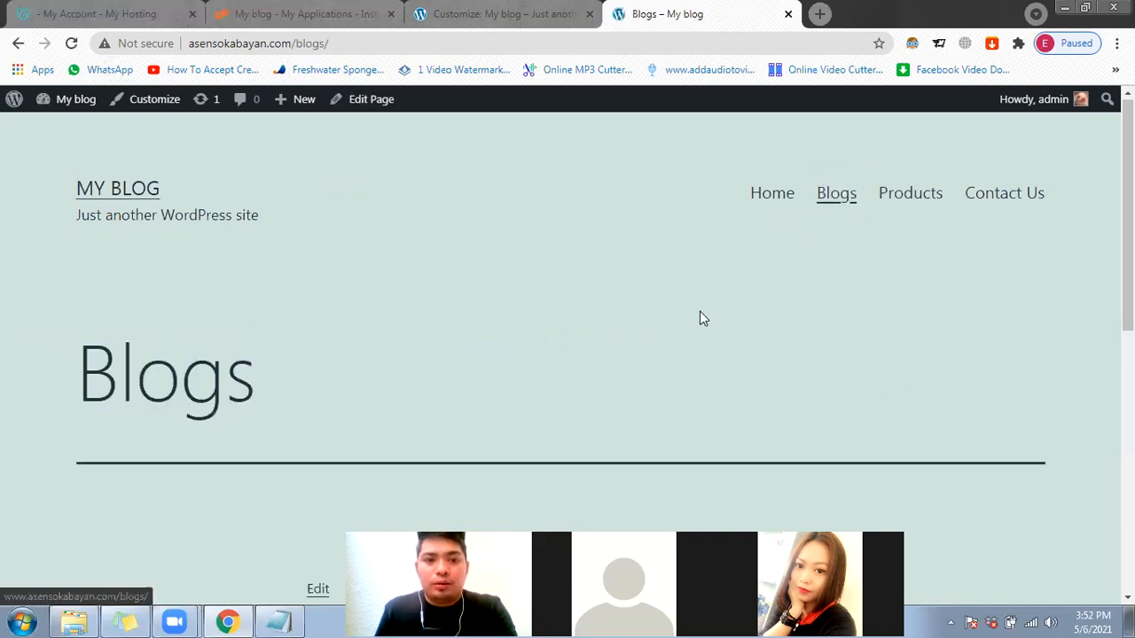
Step: Examine the live Blogs page's heading and the content area beneath it
scroll(699, 318, down, 1)
scroll(700, 318, down, 2)
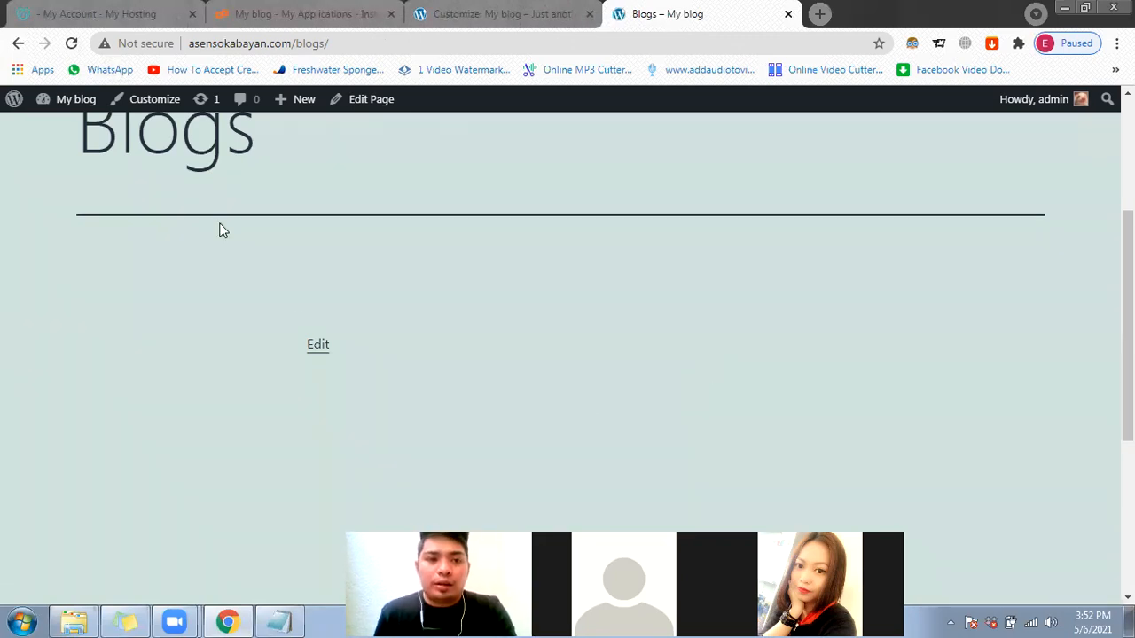
scroll(336, 438, up, 3)
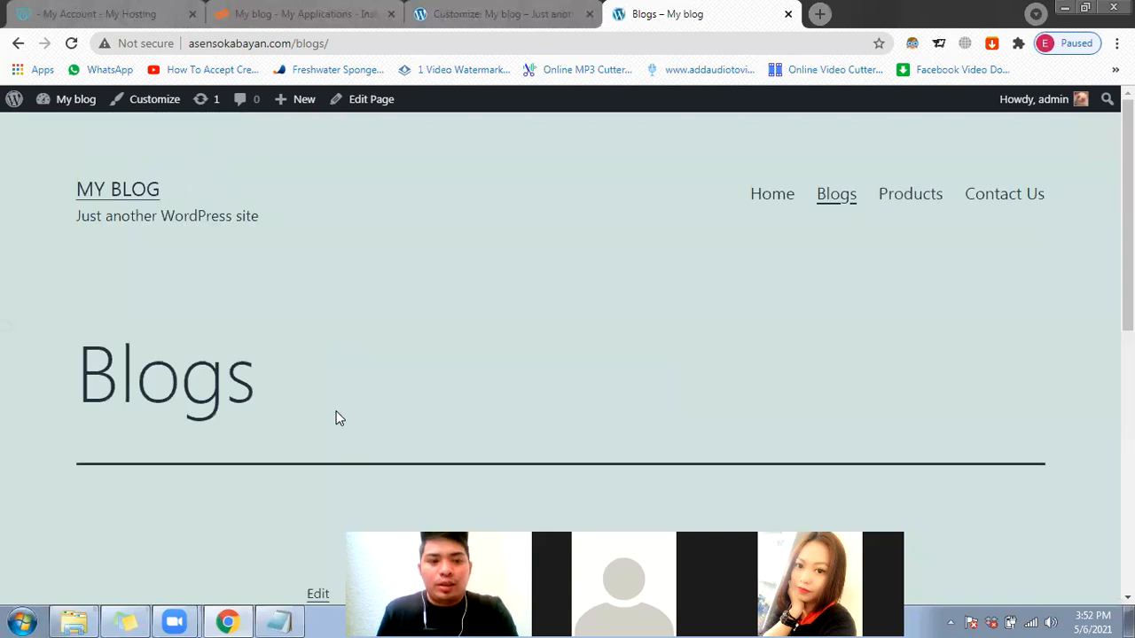
scroll(216, 426, down, 1)
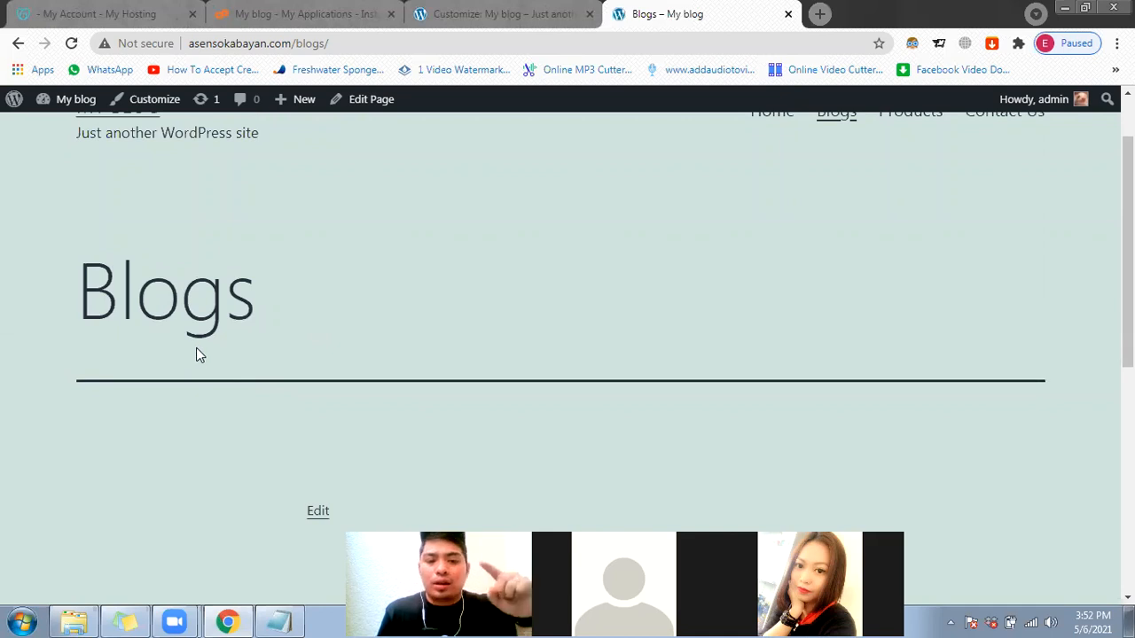
scroll(196, 347, up, 1)
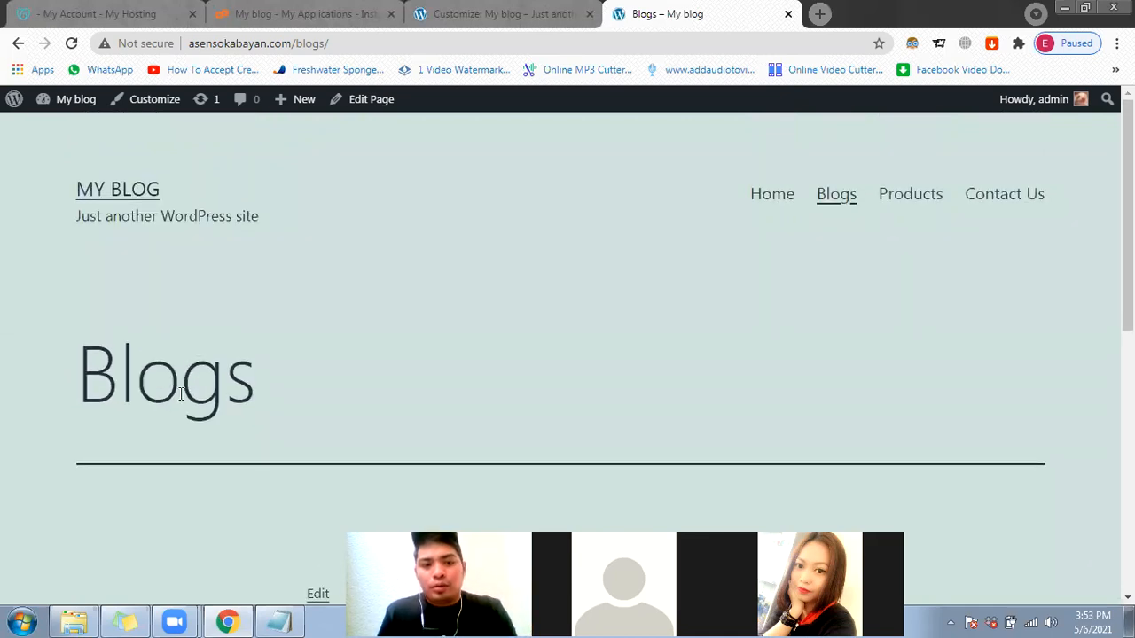
scroll(180, 394, down, 3)
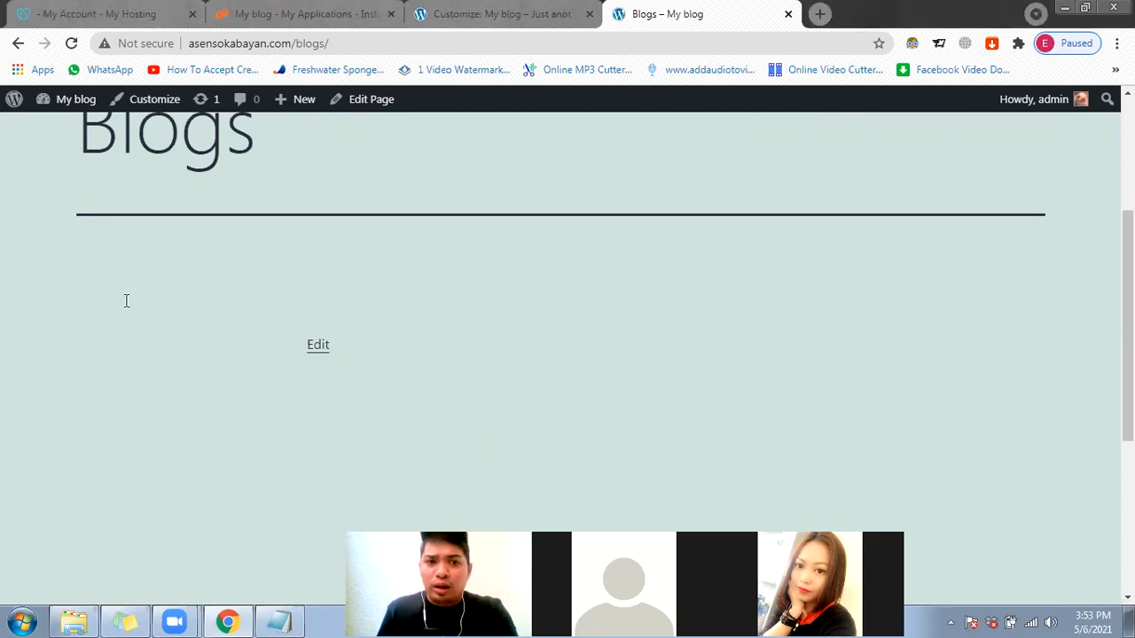
scroll(129, 302, up, 2)
drag(123, 300, 269, 303)
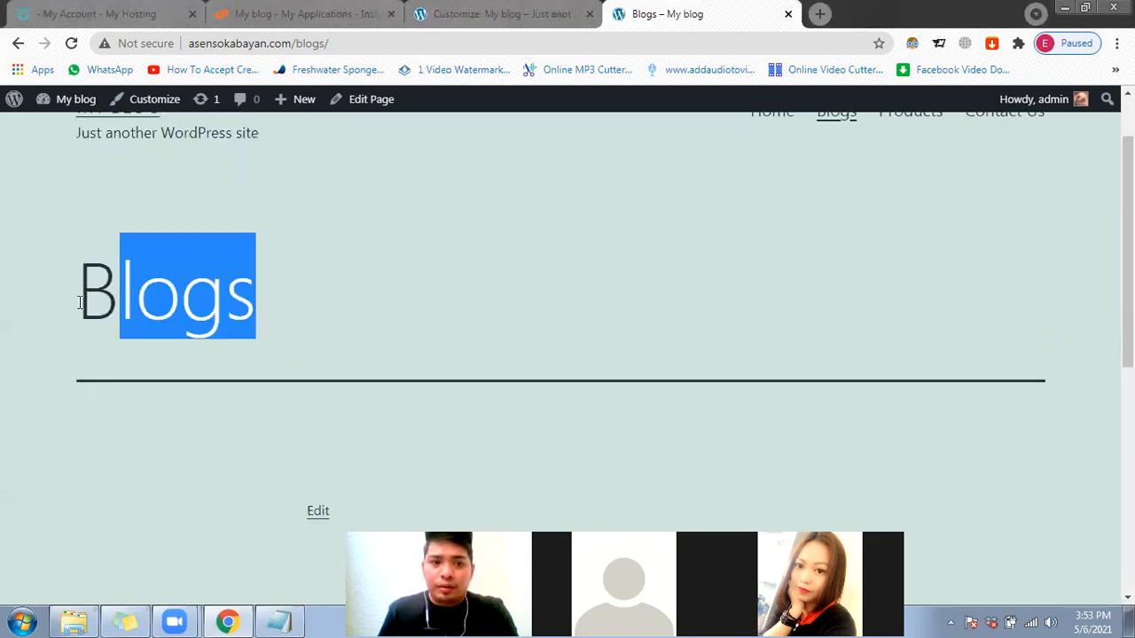
click(321, 304)
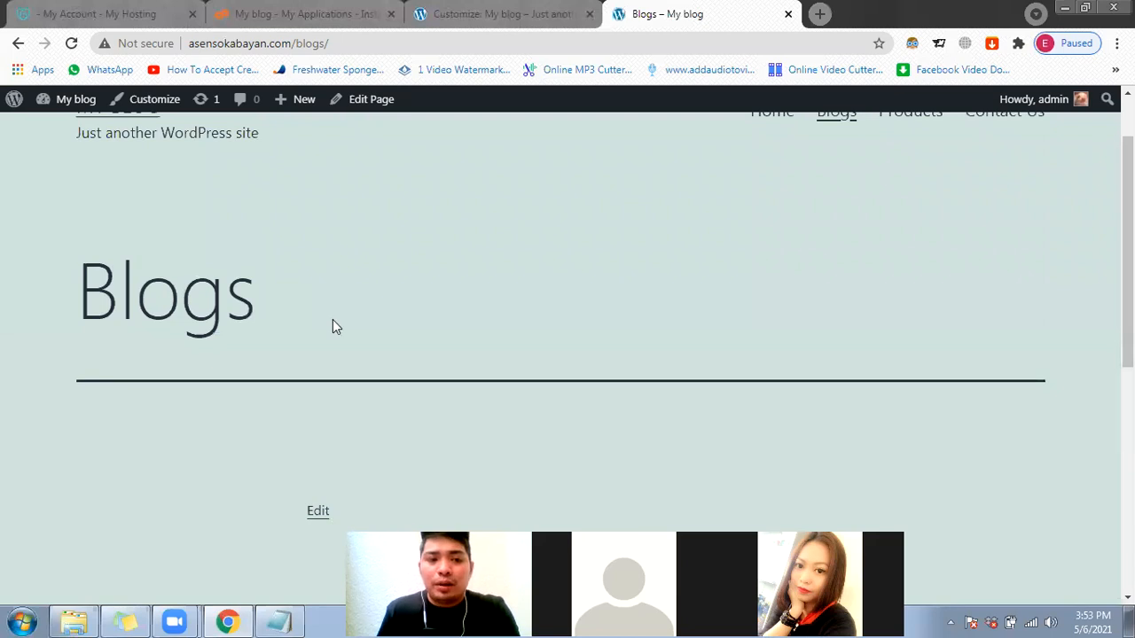
double_click(76, 302)
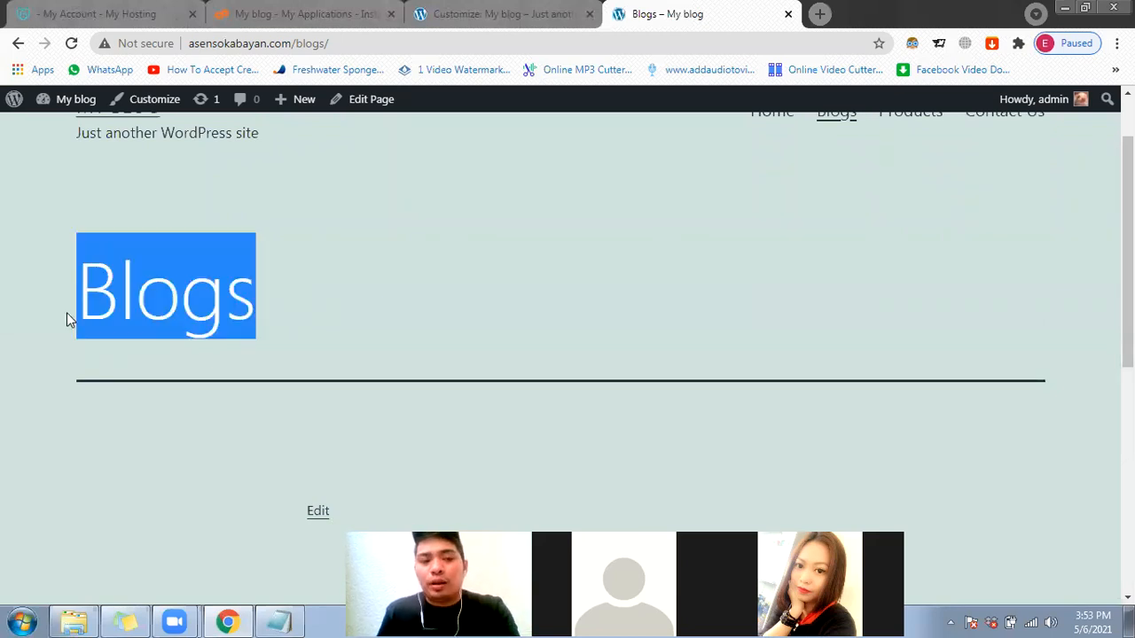
click(68, 315)
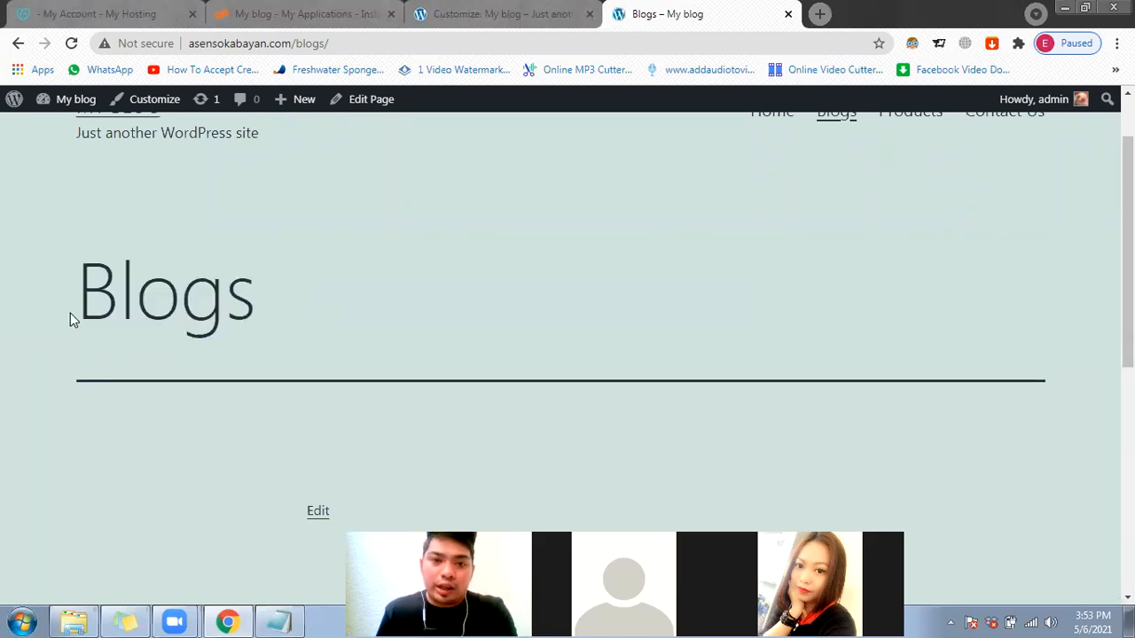
scroll(426, 363, up, 1)
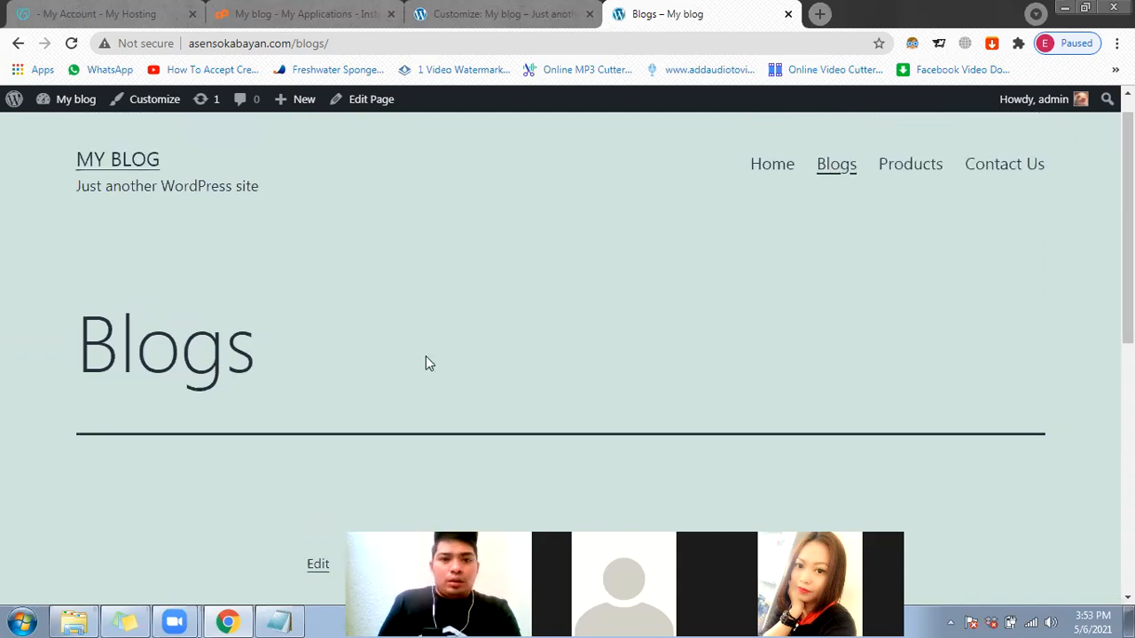
scroll(349, 311, up, 1)
scroll(81, 255, down, 2)
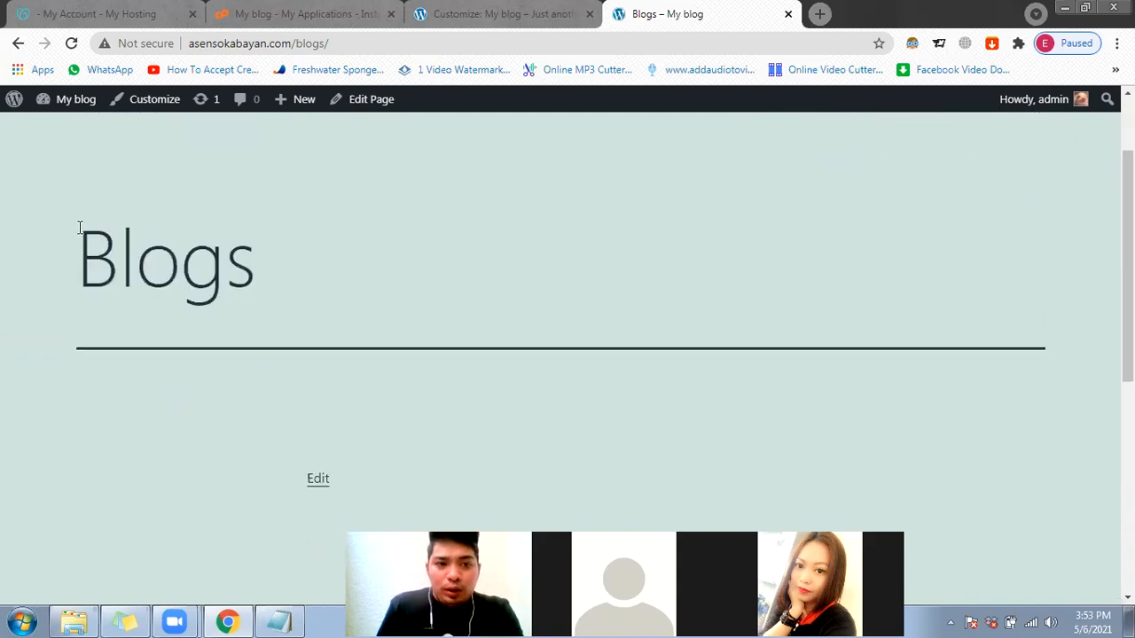
drag(79, 228, 401, 346)
scroll(770, 452, down, 2)
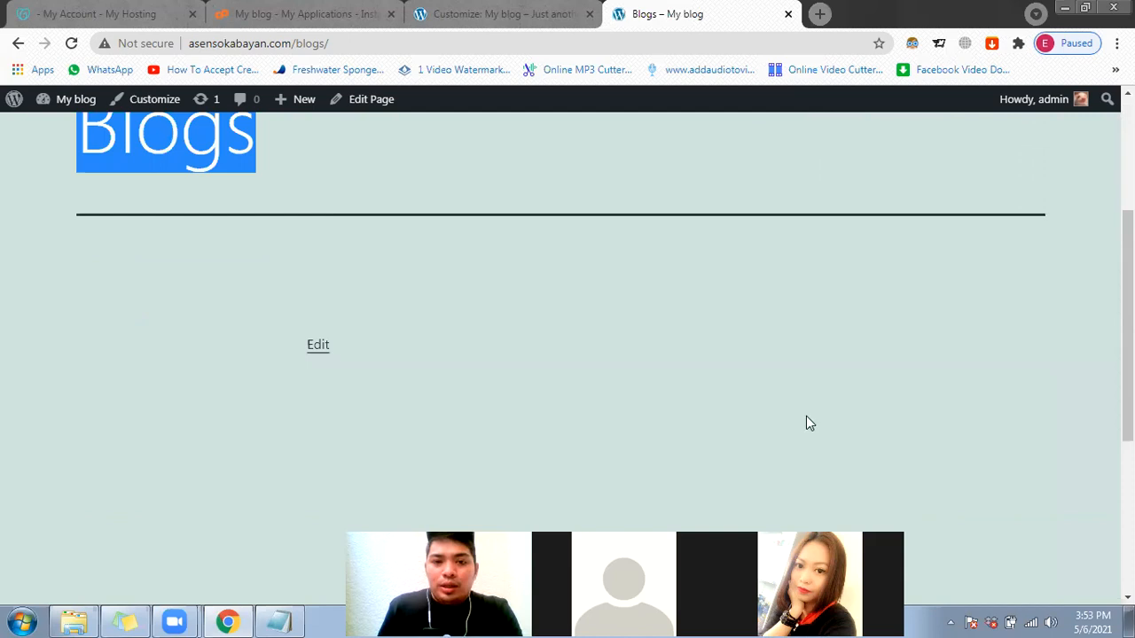
click(763, 413)
scroll(763, 422, up, 4)
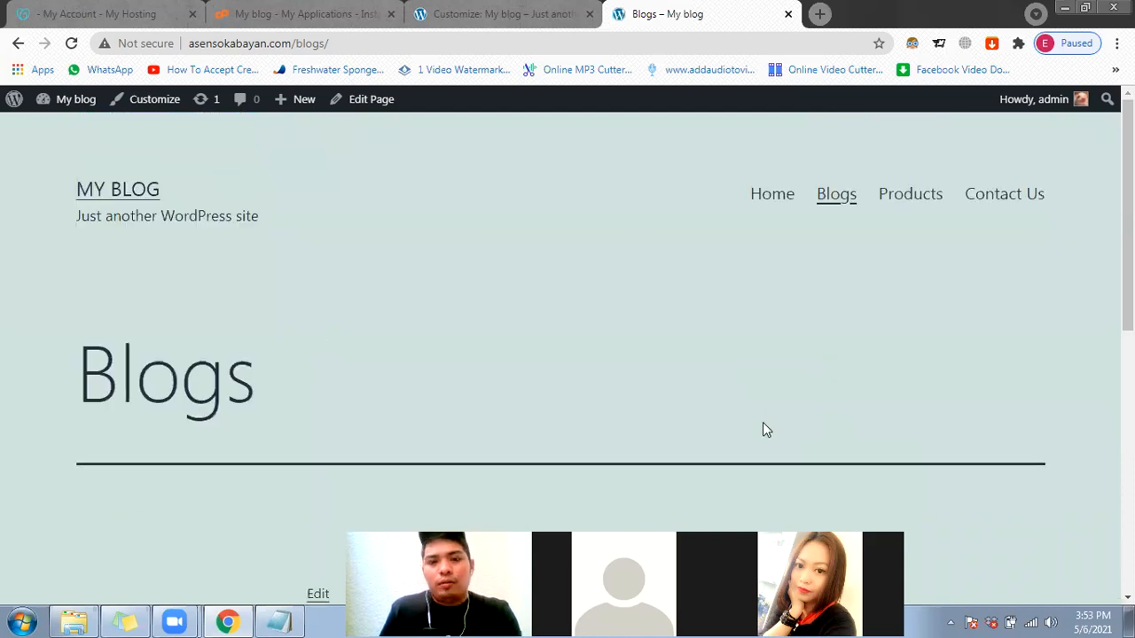
Step: Look over the whole Blogs page from the header menu down to the Search, Recent Posts and Recent Comments footer widgets
scroll(762, 422, down, 8)
scroll(97, 398, up, 2)
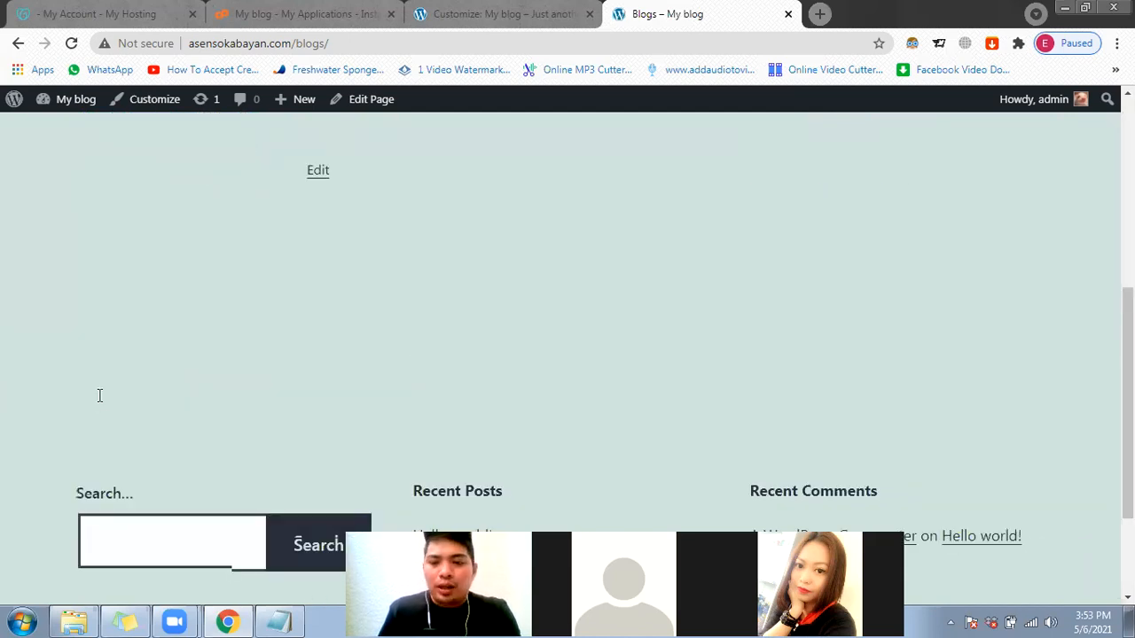
scroll(101, 393, down, 2)
scroll(105, 395, up, 10)
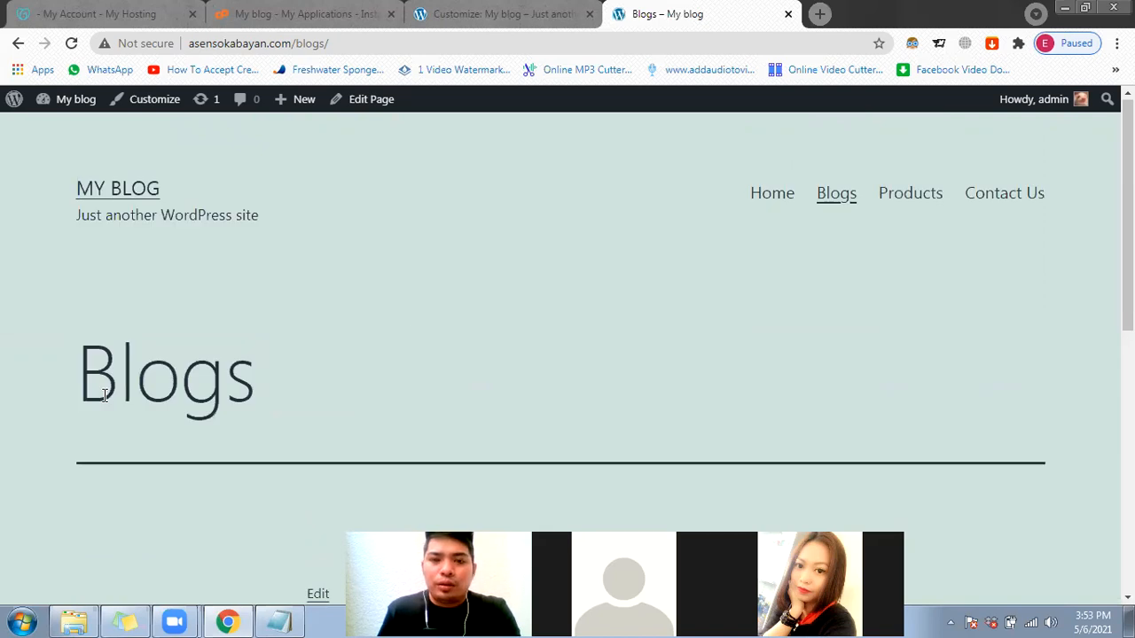
scroll(104, 395, down, 10)
scroll(105, 395, up, 10)
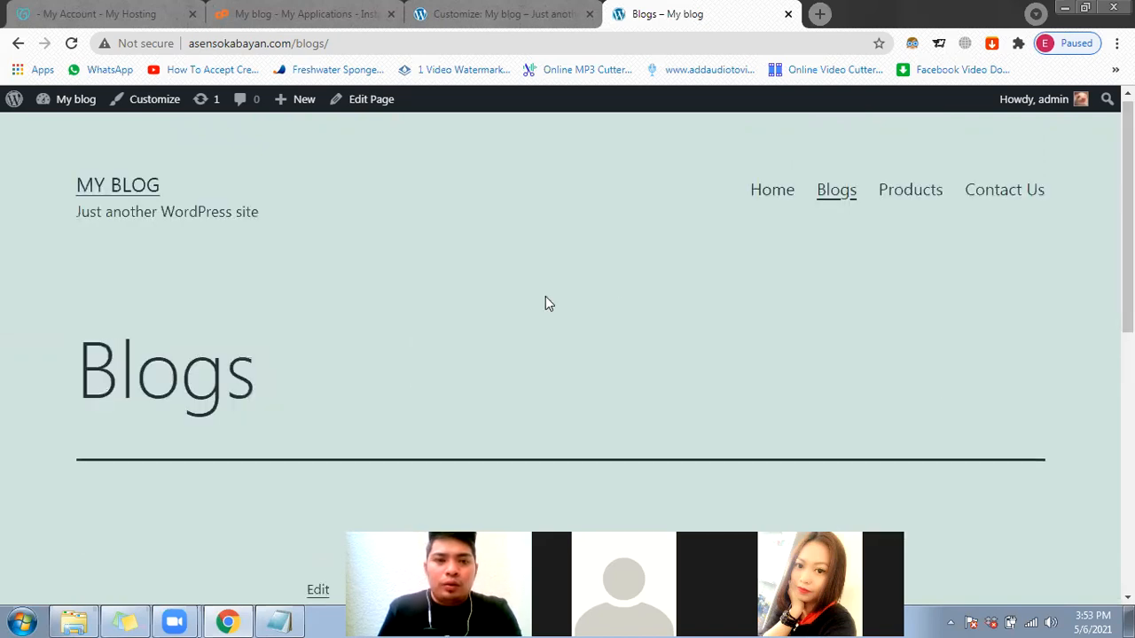
Step: Leave the customizer, open the list of all pages in the WordPress admin, and look over the page titles and publication dates
click(457, 25)
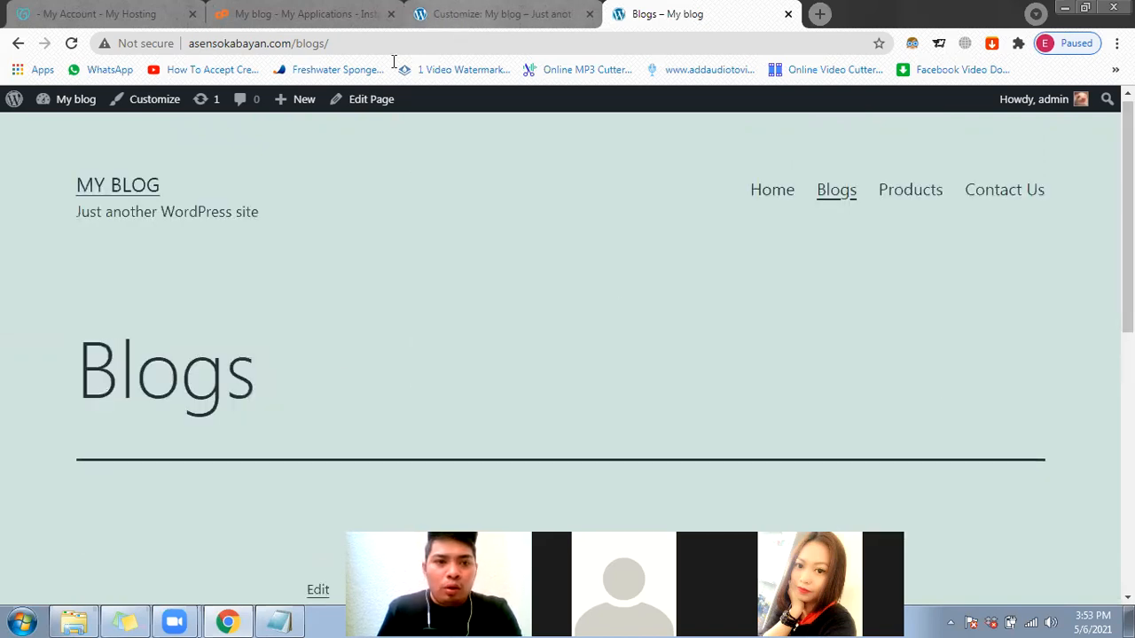
click(19, 108)
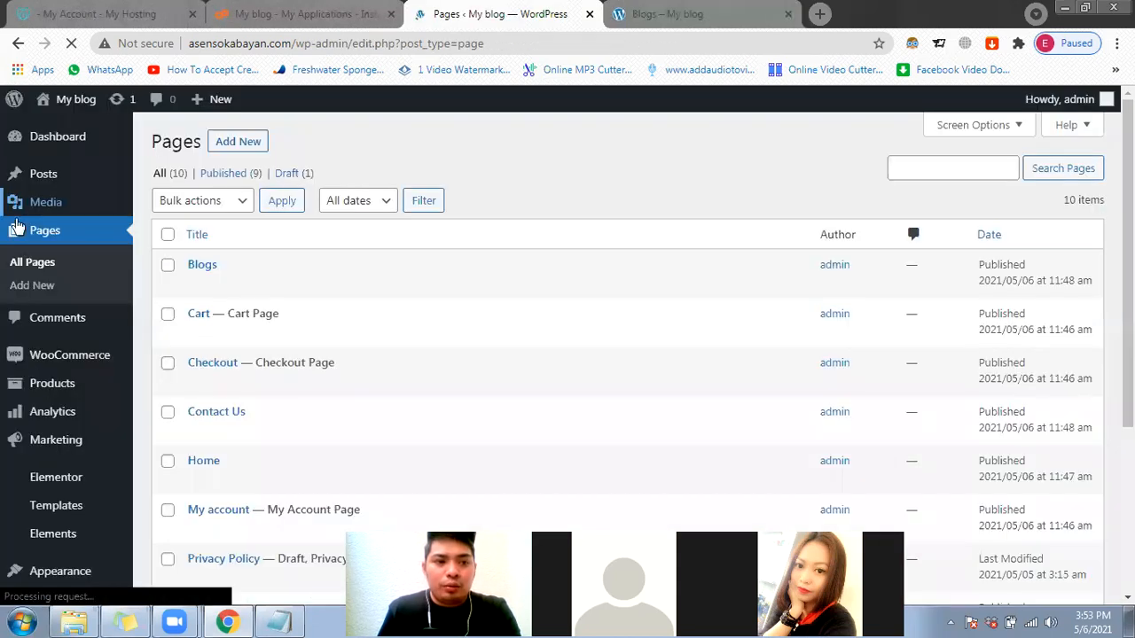
click(41, 235)
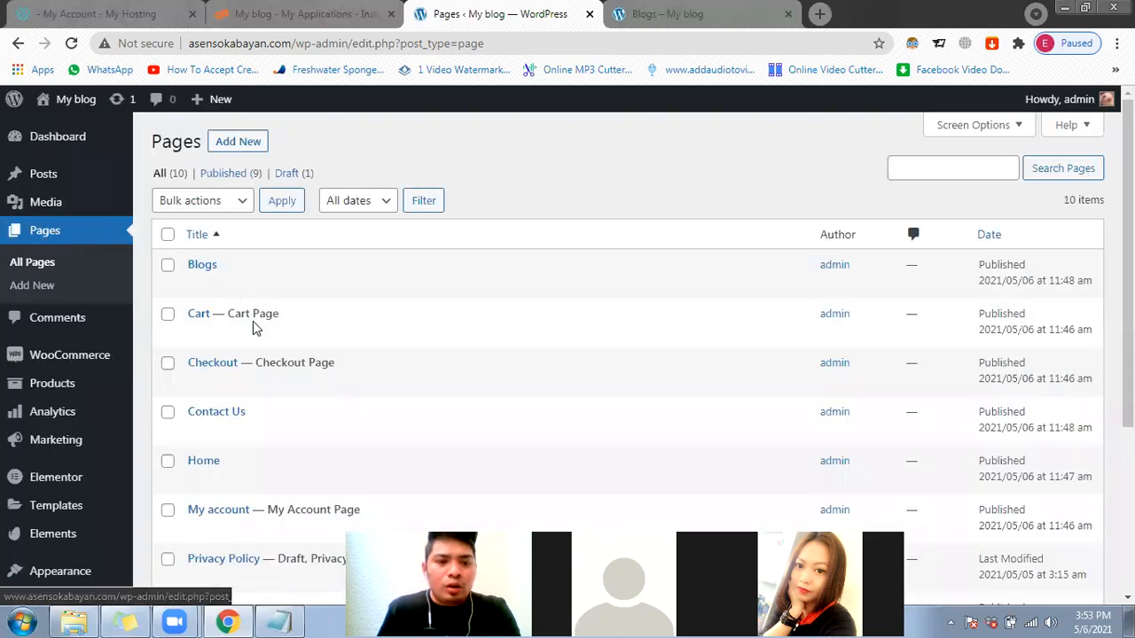
scroll(254, 325, down, 1)
scroll(270, 347, down, 2)
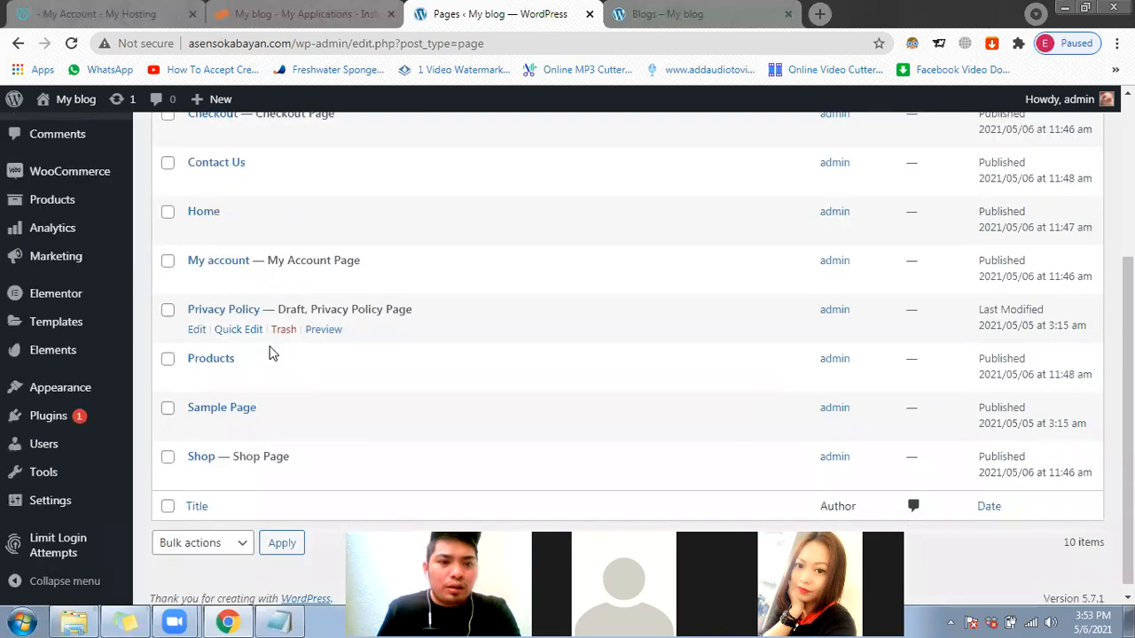
scroll(270, 353, up, 2)
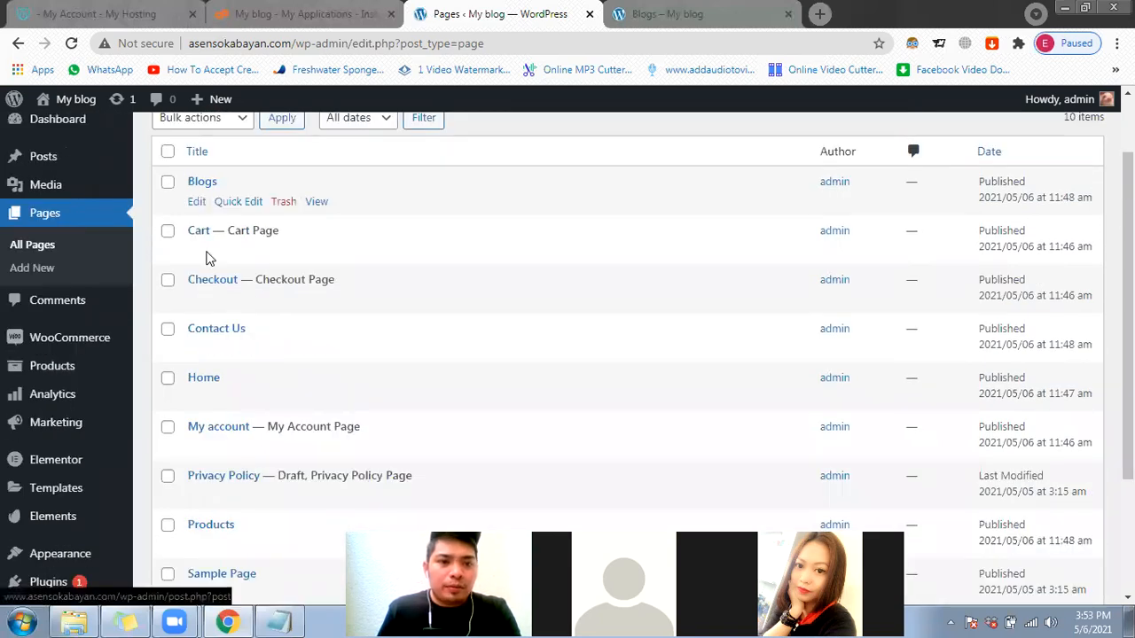
scroll(206, 257, up, 1)
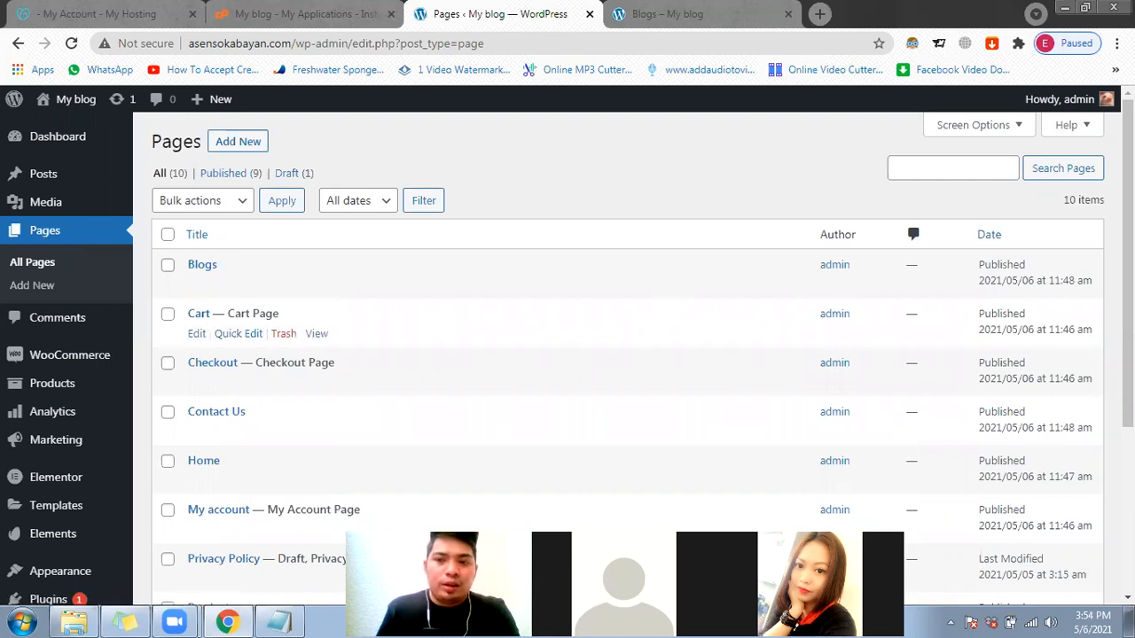
drag(976, 272, 1075, 282)
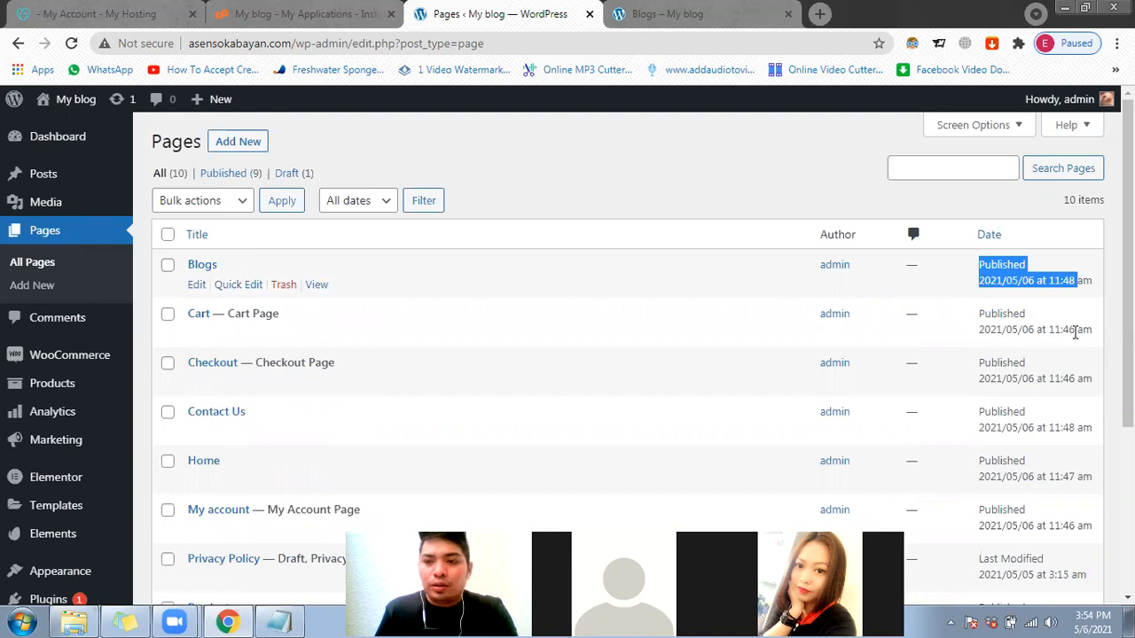
drag(1075, 329, 979, 327)
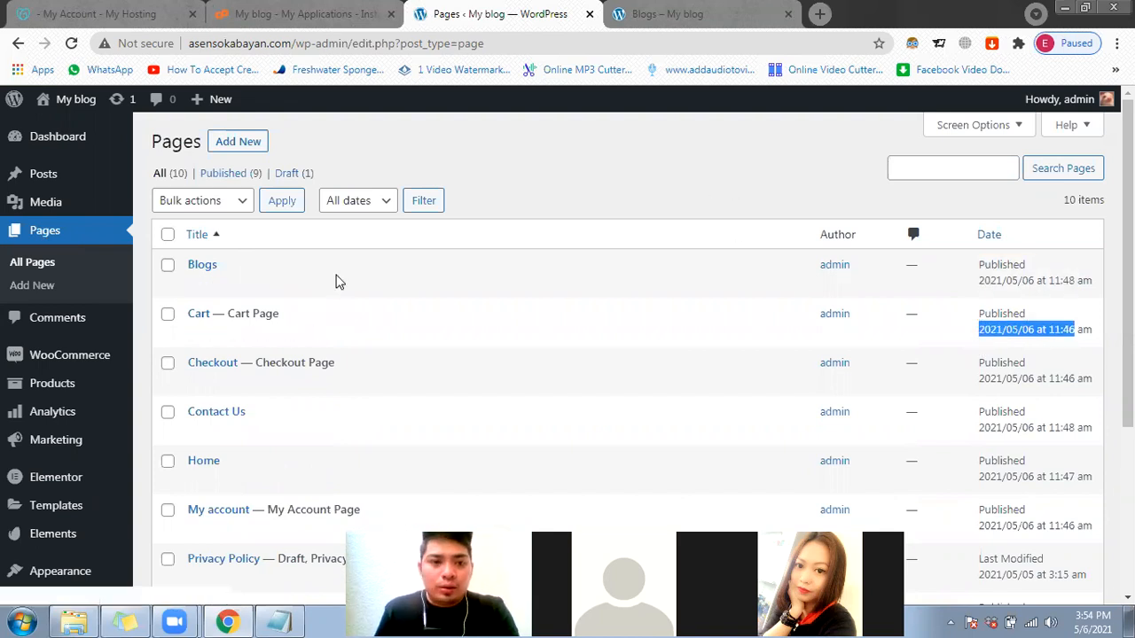
Step: Open the Blogs page for editing, compare it with the live page, and launch the Elementor editor for it
click(206, 289)
click(197, 287)
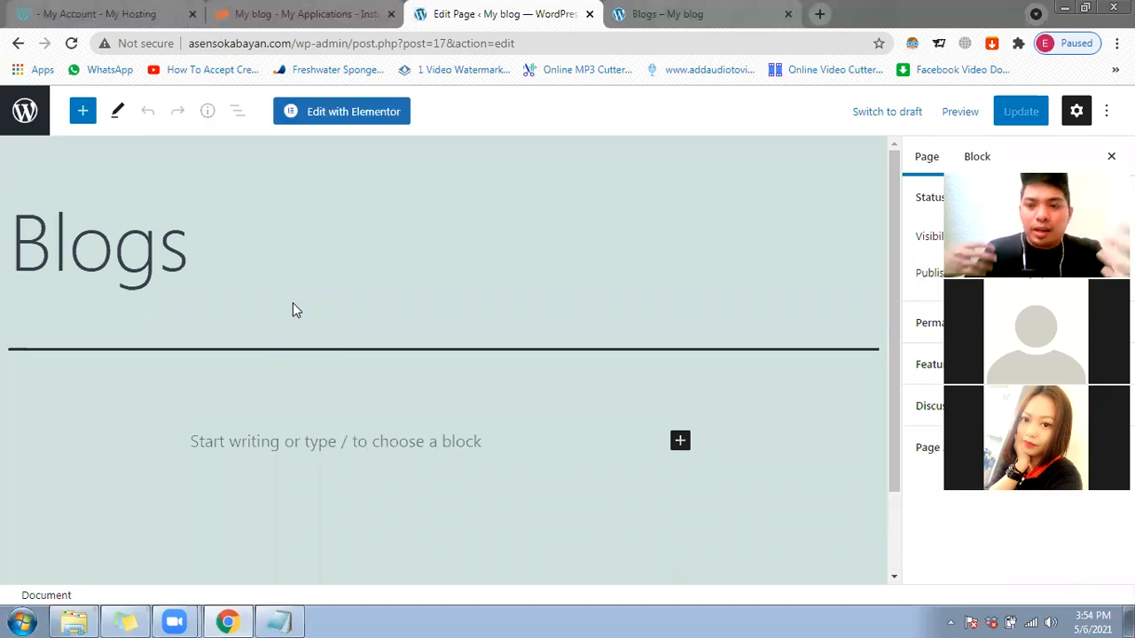
click(643, 15)
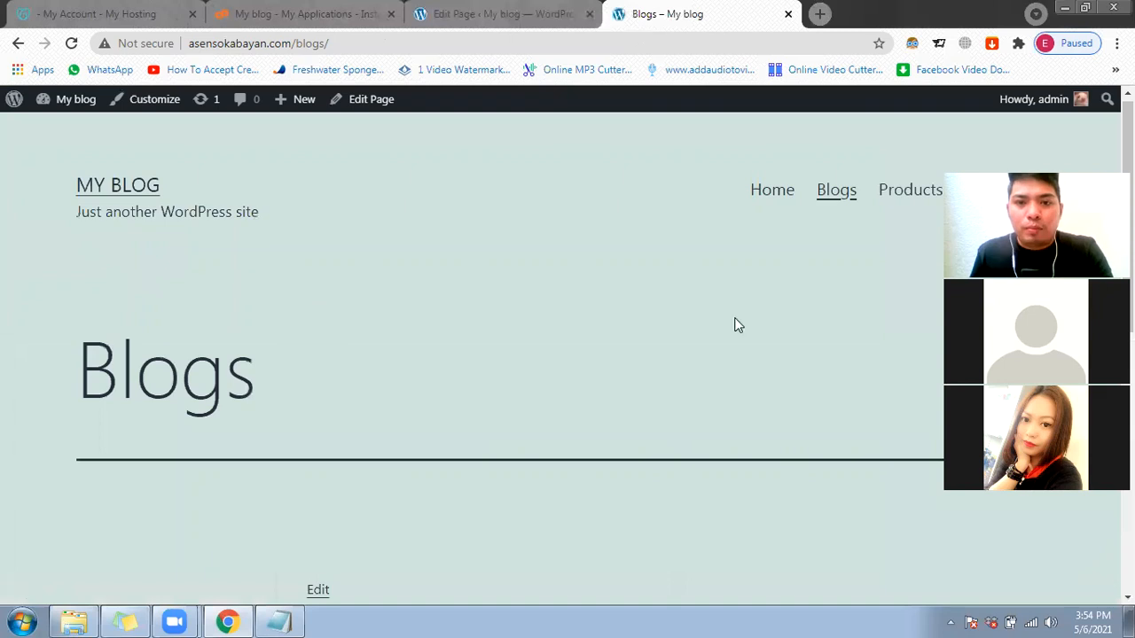
click(470, 15)
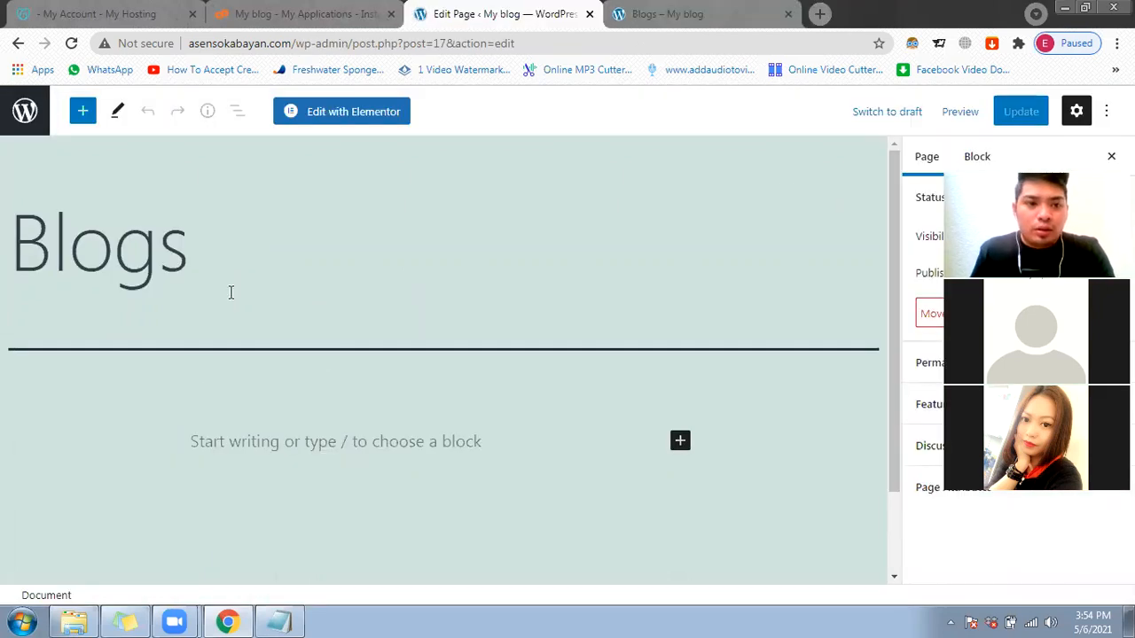
click(325, 115)
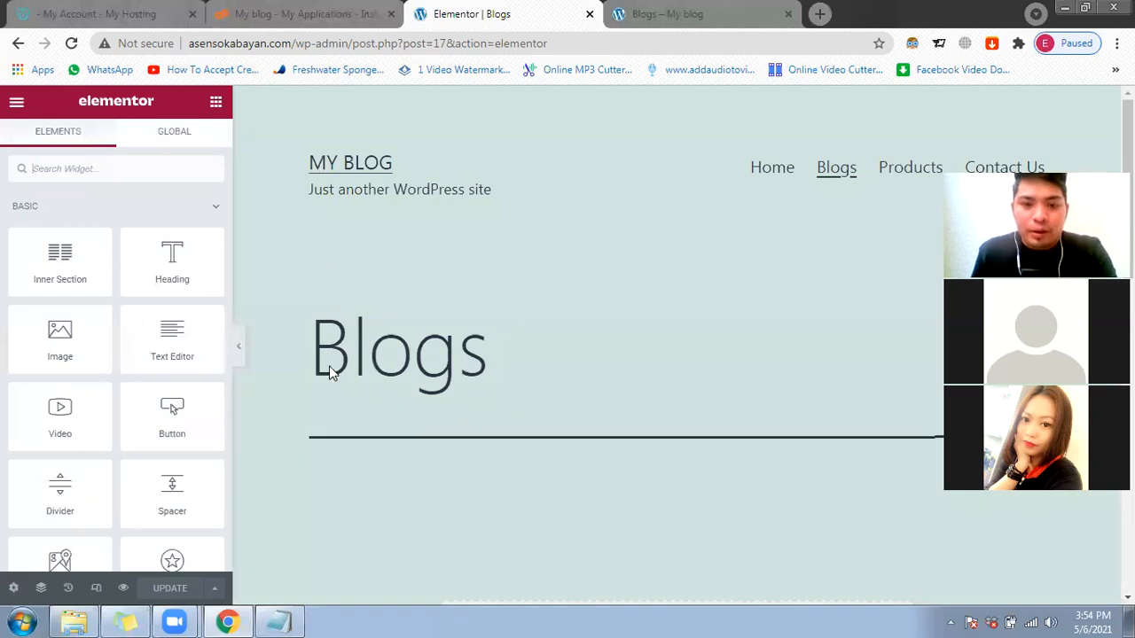
Step: Add a new section with a single-column structure to the content area below the Blogs heading
scroll(330, 372, down, 2)
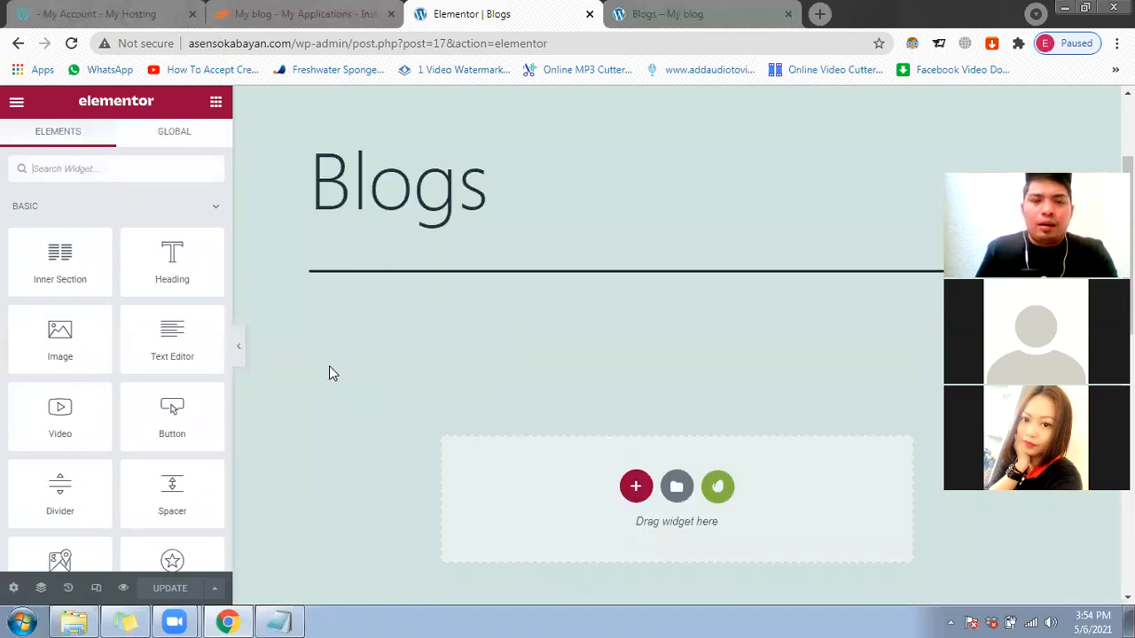
scroll(329, 367, down, 1)
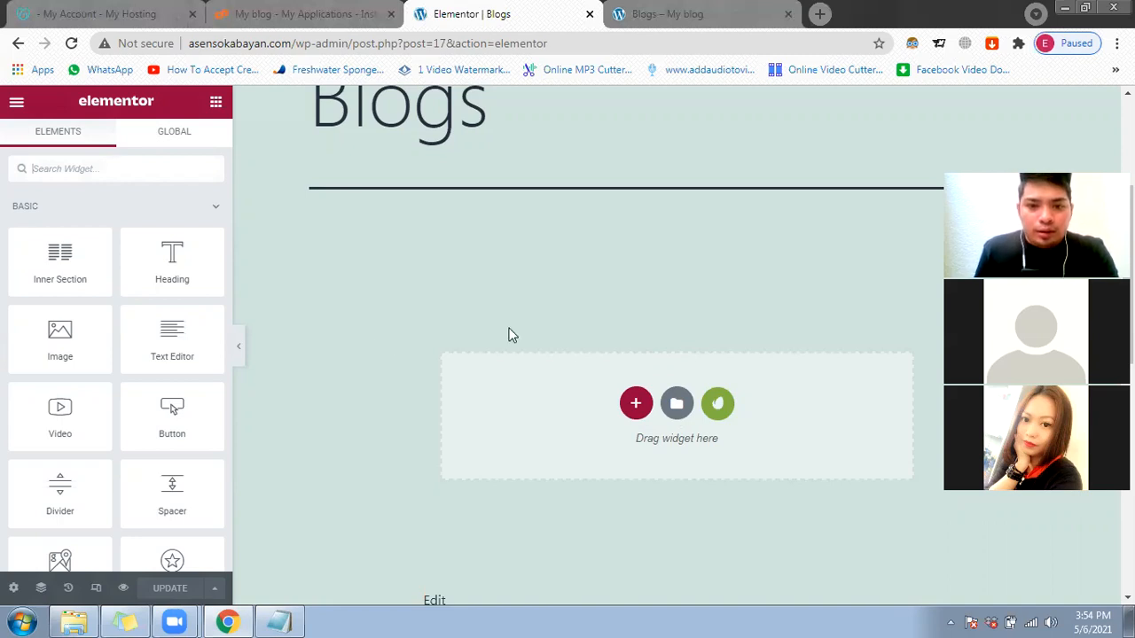
click(634, 408)
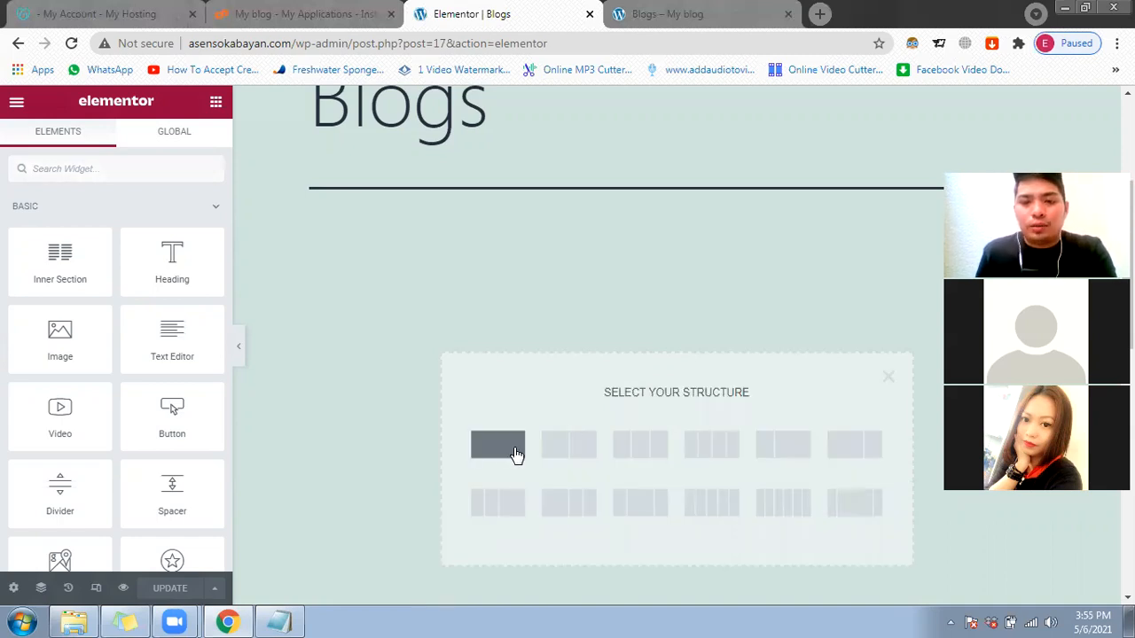
scroll(515, 426, down, 1)
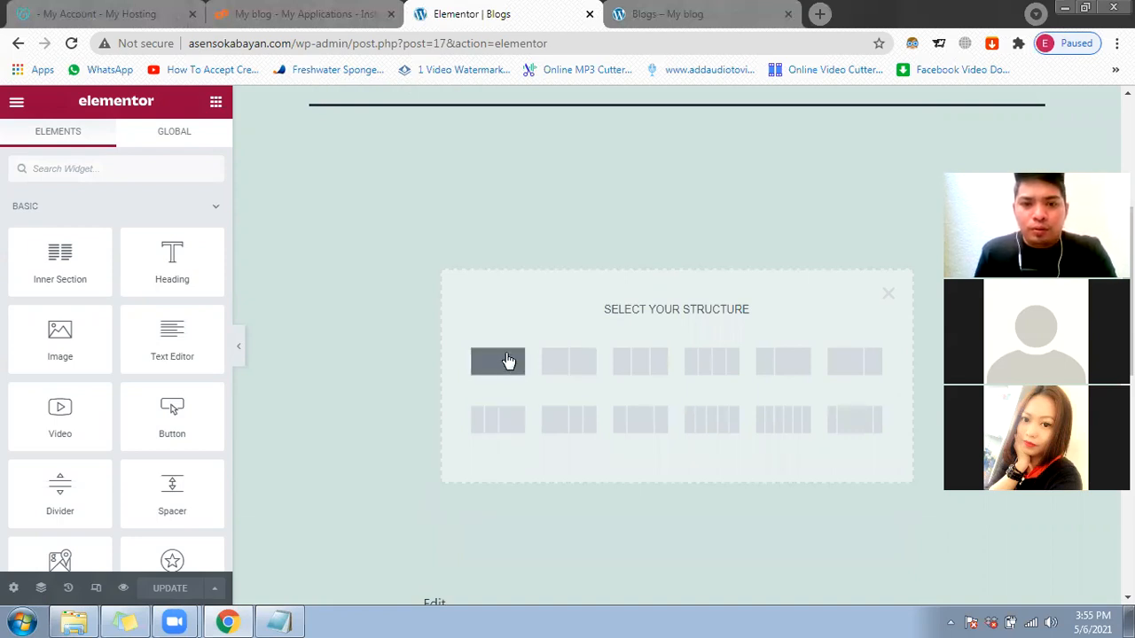
click(475, 369)
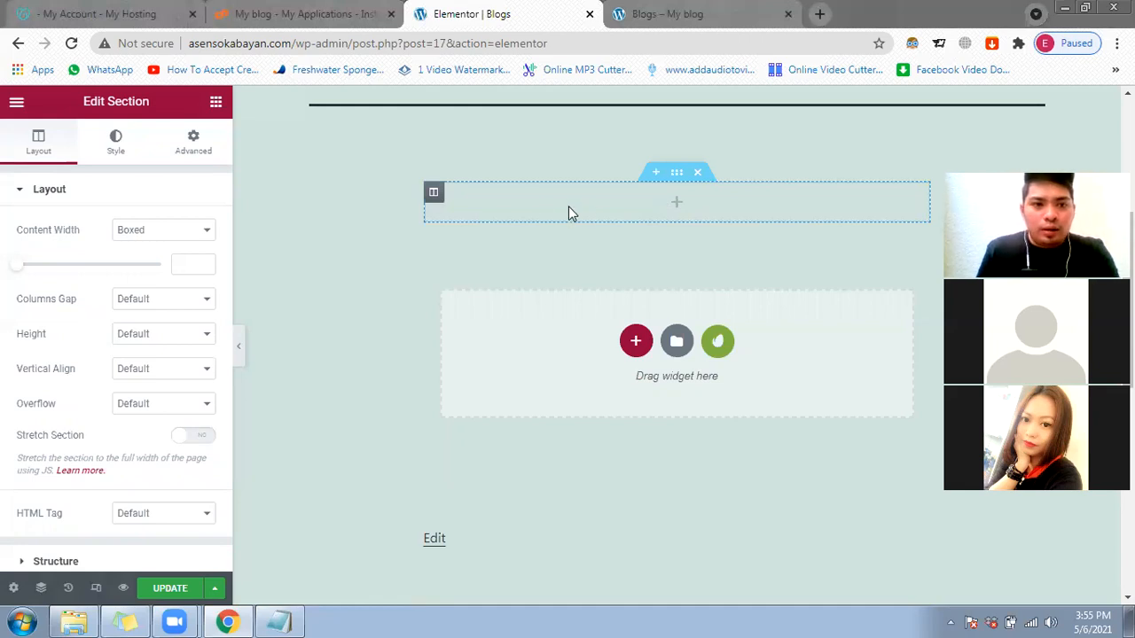
Step: Search the Elementor widgets for "Blog" and replace that search term with "post"
click(215, 103)
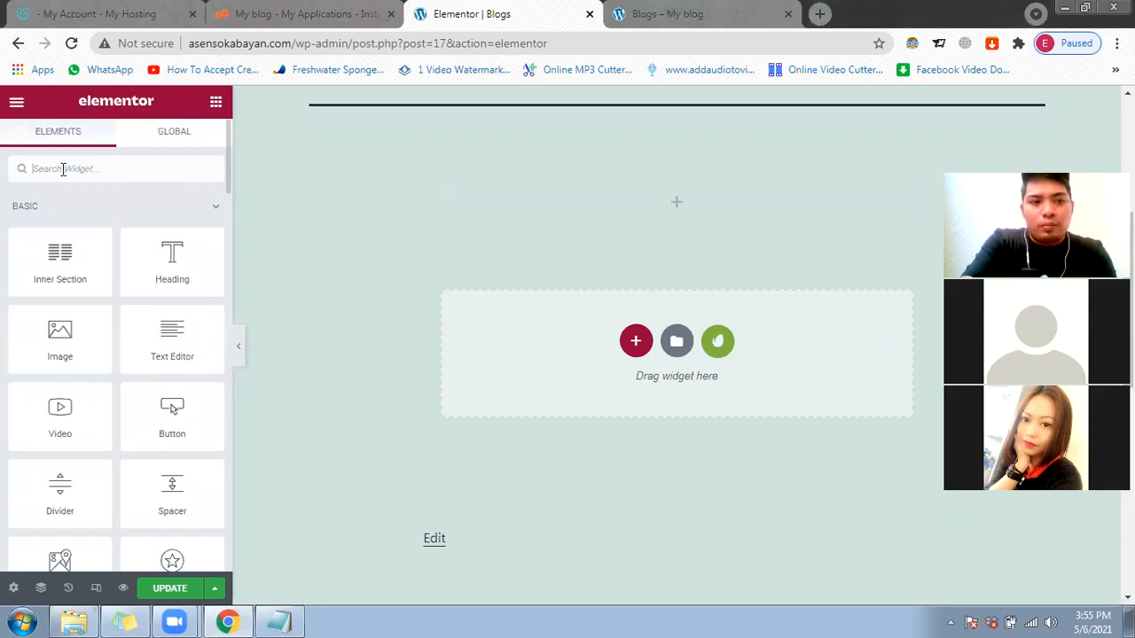
text(Blog)
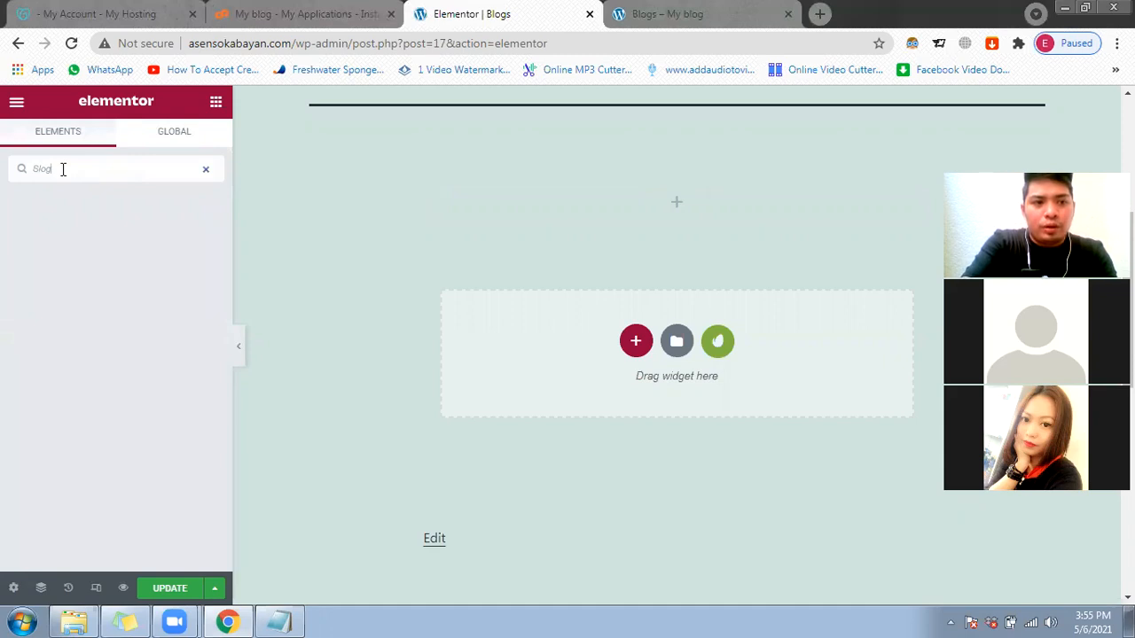
key(BackSpace)
key(BackSpace)
key(BackSpace)
key(BackSpace)
text(I)
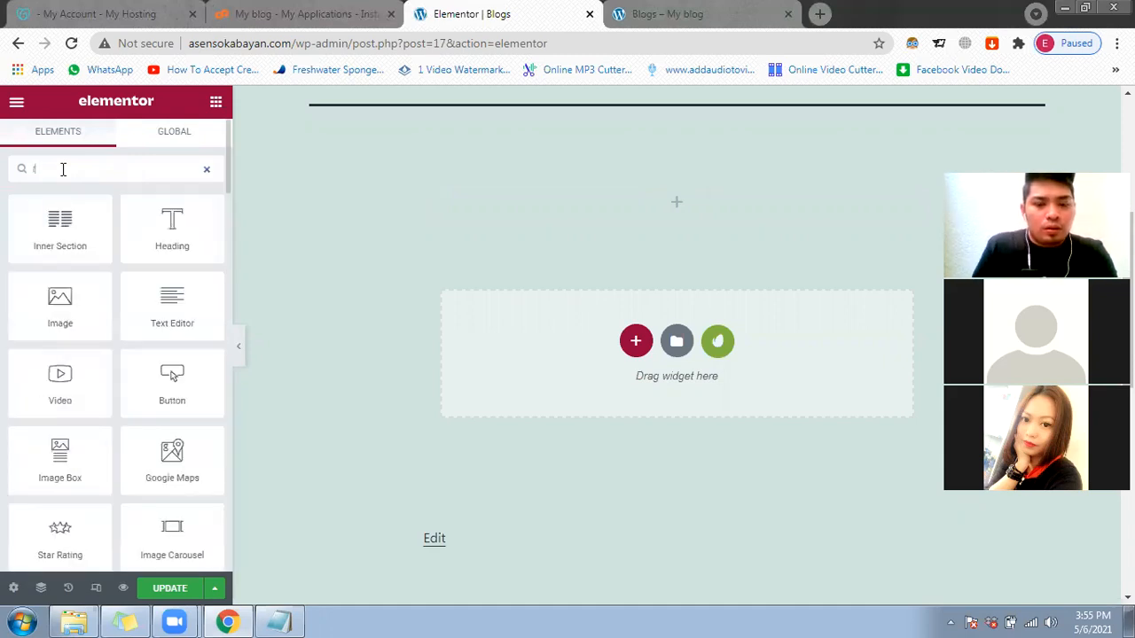
key(BackSpace)
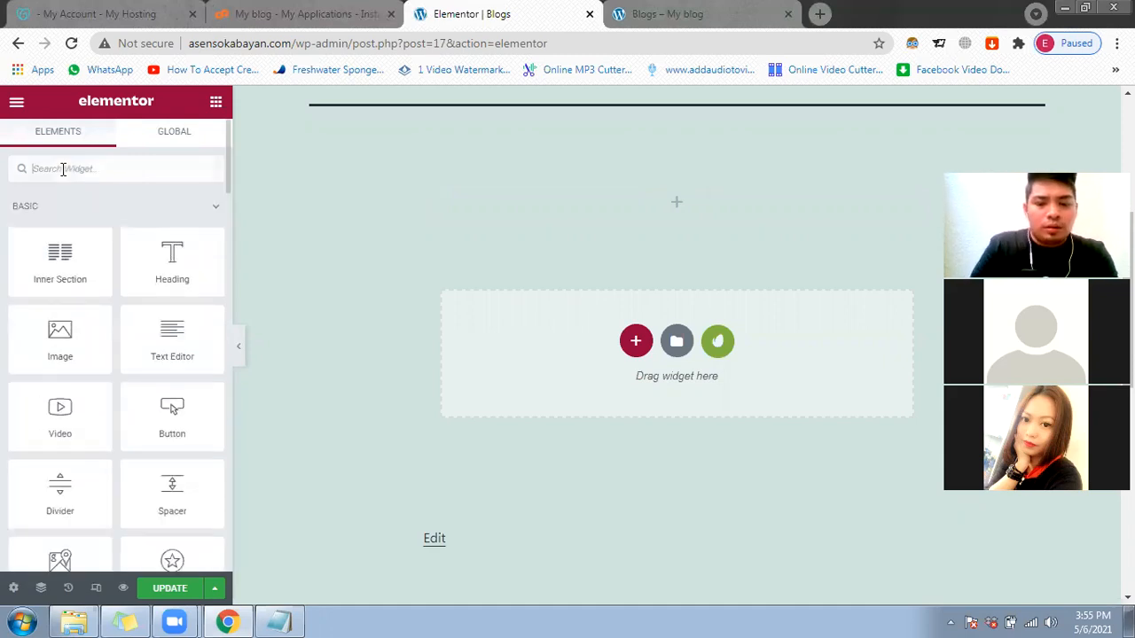
text(st)
double_click(63, 170)
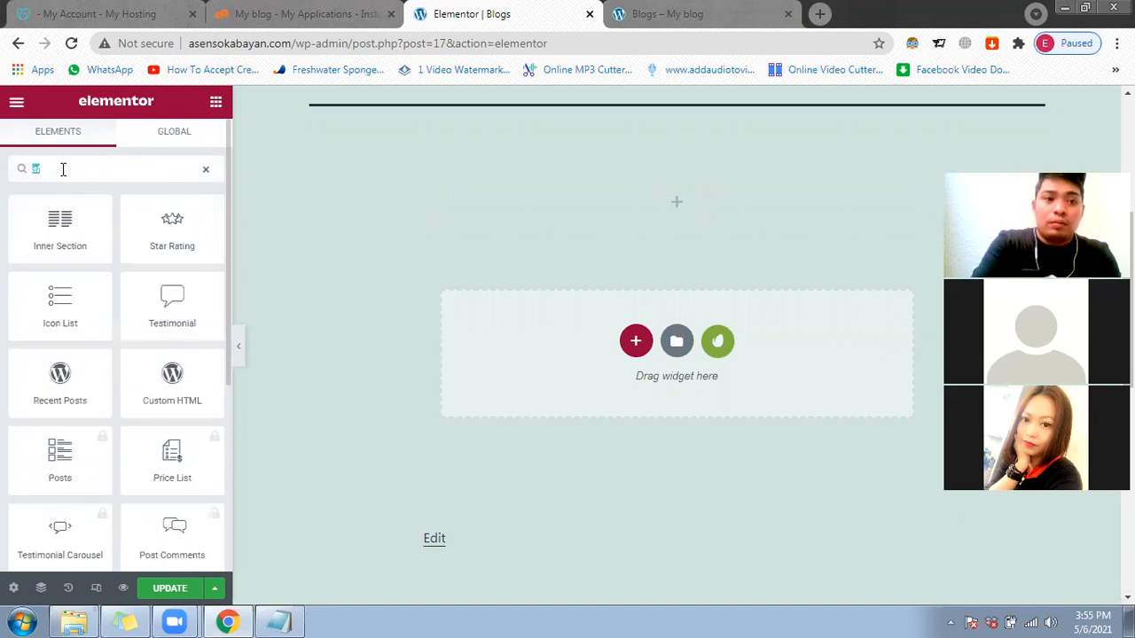
text(post)
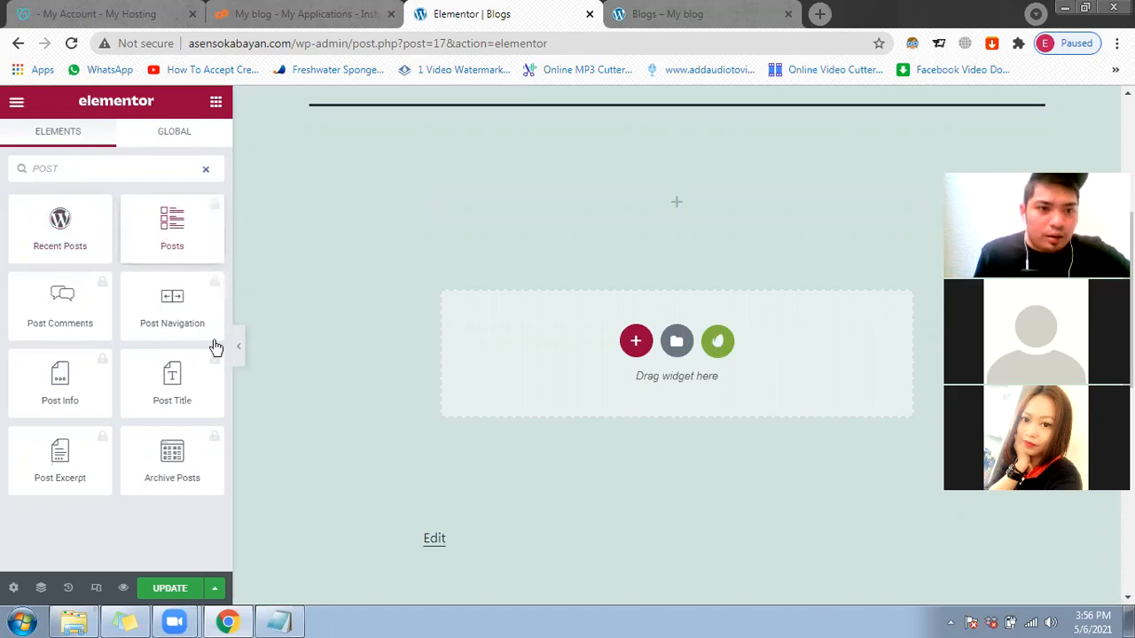
Step: Place the Recent Posts widget in the empty section under the Blogs heading and update the page
drag(59, 226, 557, 226)
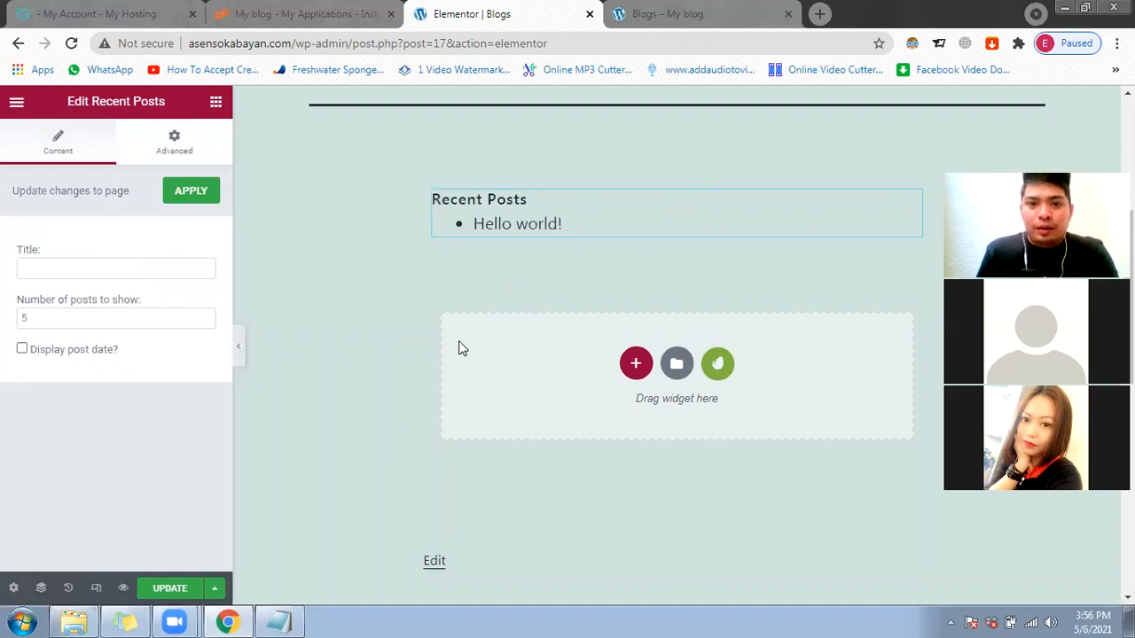
scroll(461, 351, up, 1)
scroll(501, 332, up, 1)
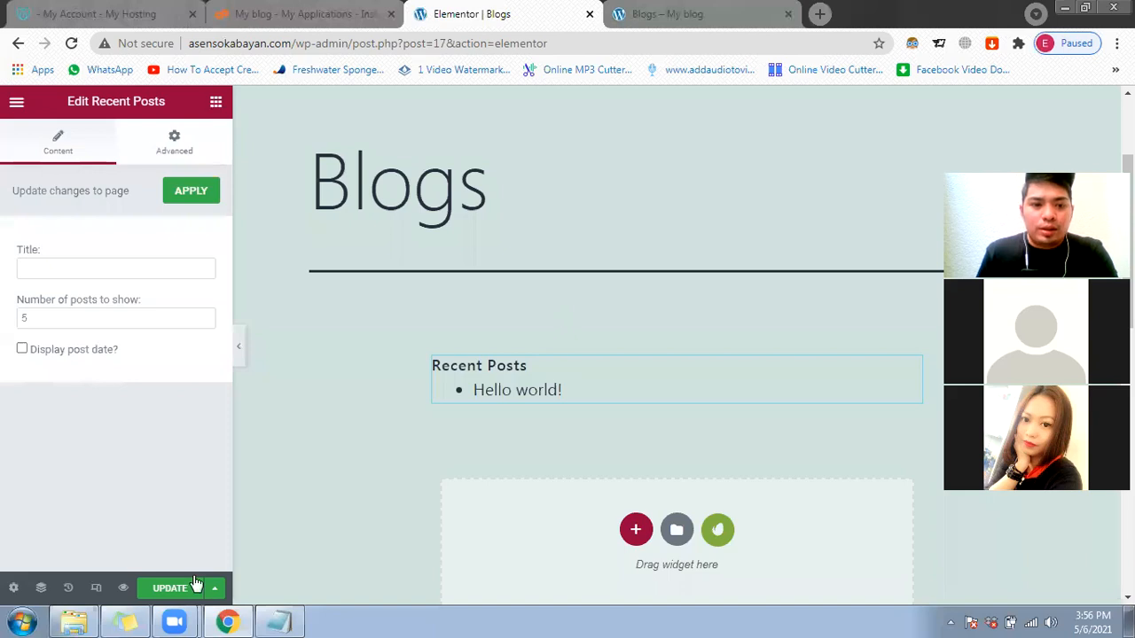
click(139, 586)
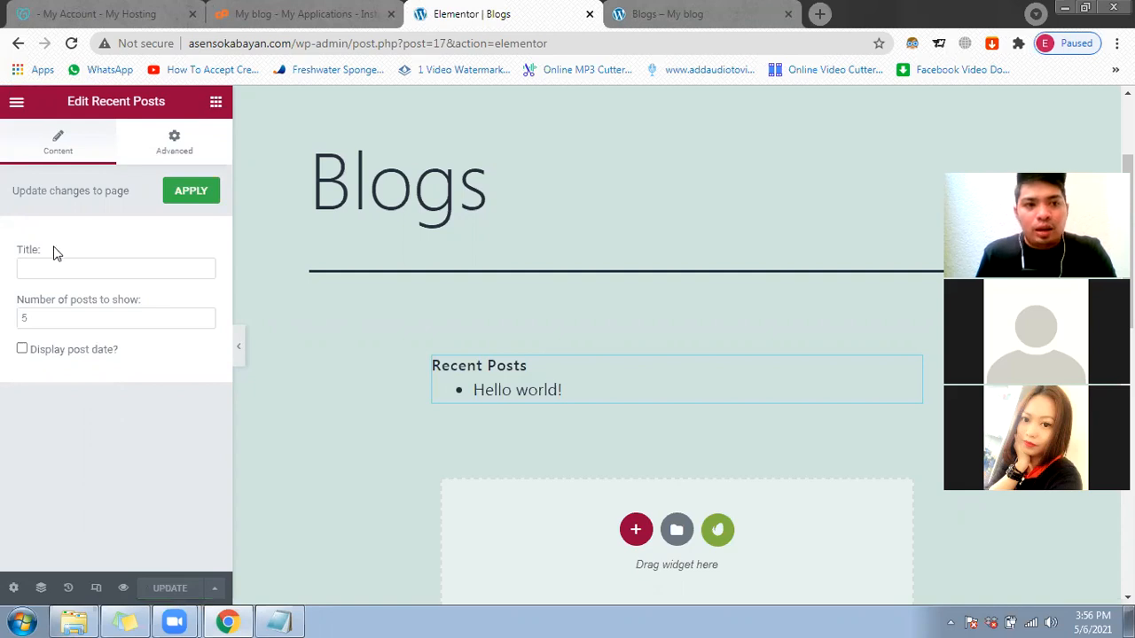
Step: Exit Elementor to the WordPress page editor and return to the list of all pages
click(16, 106)
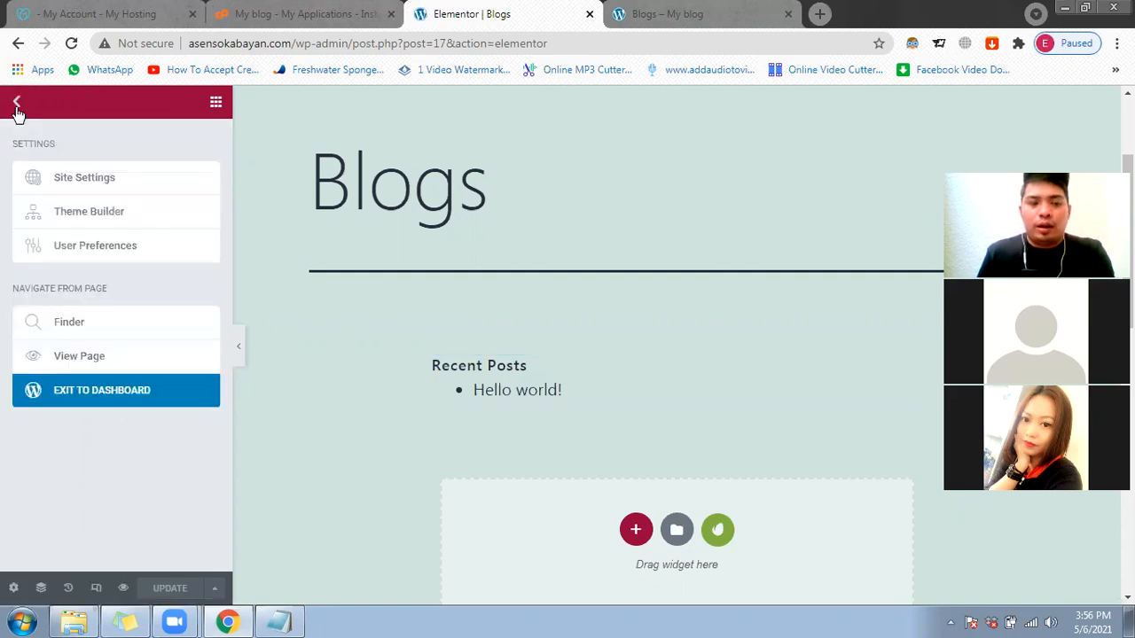
click(103, 399)
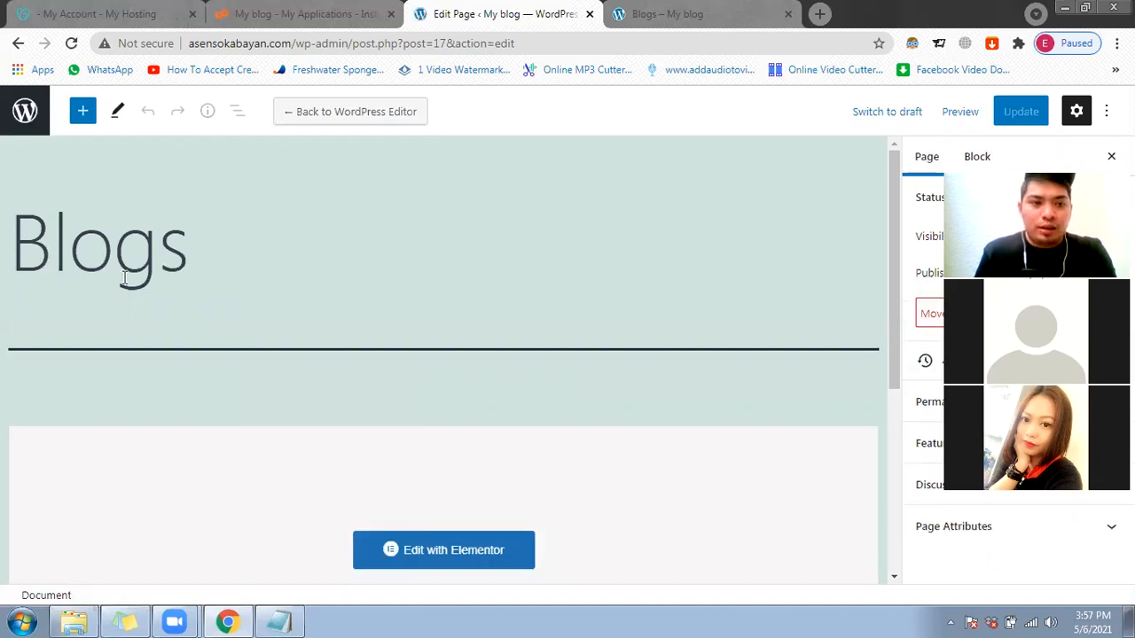
click(24, 129)
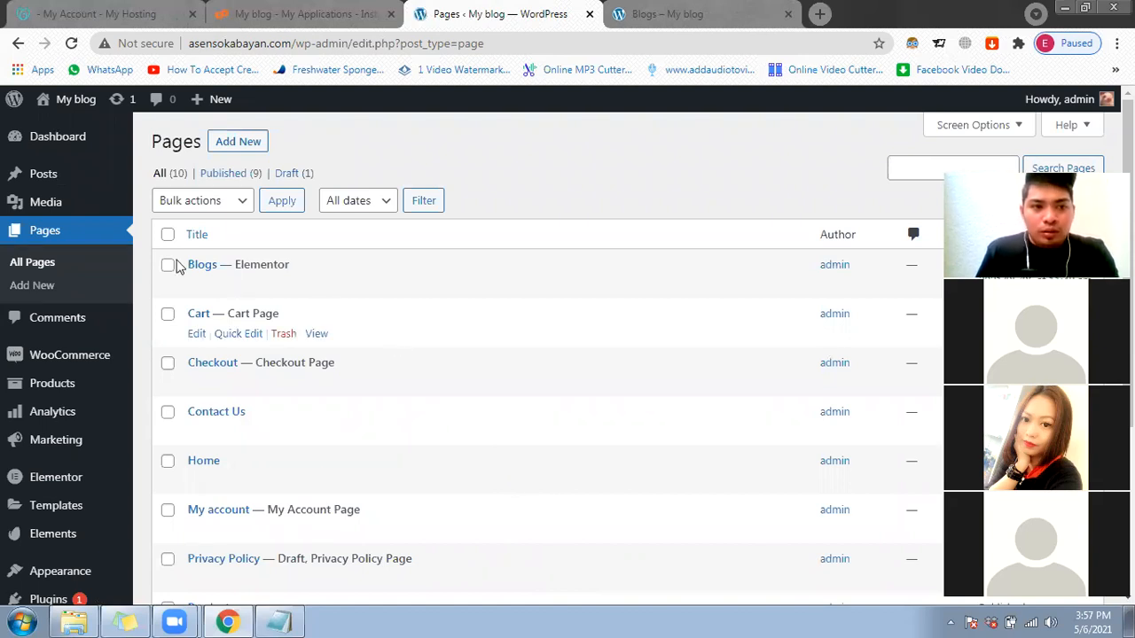
Step: Start a new blog post from the WordPress admin
mouse_move(69, 217)
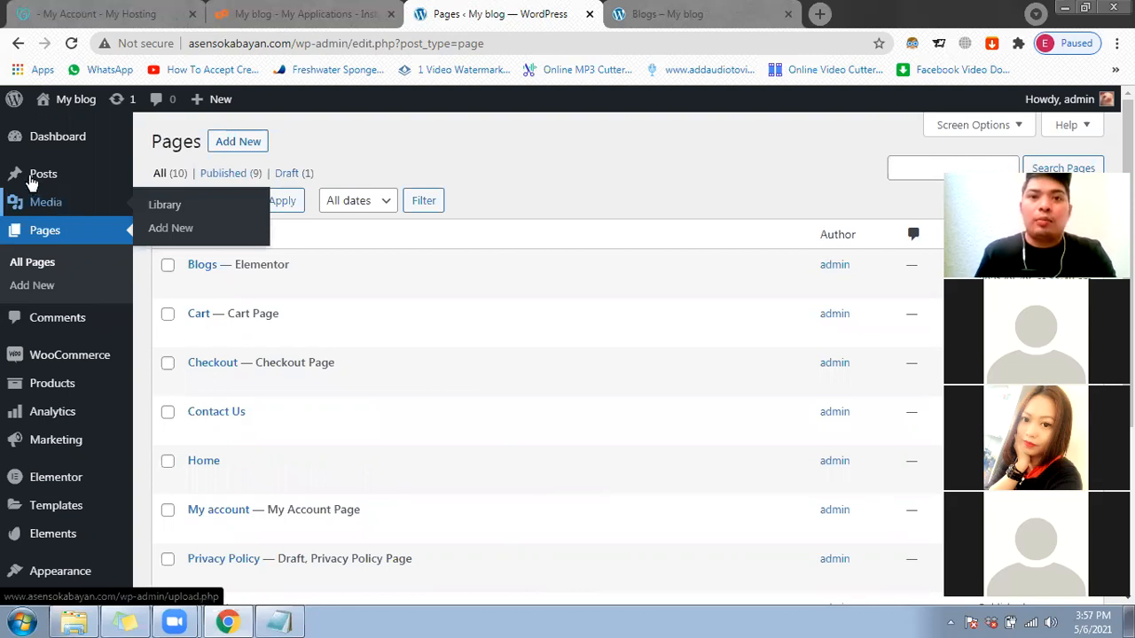
mouse_move(27, 179)
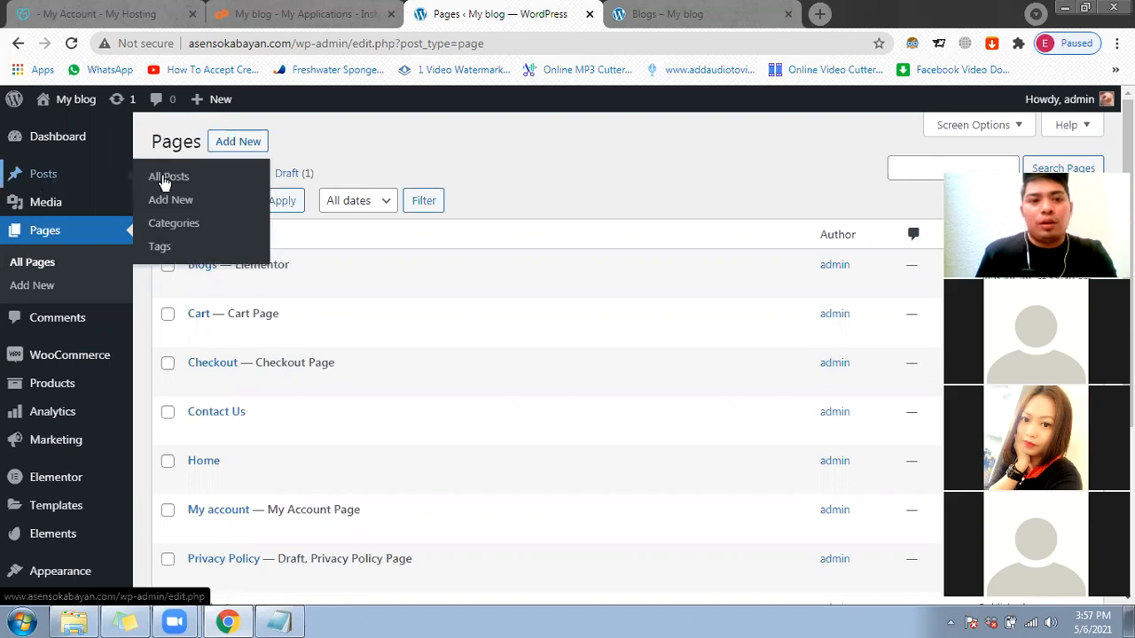
click(178, 201)
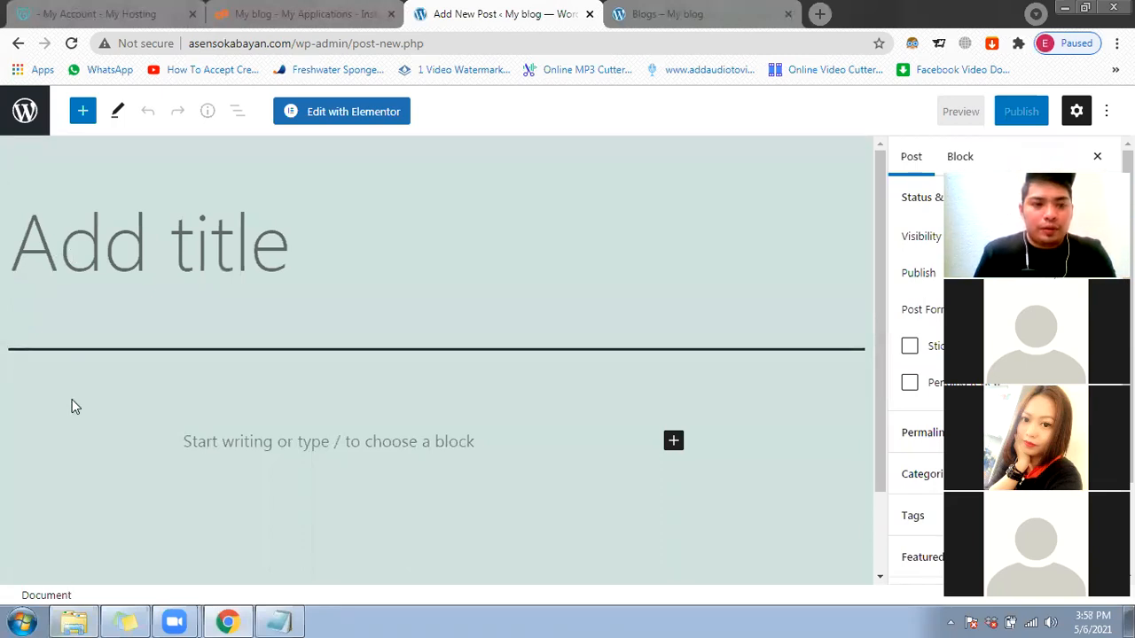
Step: Switch to Windows Explorer and open the Word document "Renew Your Philippine Passport In UAE" from the Desktop 6 folder
click(49, 108)
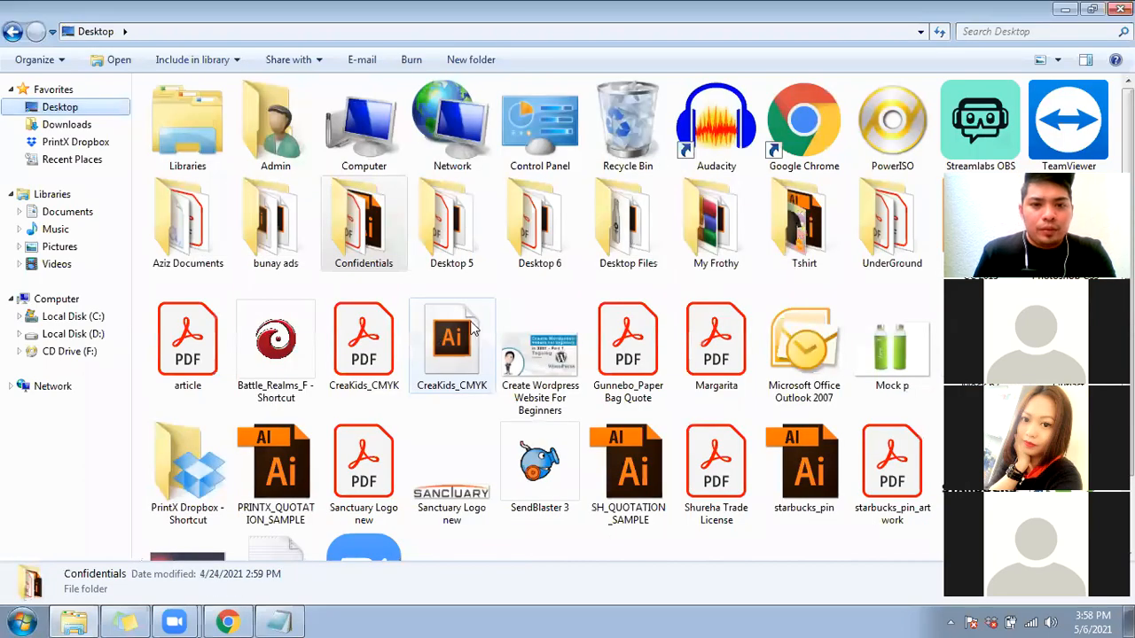
double_click(516, 245)
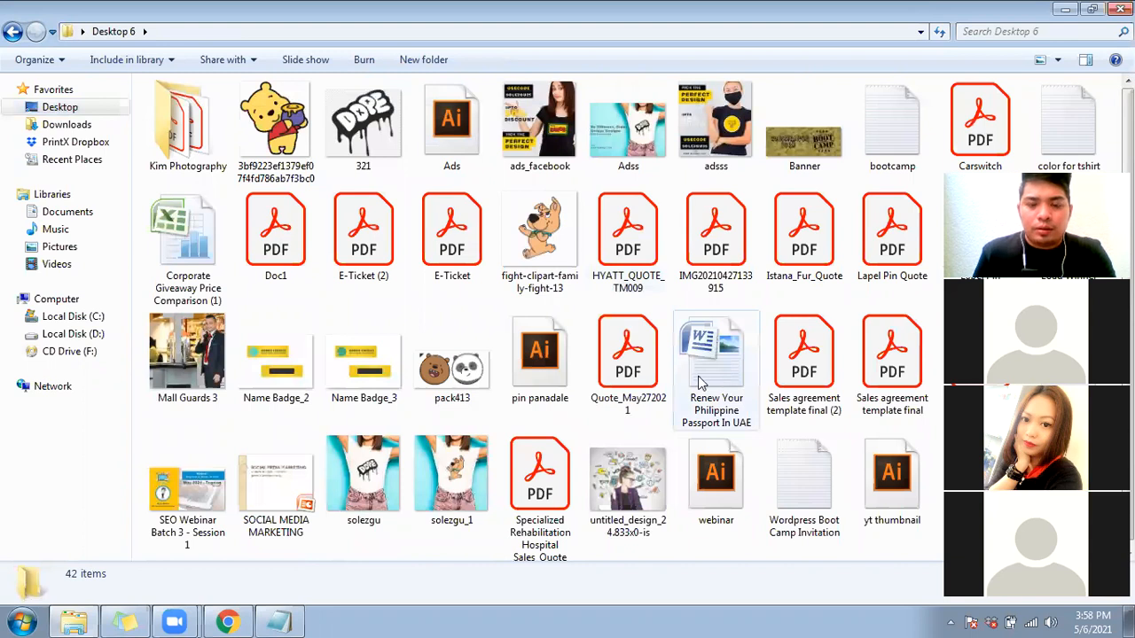
double_click(716, 363)
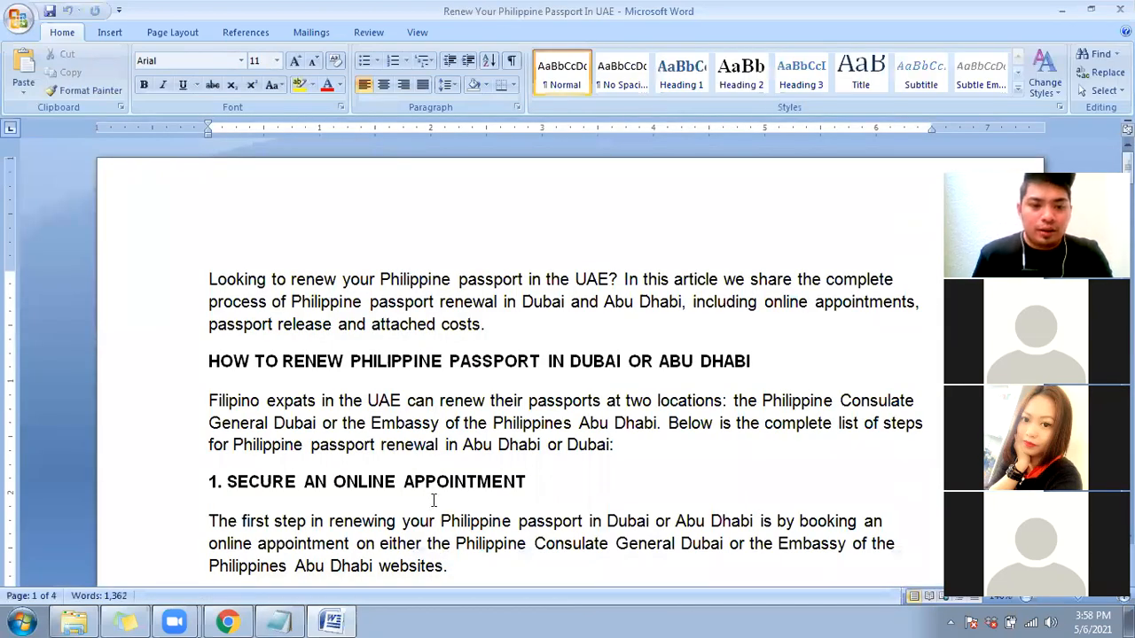
Step: Return to the new post in the browser and title it "How to renew your Philippine Passport in UAE"
scroll(341, 452, down, 3)
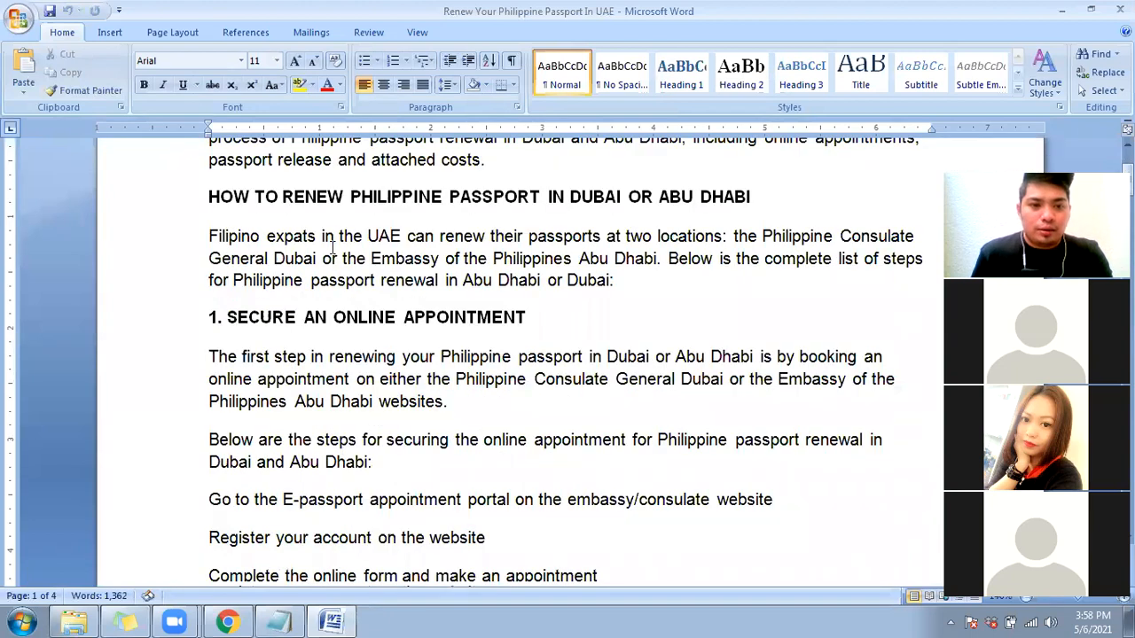
scroll(202, 302, up, 3)
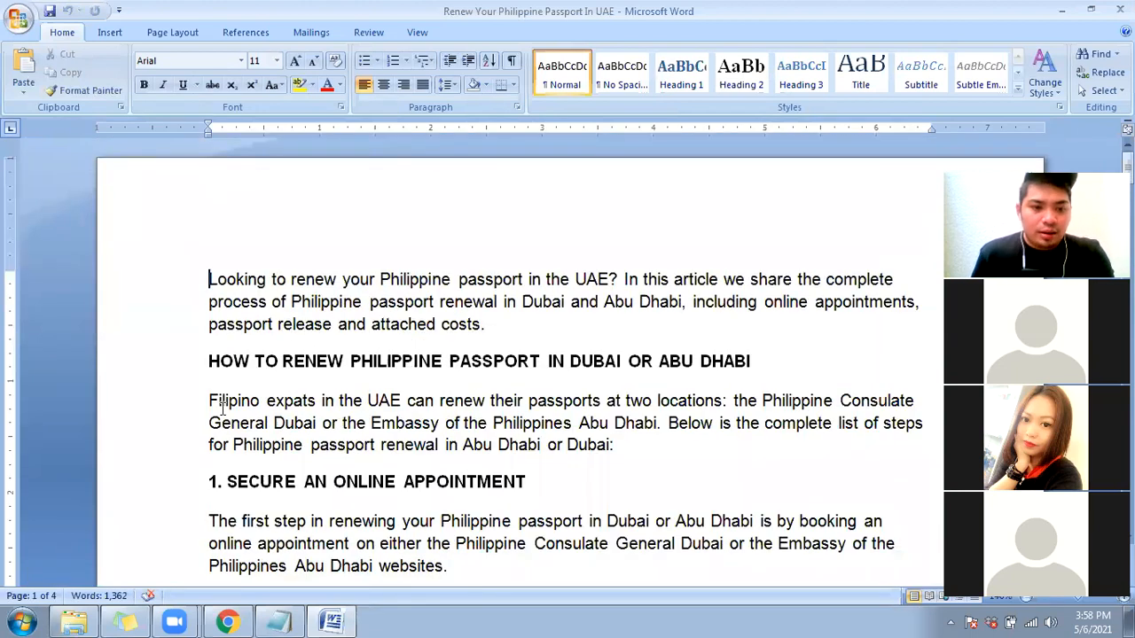
click(235, 620)
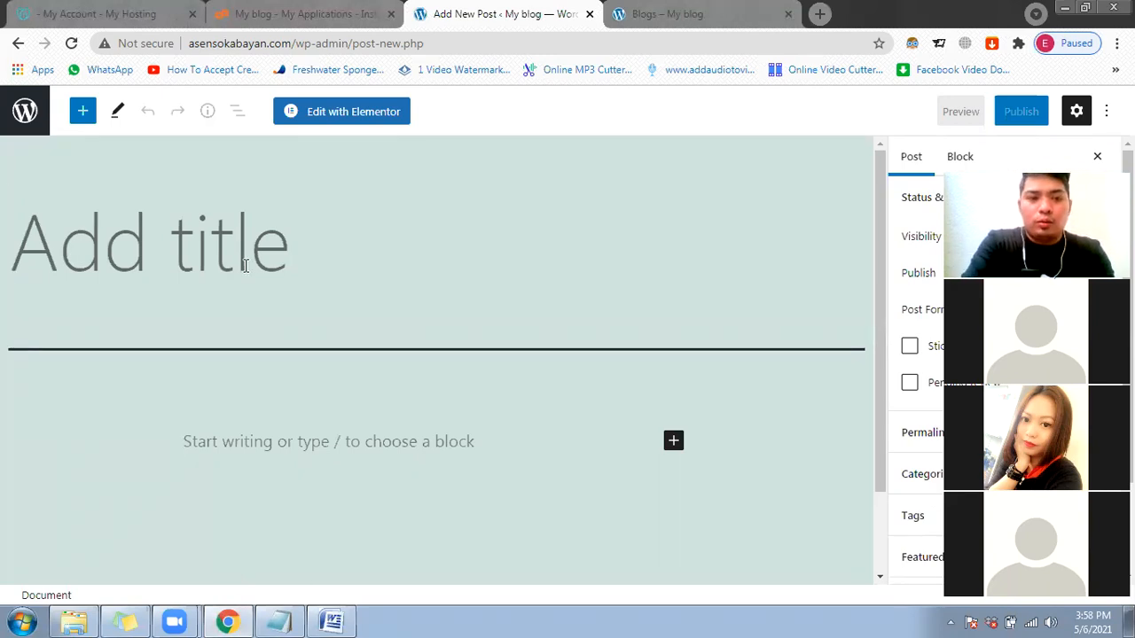
text(How to cr)
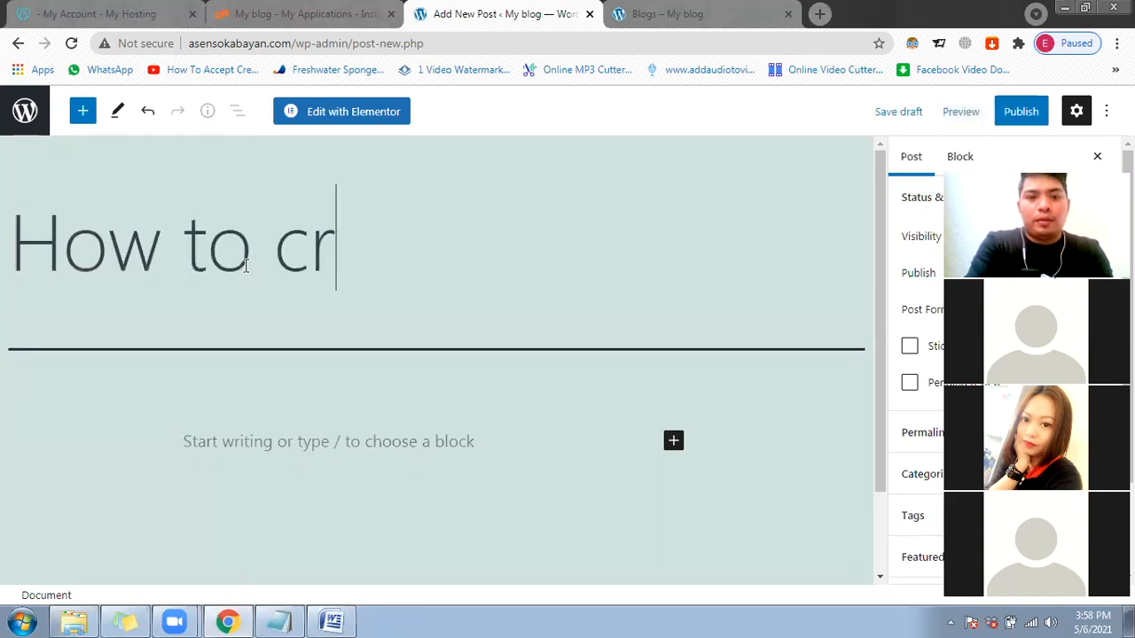
text(eate)
key(BackSpace)
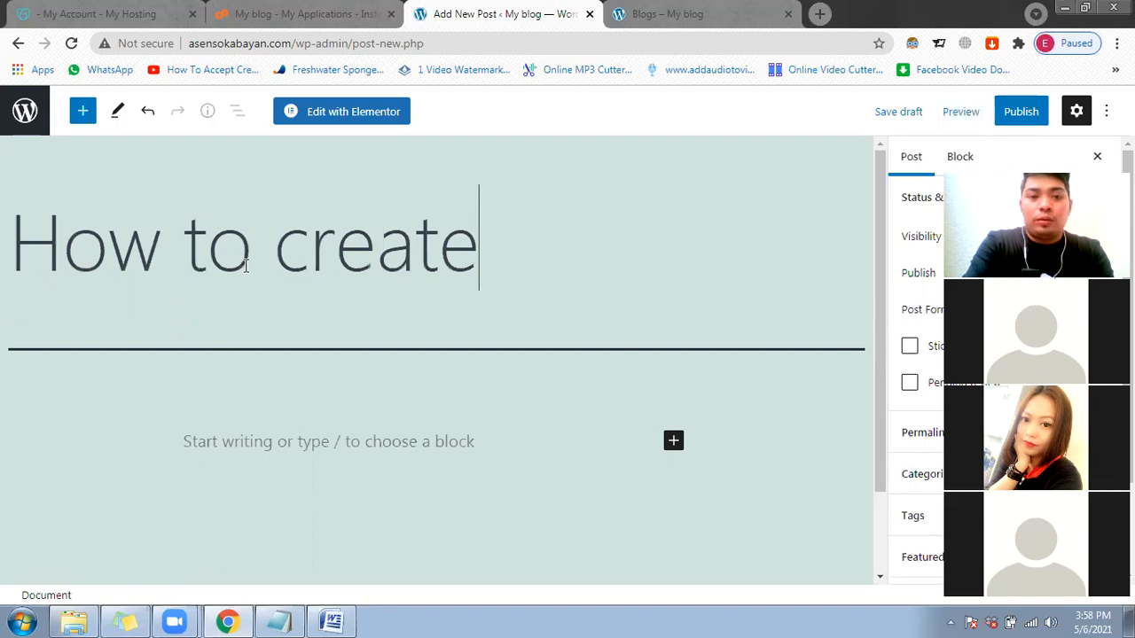
key(ctrl+BackSpace)
text(R)
key(BackSpace)
text(r)
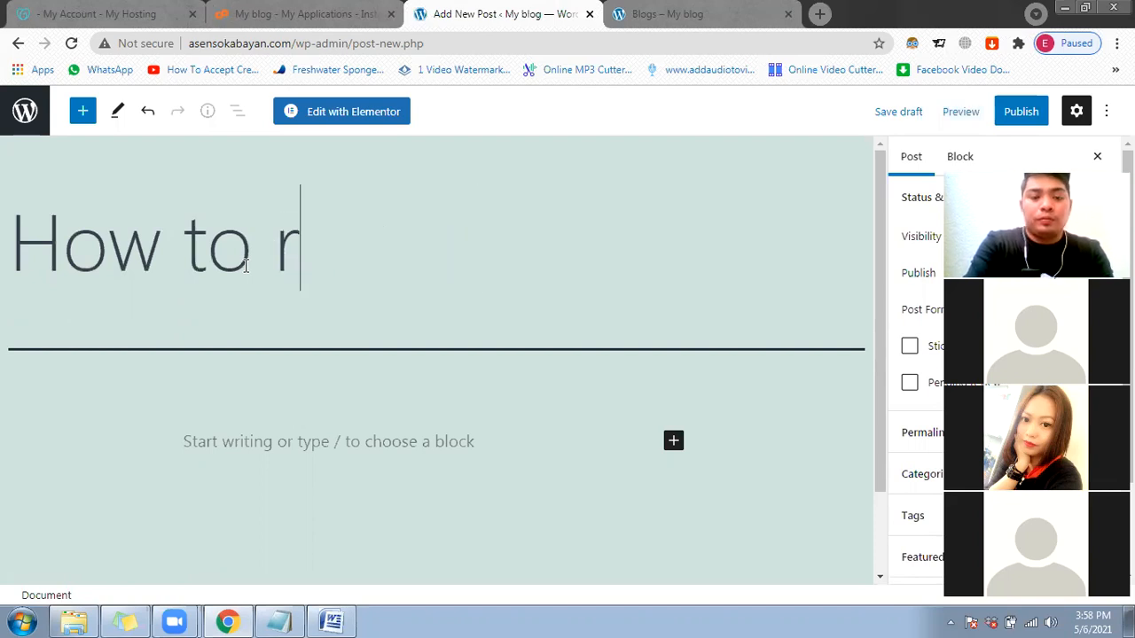
text(eb)
key(BackSpace)
text(new your )
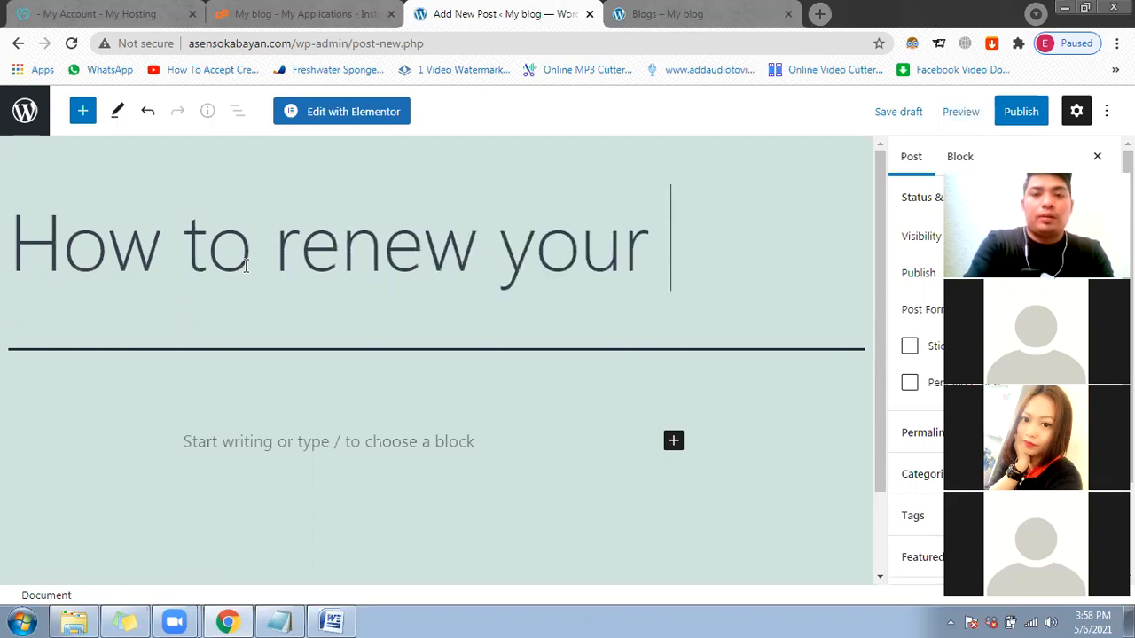
text(Philippine Pas)
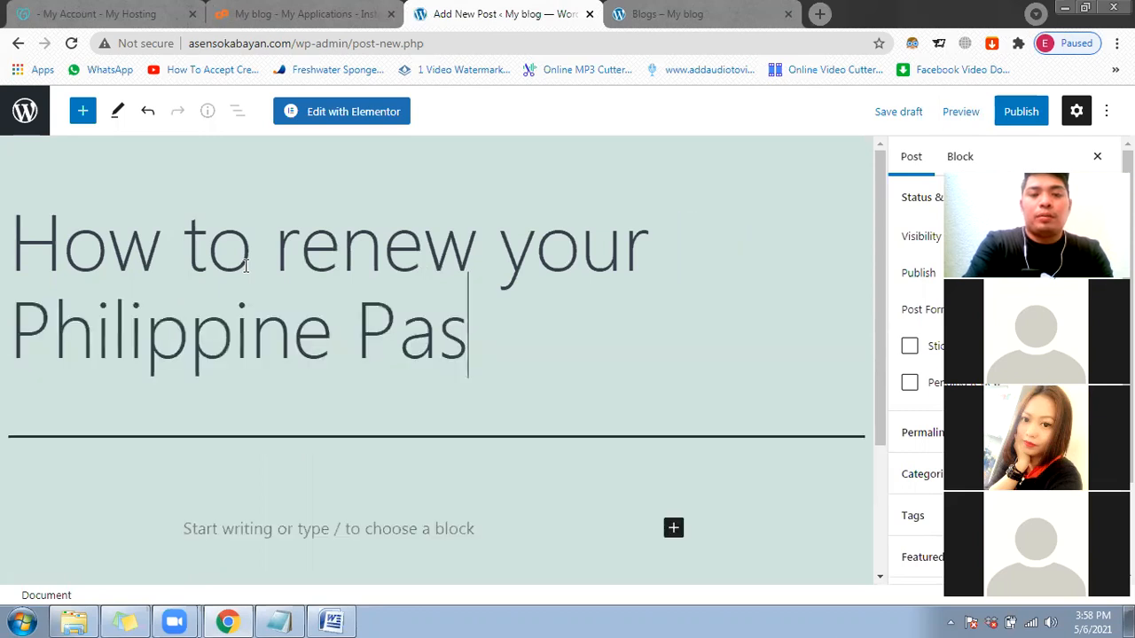
text(d)
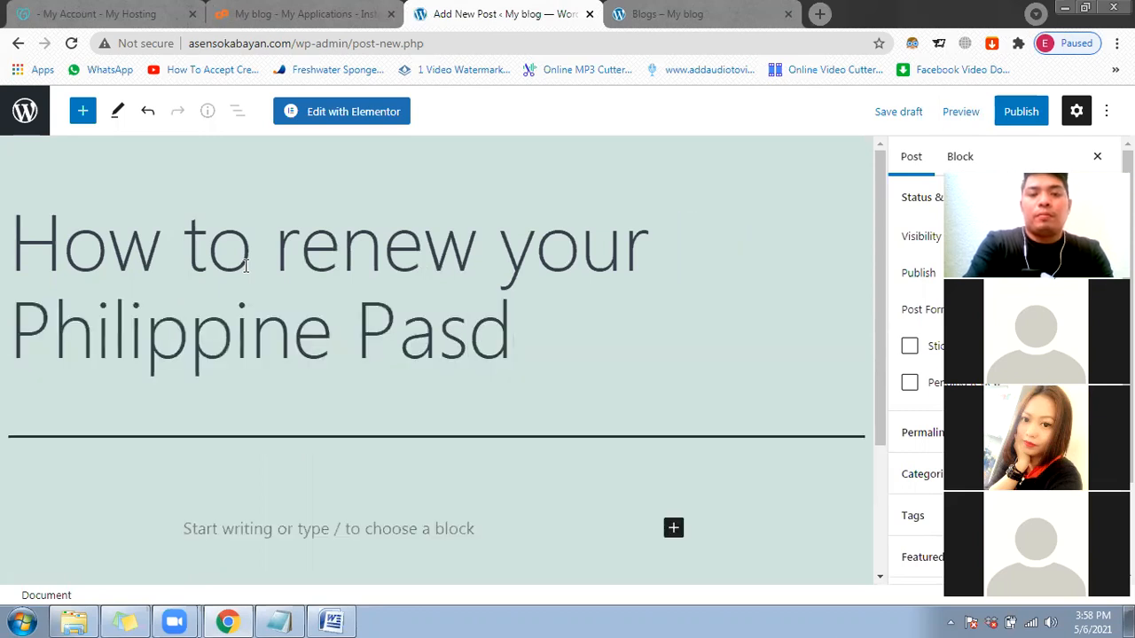
key(BackSpace)
text(sport in)
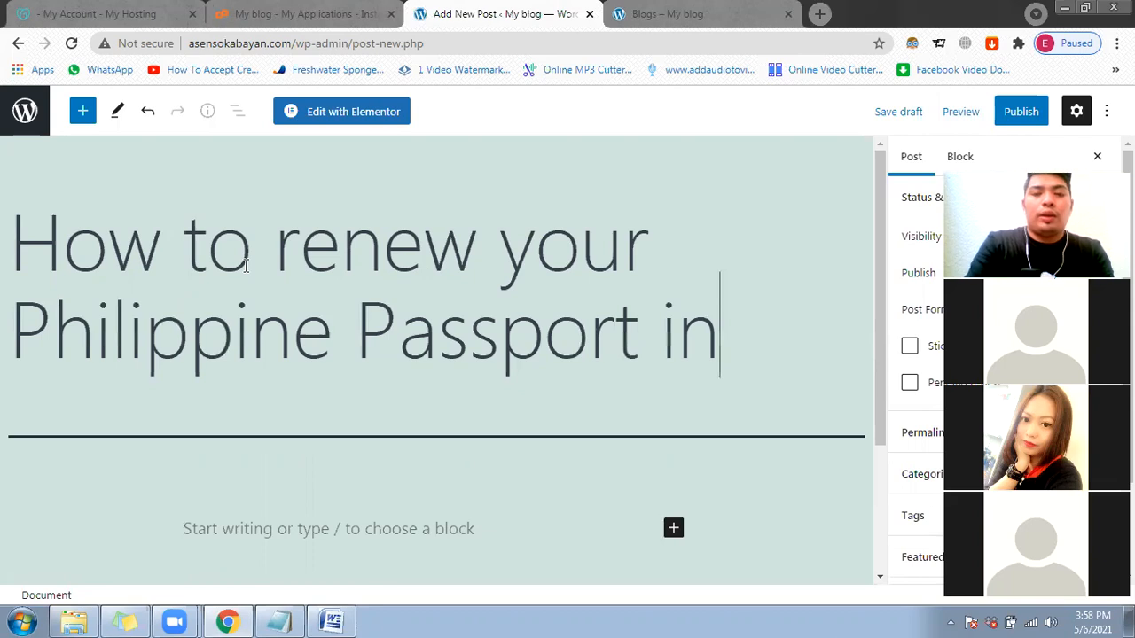
text( UAE)
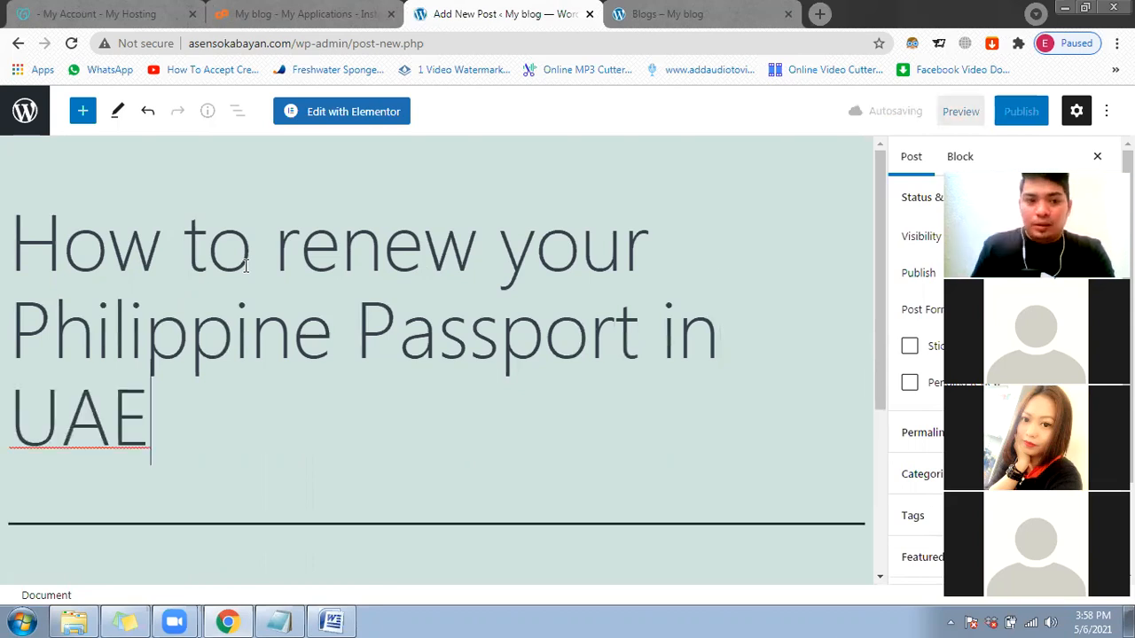
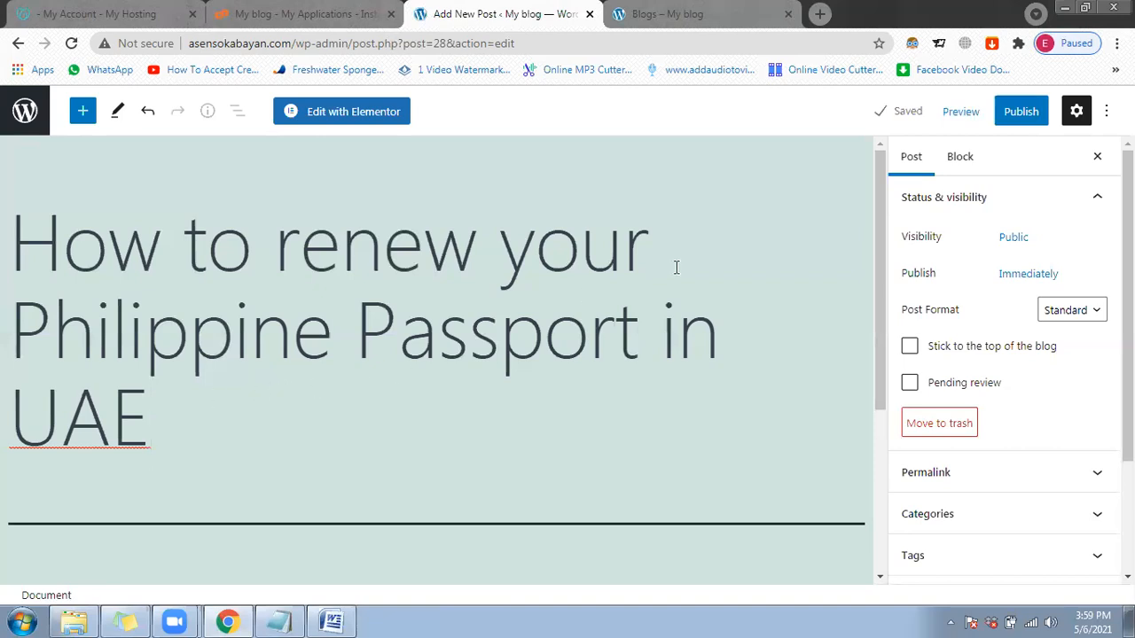
Step: Publish the post publicly and immediately
click(1018, 113)
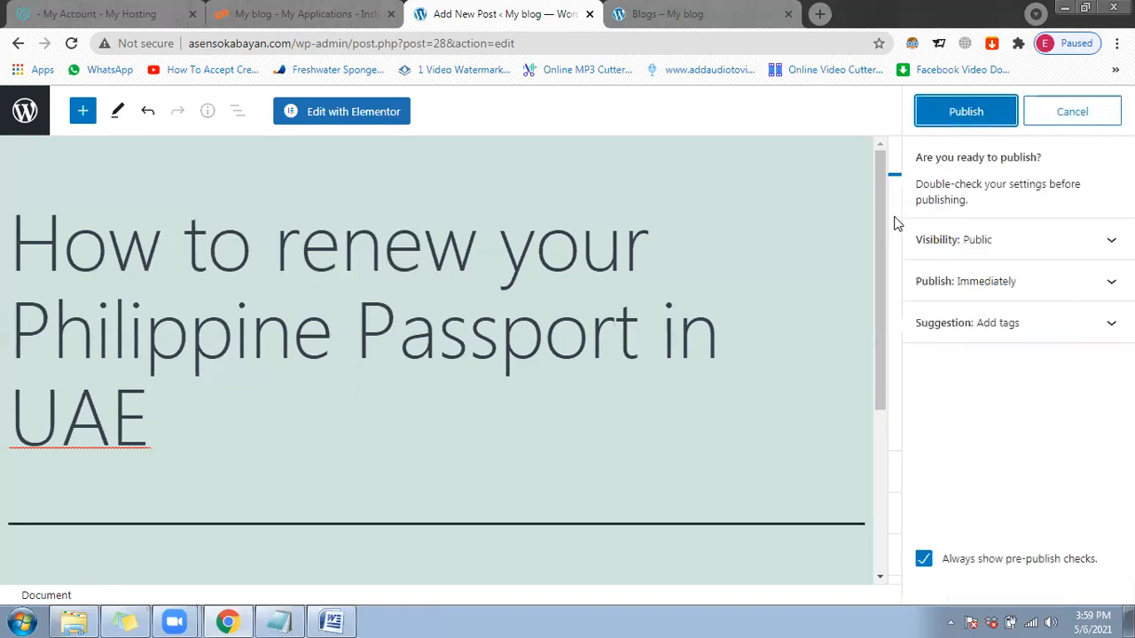
click(963, 114)
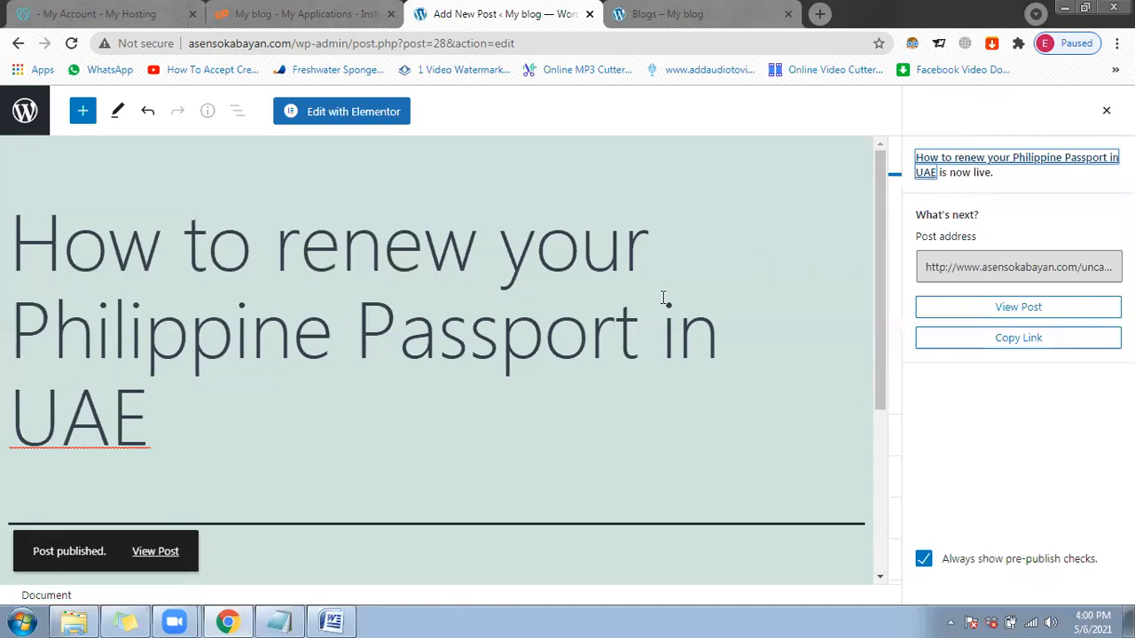
scroll(664, 297, down, 3)
scroll(664, 297, up, 2)
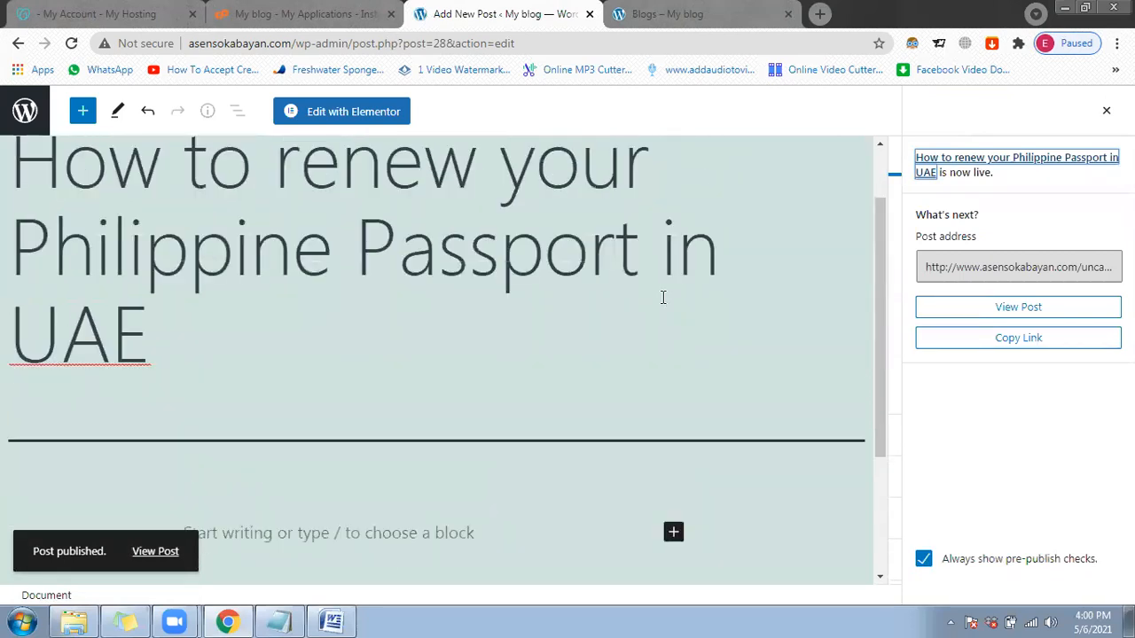
scroll(664, 297, up, 1)
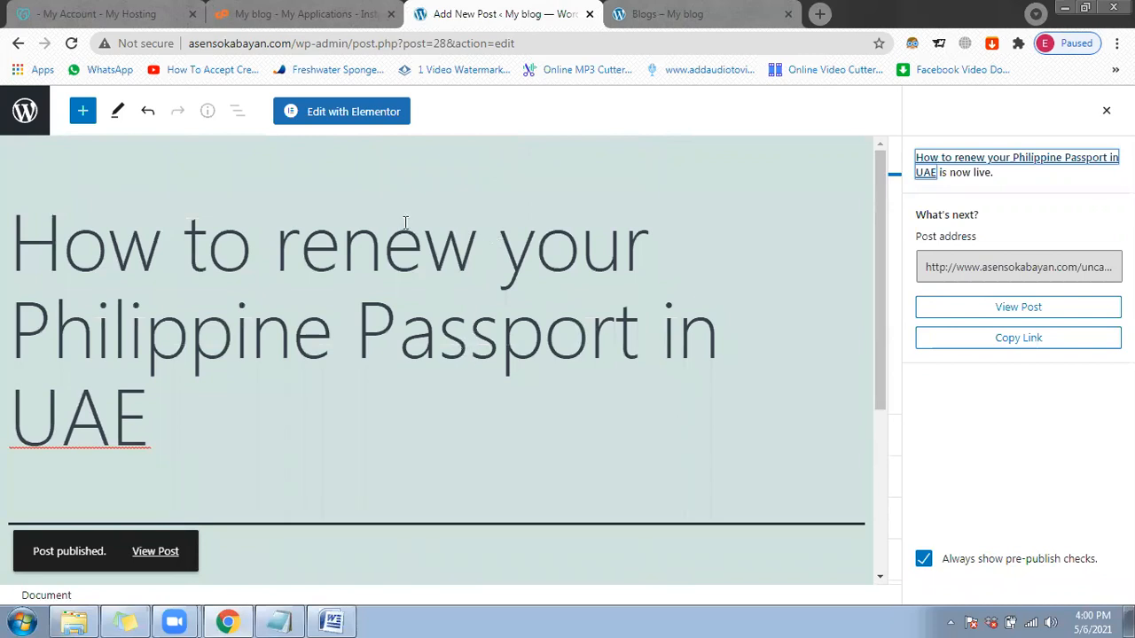
Step: Open the published passport post for editing in Elementor
click(149, 421)
drag(149, 422, 60, 244)
click(253, 241)
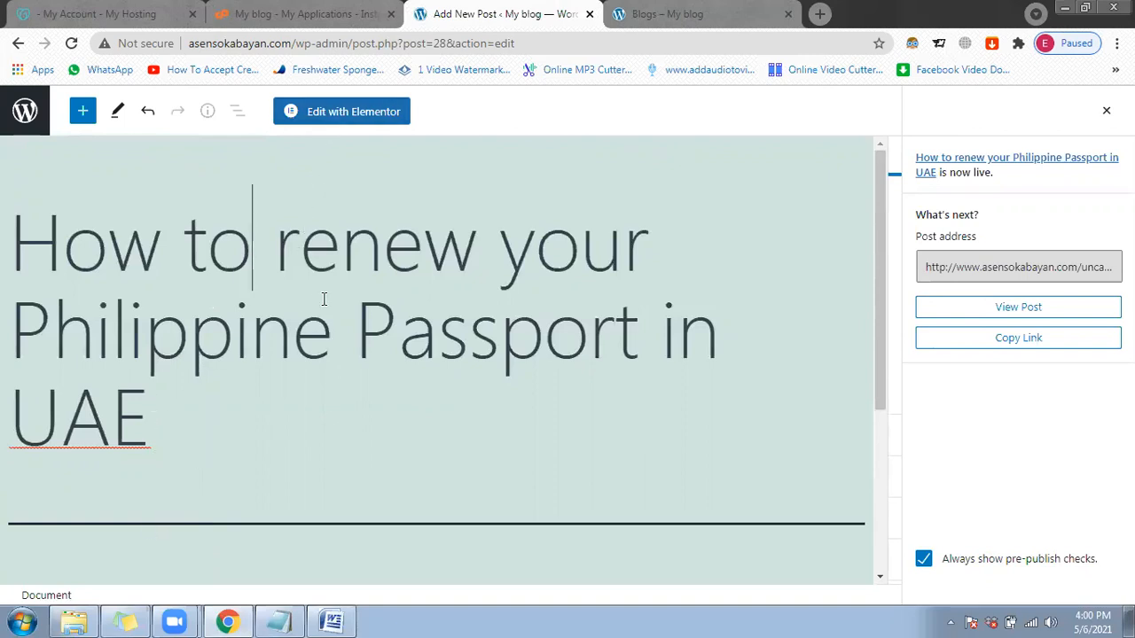
click(266, 359)
click(198, 401)
click(334, 115)
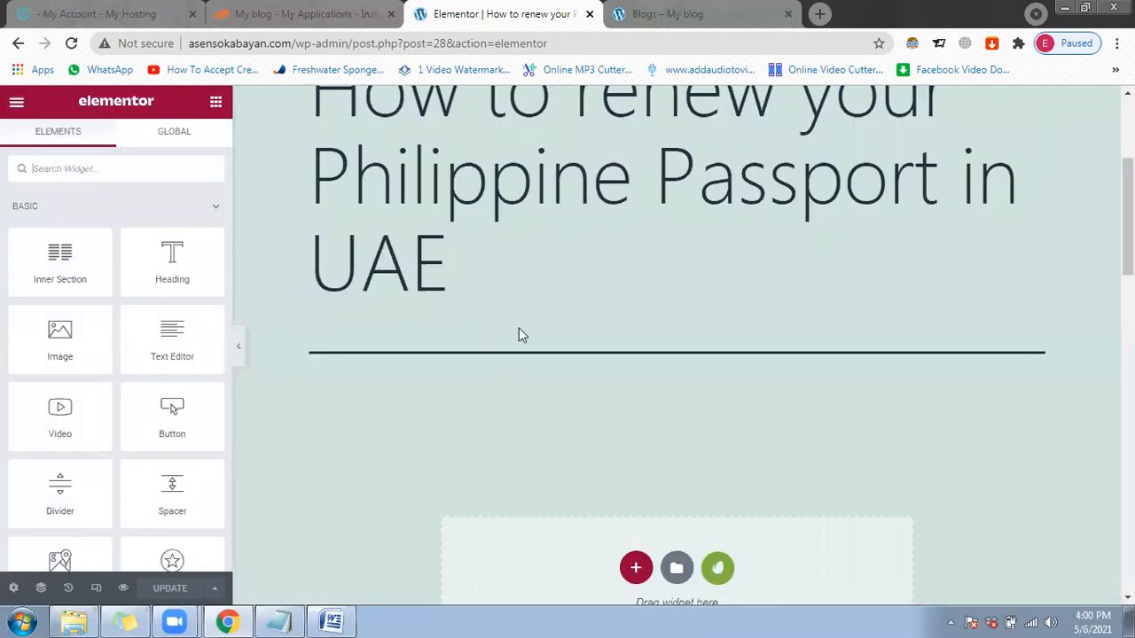
Step: Examine the site header and title area in the Elementor preview and compare with the article text in Word
scroll(424, 348, up, 3)
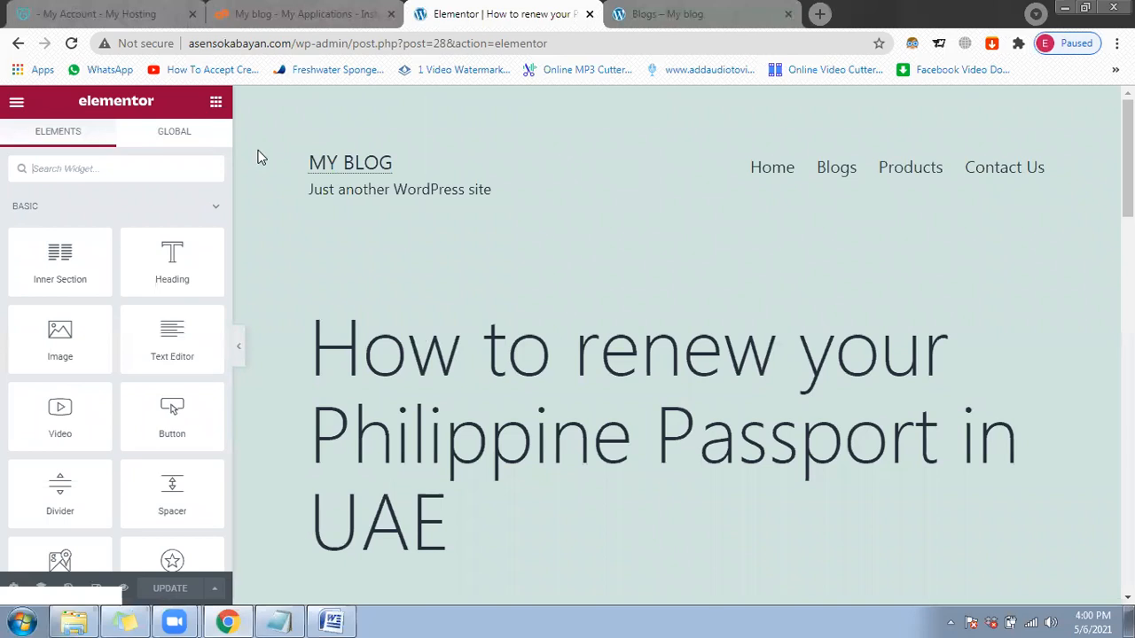
drag(257, 157, 537, 231)
click(520, 181)
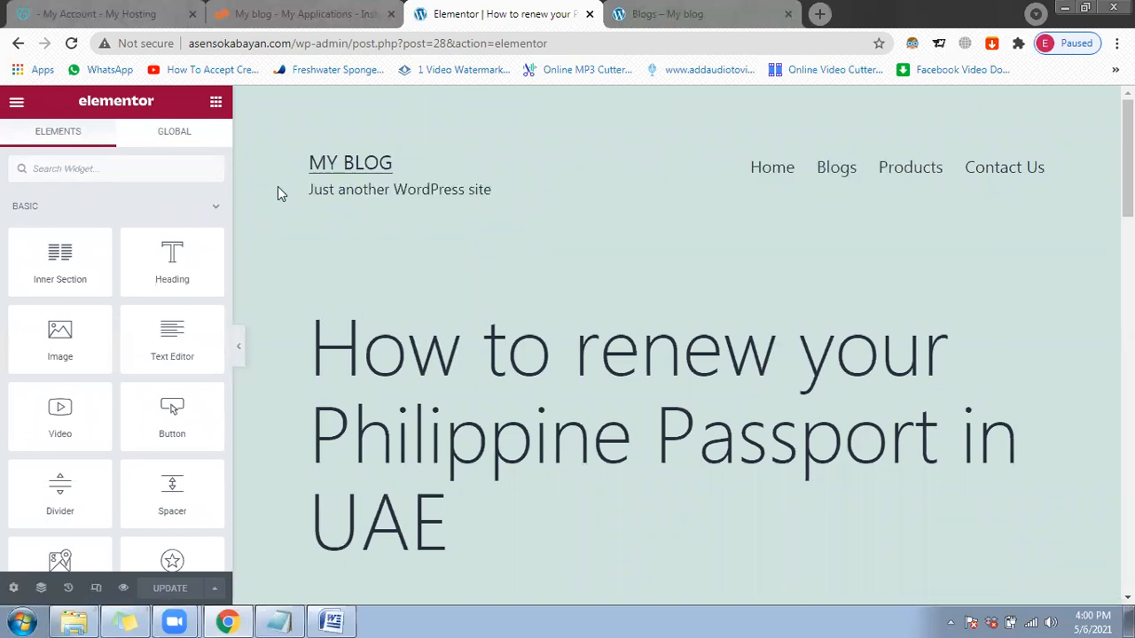
drag(336, 181, 307, 184)
click(307, 184)
scroll(368, 263, down, 3)
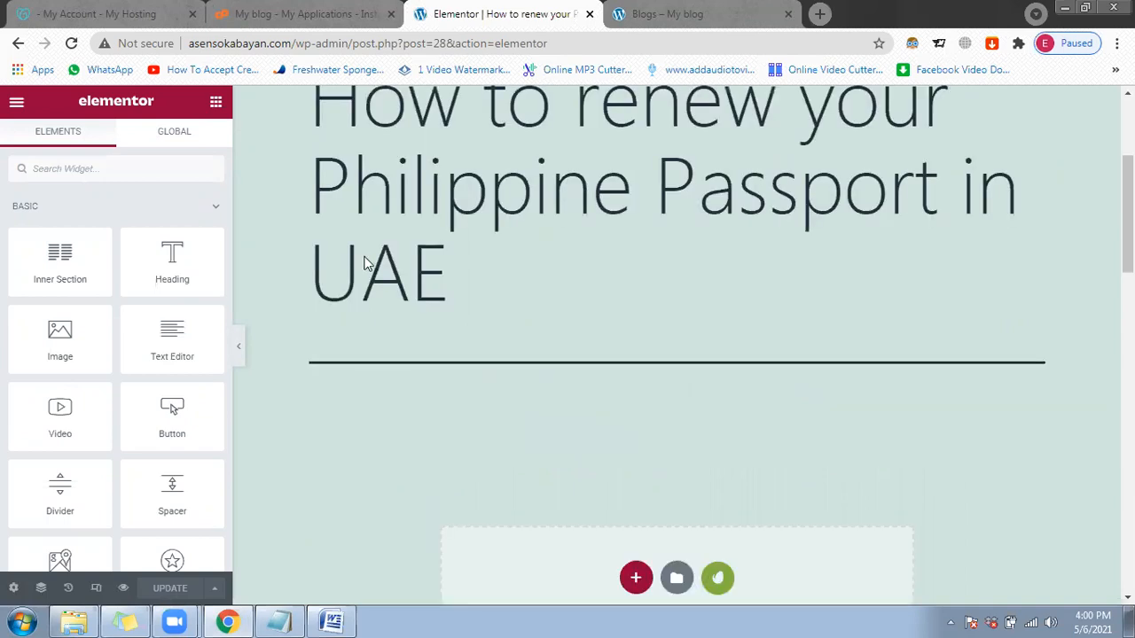
scroll(497, 354, down, 1)
click(331, 621)
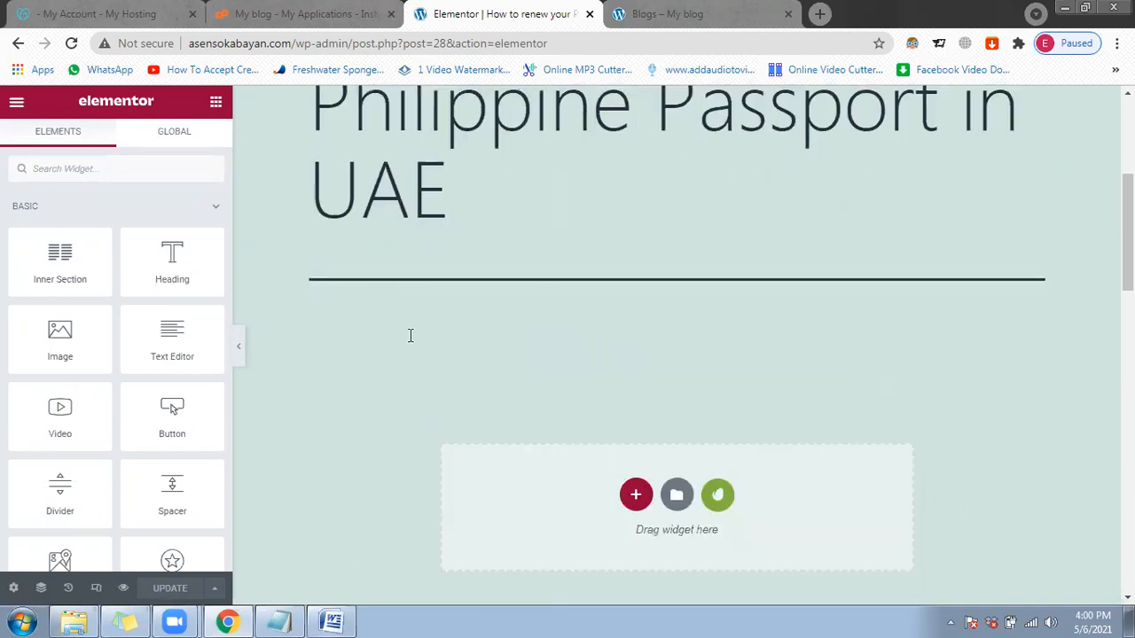
drag(614, 447, 278, 325)
click(377, 359)
key(alt+Tab)
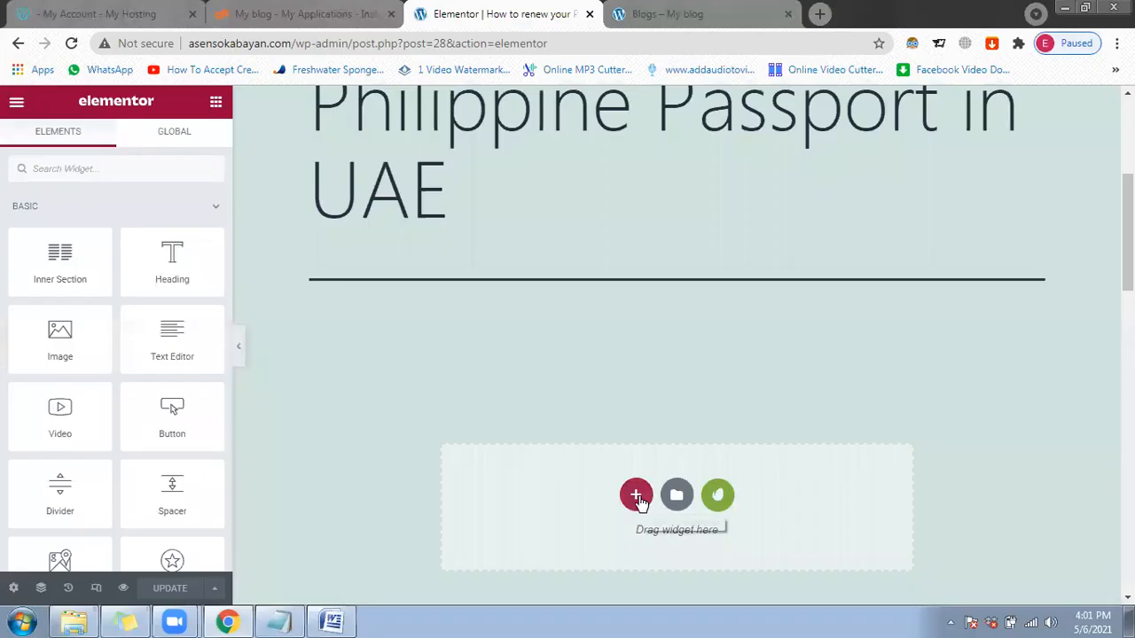
Step: Add a single-column section below the post title and place an Image widget in it
click(635, 496)
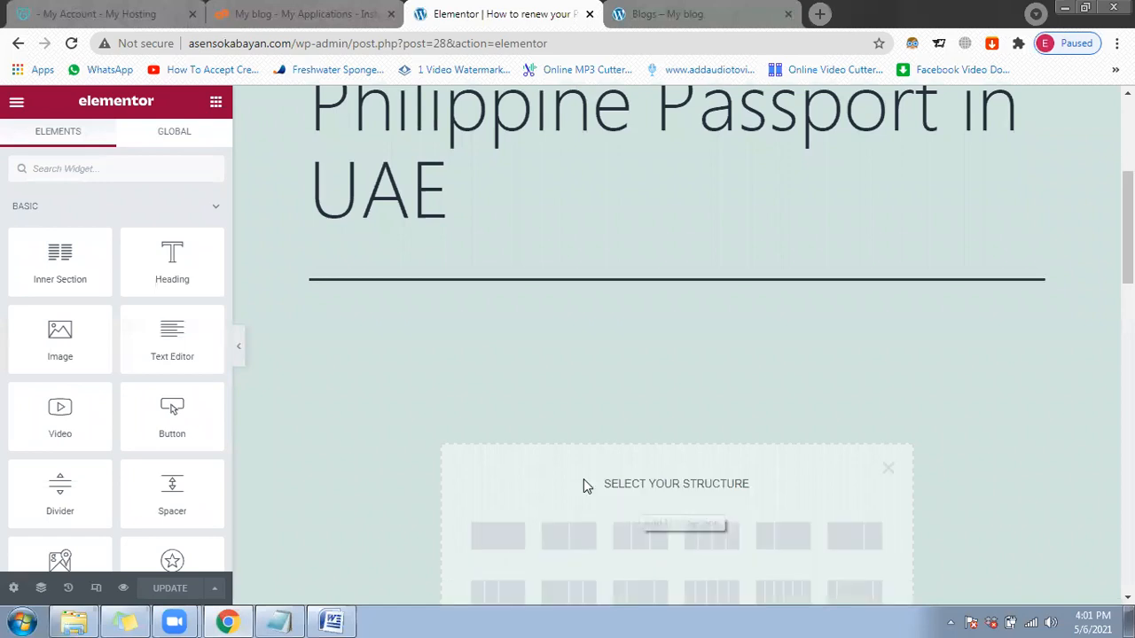
scroll(568, 478, down, 1)
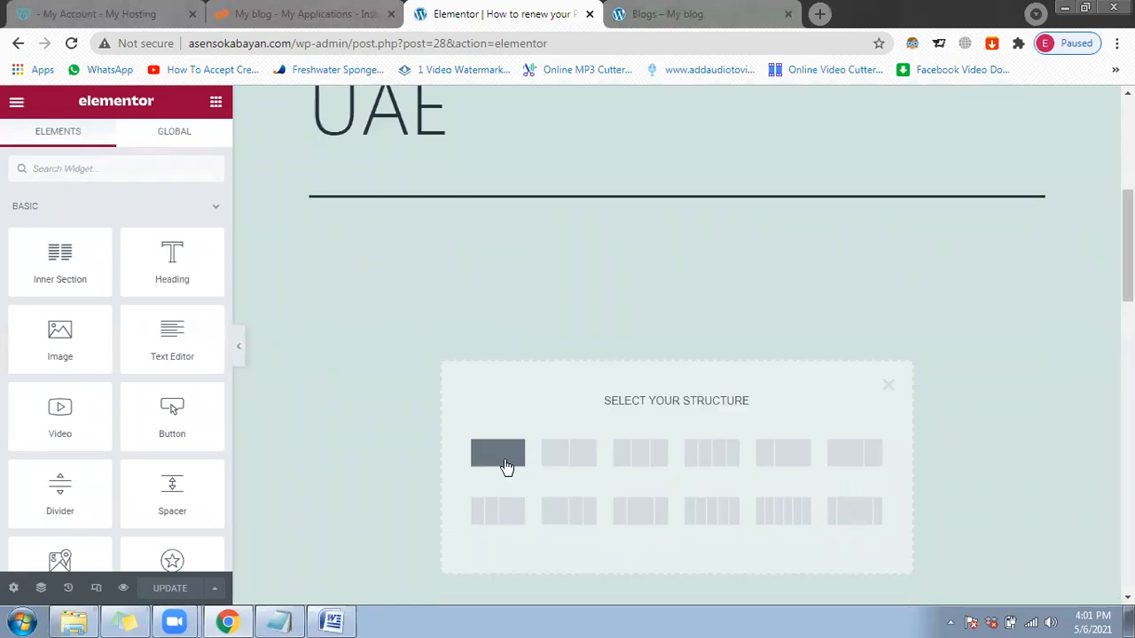
click(506, 468)
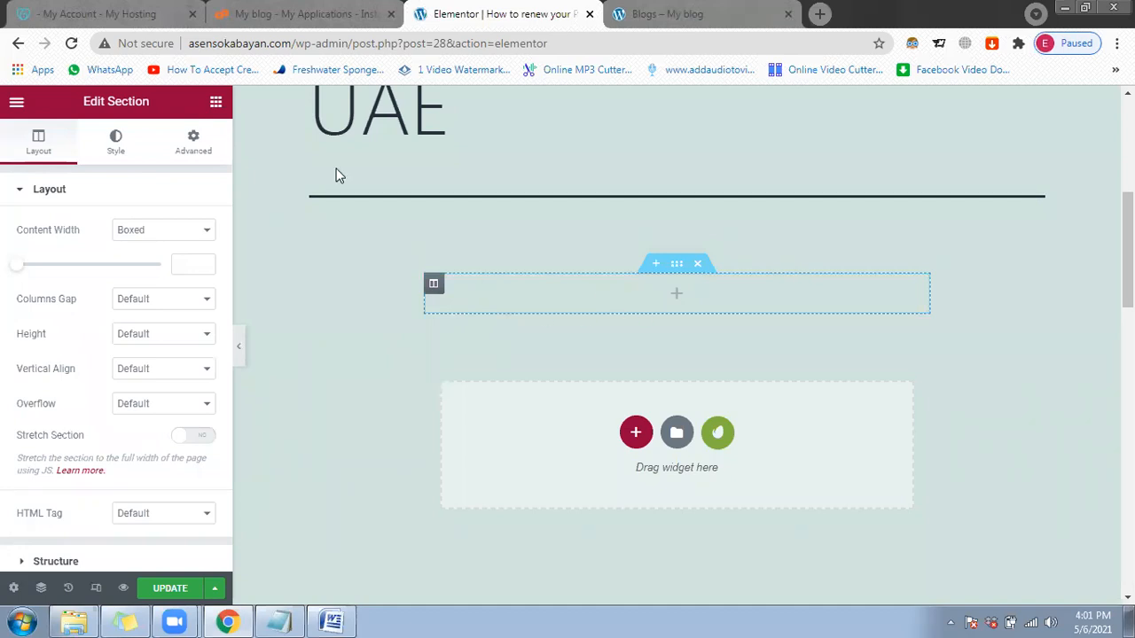
click(215, 99)
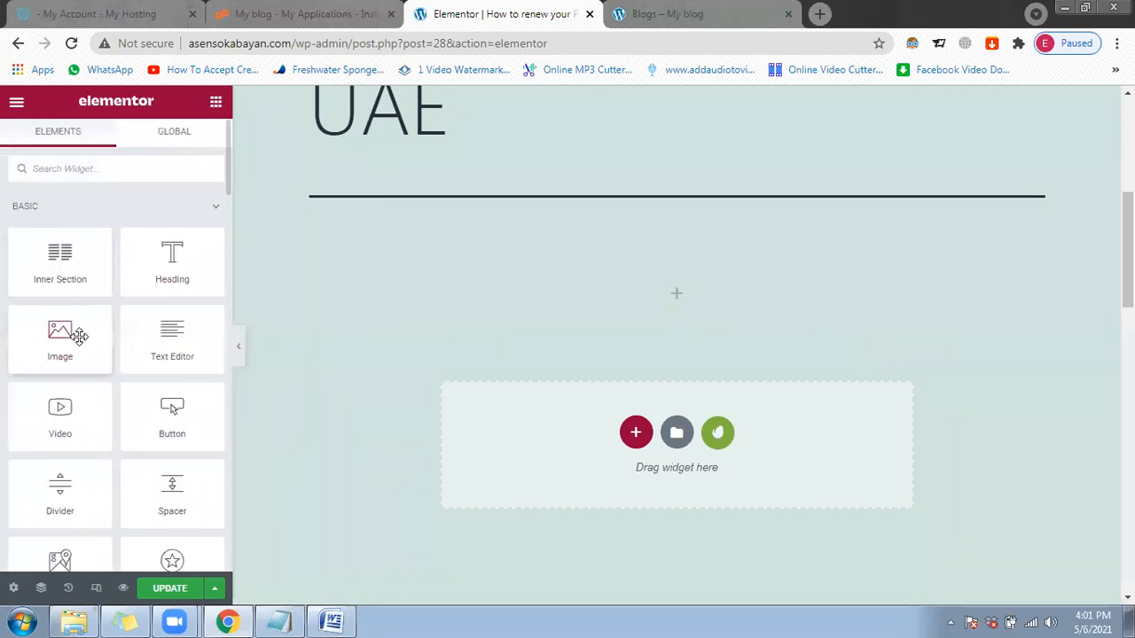
drag(65, 345, 534, 298)
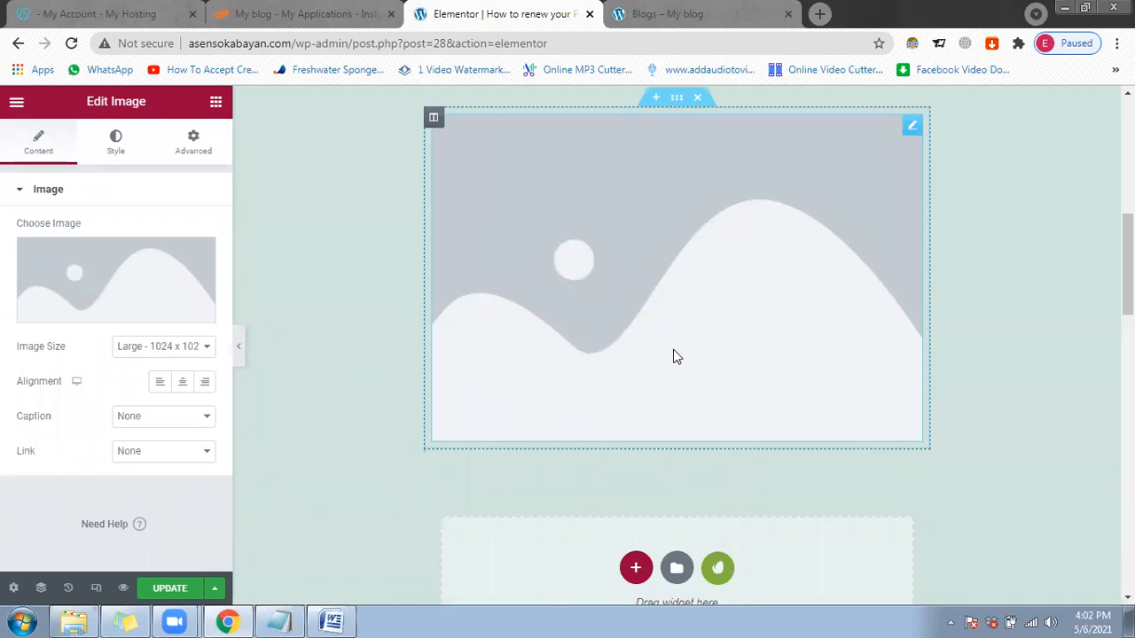
Step: Open google.com in a new browser tab
click(819, 14)
text(google.com)
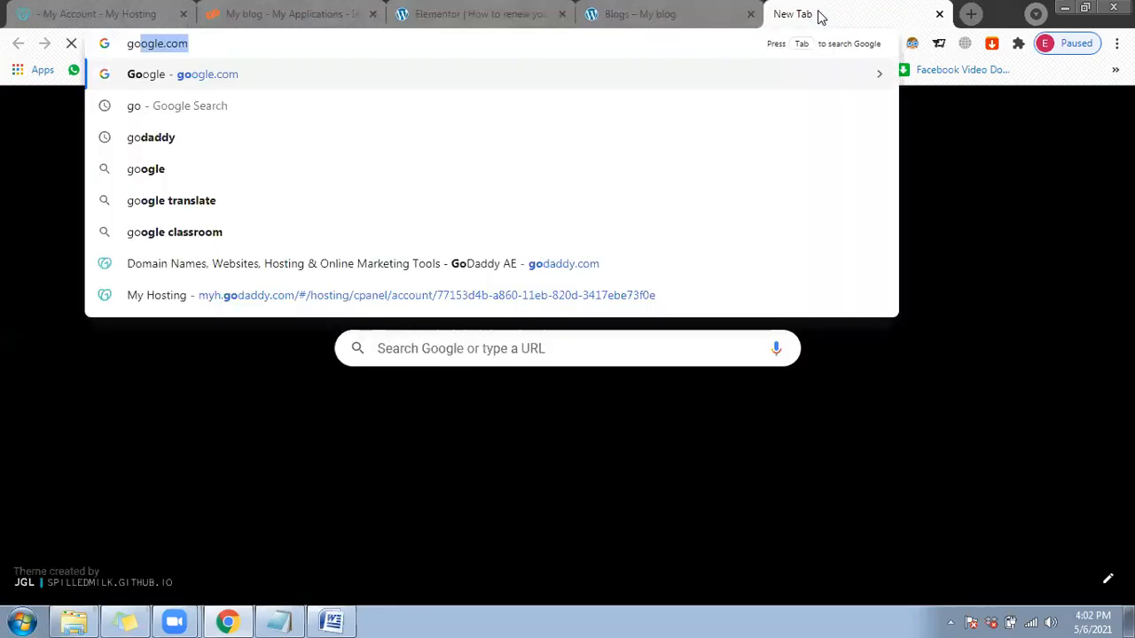
key(Return)
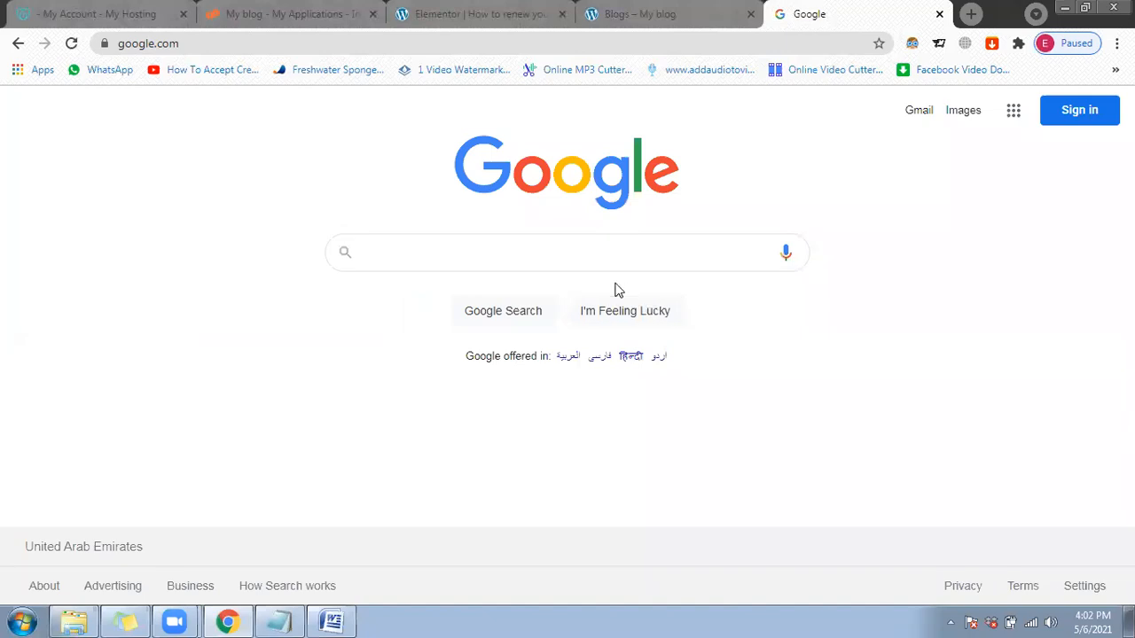
click(501, 15)
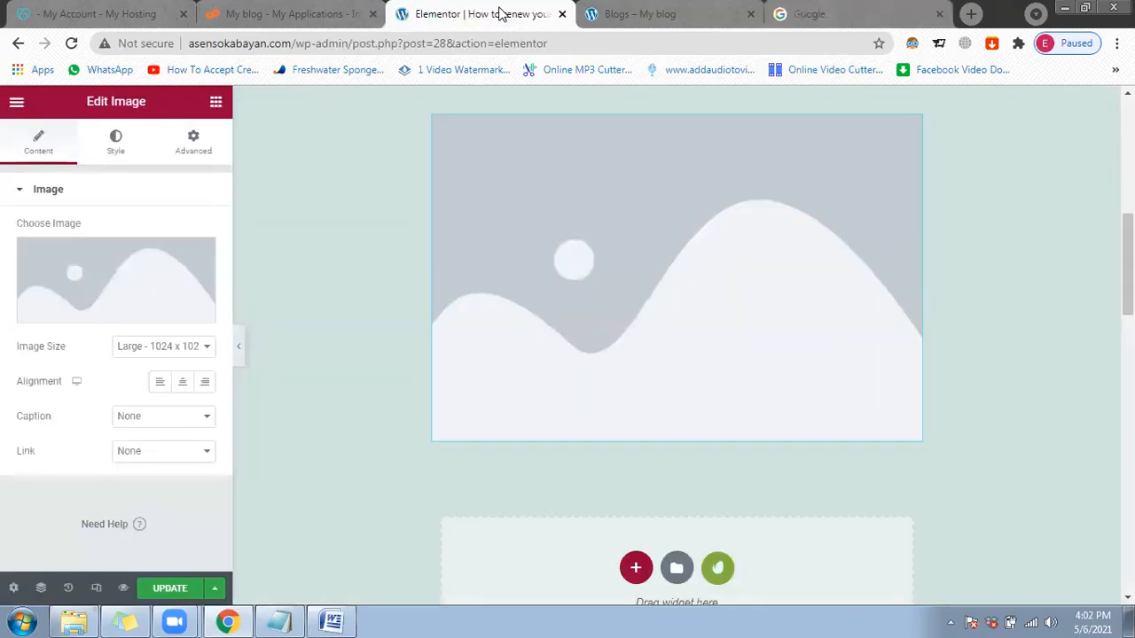
click(794, 15)
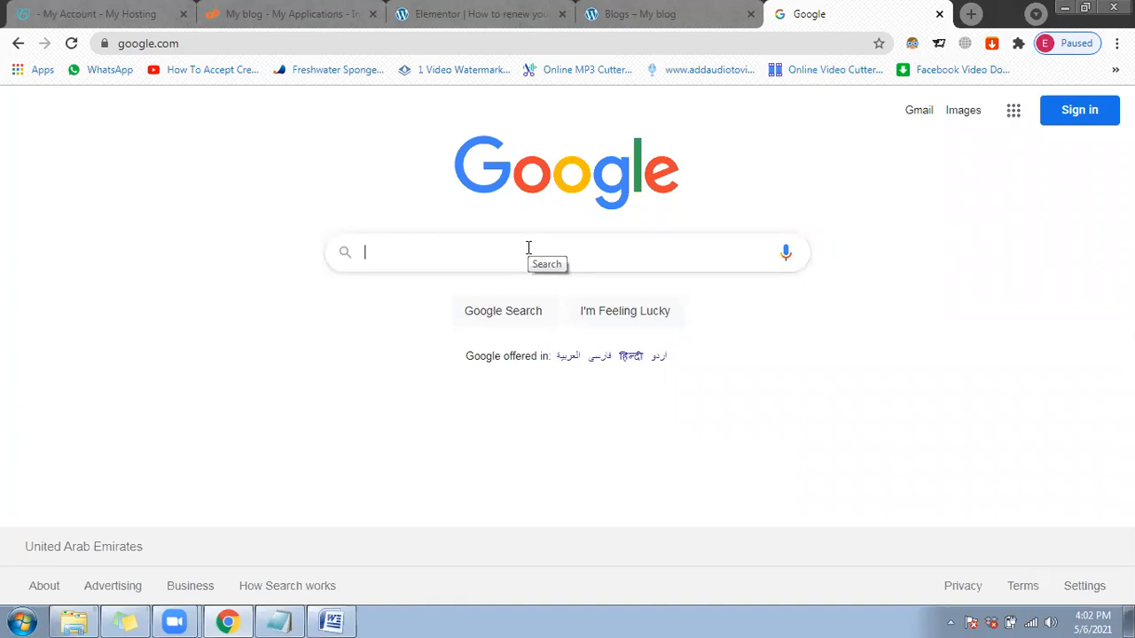
Step: Search Google Images for "passport renewal dubai"
text(passport)
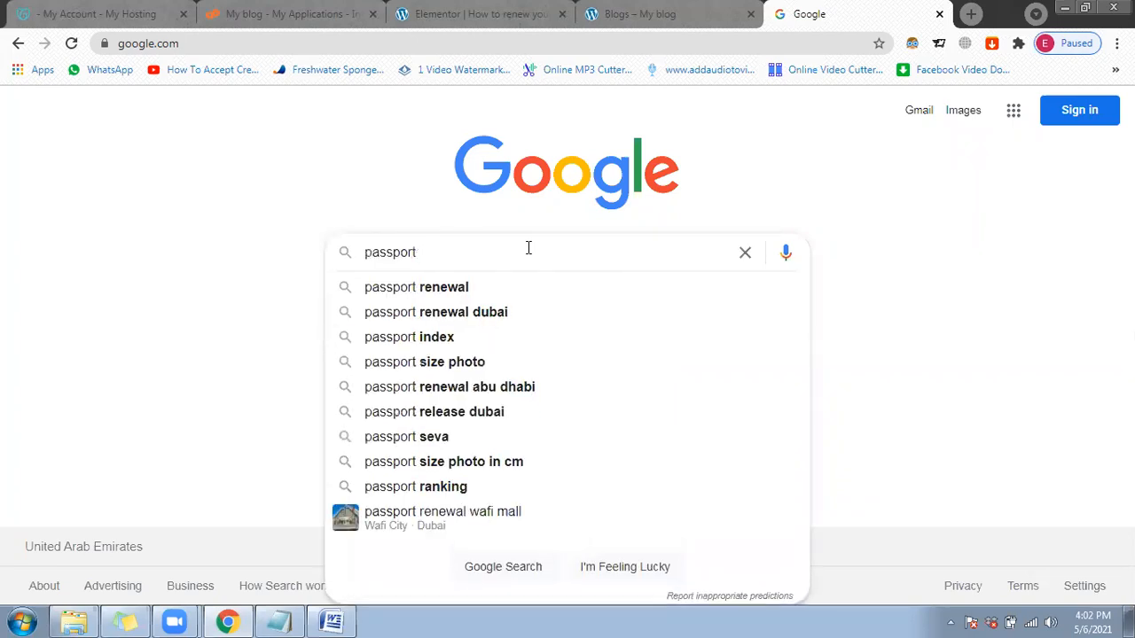
key(Down)
key(Down)
key(Return)
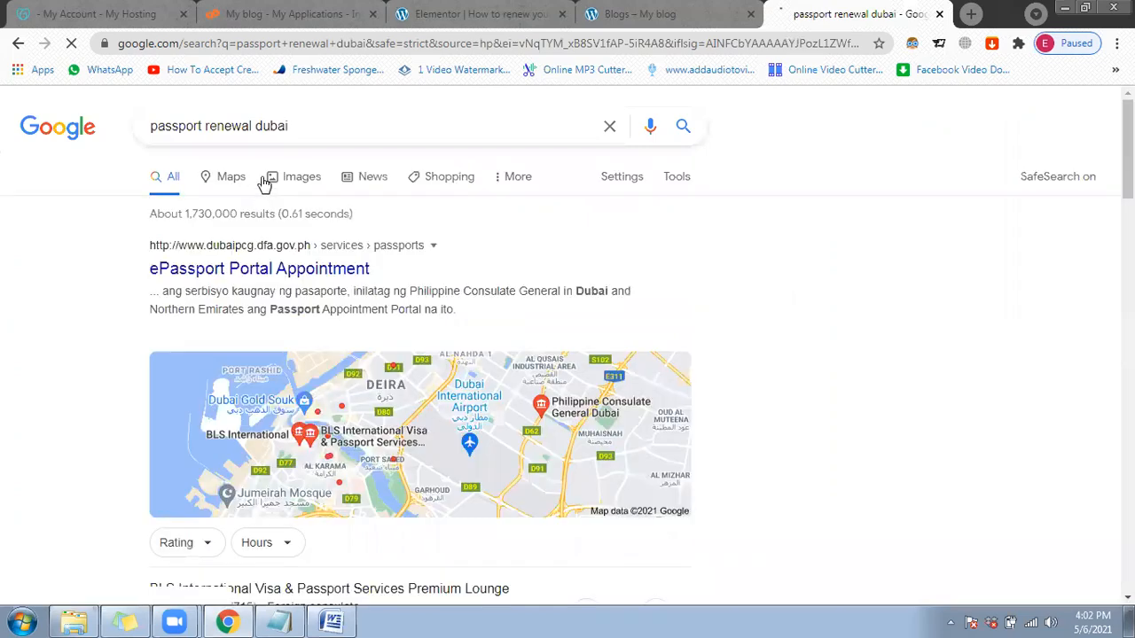
click(298, 180)
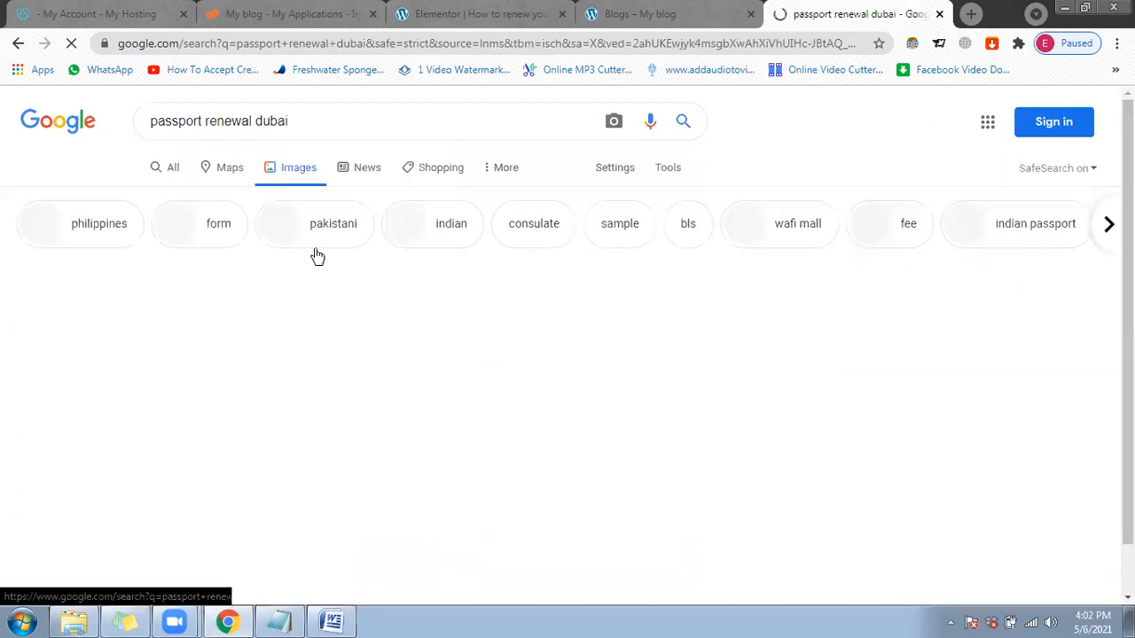
Step: Open the larger preview of the yellow "How to Renew Your Philippines Passport in Dubai" picture from the image results
scroll(227, 336, down, 2)
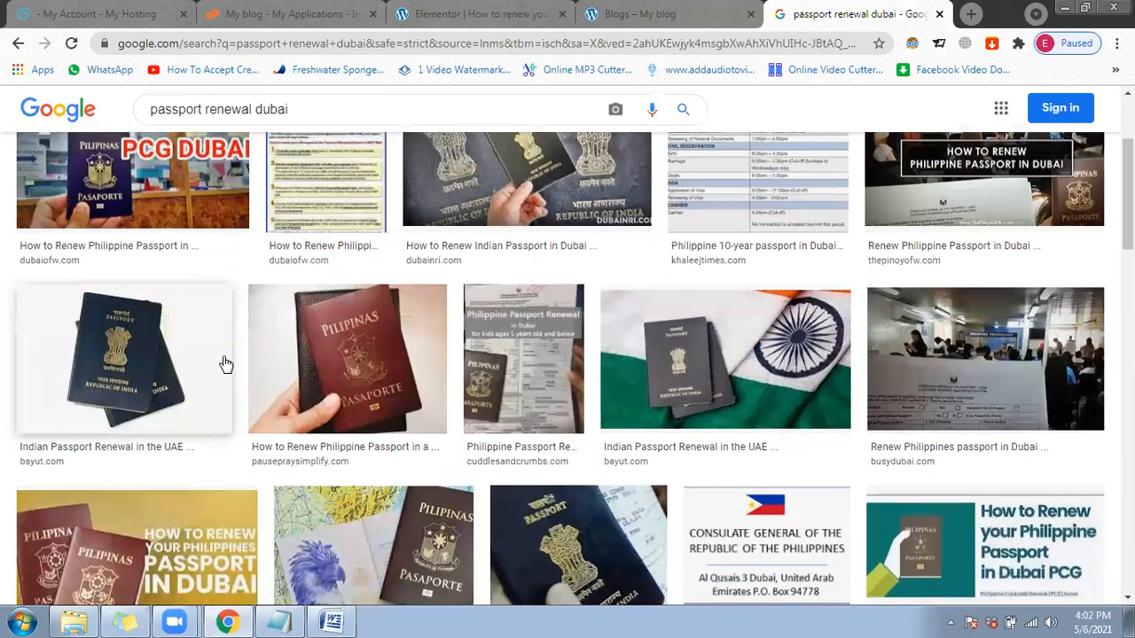
scroll(226, 364, up, 1)
click(996, 355)
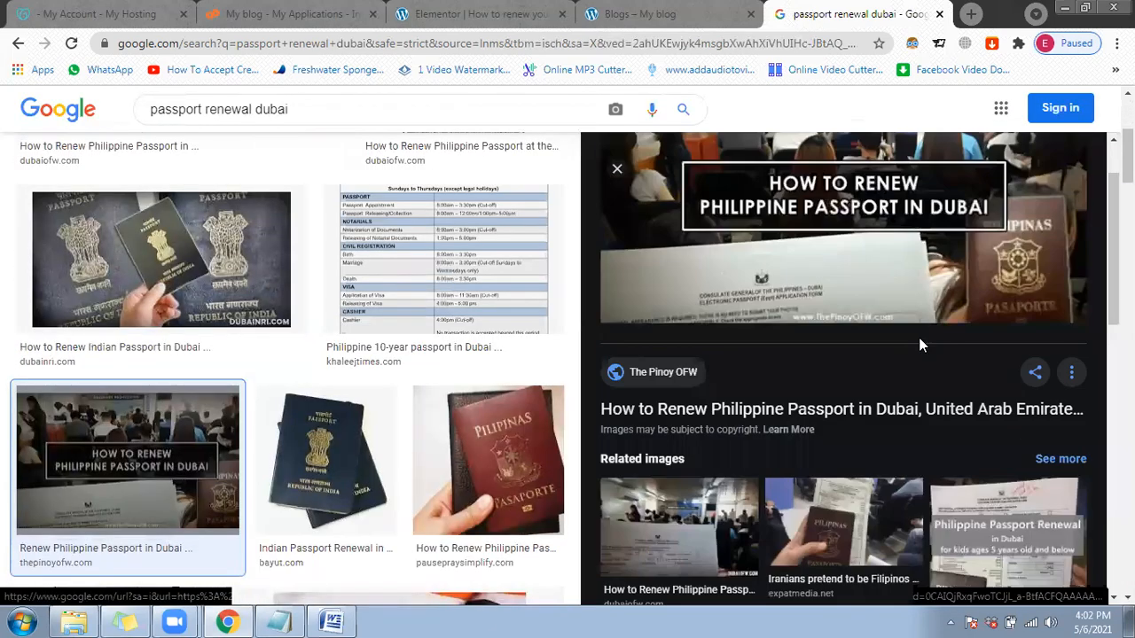
scroll(918, 337, down, 7)
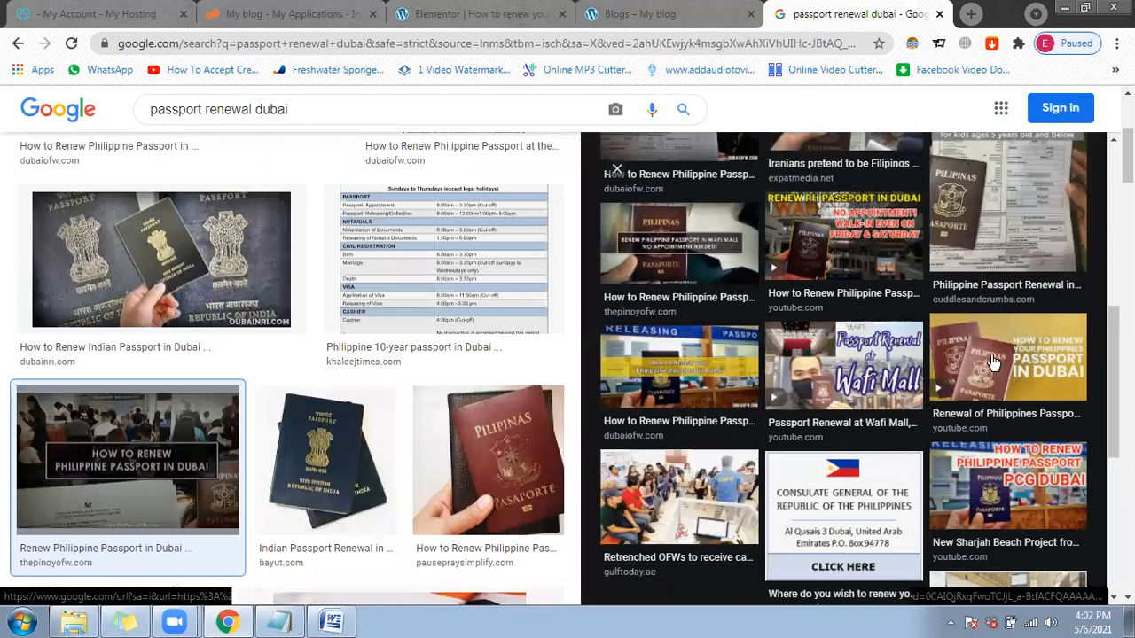
click(996, 360)
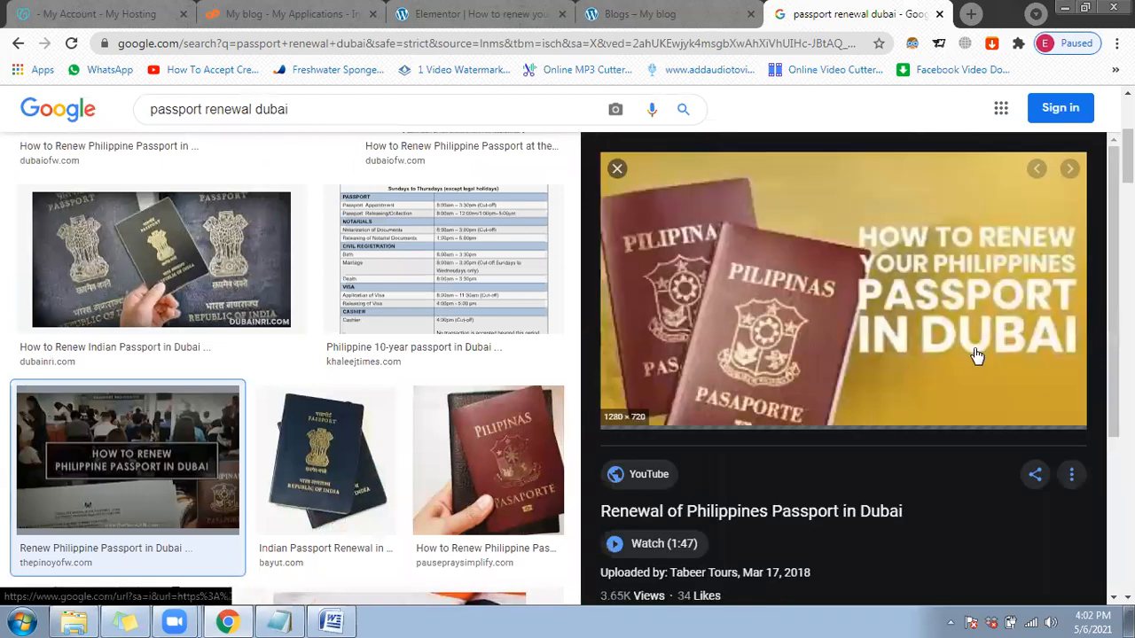
Step: Save the previewed passport image to the Desktop as maxresdefault and close the image search tab
right_click(821, 277)
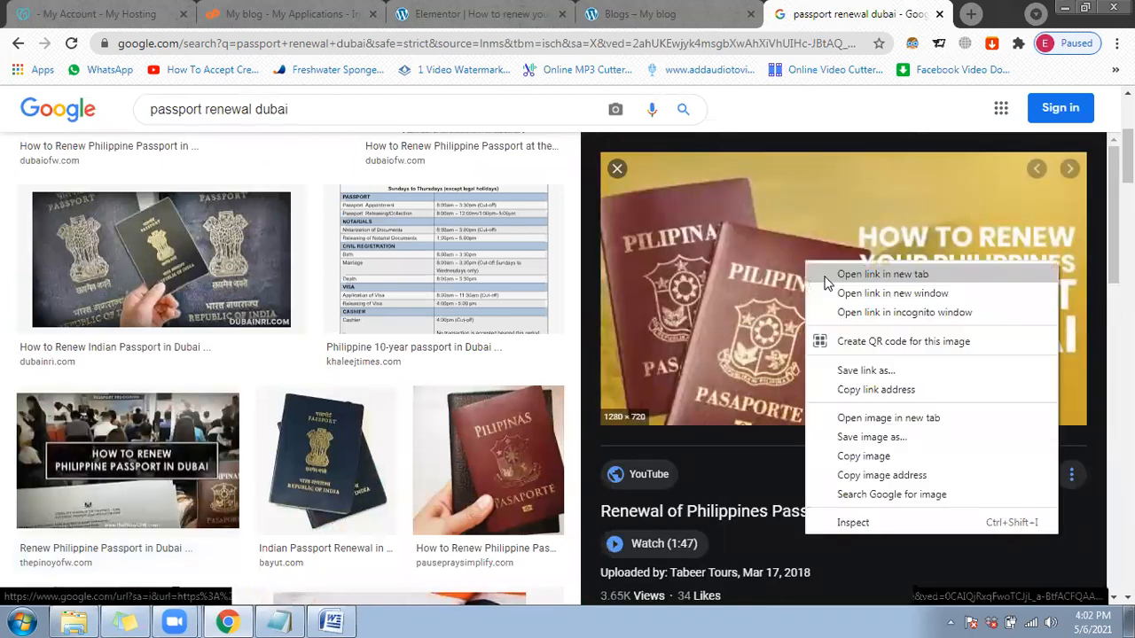
click(872, 437)
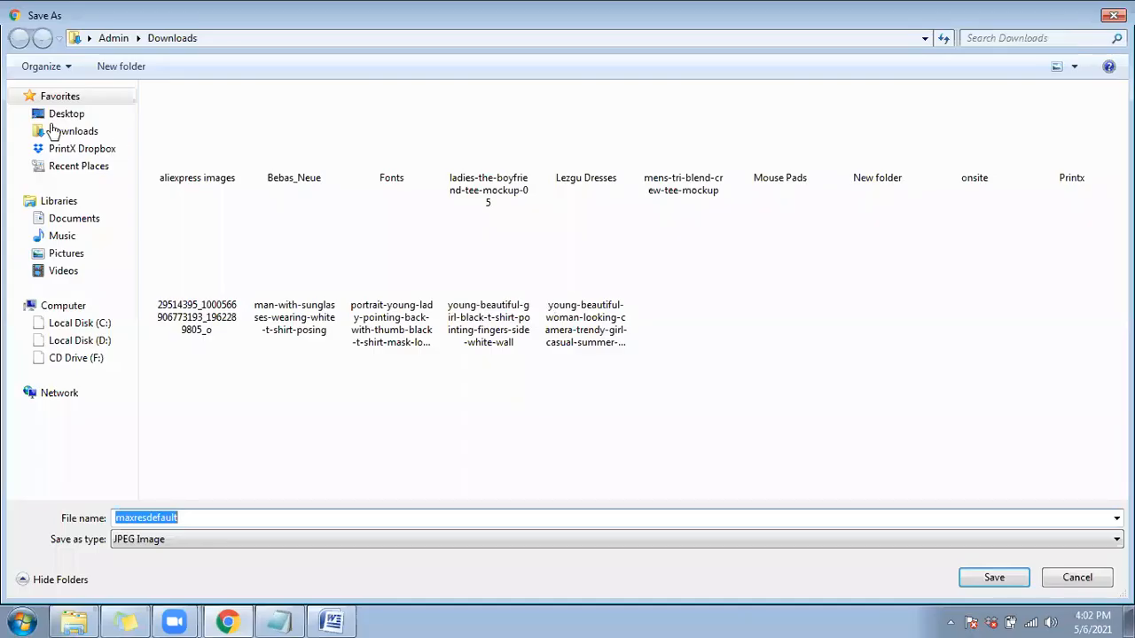
click(991, 583)
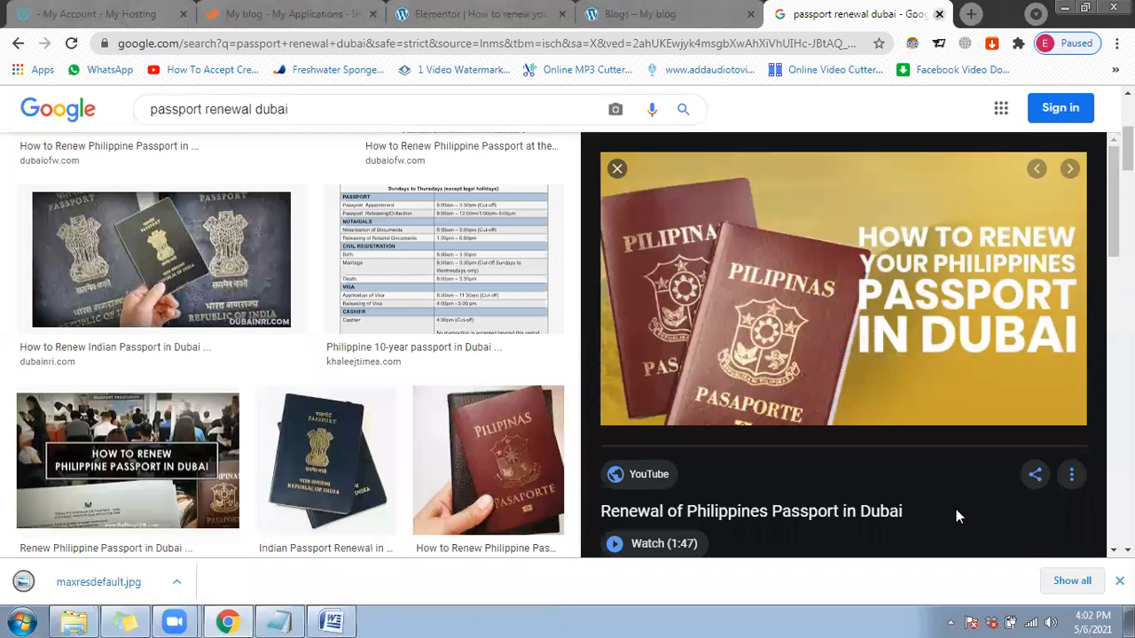
click(939, 14)
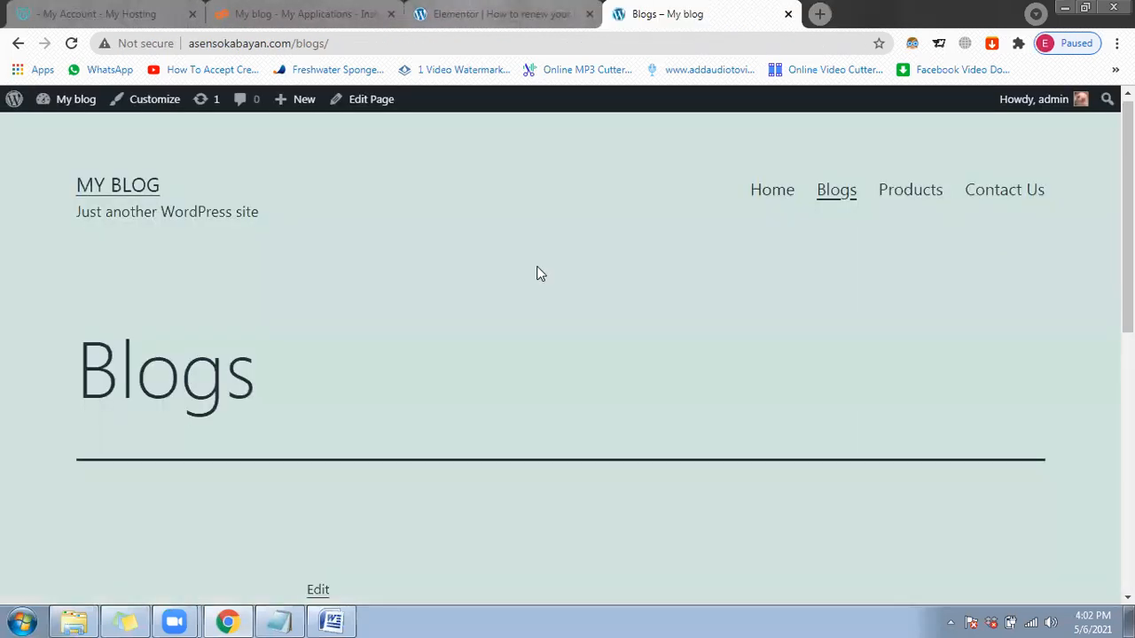
Step: Upload maxresdefault from the Desktop in the Elementor post editor and insert it into the Image widget
click(500, 14)
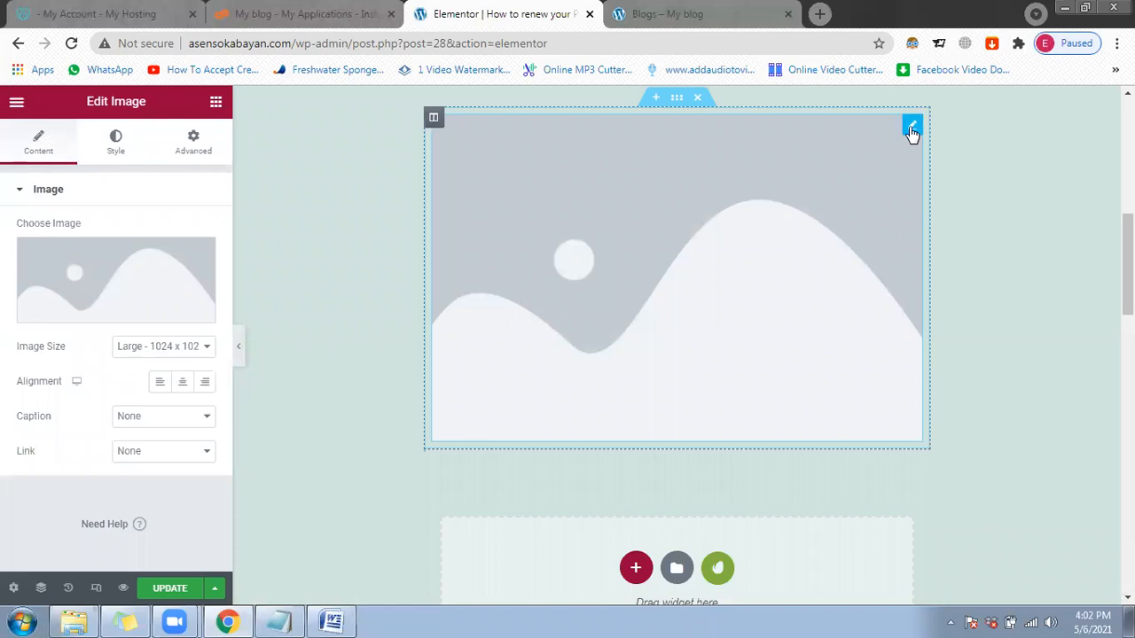
click(133, 317)
click(145, 174)
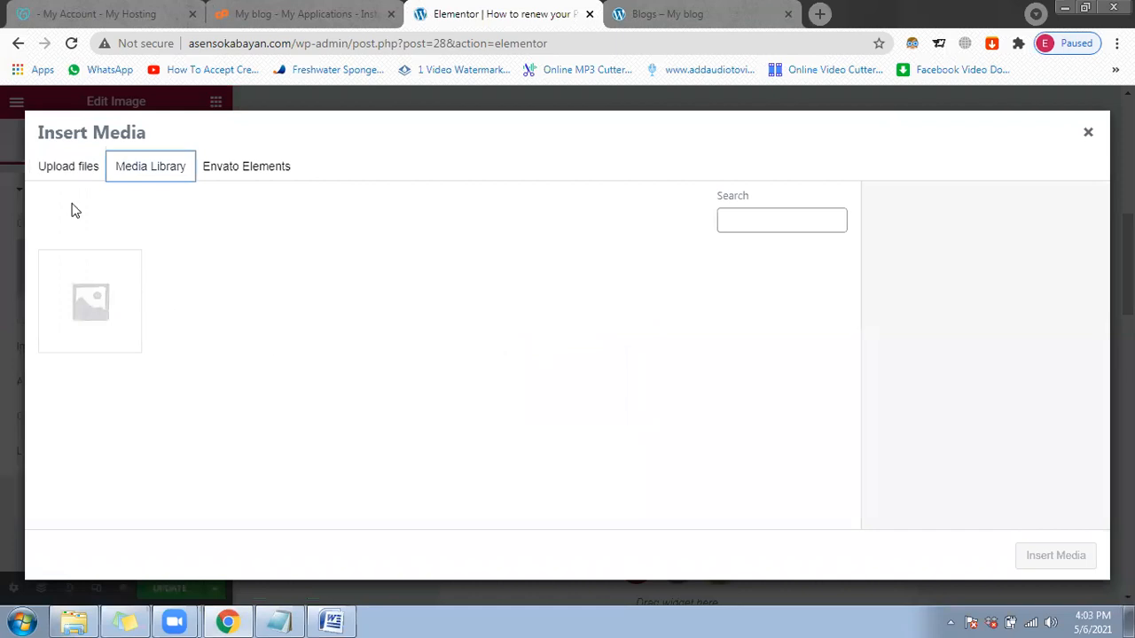
click(67, 177)
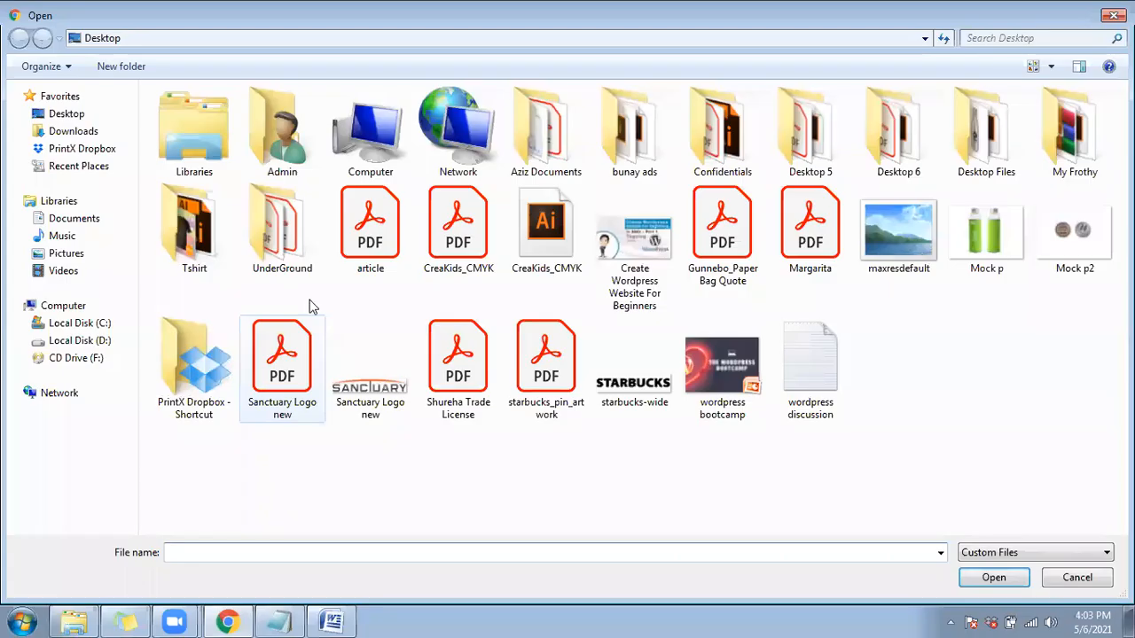
click(901, 257)
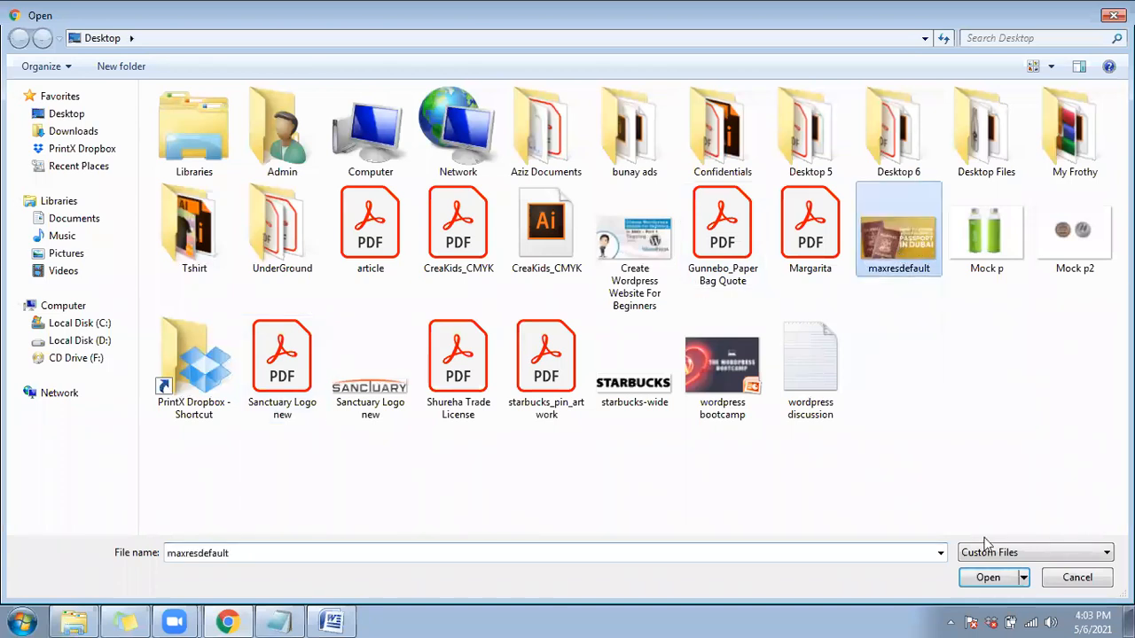
click(988, 577)
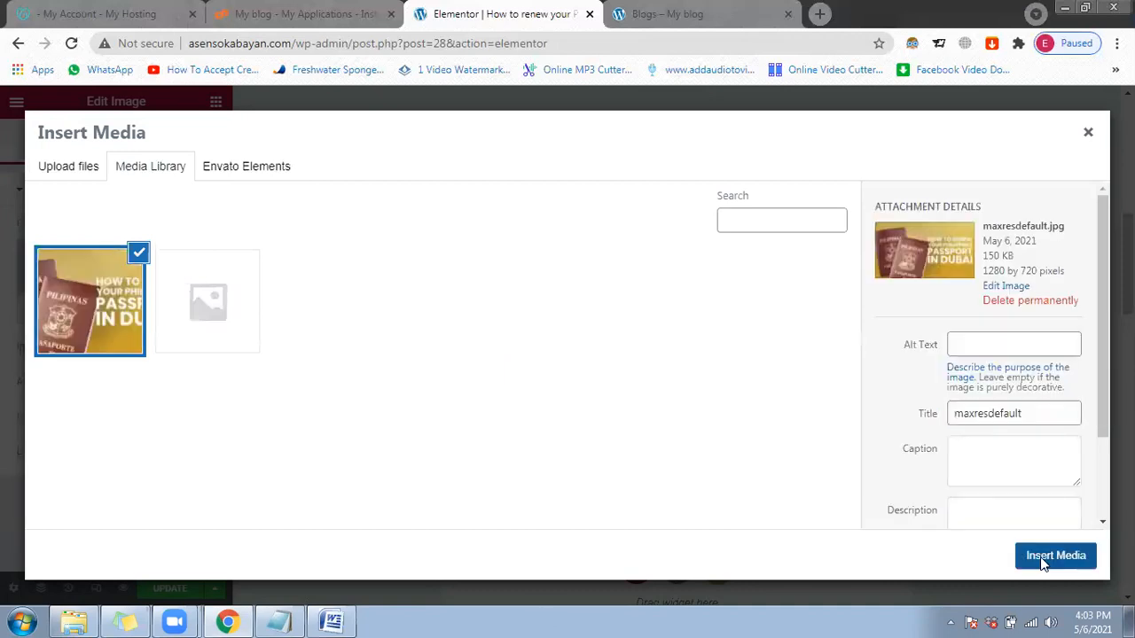
click(1039, 562)
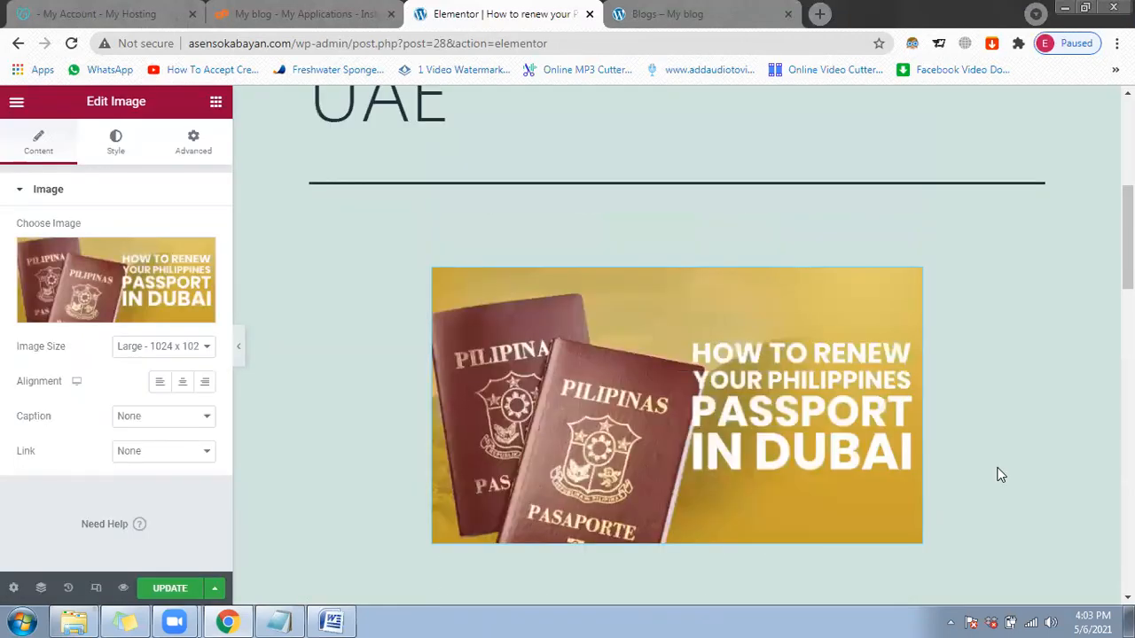
Step: Preview the post at full width with the editing panel hidden to check the image below the title, and bring the panel back
click(238, 350)
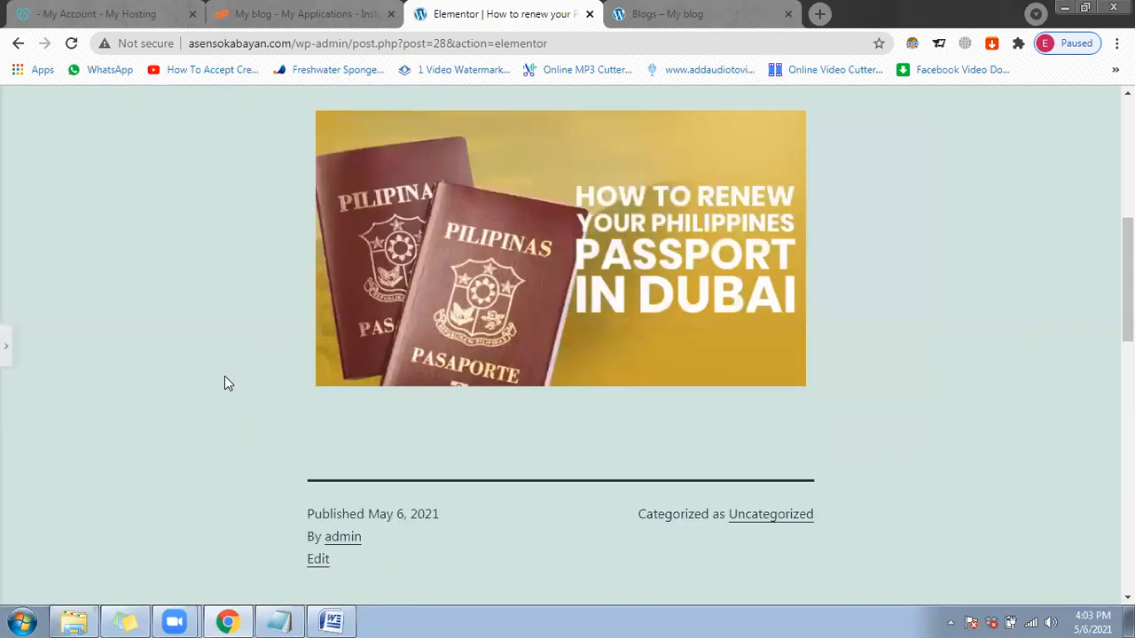
scroll(215, 375, up, 3)
scroll(213, 380, down, 2)
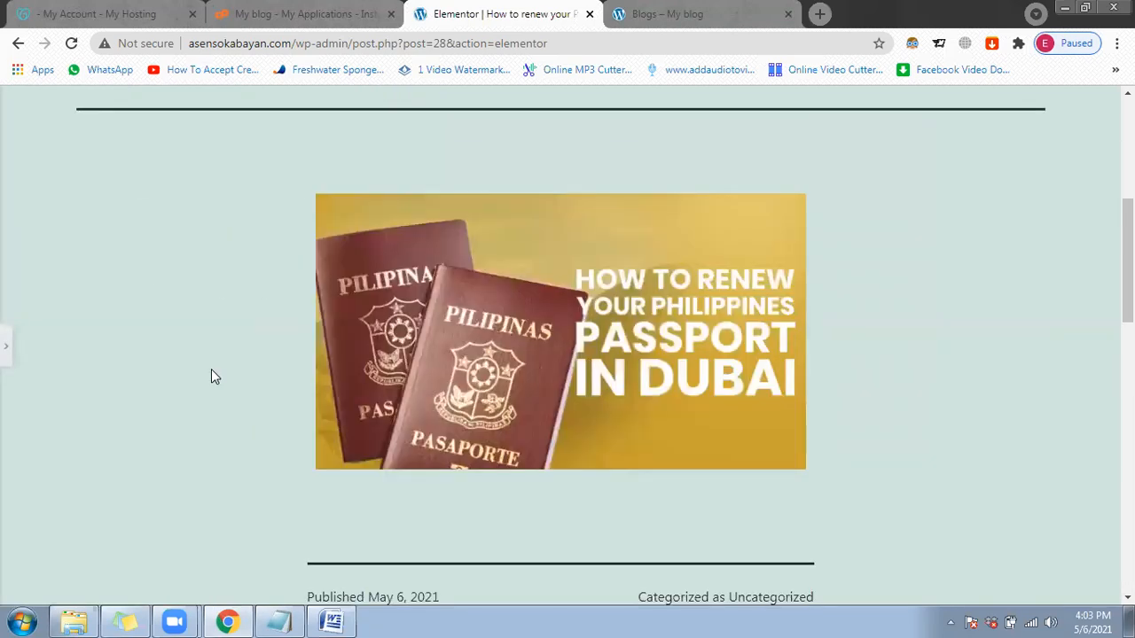
scroll(211, 369, up, 1)
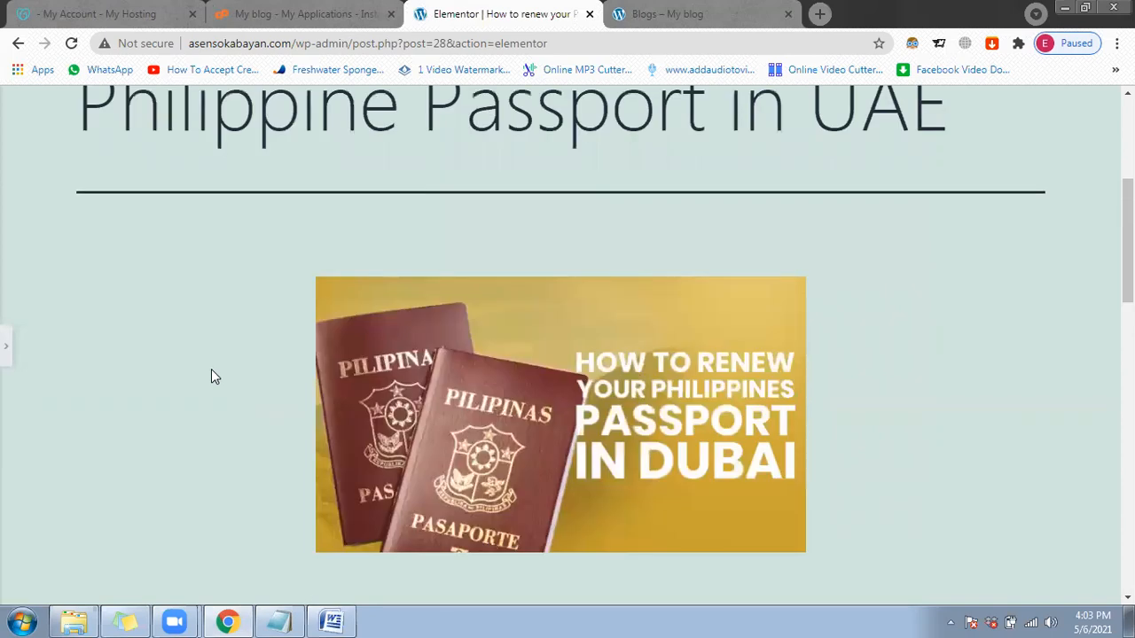
click(6, 348)
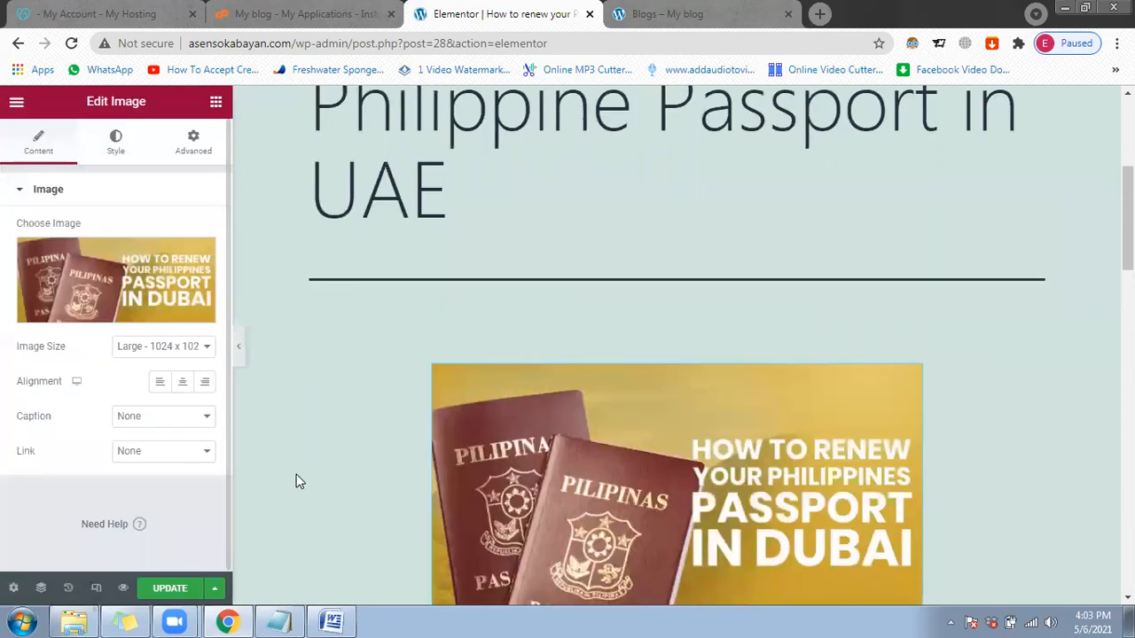
Step: Give the passport image the custom caption "Image From Google"
scroll(306, 440, down, 2)
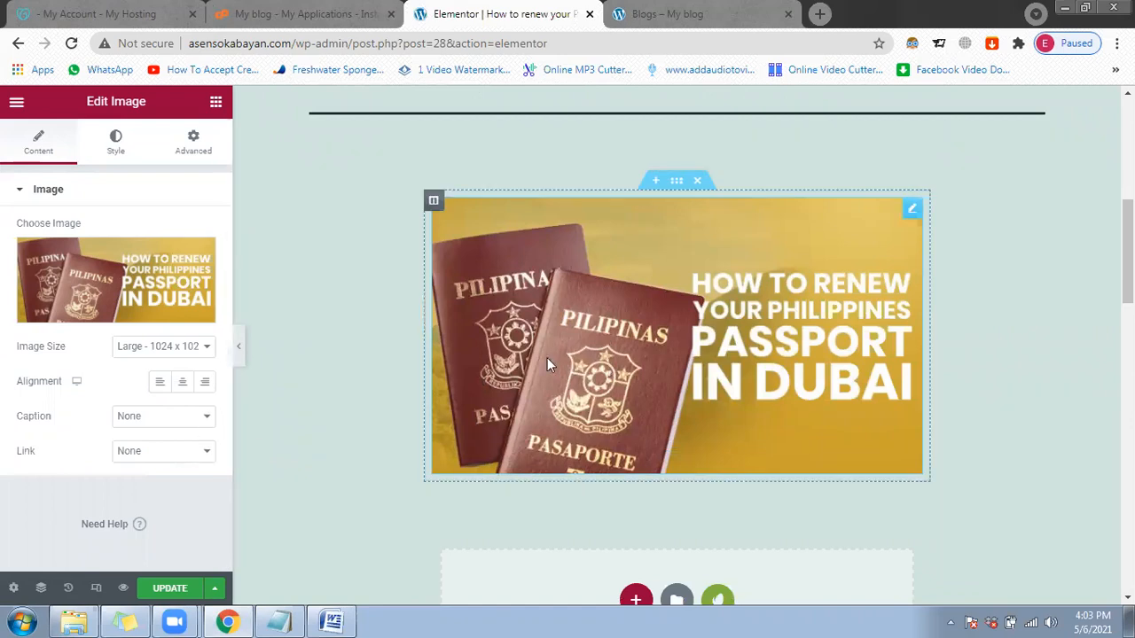
click(197, 416)
click(189, 458)
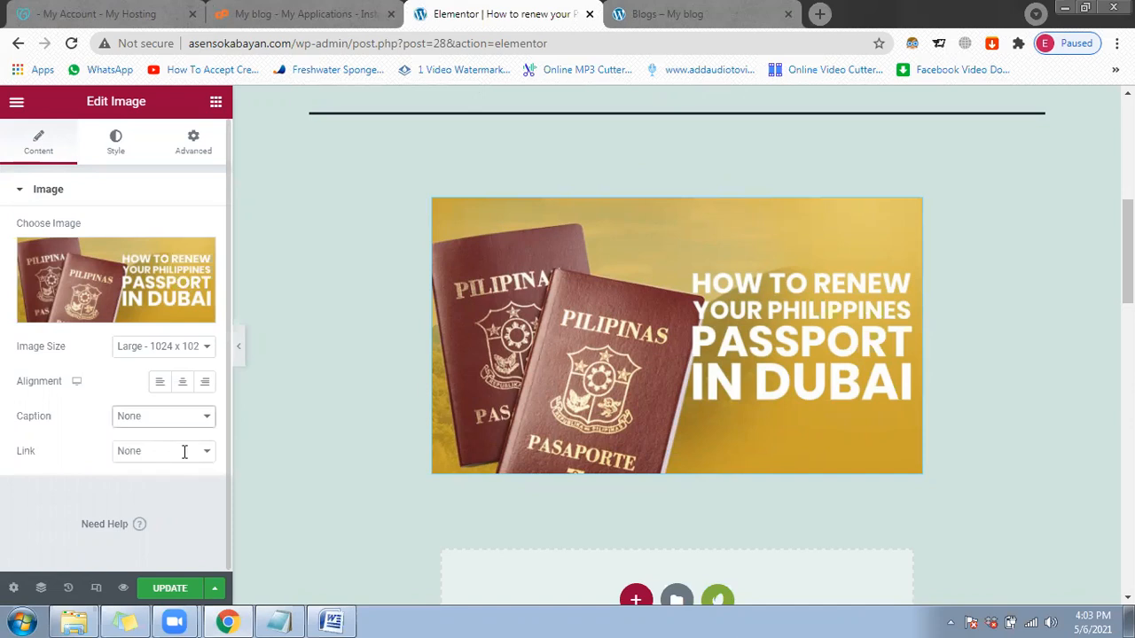
click(161, 450)
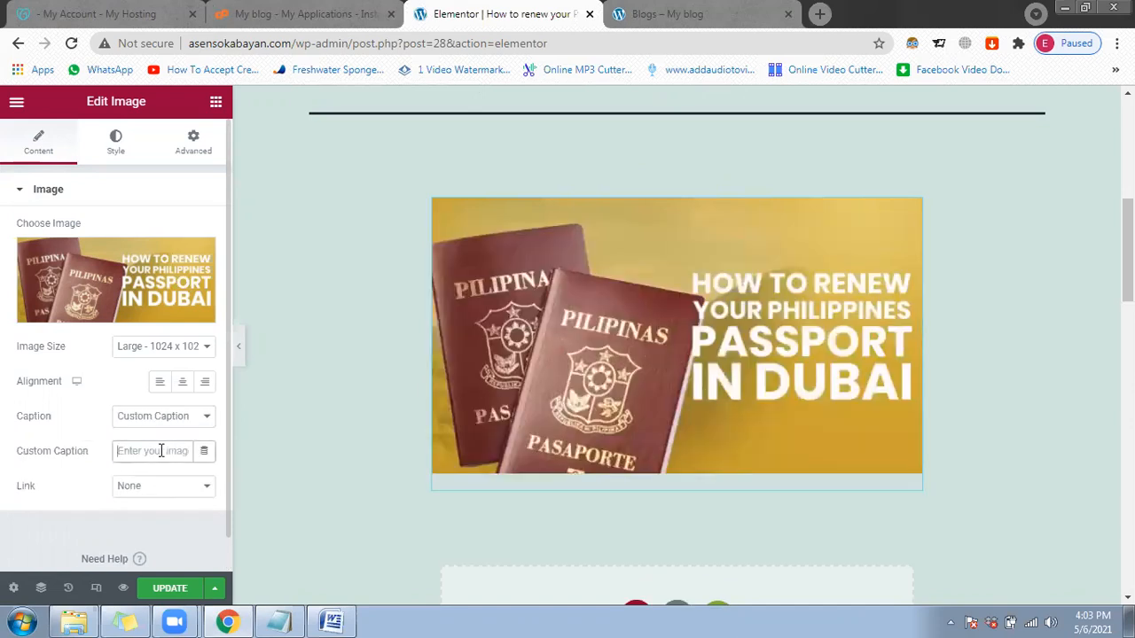
text(Image From )
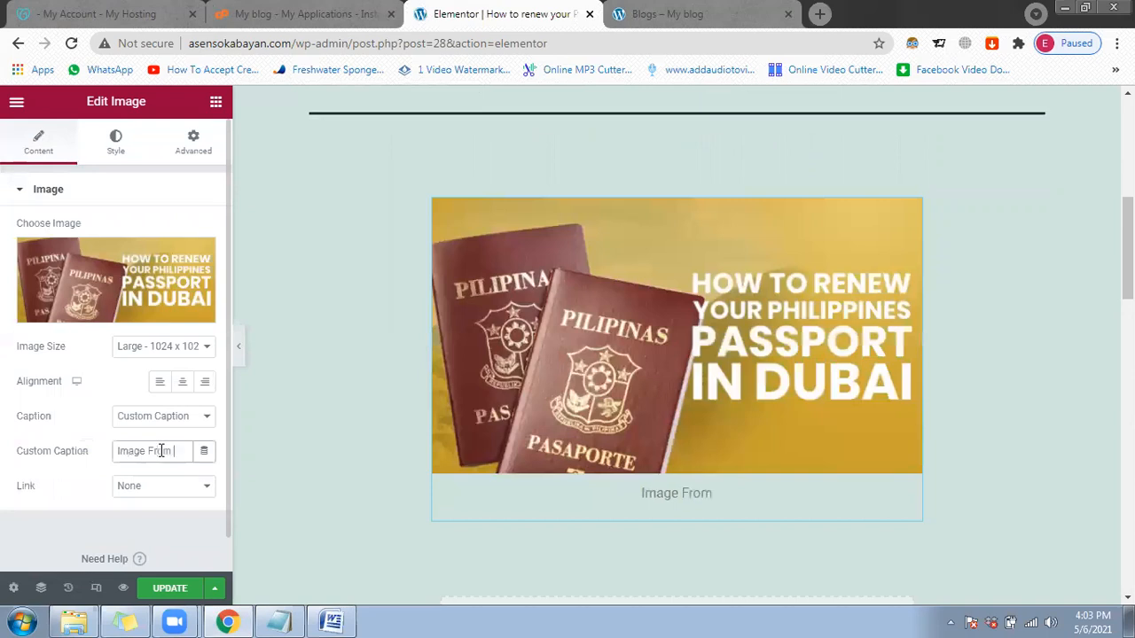
text(Google)
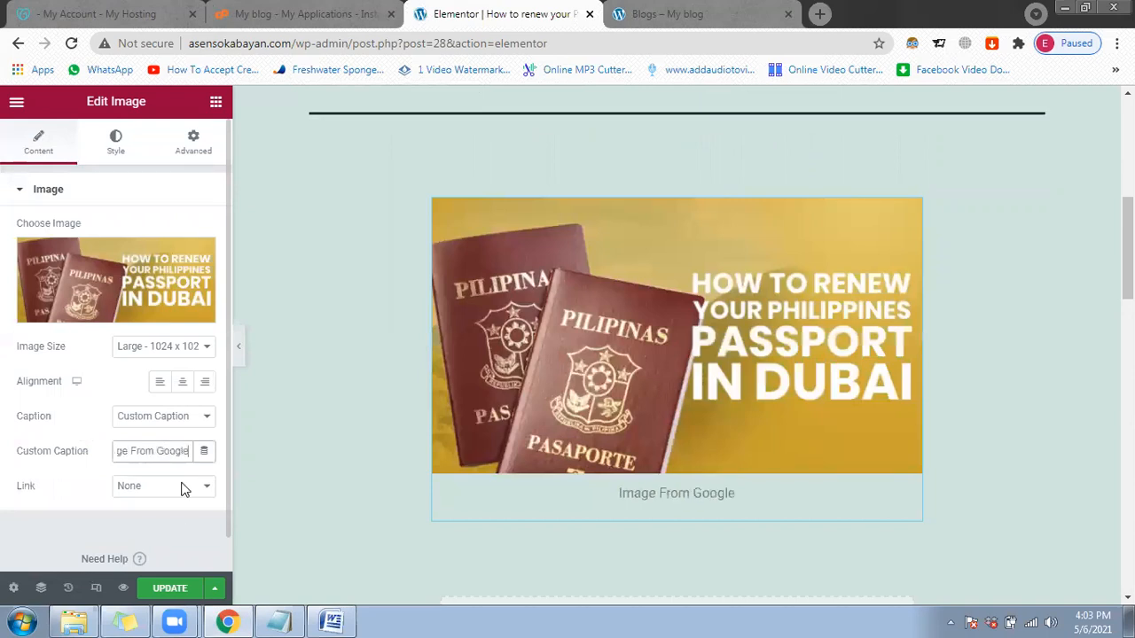
click(182, 525)
Step: Center-align the passport image and set its image size to Full
click(160, 383)
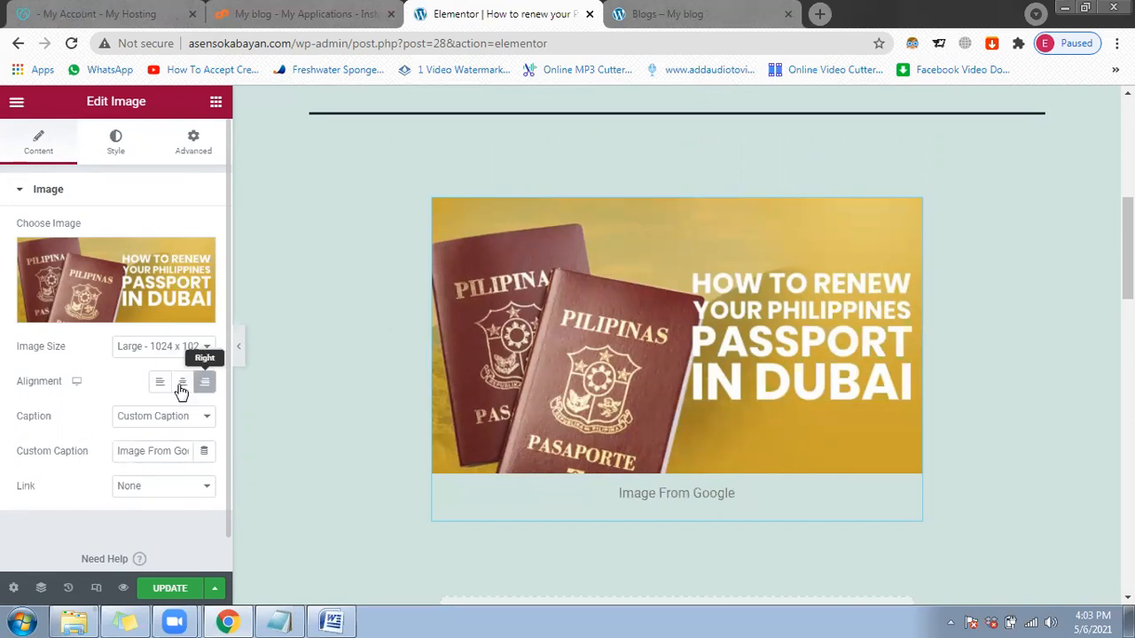
click(181, 383)
click(160, 347)
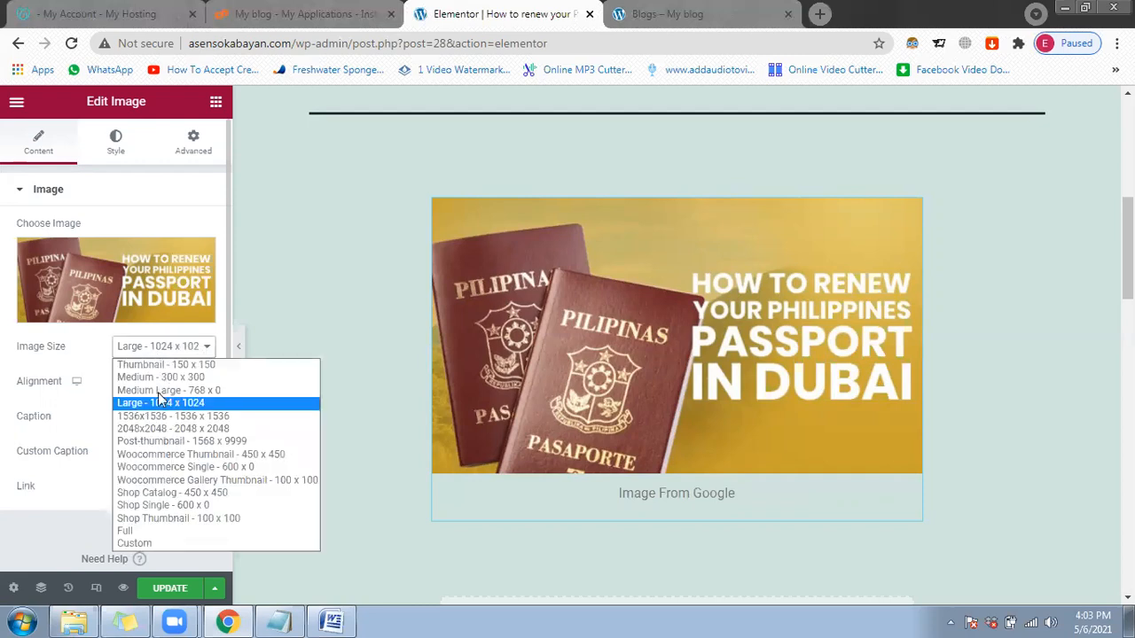
click(156, 532)
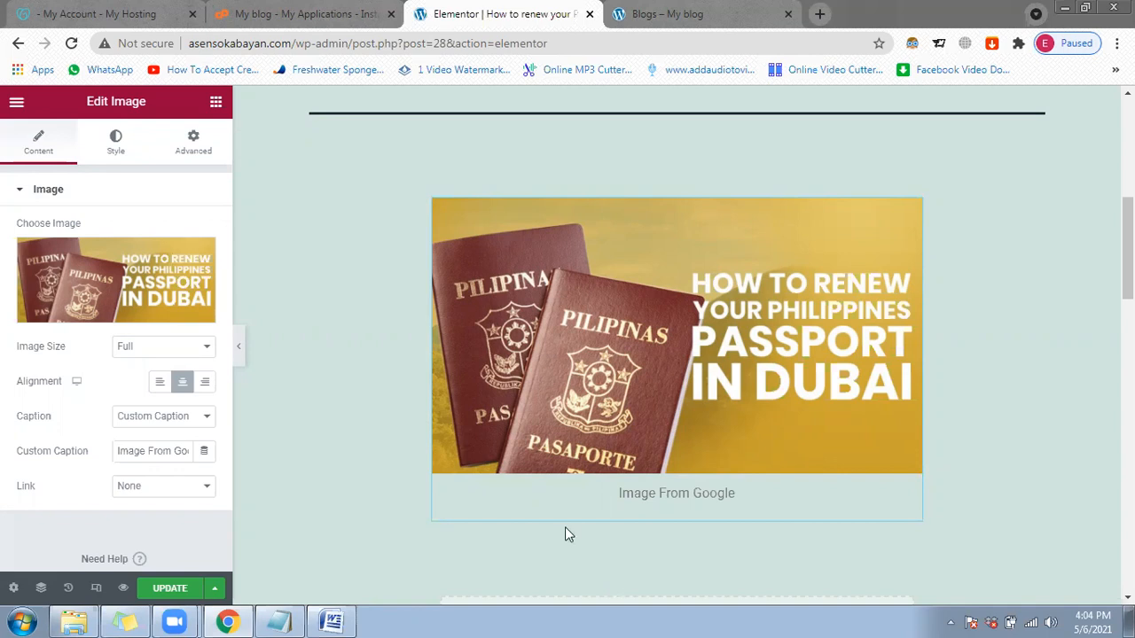
Step: Try the Shop Catalog 450 x 450 and Post-thumbnail 1568 x 9999 sizes on the passport image
key(ctrl+z)
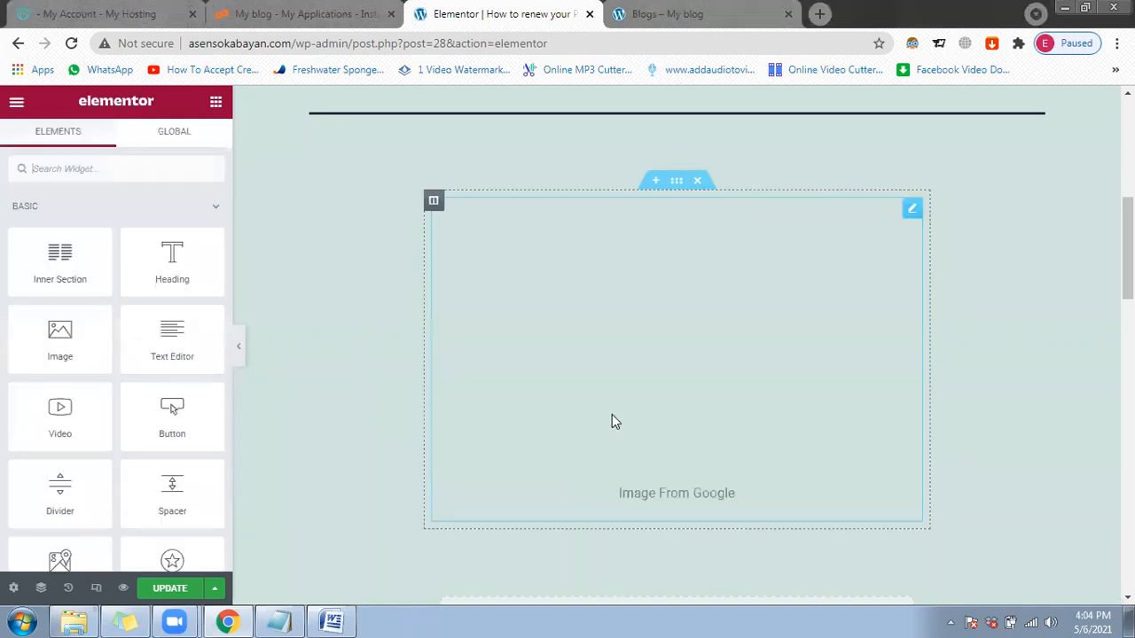
click(748, 320)
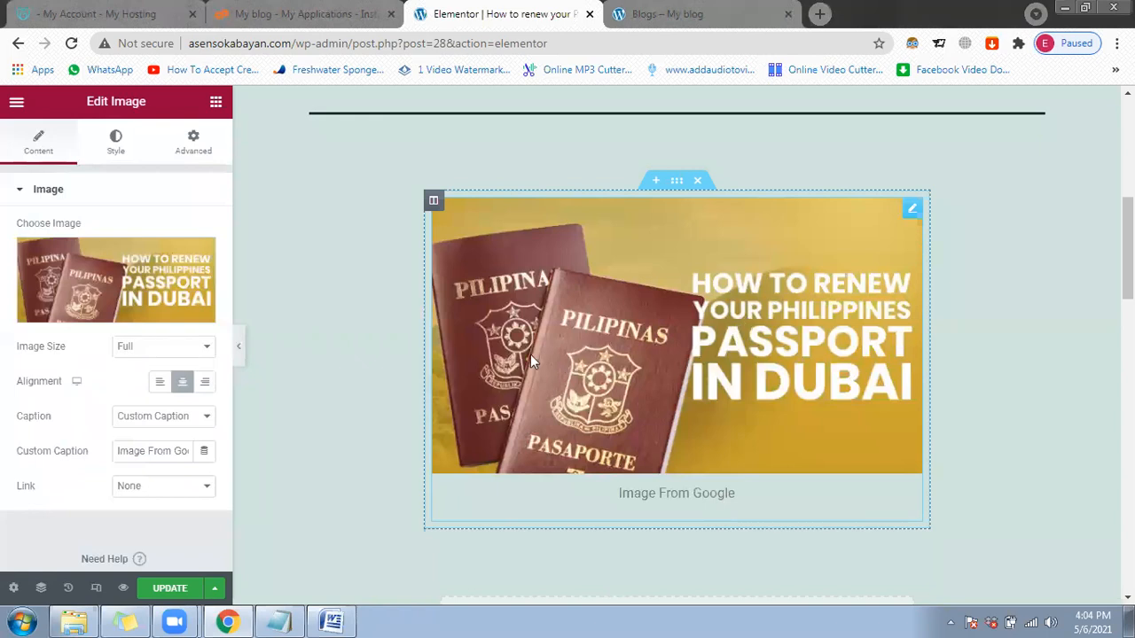
click(193, 347)
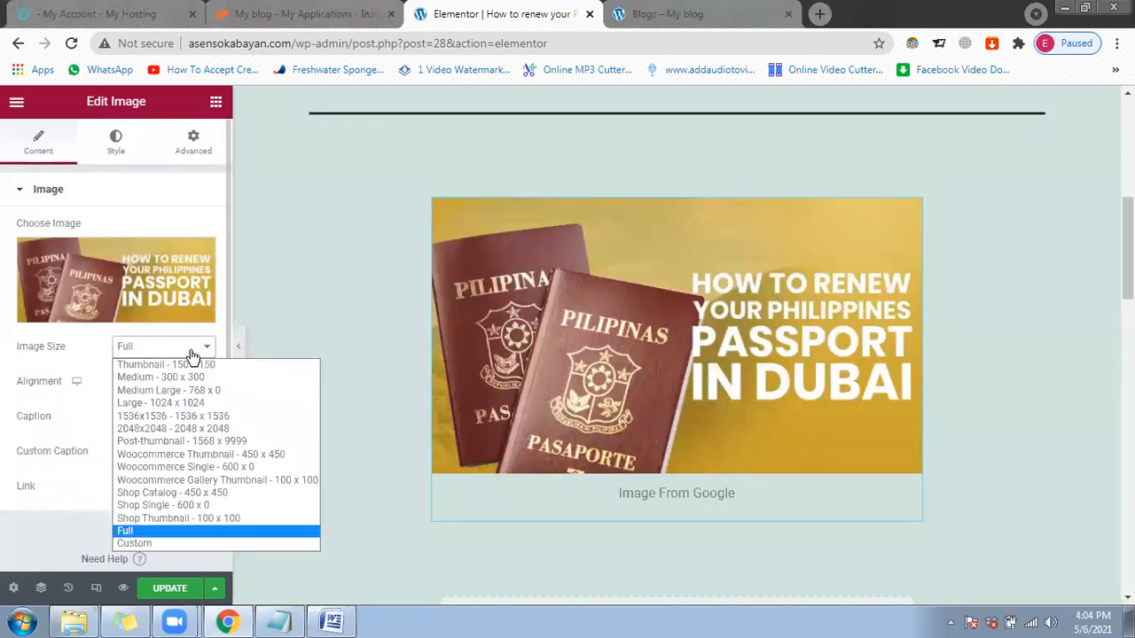
click(195, 493)
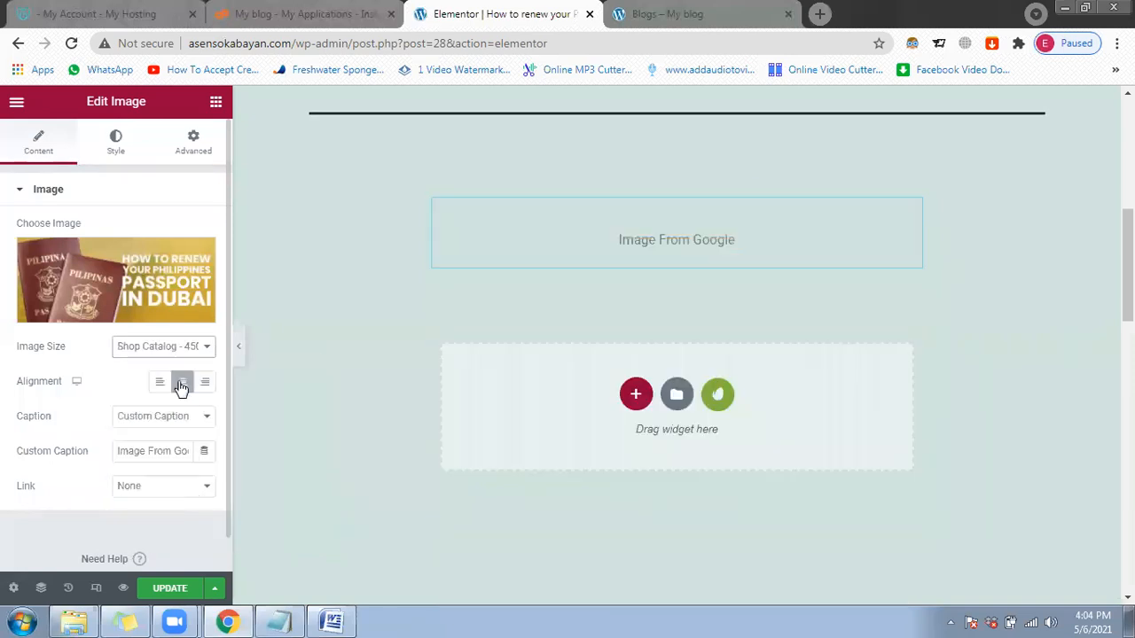
click(191, 346)
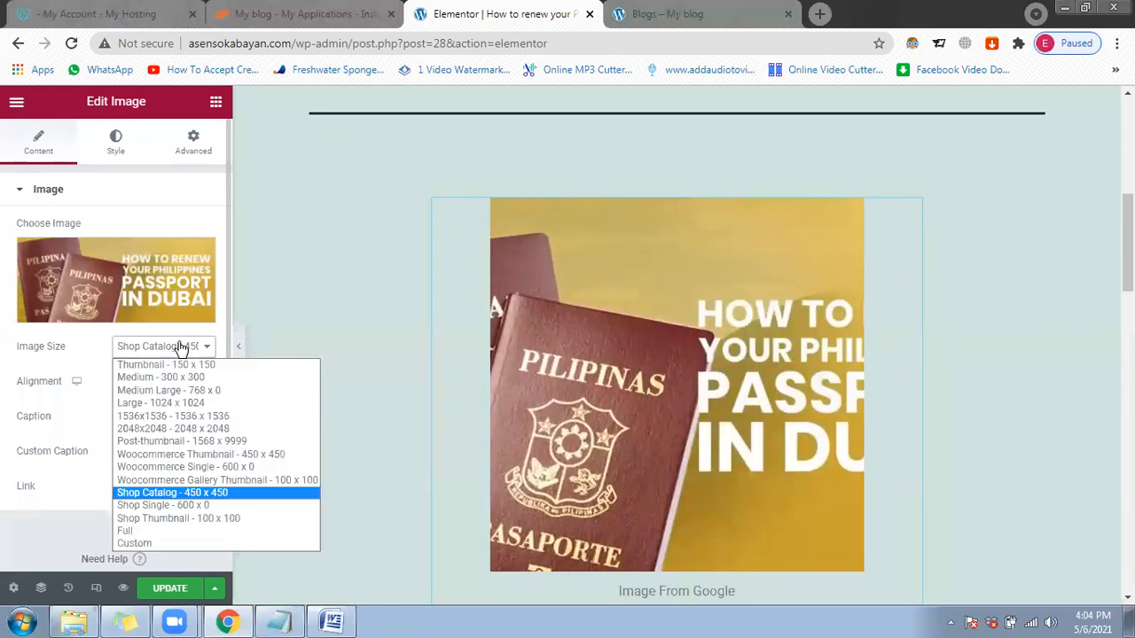
click(198, 444)
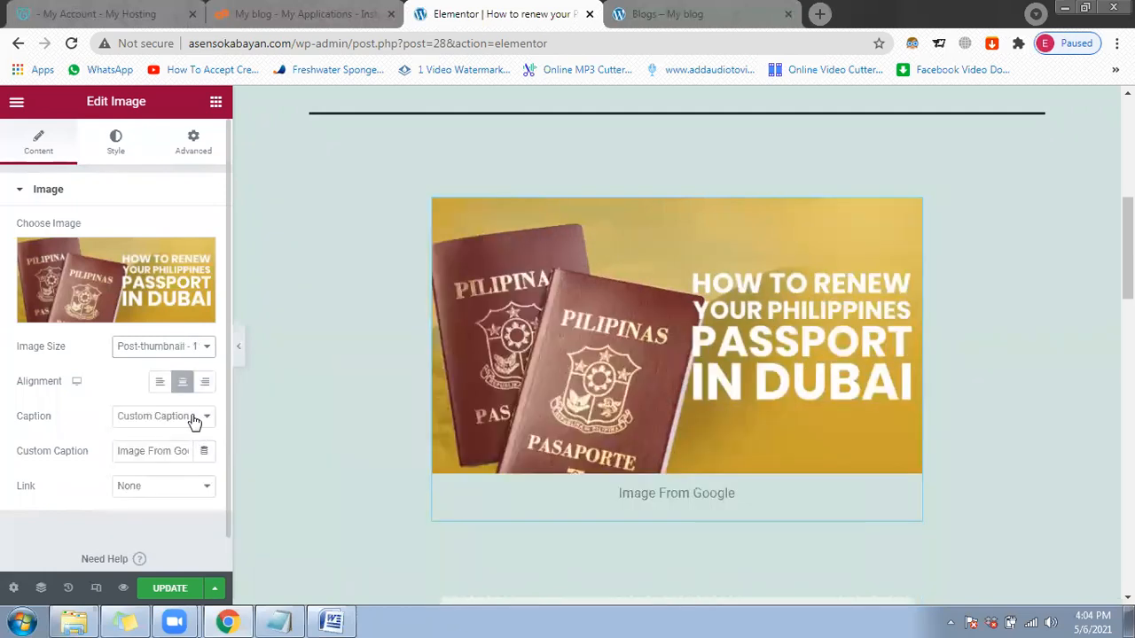
Step: Apply a custom size of 750 x 450 to the passport image
click(182, 347)
click(161, 542)
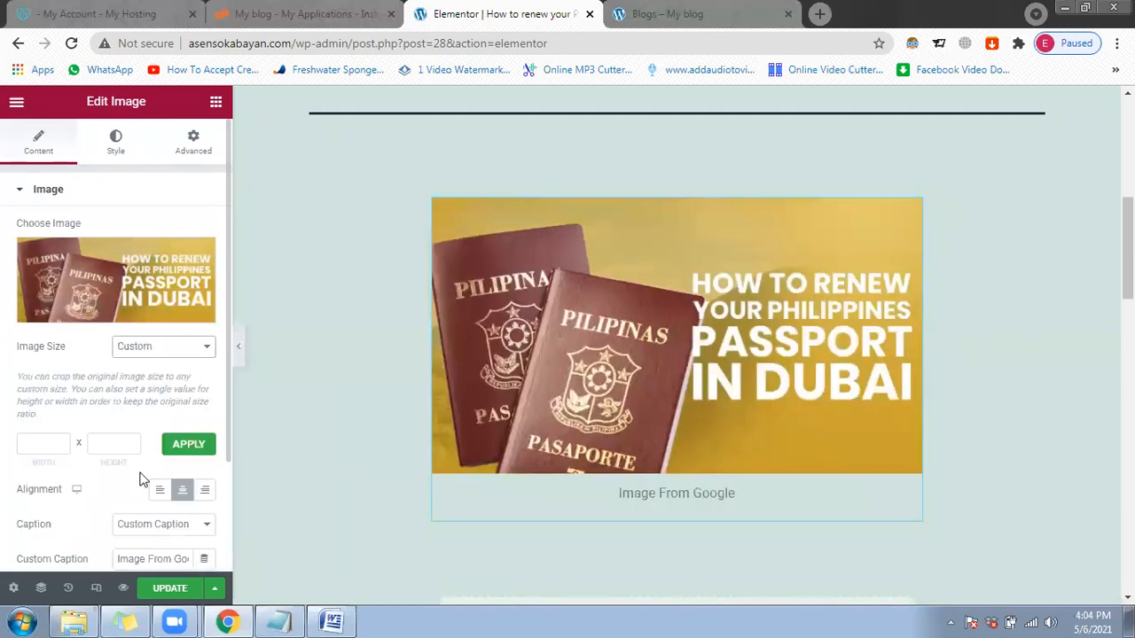
click(46, 447)
text(750)
click(101, 448)
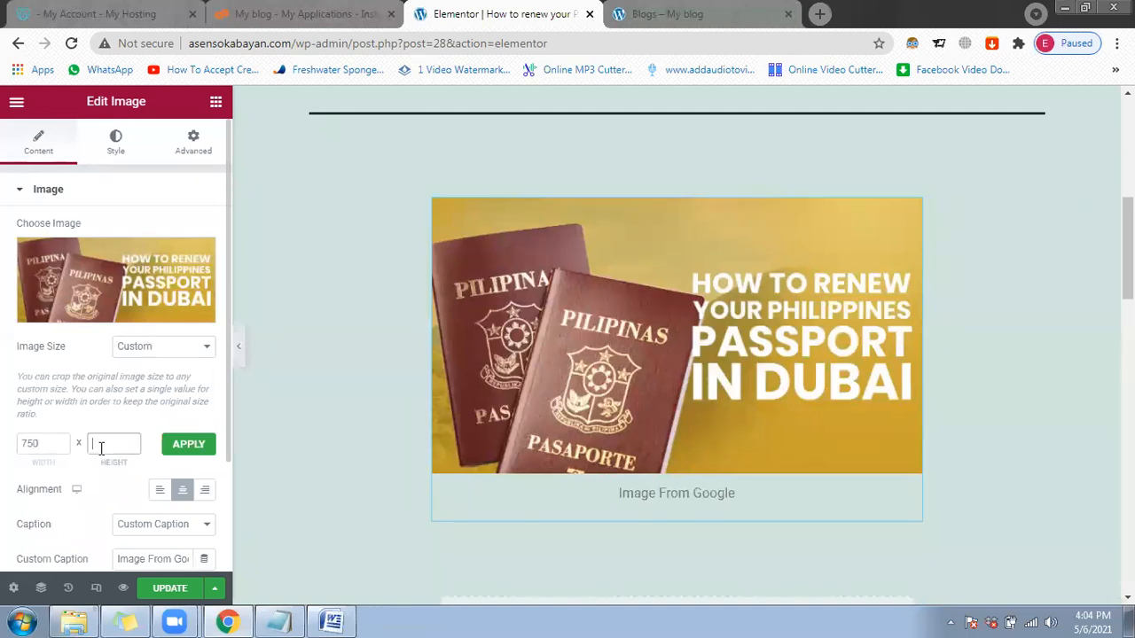
text(450)
click(183, 447)
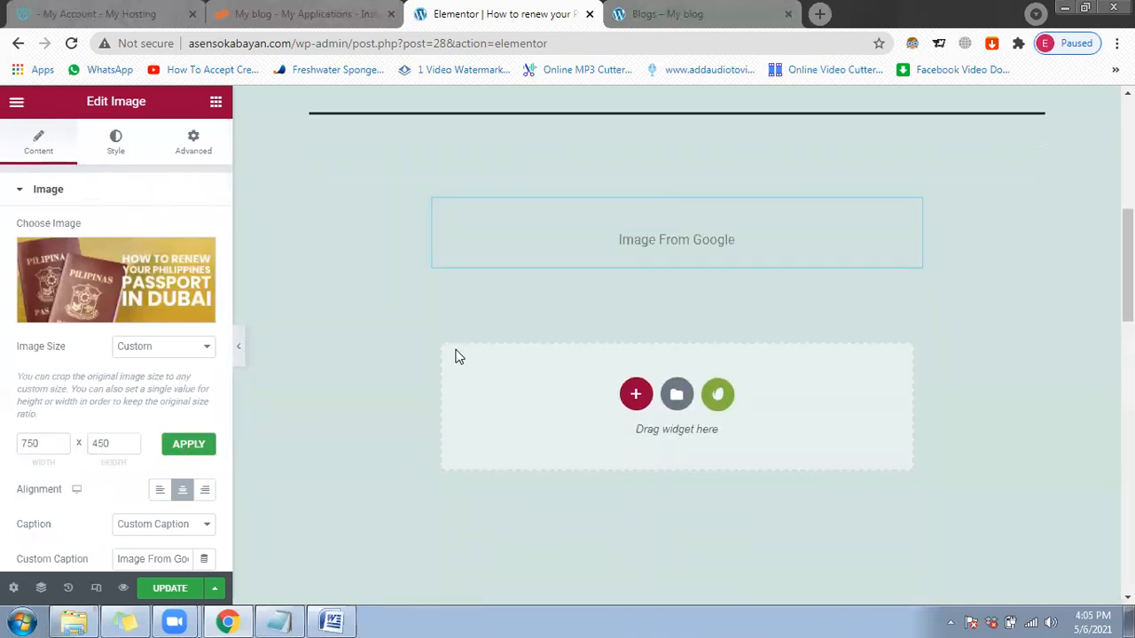
Step: Set the passport image's size to Large and update the post
double_click(41, 448)
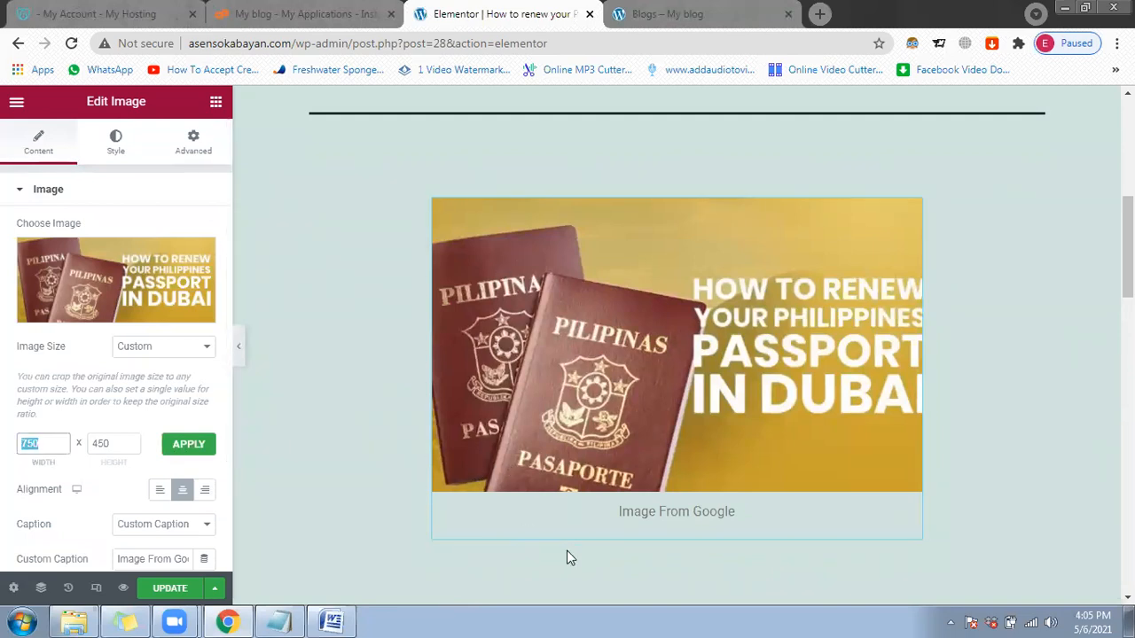
click(175, 351)
click(186, 397)
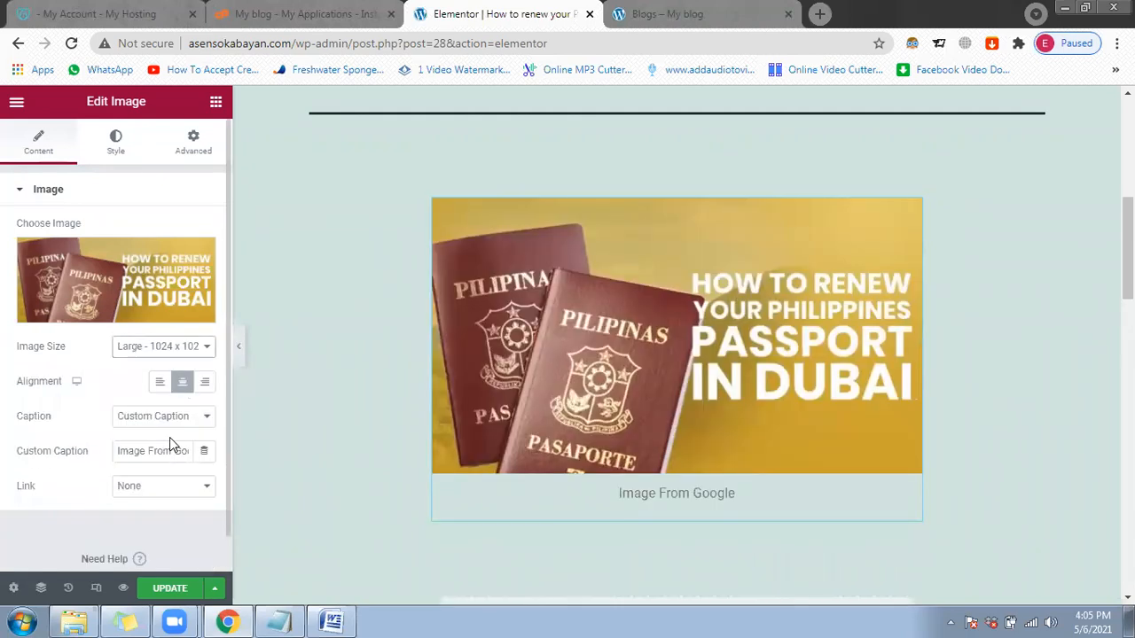
click(170, 588)
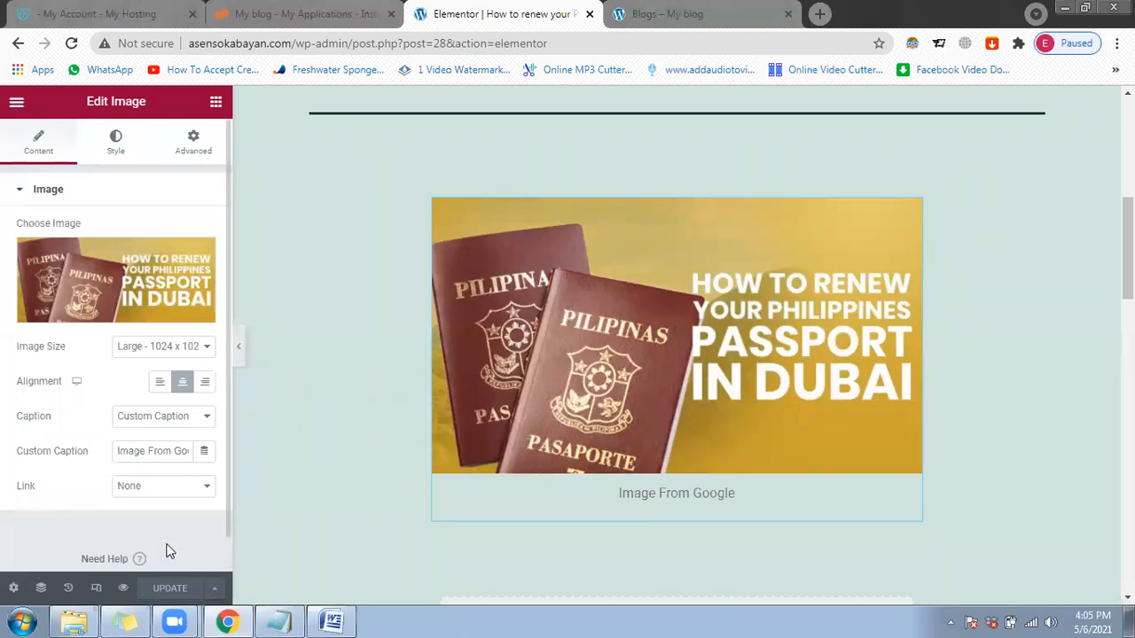
Step: Preview the post with the editing panel hidden, and bring the panel back
click(240, 347)
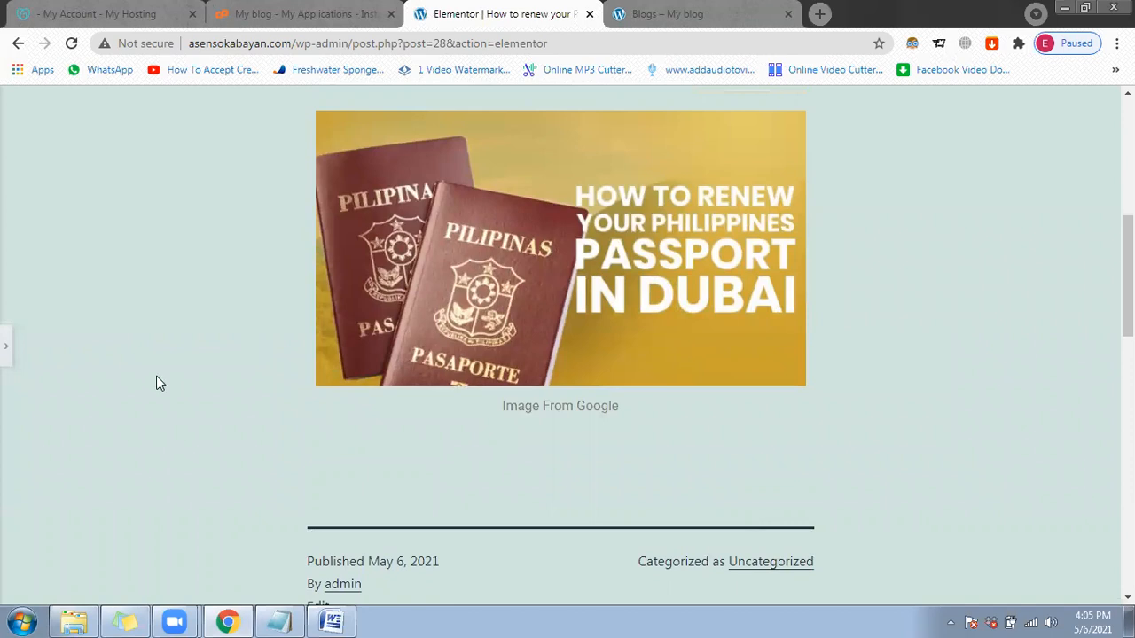
click(7, 346)
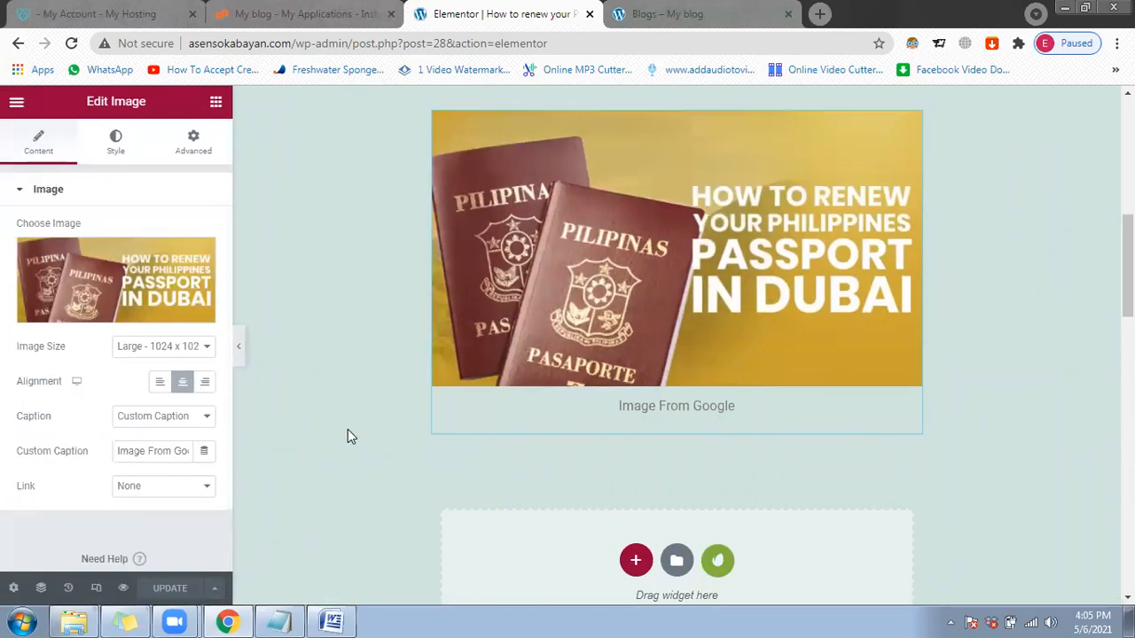
Step: Add a Heading widget beneath the captioned passport image
scroll(413, 404, down, 2)
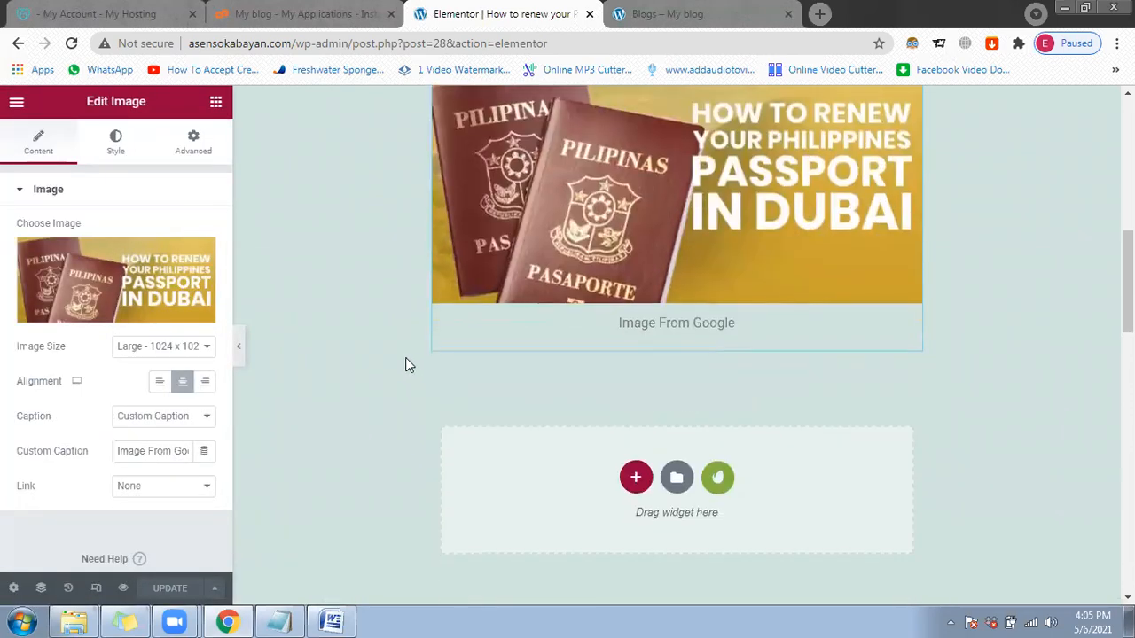
click(217, 103)
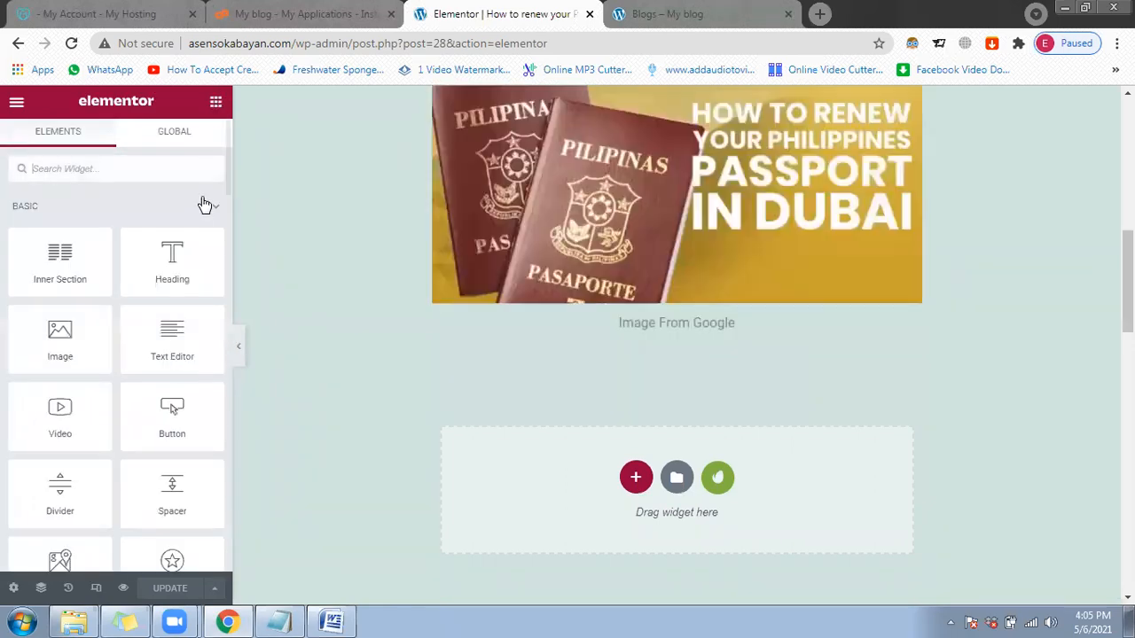
drag(182, 341, 181, 346)
drag(172, 261, 442, 336)
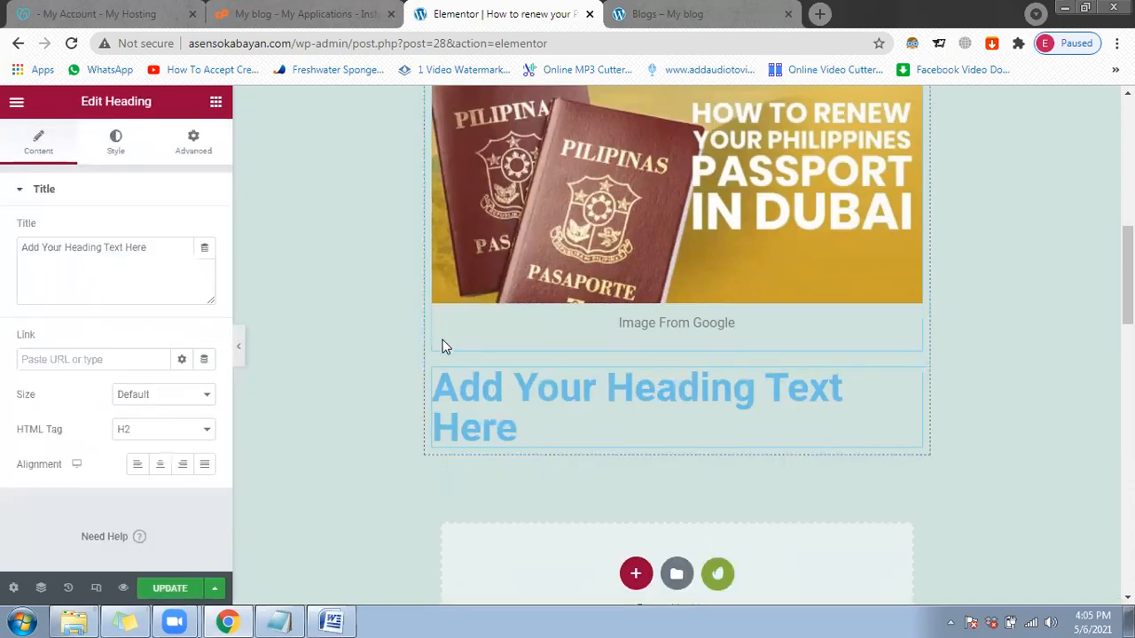
click(515, 430)
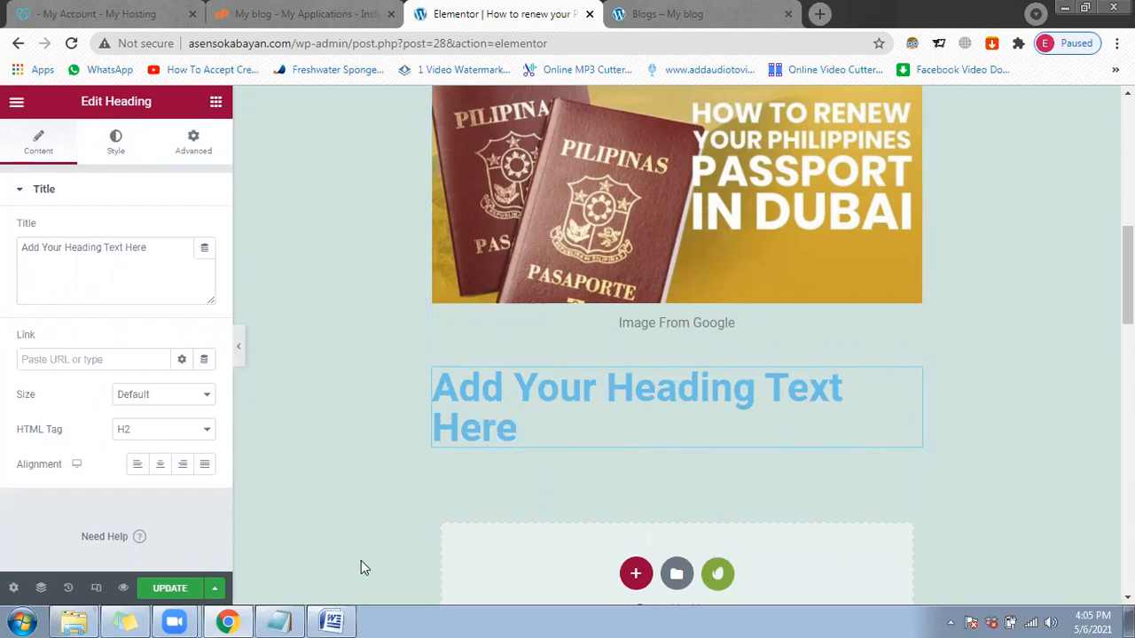
Step: Switch to the Word document and highlight its "HOW TO RENEW PHILIPPINE PASSPORT IN DUBAI OR ABU DHABI" heading, comparing it with the placeholder heading in Elementor
click(344, 621)
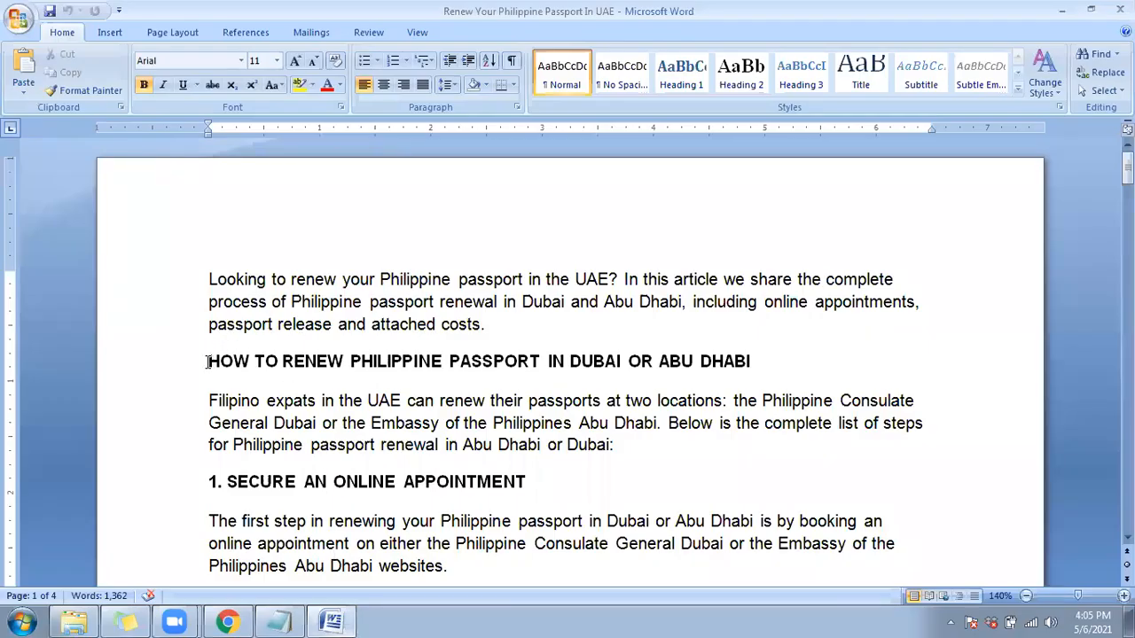
key(alt+Tab)
drag(517, 431, 443, 390)
click(442, 390)
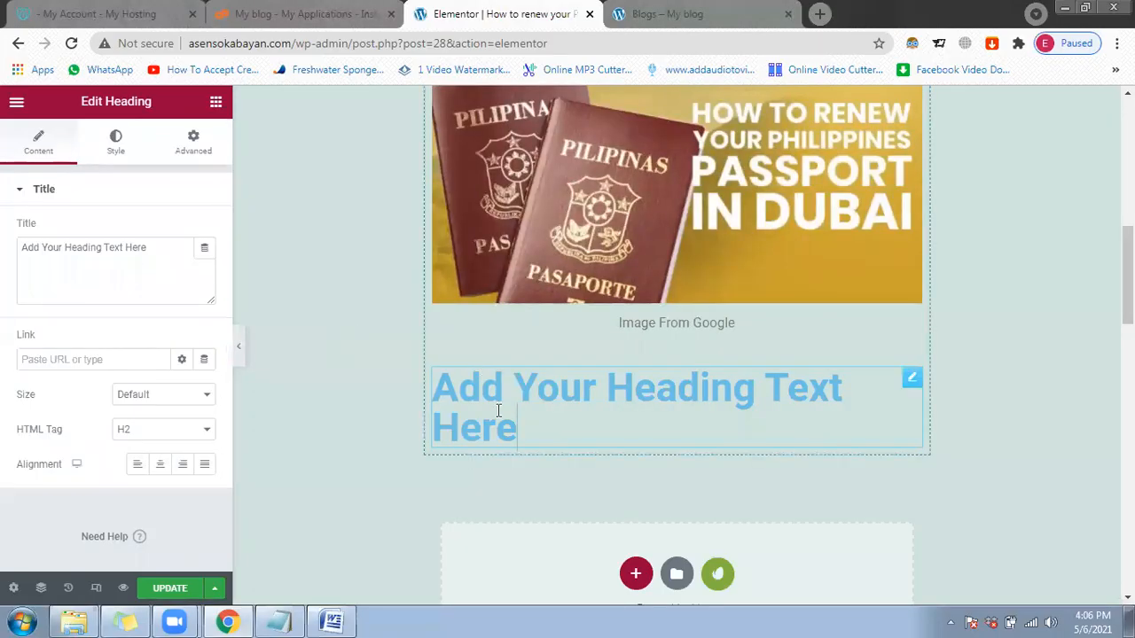
key(alt+Tab)
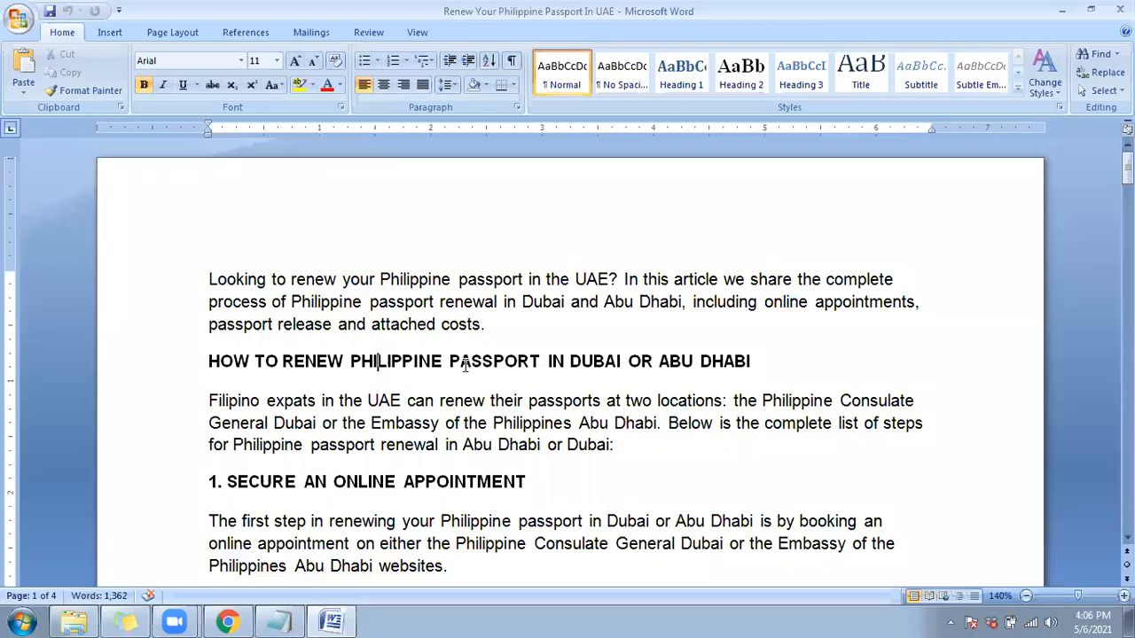
click(750, 362)
double_click(162, 279)
drag(761, 362, 238, 367)
key(alt+Tab)
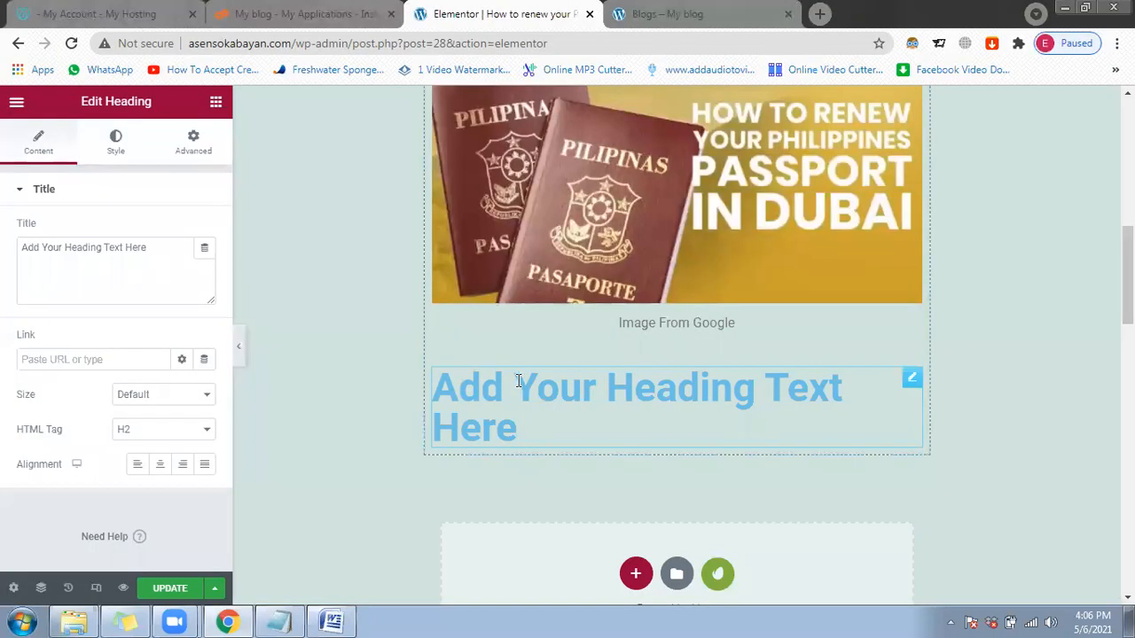
Step: Delete the placeholder heading beneath the passport image
right_click(528, 401)
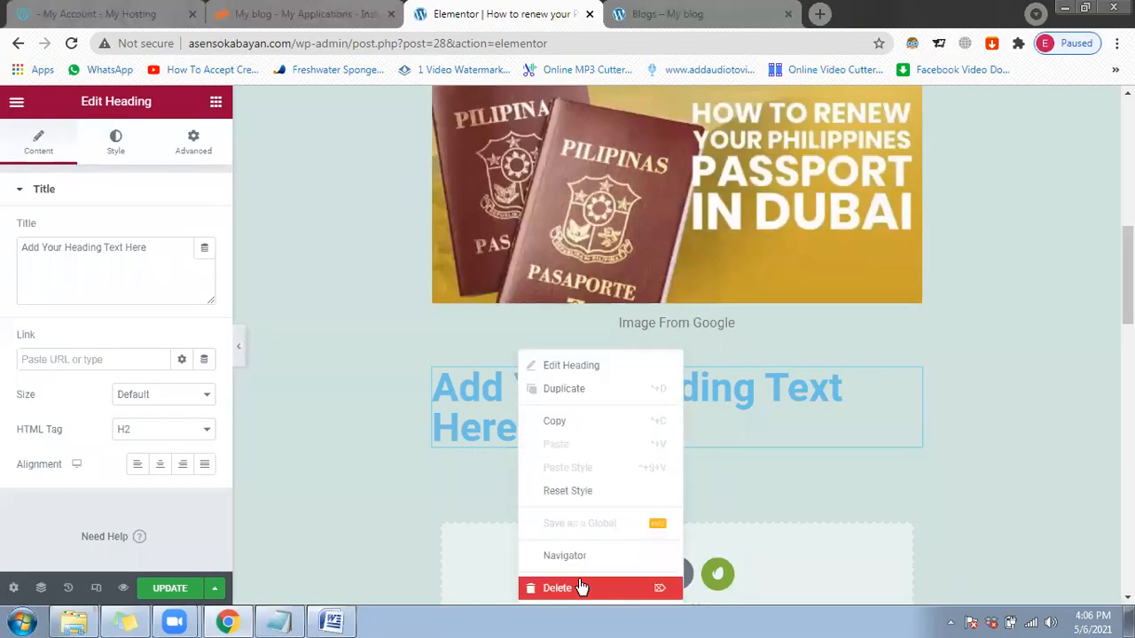
scroll(515, 372, down, 1)
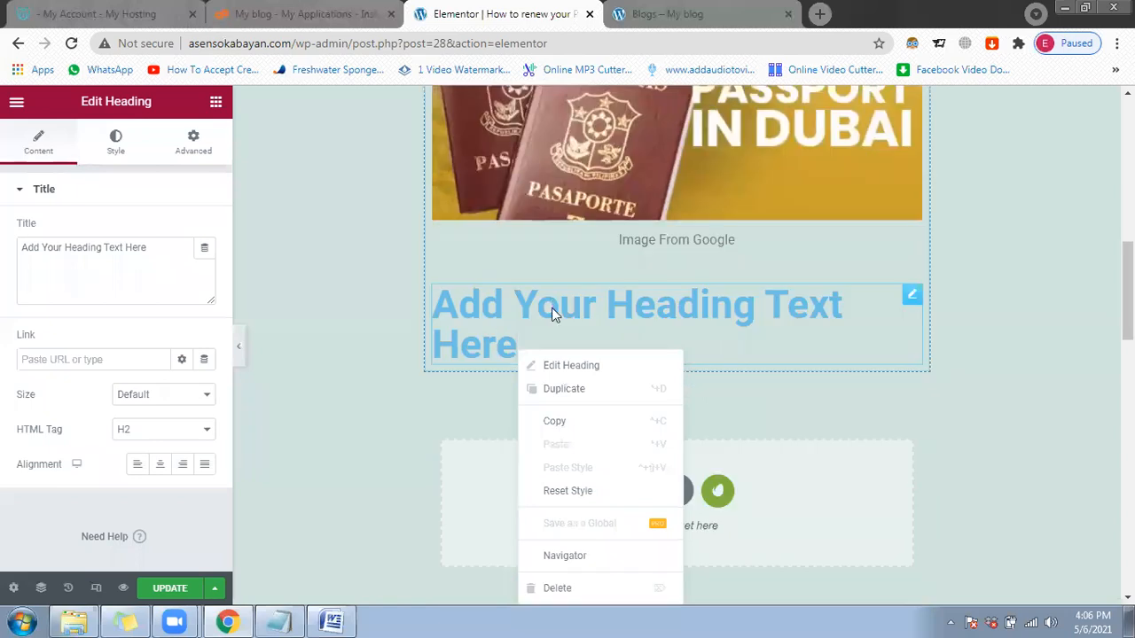
scroll(470, 257, down, 1)
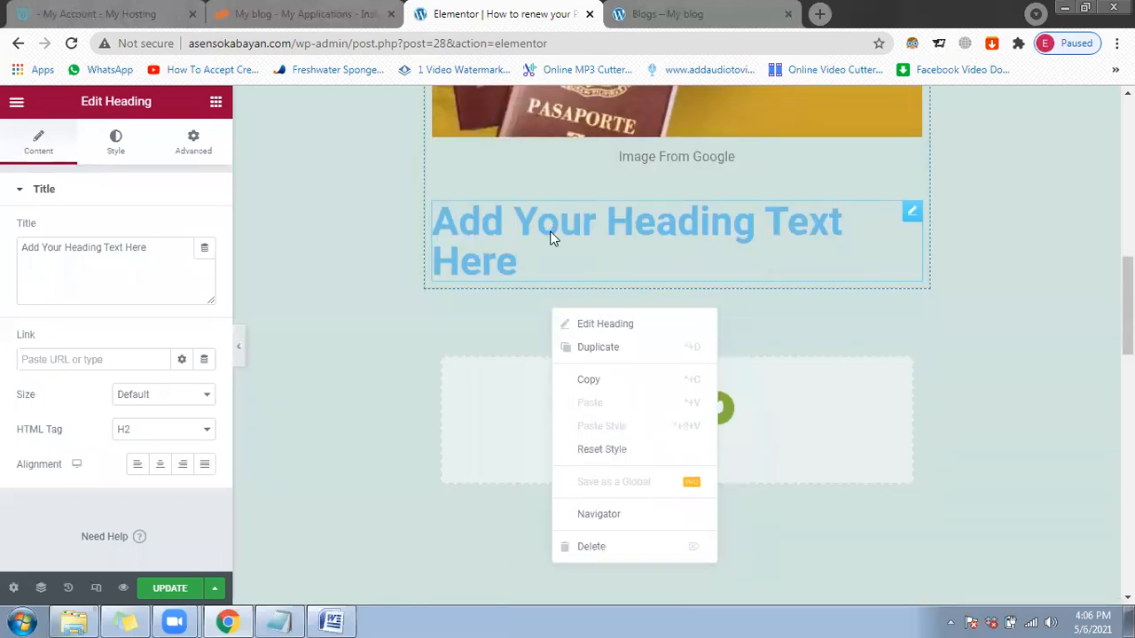
click(596, 470)
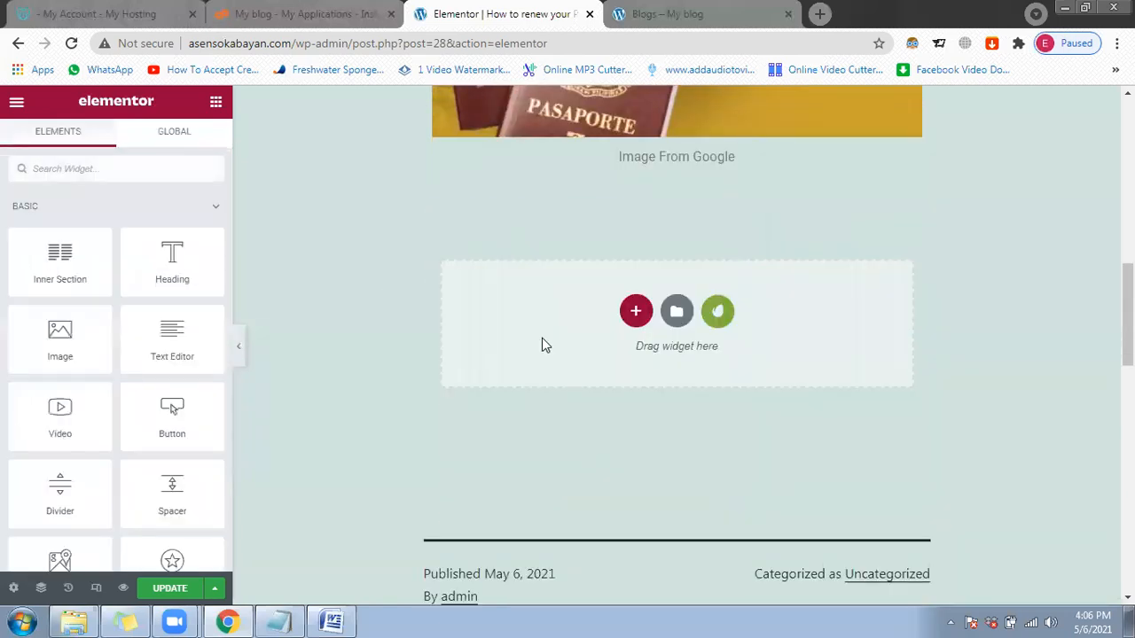
Step: Add a Text Editor widget beneath the captioned passport image and select it for editing
scroll(542, 340, up, 1)
drag(181, 329, 523, 269)
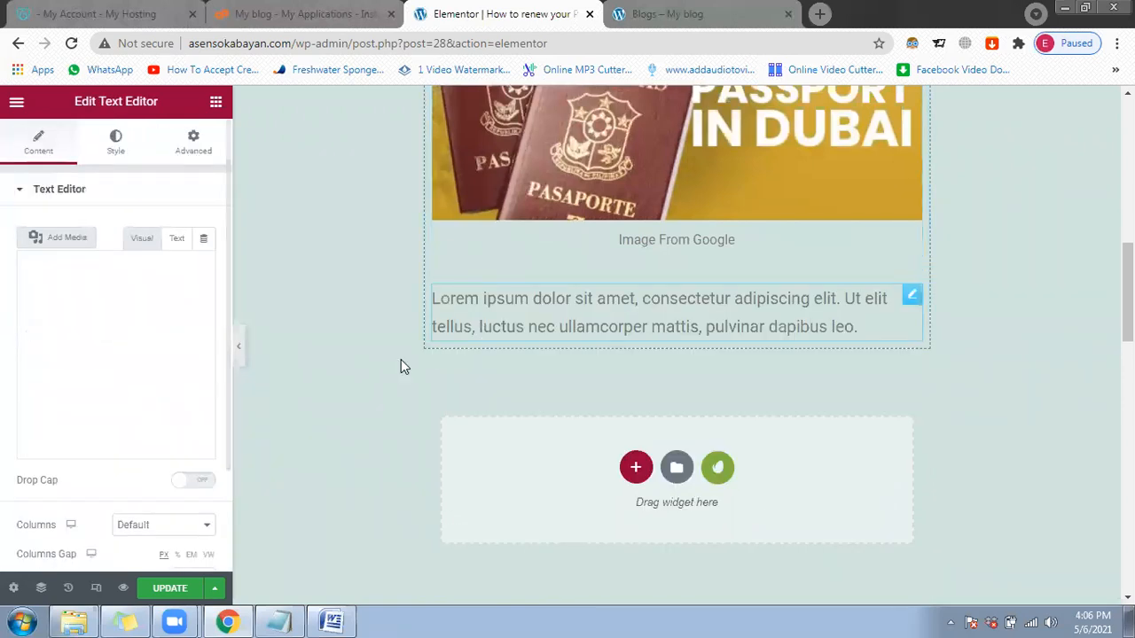
scroll(373, 377, up, 6)
scroll(411, 308, up, 1)
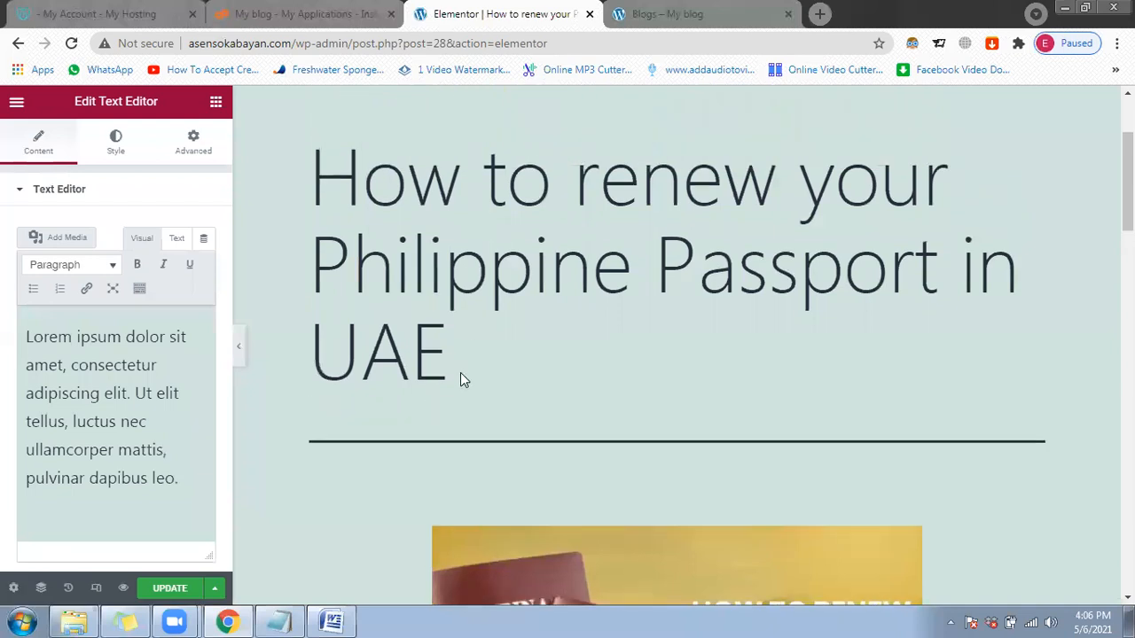
drag(450, 364, 304, 215)
scroll(332, 277, down, 7)
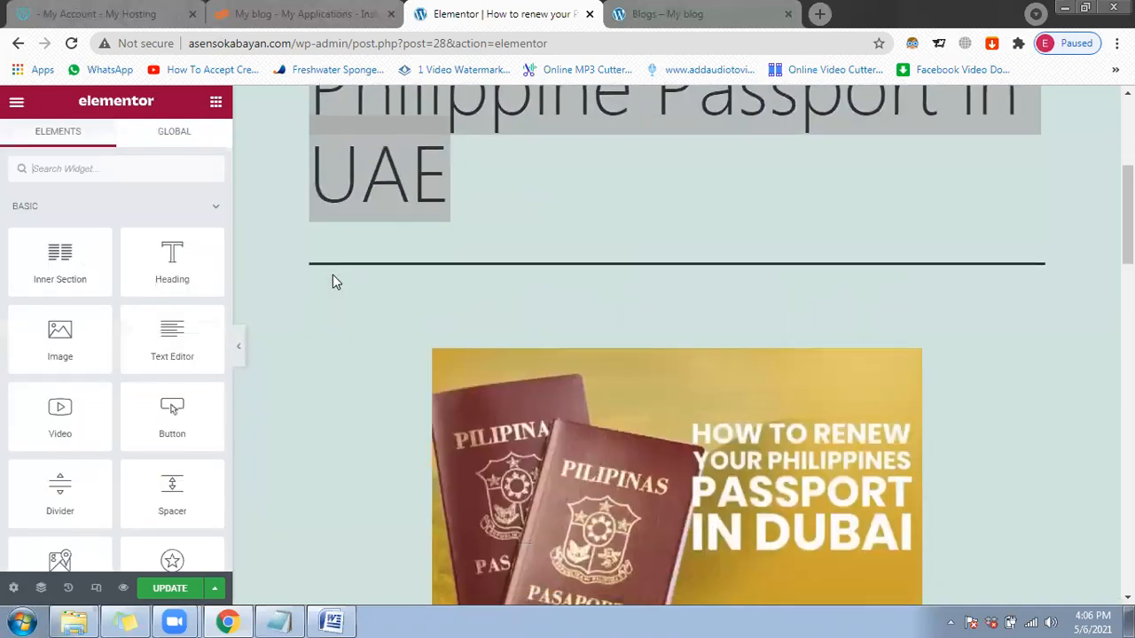
click(454, 324)
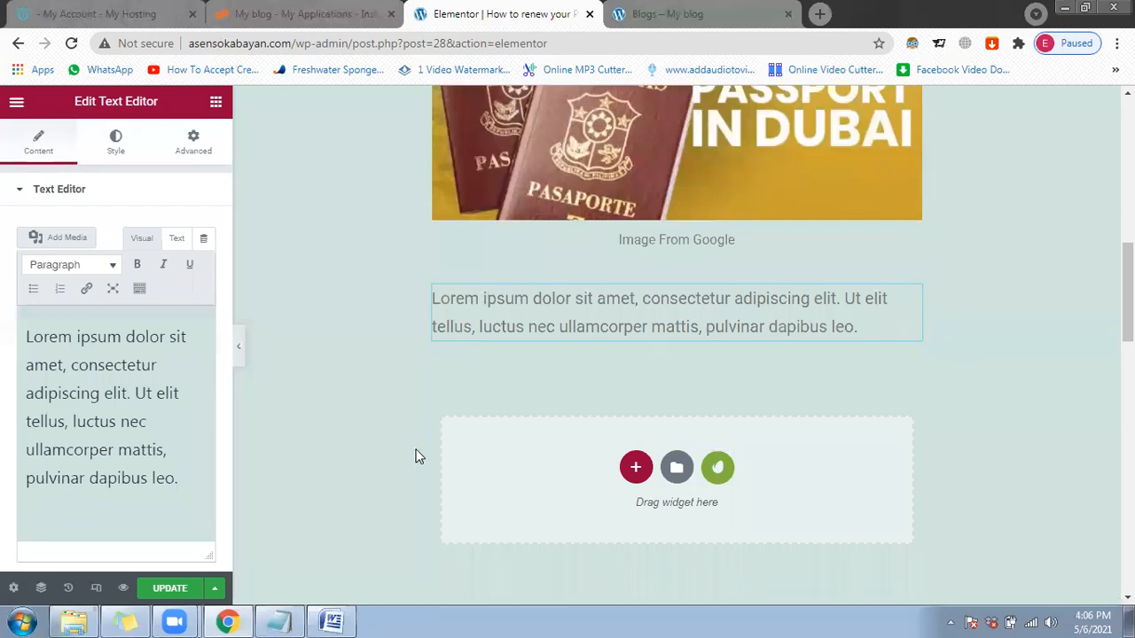
Step: Replace the placeholder text with the Word document's opening paragraph, "Looking to renew your Philippine passport in the UAE?" through "attached costs."
click(333, 621)
click(435, 315)
drag(506, 314, 204, 279)
key(ctrl+c)
key(alt+Tab)
click(169, 339)
key(ctrl+a)
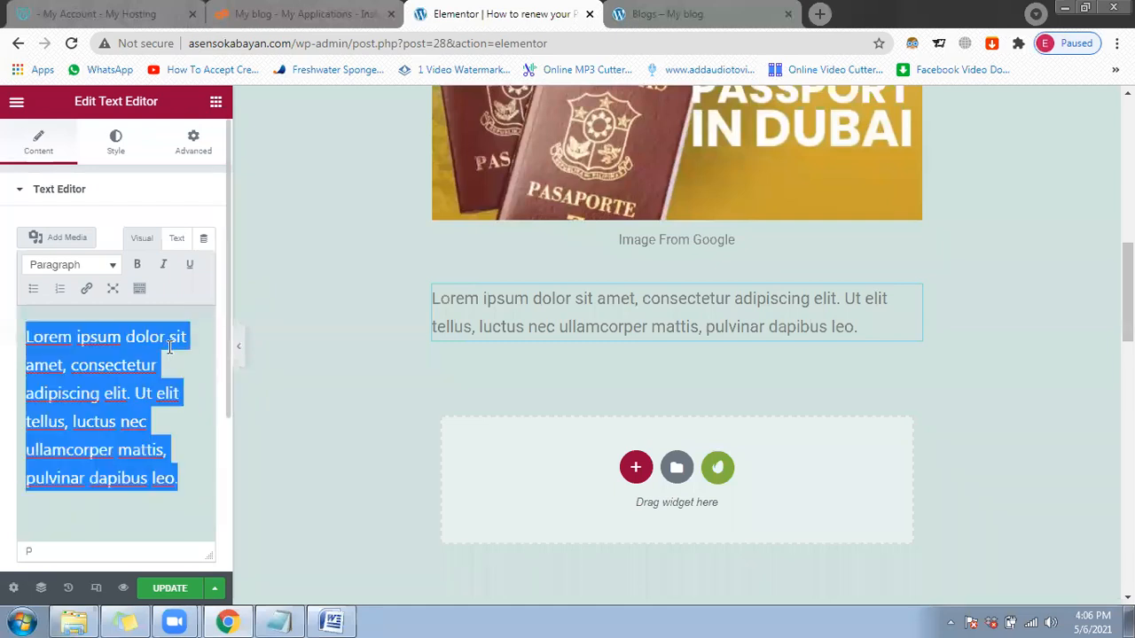
key(ctrl+v)
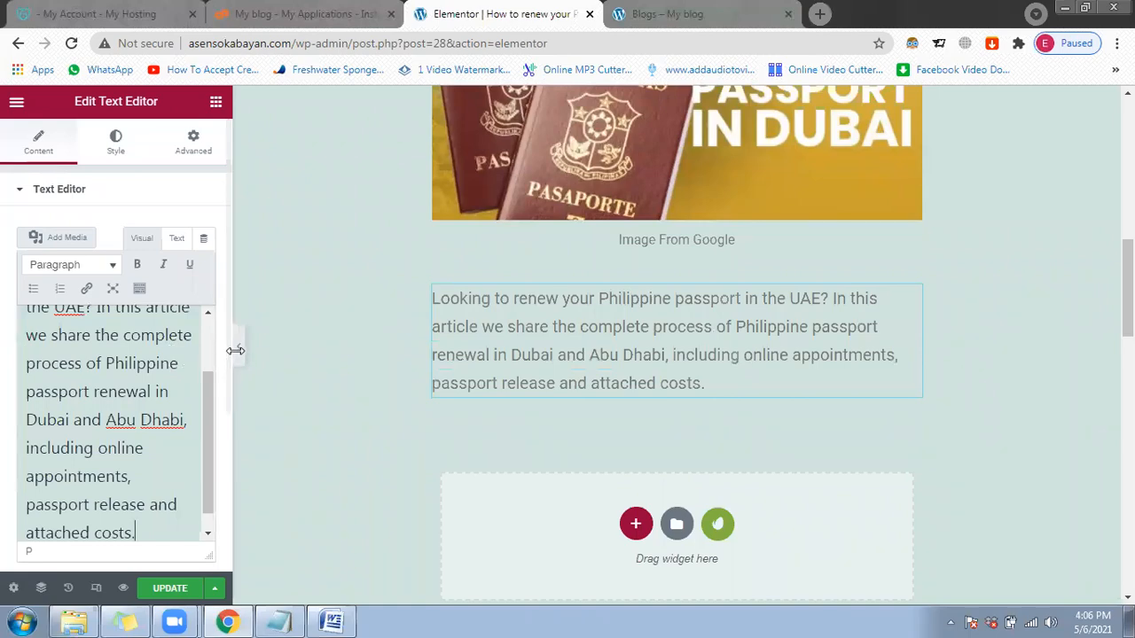
Step: Check the section heading in the Word document and add a Heading widget beneath the introductory paragraph in Elementor
key(alt+Tab)
click(364, 362)
drag(209, 362, 522, 370)
key(alt+Tab)
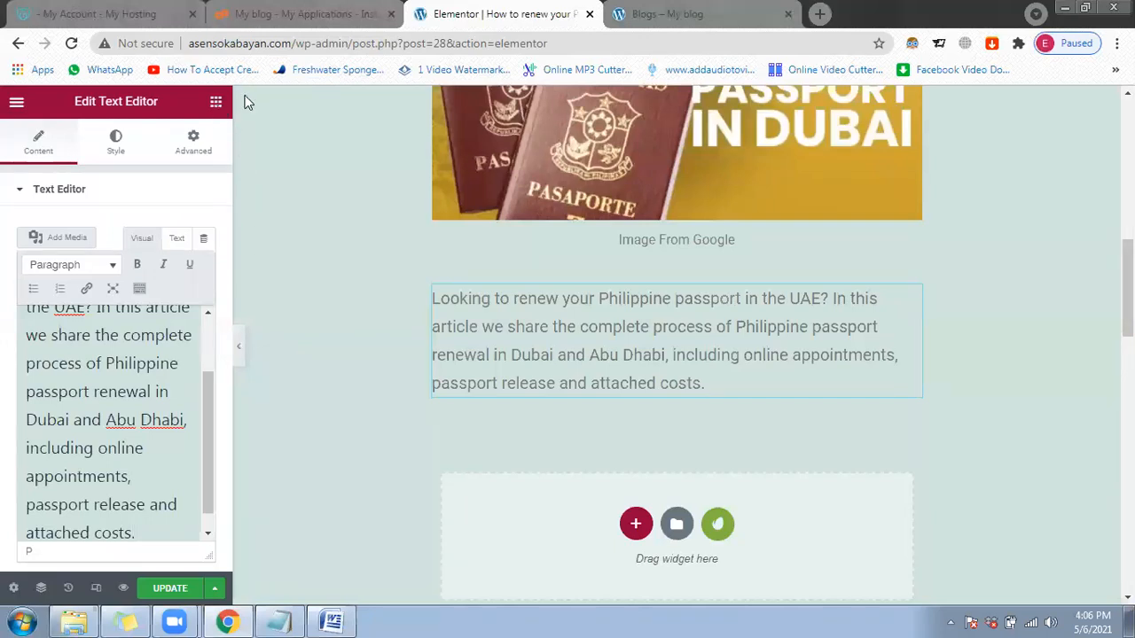
click(216, 103)
drag(194, 256, 478, 419)
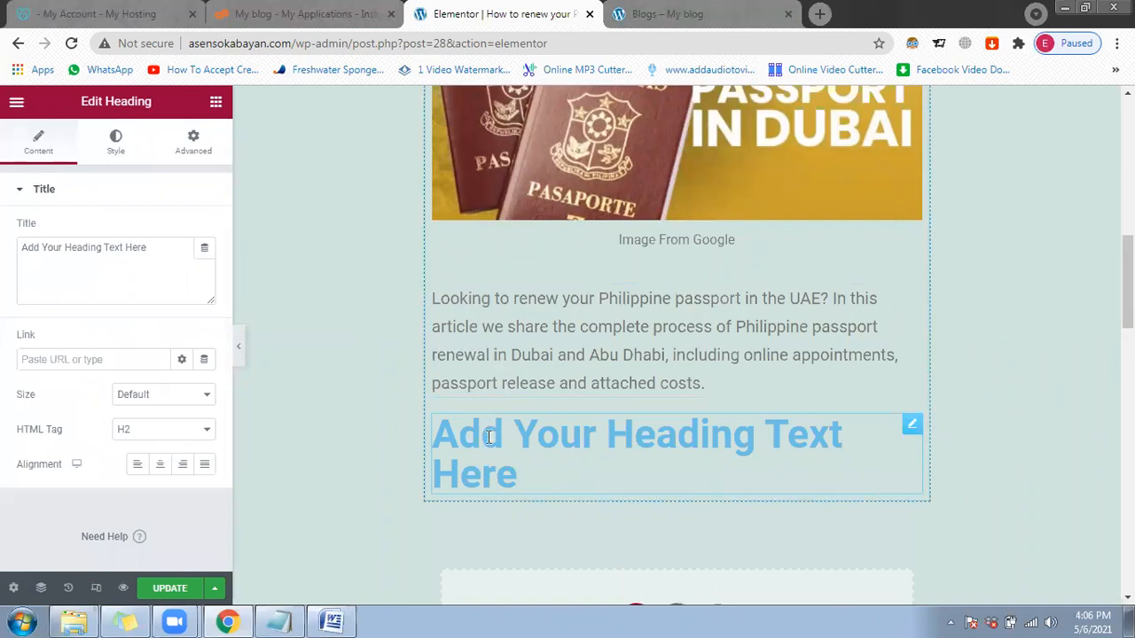
Step: Try the H3 tag on the new heading and compare it with the post title
drag(518, 477, 274, 431)
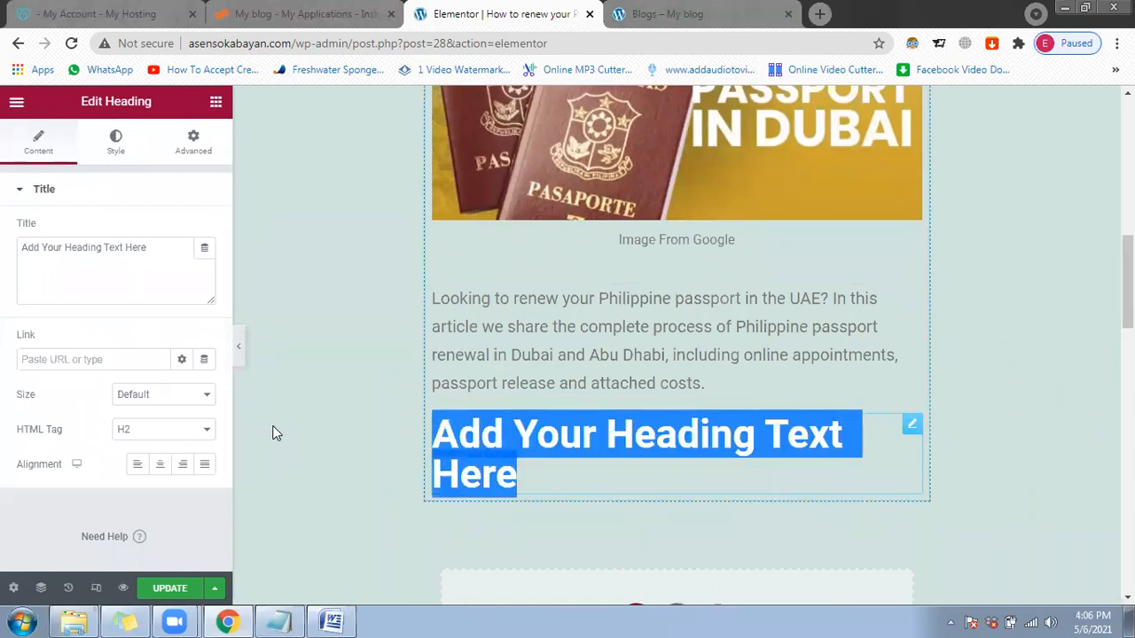
click(177, 431)
click(176, 473)
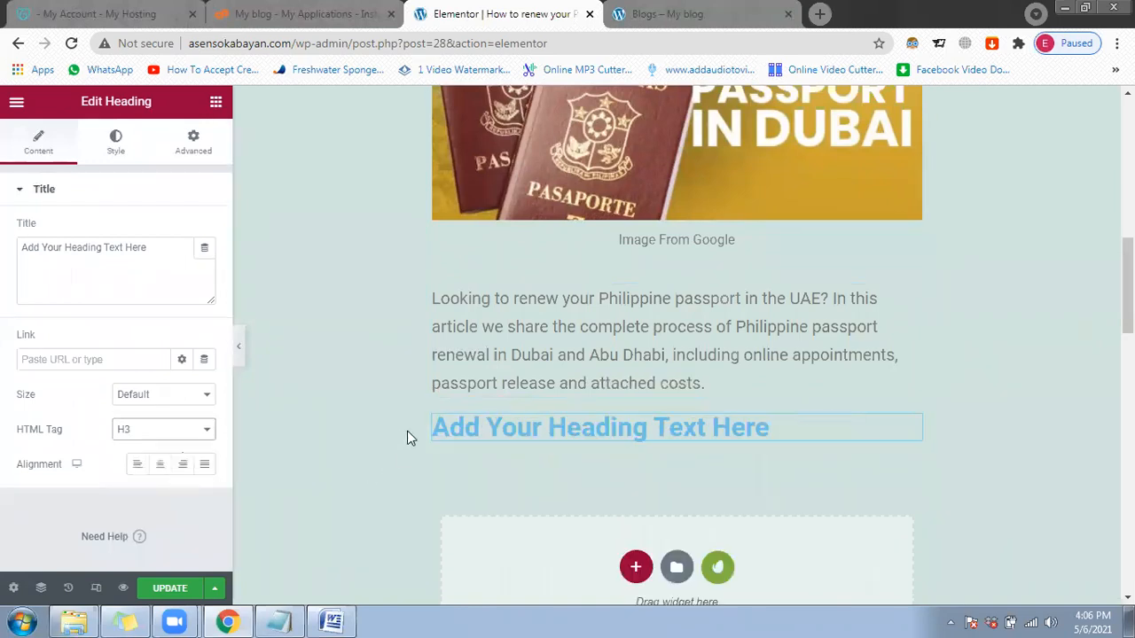
scroll(407, 431, up, 2)
scroll(408, 435, up, 4)
scroll(429, 388, up, 1)
drag(455, 371, 299, 174)
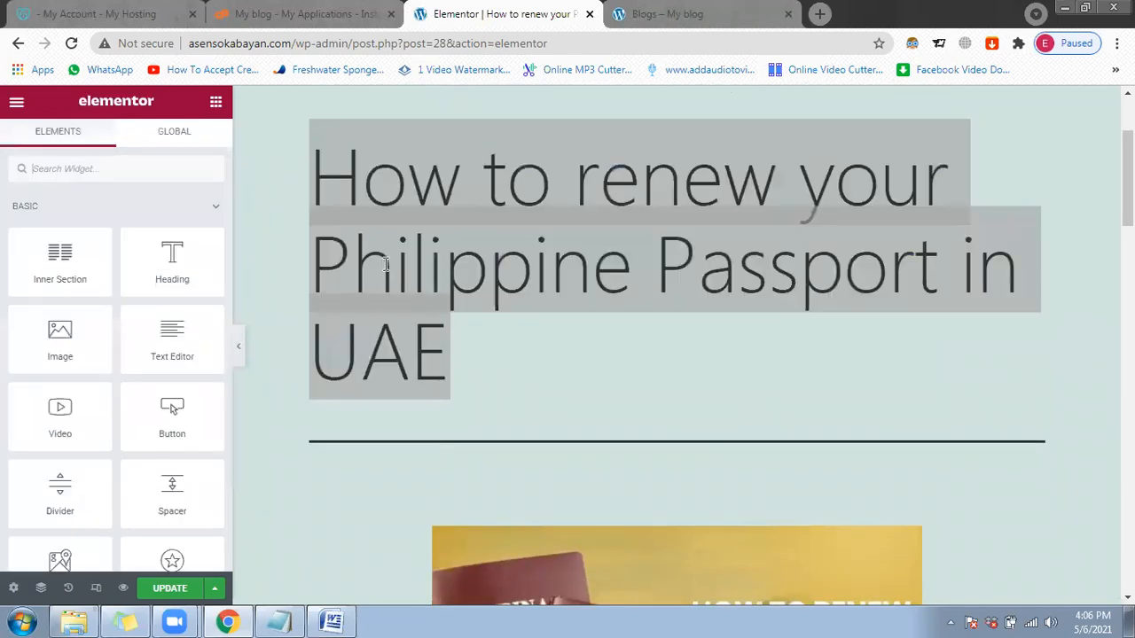
scroll(385, 266, down, 6)
Step: Set the new heading's HTML tag back to H2
click(547, 346)
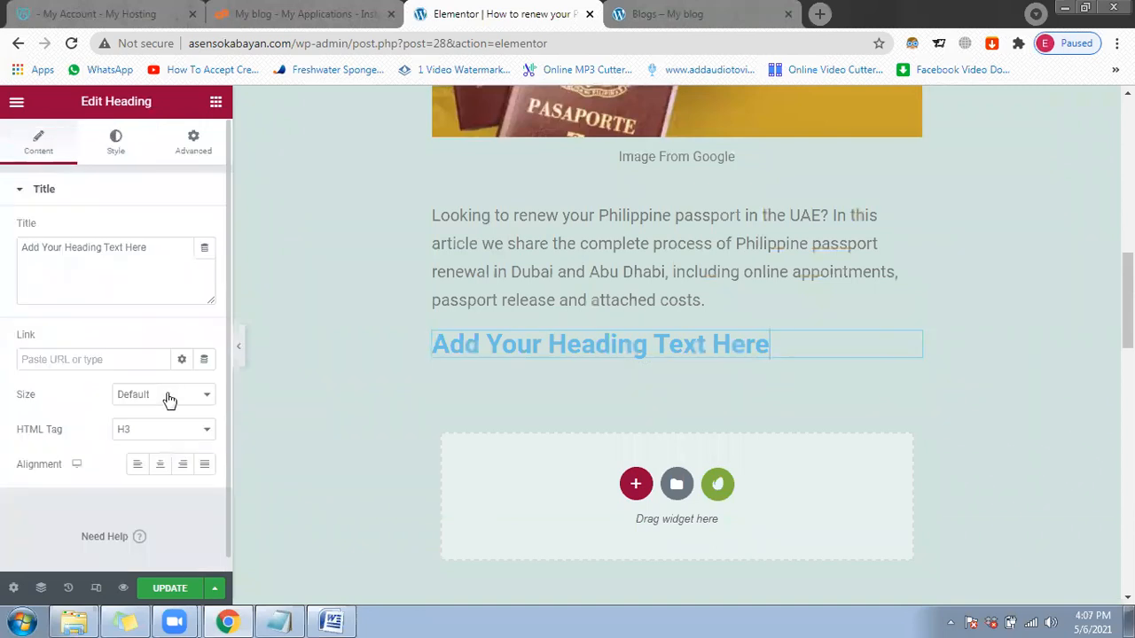
click(172, 431)
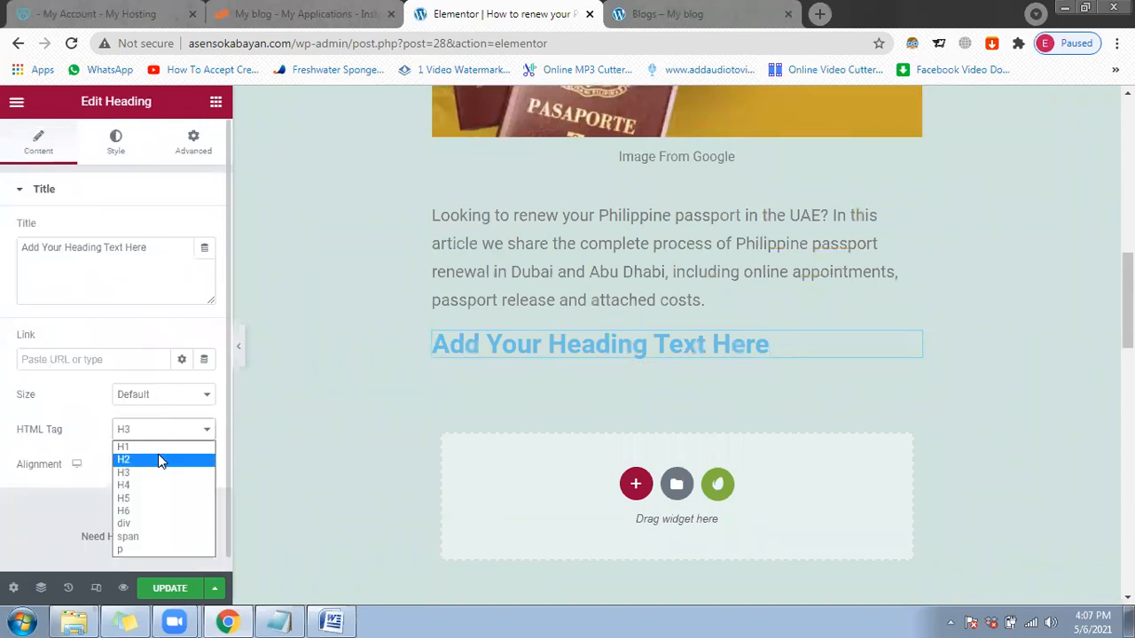
click(158, 459)
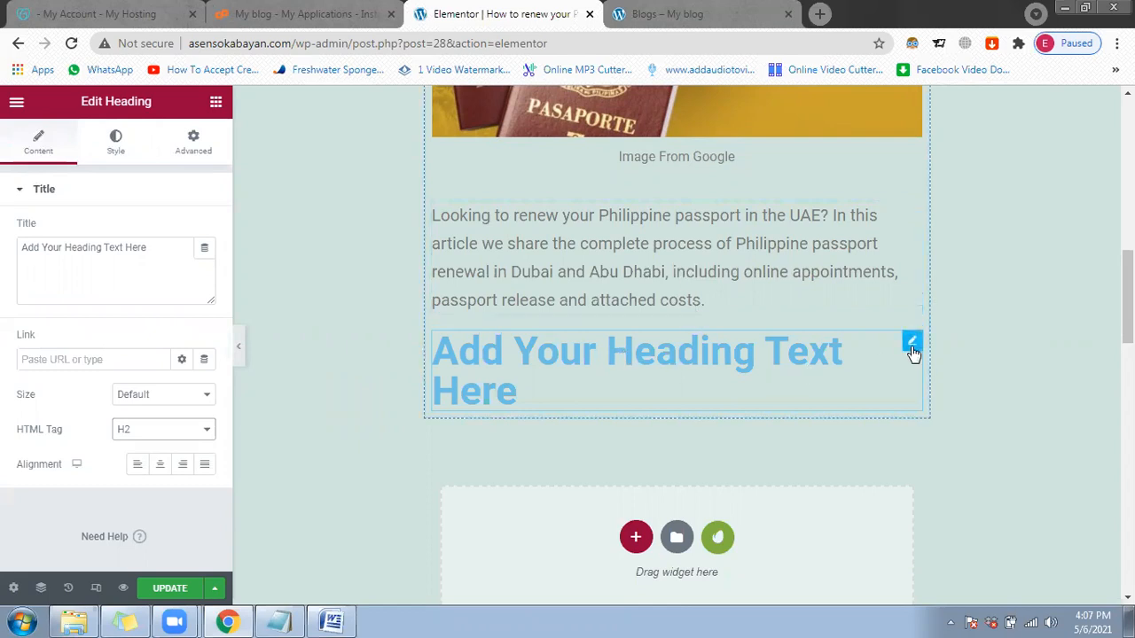
Step: Open the settings of the introductory paragraph and the passport image in turn
click(913, 213)
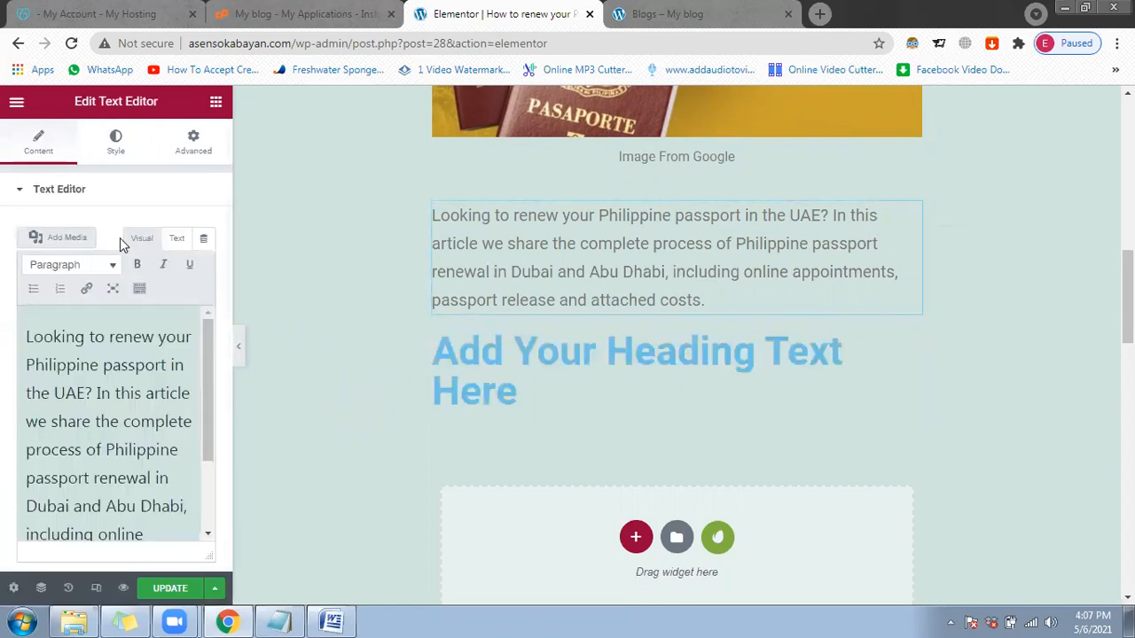
scroll(812, 337, up, 3)
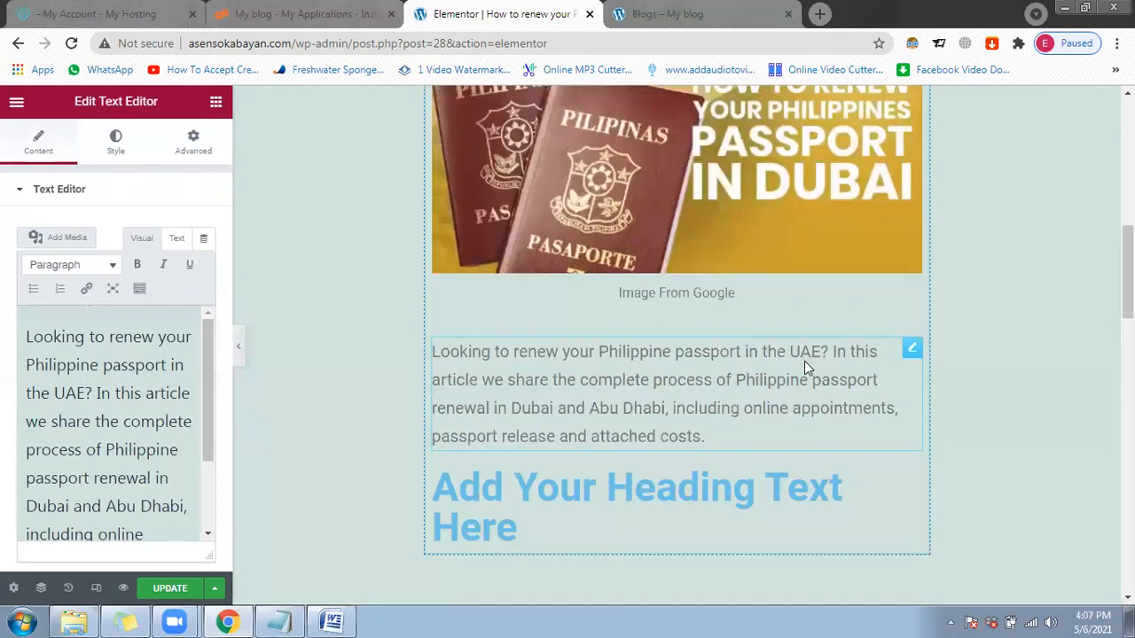
click(913, 123)
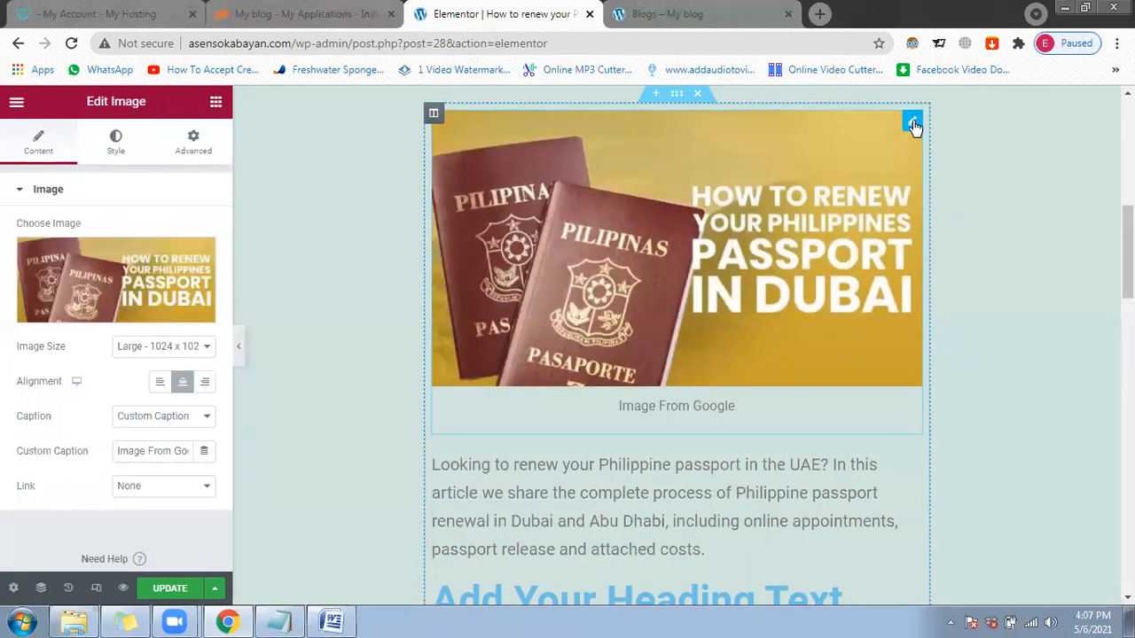
scroll(882, 183, down, 2)
scroll(880, 187, down, 1)
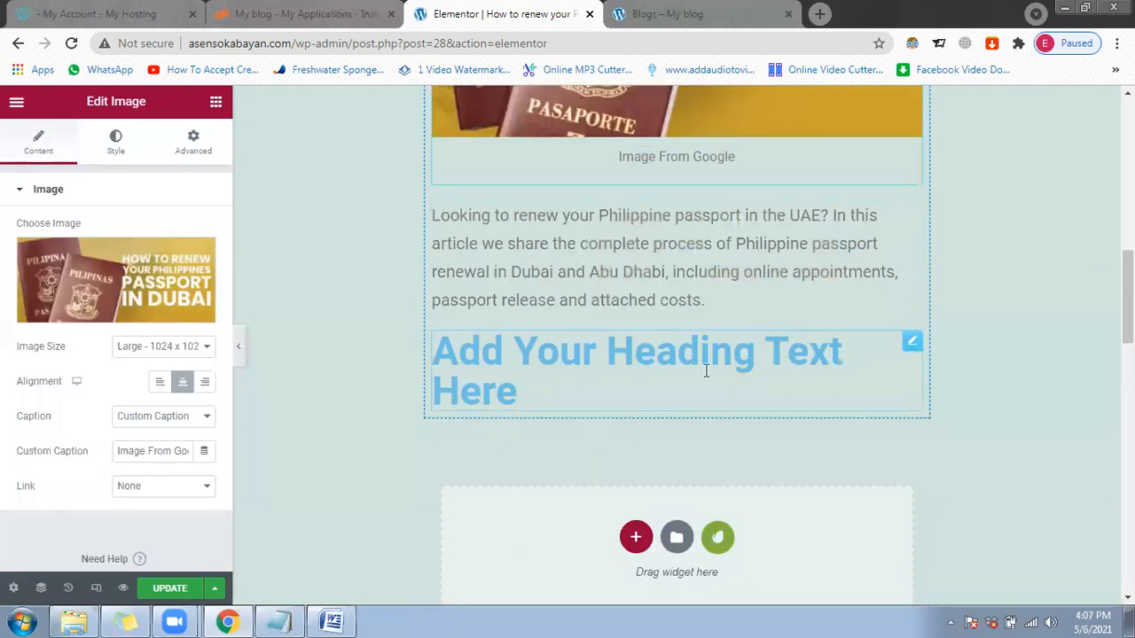
Step: Switch to the Word document and copy the heading "HOW TO RENEW PHILIPPINE PASSPORT IN DUBAI OR ABU DHABI"
click(332, 621)
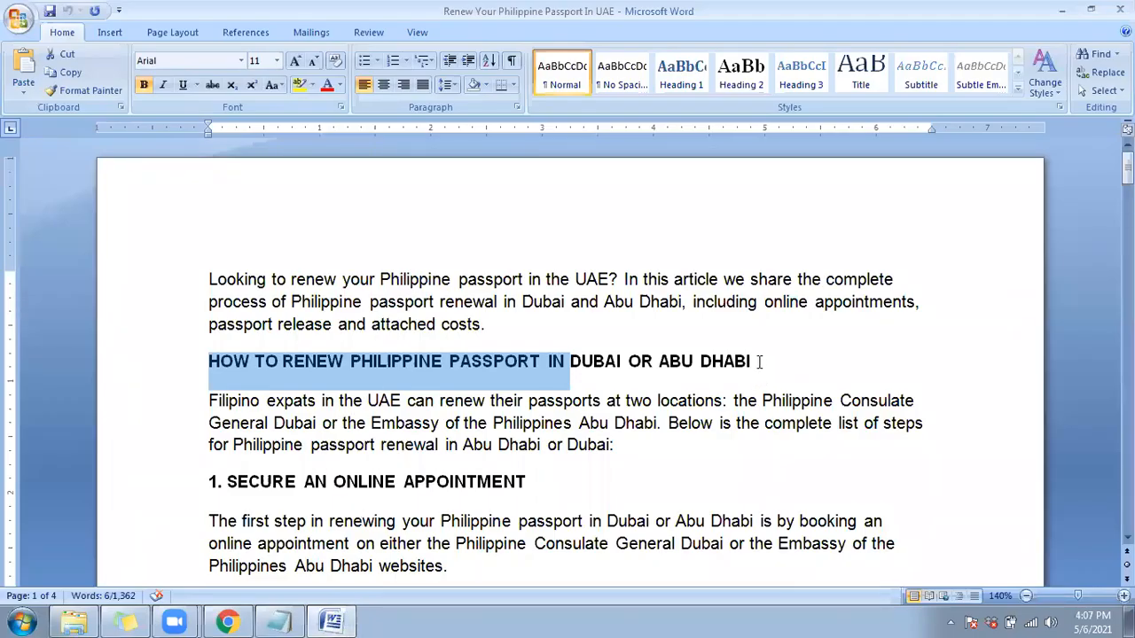
drag(755, 361, 399, 350)
drag(356, 349, 226, 366)
click(332, 368)
drag(752, 359, 233, 362)
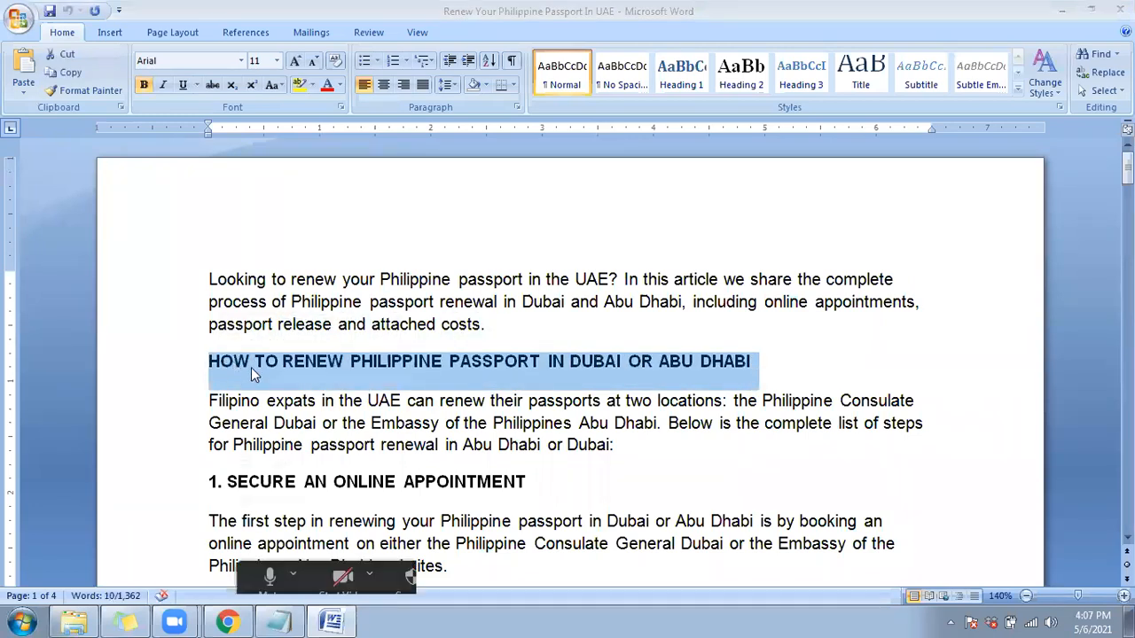
right_click(243, 371)
click(278, 405)
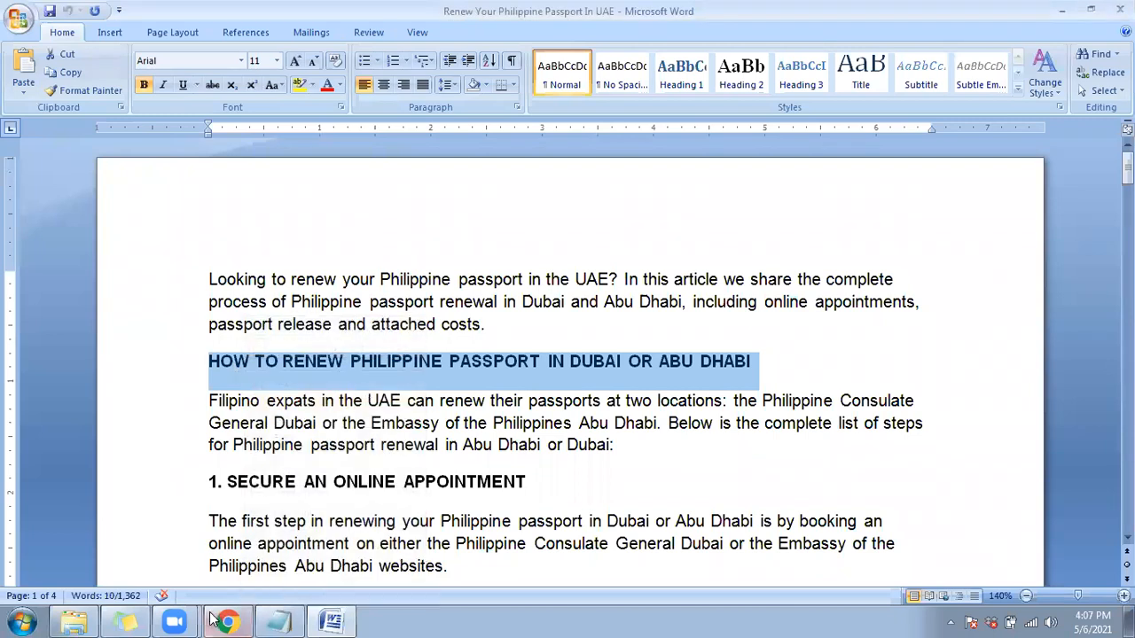
Step: Back in Elementor, replace the placeholder heading beneath the introductory paragraph with the copied heading text
click(228, 621)
click(503, 395)
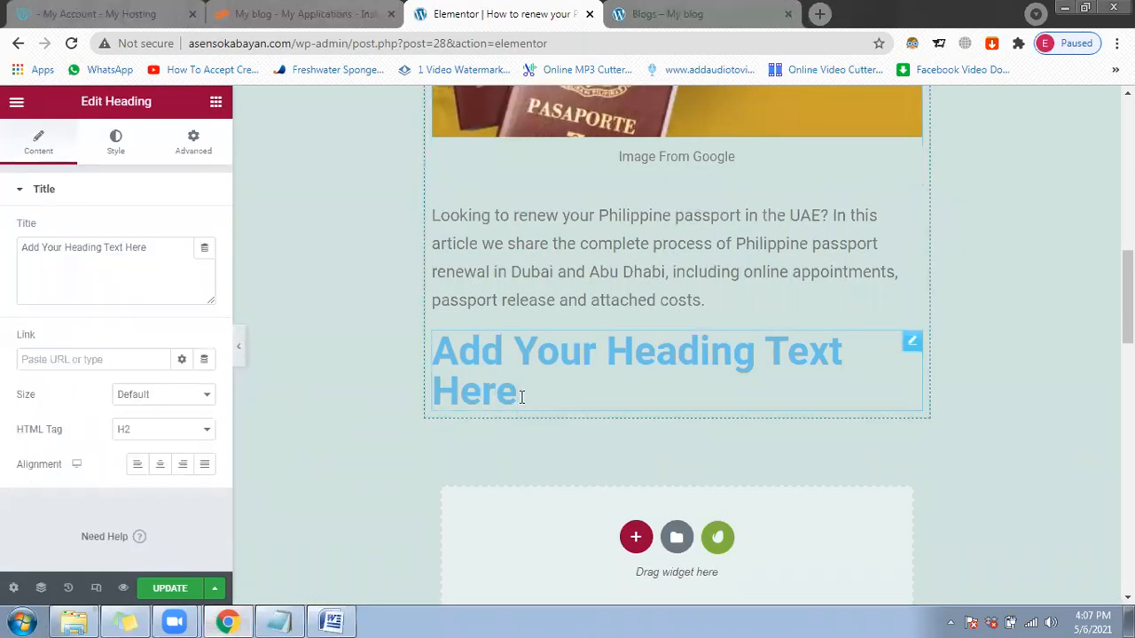
key(ctrl+a)
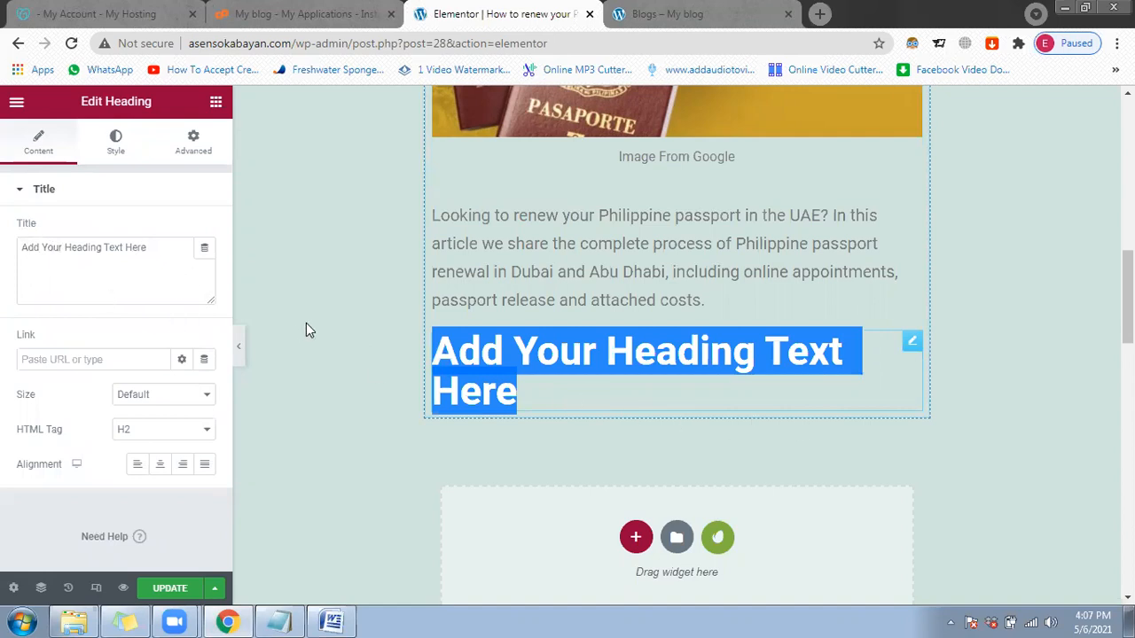
key(ctrl+v)
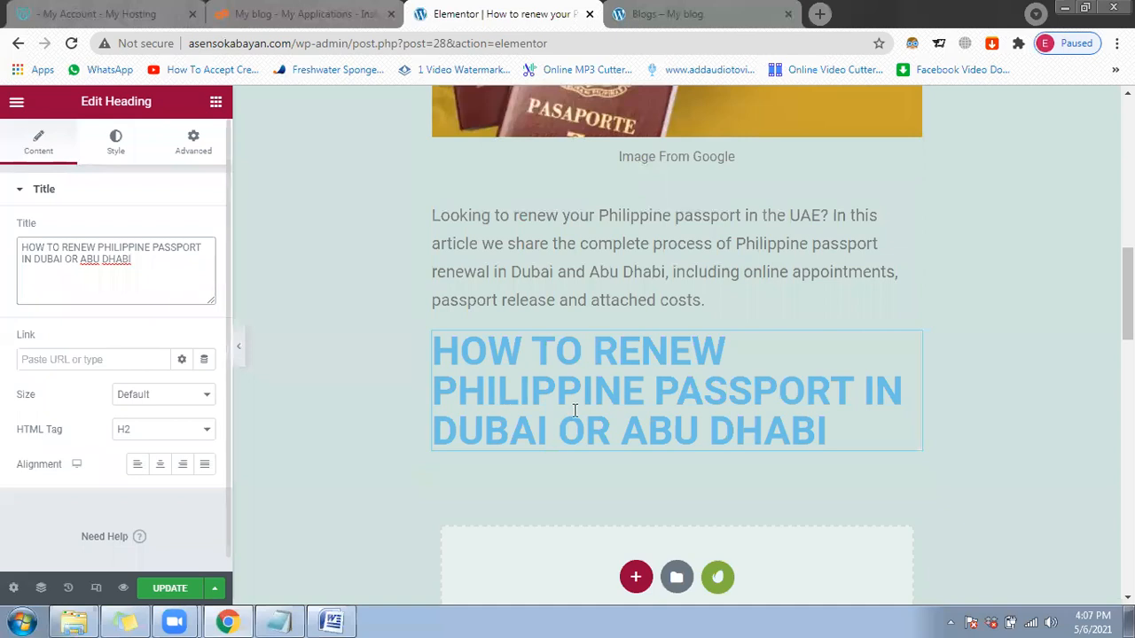
Step: Set the passport-renewal heading's HTML tag to H3 and compare its size with the image and paragraph above
click(165, 432)
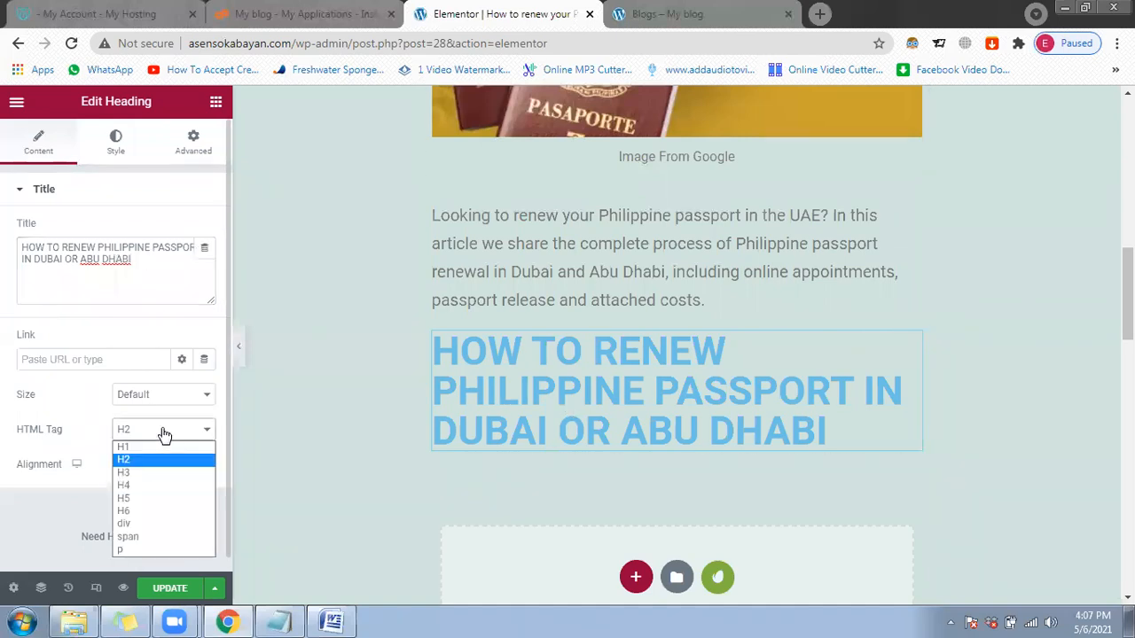
click(157, 473)
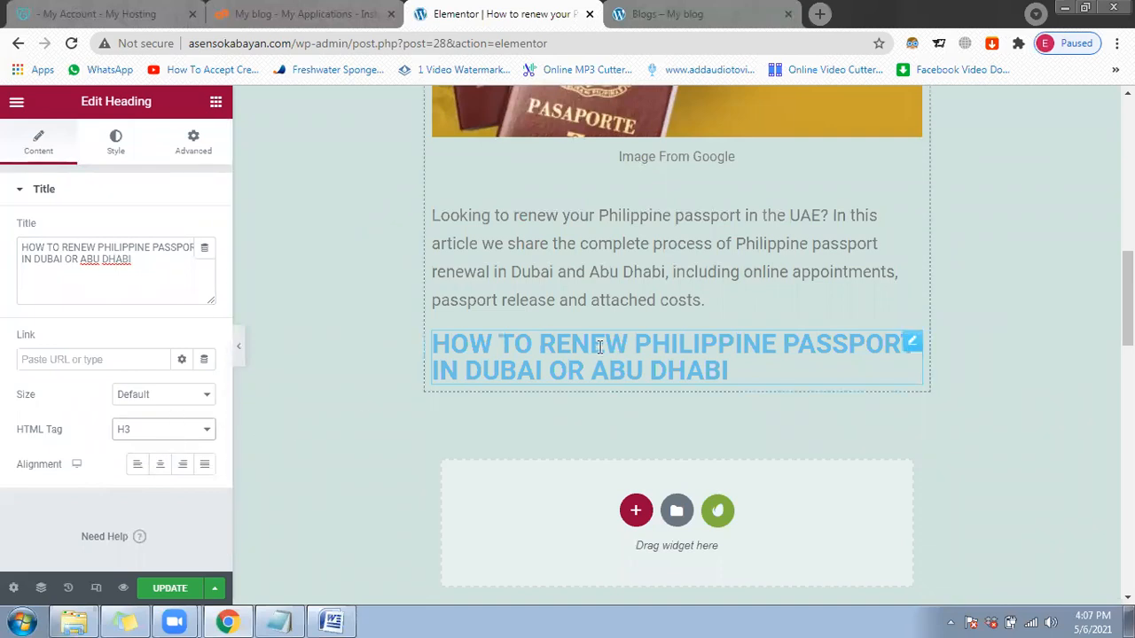
scroll(683, 369, up, 3)
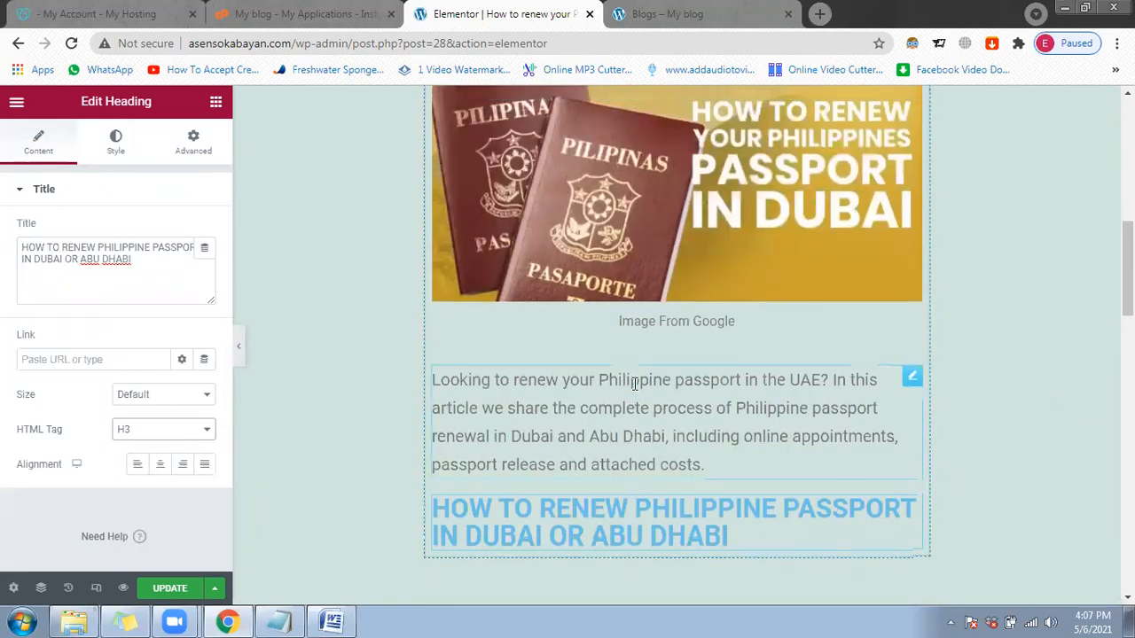
scroll(598, 374, down, 2)
click(601, 370)
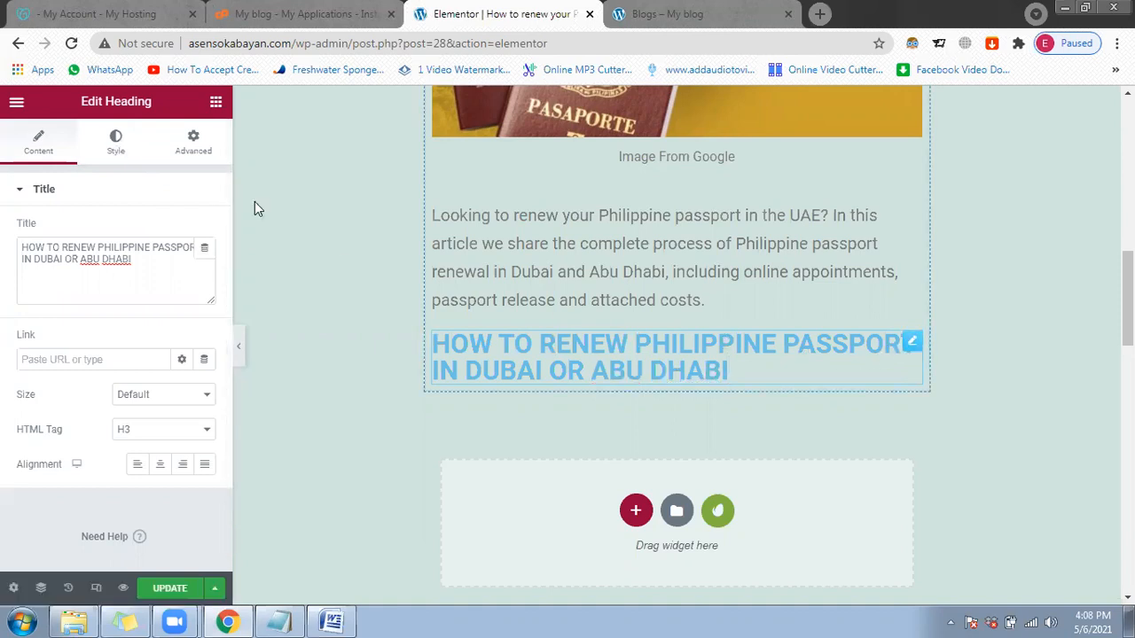
Step: Change the text color of the passport-renewal heading to dark grey
click(116, 142)
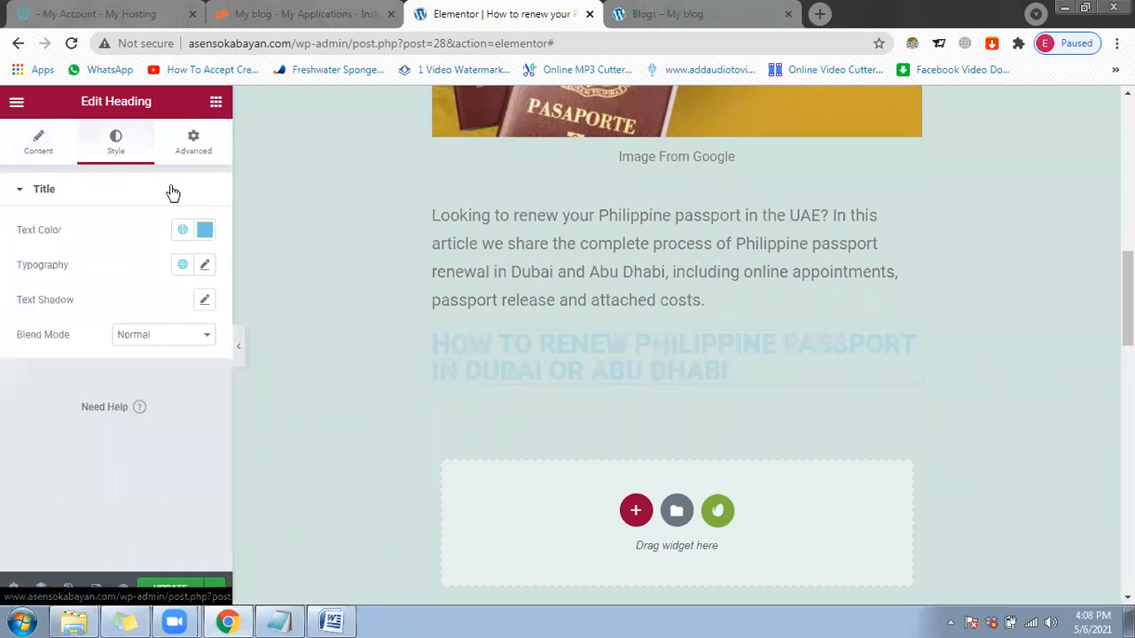
click(205, 231)
drag(198, 296, 120, 401)
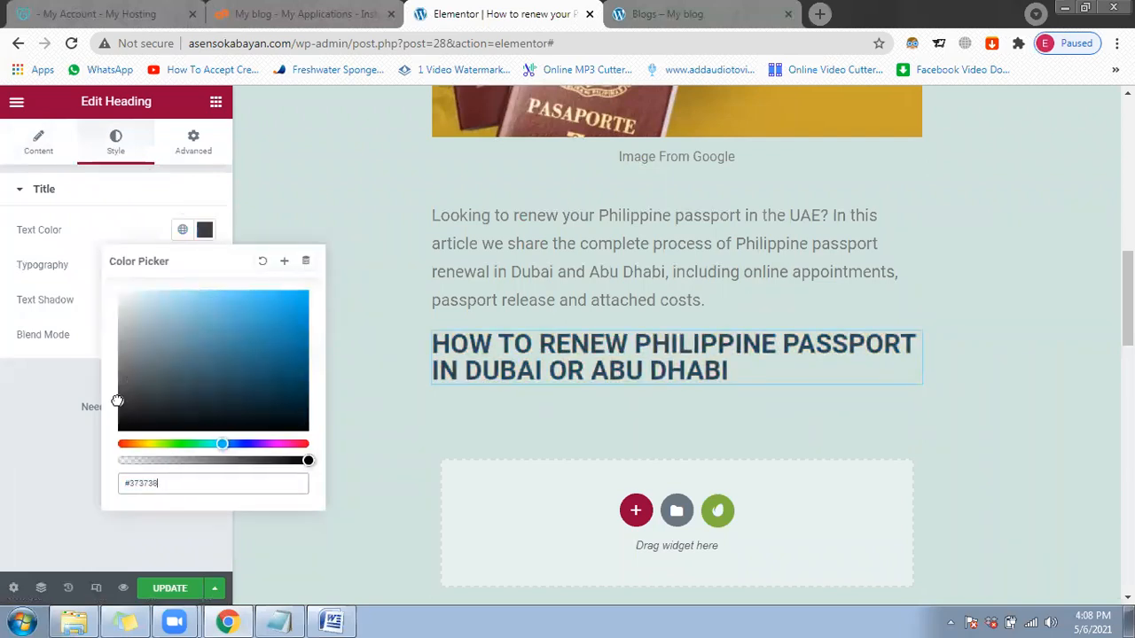
click(204, 233)
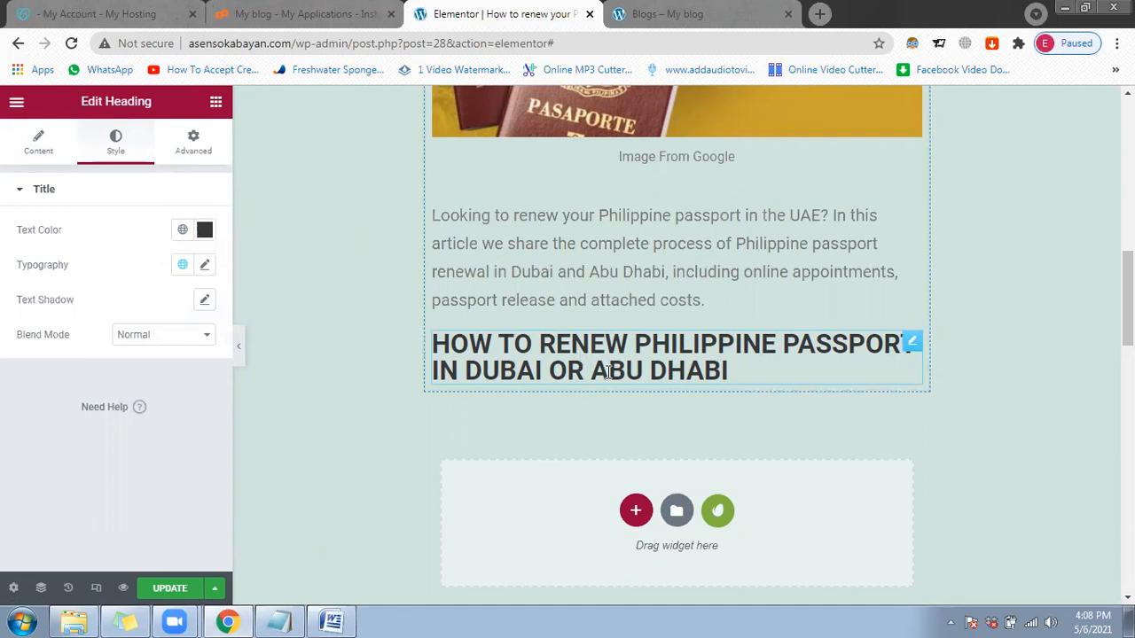
Step: Set the font family of the passport-renewal heading to Helvetica
click(205, 268)
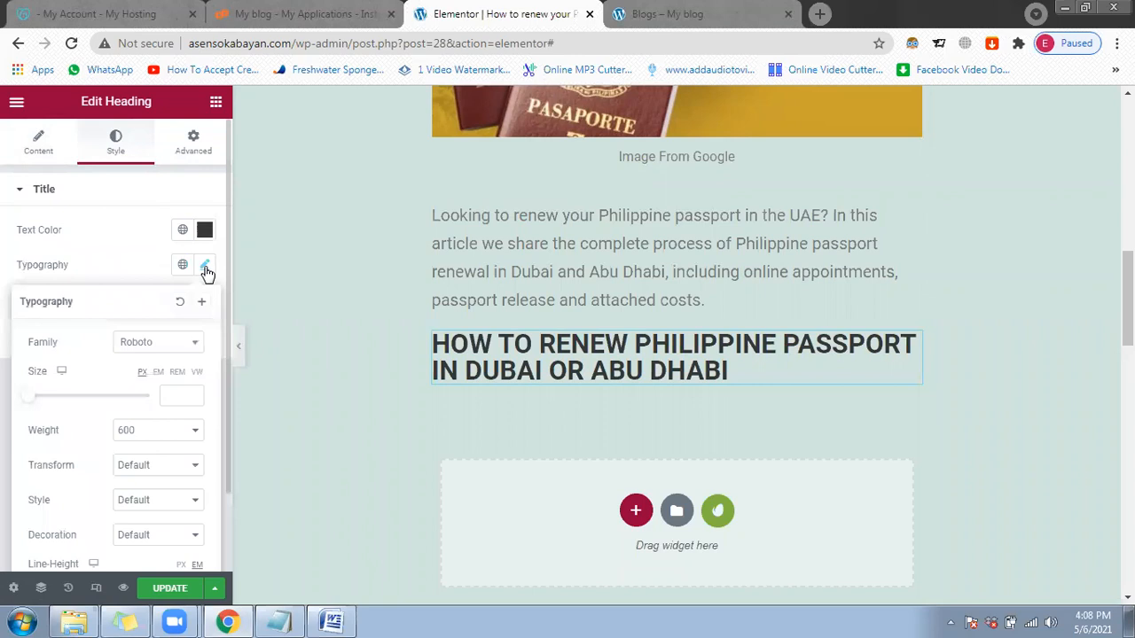
click(196, 346)
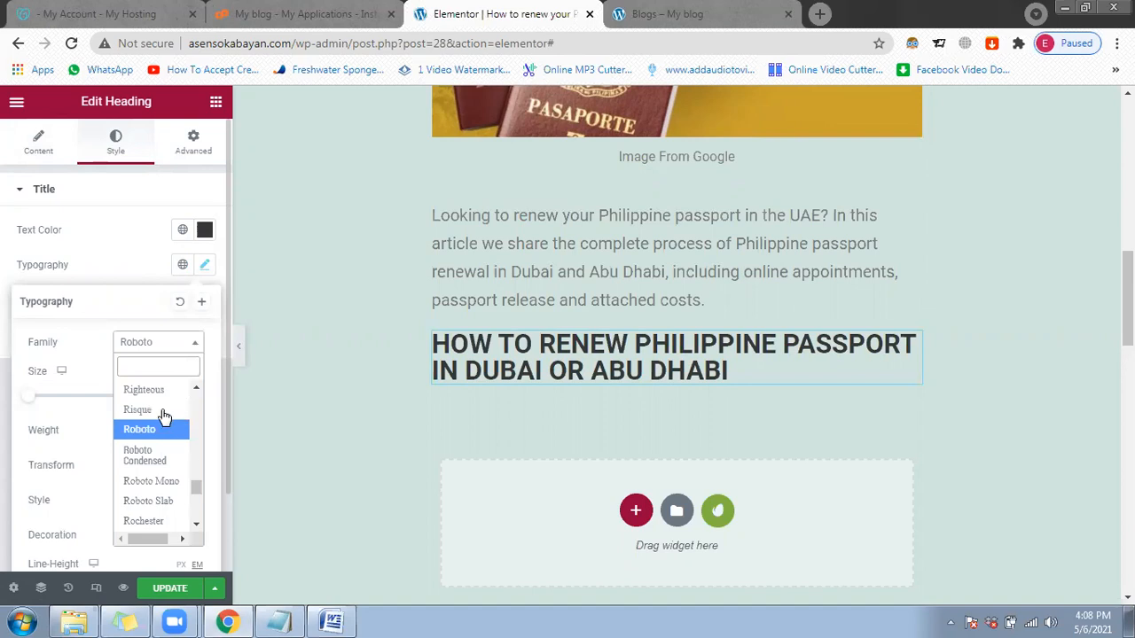
scroll(164, 415, down, 1)
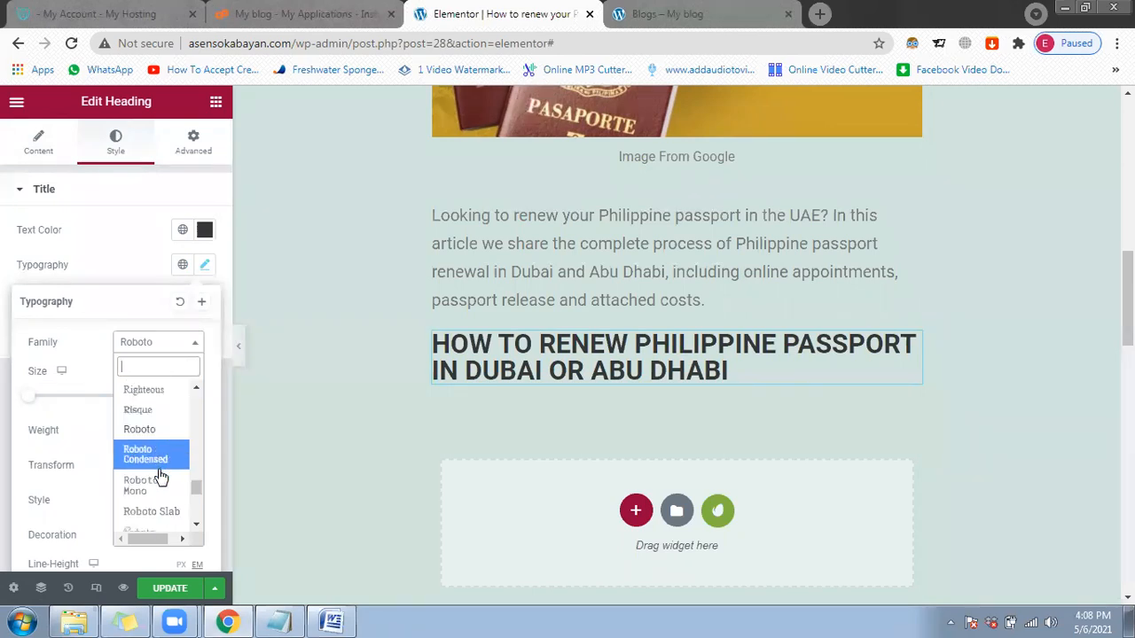
scroll(162, 477, down, 2)
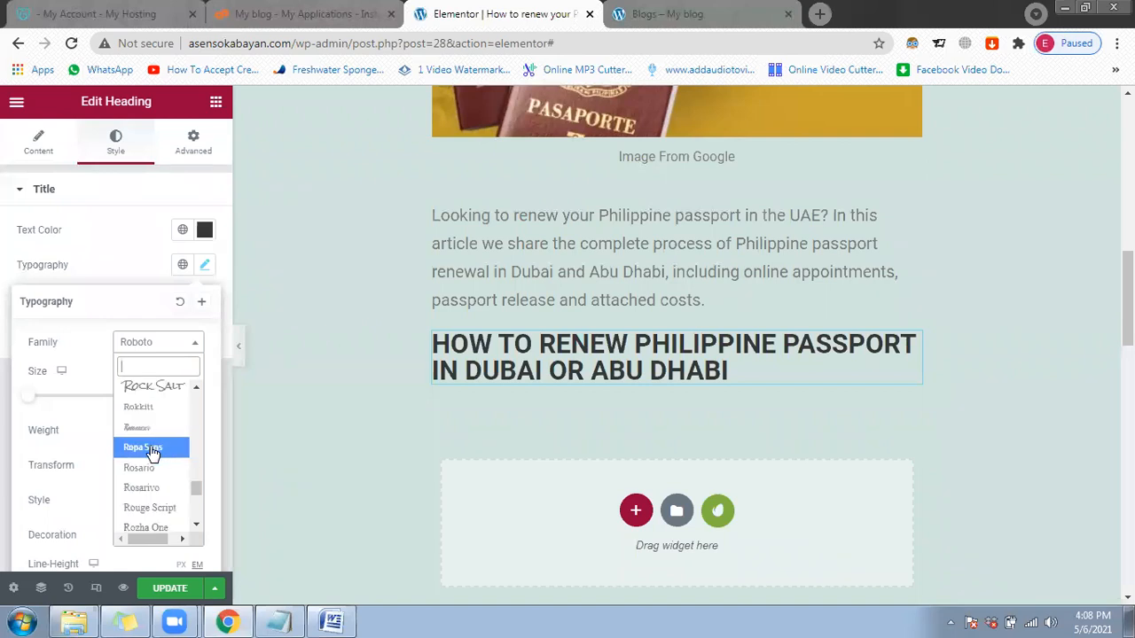
scroll(162, 481, down, 3)
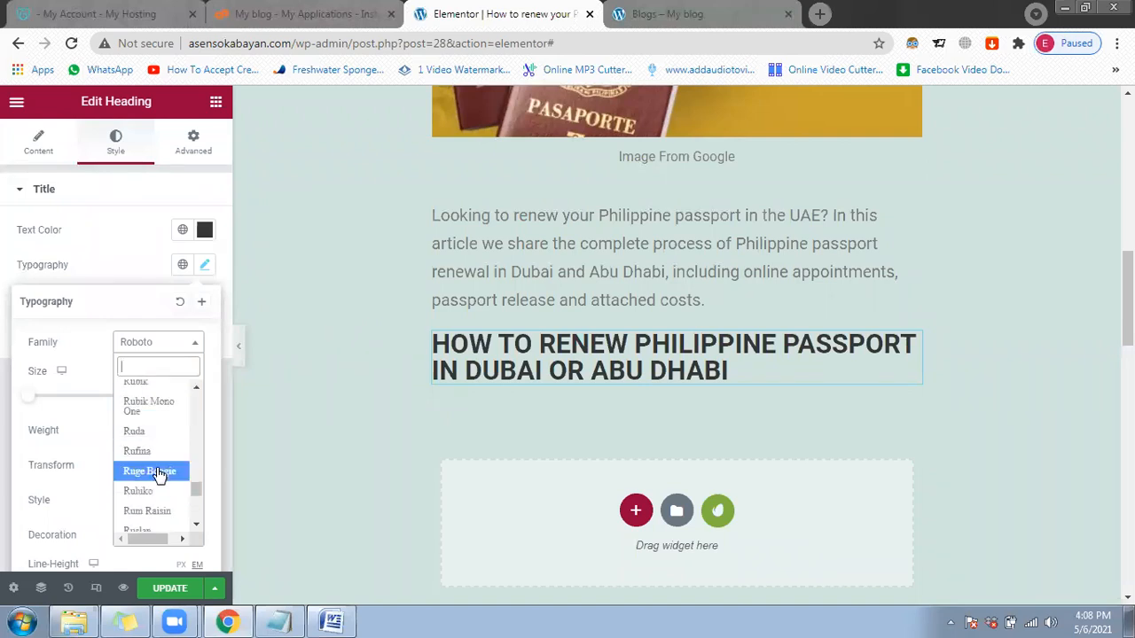
scroll(164, 486, down, 1)
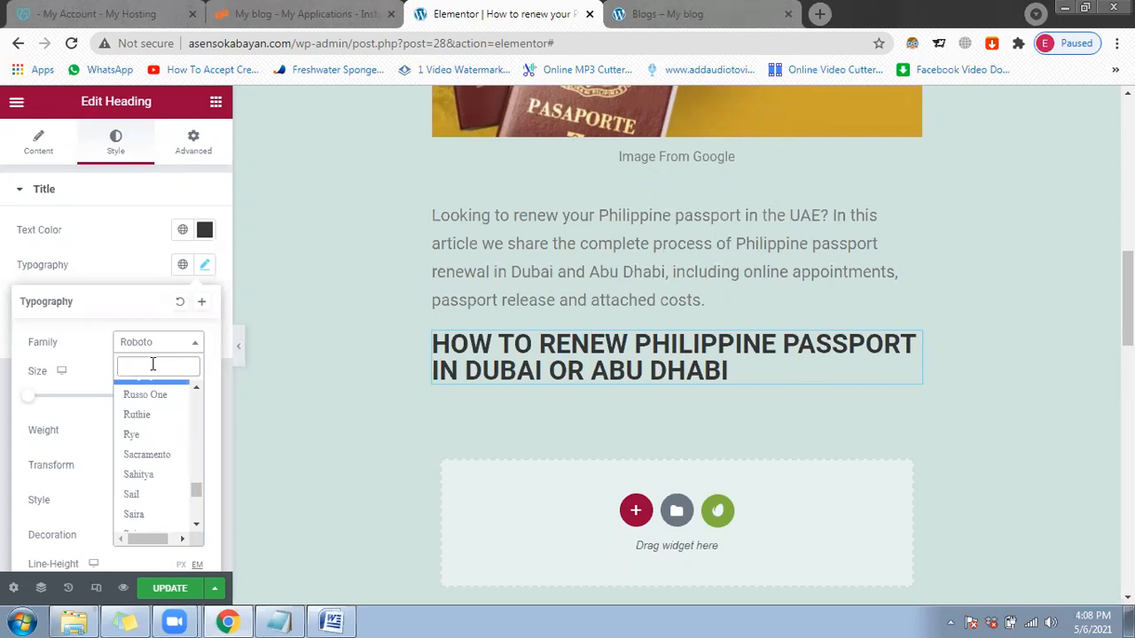
text(hel)
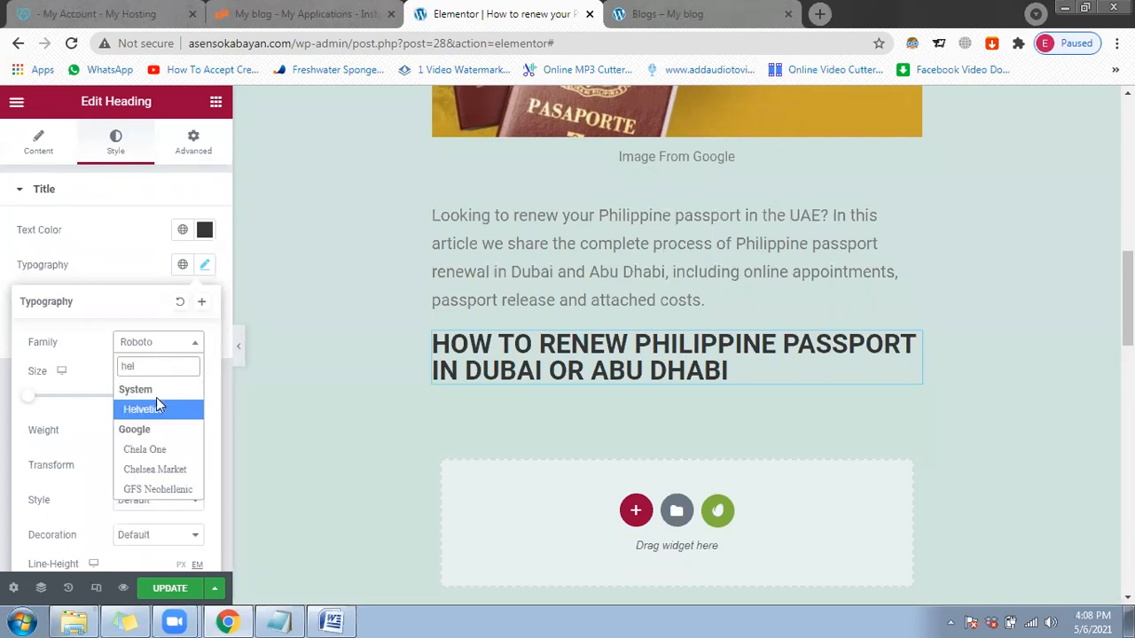
click(161, 417)
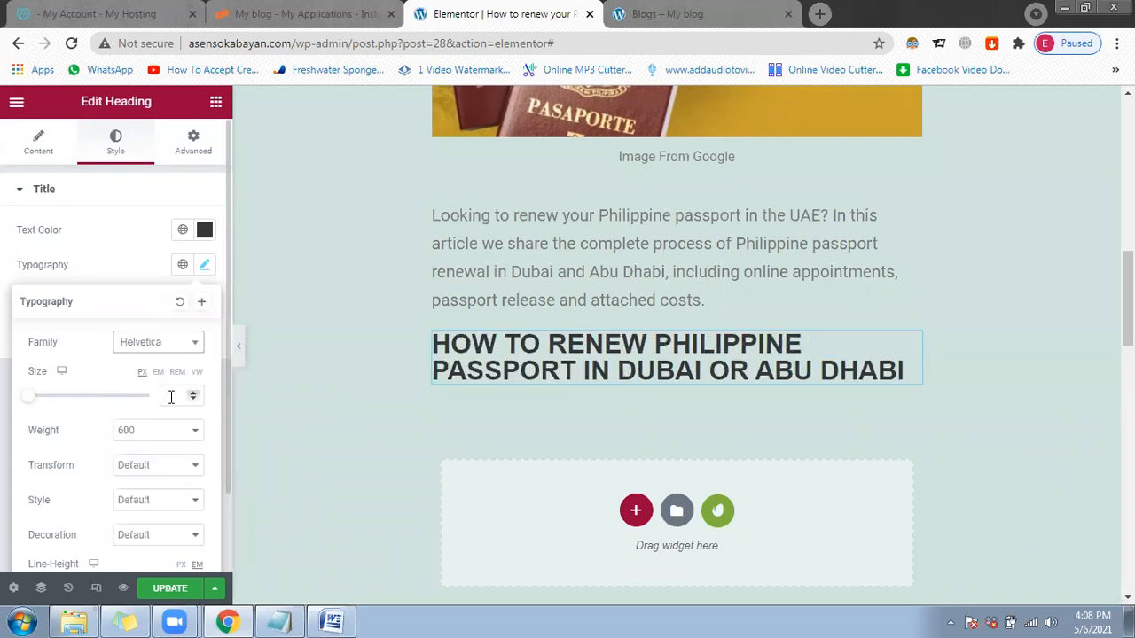
Step: Compare font weights 600 and 200 on the heading and set its weight to 500
click(195, 434)
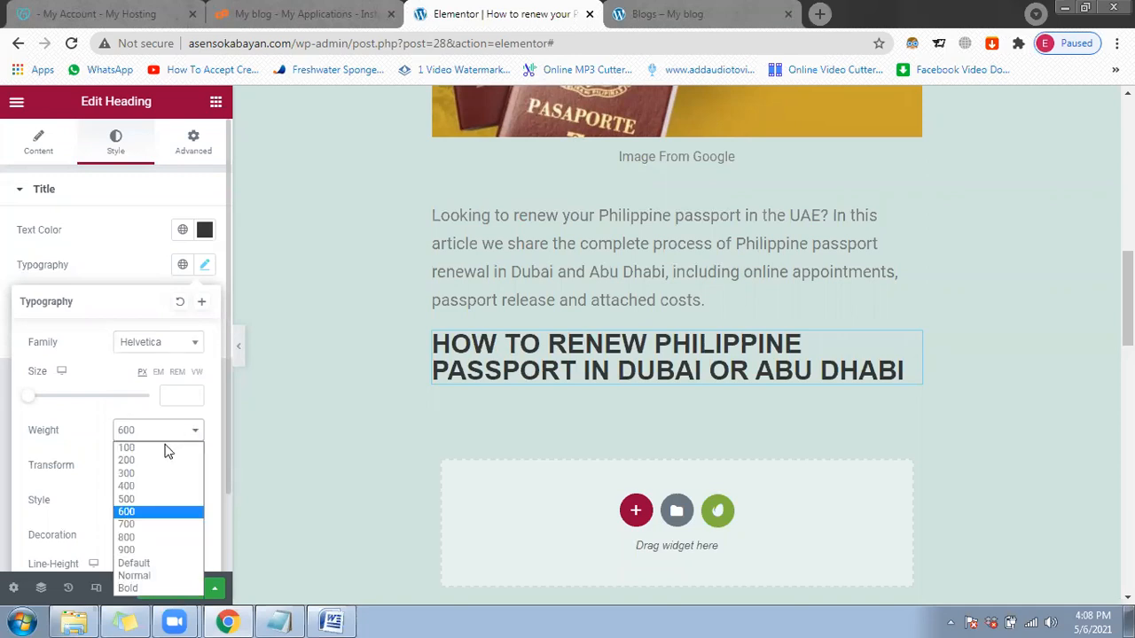
click(152, 501)
click(171, 435)
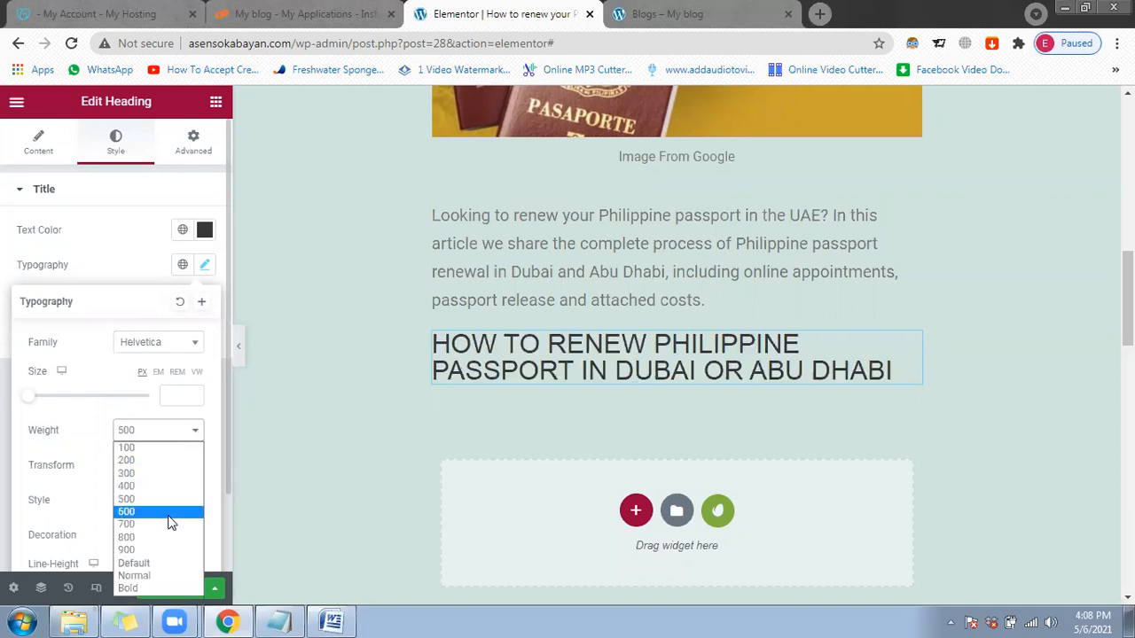
click(171, 513)
click(168, 433)
click(169, 462)
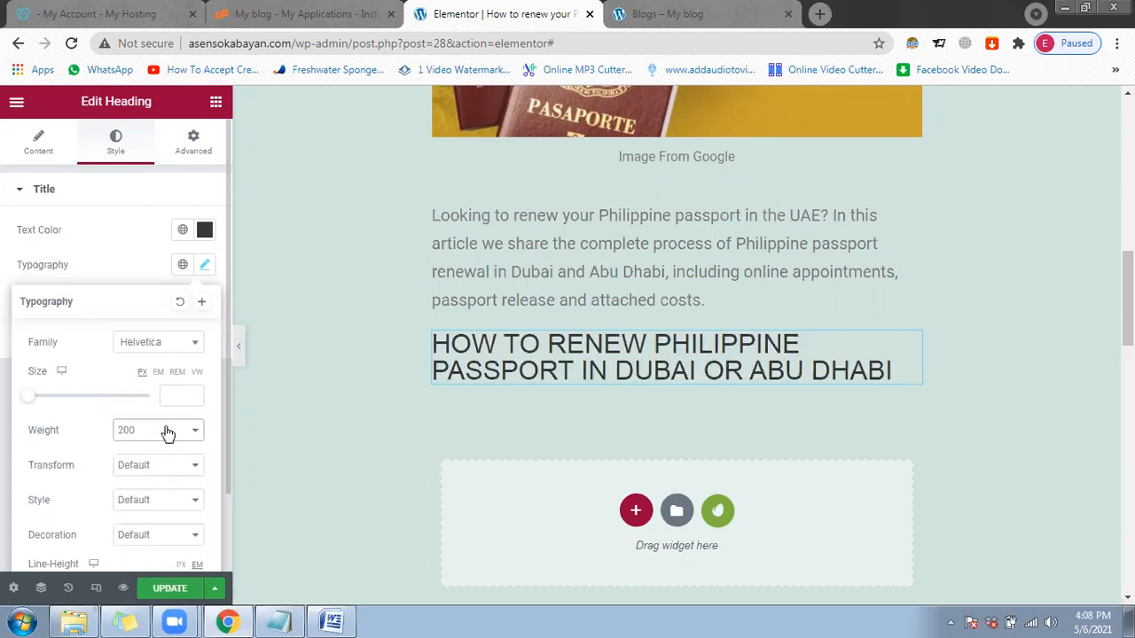
click(168, 432)
click(151, 499)
Step: Set the heading's letter spacing to 0.7 and try a line height of 1.4 em
scroll(157, 431, down, 1)
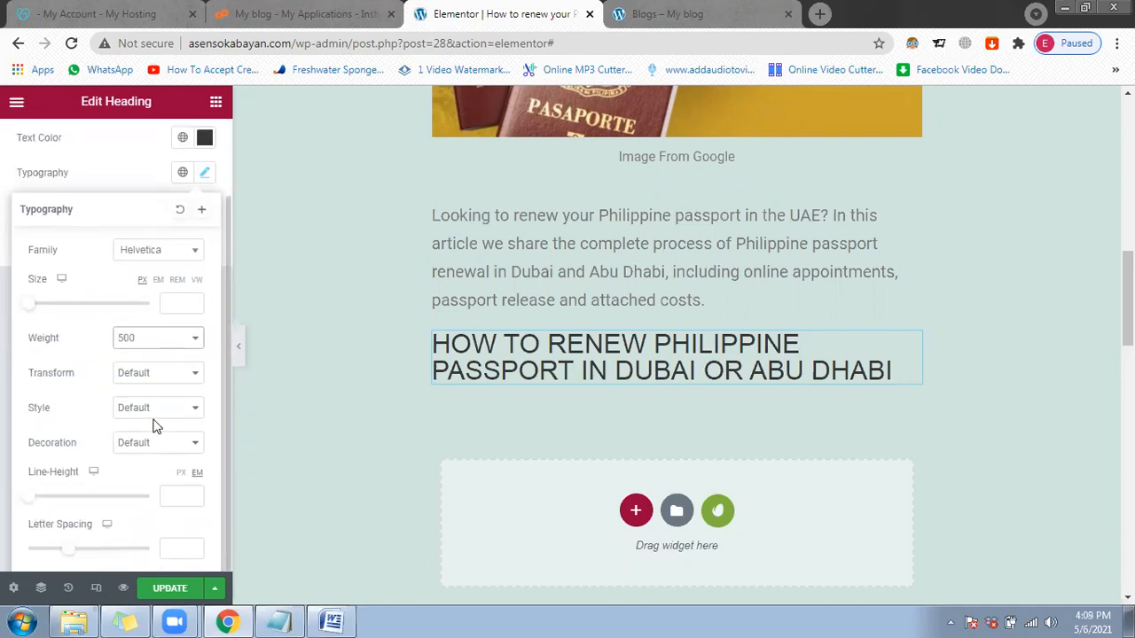
mouse_move(68, 552)
mouse_down()
mouse_move(79, 556)
mouse_move(66, 540)
mouse_up()
drag(35, 502, 49, 502)
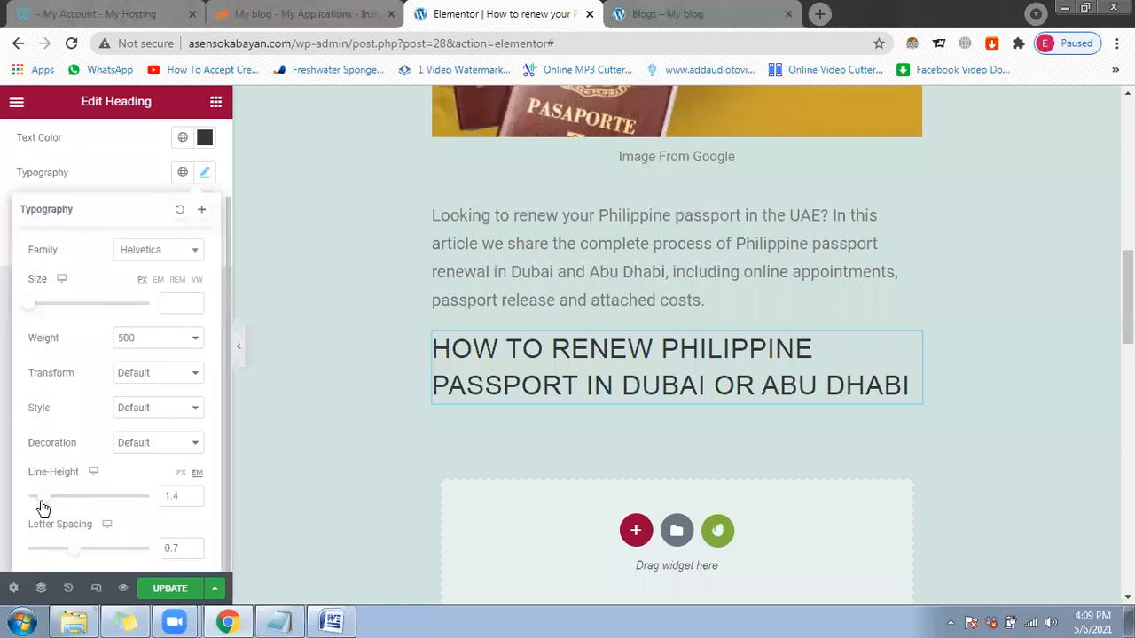
click(203, 174)
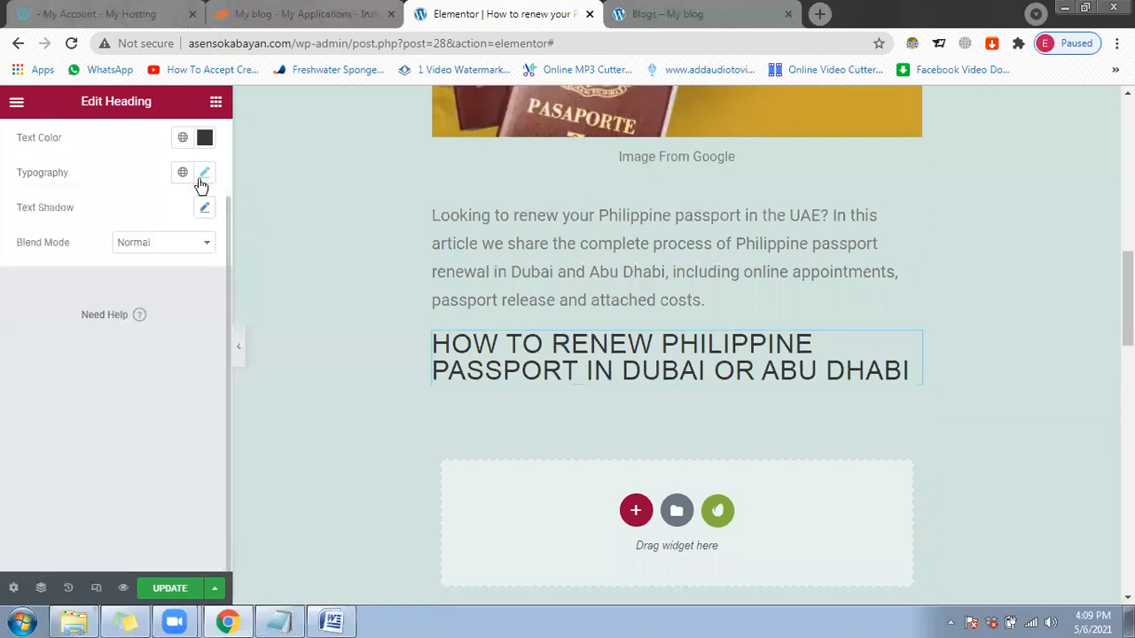
Step: Preview the post without the editing panel to check the styled heading, then restore the panel
click(238, 346)
scroll(347, 331, up, 1)
drag(349, 300, 601, 370)
click(591, 383)
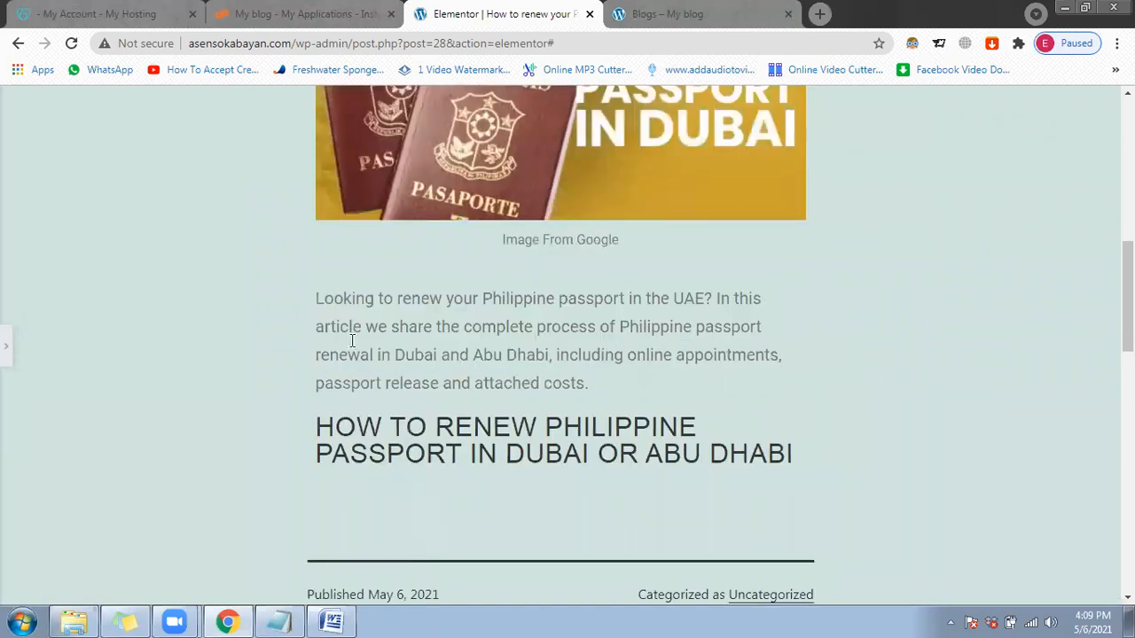
scroll(369, 355, down, 1)
drag(316, 343, 792, 370)
click(312, 319)
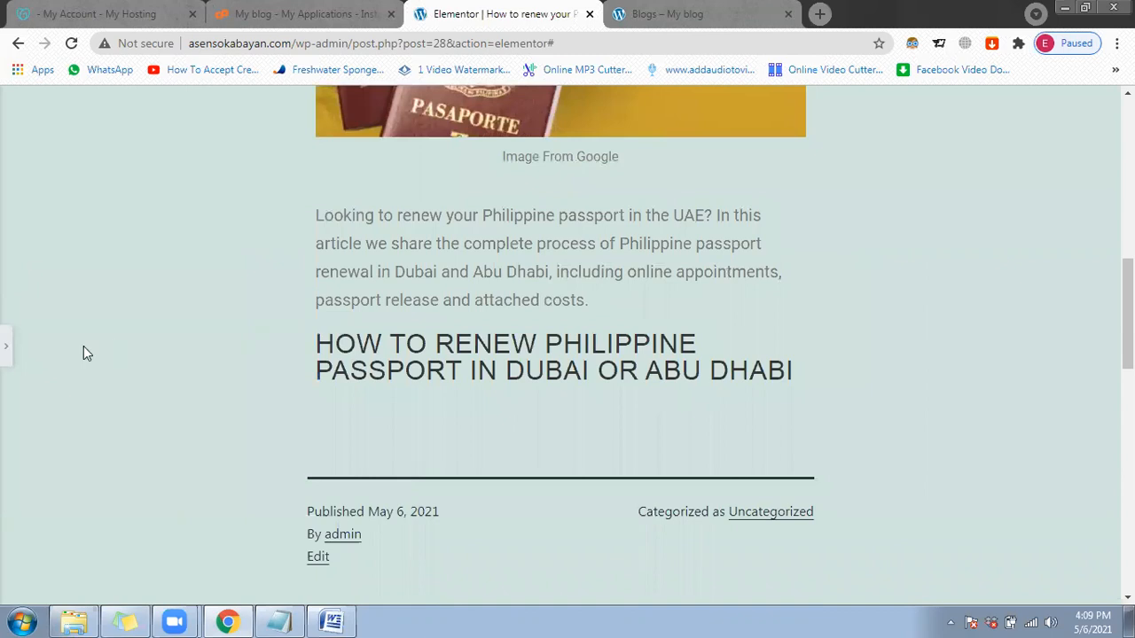
click(6, 353)
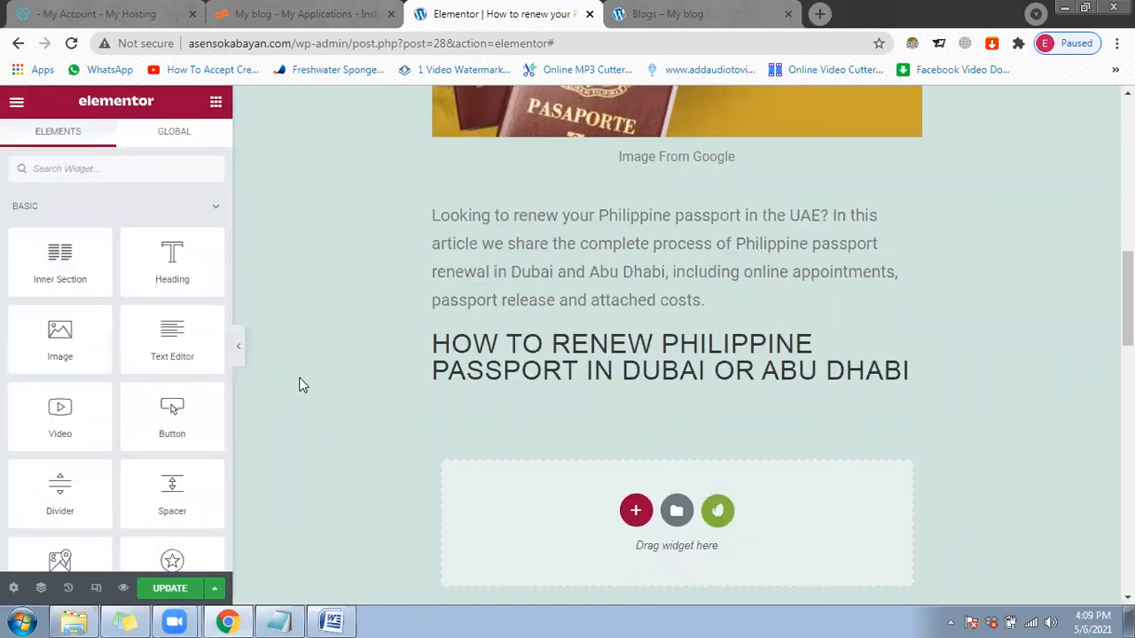
Step: Add a Text Editor widget beneath the heading and copy the "Filipino expats in the UAE" paragraph from the Word document
click(332, 621)
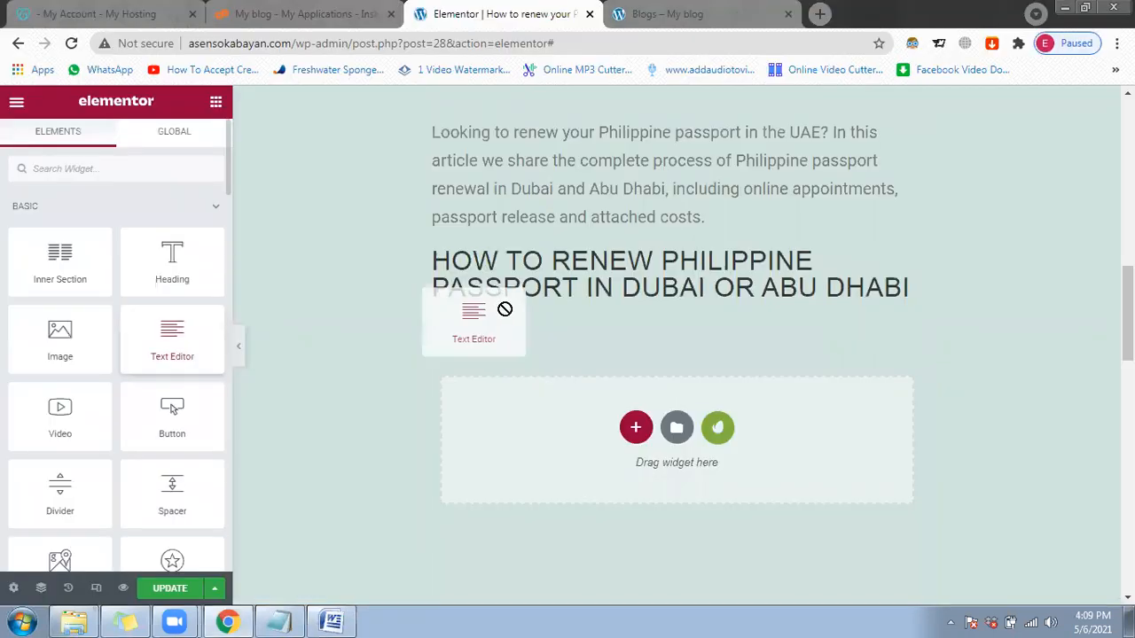
drag(505, 309, 523, 294)
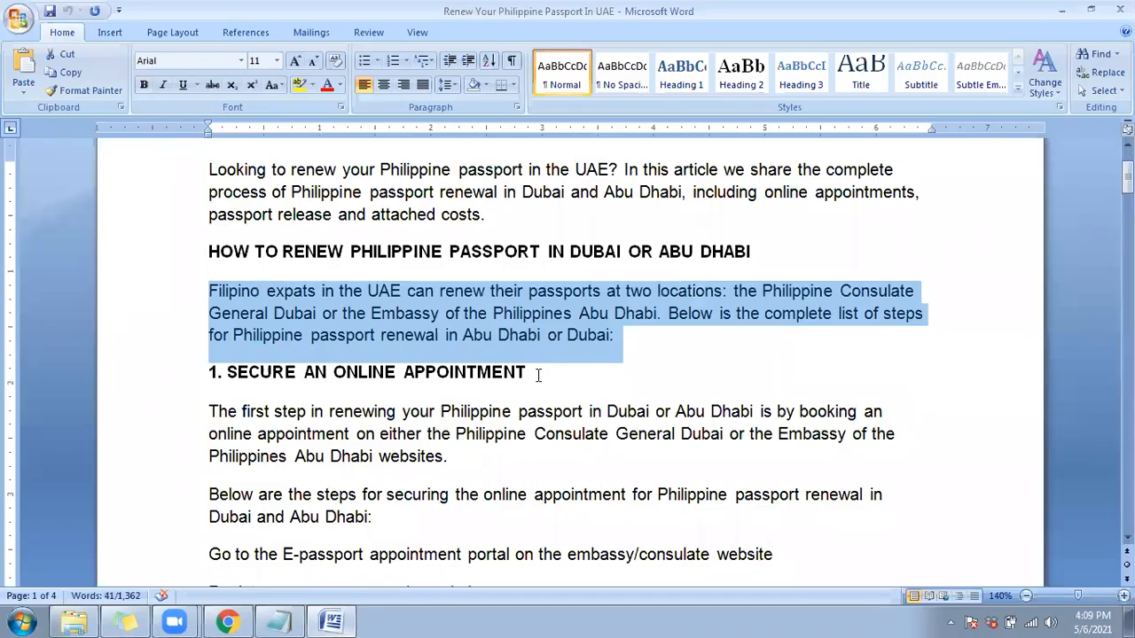
right_click(510, 342)
click(560, 366)
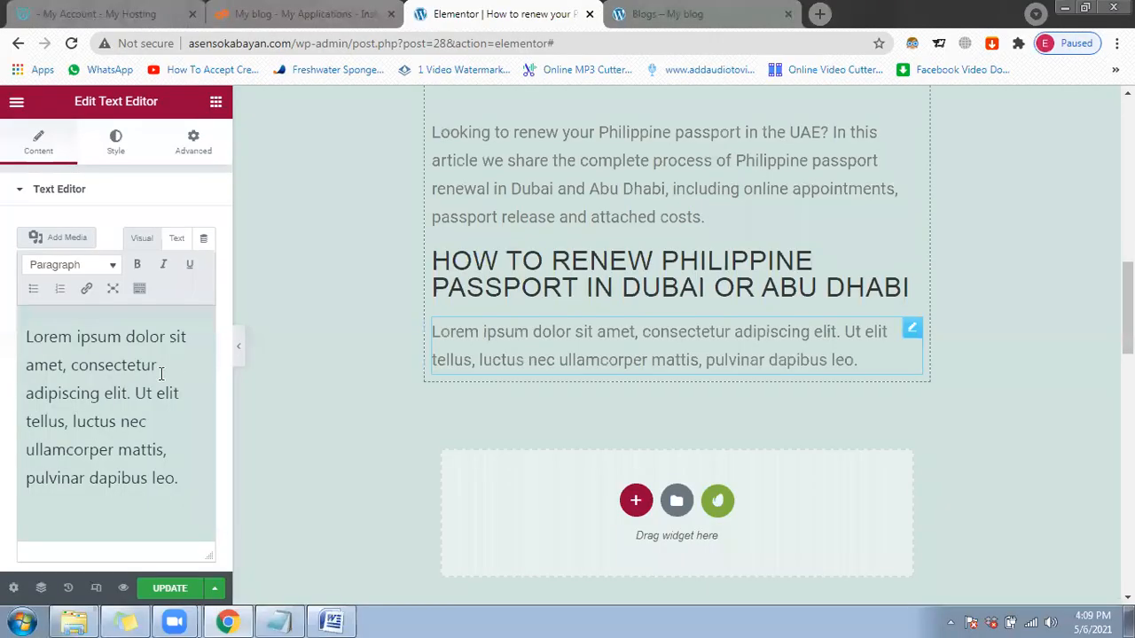
Step: Replace the new text widget's placeholder with the copied paragraph and return to the list of widgets
key(ctrl+a)
key(ctrl+v)
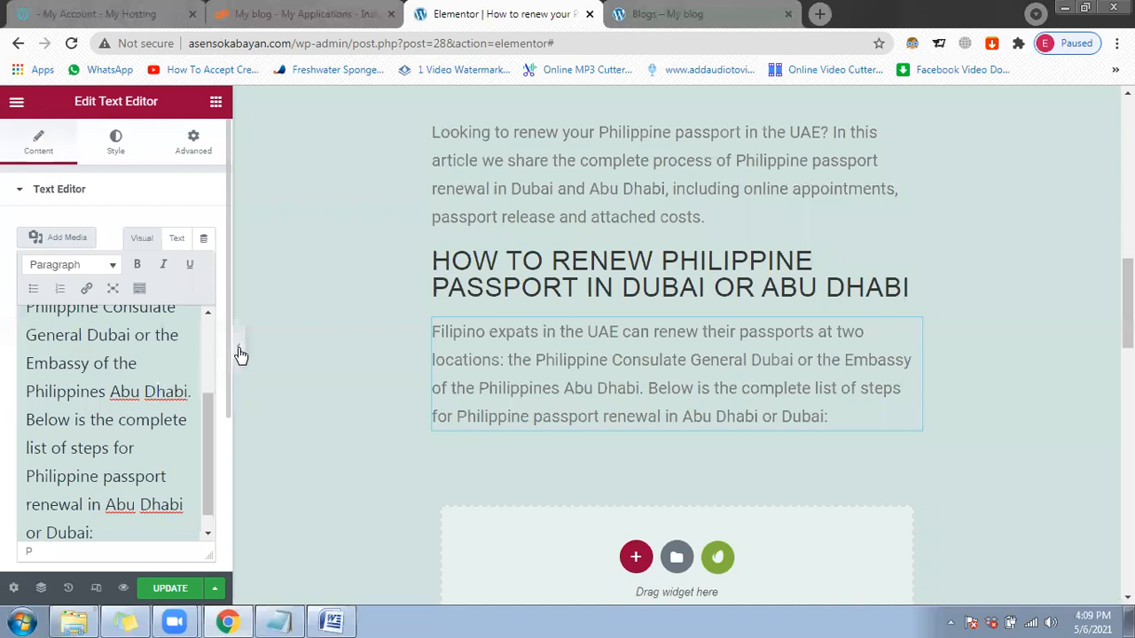
click(215, 107)
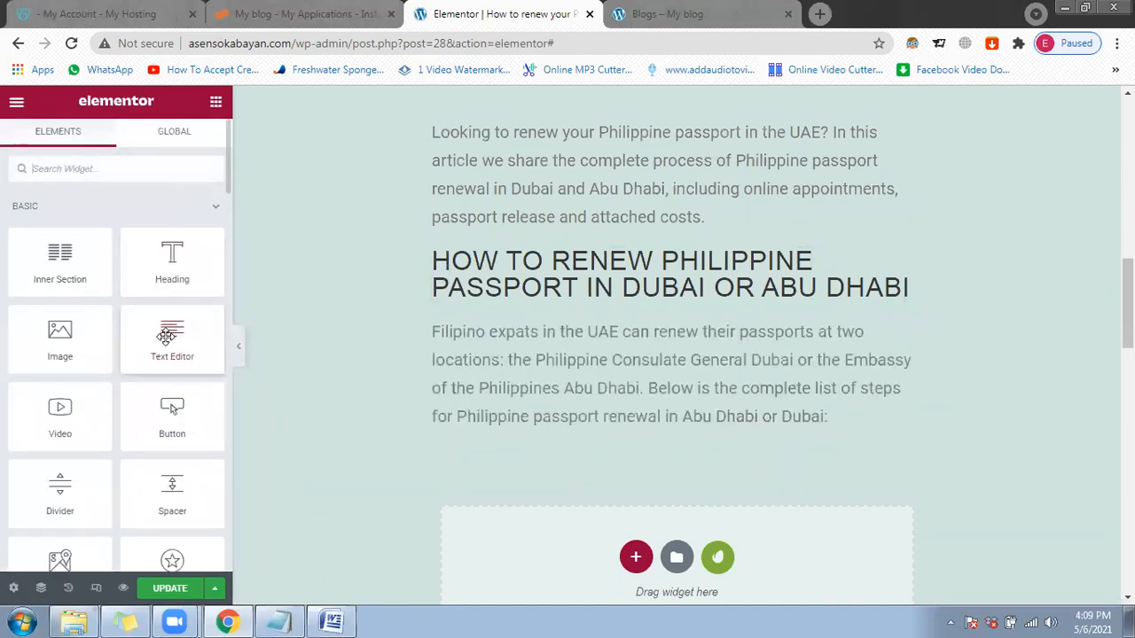
drag(168, 270, 433, 414)
drag(476, 441, 468, 422)
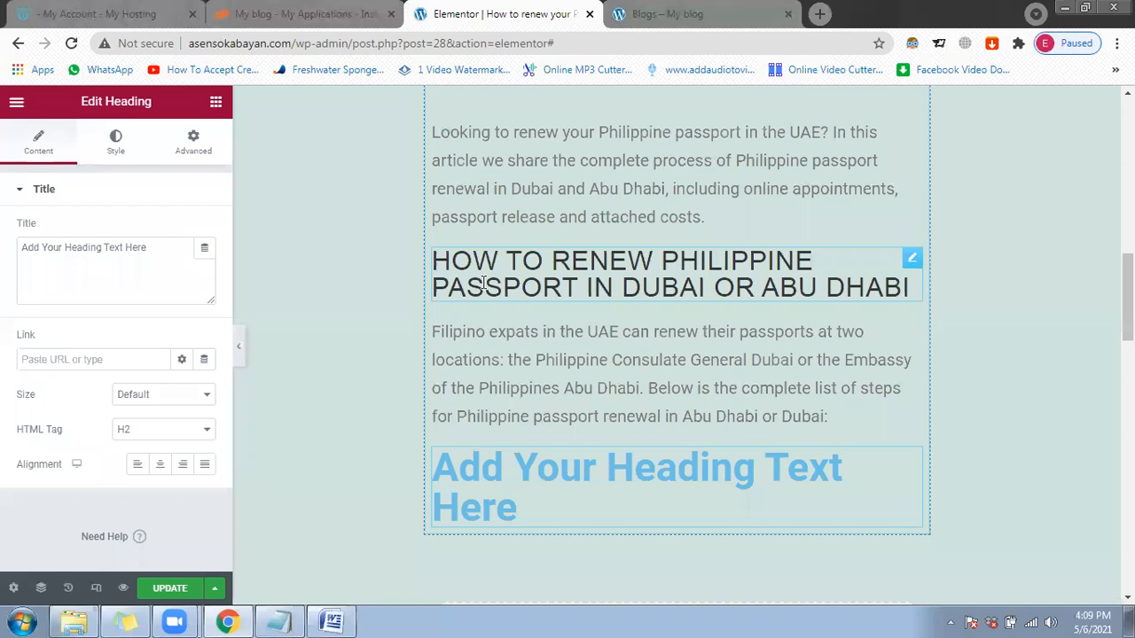
drag(740, 283, 681, 285)
click(869, 285)
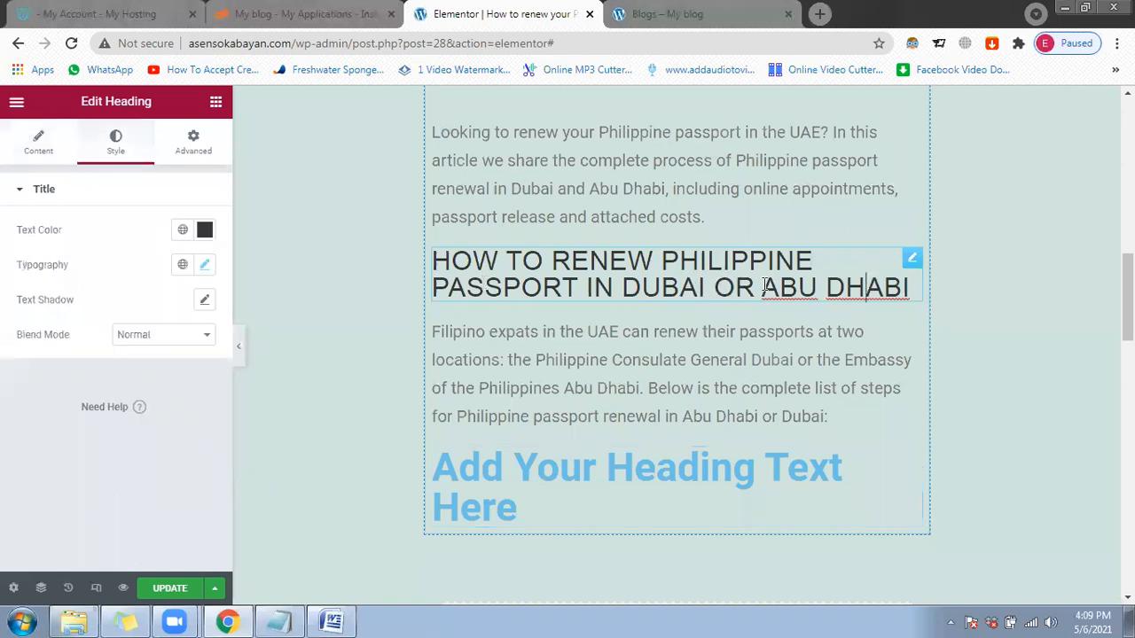
right_click(671, 488)
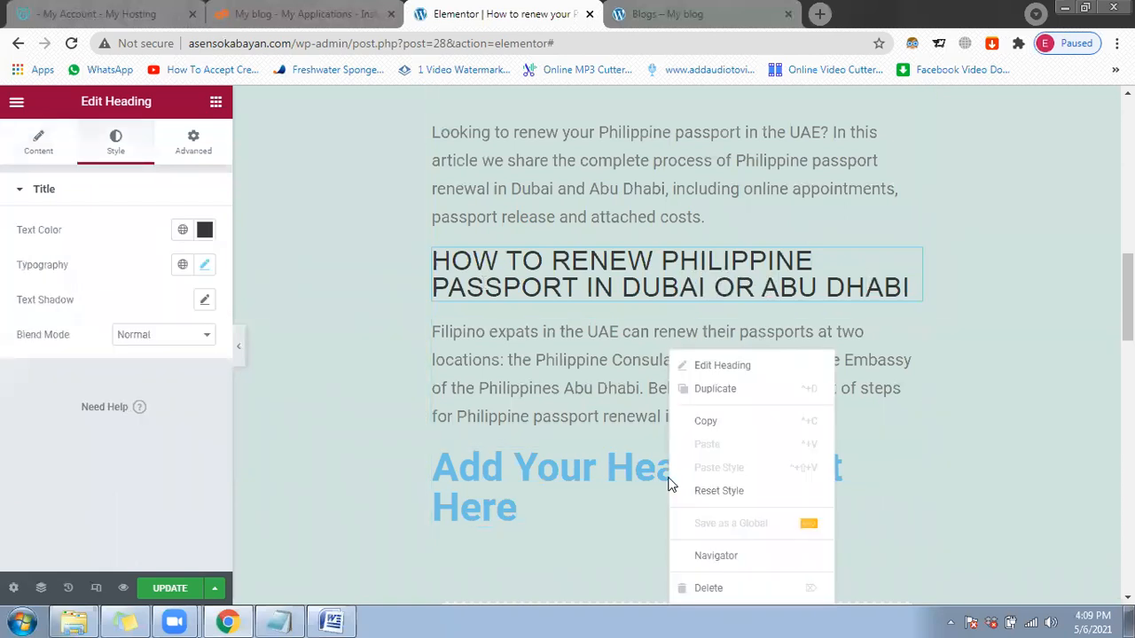
scroll(621, 448, down, 1)
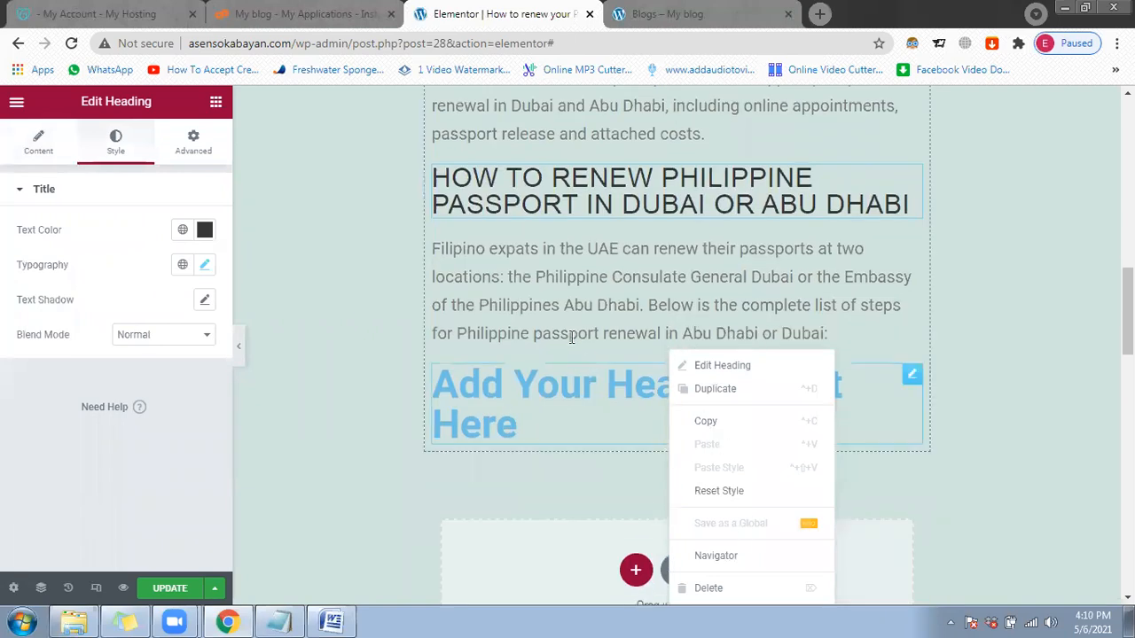
scroll(621, 443, down, 2)
right_click(572, 236)
click(612, 472)
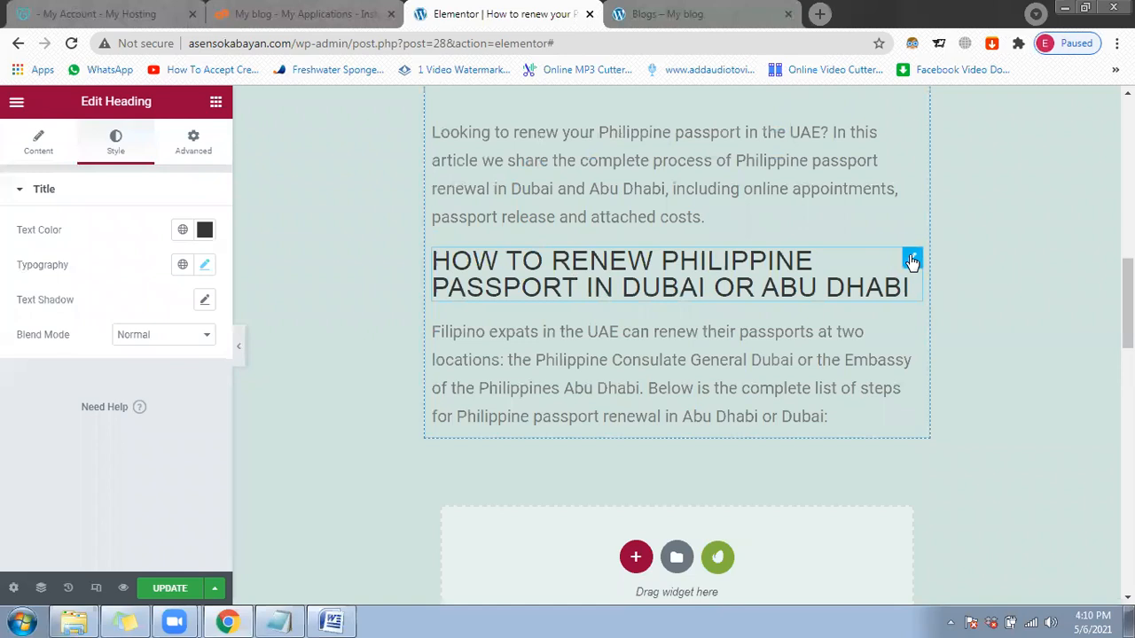
Step: Copy the styled "HOW TO RENEW PHILIPPINE PASSPORT" heading and paste the duplicate beneath the "Filipino expats in the UAE" paragraph
right_click(894, 261)
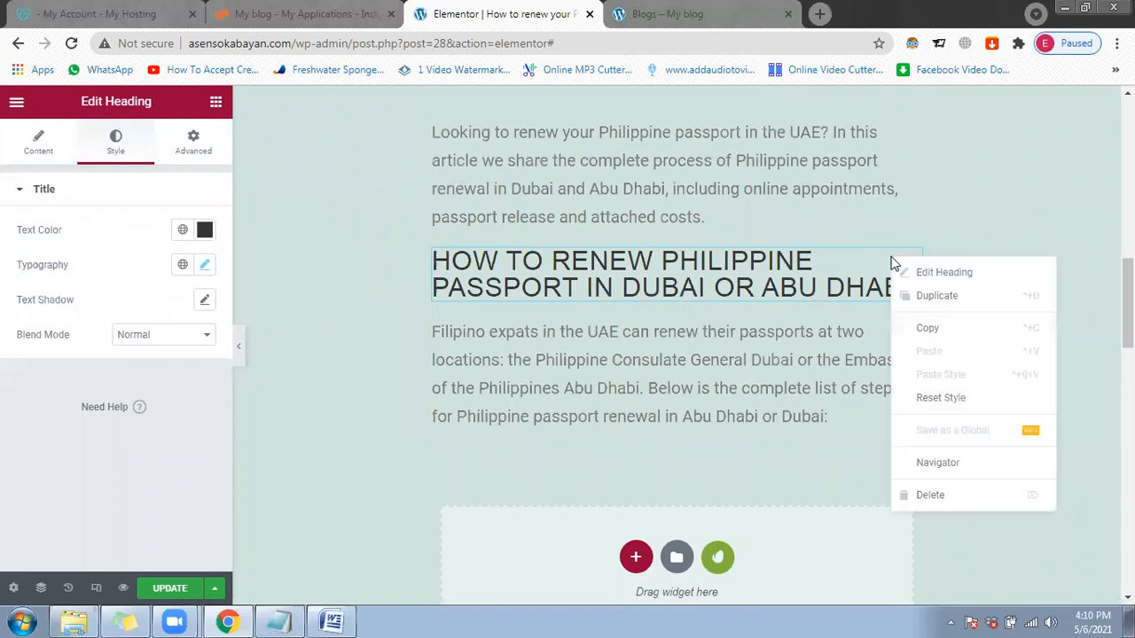
click(922, 328)
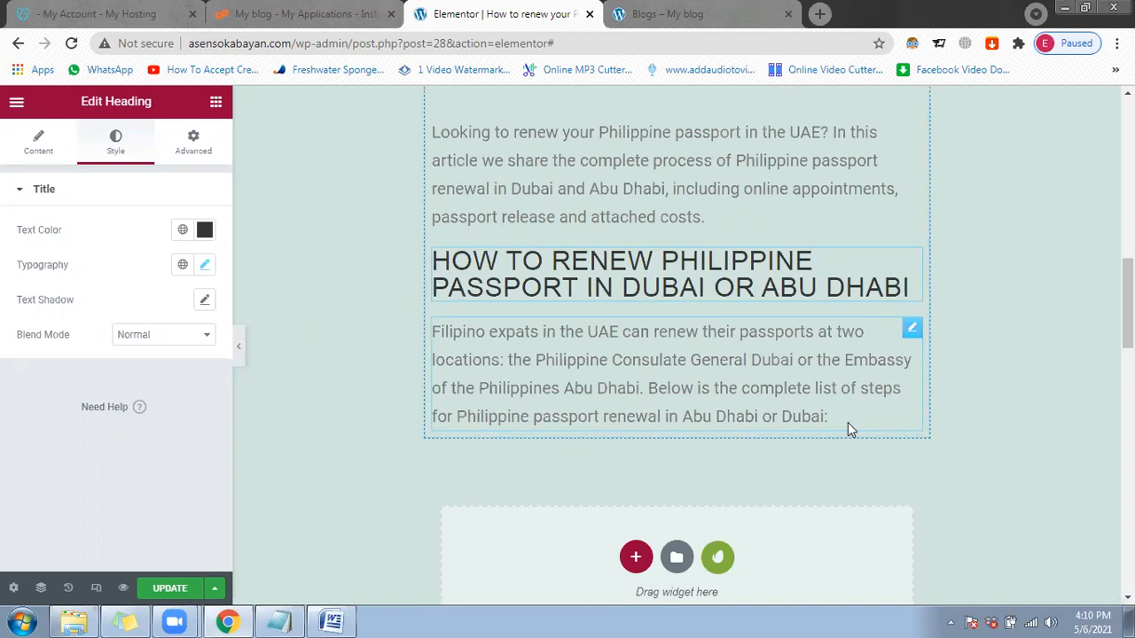
right_click(827, 435)
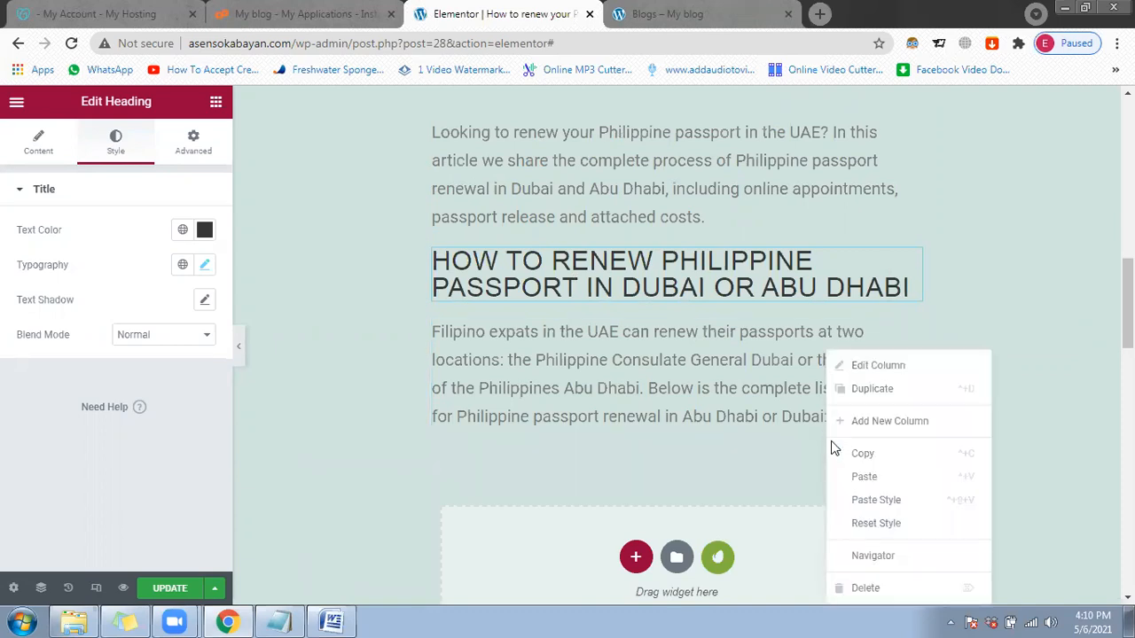
click(842, 477)
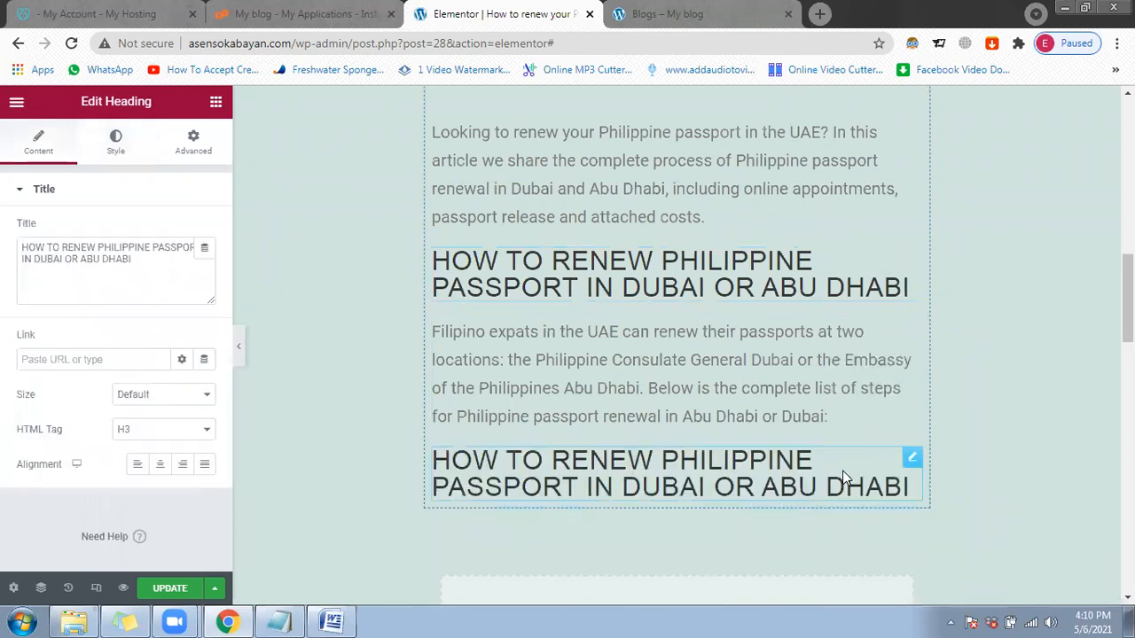
Step: Copy the "1. SECURE AN ONLINE APPOINTMENT" heading from the Word document and return to the Elementor page in Chrome
click(750, 293)
scroll(749, 390, down, 1)
click(731, 374)
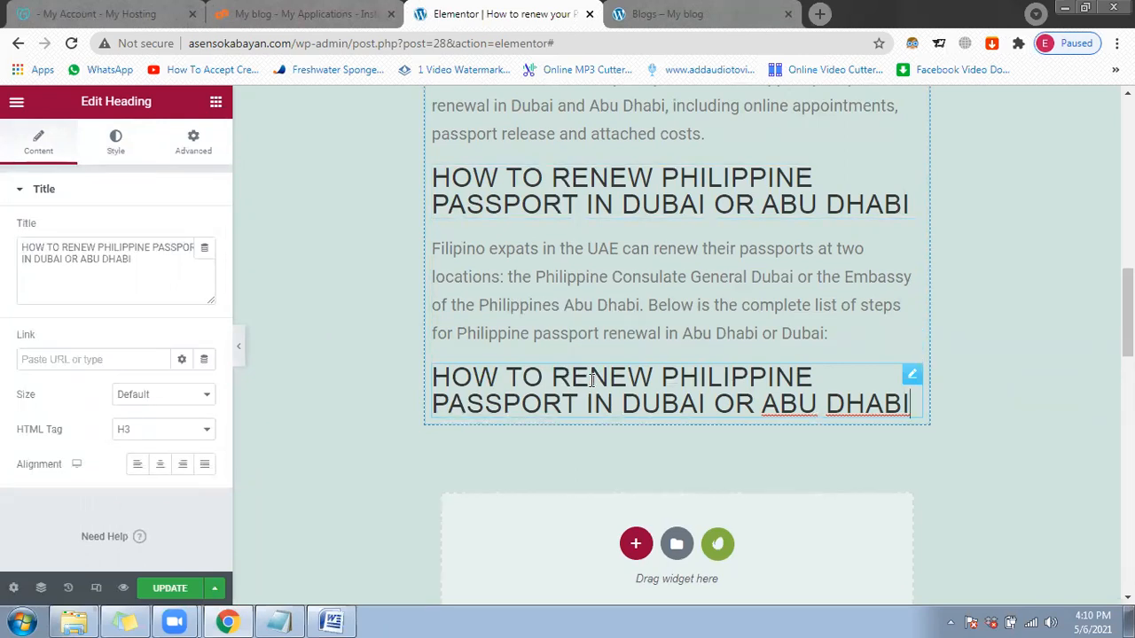
click(341, 620)
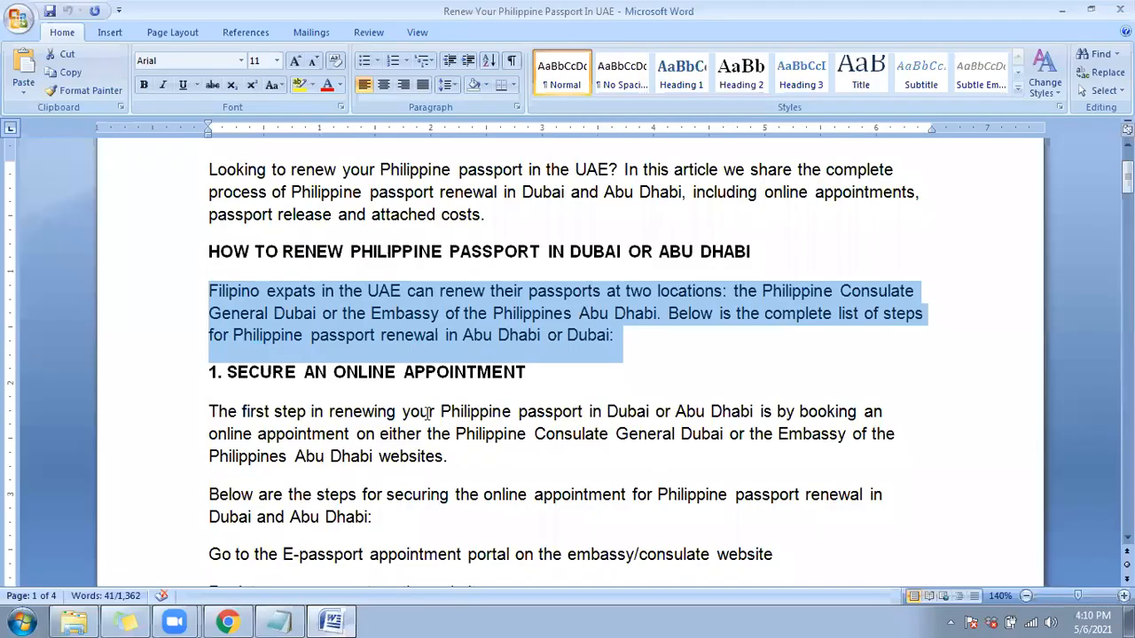
drag(527, 372, 209, 375)
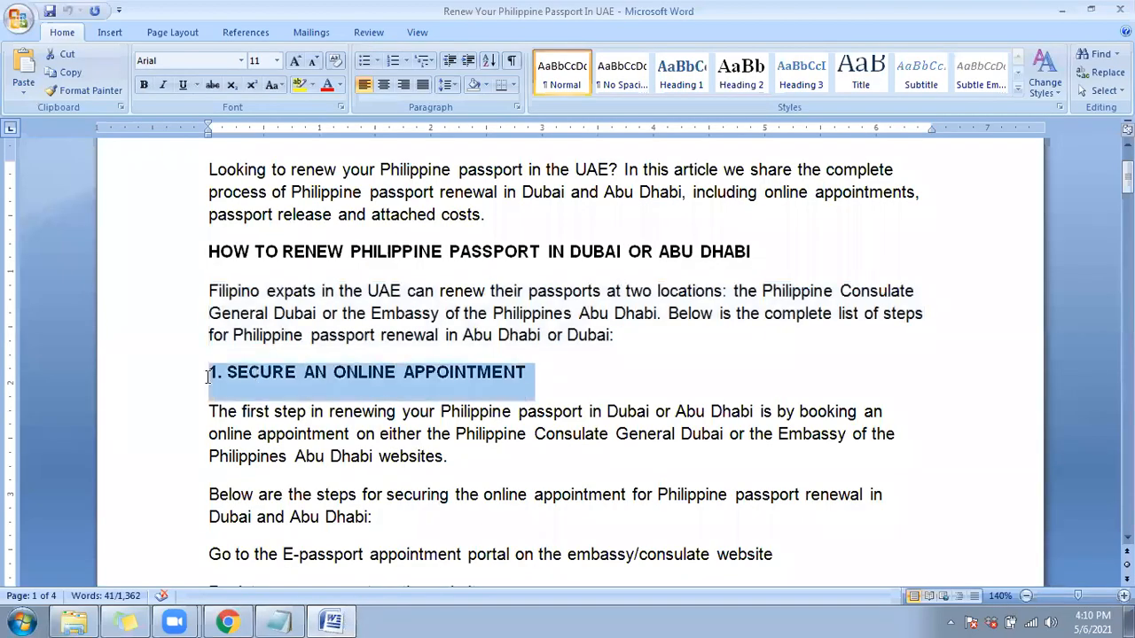
key(alt)
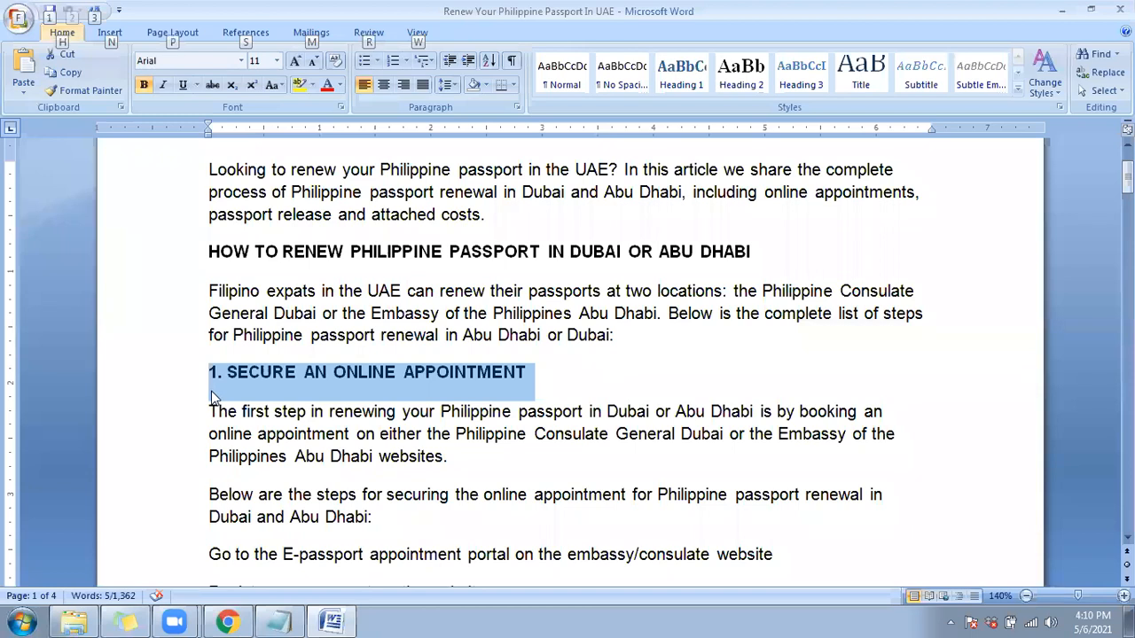
key(alt+Tab)
key(ctrl+a)
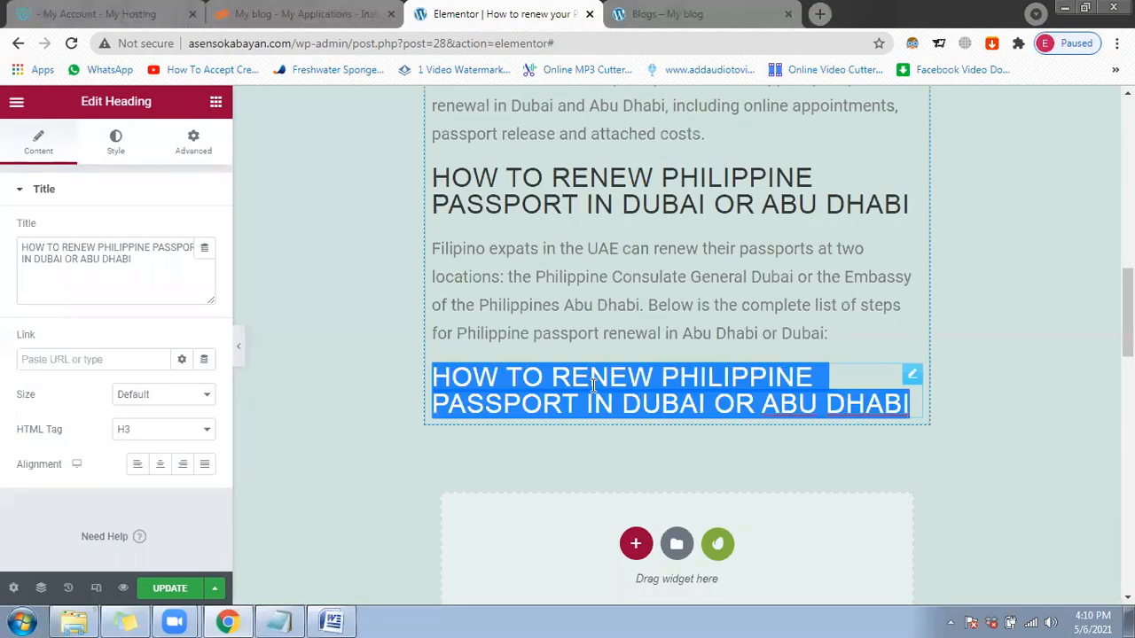
text(1. SECURE AN ONLINE APPOINTMENT)
key(ctrl+z)
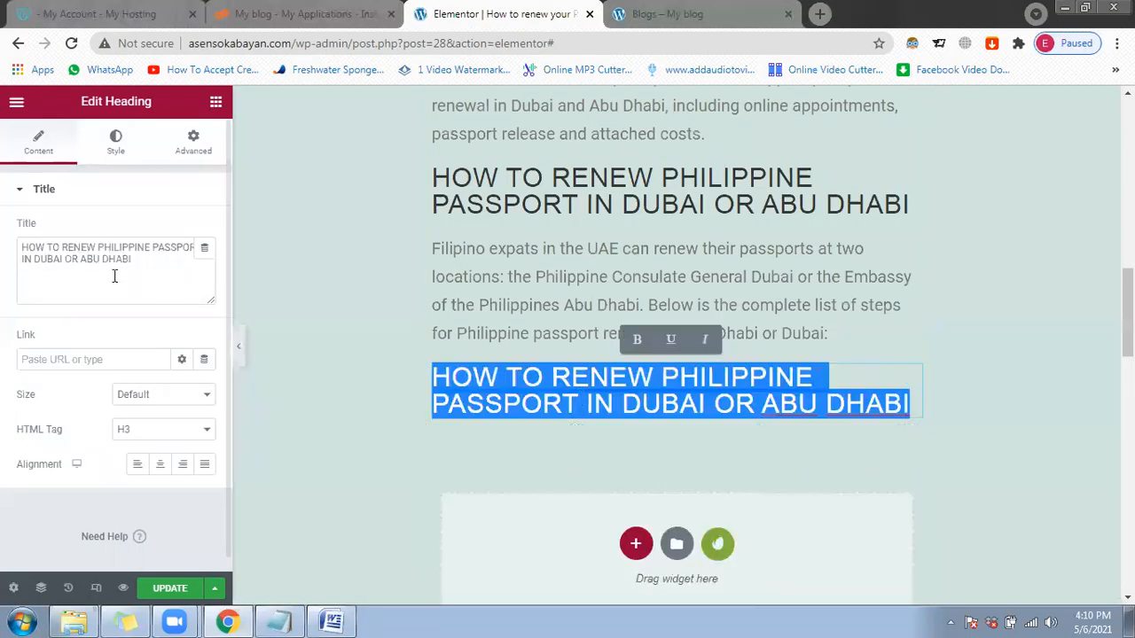
Step: Replace the duplicated heading's title with "1. SECURE AN ONLINE APPOINTMENT"
click(115, 274)
drag(144, 258, 5, 244)
text(1. SECURE AN ONLINE APPOINTMENT)
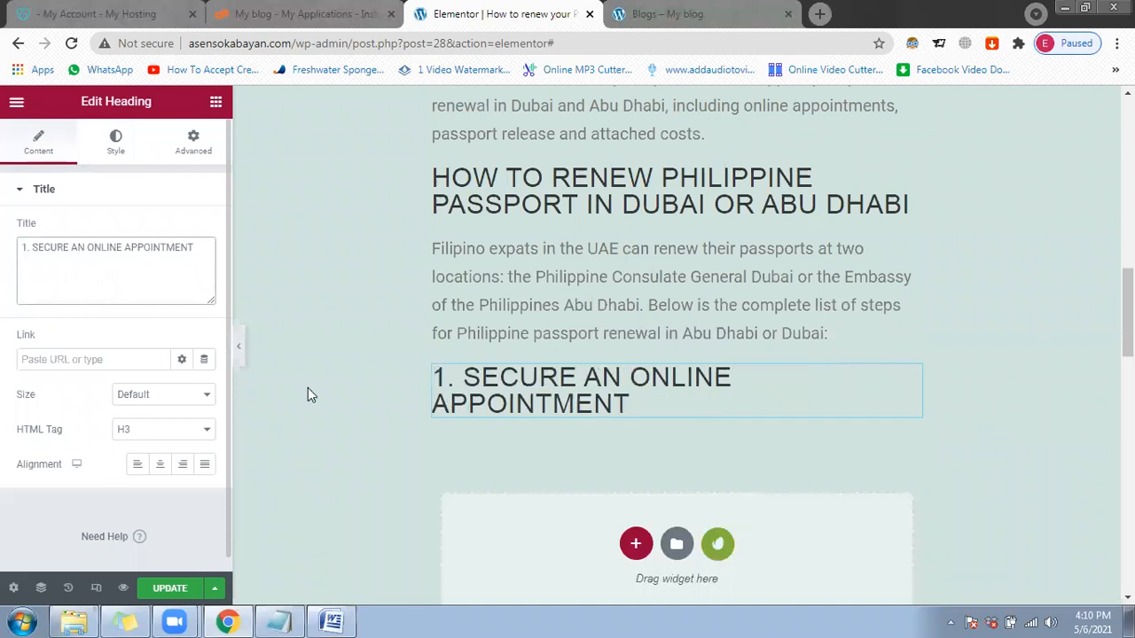
Step: Copy the "Filipino expats in the UAE" text widget and paste the duplicate beneath the "1. SECURE AN ONLINE APPOINTMENT" heading
scroll(359, 374, down, 1)
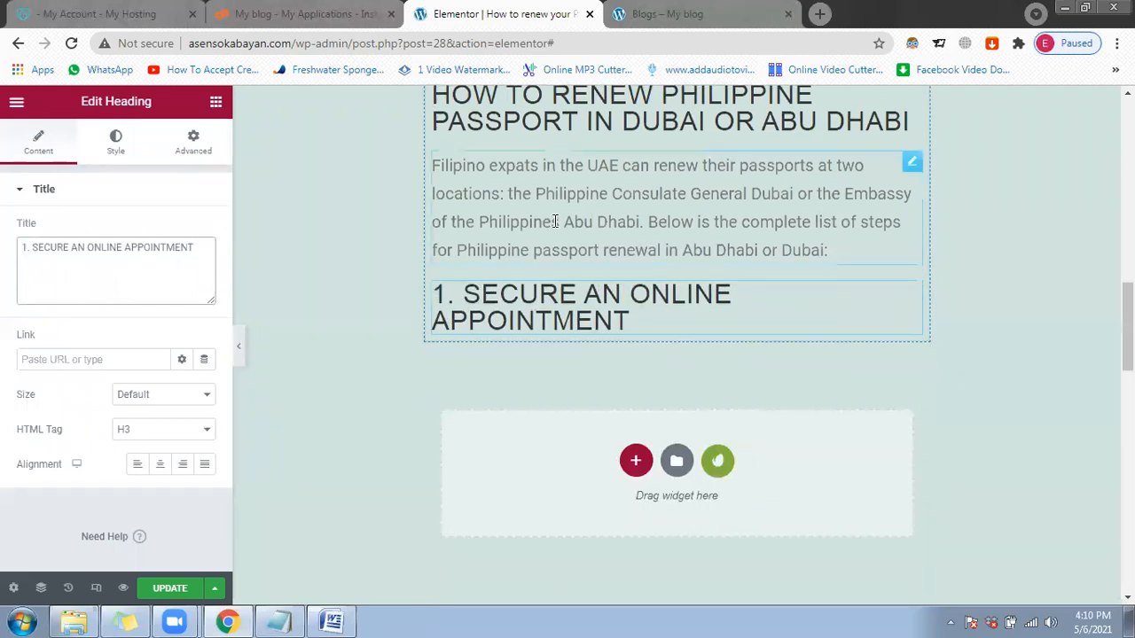
right_click(561, 195)
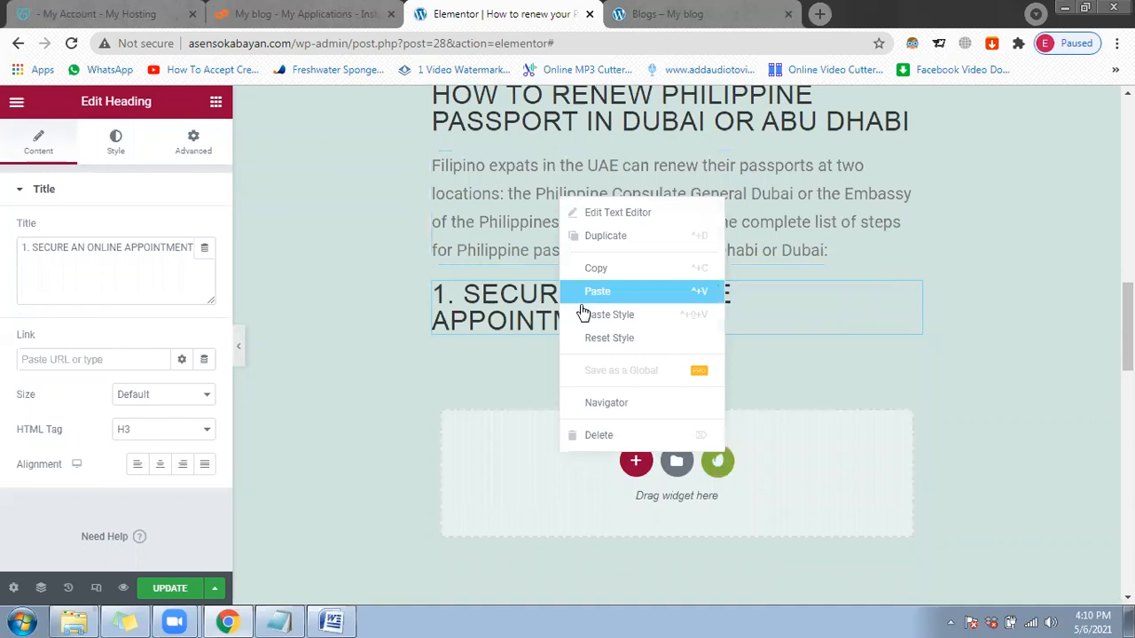
click(581, 265)
right_click(599, 344)
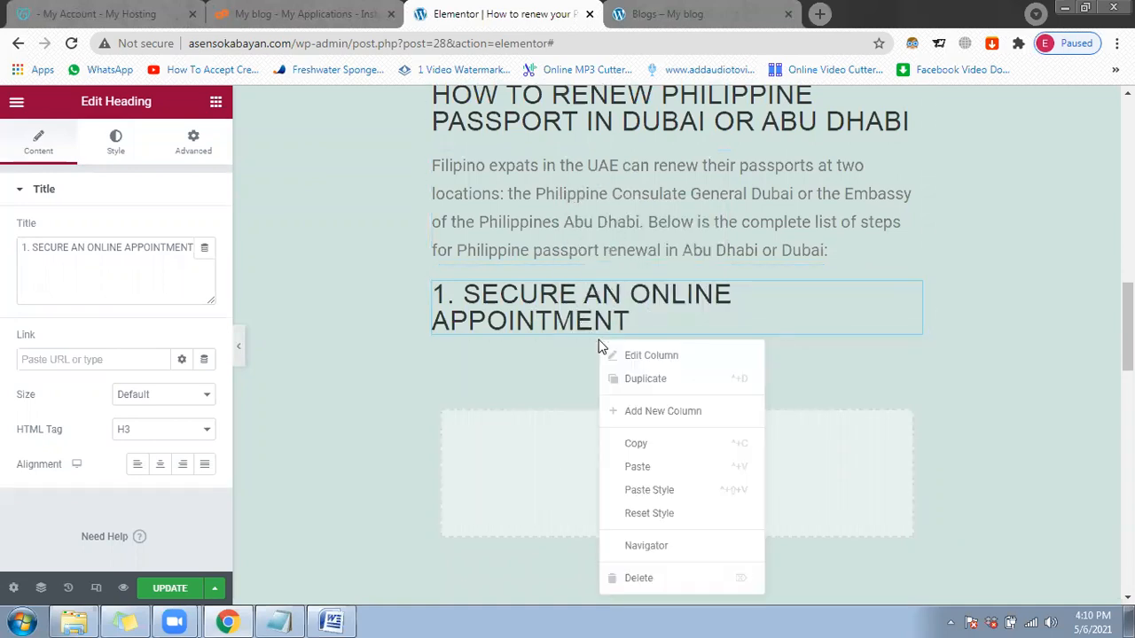
click(638, 463)
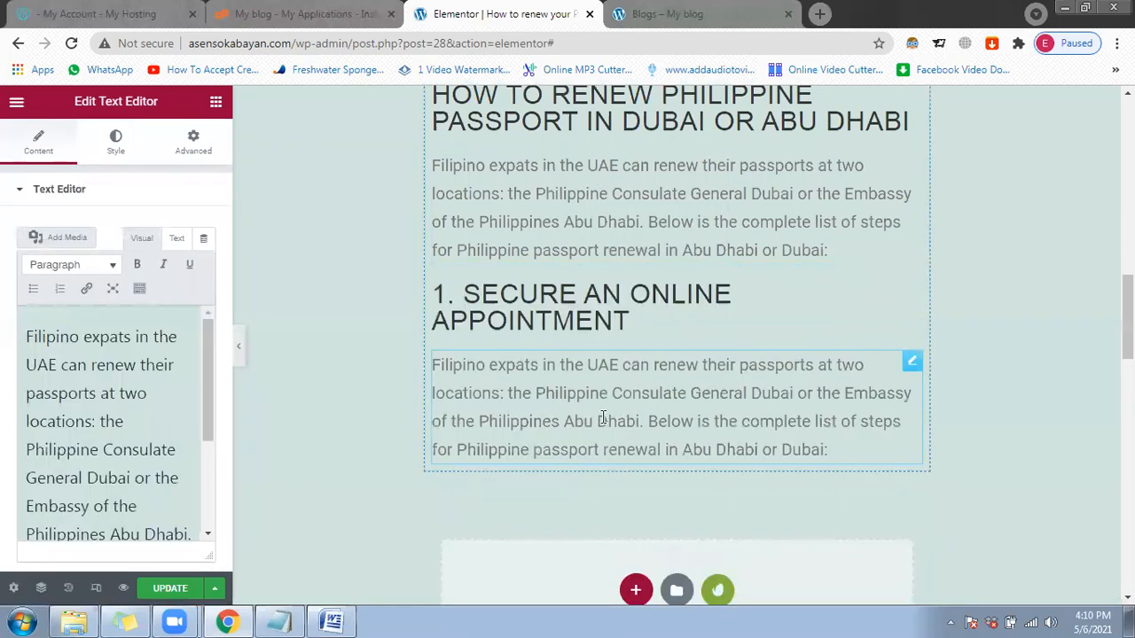
Step: In the Word document, copy all section 1 text from "The first step in renewing" up to the section 2 heading
click(352, 619)
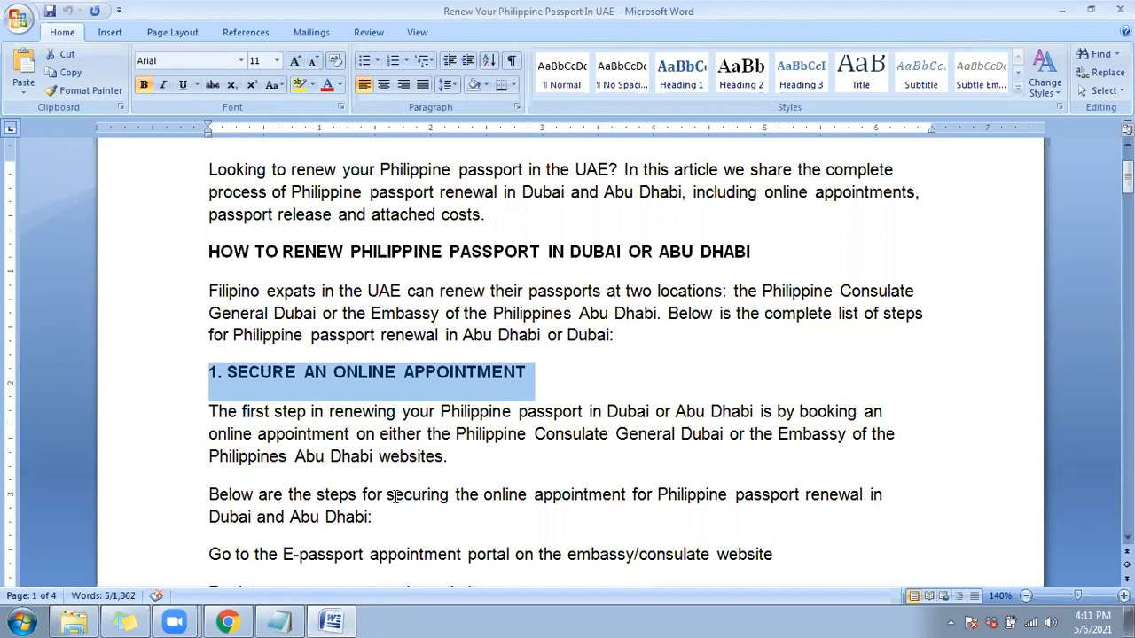
scroll(367, 451, down, 3)
scroll(399, 455, down, 1)
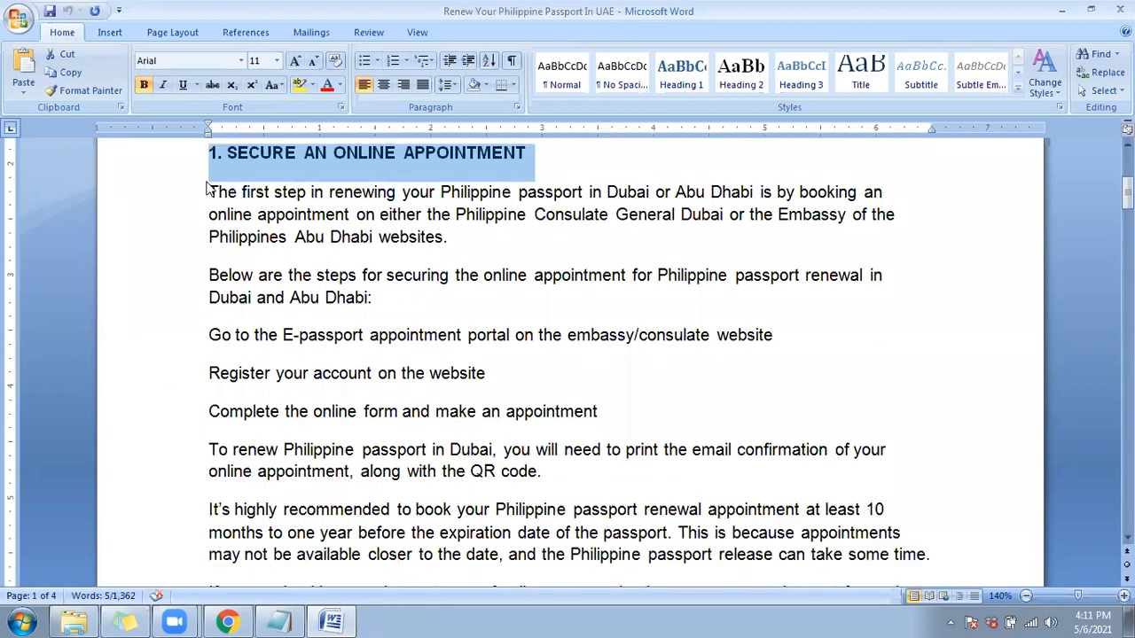
drag(210, 188, 586, 385)
drag(648, 620, 564, 374)
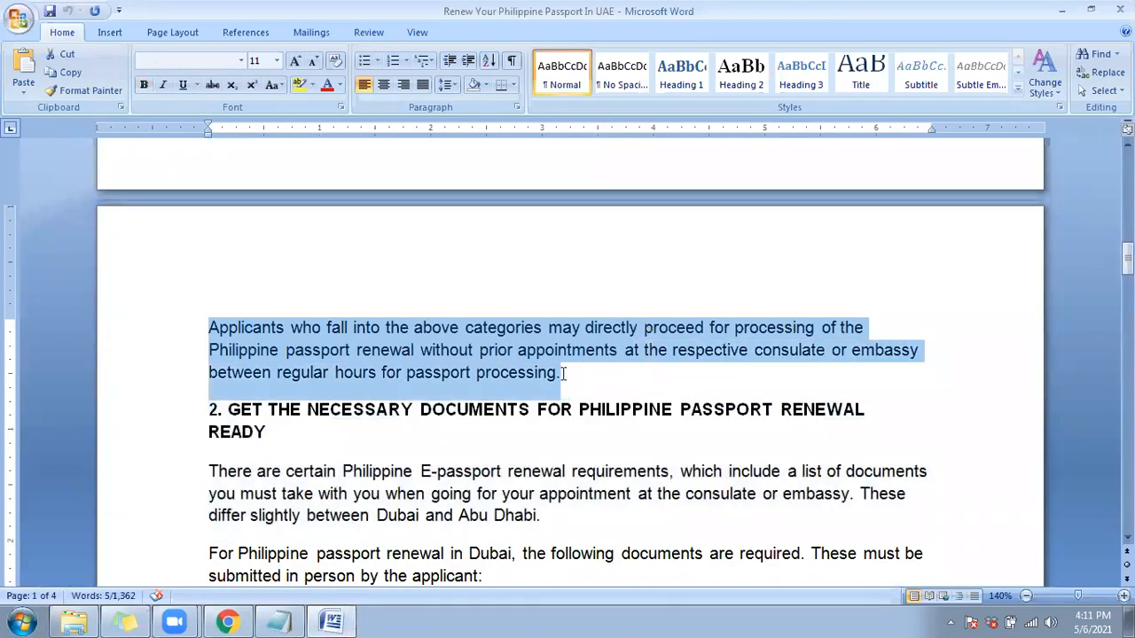
Step: Return to Elementor in Chrome and select all the text in the duplicated text widget for replacement
click(236, 618)
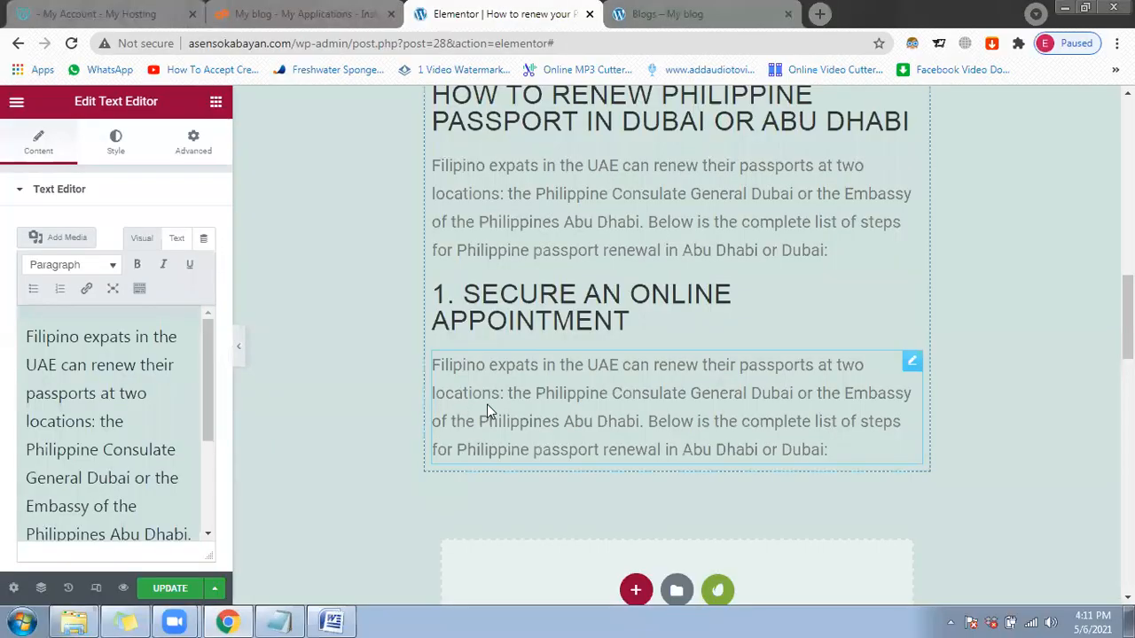
click(152, 346)
key(ctrl+a)
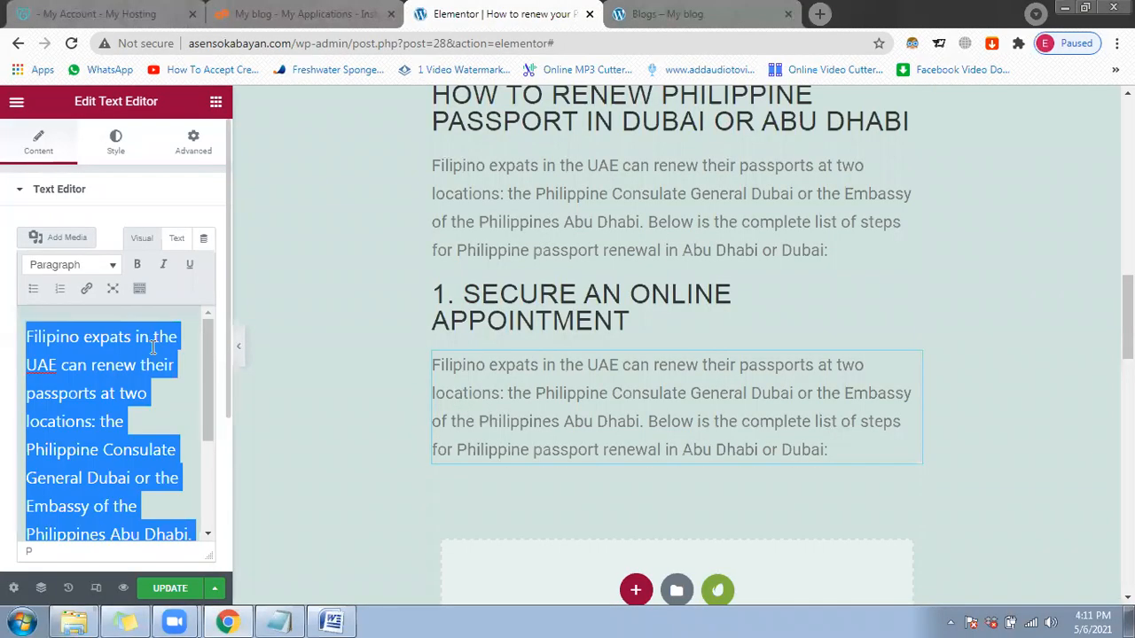
Step: Replace the duplicated paragraph under the "1. Secure an online appointment" heading with the copied appointment instructions
key(ctrl+v)
scroll(348, 389, down, 3)
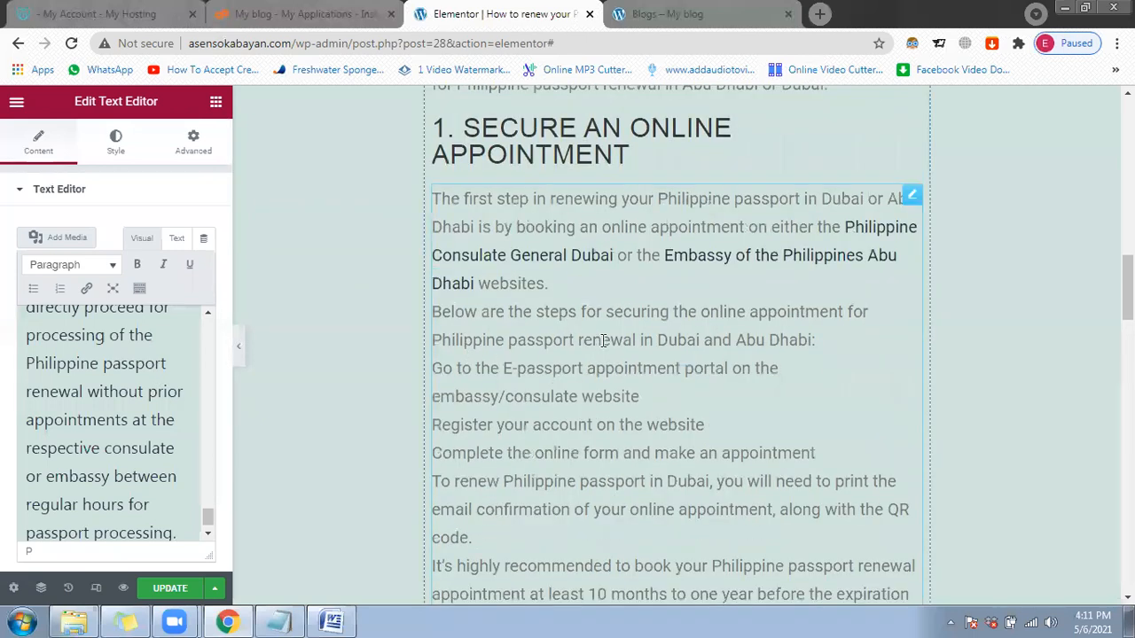
scroll(647, 332, down, 3)
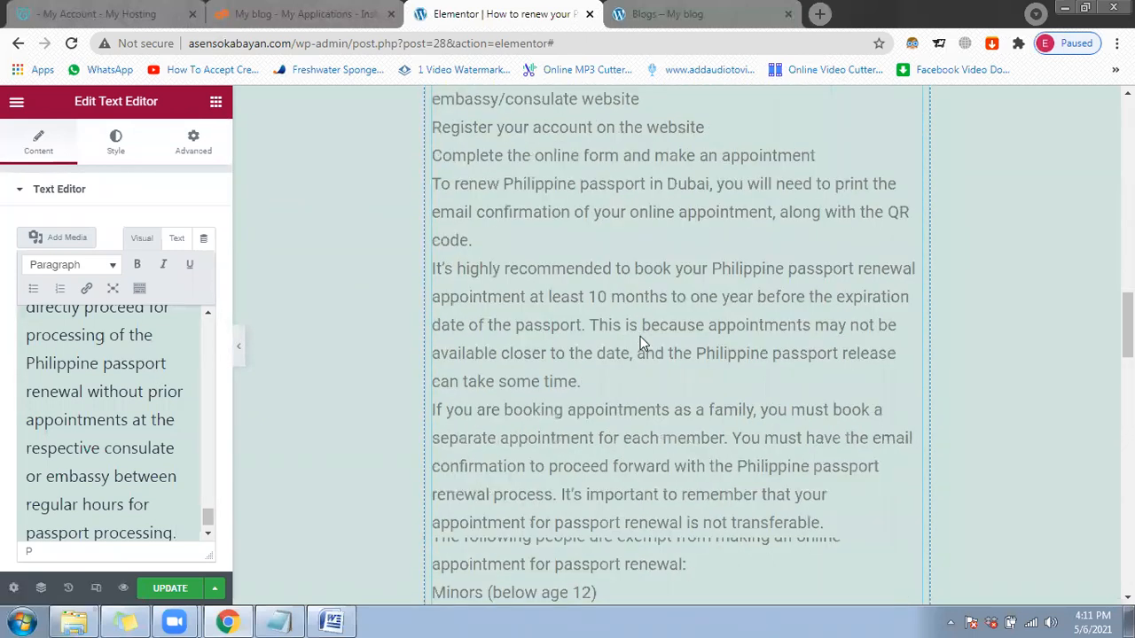
scroll(642, 344, down, 5)
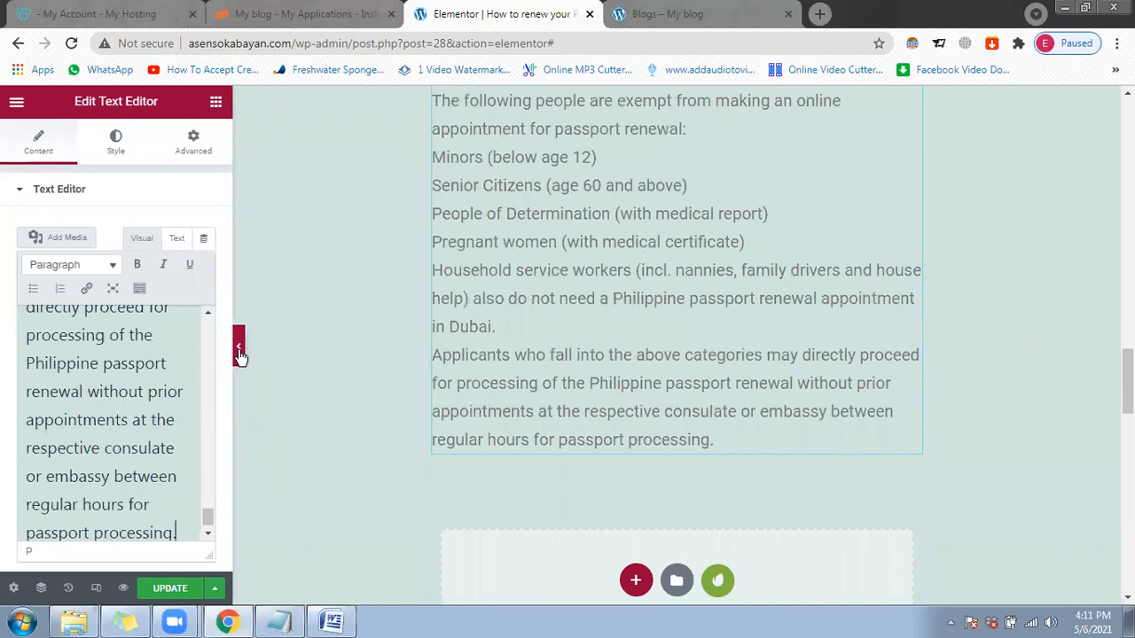
Step: Hide the editing panel to check the online appointment section at full width, and bring the panel back
click(240, 355)
scroll(203, 388, up, 3)
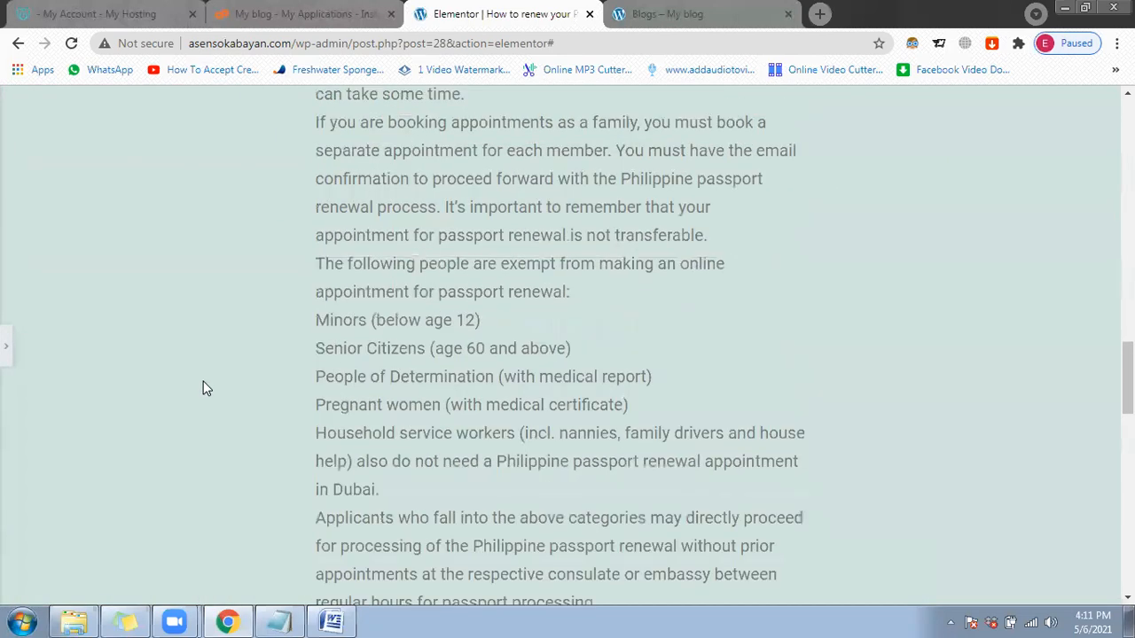
scroll(204, 387, up, 8)
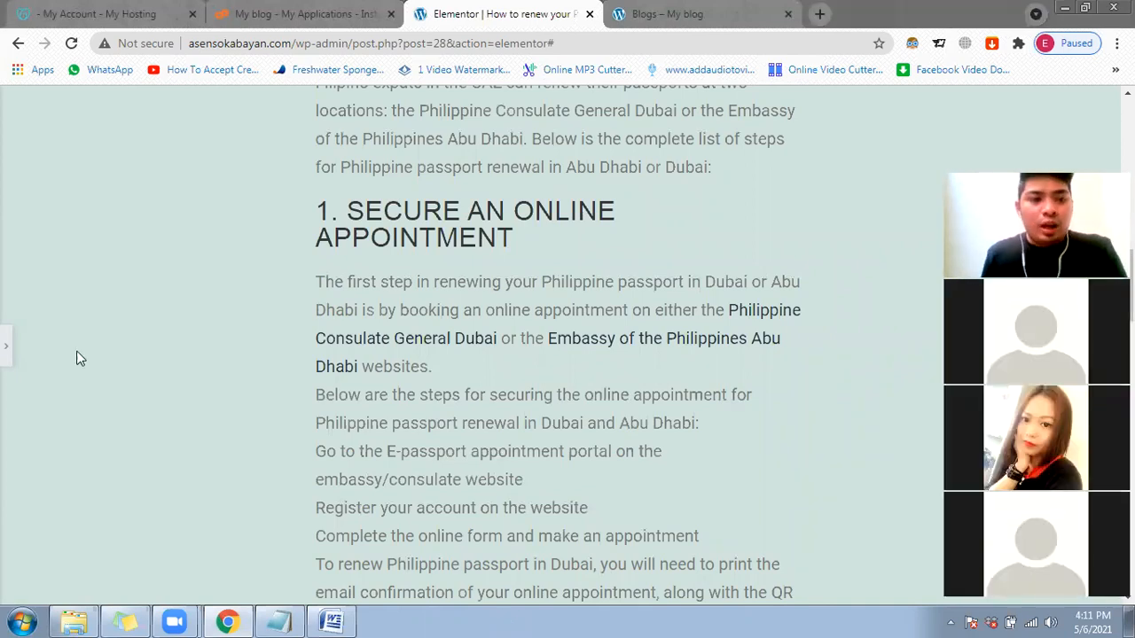
click(8, 348)
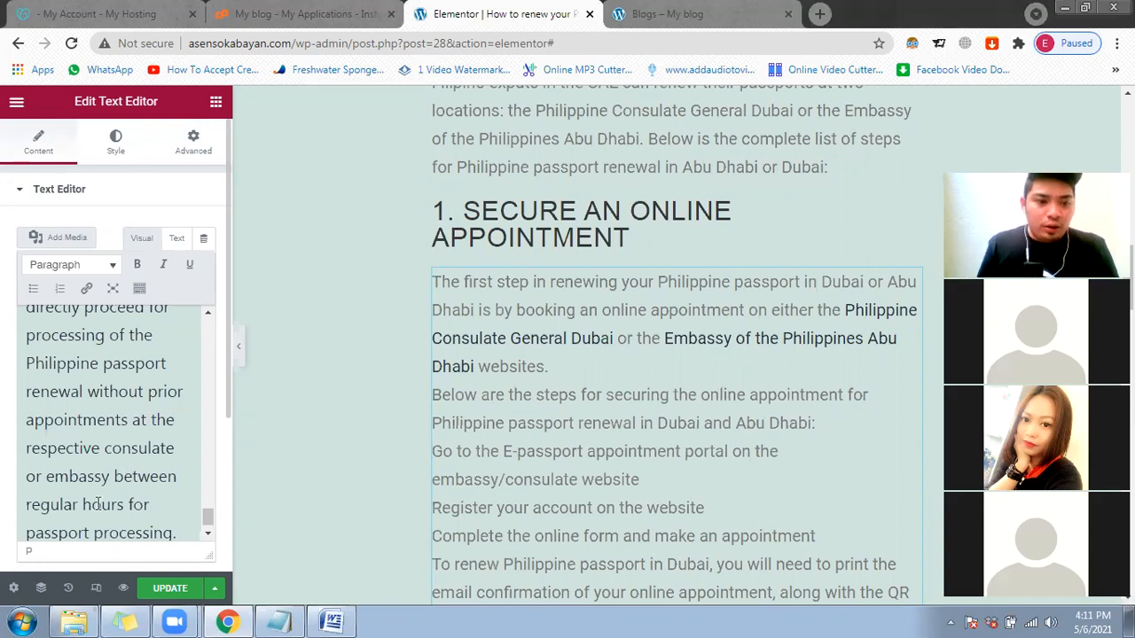
Step: Preview the post in the mobile layout, from the appointment section up to the title
click(97, 590)
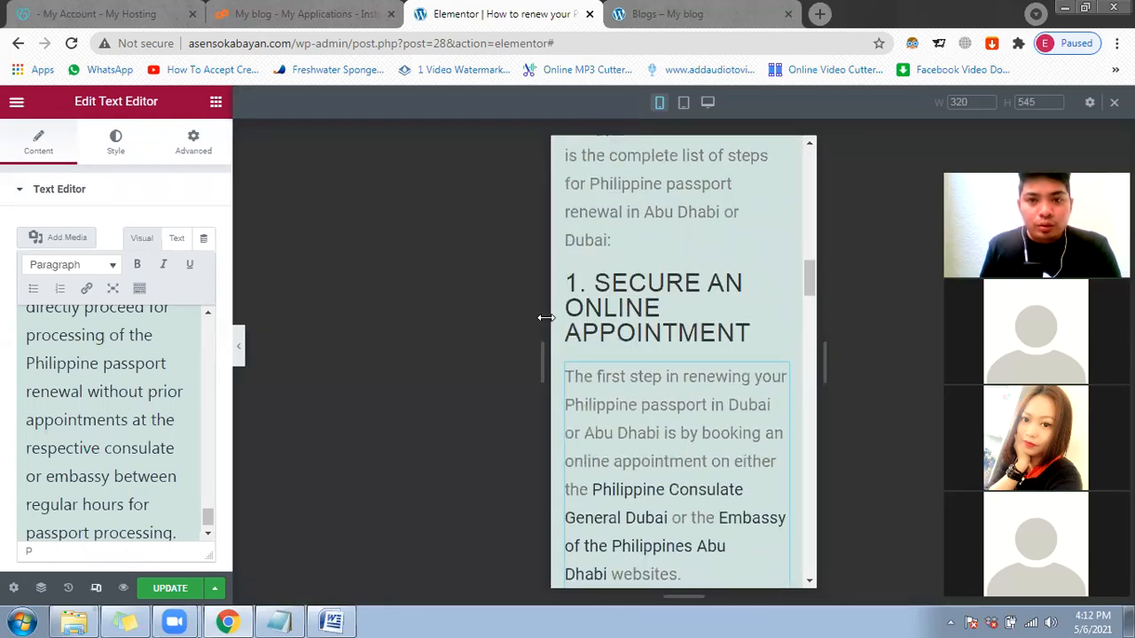
scroll(673, 400, up, 6)
scroll(673, 395, up, 8)
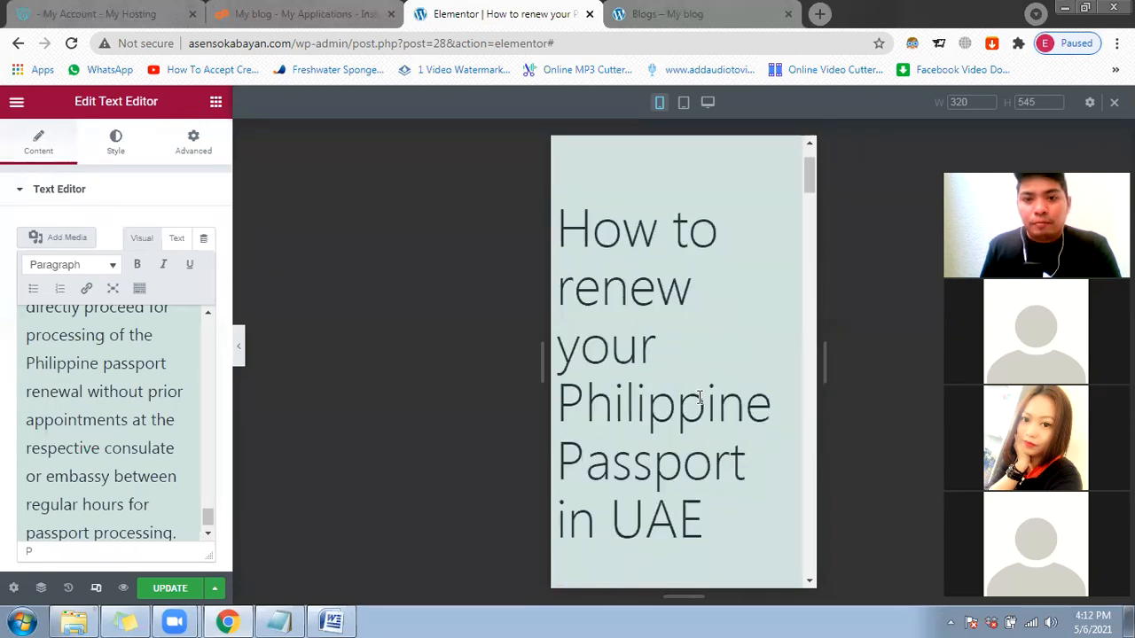
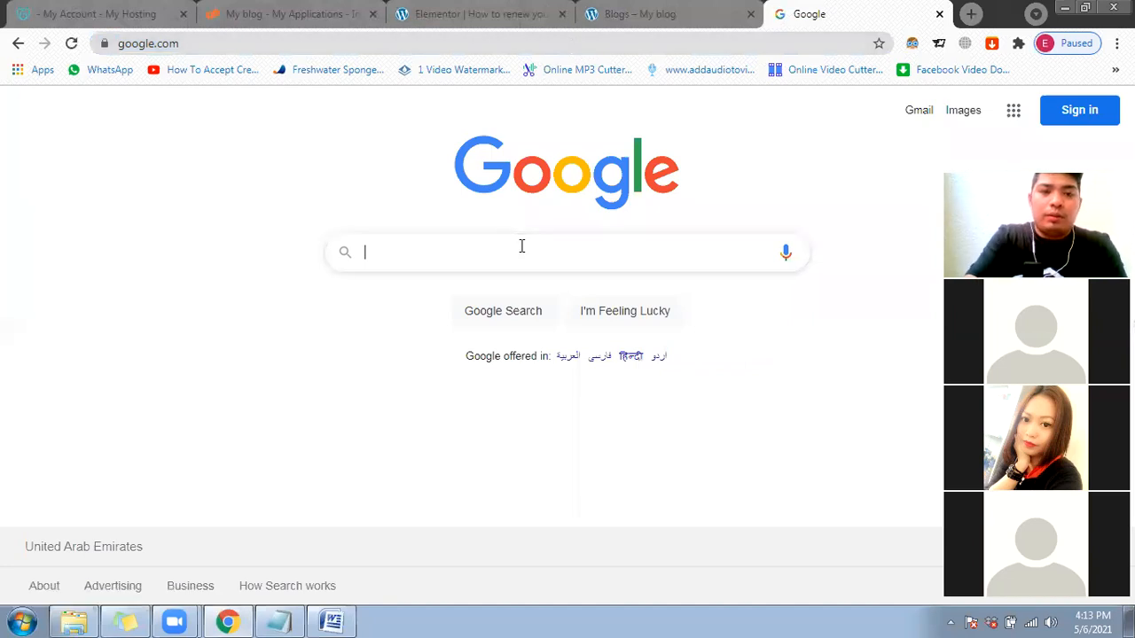
Step: Search Google Images for "ofw"
text(ofe)
key(BackSpace)
text(w)
key(Return)
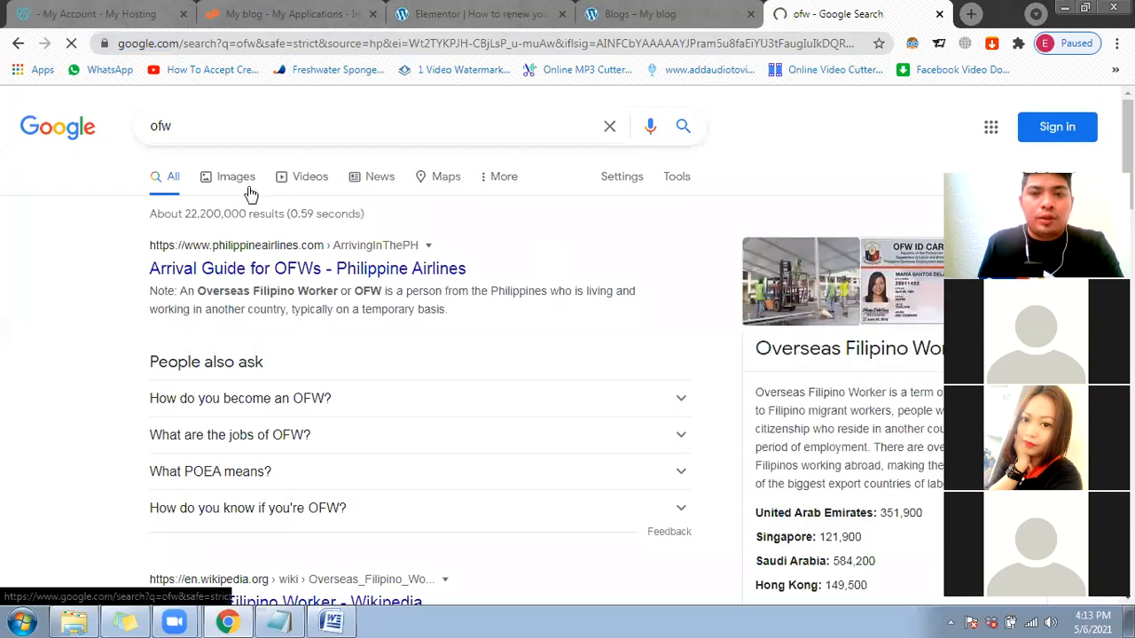
click(231, 180)
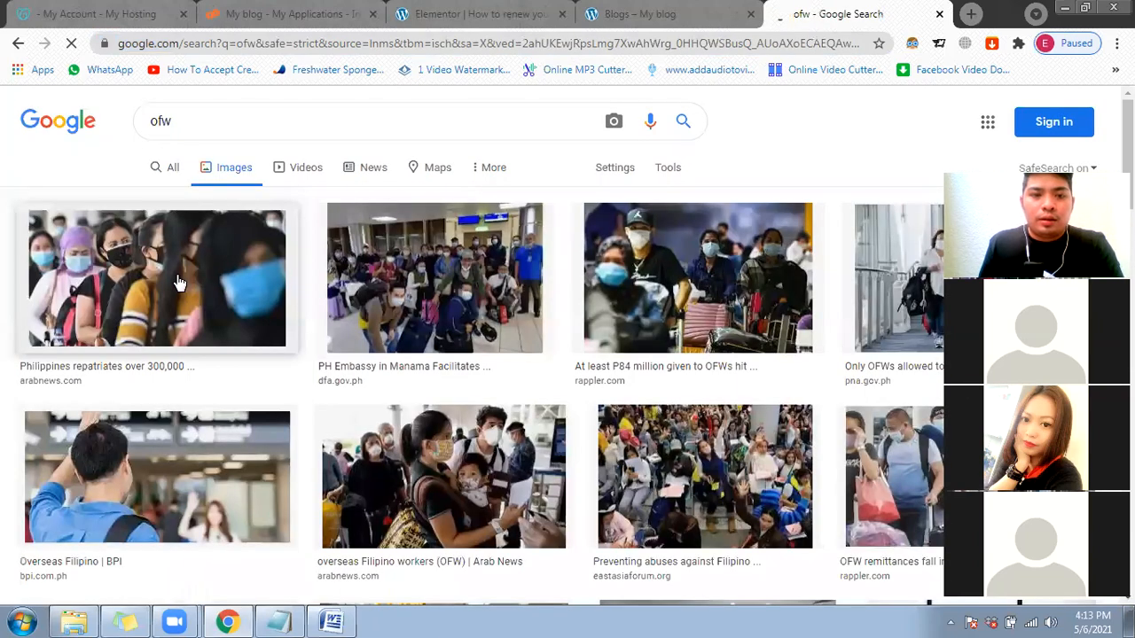
Step: Save BPI's "Overseas Filipino" image of a man waving at an airport to the Desktop as banner_pagalis
scroll(291, 329, down, 2)
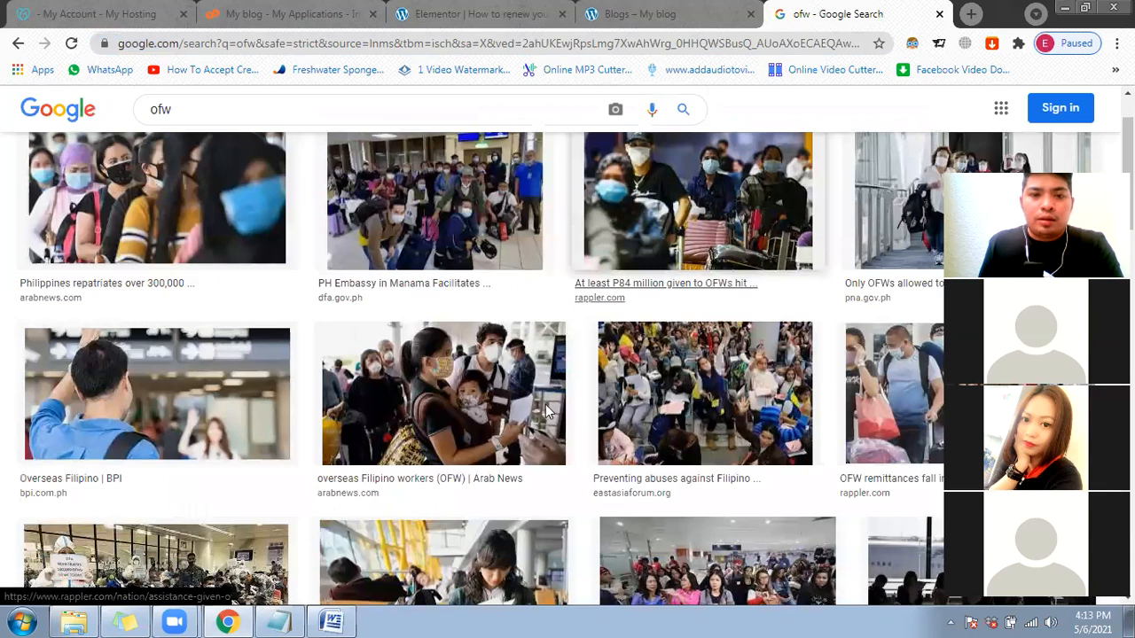
scroll(185, 319, down, 2)
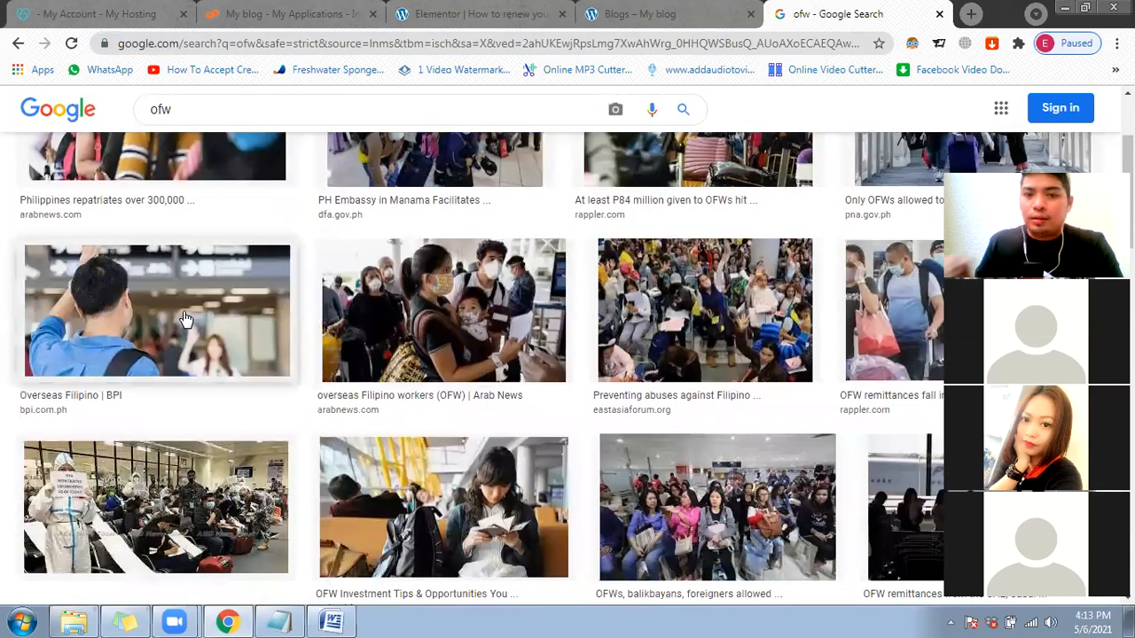
click(185, 320)
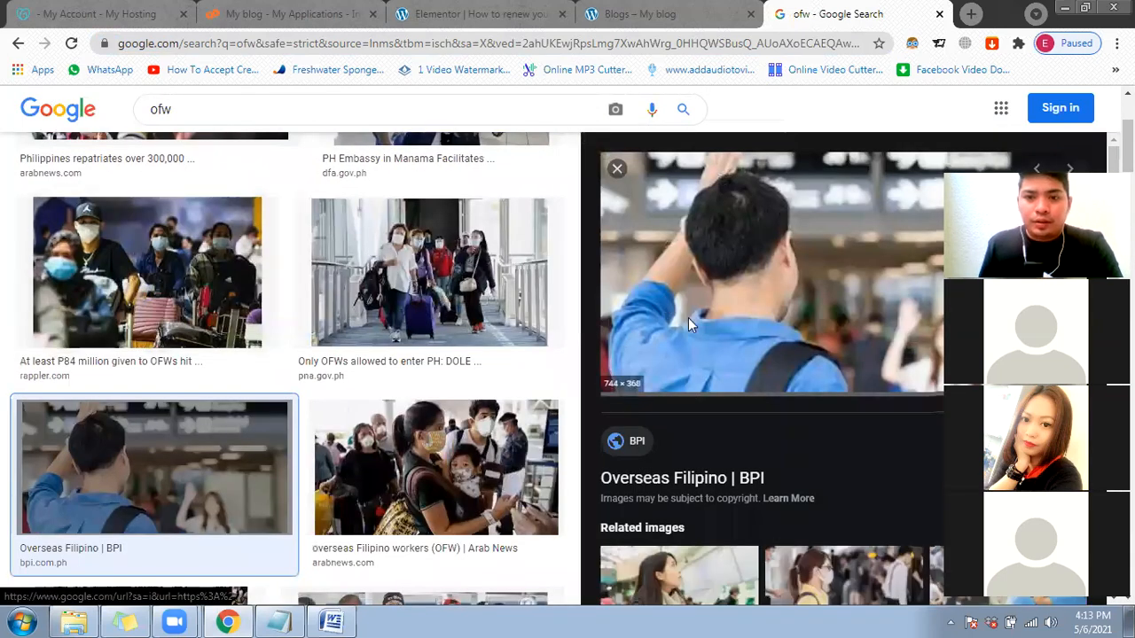
right_click(733, 292)
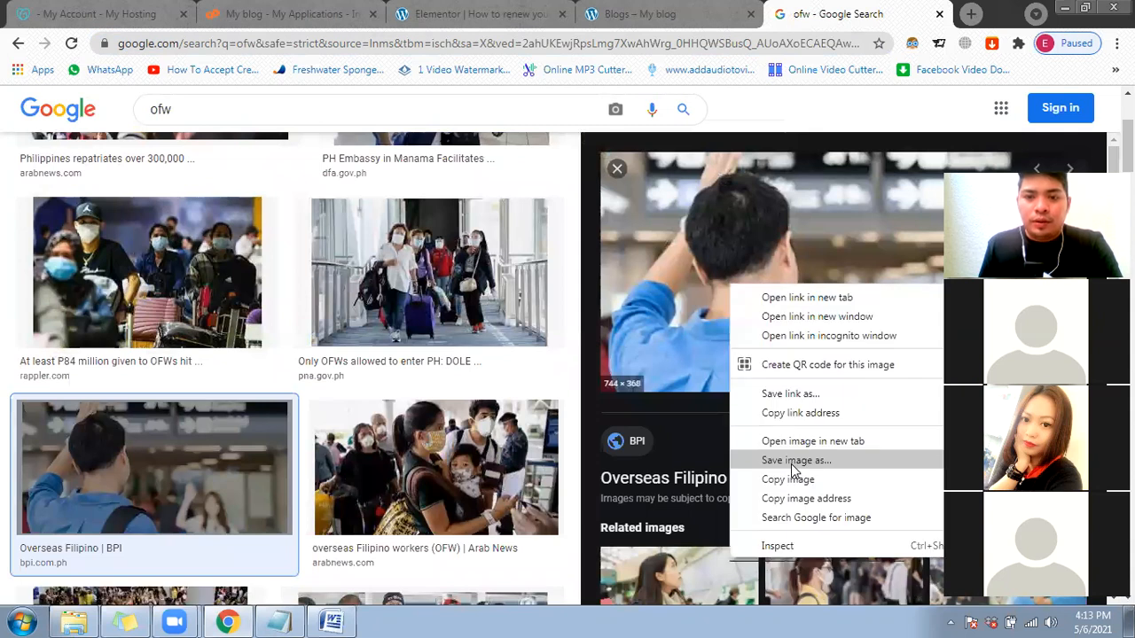
click(794, 460)
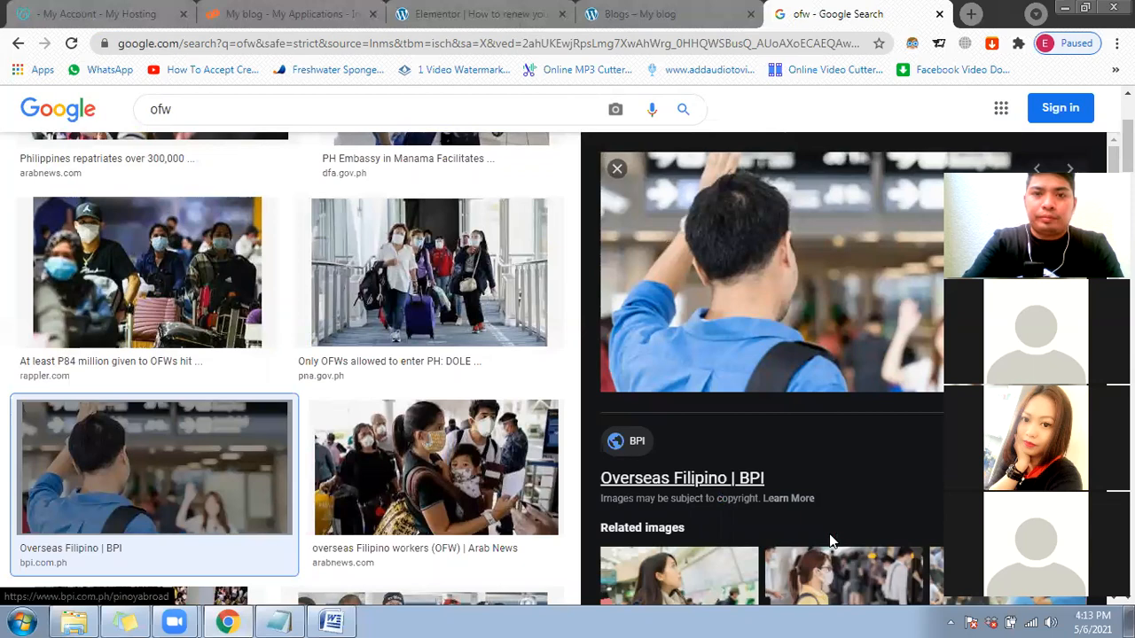
key(Return)
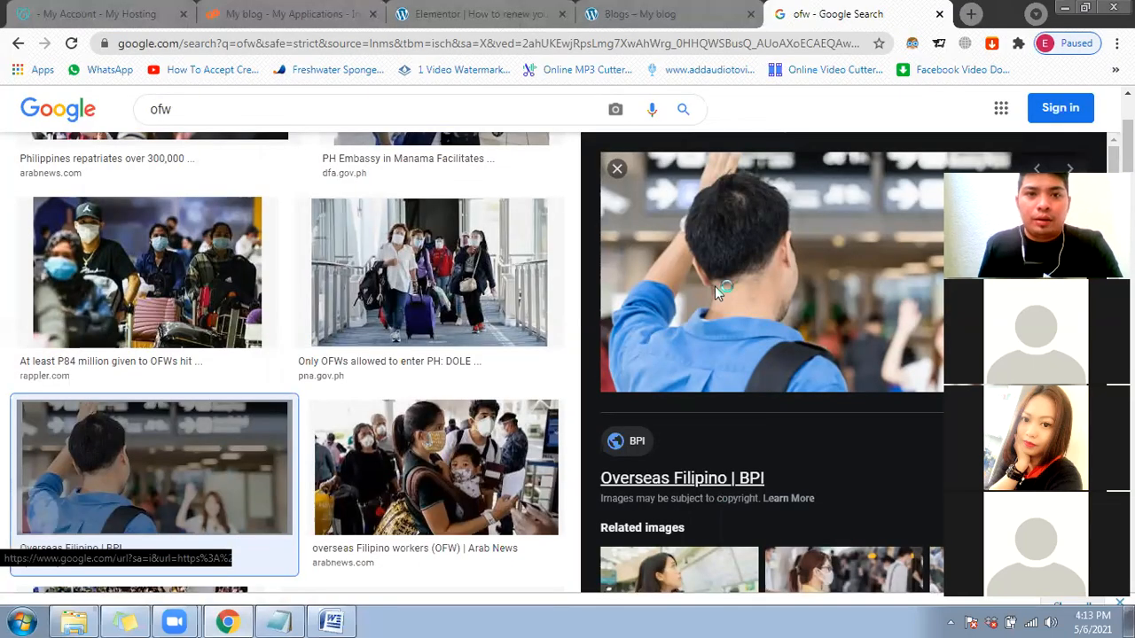
Step: Back in the Elementor editor, upload banner_pagalis from the Desktop and insert it into the empty image widget below the appointment text
click(502, 12)
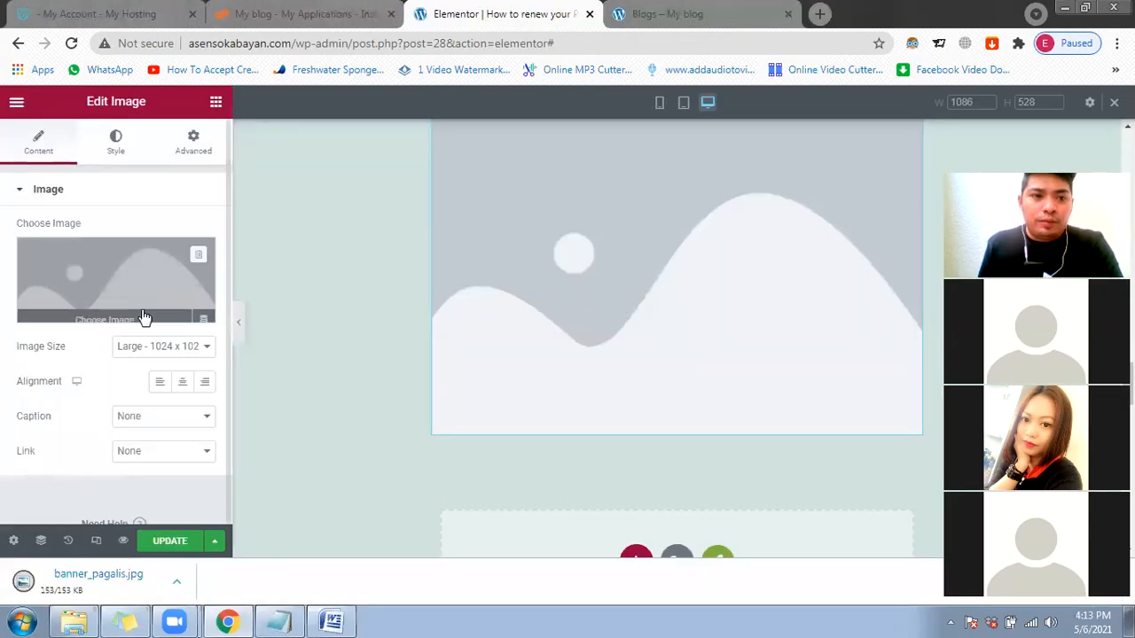
scroll(691, 316, up, 2)
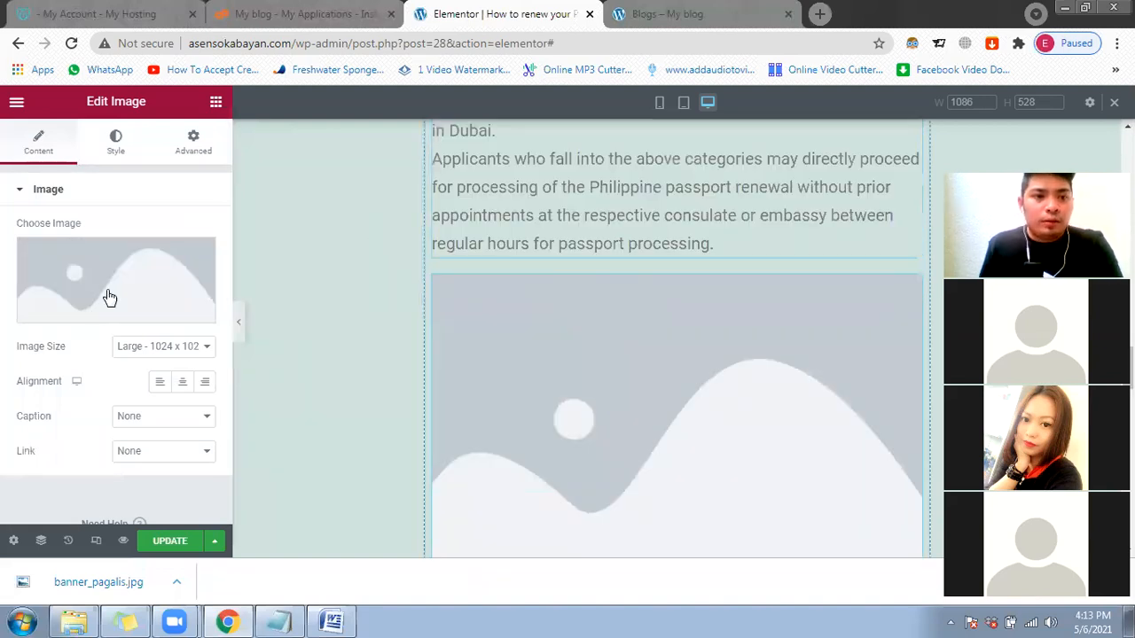
mouse_move(102, 318)
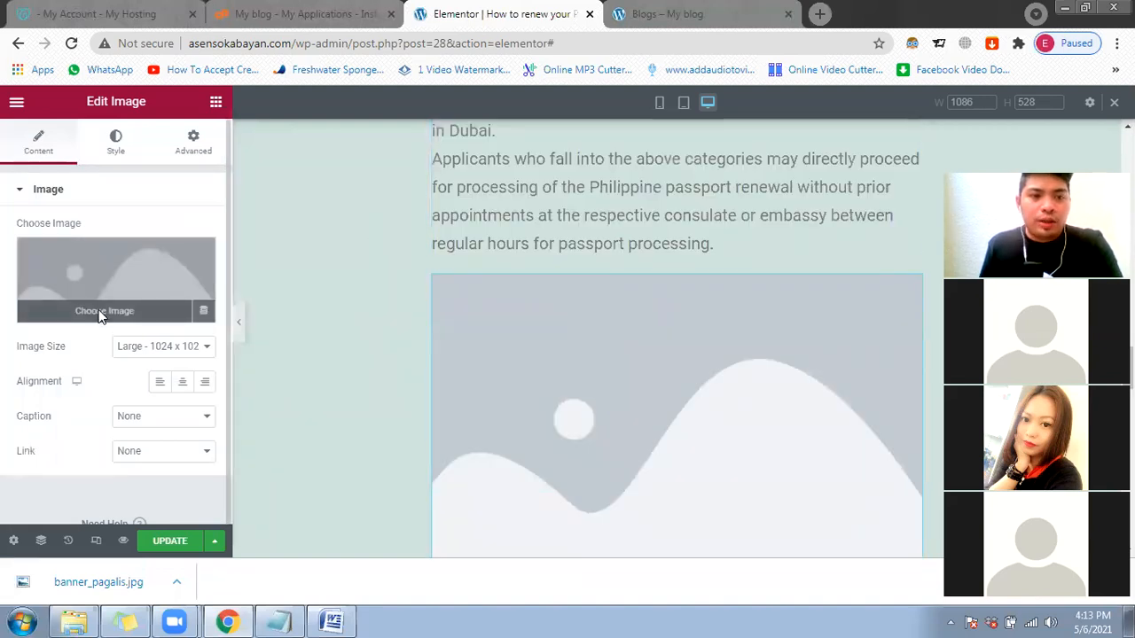
click(102, 316)
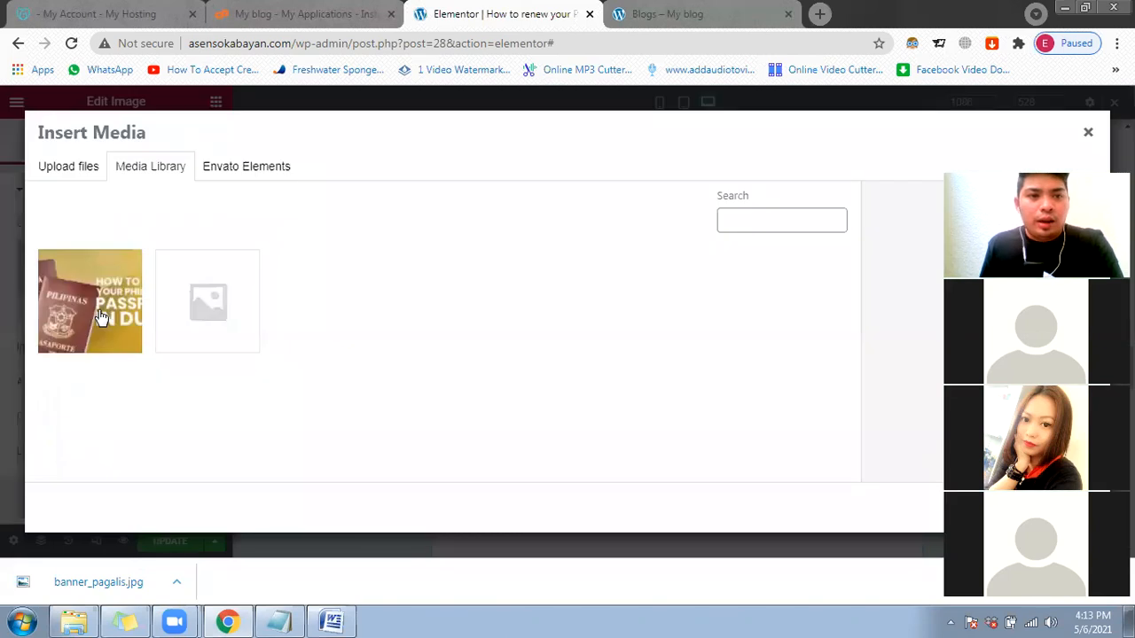
click(65, 177)
click(572, 353)
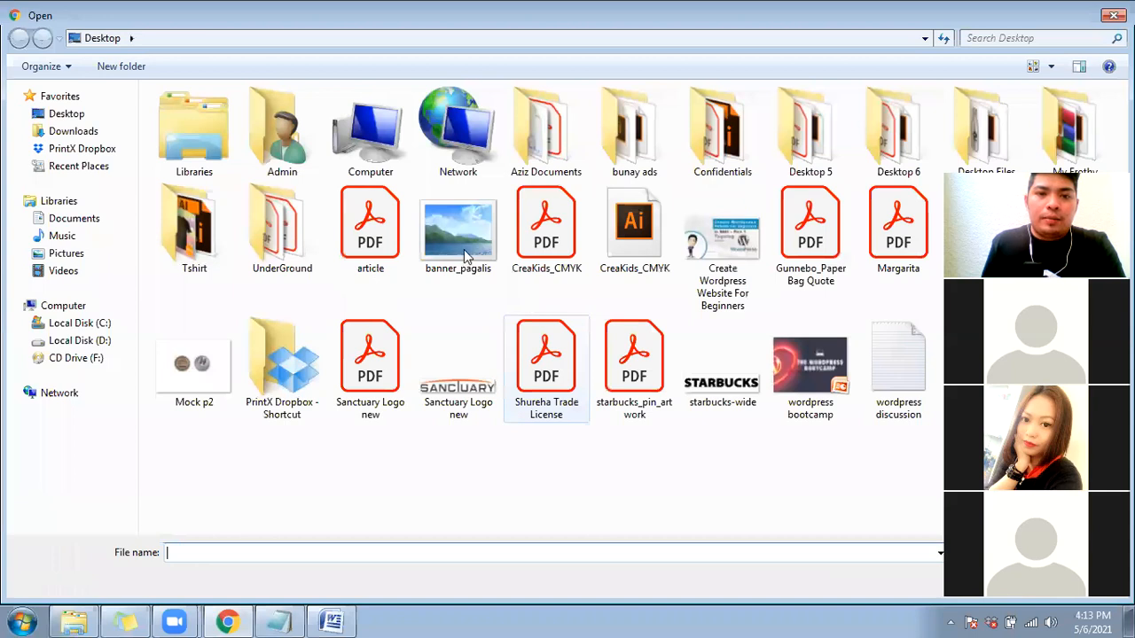
click(463, 254)
double_click(455, 253)
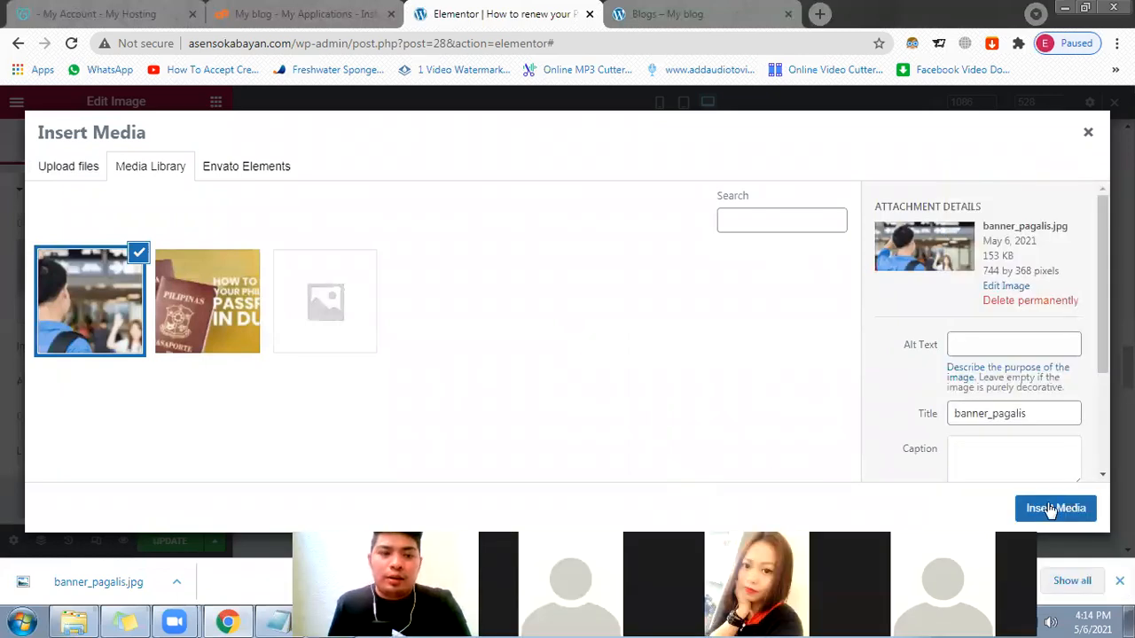
click(1055, 508)
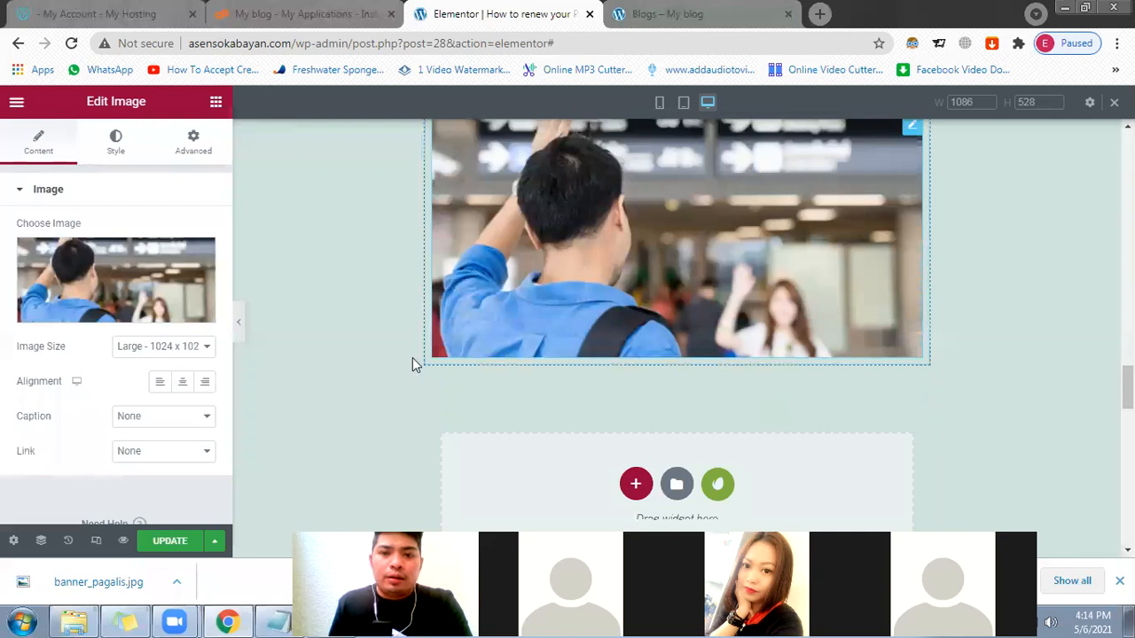
Step: Check the inserted image beneath the appointment text and update the post
scroll(413, 358, up, 1)
scroll(412, 364, up, 1)
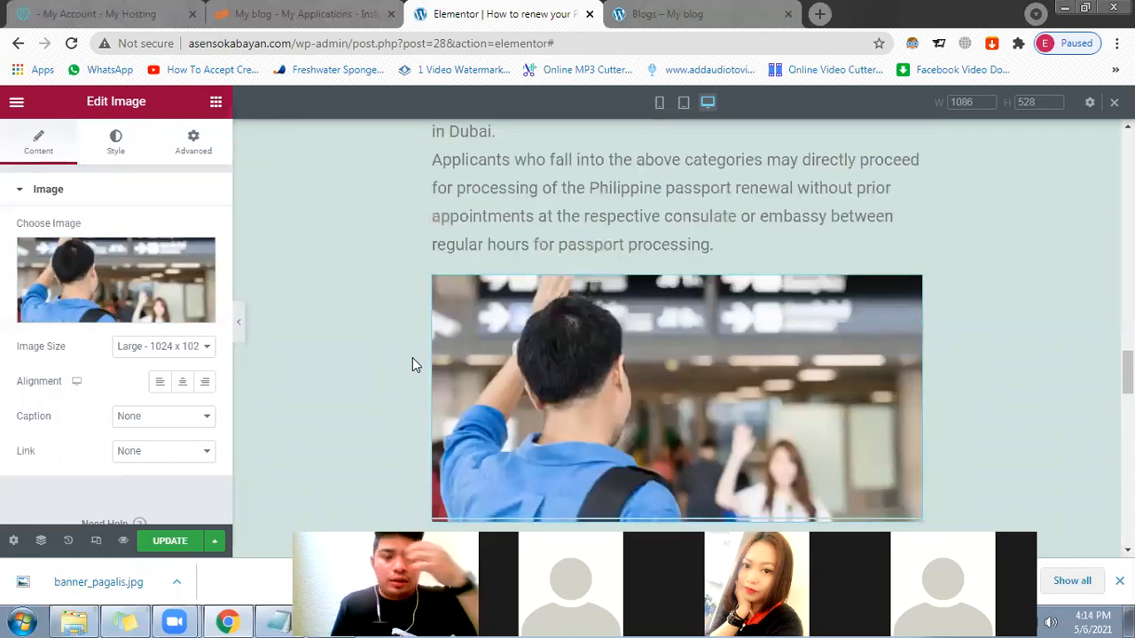
scroll(413, 364, up, 2)
click(171, 542)
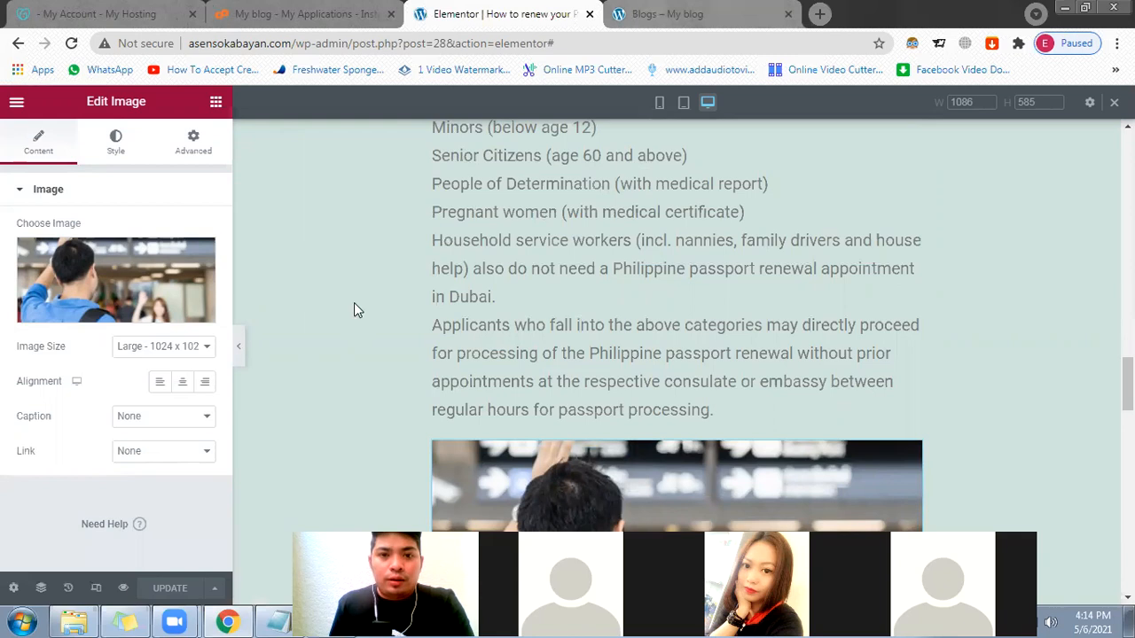
Step: Open the published post "How to renew your Philippine Passport in UAE" from the recent posts on the site's Blogs page
scroll(354, 304, up, 4)
scroll(382, 348, up, 4)
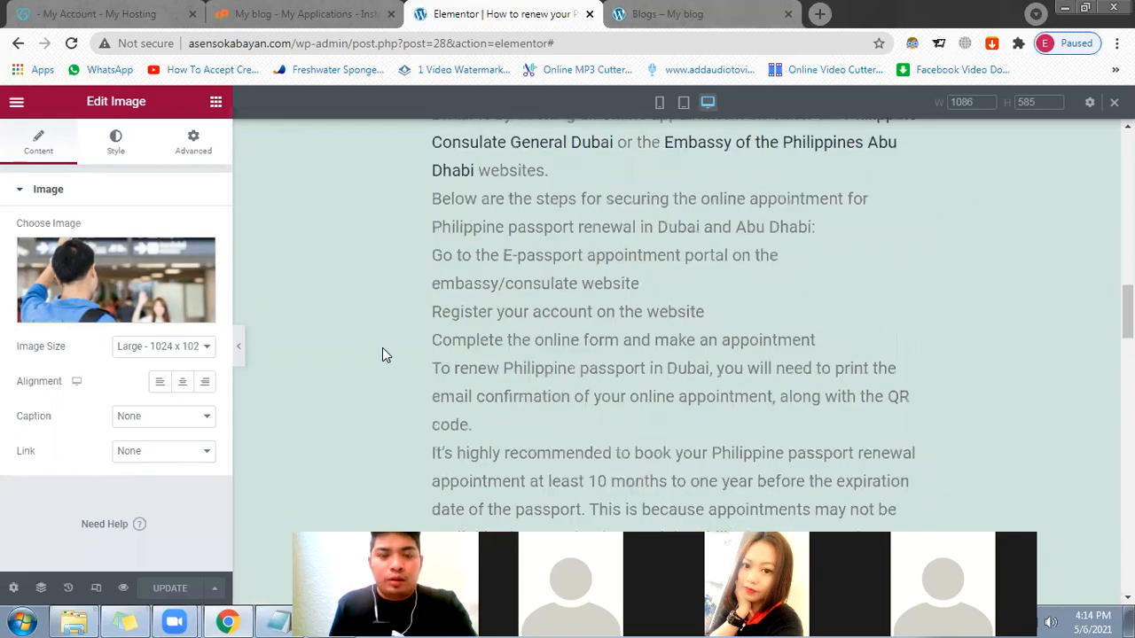
scroll(382, 355, up, 4)
scroll(382, 352, up, 4)
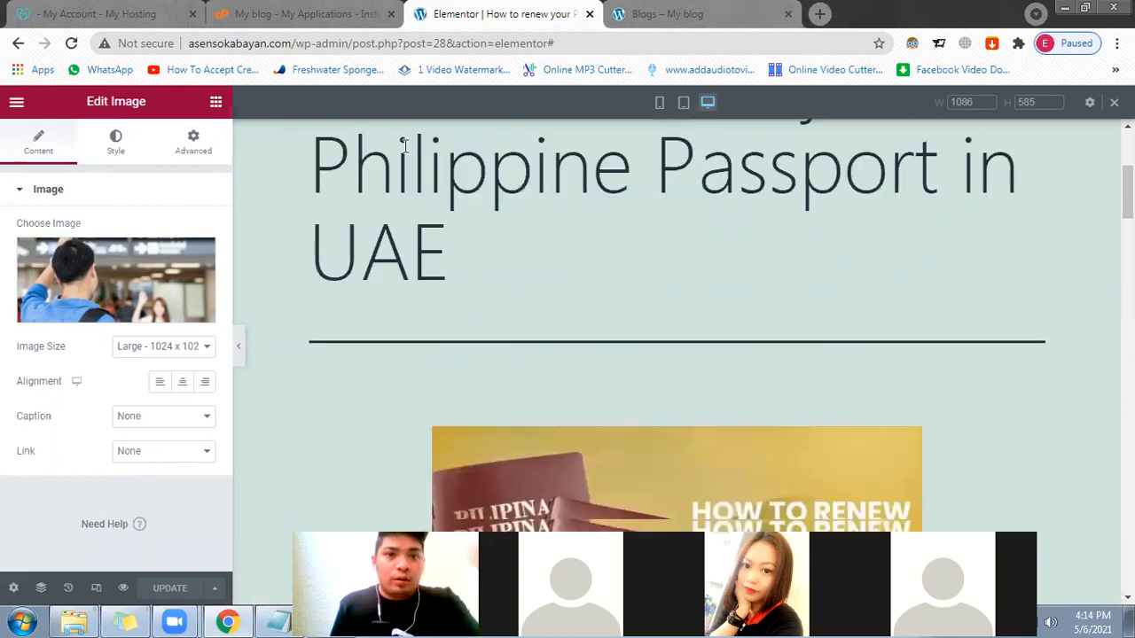
scroll(382, 352, up, 2)
click(664, 13)
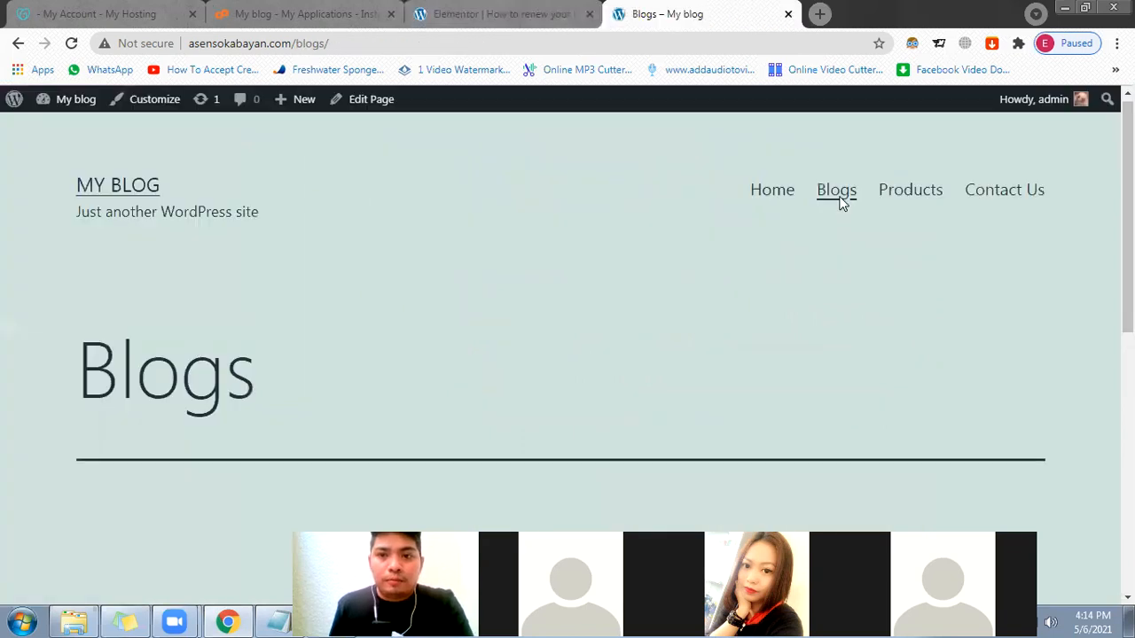
click(839, 200)
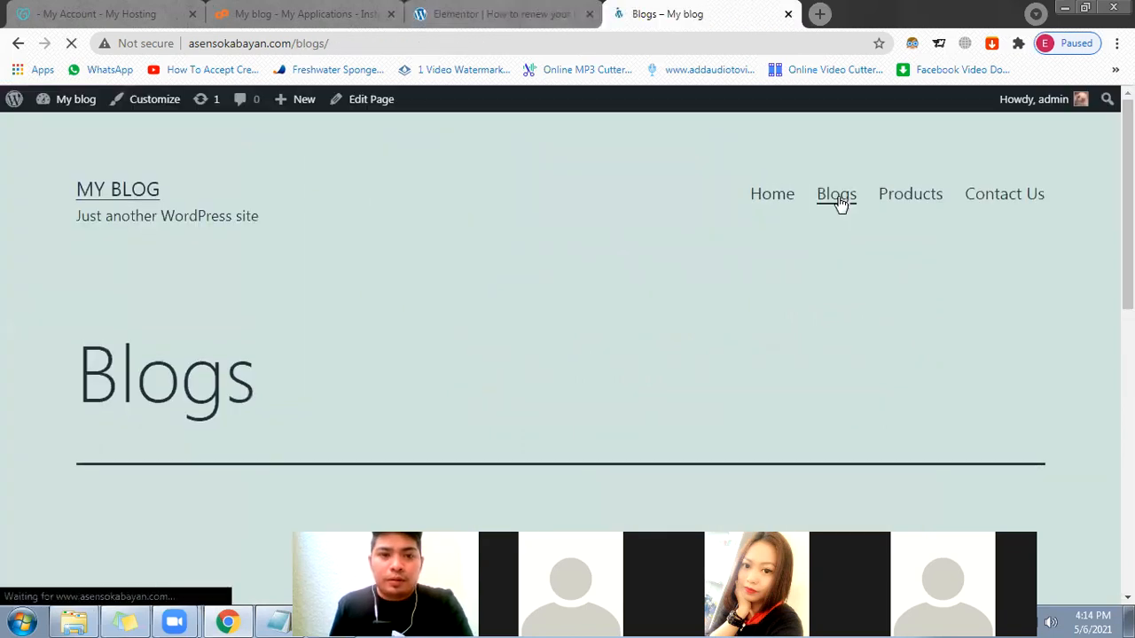
scroll(836, 207, down, 1)
scroll(833, 213, down, 2)
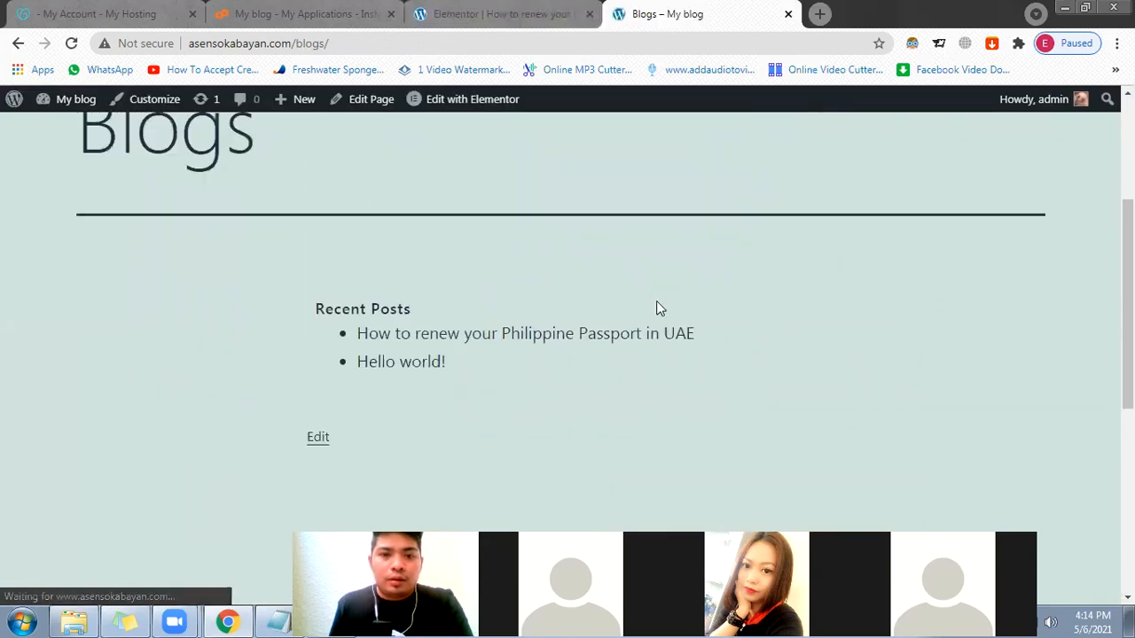
click(619, 336)
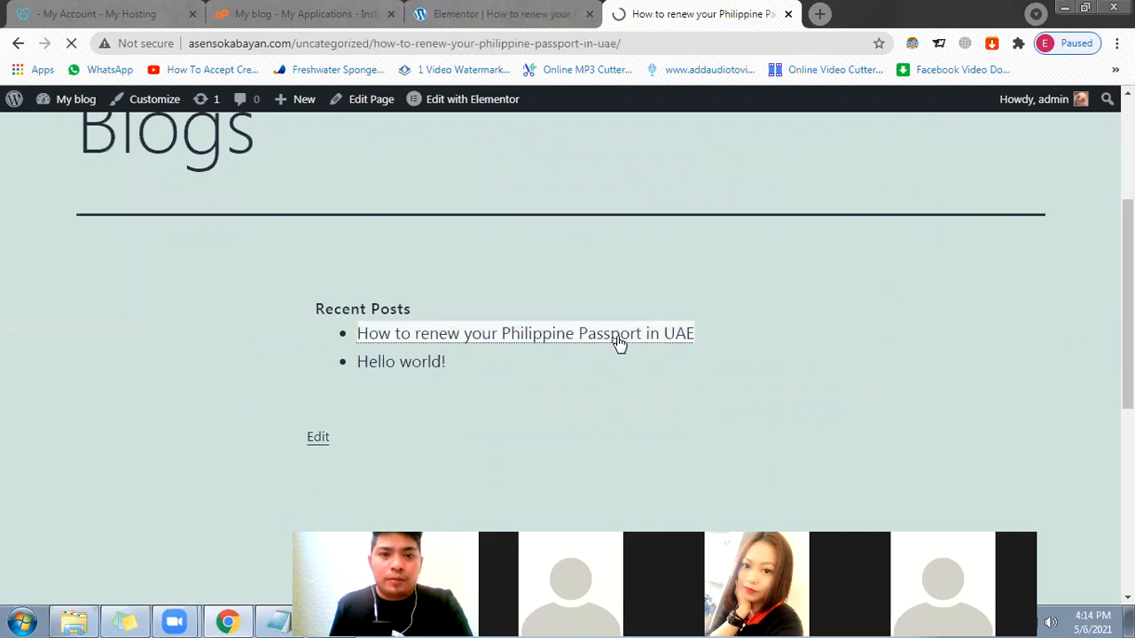
Step: Review the published passport post's images and appointment text from the banner down through the article
scroll(168, 373, down, 5)
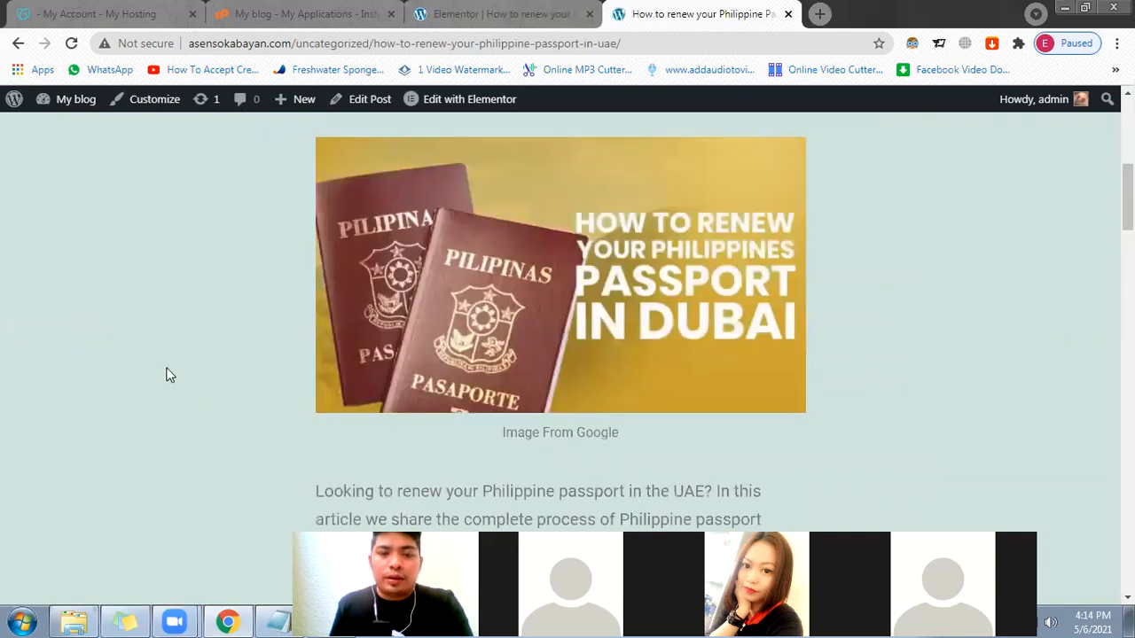
scroll(170, 375, down, 4)
scroll(170, 375, down, 5)
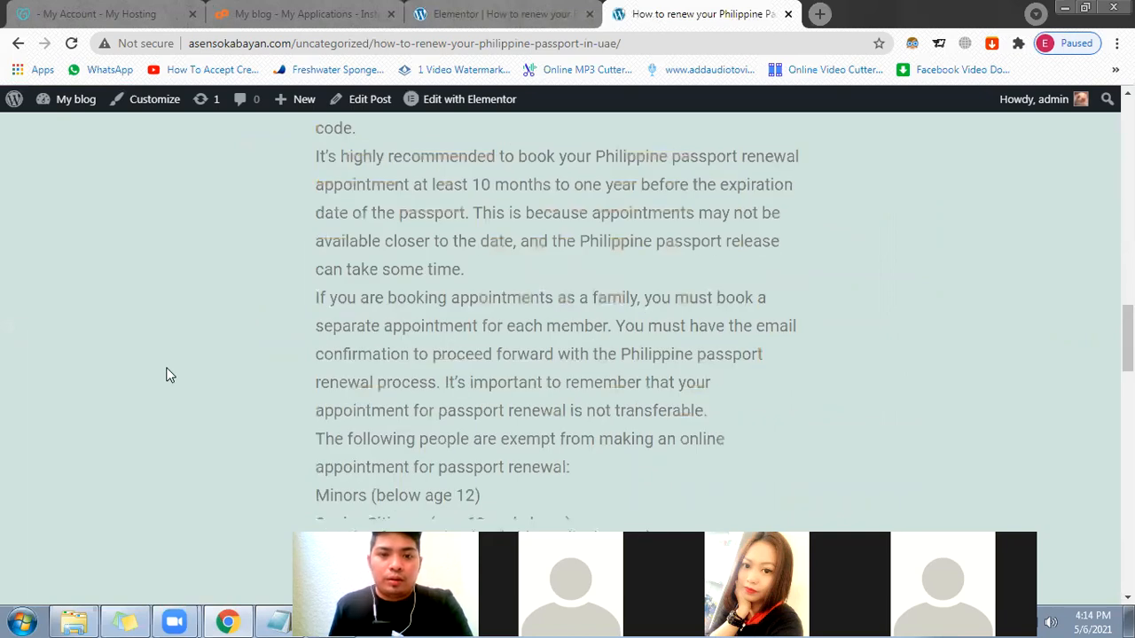
scroll(170, 375, down, 10)
scroll(170, 375, up, 5)
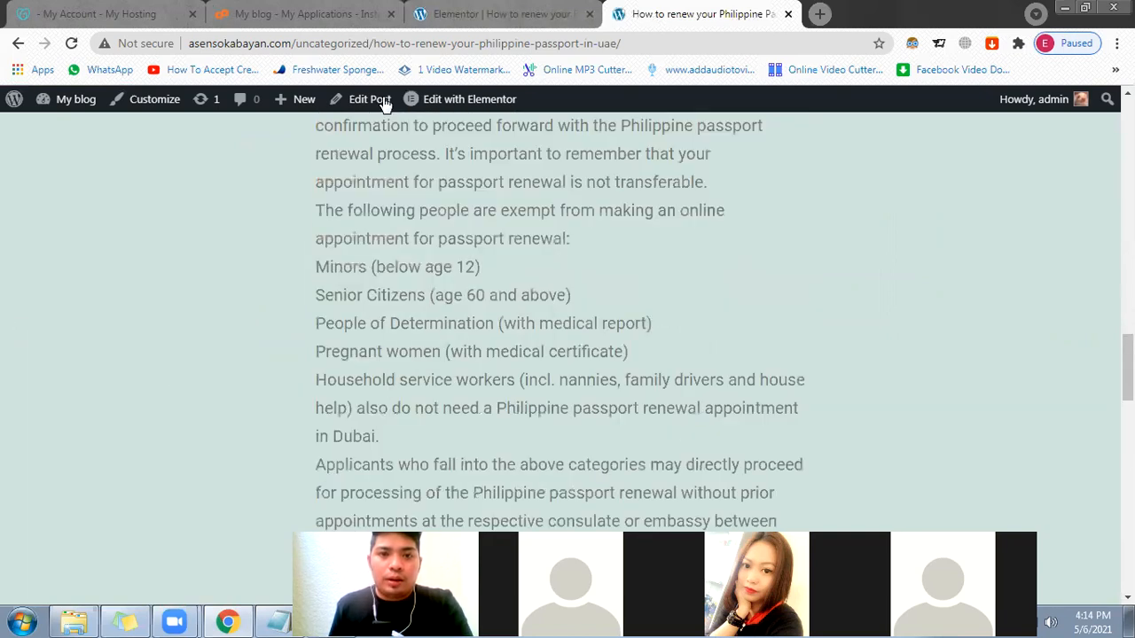
Step: Return to the Elementor editor for the passport post and go to the last image at the article's end
click(454, 16)
scroll(477, 321, down, 5)
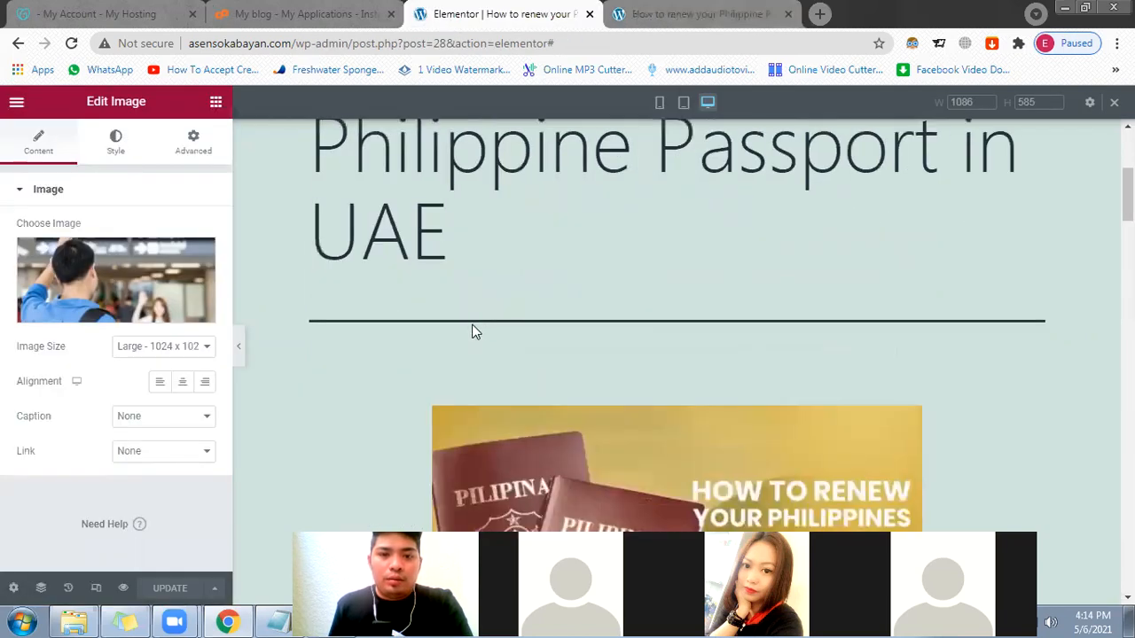
scroll(470, 325, down, 10)
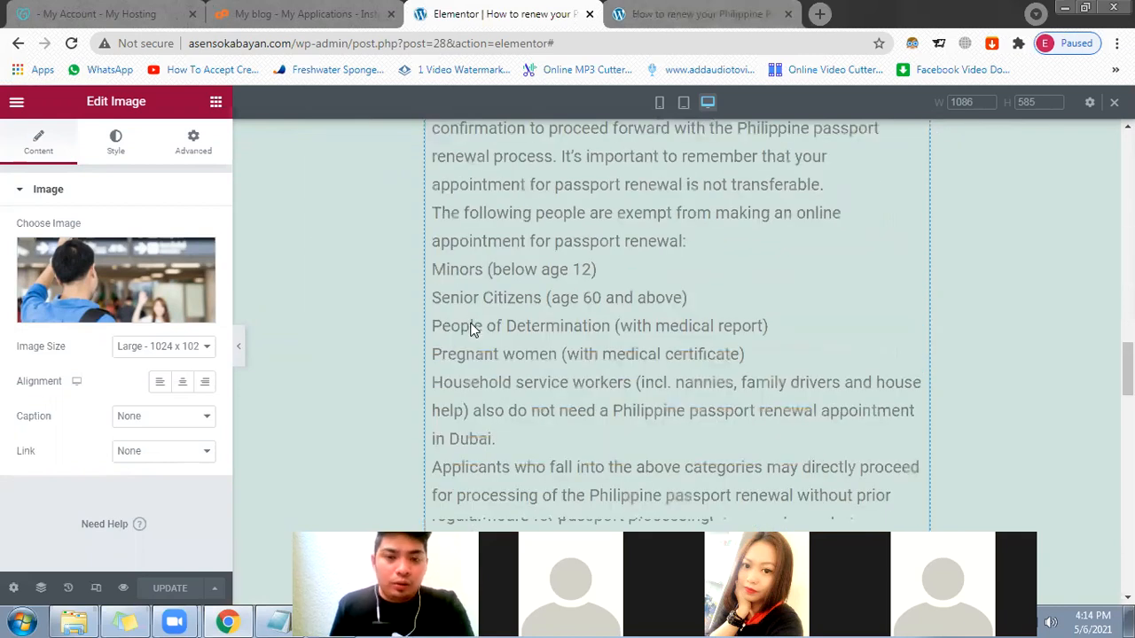
scroll(468, 326, down, 3)
scroll(448, 351, down, 5)
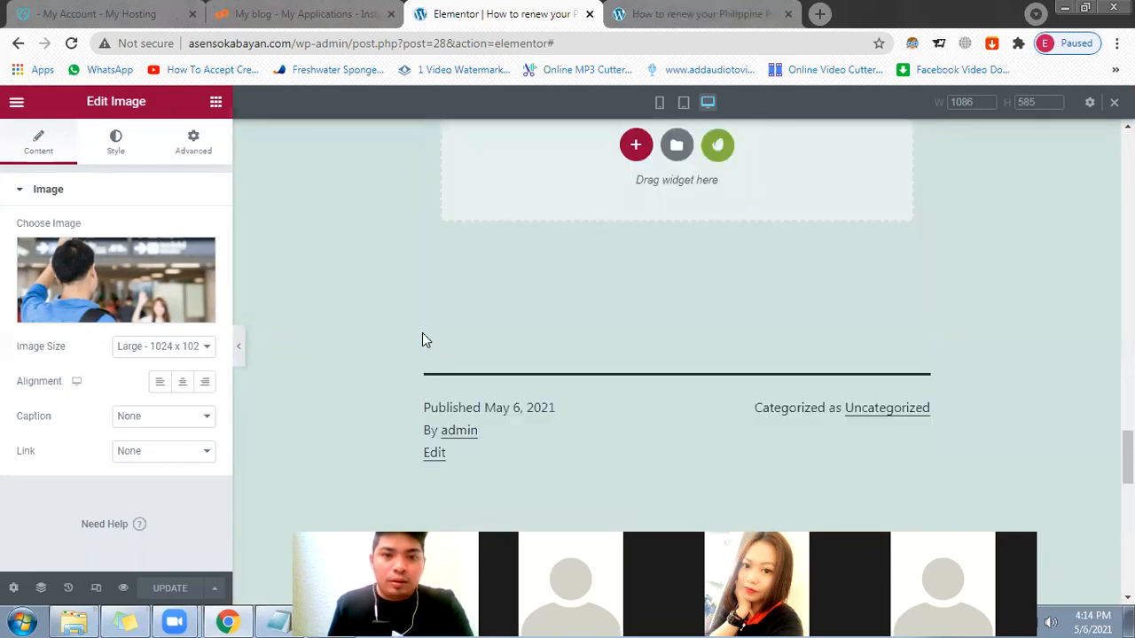
scroll(424, 340, up, 3)
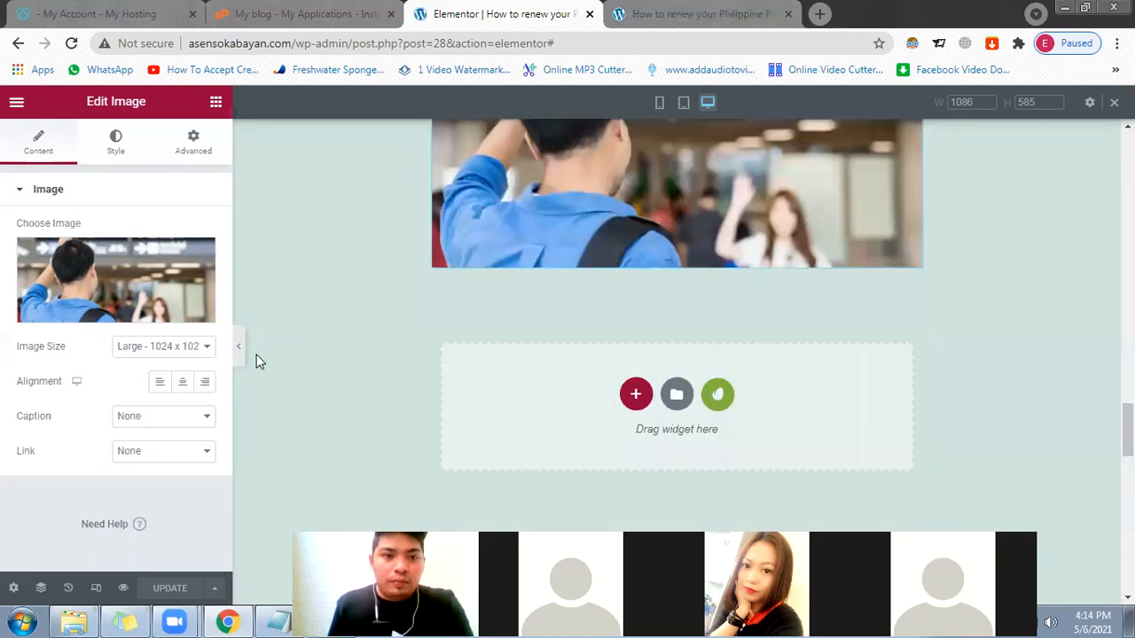
Step: Add a Text Editor widget directly below the last image in the article
click(217, 104)
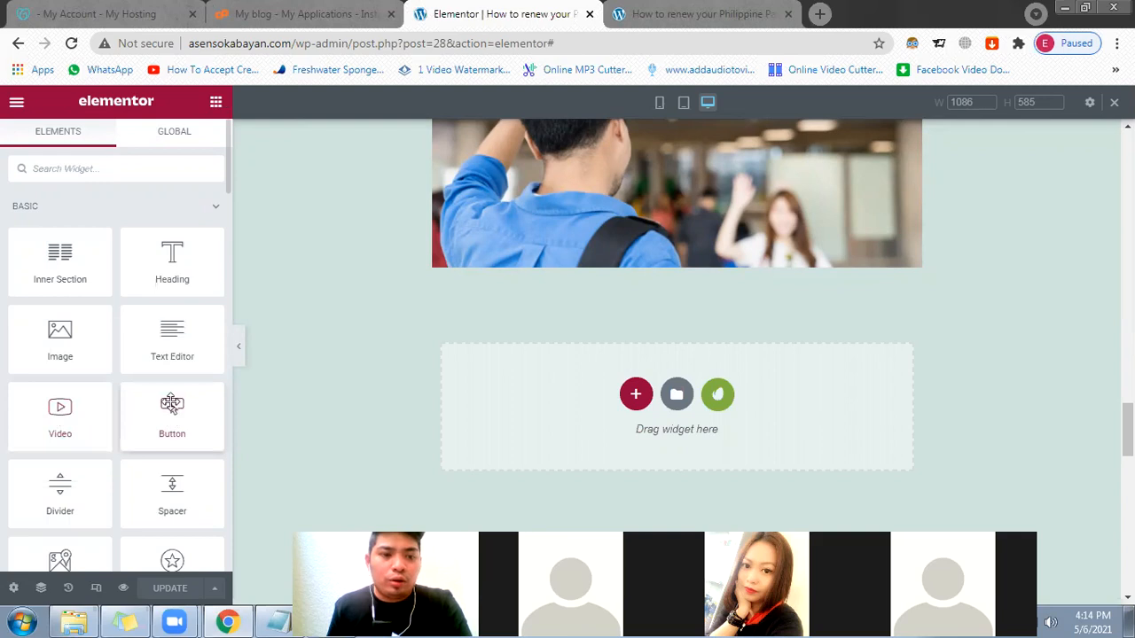
scroll(180, 426, down, 1)
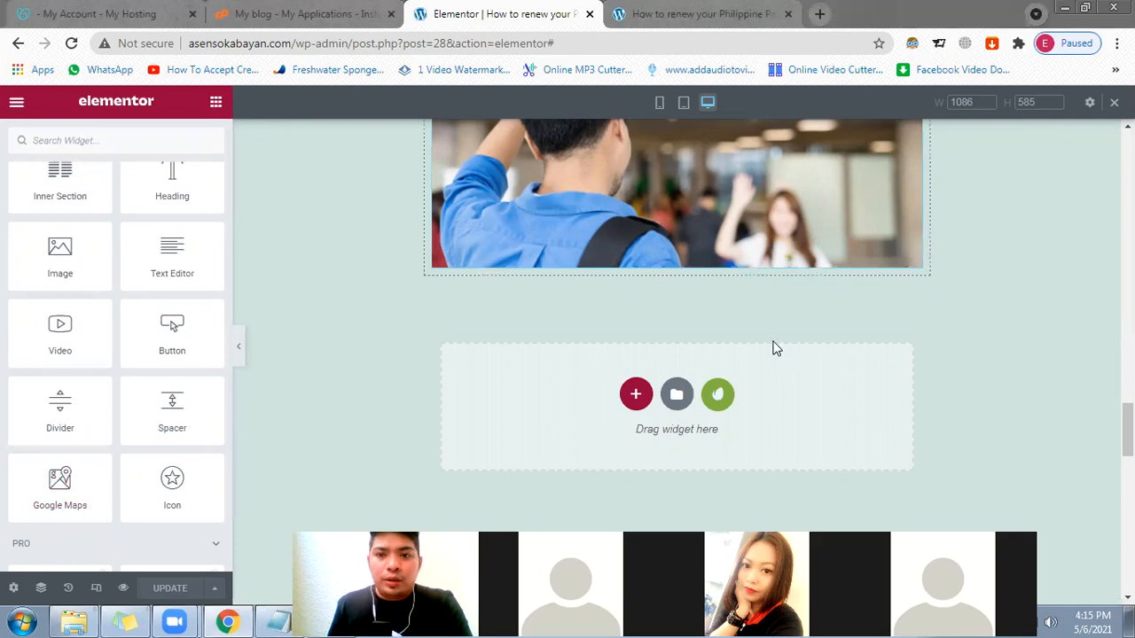
scroll(809, 329, up, 2)
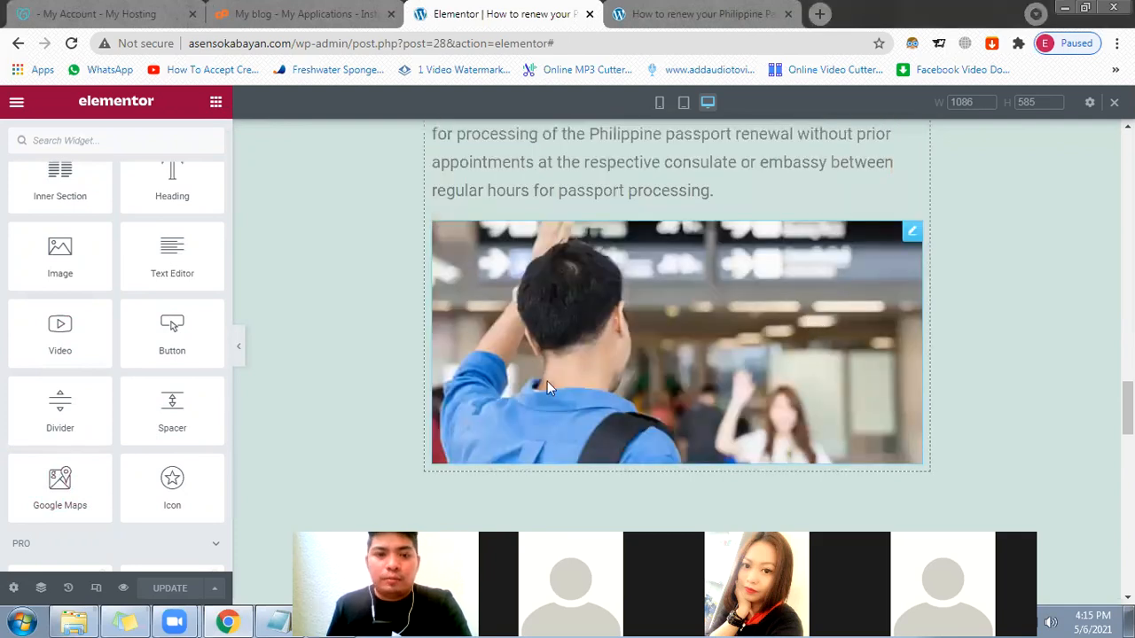
drag(166, 251, 540, 405)
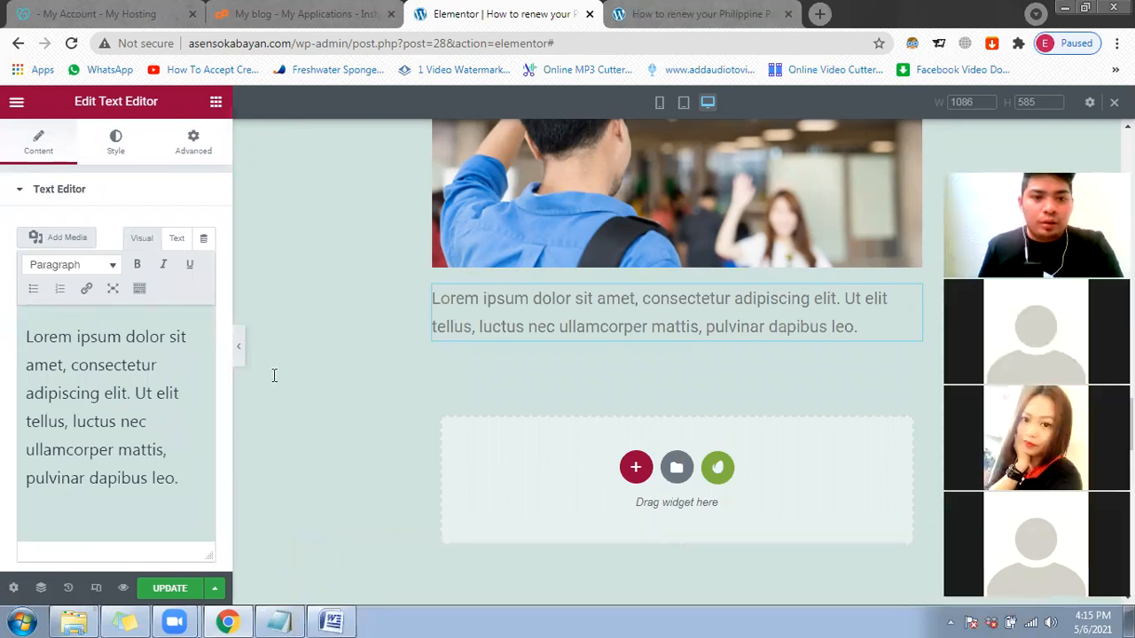
Step: Select the heading "2. GET THE NECESSARY DOCUMENTS FOR PHILIPPINE PASSPORT RENEWAL READY" in the Word document and return to Elementor
key(alt+Tab)
drag(200, 317, 284, 372)
key(alt+Tab)
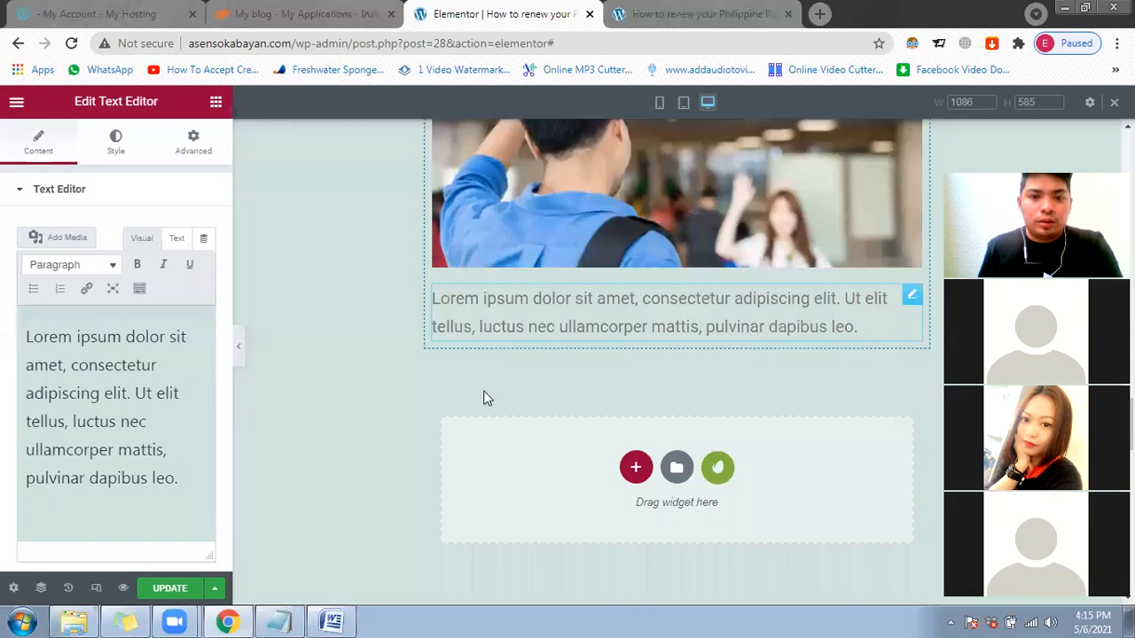
Step: Duplicate the "1. SECURE AN ONLINE APPOINTMENT" heading to the end of the article and delete the placeholder text above the copy
scroll(485, 395, up, 3)
scroll(502, 283, up, 4)
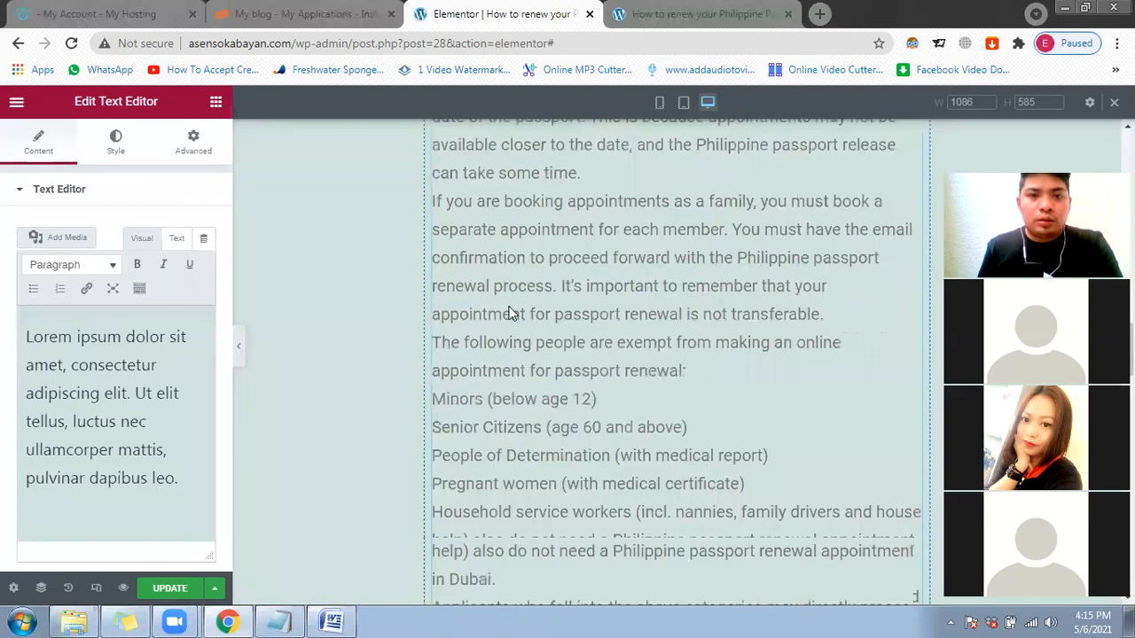
scroll(496, 284, up, 5)
scroll(479, 257, up, 2)
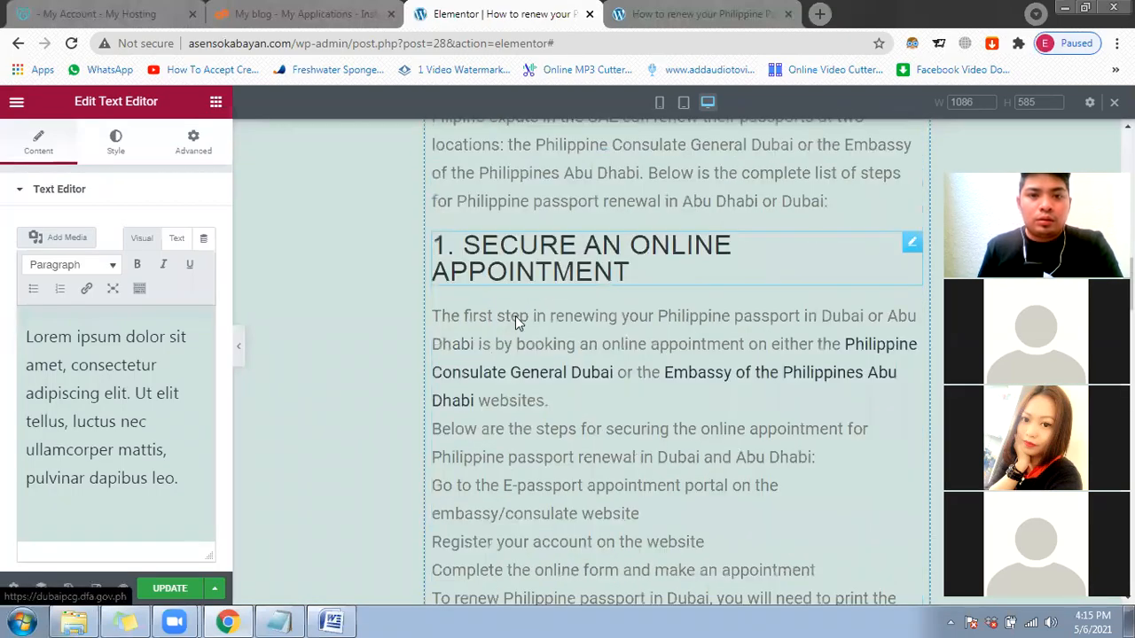
scroll(517, 322, up, 1)
click(576, 359)
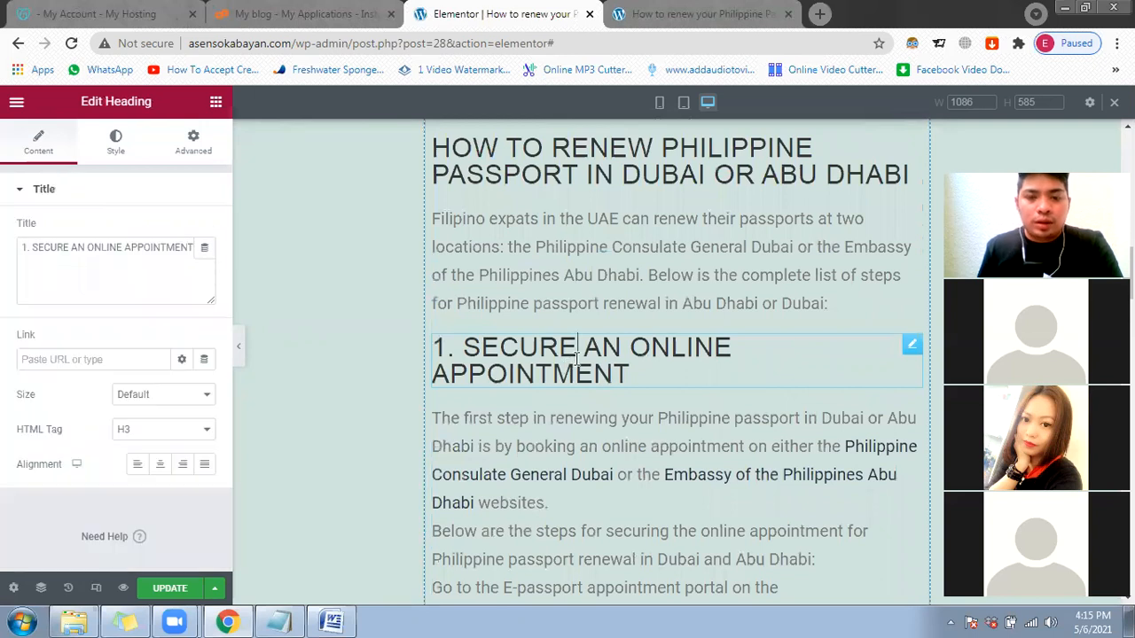
right_click(608, 439)
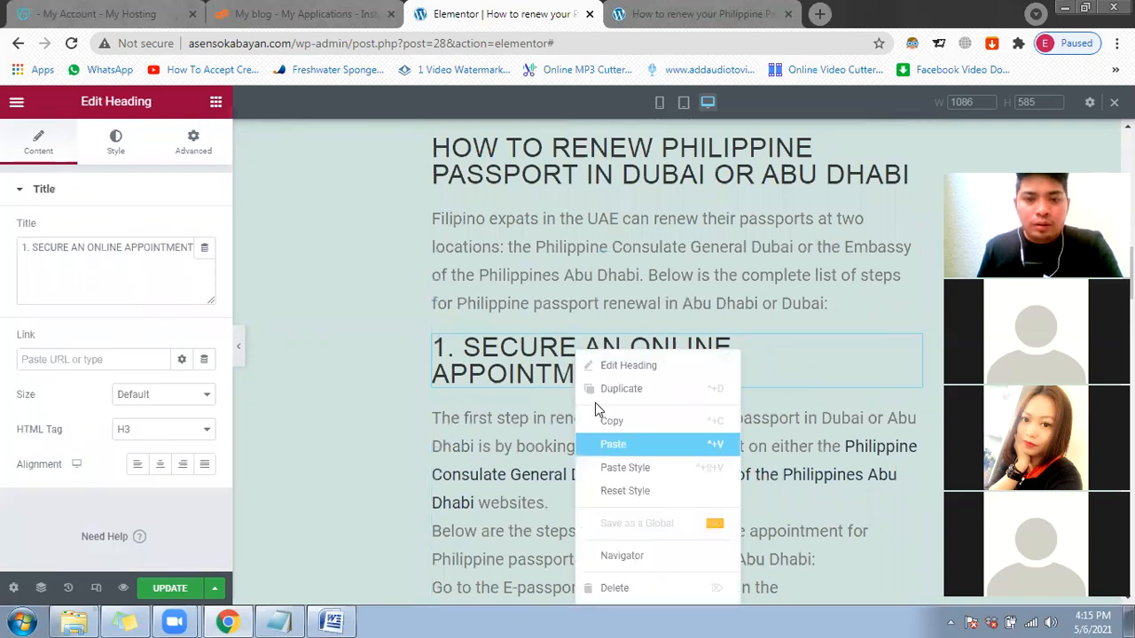
click(599, 416)
scroll(595, 404, down, 15)
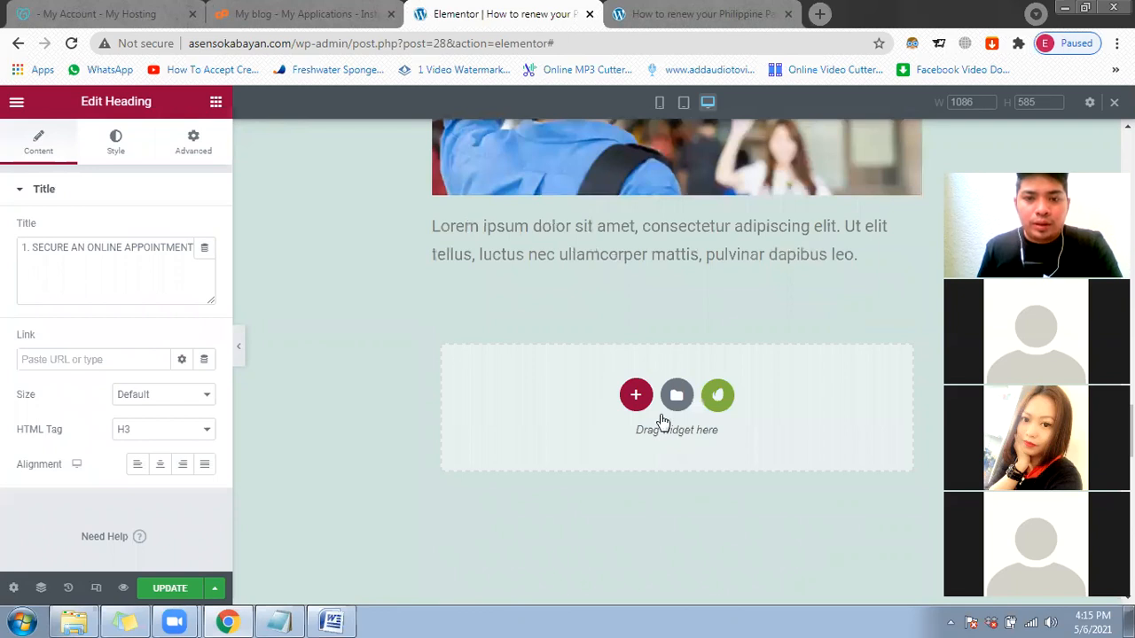
scroll(660, 416, up, 1)
right_click(609, 293)
click(651, 391)
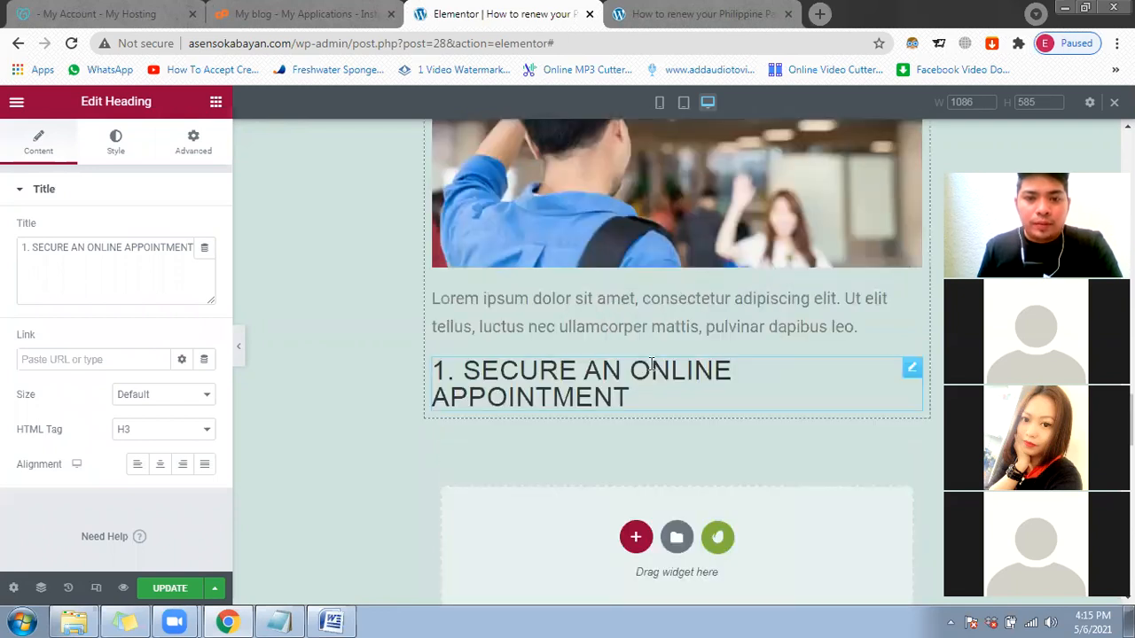
right_click(730, 309)
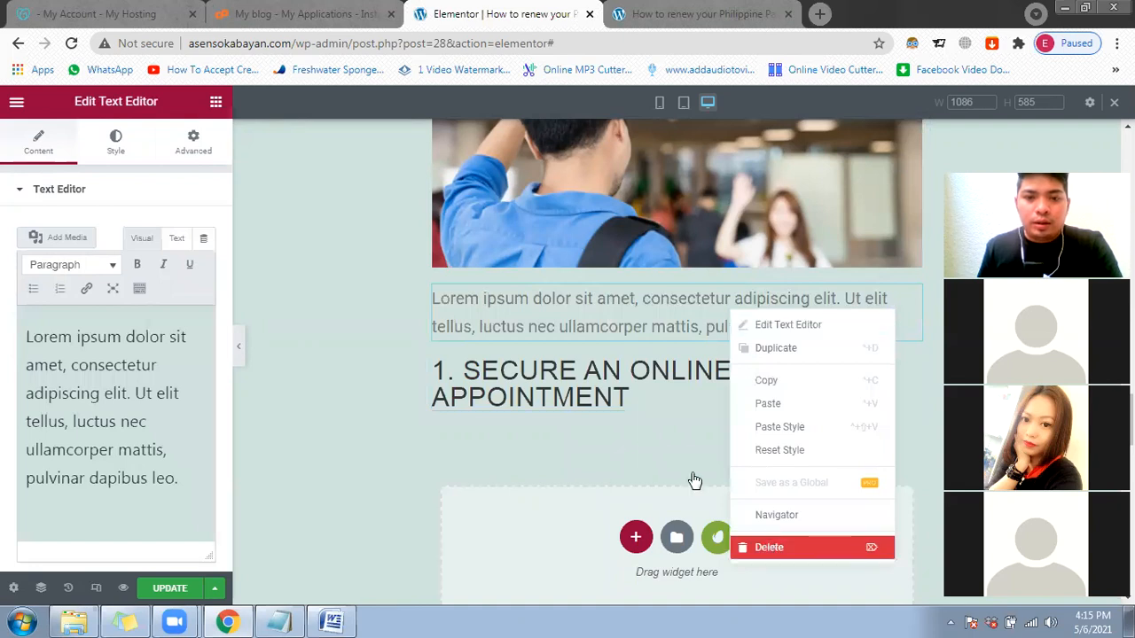
Step: Replace the copied heading's title with "2. GET THE NECESSARY DOCUMENTS FOR PHILIPPINE PASSPORT RENEWAL READY" from the Word document
click(335, 616)
right_click(295, 358)
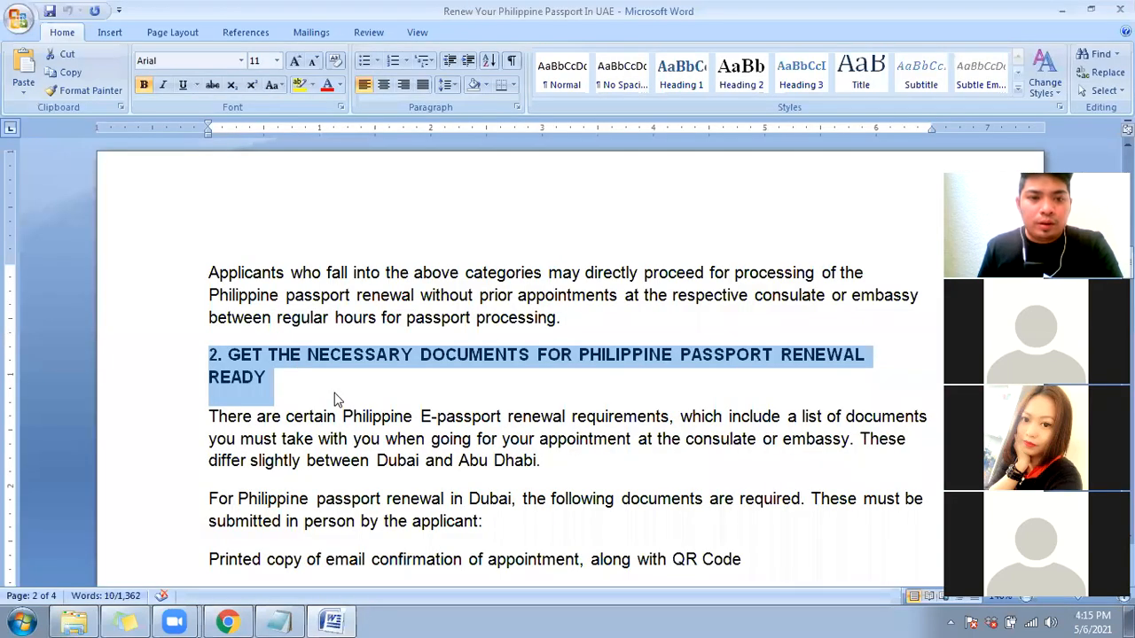
click(334, 391)
click(228, 621)
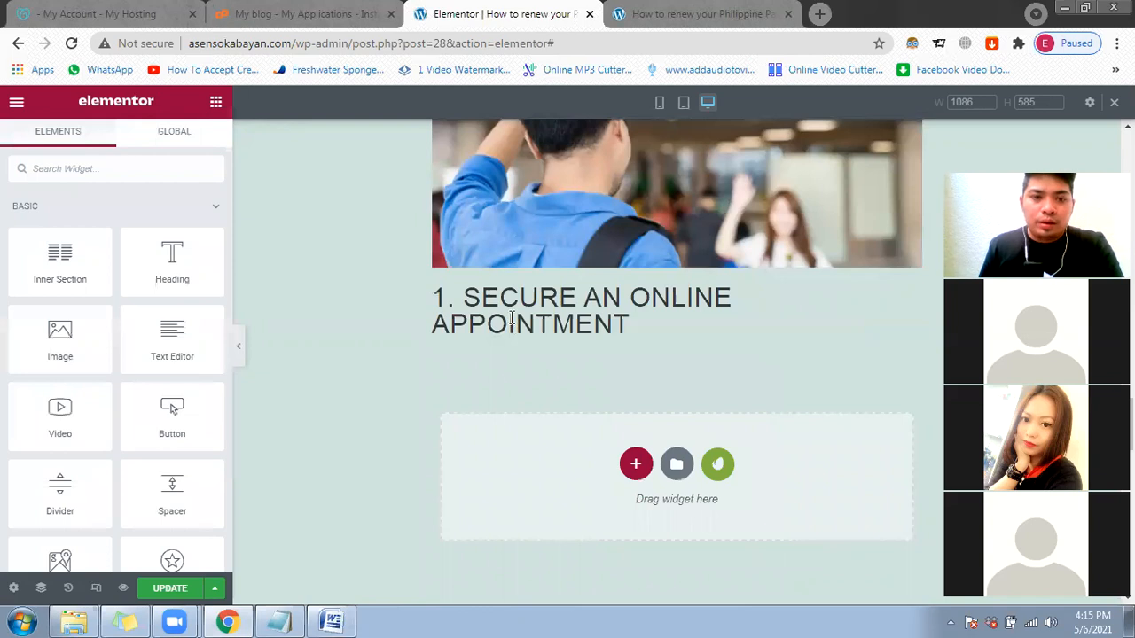
click(512, 319)
triple_click(153, 252)
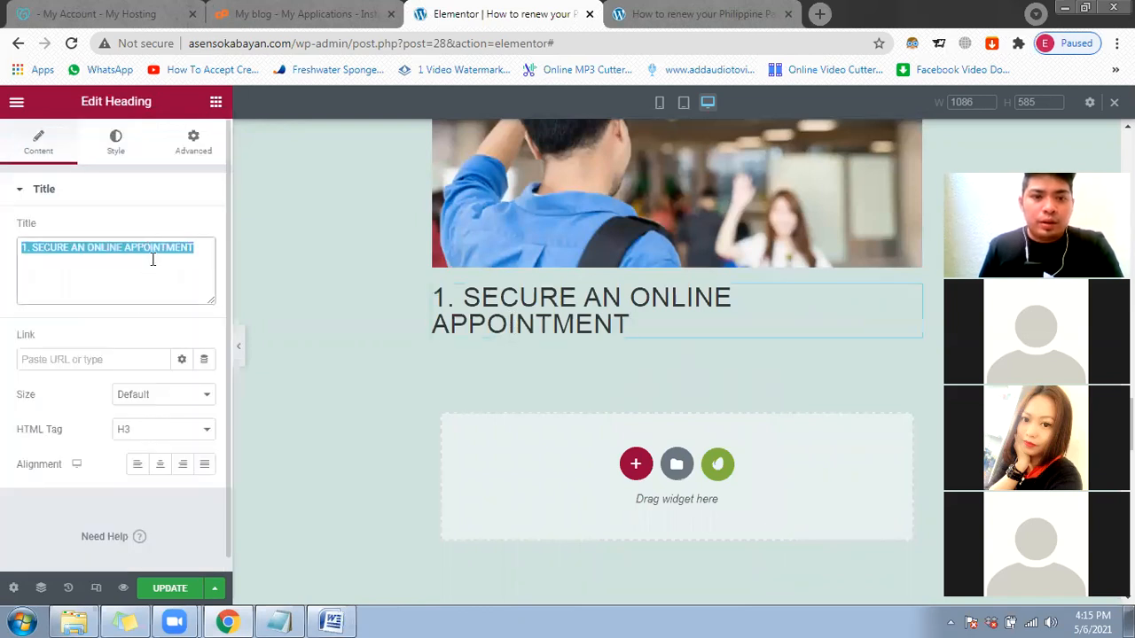
key(ctrl+v)
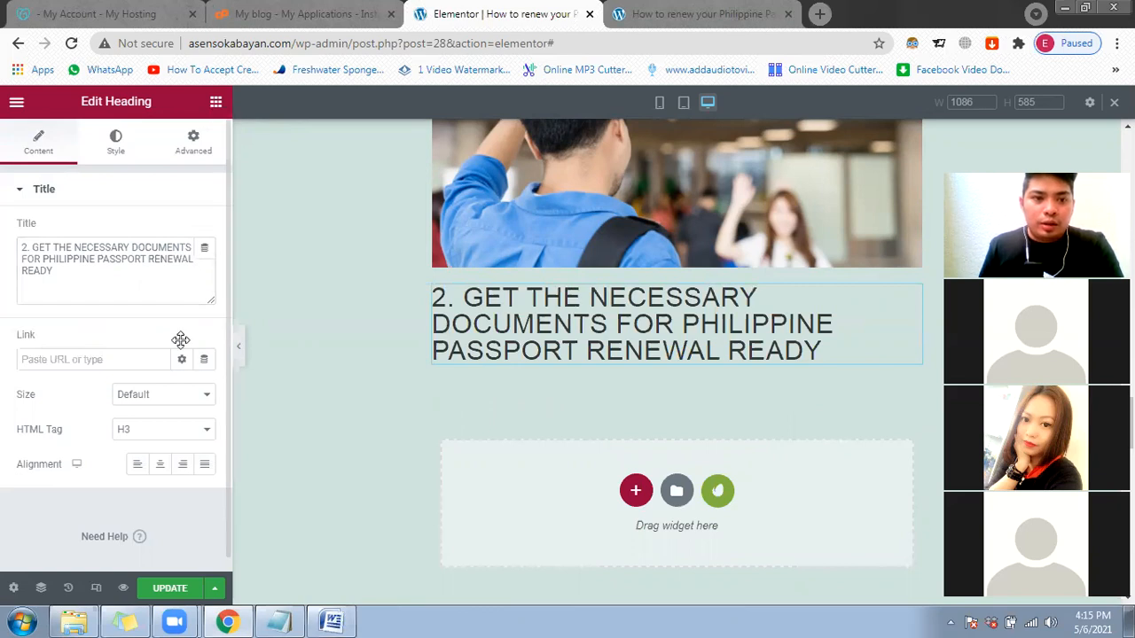
Step: Add a Text Editor widget beneath the "2. GET THE NECESSARY DOCUMENTS" heading
click(215, 102)
drag(174, 331, 468, 371)
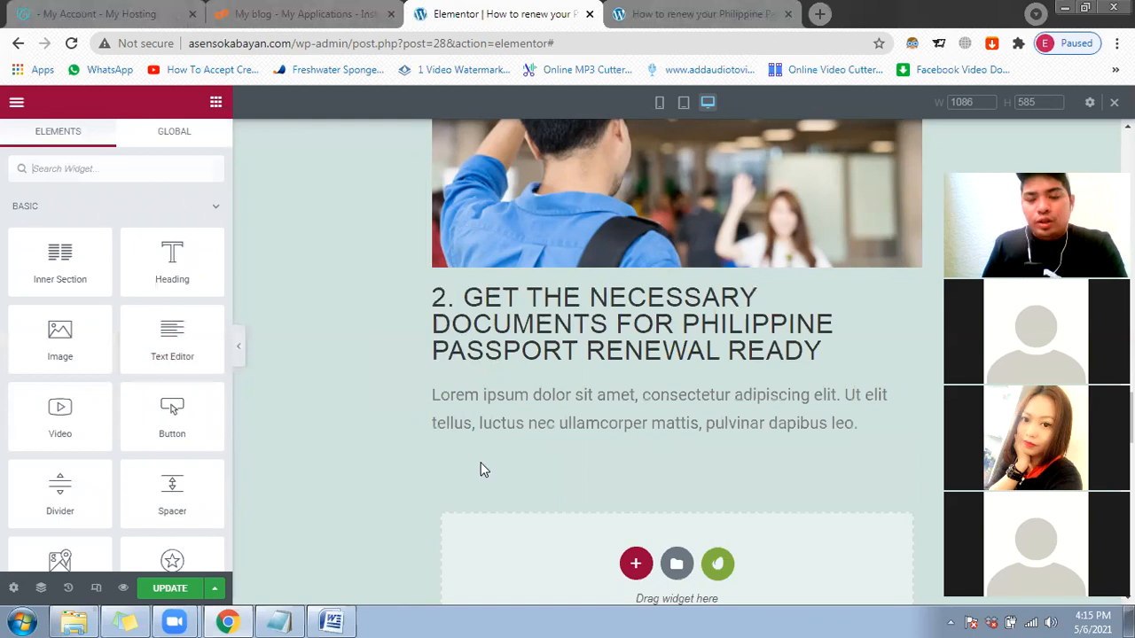
scroll(480, 470, down, 1)
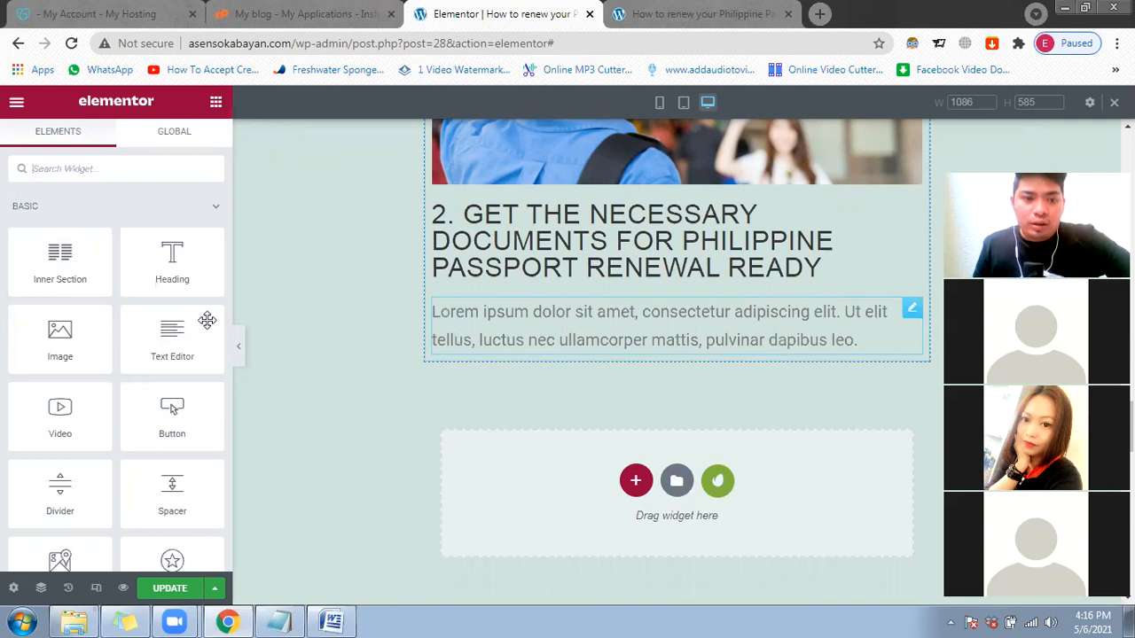
Step: Add a Google Maps widget below the placeholder text and set its location to "Philippine Embassy, Dubai"
scroll(124, 435, down, 1)
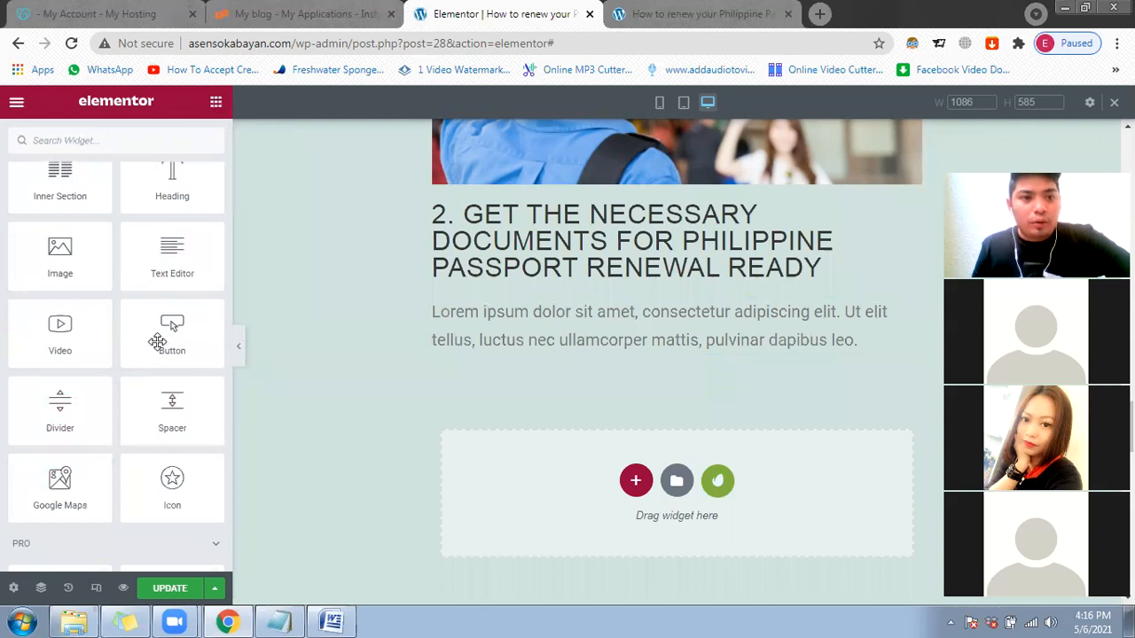
scroll(102, 255, up, 1)
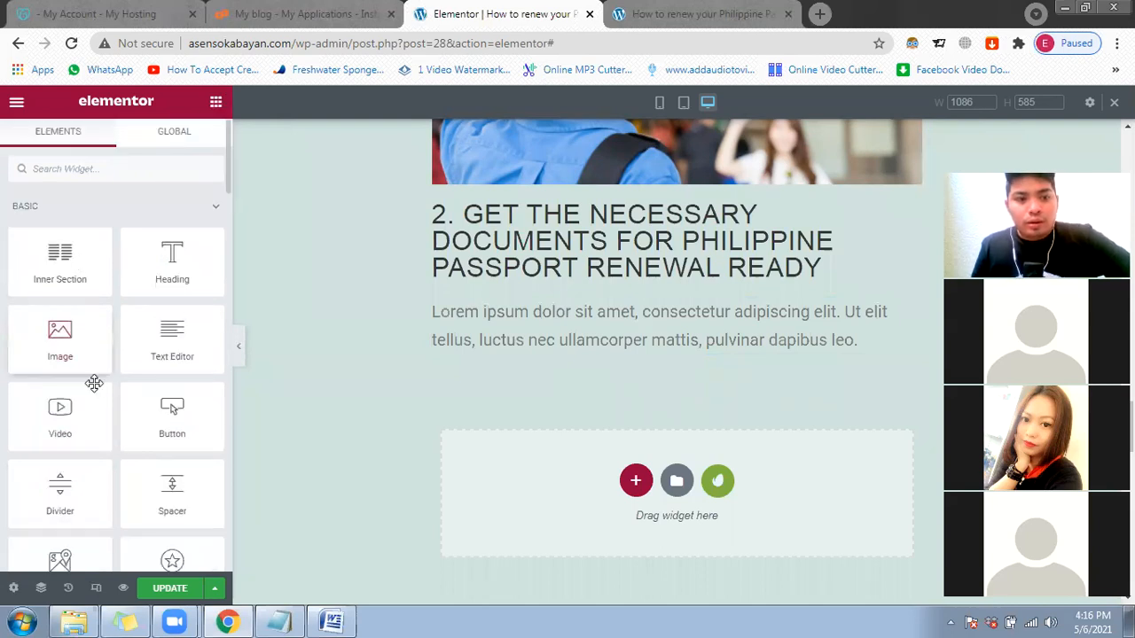
scroll(89, 390, down, 2)
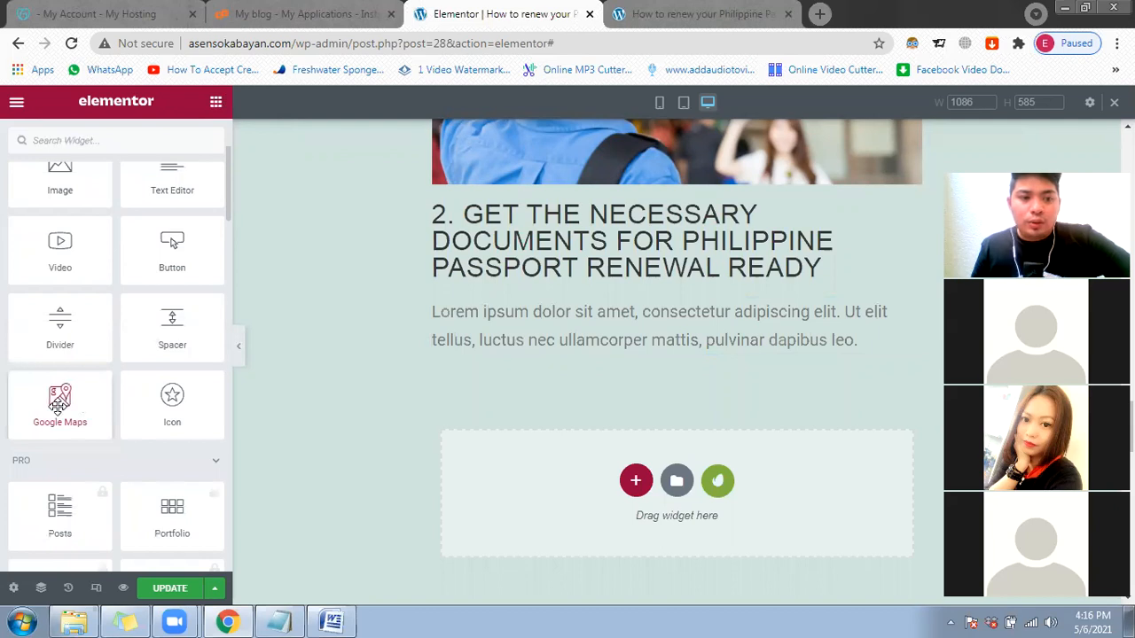
drag(49, 404, 532, 377)
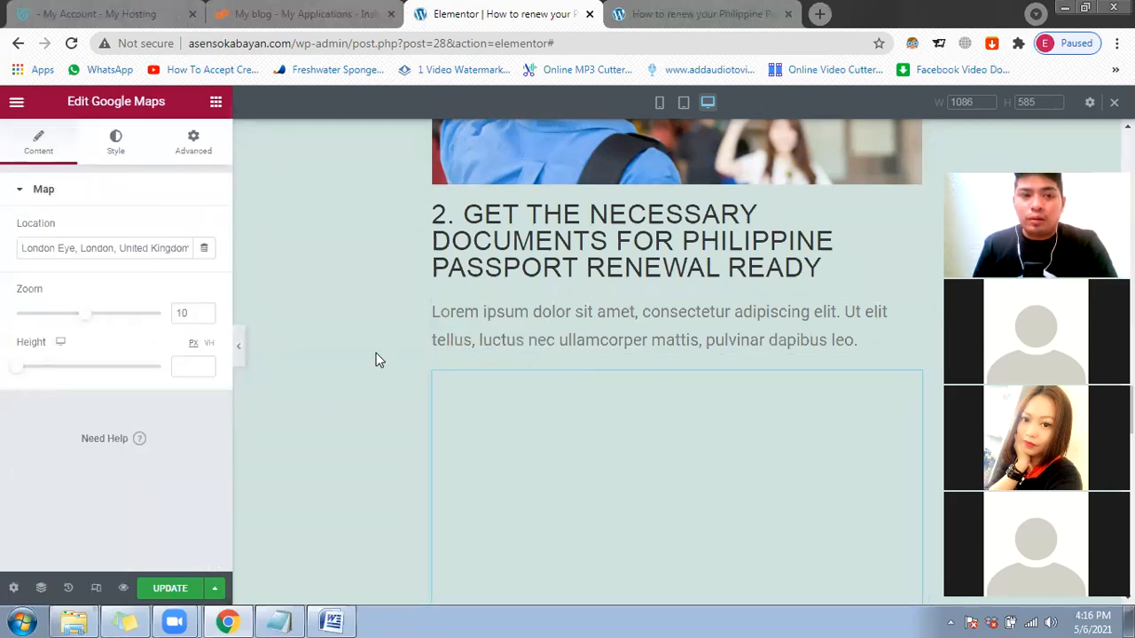
click(134, 248)
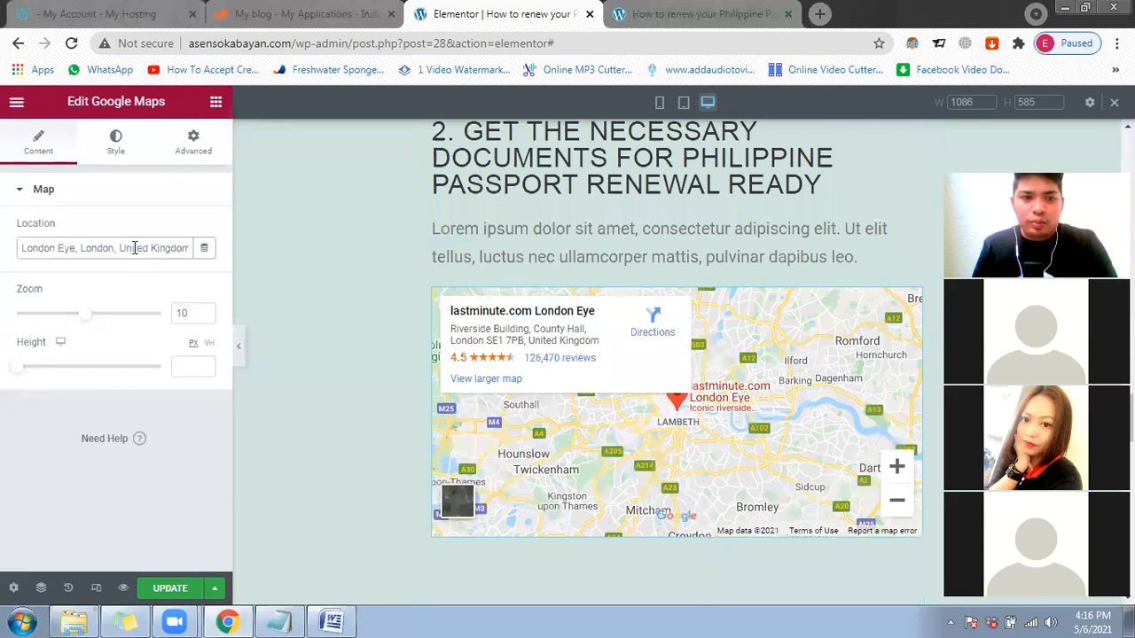
triple_click(135, 248)
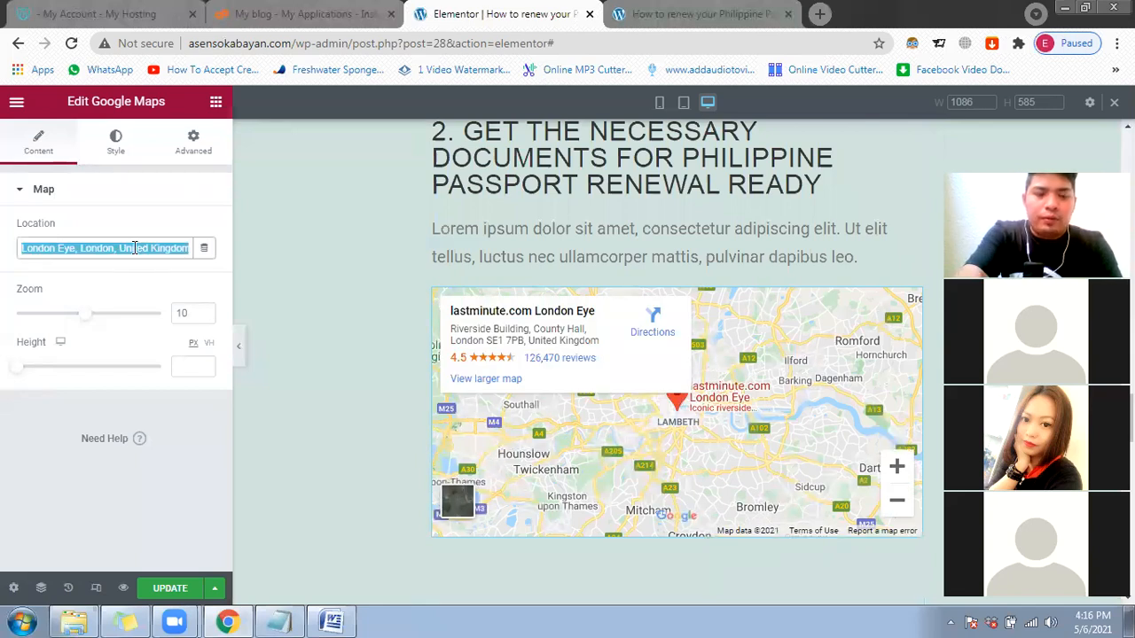
text(Philippin)
text(e Embassy, Dubai)
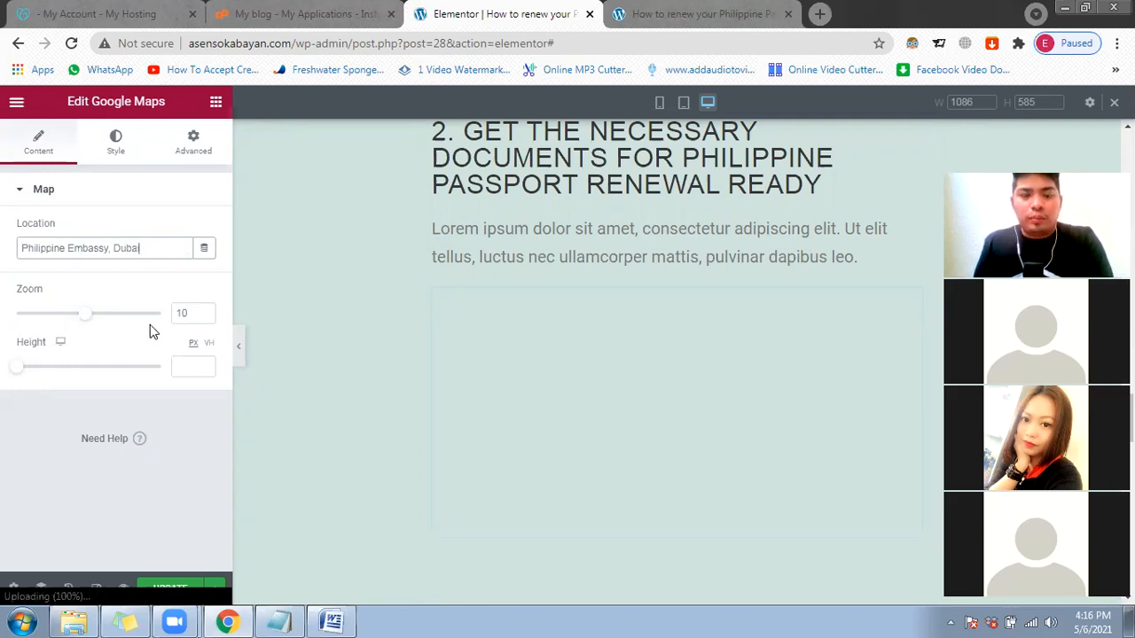
Step: Open google.com in a new browser tab
click(821, 15)
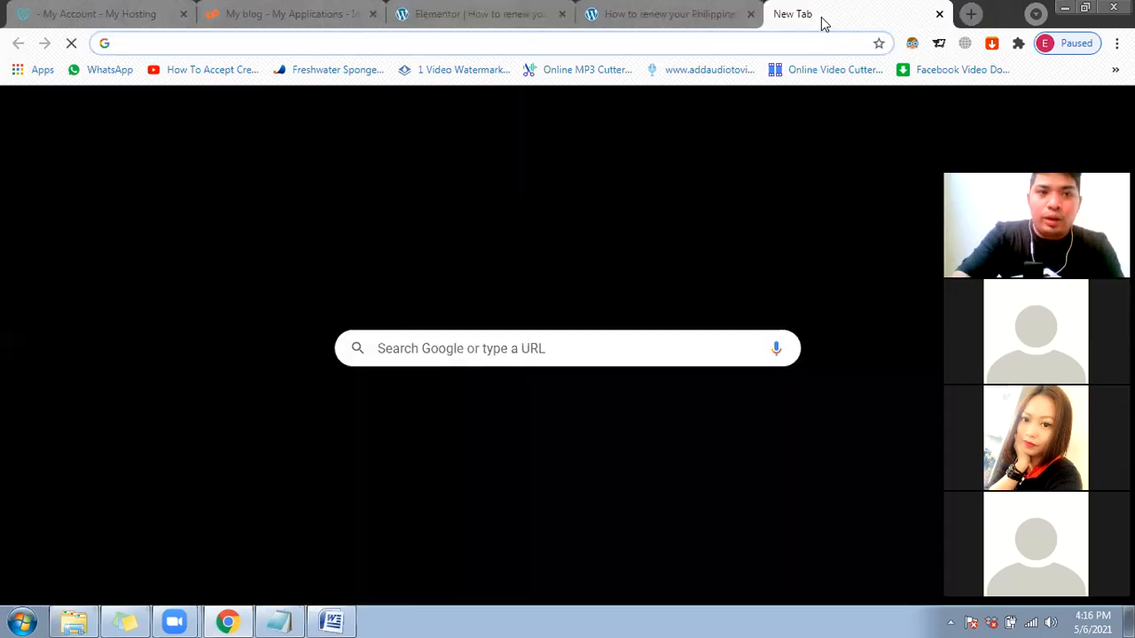
text(go)
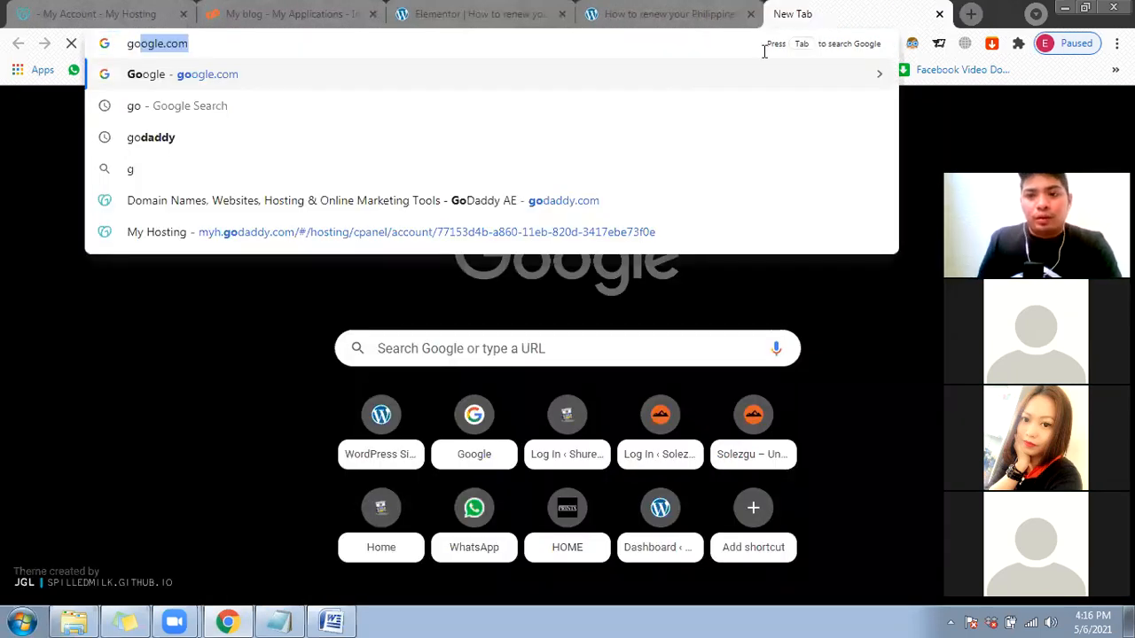
key(Return)
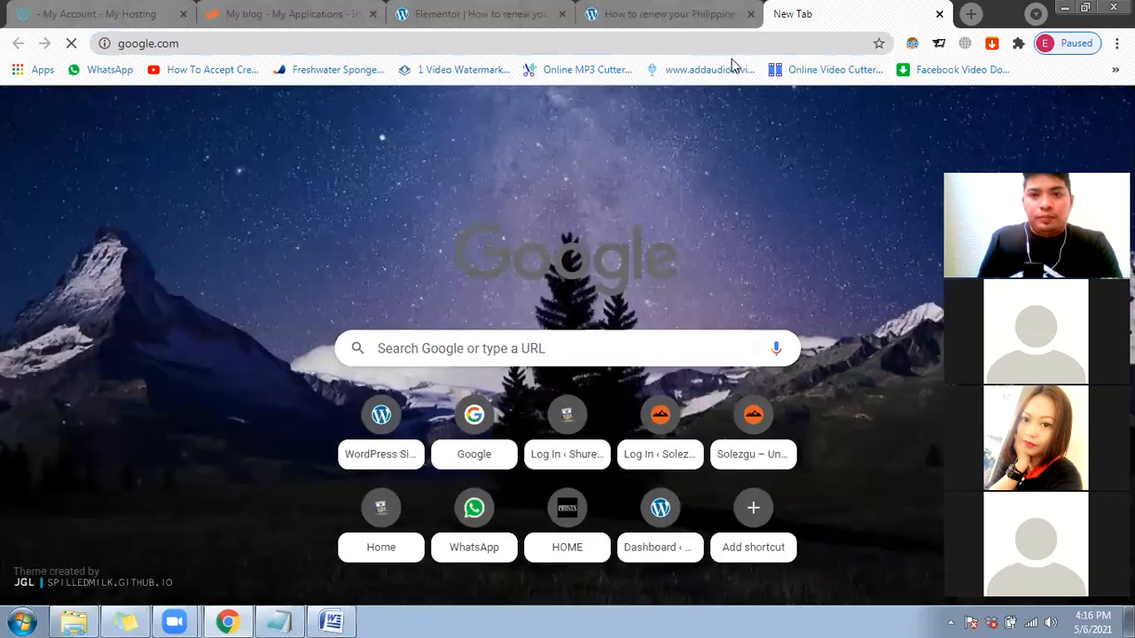
click(719, 51)
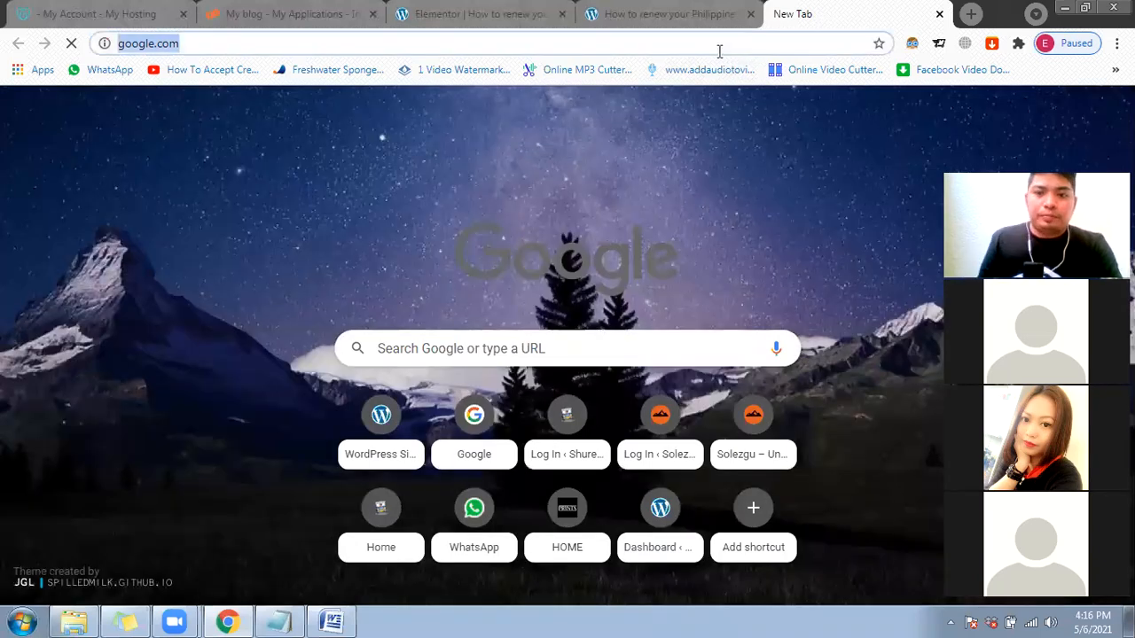
click(701, 529)
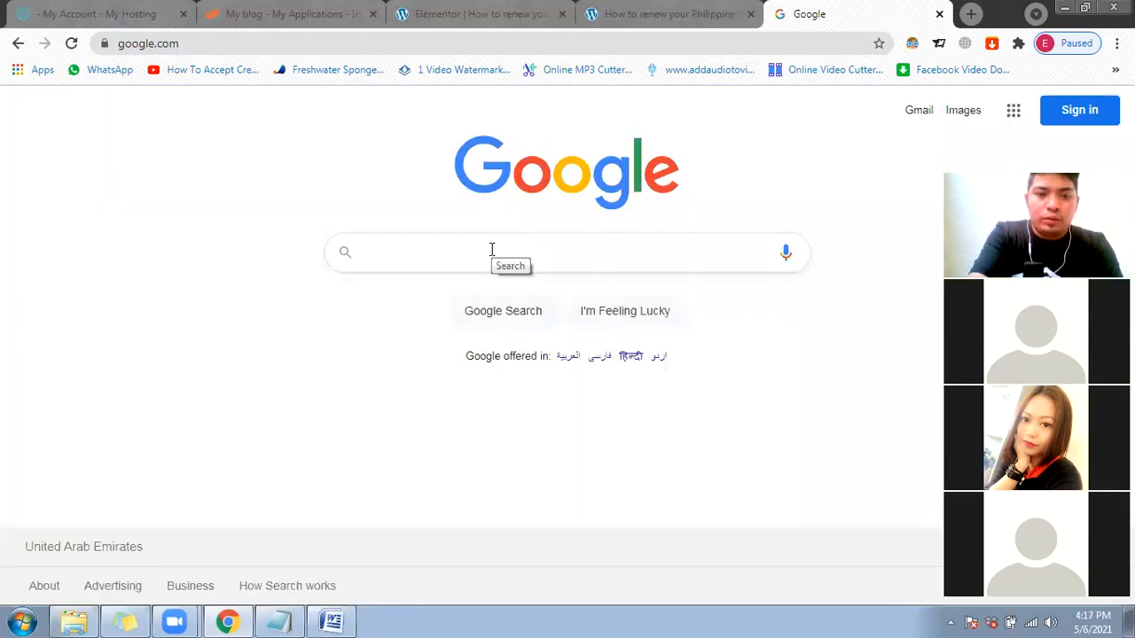
Step: Search Google for "philippine embassy dubai" and open the map of the Philippine Consulate General Dubai
text(Philippin)
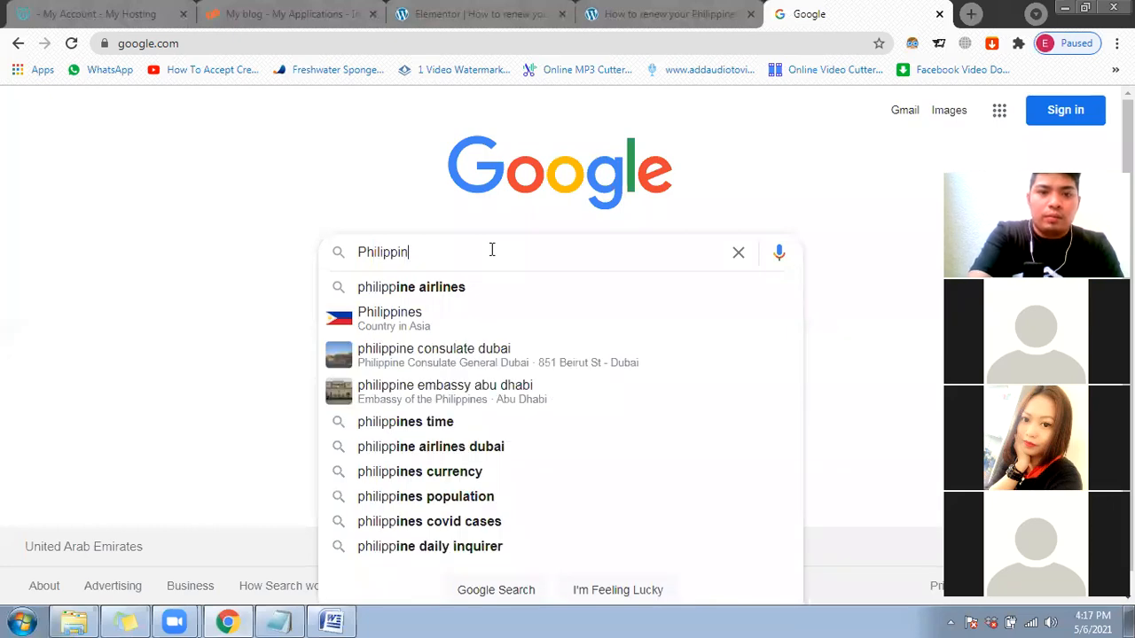
text(e emab)
key(BackSpace)
key(BackSpace)
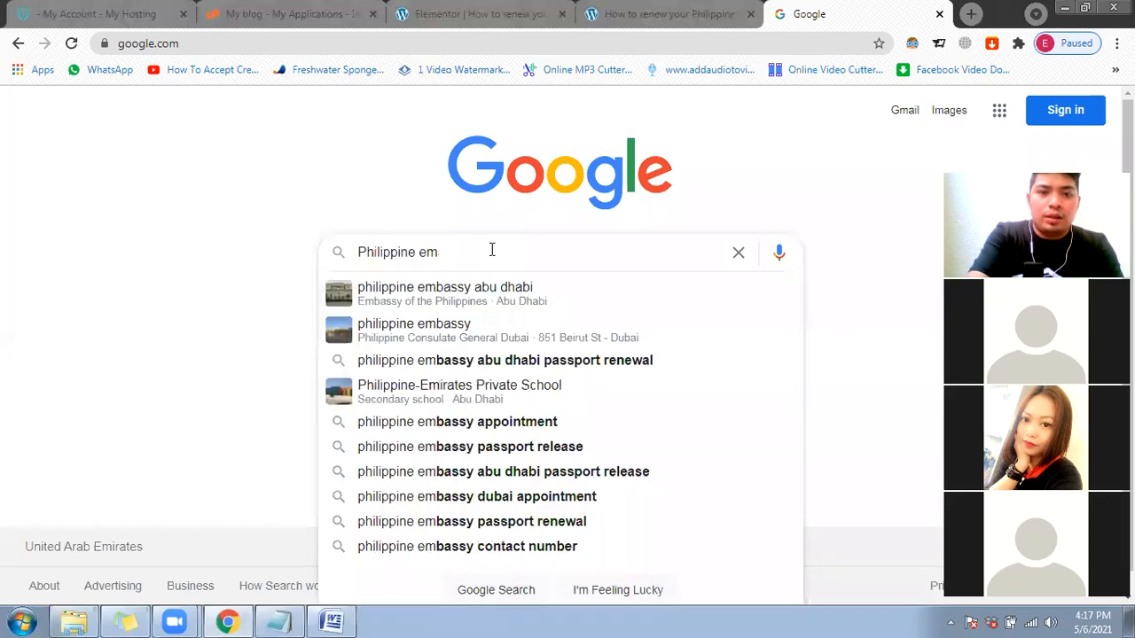
text(bassy )
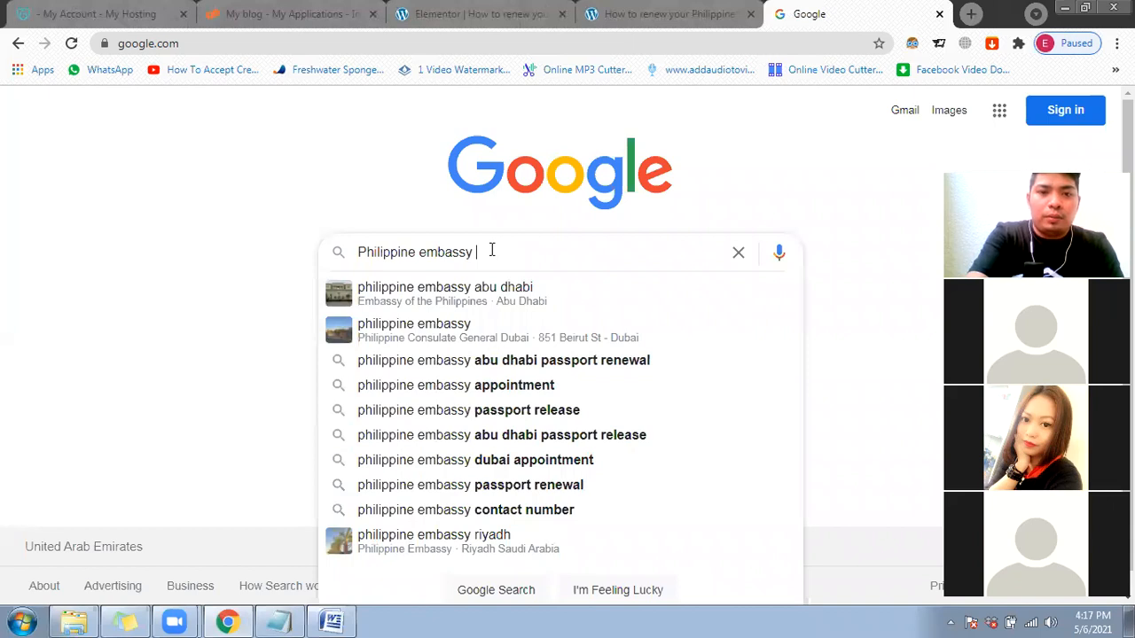
text(dubai)
key(Down)
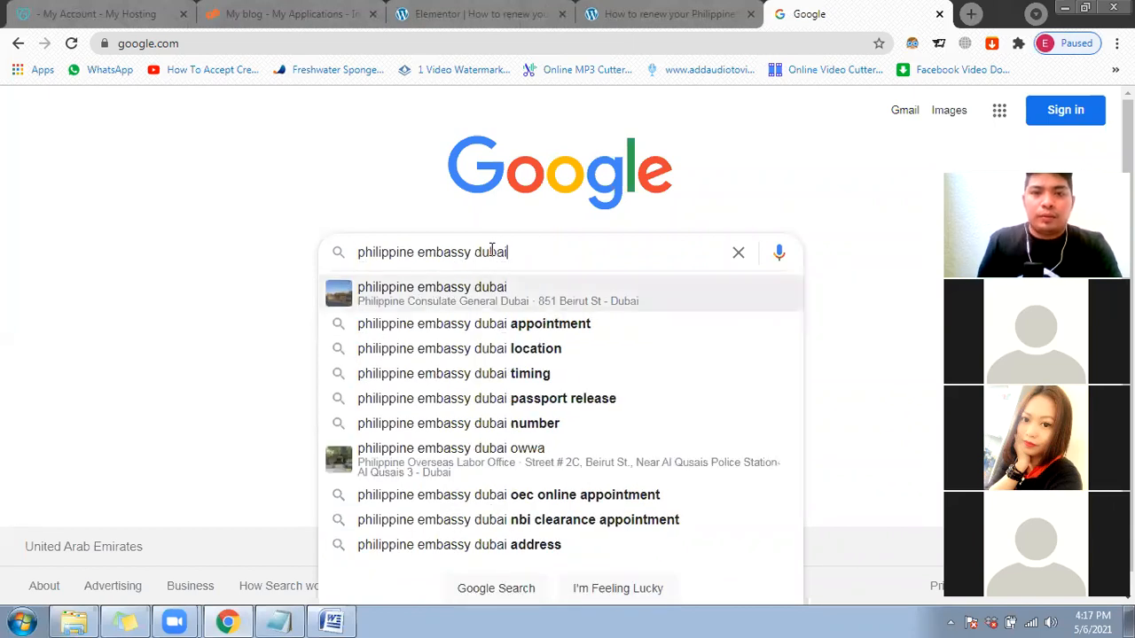
key(Return)
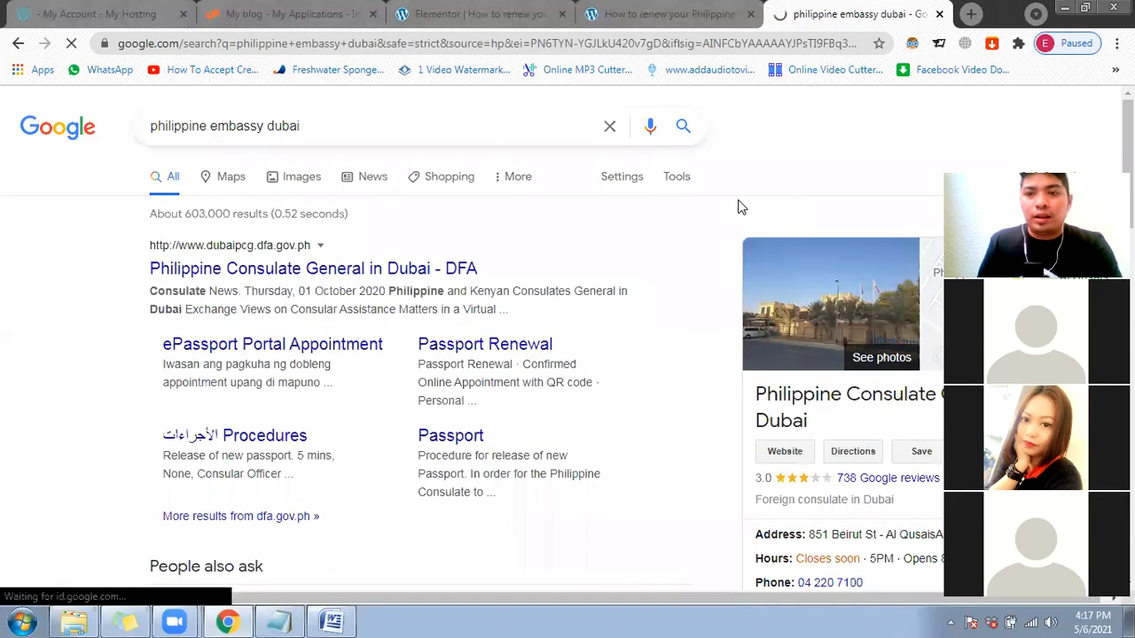
scroll(739, 202, down, 1)
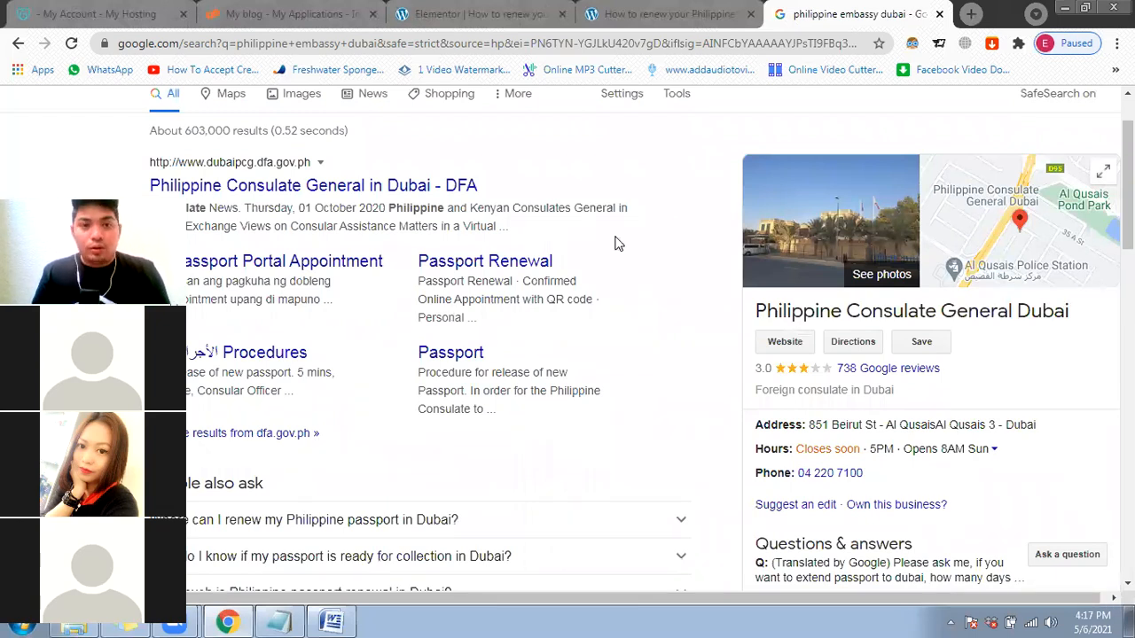
scroll(332, 150, up, 2)
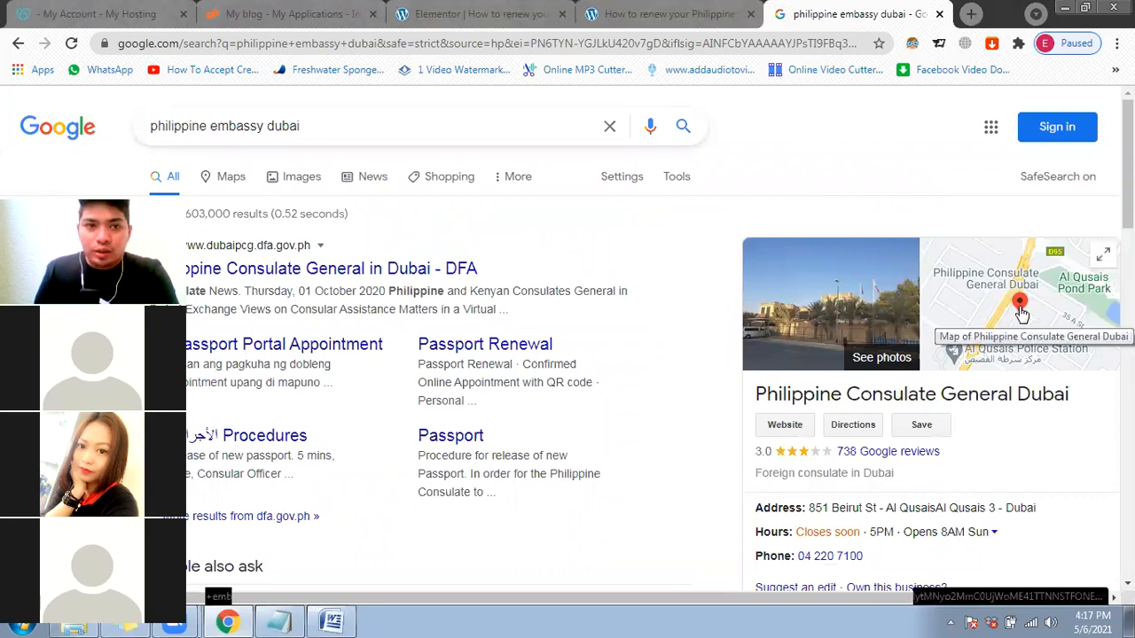
click(1021, 311)
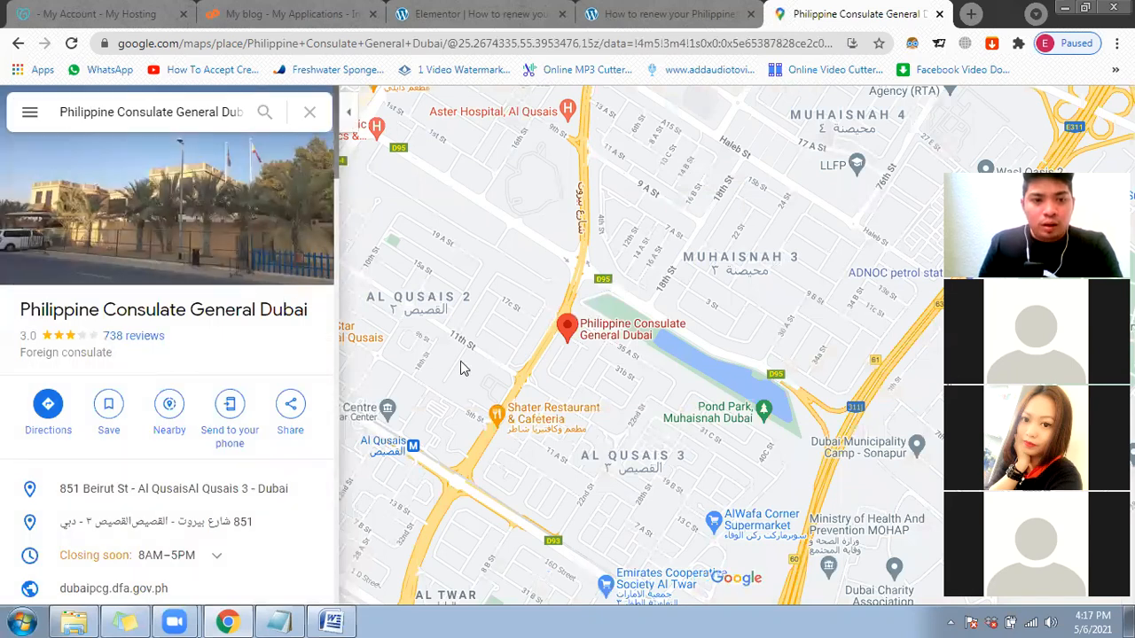
Step: Try using the consulate's Google Maps share link as the location of the Elementor map widget
click(290, 408)
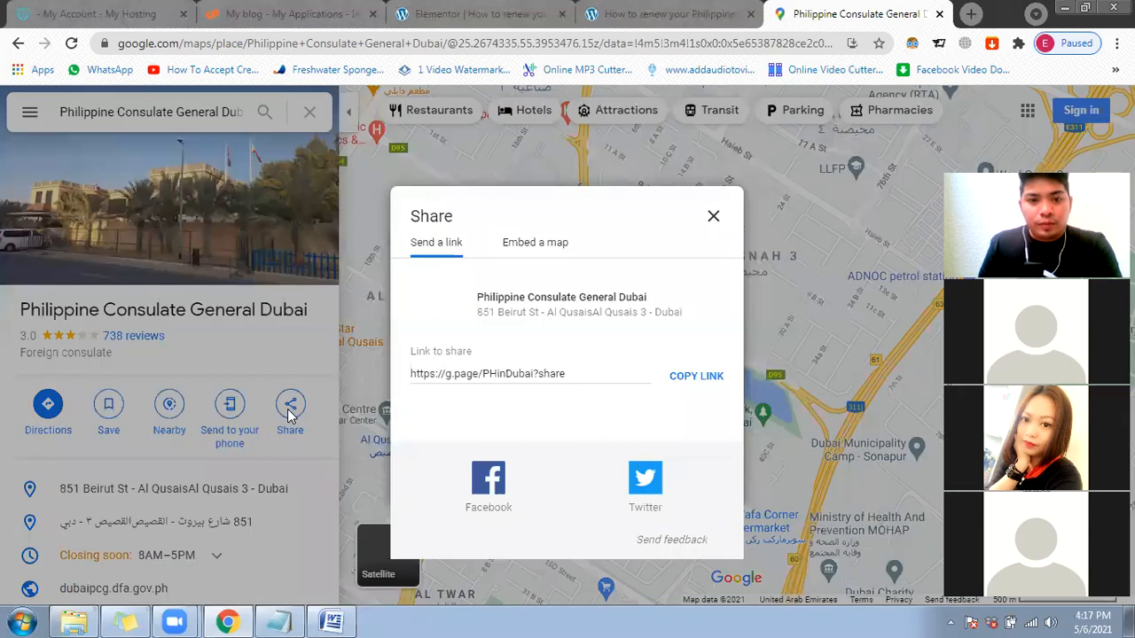
click(694, 380)
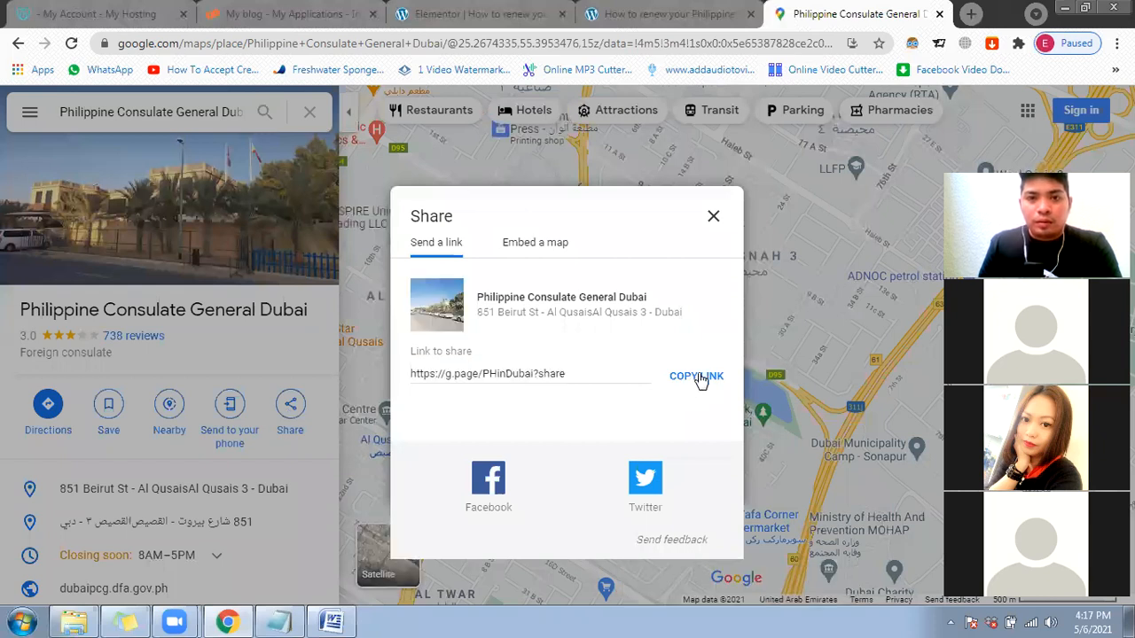
click(697, 377)
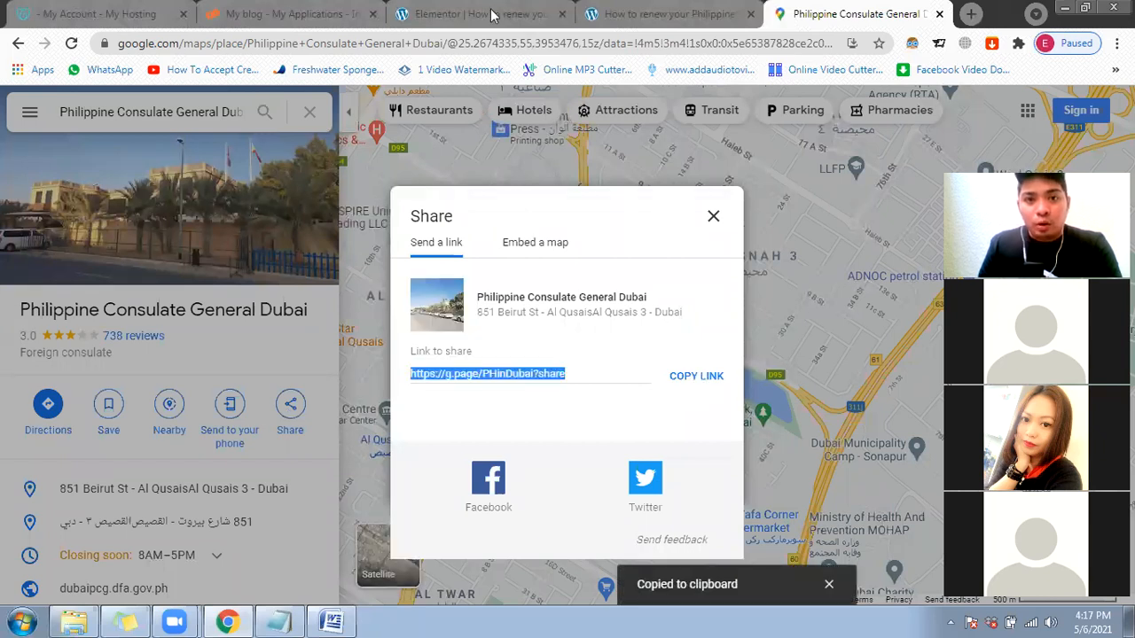
click(493, 15)
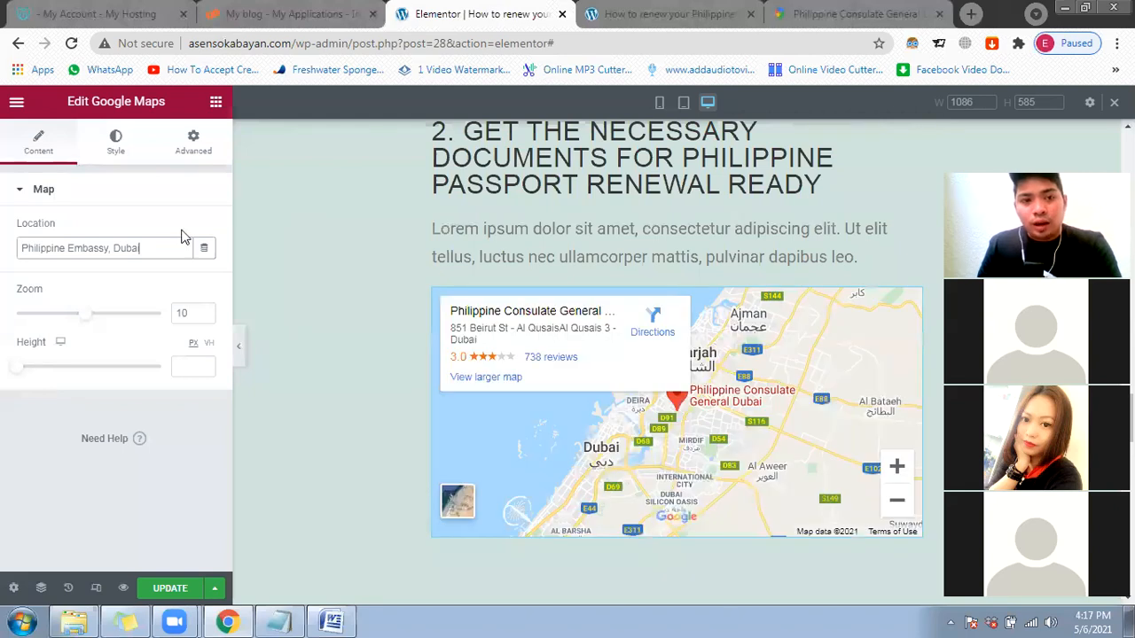
key(ctrl+a)
key(ctrl+v)
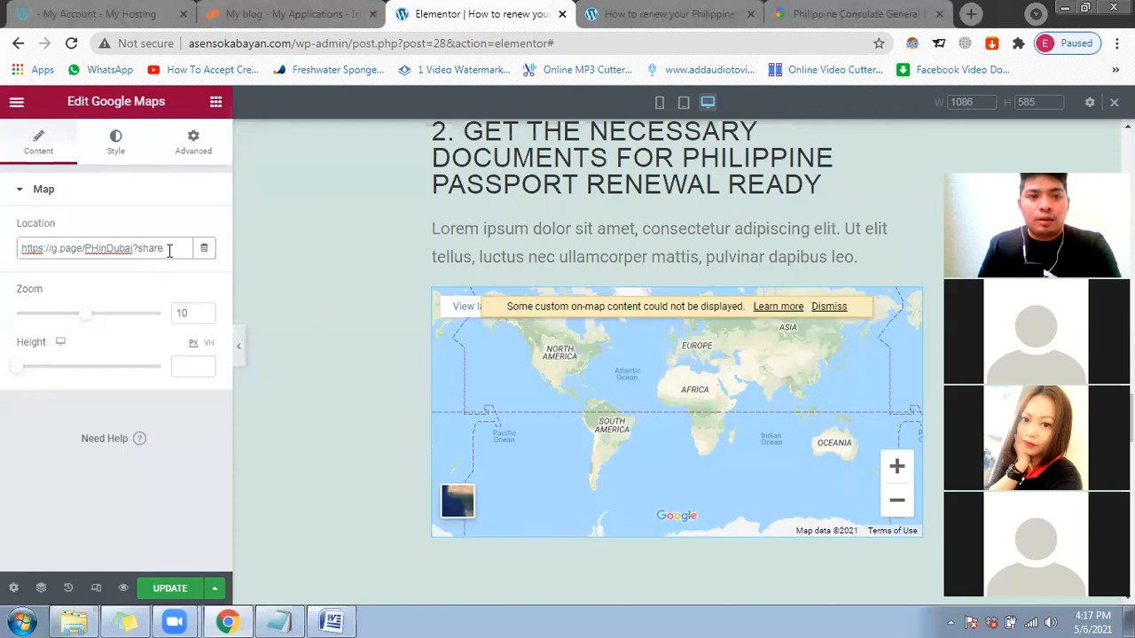
Step: Try replacing the map widget's location with the medium-size embed HTML from Google Maps
click(829, 11)
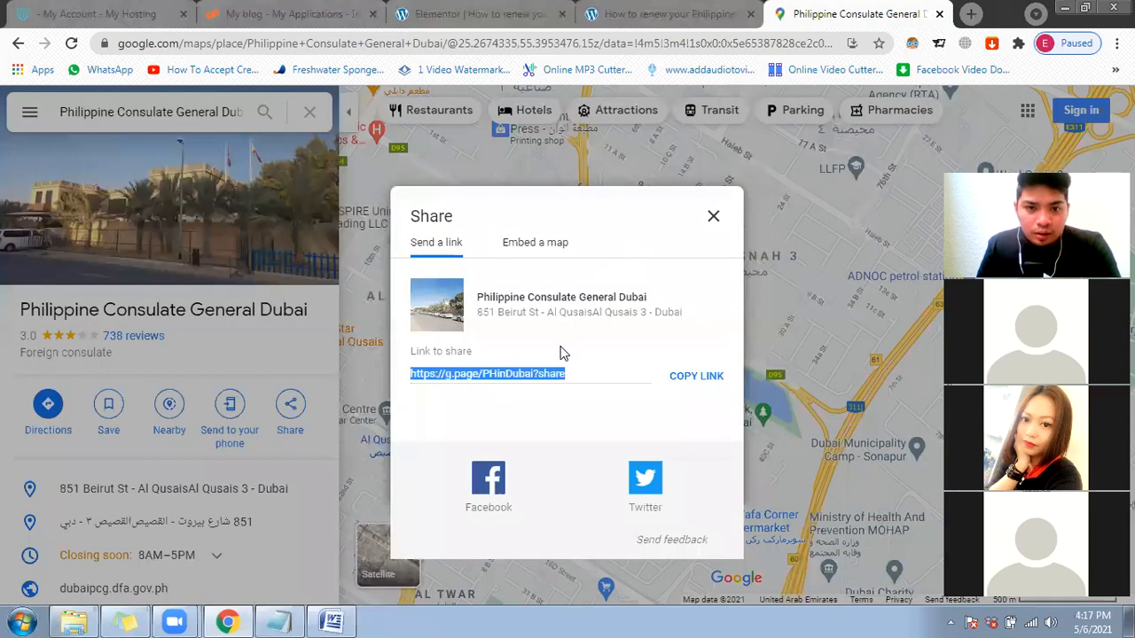
click(535, 246)
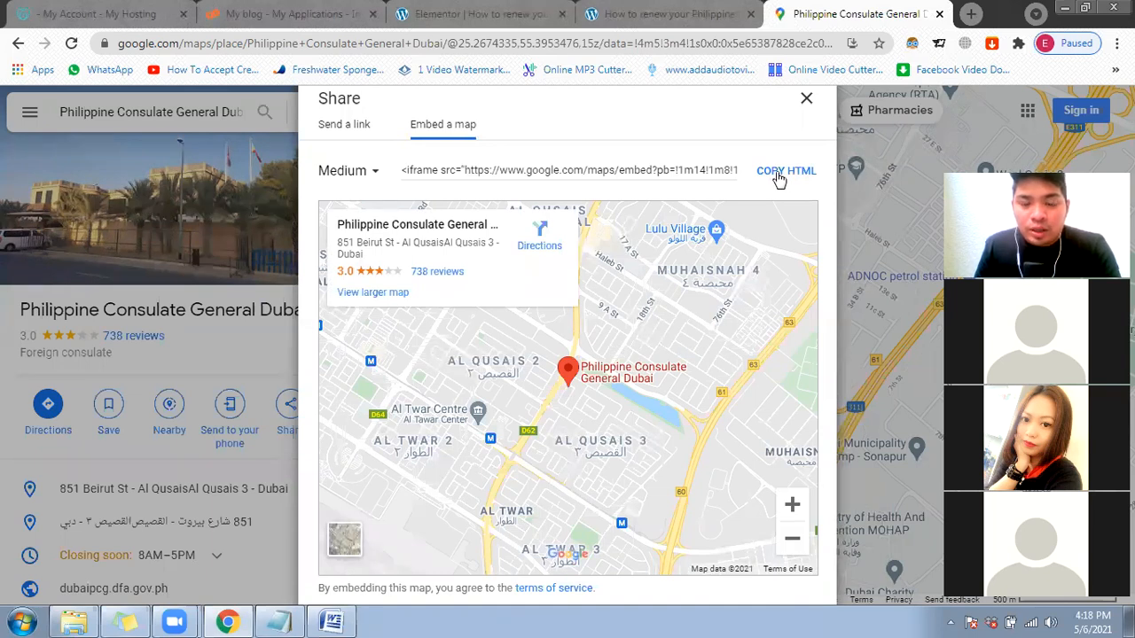
click(778, 177)
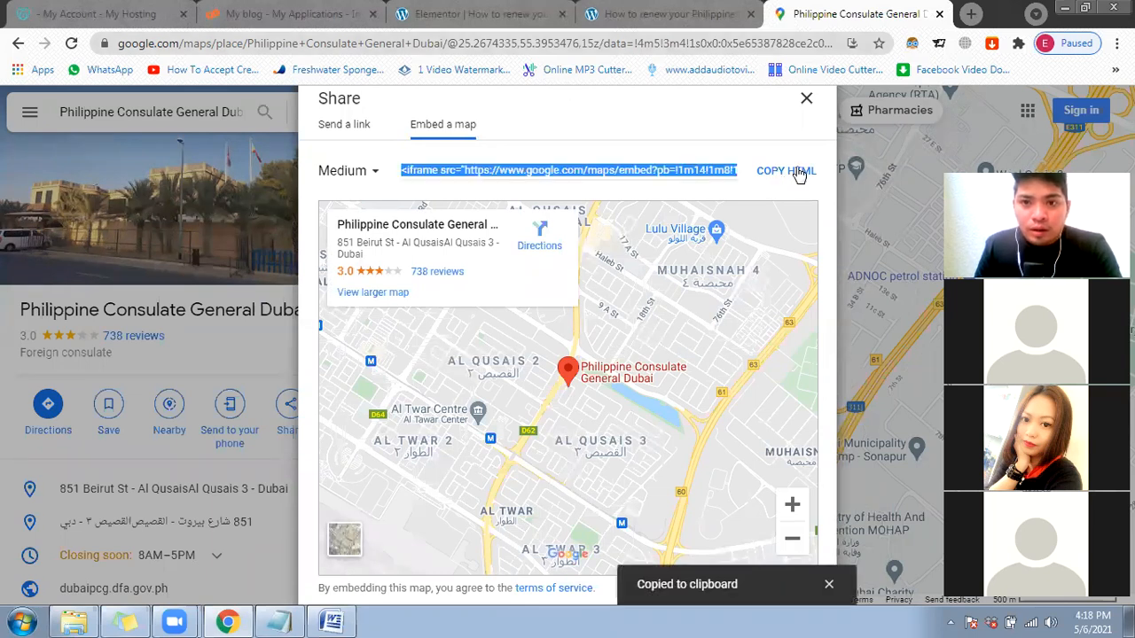
click(438, 8)
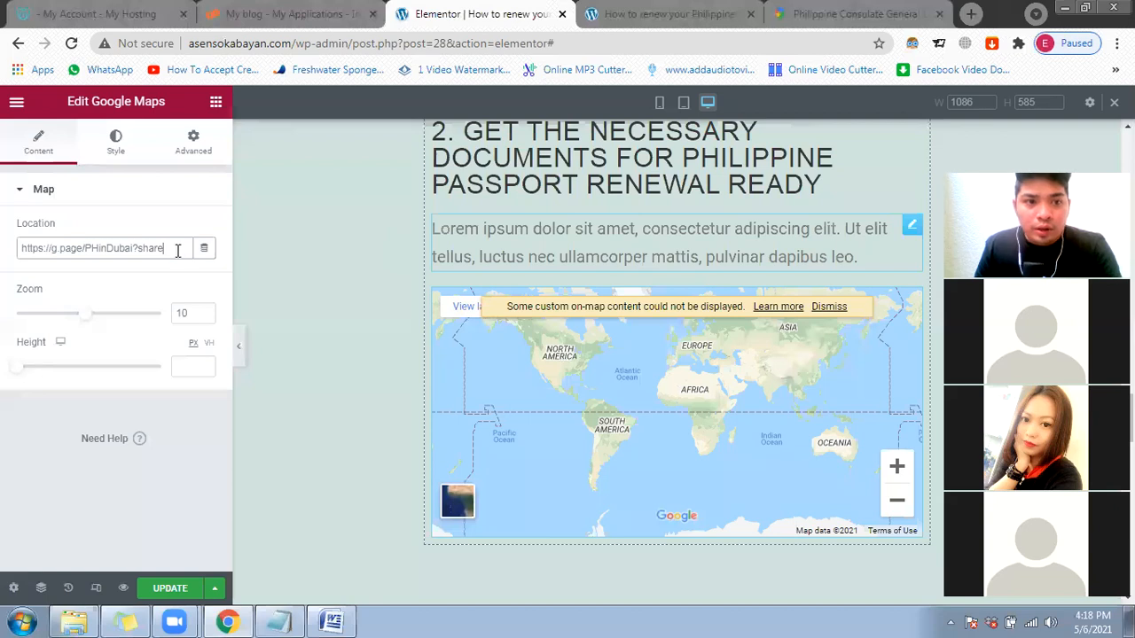
key(ctrl+a)
key(ctrl+v)
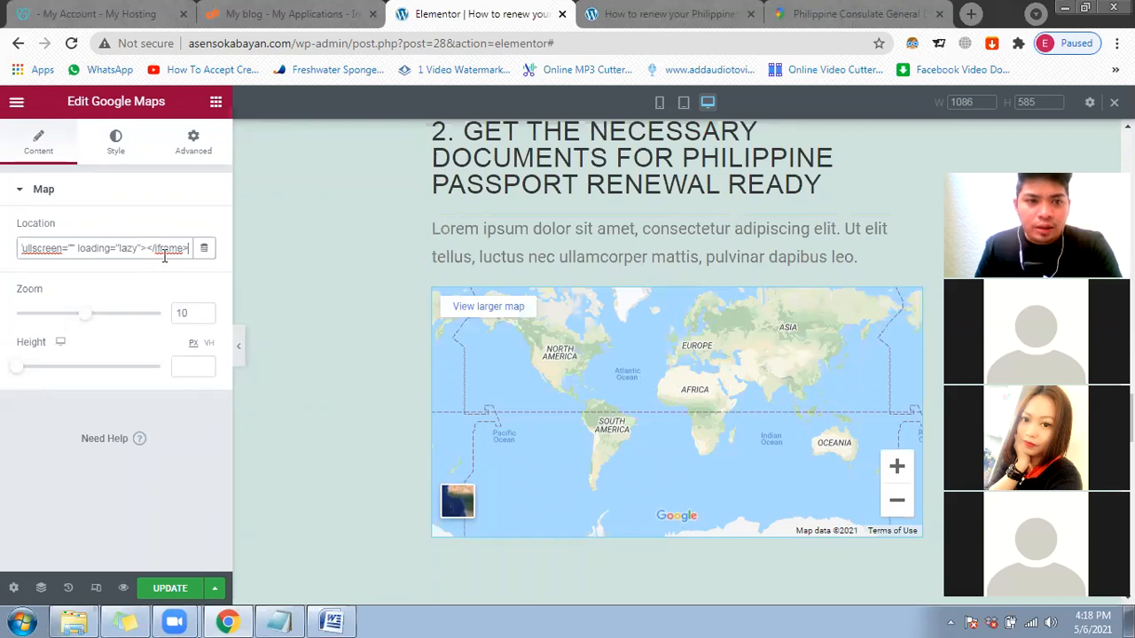
Step: Copy the consulate map's embed HTML again and retry it as the widget's location after clearing the old entry
key(ctrl+a)
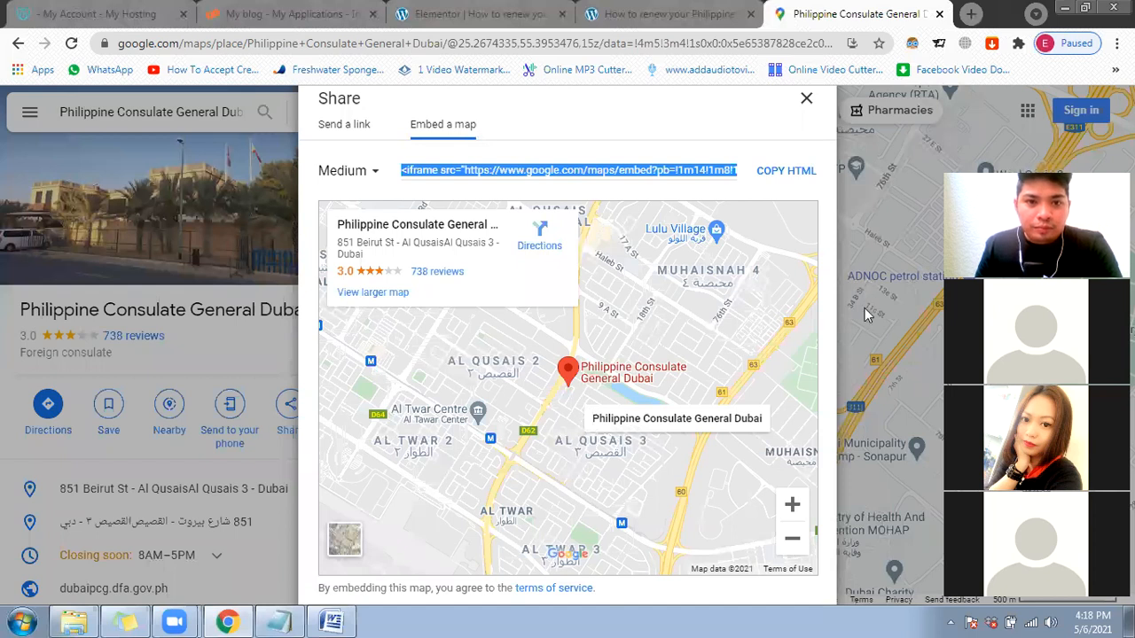
click(783, 174)
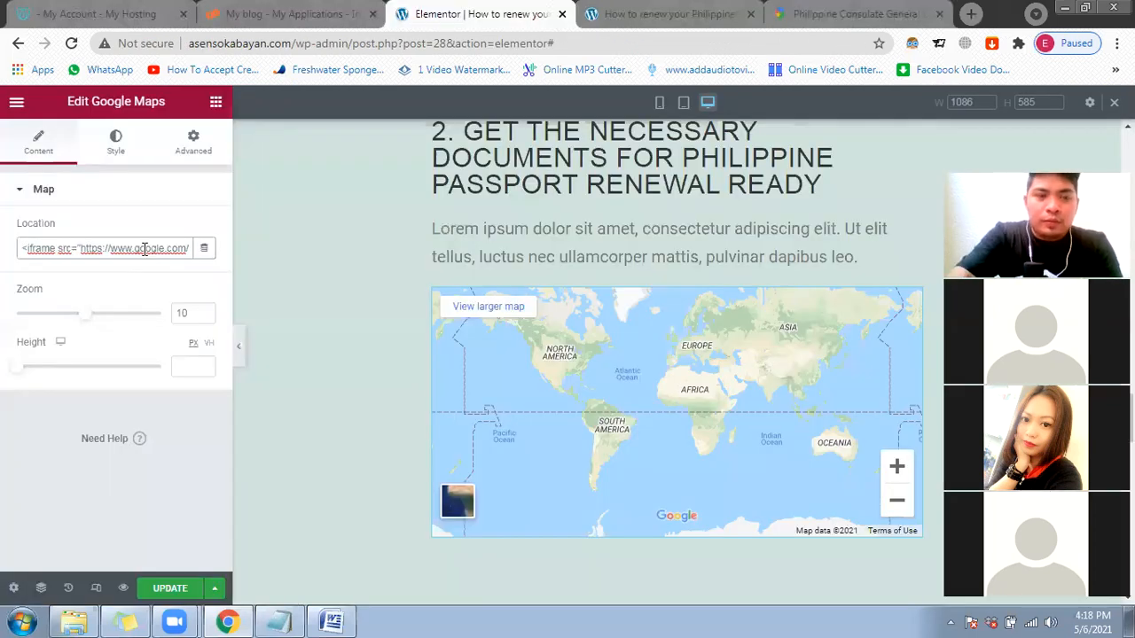
key(ctrl+a)
key(BackSpace)
key(ctrl+v)
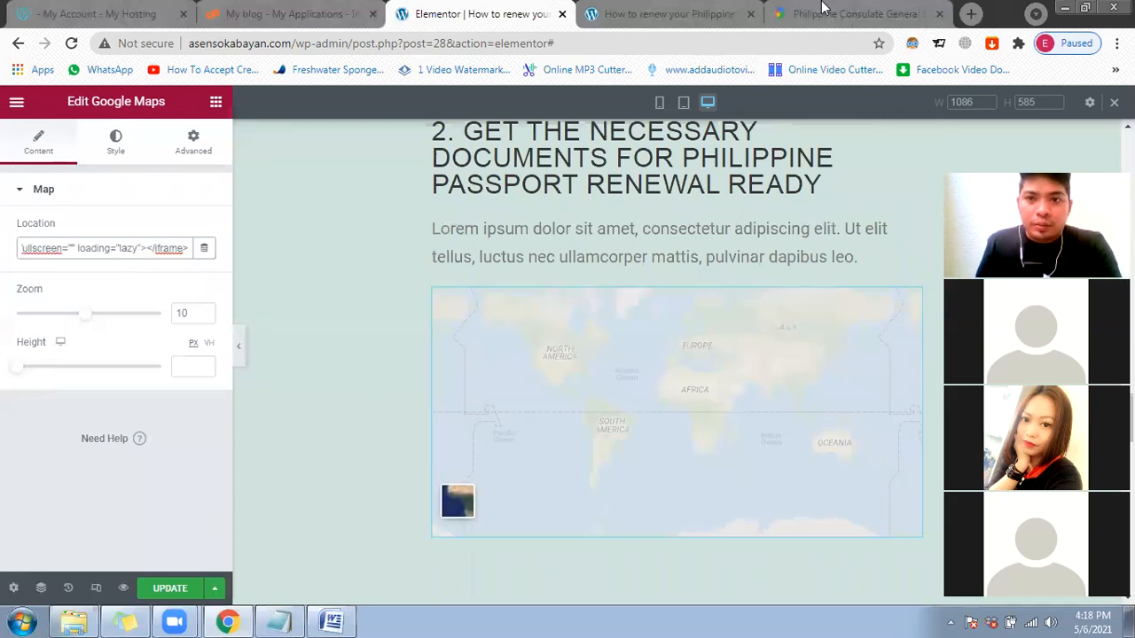
Step: Close the share dialog in Google Maps and copy the consulate's street address from its place details
click(852, 13)
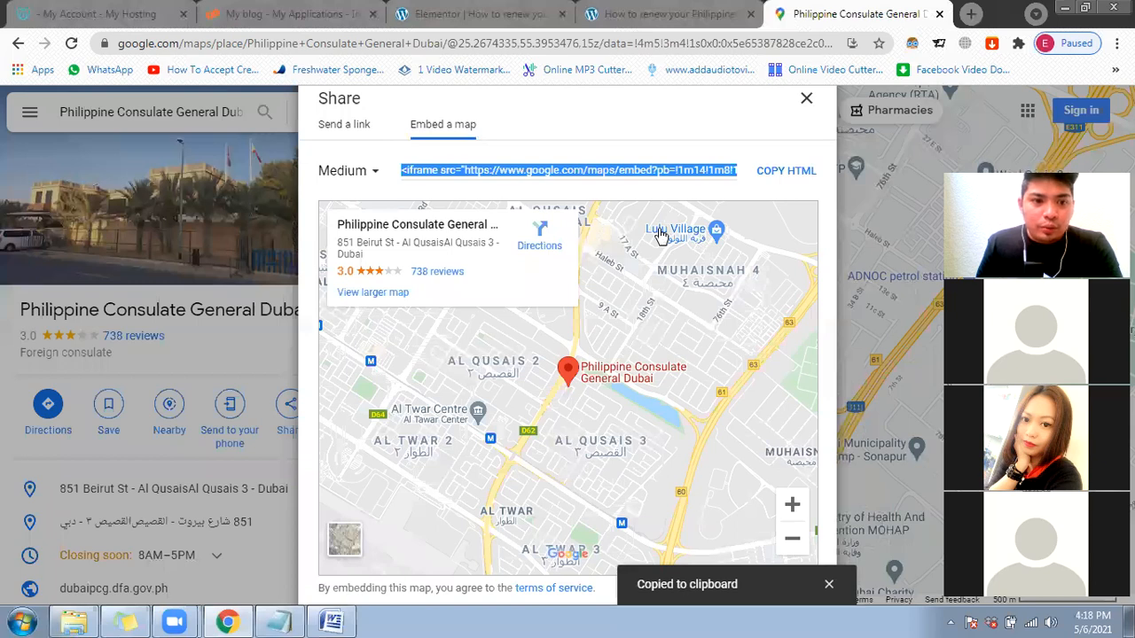
click(806, 97)
scroll(225, 361, down, 1)
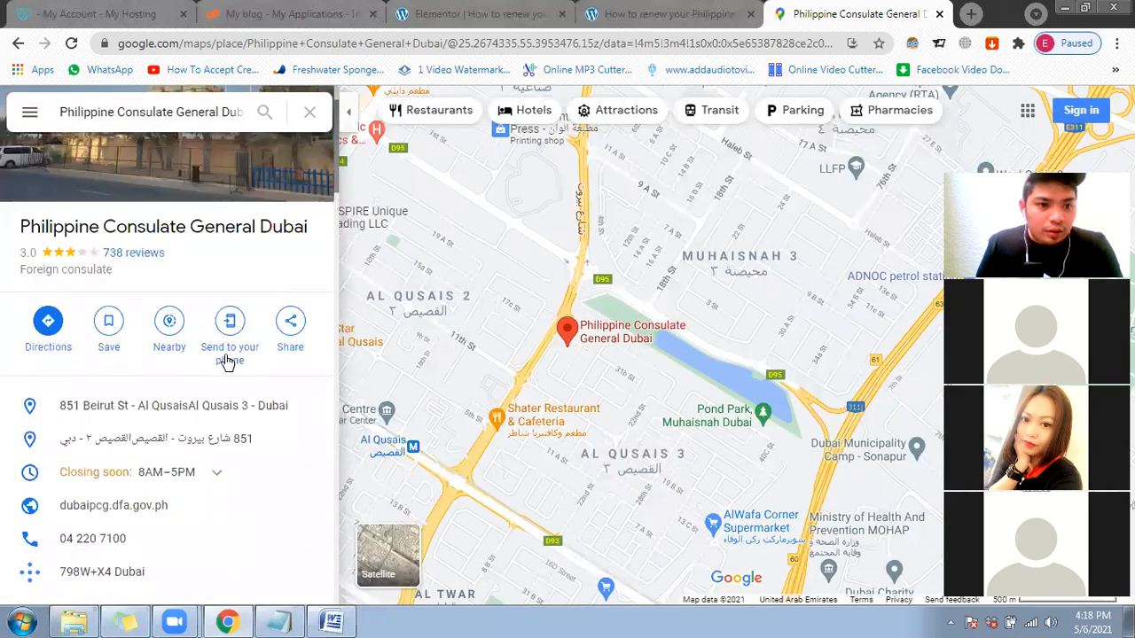
scroll(224, 361, down, 1)
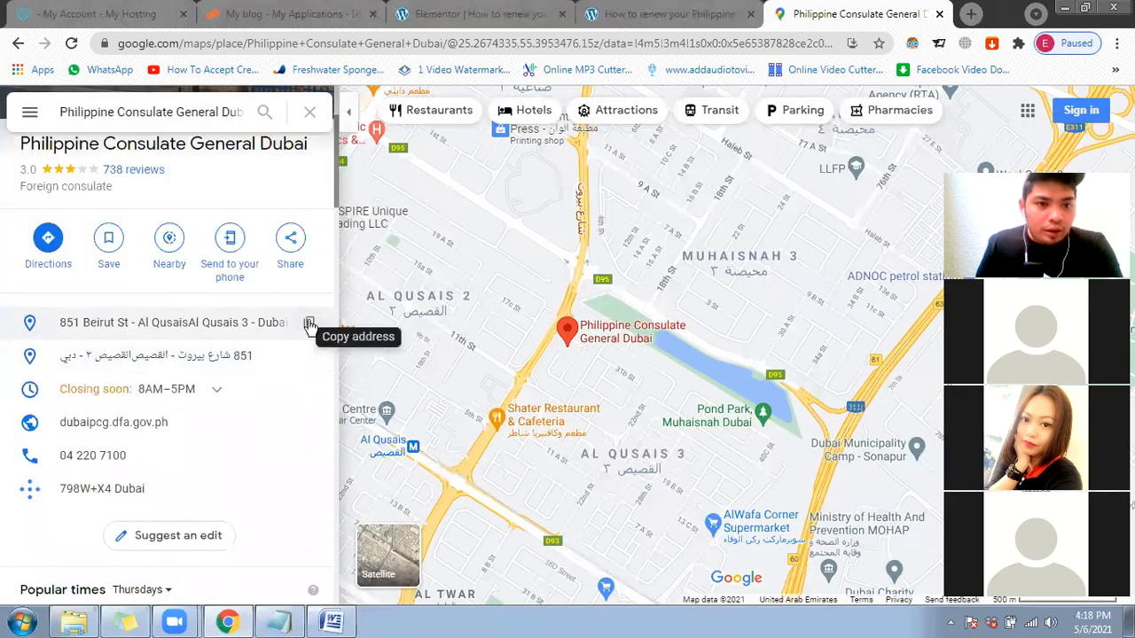
click(306, 323)
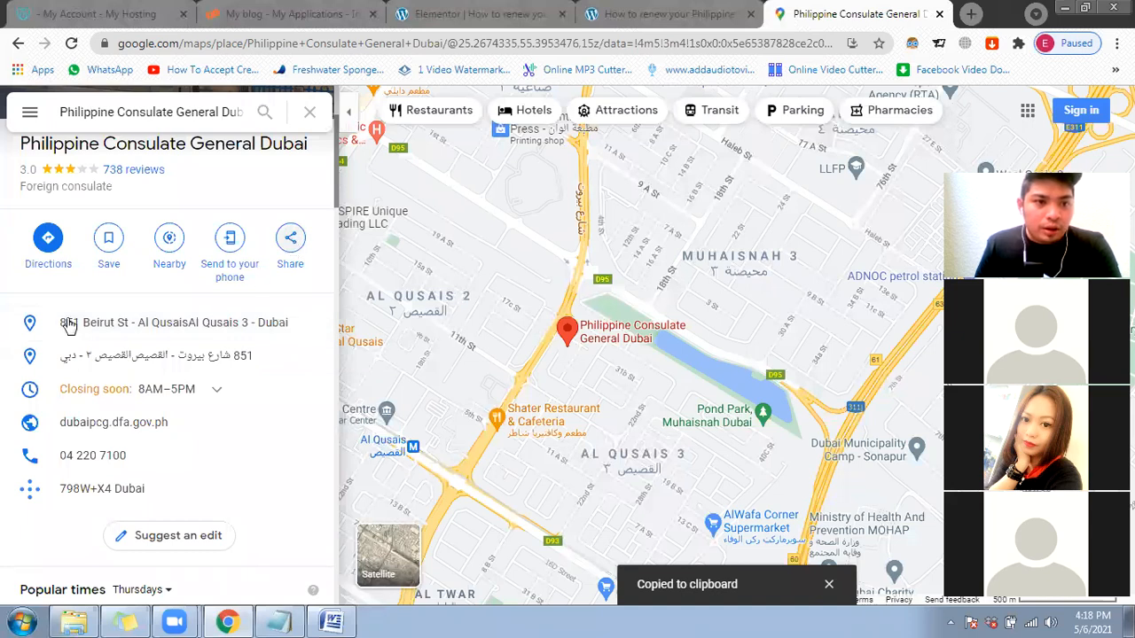
click(310, 327)
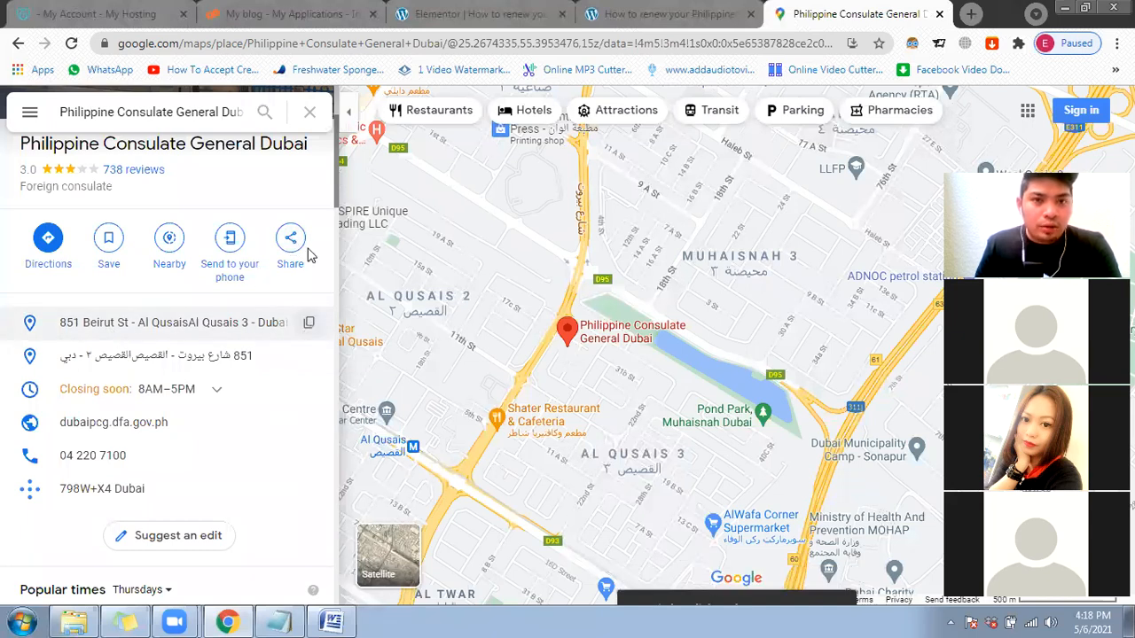
Step: Replace the Elementor map widget's location with the copied consulate address and update the post
click(434, 26)
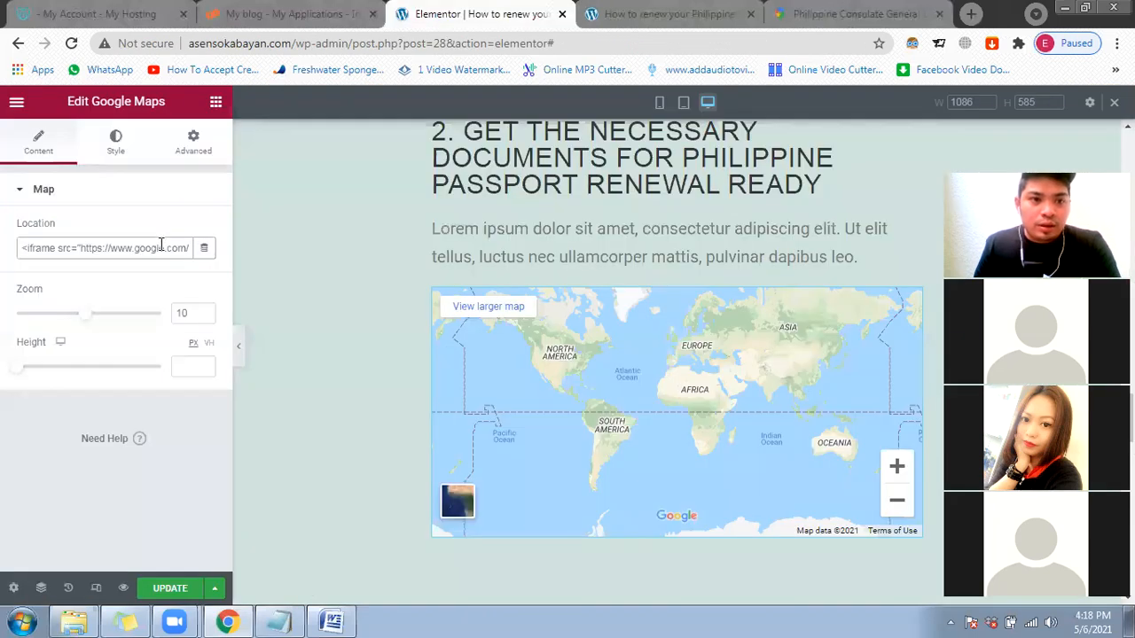
click(160, 248)
key(ctrl+a)
key(ctrl+v)
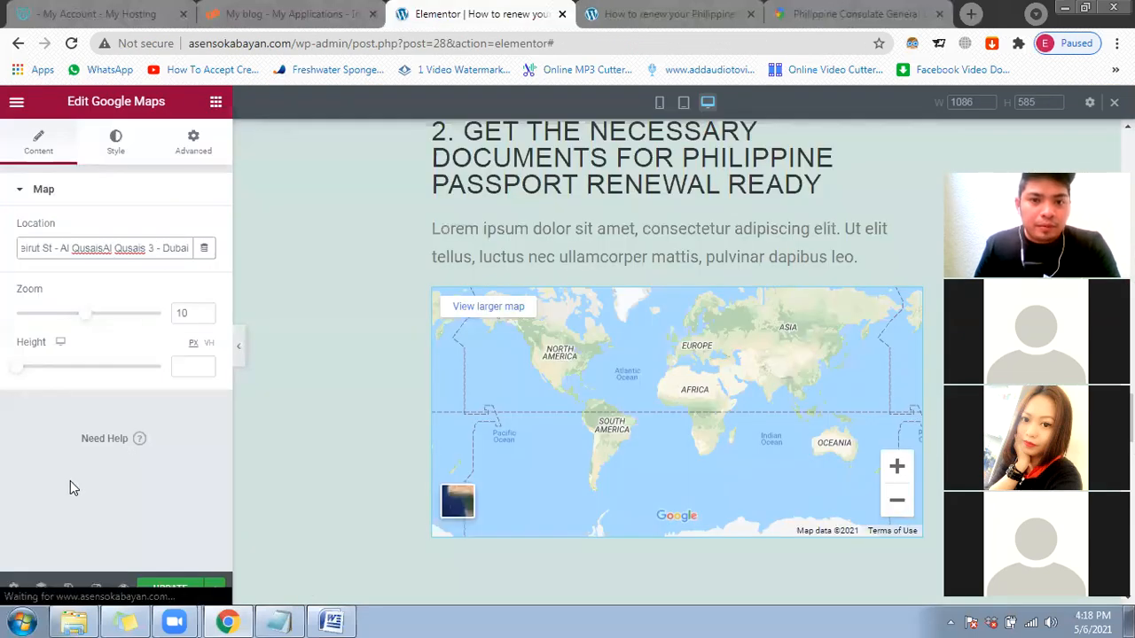
click(70, 481)
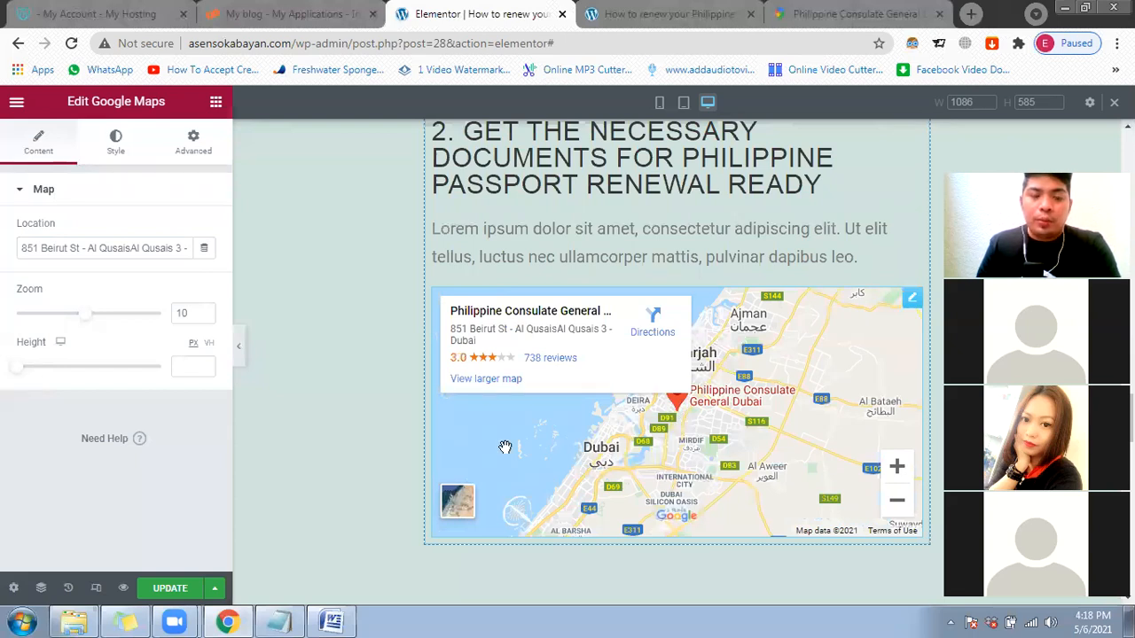
click(174, 590)
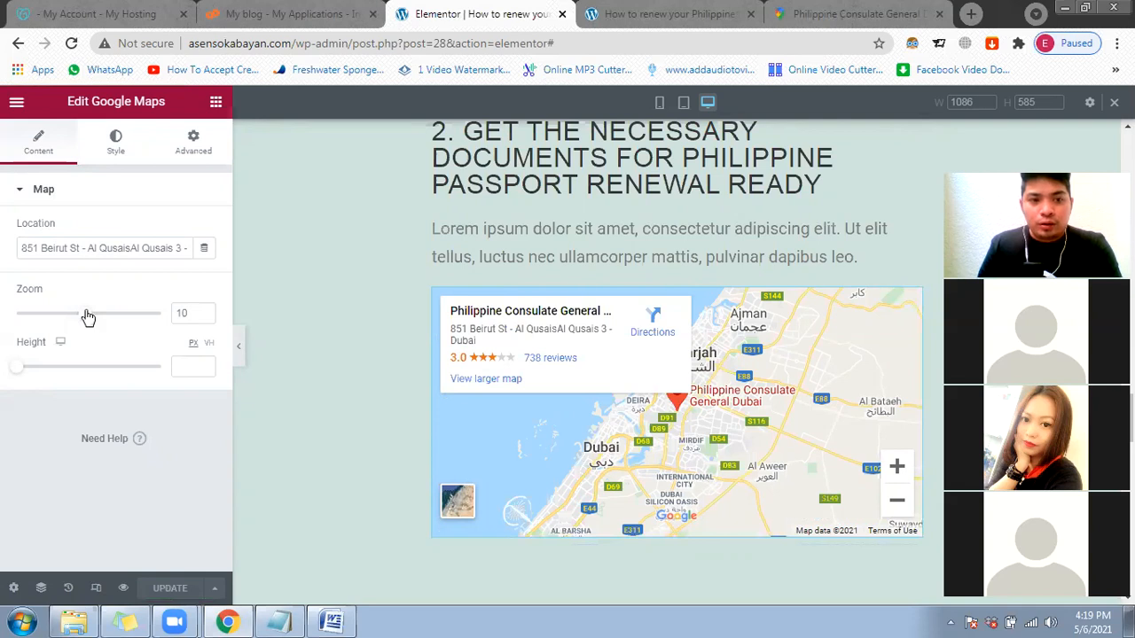
Step: Set the consulate map's zoom to 15 and its height to 225 px, and update the post
drag(95, 318, 96, 319)
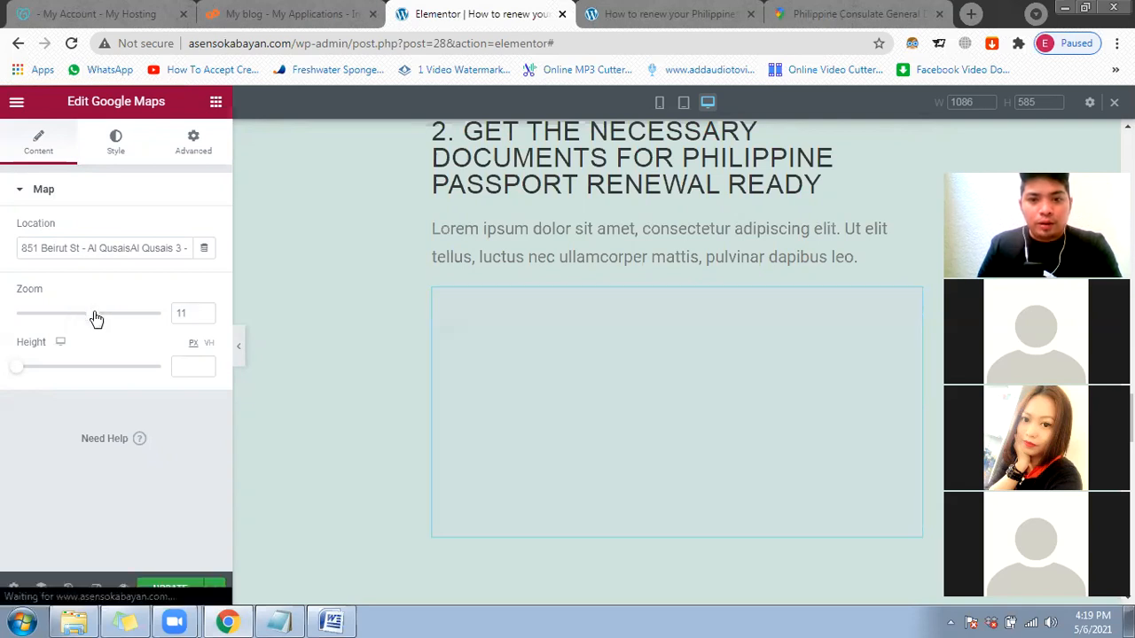
drag(107, 321, 127, 323)
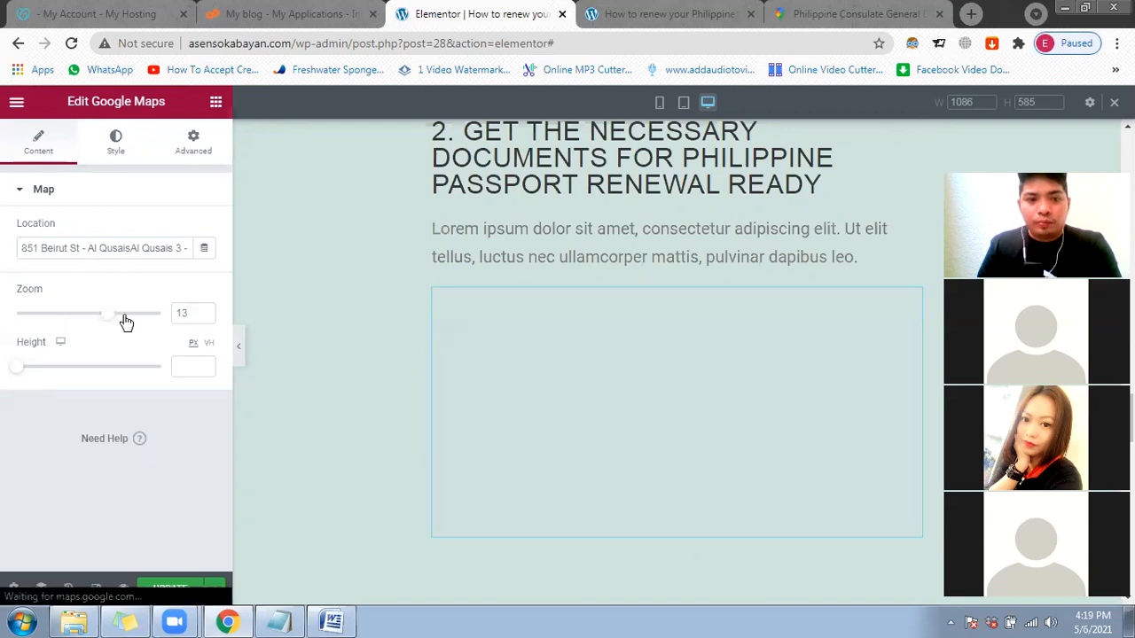
click(124, 316)
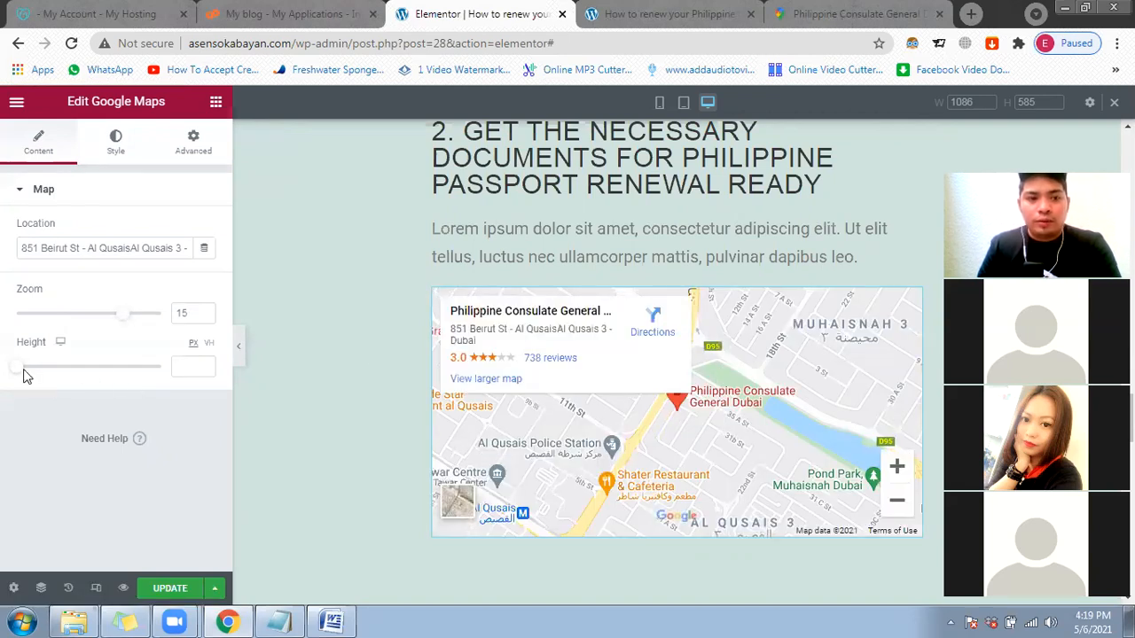
drag(27, 374, 41, 379)
scroll(302, 377, down, 1)
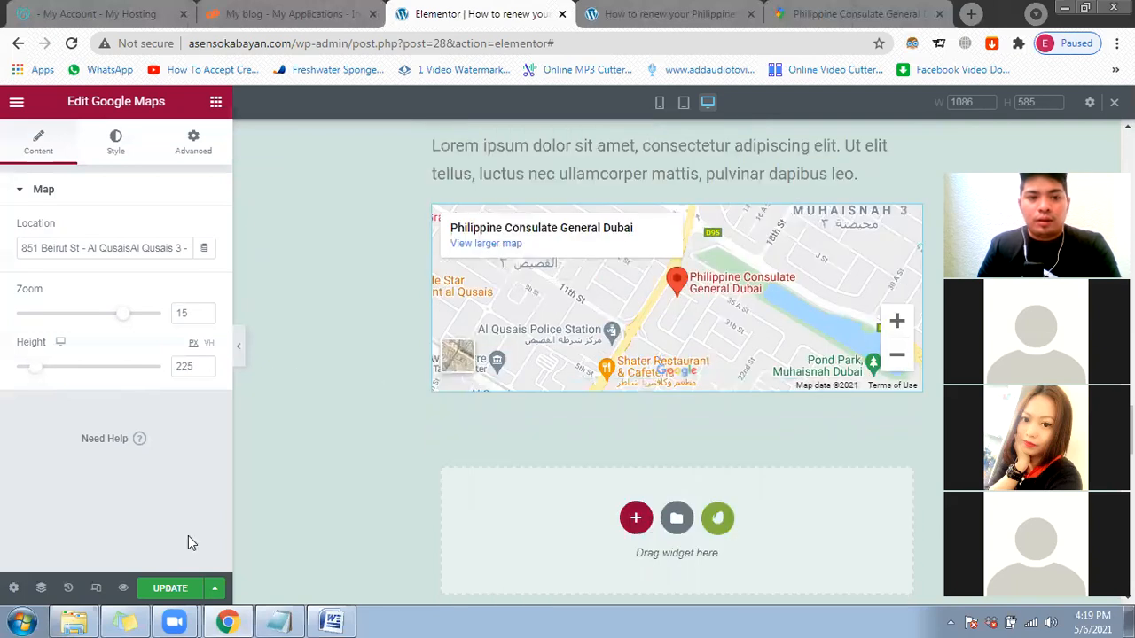
click(170, 589)
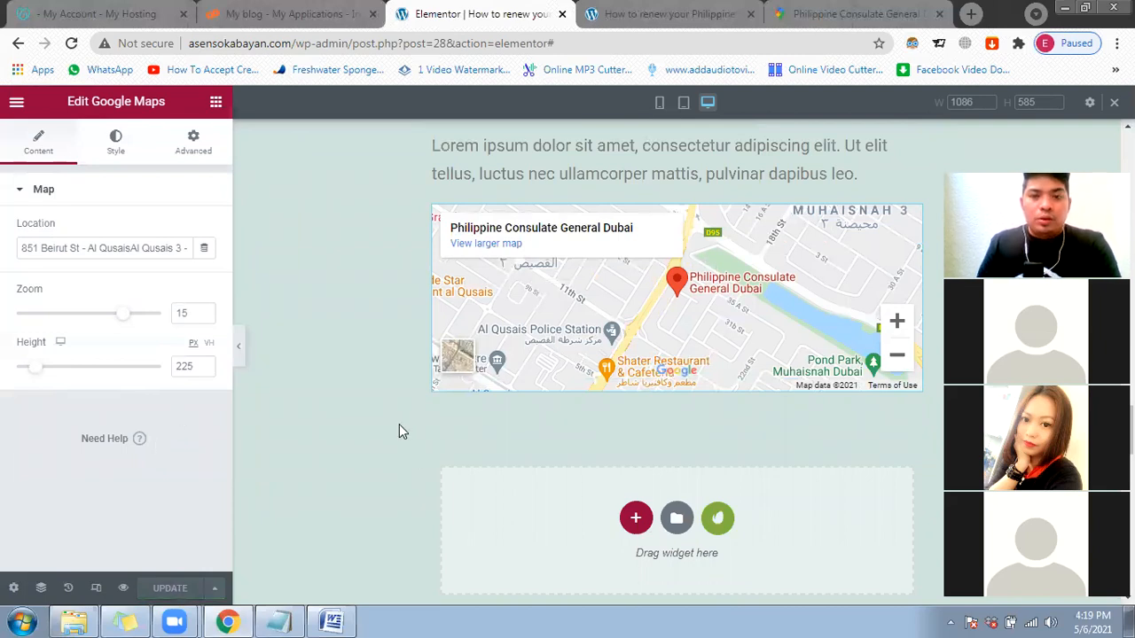
scroll(399, 424, down, 1)
scroll(399, 432, up, 1)
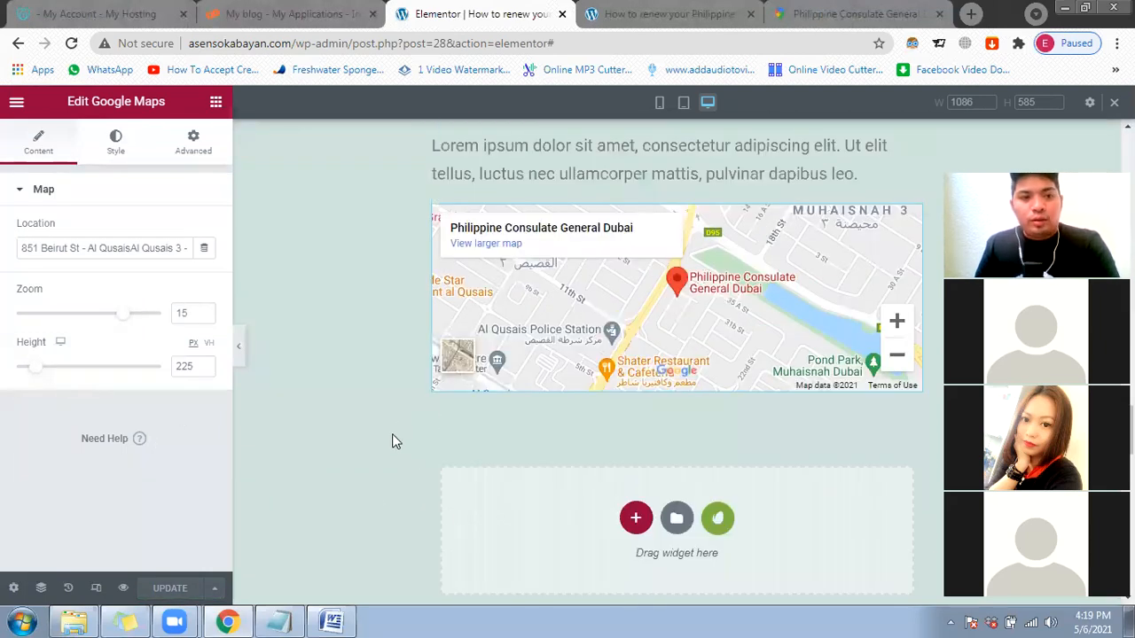
click(215, 104)
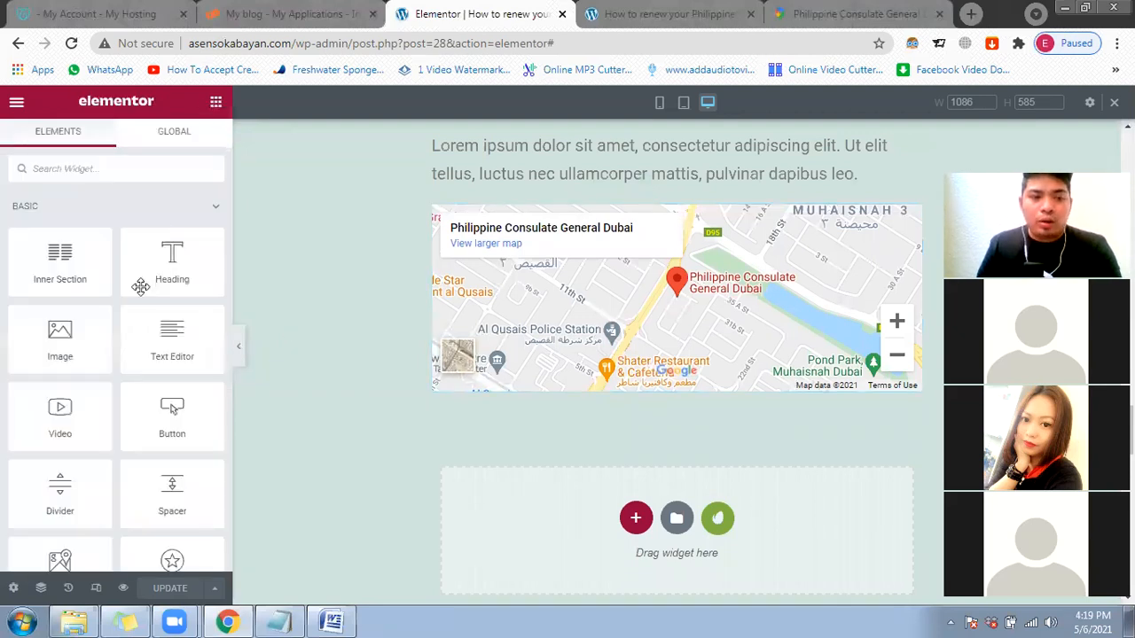
scroll(84, 444, down, 1)
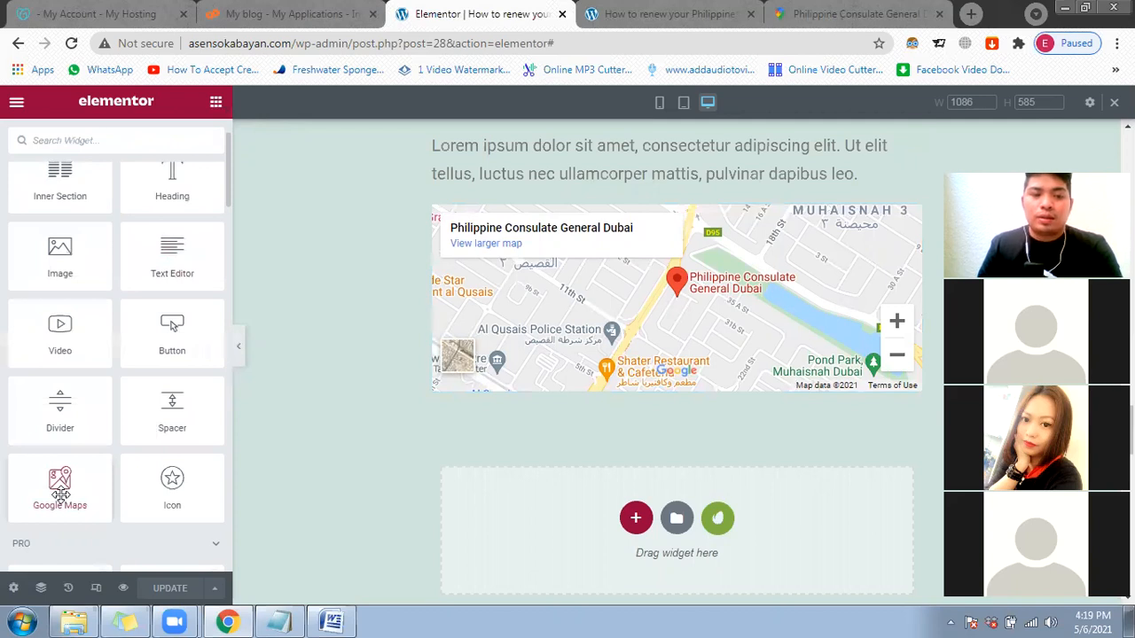
Step: Reopen the consulate map's settings, set its zoom to 13 and height to 273 px, and update the post
click(913, 217)
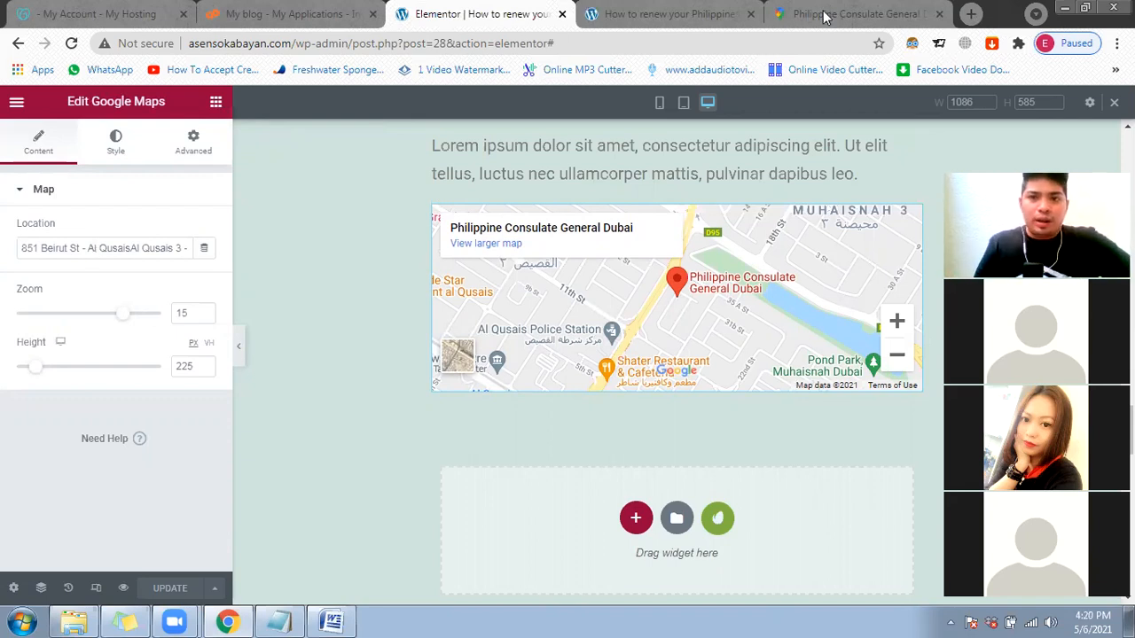
key(ctrl+9)
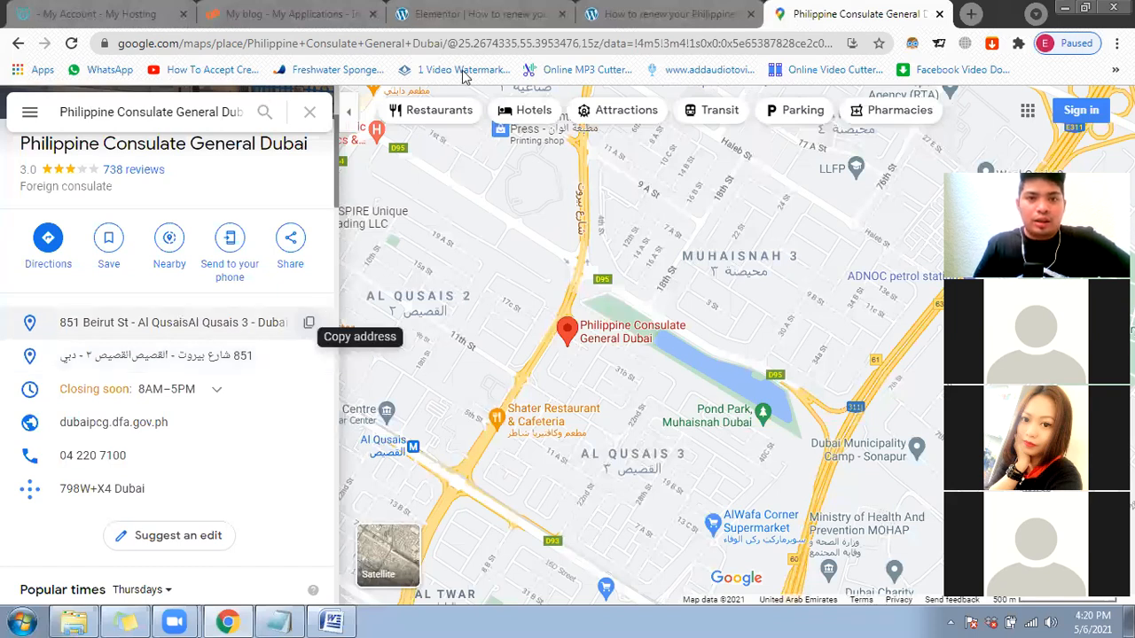
key(ctrl+3)
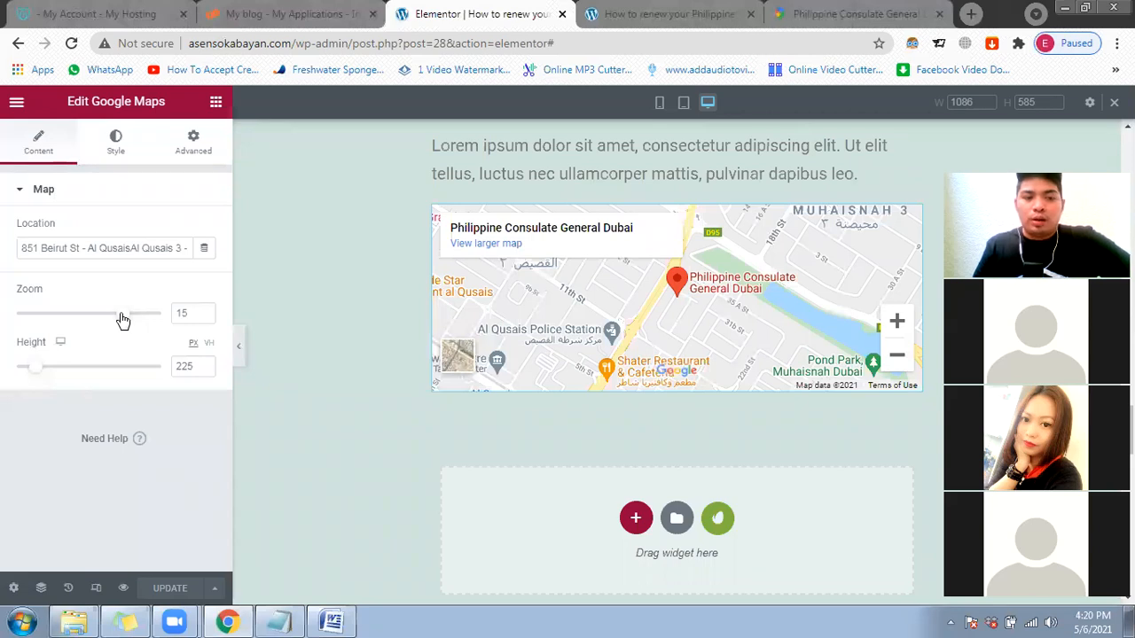
drag(124, 321, 104, 323)
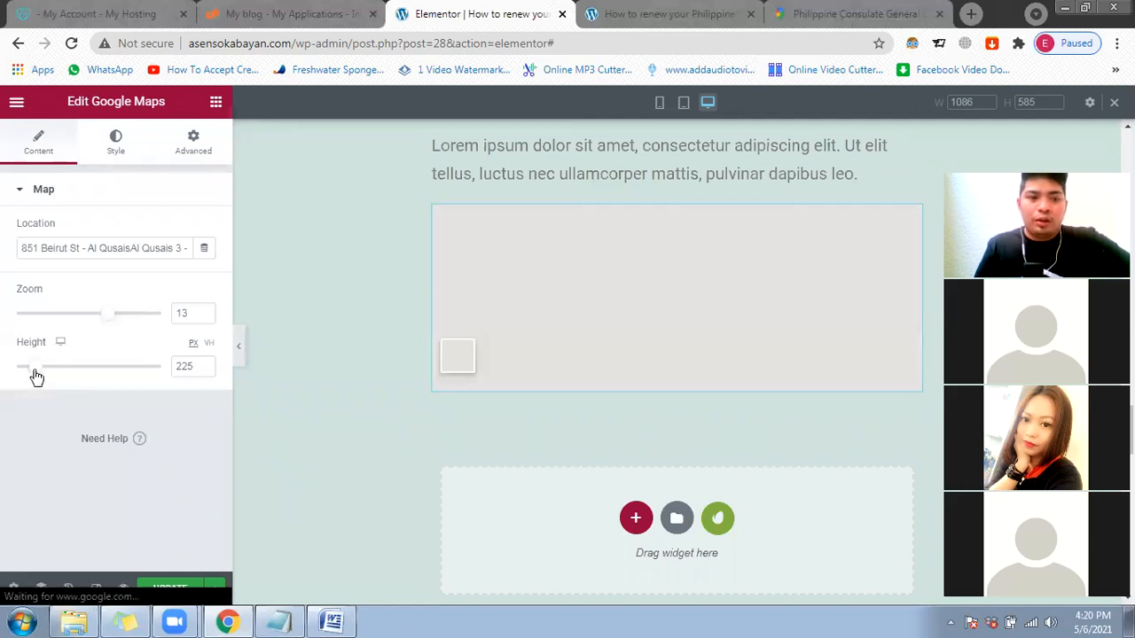
mouse_move(33, 377)
mouse_down()
mouse_move(63, 379)
mouse_move(40, 384)
mouse_up()
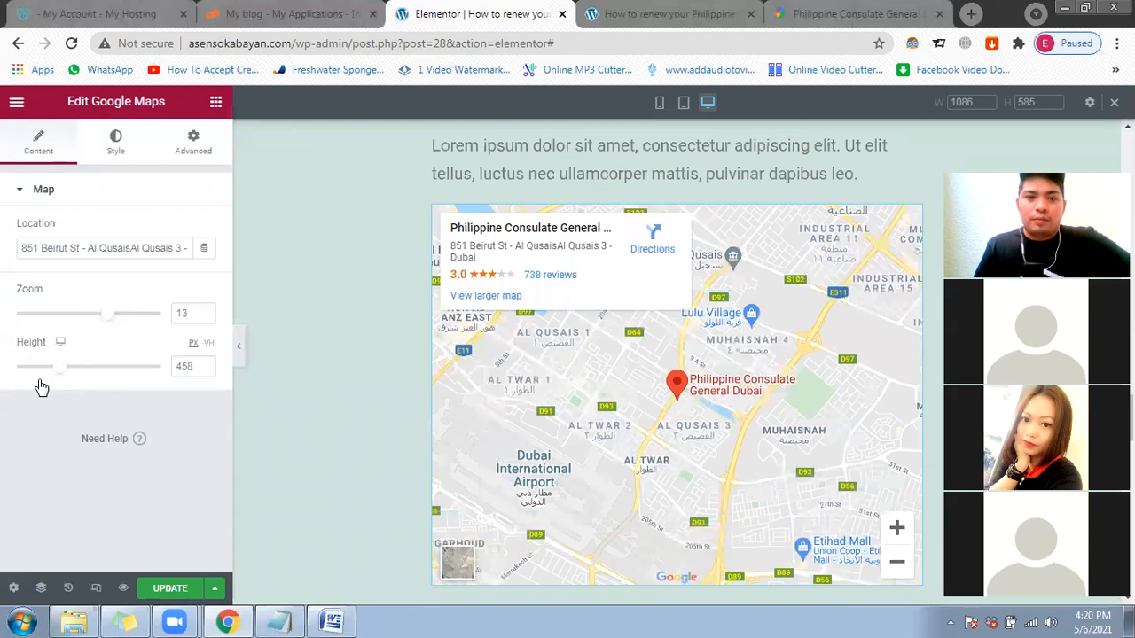
click(163, 591)
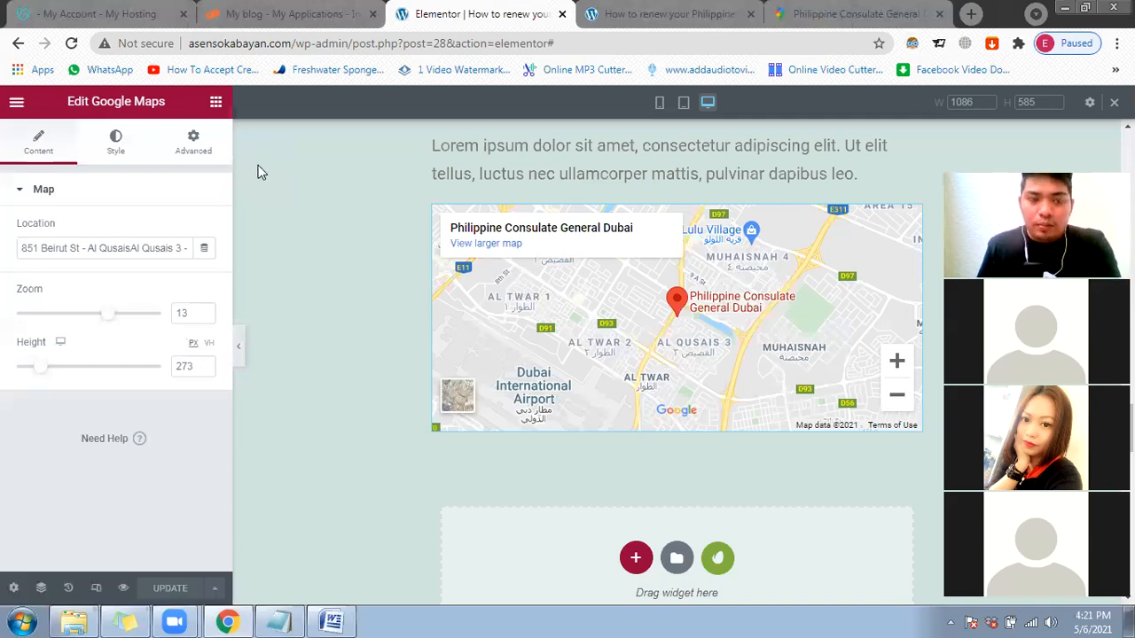
Step: Add a Video widget below the consulate map and look through its content settings
click(216, 105)
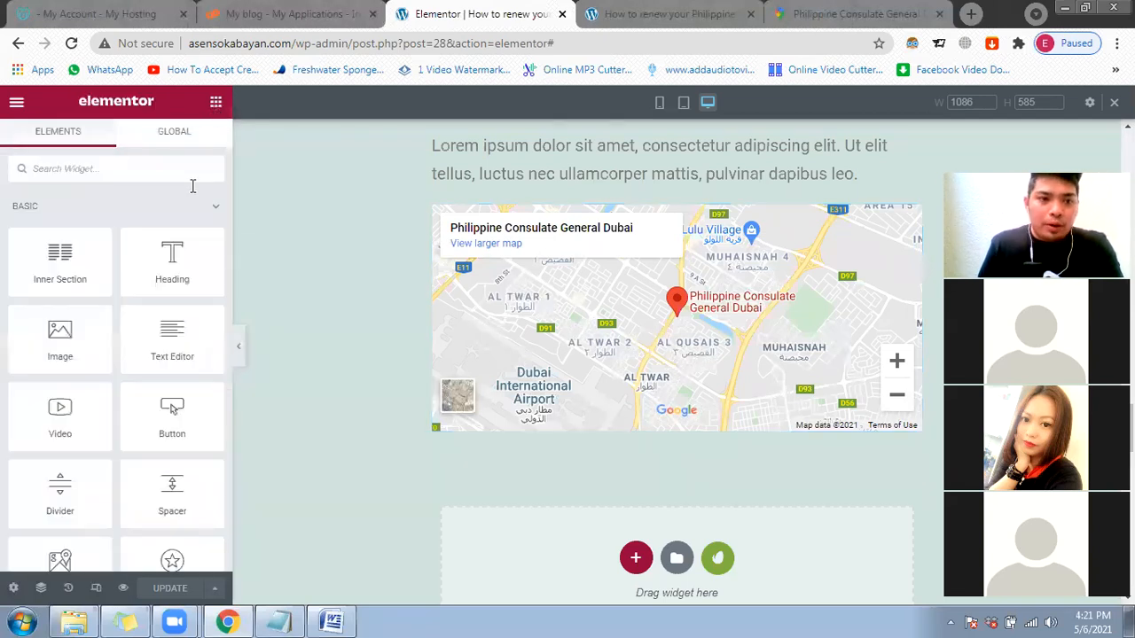
scroll(61, 397, down, 1)
drag(60, 337, 557, 428)
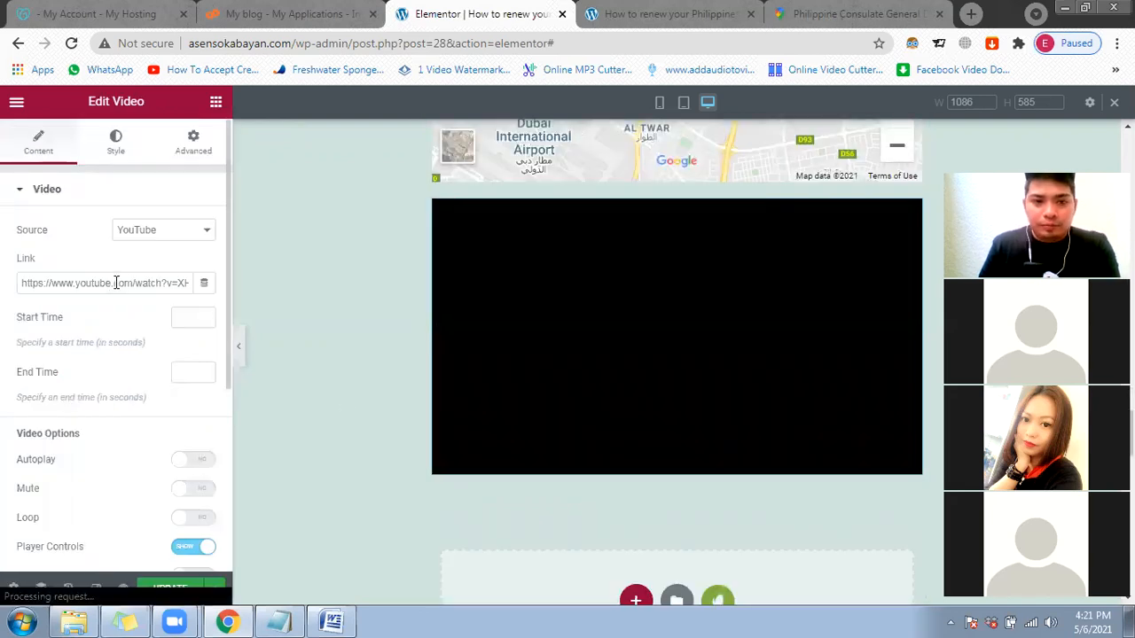
scroll(112, 359, down, 1)
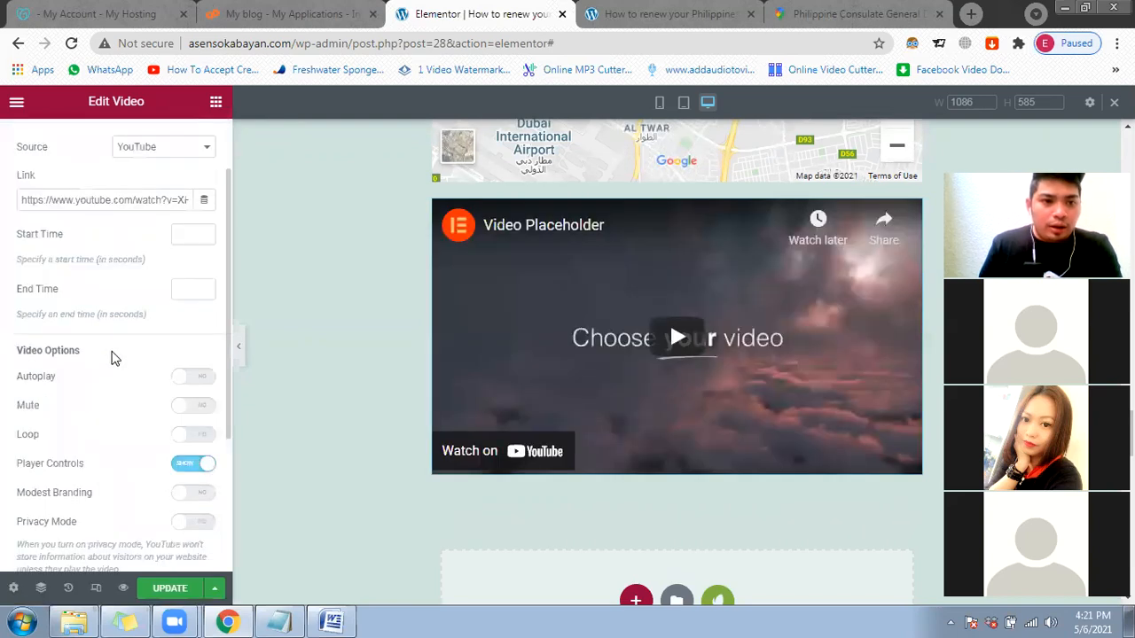
scroll(112, 358, up, 1)
scroll(112, 359, down, 3)
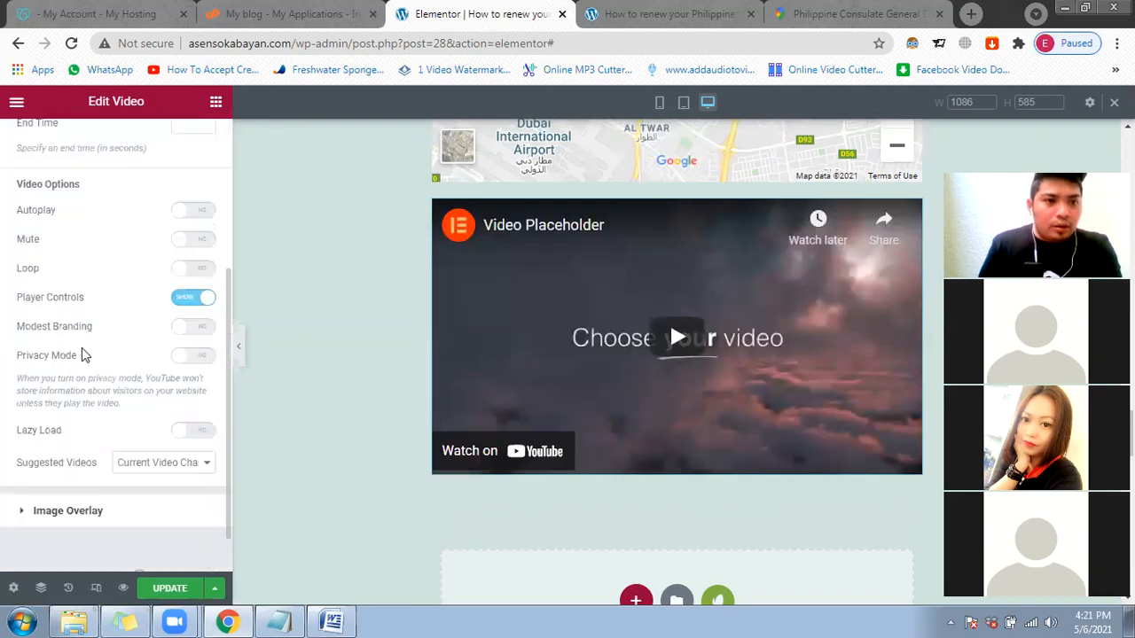
scroll(84, 355, up, 3)
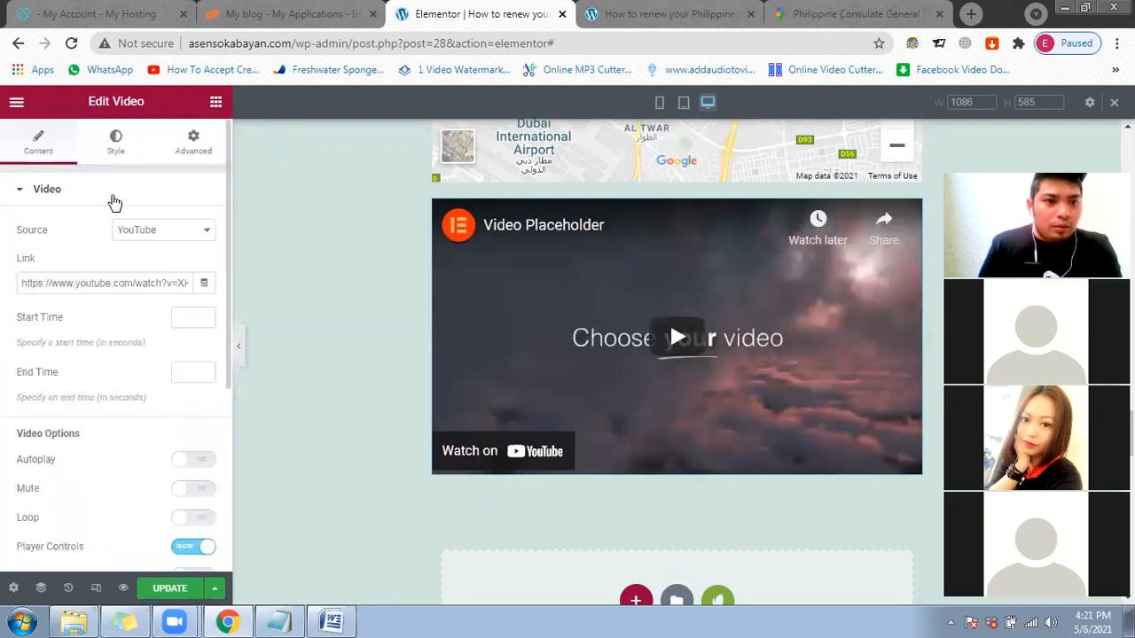
Step: Try Self Hosted as the video source and switch it back to YouTube
click(169, 233)
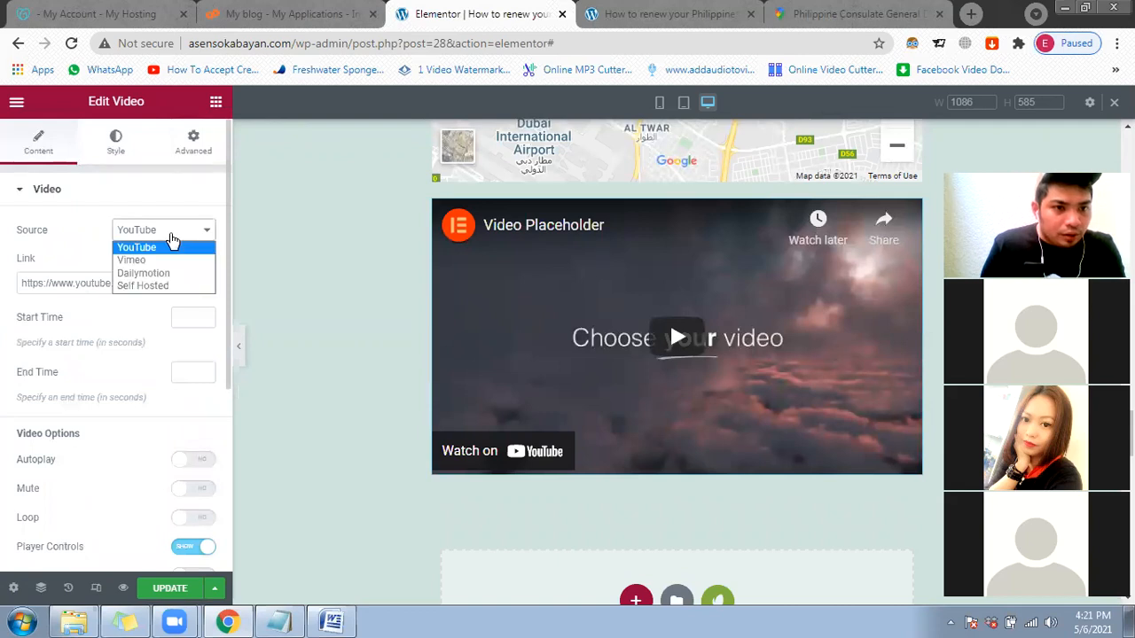
click(177, 286)
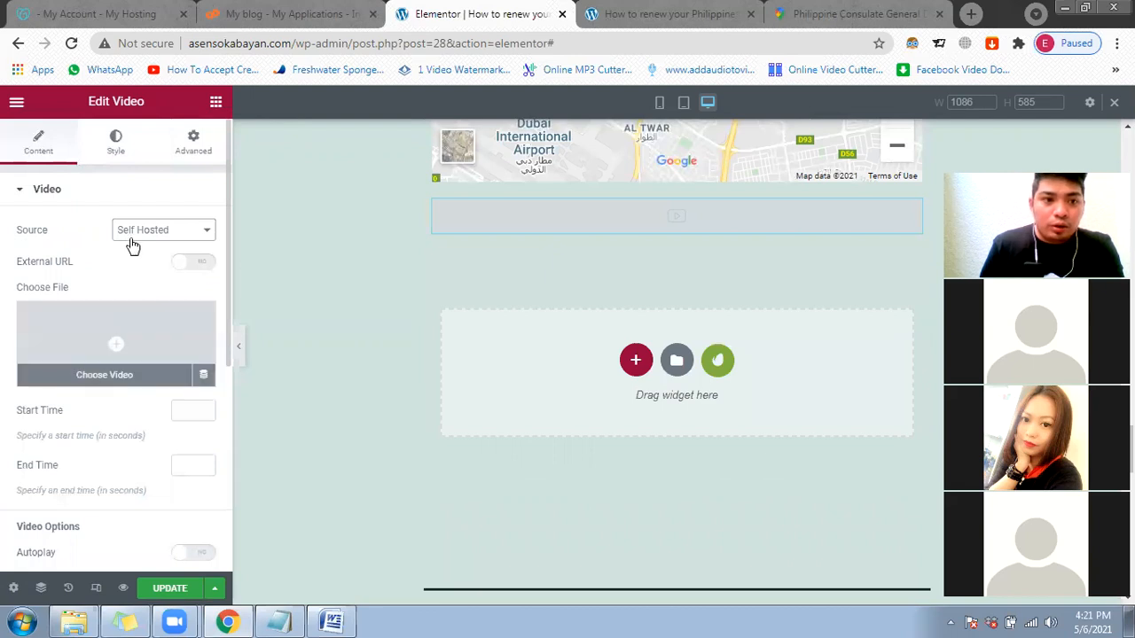
click(162, 240)
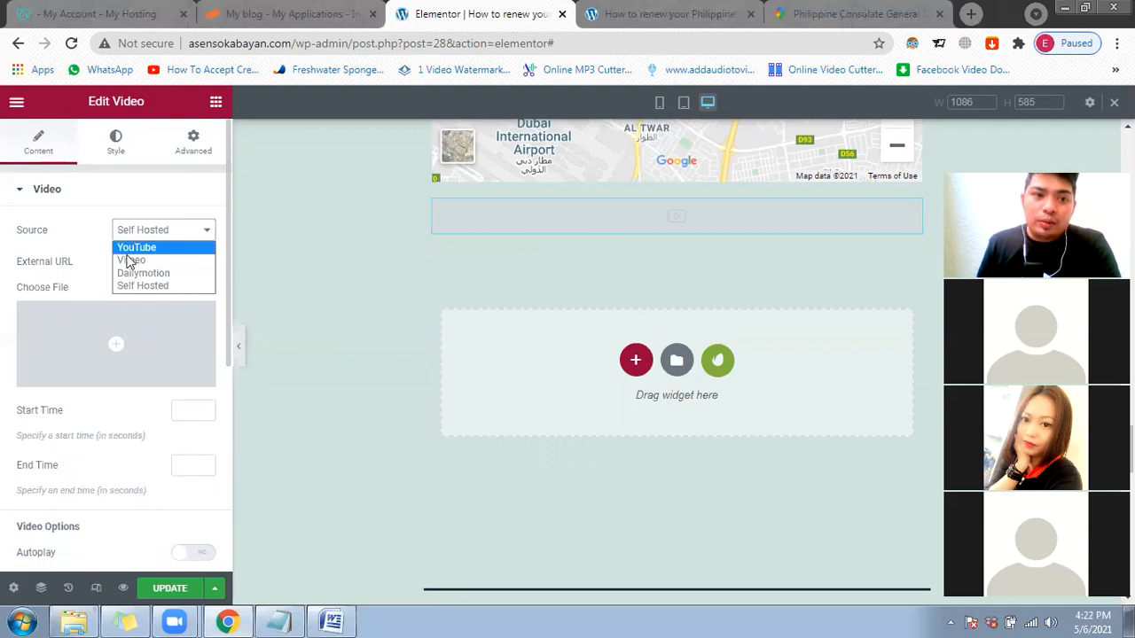
click(142, 249)
Step: Go to YouTube in place of Google Maps and open the "Paw Paw Now In Charge Of His Father's Shop" video, closing the home page
click(839, 20)
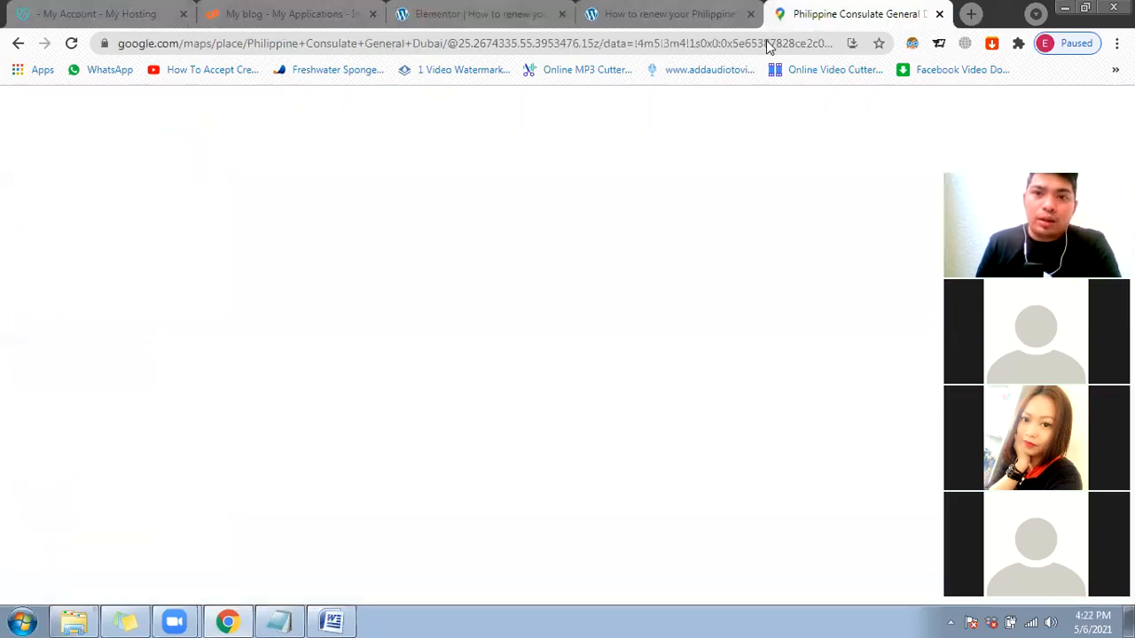
click(767, 44)
text(you)
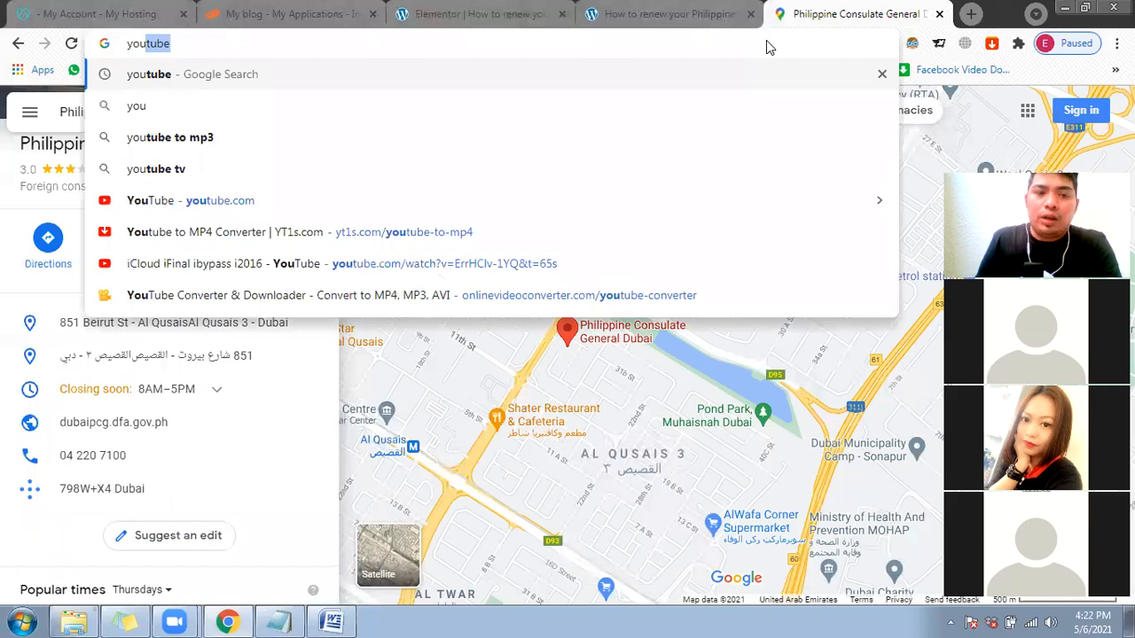
key(Return)
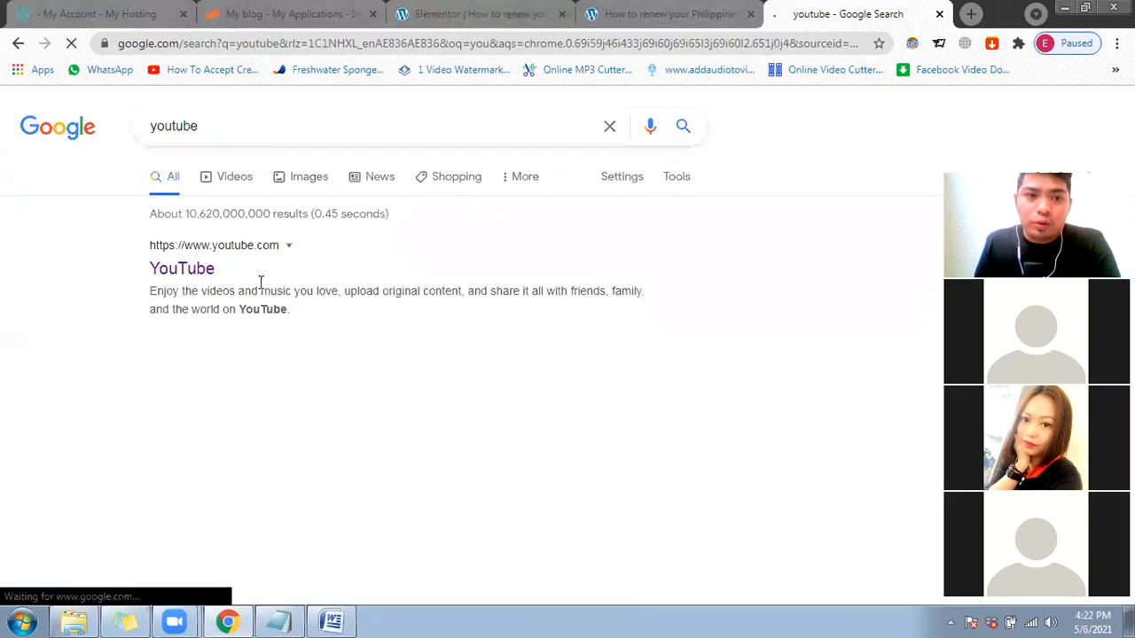
click(211, 269)
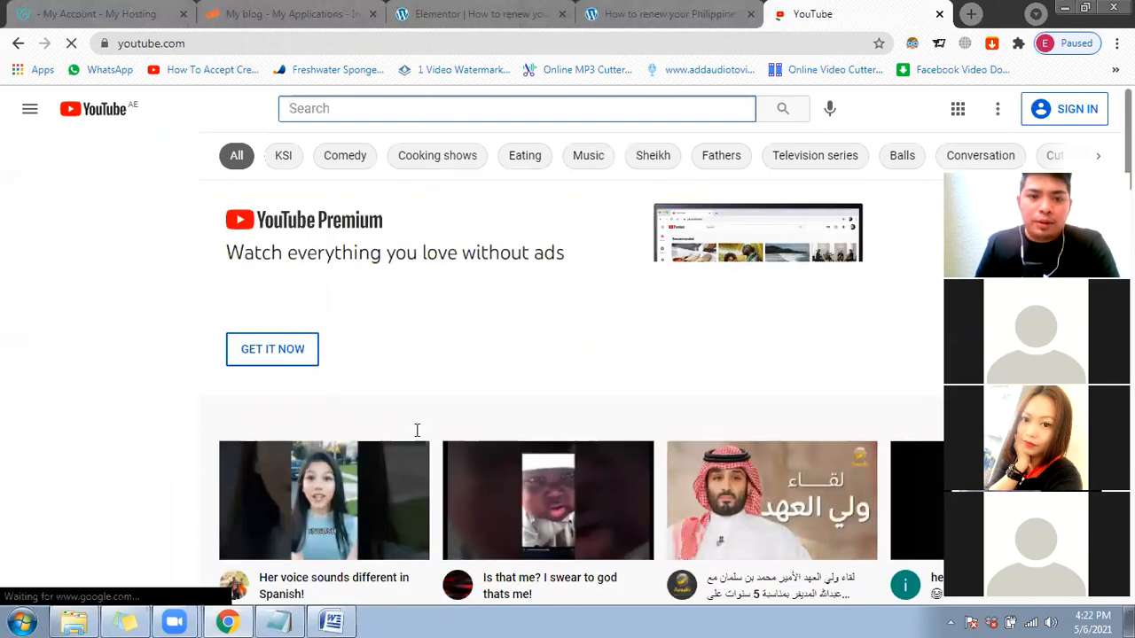
scroll(612, 429, down, 5)
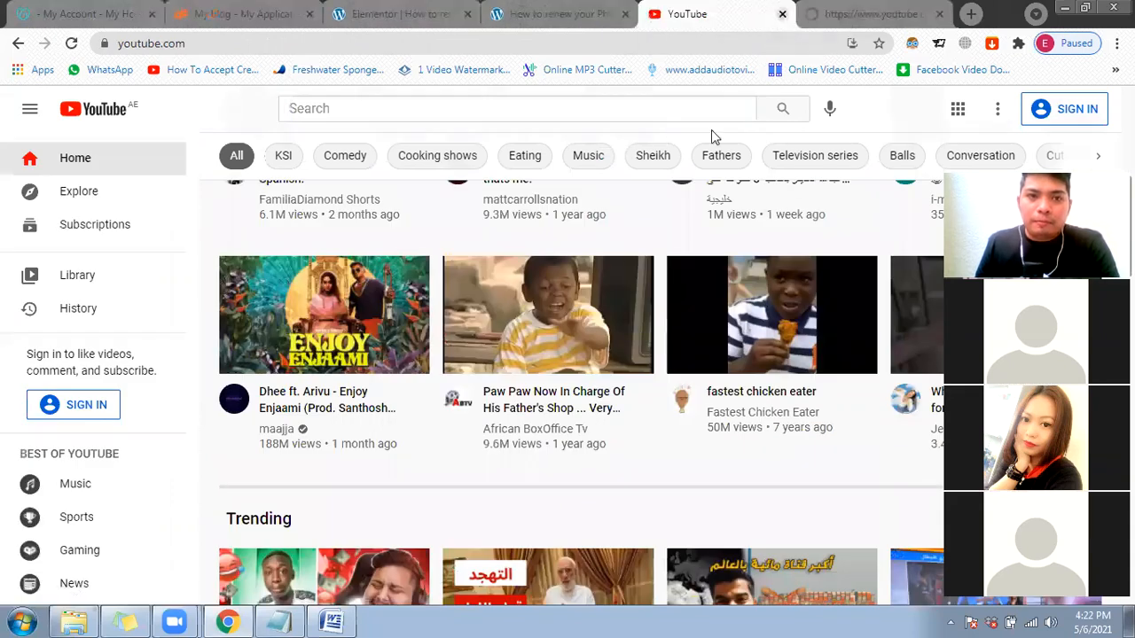
key(ctrl+w)
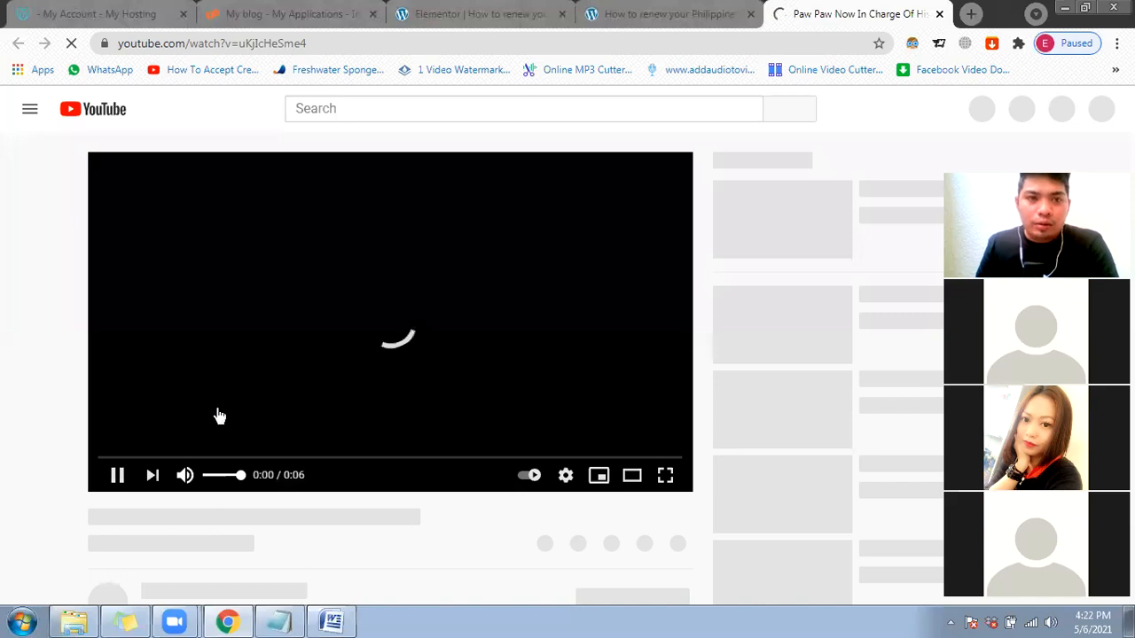
Step: Copy the YouTube video's web address and close its page
click(337, 42)
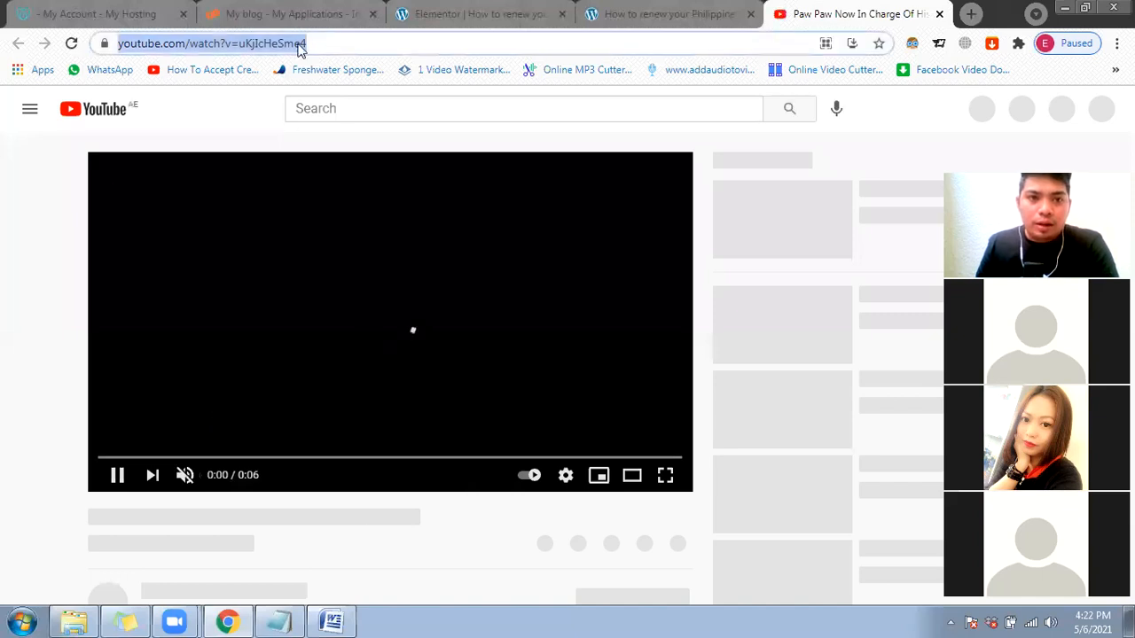
right_click(298, 42)
click(342, 107)
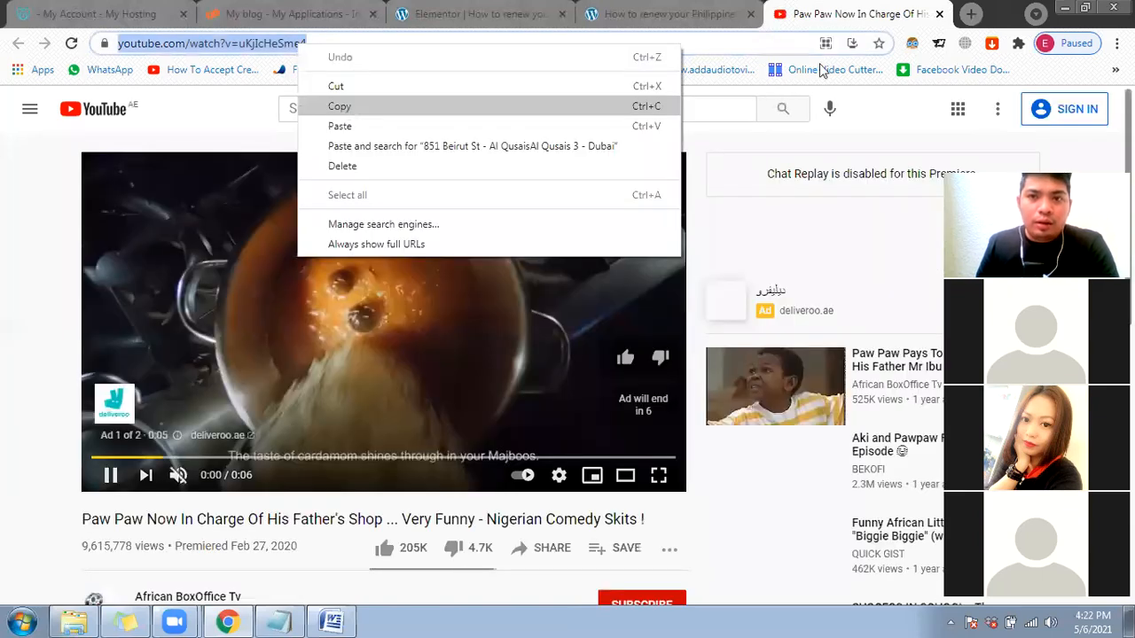
click(940, 14)
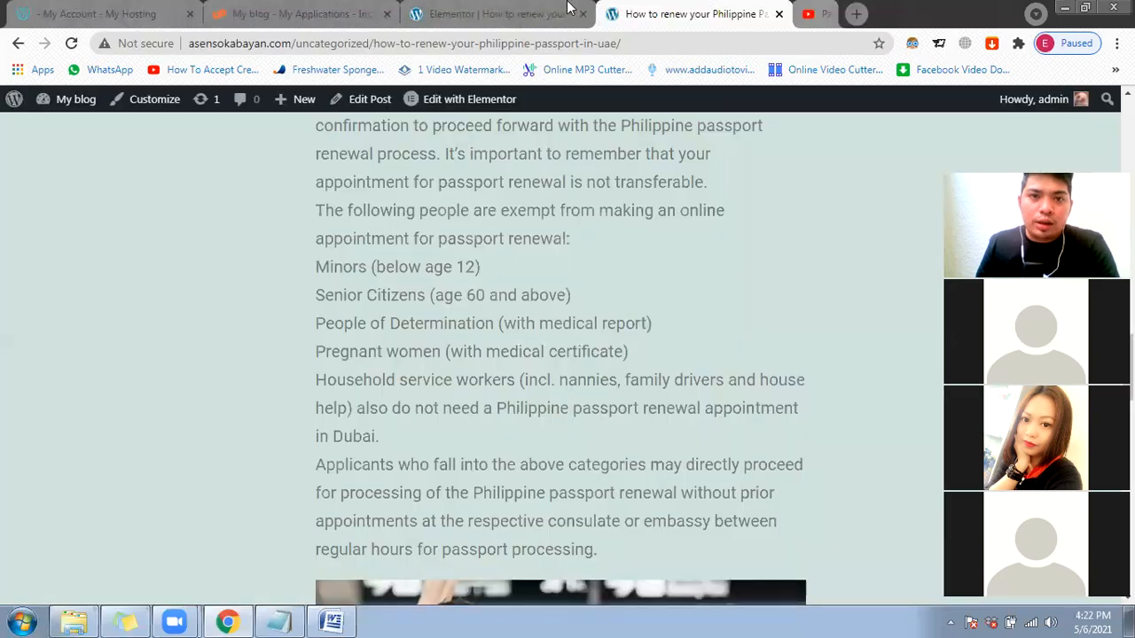
Step: Replace the Video widget's placeholder link in Elementor with the copied YouTube address and open its start time for editing
click(508, 14)
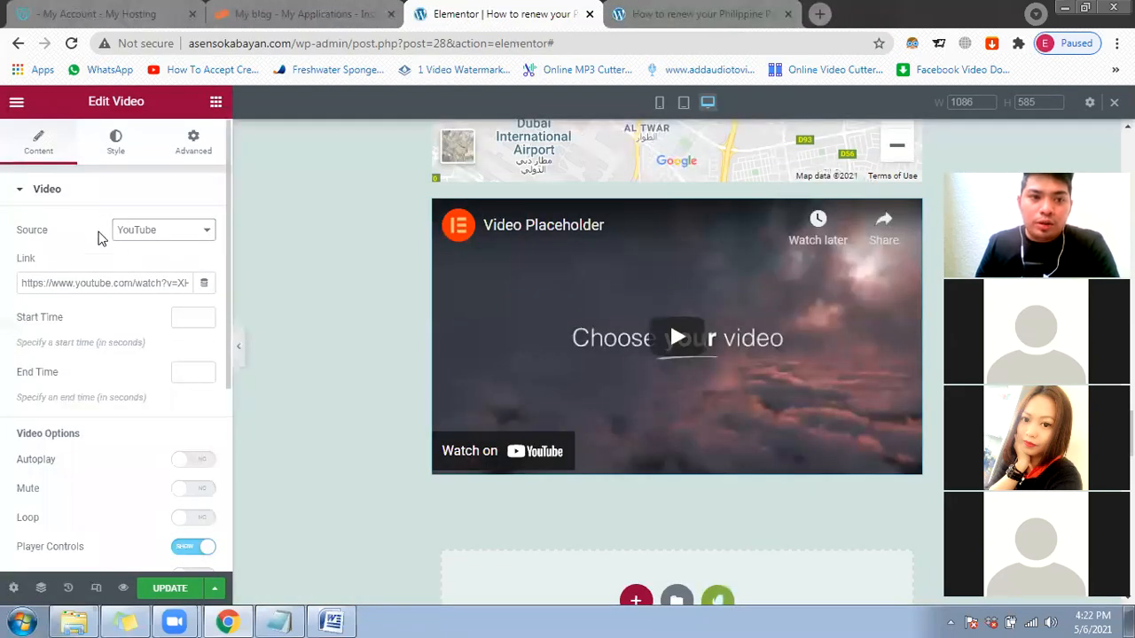
triple_click(111, 283)
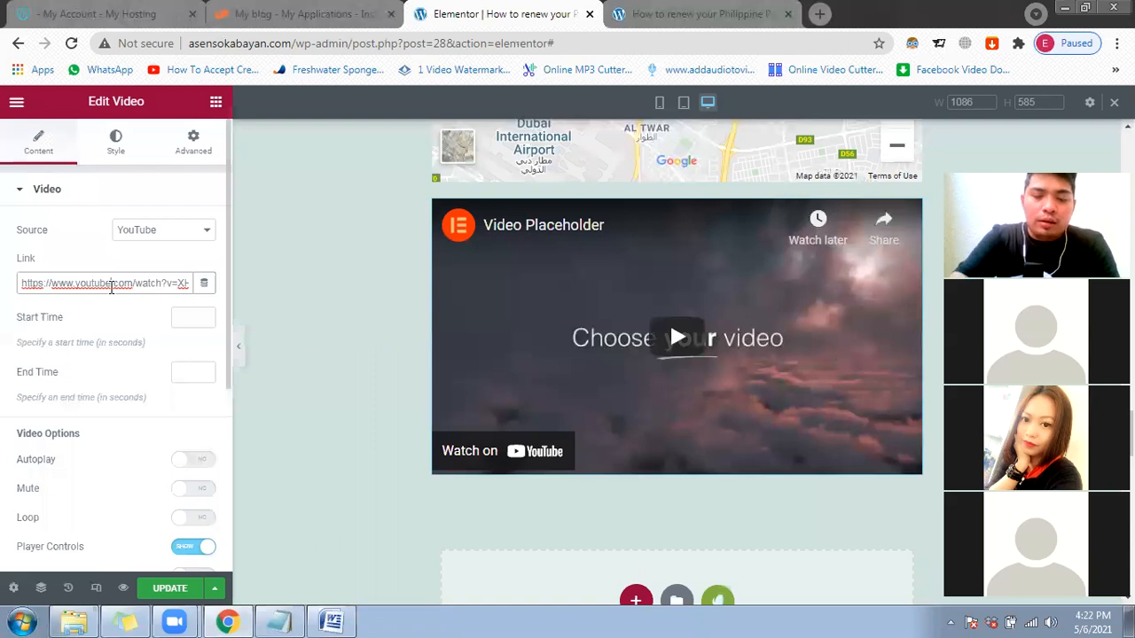
triple_click(111, 284)
key(ctrl+v)
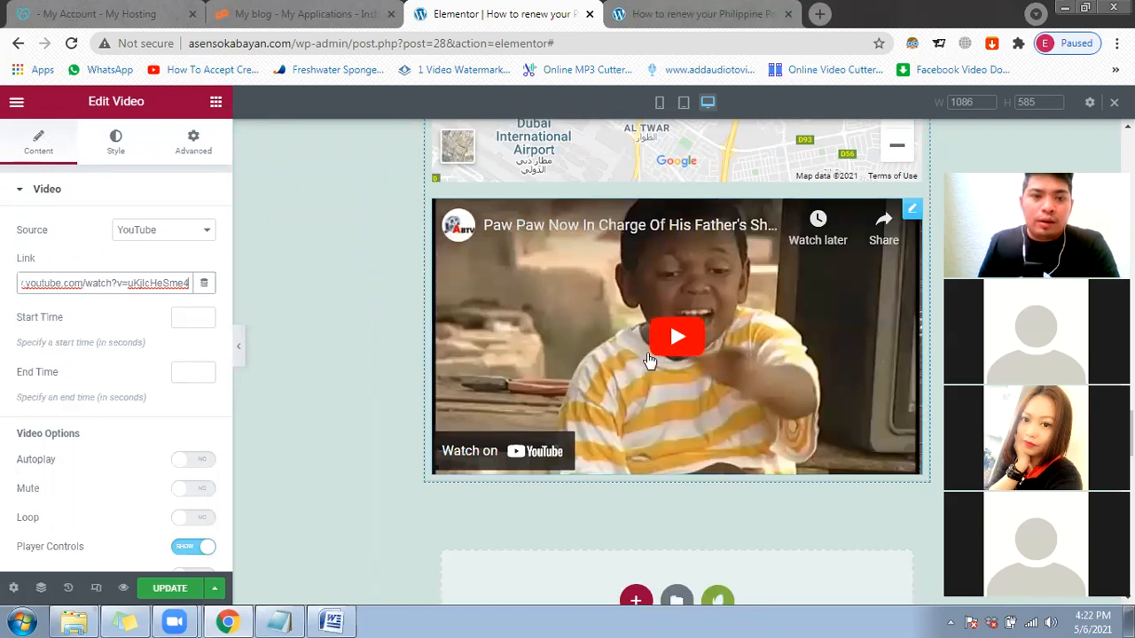
click(194, 320)
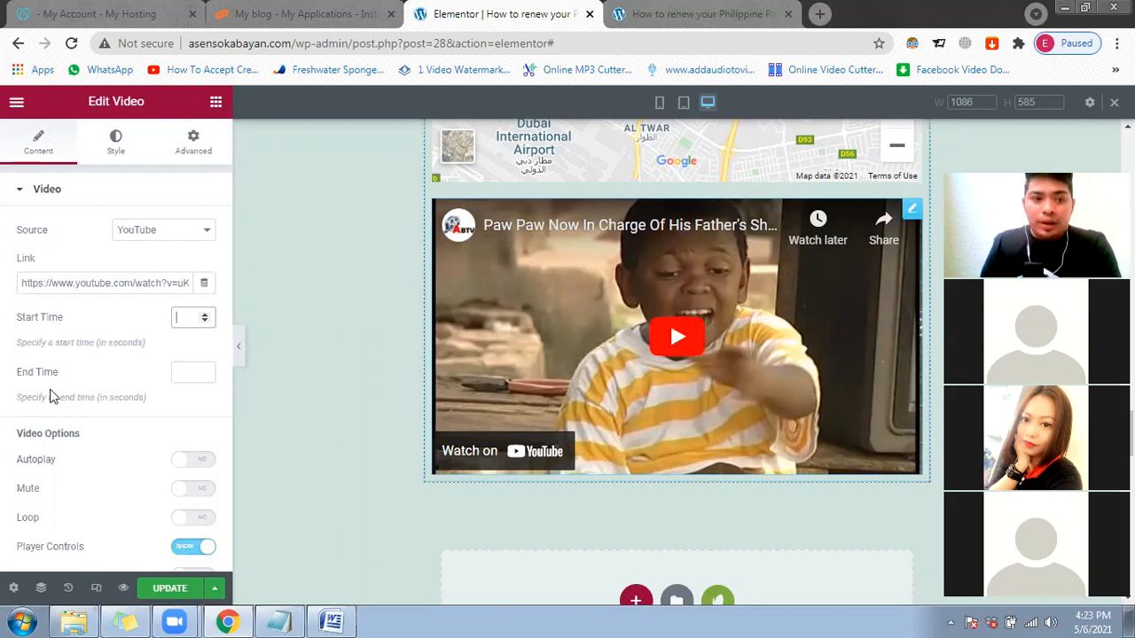
Step: Review the Video widget's playback options, image overlay setting and aspect ratio choices
scroll(81, 423, down, 1)
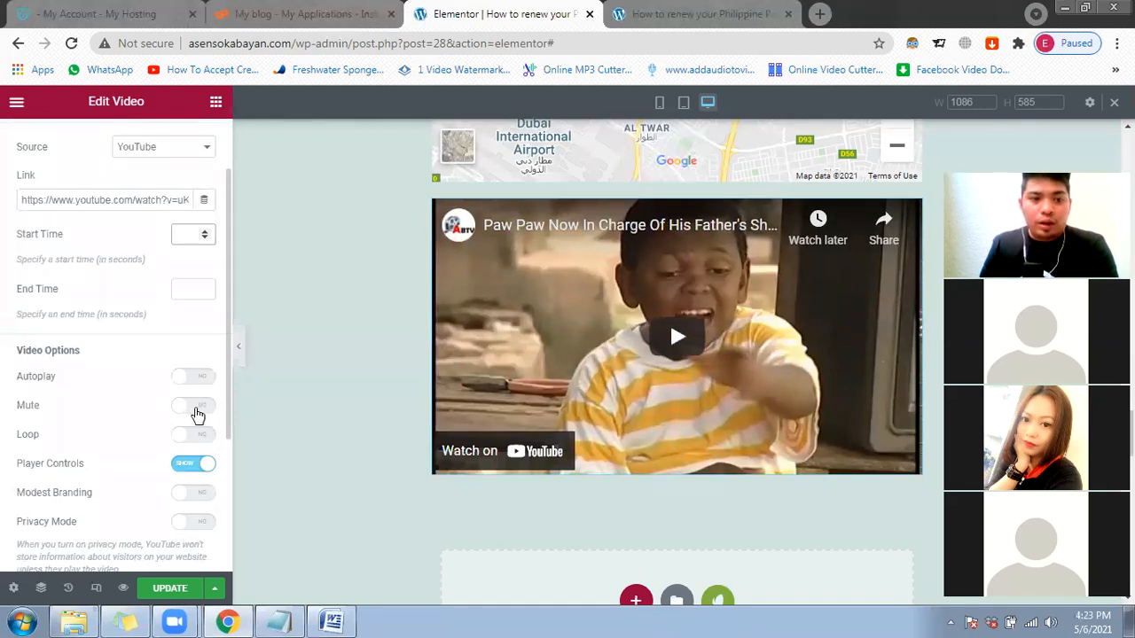
scroll(197, 429, down, 1)
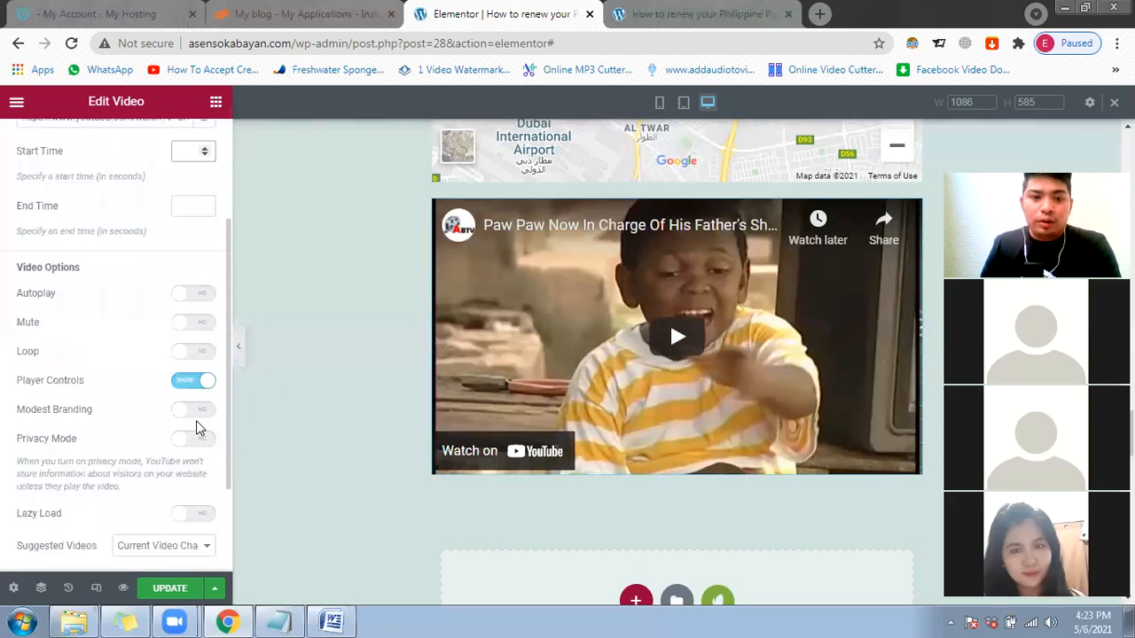
scroll(191, 432, down, 2)
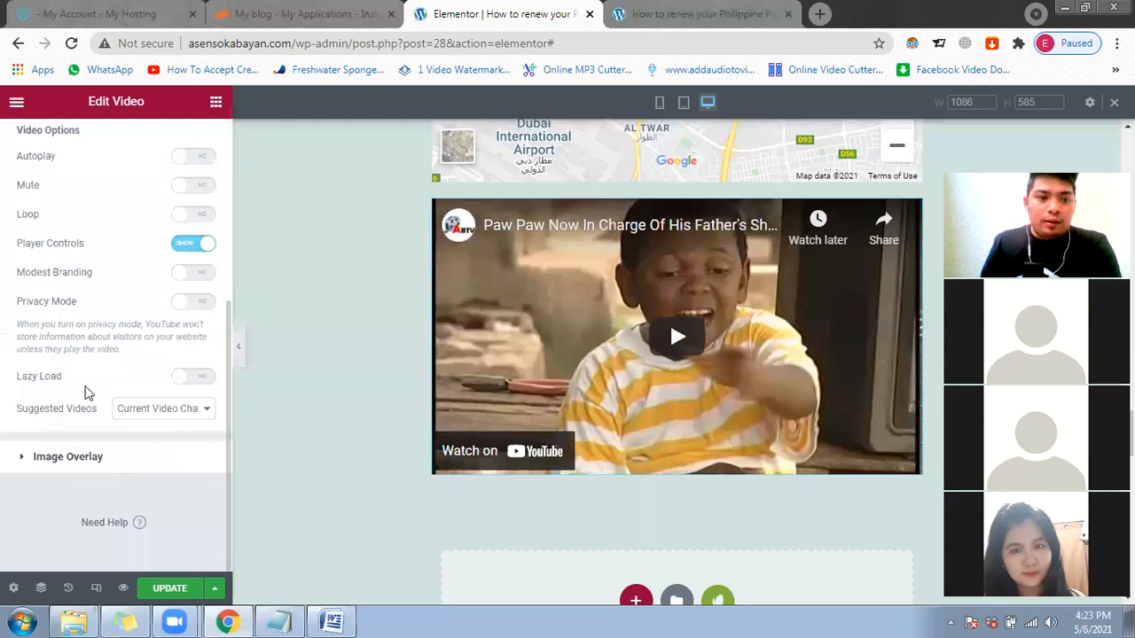
click(69, 457)
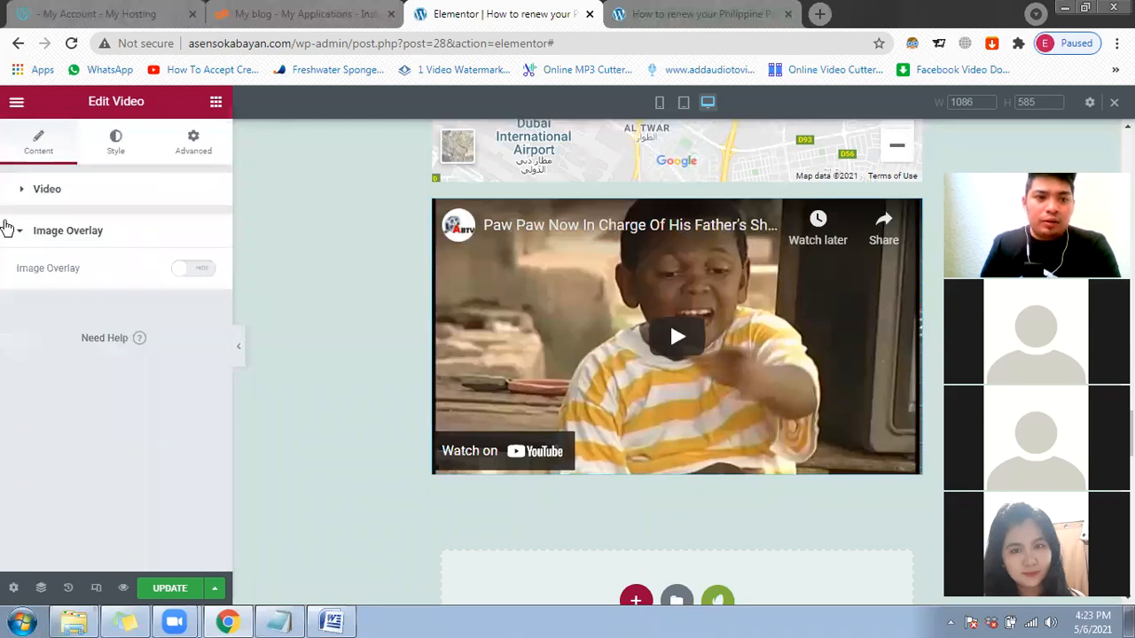
click(18, 233)
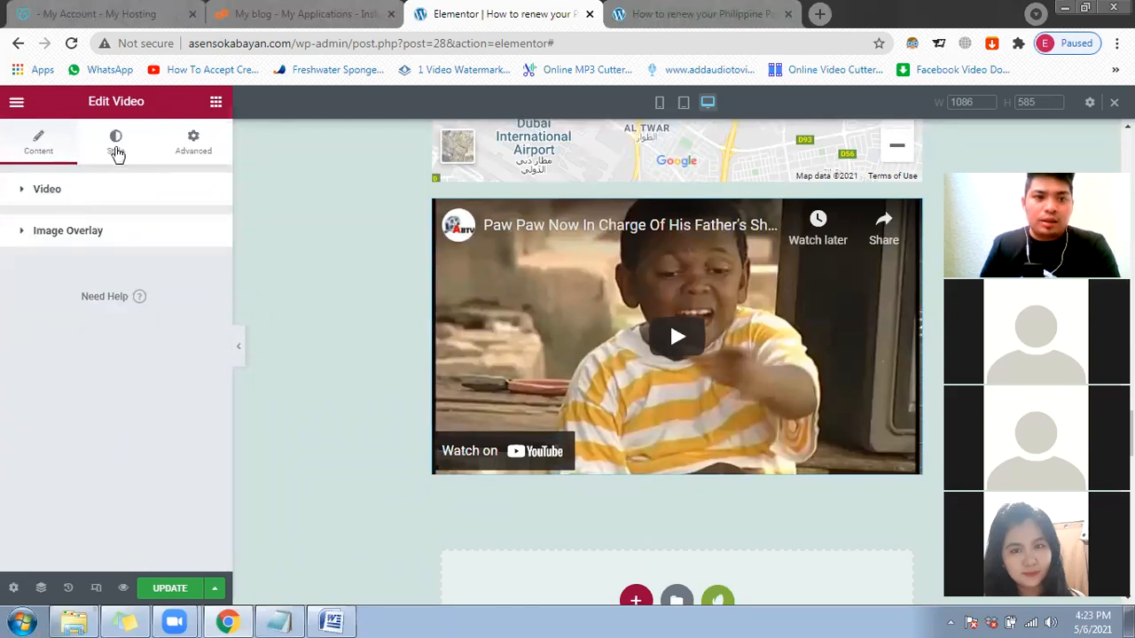
click(114, 149)
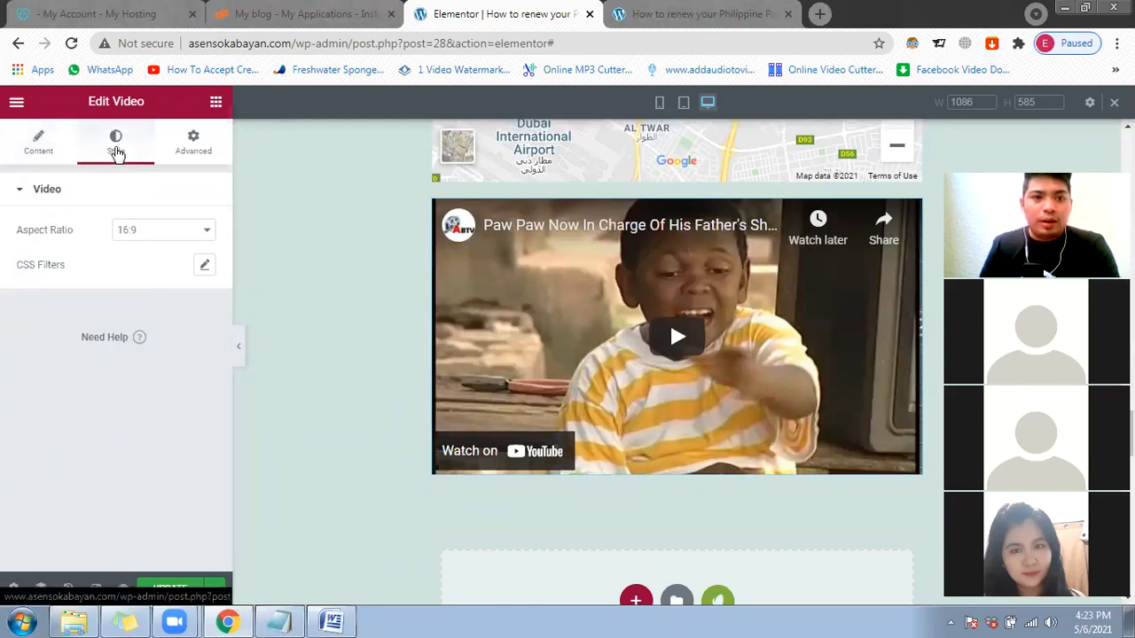
click(160, 233)
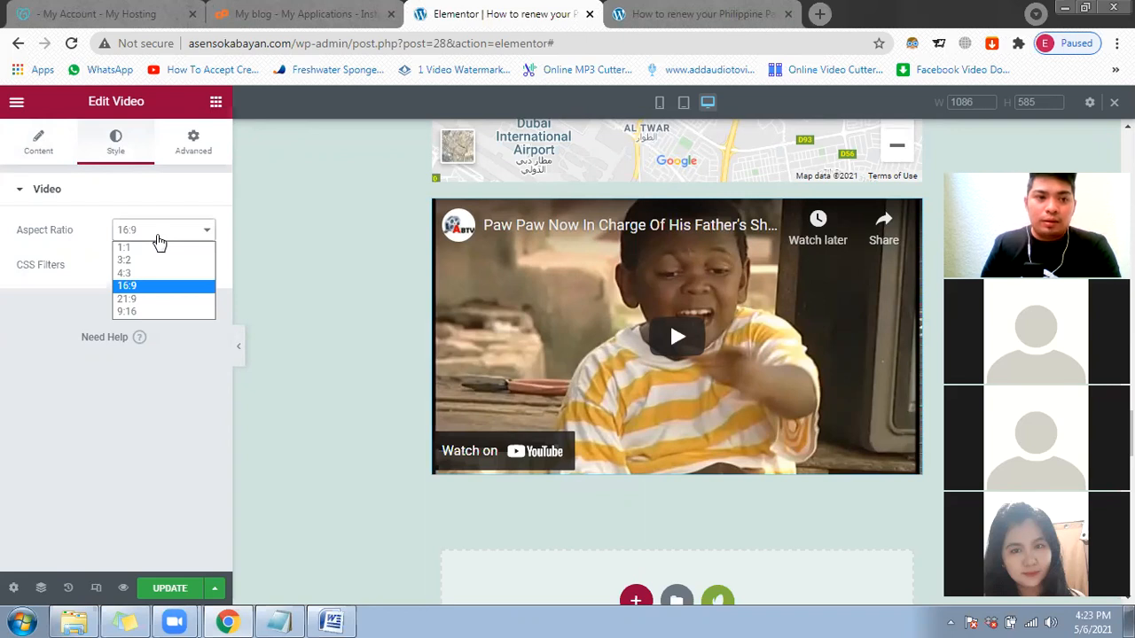
click(159, 236)
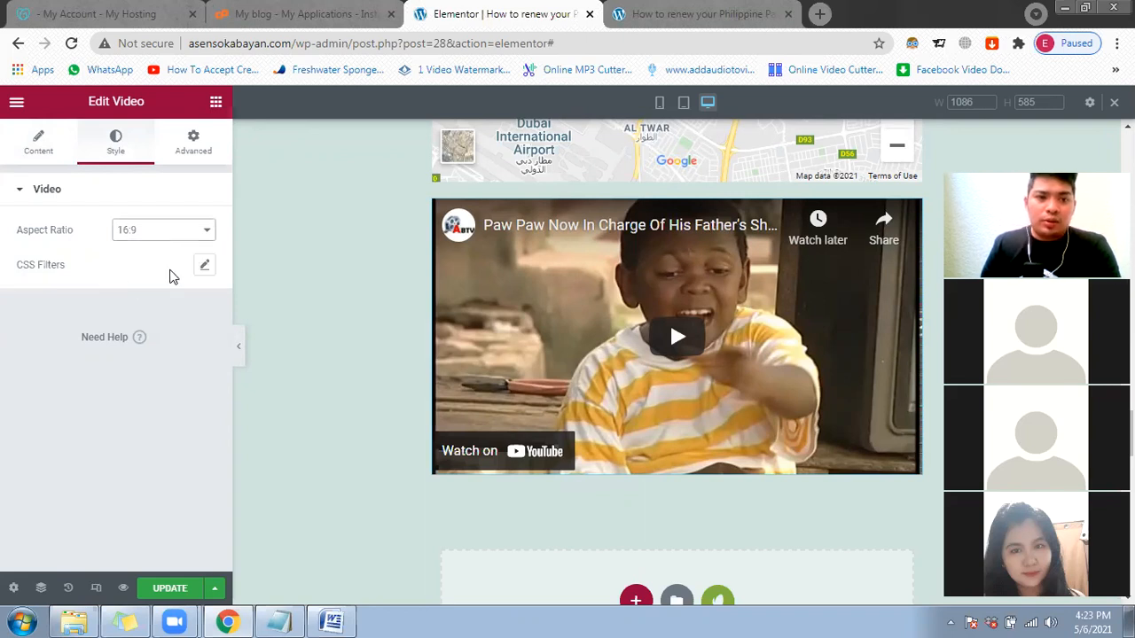
Step: Set the Video widget's linked margins to 44 px on all four sides
click(193, 143)
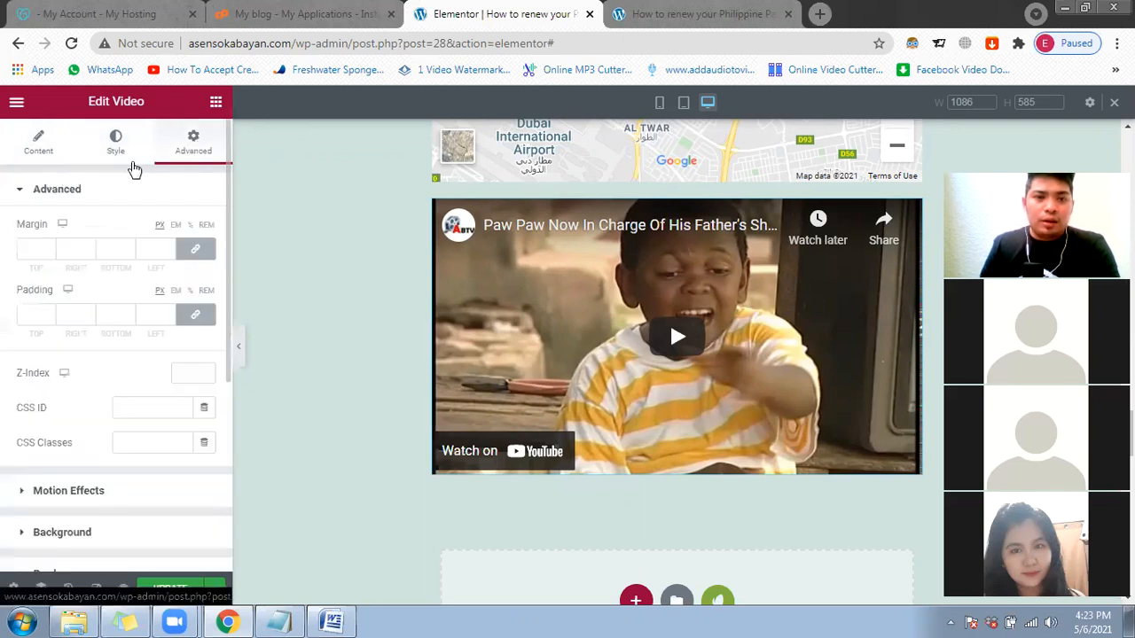
click(51, 251)
text(4)
click(51, 249)
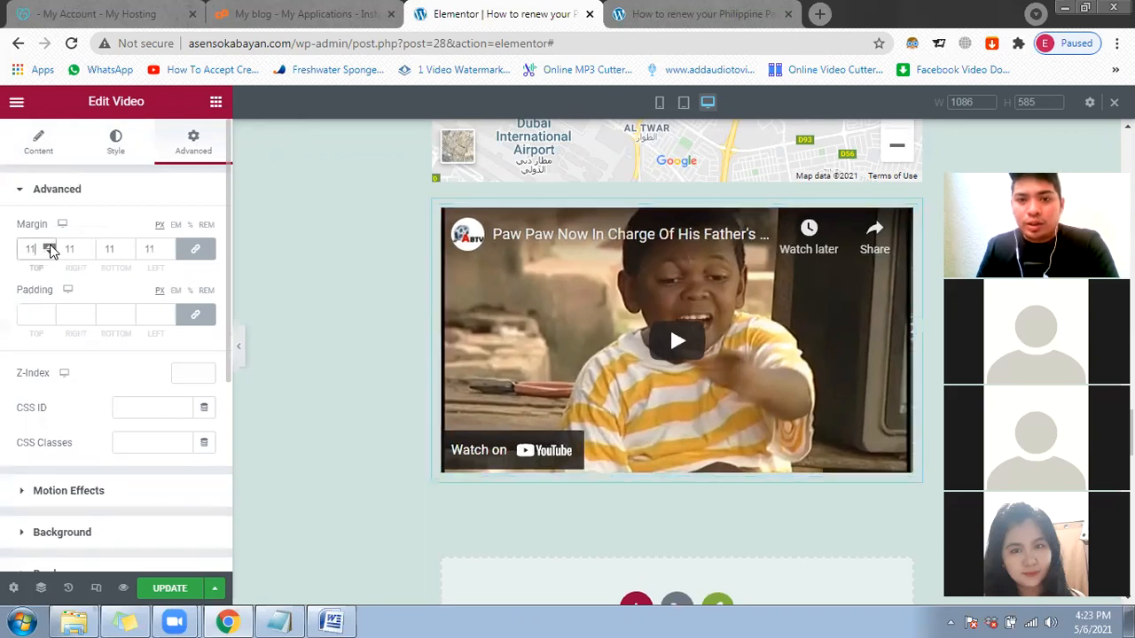
click(51, 249)
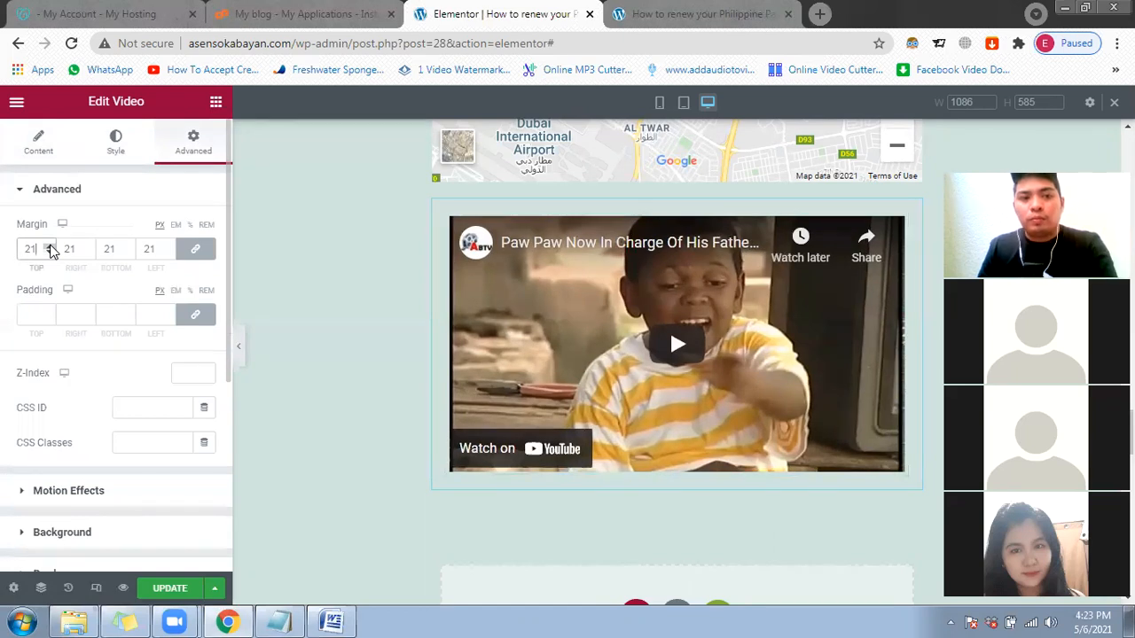
click(51, 249)
click(50, 249)
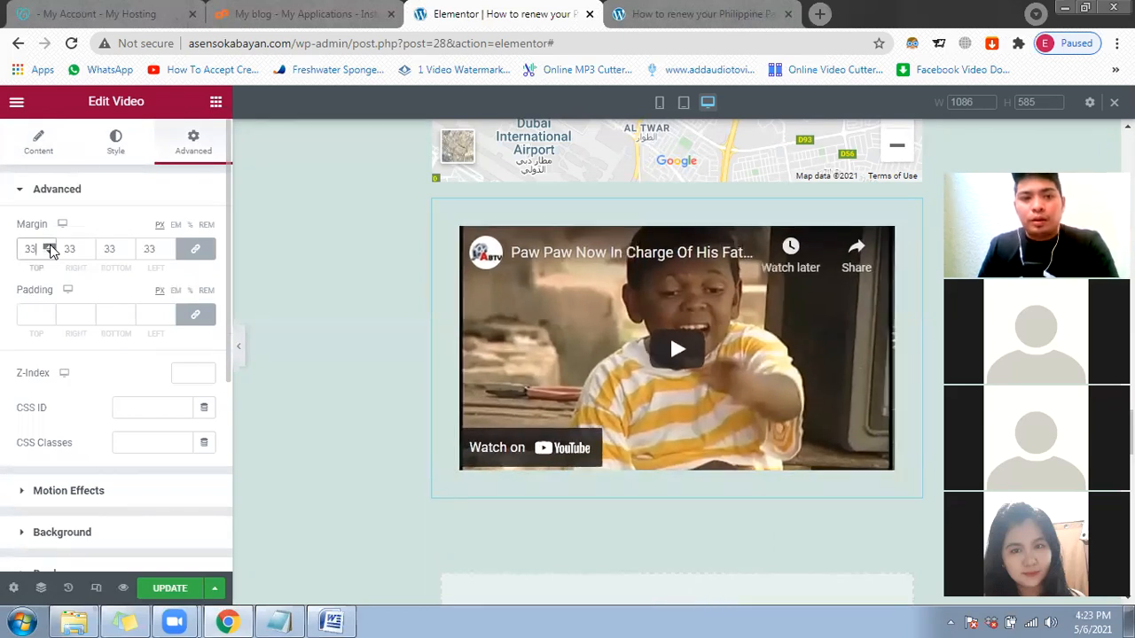
click(51, 249)
click(51, 249)
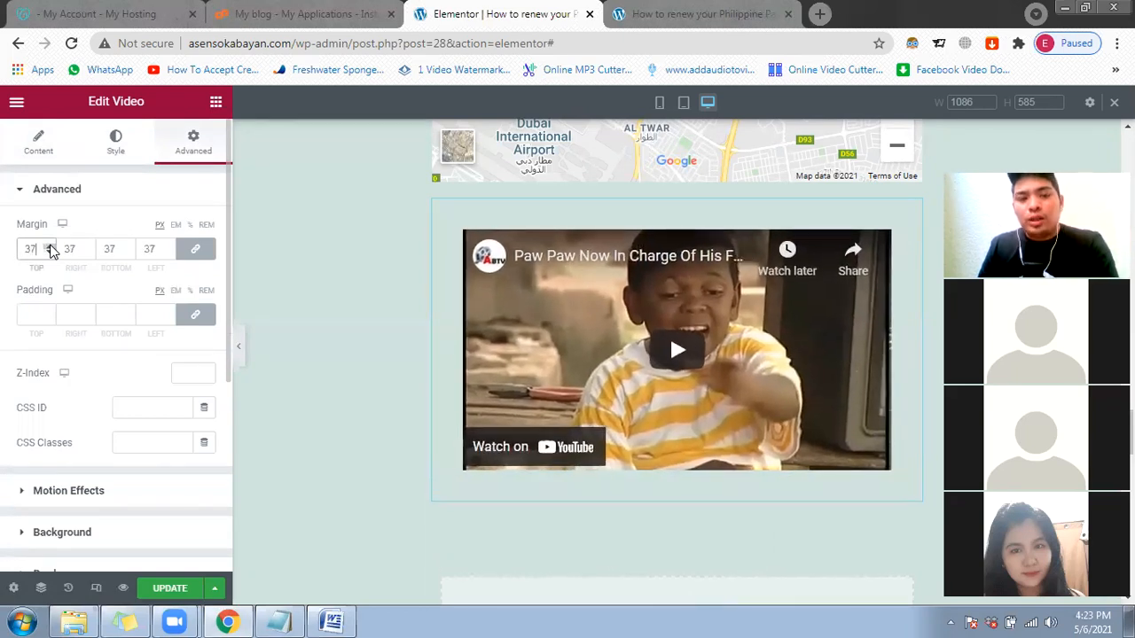
click(51, 250)
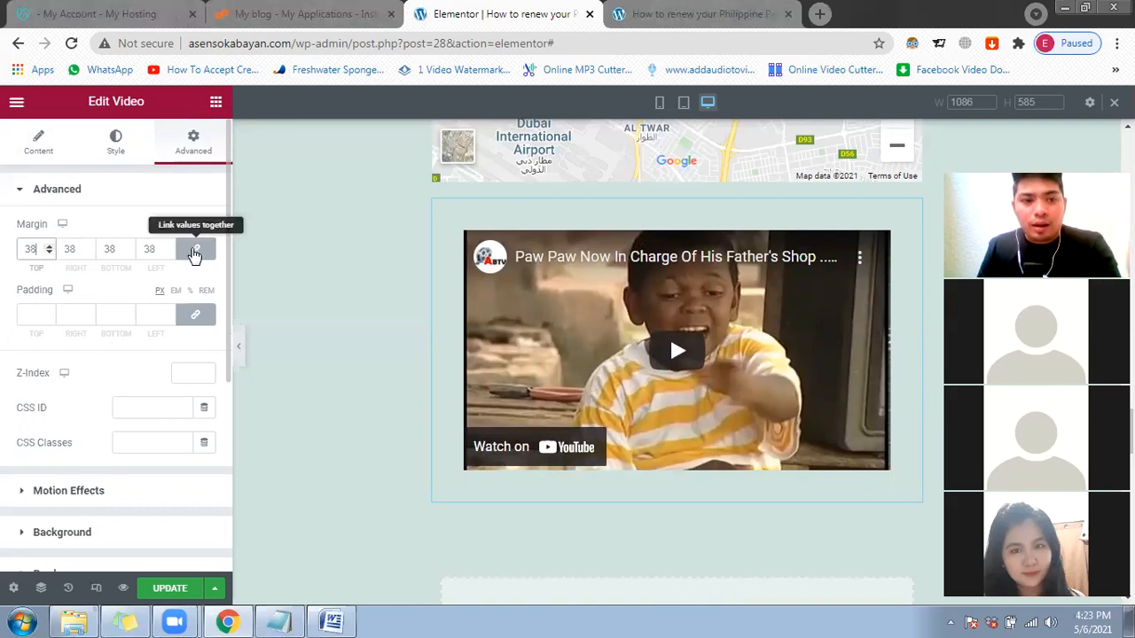
click(194, 253)
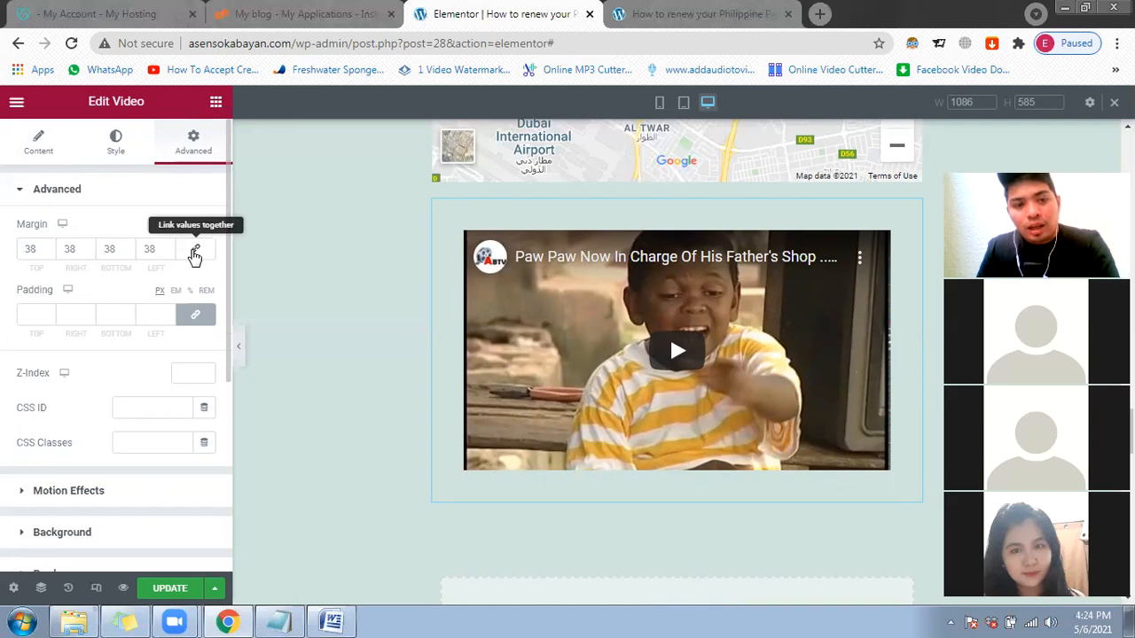
click(195, 254)
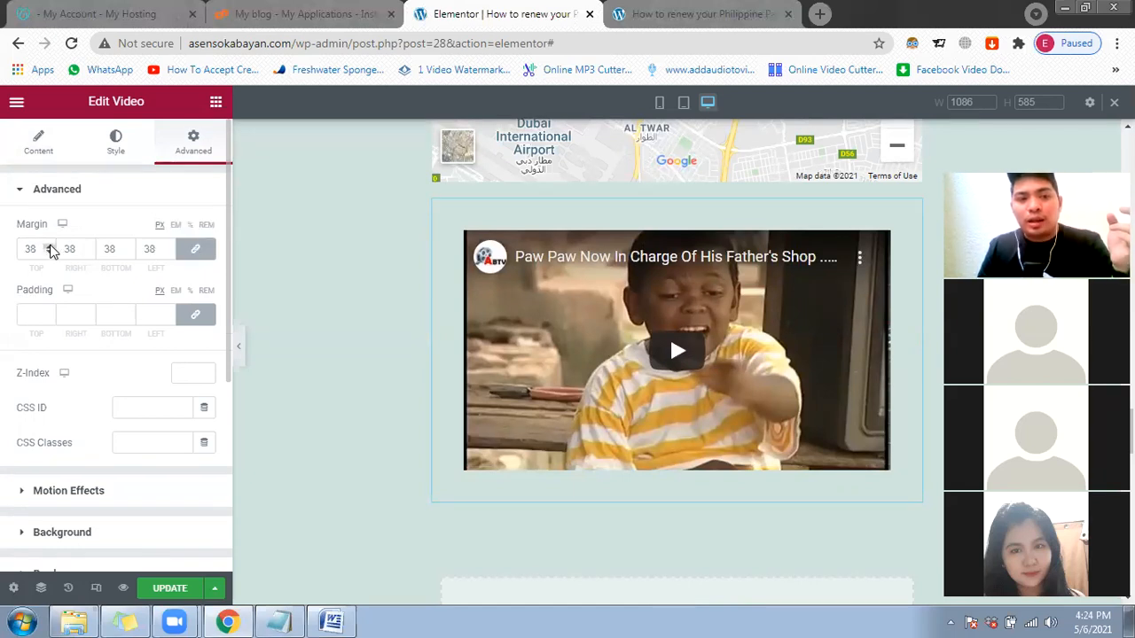
click(49, 246)
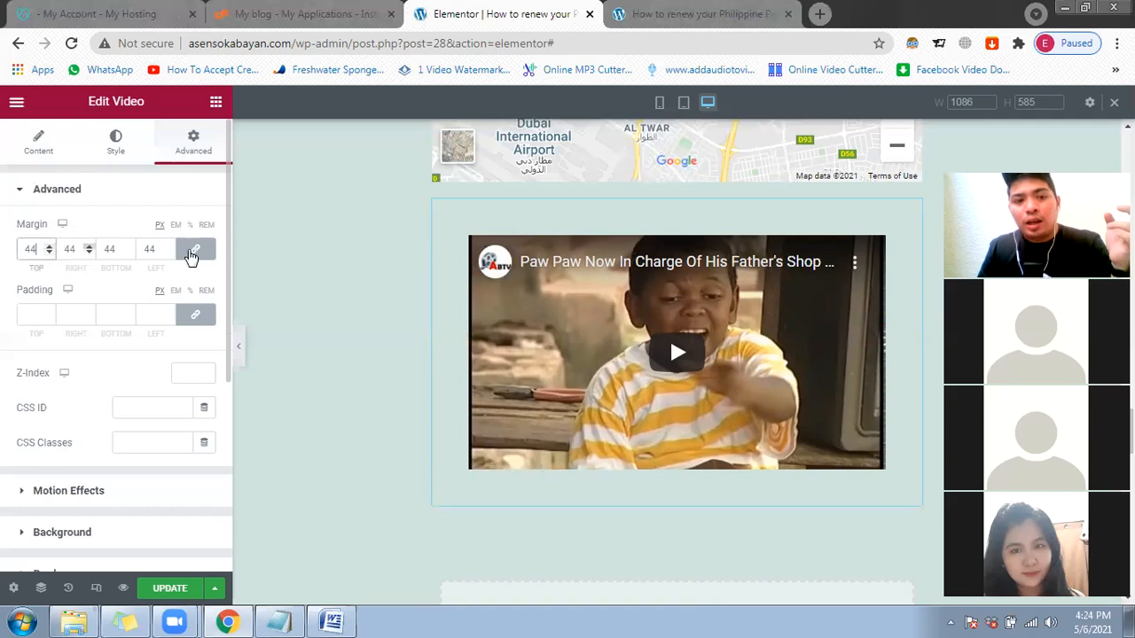
Step: Unlink the video's margin values and raise only the top margin to 70 px
click(193, 252)
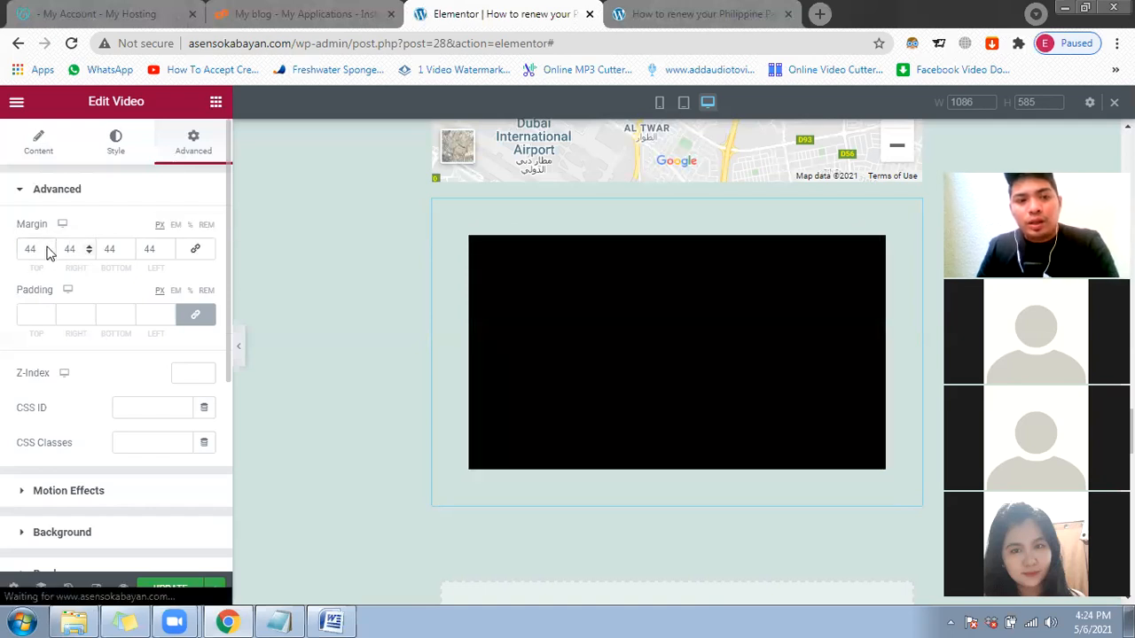
click(49, 248)
click(49, 247)
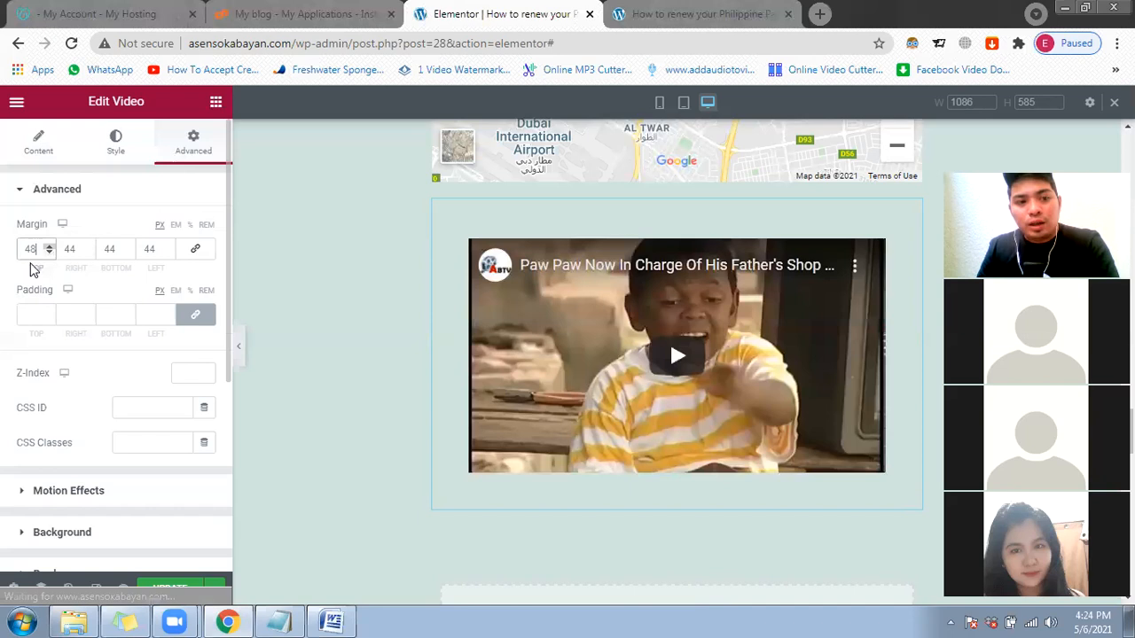
drag(32, 268, 165, 270)
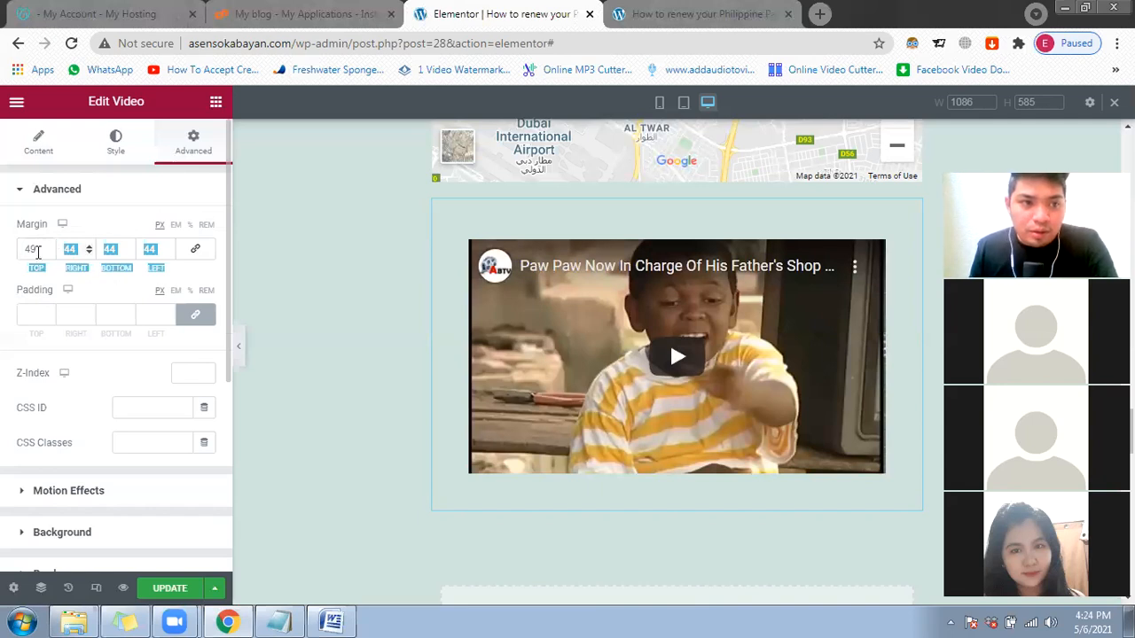
click(46, 251)
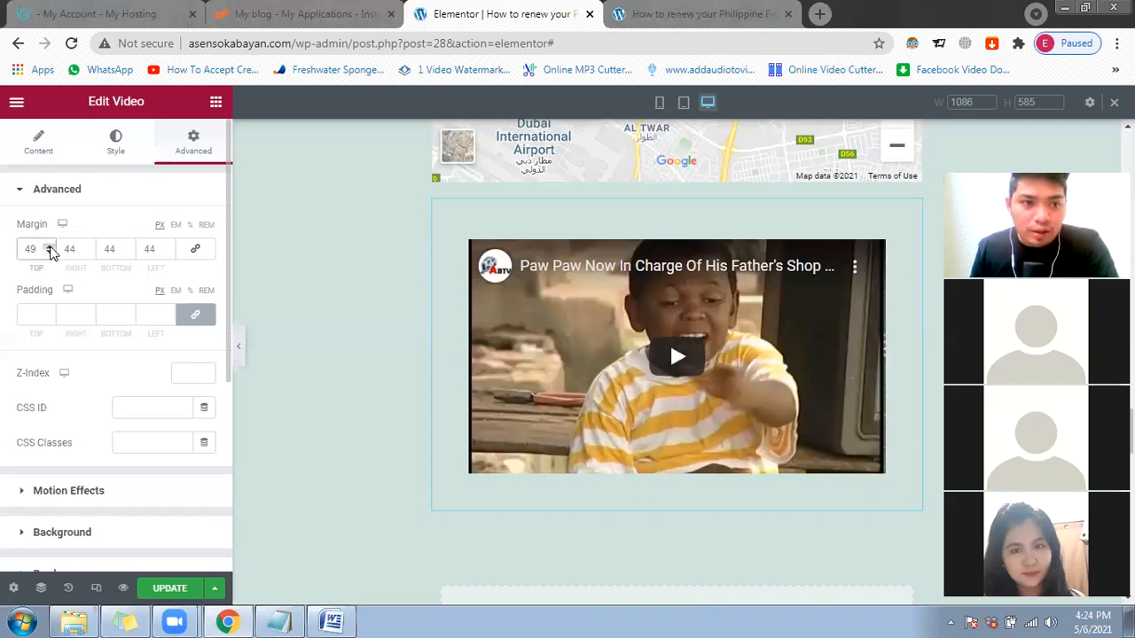
click(51, 248)
click(51, 247)
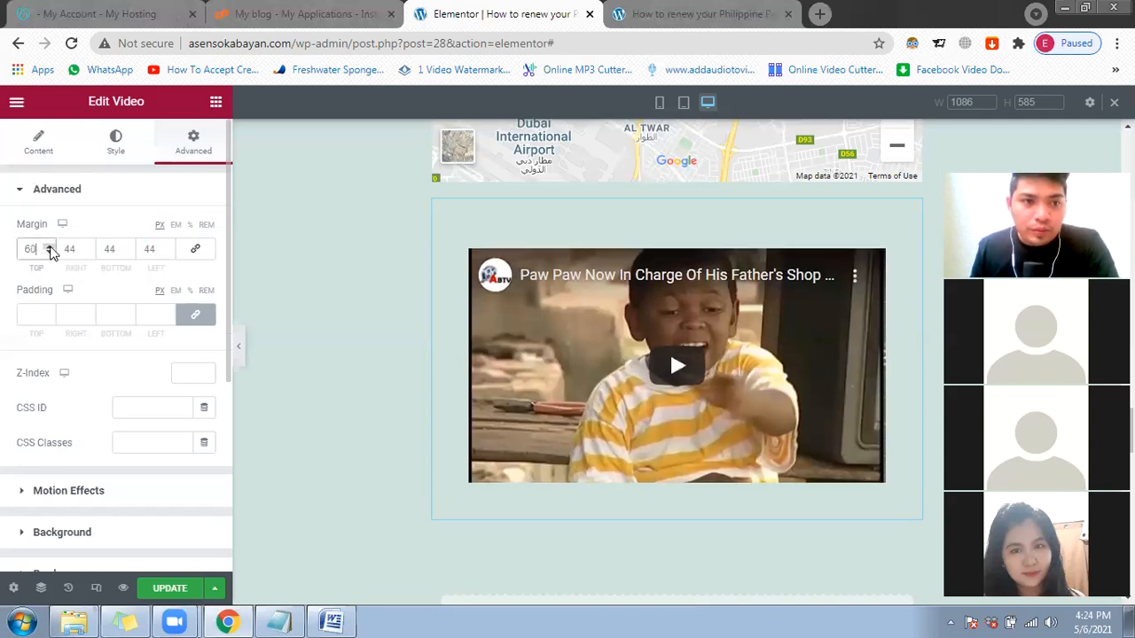
click(50, 248)
click(50, 247)
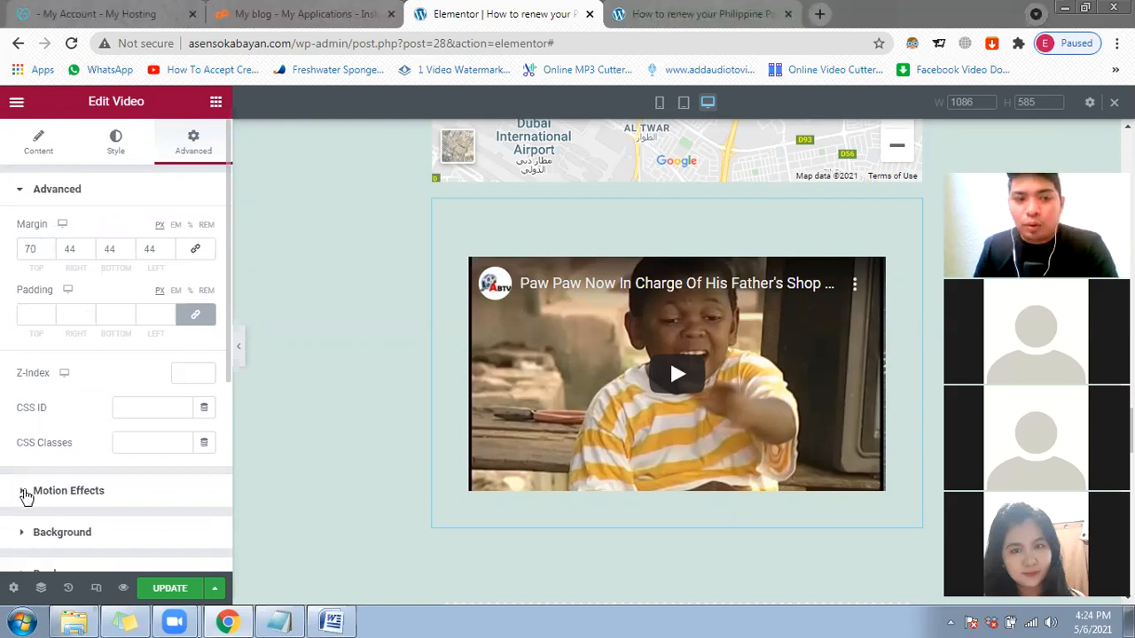
Step: Try the Fade In, Fade In Left, Fade In Right and Fade In Up entrance animations on the video, ending with None
click(27, 494)
click(94, 298)
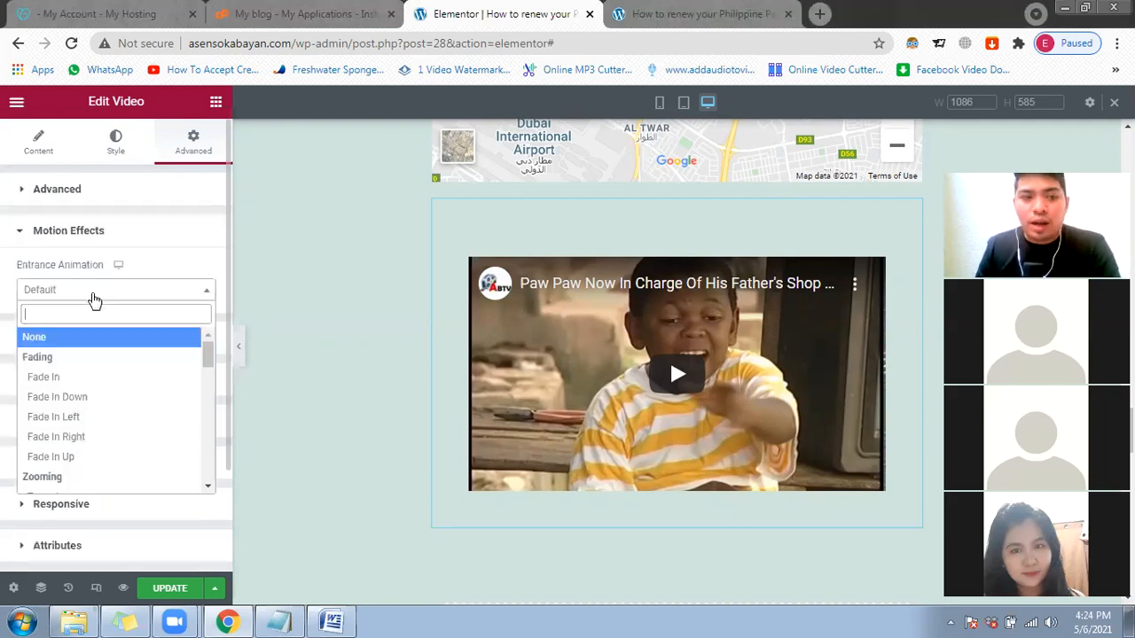
click(86, 380)
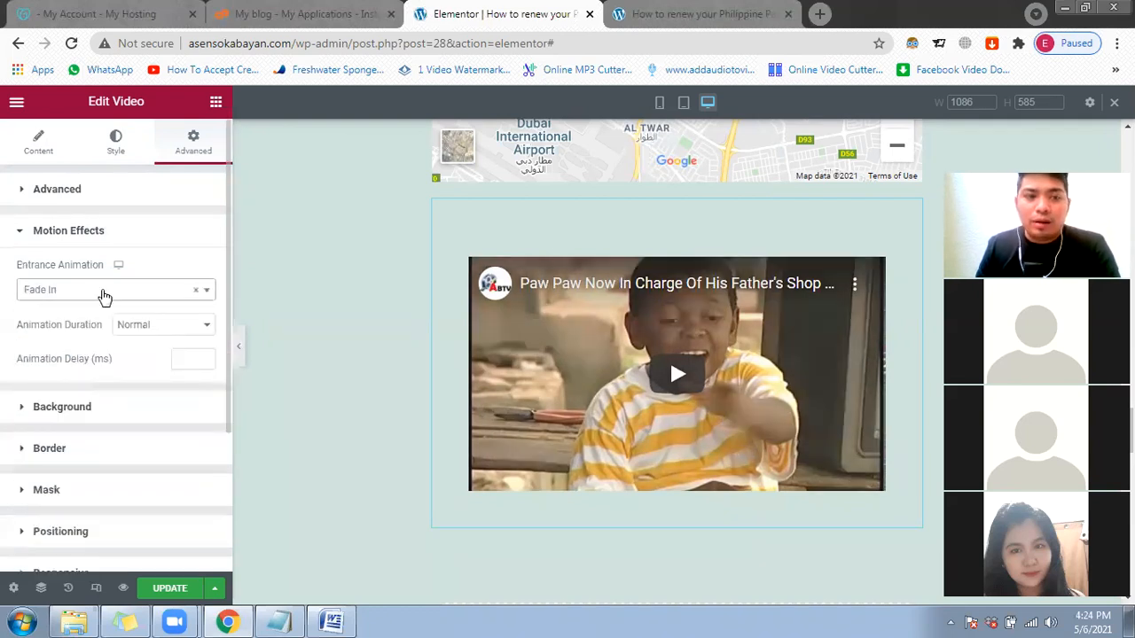
click(105, 298)
click(105, 417)
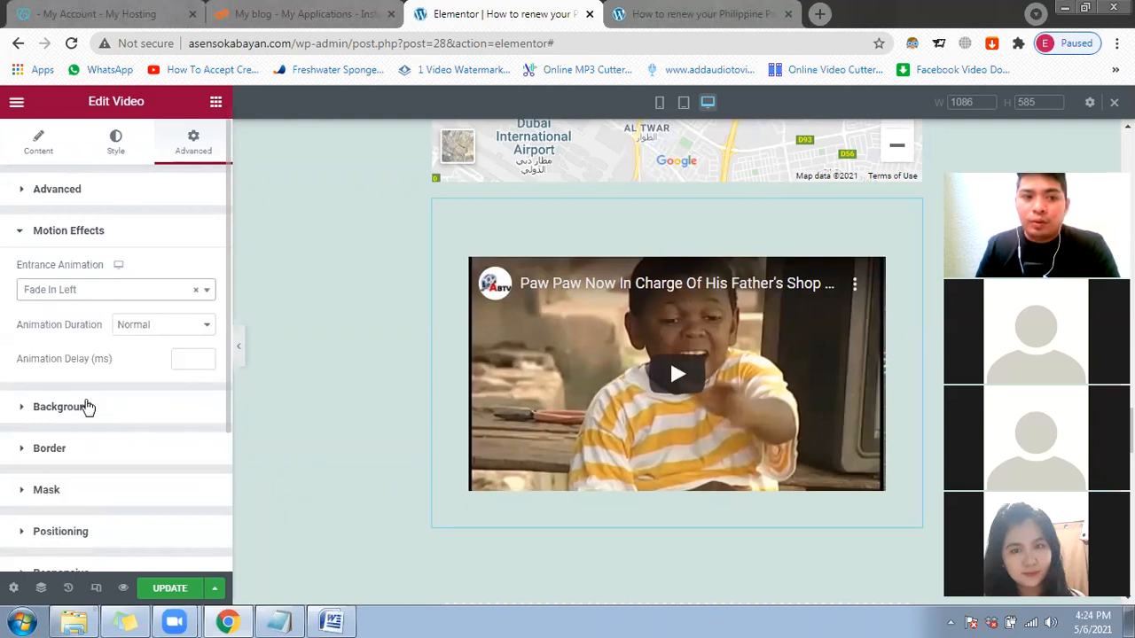
click(98, 290)
click(99, 444)
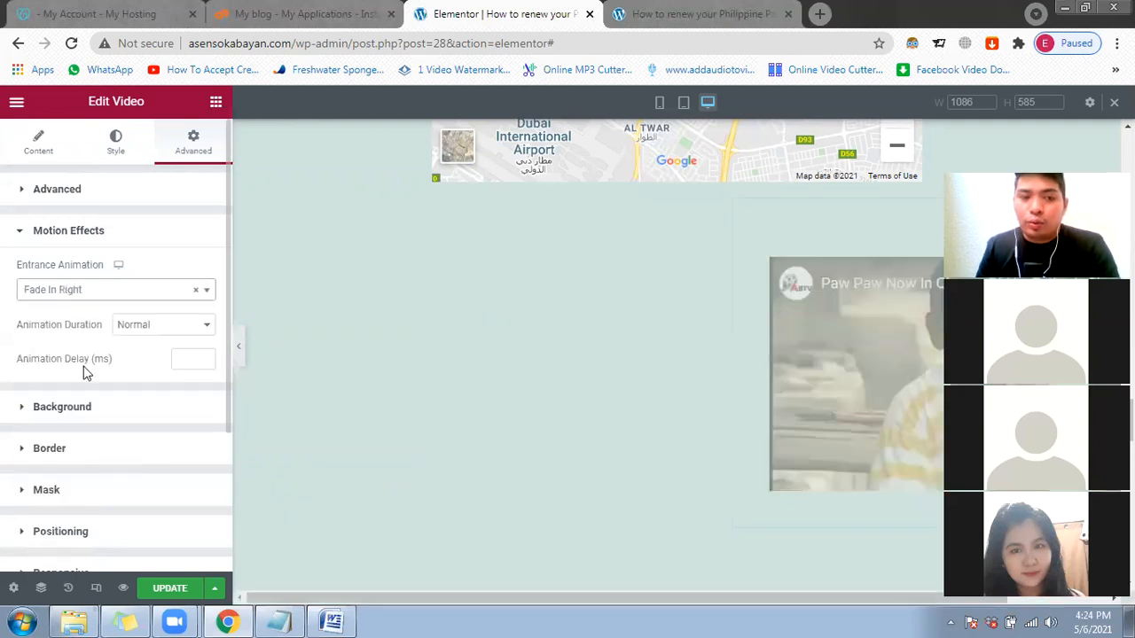
click(97, 290)
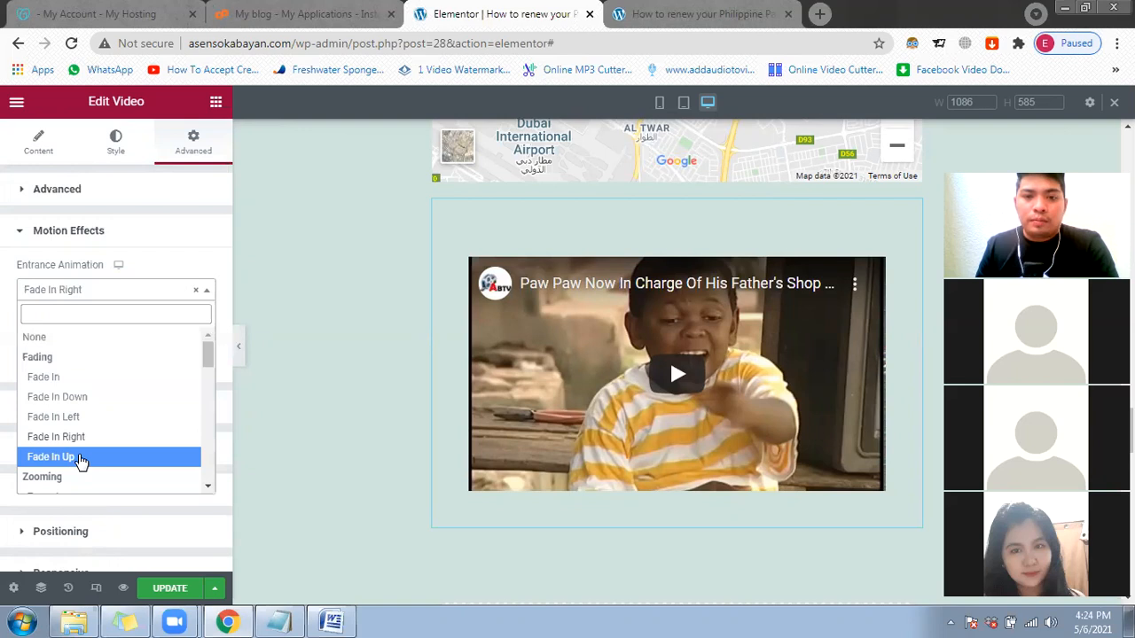
click(80, 460)
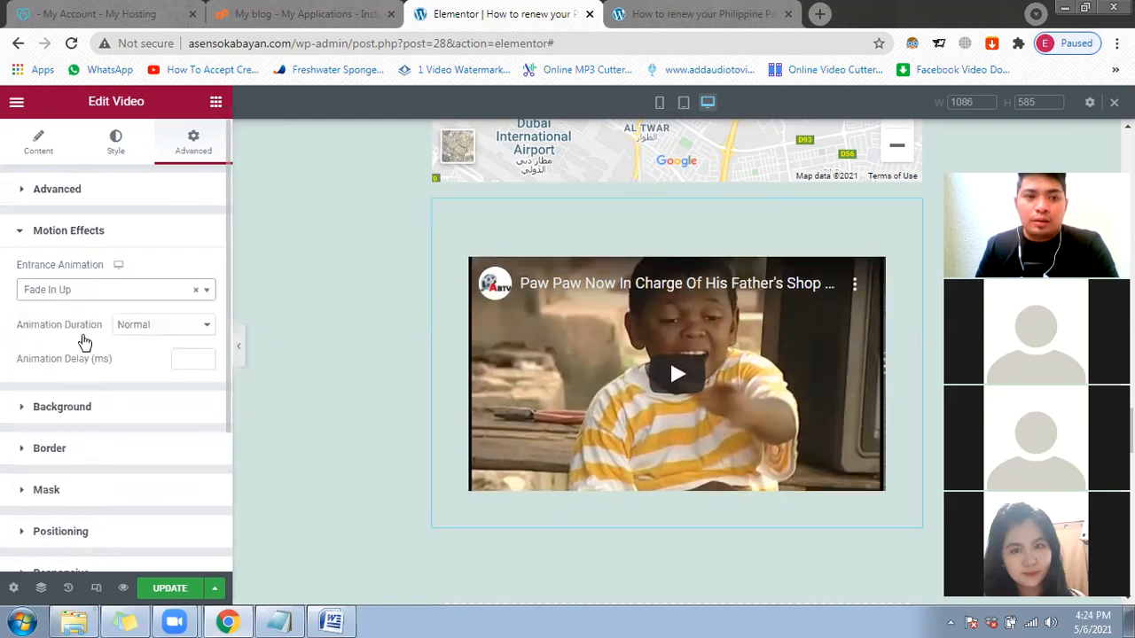
click(84, 291)
click(94, 337)
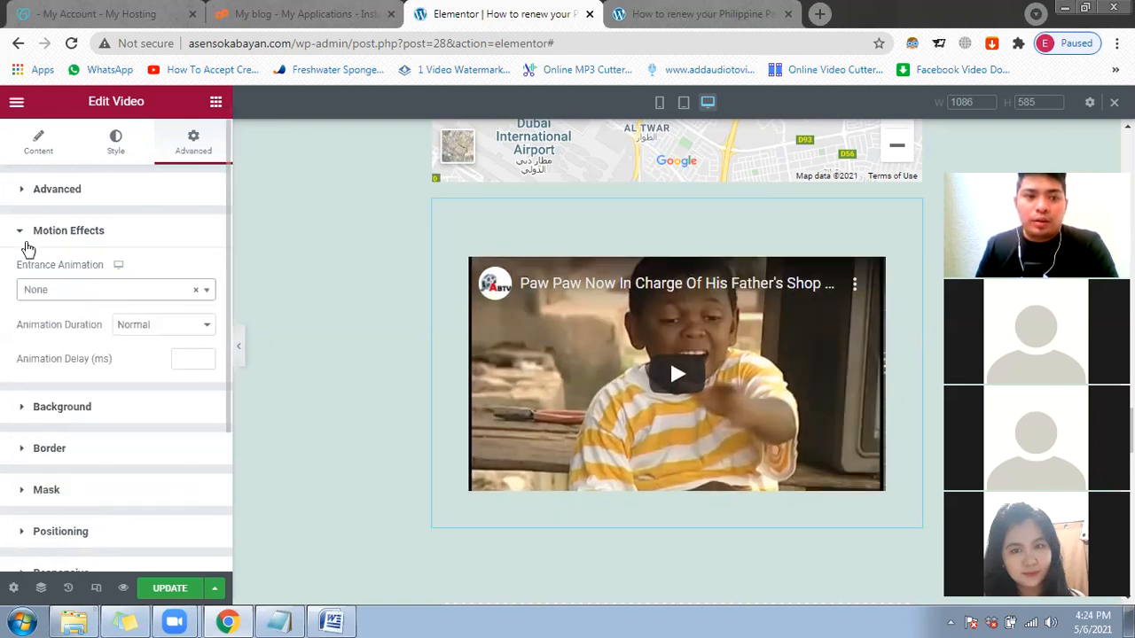
click(21, 232)
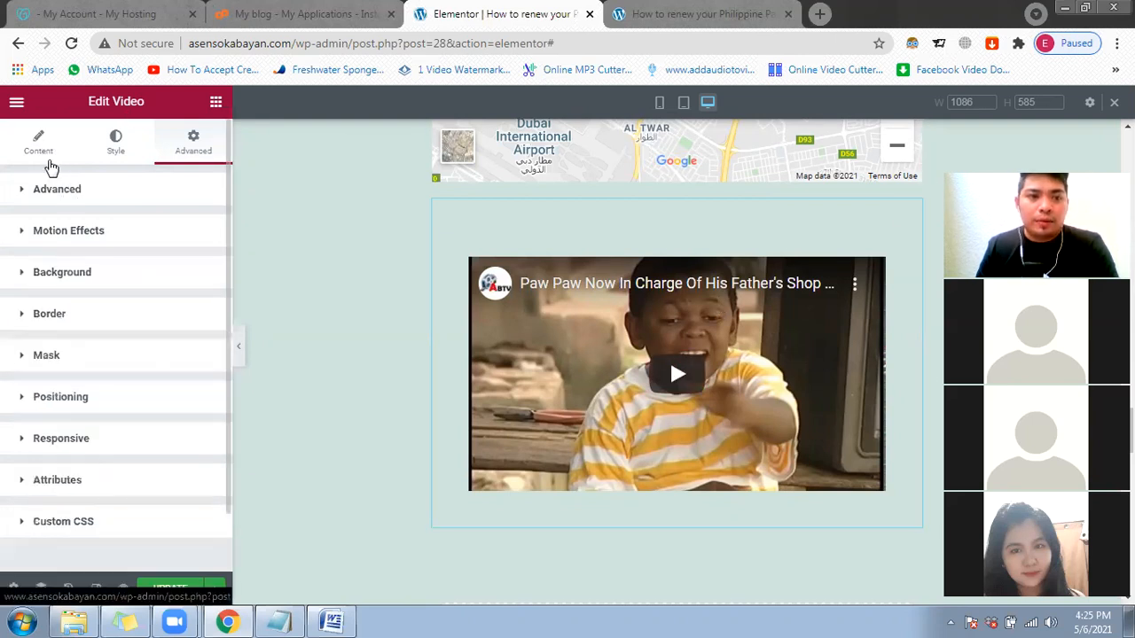
Step: Switch the Video widget's source to Self Hosted and return it to YouTube
click(52, 167)
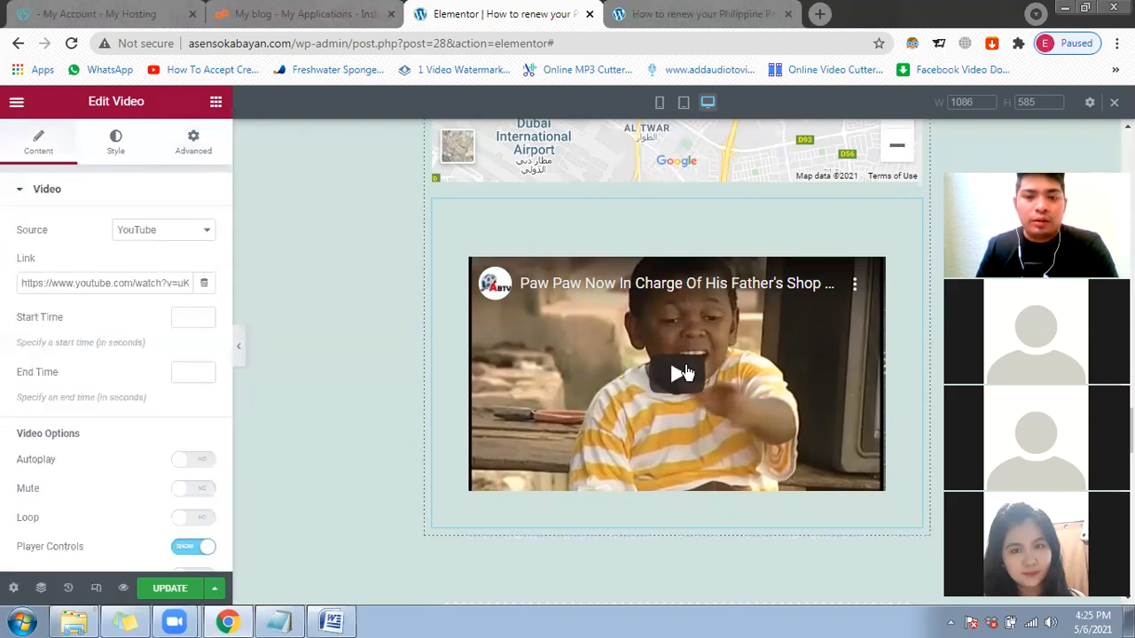
click(163, 237)
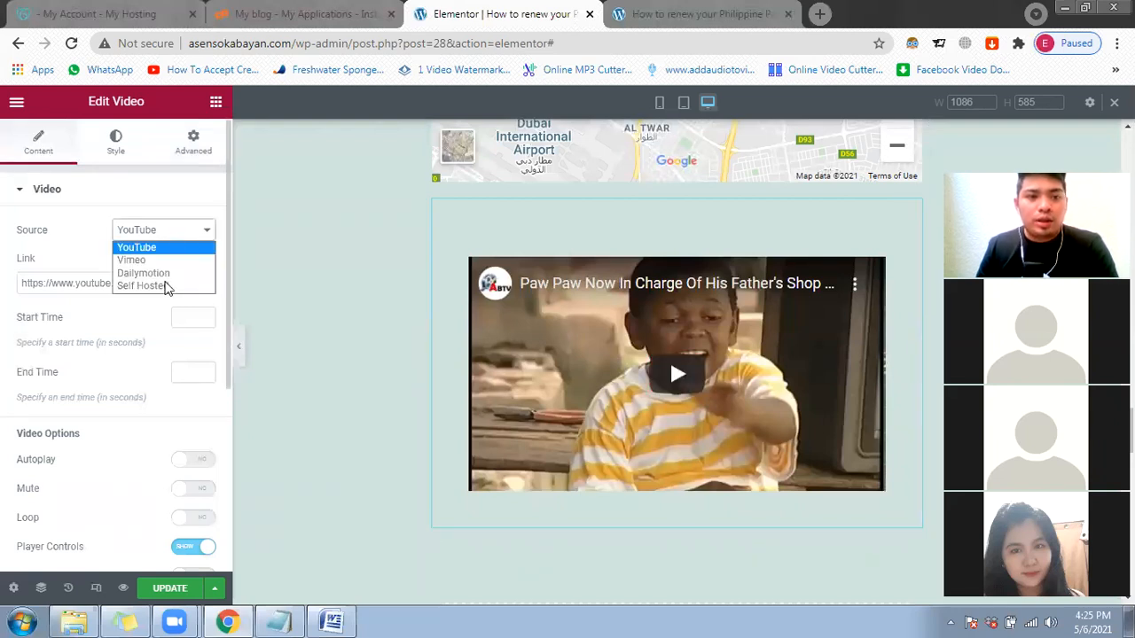
click(166, 285)
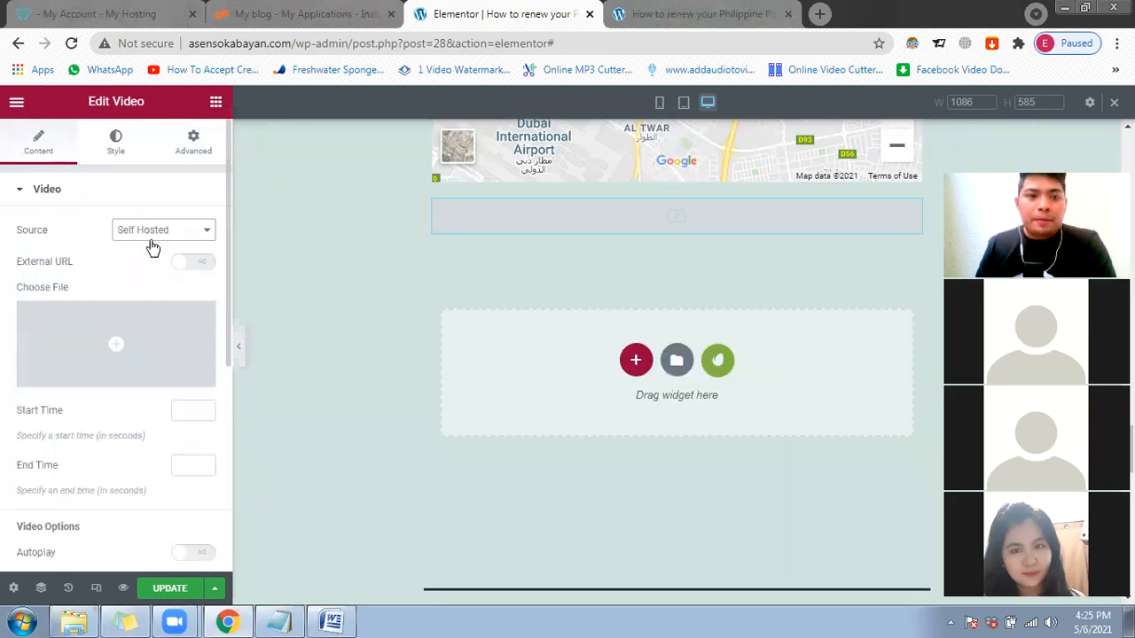
click(153, 234)
click(149, 248)
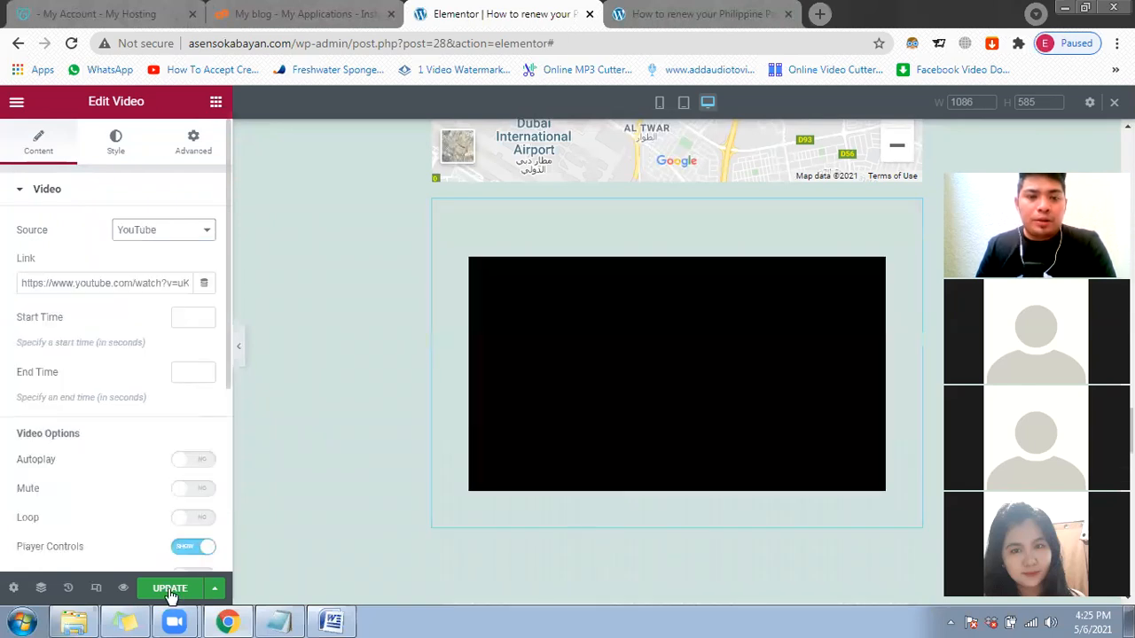
Step: Update the post and review its full-width layout with the editing panel hidden
click(170, 590)
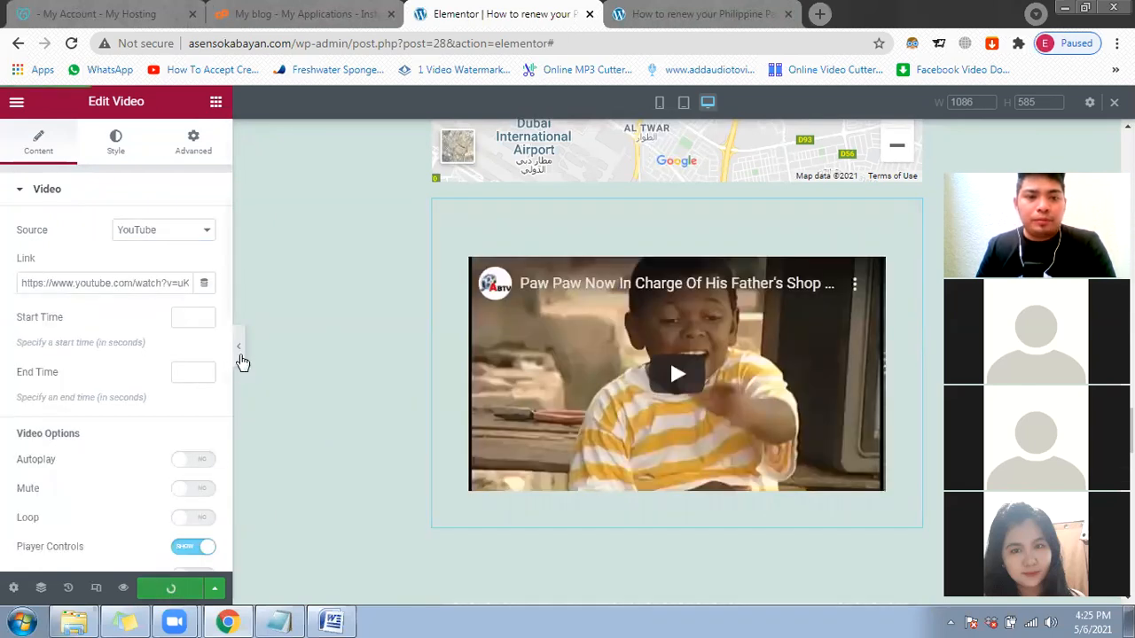
click(238, 347)
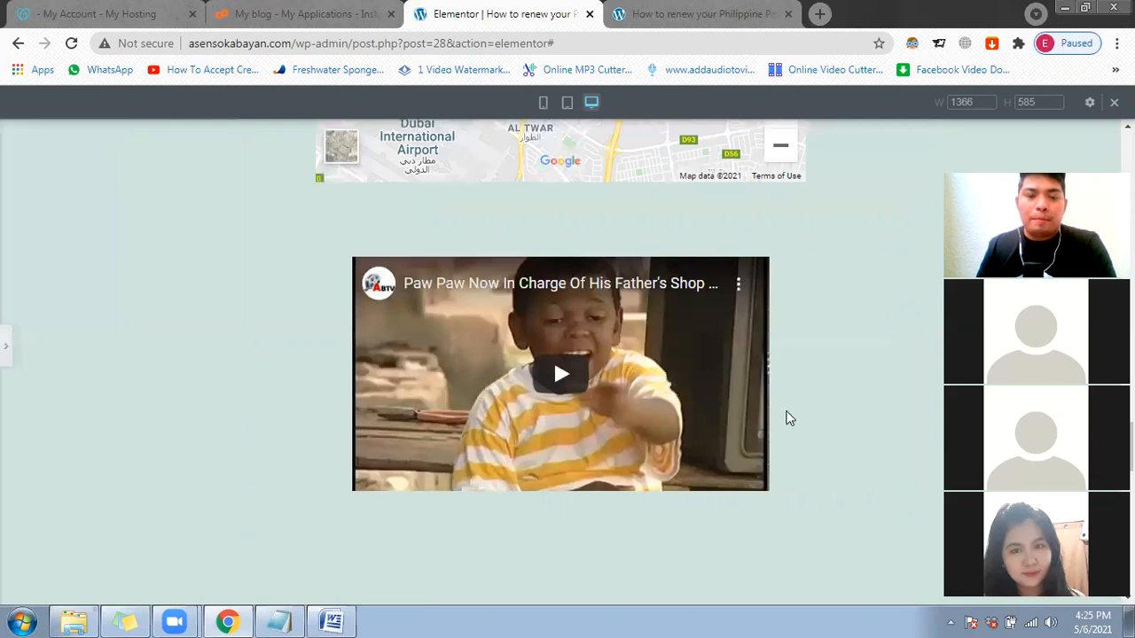
scroll(789, 418, up, 10)
scroll(787, 412, up, 7)
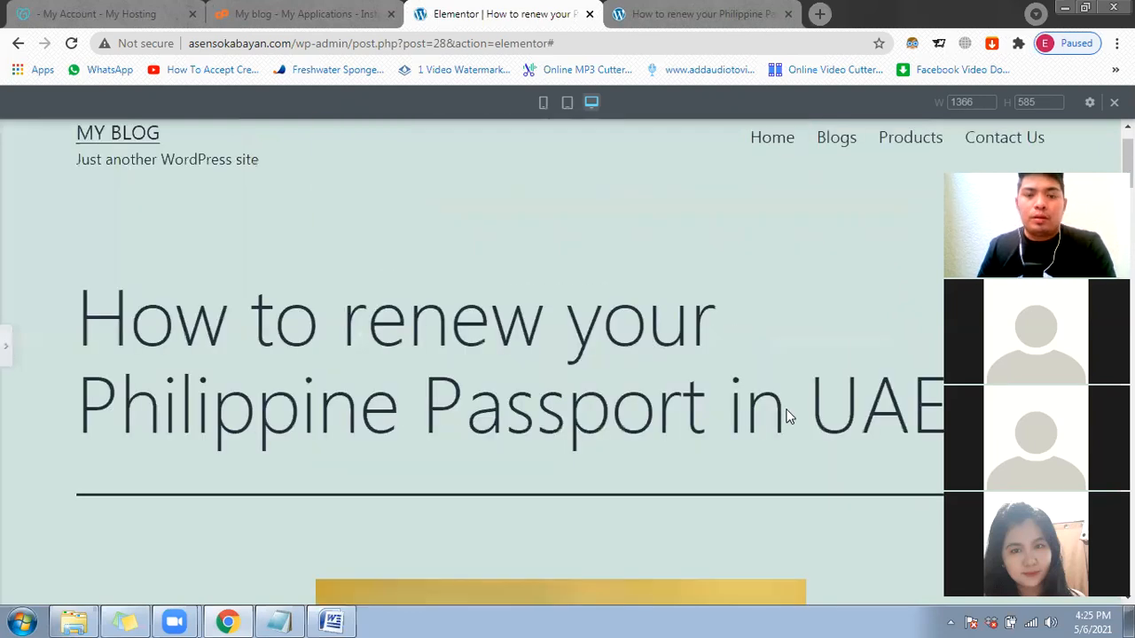
scroll(787, 408, down, 7)
scroll(789, 414, down, 3)
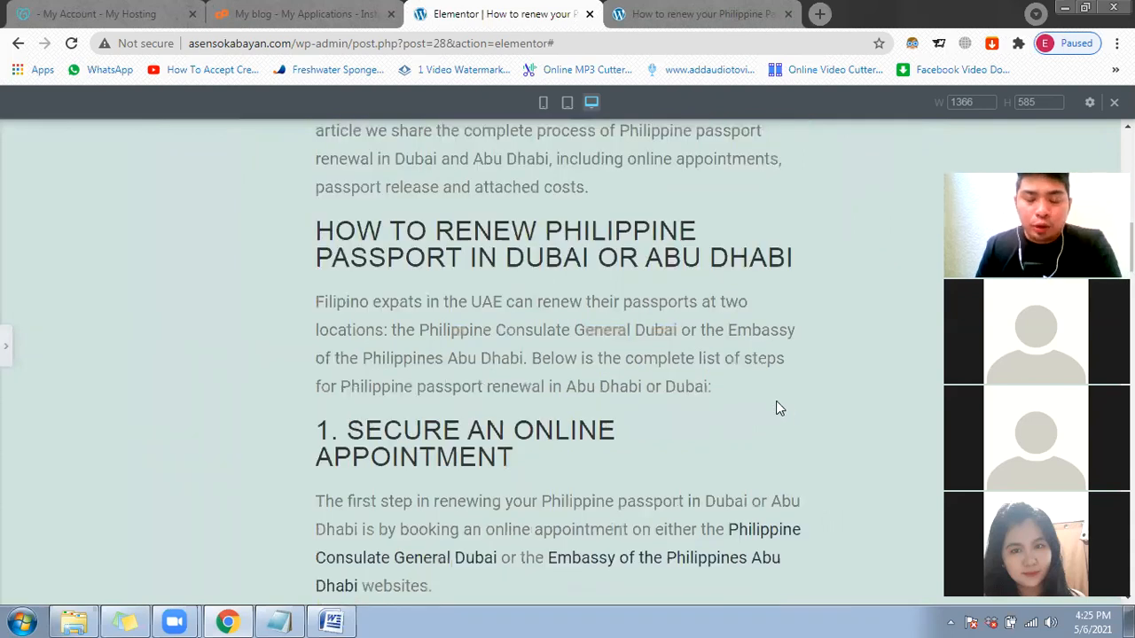
scroll(776, 408, down, 6)
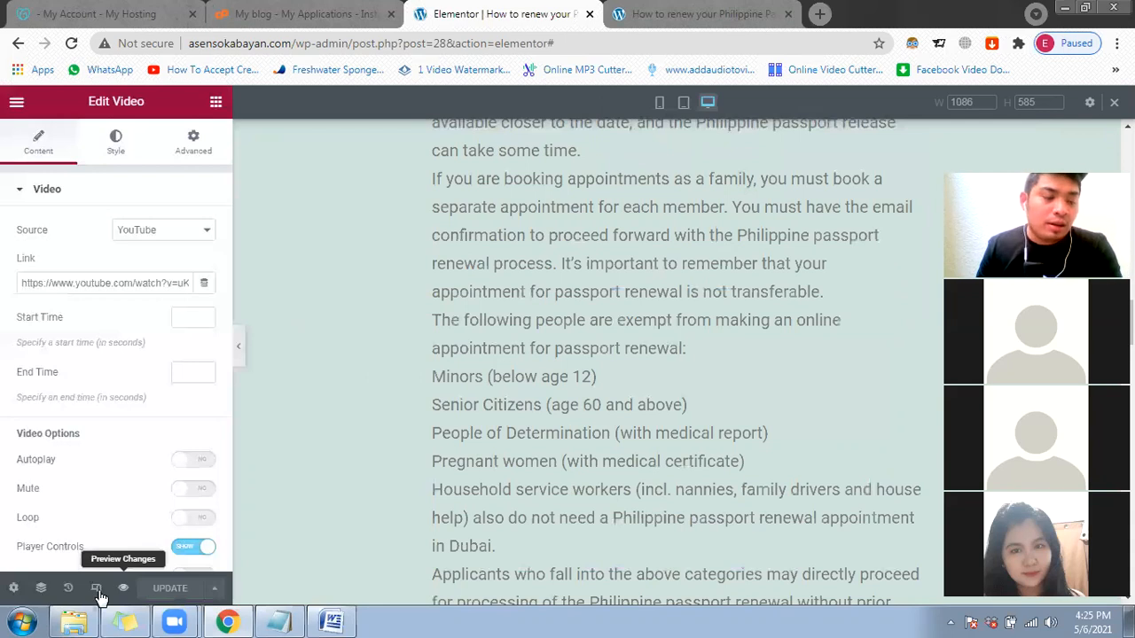
Step: Compare the post's tablet and mobile previews, checking the map, video and appointment text
click(683, 104)
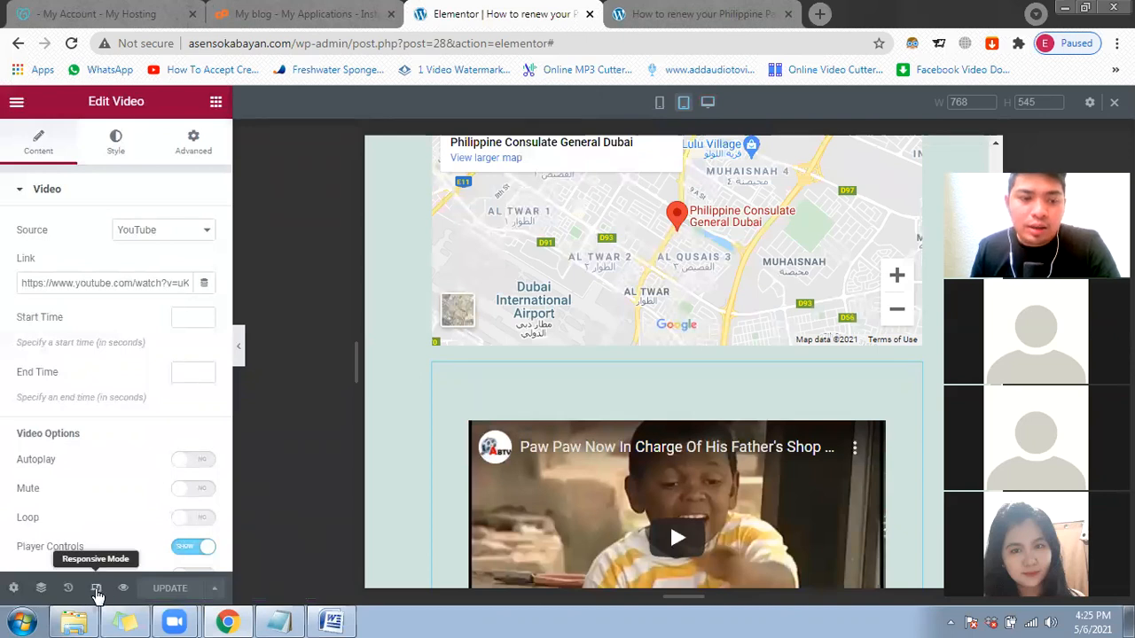
click(660, 104)
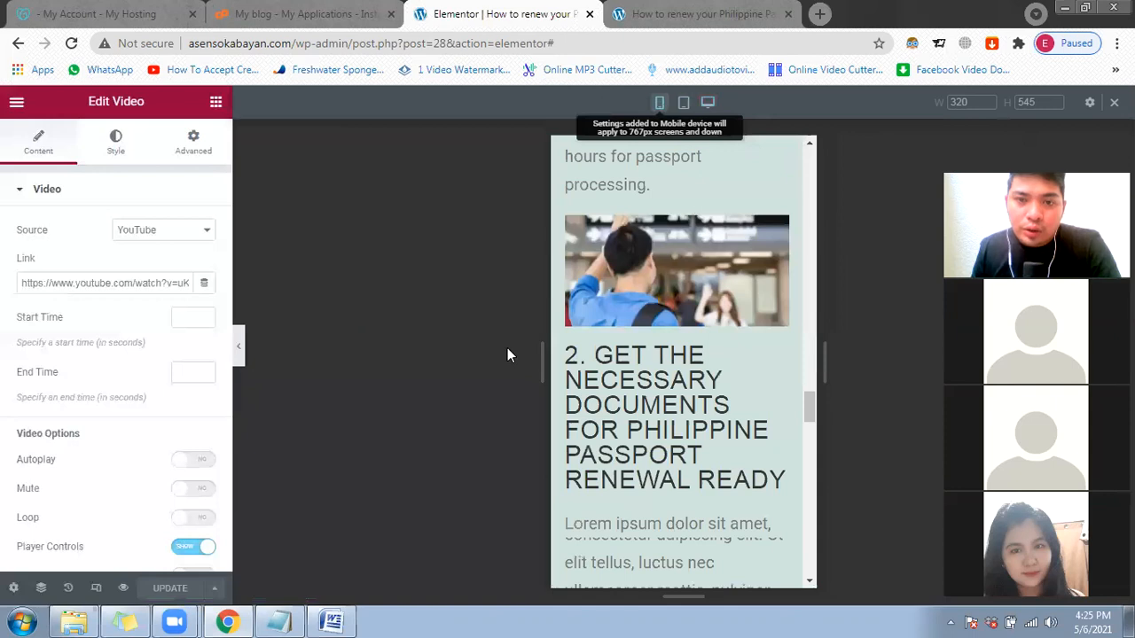
click(681, 105)
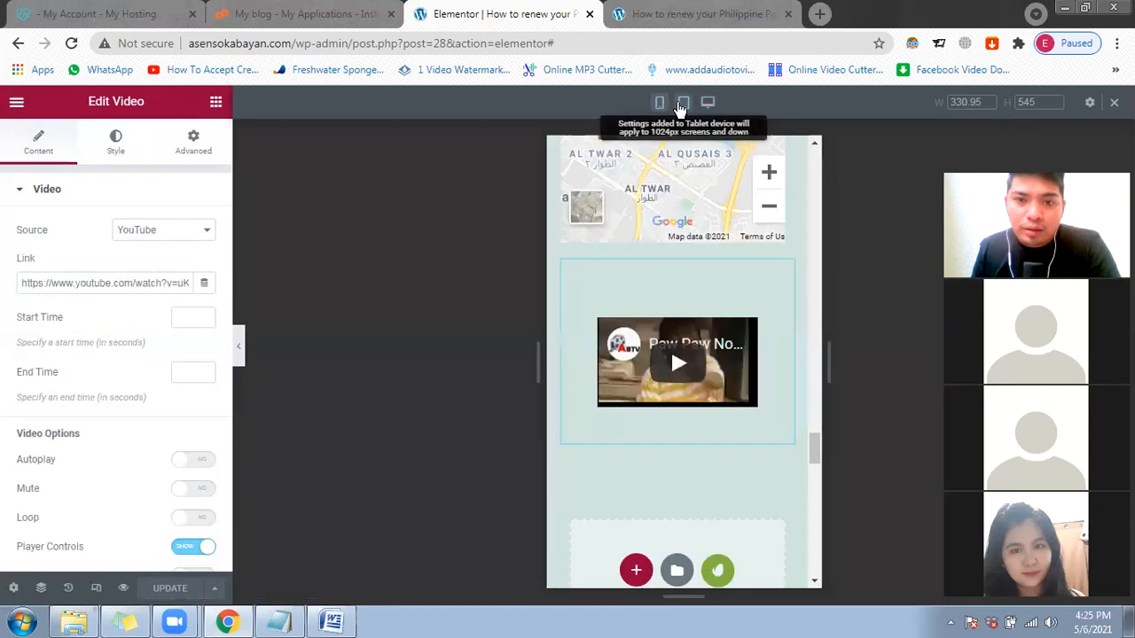
scroll(620, 443, up, 5)
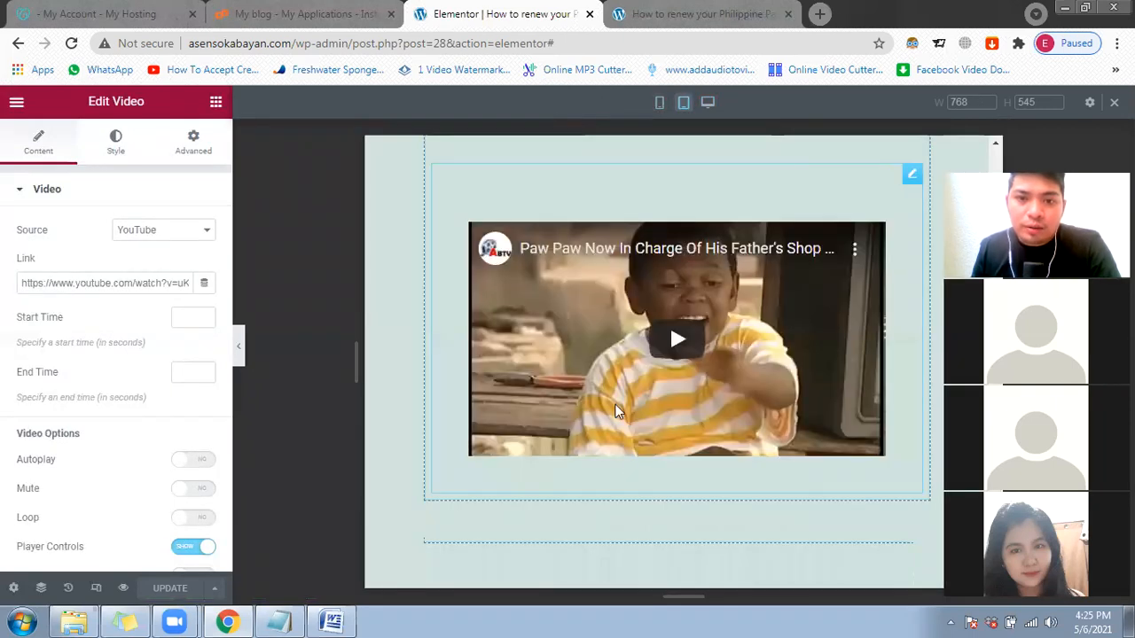
scroll(617, 410, up, 5)
scroll(671, 224, up, 5)
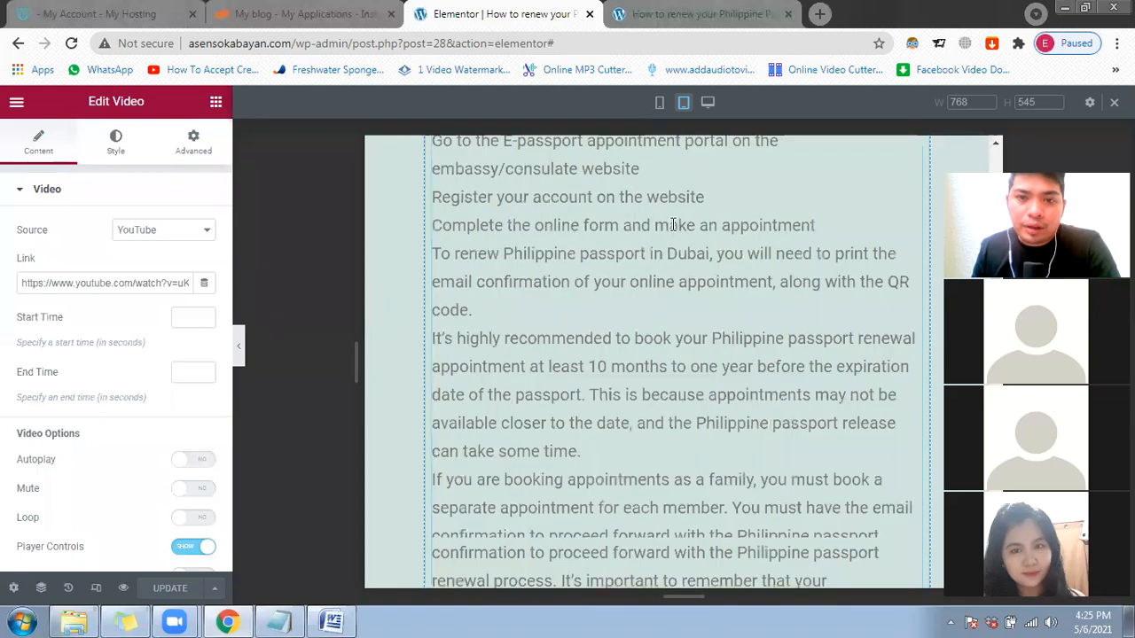
Step: Preview the post at mobile width and examine how the text, consulate map and video fit
click(659, 104)
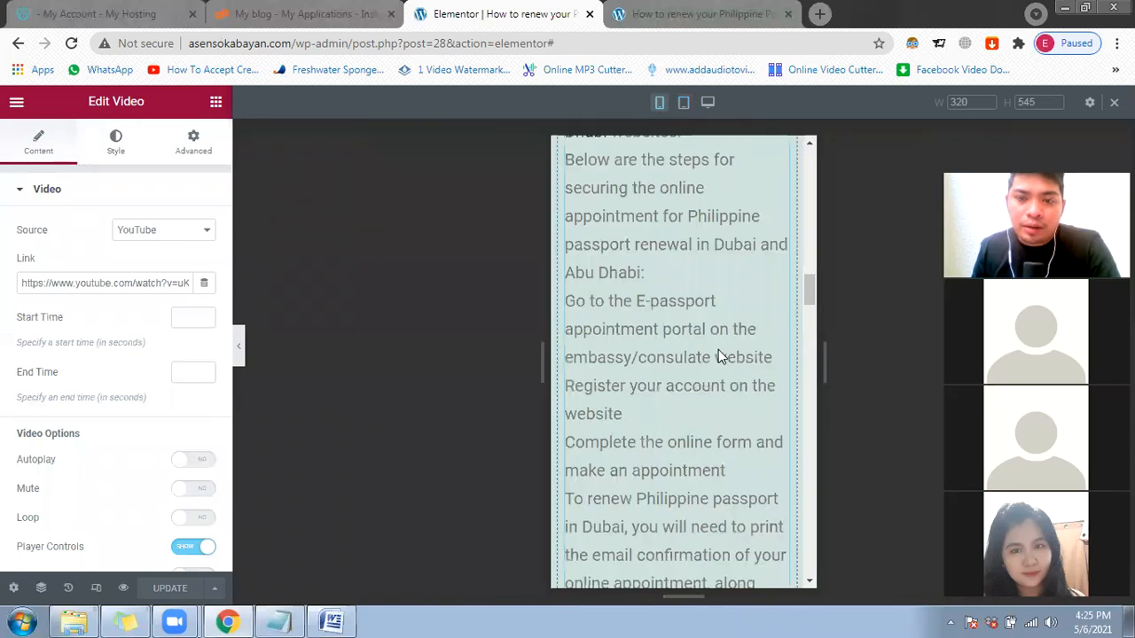
scroll(718, 351, down, 5)
scroll(718, 350, down, 4)
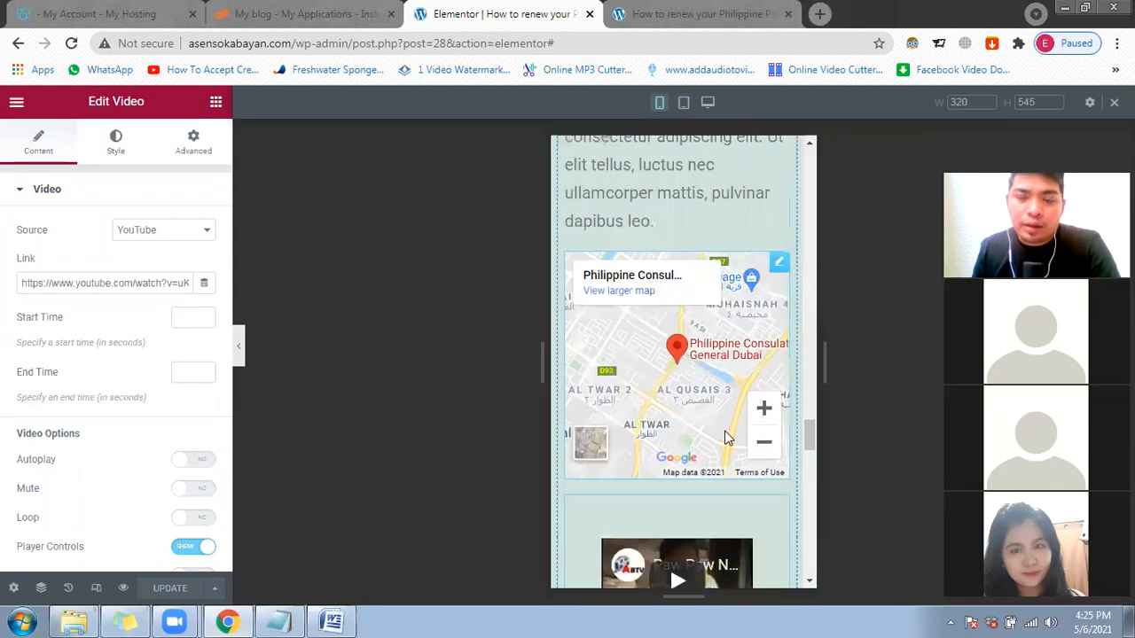
scroll(724, 437, down, 3)
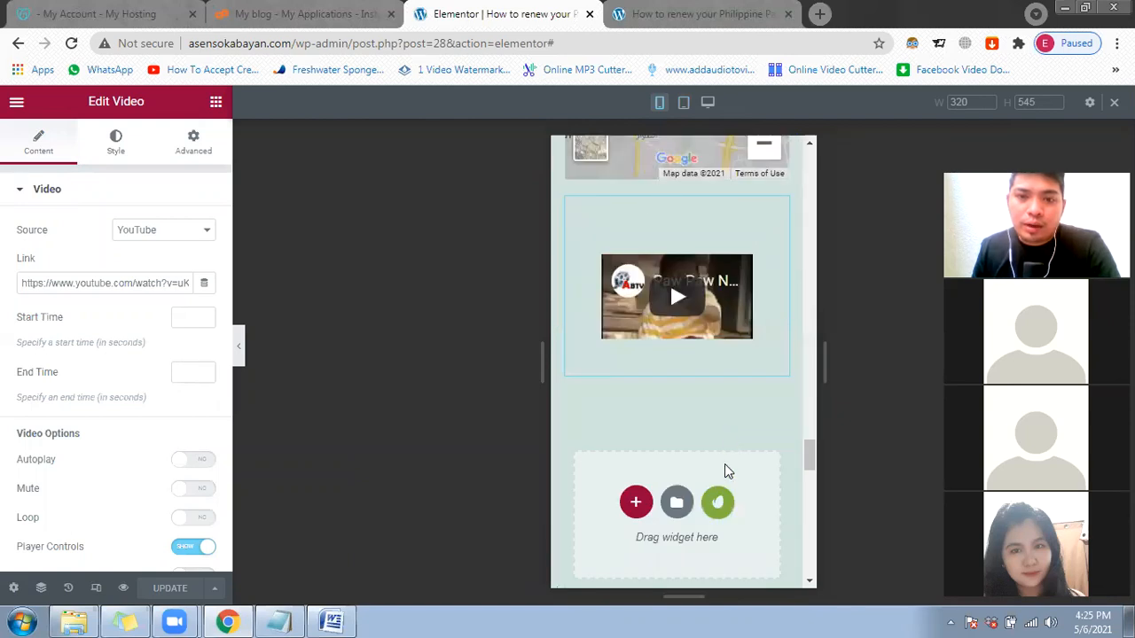
scroll(725, 466, up, 3)
scroll(710, 458, up, 1)
mouse_move(693, 361)
mouse_down()
mouse_move(729, 406)
mouse_move(688, 371)
mouse_up()
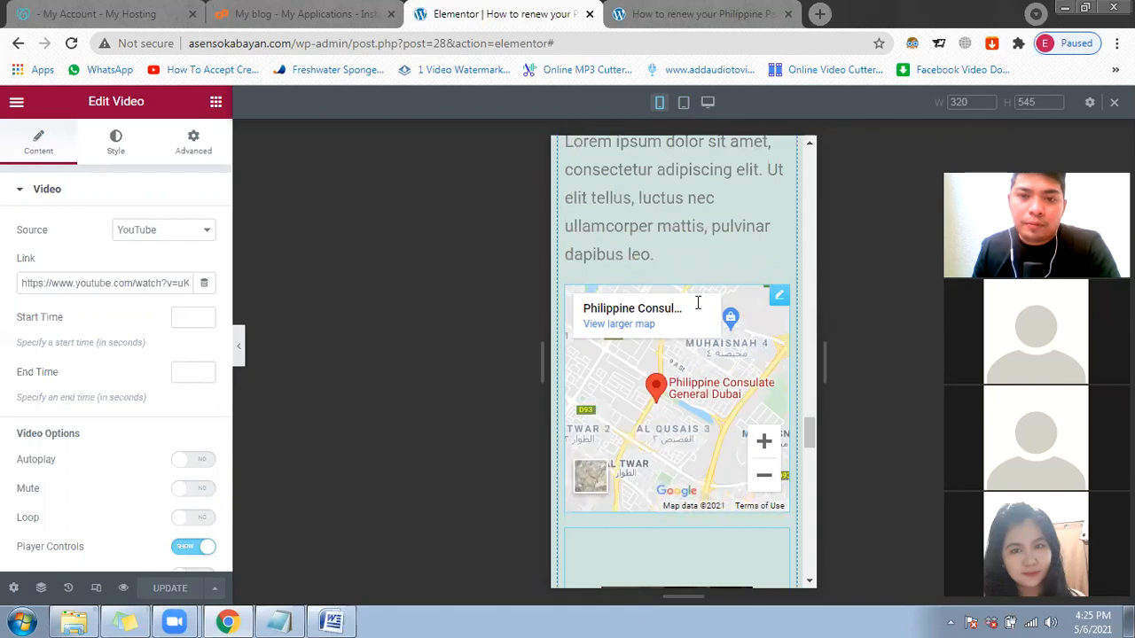
scroll(698, 303, up, 3)
Step: Return to the desktop preview and review the post's images, headings, text and map at full width
click(708, 102)
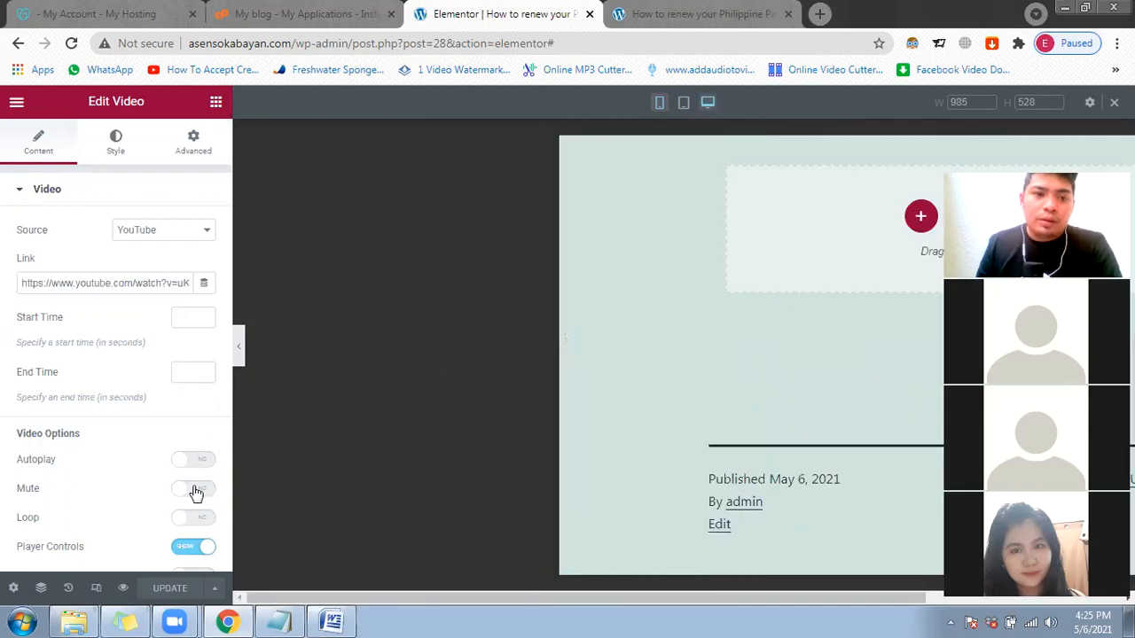
click(238, 346)
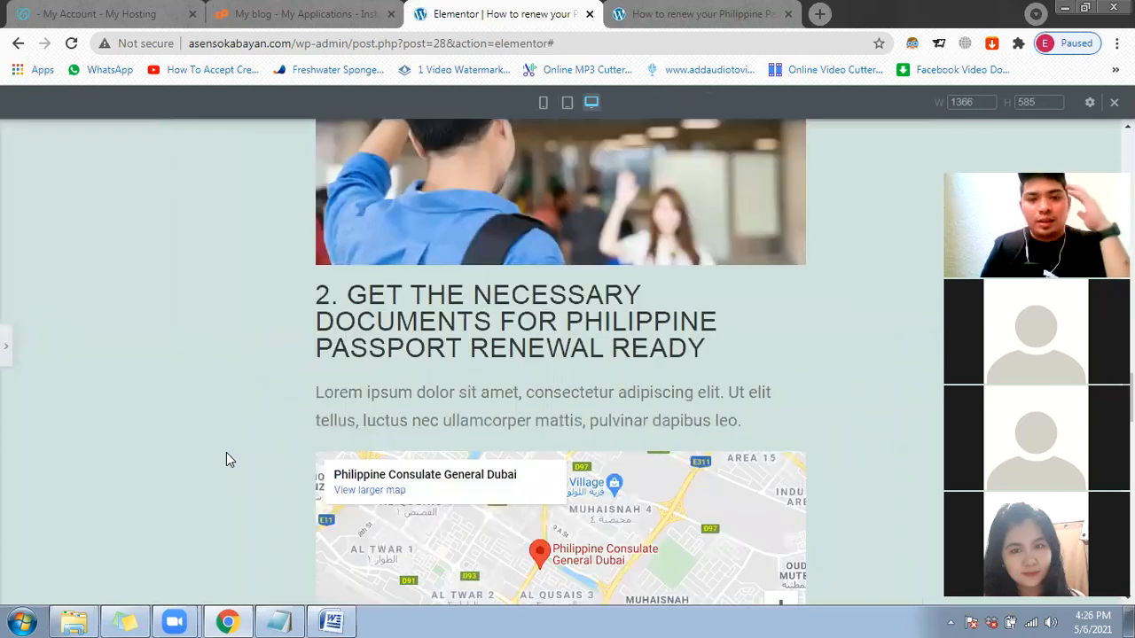
scroll(227, 452, up, 5)
scroll(196, 388, up, 5)
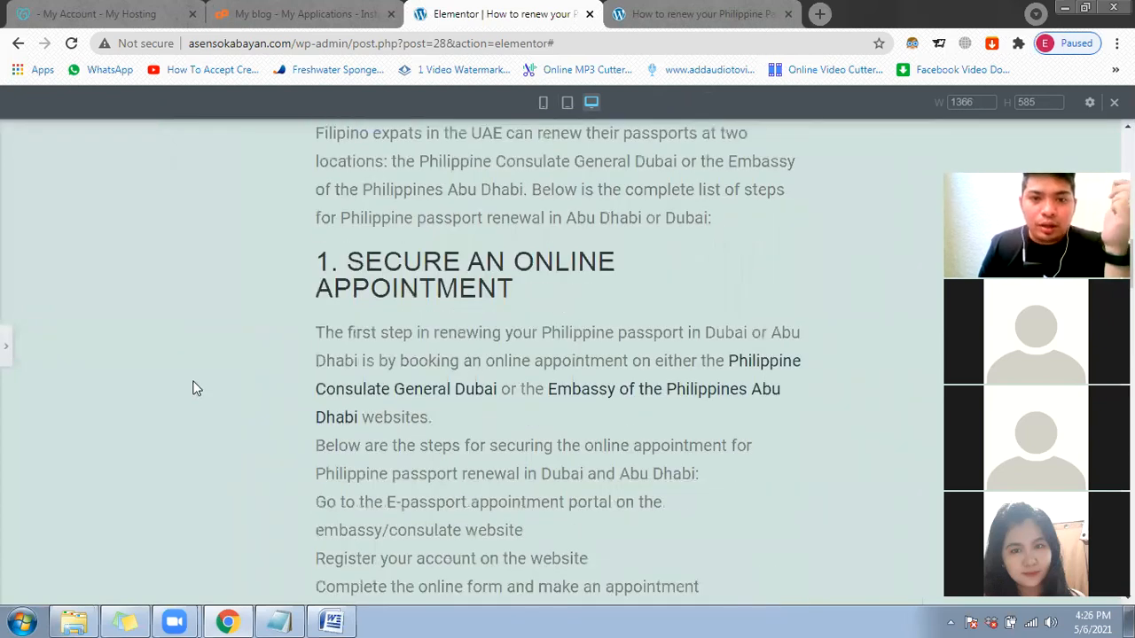
scroll(196, 388, up, 5)
scroll(196, 388, down, 1)
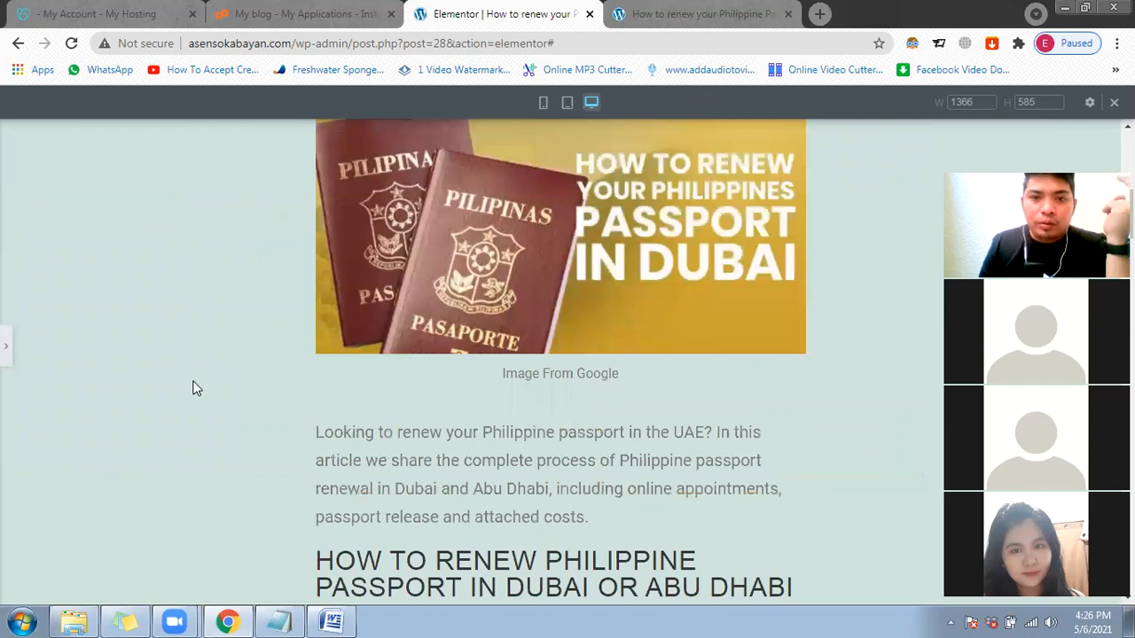
scroll(196, 388, down, 5)
scroll(195, 388, down, 5)
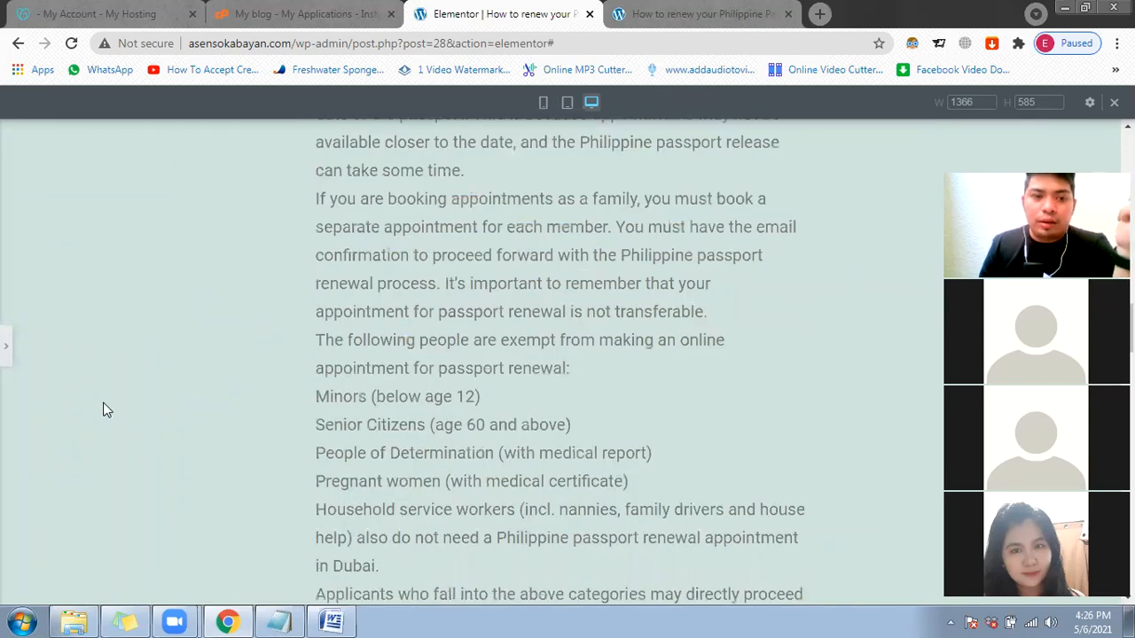
scroll(103, 410, down, 5)
Step: Exit Elementor to the list of all posts and move the "Hello world!" post to the Trash
click(6, 350)
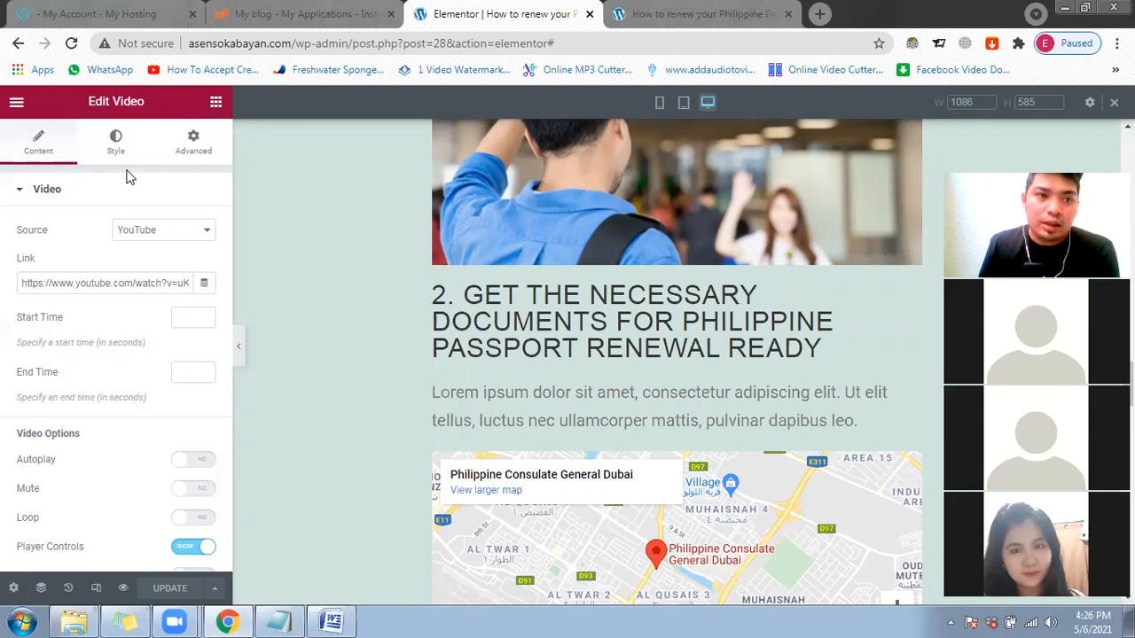
click(16, 103)
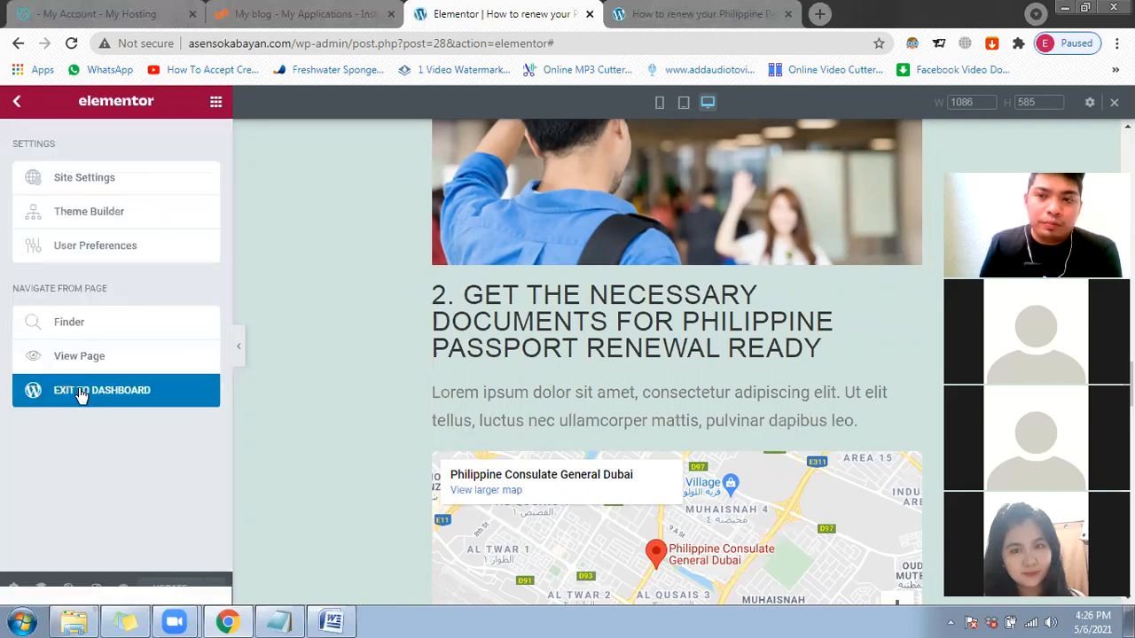
click(81, 395)
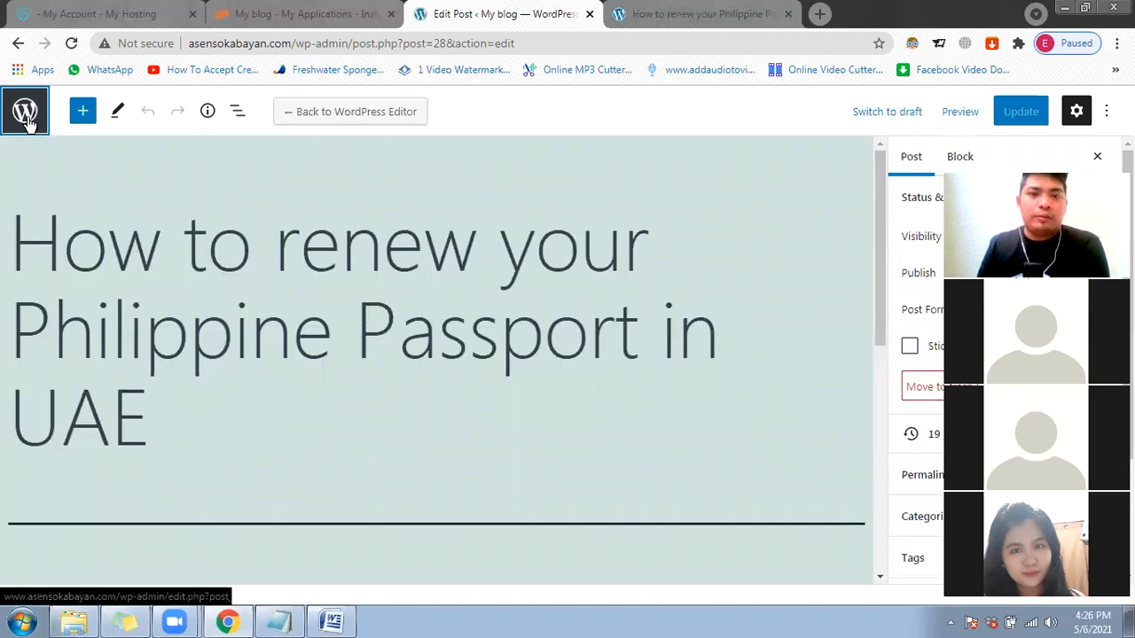
click(24, 112)
click(168, 315)
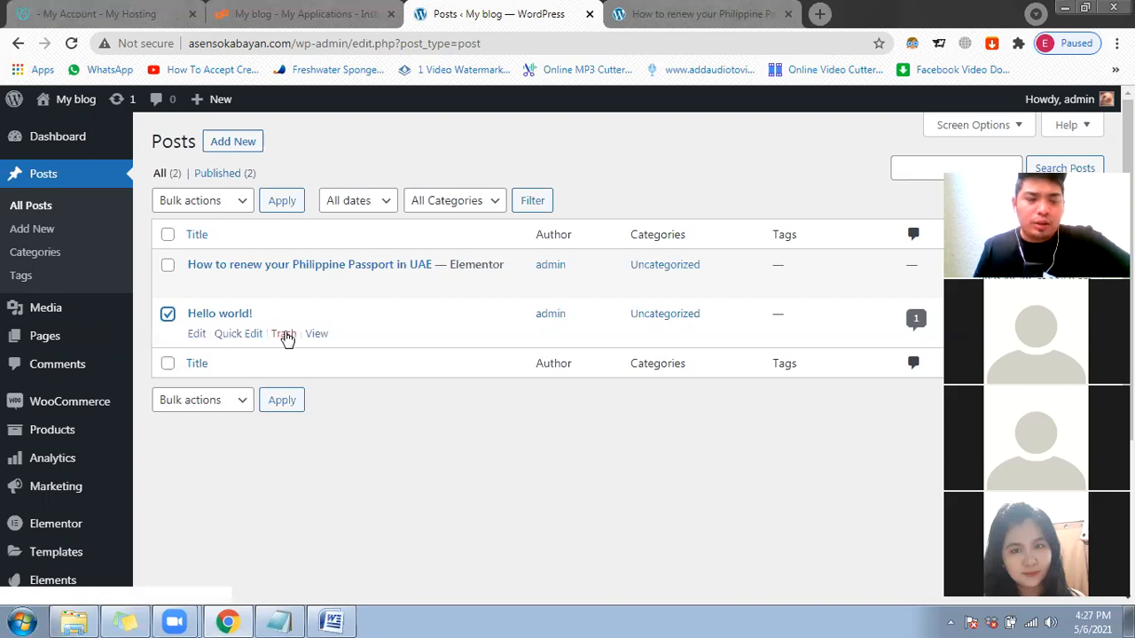
click(284, 334)
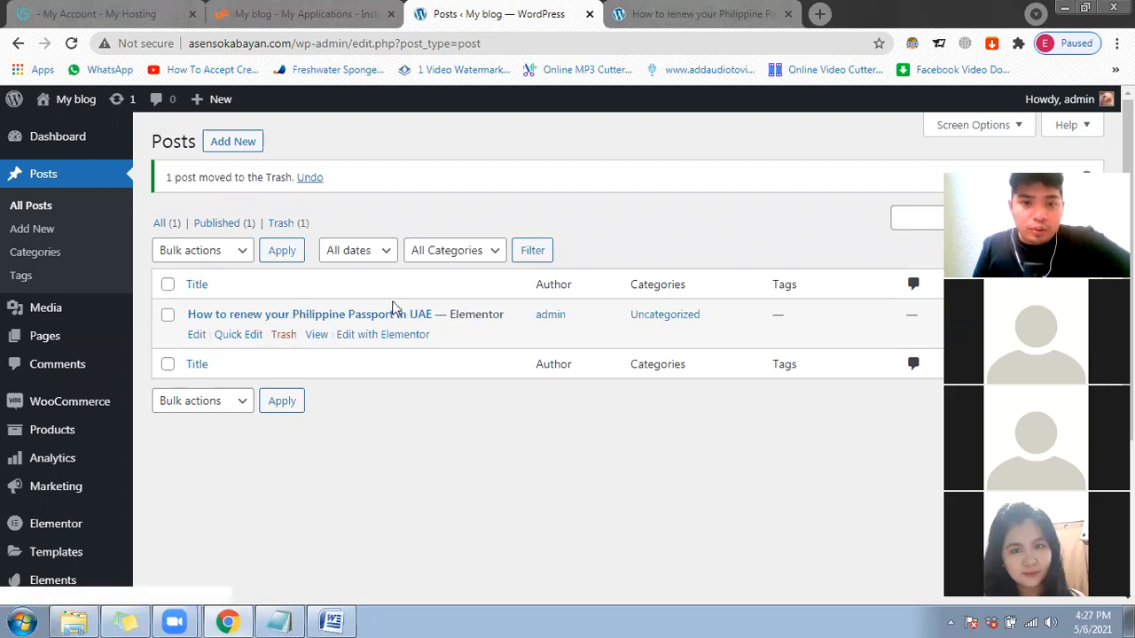
click(168, 321)
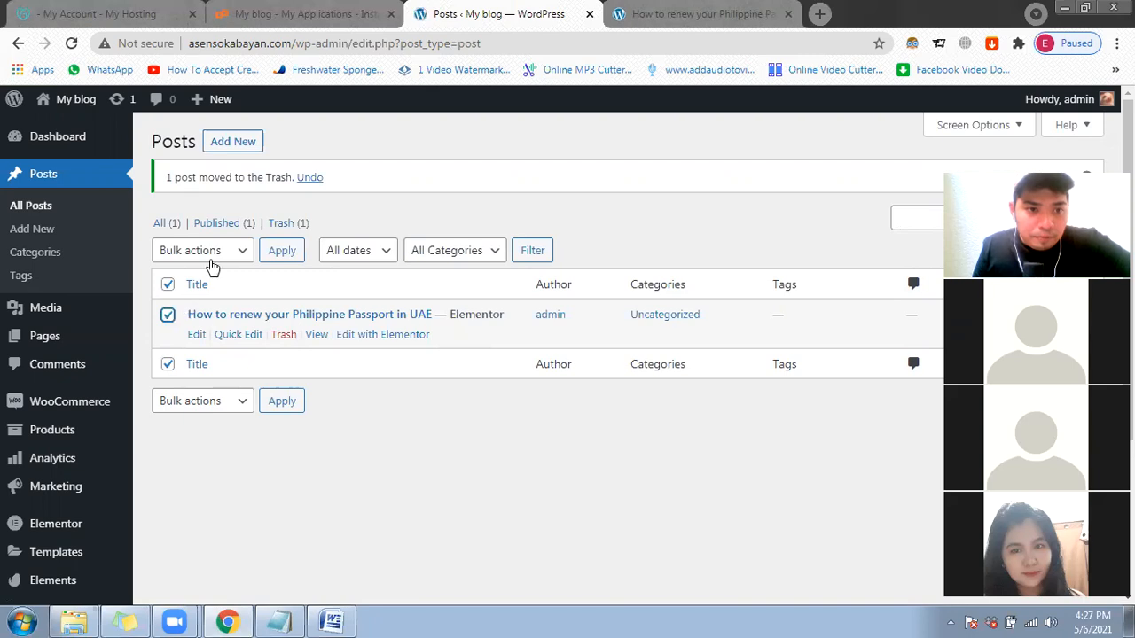
click(216, 253)
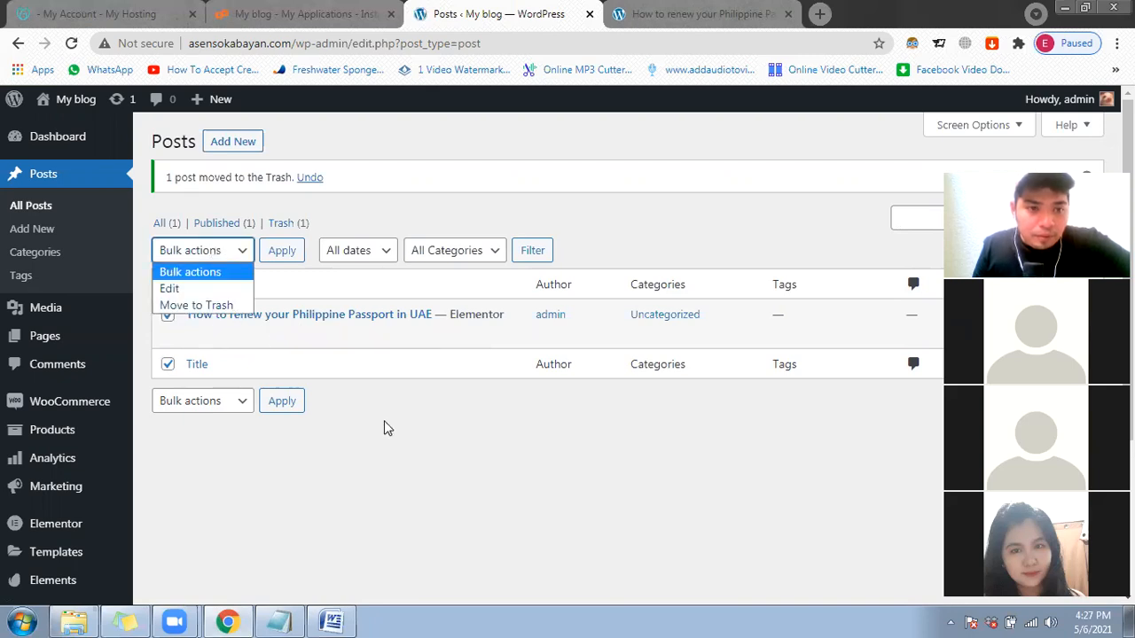
click(259, 336)
click(168, 285)
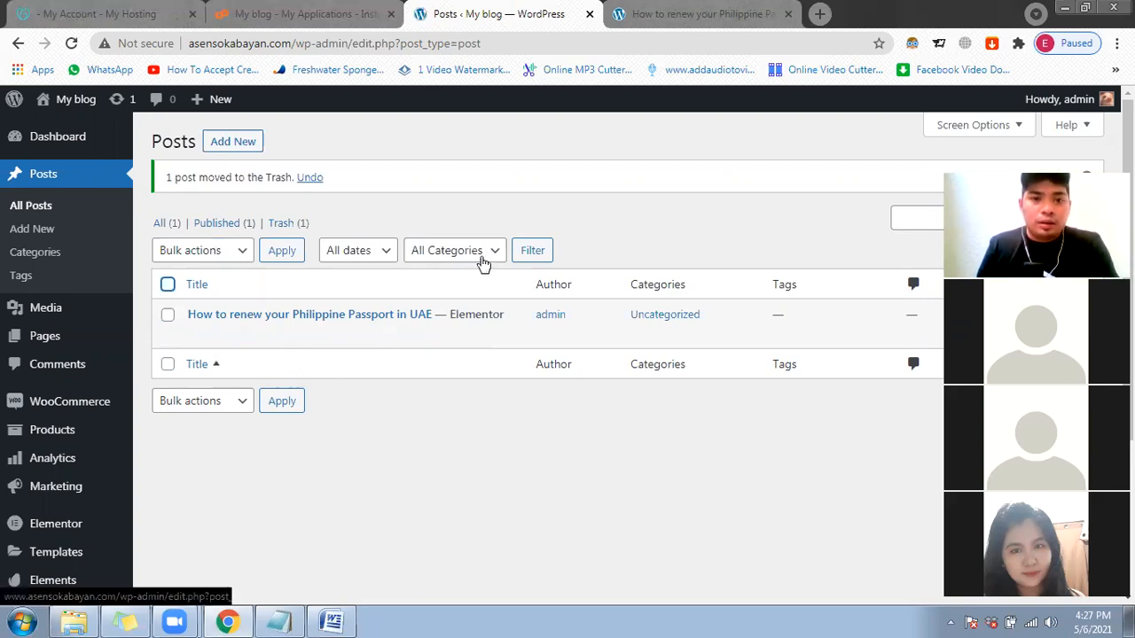
click(480, 256)
Step: Start a new blog post from the posts list
click(235, 142)
click(236, 142)
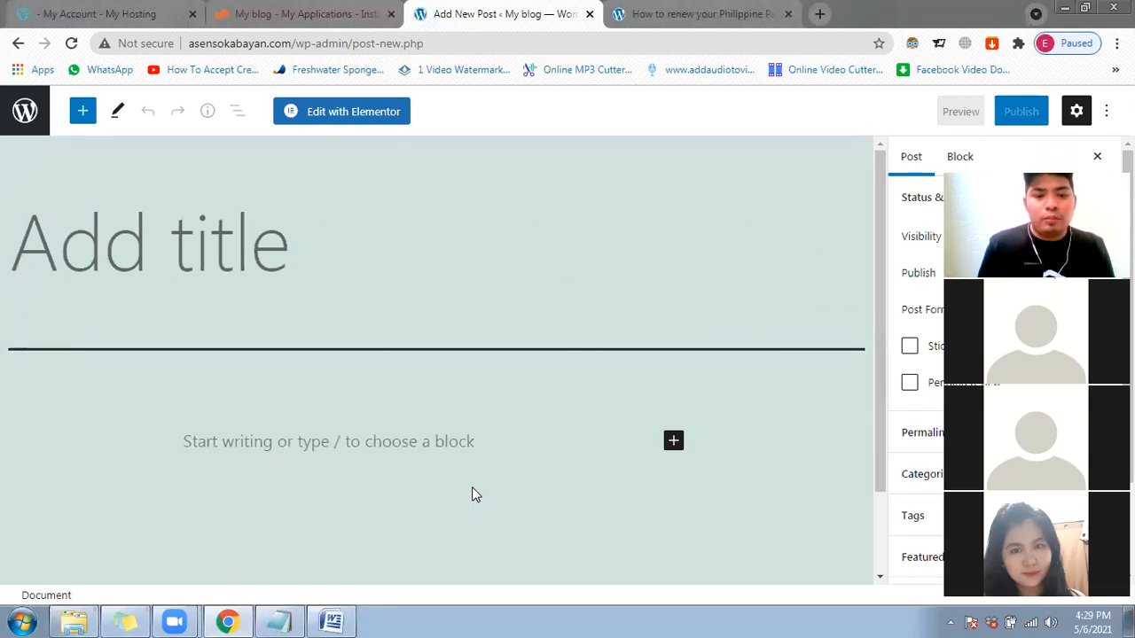
Step: Switch to the "wordpress discussion" note in Notepad and highlight the plugin list from envato to seedprod
click(278, 620)
drag(634, 49, 1055, 59)
click(734, 257)
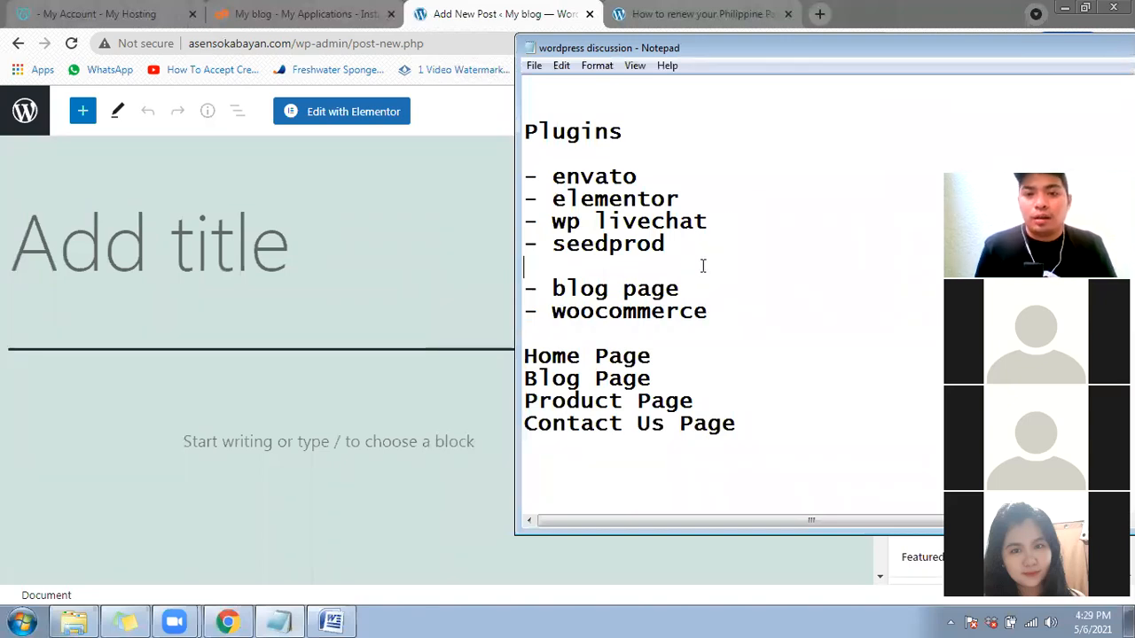
shift+click(522, 166)
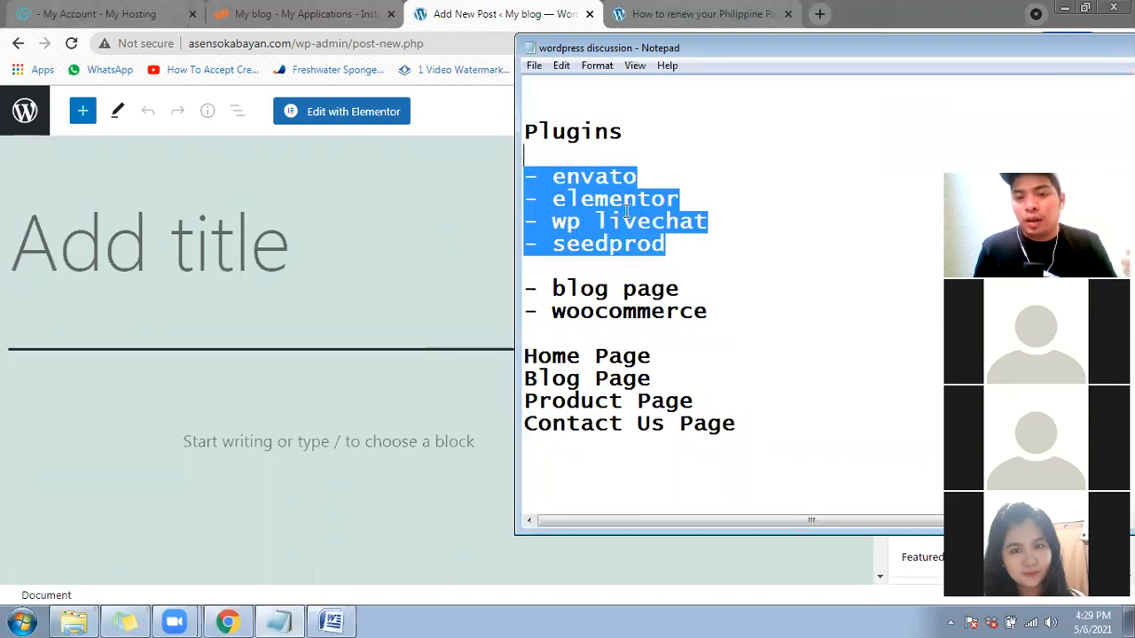
click(689, 243)
shift+click(502, 181)
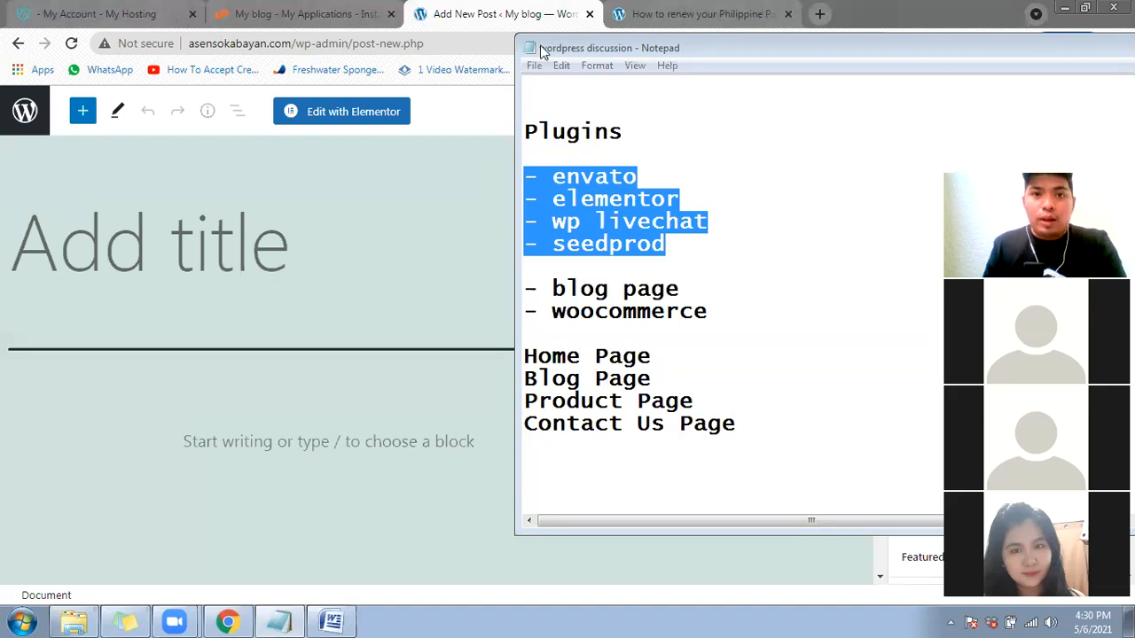
Step: Return to the new post in the browser and title it "How to cook rice"
click(530, 9)
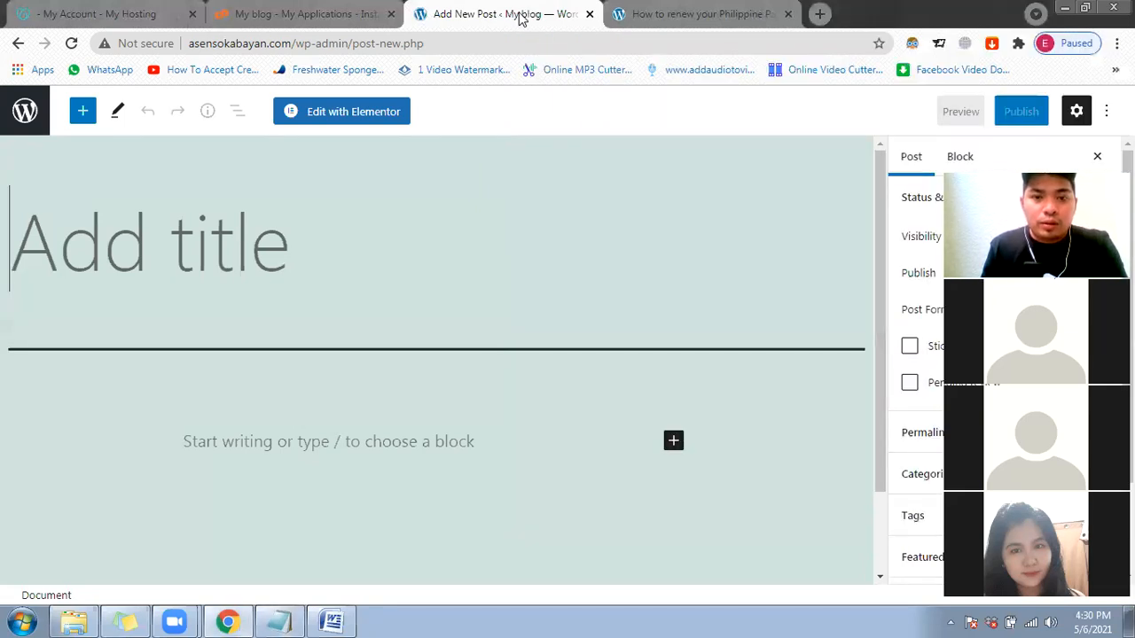
click(249, 273)
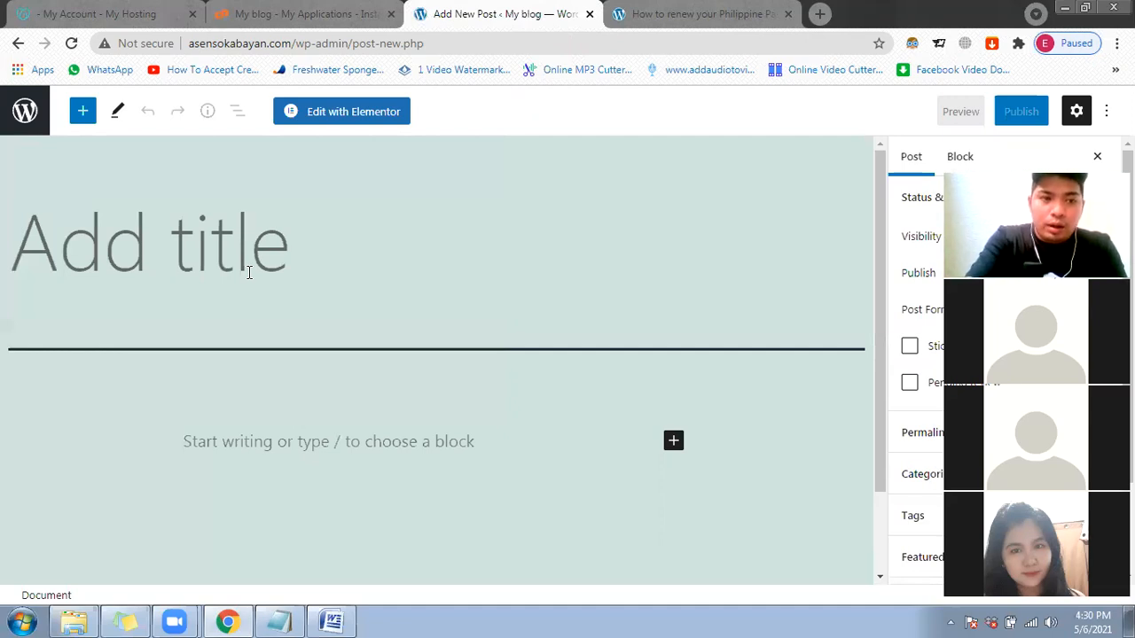
text(How to cook)
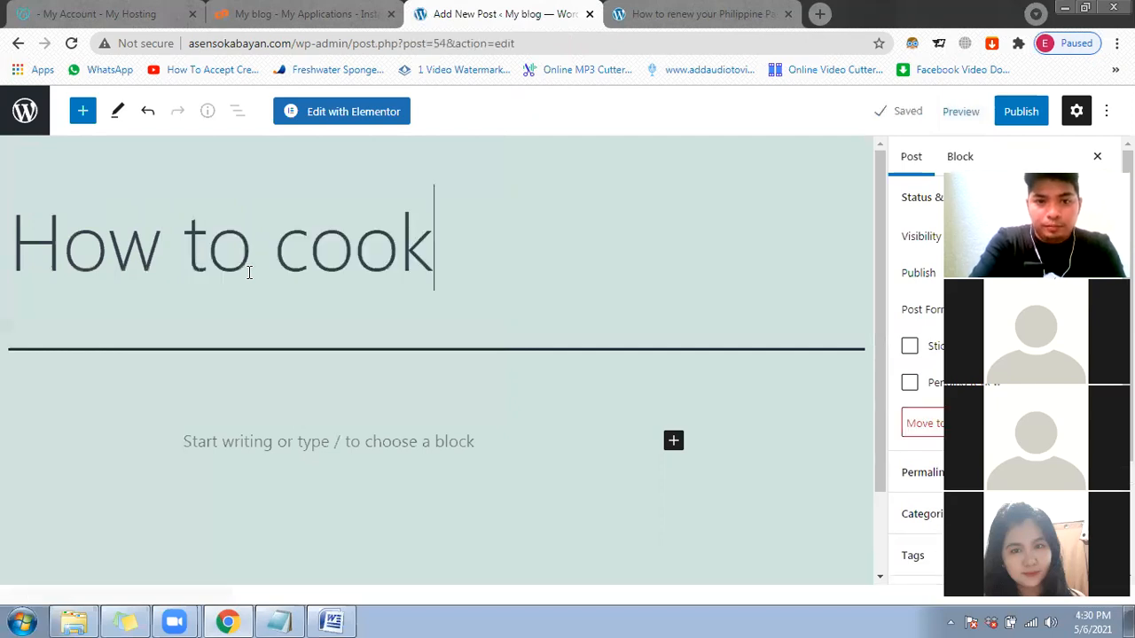
text( rice)
key(ctrl+a)
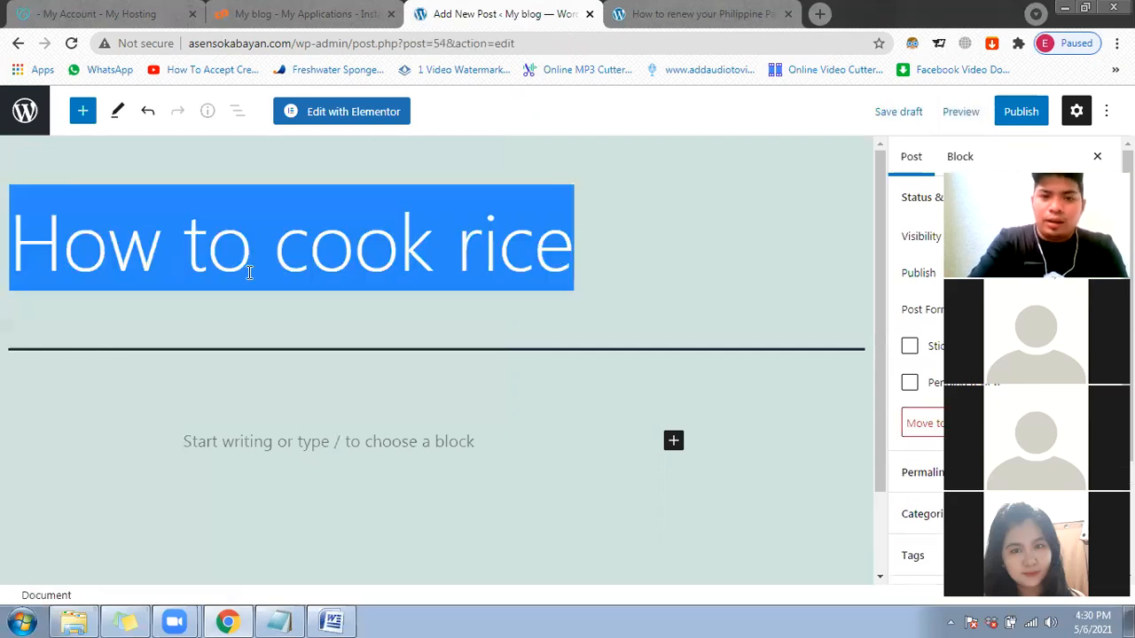
key(Right)
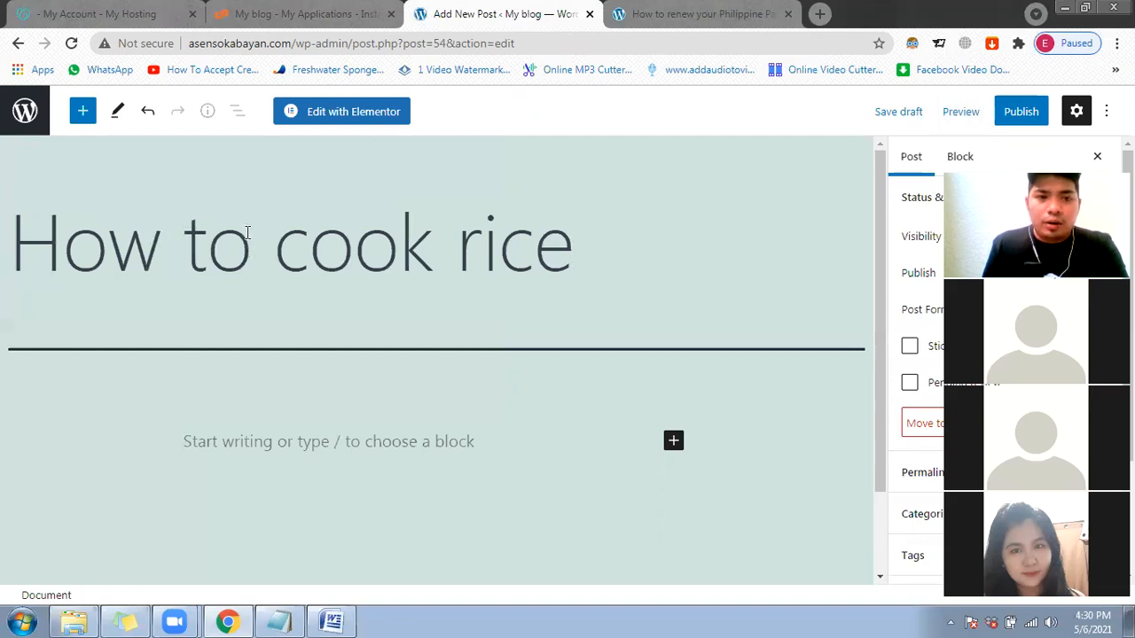
Step: Change the post title to "How to cook chicken adobo"
drag(568, 261, 276, 258)
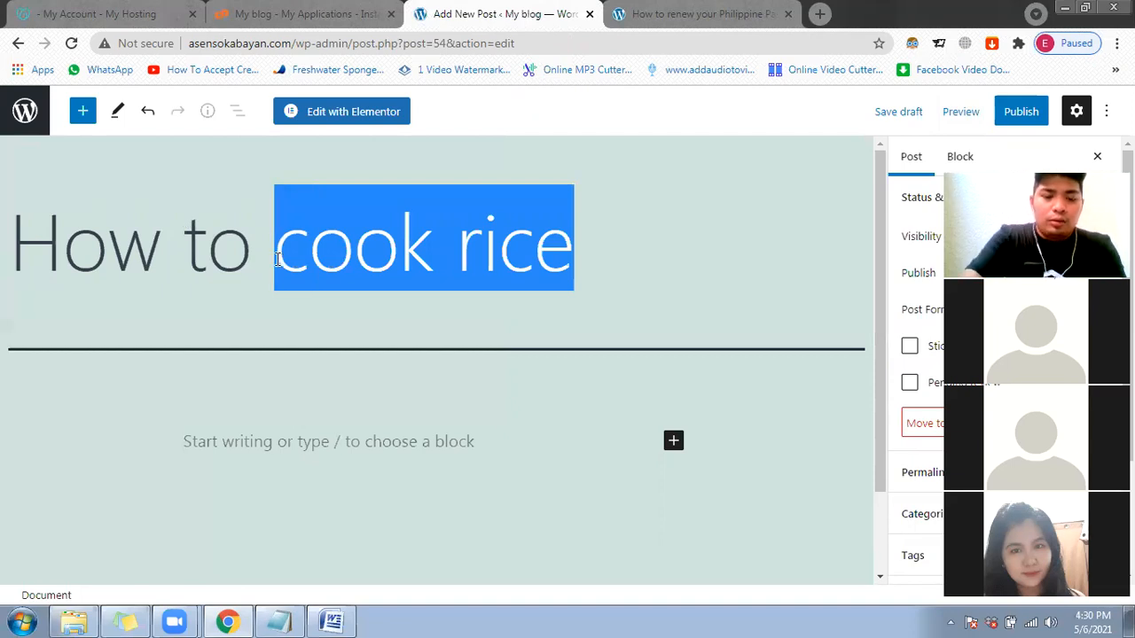
text(cook )
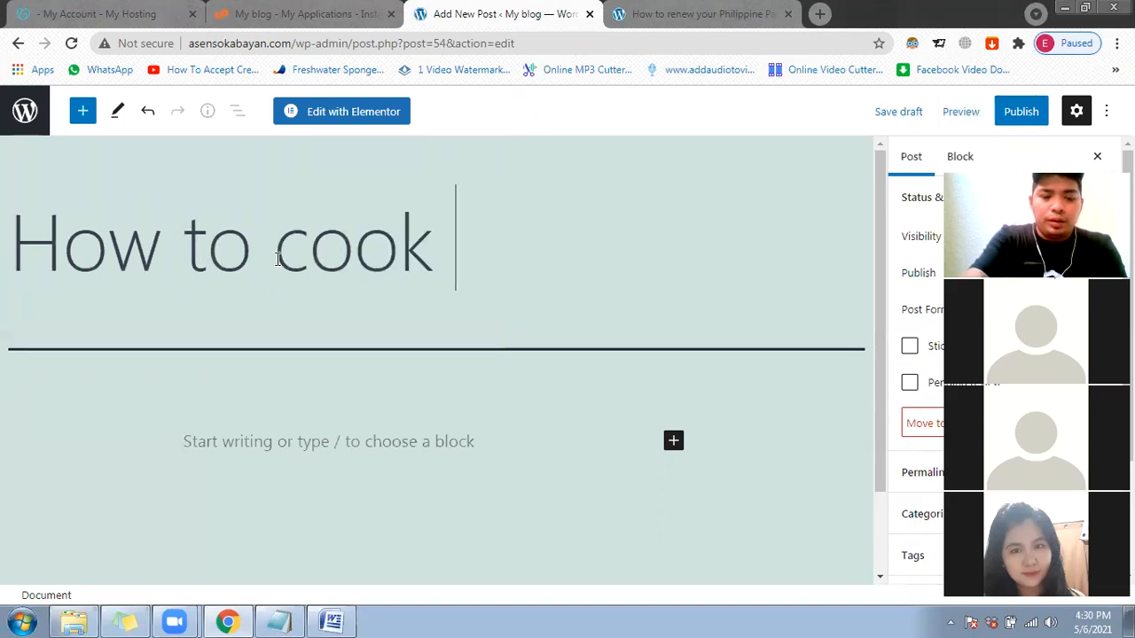
text(ad)
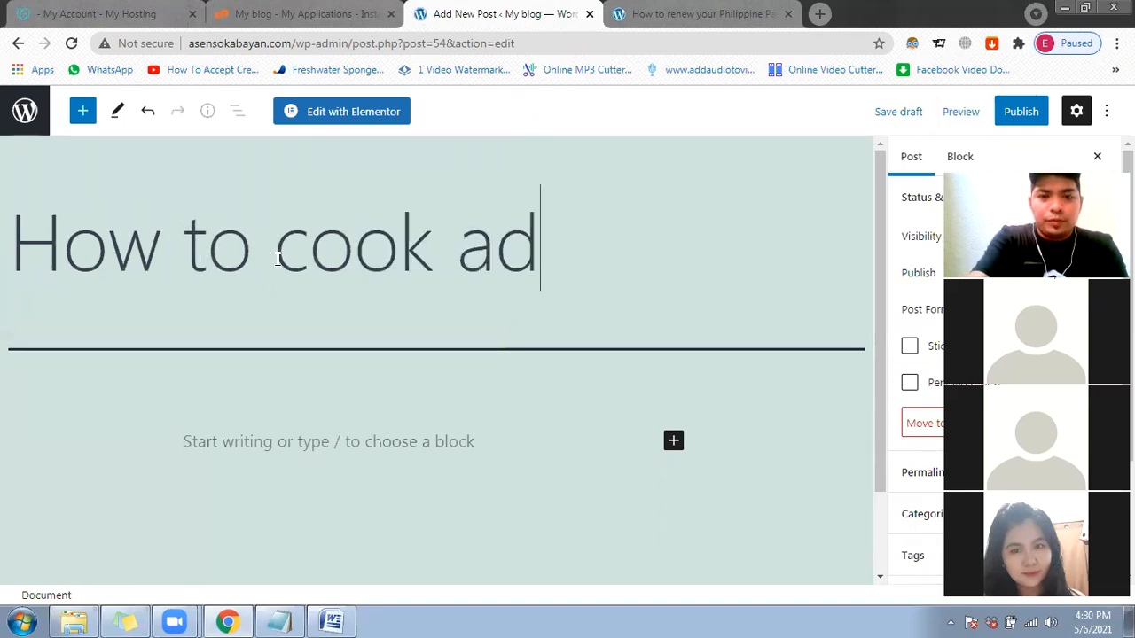
key(BackSpace)
key(BackSpace)
text(chicken)
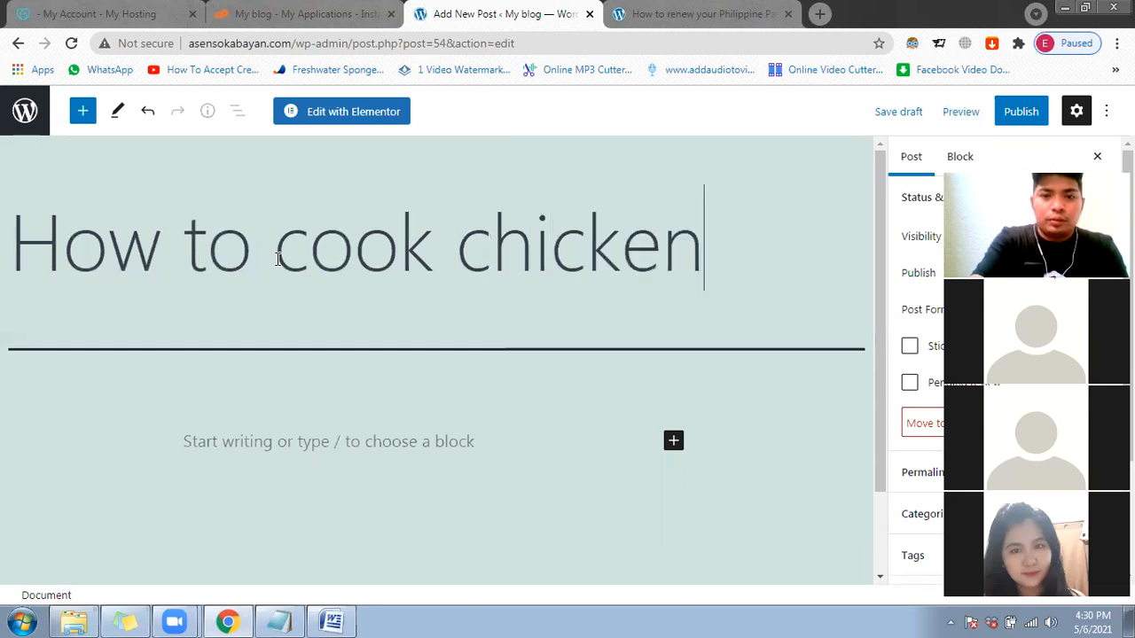
text( adobo)
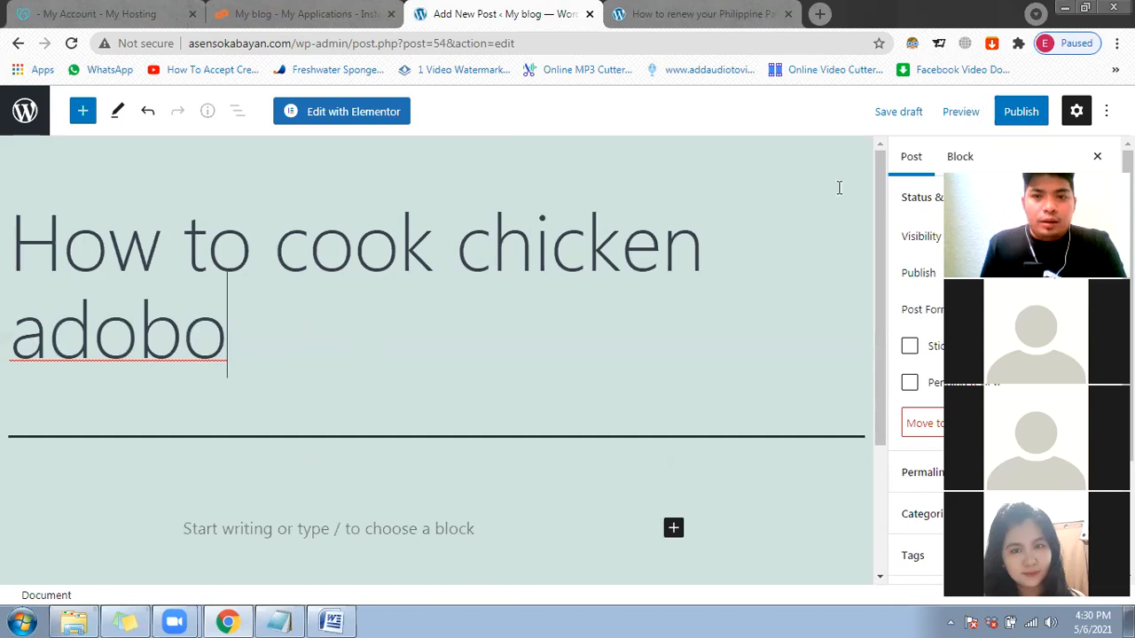
key(Left)
key(ctrl+a)
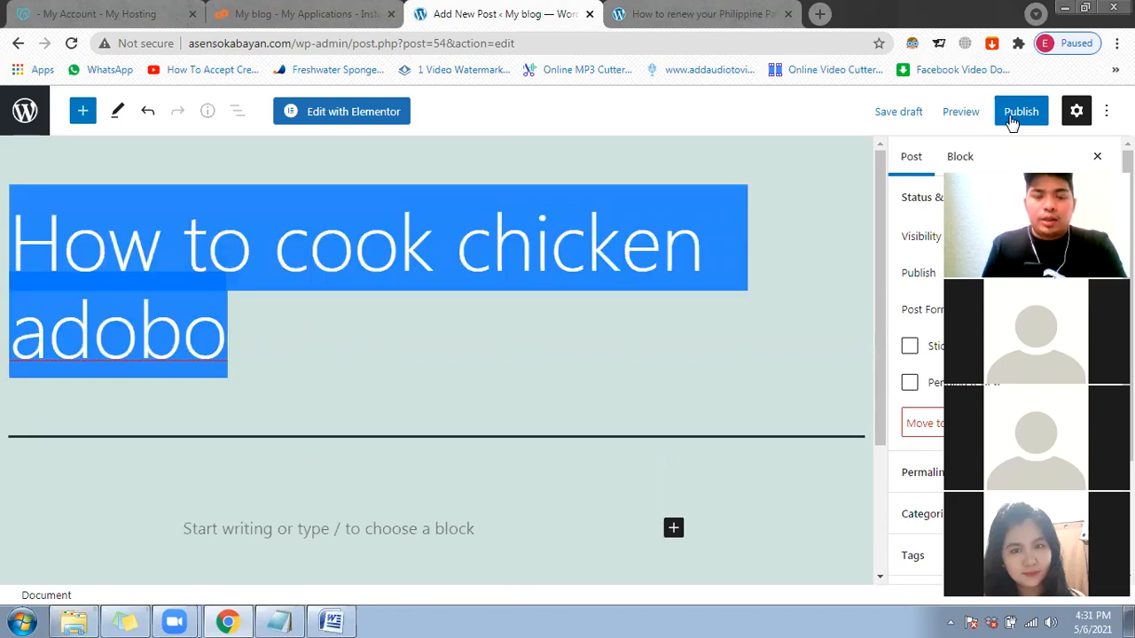
Step: Publish the chicken adobo post and open it for editing with Elementor
click(1011, 116)
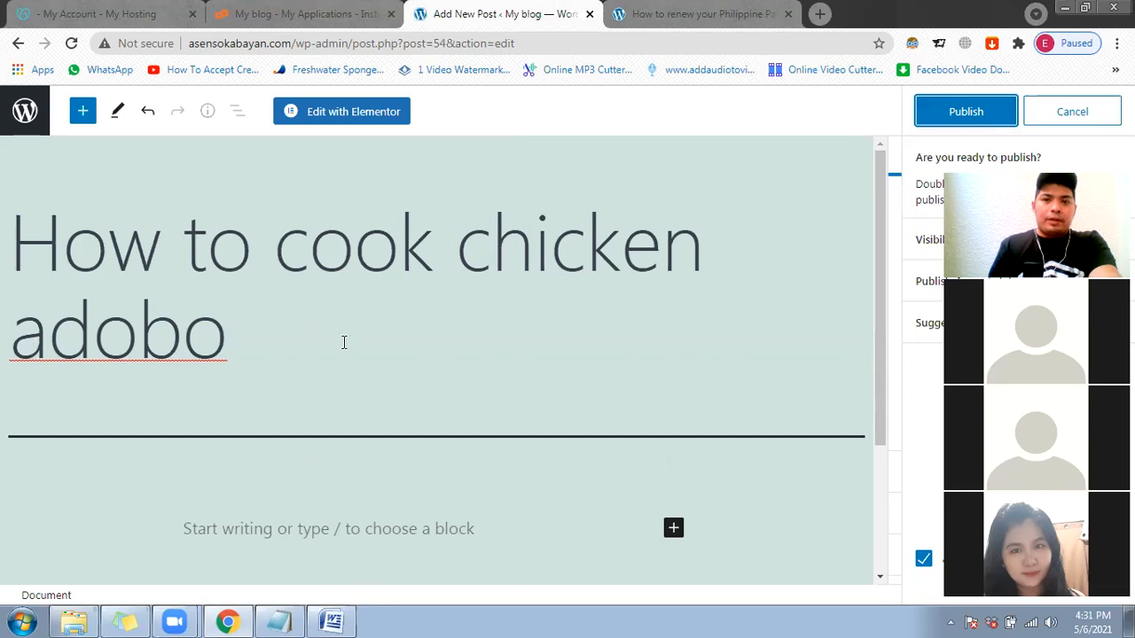
click(966, 113)
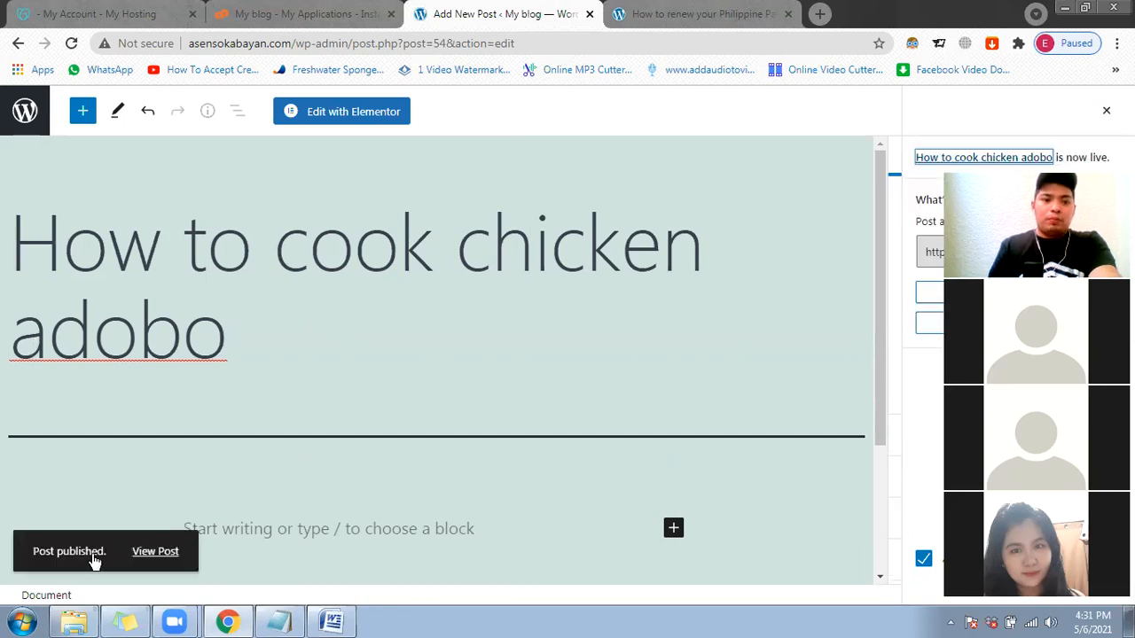
click(326, 113)
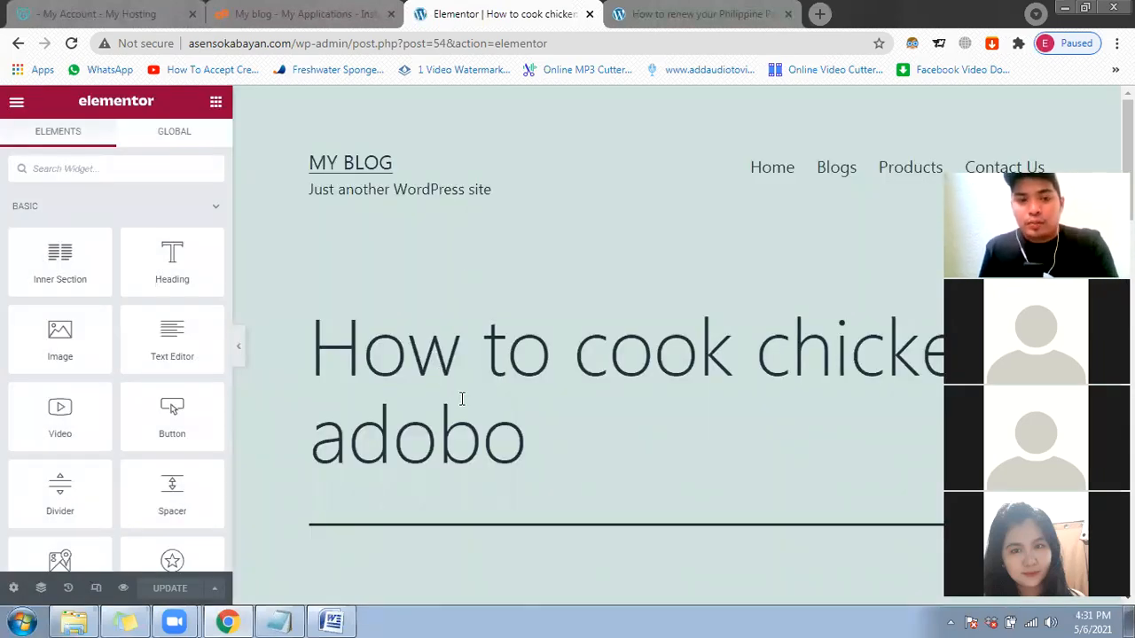
scroll(474, 403, down, 2)
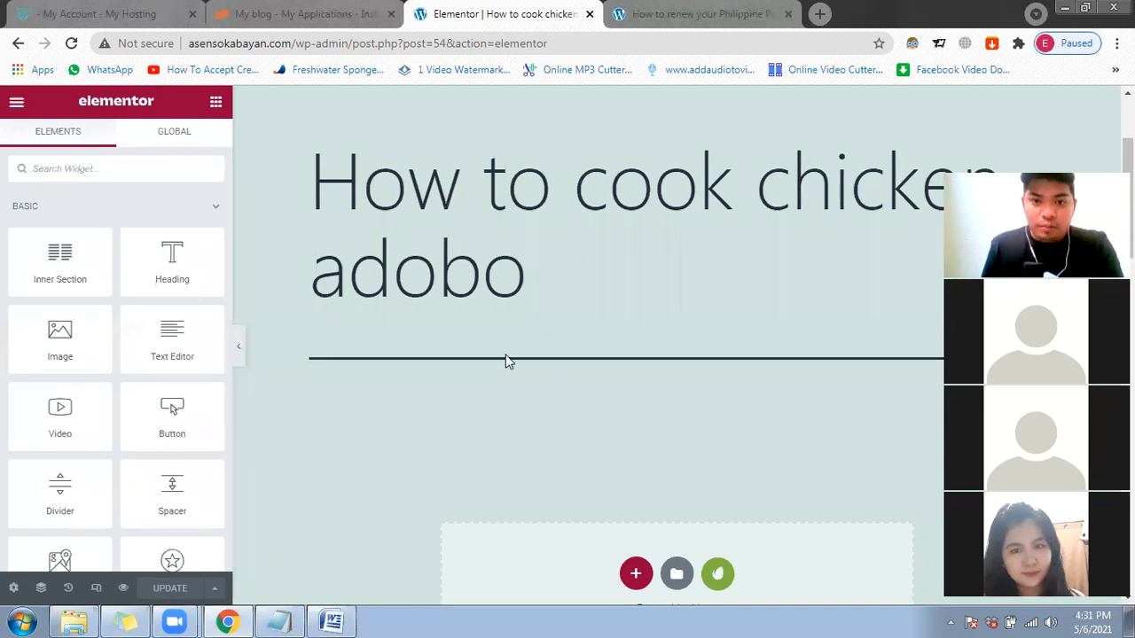
scroll(723, 502, down, 1)
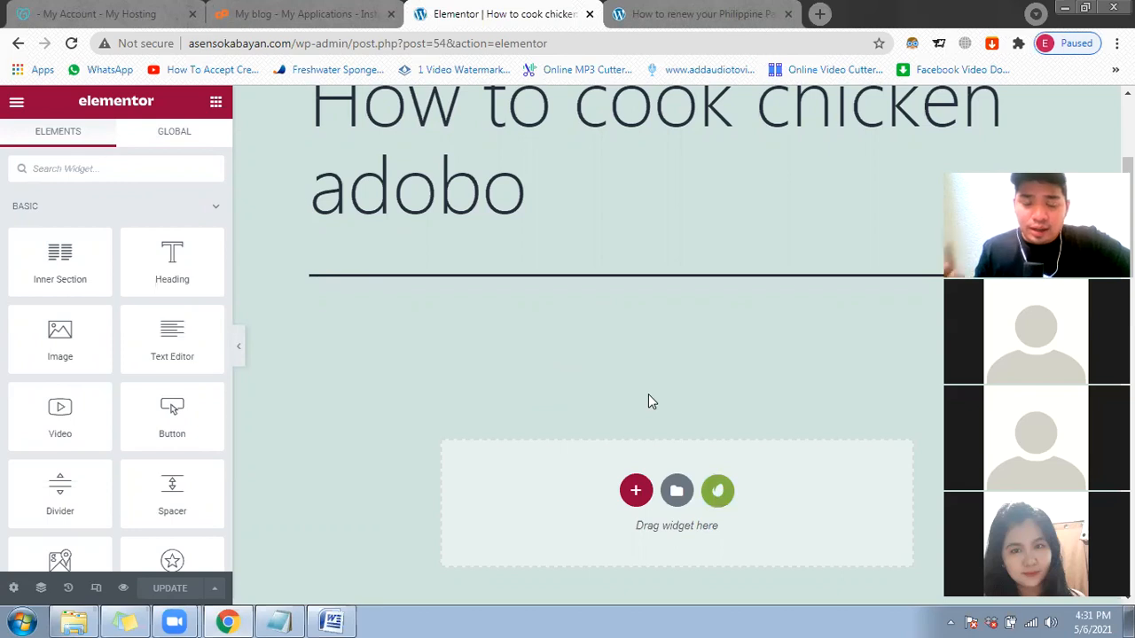
click(716, 493)
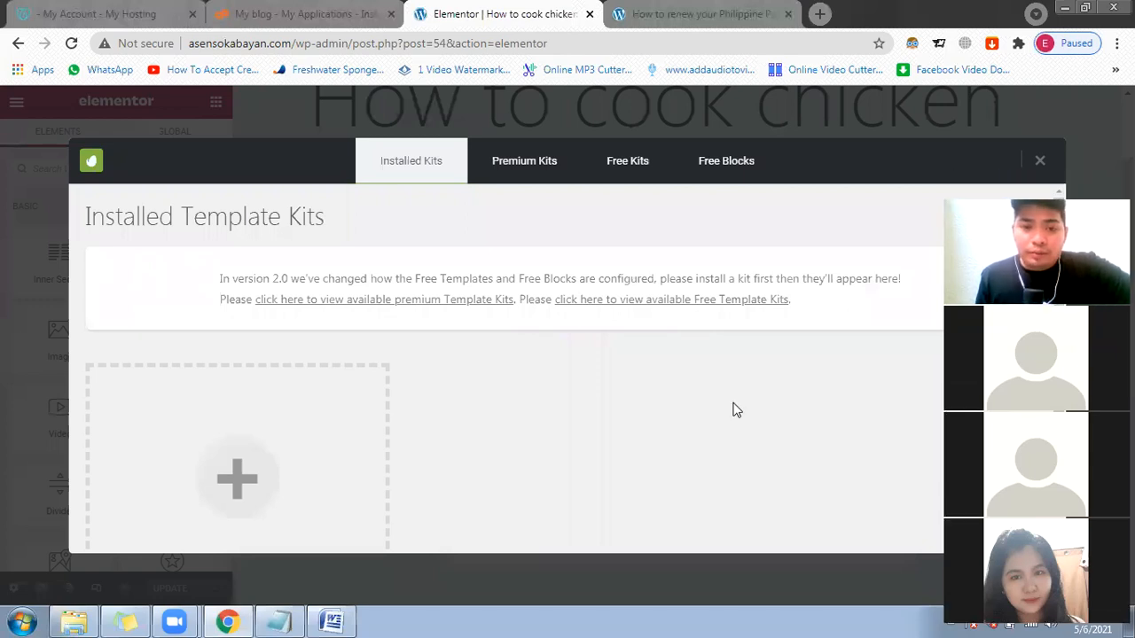
key(Escape)
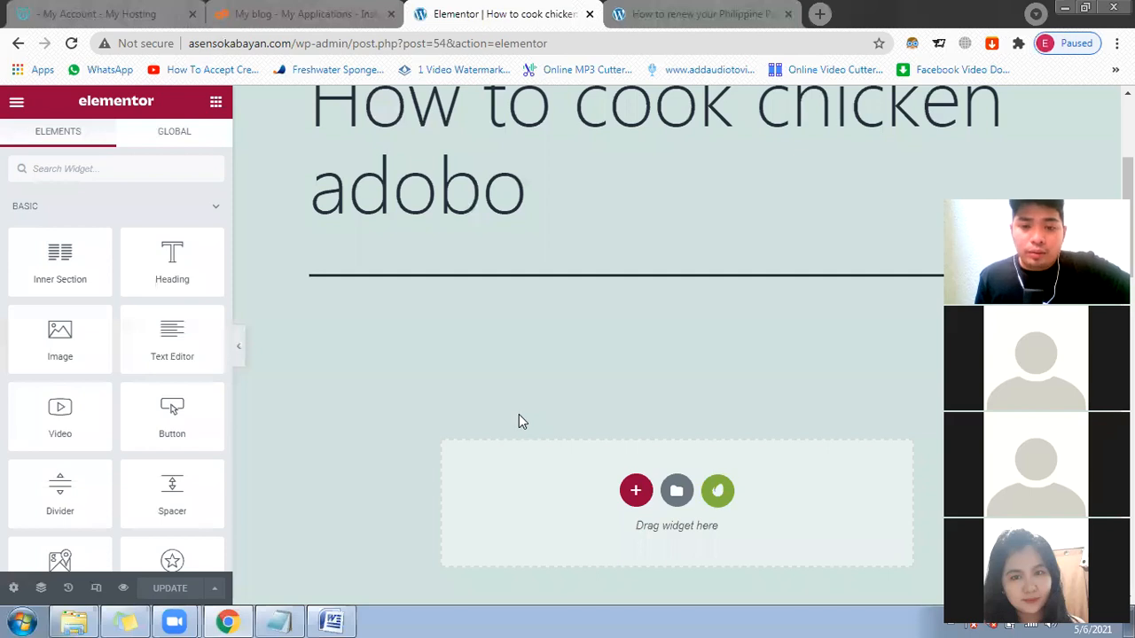
click(636, 493)
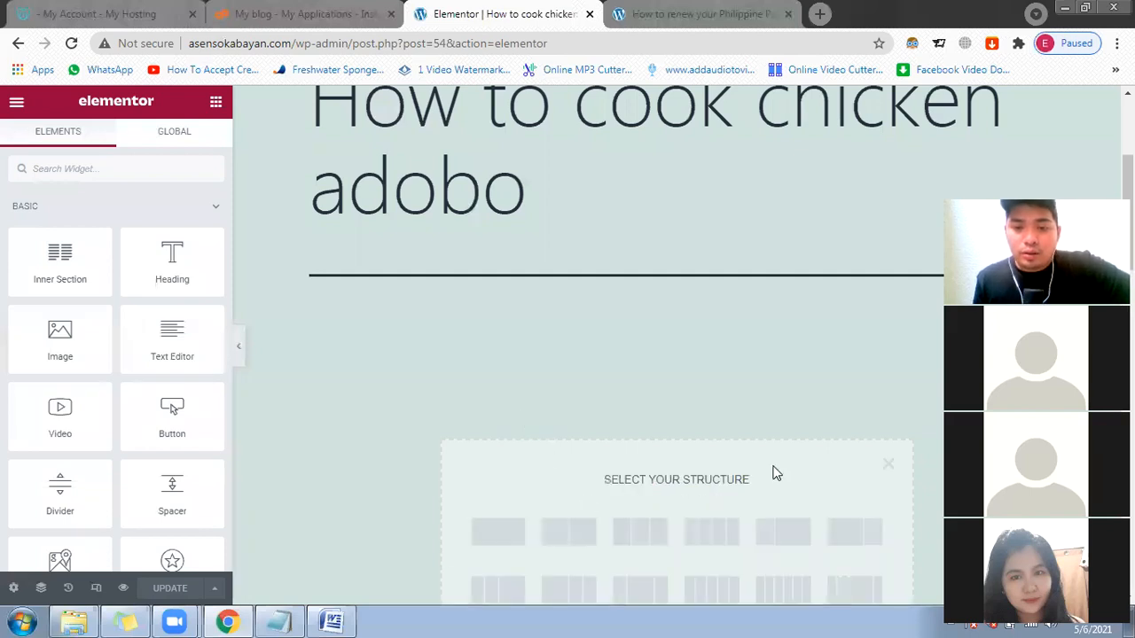
click(888, 466)
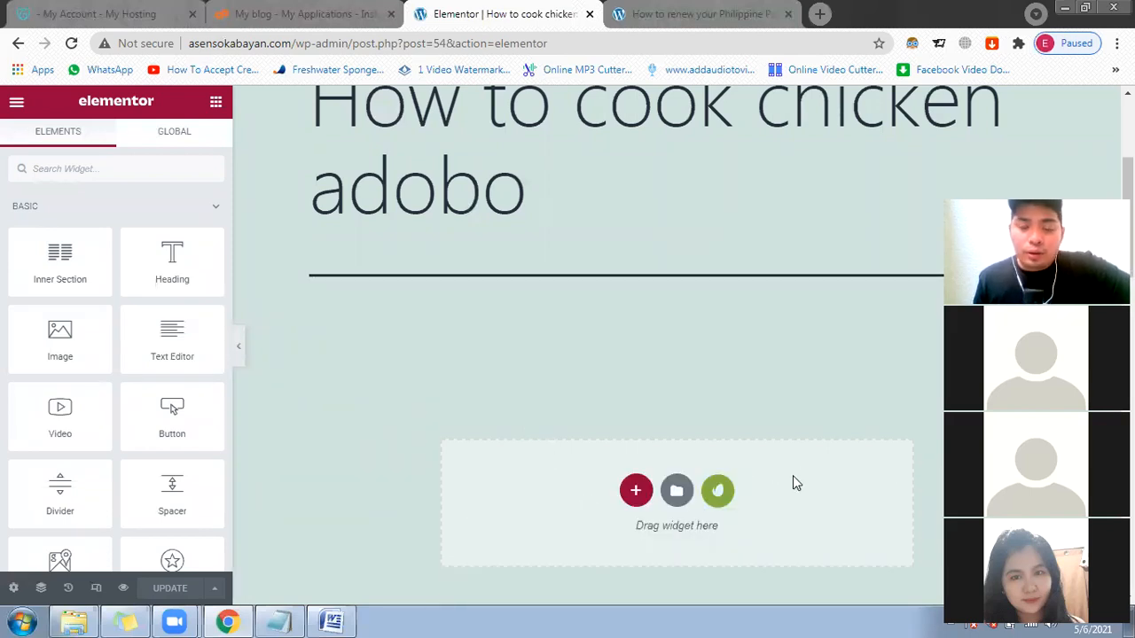
Step: Open the Envato template library from the empty section and look through the free kits and the free block categories
click(720, 492)
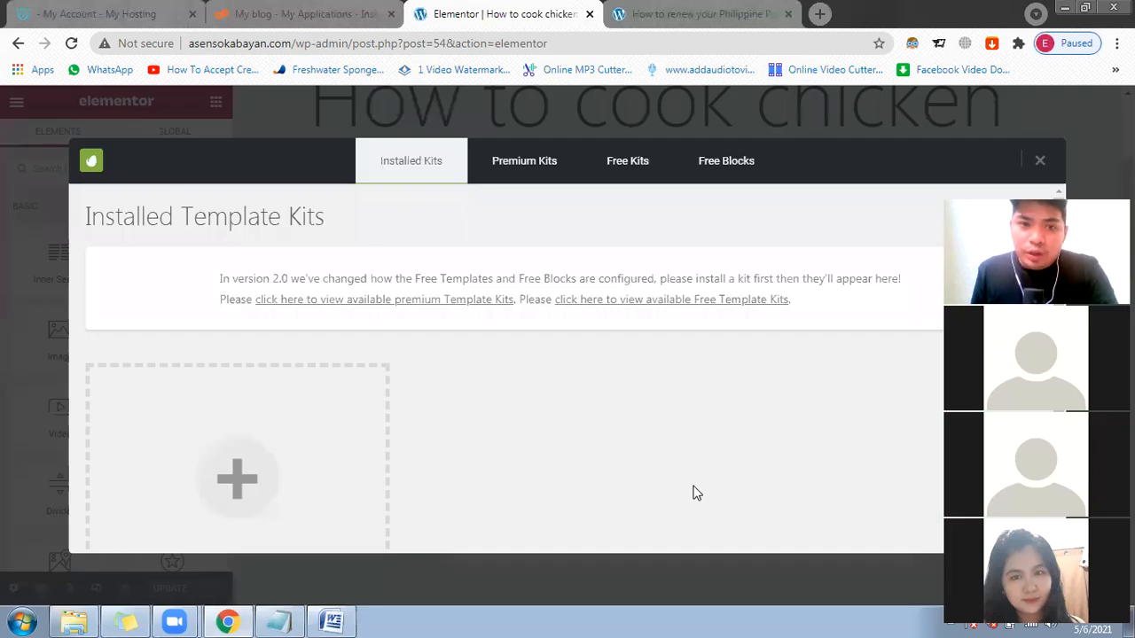
click(616, 171)
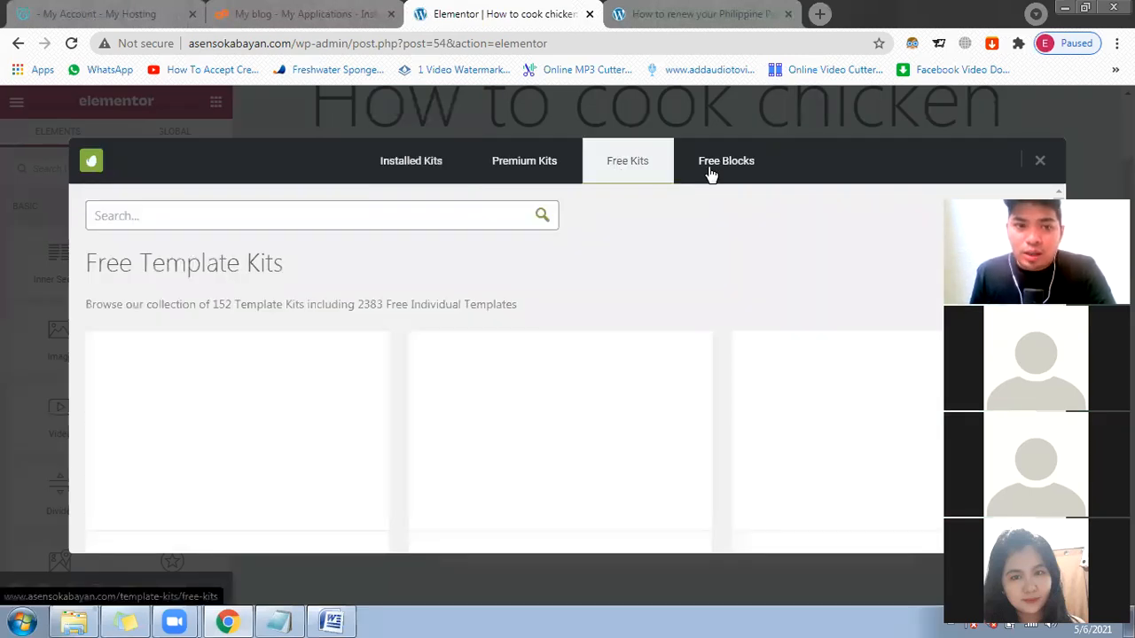
click(710, 174)
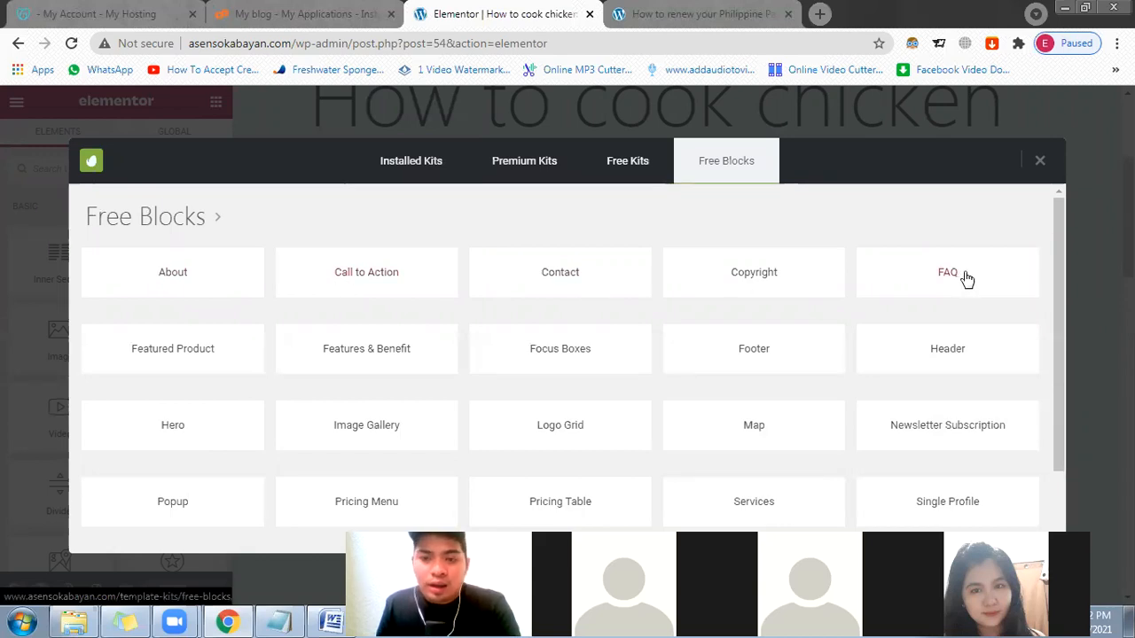
scroll(266, 330, down, 1)
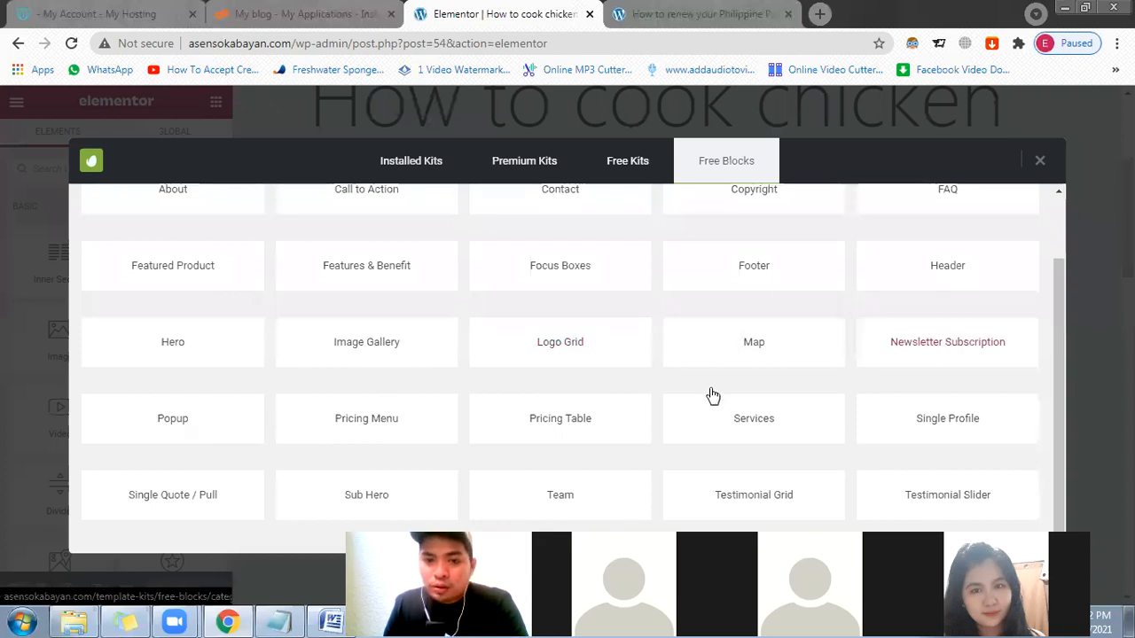
scroll(443, 403, down, 1)
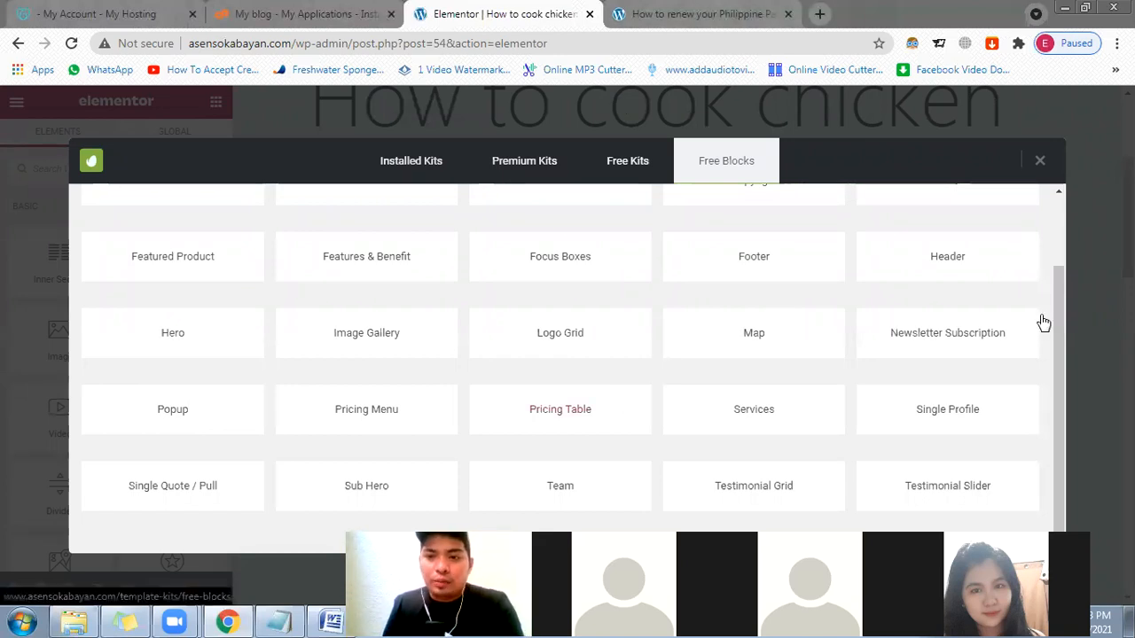
drag(1059, 292, 1059, 248)
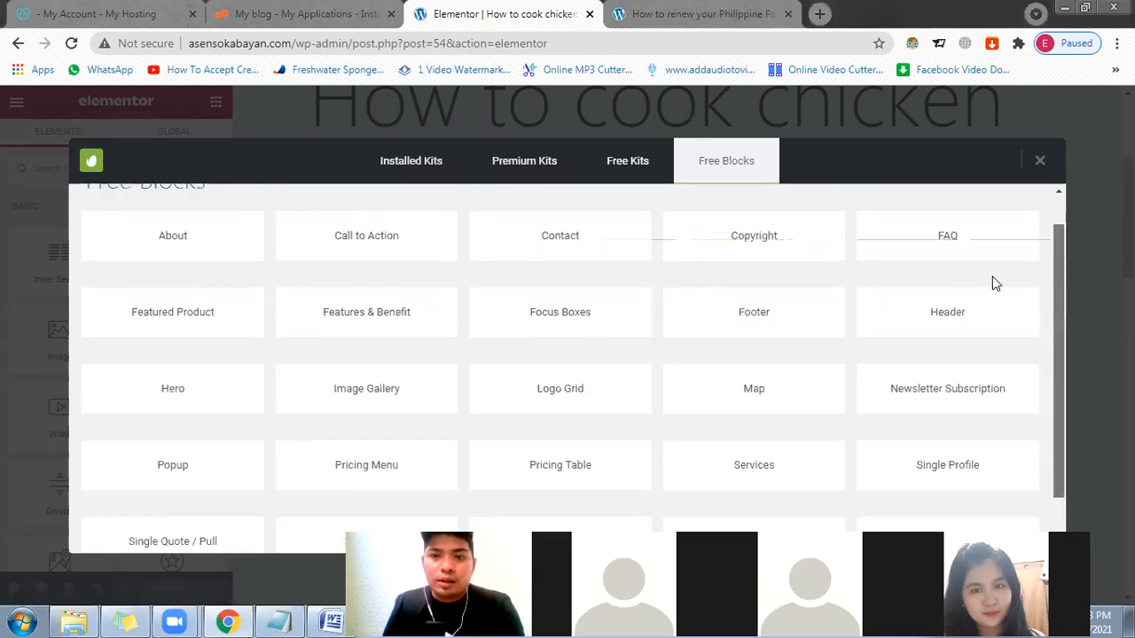
scroll(998, 279, up, 1)
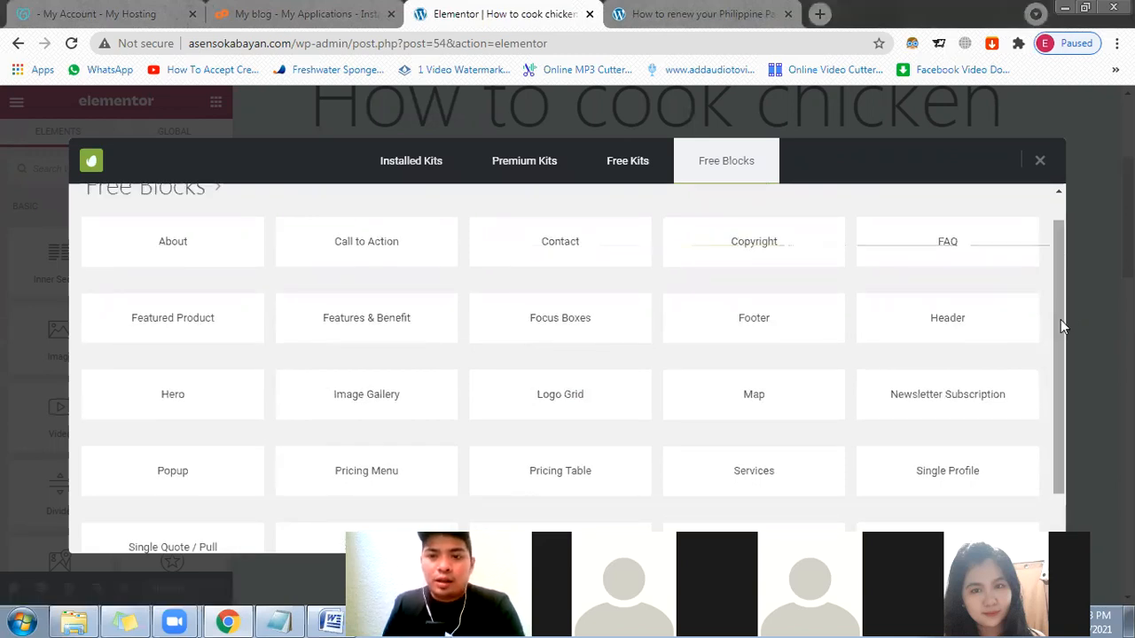
scroll(824, 292, down, 1)
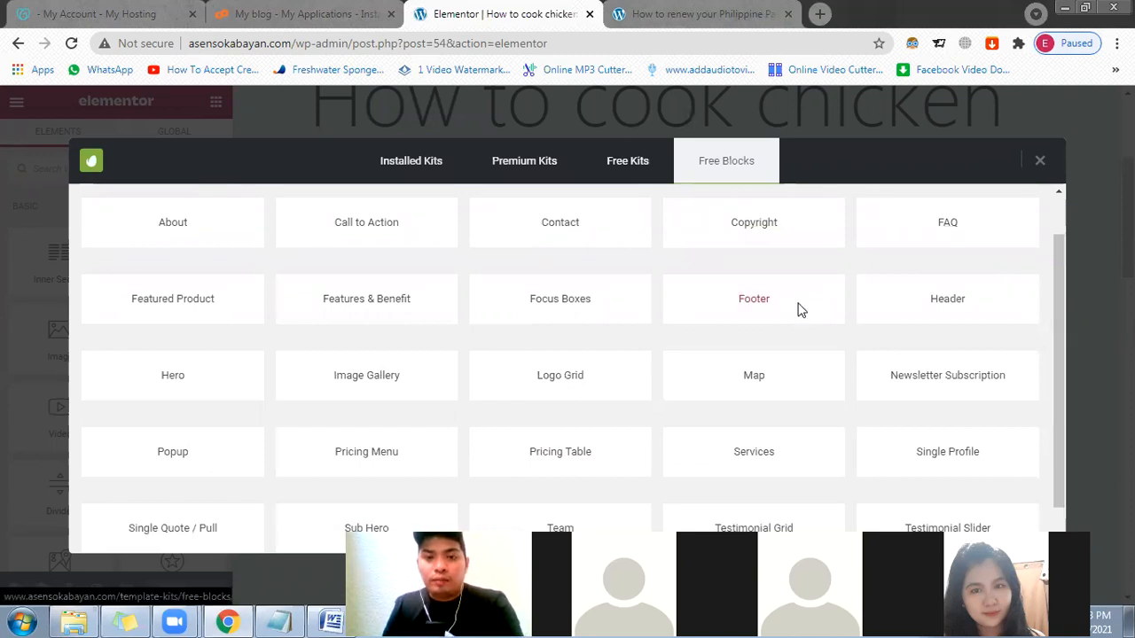
Step: Open the Footer category of the free blocks and look through its footer template designs
click(800, 308)
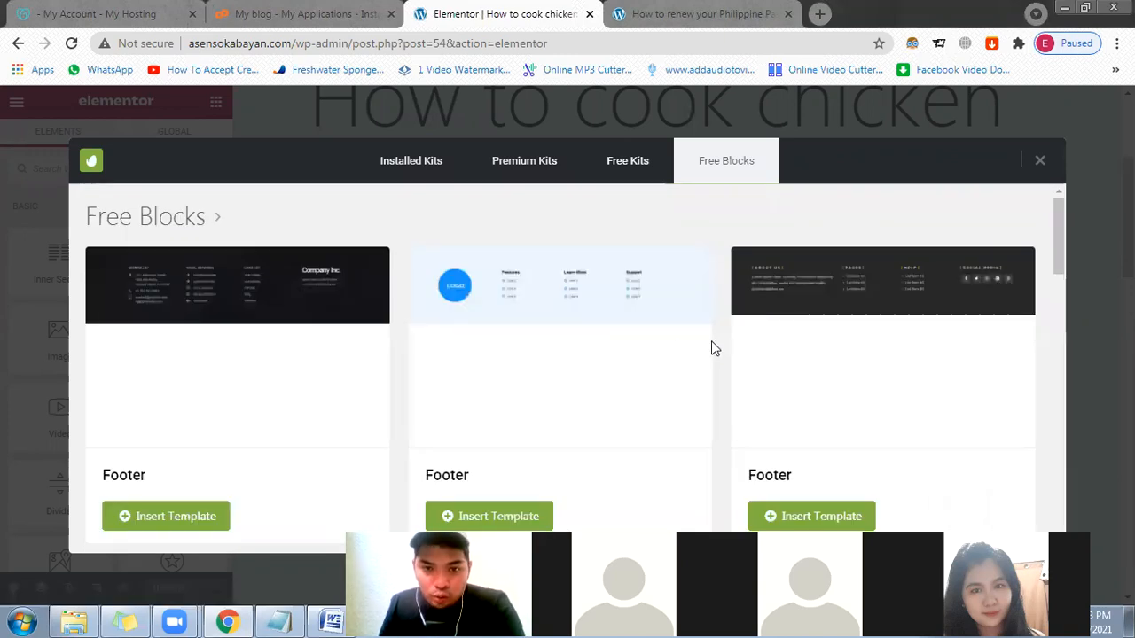
scroll(674, 348, down, 2)
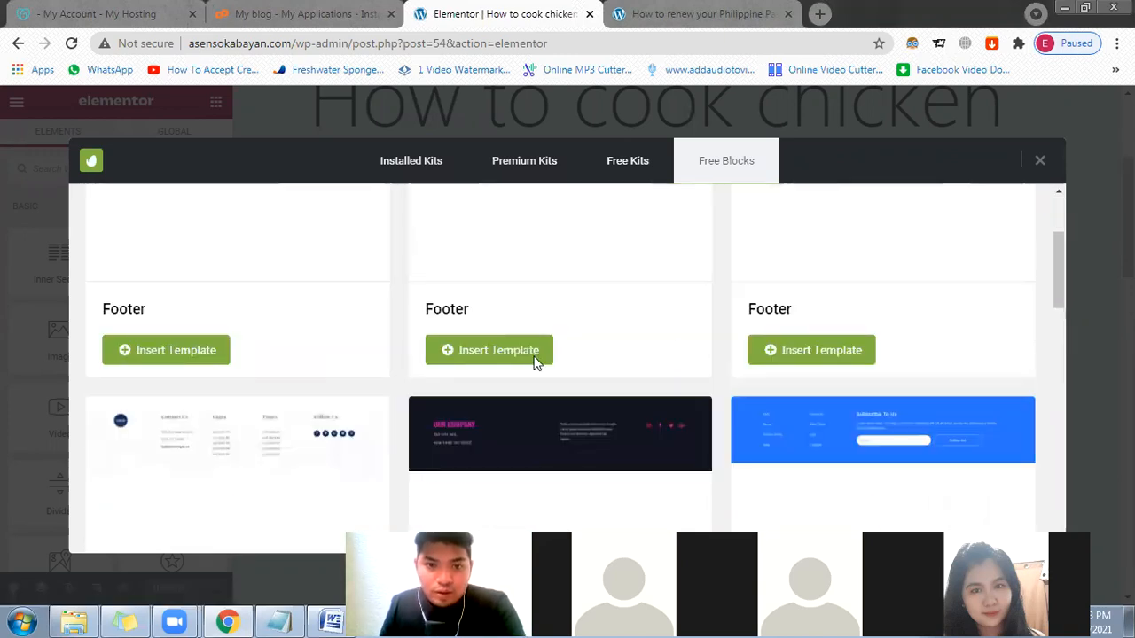
scroll(461, 356, down, 1)
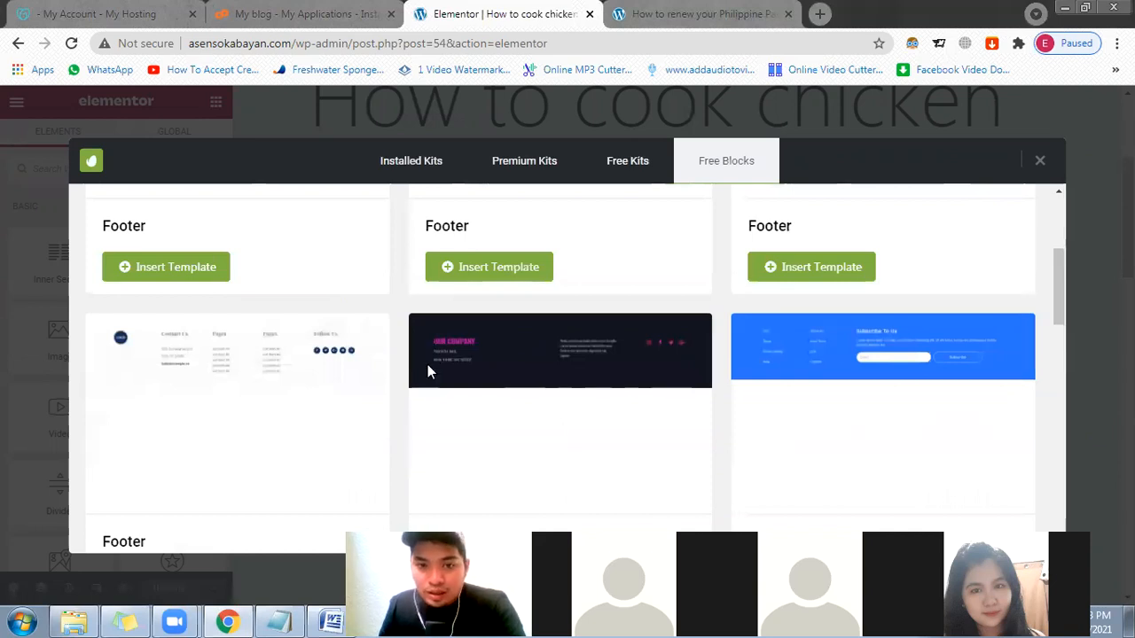
scroll(427, 364, down, 3)
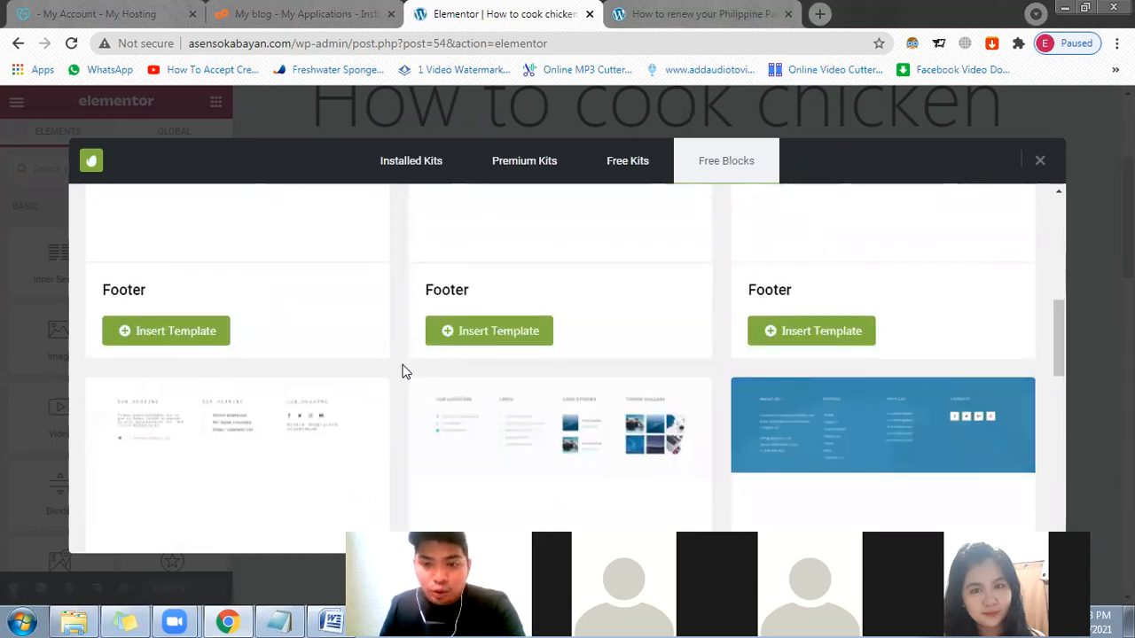
scroll(402, 371, down, 2)
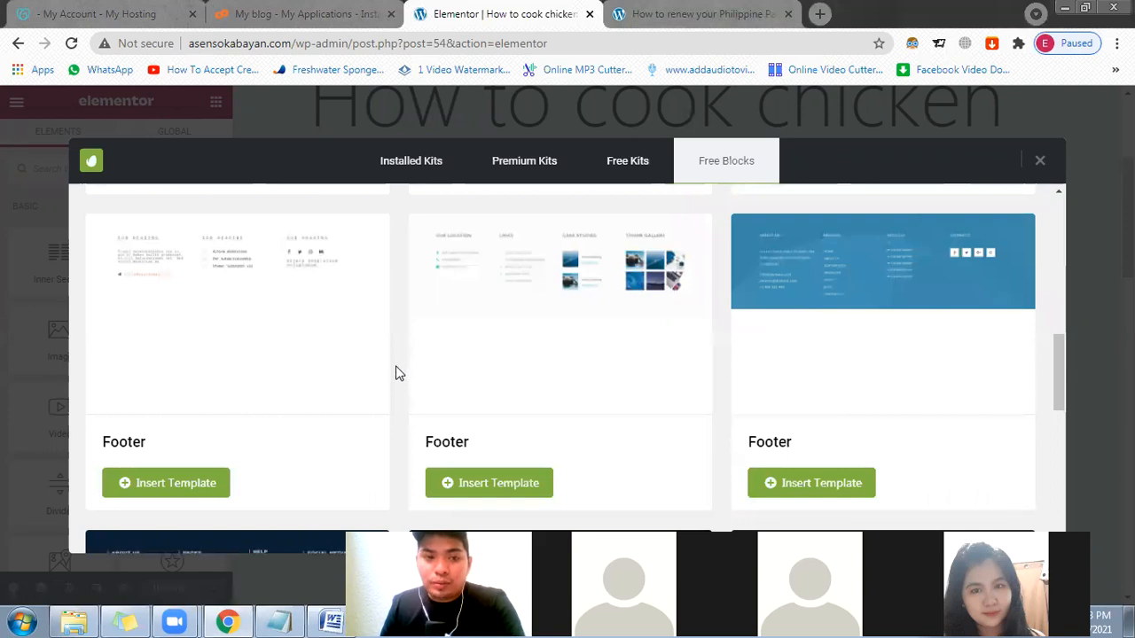
scroll(648, 401, down, 2)
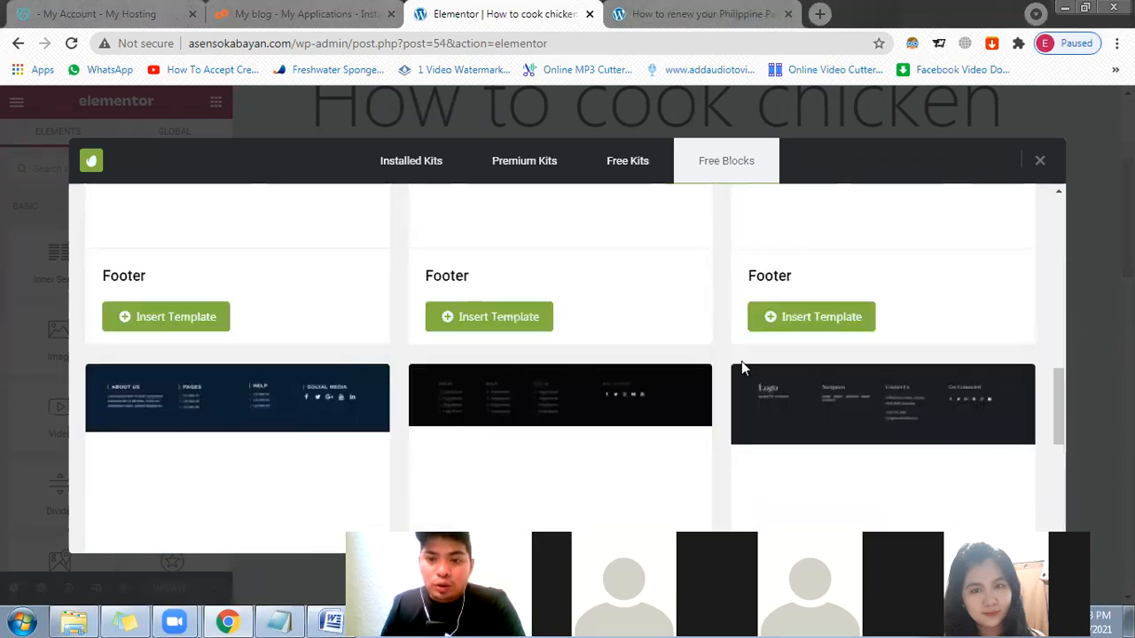
scroll(859, 326, down, 1)
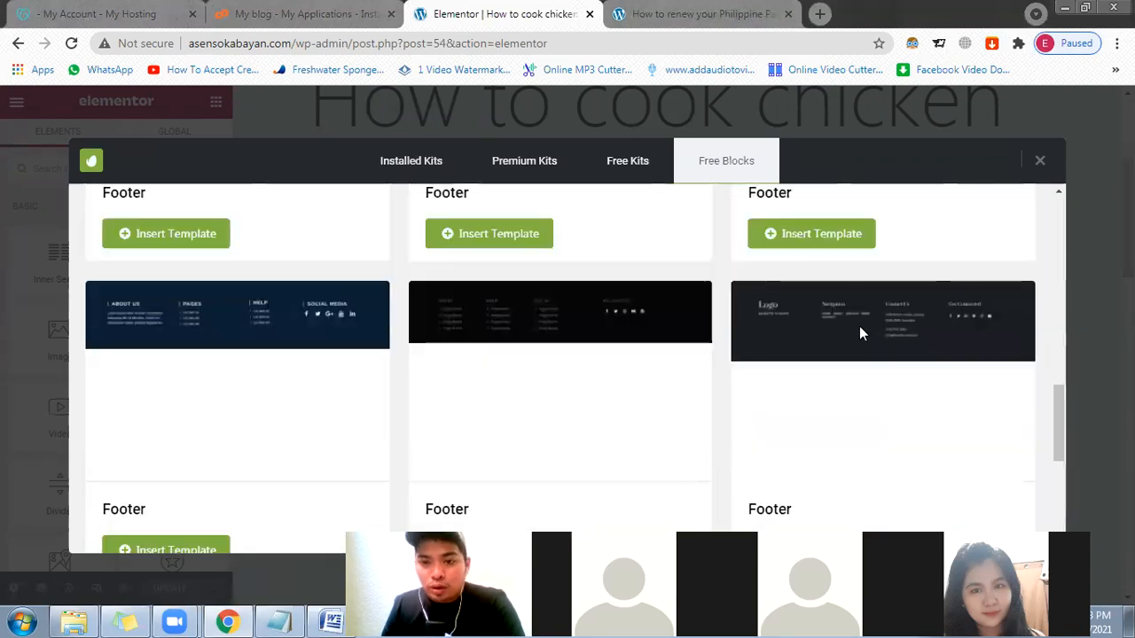
scroll(814, 479, down, 1)
click(809, 472)
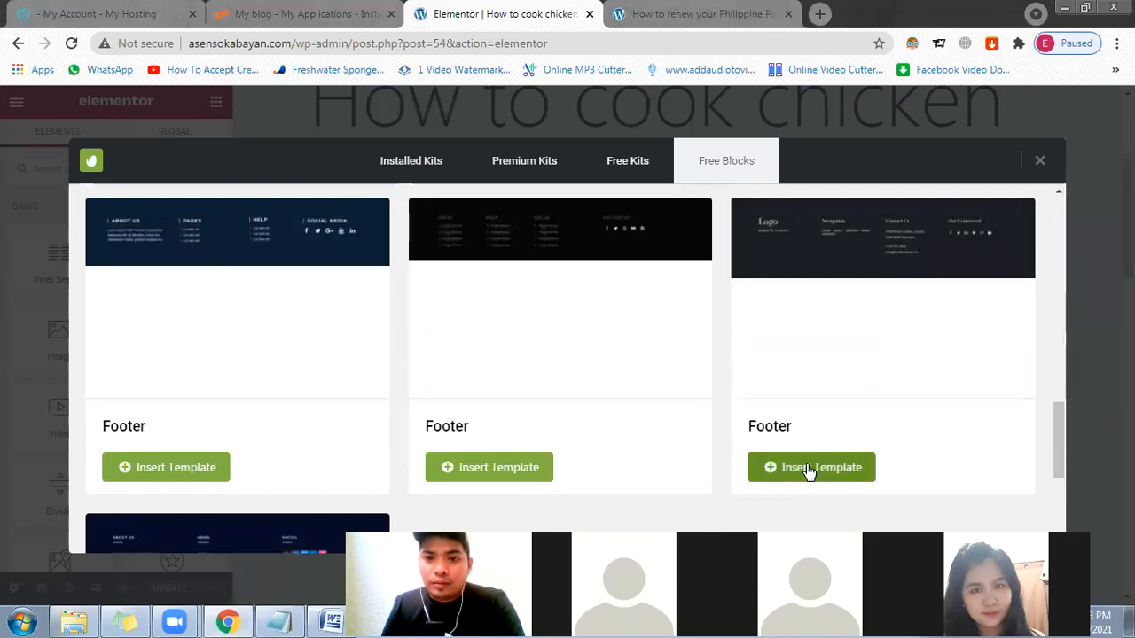
scroll(628, 370, down, 4)
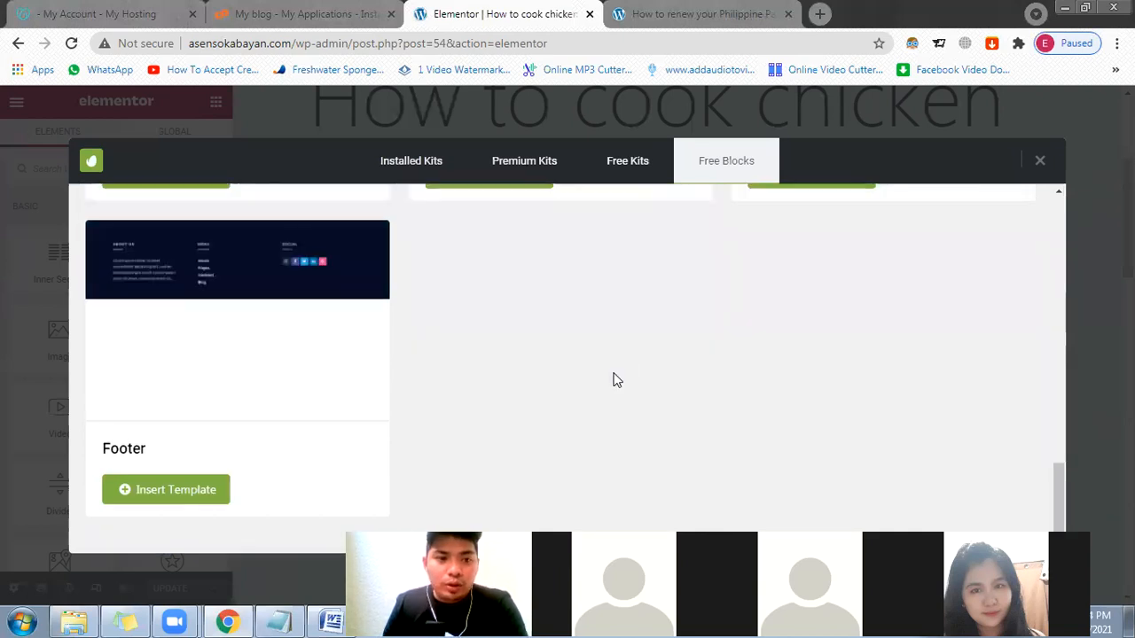
scroll(569, 401, up, 2)
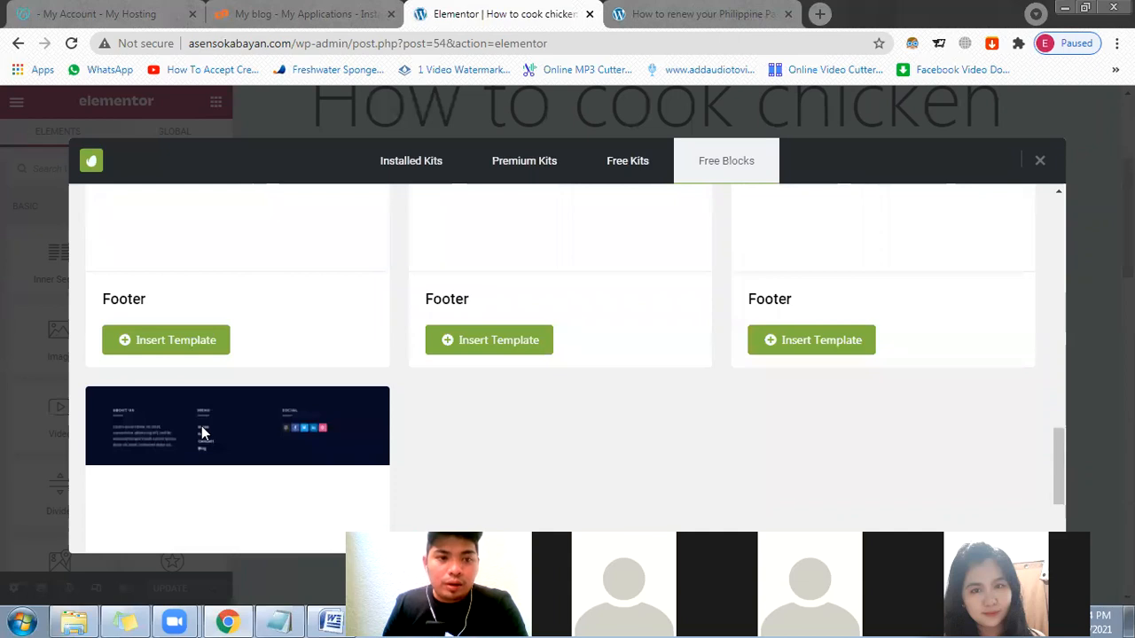
scroll(198, 435, up, 2)
scroll(173, 310, up, 3)
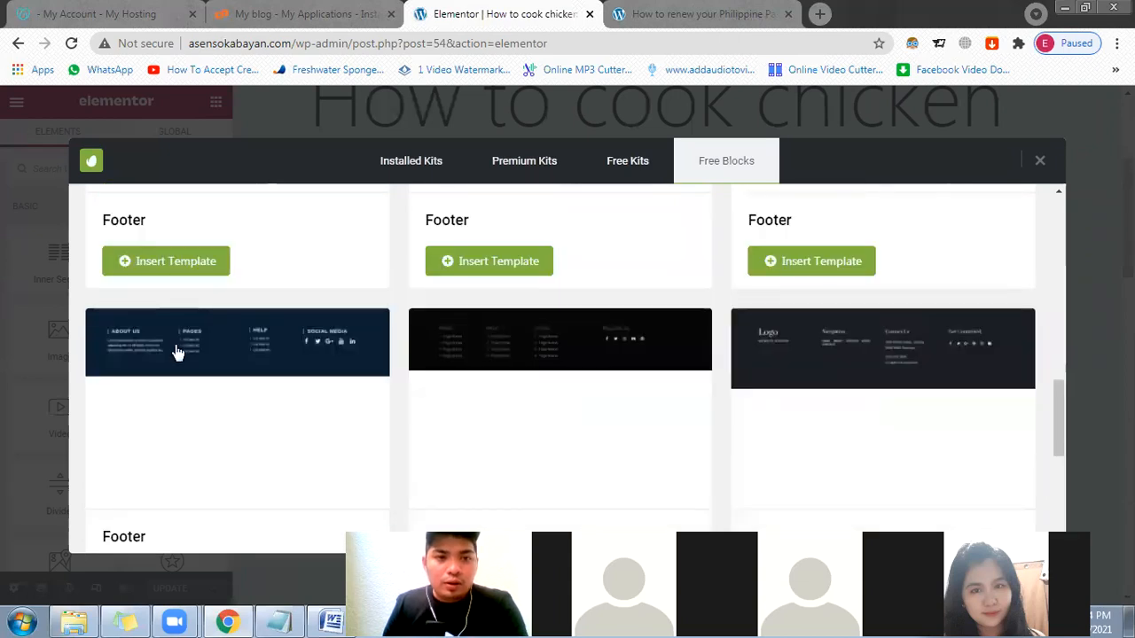
scroll(369, 327, up, 3)
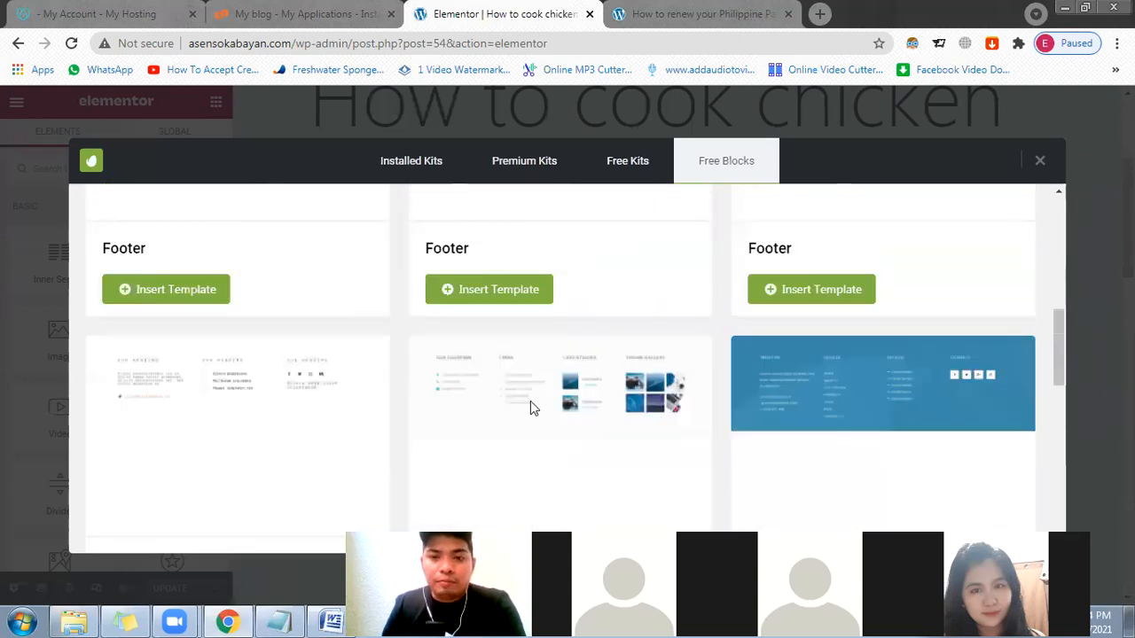
scroll(530, 401, down, 1)
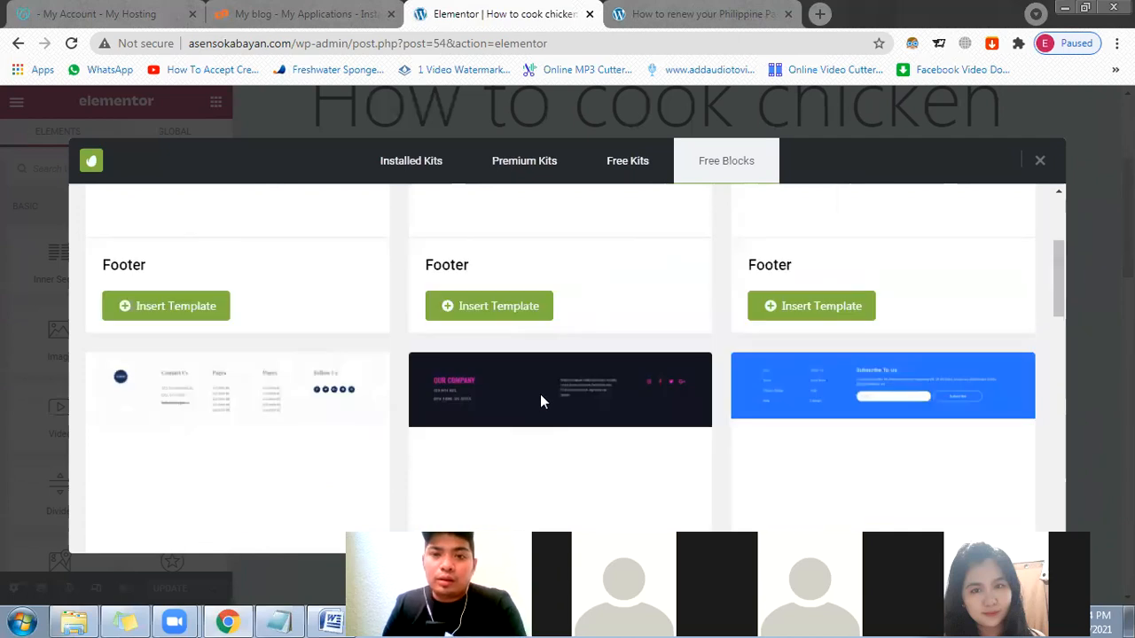
Step: From the About category of the free blocks, insert the Services template with the bicycle photos and "Breaking new dimensions." heading into the post
click(731, 168)
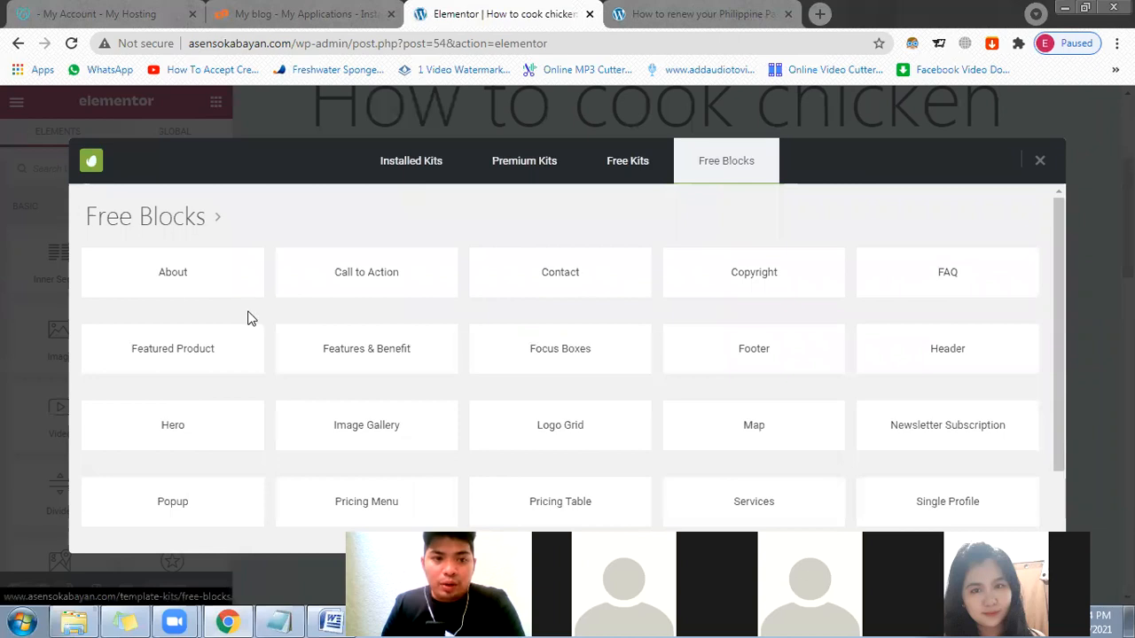
click(172, 291)
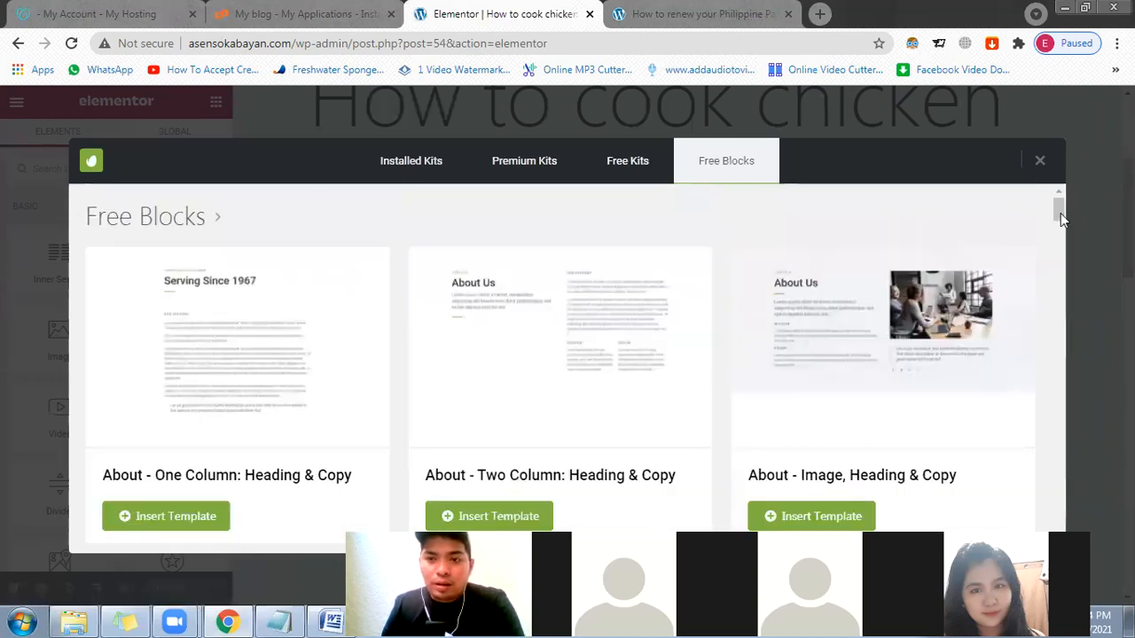
scroll(1060, 226, down, 3)
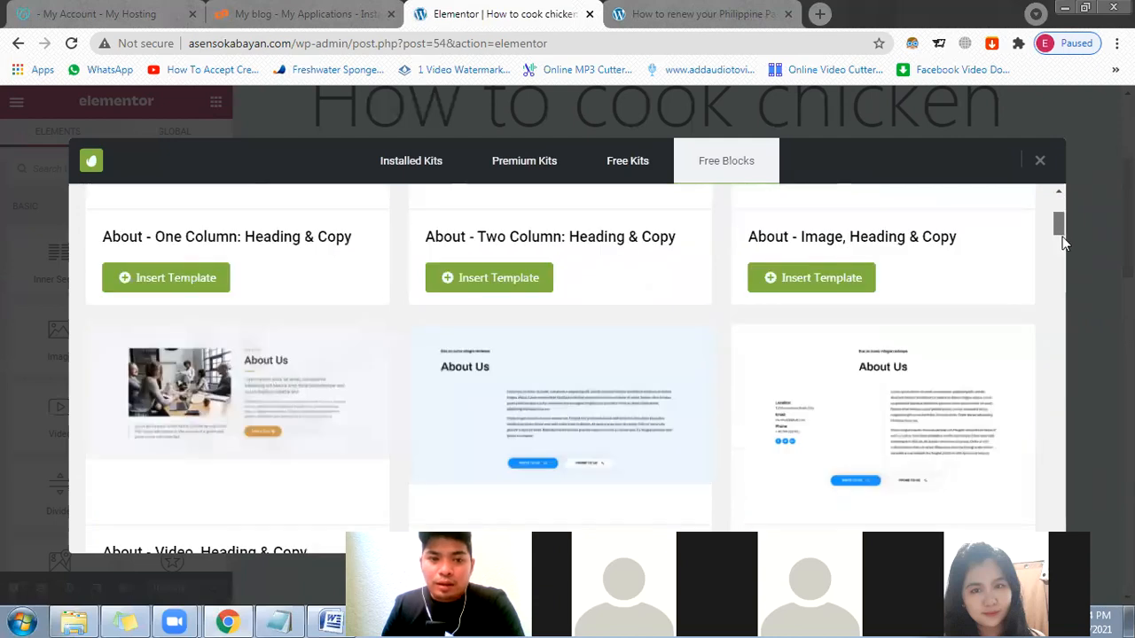
scroll(1060, 248, down, 2)
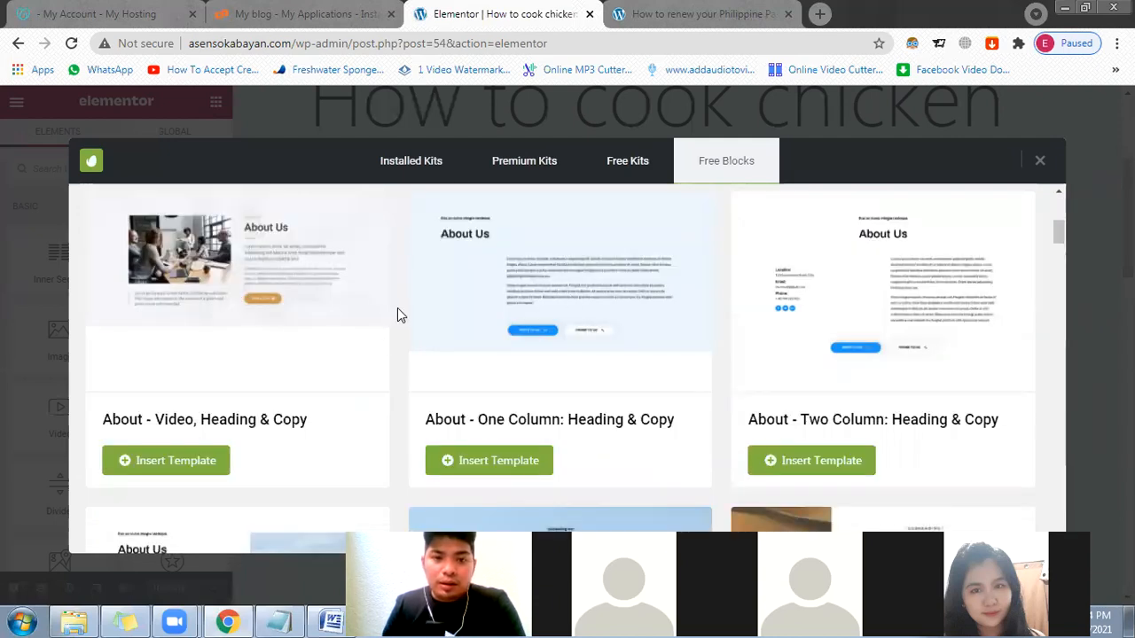
scroll(397, 308, down, 1)
scroll(203, 346, down, 2)
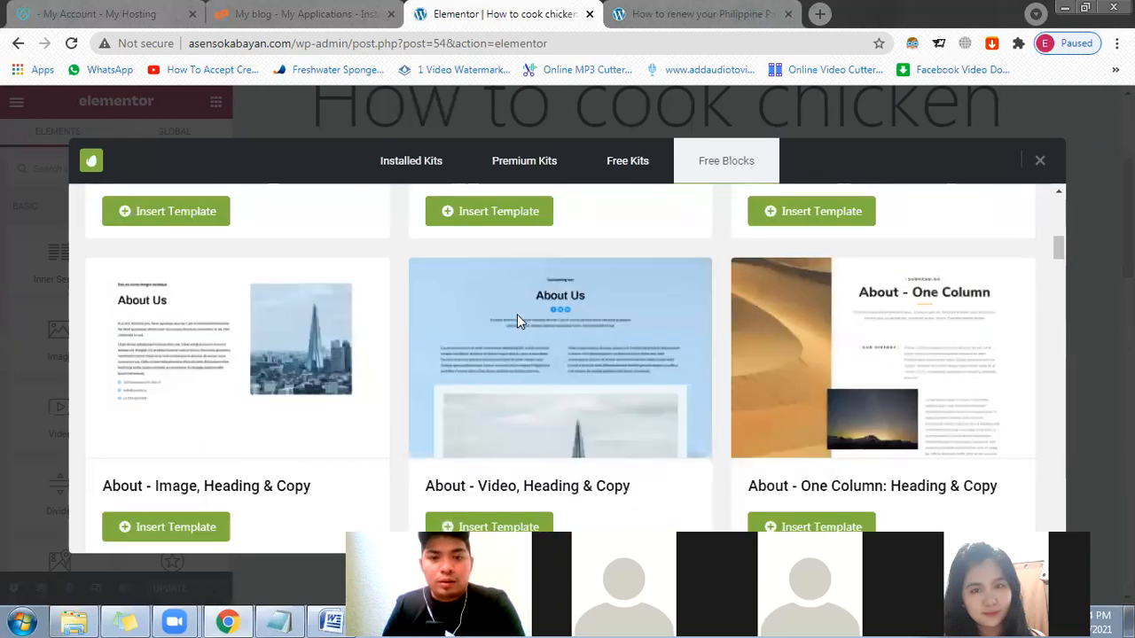
scroll(517, 314, down, 1)
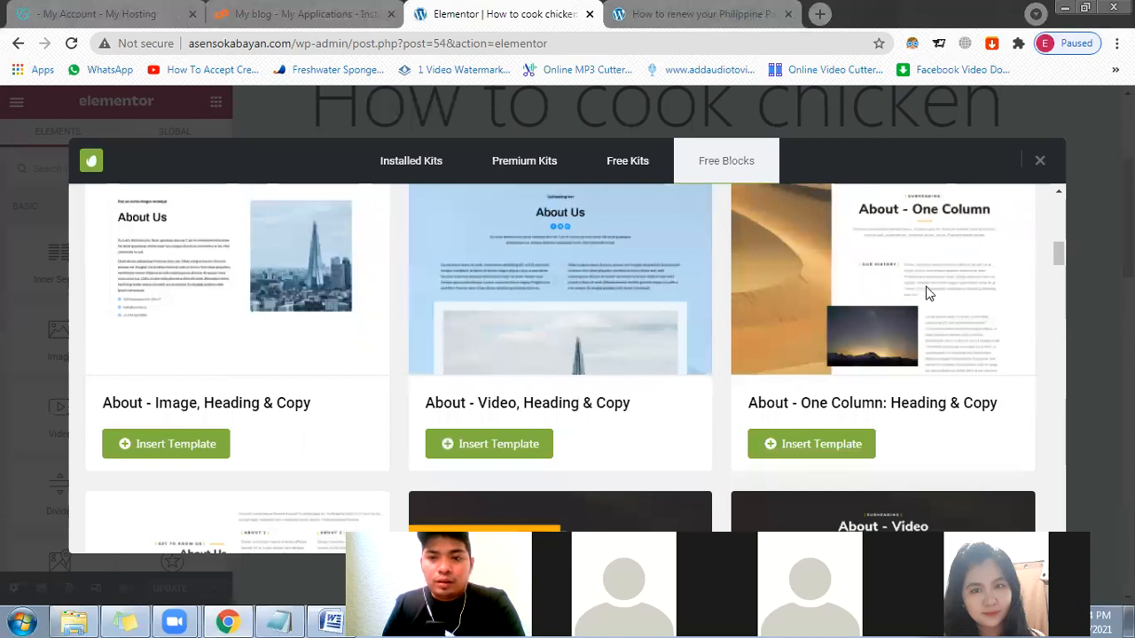
scroll(926, 294, down, 1)
scroll(927, 294, down, 3)
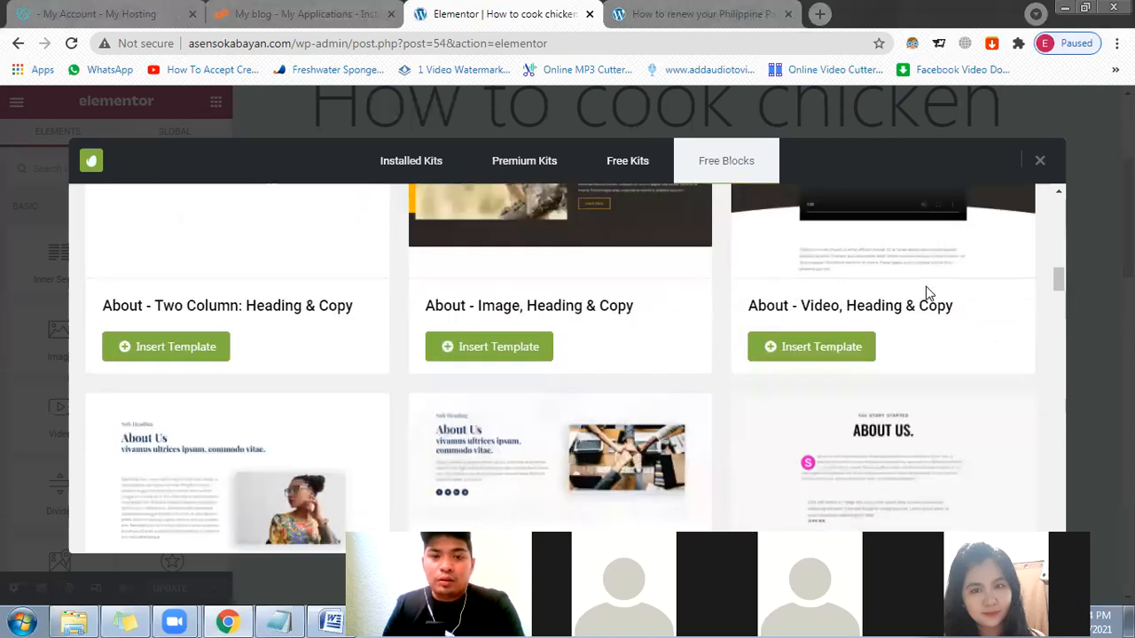
scroll(927, 294, down, 3)
scroll(927, 294, down, 2)
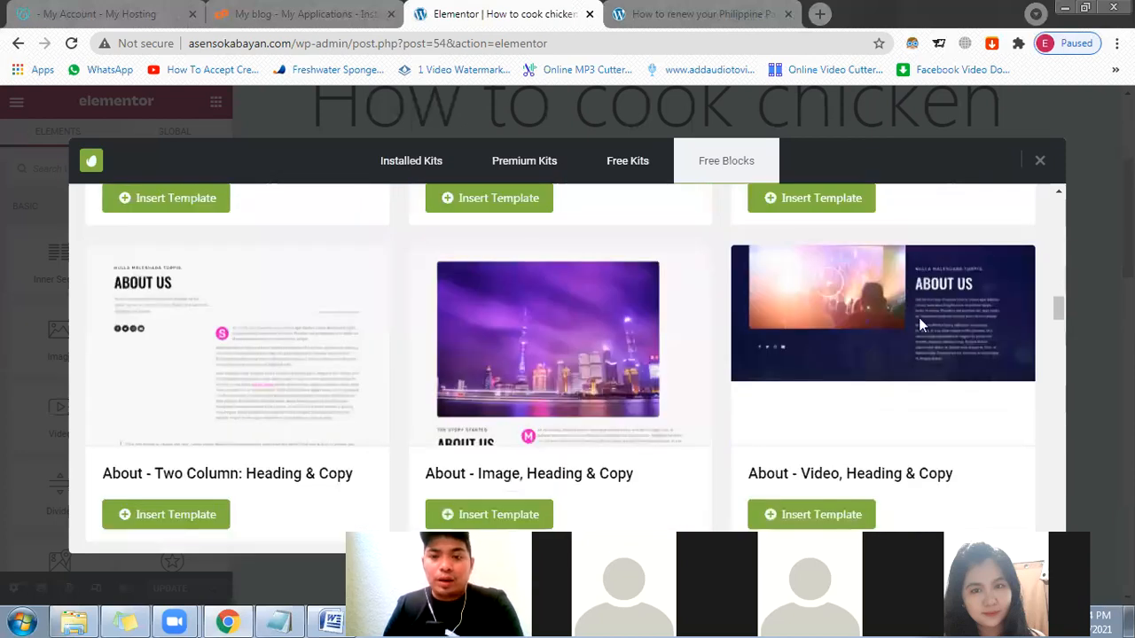
scroll(919, 326, down, 3)
scroll(919, 325, down, 1)
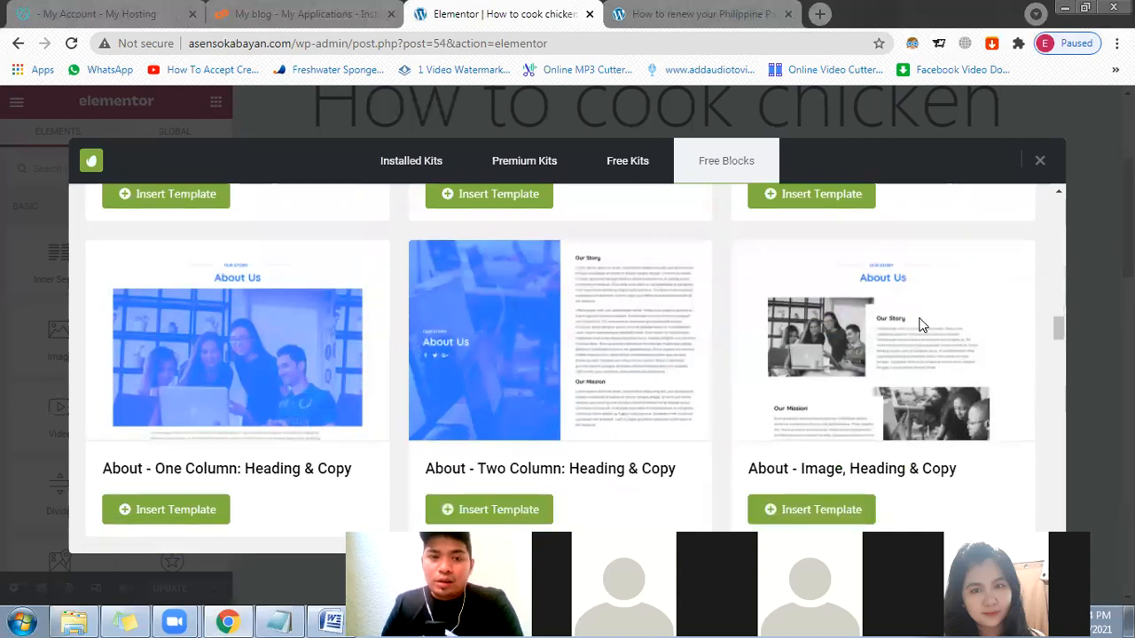
scroll(919, 326, down, 1)
scroll(918, 326, down, 2)
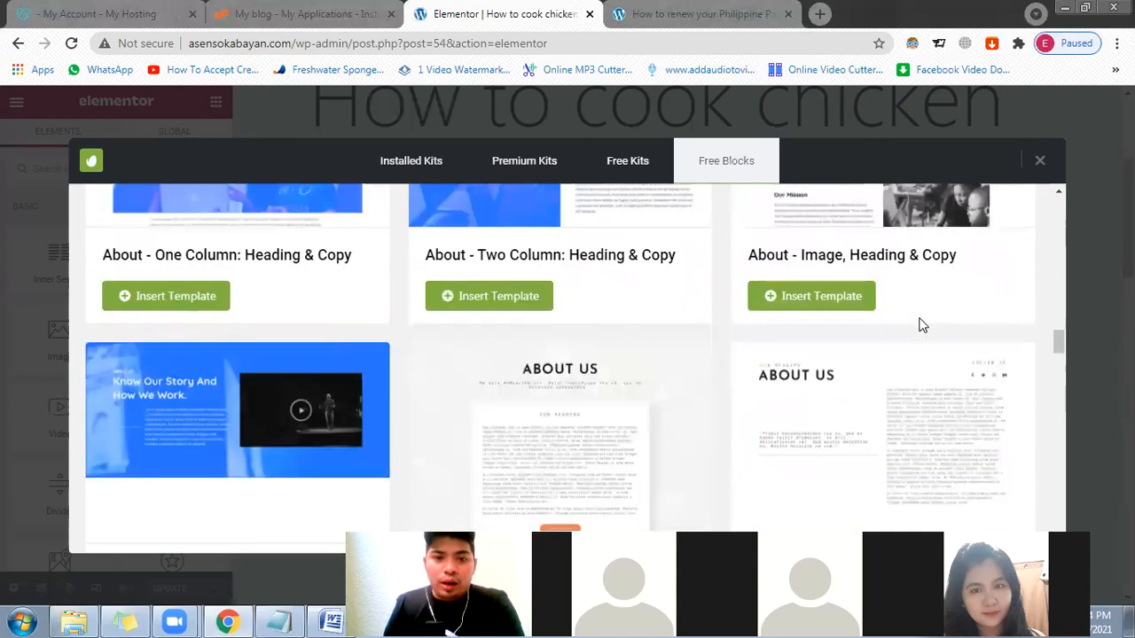
scroll(918, 325, down, 3)
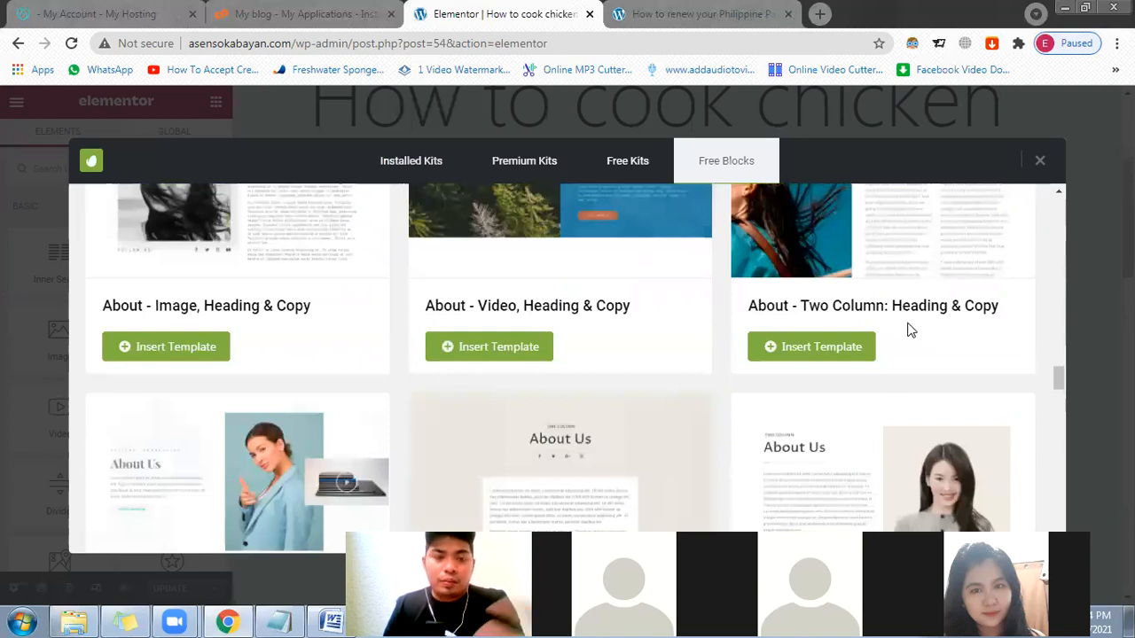
scroll(908, 330, down, 3)
scroll(876, 317, down, 2)
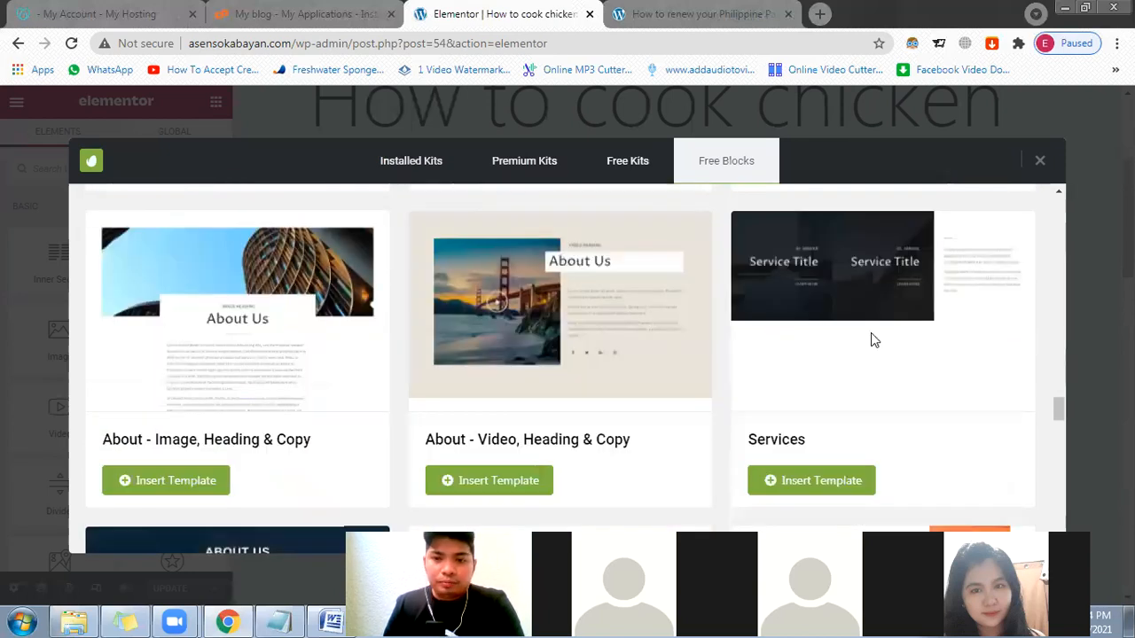
scroll(871, 336, down, 3)
scroll(860, 334, down, 3)
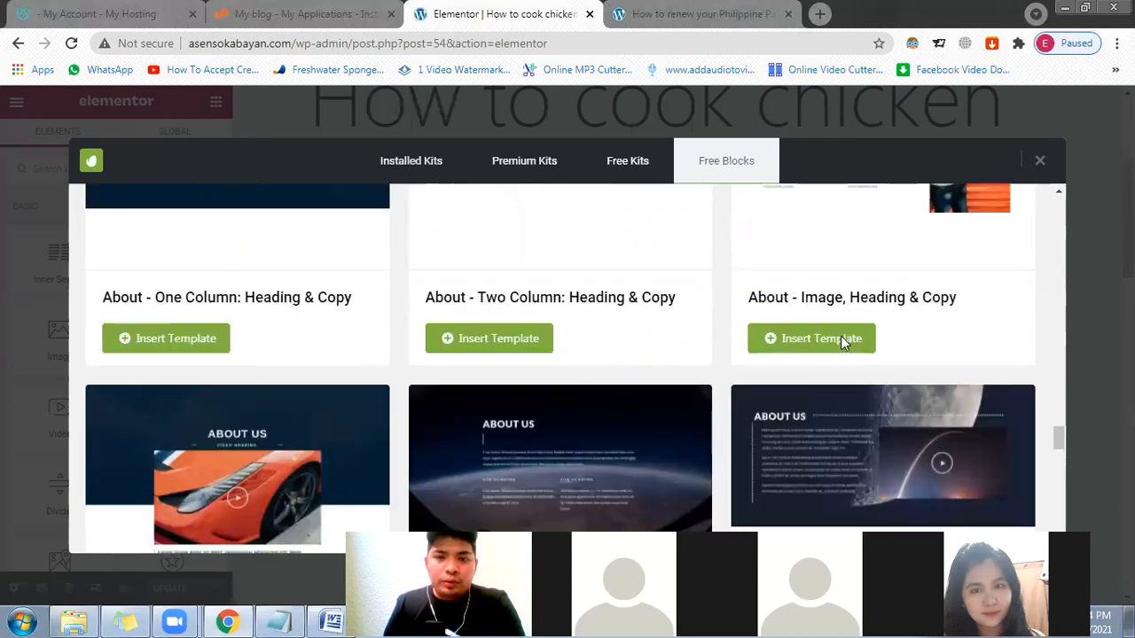
scroll(841, 336, down, 2)
scroll(841, 337, down, 3)
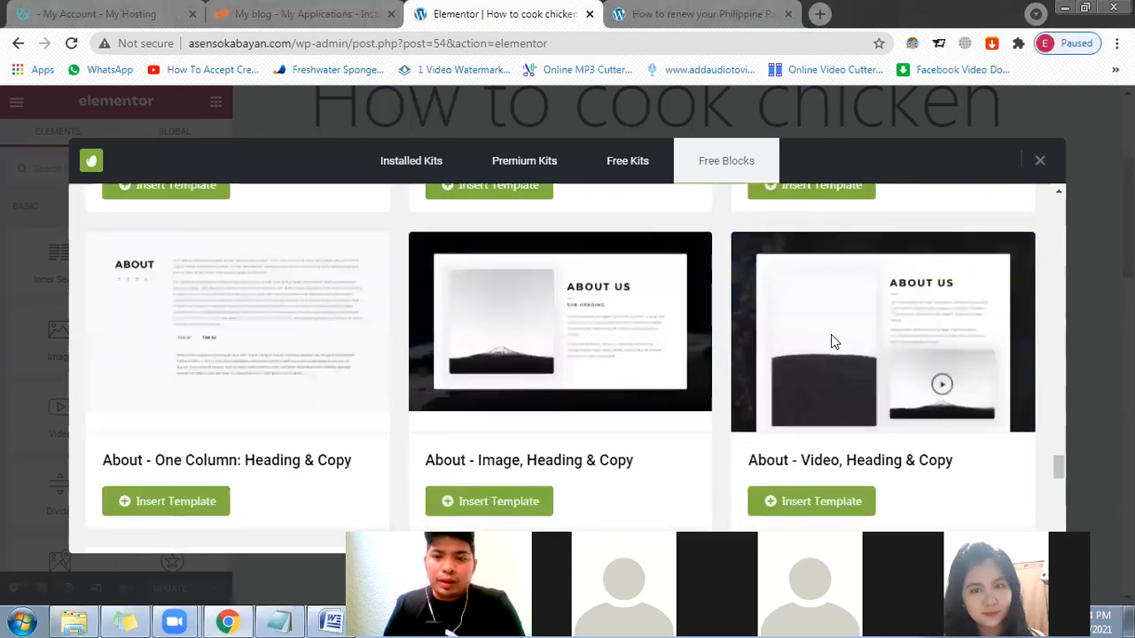
scroll(831, 334, down, 3)
scroll(831, 358, down, 1)
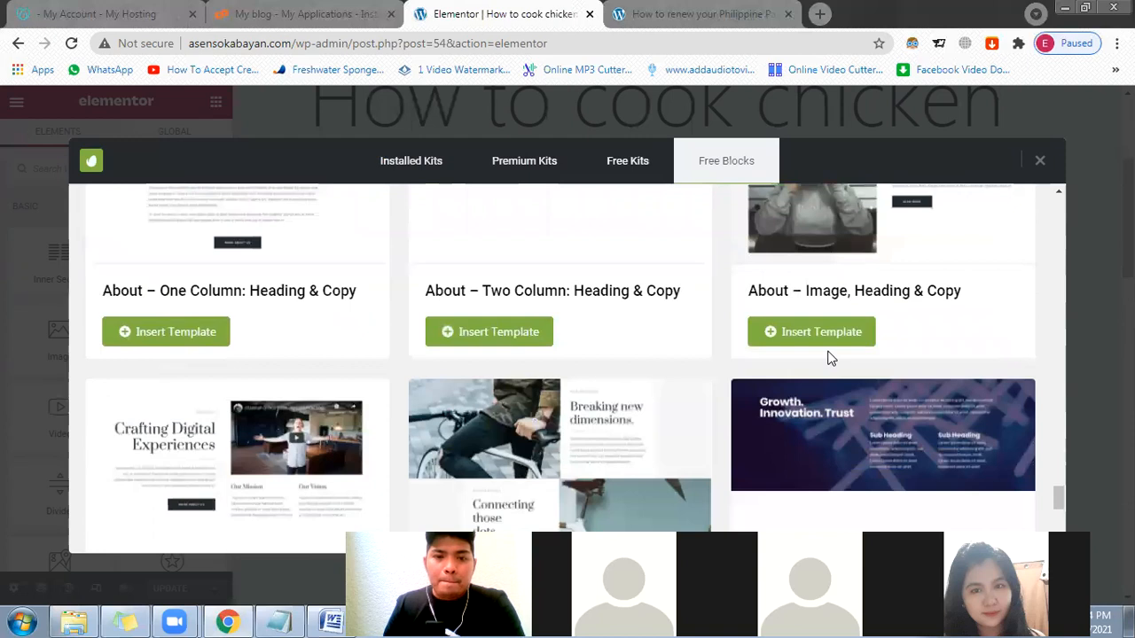
scroll(831, 358, down, 2)
click(503, 482)
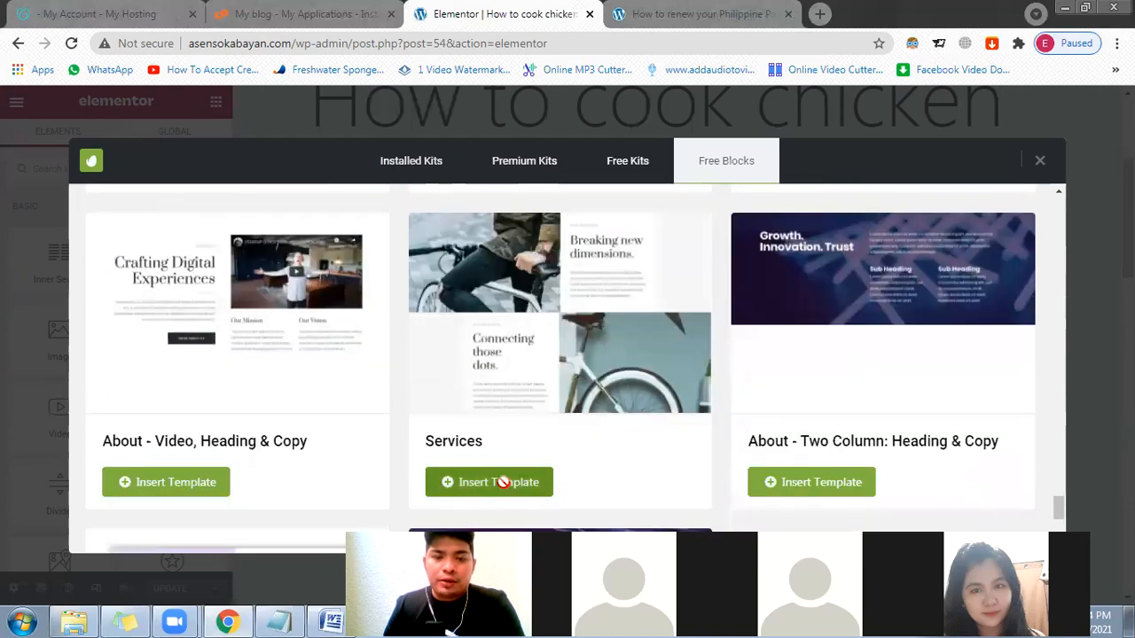
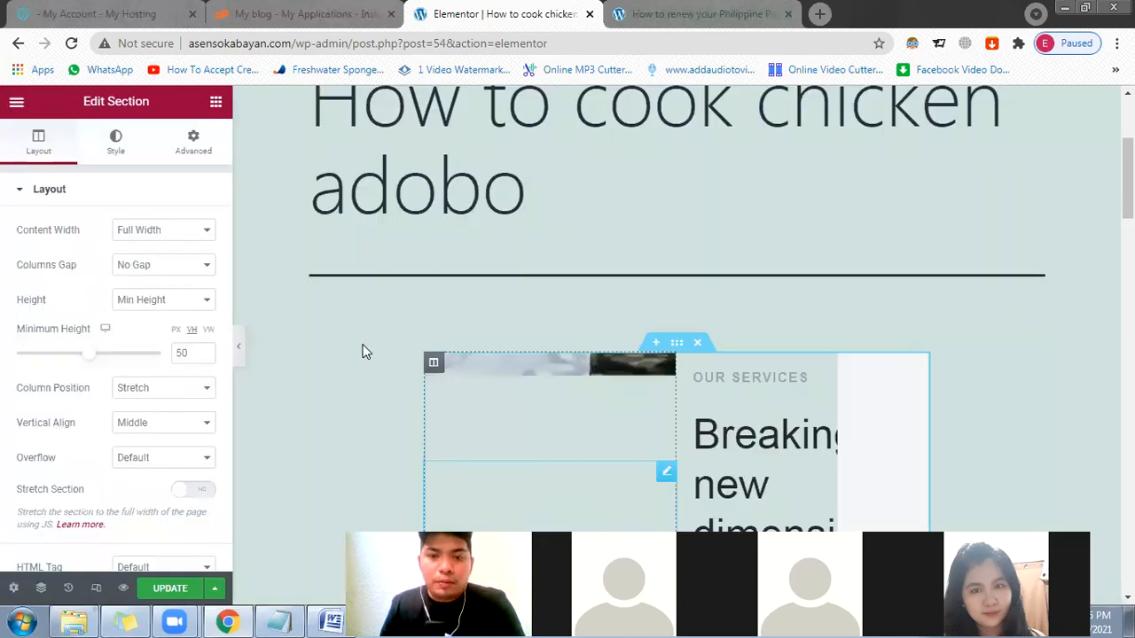
Step: Review the layout, photos and text of the two inserted Services sections below the post title
scroll(349, 339, down, 1)
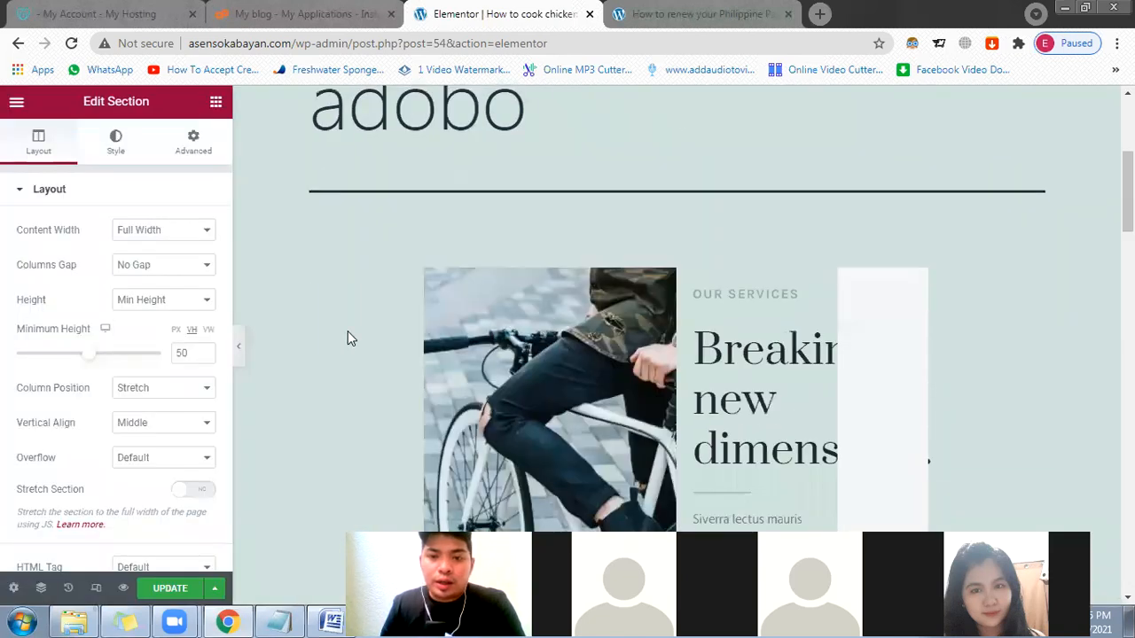
scroll(349, 334, down, 2)
scroll(348, 337, down, 5)
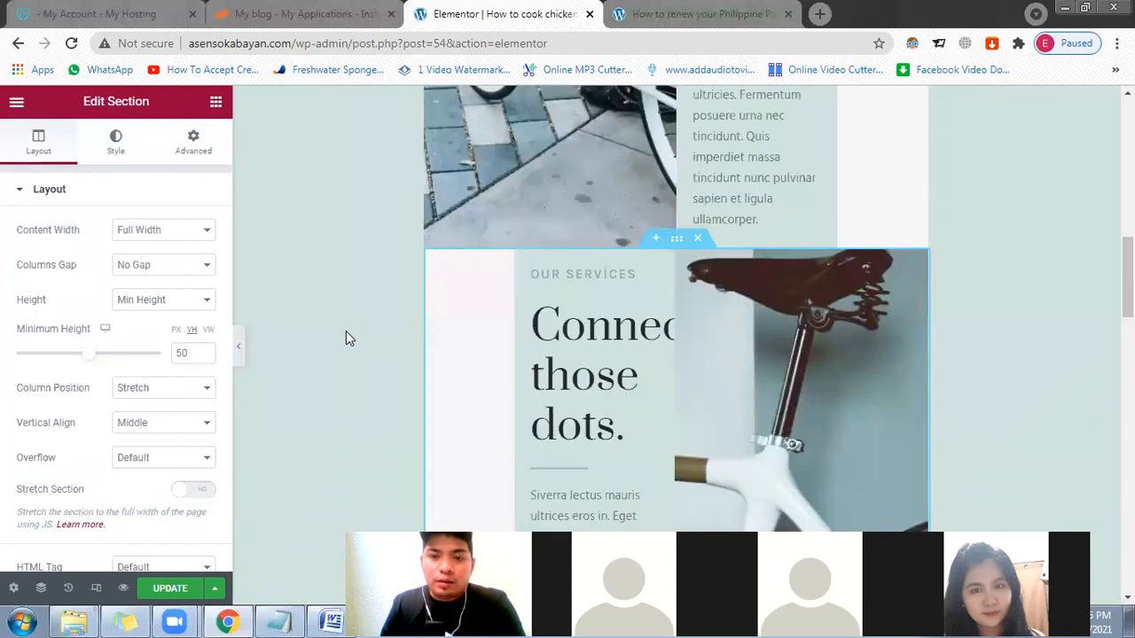
scroll(349, 338, down, 1)
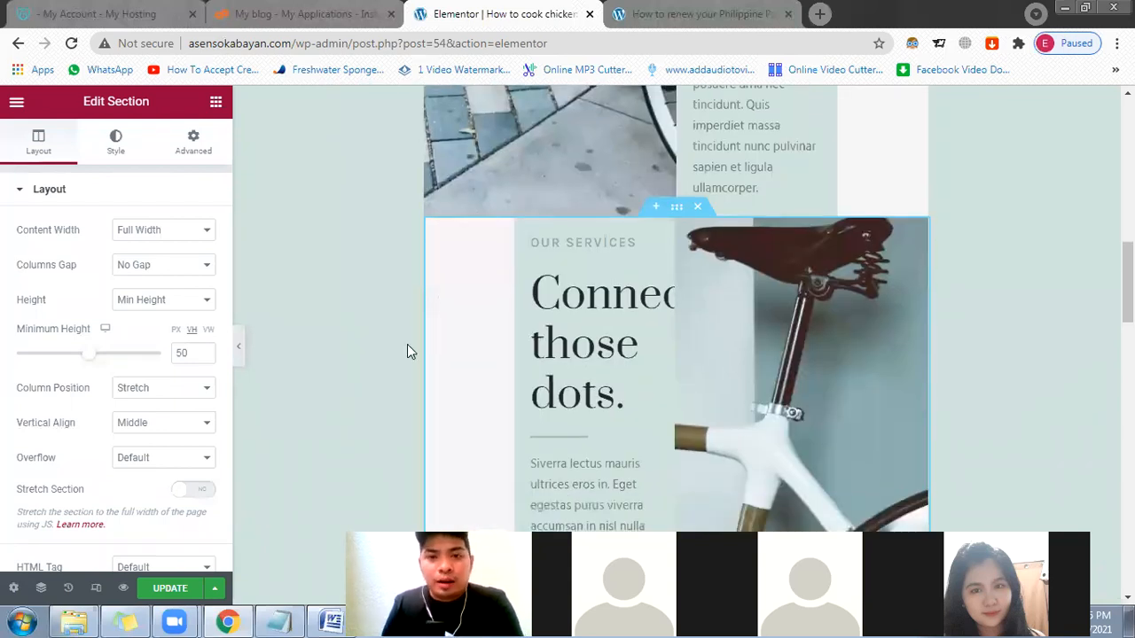
scroll(407, 351, down, 2)
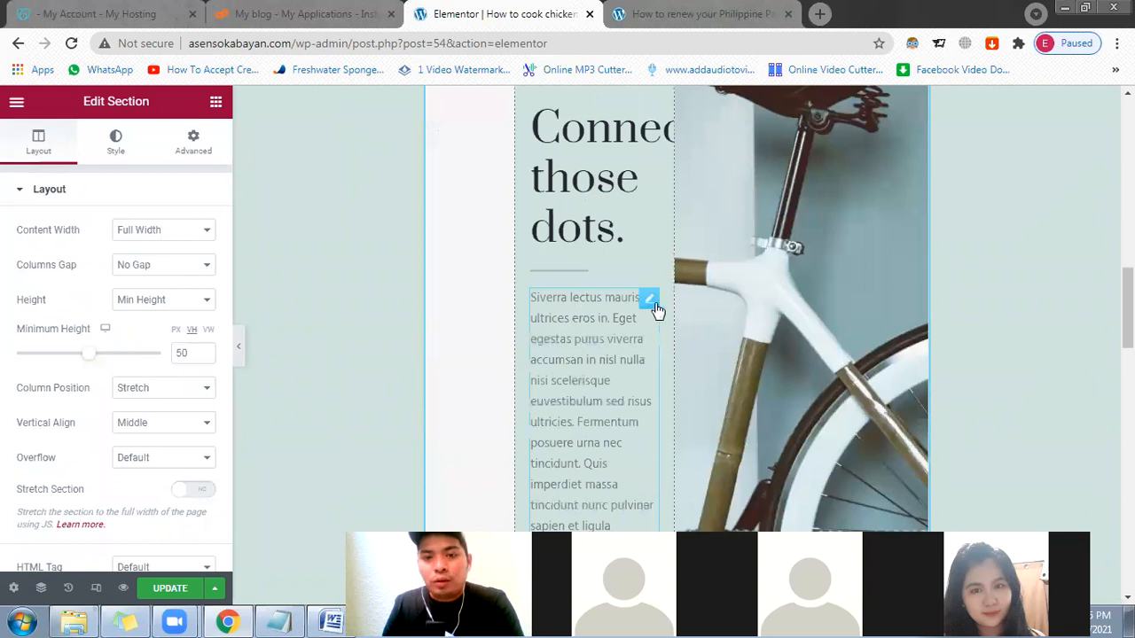
scroll(657, 306, up, 4)
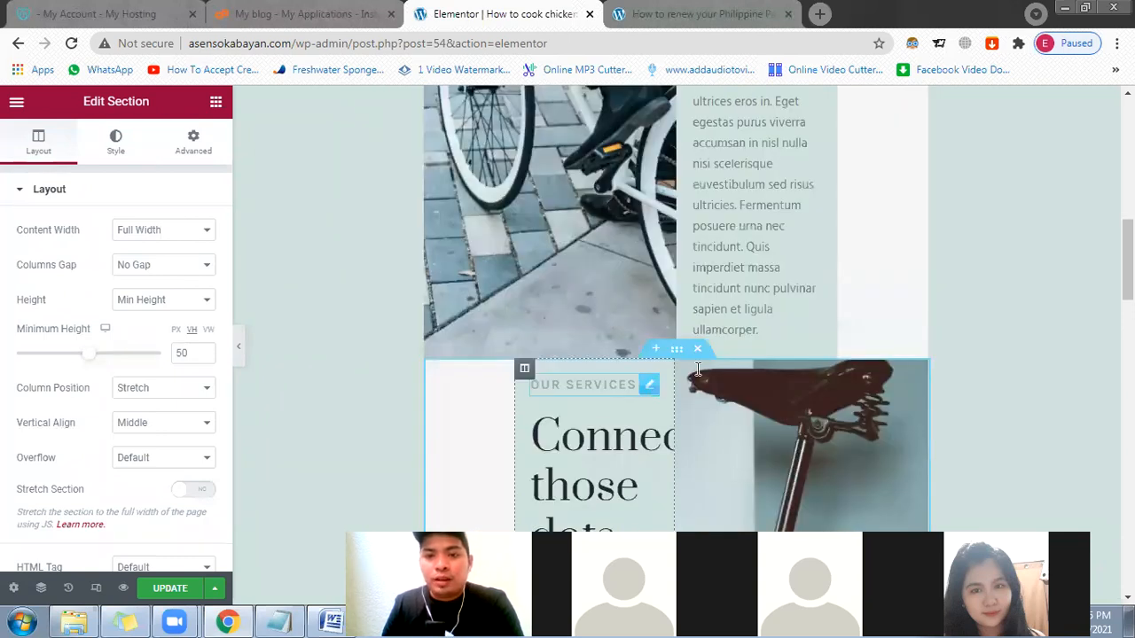
Step: Change the "Breaking new dimensions." heading in the first Services section to "How to cook Chicken Adobo"
scroll(698, 369, up, 1)
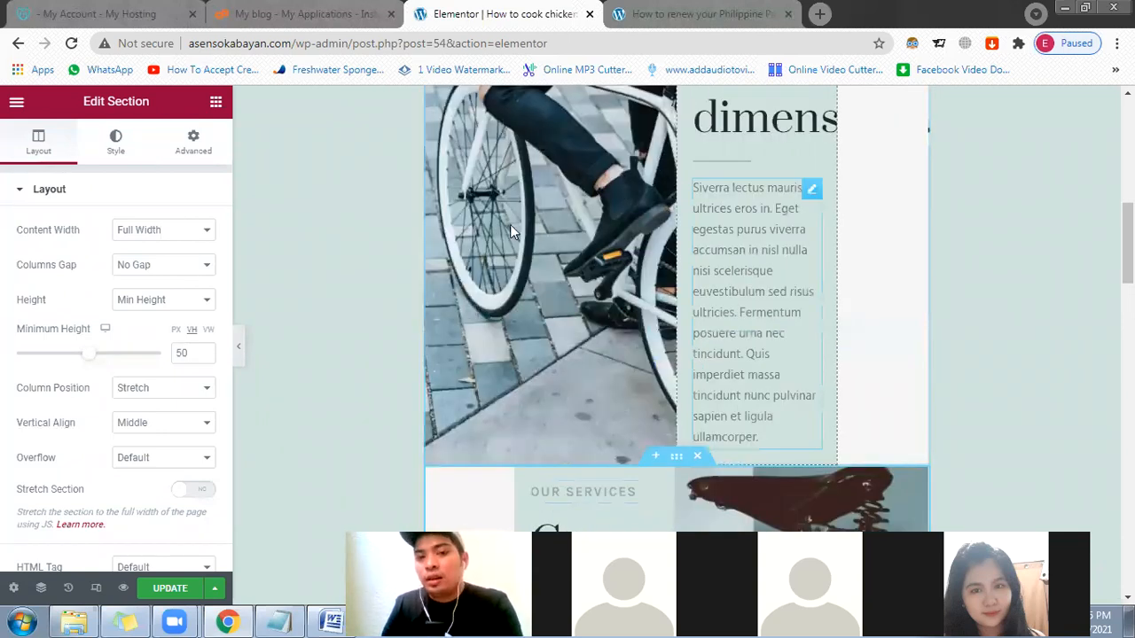
scroll(510, 230, up, 3)
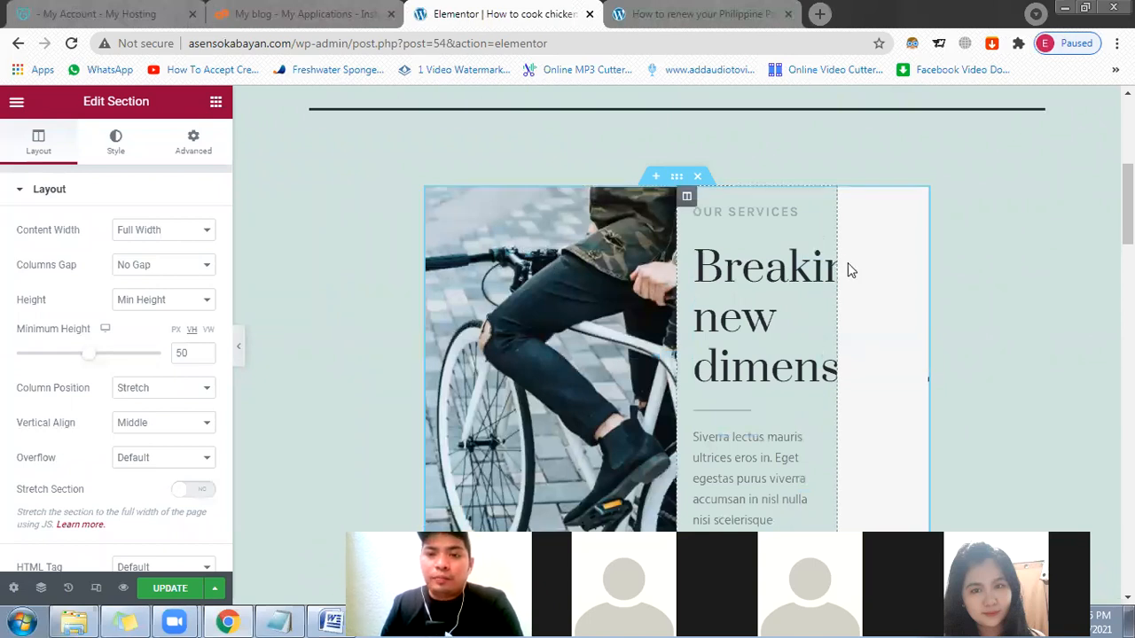
scroll(844, 282, down, 3)
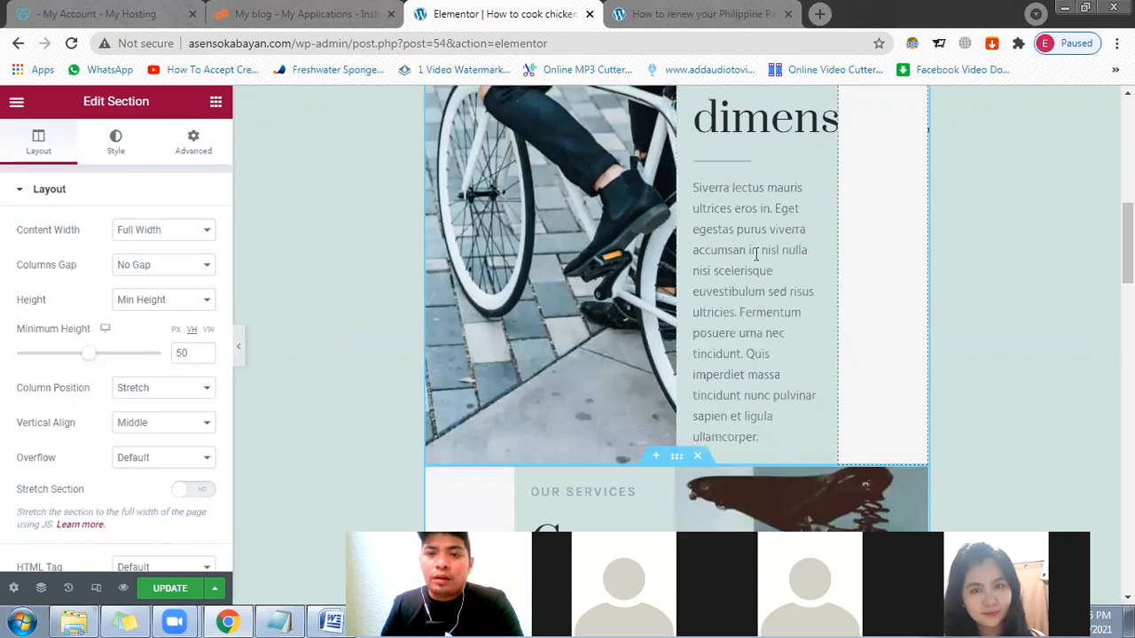
scroll(762, 213, up, 2)
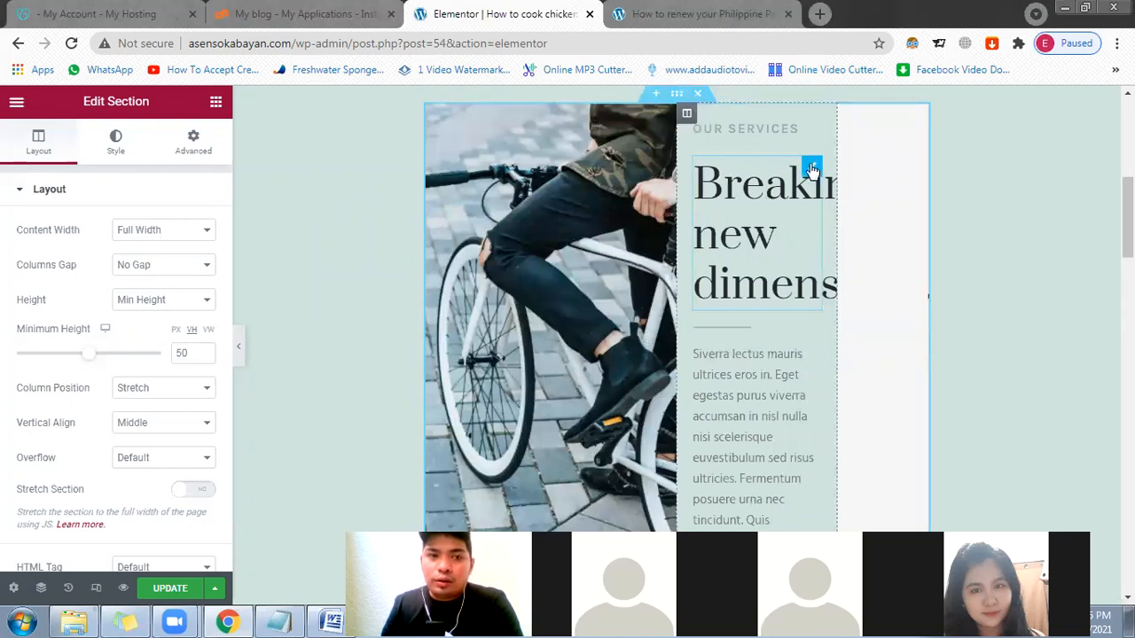
click(813, 170)
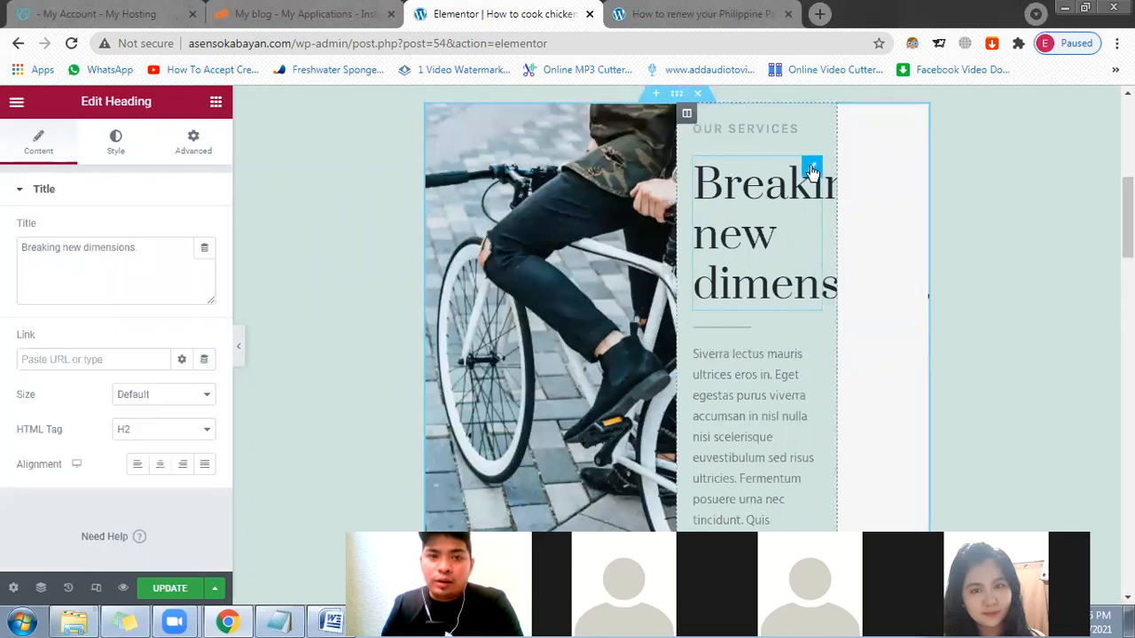
triple_click(160, 247)
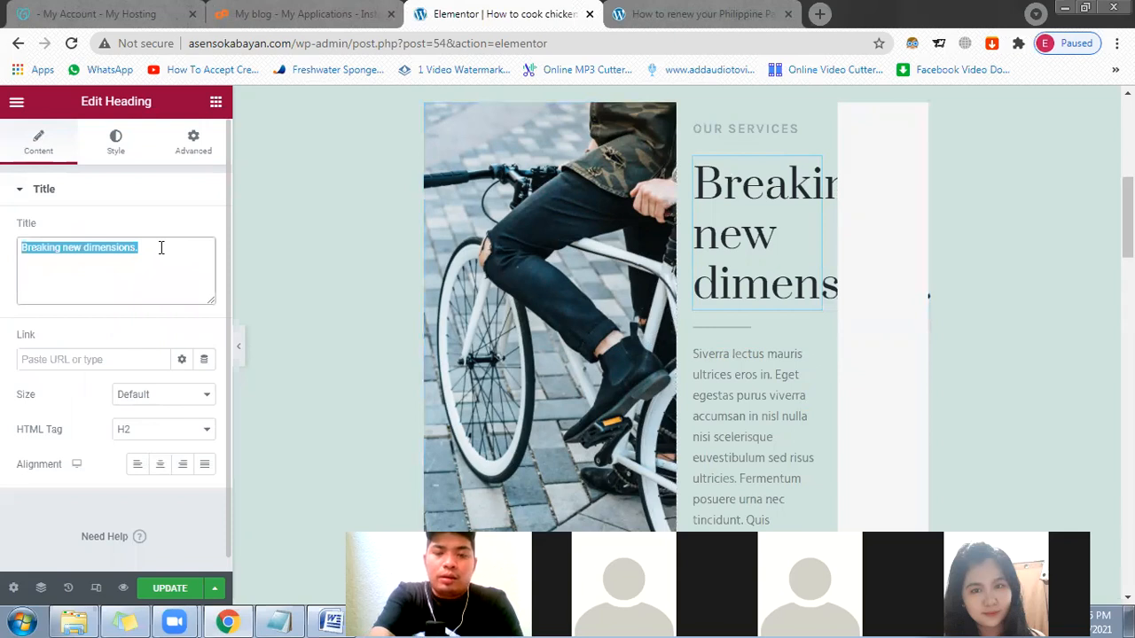
text(How )
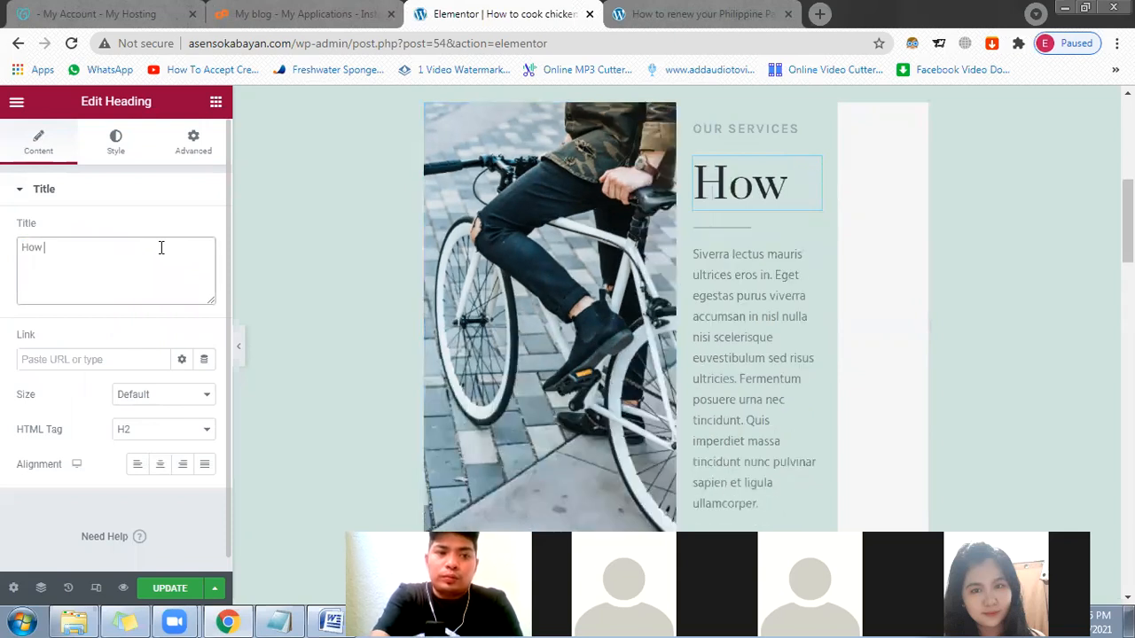
text(to cook )
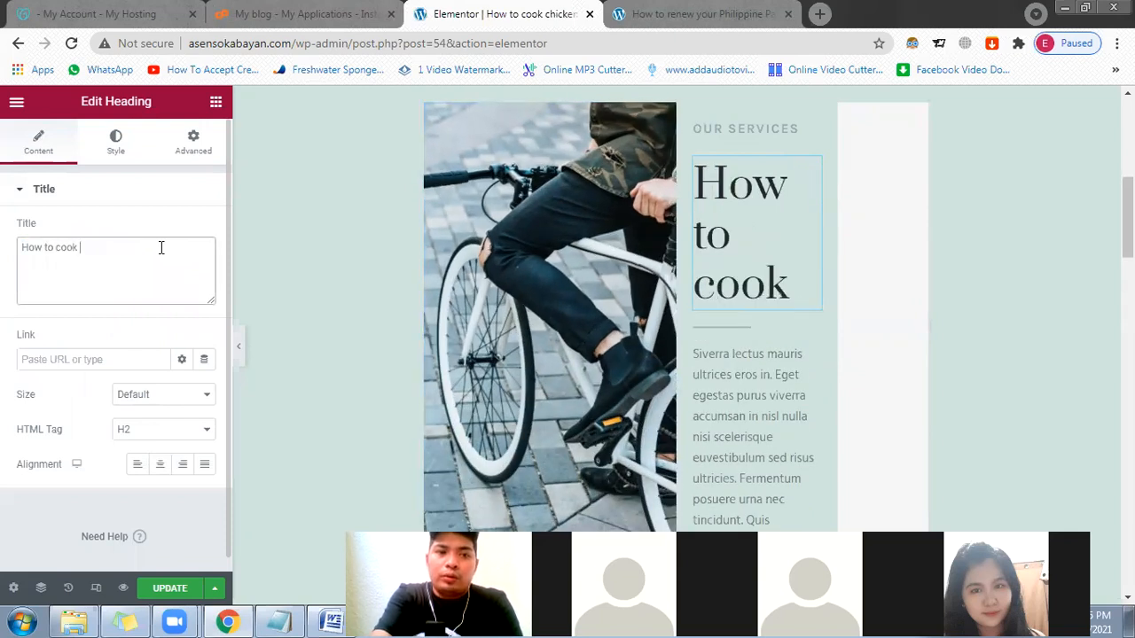
text(Adobo)
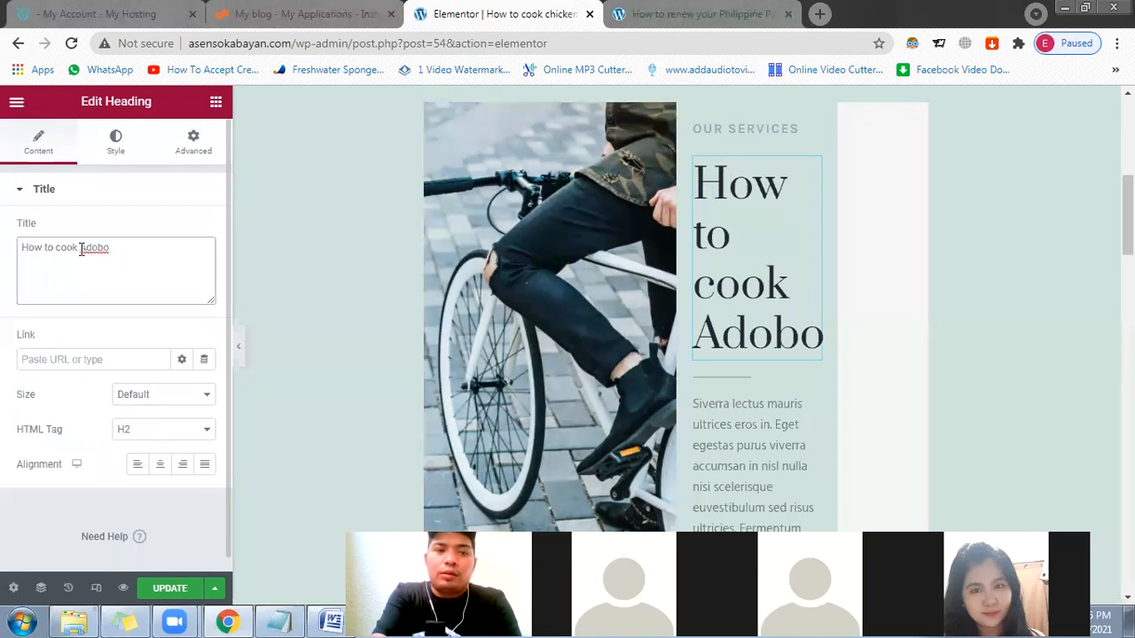
click(81, 250)
text(Chicken)
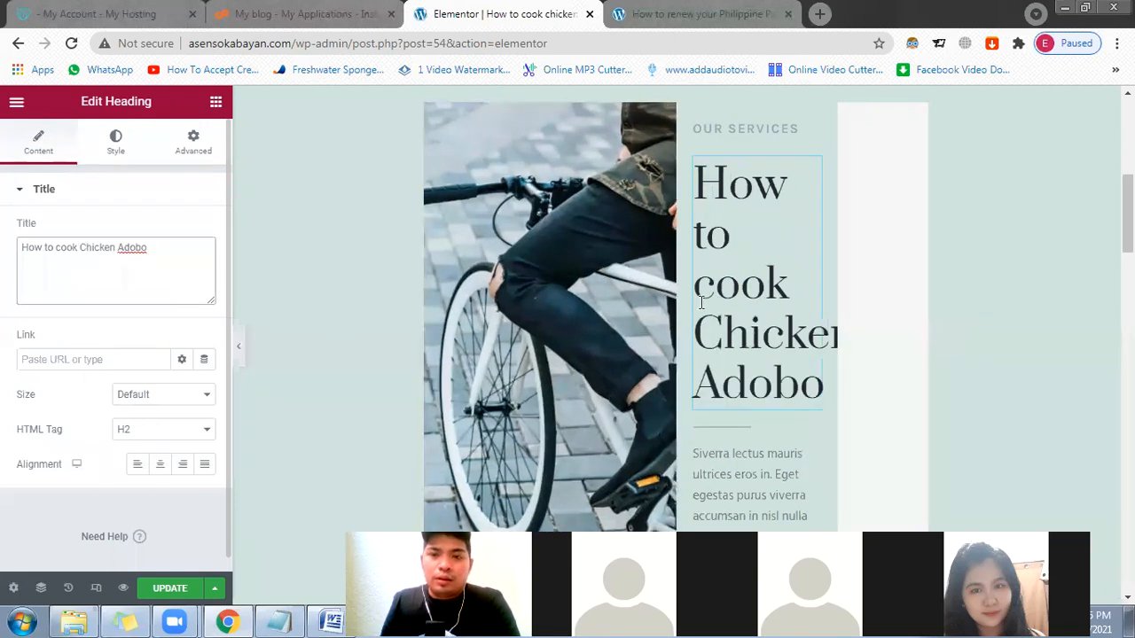
Step: Widen the text column of the first Services section into the empty column beside it so the word "Chicken" fits
scroll(922, 326, down, 1)
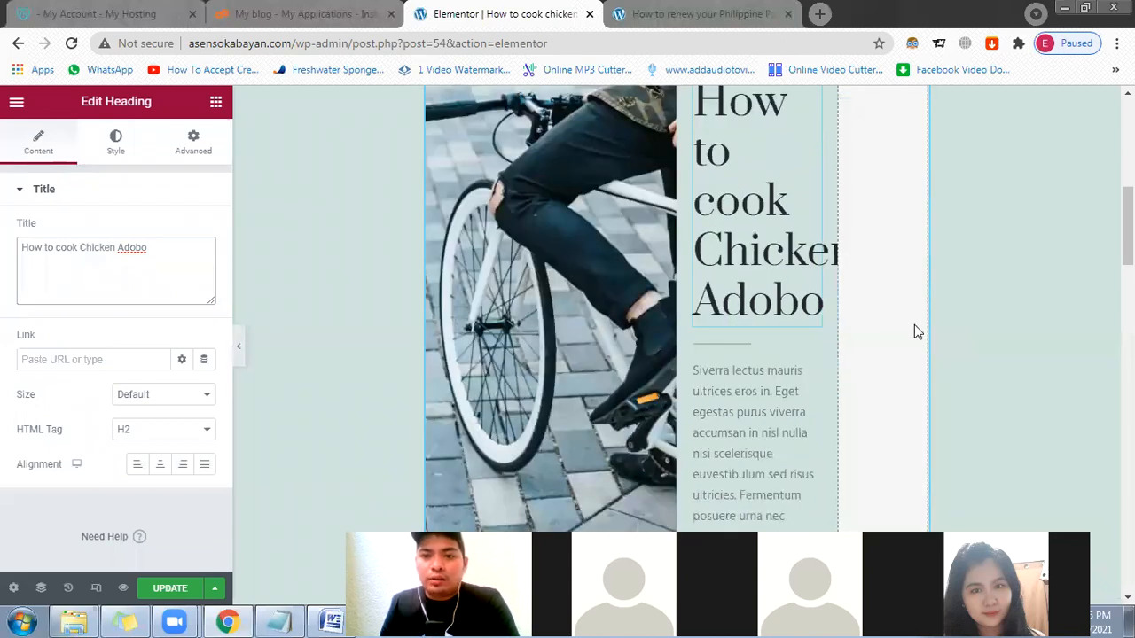
scroll(914, 325, up, 1)
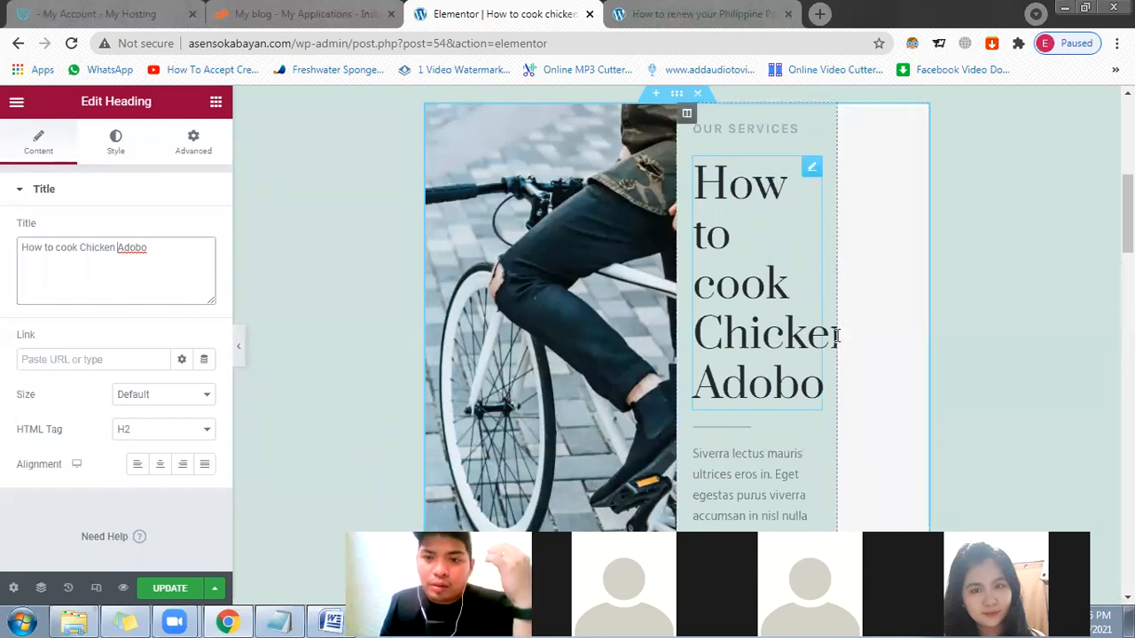
drag(839, 268, 877, 267)
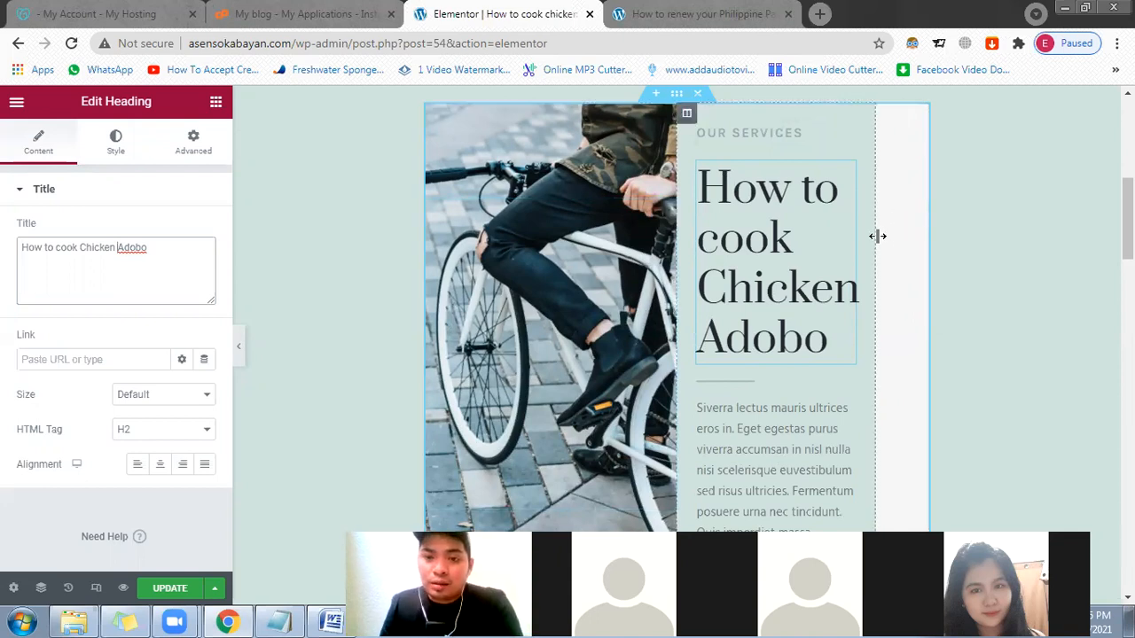
Step: Narrow the empty column beside the text in the "Connecting those dots." section and delete that column
scroll(872, 251, down, 2)
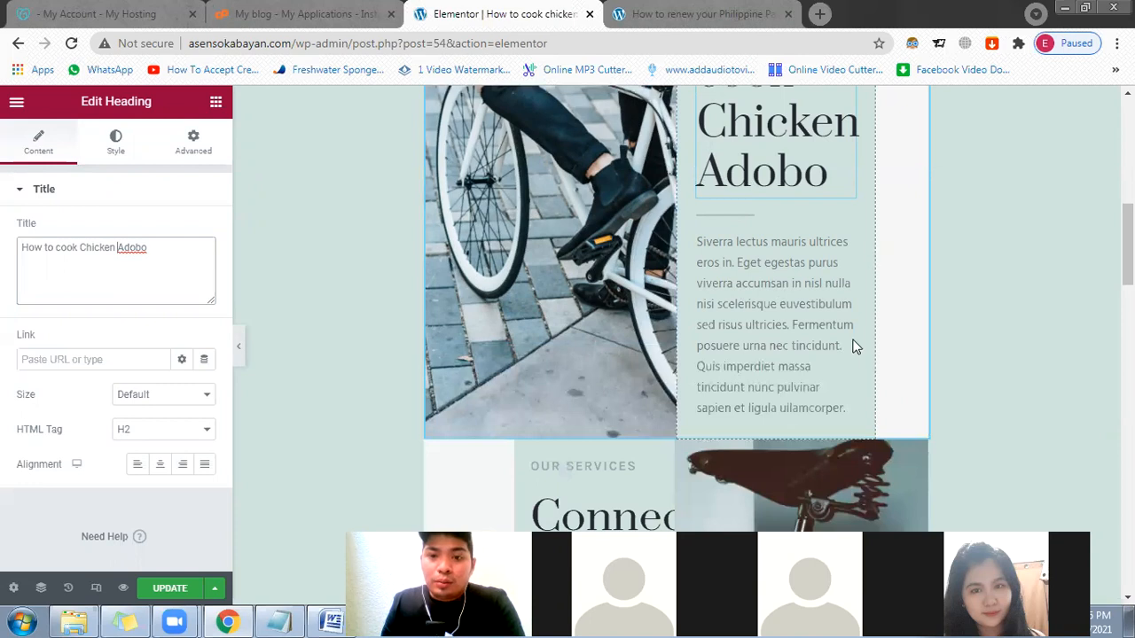
scroll(798, 340, down, 3)
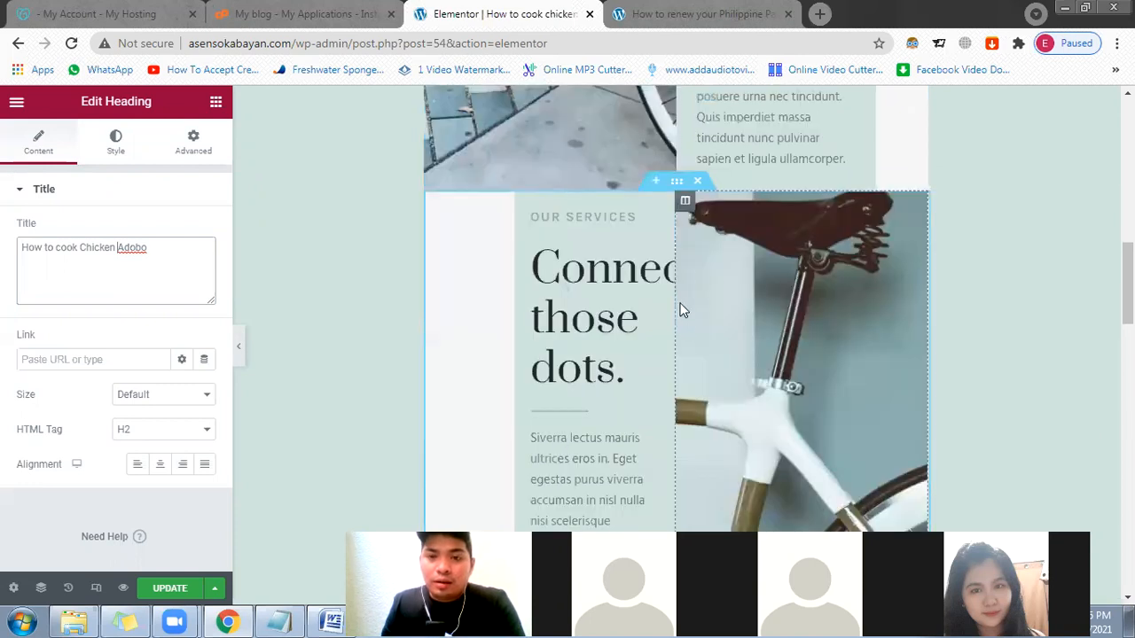
scroll(686, 332, up, 2)
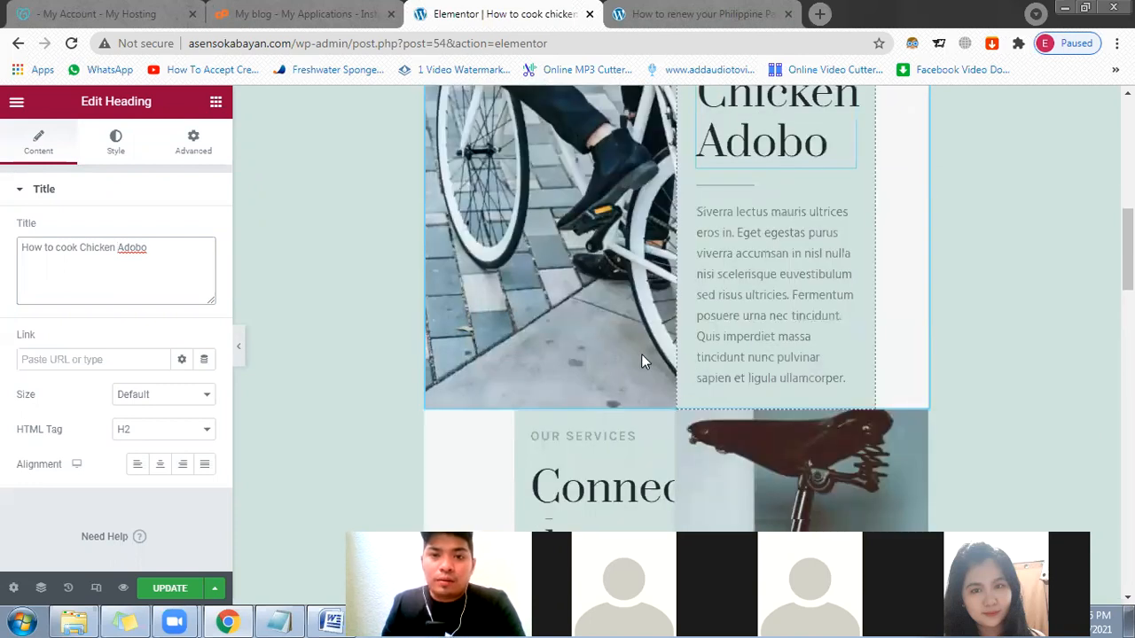
scroll(643, 361, up, 1)
scroll(643, 370, up, 2)
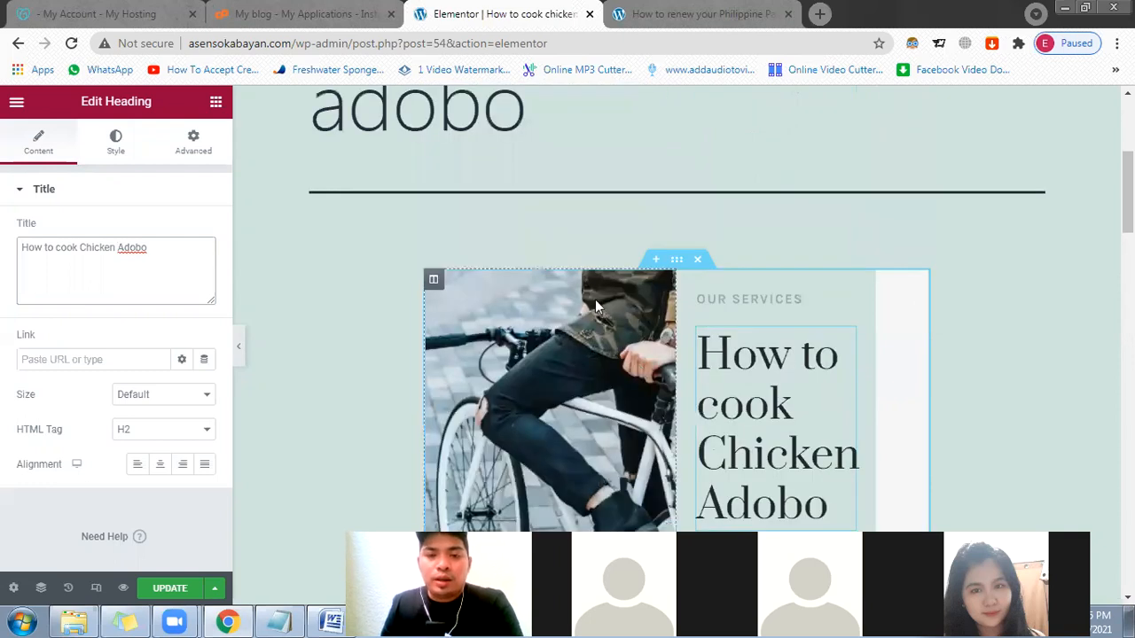
scroll(607, 364, down, 2)
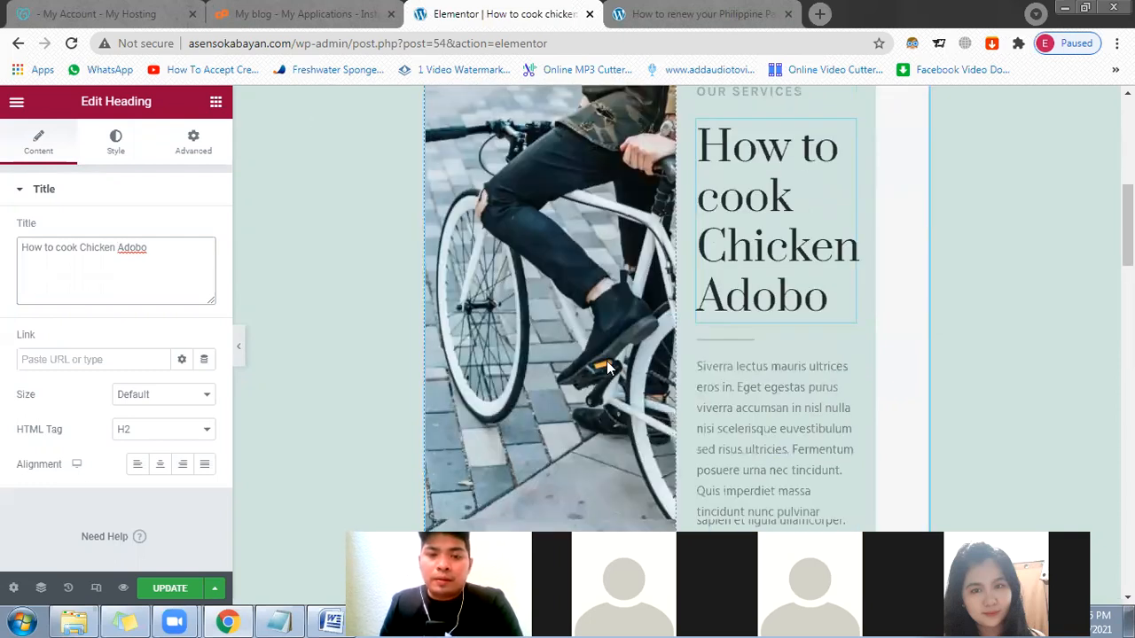
scroll(530, 371, down, 3)
drag(474, 374, 449, 377)
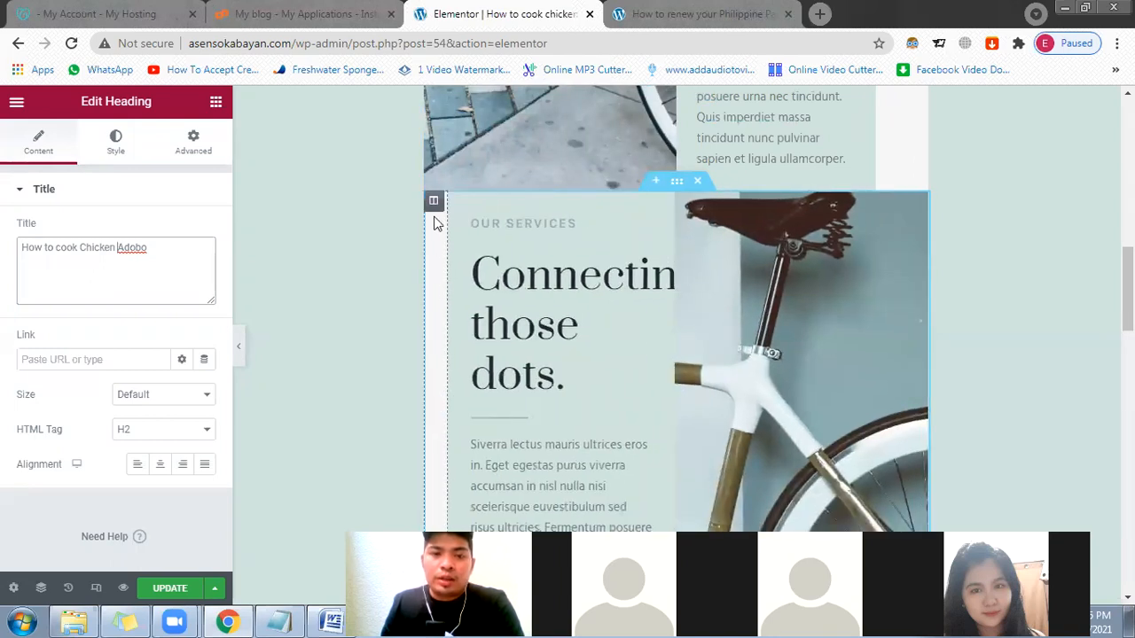
click(434, 203)
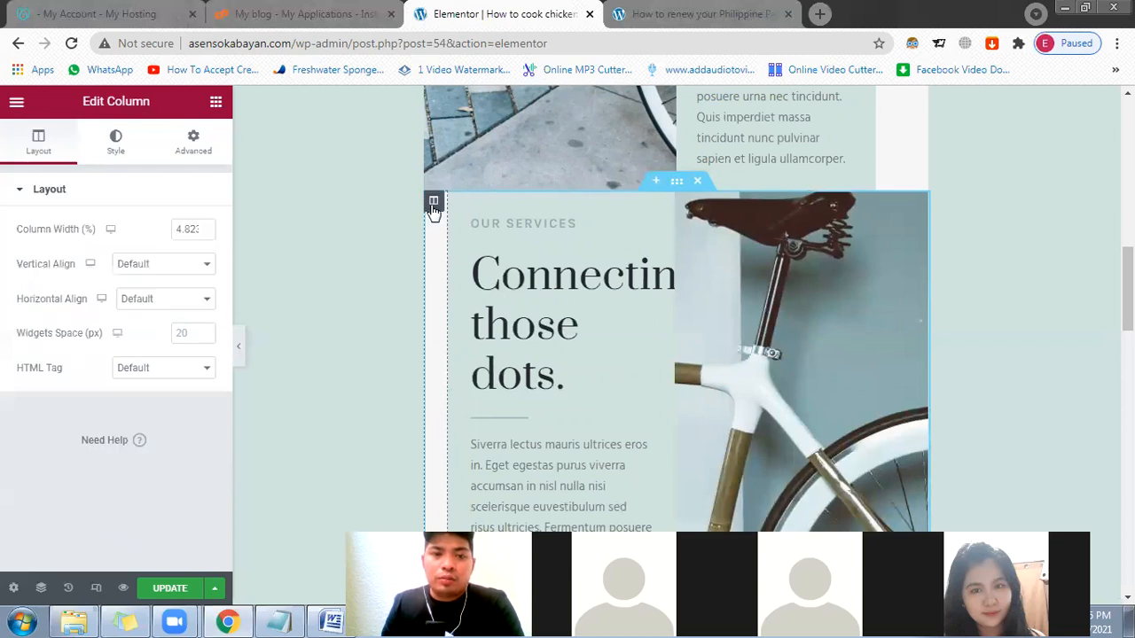
right_click(434, 206)
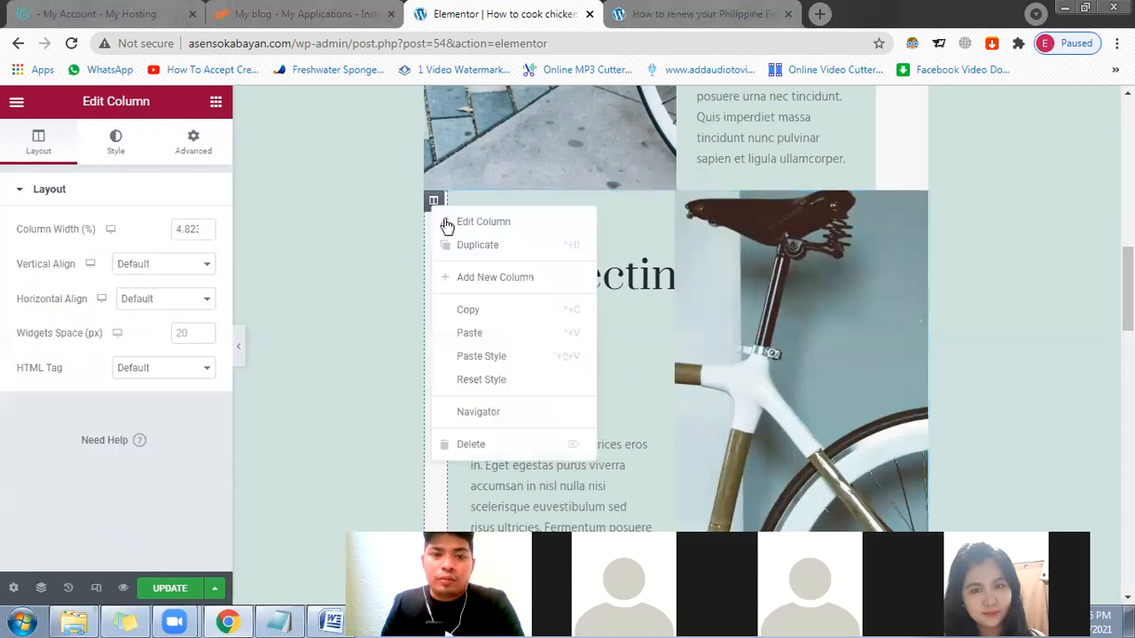
click(491, 441)
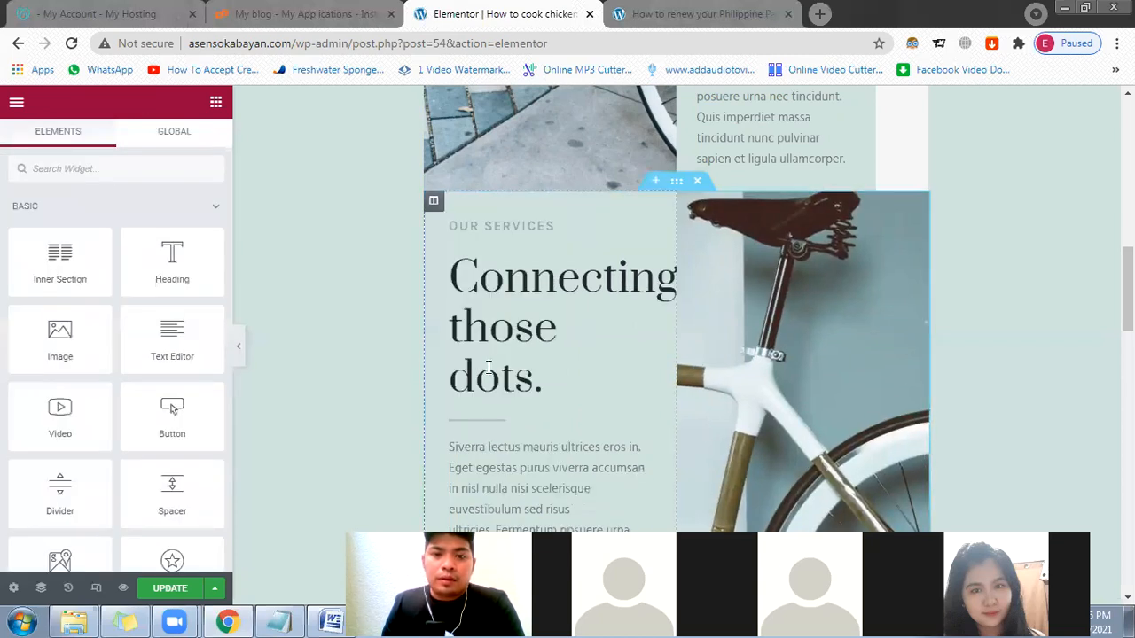
Step: Widen the text column of the "Connecting those dots." section slightly toward the bicycle photo so the heading fits
scroll(567, 354, down, 2)
scroll(637, 364, up, 1)
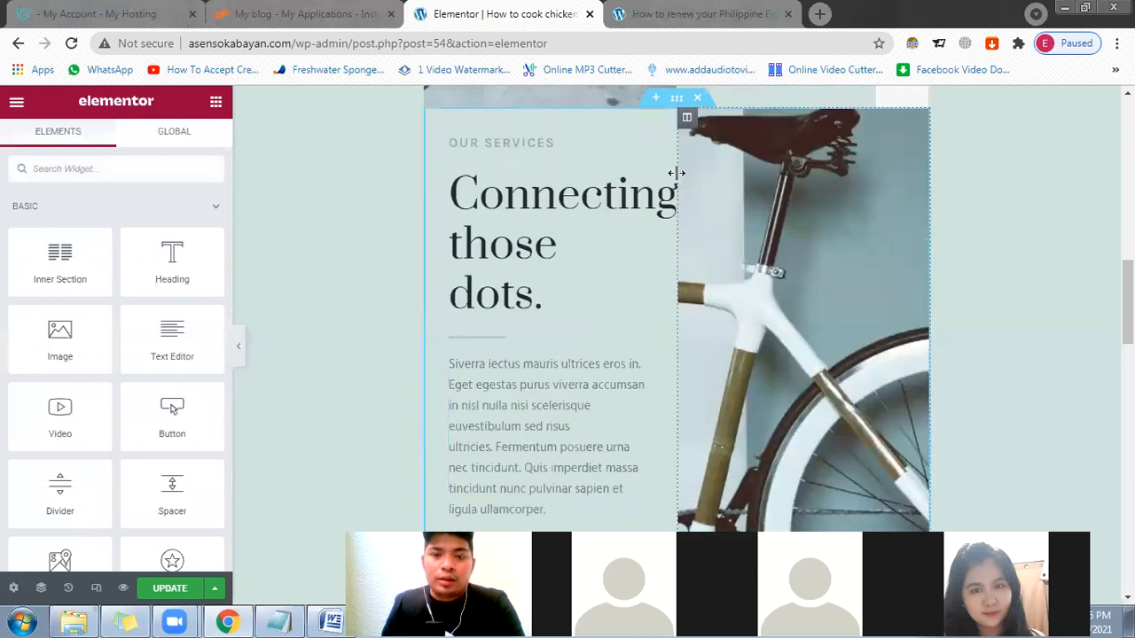
drag(680, 171, 687, 171)
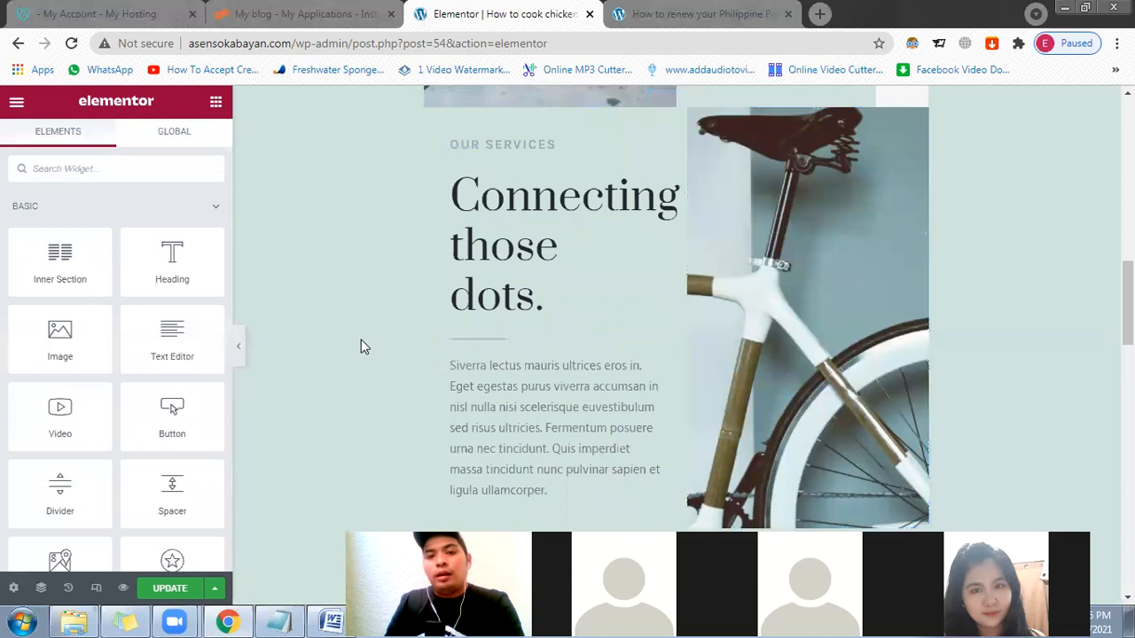
Step: Replace the paragraph under the chicken adobo heading with the numbered item "Get a chicken, chop it into pieces akjshdkajsdhakjsh"
scroll(697, 373, up, 2)
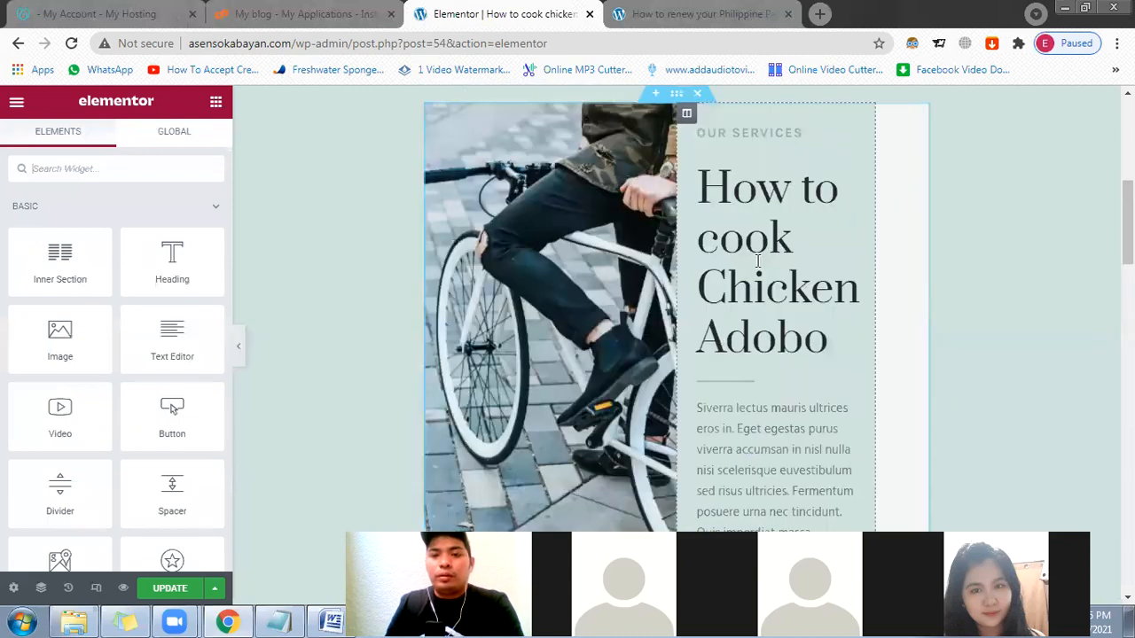
scroll(781, 266, down, 2)
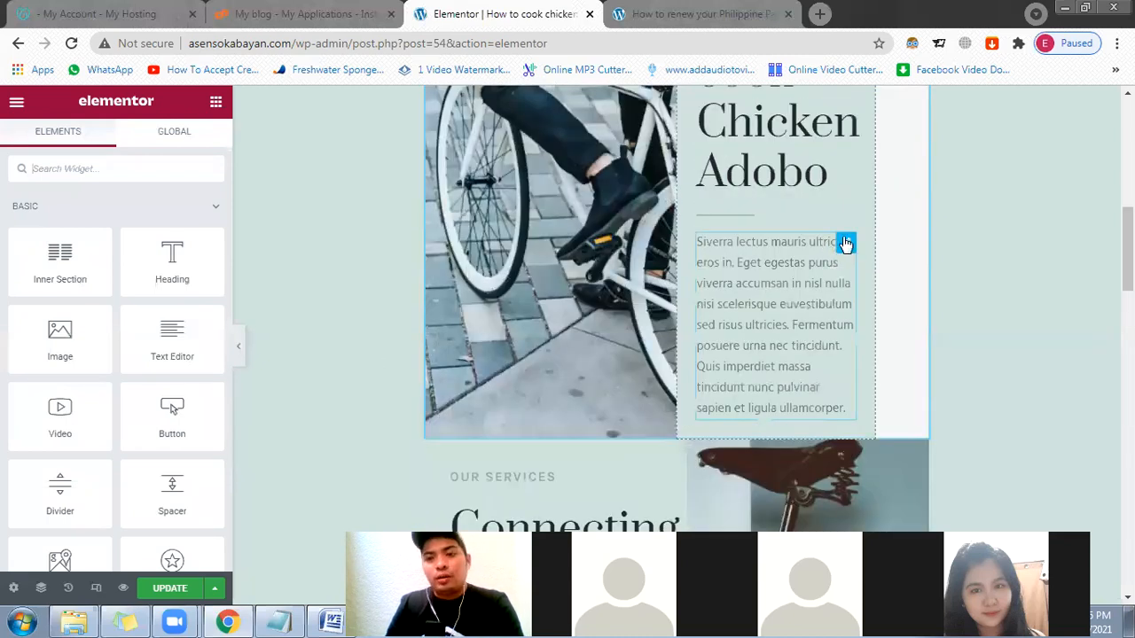
click(845, 243)
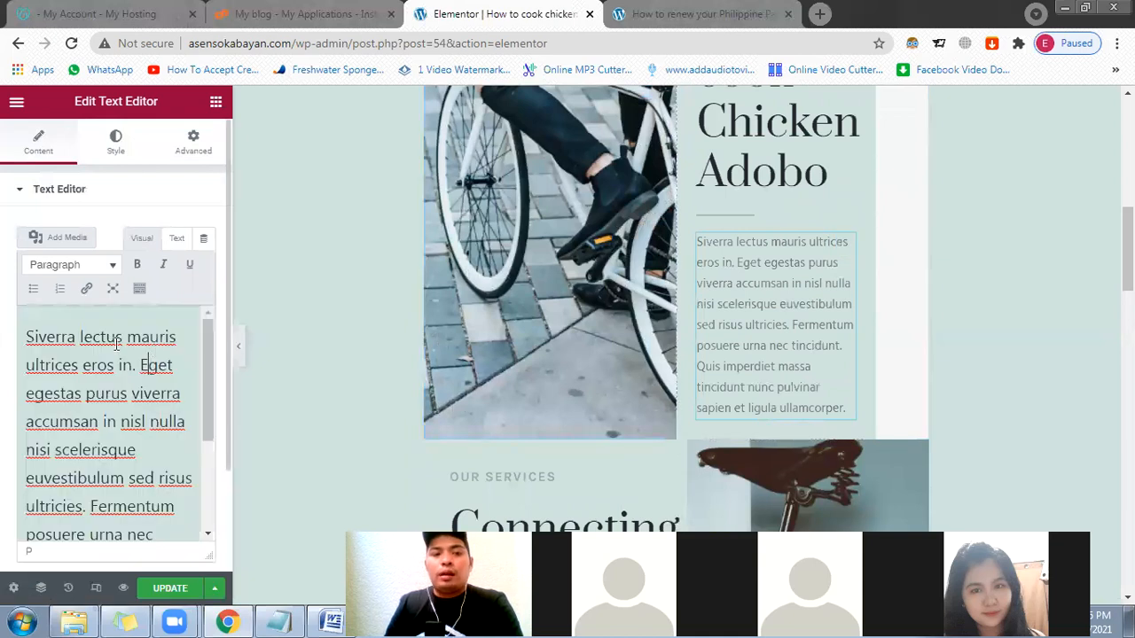
key(ctrl+a)
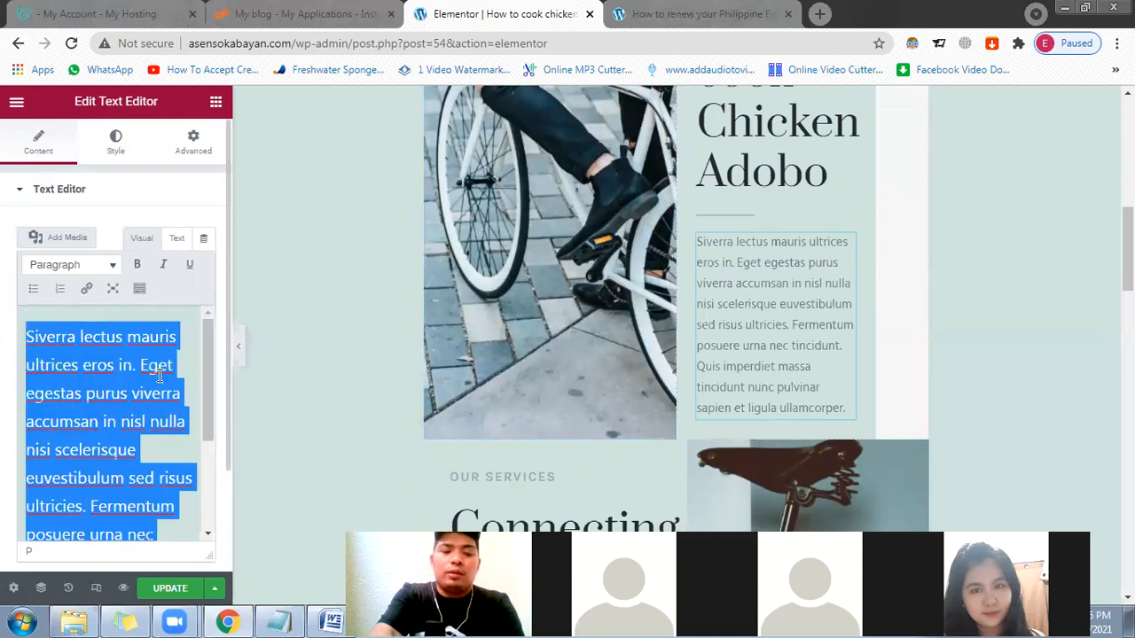
text(1. Get a chuc)
key(BackSpace)
key(BackSpace)
text(icken)
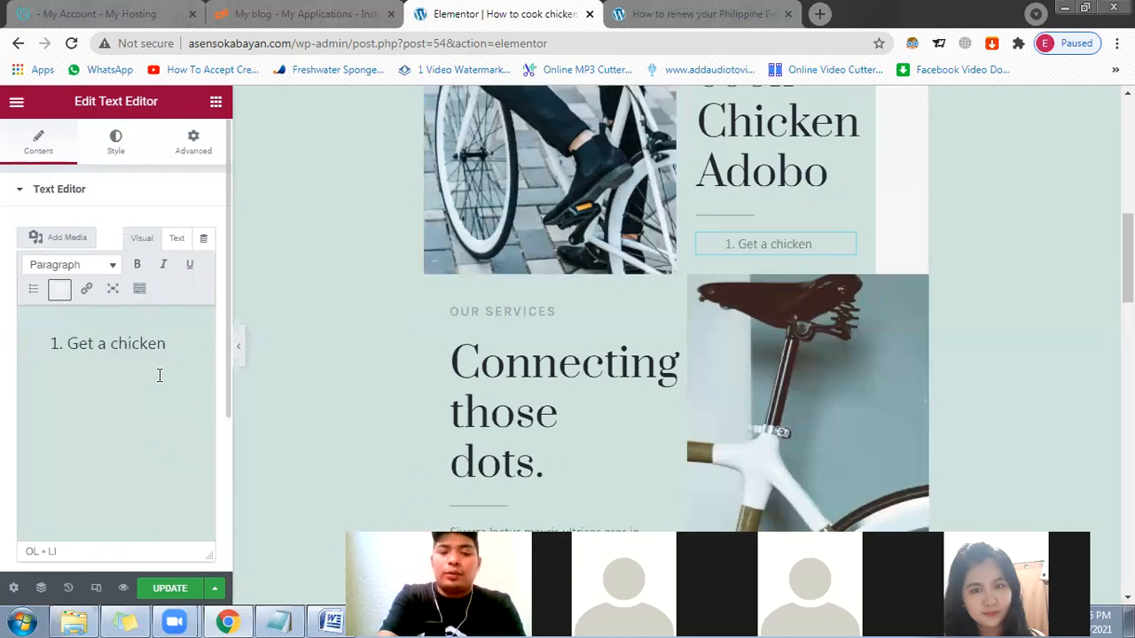
text(, chop i)
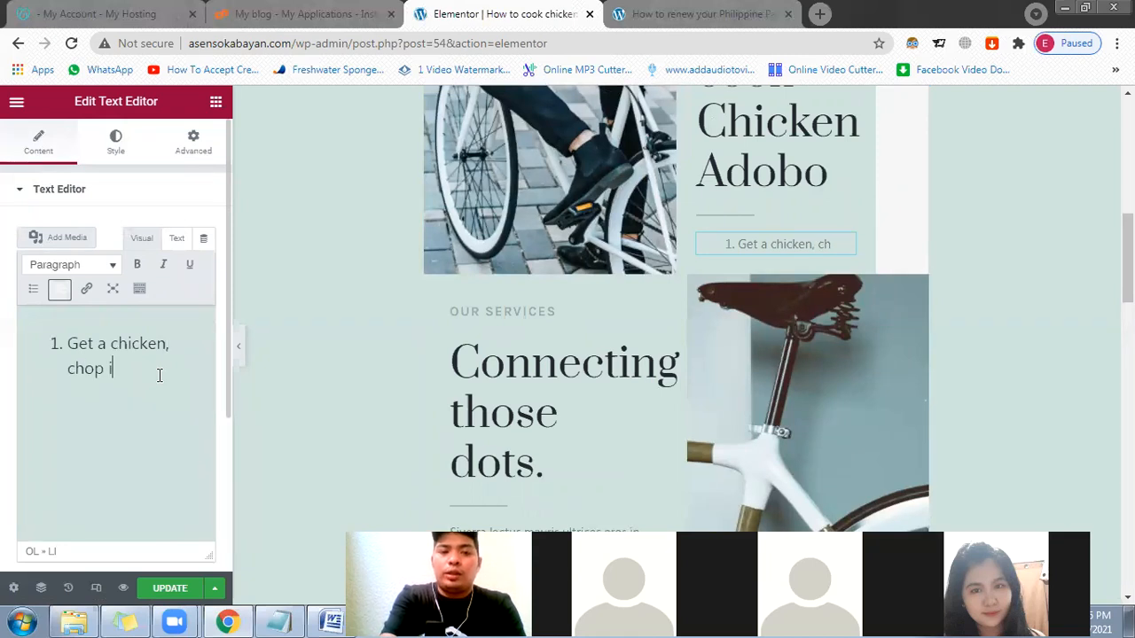
text(t into pieces akjshdkajsdhakjsh)
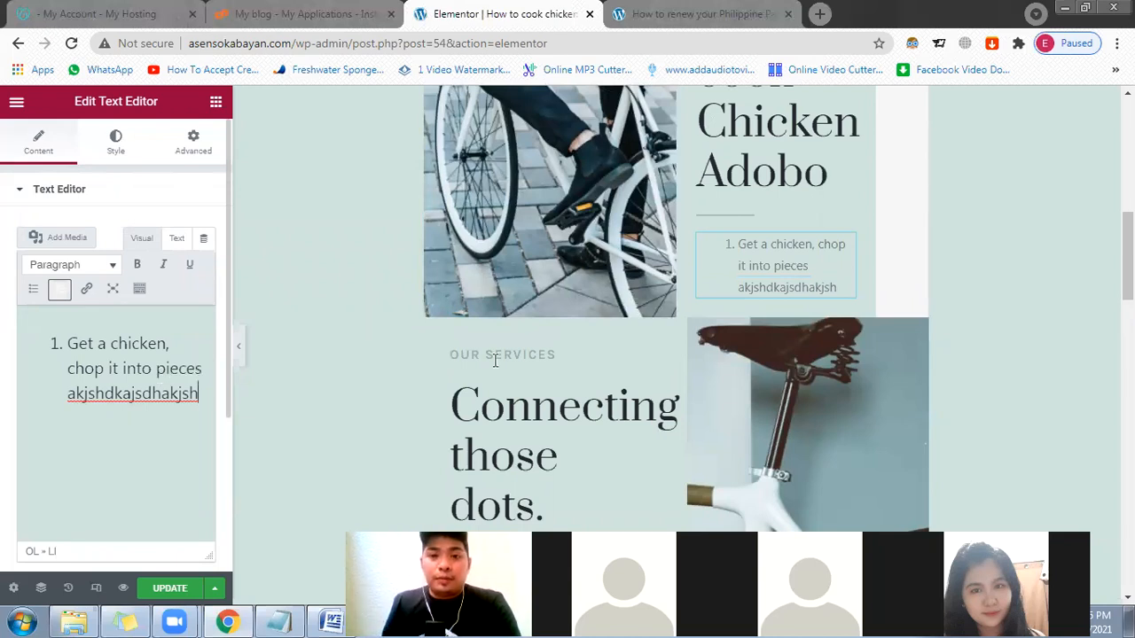
Step: Change the small "Our Services" heading above the chicken adobo heading to "Cooking Show"
scroll(795, 229, up, 3)
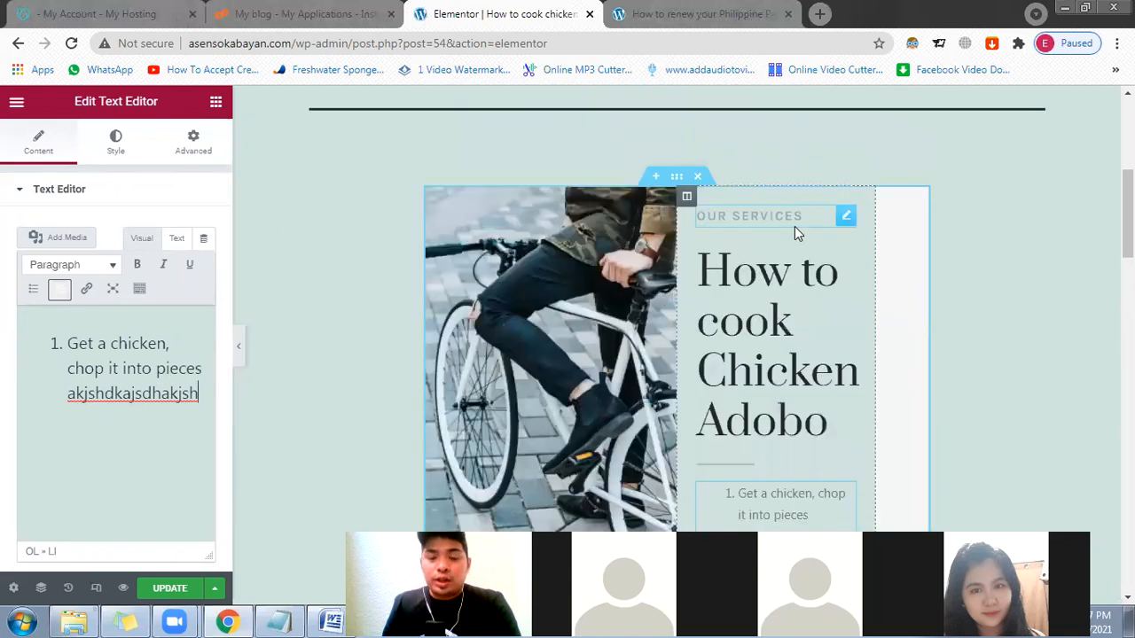
click(847, 220)
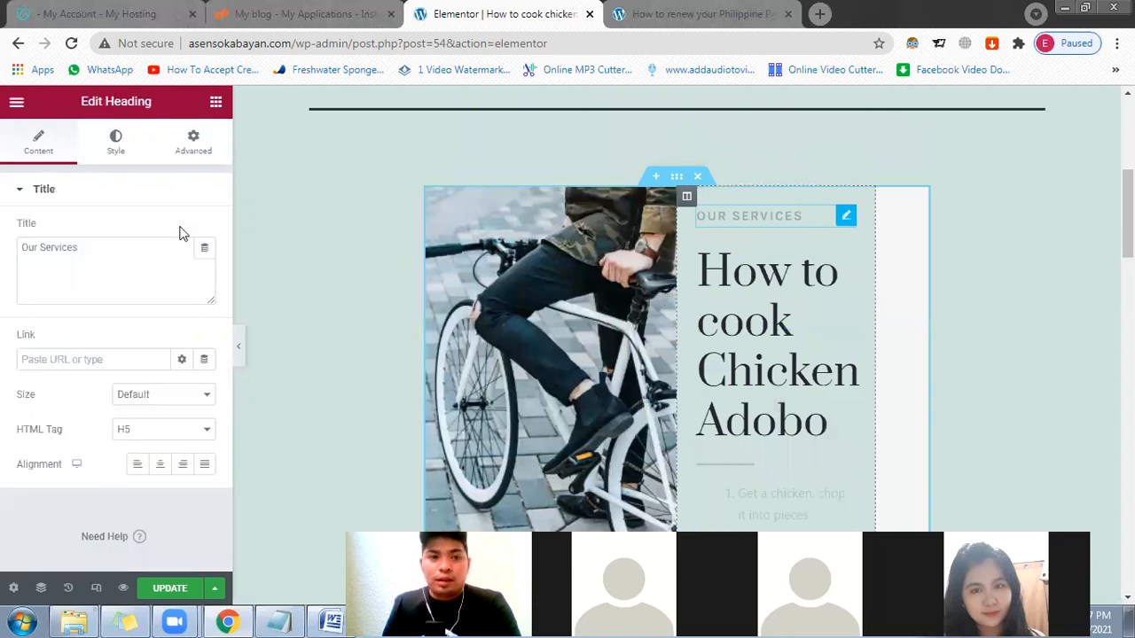
drag(86, 249, 3, 256)
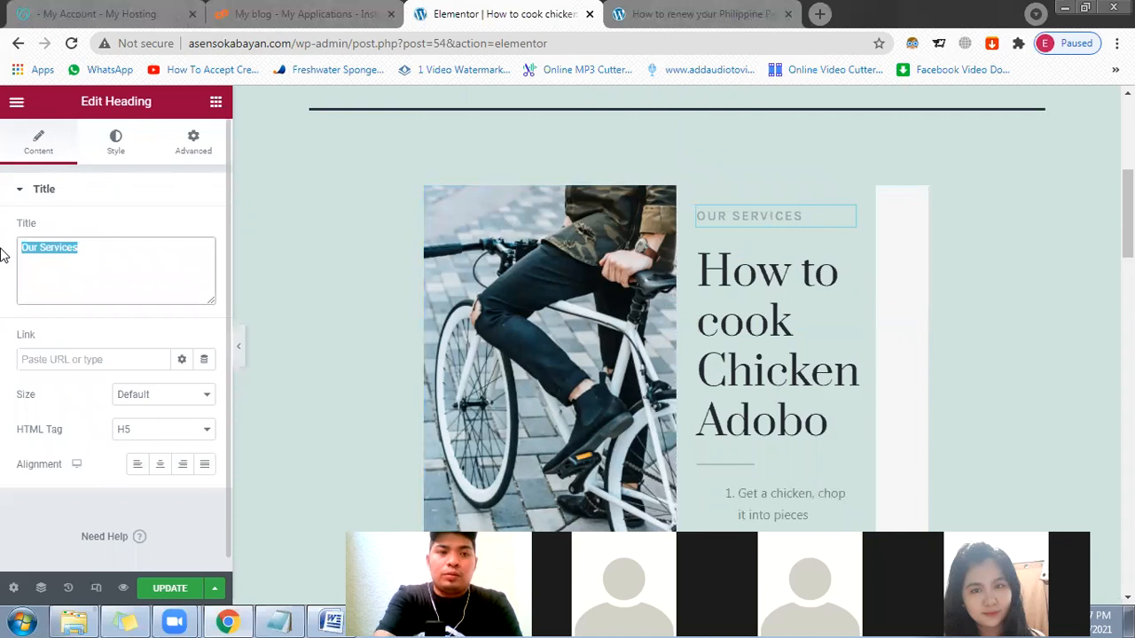
text(Cooking Show)
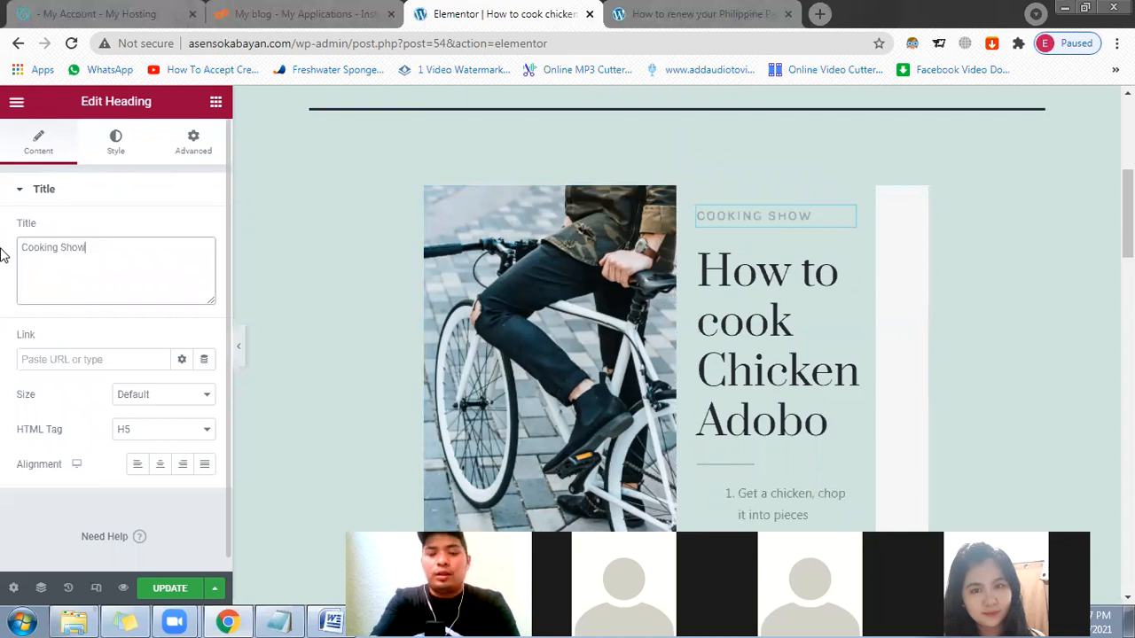
Step: Change the small heading above the chicken adobo heading to "Cooking Tips" and set its text color to fully opaque black
key(ctrl+a)
text(Cooking Tips)
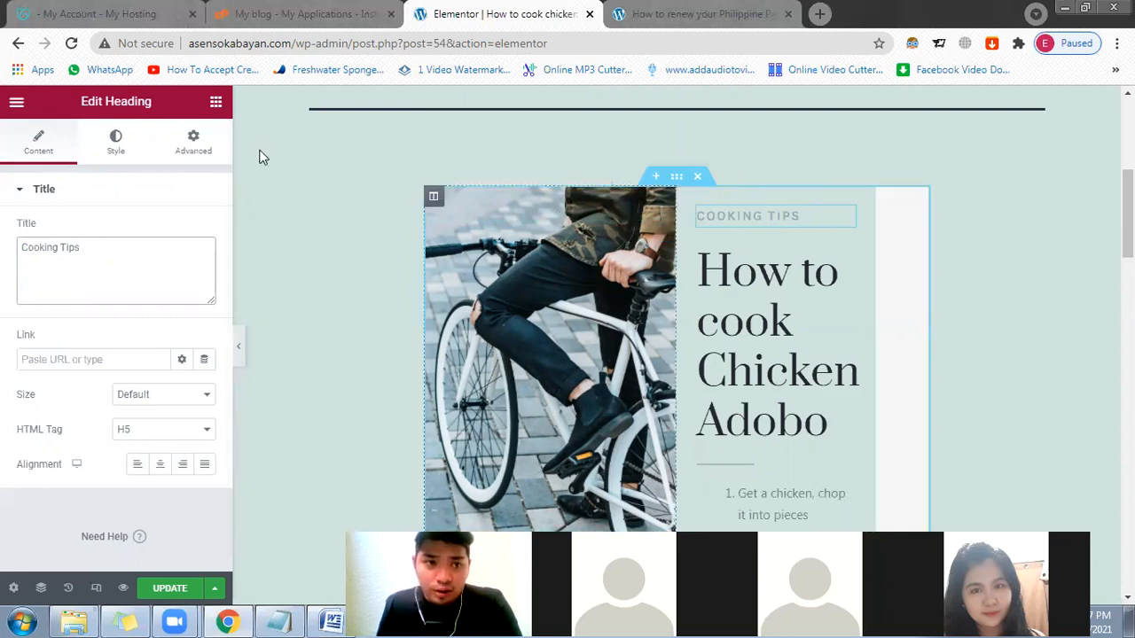
click(115, 146)
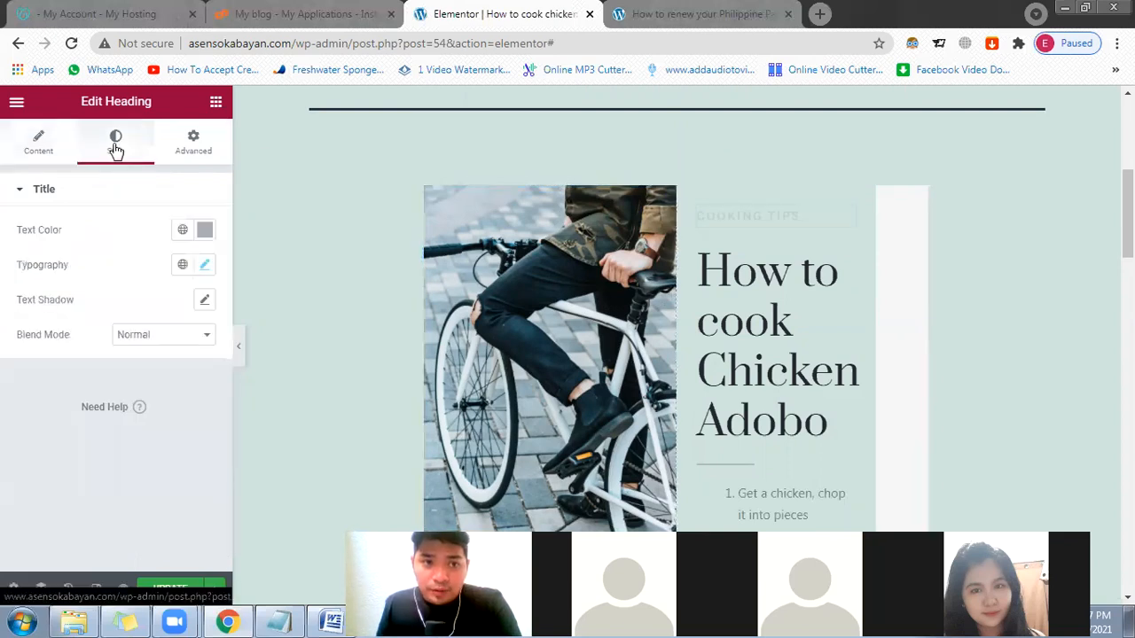
click(205, 232)
drag(285, 314, 319, 306)
click(220, 432)
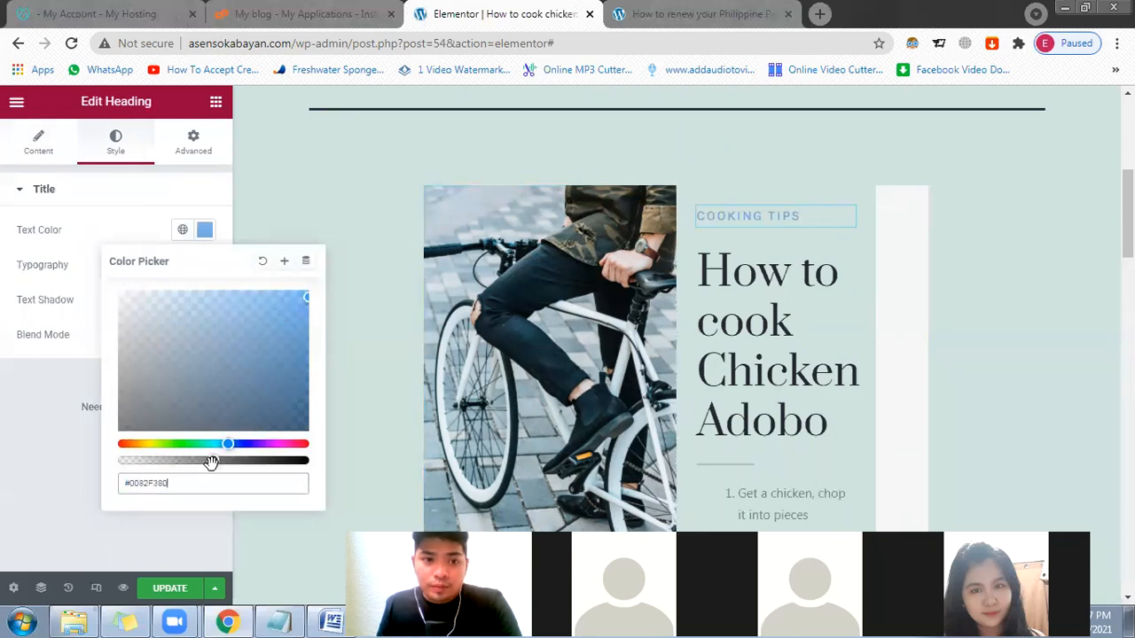
drag(216, 459, 307, 460)
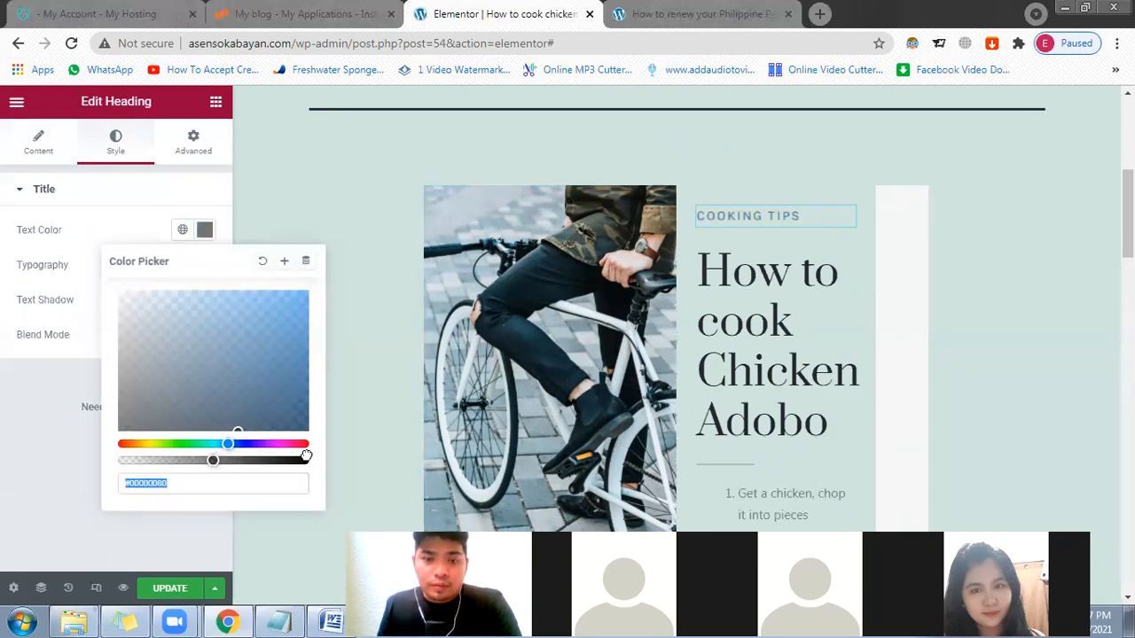
click(205, 232)
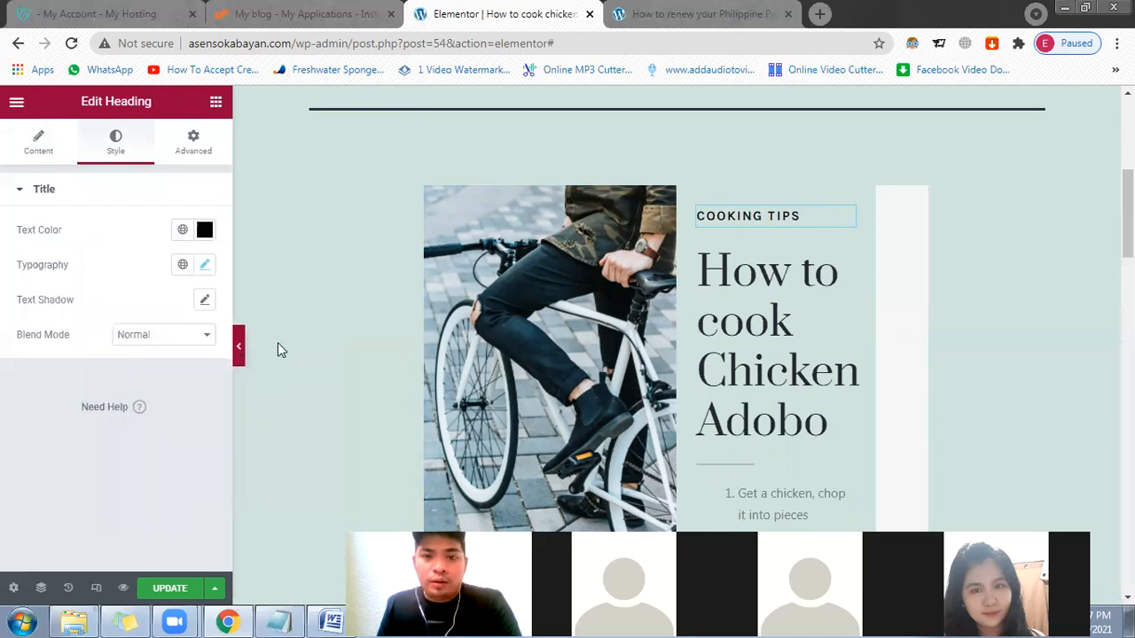
Step: Preview the post without the editing panel, checking both photo sections and the title, and return to editing
scroll(262, 345, down, 5)
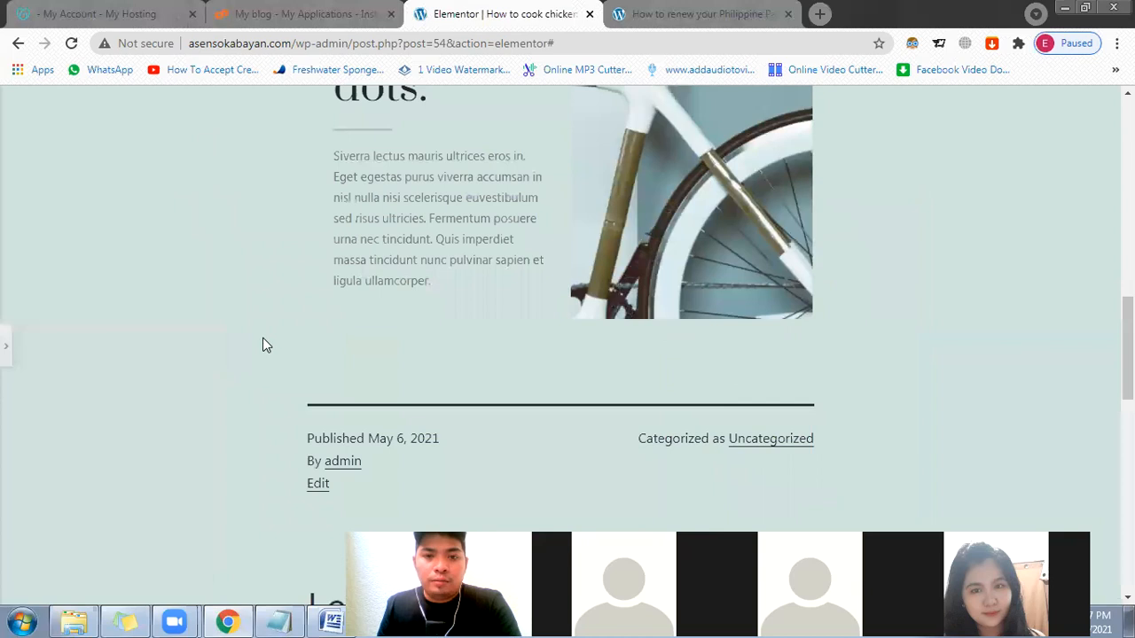
scroll(262, 345, down, 3)
scroll(256, 351, up, 5)
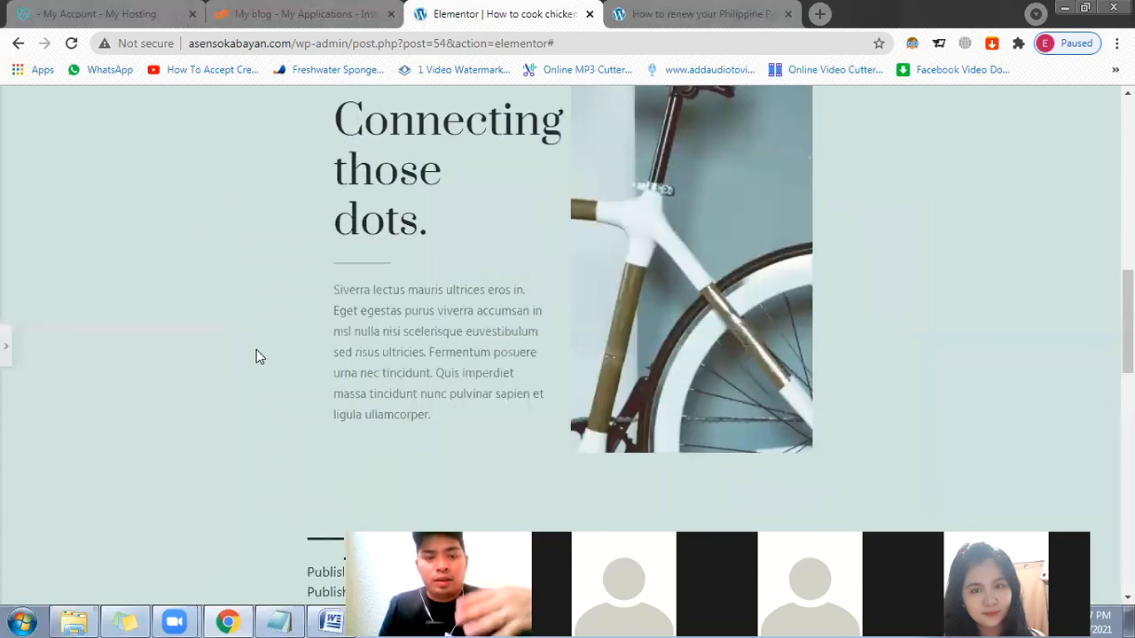
scroll(255, 357, up, 1)
scroll(255, 354, up, 5)
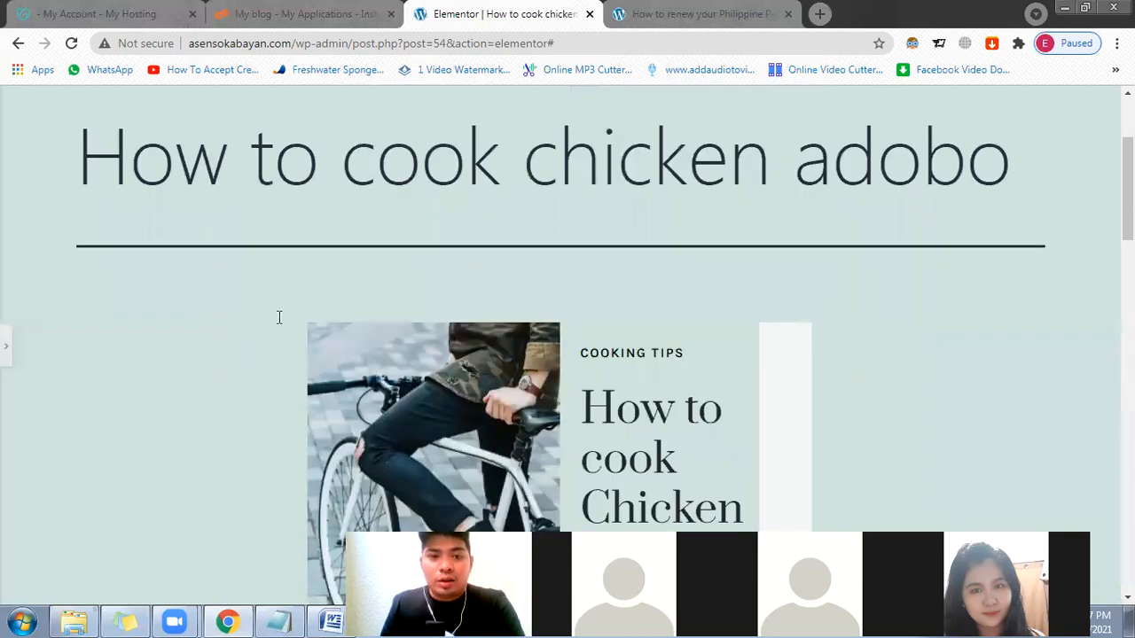
scroll(279, 316, up, 2)
scroll(595, 378, down, 2)
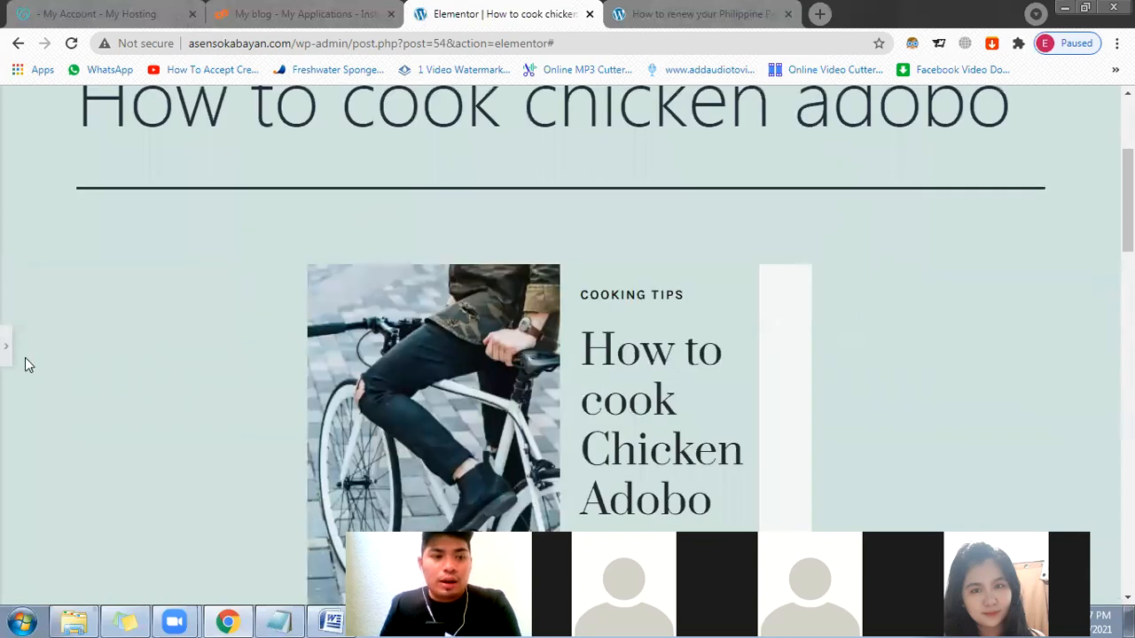
scroll(9, 358, down, 2)
key(ctrl+p)
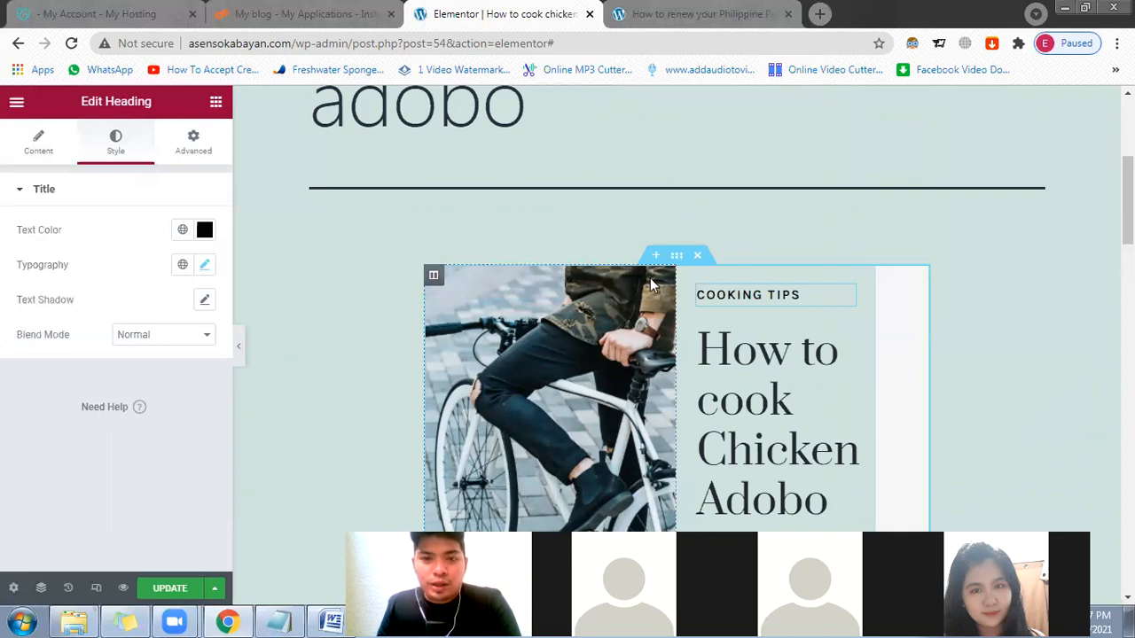
Step: Open the background image settings of the column with the cyclist photo beside the chicken adobo text
scroll(648, 274, down, 1)
scroll(456, 183, down, 1)
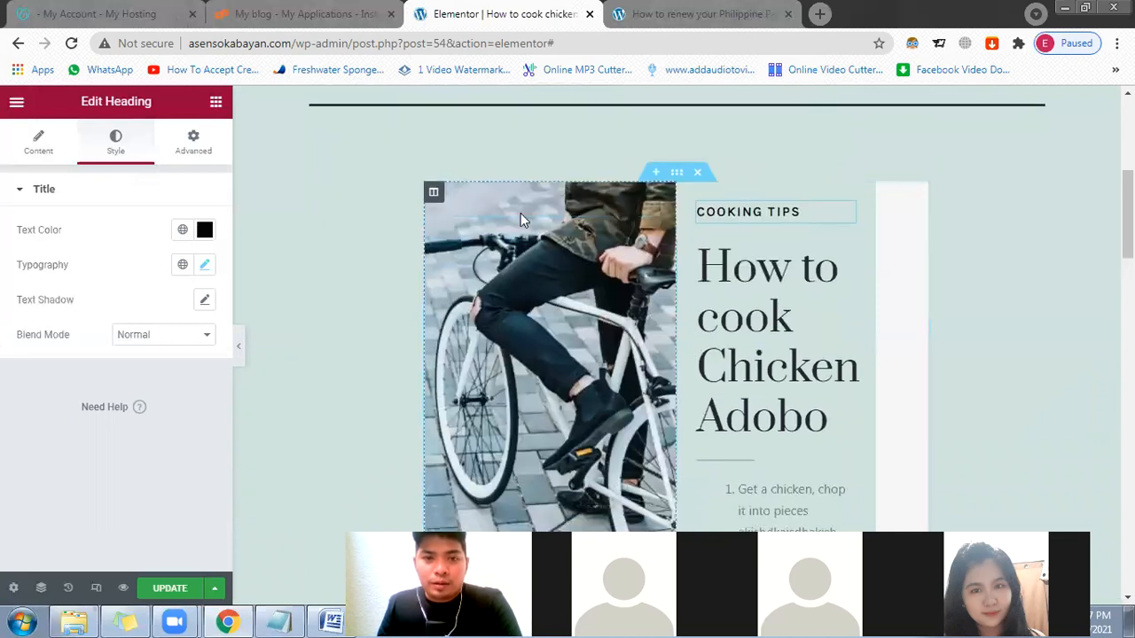
click(434, 193)
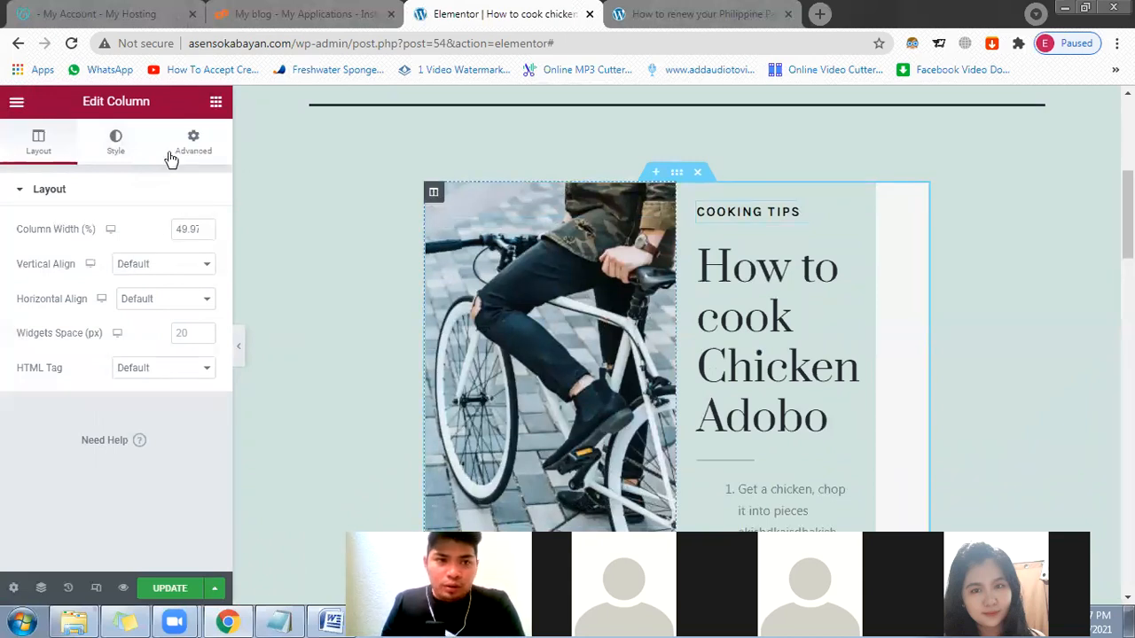
click(115, 152)
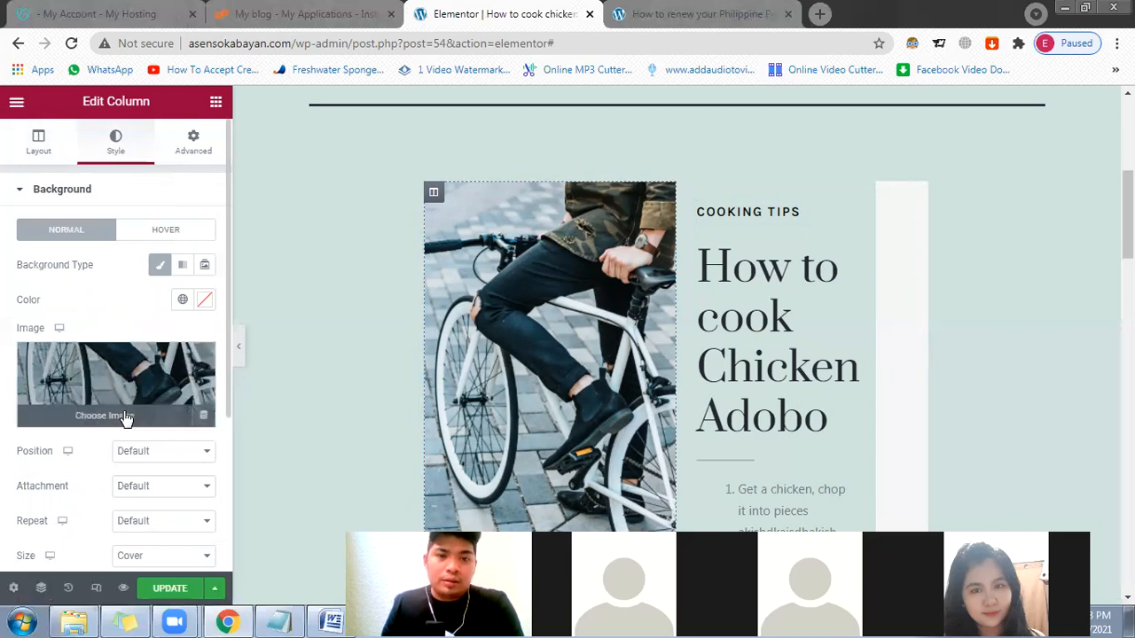
scroll(269, 351, down, 3)
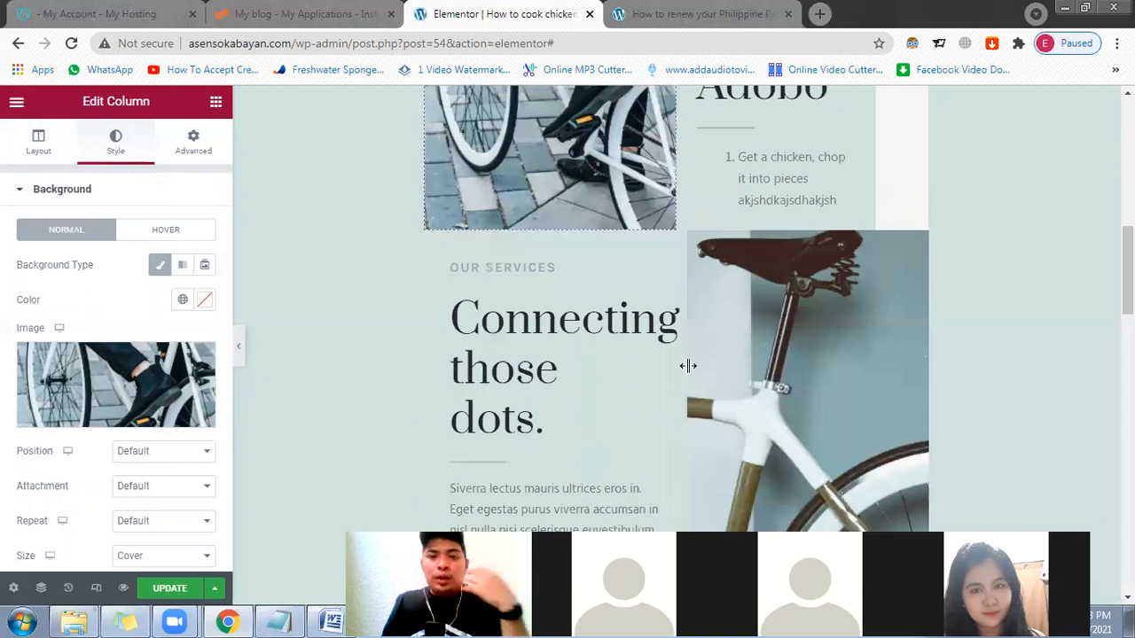
scroll(439, 498, down, 1)
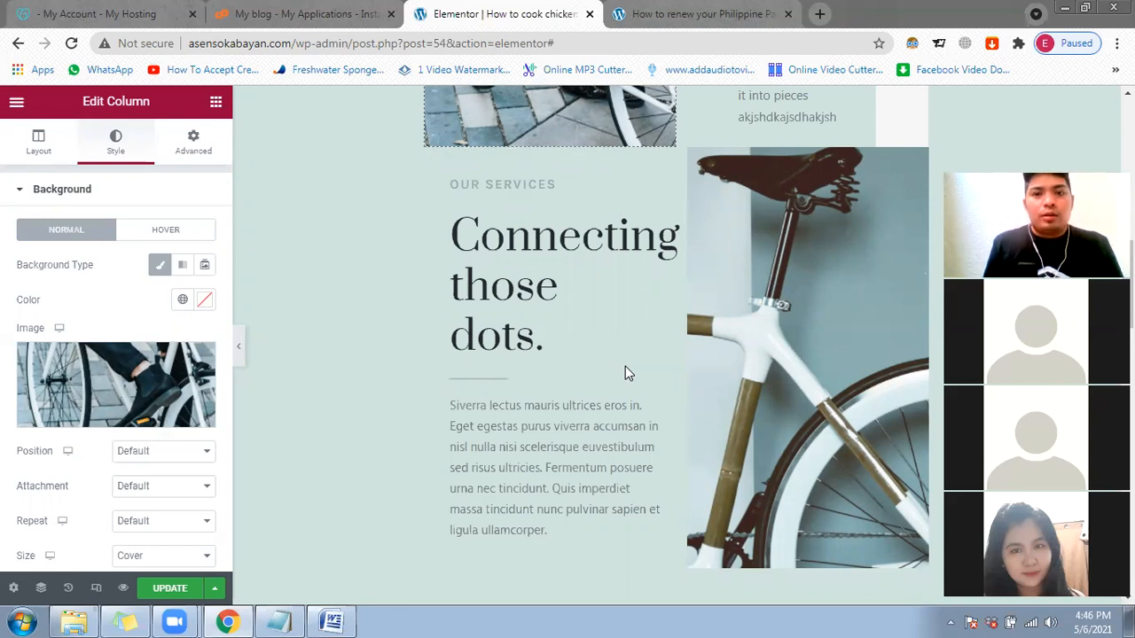
Step: Update the chicken adobo post and exit the Elementor editor to the WordPress posts list
click(188, 599)
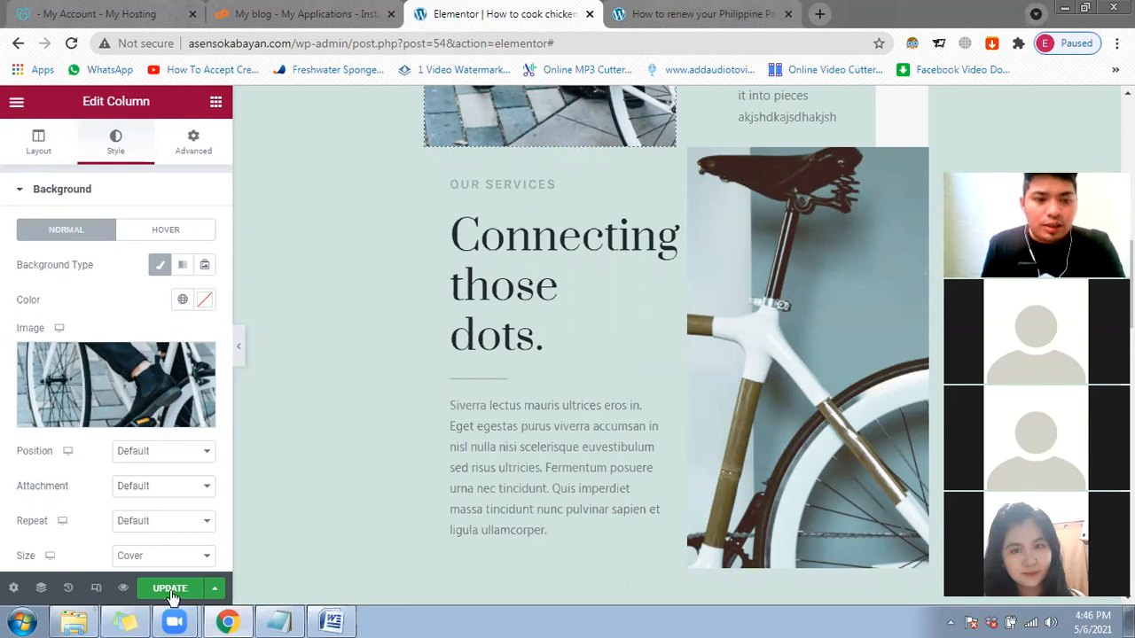
scroll(480, 470, up, 5)
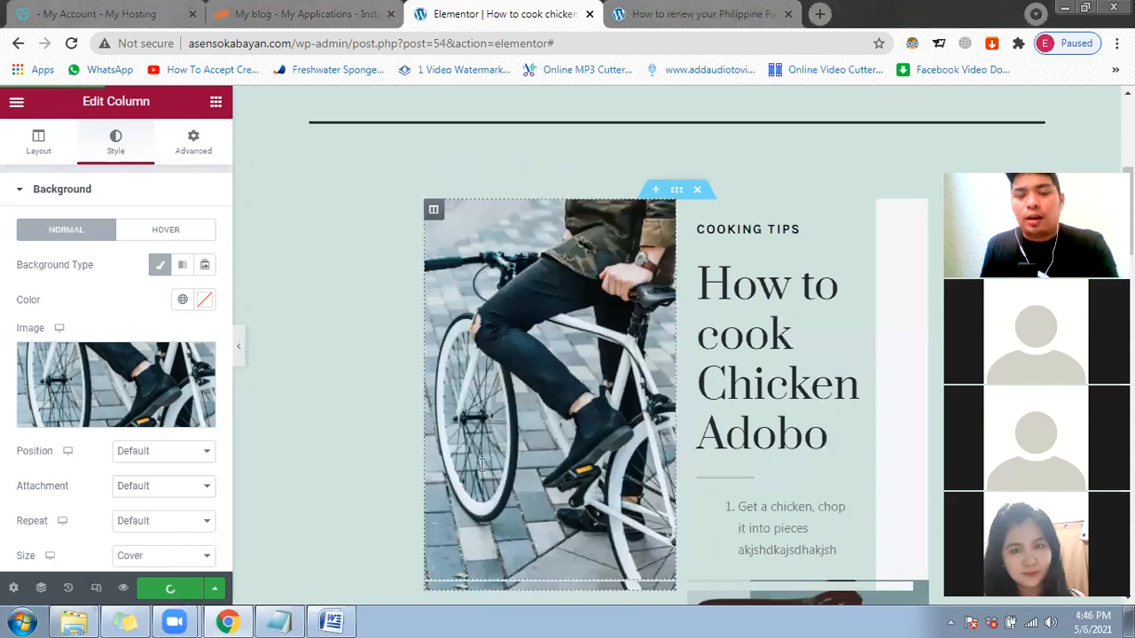
scroll(481, 464, up, 5)
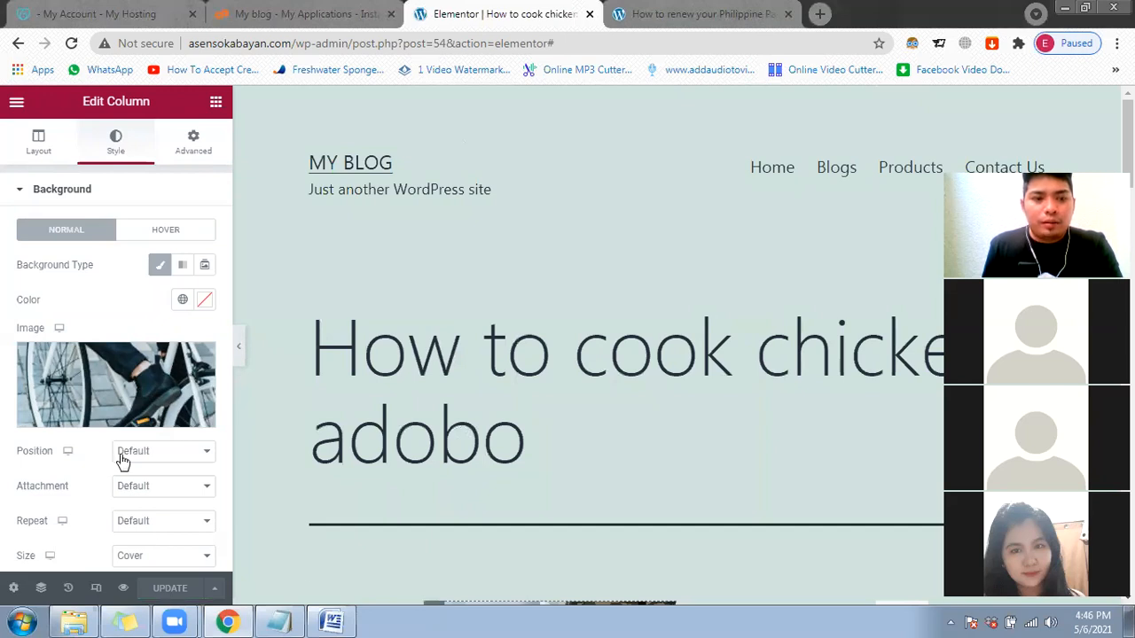
click(15, 105)
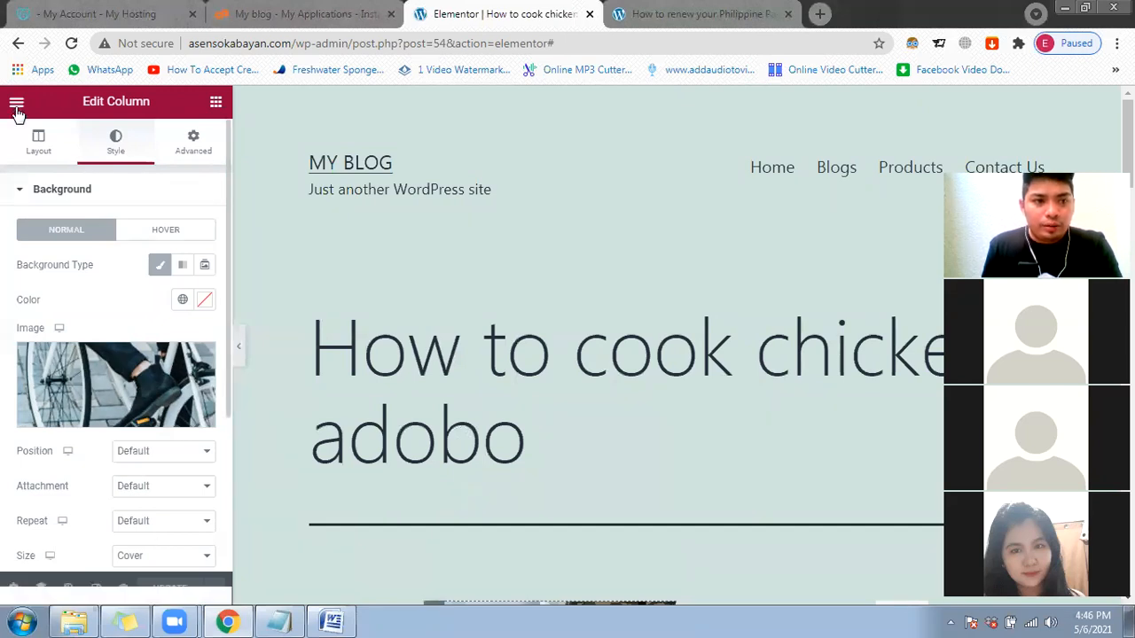
click(17, 104)
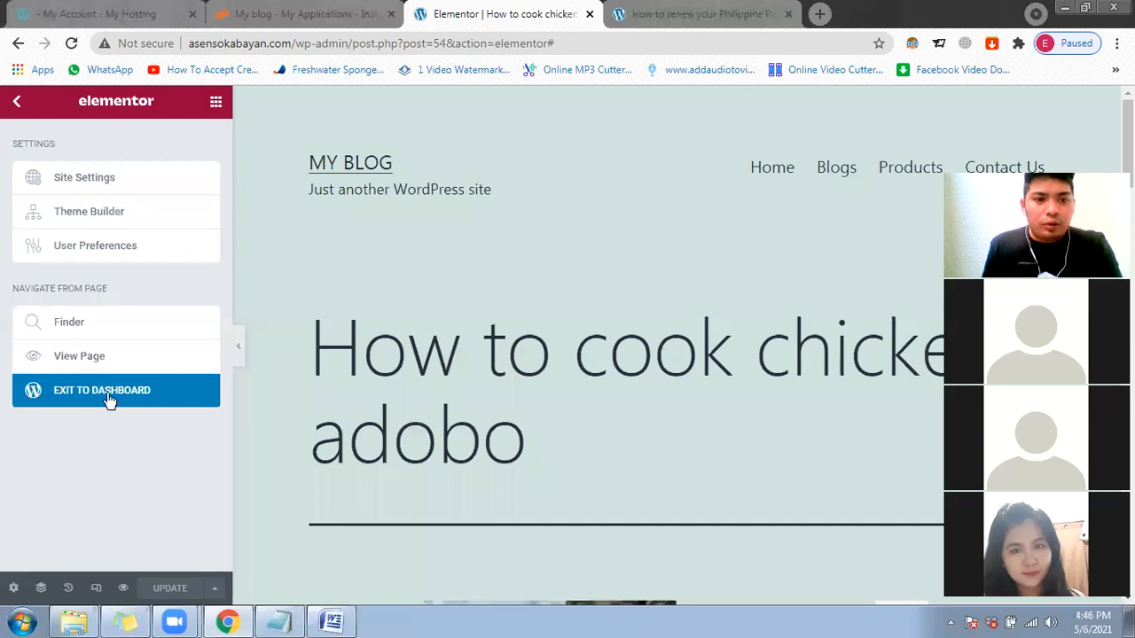
click(108, 400)
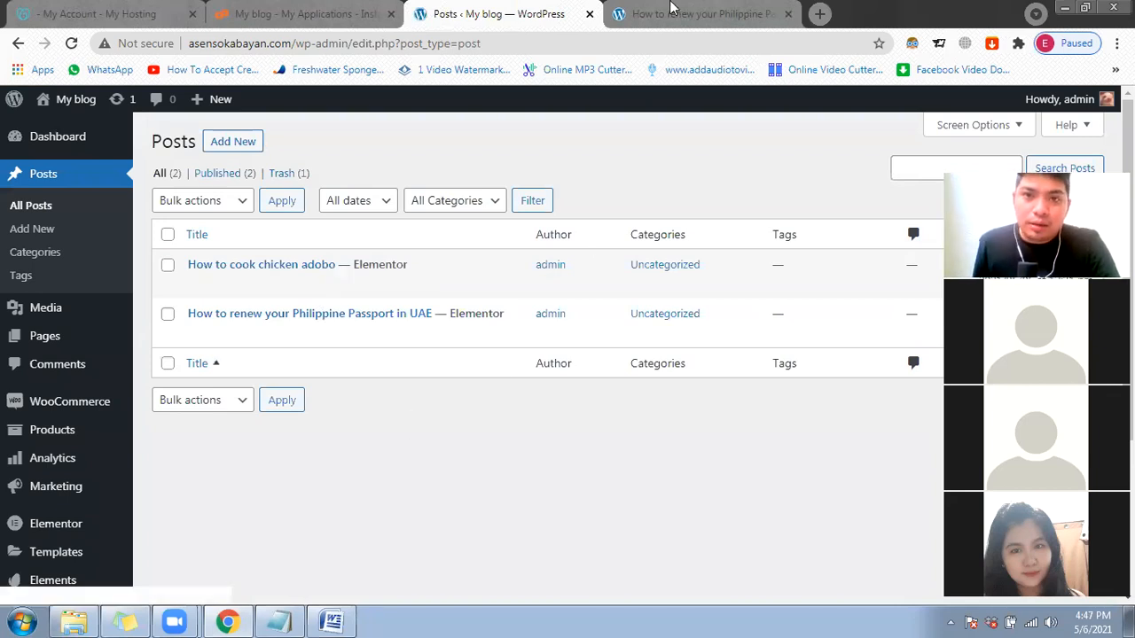
Step: Open the Blogs page on the live site and check its Recent Posts list for the chicken adobo post
click(674, 13)
scroll(711, 384, up, 5)
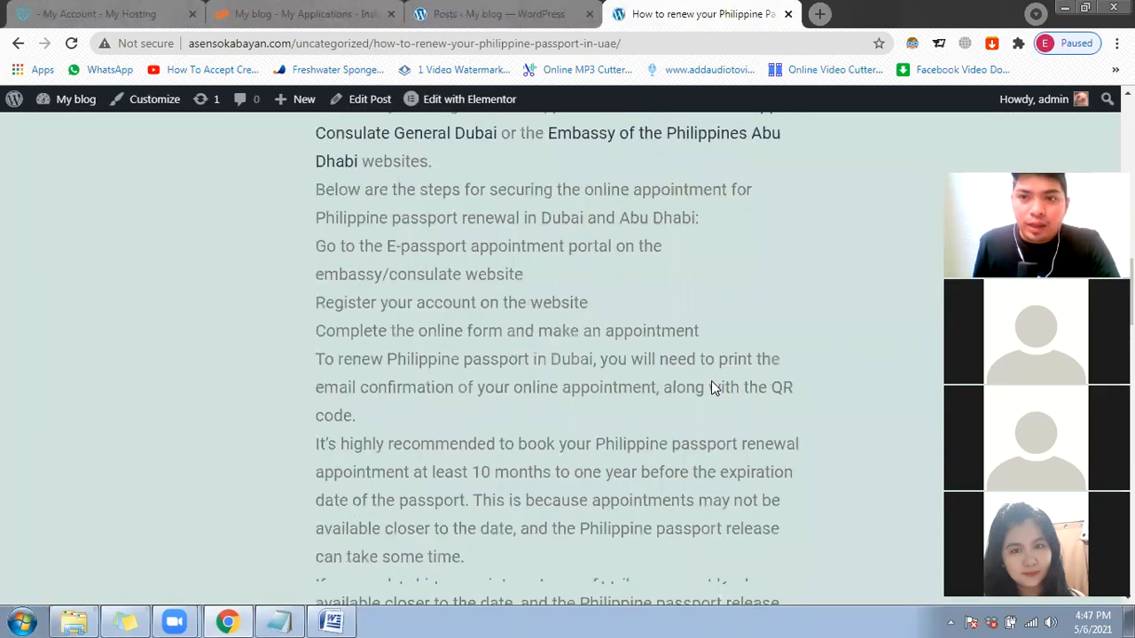
scroll(711, 380, up, 10)
click(836, 195)
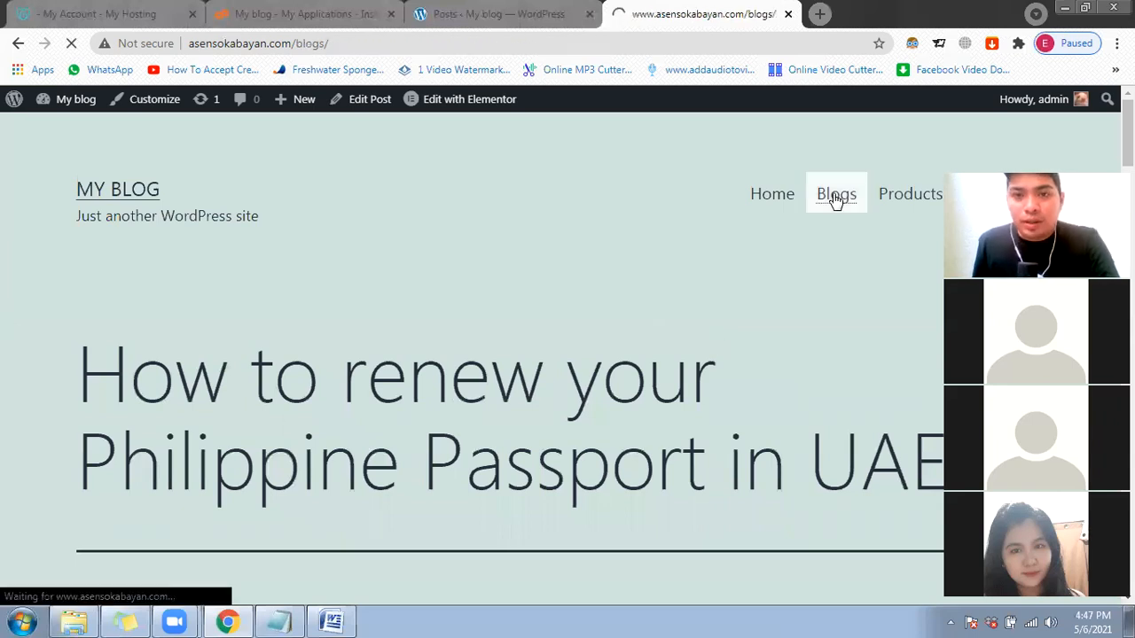
scroll(813, 256, down, 2)
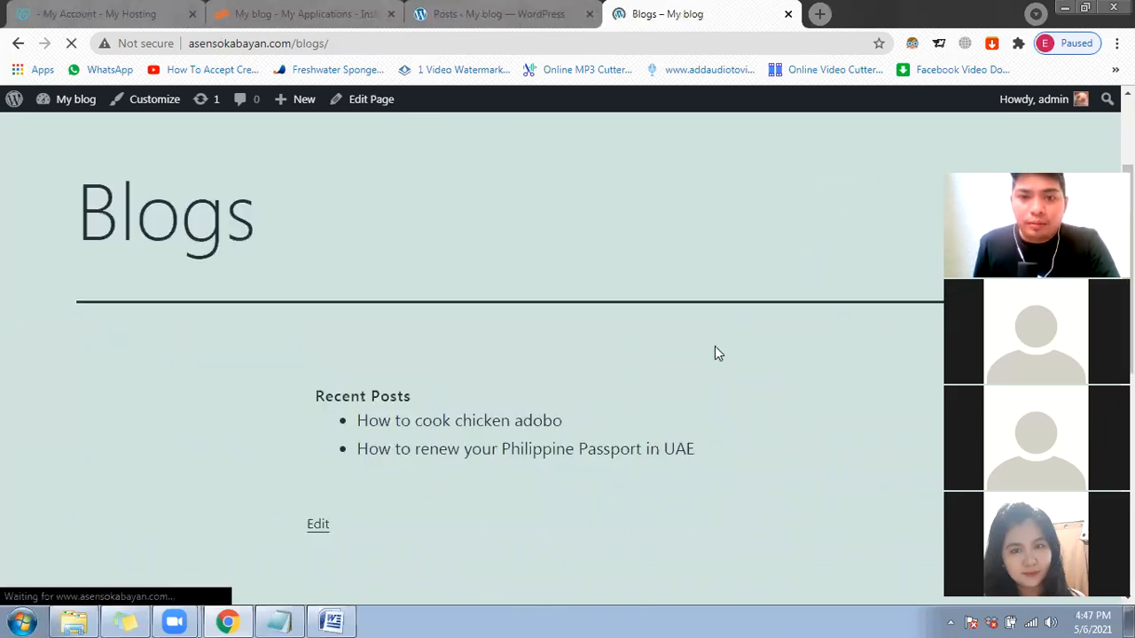
scroll(718, 353, down, 1)
drag(272, 303, 253, 300)
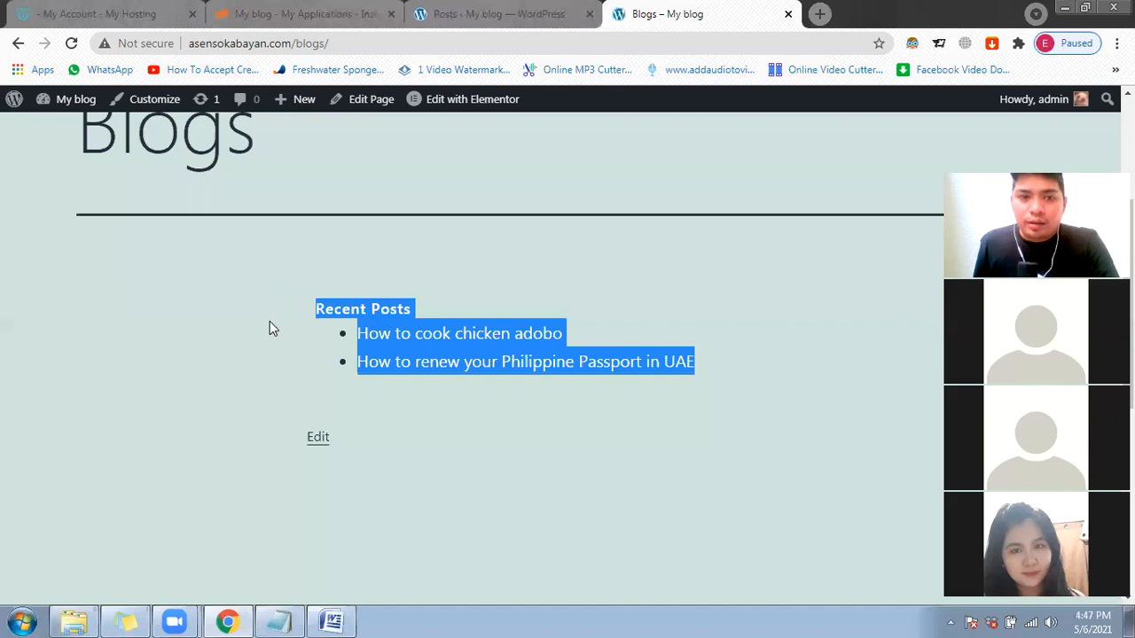
click(265, 308)
scroll(269, 321, up, 1)
scroll(269, 321, up, 1)
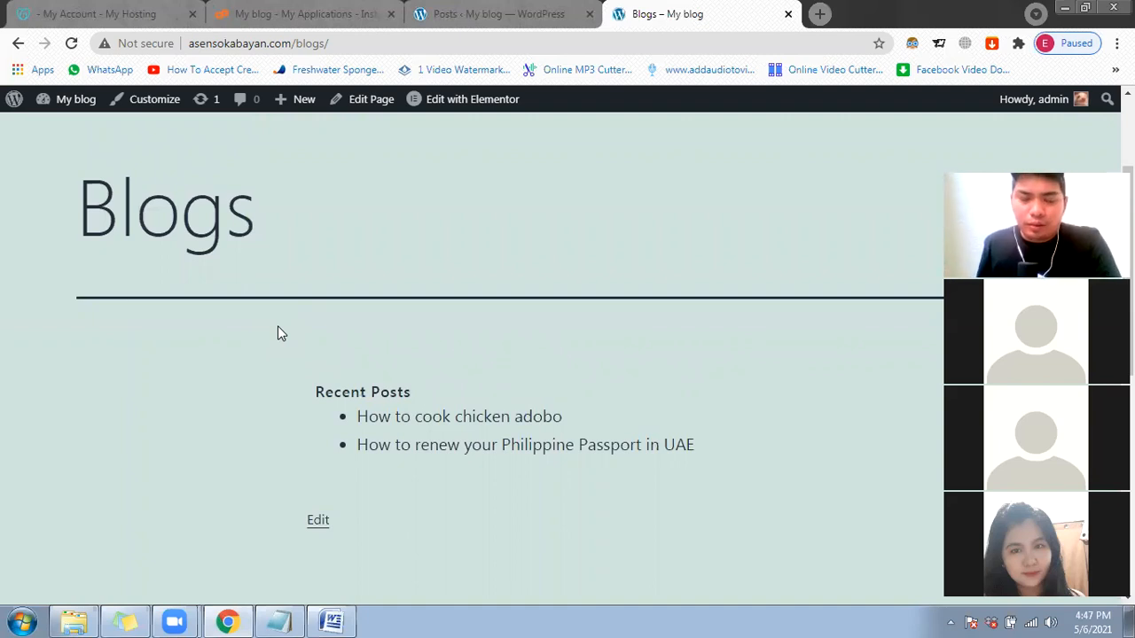
Step: Return to the WordPress dashboard, open the page for adding new plugins and search the plugin directory for "post"
click(463, 12)
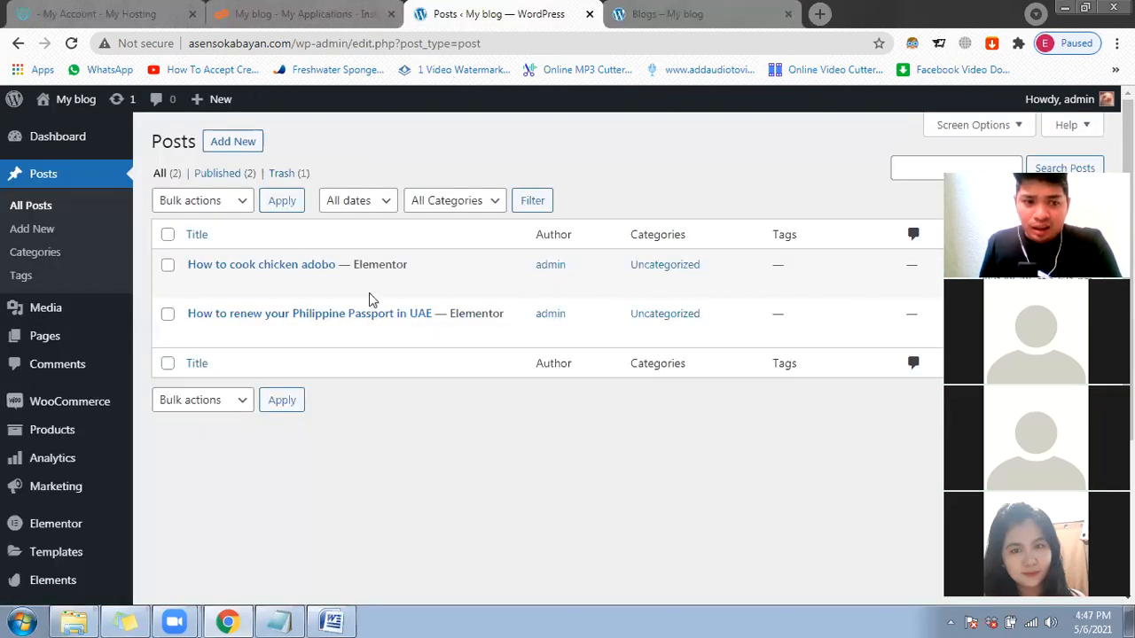
scroll(369, 293, down, 1)
scroll(120, 424, down, 2)
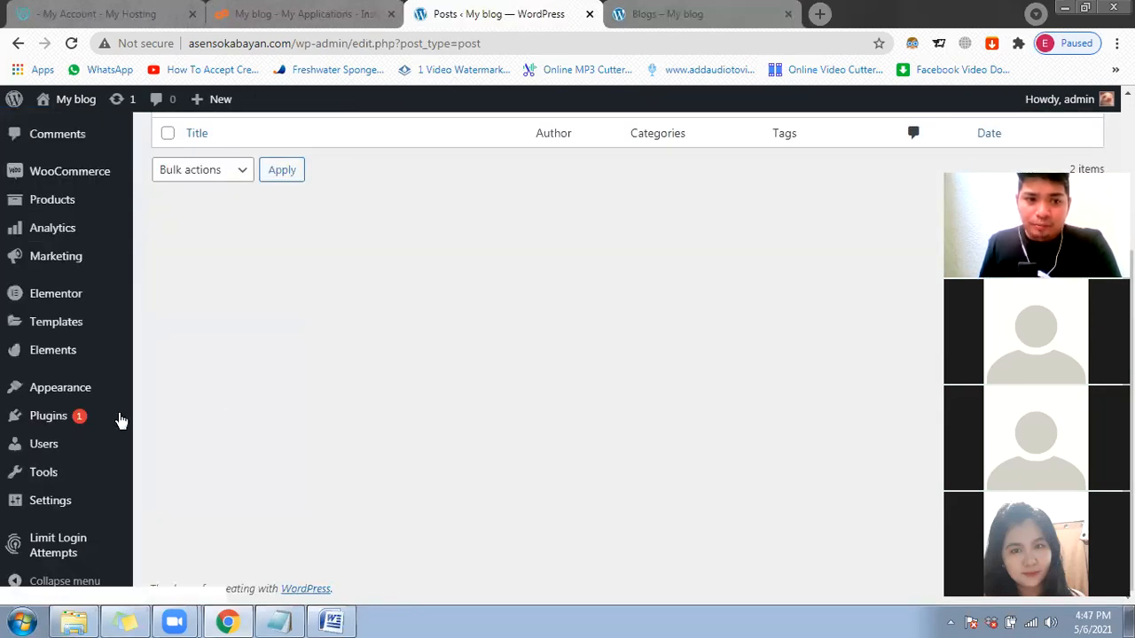
mouse_move(111, 420)
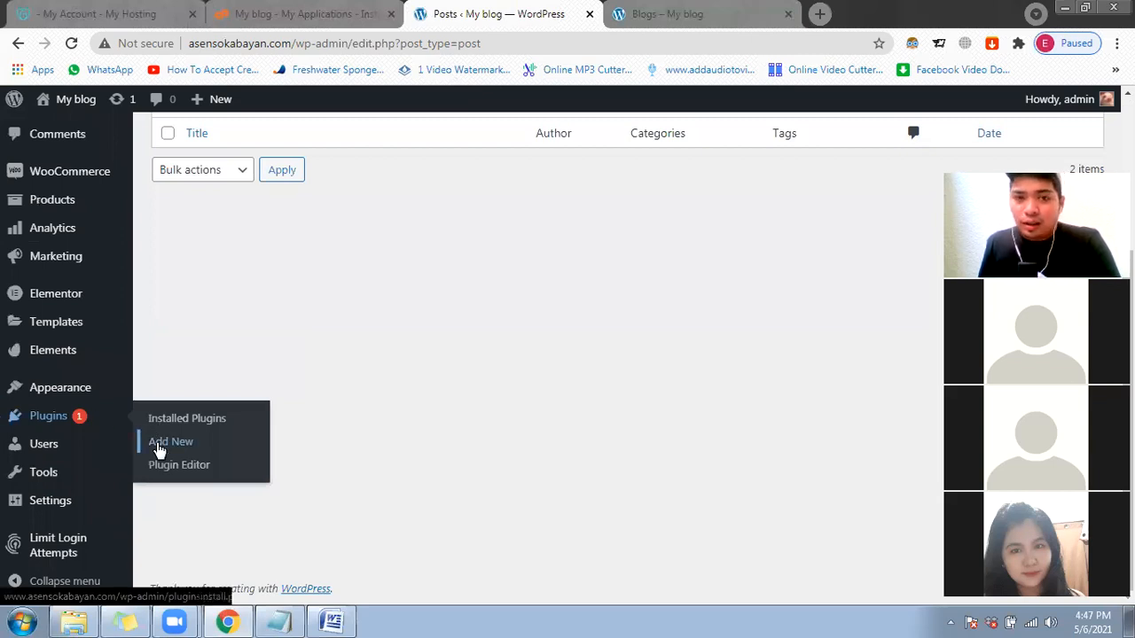
click(158, 449)
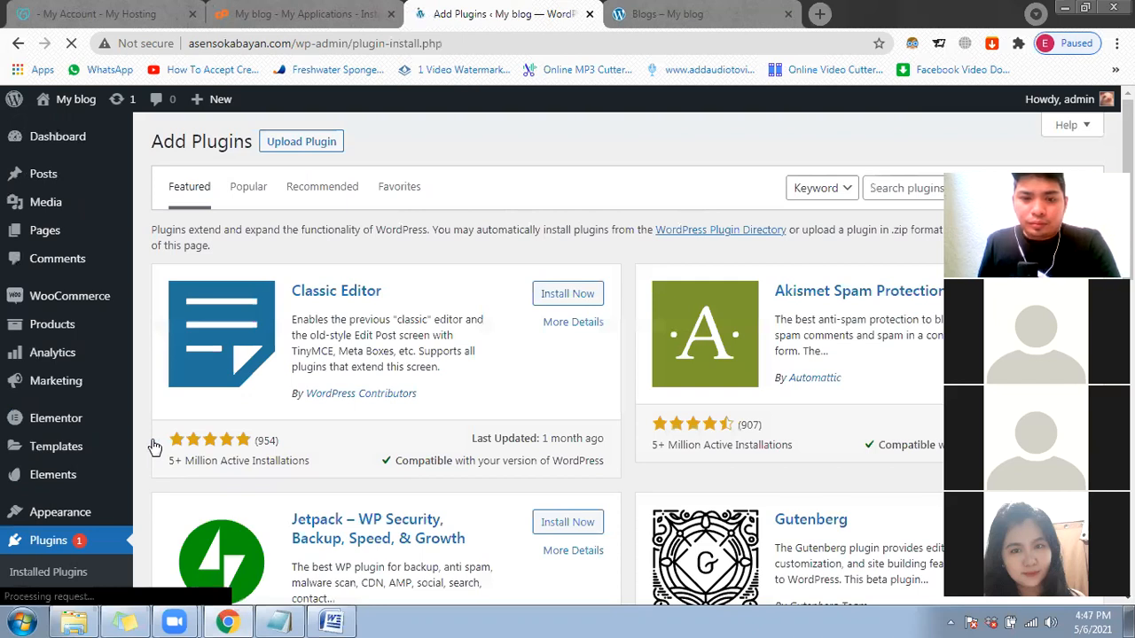
click(884, 190)
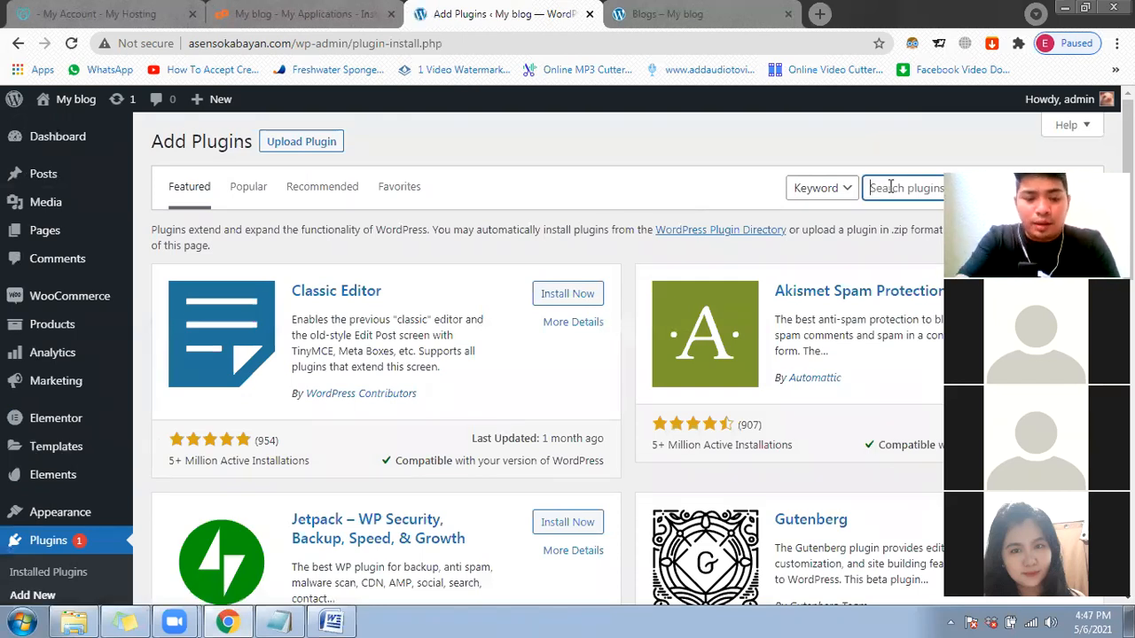
text(post)
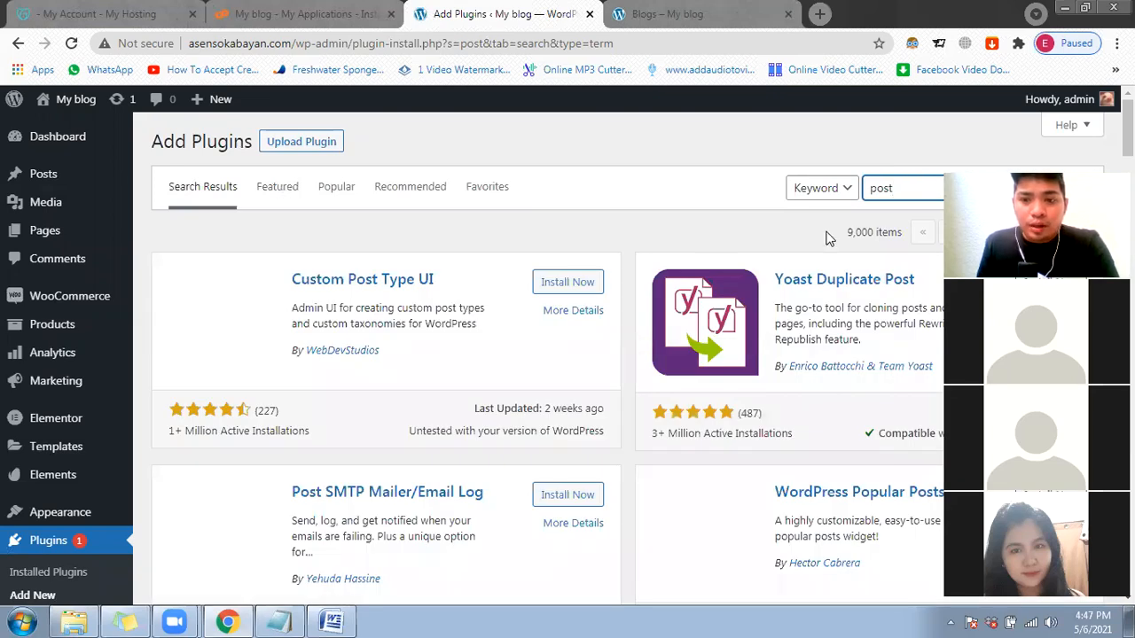
Step: Browse the plugin results for a posts widget, then install and activate WordPress Popular Posts
scroll(826, 234, down, 1)
scroll(823, 222, down, 1)
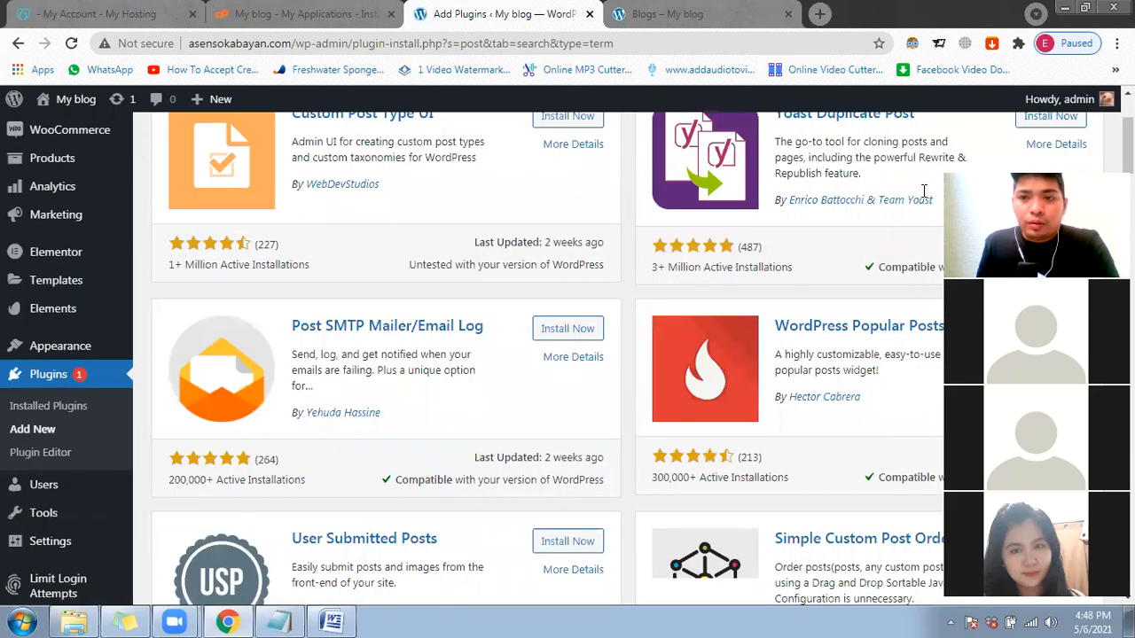
scroll(925, 191, down, 2)
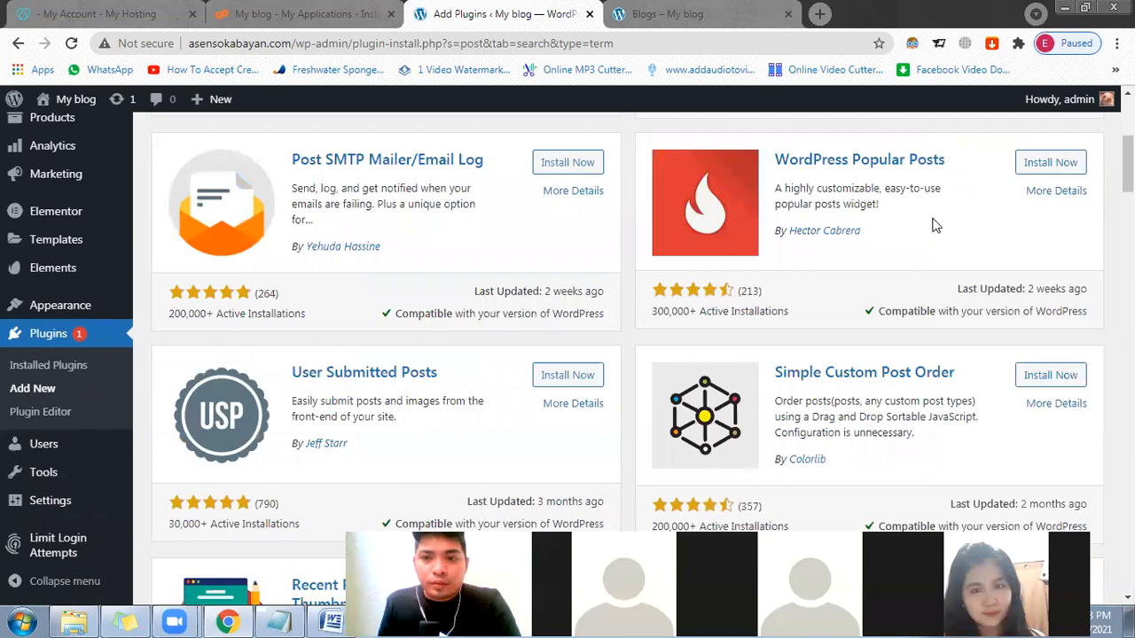
scroll(937, 266, down, 2)
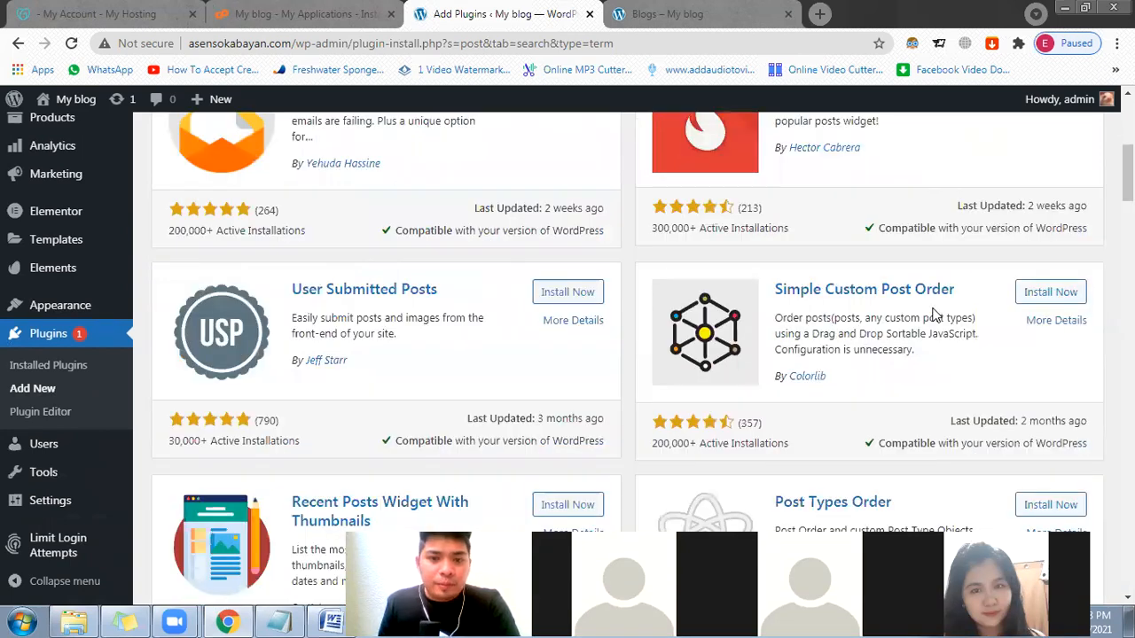
scroll(937, 314, down, 3)
scroll(938, 317, down, 4)
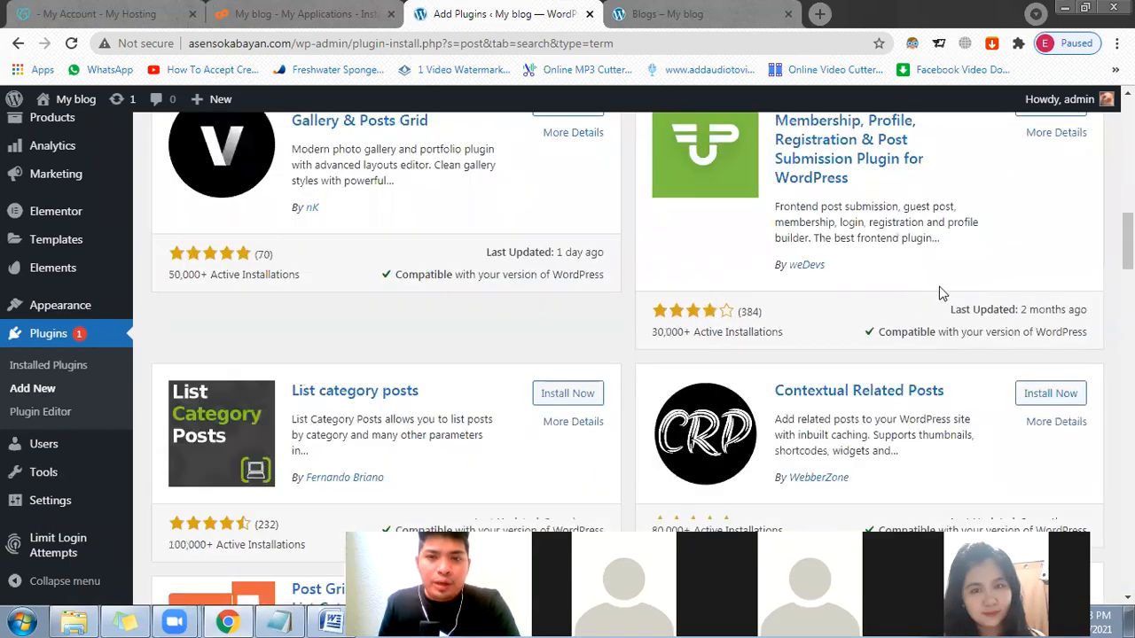
scroll(936, 320, up, 6)
scroll(933, 343, up, 3)
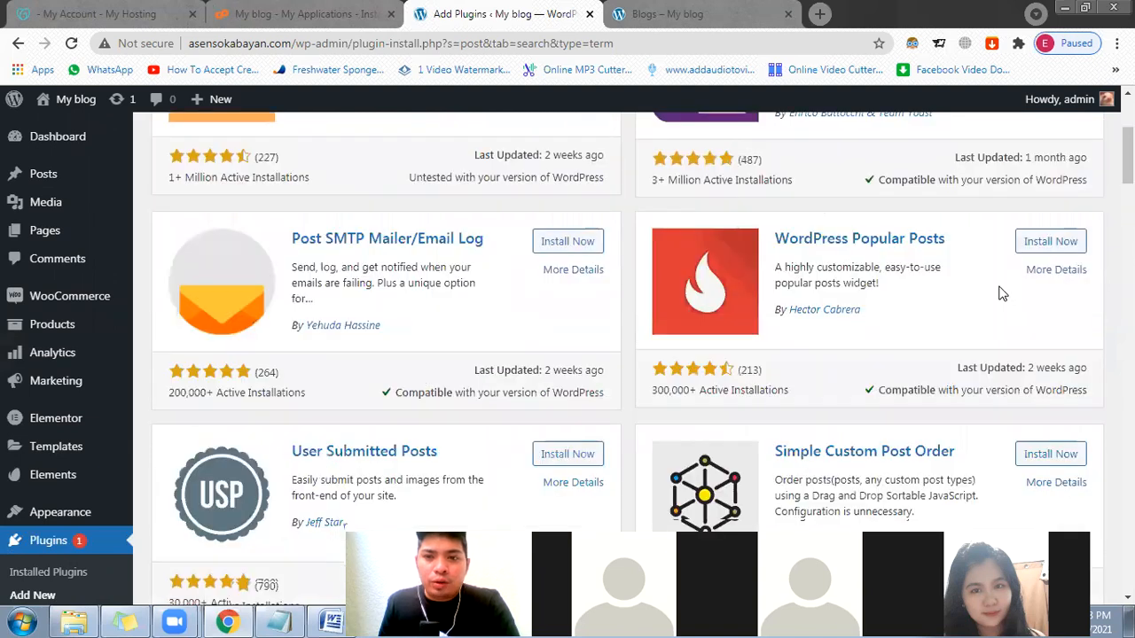
click(1071, 246)
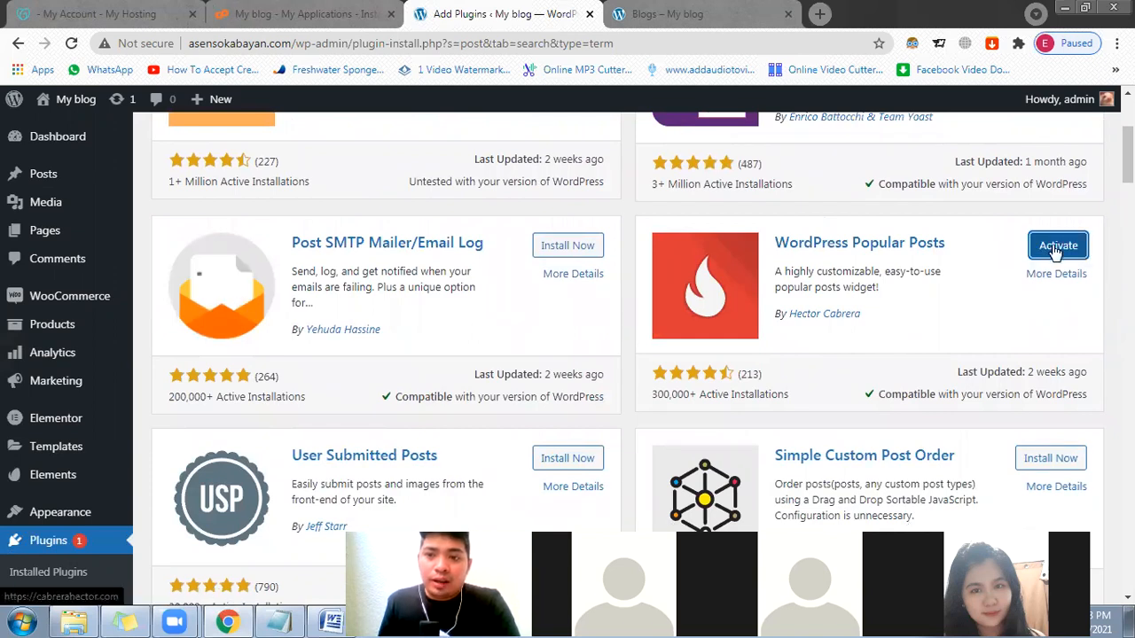
click(1058, 247)
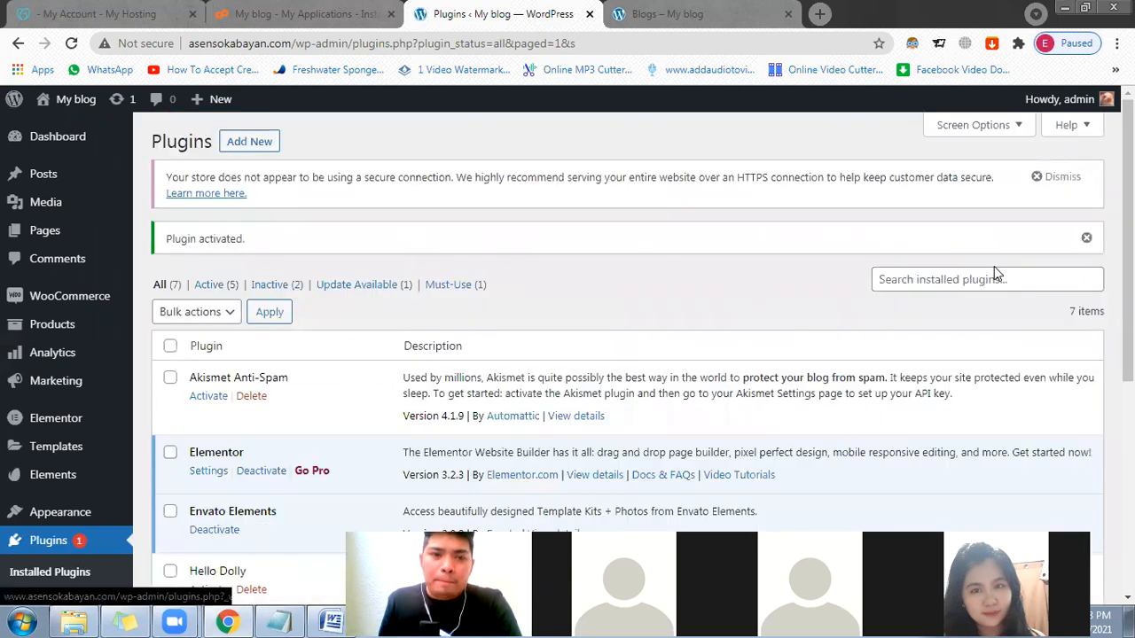
Step: Check the installed plugins list for WordPress Popular Posts and review the live Blogs page's Recent Posts section
scroll(948, 328, down, 3)
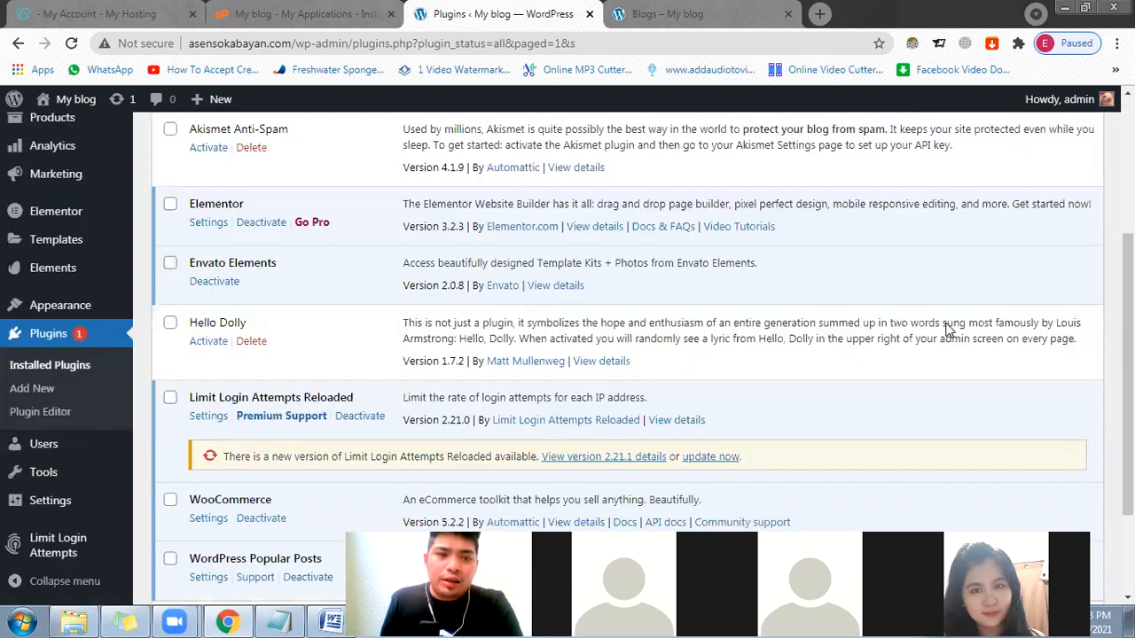
scroll(947, 328, down, 1)
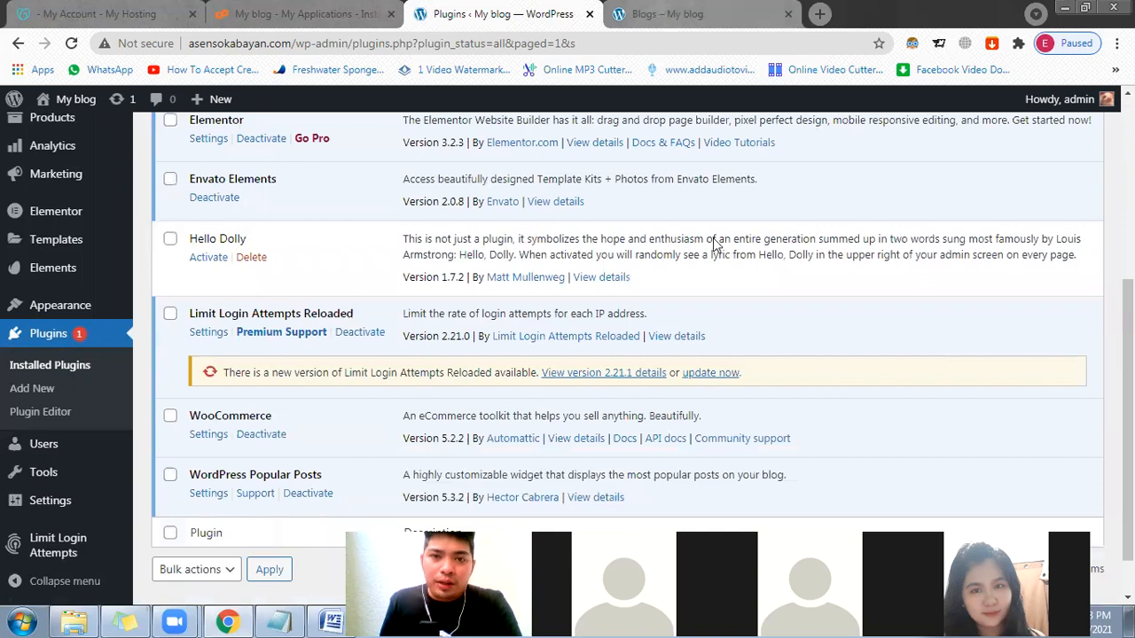
click(665, 18)
scroll(699, 337, down, 2)
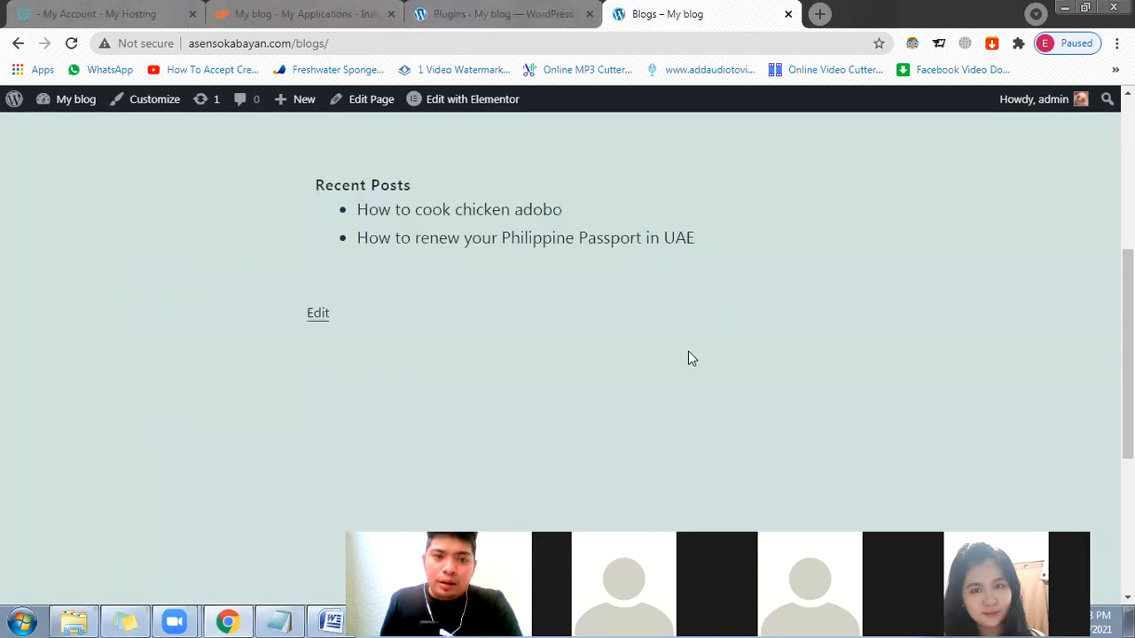
Step: Open the Blogs page for editing with Elementor in a separate browser tab and switch to it
scroll(692, 359, up, 4)
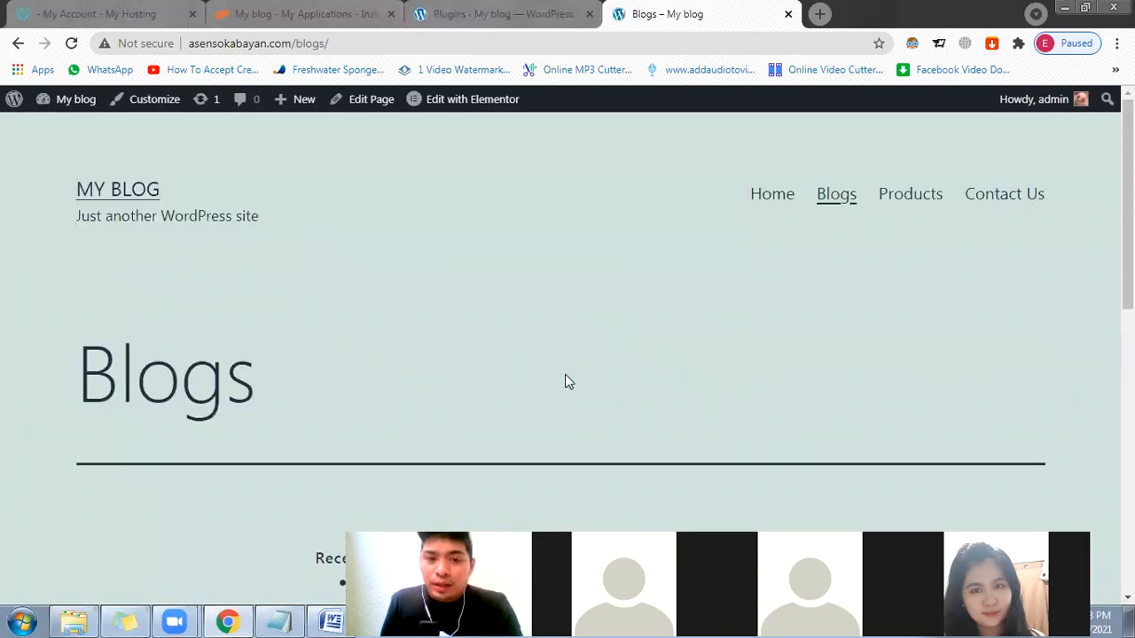
scroll(568, 382, down, 2)
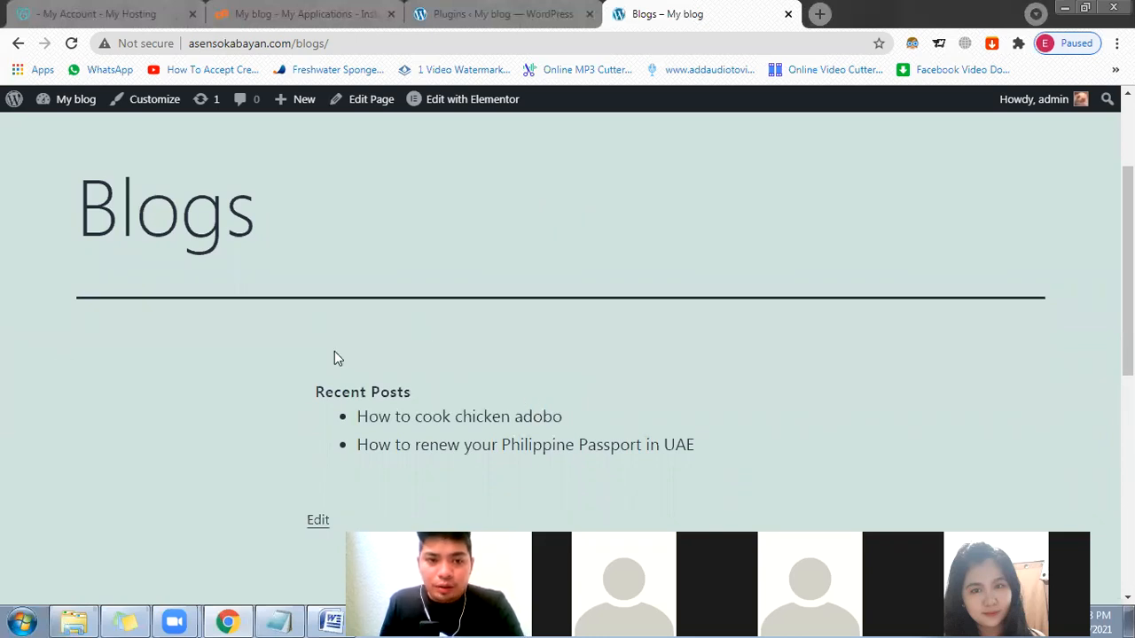
scroll(335, 352, up, 2)
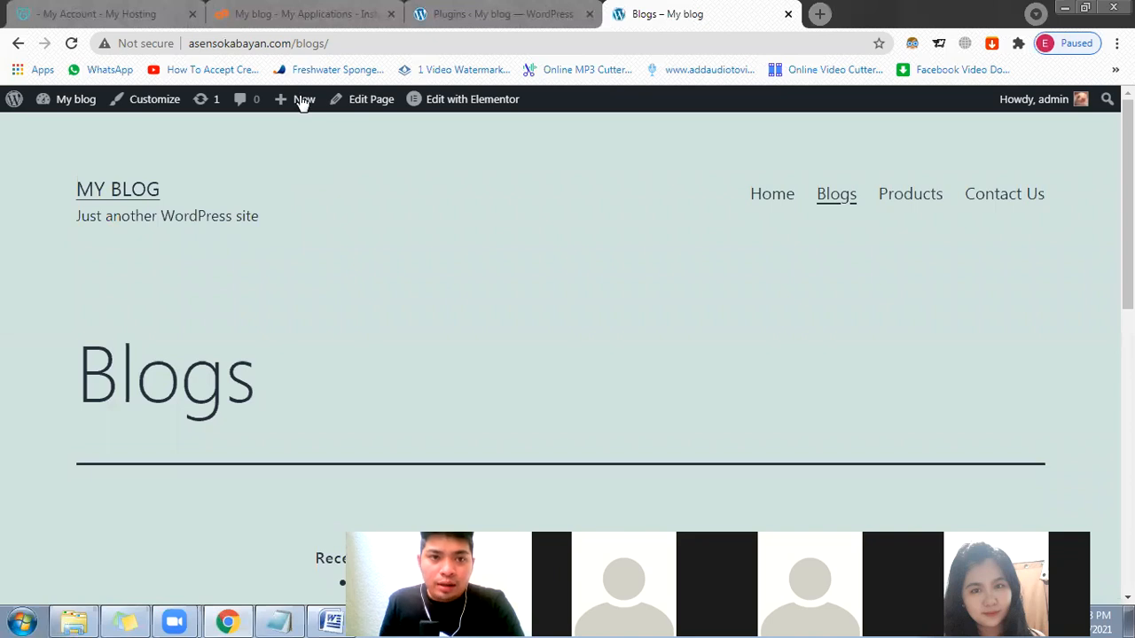
mouse_move(303, 102)
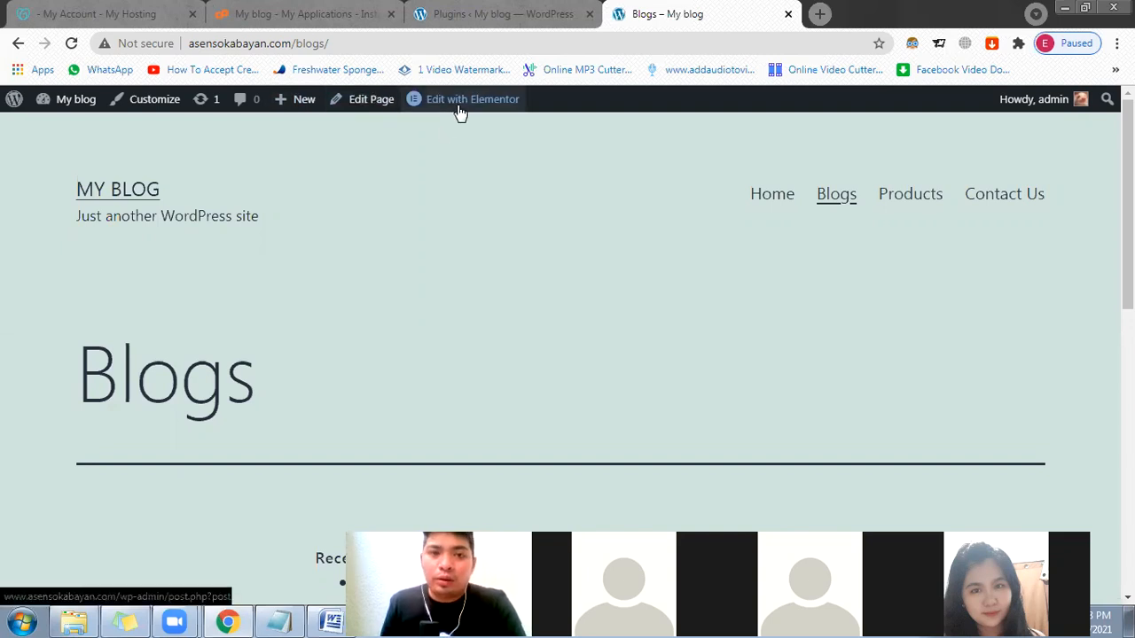
mouse_move(460, 110)
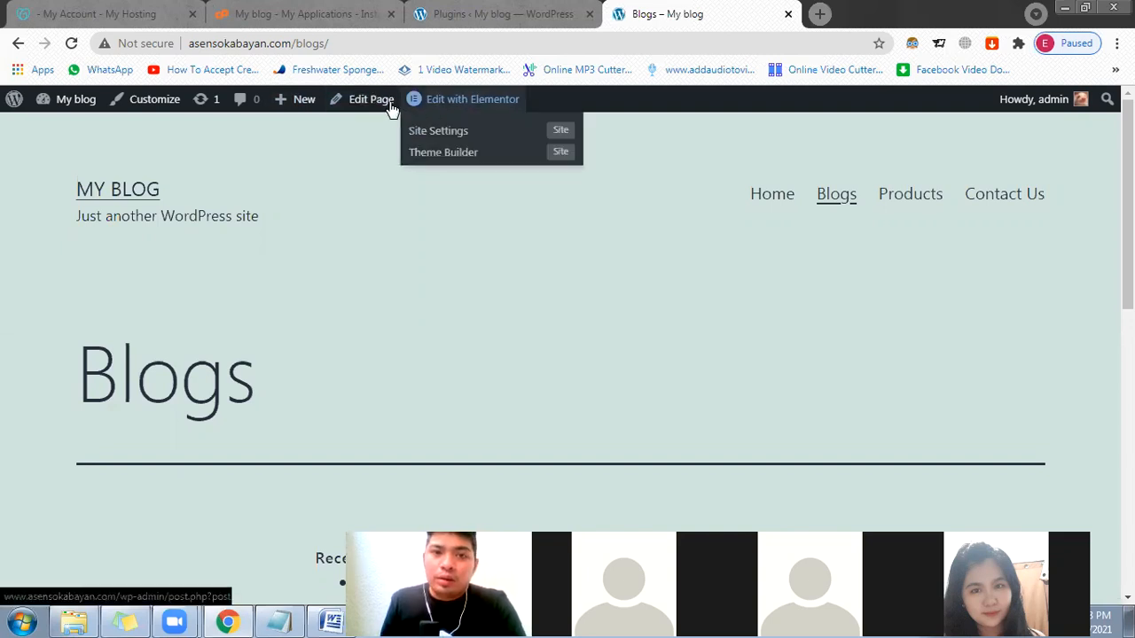
middle_click(463, 101)
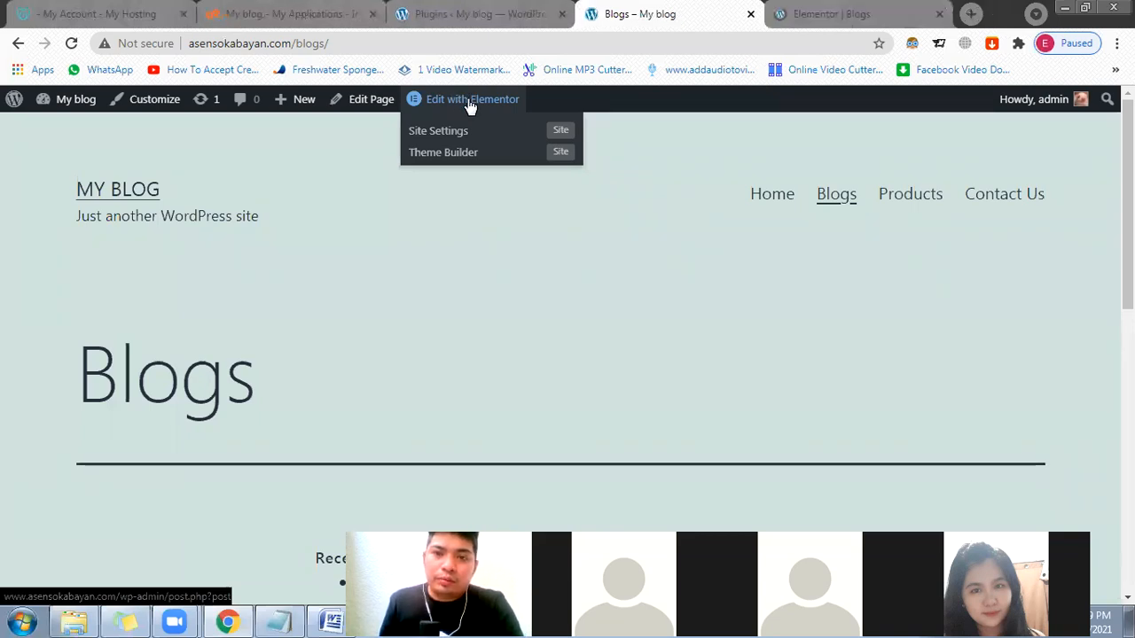
click(822, 13)
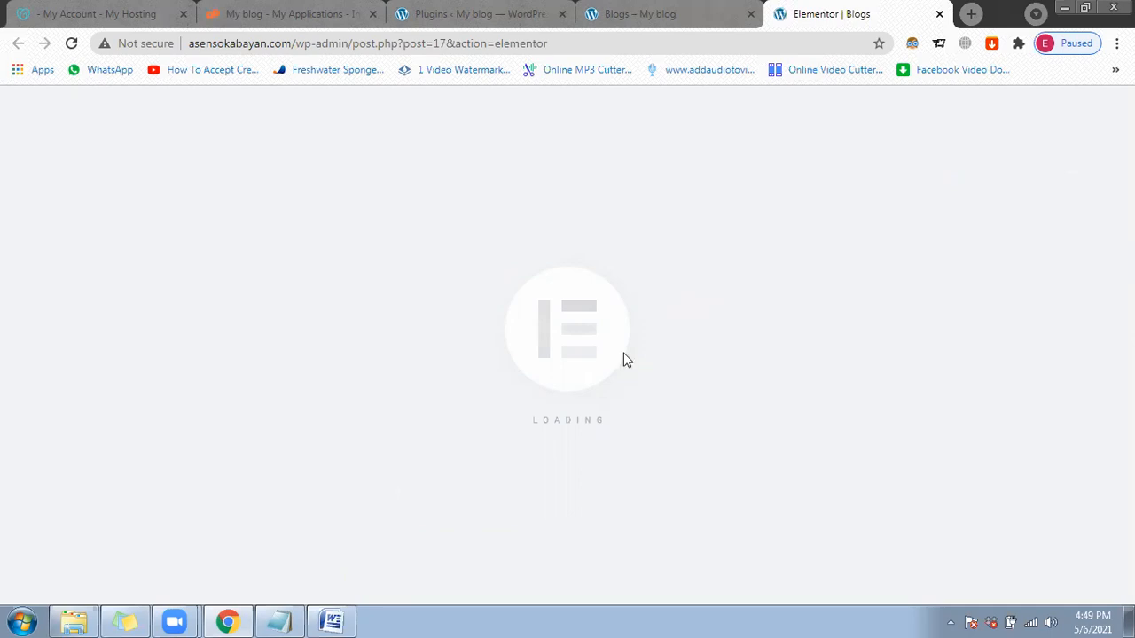
Step: Delete the Recent Posts widget from the Blogs page
scroll(652, 306, down, 1)
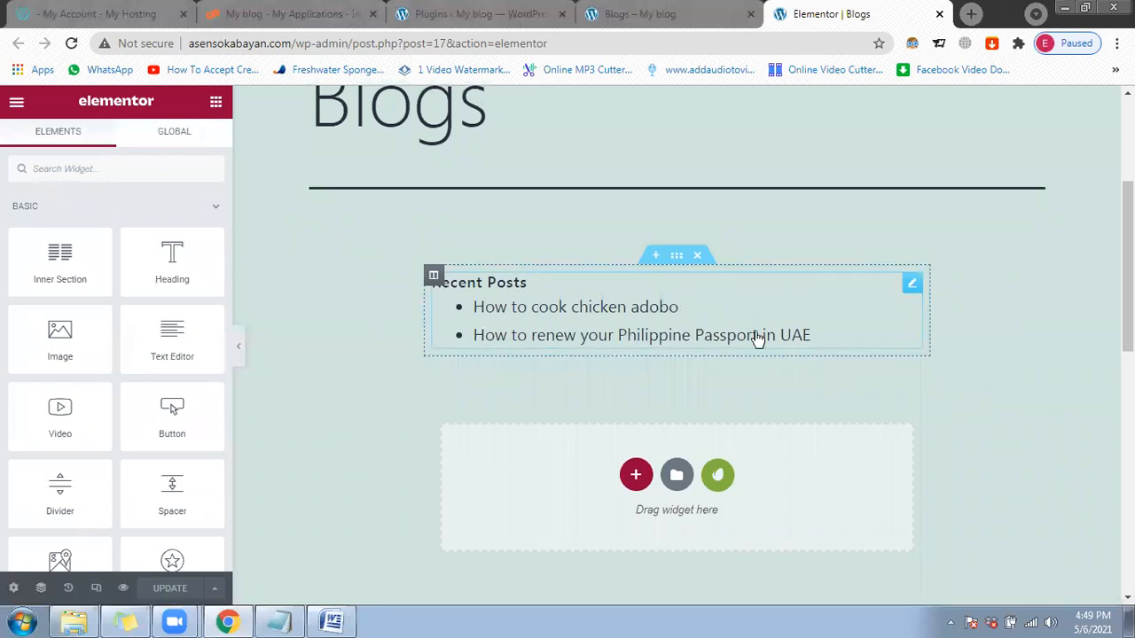
click(656, 324)
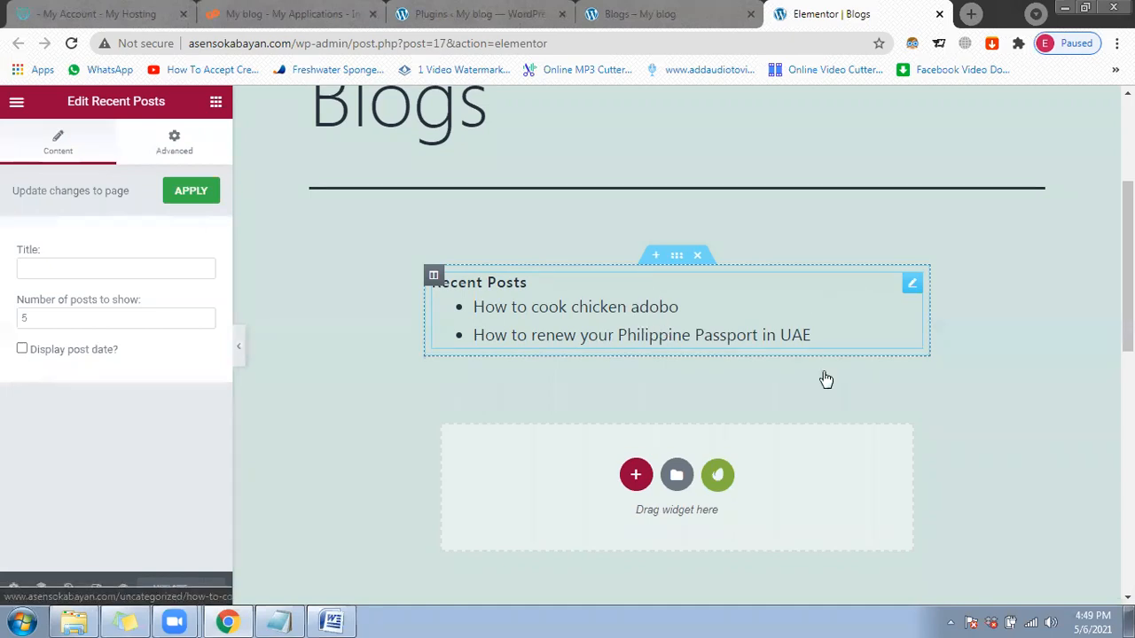
right_click(807, 297)
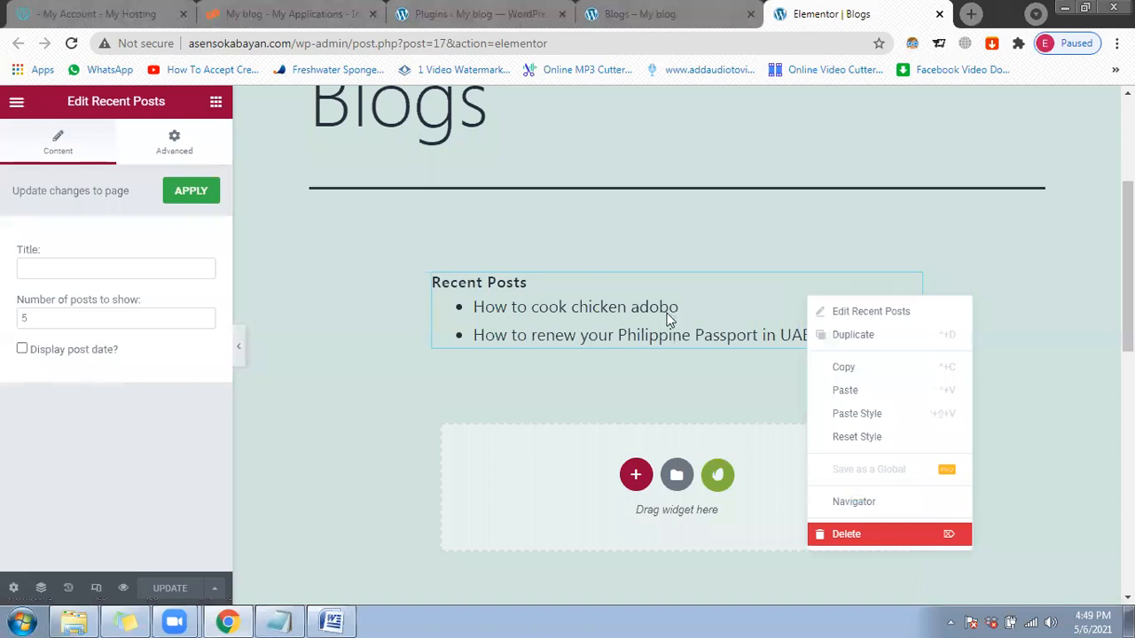
key(Delete)
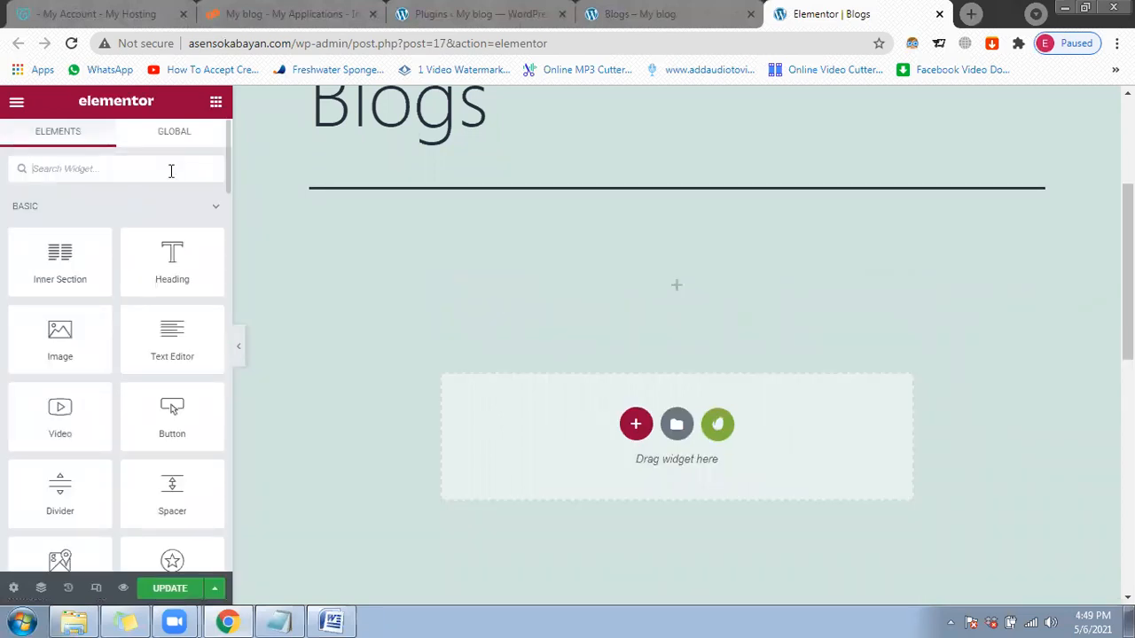
Step: Find the WordPress Popular Posts widget, place it in the emptied section, and title it "My Blog"
text(pop)
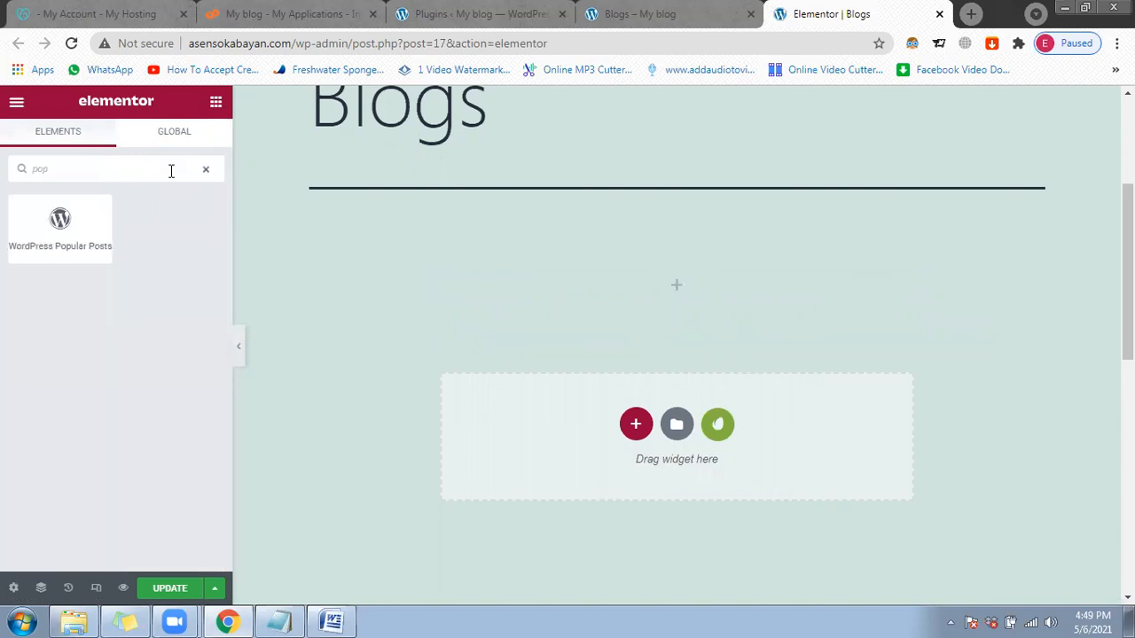
click(60, 221)
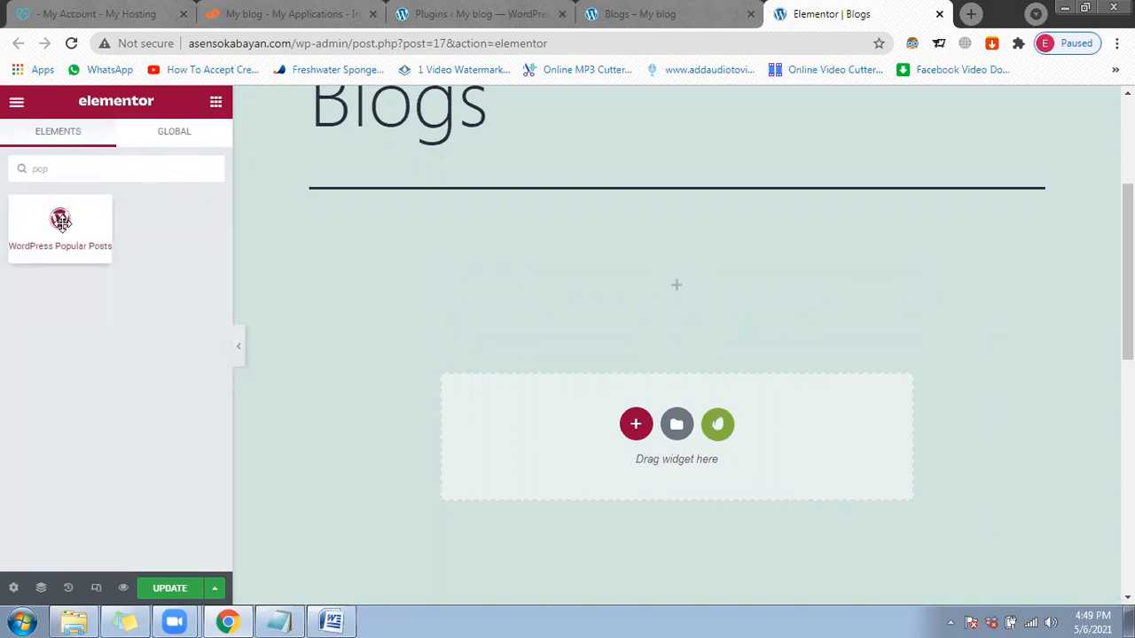
drag(58, 219, 651, 281)
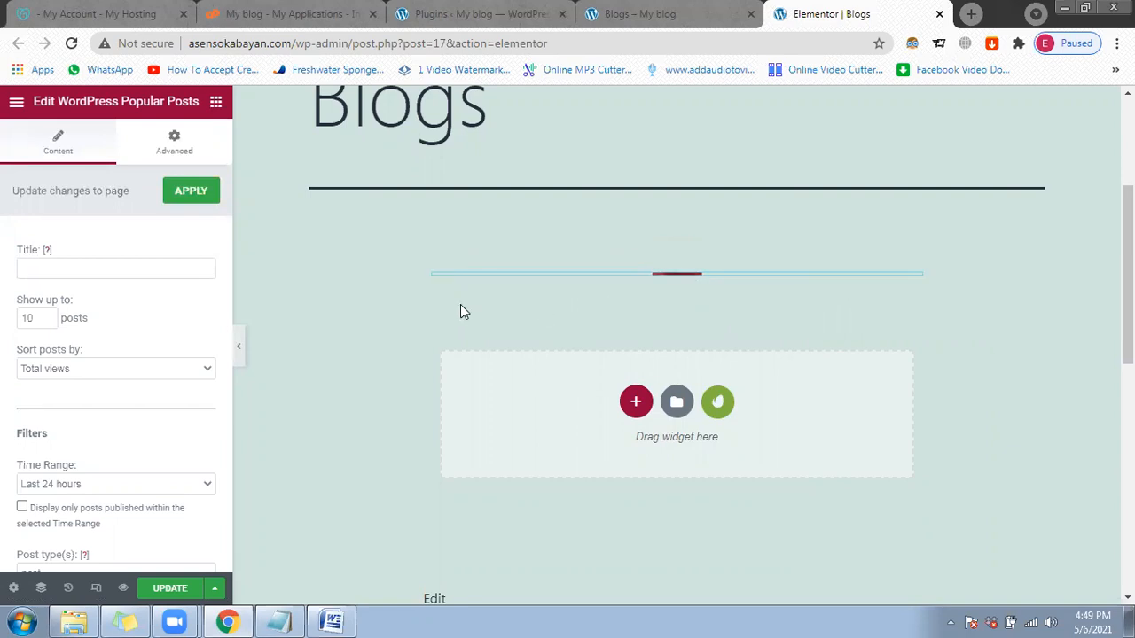
click(84, 271)
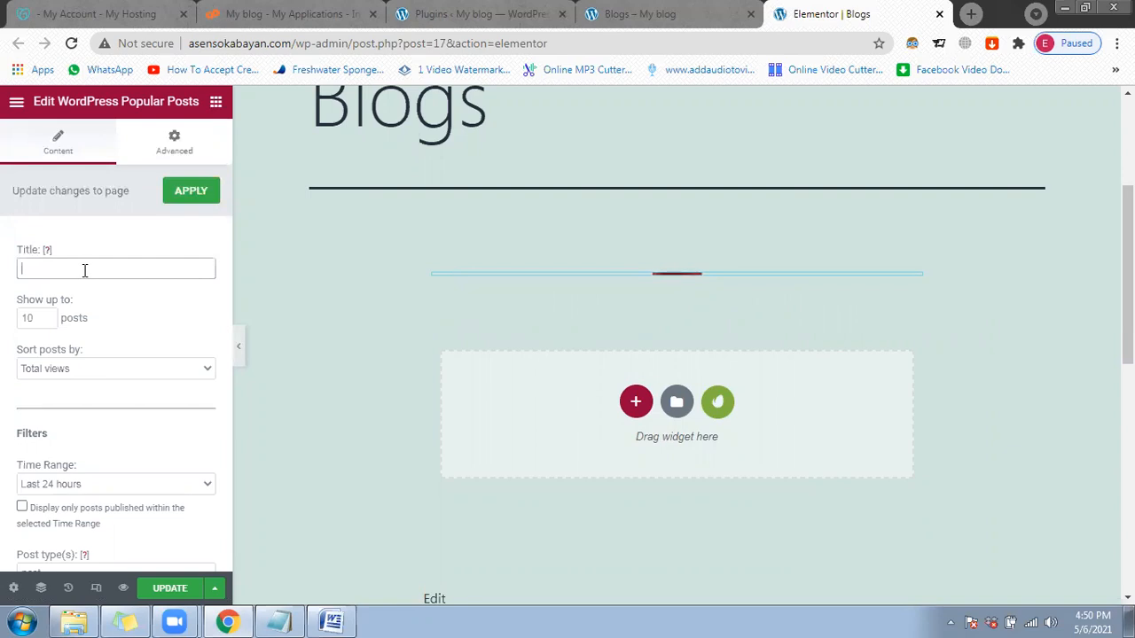
text(My Blog)
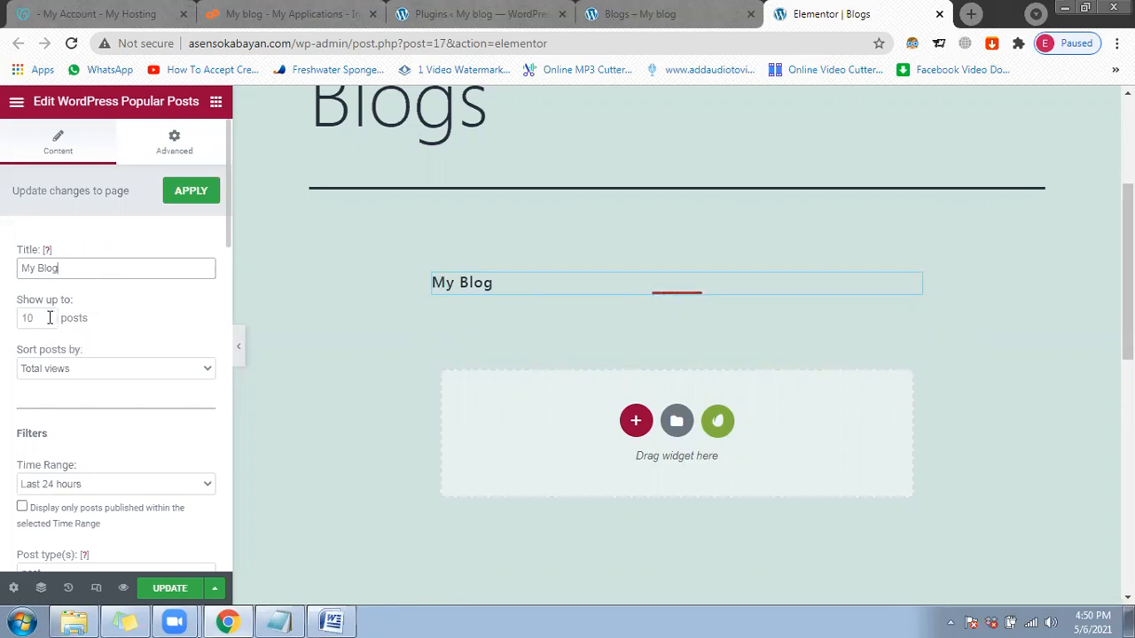
Step: Try sorting the widget's posts by Avg. daily views and switch the sorting back to Total views
scroll(50, 318, down, 1)
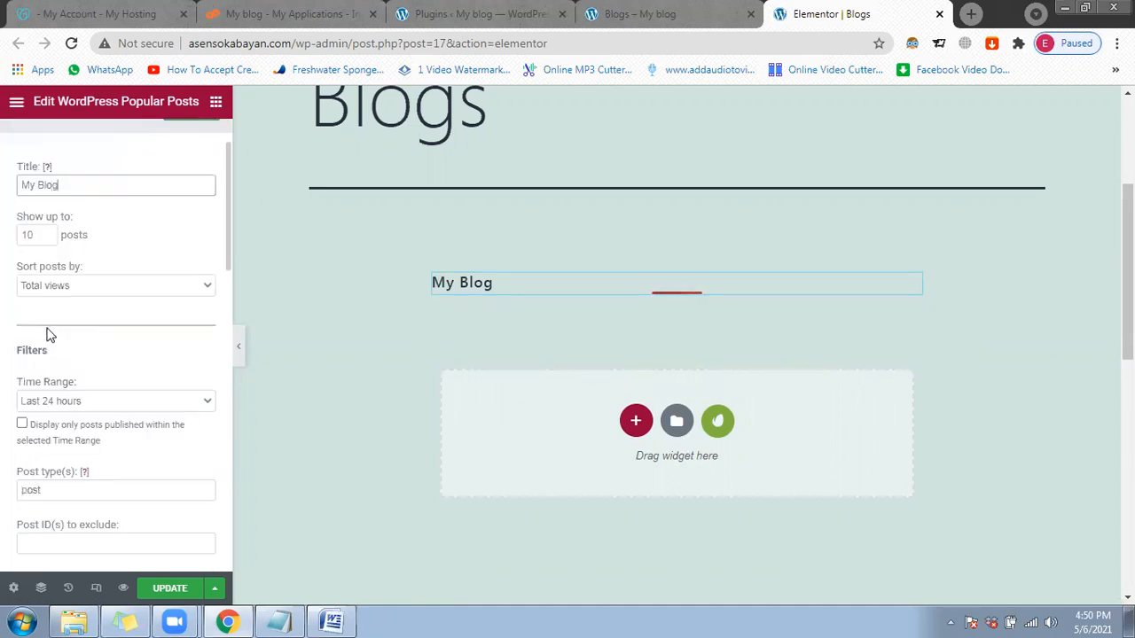
click(101, 286)
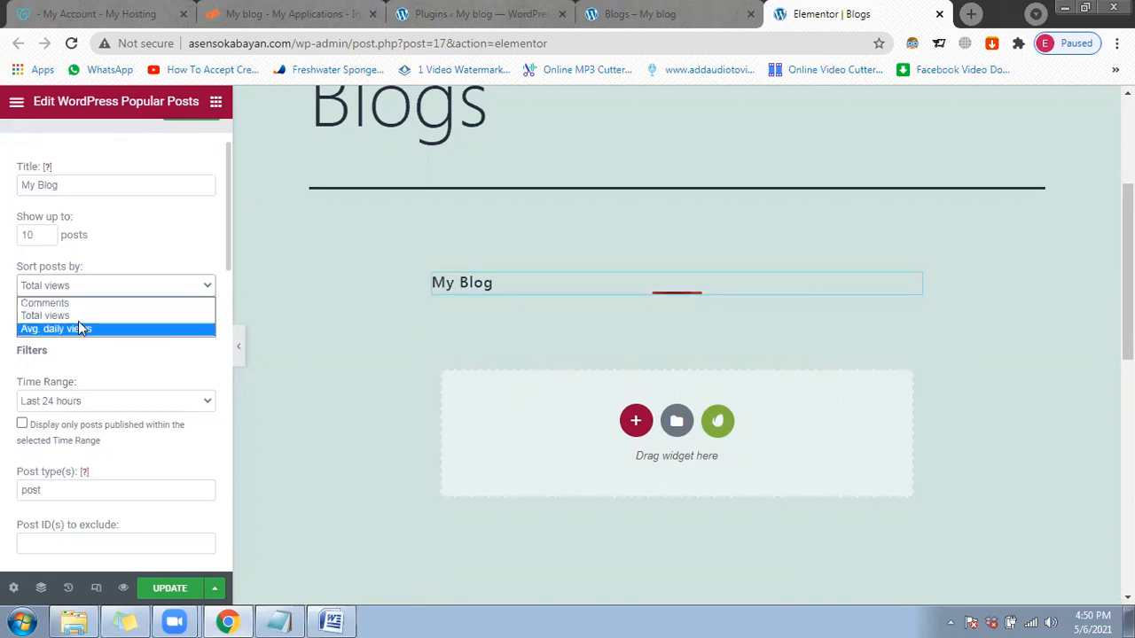
click(96, 328)
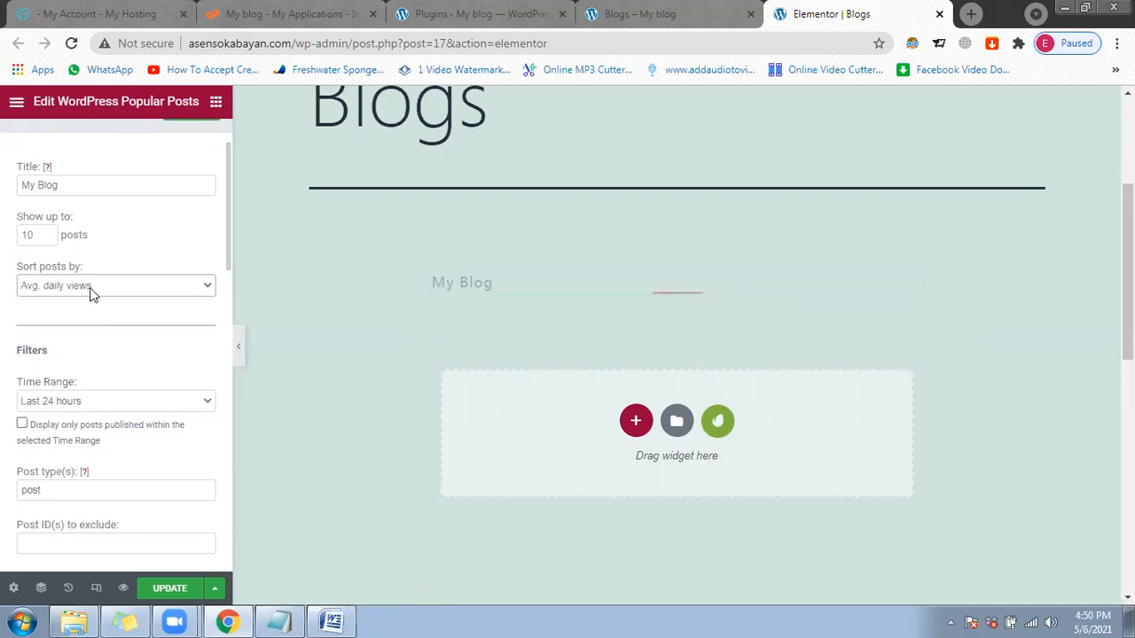
click(89, 290)
click(85, 313)
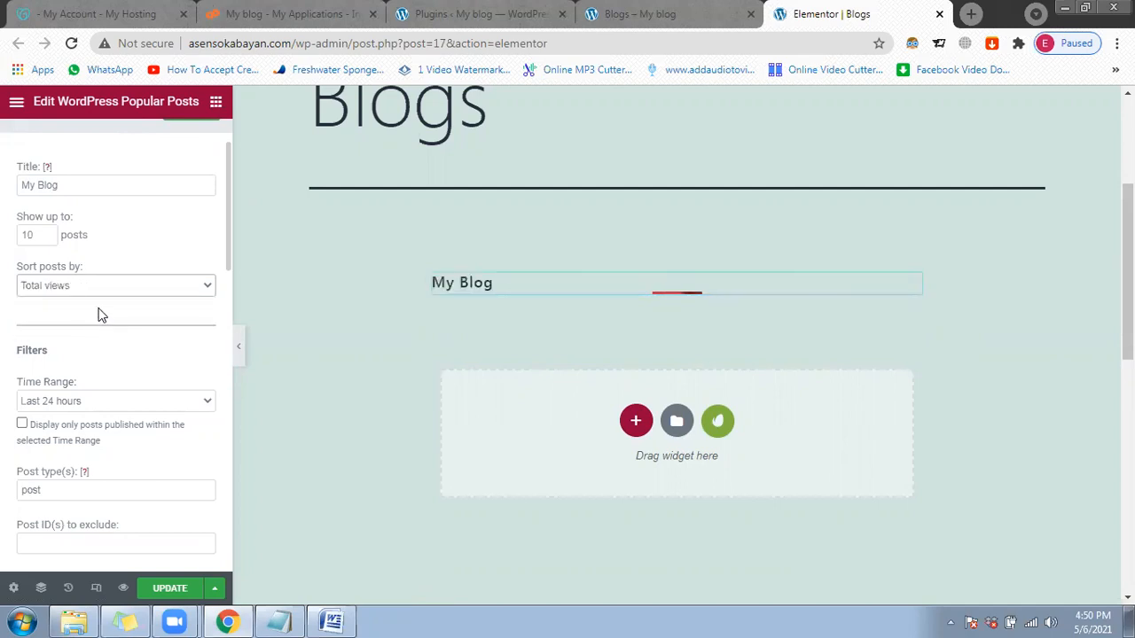
Step: Set the widget's time range to Last 30 days and display only posts published within that range
scroll(89, 306, down, 1)
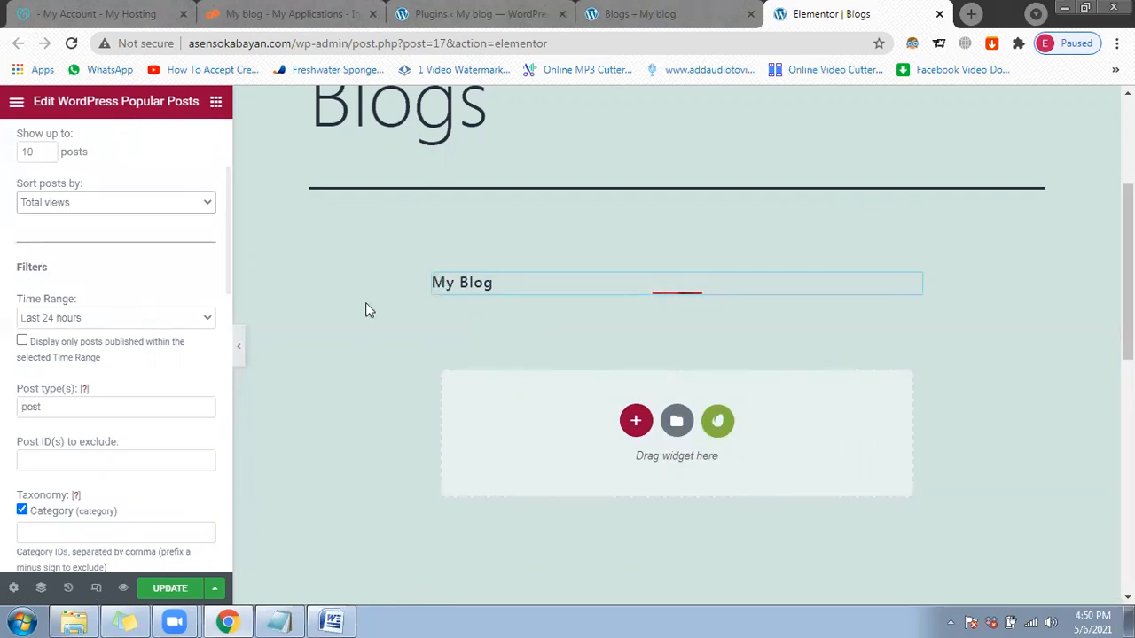
click(116, 319)
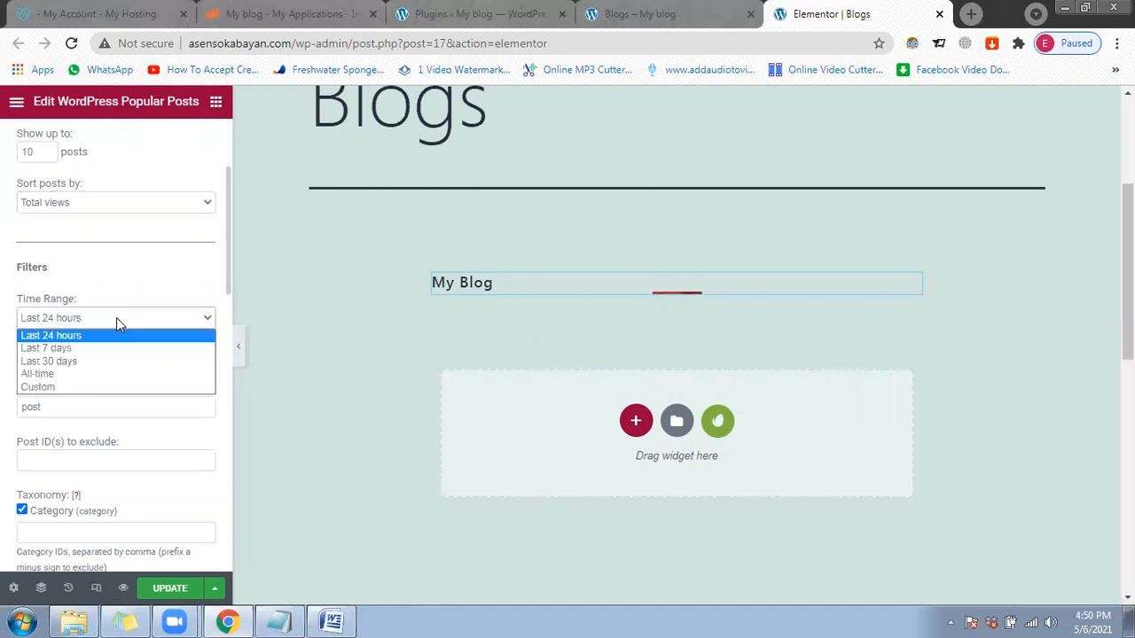
click(89, 361)
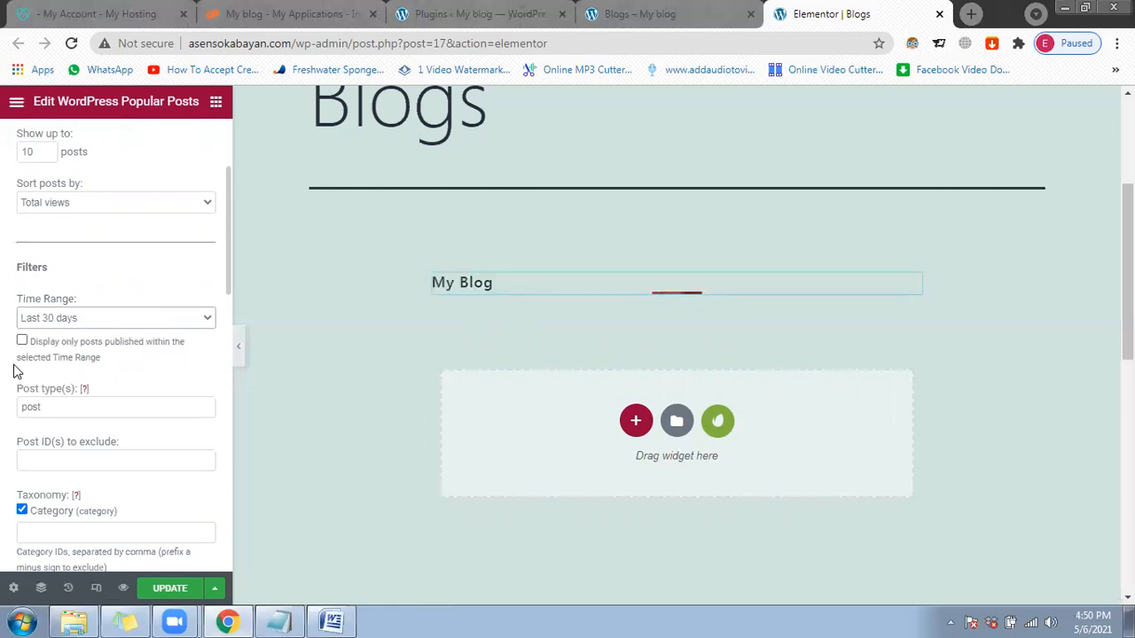
scroll(13, 373, down, 1)
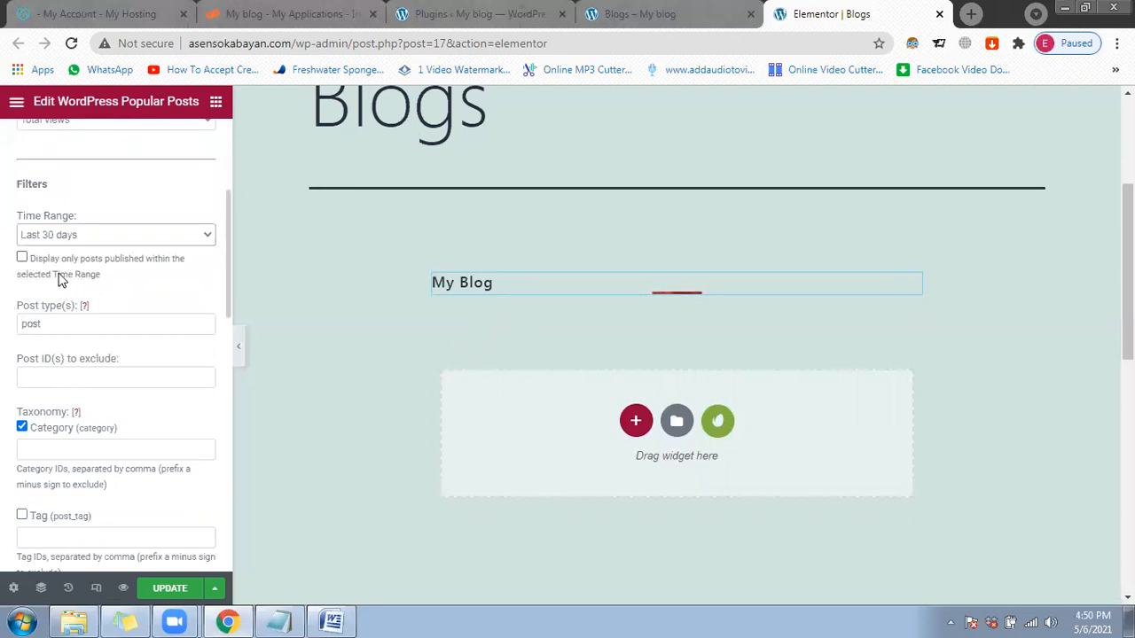
click(22, 259)
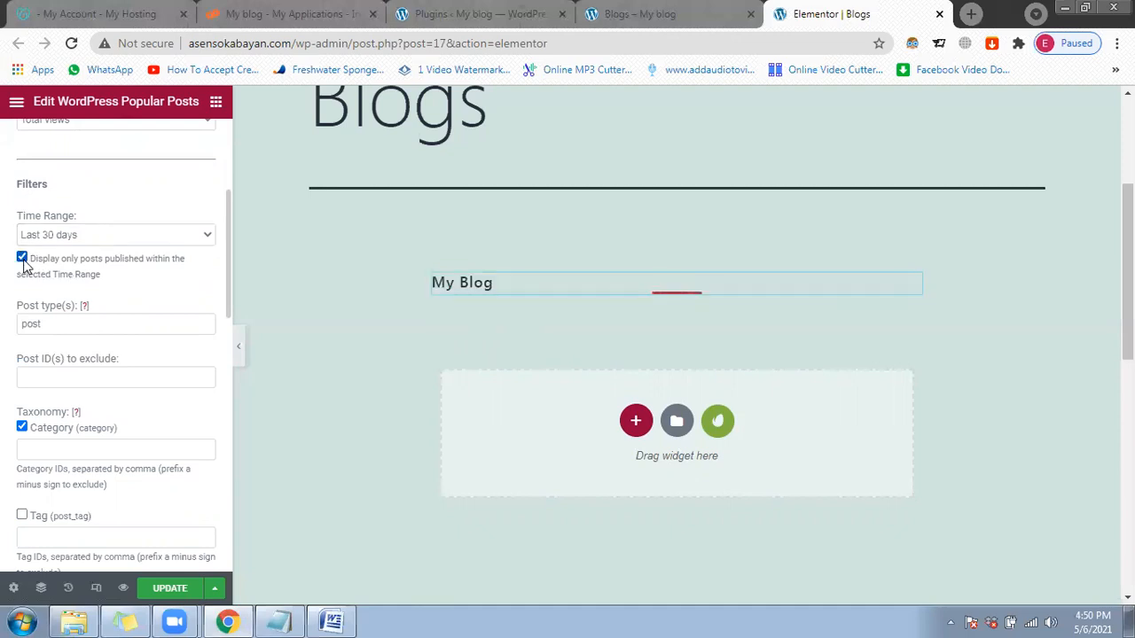
scroll(55, 284, down, 1)
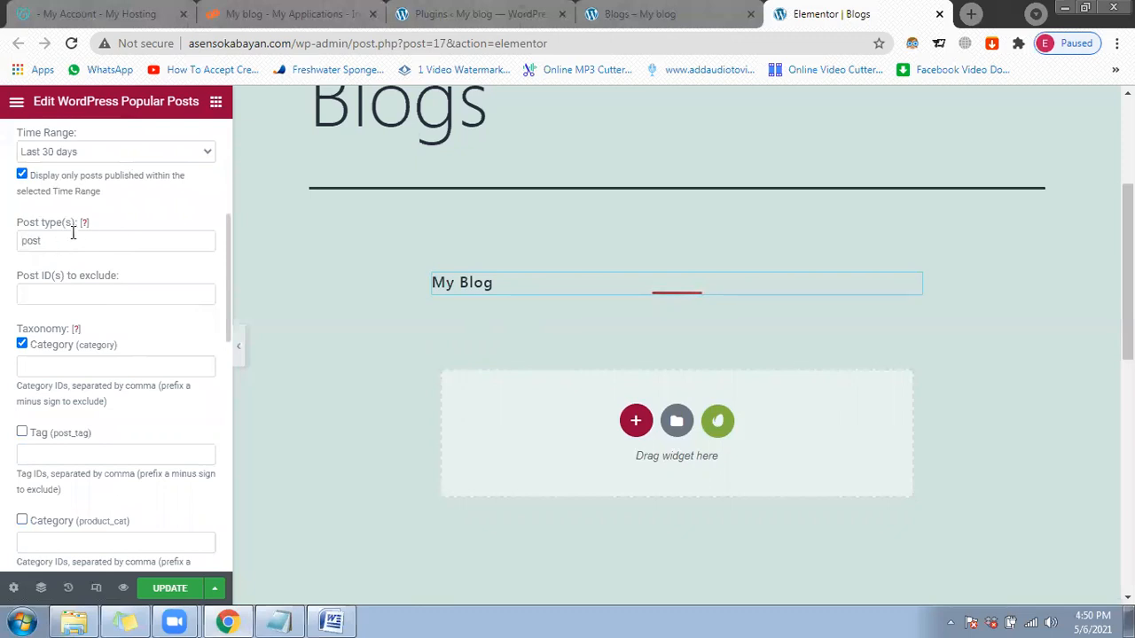
double_click(50, 239)
click(69, 299)
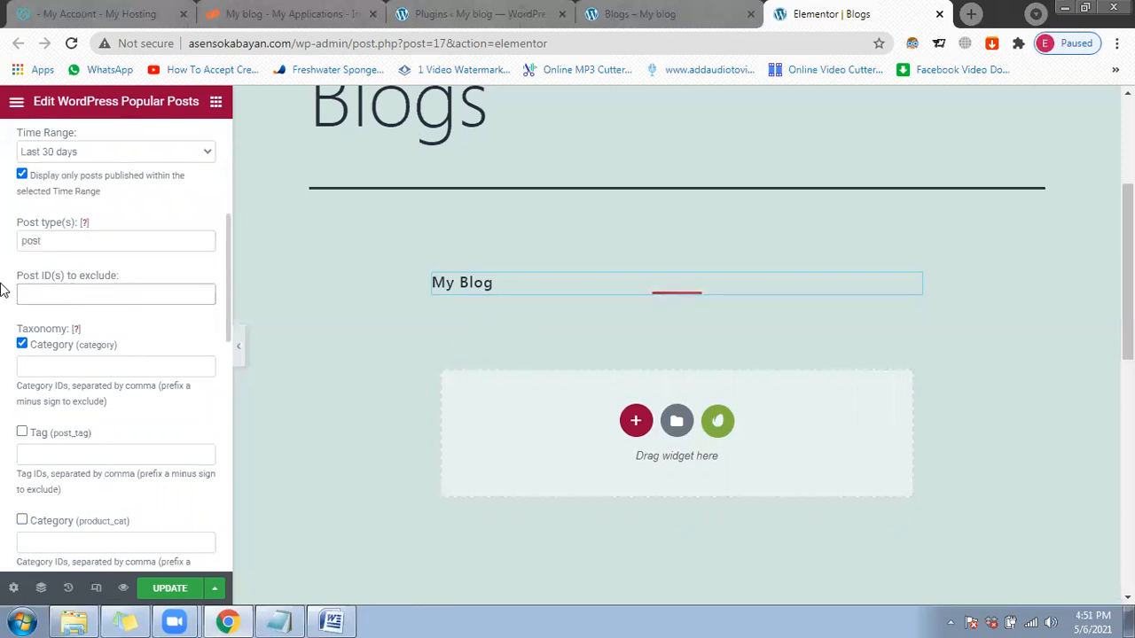
scroll(5, 290, down, 1)
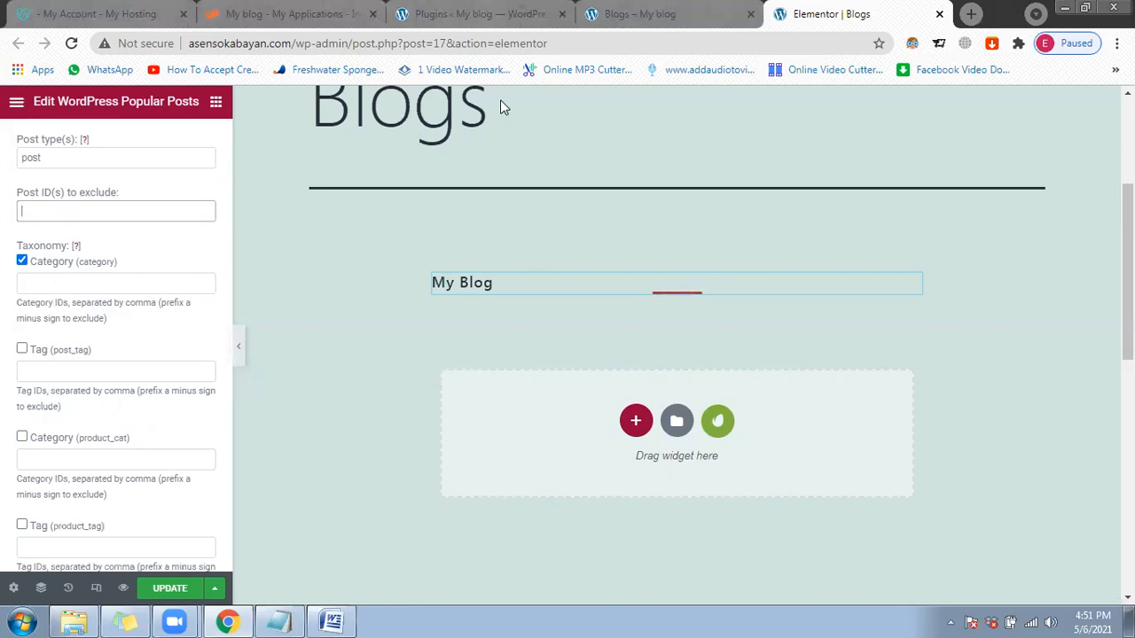
Step: Open the post categories in the WordPress admin tab and add a new category named "OFW"
click(612, 14)
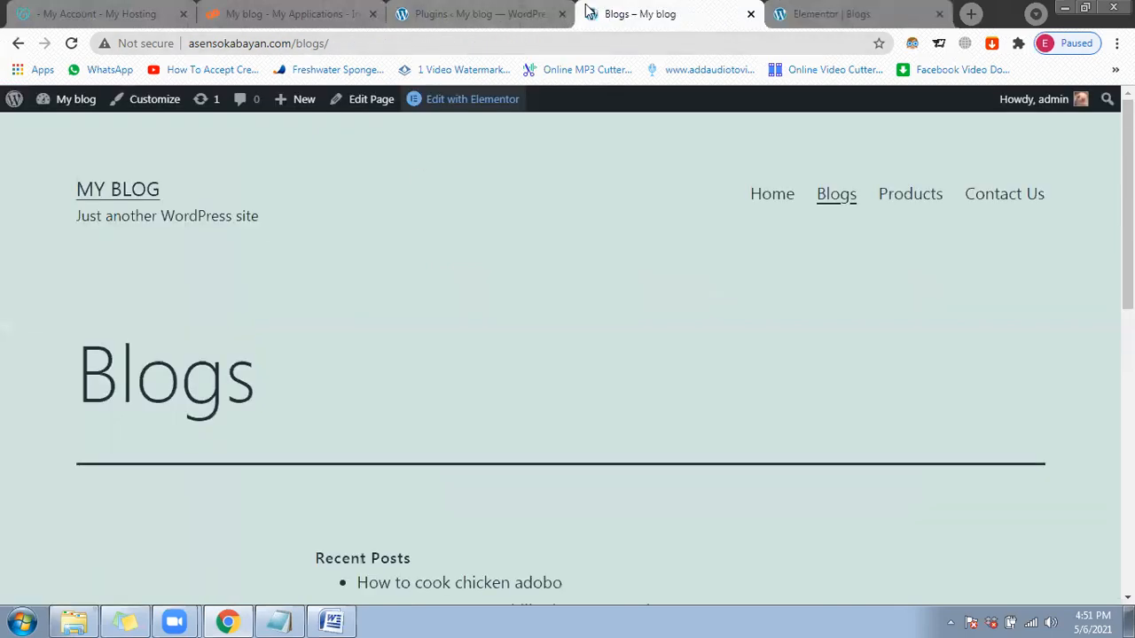
click(469, 16)
scroll(250, 224, up, 3)
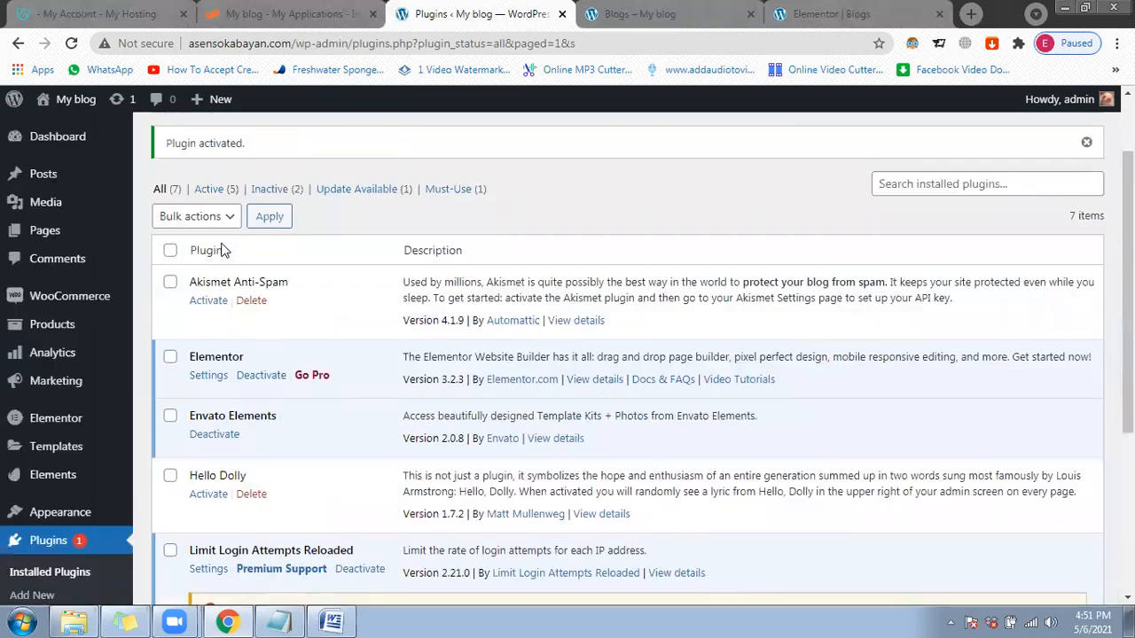
mouse_move(60, 184)
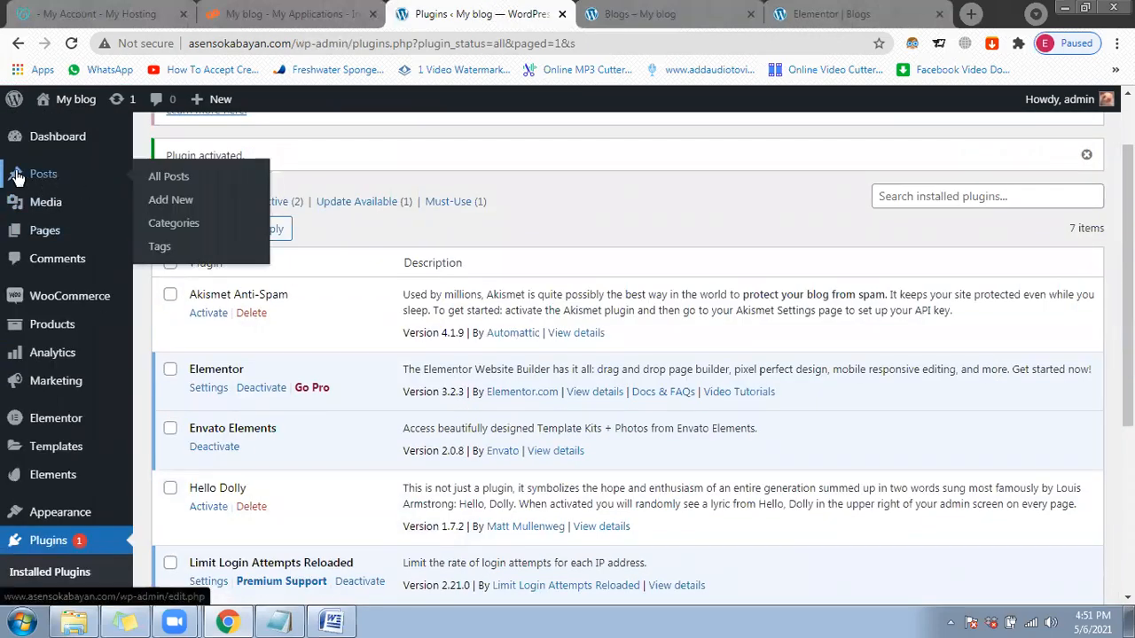
click(182, 229)
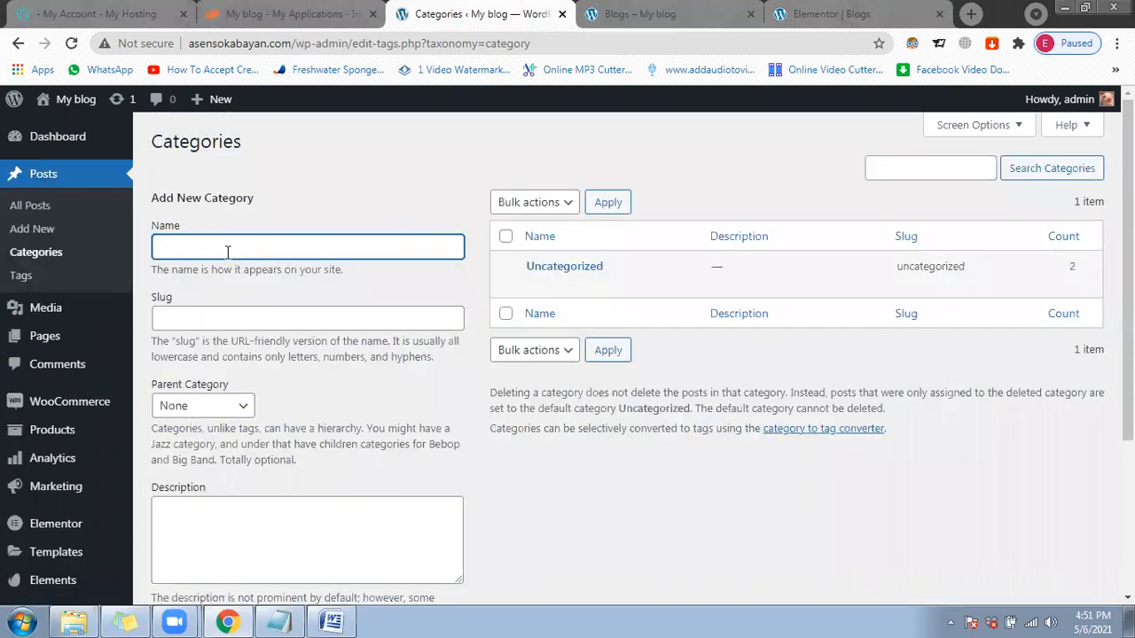
text(OFW)
scroll(382, 312, down, 1)
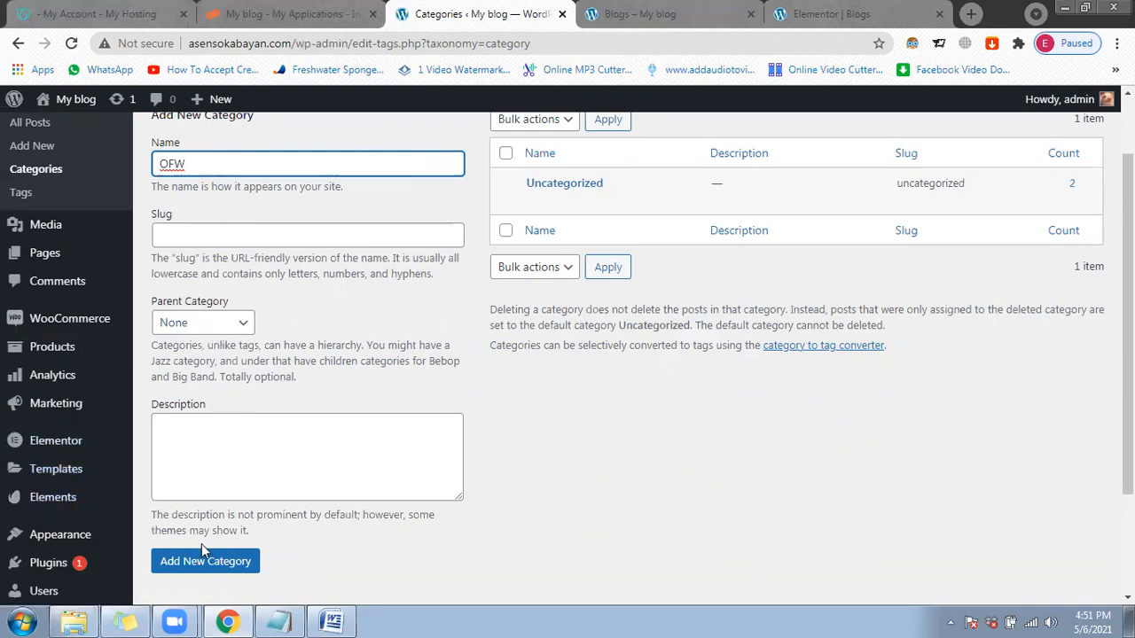
click(210, 567)
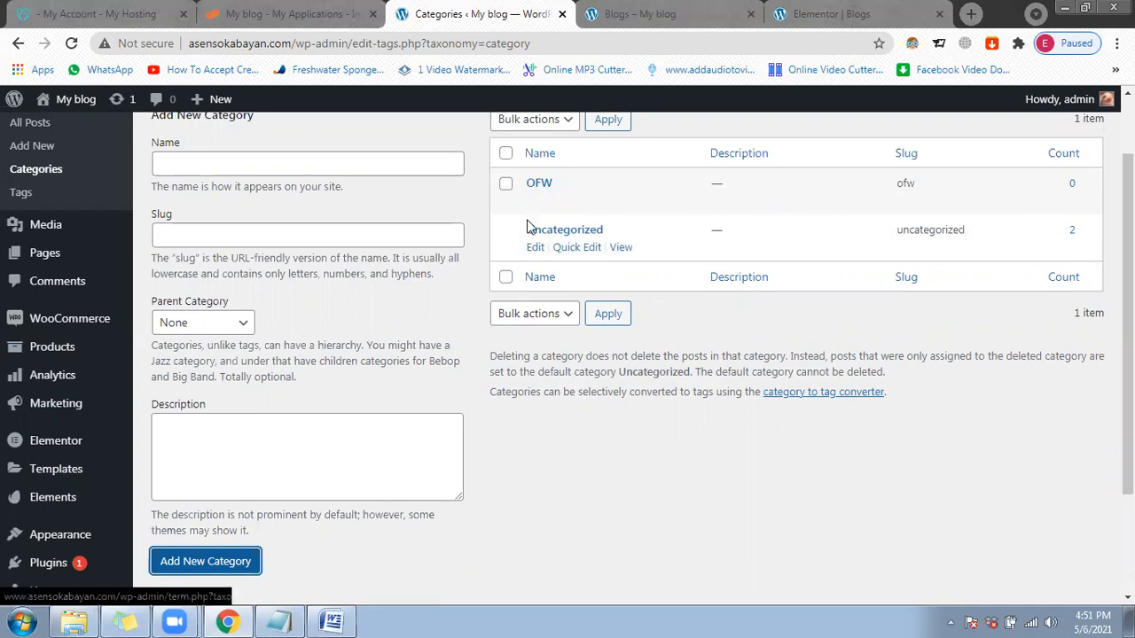
Step: Add a new post category named "Information" with no parent category
click(348, 161)
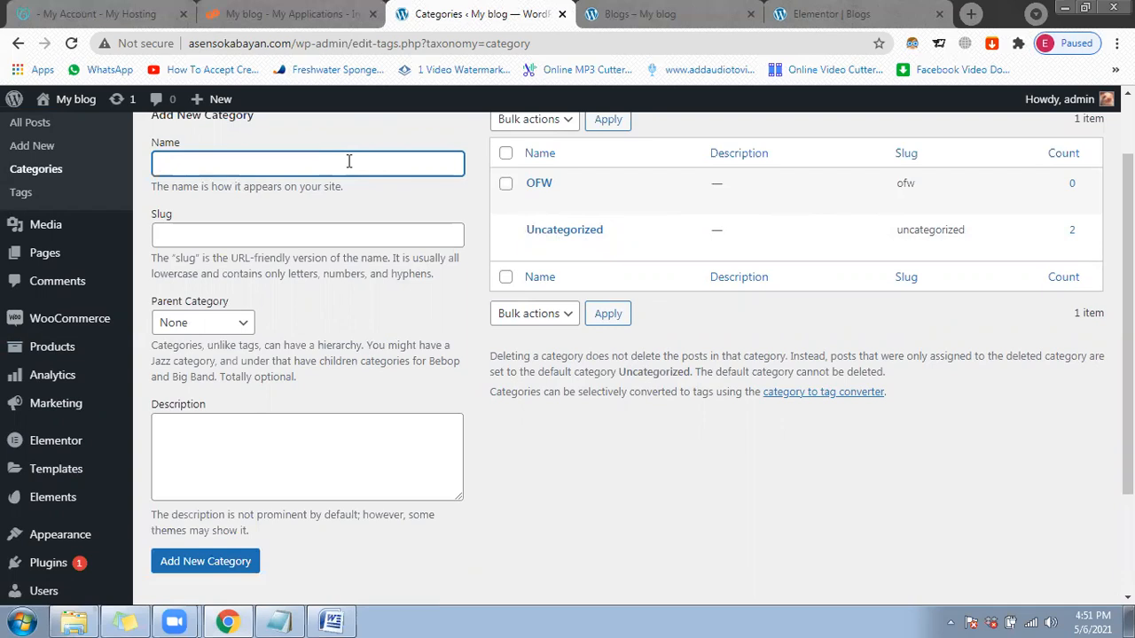
text(TIp)
key(ctrl+a)
key(BackSpace)
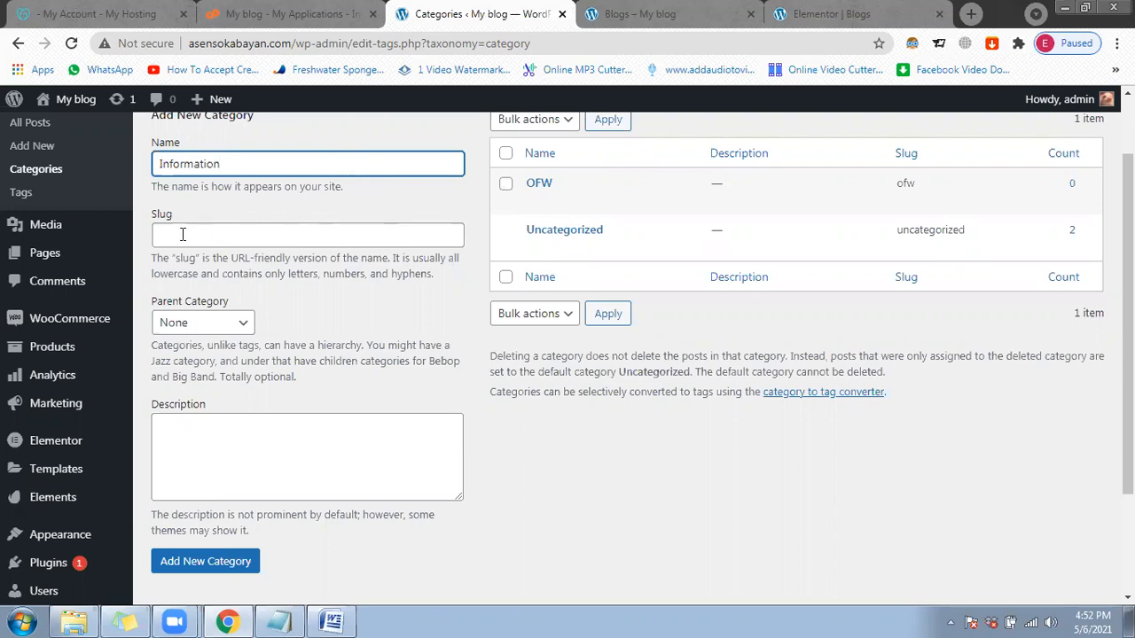
click(219, 561)
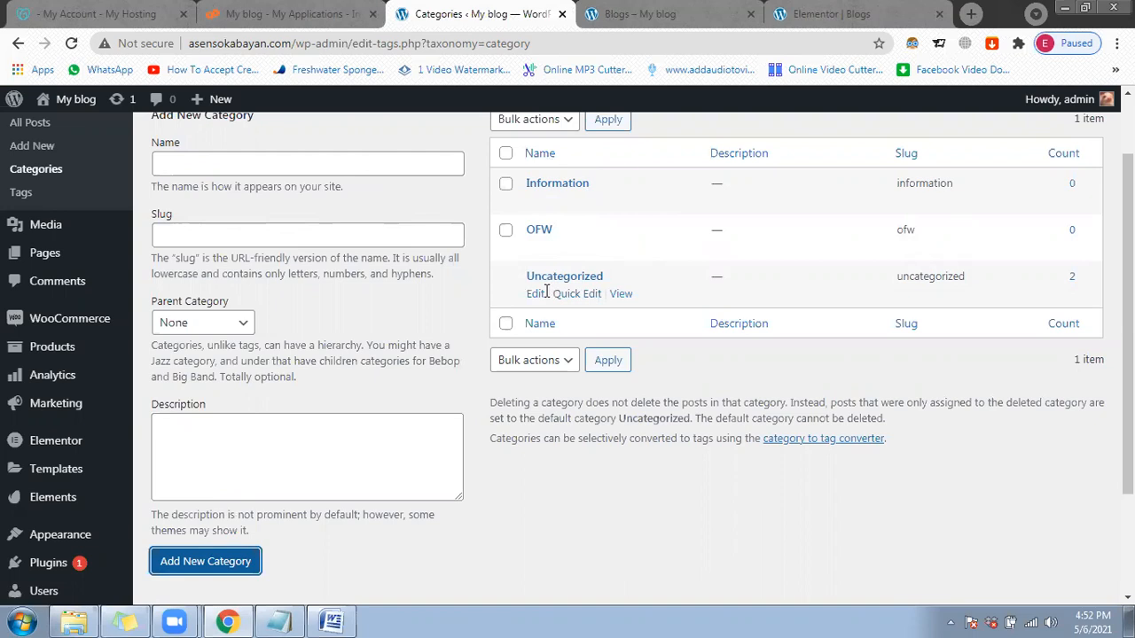
Step: Open the list of all posts and check which categories the chicken adobo and Philippine passport posts are assigned to
scroll(546, 297, up, 2)
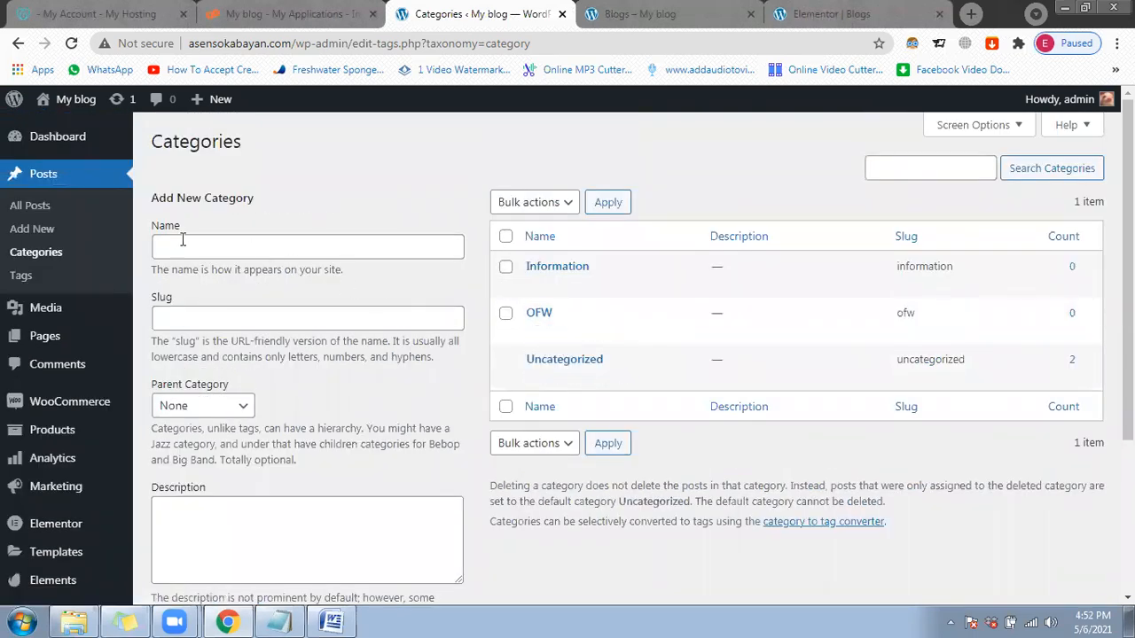
click(58, 210)
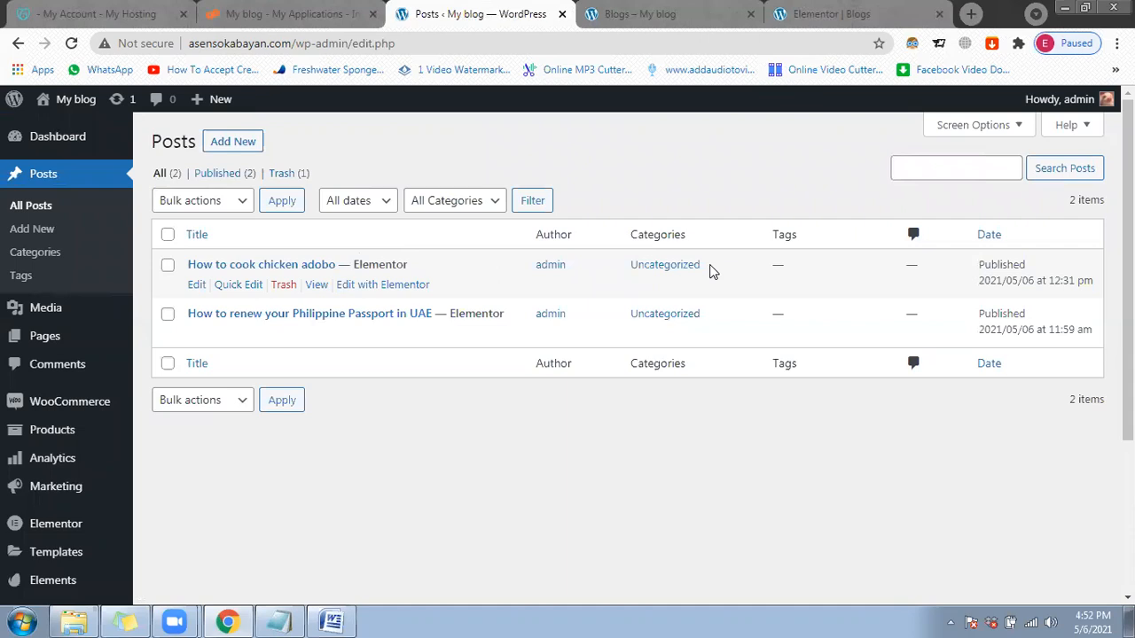
drag(705, 271, 630, 266)
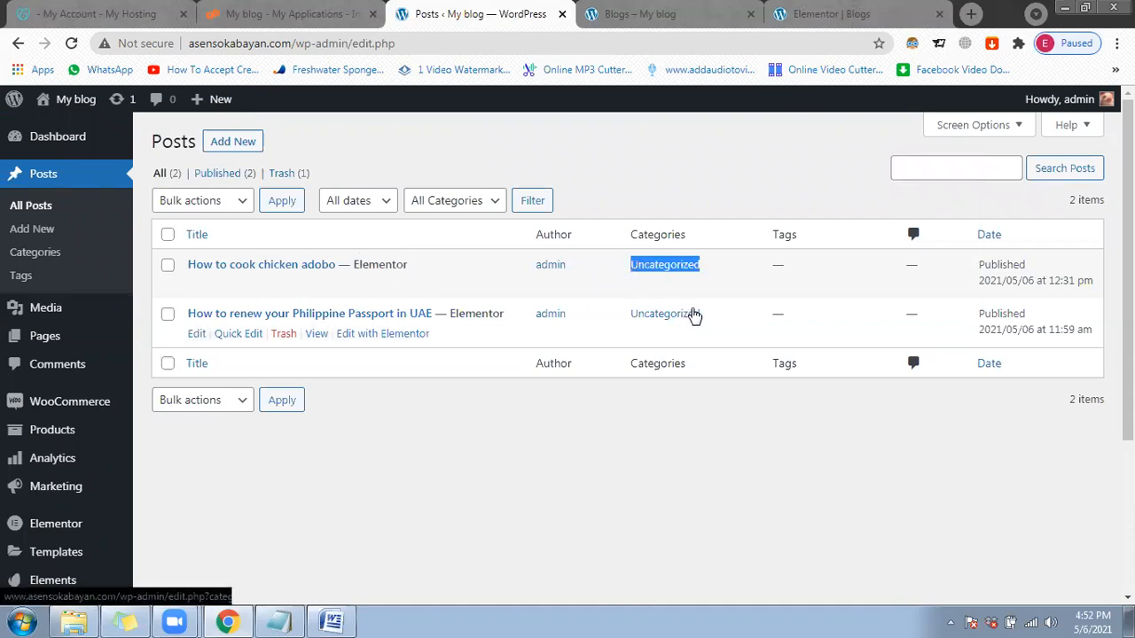
drag(709, 323, 633, 317)
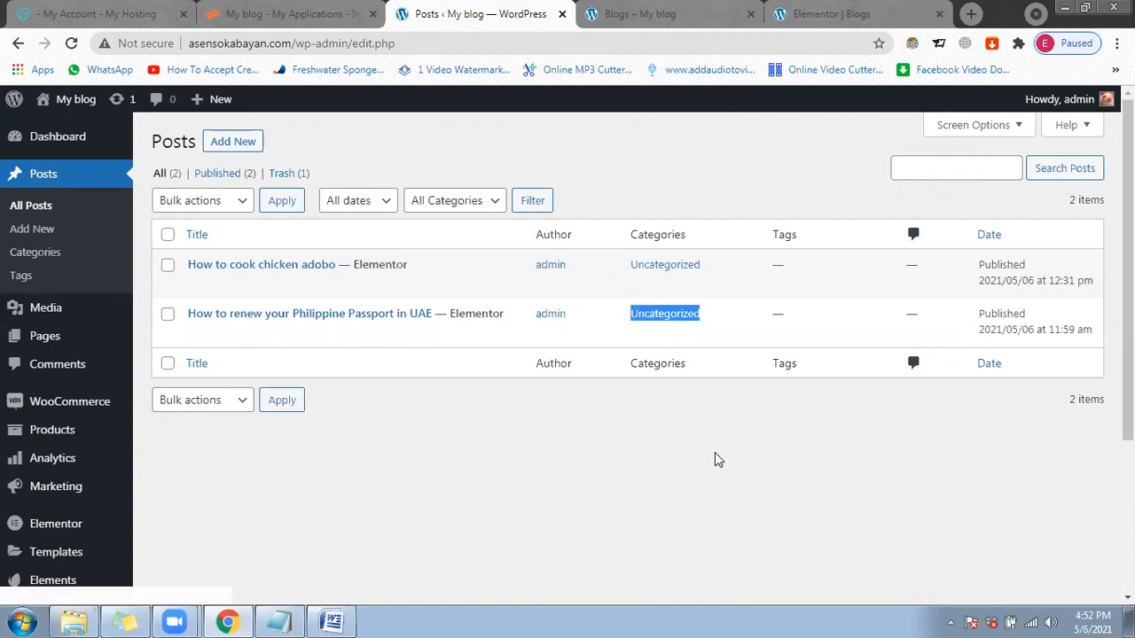
click(694, 370)
drag(701, 317, 635, 319)
click(681, 417)
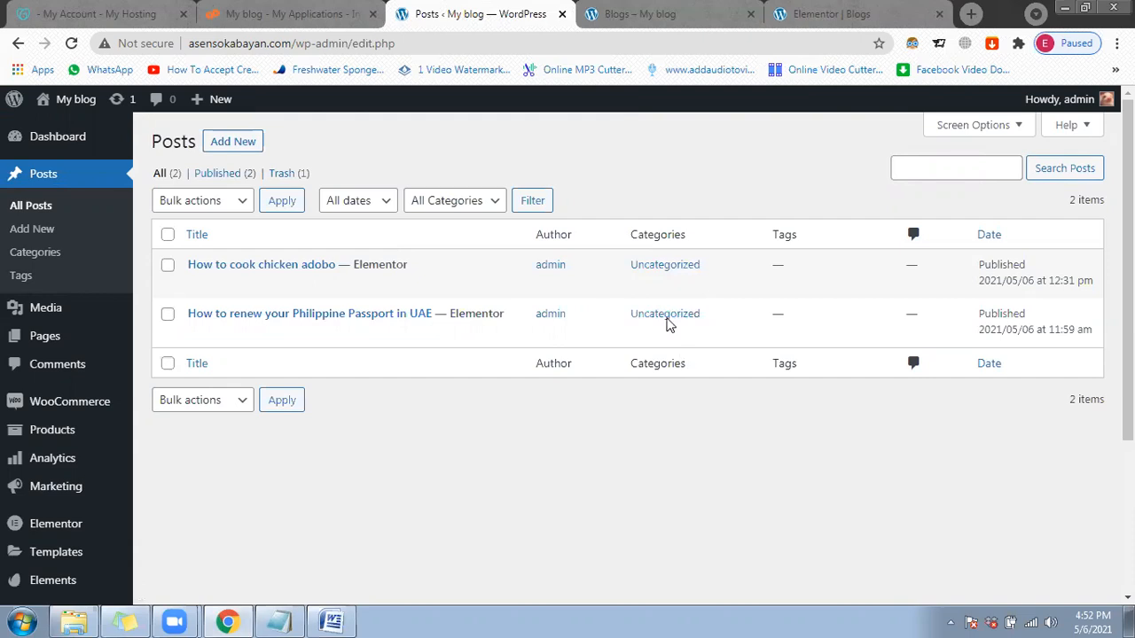
drag(708, 321, 633, 312)
click(654, 442)
drag(709, 319, 627, 319)
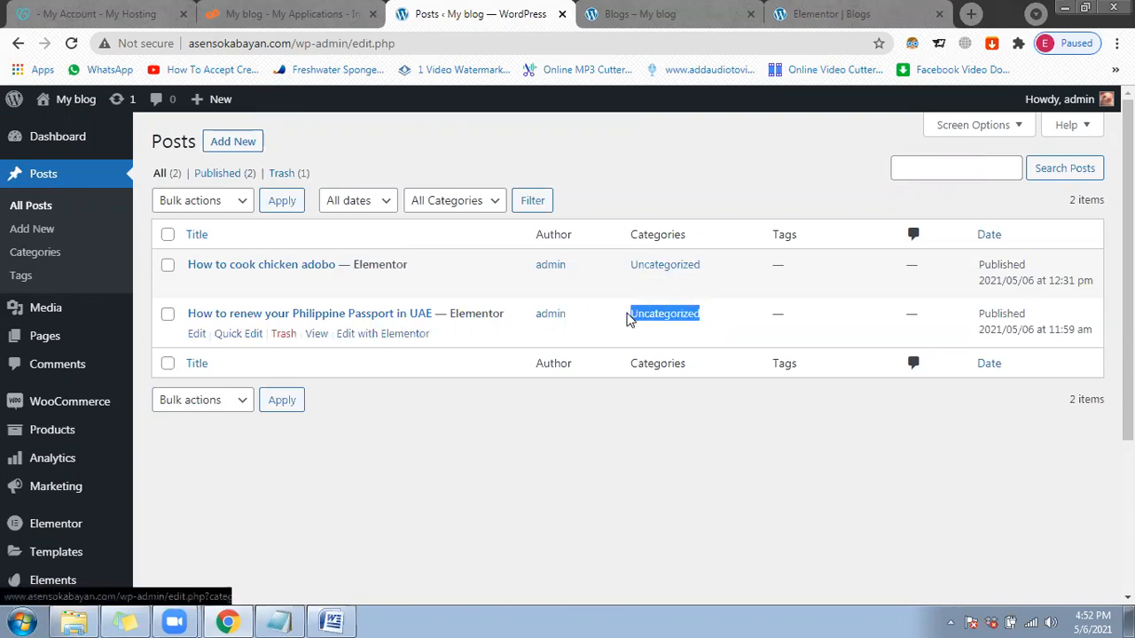
click(648, 458)
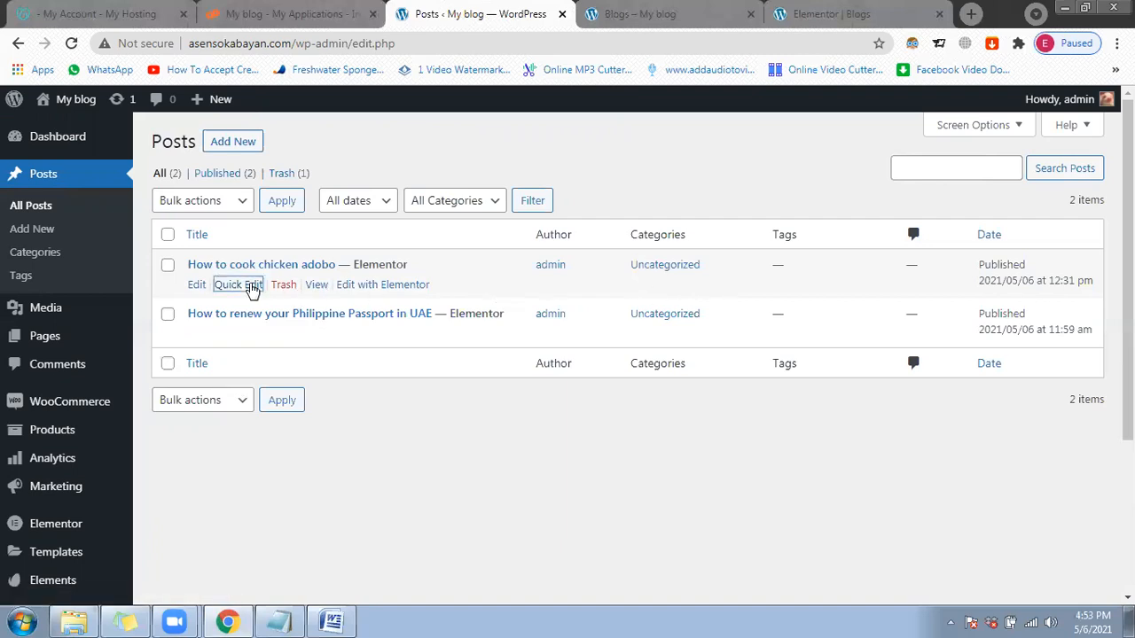
Step: Quick-edit the post "How to cook chicken adobo" to replace its Uncategorized category with Information, and update it
click(251, 284)
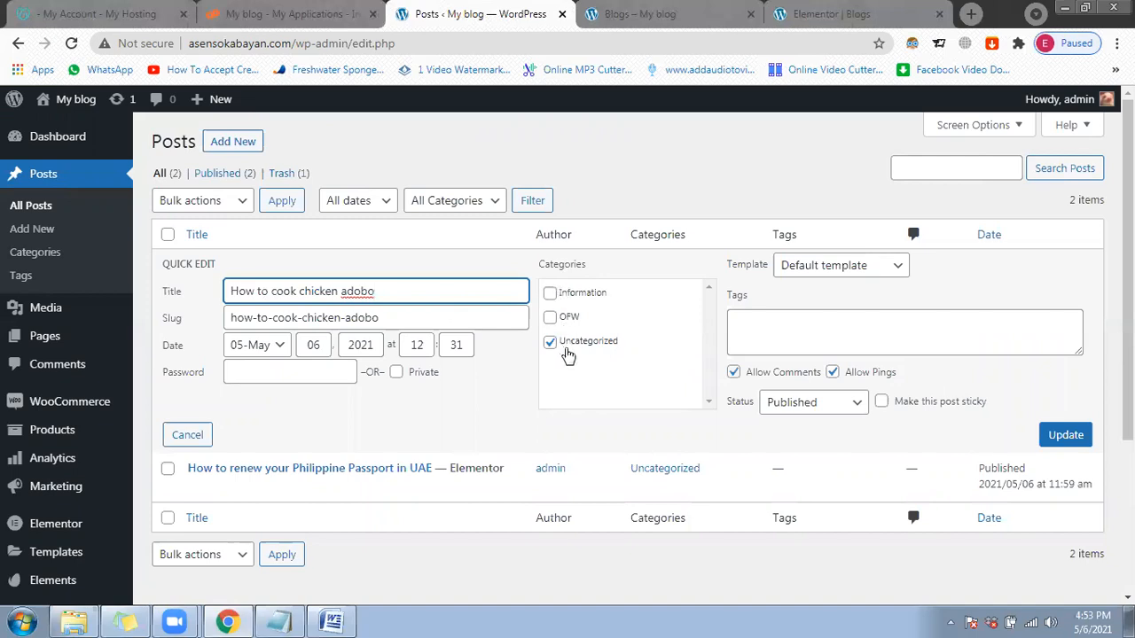
click(550, 343)
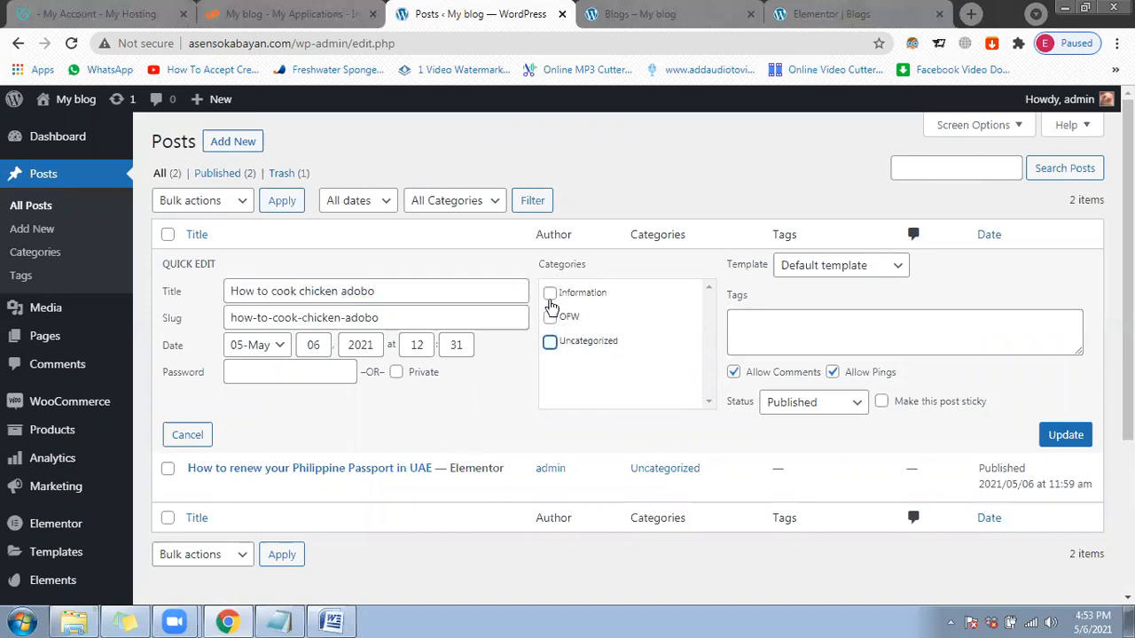
click(550, 294)
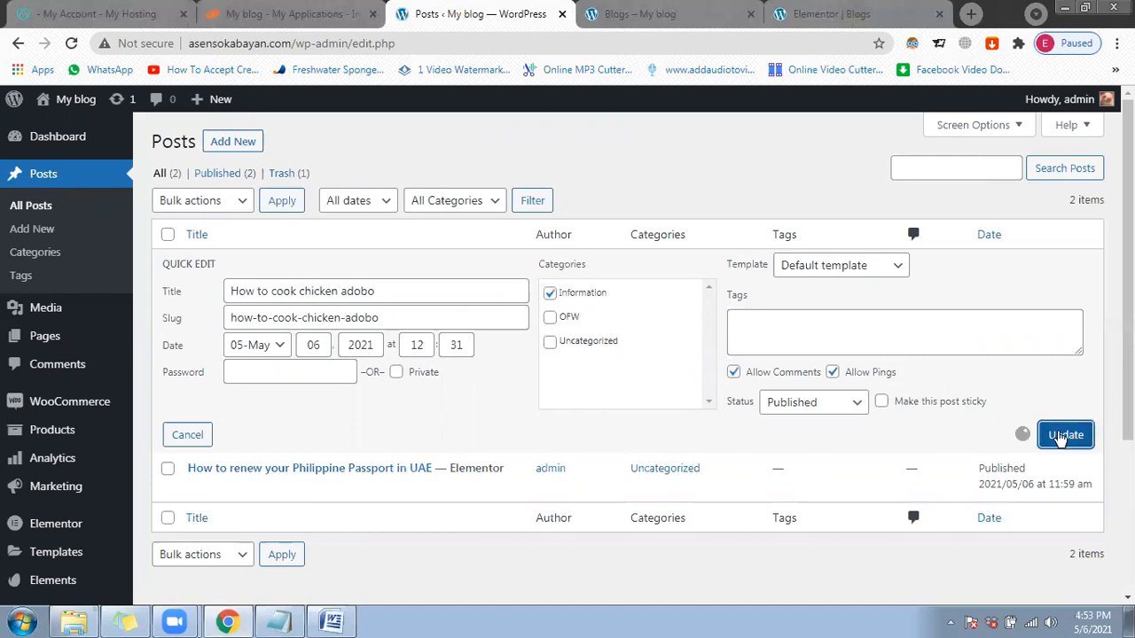
click(1064, 435)
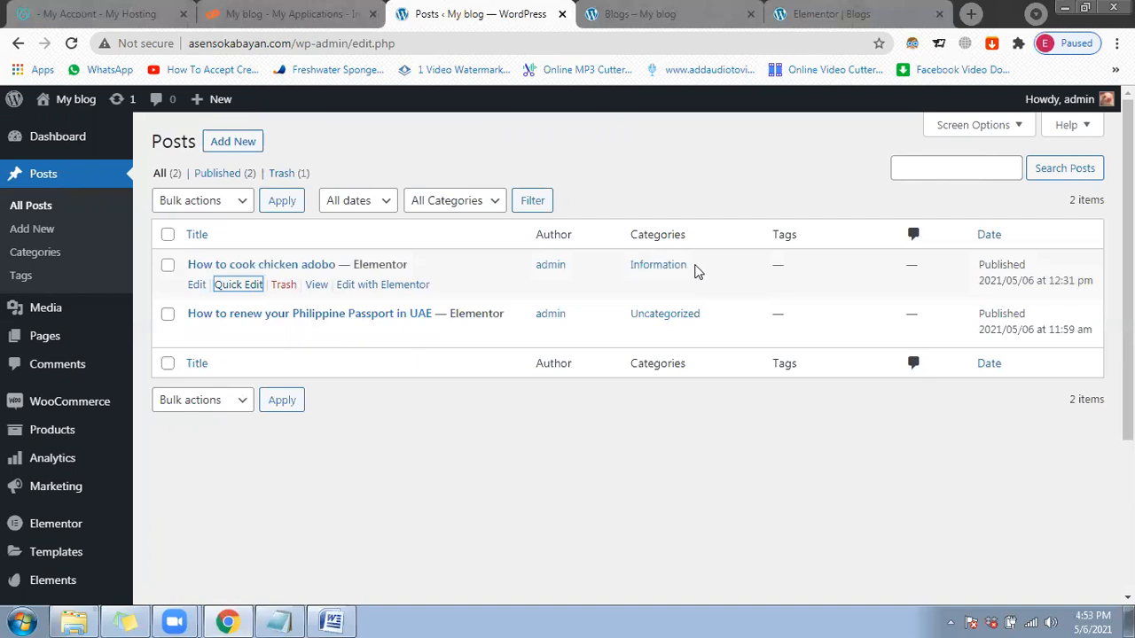
drag(696, 270, 620, 271)
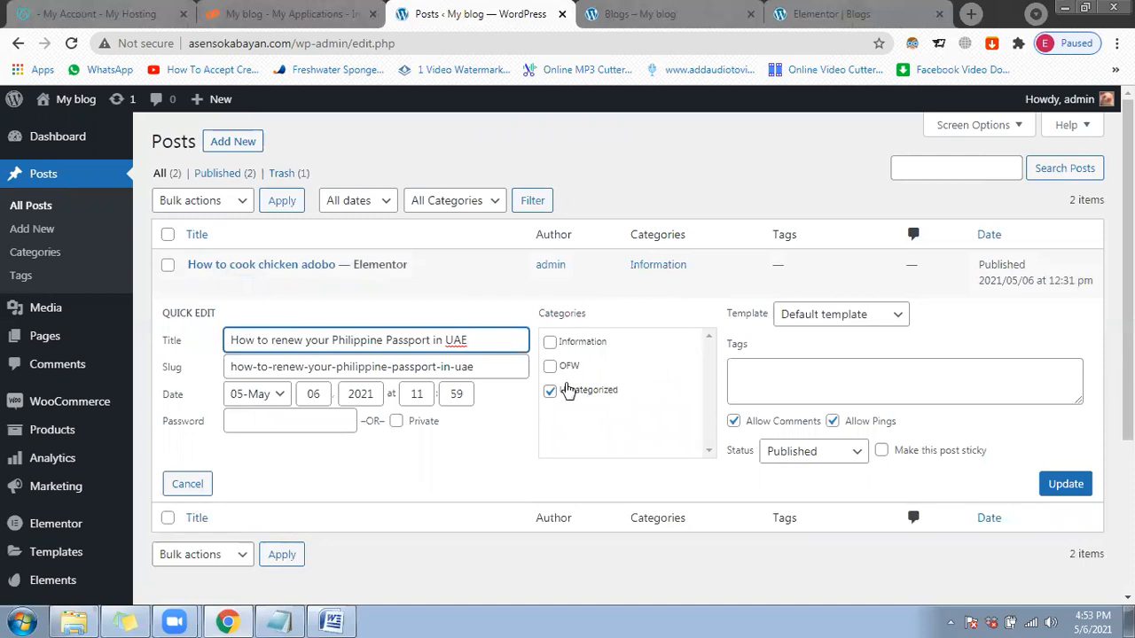
Step: Change the category of the post "How to renew your Philippine Passport in UAE" from Uncategorized to OFW and update it
click(550, 390)
click(550, 366)
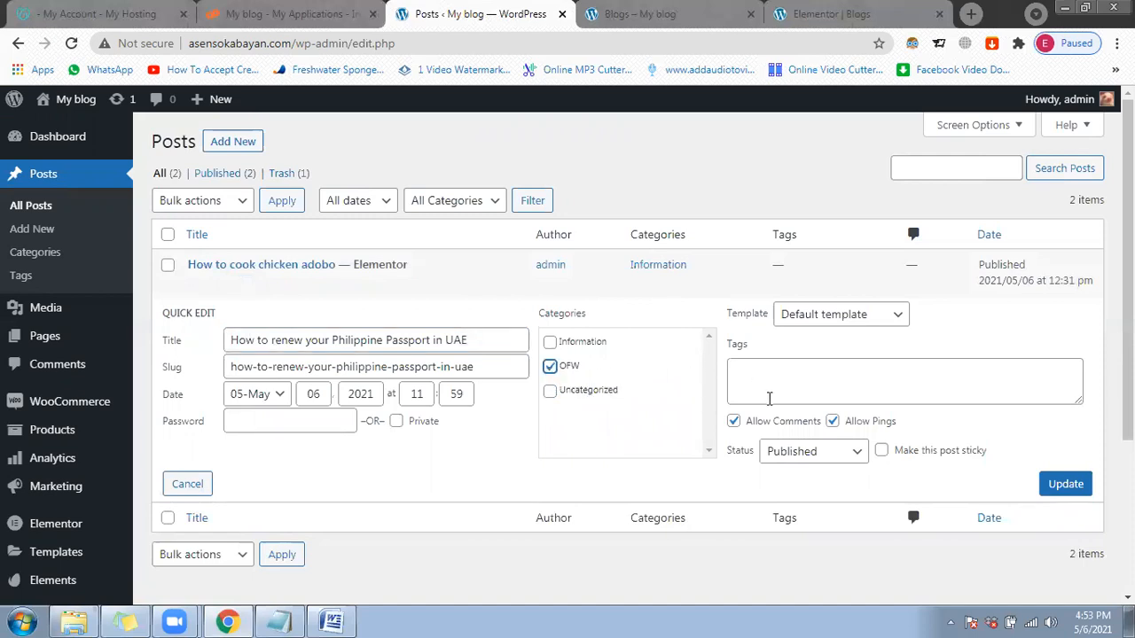
click(1067, 485)
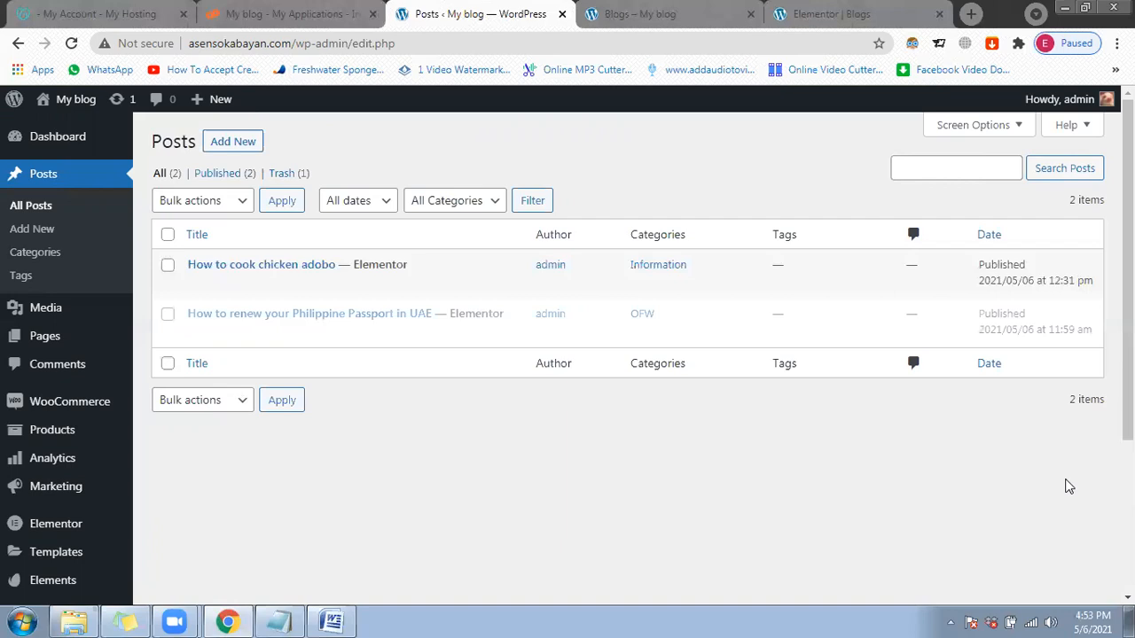
click(597, 421)
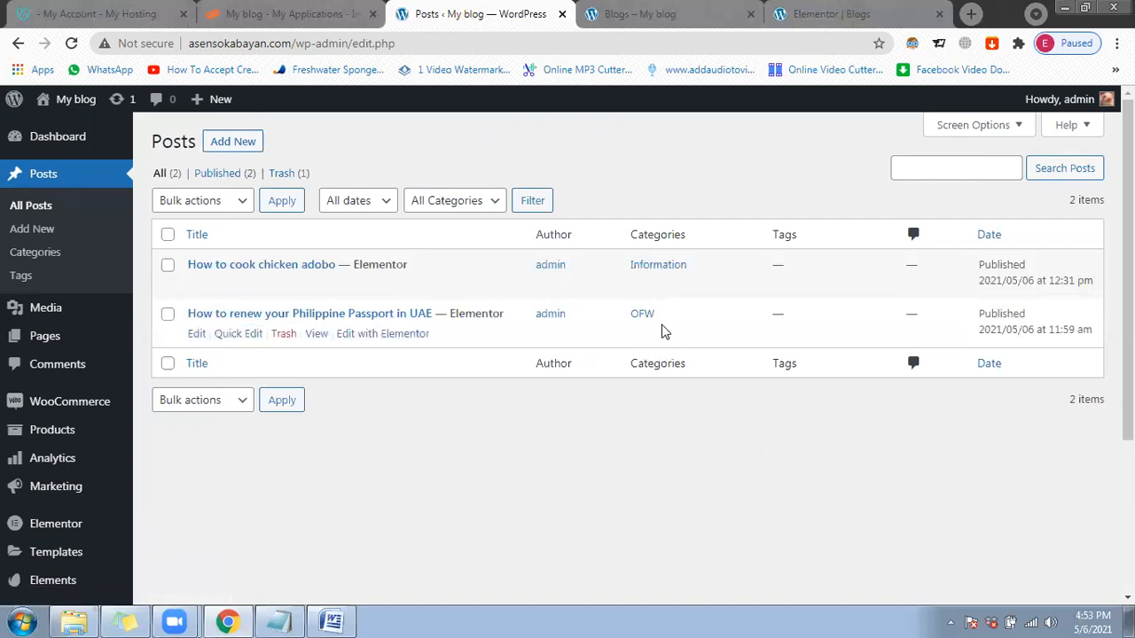
drag(665, 330, 630, 261)
click(696, 481)
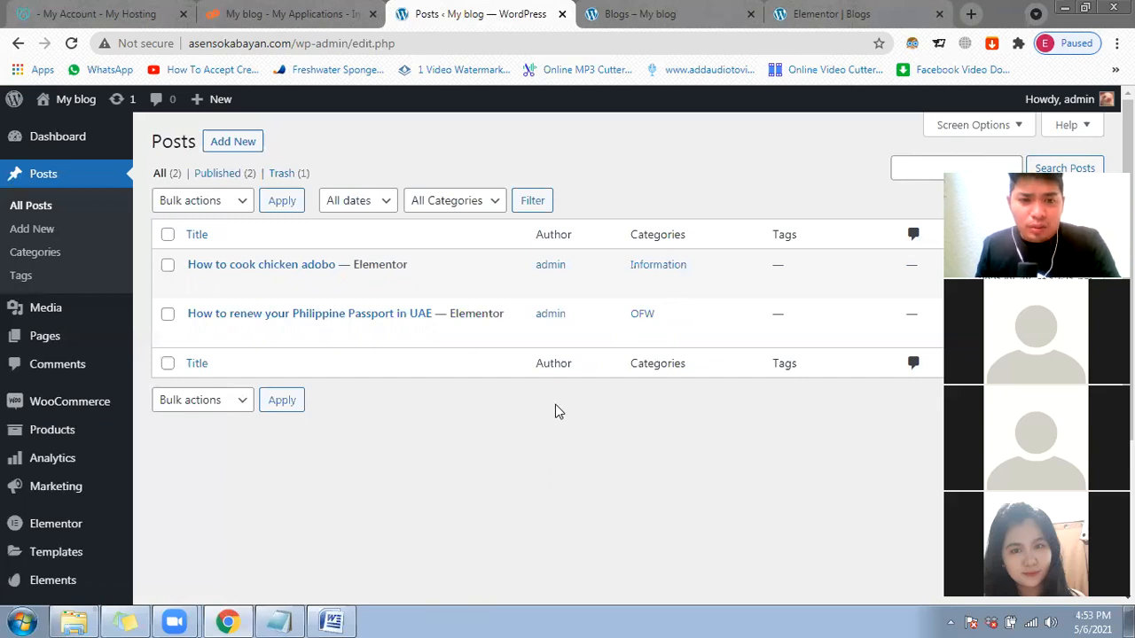
drag(664, 321, 629, 300)
click(655, 499)
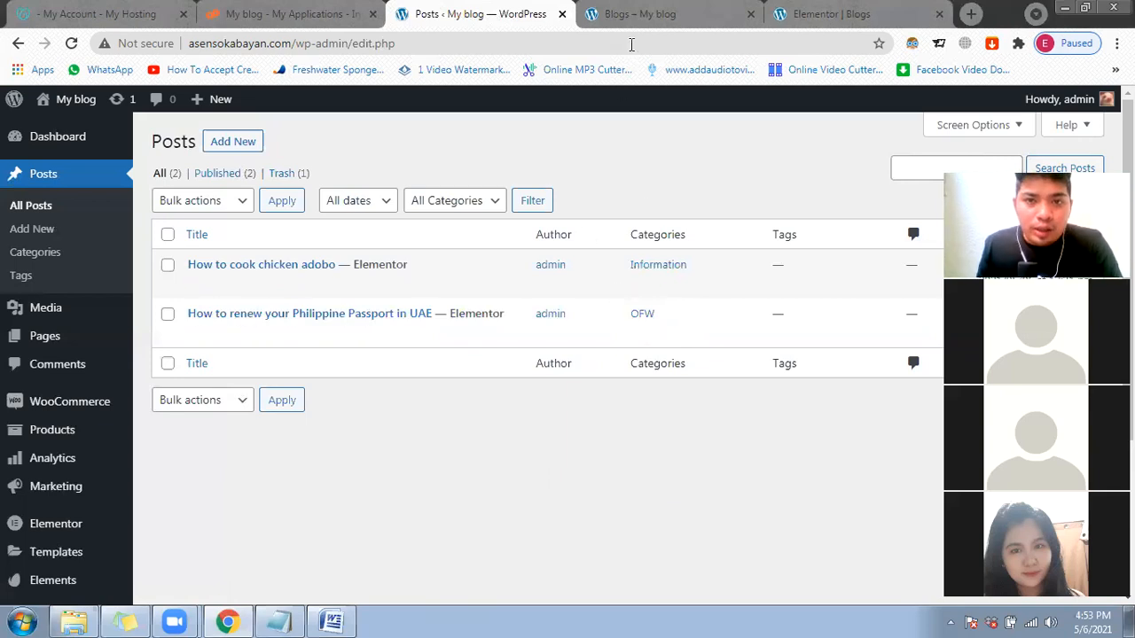
Step: Return to the Blogs page in the Elementor editor and enter "OFW, Information" as the popular posts widget's Category taxonomy filter
click(635, 16)
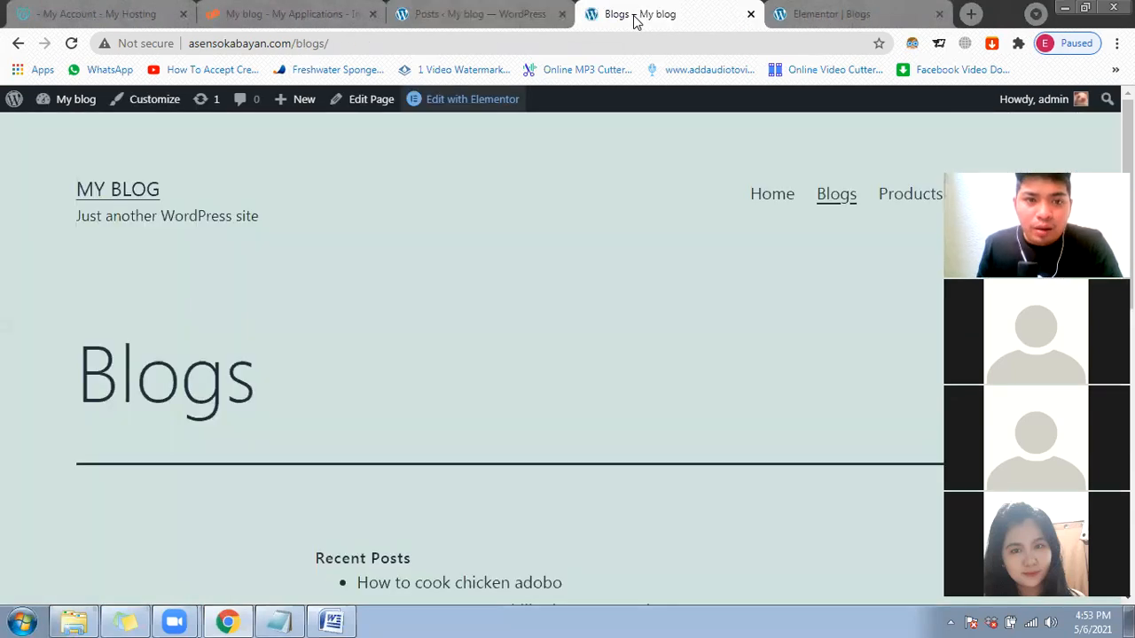
click(805, 20)
drag(717, 4, 829, 5)
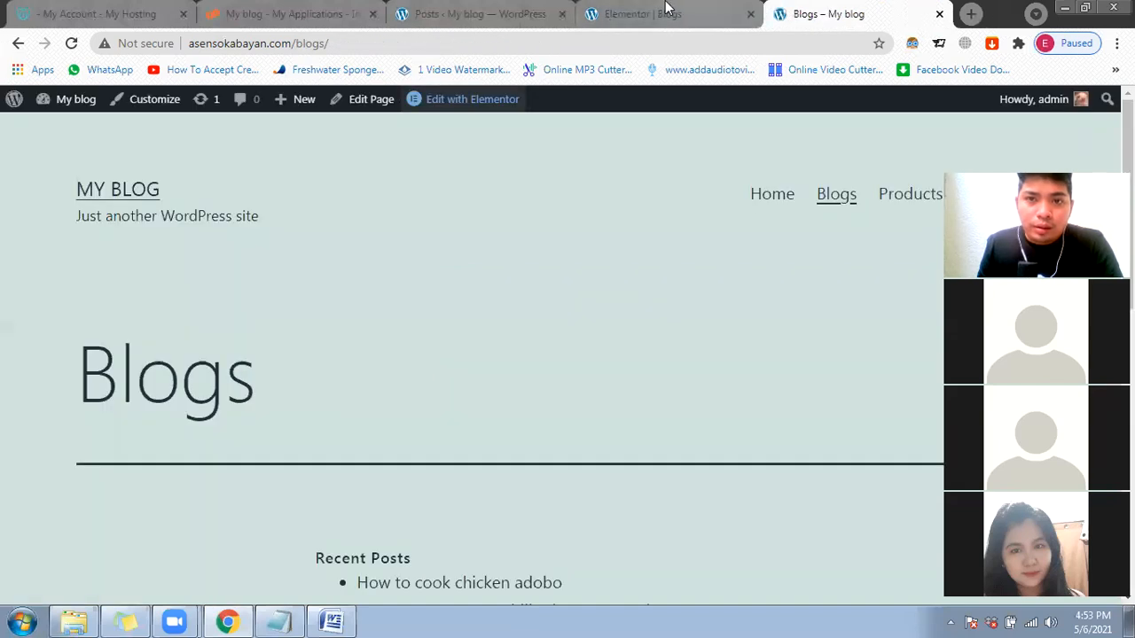
click(667, 8)
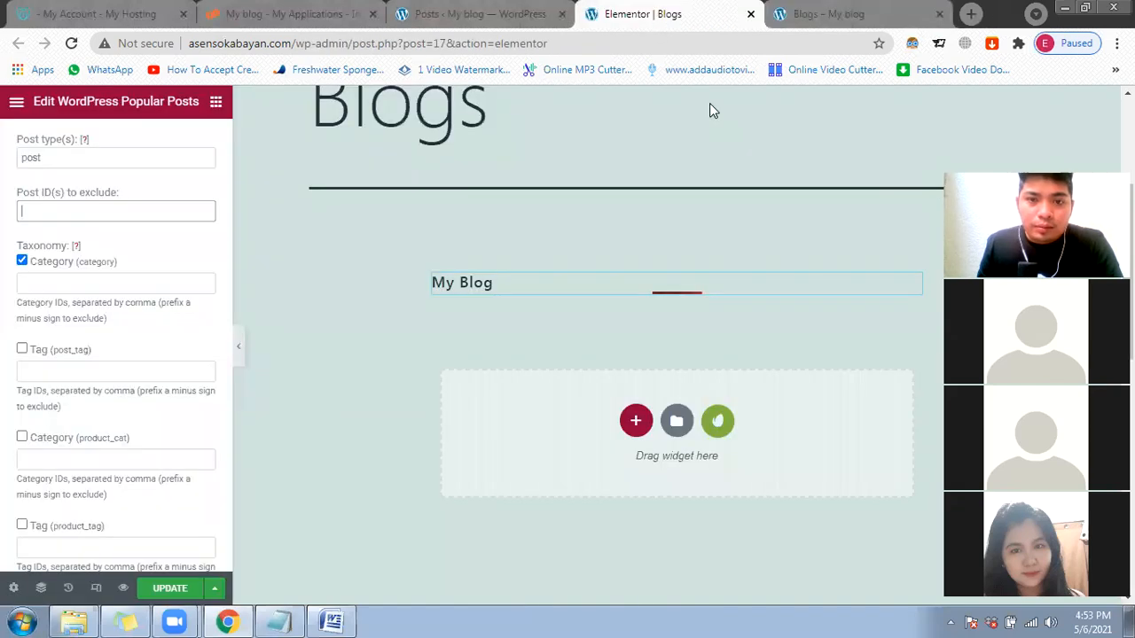
click(140, 285)
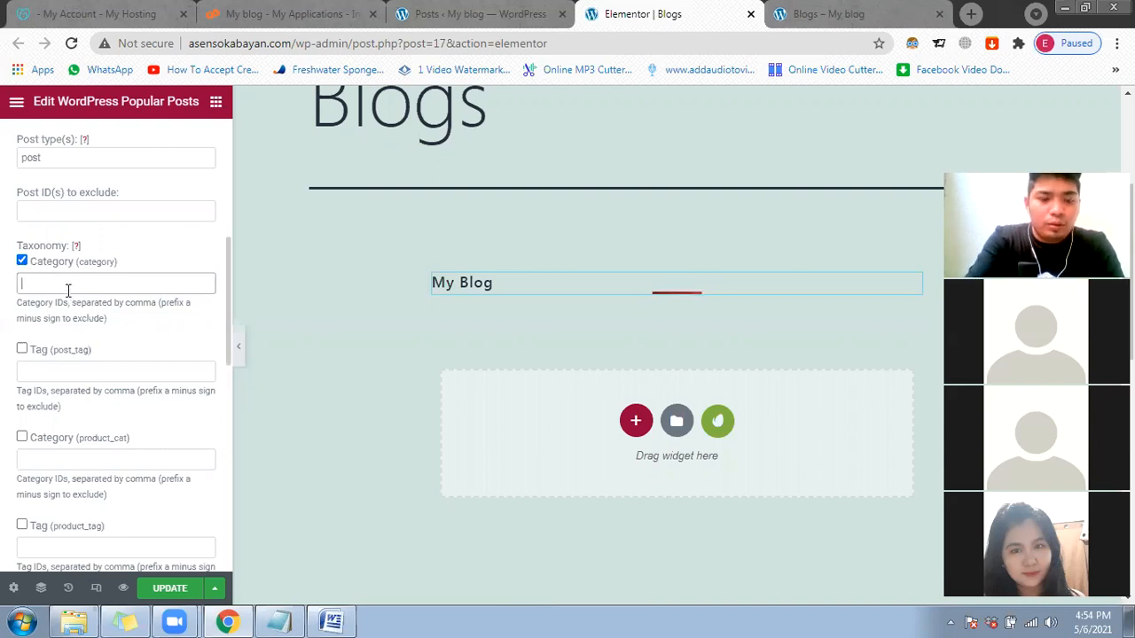
text(OFW)
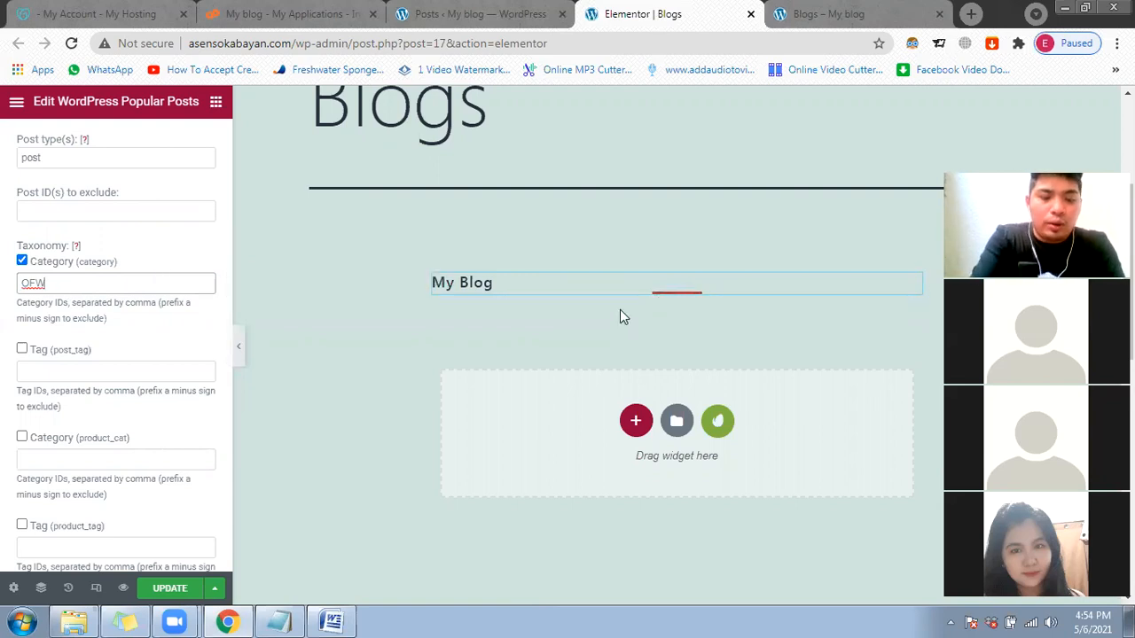
text(, Infor)
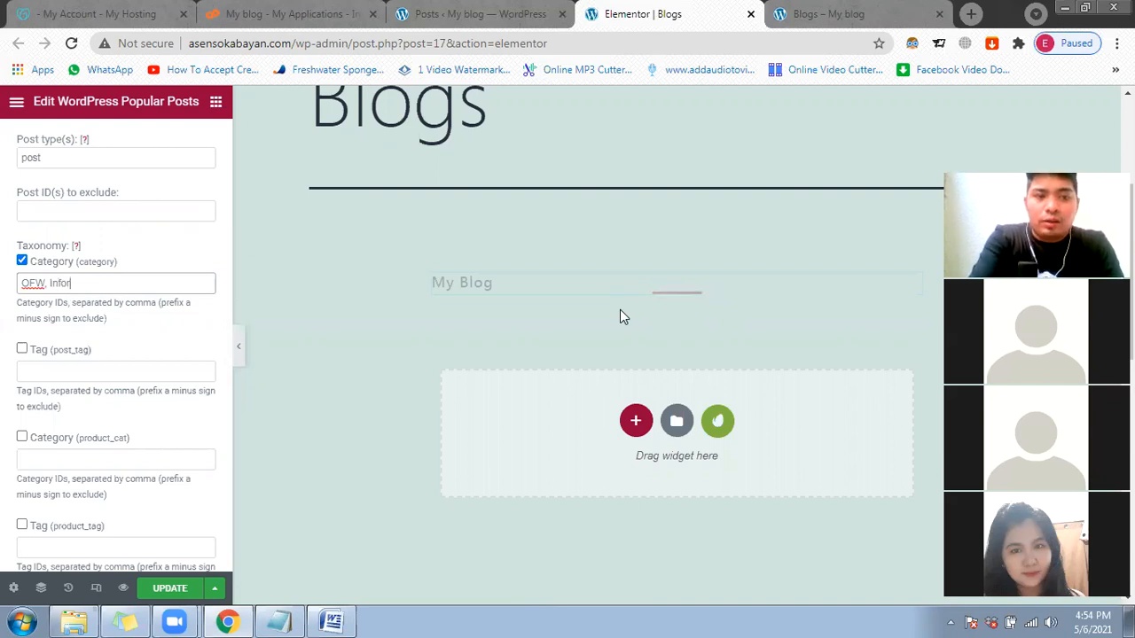
text(mation)
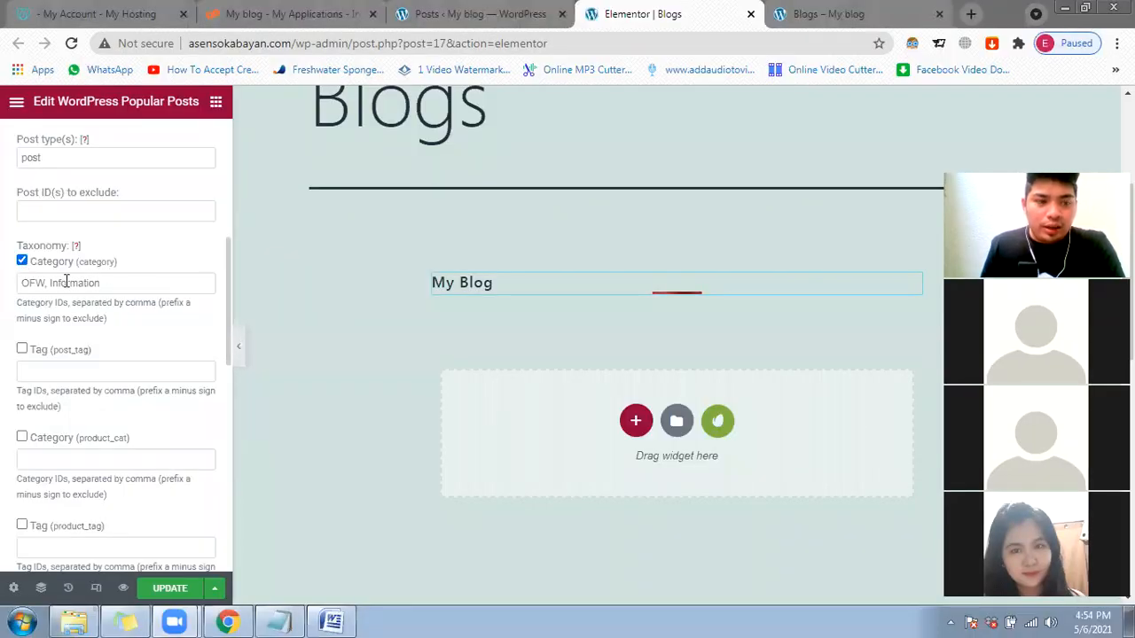
click(39, 282)
double_click(83, 283)
click(143, 282)
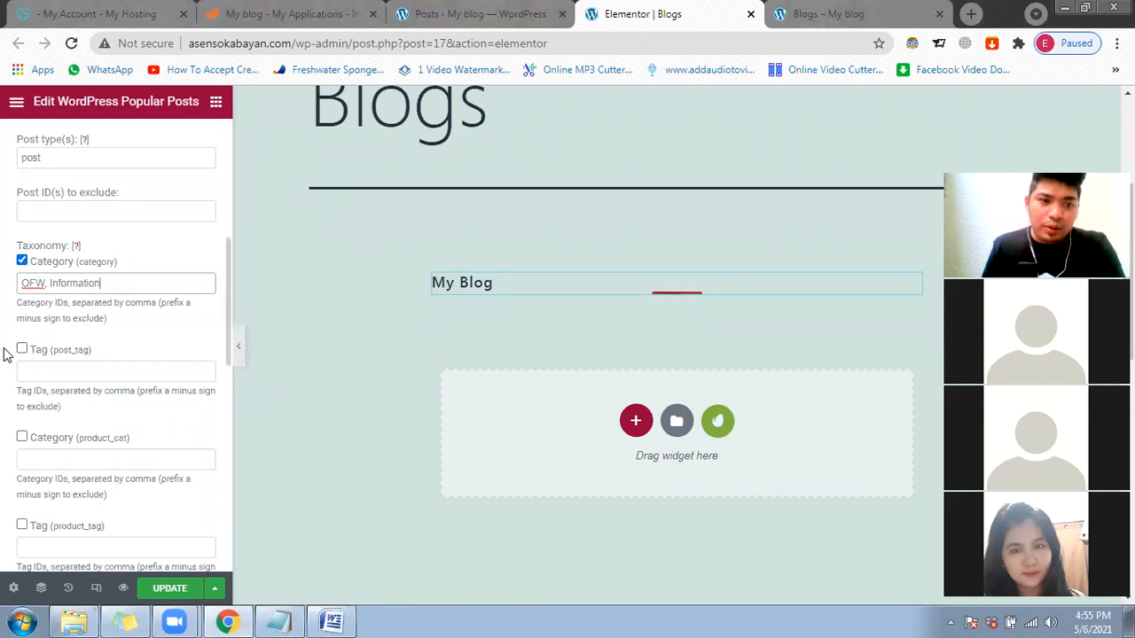
Step: Look through the widget's remaining taxonomy, author, posts and stats tag settings
scroll(7, 350, down, 1)
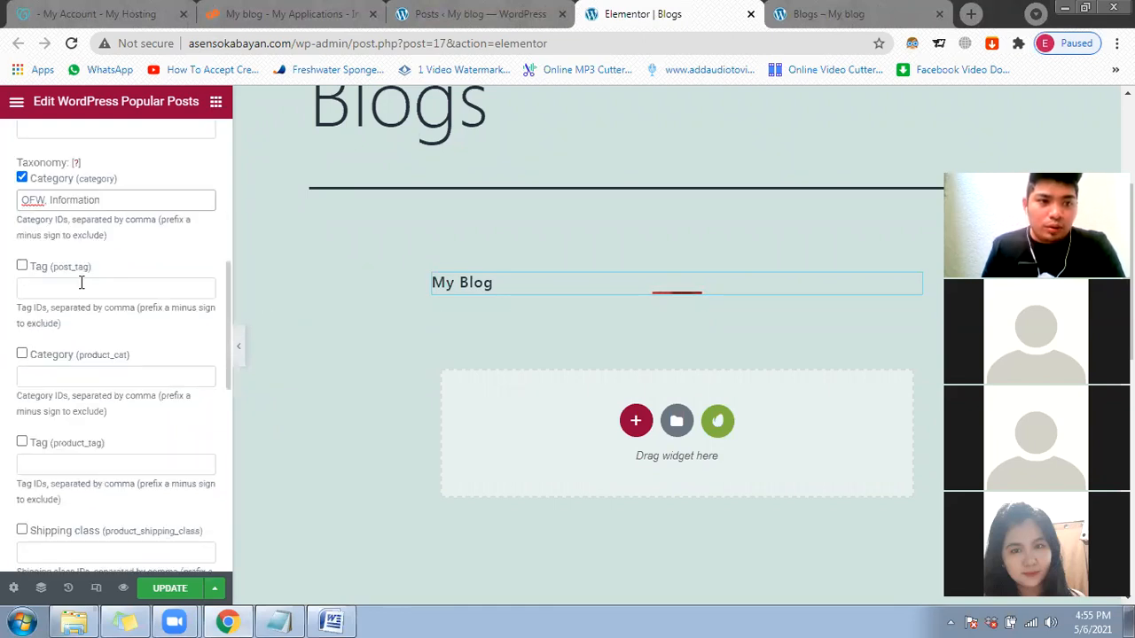
scroll(6, 286, down, 1)
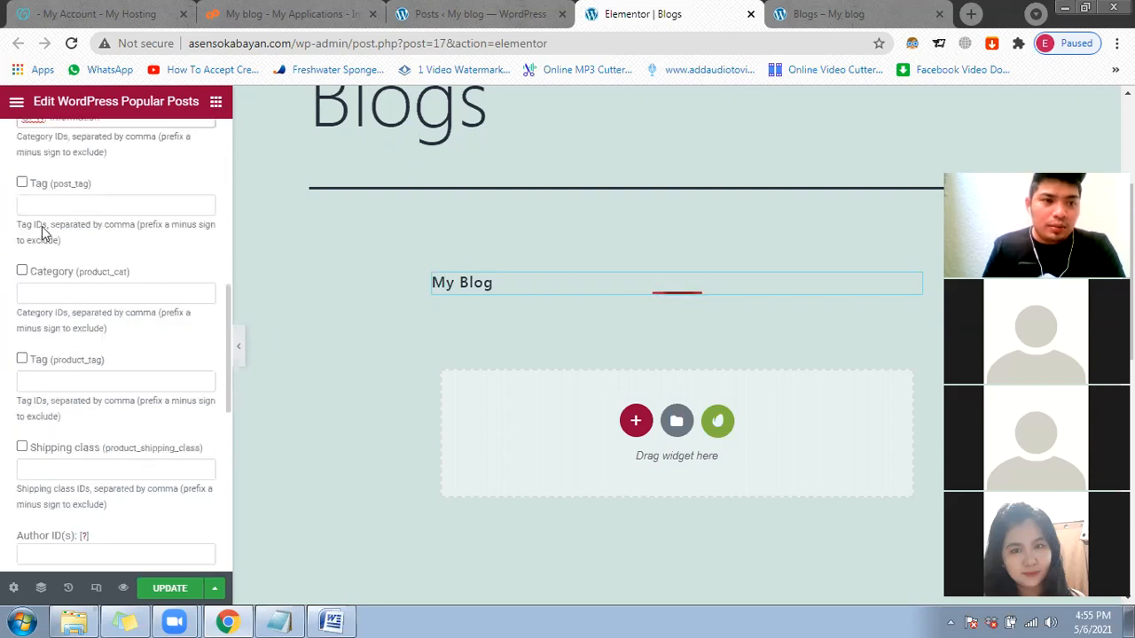
scroll(24, 298, down, 1)
scroll(25, 298, down, 2)
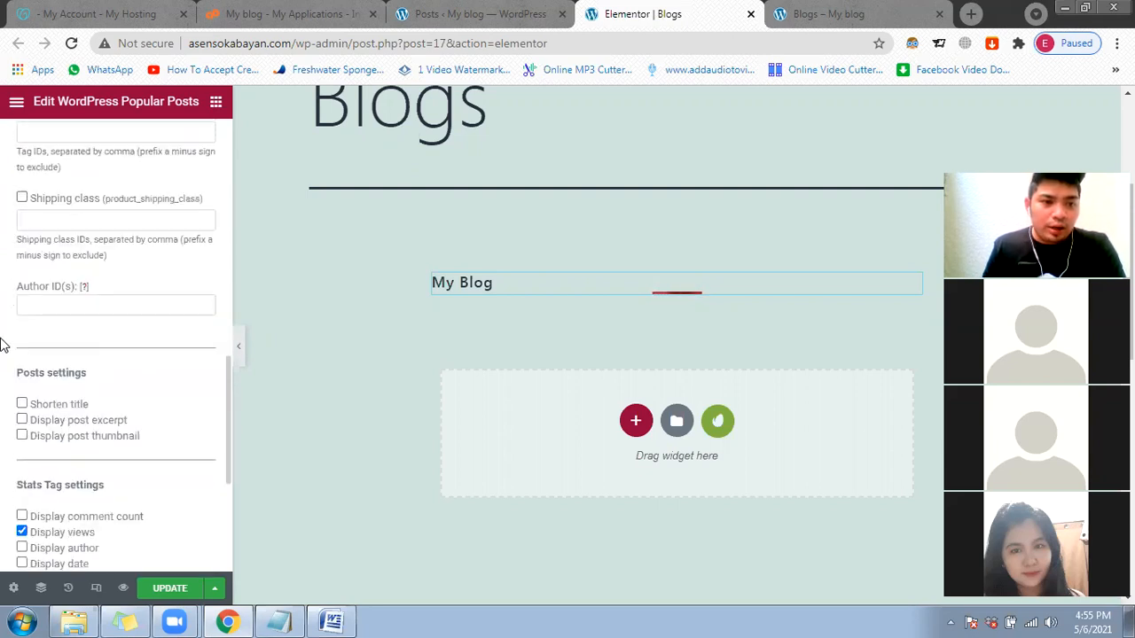
scroll(46, 368, down, 1)
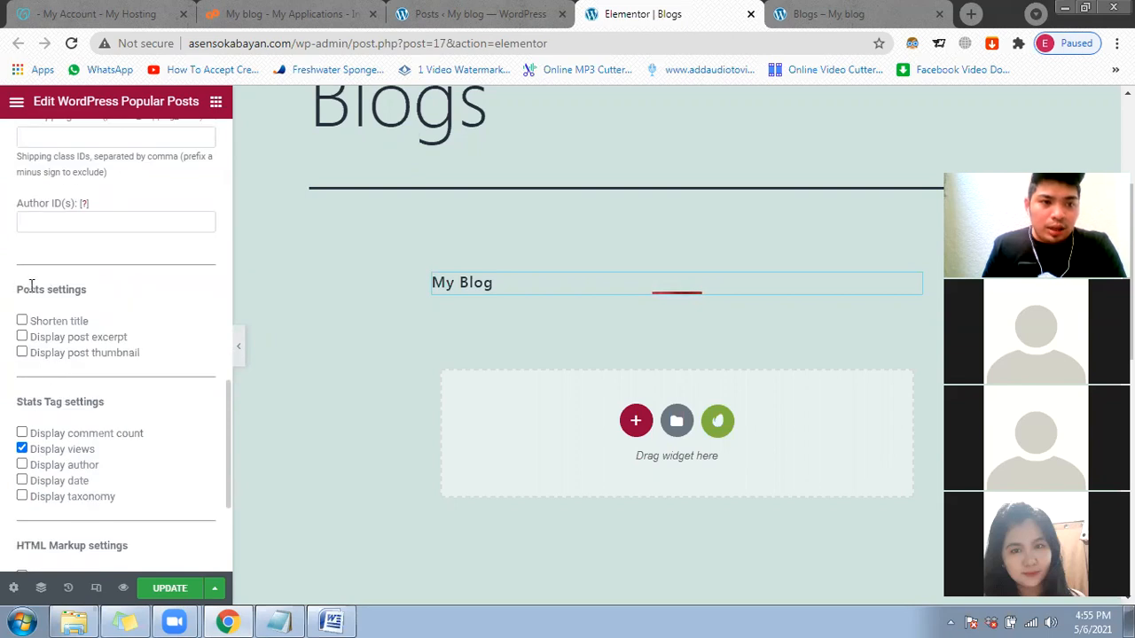
scroll(45, 340, up, 3)
scroll(118, 396, up, 2)
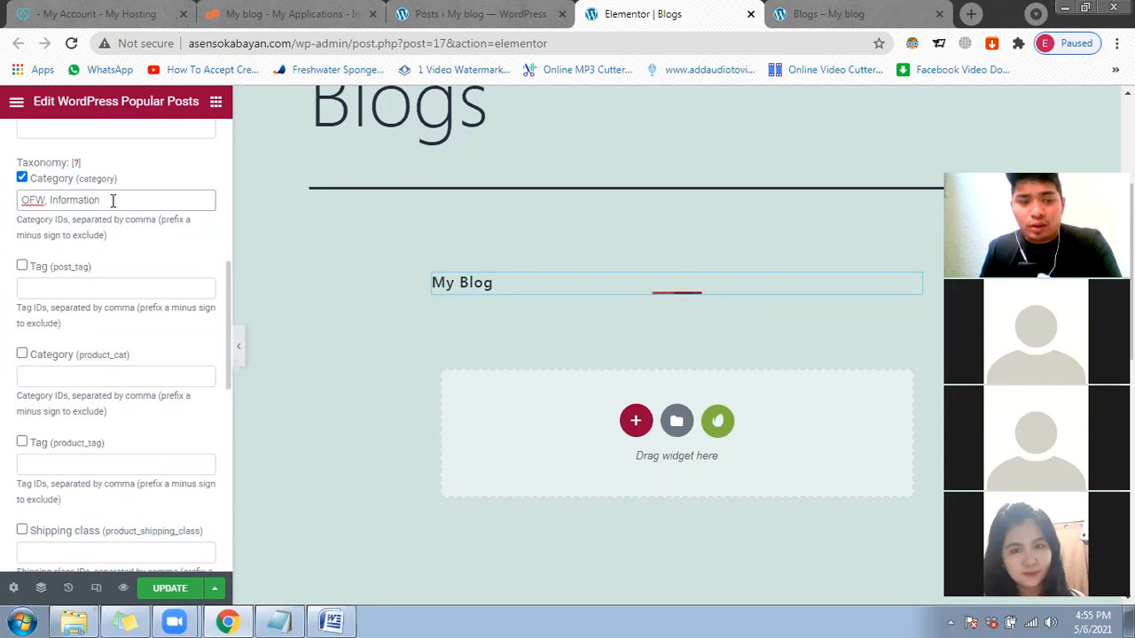
scroll(67, 258, down, 1)
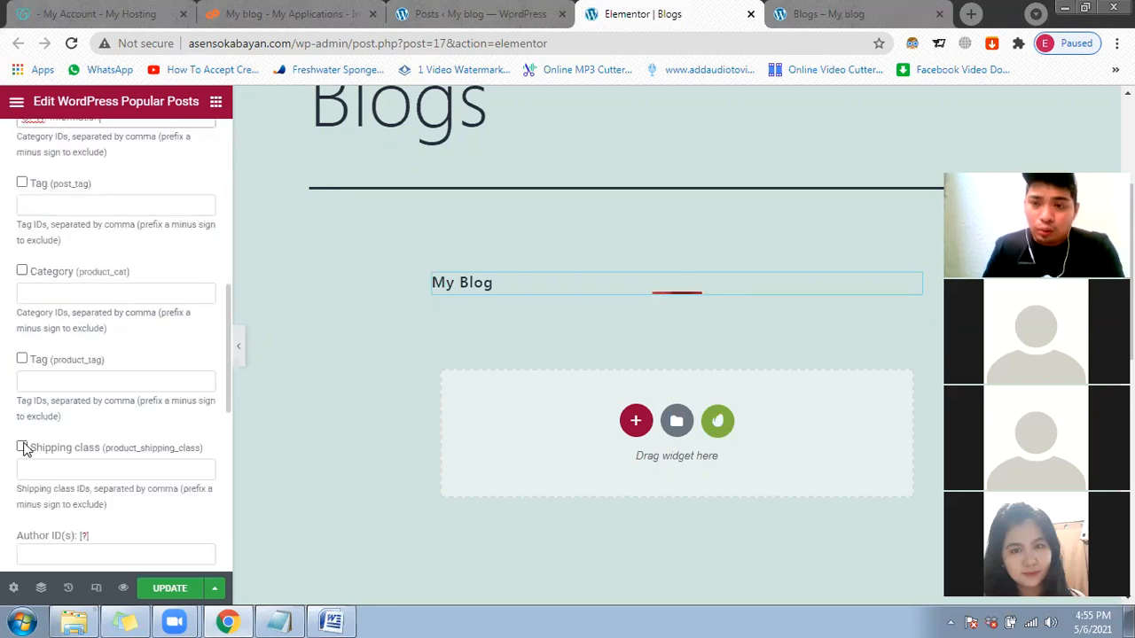
scroll(56, 415, down, 3)
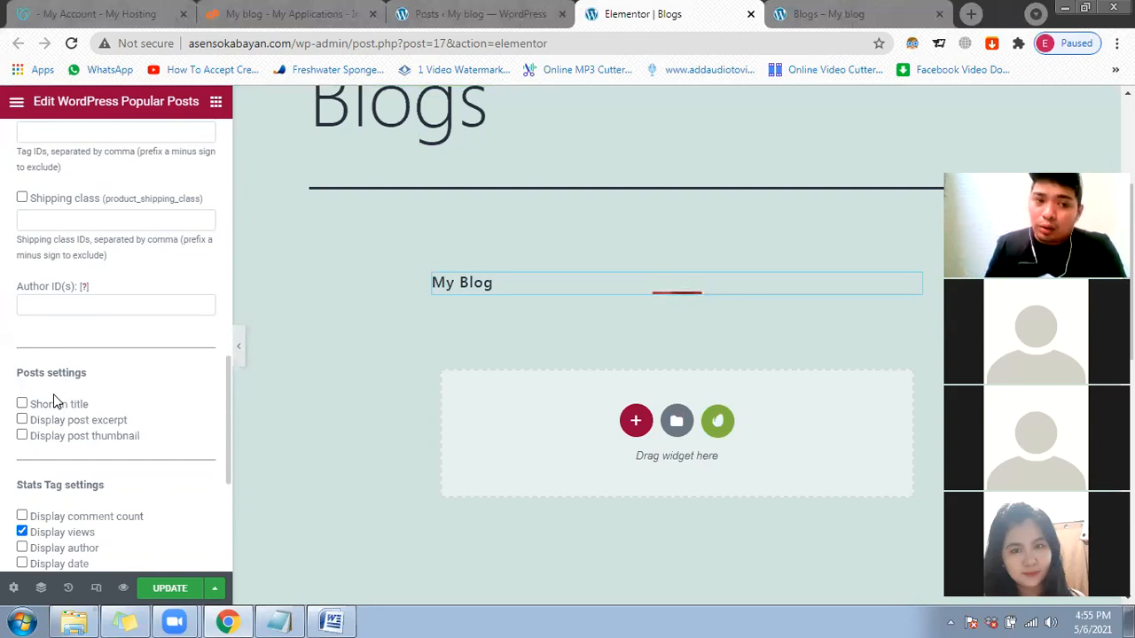
Step: Enable Shorten title, Display post excerpt and Display post thumbnail in the popular posts widget's Posts settings
click(22, 406)
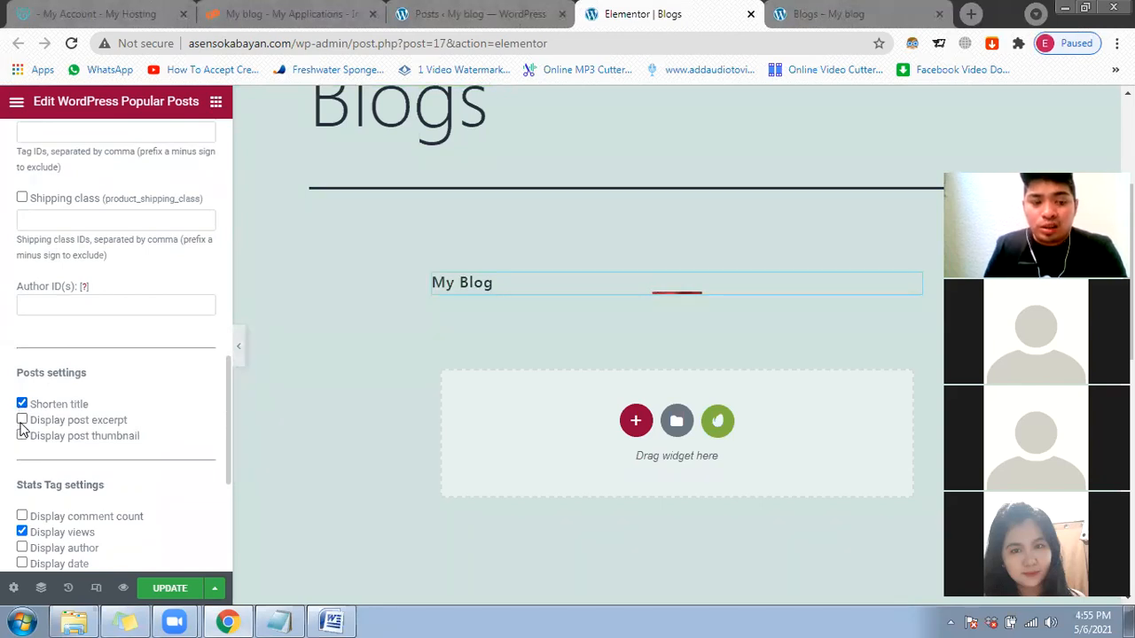
click(22, 422)
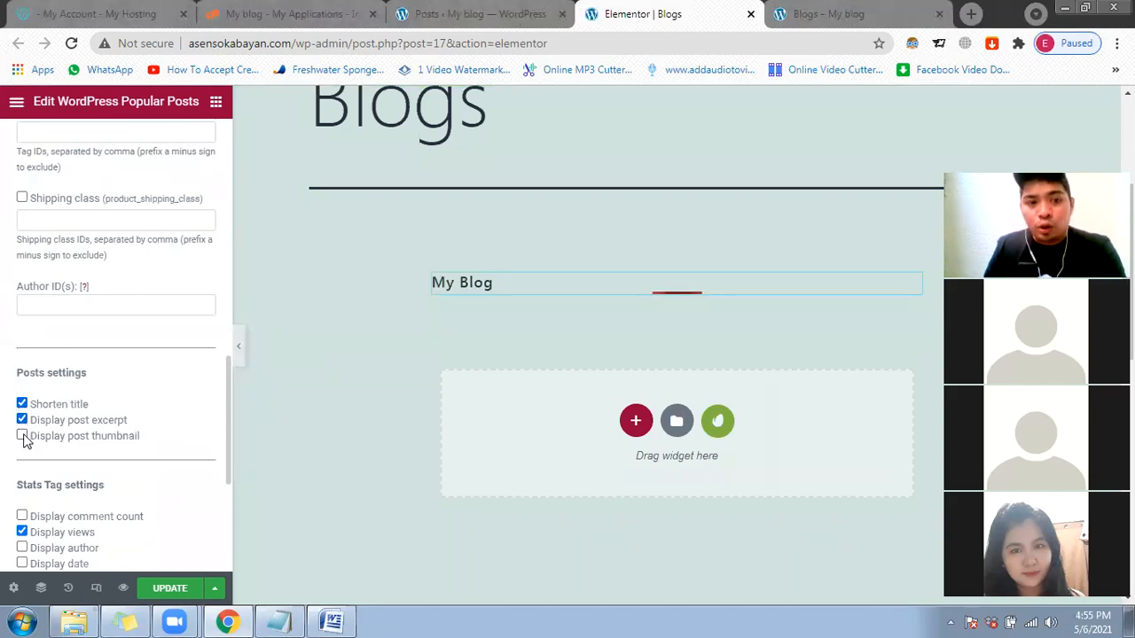
click(22, 436)
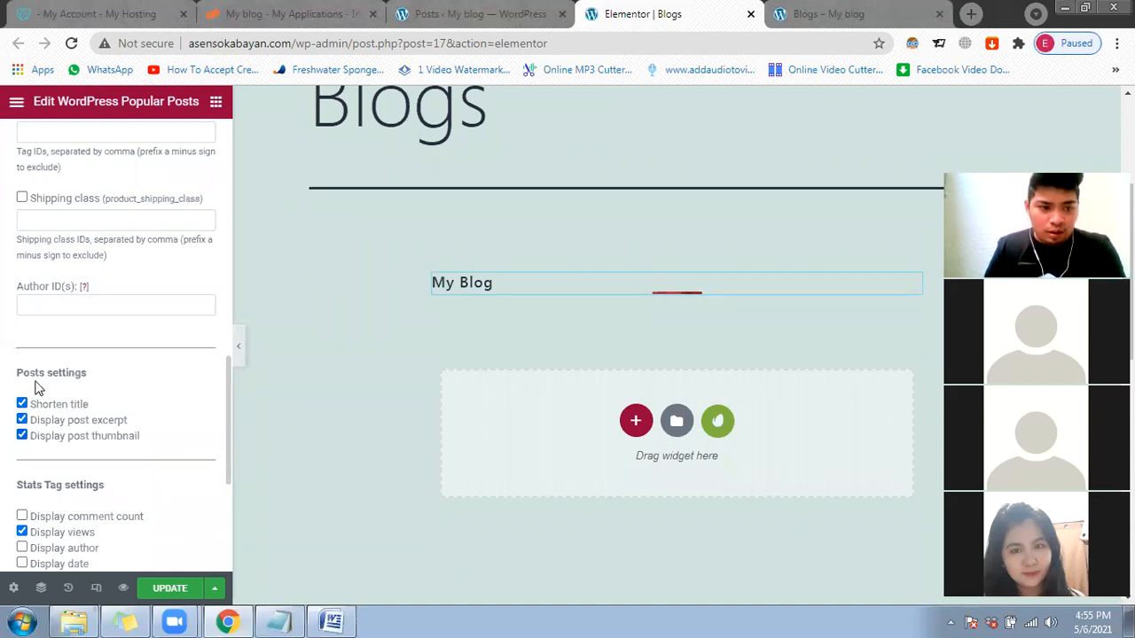
Step: Enable comment count, author, date and taxonomy display in the widget's Stats Tag settings
scroll(54, 406, down, 1)
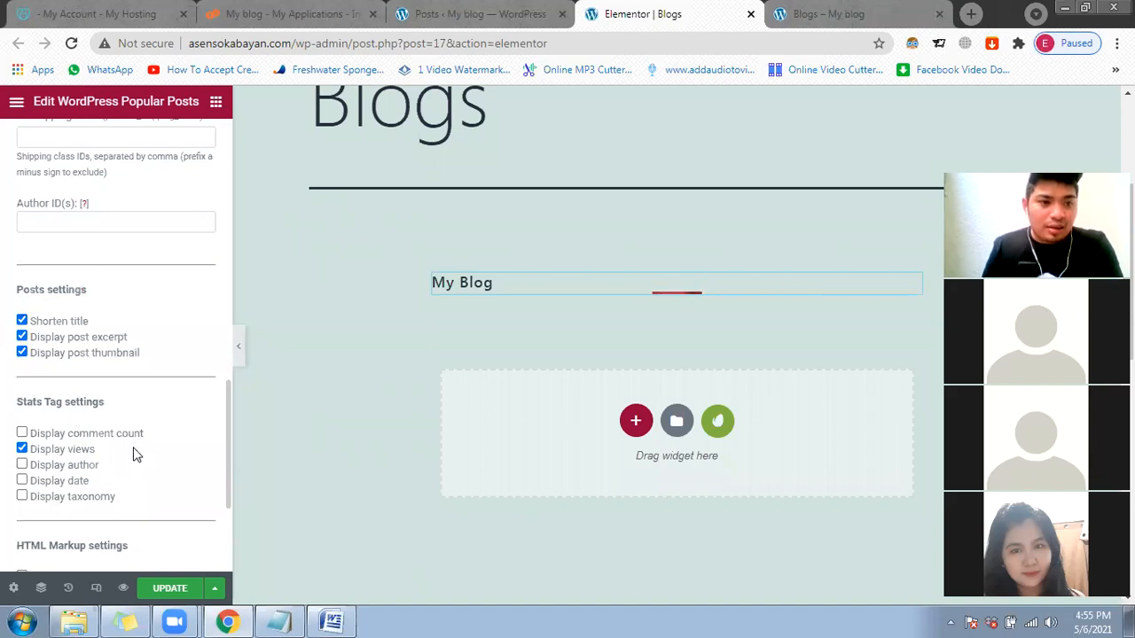
scroll(133, 454, down, 1)
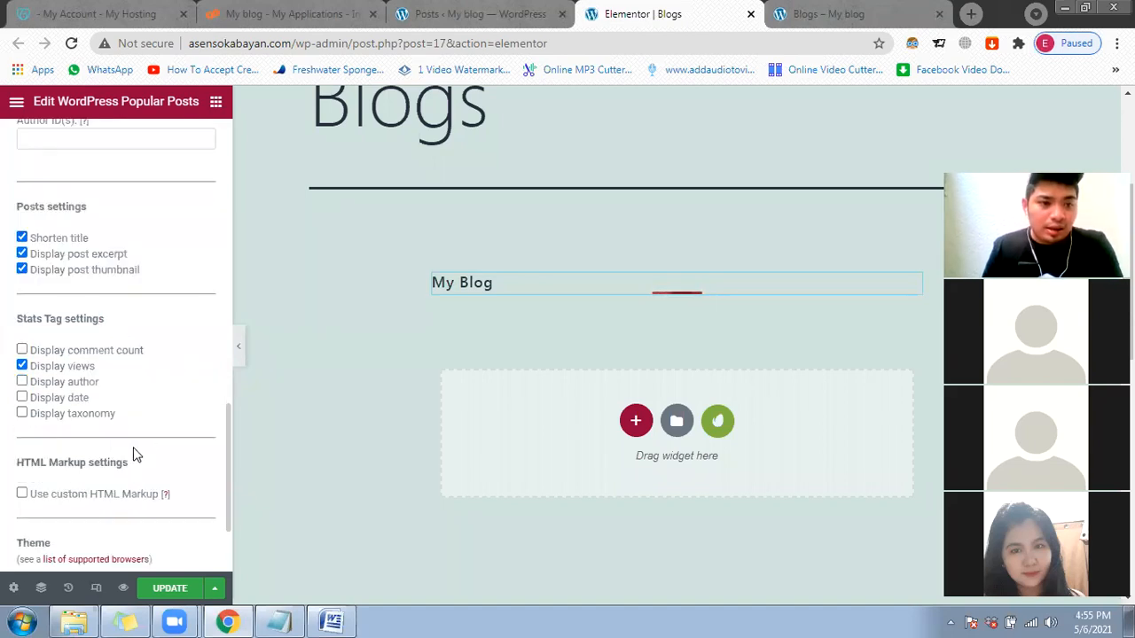
click(22, 350)
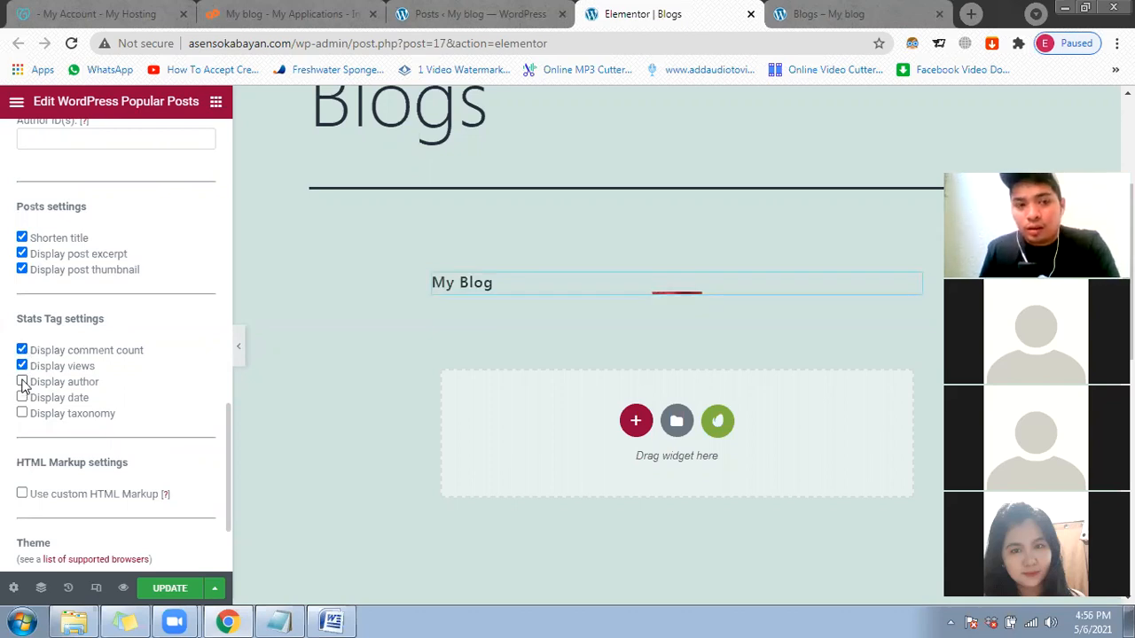
click(22, 382)
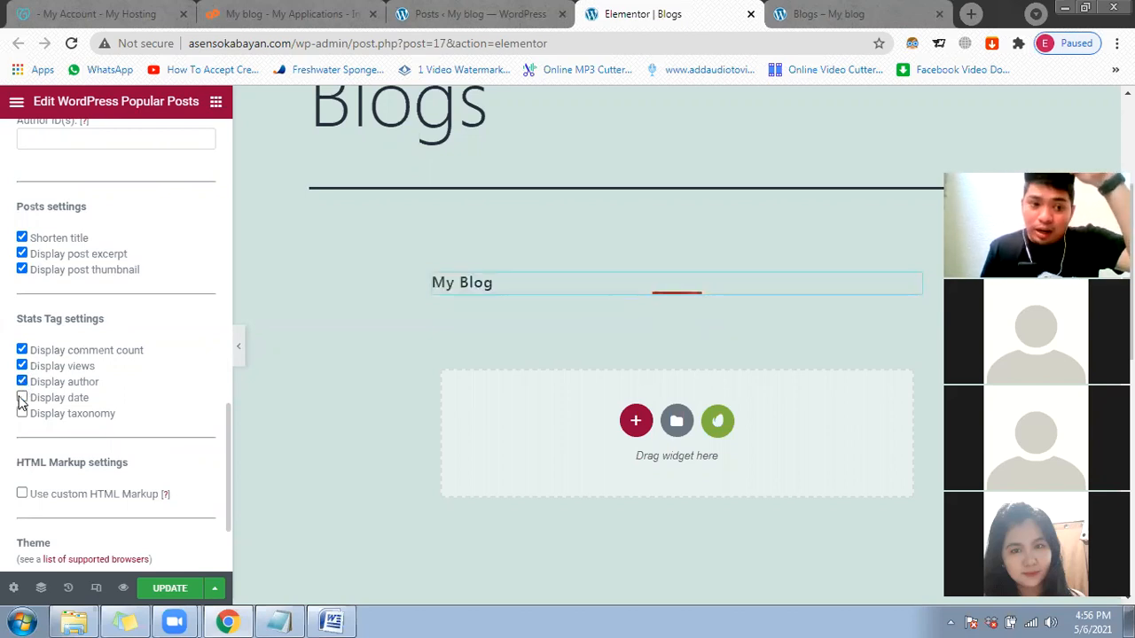
click(22, 399)
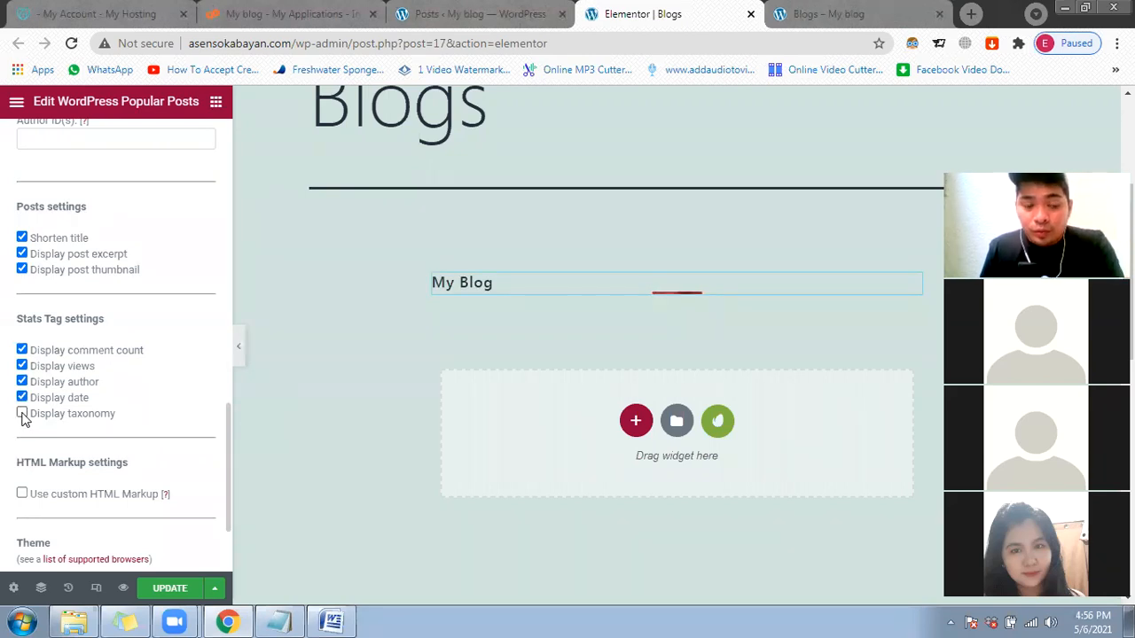
click(22, 414)
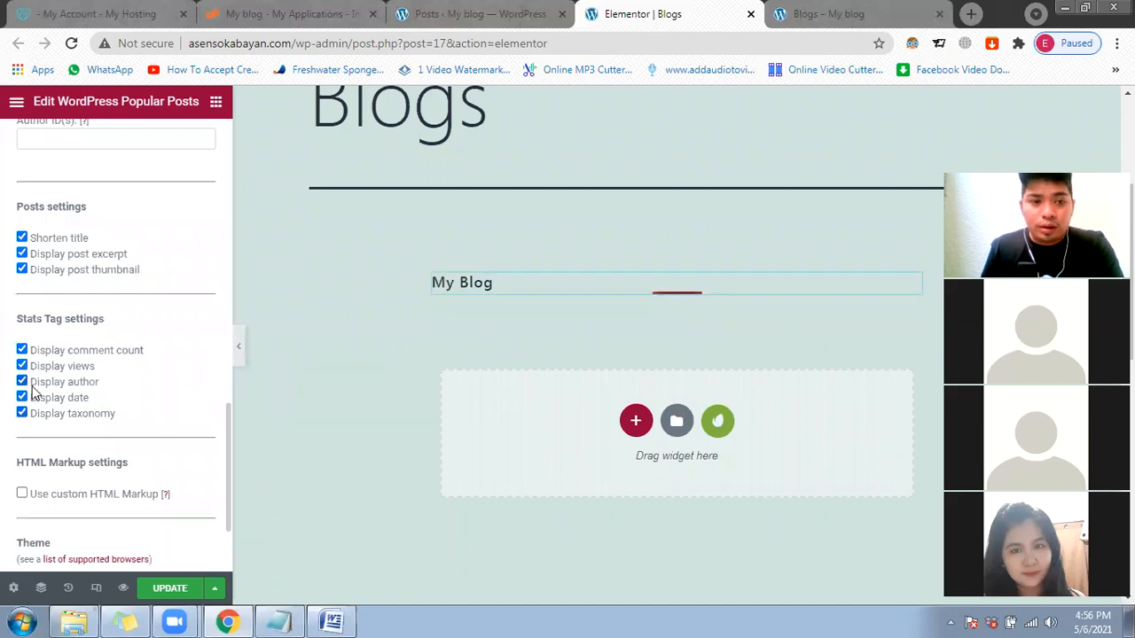
Step: Read the note under the widget's Theme setting, update the Blogs page and reload the editor
scroll(31, 388, down, 1)
scroll(31, 389, down, 1)
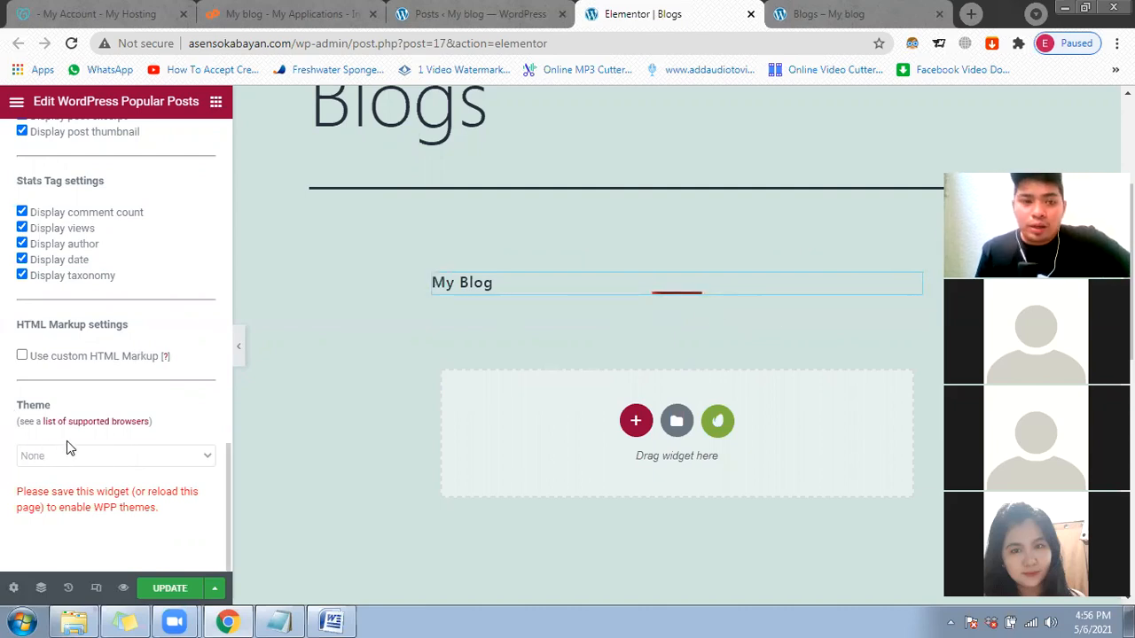
drag(19, 492, 116, 505)
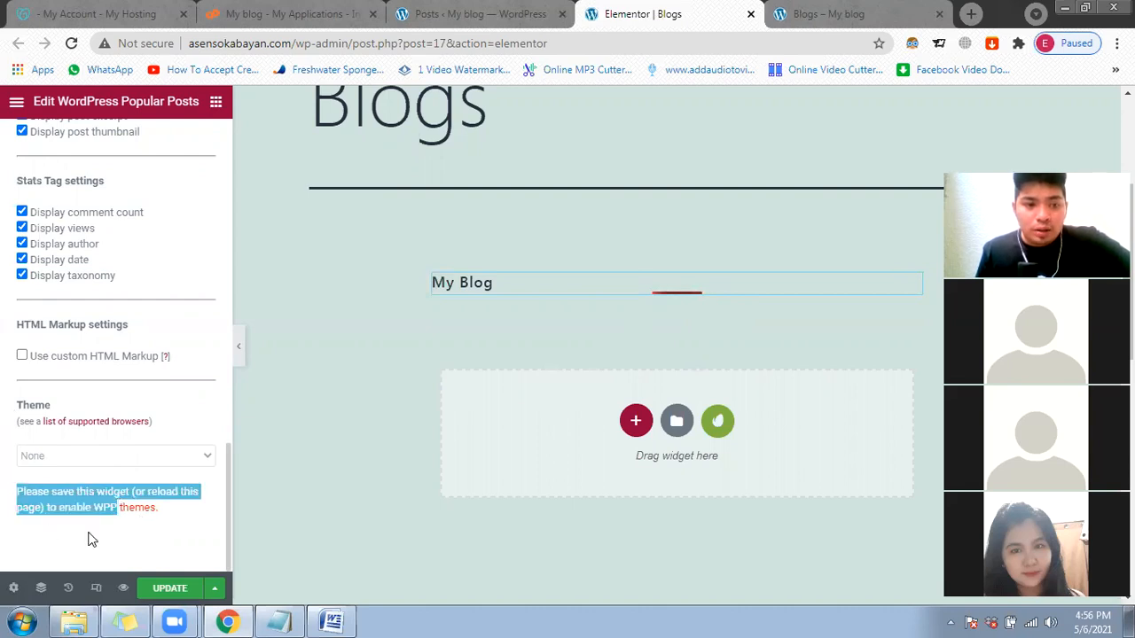
click(102, 525)
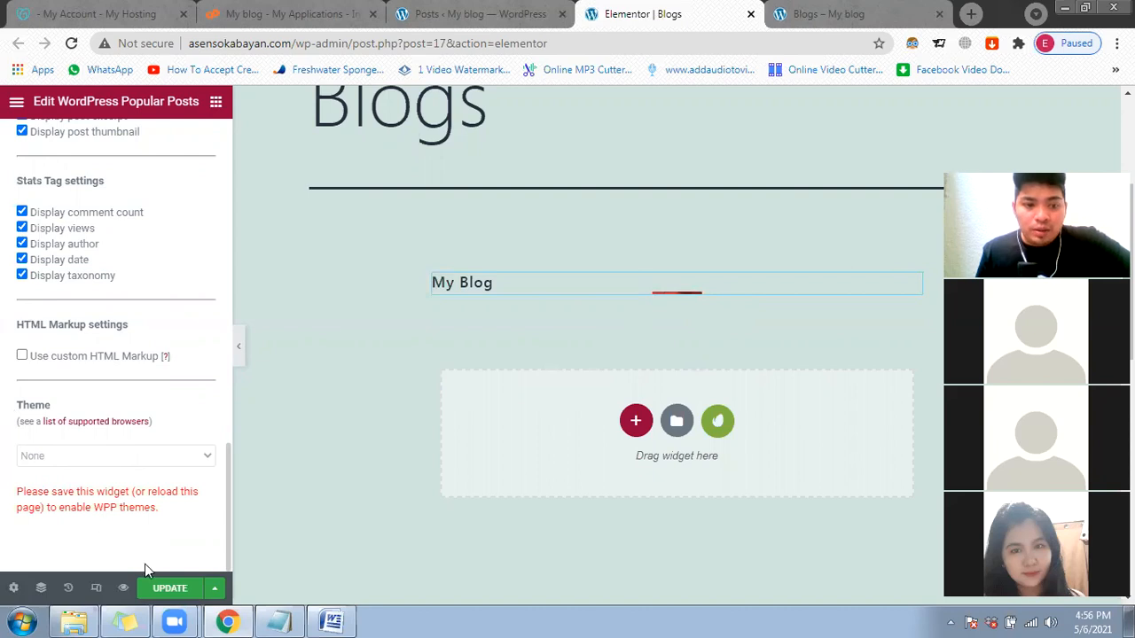
click(158, 593)
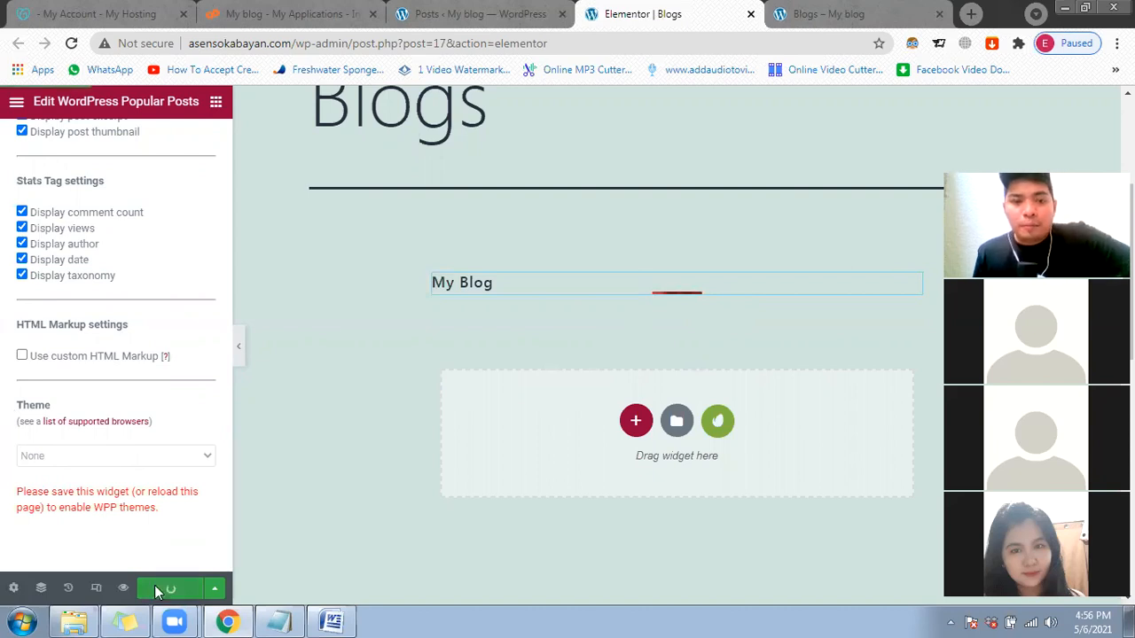
click(71, 45)
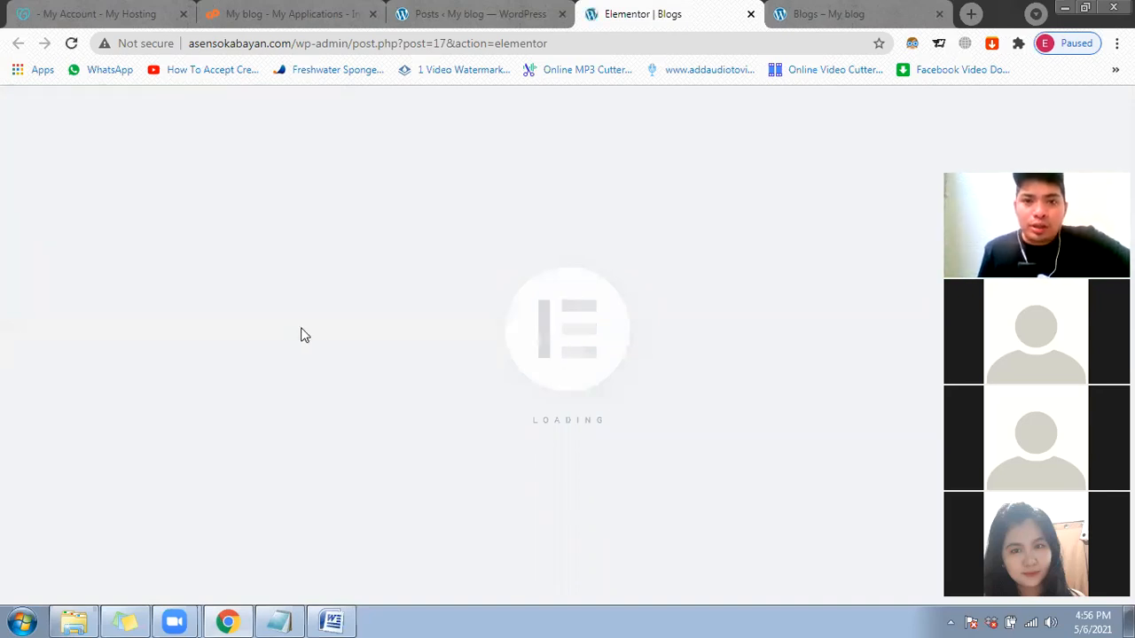
Step: Reopen the My Blog popular posts widget's settings and check whether its Theme option is available
scroll(569, 398, down, 2)
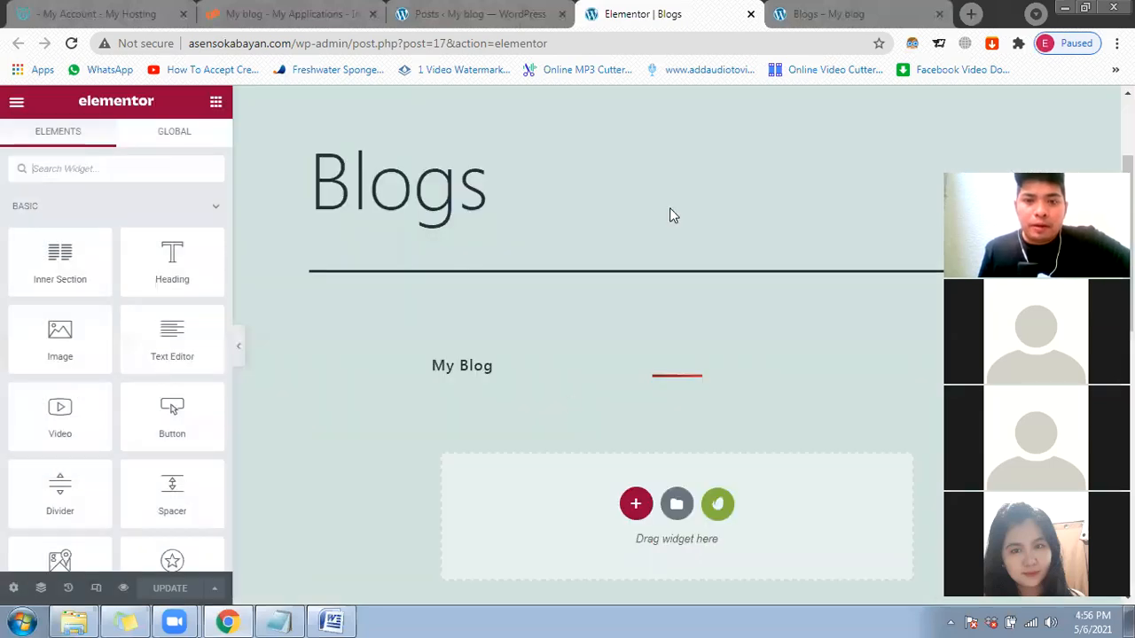
scroll(568, 405, down, 2)
scroll(185, 408, down, 4)
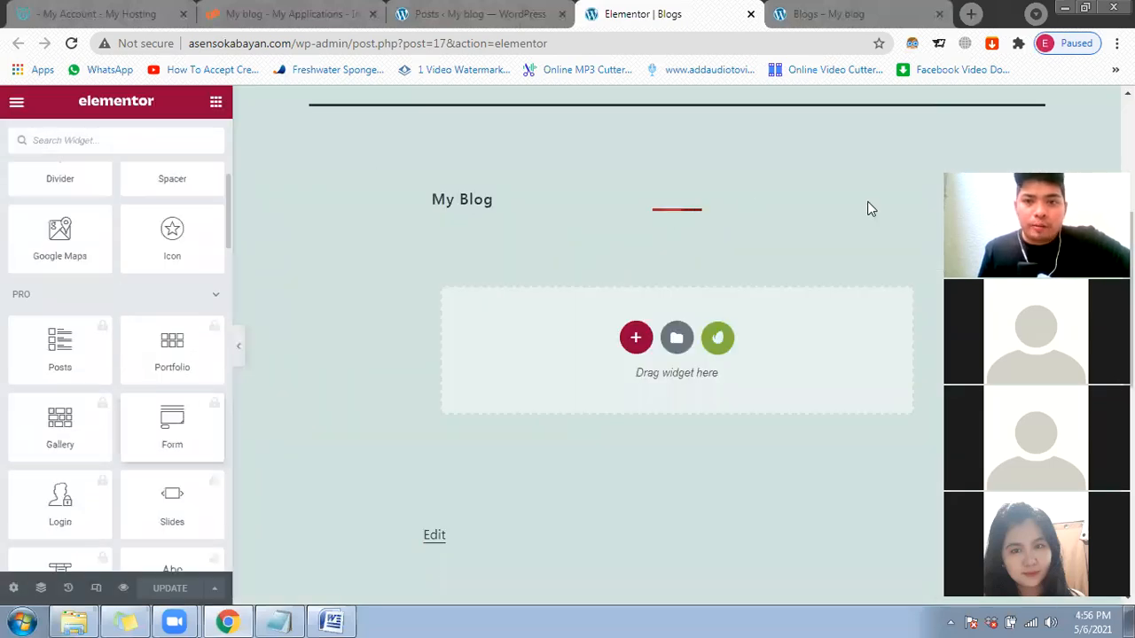
click(915, 202)
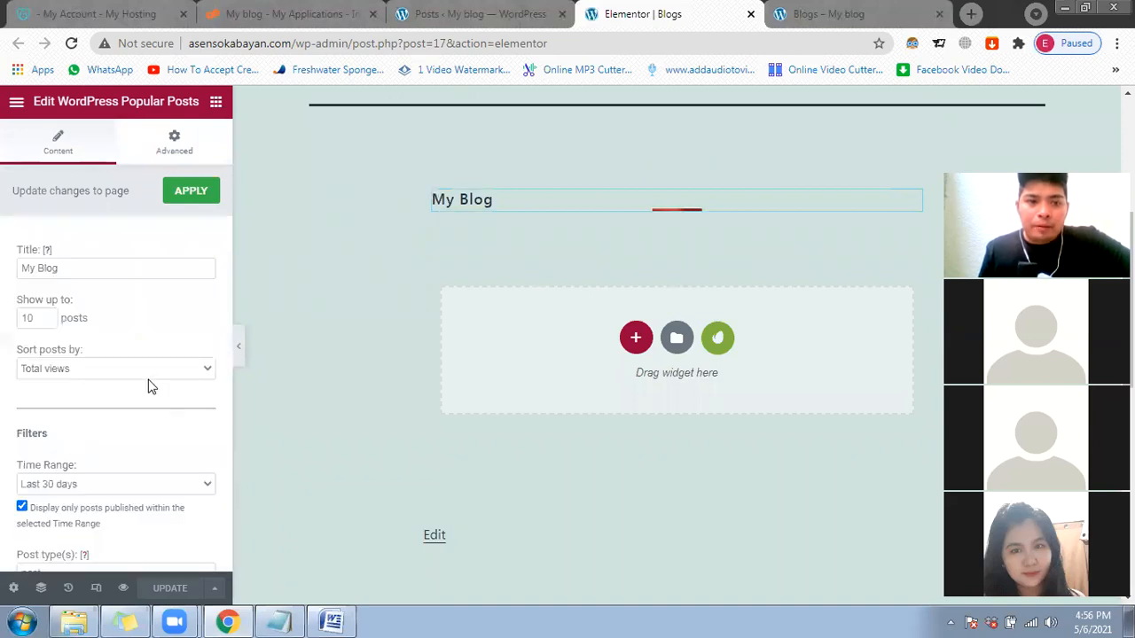
scroll(147, 385, down, 5)
scroll(147, 389, down, 5)
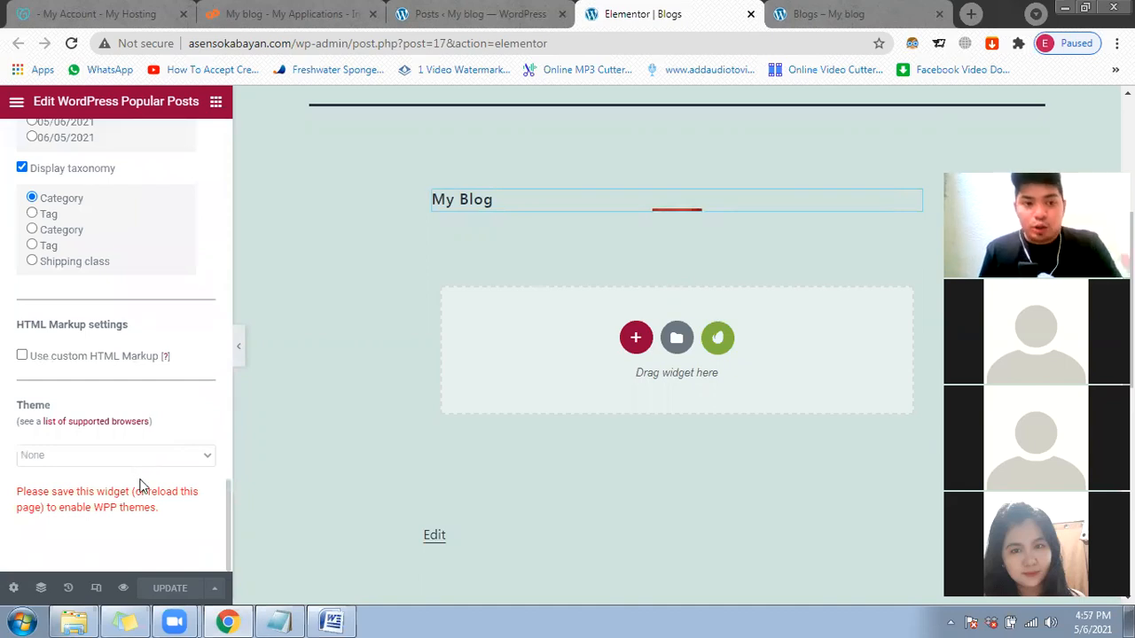
triple_click(12, 492)
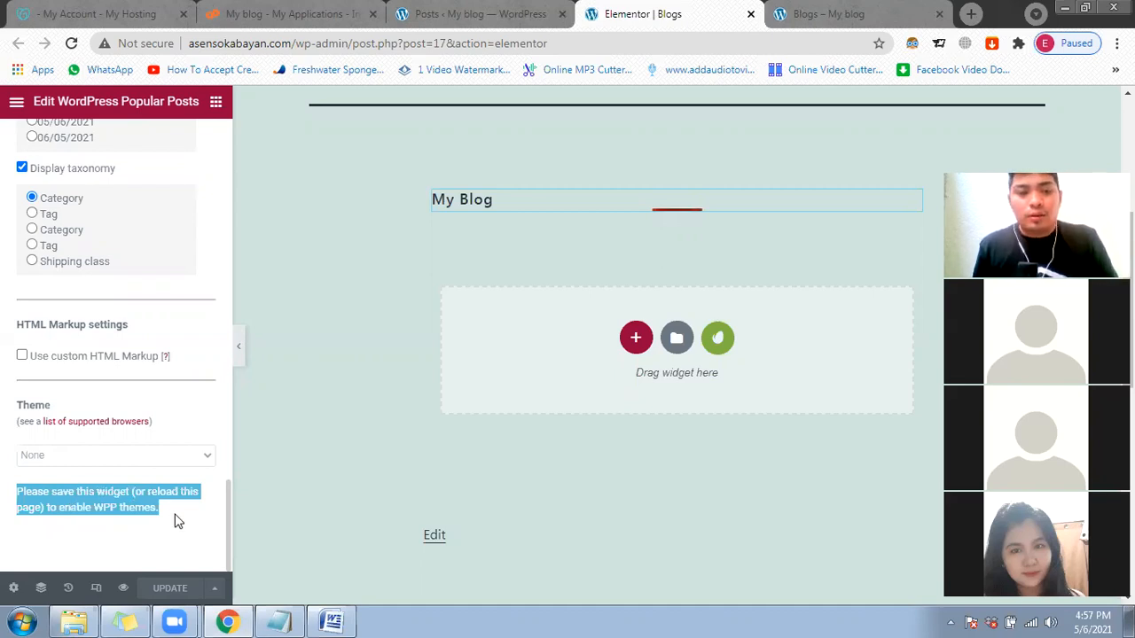
click(169, 546)
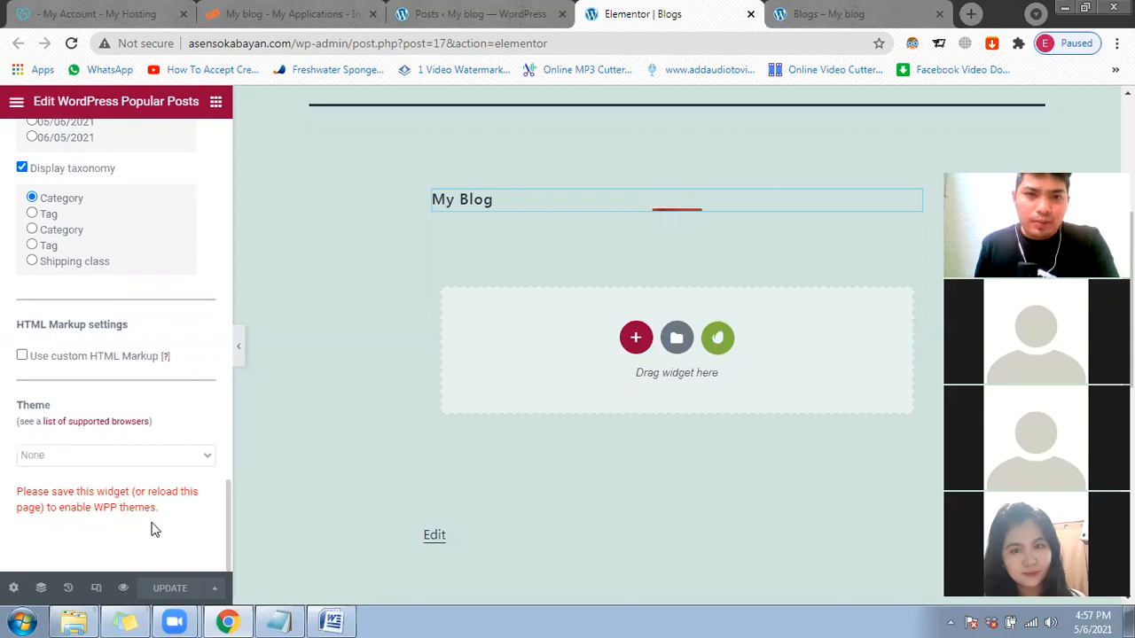
Step: Go to Add Plugins in the site's WordPress admin and search the plugin directory for "post"
click(448, 20)
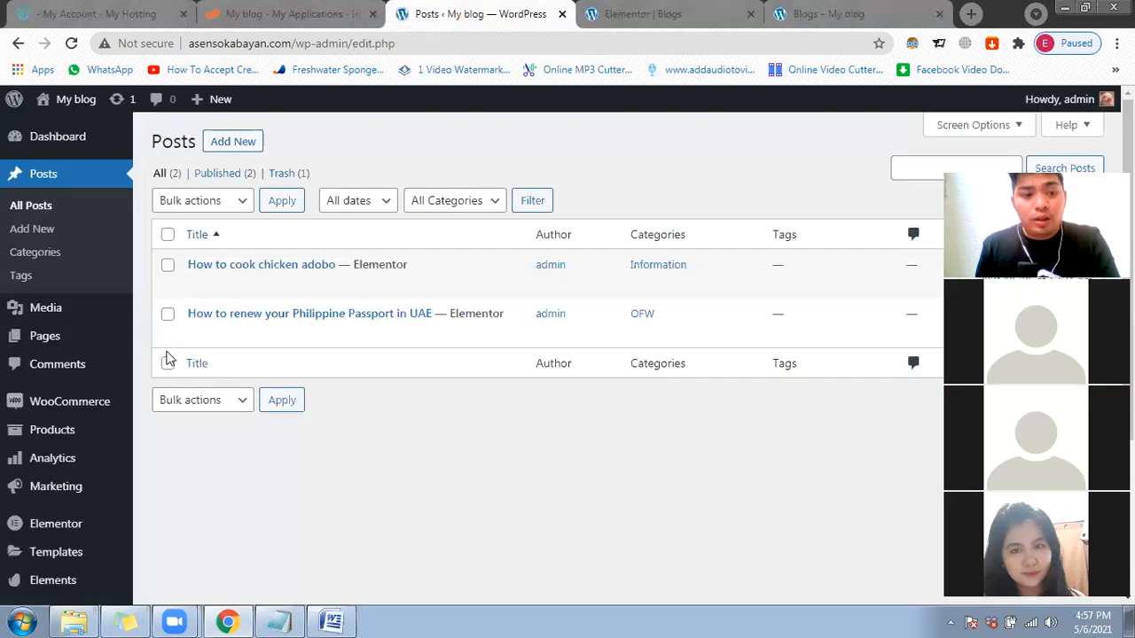
scroll(168, 363, down, 3)
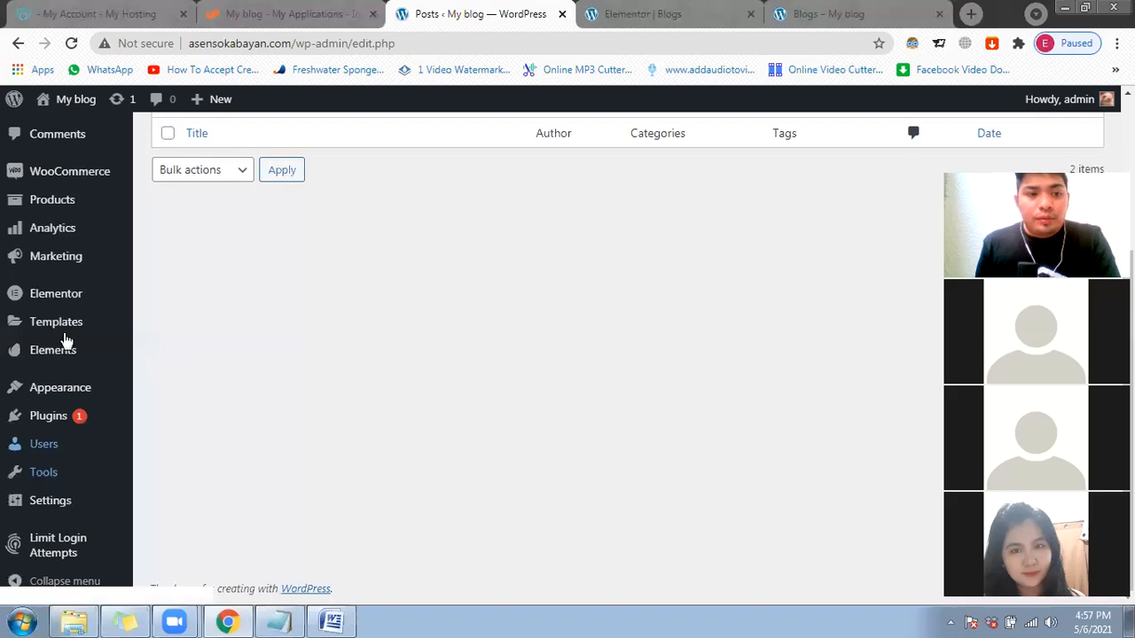
mouse_move(60, 426)
click(192, 442)
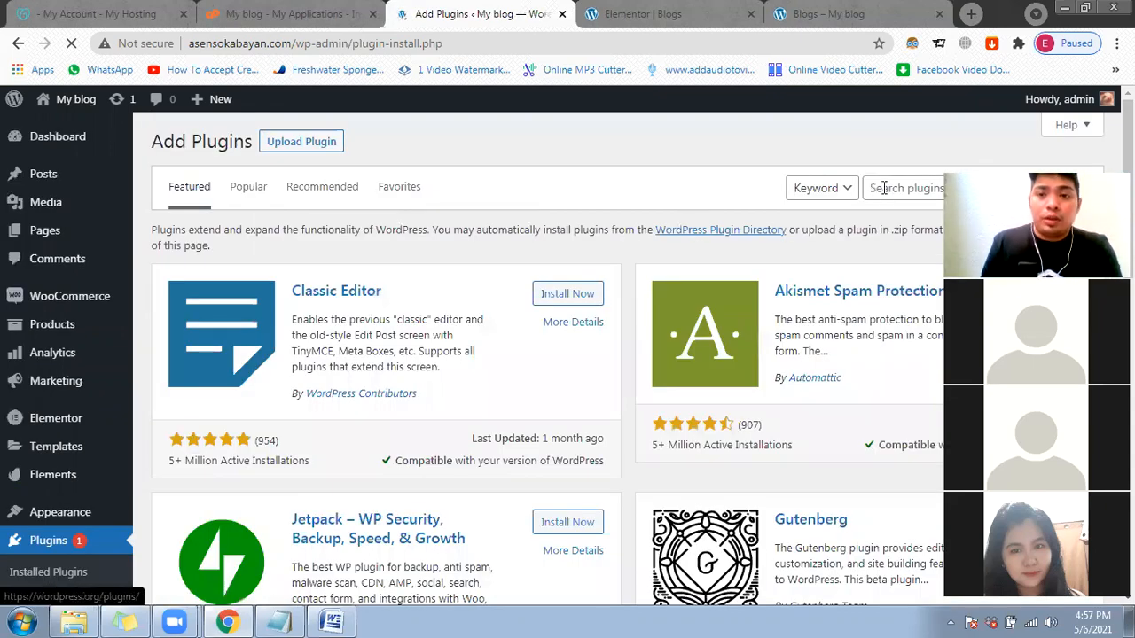
click(885, 188)
text(post)
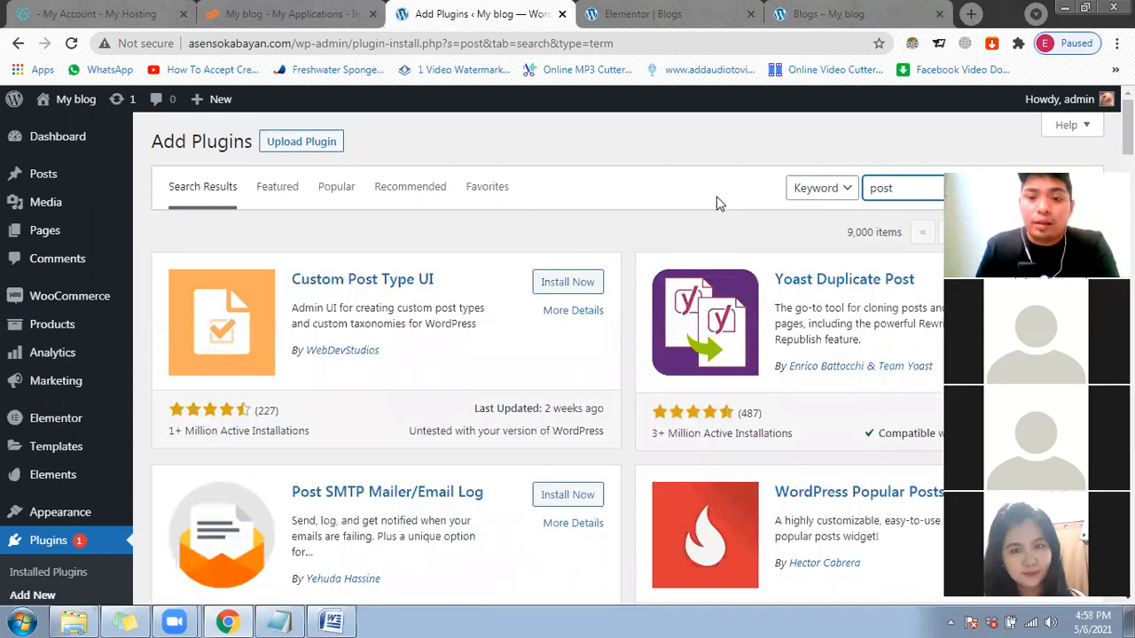
Step: Find the Recent Posts Widget With Thumbnails plugin among the search results and install it
scroll(718, 202, down, 1)
scroll(696, 209, down, 4)
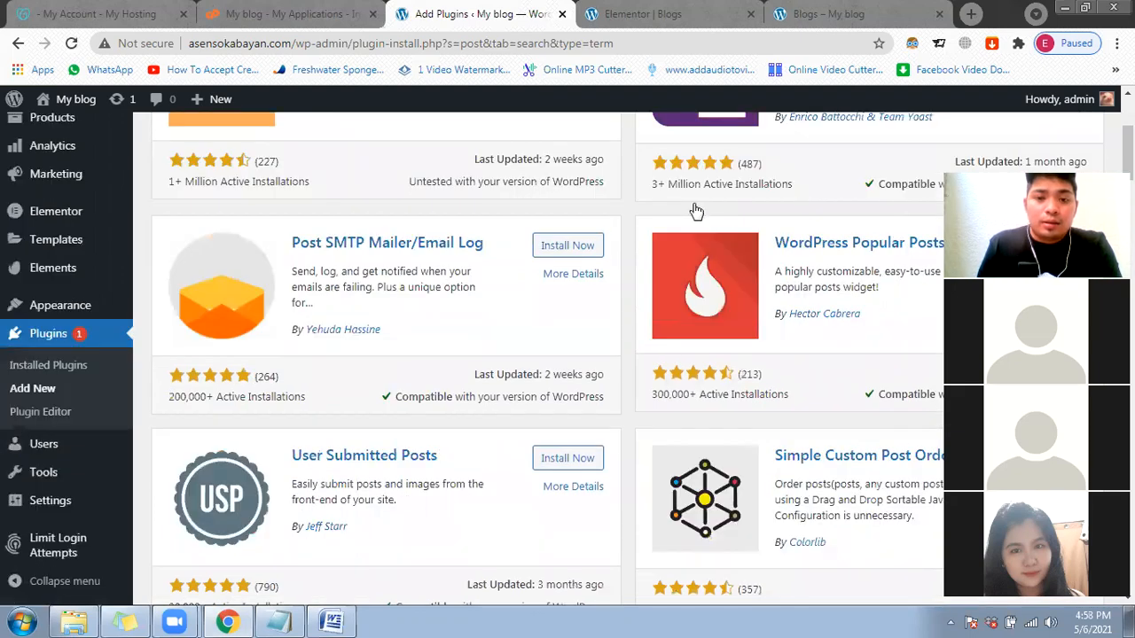
scroll(683, 258, down, 2)
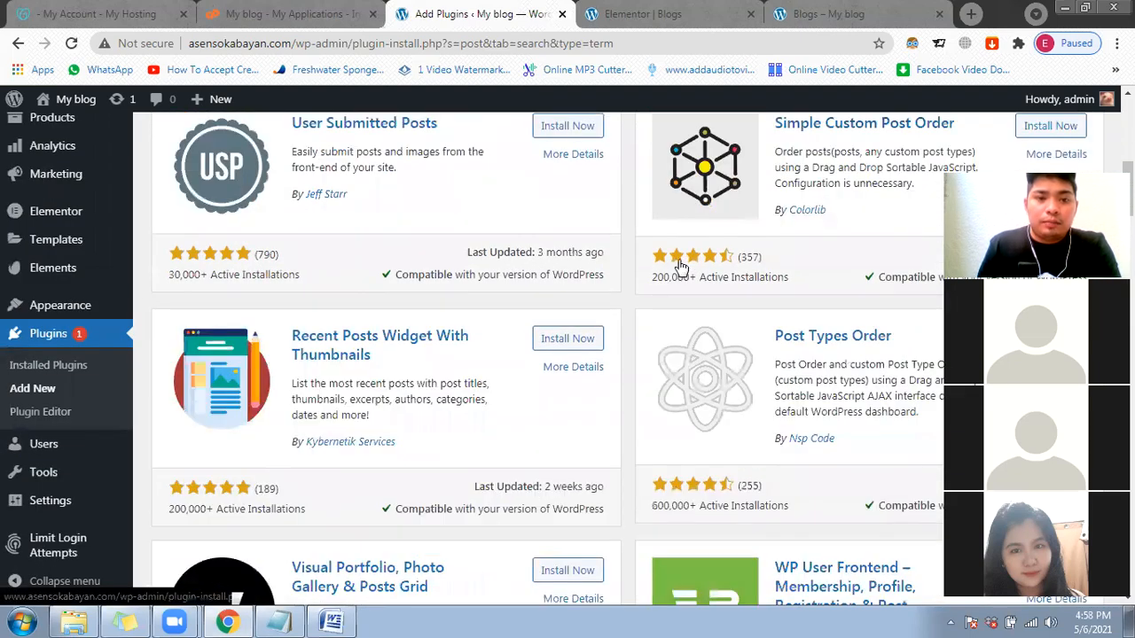
scroll(563, 255, down, 1)
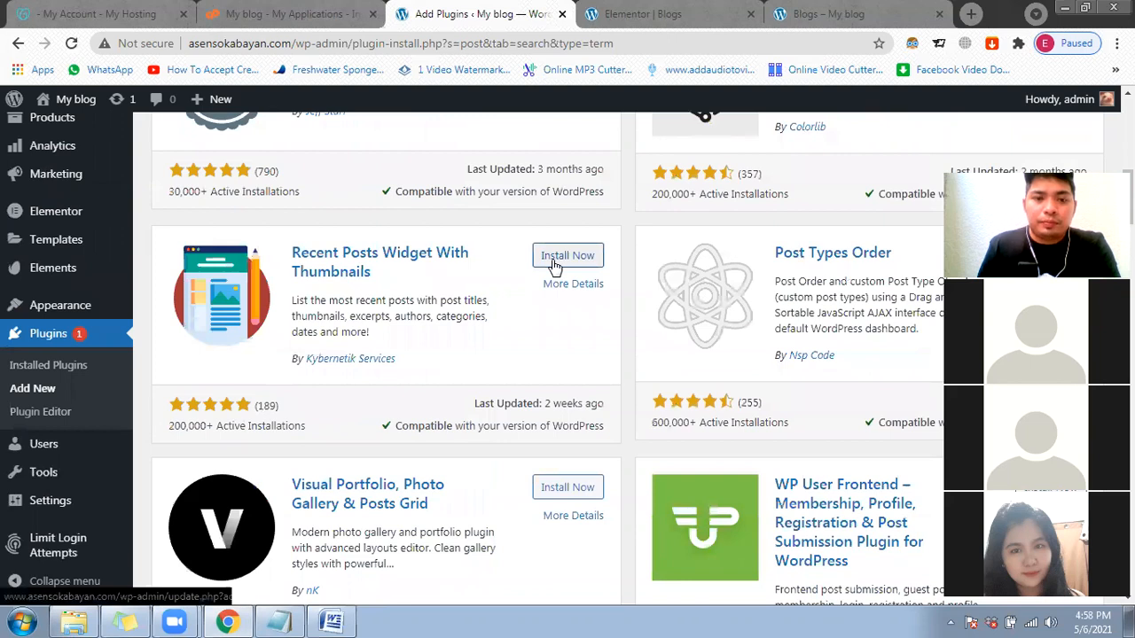
click(553, 261)
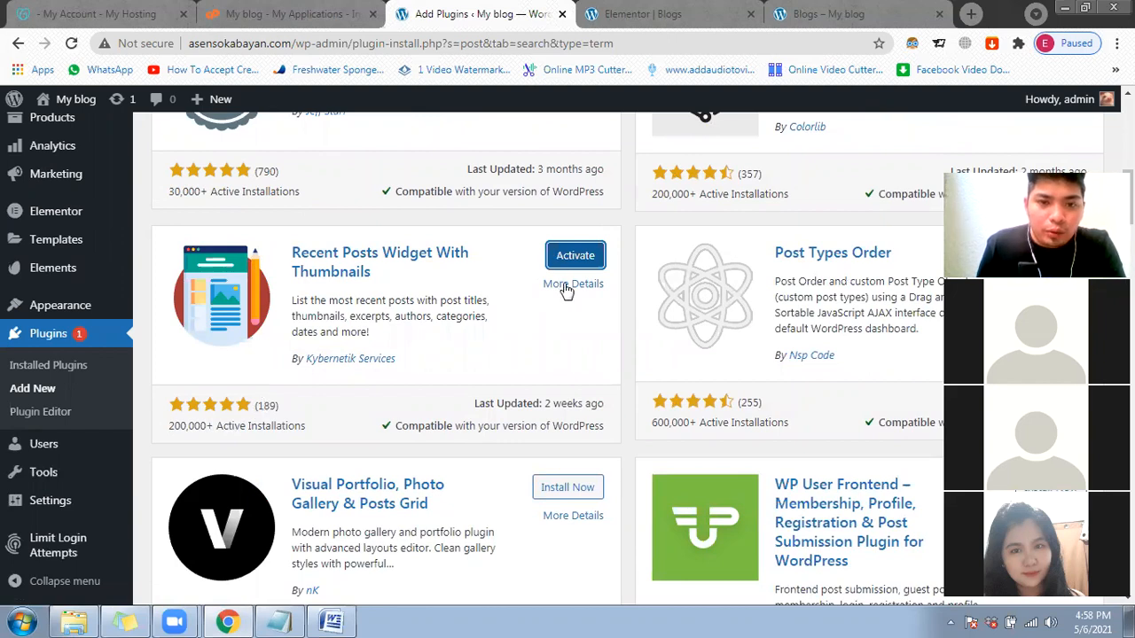
double_click(263, 405)
click(285, 413)
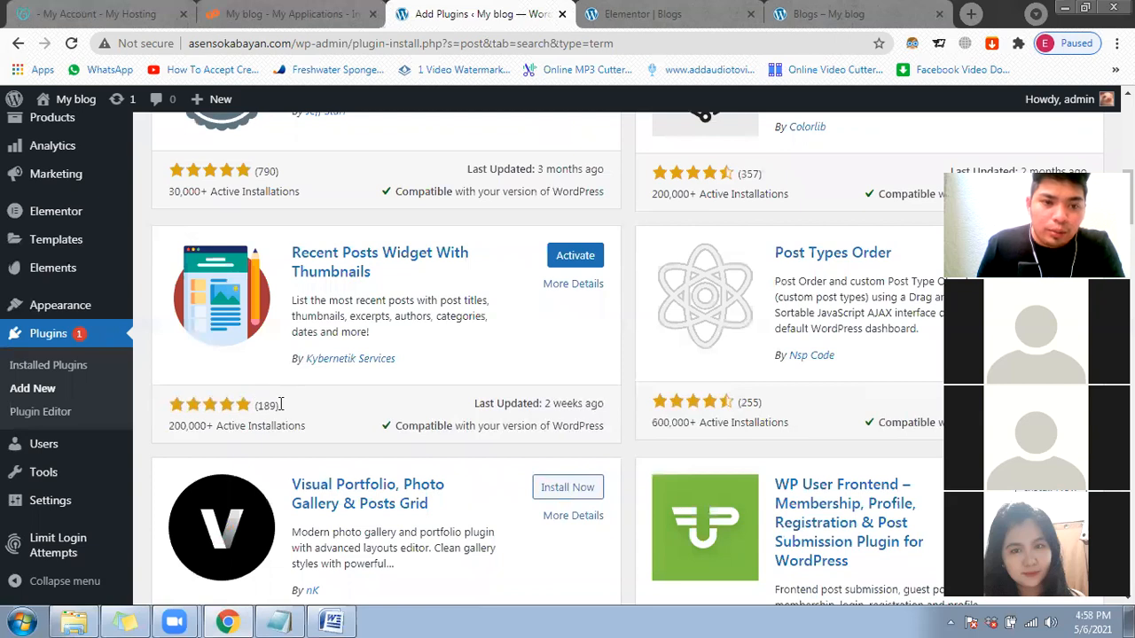
Step: Look further through the post plugin results and start installing Post Grid by PickPlugins
scroll(320, 404, down, 1)
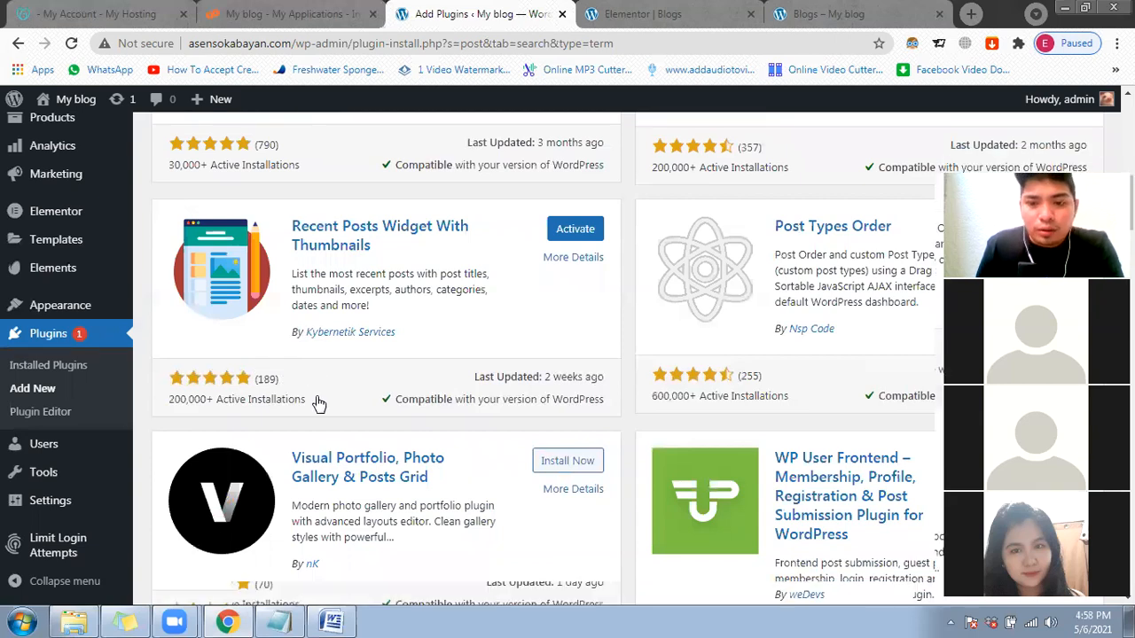
scroll(320, 403, down, 2)
scroll(319, 404, down, 1)
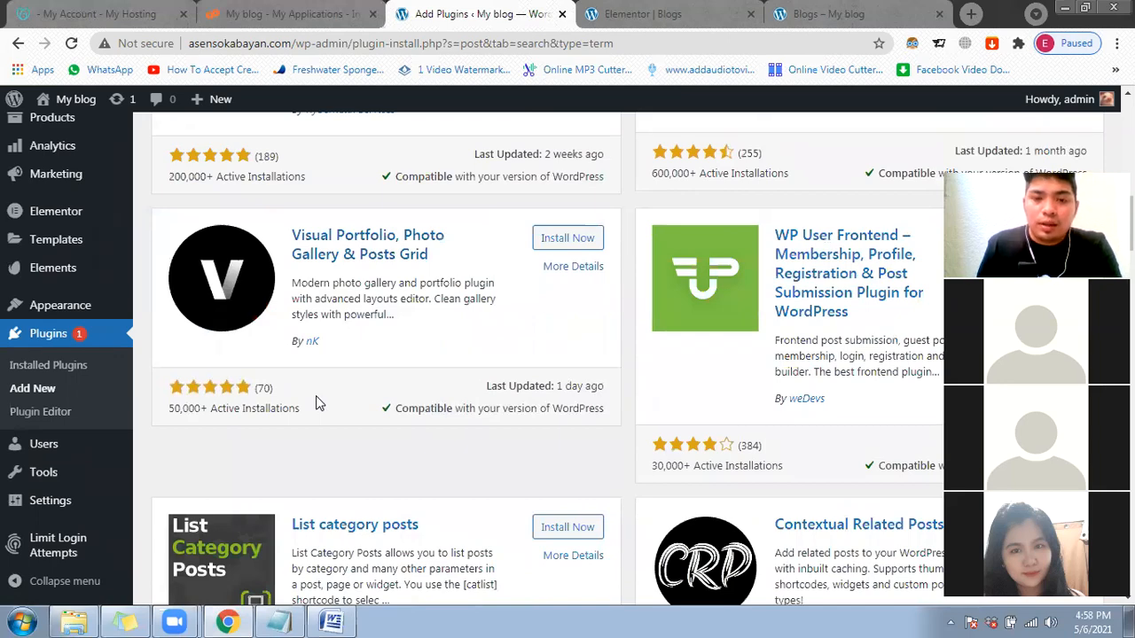
scroll(315, 395, down, 4)
scroll(319, 407, down, 5)
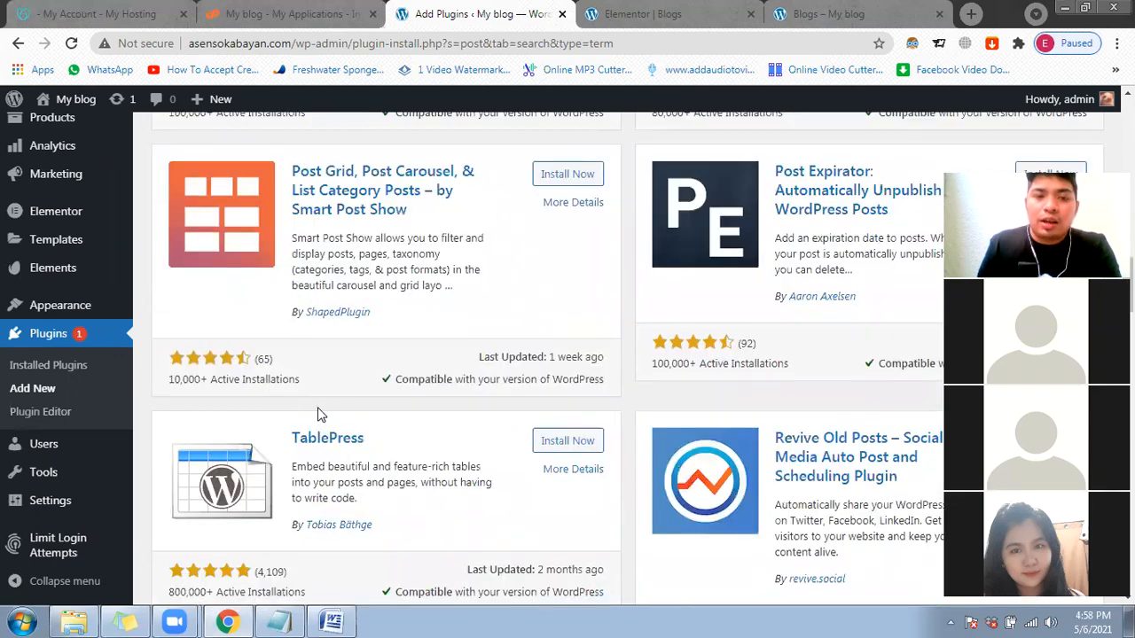
scroll(321, 413, down, 2)
scroll(336, 408, down, 1)
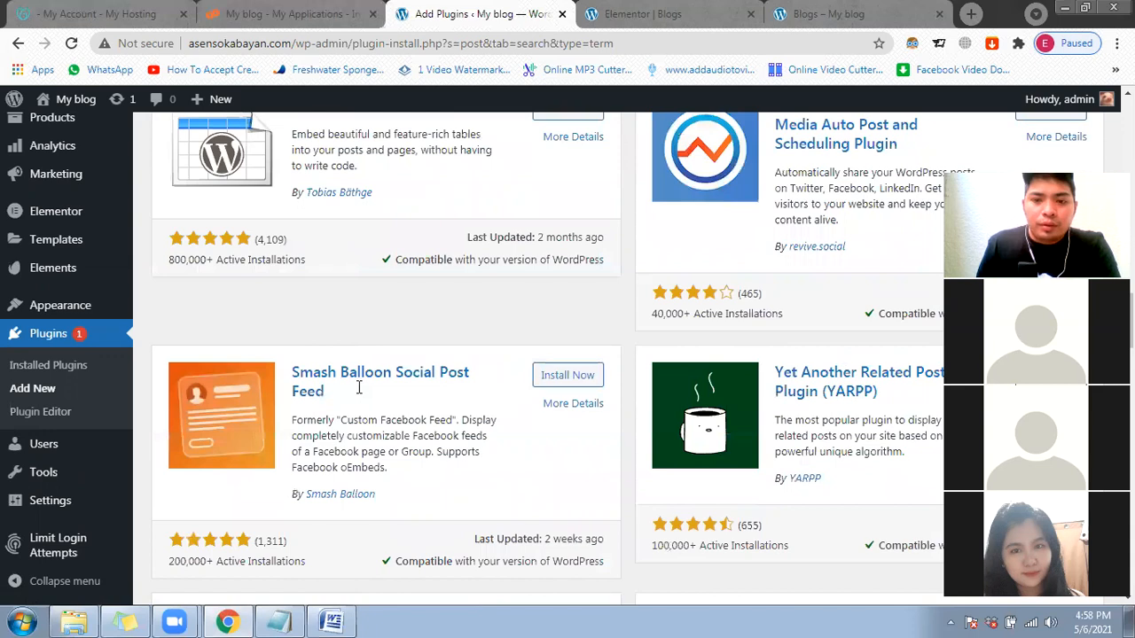
scroll(359, 388, down, 1)
scroll(887, 289, down, 2)
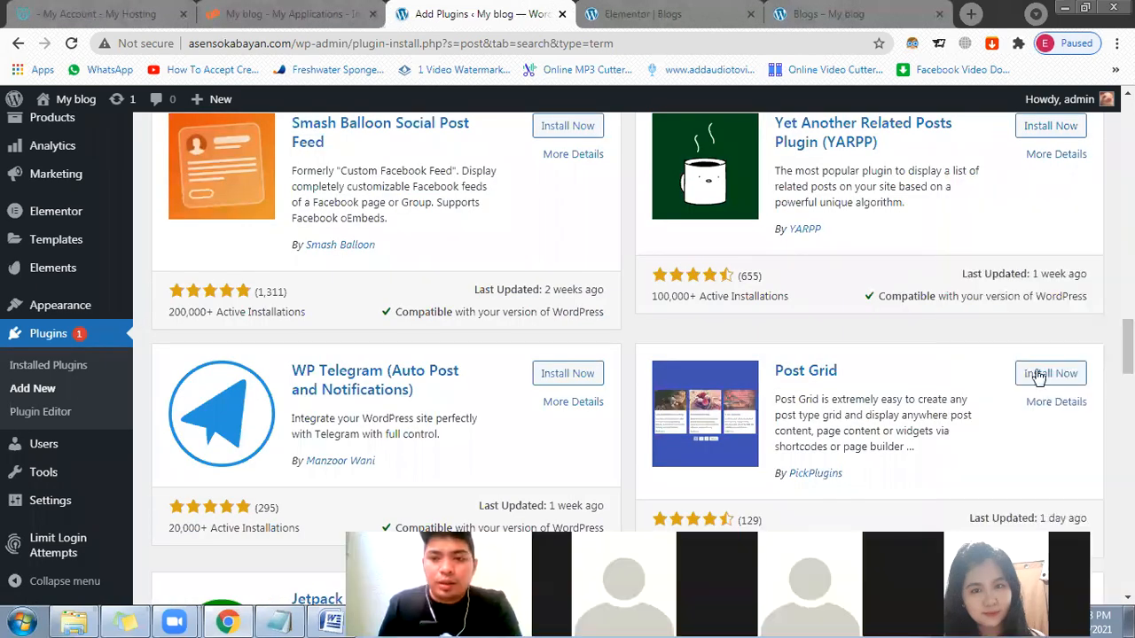
click(1051, 373)
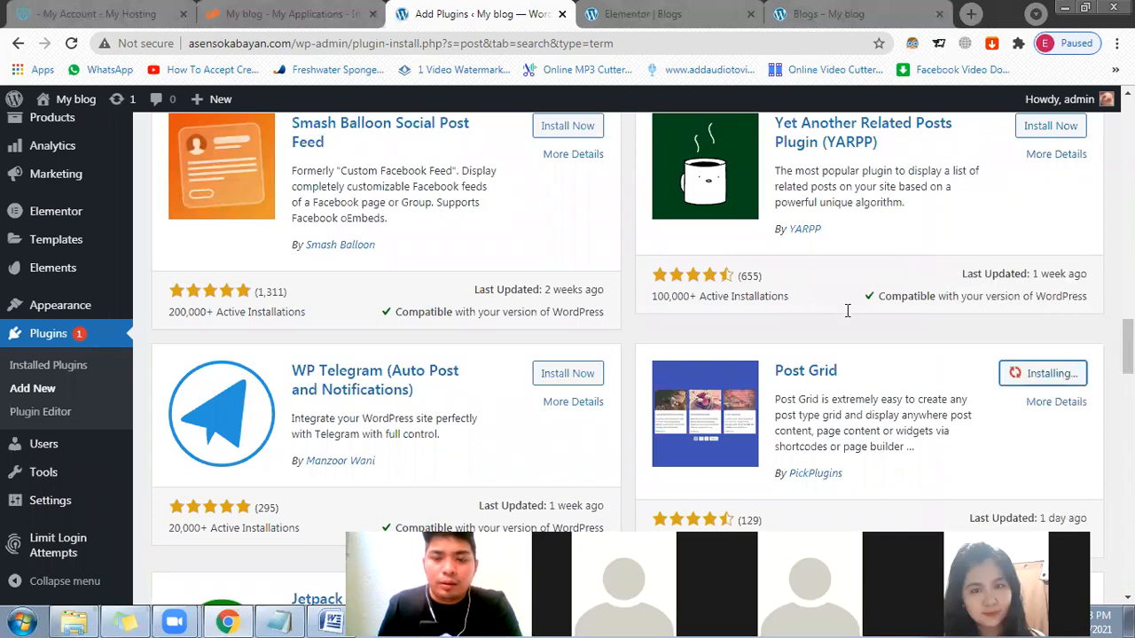
Step: Look further down the post plugin results and install the Related Posts Thumbnails Plugin for WordPress by WPBrigade
scroll(843, 306, down, 1)
scroll(809, 247, down, 1)
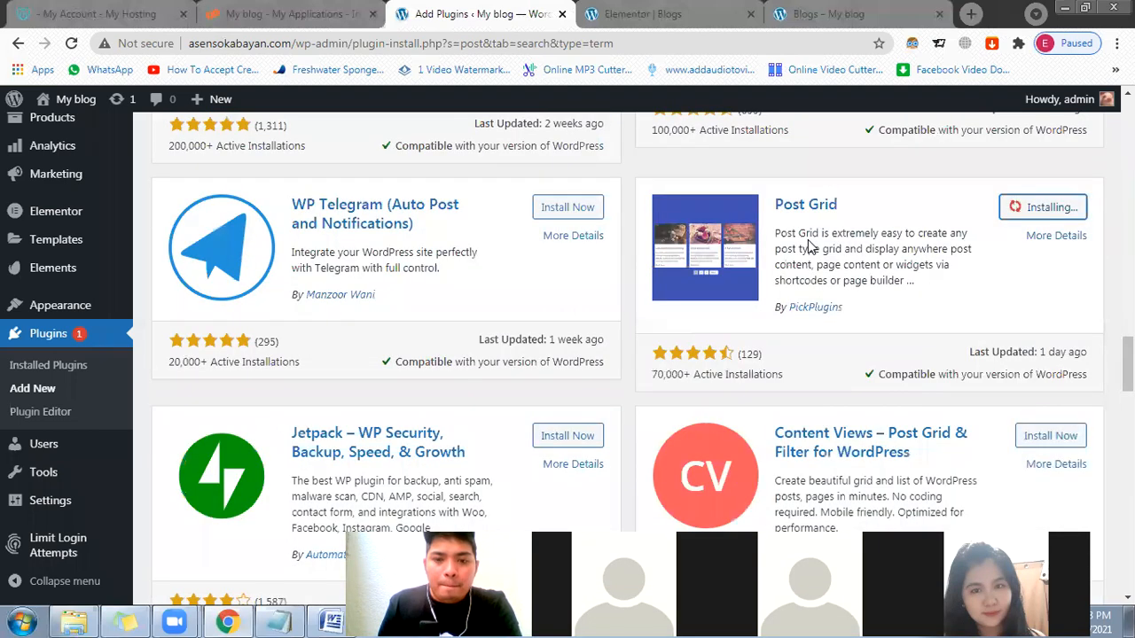
scroll(809, 246, down, 2)
scroll(808, 240, down, 2)
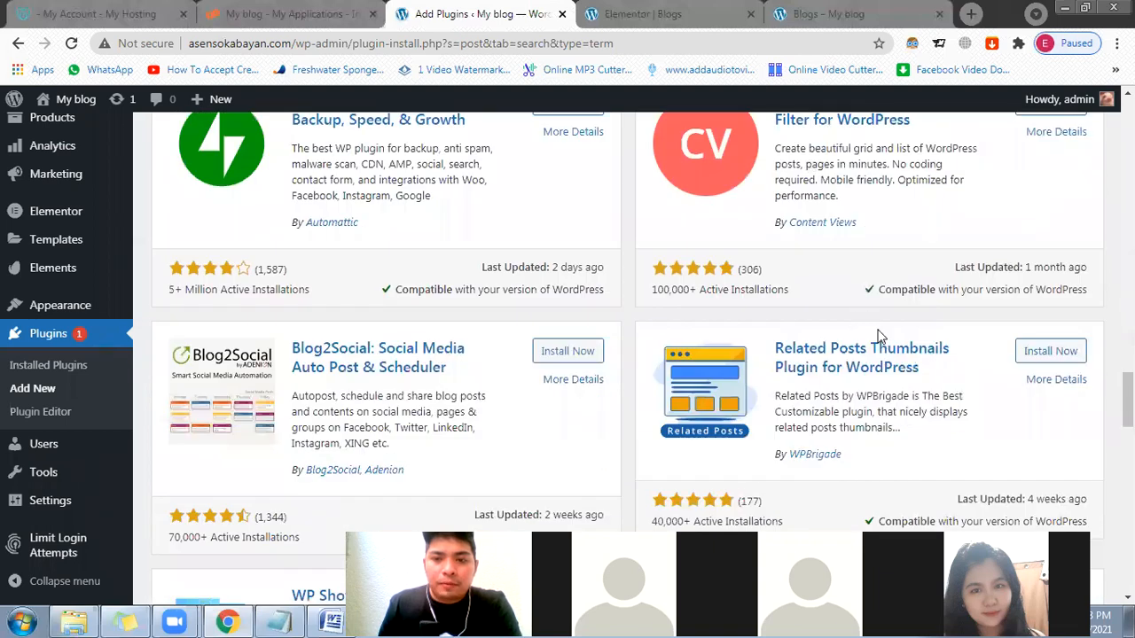
click(1048, 355)
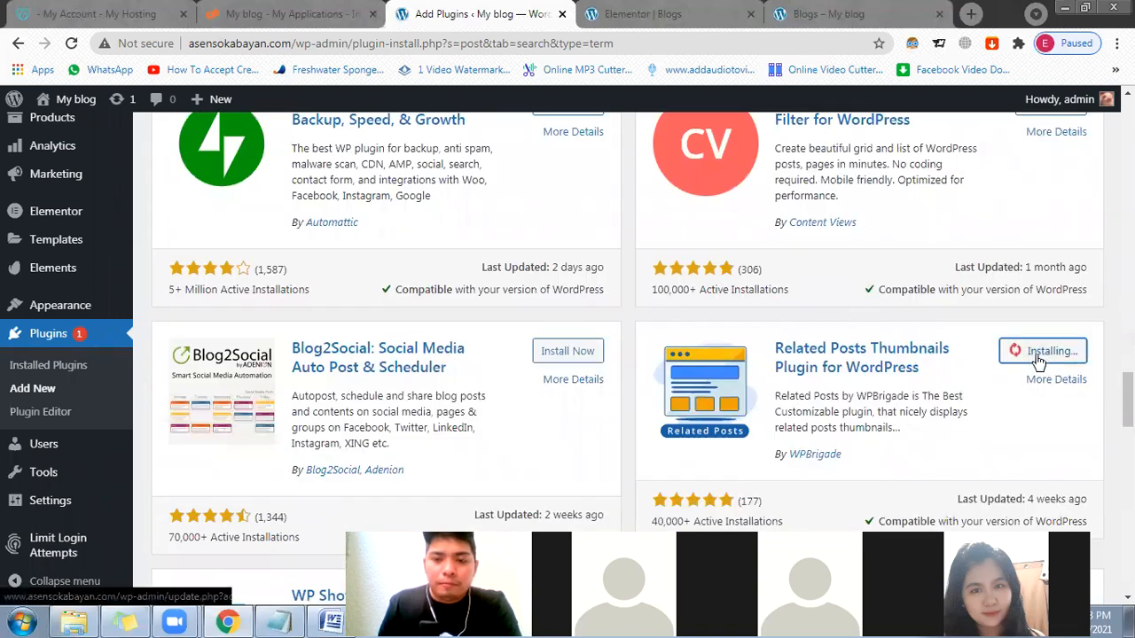
scroll(1031, 358, down, 2)
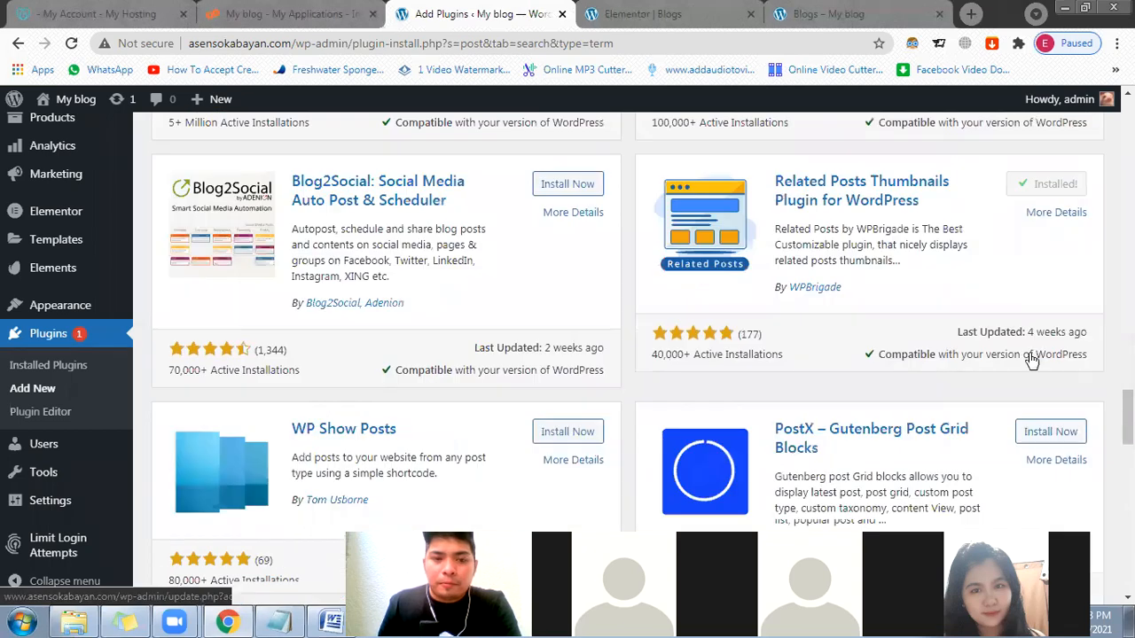
scroll(1031, 357, down, 1)
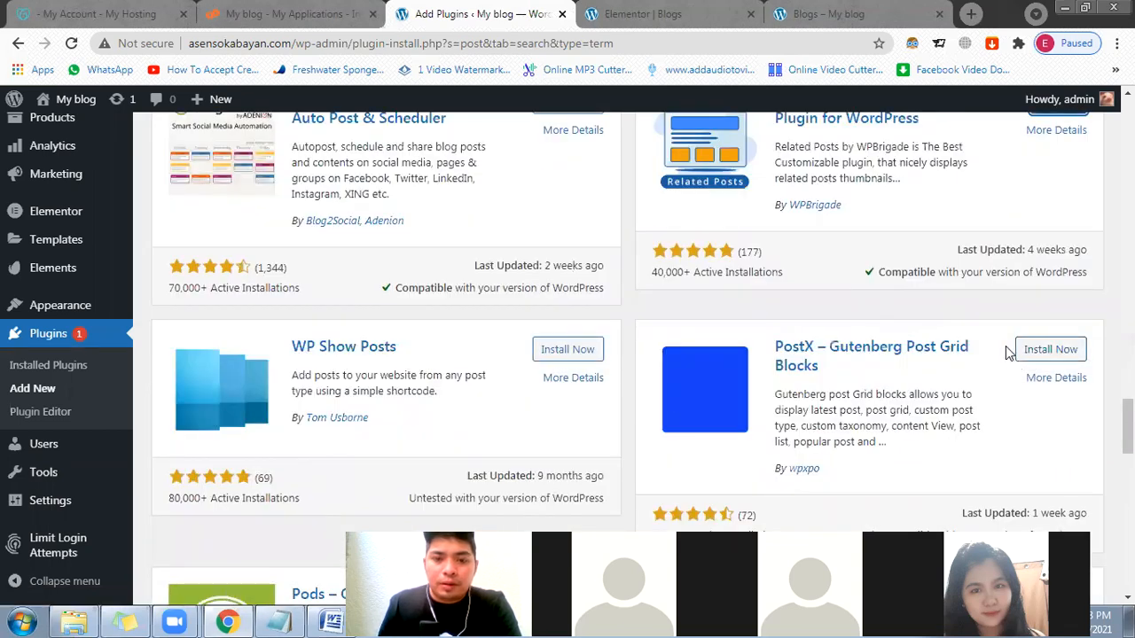
scroll(905, 360, up, 2)
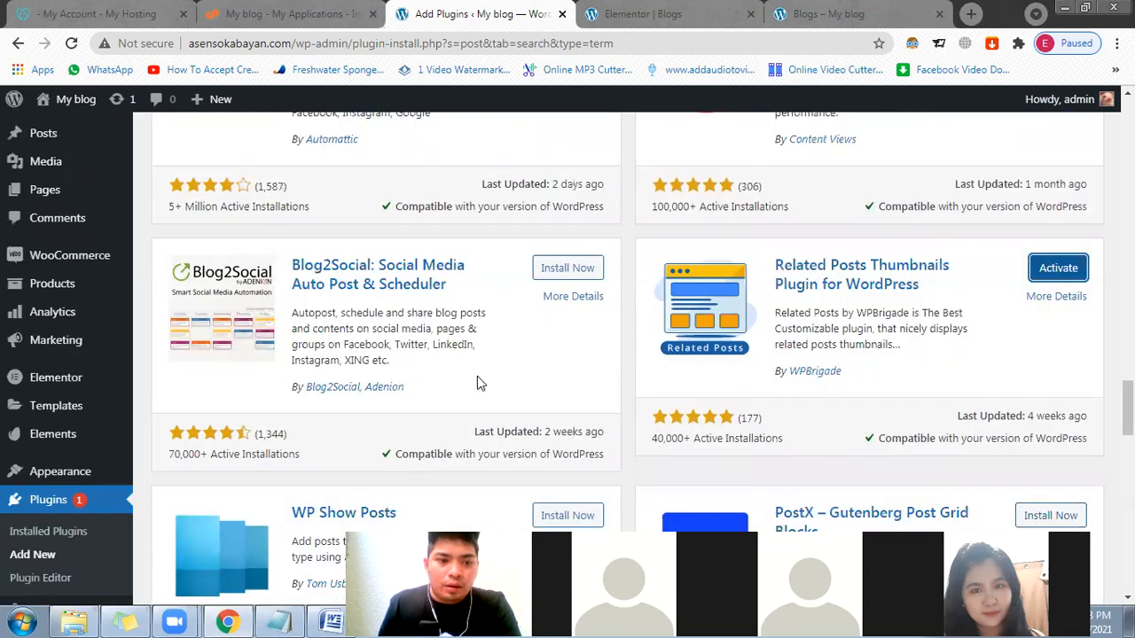
Step: Deactivate the WordPress Popular Posts plugin among the site's installed plugins and delete it
click(72, 543)
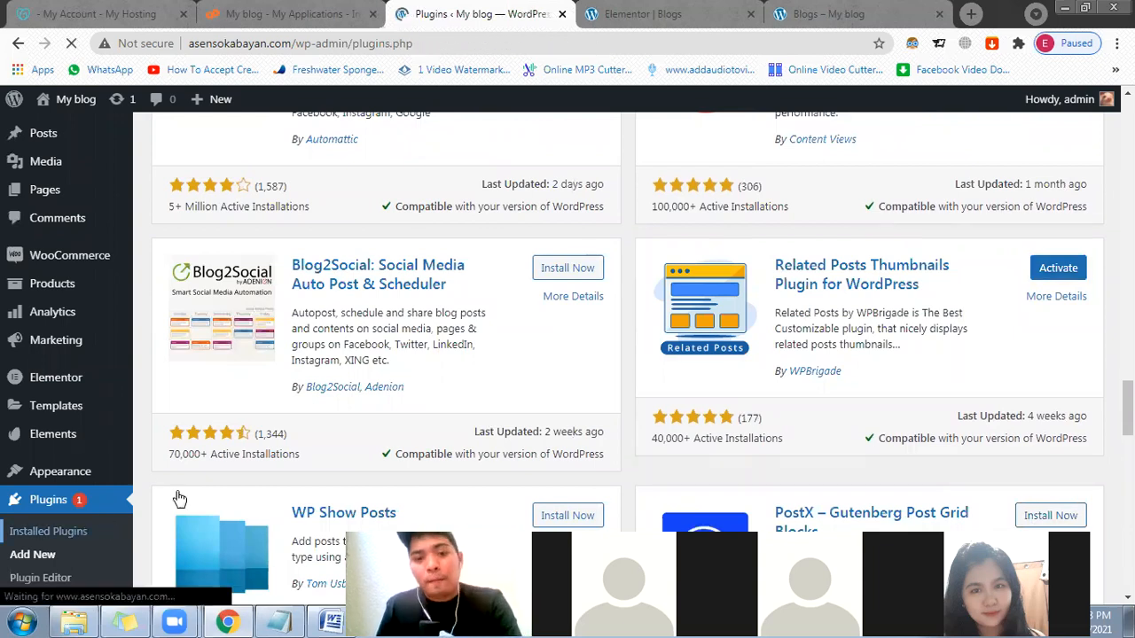
scroll(300, 366, down, 2)
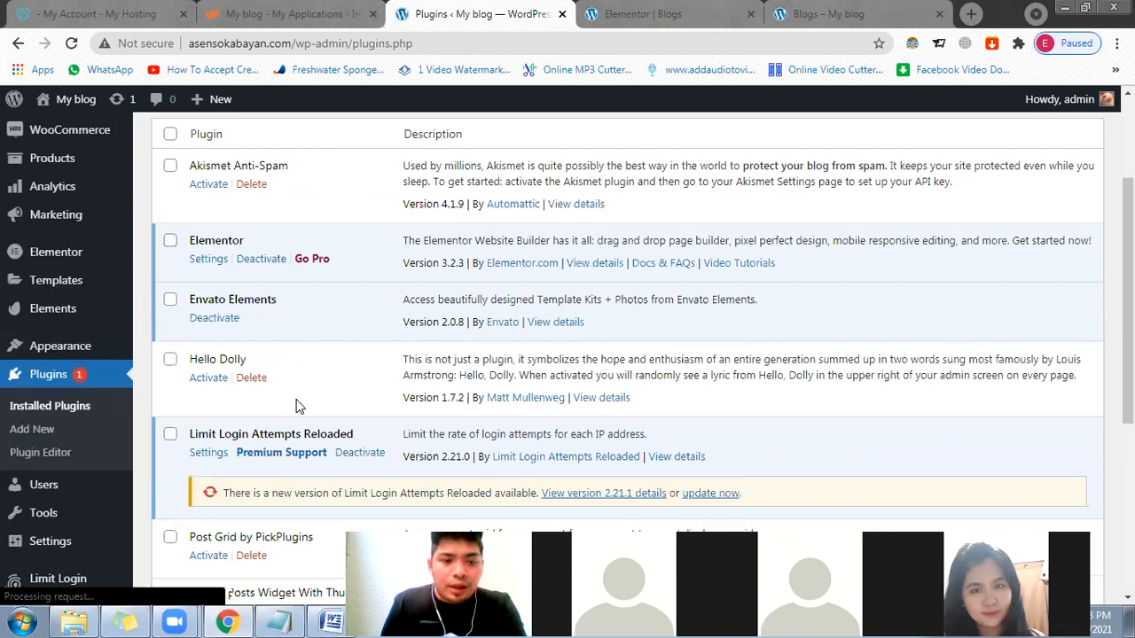
scroll(300, 408, down, 3)
scroll(300, 428, down, 1)
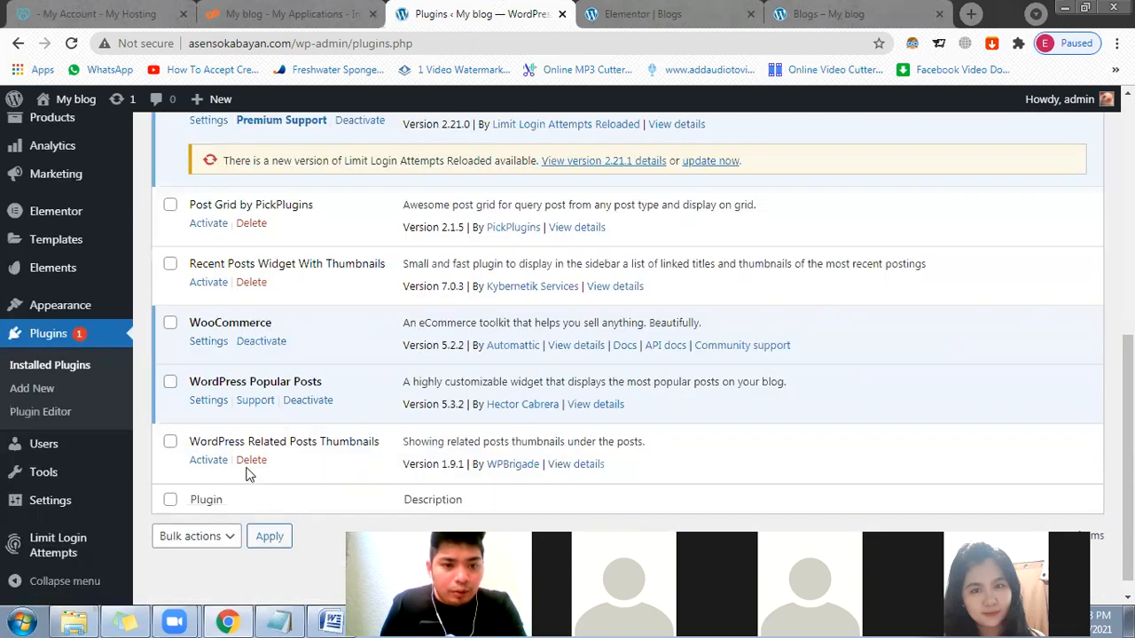
click(308, 401)
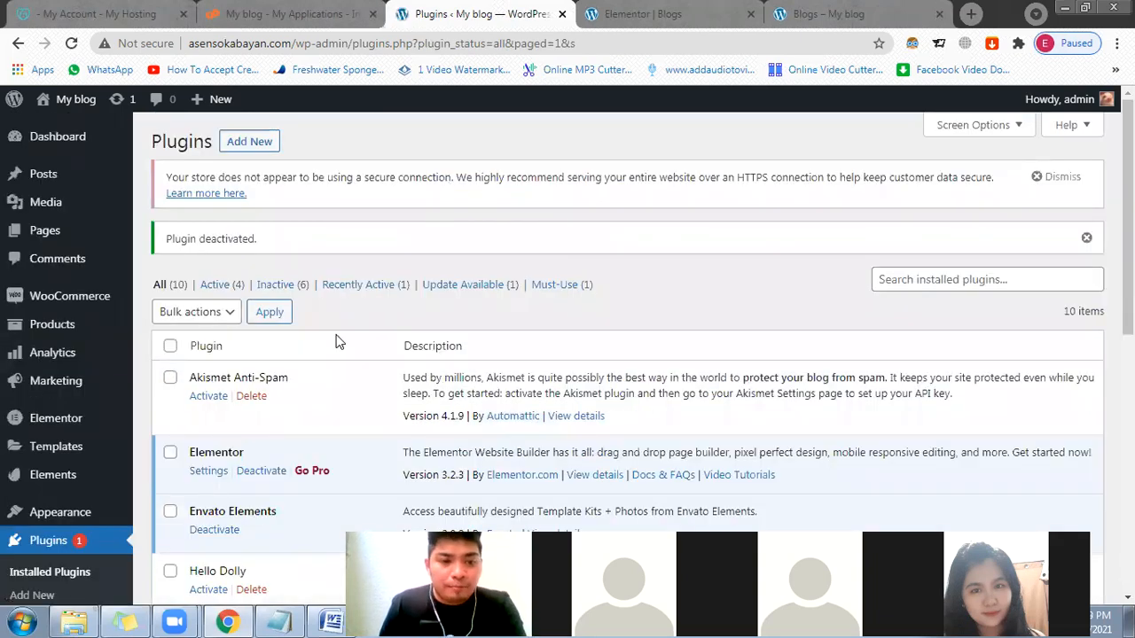
scroll(341, 390, down, 6)
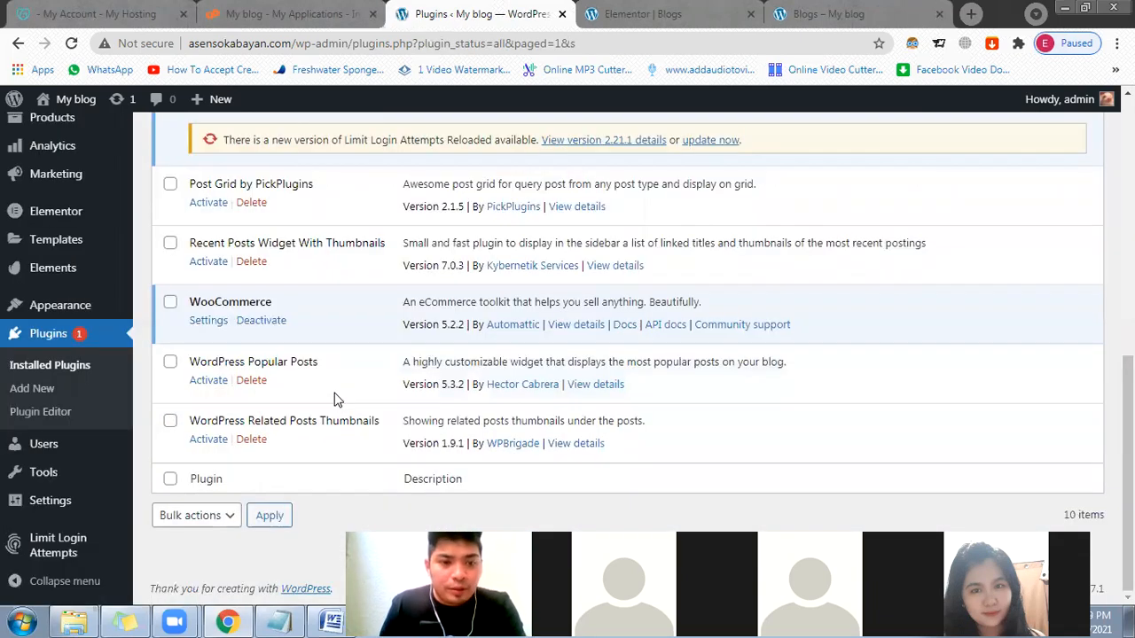
click(251, 380)
click(648, 164)
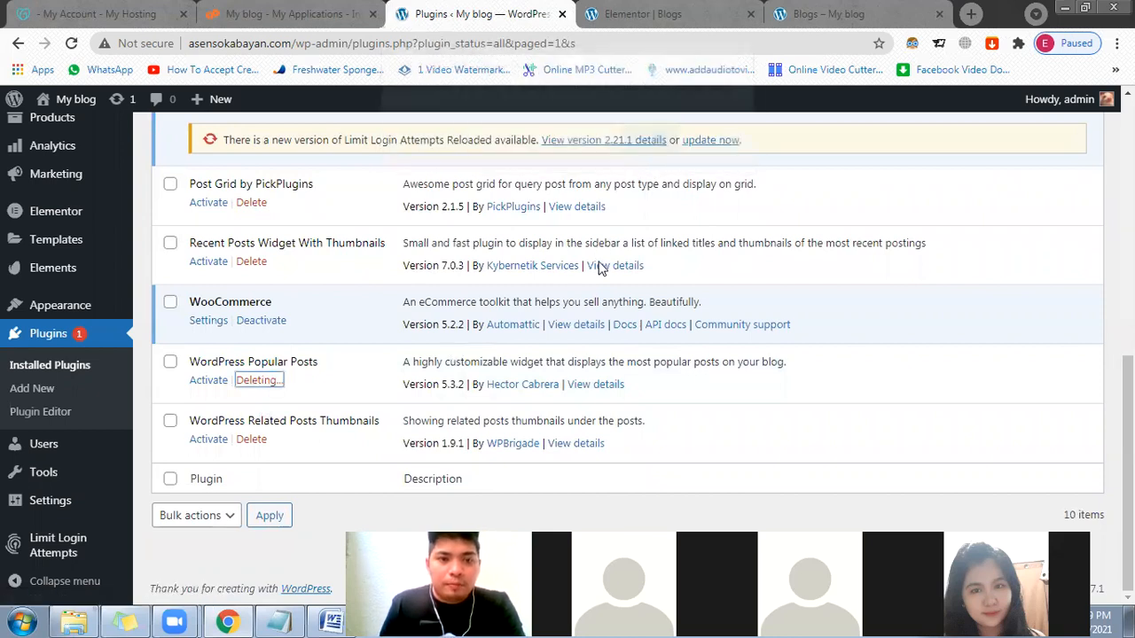
Step: Bulk-activate the WordPress Related Posts Thumbnails, Recent Posts Widget With Thumbnails and Post Grid by PickPlugins plugins
click(170, 422)
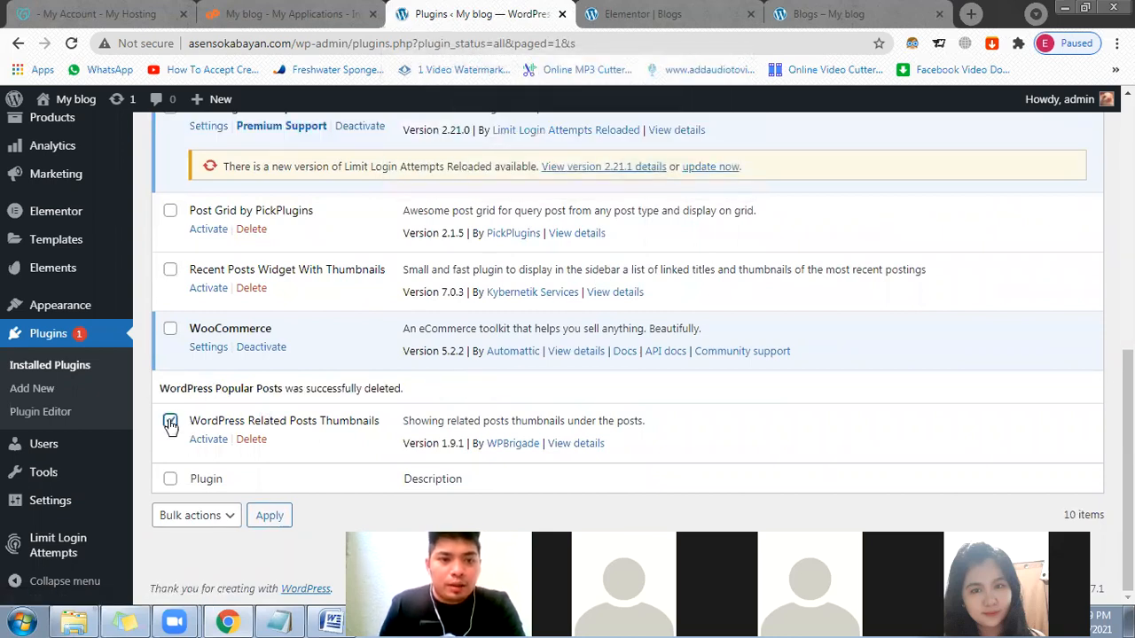
click(170, 270)
click(171, 210)
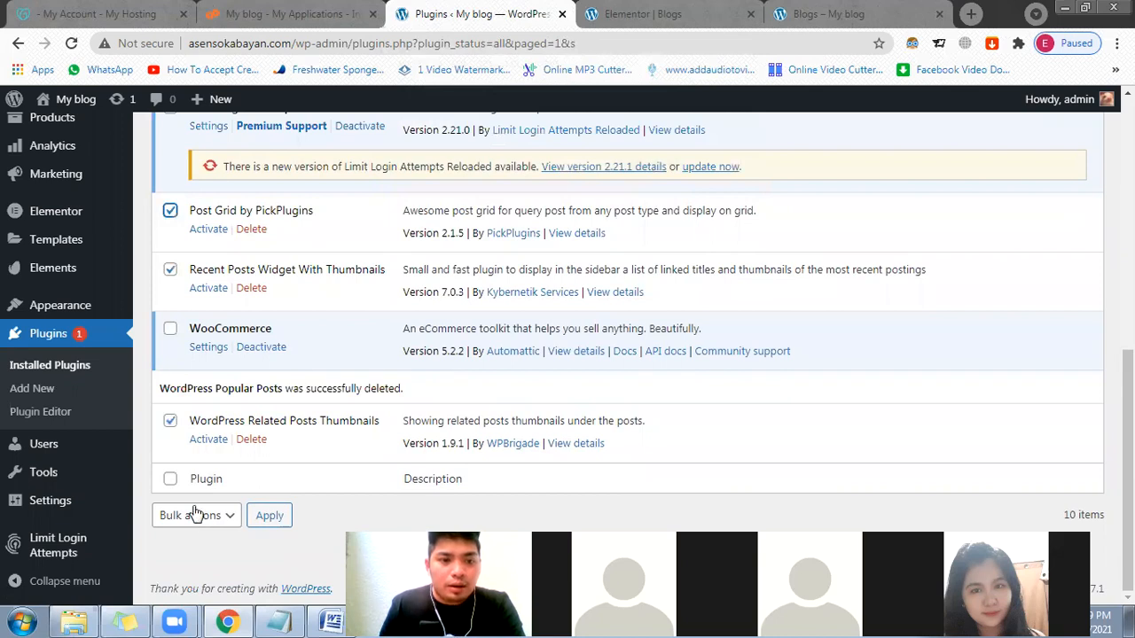
click(195, 515)
click(194, 446)
click(268, 515)
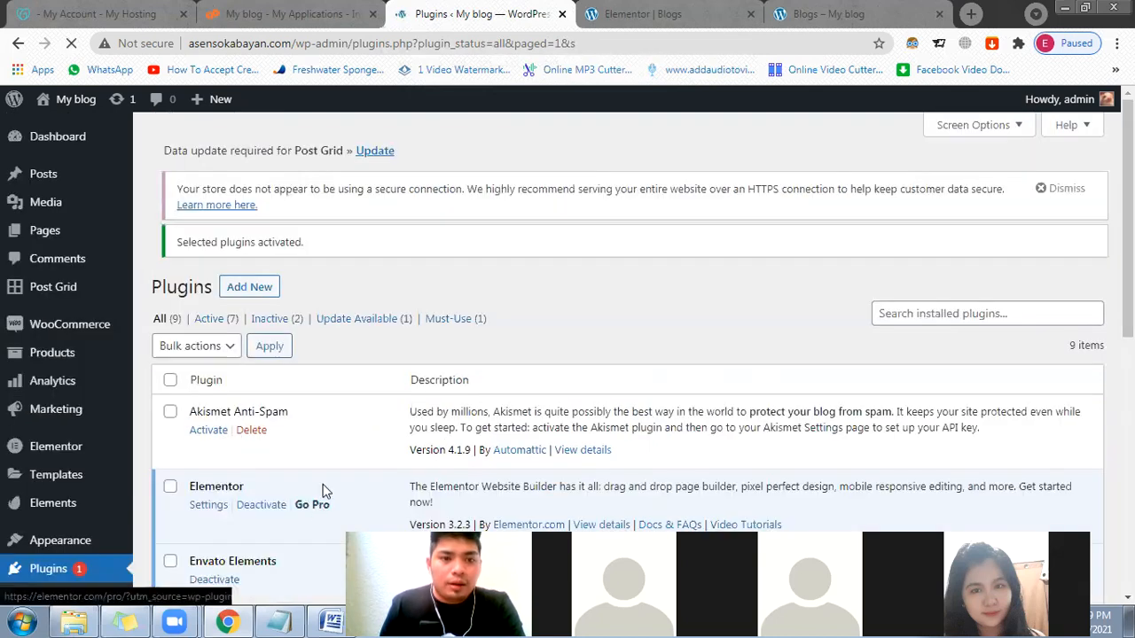
scroll(537, 219, down, 2)
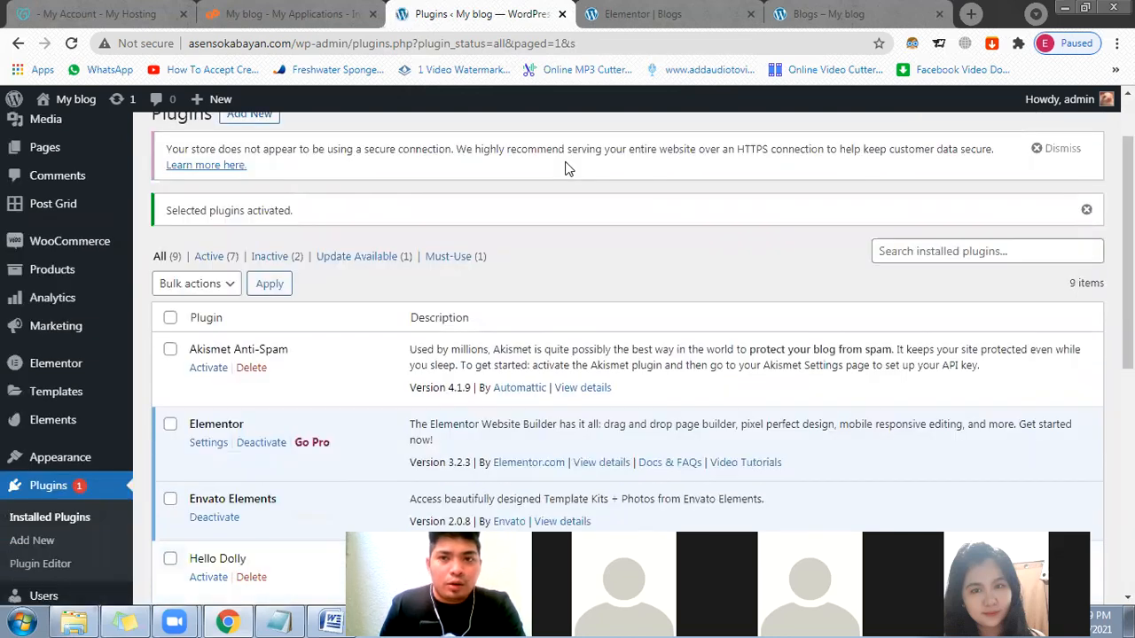
Step: Reload the Blogs page in the Elementor editor, search the widgets for "post" and add Recent Posts With Thumbnails below the page heading
click(624, 18)
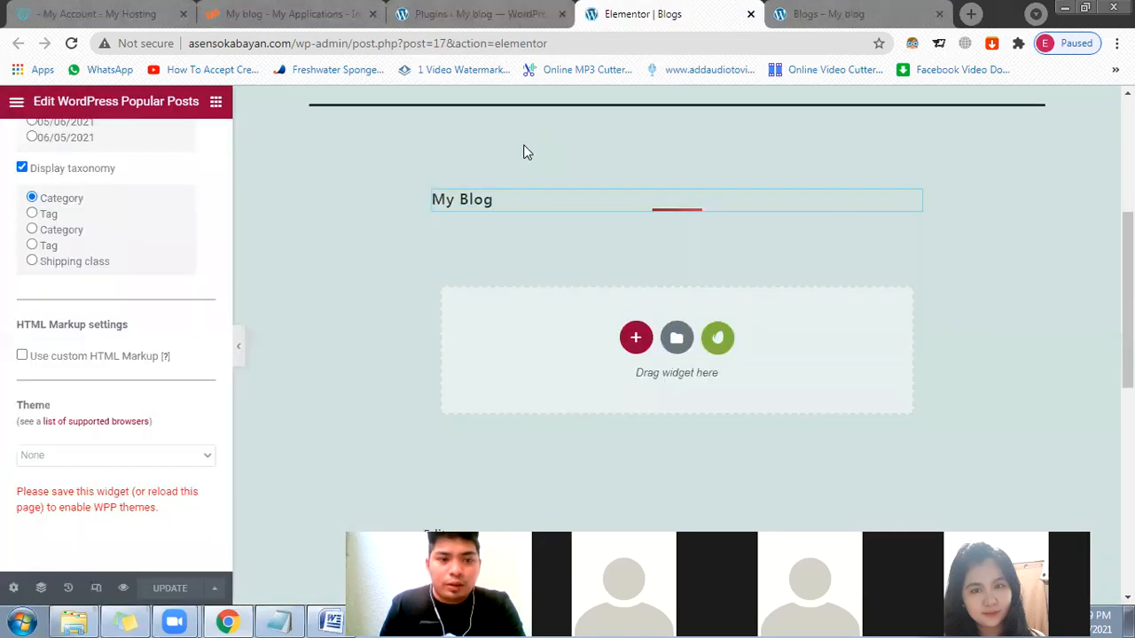
click(71, 44)
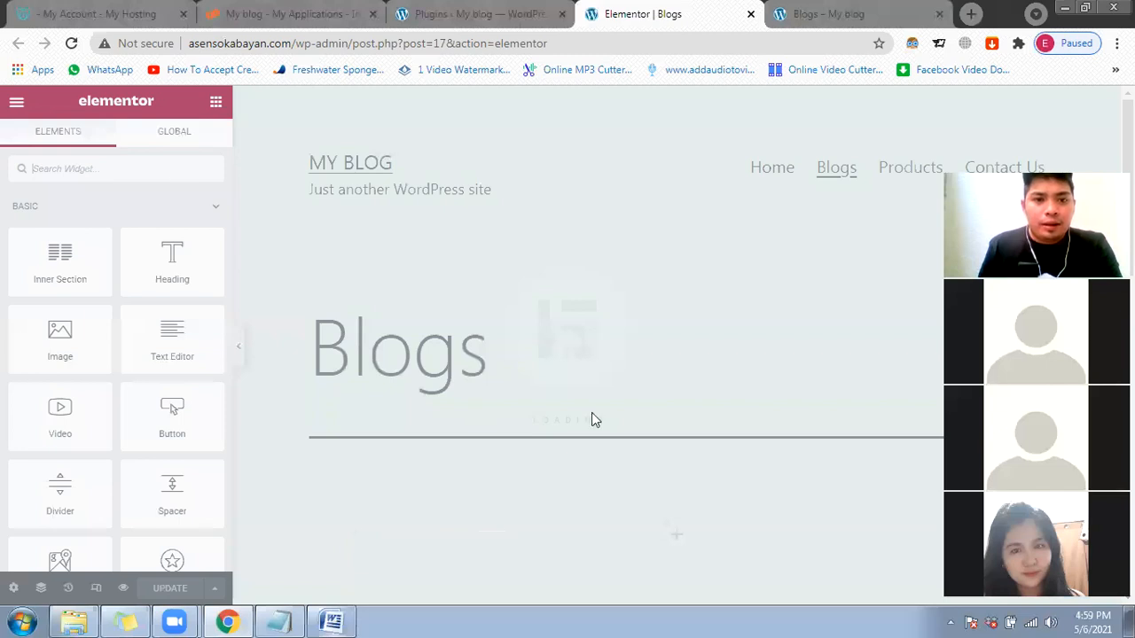
scroll(592, 415, down, 2)
scroll(531, 282, down, 2)
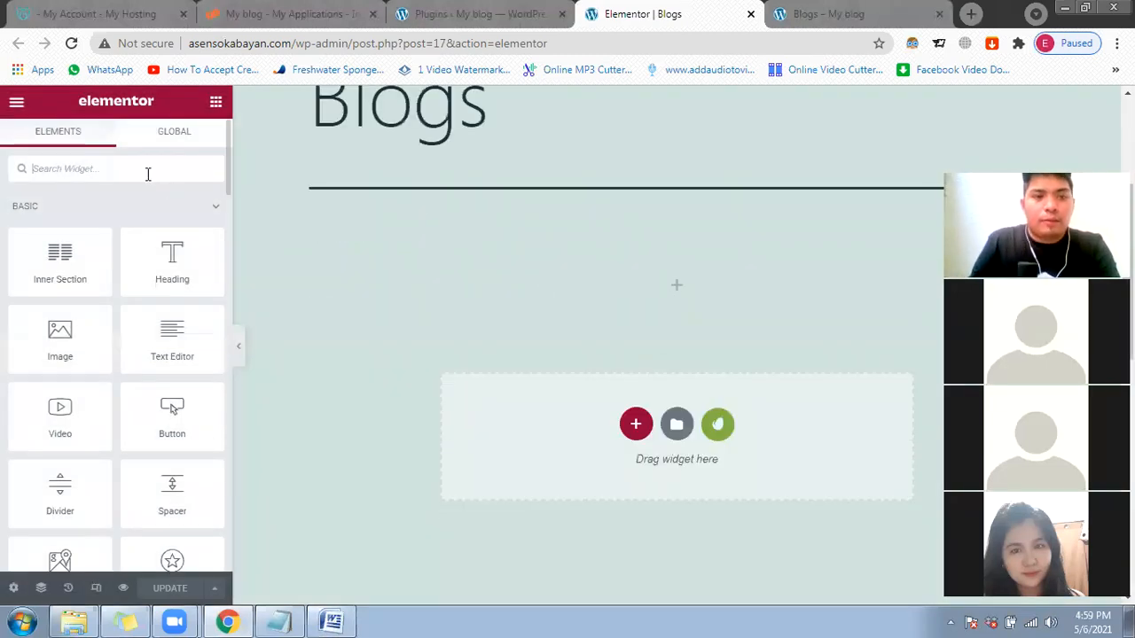
text(post)
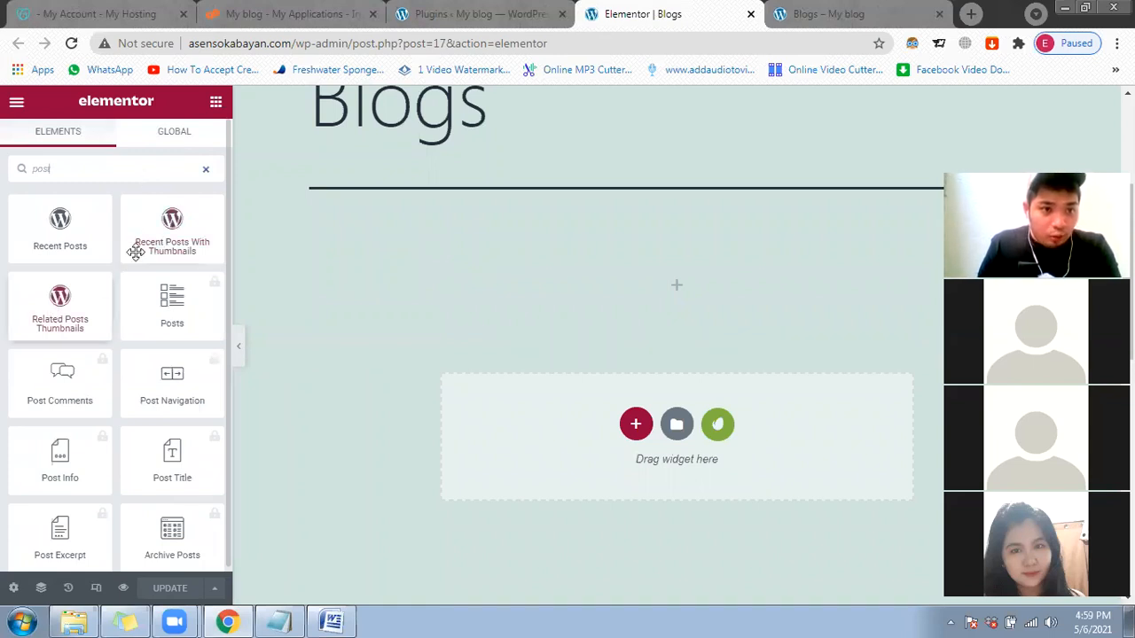
drag(171, 221, 524, 290)
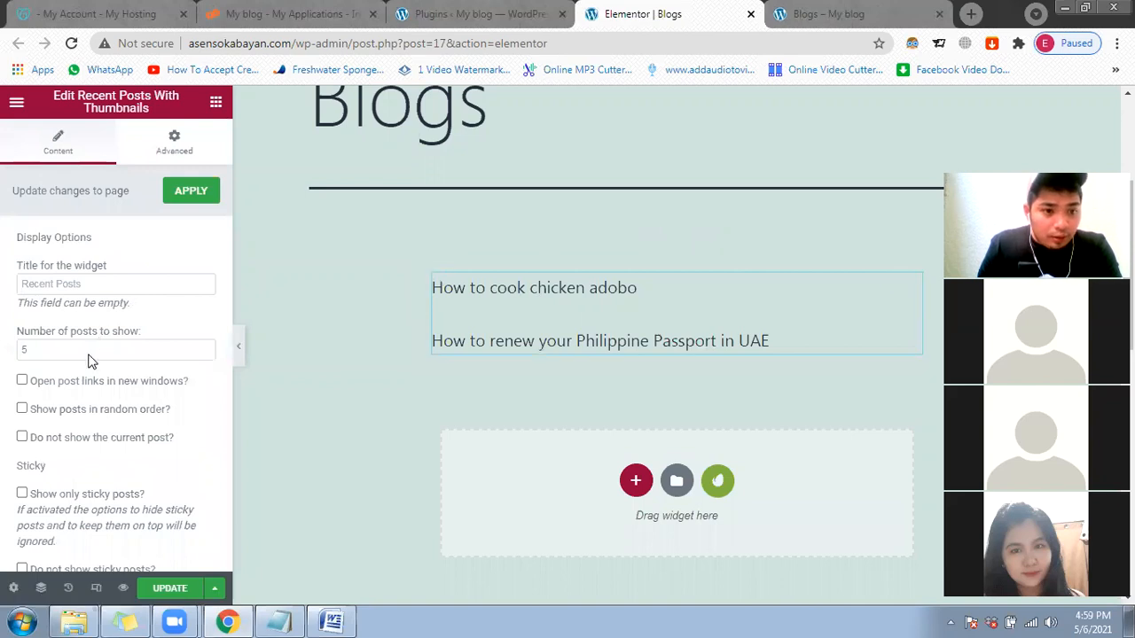
Step: Look through the Recent Posts With Thumbnails widget's settings, from the display options down to the thumbnail settings
scroll(69, 411, down, 1)
scroll(62, 417, down, 4)
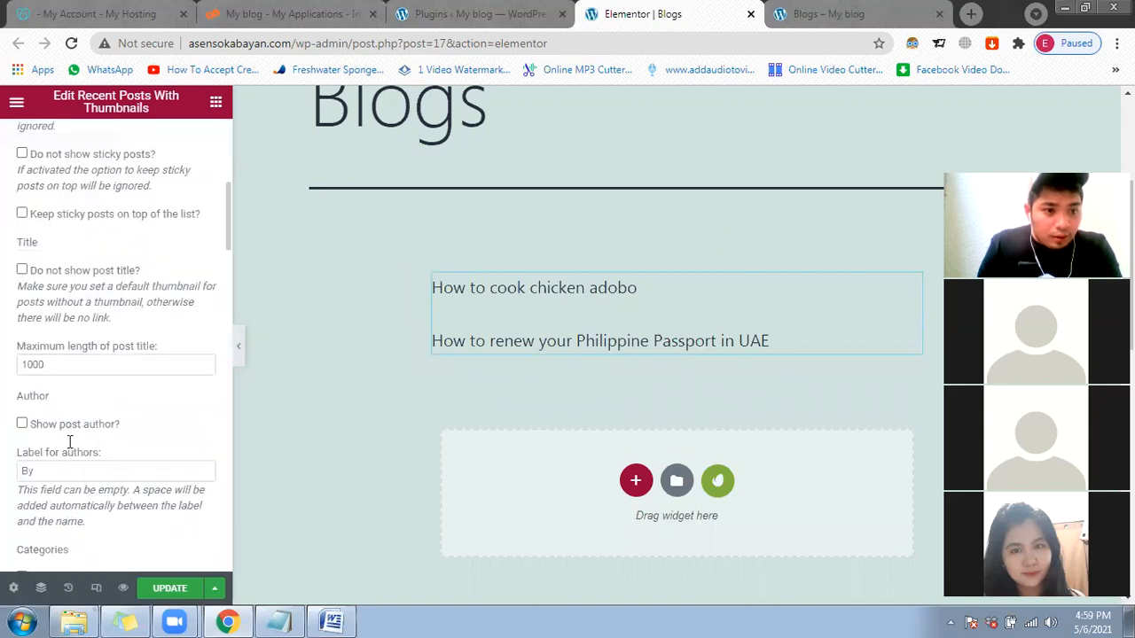
scroll(57, 439, down, 1)
scroll(41, 450, down, 1)
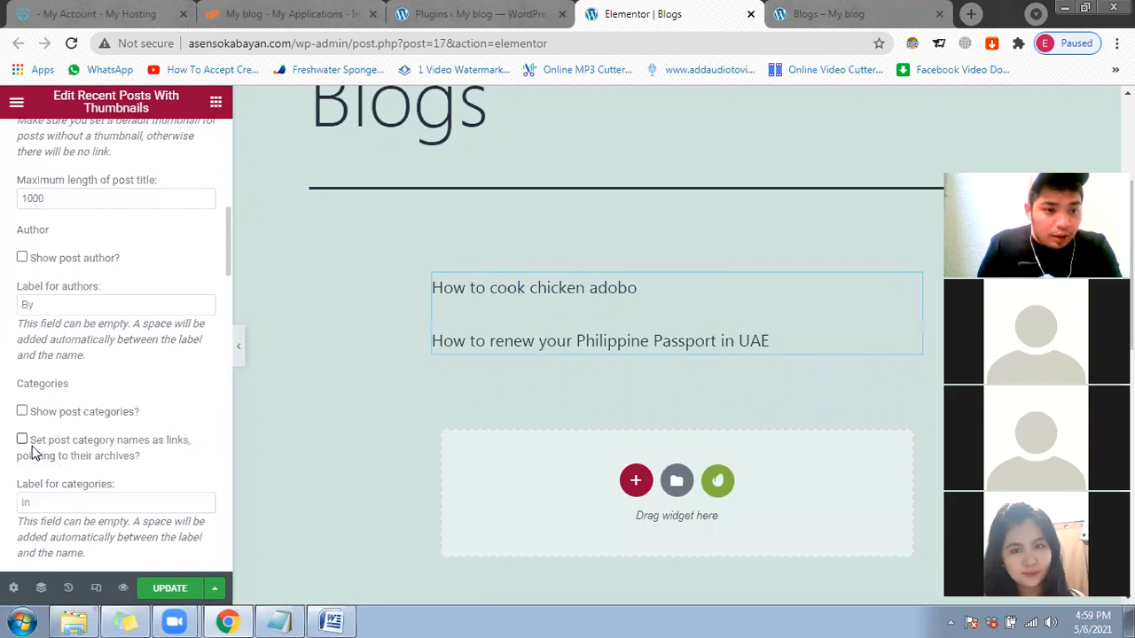
scroll(29, 474, down, 2)
scroll(25, 495, down, 4)
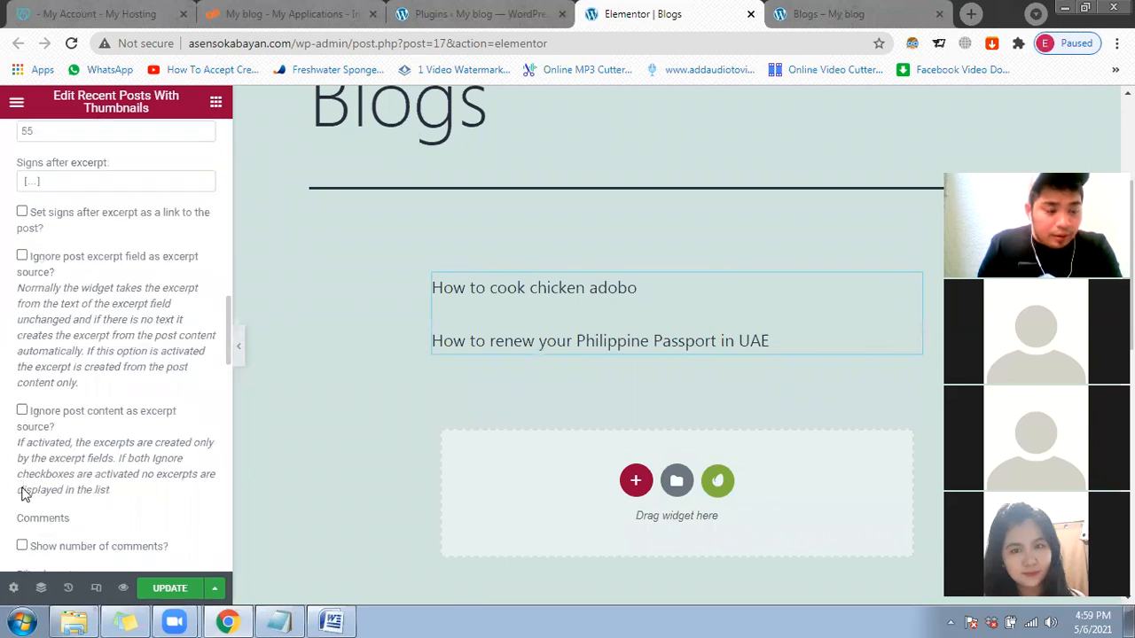
scroll(23, 493, down, 5)
scroll(31, 435, down, 2)
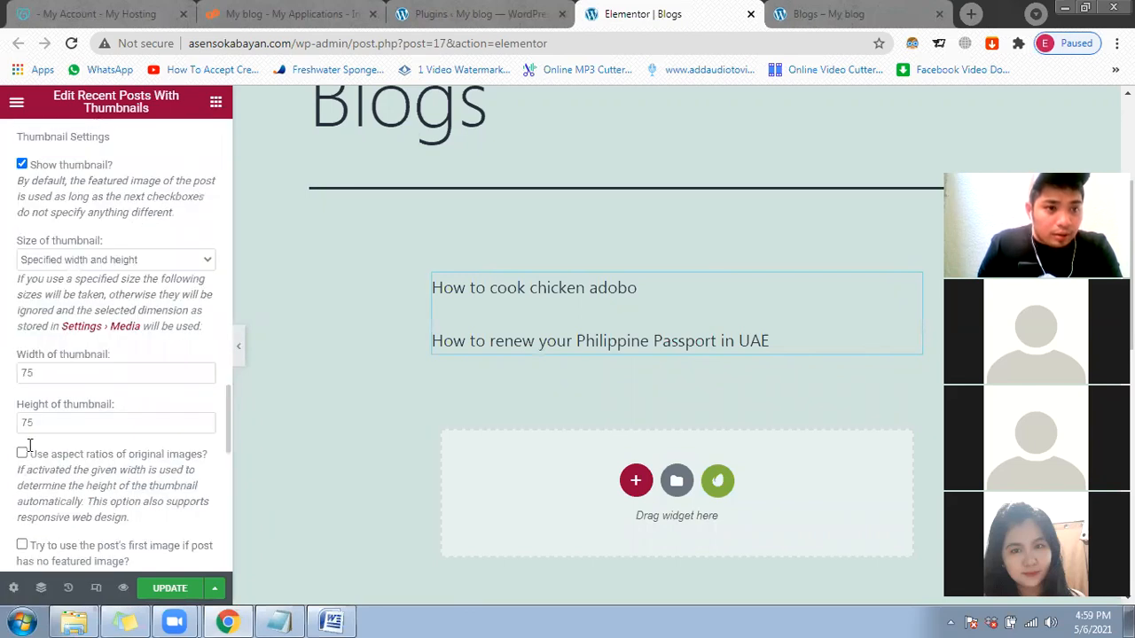
scroll(30, 448, up, 3)
scroll(45, 431, up, 5)
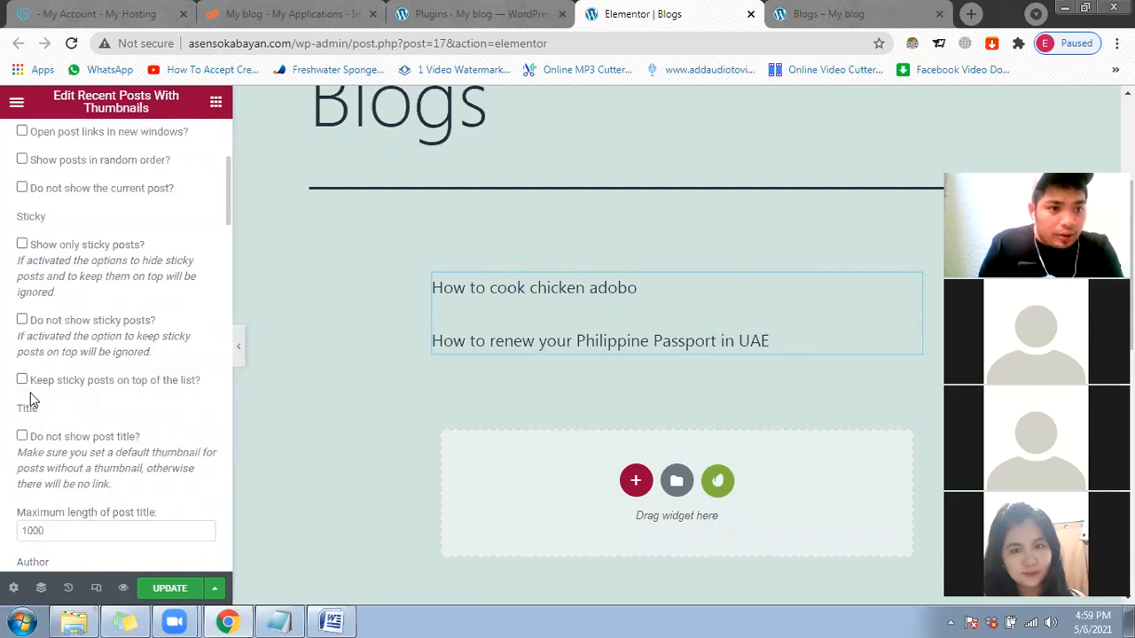
scroll(44, 336, up, 3)
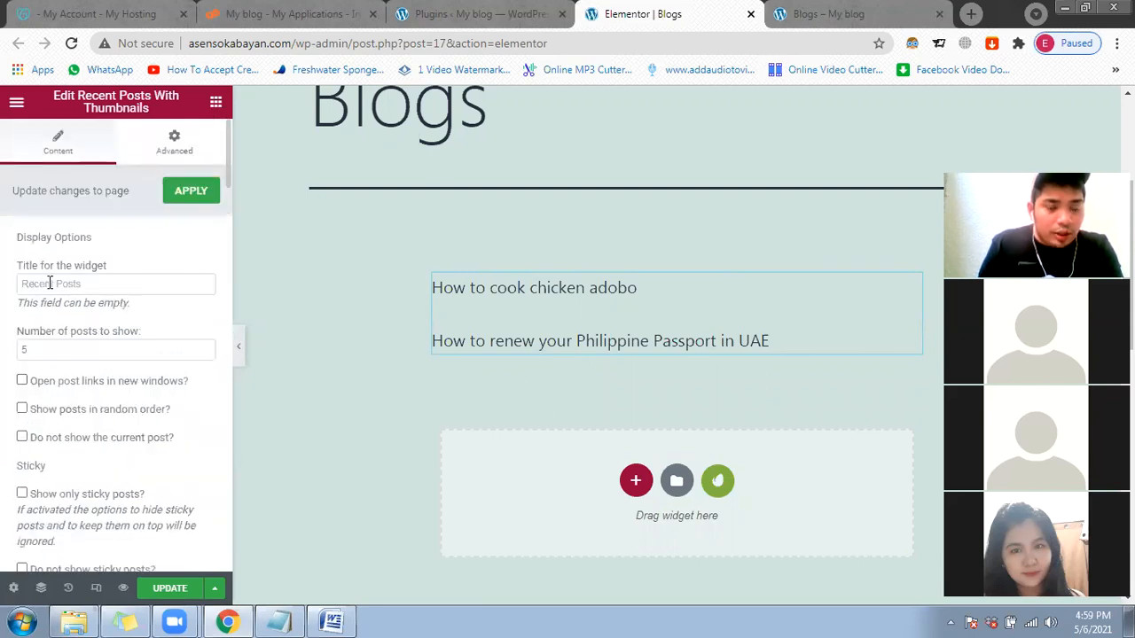
Step: Title the recent posts widget "My Article", set it to show 10 posts and make post links open in new windows
click(50, 283)
text(My Ar)
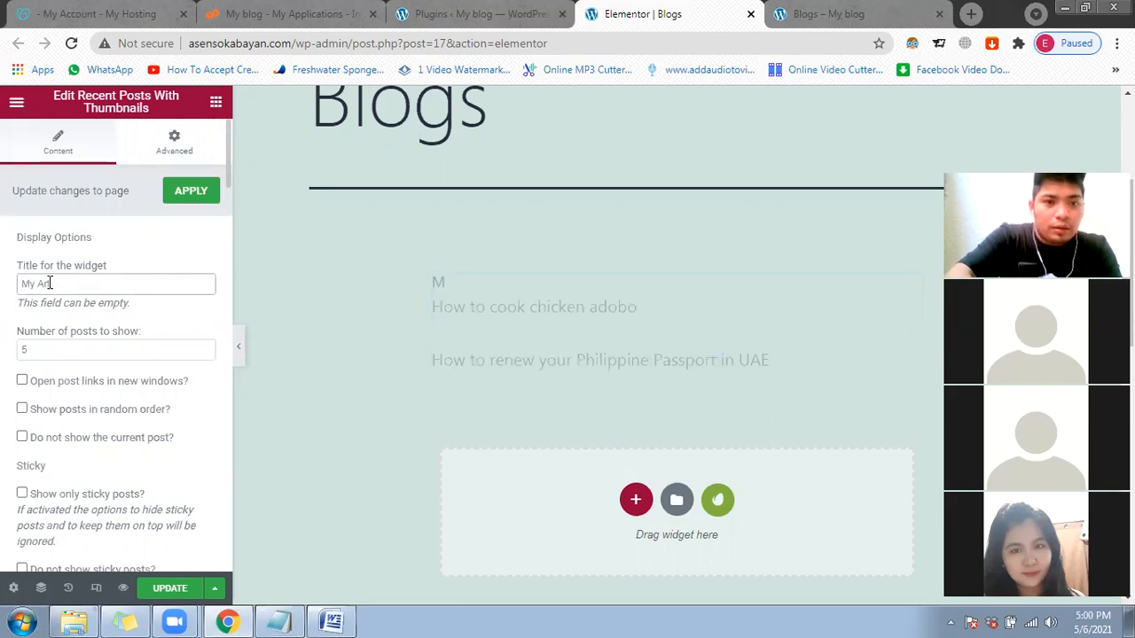
text(ticle)
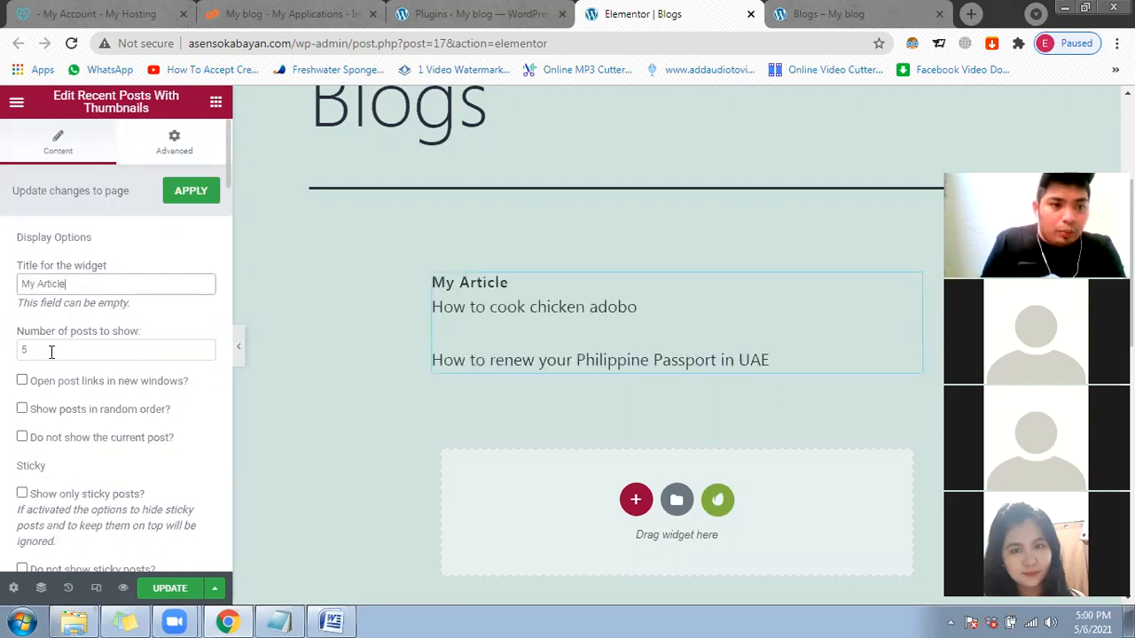
key(Tab)
text(10)
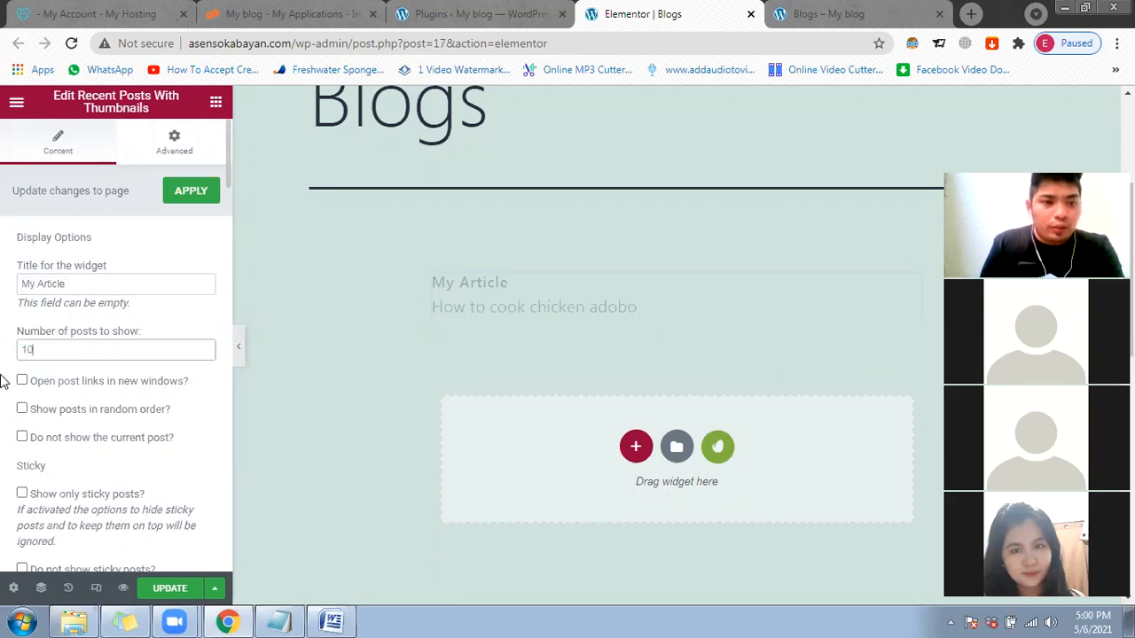
scroll(21, 403, down, 1)
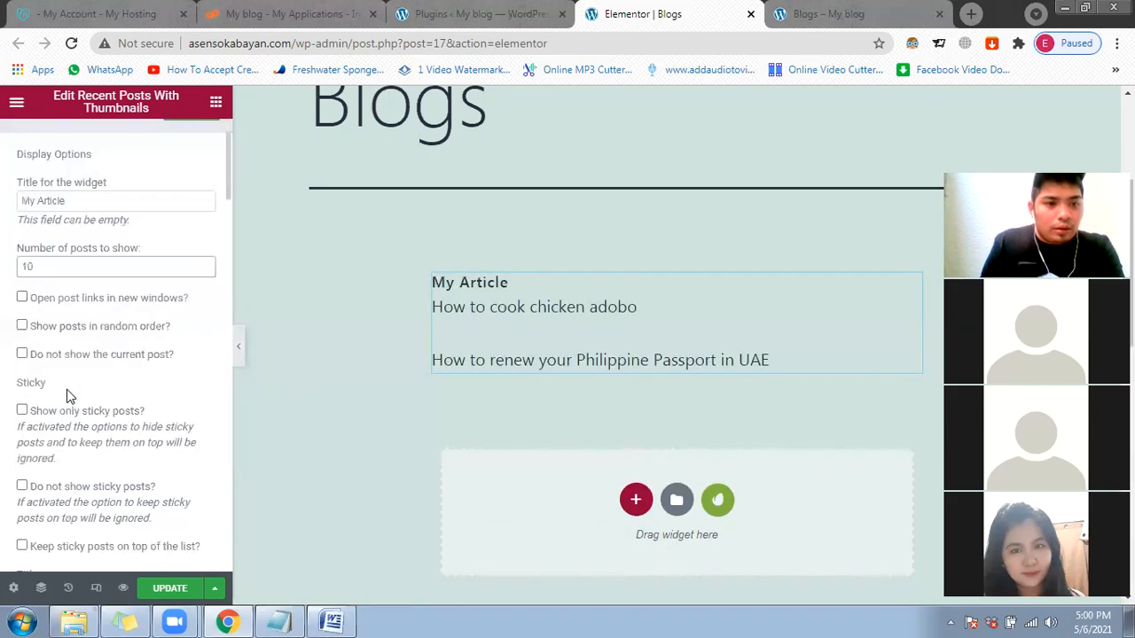
click(22, 299)
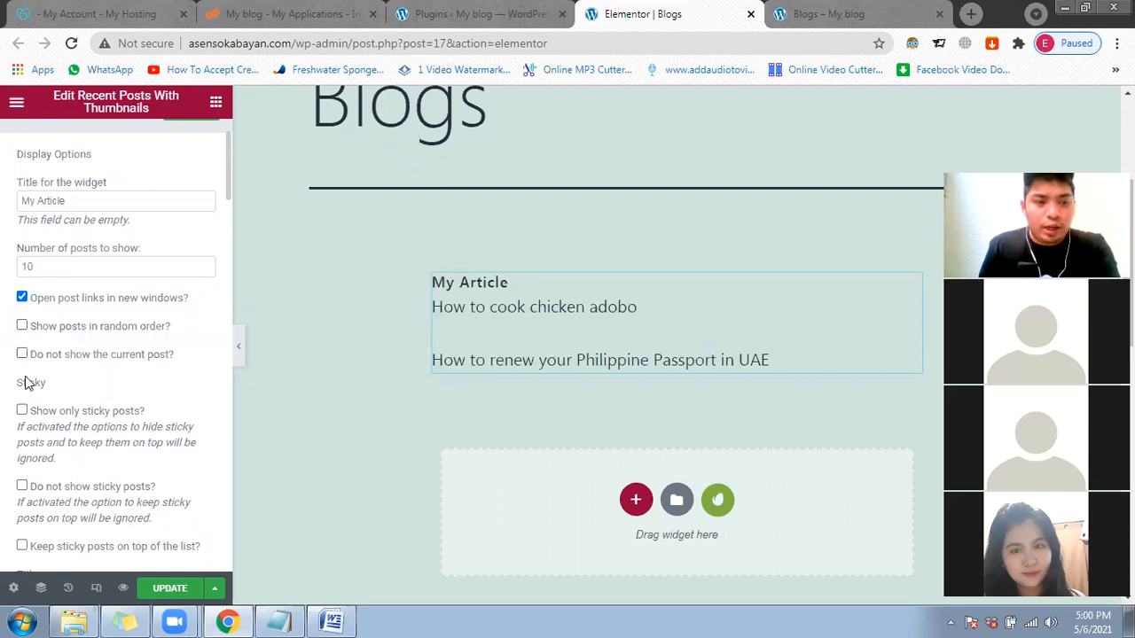
Step: Set the maximum length of post titles in the recent posts widget to 50
scroll(48, 395, down, 1)
scroll(48, 395, down, 2)
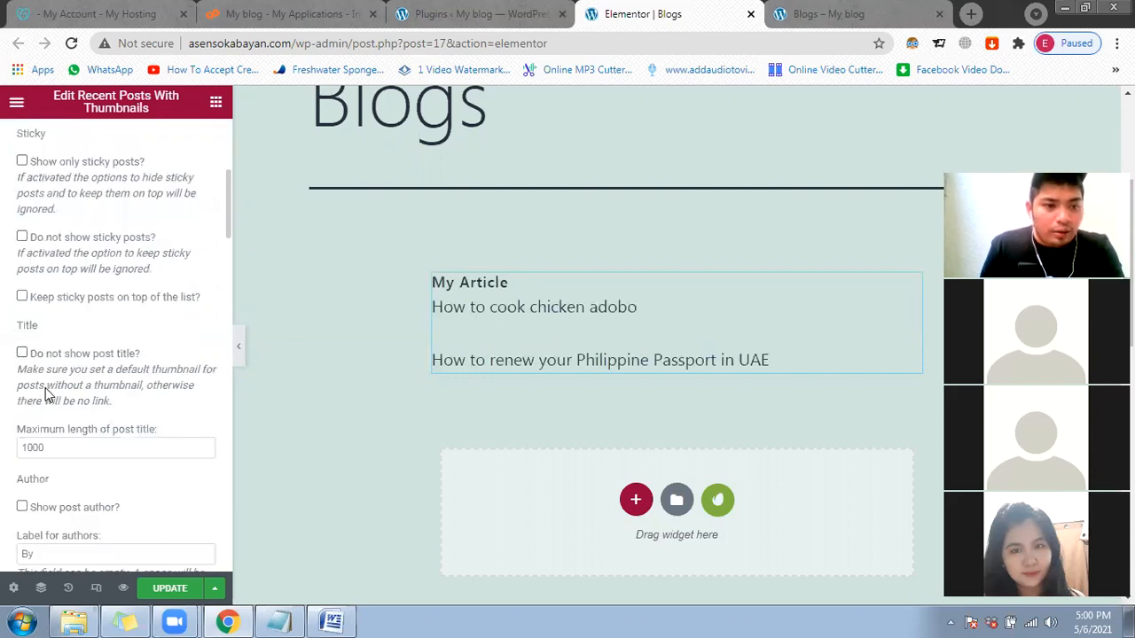
scroll(48, 394, down, 1)
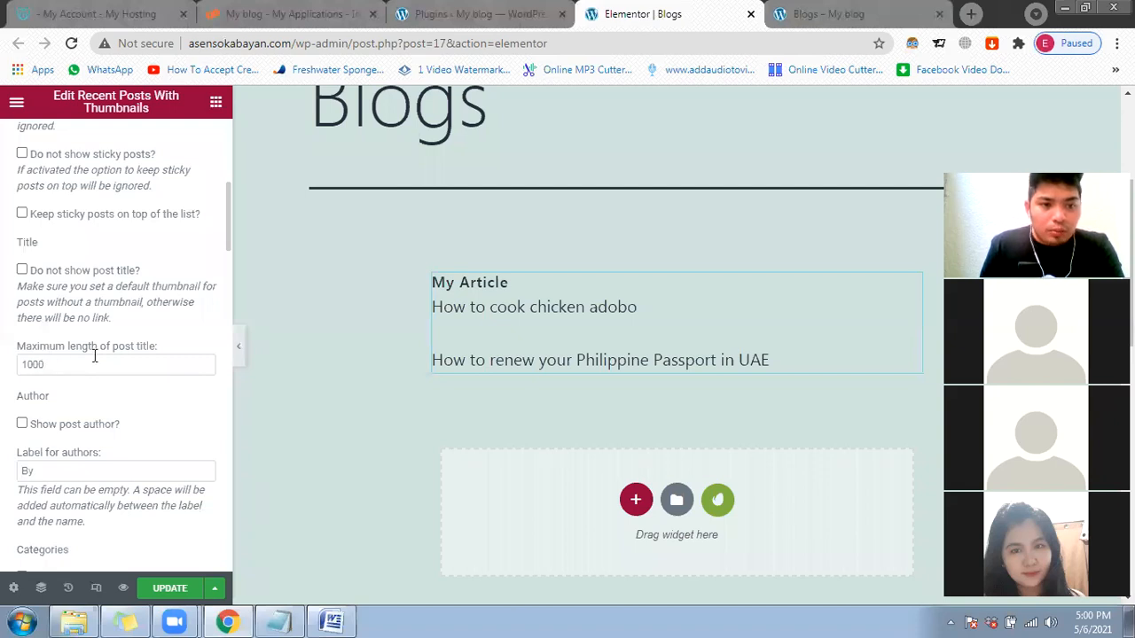
key(Tab)
text(50)
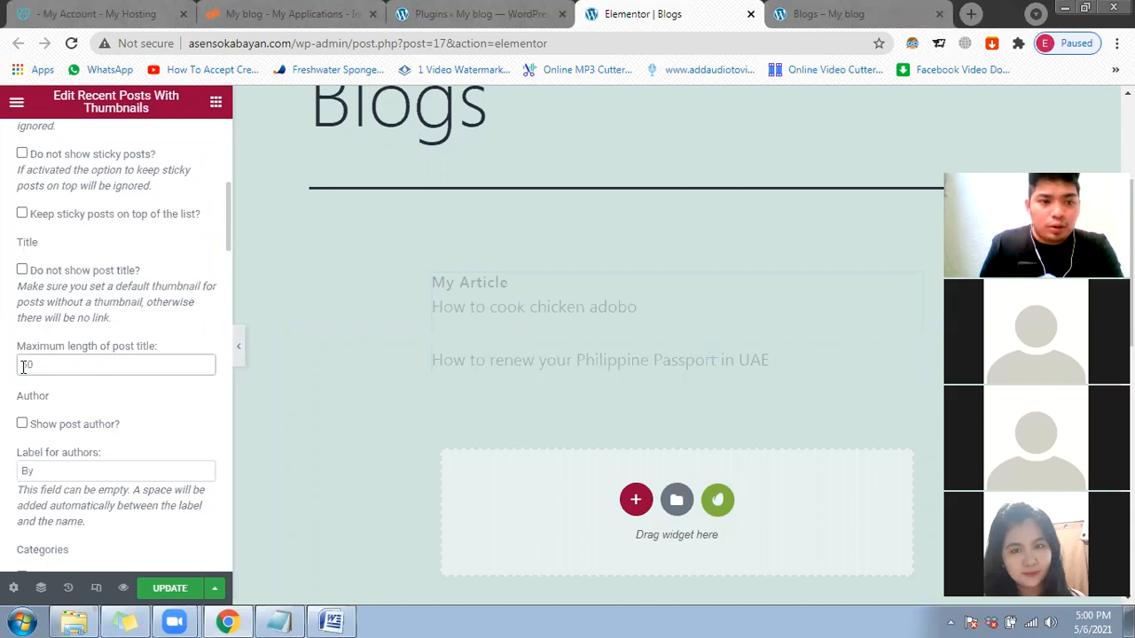
Step: Enable showing the post author and the post categories in the recent posts widget
scroll(25, 342, down, 1)
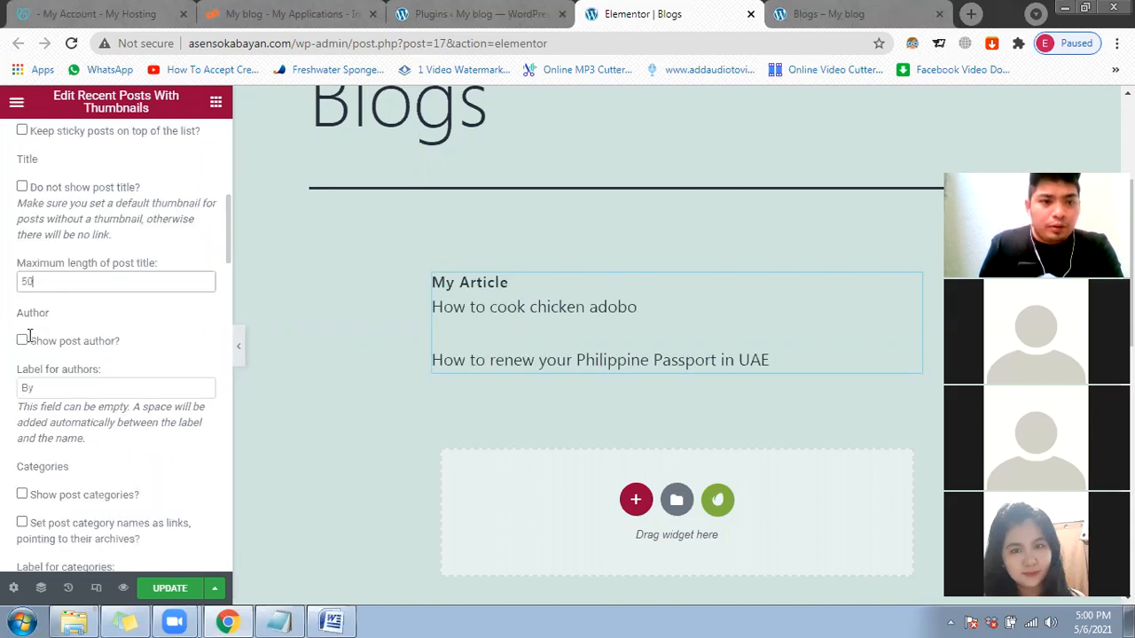
click(22, 342)
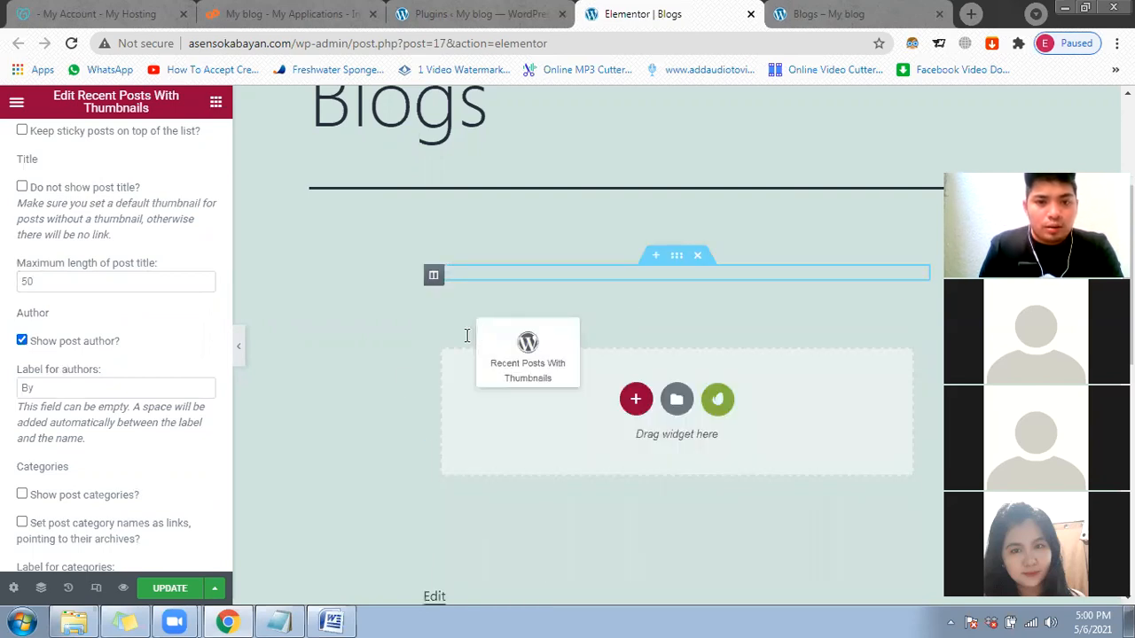
scroll(15, 408, down, 1)
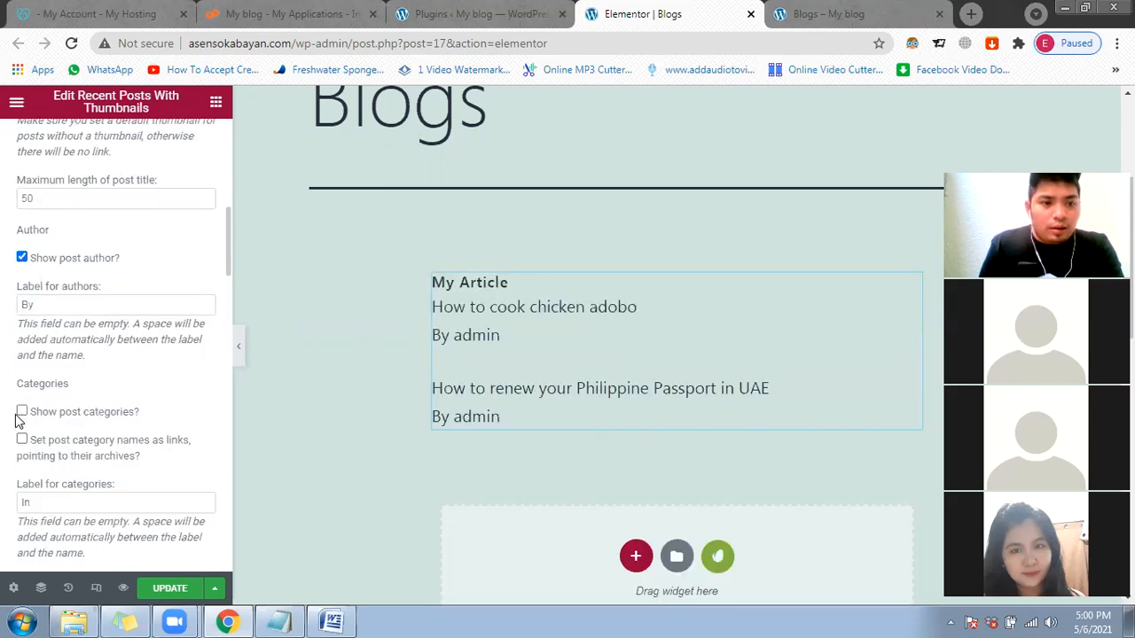
scroll(17, 410, down, 1)
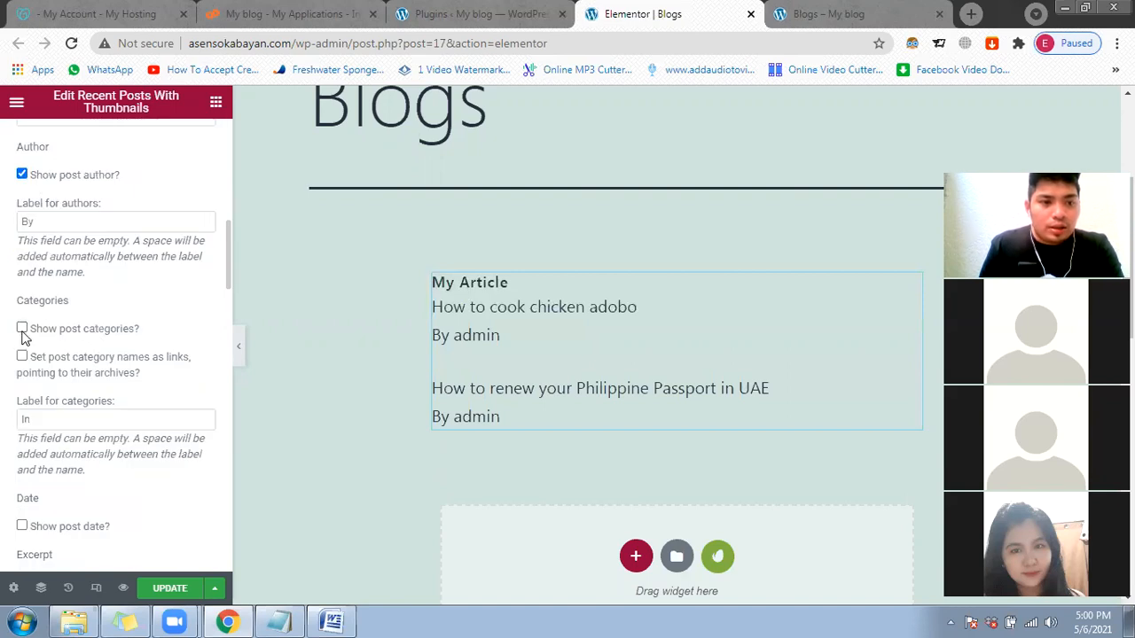
click(22, 329)
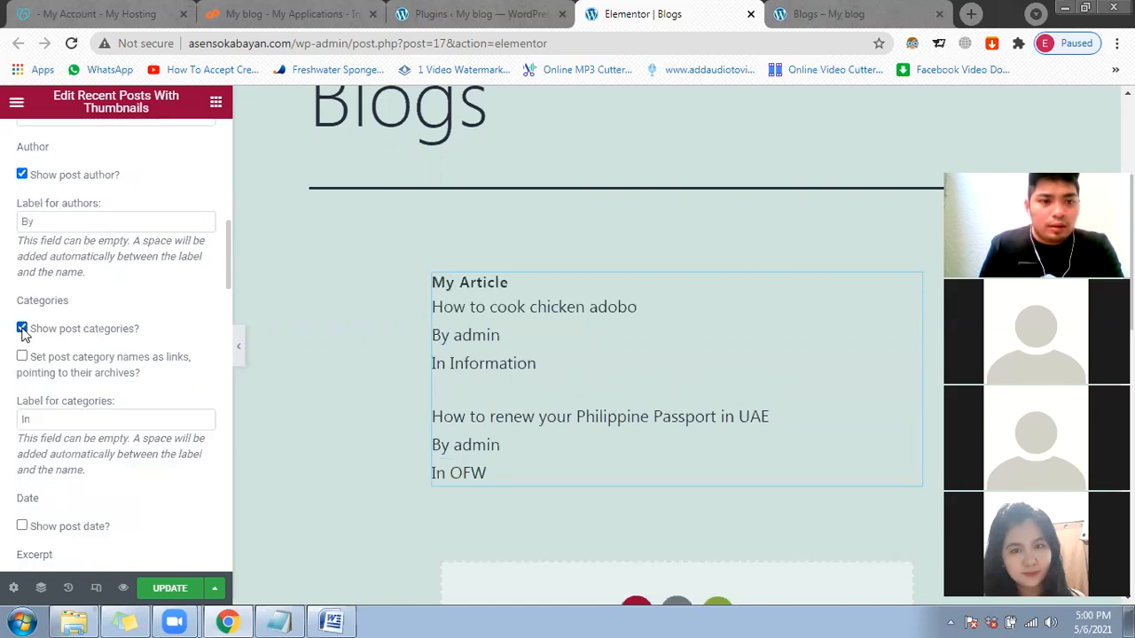
Step: Set the recent posts widget's thumbnail size to Thumbnail (150 × 150) and update the Blogs page
scroll(81, 381, down, 1)
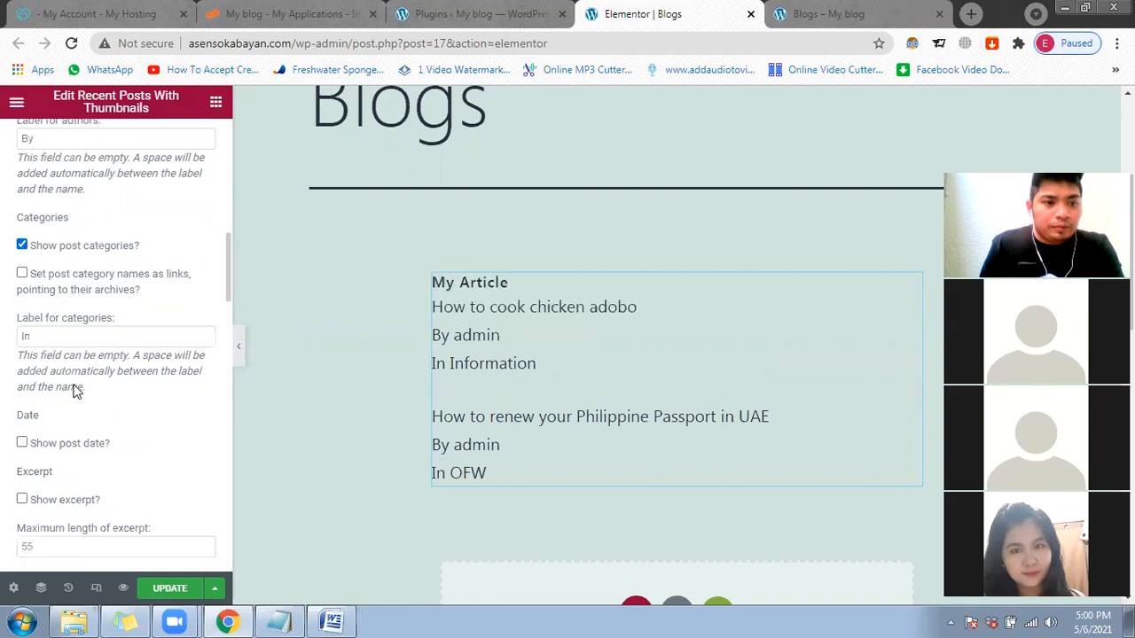
scroll(76, 408, down, 1)
scroll(74, 430, down, 2)
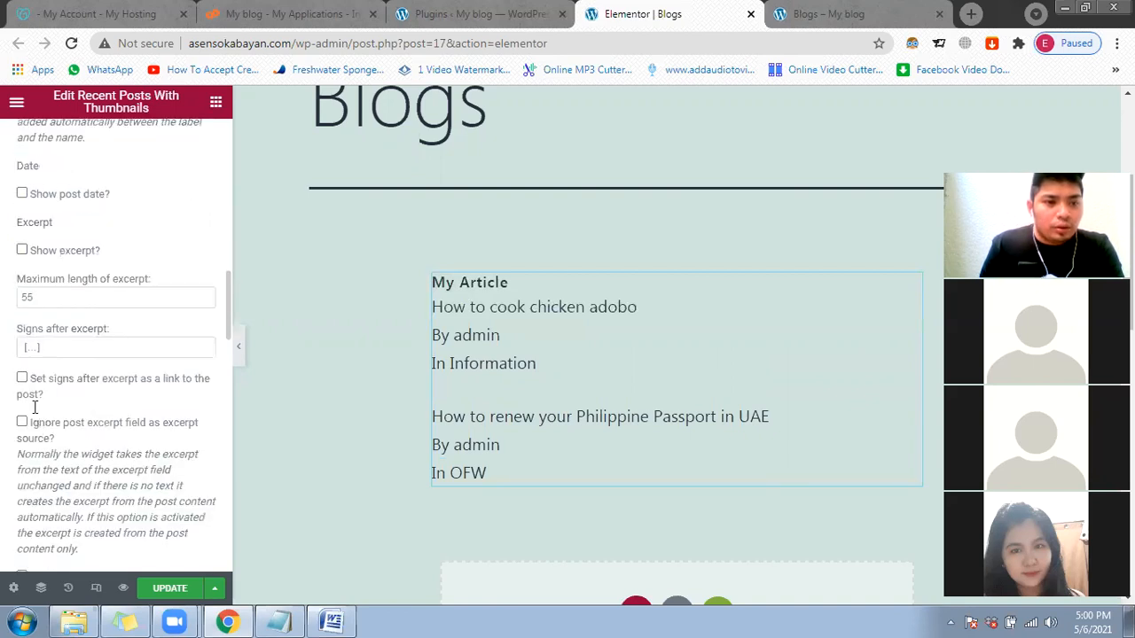
scroll(35, 409, down, 1)
scroll(36, 410, down, 2)
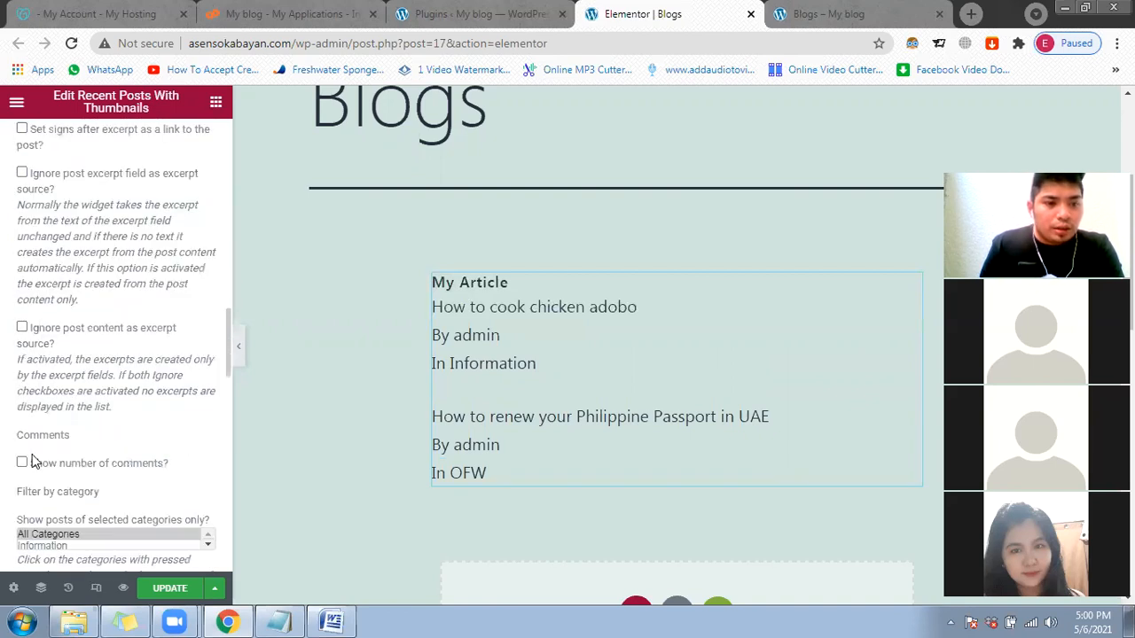
scroll(44, 381, down, 1)
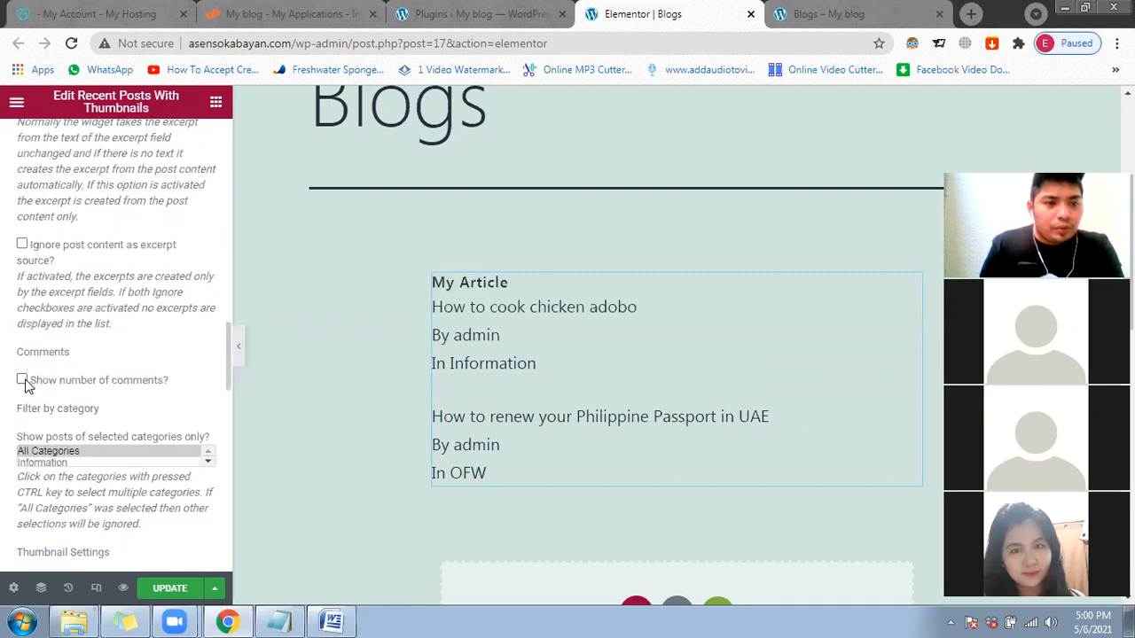
scroll(47, 390, down, 2)
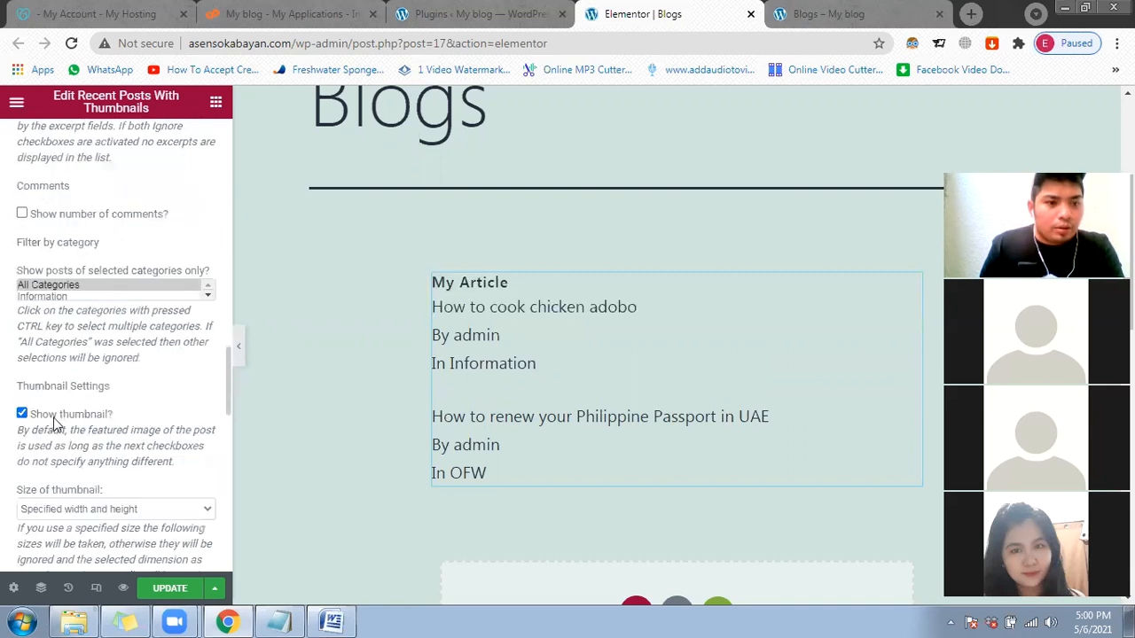
scroll(58, 425, down, 1)
scroll(85, 388, down, 1)
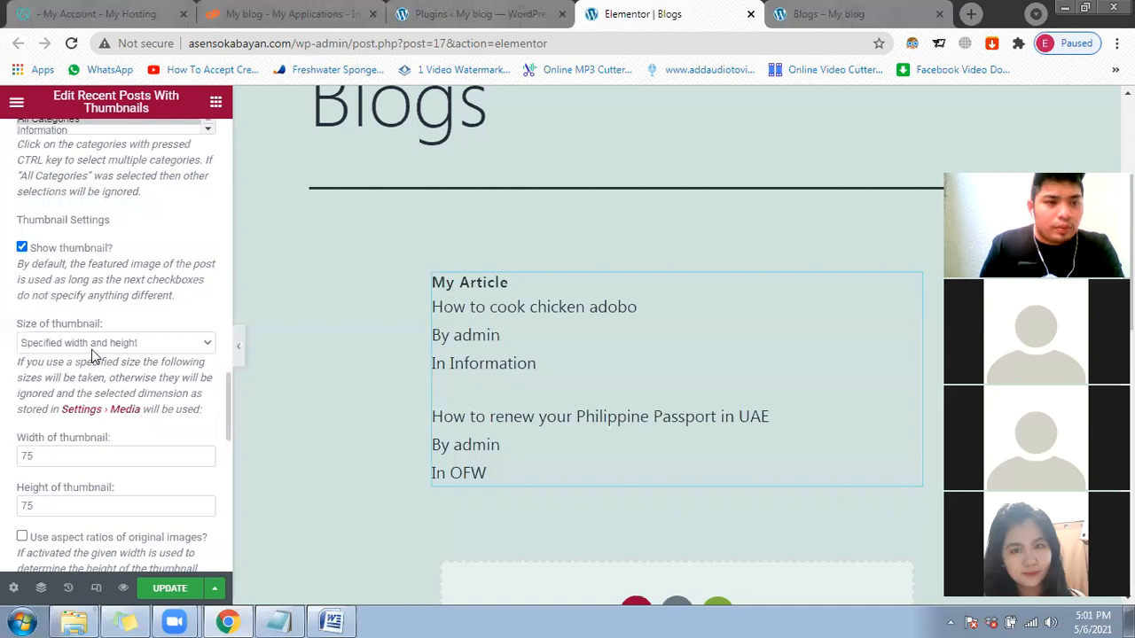
click(96, 344)
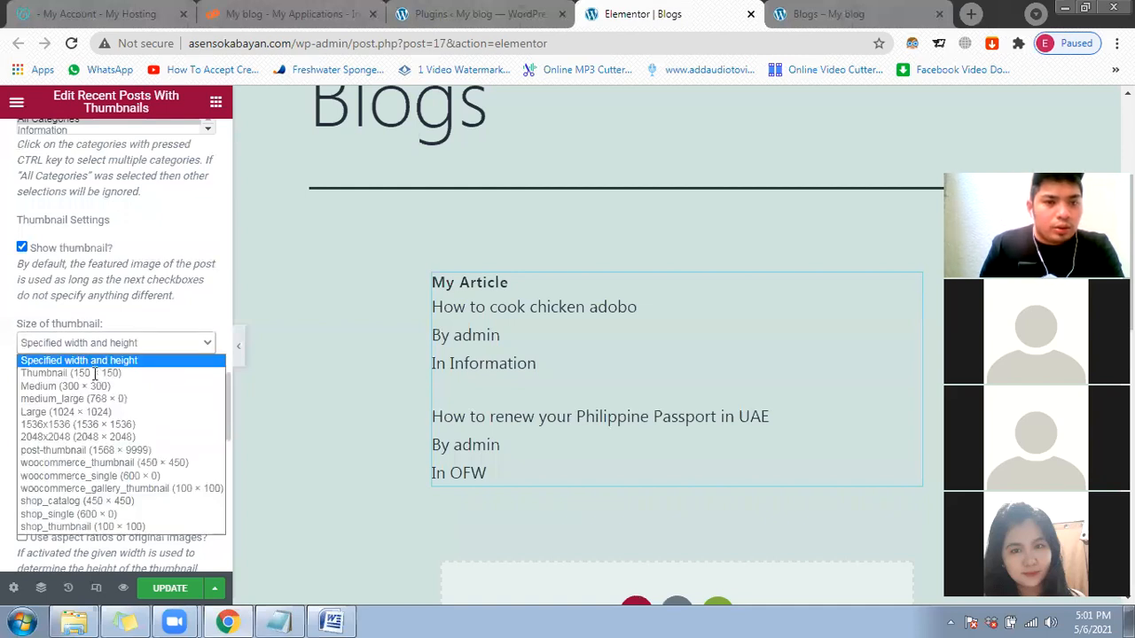
click(95, 374)
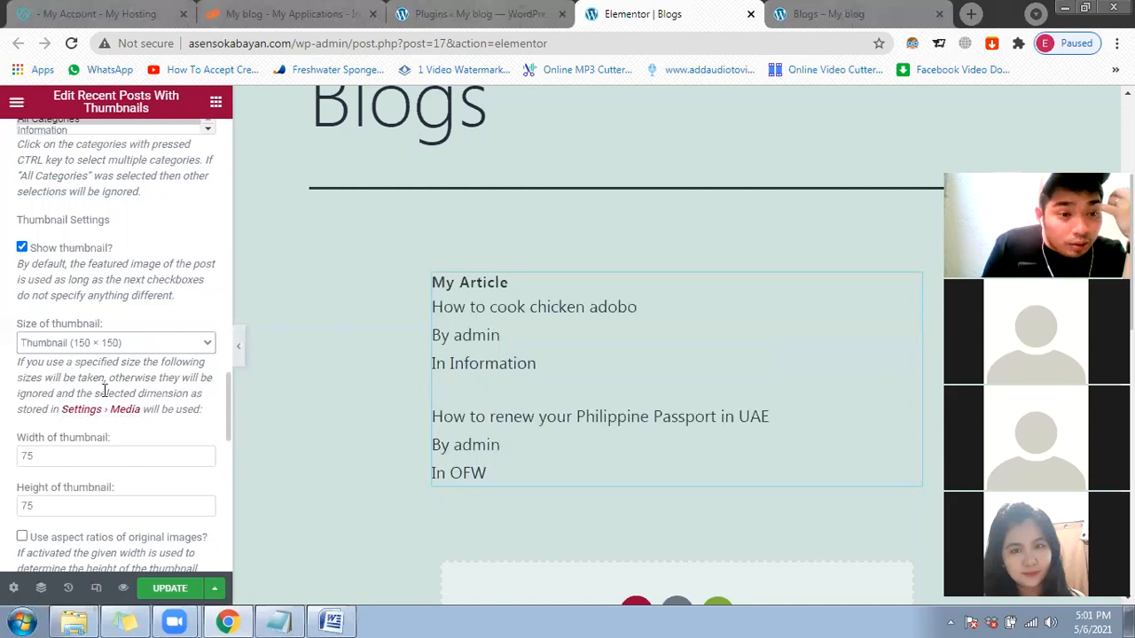
click(168, 589)
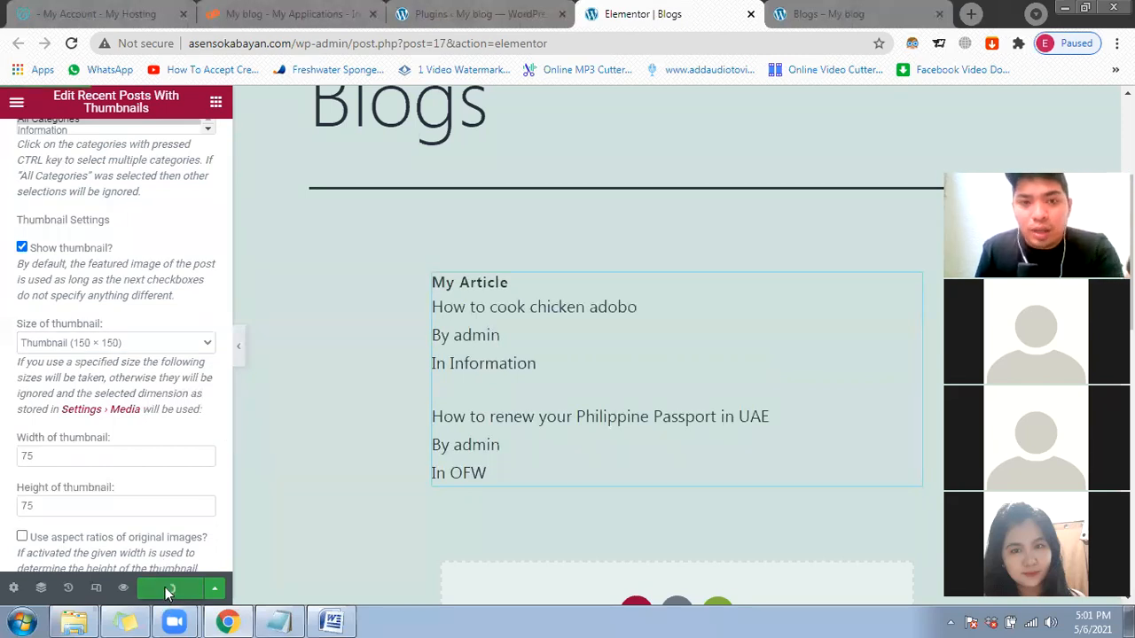
Step: Go to the list of all posts in the WordPress dashboard and open "How to cook chicken adobo" for editing
click(456, 15)
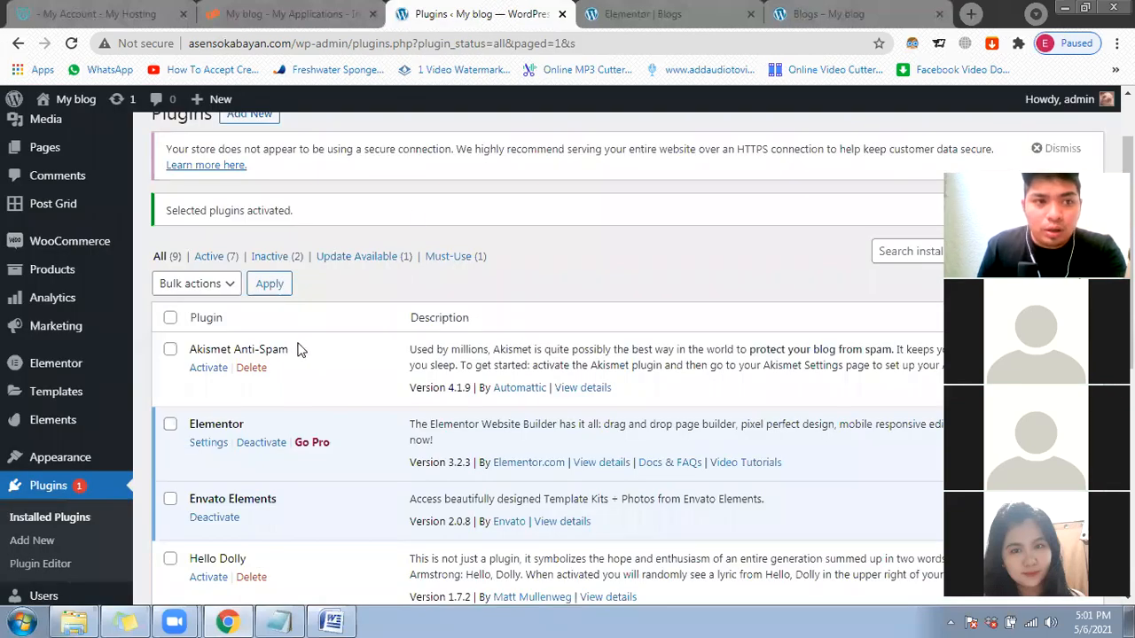
scroll(299, 348, up, 2)
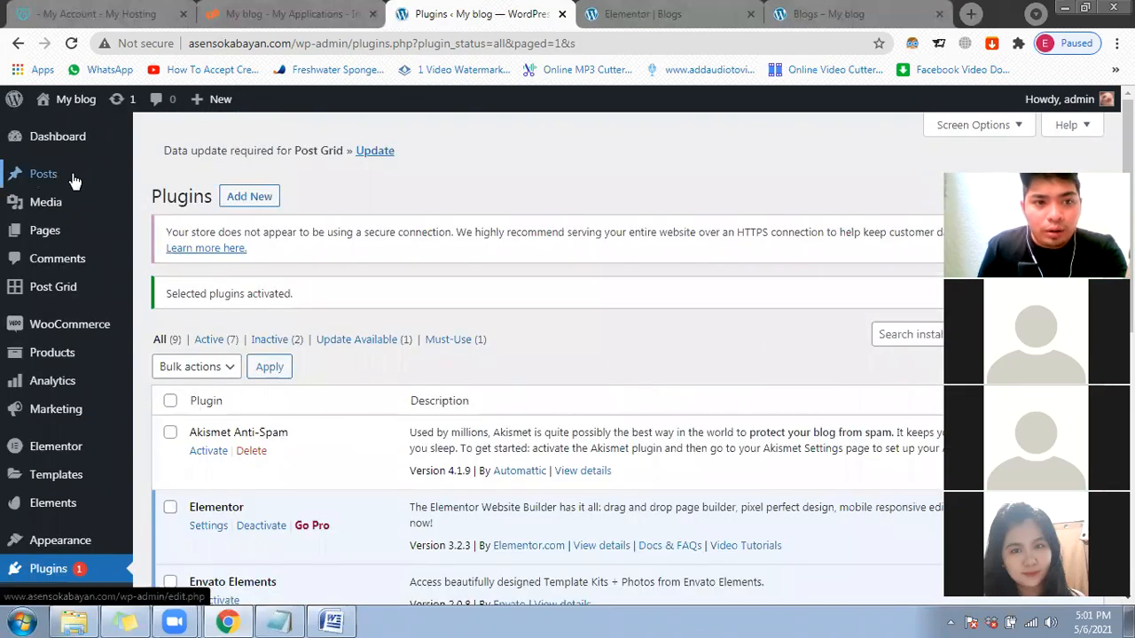
mouse_move(101, 182)
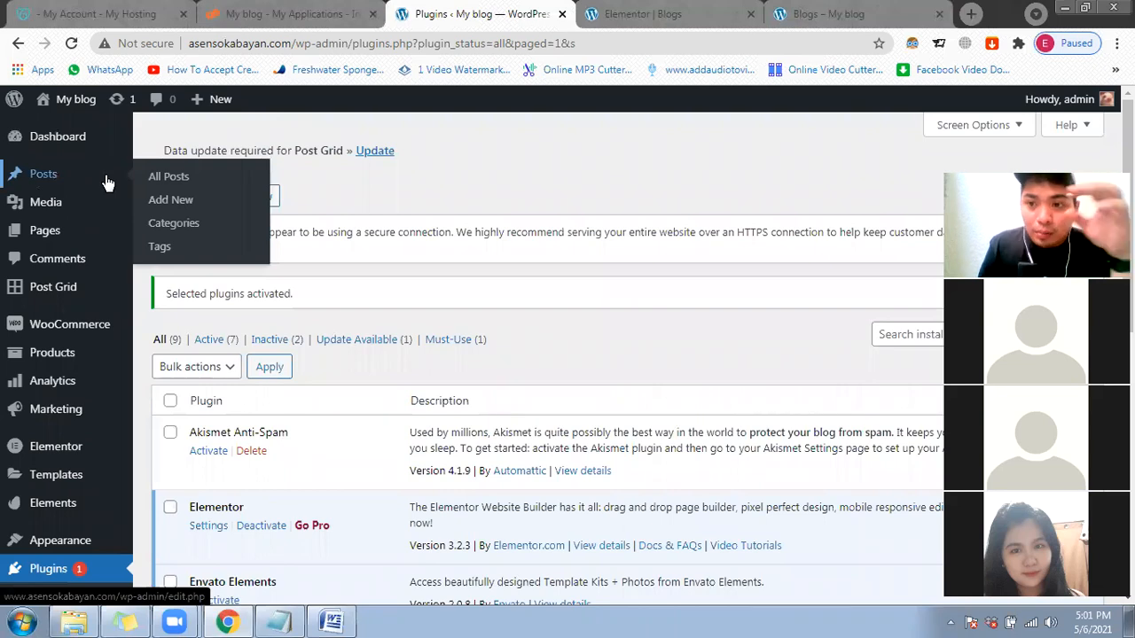
click(152, 180)
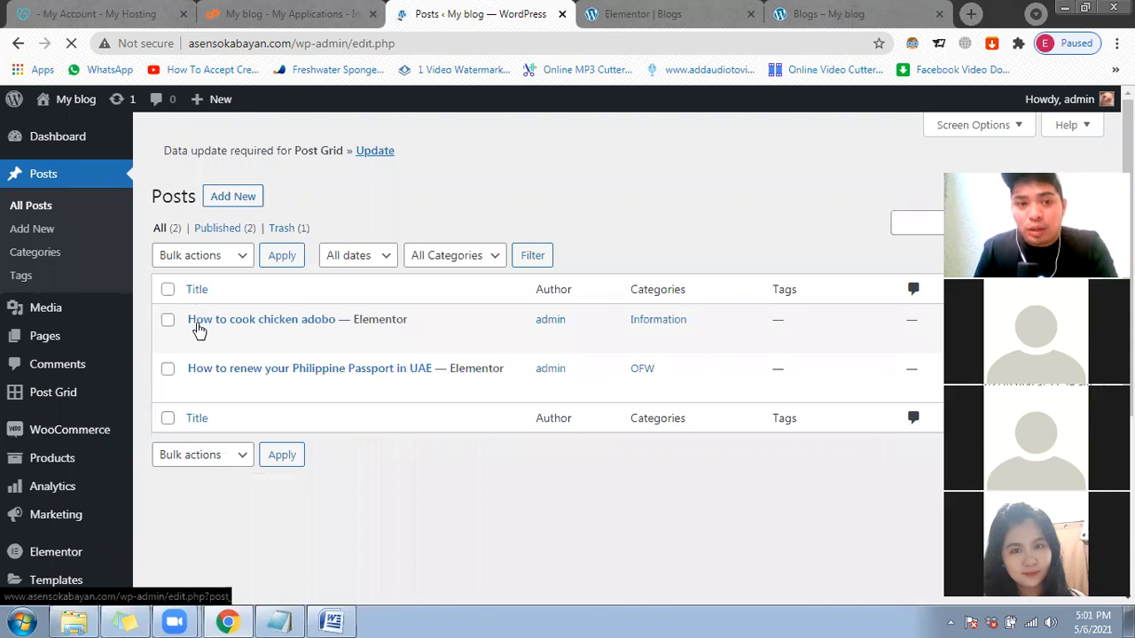
mouse_move(197, 329)
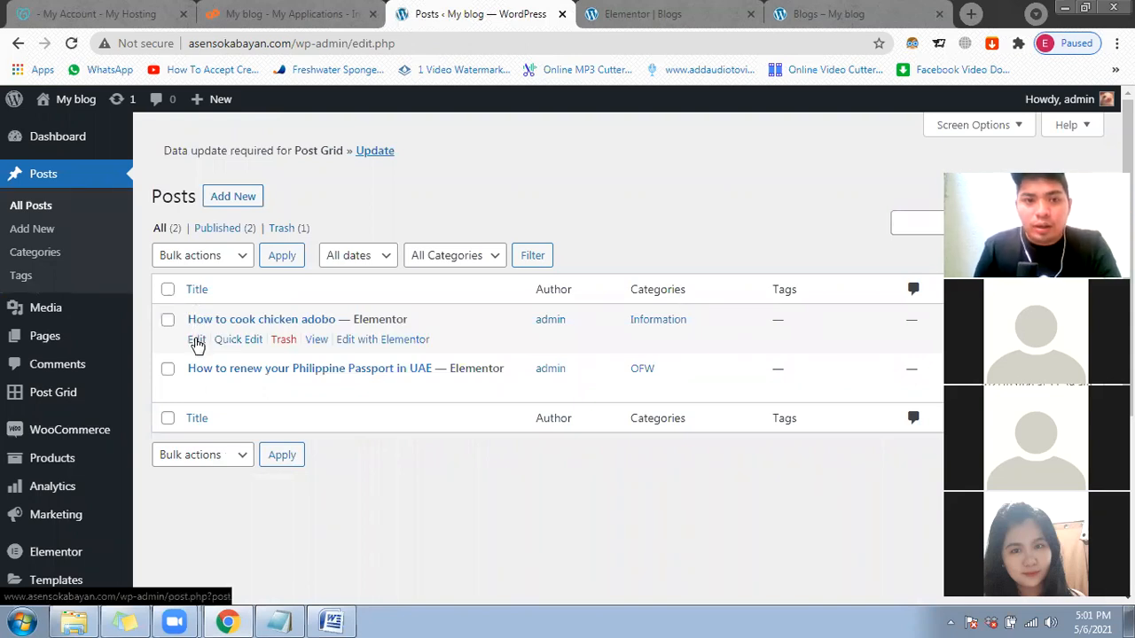
click(197, 341)
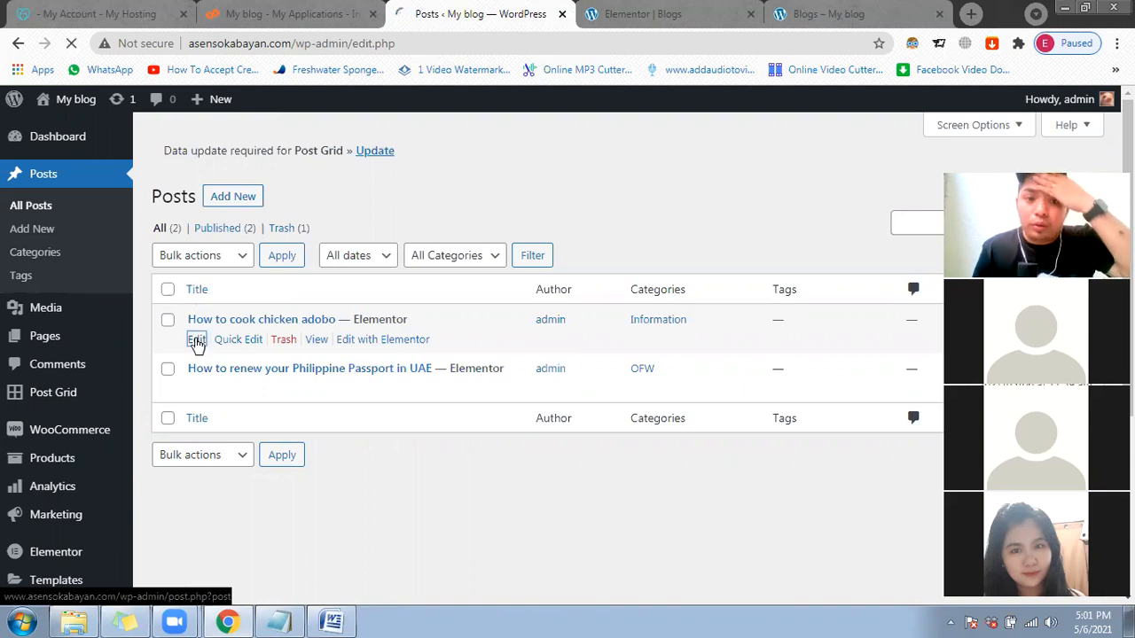
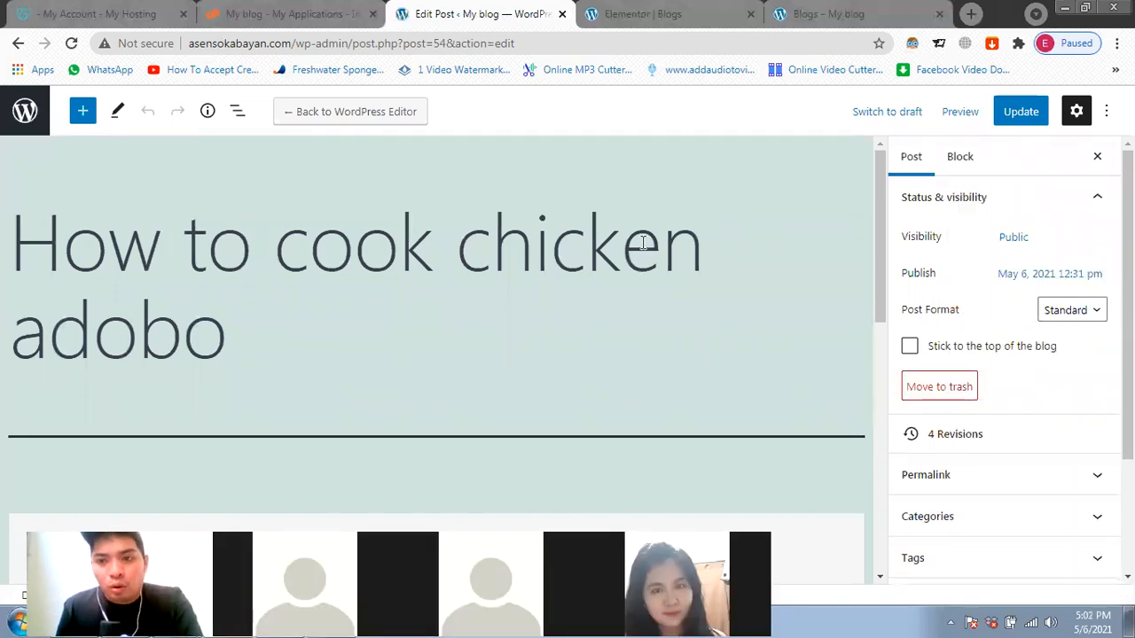
Step: Expand the Featured image section in the settings of the chicken adobo post
scroll(865, 201, down, 1)
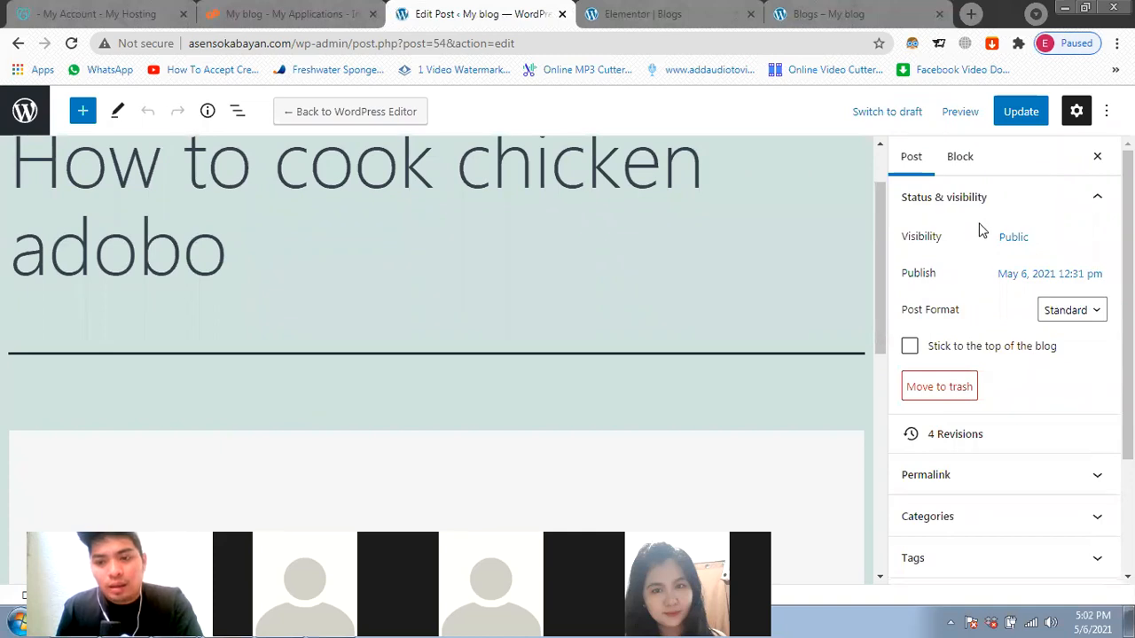
scroll(975, 248, down, 2)
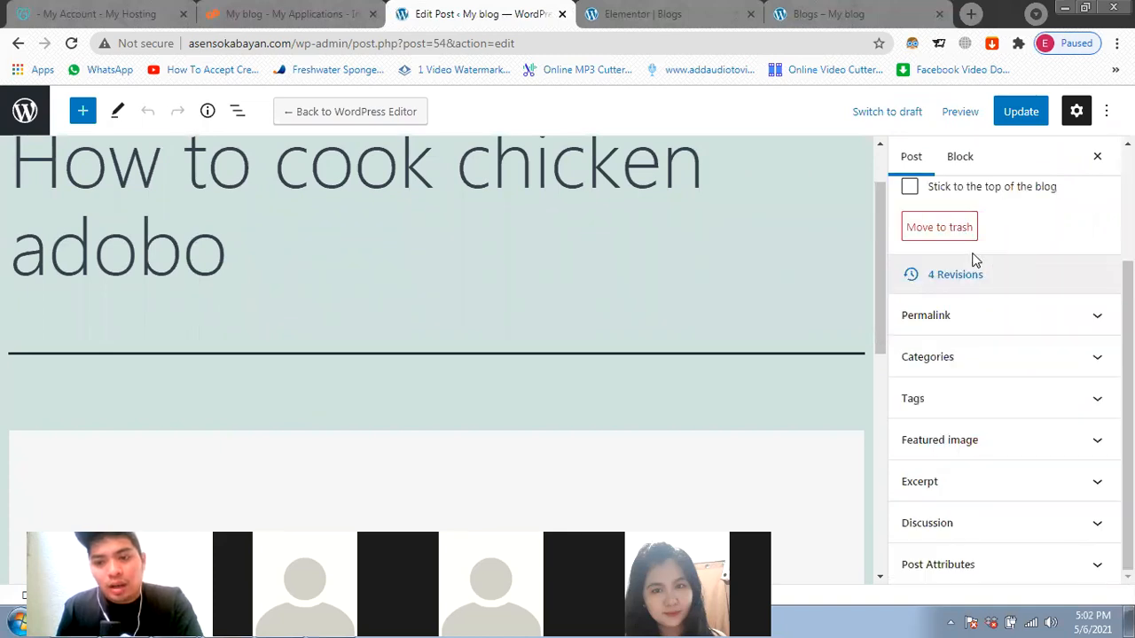
click(1003, 450)
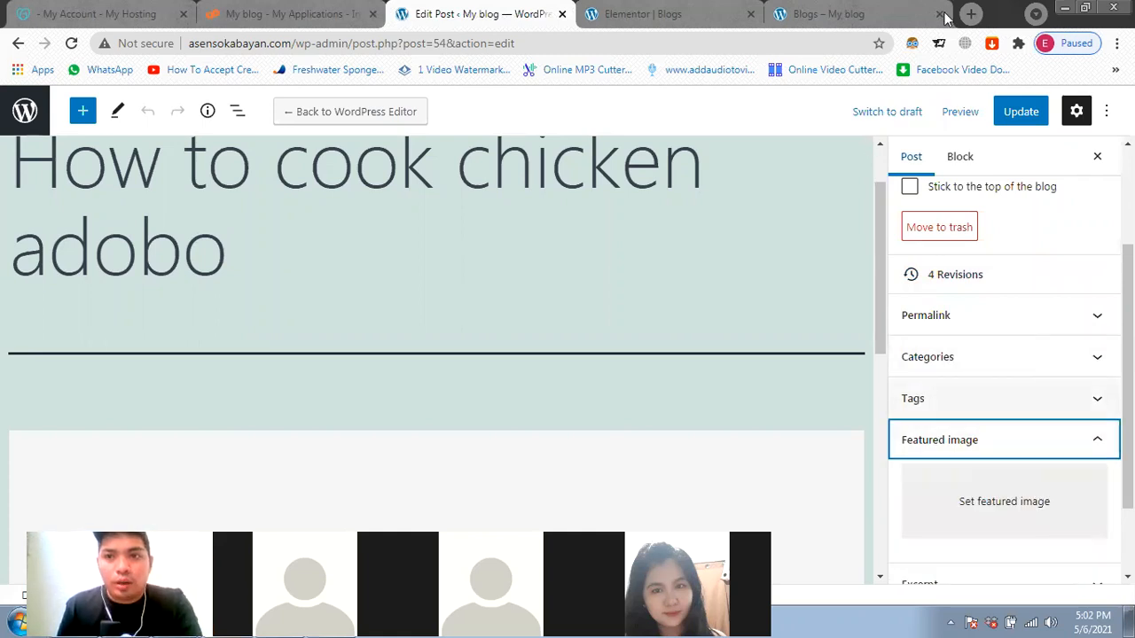
Step: Search Google for "chicken adobo" in a new browser tab
click(970, 14)
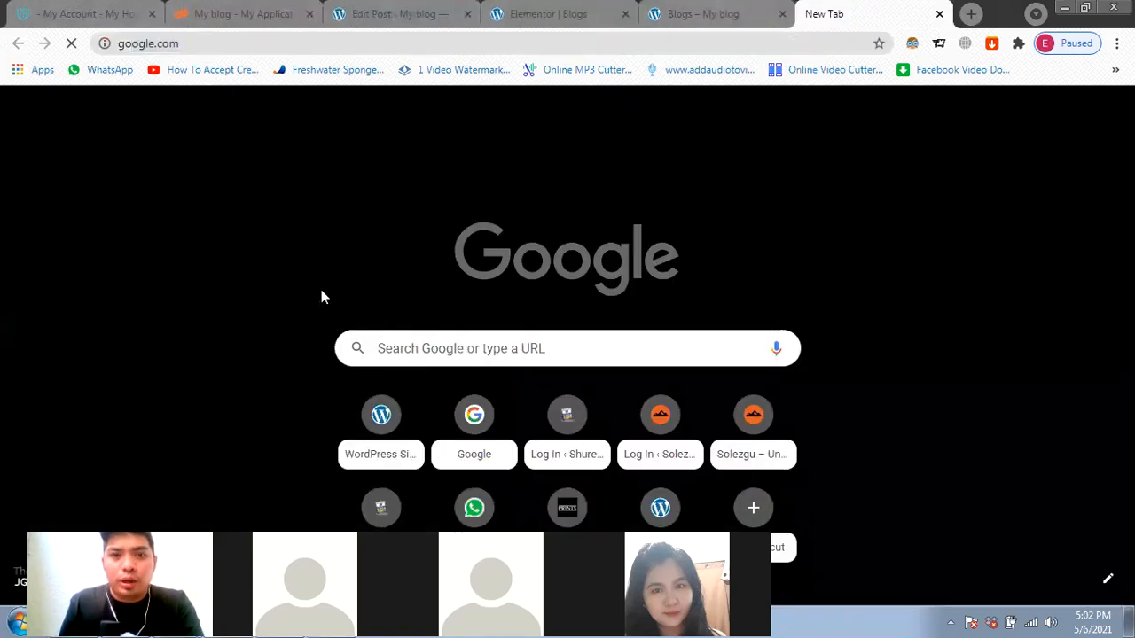
text(chi)
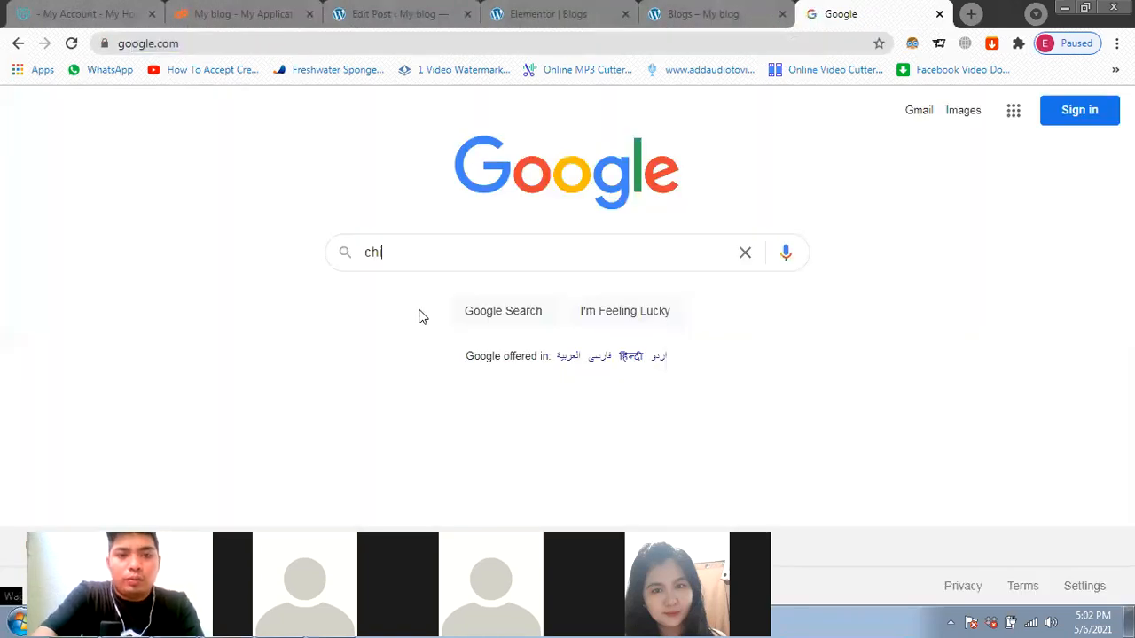
text(cken ado)
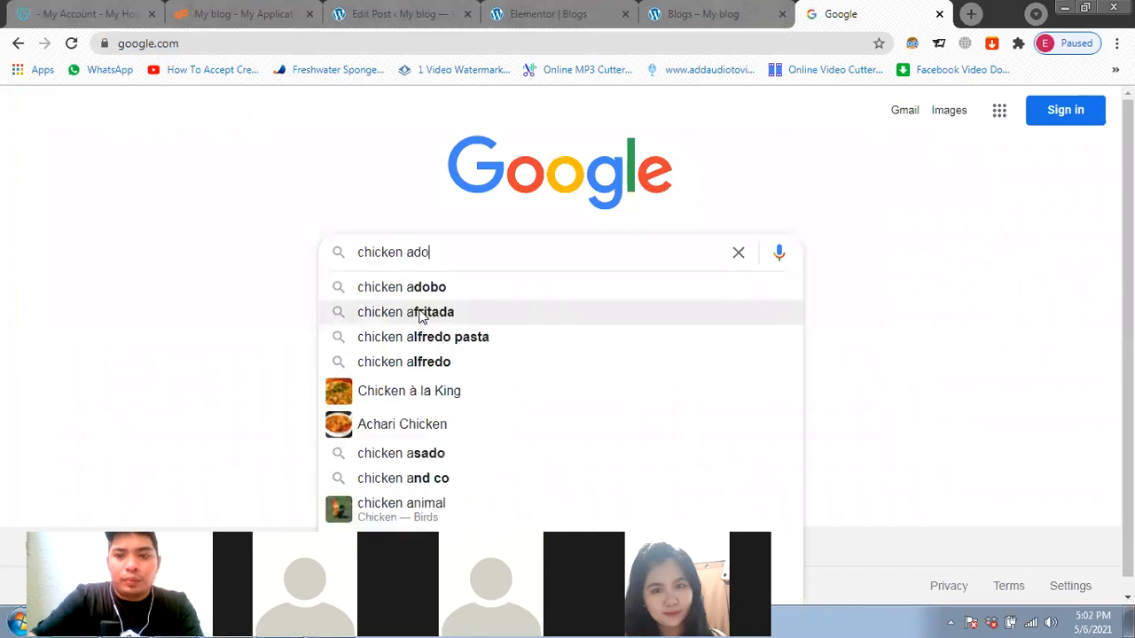
text(bo)
key(Return)
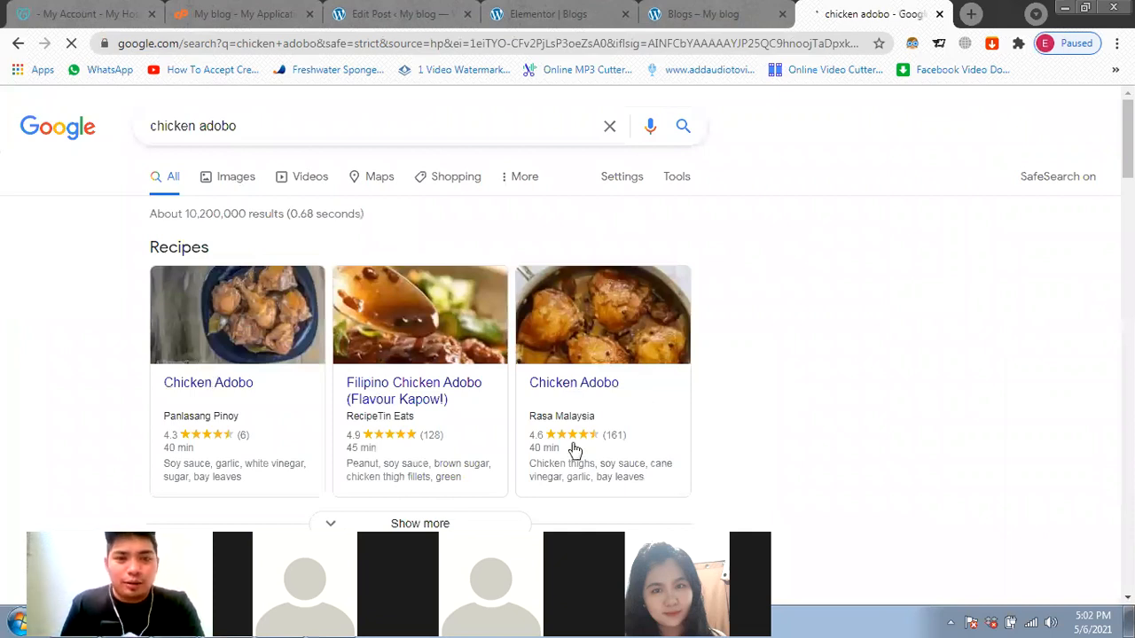
Step: Browse the chicken adobo image results for a suitable picture and preview the Tasty Chicken Adobo Recipe photo from Yummy.ph
scroll(804, 390, down, 3)
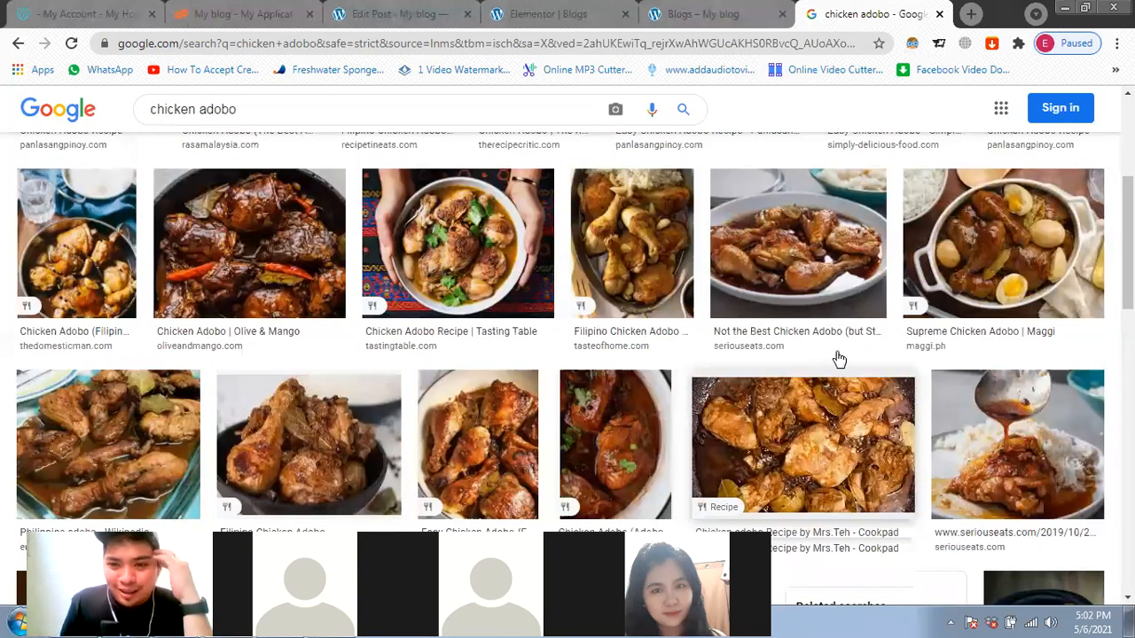
click(839, 355)
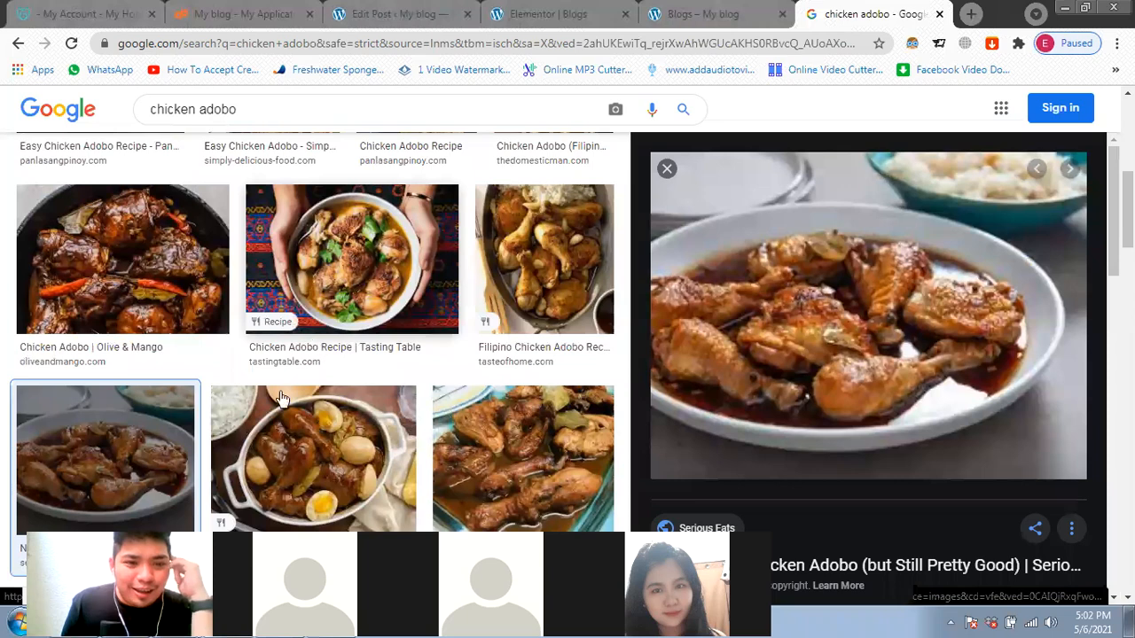
scroll(315, 342, down, 1)
scroll(228, 377, down, 3)
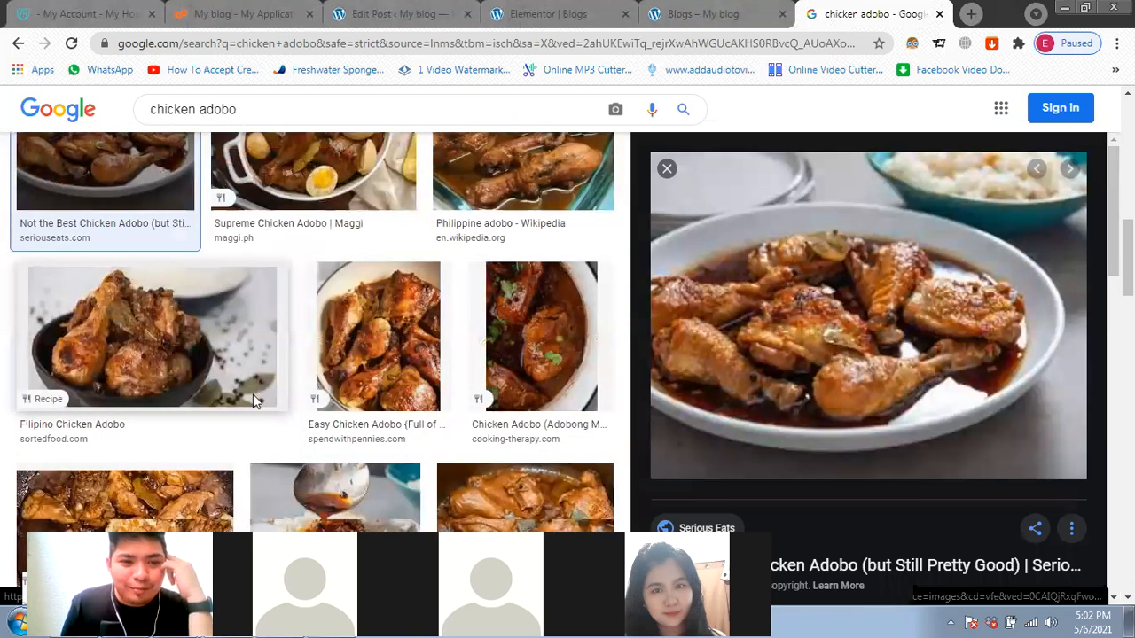
scroll(229, 377, down, 2)
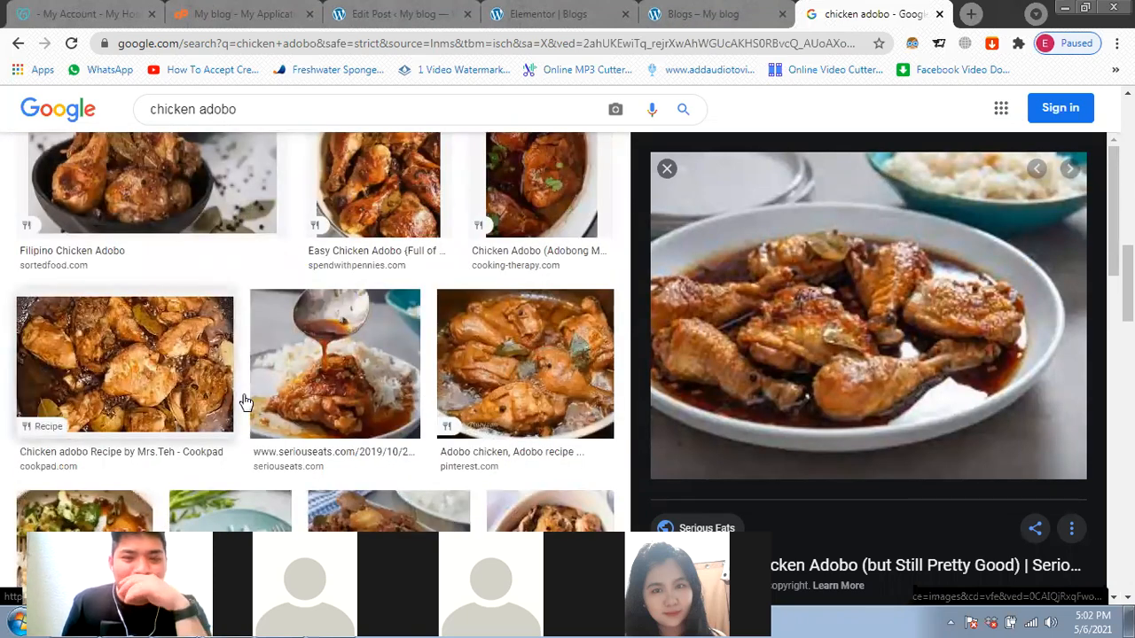
scroll(246, 402, down, 2)
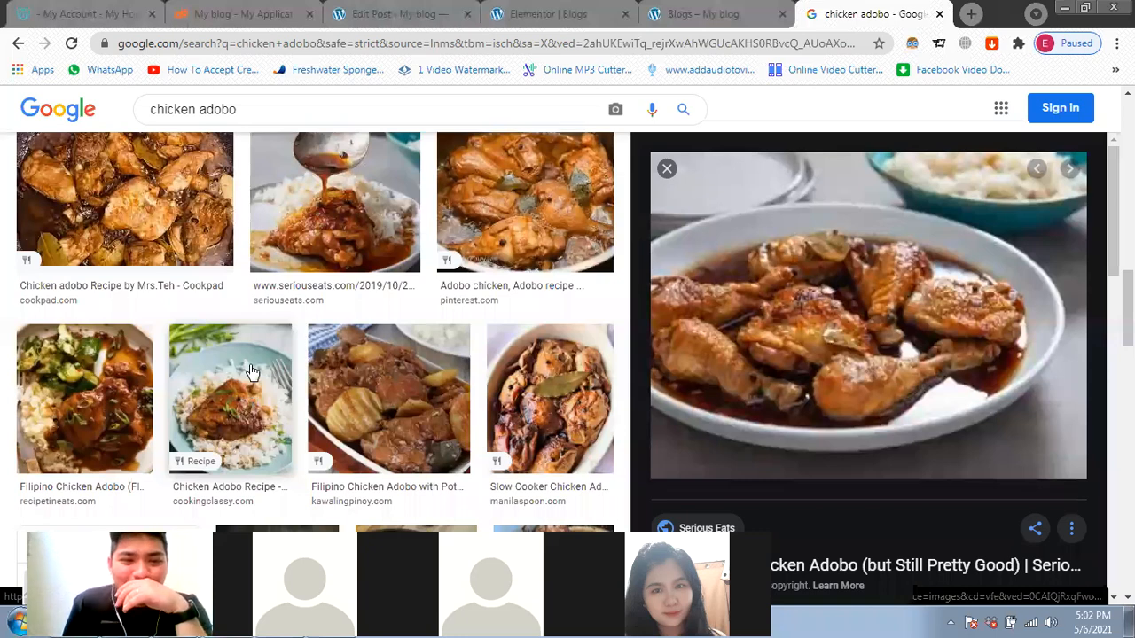
scroll(344, 397, down, 3)
scroll(401, 401, down, 4)
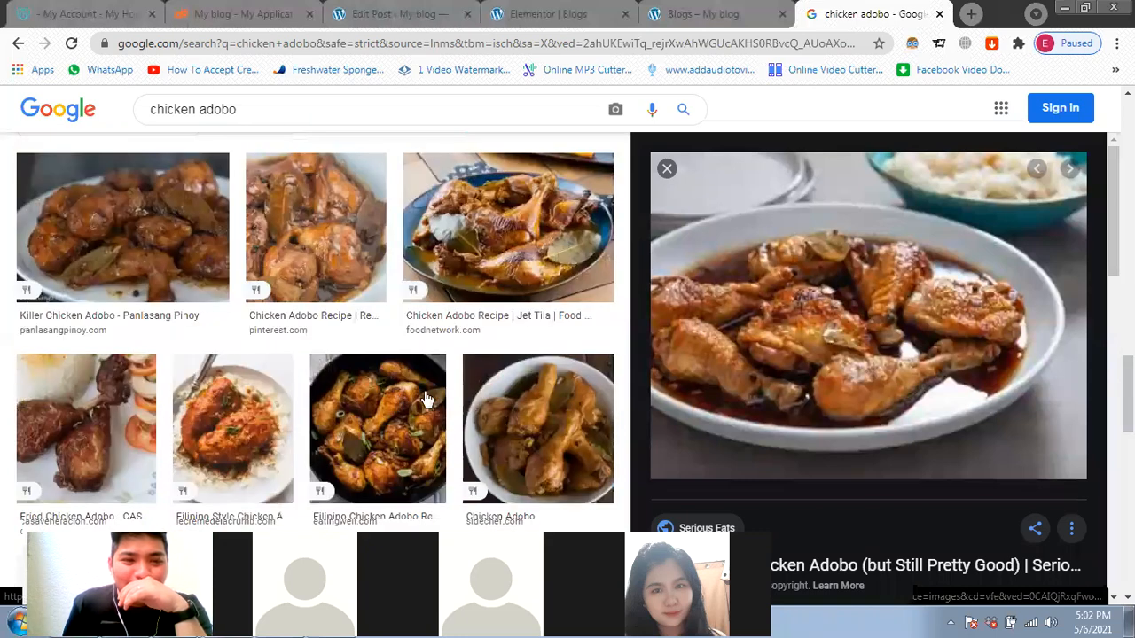
scroll(426, 401, down, 1)
scroll(427, 403, down, 4)
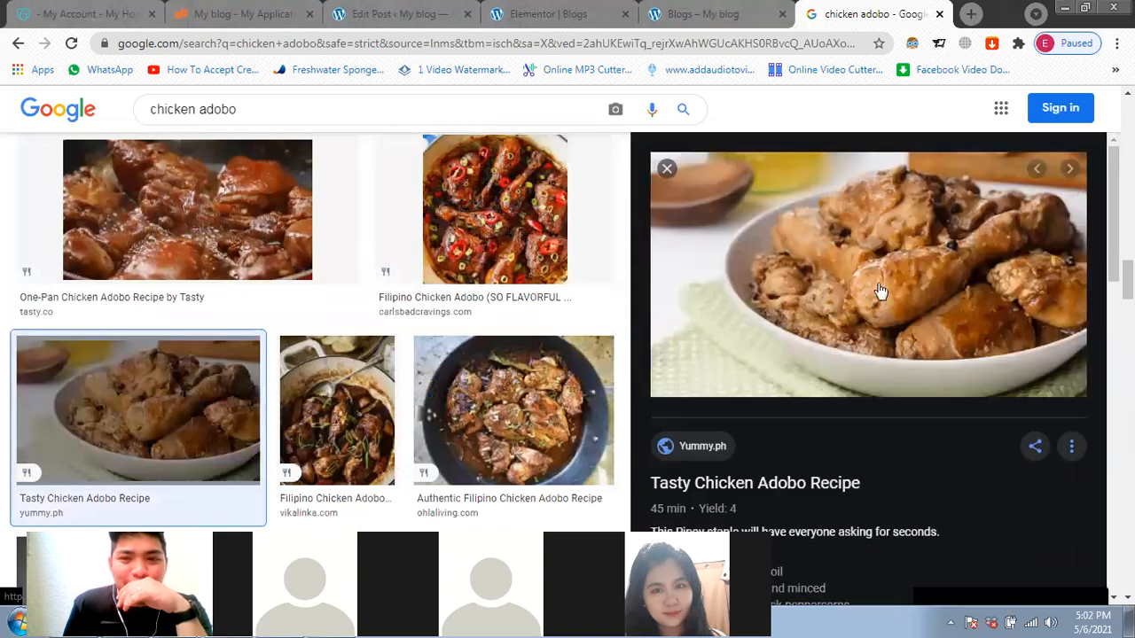
Step: Save the previewed Tasty Chicken Adobo Recipe photo to the computer and return to the chicken adobo post editor
right_click(987, 464)
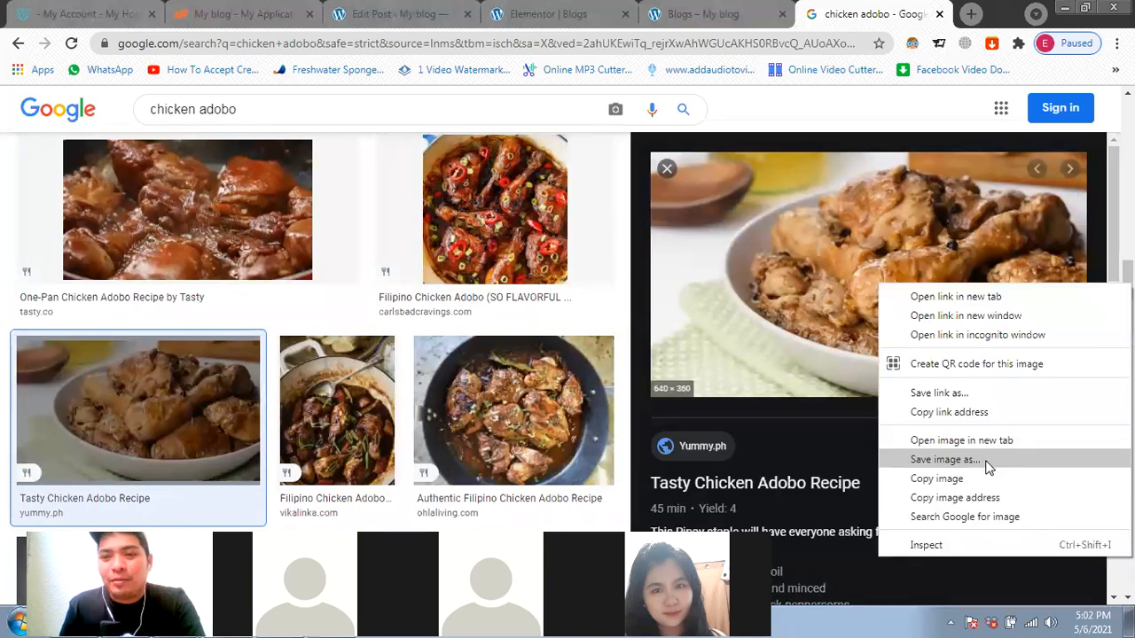
click(926, 441)
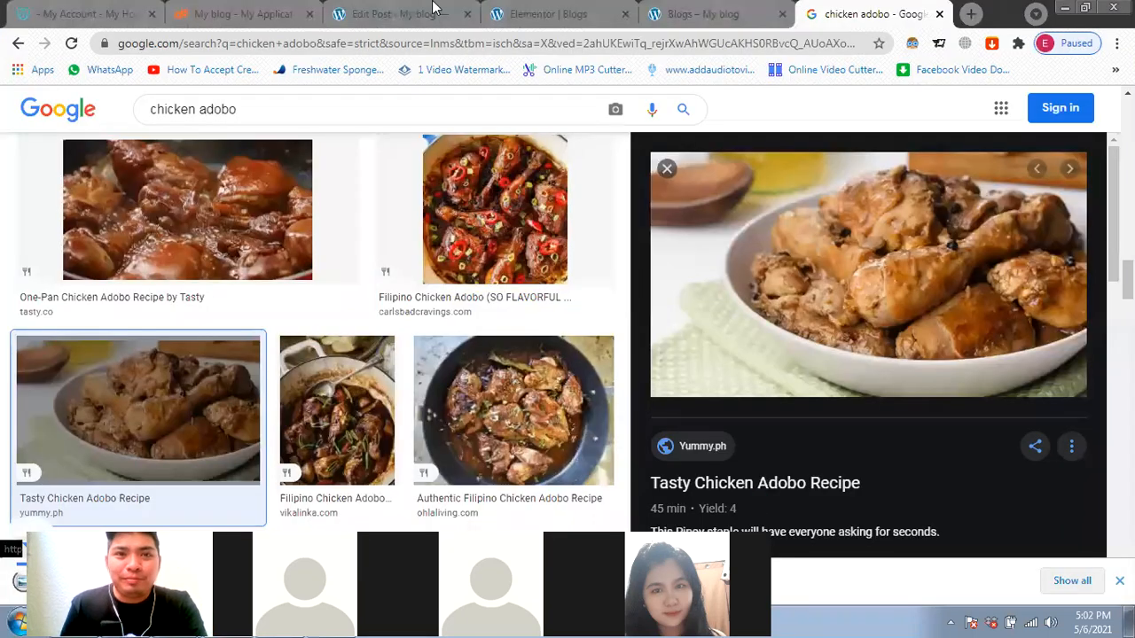
click(433, 7)
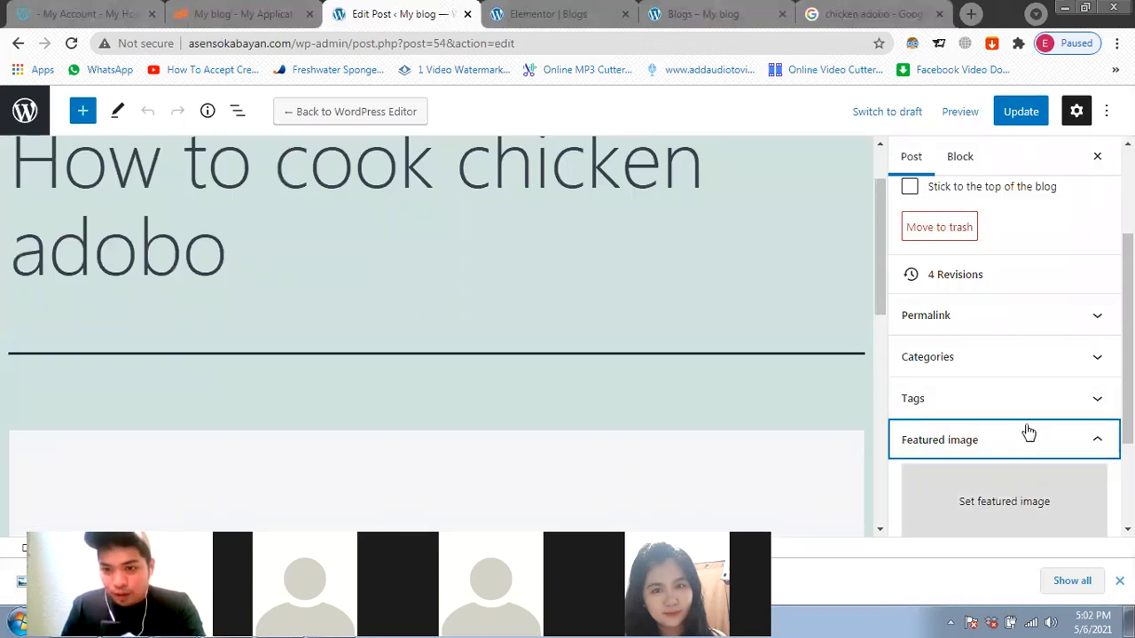
Step: Upload RESIZED_0021_A_KNORR_0078 from the Desktop as the chicken adobo post's featured image and update the post
scroll(1006, 435, down, 1)
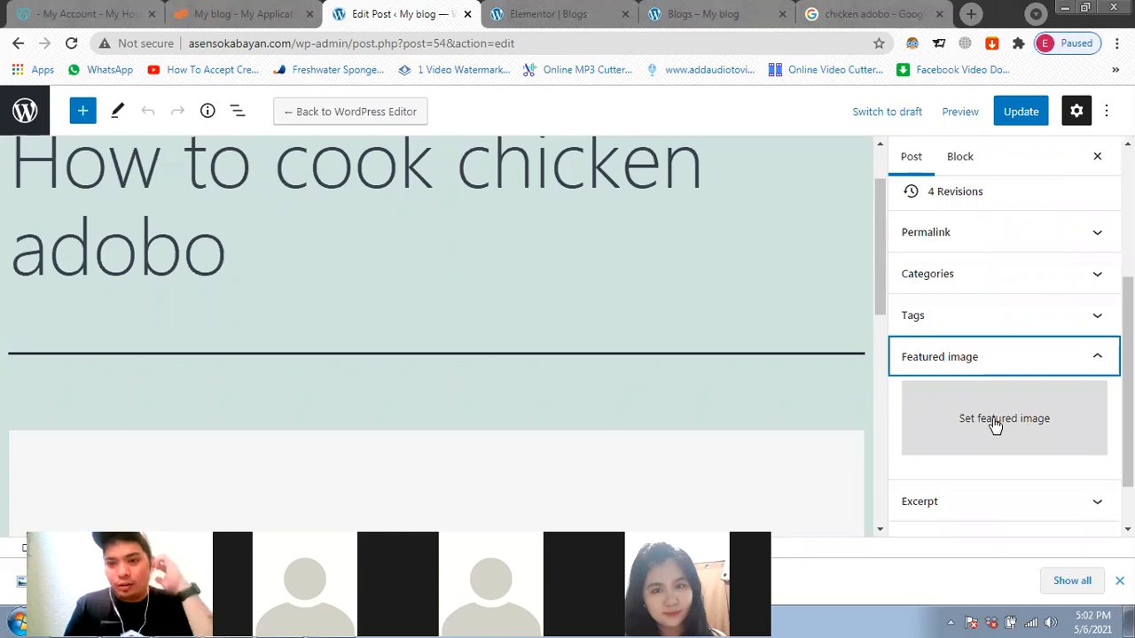
click(995, 424)
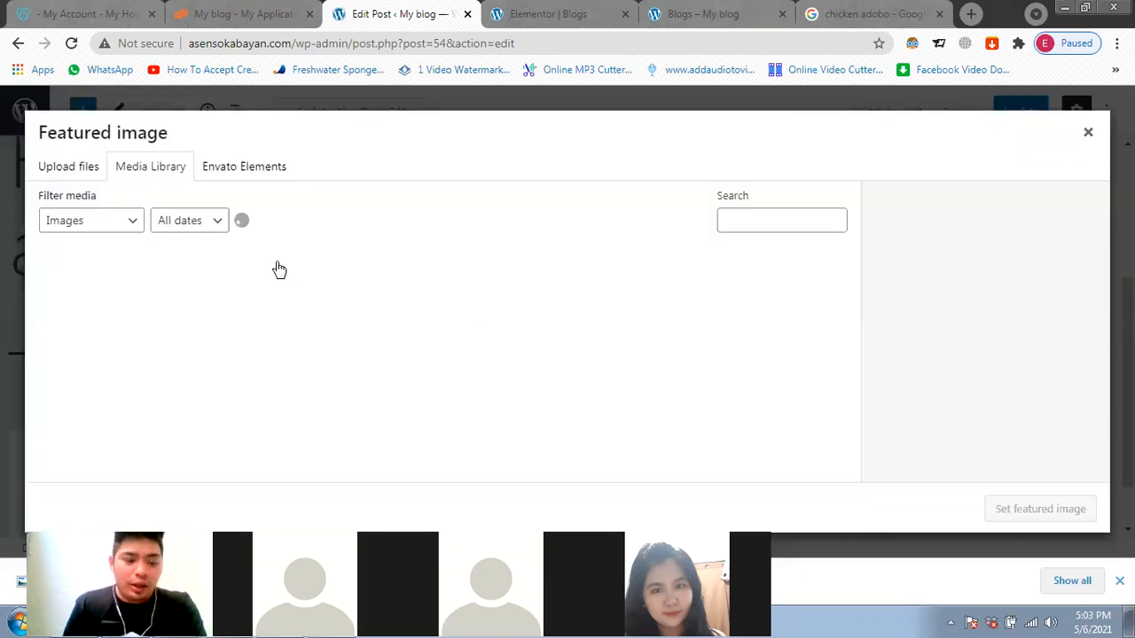
click(86, 172)
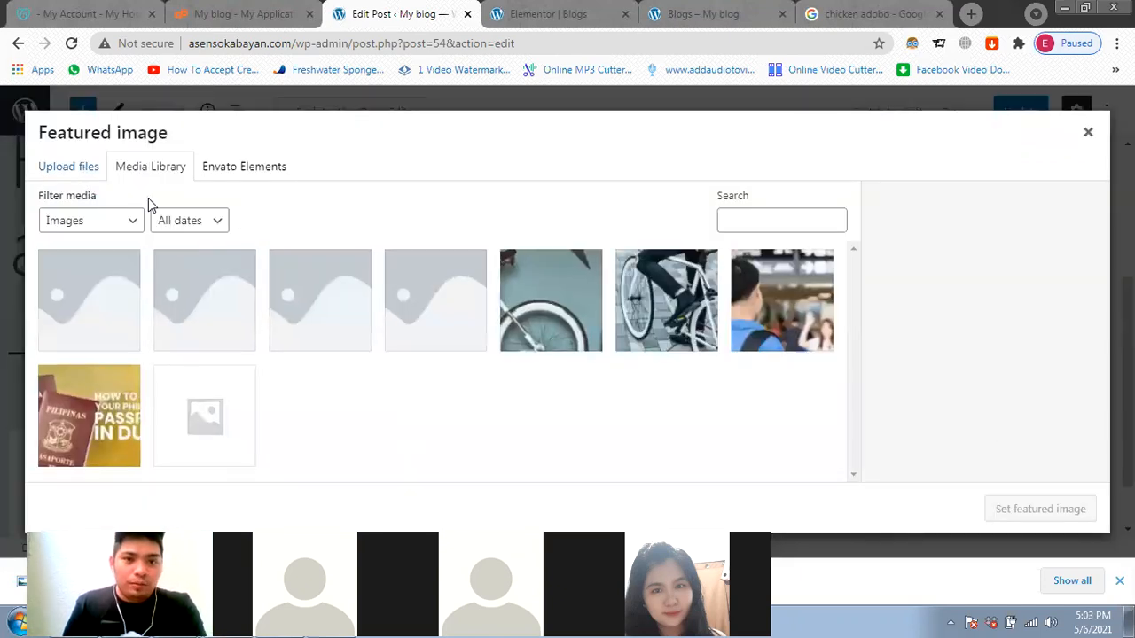
click(564, 359)
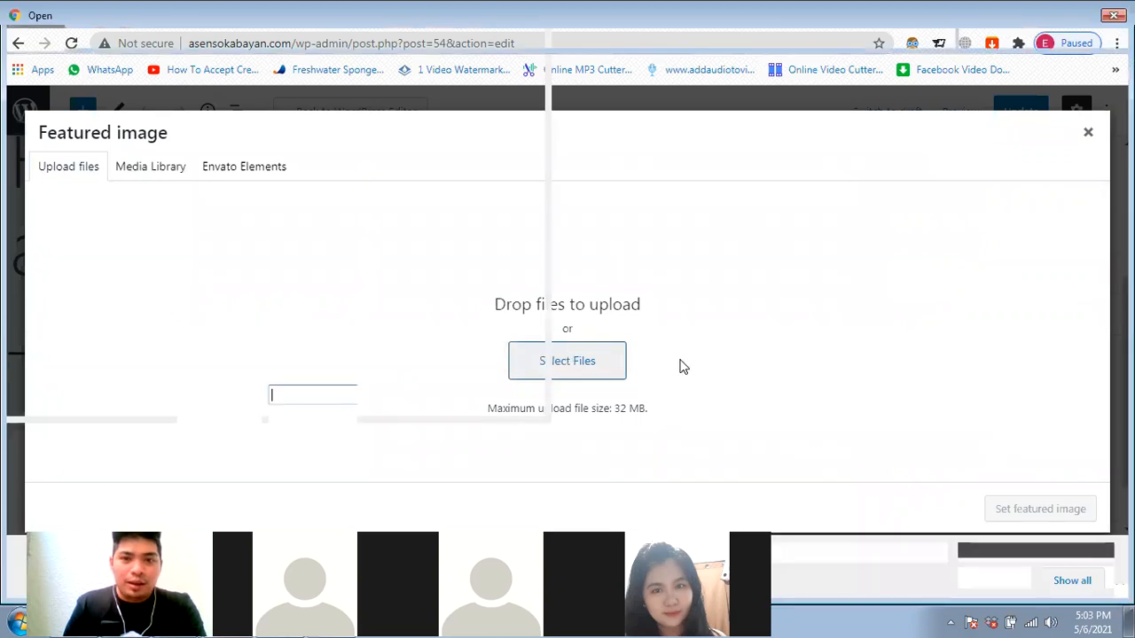
click(386, 373)
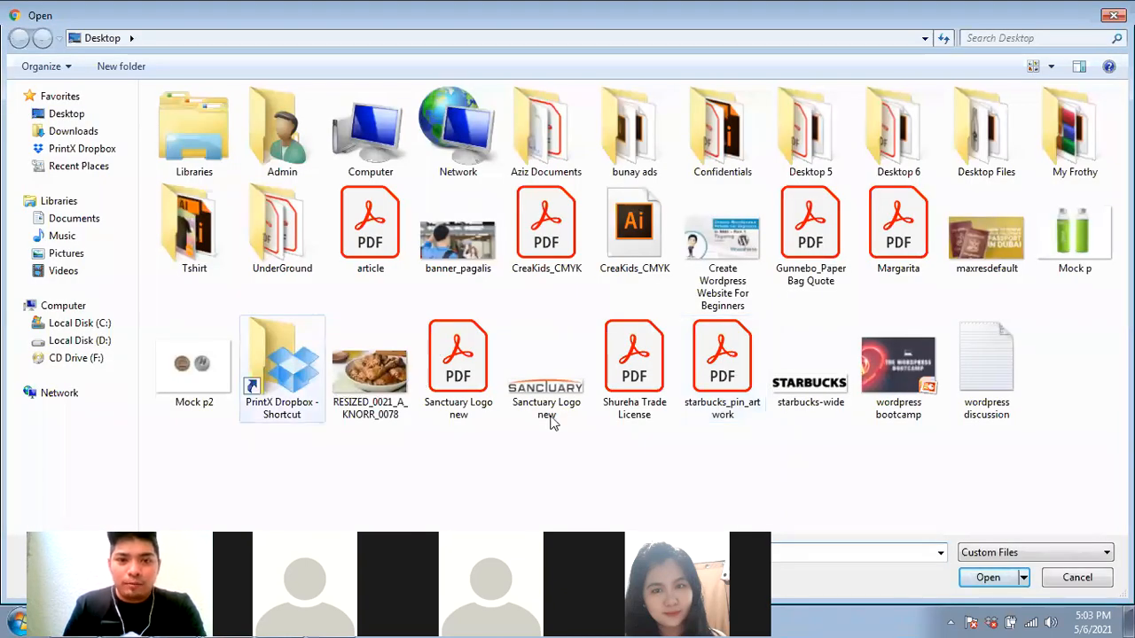
click(986, 576)
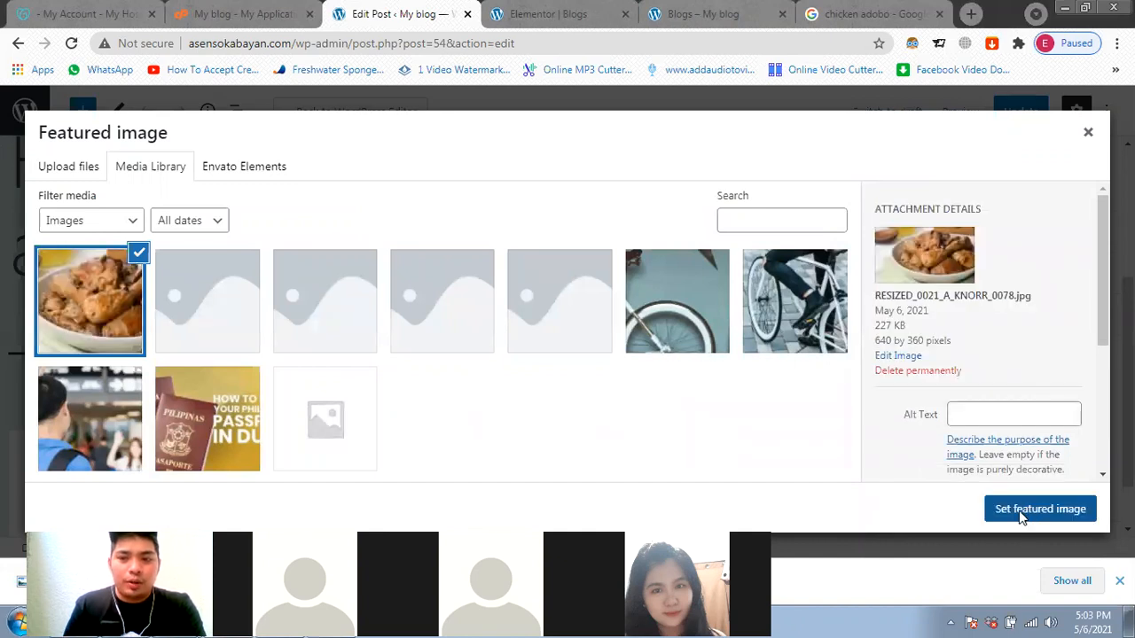
click(1020, 512)
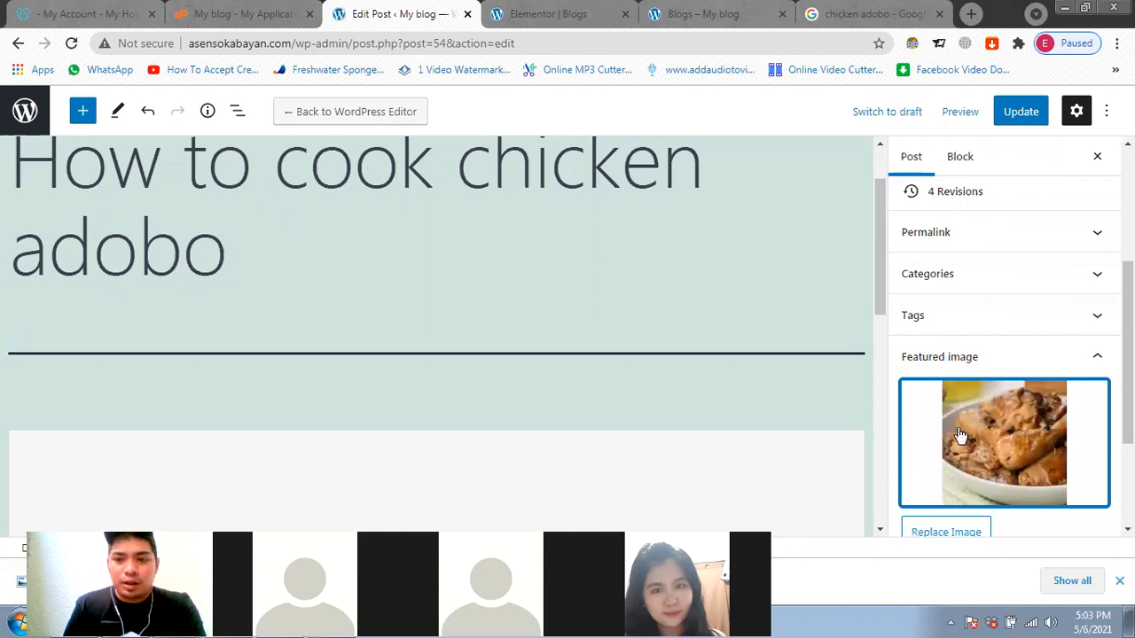
click(997, 124)
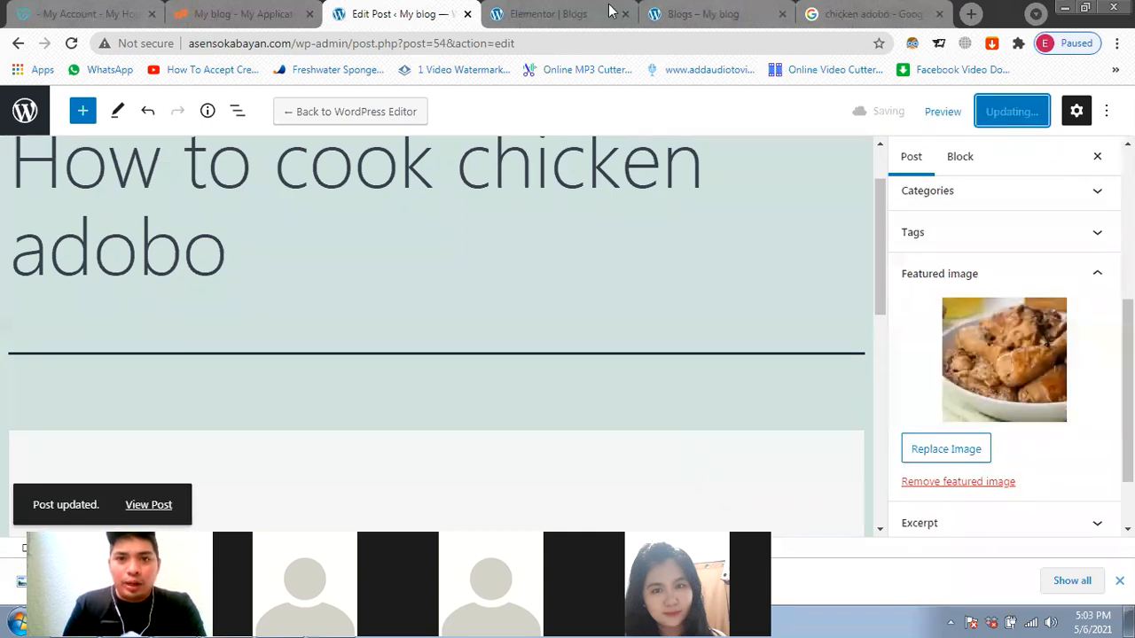
Step: Reload the Blogs page in the Elementor editor and check the thumbnail of the chicken adobo post under My Article
key(ctrl+Tab)
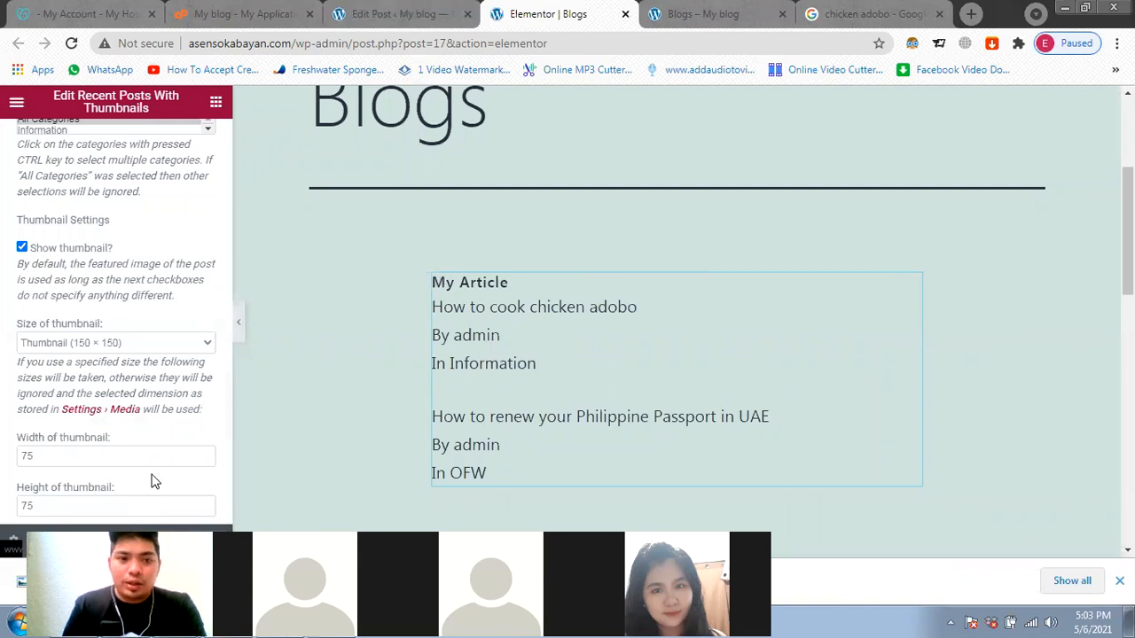
click(71, 42)
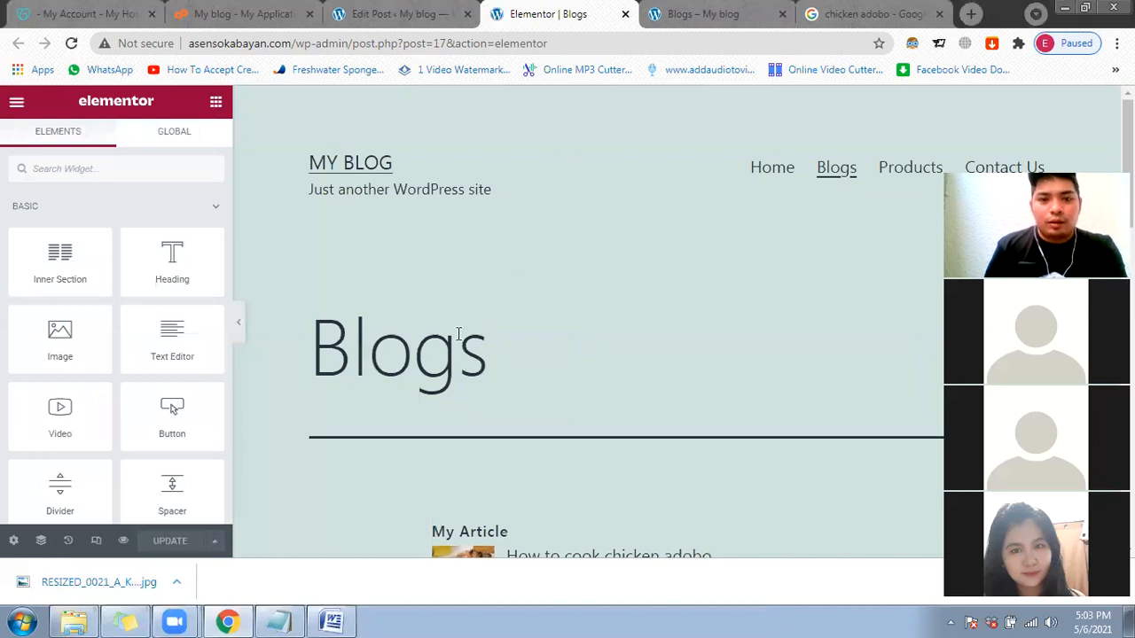
scroll(458, 334, down, 3)
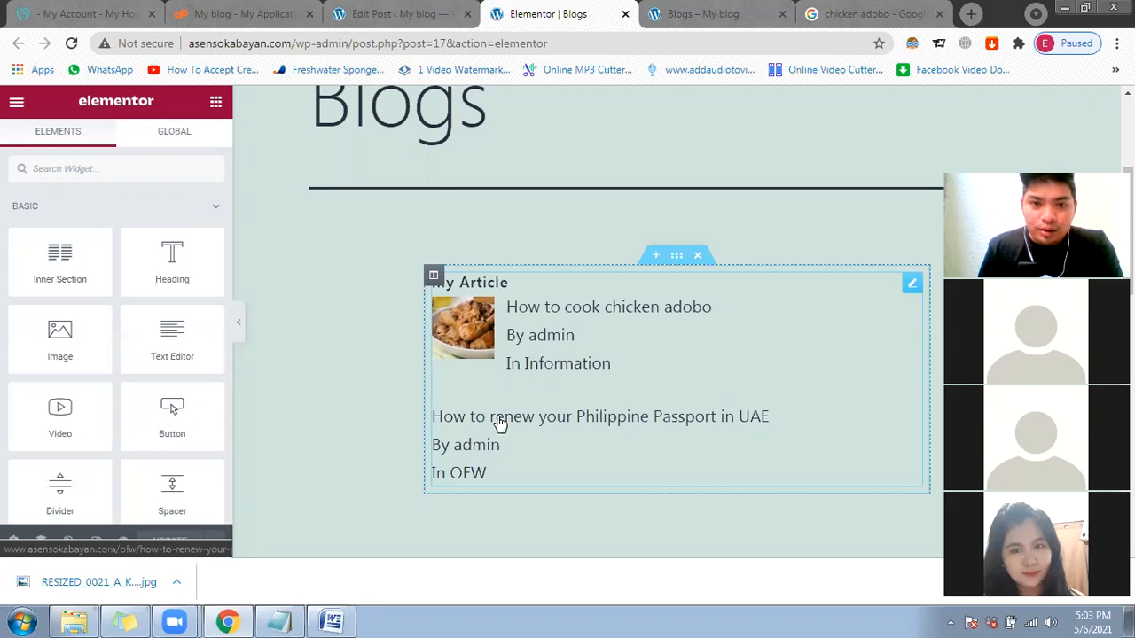
Step: Return to the list of all posts and open "How to renew your Philippine Passport in UAE" for editing
click(399, 18)
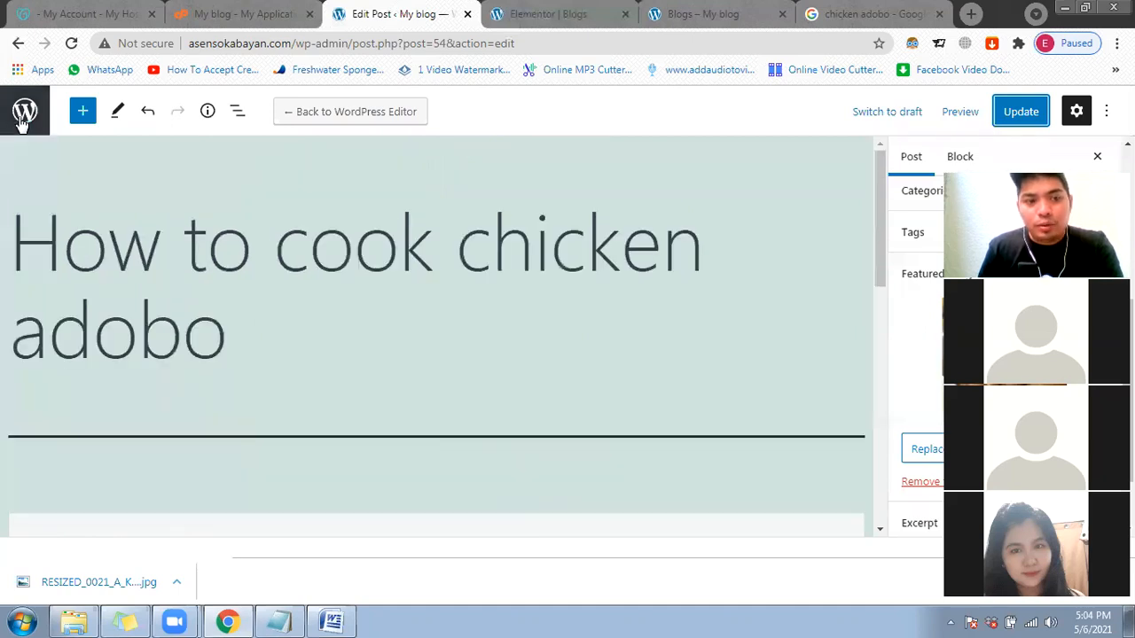
click(25, 115)
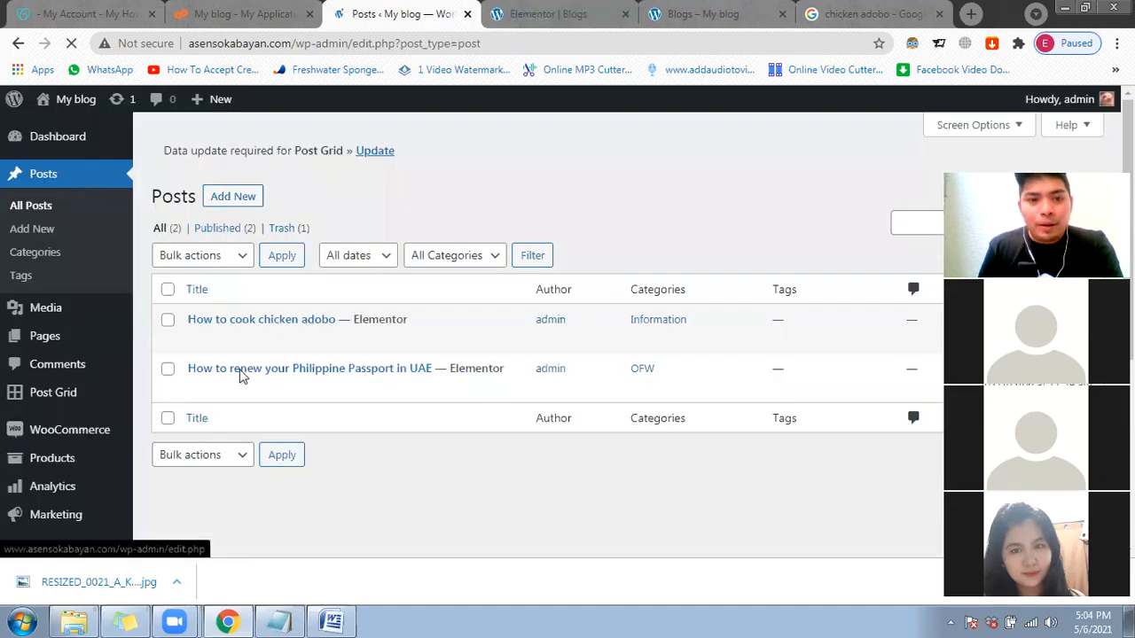
click(197, 390)
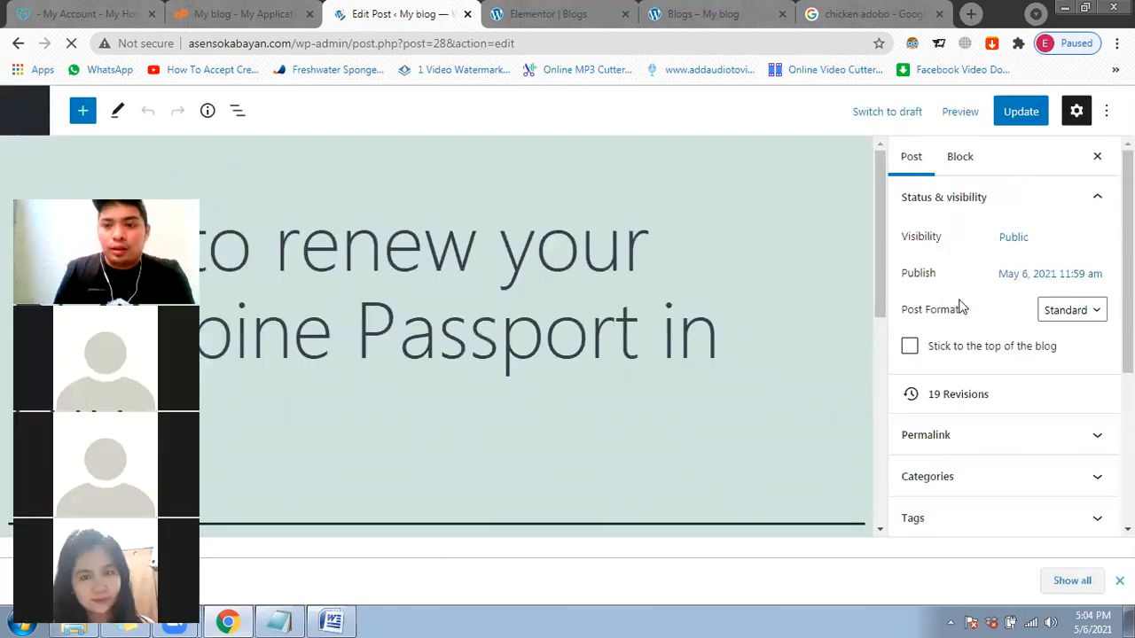
Step: Set the Philippine passport picture from the Media Library as the passport renewal post's featured image and update the post
scroll(1000, 472, down, 2)
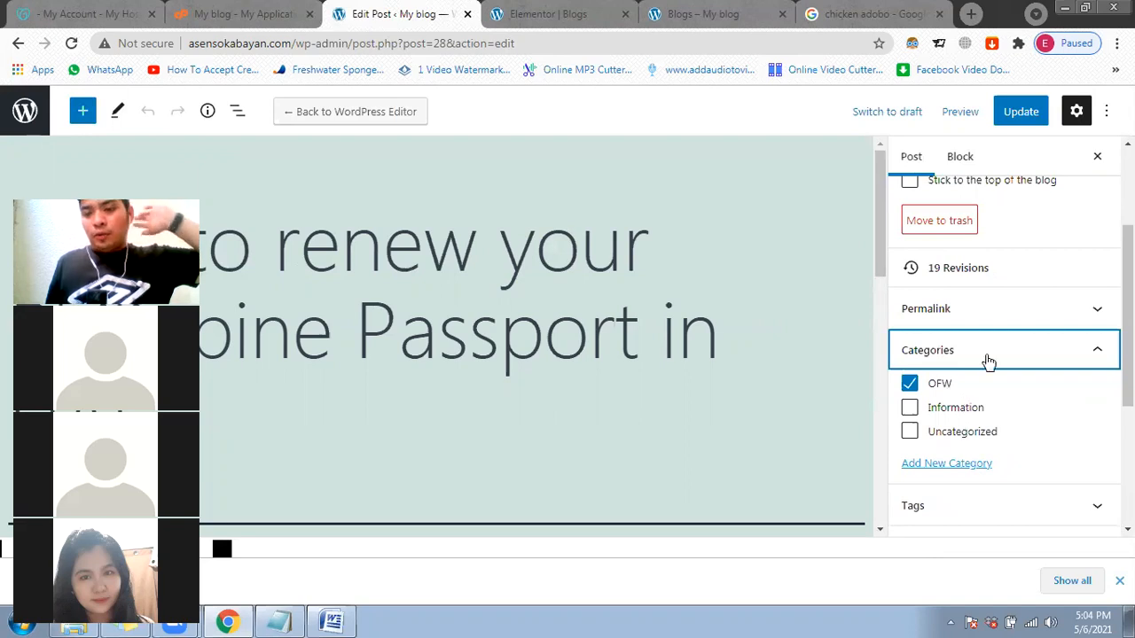
click(1078, 350)
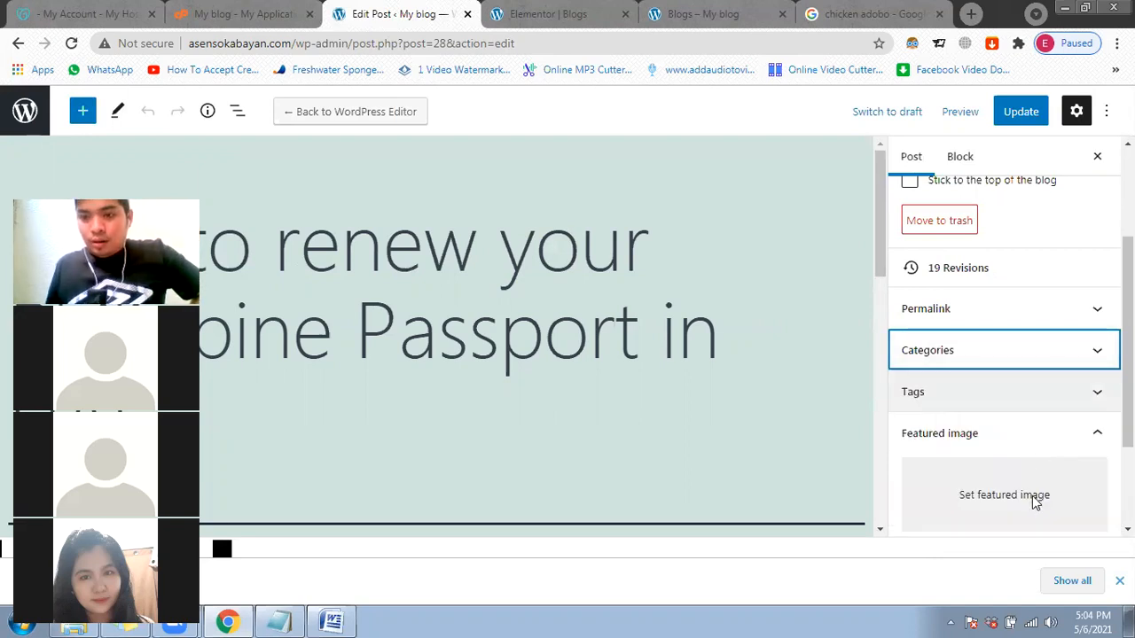
click(1034, 502)
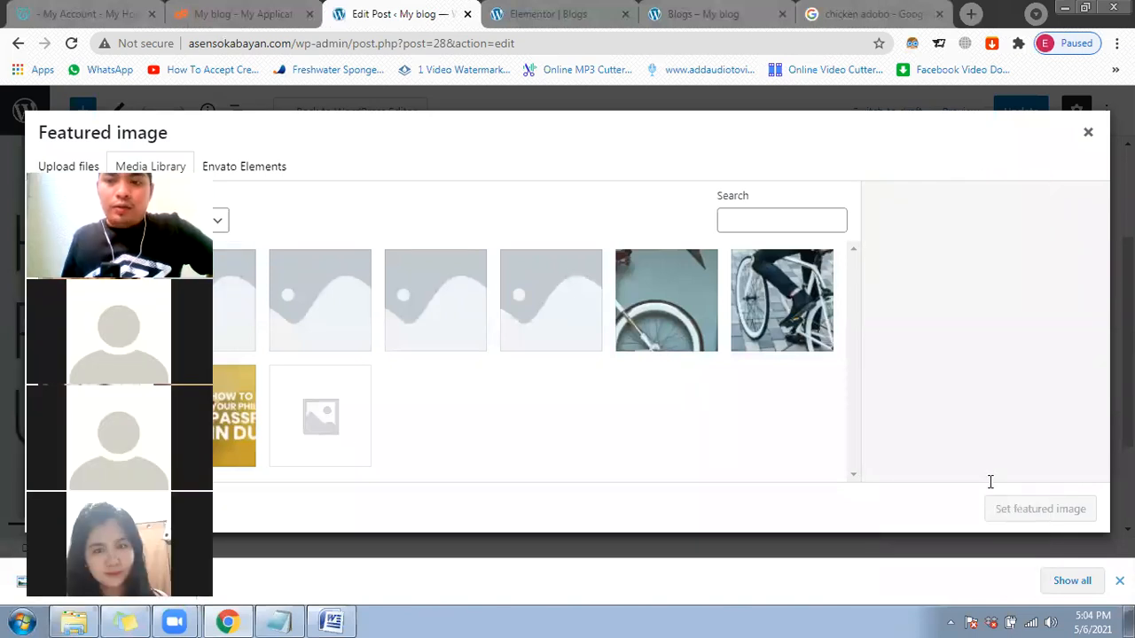
key(Escape)
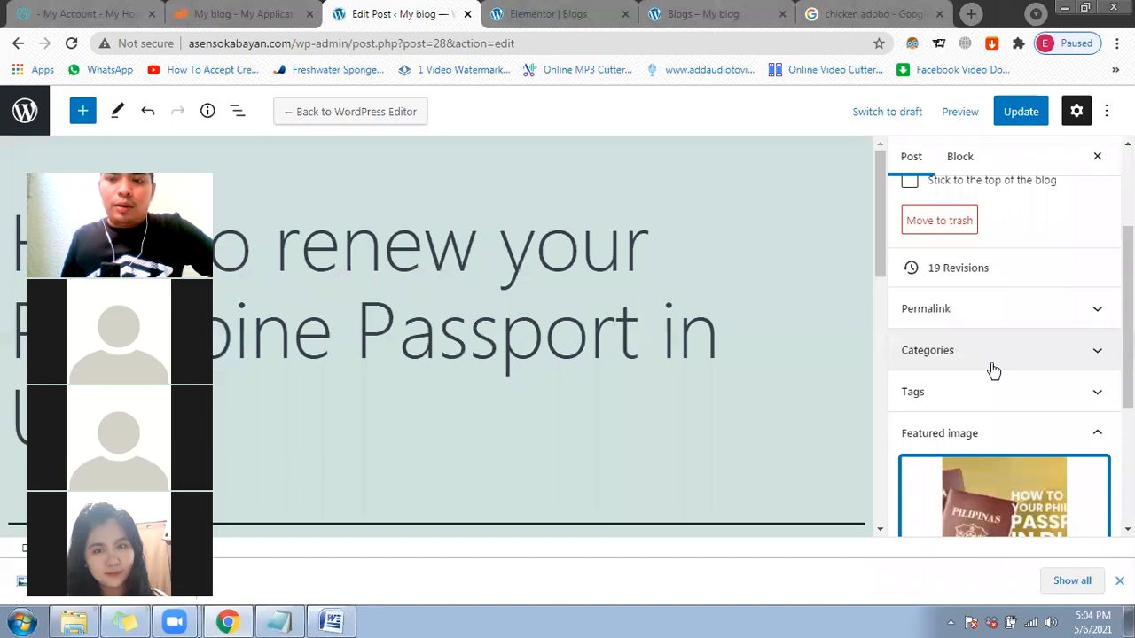
scroll(990, 370, down, 1)
click(1018, 115)
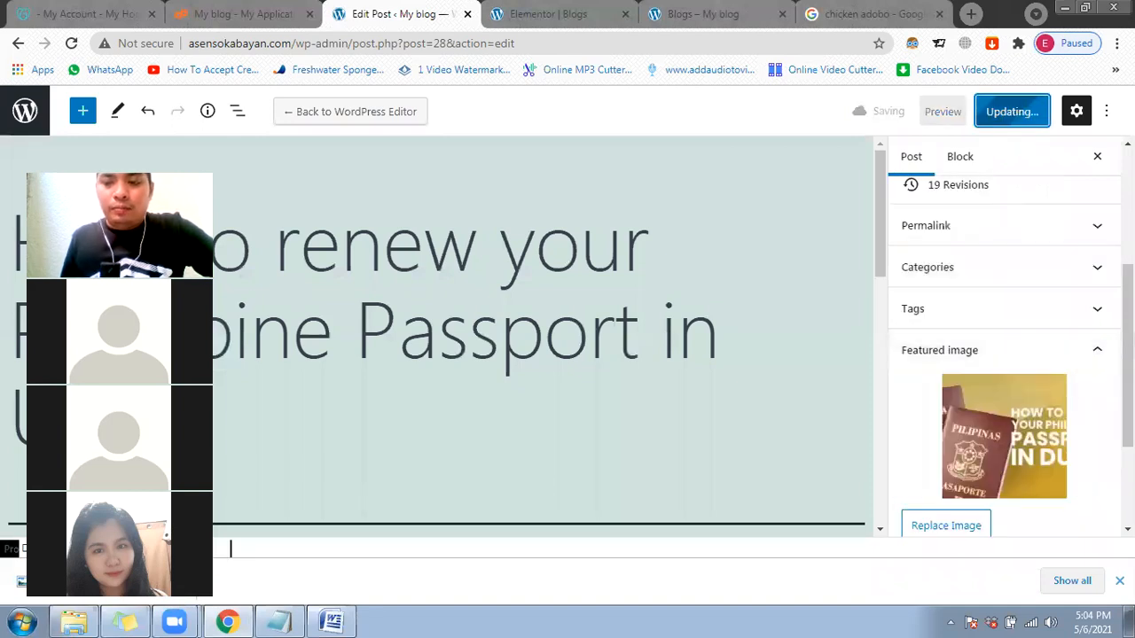
click(994, 121)
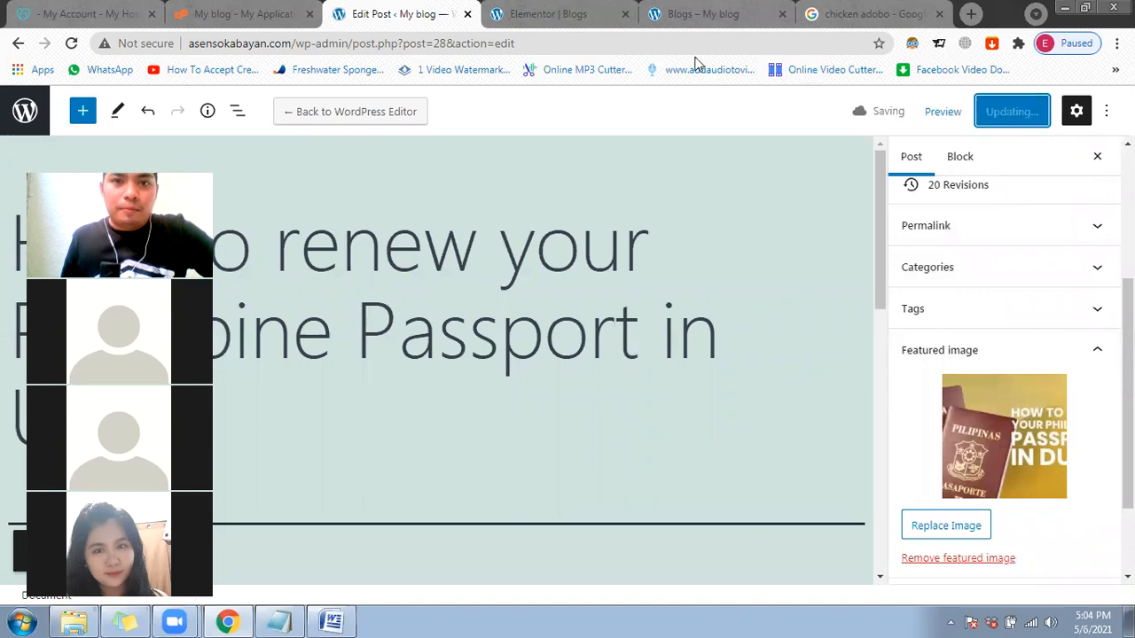
Step: Reload the Blogs page in Elementor and check the passport renewal post's thumbnail in the My Article list
click(565, 11)
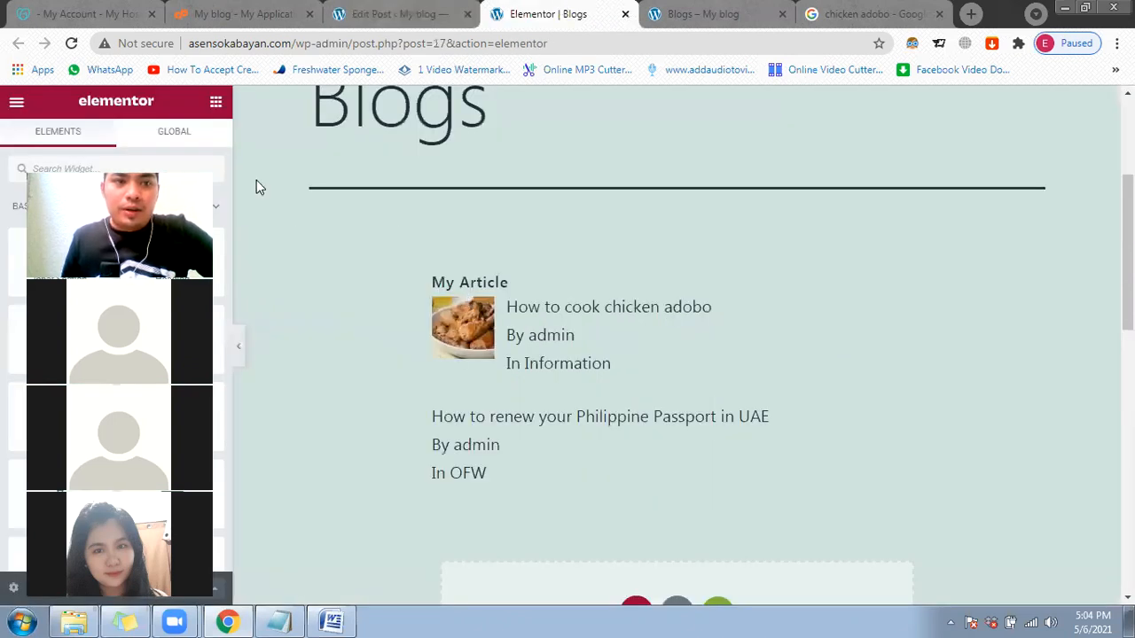
scroll(259, 187, down, 1)
click(72, 44)
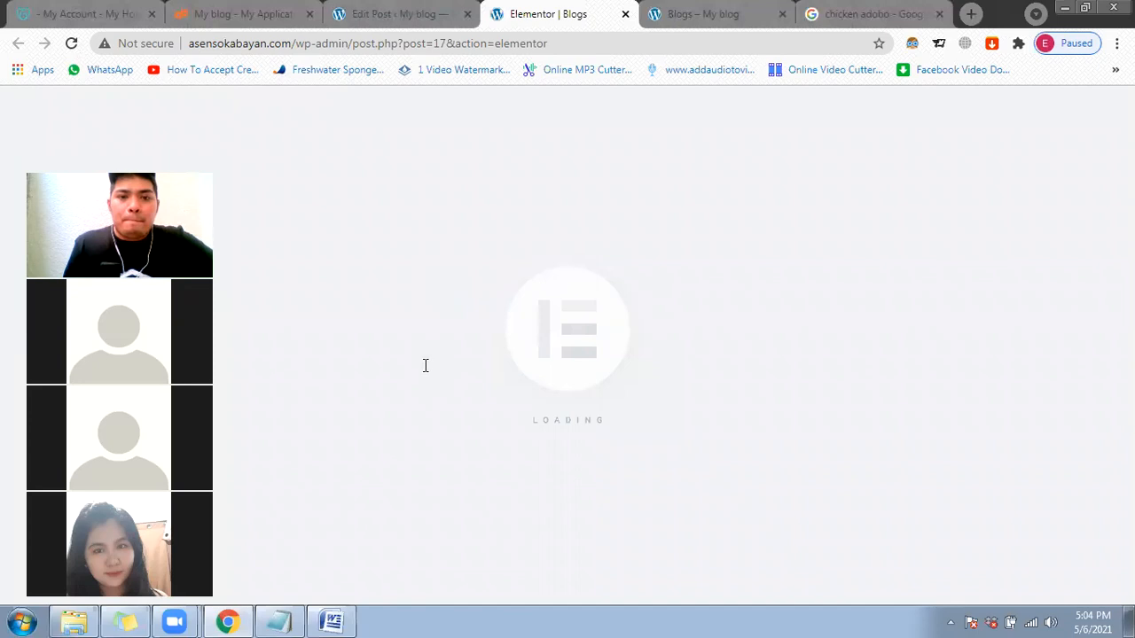
scroll(408, 324, down, 4)
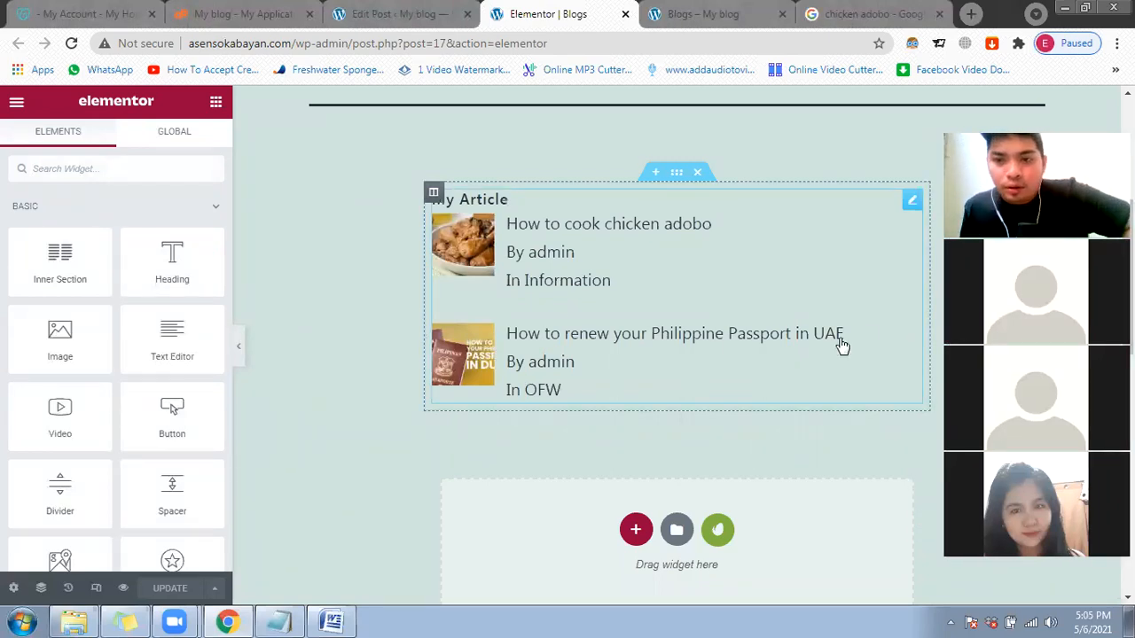
Step: Edit the Recent Posts With Thumbnails widget and enable showing the number of comments for each post
click(913, 210)
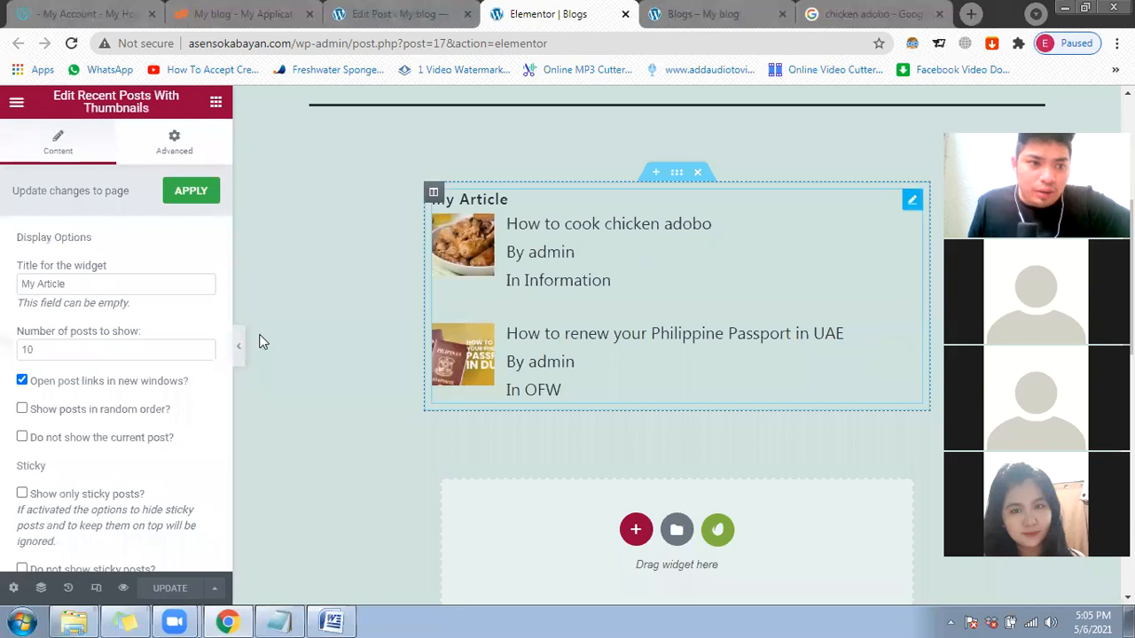
scroll(132, 413, down, 1)
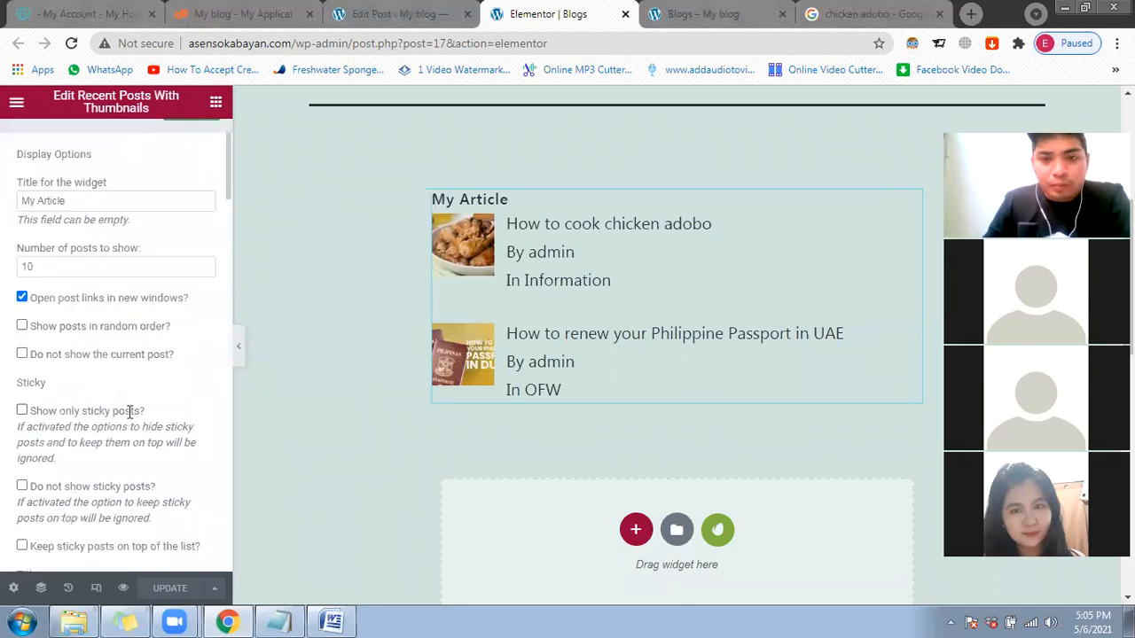
scroll(129, 410, down, 5)
scroll(101, 413, down, 1)
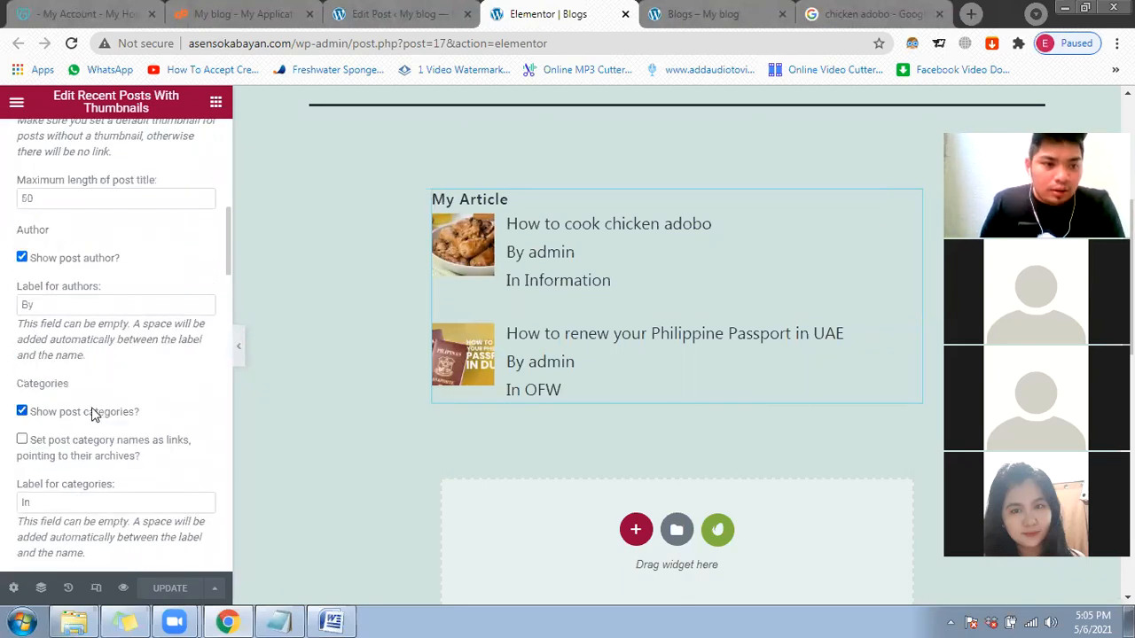
scroll(94, 413, down, 3)
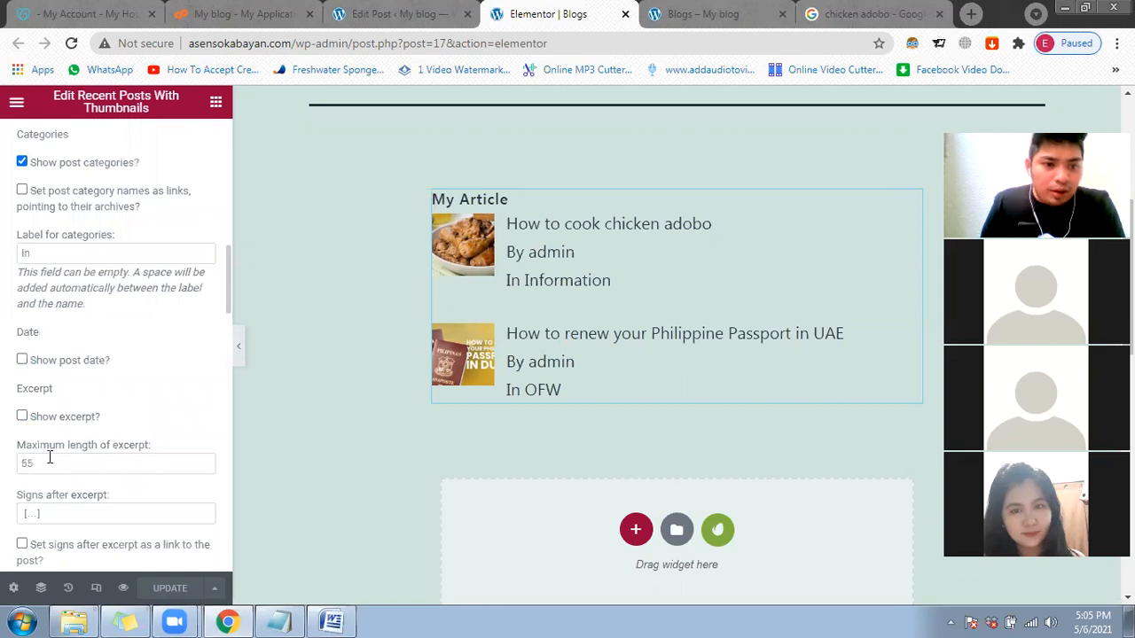
scroll(26, 425, down, 1)
scroll(35, 355, down, 1)
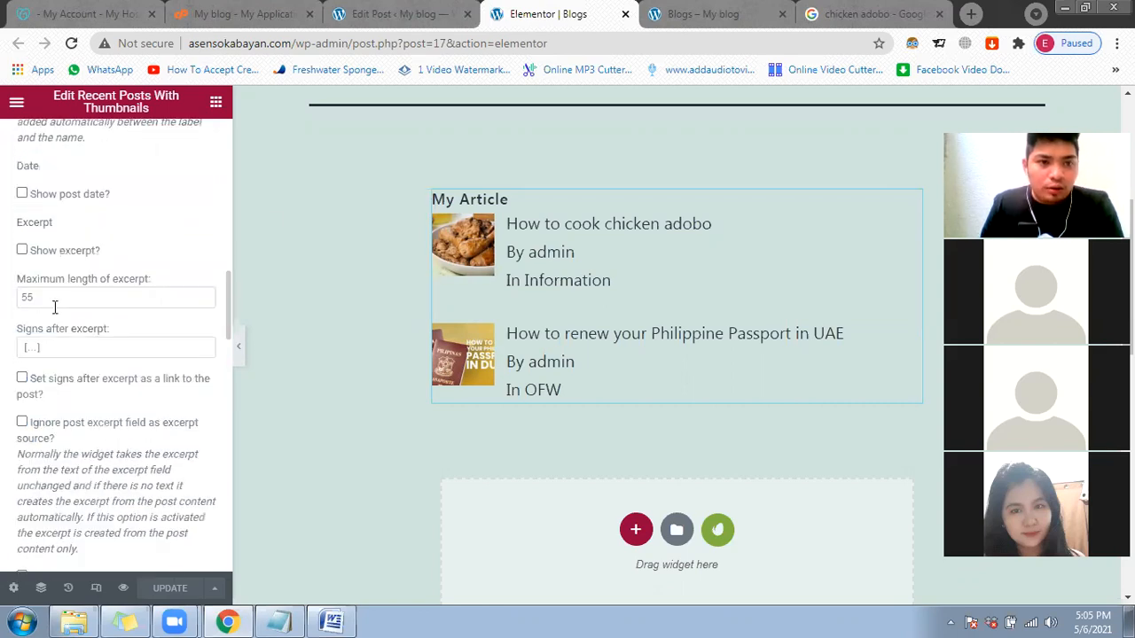
scroll(58, 329, down, 3)
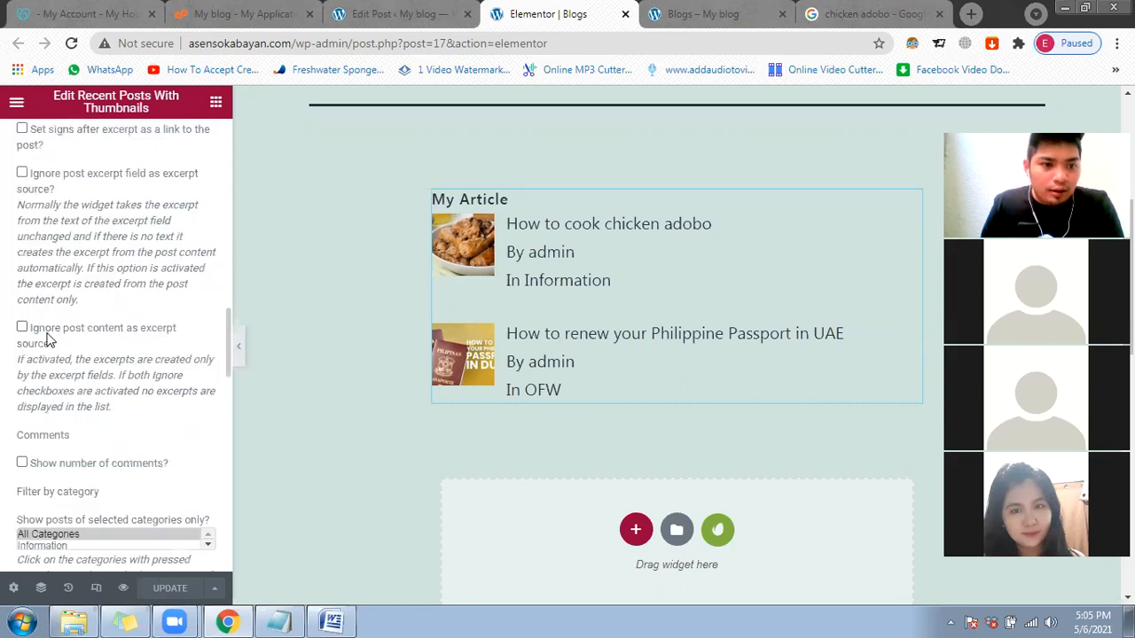
scroll(26, 383, down, 1)
click(22, 380)
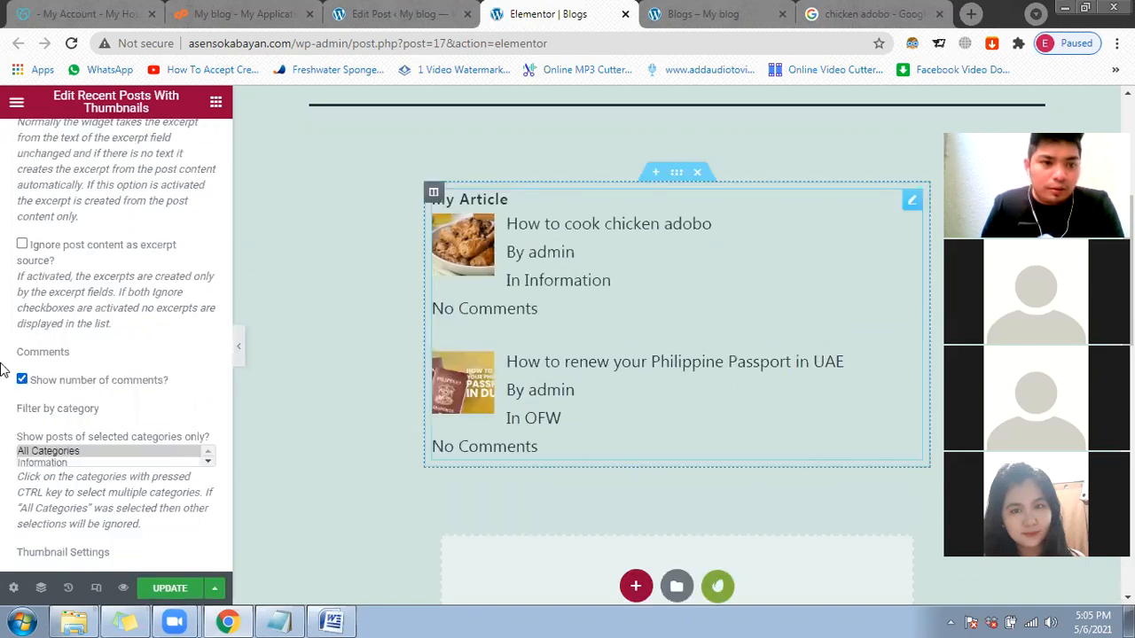
Step: Try the post-thumbnail (1568 × 9999) and Large (1024 × 1024) thumbnail sizes, ending back on Thumbnail (150 × 150)
scroll(3, 390, down, 2)
scroll(36, 412, down, 1)
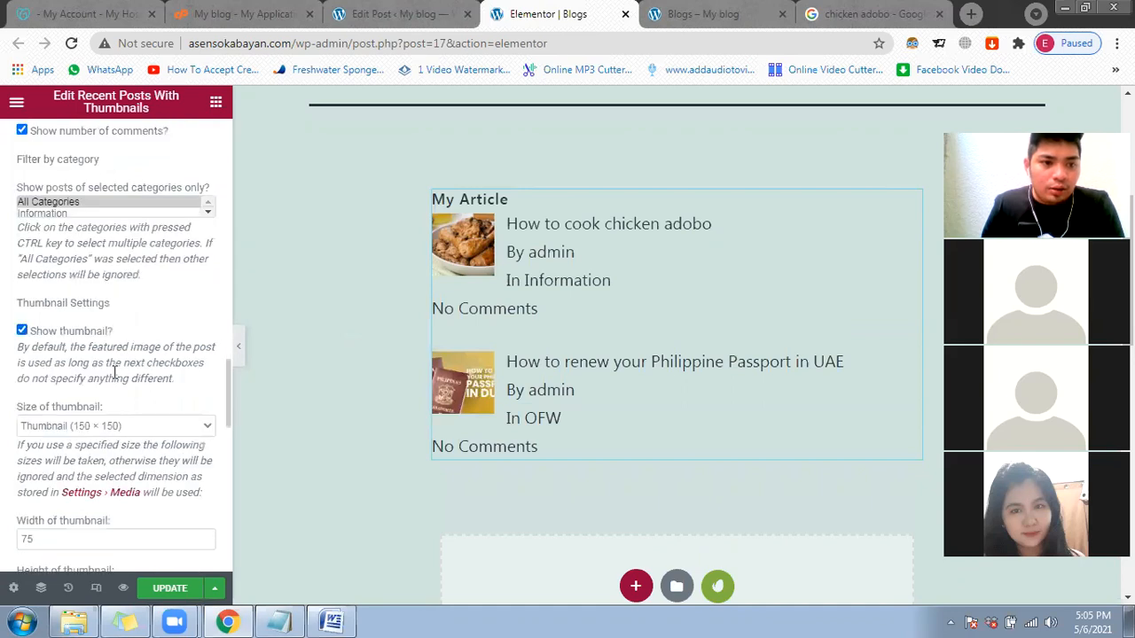
scroll(95, 355, down, 1)
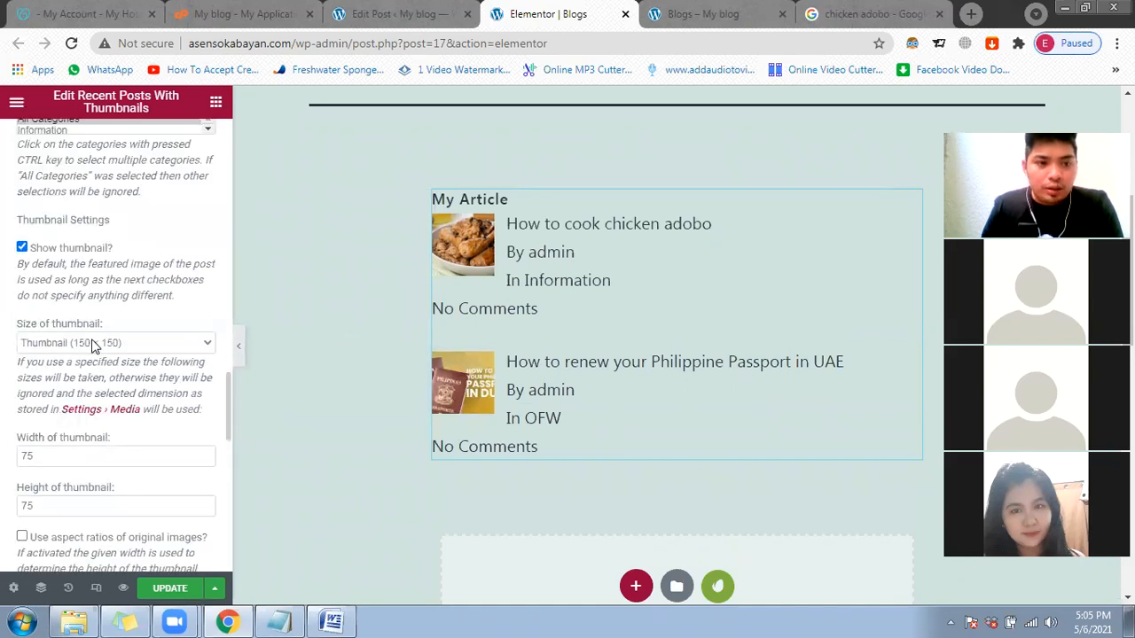
click(93, 346)
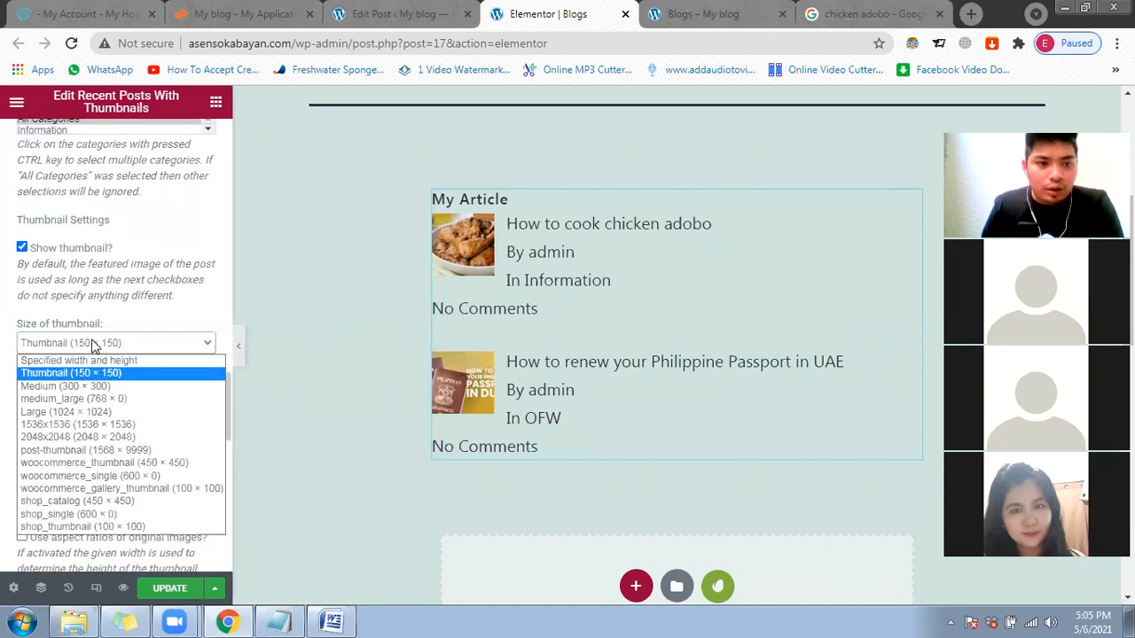
click(105, 451)
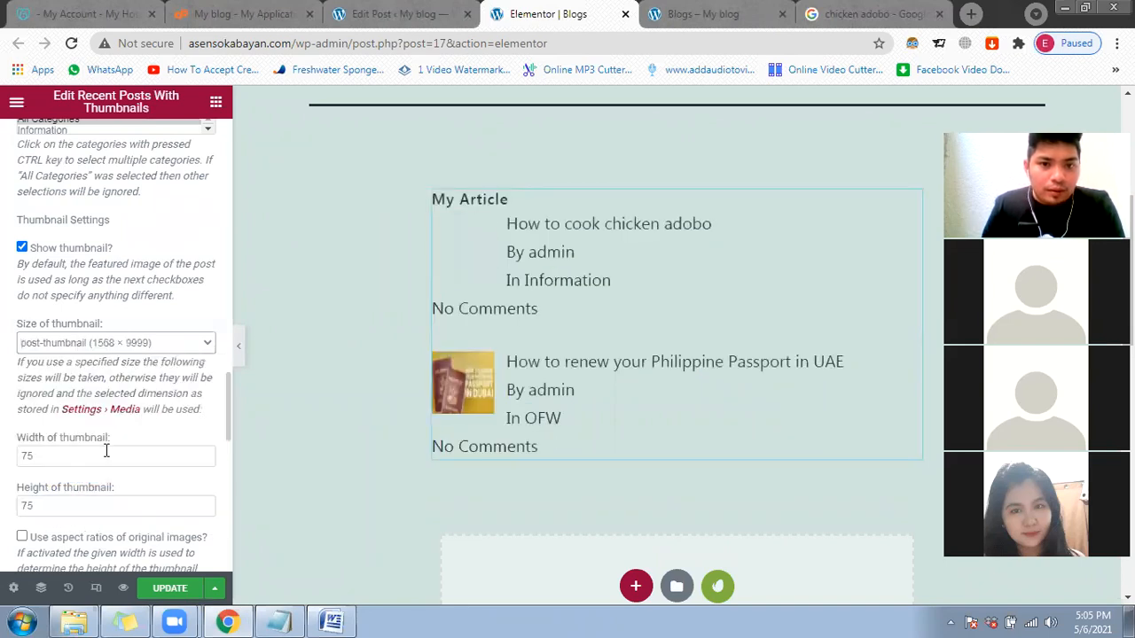
click(129, 344)
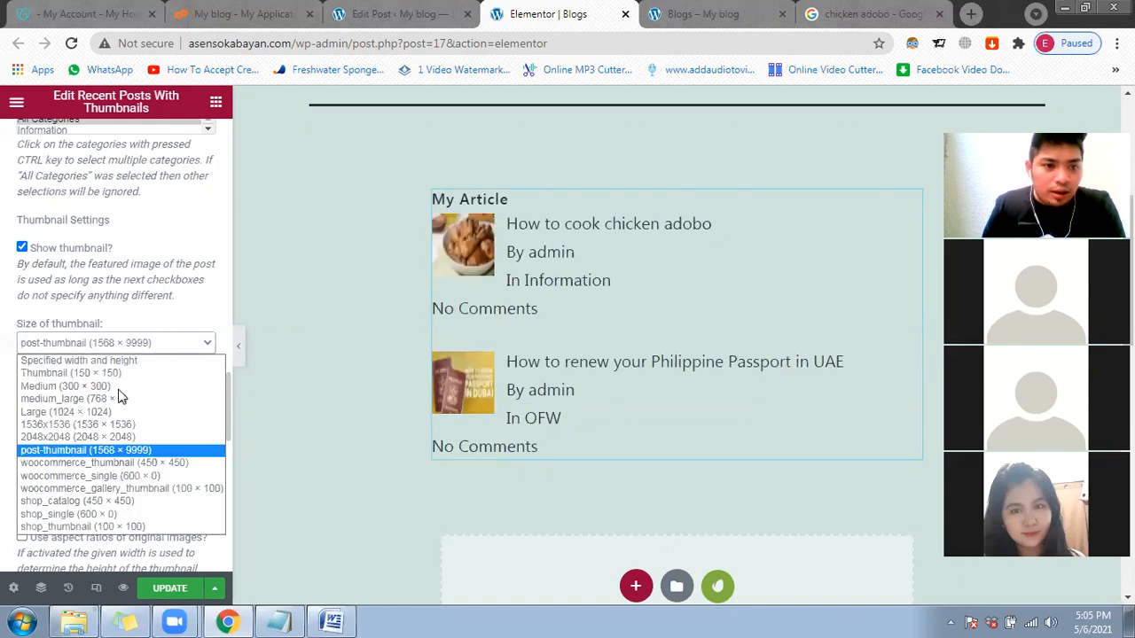
click(138, 414)
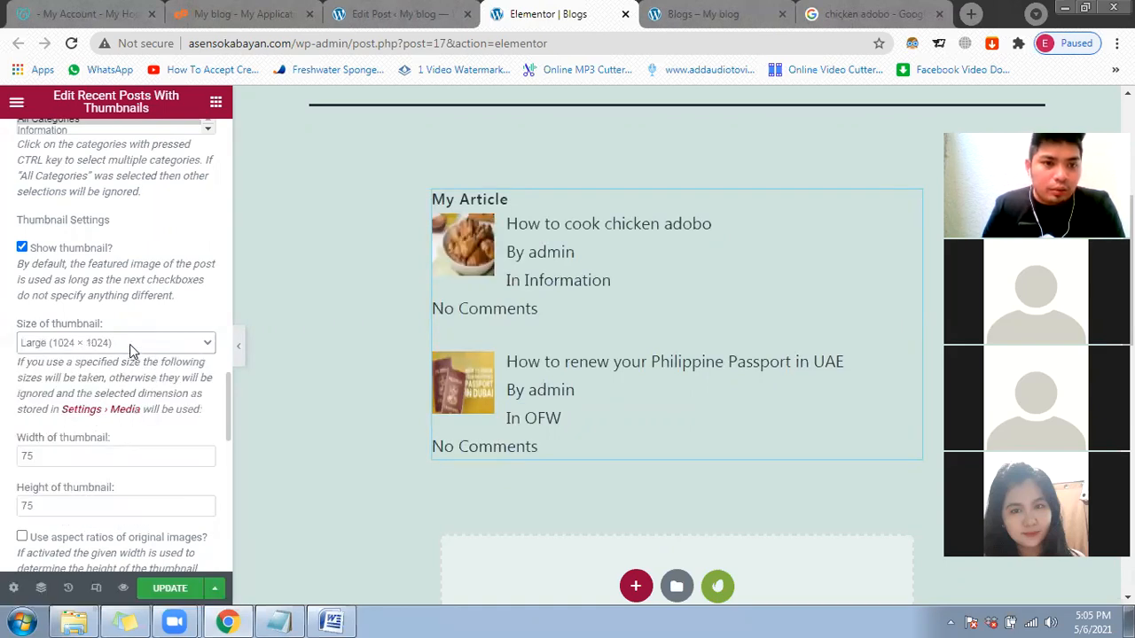
click(129, 344)
click(125, 376)
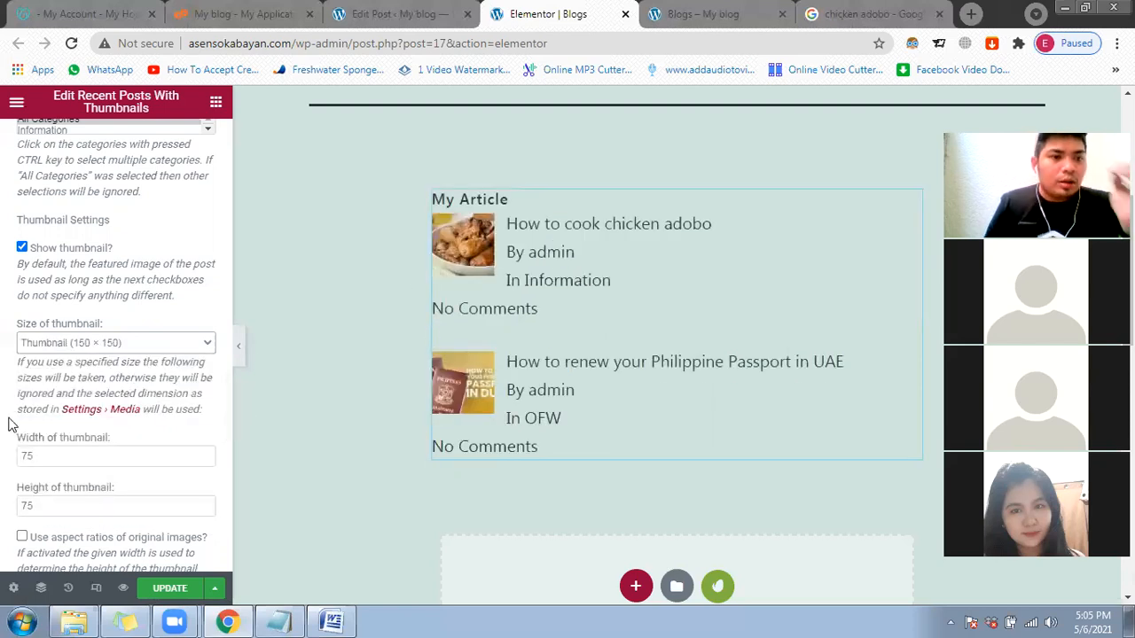
Step: Review the remaining thumbnail and additional settings of the widget and update the Blogs page
scroll(16, 430, down, 4)
scroll(32, 465, down, 2)
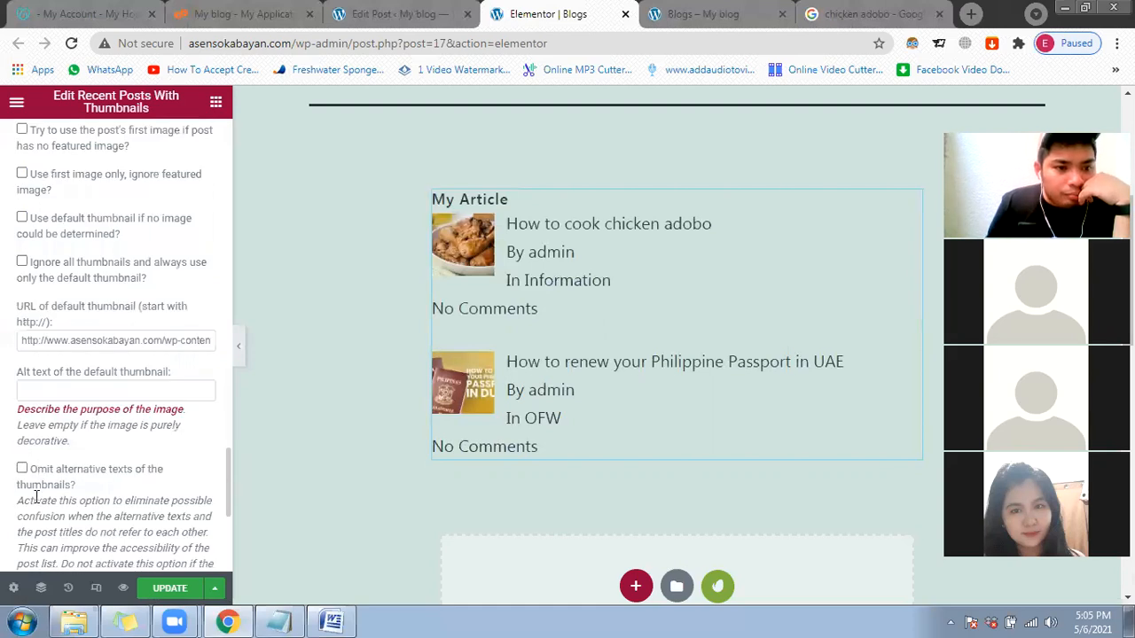
scroll(32, 470, down, 2)
scroll(89, 532, down, 2)
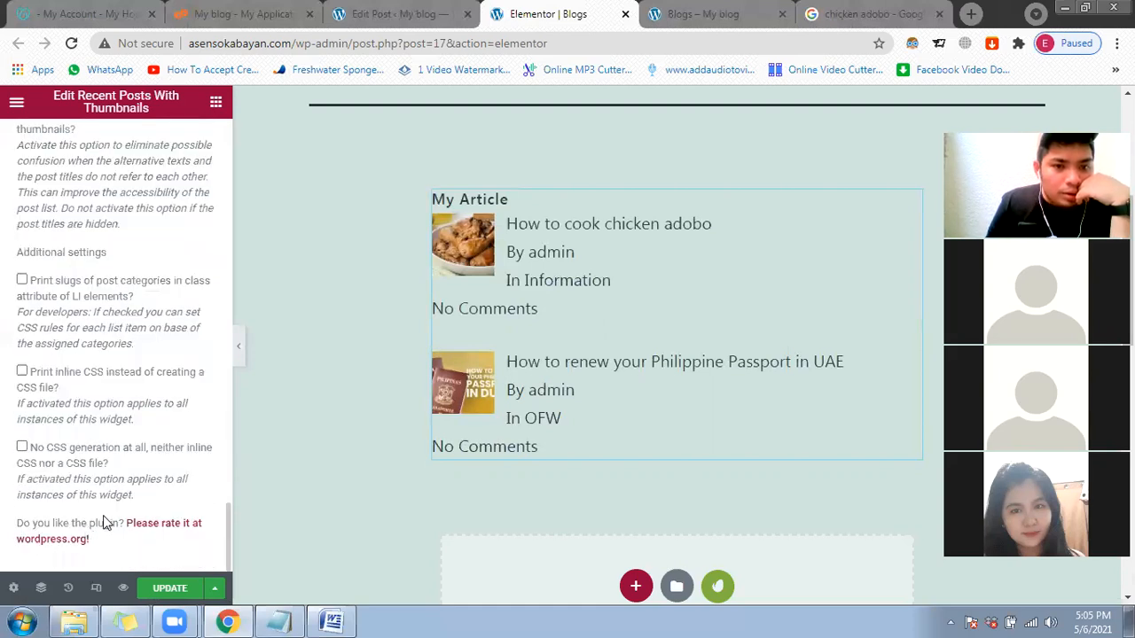
click(173, 589)
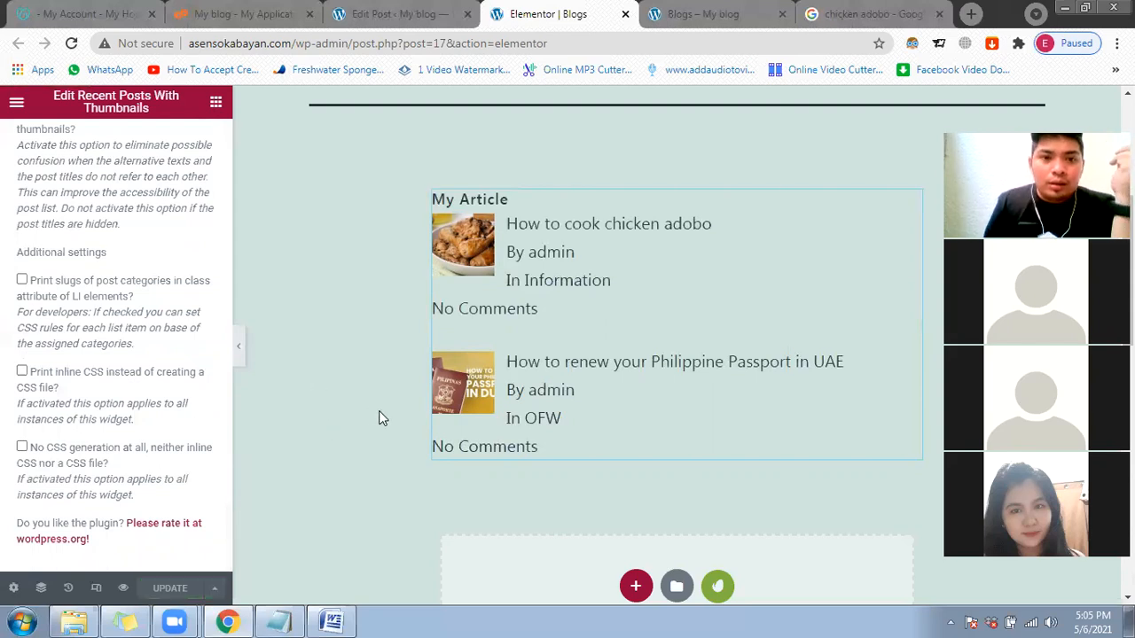
Step: Search the widgets for "post" and add the Related Posts Thumbnails widget below the My Article list
scroll(157, 431, up, 5)
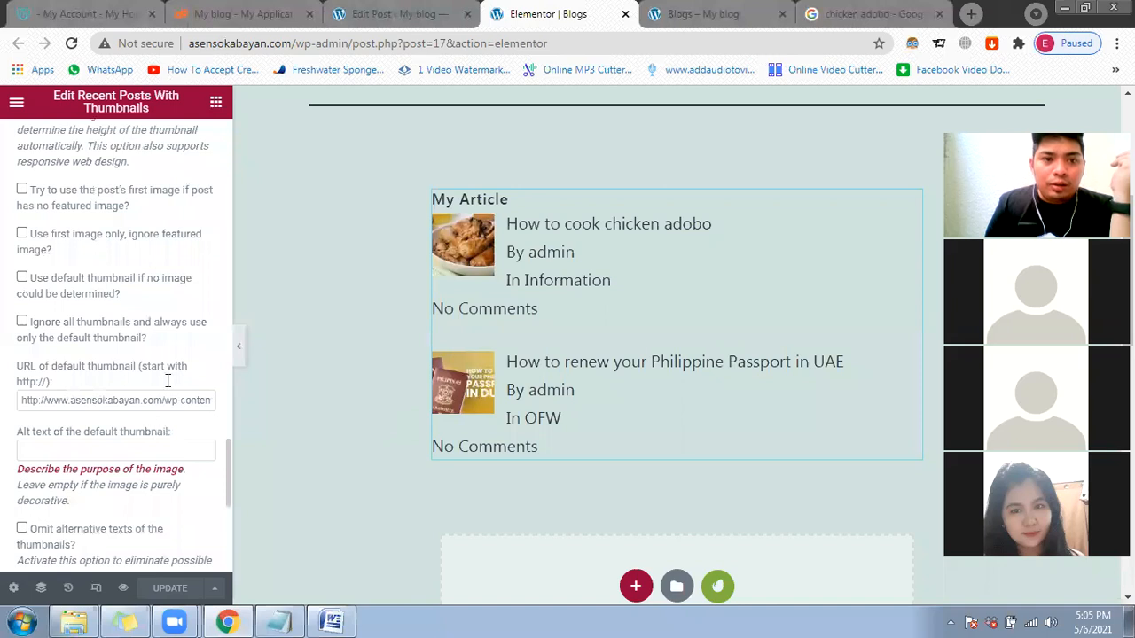
scroll(169, 306, up, 5)
scroll(163, 259, up, 5)
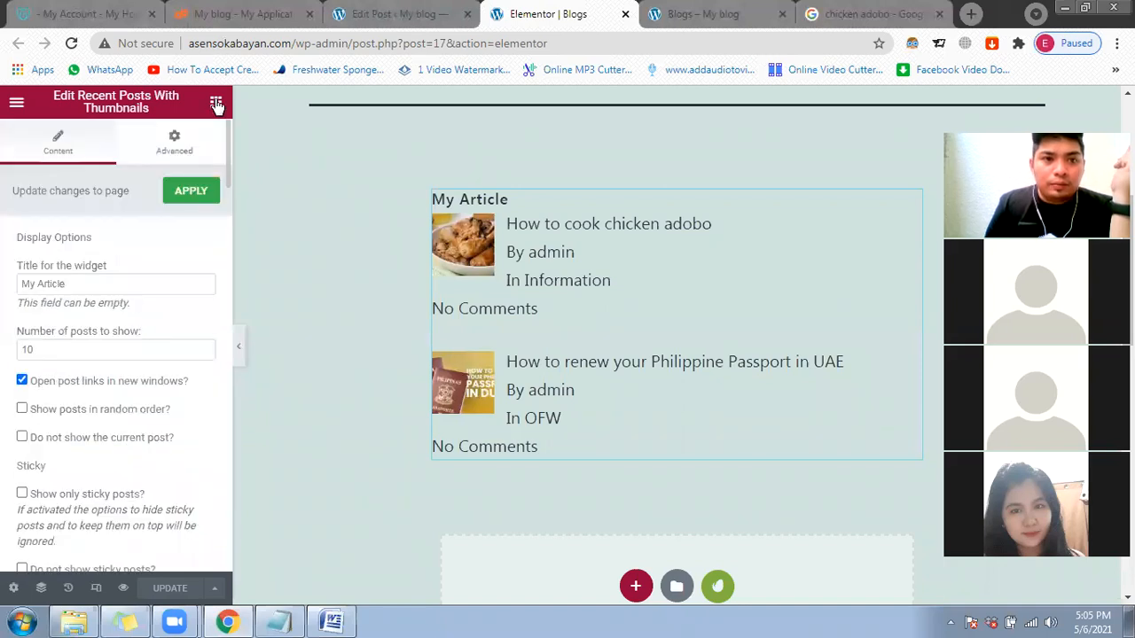
click(216, 103)
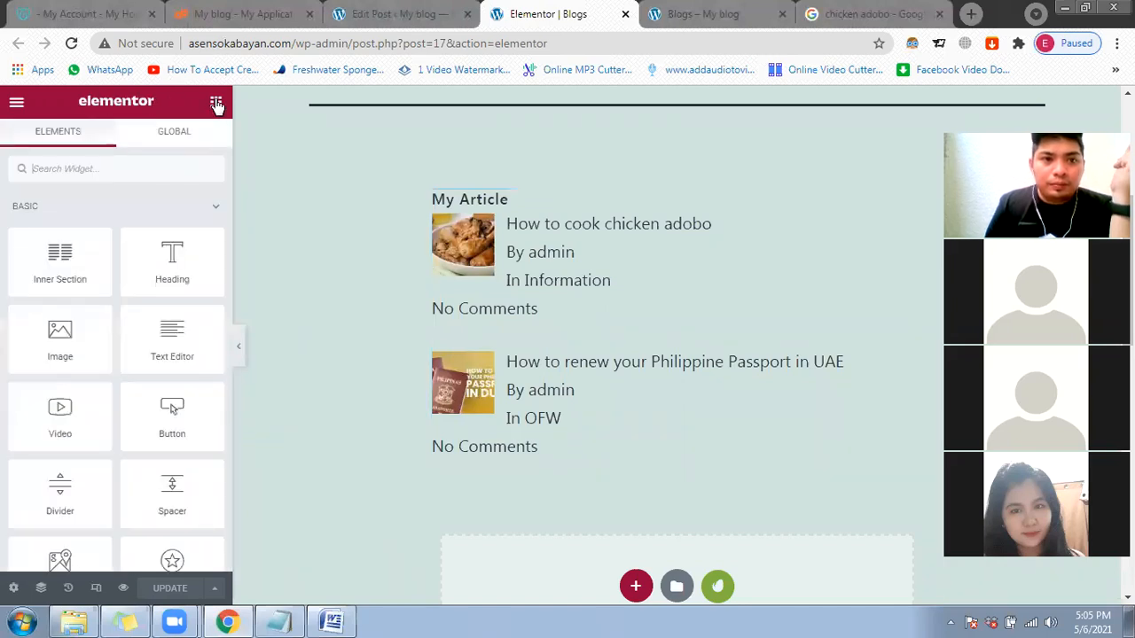
click(155, 170)
text(post)
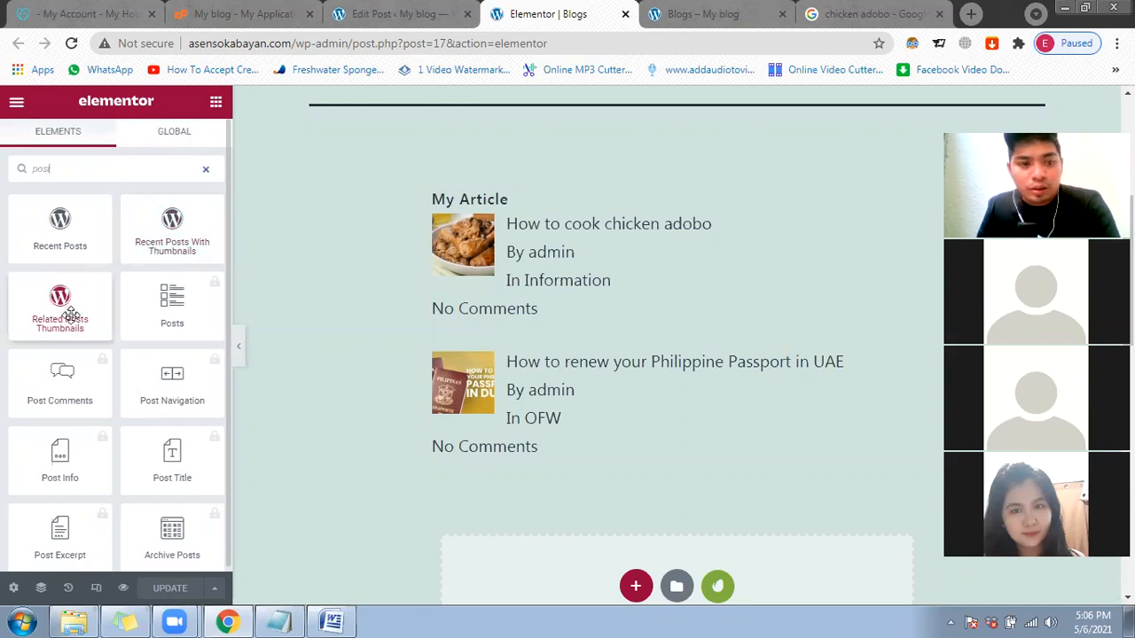
drag(54, 306, 508, 429)
scroll(391, 379, down, 1)
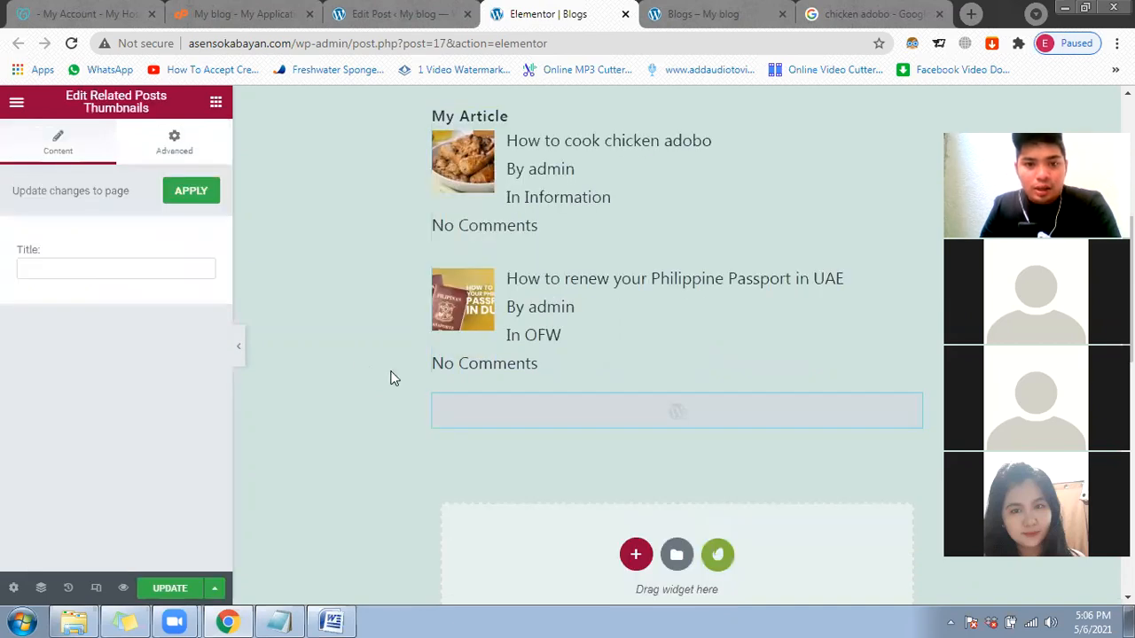
scroll(393, 379, down, 1)
click(122, 264)
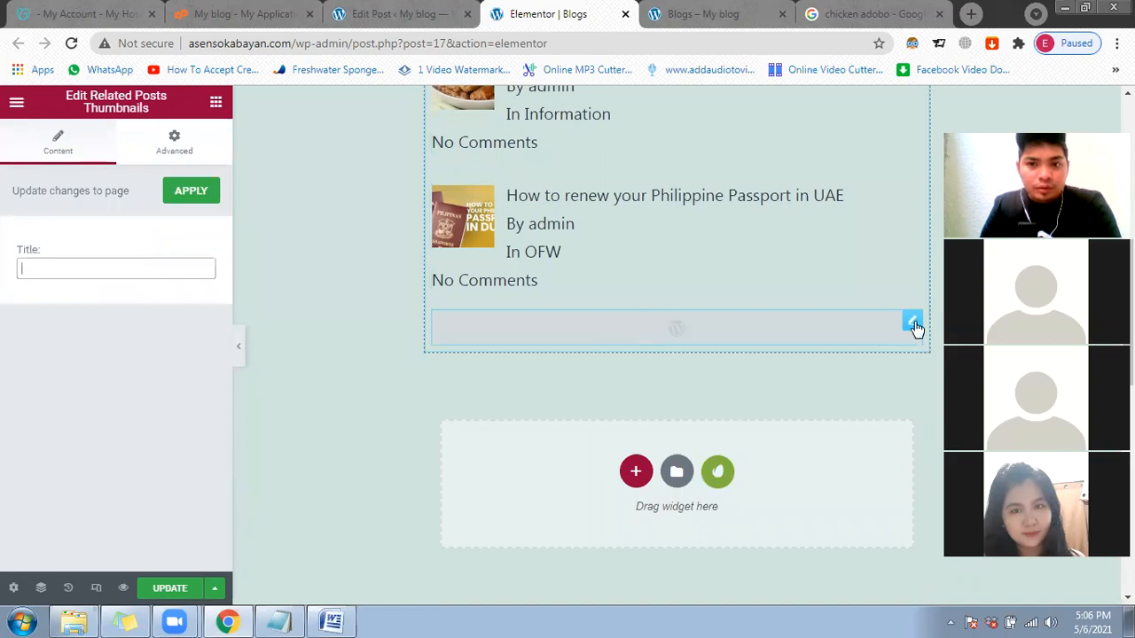
click(139, 272)
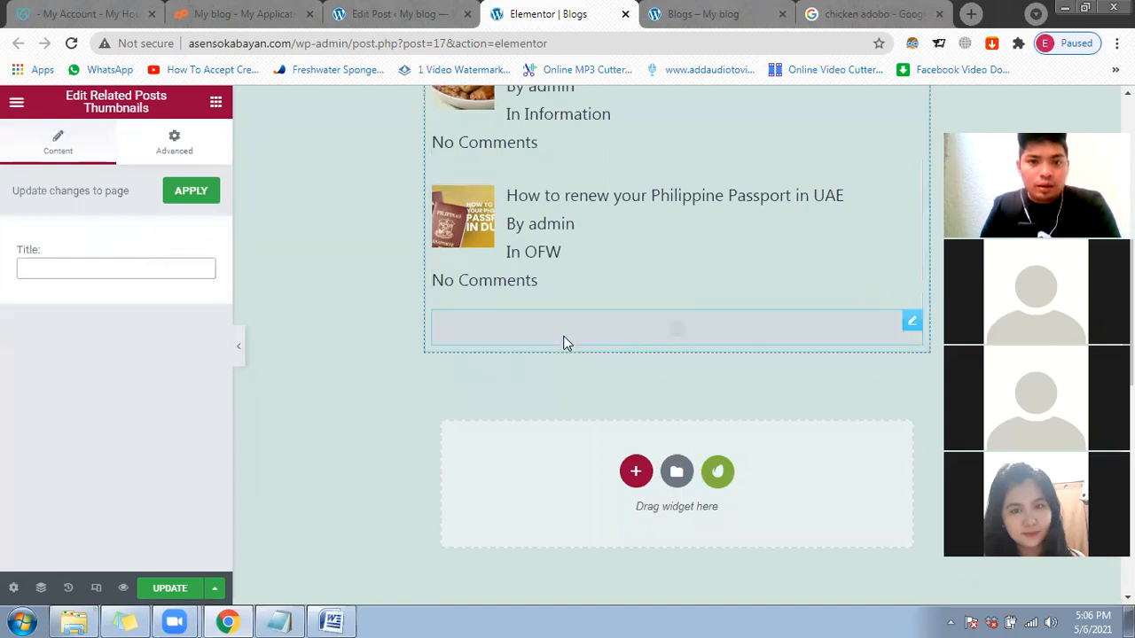
Step: Delete the empty Related Posts Thumbnails widget from below the article list
right_click(496, 343)
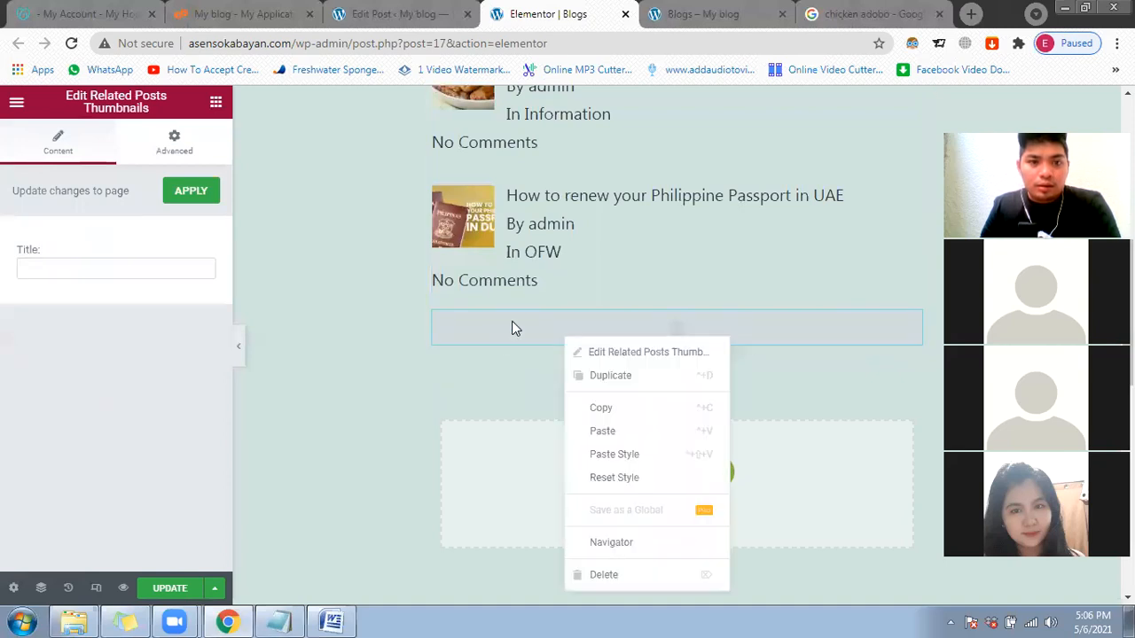
right_click(490, 353)
click(906, 330)
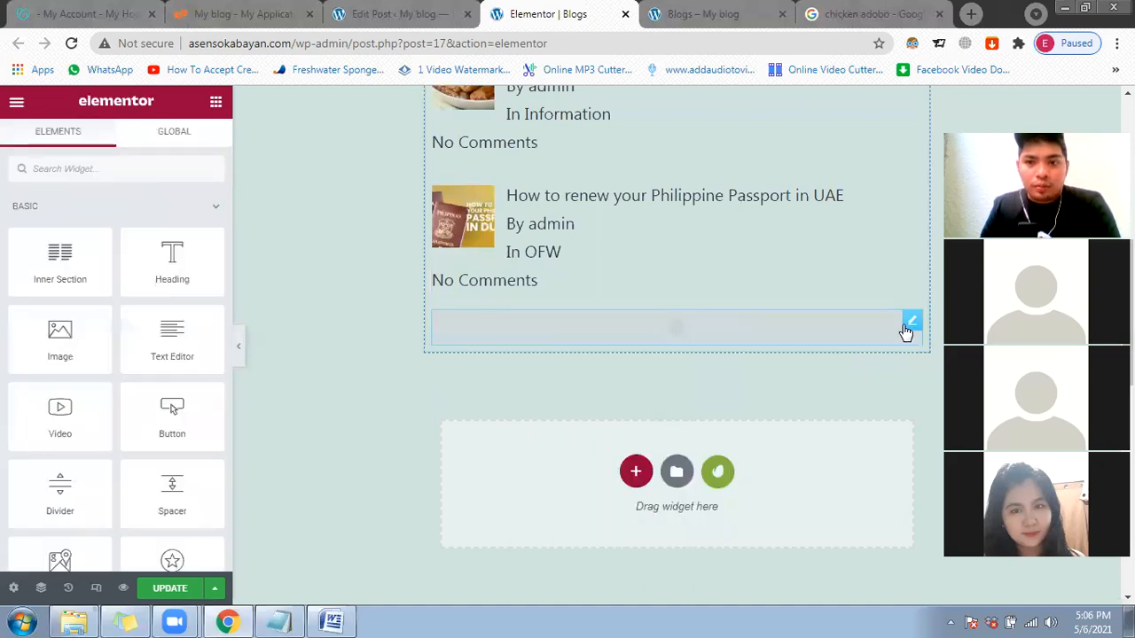
right_click(582, 325)
scroll(566, 417, down, 1)
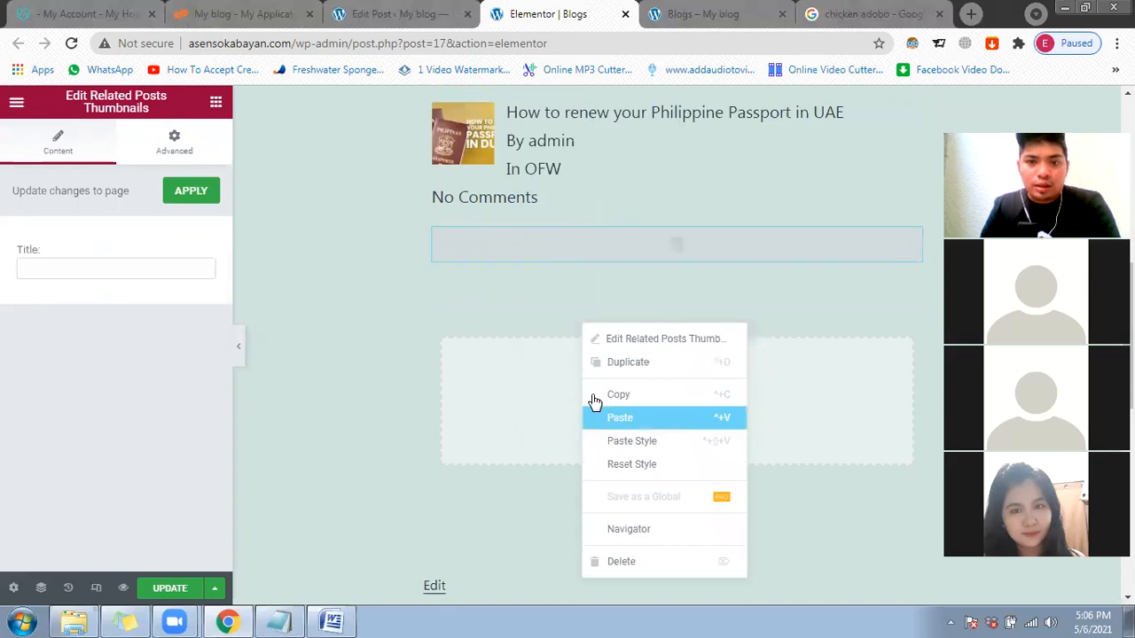
right_click(595, 241)
click(659, 484)
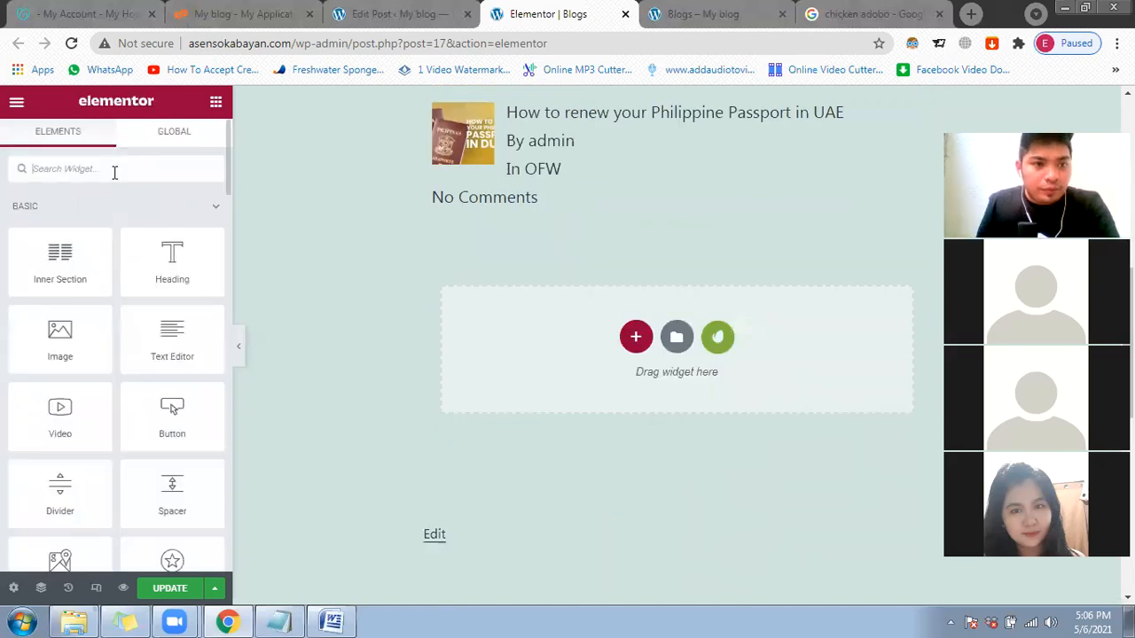
Step: Search the widgets for "post", try the Recent Posts widget below the My Article list, and delete it again
text(post)
drag(60, 232, 595, 225)
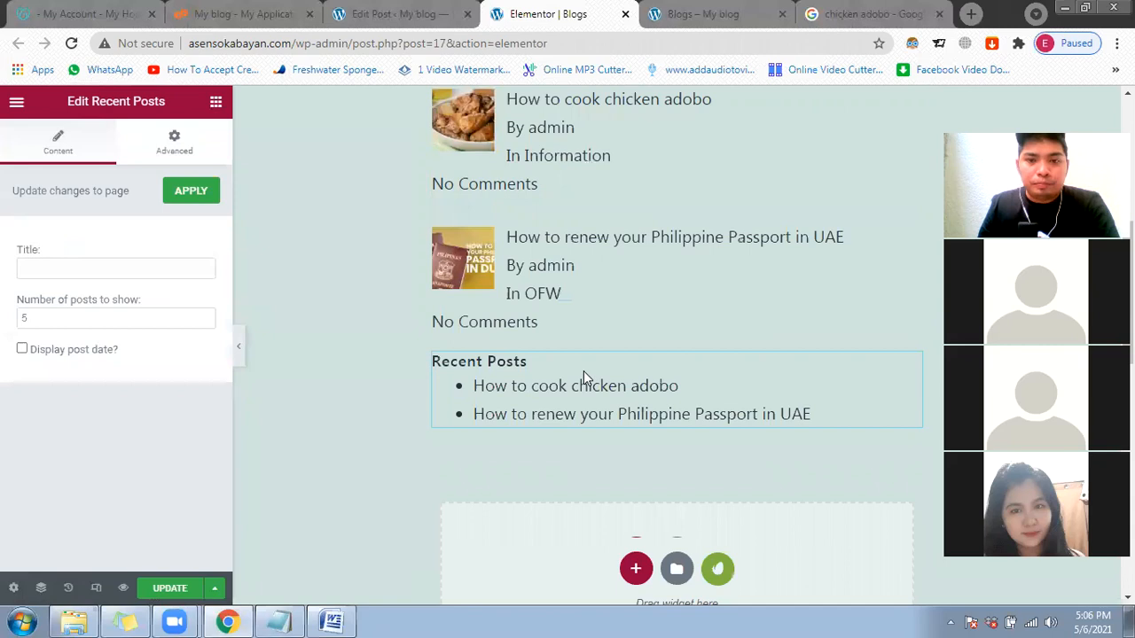
right_click(755, 422)
scroll(702, 390, up, 1)
scroll(637, 273, down, 2)
right_click(635, 269)
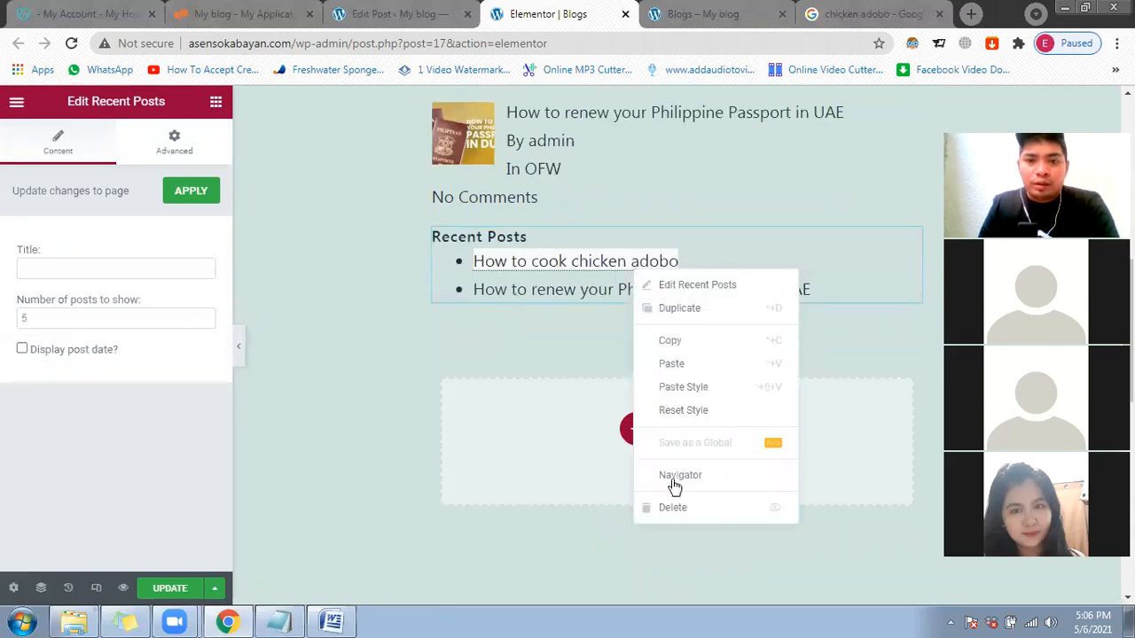
key(Delete)
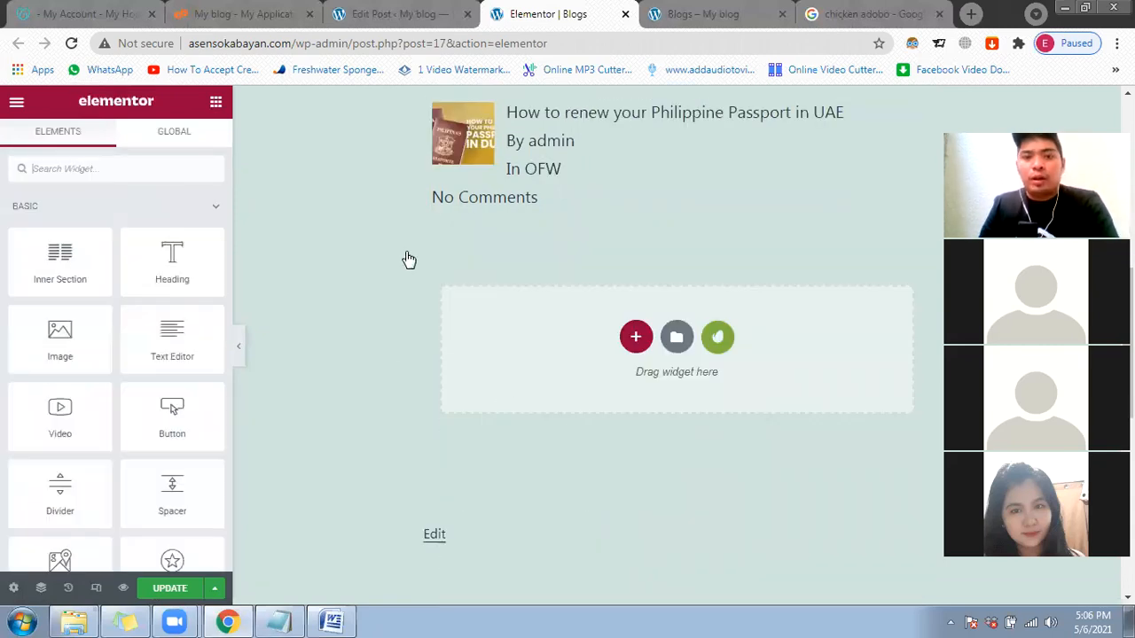
key(ctrl+z)
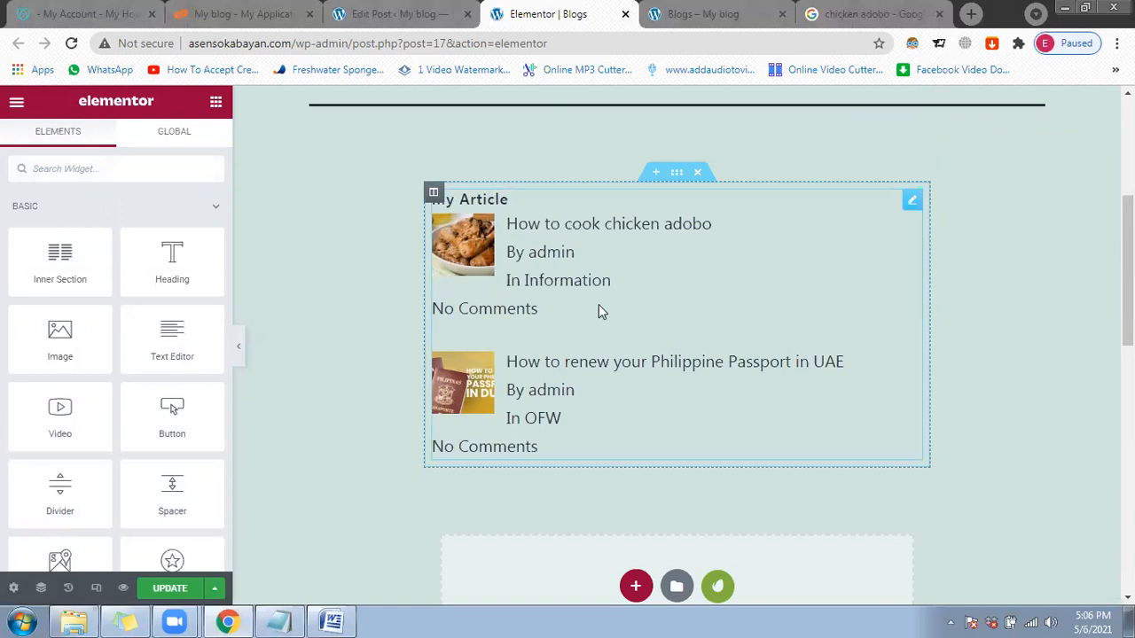
Step: Preview the Blogs page at full width without the editing panel, examine the My Article list, and restore the panel
scroll(599, 306, down, 1)
scroll(608, 328, up, 1)
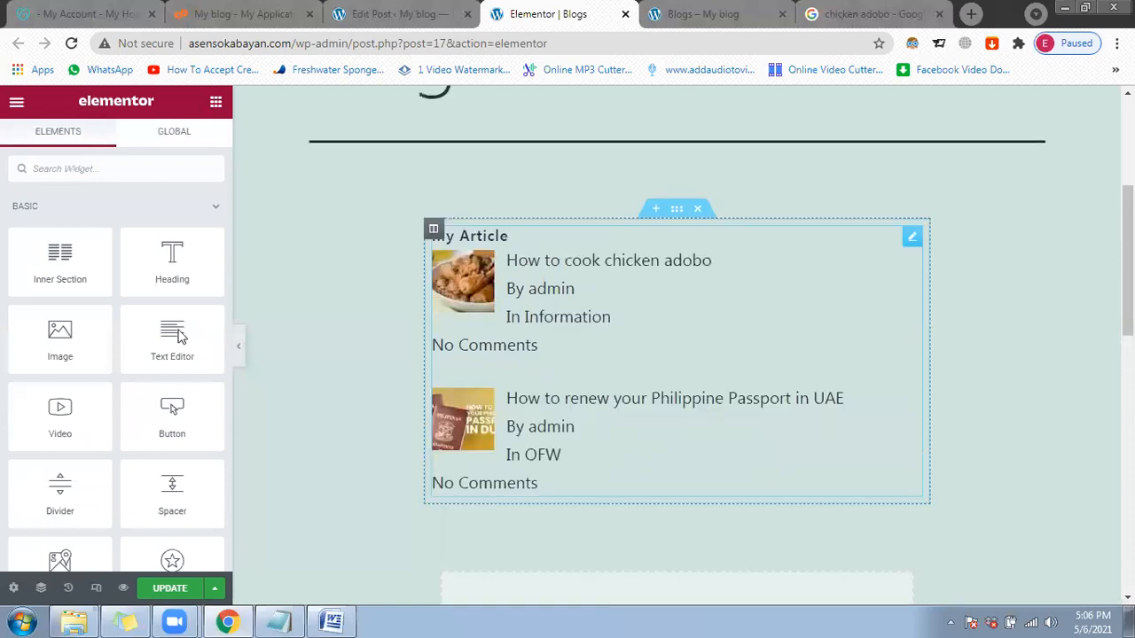
scroll(364, 399, up, 2)
click(239, 346)
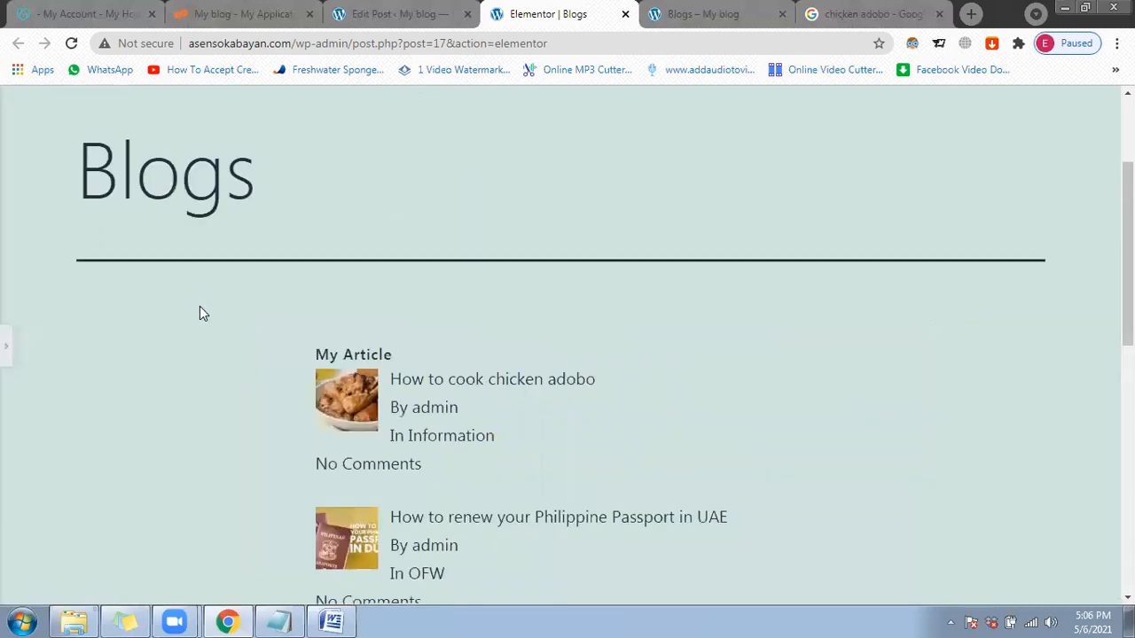
scroll(201, 310, down, 4)
scroll(200, 307, up, 4)
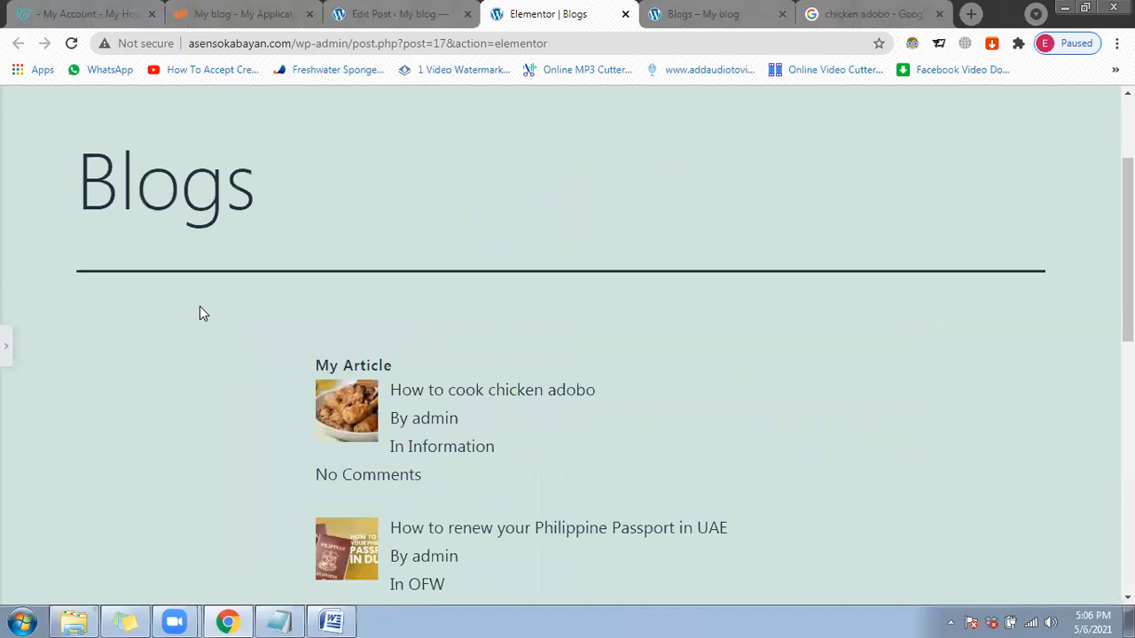
scroll(200, 313, down, 1)
scroll(199, 313, down, 2)
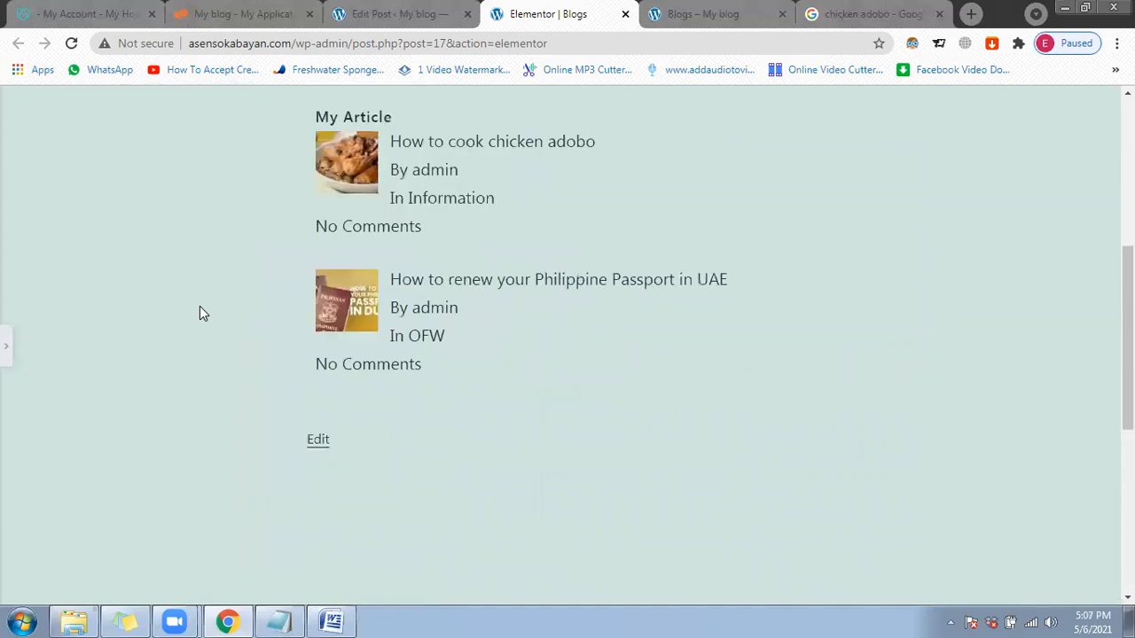
scroll(199, 311, up, 1)
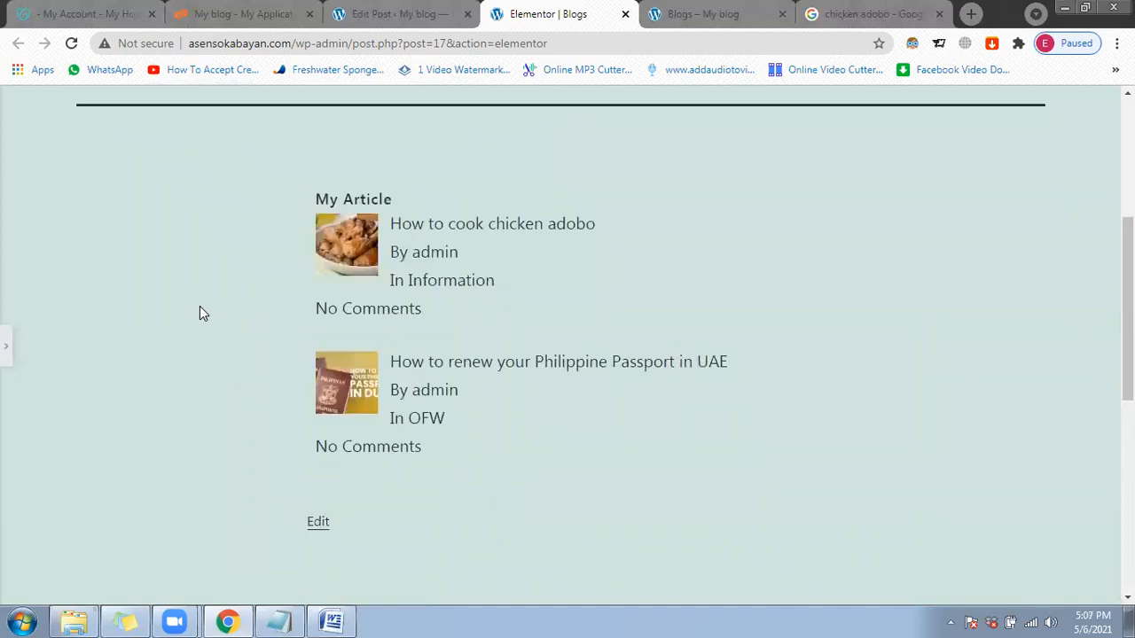
click(7, 347)
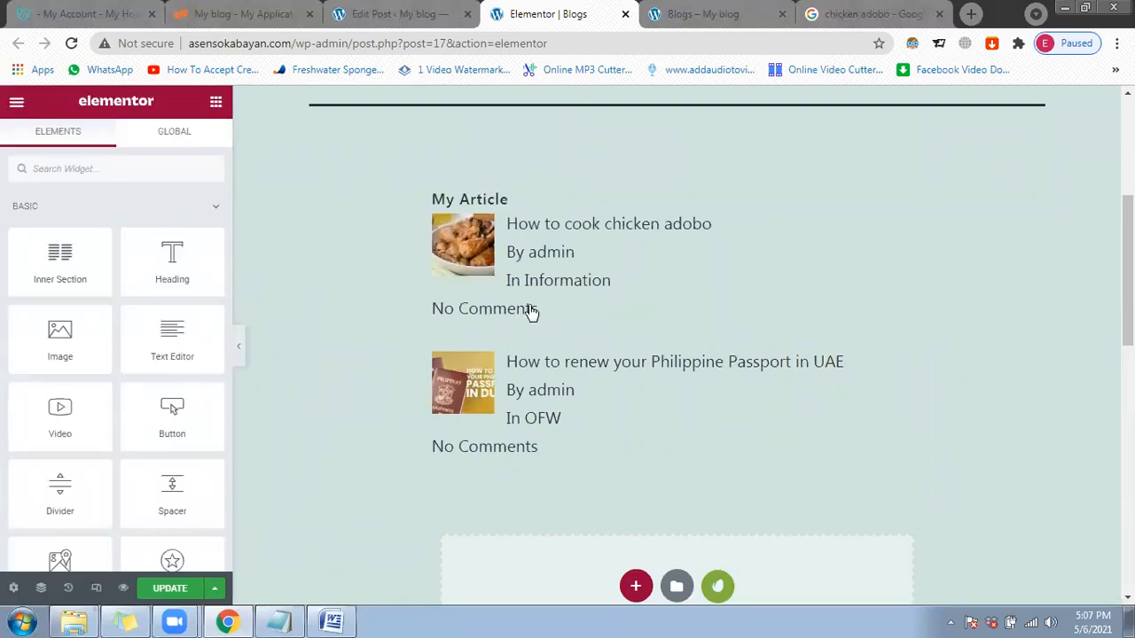
Step: Add a new section with two equal columns below the My Article list
scroll(626, 406, down, 2)
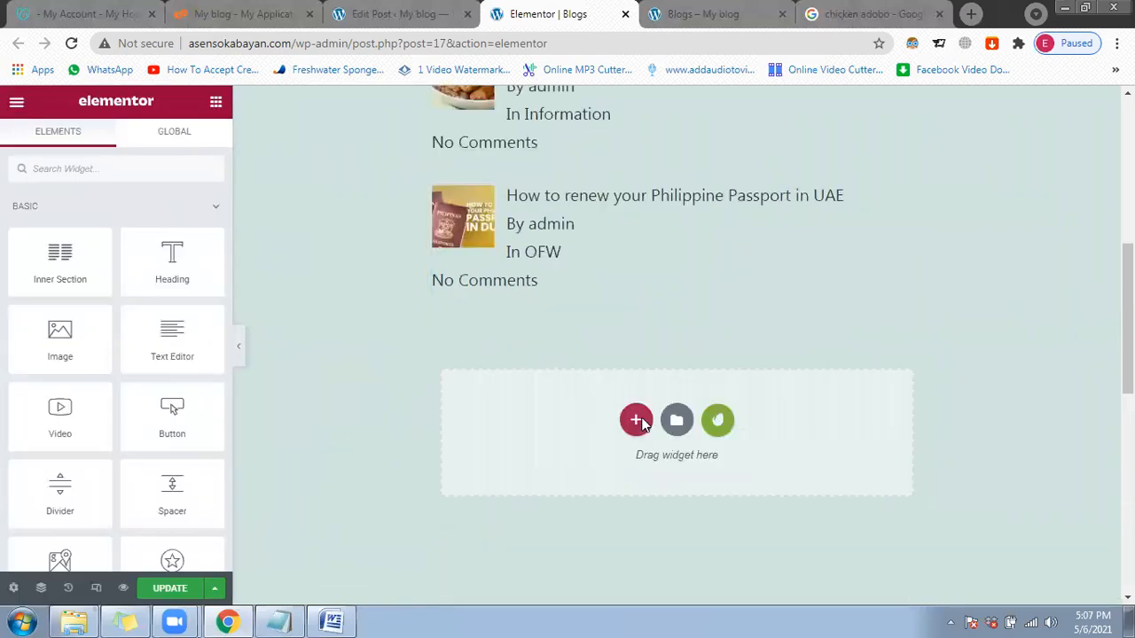
click(635, 418)
scroll(544, 455, down, 1)
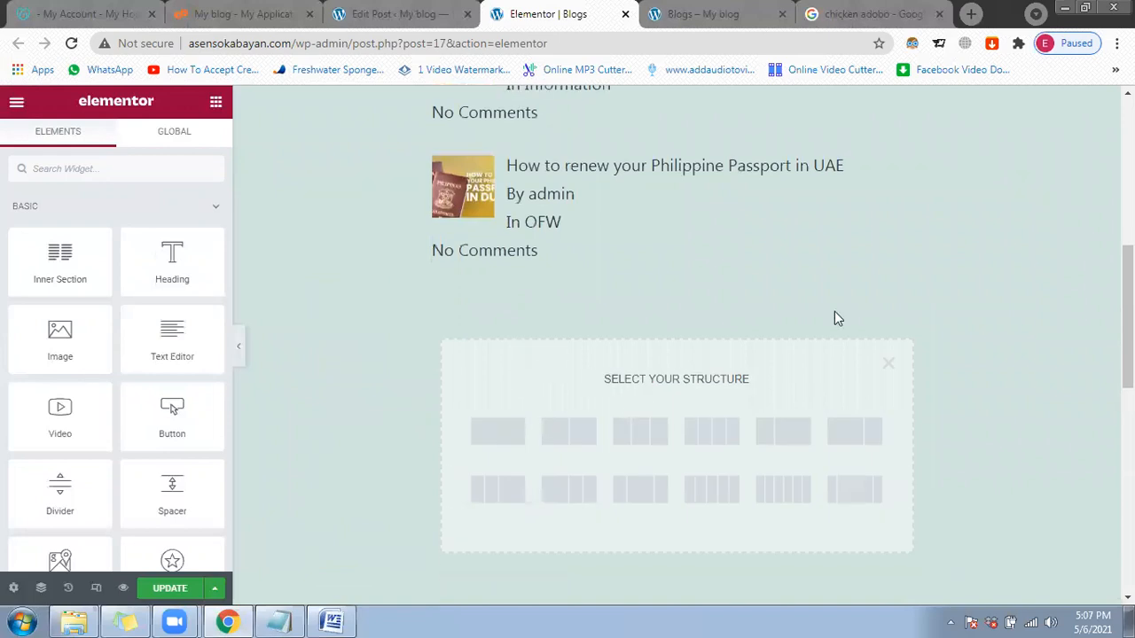
scroll(590, 375, down, 1)
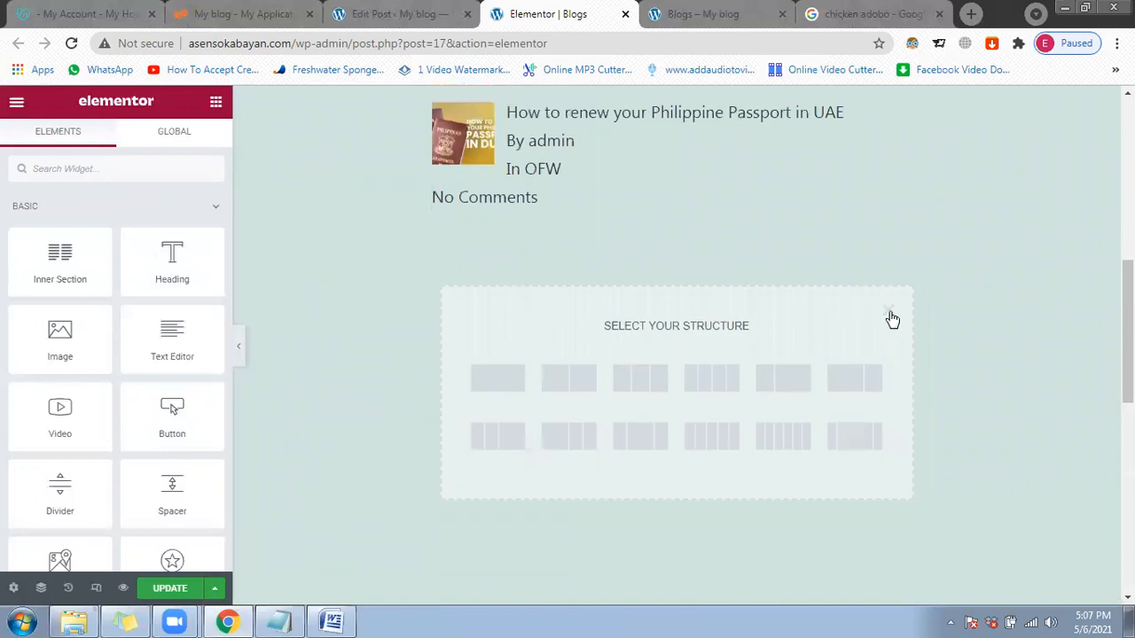
click(575, 372)
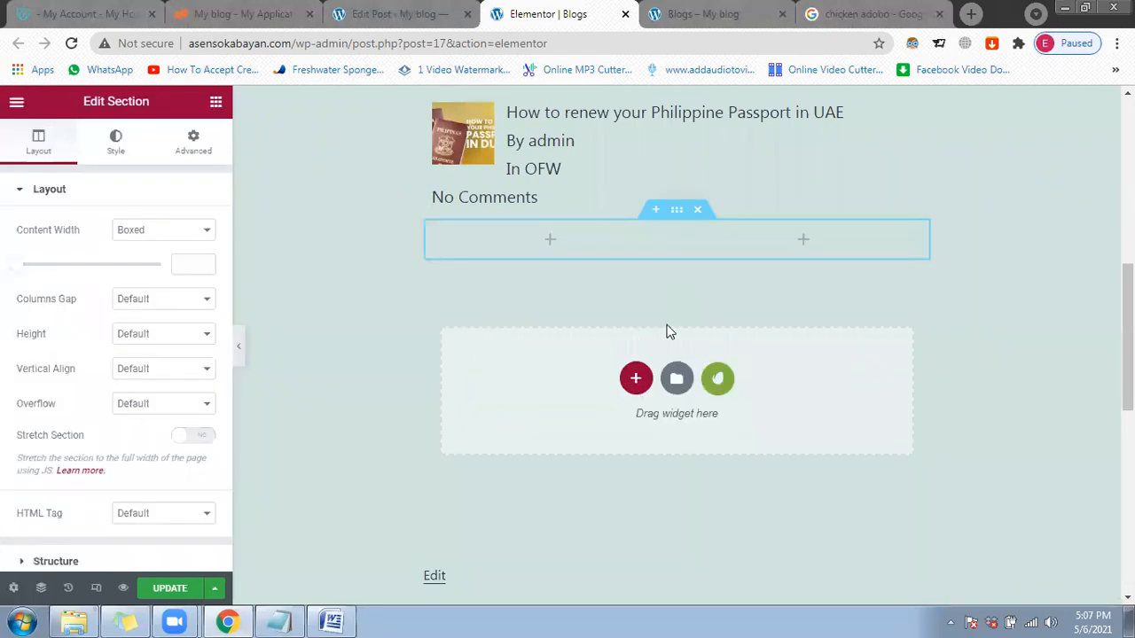
Step: Copy the My Article recent posts widget and paste it into the right column of the new two-column section
scroll(666, 331, up, 2)
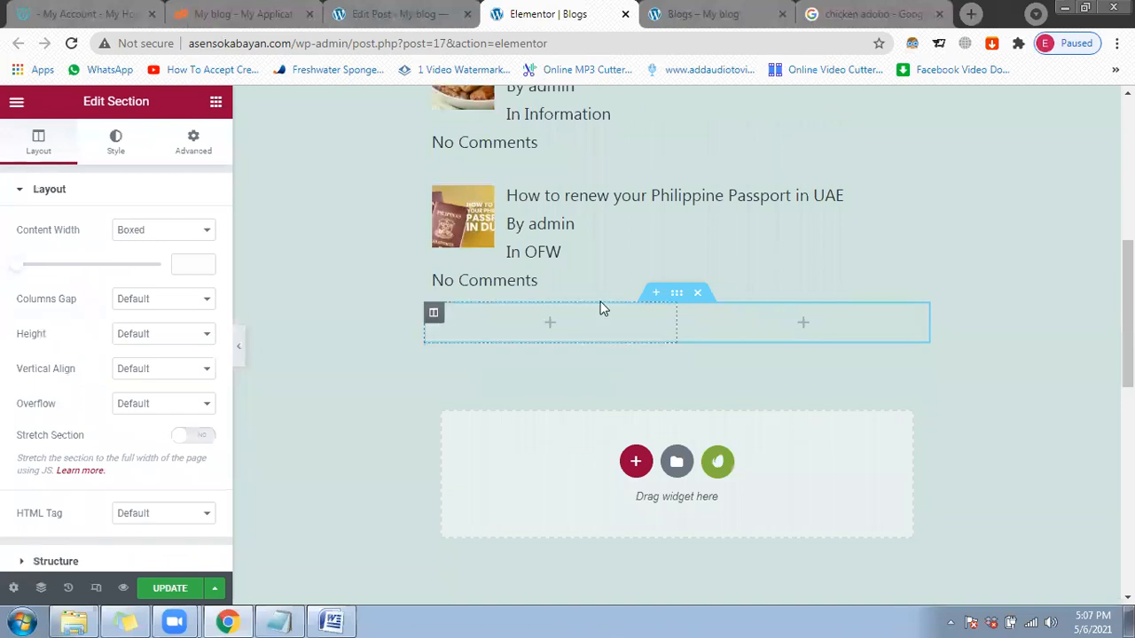
scroll(545, 368, up, 2)
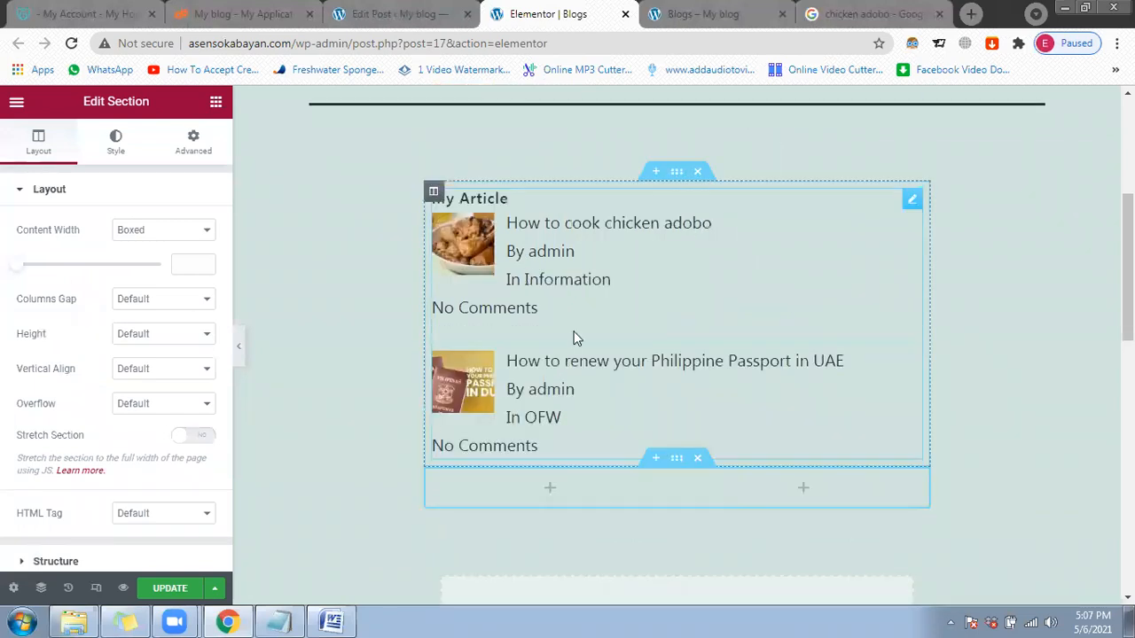
scroll(635, 133, down, 1)
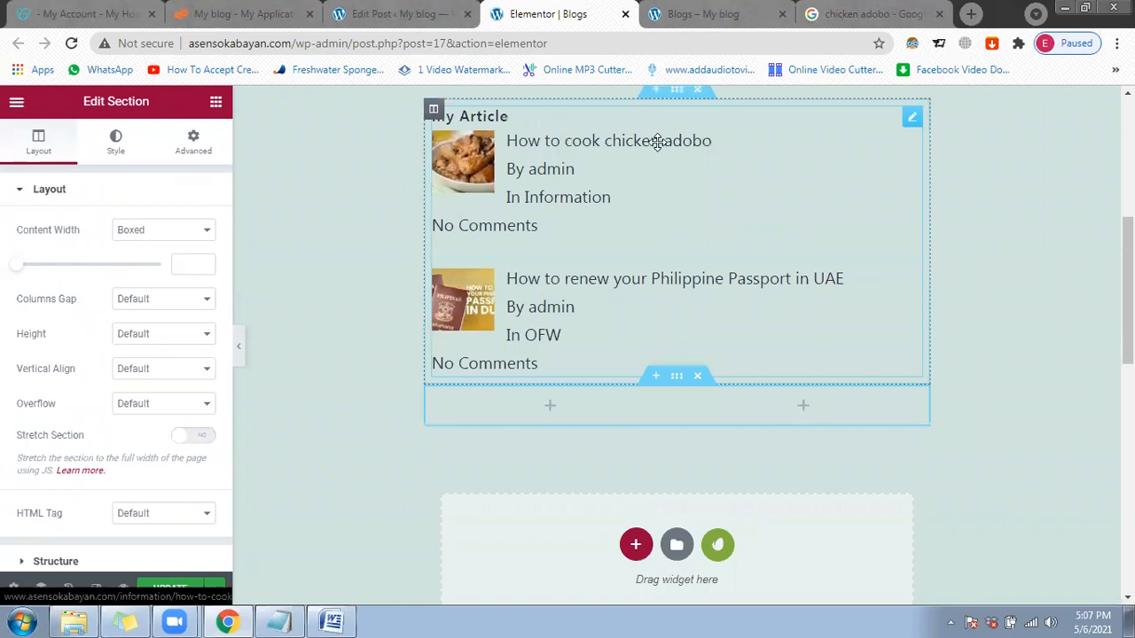
drag(717, 235, 794, 147)
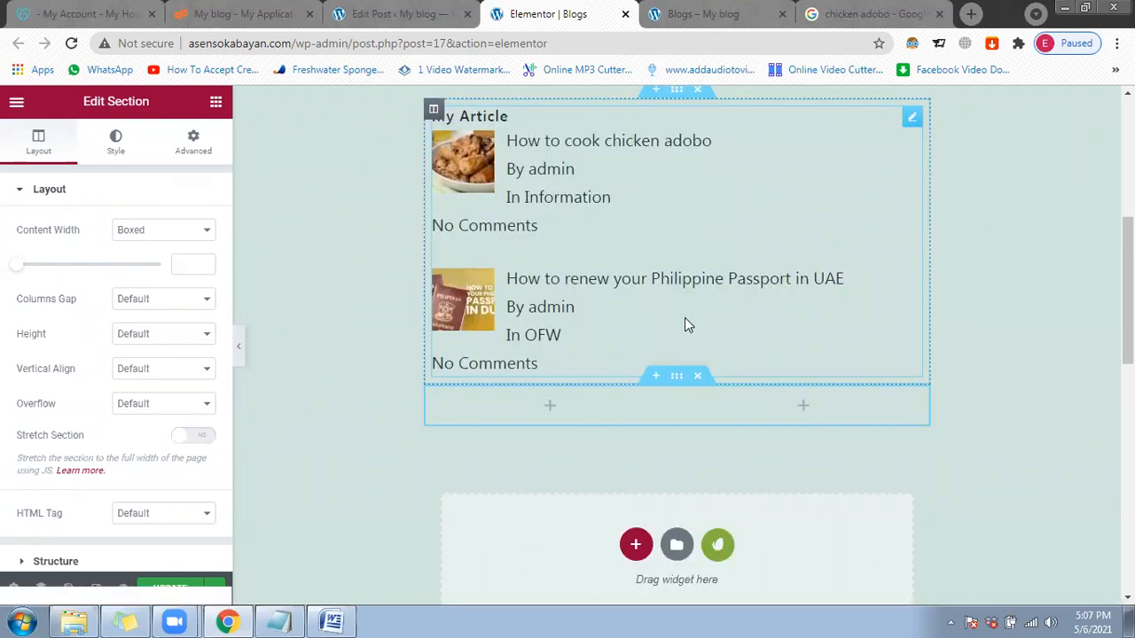
drag(577, 119, 780, 137)
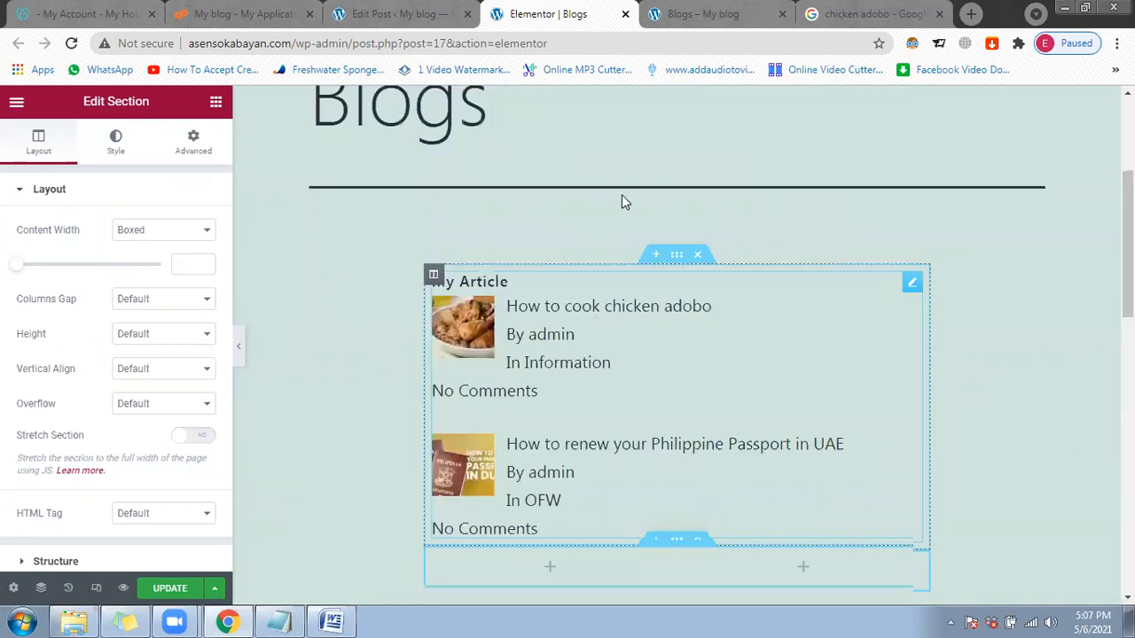
scroll(621, 194, down, 2)
right_click(621, 195)
click(677, 270)
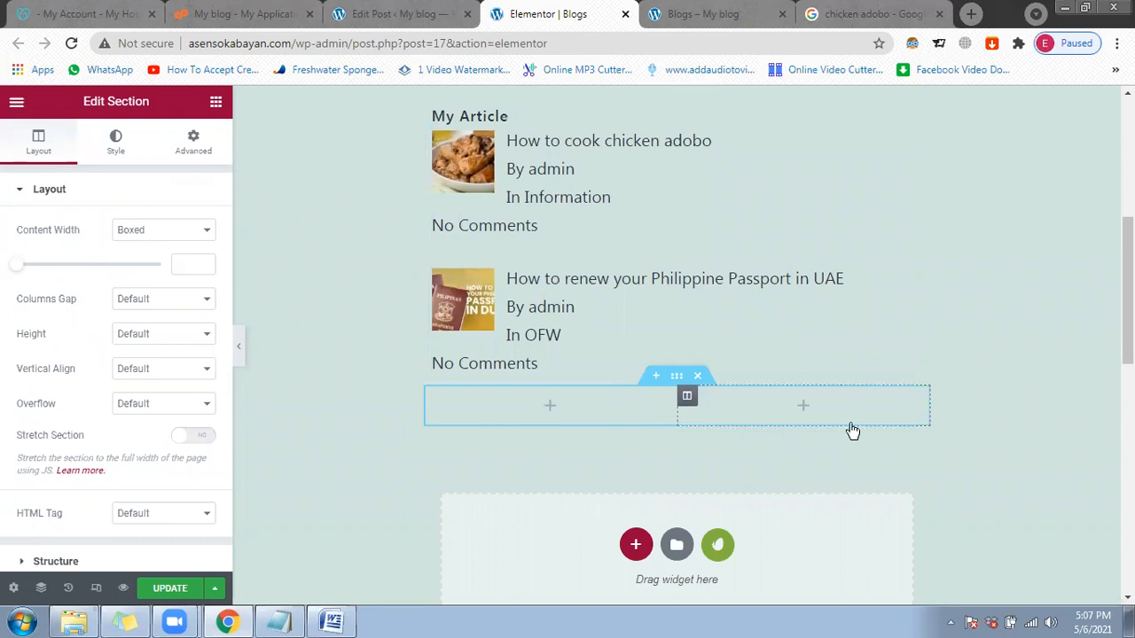
right_click(852, 431)
click(850, 473)
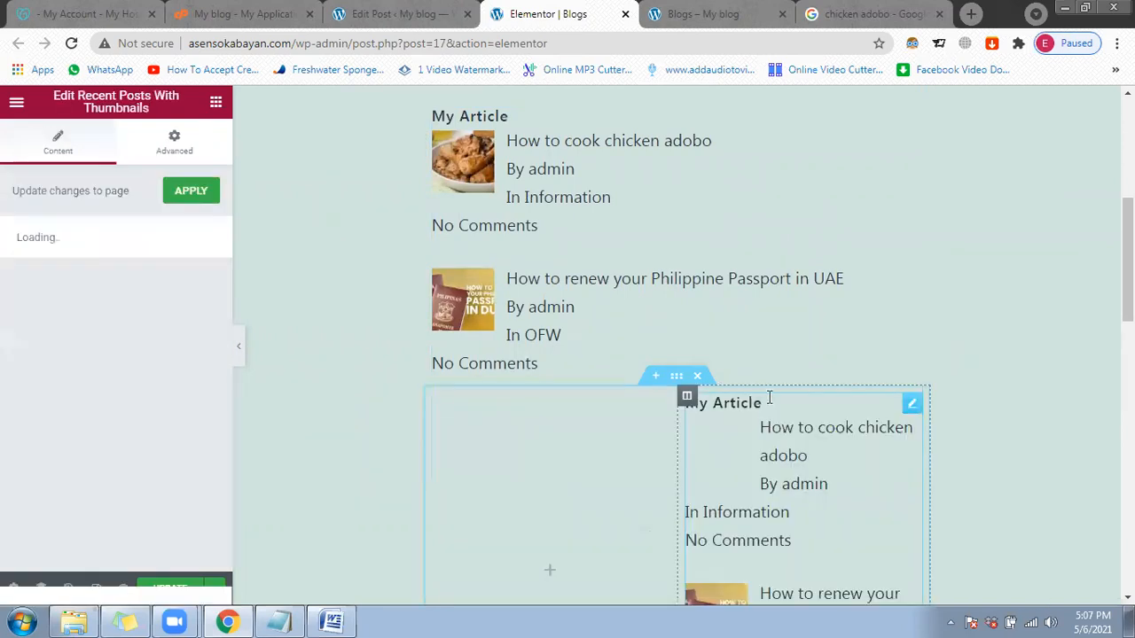
scroll(754, 381, down, 2)
scroll(702, 222, up, 2)
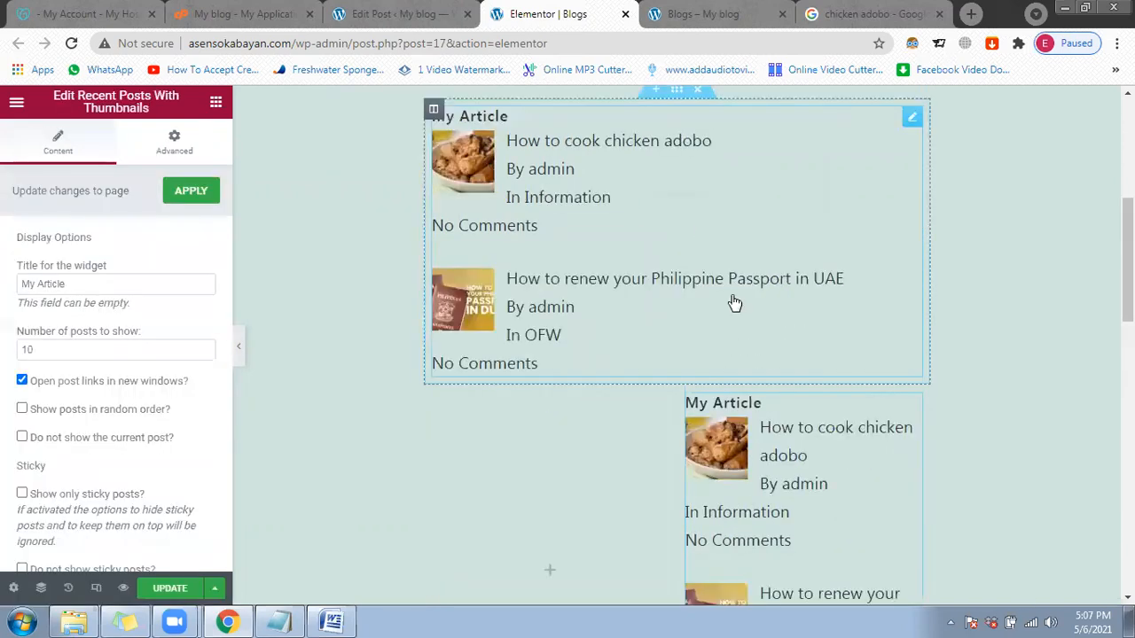
Step: Delete the original My Article widget above the two-column section and paste its copy into the section's empty left column
right_click(702, 218)
click(718, 458)
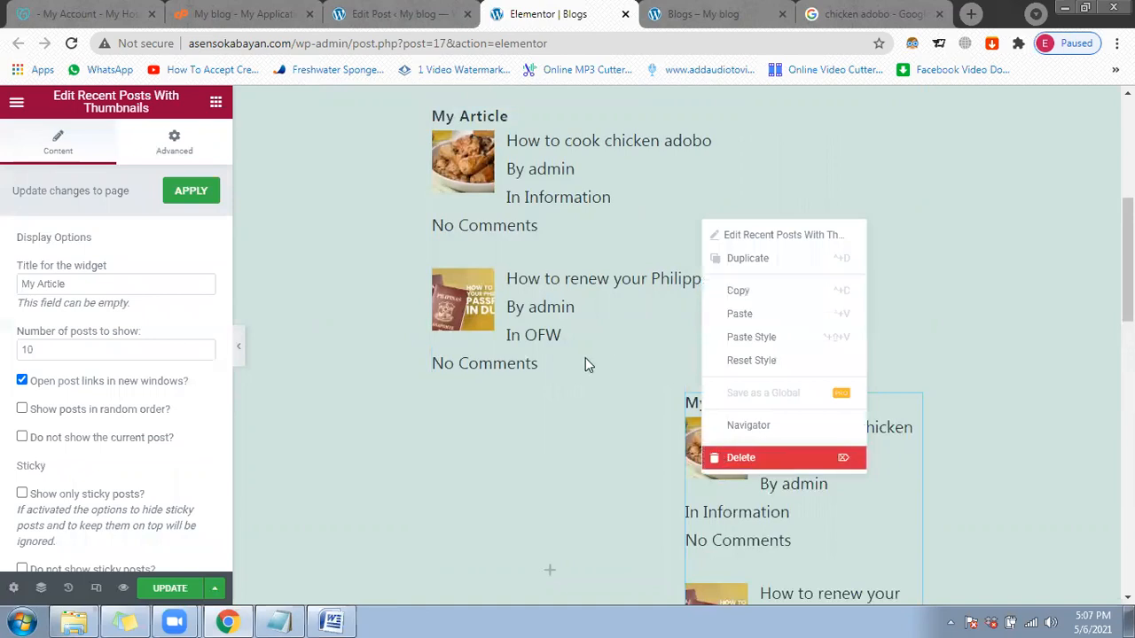
right_click(585, 351)
click(627, 476)
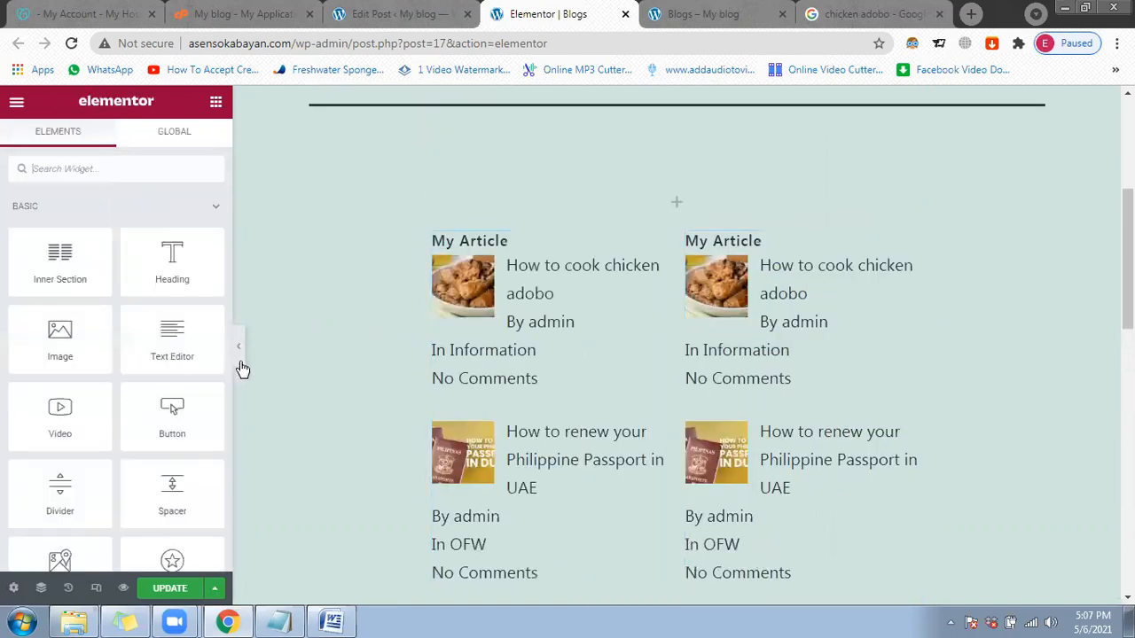
Step: Preview the page at full width without the editing panel and examine the two side-by-side My Article lists
key(ctrl+p)
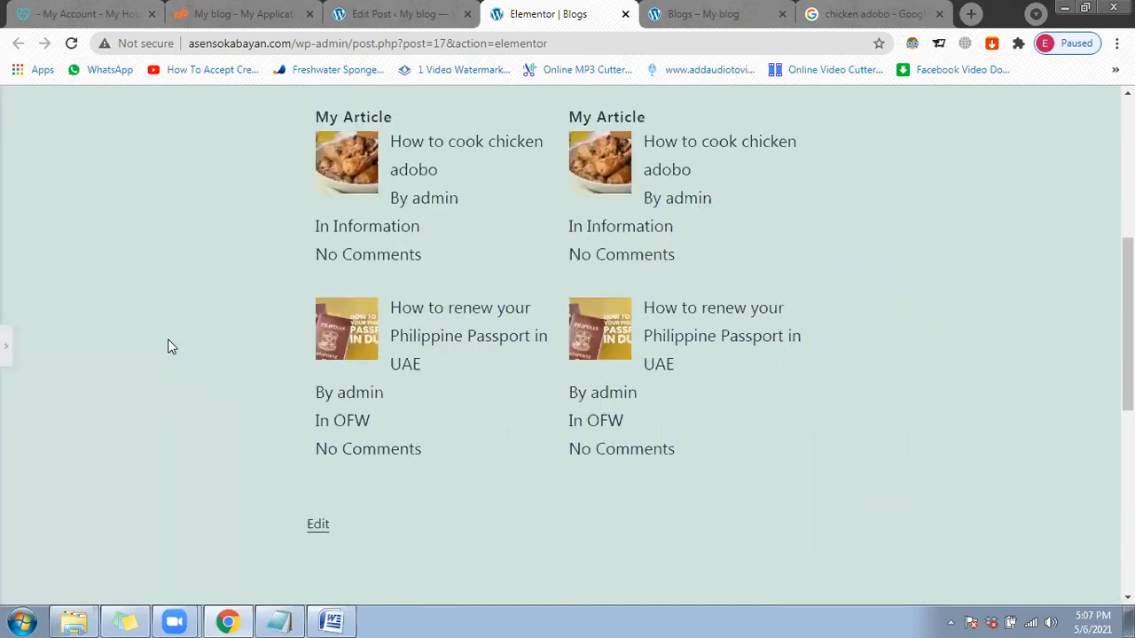
scroll(168, 341, down, 1)
scroll(435, 351, up, 1)
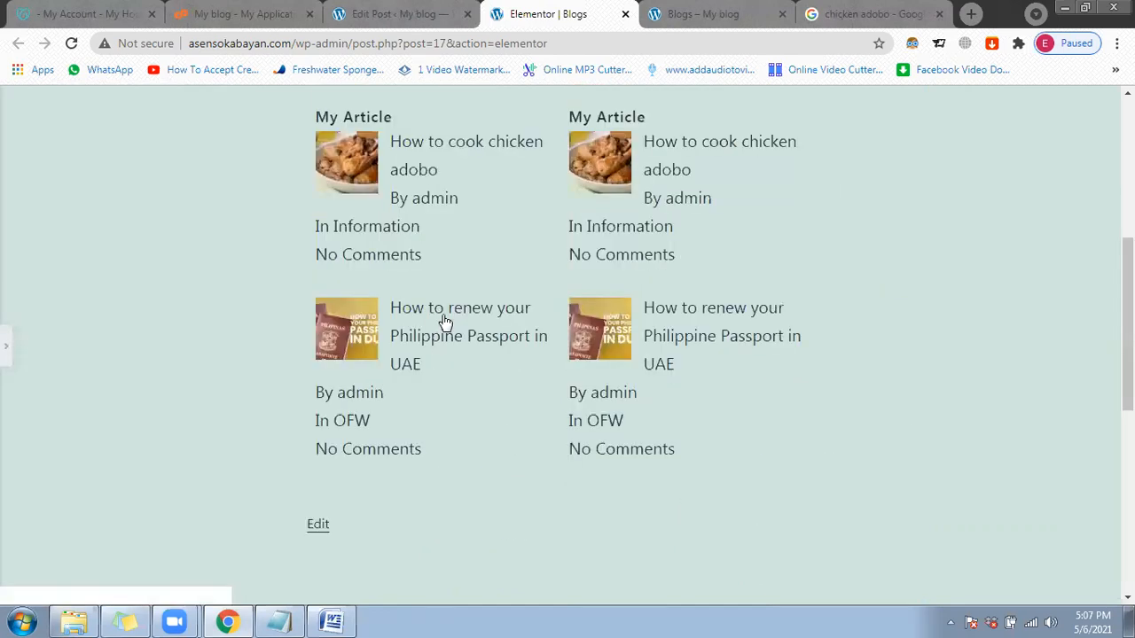
scroll(337, 422, up, 2)
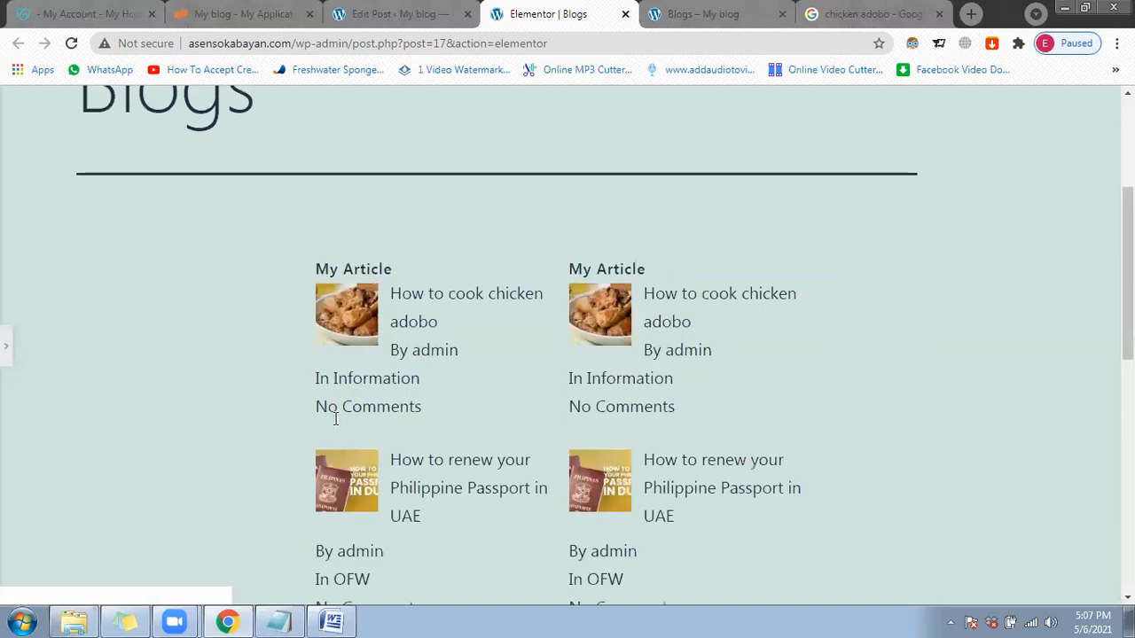
scroll(336, 419, down, 1)
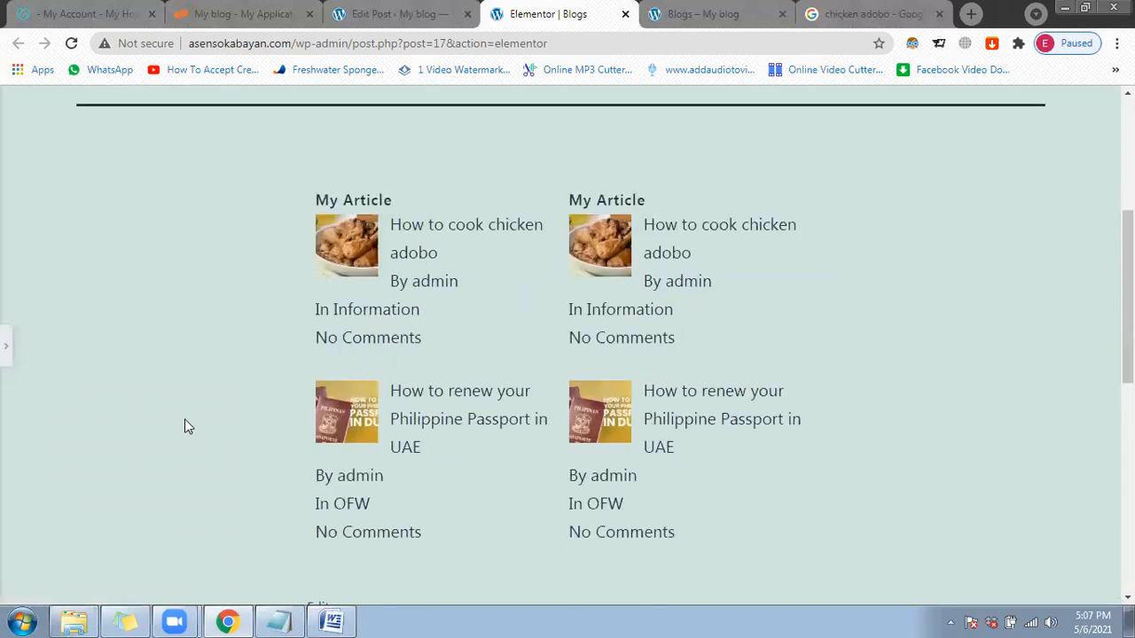
scroll(187, 427, down, 2)
scroll(902, 283, up, 2)
scroll(11, 364, down, 2)
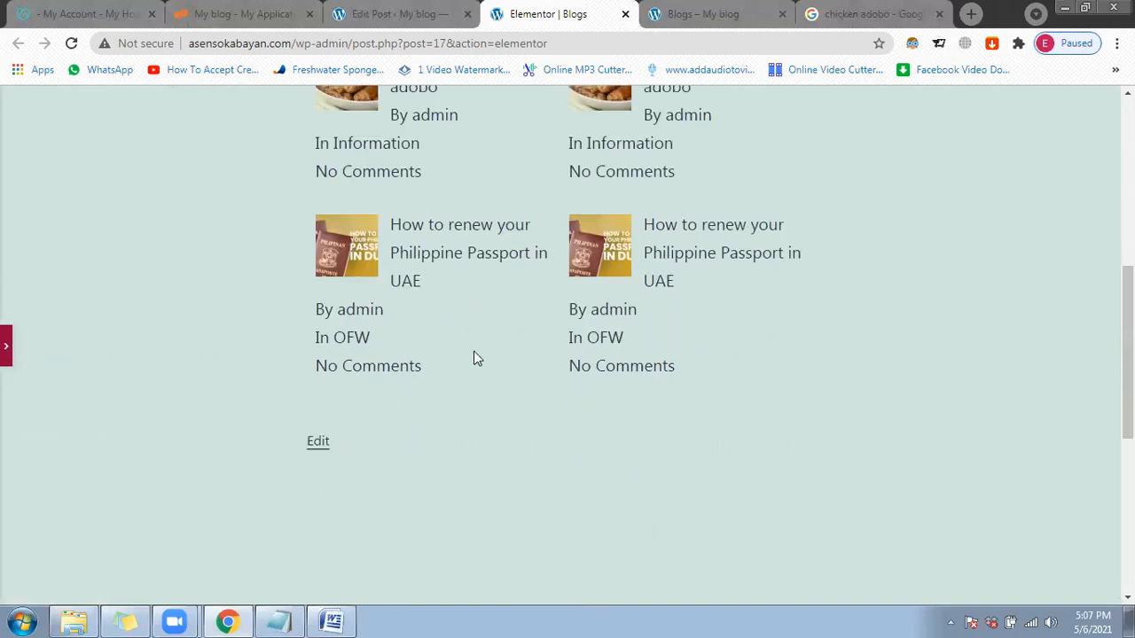
Step: Restore the editing panel and add a new section below the lists with a wide left column and a narrow right column
click(564, 424)
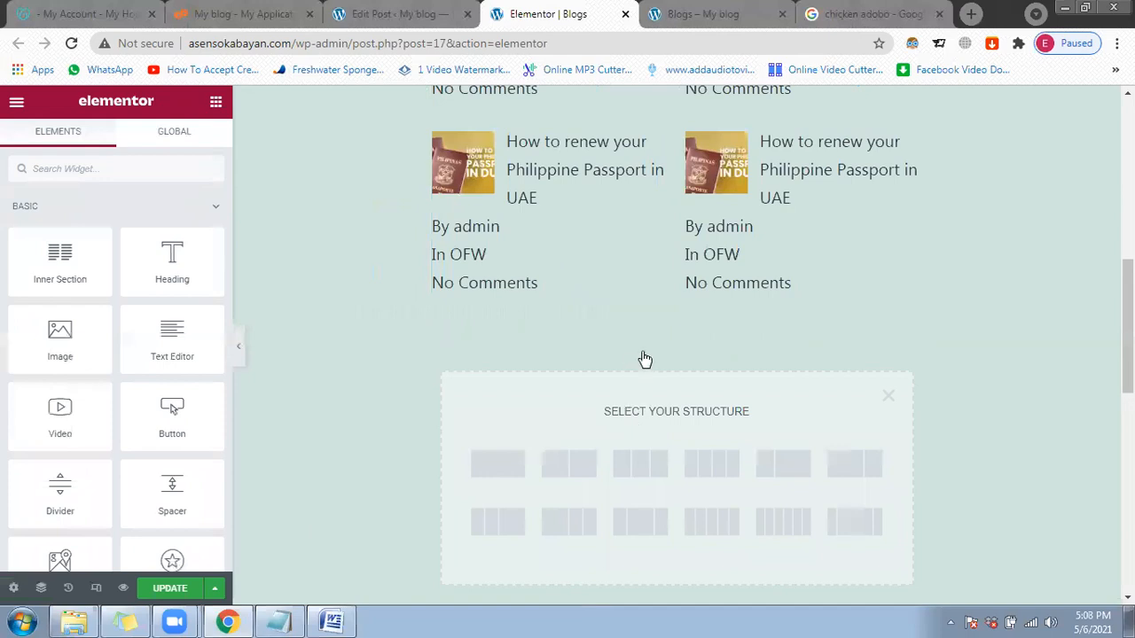
scroll(626, 367, down, 1)
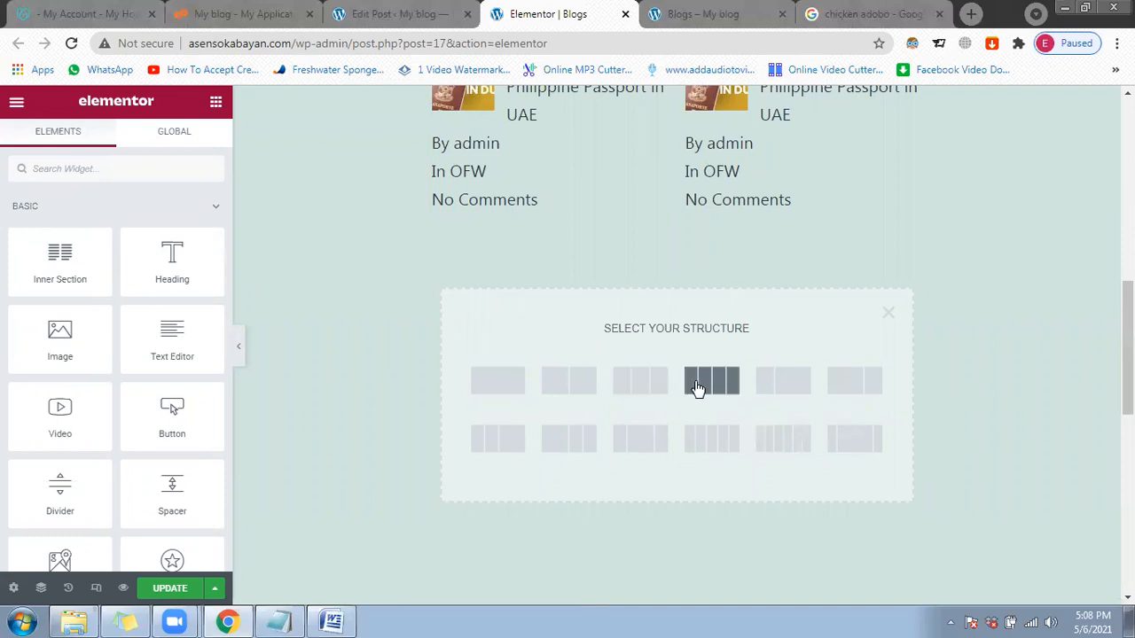
click(854, 382)
scroll(810, 421, up, 1)
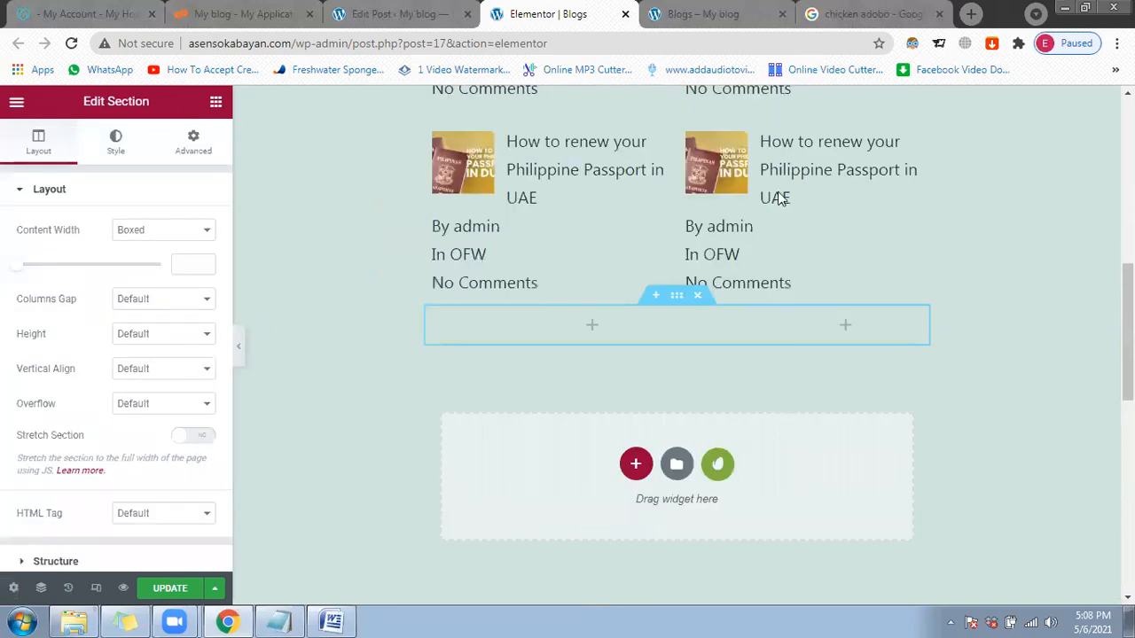
Step: Copy the My Article widget from the section above and paste it into the narrow right column of the new section
scroll(833, 310, up, 1)
right_click(871, 400)
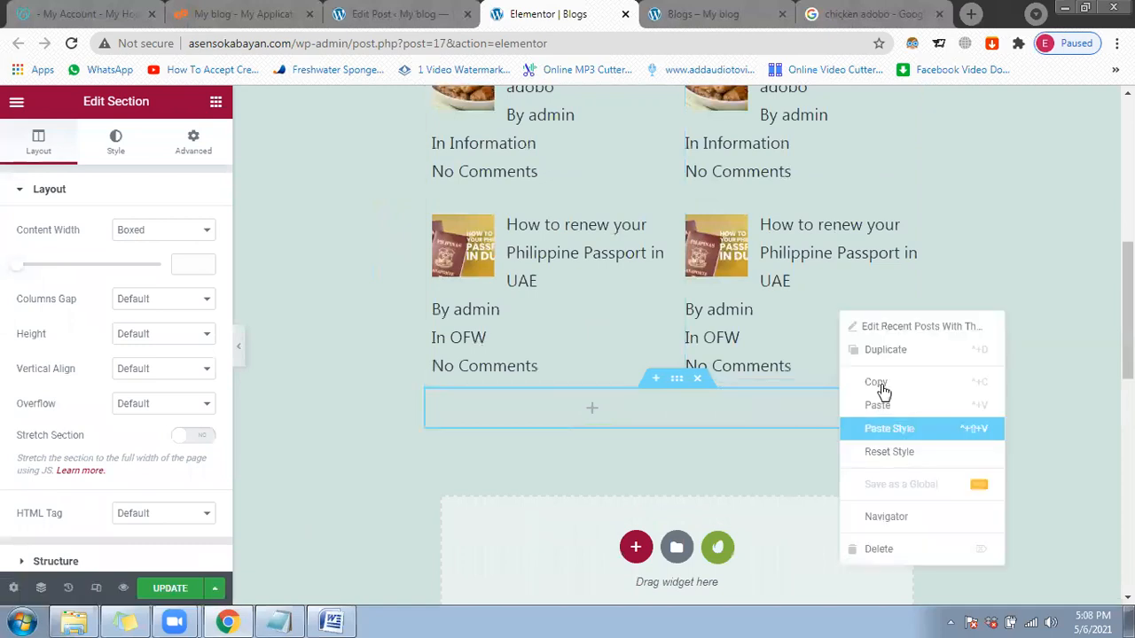
click(882, 391)
right_click(822, 477)
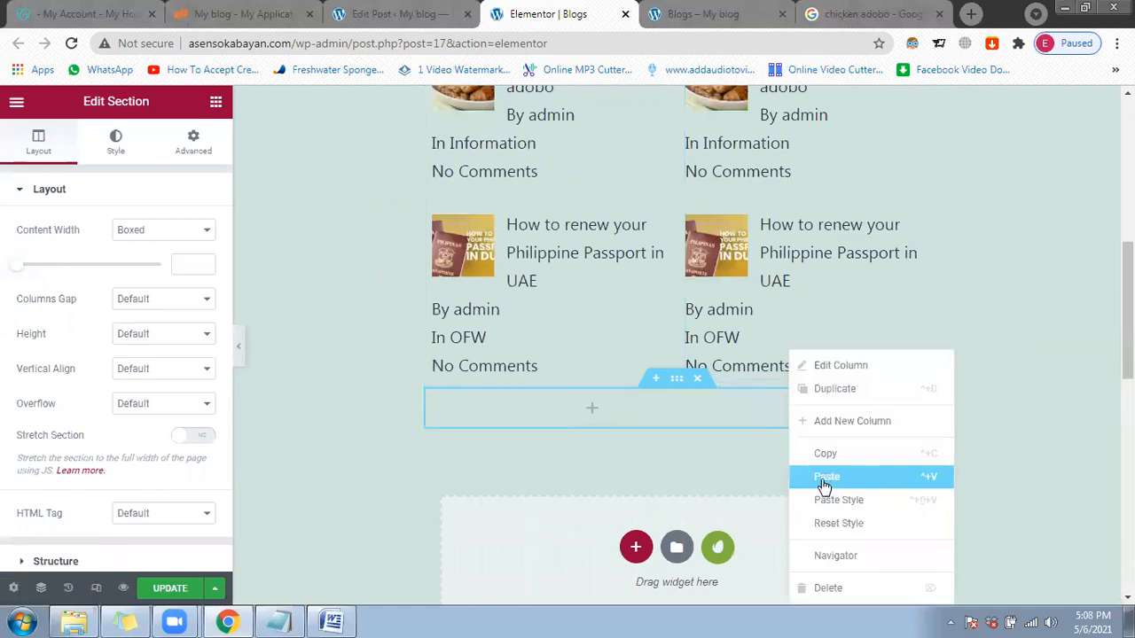
click(825, 484)
Step: Delete the equal two-column section with both article lists and the empty section above it
scroll(780, 399, up, 1)
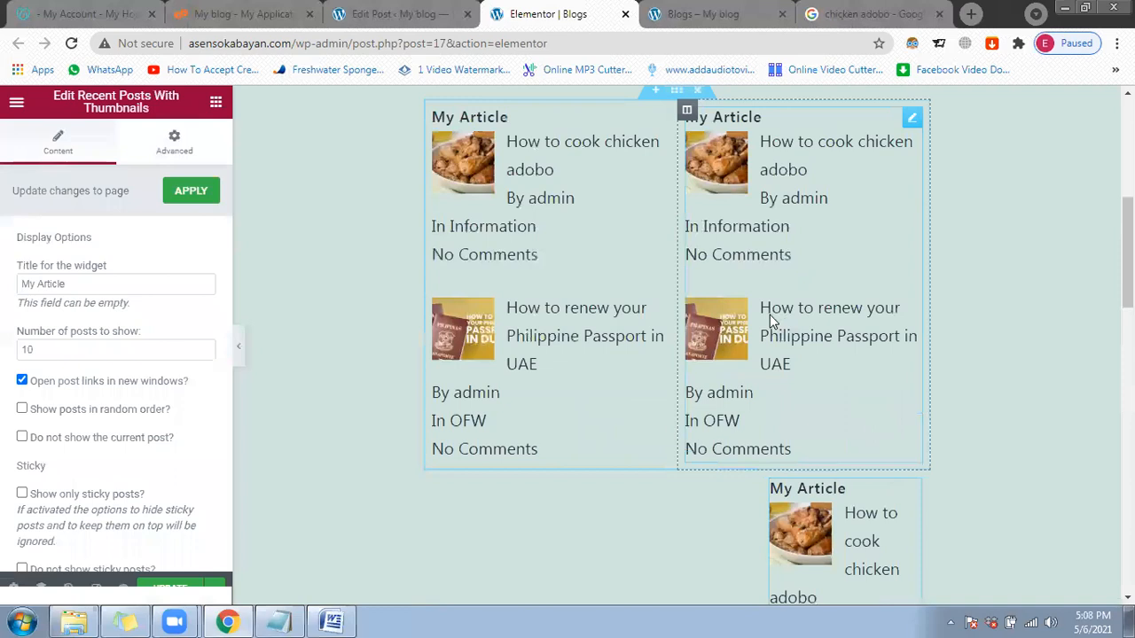
right_click(770, 314)
scroll(685, 258, up, 2)
click(700, 259)
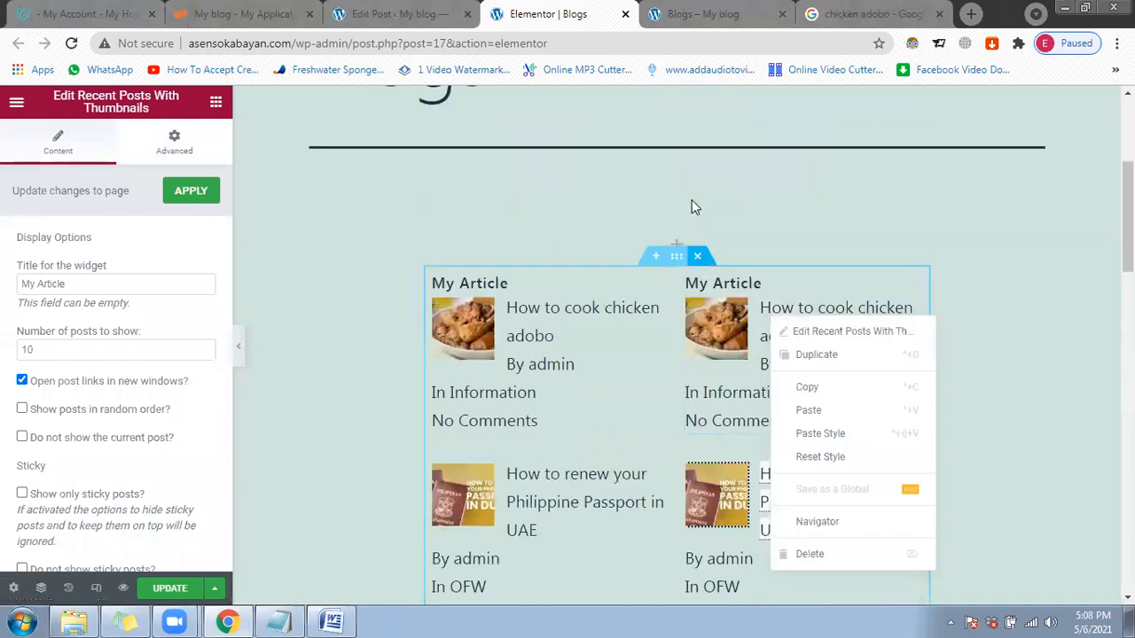
click(698, 217)
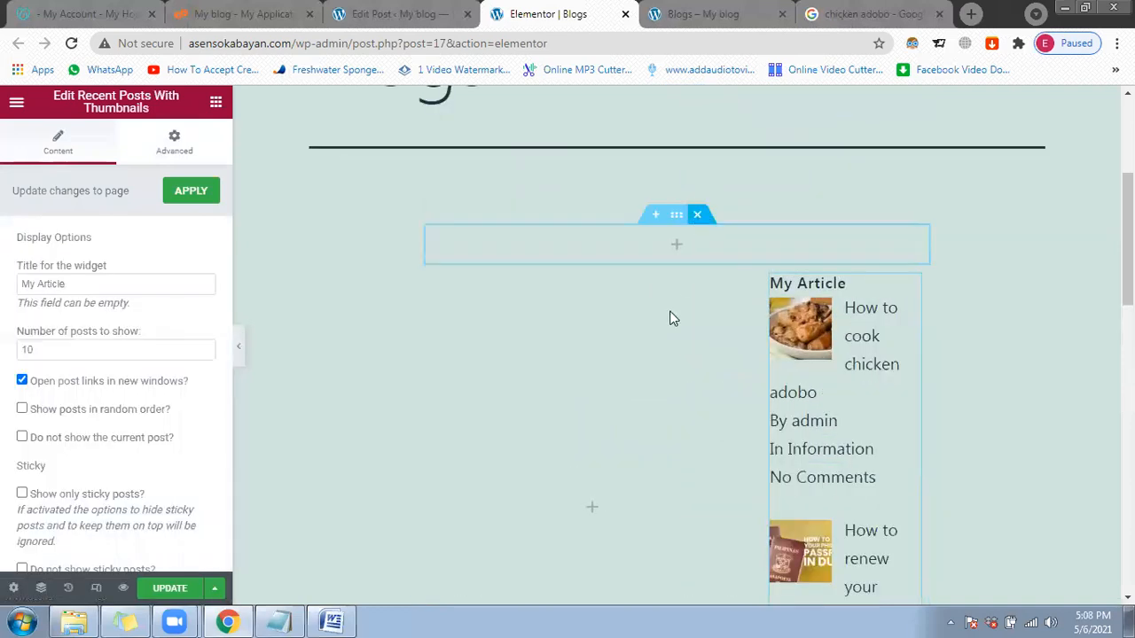
Step: Place an Image widget in the wide left column beside the My Article list and view the layout without the editing panel
scroll(668, 310, down, 2)
click(215, 111)
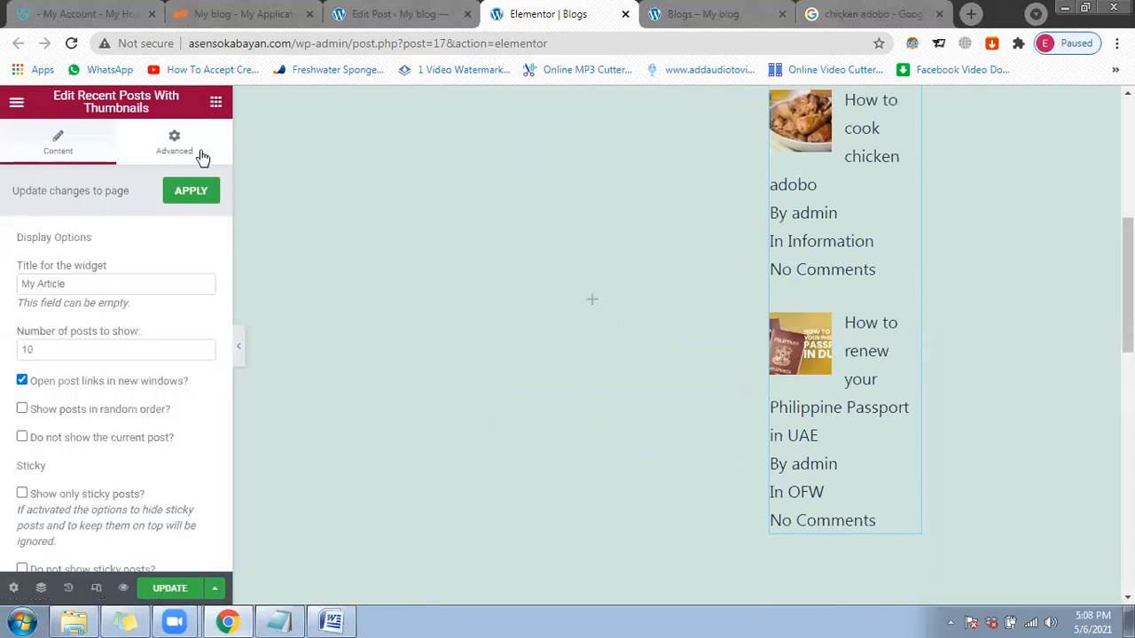
drag(70, 331, 441, 319)
click(240, 347)
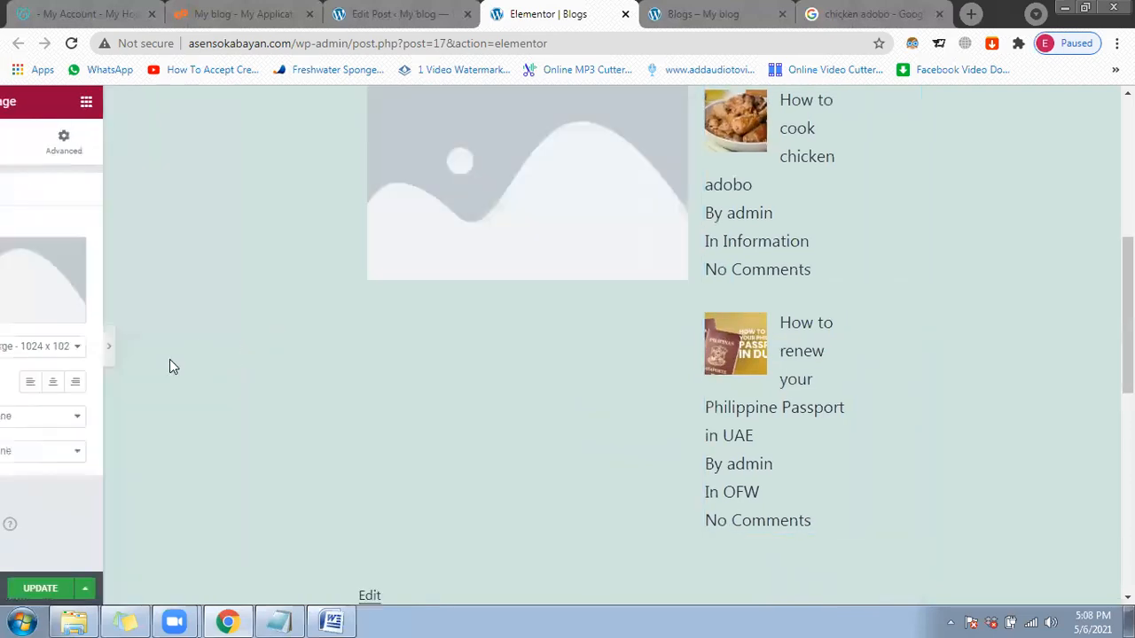
scroll(264, 299, down, 1)
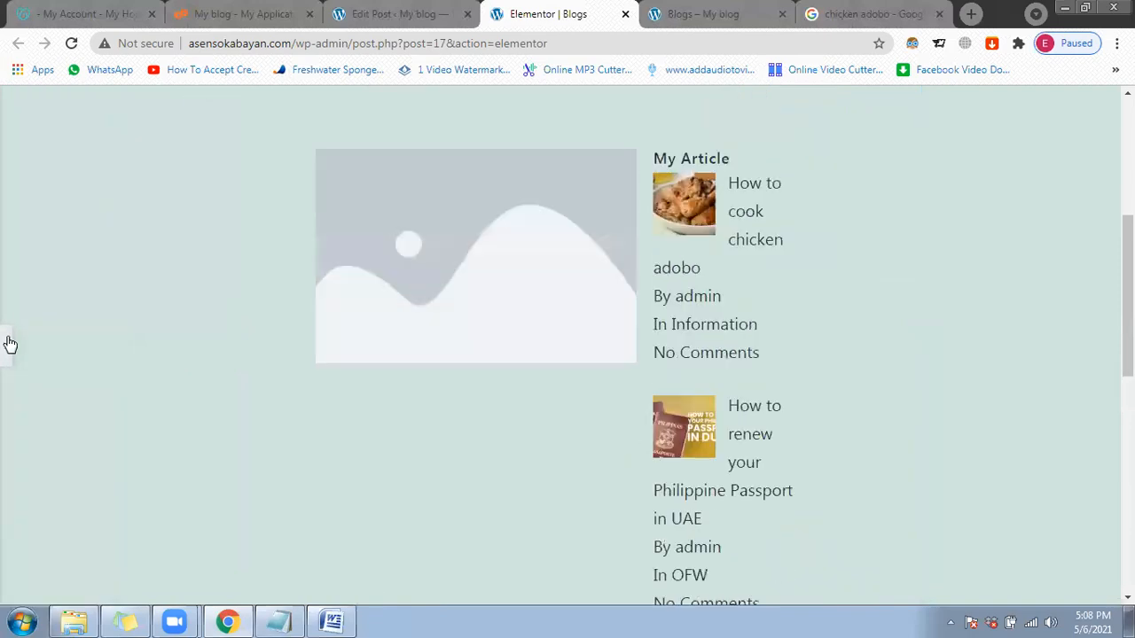
Step: Restore the editing panel and fill the Image widget with banner_pagalis.jpg from the media library
click(7, 345)
click(89, 320)
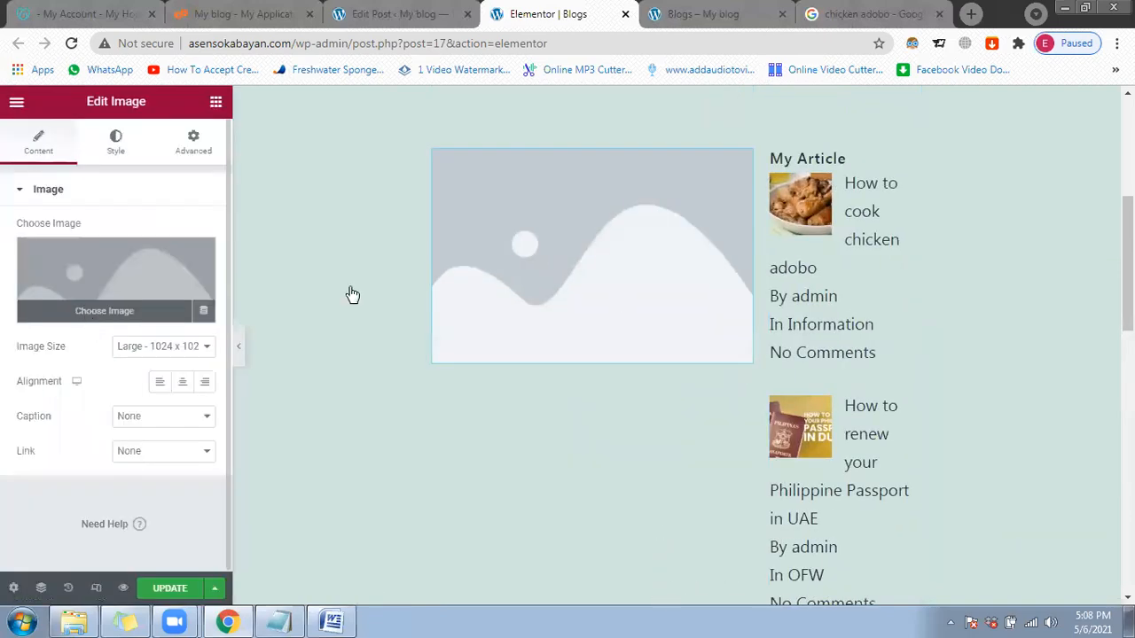
click(80, 414)
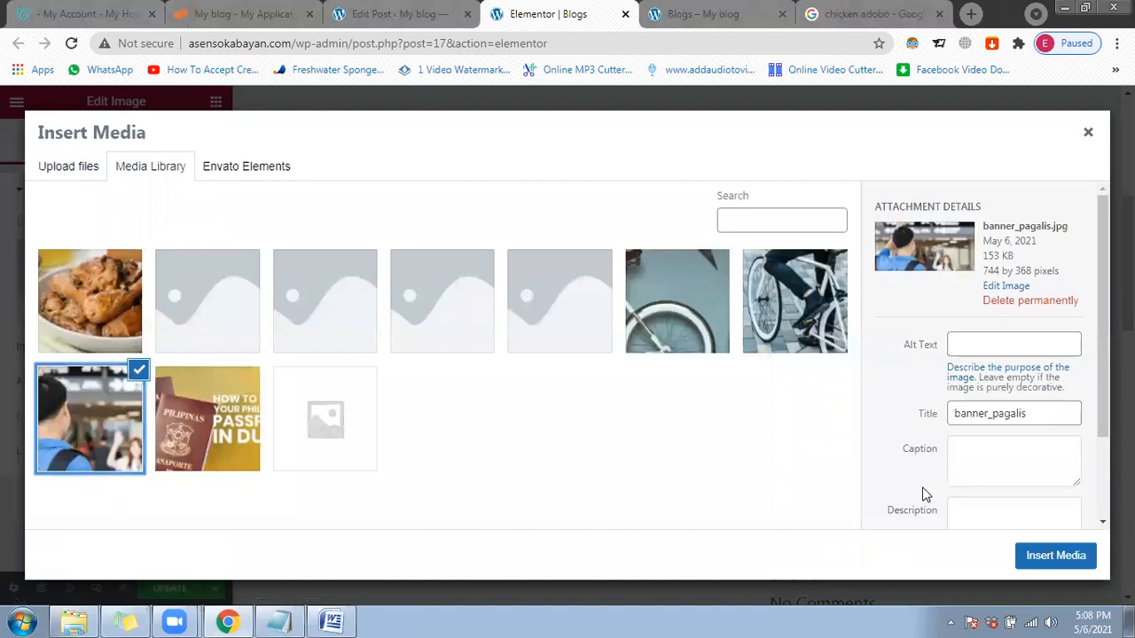
click(1056, 560)
Step: Add a Heading widget below the banner image and a Text Editor widget below that heading
click(215, 103)
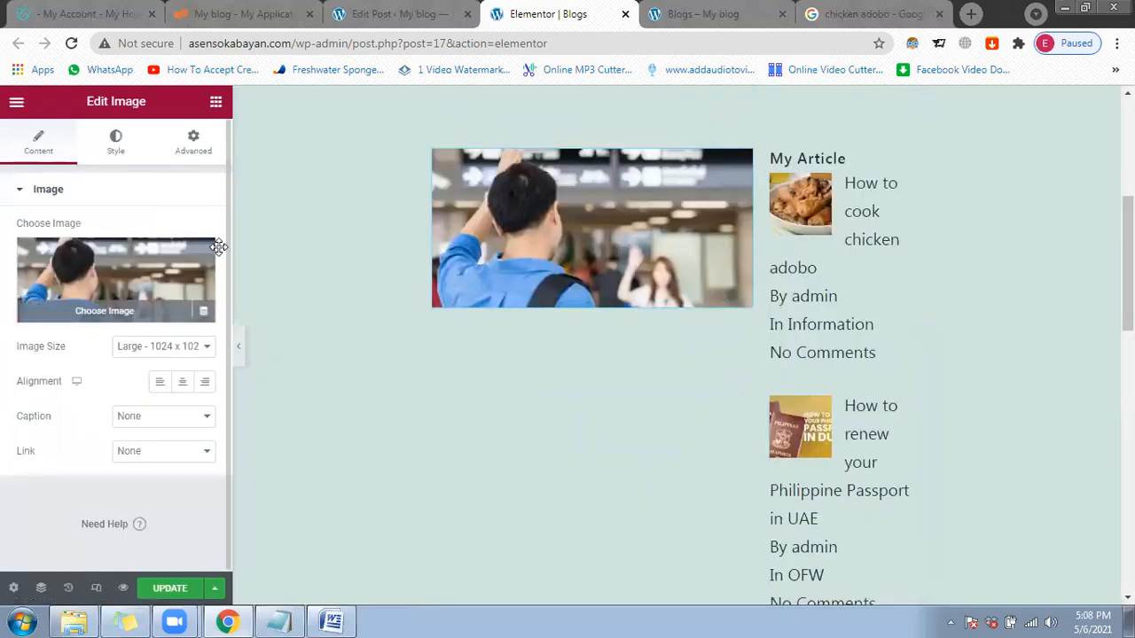
mouse_move(181, 343)
mouse_down()
mouse_move(544, 344)
mouse_move(585, 308)
mouse_move(226, 314)
mouse_move(176, 329)
mouse_up()
drag(170, 267, 539, 310)
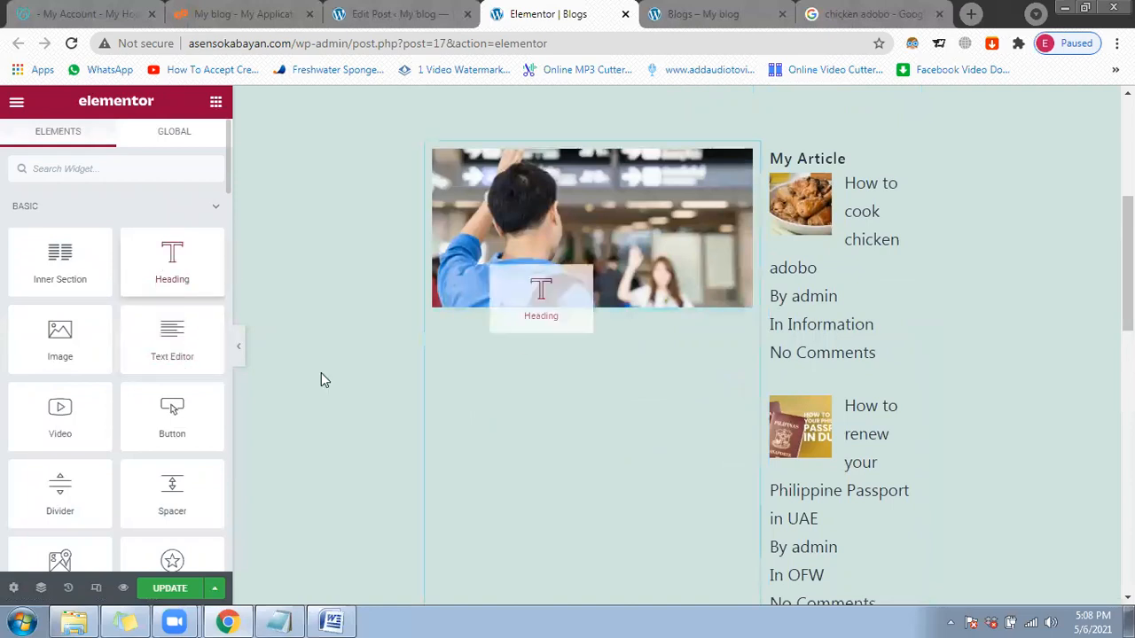
click(215, 103)
drag(153, 347, 495, 437)
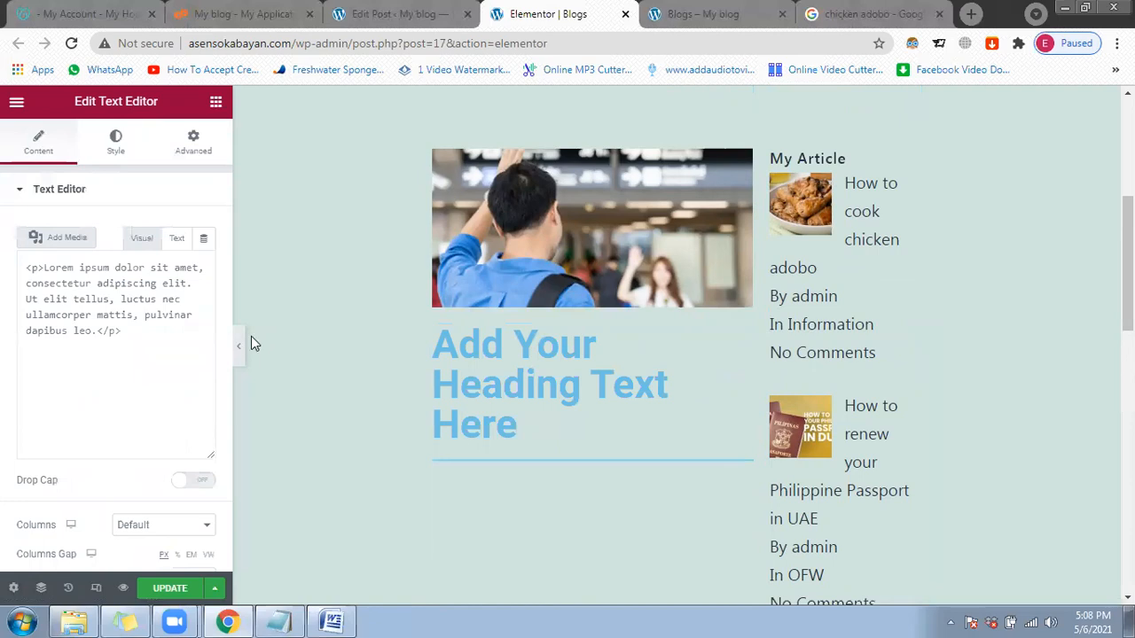
Step: Preview the page at full width and examine the image, heading and text beside the My Article list
scroll(243, 345, down, 1)
click(239, 347)
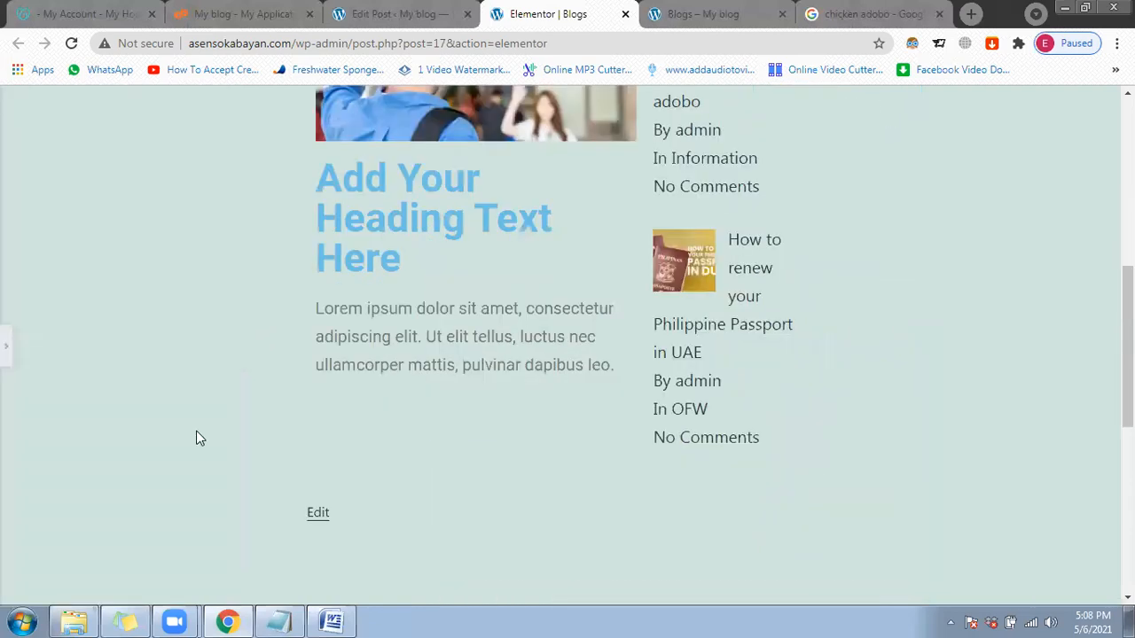
scroll(199, 438, up, 3)
scroll(199, 438, down, 1)
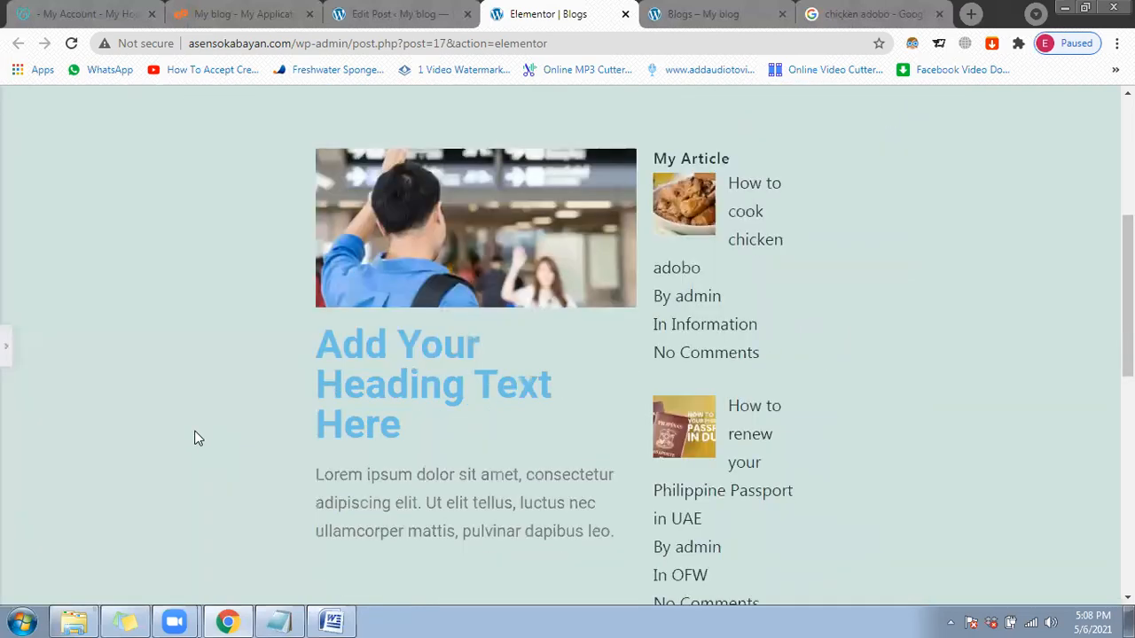
scroll(199, 438, up, 2)
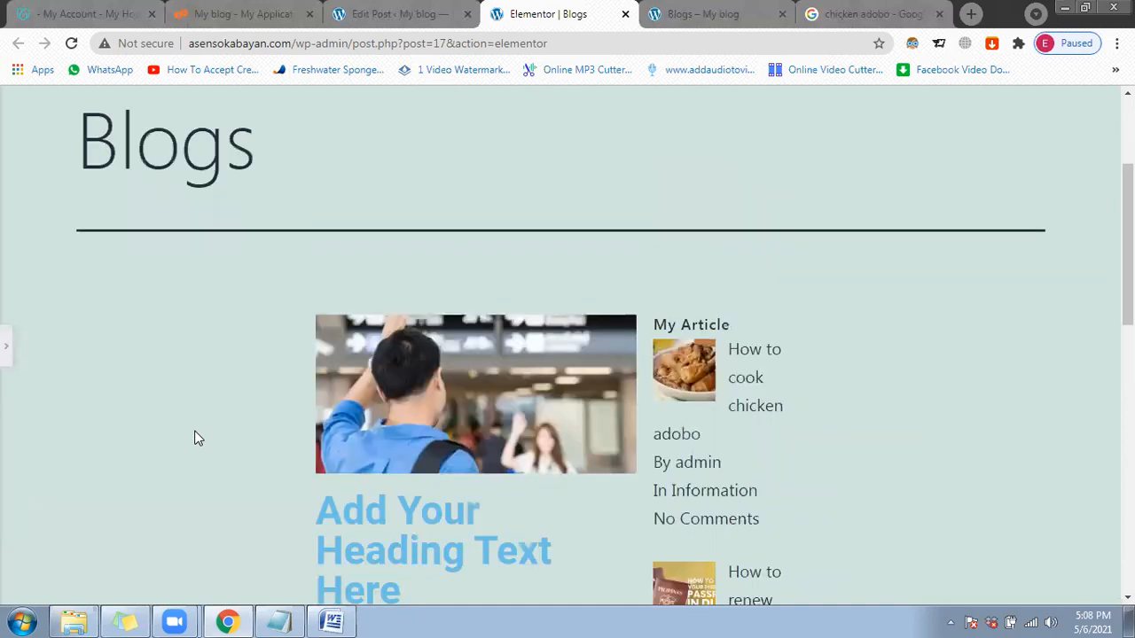
scroll(199, 438, down, 2)
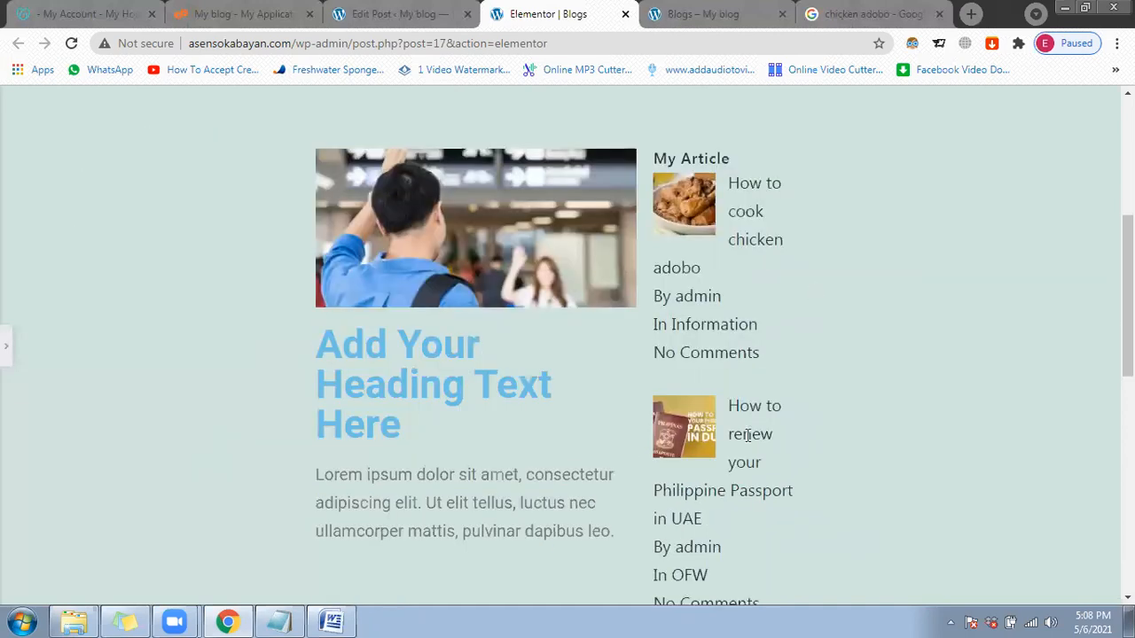
Step: Turn off thumbnails in the Recent Posts With Thumbnails widget that makes up the My Article list
scroll(753, 406, down, 2)
scroll(721, 348, up, 3)
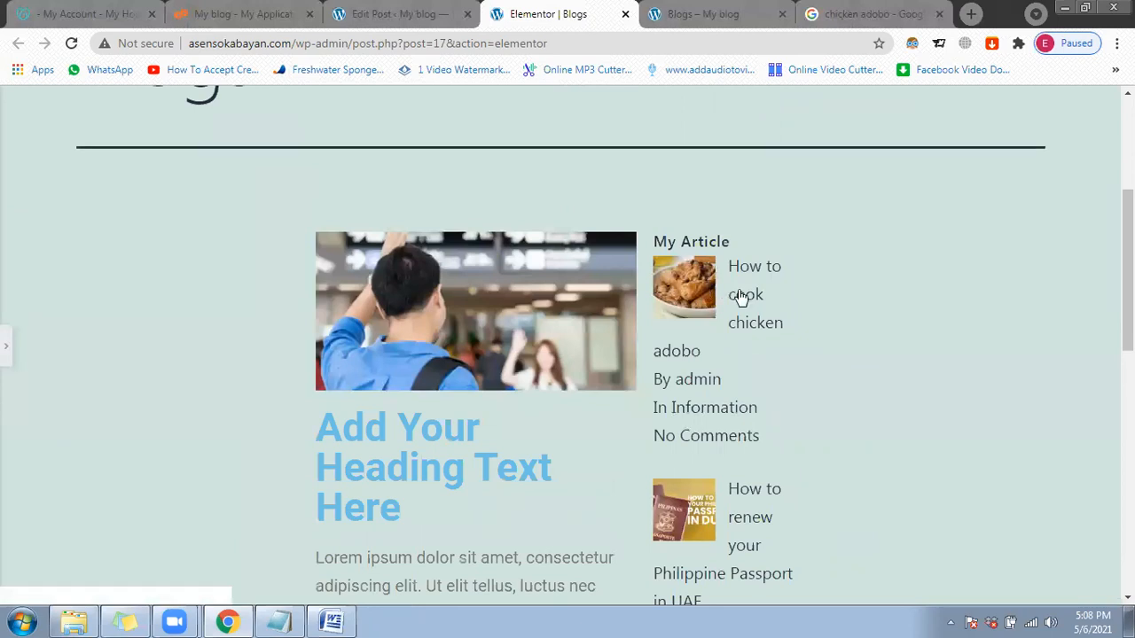
click(915, 246)
click(915, 247)
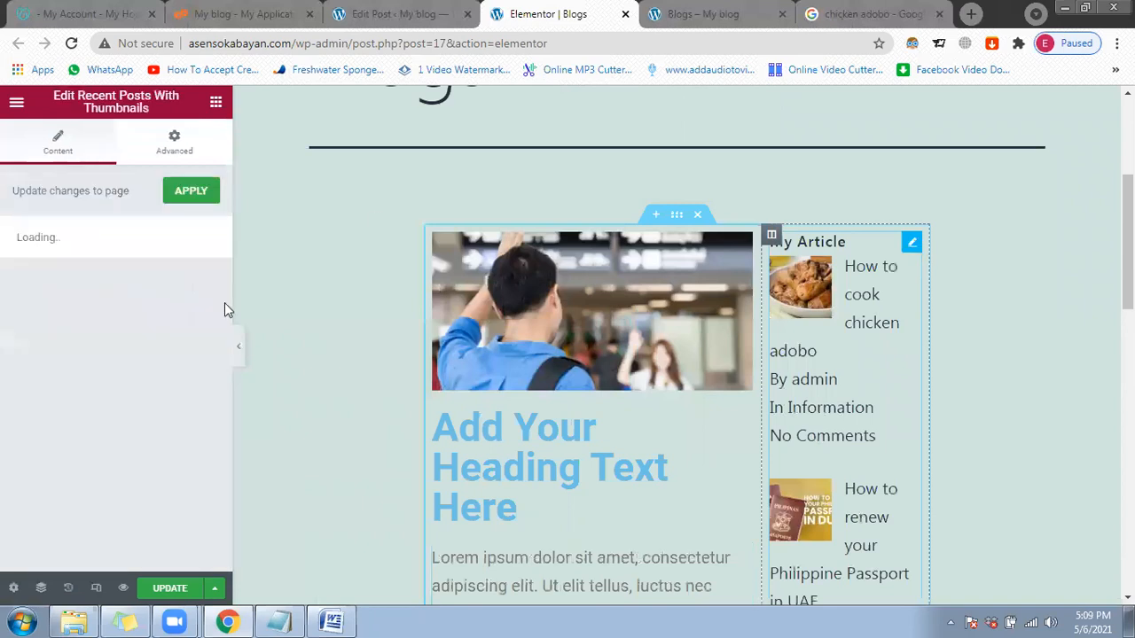
scroll(78, 390, down, 10)
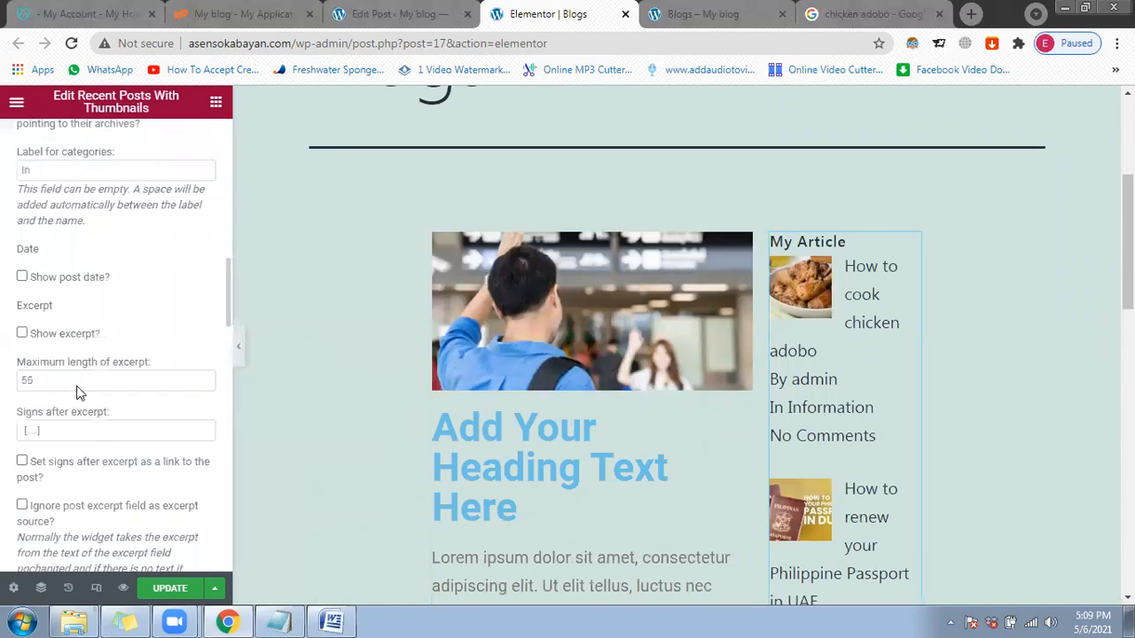
scroll(78, 386, down, 5)
click(21, 331)
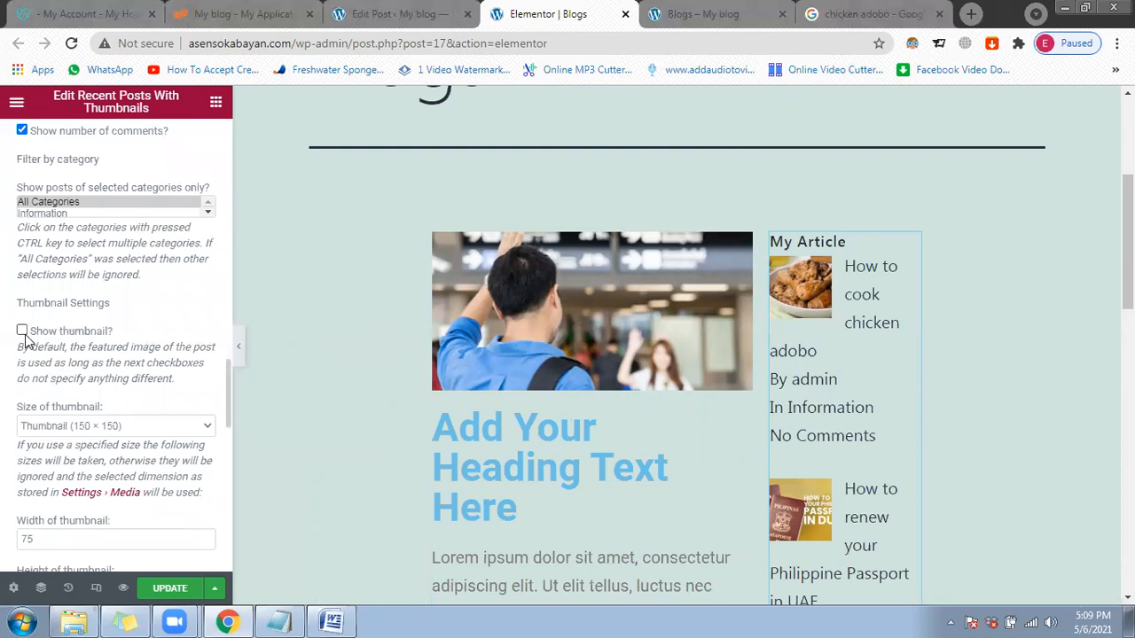
Step: Hide the editing panel and examine the text-only My Article list beside the image, heading and text
click(244, 349)
scroll(694, 212, down, 2)
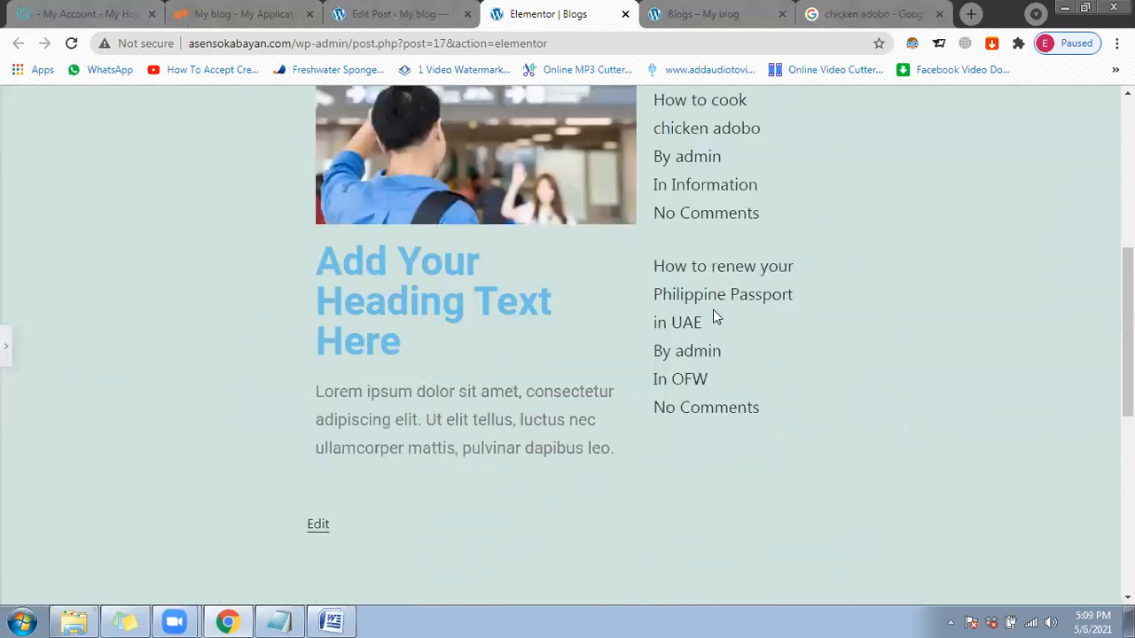
scroll(713, 309, up, 1)
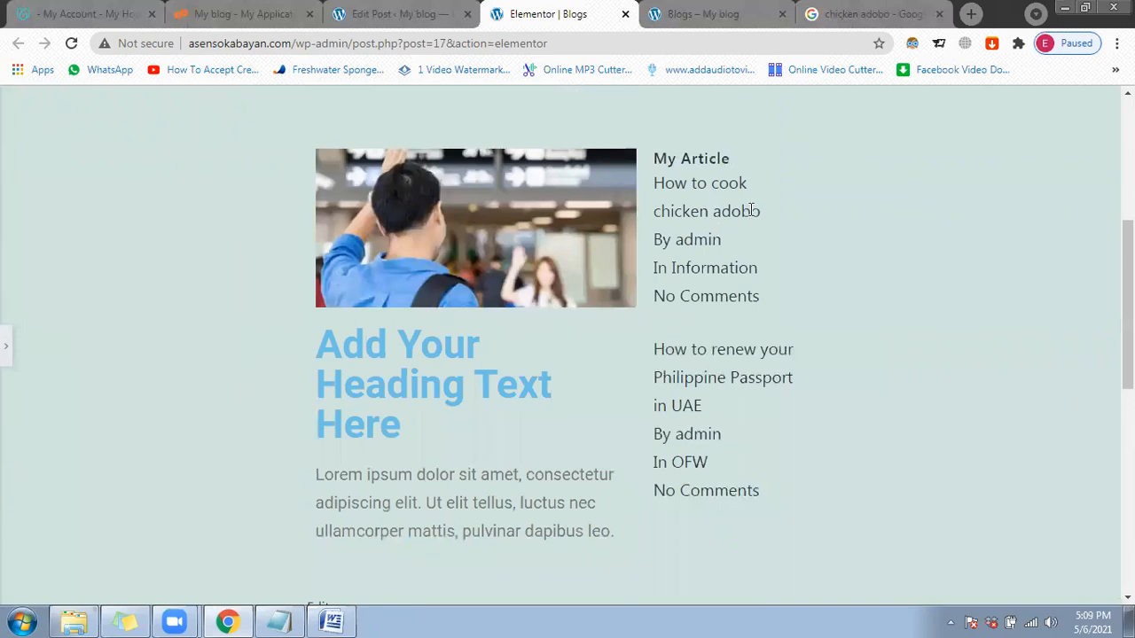
drag(654, 158, 751, 210)
drag(659, 223, 736, 263)
click(753, 434)
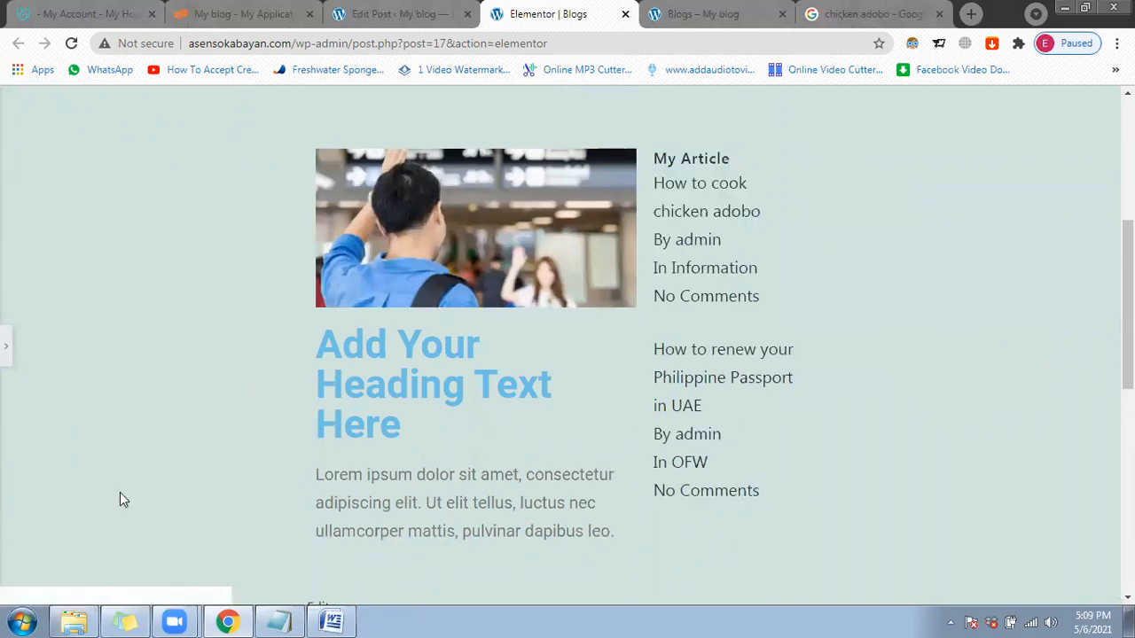
Step: Restore the editing panel, update the page and reload the live Blogs page to check the new layout
click(7, 344)
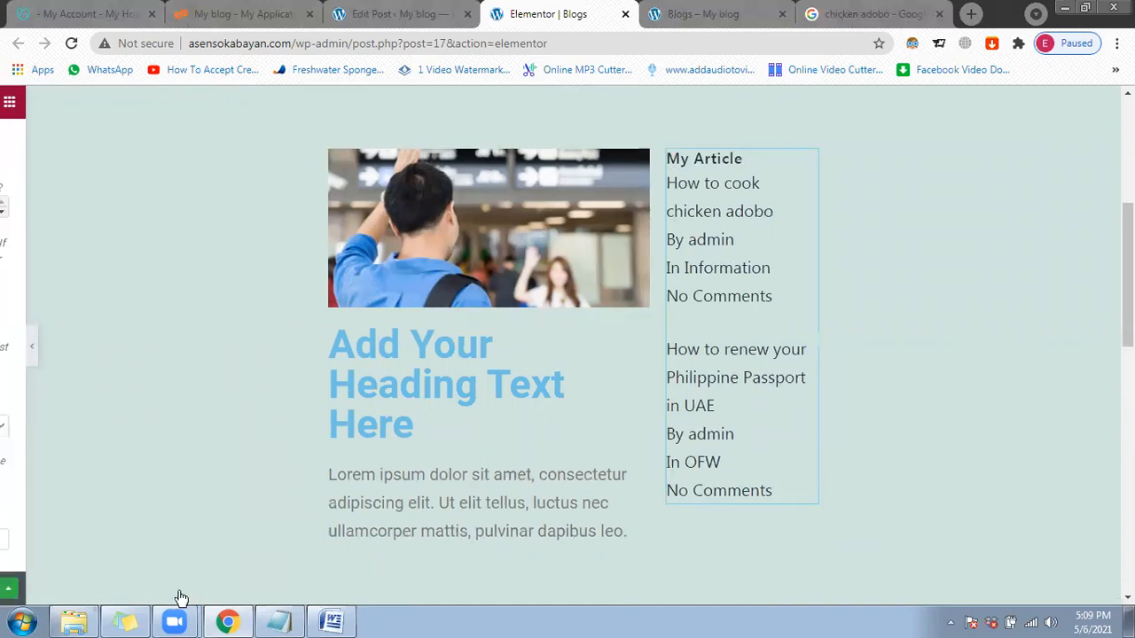
click(671, 11)
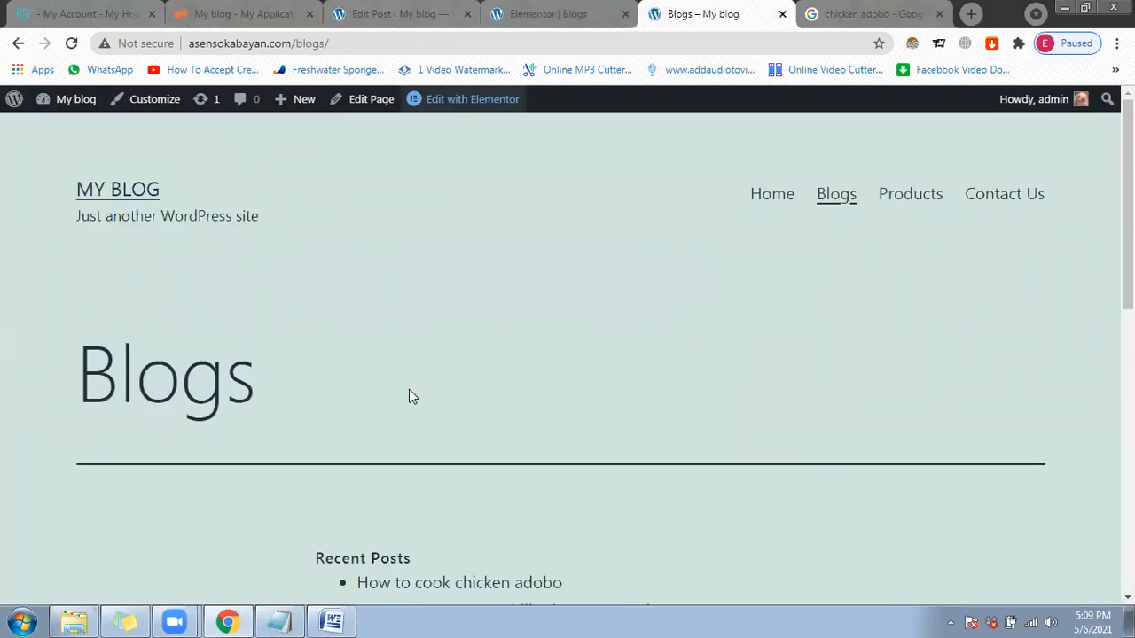
scroll(409, 396, down, 4)
scroll(147, 213, up, 1)
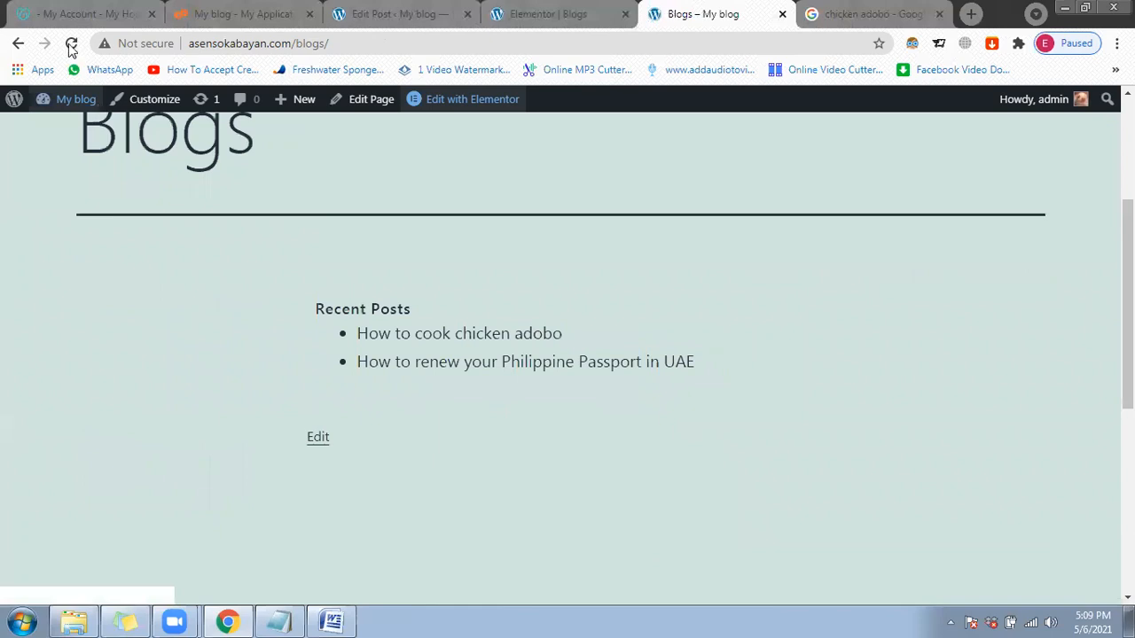
click(71, 43)
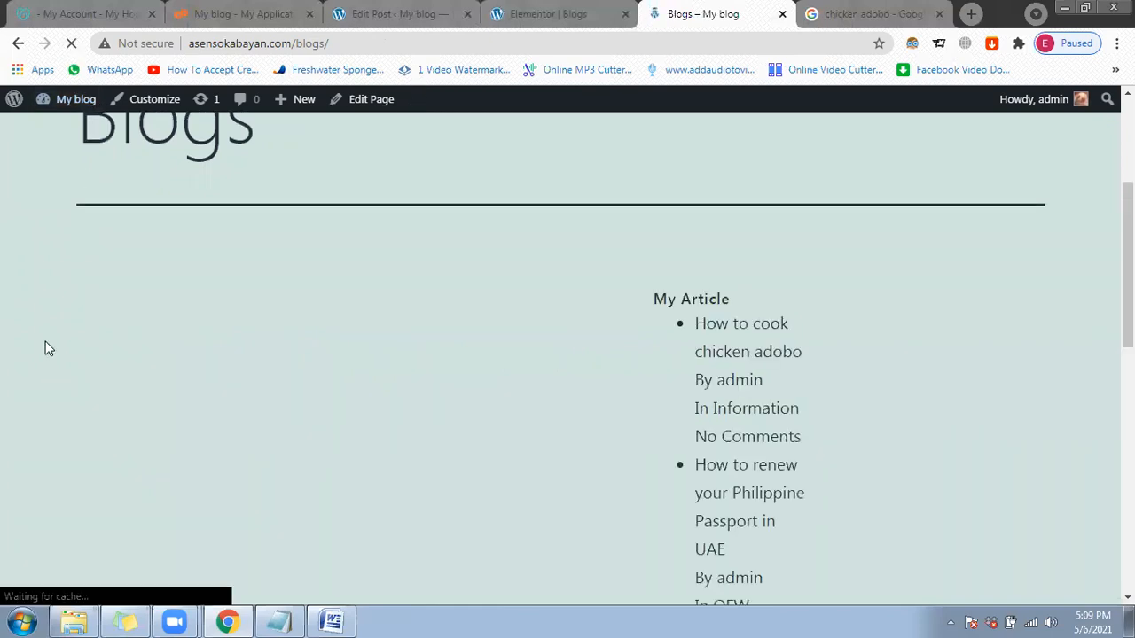
scroll(45, 342, down, 2)
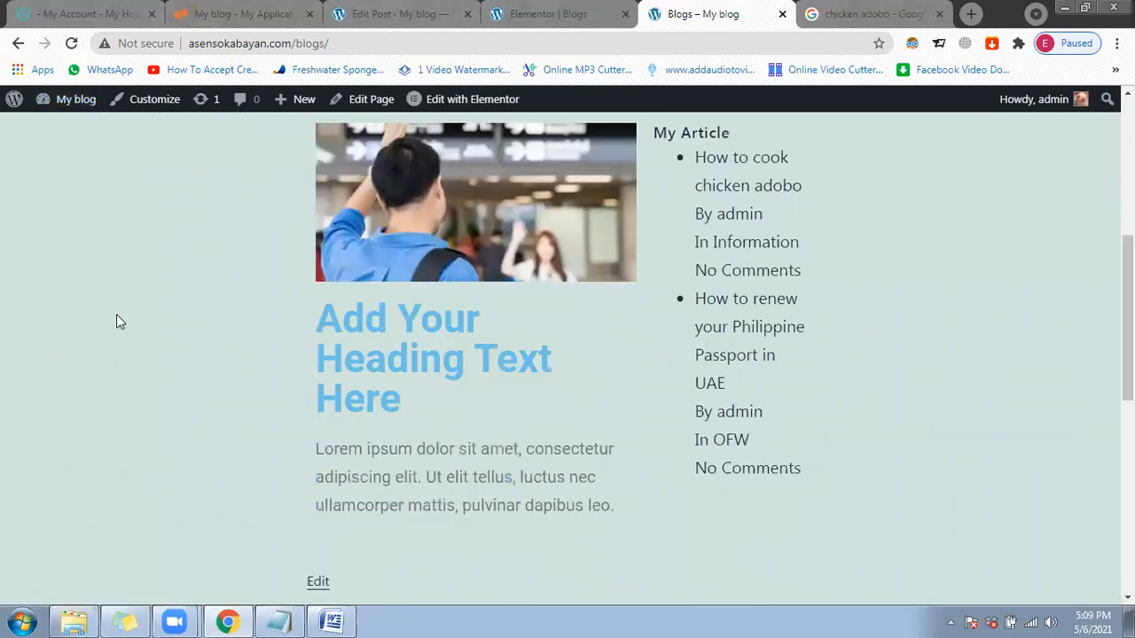
Step: Open the How to cook chicken adobo post from the live My Article list and examine its content, publishing details and comment form
click(749, 195)
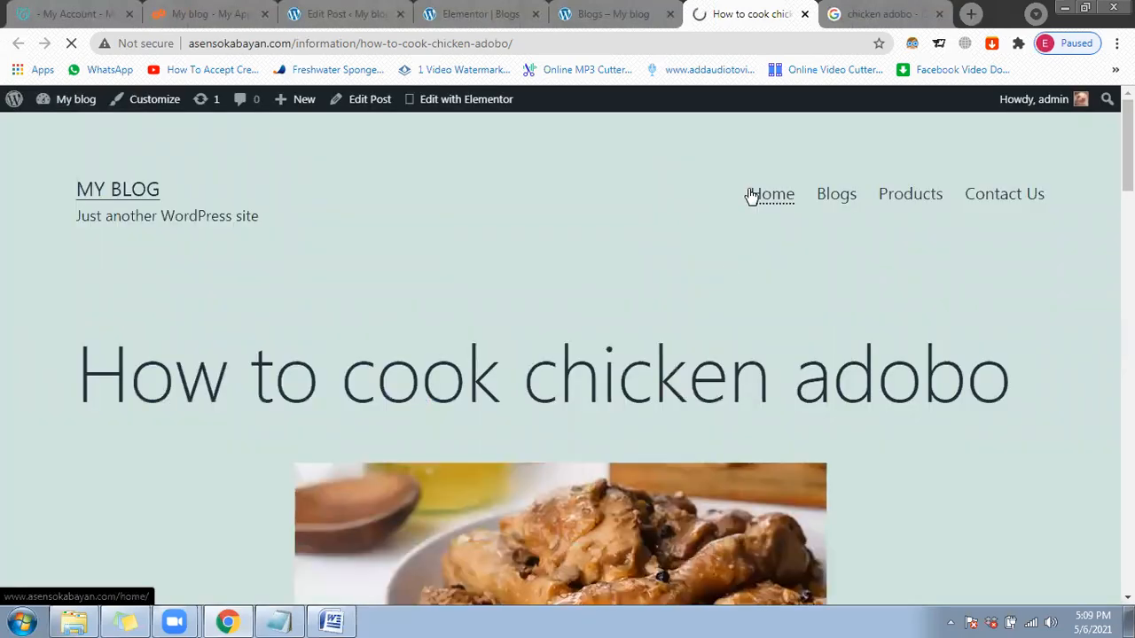
scroll(703, 279, down, 5)
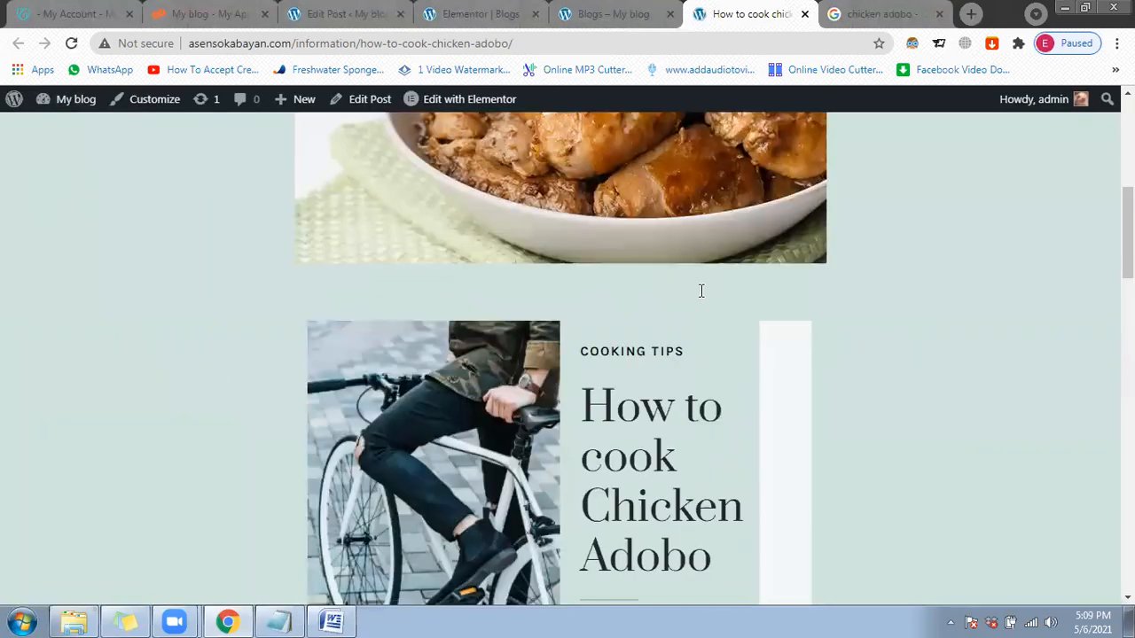
scroll(704, 276, down, 4)
scroll(691, 319, down, 5)
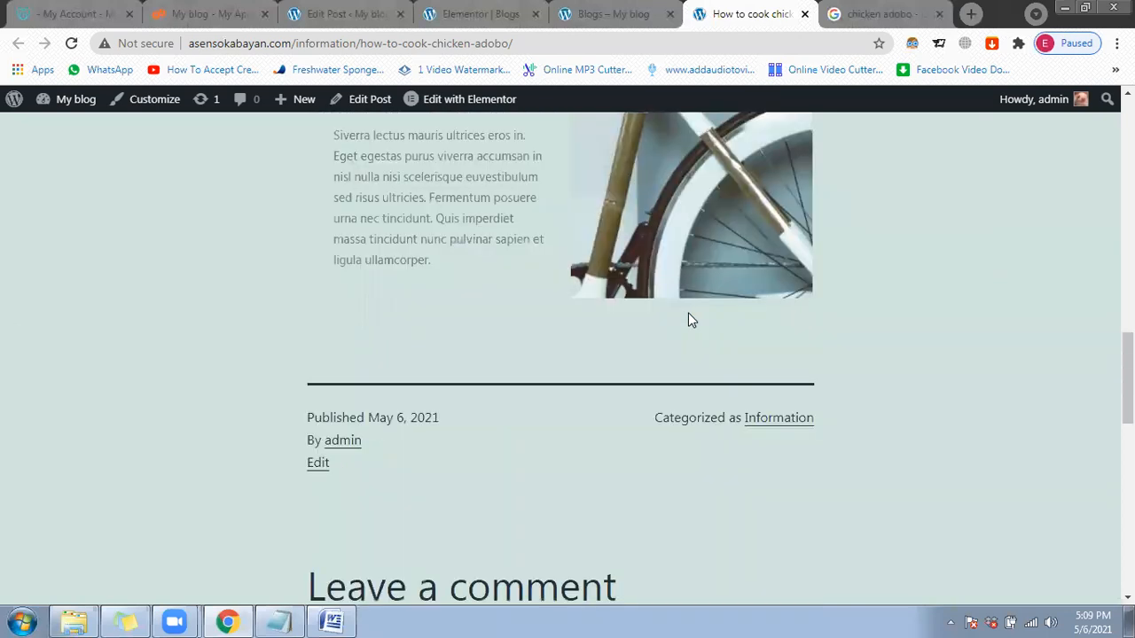
scroll(691, 319, down, 4)
scroll(473, 259, down, 1)
click(532, 278)
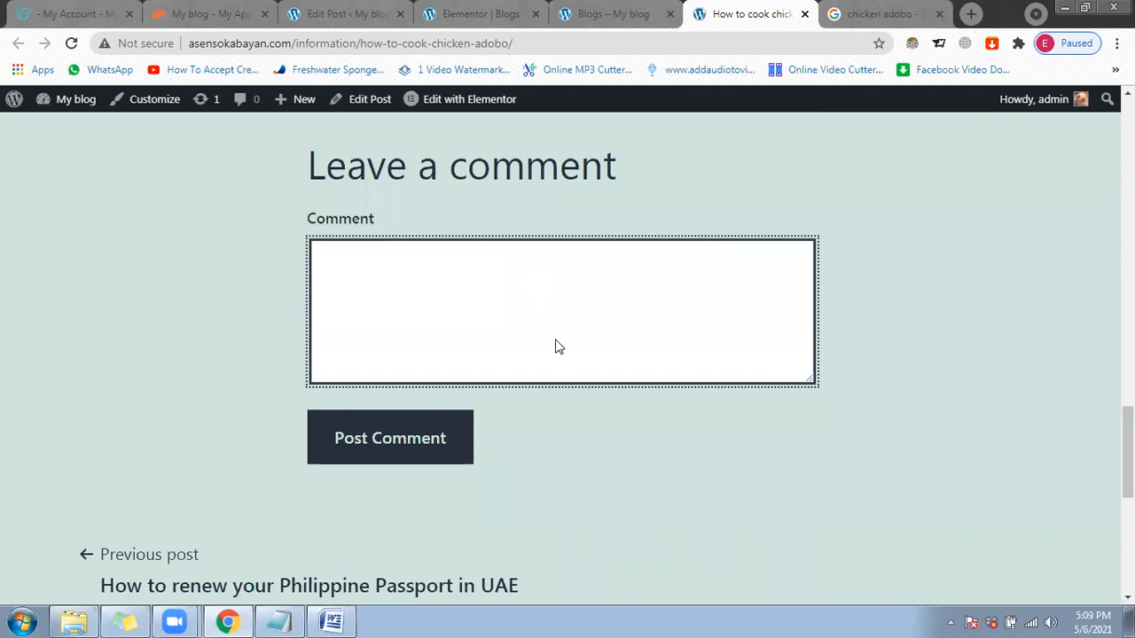
scroll(553, 345, up, 3)
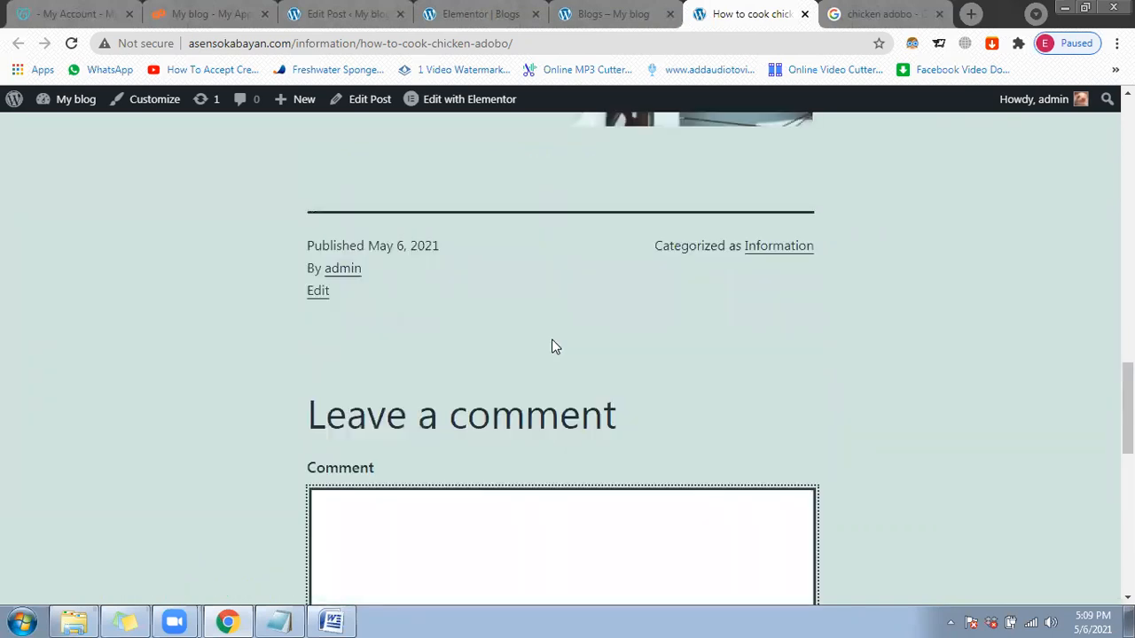
scroll(495, 349, down, 2)
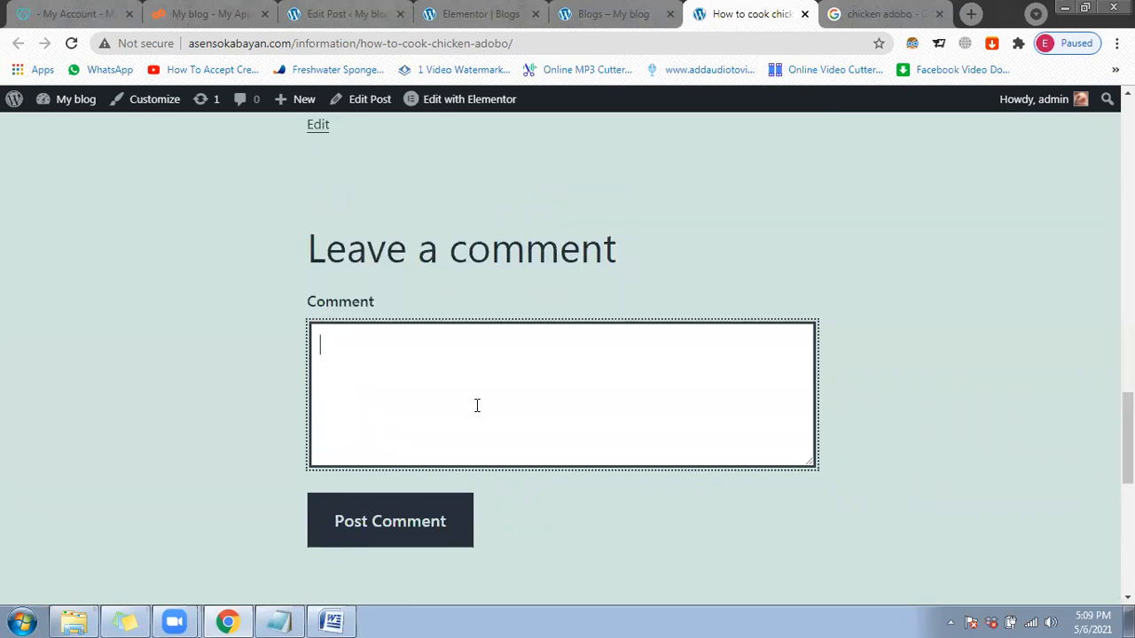
scroll(470, 409, up, 4)
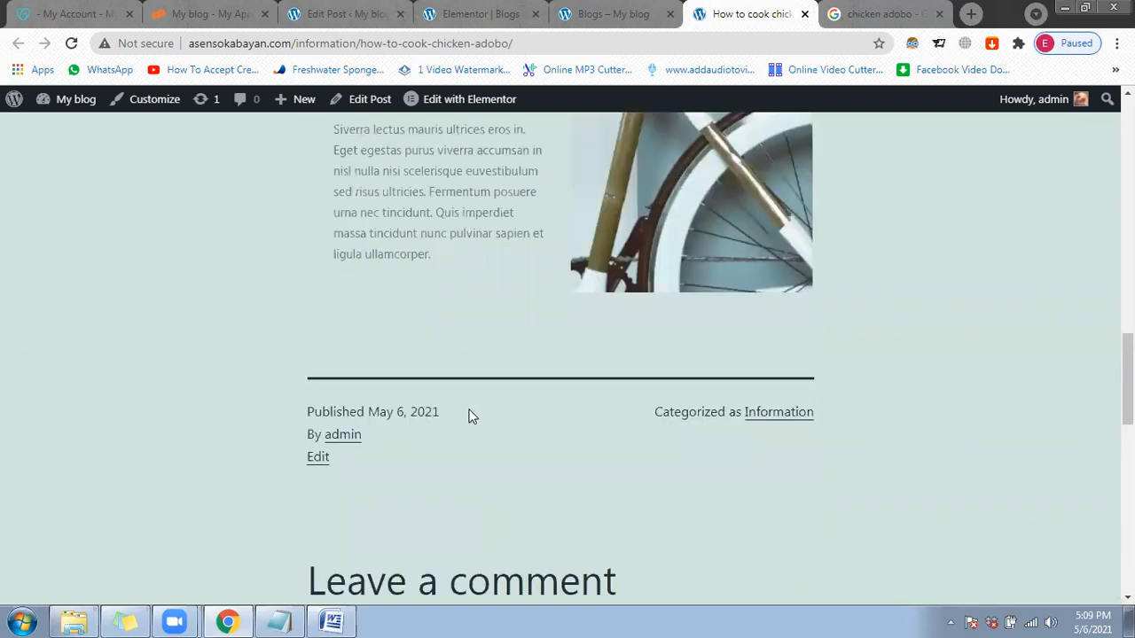
scroll(470, 417, up, 4)
scroll(470, 416, down, 6)
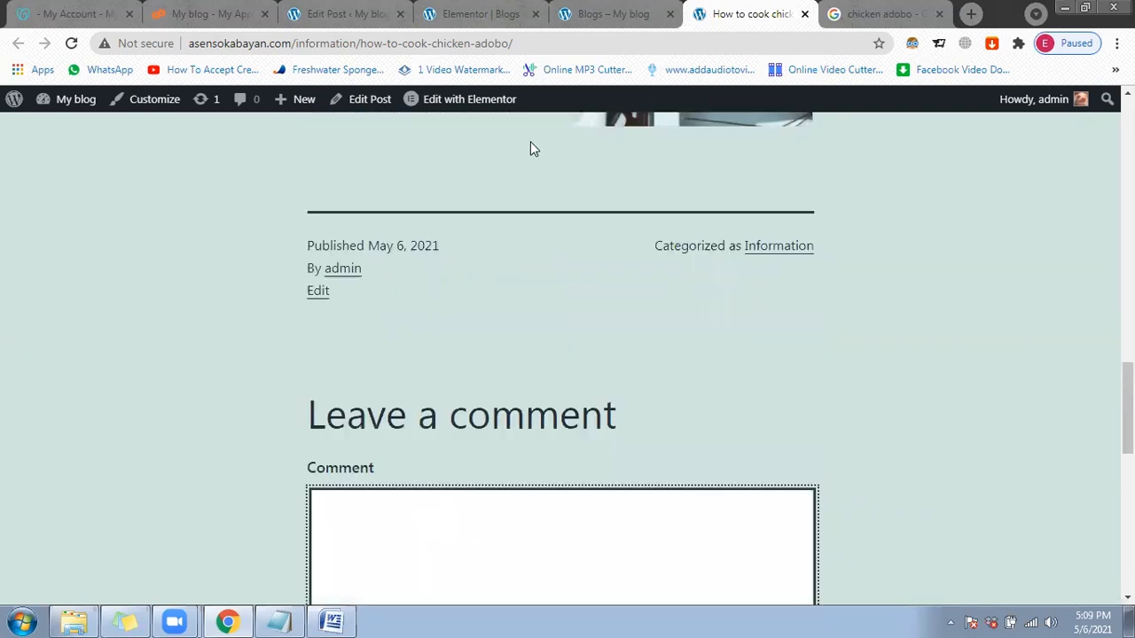
scroll(533, 147, down, 2)
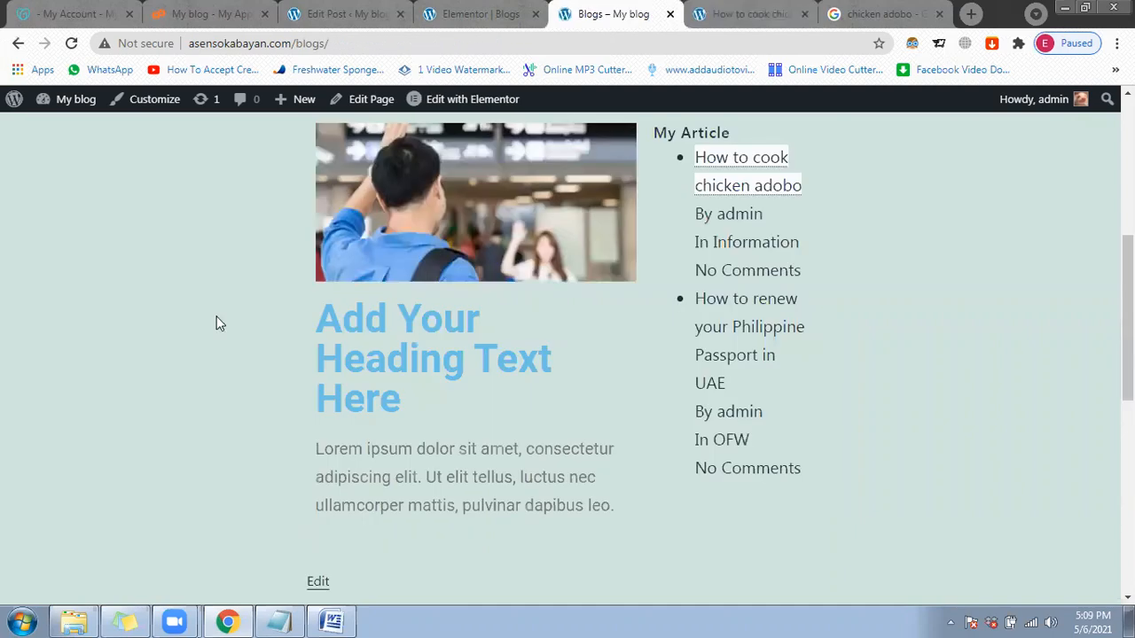
Step: Return to the live Blogs page and review its title, content column and My Article list
scroll(217, 314, up, 2)
scroll(235, 381, up, 1)
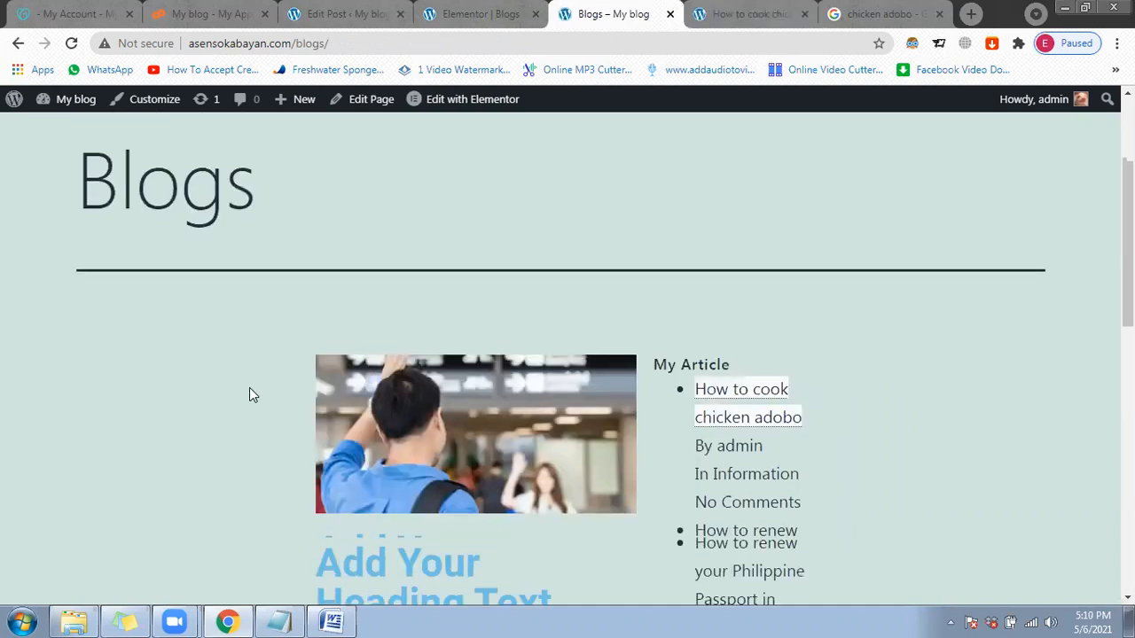
scroll(249, 388, down, 3)
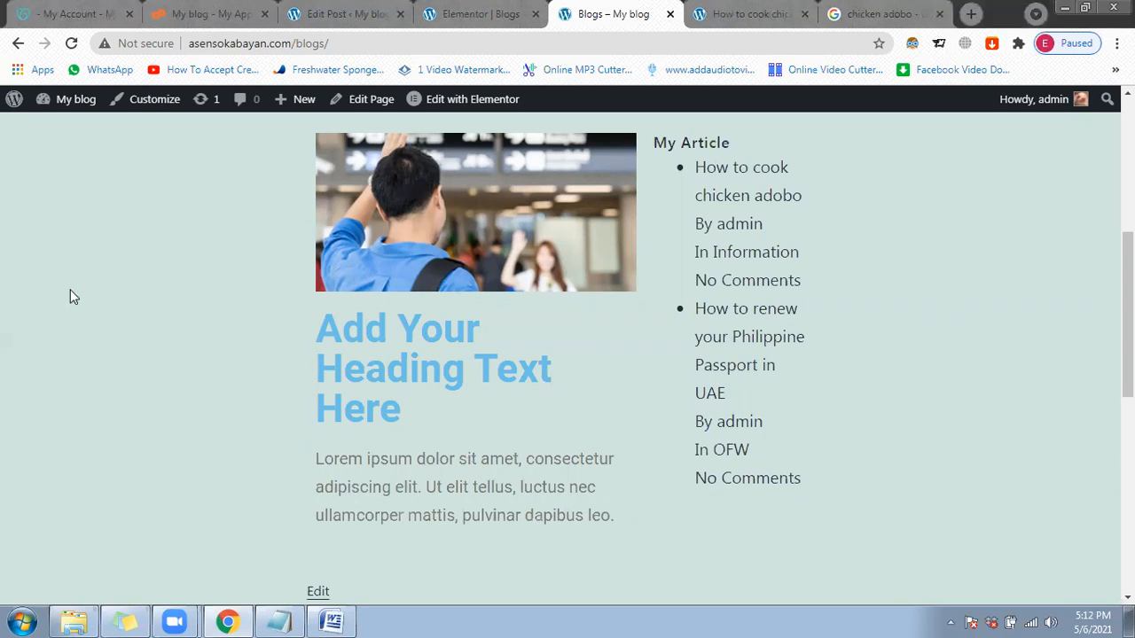
Step: View the list of all posts in the WordPress dashboard and the page where comments are managed
click(333, 15)
click(23, 131)
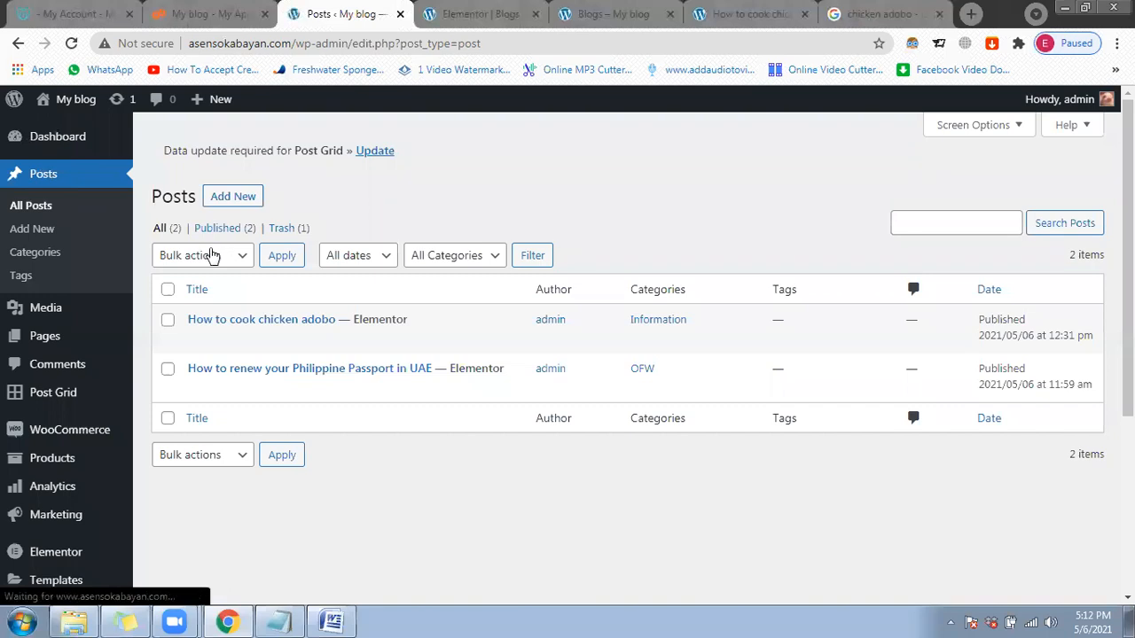
scroll(190, 254, down, 2)
click(76, 202)
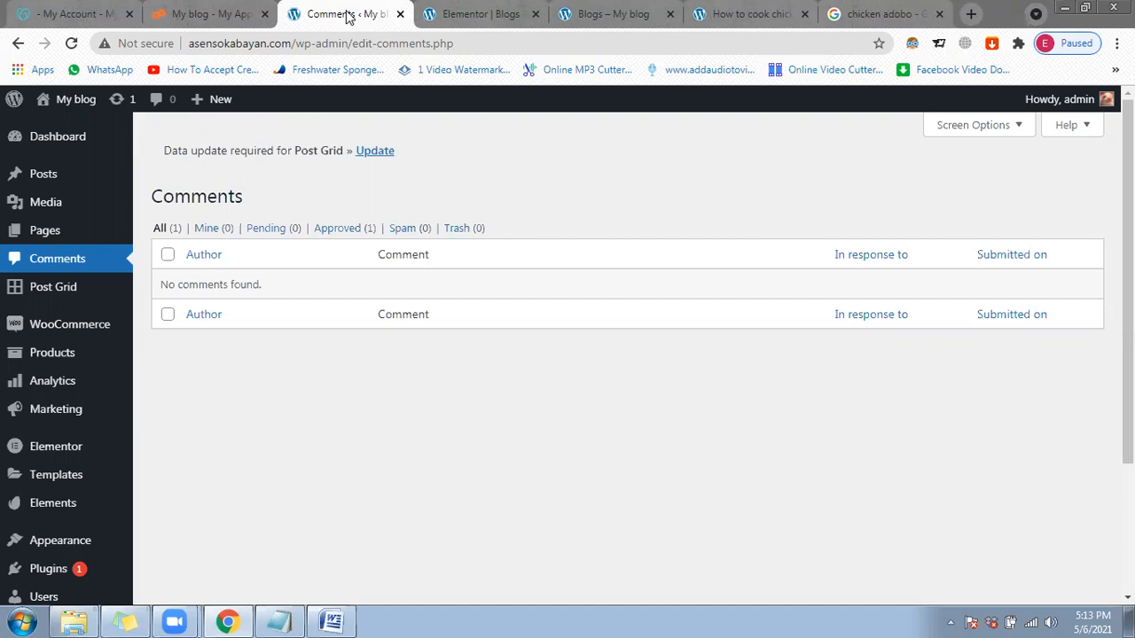
Step: Return to the Elementor editor for Blogs and look over the whole page without the editing panel
click(459, 13)
scroll(608, 459, up, 2)
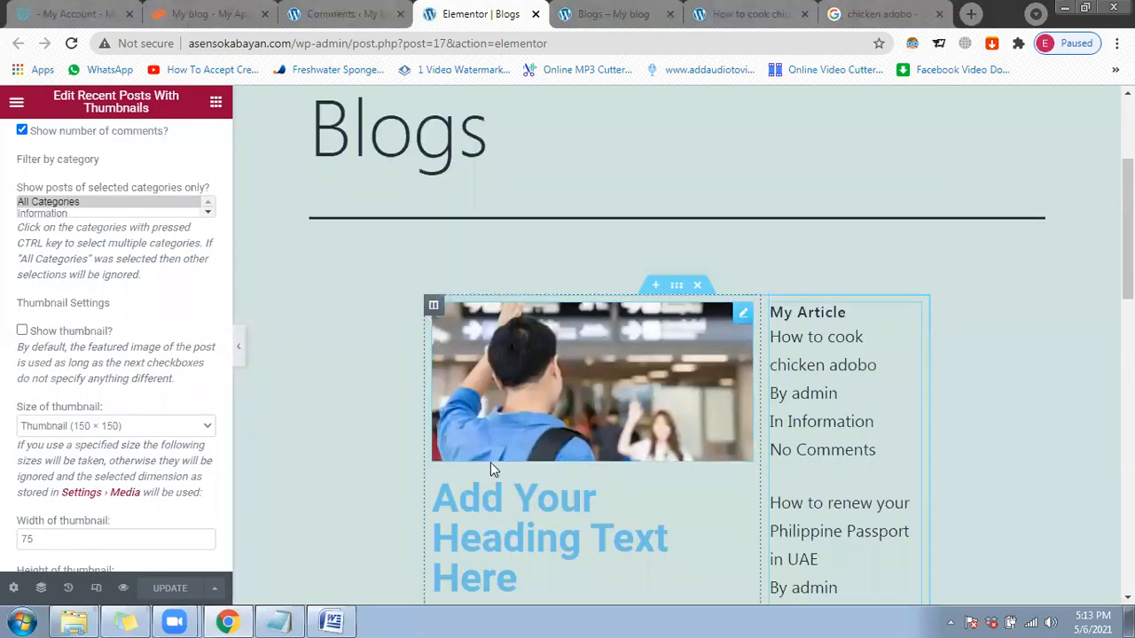
scroll(298, 372, down, 2)
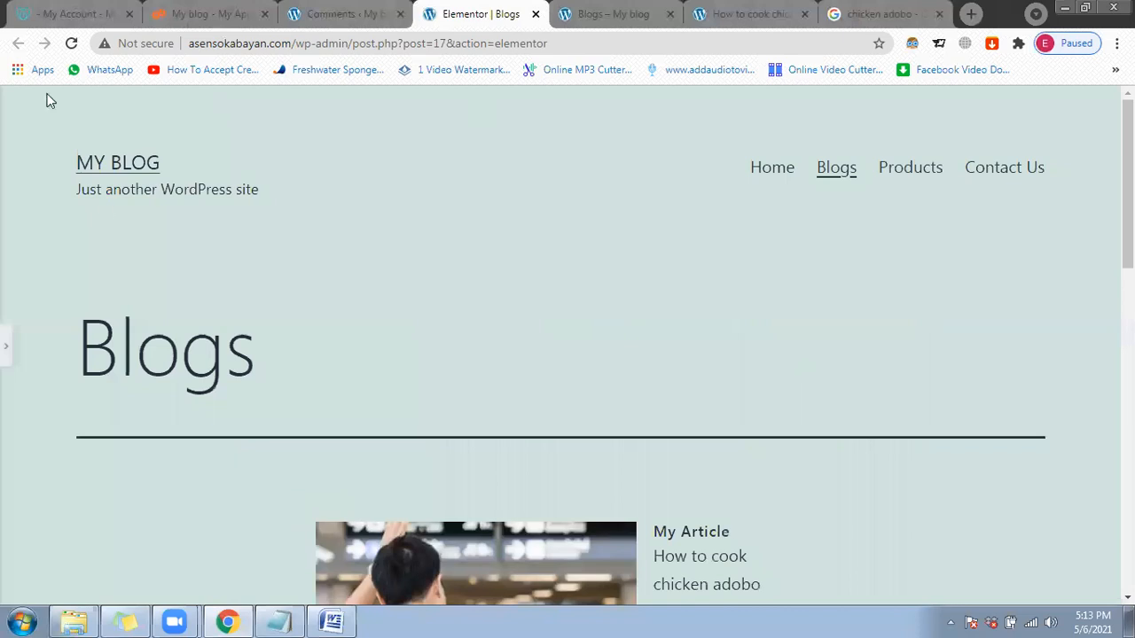
scroll(325, 240, down, 3)
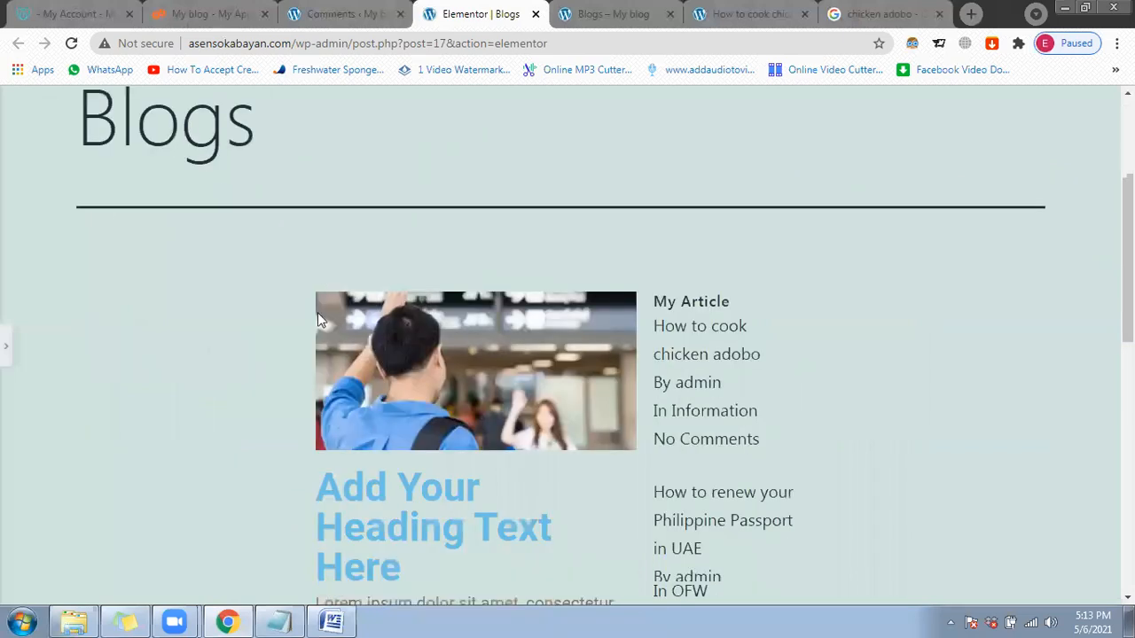
scroll(314, 312, down, 5)
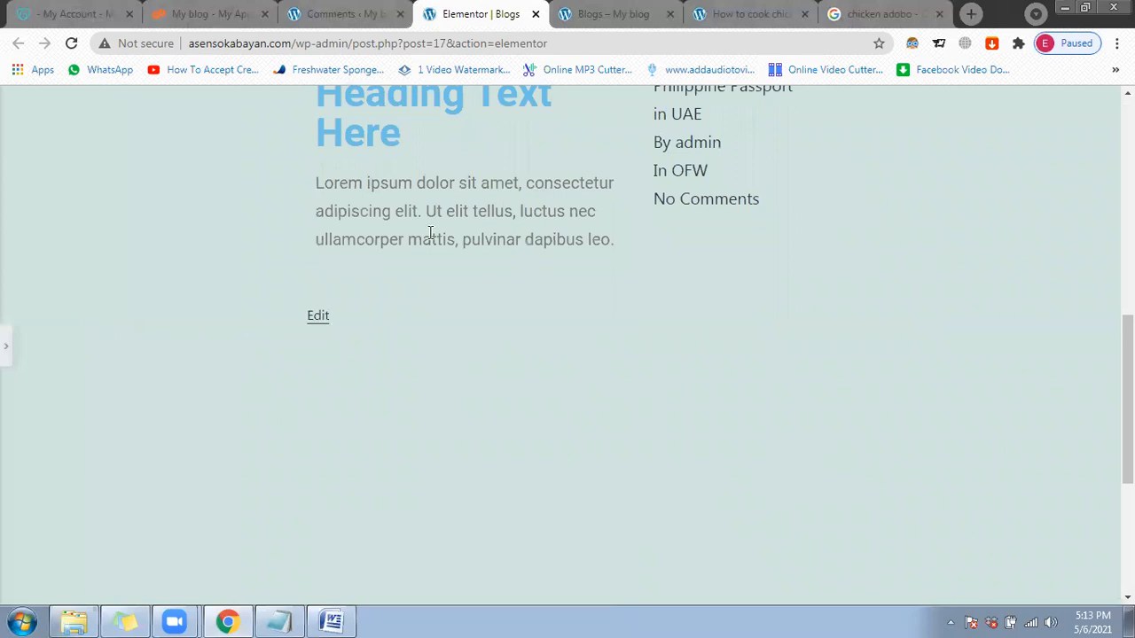
Step: Restore the editing panel, search the widgets for "search" and place the Search widget below the text in the wide column
click(7, 345)
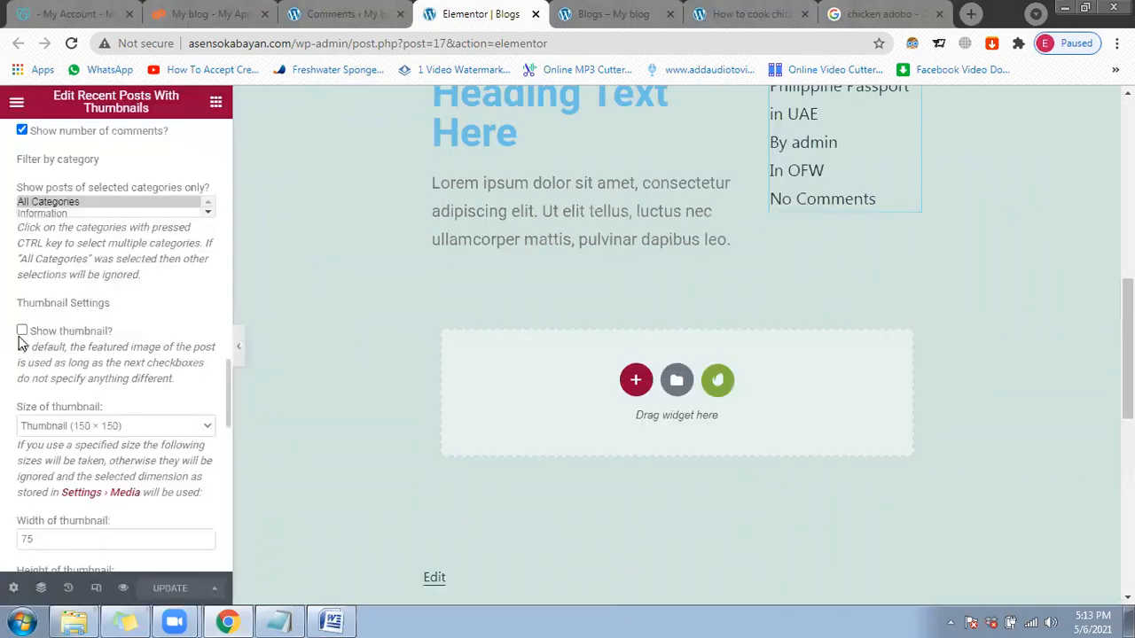
scroll(159, 220, up, 10)
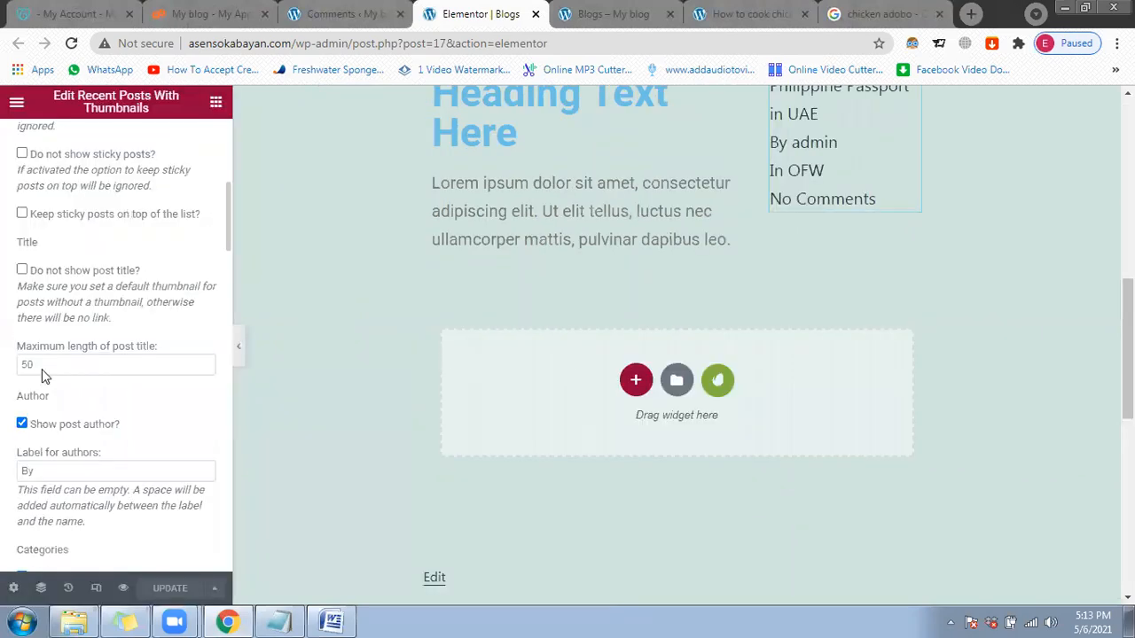
click(215, 103)
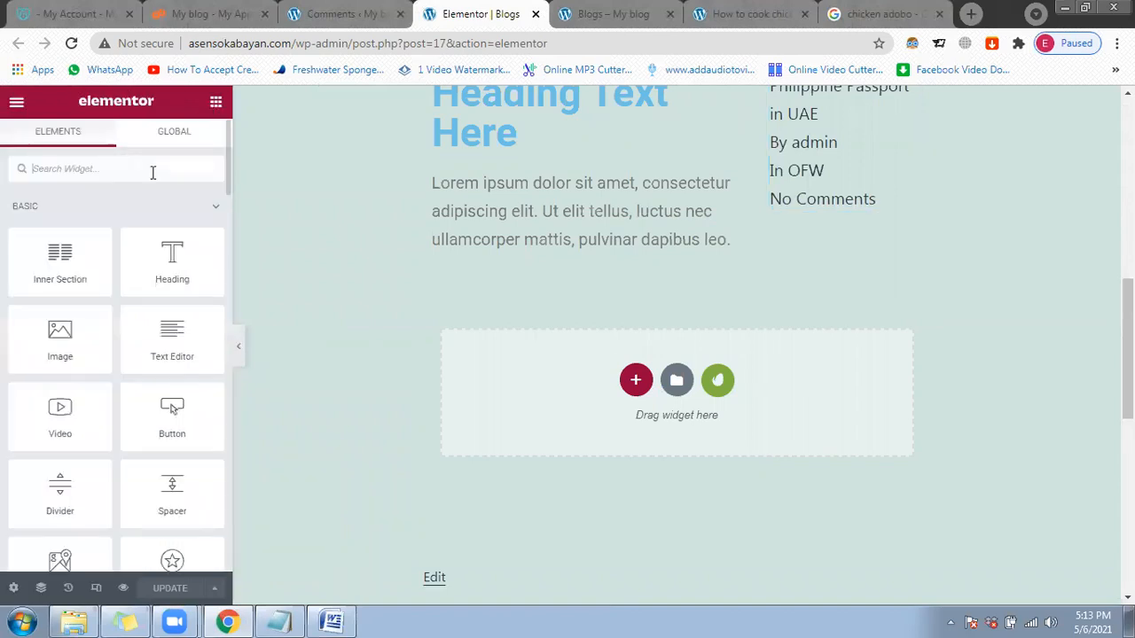
text(sear)
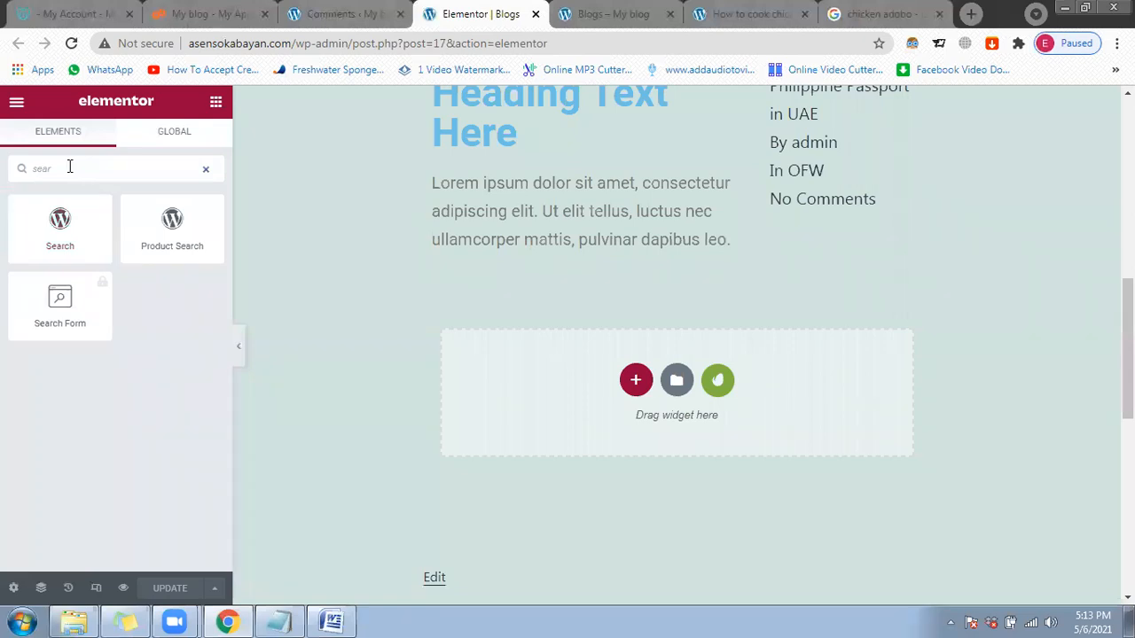
text(ch)
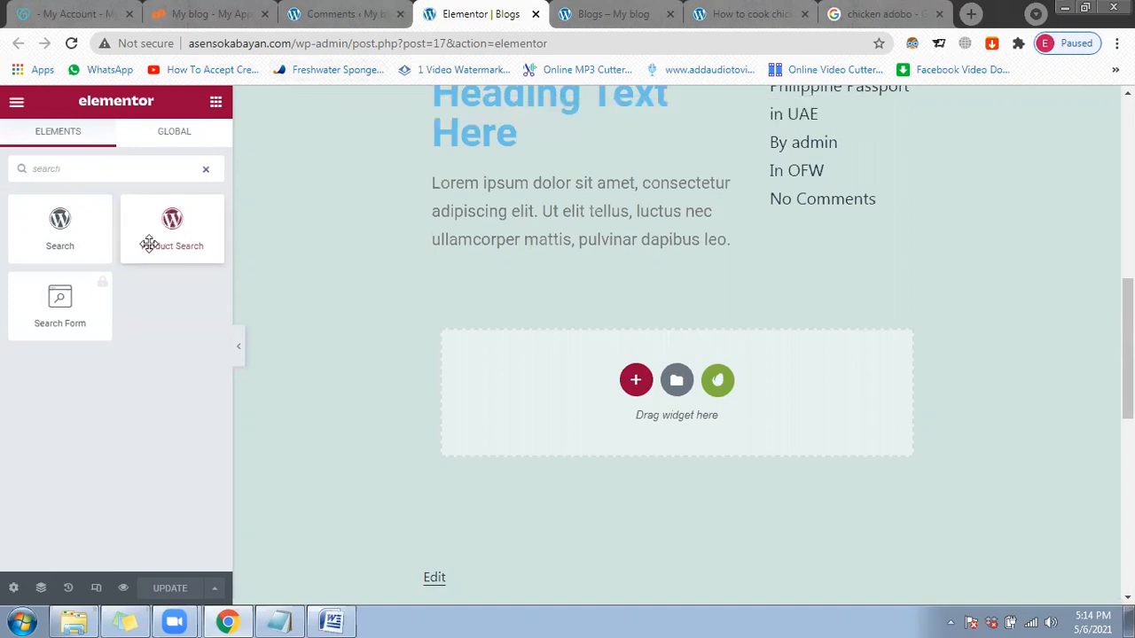
drag(101, 235, 587, 328)
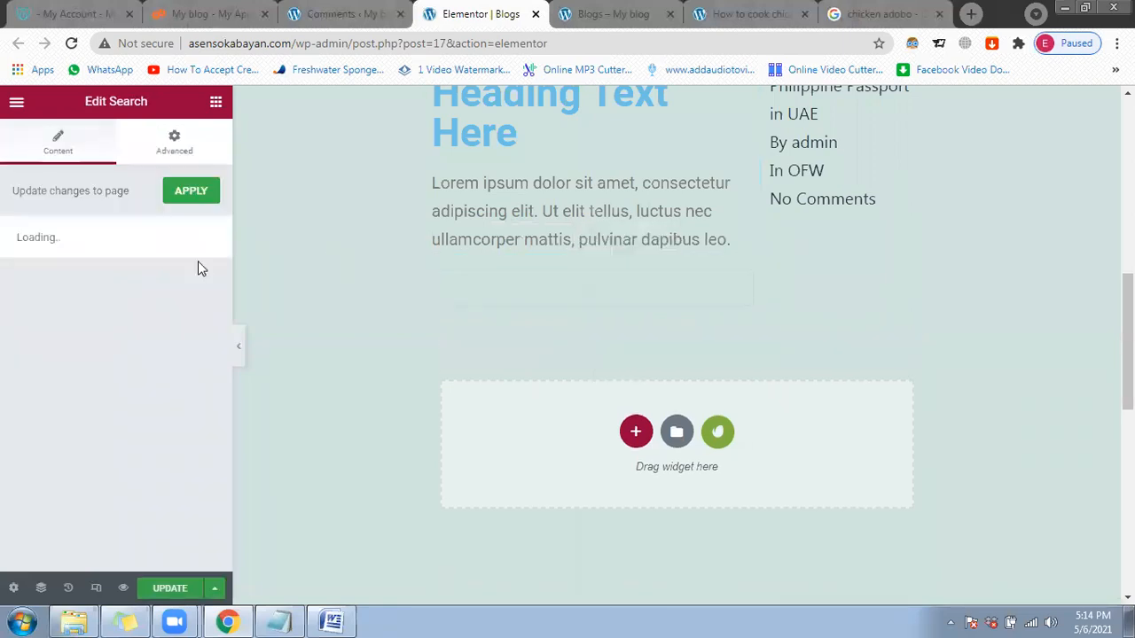
Step: Preview the new Search widget below the text without the editing panel, and bring the panel back
click(239, 346)
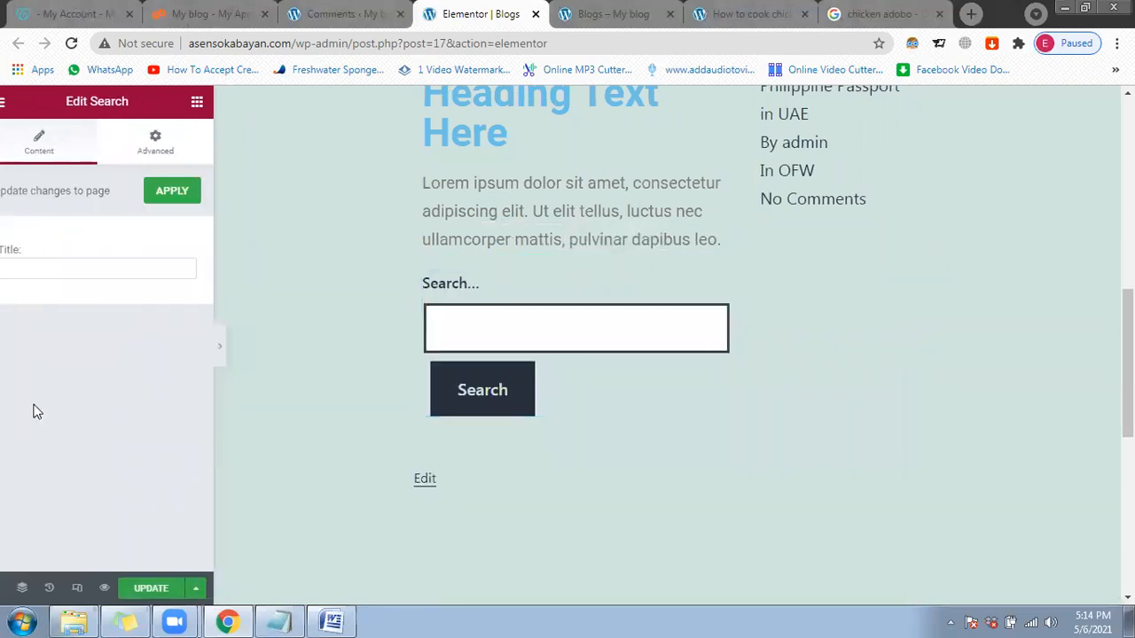
scroll(49, 455, down, 1)
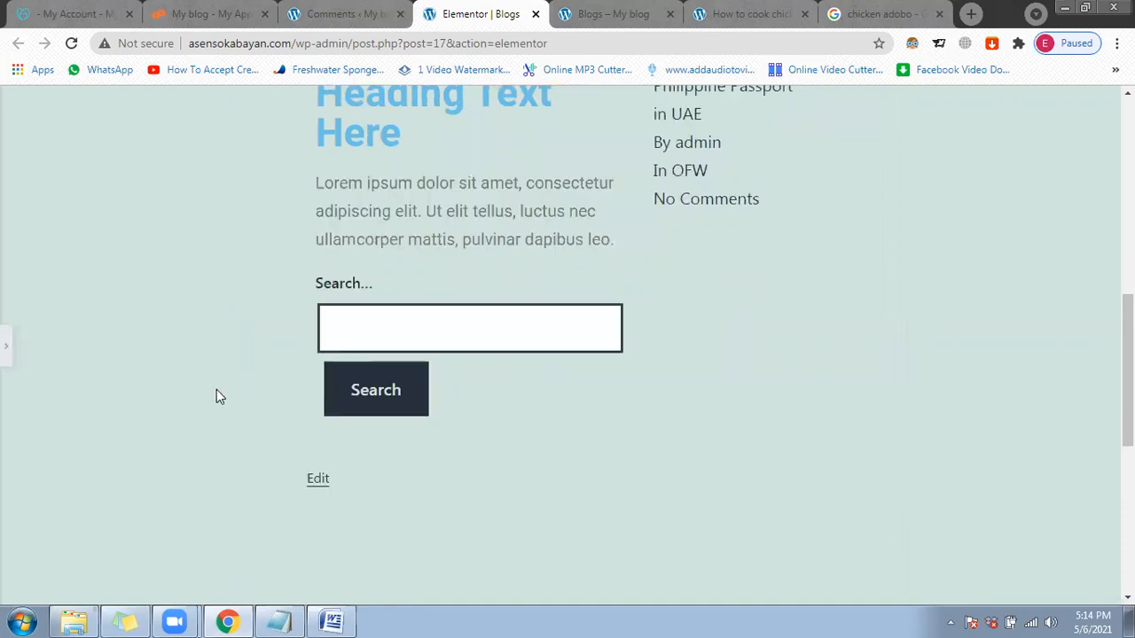
click(5, 341)
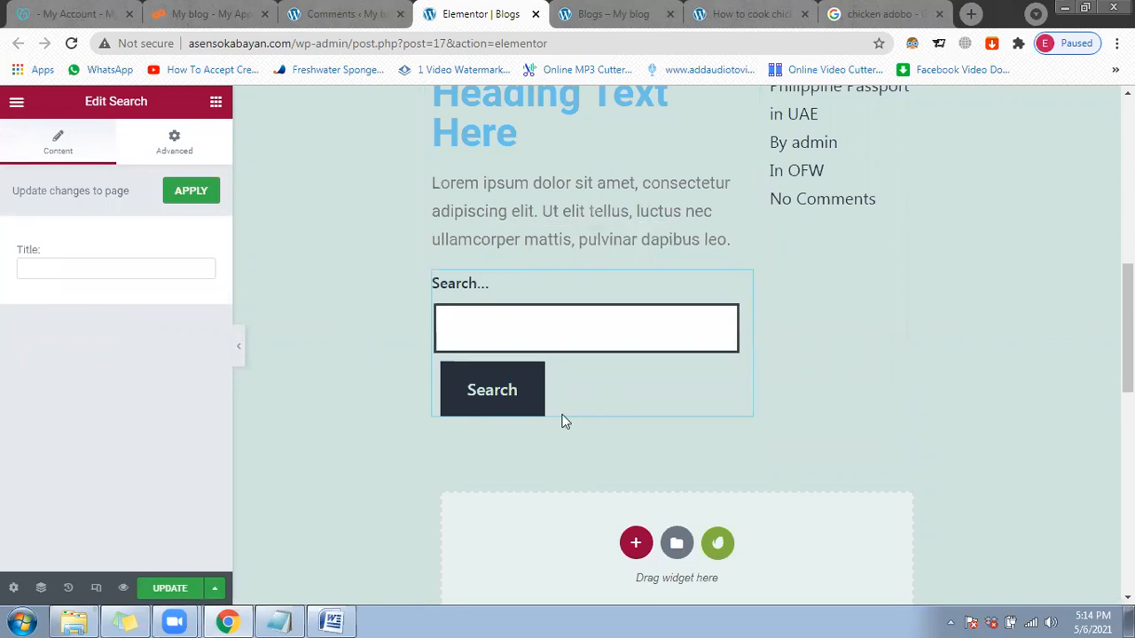
scroll(562, 420, up, 2)
scroll(418, 342, down, 2)
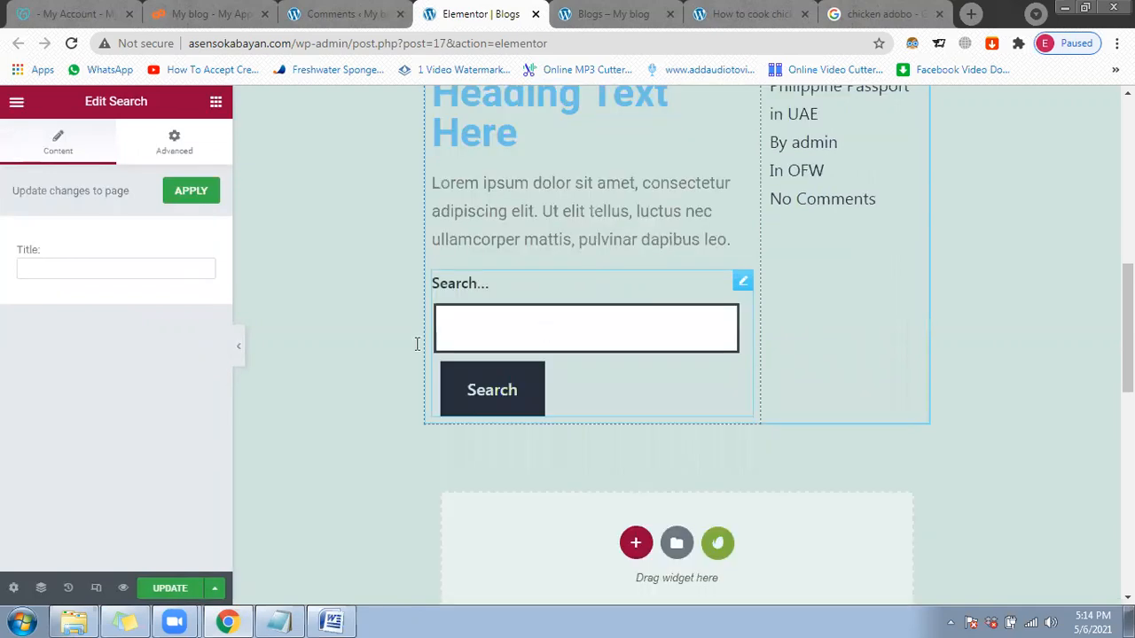
Step: Examine the footer's search box, Recent Posts and Recent Comments with and without the editing panel
scroll(406, 352, down, 3)
scroll(735, 509, down, 5)
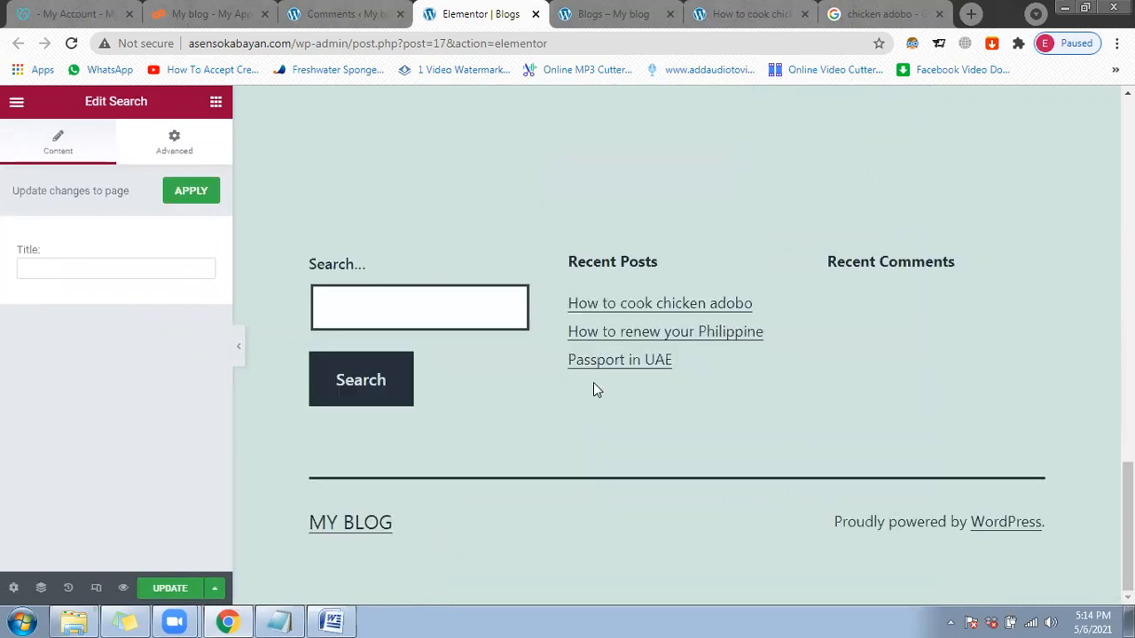
click(370, 310)
click(427, 324)
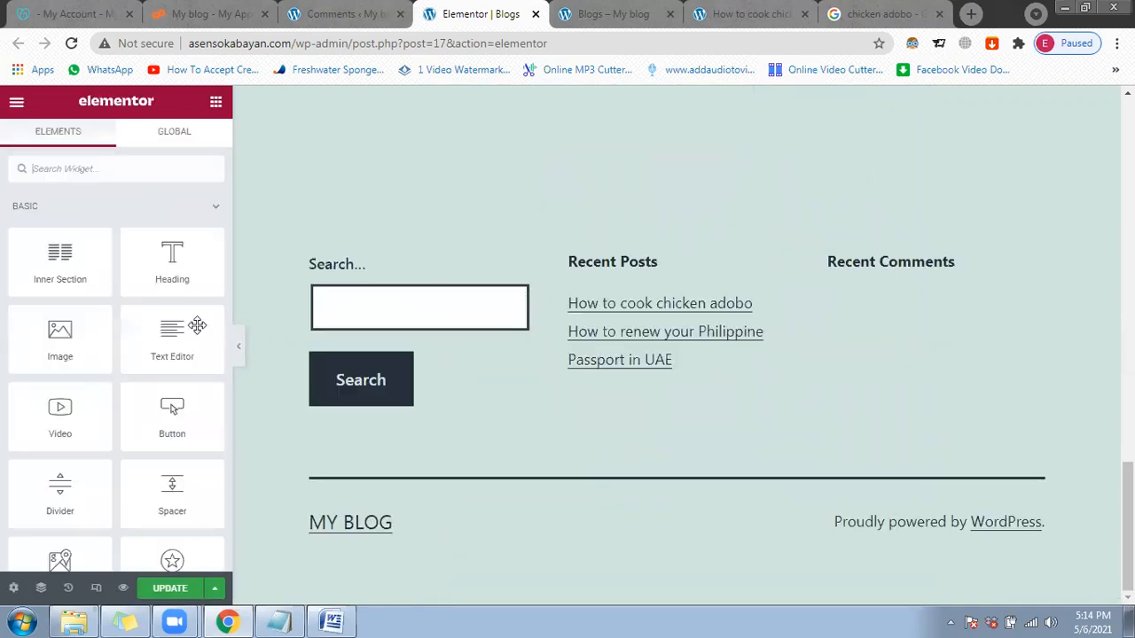
click(239, 344)
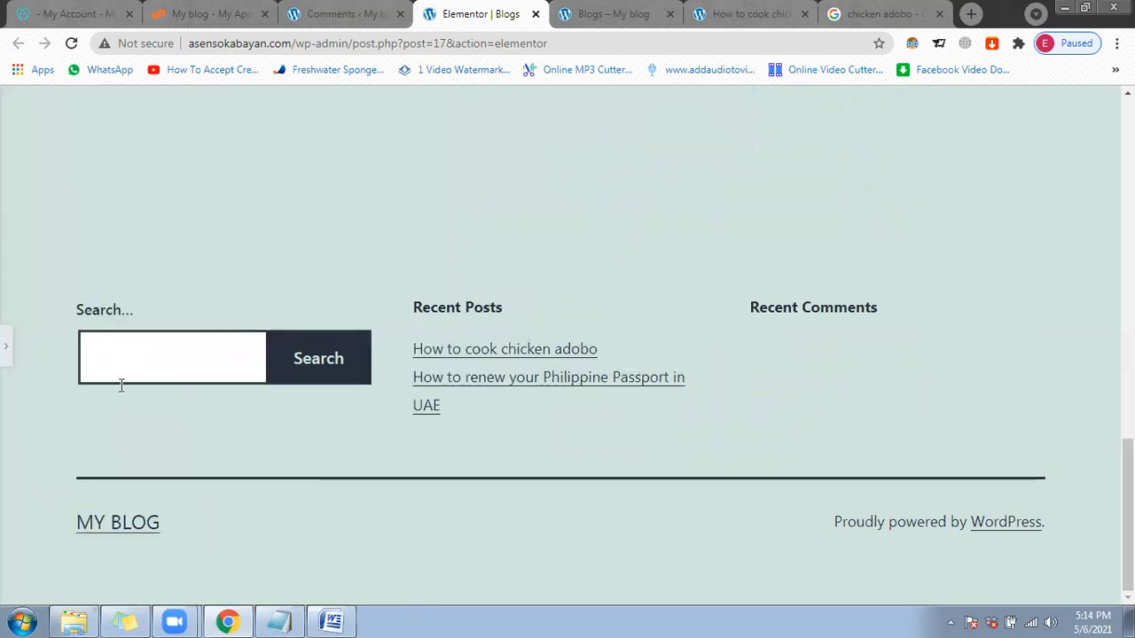
Step: Look over the full-width Blogs page from its title down to the new search box
scroll(293, 444, up, 10)
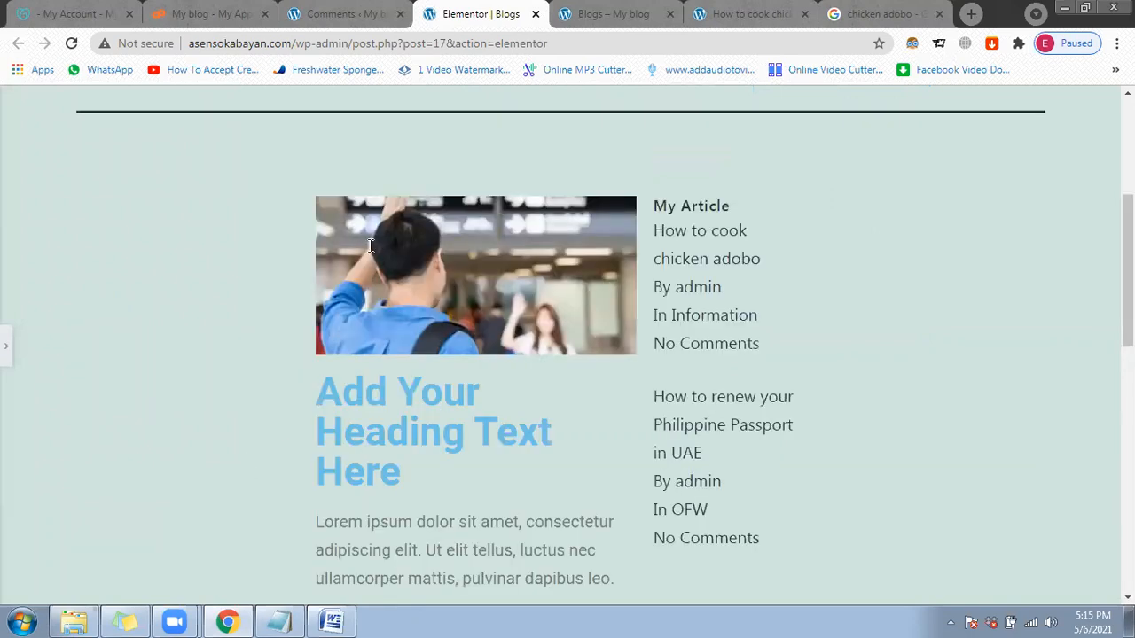
scroll(377, 417, down, 5)
scroll(735, 238, up, 15)
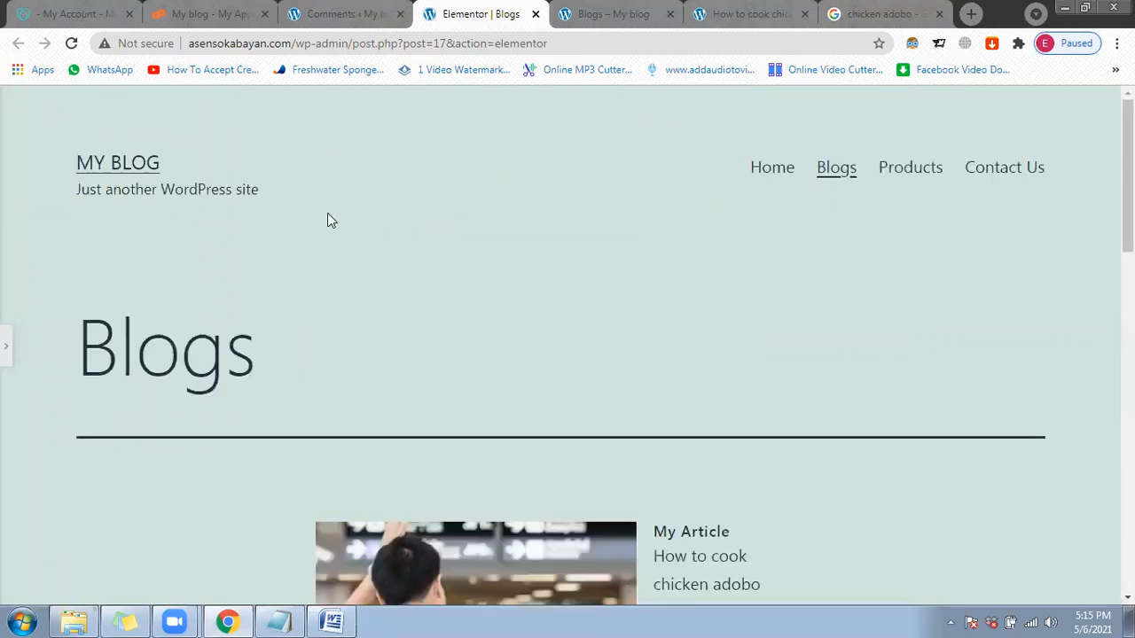
scroll(372, 253, down, 3)
scroll(355, 355, down, 5)
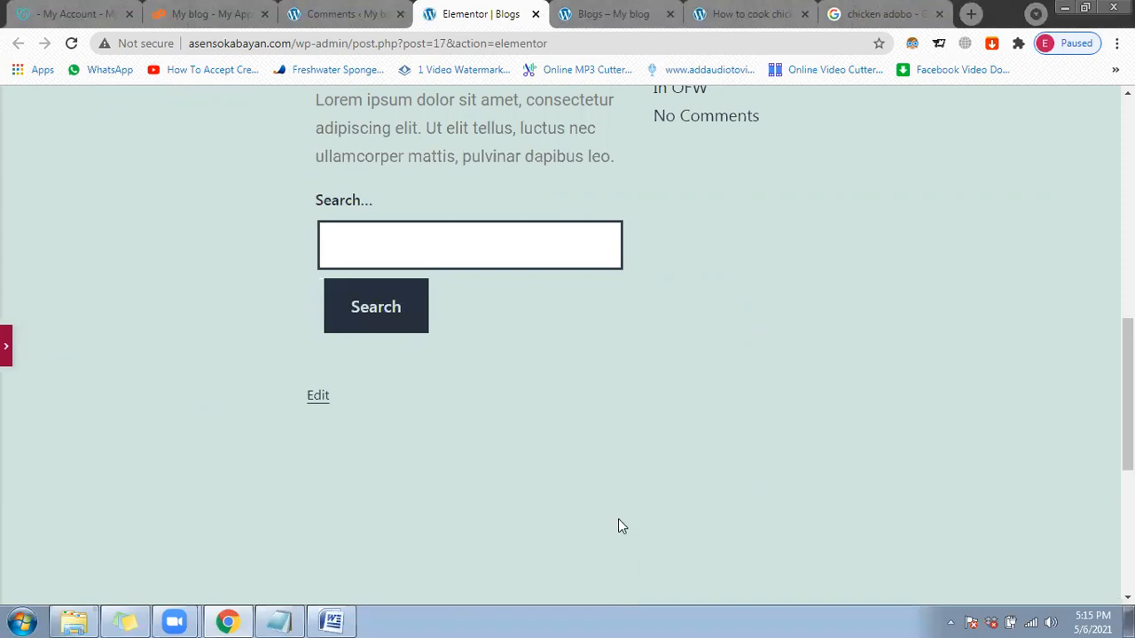
Step: Restore the editing panel and update the Blogs page with the added Search widget
scroll(553, 444, down, 2)
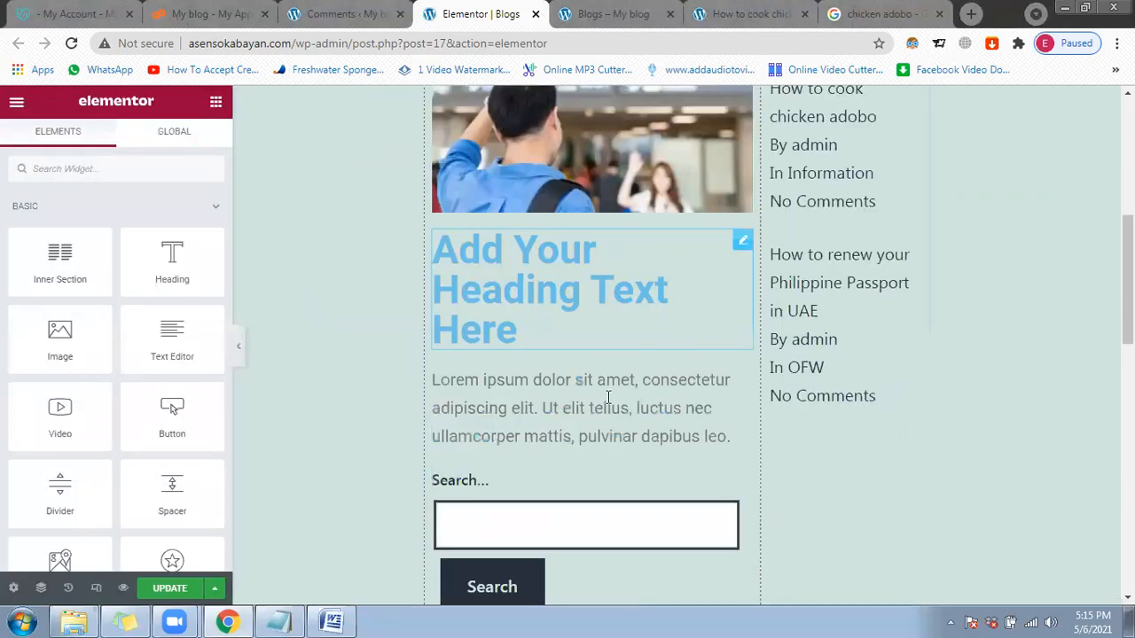
click(164, 592)
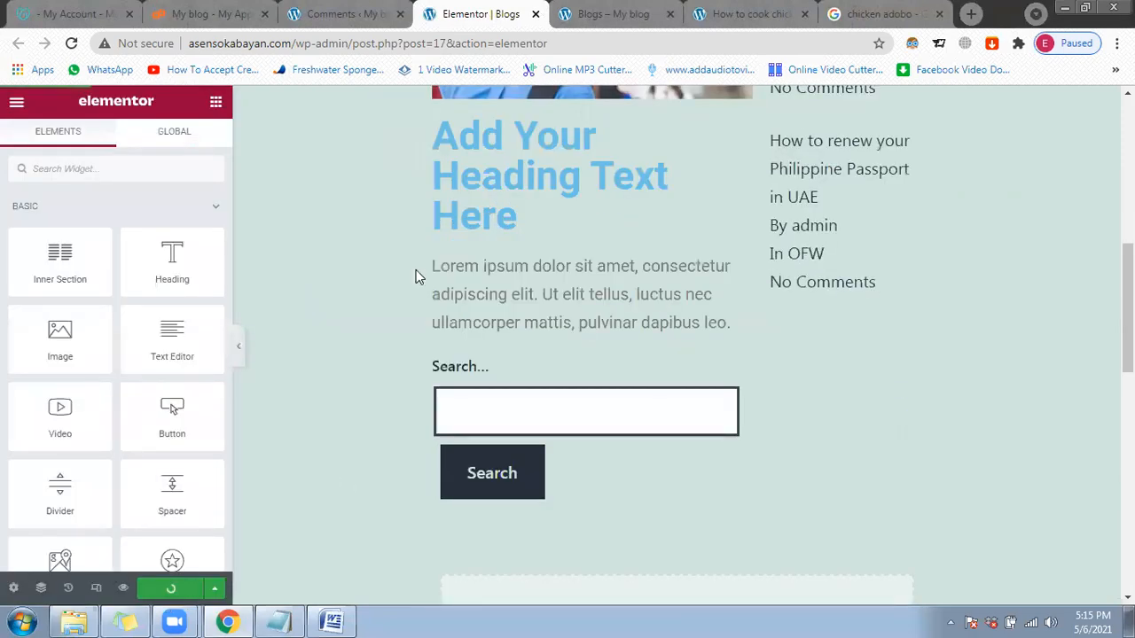
Step: Review the How to cook chicken adobo post and its site address, and open the site's Home page
click(729, 16)
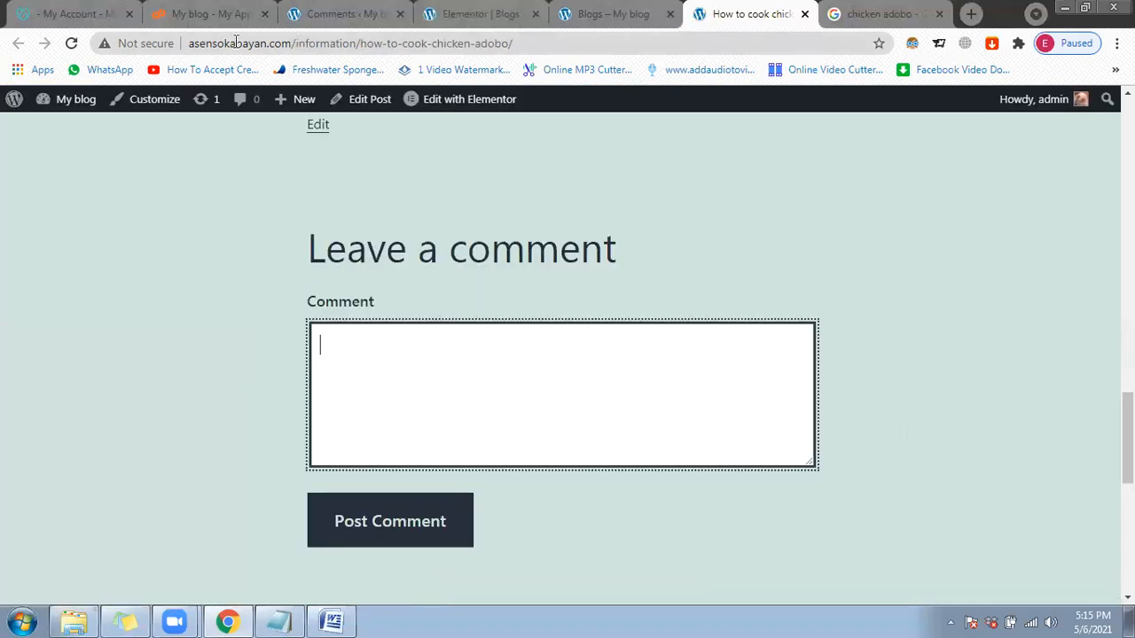
drag(291, 43, 115, 36)
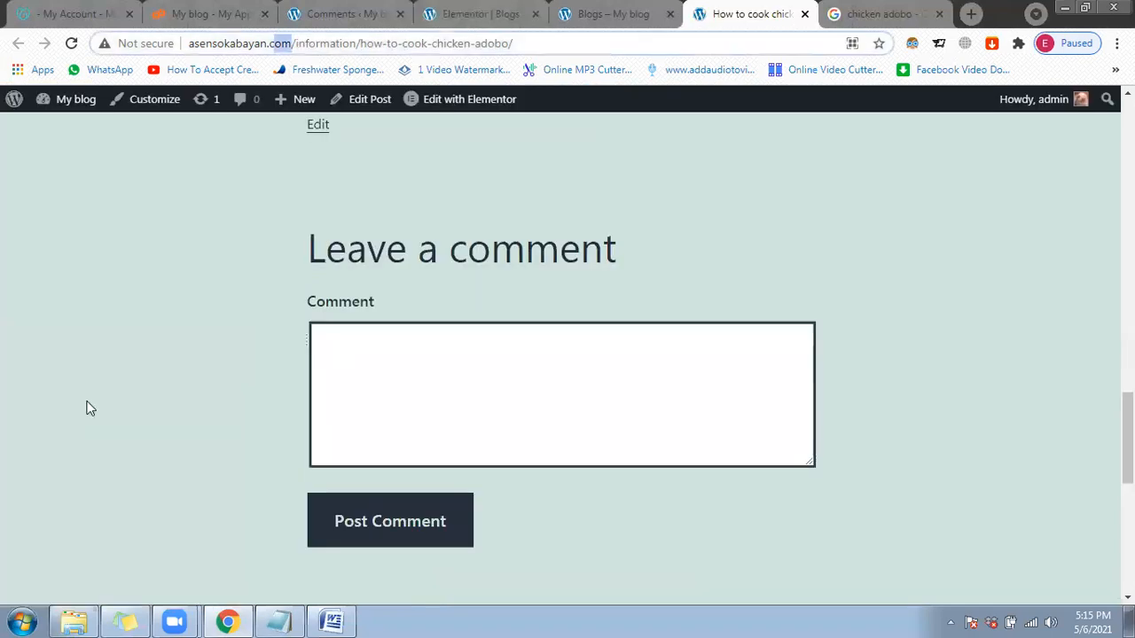
scroll(278, 417, up, 5)
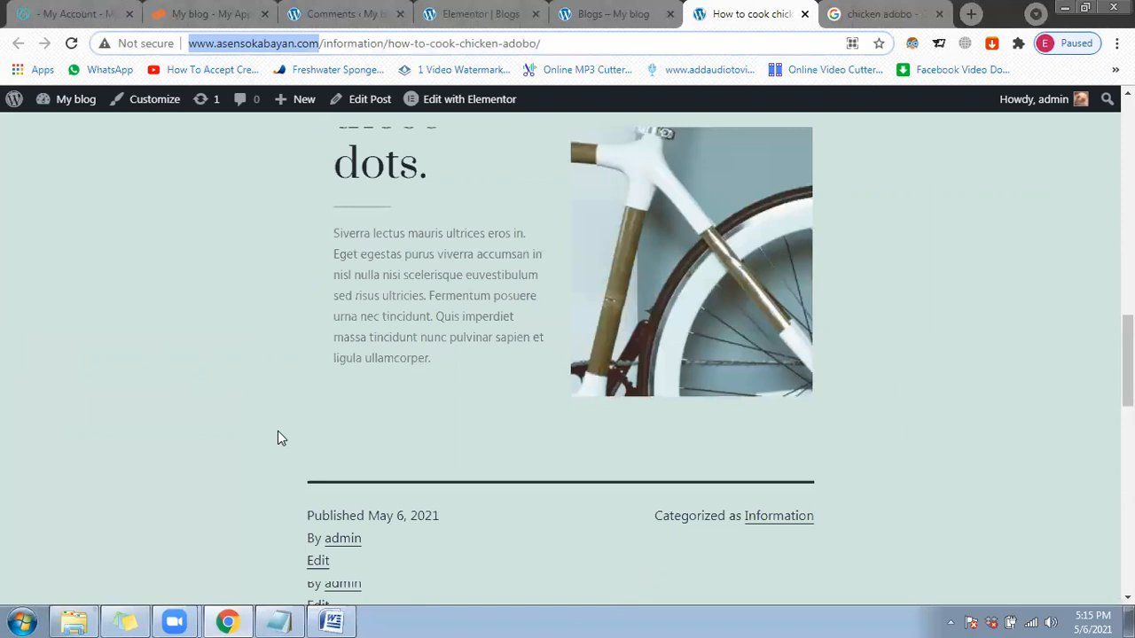
scroll(276, 440, up, 3)
scroll(275, 440, up, 10)
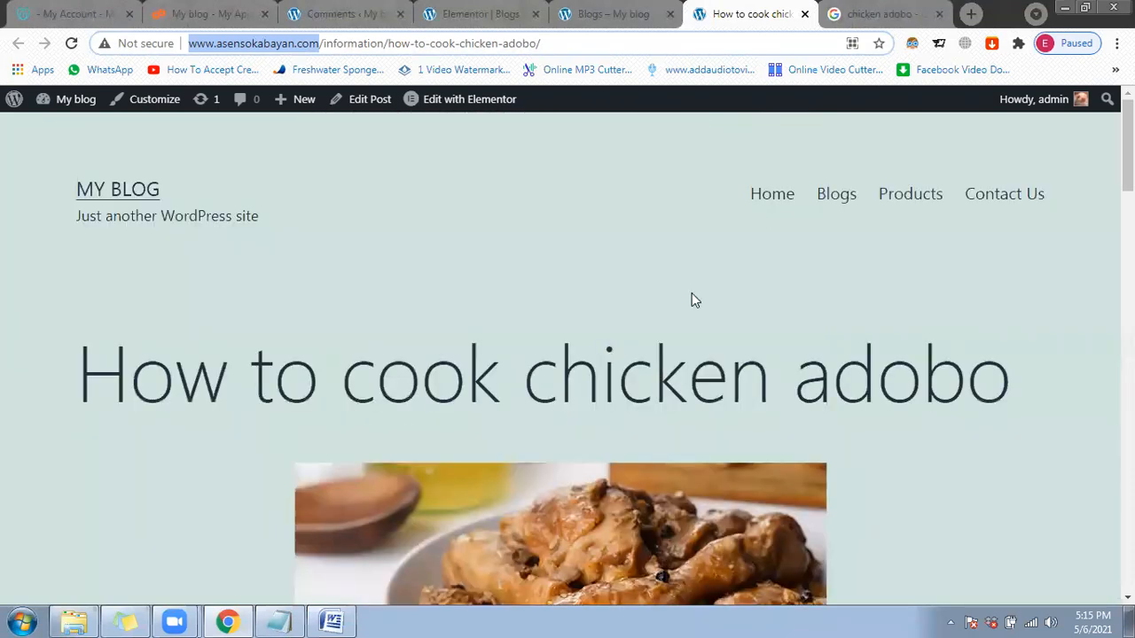
click(769, 206)
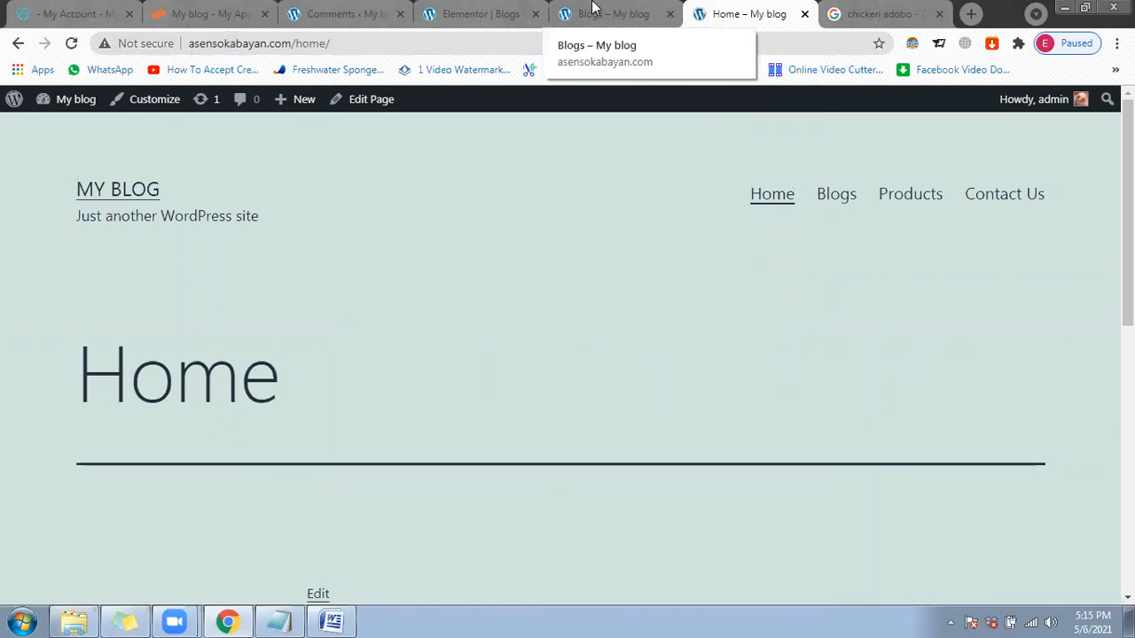
Step: Return to the Elementor editor for Blogs and view the heading, text and search box without the editing panel
click(470, 8)
click(344, 8)
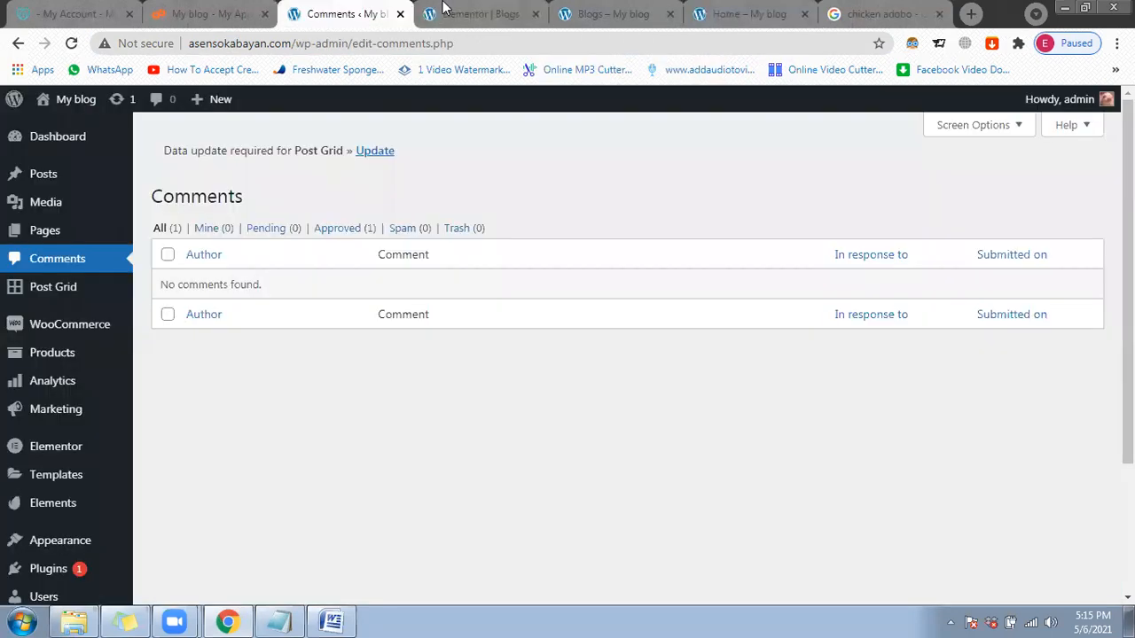
click(470, 11)
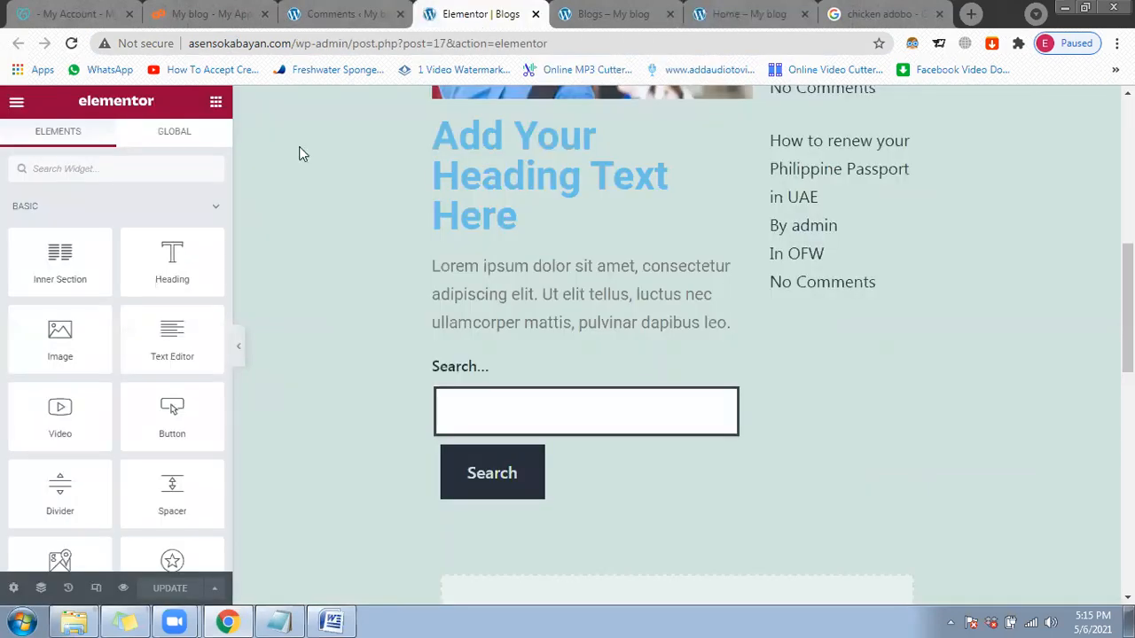
click(243, 348)
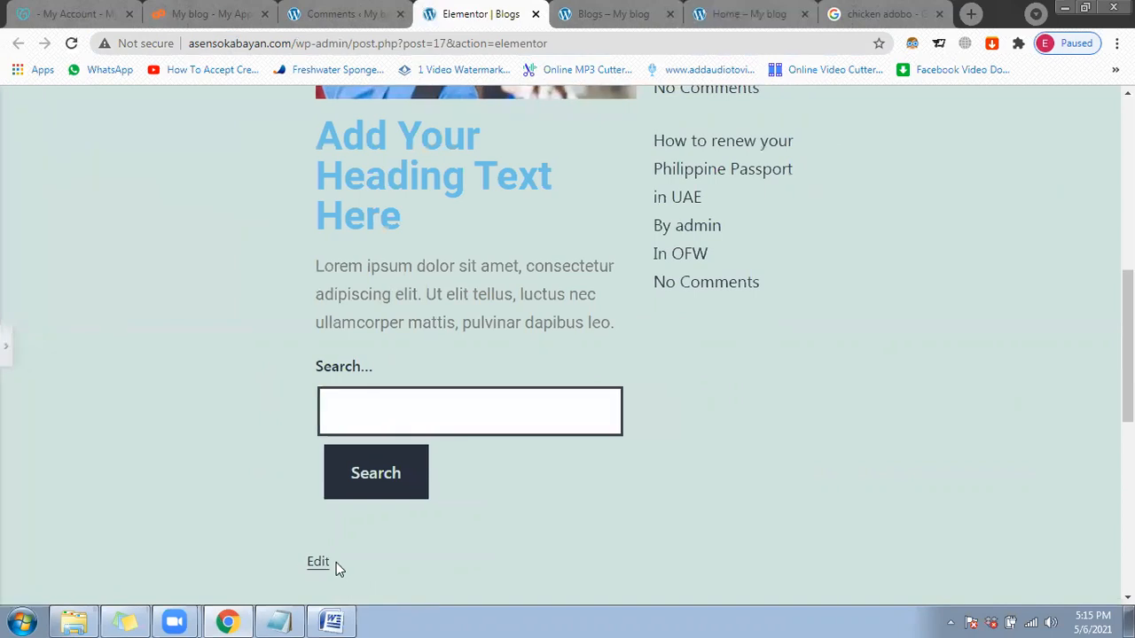
Step: View the live Blogs page, check the system date and time, and go to the WordPress comments page
click(577, 13)
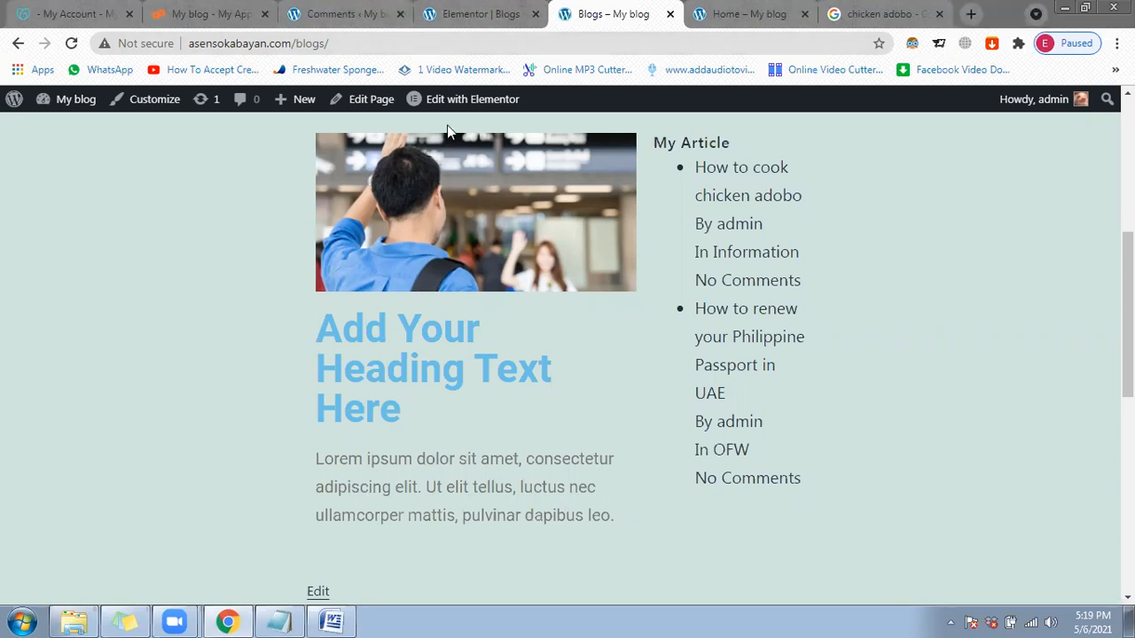
click(1100, 618)
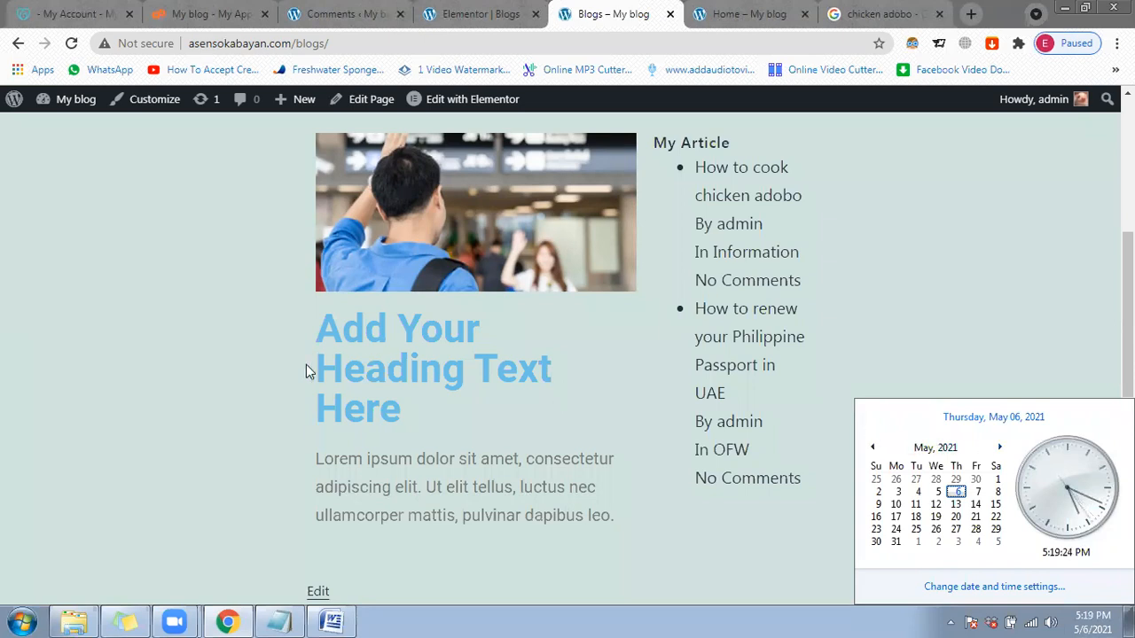
click(203, 363)
click(335, 12)
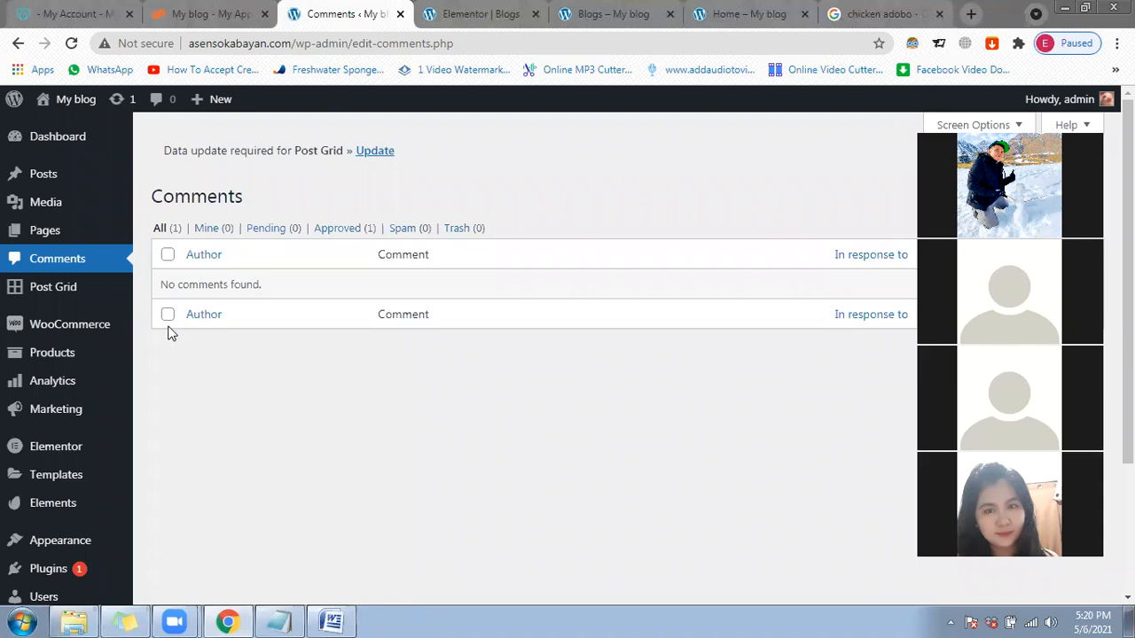
Step: Switch to the desktop and open the Mytshirts folder inside Products in the Desktop 5 folder
mouse_move(106, 330)
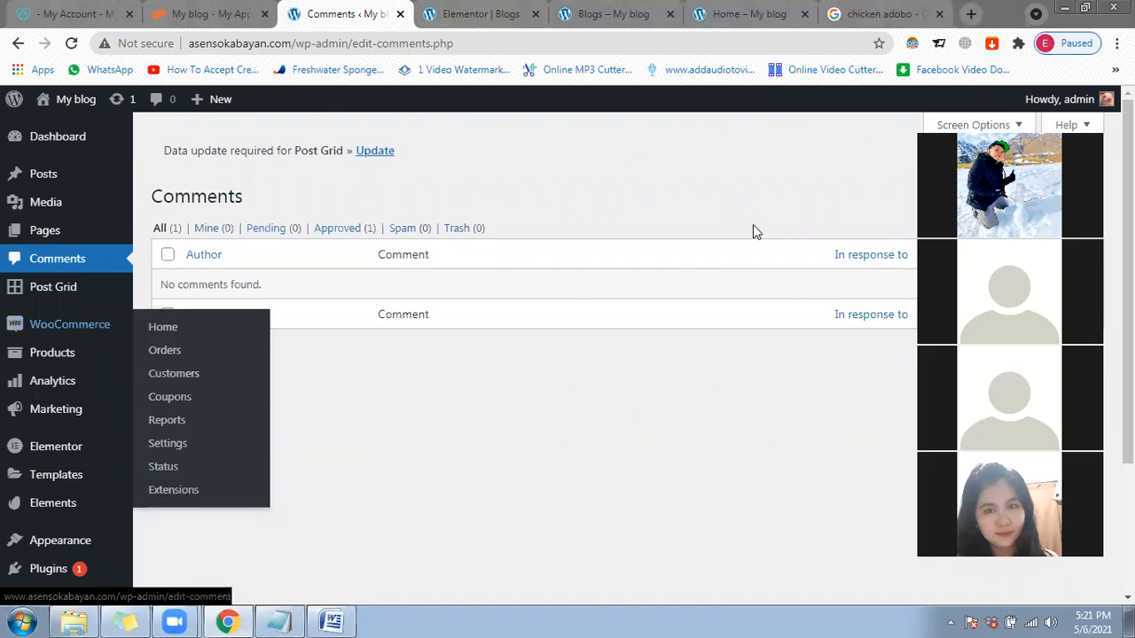
click(1130, 623)
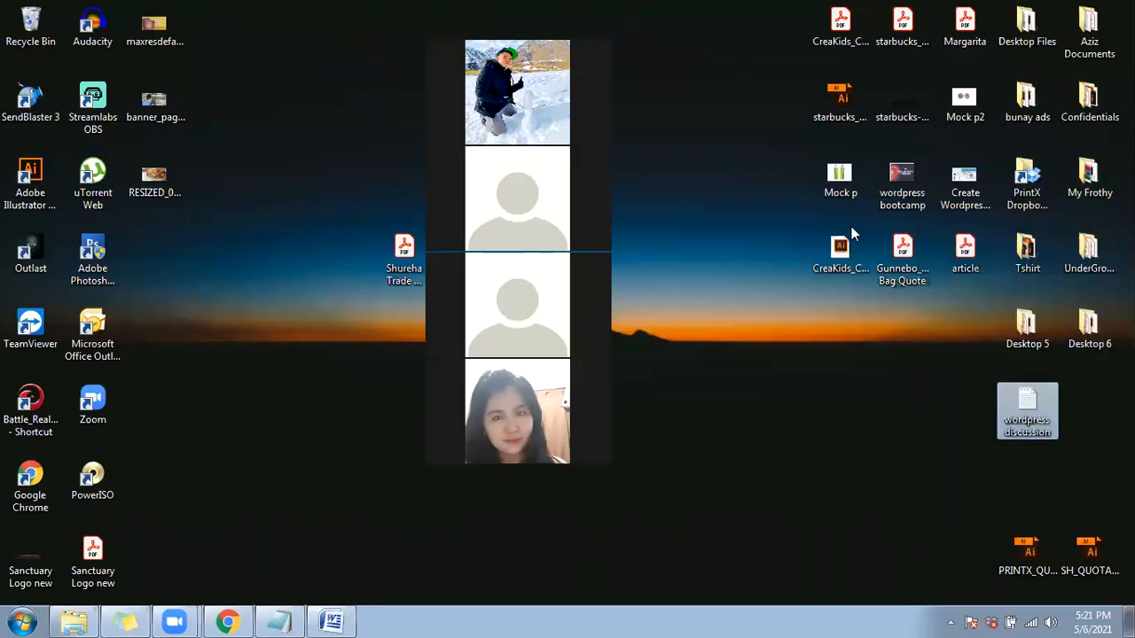
double_click(1027, 328)
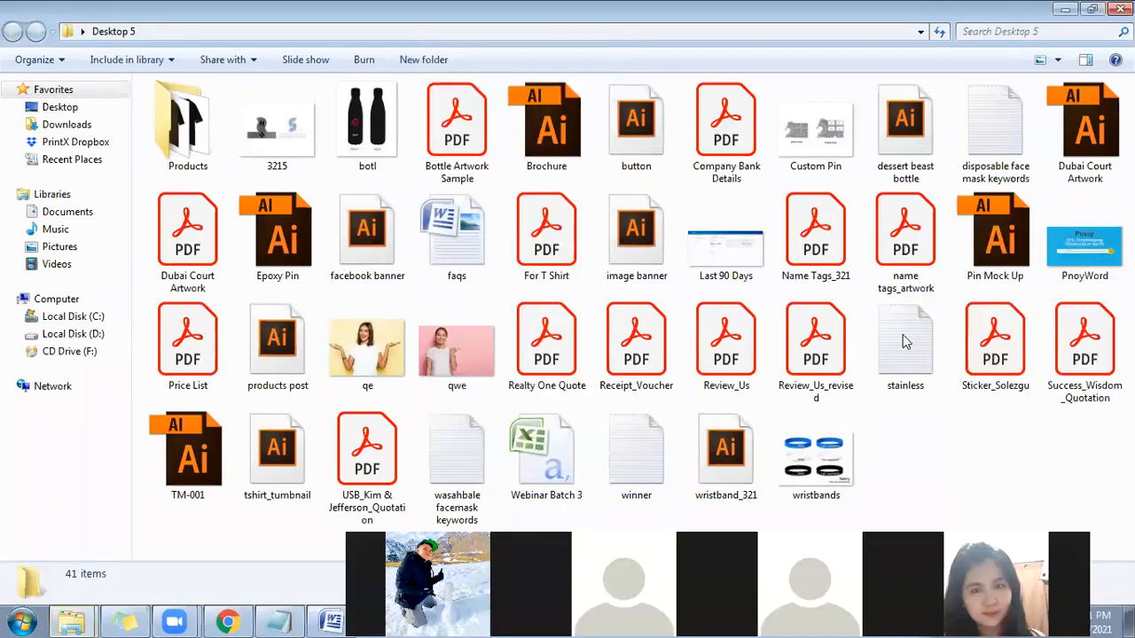
double_click(188, 124)
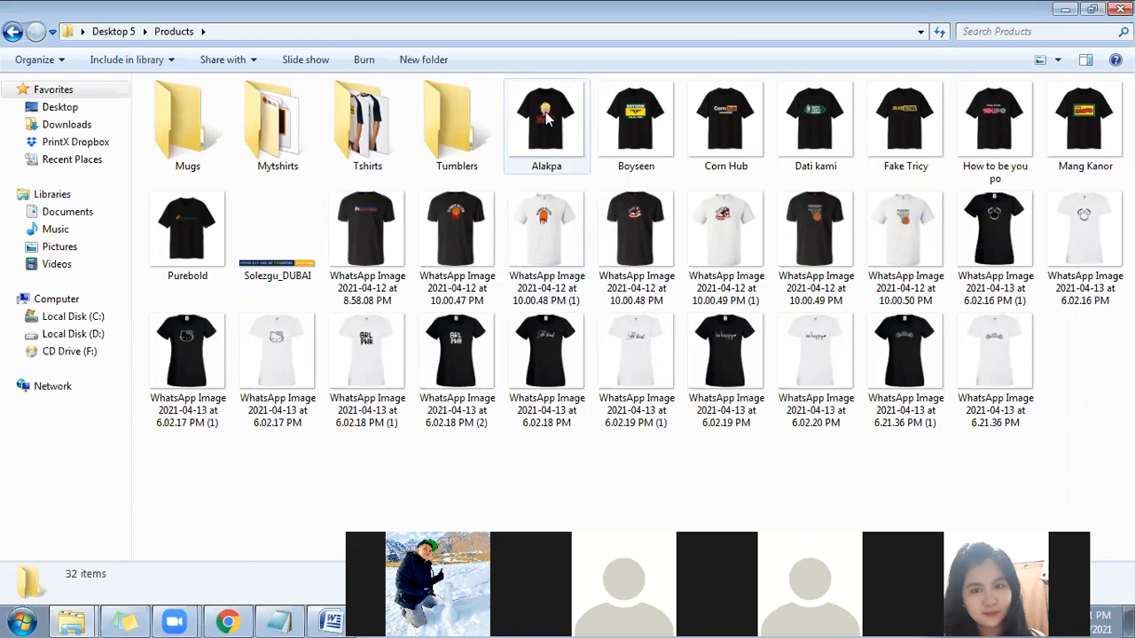
double_click(275, 120)
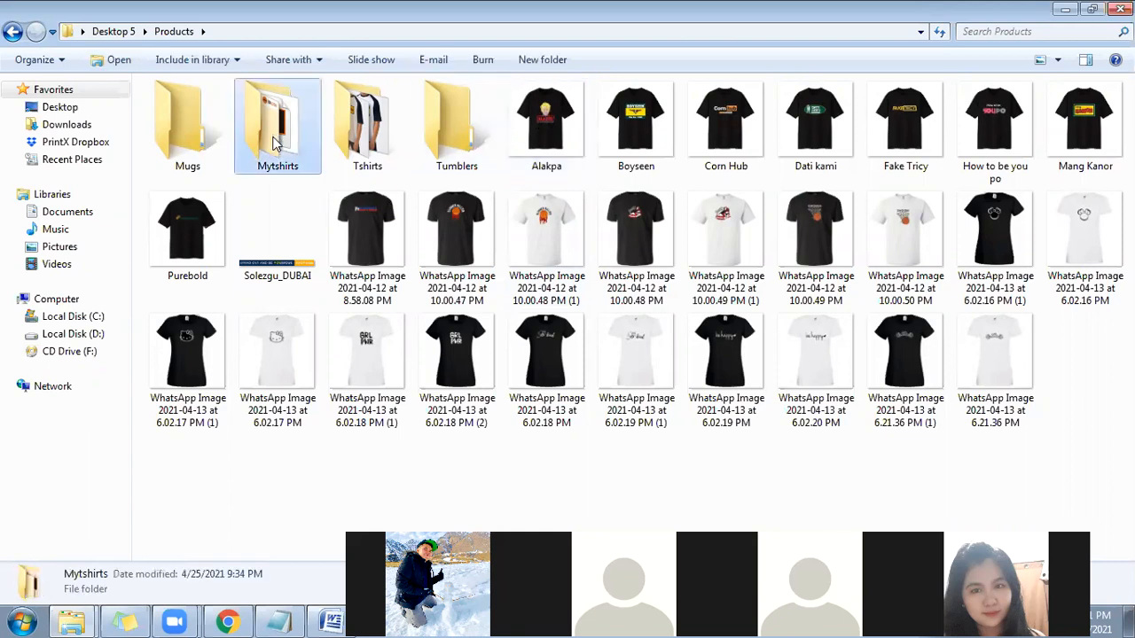
Step: Open the Nutella folder inside Mytshirts > Female and enlarge its thumbnails to view the men's shirt designs
double_click(200, 139)
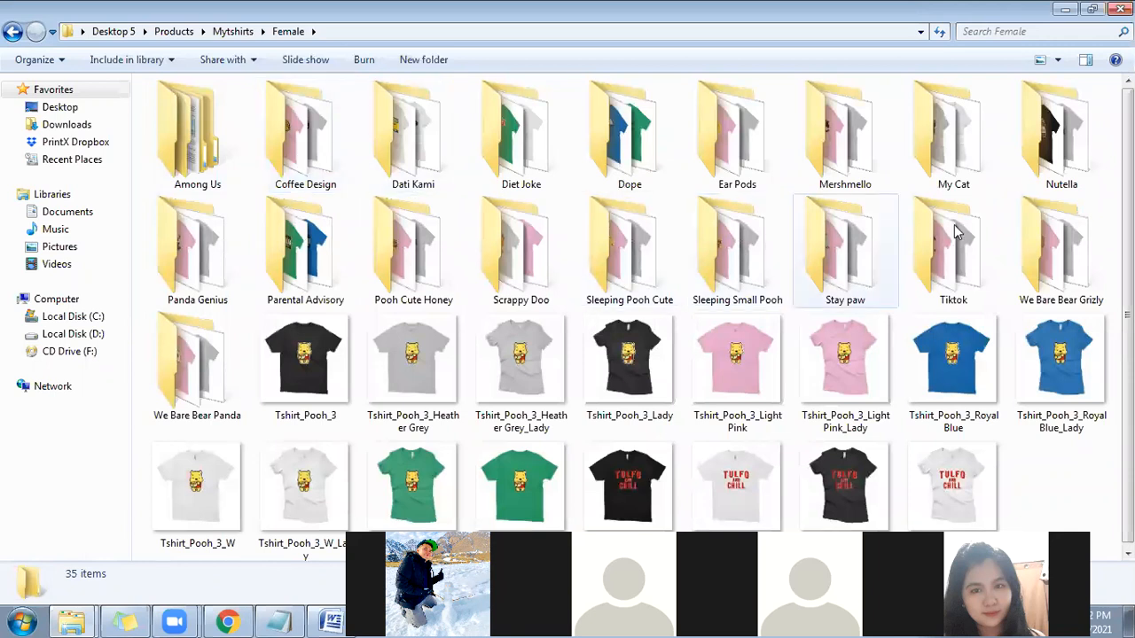
double_click(1058, 153)
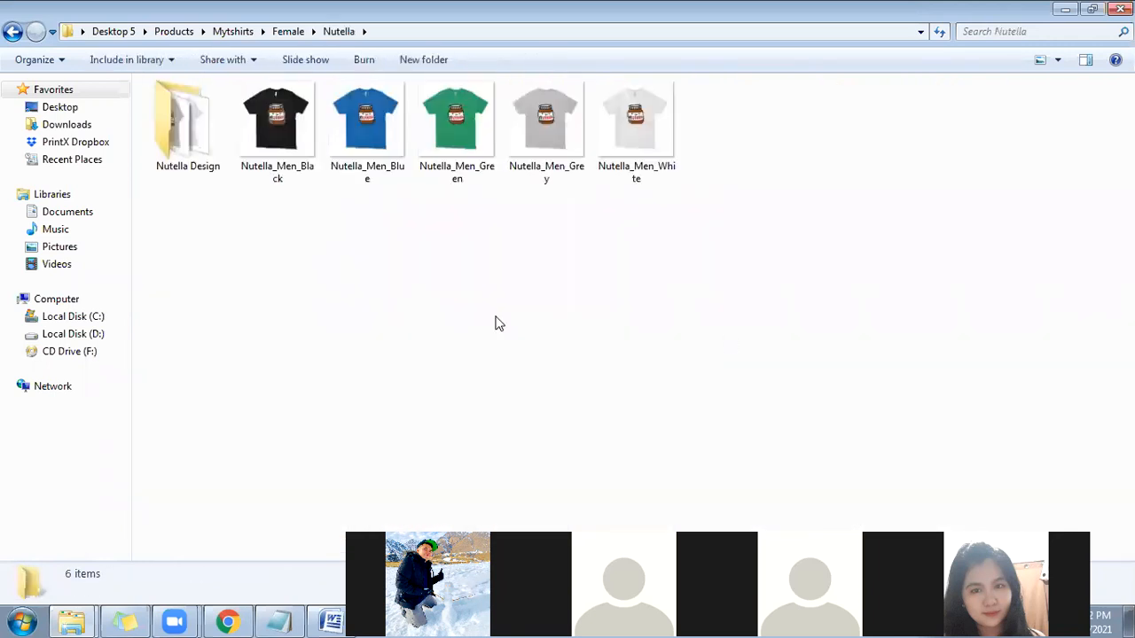
scroll(447, 331, up, 3)
drag(468, 347, 937, 375)
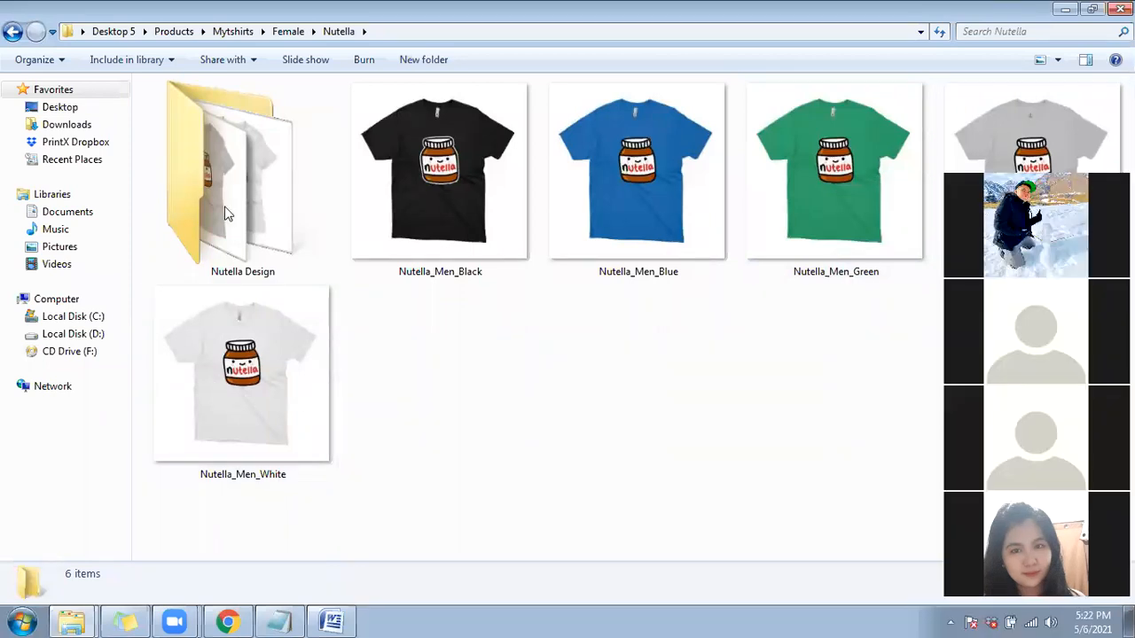
Step: Open the Nutella Design subfolder and enlarge the thumbnails to review the ladies' shirt images
double_click(224, 213)
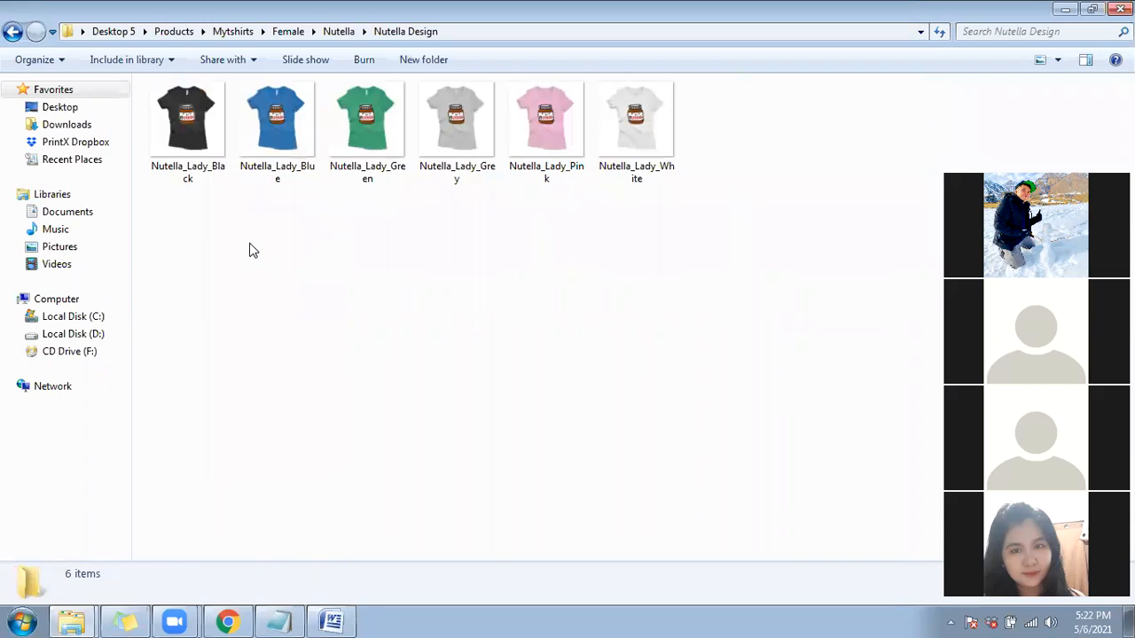
ctrl+scroll(251, 253, up, 3)
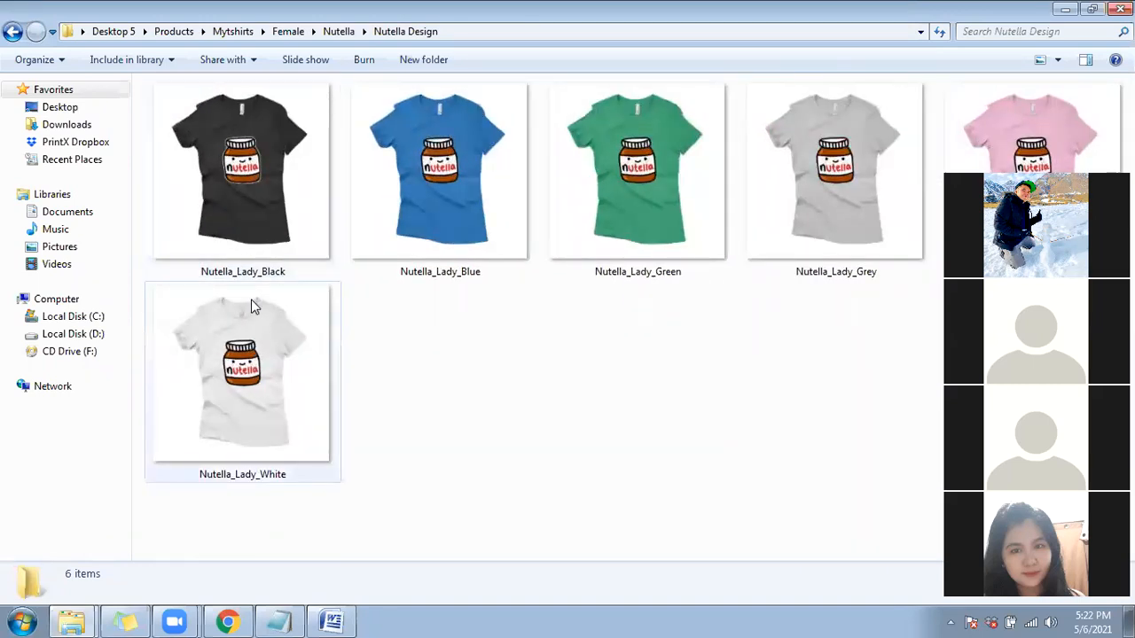
drag(213, 520, 1047, 133)
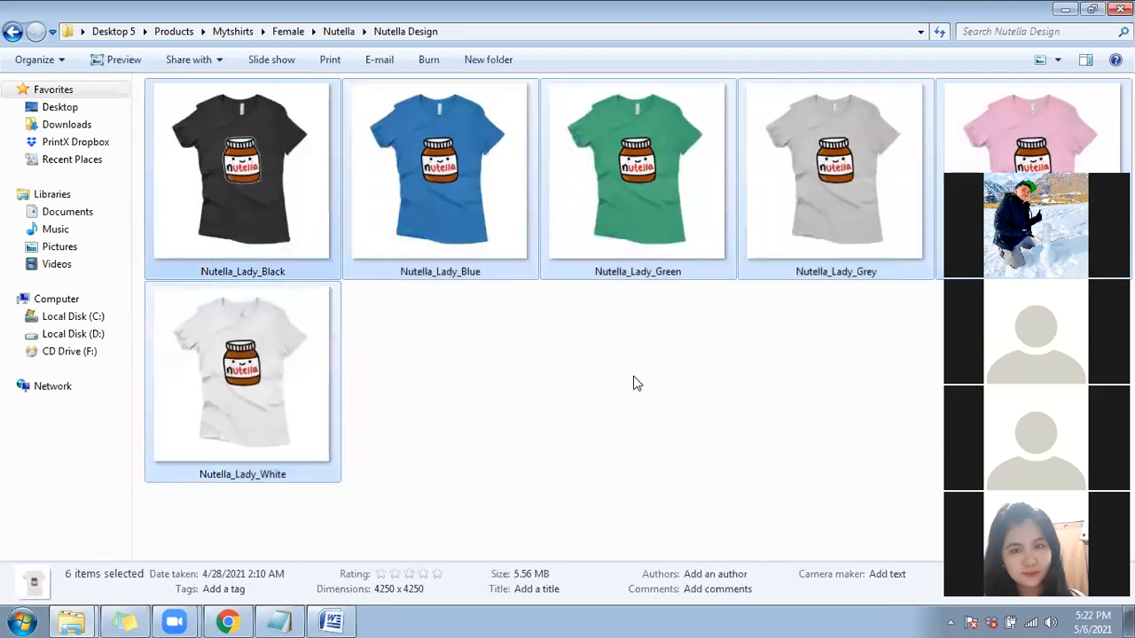
click(631, 383)
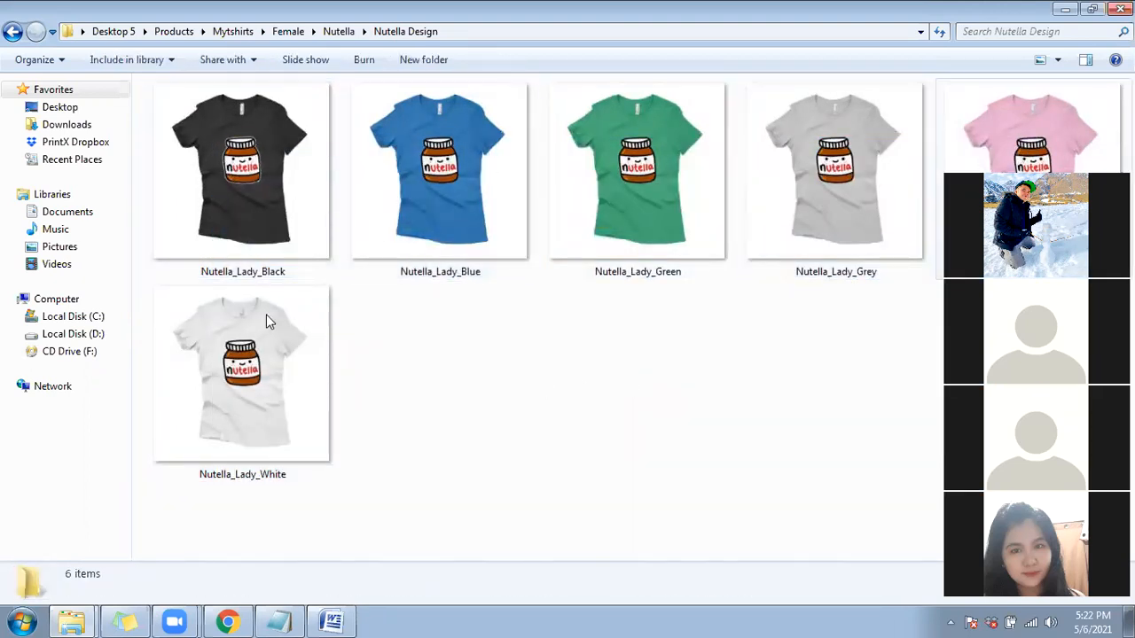
mouse_move(269, 321)
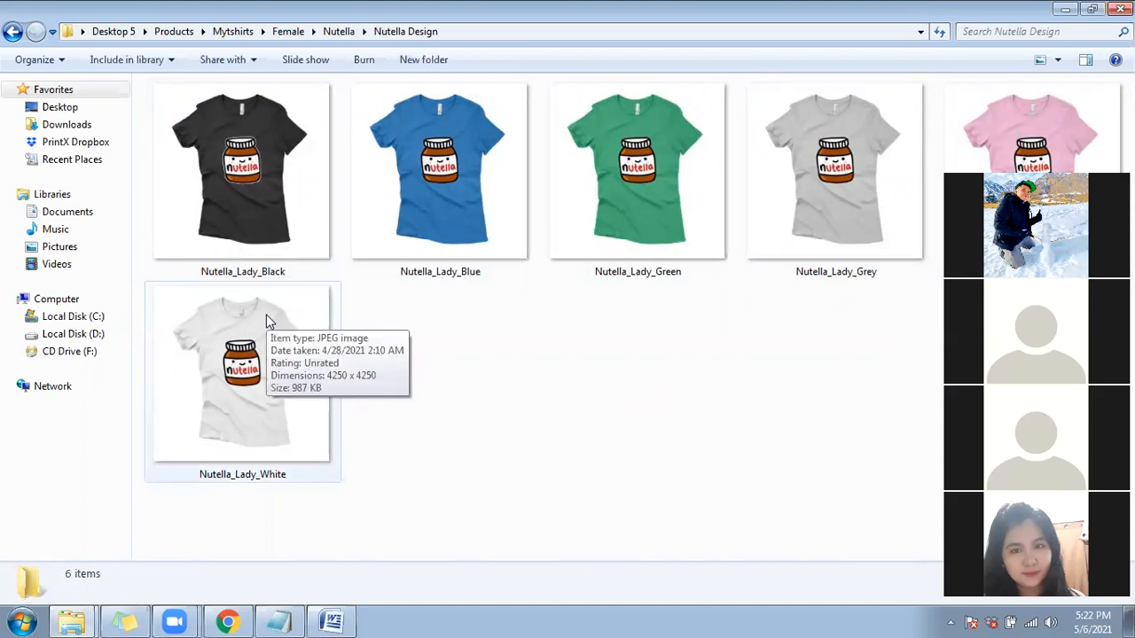
Step: Switch to Chrome, close the Blogs page tab, and open the Products page of the My blog site
click(228, 621)
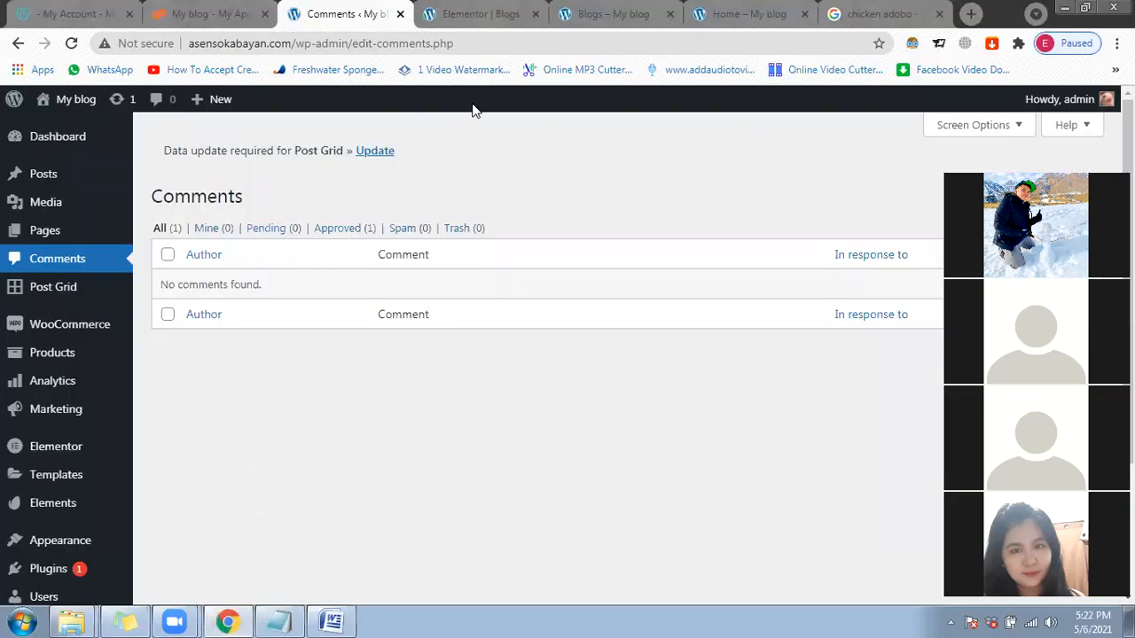
click(670, 14)
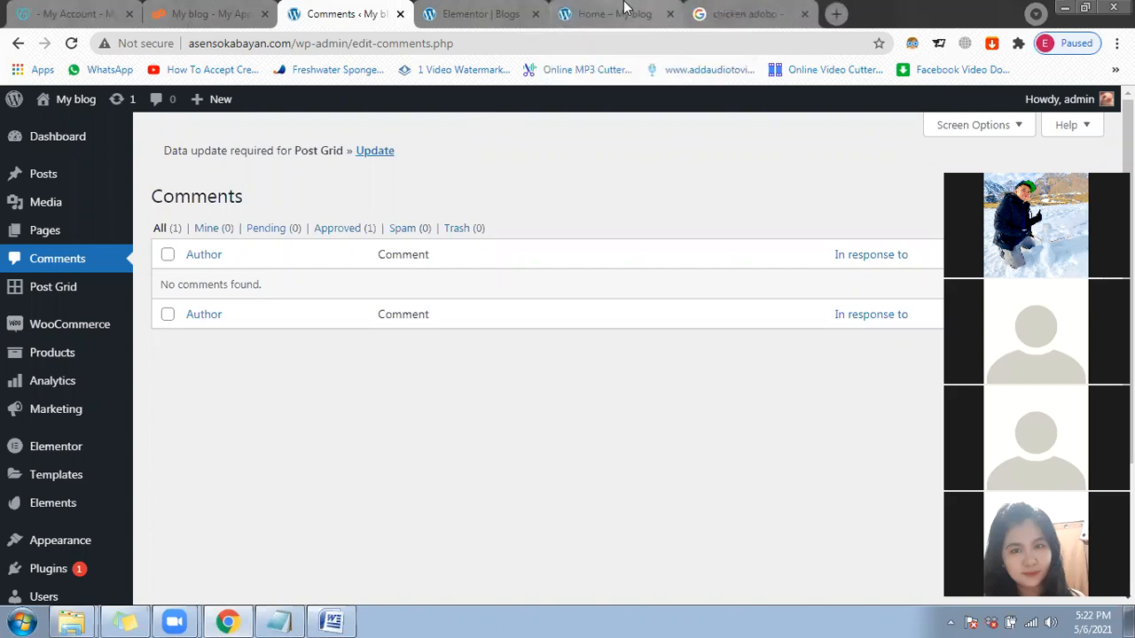
click(621, 13)
scroll(547, 340, down, 3)
scroll(621, 302, up, 3)
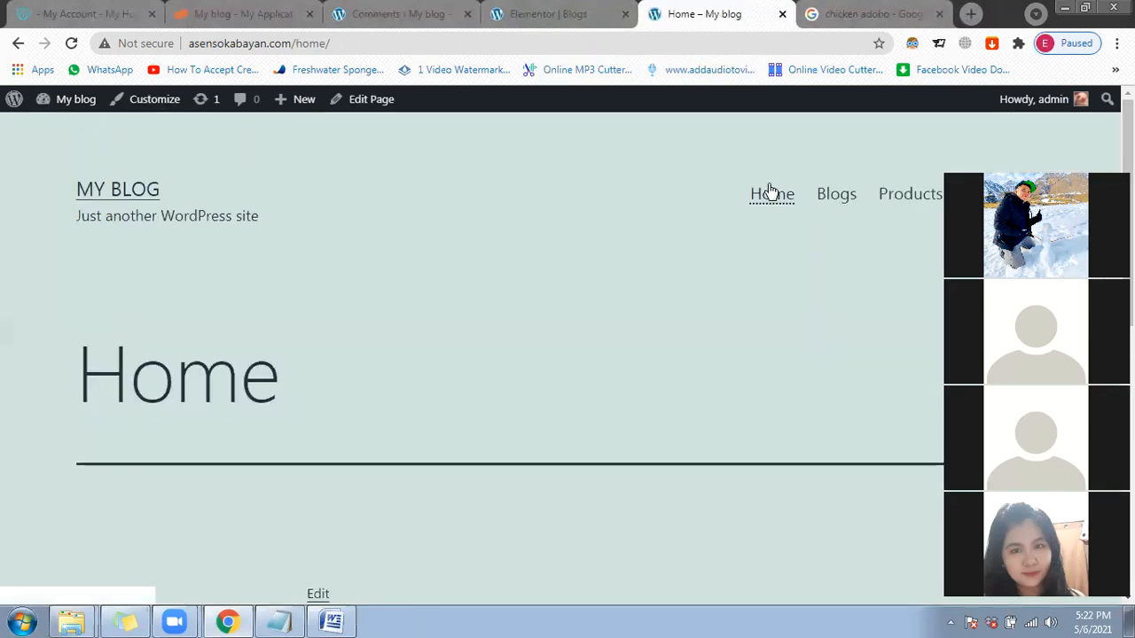
click(905, 204)
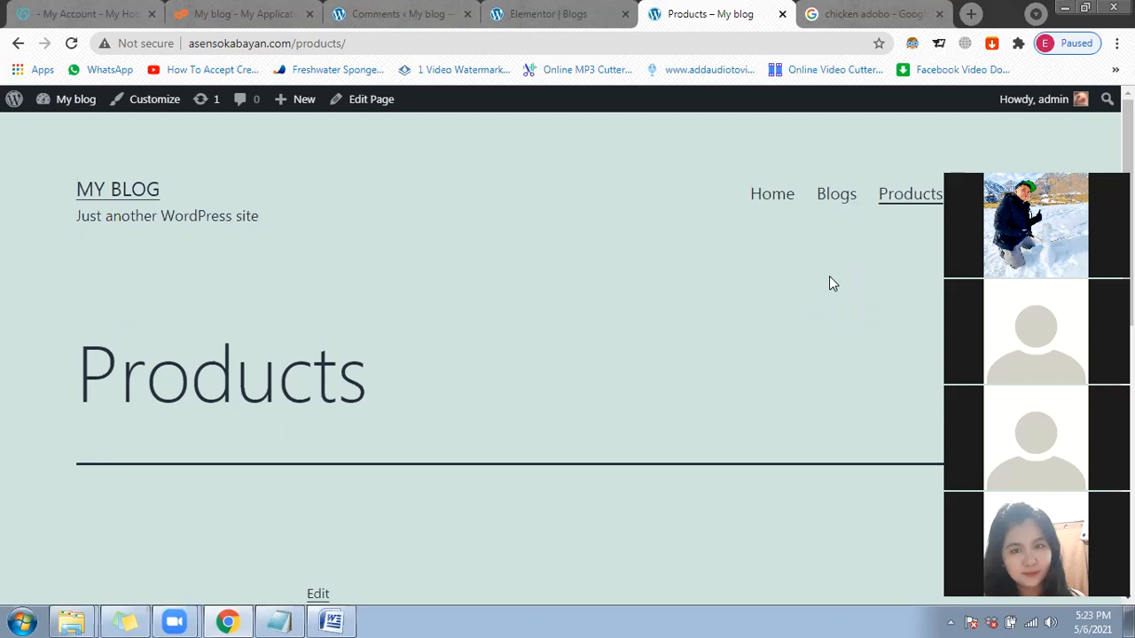
Step: Examine the content area of the site's Products page
scroll(735, 306, down, 2)
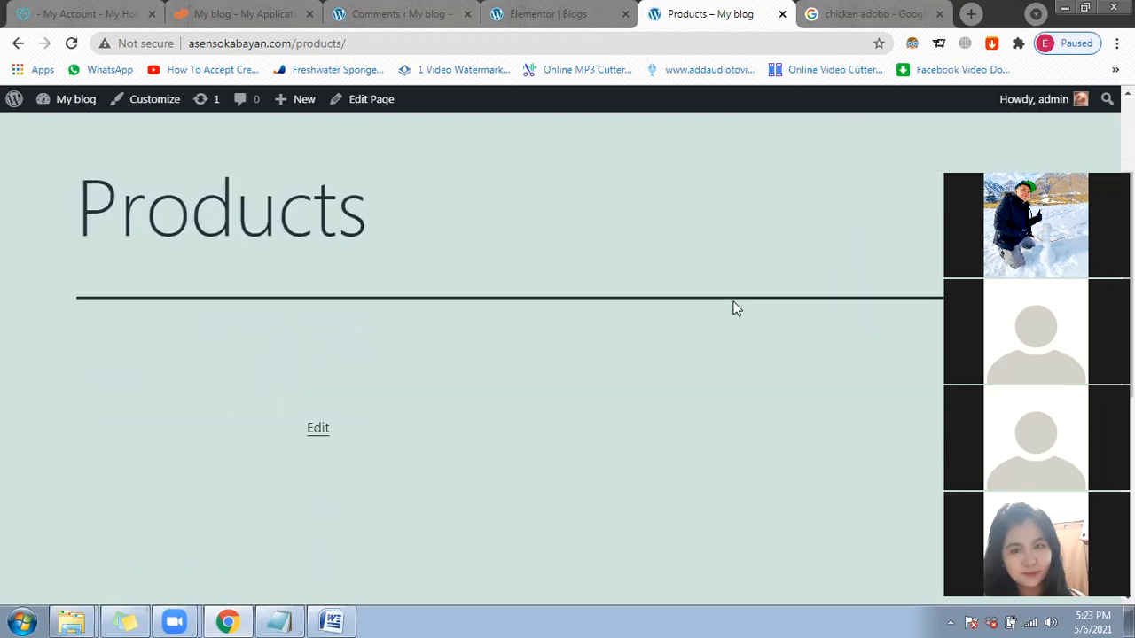
scroll(621, 368, down, 2)
scroll(514, 382, up, 2)
scroll(479, 383, up, 1)
scroll(519, 375, down, 1)
scroll(479, 403, up, 1)
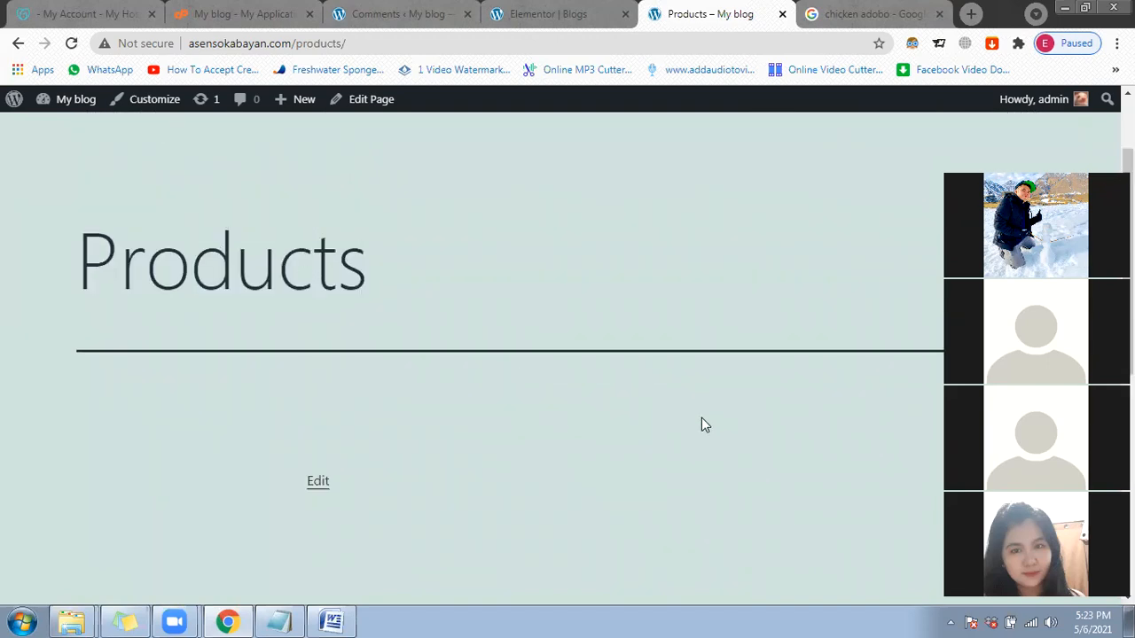
scroll(240, 368, down, 2)
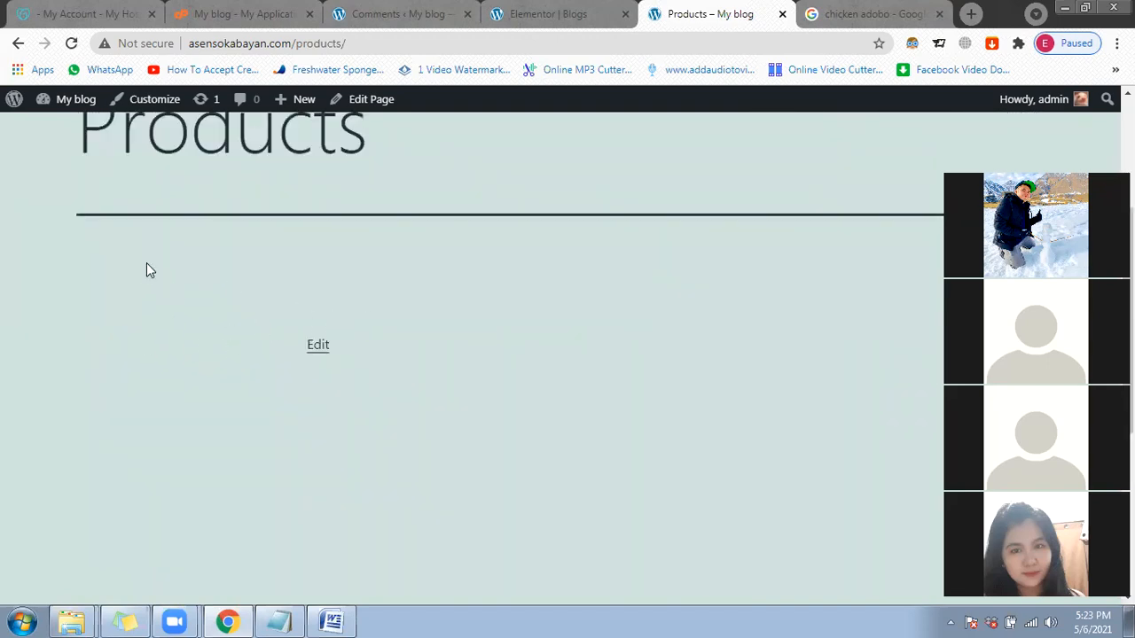
scroll(208, 404, down, 2)
scroll(213, 293, up, 2)
scroll(509, 376, up, 1)
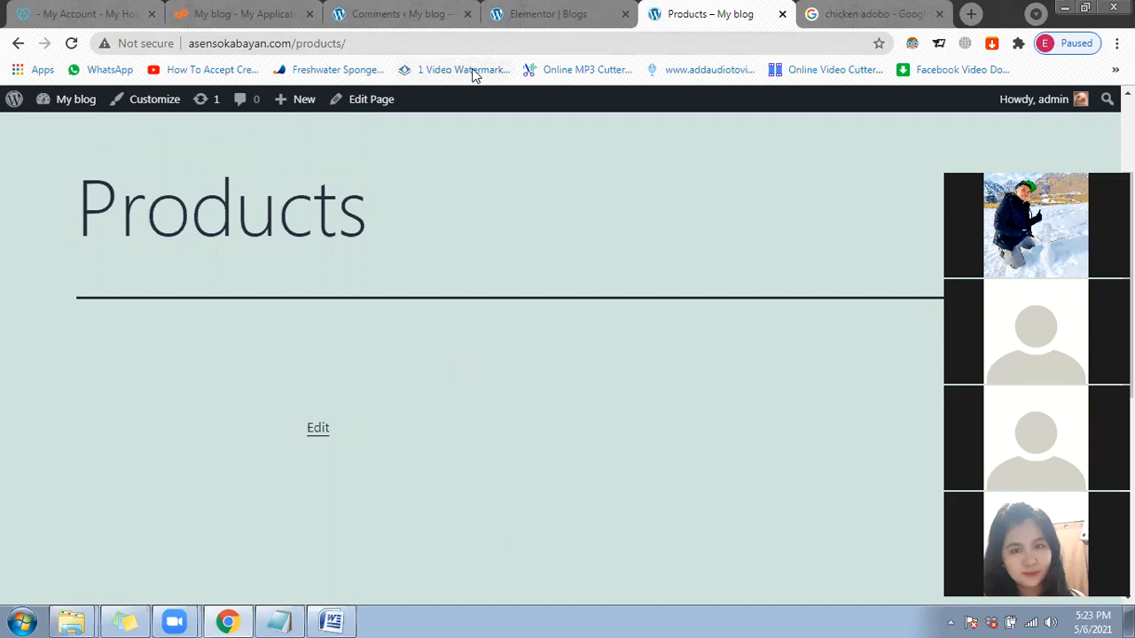
Step: Close the Comments tab and go from the Elementor Blogs editor to the WordPress dashboard at asensokabayan.com/wp-admin/
click(468, 14)
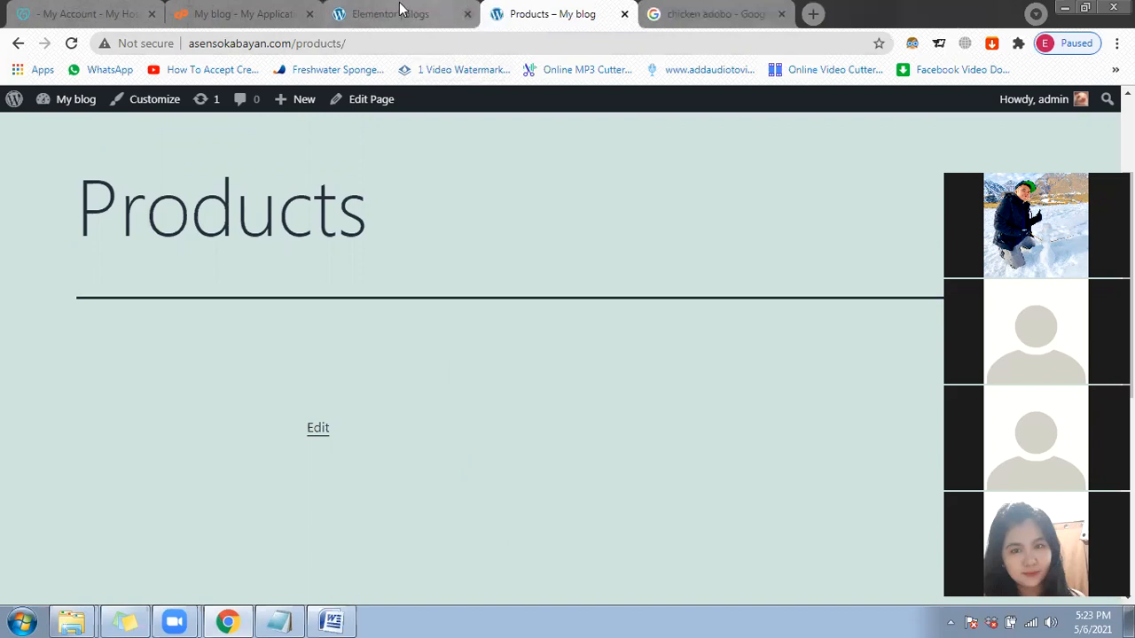
click(399, 13)
scroll(269, 240, up, 10)
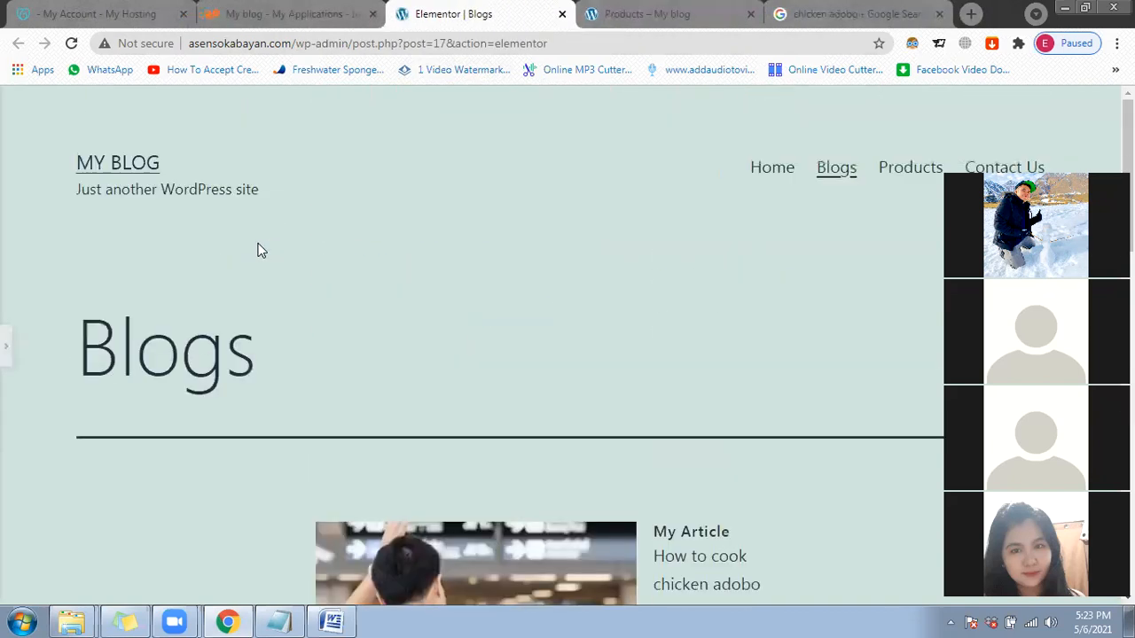
click(70, 44)
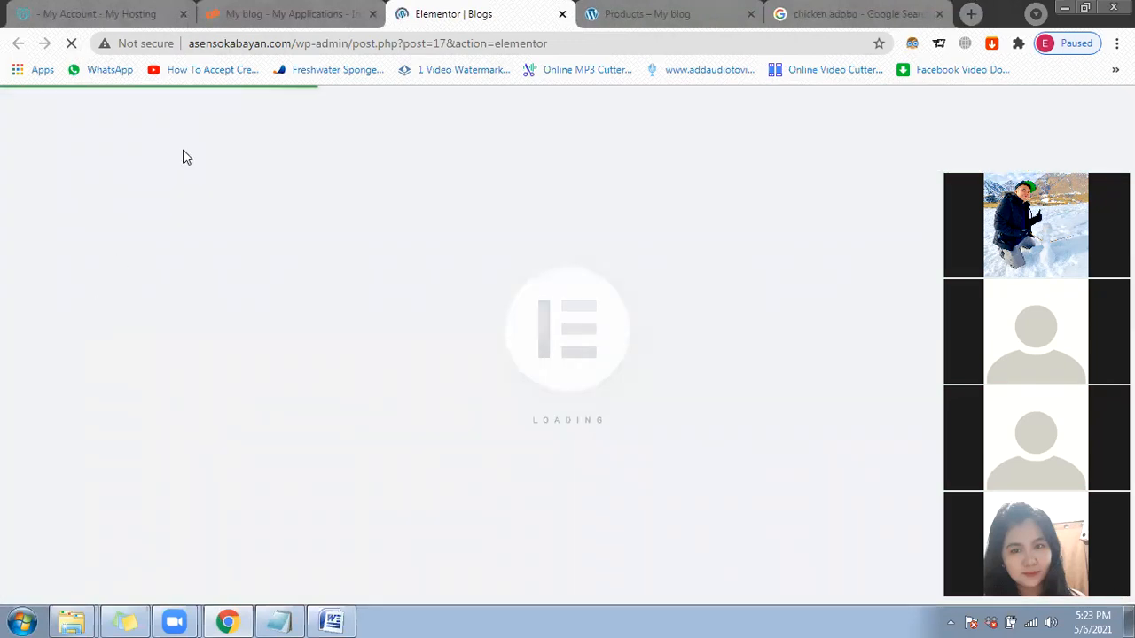
drag(348, 43, 748, 42)
key(BackSpace)
key(Return)
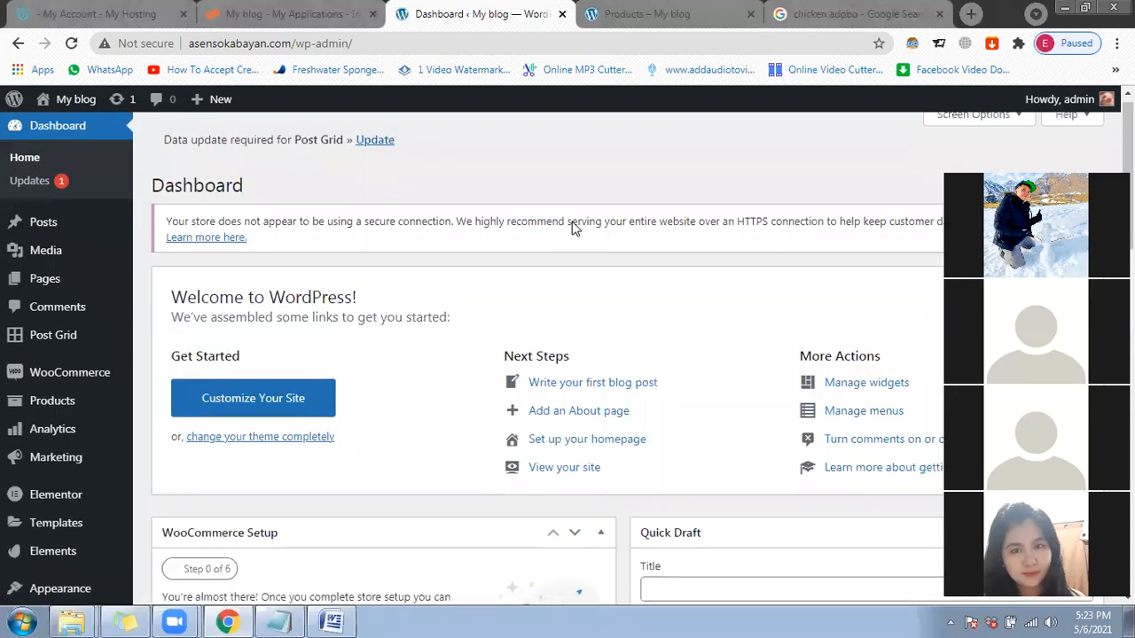
Step: Review the WooCommerce-related admin sections and start adding a new product
scroll(532, 253, down, 1)
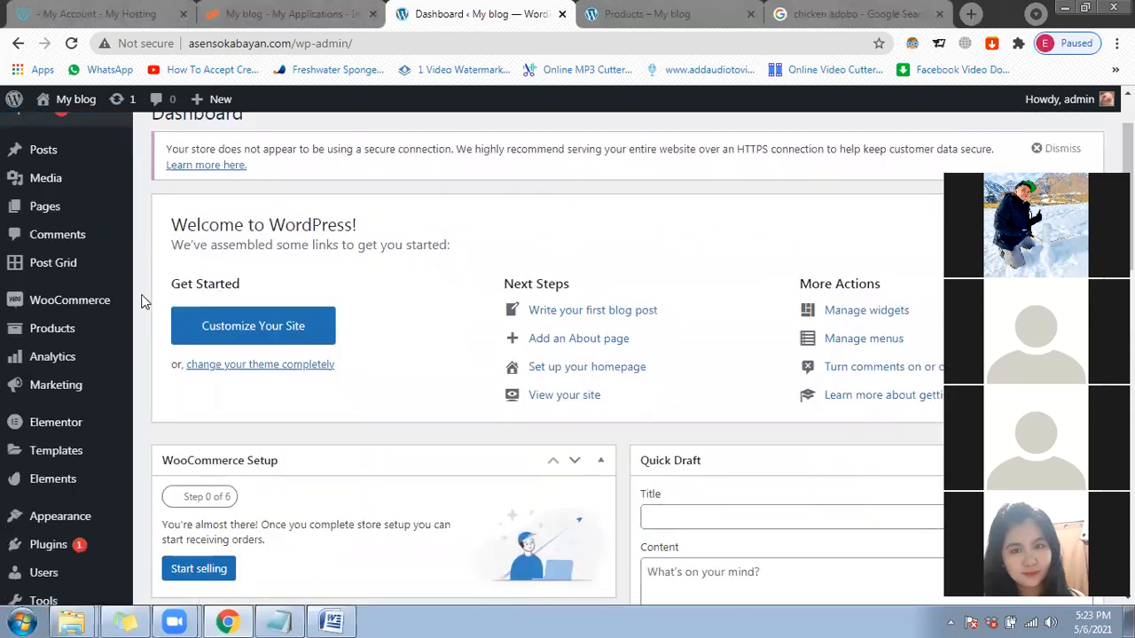
mouse_move(119, 304)
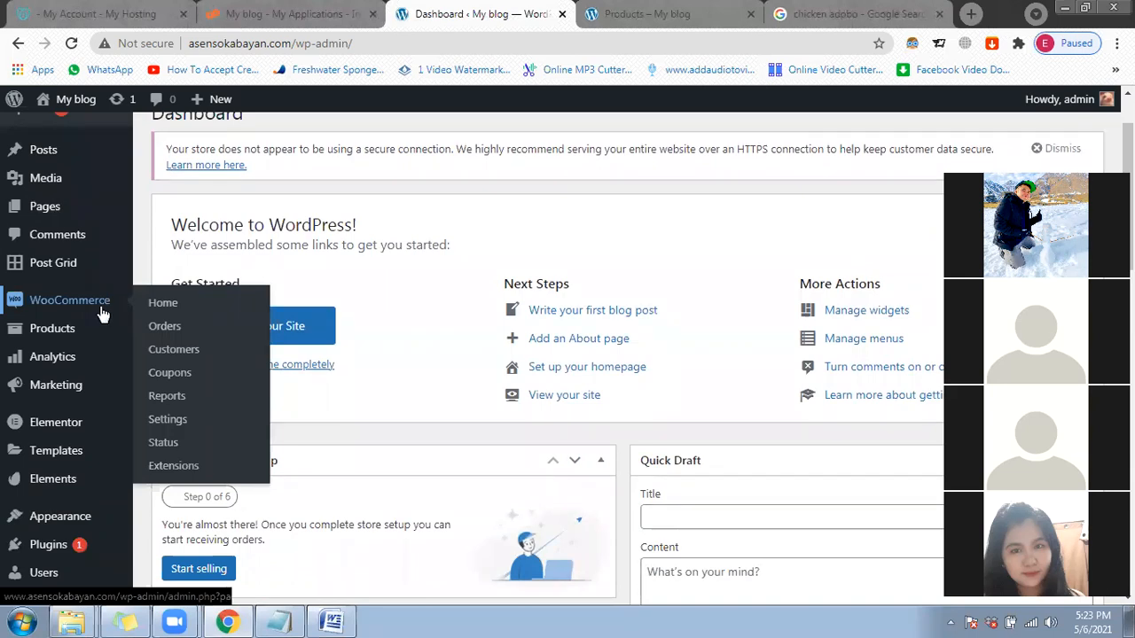
mouse_move(75, 330)
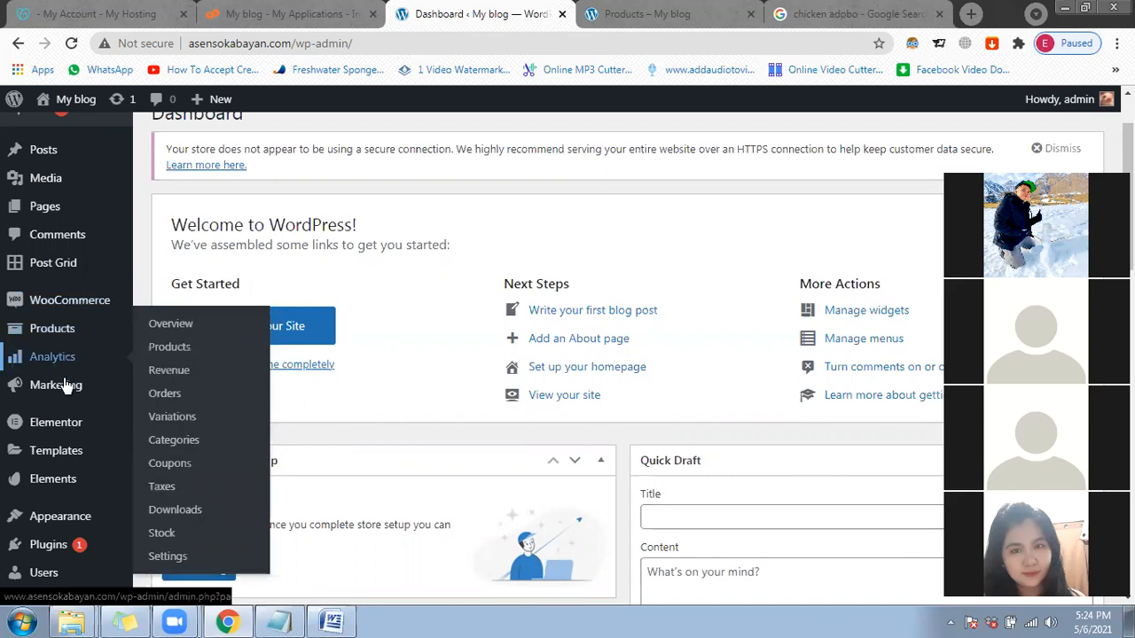
mouse_move(65, 390)
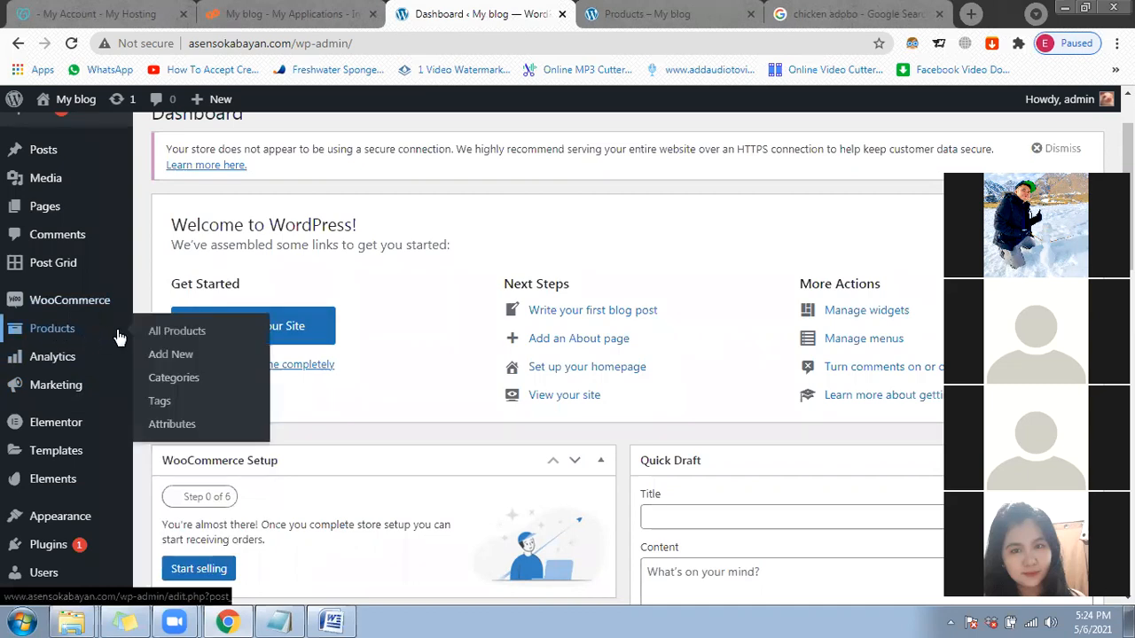
click(156, 356)
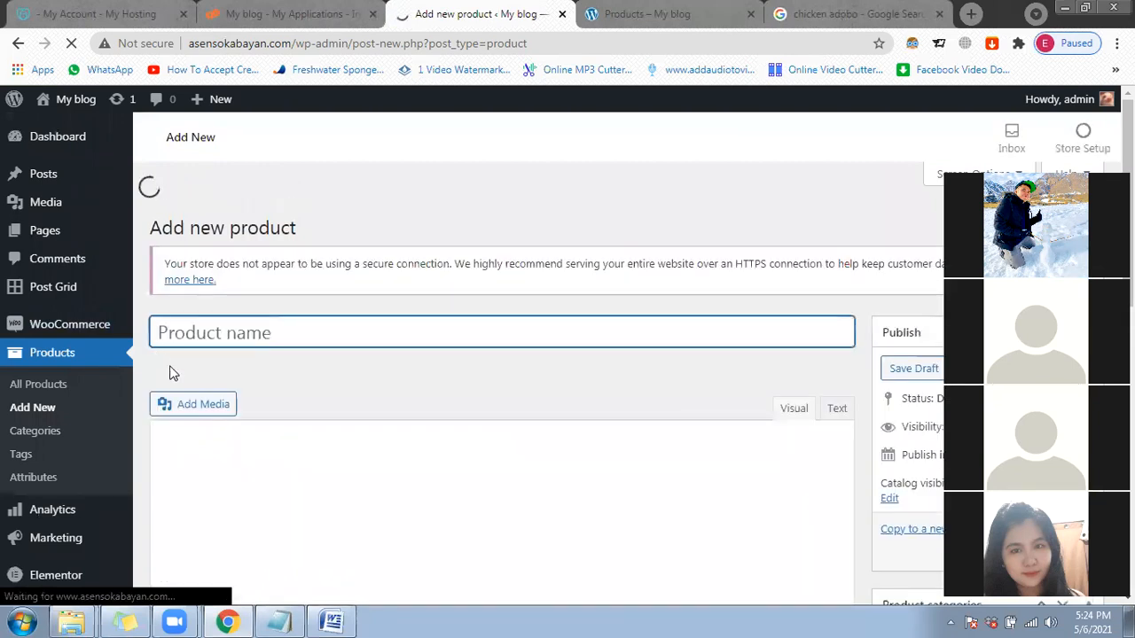
Step: Consult the men's shirt images in the Nutella folder and name the new product "Nutella T Shirt Men Black"
click(80, 578)
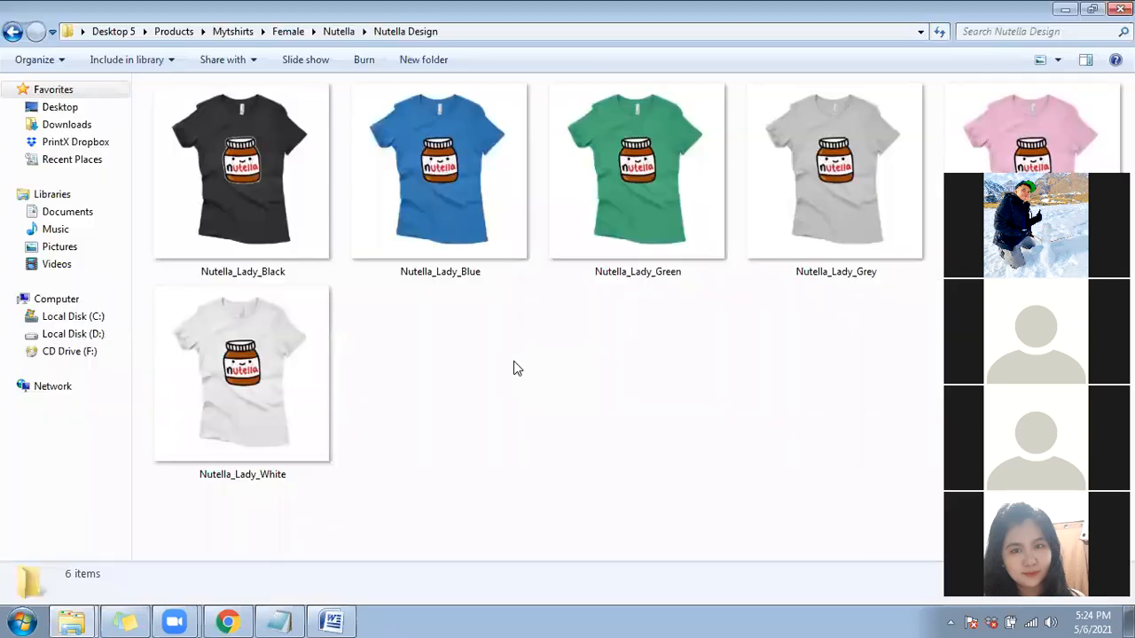
click(13, 35)
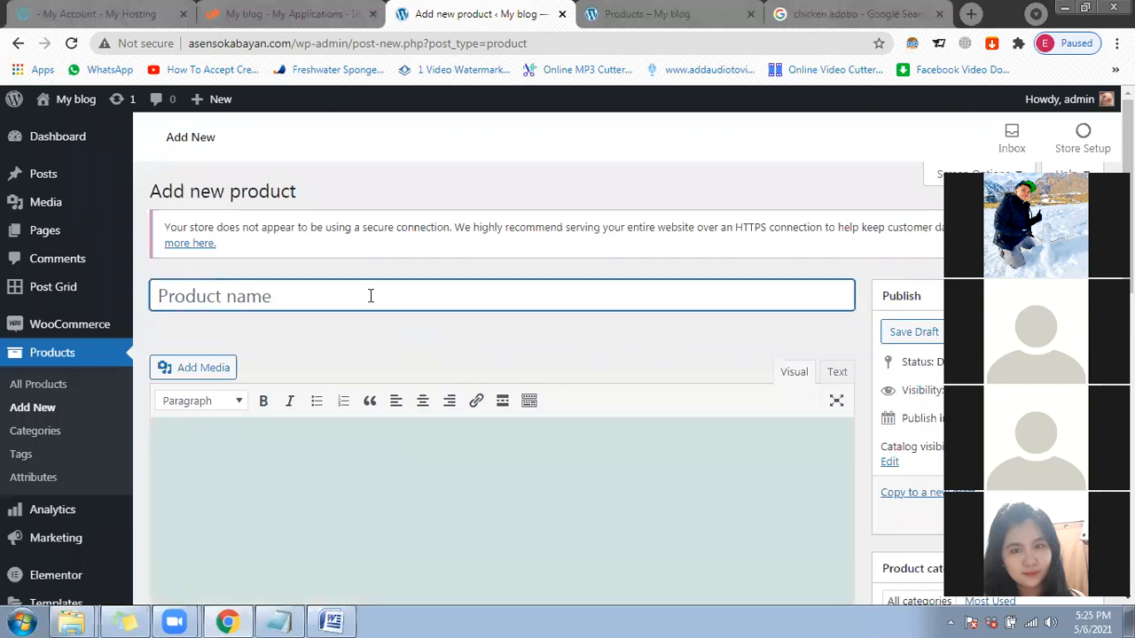
text(Nutl)
text(ella)
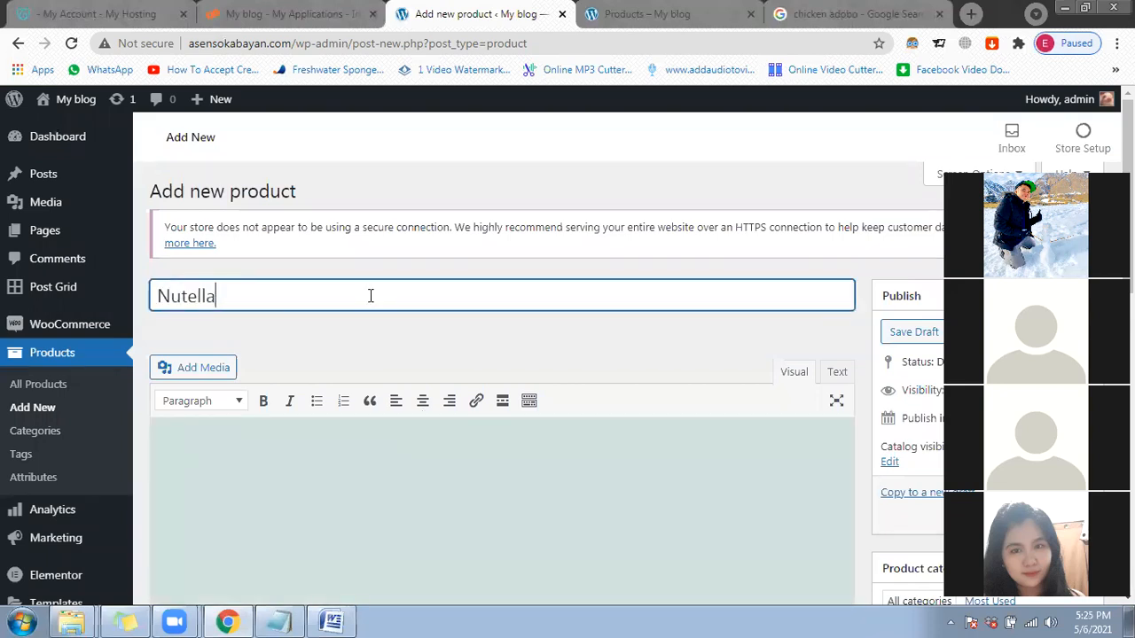
key(alt+Tab)
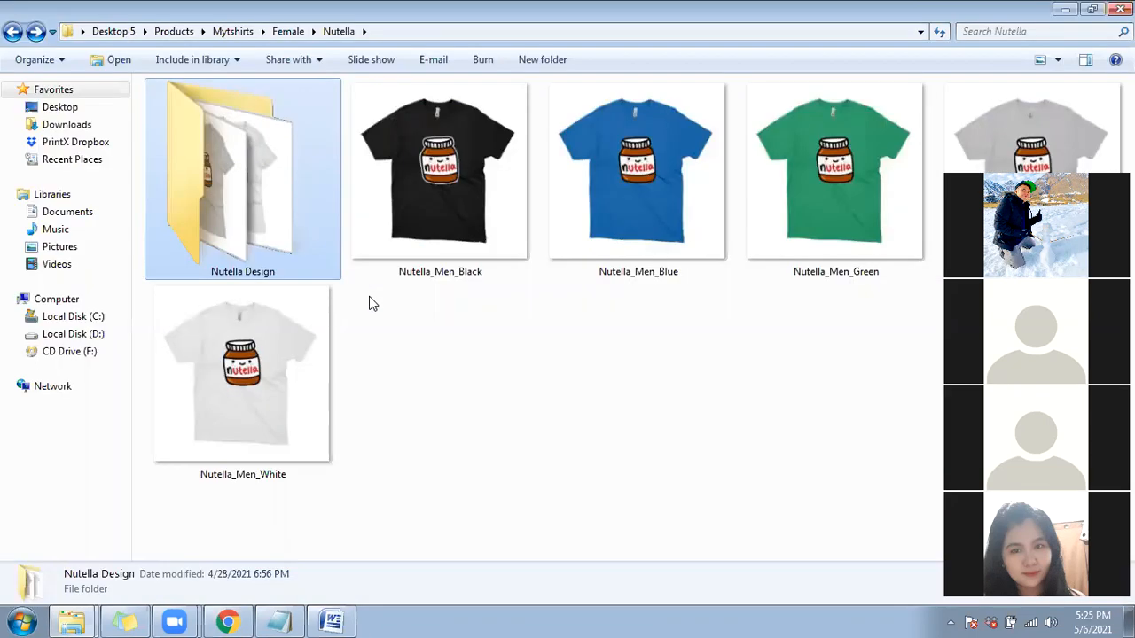
key(alt+Tab)
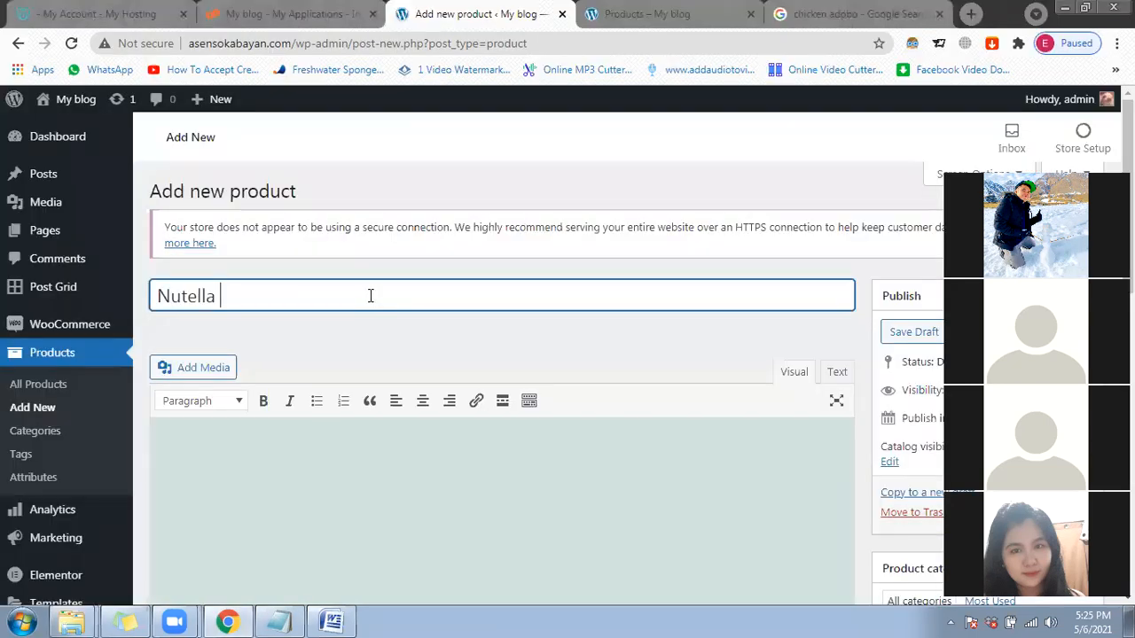
text(T Shirt Me)
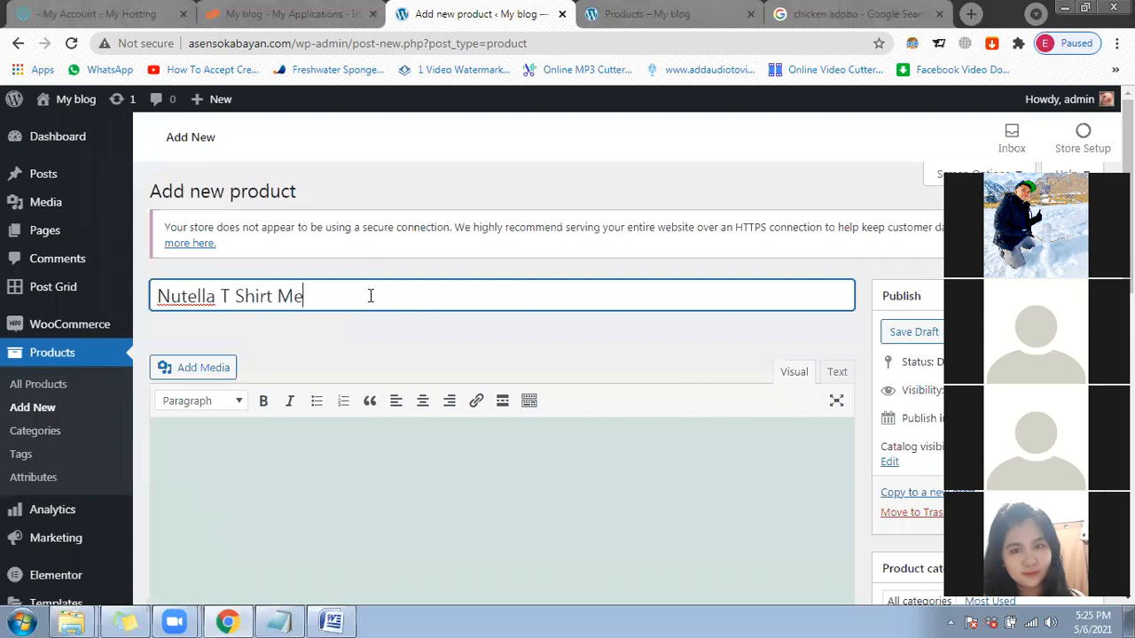
text(n Black)
triple_click(382, 299)
click(377, 295)
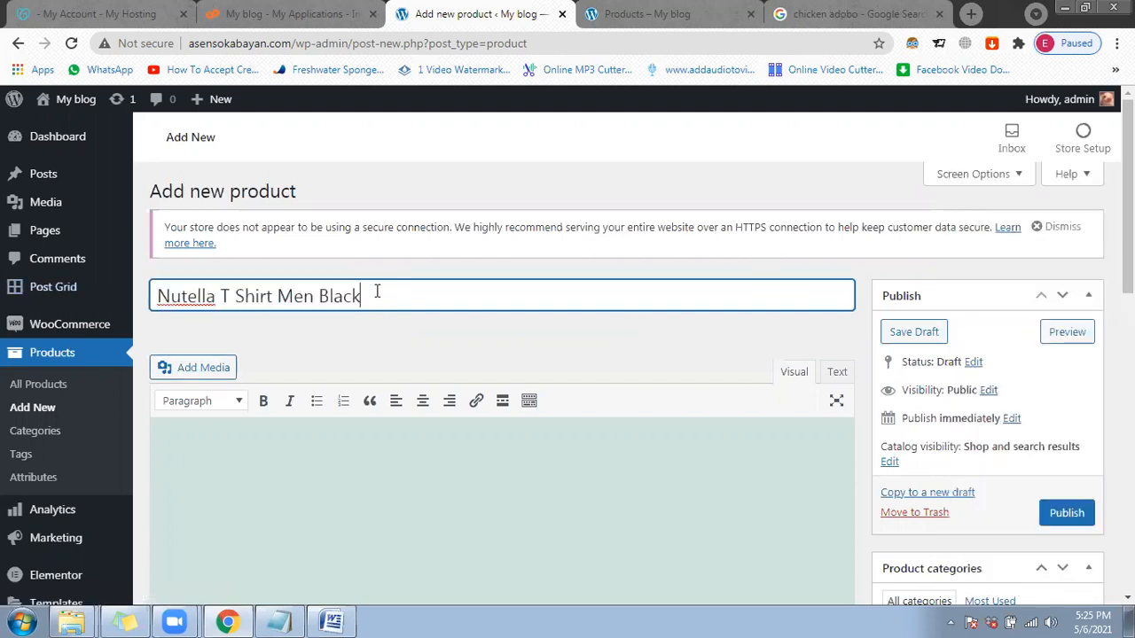
Step: Enter the product description as two paragraphs, "Cotton 80%" and "Polyester 20%"
scroll(423, 294, down, 3)
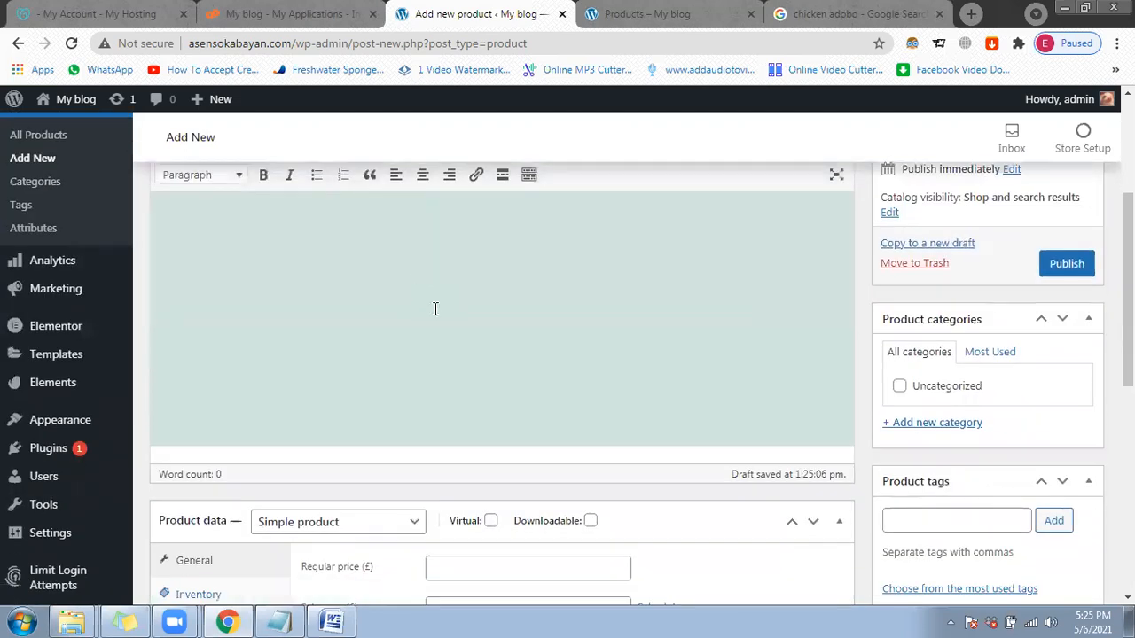
click(441, 261)
scroll(399, 309, up, 1)
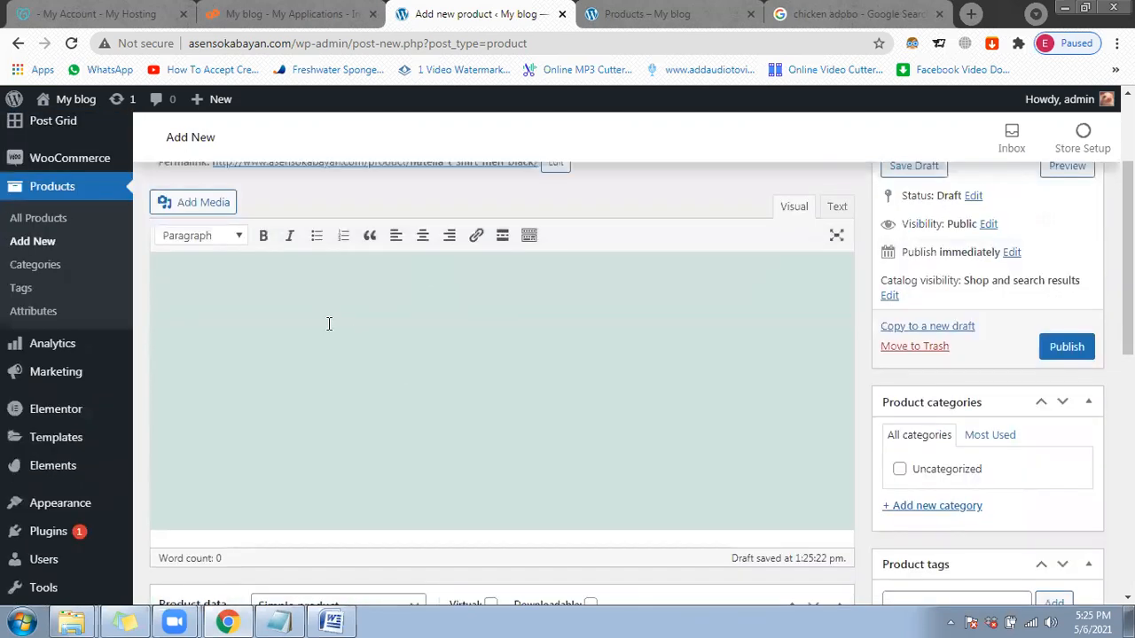
scroll(327, 319, up, 2)
scroll(334, 487, down, 2)
scroll(319, 338, up, 1)
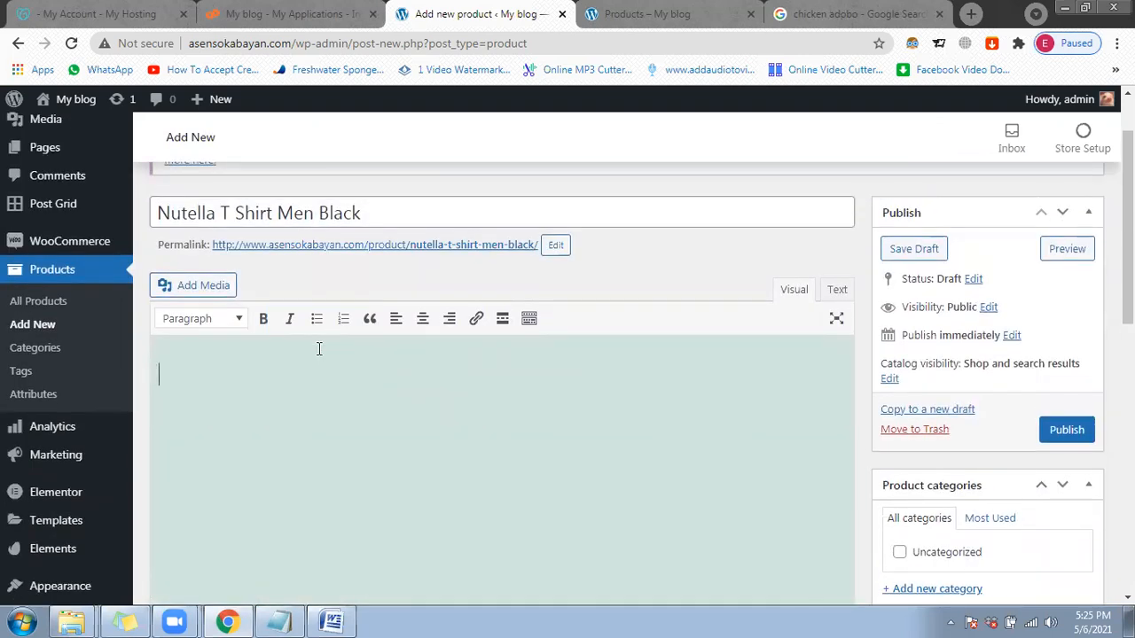
text(Cotton 80%)
key(Return)
text(20)
key(BackSpace)
key(BackSpace)
text(P)
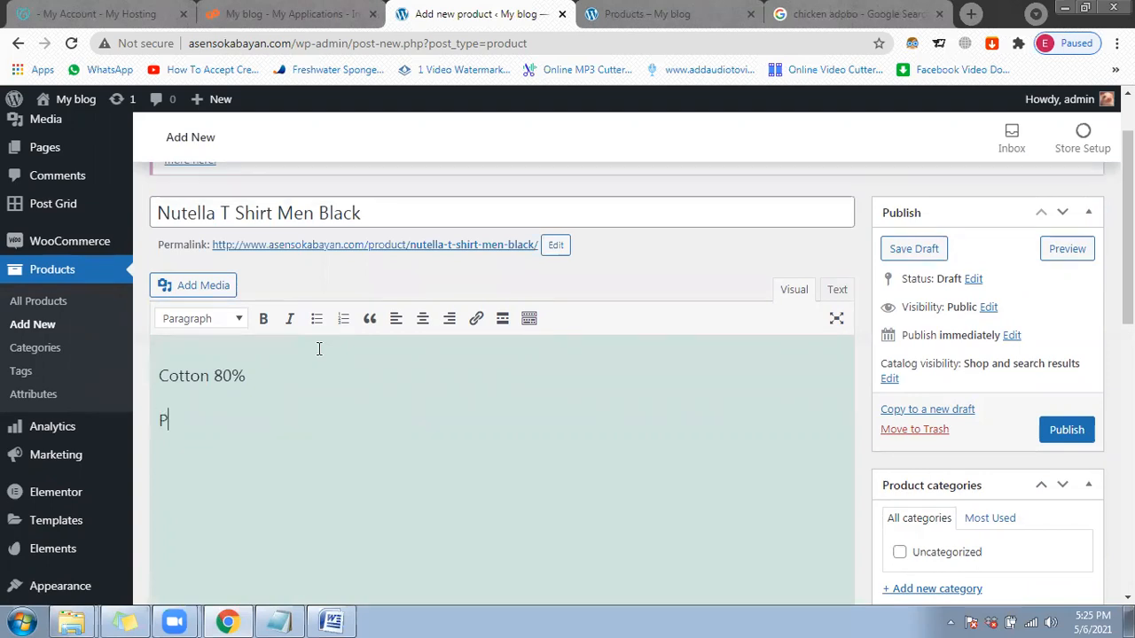
text(olyester 20)
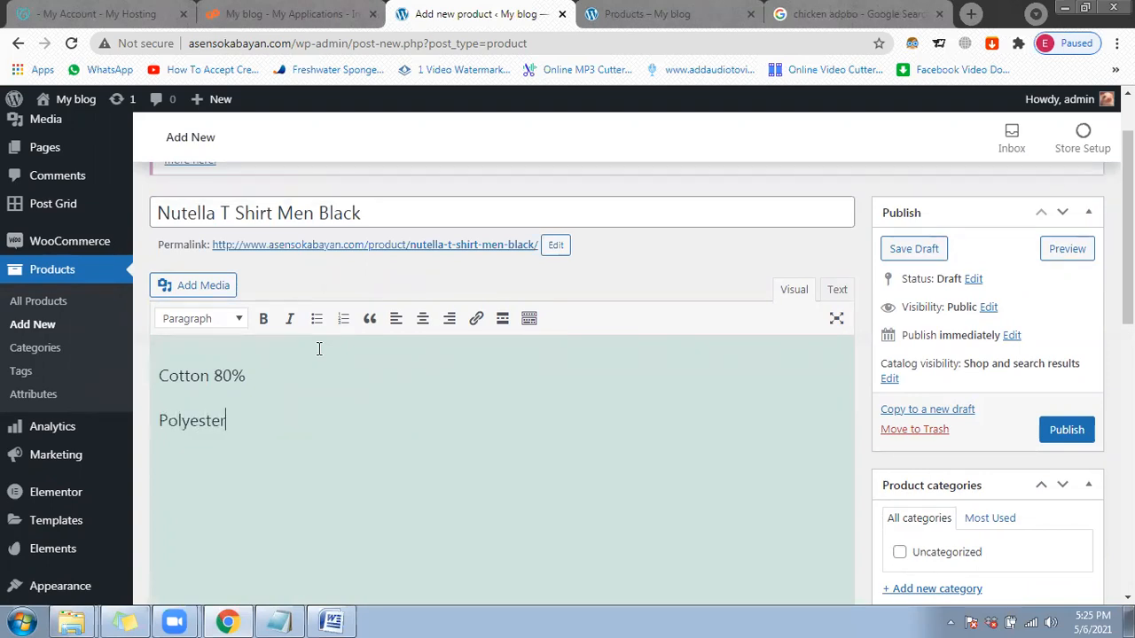
text(%)
Step: Review the product's title, fabric description and product data section
scroll(364, 387, down, 2)
scroll(347, 283, down, 3)
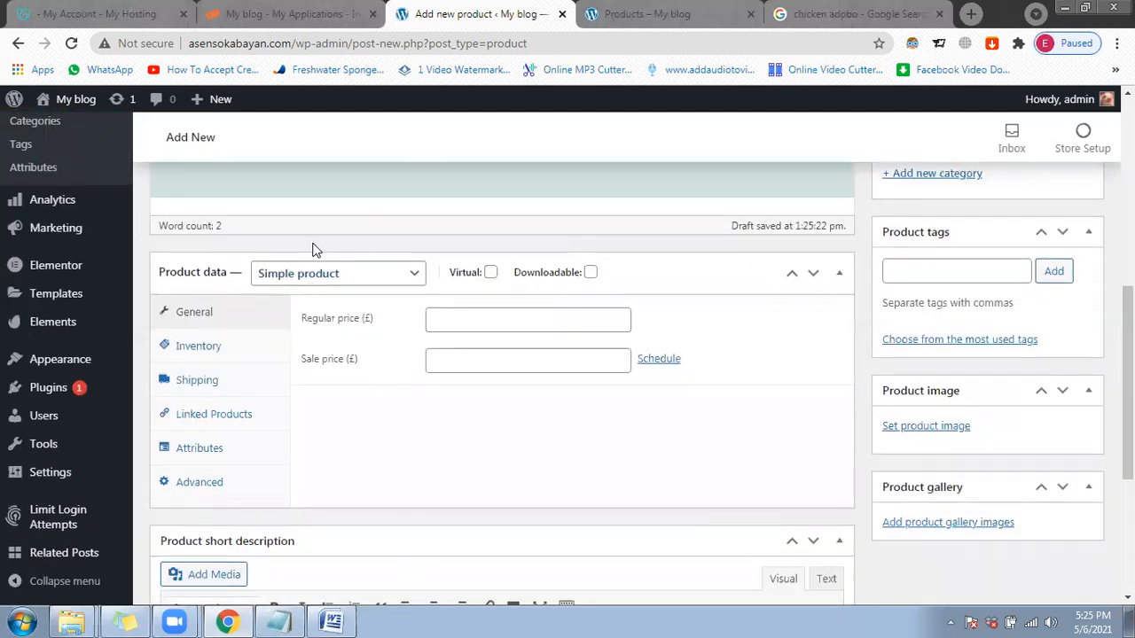
scroll(350, 319, up, 2)
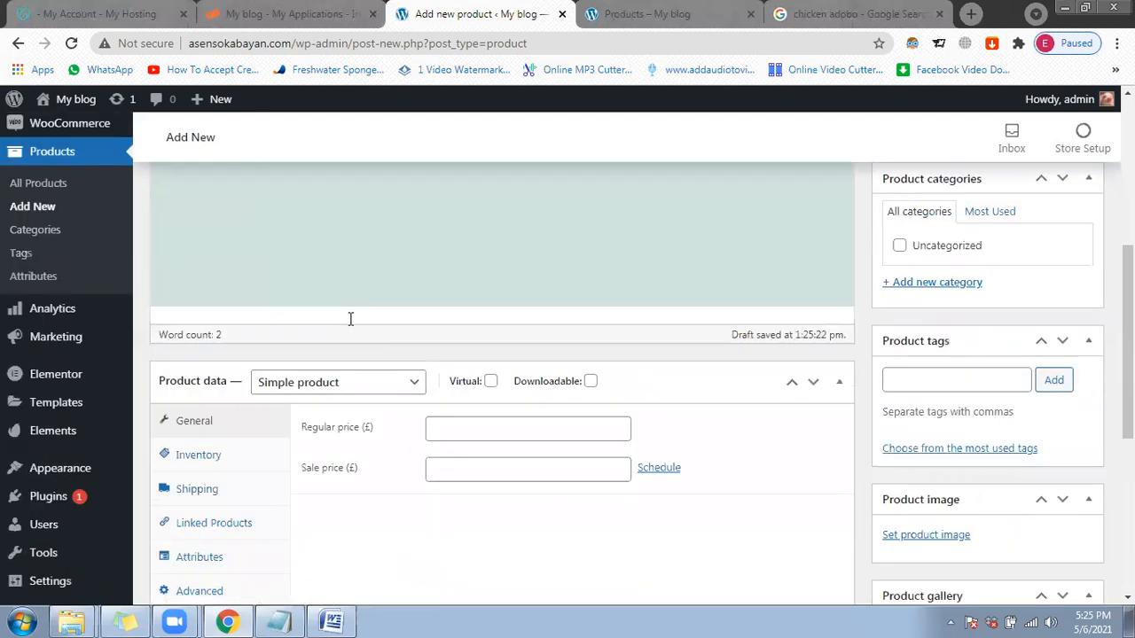
scroll(337, 302, up, 2)
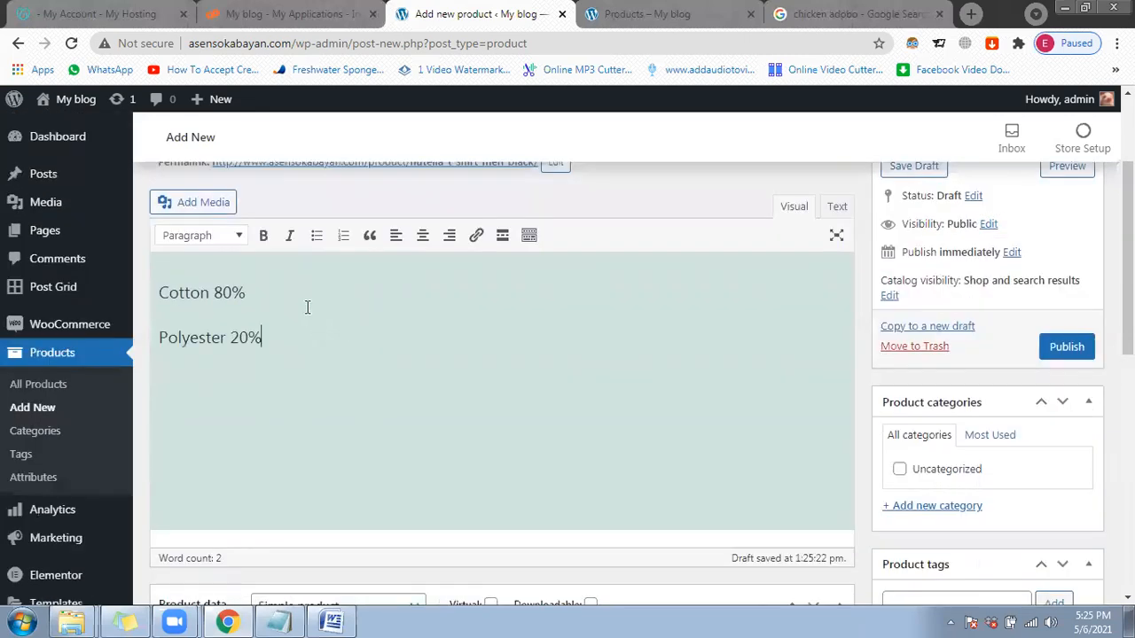
scroll(392, 426, up, 1)
drag(433, 213, 141, 213)
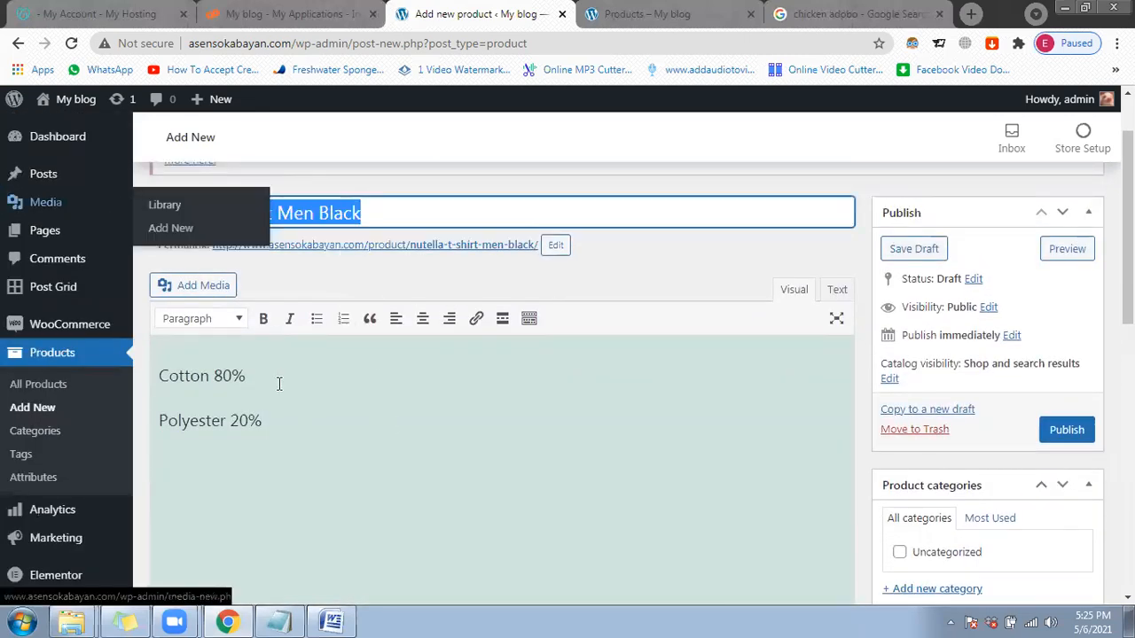
drag(301, 422, 160, 369)
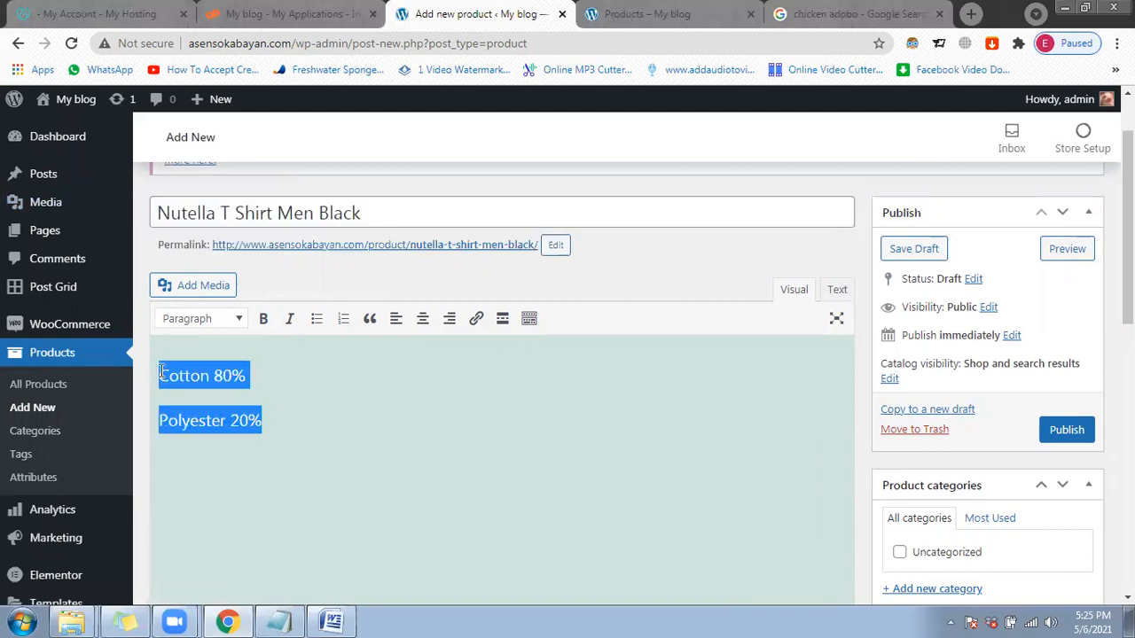
click(290, 401)
scroll(346, 381, down, 1)
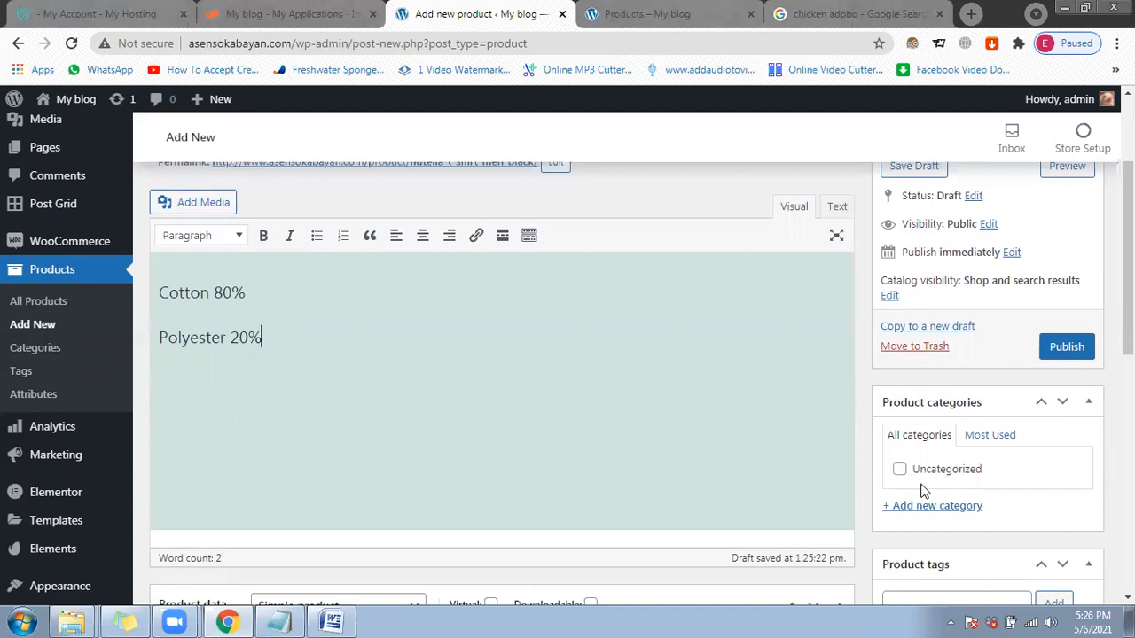
Step: Create a new product category named "Men Tshirt" with no parent and assign it to the product
click(931, 509)
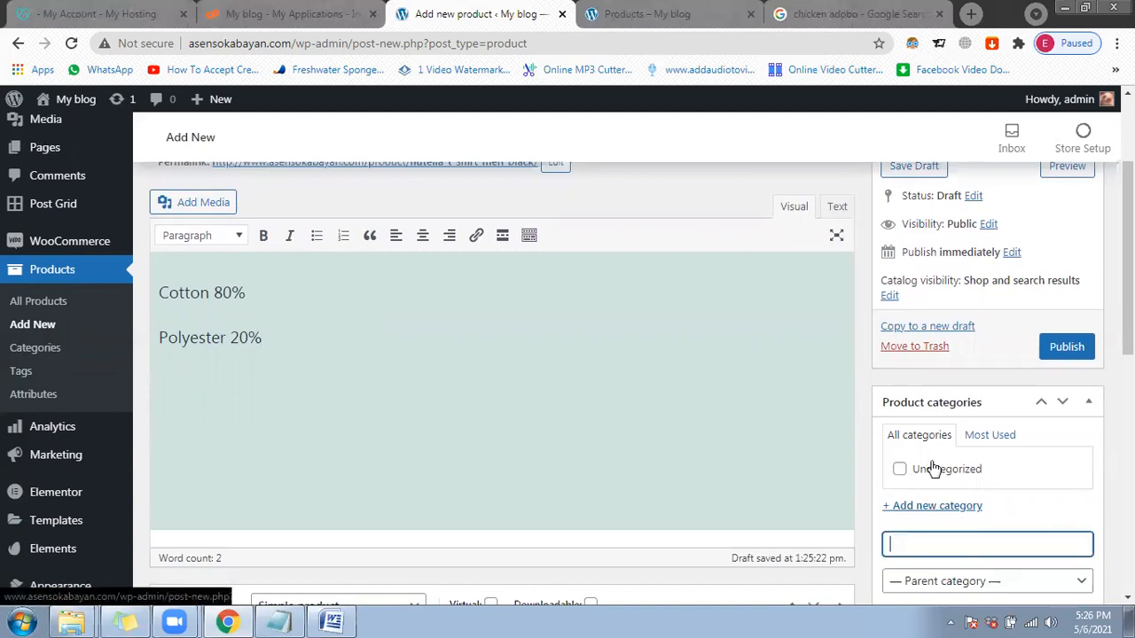
scroll(924, 461, down, 1)
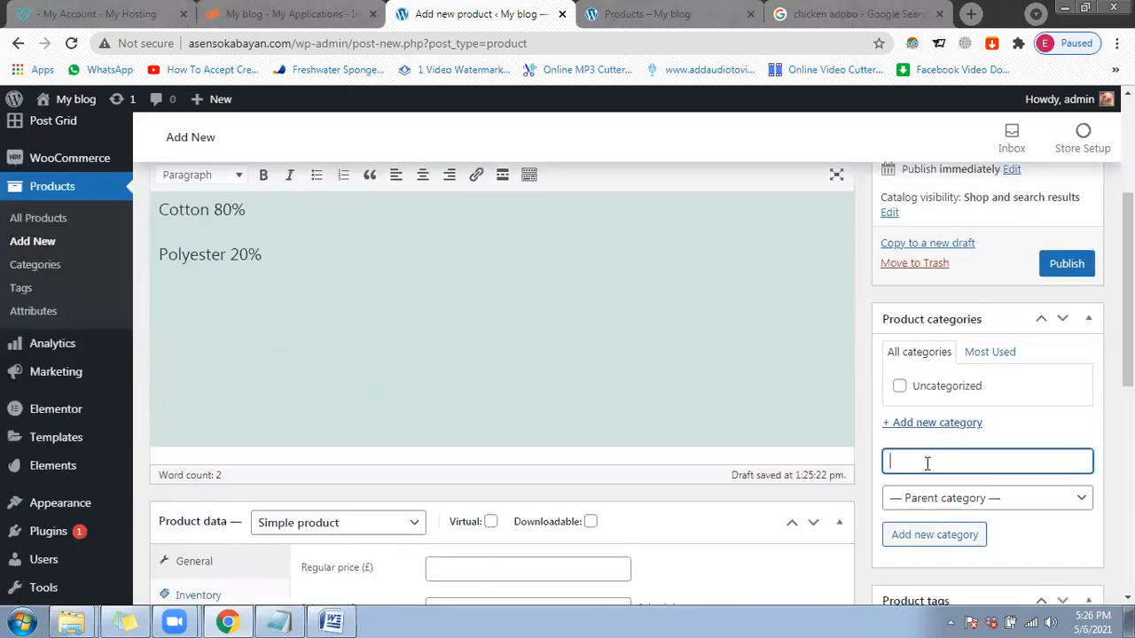
text(Men Tshirt)
scroll(611, 408, up, 2)
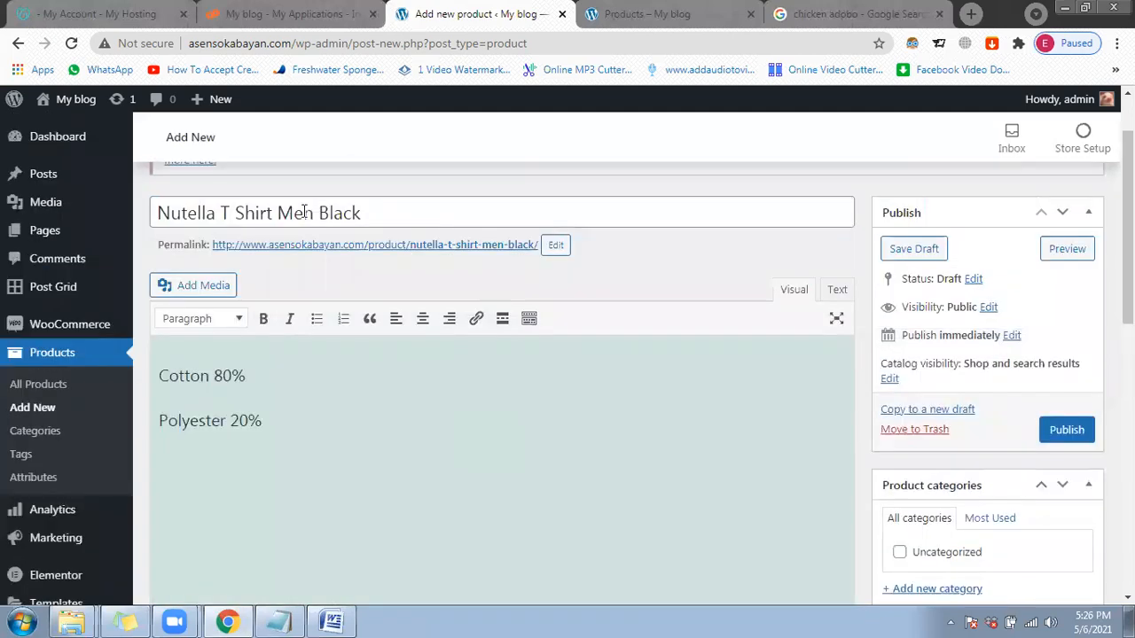
drag(279, 212, 307, 213)
scroll(404, 376, down, 1)
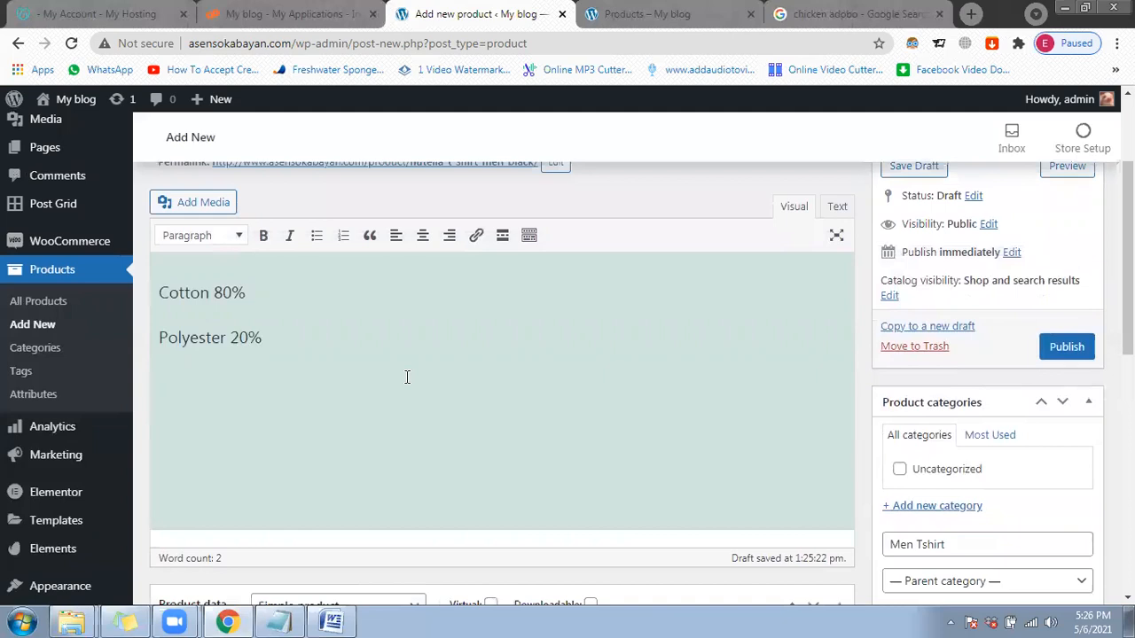
scroll(663, 383, down, 1)
click(989, 461)
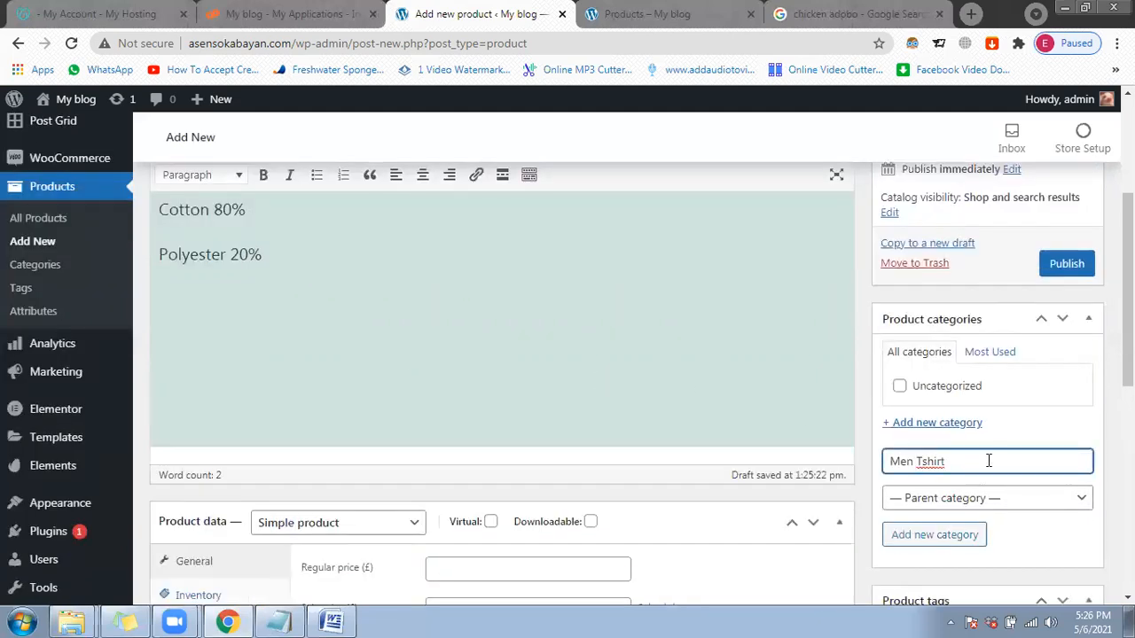
drag(925, 461, 880, 462)
click(964, 536)
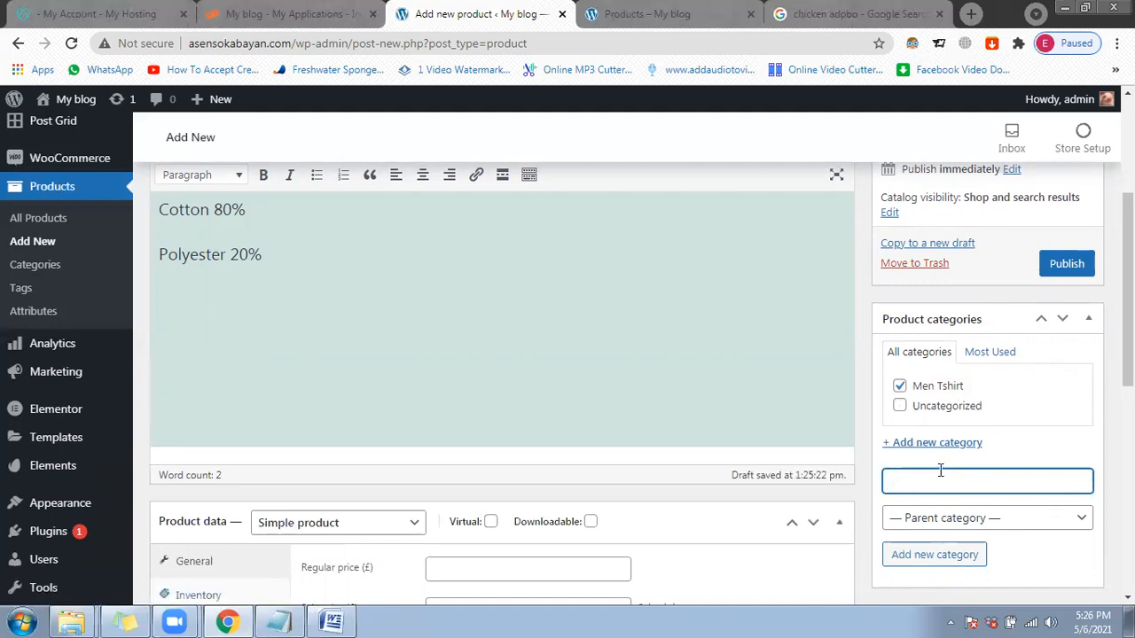
Step: Create a second top-level product category named "T-shirt" for the product
scroll(478, 404, up, 1)
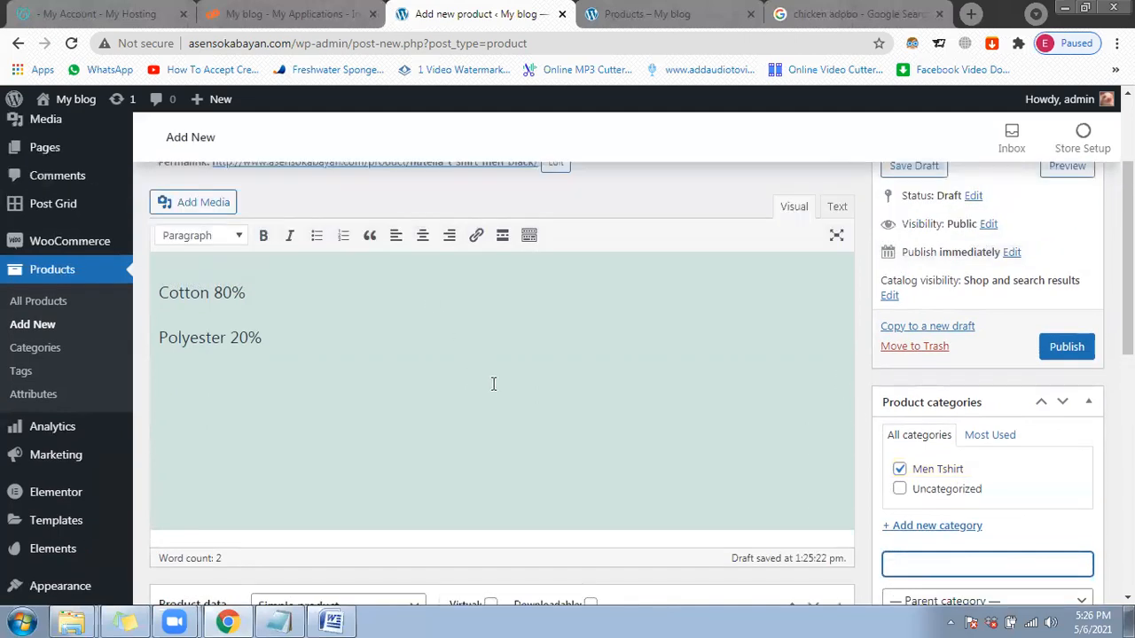
scroll(461, 382, up, 1)
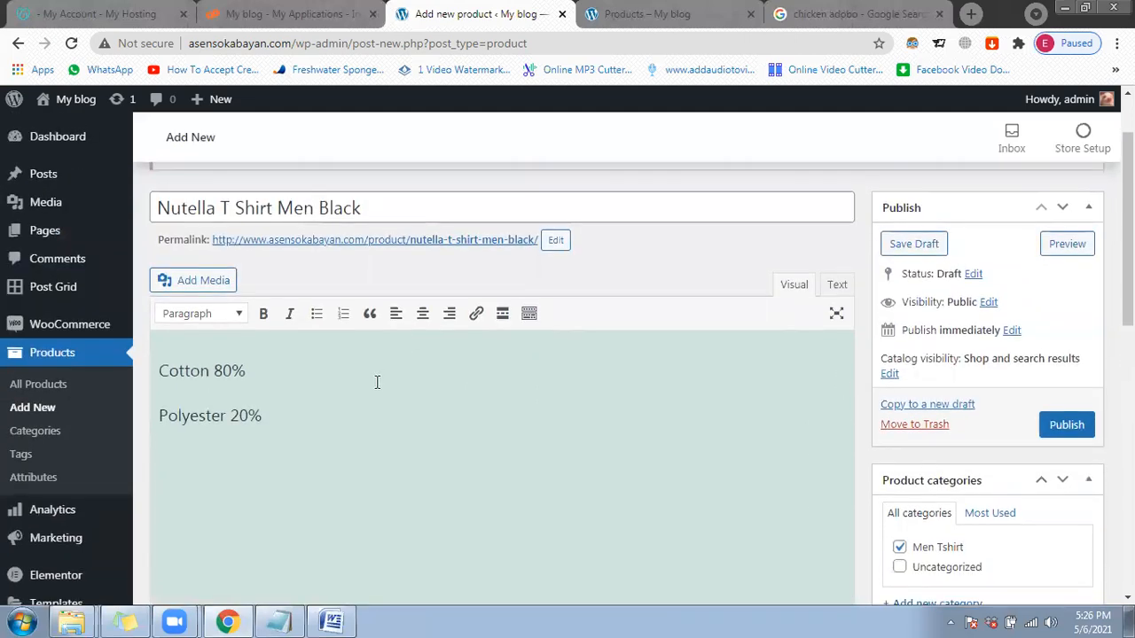
scroll(377, 382, down, 2)
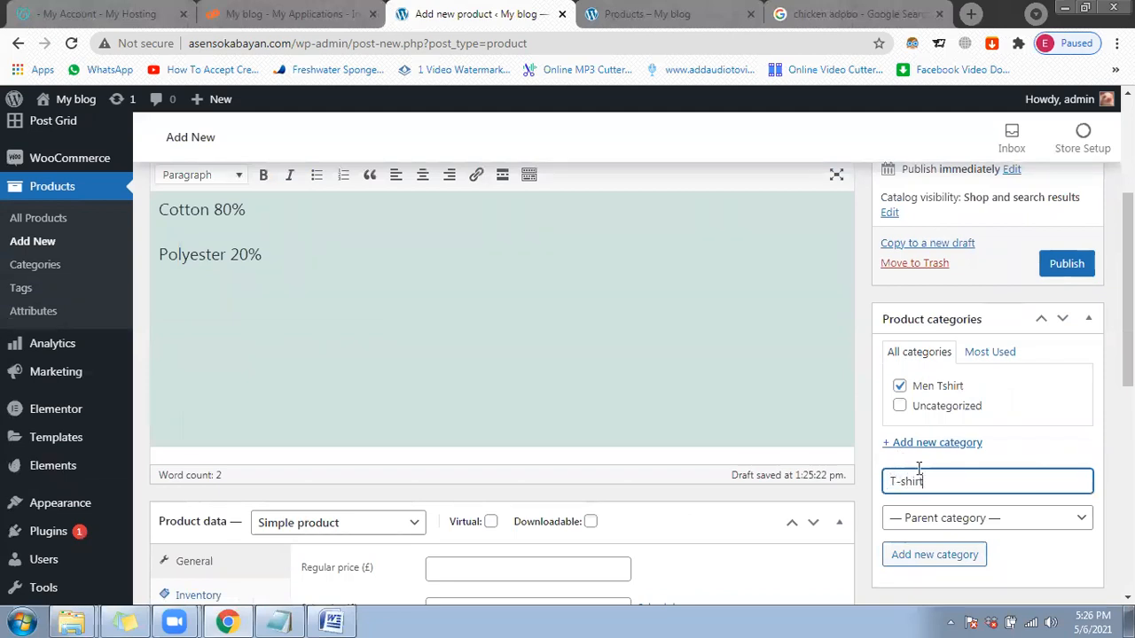
scroll(714, 304, down, 2)
scroll(441, 355, up, 3)
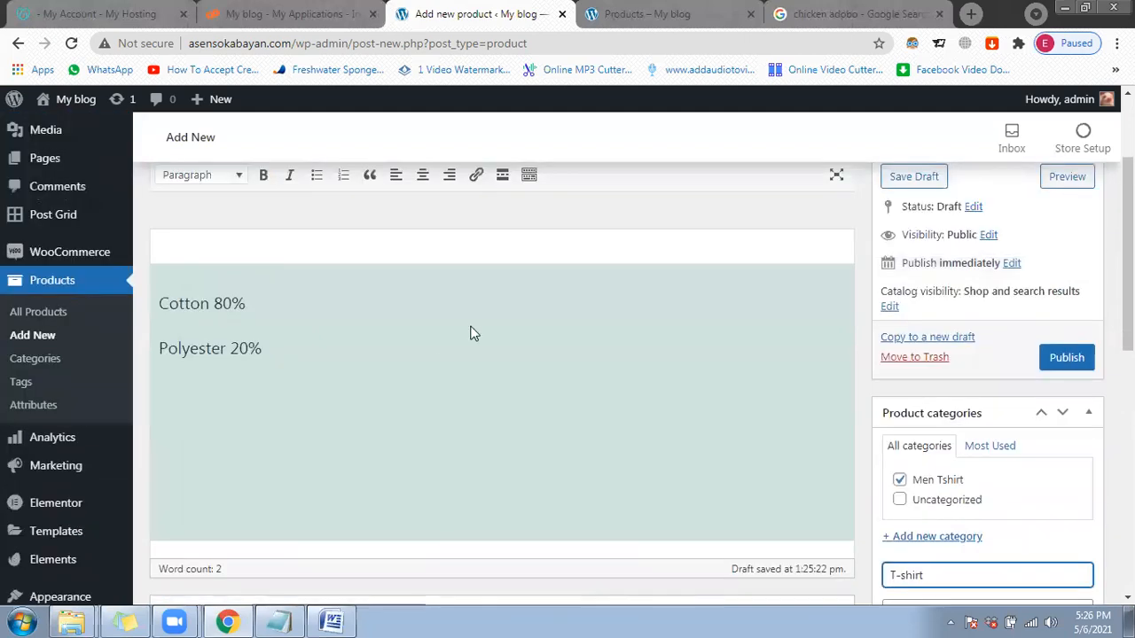
scroll(715, 352, down, 2)
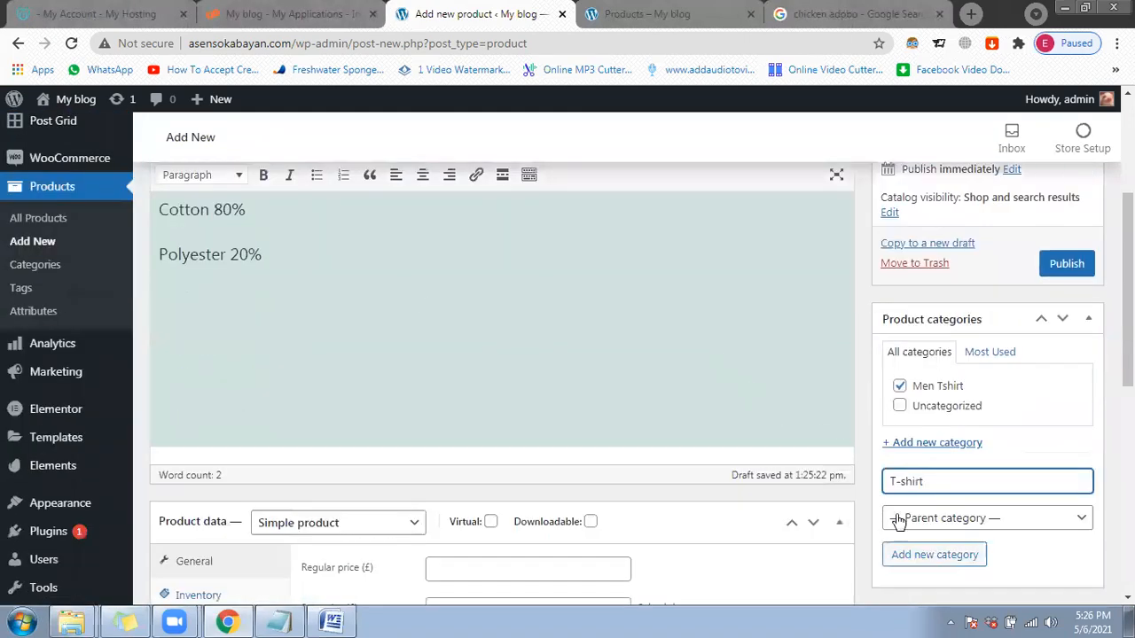
click(962, 559)
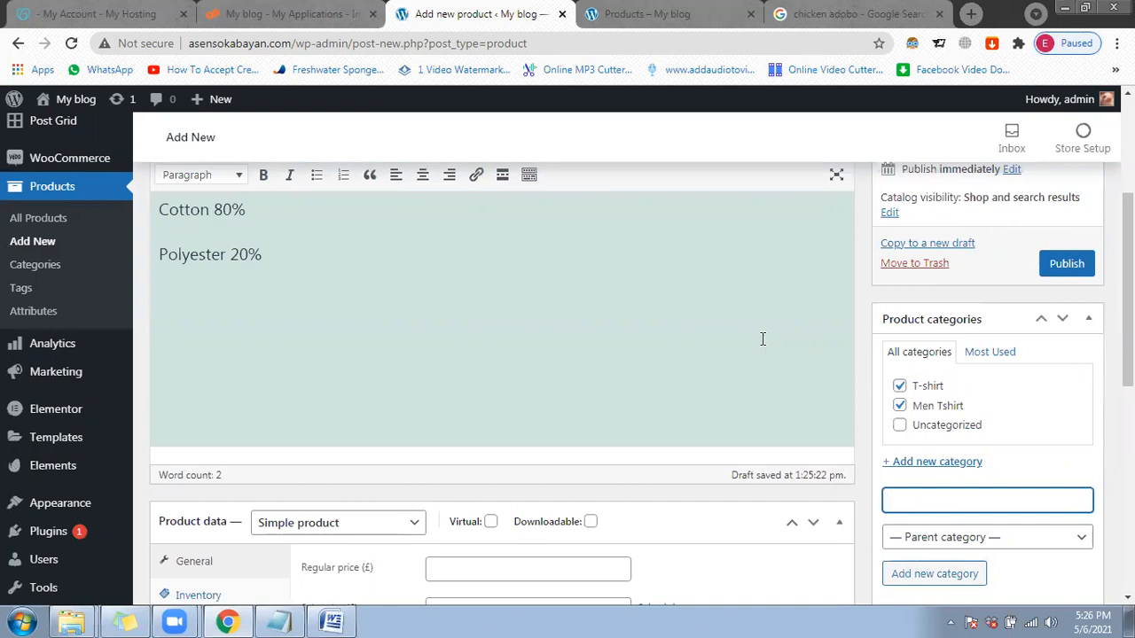
Step: Create a third top-level product category named "Apparel" for the product
scroll(762, 339, down, 1)
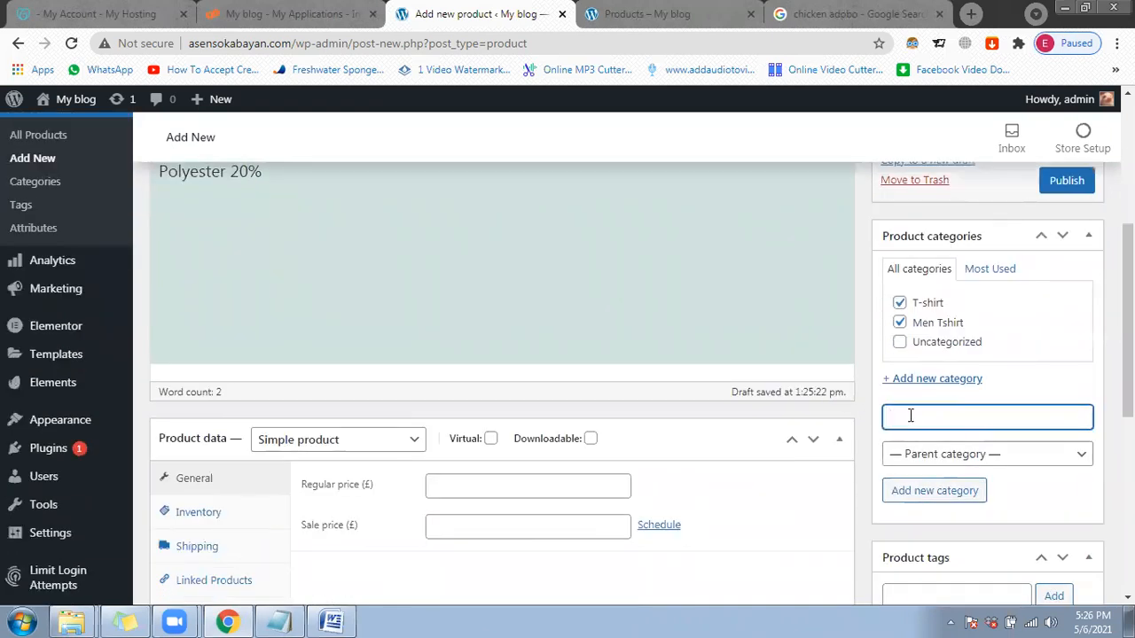
text(parel)
click(945, 490)
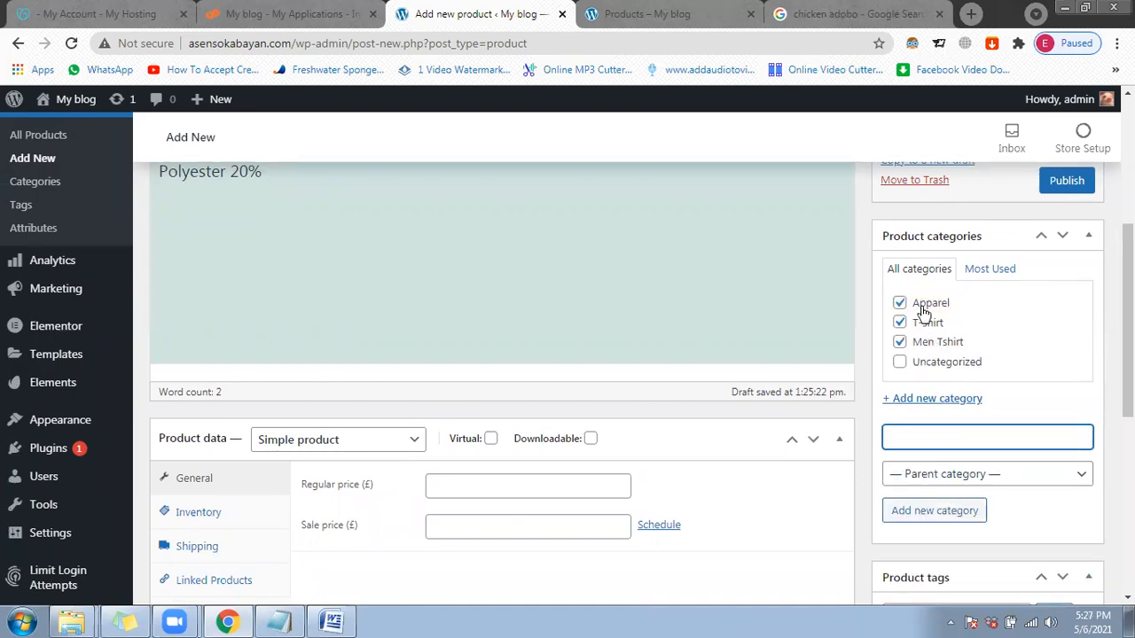
Step: Check the product's title and fabric description against its assigned categories
scroll(385, 176, up, 3)
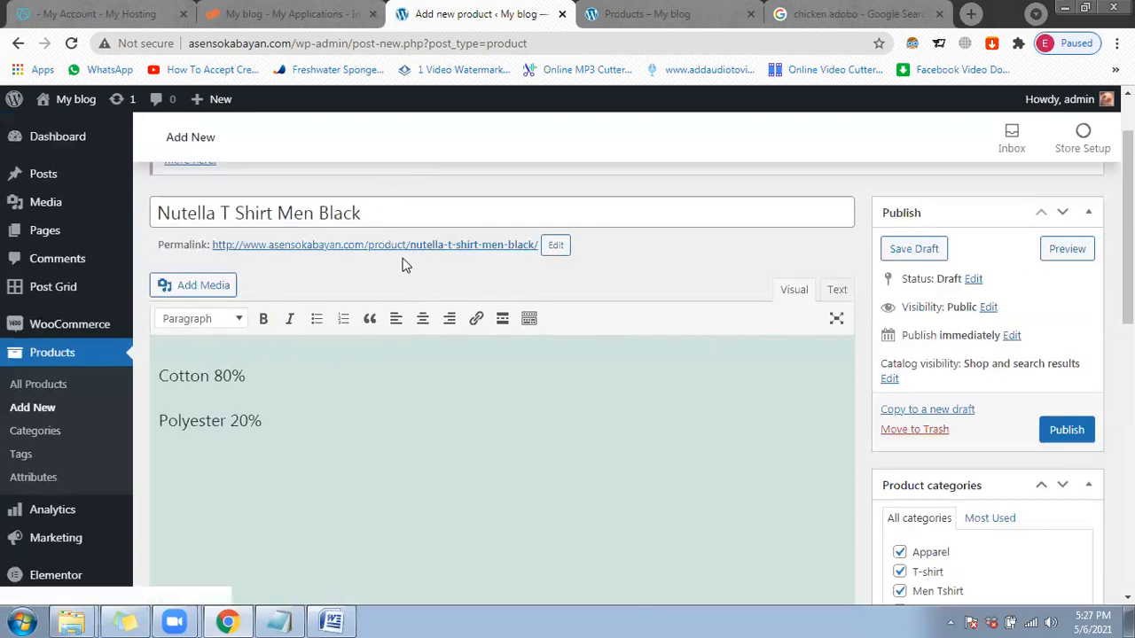
scroll(402, 261, down, 3)
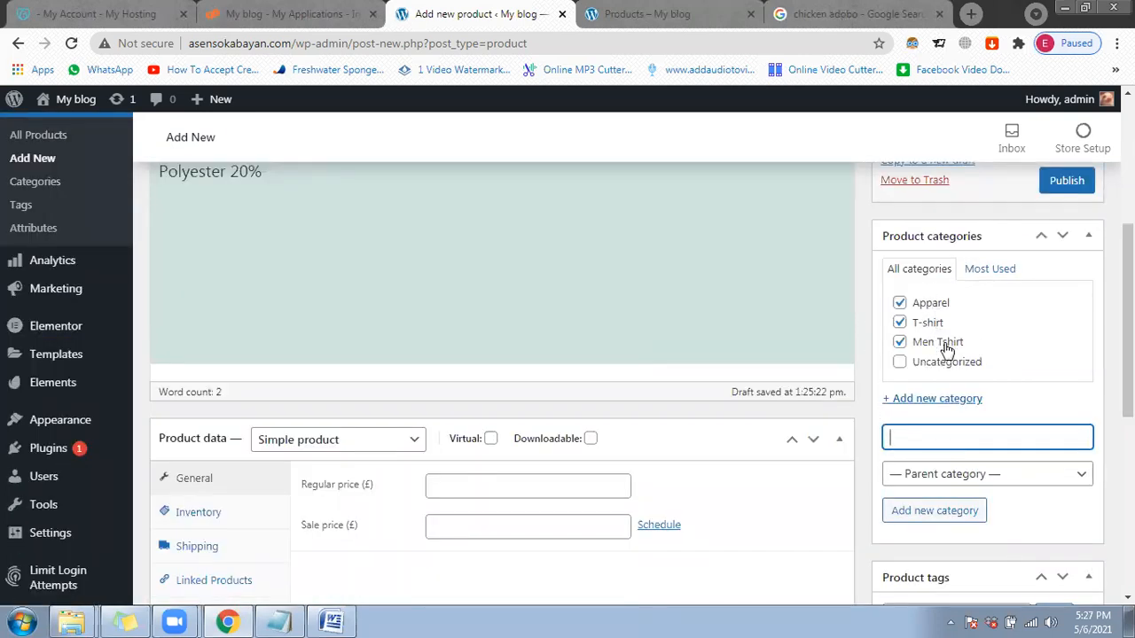
scroll(666, 337, up, 3)
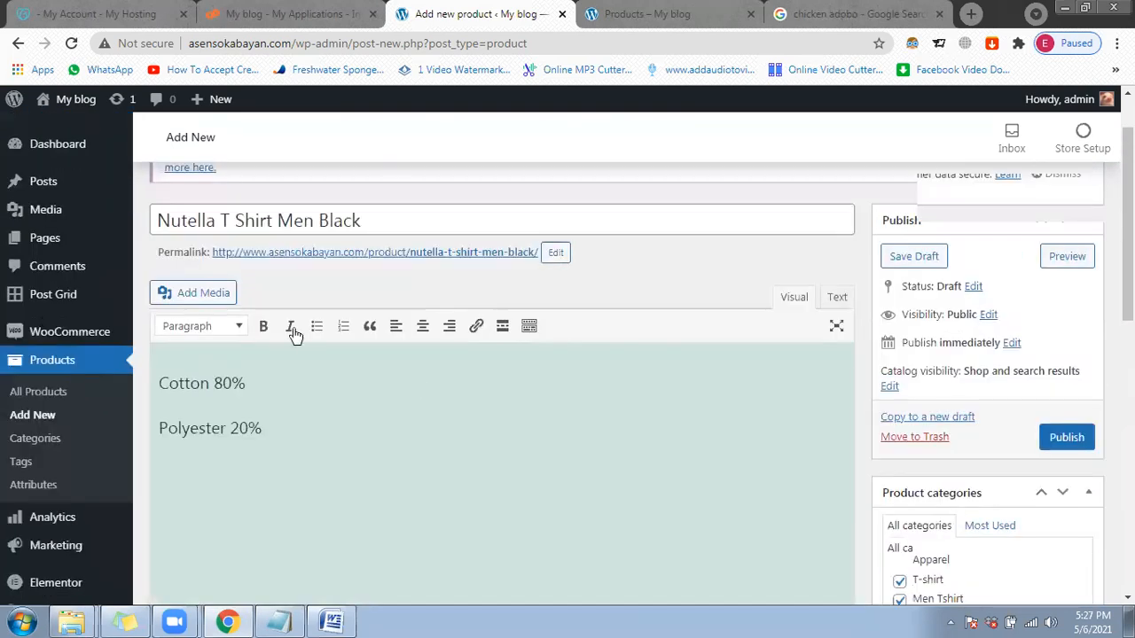
scroll(304, 348, up, 1)
scroll(306, 417, down, 2)
drag(303, 373, 187, 261)
click(362, 346)
Step: Set the simple product's regular price to £599.00 and its sale price to £399.00
scroll(613, 355, down, 2)
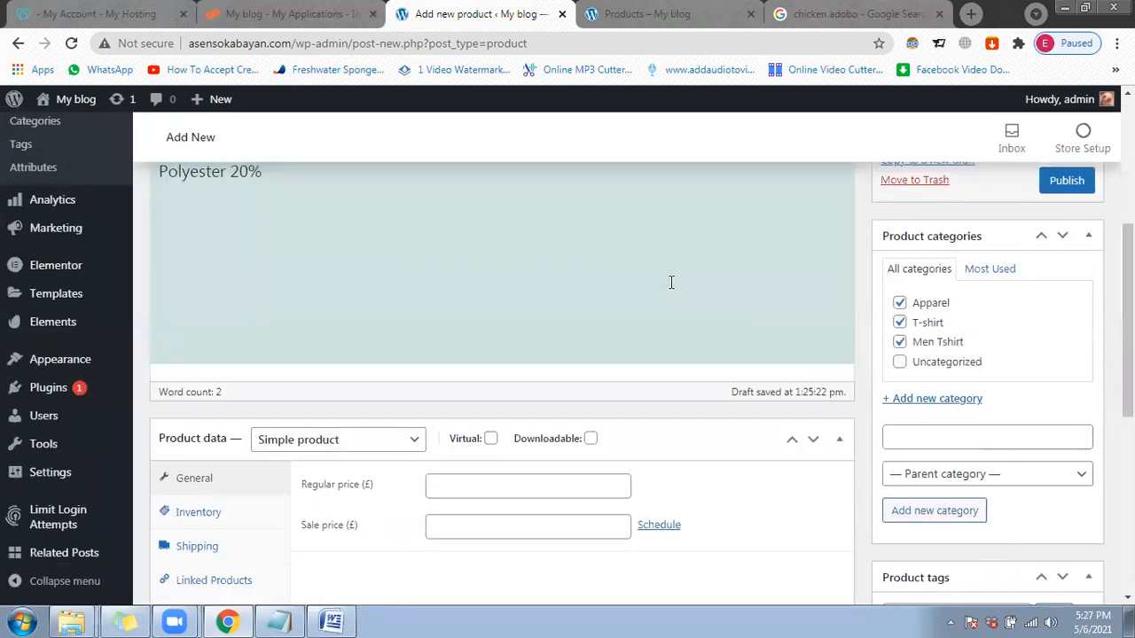
scroll(672, 282, down, 1)
click(539, 443)
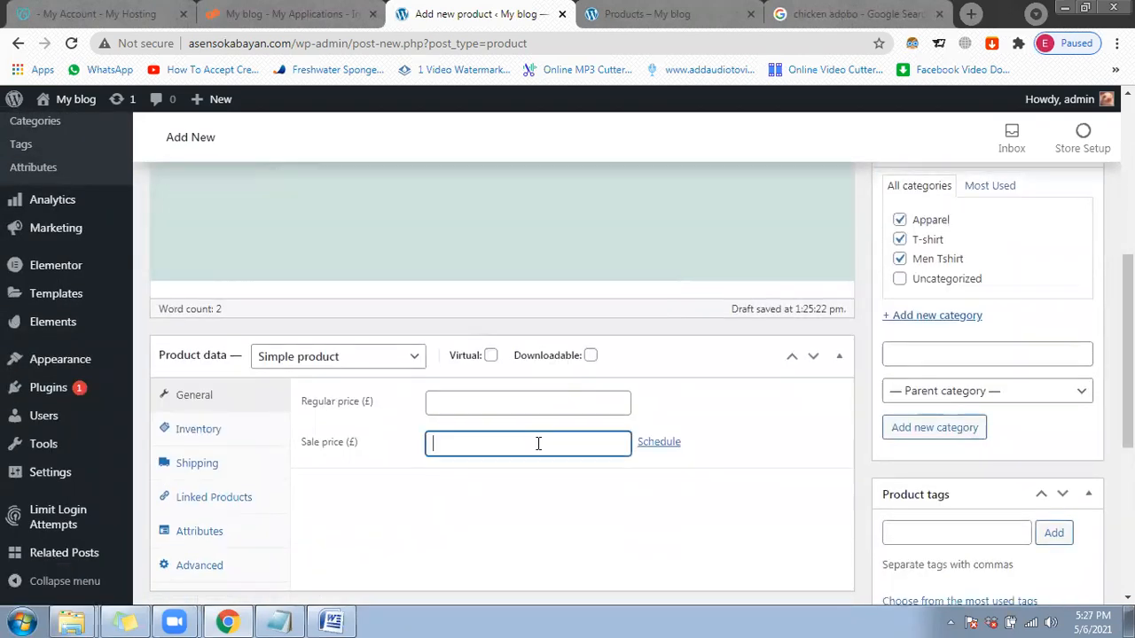
text(5)
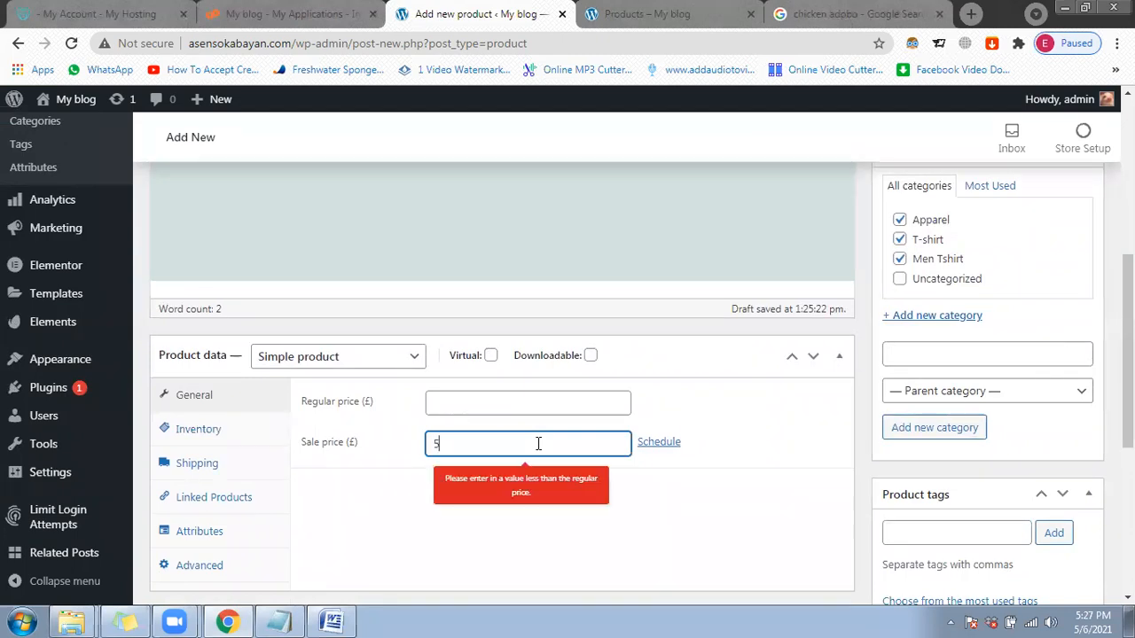
text(99.00)
drag(475, 432, 316, 431)
key(ctrl+x)
click(452, 401)
key(ctrl+v)
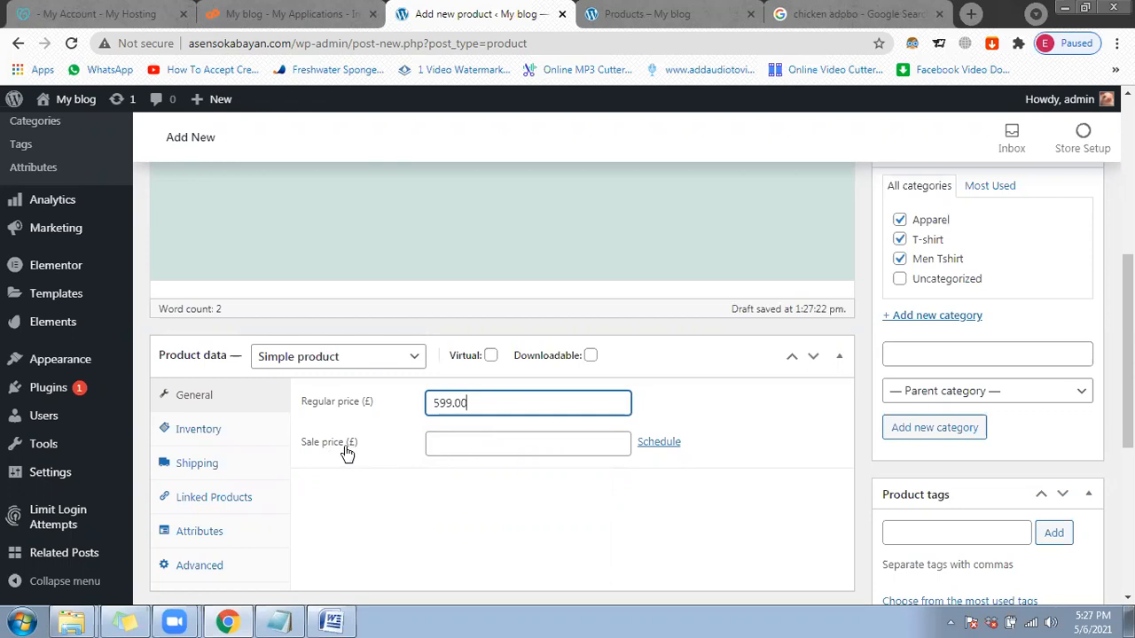
click(531, 447)
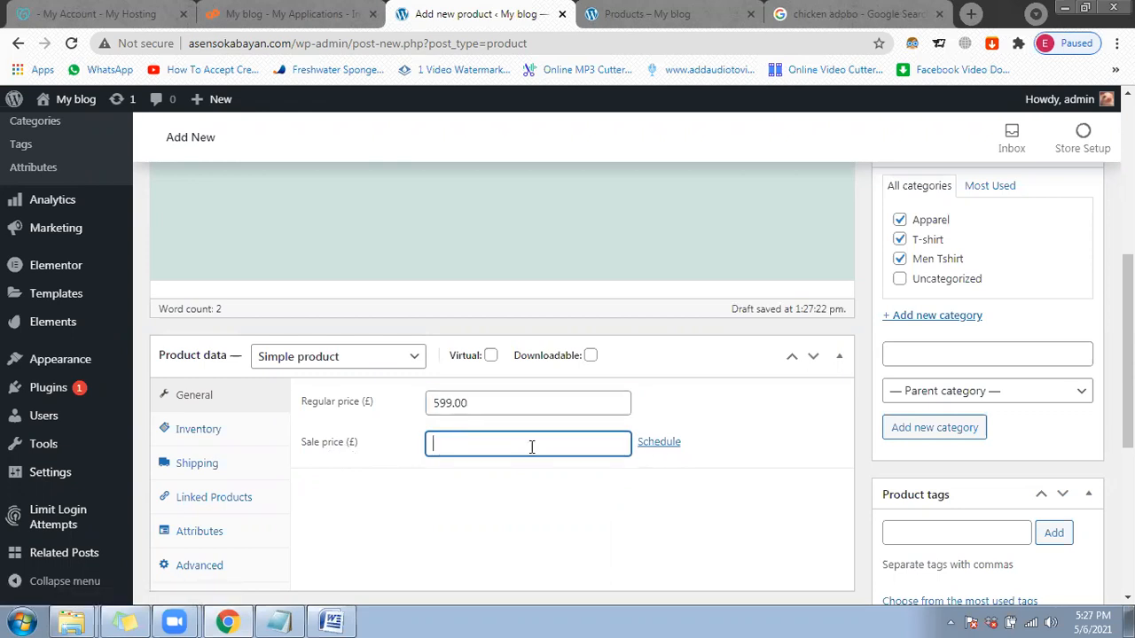
text(399.00)
Step: Schedule the sale price from 2021-05-06 to 2021-05-09 and publish the product
scroll(546, 430, down, 1)
click(657, 361)
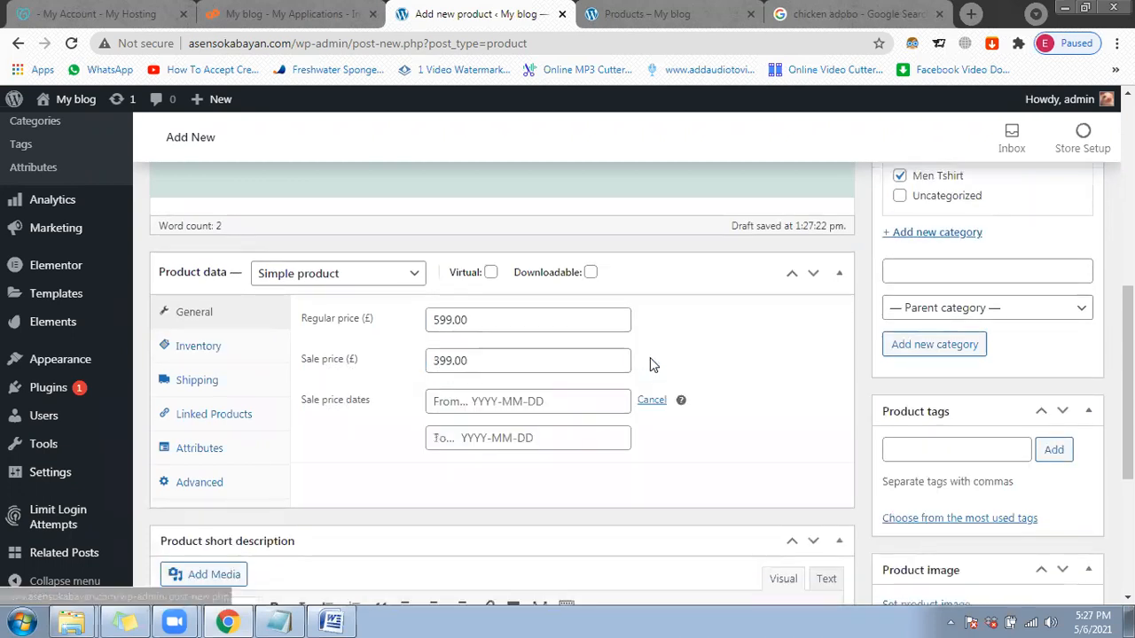
click(560, 398)
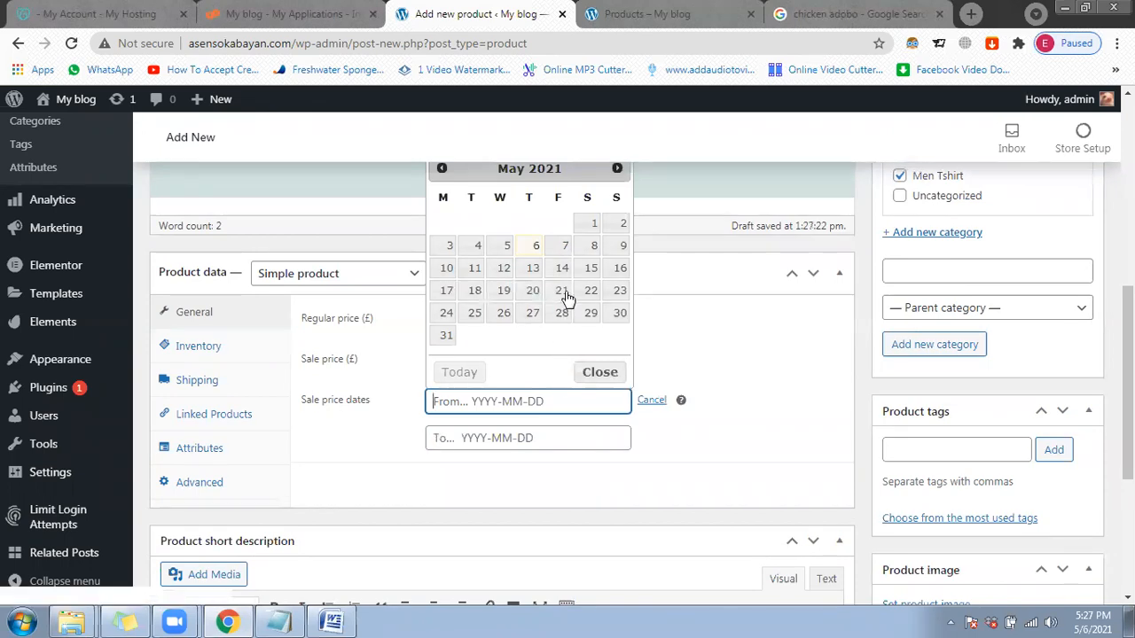
click(536, 247)
click(545, 438)
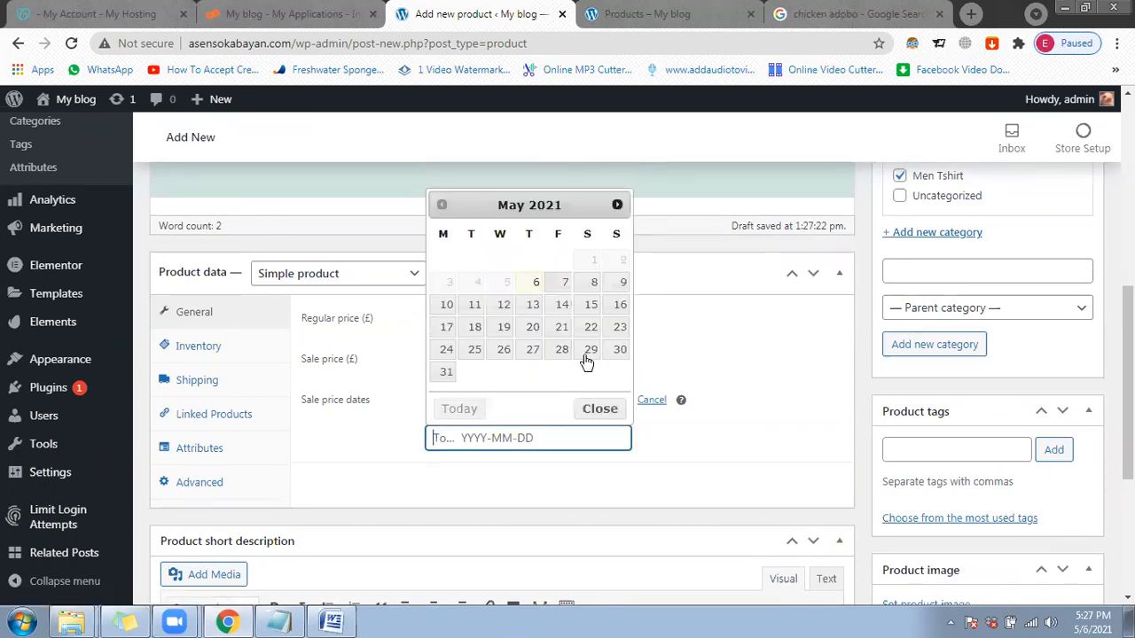
click(622, 284)
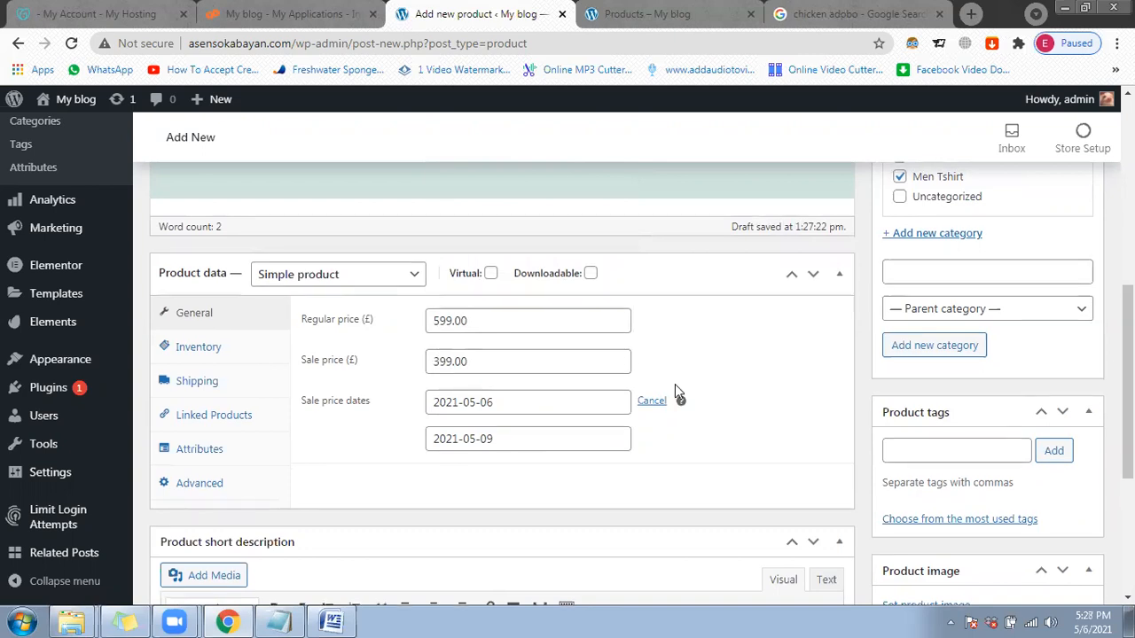
scroll(675, 393, up, 3)
click(1070, 268)
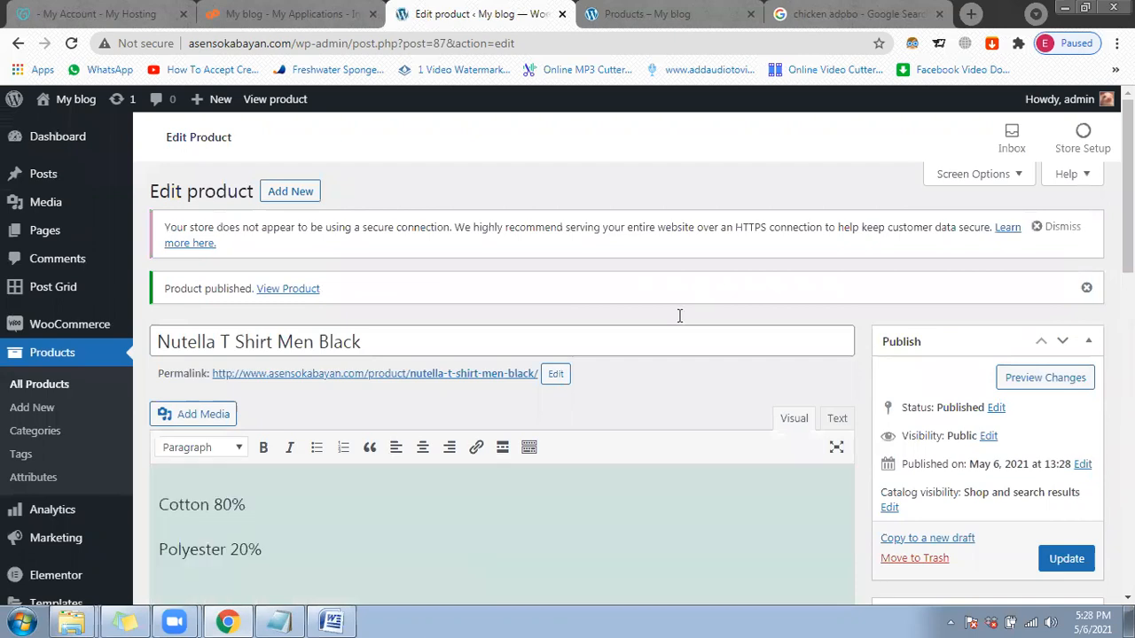
Step: Start editing the product short description
scroll(680, 316, down, 10)
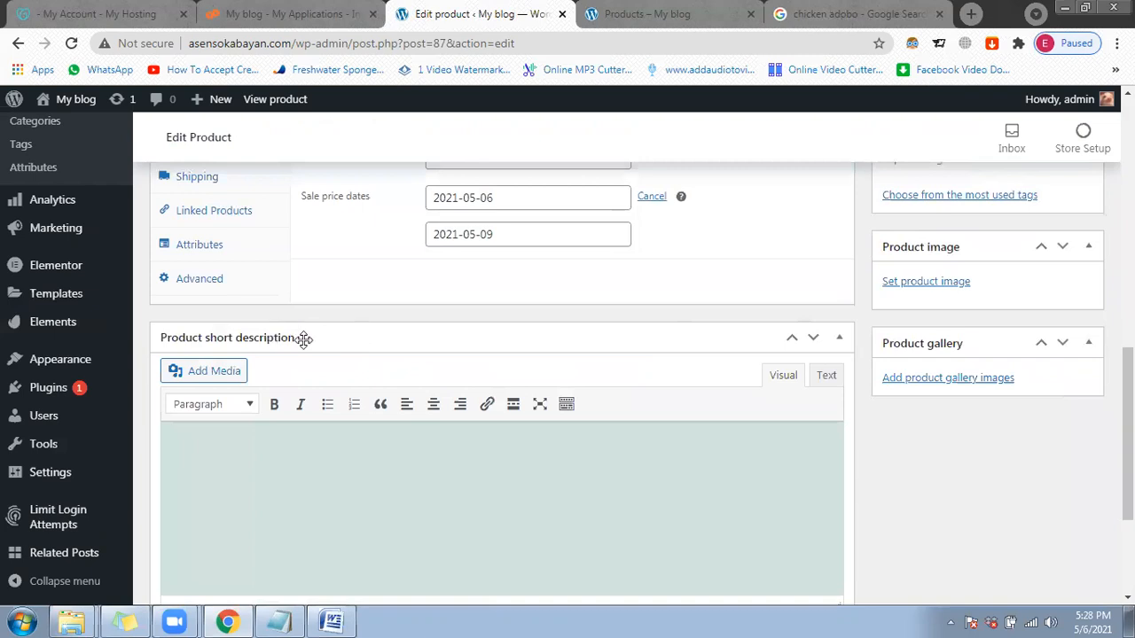
scroll(304, 339, down, 1)
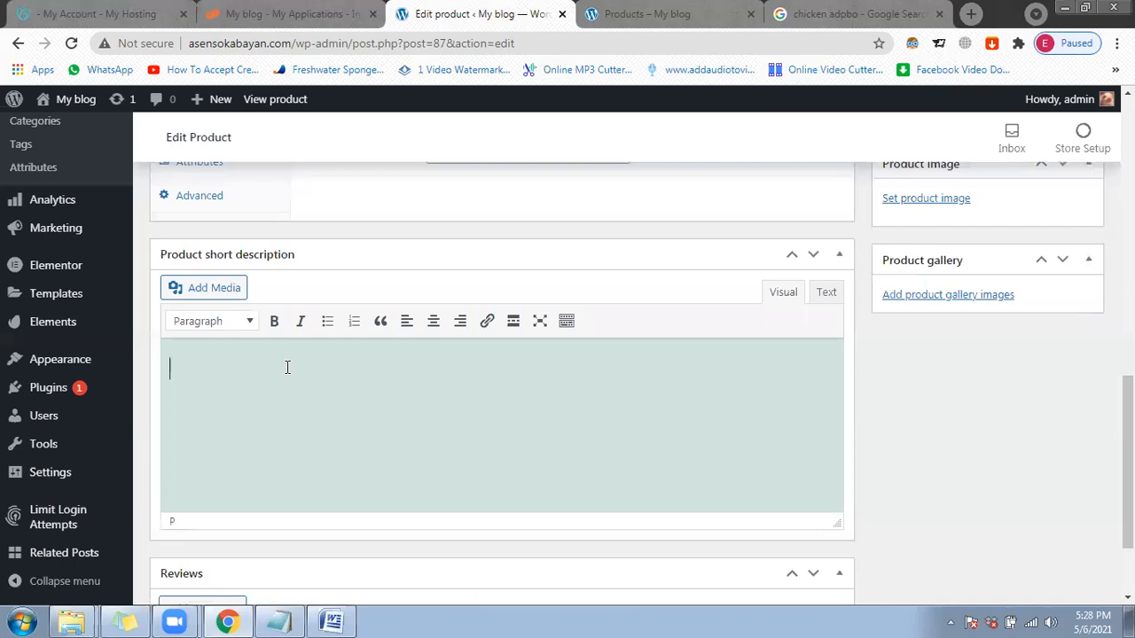
text(Size)
text( Avai)
text(l)
key(BackSpace)
key(BackSpace)
key(BackSpace)
key(BackSpace)
key(BackSpace)
key(BackSpace)
key(BackSpace)
key(BackSpace)
key(BackSpace)
key(BackSpace)
text(Size)
key(ctrl+a)
text(U)
key(BackSpace)
Step: Write the short description as "Asian Size : 26, 27, 28, 29, 30" with "Non Branded" in a separate paragraph
text(Asian Size)
text( :)
text( 38)
key(BackSpace)
key(BackSpace)
text(26, 27, 28, 29, 30)
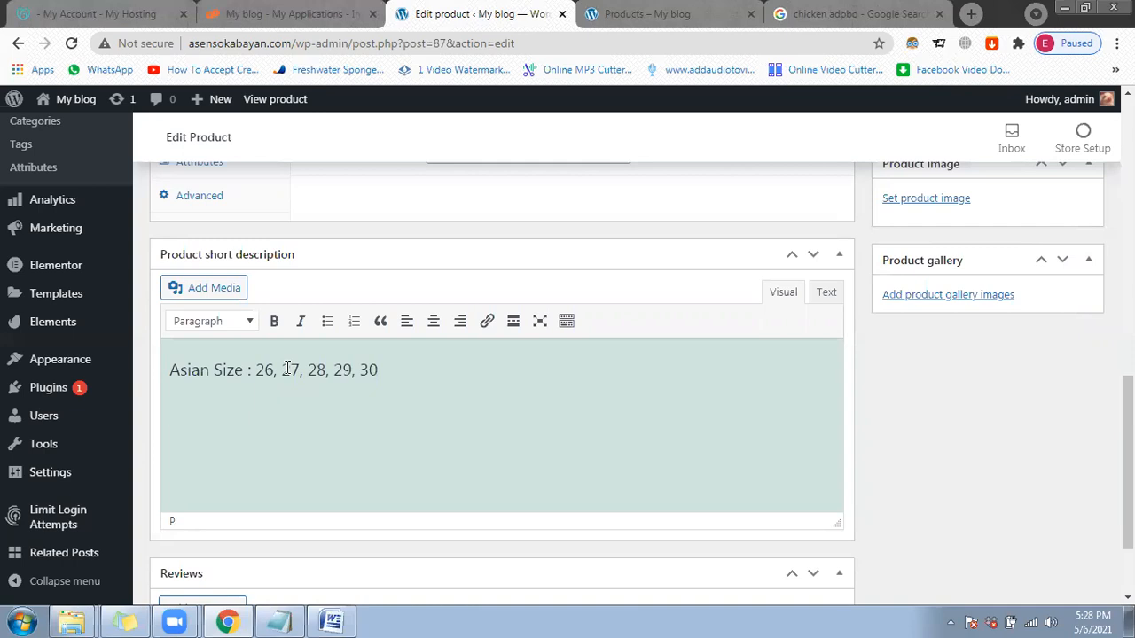
text(Non Branded)
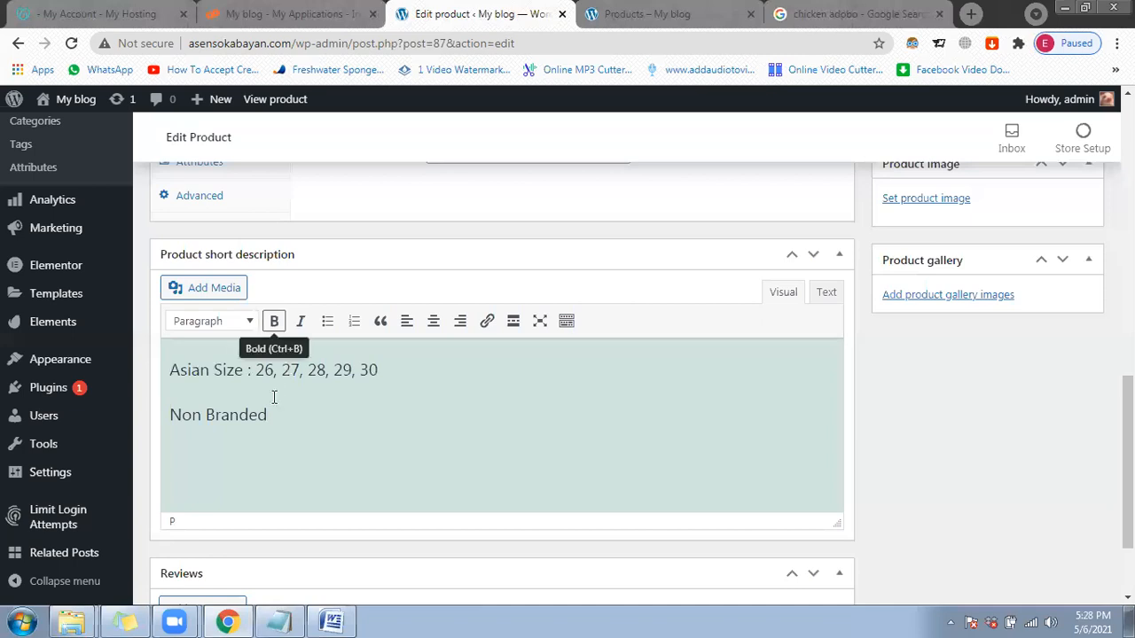
Step: Review the product's title, fabric description, categories, prices and short description
scroll(310, 441, up, 8)
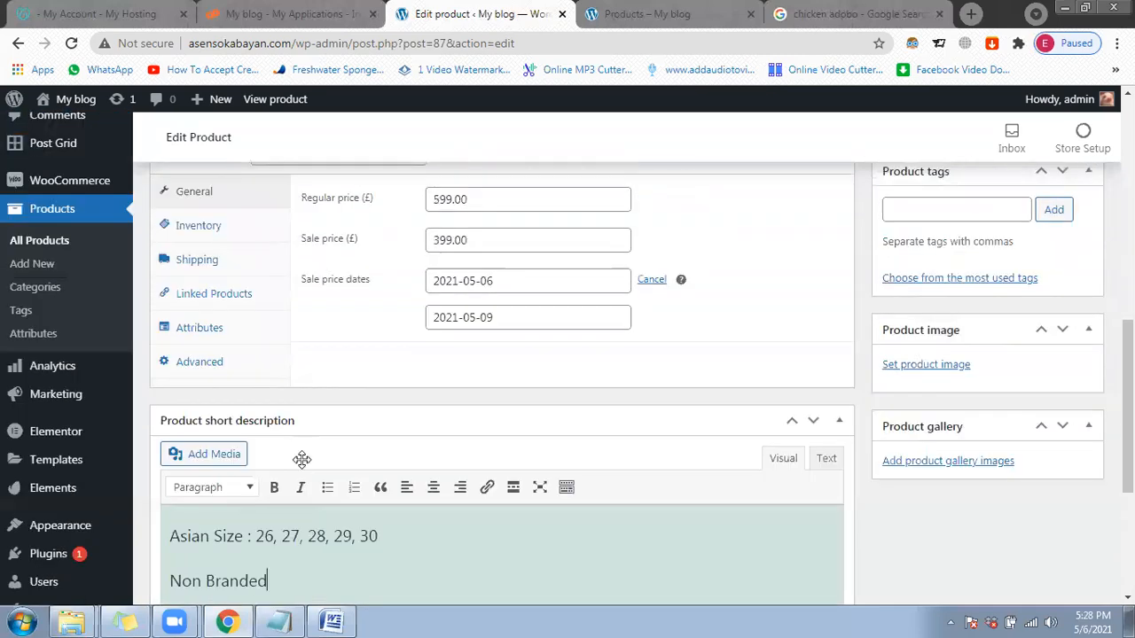
scroll(301, 460, up, 1)
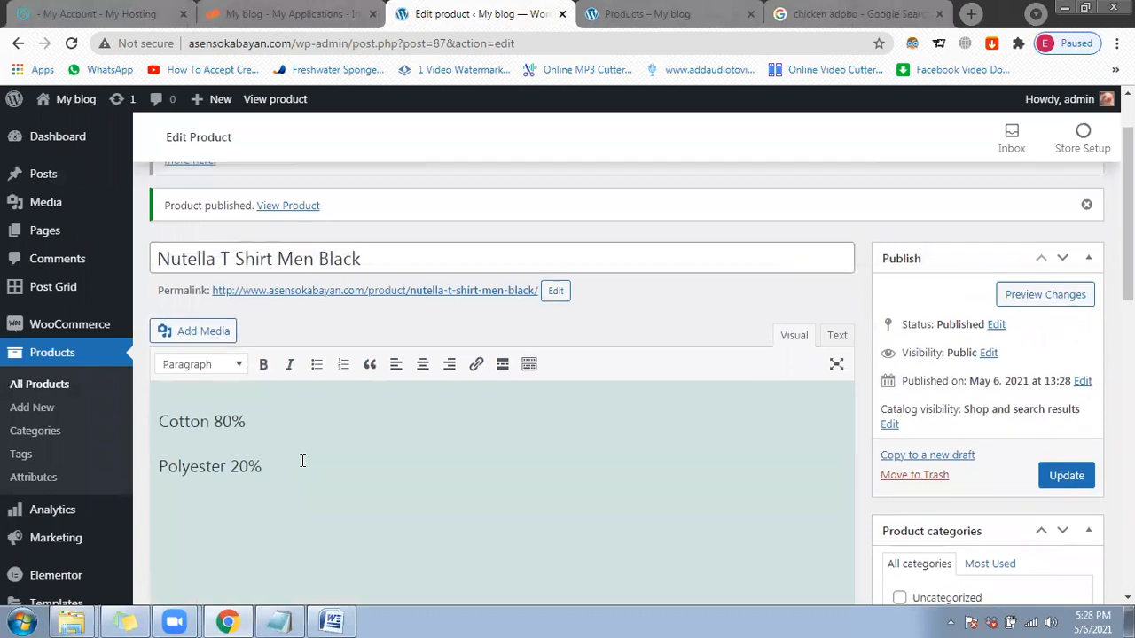
scroll(323, 437, down, 1)
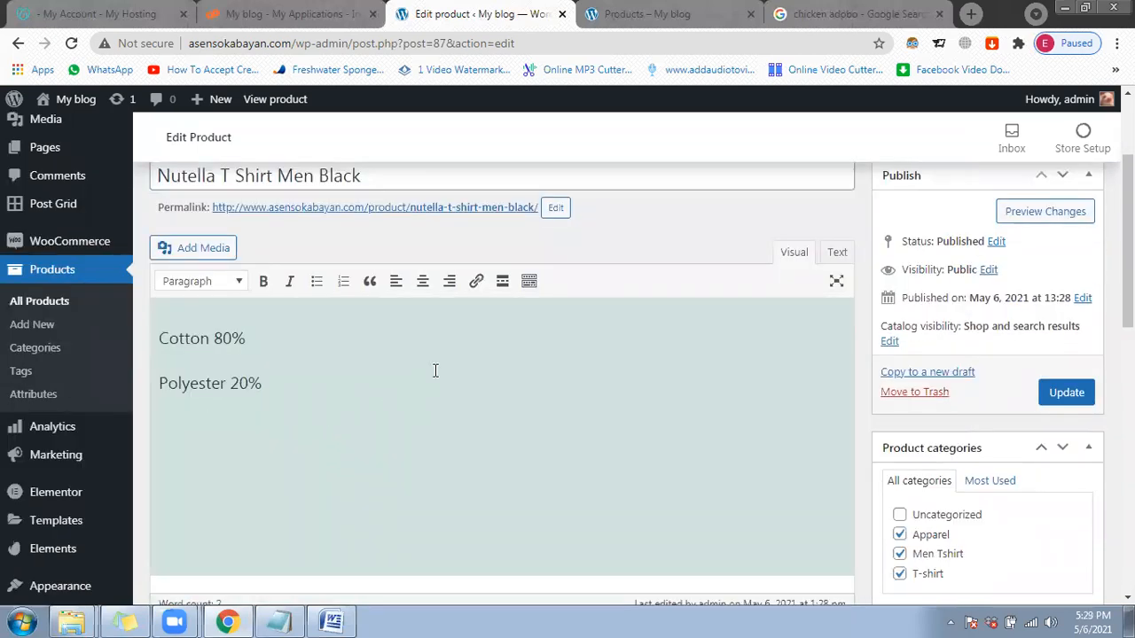
scroll(436, 373, down, 2)
scroll(489, 325, down, 2)
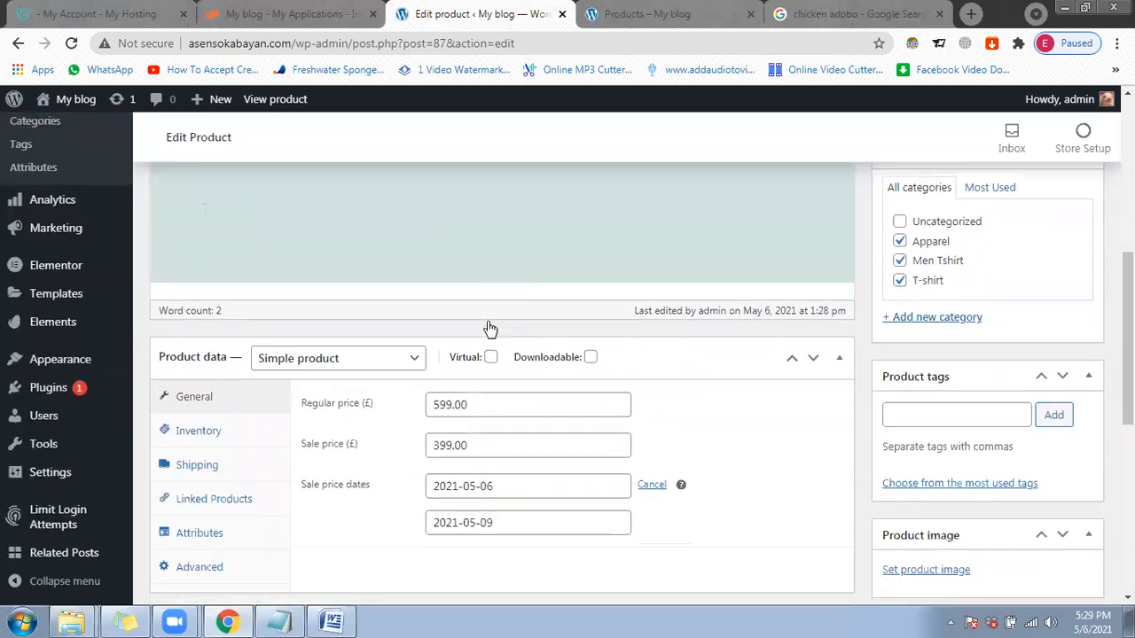
scroll(550, 352, up, 5)
mouse_move(158, 341)
mouse_down()
mouse_move(361, 342)
mouse_move(189, 310)
mouse_move(159, 330)
mouse_up()
scroll(310, 354, down, 2)
scroll(420, 324, down, 3)
drag(482, 372, 393, 368)
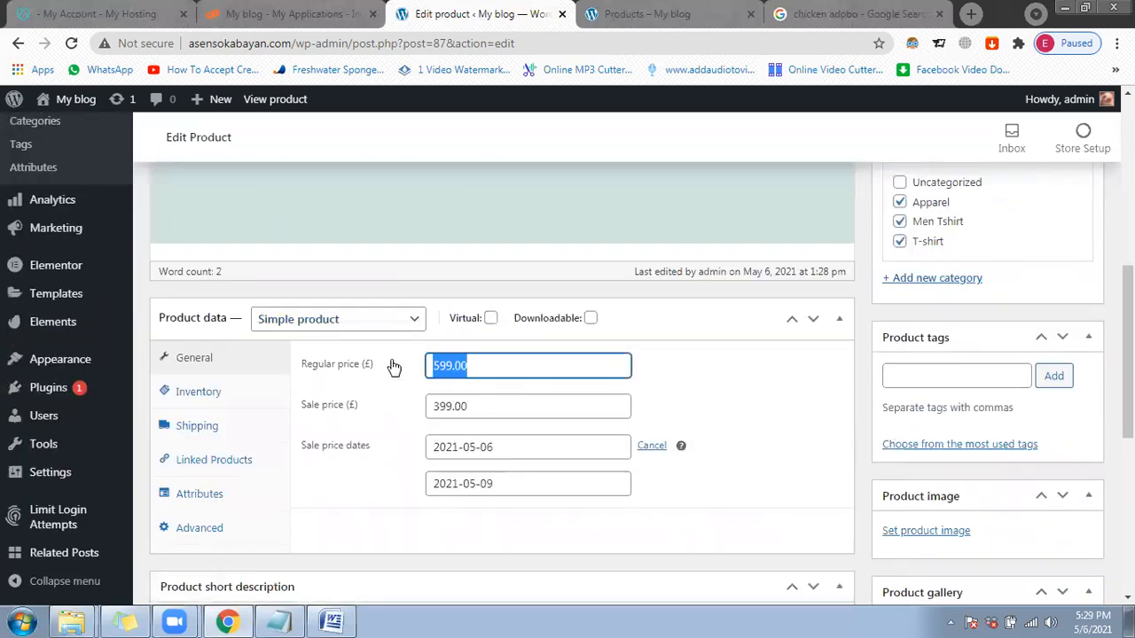
scroll(393, 381, down, 2)
scroll(391, 435, down, 2)
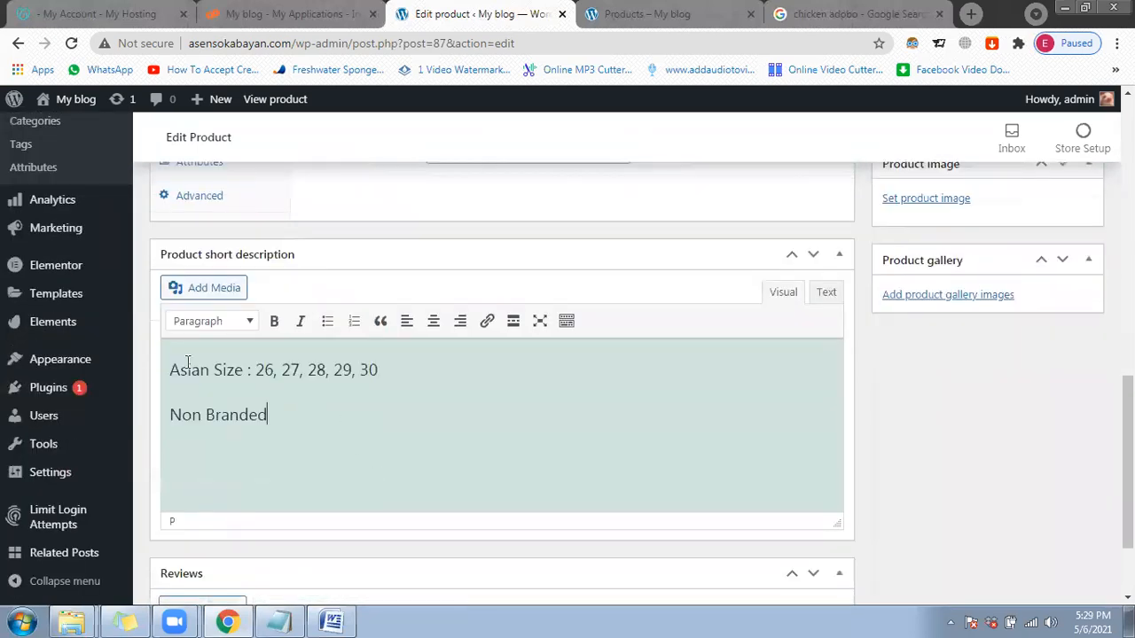
drag(325, 419, 169, 364)
scroll(346, 413, up, 3)
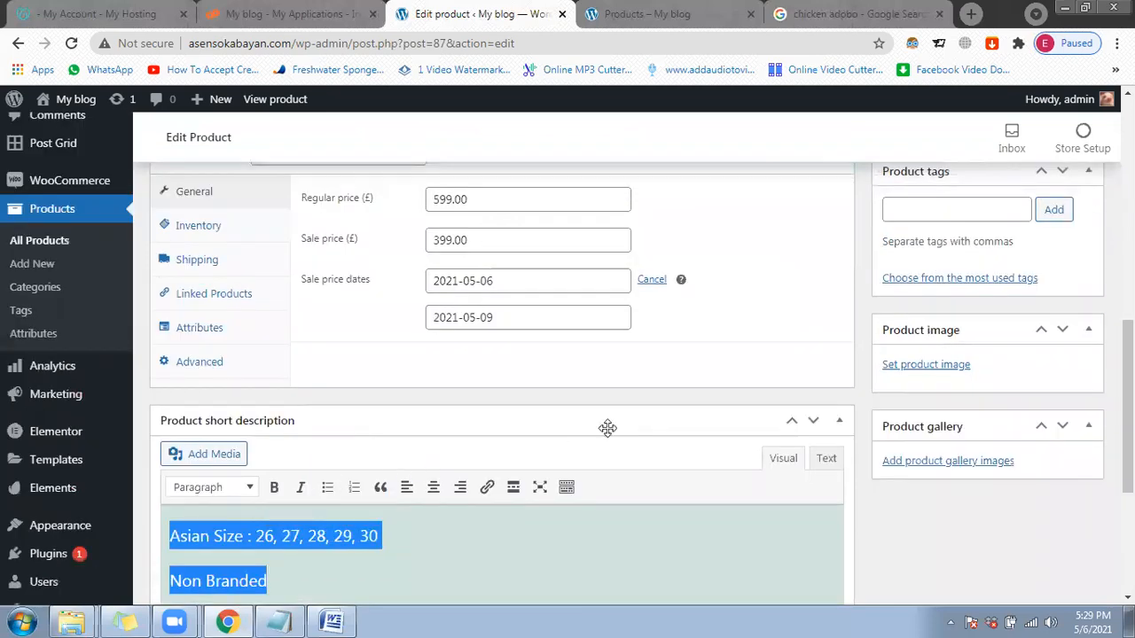
Step: Start uploading a new file from the computer as the product image
scroll(692, 405, up, 1)
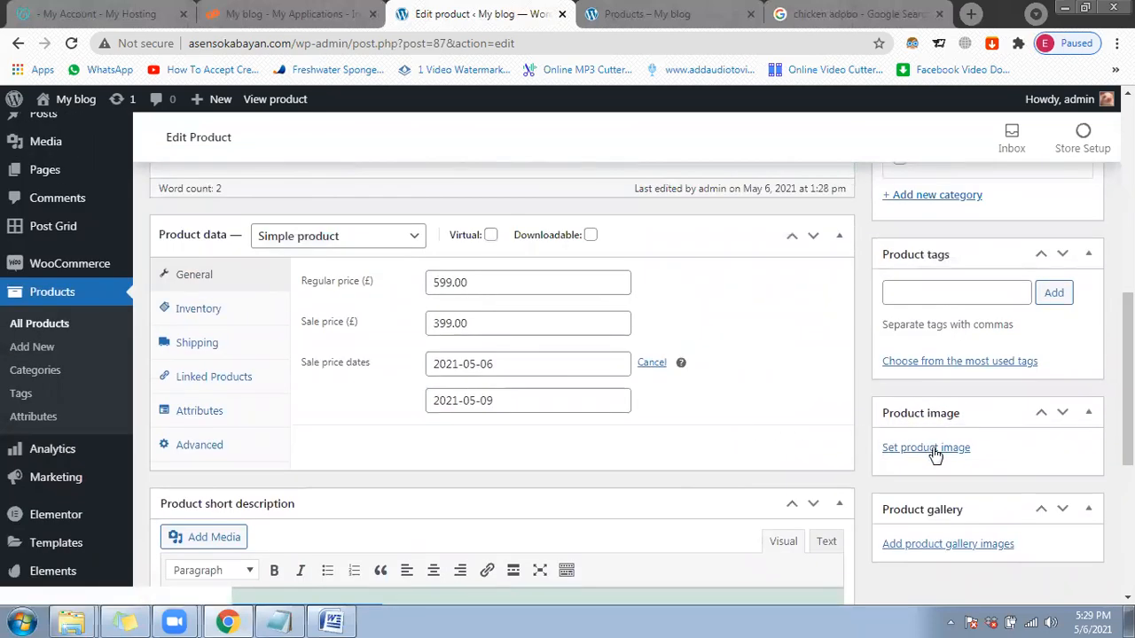
click(929, 448)
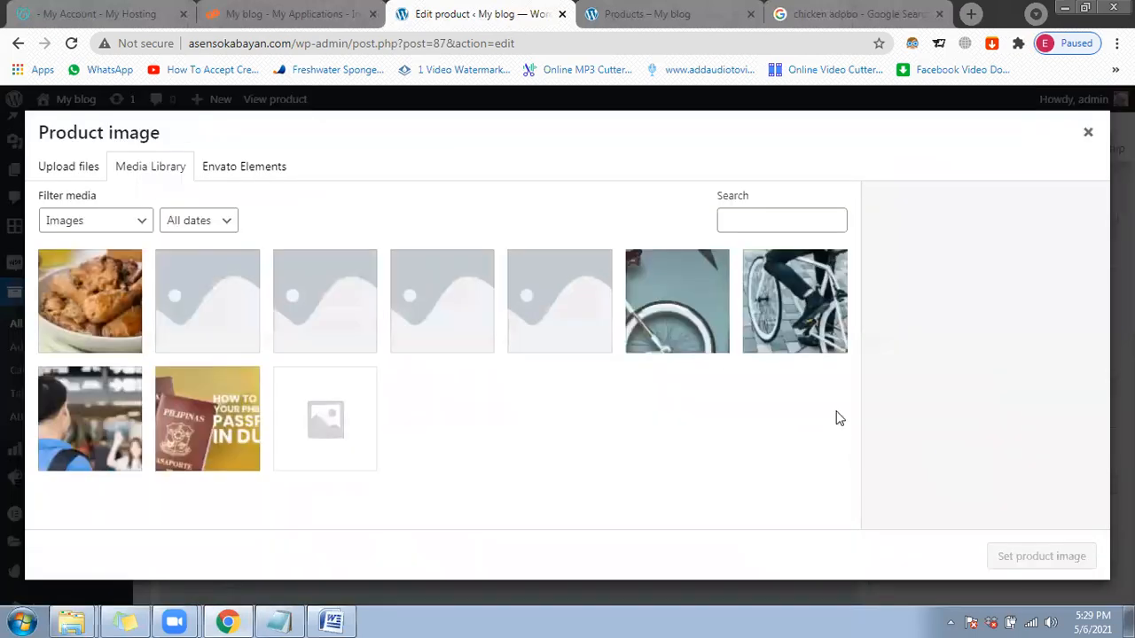
click(89, 174)
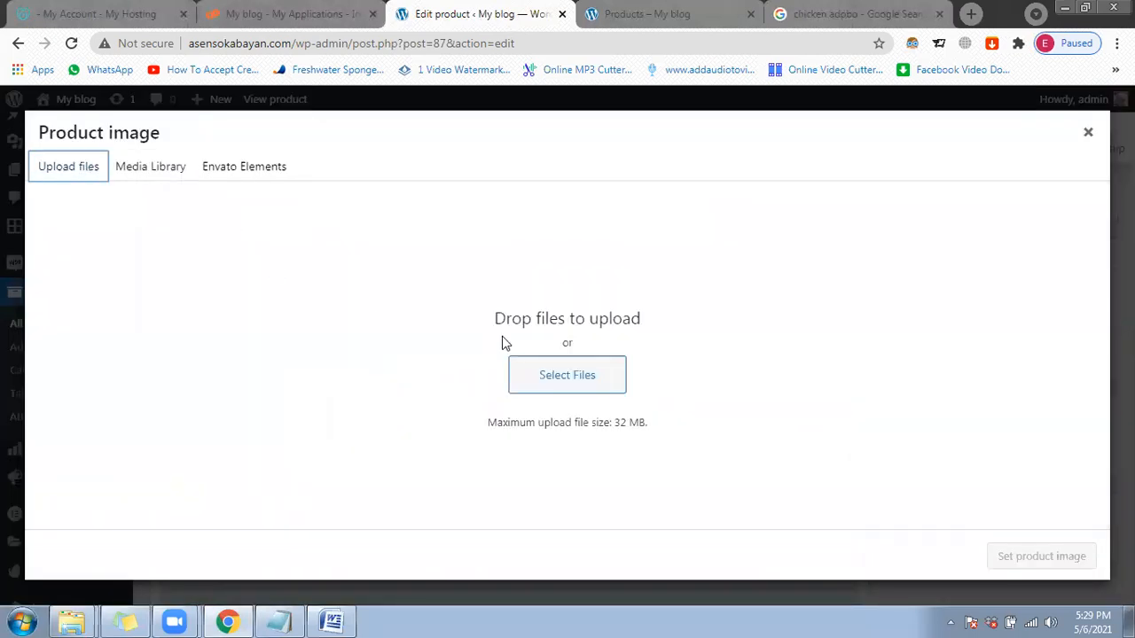
click(558, 376)
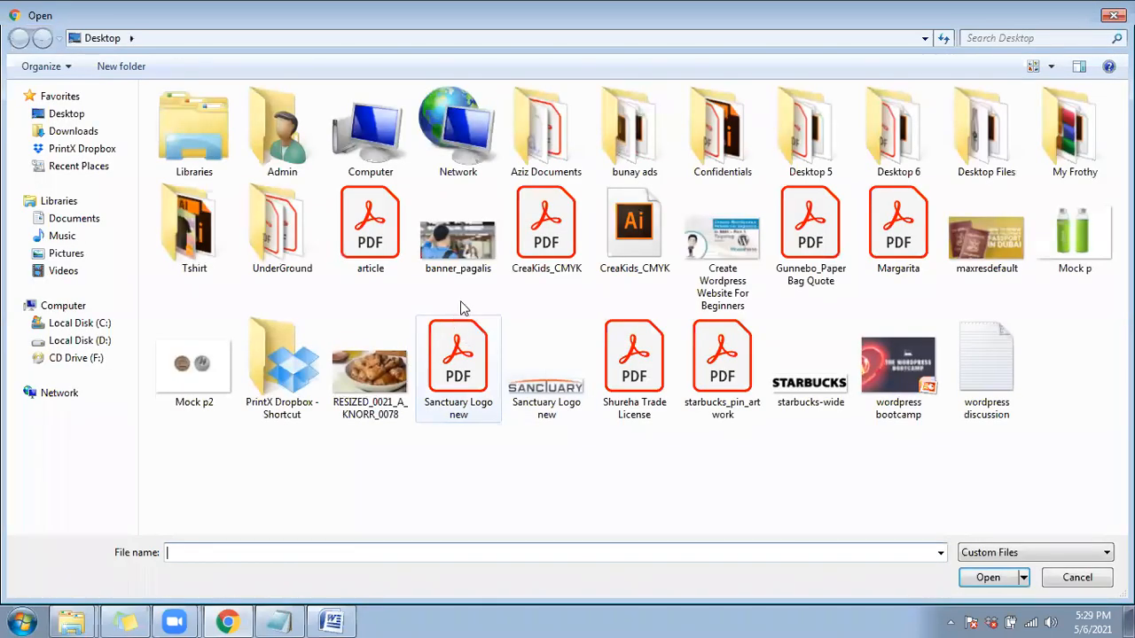
Step: Try to upload Nutella_Men_Black from the Nutella folder under Desktop 5, Products, Mytshirts, Female
double_click(777, 158)
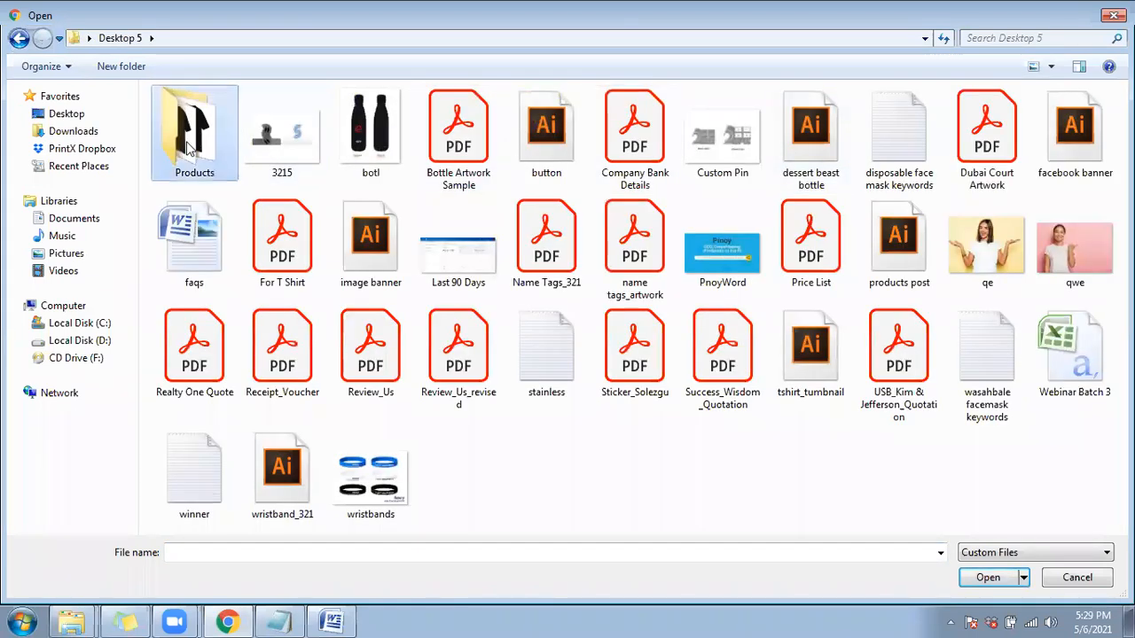
double_click(229, 162)
click(274, 141)
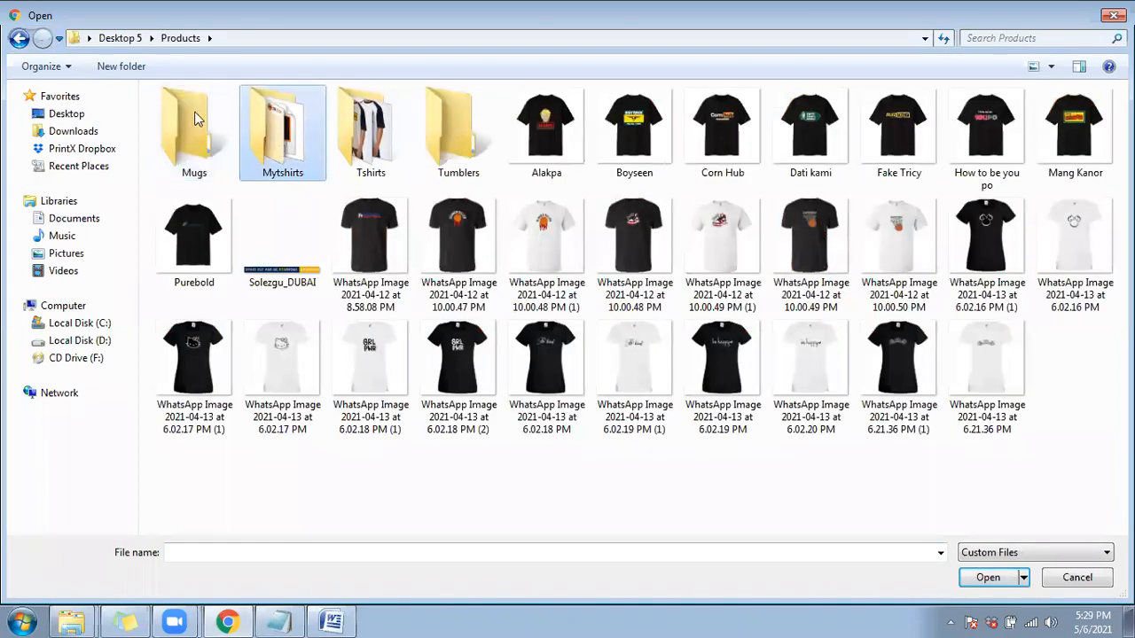
key(Return)
double_click(202, 151)
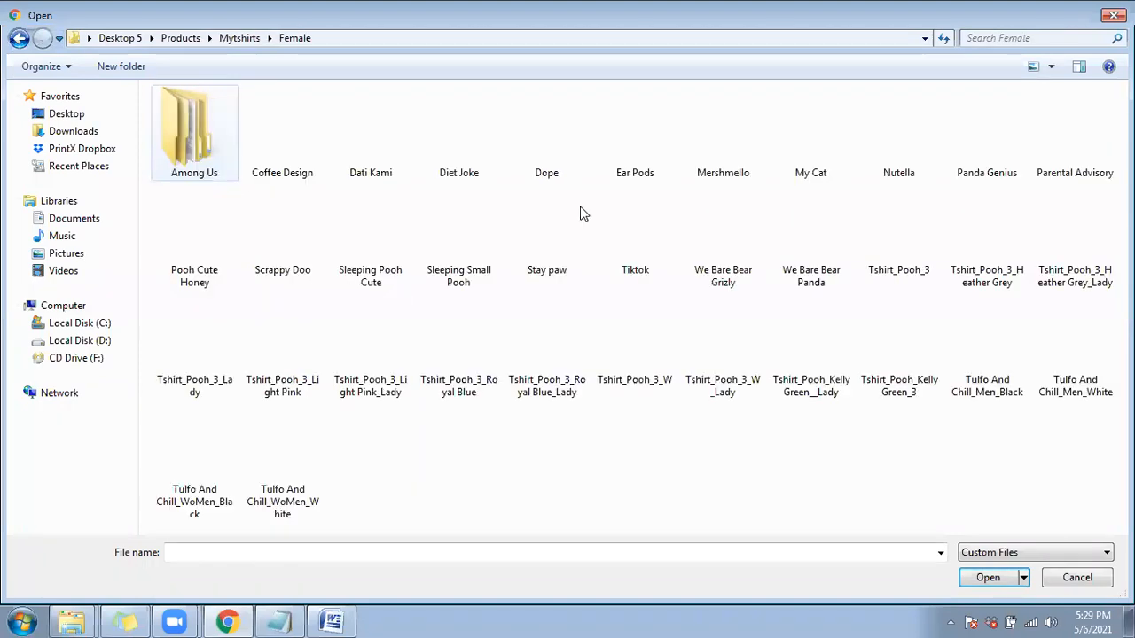
double_click(876, 158)
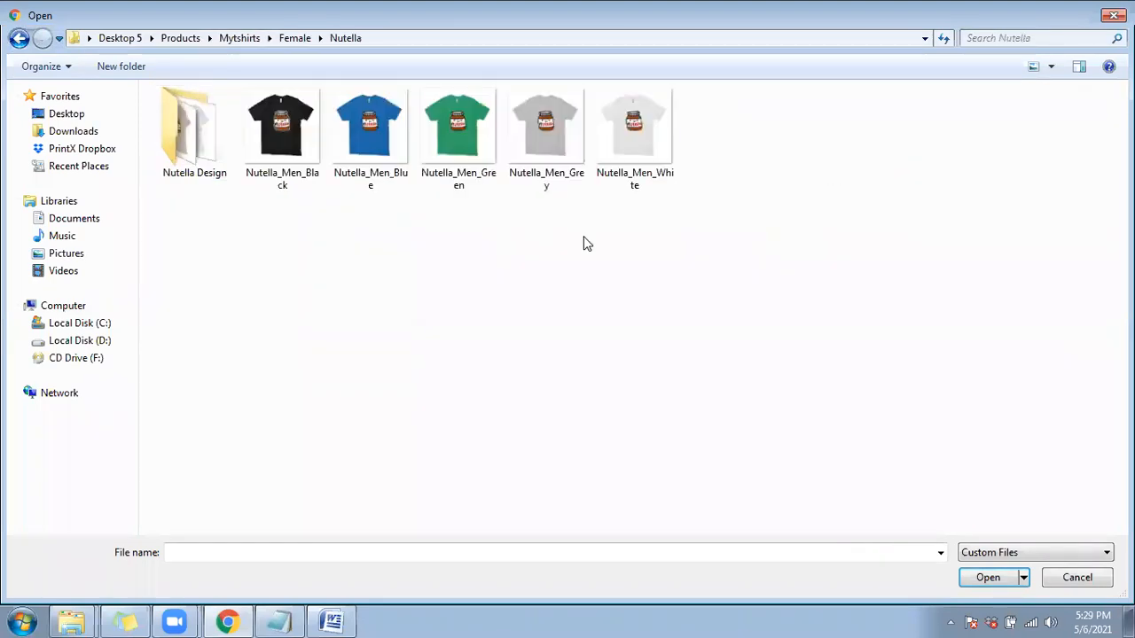
click(287, 147)
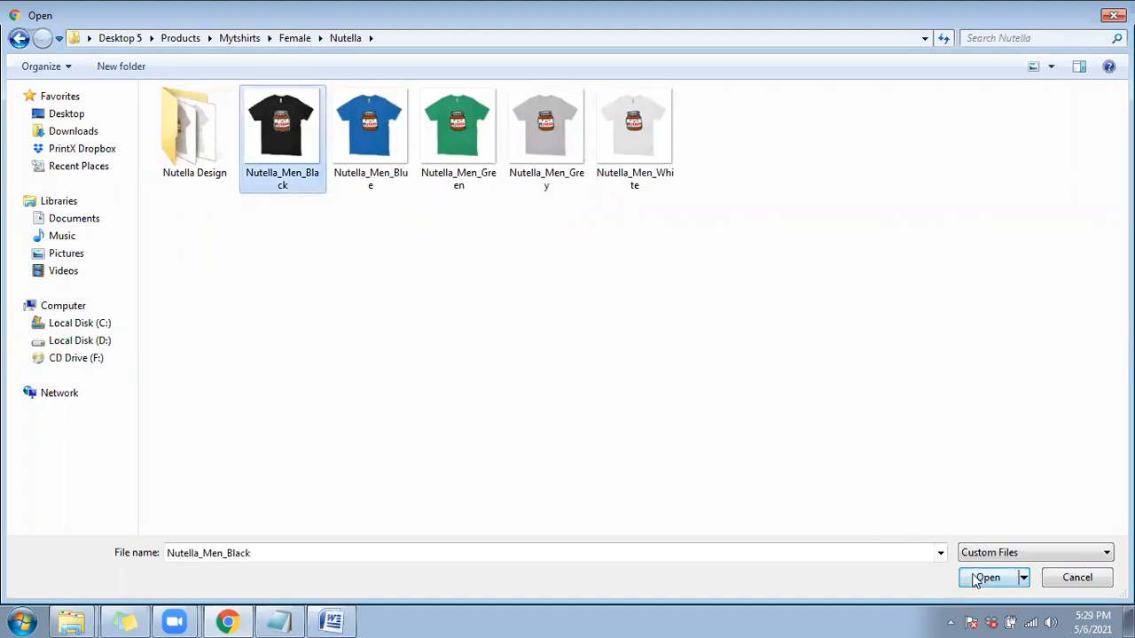
click(983, 577)
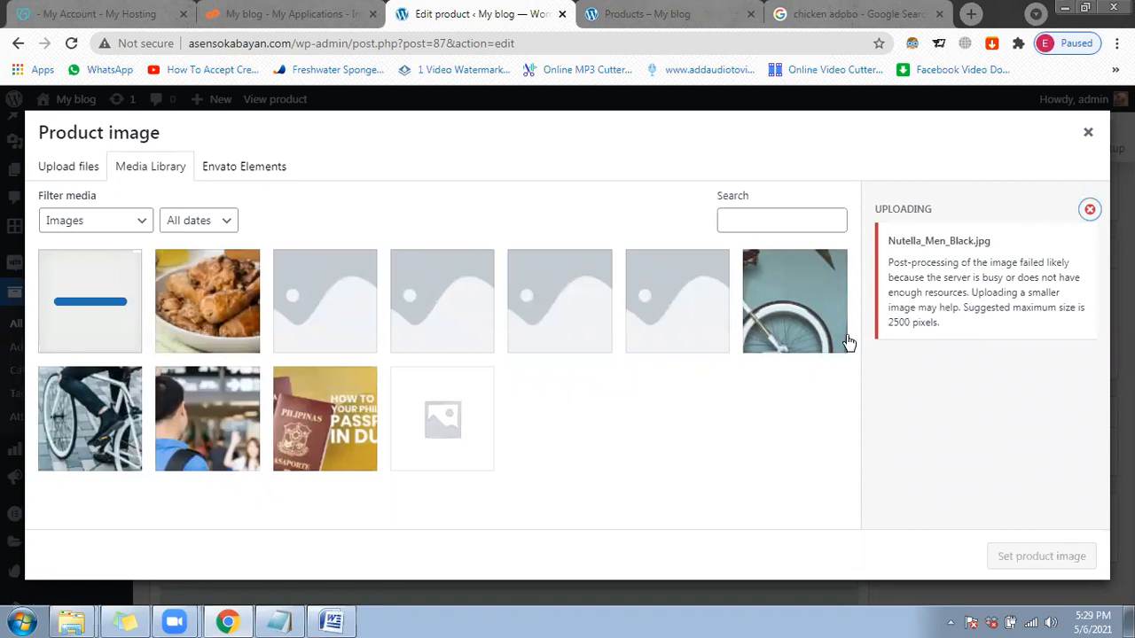
Step: Check the attachment details of Nutella_Men_Black.jpg in the media library and leave the product image dialog
click(122, 330)
scroll(895, 385, down, 2)
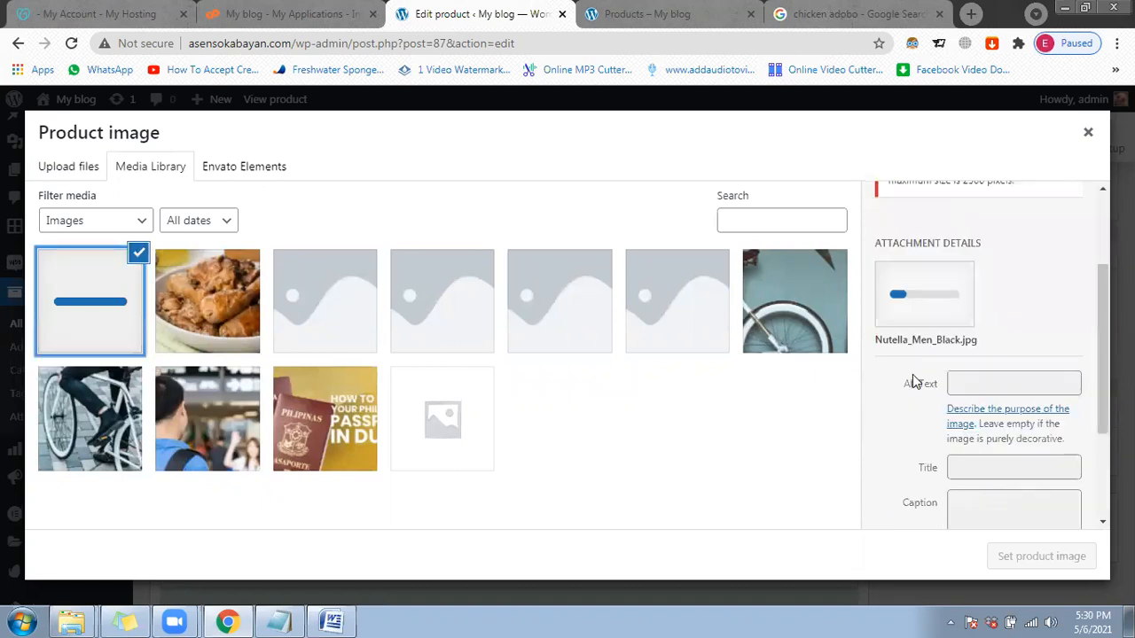
scroll(914, 381, down, 1)
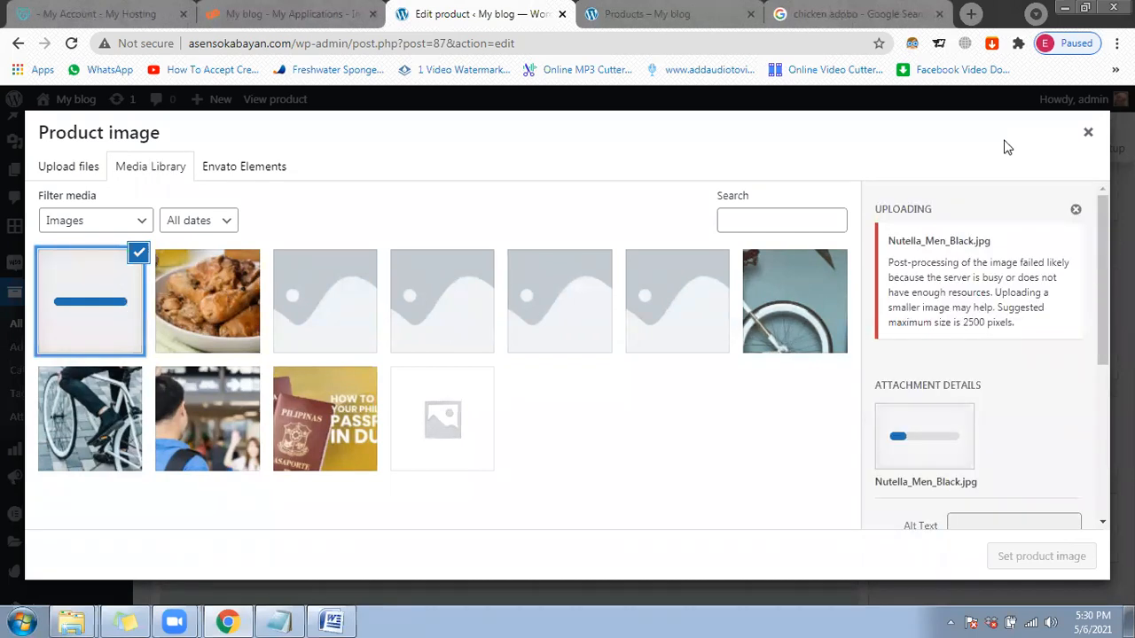
click(1086, 135)
Step: Reopen the product image upload and browse the Mytshirts and Products folders for image files
click(918, 448)
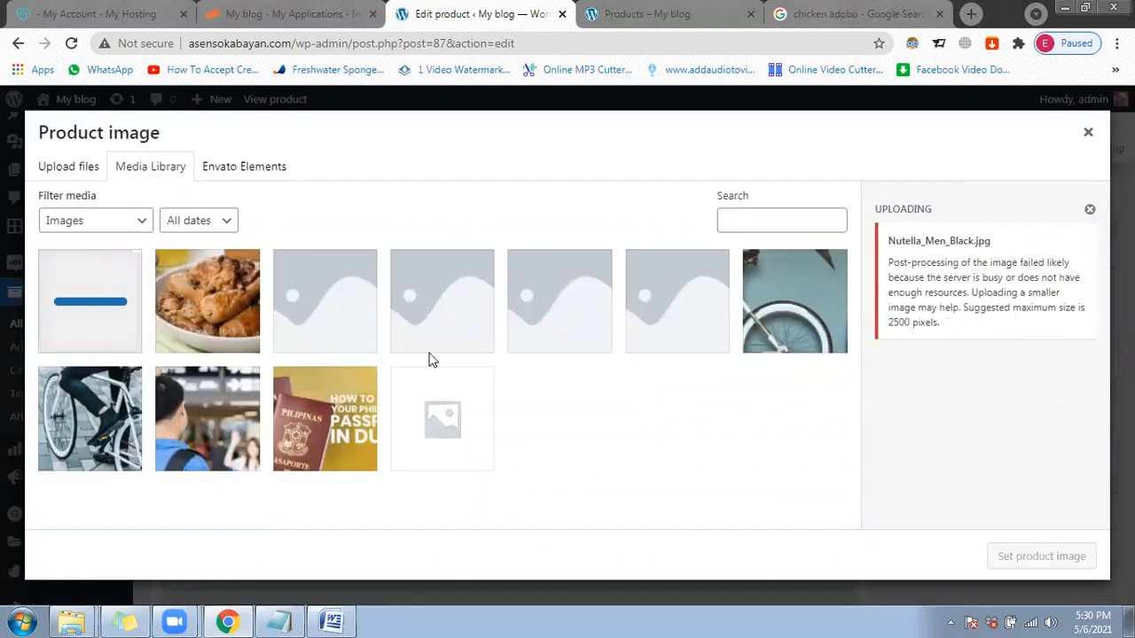
click(89, 173)
click(542, 372)
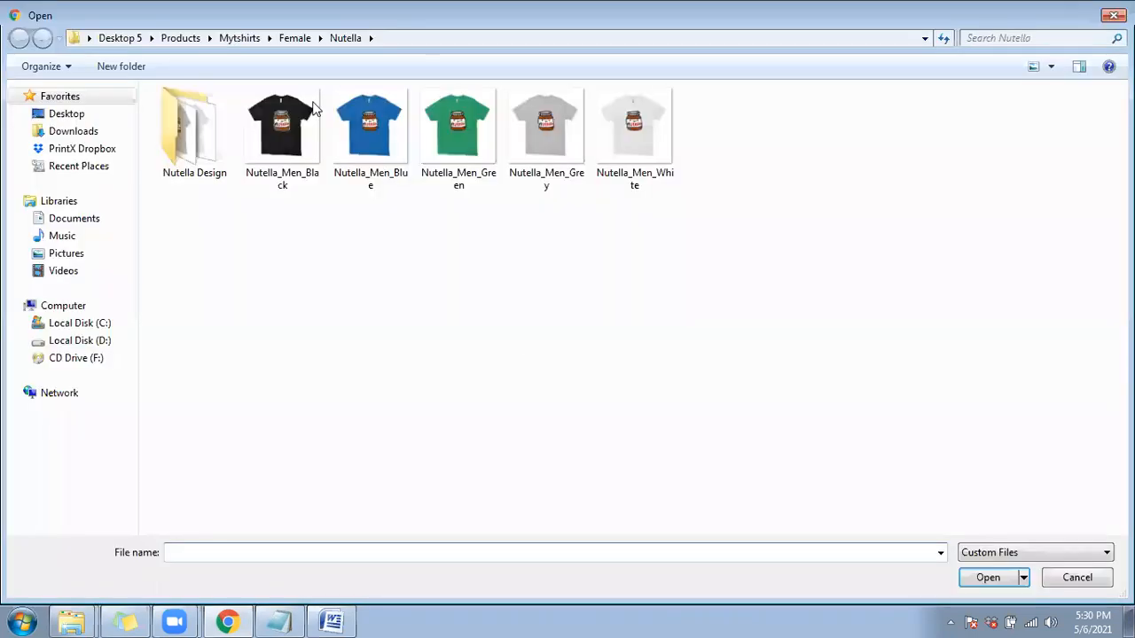
click(244, 41)
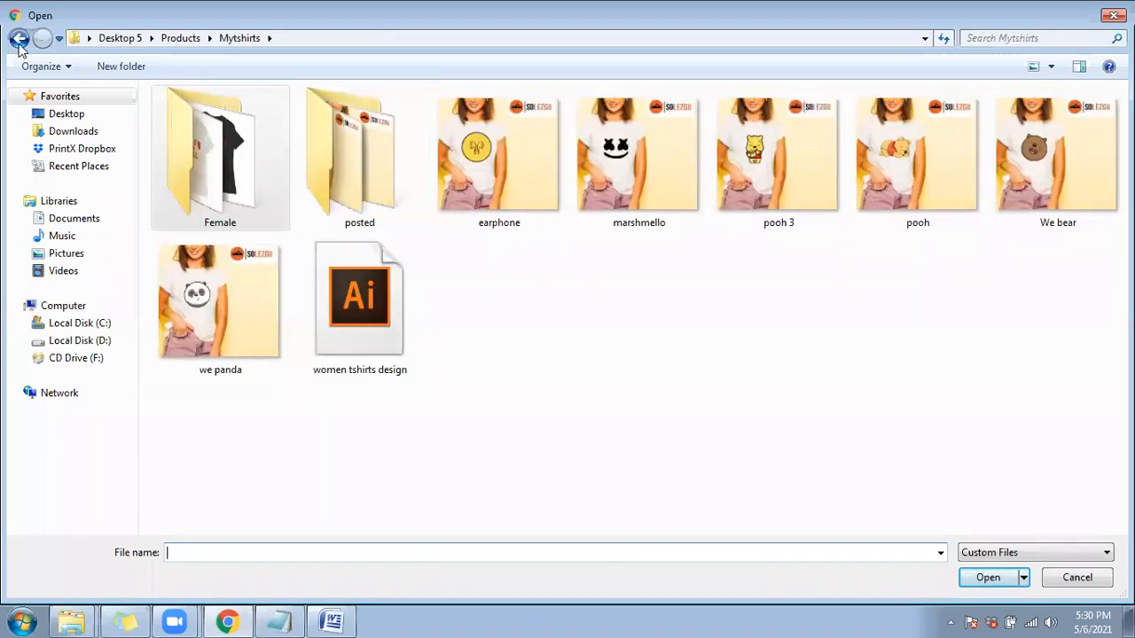
click(19, 39)
click(189, 40)
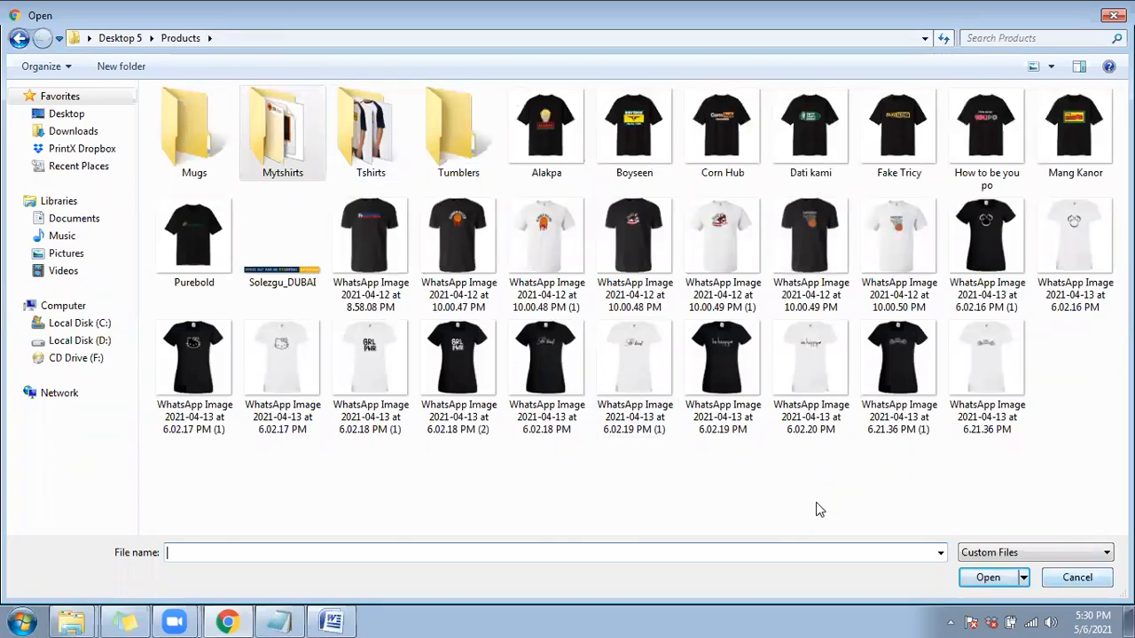
Step: Switch to the desktop and launch Adobe Photoshop CS3
key(super+d)
click(121, 237)
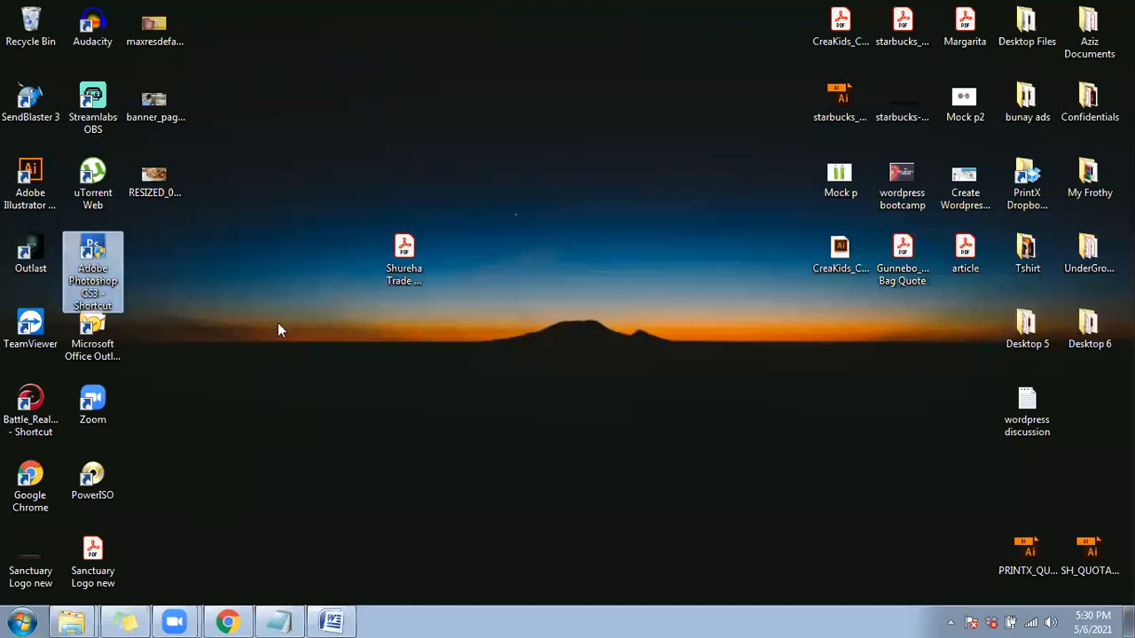
click(642, 338)
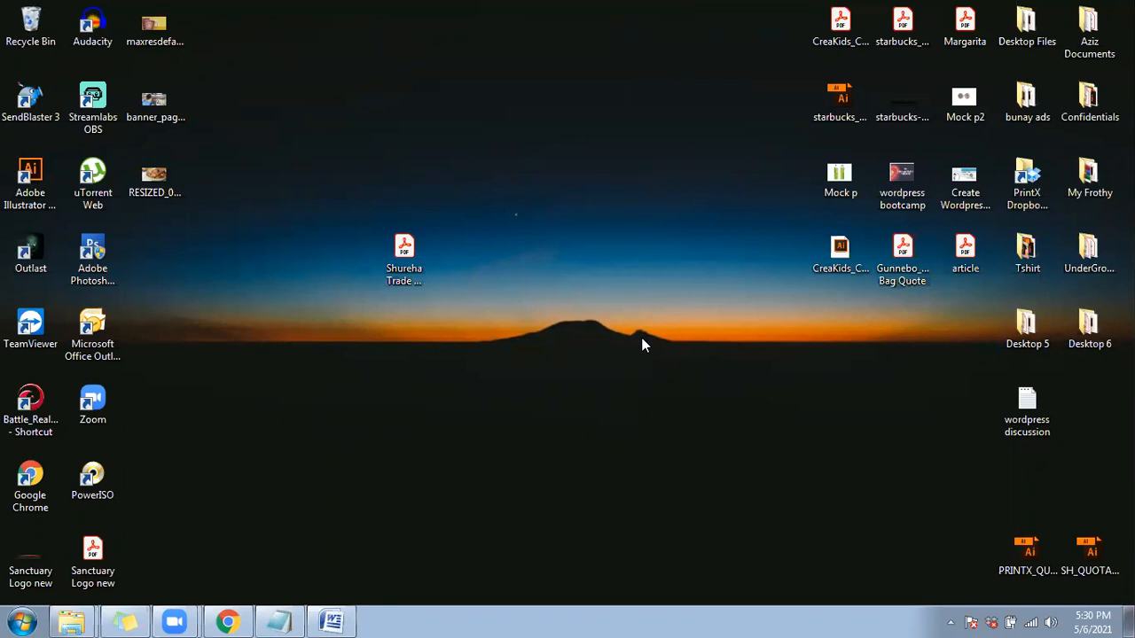
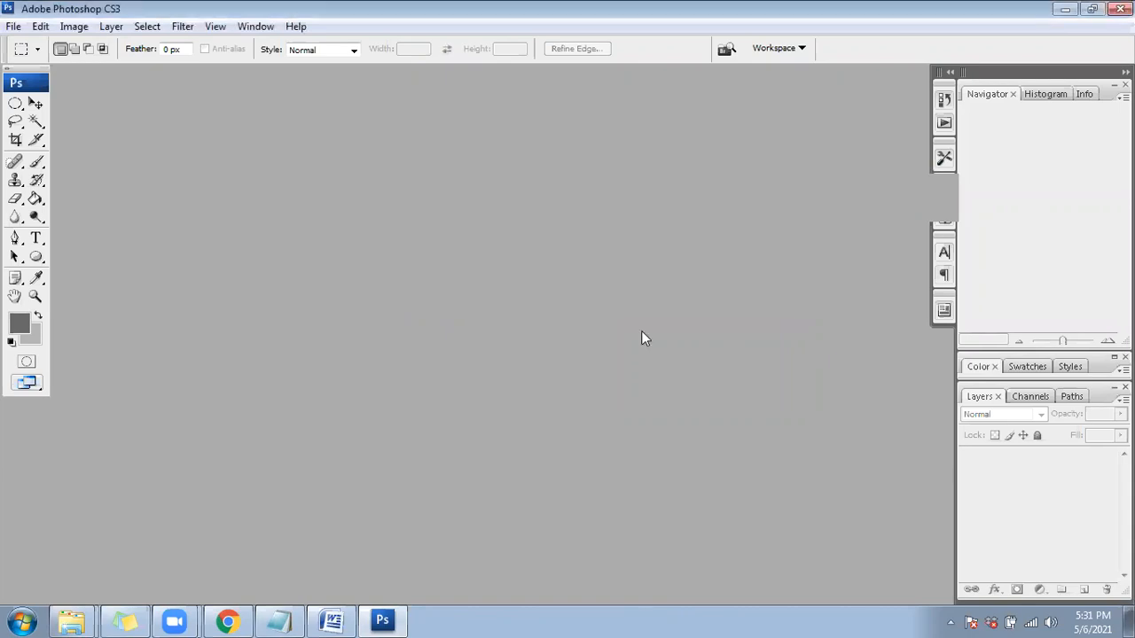
Step: Open Nutella_Men_Black from the Nutella folder under Desktop 5, Products, Mytshirts, Female and activate the Move tool
double_click(638, 178)
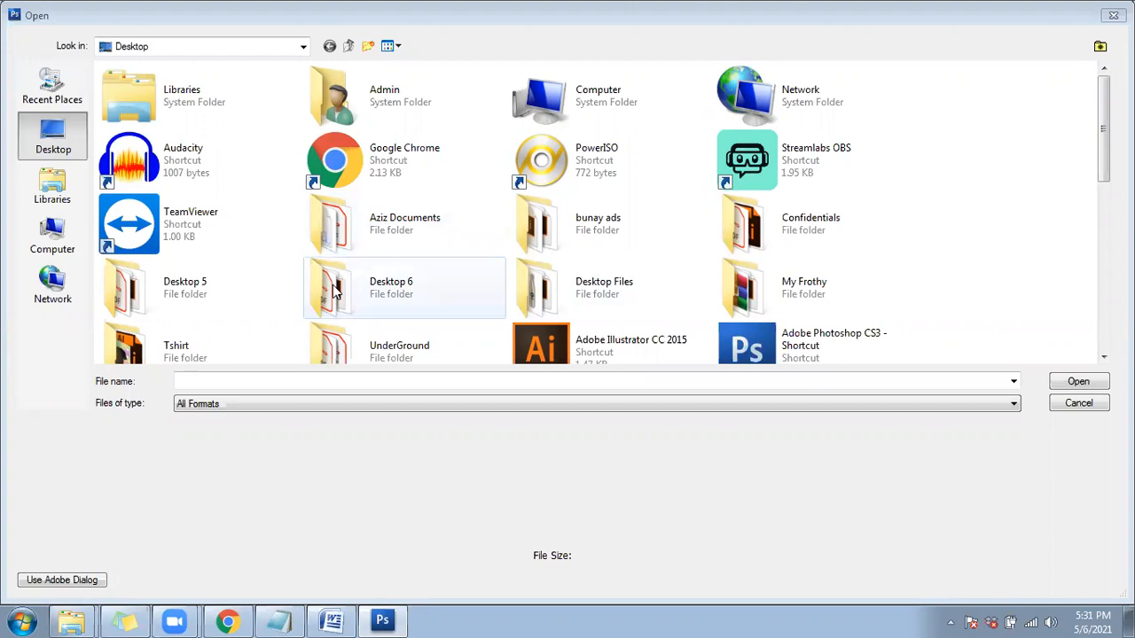
double_click(192, 290)
double_click(134, 106)
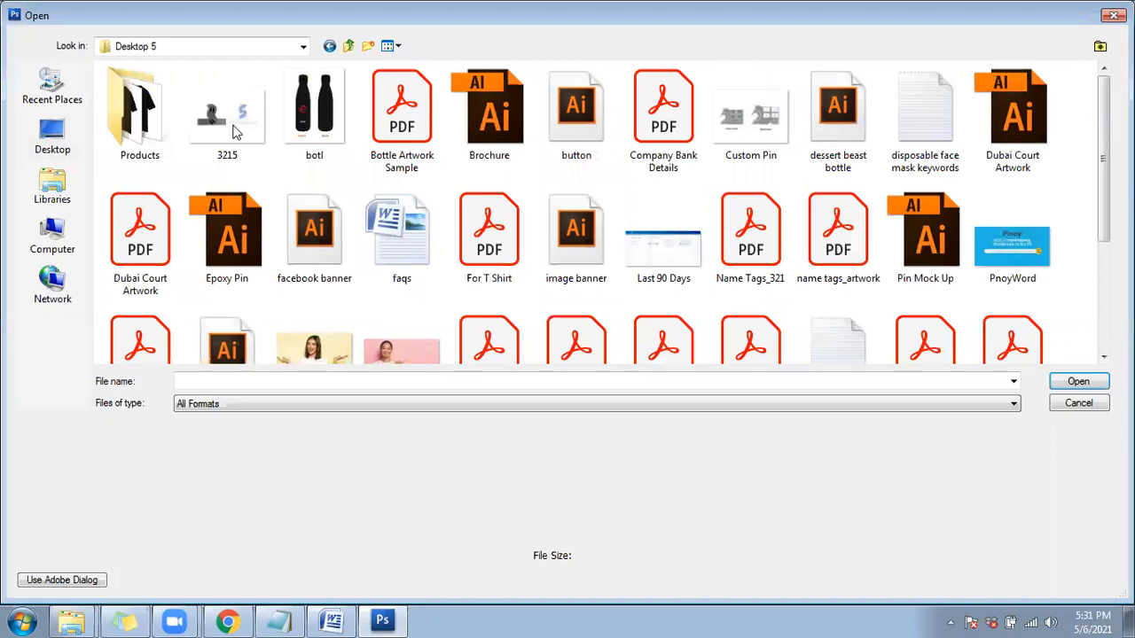
double_click(246, 144)
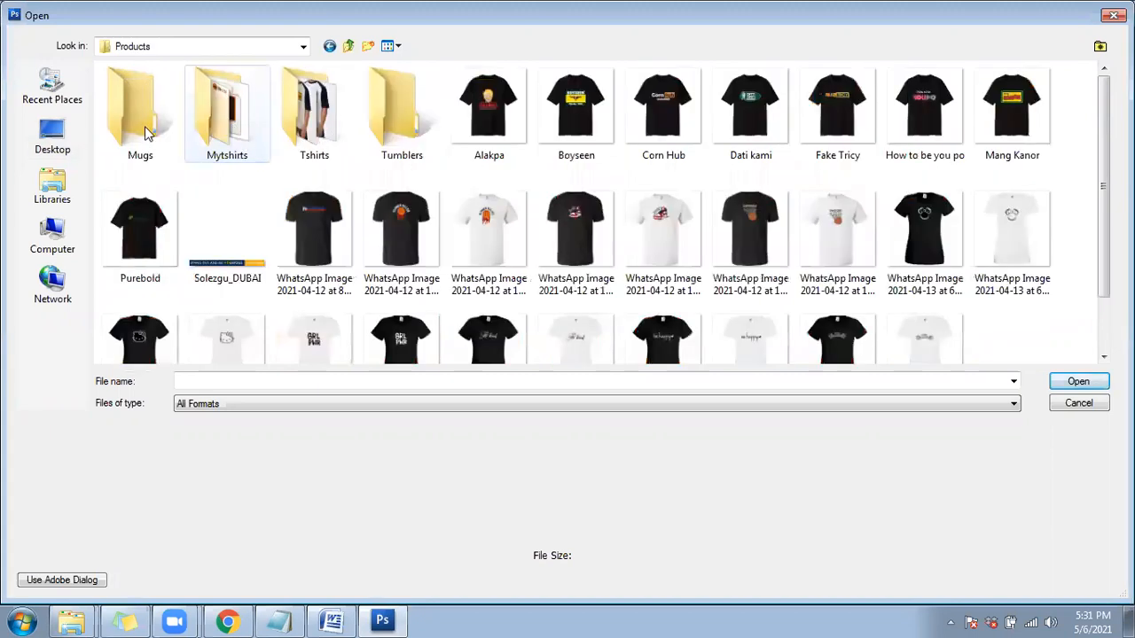
double_click(913, 124)
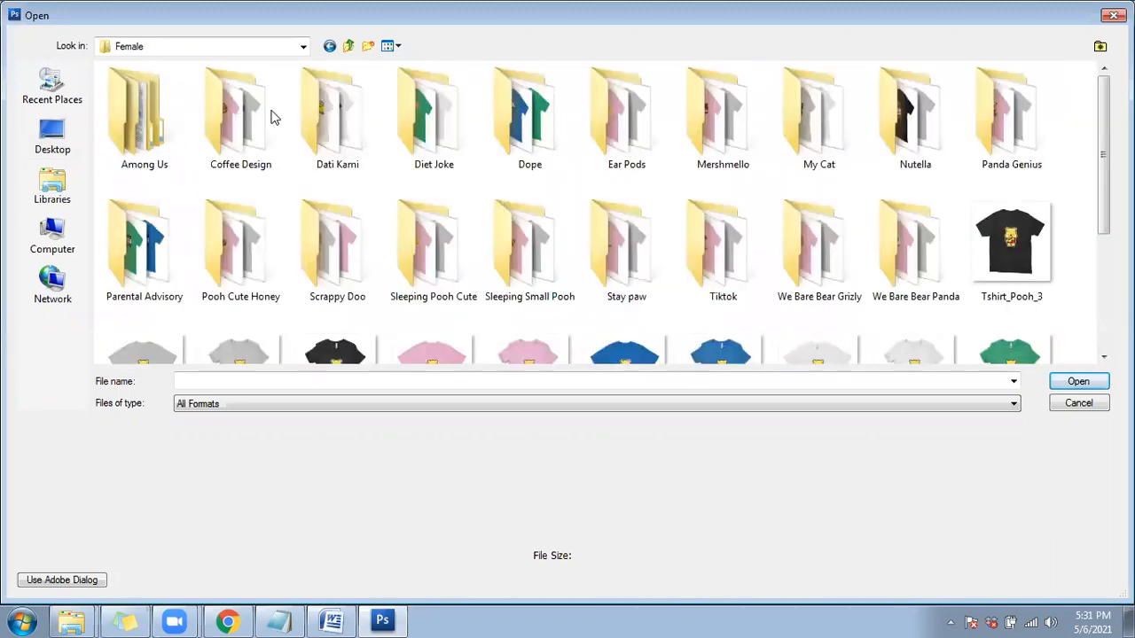
double_click(256, 117)
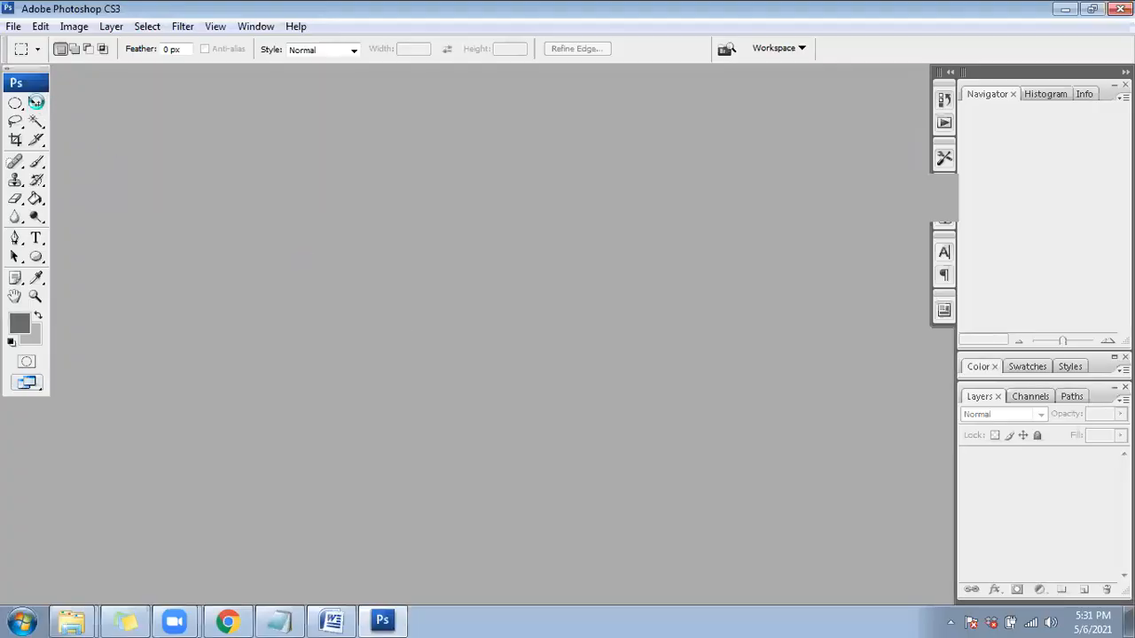
click(35, 103)
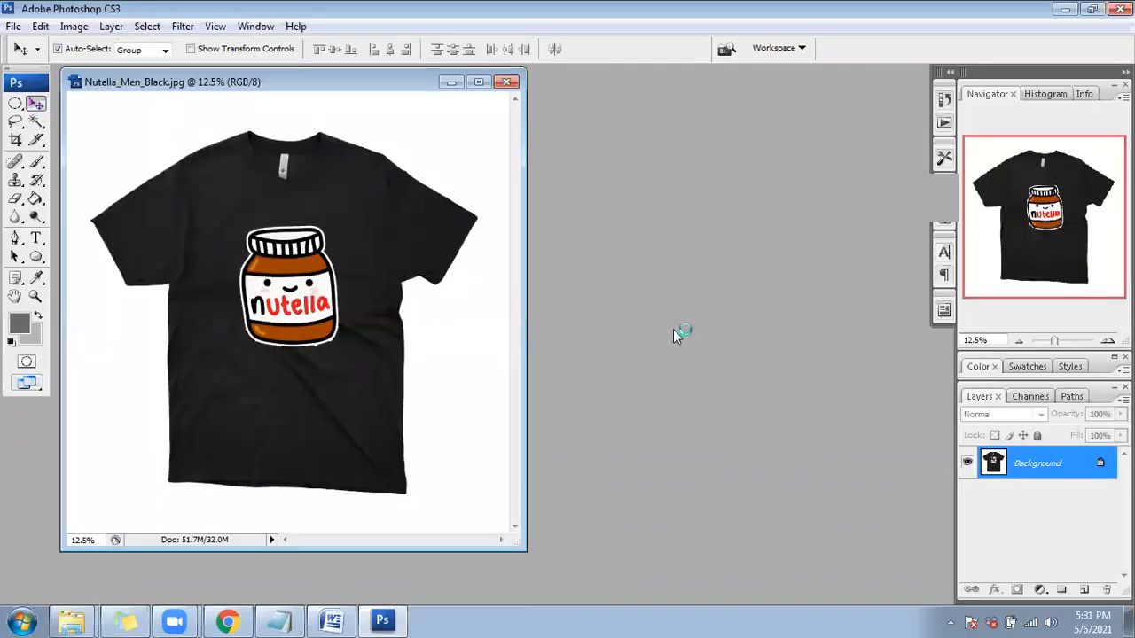
Step: Create a new white RGB document 2 inches wide and 2 inches high at 350 pixels/inch
key(ctrl+n)
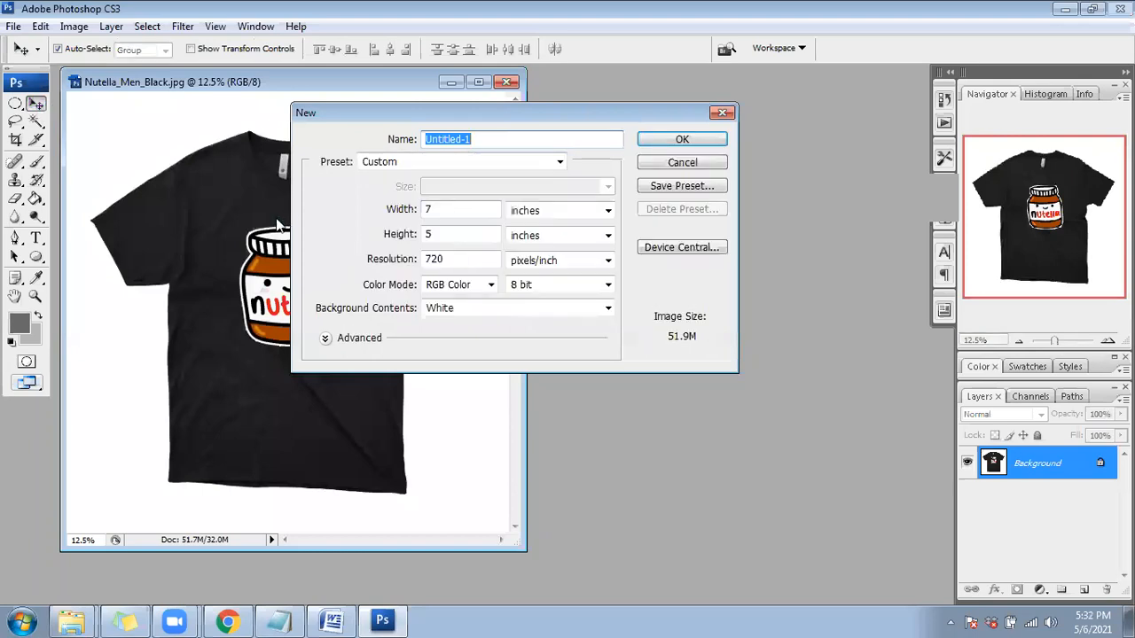
key(Tab)
text(2)
key(Tab)
text(2)
key(Tab)
text(350)
key(Return)
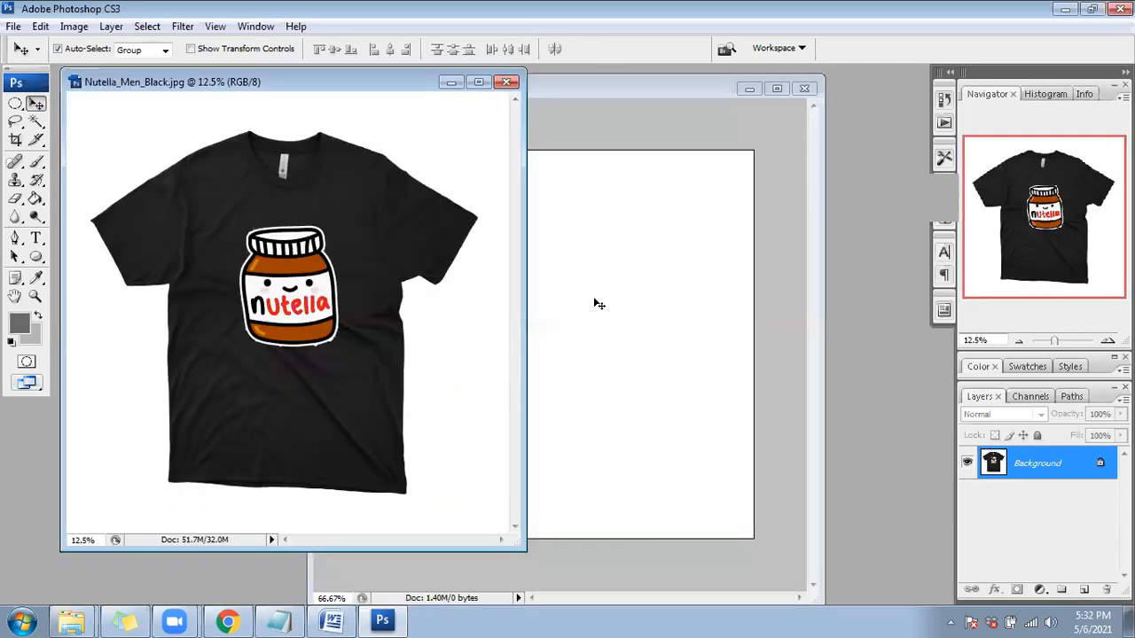
Step: Copy the Nutella shirt image into the new untitled document as its own layer
drag(594, 302, 597, 316)
key(ctrl+minus)
key(ctrl+minus)
key(ctrl+minus)
key(ctrl+minus)
key(ctrl+minus)
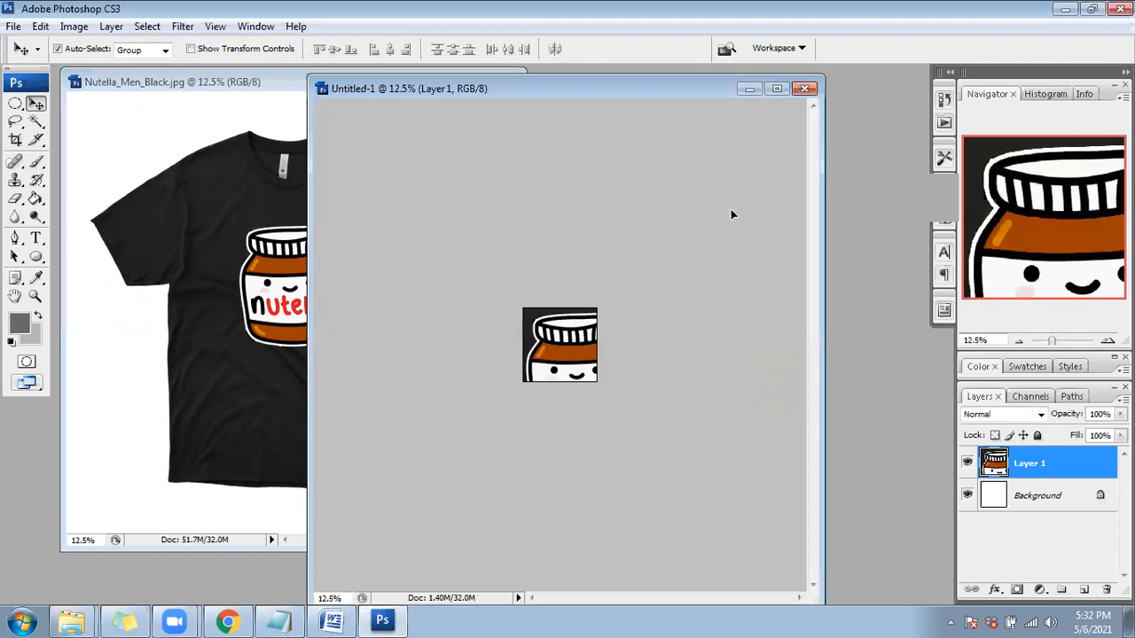
Step: Scale the shirt layer down proportionally to about 15.7% and position it so the whole shirt fits inside the canvas
key(ctrl+t)
drag(794, 179, 588, 338)
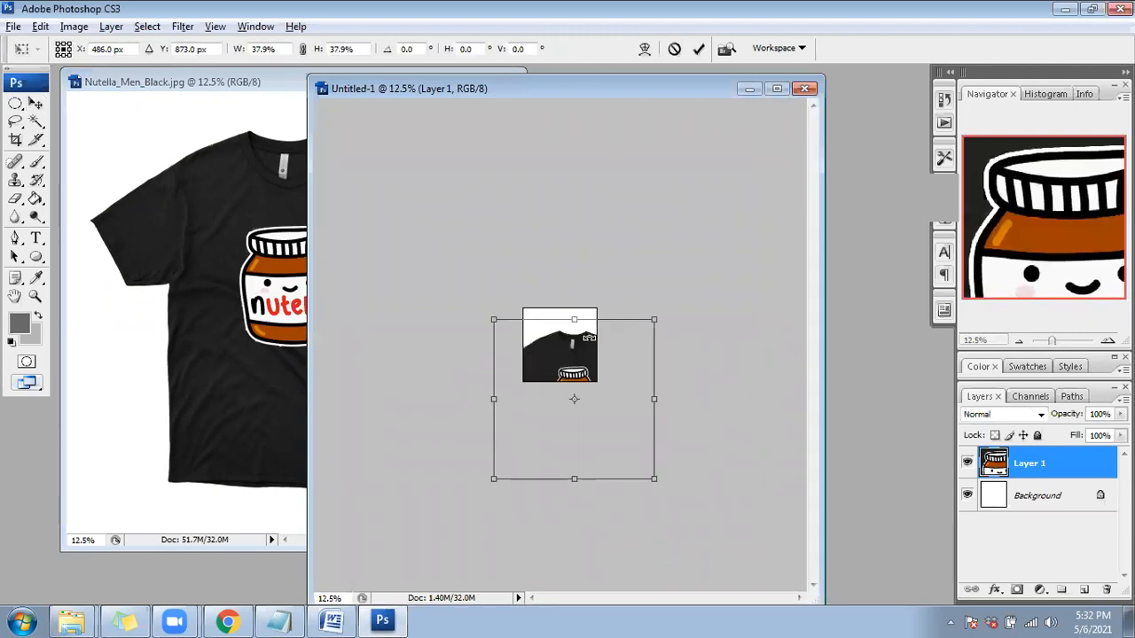
key(ctrl+plus)
key(ctrl+plus)
key(ctrl+plus)
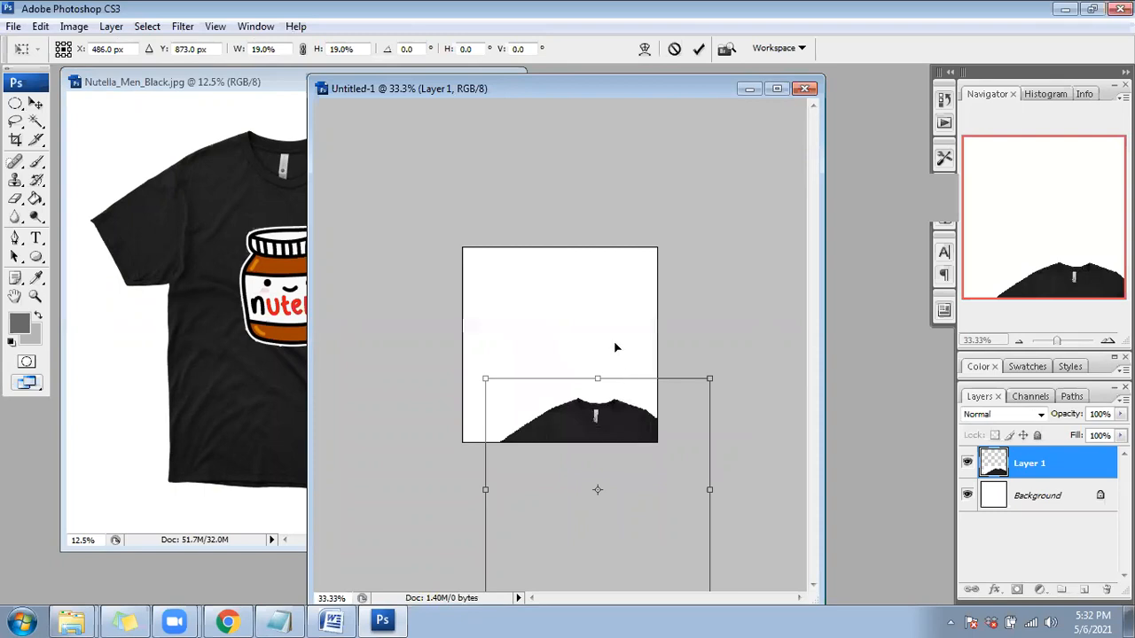
drag(673, 237, 648, 253)
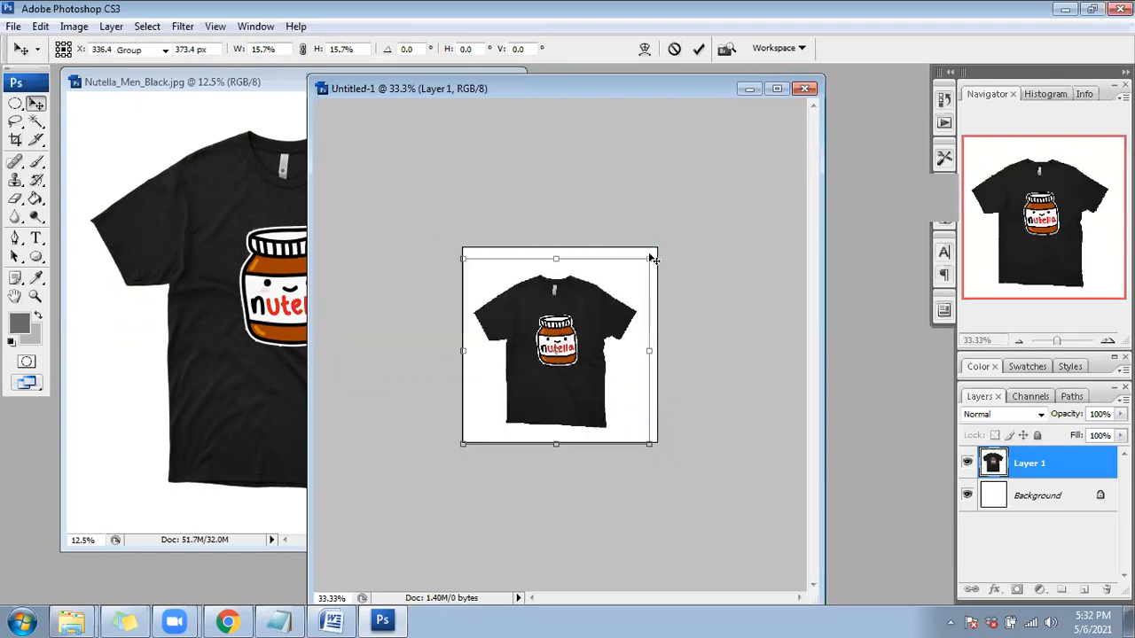
key(Return)
key(ctrl+plus)
key(ctrl+plus)
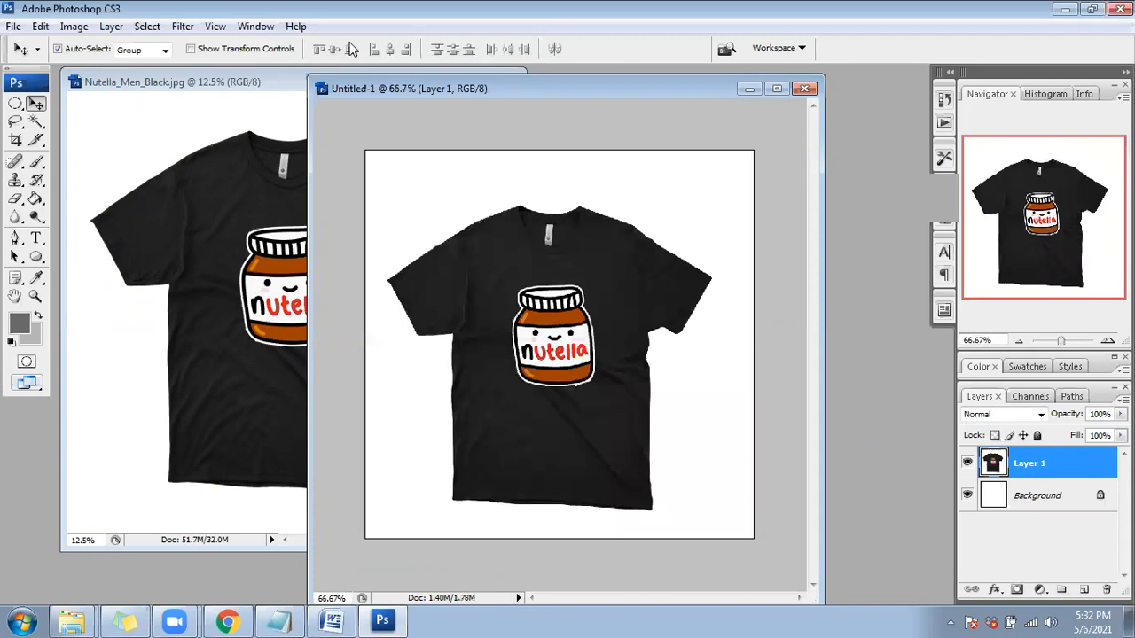
Step: Align the shirt layer with the canvas by its vertical and horizontal centers
key(ctrl+alt+a)
click(335, 50)
click(388, 51)
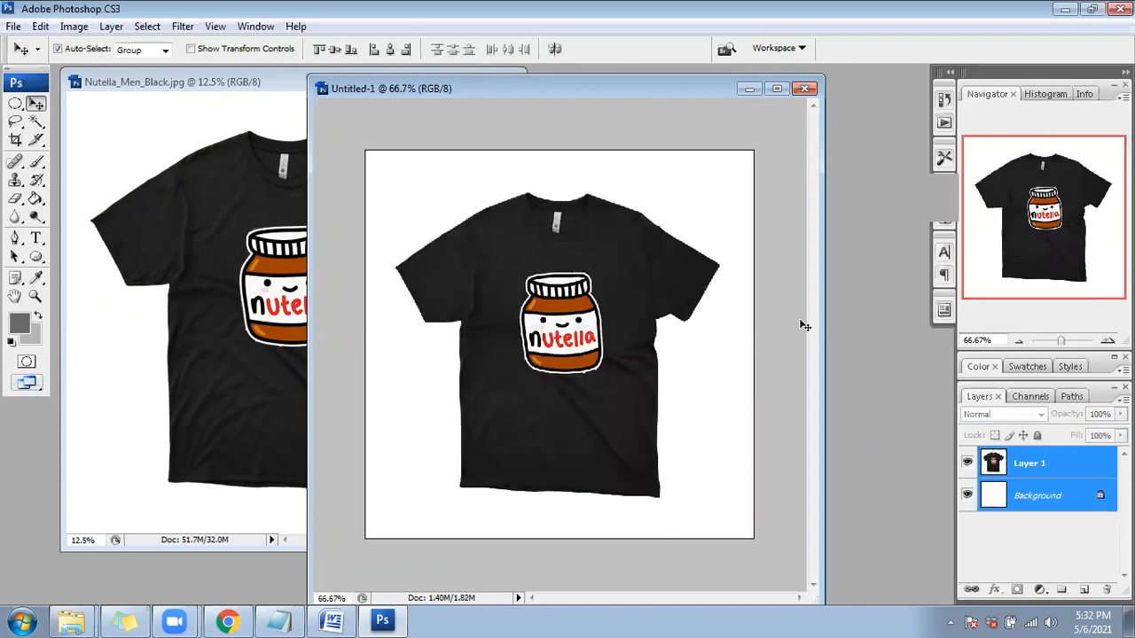
Step: Scale the centered shirt layer down slightly to leave a little more white margin around it
click(802, 324)
click(743, 169)
key(ctrl+t)
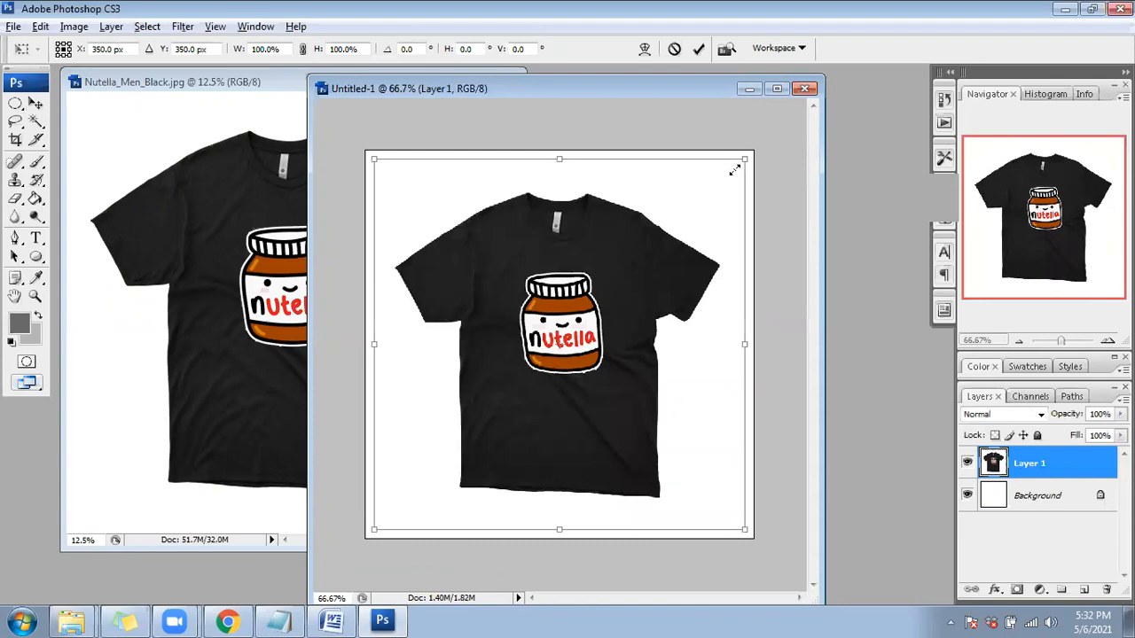
drag(734, 170, 739, 175)
key(Return)
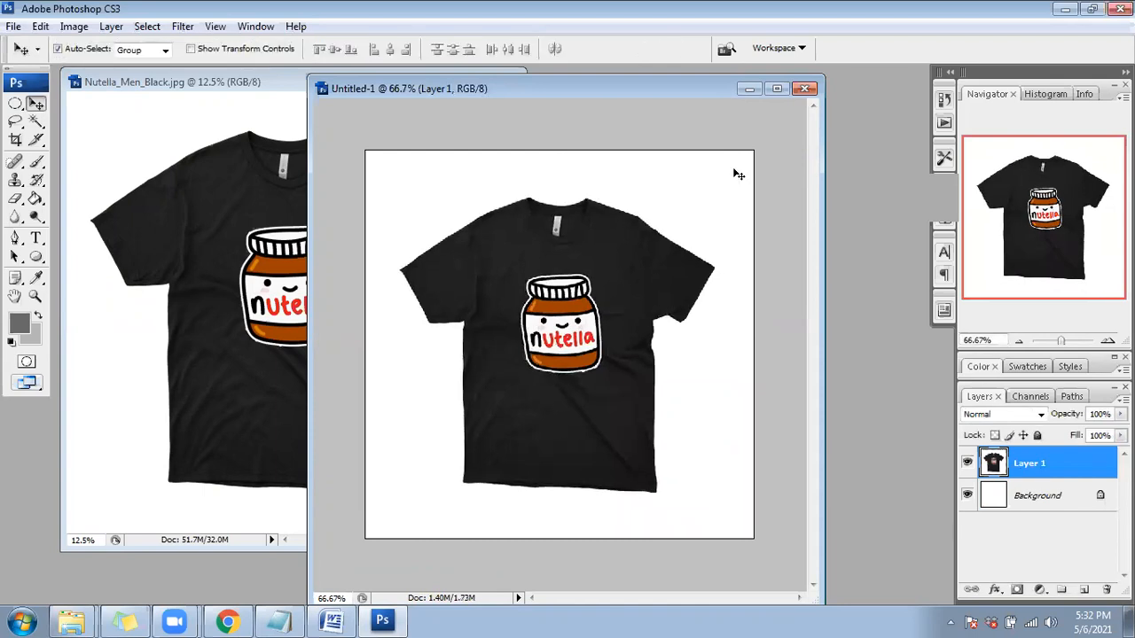
Step: Save the resized document in JPEG format as Nutella_Men_Black_1 in the Nutella folder
key(ctrl+minus)
key(ctrl+s)
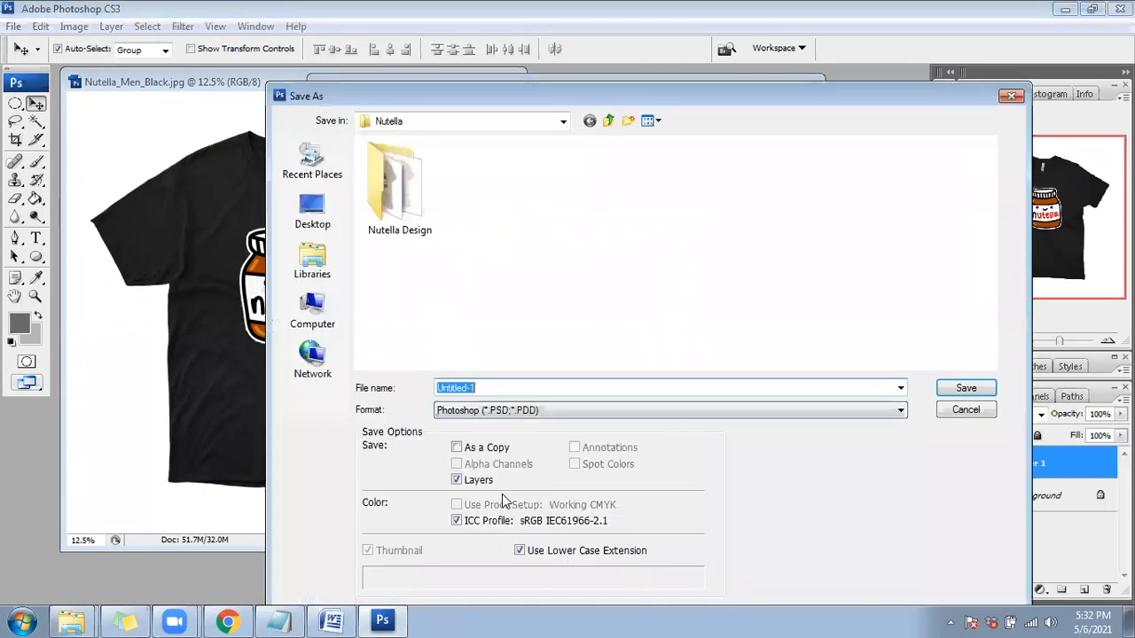
click(502, 411)
click(503, 493)
click(470, 217)
click(557, 390)
text(_Men_Black_)
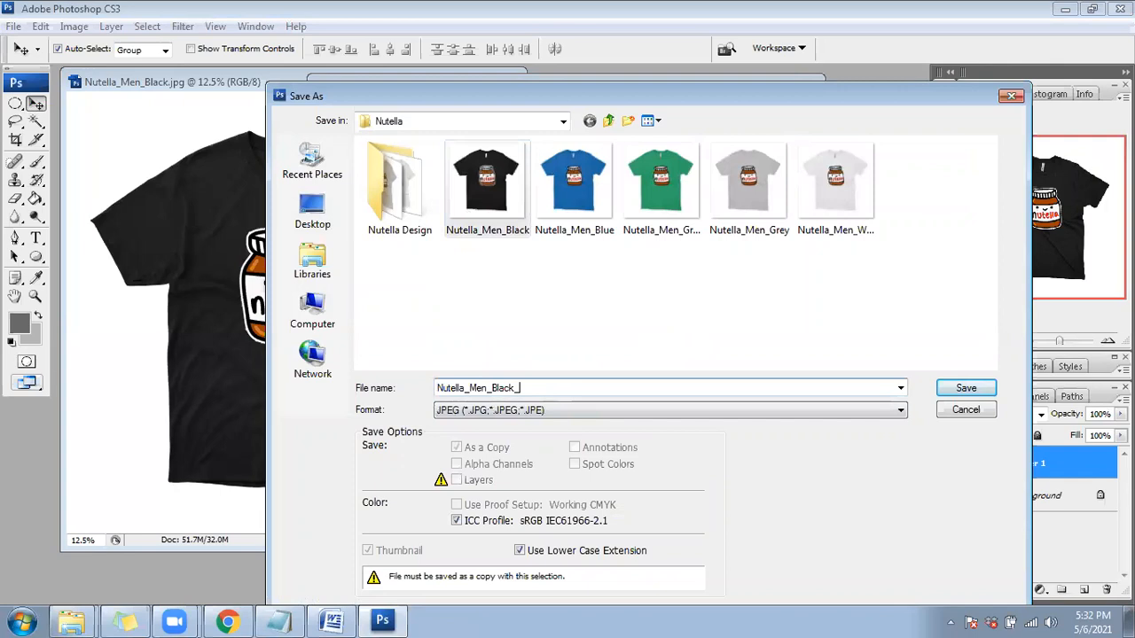
text(1)
key(BackSpace)
key(Return)
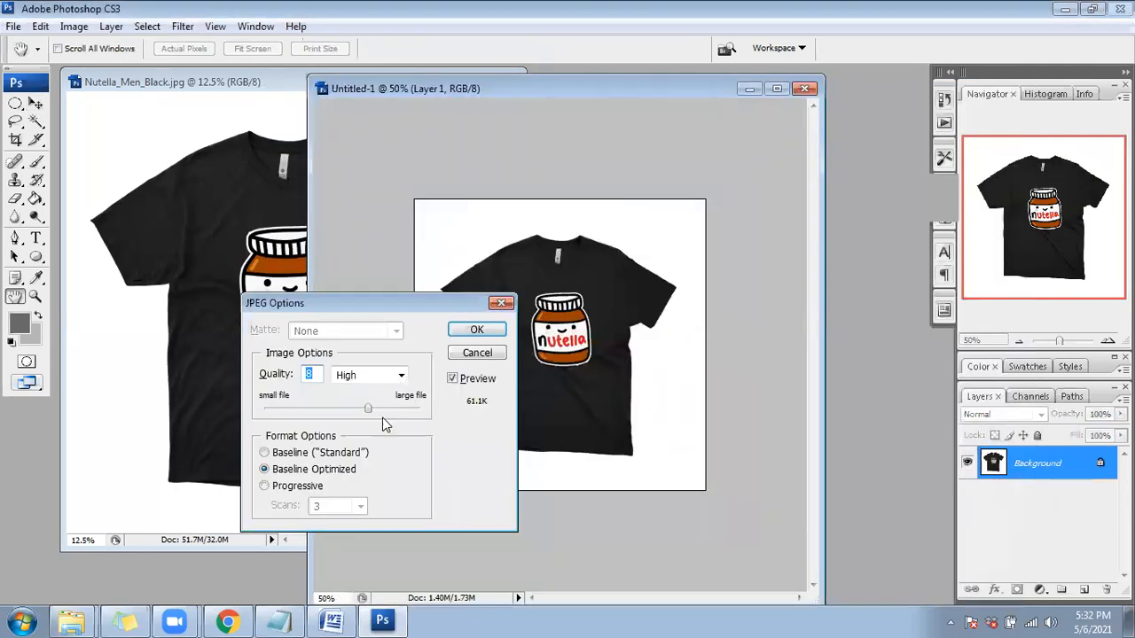
Step: Set the JPEG quality to Medium and complete the export
click(403, 377)
click(384, 403)
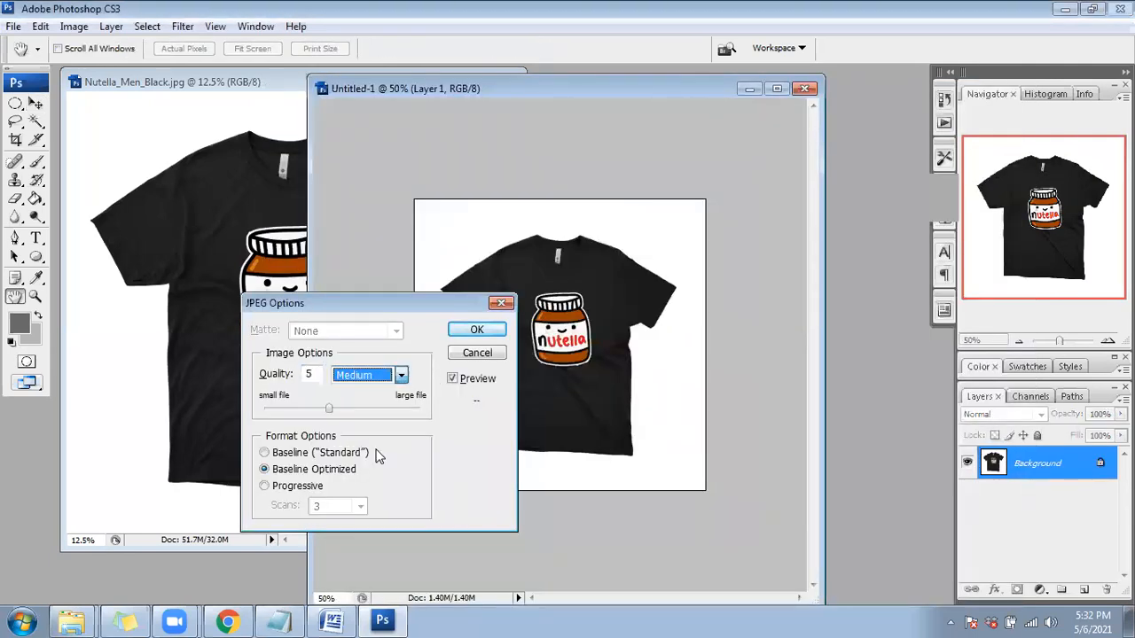
click(479, 332)
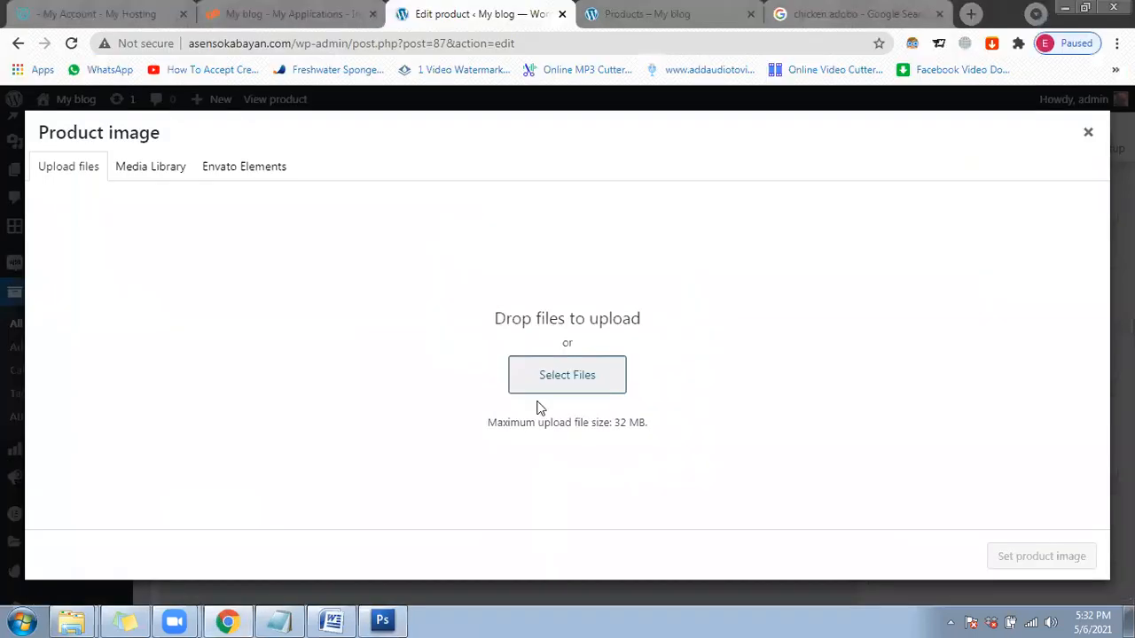
Step: In Chrome, upload Nutella_Men_Black_1.jpg to the media library and set it as the product image
click(558, 383)
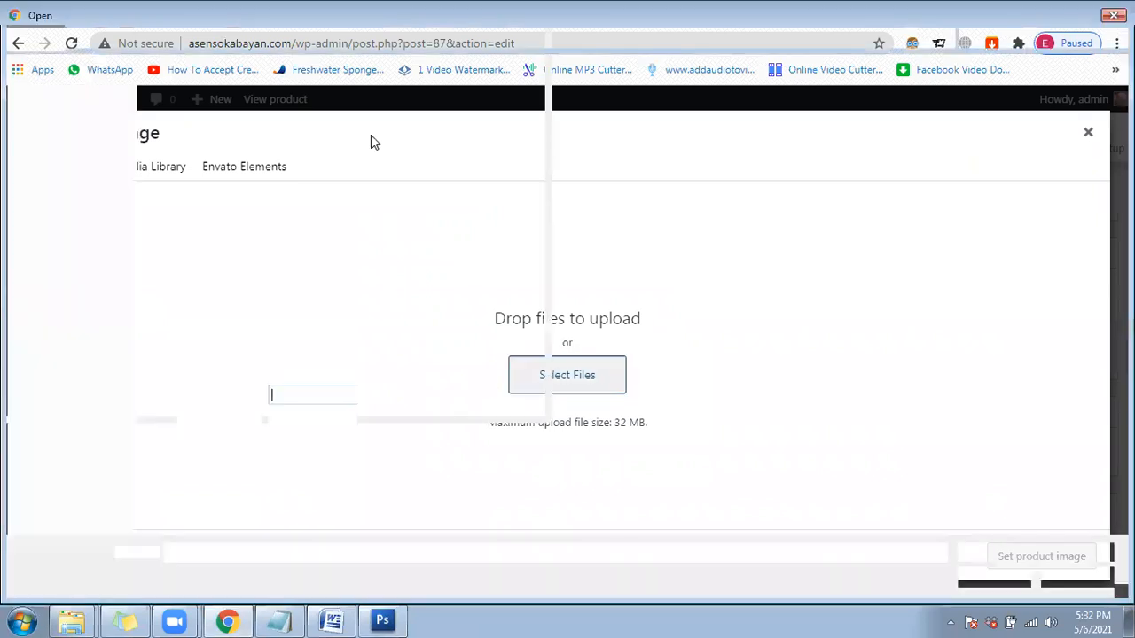
click(976, 581)
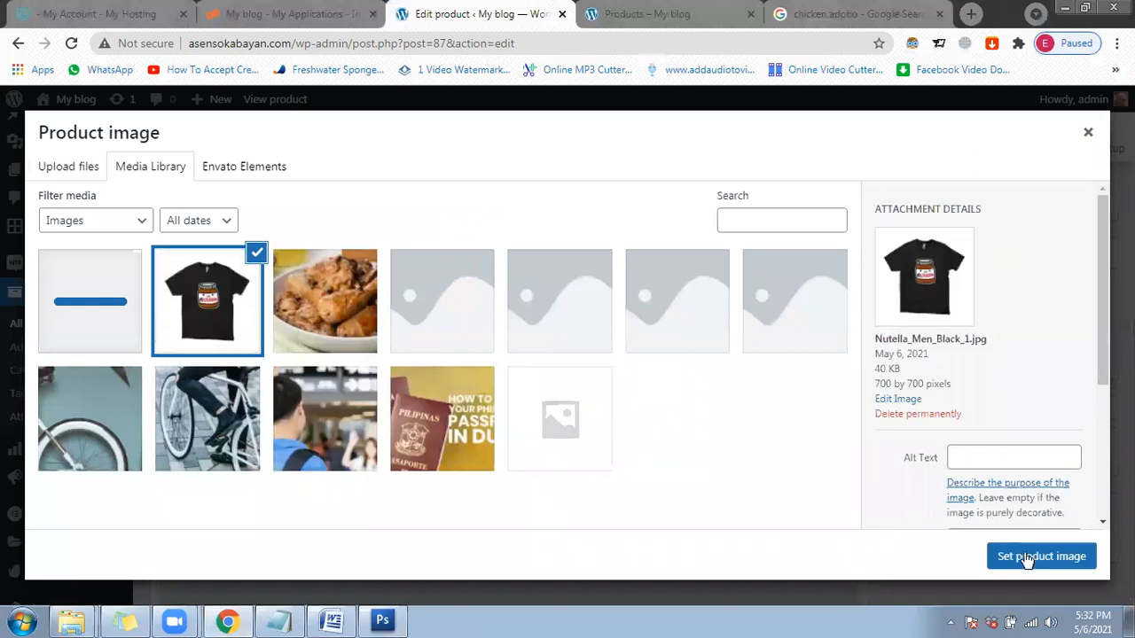
click(1016, 556)
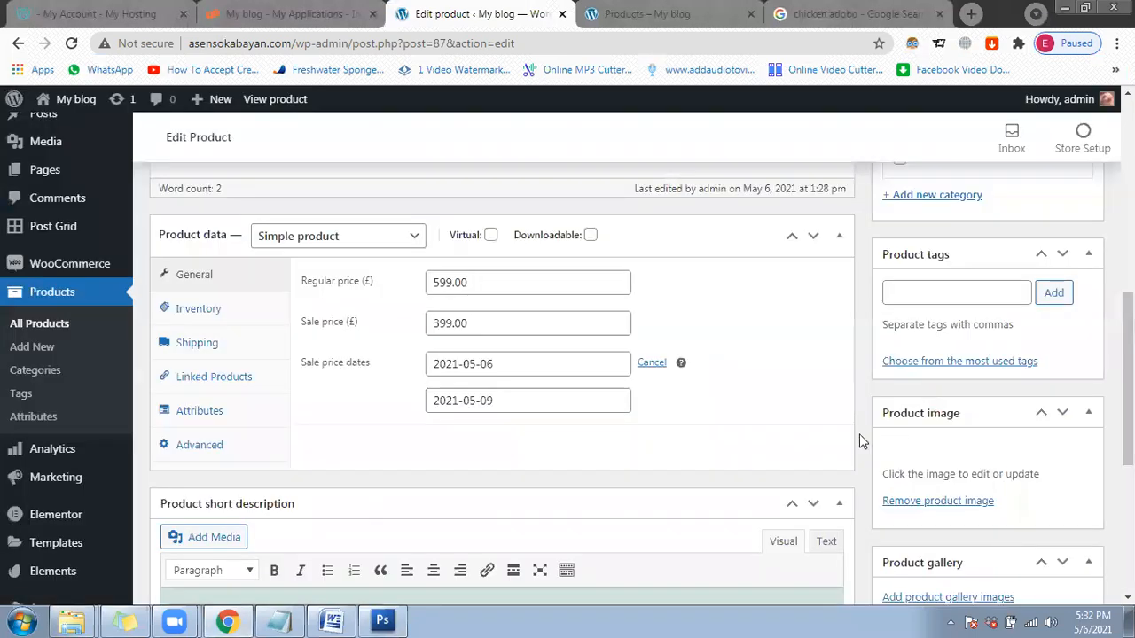
Step: Check the new product image on the edit page and update the Nutella T Shirt Men Black product
scroll(859, 433, down, 1)
scroll(1064, 349, down, 2)
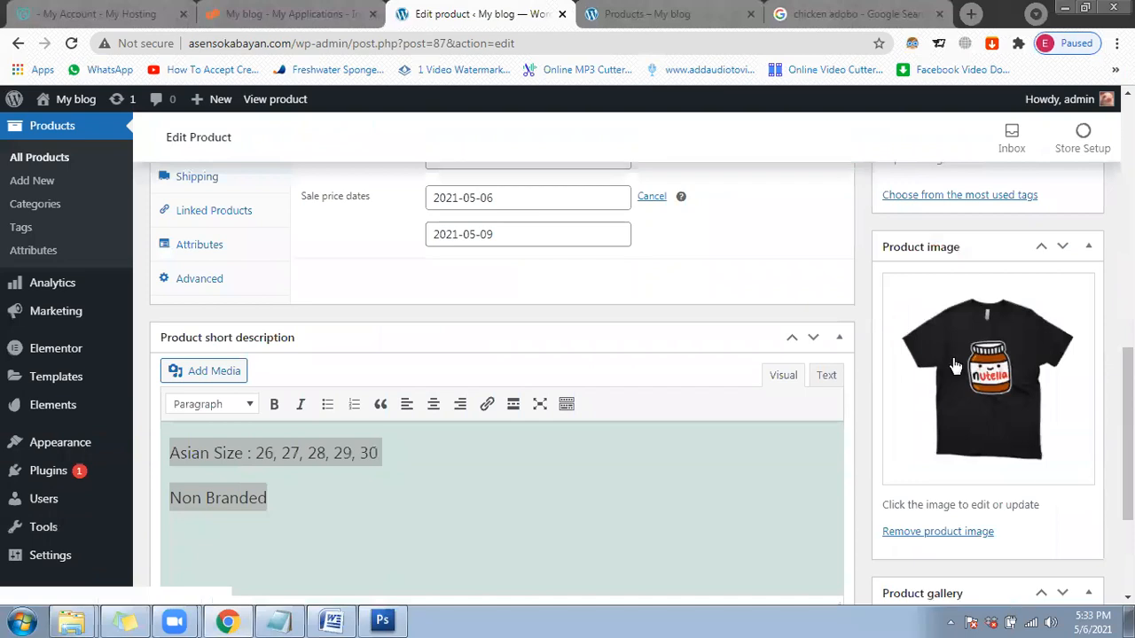
scroll(868, 410, down, 2)
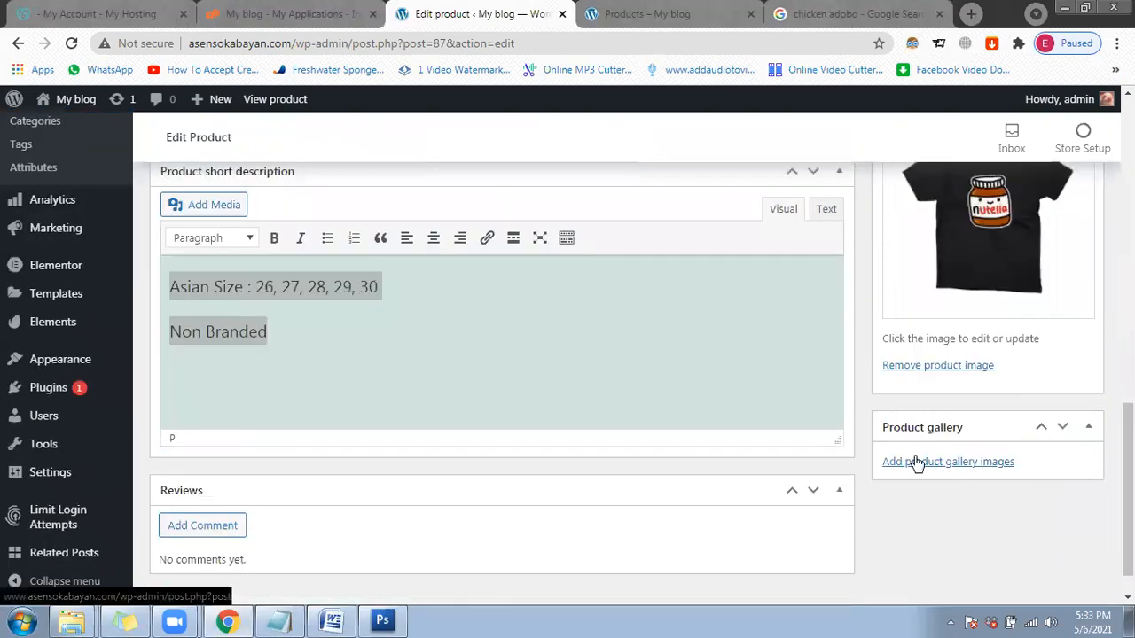
scroll(1070, 393, up, 5)
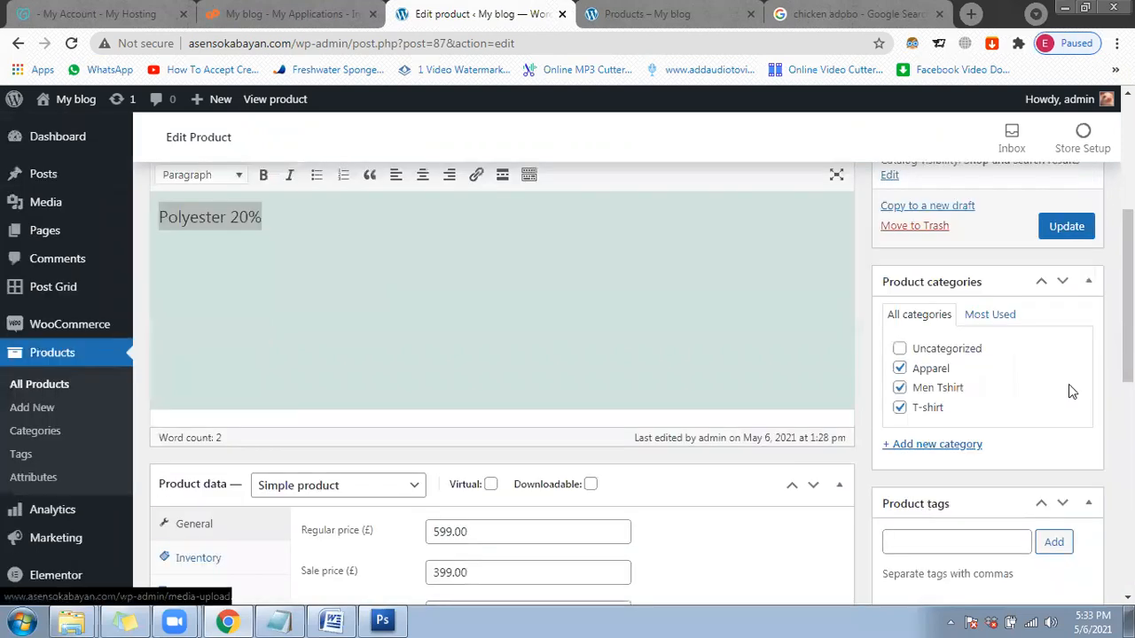
scroll(1070, 393, up, 2)
click(1066, 392)
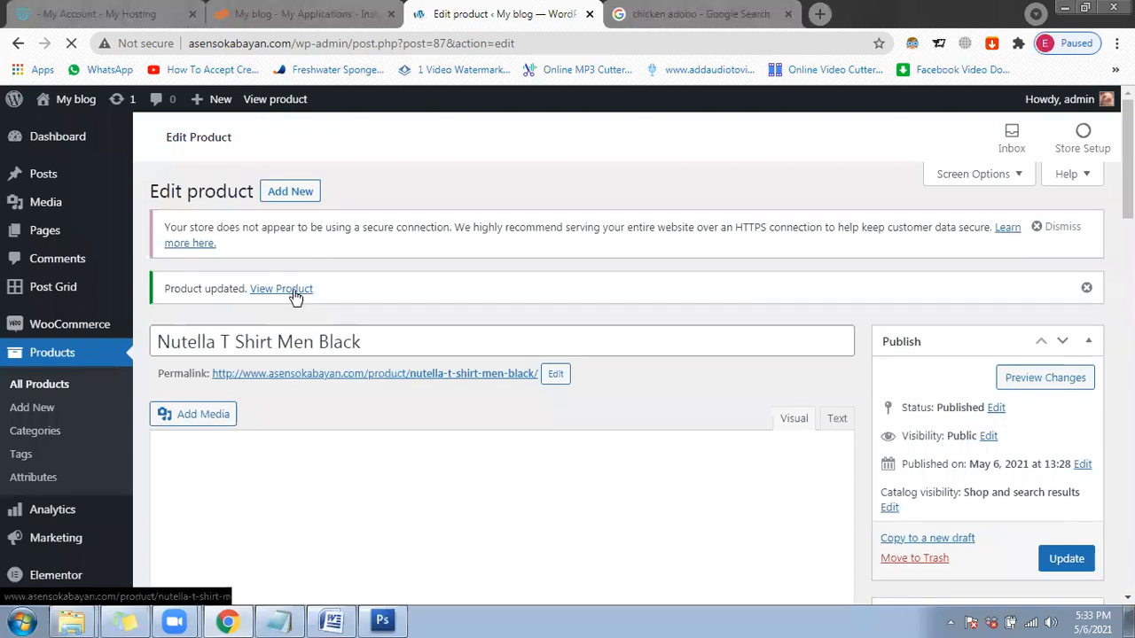
Step: View the product's permalink page in a new browser tab to check its image, prices and categories
middle_click(315, 380)
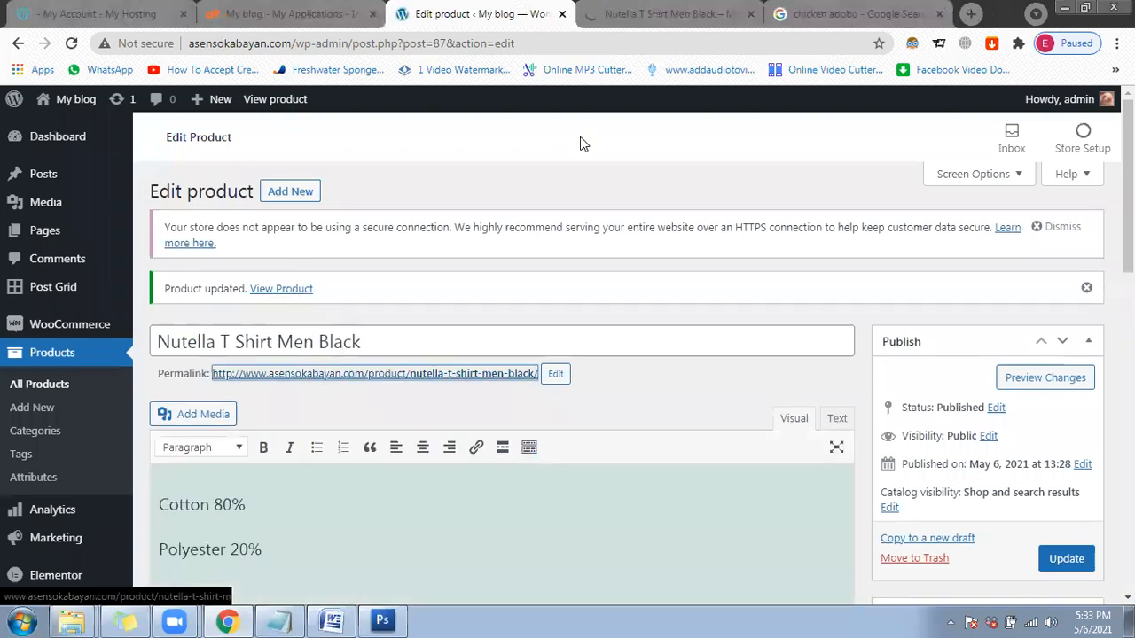
click(635, 25)
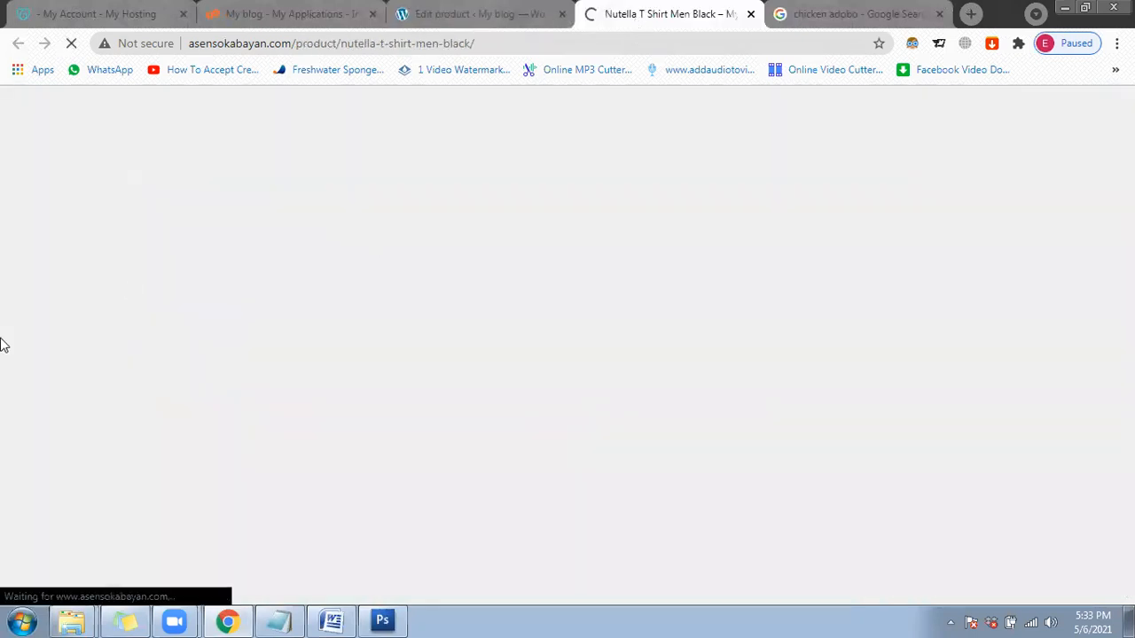
scroll(3, 344, down, 3)
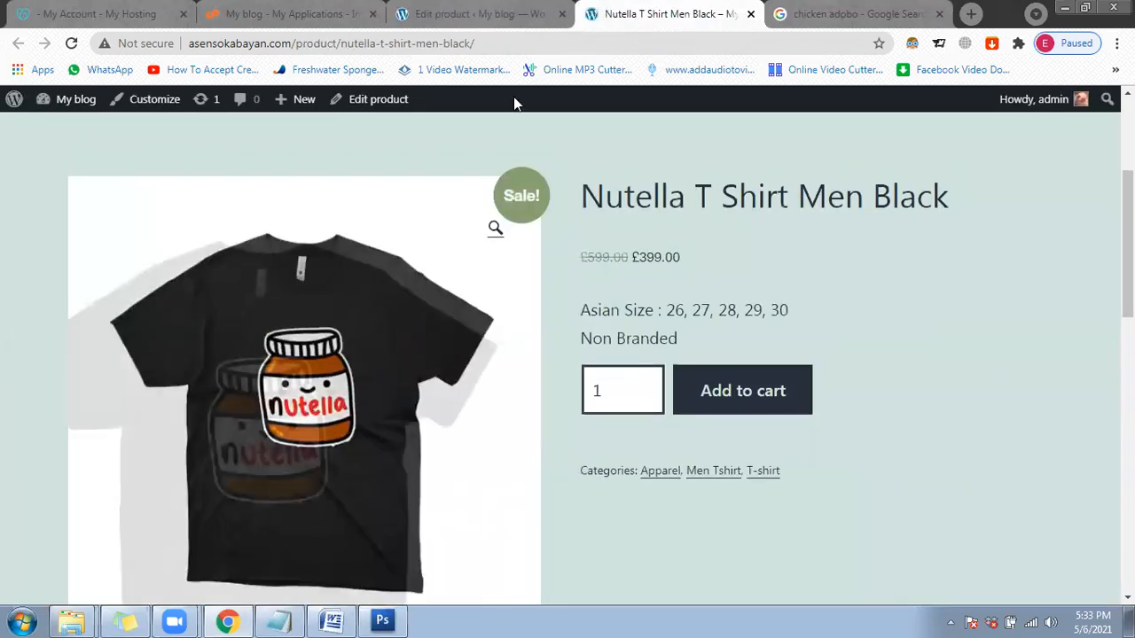
Step: Back on the product edit page, clear the sale price and cancel the sale price date schedule
click(490, 14)
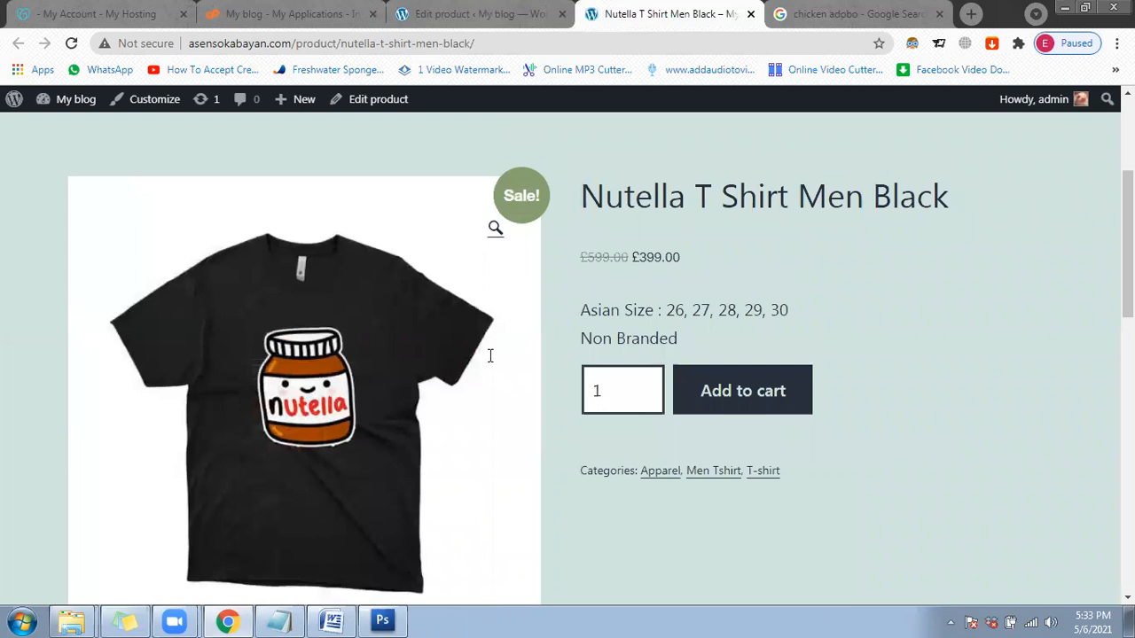
scroll(510, 357, down, 3)
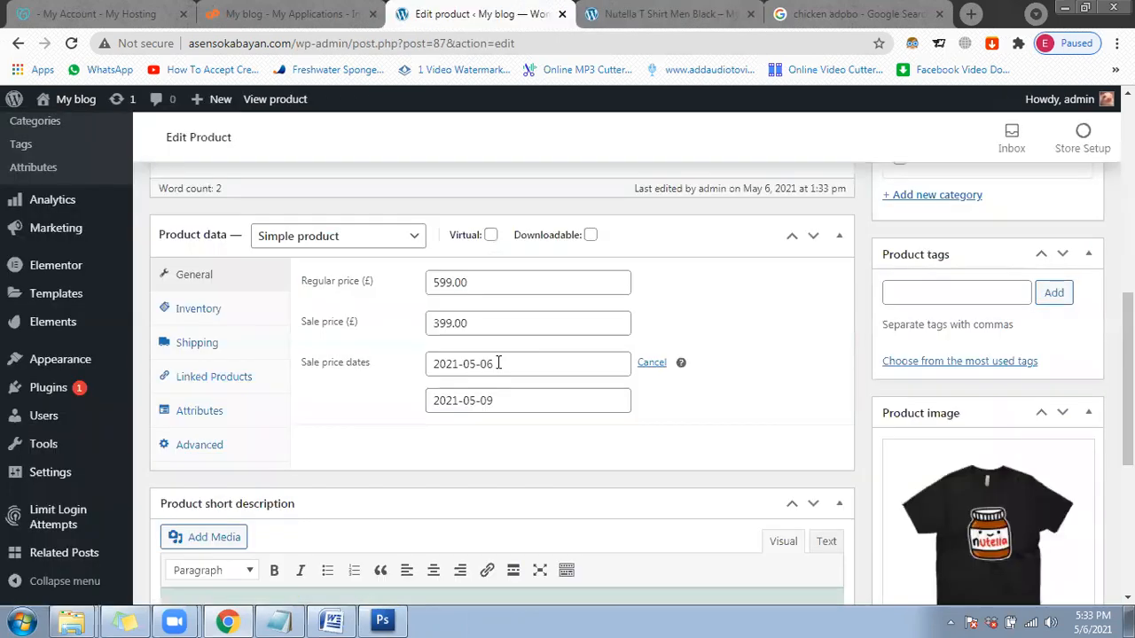
double_click(474, 321)
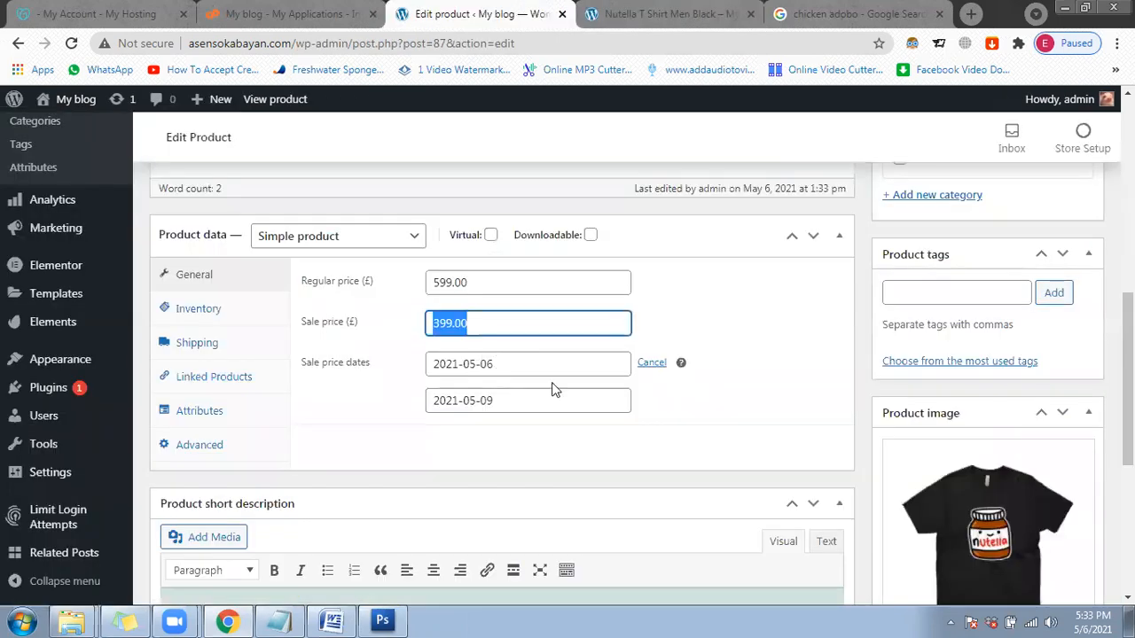
key(BackSpace)
click(651, 362)
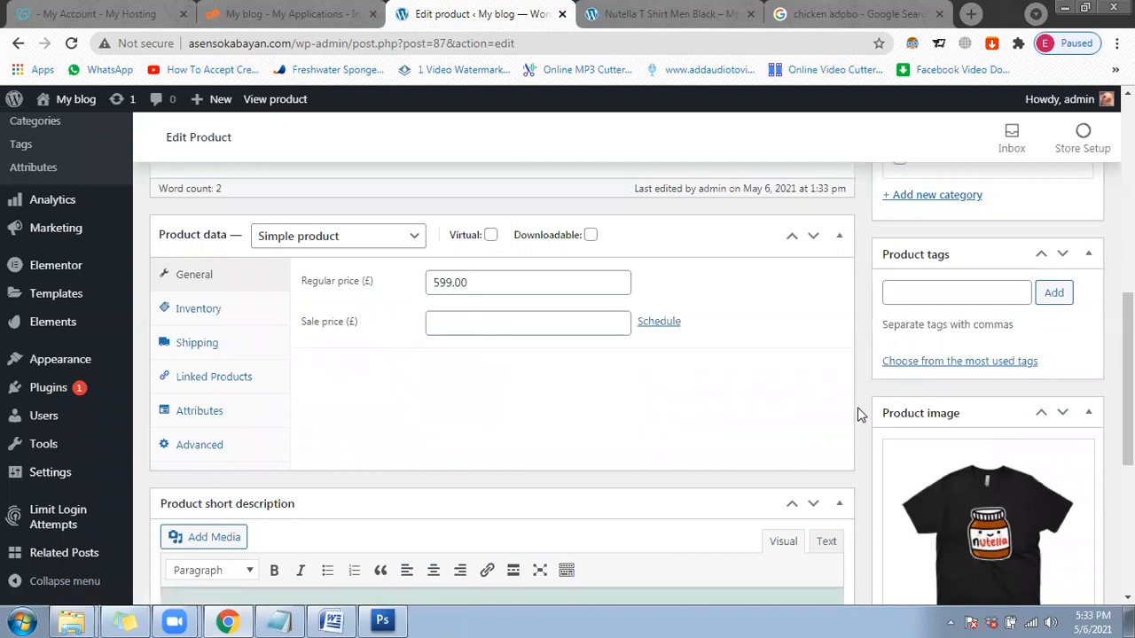
Step: Update the product, then reload its product page in the other browser tab to check the image and price
scroll(860, 410, up, 2)
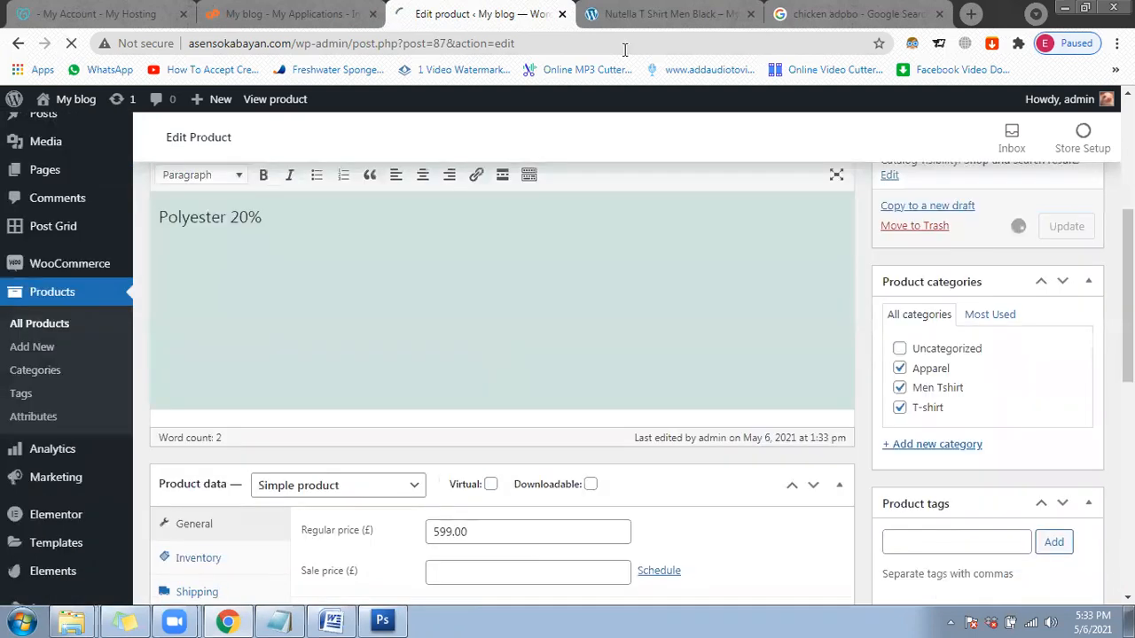
click(654, 11)
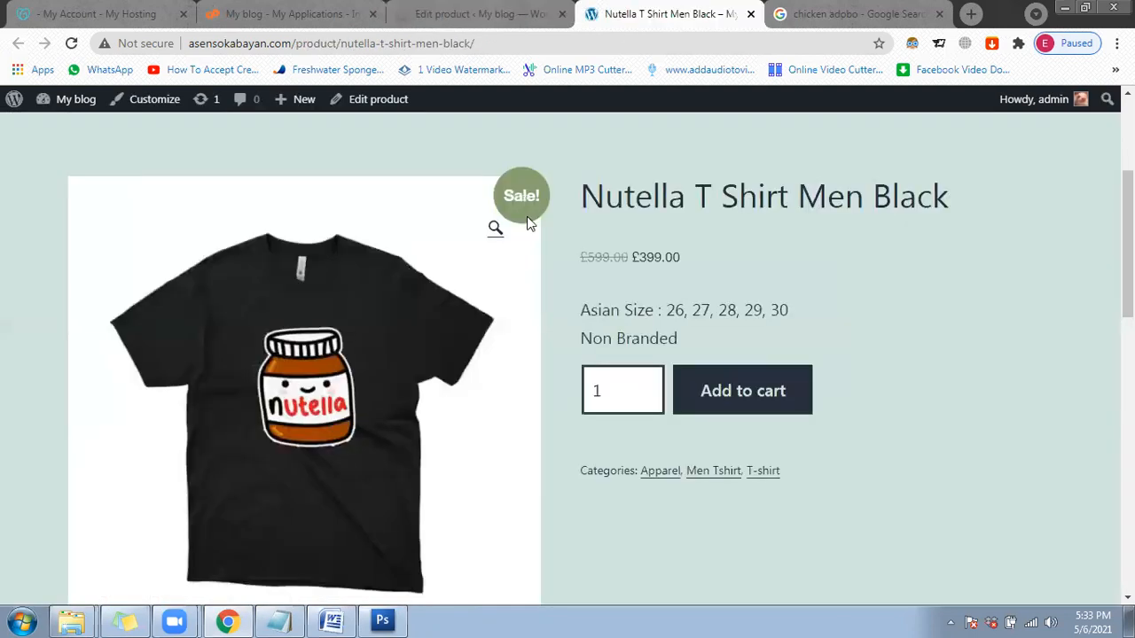
click(71, 44)
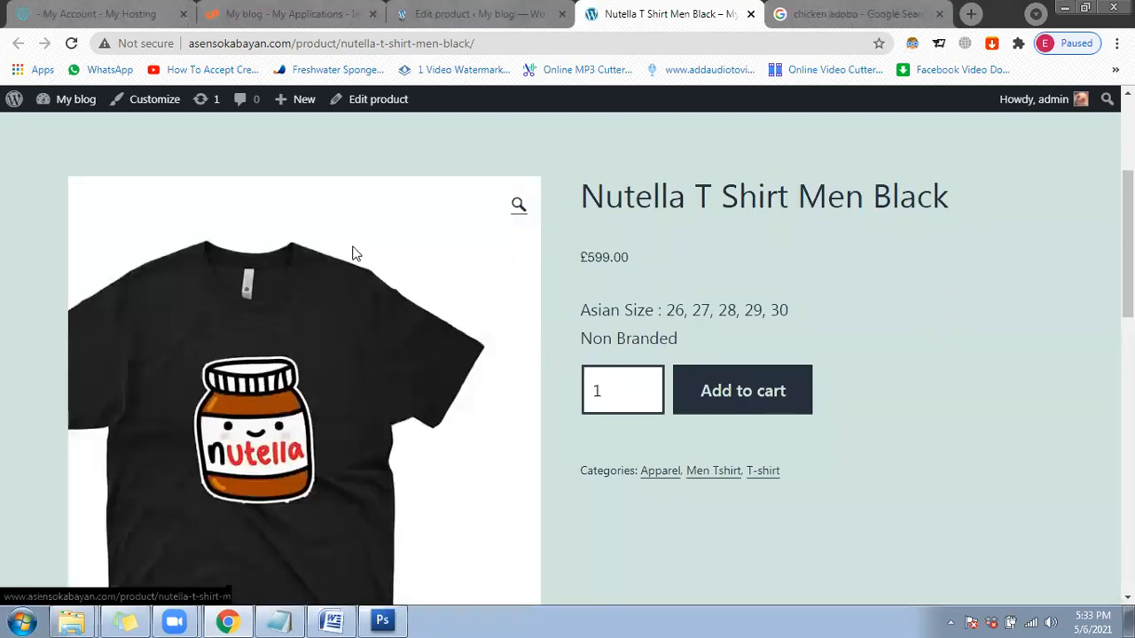
scroll(352, 254, down, 1)
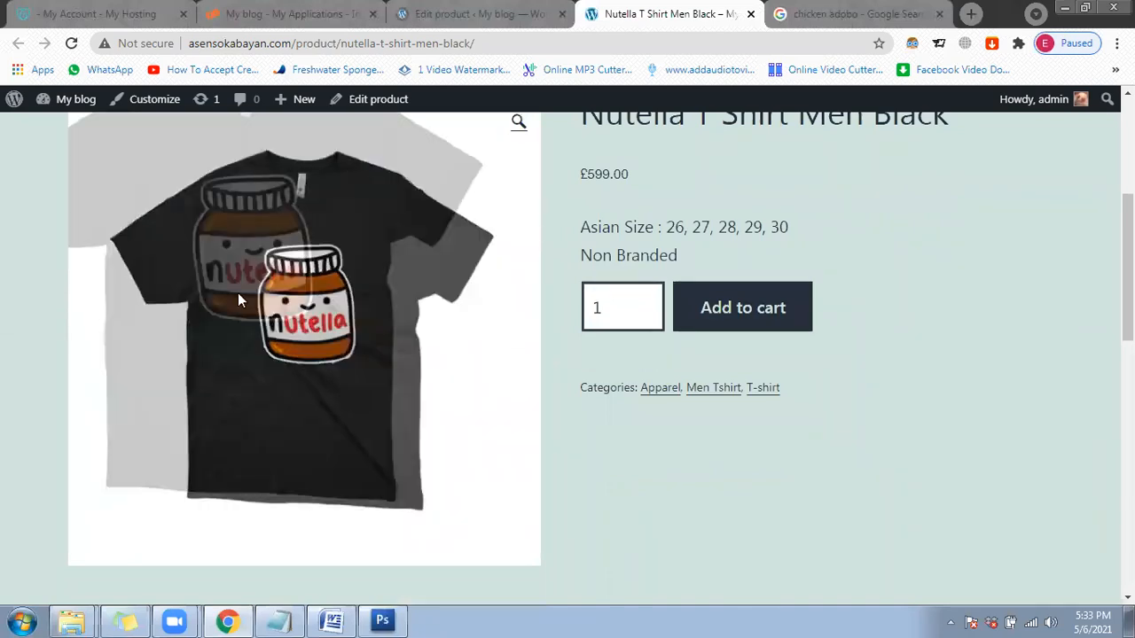
scroll(646, 364, up, 1)
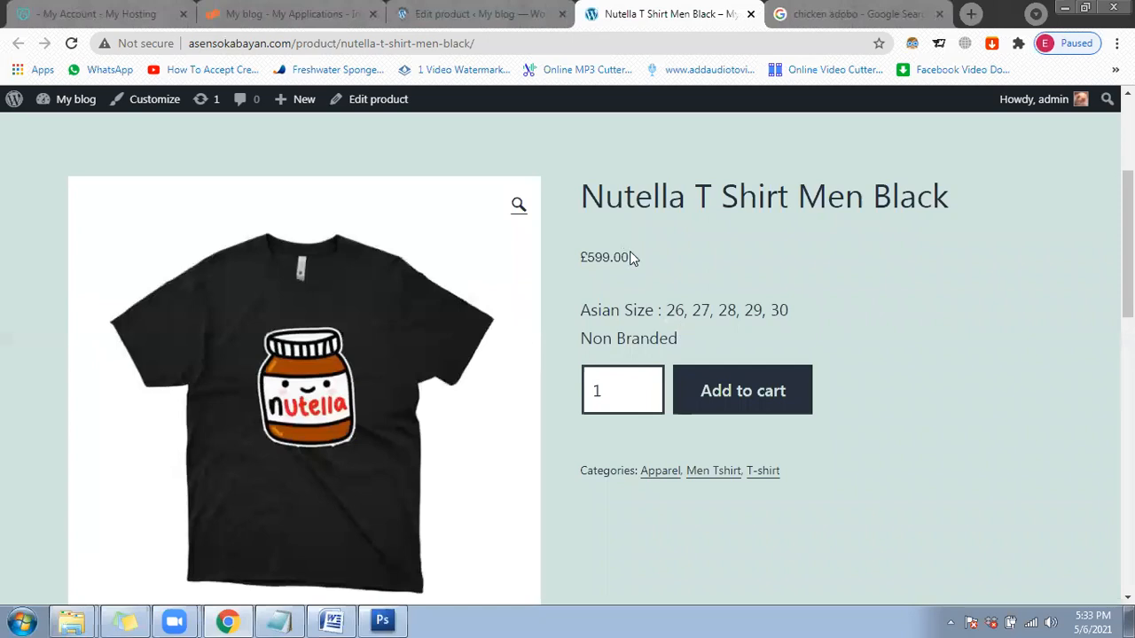
triple_click(578, 257)
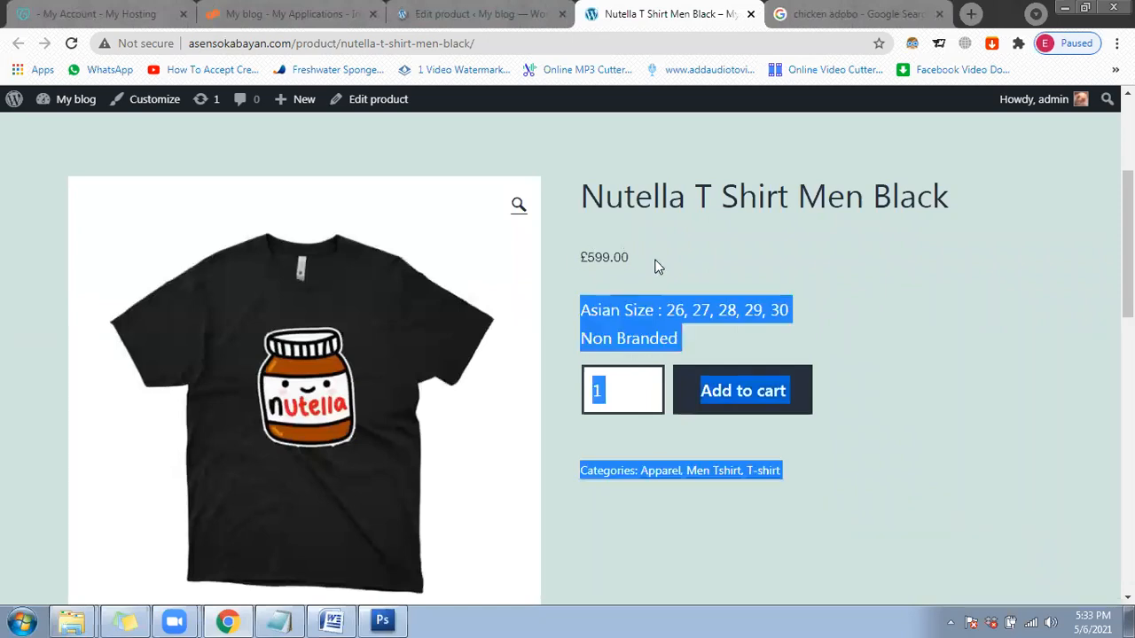
click(593, 268)
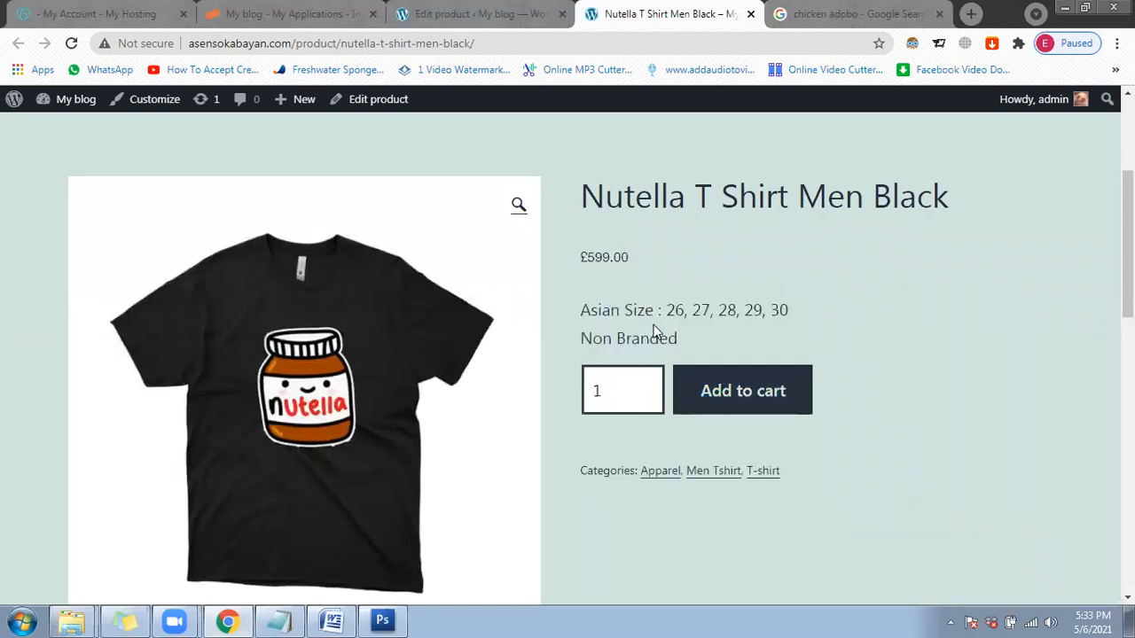
Step: Examine the short description, the categories and the full description on the product page
drag(679, 337, 618, 321)
click(690, 327)
scroll(709, 394, down, 1)
drag(661, 388, 645, 446)
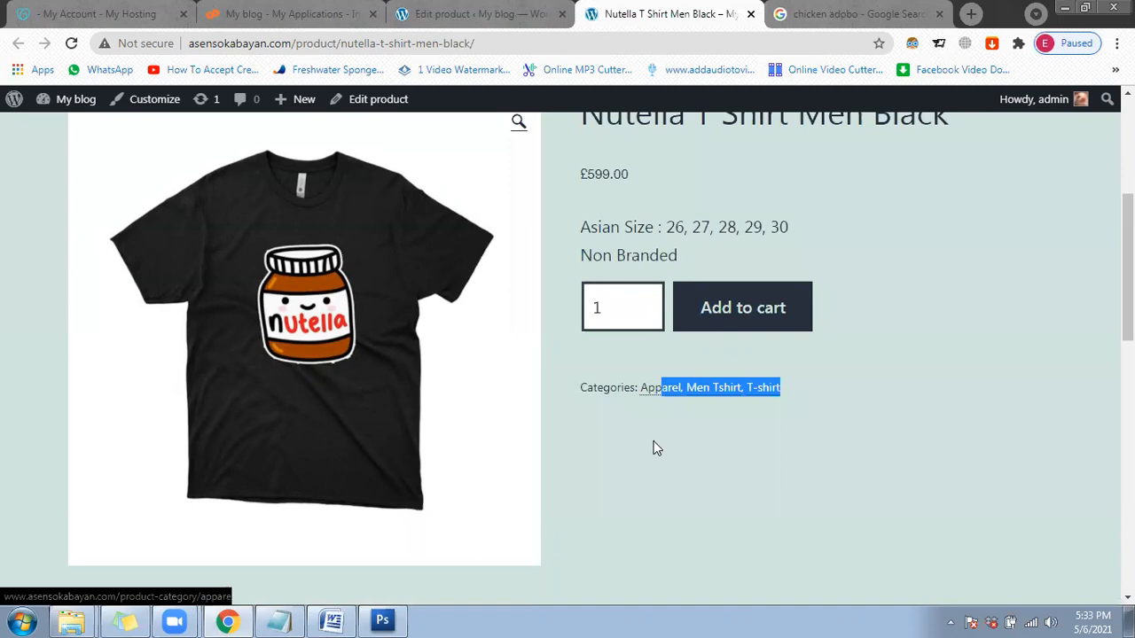
click(647, 443)
scroll(610, 425, down, 4)
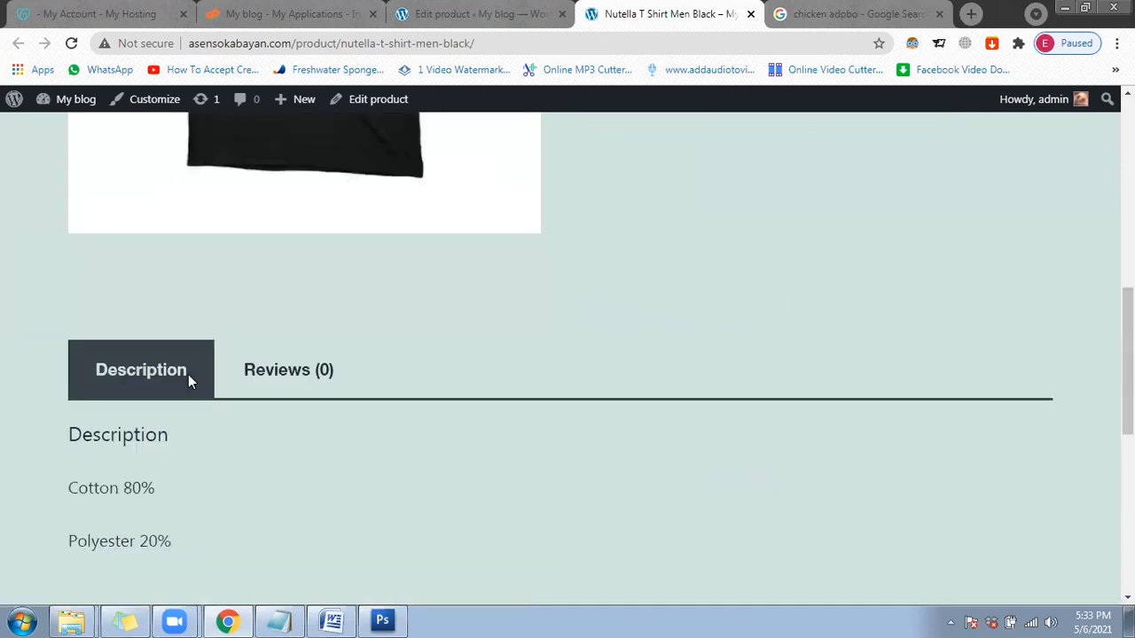
scroll(188, 380, down, 2)
drag(68, 322, 171, 377)
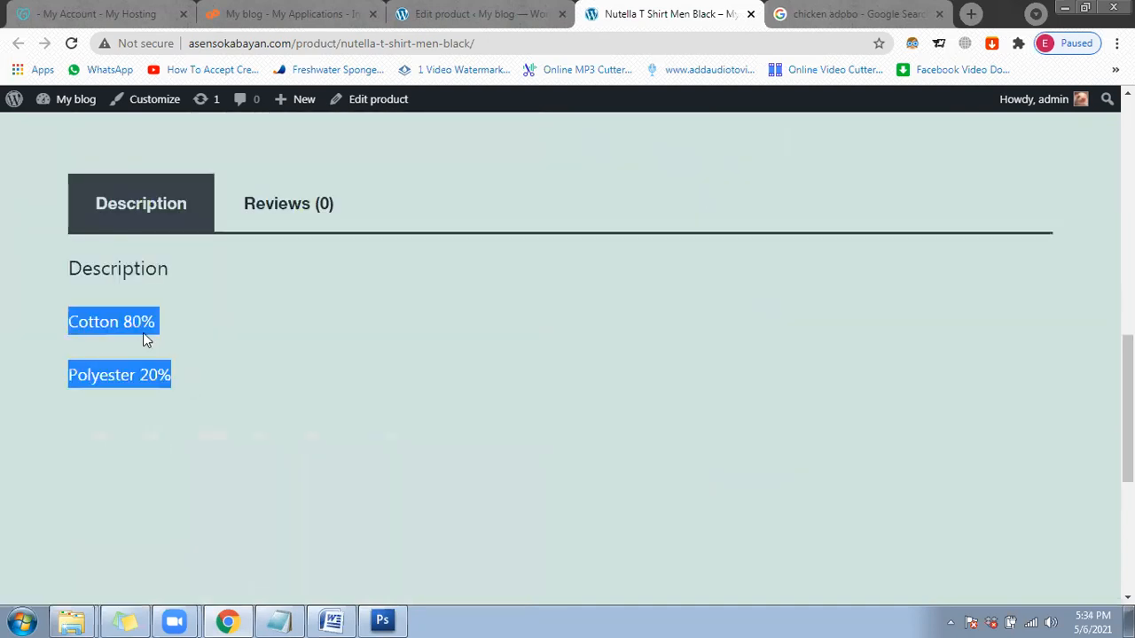
Step: Open the product's reviews and examine the star rating and the review form
click(268, 220)
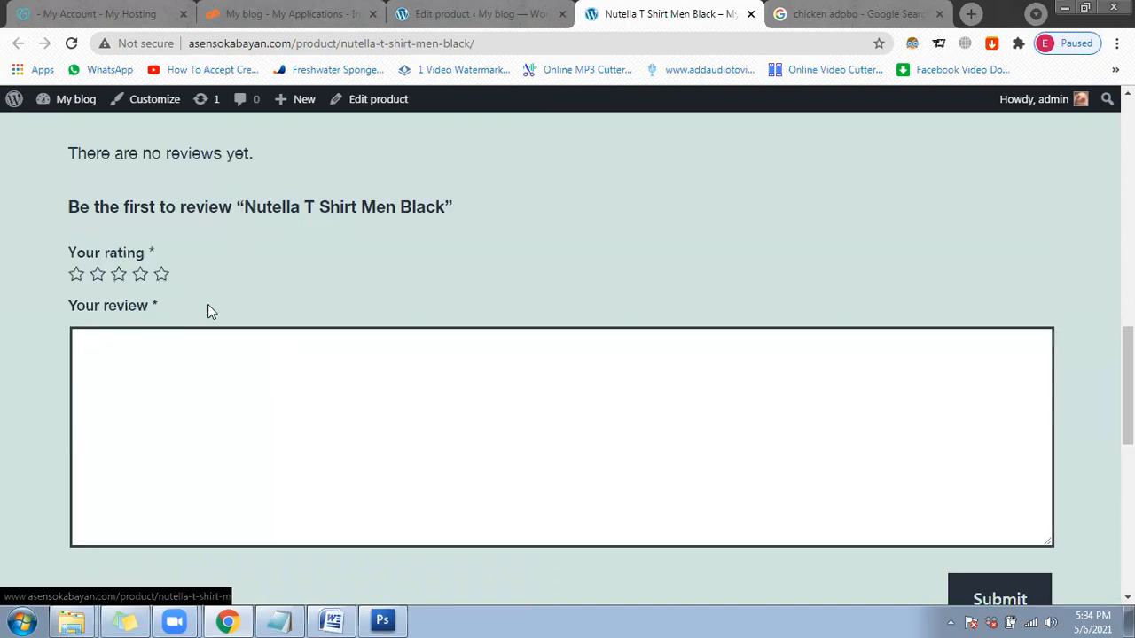
scroll(299, 346, up, 1)
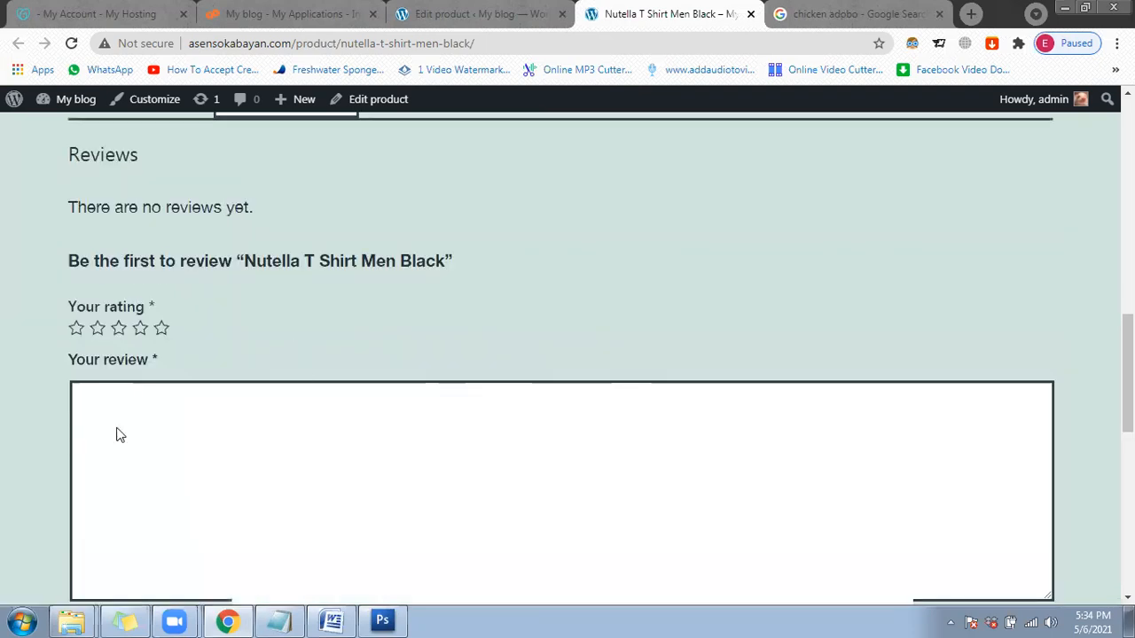
scroll(120, 435, up, 2)
click(162, 441)
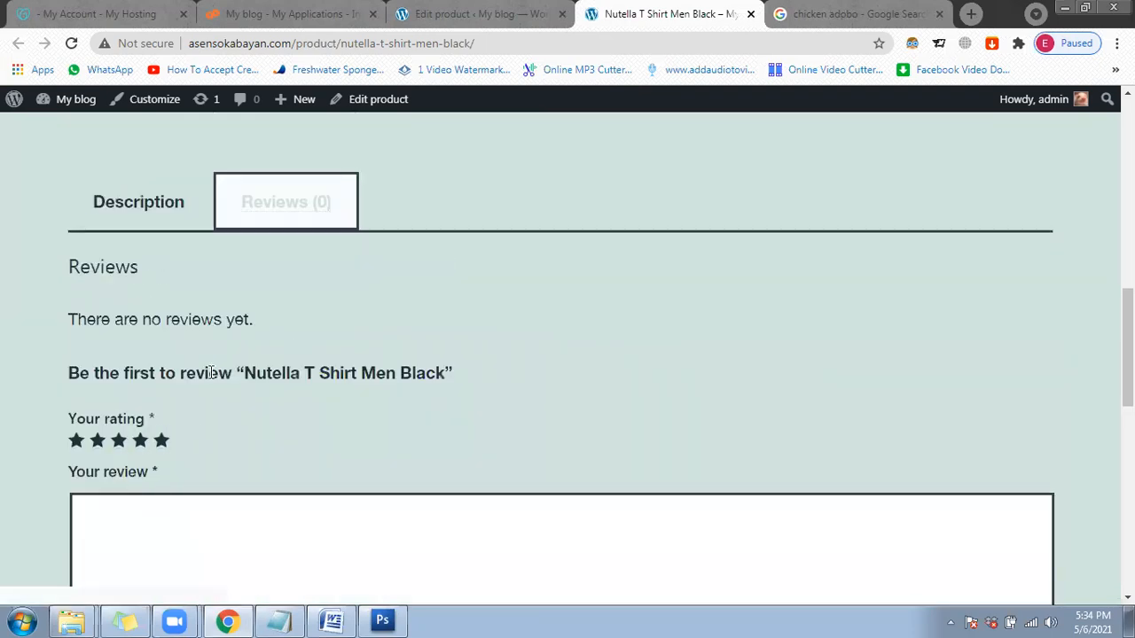
click(162, 441)
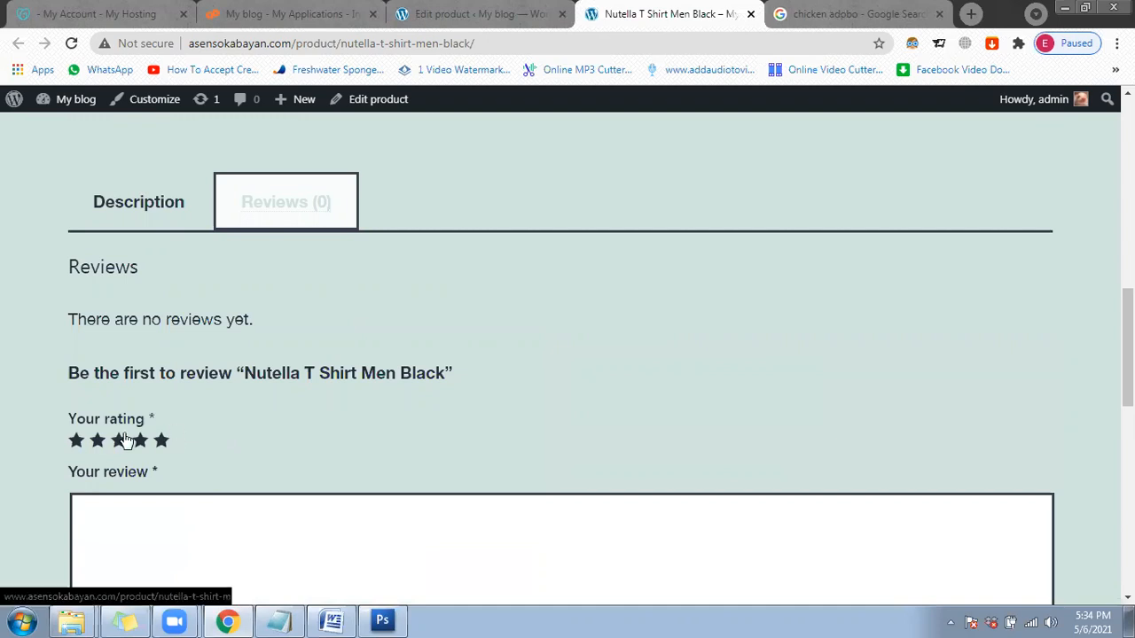
Step: Back on the product edit page, examine the descriptions, categories, pricing, product image, gallery and Reviews section
click(435, 21)
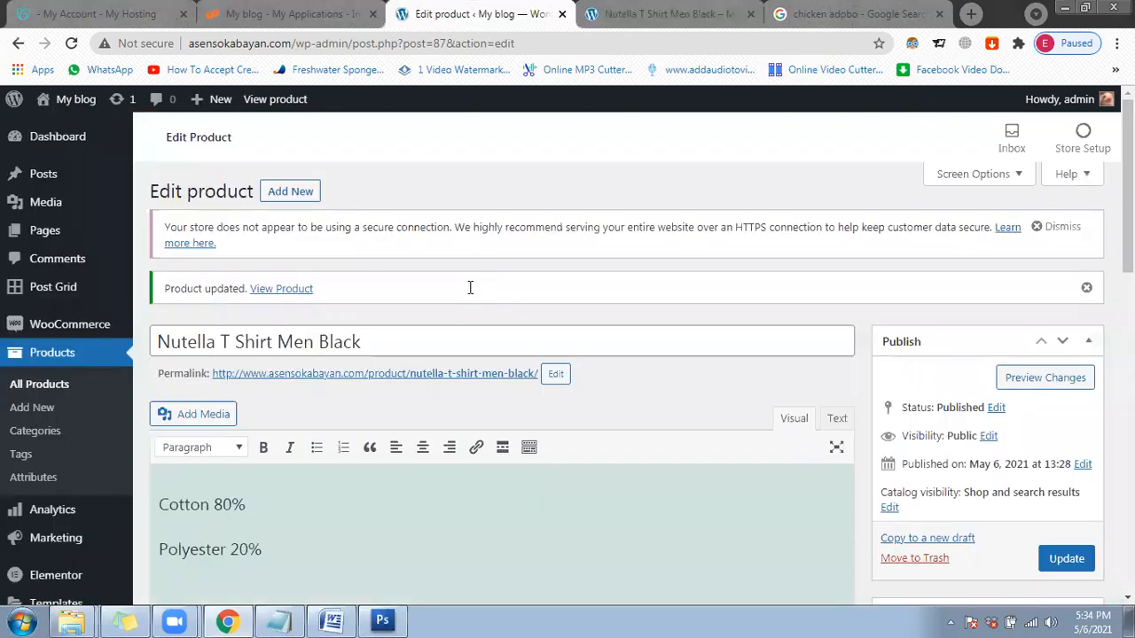
scroll(470, 288, down, 3)
scroll(473, 282, down, 4)
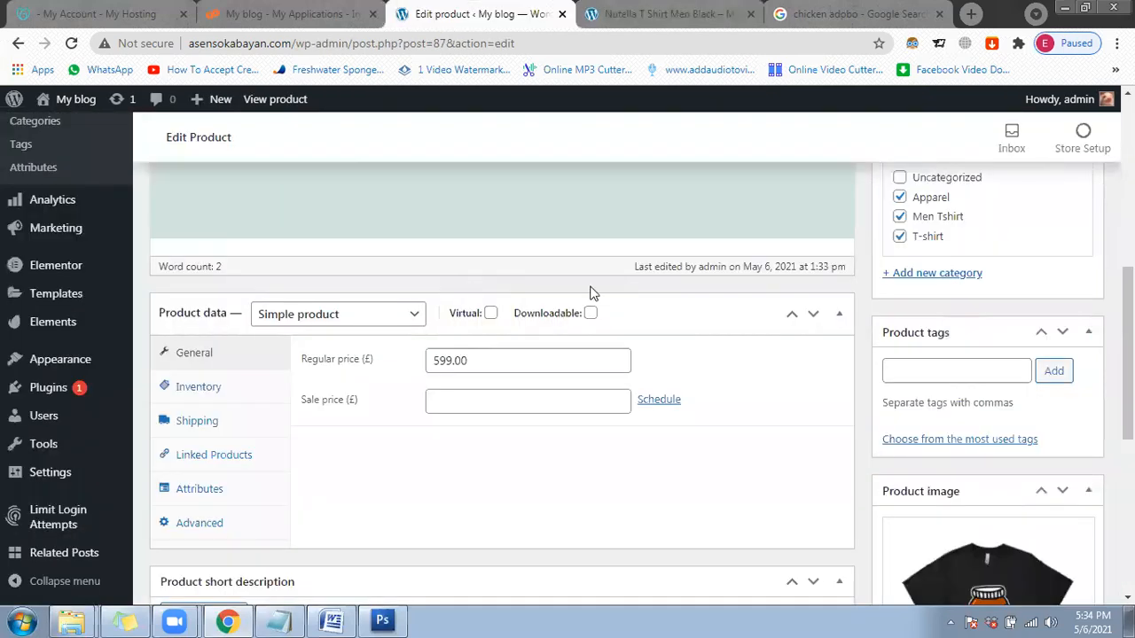
scroll(593, 293, down, 2)
scroll(904, 330, down, 3)
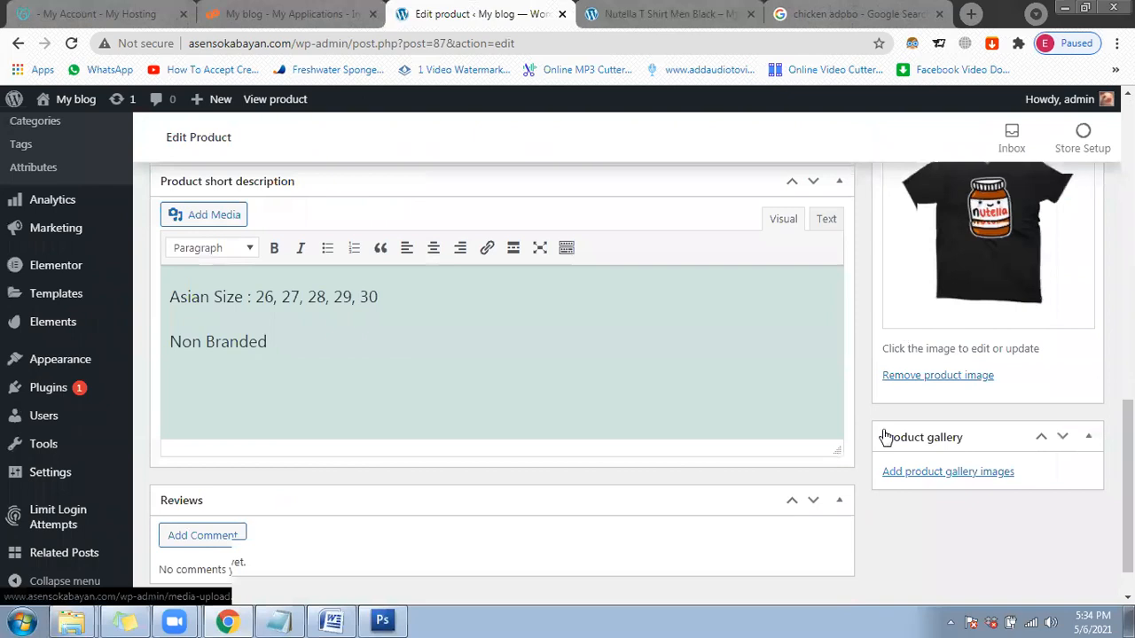
scroll(884, 439, up, 2)
scroll(883, 441, up, 8)
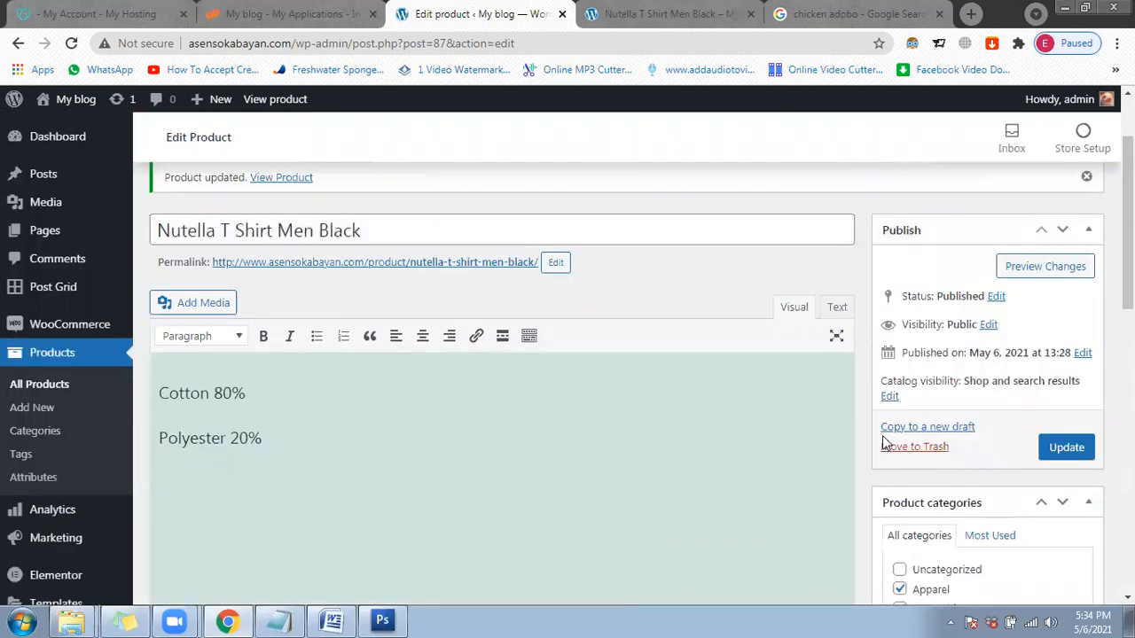
scroll(883, 443, up, 1)
scroll(883, 441, down, 5)
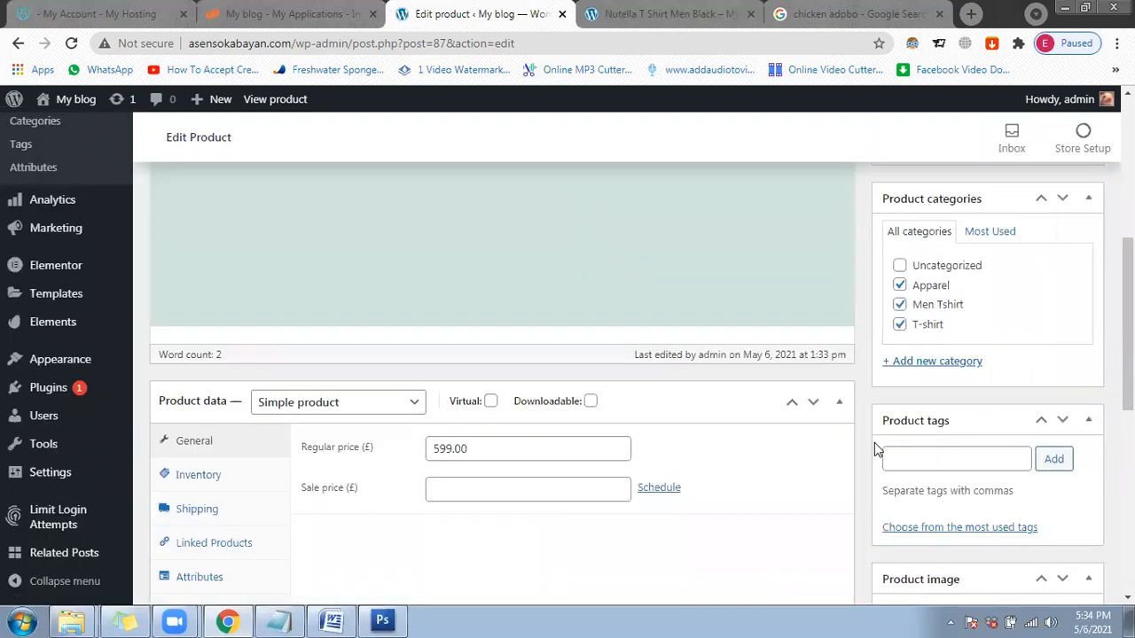
scroll(878, 444, down, 1)
scroll(874, 445, down, 4)
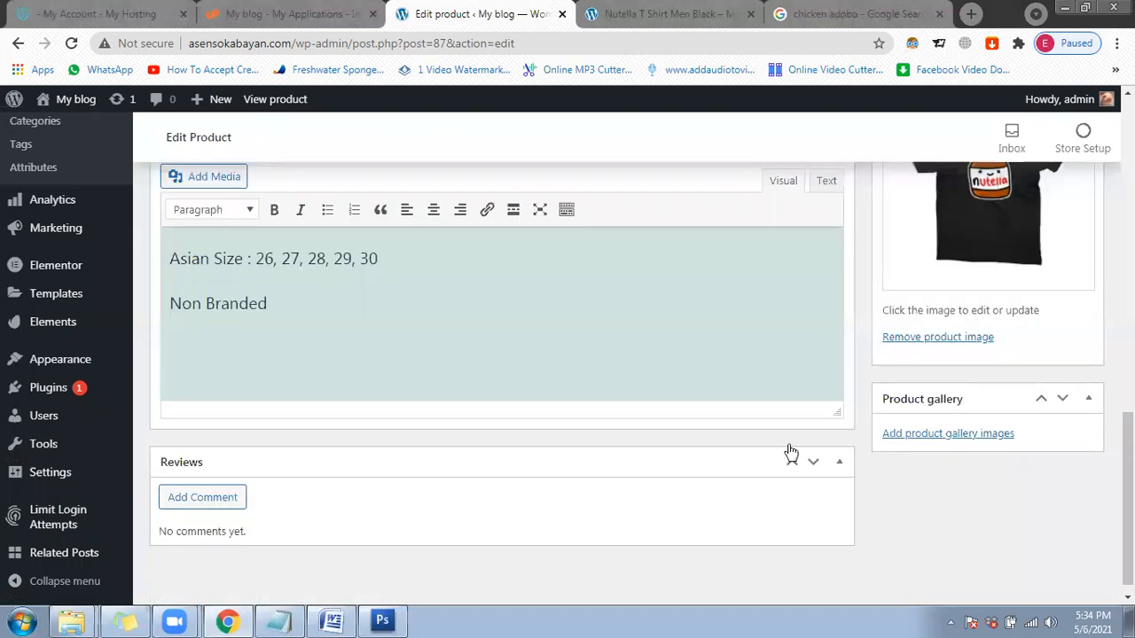
scroll(763, 461, down, 1)
click(205, 488)
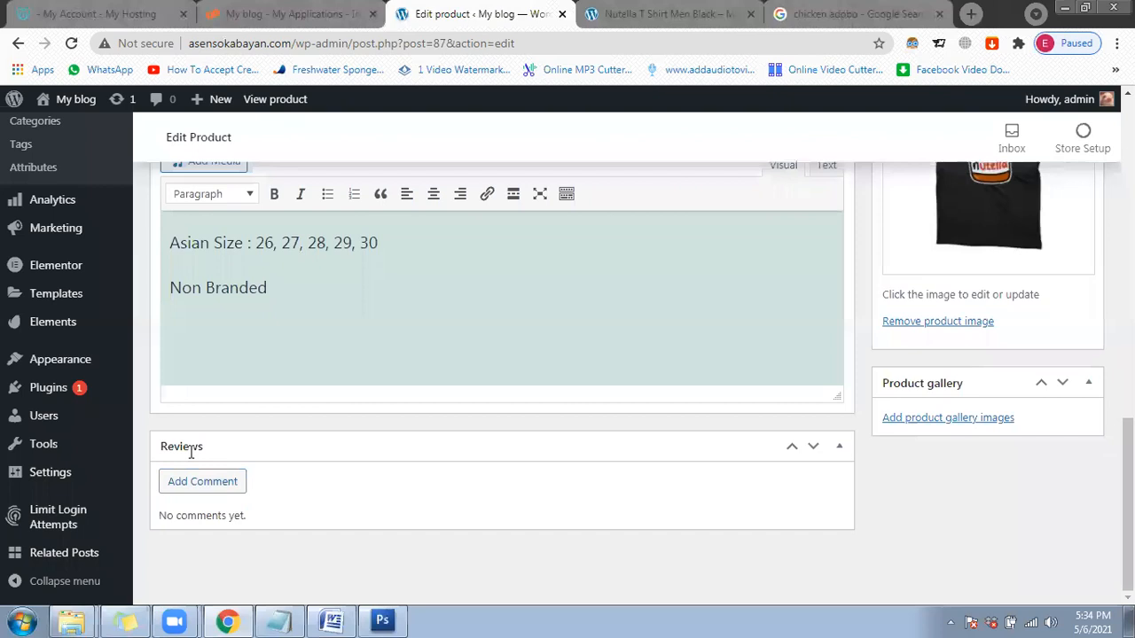
scroll(213, 459, down, 1)
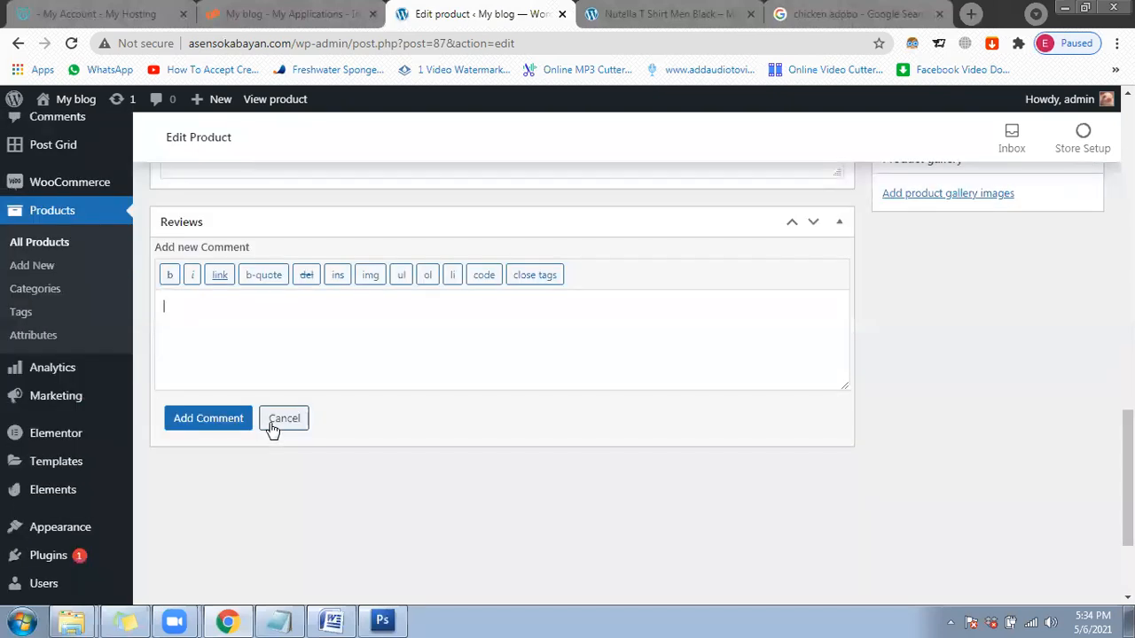
click(230, 430)
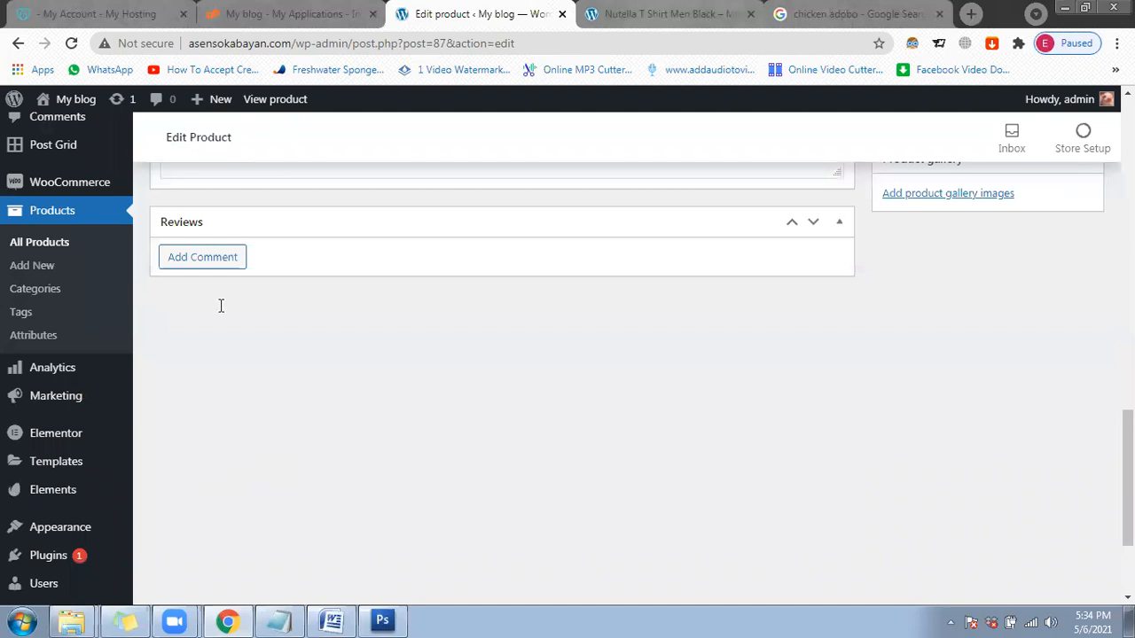
Step: Check the customer review form on the product page and return to the product edit page
key(ctrl+Tab)
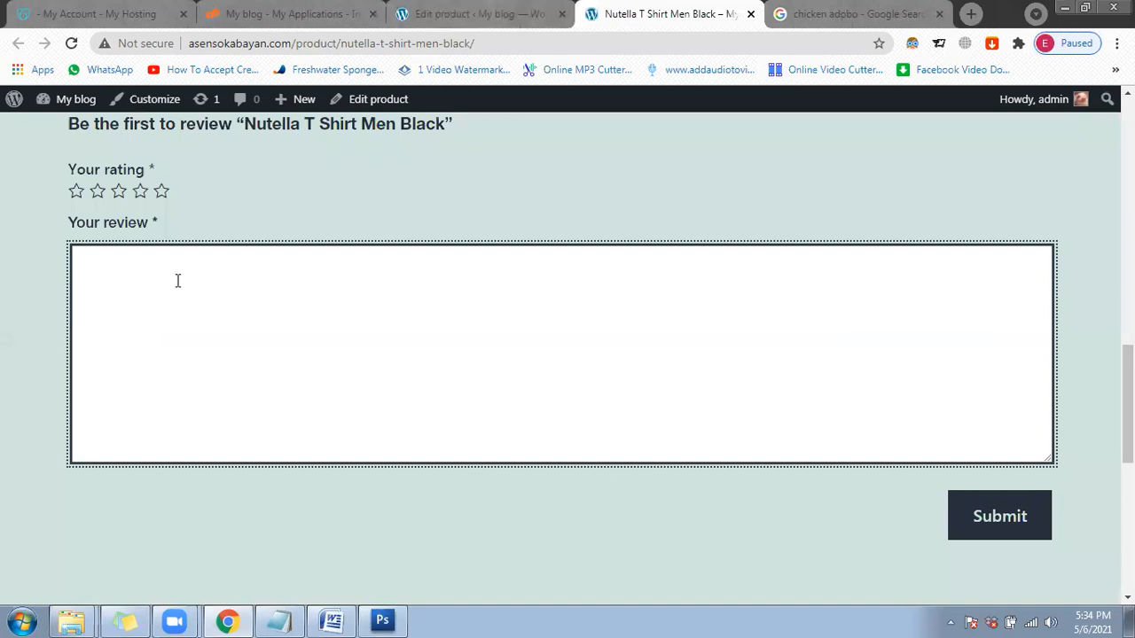
scroll(142, 388, up, 2)
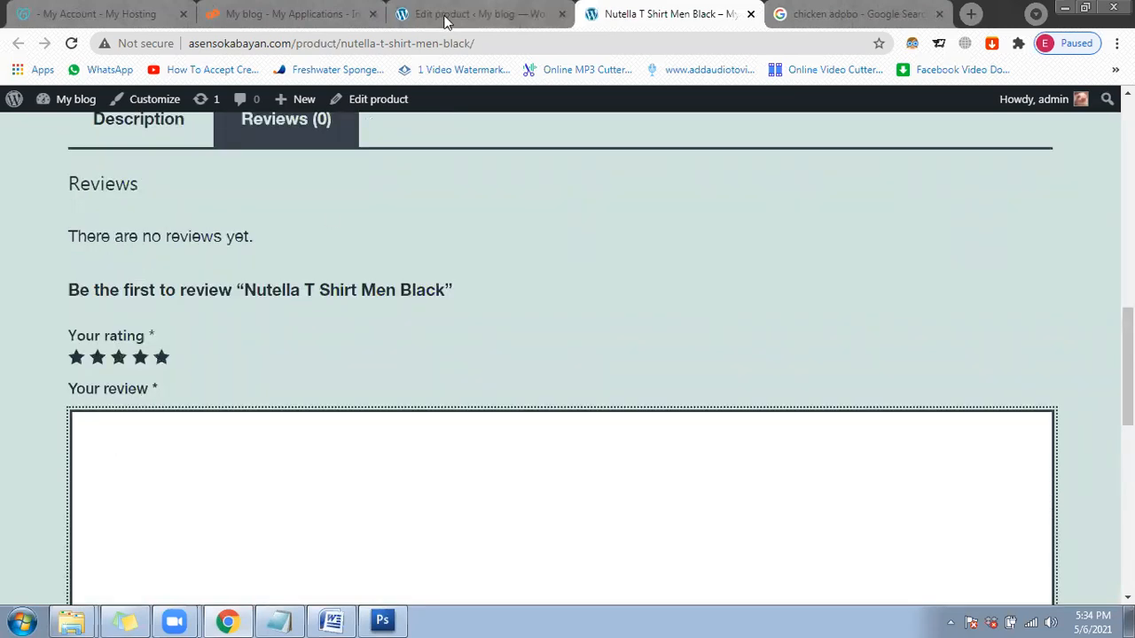
key(ctrl+shift+Tab)
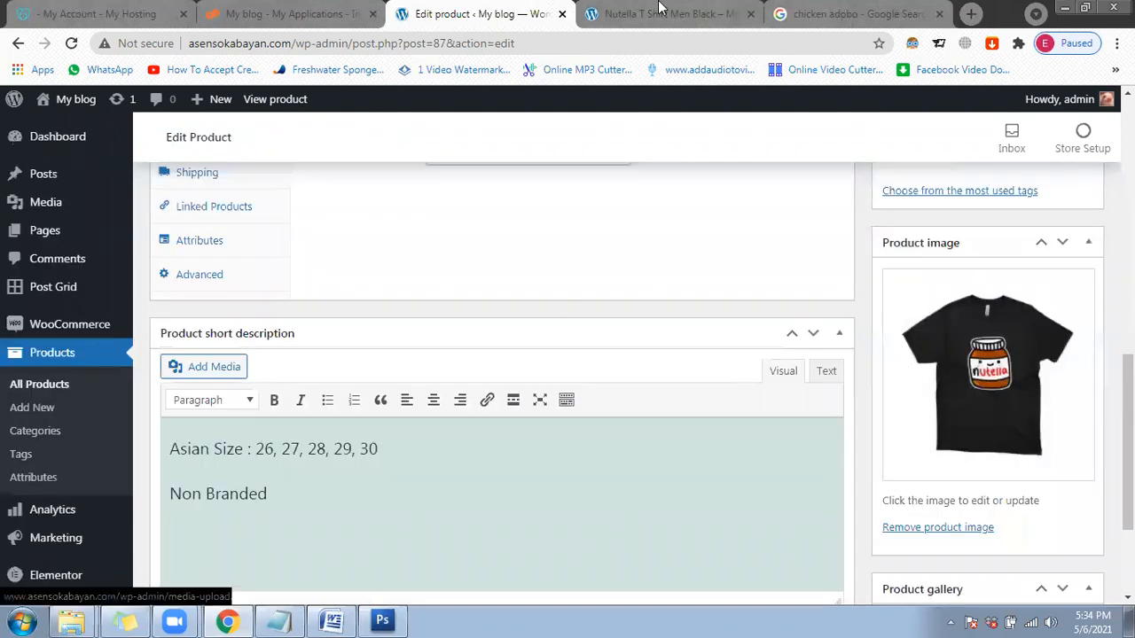
Step: Examine the T-shirt image on the product page, both in full and magnified
key(ctrl+Tab)
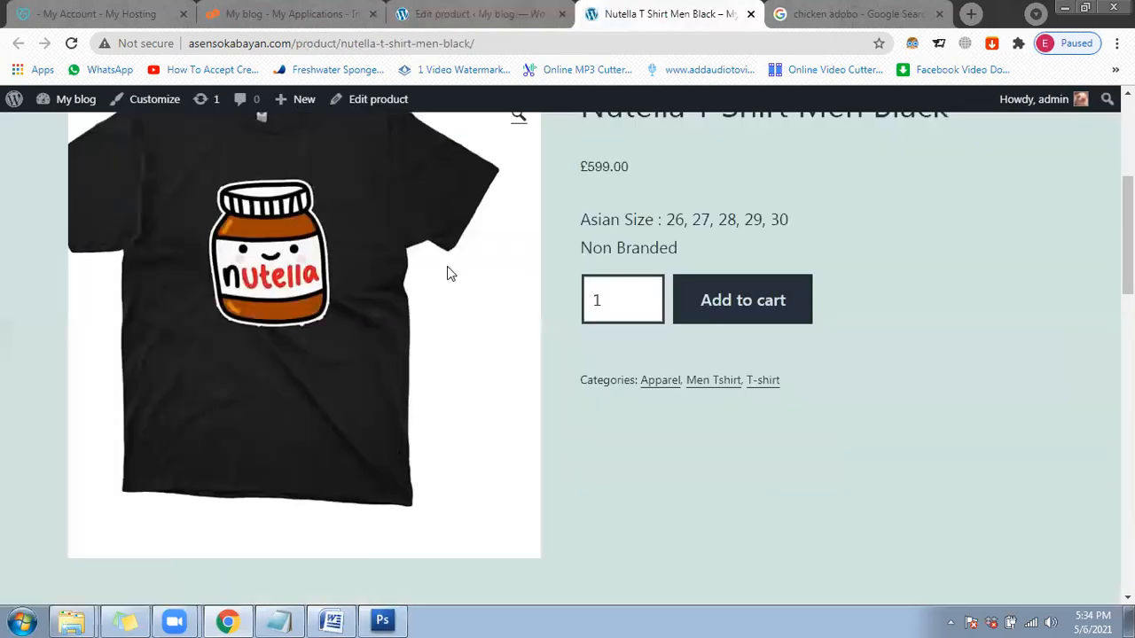
scroll(339, 365, up, 1)
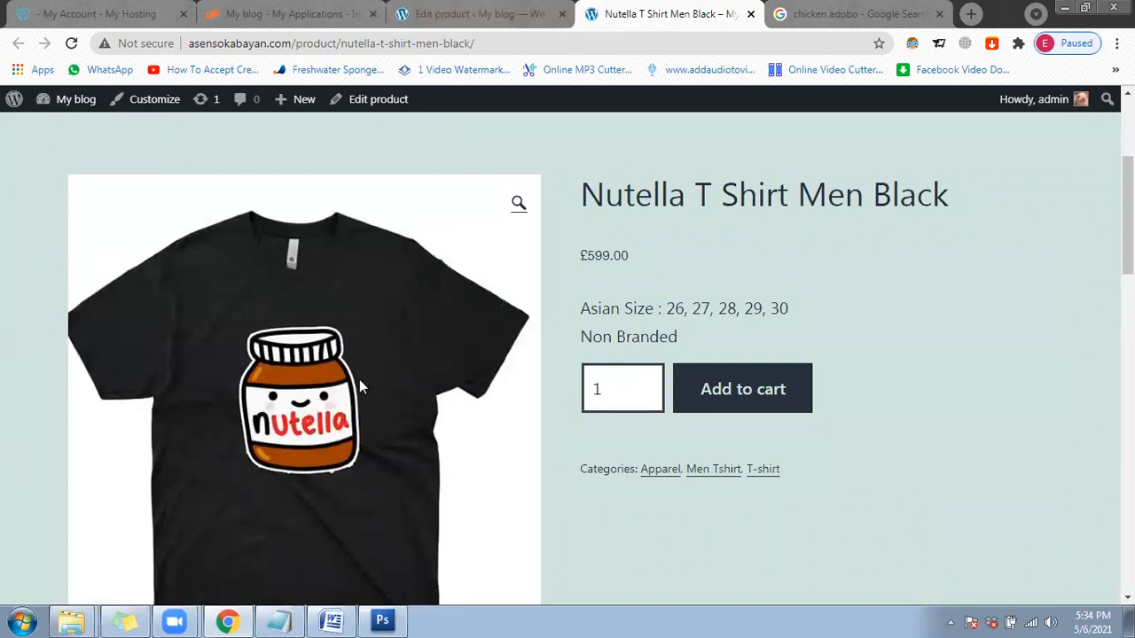
scroll(341, 375, down, 2)
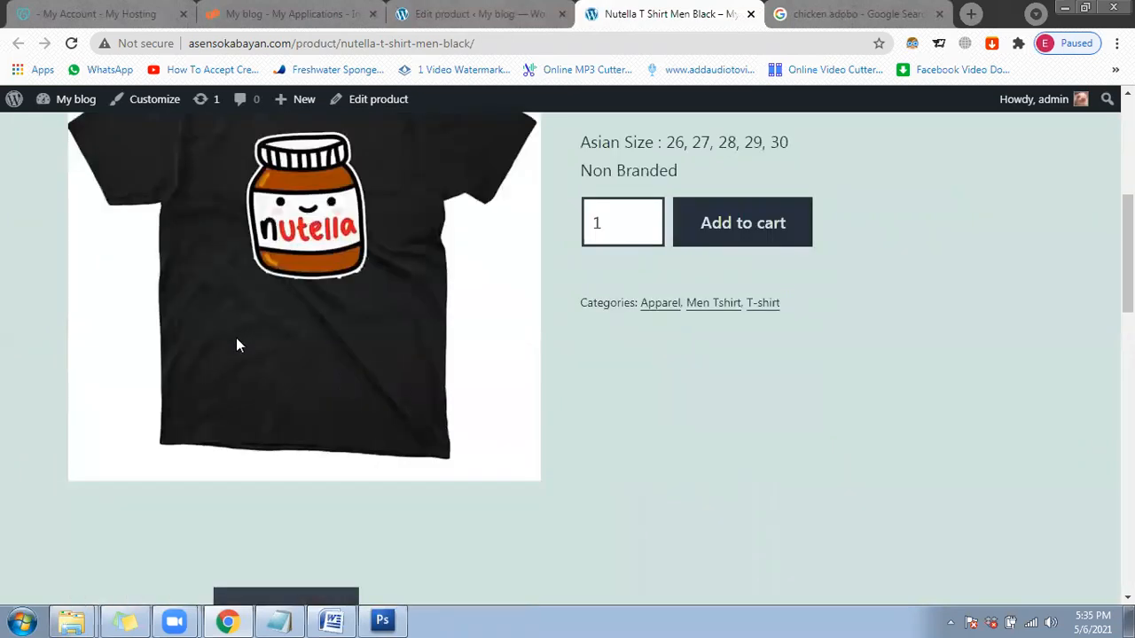
scroll(213, 372, up, 2)
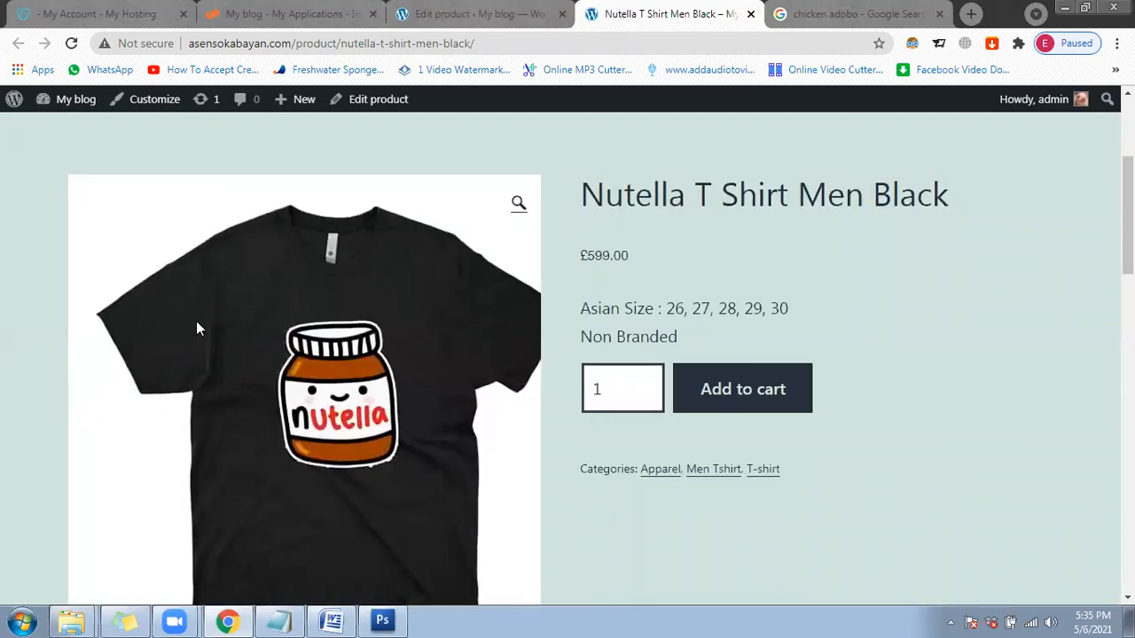
scroll(196, 321, down, 2)
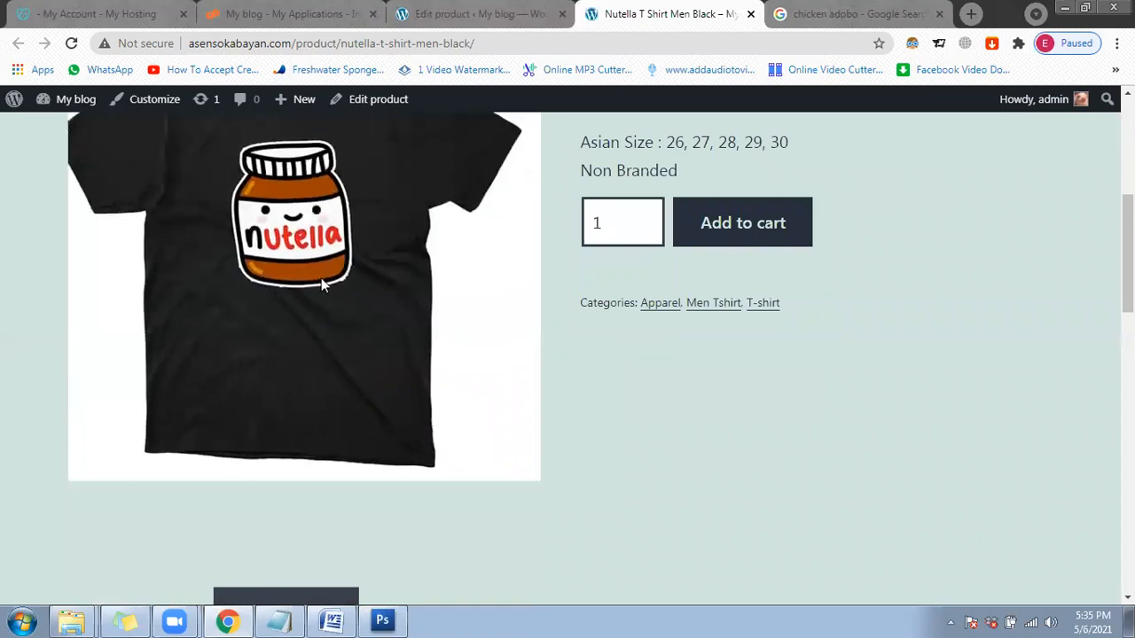
scroll(153, 468, up, 1)
scroll(137, 496, down, 1)
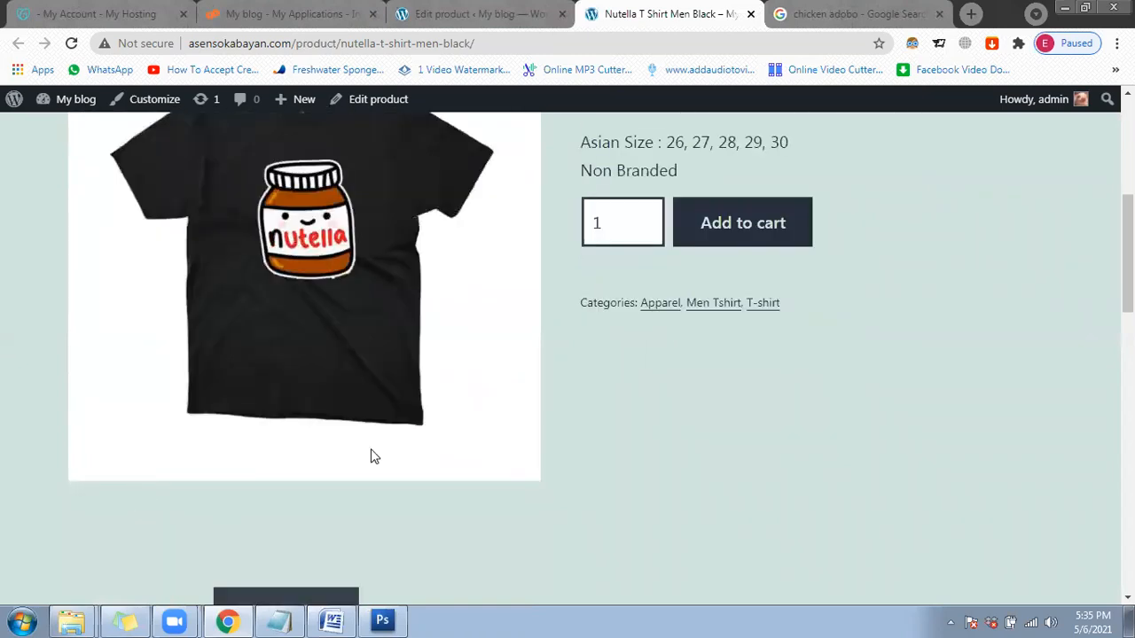
scroll(372, 456, up, 1)
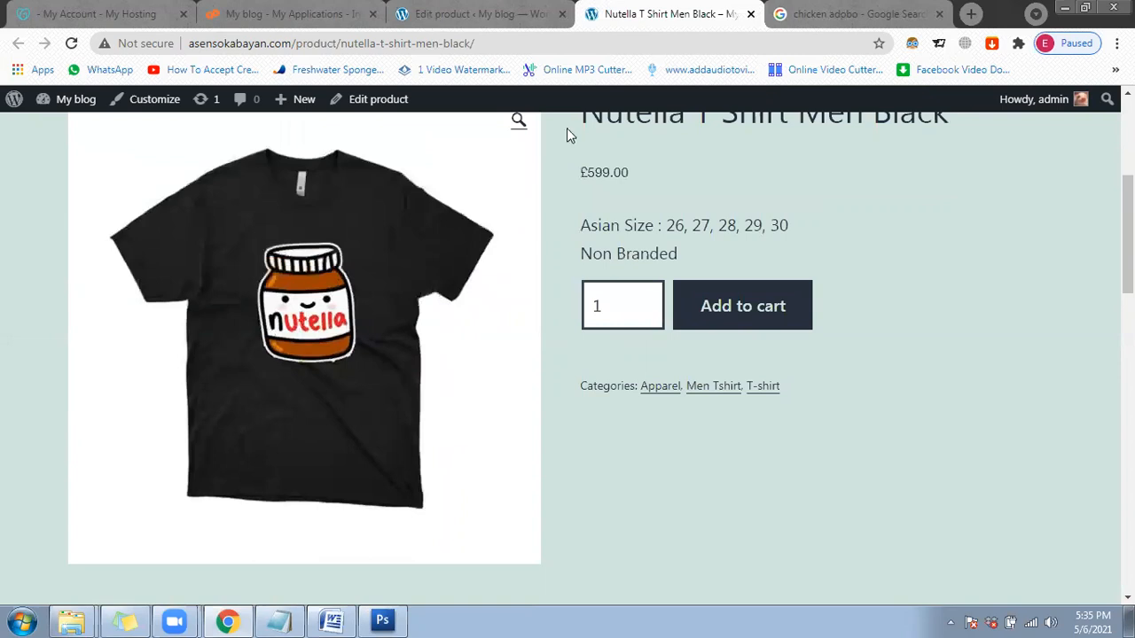
Step: Return to the product edit page and check the Product gallery section
click(435, 21)
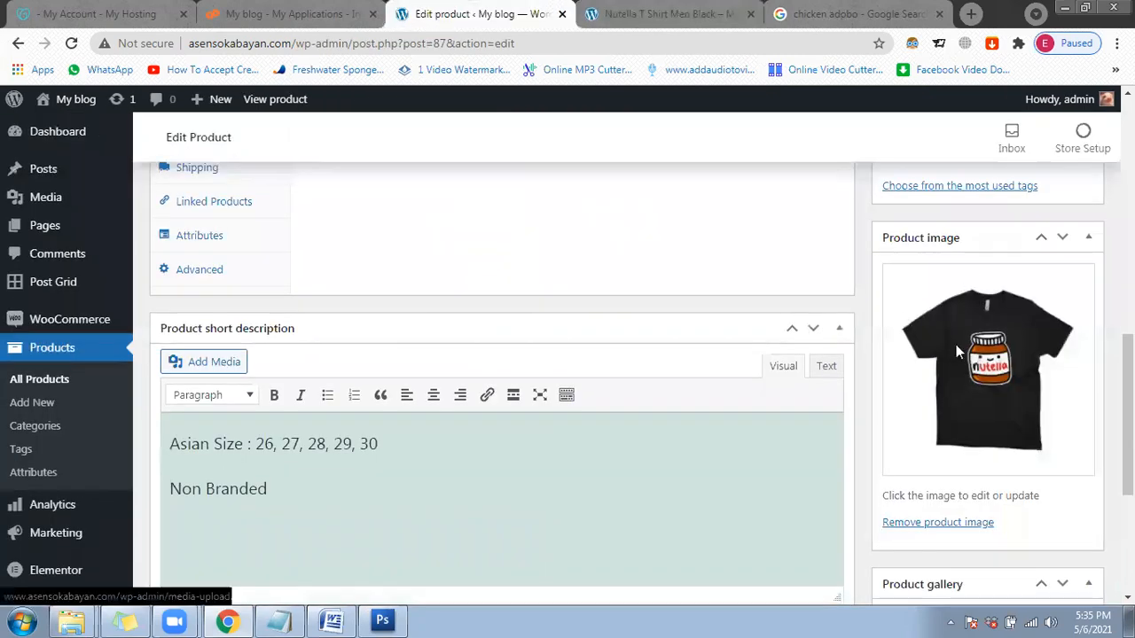
scroll(967, 328, down, 1)
scroll(980, 307, down, 1)
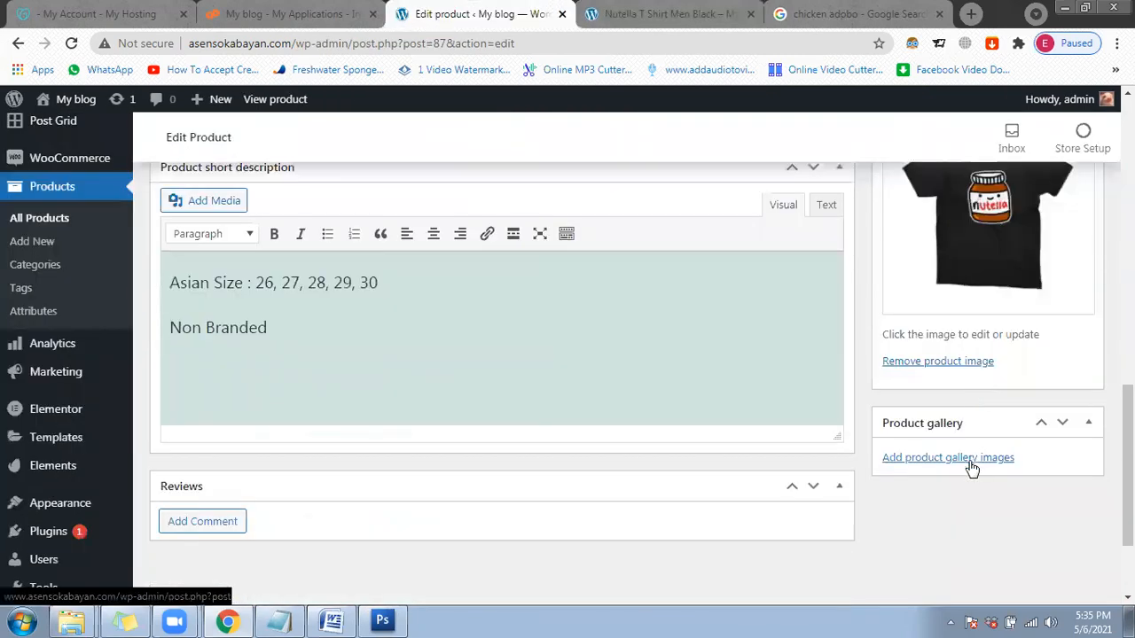
Step: Switch to Google Images and search for "black t shirt cotton"
click(834, 20)
scroll(384, 110, up, 3)
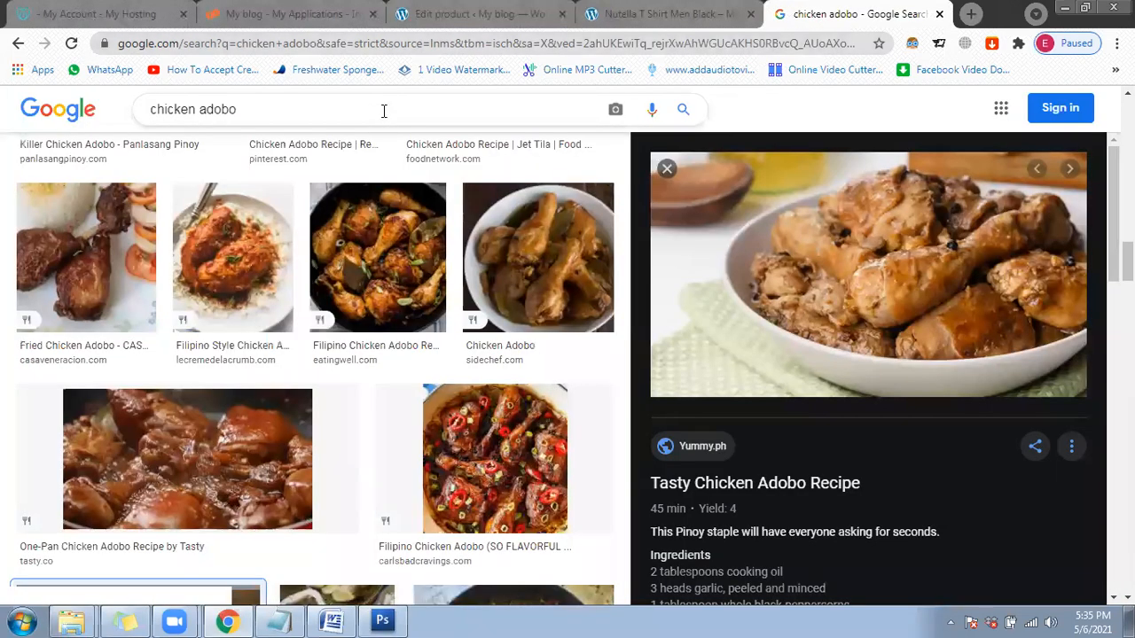
click(384, 110)
text(black)
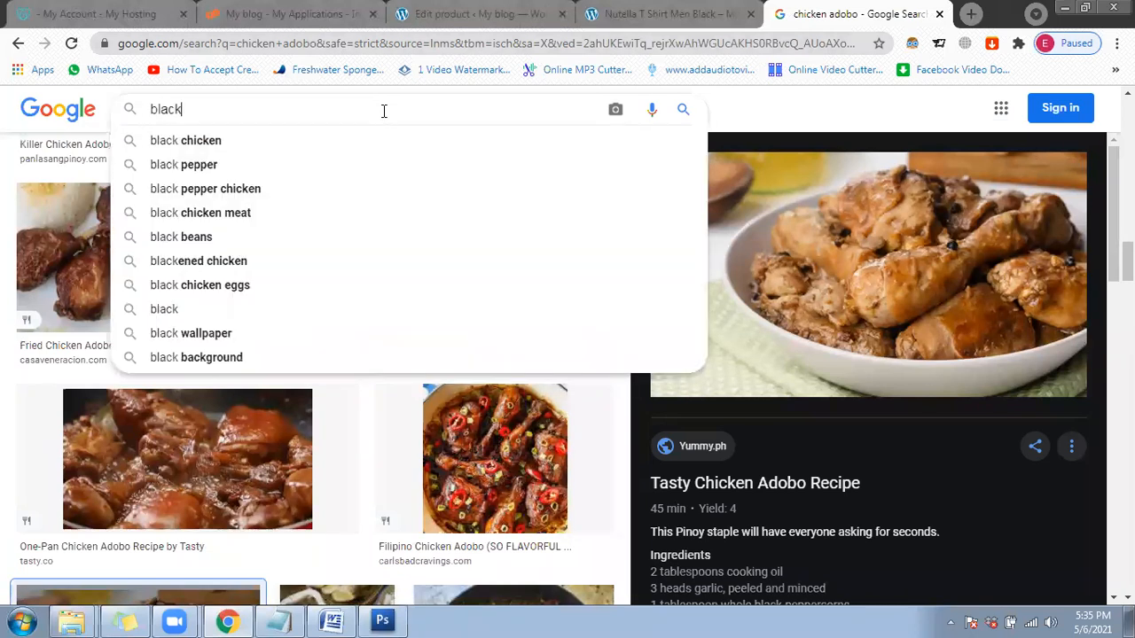
text( t shirt)
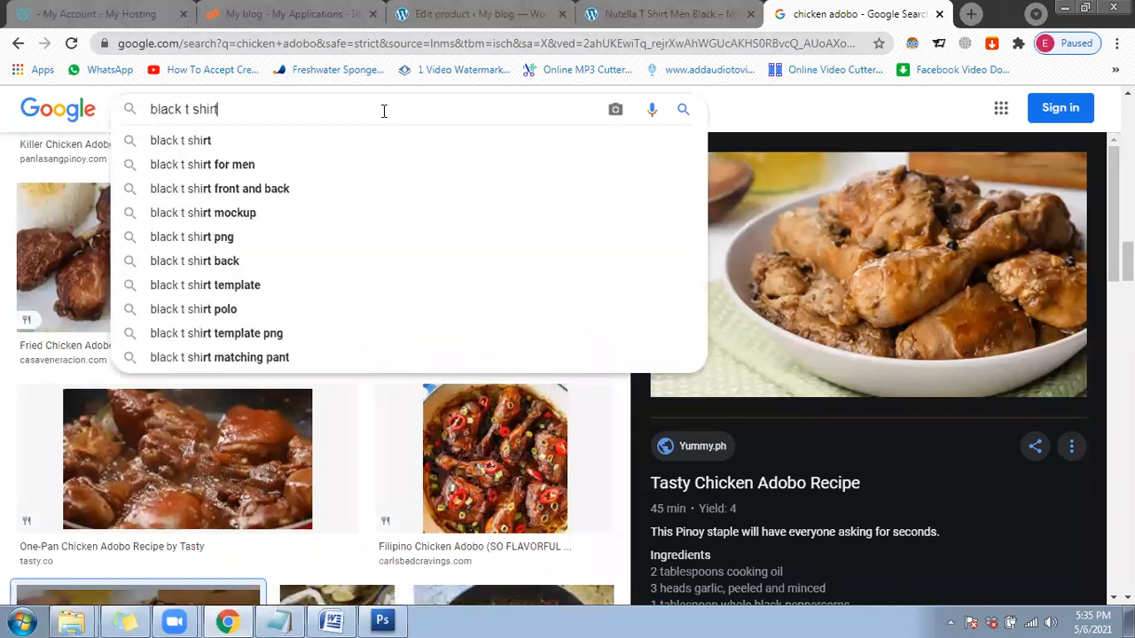
text( cotton)
key(Return)
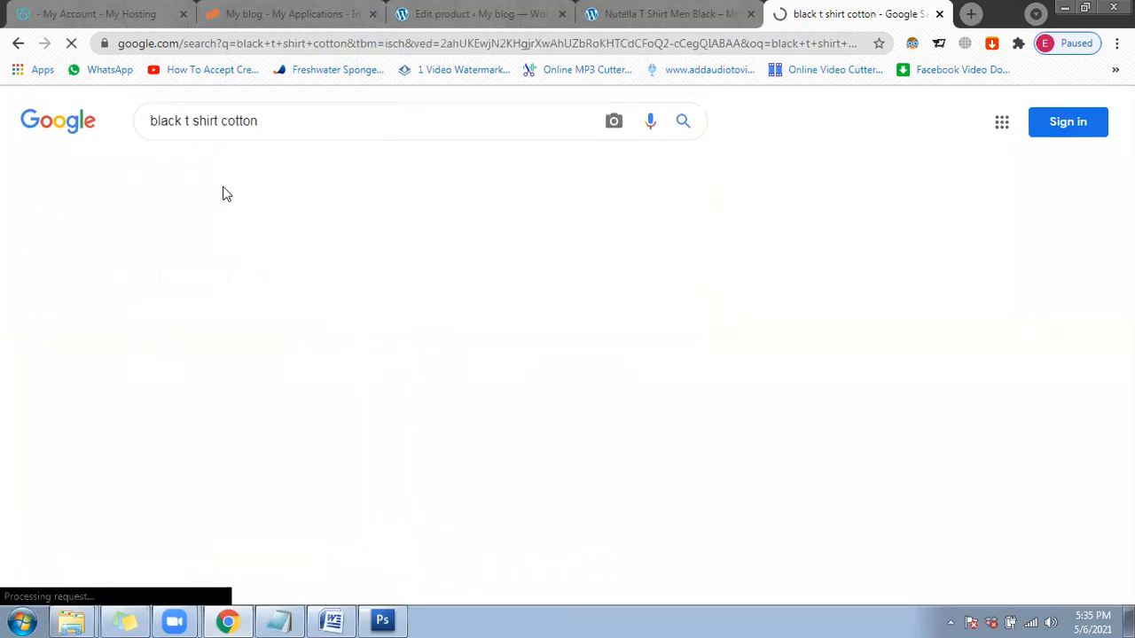
Step: Refine the image search to "black t shirt cotton material"
scroll(162, 275, down, 2)
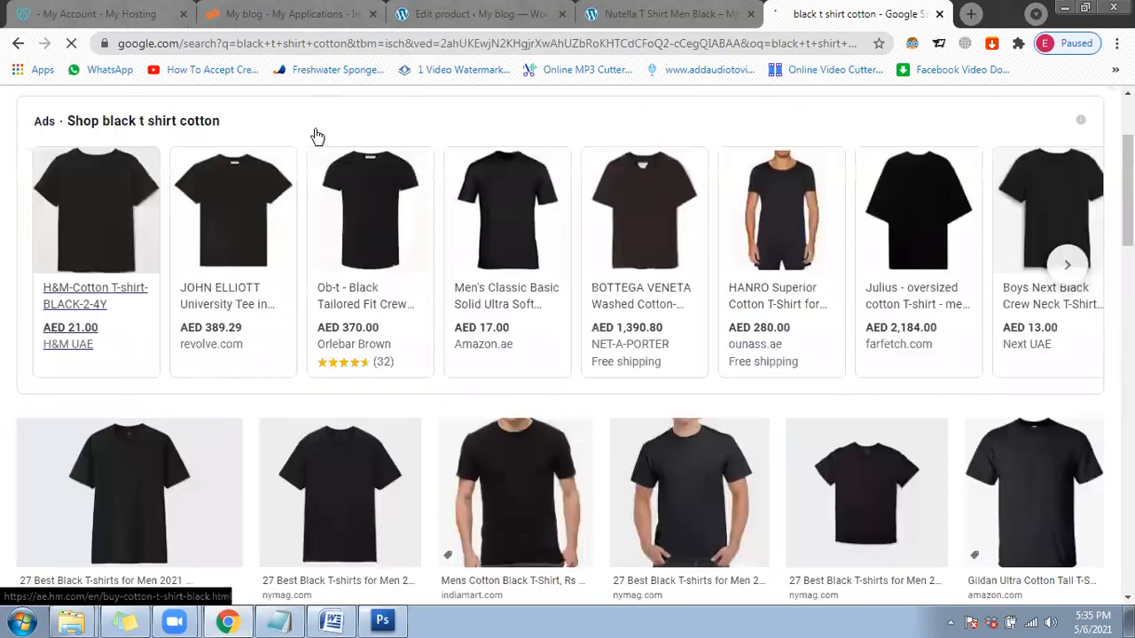
scroll(316, 131, up, 2)
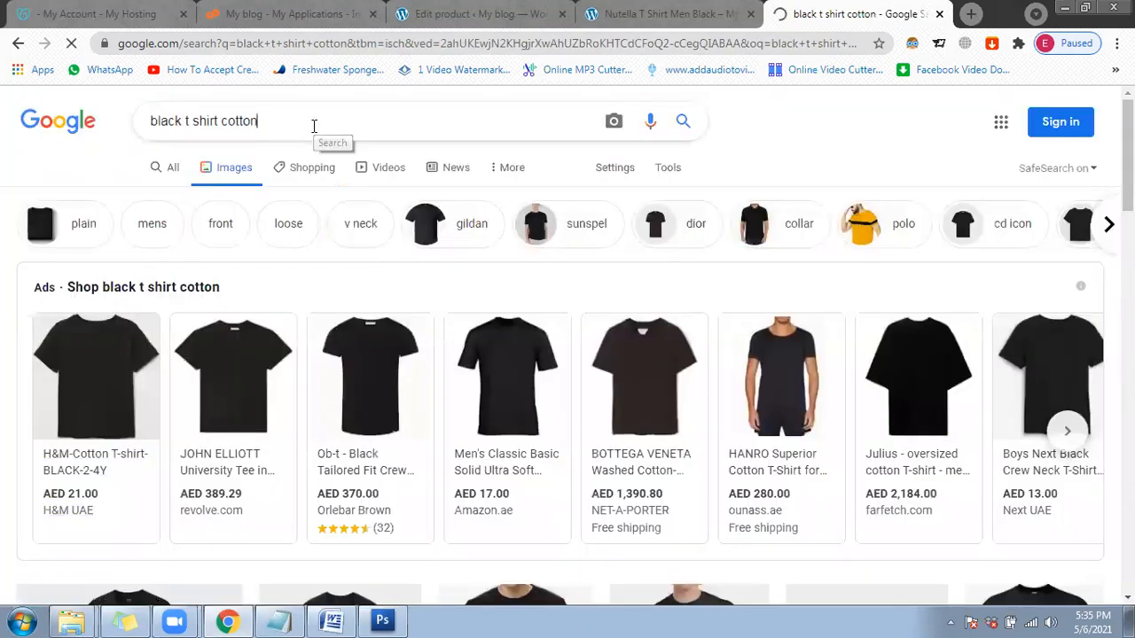
text(material)
key(Return)
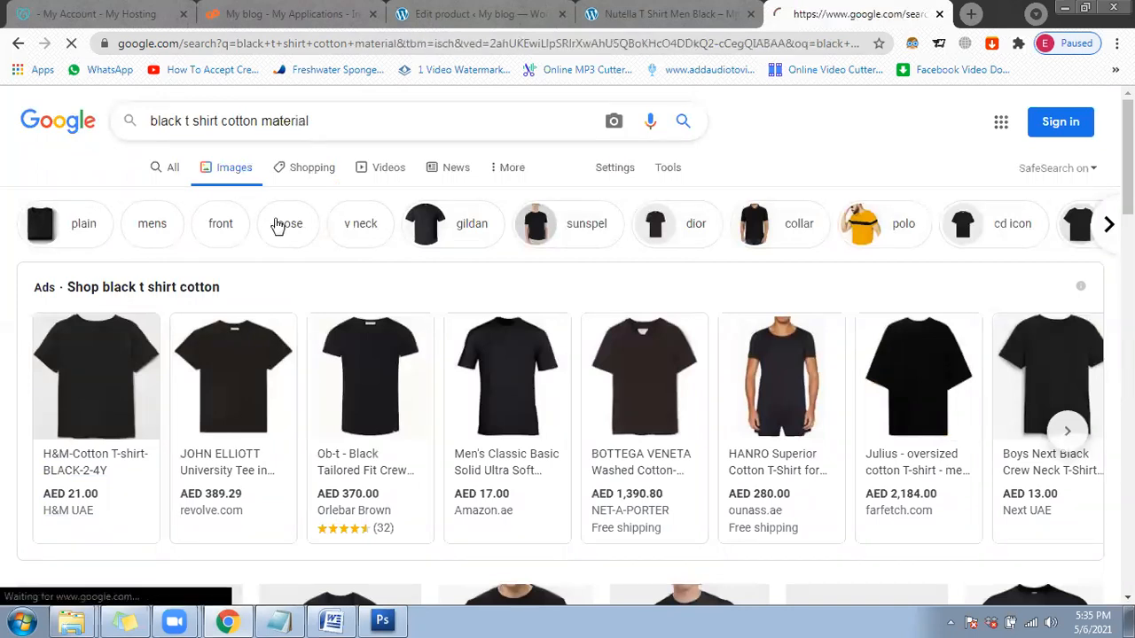
Step: Save the black fabric close-up from the Fabric Flavours Black Cotton Batman T-Shirt result to the Desktop as a JPEG
scroll(210, 348, down, 3)
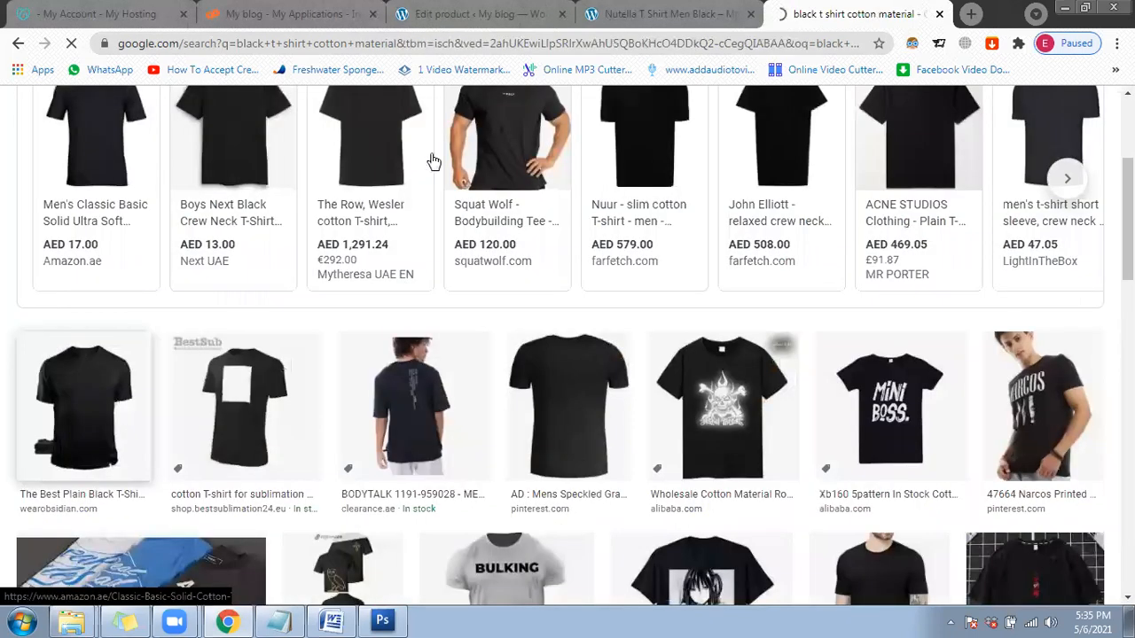
scroll(429, 163, up, 2)
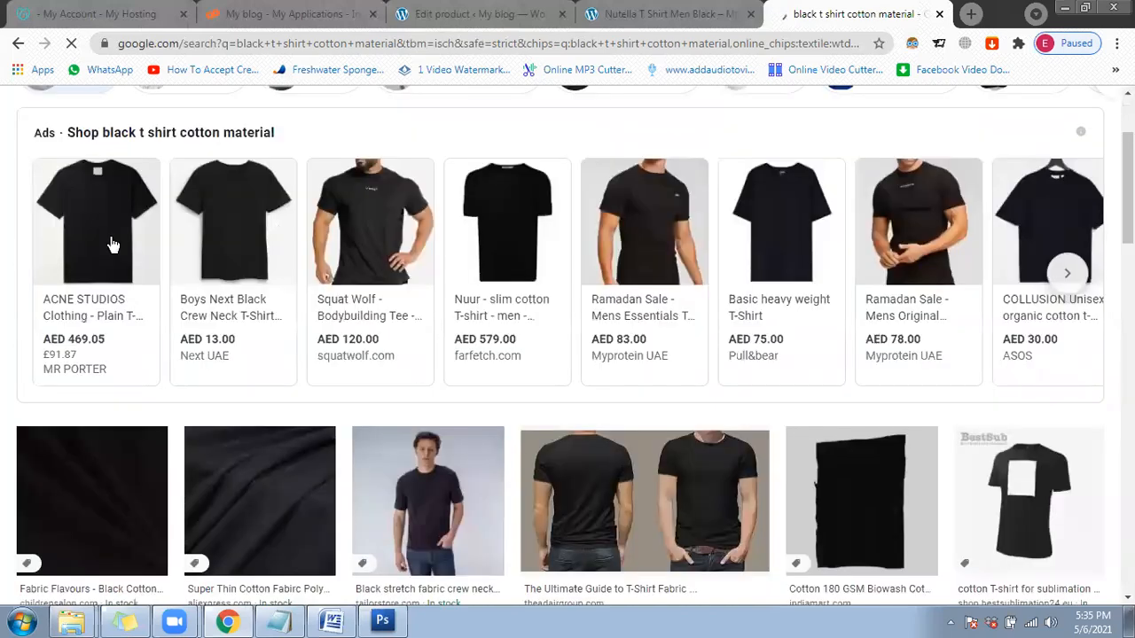
scroll(115, 245, down, 3)
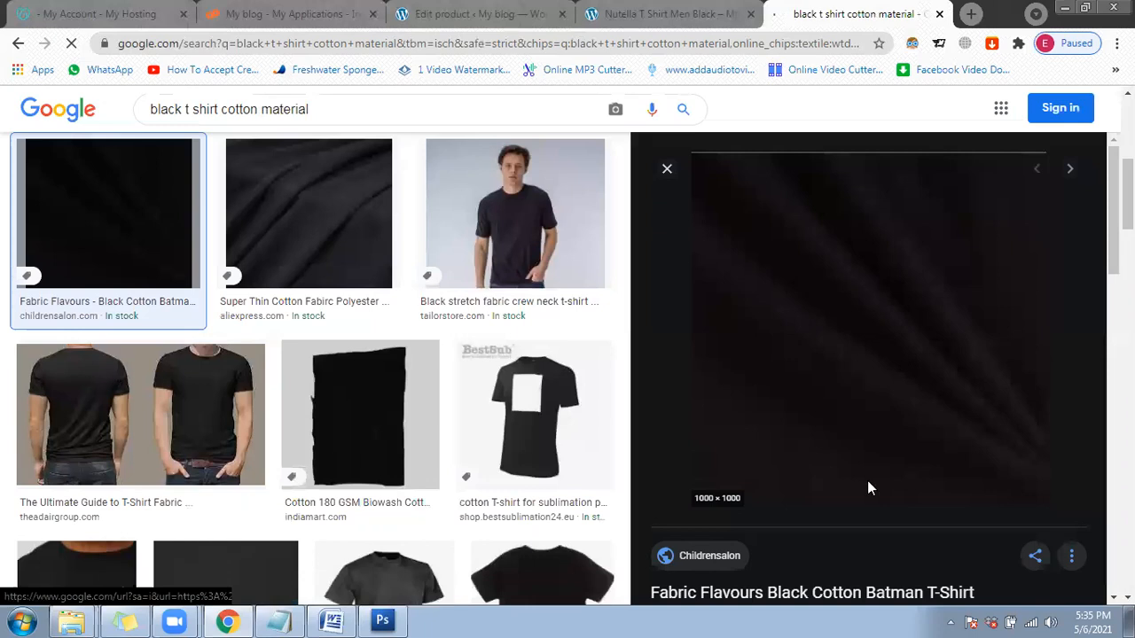
right_click(867, 487)
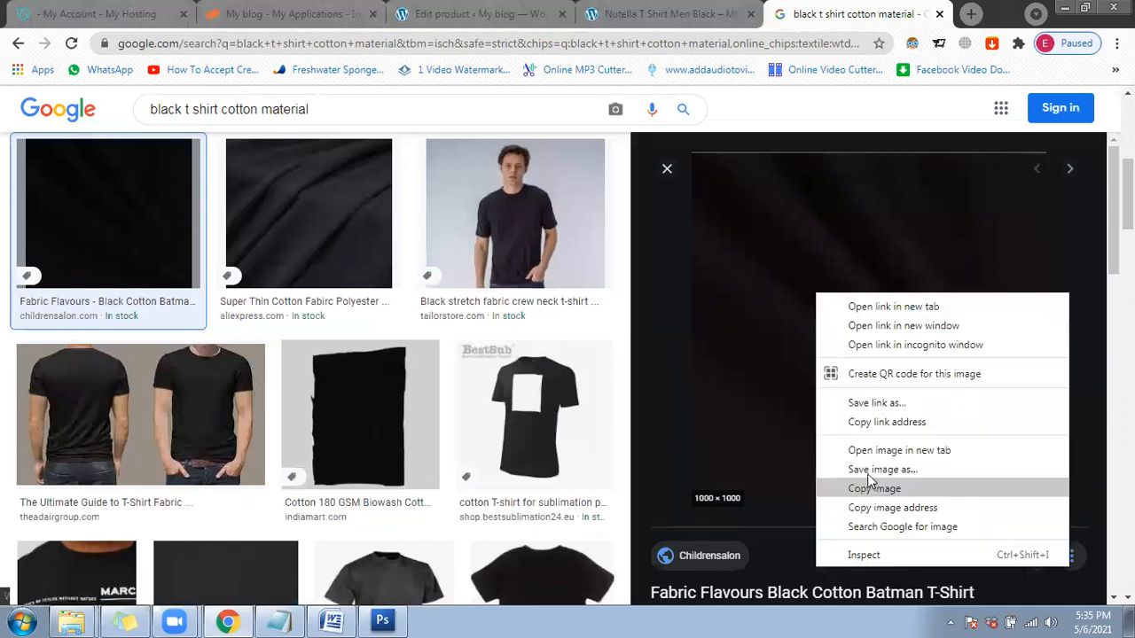
click(870, 486)
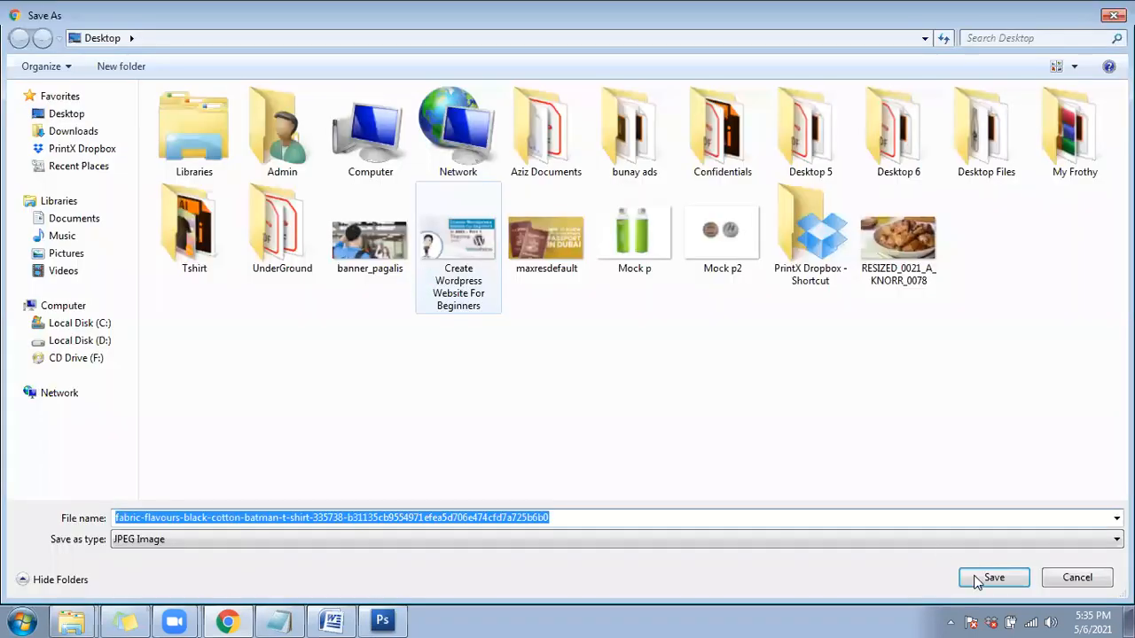
key(Return)
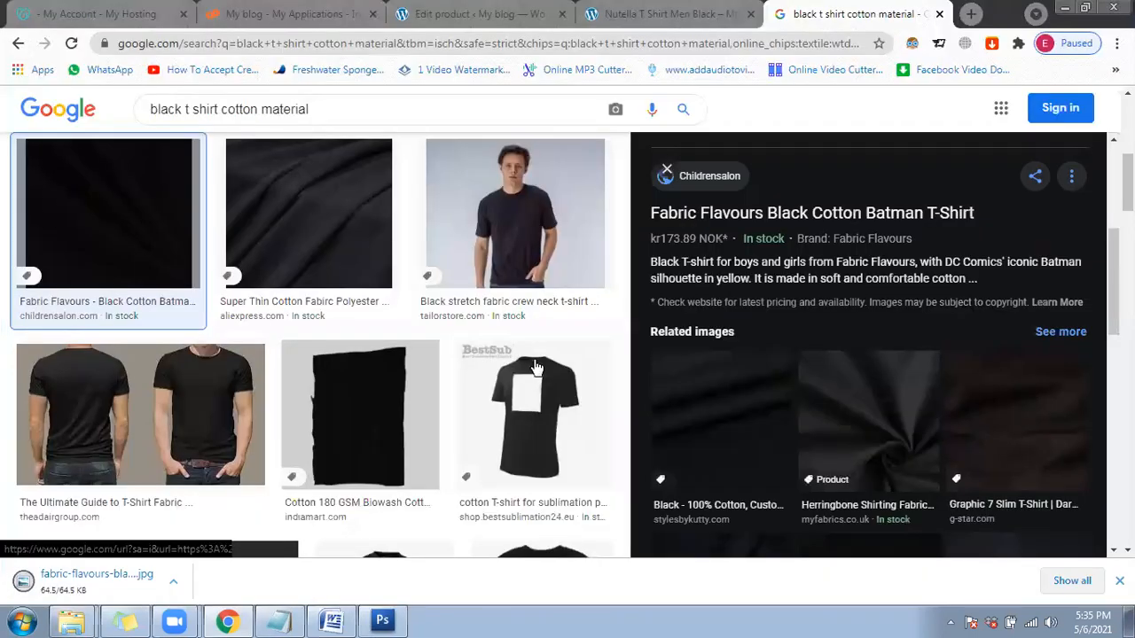
Step: Change the image search to "black shirt back view"
scroll(558, 370, down, 5)
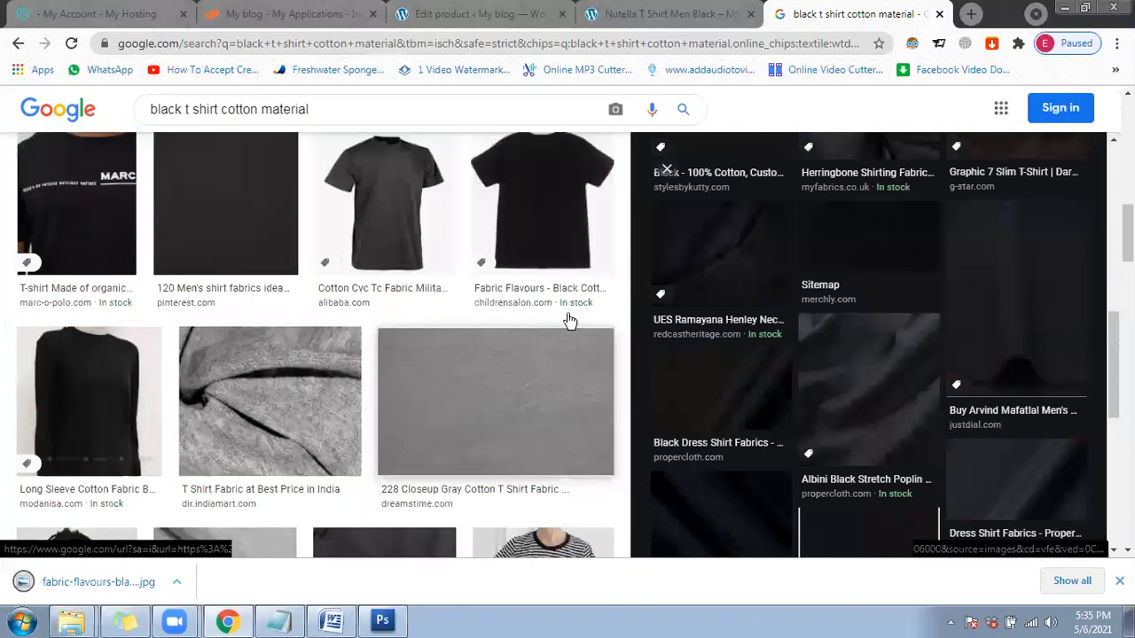
scroll(570, 321, down, 1)
click(371, 107)
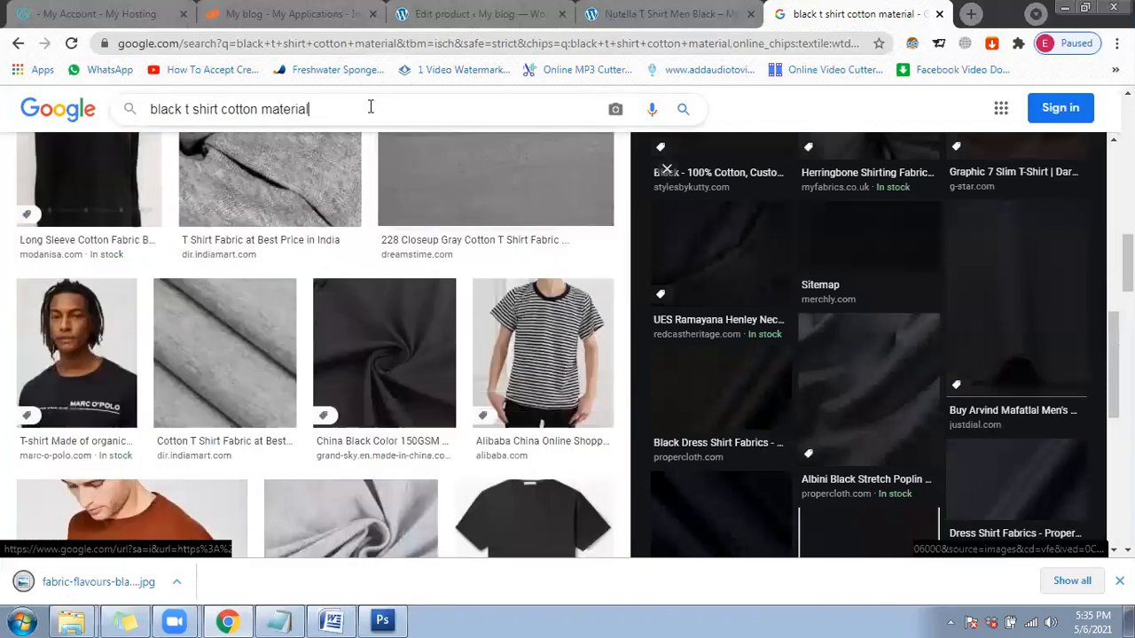
key(ctrl+BackSpace)
key(ctrl+BackSpace)
key(ctrl+BackSpace)
key(ctrl+BackSpace)
text(shirt )
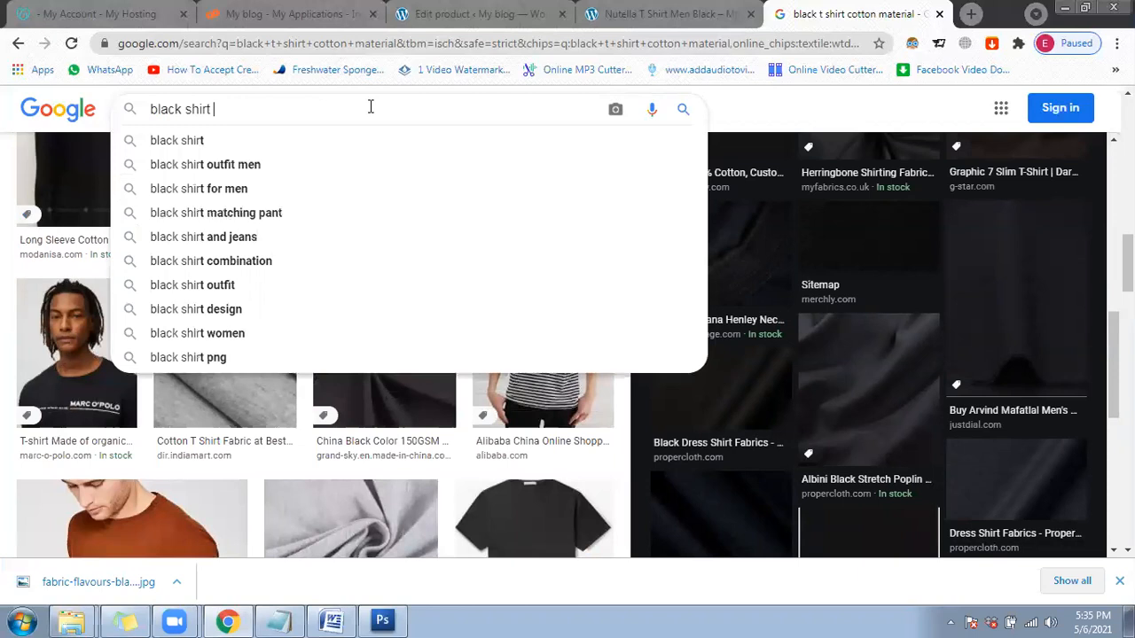
text(back view)
key(Return)
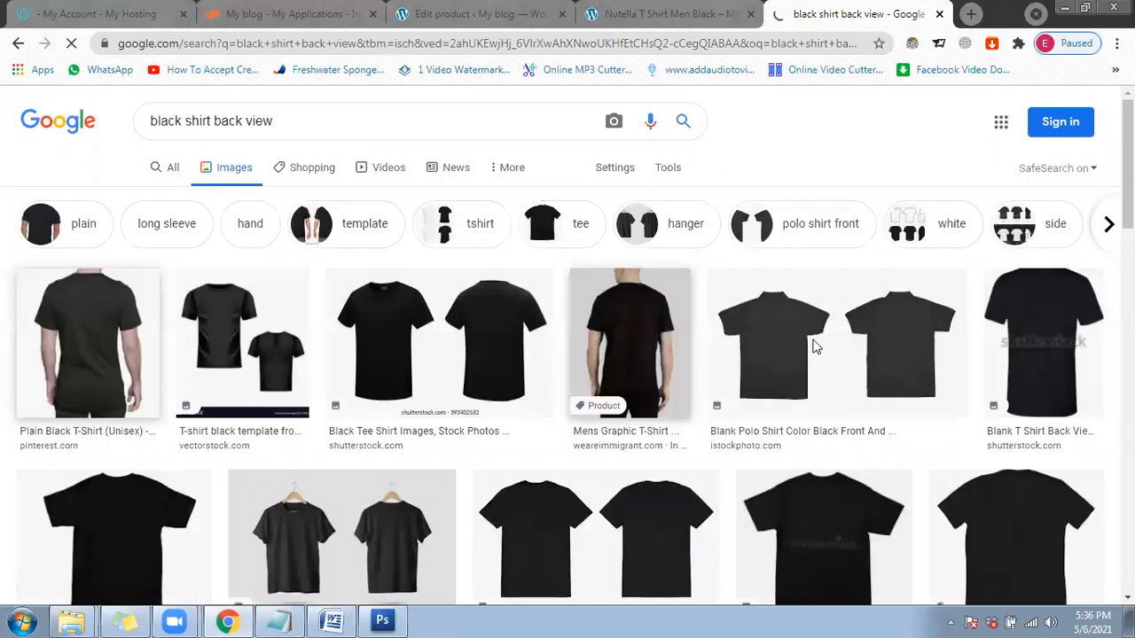
Step: Save the back-view photo of the Jbaat.com Black Half Sleeve T-Shirt to the Desktop as Plain-Black-Round-Neck-Back
scroll(849, 370, down, 1)
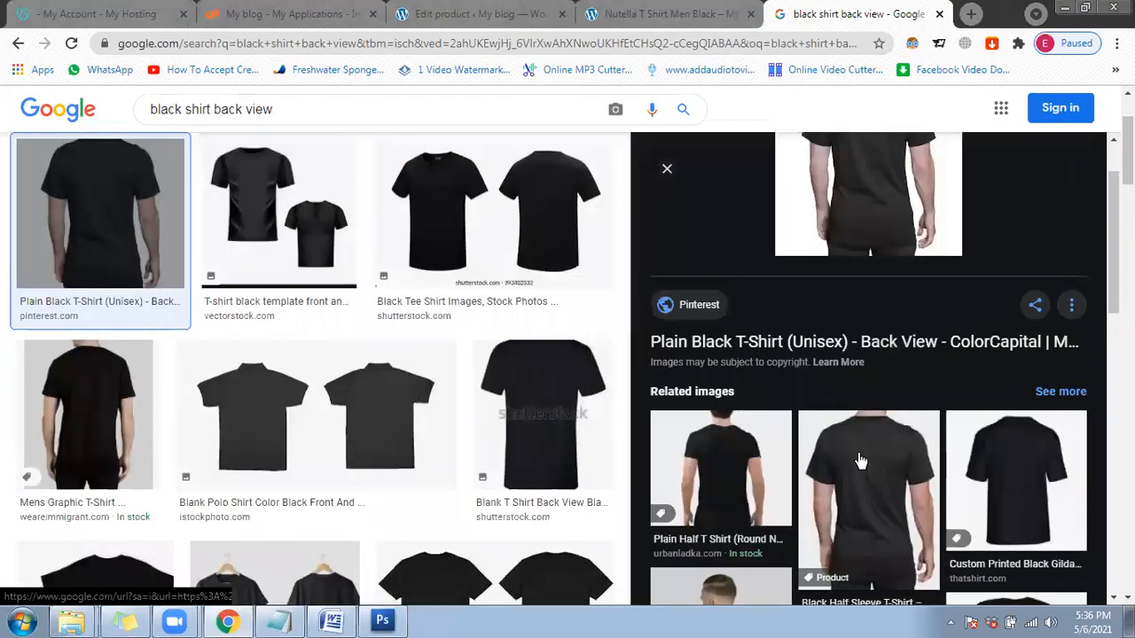
click(857, 321)
scroll(882, 321, down, 1)
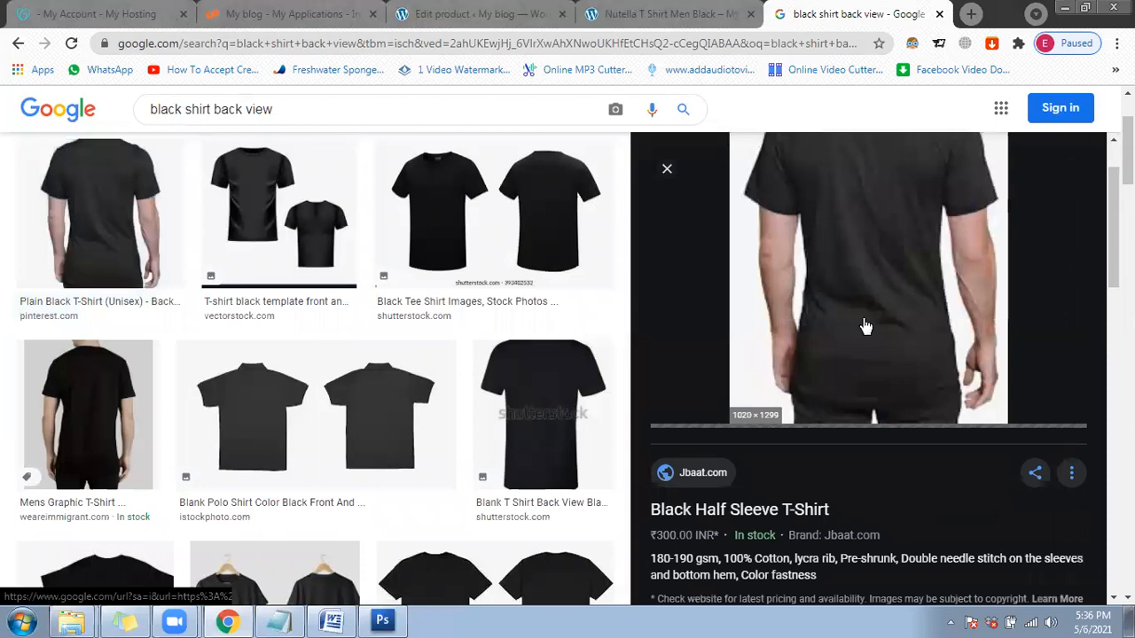
scroll(864, 326, up, 1)
right_click(918, 497)
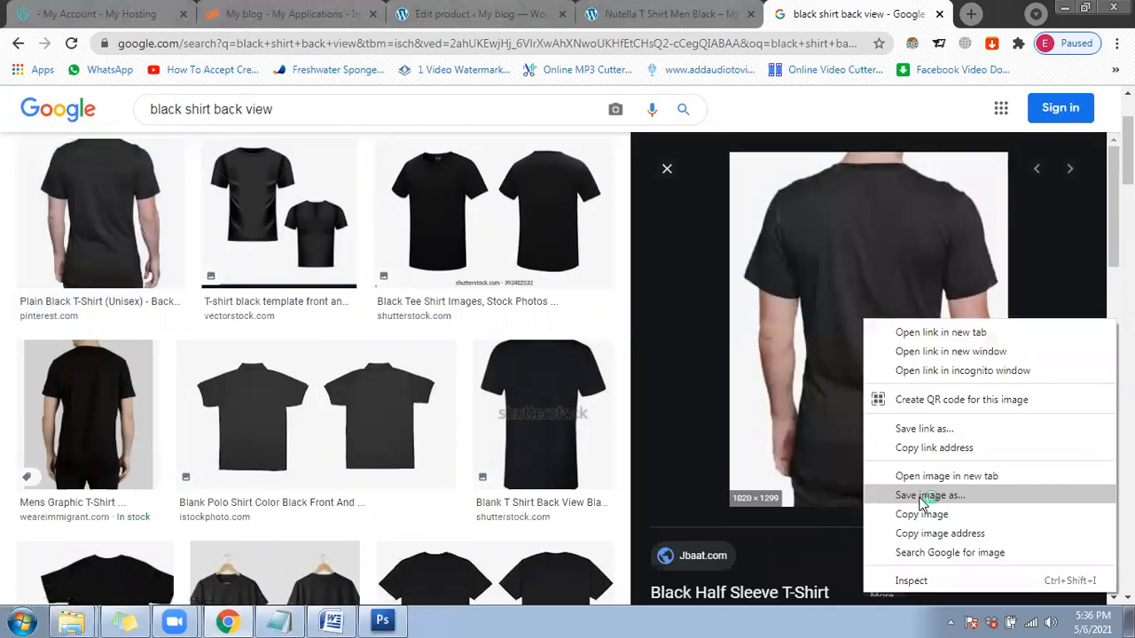
click(927, 496)
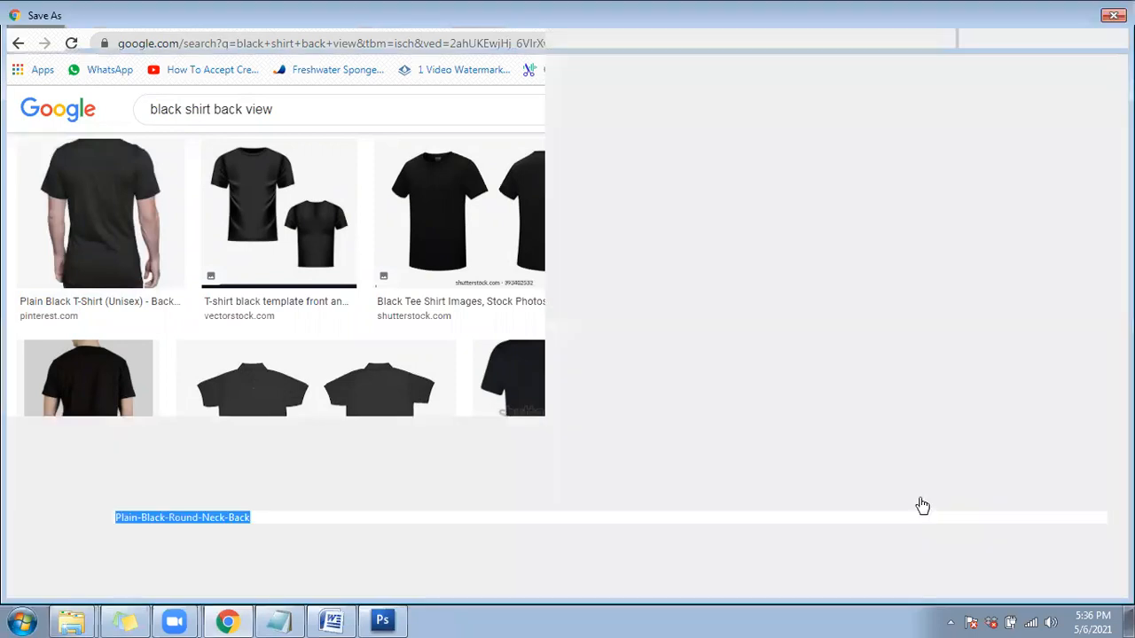
key(Return)
Step: Return to the product edit page and start adding images to the product gallery
click(479, 15)
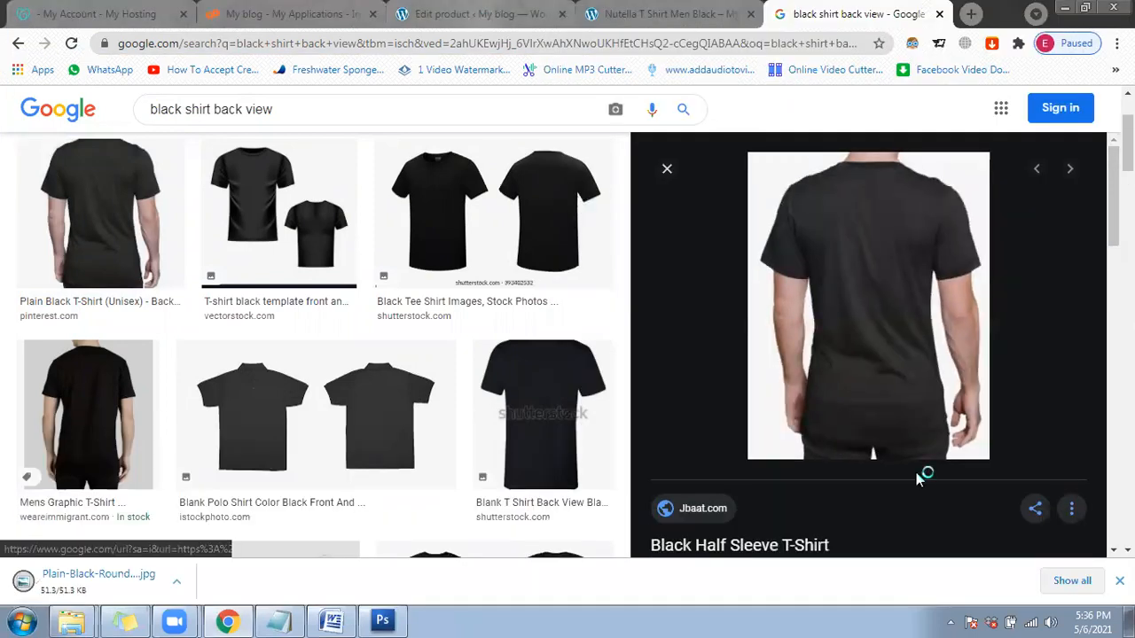
scroll(819, 368, down, 2)
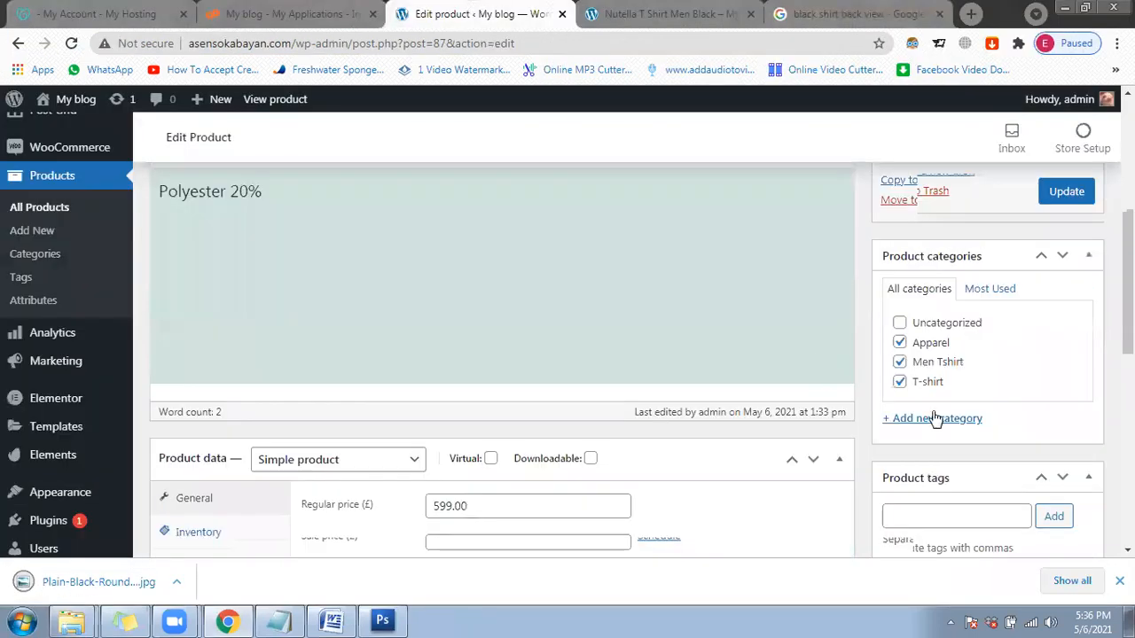
scroll(932, 418, down, 4)
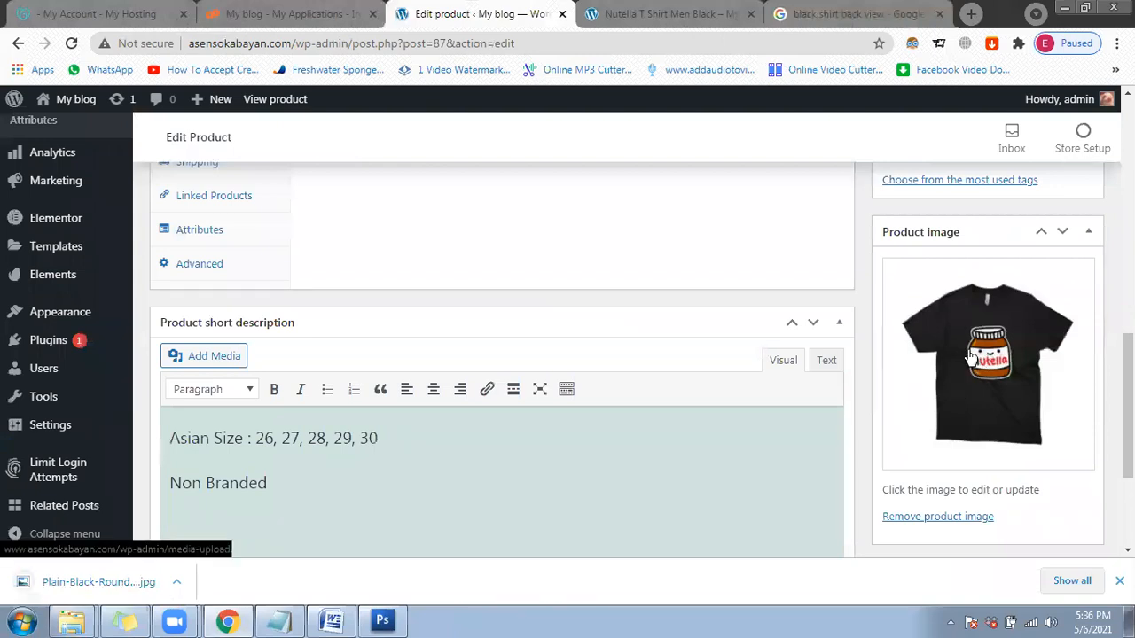
scroll(971, 355, down, 1)
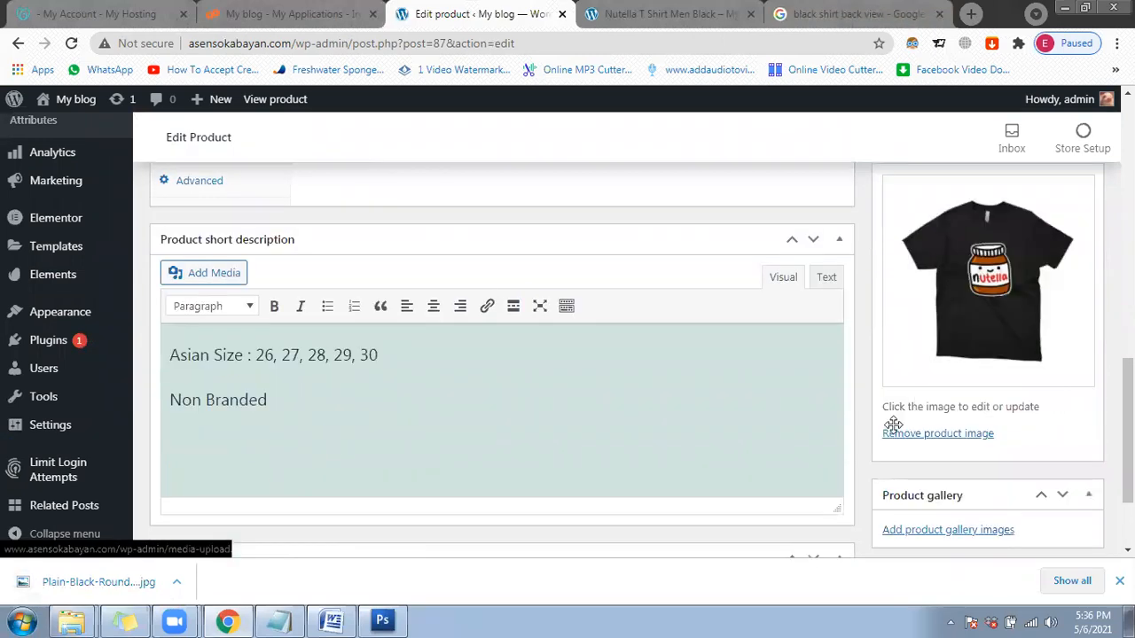
scroll(892, 426, down, 1)
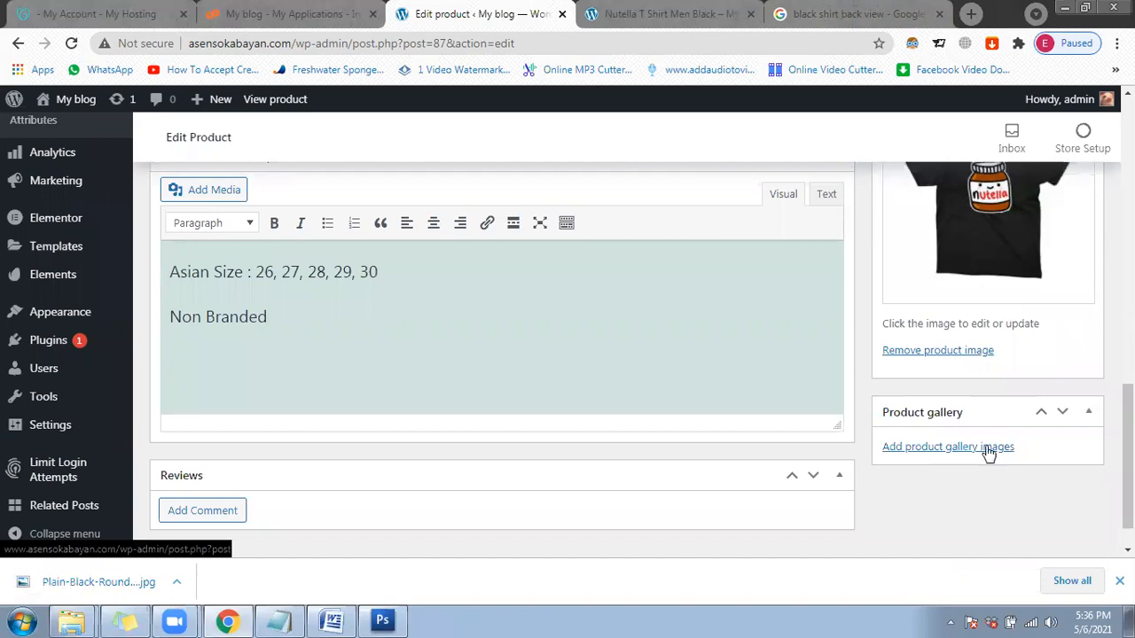
click(897, 446)
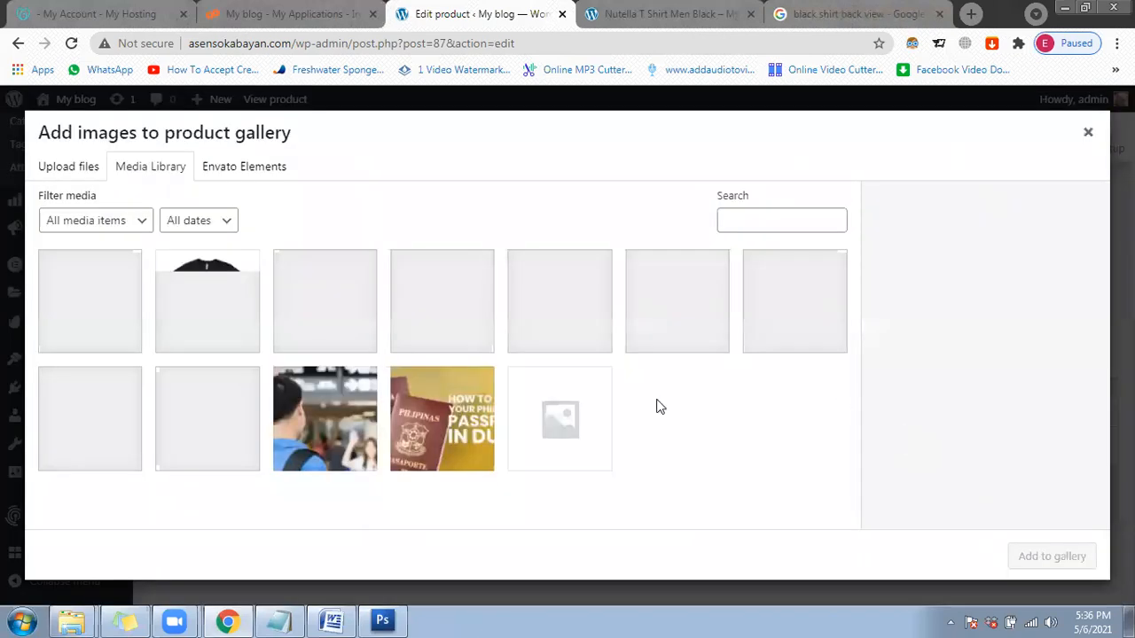
Step: Upload the black fabric image and Plain-Black-Round-Neck-Back from the Desktop and add both to the product gallery
click(64, 168)
click(581, 381)
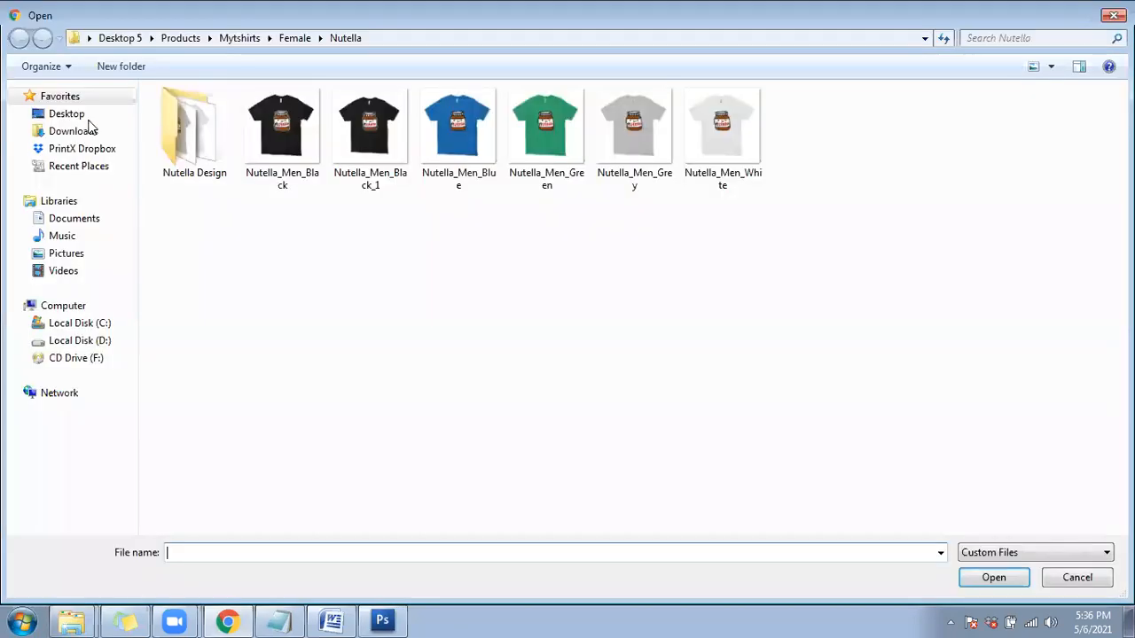
click(90, 120)
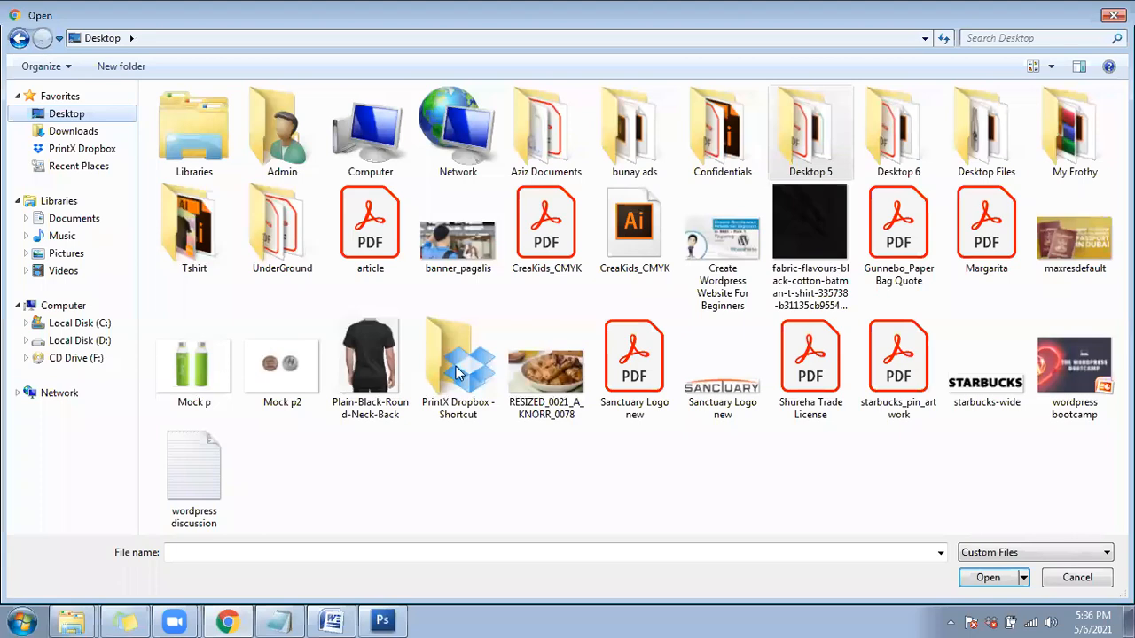
click(828, 256)
ctrl+click(369, 364)
click(993, 582)
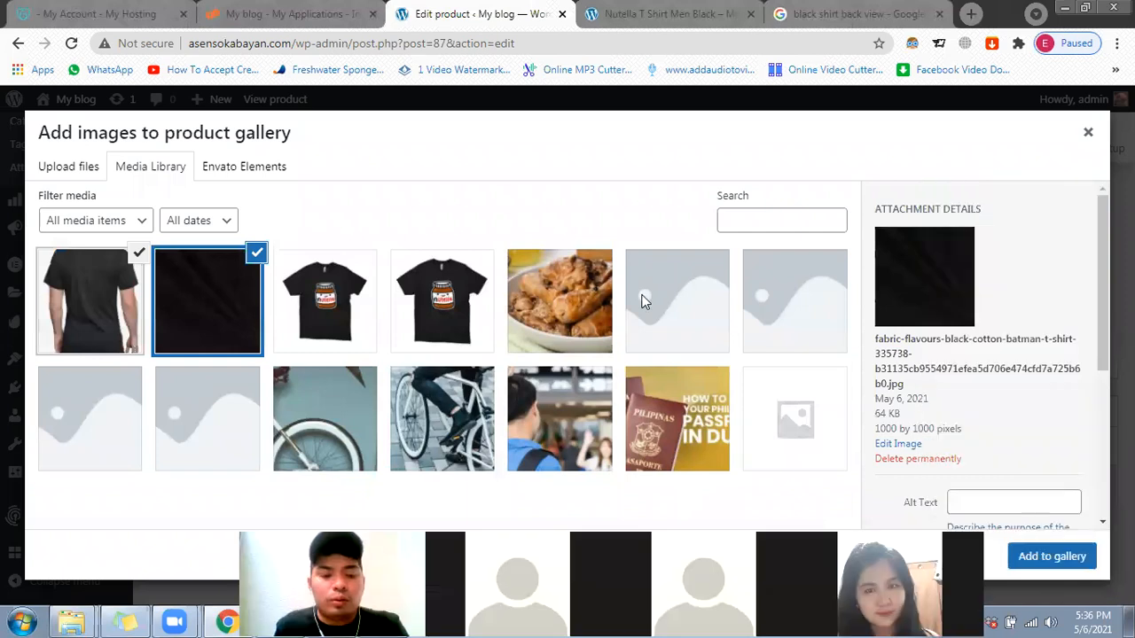
click(1054, 557)
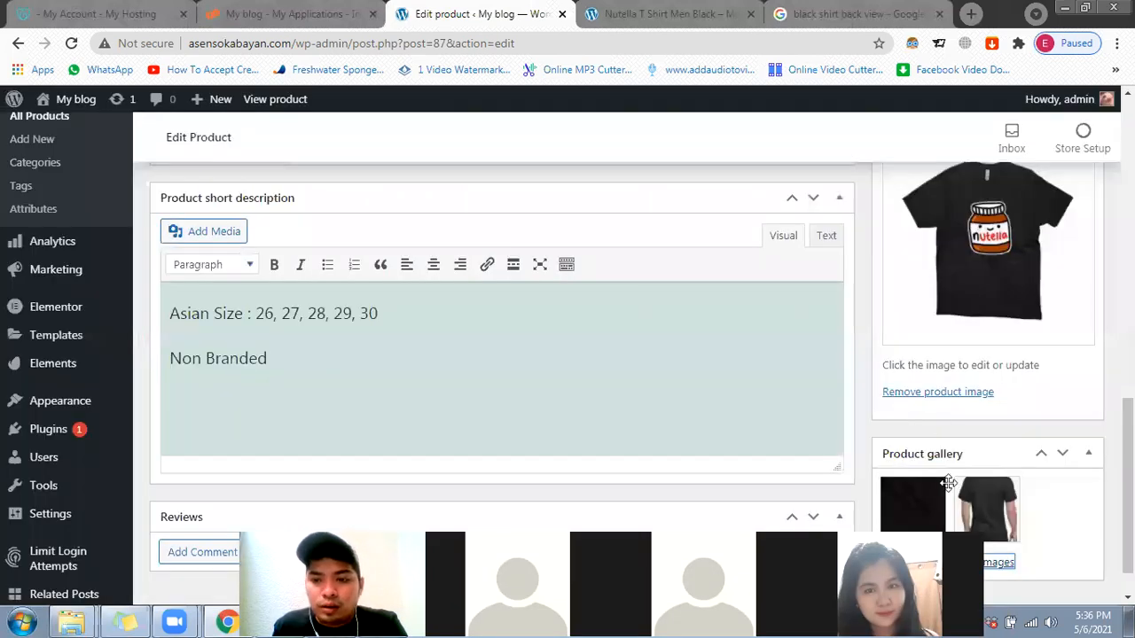
Step: Reorder the product gallery so the shirt's back view comes before the black fabric image
scroll(949, 484, down, 1)
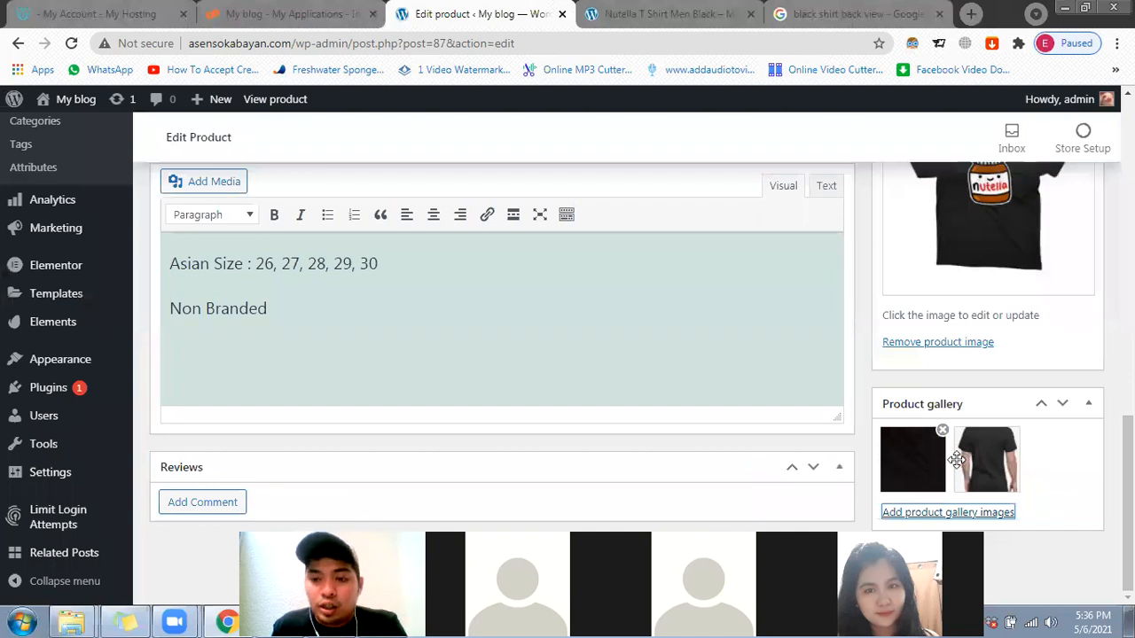
drag(920, 464, 990, 470)
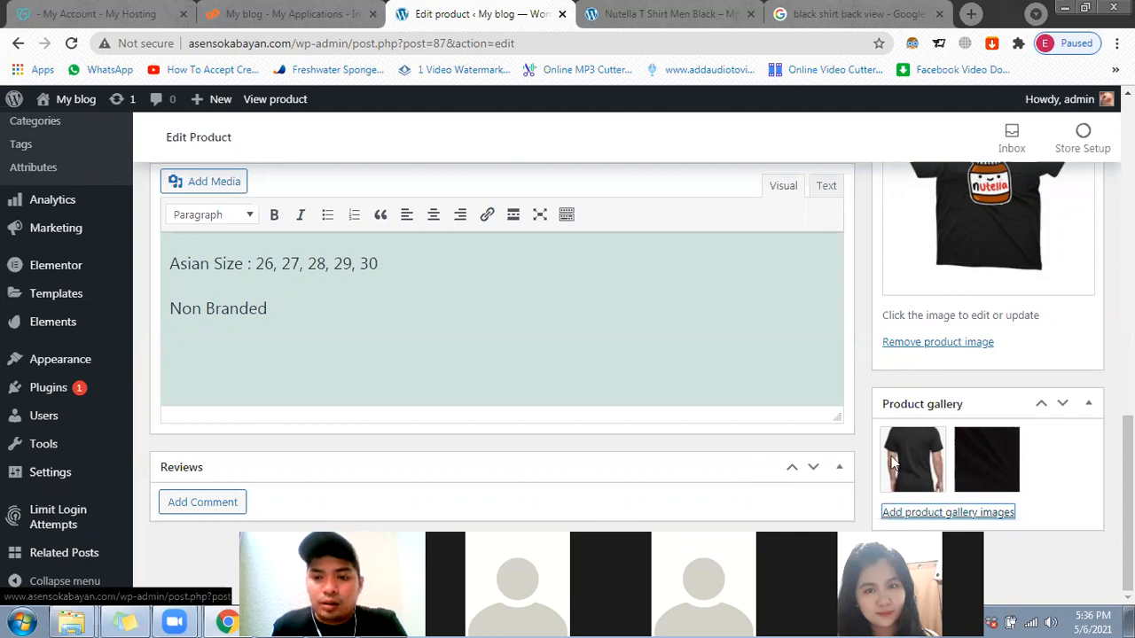
Step: Save the product with its new gallery images and reload its storefront page
scroll(847, 409, up, 5)
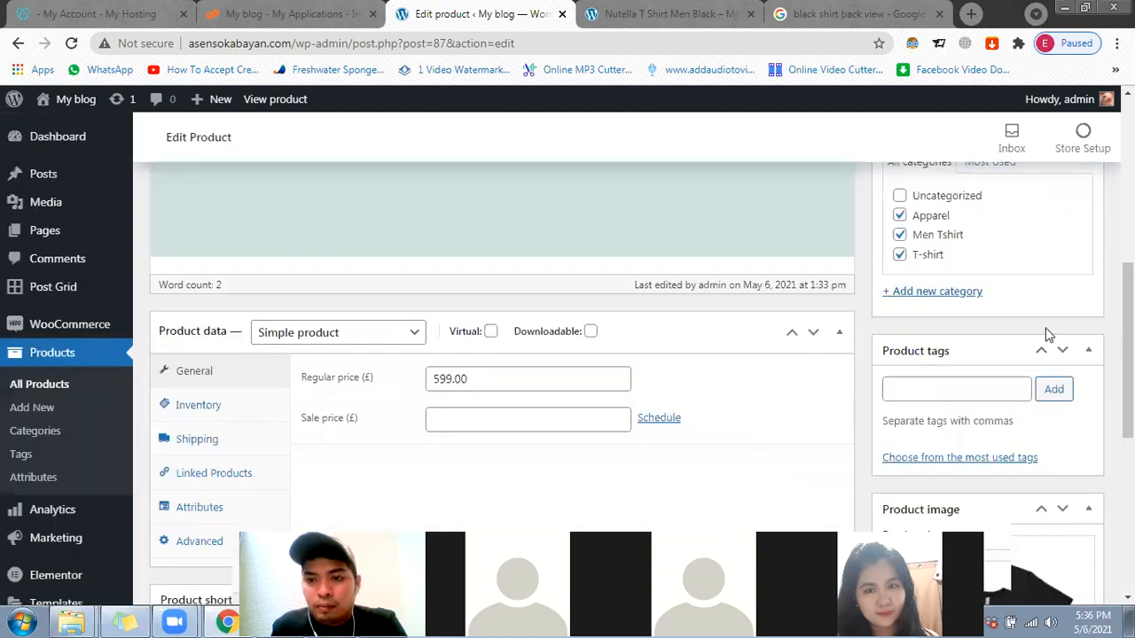
scroll(1093, 380, up, 3)
click(1076, 375)
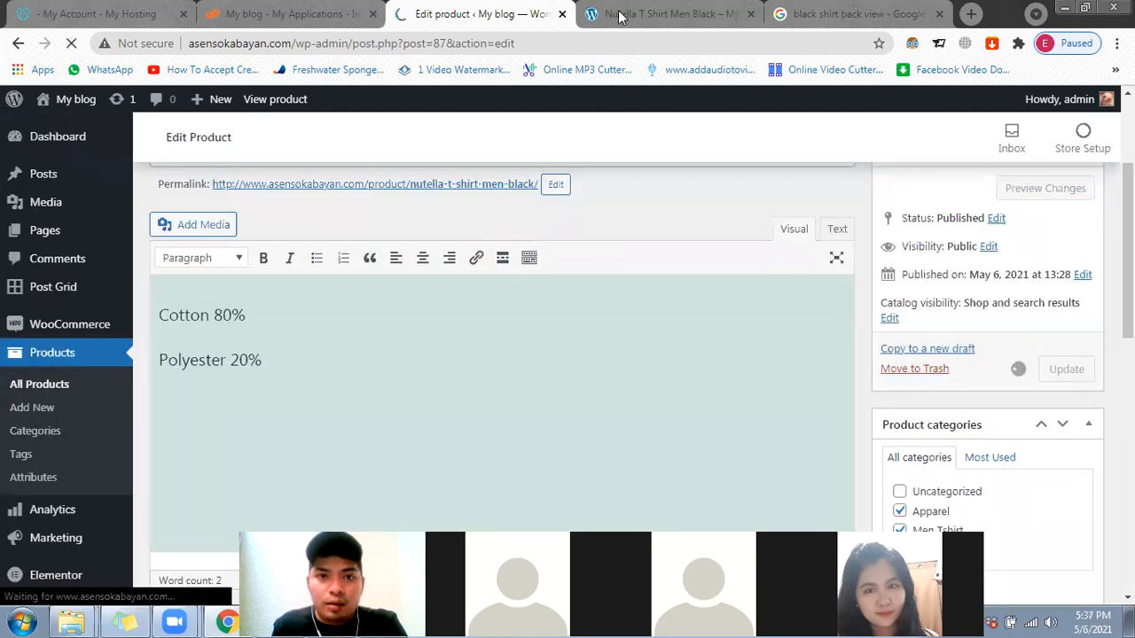
key(ctrl+Tab)
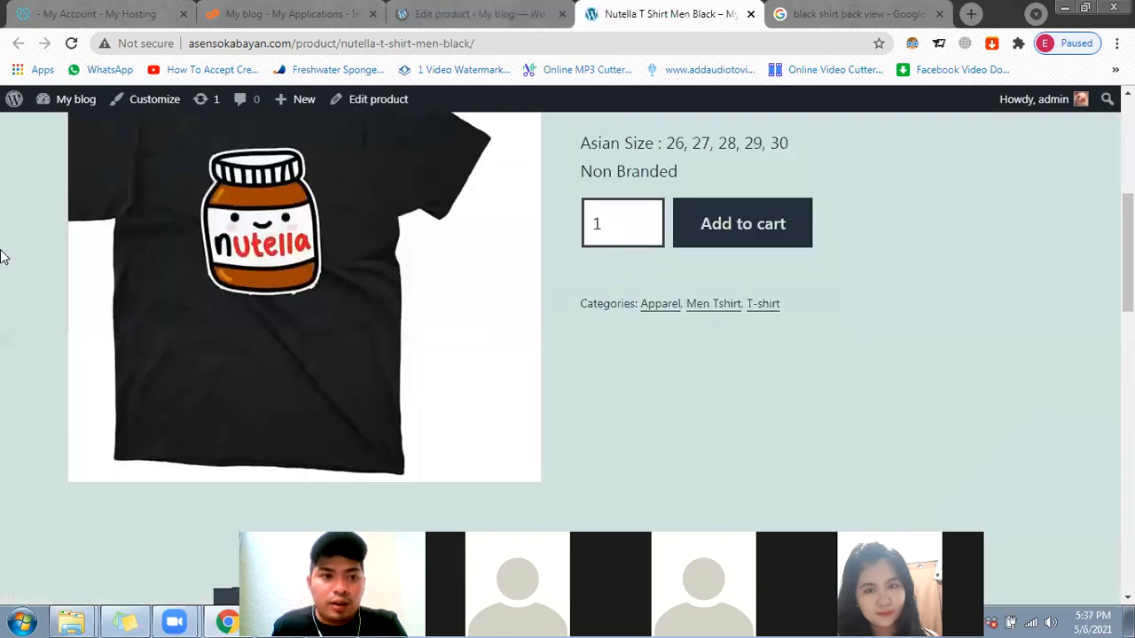
click(74, 45)
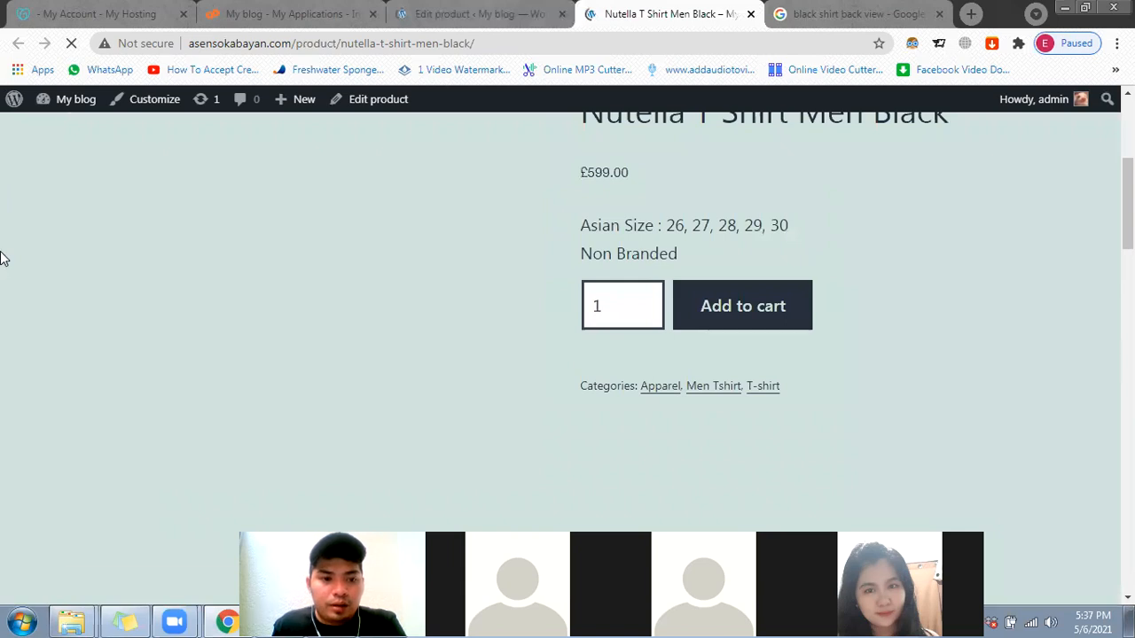
Step: View the shirt's back-view and black fabric images in the storefront product gallery
scroll(3, 301, down, 3)
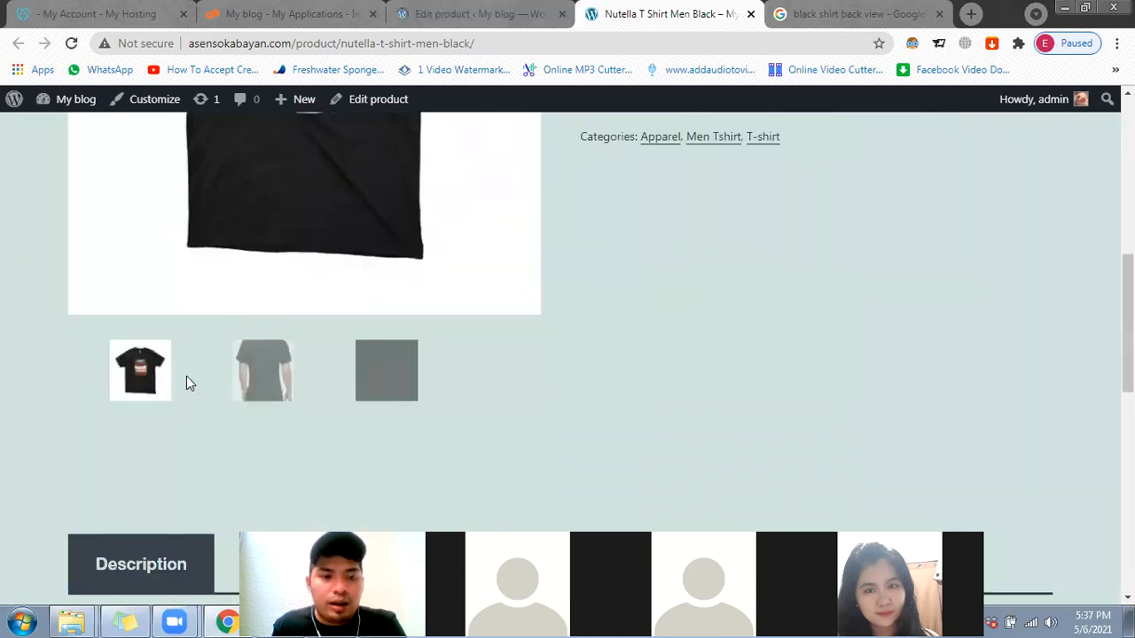
click(254, 384)
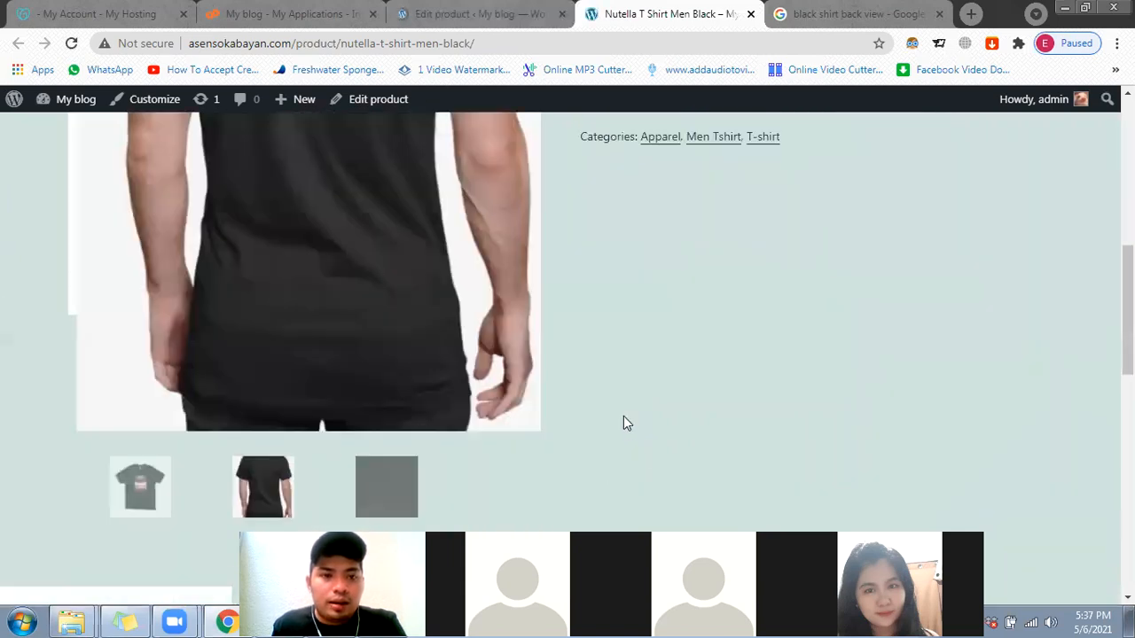
scroll(625, 422, up, 2)
scroll(391, 484, down, 2)
click(398, 482)
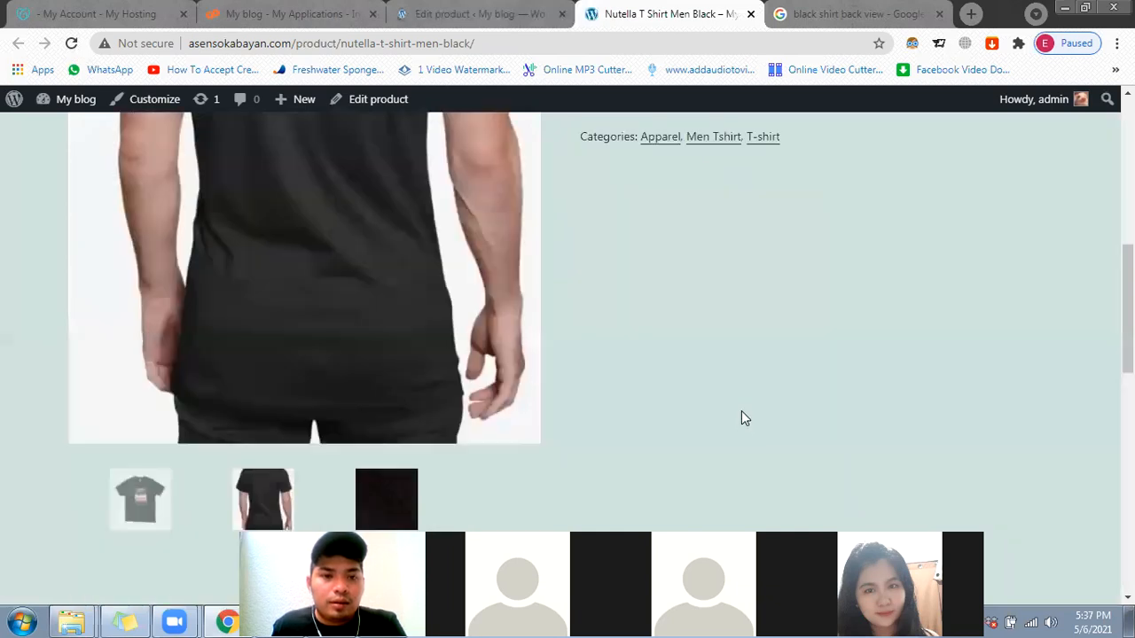
scroll(742, 414, up, 2)
scroll(446, 298, up, 2)
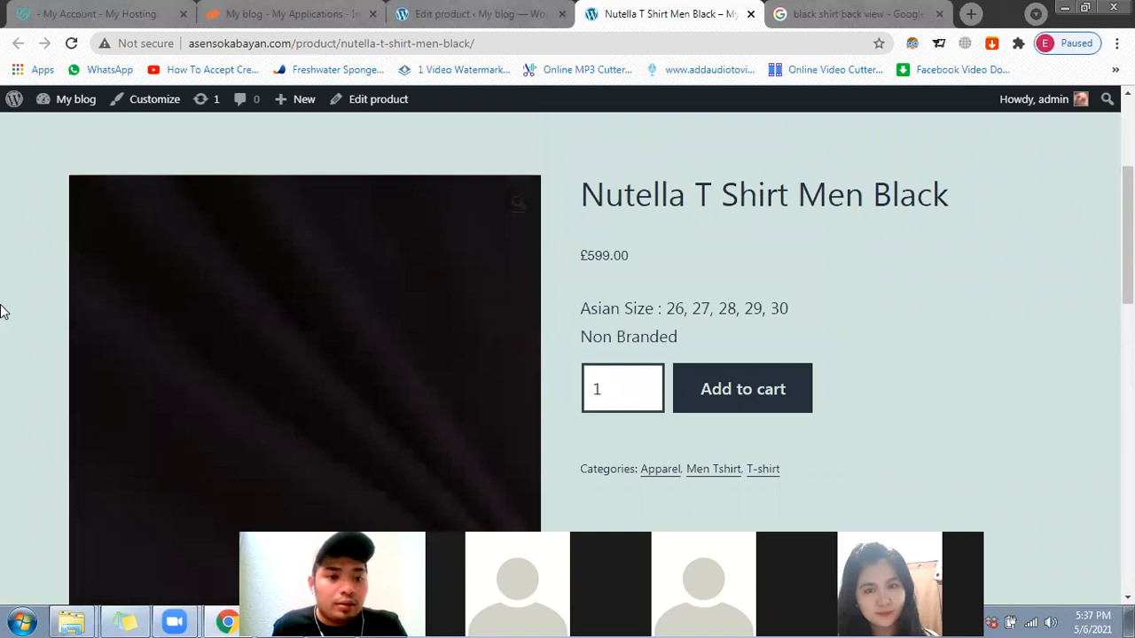
Step: Show the back-view and front images in the storefront gallery again and examine them alongside the product details
scroll(4, 313, down, 2)
click(265, 511)
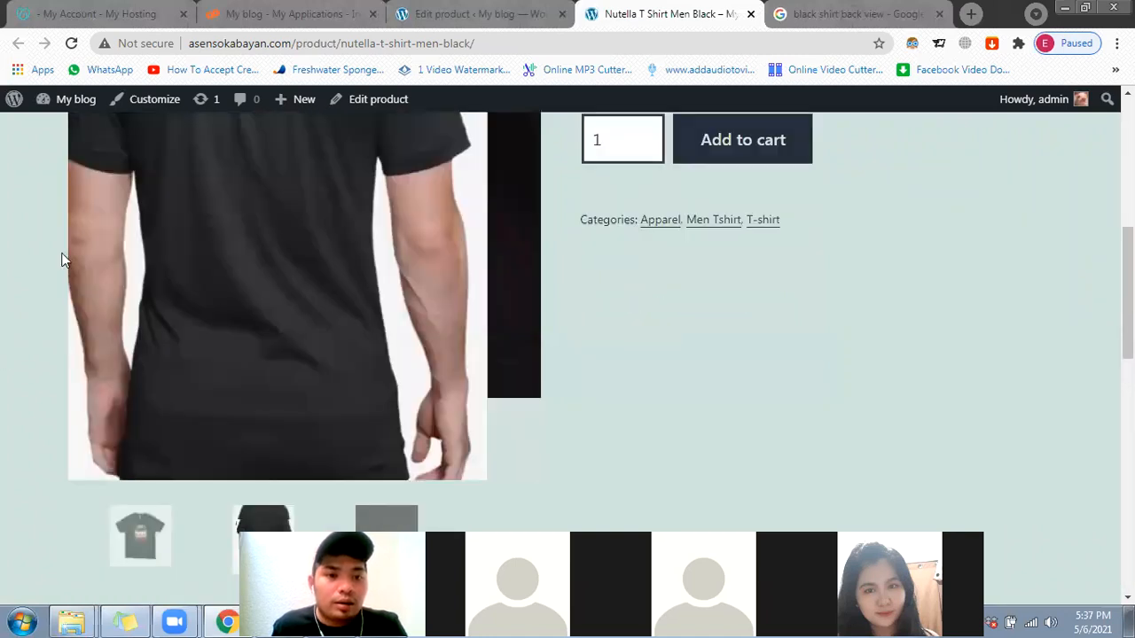
scroll(3, 326, up, 2)
scroll(376, 309, up, 2)
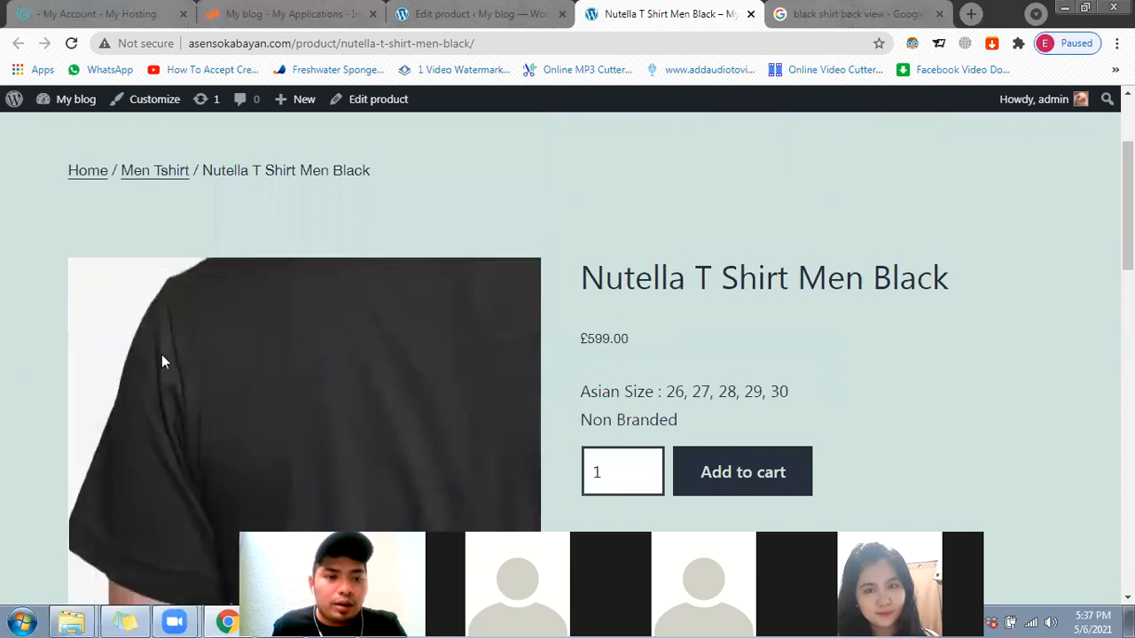
scroll(89, 363, down, 2)
scroll(2, 354, down, 3)
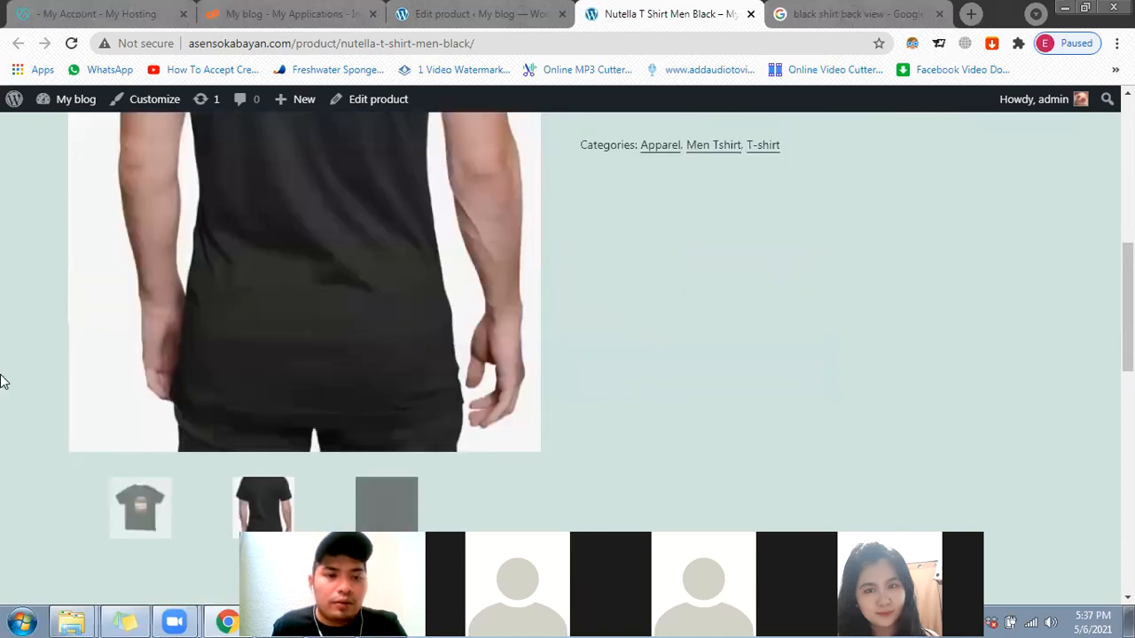
scroll(3, 379, up, 3)
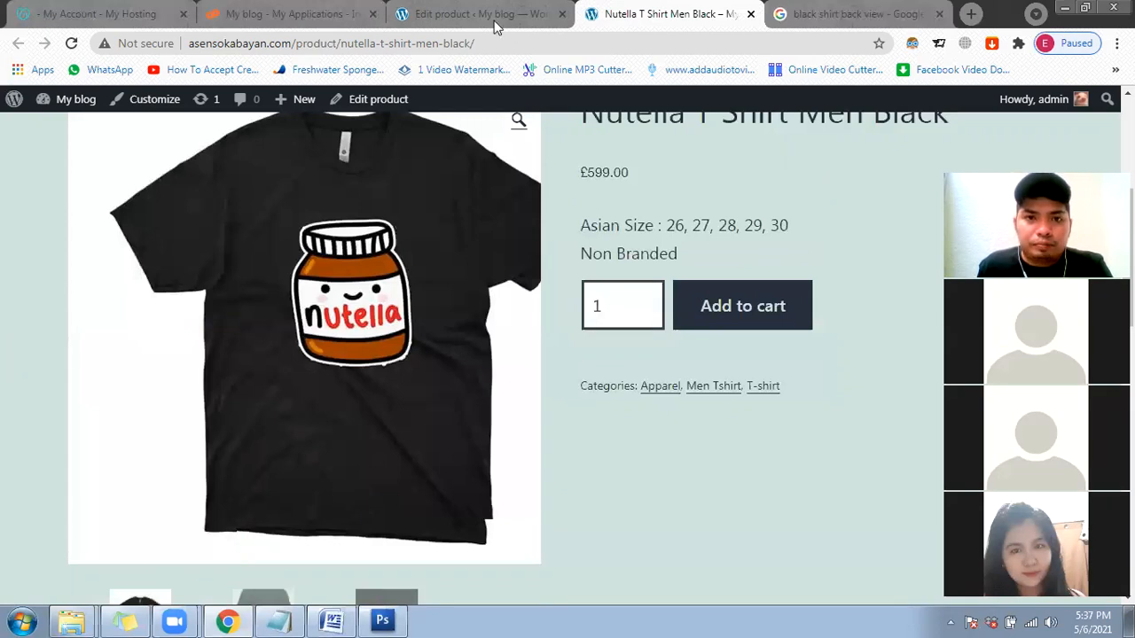
scroll(709, 382, down, 3)
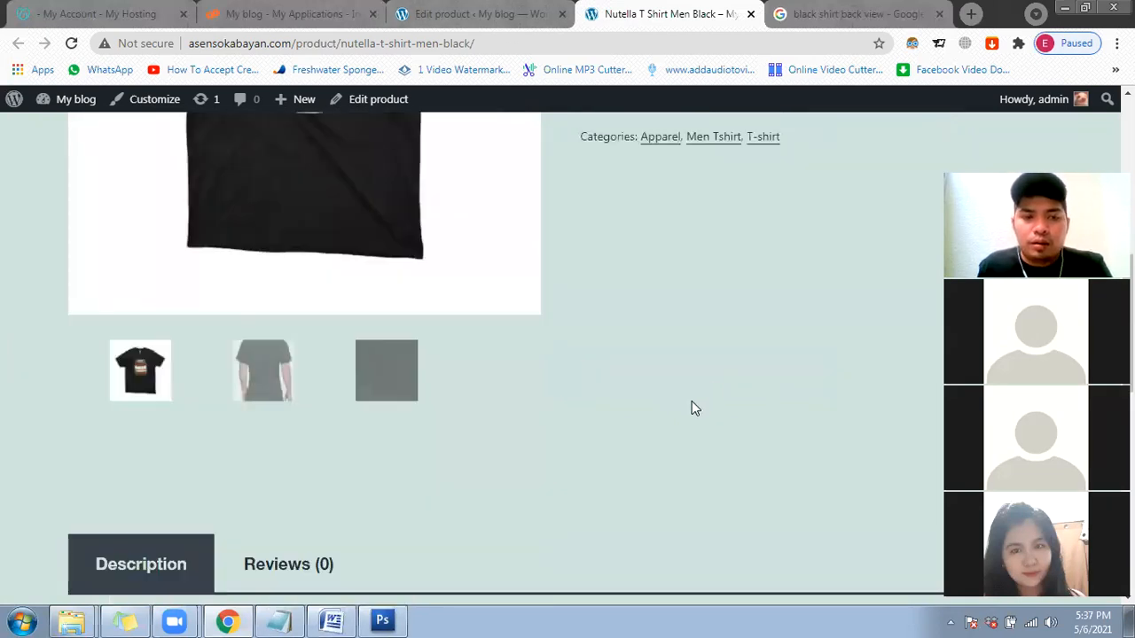
scroll(688, 407, up, 3)
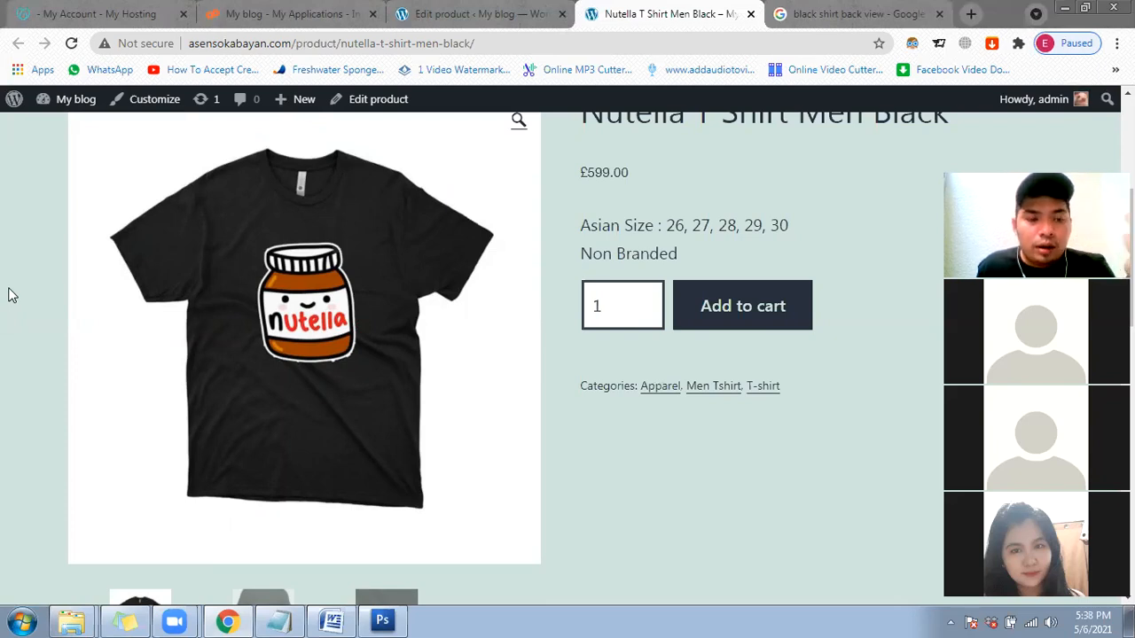
Step: Switch to Photoshop to view the shirt artwork in Untitled-1, and return to the storefront page in Chrome
click(395, 619)
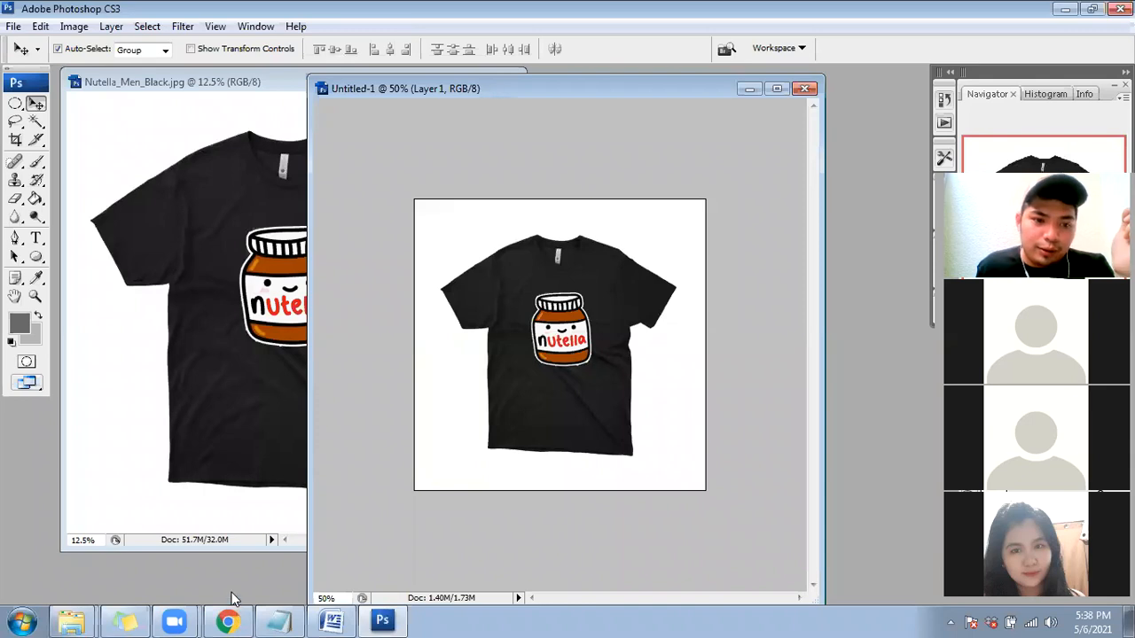
mouse_move(233, 621)
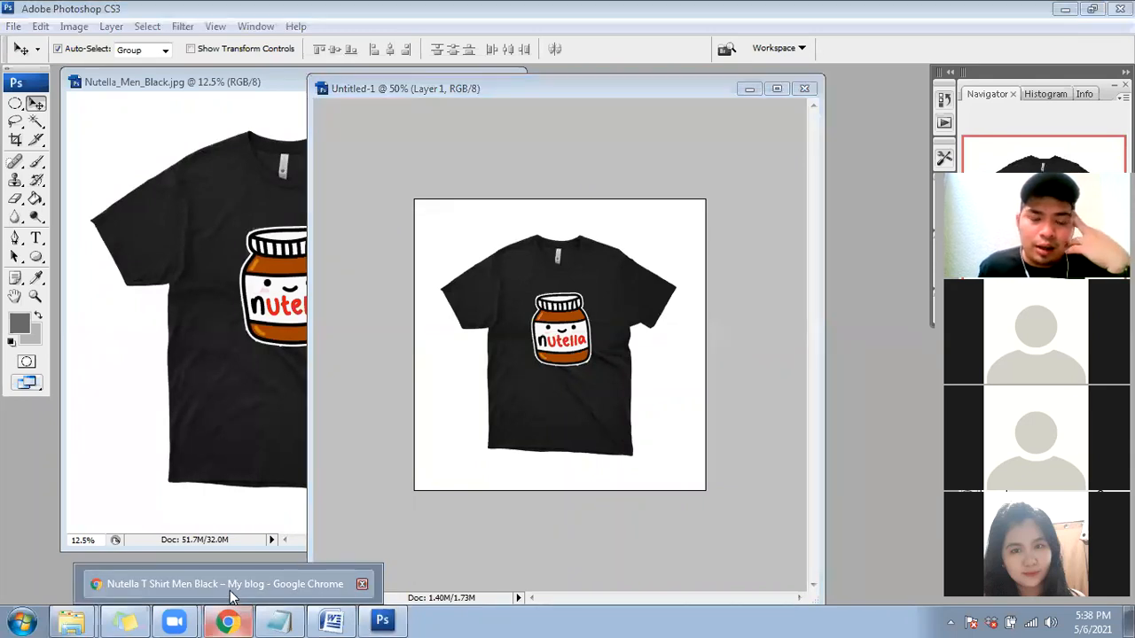
click(232, 597)
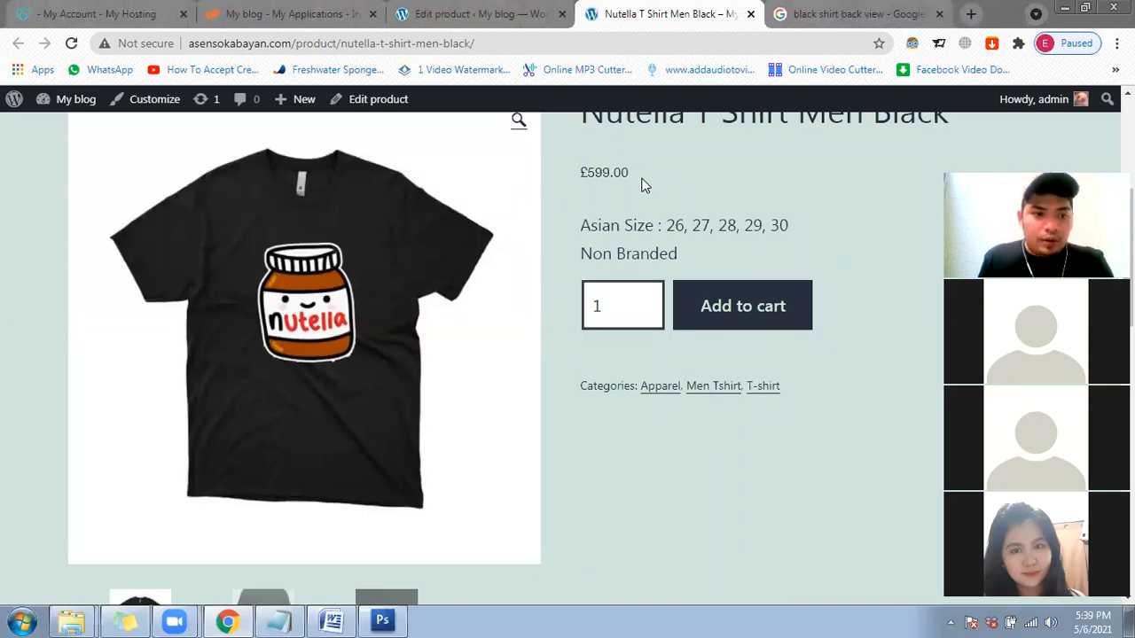
Step: Compare the product edit page with the description, sizes and categories shown on the storefront page
click(462, 16)
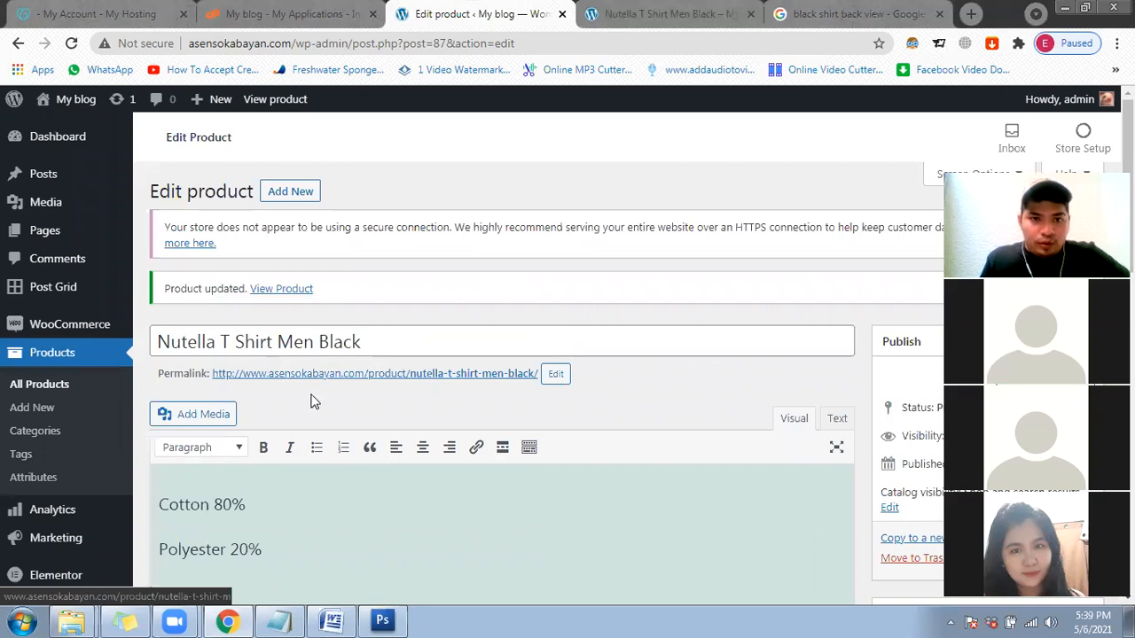
key(ctrl+Tab)
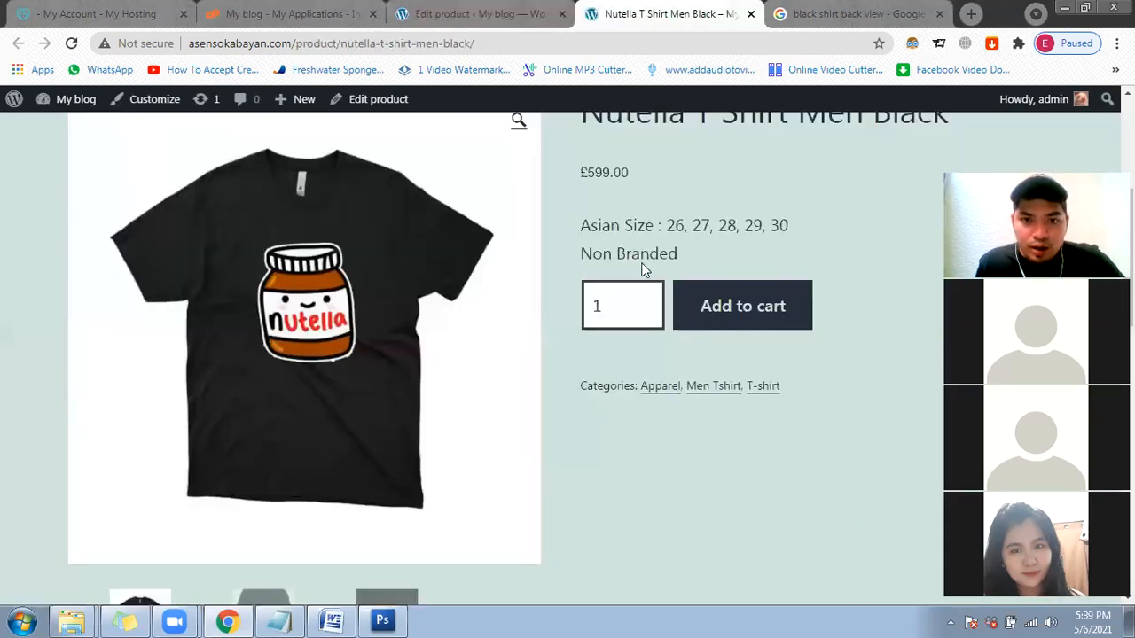
scroll(641, 263, up, 1)
drag(578, 263, 568, 241)
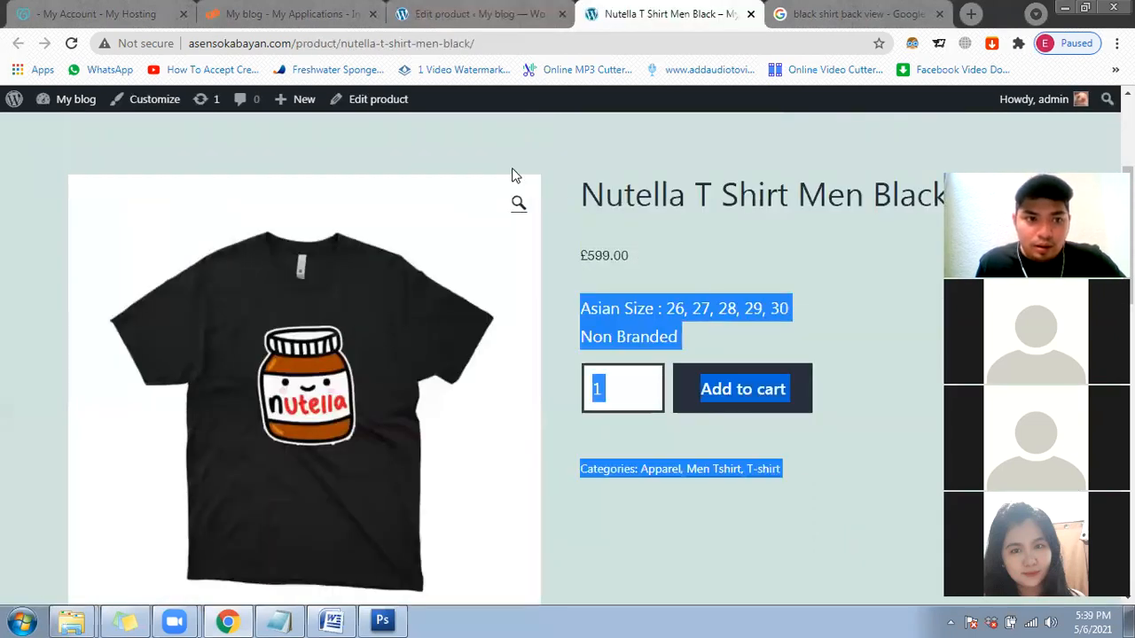
key(ctrl+shift+Tab)
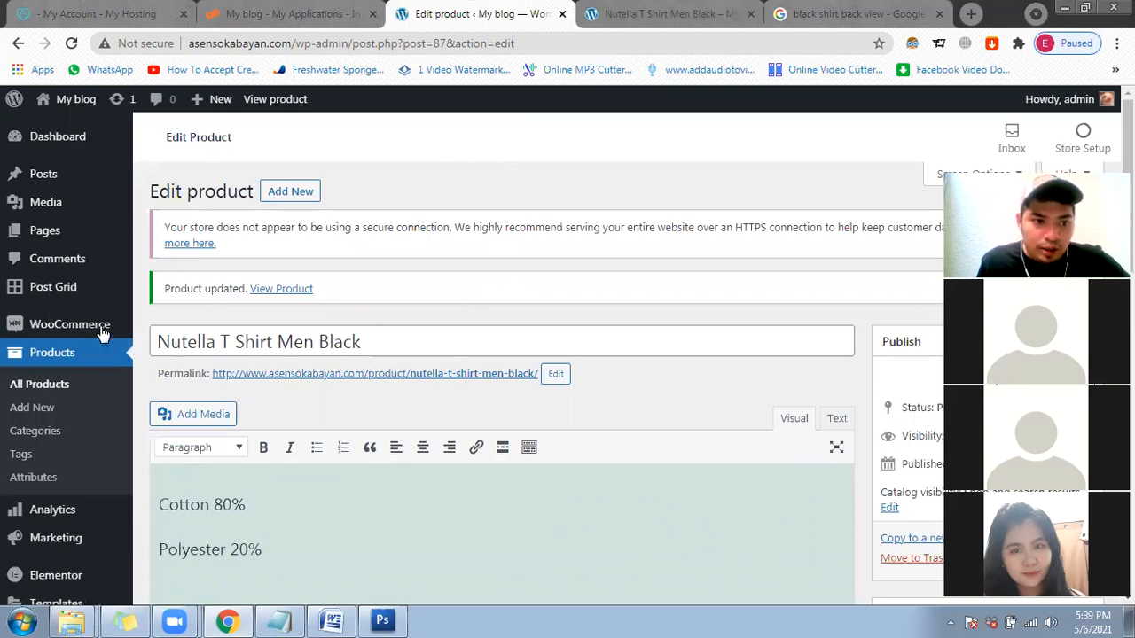
Step: Open the WooCommerce home, skipping the store details setup and declining usage tracking
mouse_move(100, 332)
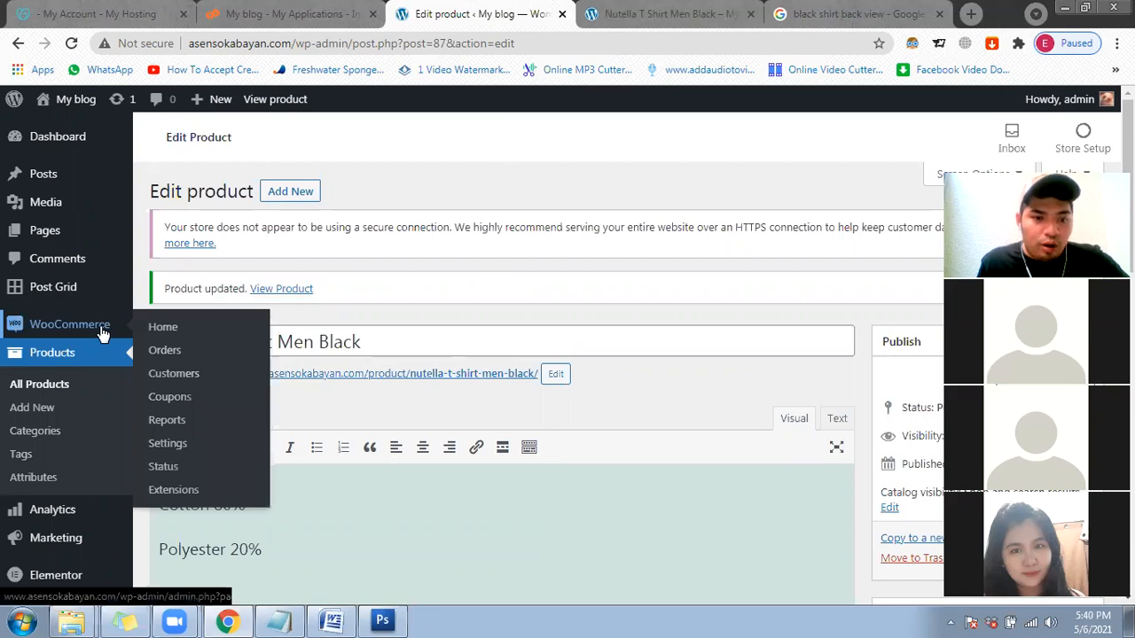
click(102, 332)
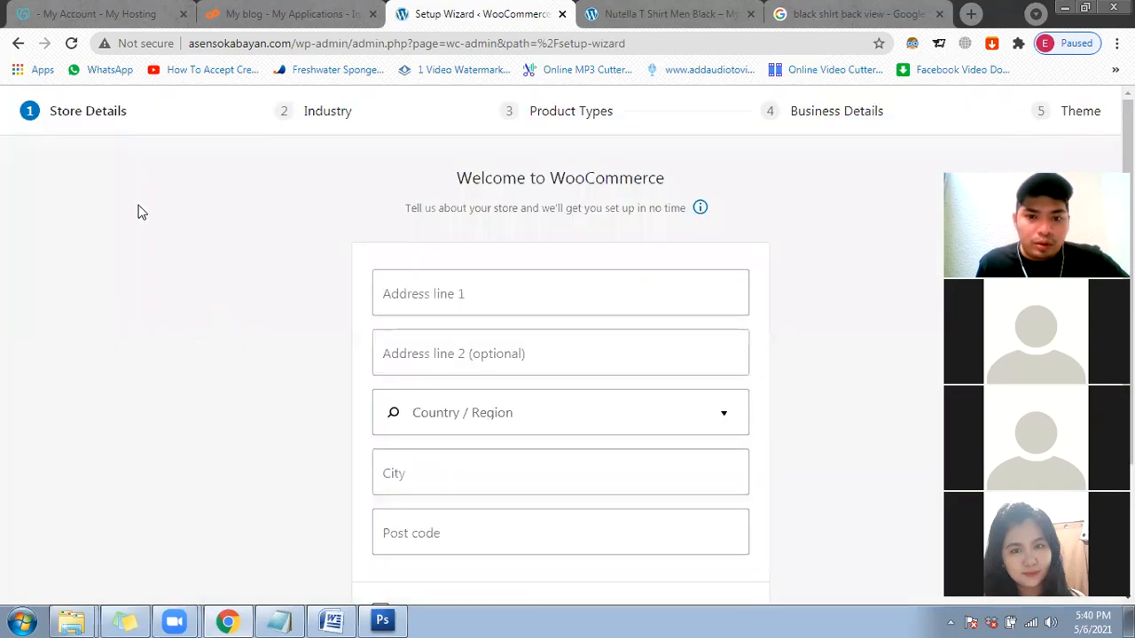
scroll(395, 439, down, 2)
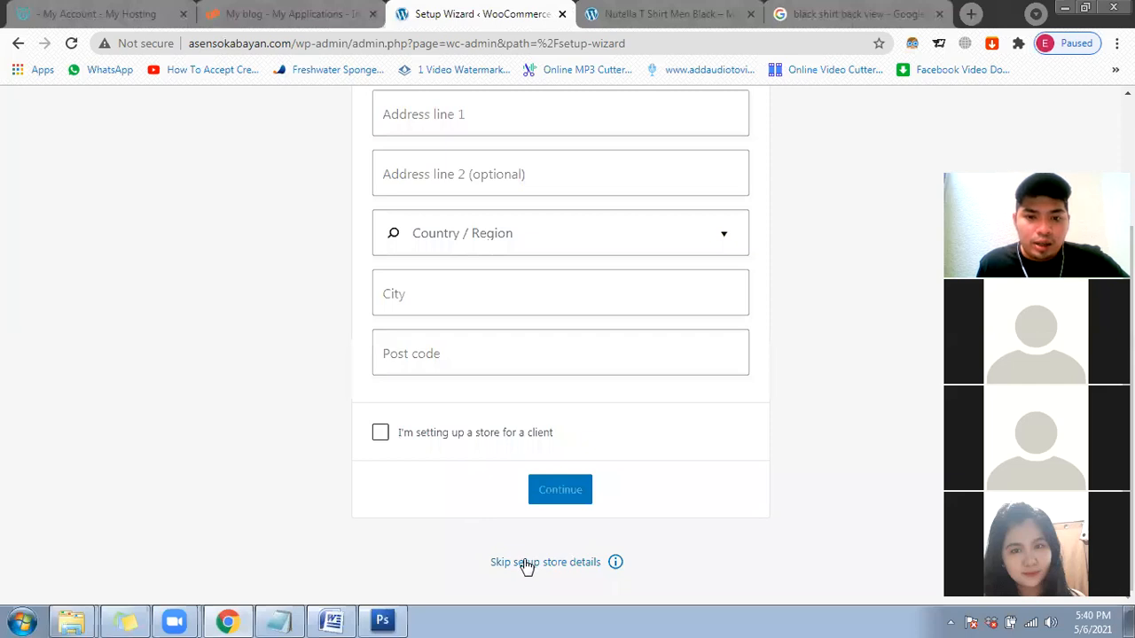
click(524, 563)
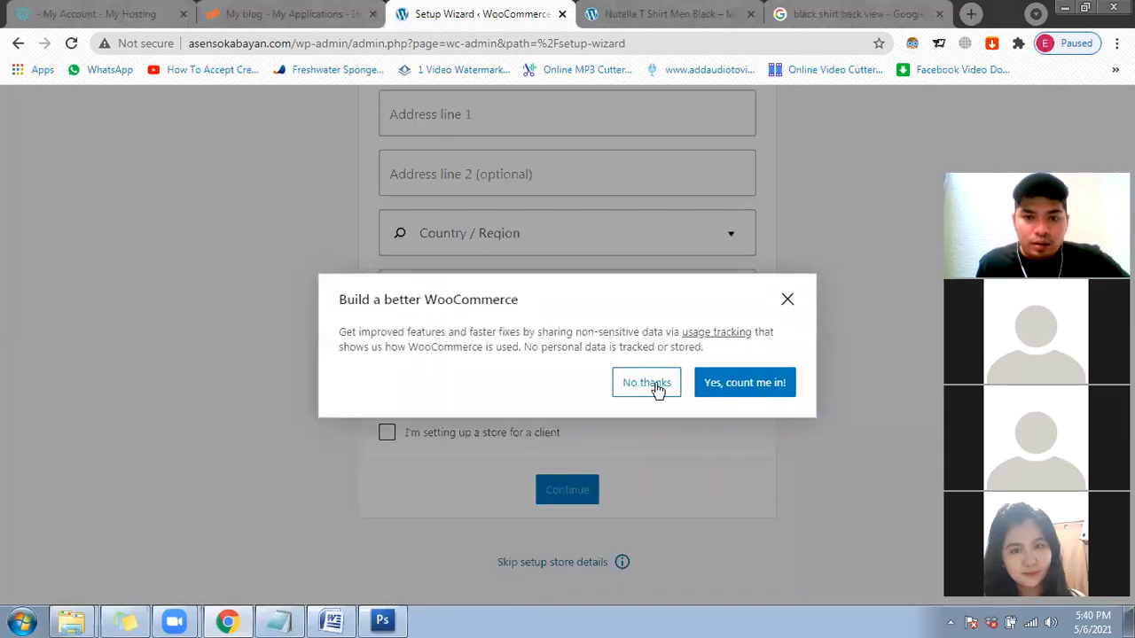
click(654, 389)
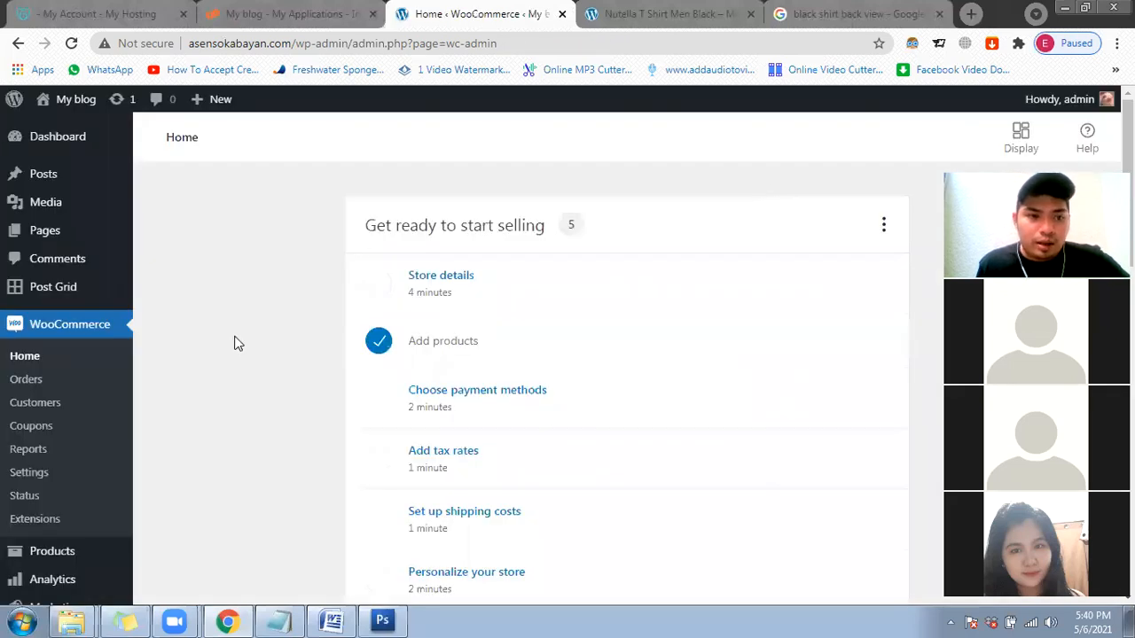
Step: Look over the store setup checklist and notices on the WooCommerce home page
scroll(274, 389, down, 1)
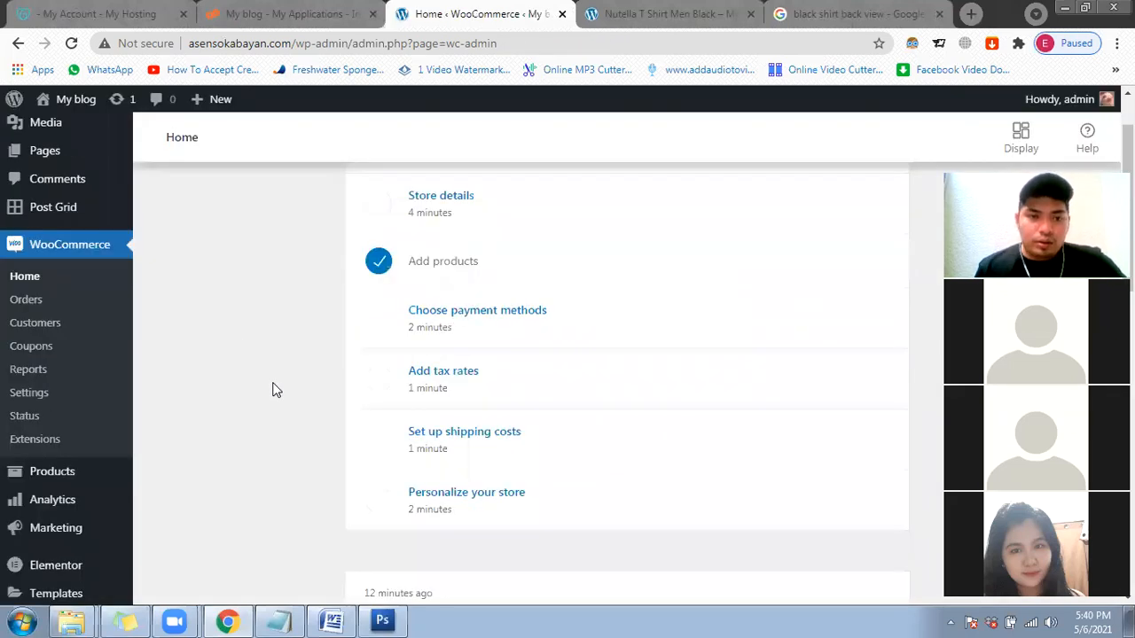
scroll(274, 388, up, 1)
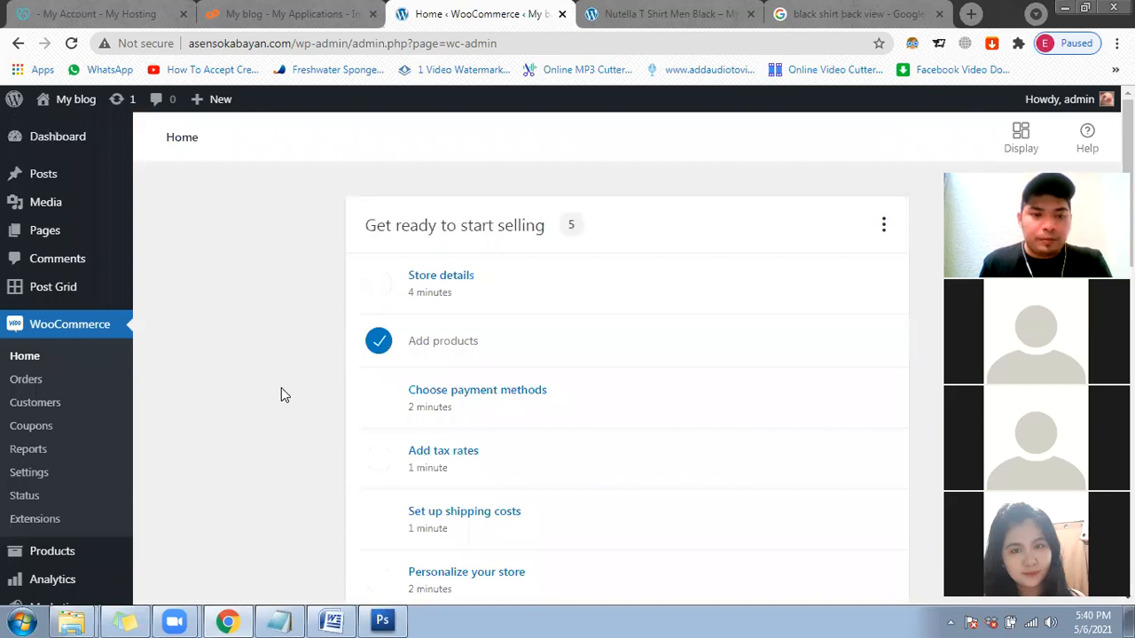
scroll(306, 433, down, 4)
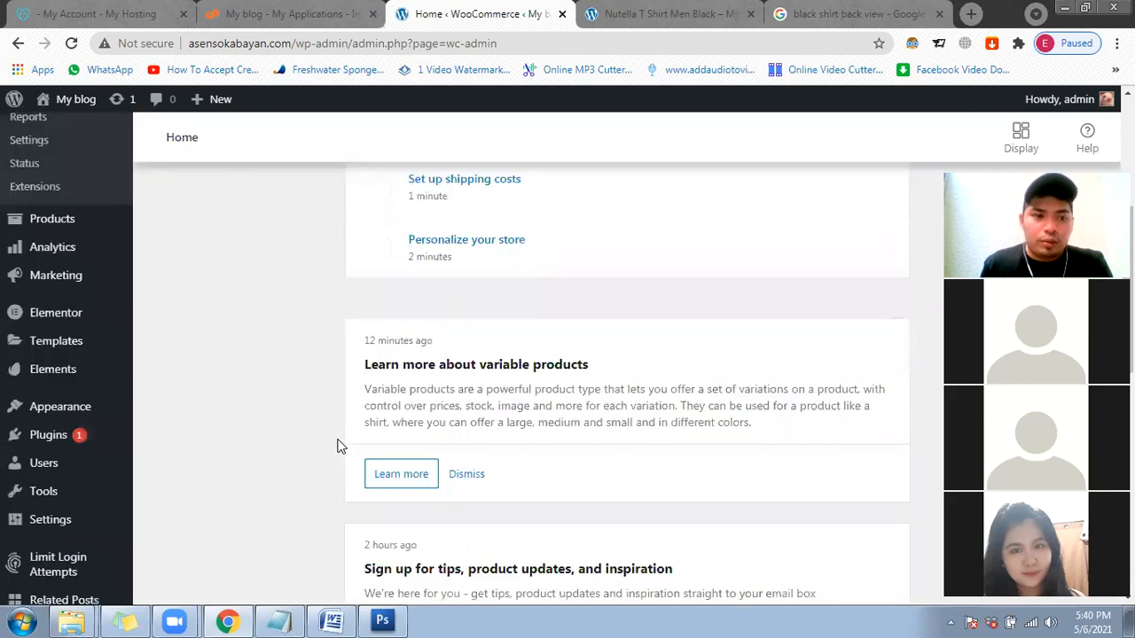
scroll(346, 443, up, 1)
scroll(260, 413, up, 1)
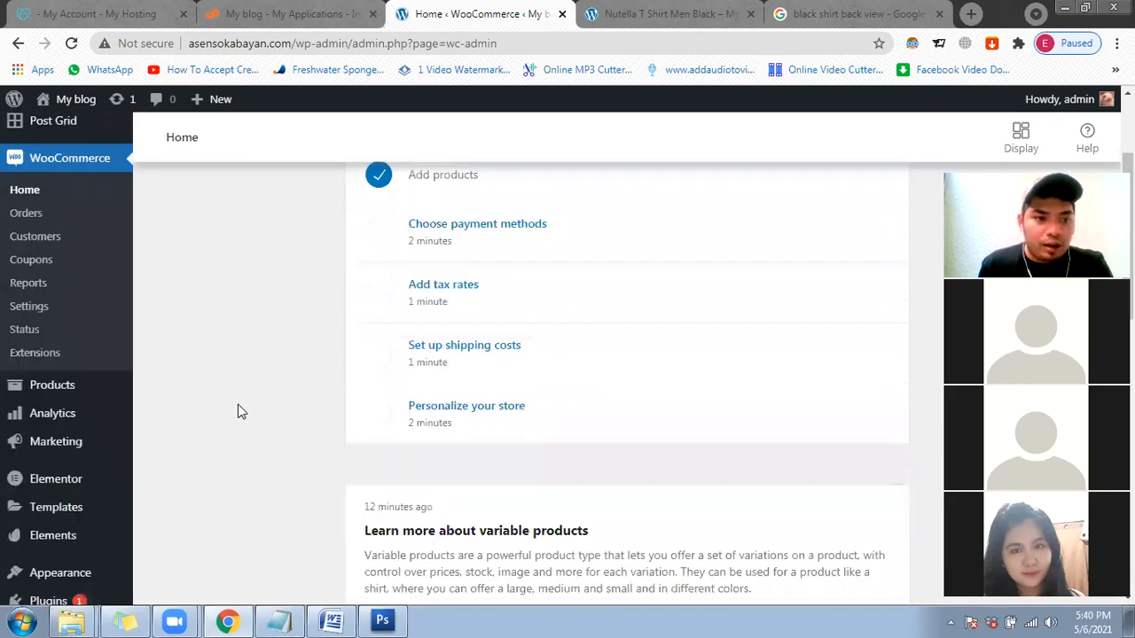
scroll(238, 412, up, 2)
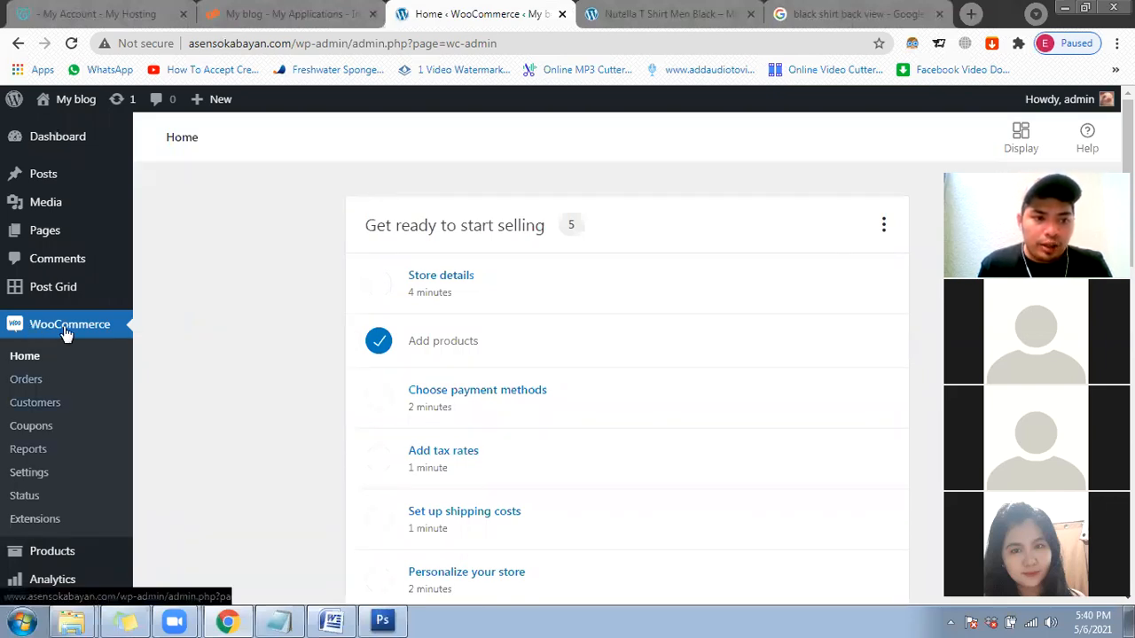
Step: Open the WooCommerce settings and look over the list of available payment methods
click(30, 473)
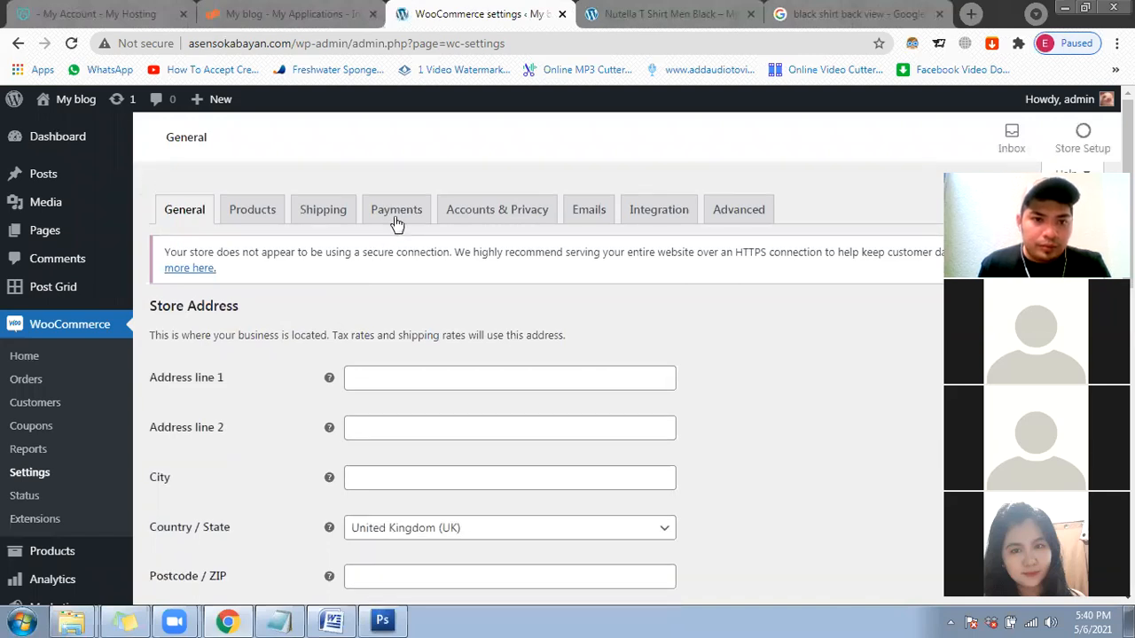
click(396, 222)
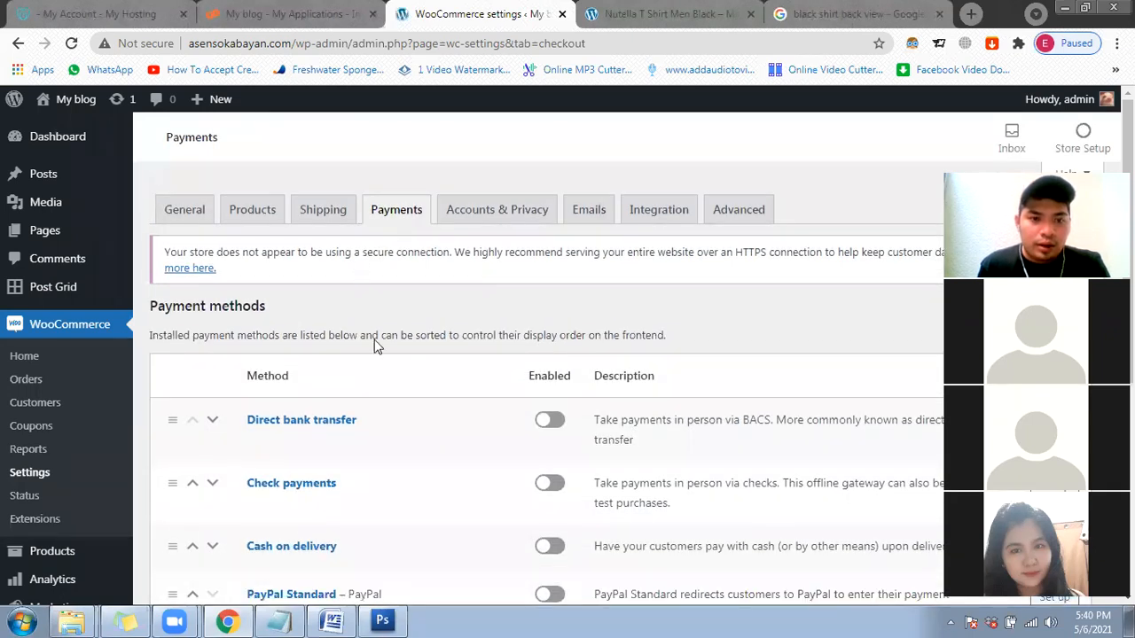
scroll(377, 346, down, 2)
scroll(430, 370, up, 2)
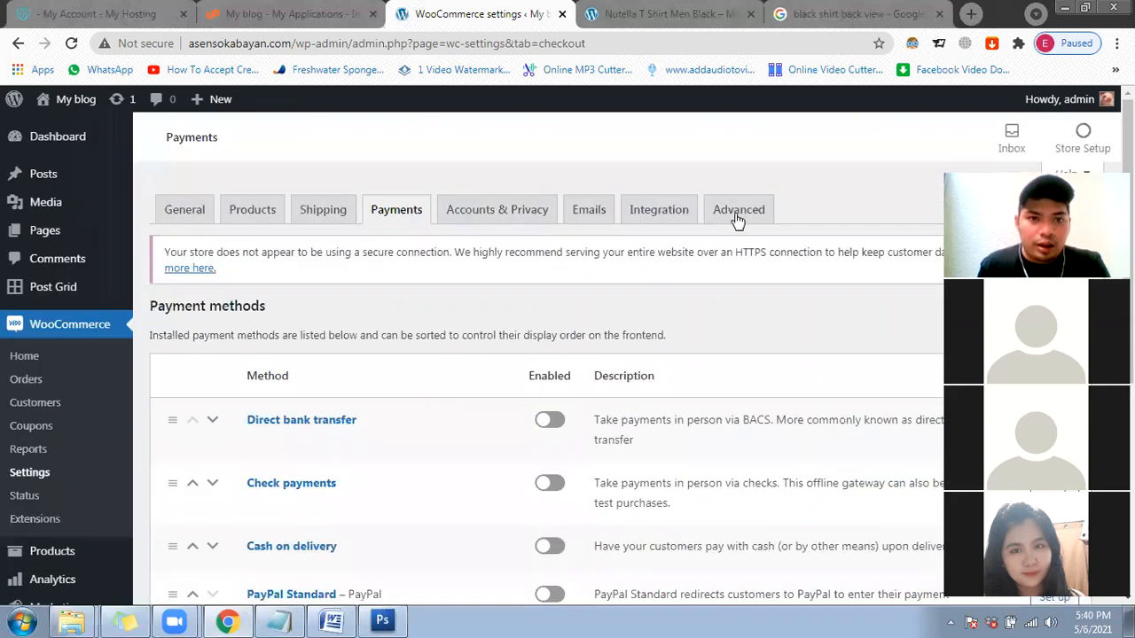
Step: Look through the Advanced store settings, including page setup and the checkout and account endpoints
click(257, 213)
scroll(259, 261, down, 1)
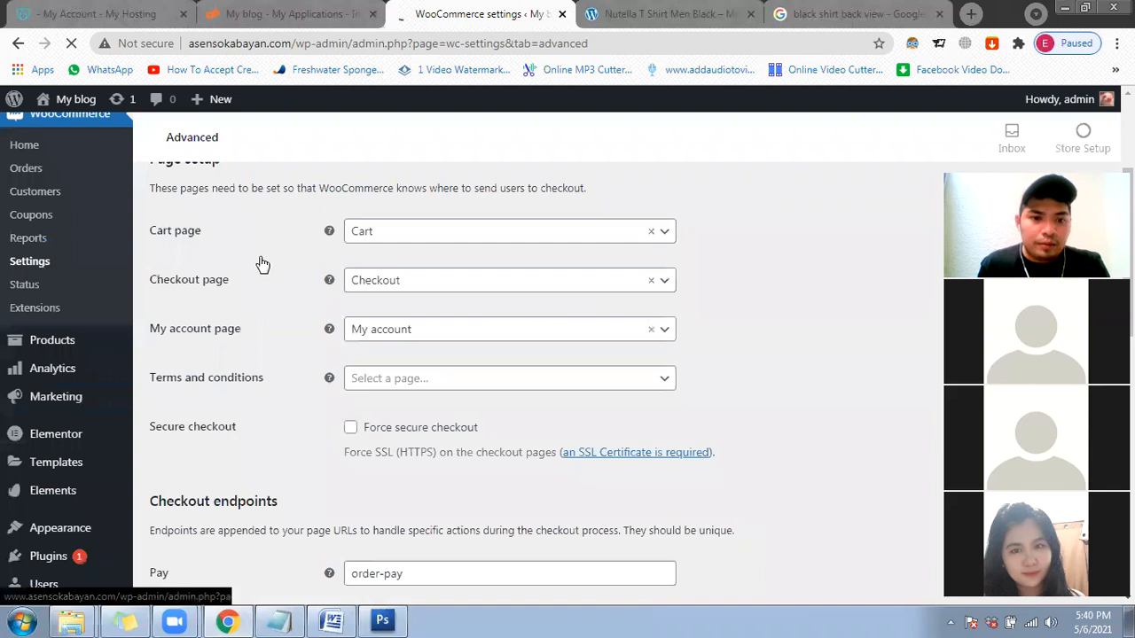
scroll(258, 266, down, 5)
scroll(258, 275, down, 4)
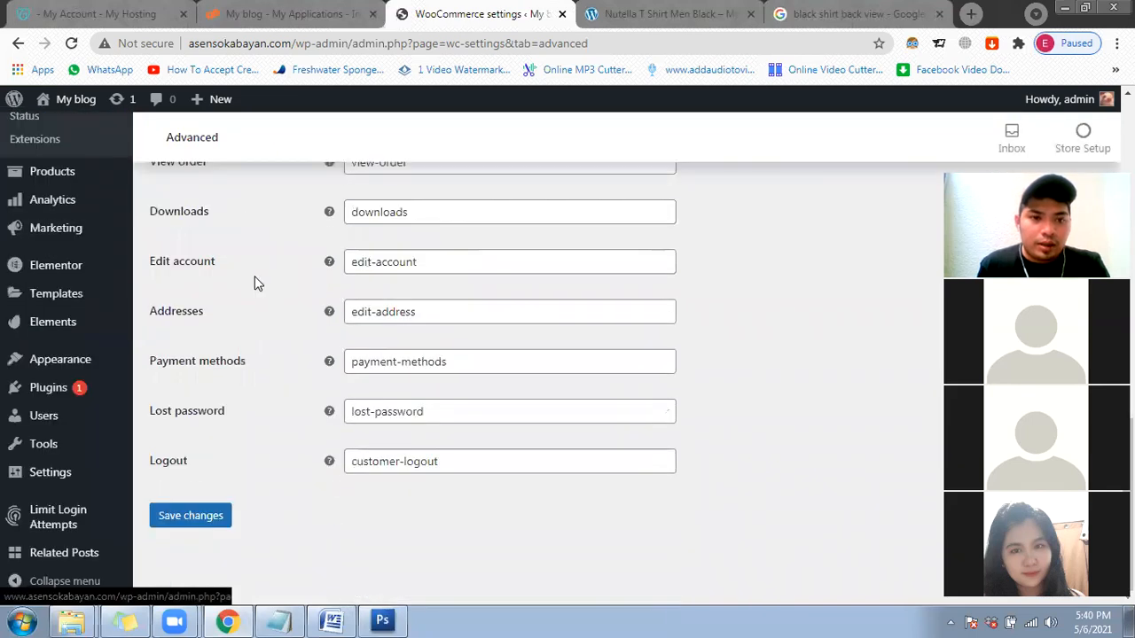
scroll(256, 257, up, 10)
scroll(258, 254, up, 1)
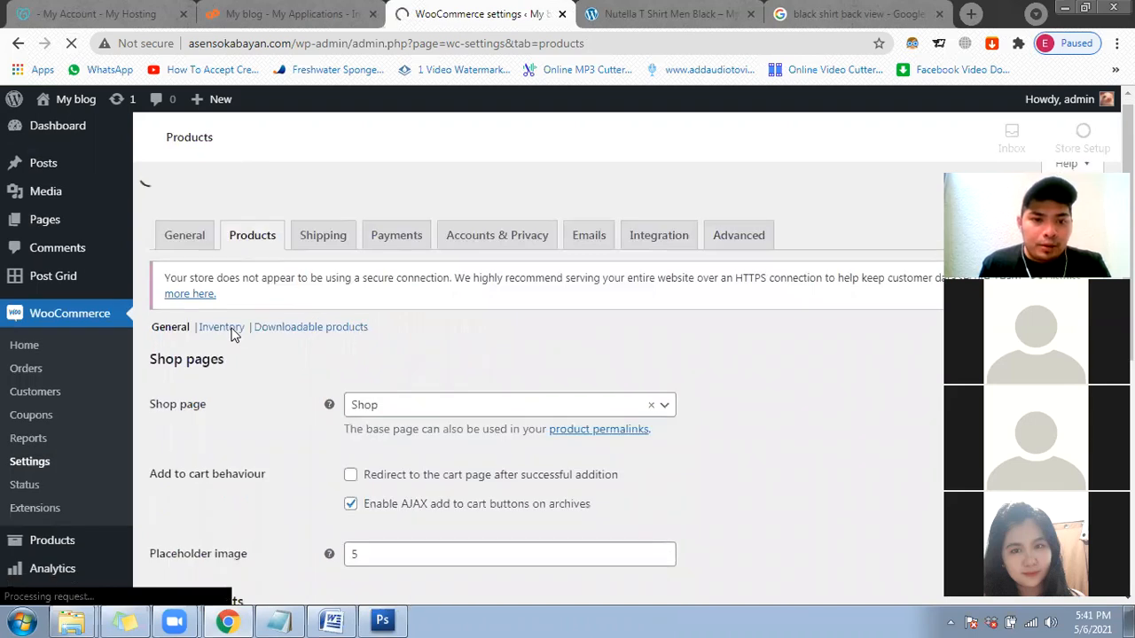
Step: Review the store's Products settings for shop pages, measurement units and reviews
scroll(233, 334, down, 5)
scroll(232, 334, up, 2)
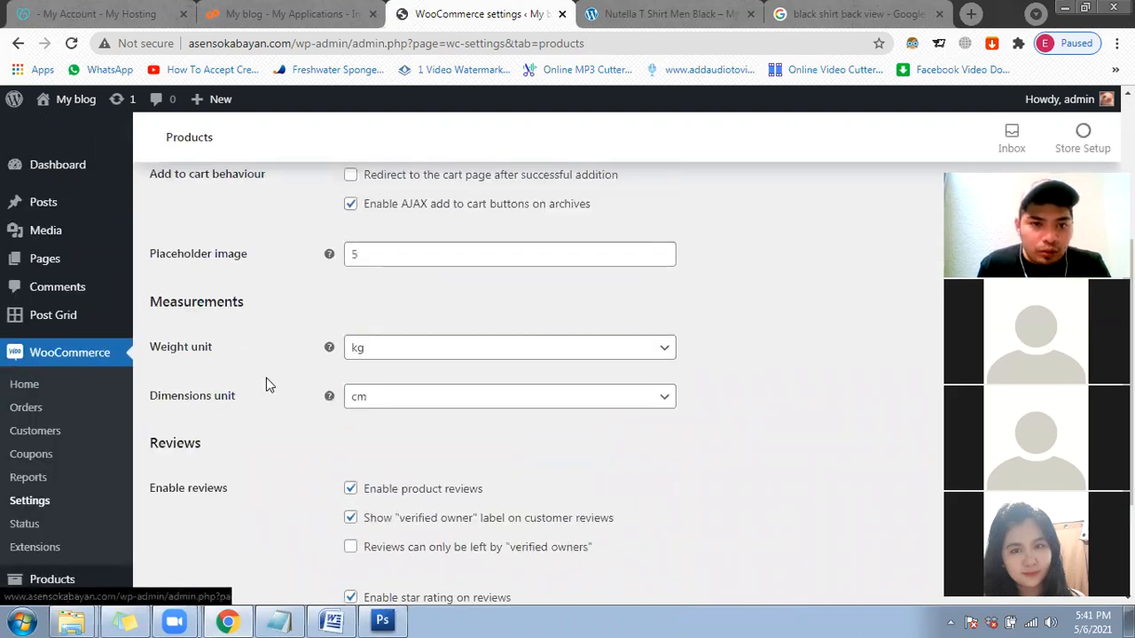
scroll(266, 378, up, 1)
scroll(275, 379, up, 2)
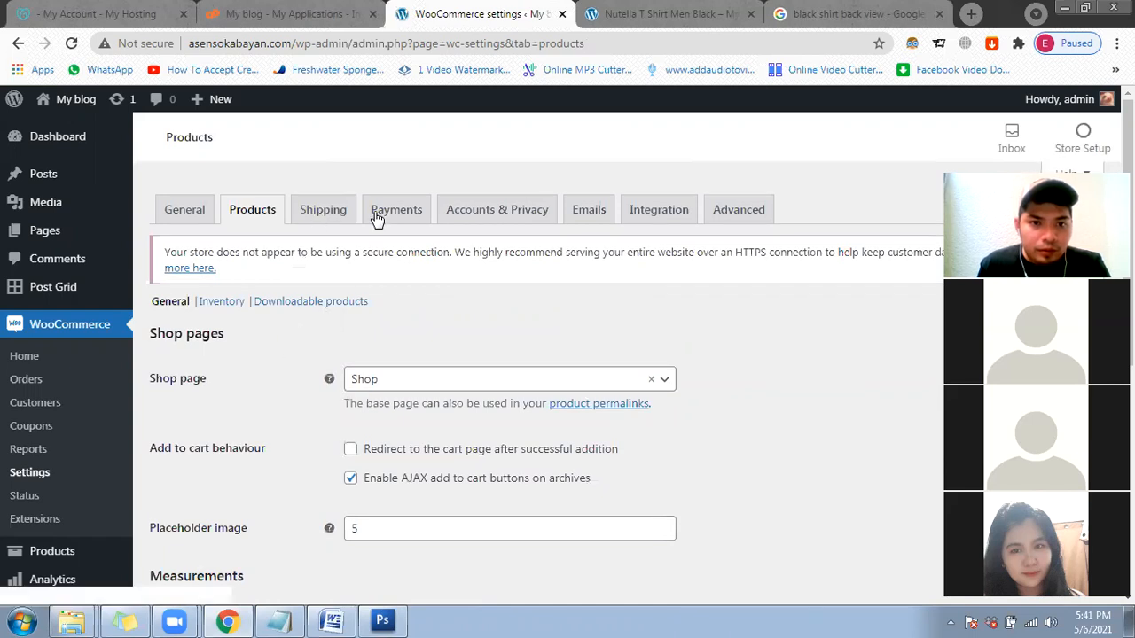
Step: Look through the General store settings, from the store address and selling locations down to the currency options
click(203, 218)
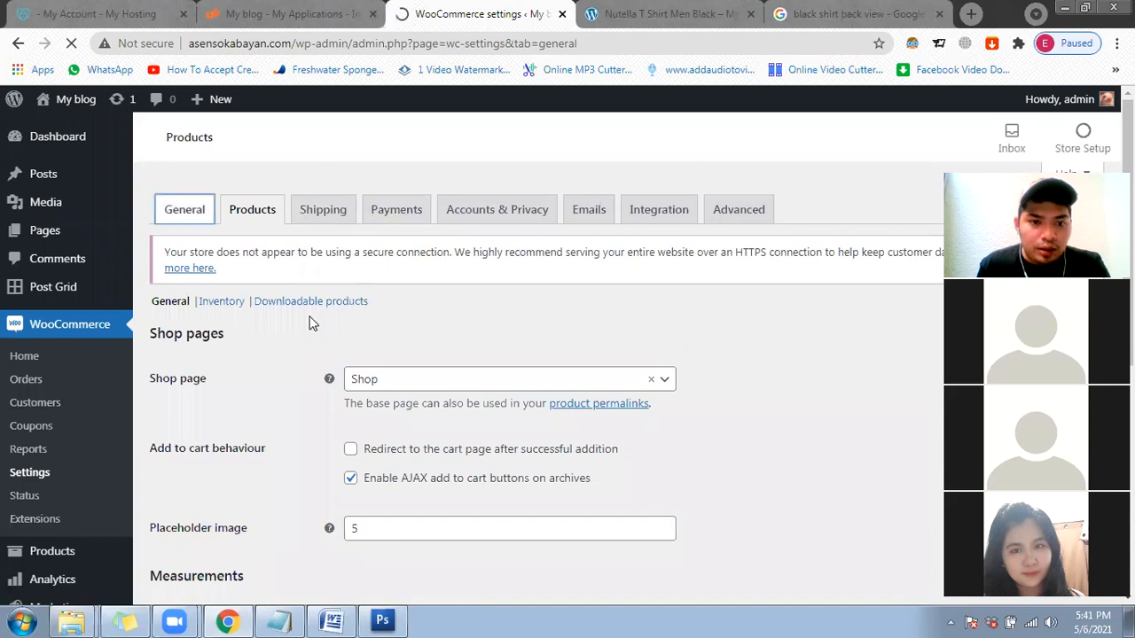
scroll(285, 374, down, 2)
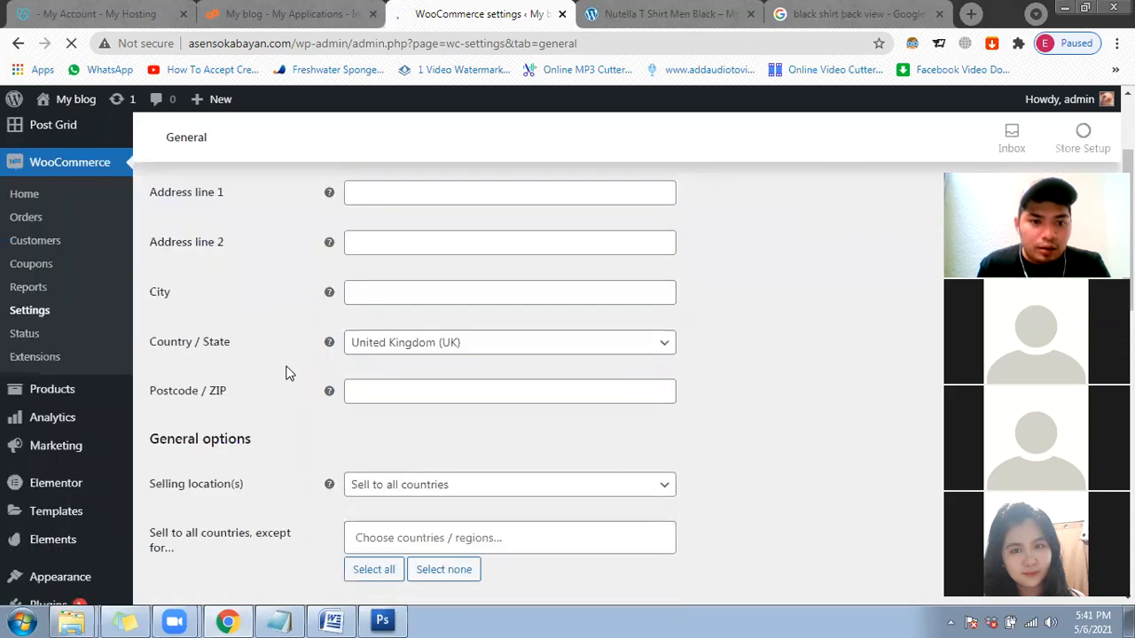
scroll(285, 374, down, 3)
scroll(285, 374, down, 3)
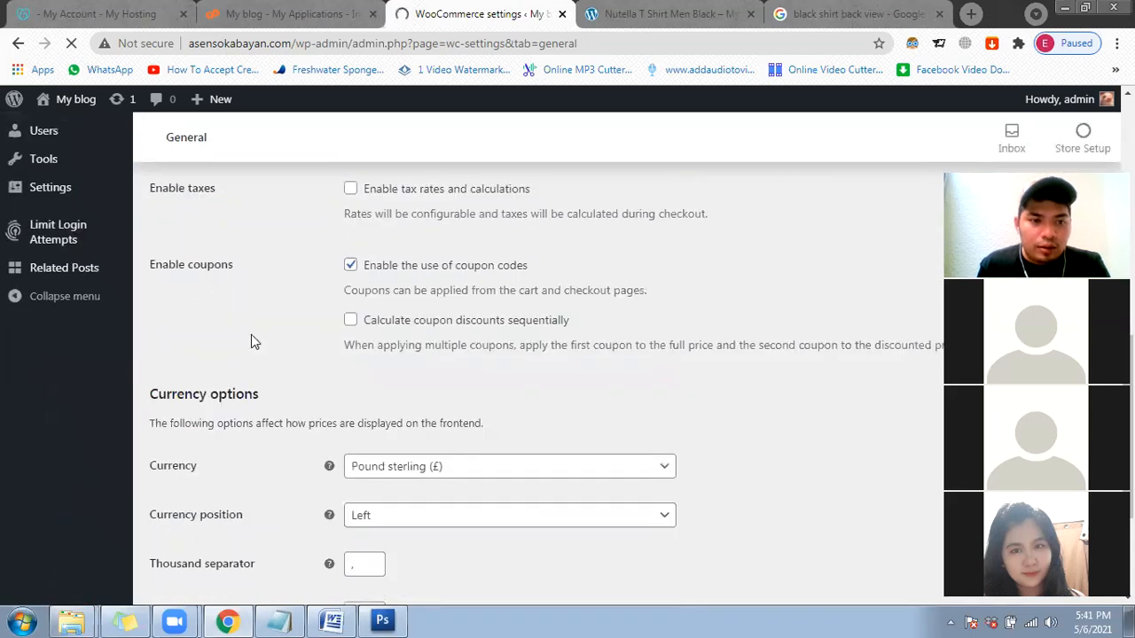
scroll(254, 342, down, 2)
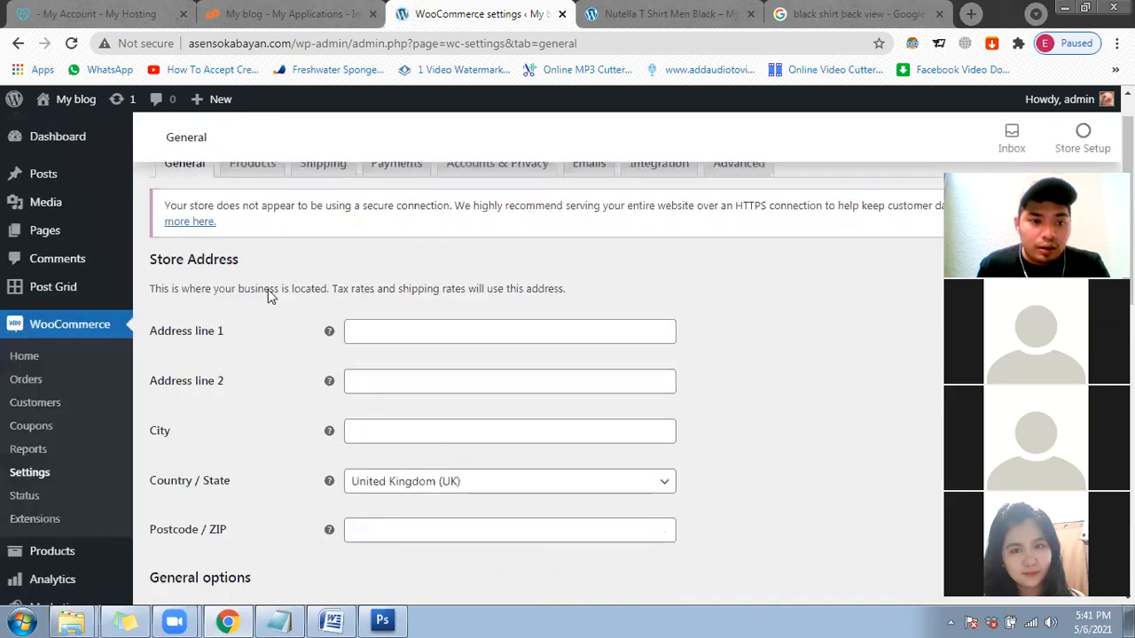
scroll(287, 306, down, 5)
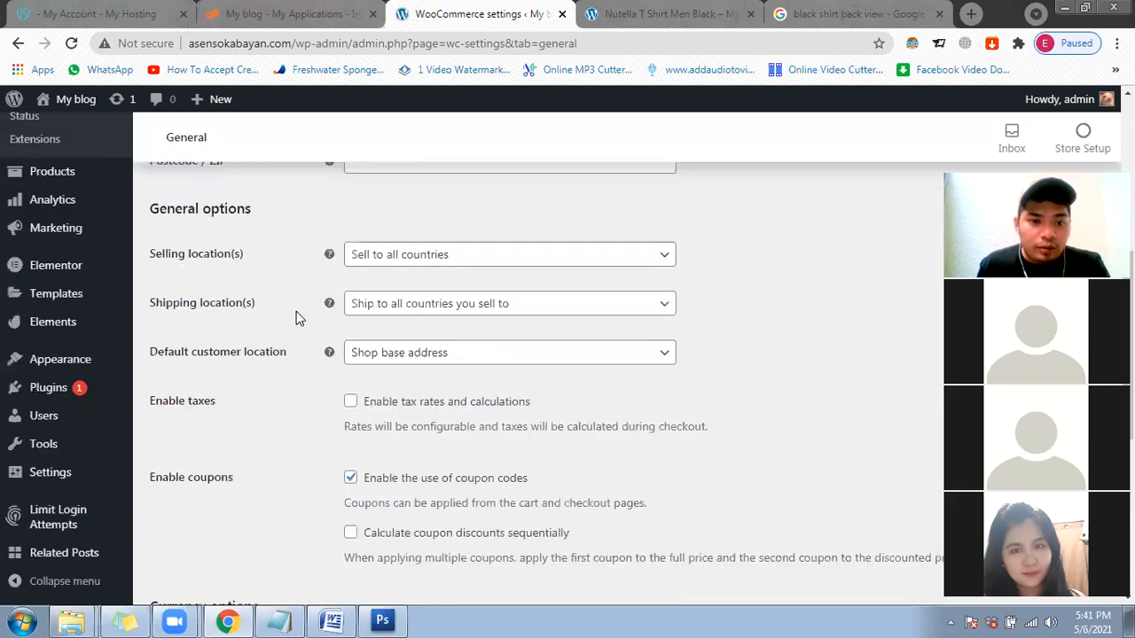
scroll(297, 310, down, 2)
scroll(268, 365, down, 2)
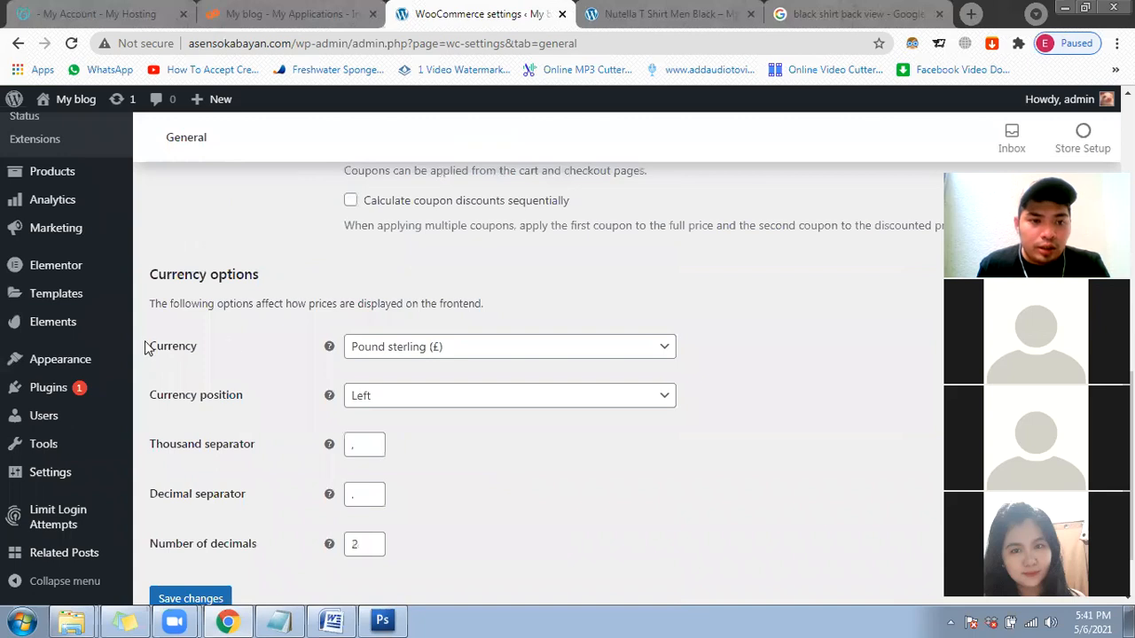
Step: Set the store currency to Philippine peso (₱)
drag(148, 345, 228, 347)
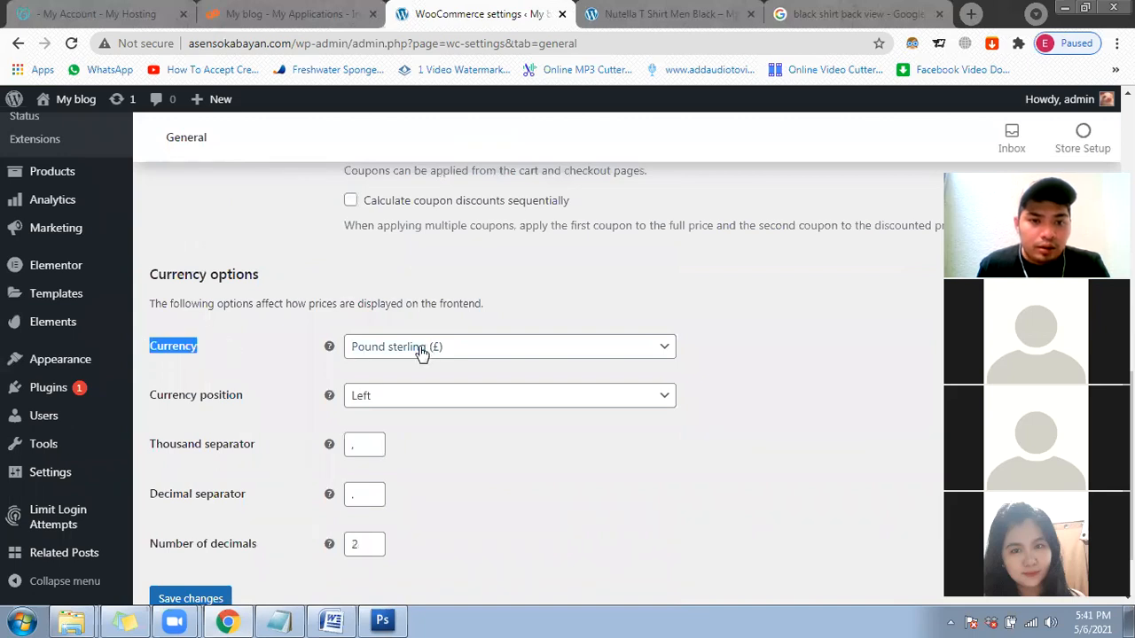
click(422, 348)
click(417, 379)
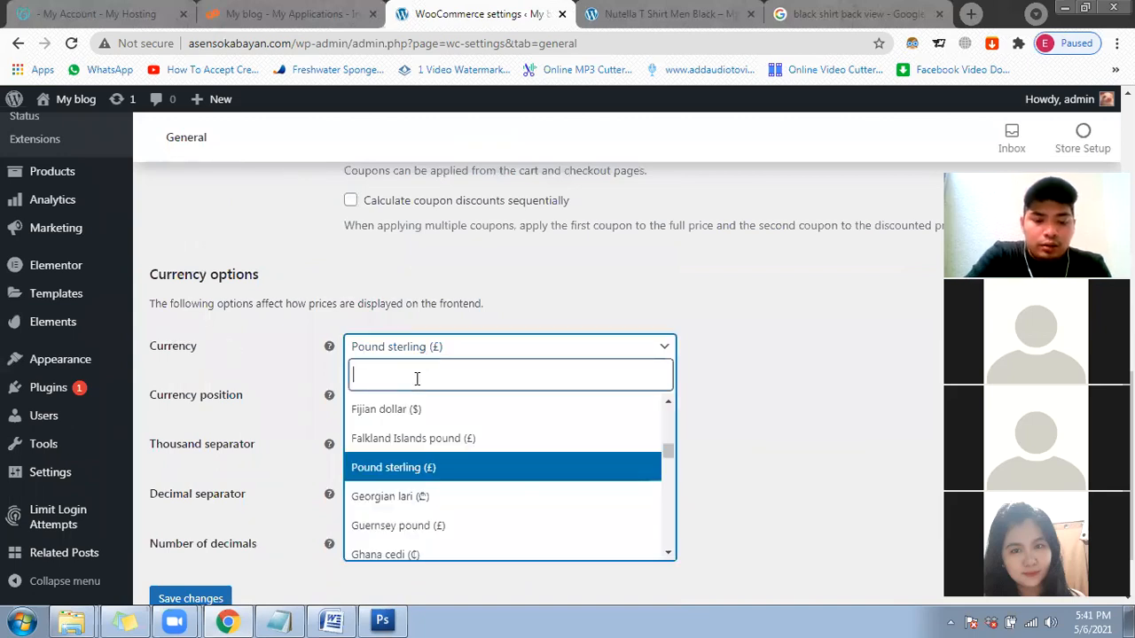
text(Phi)
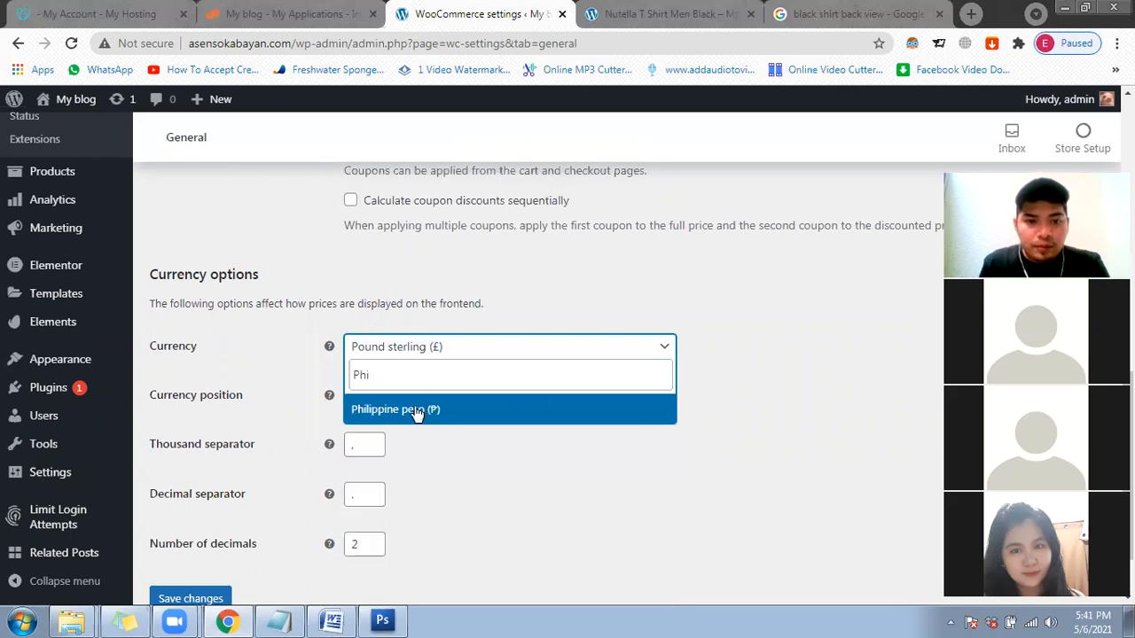
click(418, 407)
Step: Try United States (US) dollar ($) and United Arab Emirates dirham as the store currency
click(498, 349)
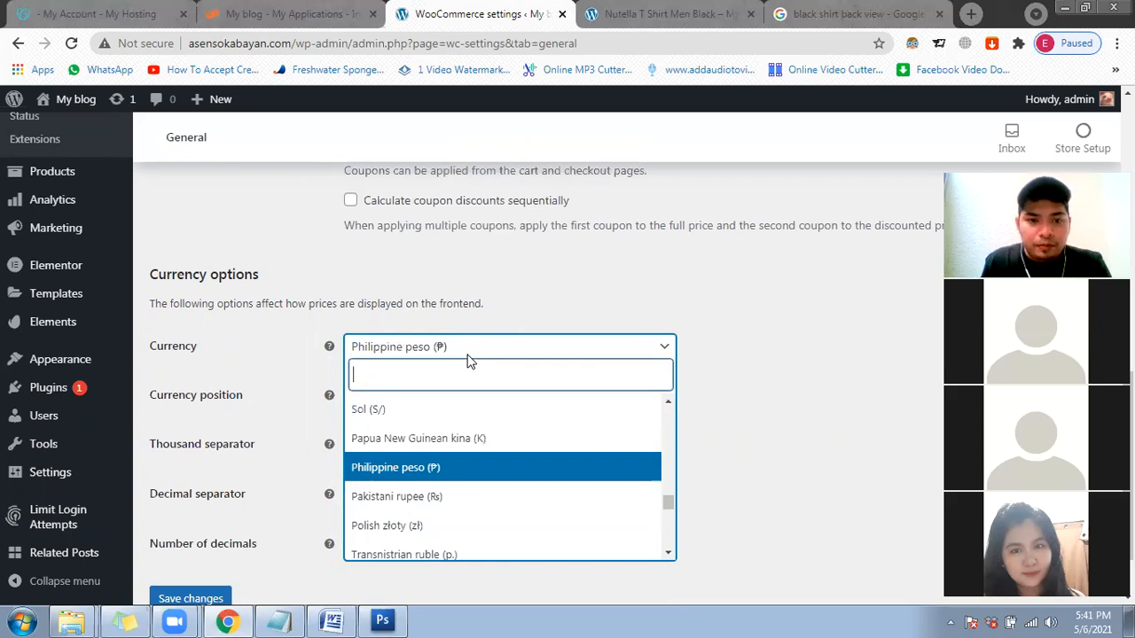
text(US)
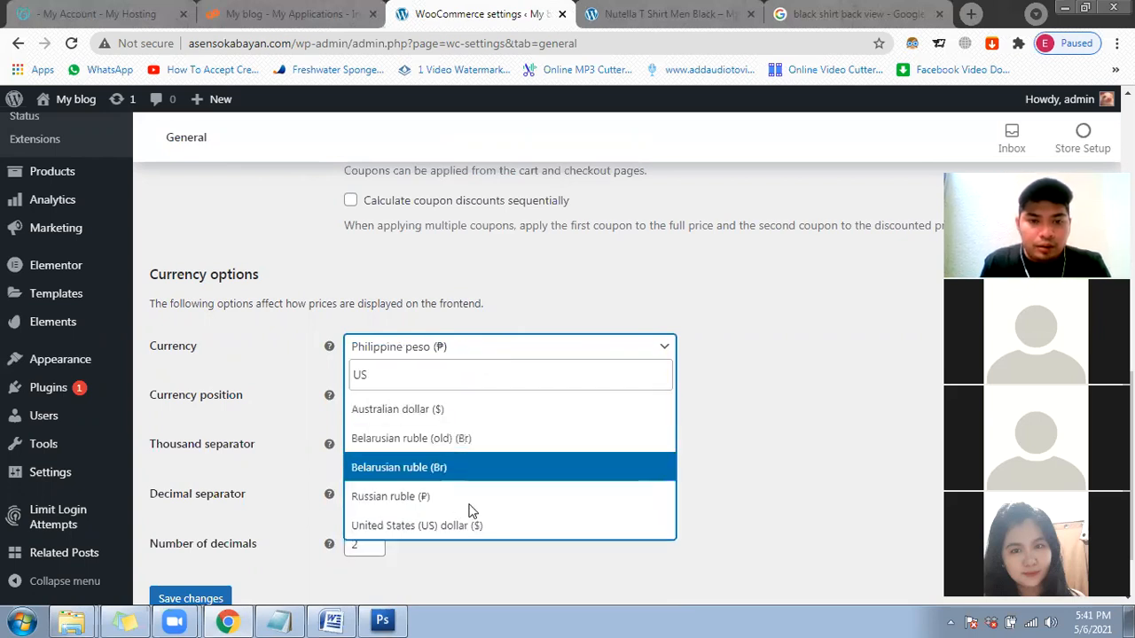
click(471, 523)
click(489, 359)
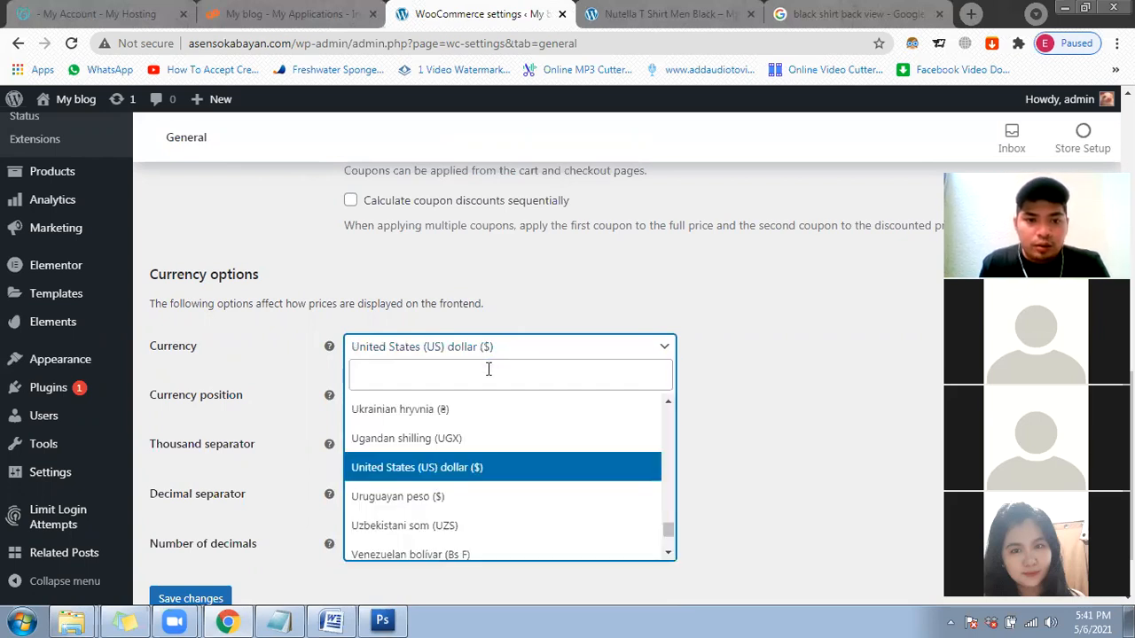
text(AED)
key(ctrl+a)
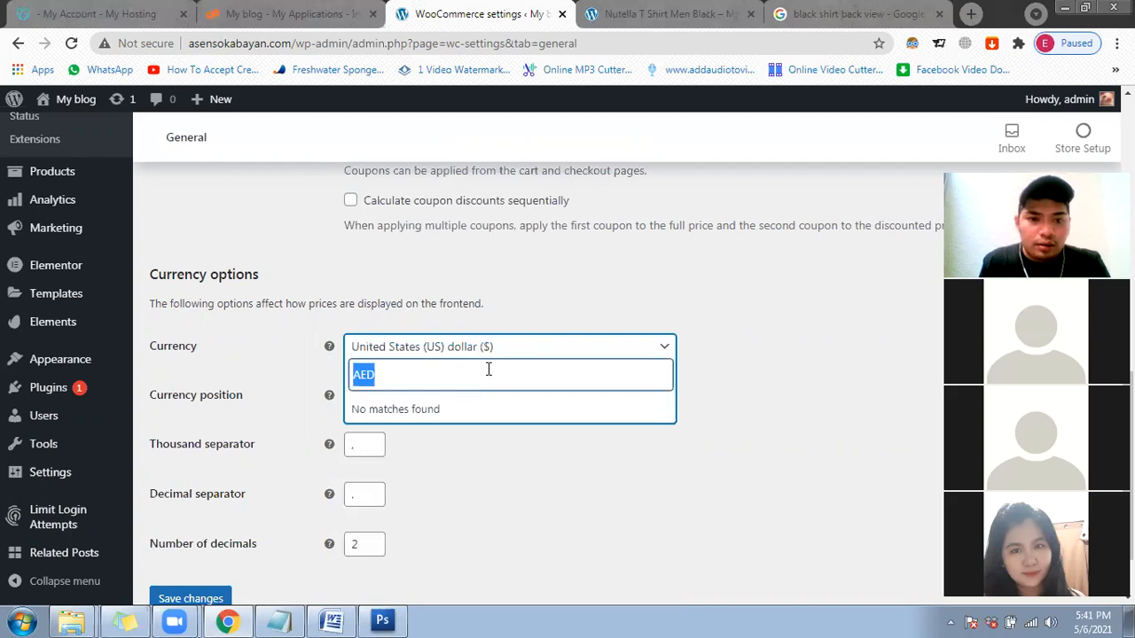
text(dir)
key(Return)
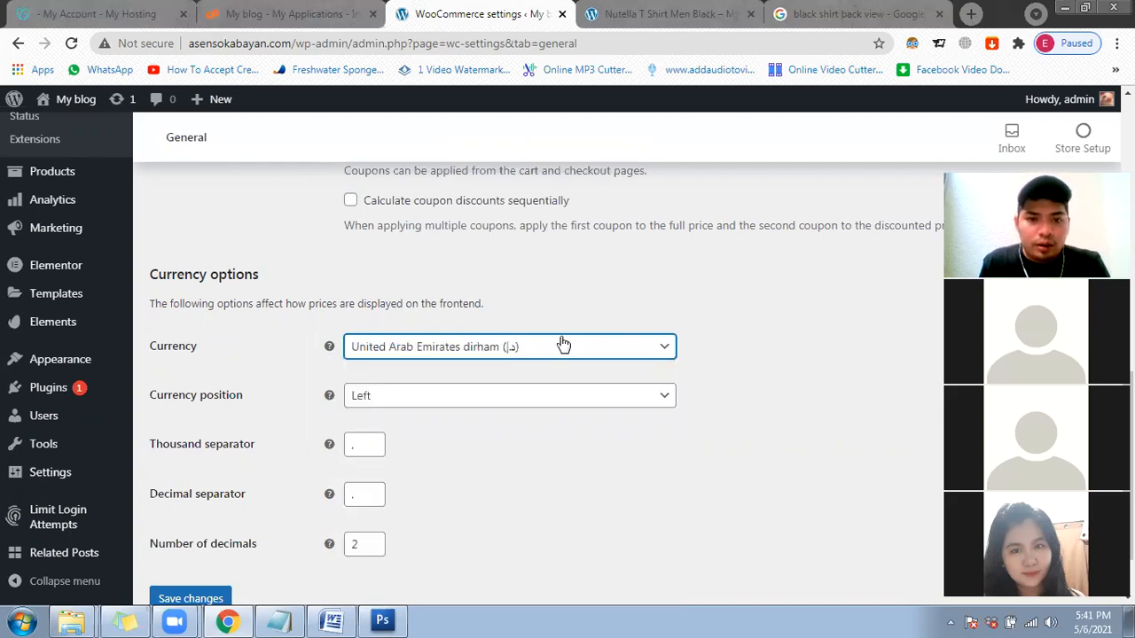
Step: Search the store currency options for the Singapore and North Korean currencies
key(Return)
click(464, 372)
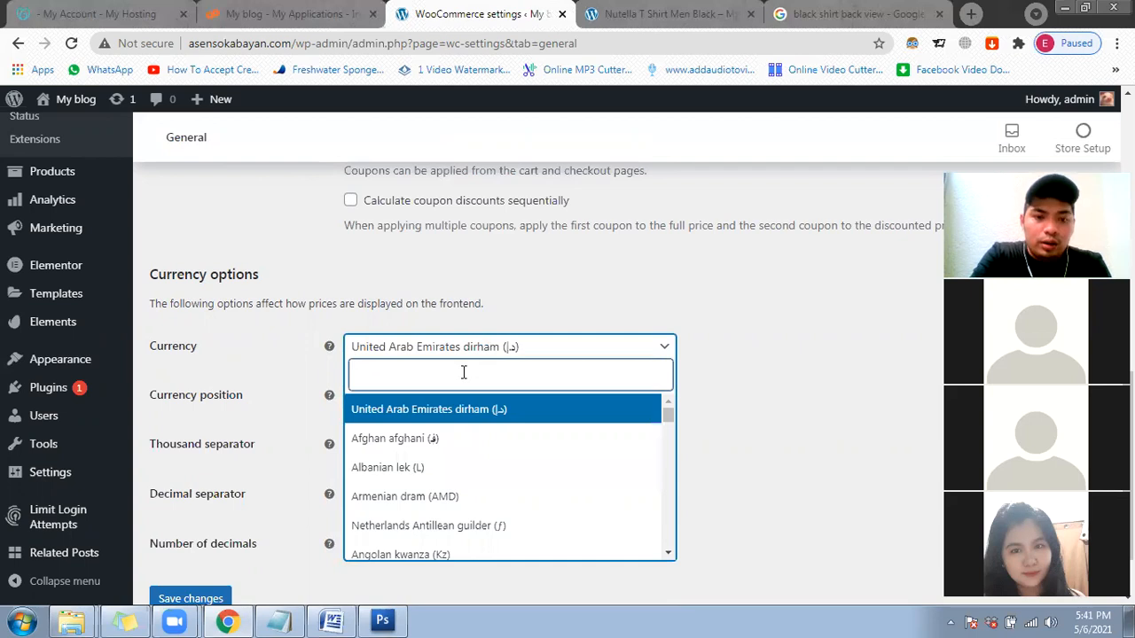
text(Sing)
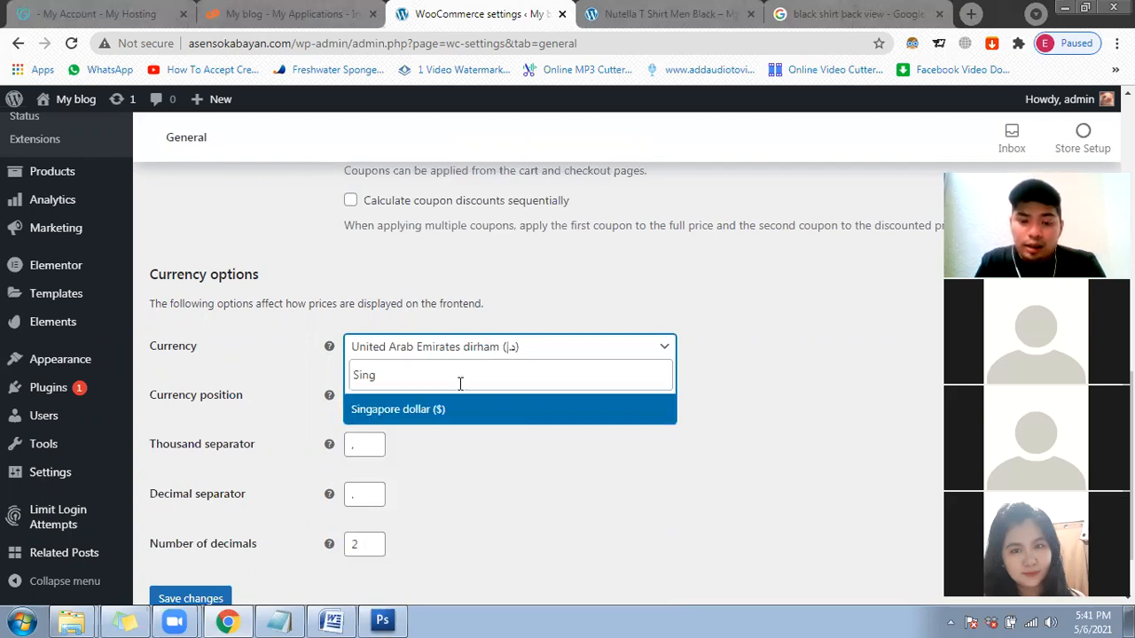
key(ctrl+a)
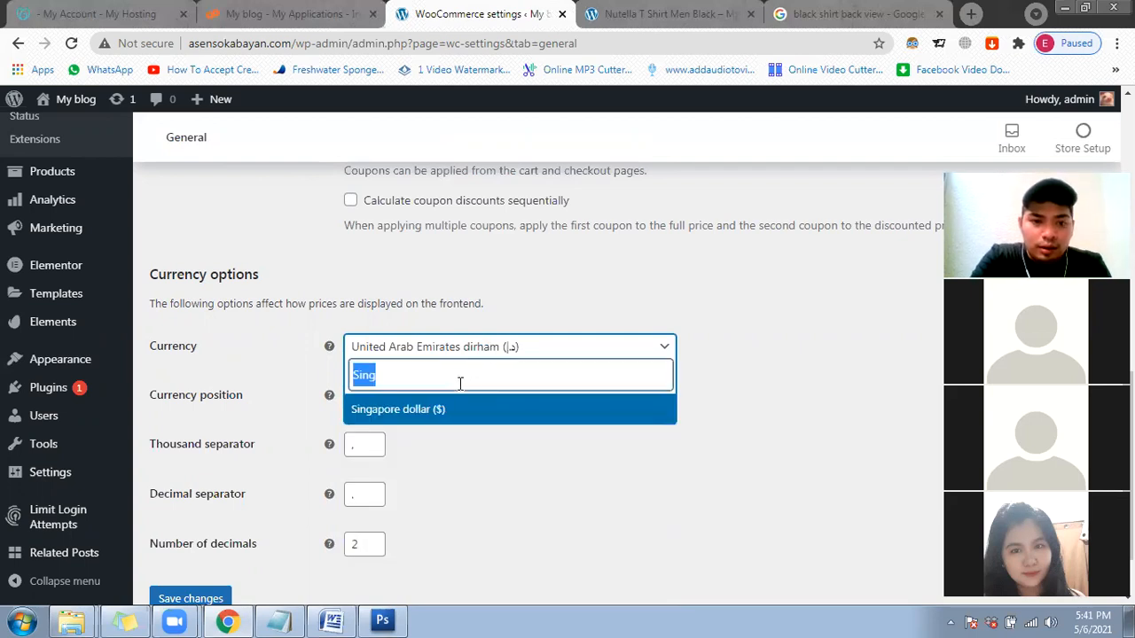
key(BackSpace)
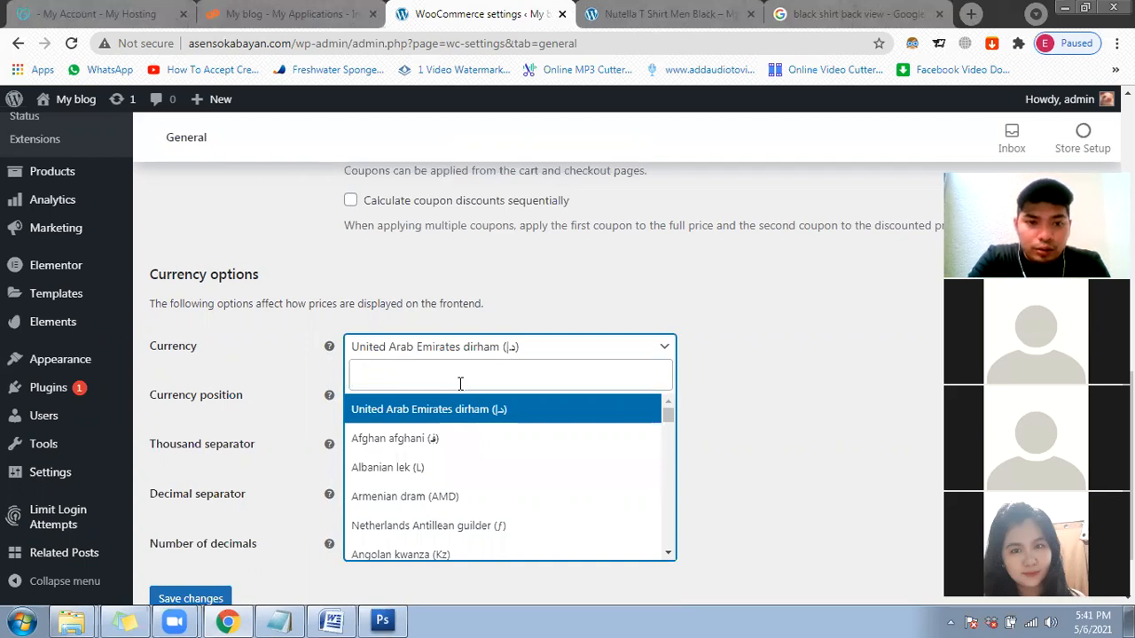
text(Nort)
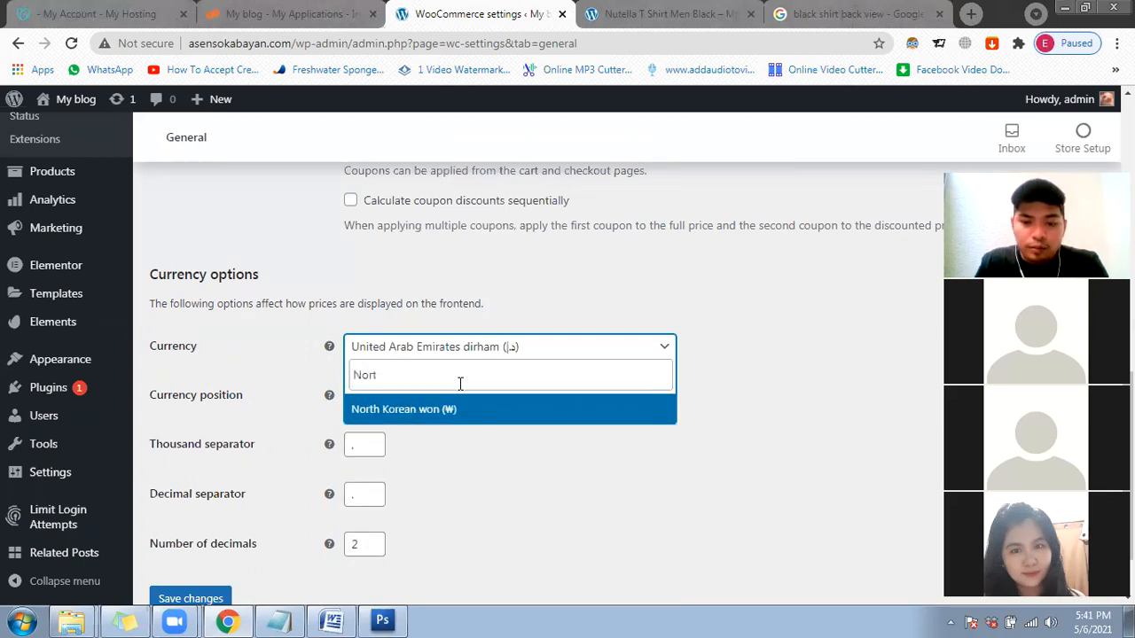
key(BackSpace)
key(BackSpace)
key(BackSpace)
key(BackSpace)
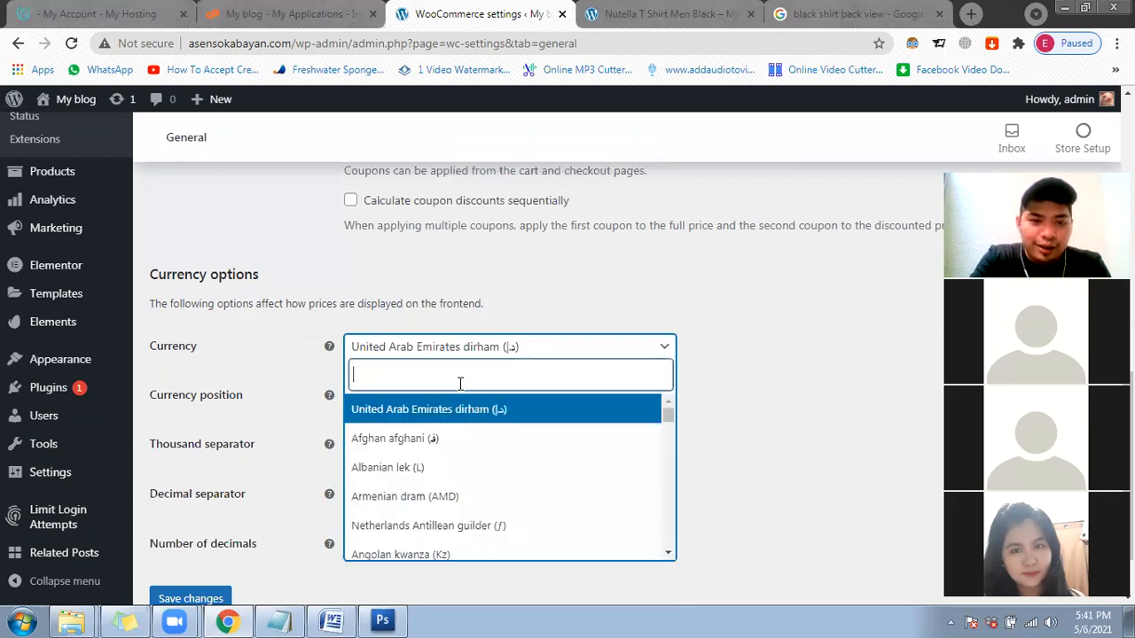
Step: Set the currency to Philippine peso (₱) with the Left with space currency position, and save the changes
text(Phi)
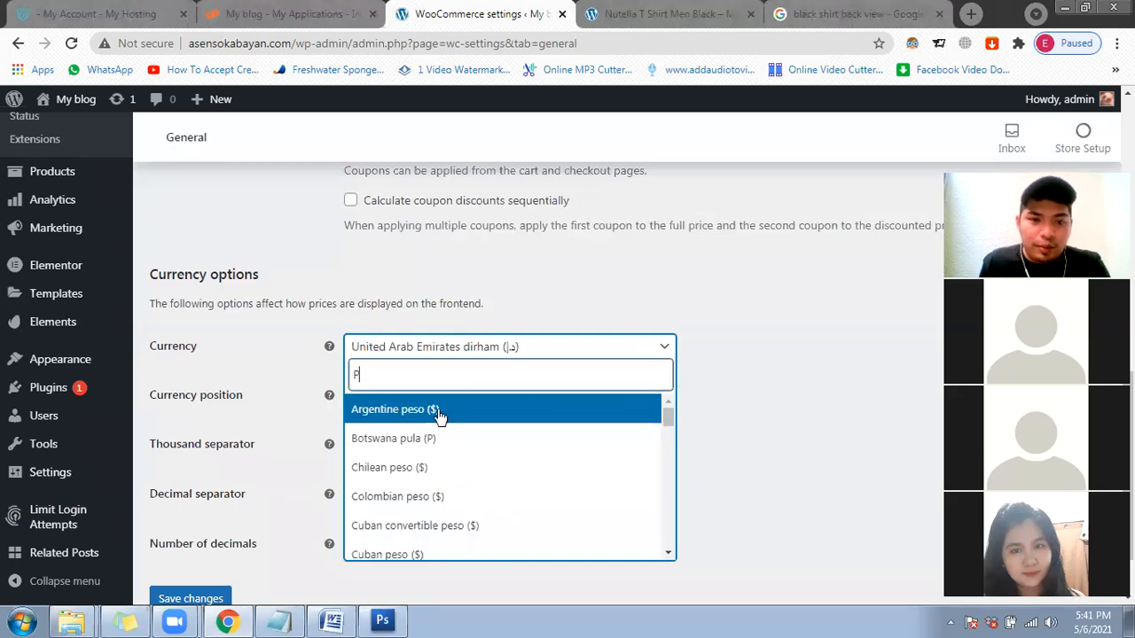
click(437, 409)
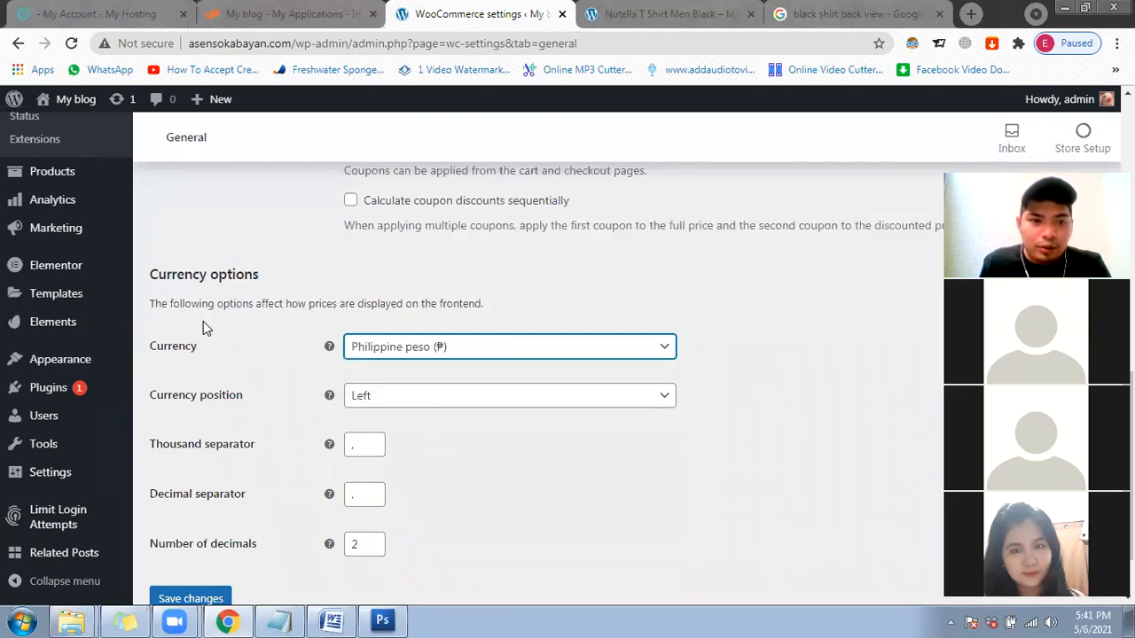
scroll(203, 325, down, 1)
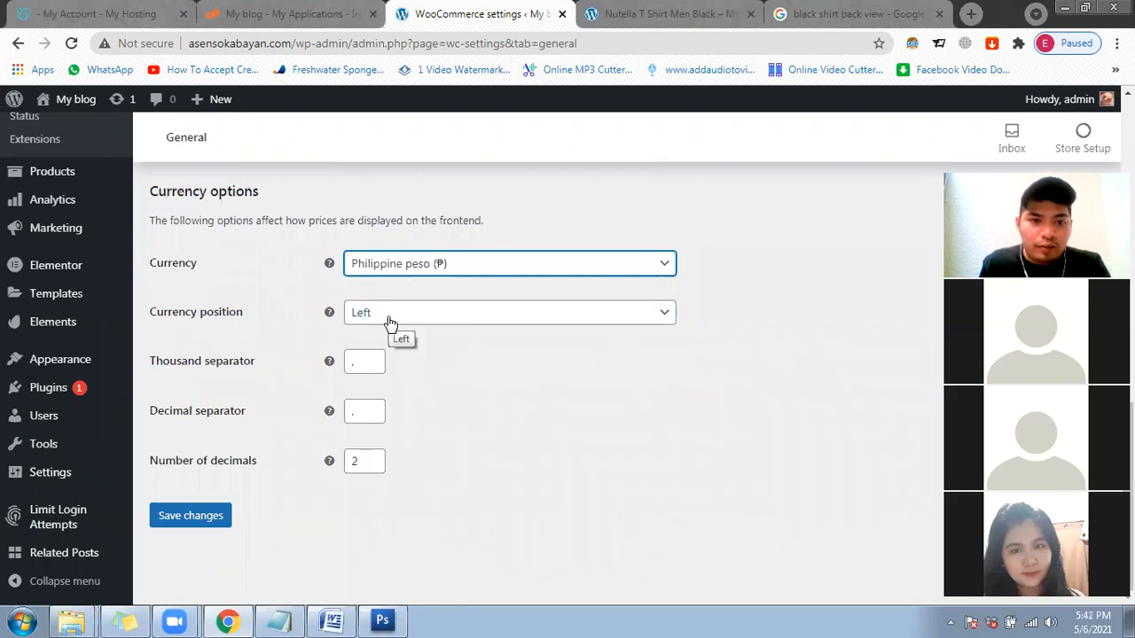
click(392, 316)
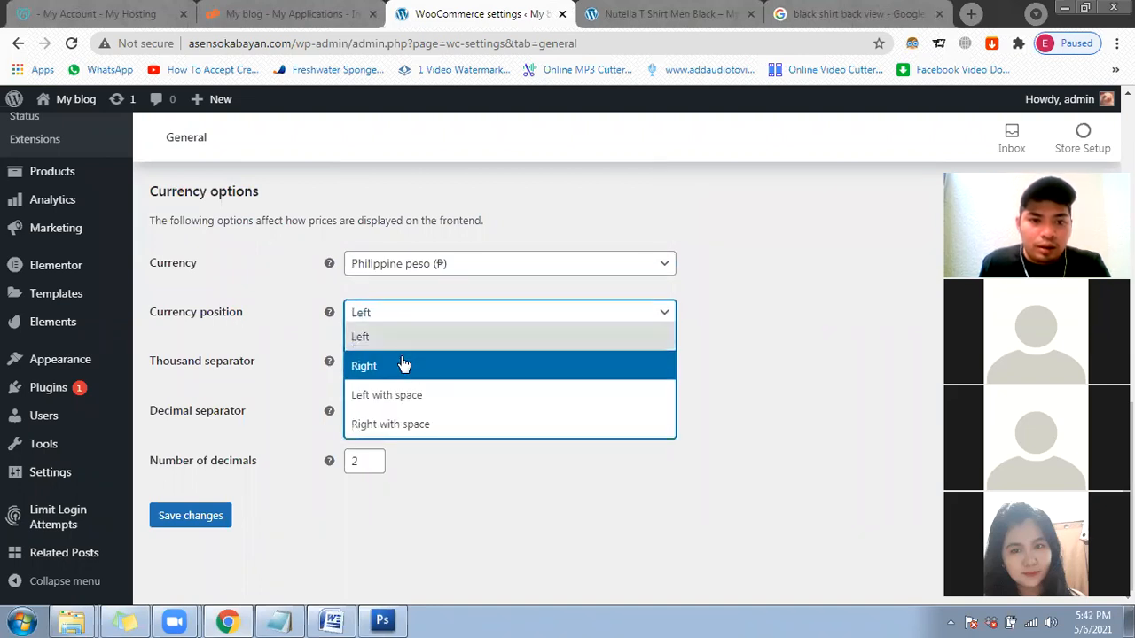
click(462, 393)
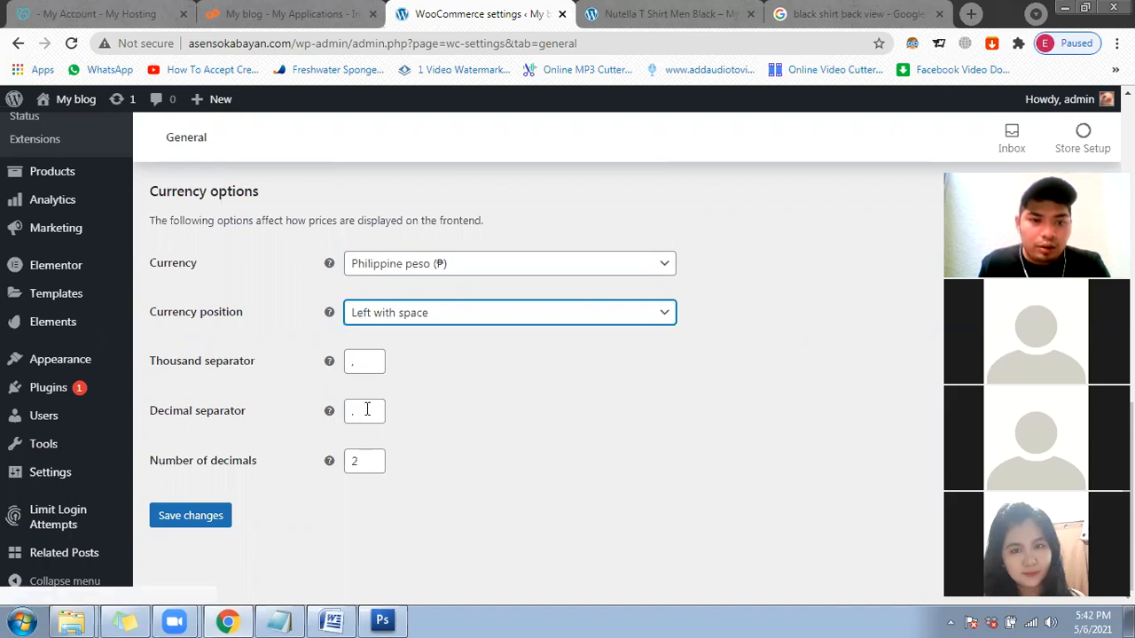
click(542, 429)
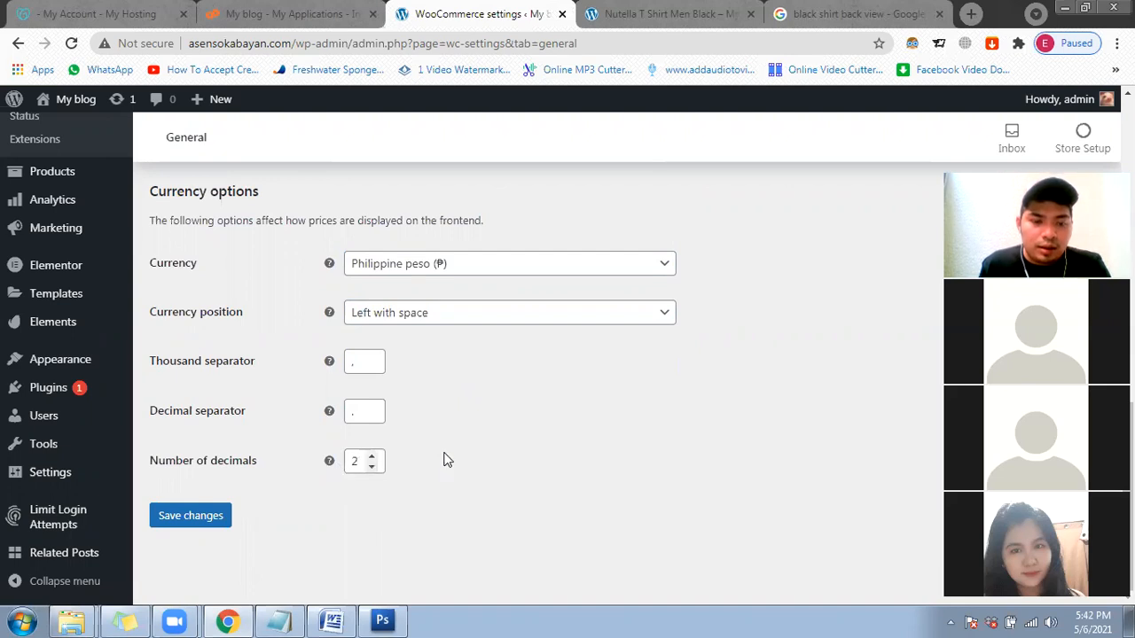
click(188, 523)
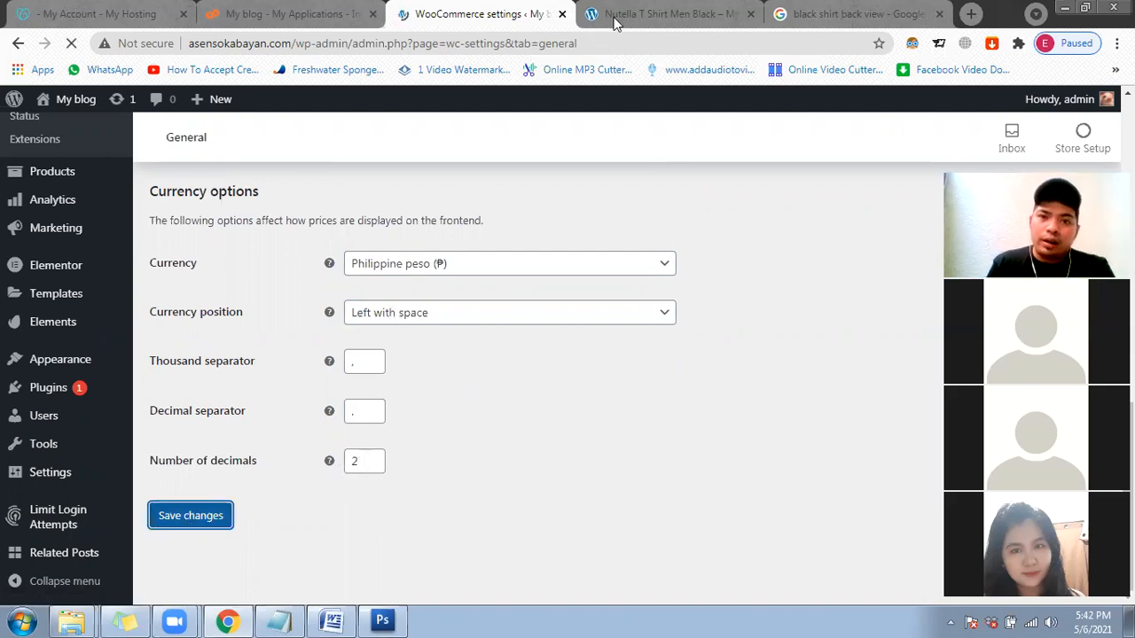
Step: Reload the Nutella T Shirt Men Black product page and check the currency symbol beside its price
key(ctrl+Tab)
click(71, 44)
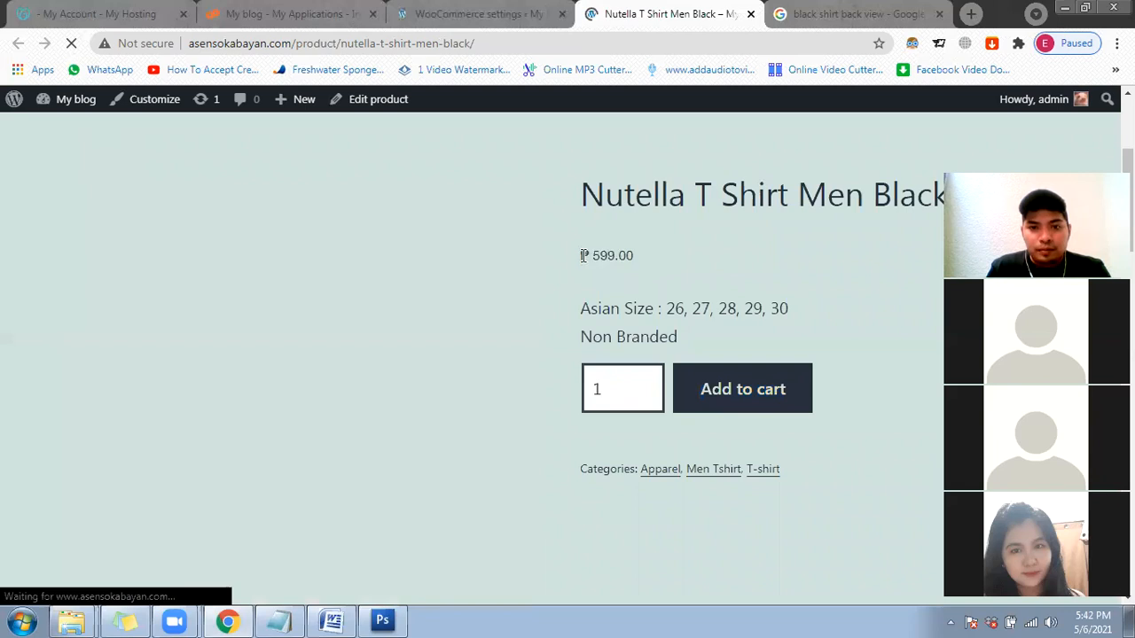
drag(583, 255, 773, 273)
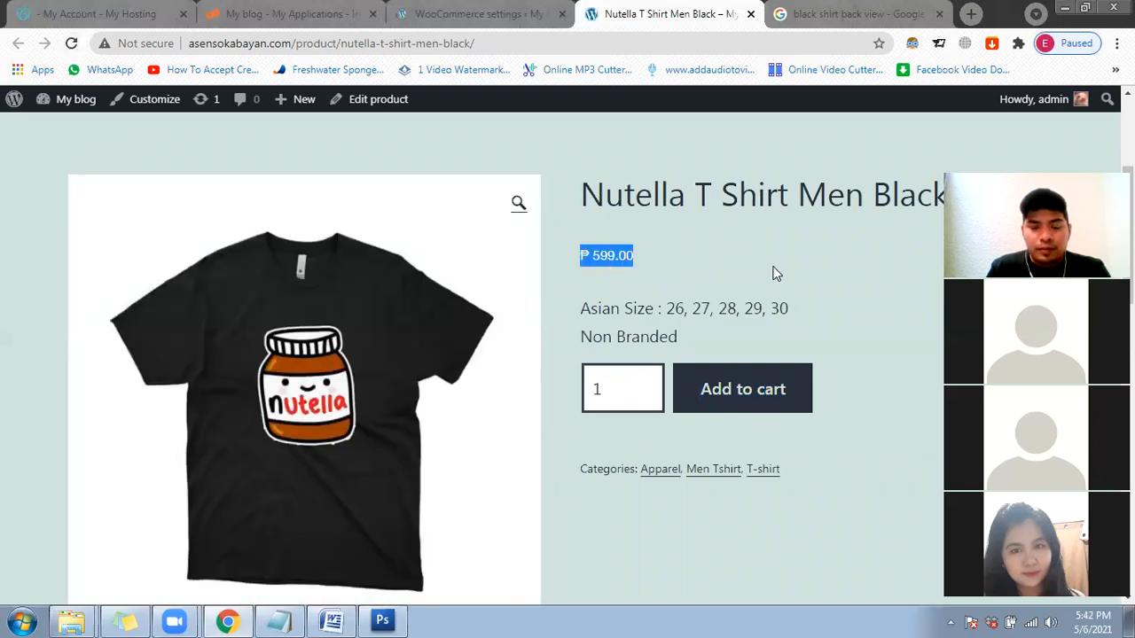
click(642, 257)
drag(577, 256, 710, 264)
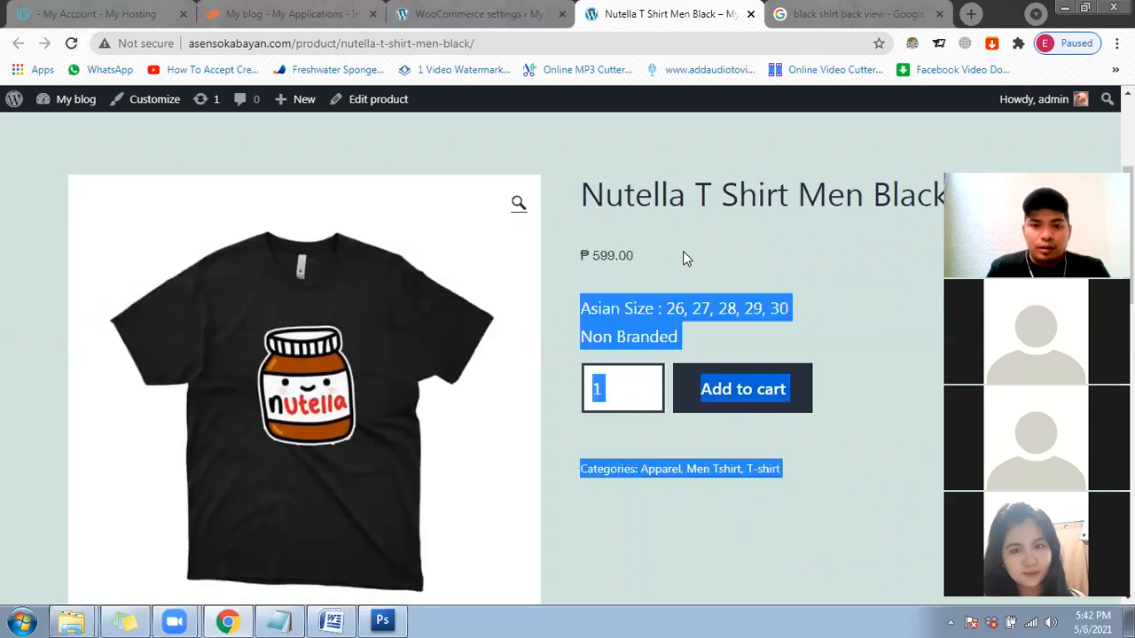
click(683, 251)
triple_click(585, 254)
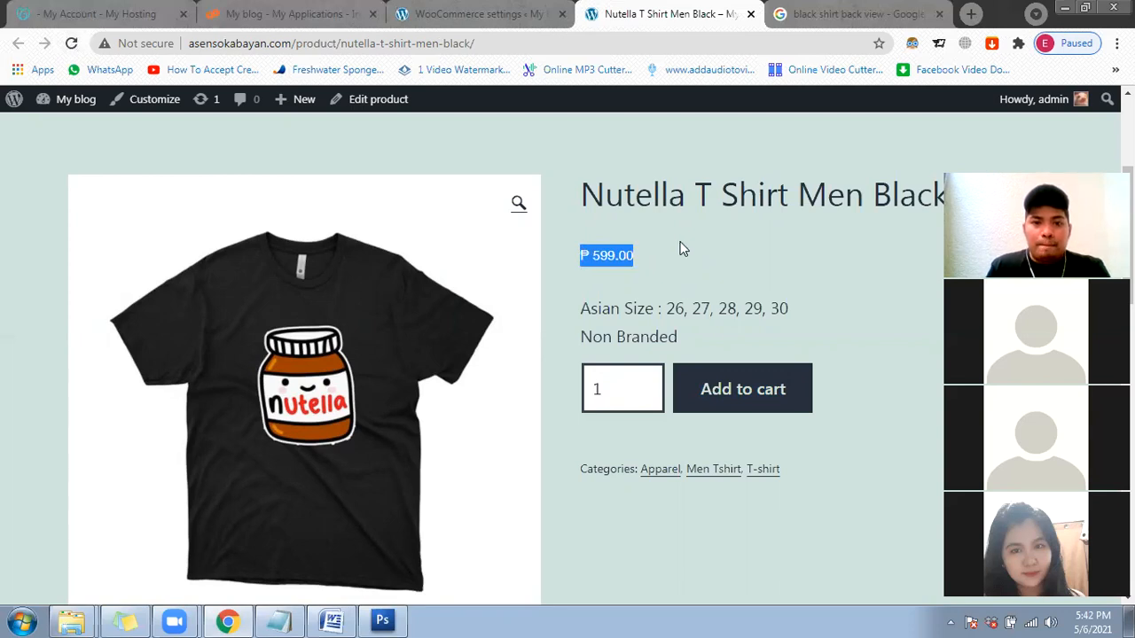
click(683, 251)
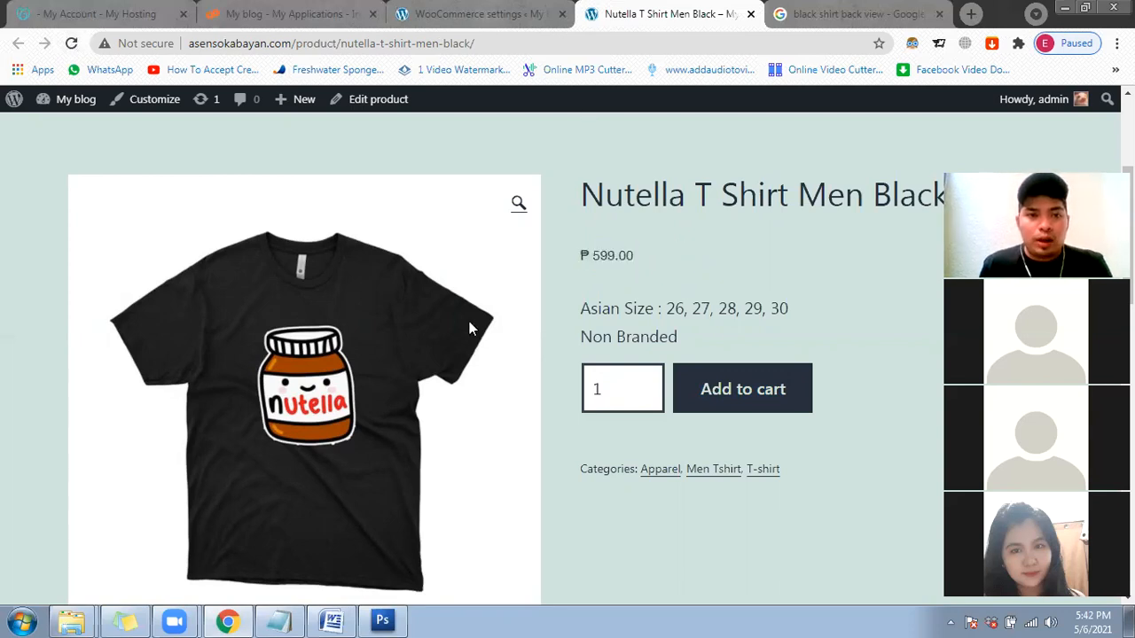
Step: Return to the store admin and start adding a new product
click(486, 25)
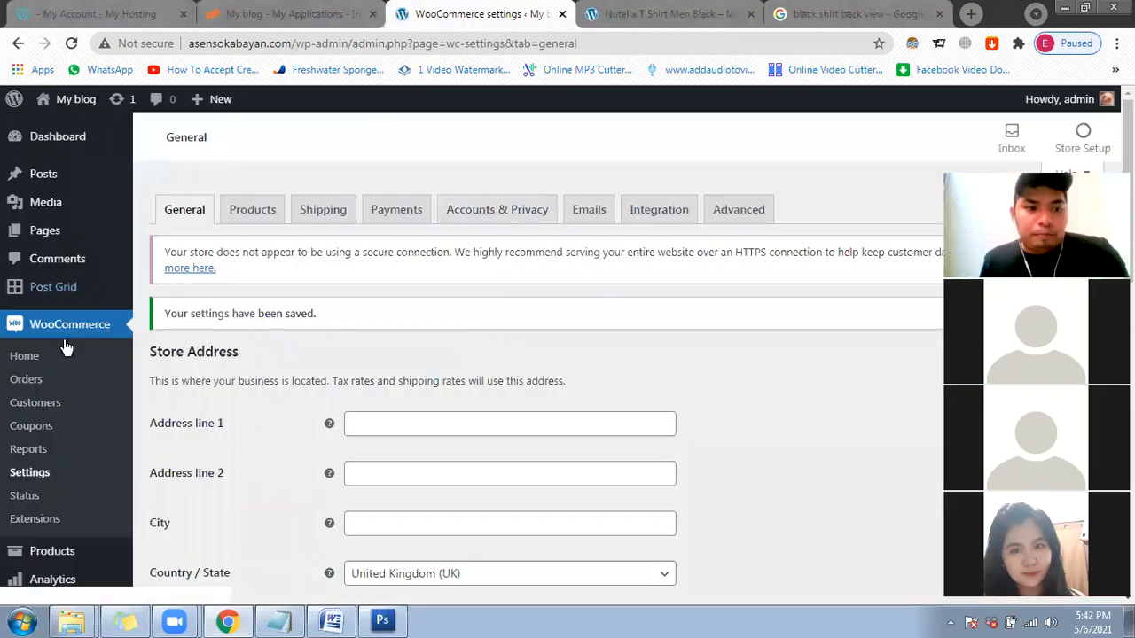
scroll(89, 452, down, 1)
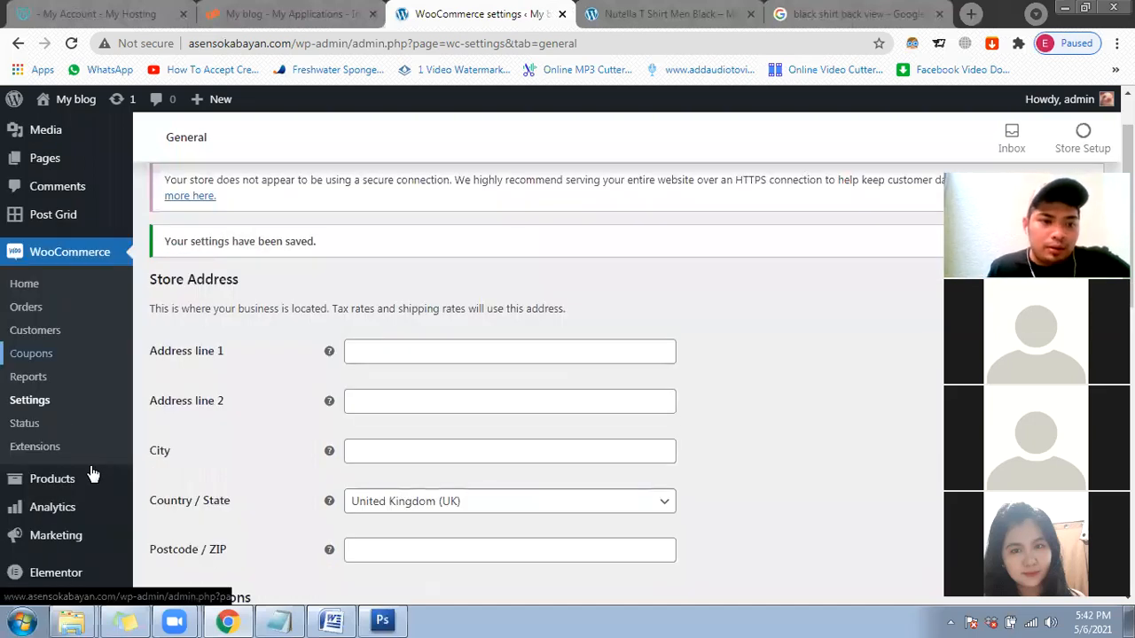
mouse_move(91, 471)
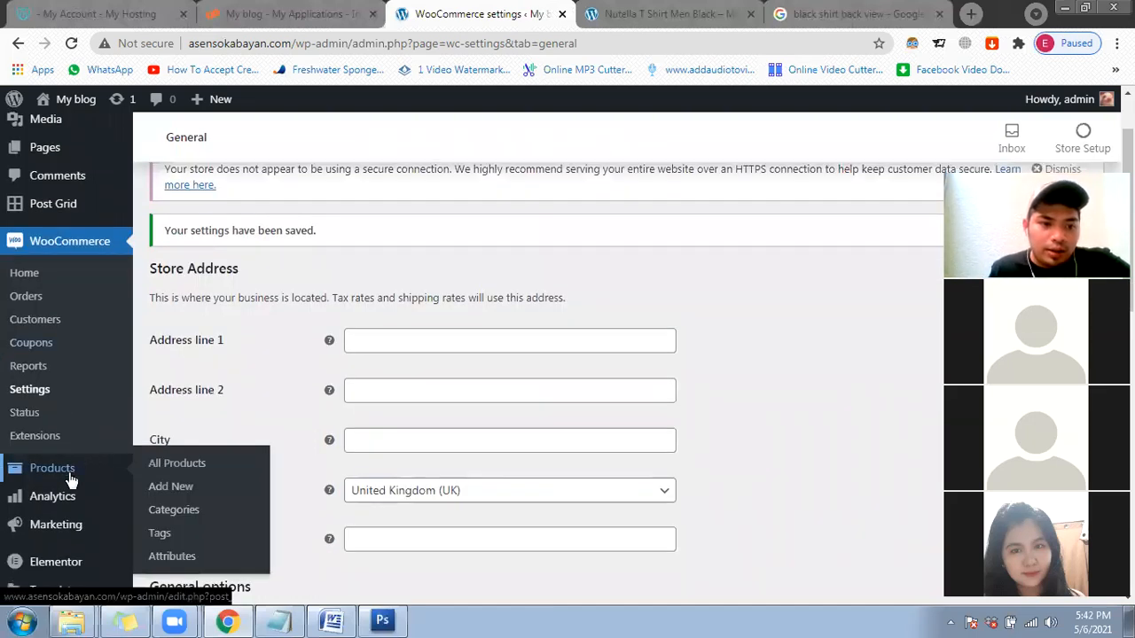
click(166, 487)
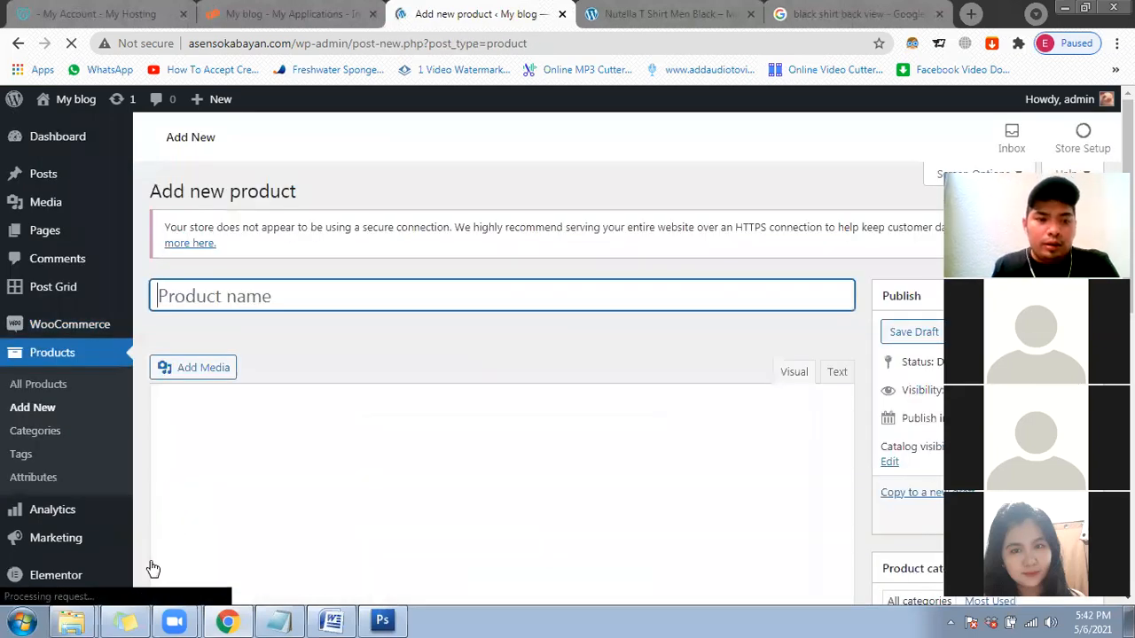
Step: Look through the Nutella Design folder, switch to Photoshop, undo the last canvas change, and open the women's black Nutella shirt image
click(71, 623)
click(71, 584)
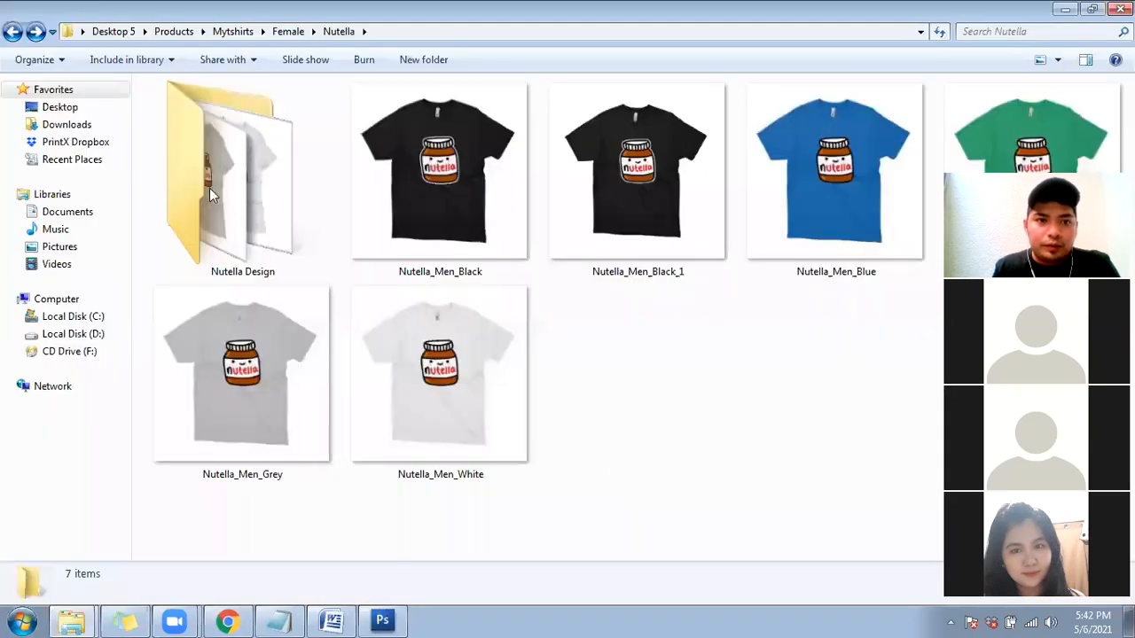
double_click(252, 198)
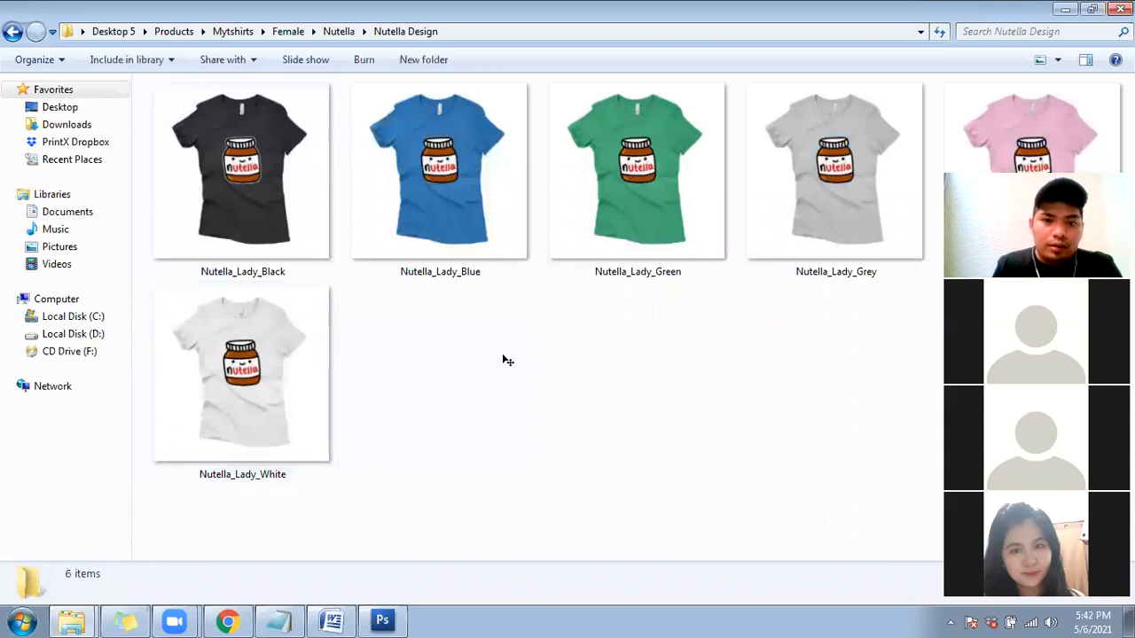
key(alt+Tab)
key(ctrl+z)
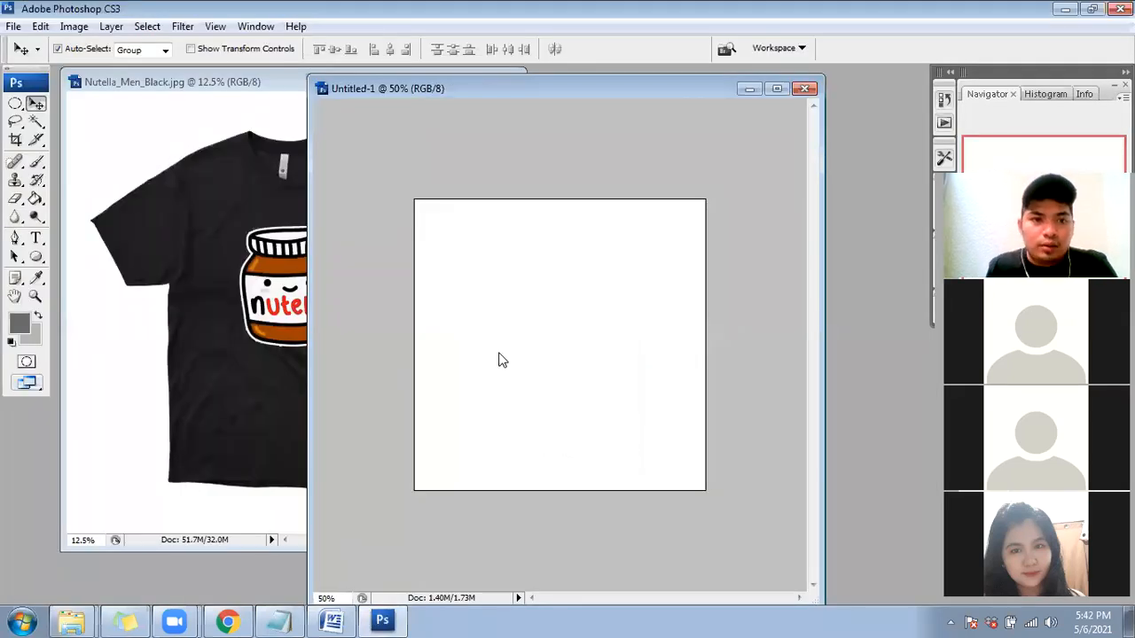
key(ctrl+o)
double_click(135, 103)
double_click(135, 102)
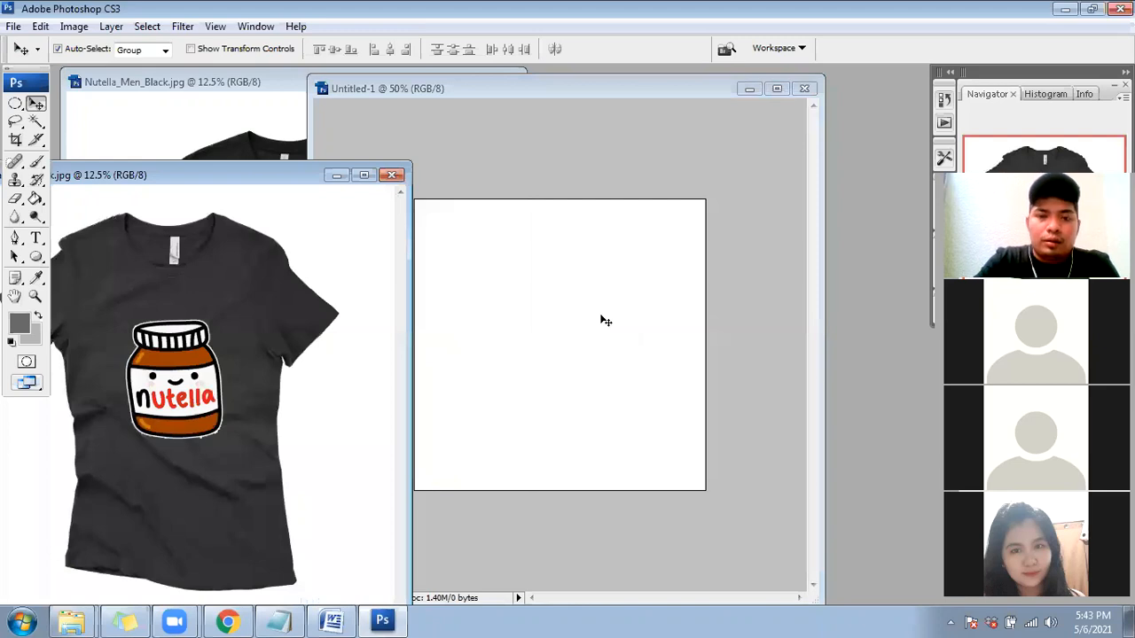
Step: Place the women's black shirt image on the Untitled-1 canvas and scale it down proportionally to about 12.1%
drag(299, 337, 606, 321)
key(ctrl+minus)
key(ctrl+minus)
key(ctrl+minus)
key(ctrl+t)
key(ctrl+minus)
key(ctrl+minus)
drag(636, 235, 530, 335)
drag(512, 385, 578, 368)
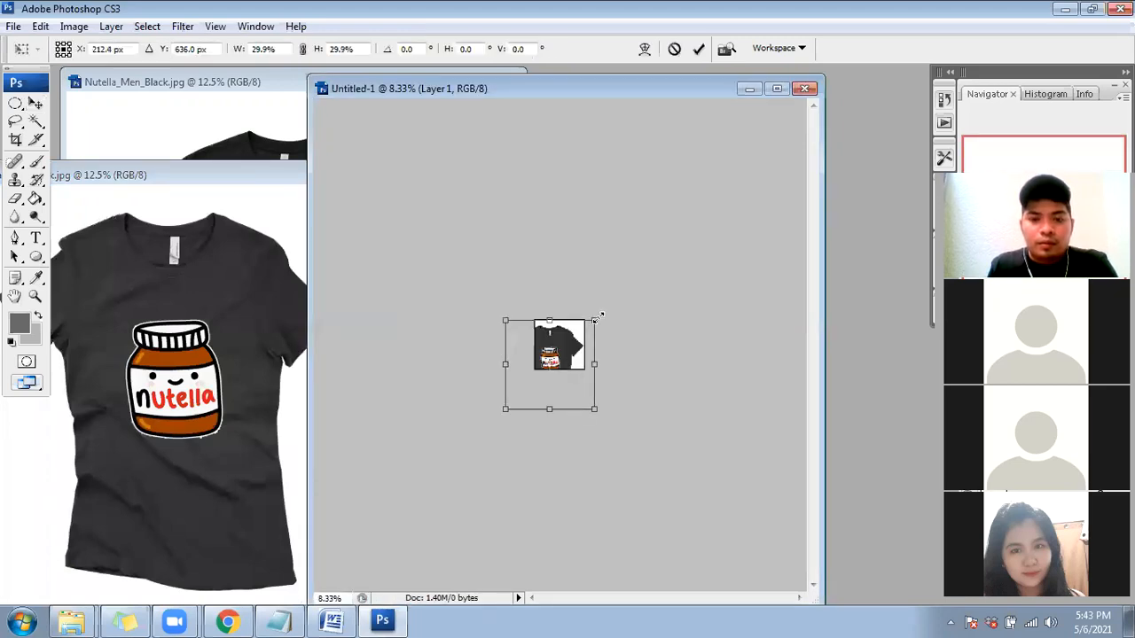
drag(600, 315, 564, 335)
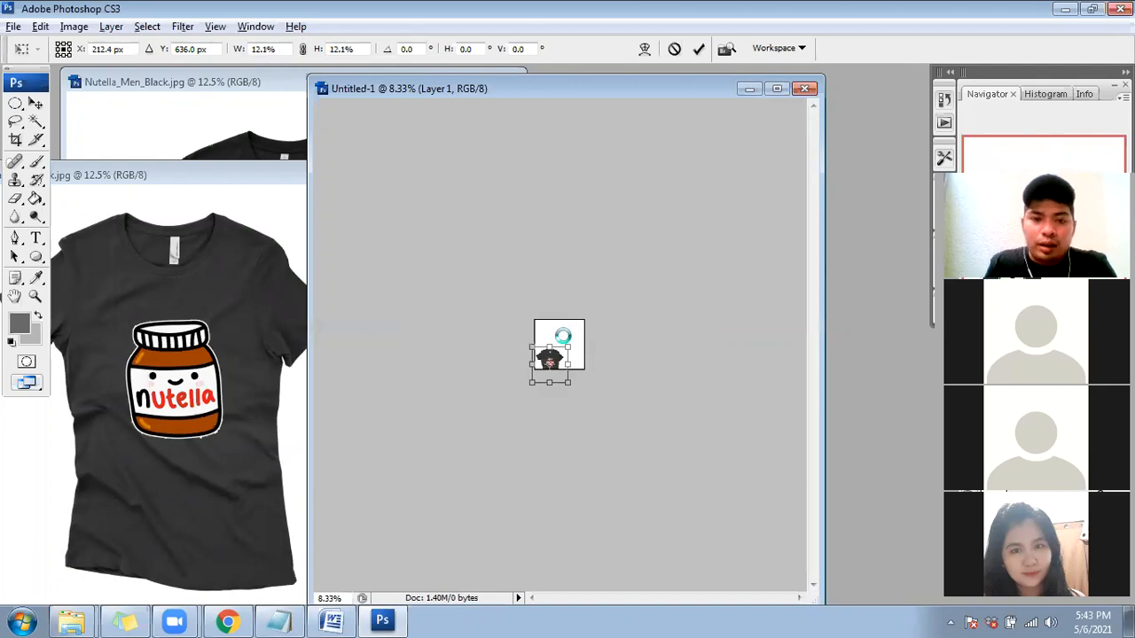
key(Return)
Step: Centre the shirt on the white canvas and enlarge it slightly with Free Transform
key(ctrl+plus)
key(ctrl+plus)
key(ctrl+t)
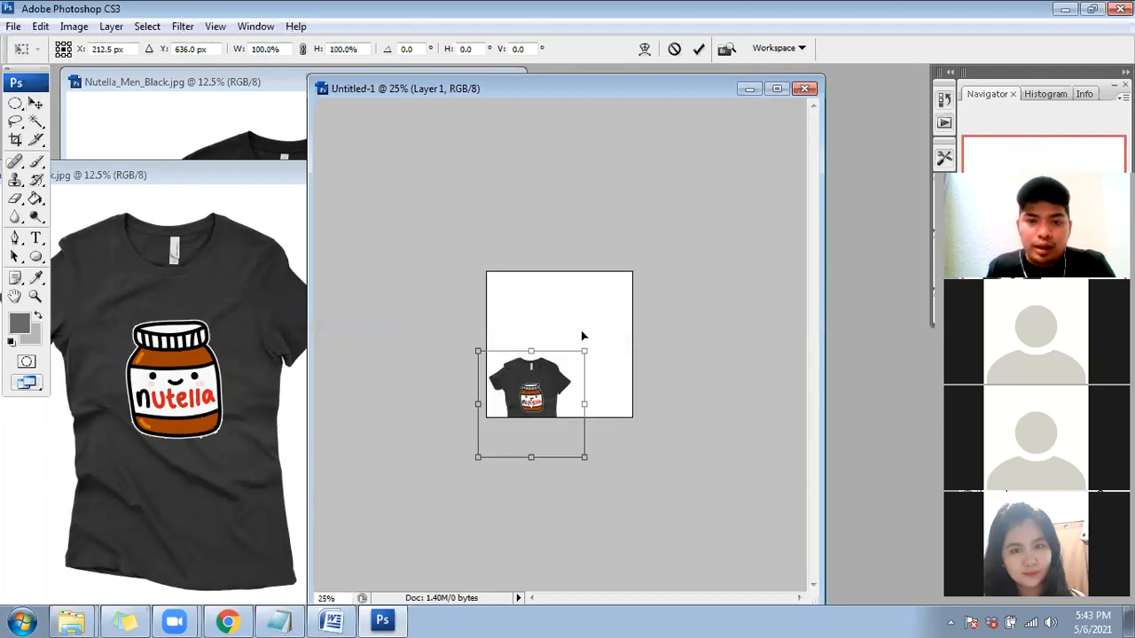
drag(554, 393, 579, 335)
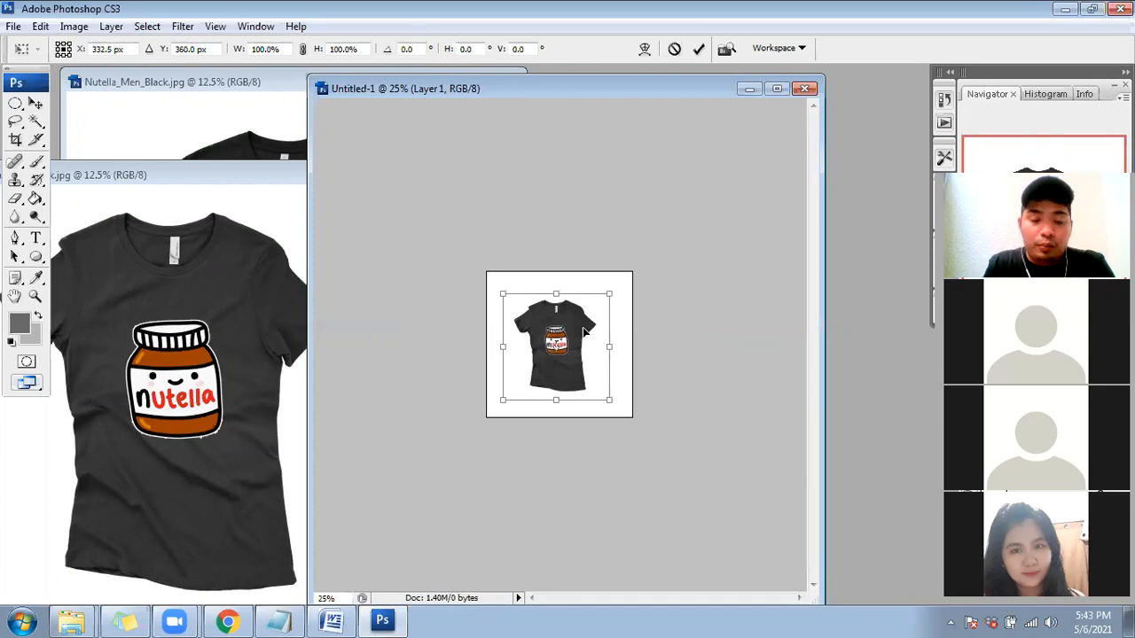
key(ctrl+plus)
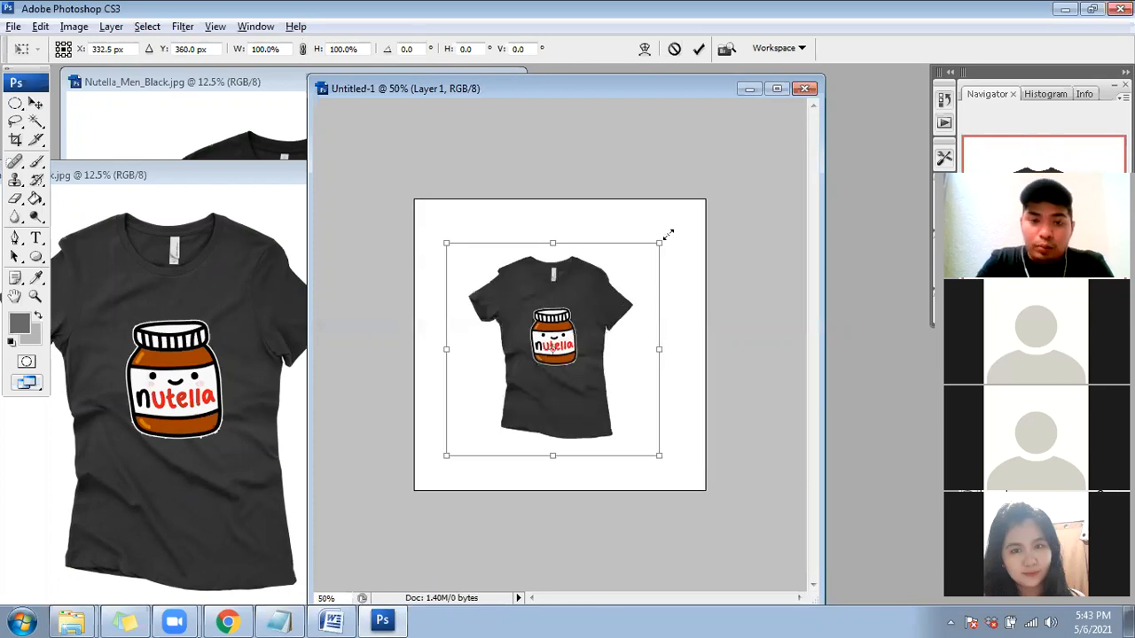
drag(659, 243, 669, 234)
key(Return)
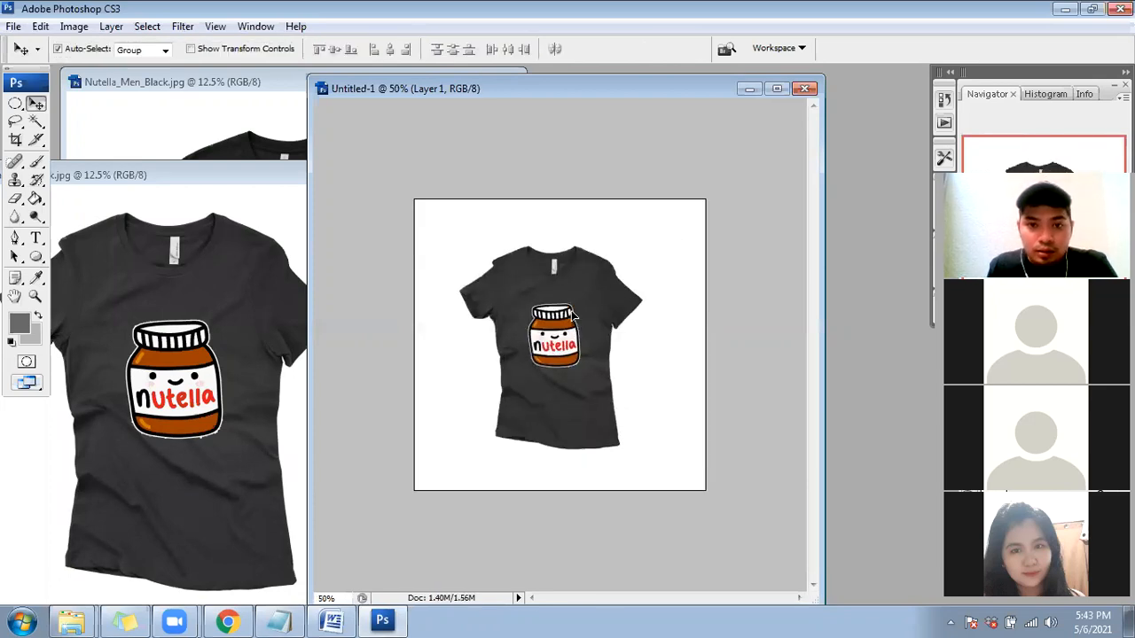
drag(572, 314, 575, 310)
Step: Save the women's black shirt composition as a separate image file, choosing its format and file name
key(ctrl+shift+s)
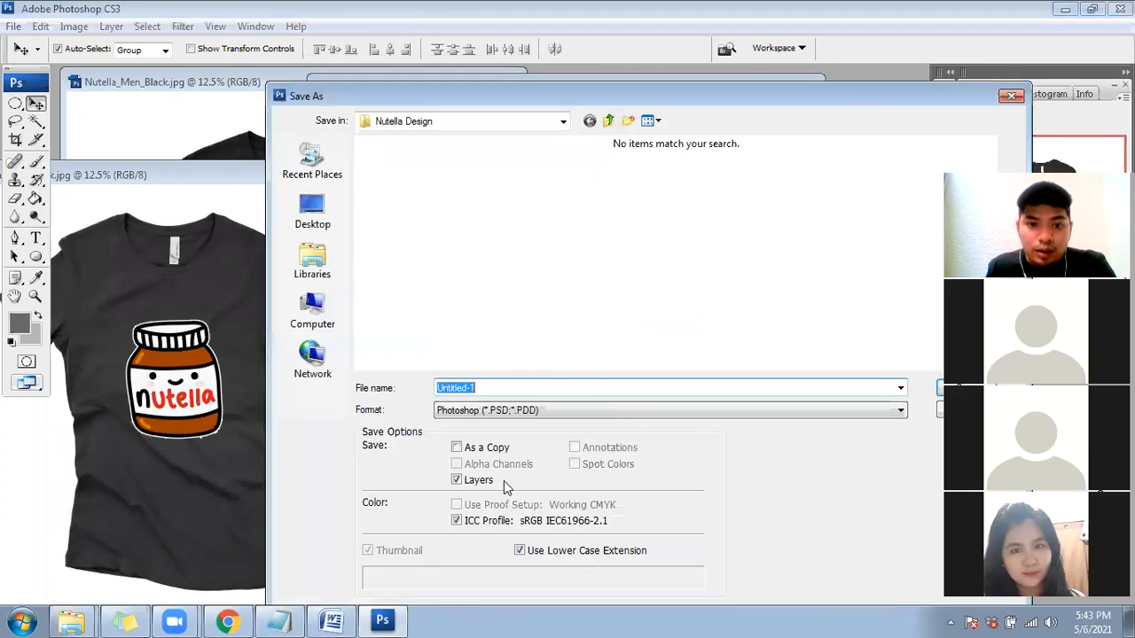
click(532, 410)
click(401, 204)
click(401, 204)
click(577, 387)
key(Return)
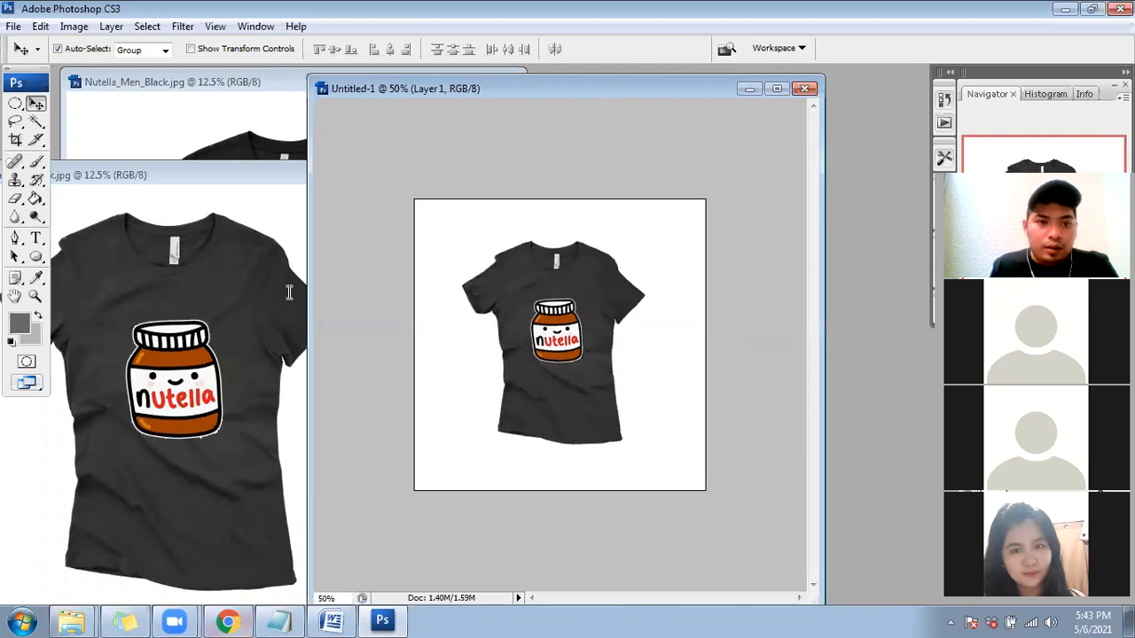
Step: Switch back to the new product form in Chrome and name the product "Nutella T Shirt Women Black"
key(alt+Tab)
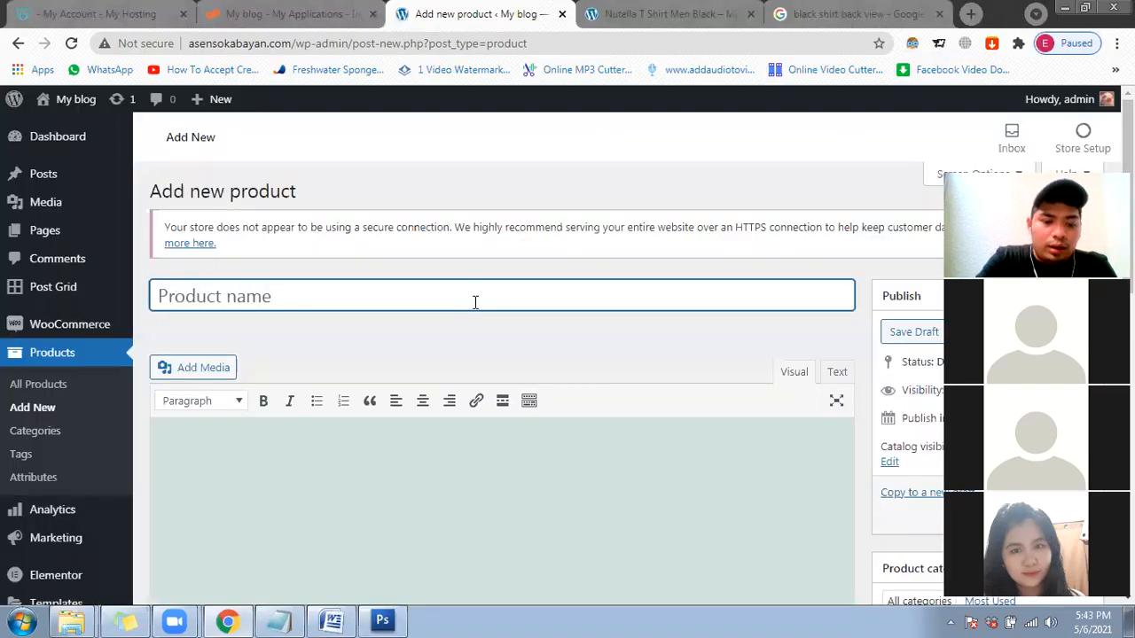
text(Nut)
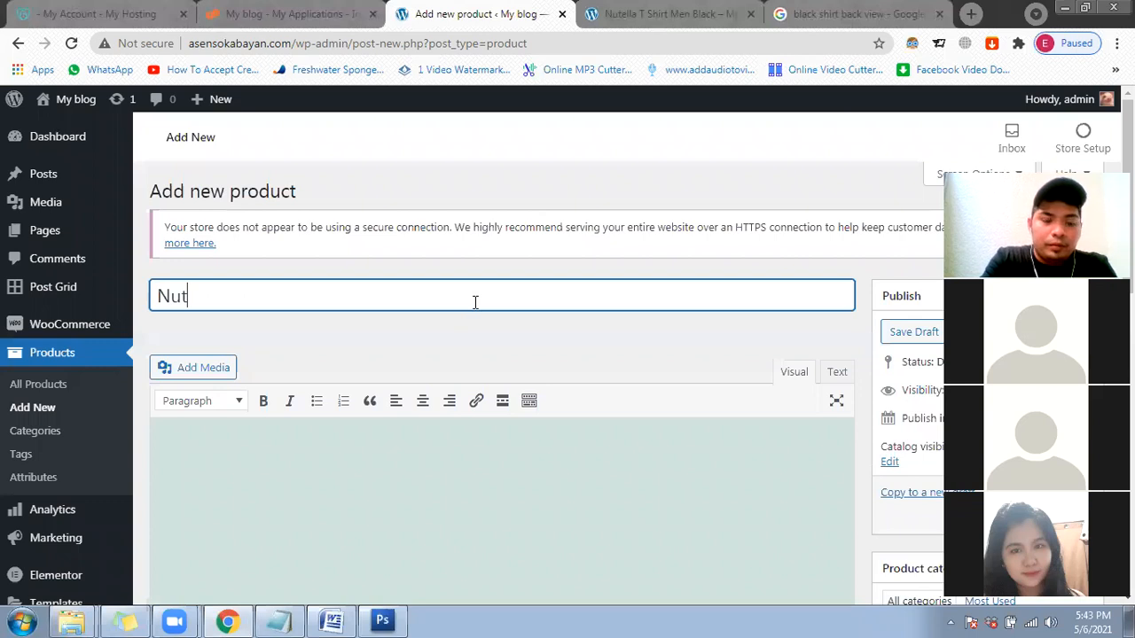
text(ella T Shirt Women Black)
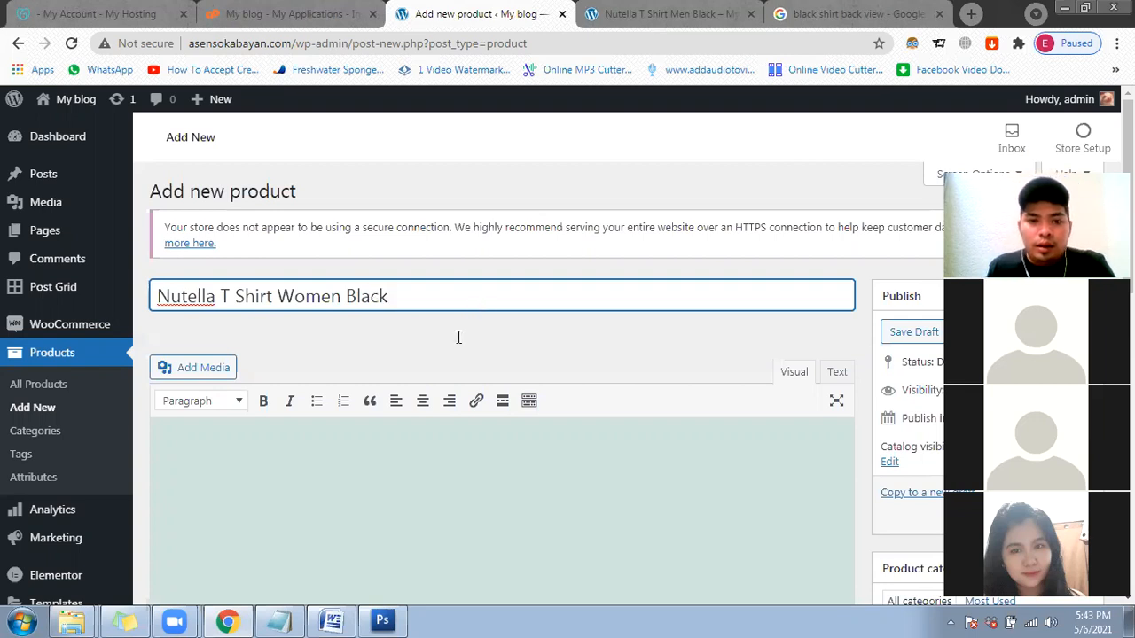
Step: Check the men's shirt description and give the new product the same text, "Cotton 80%" and "Polyester 20%", on separate lines
scroll(459, 337, down, 2)
key(ctrl+Tab)
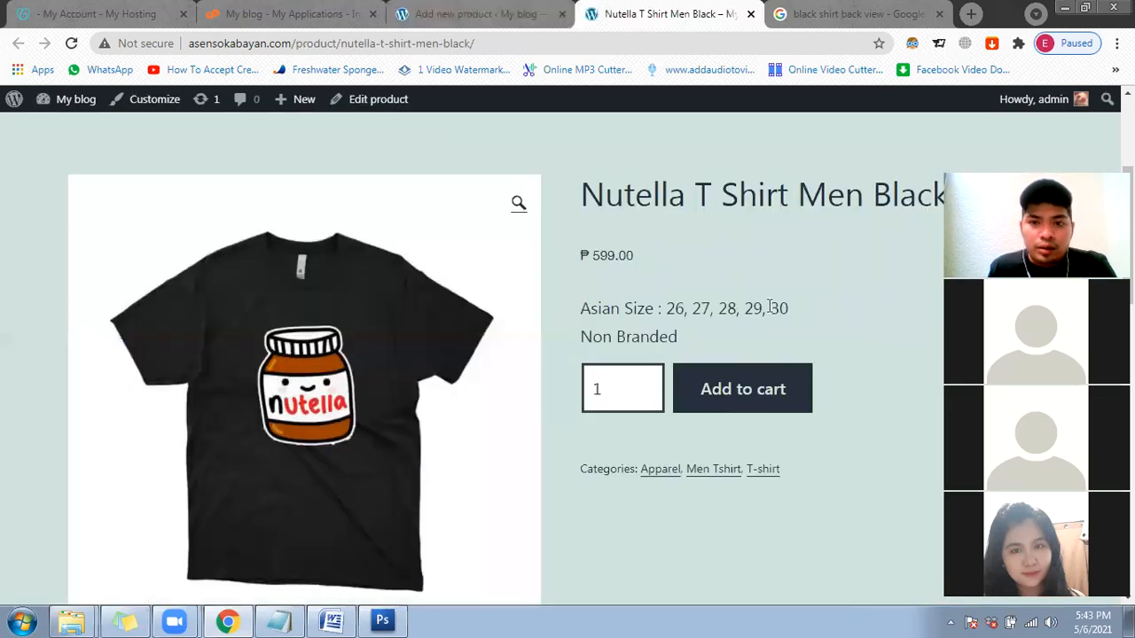
scroll(789, 311, down, 1)
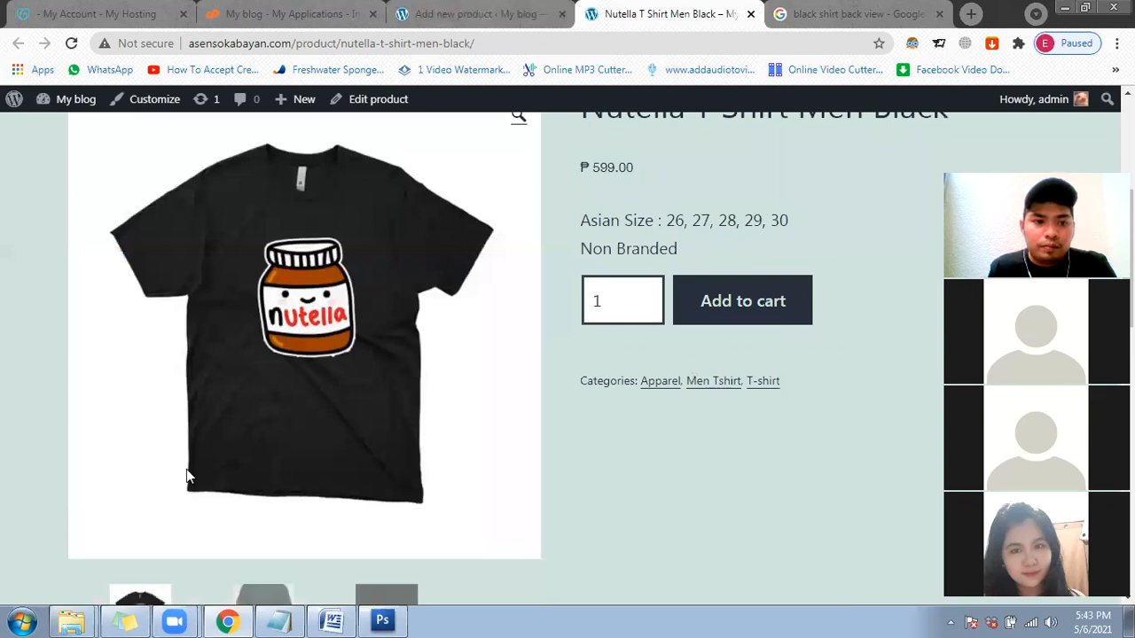
scroll(186, 471, down, 5)
drag(68, 486, 172, 487)
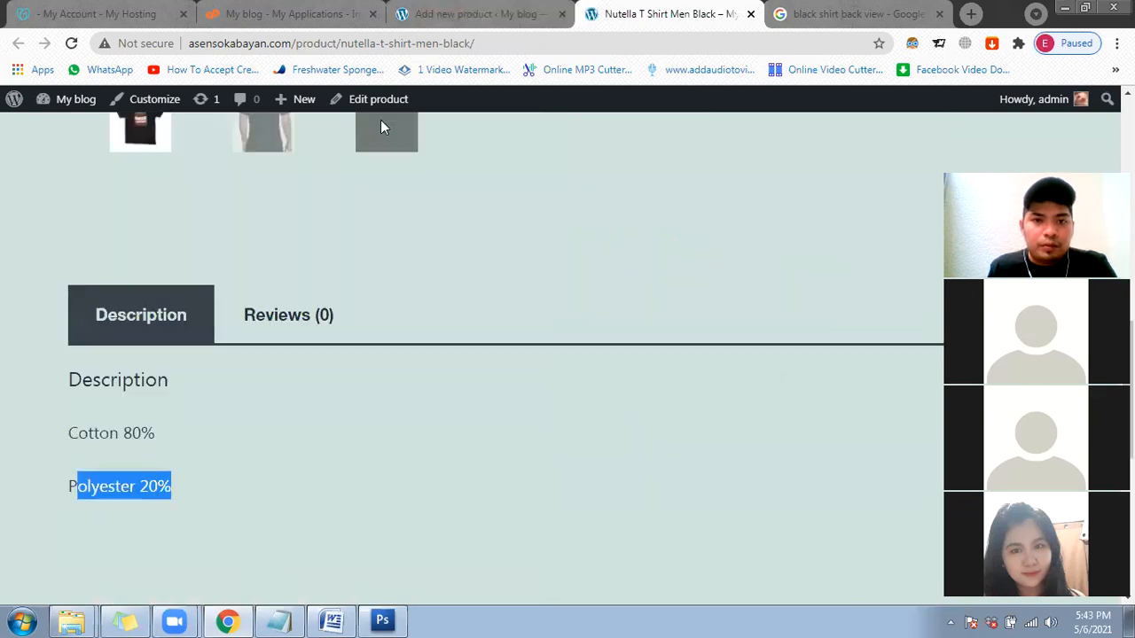
click(513, 11)
text(Cotton 80% Polyester 20%)
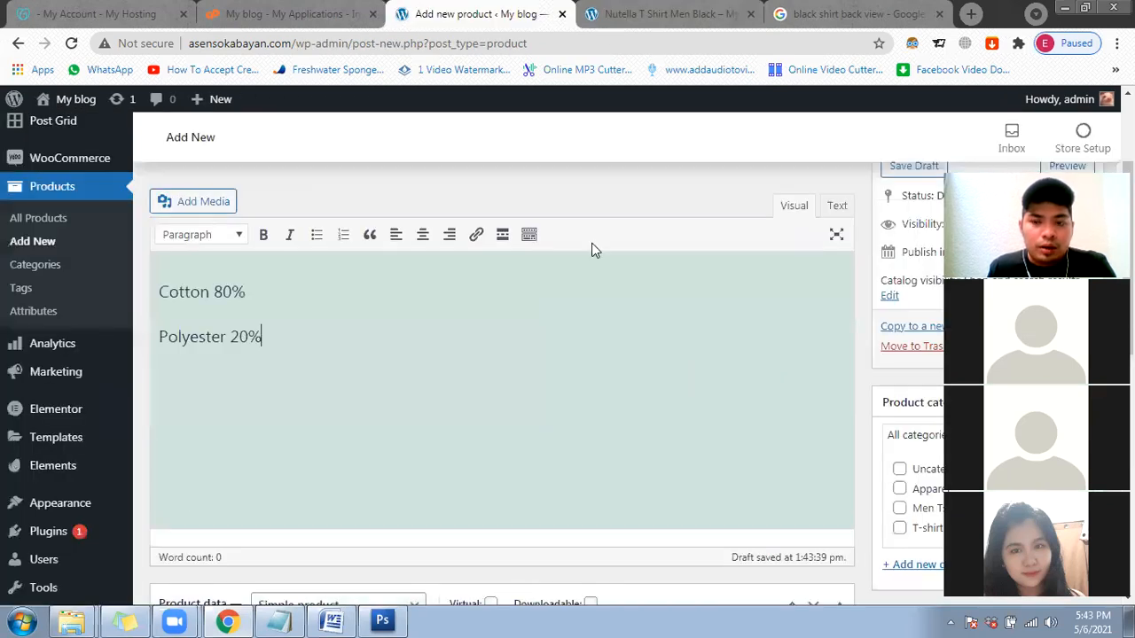
Step: Assign the product to the T-shirt and Apparel categories and add a new category named Women Tshirt
scroll(612, 302, down, 1)
scroll(633, 358, down, 2)
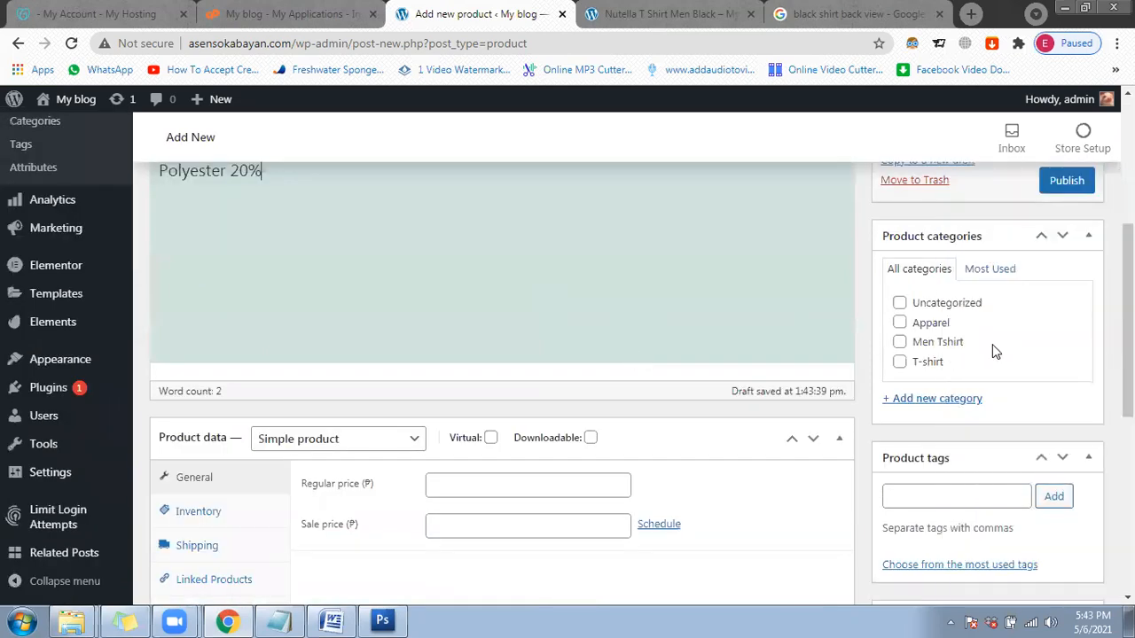
click(902, 365)
click(901, 324)
click(912, 412)
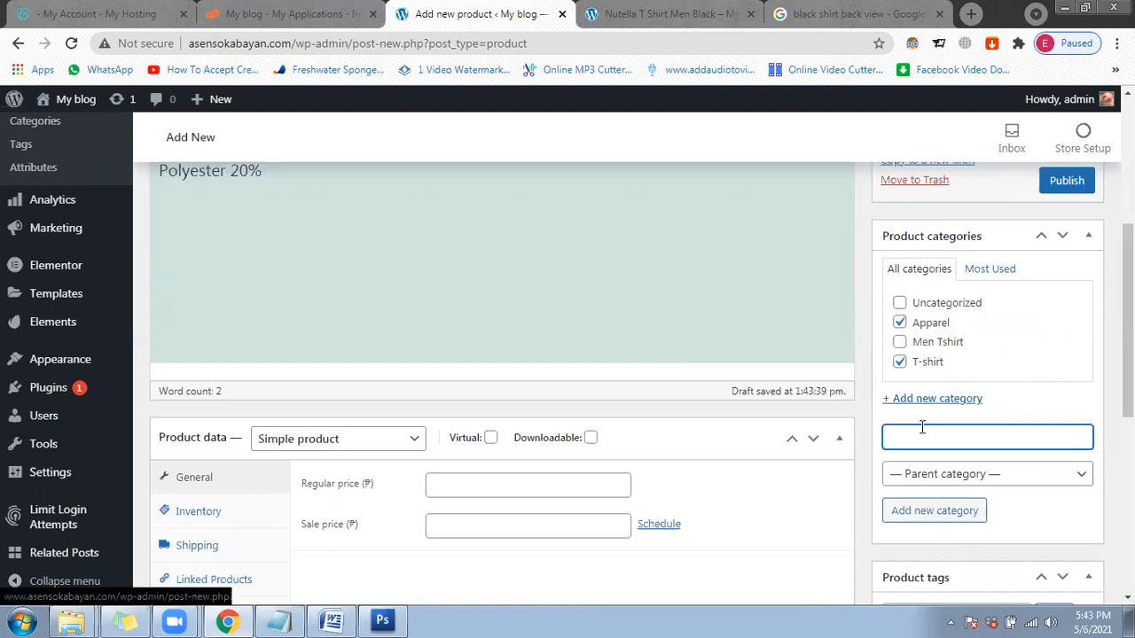
text(Women Tshirt)
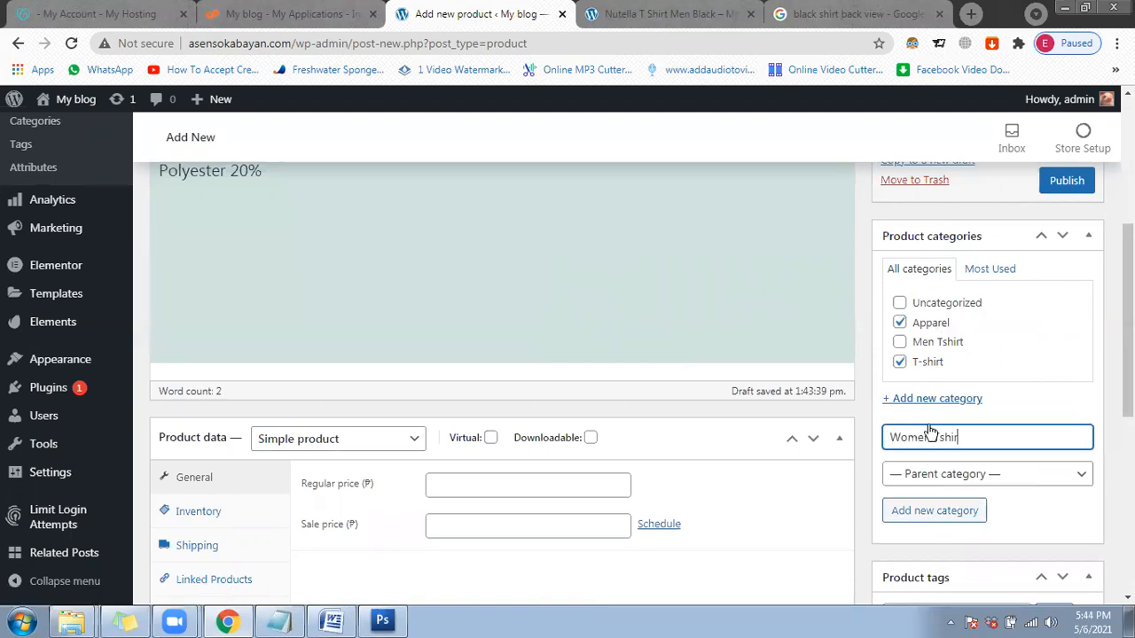
click(939, 502)
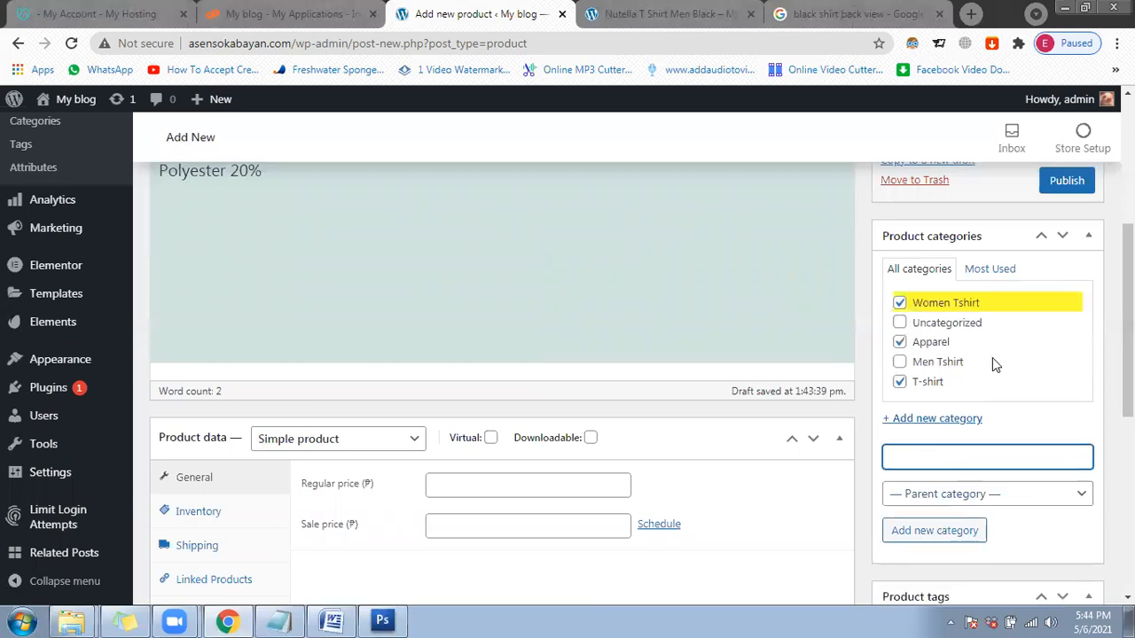
scroll(354, 322, up, 3)
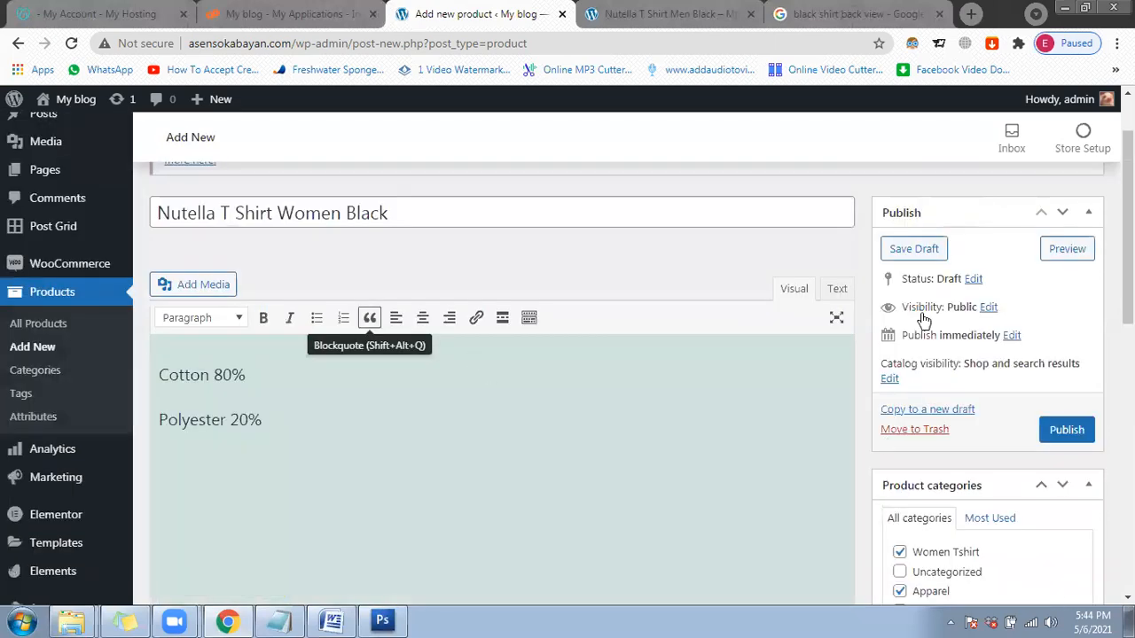
scroll(884, 437, down, 3)
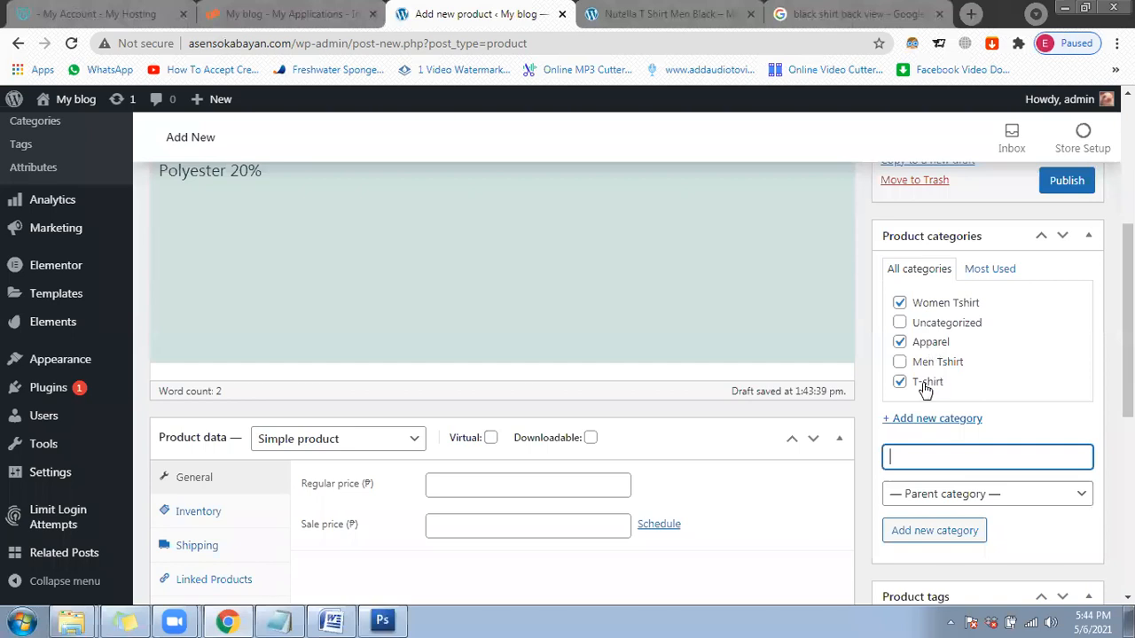
scroll(781, 354, down, 1)
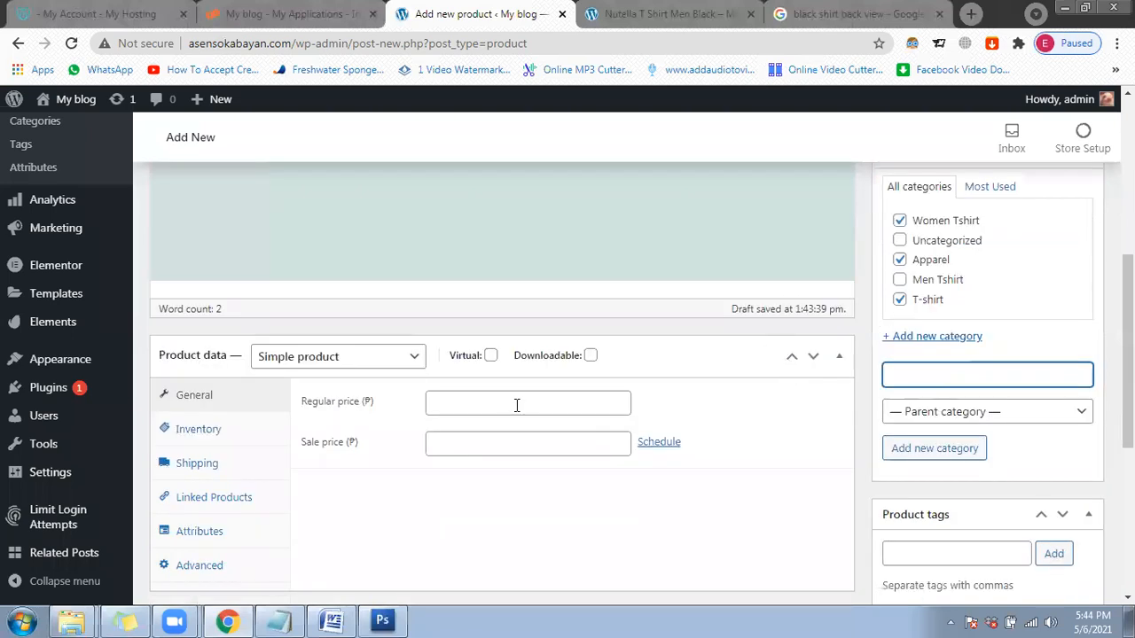
Step: Set the women's black shirt's regular price to 449.00
click(517, 405)
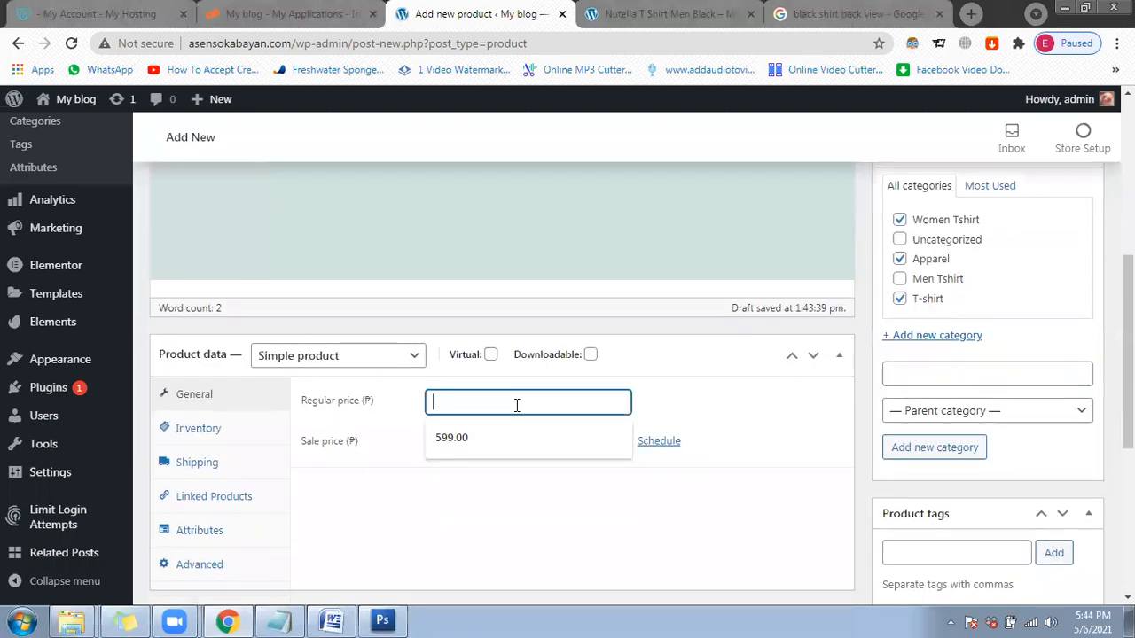
text(4)
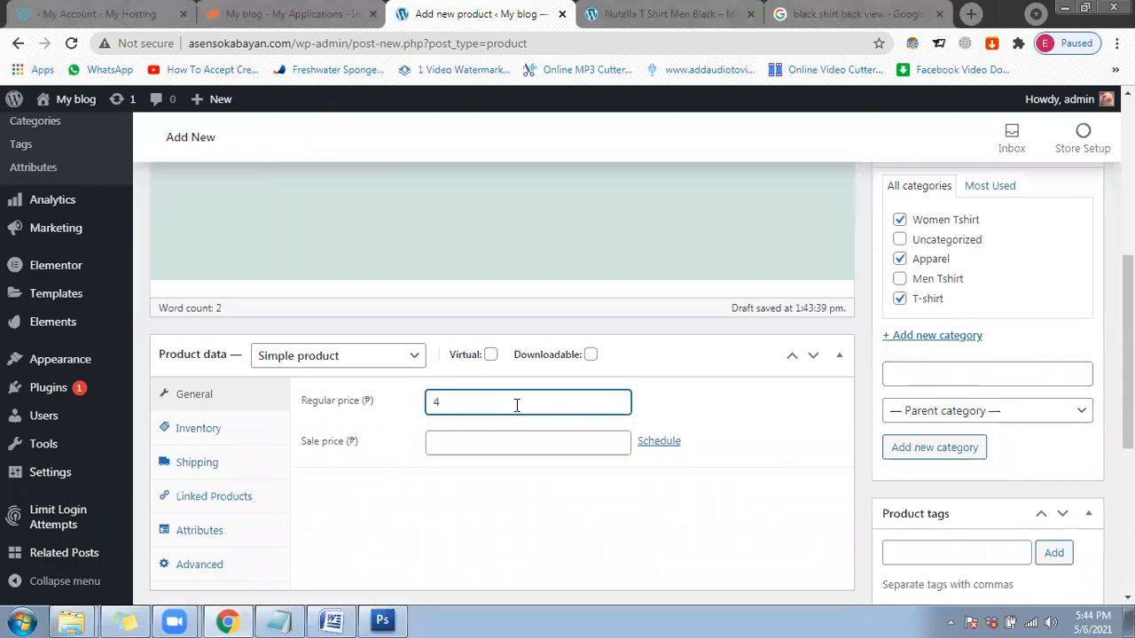
text(49.00)
Step: Set the sale price to 399.00 and schedule the sale from 2021-05-06 to 2021-05-09
click(656, 440)
scroll(559, 403, down, 1)
click(558, 401)
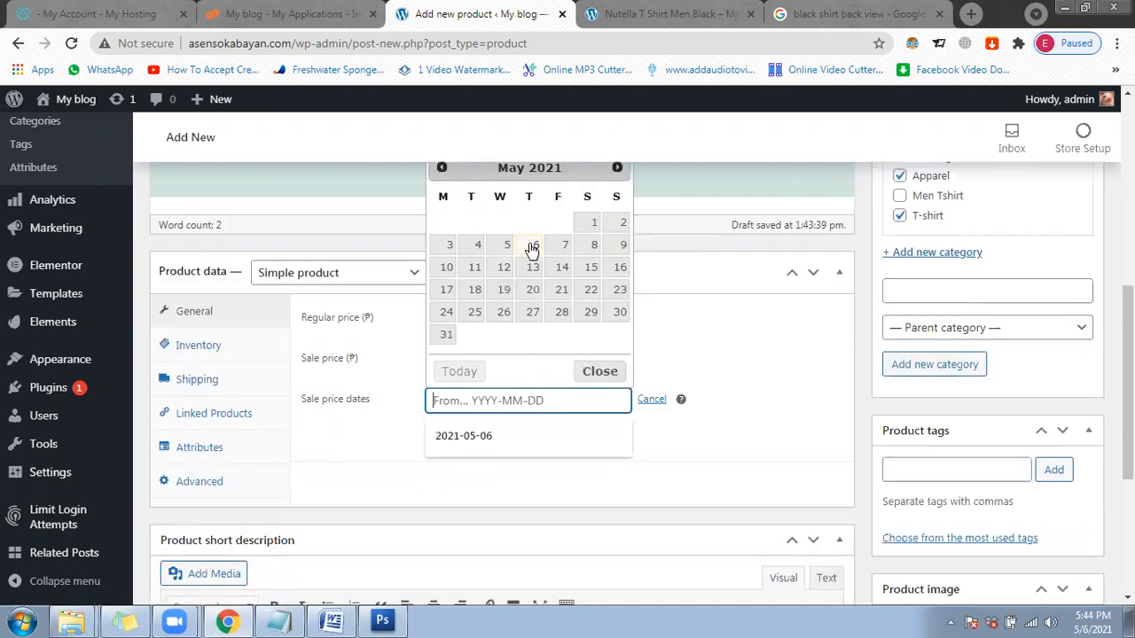
click(546, 430)
click(623, 282)
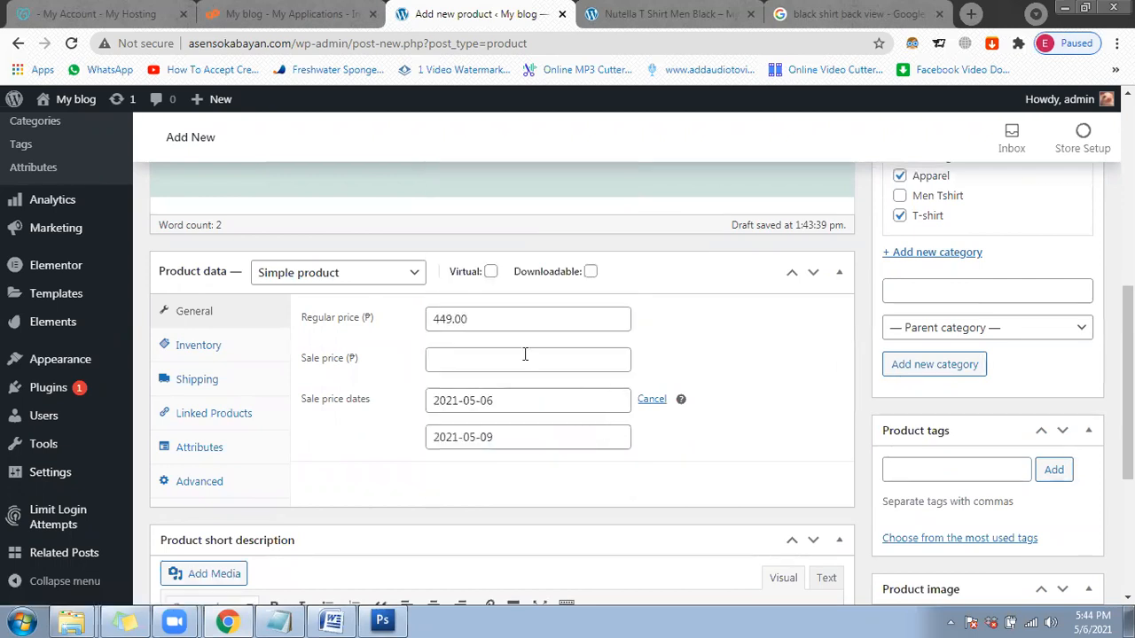
click(525, 355)
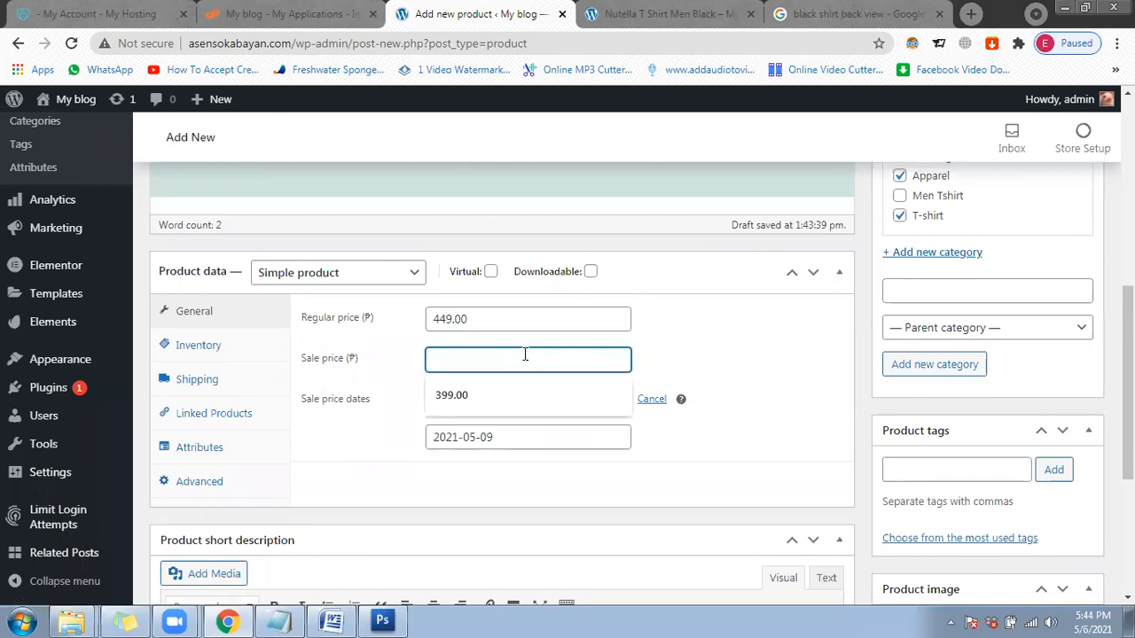
text(399.00)
click(745, 324)
Step: Publish the women's black shirt product and view its store page
scroll(745, 337, down, 2)
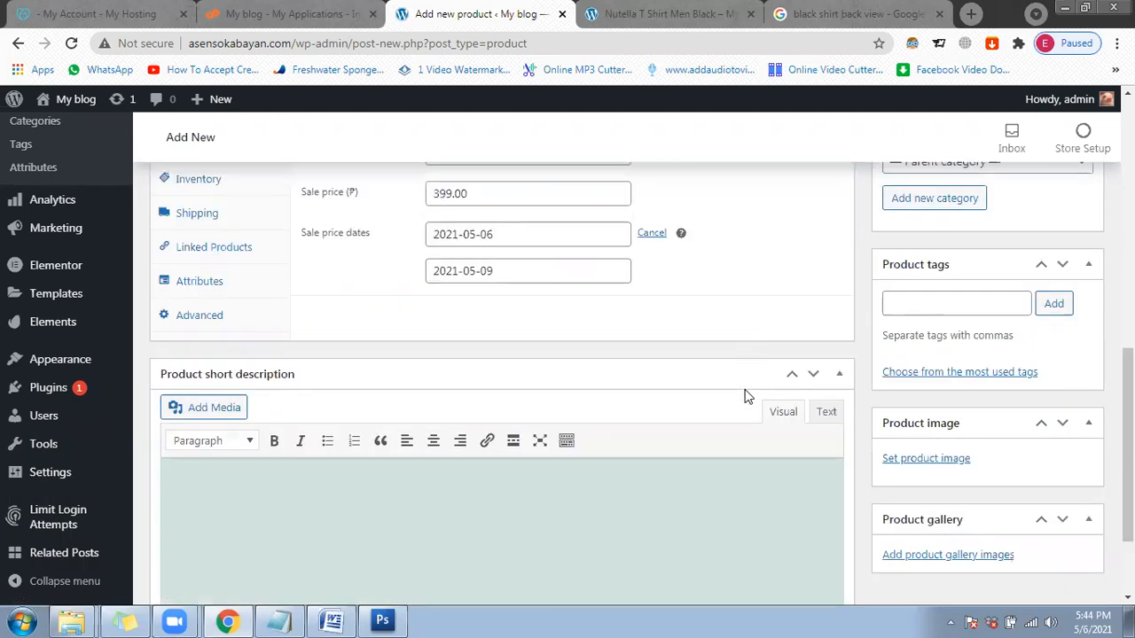
scroll(746, 392, up, 3)
scroll(988, 425, up, 5)
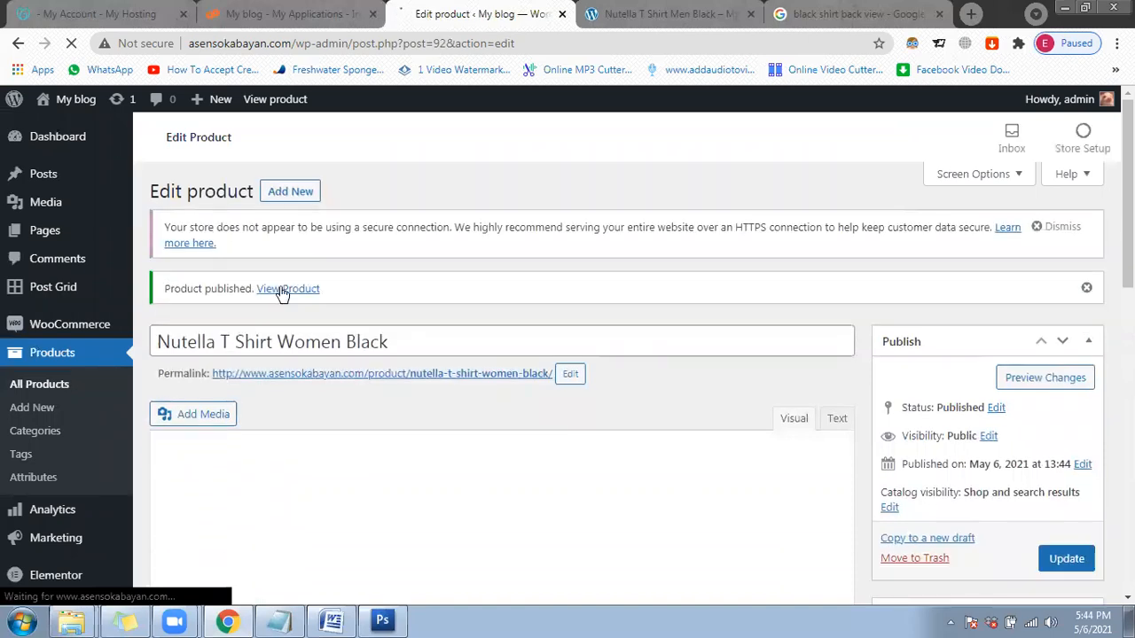
click(282, 290)
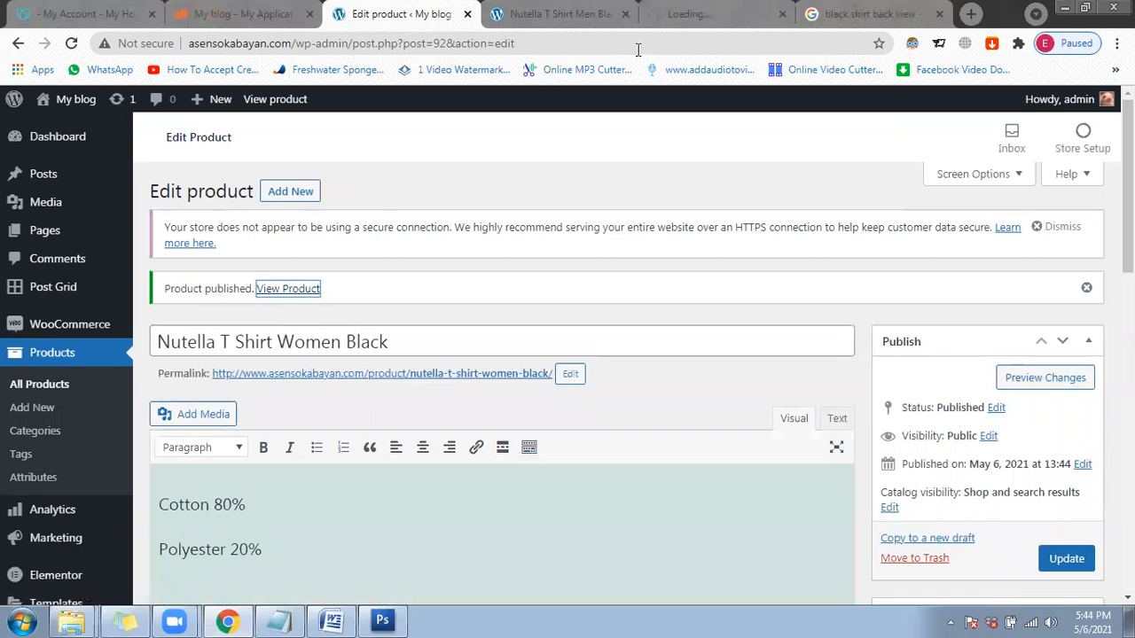
click(667, 14)
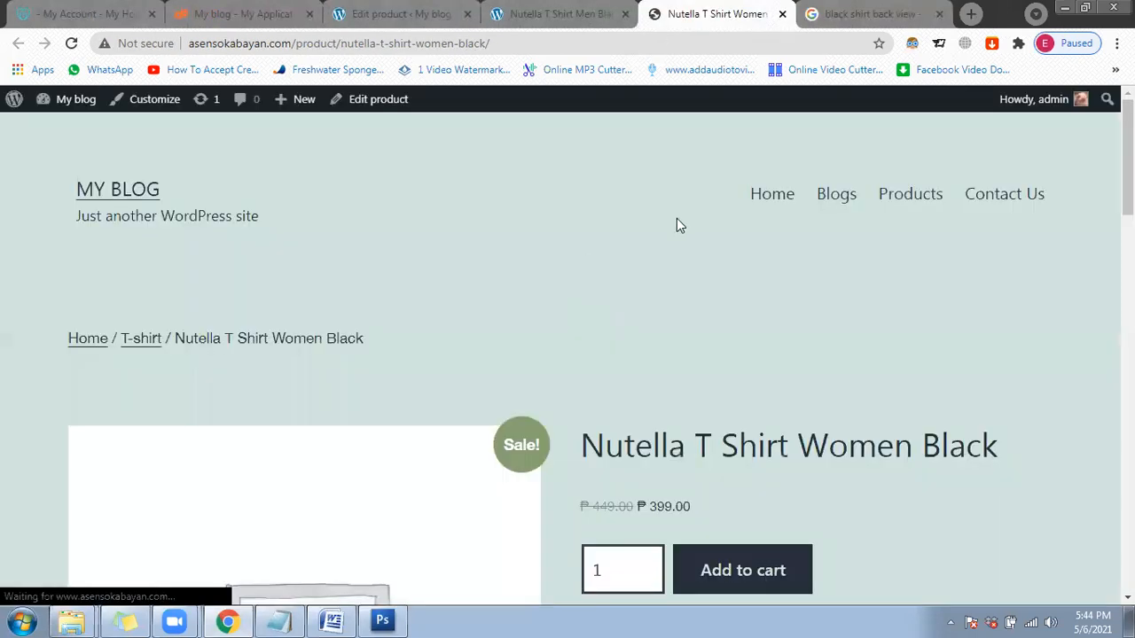
scroll(677, 225, down, 2)
scroll(635, 268, down, 1)
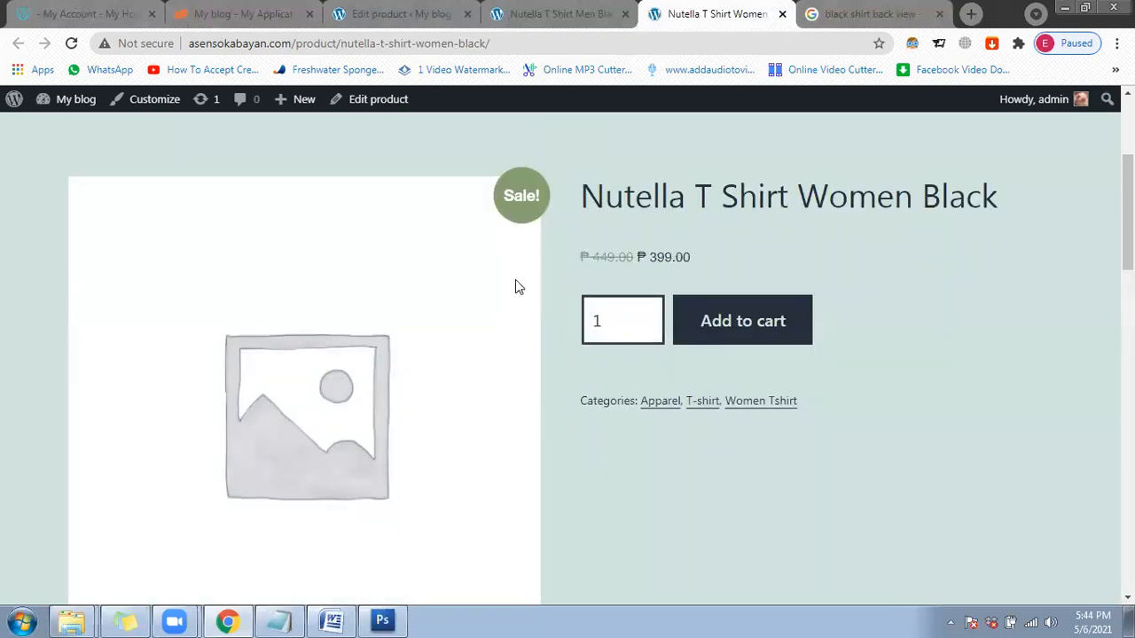
Step: Return to the women's shirt editor and start uploading a file for its product image
click(403, 14)
key(ctrl+Tab)
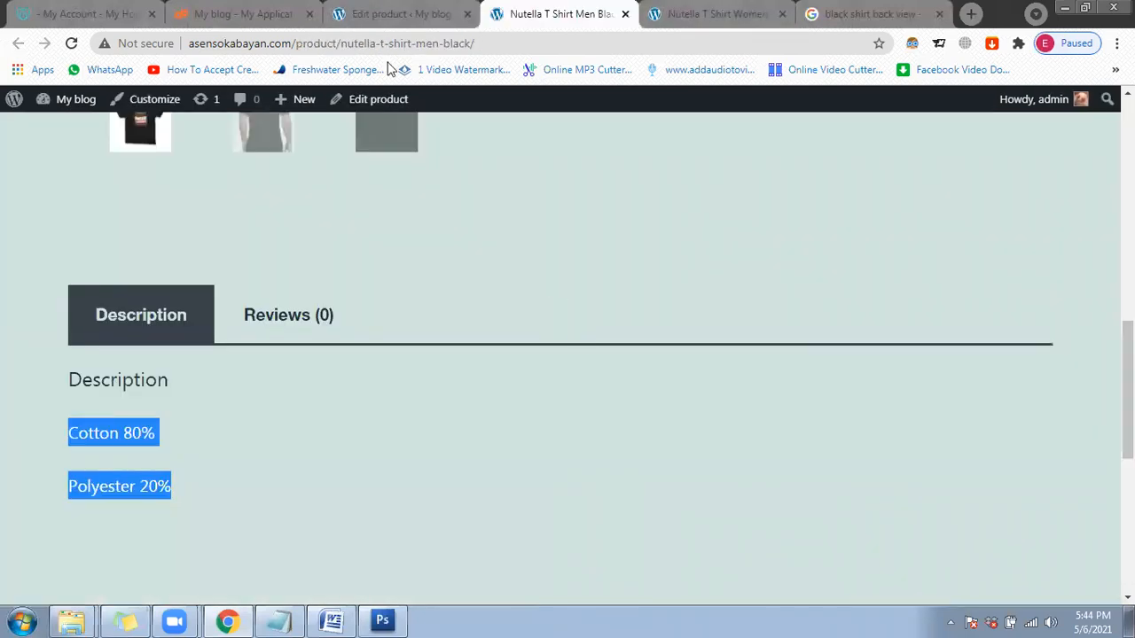
click(392, 14)
scroll(626, 286, down, 3)
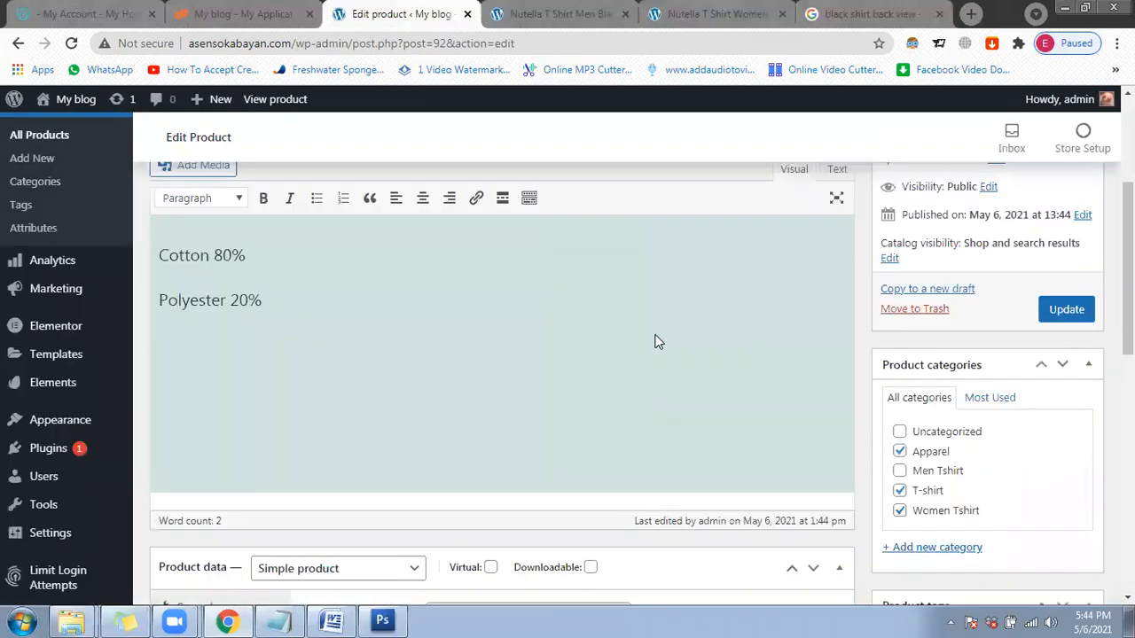
scroll(654, 340, down, 4)
scroll(769, 319, down, 1)
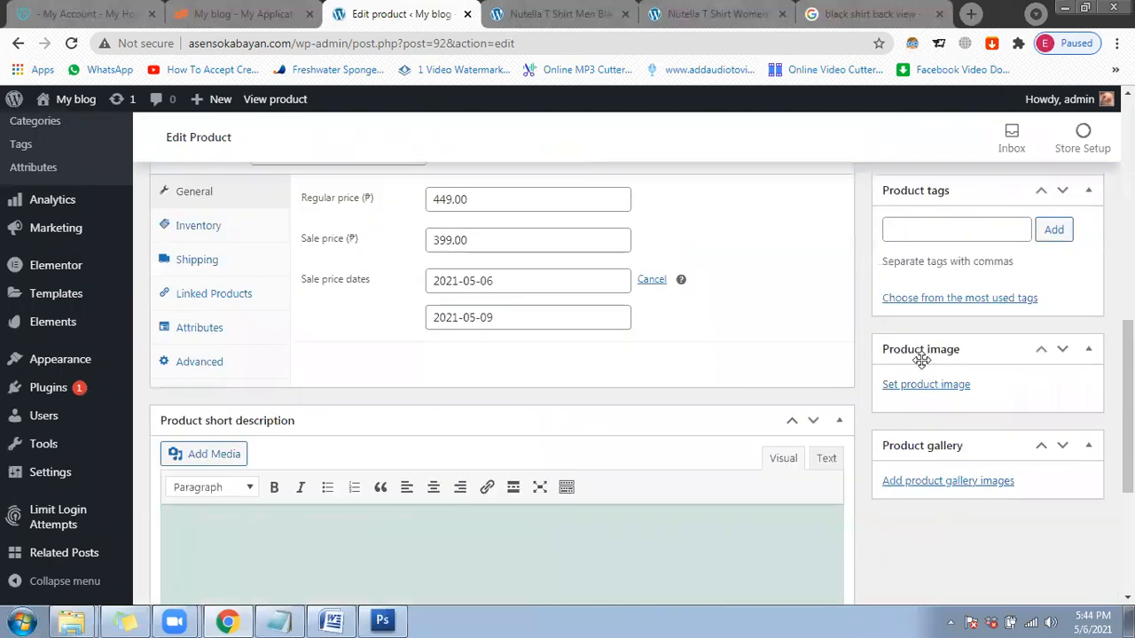
click(951, 384)
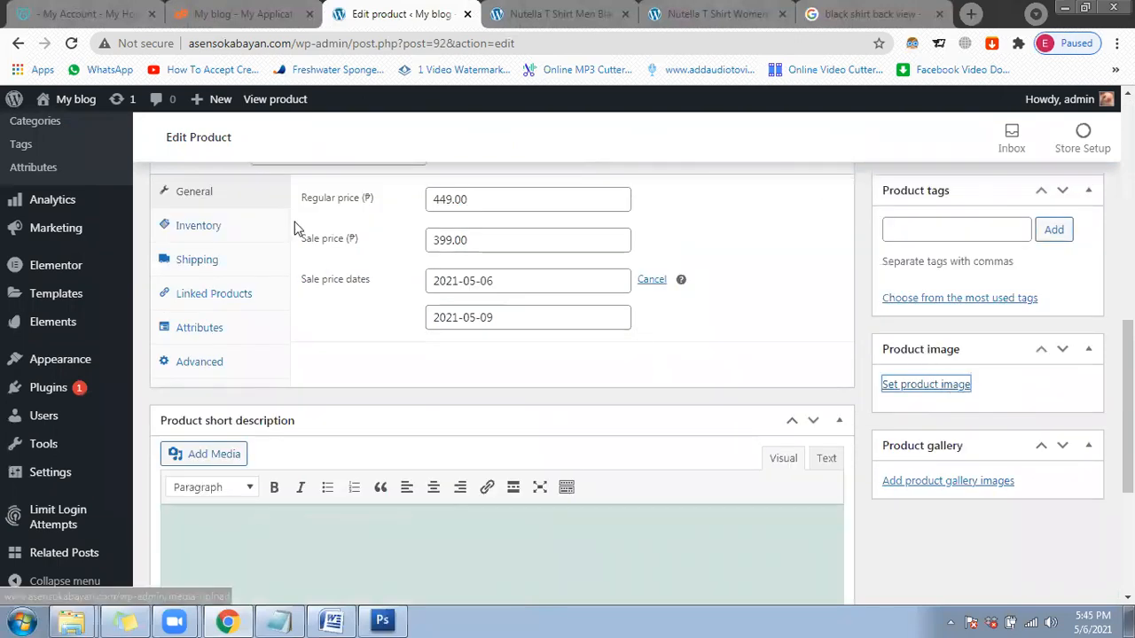
click(91, 174)
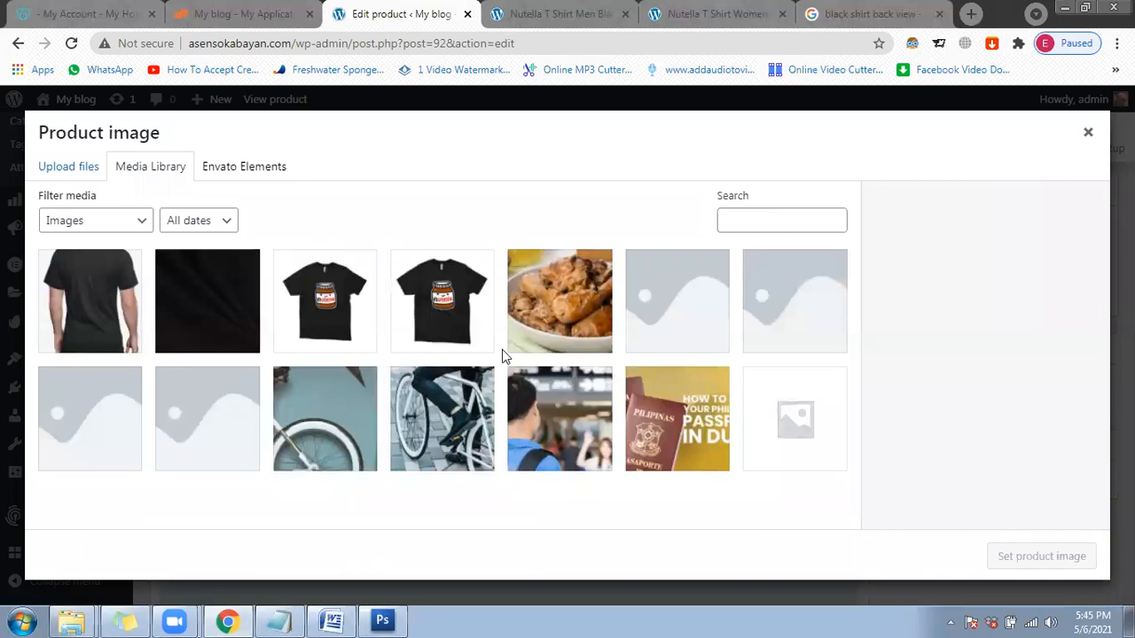
click(545, 373)
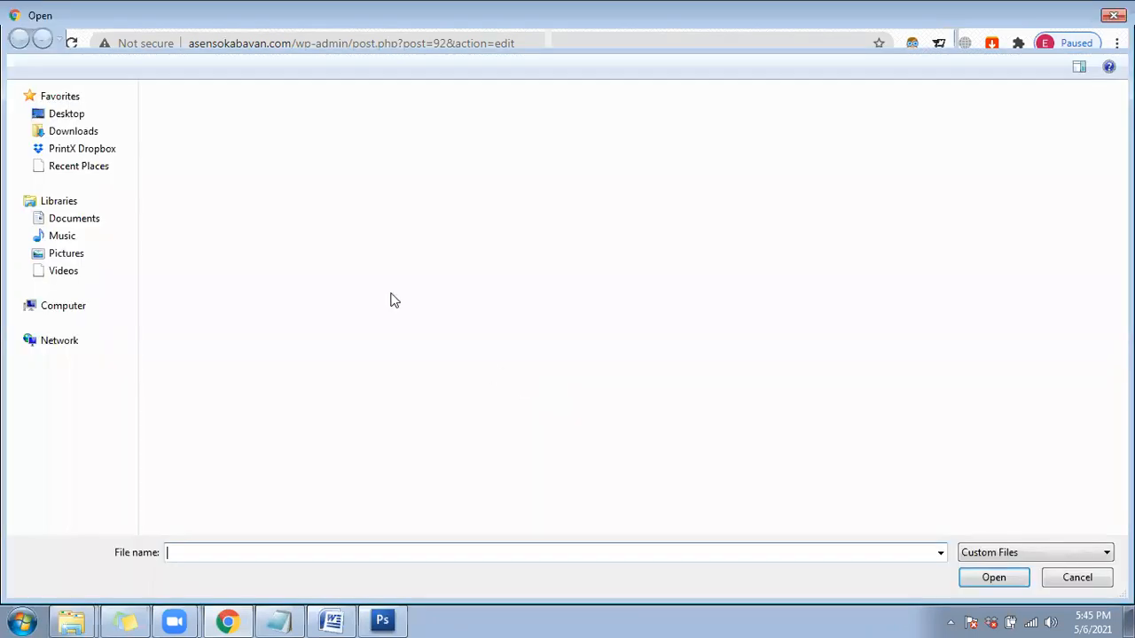
Step: Upload Nutella_Lady_Black_1 from Desktop 5, Products, Mytshirts, Female, Nutella, Nutella Design and set it as the product image
double_click(809, 142)
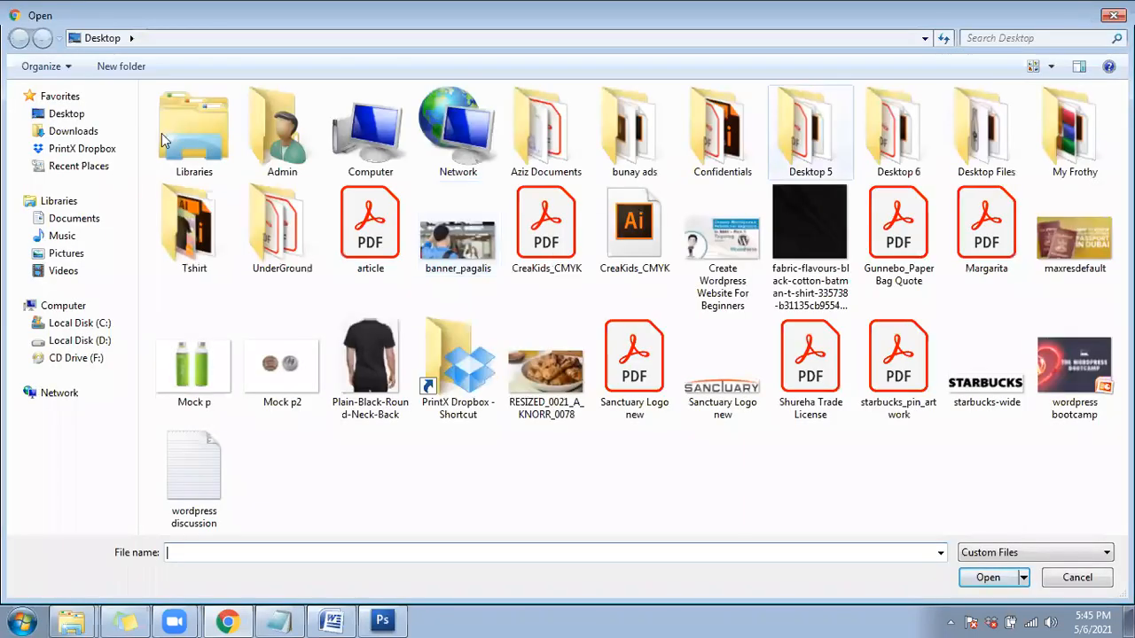
double_click(212, 146)
double_click(286, 161)
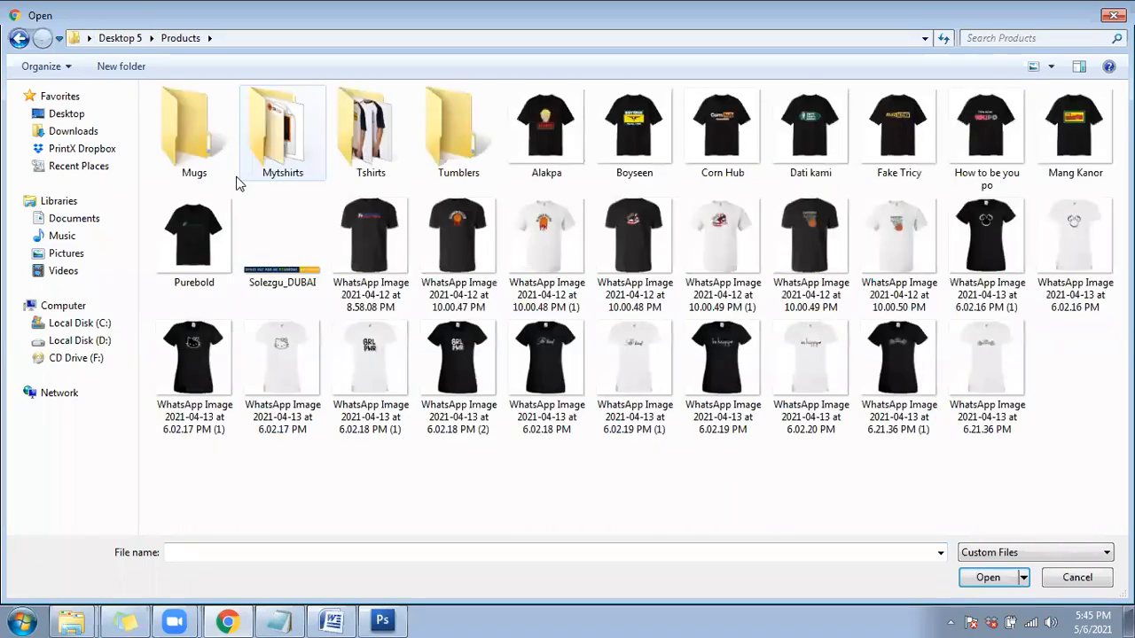
double_click(249, 162)
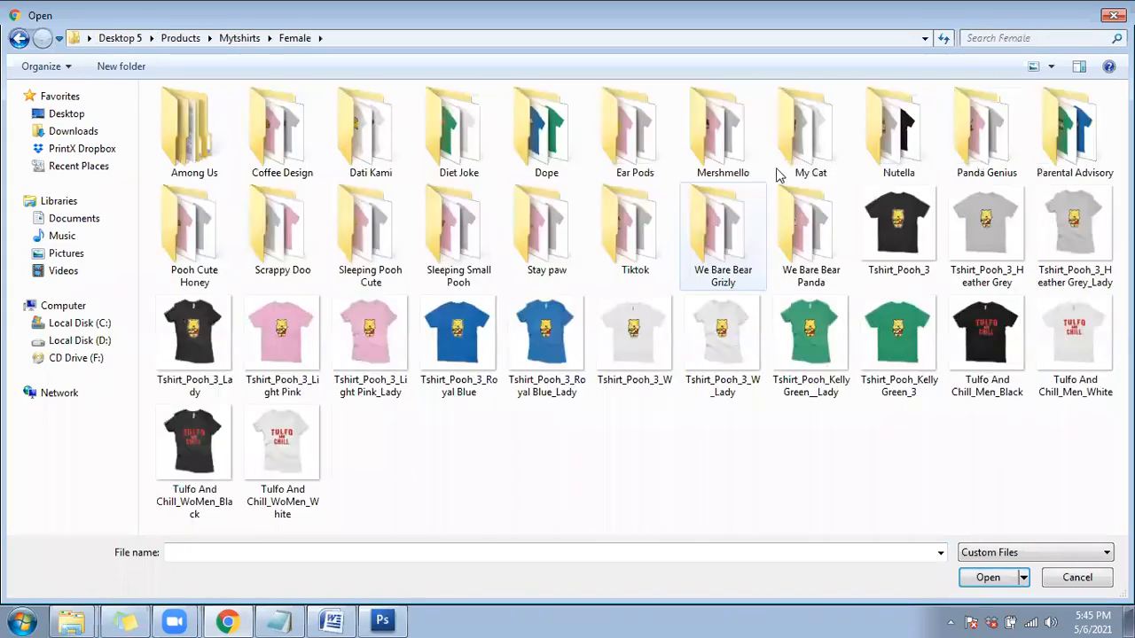
double_click(903, 161)
double_click(202, 169)
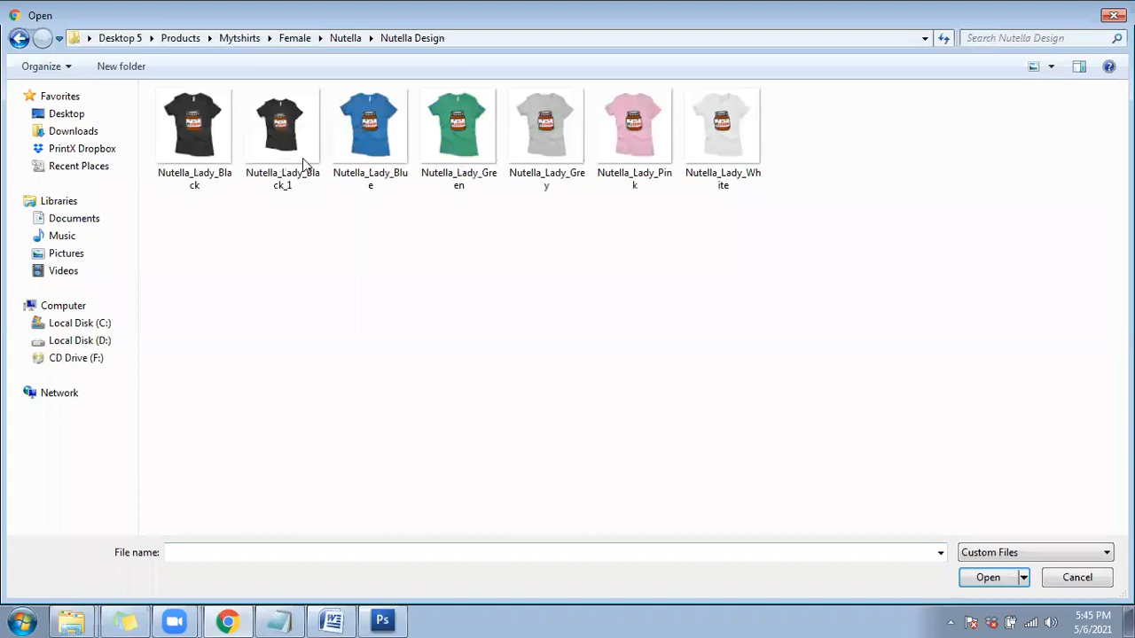
click(302, 158)
key(Return)
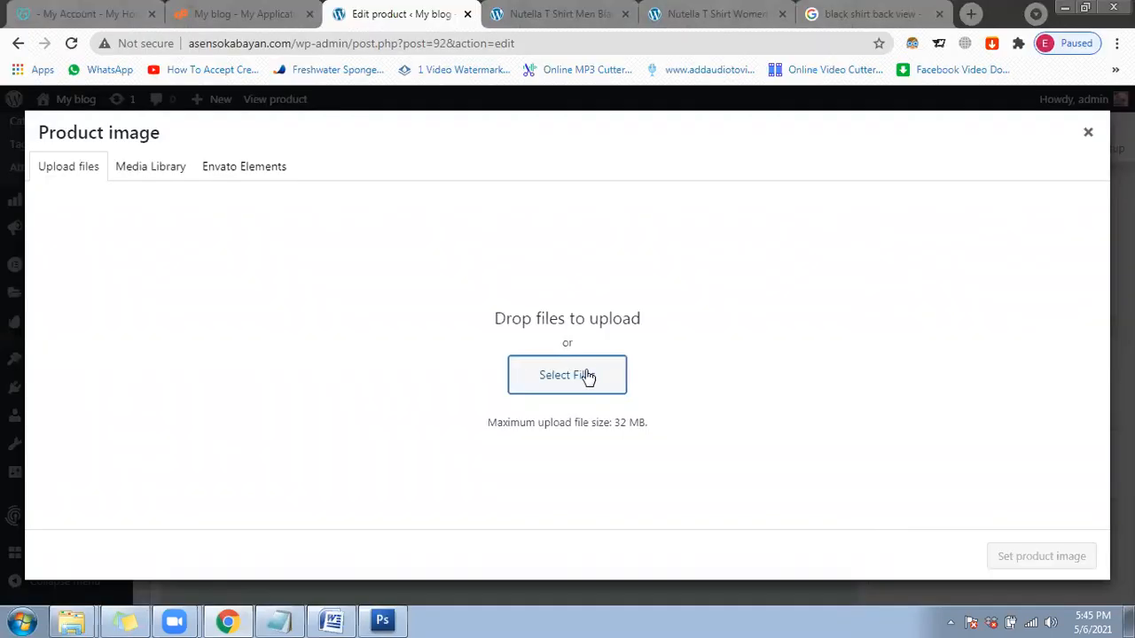
click(1030, 558)
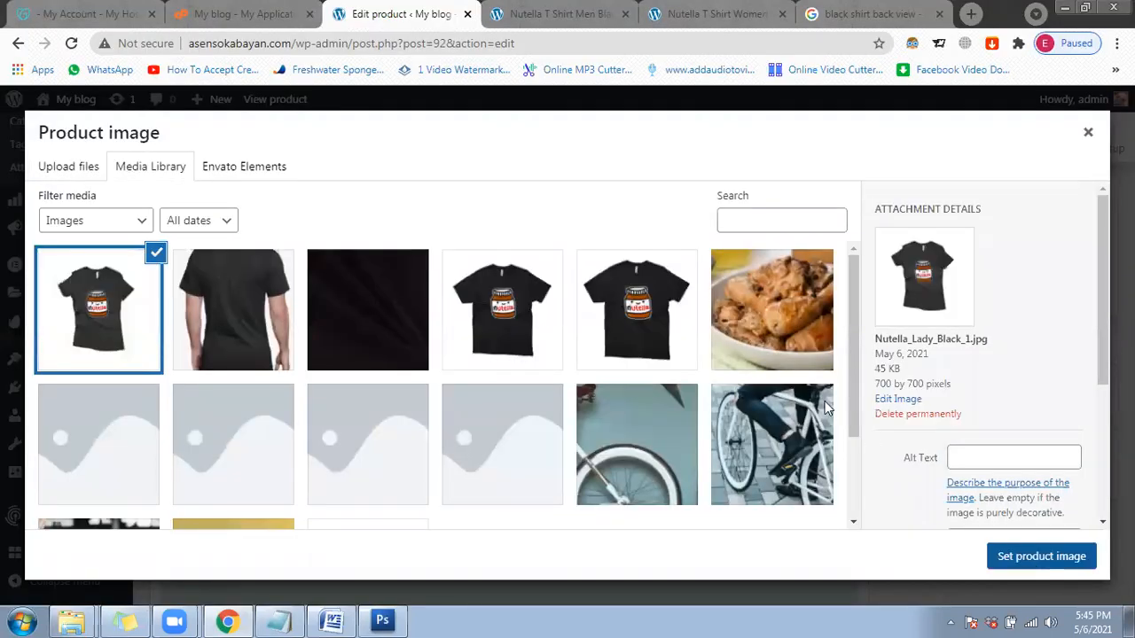
Step: Update the product and check the new image on its reloaded store page
scroll(823, 382, down, 2)
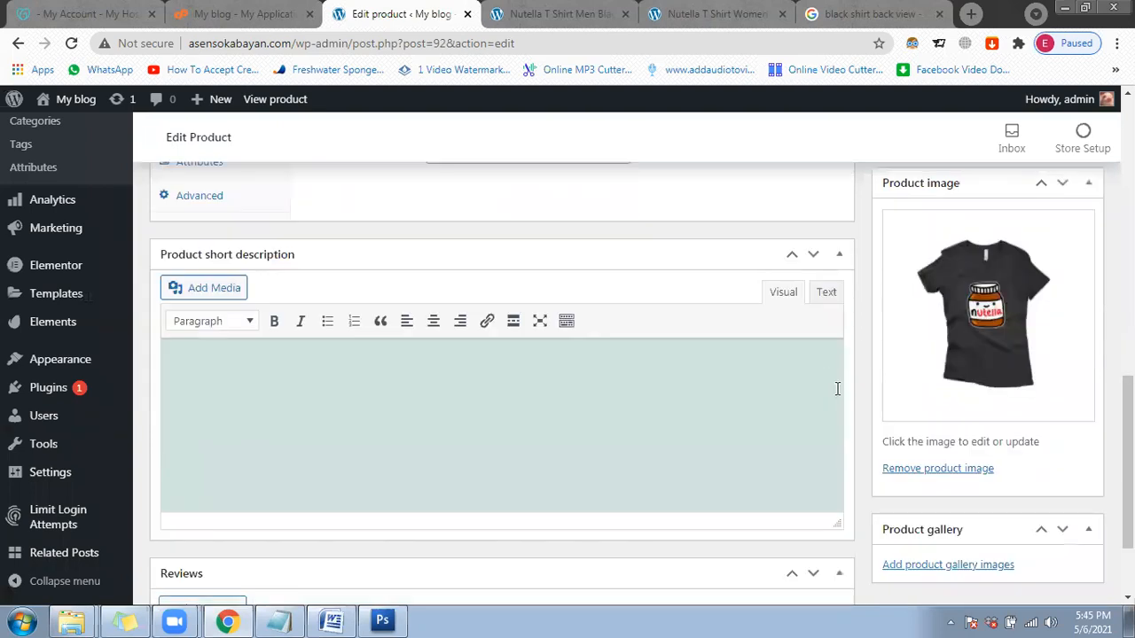
scroll(838, 389, up, 6)
scroll(1073, 403, up, 2)
click(1069, 397)
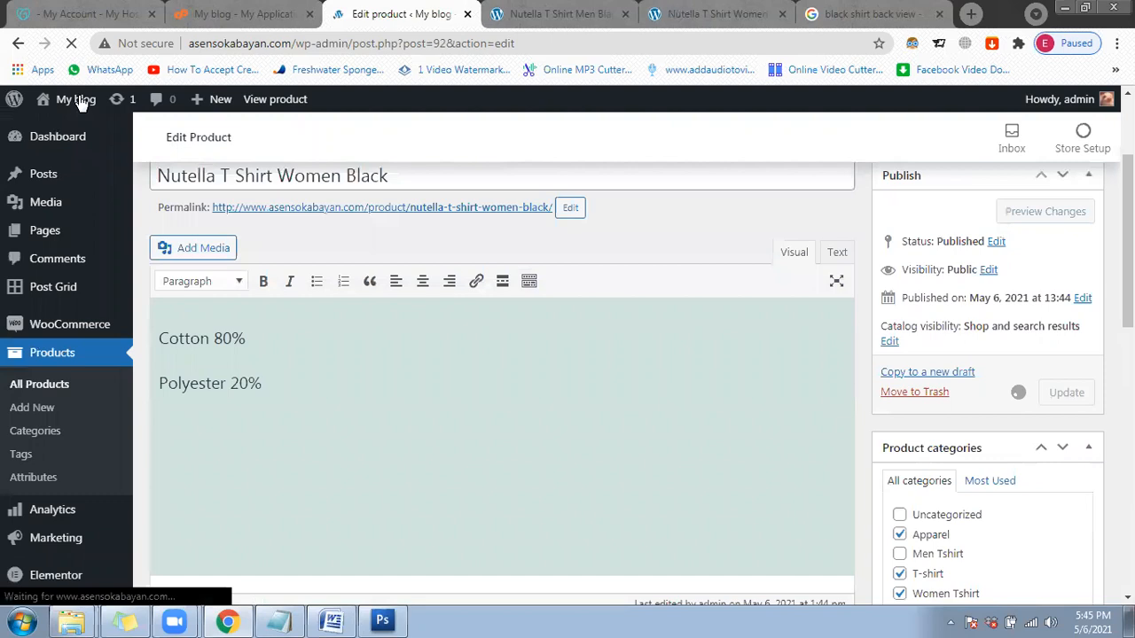
click(700, 14)
key(F5)
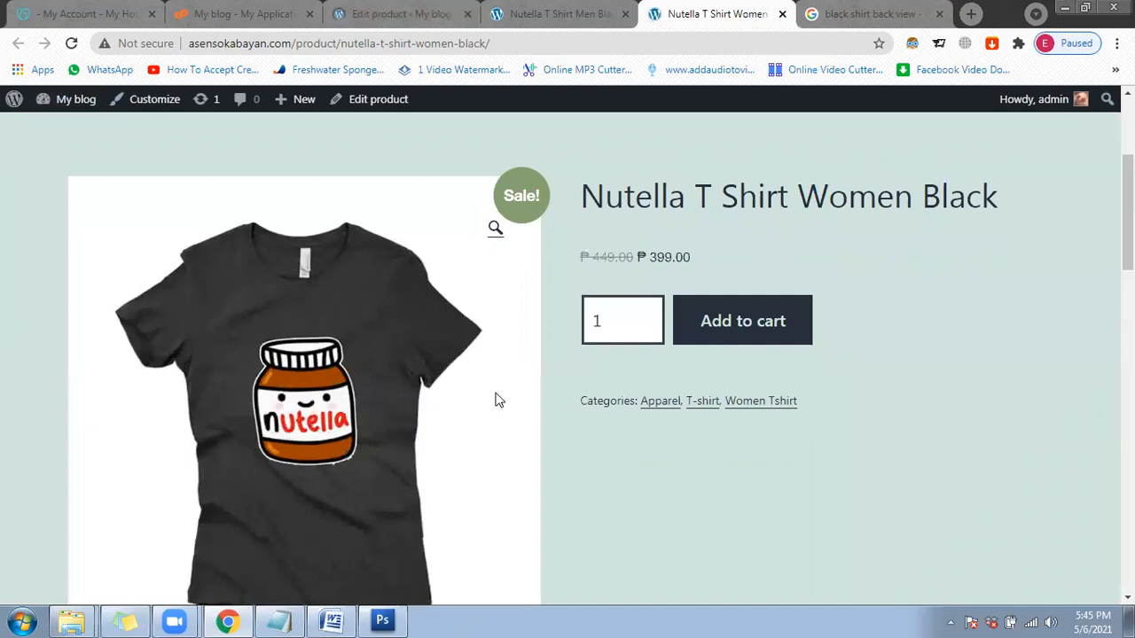
scroll(478, 390, down, 3)
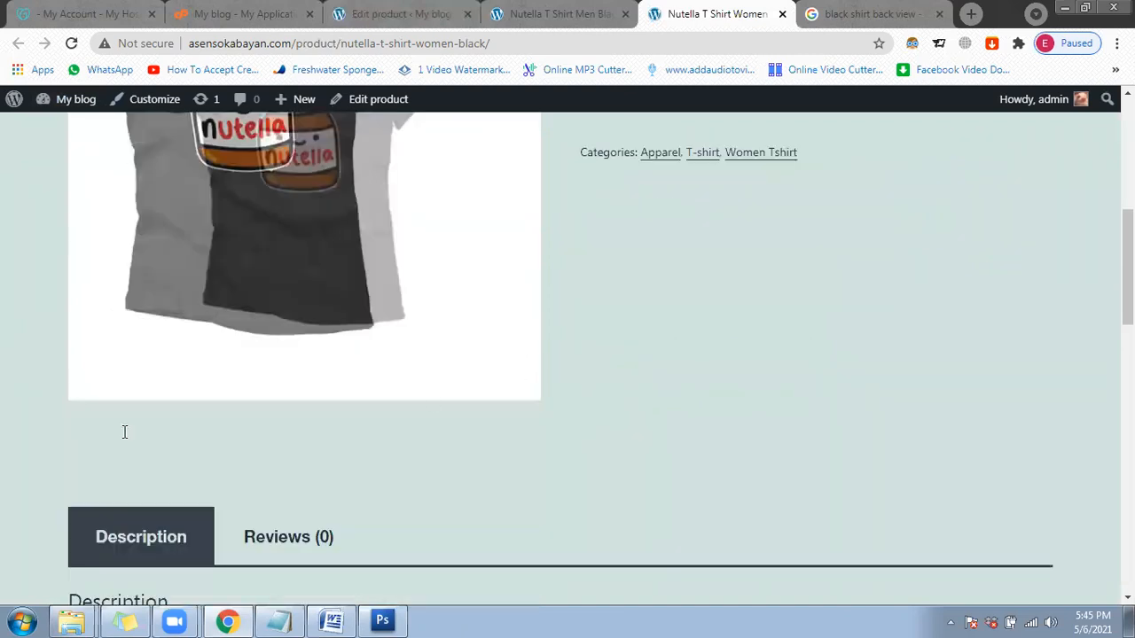
scroll(487, 514, down, 2)
scroll(599, 178, up, 4)
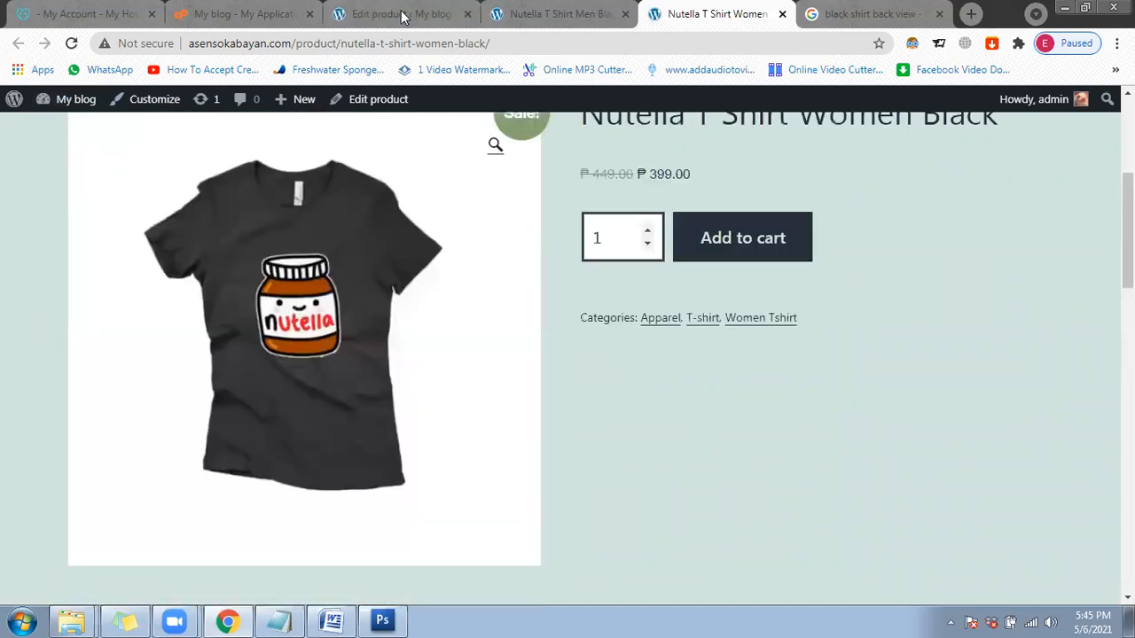
Step: Copy the size line "Asian Size : 26, 27, 28, 29, 30" from the men's black shirt store page
click(583, 15)
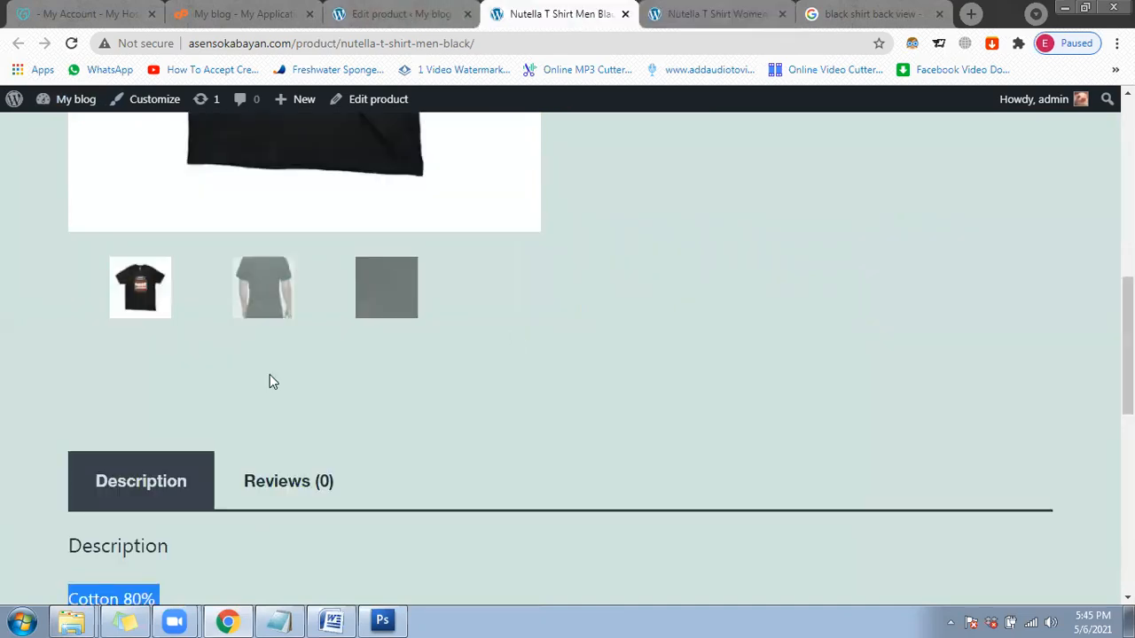
scroll(399, 381, down, 4)
scroll(534, 388, up, 9)
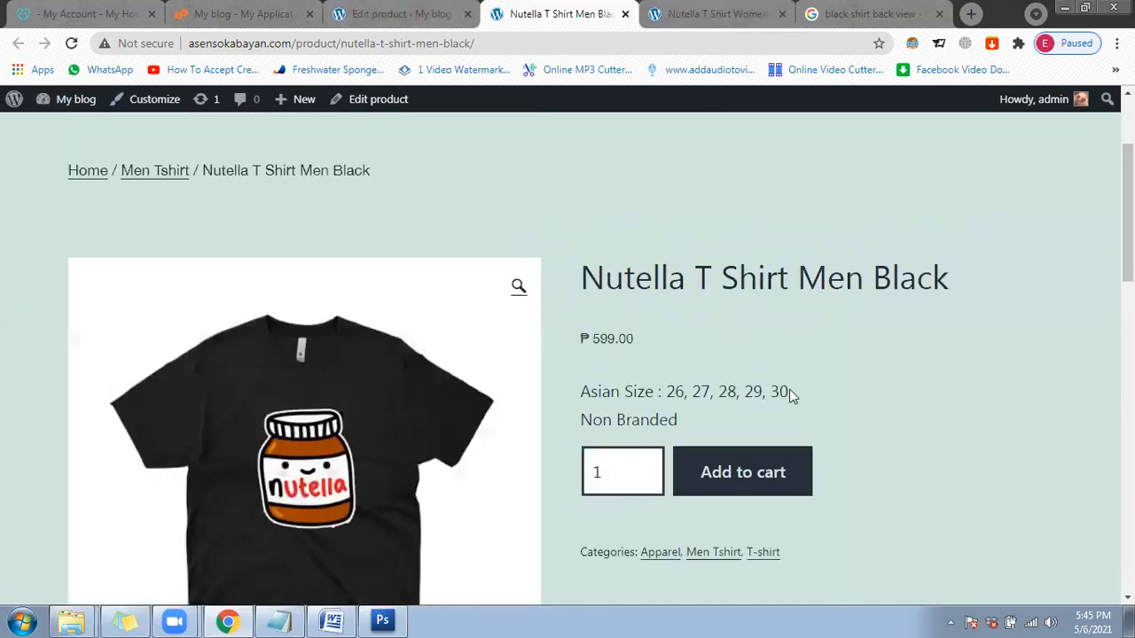
drag(588, 387, 583, 390)
key(ctrl+c)
Step: Paste the copied Asian size line into the women's shirt's short description and update the product
click(393, 8)
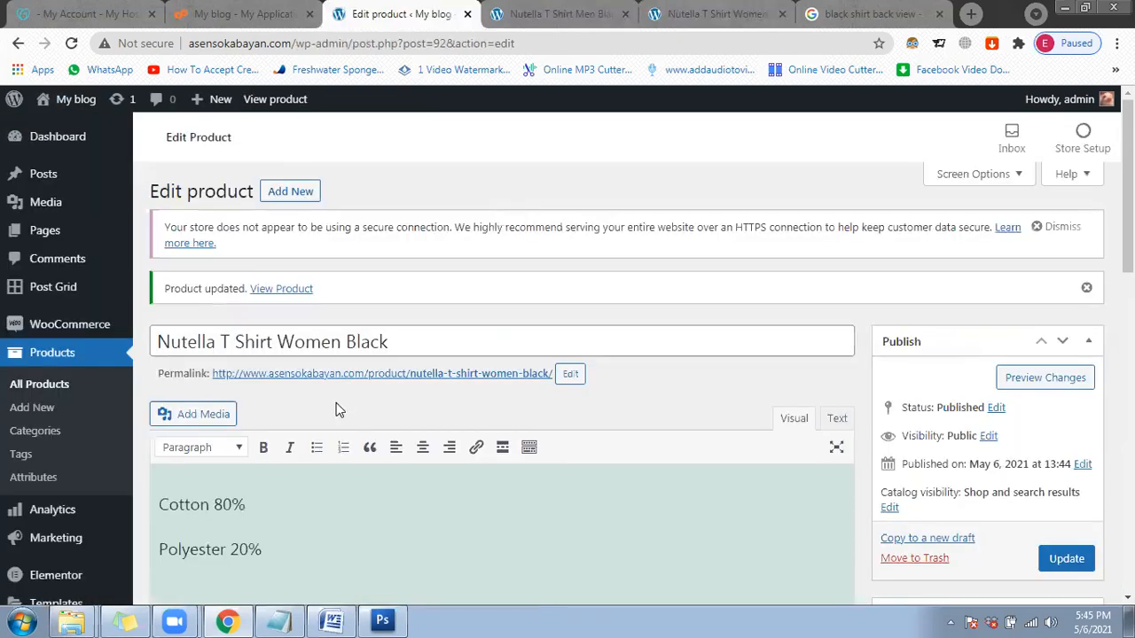
scroll(337, 408, down, 10)
scroll(325, 451, down, 1)
click(325, 448)
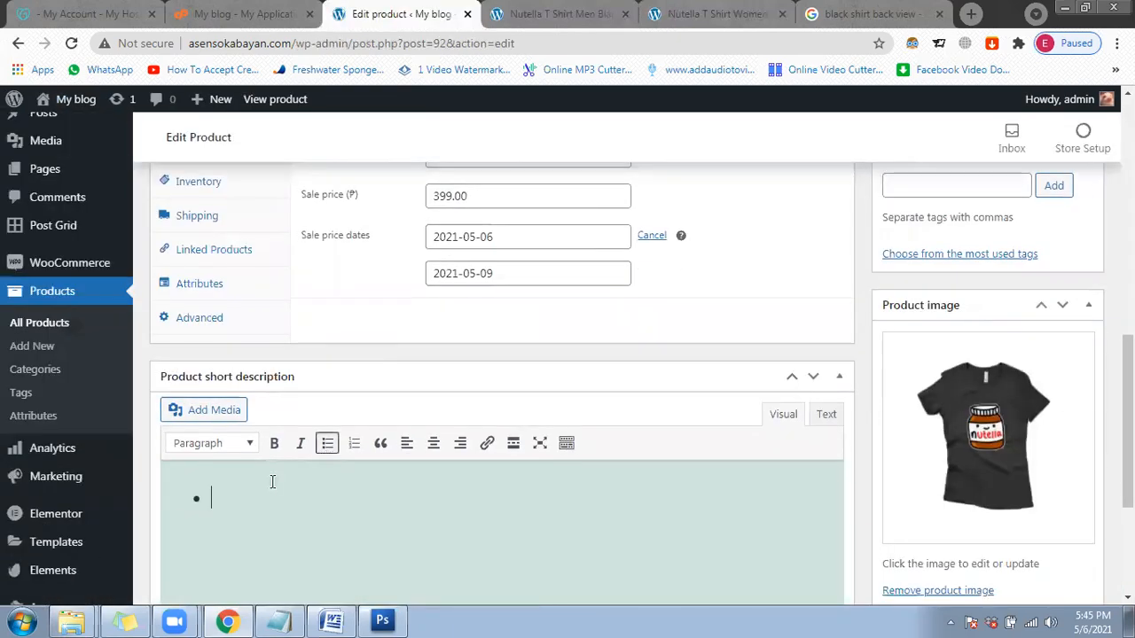
key(ctrl+v)
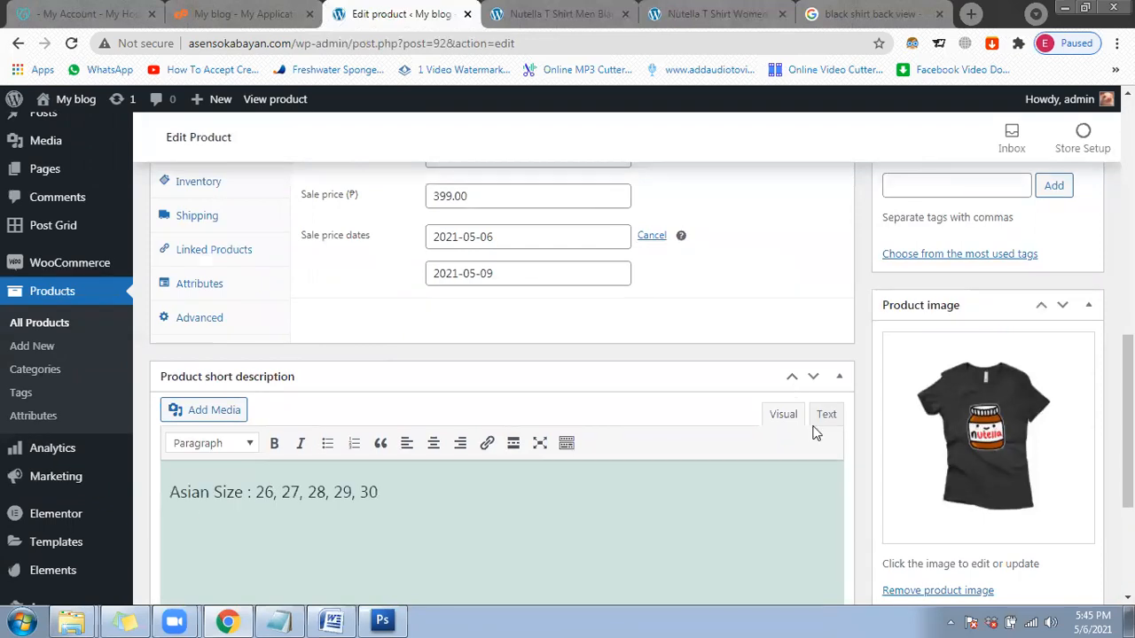
scroll(858, 407, up, 1)
scroll(1051, 344, up, 5)
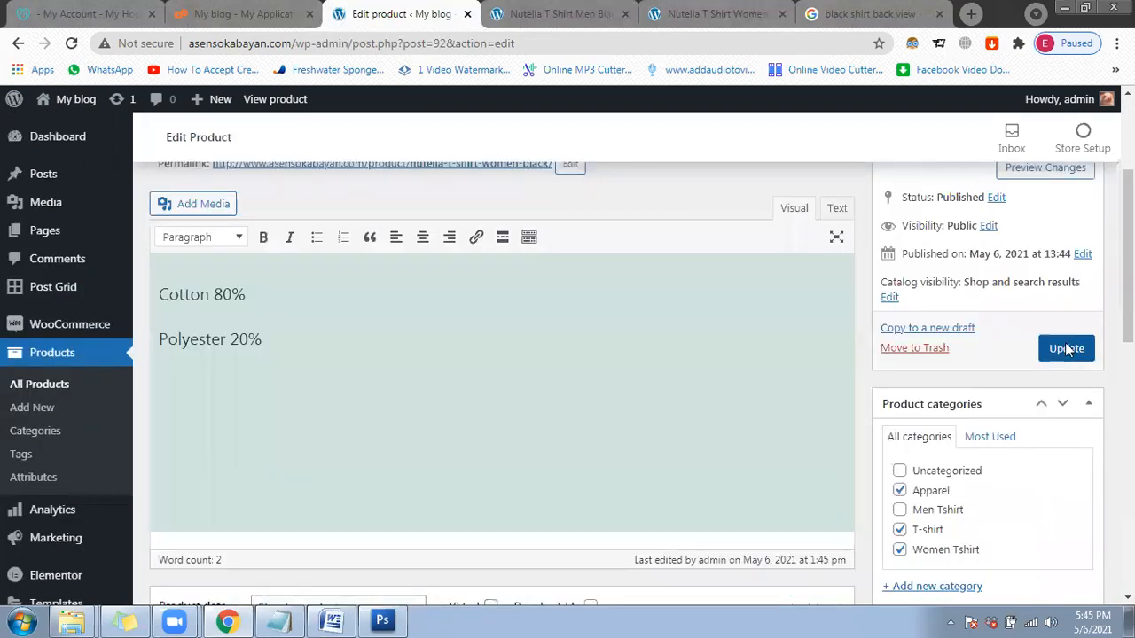
click(1067, 348)
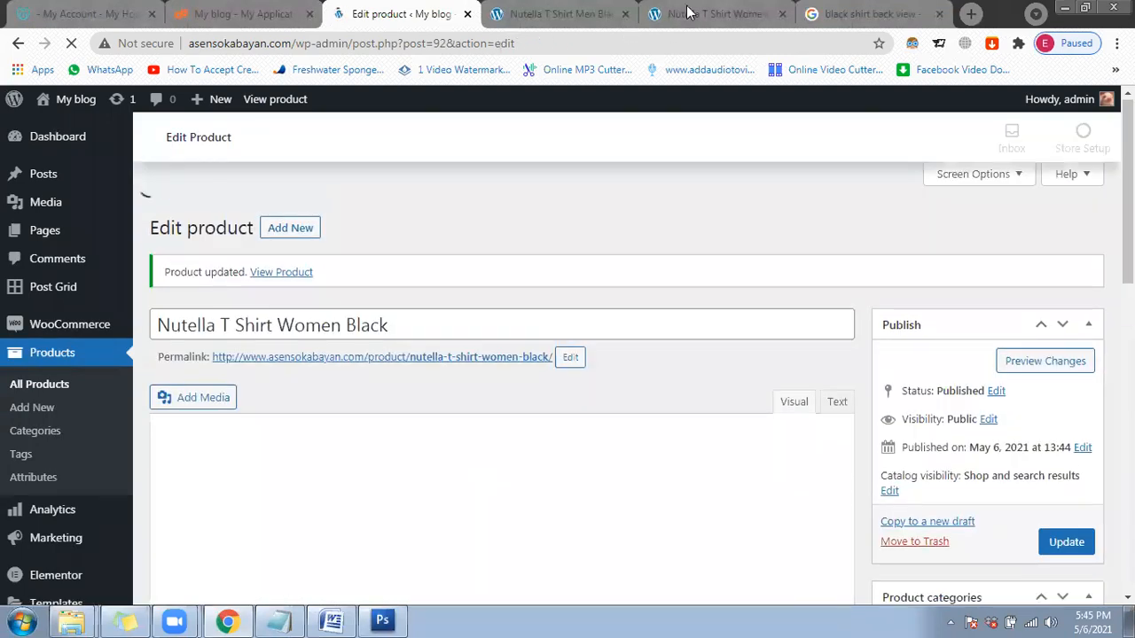
Step: Reload the women's shirt store page and review its size line and description
click(71, 44)
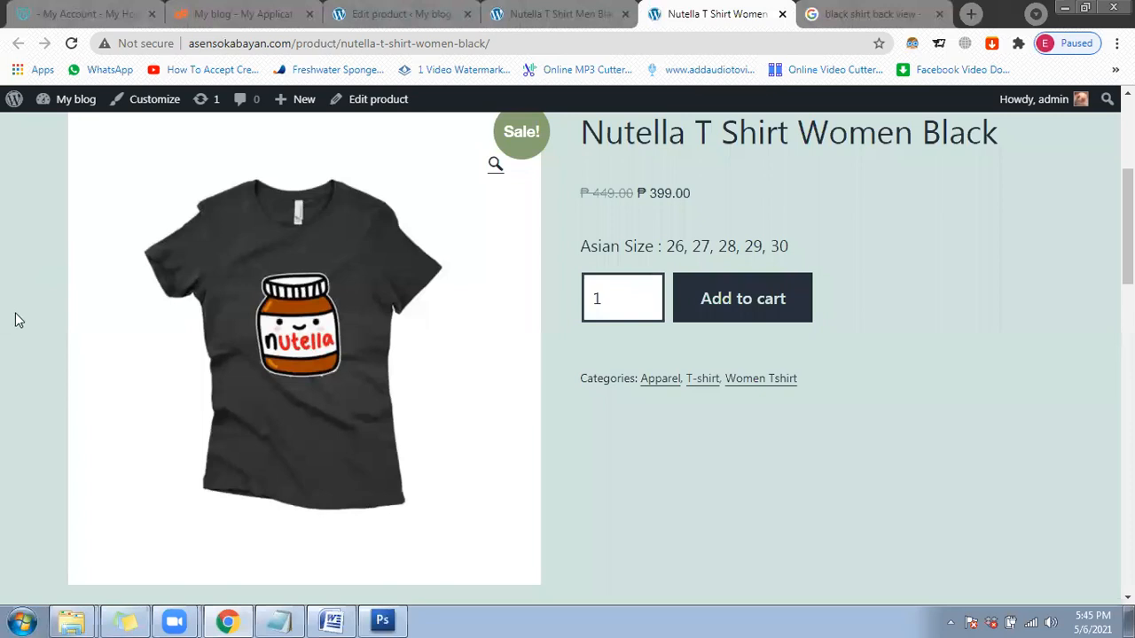
drag(577, 256, 676, 248)
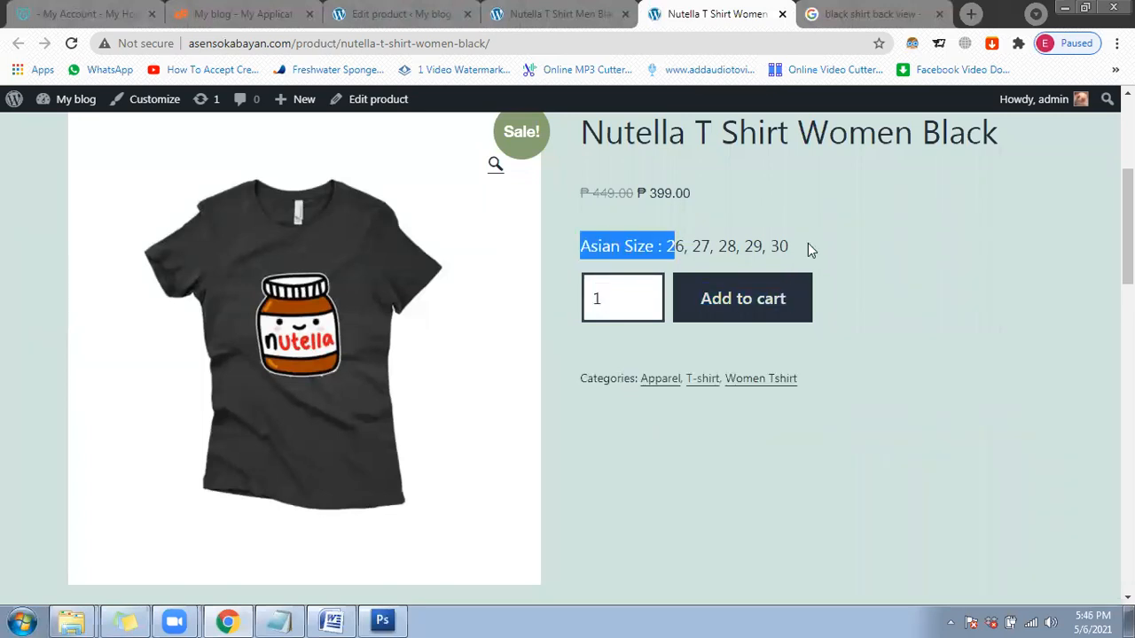
click(717, 321)
scroll(719, 327, down, 4)
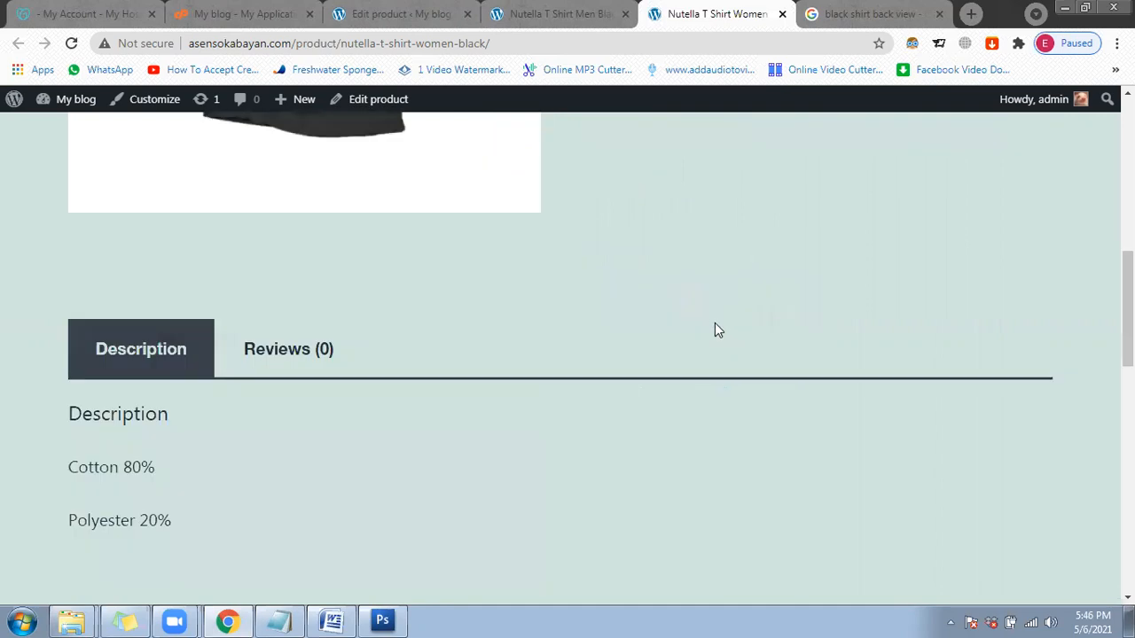
Step: Examine the related products section of the Nutella T Shirt Women Black product page alongside the product's edit page
scroll(532, 323, down, 3)
scroll(354, 275, down, 1)
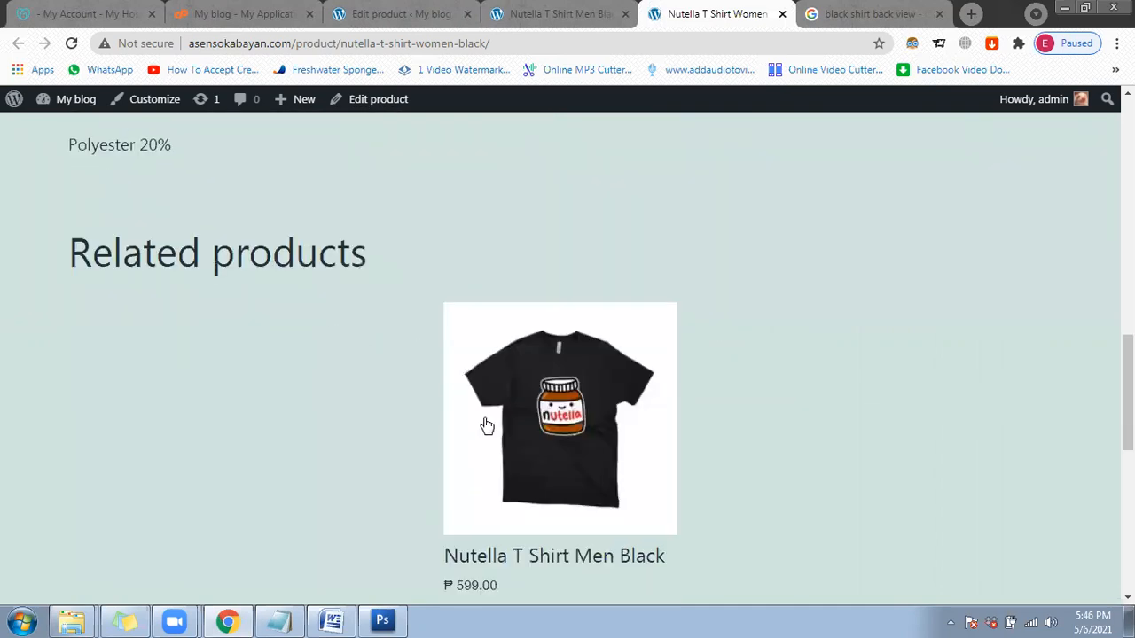
scroll(484, 423, down, 1)
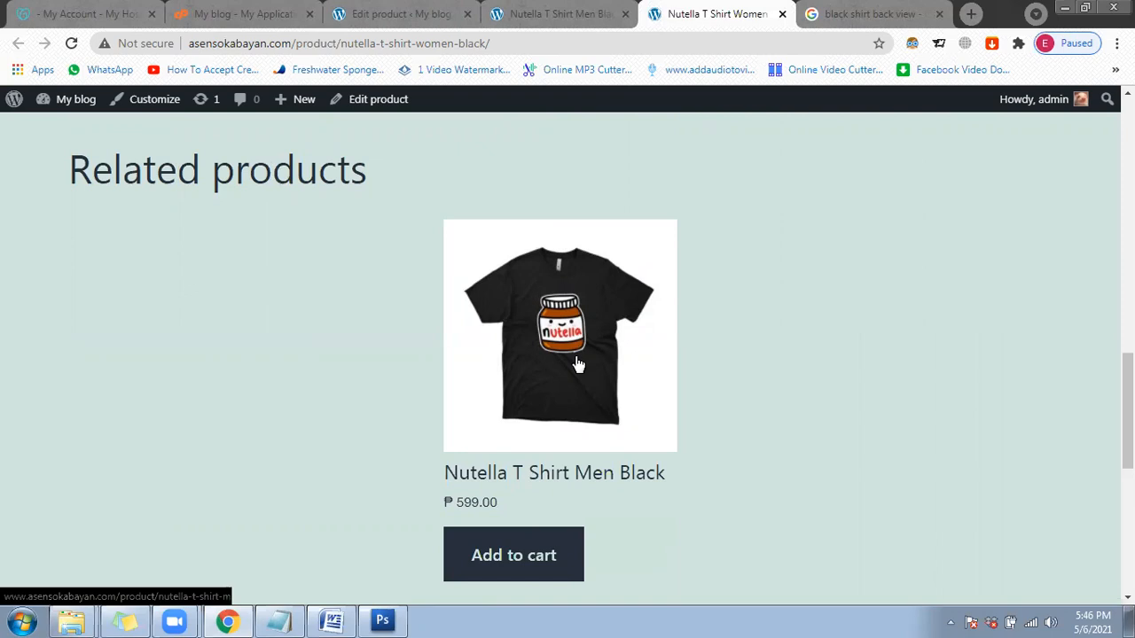
click(408, 16)
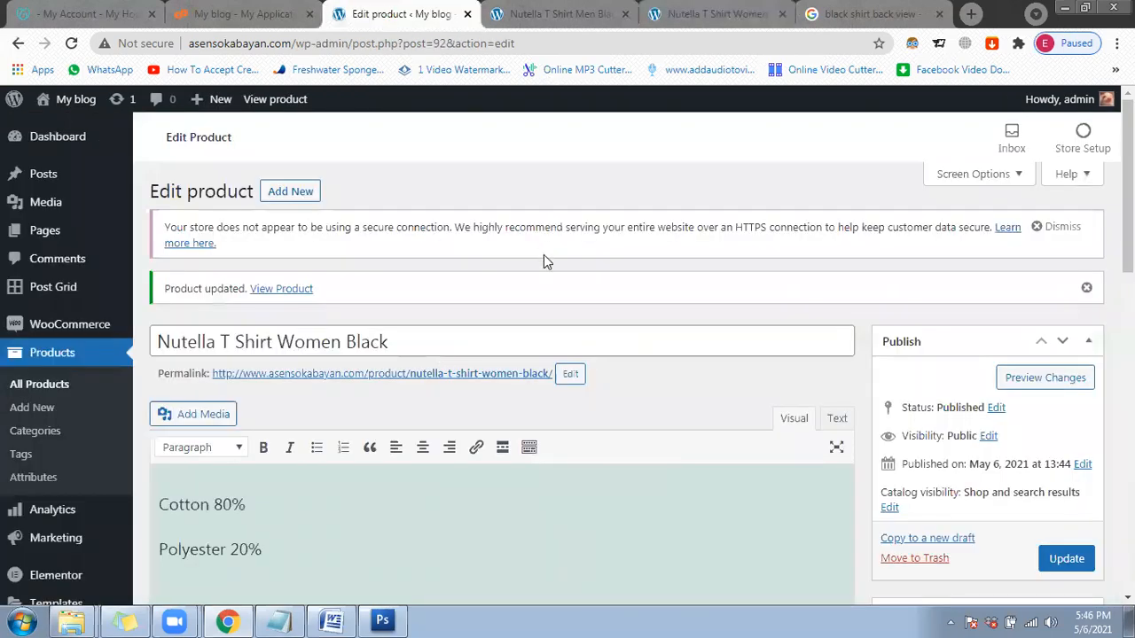
scroll(543, 252, down, 1)
scroll(576, 262, up, 1)
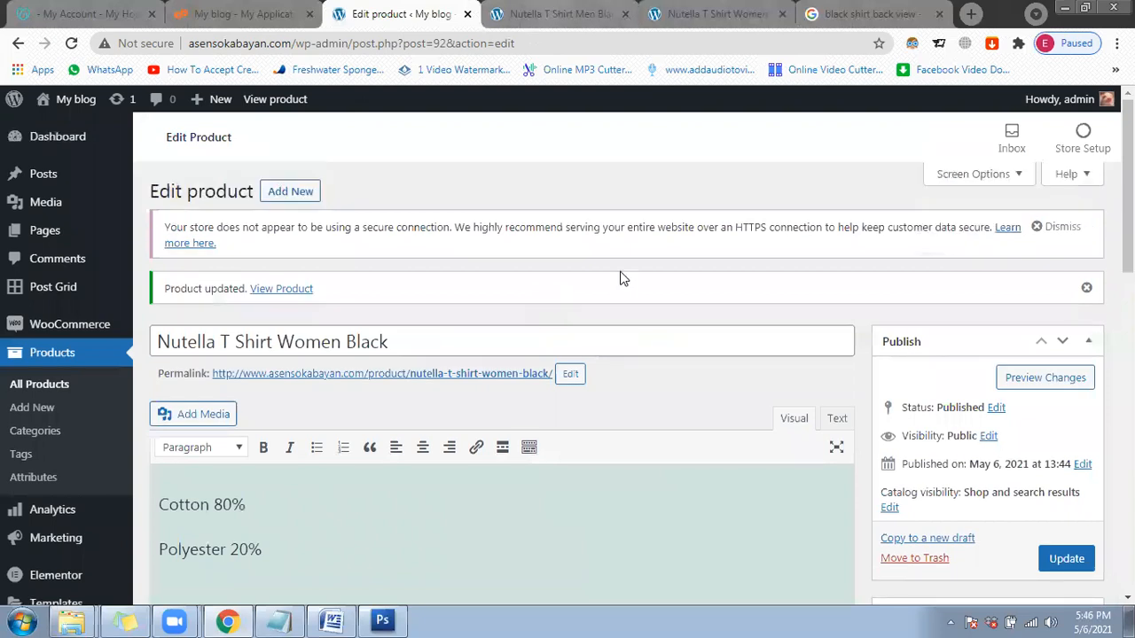
key(ctrl+Tab)
key(ctrl+Tab)
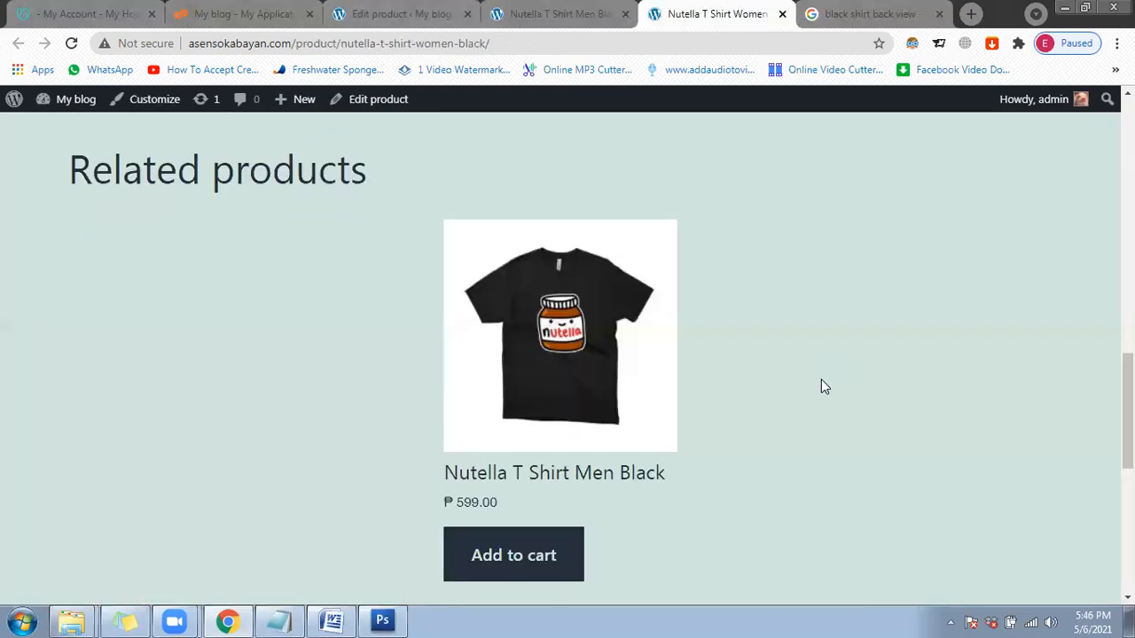
Step: Examine the regular price, sale price and Sale badge on the Nutella T Shirt Women Black product page
scroll(798, 388, up, 5)
scroll(692, 275, up, 3)
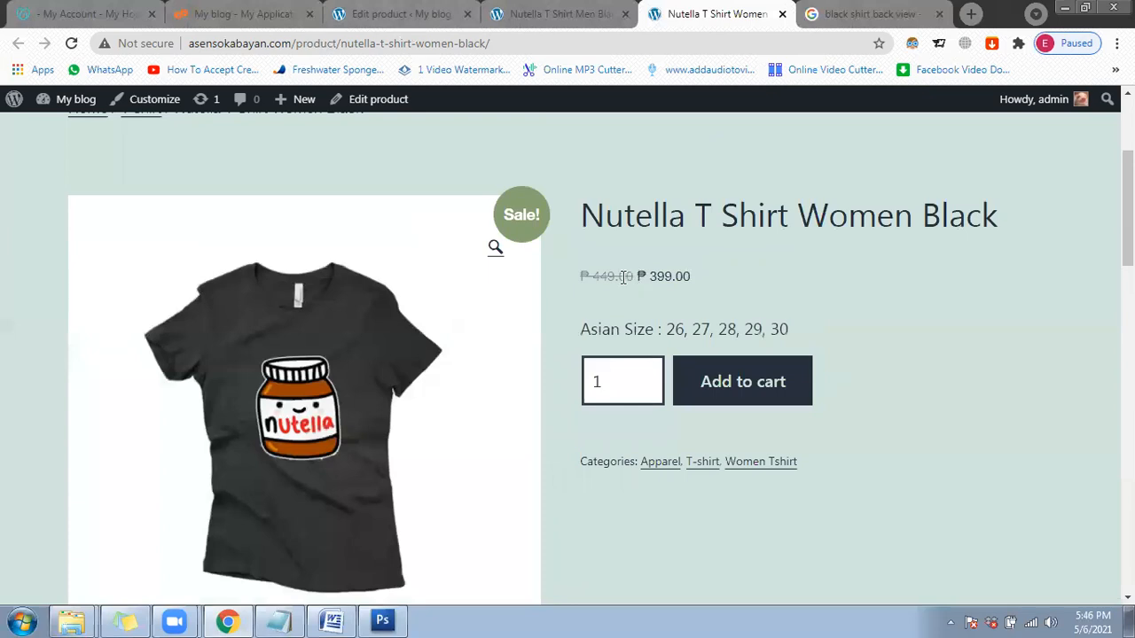
drag(691, 277, 623, 278)
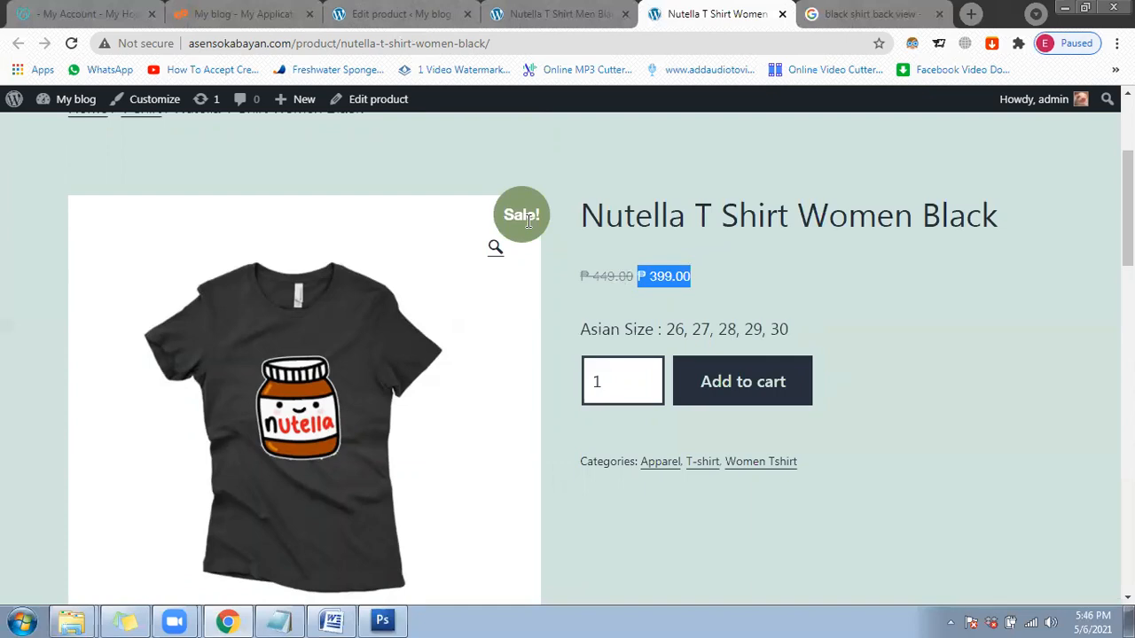
scroll(557, 312, down, 1)
scroll(581, 366, down, 2)
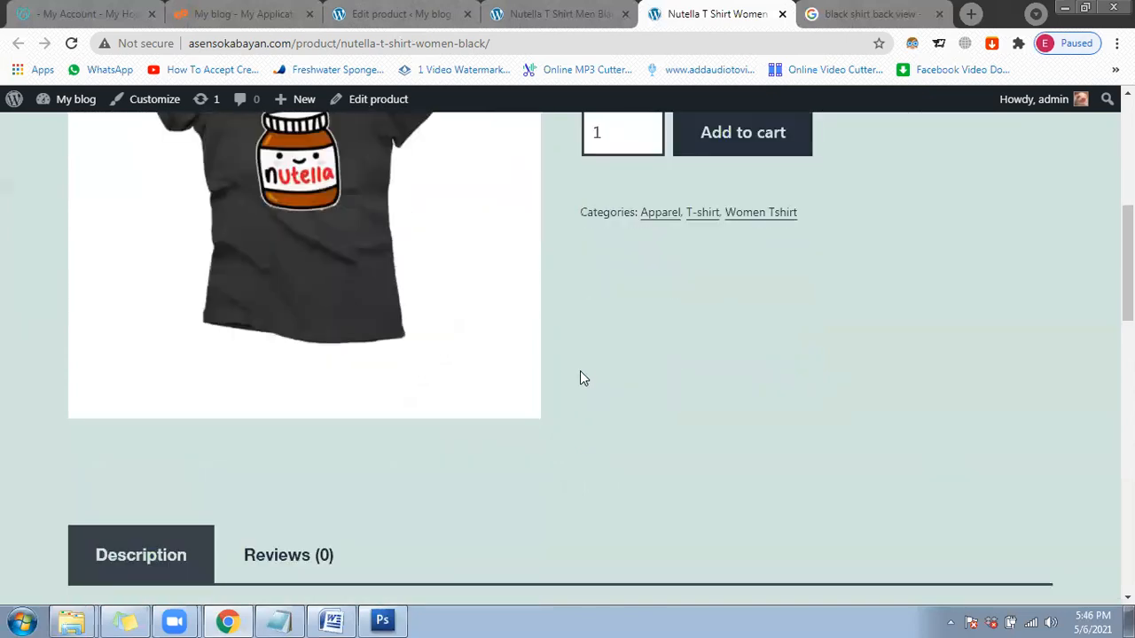
scroll(581, 377, up, 3)
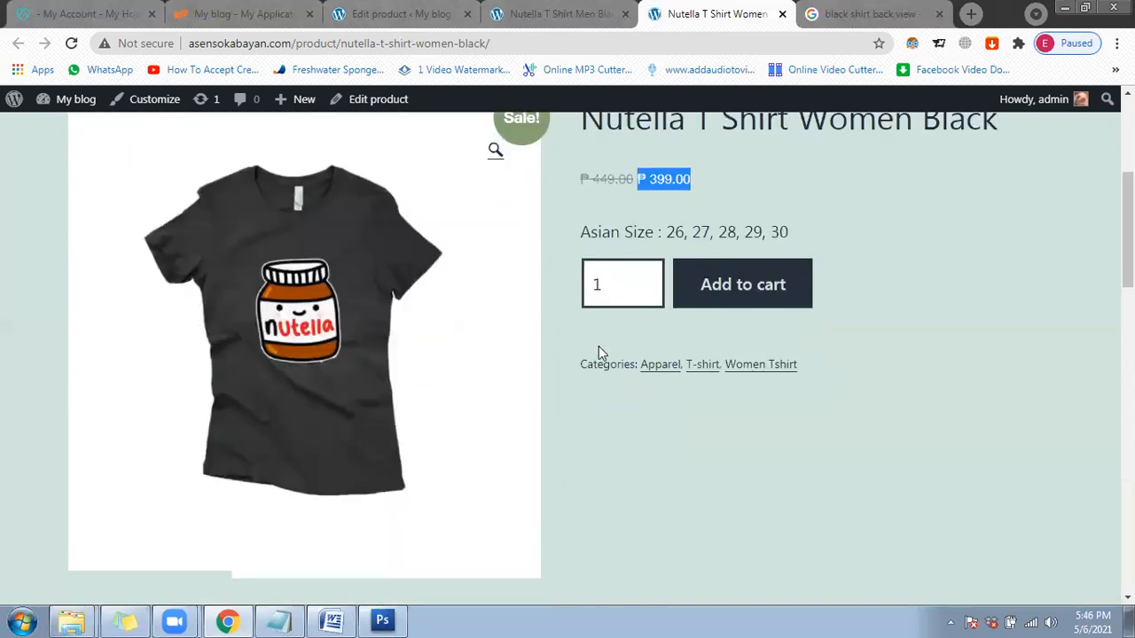
drag(614, 189, 710, 194)
click(621, 192)
double_click(606, 195)
click(689, 197)
double_click(690, 195)
click(679, 198)
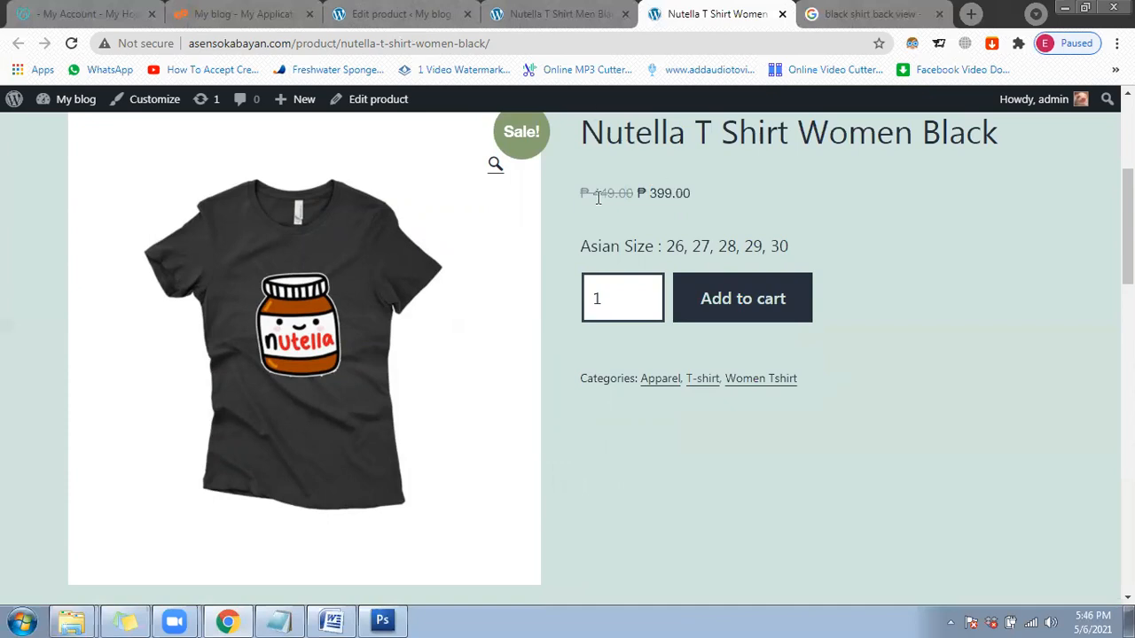
Step: Check the system calendar and review the product's regular and sale prices against the current date
click(1076, 610)
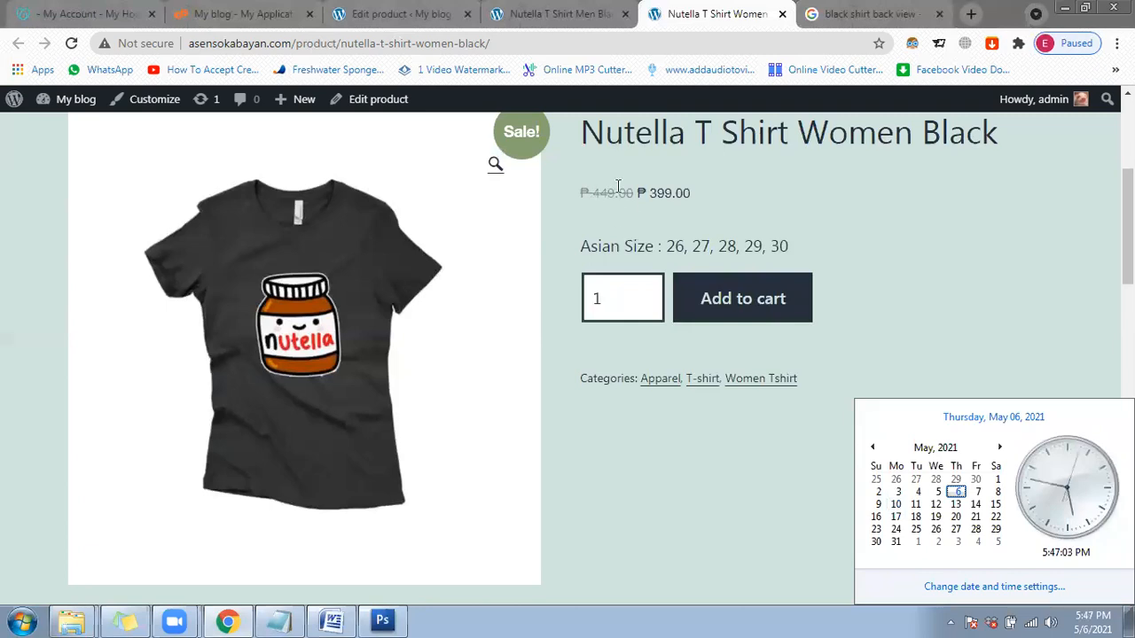
drag(589, 194, 608, 193)
drag(685, 199, 695, 203)
click(694, 202)
scroll(691, 195, up, 1)
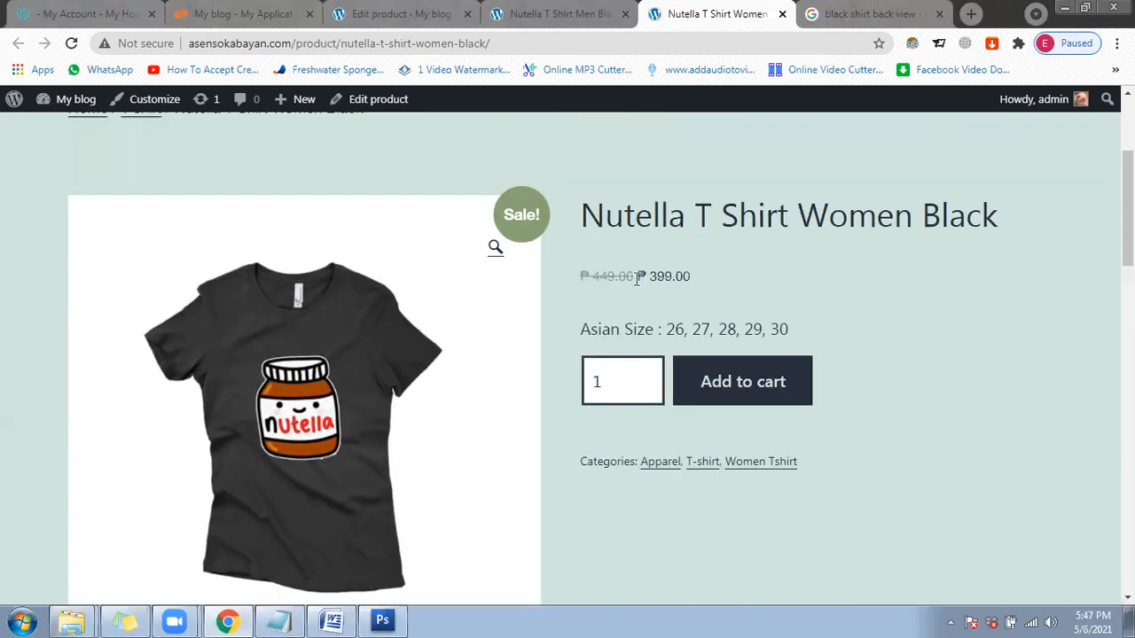
double_click(665, 276)
click(706, 298)
scroll(674, 355, down, 3)
scroll(648, 356, up, 2)
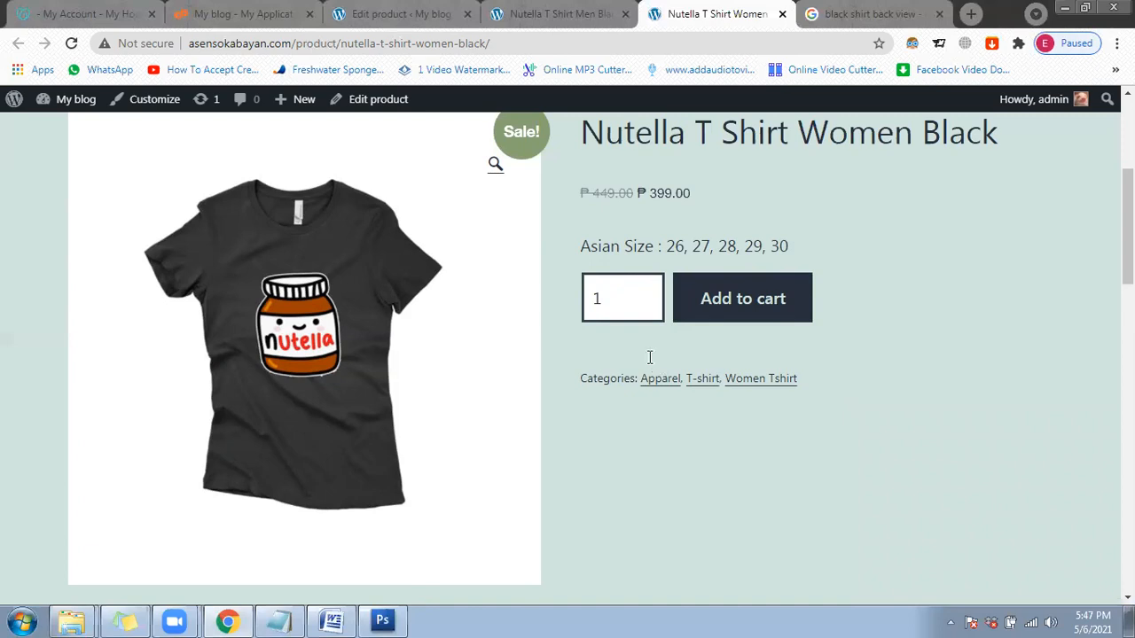
scroll(649, 356, up, 1)
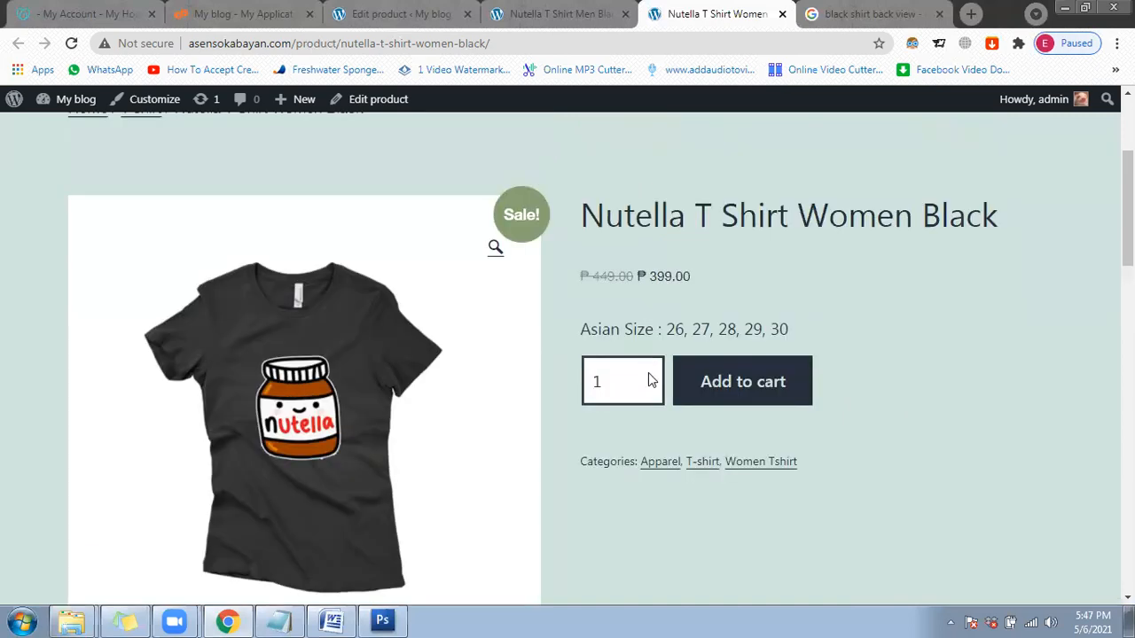
scroll(648, 373, up, 1)
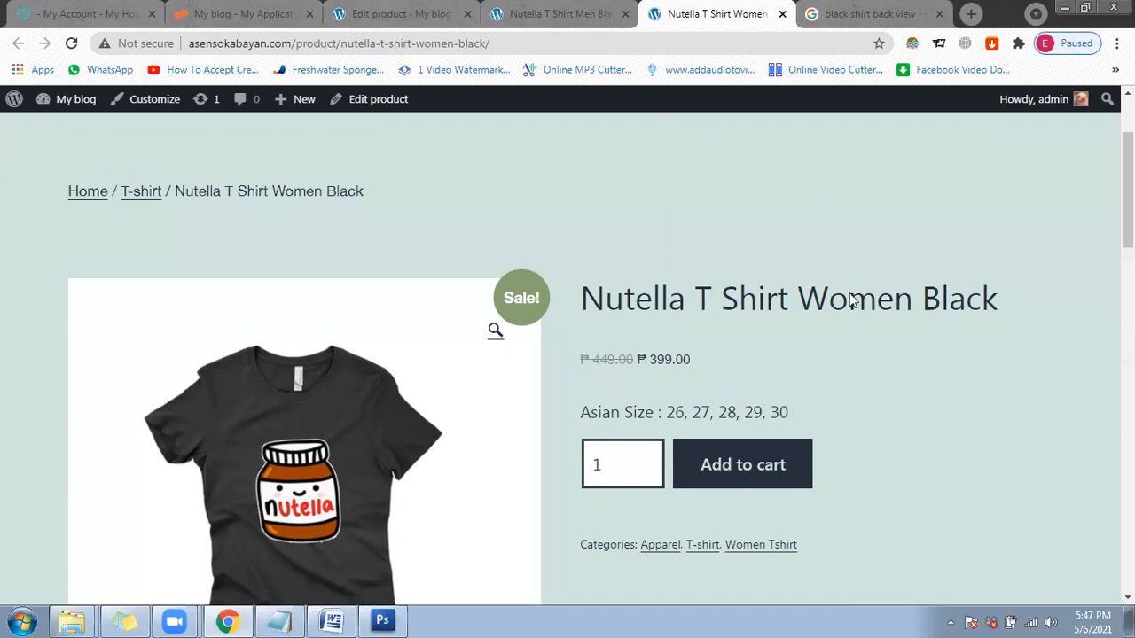
Step: Open the site's Products page and examine its content
scroll(849, 296, up, 2)
click(894, 213)
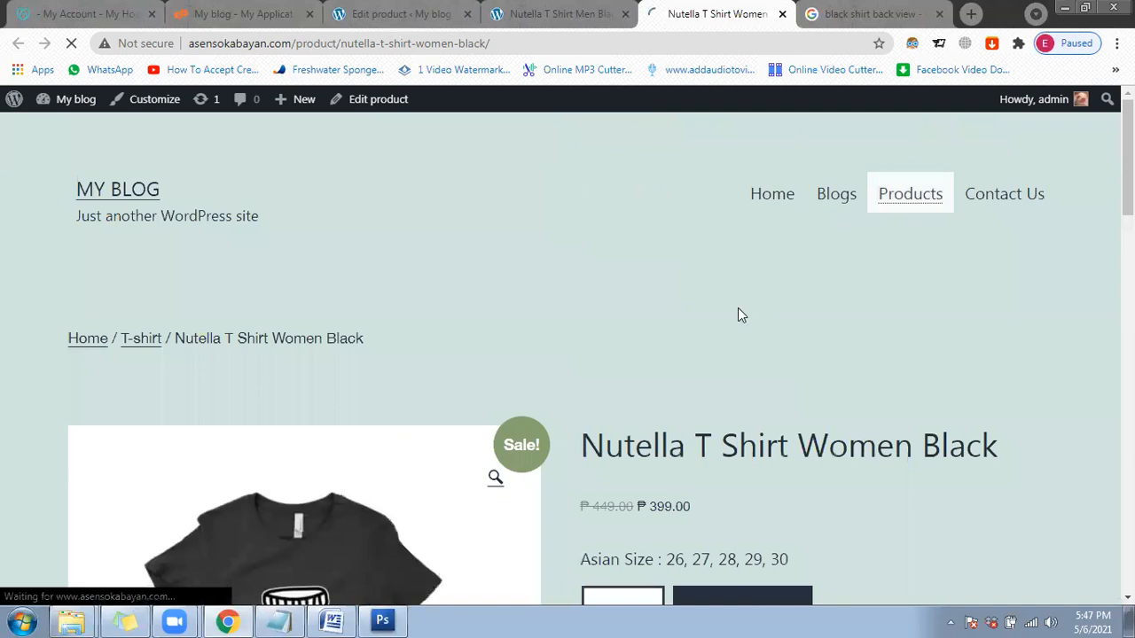
scroll(738, 357, down, 3)
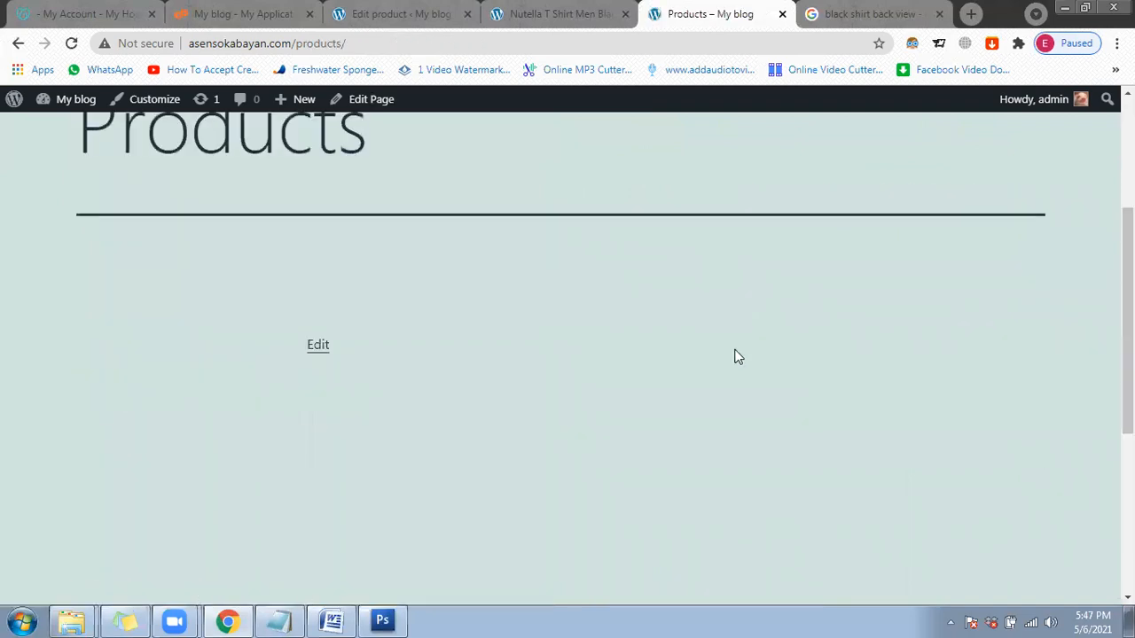
scroll(734, 356, up, 2)
scroll(796, 305, down, 2)
scroll(716, 292, up, 1)
scroll(714, 318, up, 2)
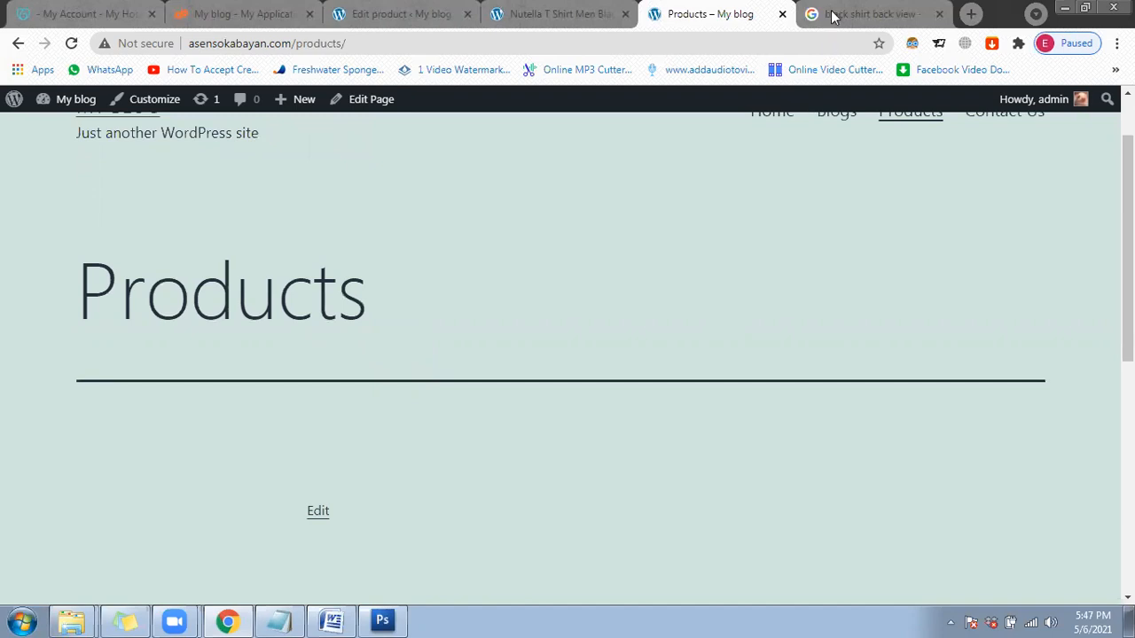
Step: Search Google for "woocommerce shortcodes" and open the WooCommerce documentation page "Shortcodes included with WooCommerce"
key(ctrl+Tab)
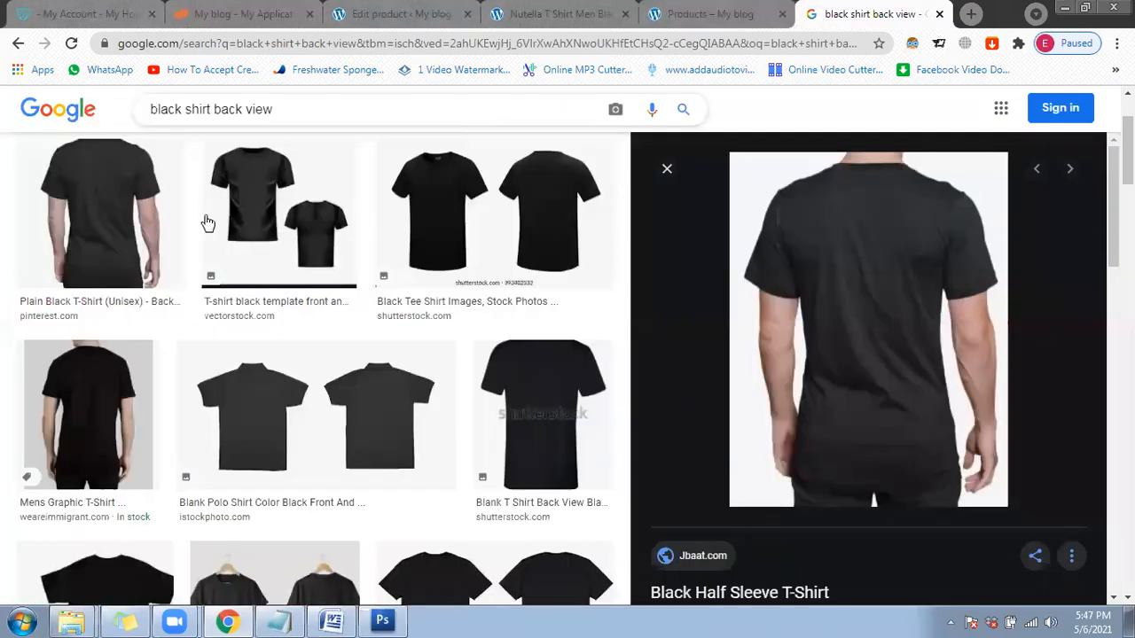
click(169, 165)
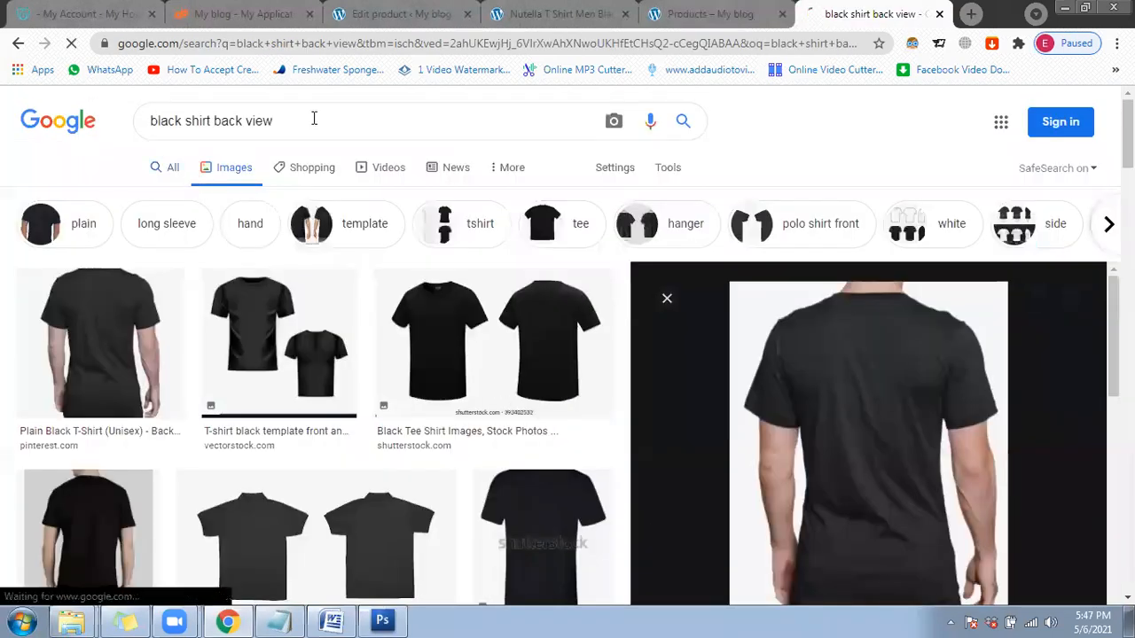
triple_click(314, 118)
text(wooco)
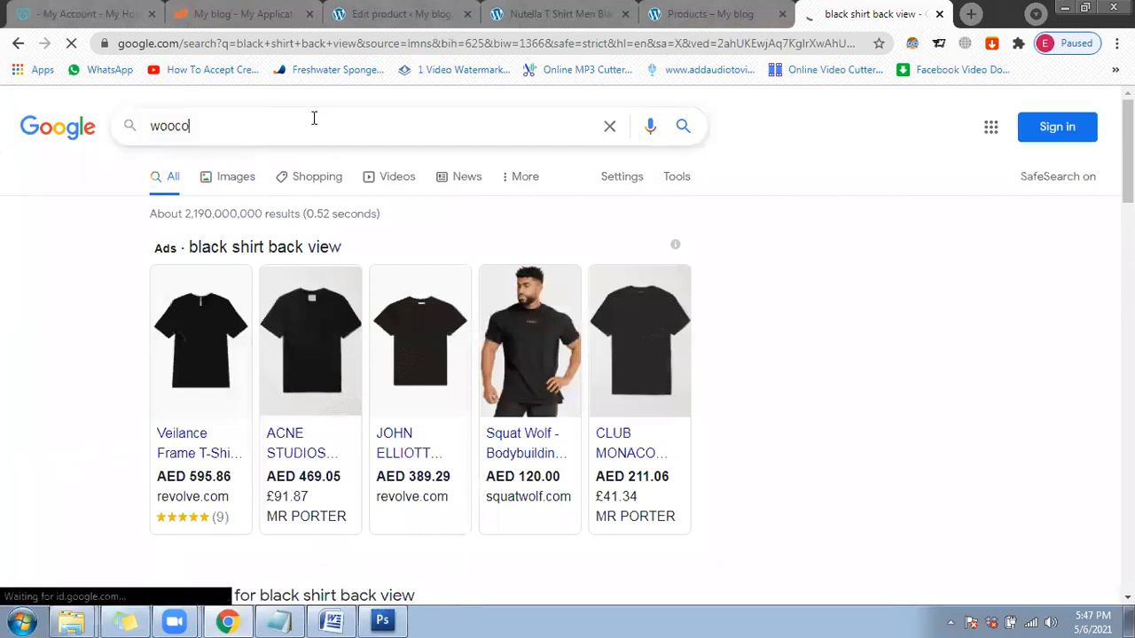
text(mme)
key(Down)
key(Down)
key(Return)
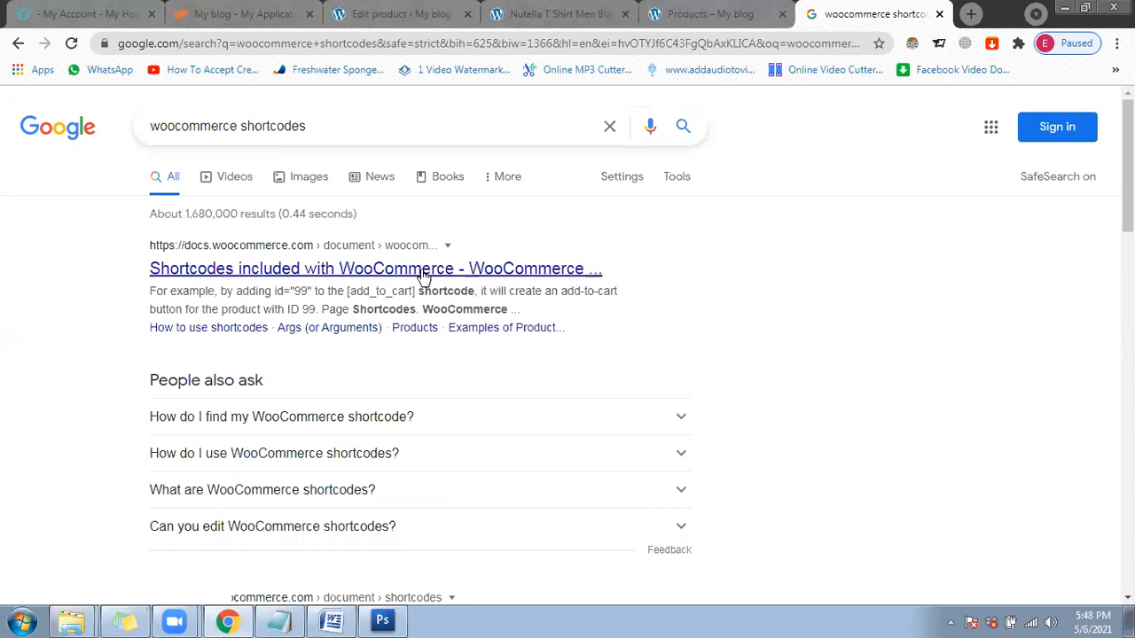
click(266, 271)
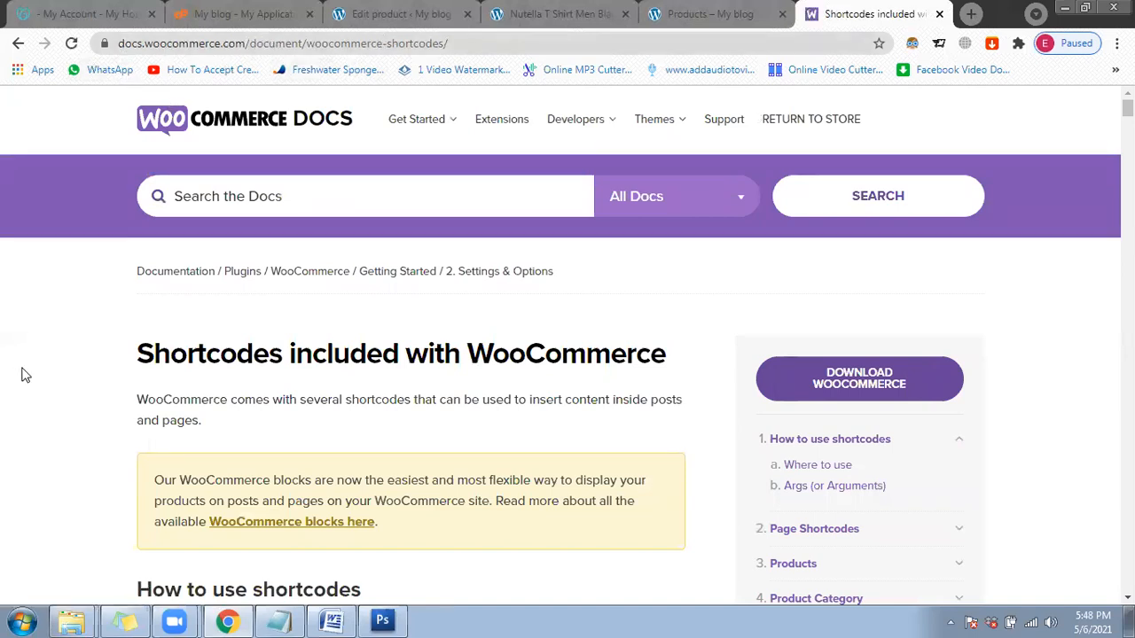
Step: Examine the Page Shortcodes section for the cart, checkout, account and order tracking shortcodes
scroll(25, 375, down, 2)
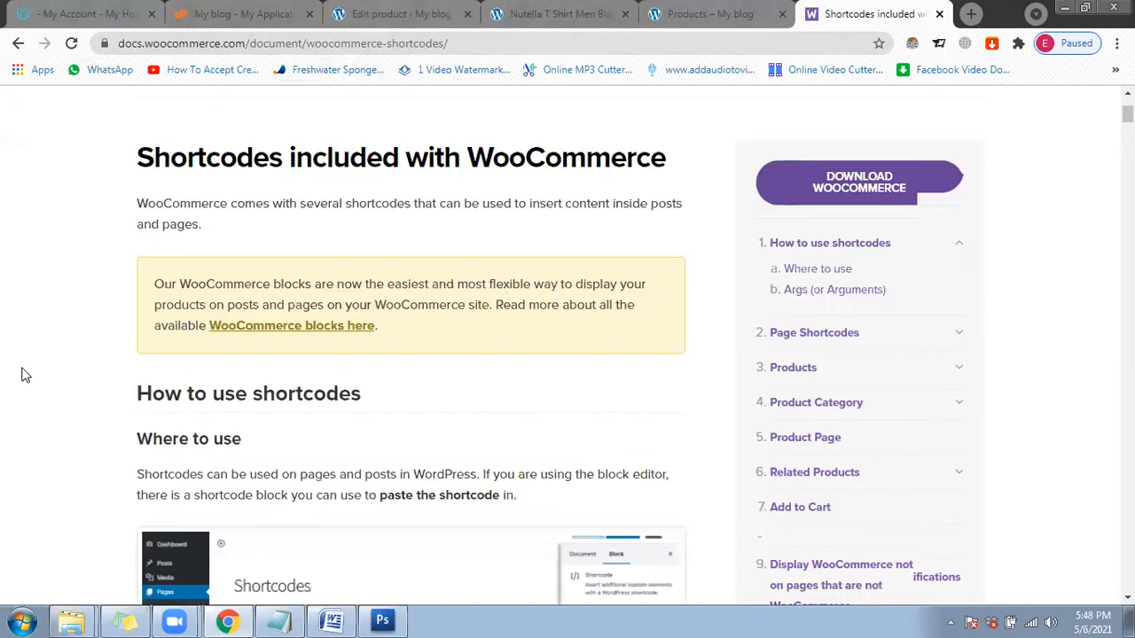
scroll(25, 375, down, 3)
scroll(25, 376, down, 3)
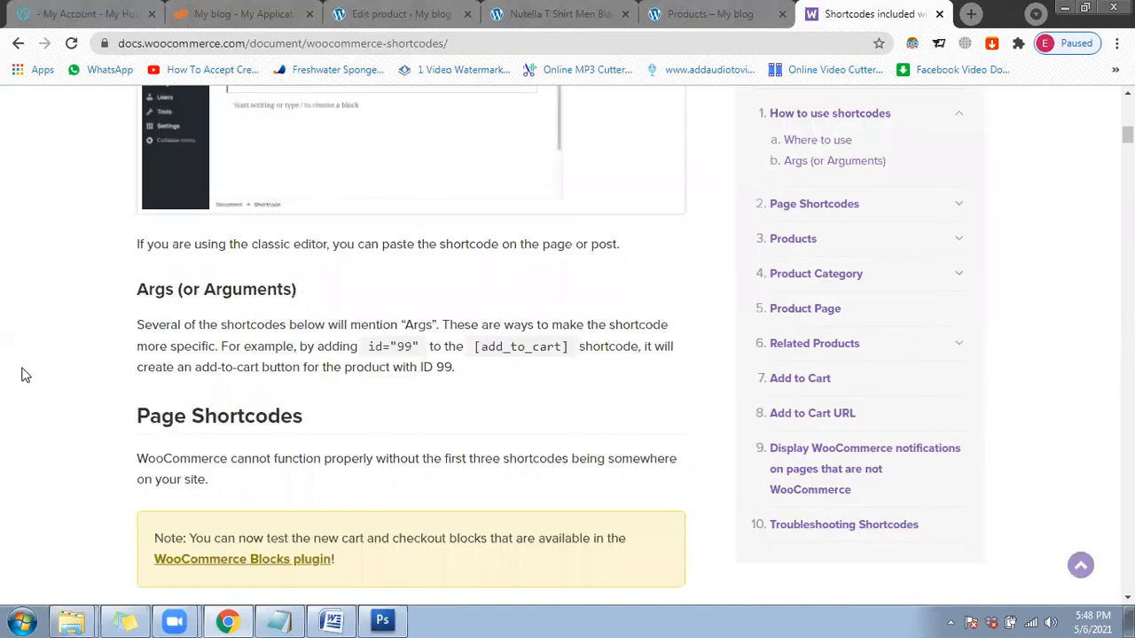
scroll(25, 375, down, 3)
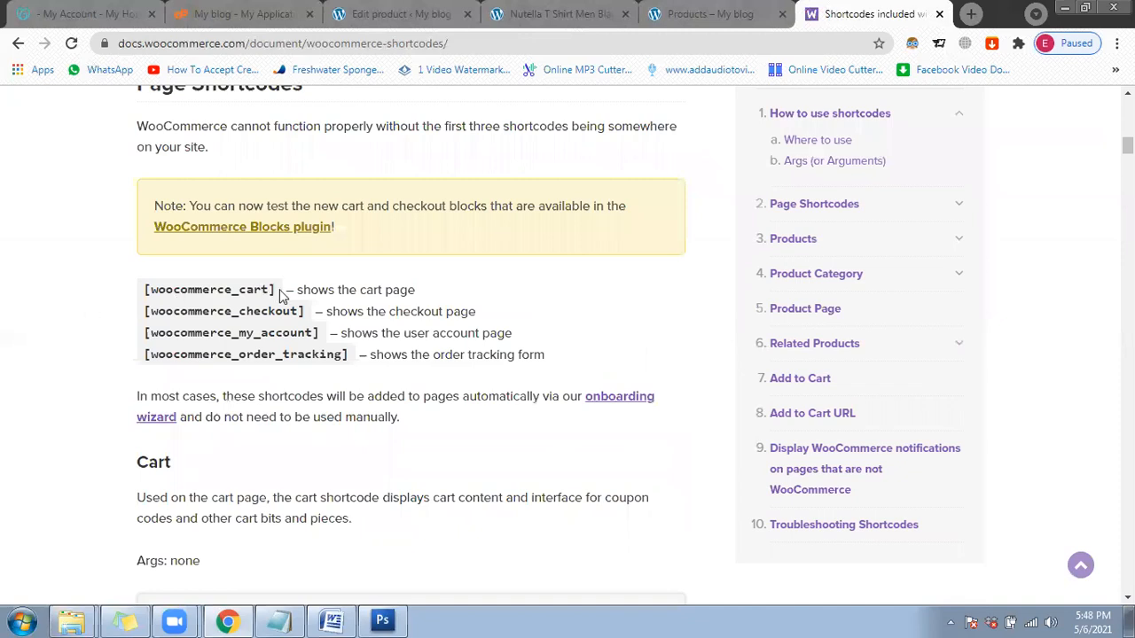
drag(280, 295, 84, 296)
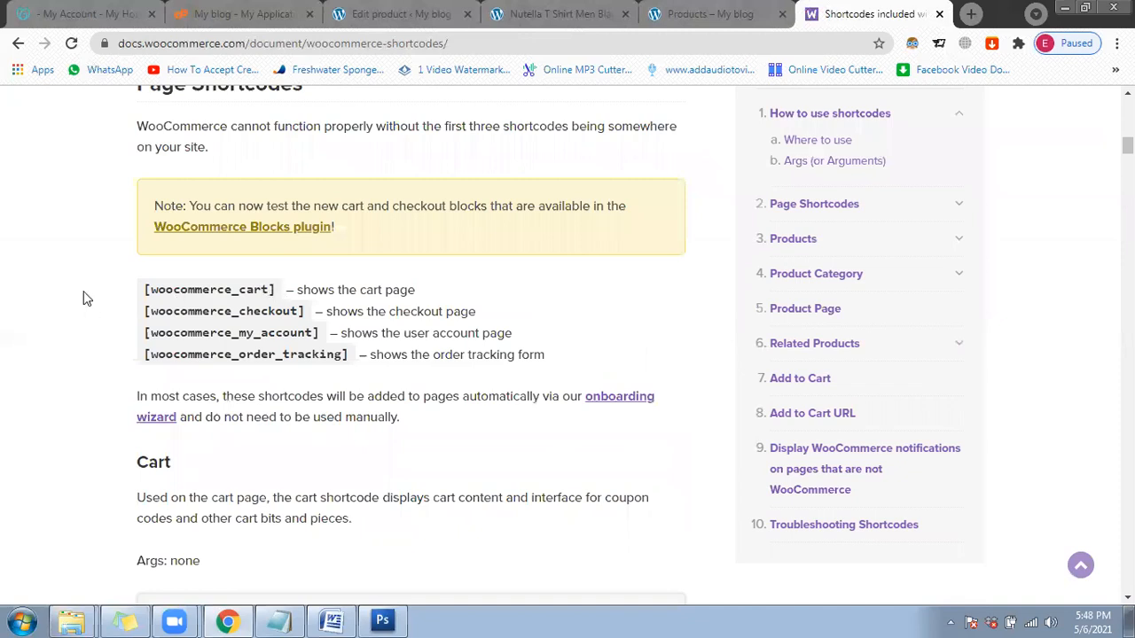
click(310, 309)
drag(321, 334, 107, 334)
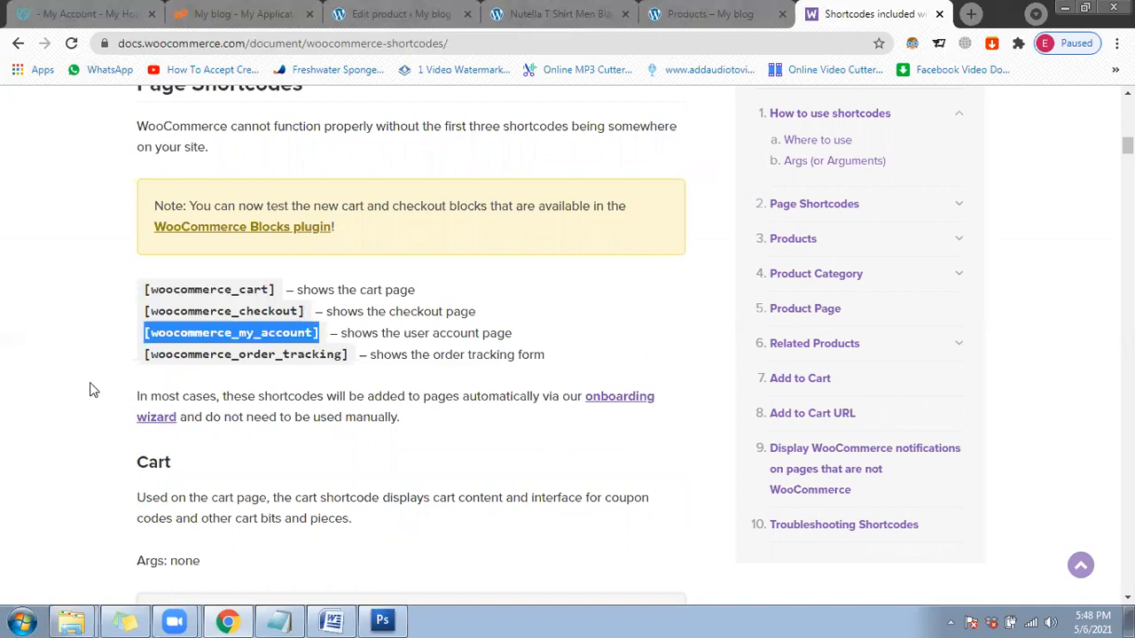
scroll(89, 390, down, 1)
click(292, 243)
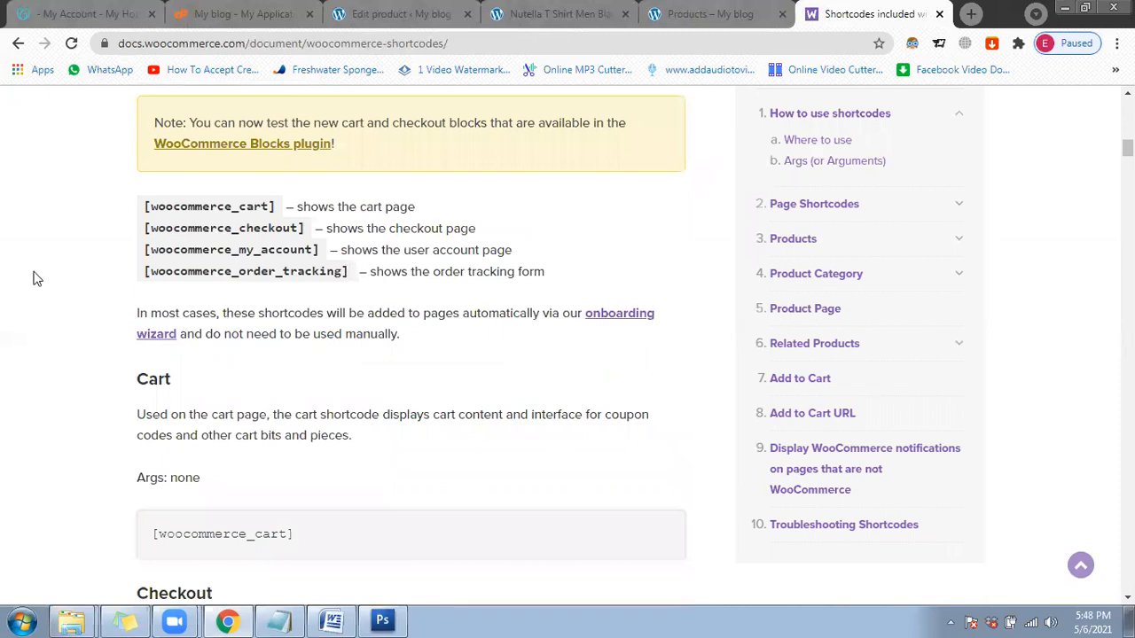
drag(348, 271, 1, 271)
click(2, 271)
scroll(271, 290, up, 1)
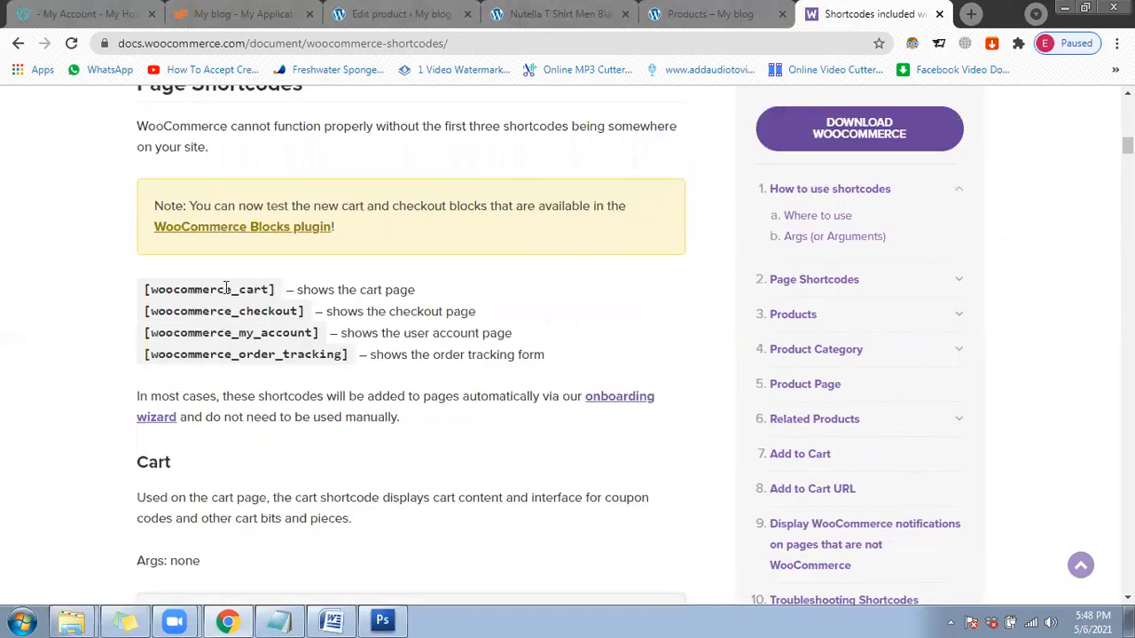
Step: Copy the [woocommerce_cart] shortcode from the Page Shortcodes list
drag(226, 289, 131, 291)
click(228, 293)
click(146, 293)
key(ctrl+c)
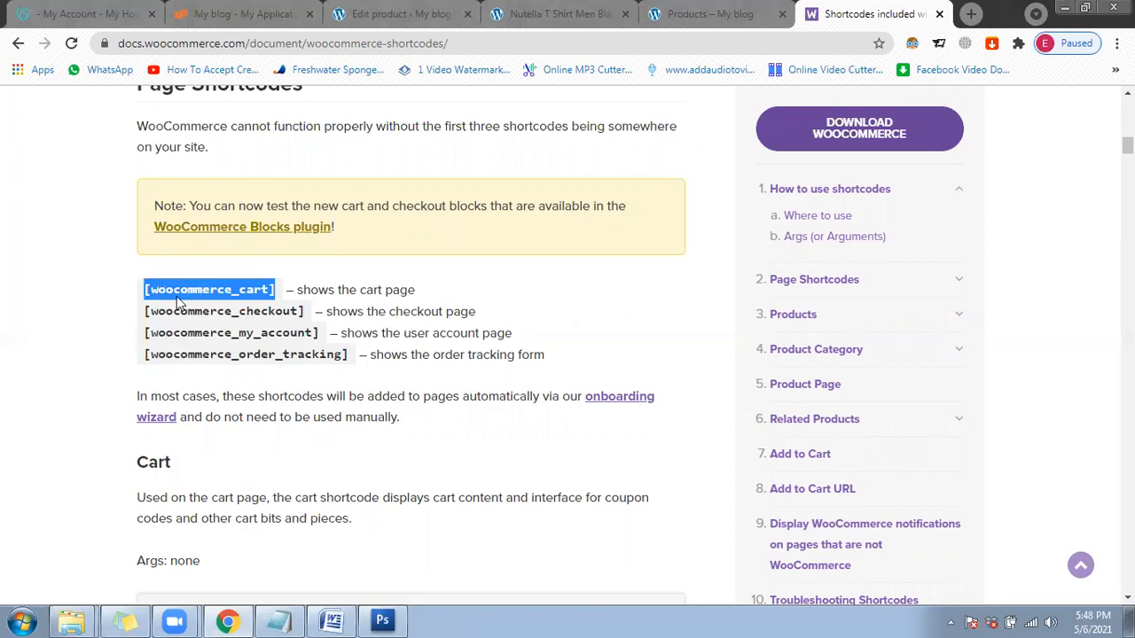
right_click(162, 297)
click(413, 306)
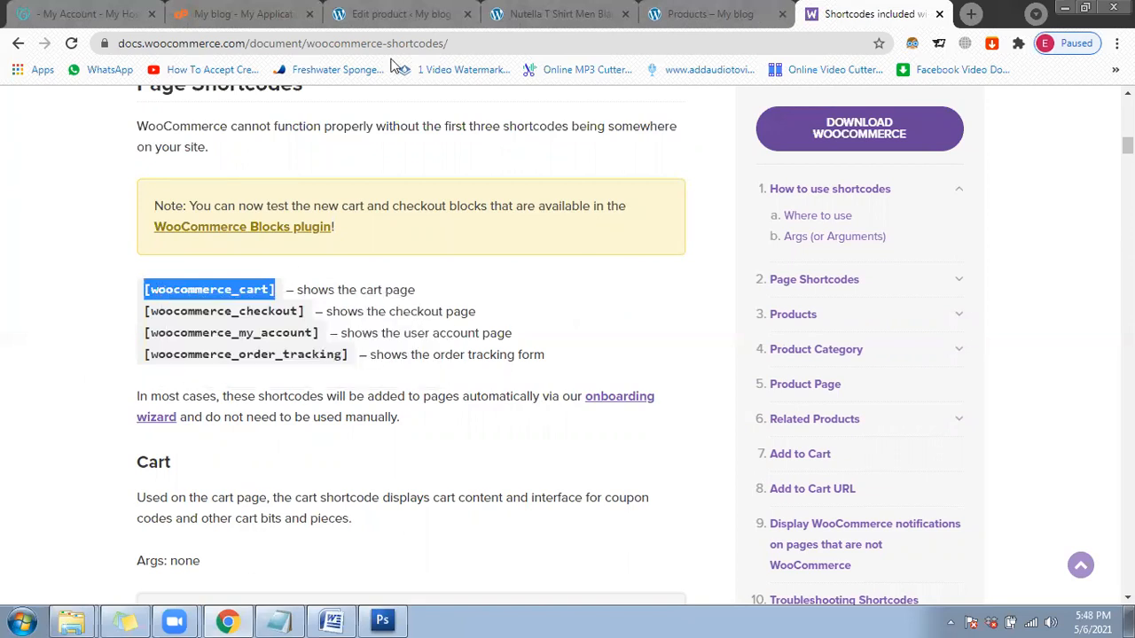
Step: Return to the site's Products page and open it for editing in a new browser tab
click(401, 14)
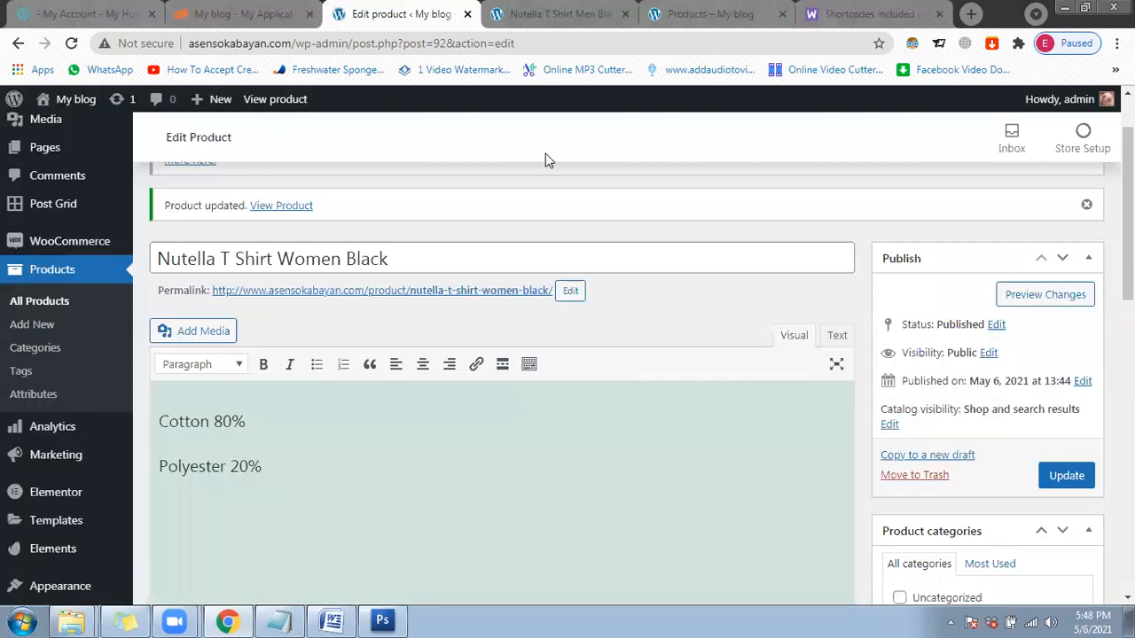
scroll(545, 155, up, 1)
click(710, 13)
click(811, 9)
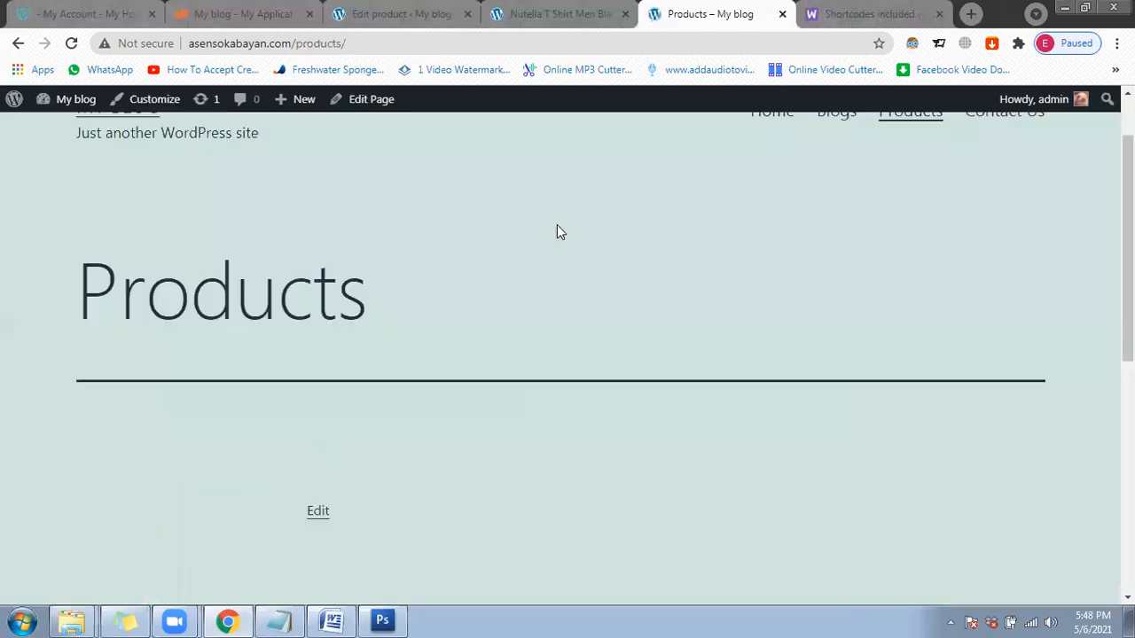
click(688, 11)
scroll(878, 212, up, 1)
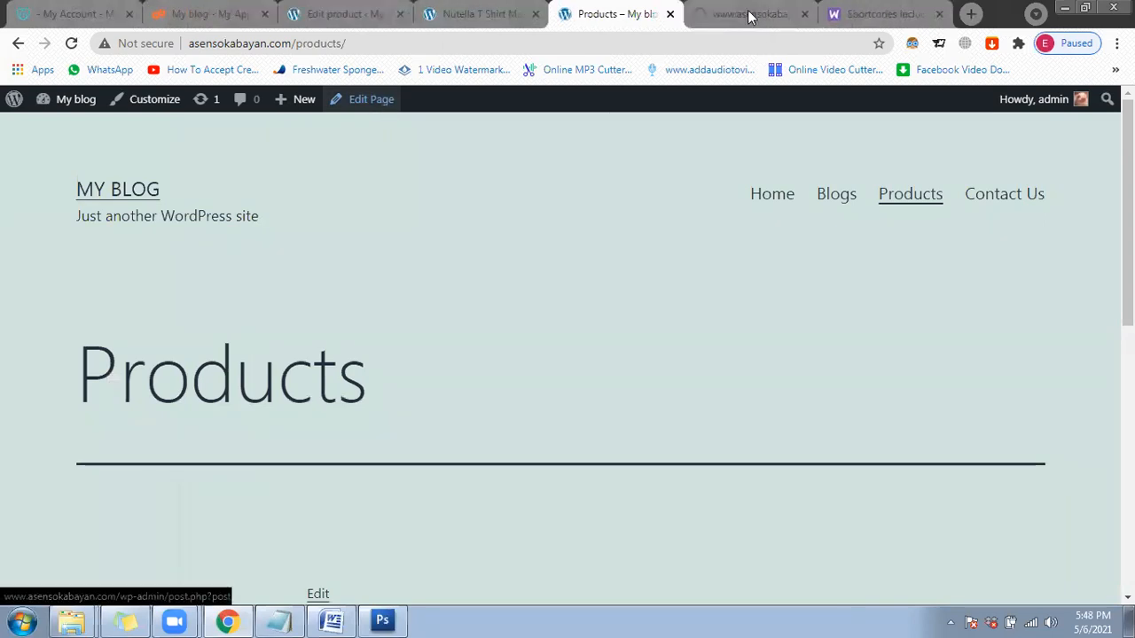
Step: Switch to the browser tab where the Products page is open in the block editor
click(748, 17)
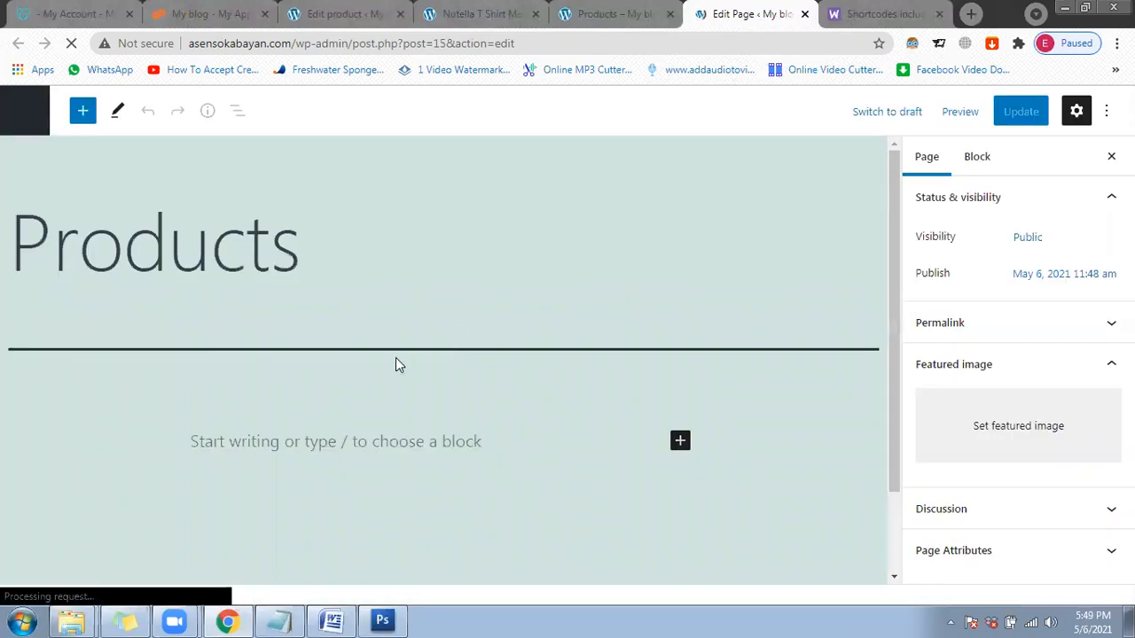
scroll(395, 357, down, 1)
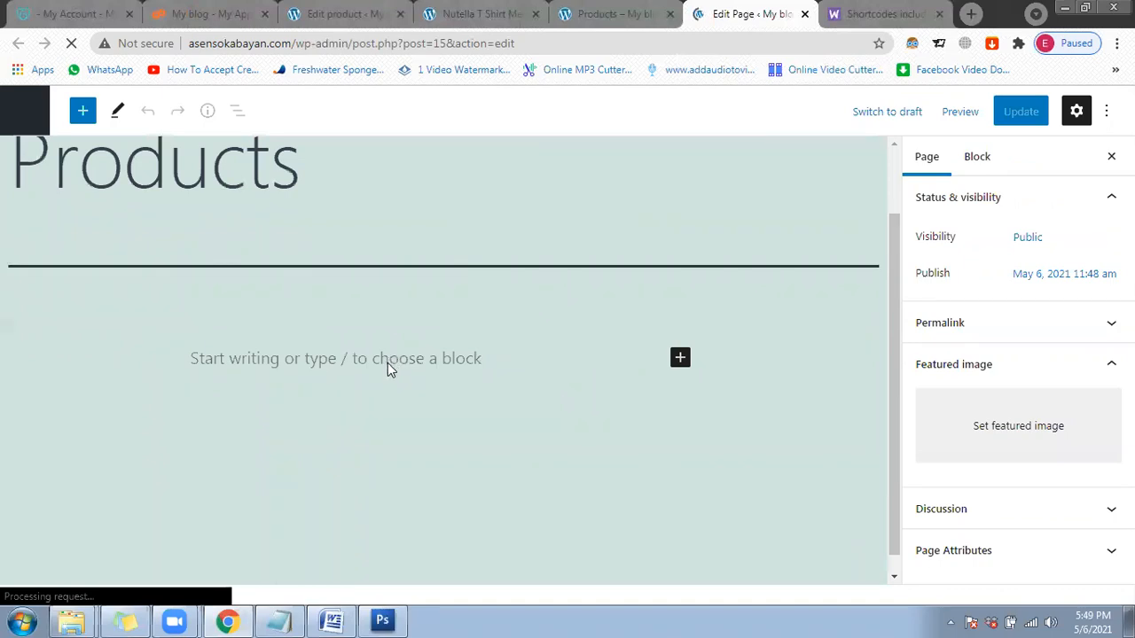
scroll(390, 360, up, 1)
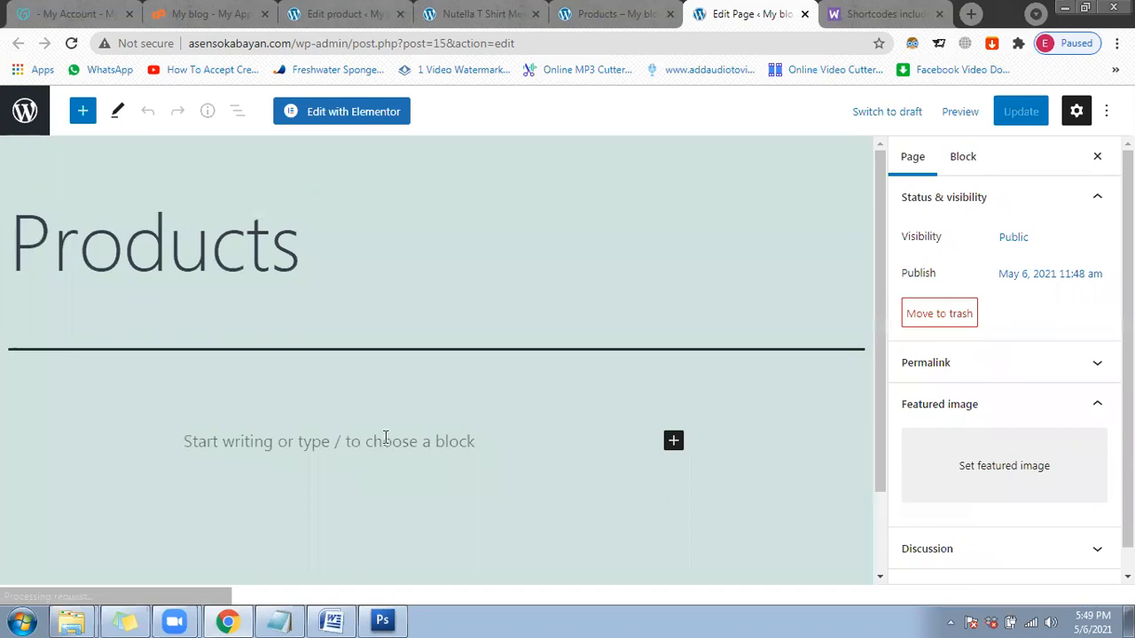
Step: Try pasting the copied [woocommerce_cart] shortcode into the page's empty first paragraph, and undo the paste
click(385, 438)
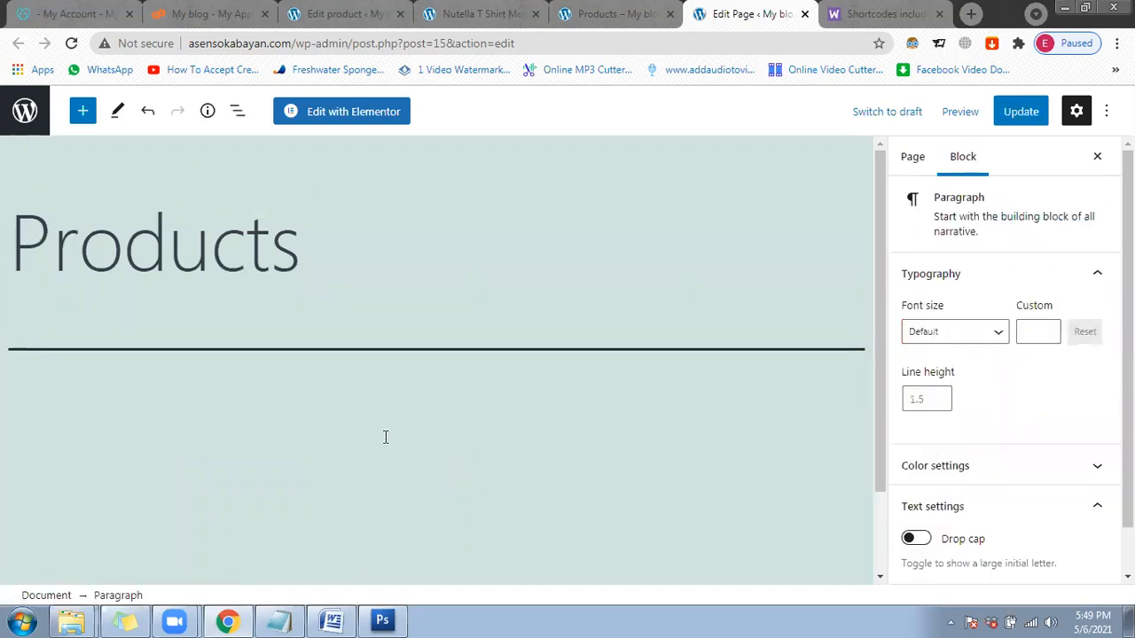
key(ctrl+v)
key(ctrl+z)
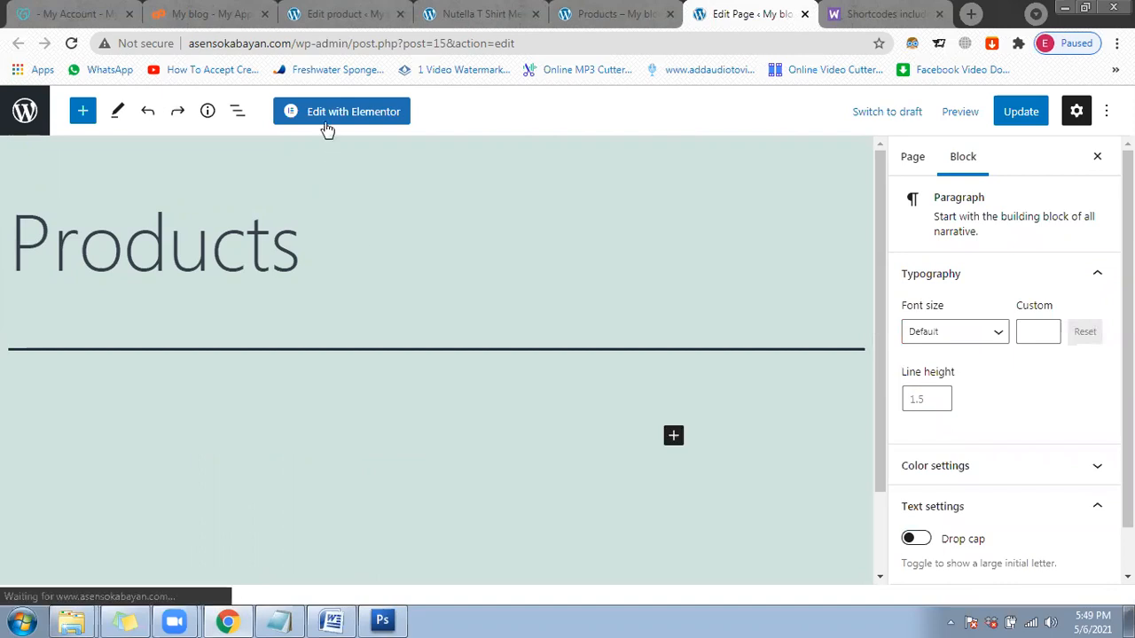
Step: Open the Products page in Elementor without saving the block editor changes, and add a single-column section
click(326, 128)
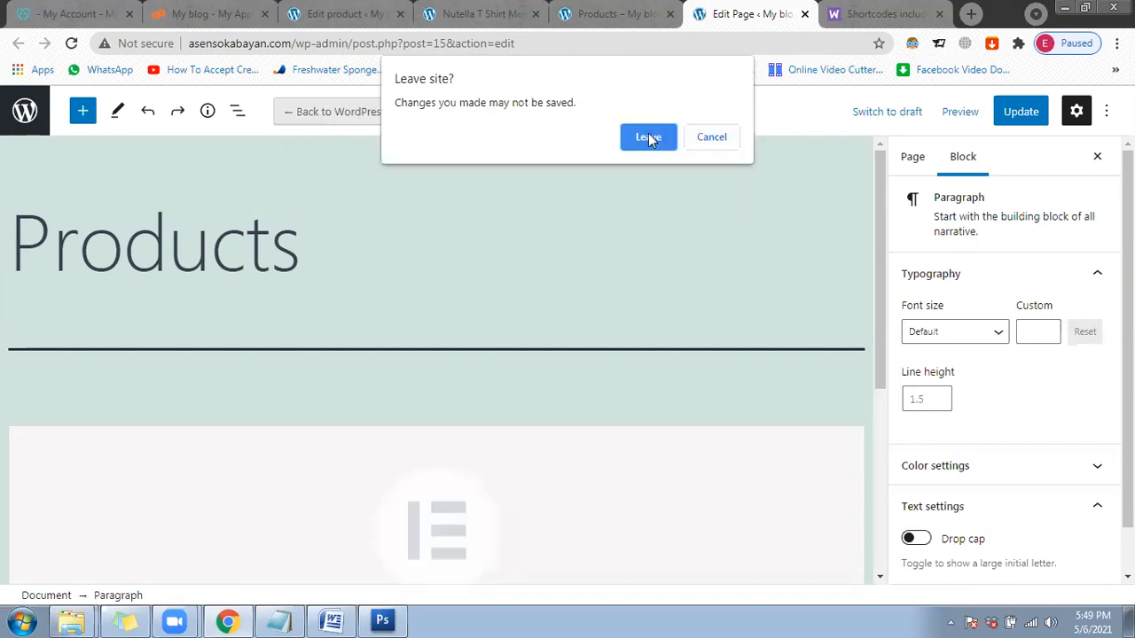
click(648, 137)
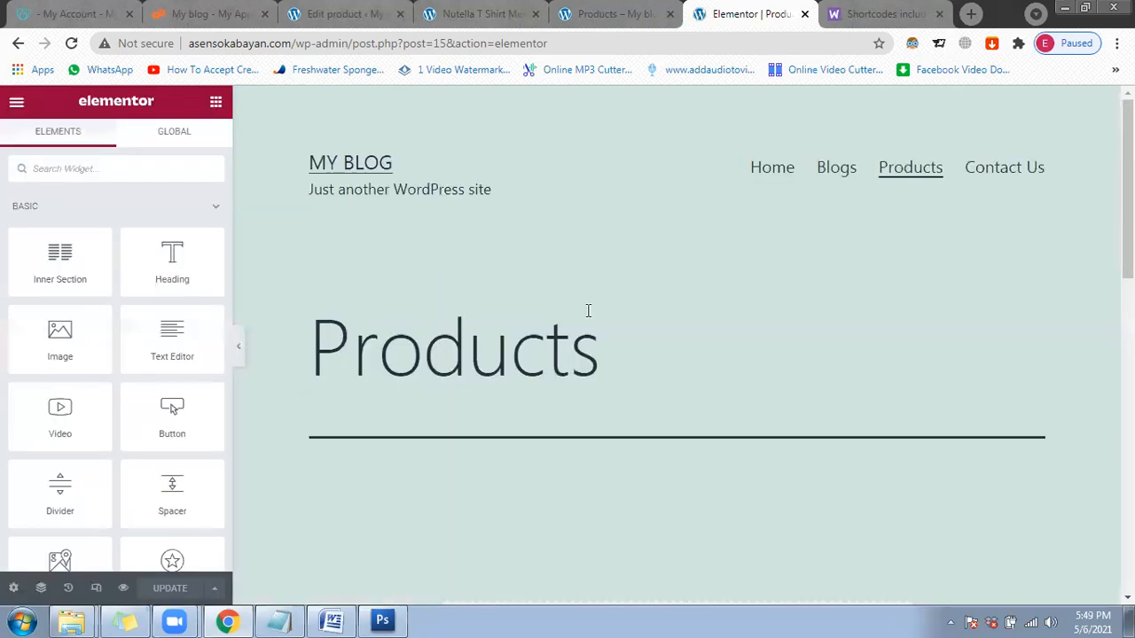
scroll(567, 348, down, 1)
scroll(583, 348, down, 1)
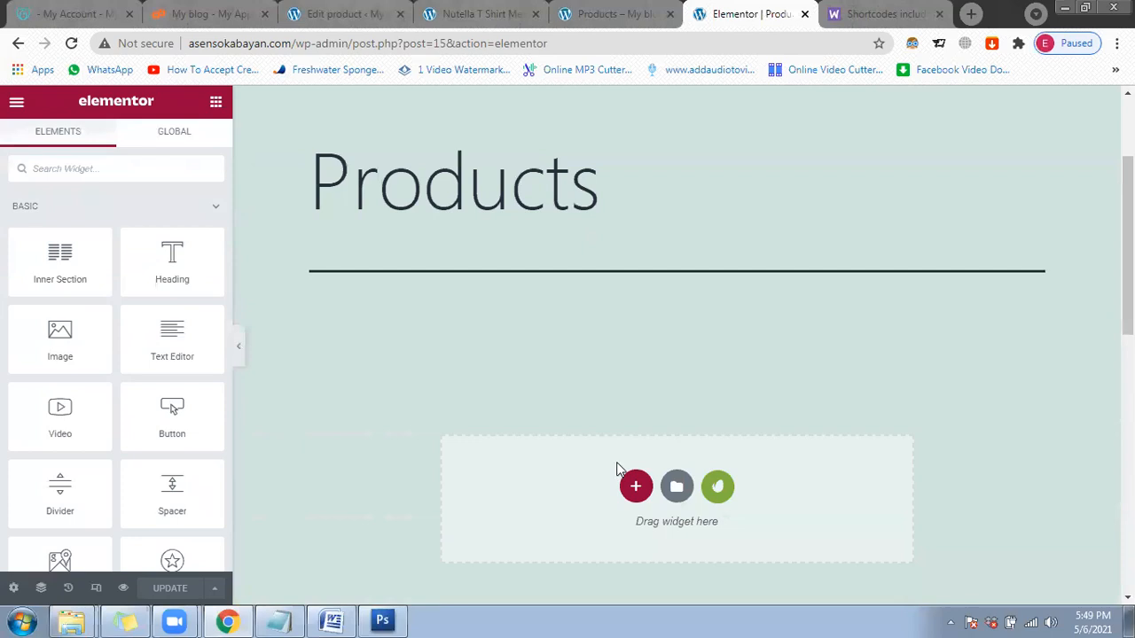
click(635, 487)
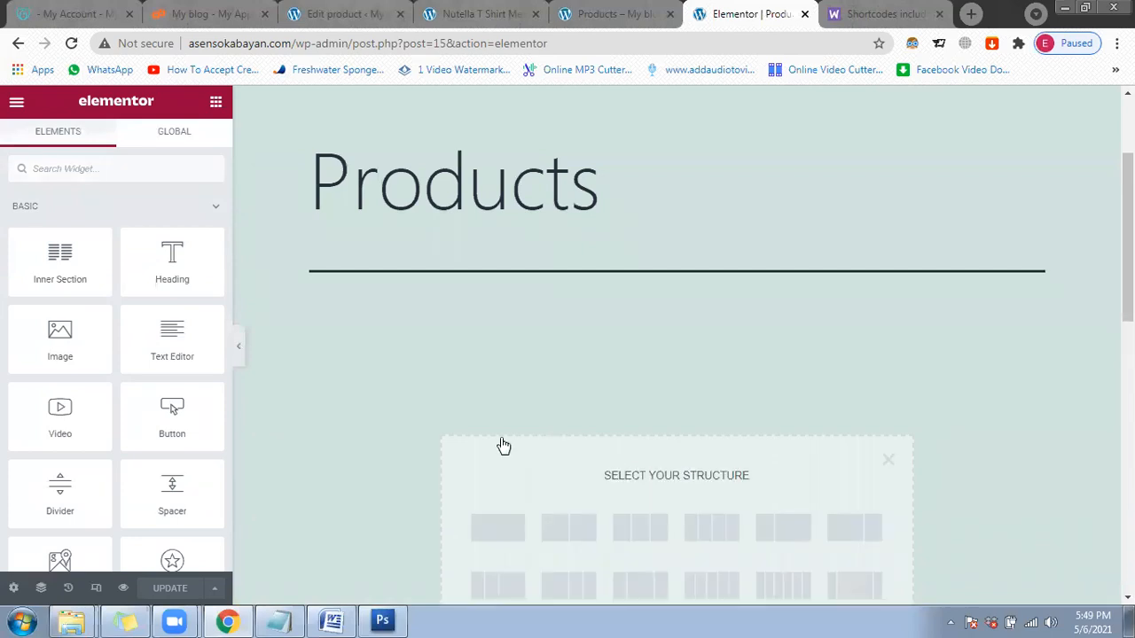
scroll(499, 446, down, 1)
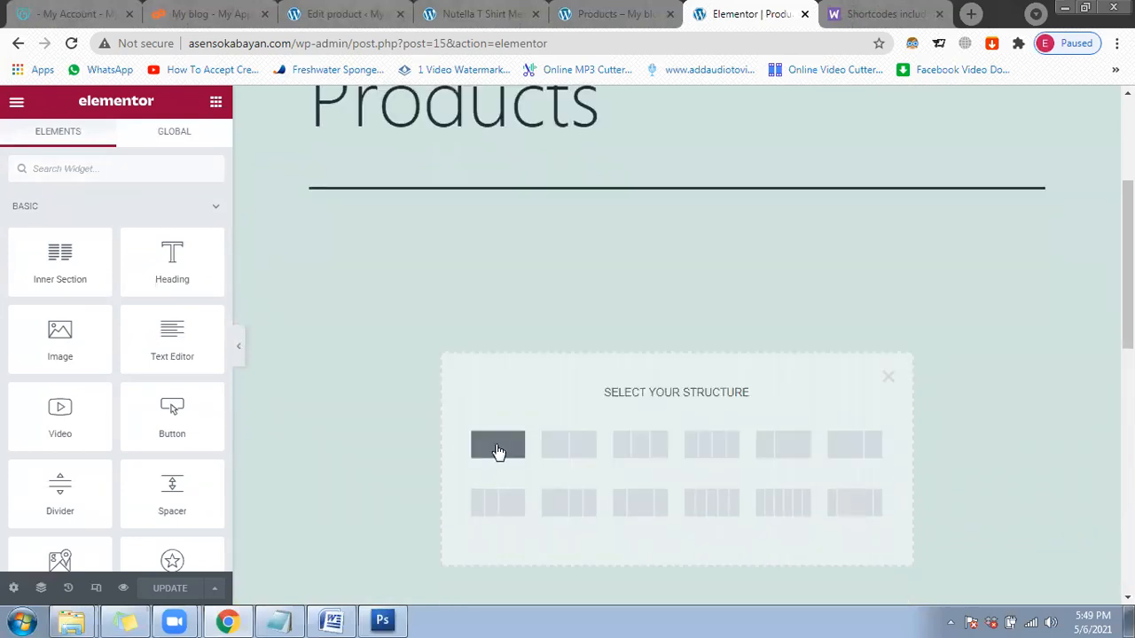
click(497, 448)
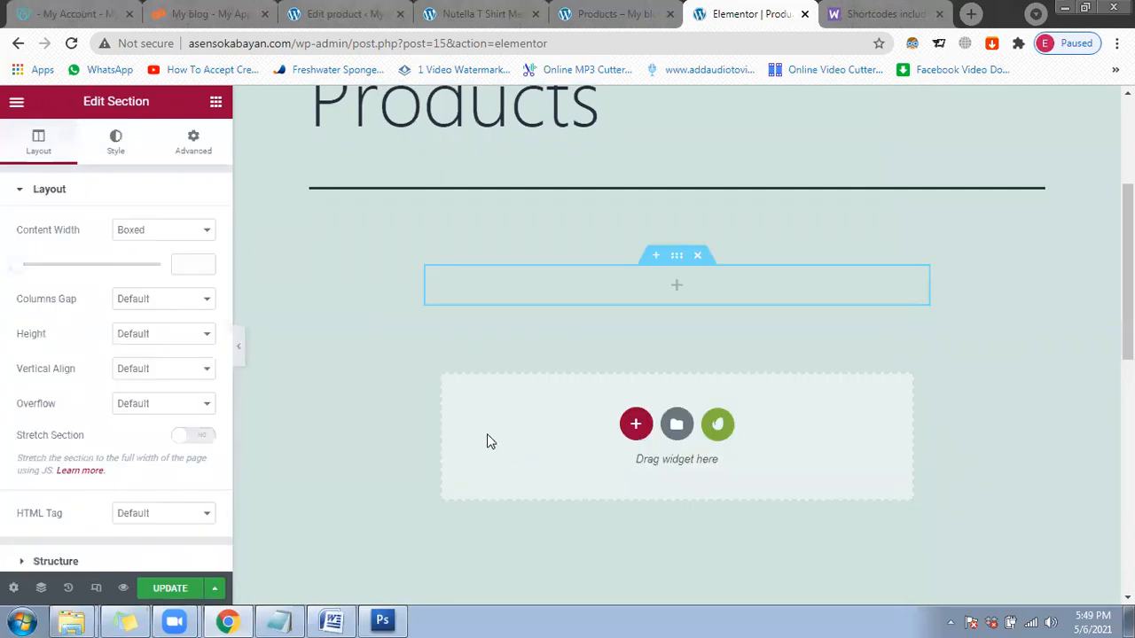
scroll(483, 443, up, 1)
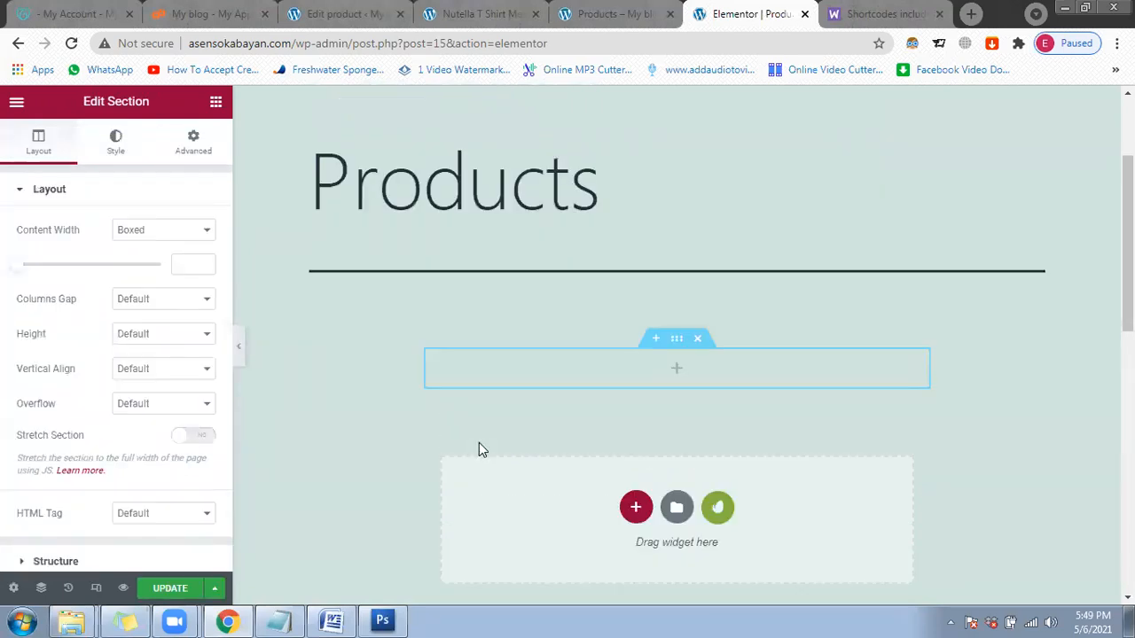
click(216, 104)
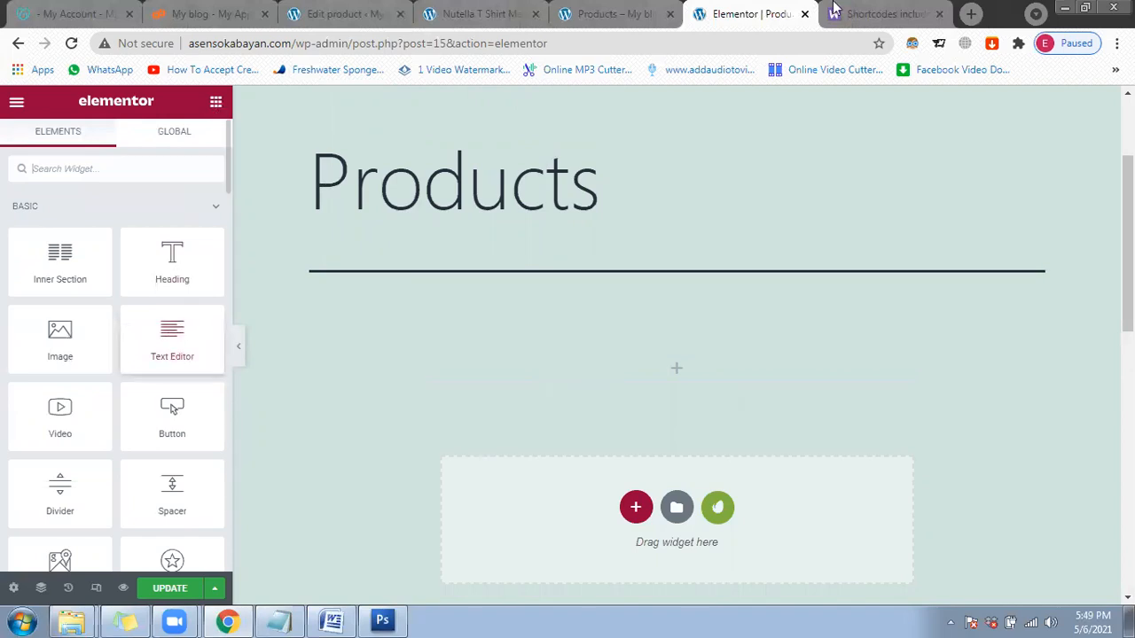
key(ctrl+Tab)
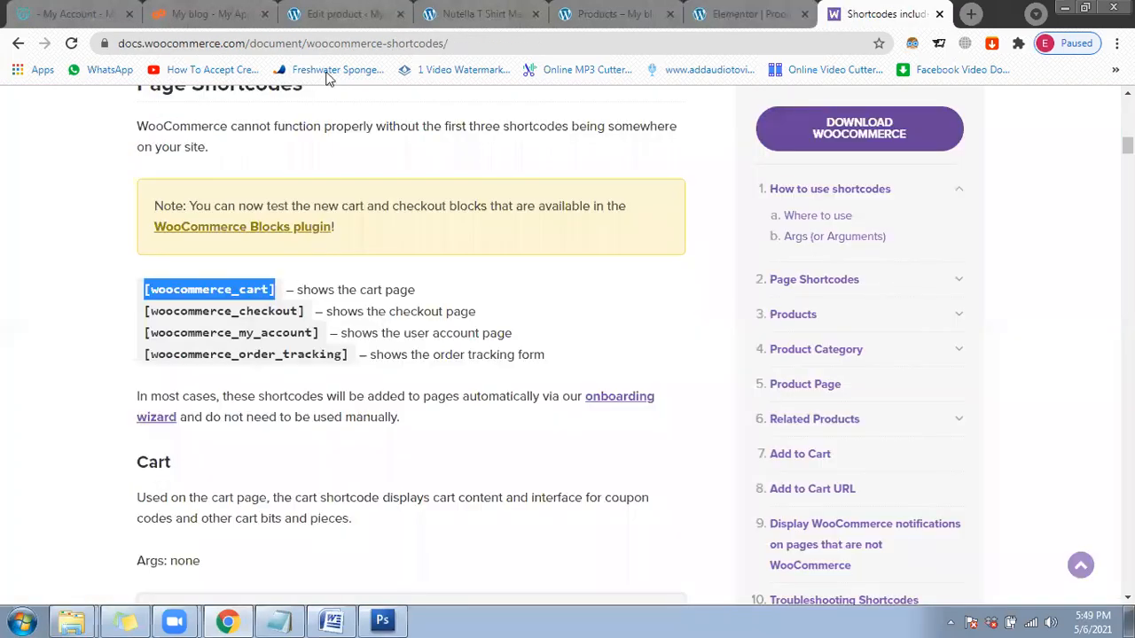
click(327, 19)
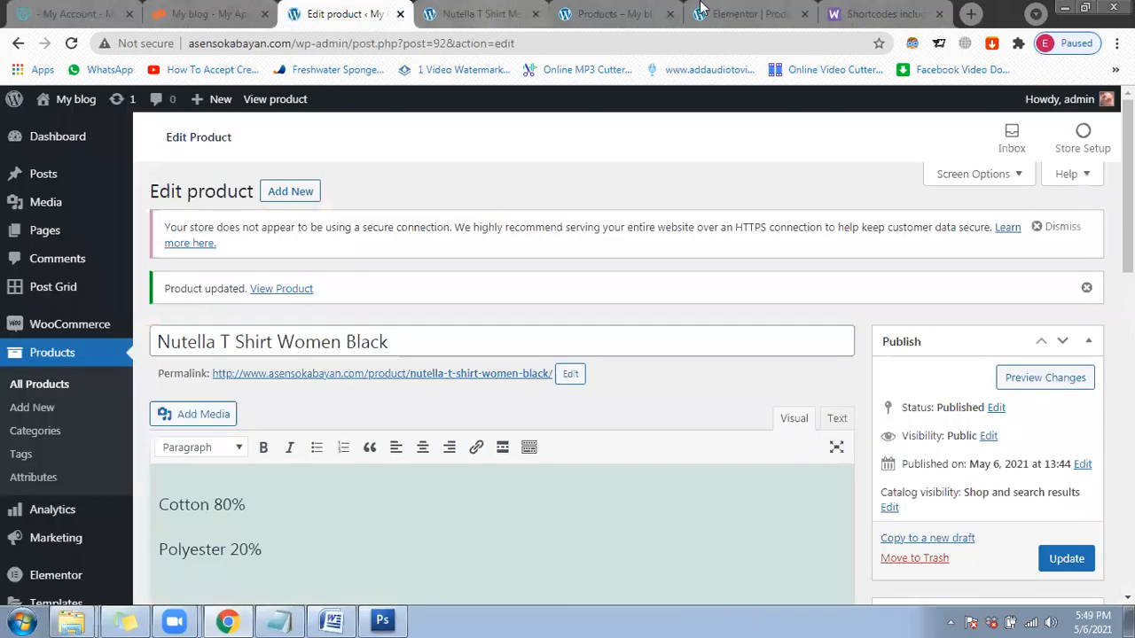
click(642, 13)
click(743, 15)
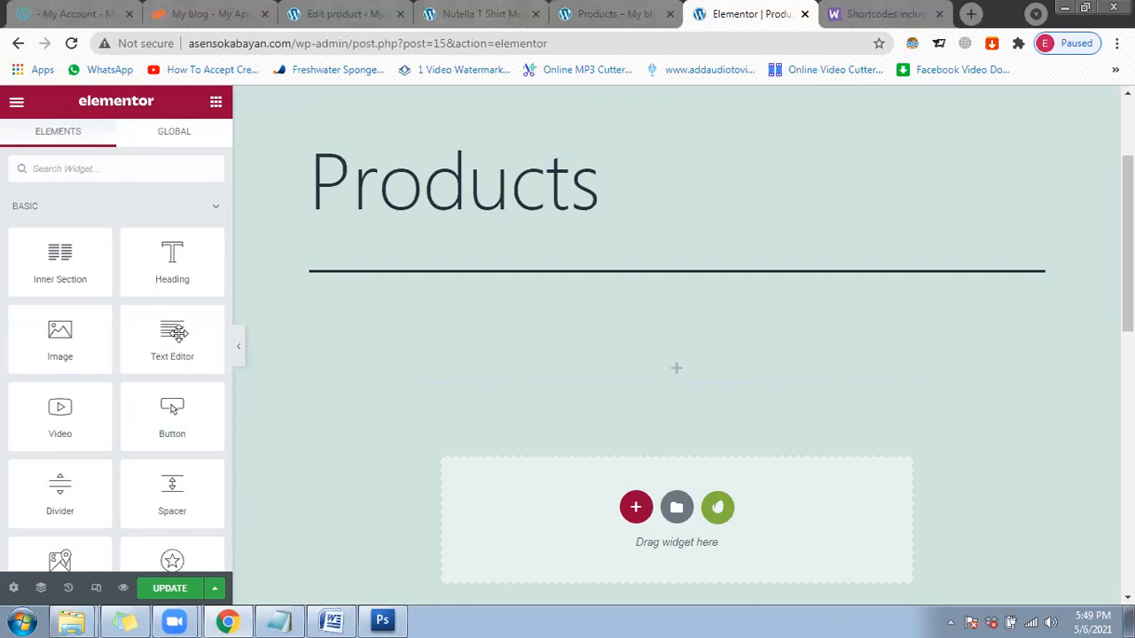
Step: Add a Text Editor widget to the empty section and delete its placeholder text
drag(175, 334, 540, 380)
drag(539, 379, 537, 380)
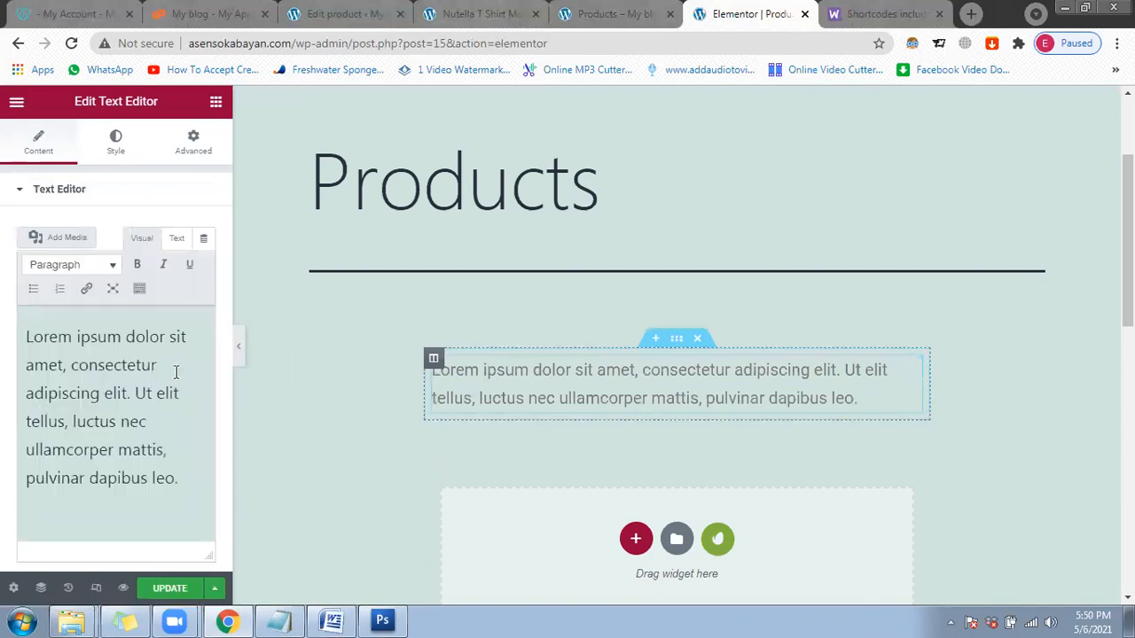
click(170, 373)
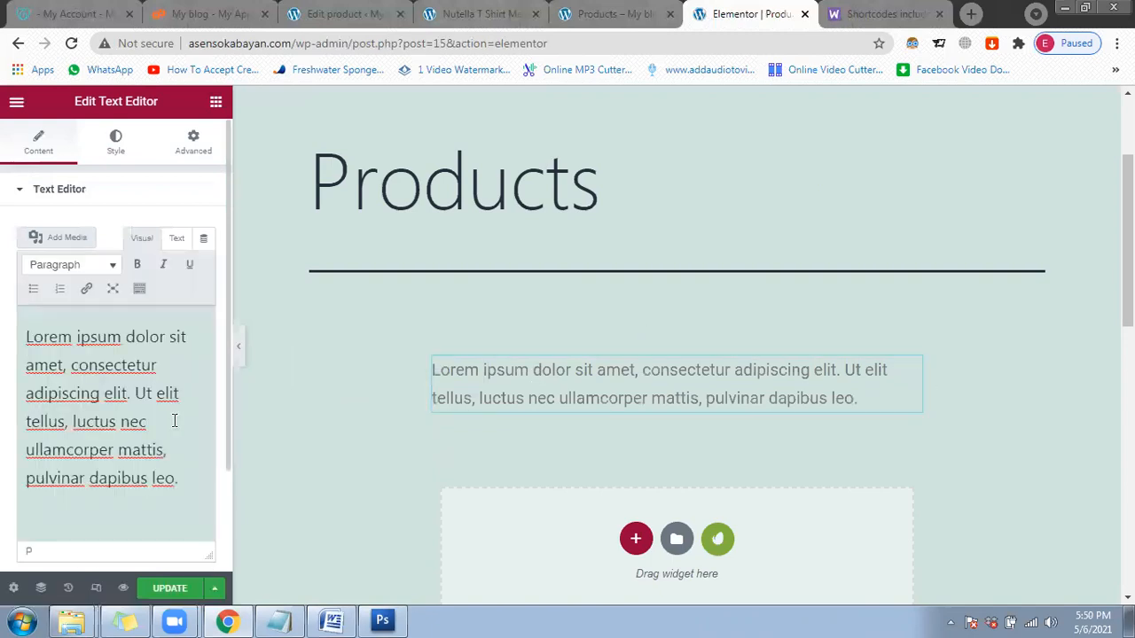
key(ctrl+a)
key(BackSpace)
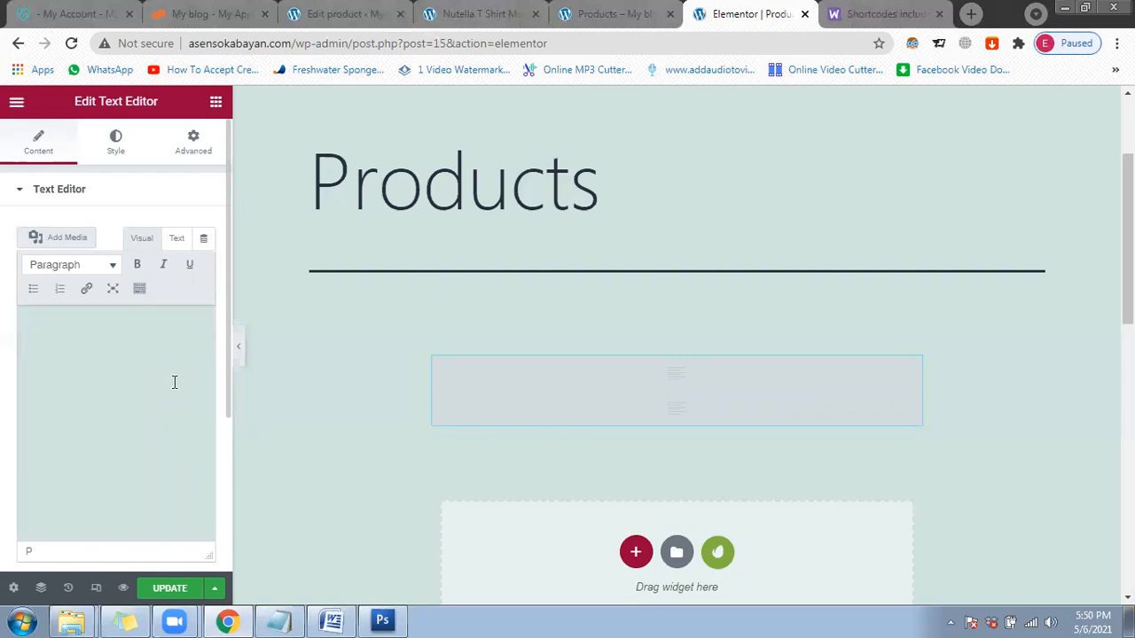
Step: Try the [woocommerce_cart] shortcode in the Text Editor widget, undo it, and check the empty content in code view
text([woocommerce_cart])
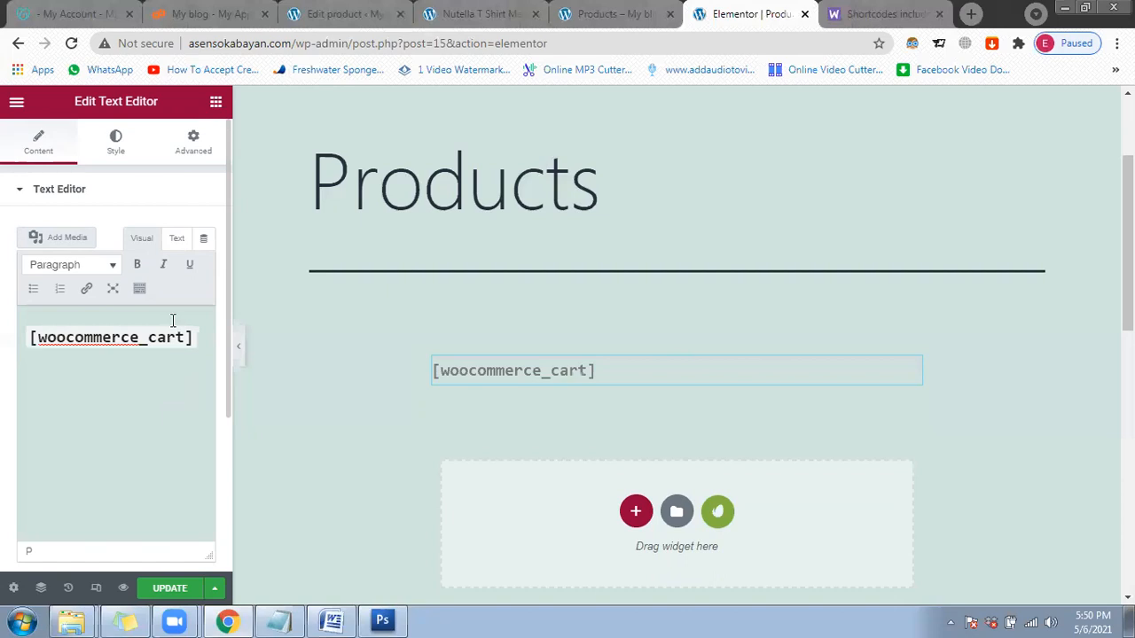
key(ctrl+z)
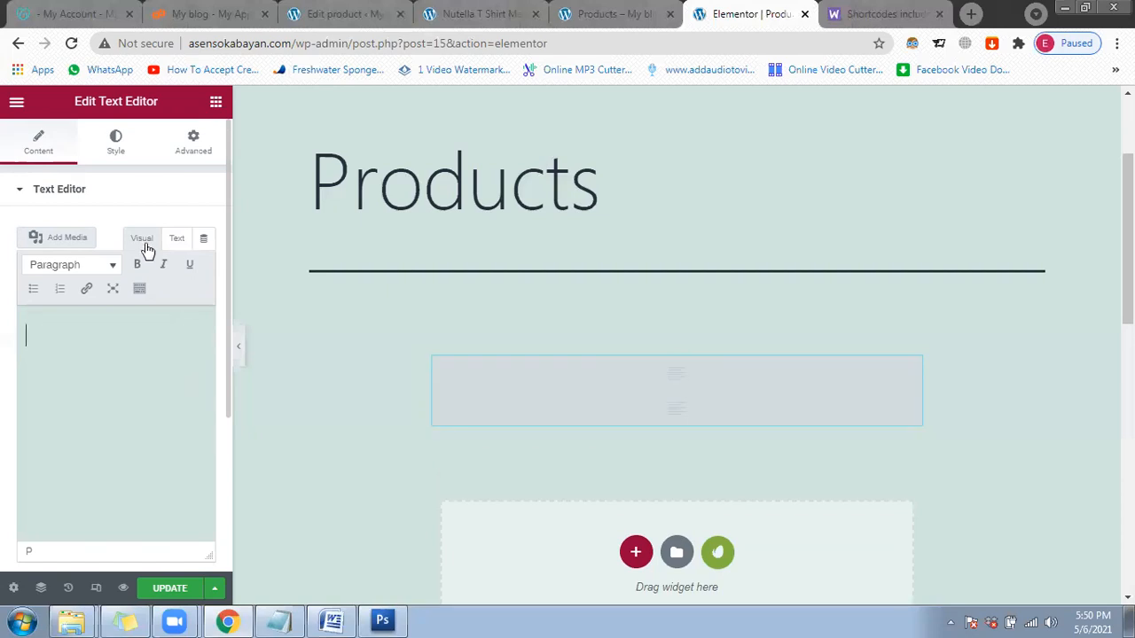
click(175, 240)
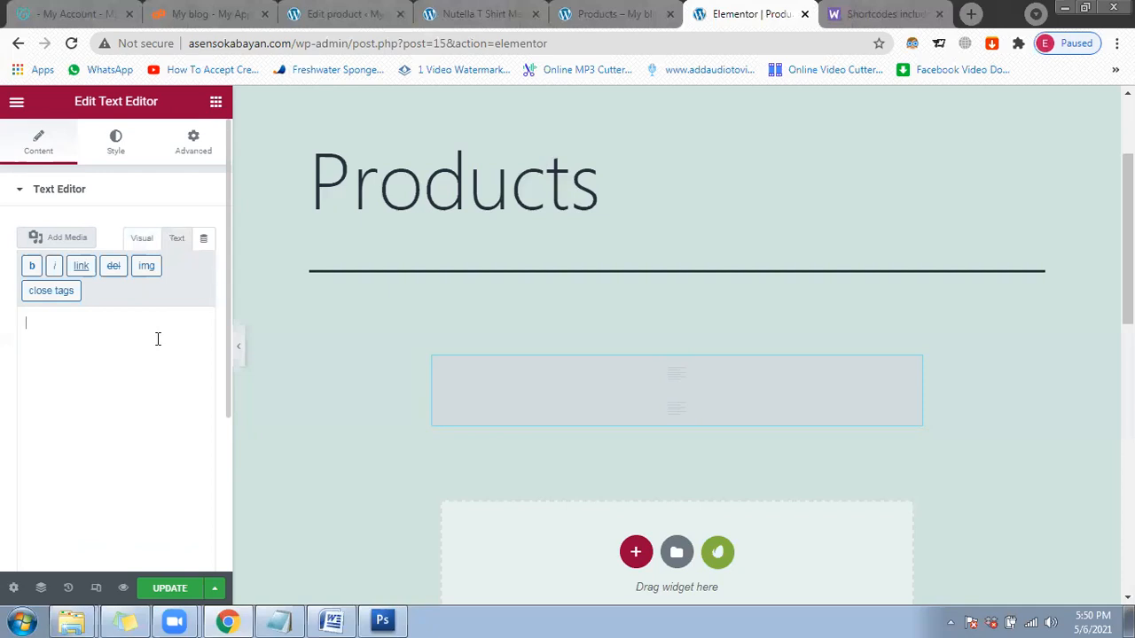
click(140, 237)
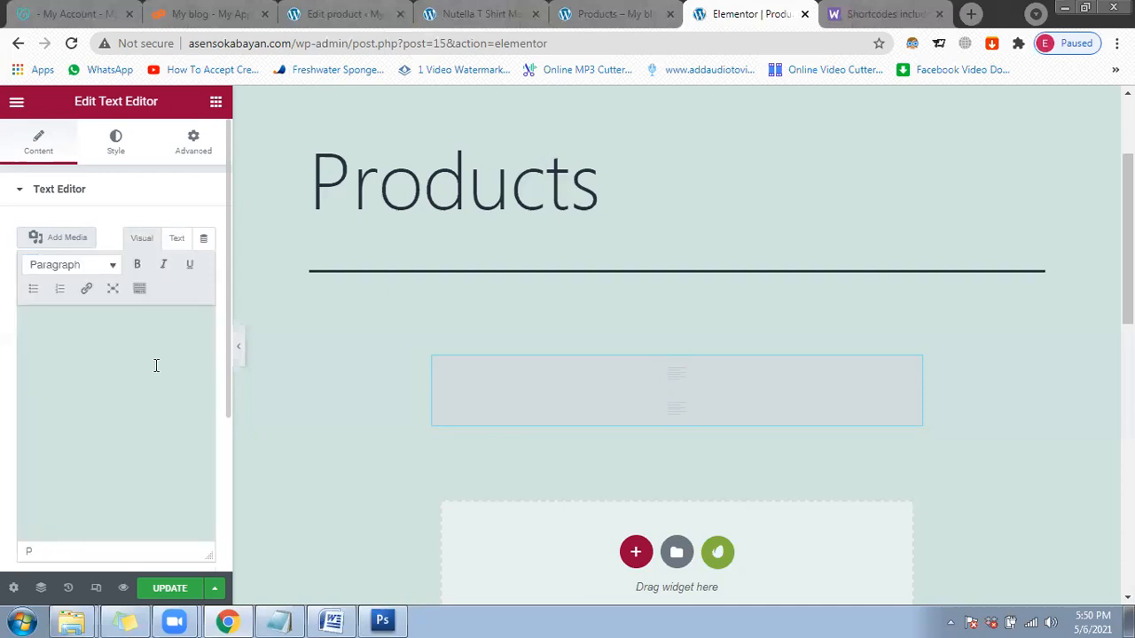
text(dfsdfsdfd)
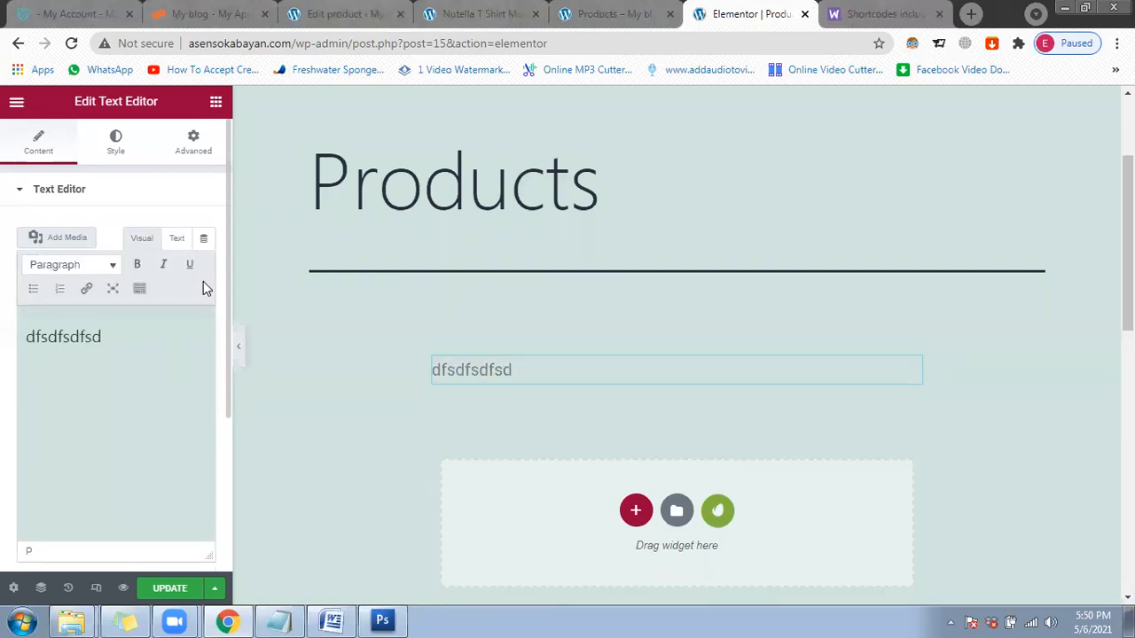
key(ctrl+a)
key(BackSpace)
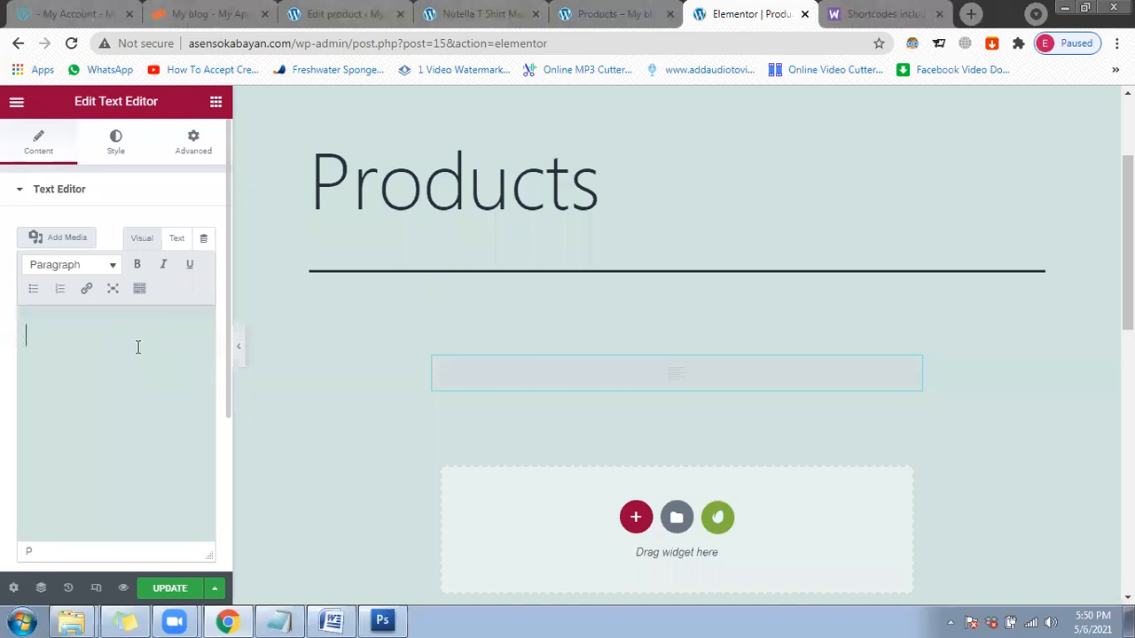
Step: Enter "The Title" as the Text Editor widget's content
text(The)
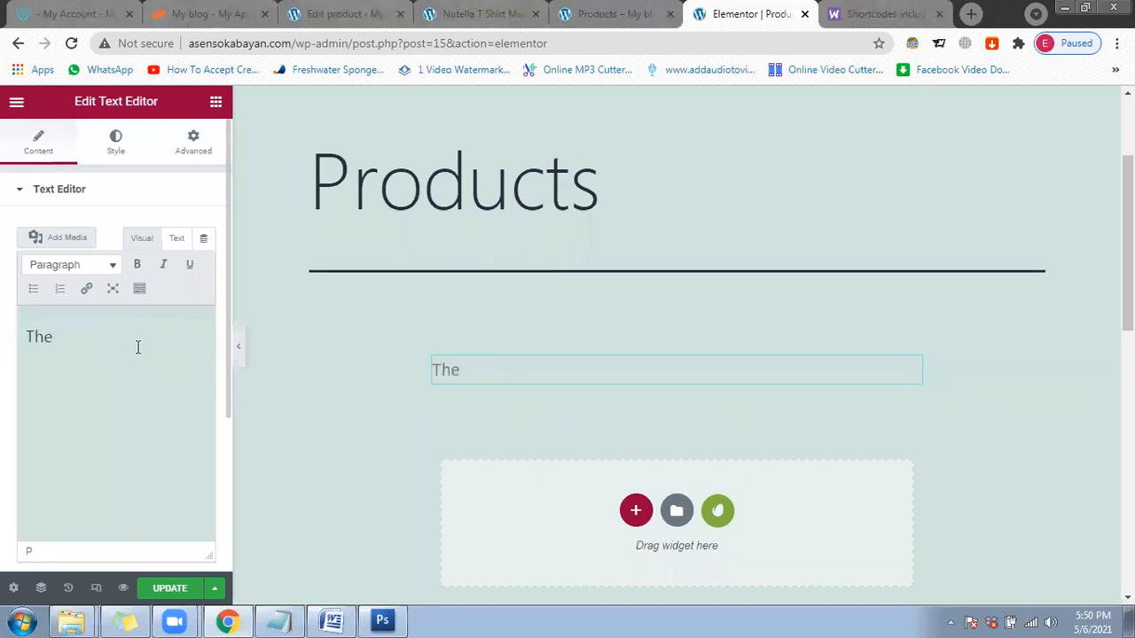
key(BackSpace)
key(BackSpace)
key(BackSpace)
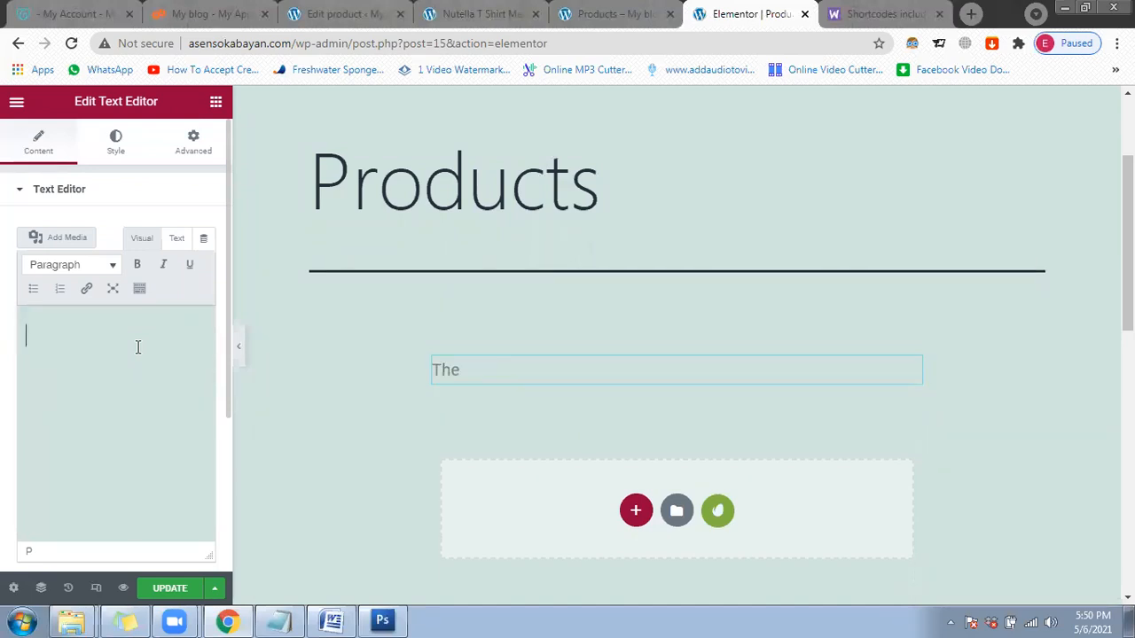
text(The Ti)
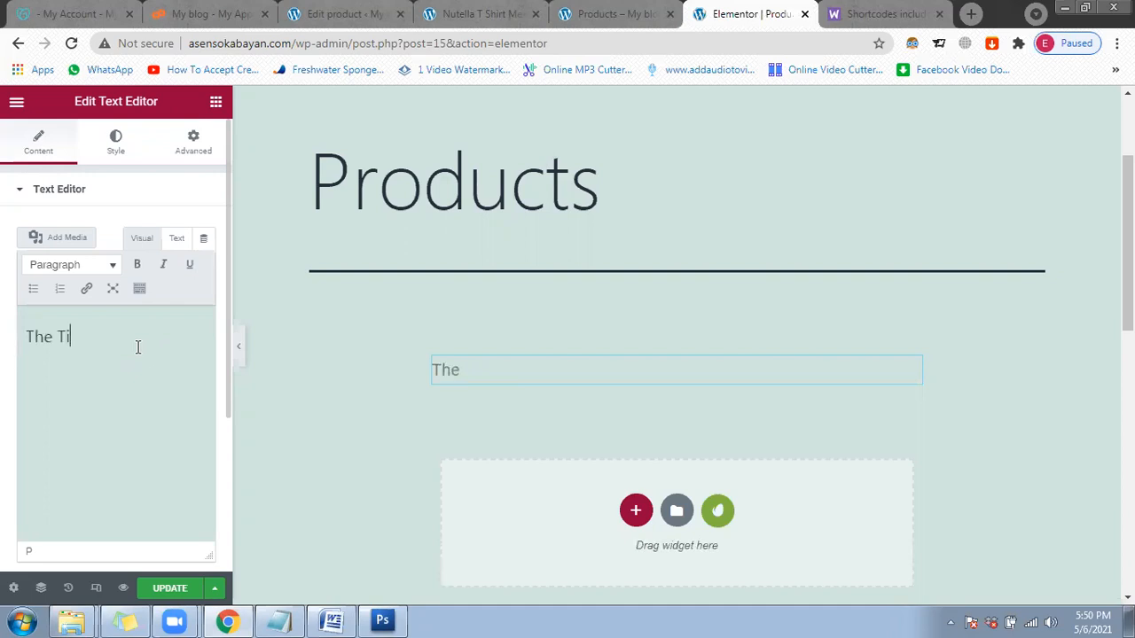
text(tle)
key(Return)
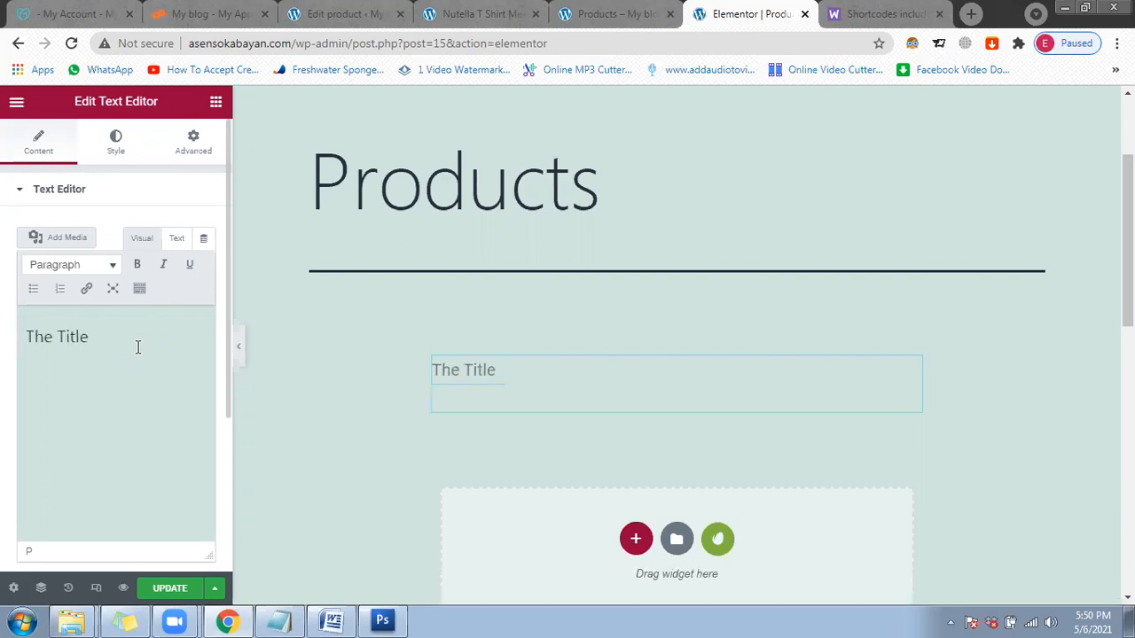
Step: Format the text "The Title" as bold and Heading 2
drag(96, 330, 30, 330)
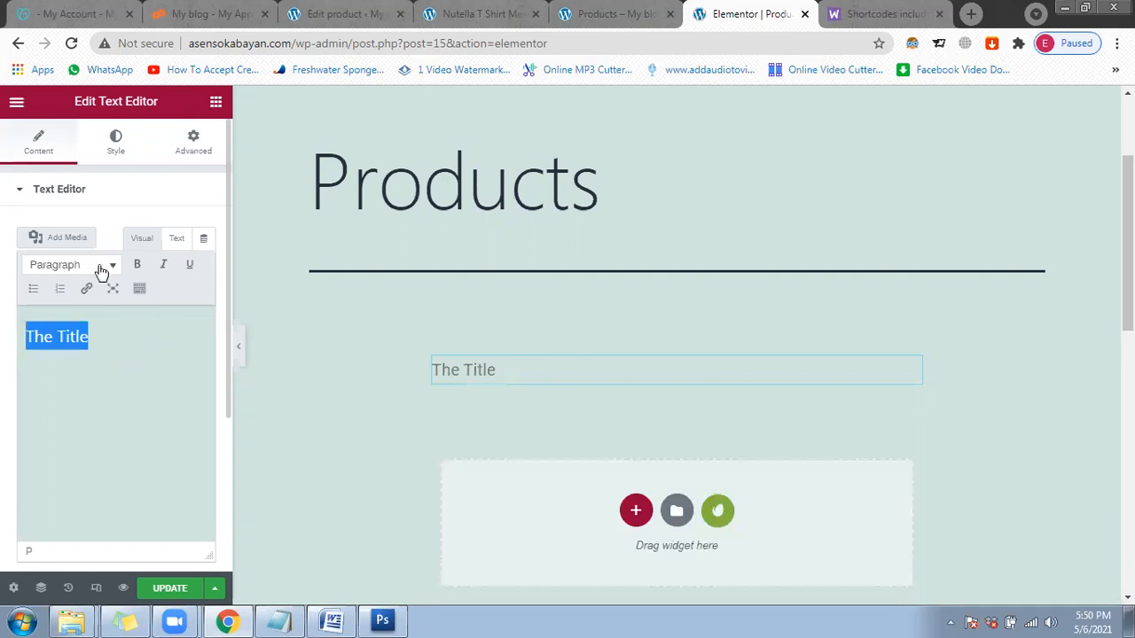
click(138, 265)
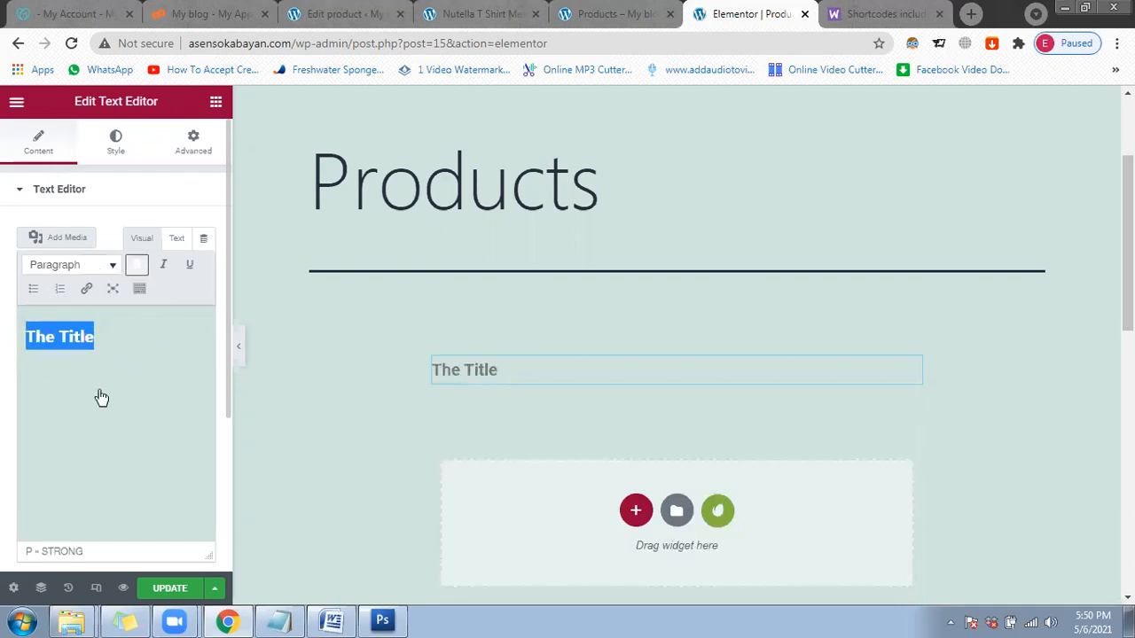
click(71, 264)
click(101, 393)
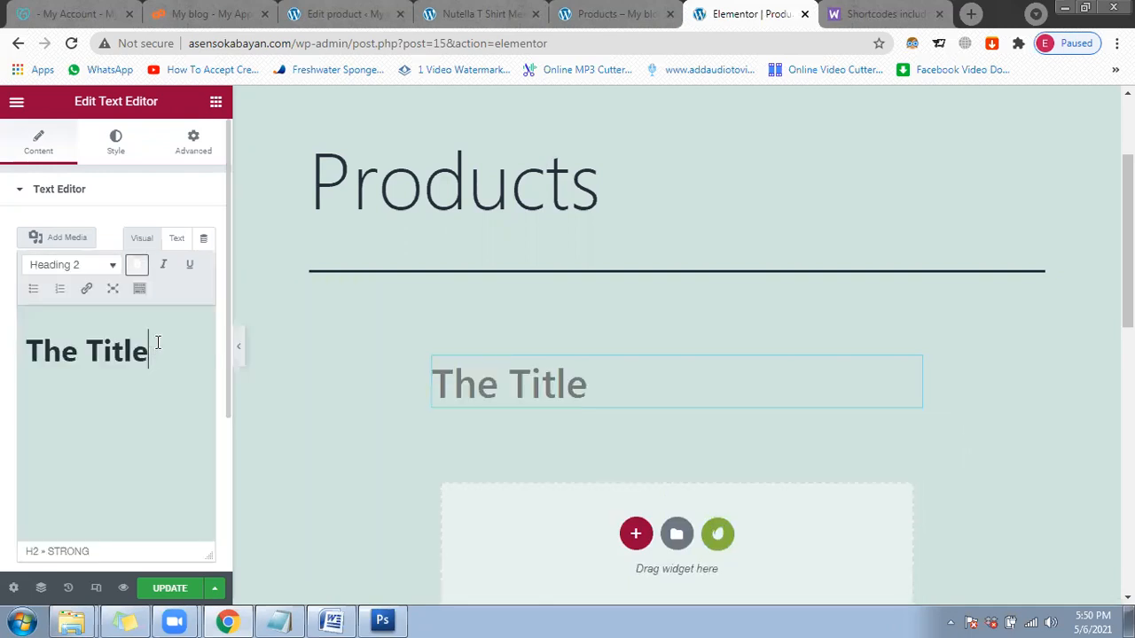
Step: Show the HTML code of the formatted title in the Text Editor widget and examine its tags
click(176, 240)
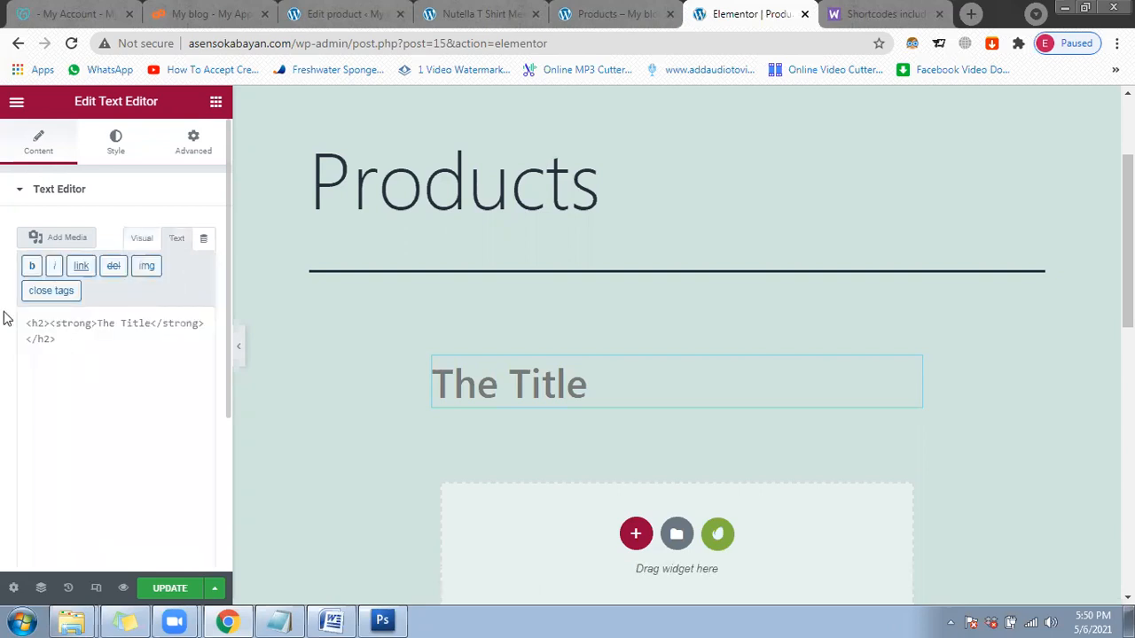
key(ctrl+a)
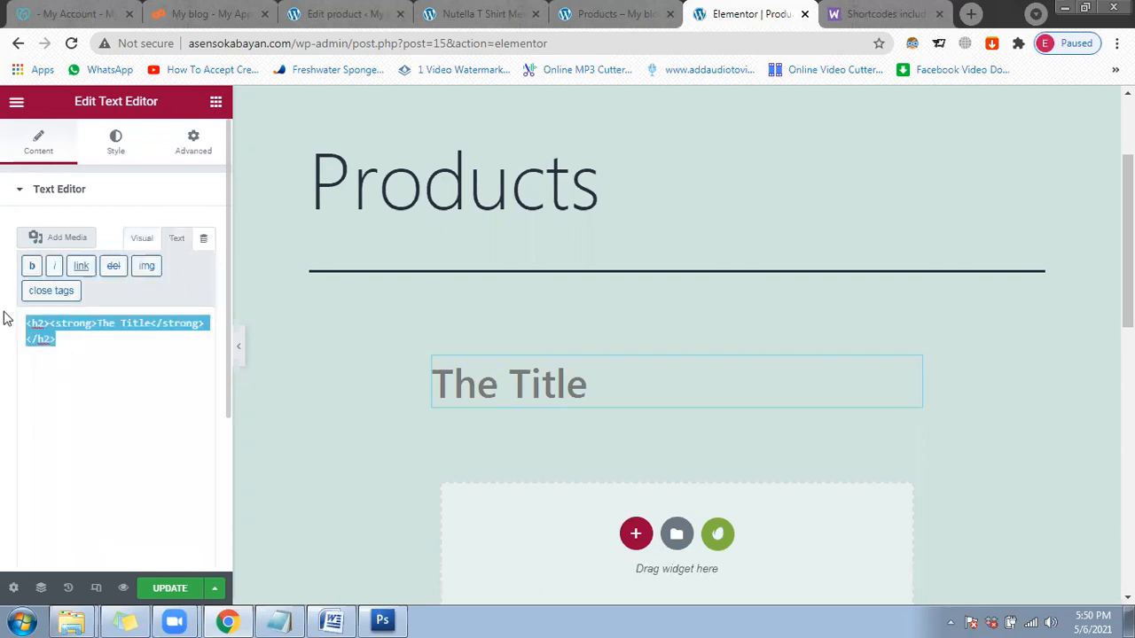
click(99, 360)
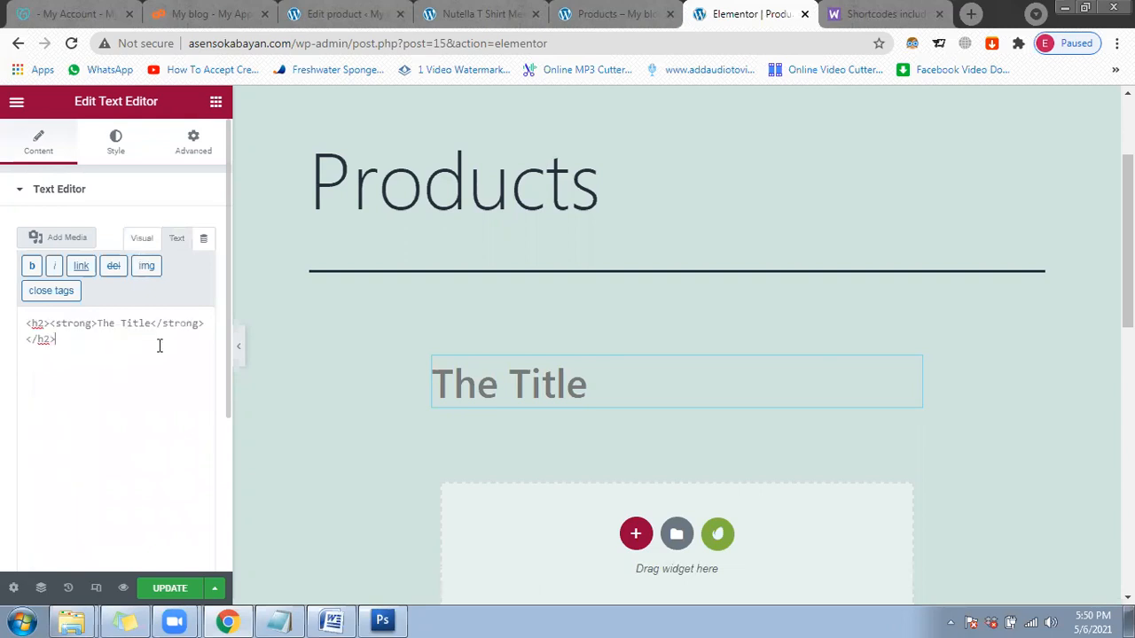
Step: Compare the formatted title in the Text Editor widget's visual and HTML code views
click(142, 238)
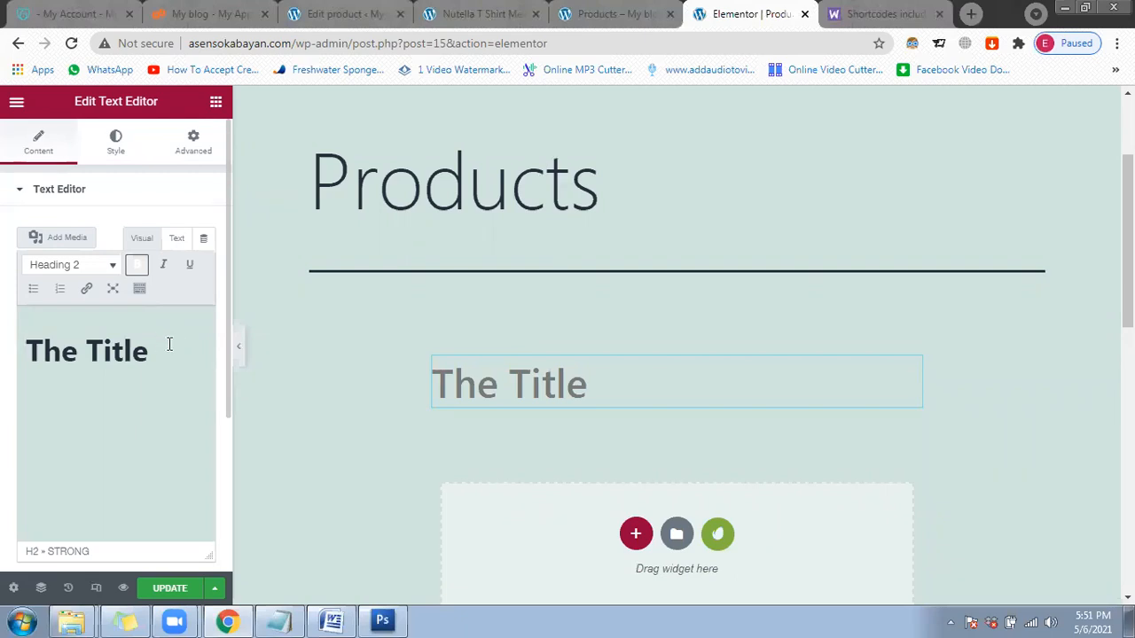
click(177, 239)
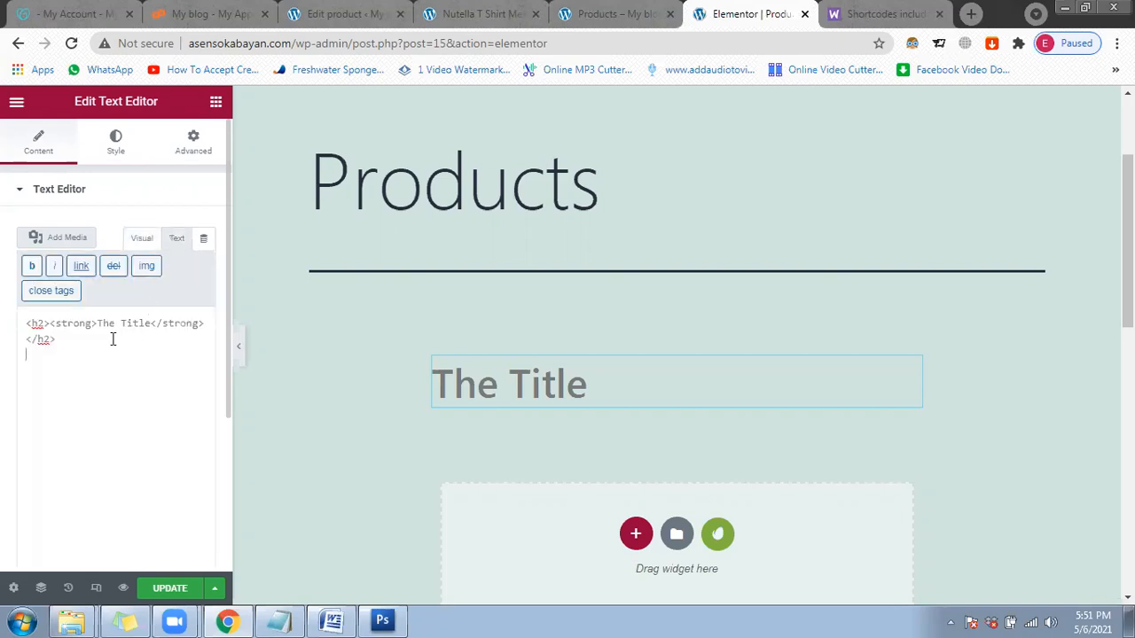
text(<>)
key(BackSpace)
key(BackSpace)
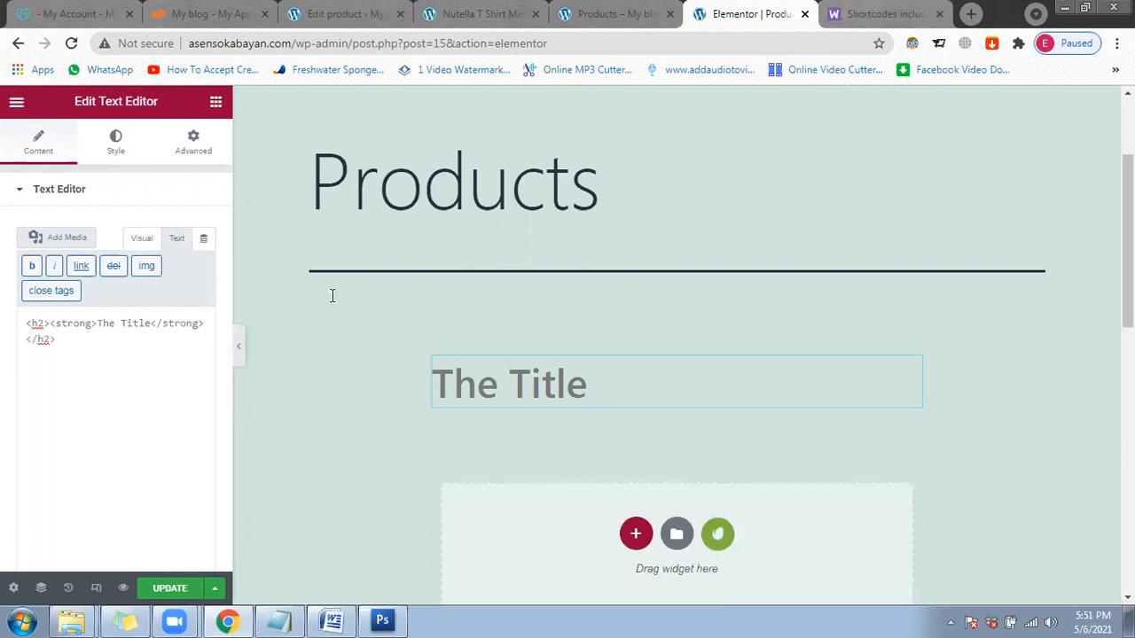
Step: Replace the title markup in the Text Editor widget's code view with the [woocommerce_cart] shortcode
key(ctrl+Tab)
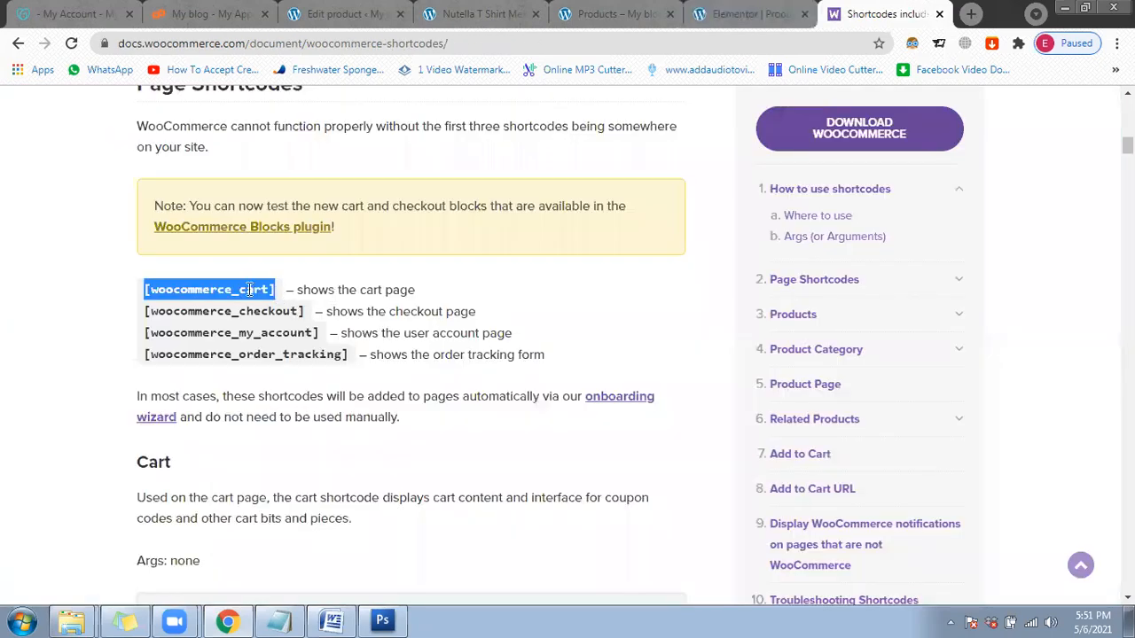
click(465, 14)
key(ctrl+shift+Tab)
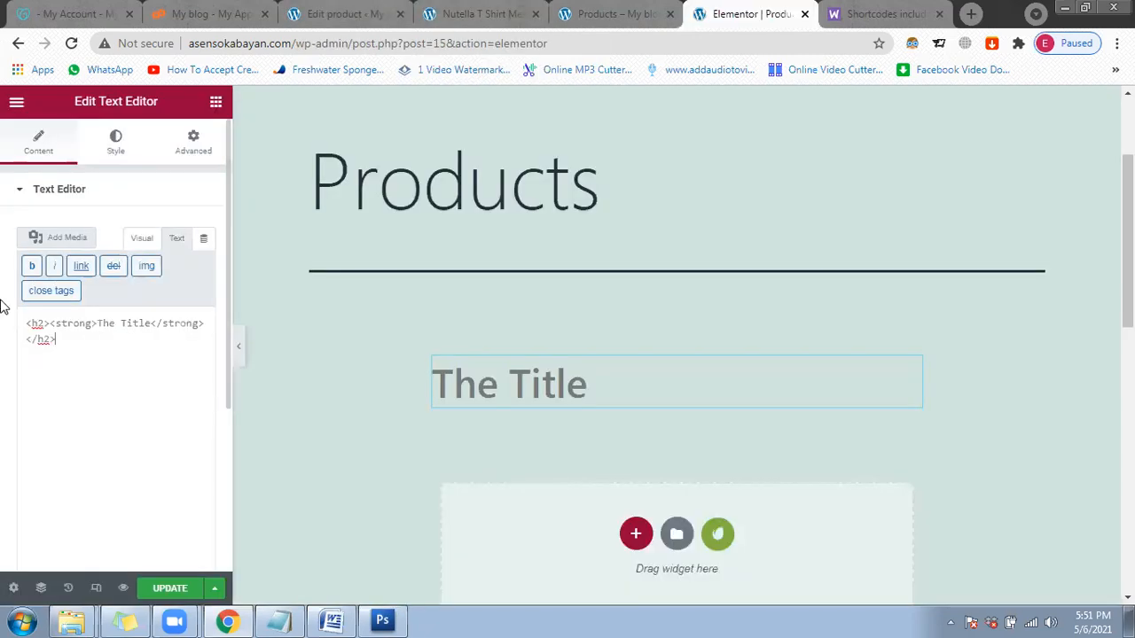
key(ctrl+a)
text([woocommerce_cart])
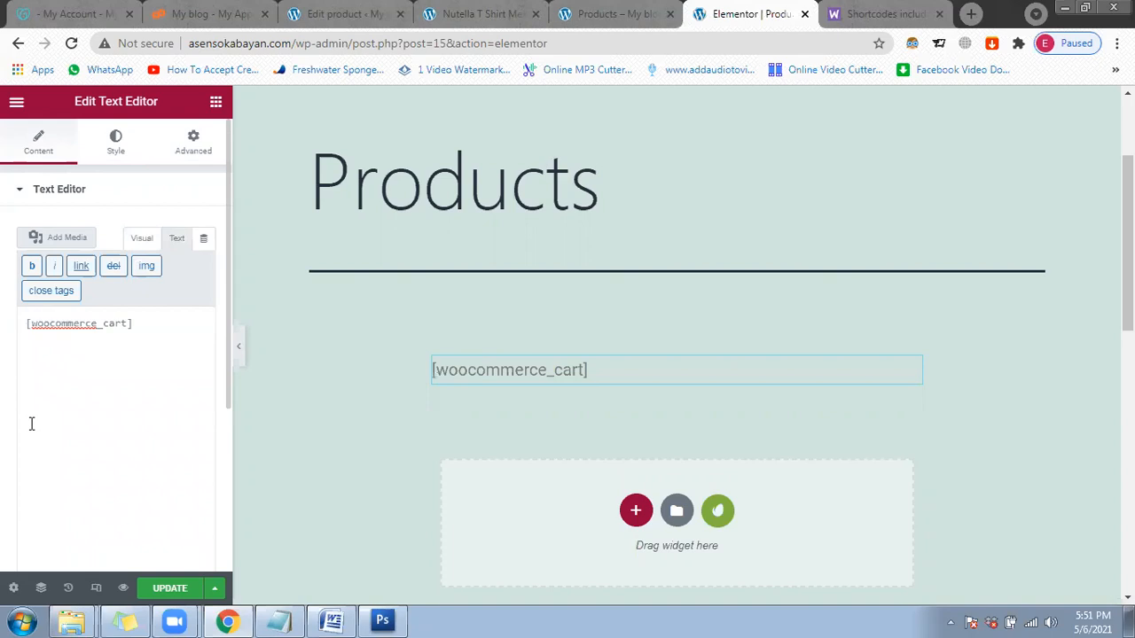
click(140, 240)
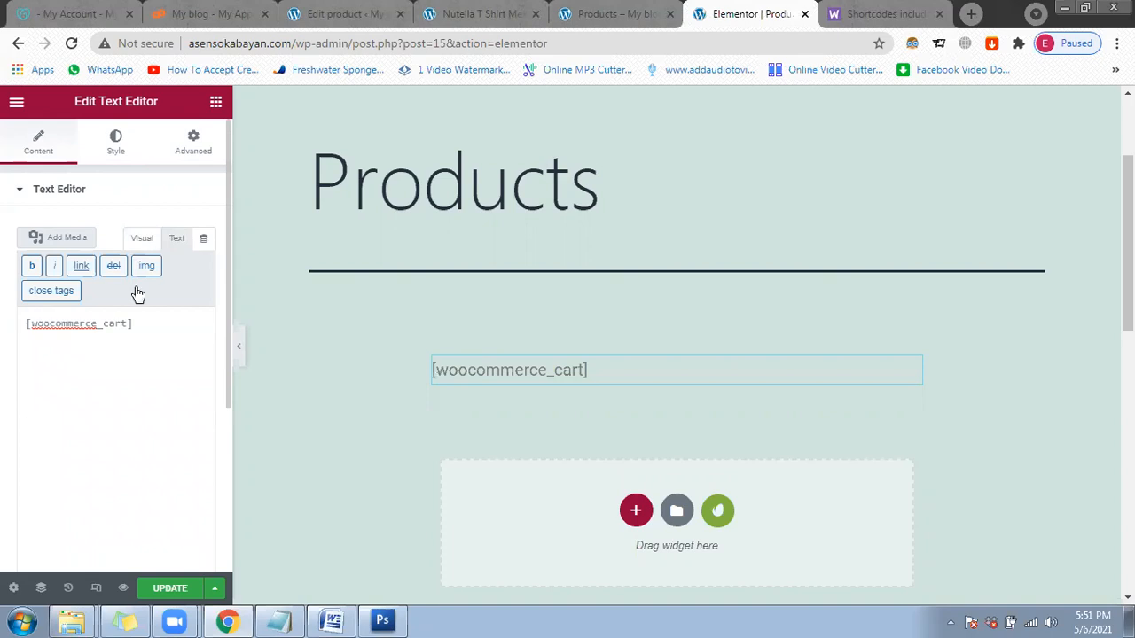
click(174, 239)
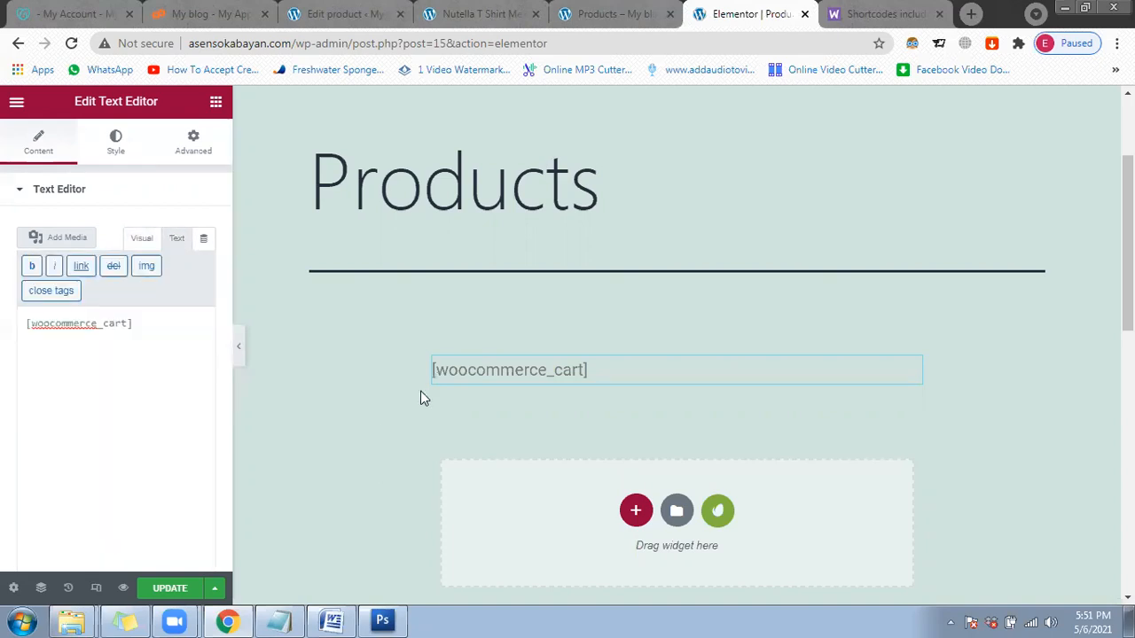
Step: View the Products page without the editing panel, restore the panel, and update the page
click(239, 346)
click(11, 344)
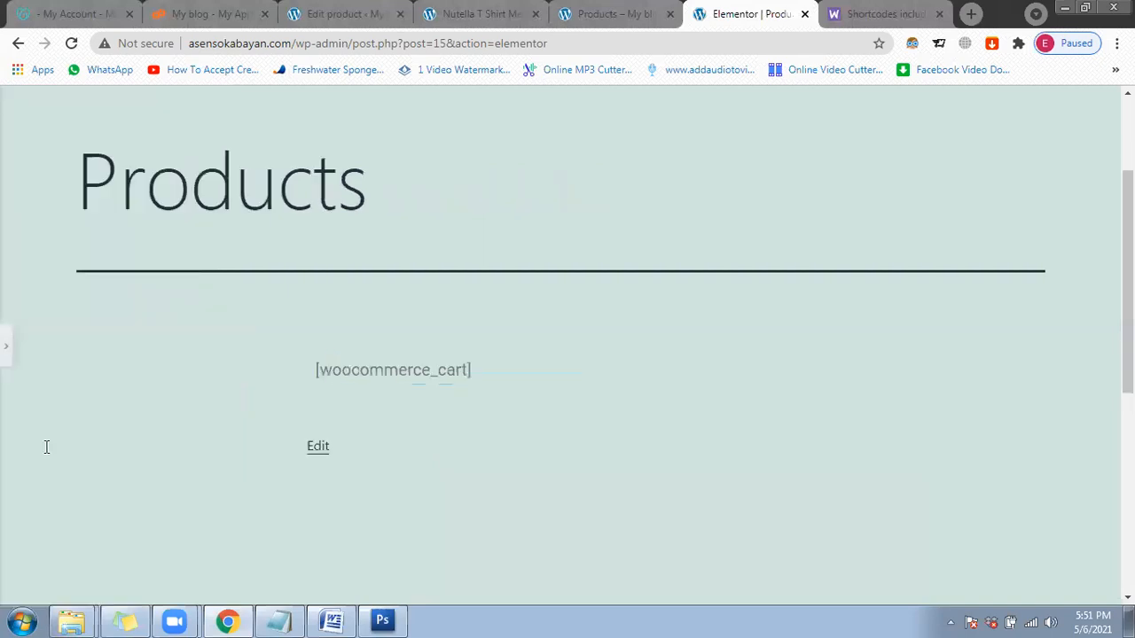
click(168, 598)
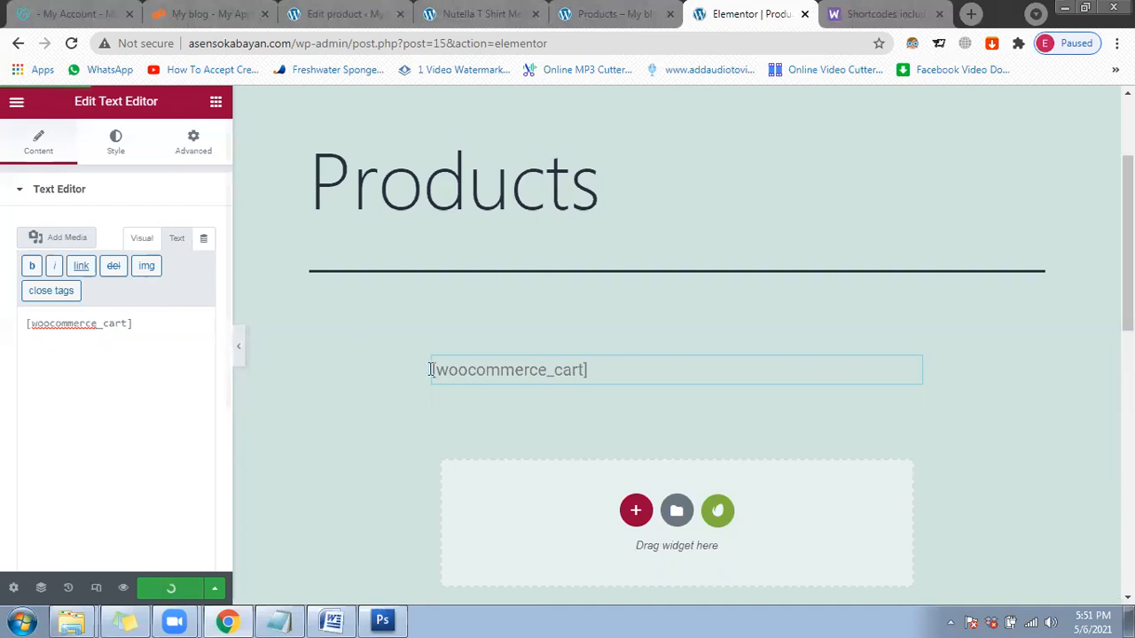
Step: Compare how the [woocommerce_cart] shortcode is written in the widget's code and visual views
triple_click(142, 324)
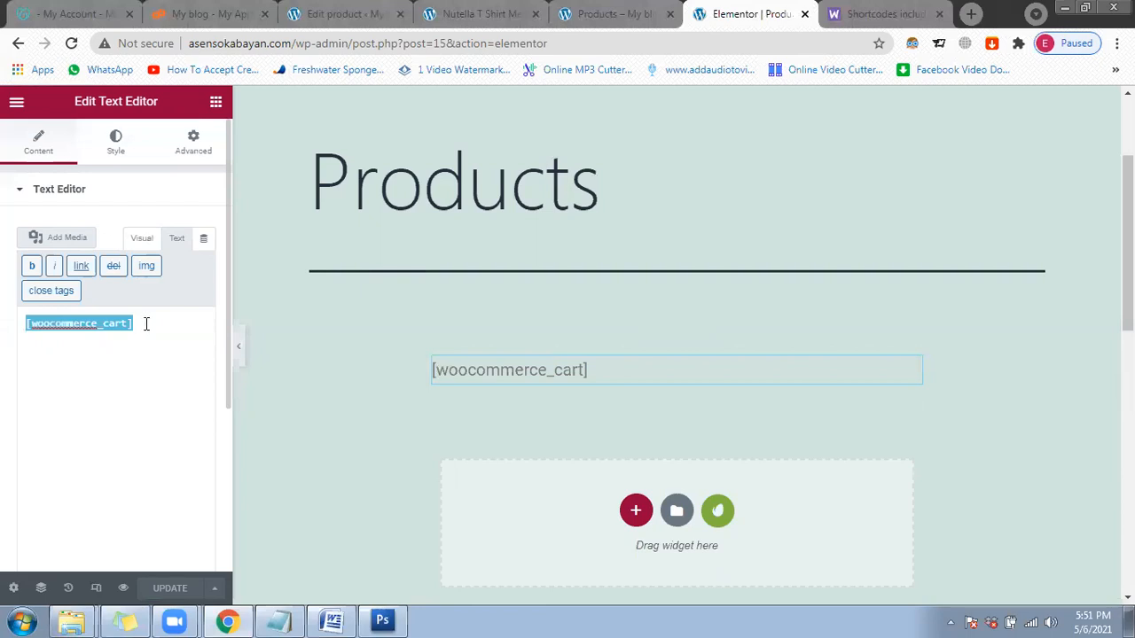
click(146, 324)
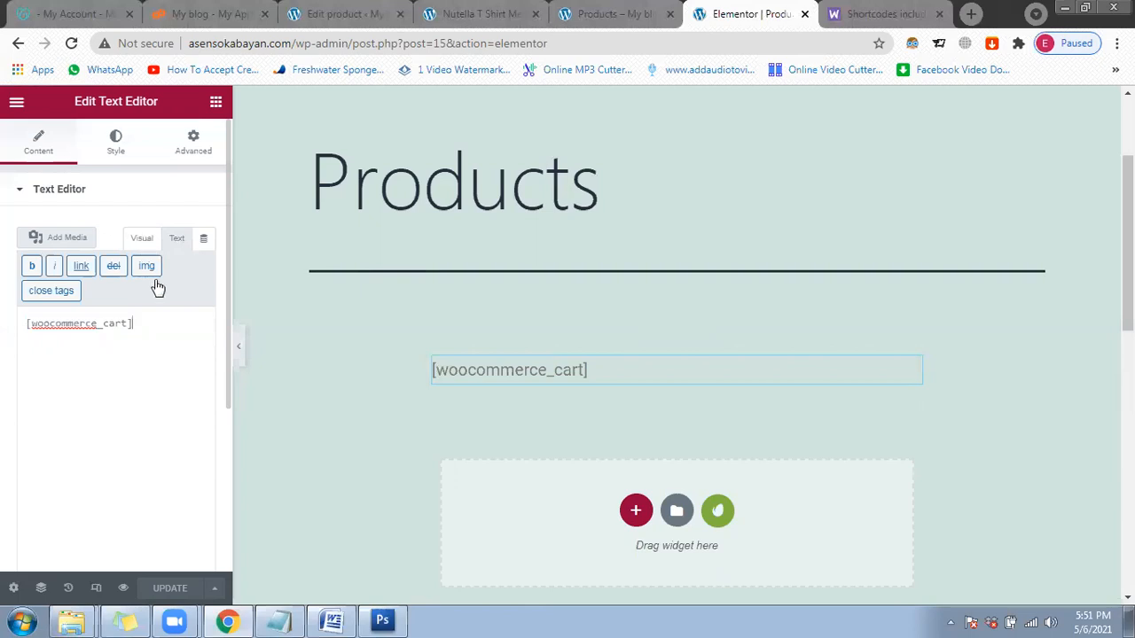
click(142, 239)
click(177, 240)
drag(136, 327, 23, 321)
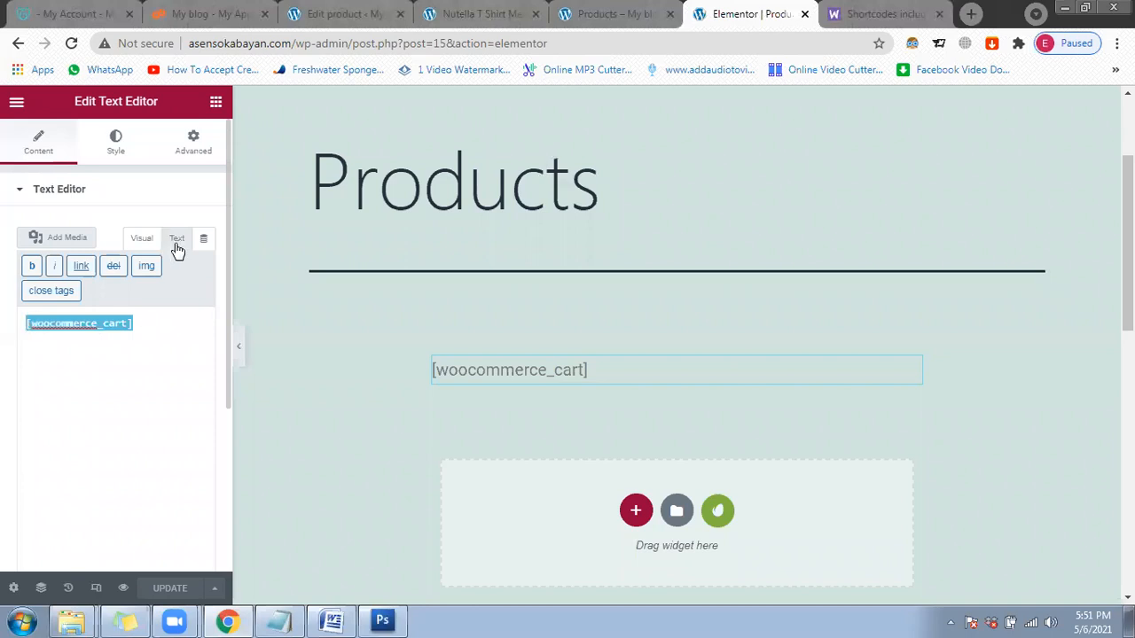
click(169, 324)
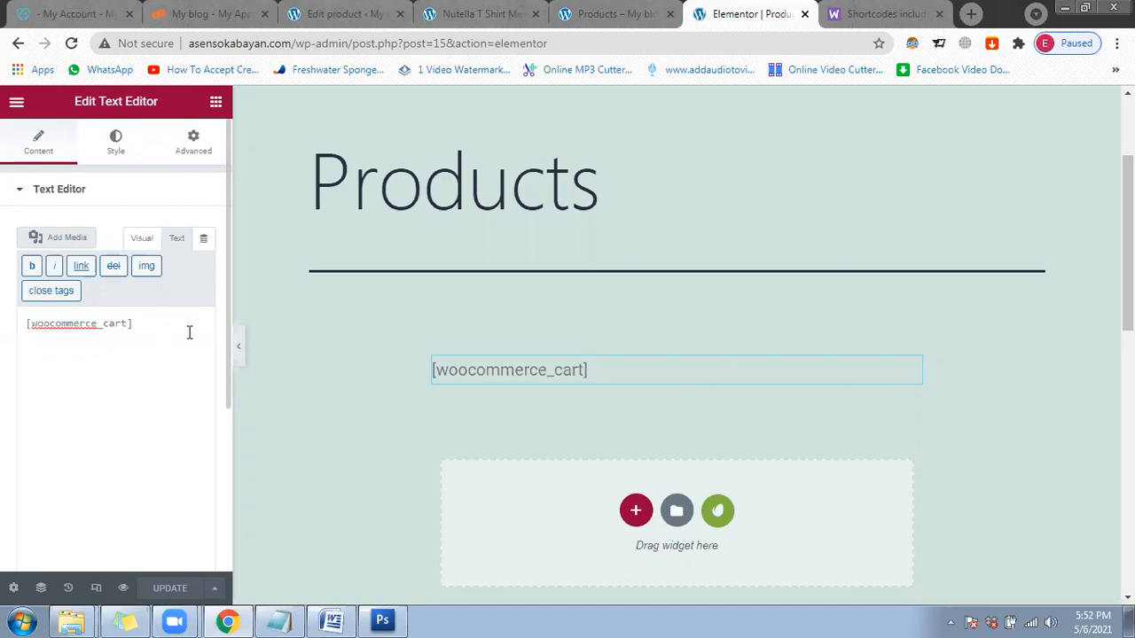
Step: Try replacing the shortcode with the raw HTML "<h1>Blue<>" in the Text Editor widget's visual mode
drag(185, 338, 6, 344)
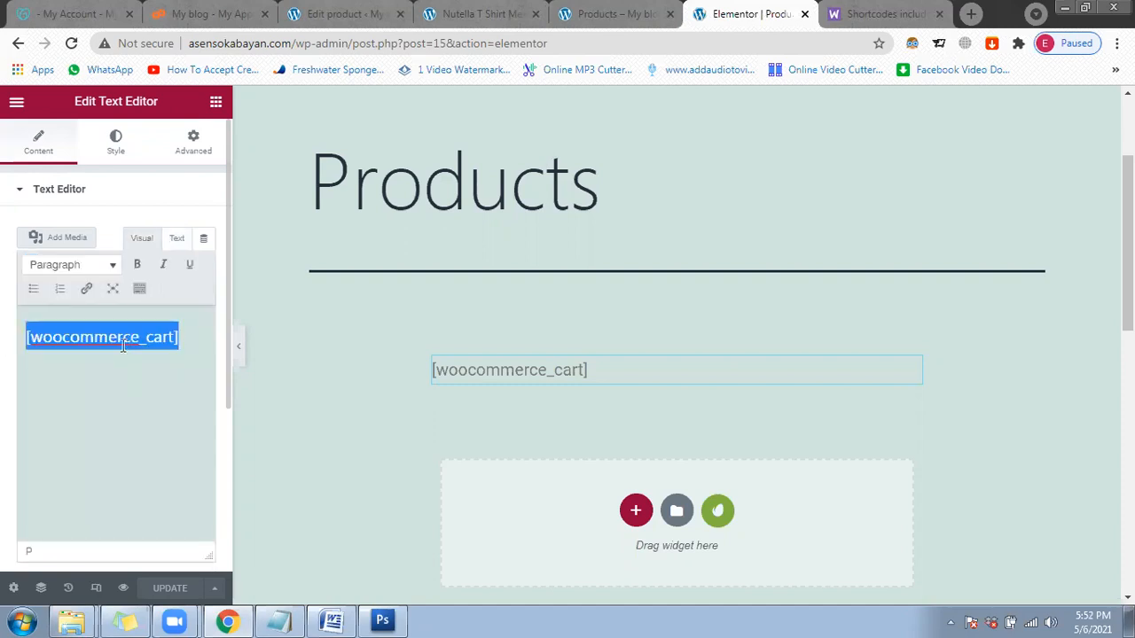
text(<>)
key(Left)
text(h1>)
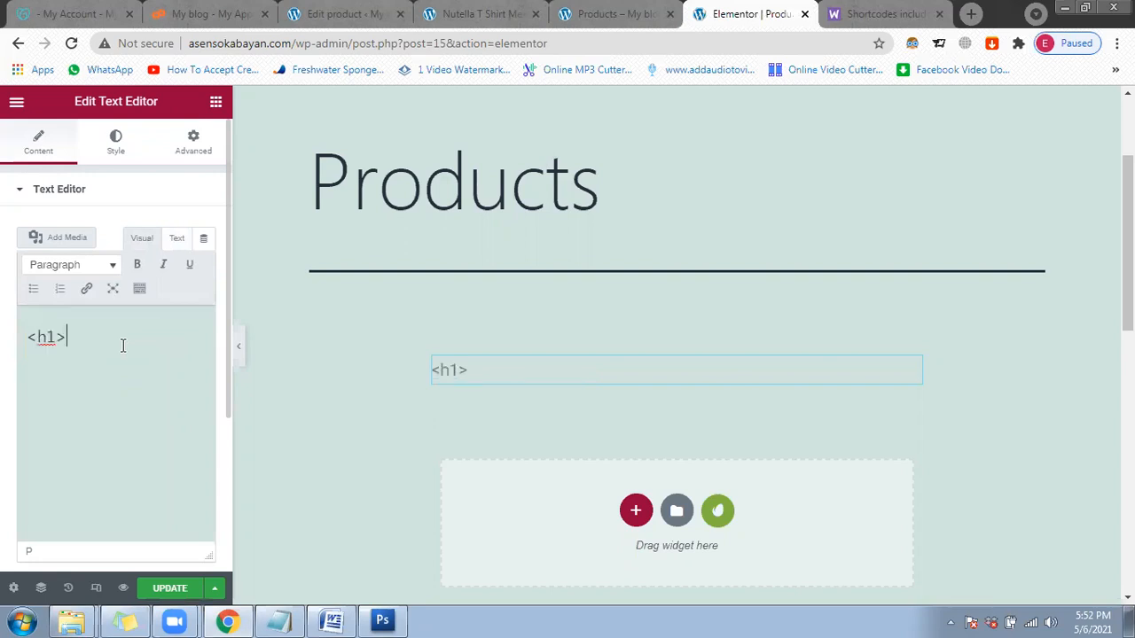
text(Blue<>)
key(Left)
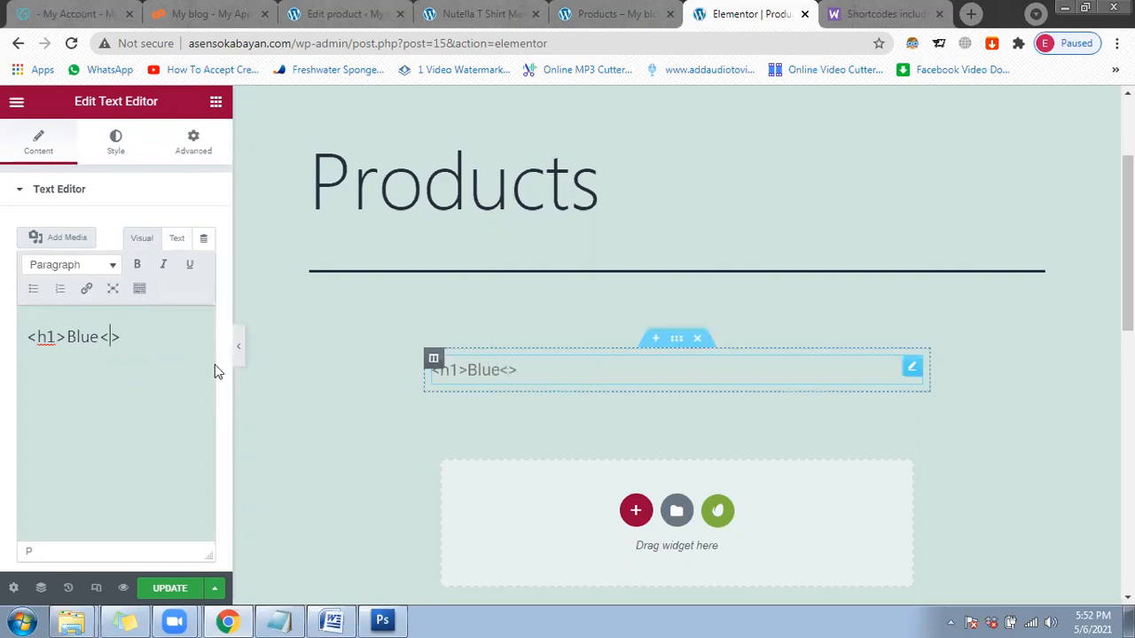
drag(5, 337, 125, 337)
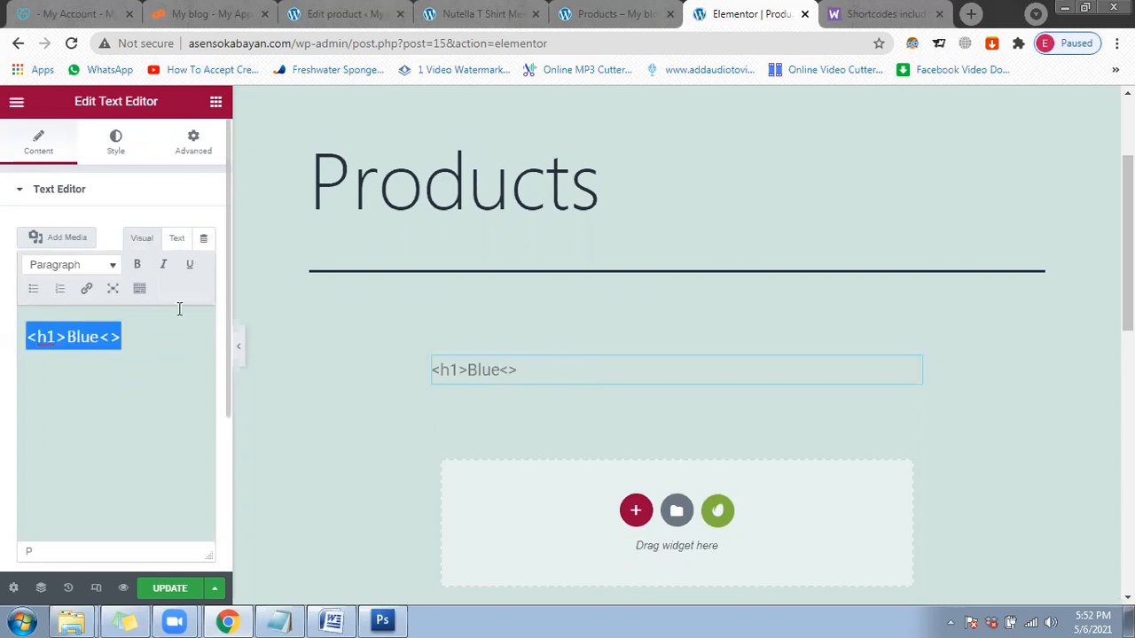
Step: Complete the markup as <h1>Blue</h1> in the widget's code view, and delete it
click(178, 238)
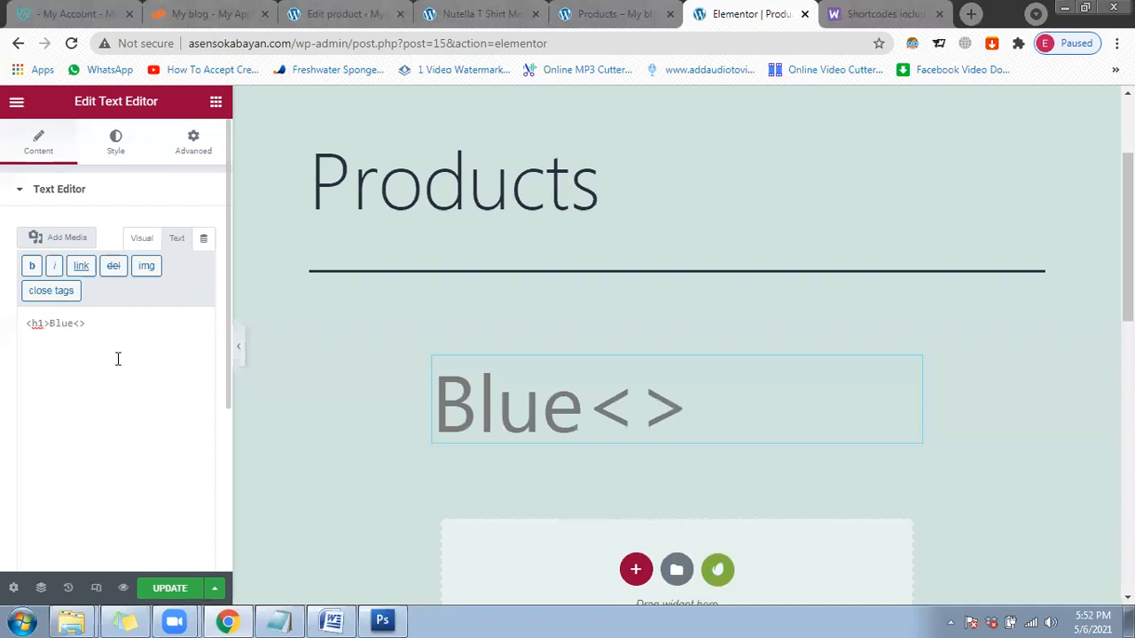
text(/h1)
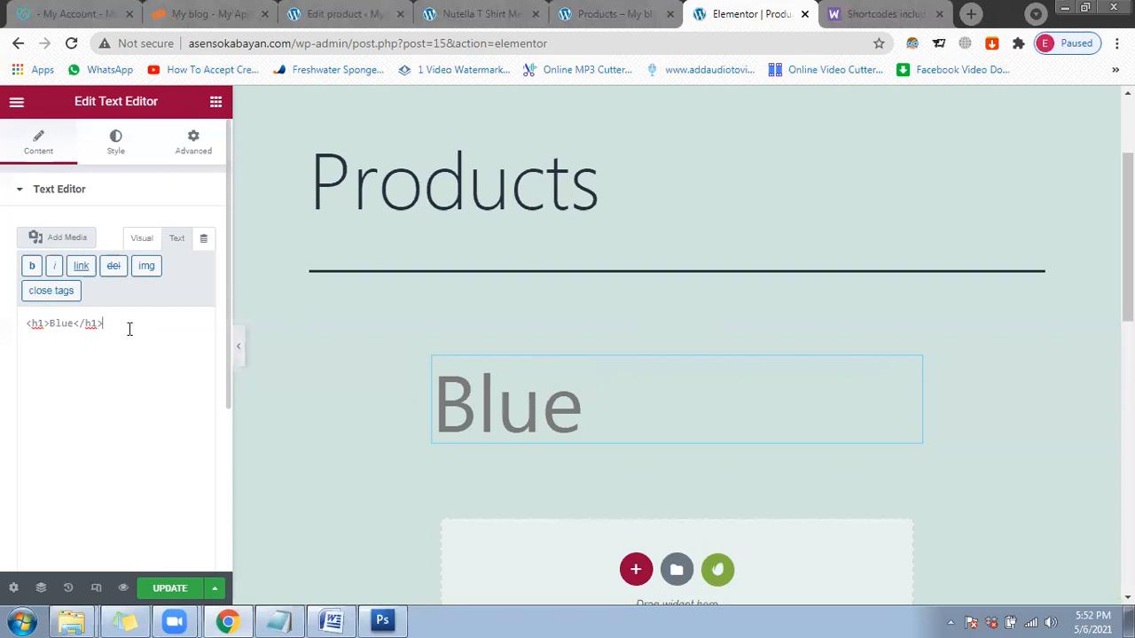
key(ctrl+a)
key(BackSpace)
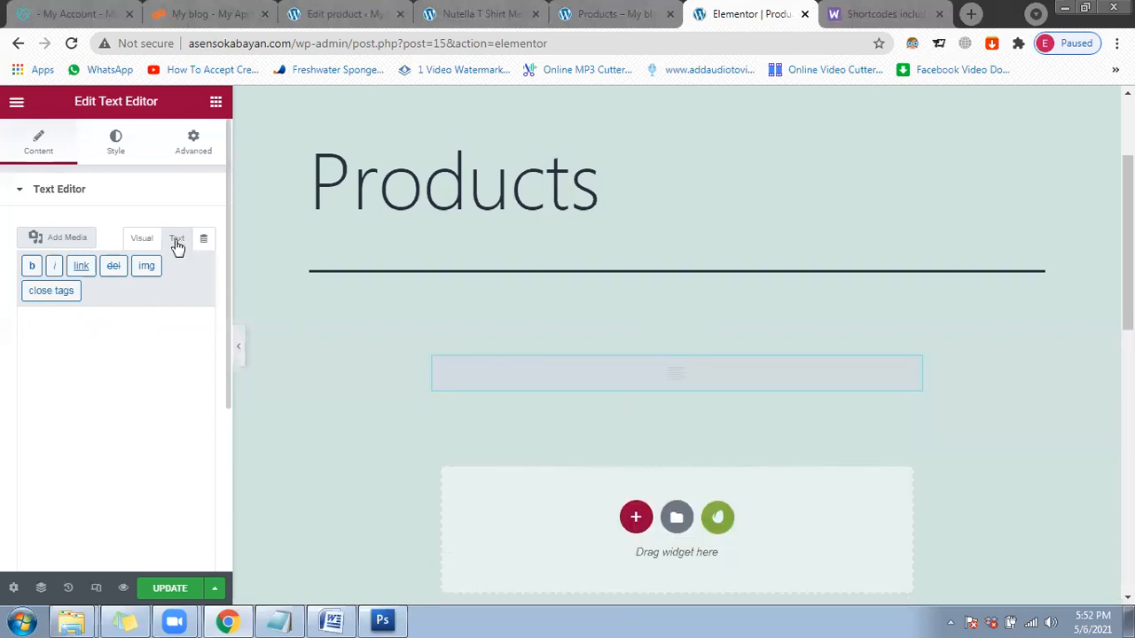
Step: Enter the sample text "Kjaksdaskjdh" in the widget's visual mode and format it as Heading 2
click(142, 239)
click(139, 327)
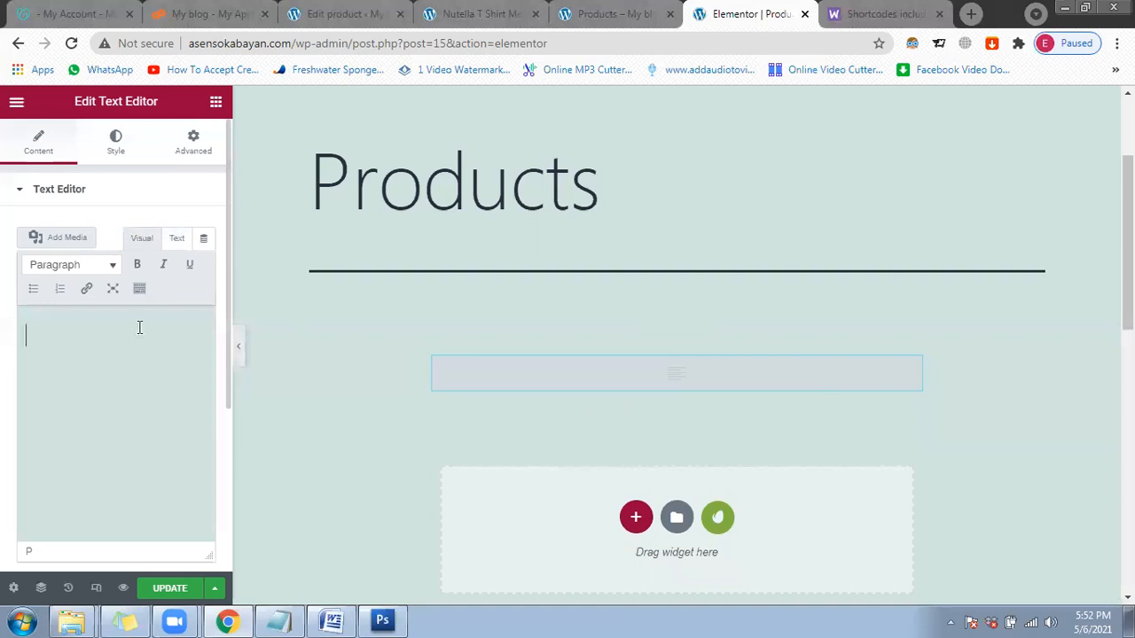
text(Kjaksdaskjdh)
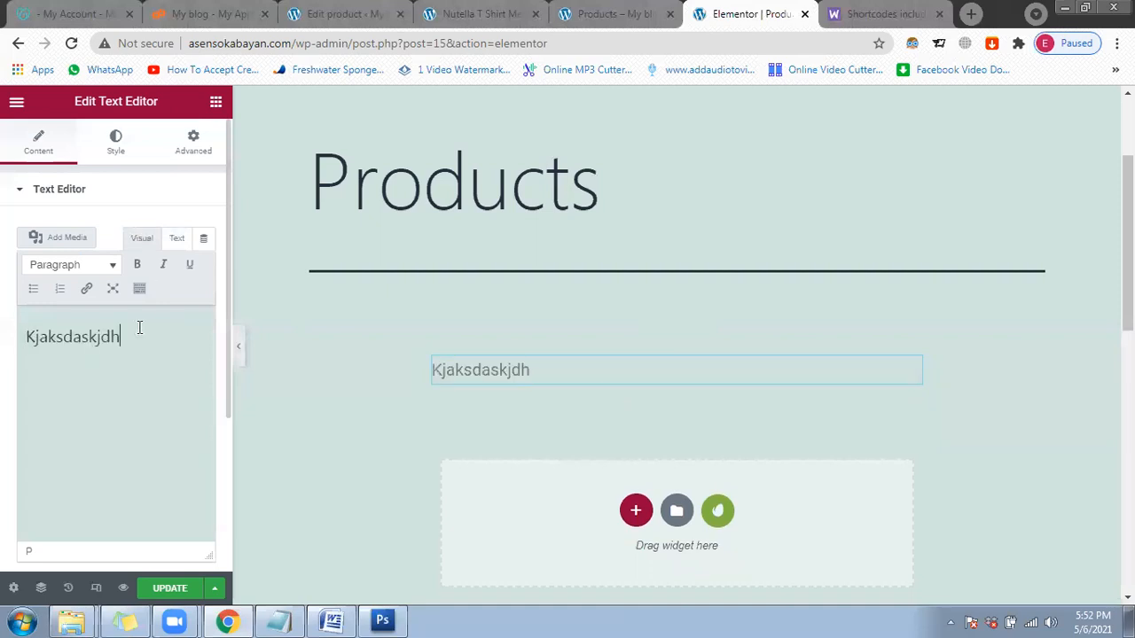
key(ctrl+a)
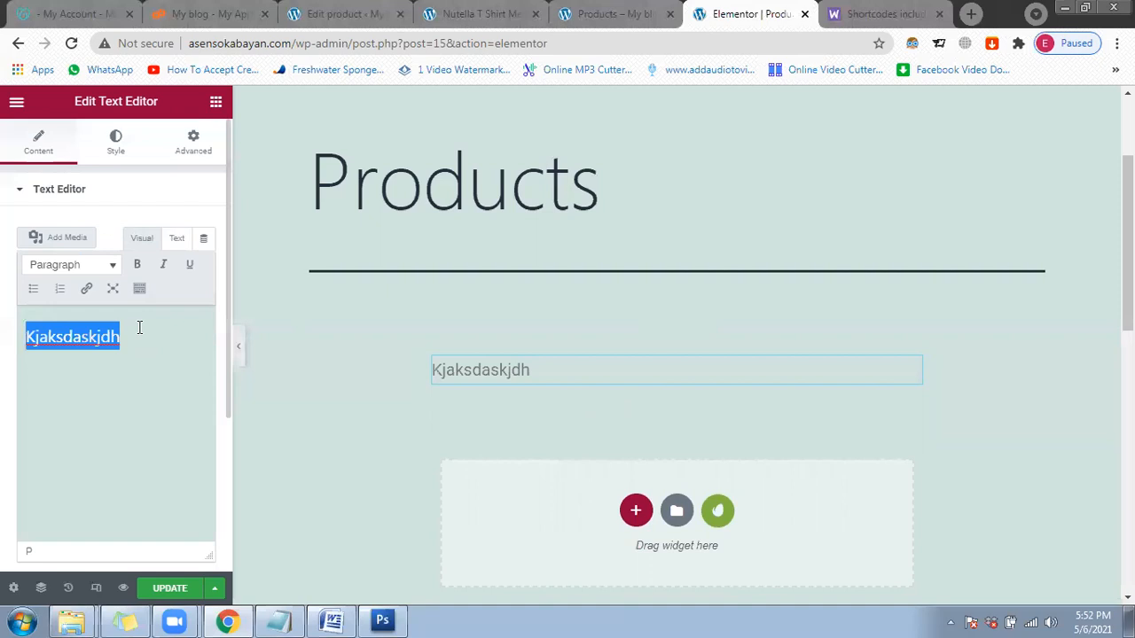
click(89, 264)
click(102, 397)
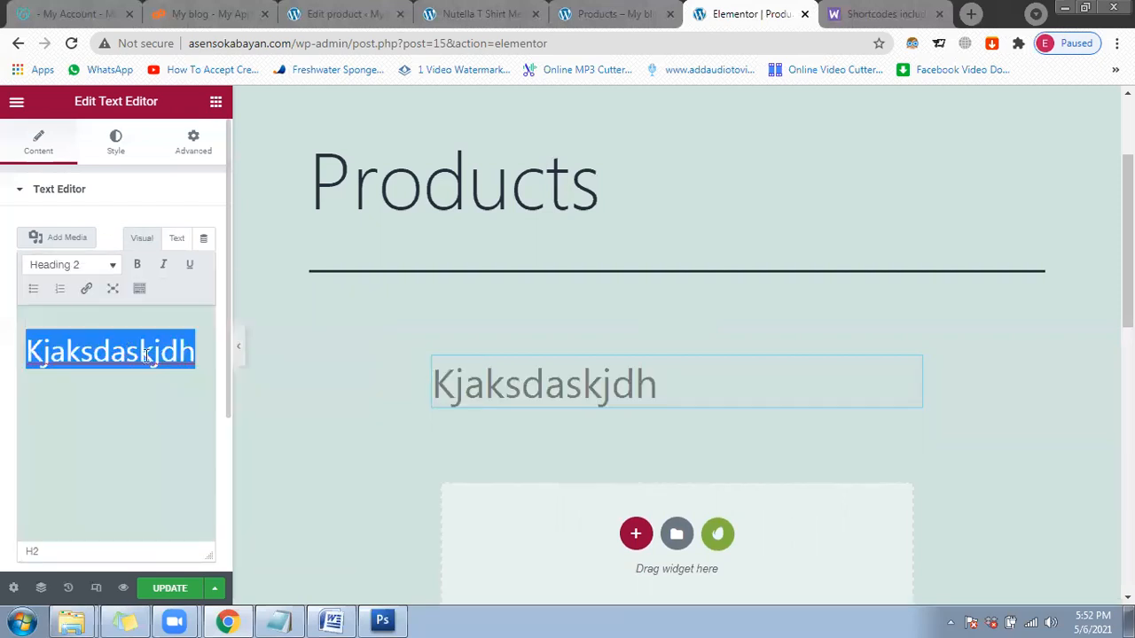
Step: Clear the Text Editor widget's content
click(193, 353)
key(ctrl+a)
key(BackSpace)
Step: Switch to the WooCommerce shortcodes documentation and look through it for a shortcode example that displays products
click(852, 9)
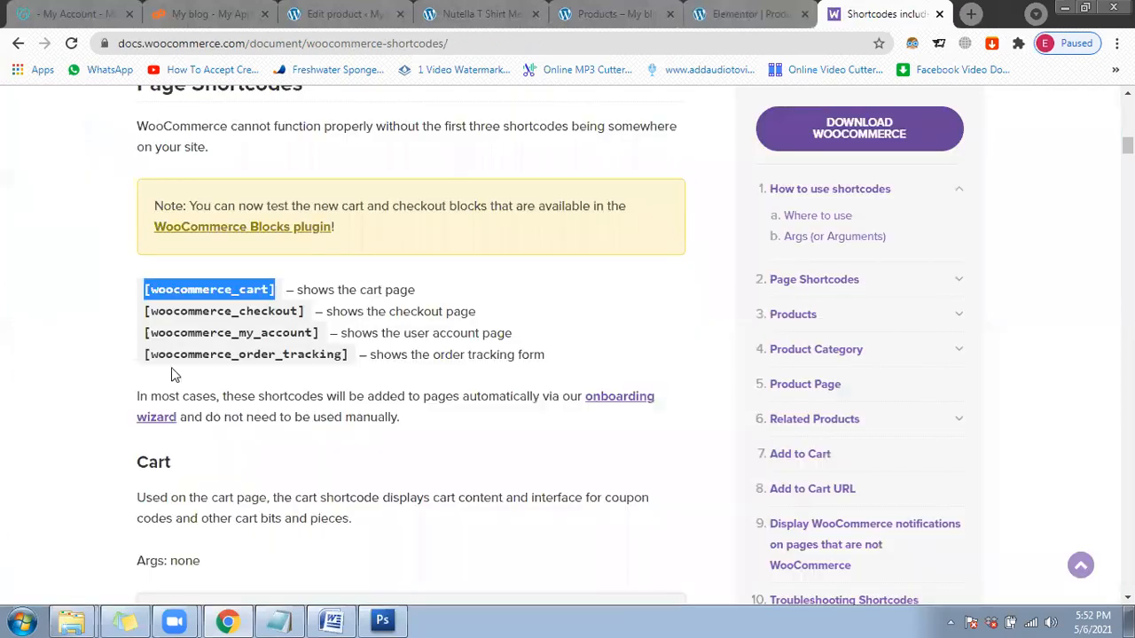
scroll(97, 358, down, 3)
scroll(75, 359, down, 4)
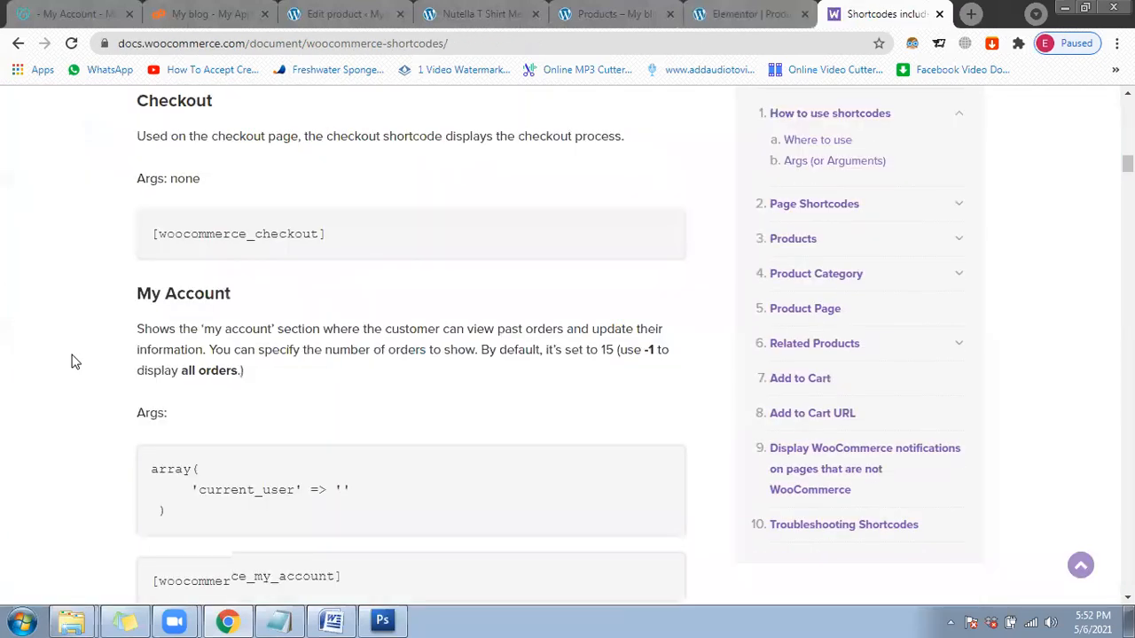
scroll(74, 361, down, 2)
scroll(74, 361, down, 4)
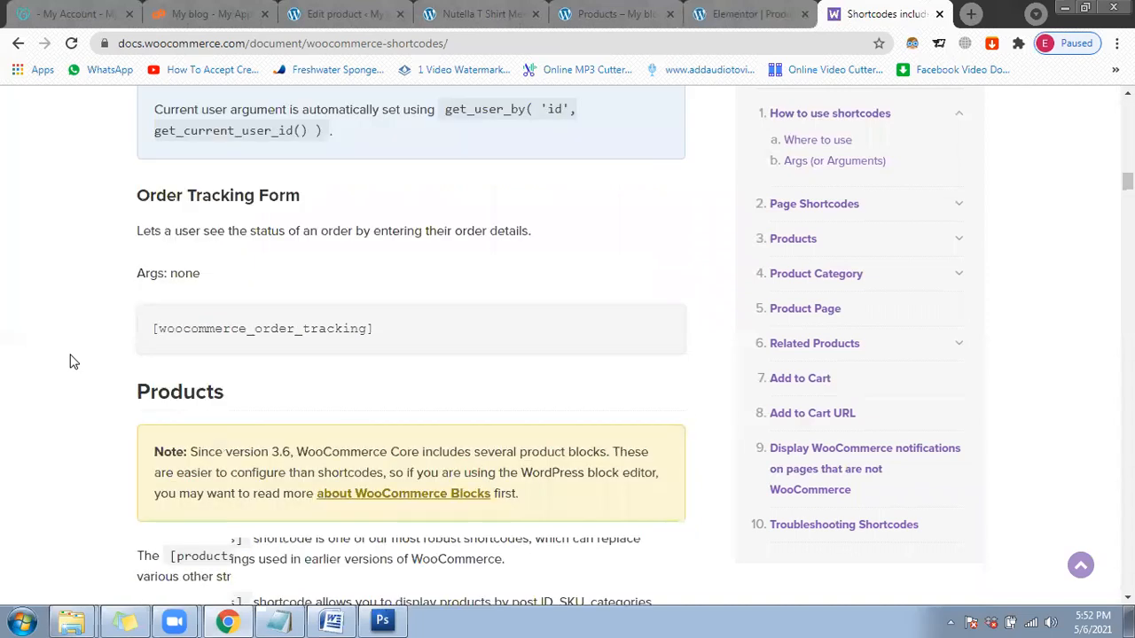
scroll(74, 362, down, 2)
scroll(74, 362, down, 4)
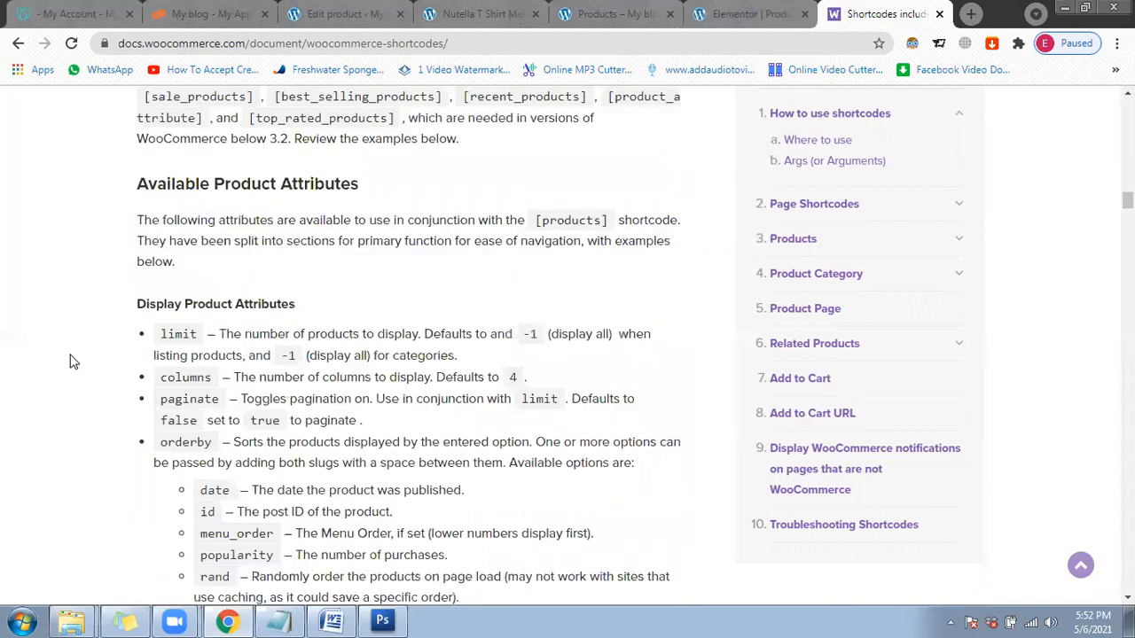
scroll(74, 362, down, 4)
scroll(74, 361, down, 5)
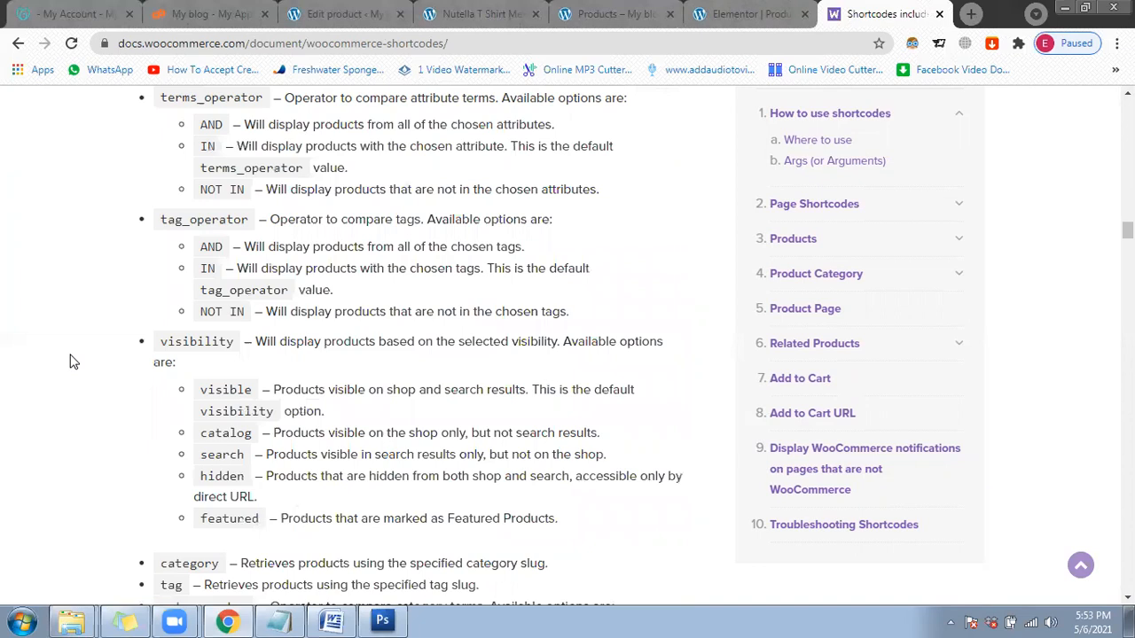
scroll(74, 362, down, 3)
scroll(73, 361, down, 5)
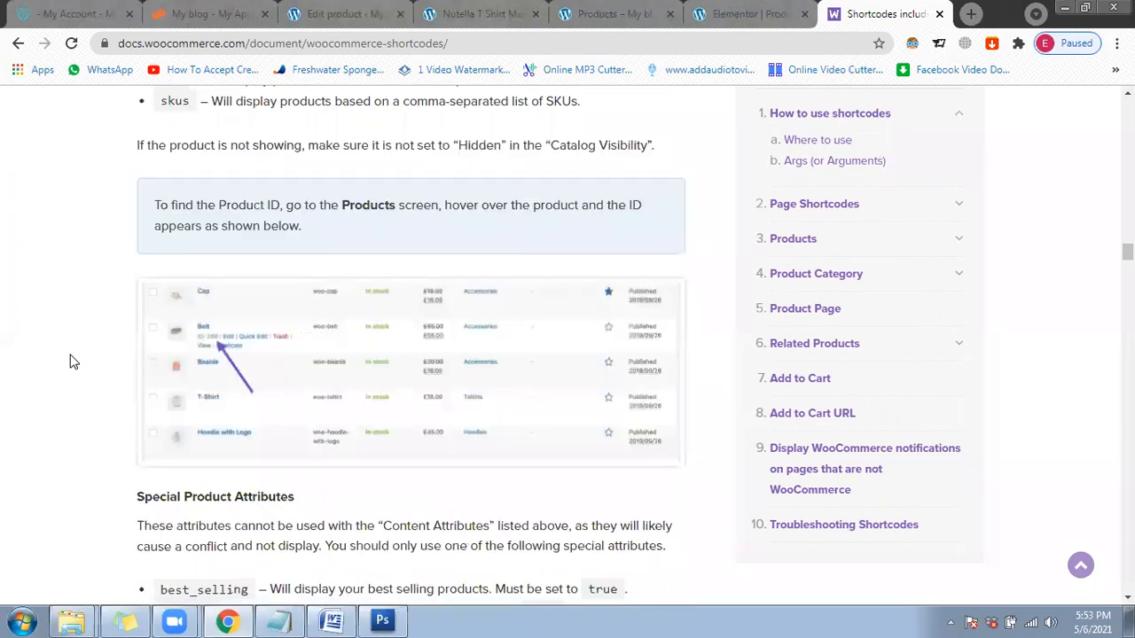
scroll(74, 362, down, 10)
scroll(178, 393, down, 2)
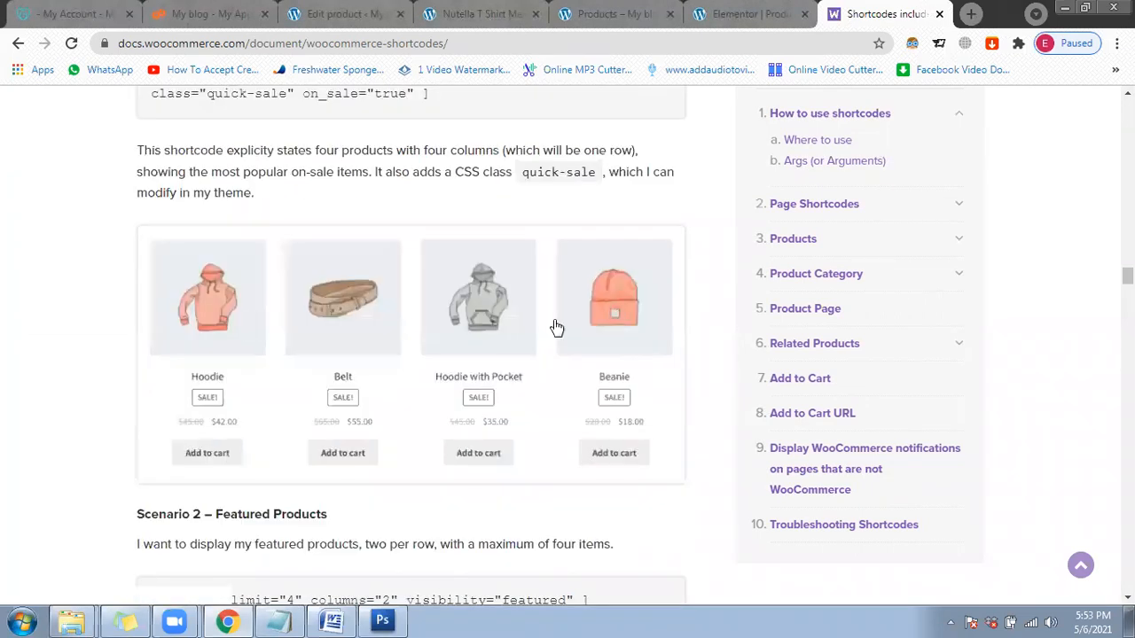
Step: Copy the Scenario 1 – Random Sale Items shortcode [products limit="4" columns="4" orderby="popularity" class="quick-sale" on_sale="true" ] from the documentation
scroll(418, 332, up, 2)
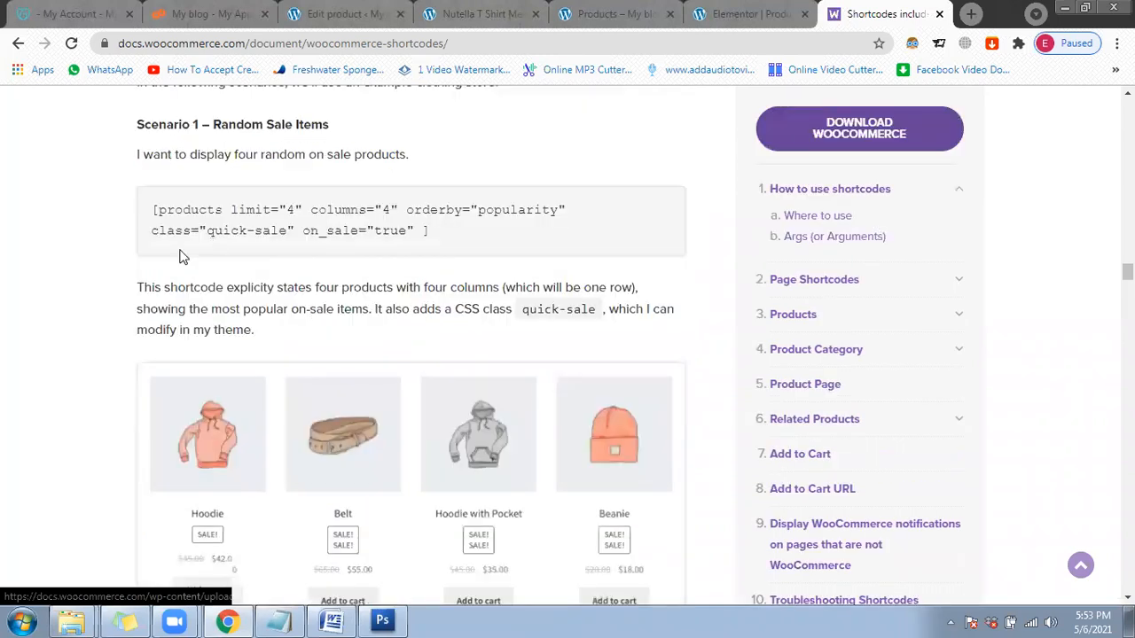
scroll(179, 257, up, 1)
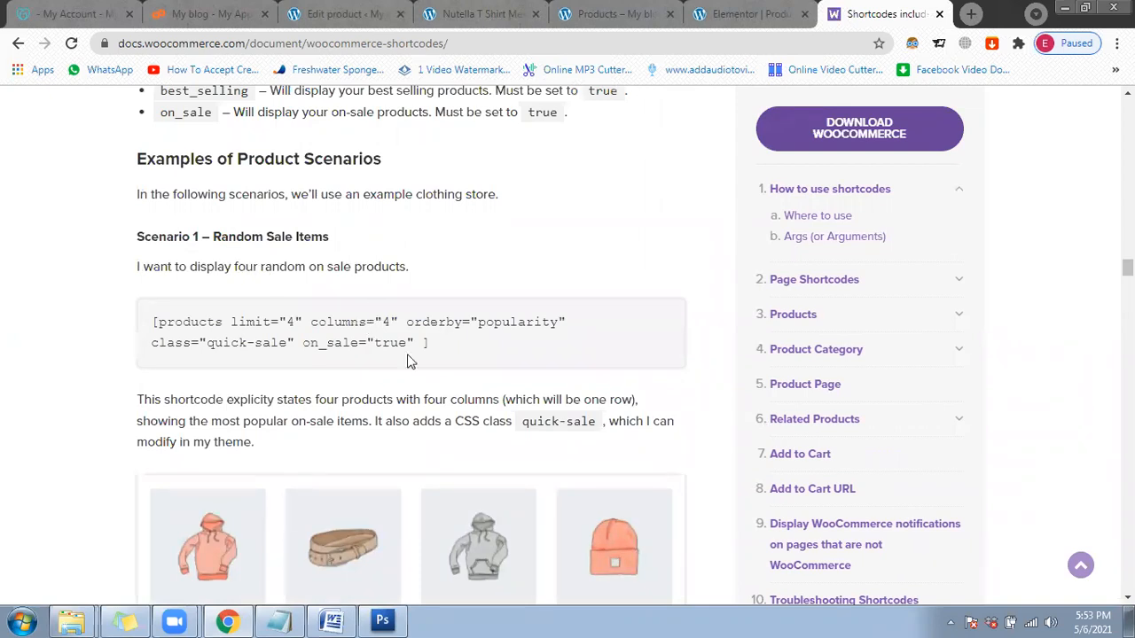
drag(436, 347, 151, 323)
right_click(156, 324)
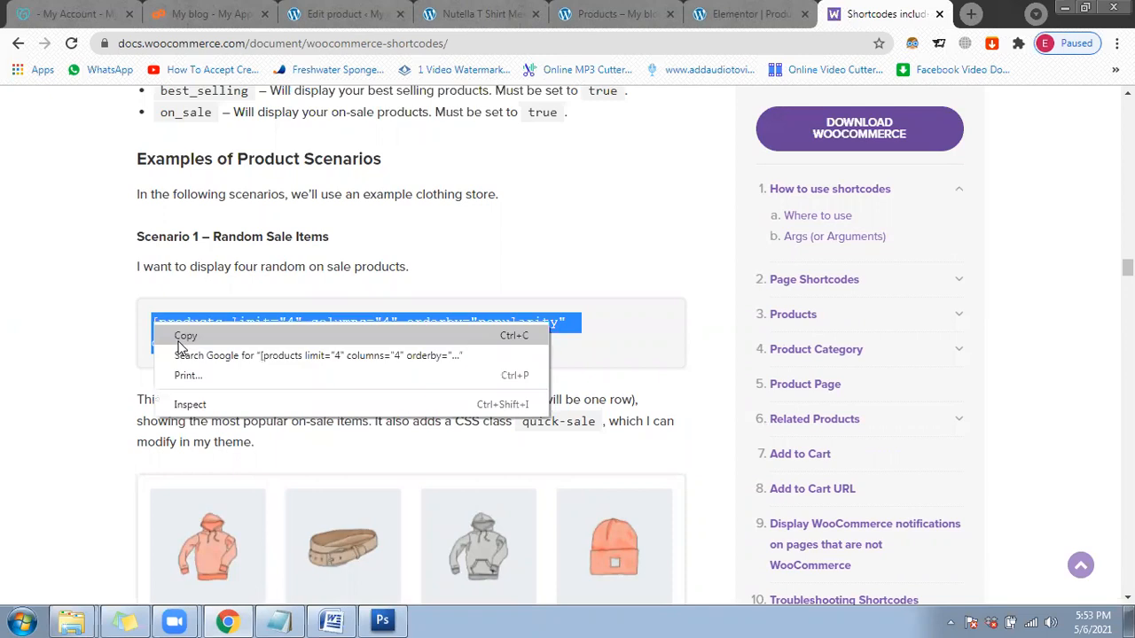
click(339, 334)
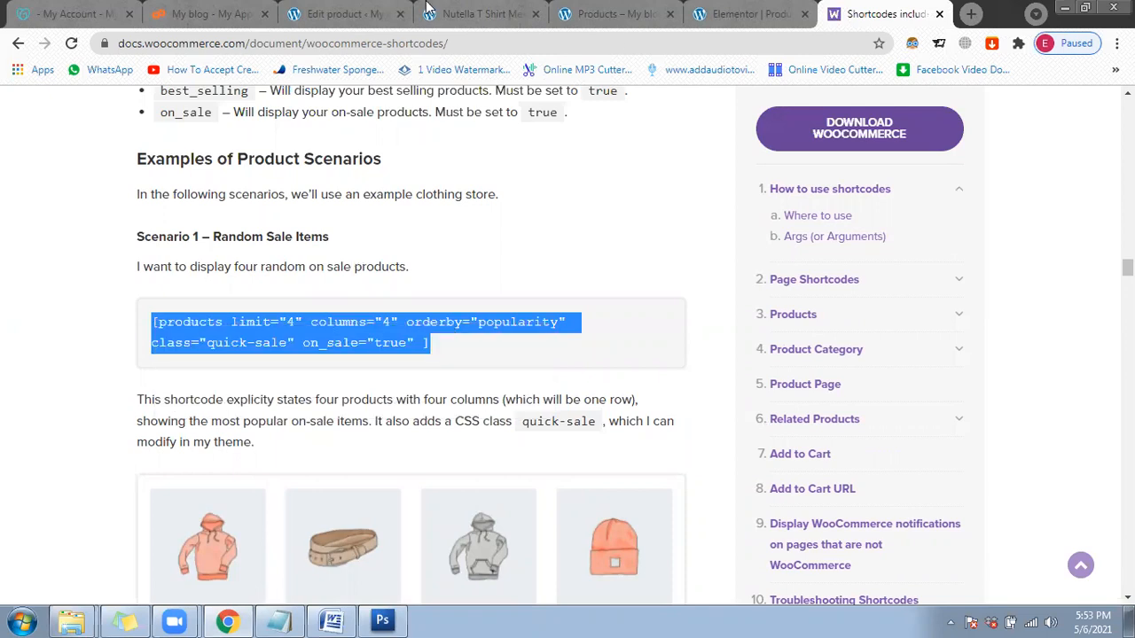
Step: Return to the Elementor page editor and compare the empty Text Editor widget's visual and text modes
click(149, 318)
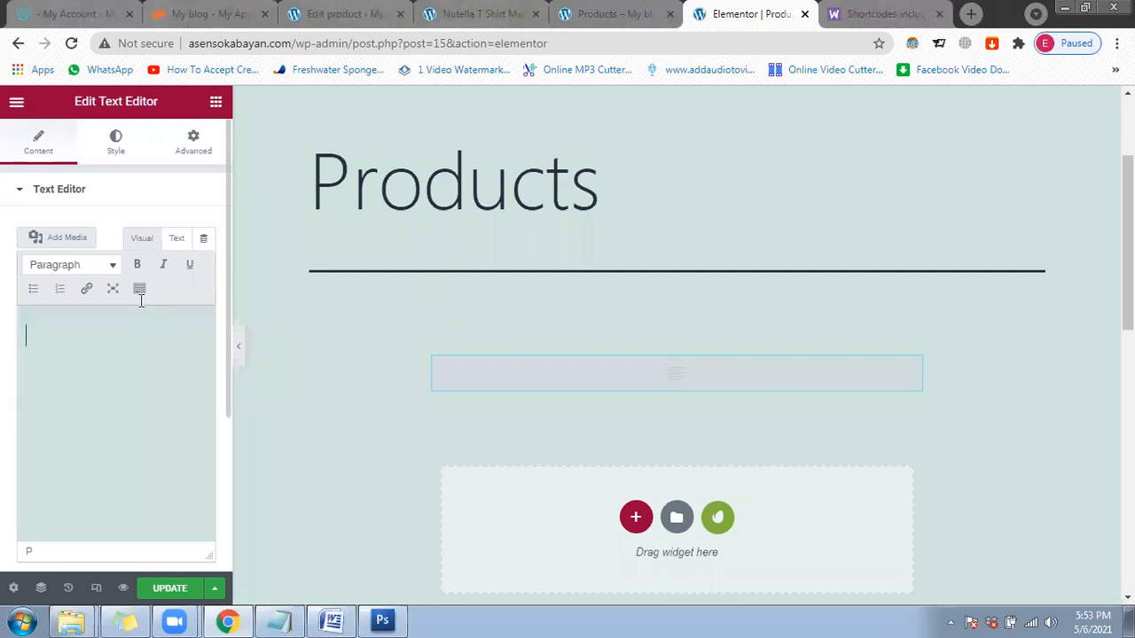
click(176, 239)
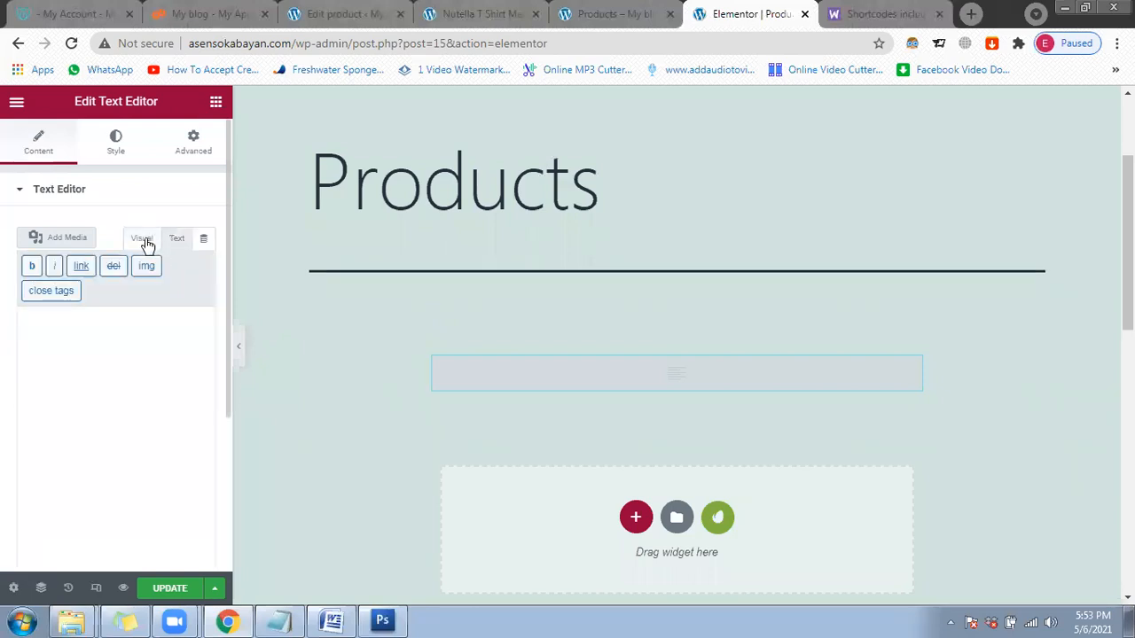
click(142, 238)
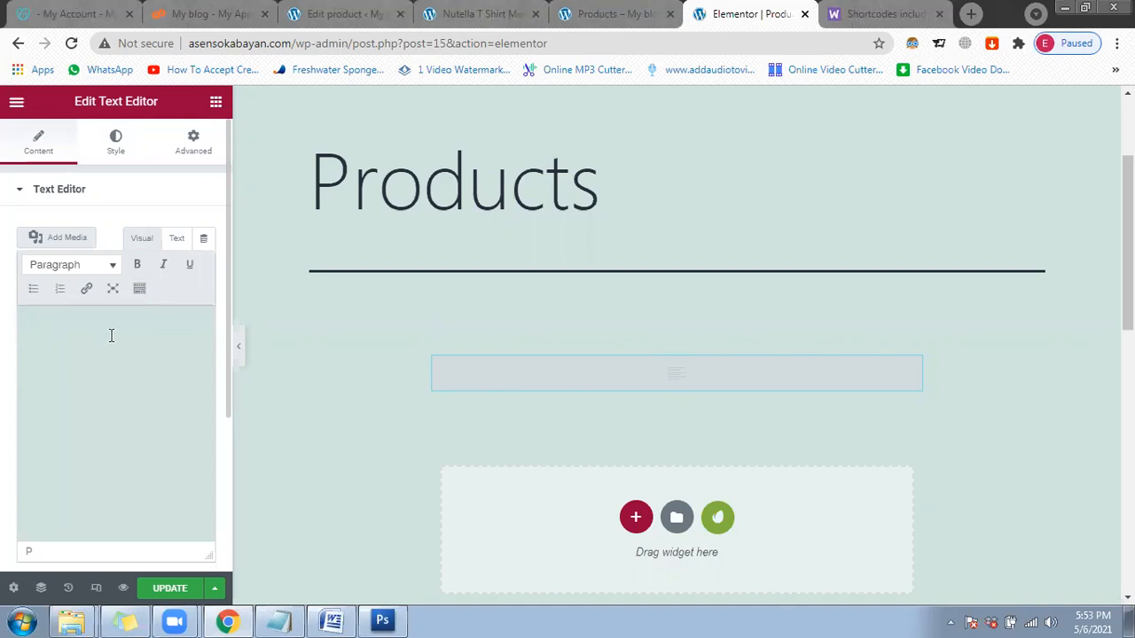
click(124, 339)
click(175, 239)
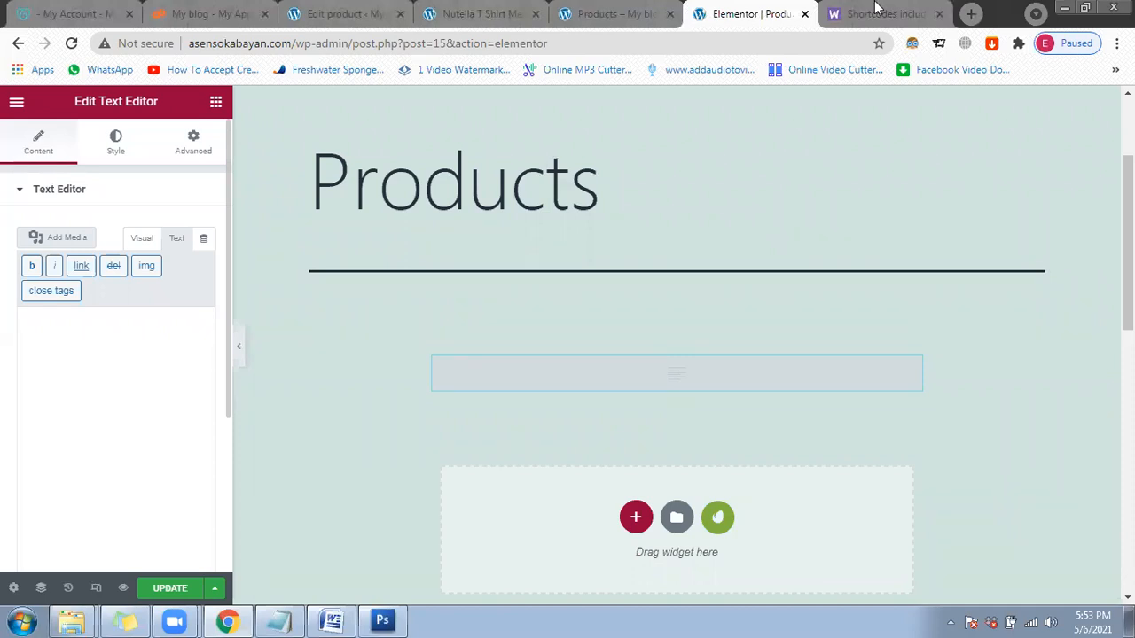
Step: Go back to the WooCommerce documentation and copy the random sale items shortcode again
key(ctrl+Tab)
right_click(488, 325)
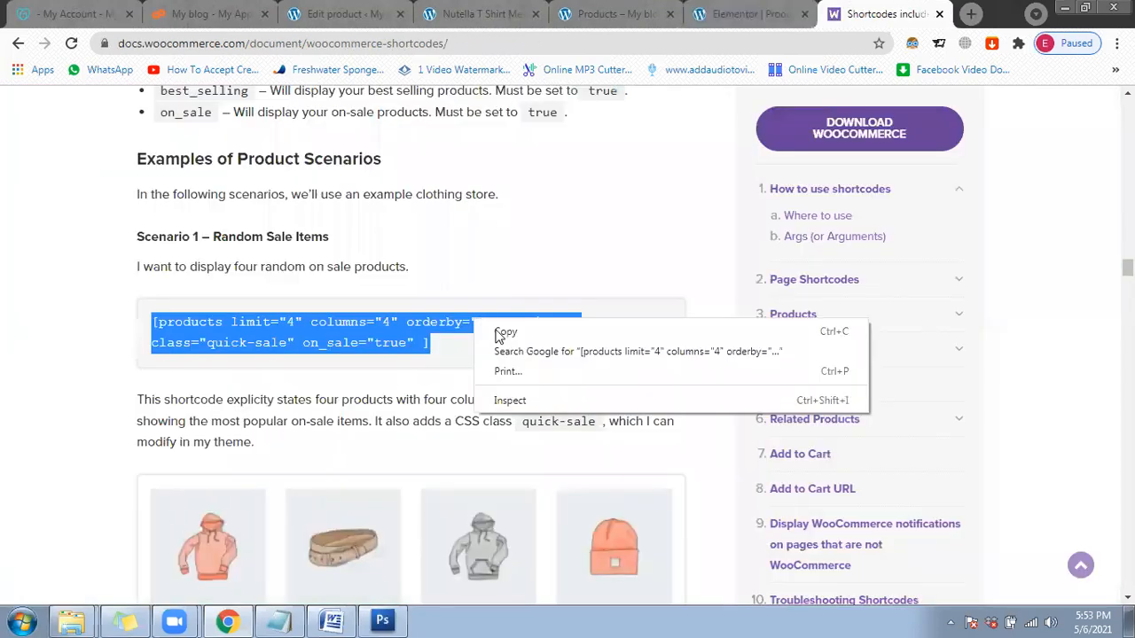
click(253, 330)
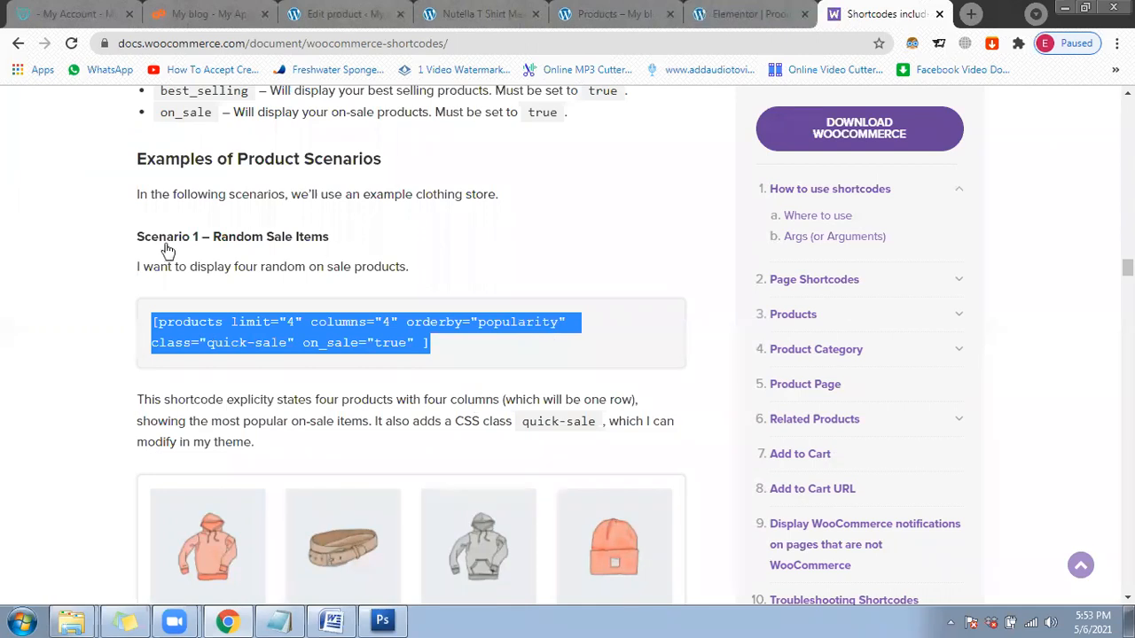
Step: Paste the copied shortcode into the Text Editor widget in visual mode and update the Products page
key(ctrl+shift+Tab)
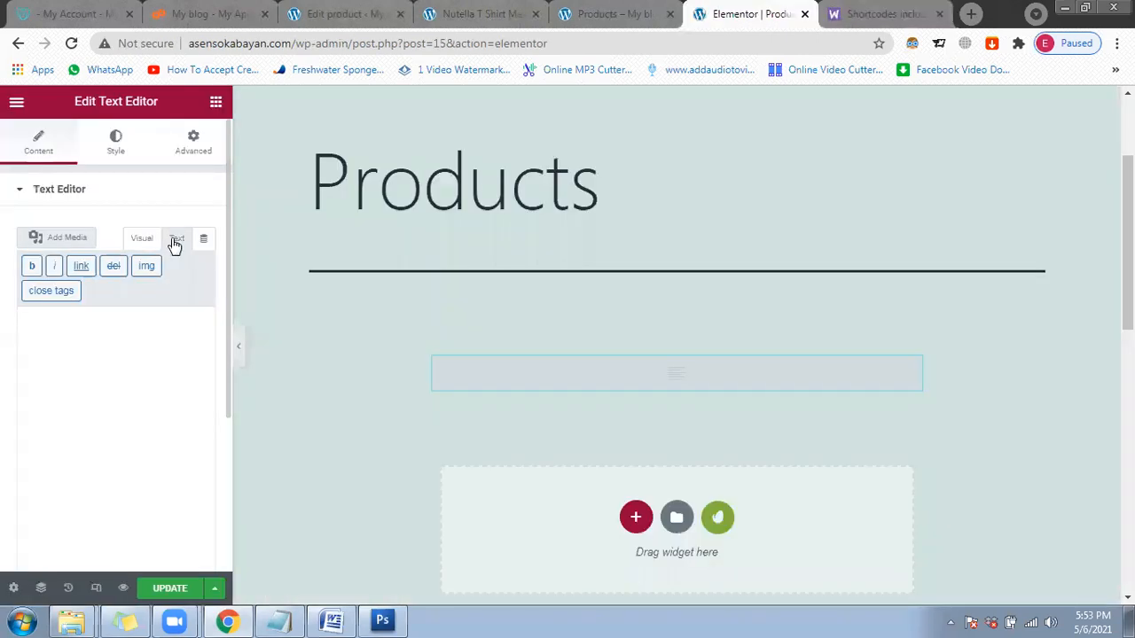
click(139, 346)
key(ctrl+v)
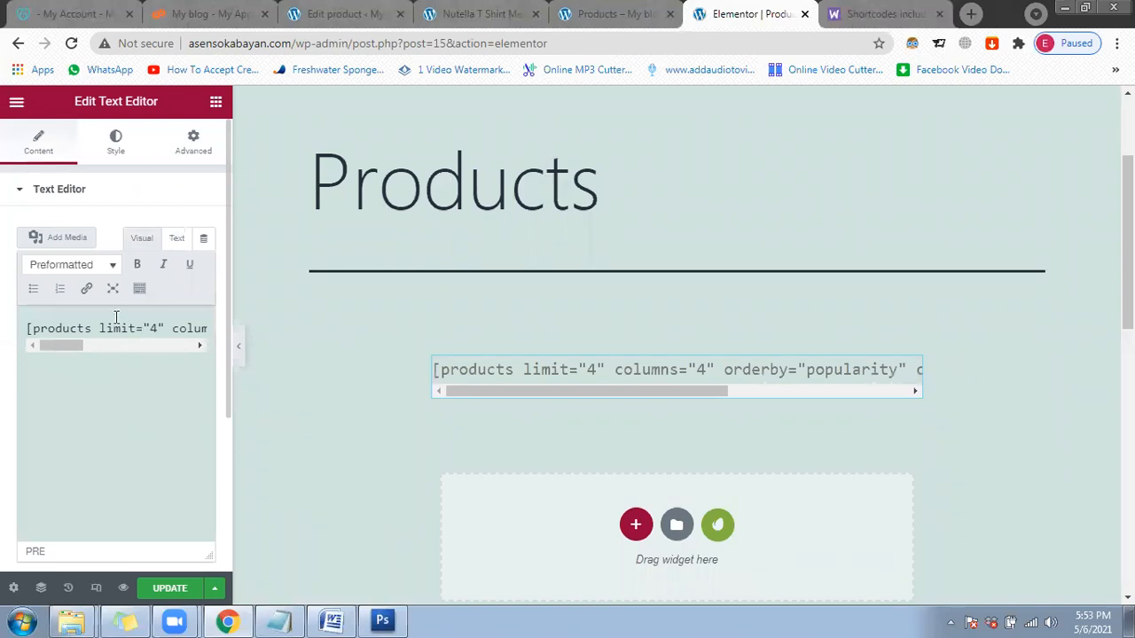
click(171, 588)
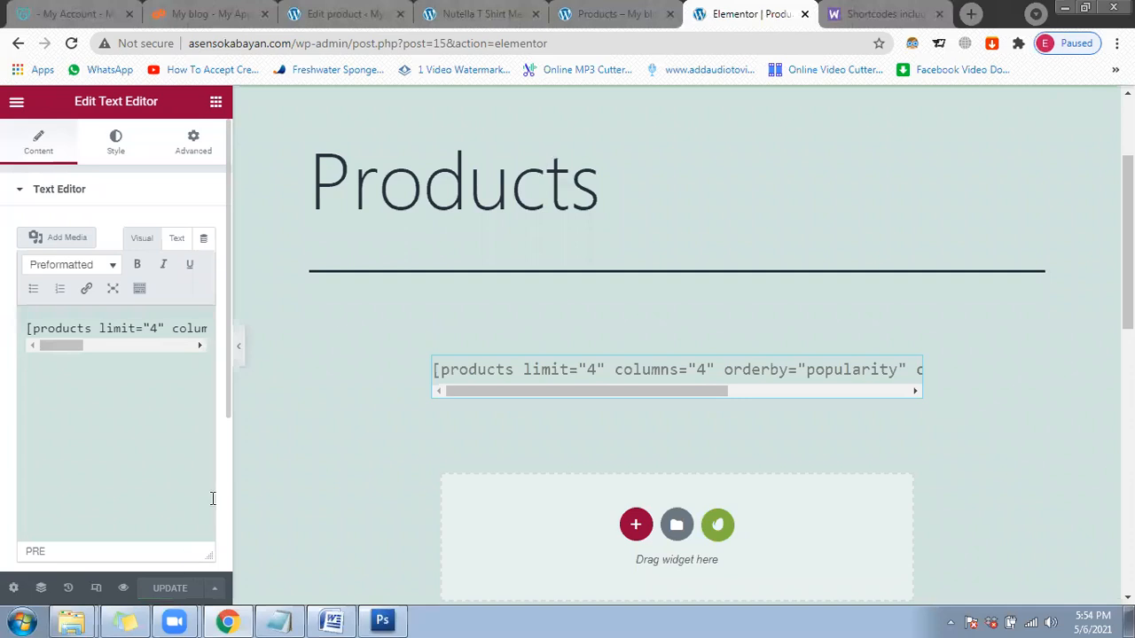
Step: Reload the live Products page and check how the shortcode displays the on-sale product
click(601, 16)
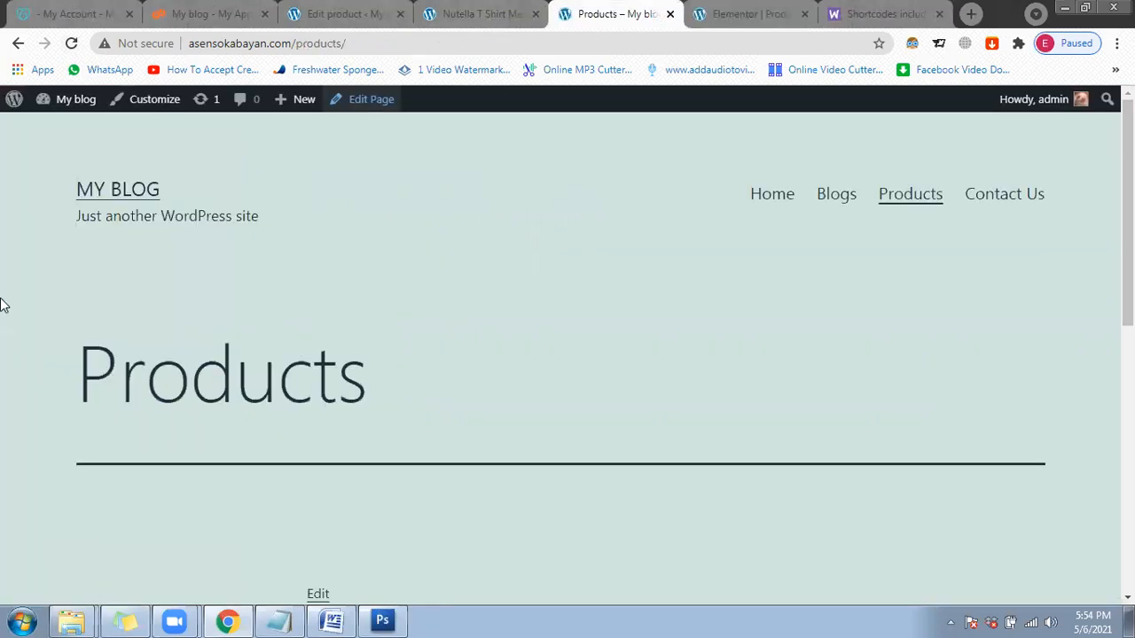
scroll(4, 305, down, 2)
key(F5)
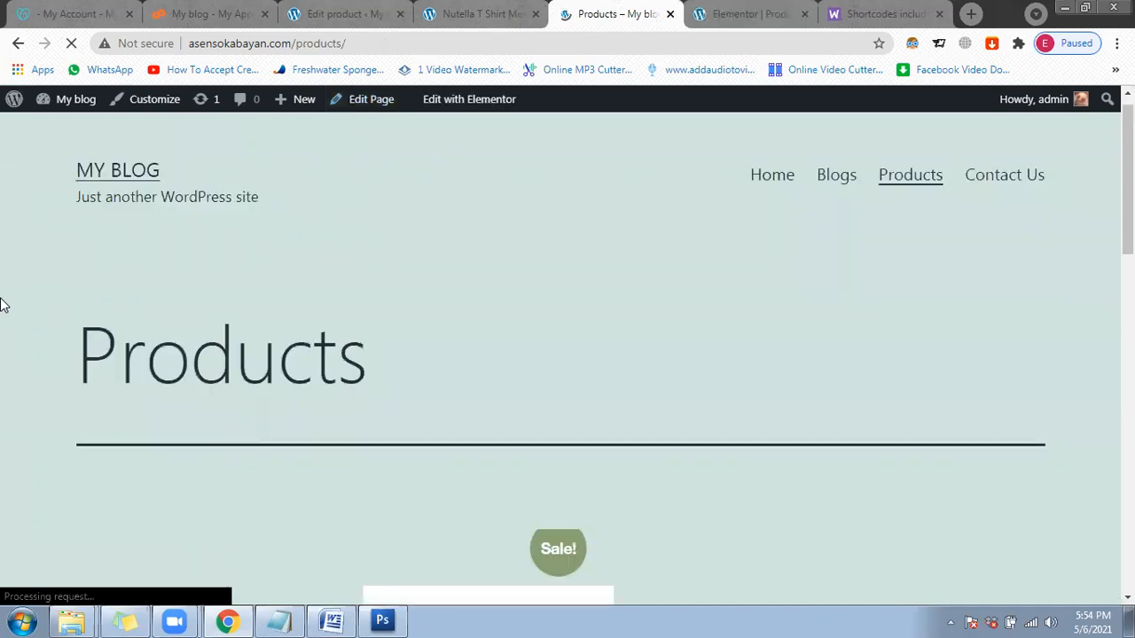
scroll(3, 305, down, 4)
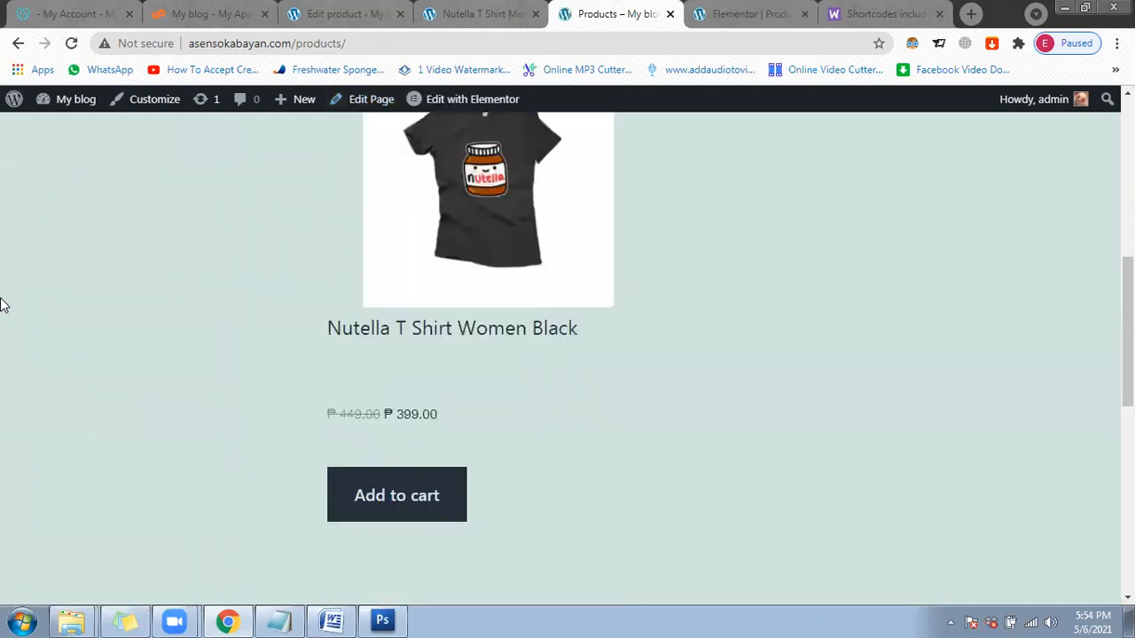
scroll(621, 334, up, 3)
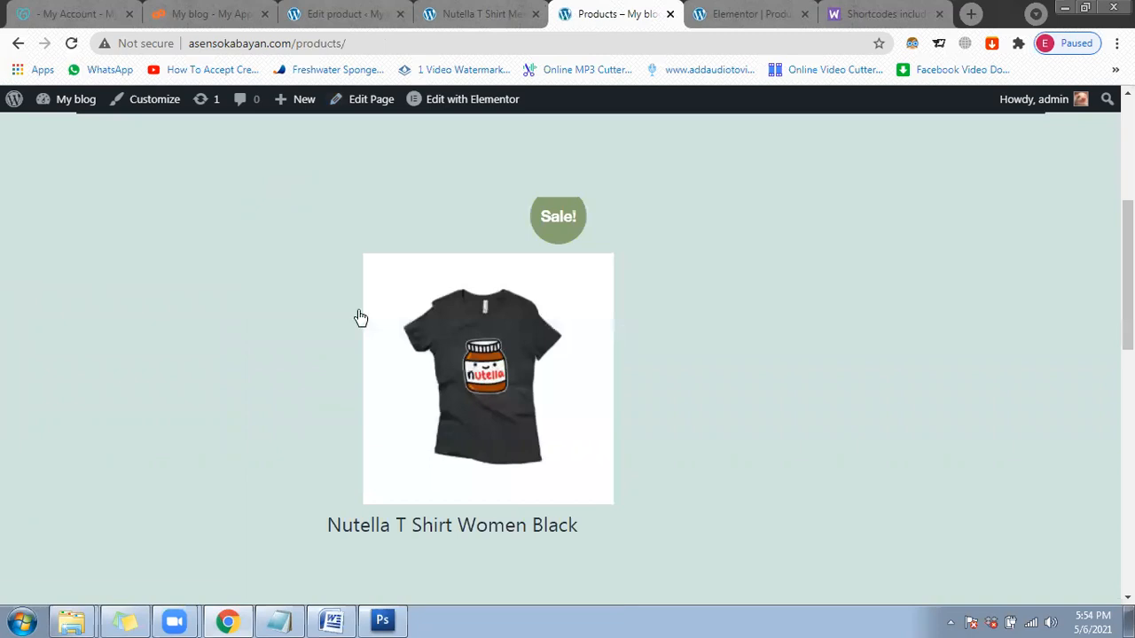
scroll(539, 362, down, 1)
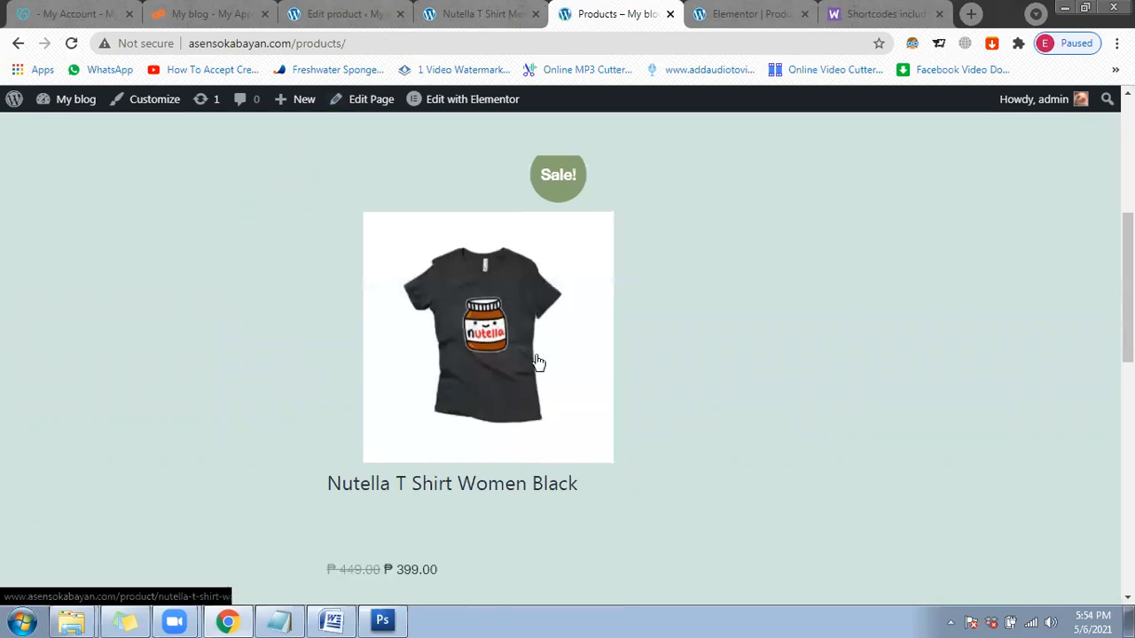
scroll(538, 362, down, 1)
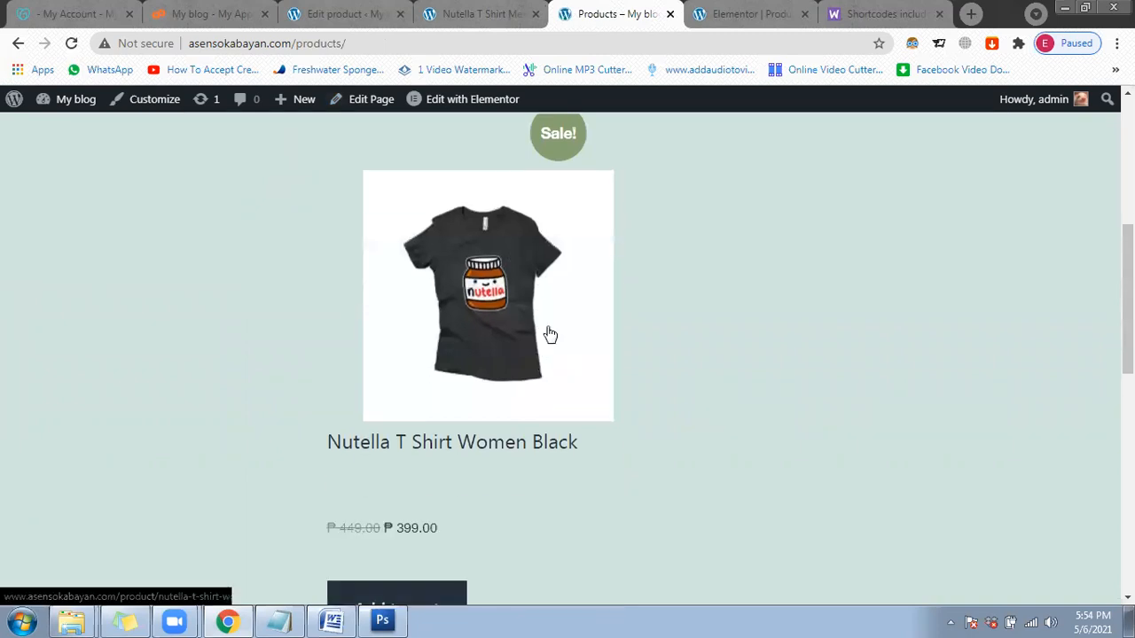
Step: Return to the Elementor editor and read through the shortcode's limit, columns, orderby, class and on_sale attributes in the page preview
click(715, 12)
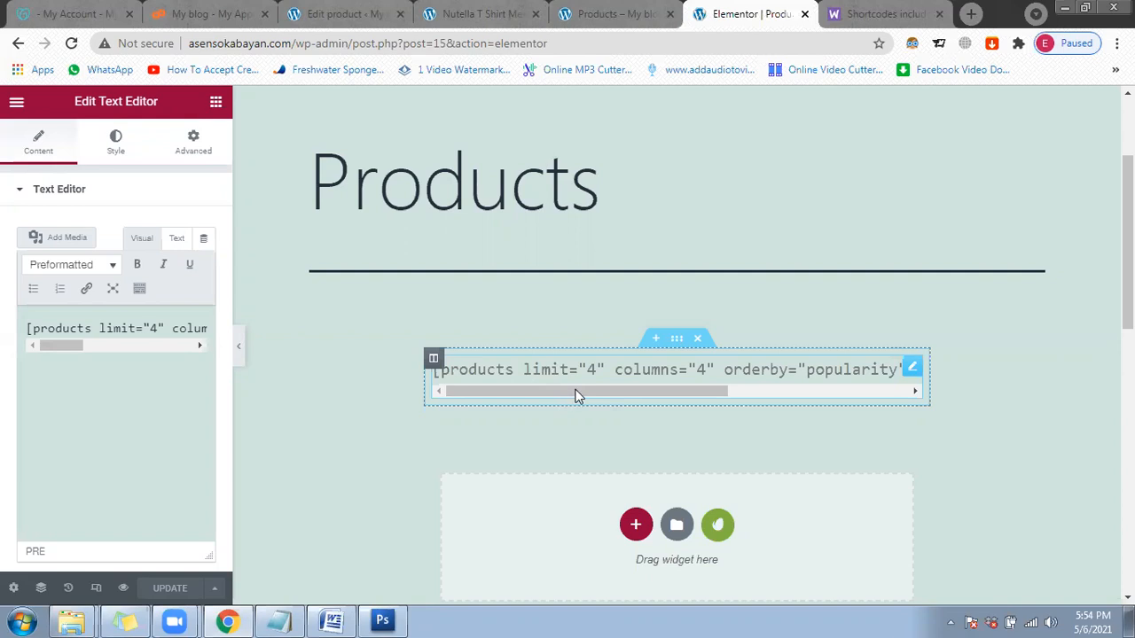
drag(576, 392, 590, 392)
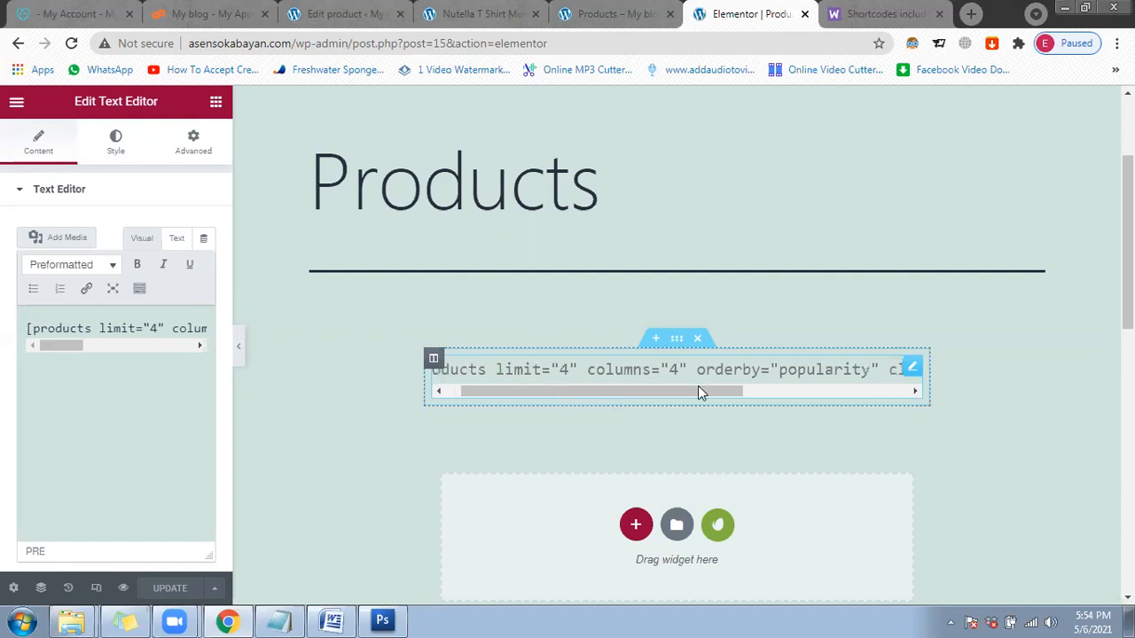
drag(698, 390, 759, 388)
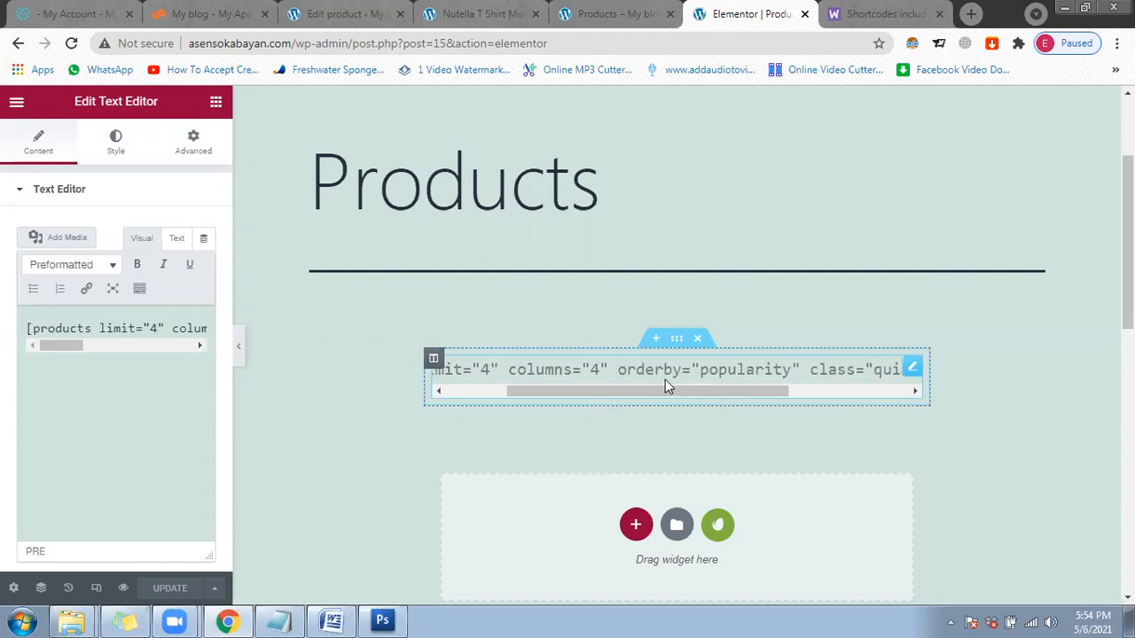
click(678, 369)
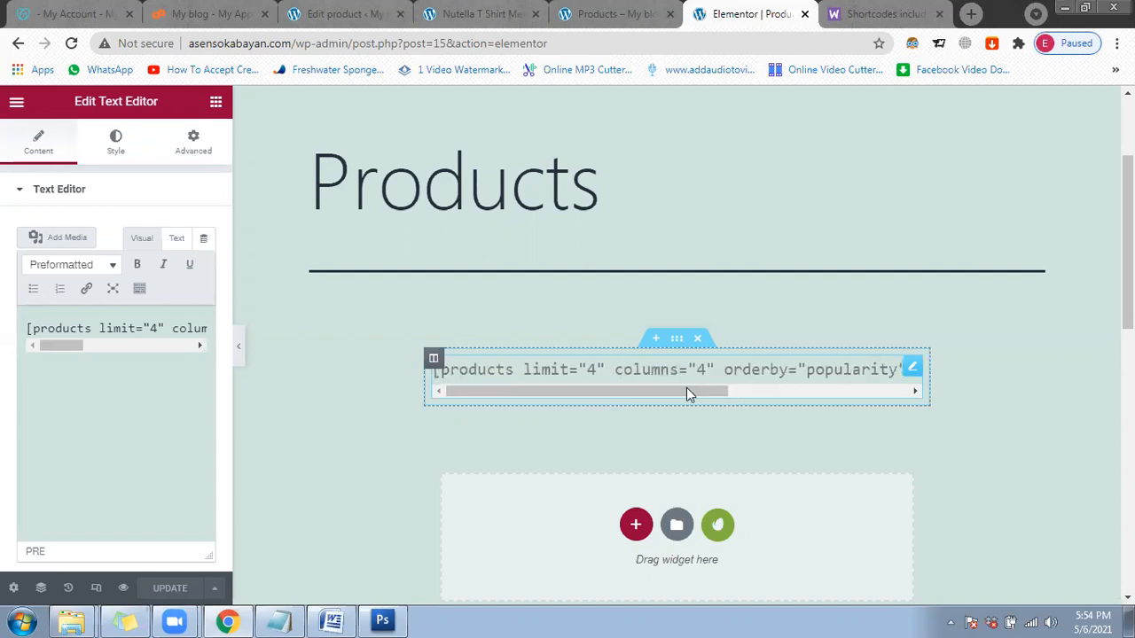
click(743, 388)
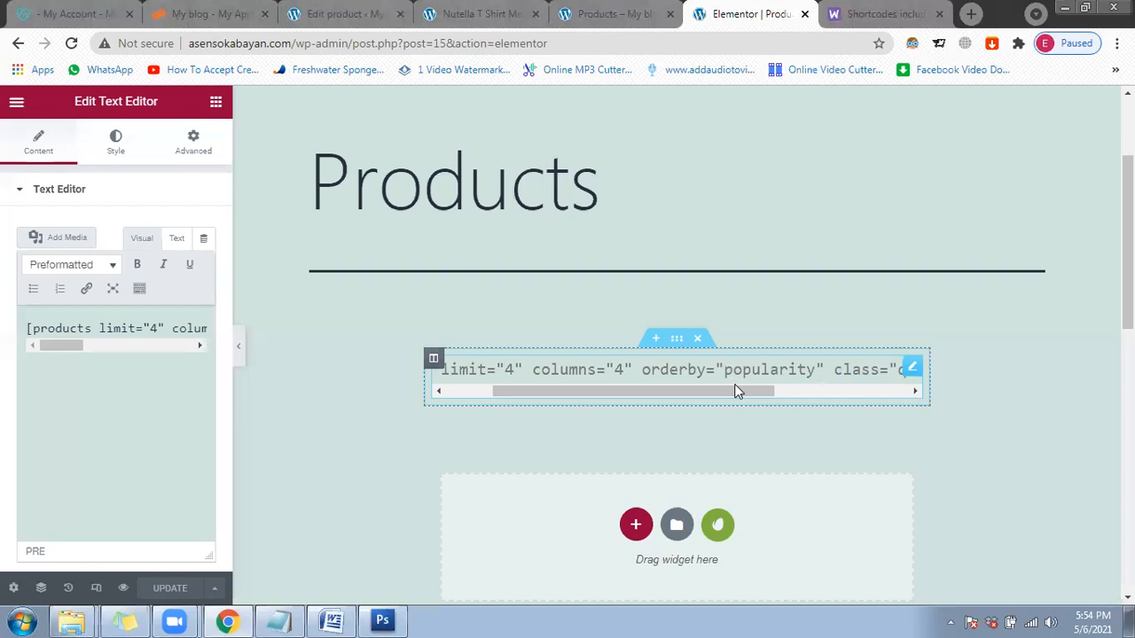
scroll(817, 405, right, 2)
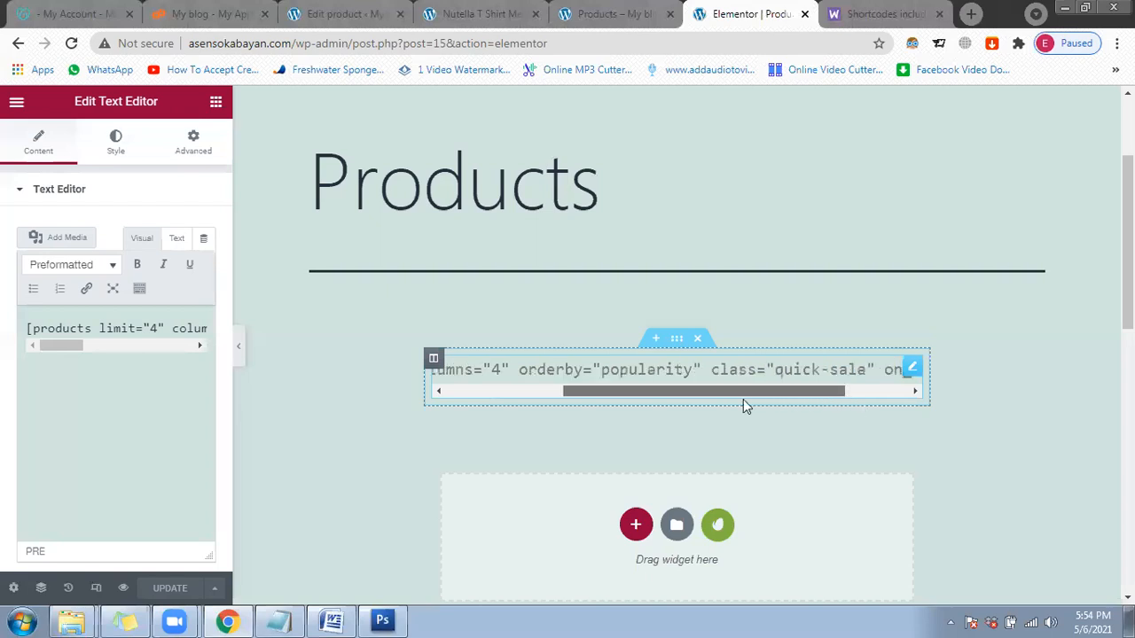
scroll(743, 399, right, 2)
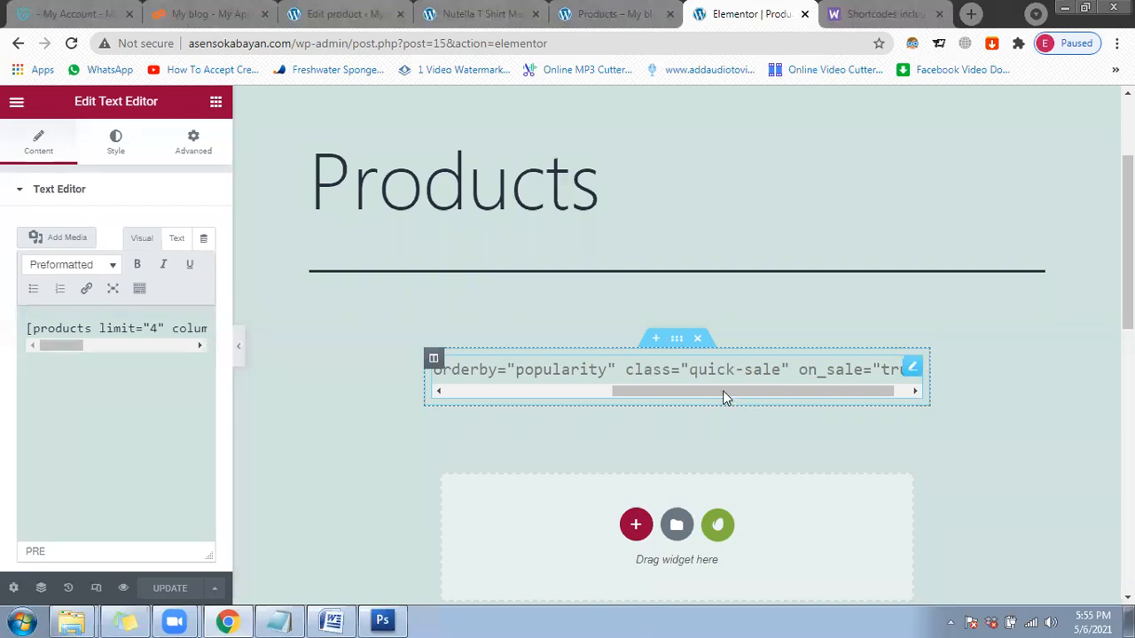
drag(722, 390, 809, 387)
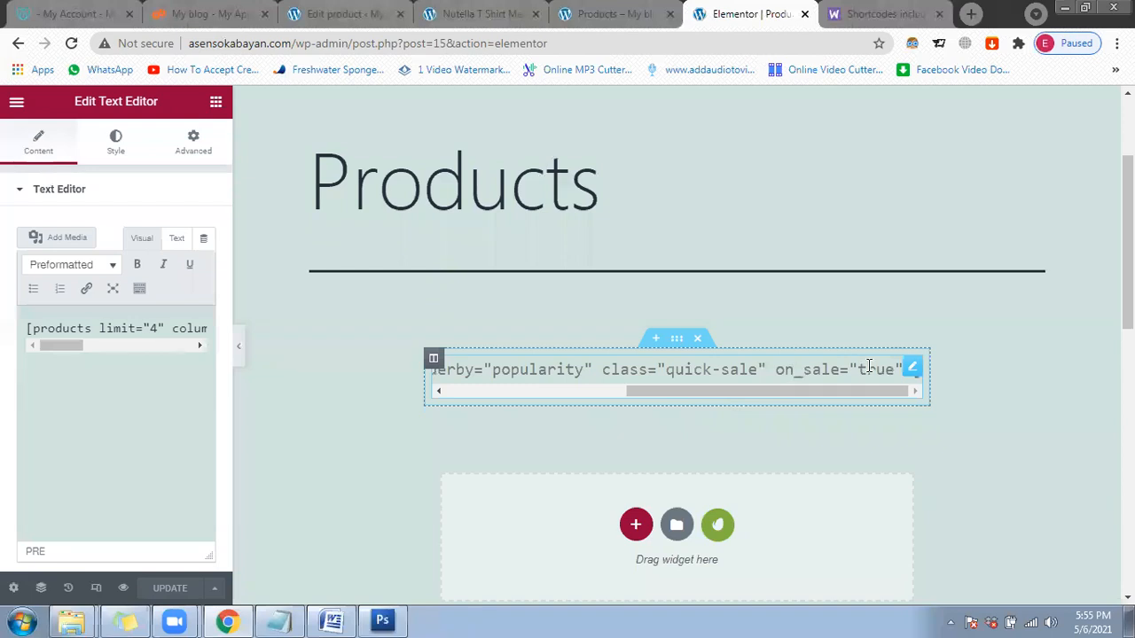
Step: In the WooCommerce documentation, find Scenario 2 – Featured Products and highlight its shortcode [products limit="4" columns="2" visibility="featured" ]
click(854, 16)
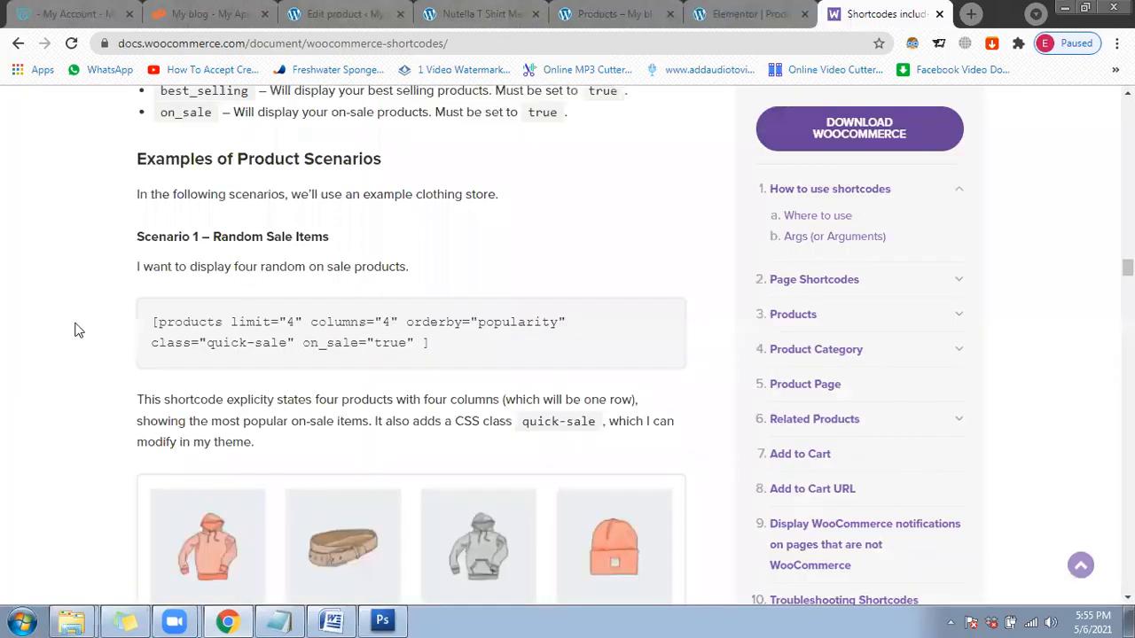
scroll(76, 330, down, 2)
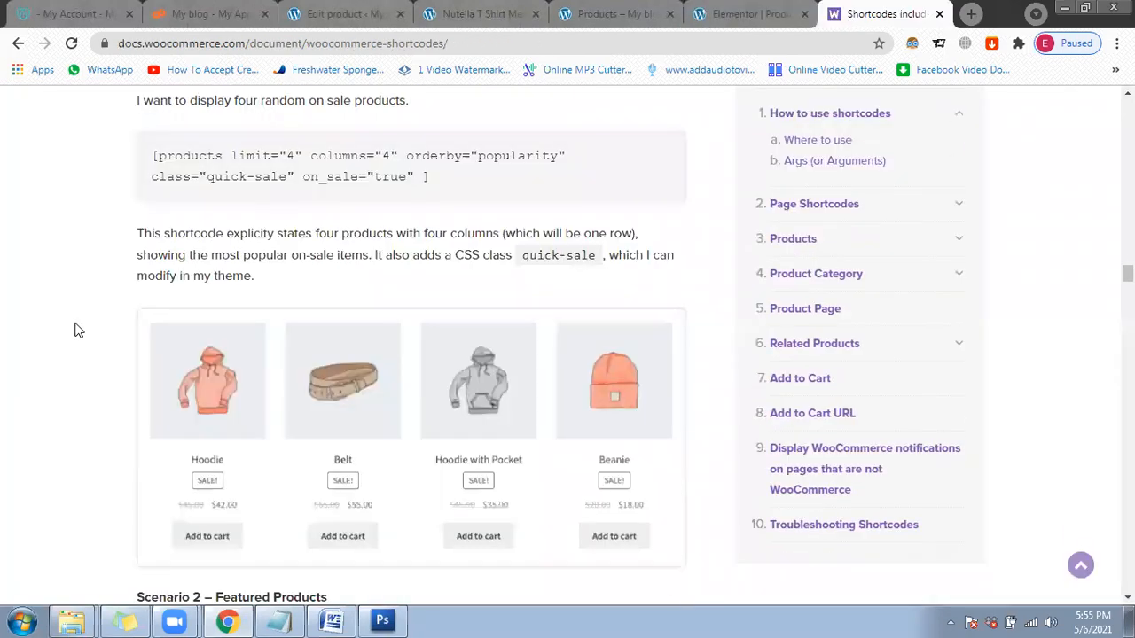
scroll(75, 330, down, 2)
scroll(75, 330, down, 1)
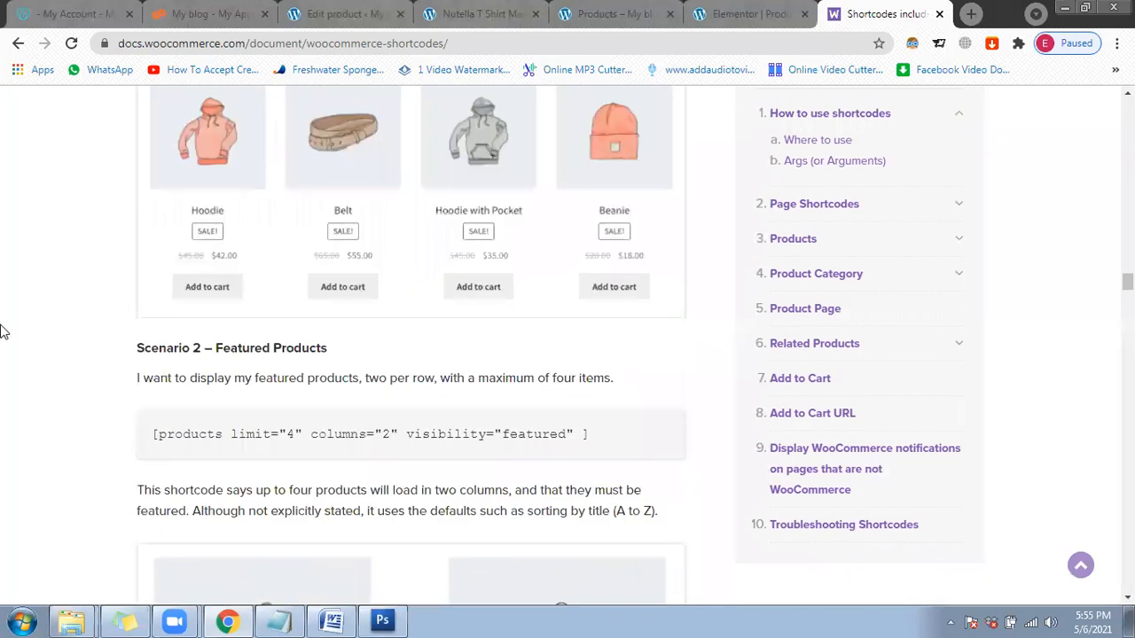
scroll(121, 274, down, 1)
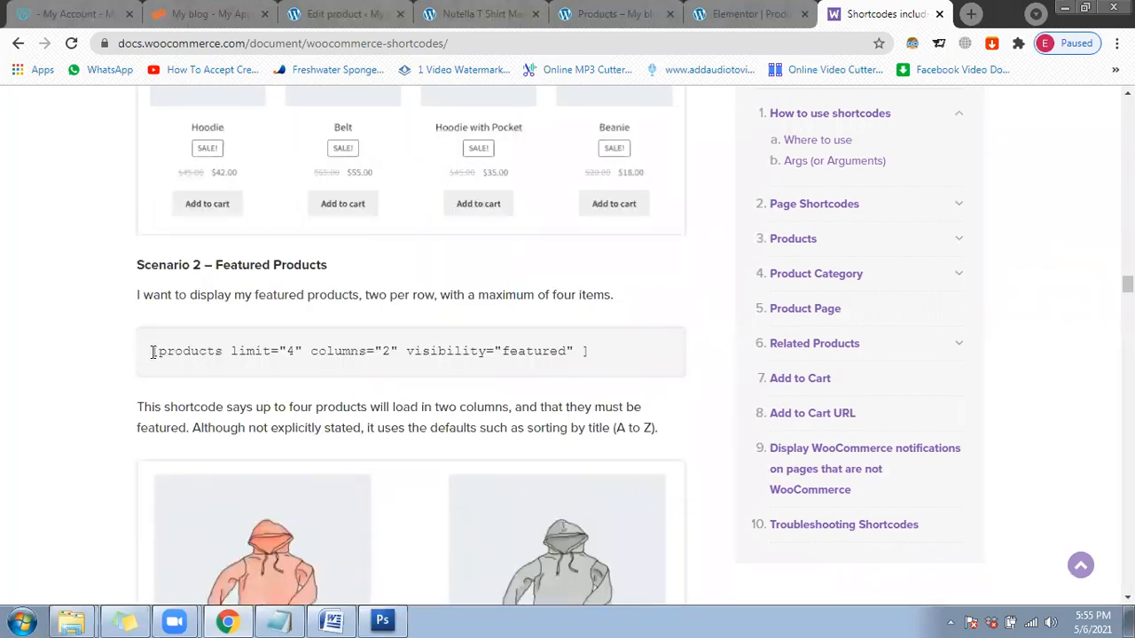
drag(155, 350, 234, 348)
drag(303, 344, 481, 358)
drag(557, 359, 591, 355)
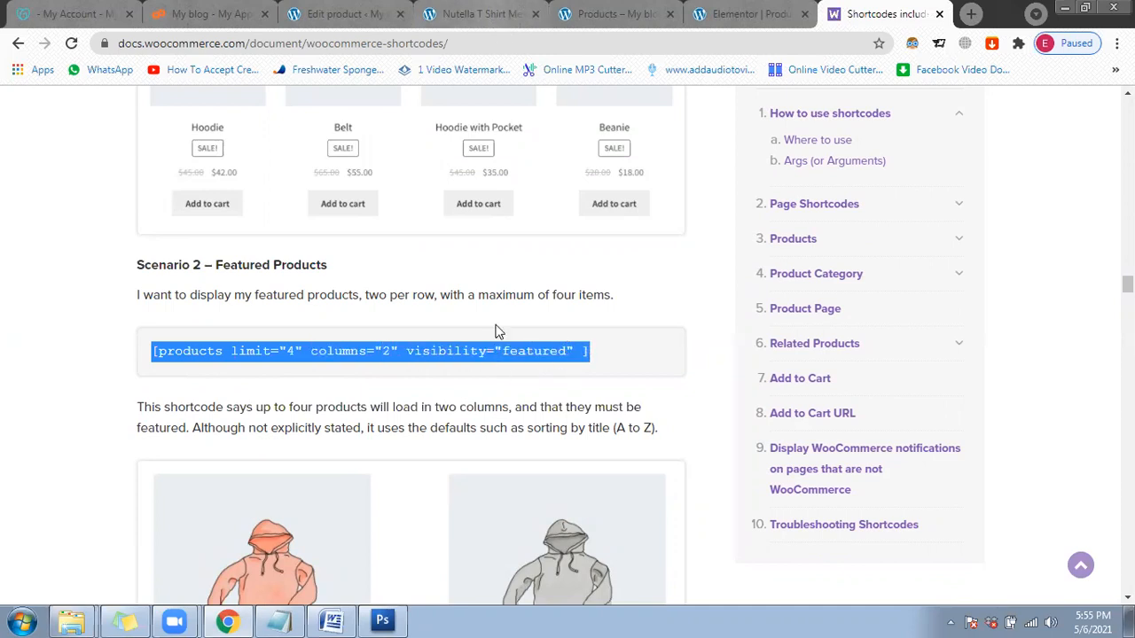
Step: From the WooCommerce product list, duplicate Nutella T Shirt Women Black and rename the copy Nutella T Shirt Women Pink
click(341, 14)
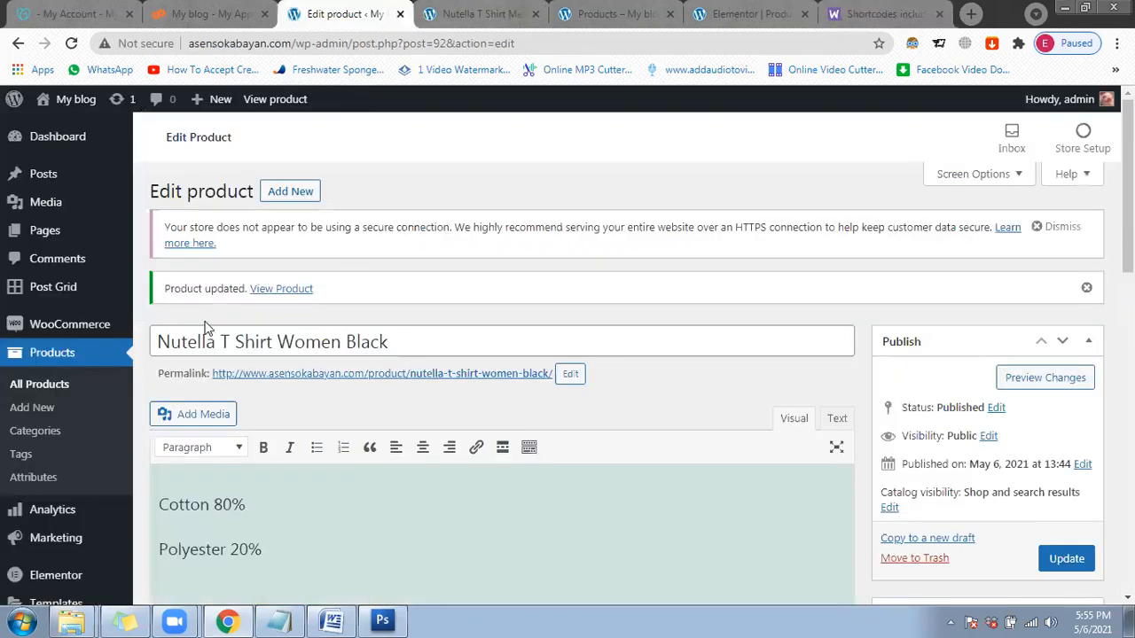
click(58, 361)
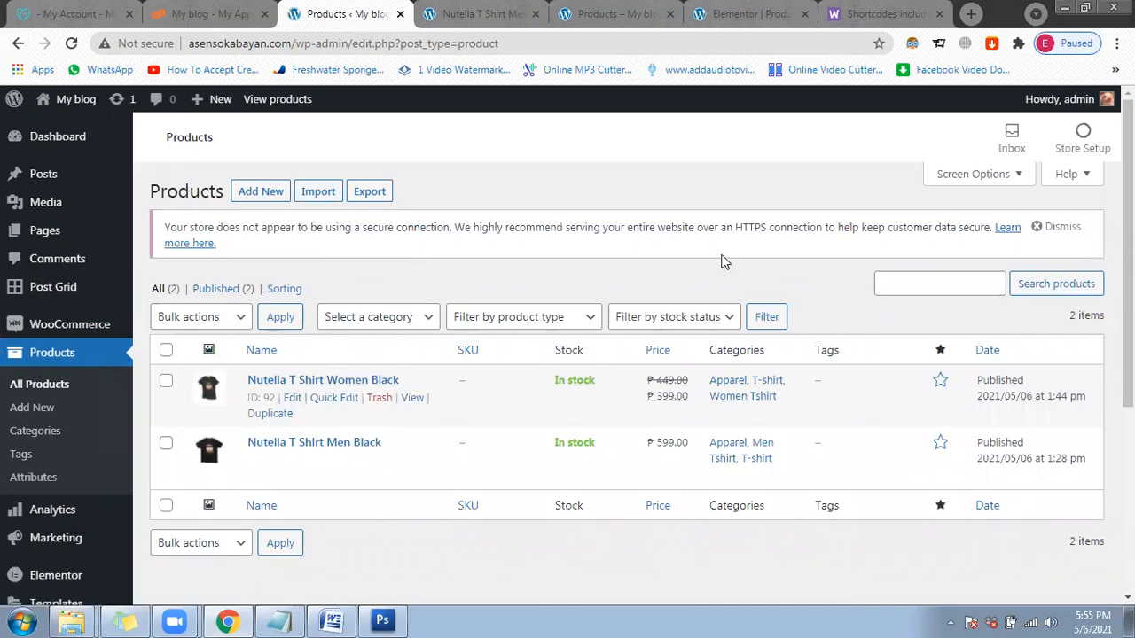
scroll(720, 262, down, 1)
scroll(350, 312, down, 1)
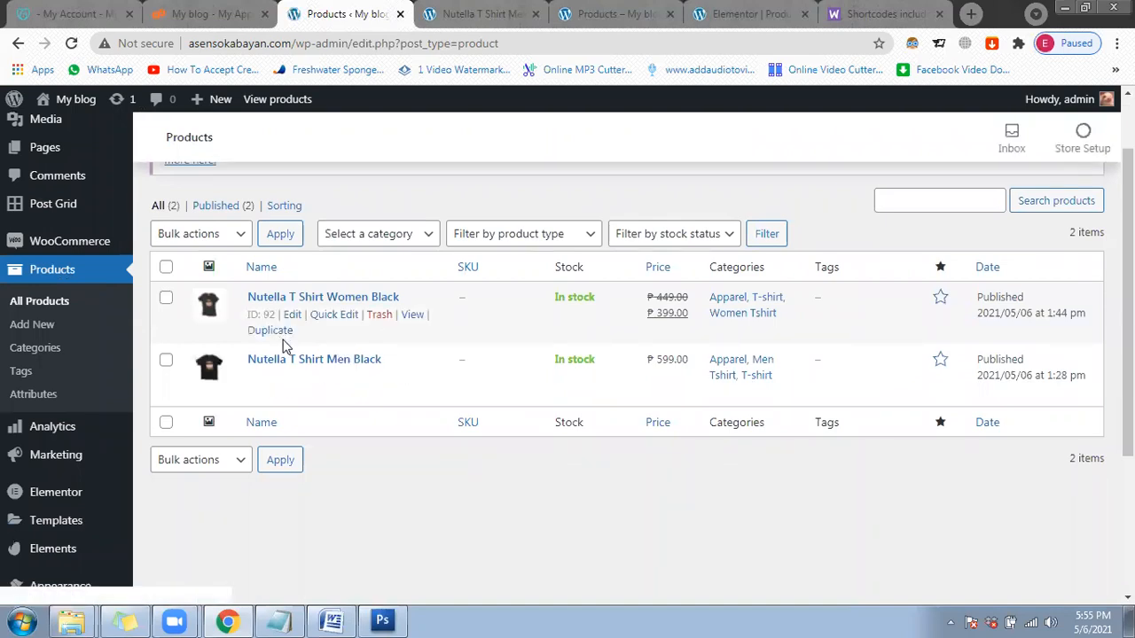
click(273, 331)
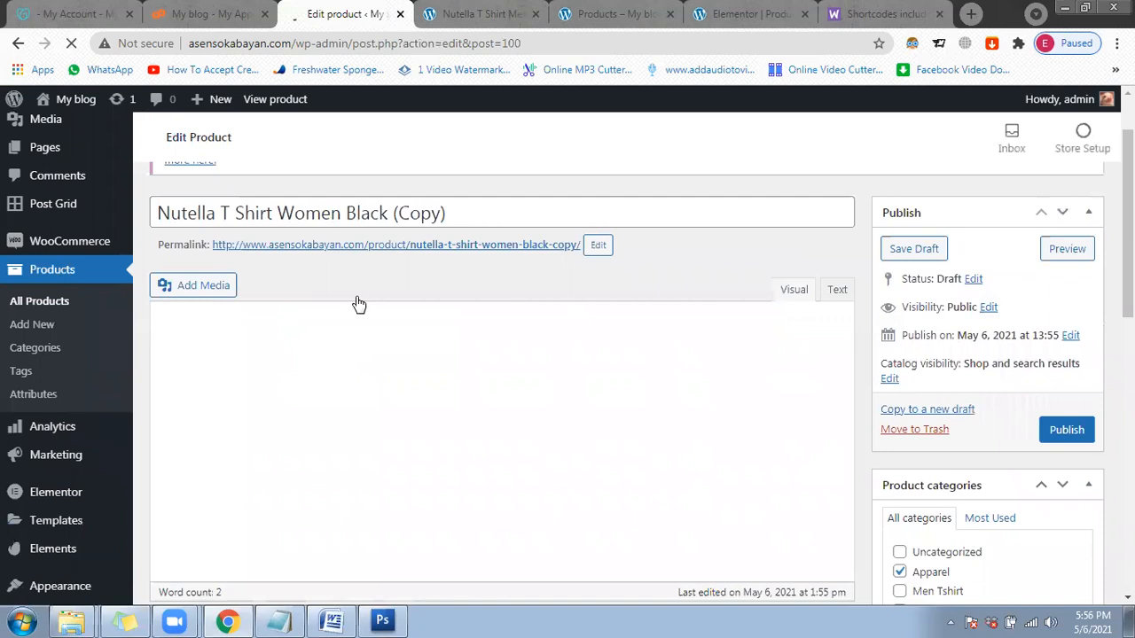
drag(346, 296, 506, 296)
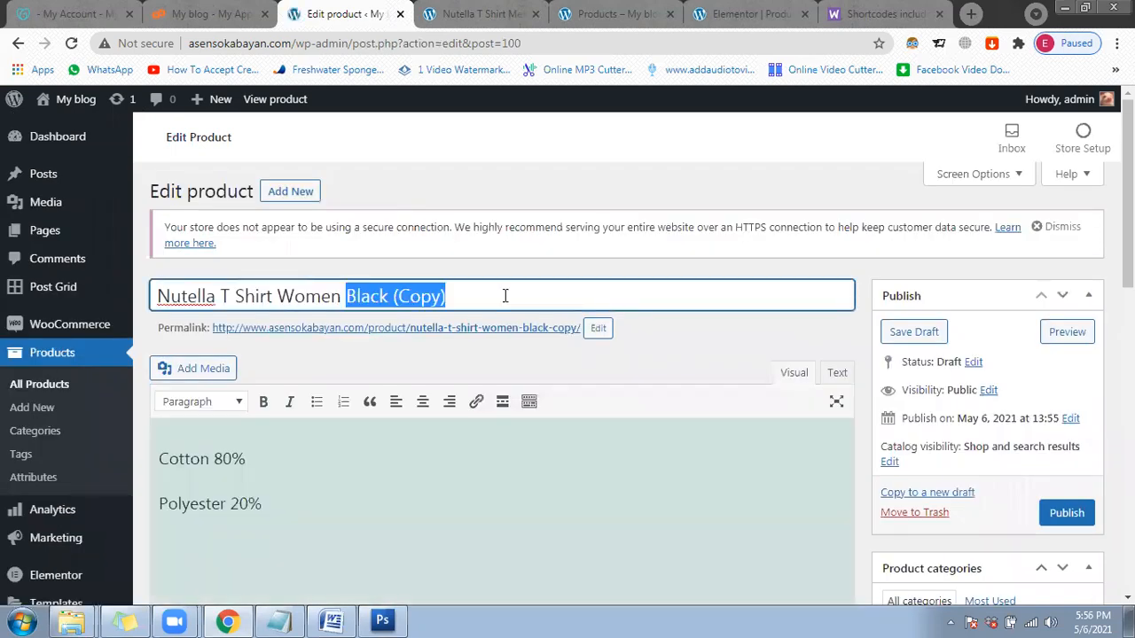
text(Pink)
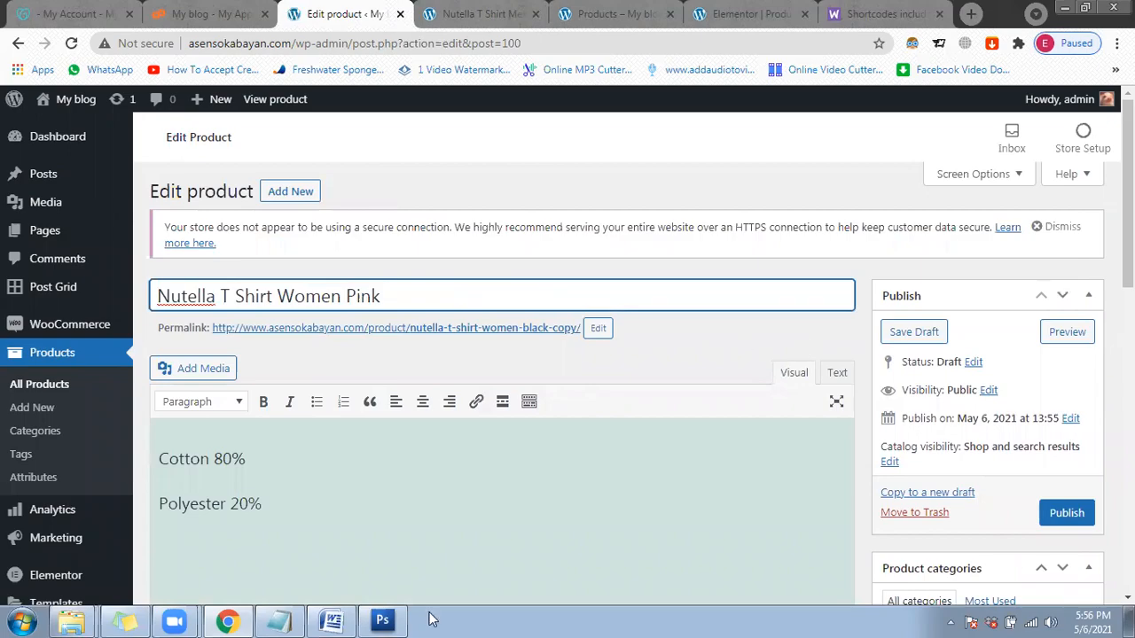
Step: Switch to Photoshop, open Nutella_Lady_Pink and copy its shirt image into the Untitled-1 document
scroll(431, 603, down, 3)
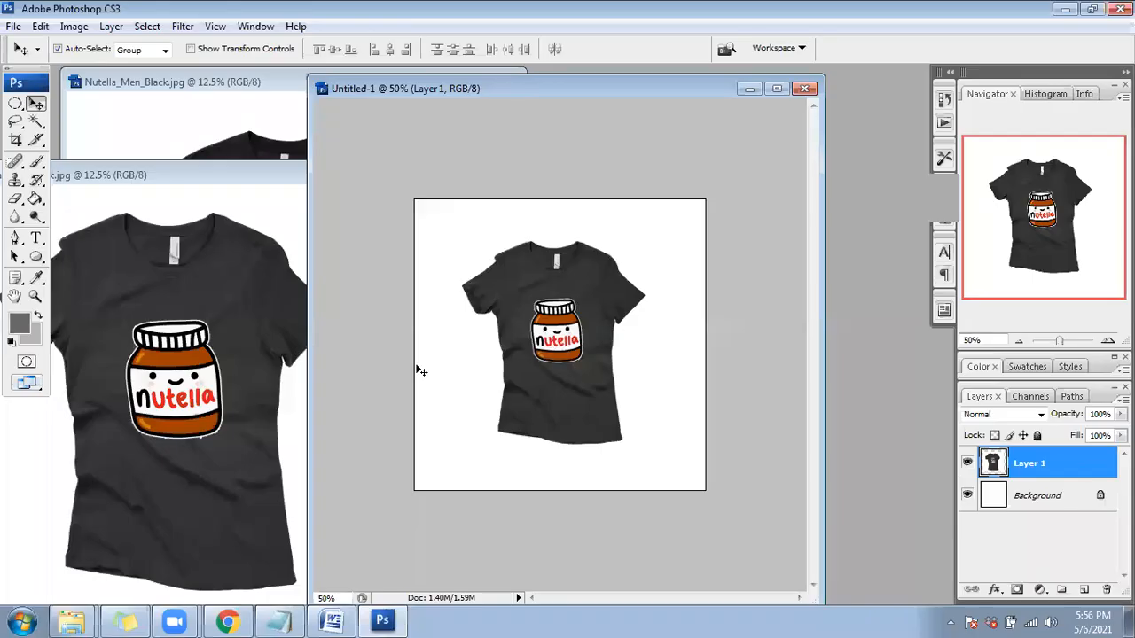
key(ctrl+o)
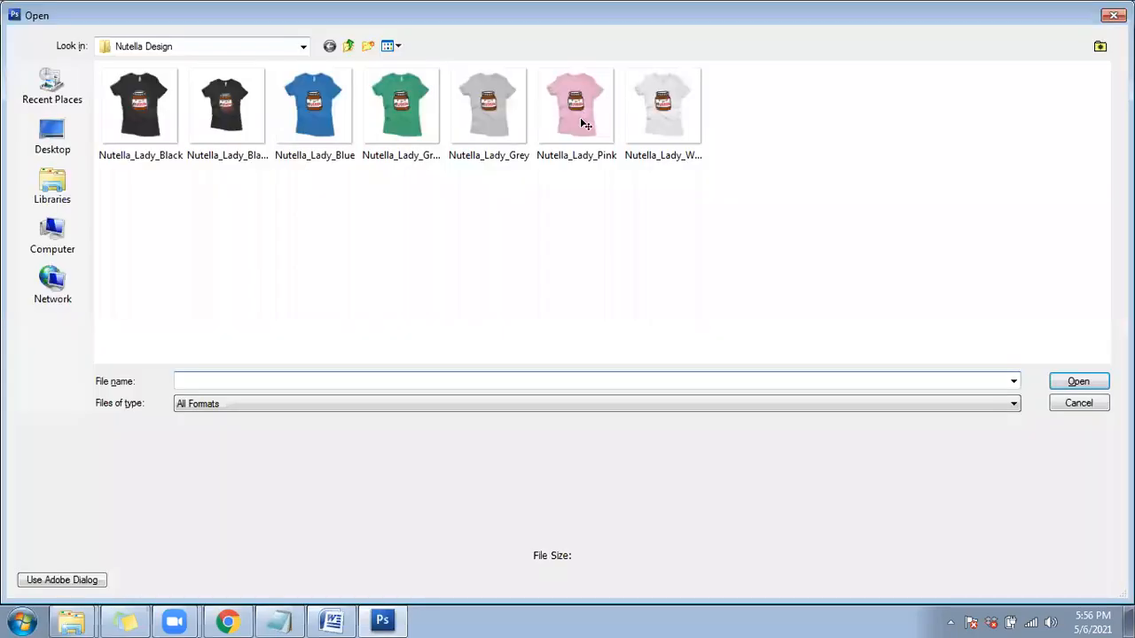
double_click(580, 117)
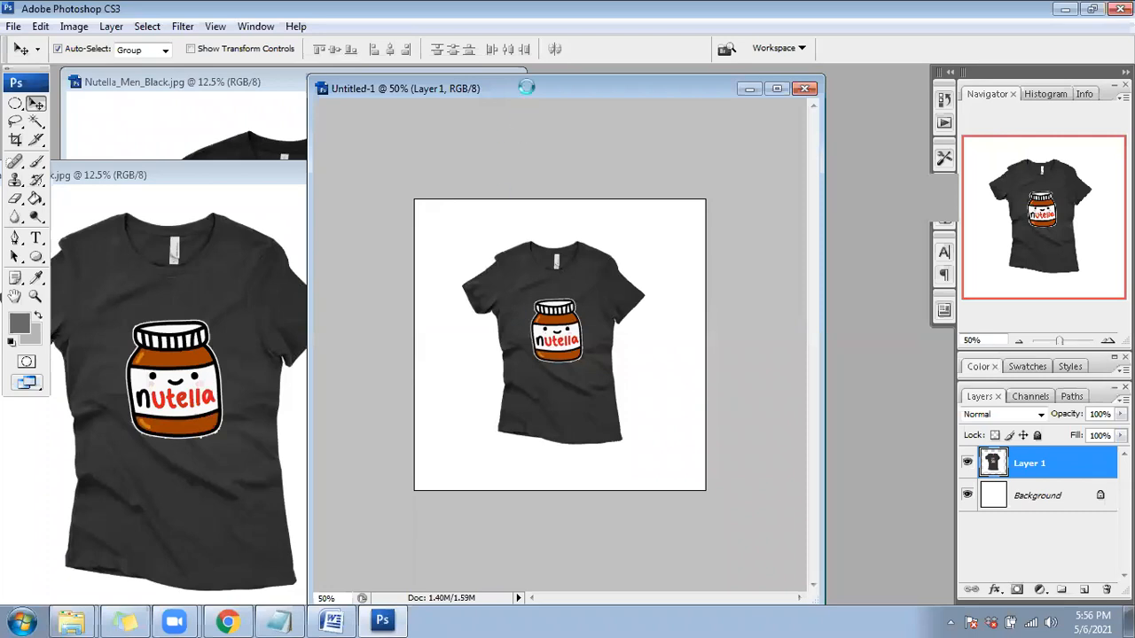
drag(230, 177, 576, 313)
Step: Scale the pink shirt layer proportionally down to about 13.7% and place it within the Untitled-1 canvas
key(ctrl+t)
key(ctrl+minus)
key(ctrl+minus)
key(ctrl+minus)
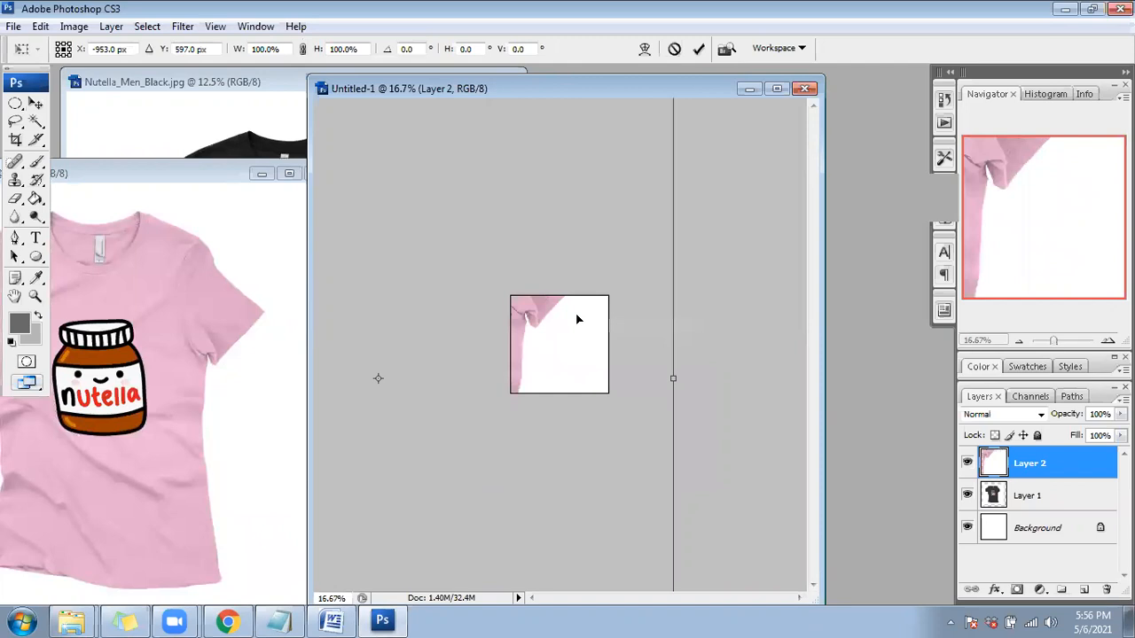
key(ctrl+minus)
drag(640, 149, 446, 295)
drag(446, 366, 585, 351)
drag(609, 307, 589, 324)
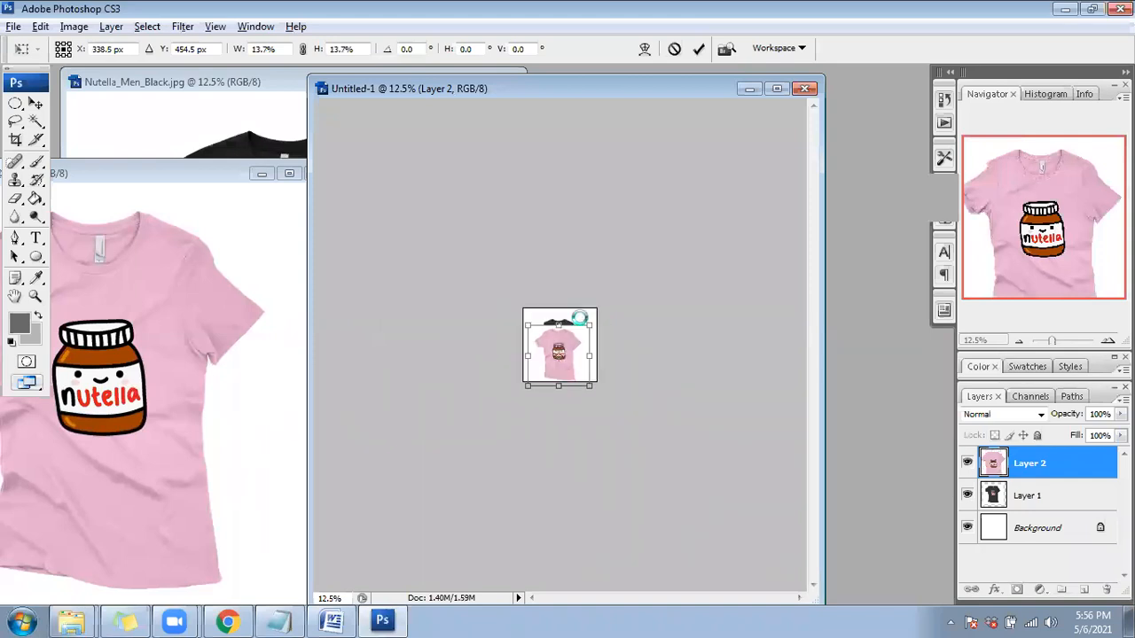
key(Return)
Step: Move the pink shirt layer up so that it covers the black shirt beneath it
key(ctrl+plus)
key(ctrl+plus)
key(ctrl+plus)
key(ctrl+plus)
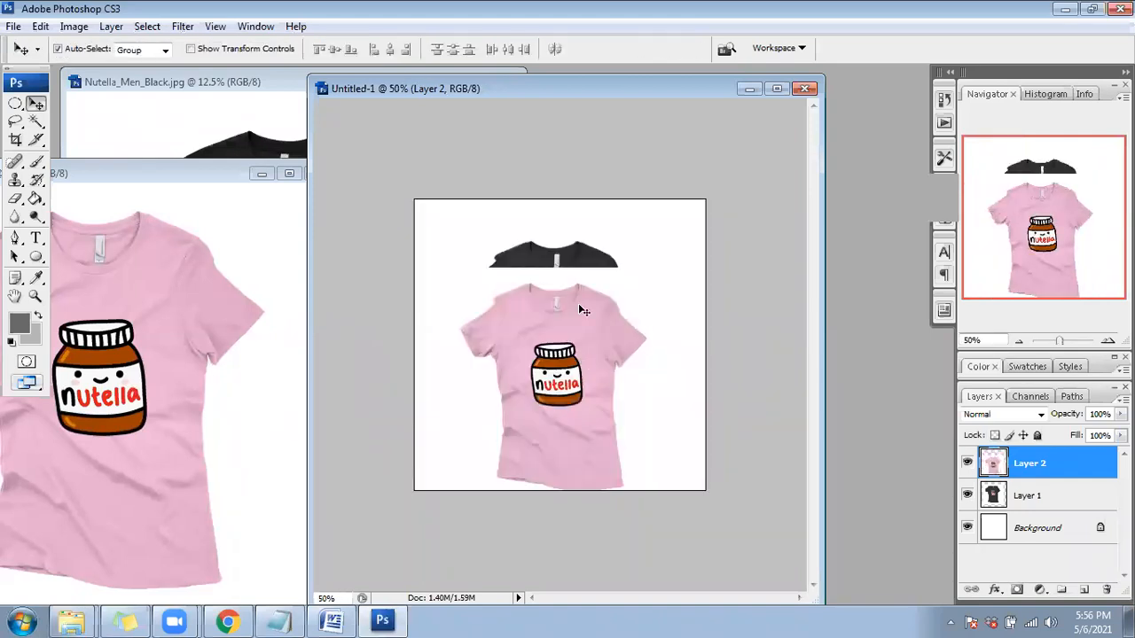
drag(581, 307, 626, 270)
key(ctrl+t)
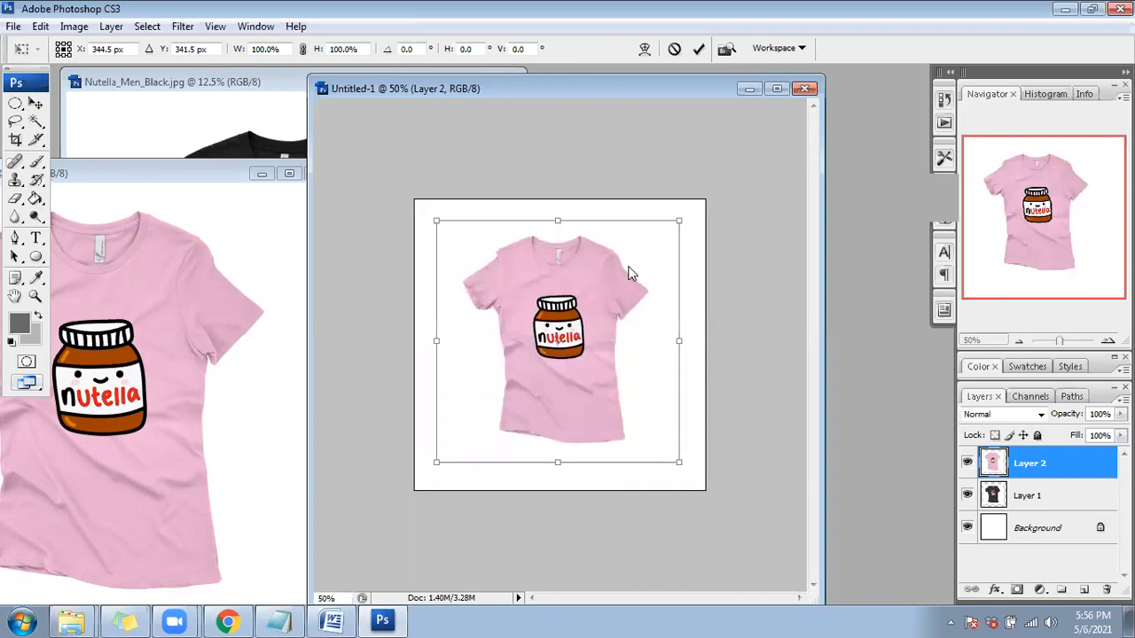
key(Return)
Step: Save the pink shirt composition as the JPEG Nutella_Lady_Pink_1 in the Nutella Design folder with quality 8 and Baseline Optimized
key(ctrl+s)
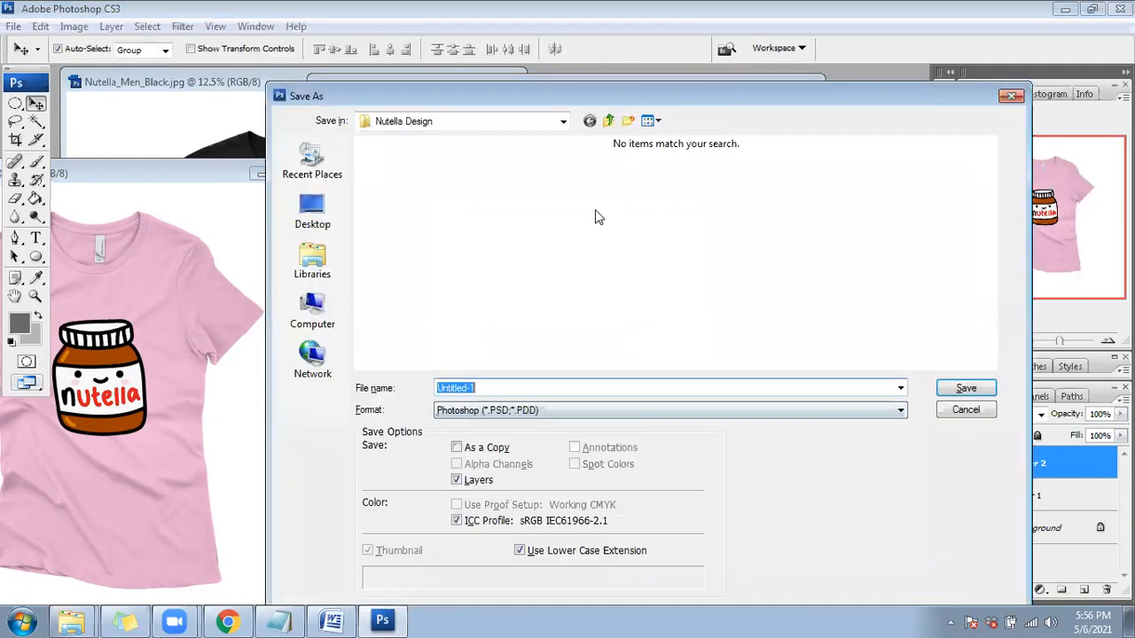
key(Tab)
key(j)
click(836, 186)
click(631, 392)
key(Return)
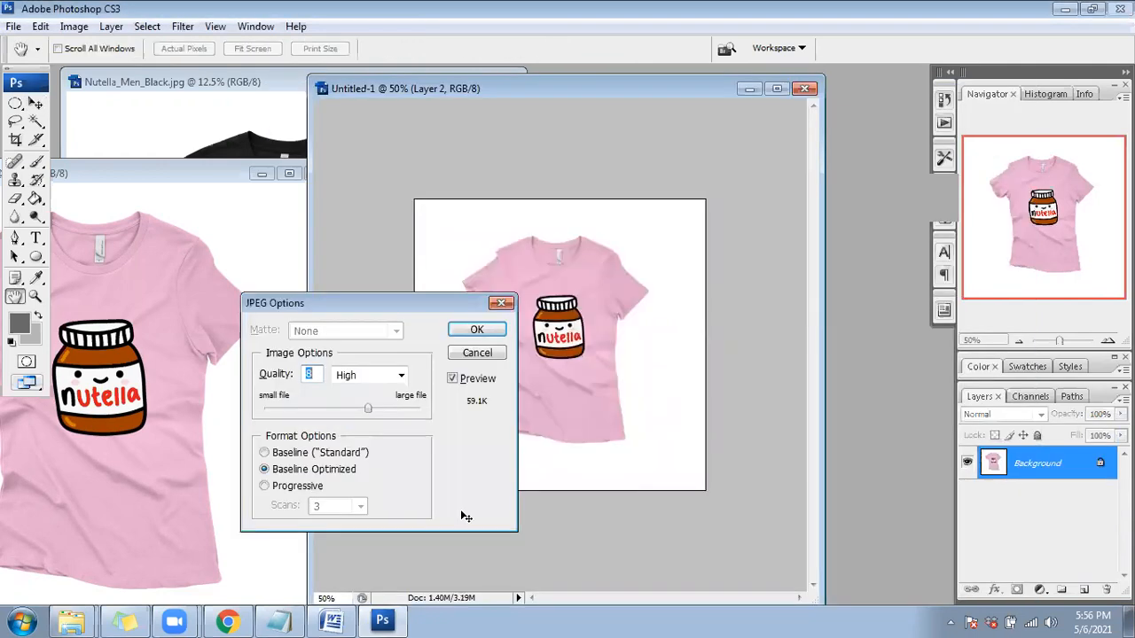
key(Return)
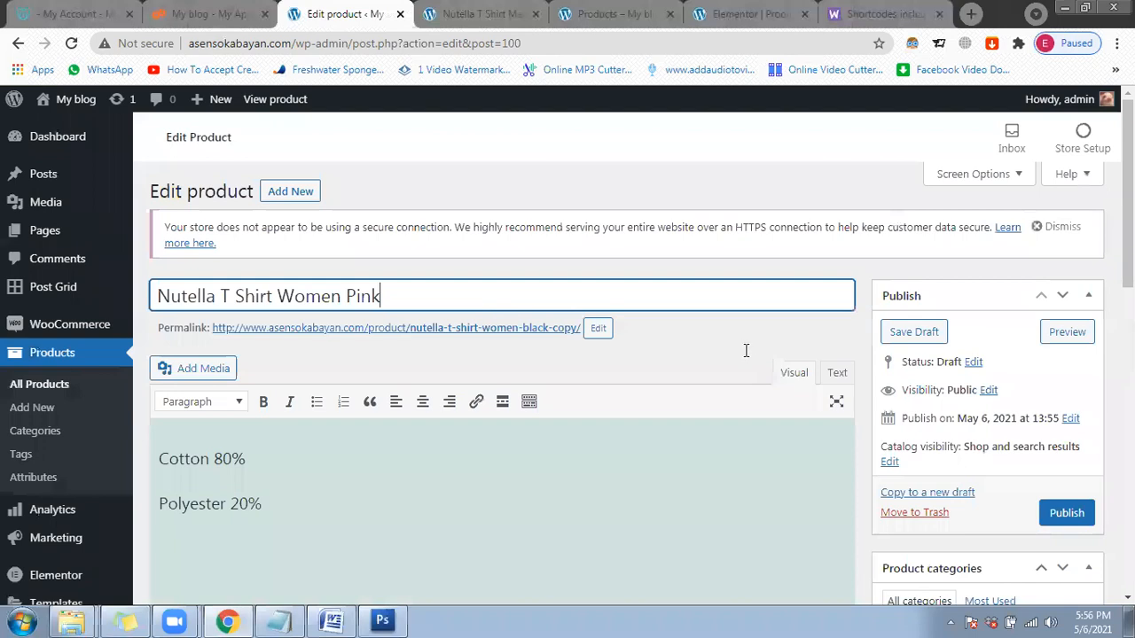
Step: Back in the WordPress product editor, upload Nutella_Lady_Pink_1 and set it as the pink shirt's product image
scroll(754, 372, down, 3)
scroll(811, 435, down, 3)
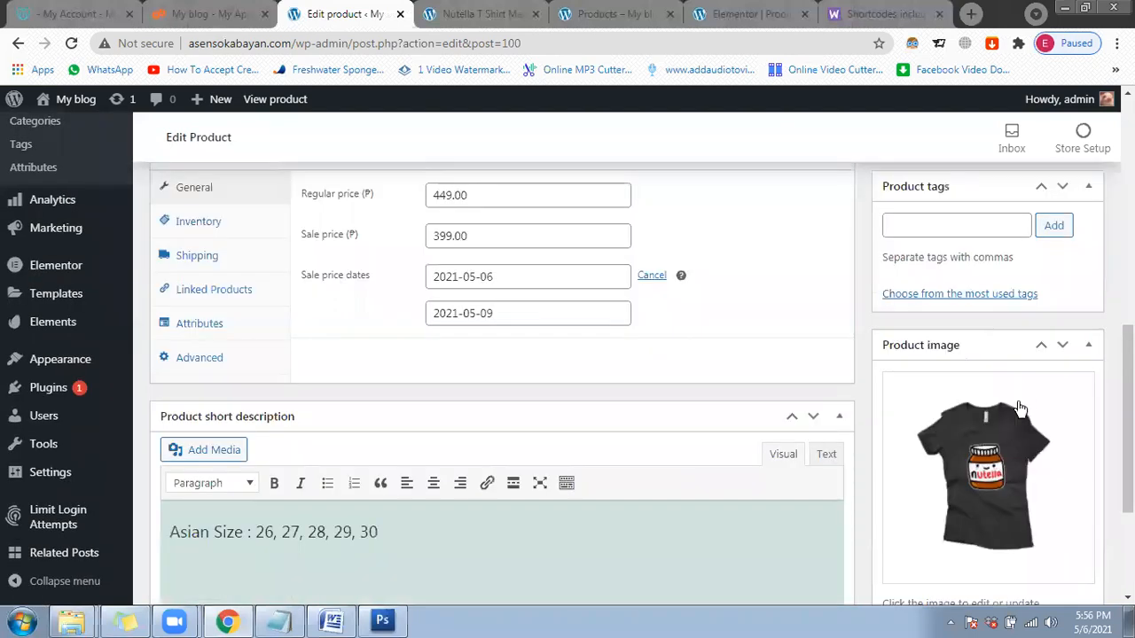
scroll(1019, 408, down, 1)
click(86, 172)
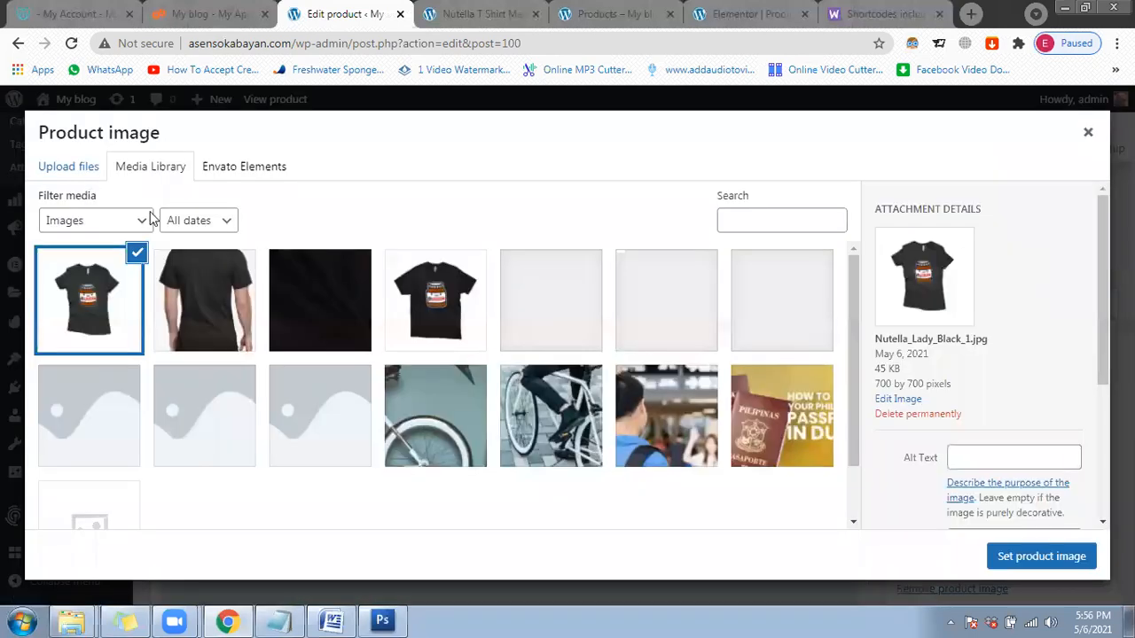
click(558, 381)
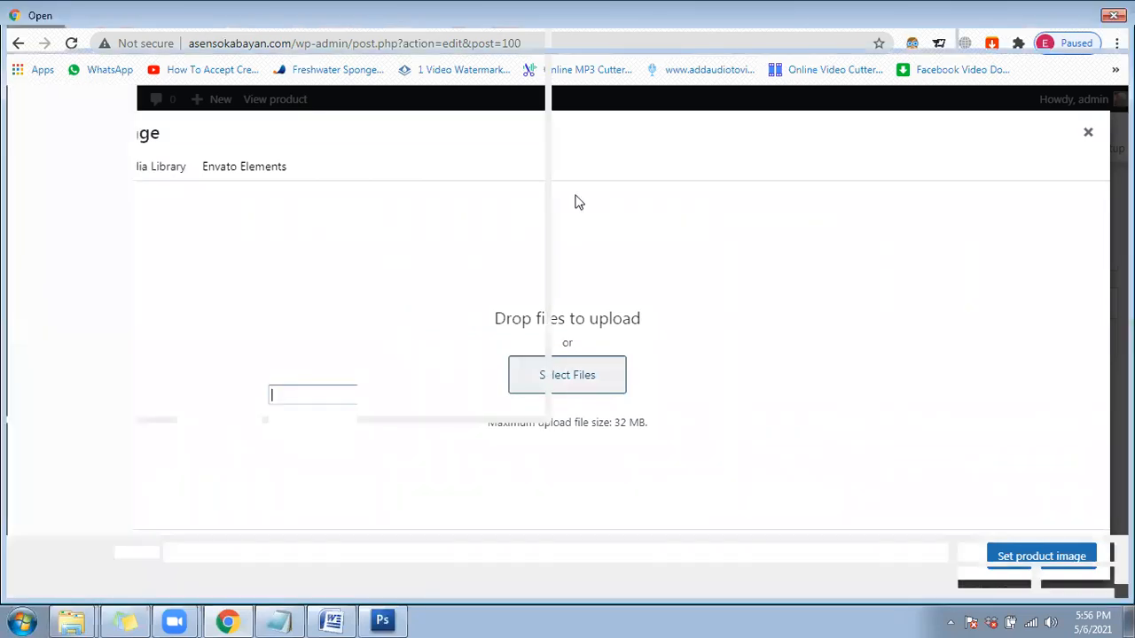
click(738, 143)
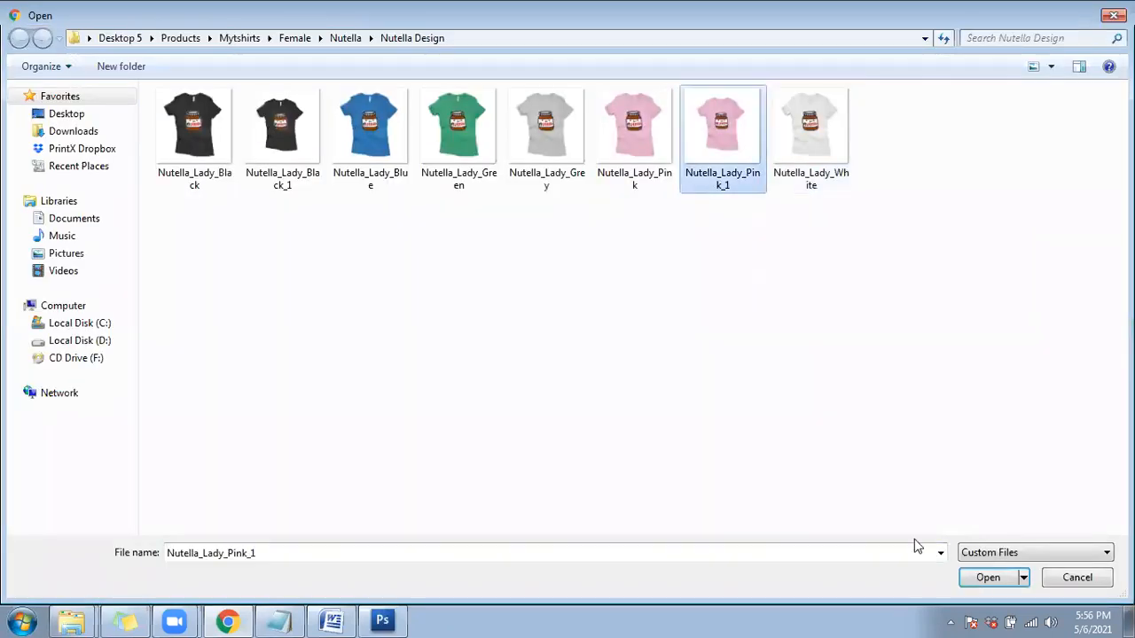
key(Return)
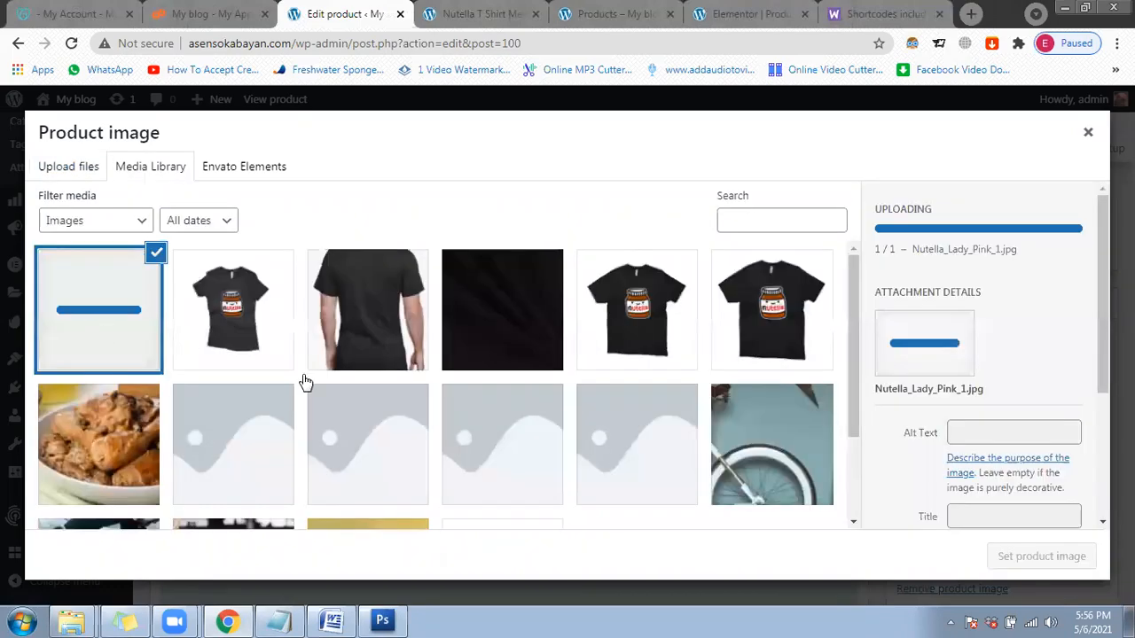
click(1035, 567)
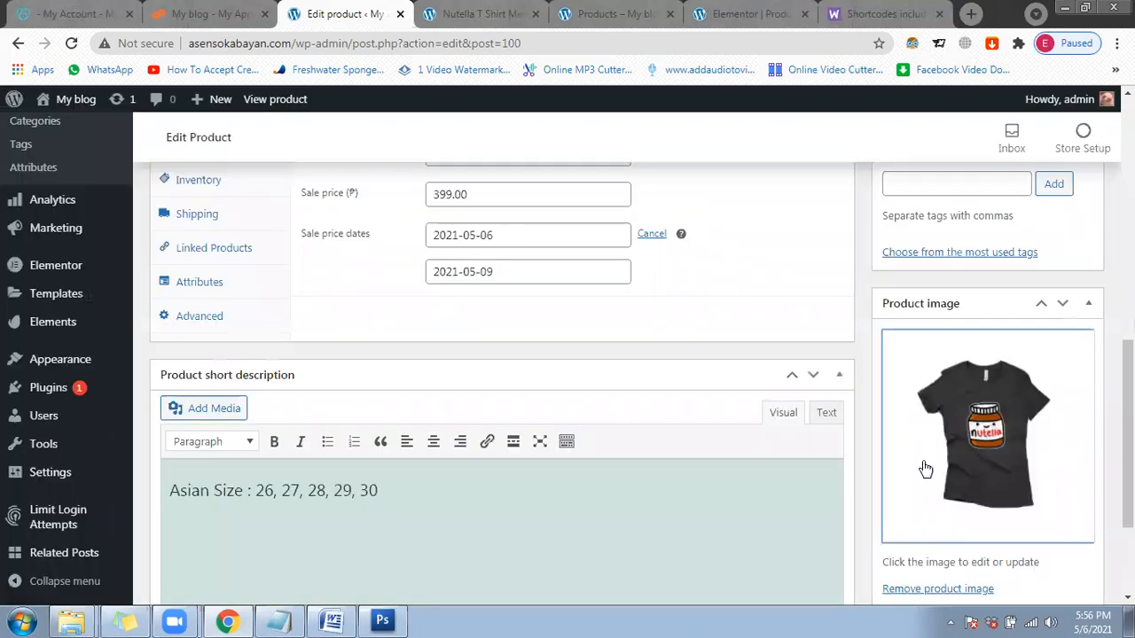
Step: Publish the Nutella T Shirt Women Pink product and view its live product page
scroll(1068, 353, up, 7)
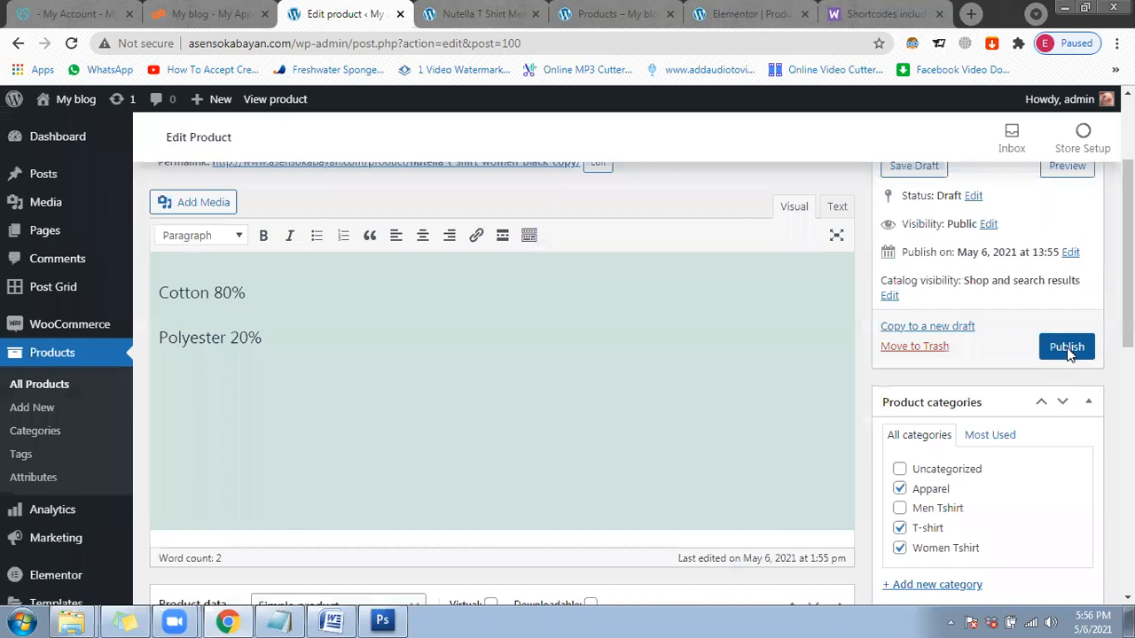
click(1066, 349)
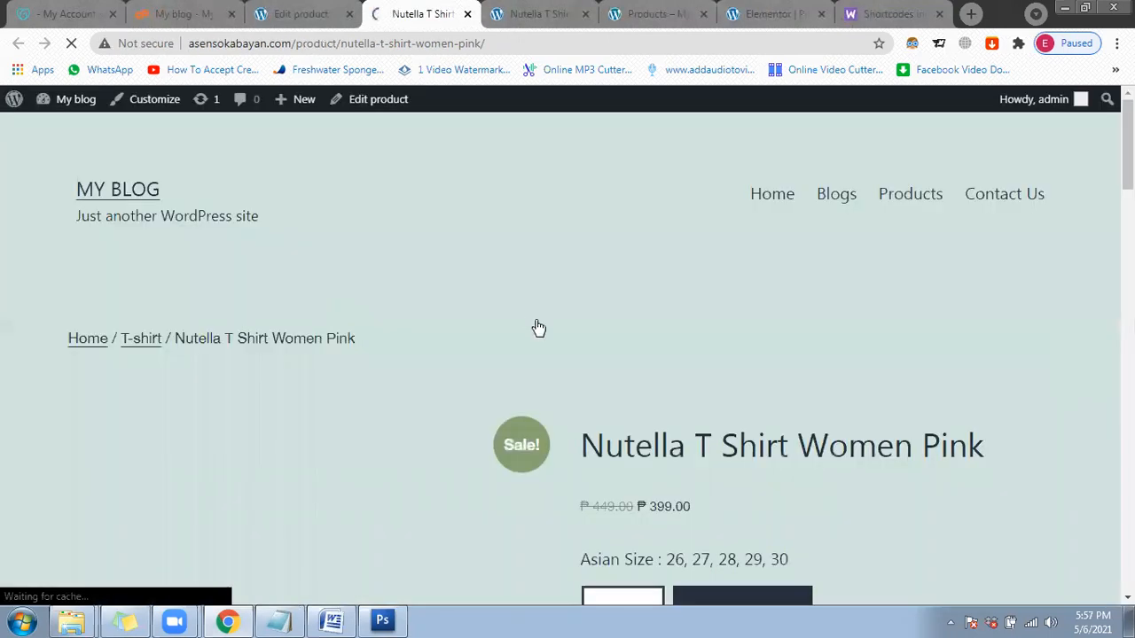
scroll(538, 328, down, 3)
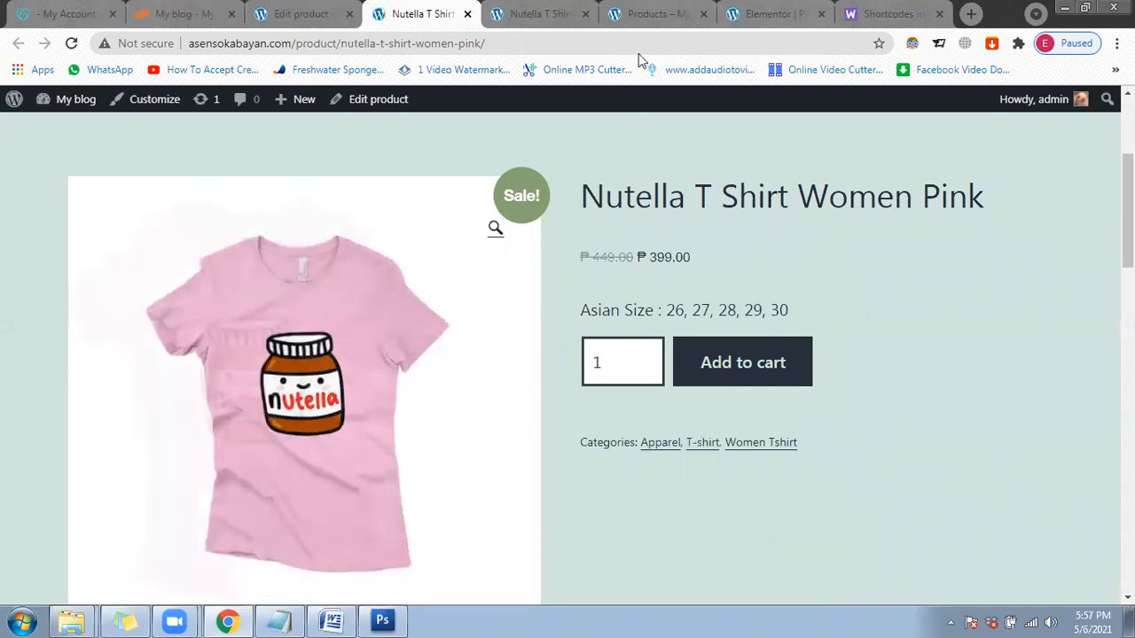
scroll(633, 137, up, 2)
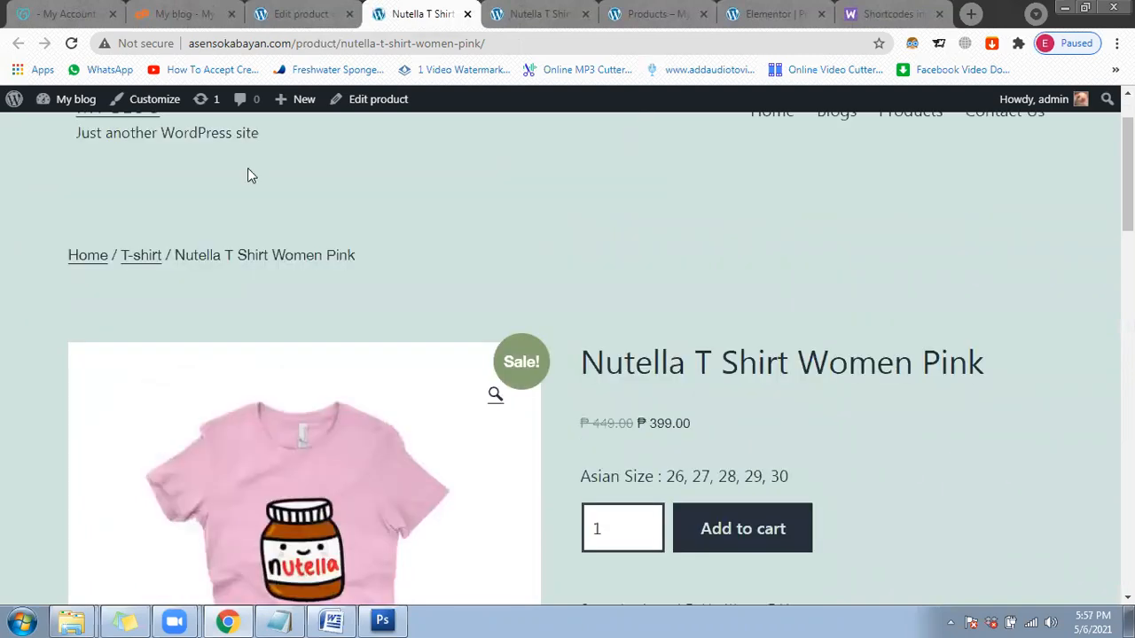
Step: Return to the product list, duplicate Nutella T Shirt Men Black and rename the copy Nutella T Shirt Men Blue
key(ctrl+shift+Tab)
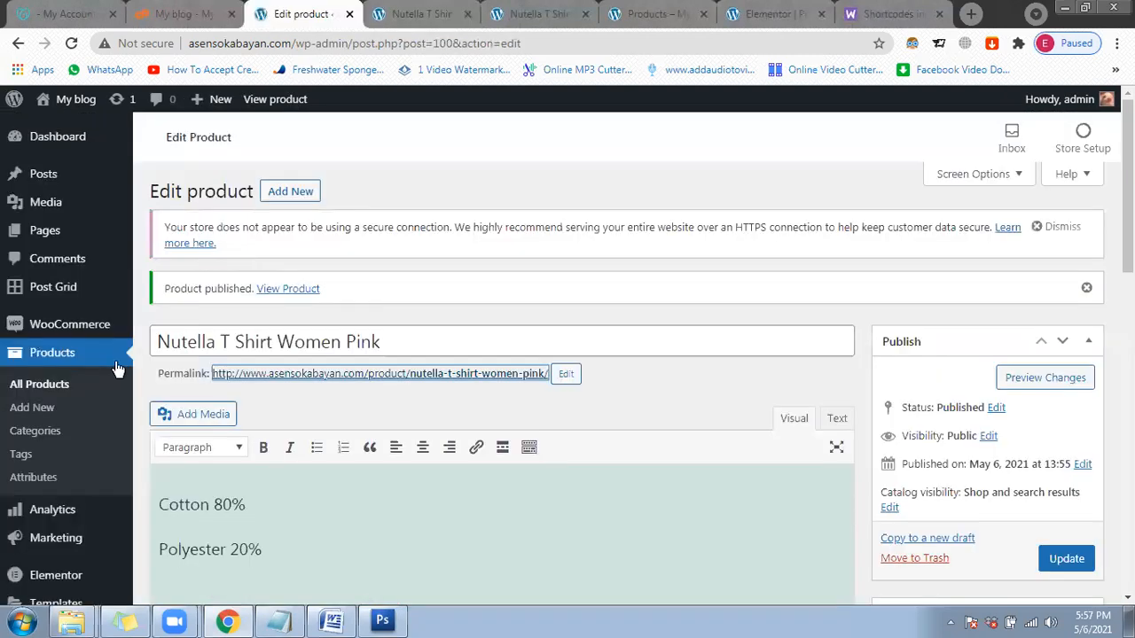
click(53, 385)
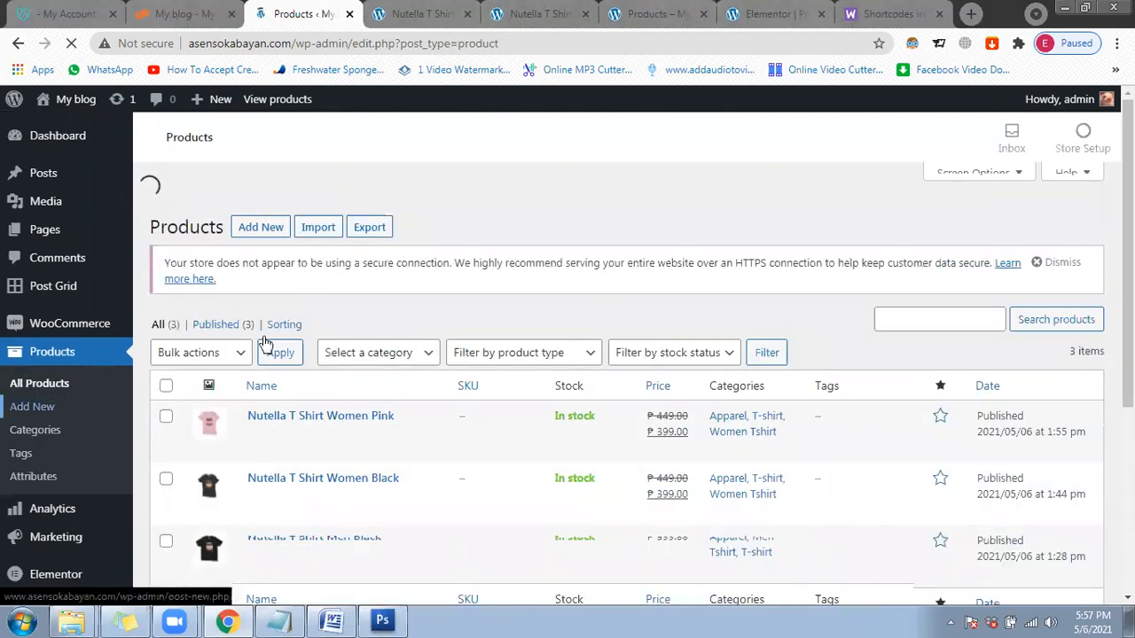
scroll(264, 343, down, 1)
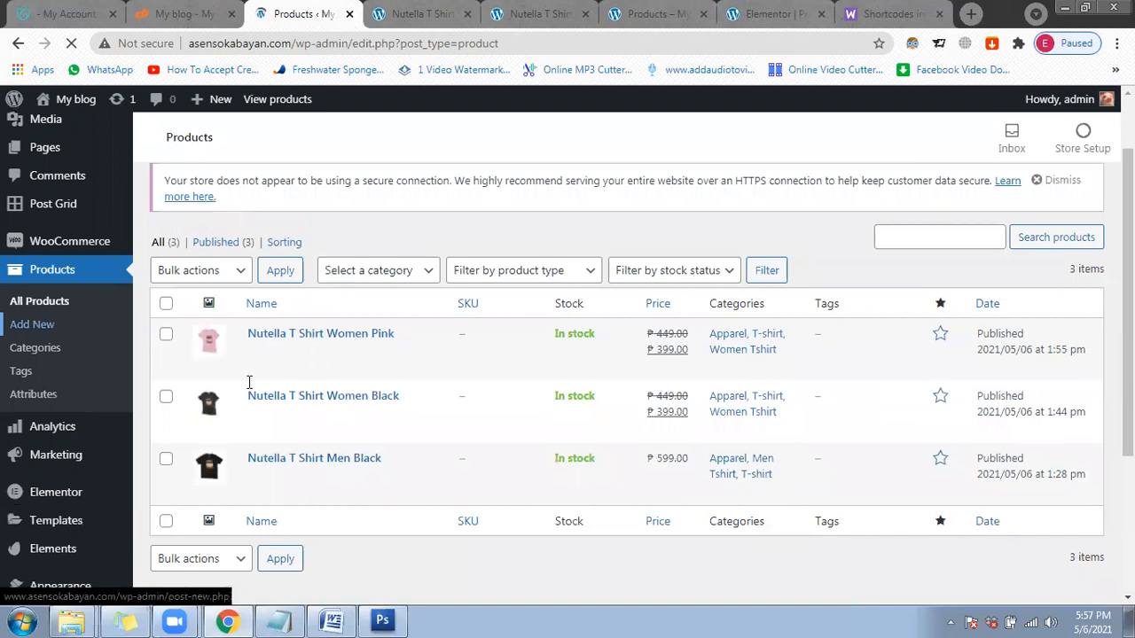
scroll(249, 383, down, 1)
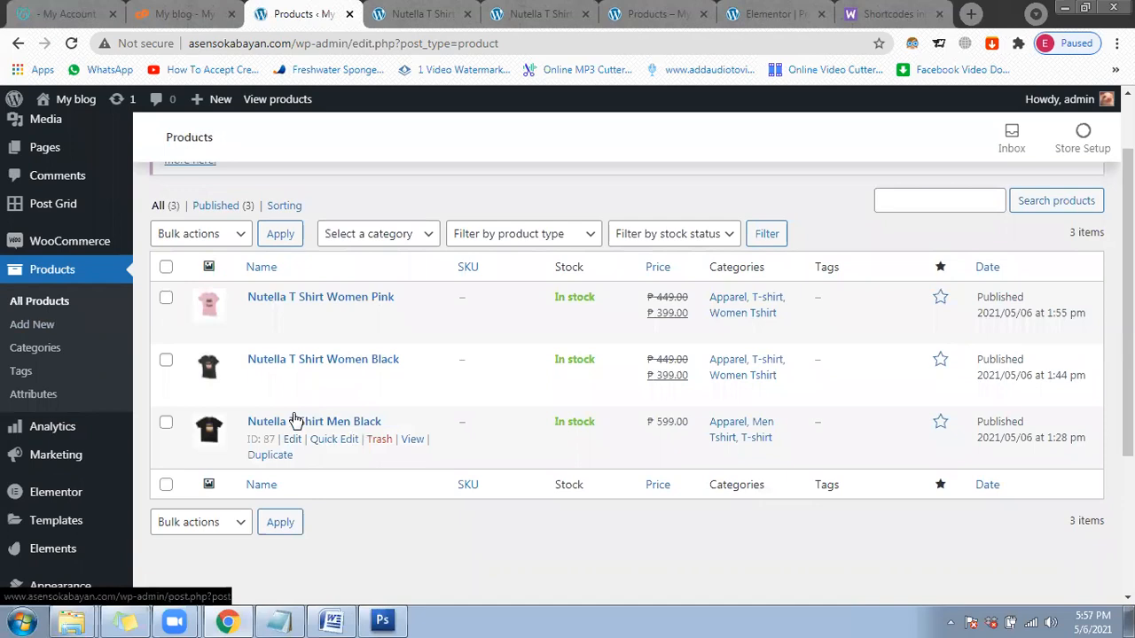
scroll(296, 423, down, 1)
click(269, 372)
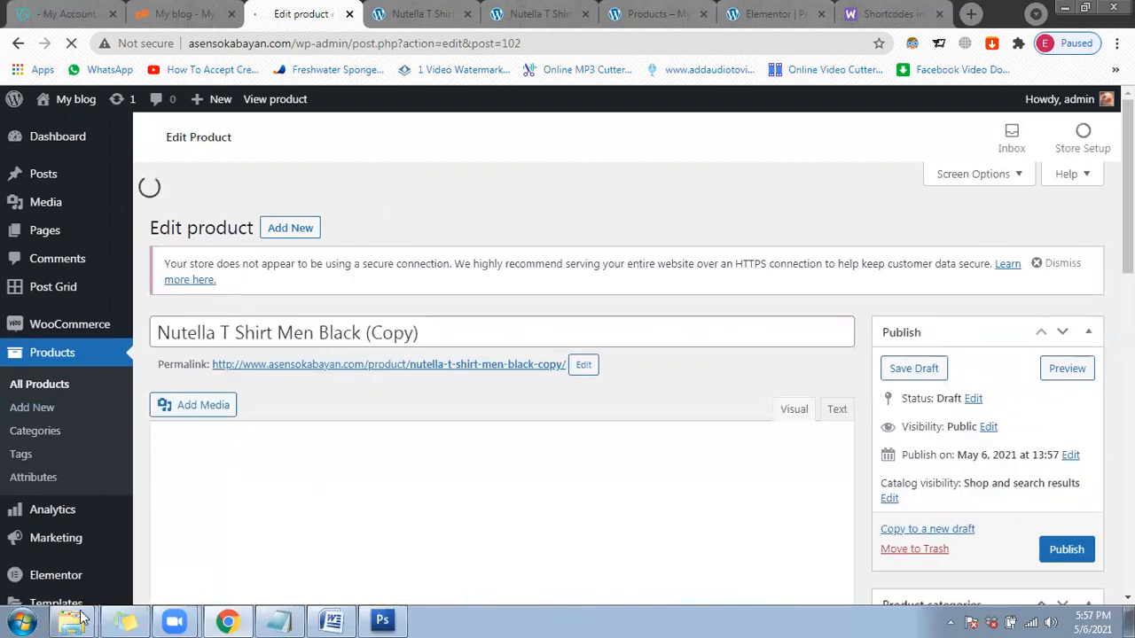
drag(339, 295, 470, 289)
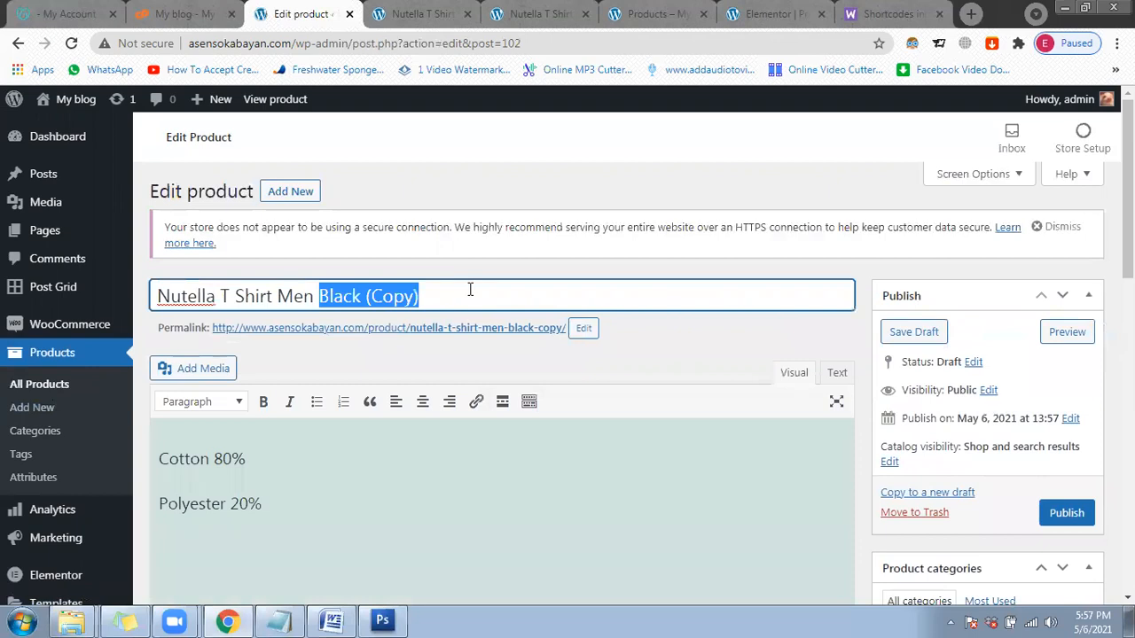
text(Blue)
Step: Switch to Photoshop and open the men's blue Nutella T-shirt image for the new product
scroll(768, 306, down, 2)
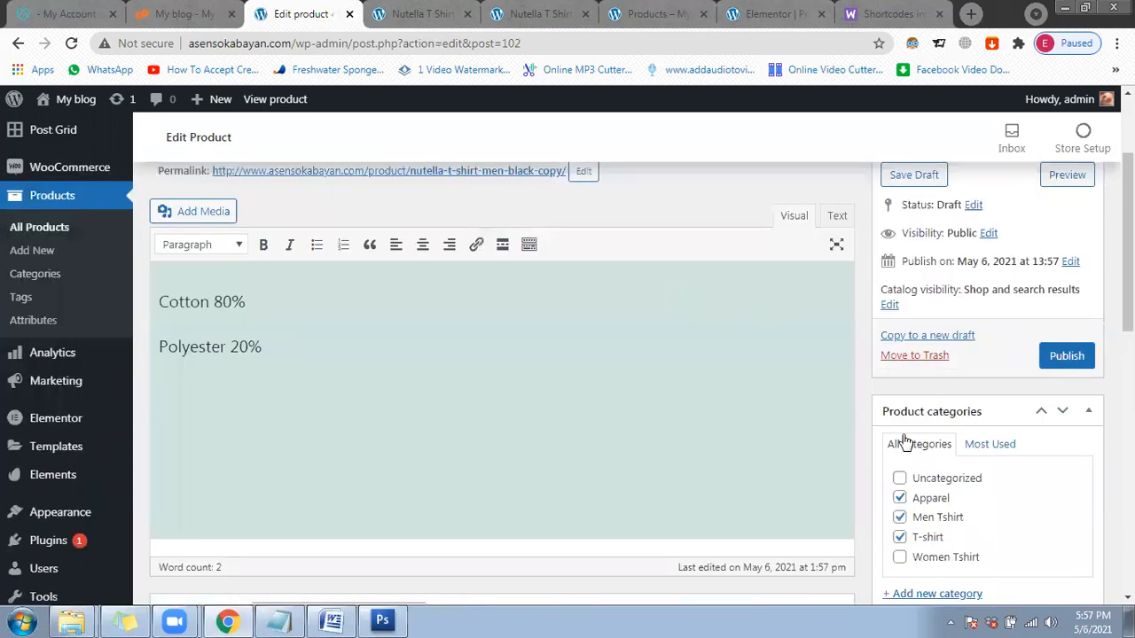
scroll(815, 363, down, 5)
scroll(941, 407, down, 1)
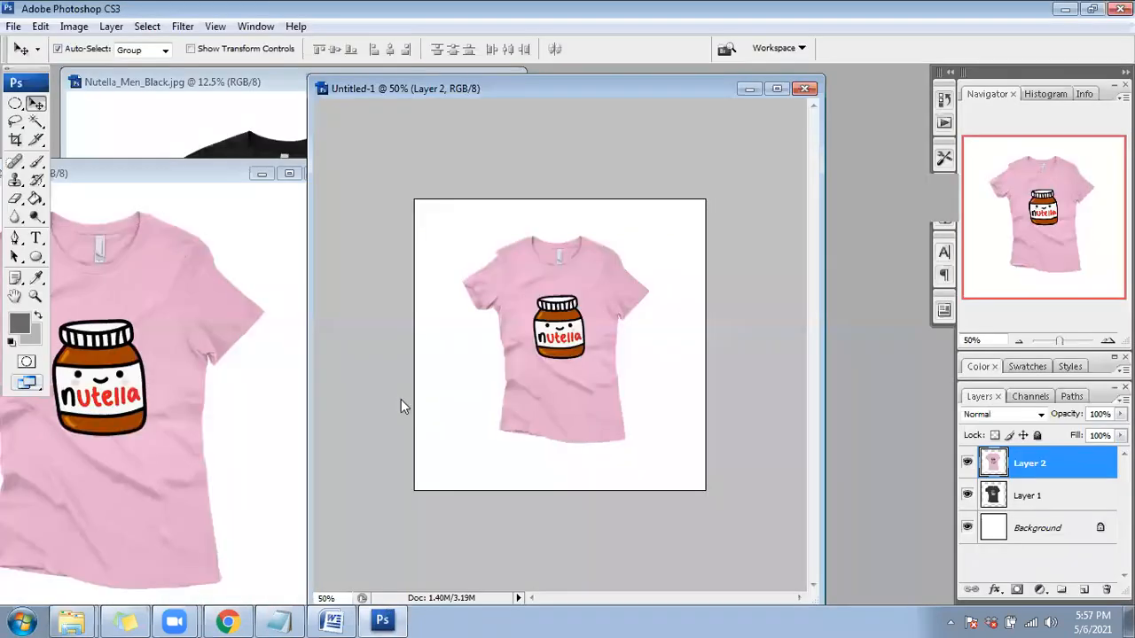
key(ctrl+o)
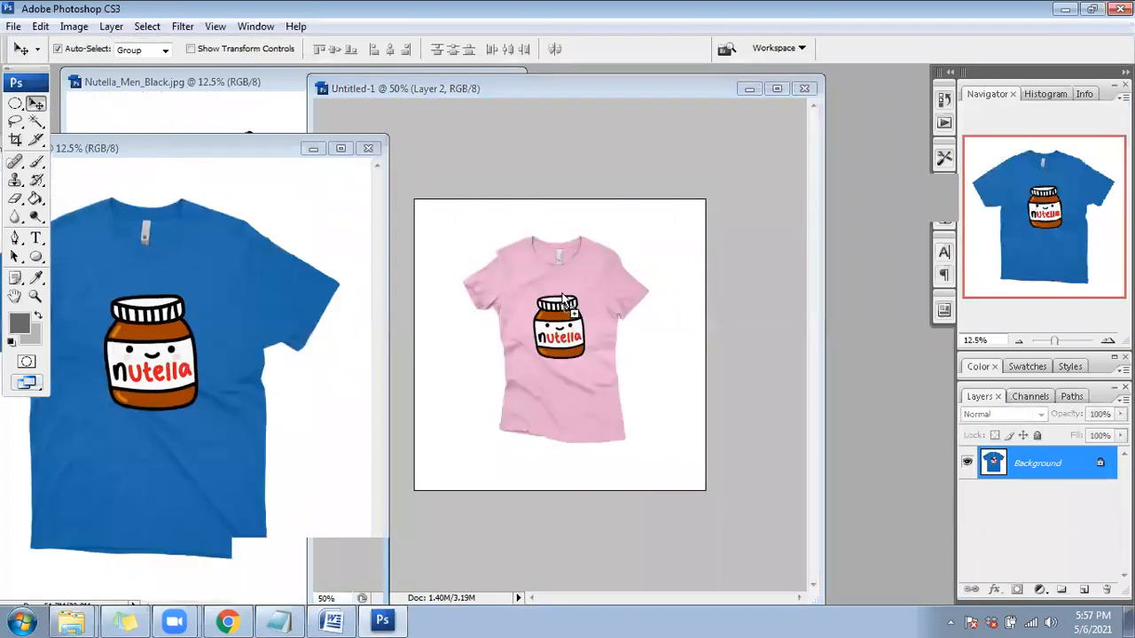
Step: Place the blue T-shirt on the Untitled-1 canvas over the pink shirt, scale it to 14.8% and centre it
drag(567, 301, 560, 299)
key(ctrl+t)
key(ctrl+0)
drag(670, 108, 486, 293)
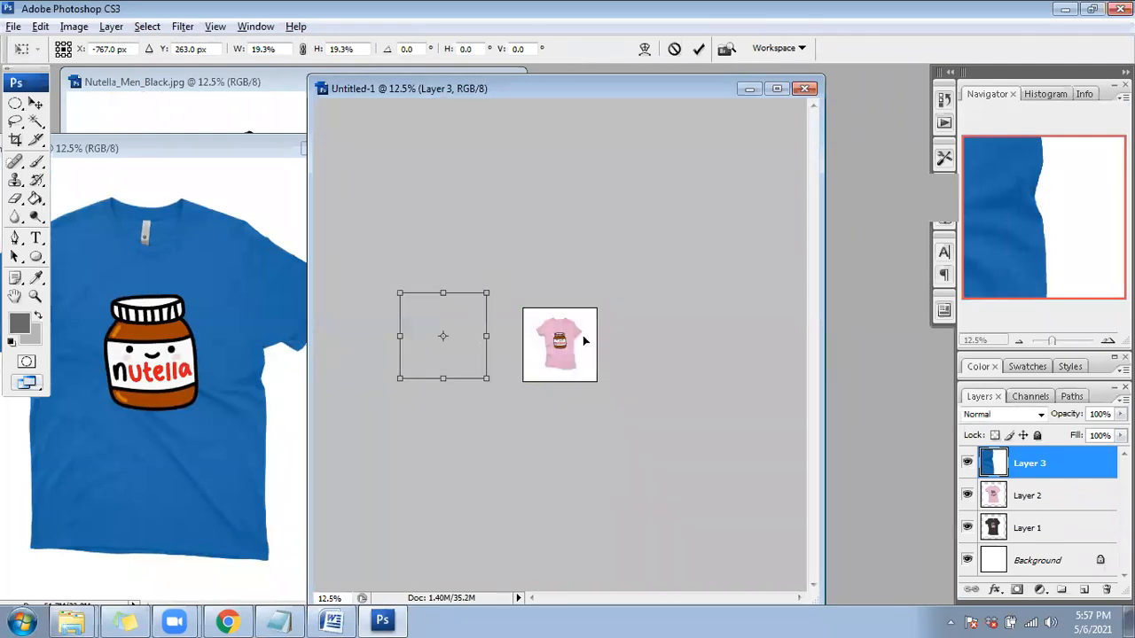
drag(583, 340, 584, 341)
key(ctrl+plus)
key(ctrl+plus)
key(ctrl+plus)
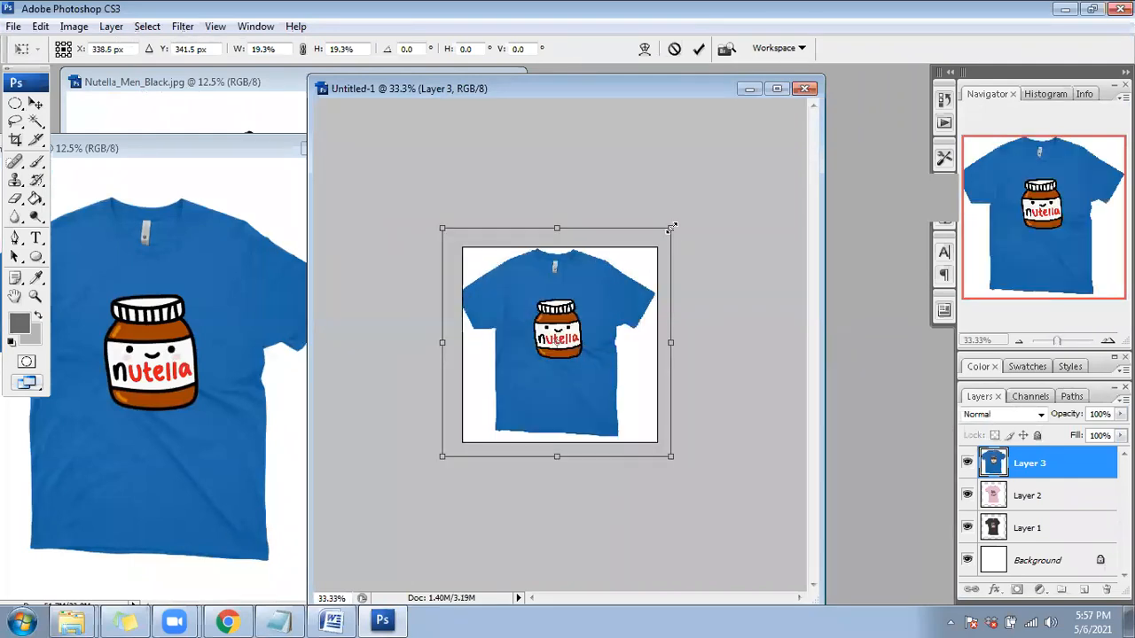
drag(630, 275, 622, 302)
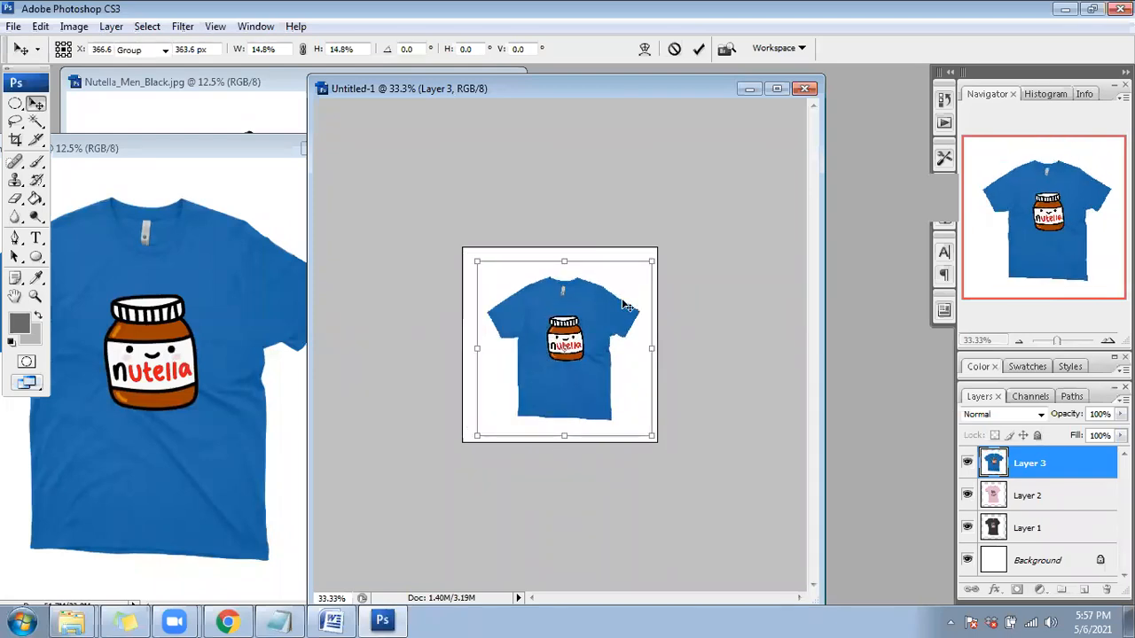
Step: Save the blue shirt canvas as the JPEG Nutella_Men_Blue_1 in the men's Nutella folder
key(ctrl+s)
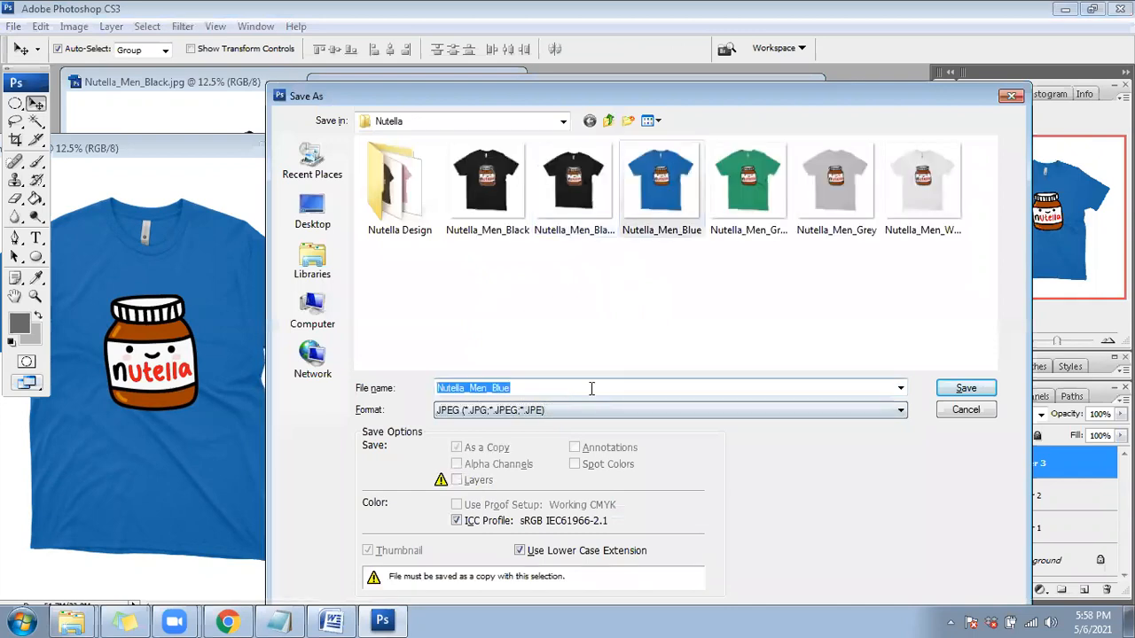
click(592, 389)
key(Return)
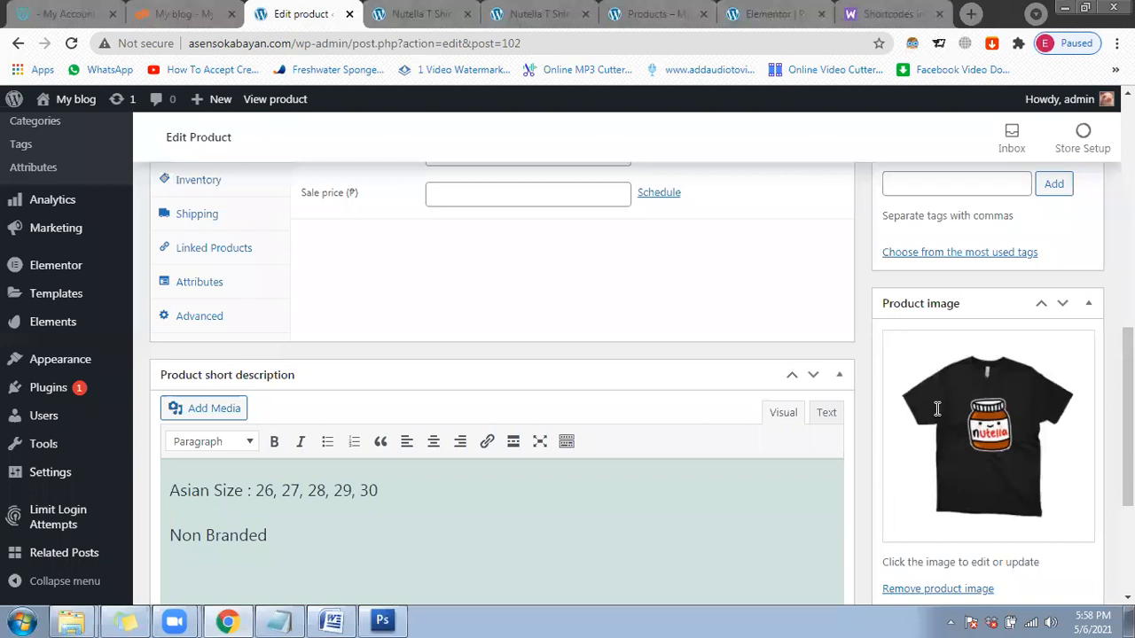
Step: Back in the WordPress product editor, upload Nutella_Men_Blue_1.jpg and set it as the product image
click(1006, 447)
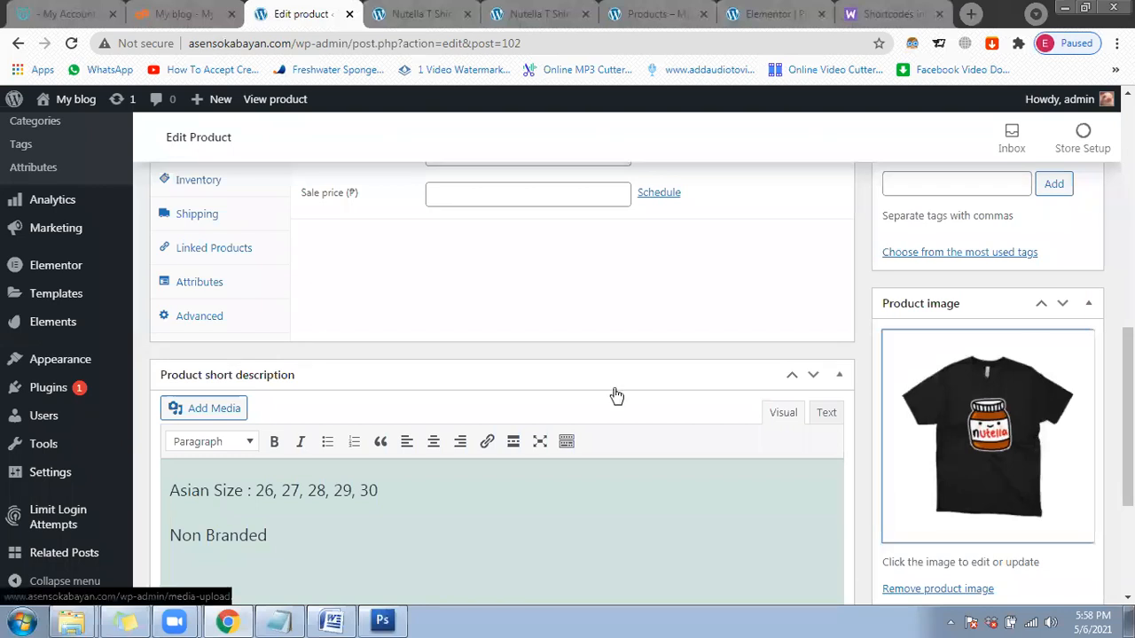
click(75, 173)
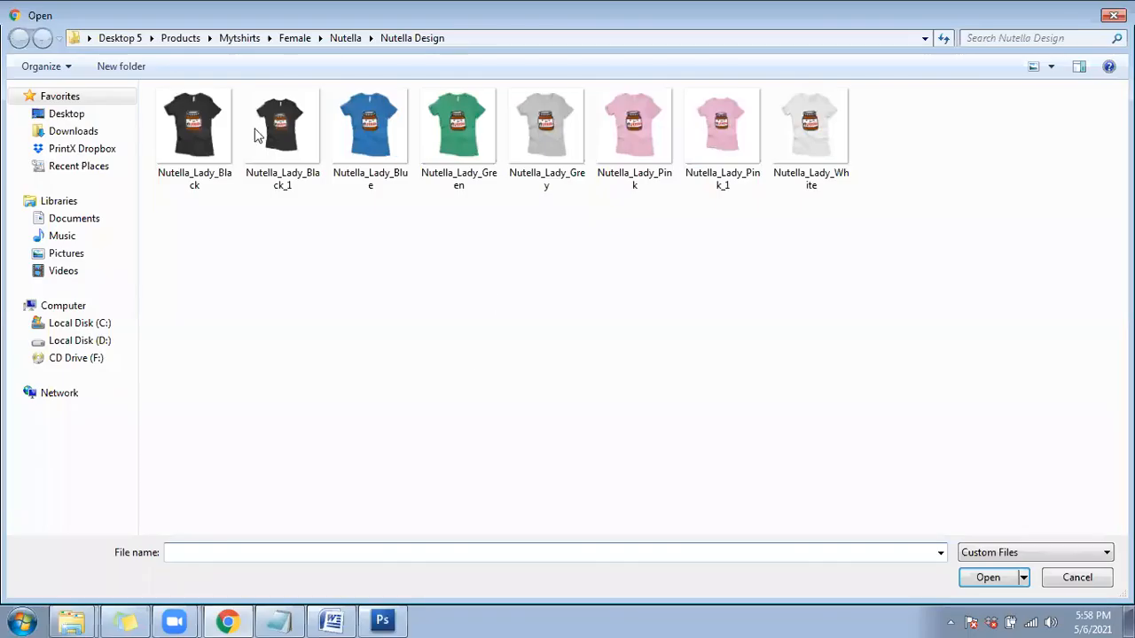
key(BackSpace)
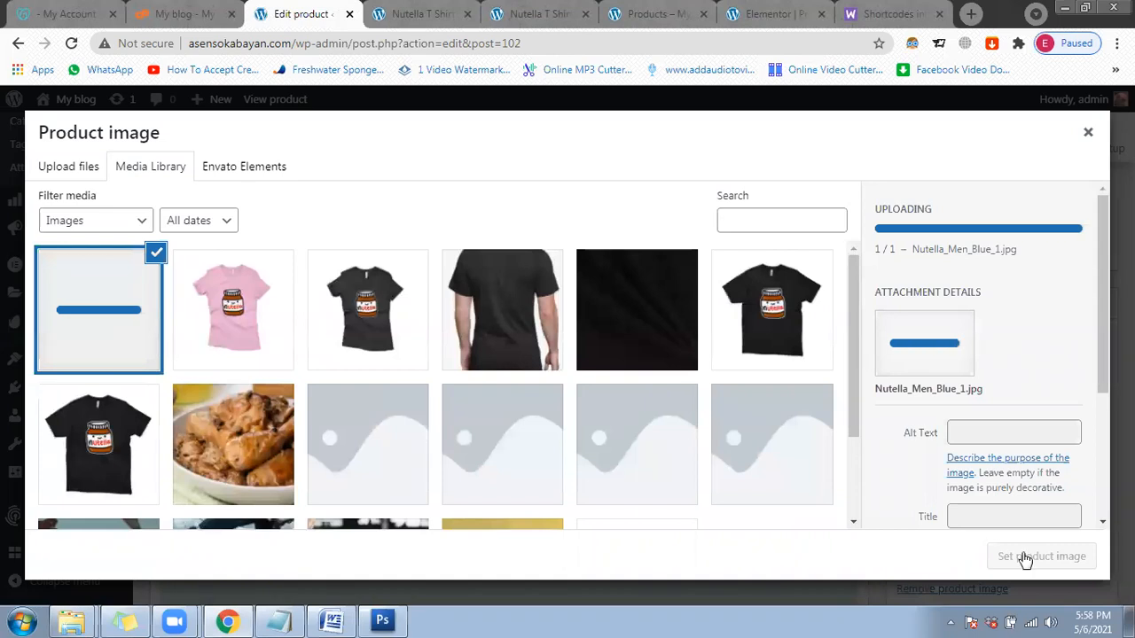
click(1020, 556)
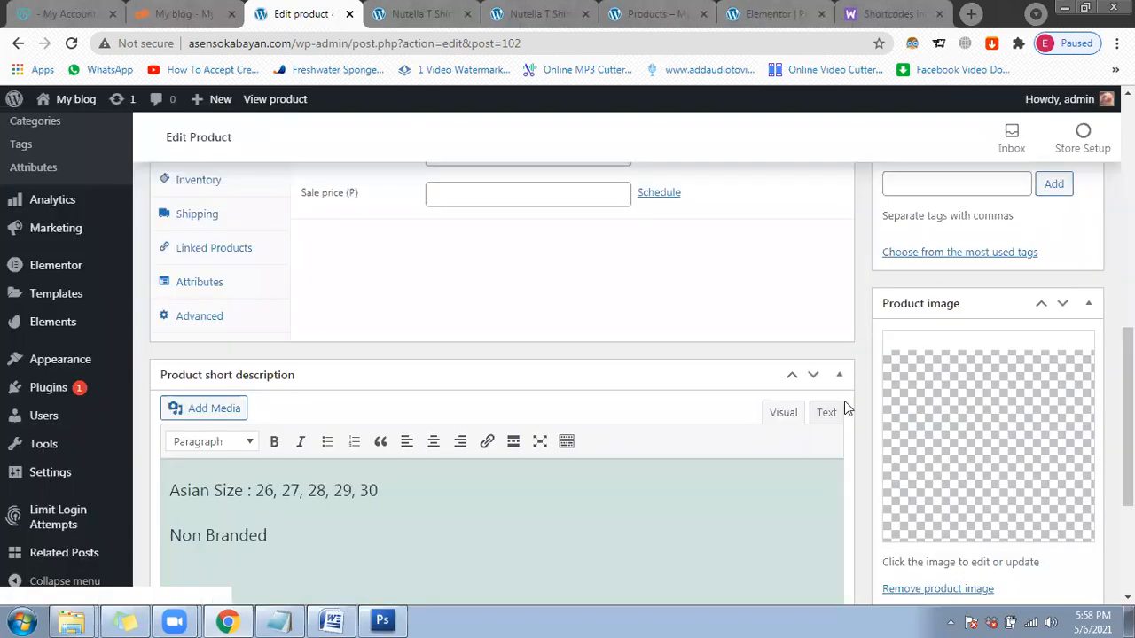
Step: Remove the black shirt photos from the product gallery
scroll(844, 401, down, 2)
scroll(944, 441, down, 1)
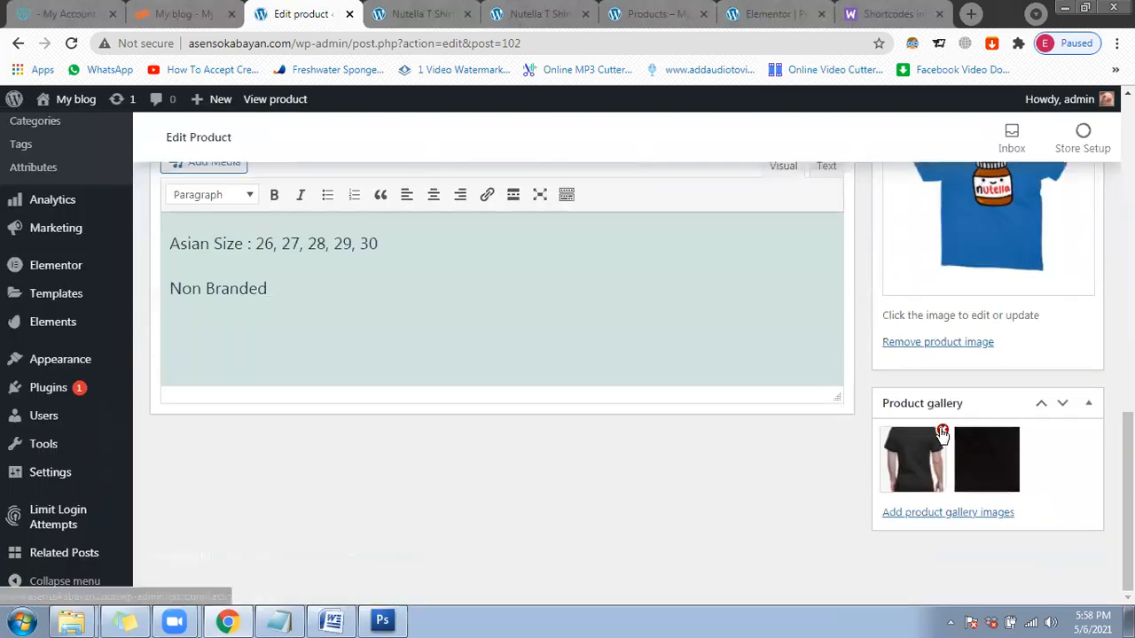
click(942, 431)
scroll(931, 435, up, 2)
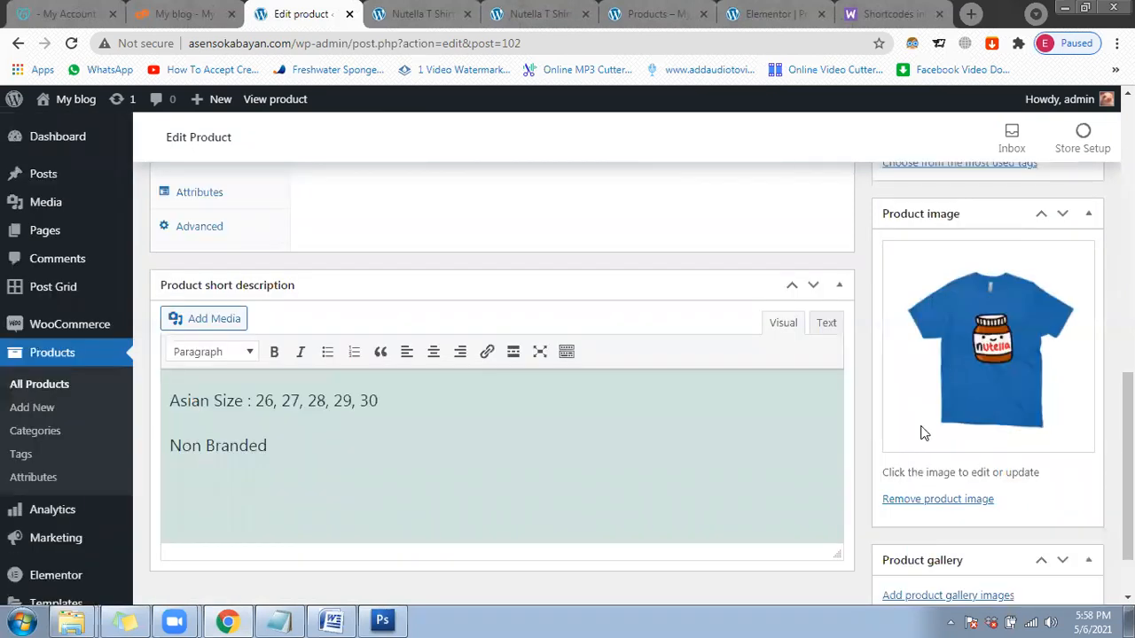
Step: Publish the Nutella T Shirt Men Blue product and view its live product page
scroll(966, 373, up, 6)
click(1066, 235)
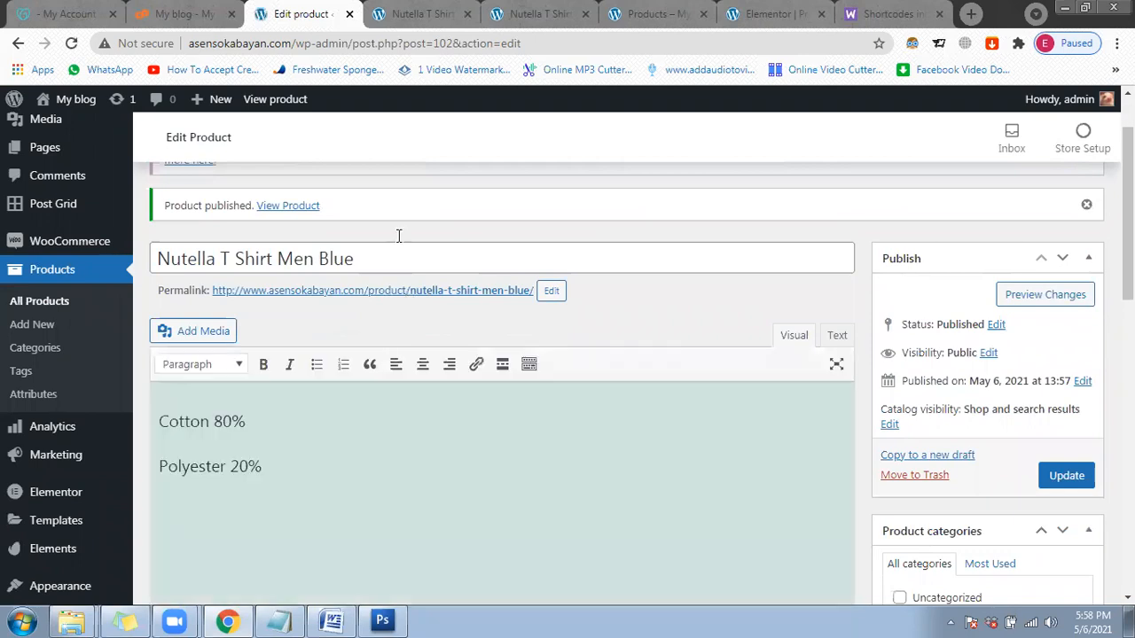
middle_click(372, 290)
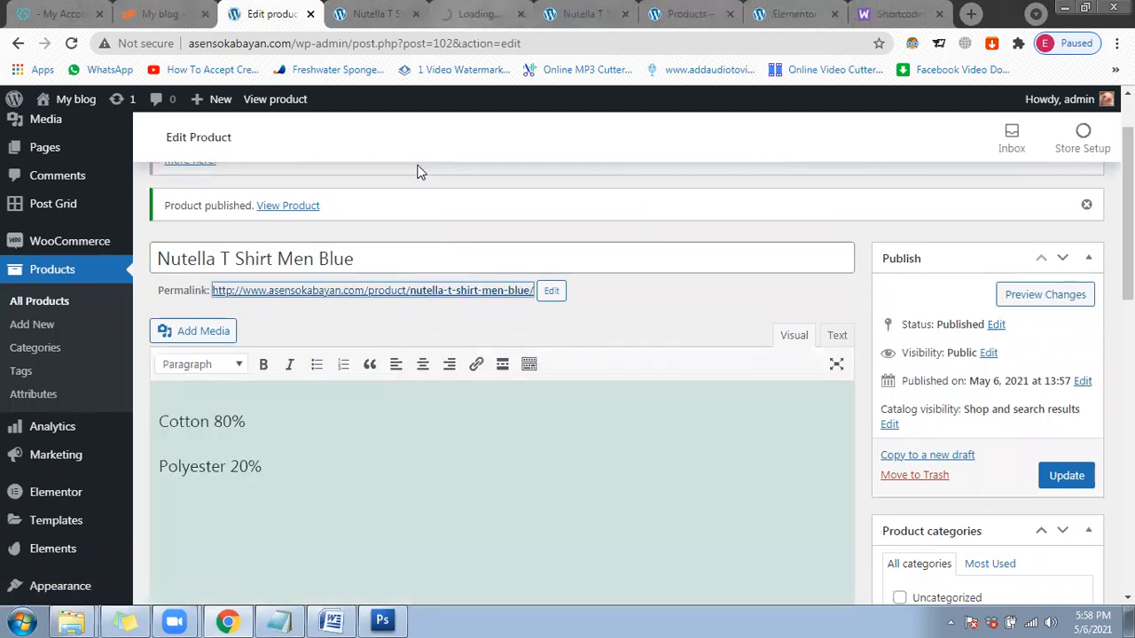
key(ctrl+Tab)
key(ctrl+Tab)
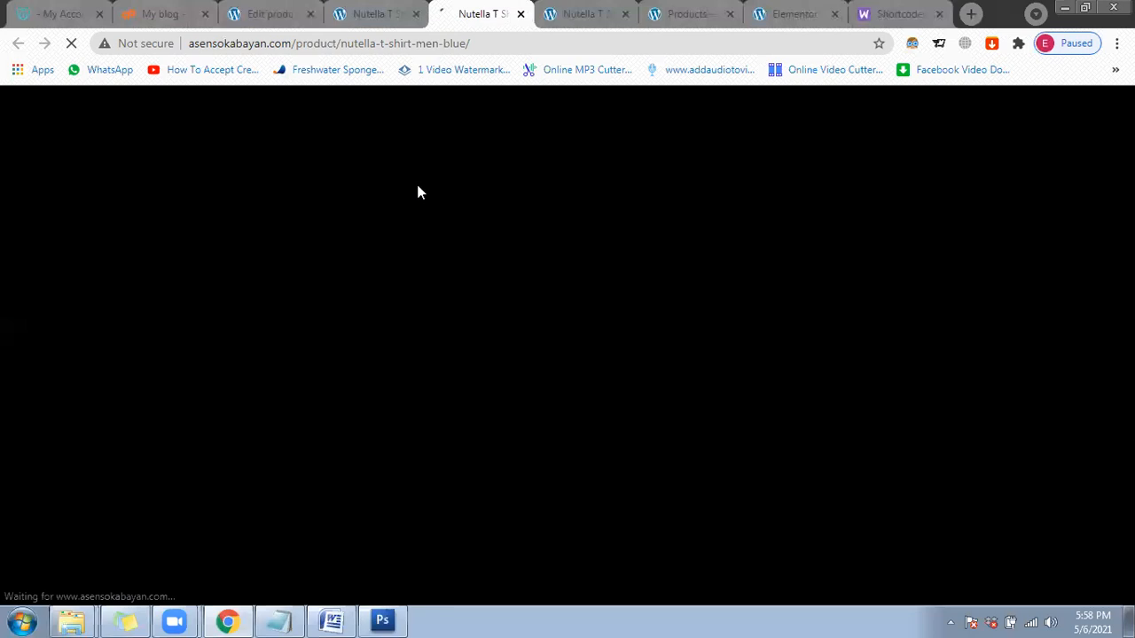
scroll(621, 279, down, 3)
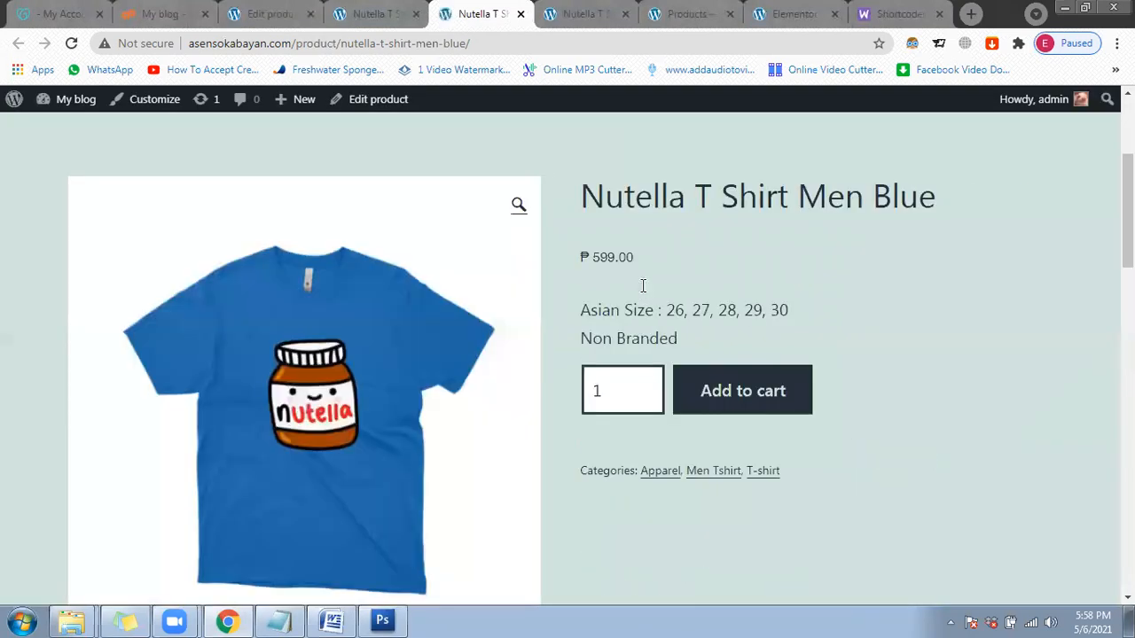
scroll(657, 448, down, 1)
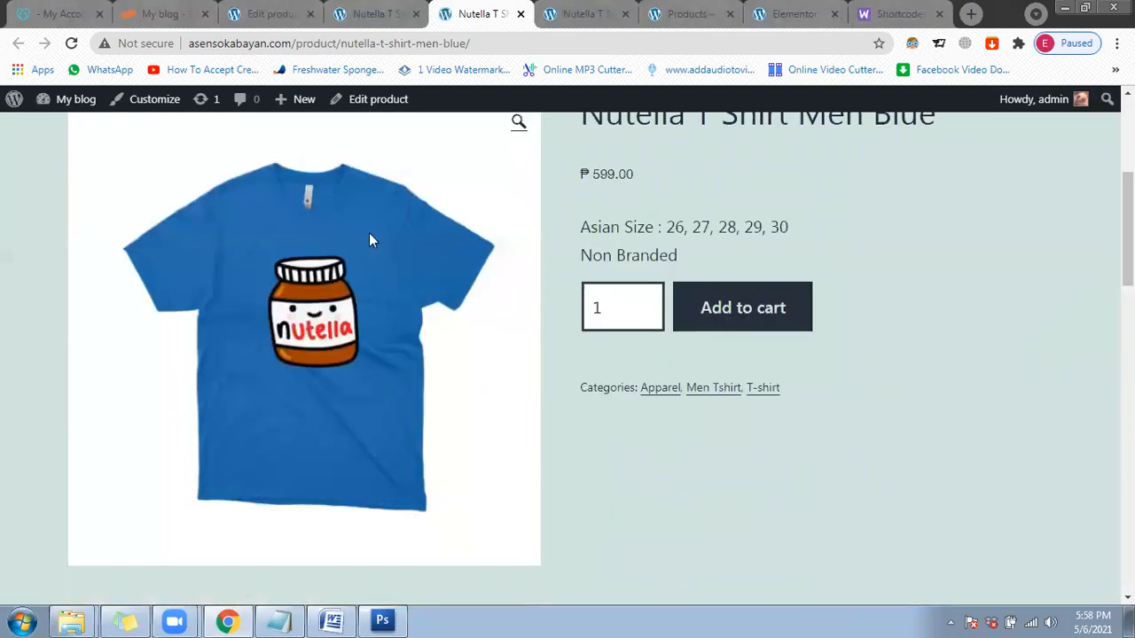
Step: Return to the product list and mark Nutella T Shirt Men Blue and Nutella T Shirt Women Pink as featured
click(281, 13)
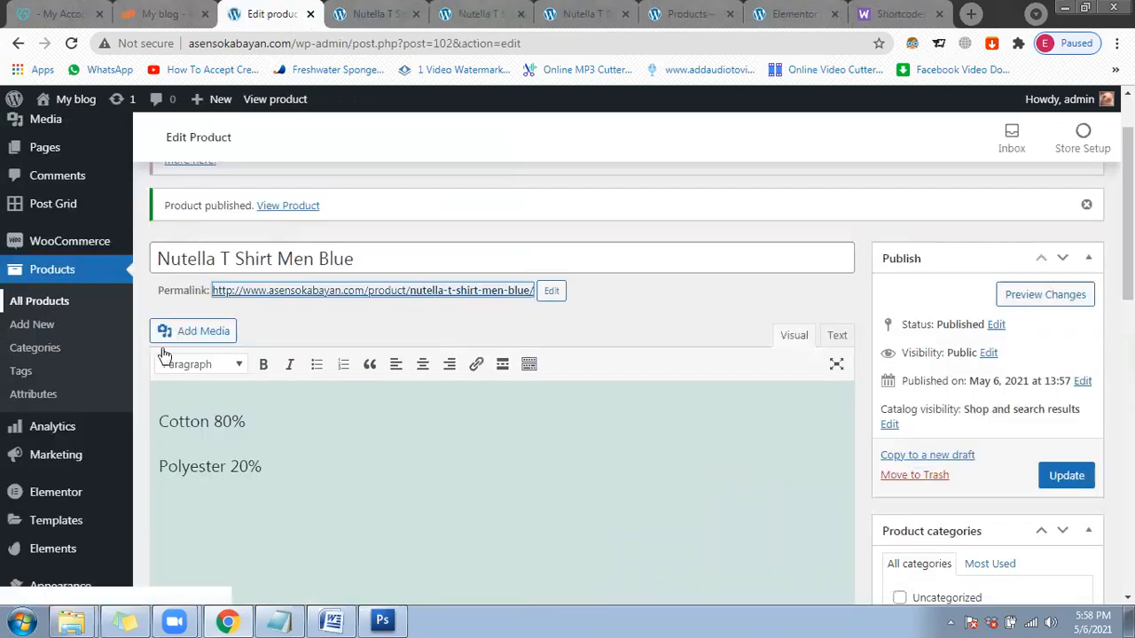
click(39, 301)
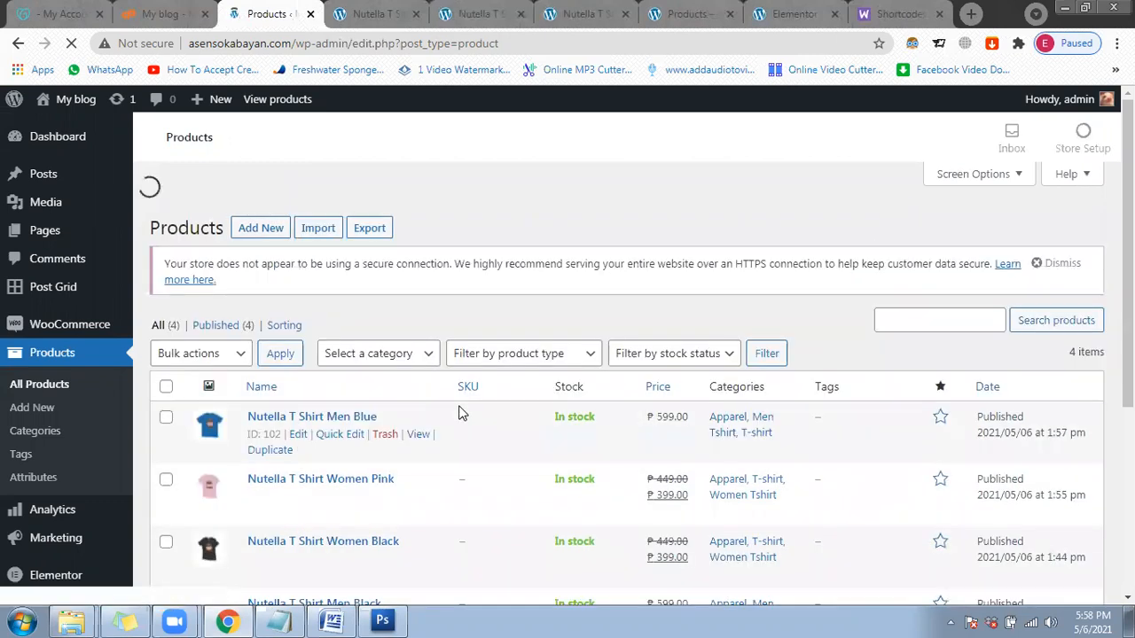
scroll(463, 425, down, 1)
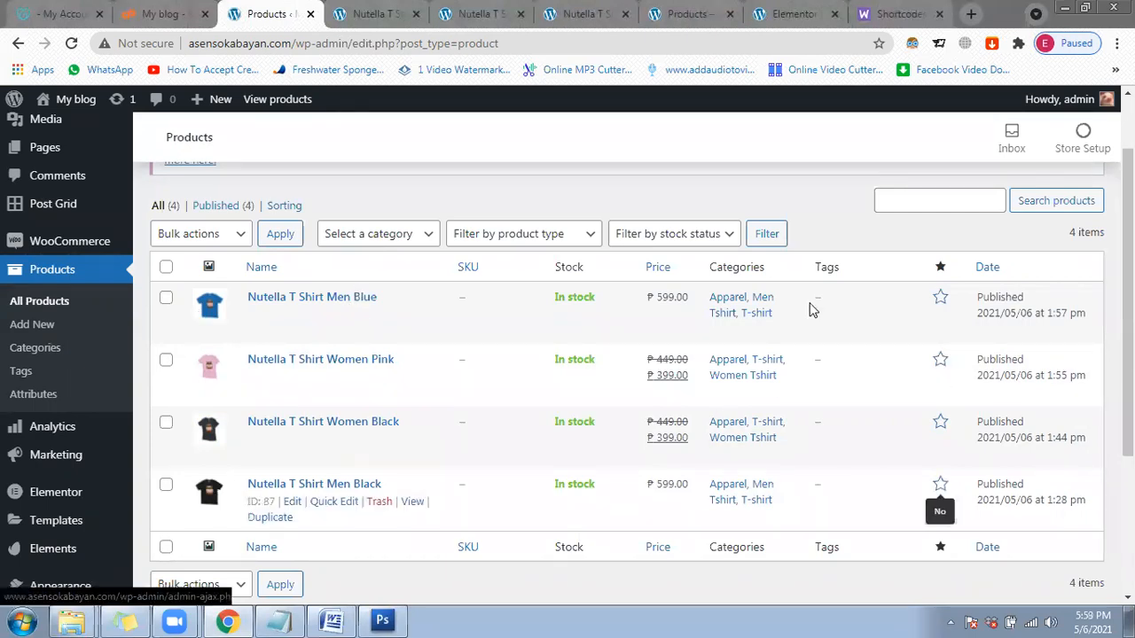
click(940, 301)
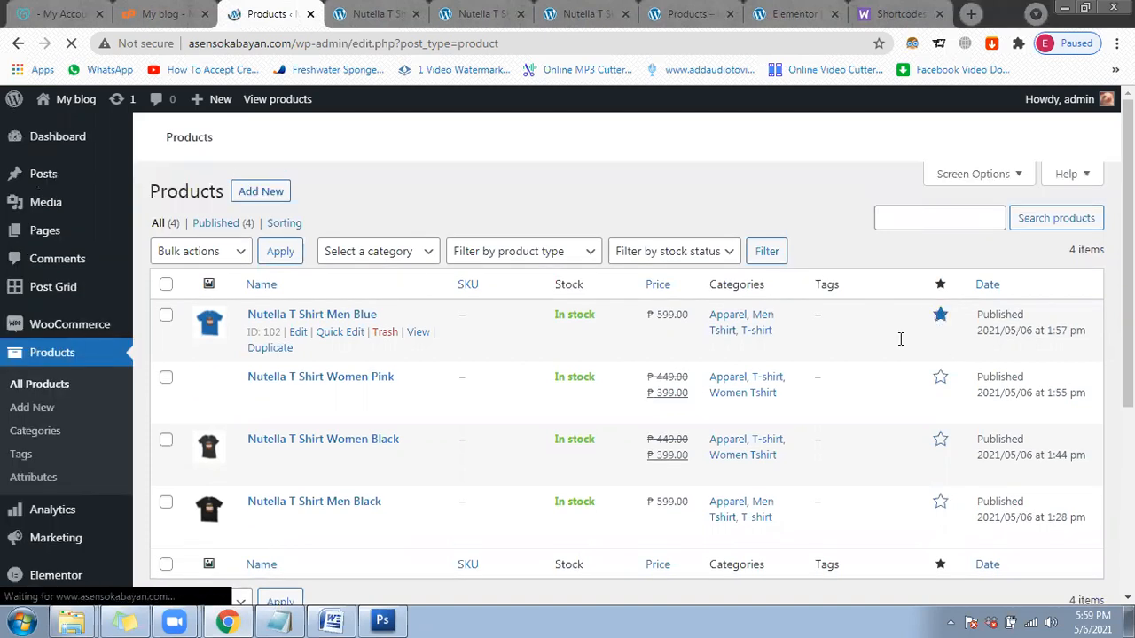
scroll(949, 337, down, 1)
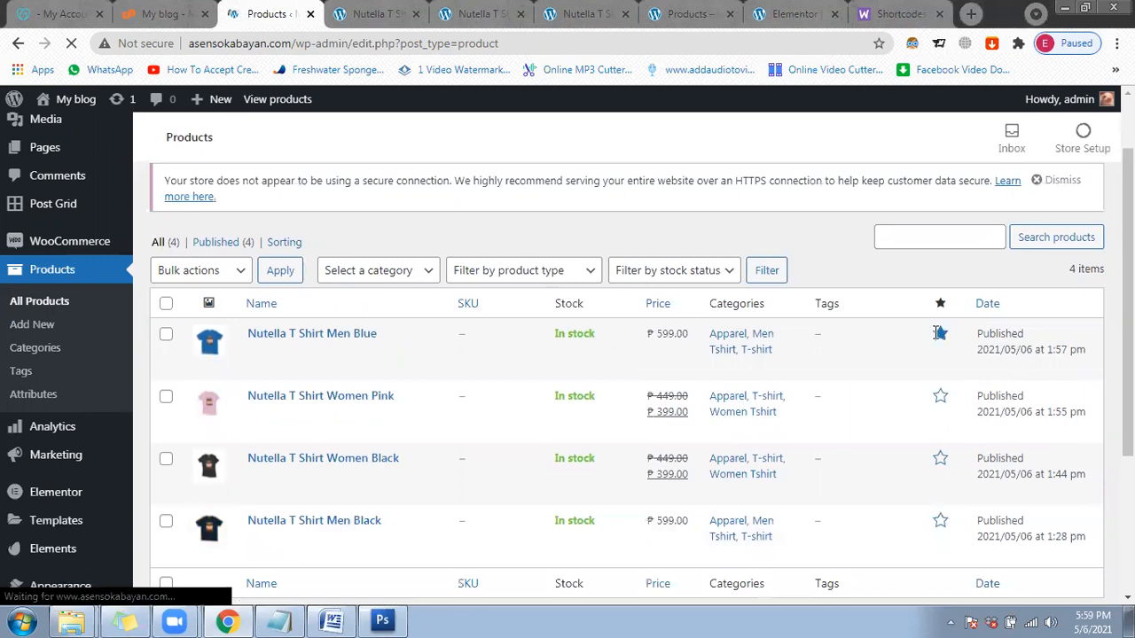
scroll(946, 284, down, 2)
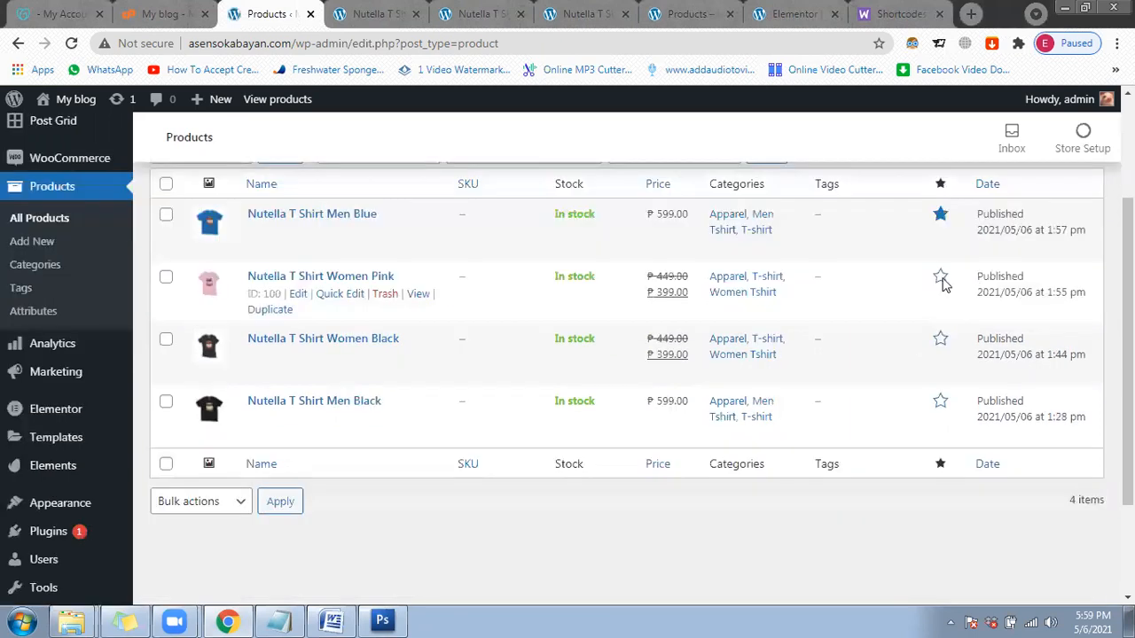
click(941, 279)
scroll(849, 379, down, 1)
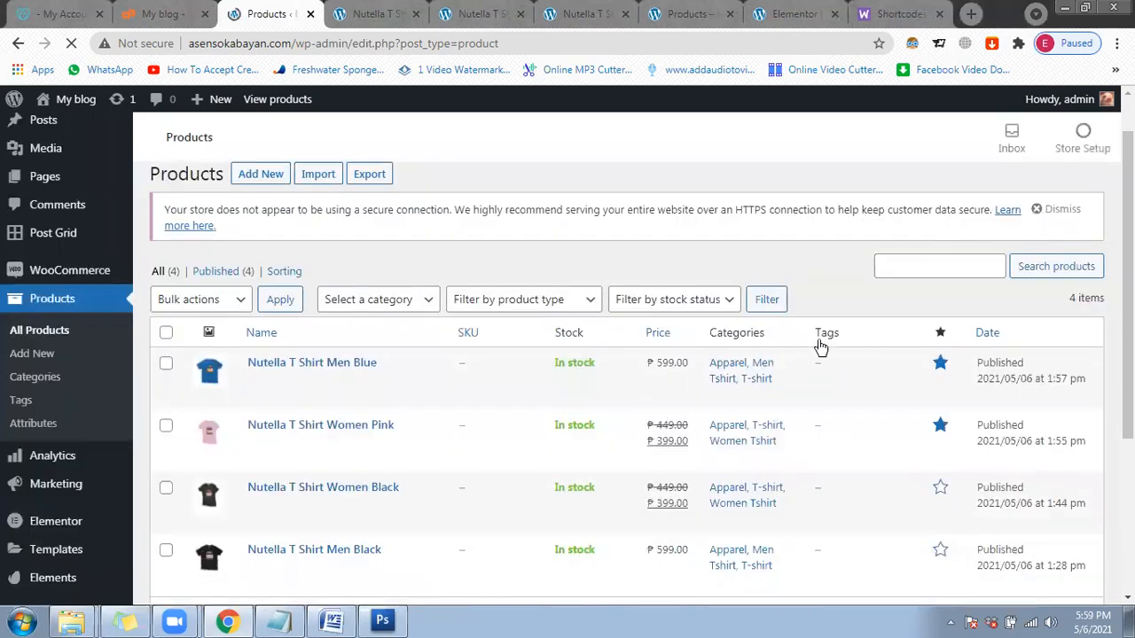
scroll(820, 346, down, 3)
Step: In the WooCommerce shortcodes documentation, review the Scenario 2 featured products shortcode's attributes and copy the whole shortcode
click(873, 18)
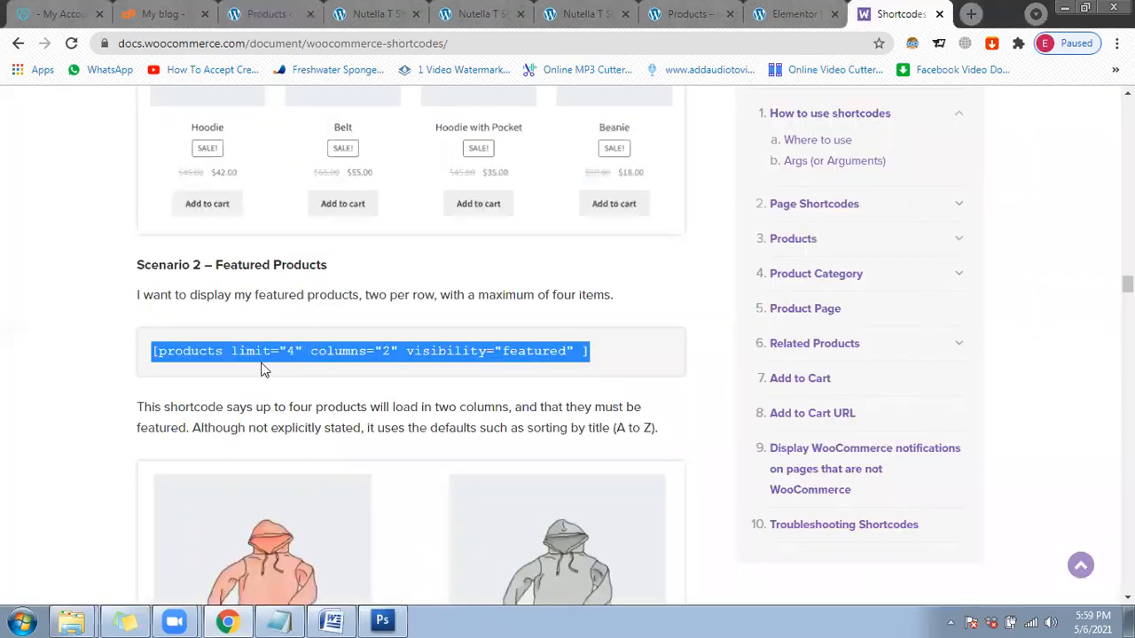
click(114, 359)
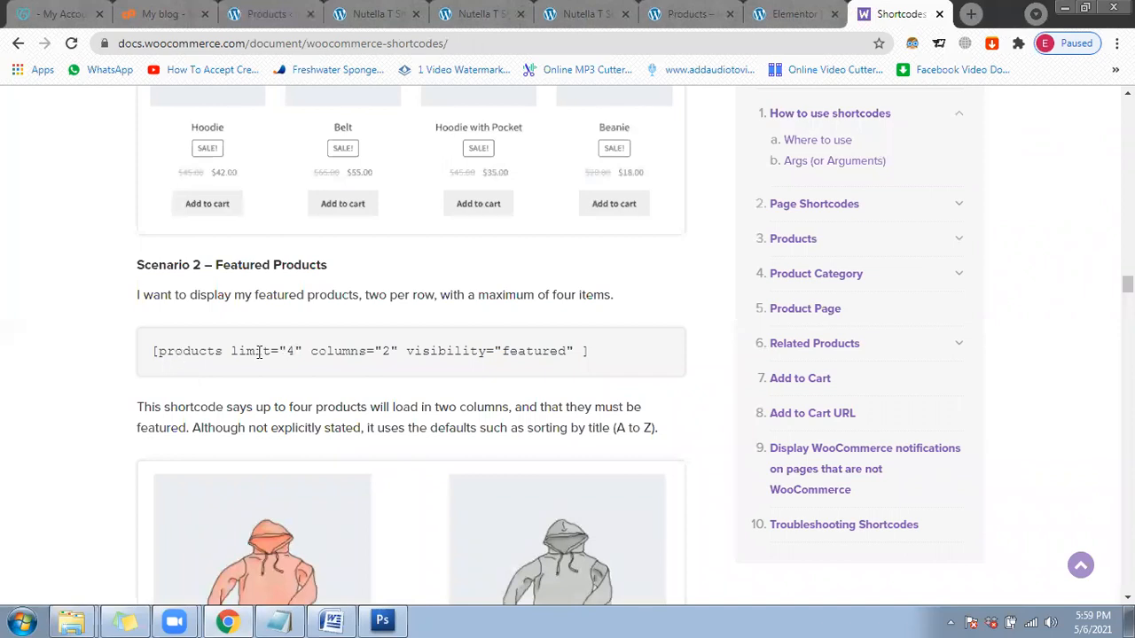
drag(231, 351, 294, 353)
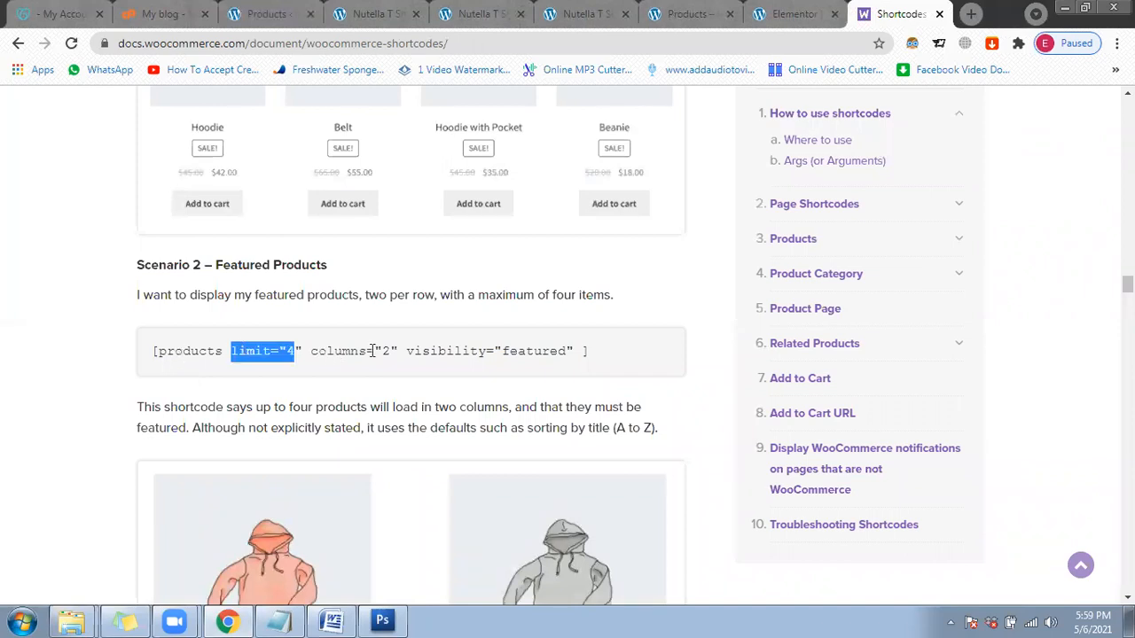
drag(373, 351, 334, 351)
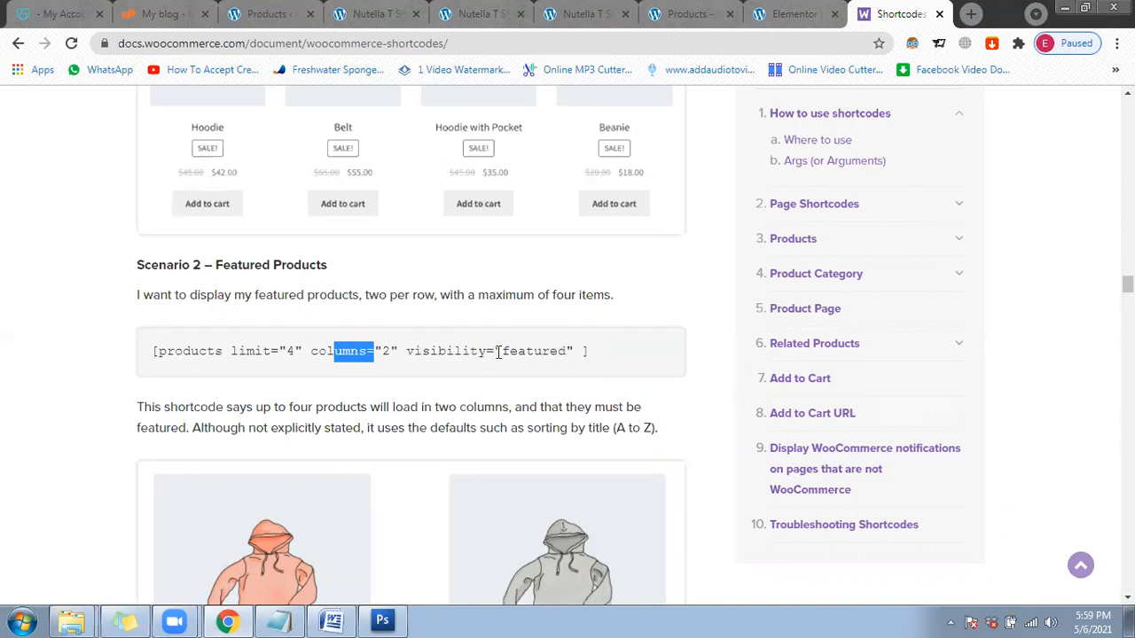
drag(497, 352, 569, 351)
click(595, 354)
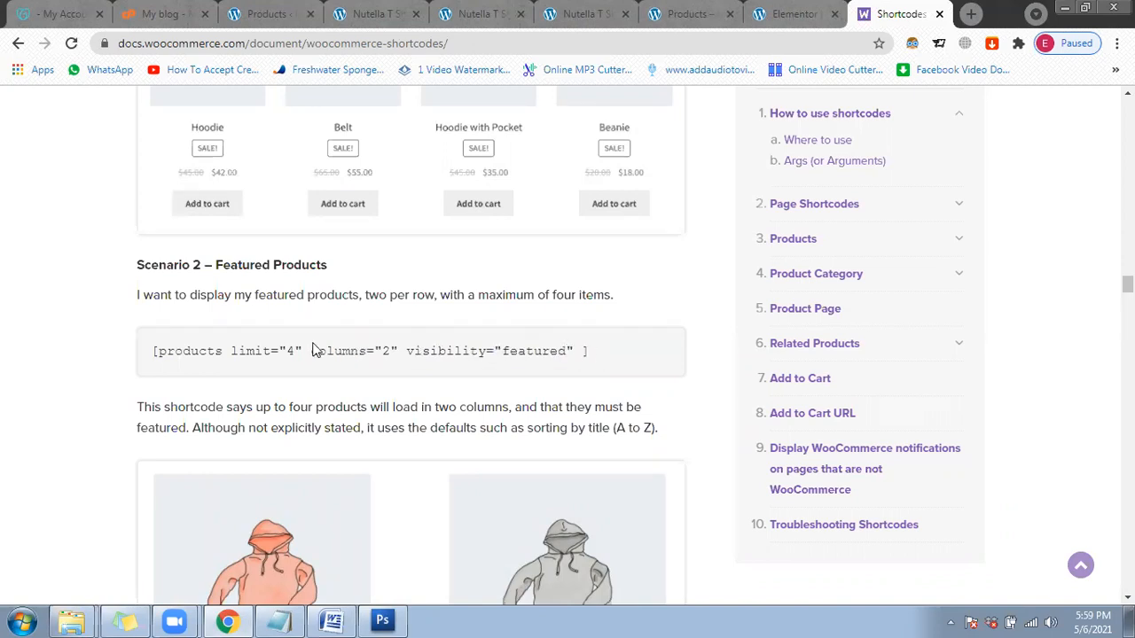
triple_click(158, 350)
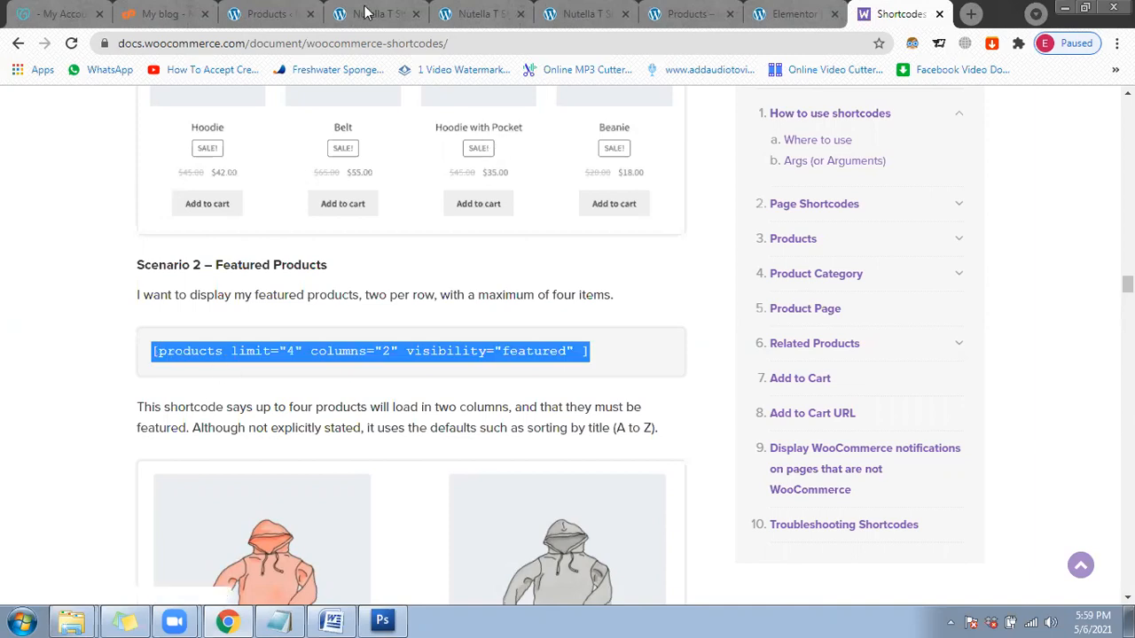
Step: In the Elementor Products page, replace the text editor's shortcode with [products limit="4" columns="2" visibility="featured" ] and update the page
click(780, 10)
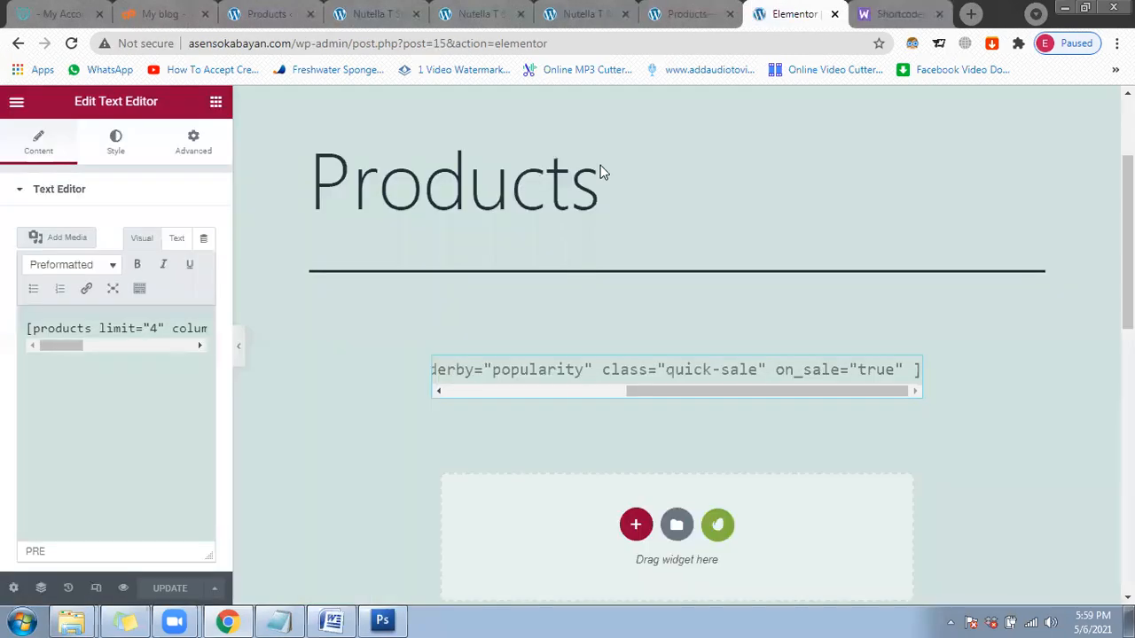
triple_click(164, 331)
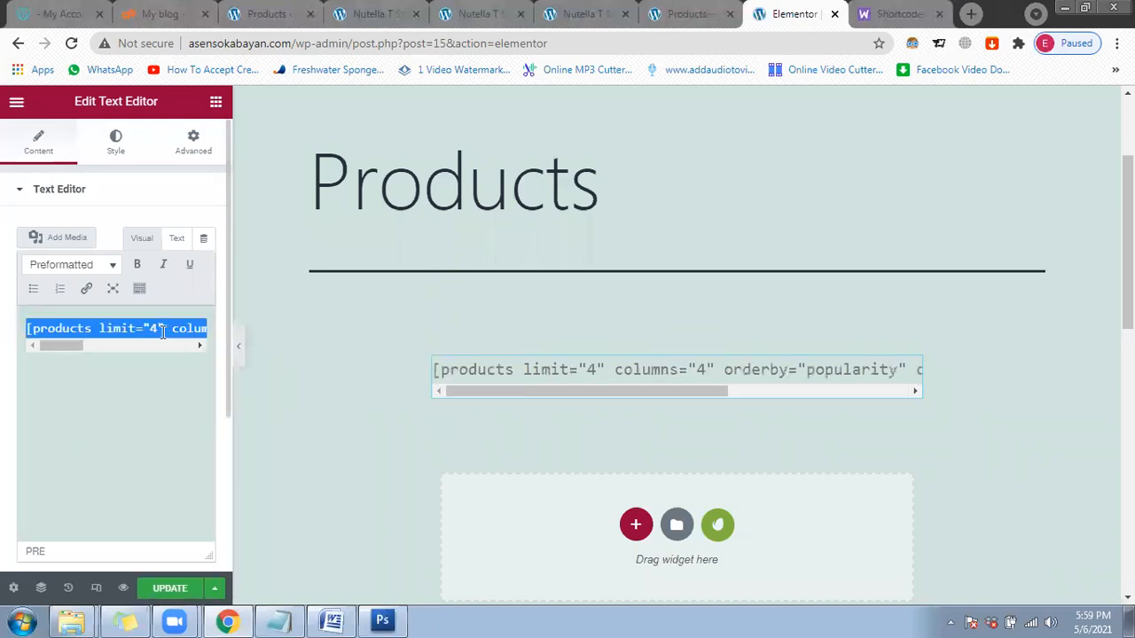
text([products limit="4" columns="2" visibility="featured"])
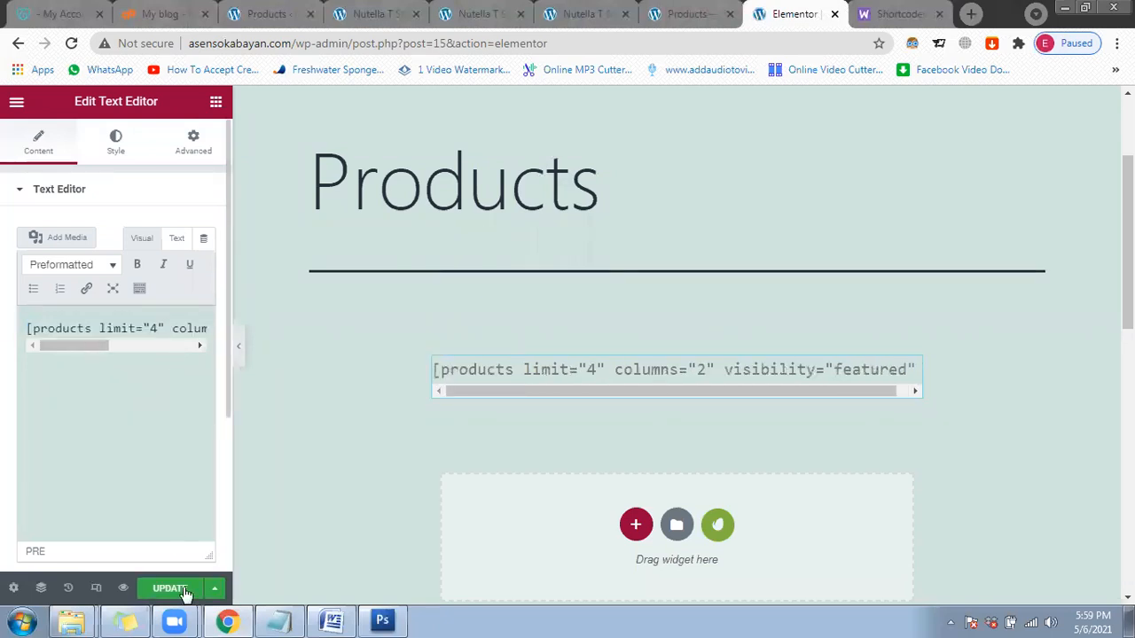
click(172, 589)
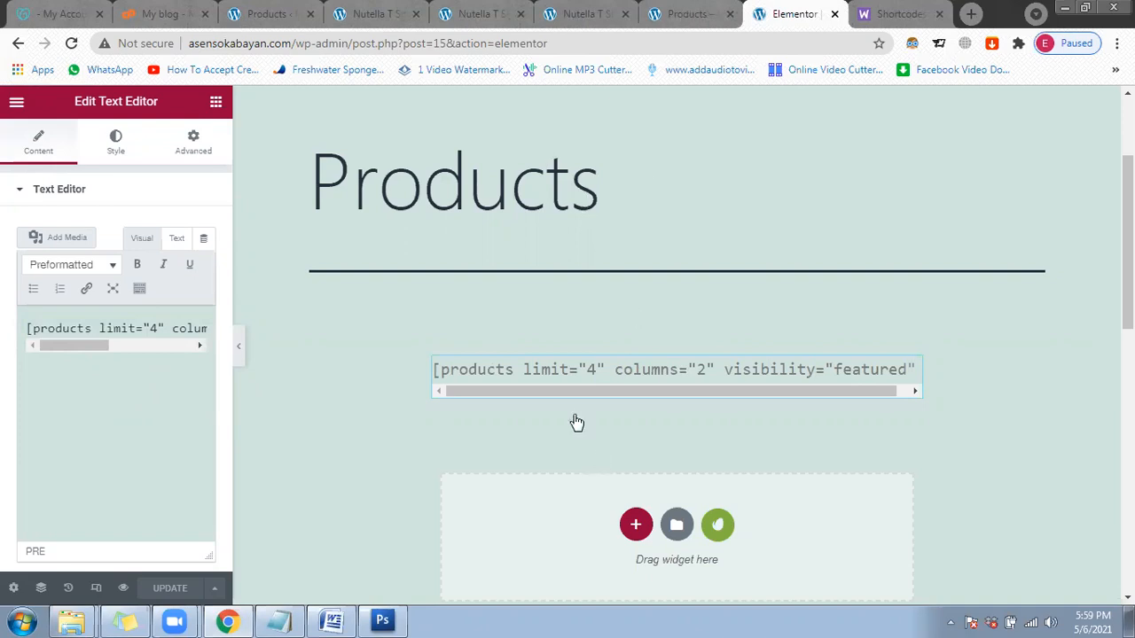
Step: Check the live Products page's product display against the featured markers in the product list
key(ctrl+shift+Tab)
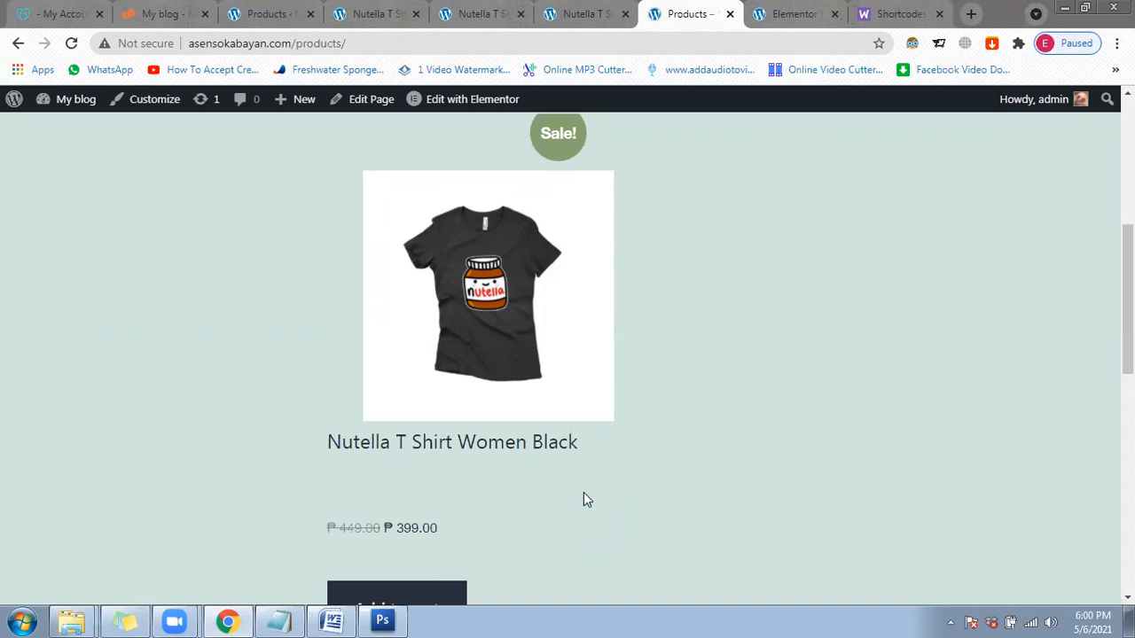
click(261, 15)
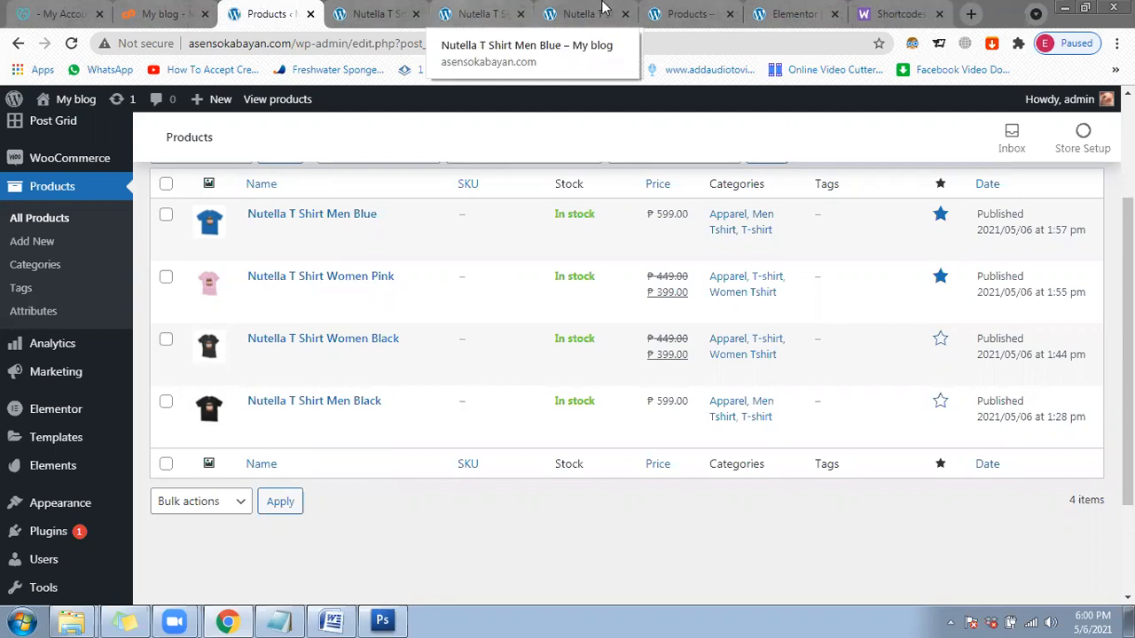
Step: Review the featured products shortcode's columns and visibility attributes in the Elementor Products page
click(688, 14)
click(785, 14)
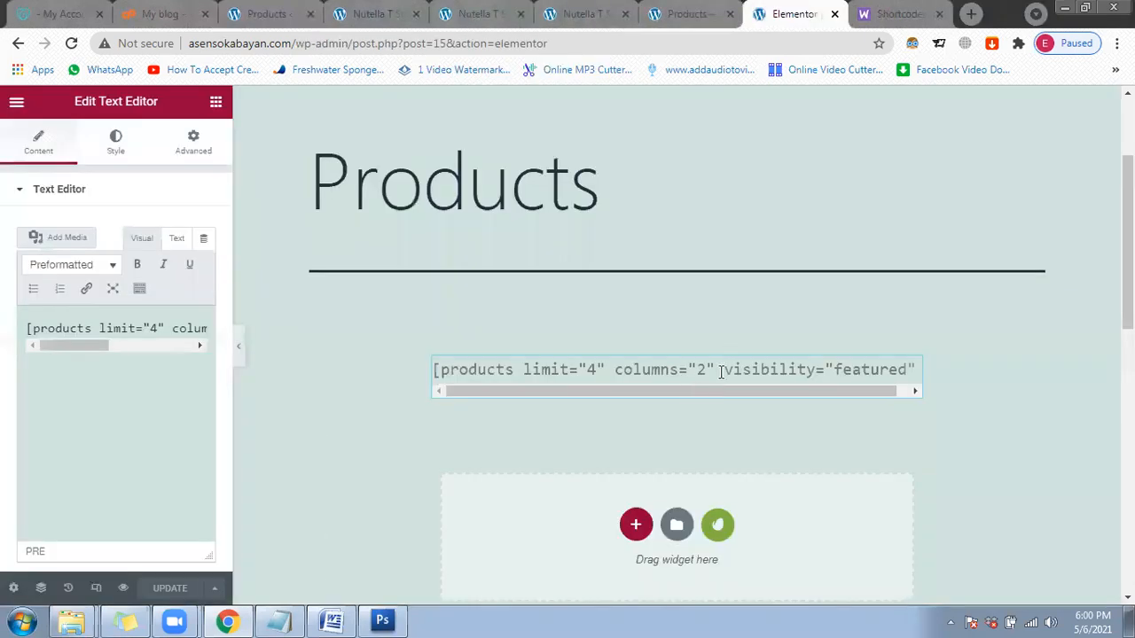
drag(822, 370, 811, 387)
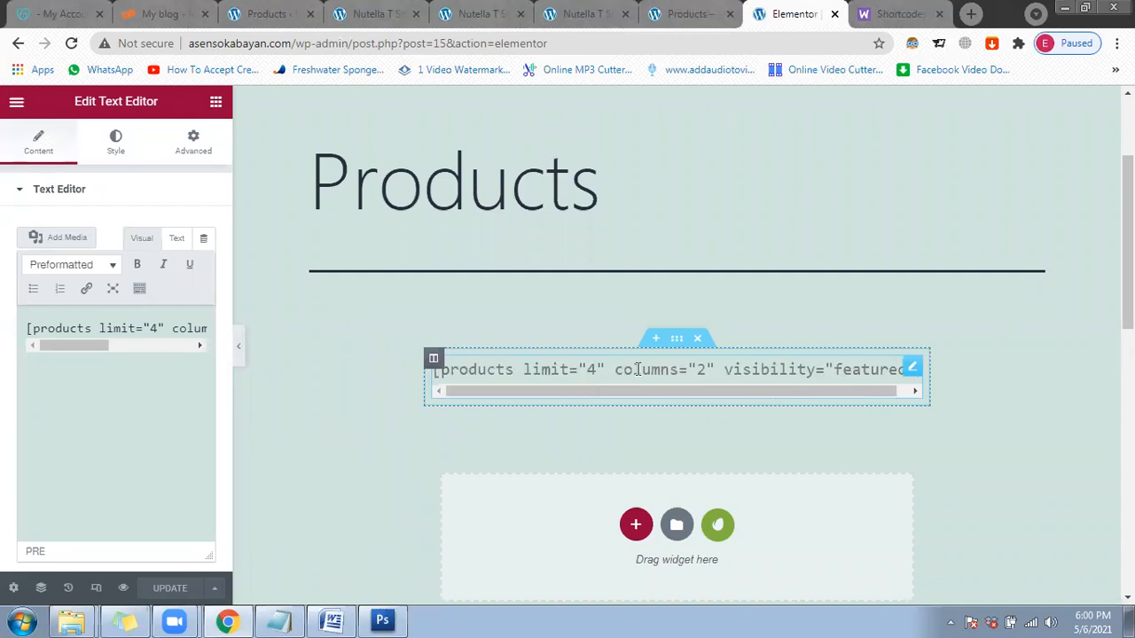
Step: Reload the live Products page and examine the featured products it displays
click(674, 21)
scroll(137, 111, up, 3)
click(71, 42)
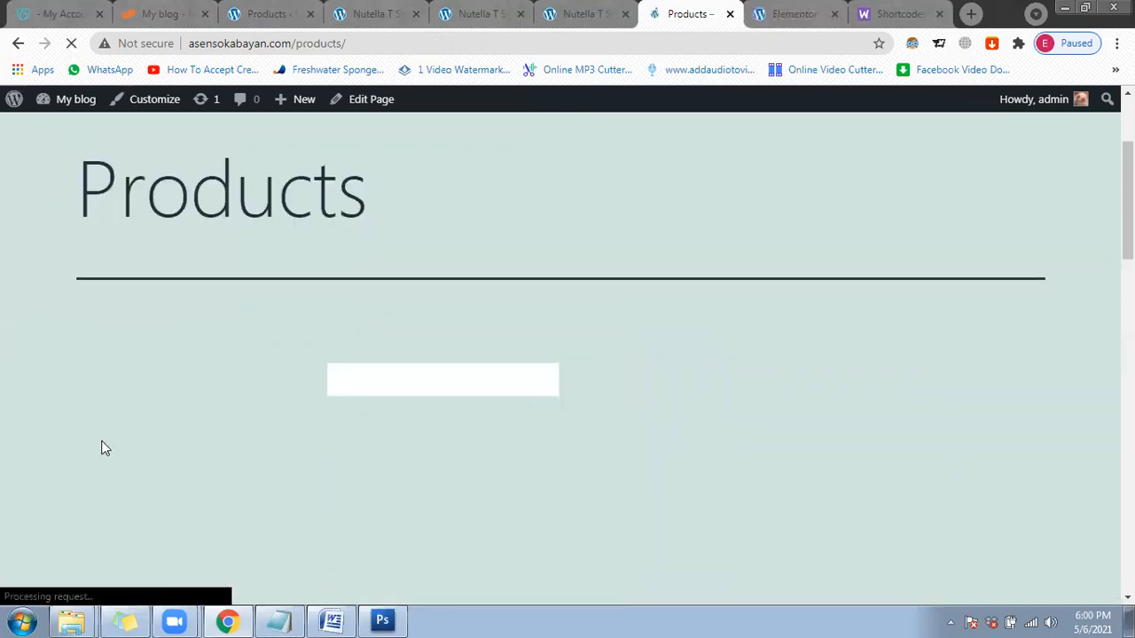
scroll(101, 446, down, 4)
scroll(101, 447, down, 5)
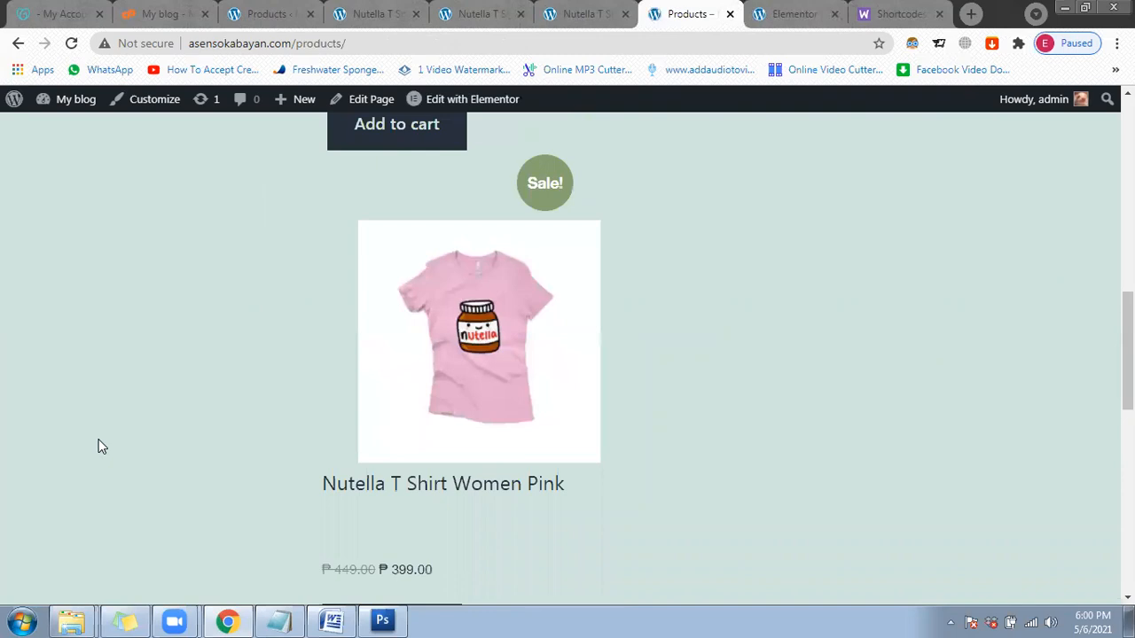
scroll(101, 446, down, 3)
scroll(101, 446, up, 8)
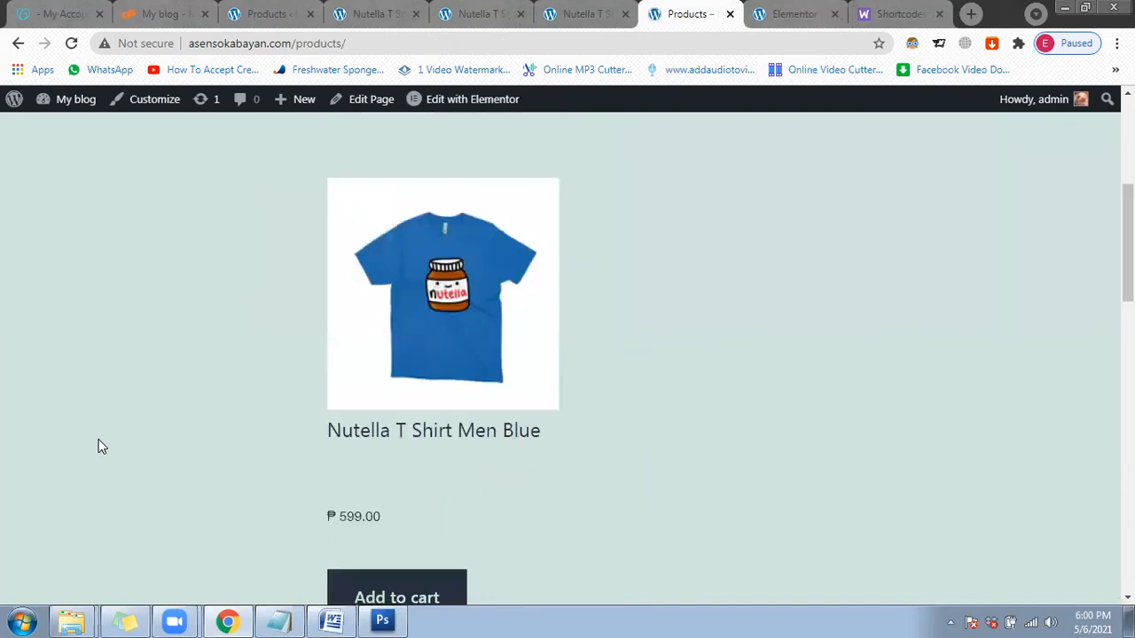
scroll(102, 446, down, 5)
scroll(101, 446, down, 3)
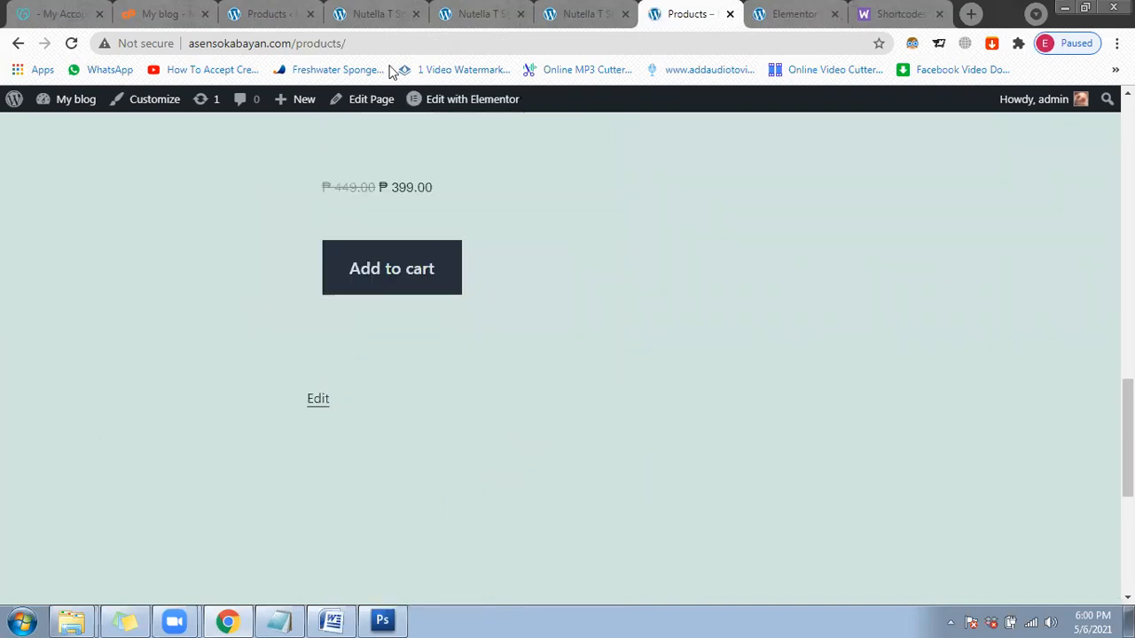
Step: Remove the featured mark from Nutella T Shirt Women Pink in the product list and check the reloaded live Products page
click(283, 13)
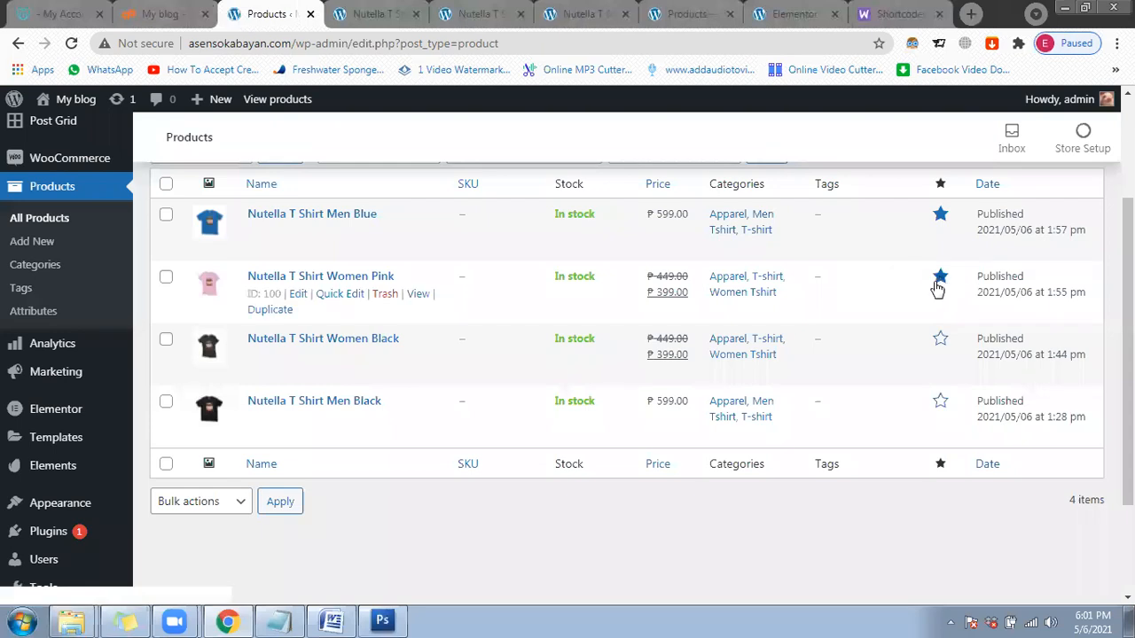
click(936, 282)
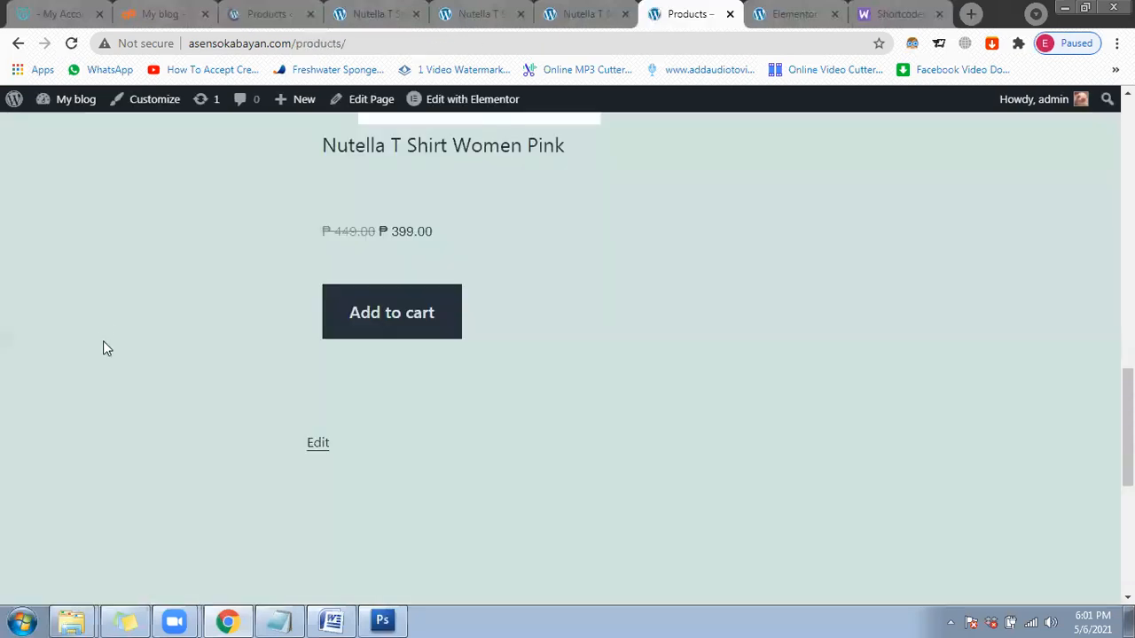
scroll(103, 342, up, 1)
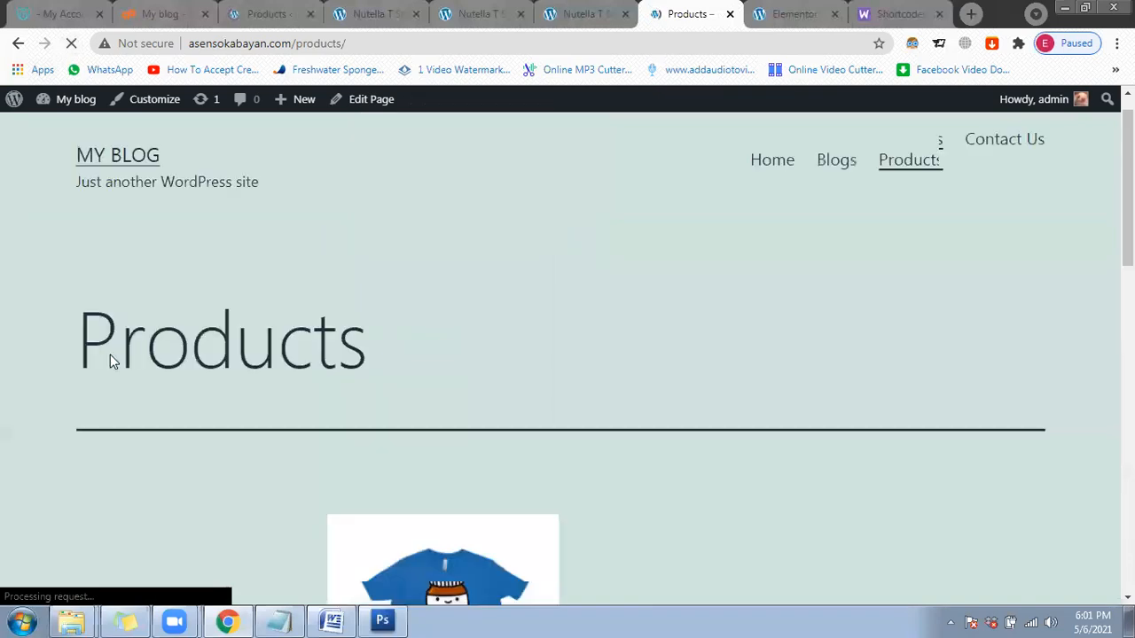
scroll(115, 355, up, 1)
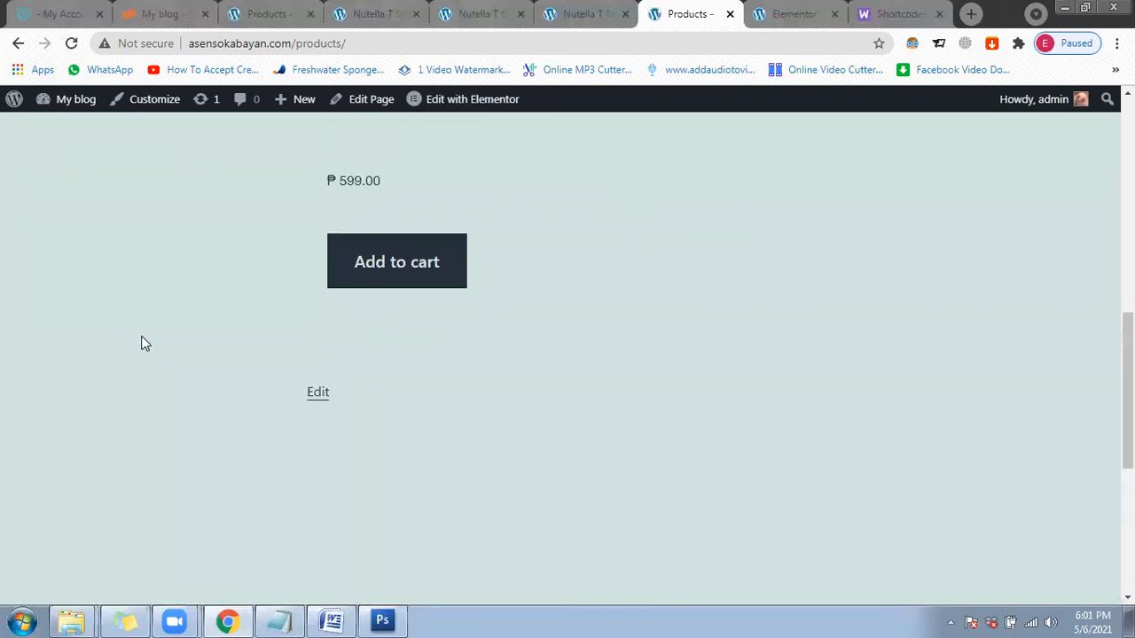
scroll(143, 339, up, 6)
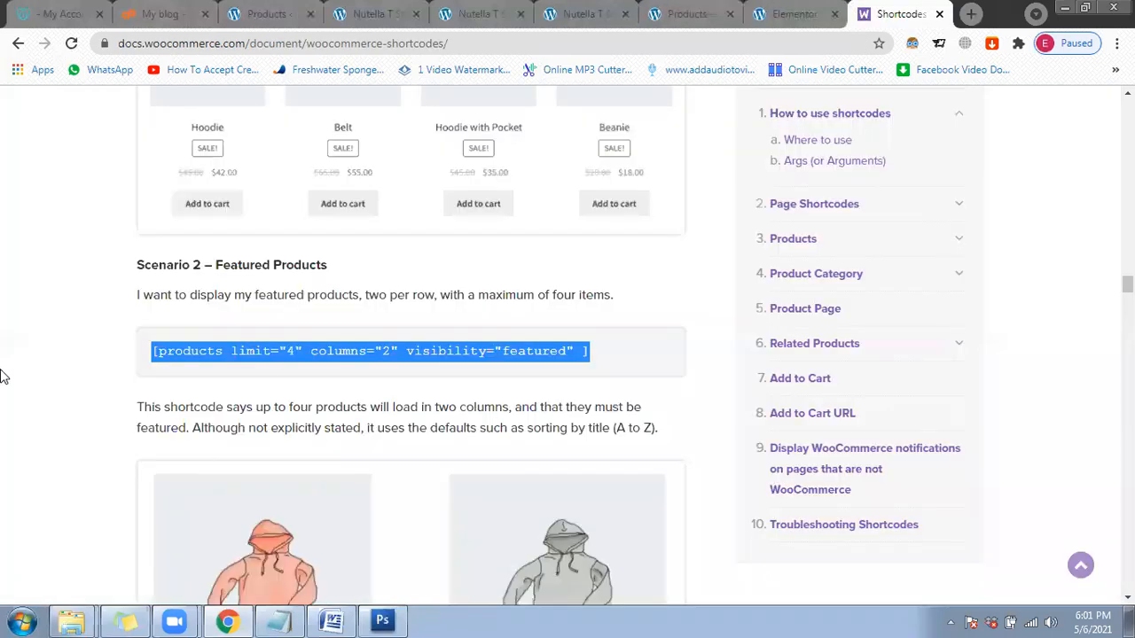
Step: In the WooCommerce shortcodes documentation, review the product scenarios from Scenario 3 – Best Selling Products through Scenario 7 and the custom sorting code
scroll(2, 377, down, 5)
scroll(2, 376, down, 5)
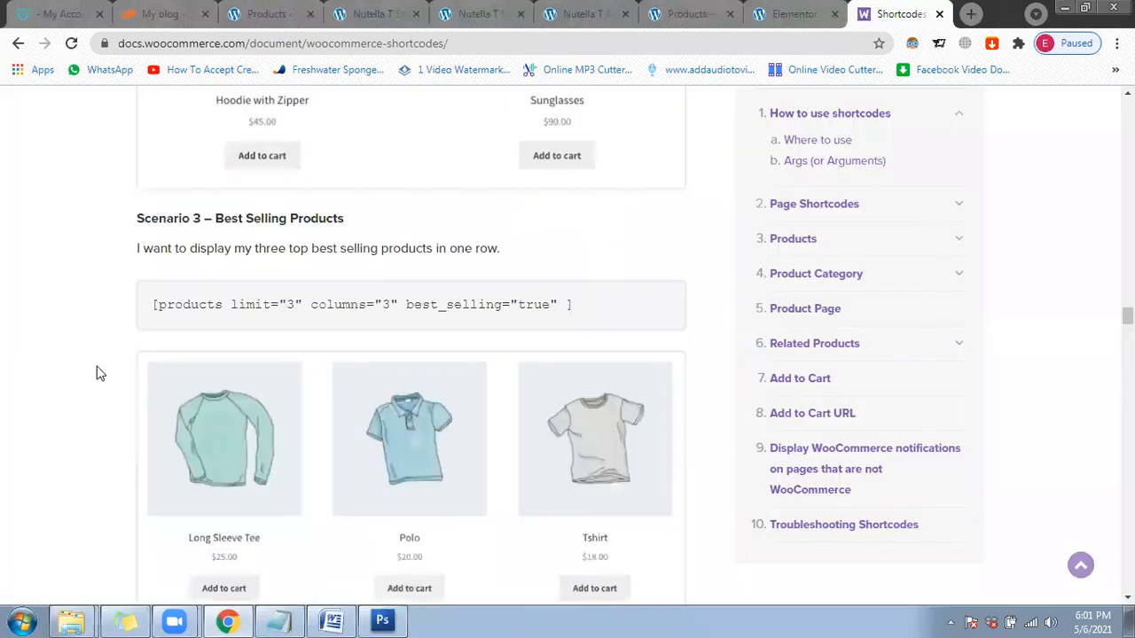
scroll(99, 374, down, 1)
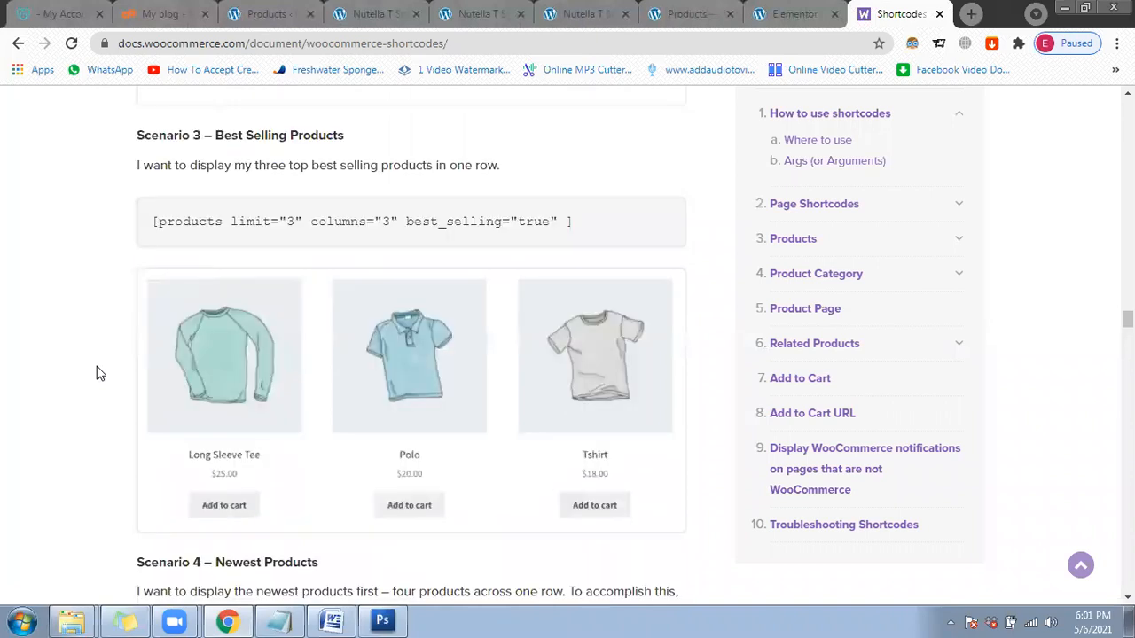
scroll(99, 373, down, 5)
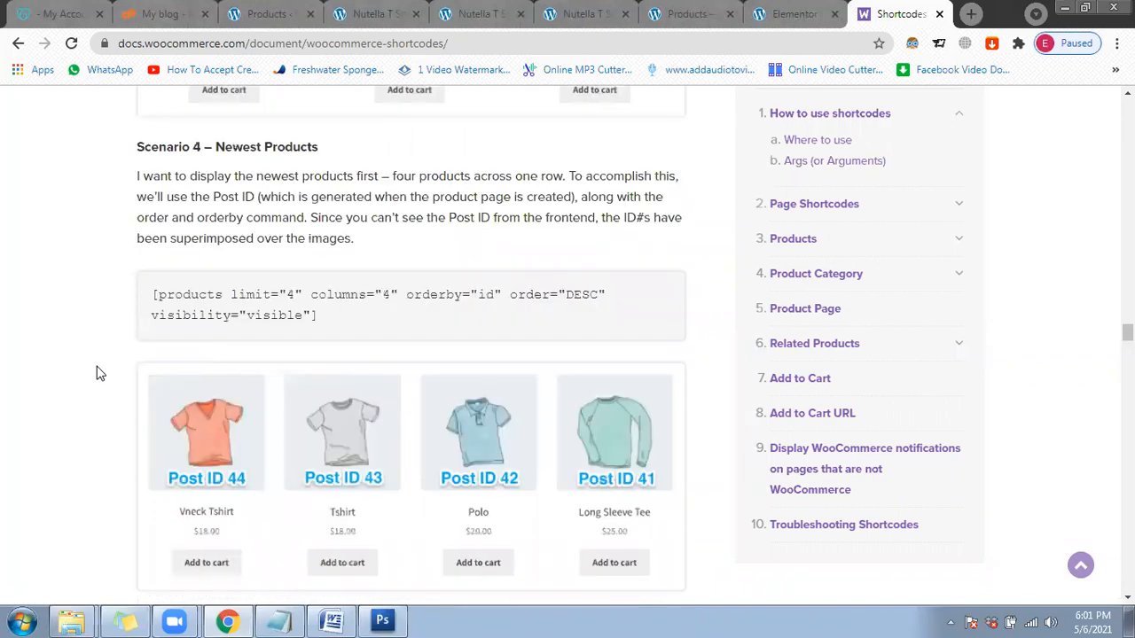
scroll(99, 373, down, 5)
scroll(105, 359, down, 2)
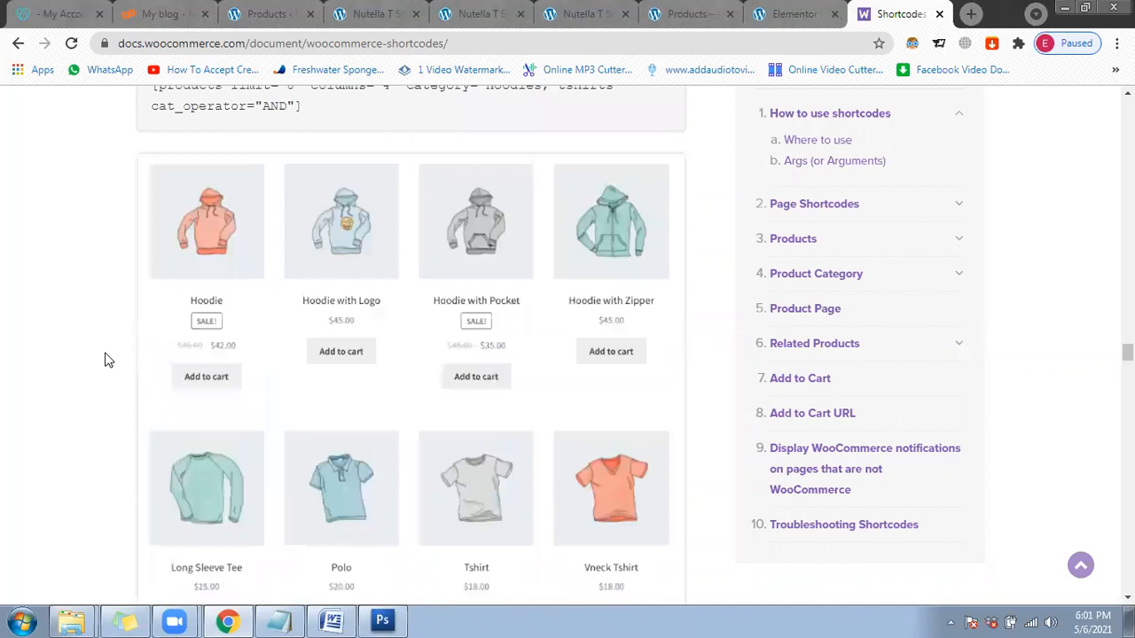
scroll(105, 360, down, 7)
scroll(104, 359, down, 2)
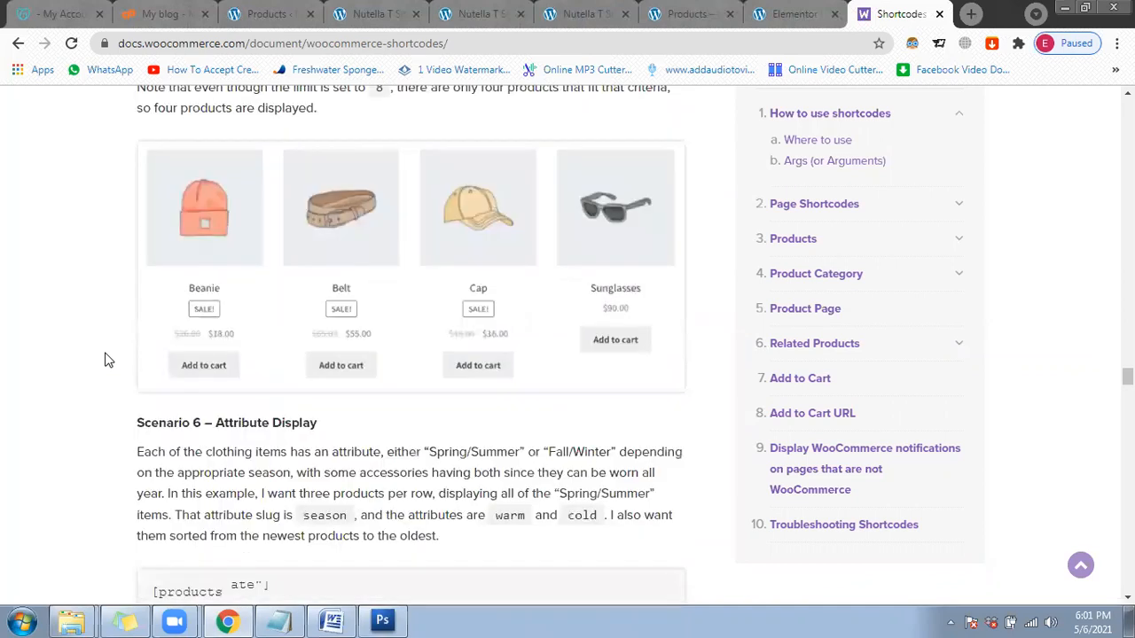
scroll(105, 359, down, 4)
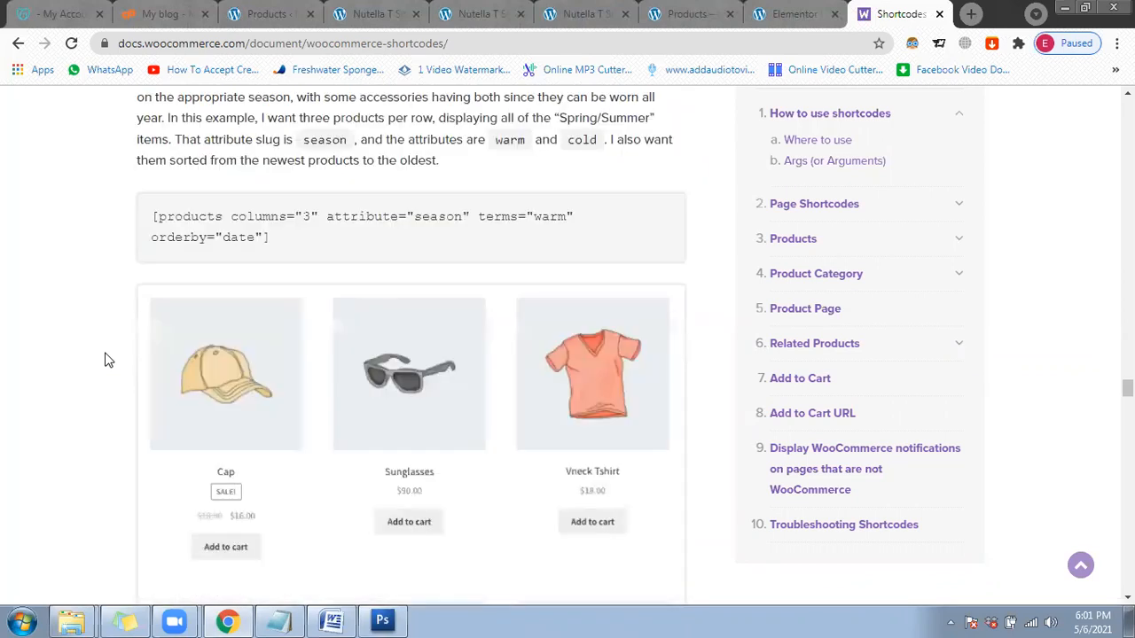
scroll(104, 360, down, 4)
scroll(104, 359, down, 3)
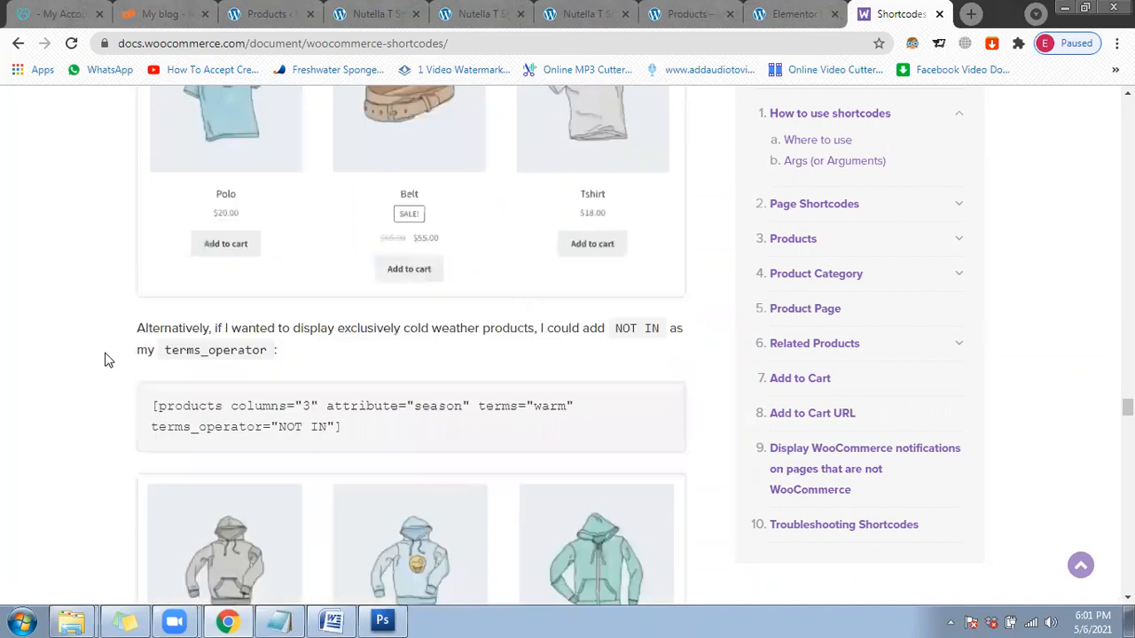
scroll(104, 359, down, 1)
scroll(105, 360, down, 6)
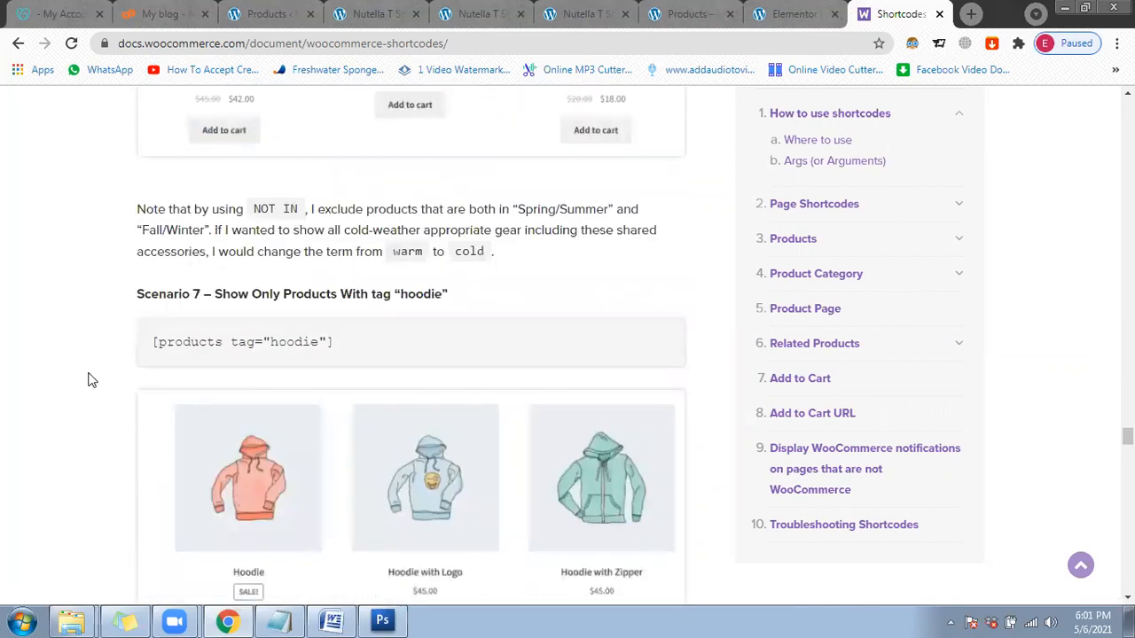
scroll(88, 384, down, 5)
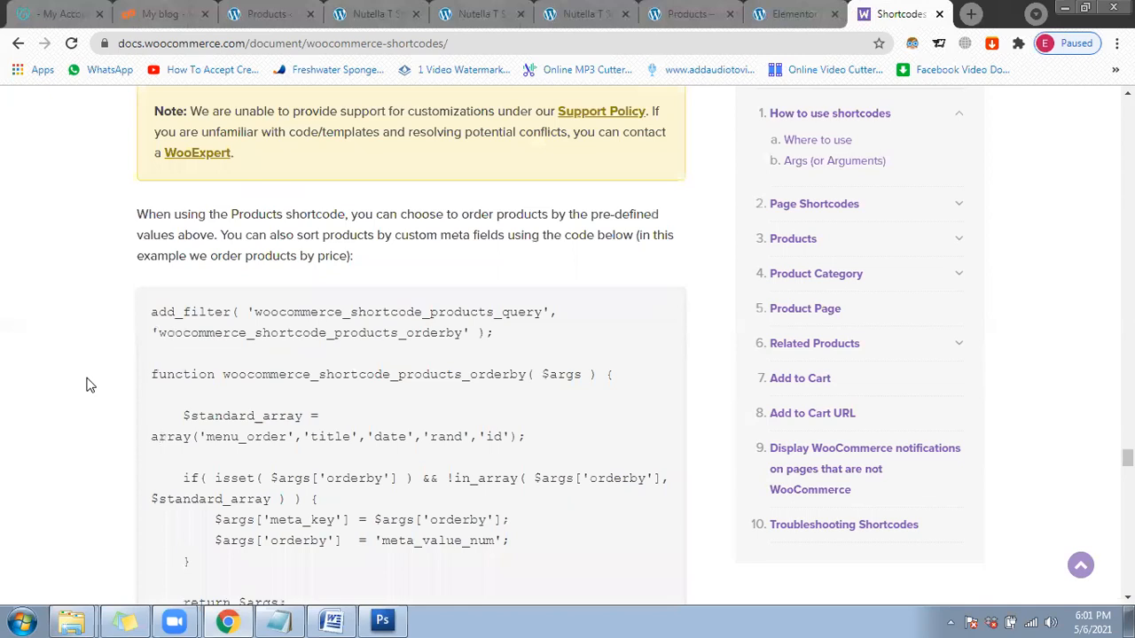
Step: Review the documentation's remaining sections, from Product Category through Related Products, Add to Cart and Troubleshooting Shortcodes
scroll(88, 385, down, 5)
scroll(61, 398, down, 2)
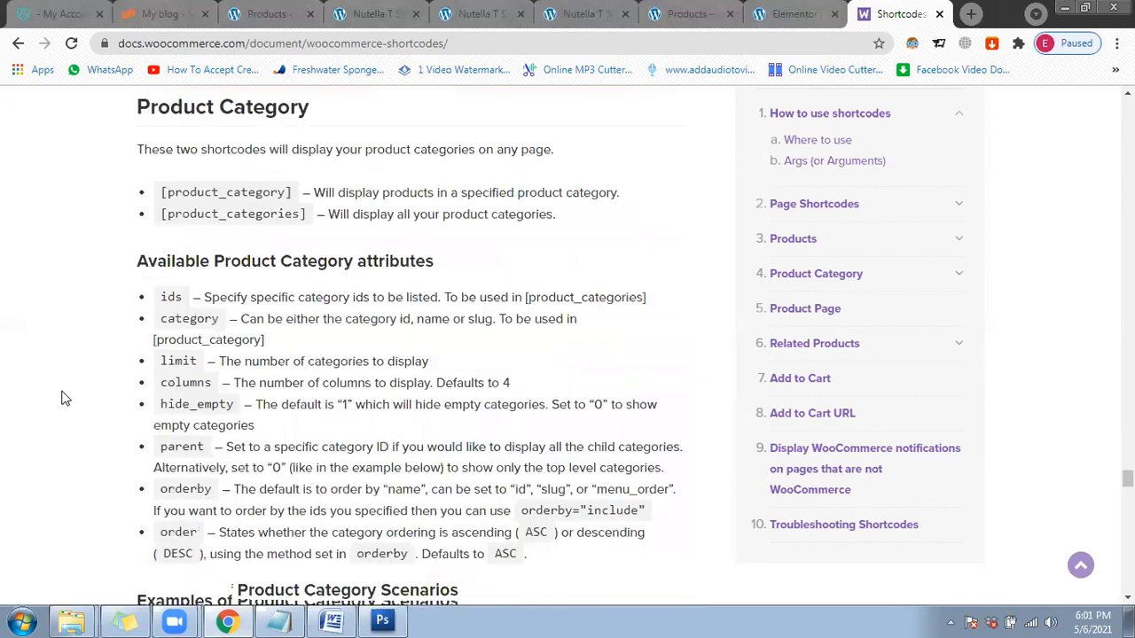
scroll(61, 398, down, 3)
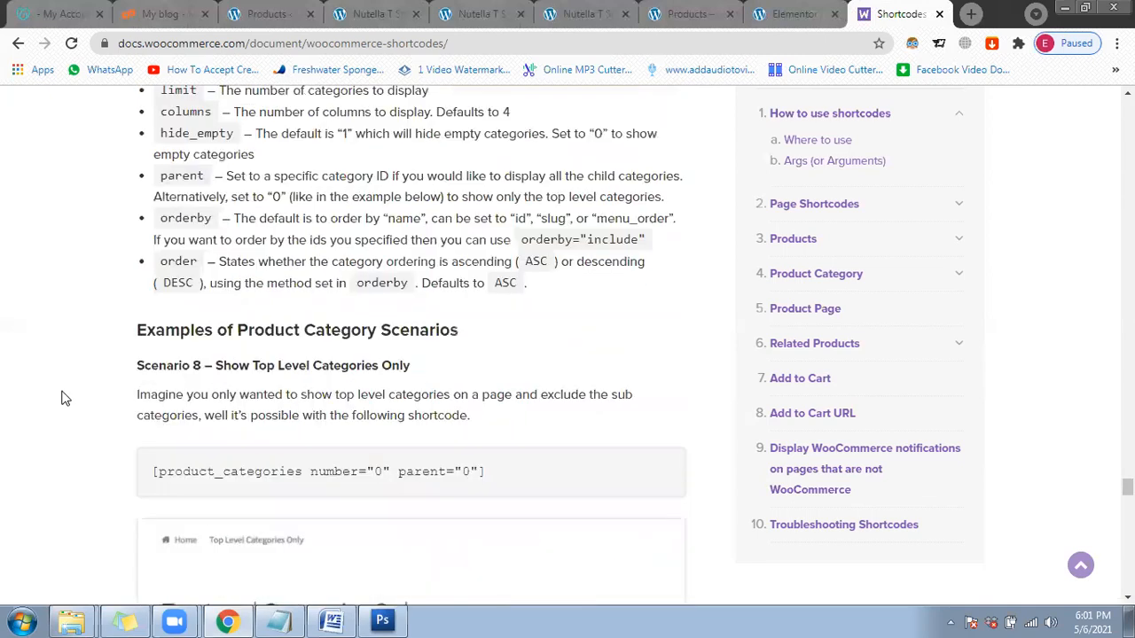
scroll(61, 398, down, 2)
scroll(97, 400, down, 1)
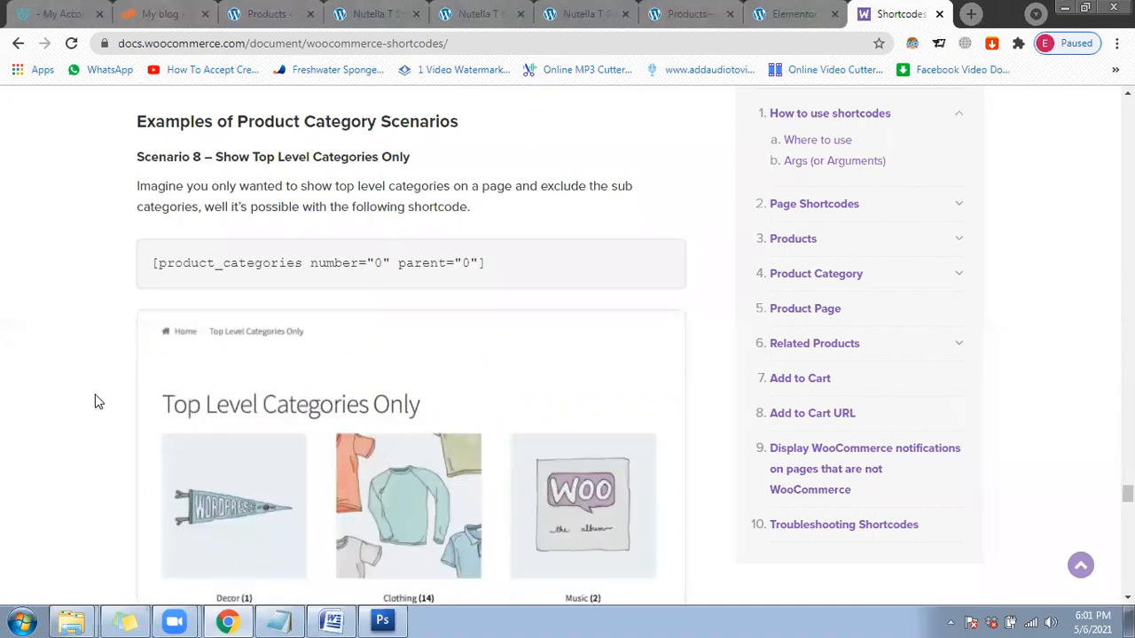
scroll(96, 400, down, 4)
scroll(96, 402, down, 4)
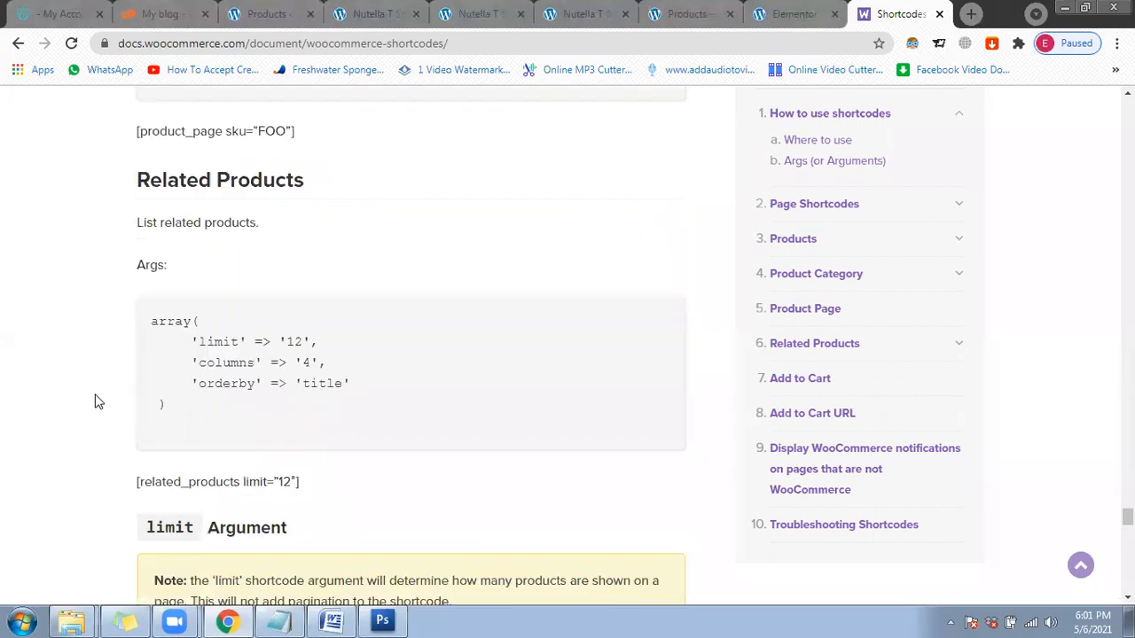
scroll(98, 401, down, 5)
scroll(97, 400, down, 4)
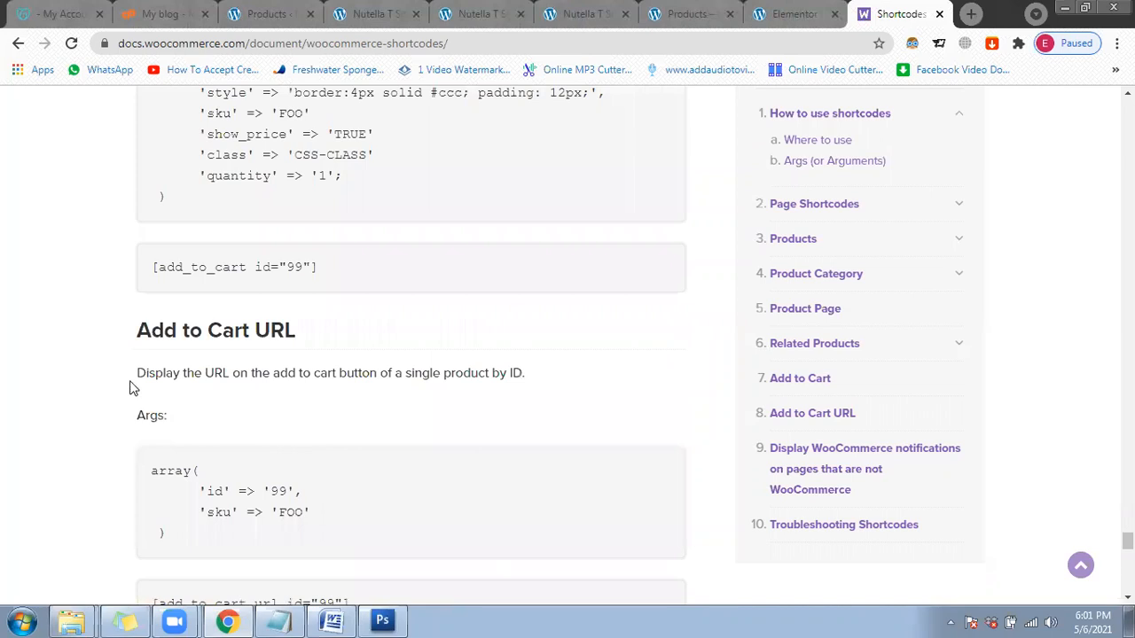
scroll(133, 387, down, 3)
scroll(63, 391, down, 1)
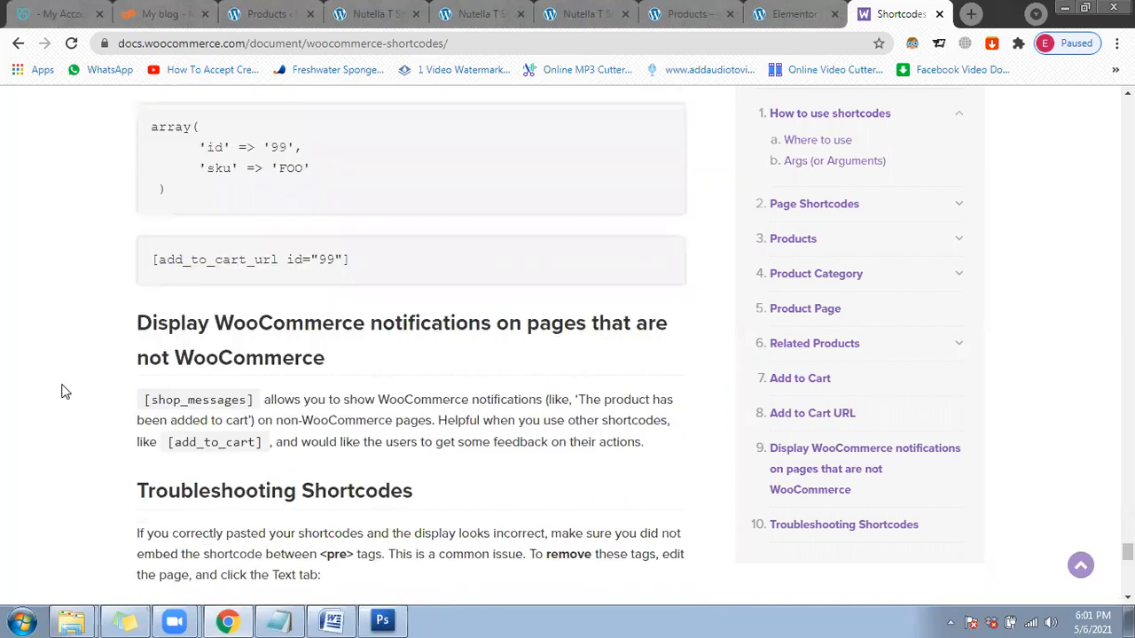
scroll(63, 391, down, 4)
scroll(84, 370, down, 3)
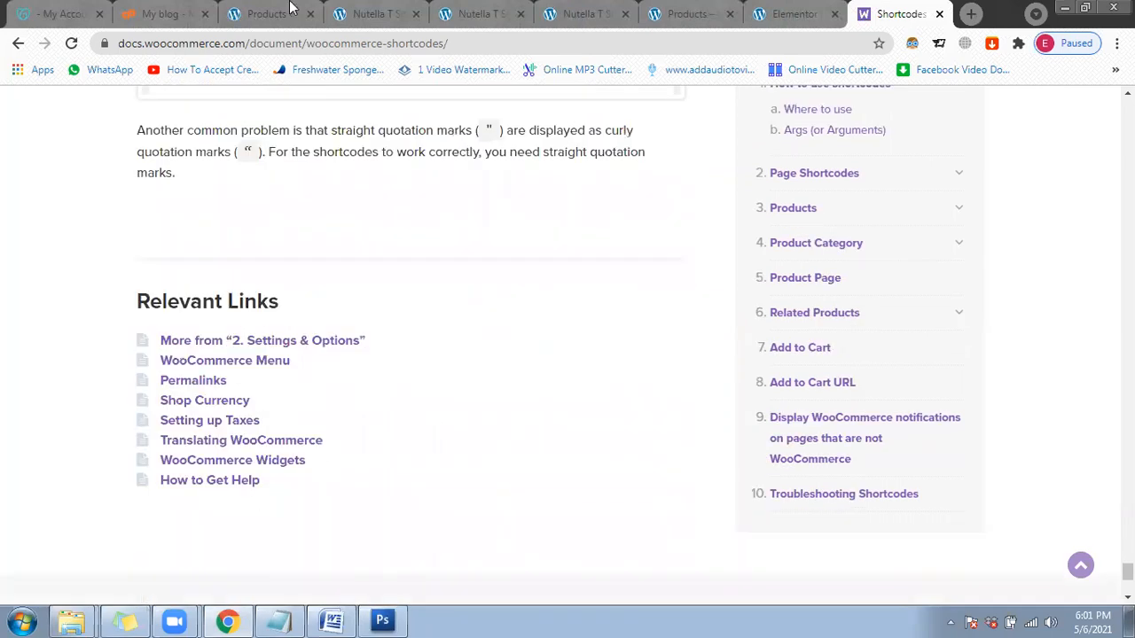
Step: Compare the featured markers in the product list with the products on the live Products page
click(266, 13)
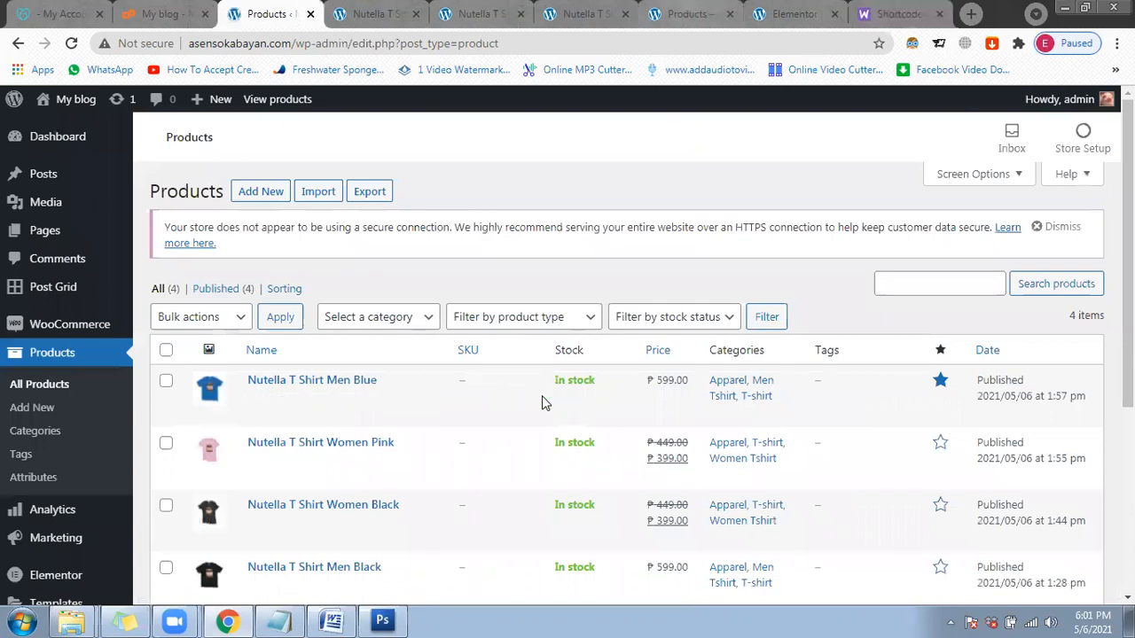
click(692, 13)
scroll(689, 191, down, 1)
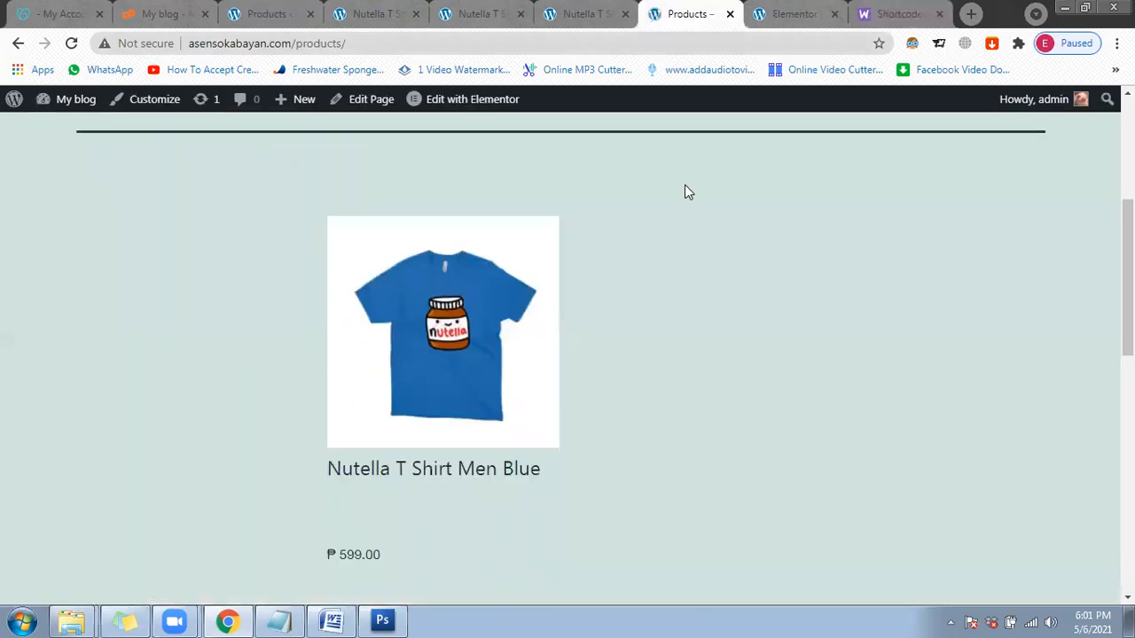
Step: In the Elementor Products page's text editor, delete visibility="featured" and its surrounding spaces from the products shortcode
click(793, 14)
click(115, 329)
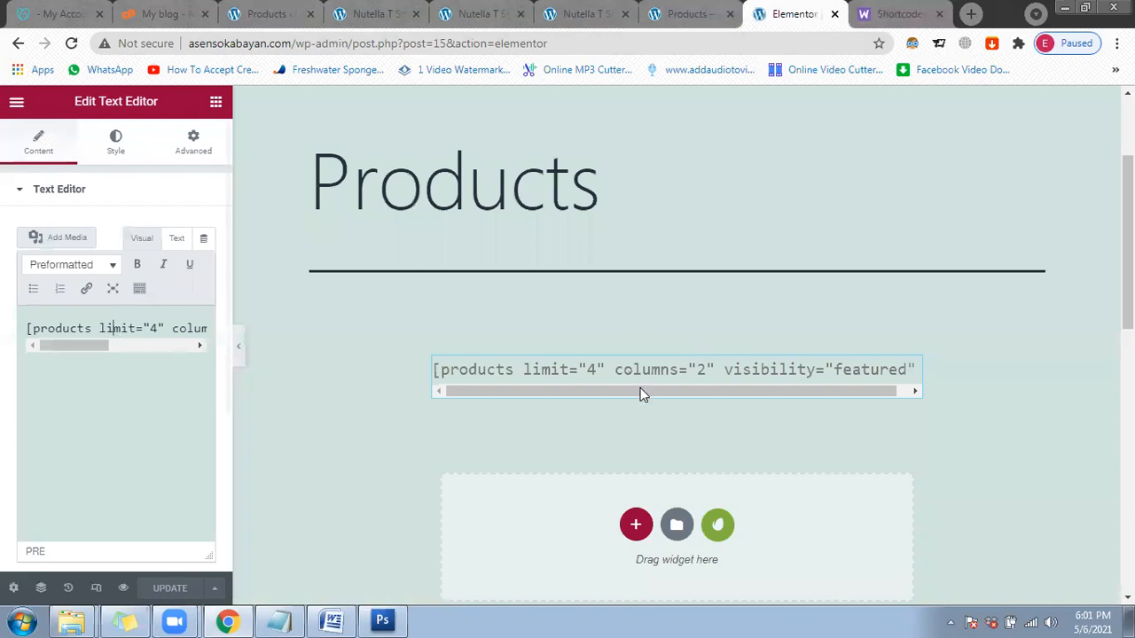
drag(681, 391, 702, 390)
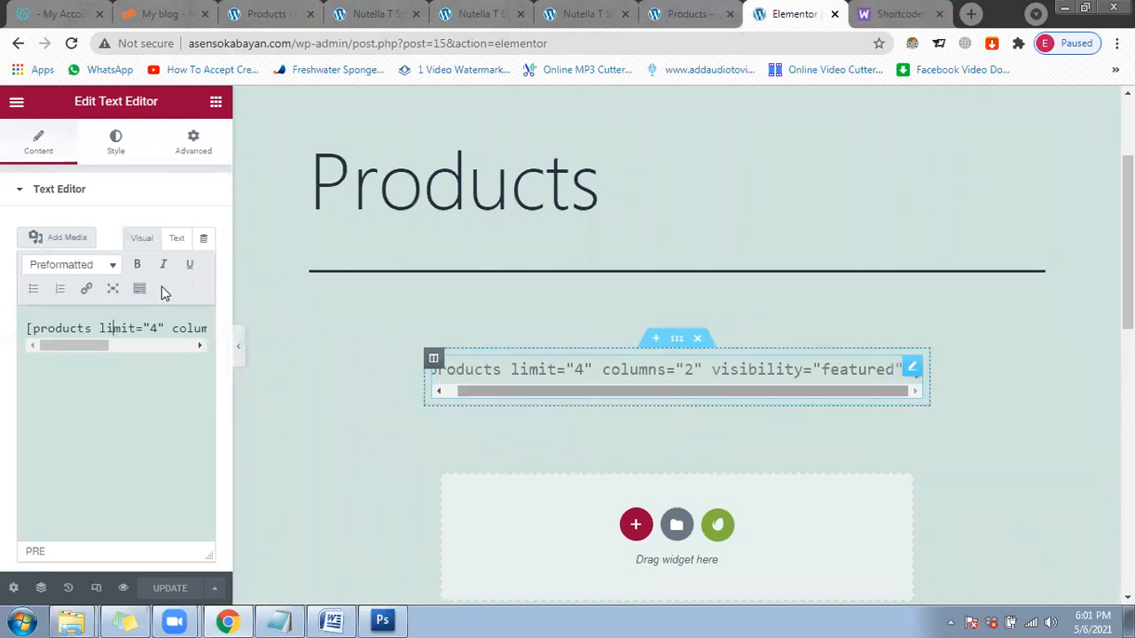
click(146, 331)
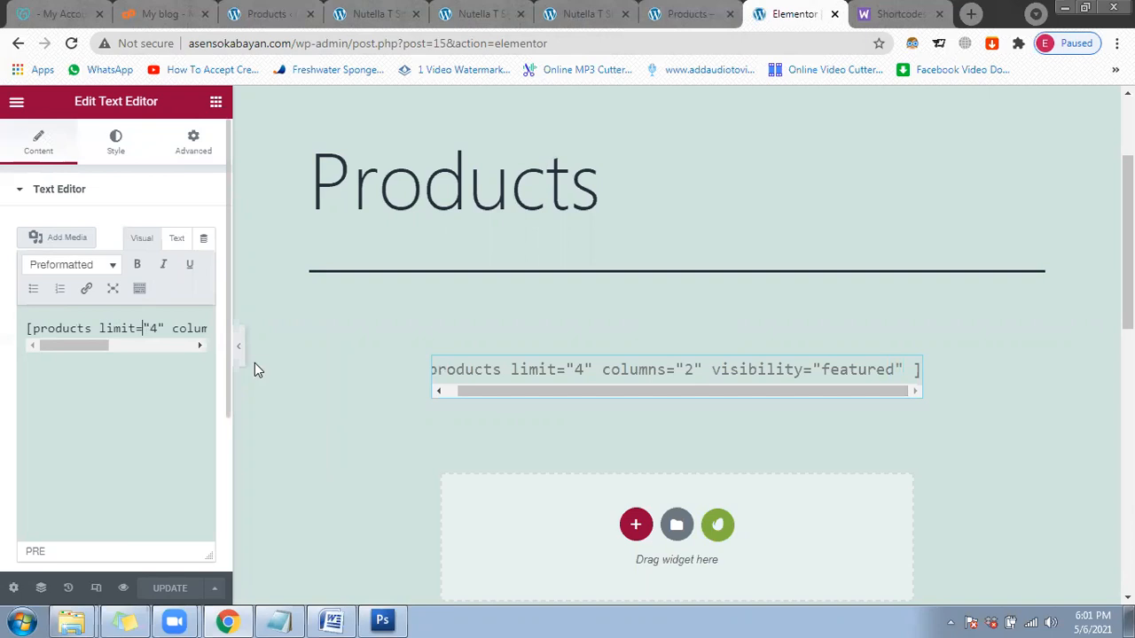
key(End)
key(shift+Left)
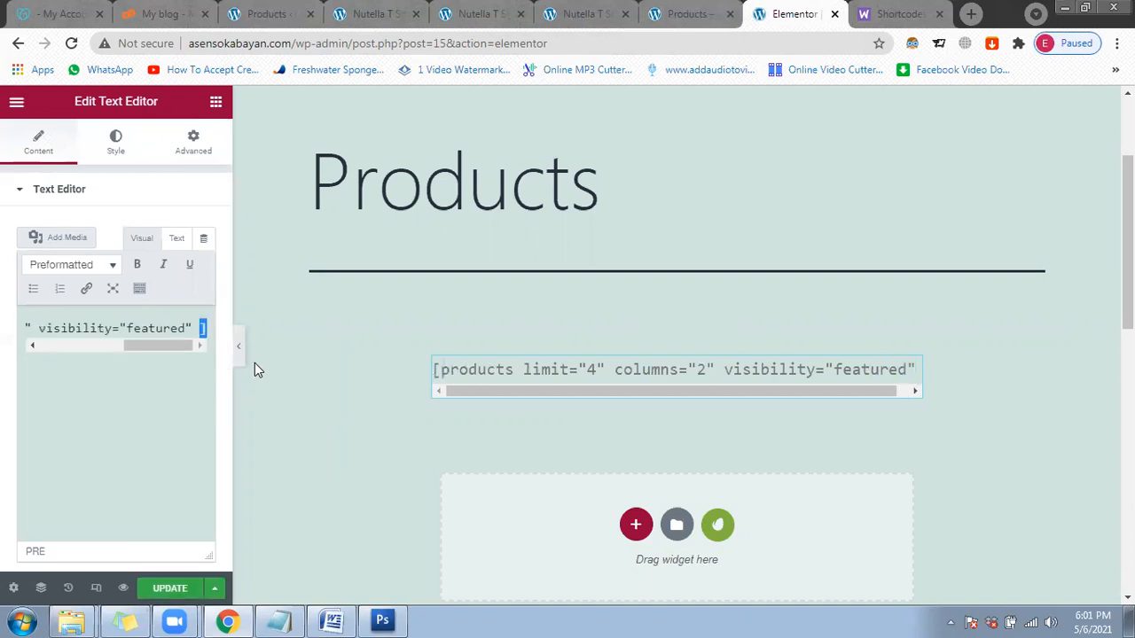
key(Left)
key(shift+Left)
key(shift+Left)
key(shift+Left)
key(shift+Left)
key(ctrl+shift+Left)
key(ctrl+shift+Left)
key(ctrl+shift+Left)
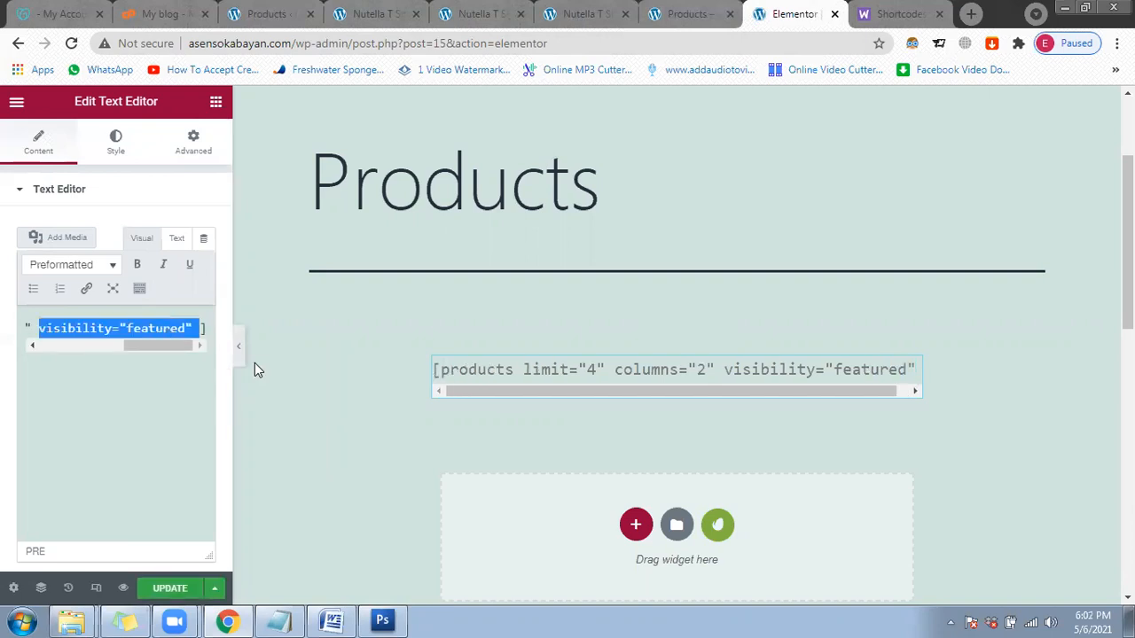
key(BackSpace)
key(BackSpace)
Step: Set the shortcode's columns value to "4" and update the Products page
key(Left)
key(shift+Left)
text(4)
click(161, 588)
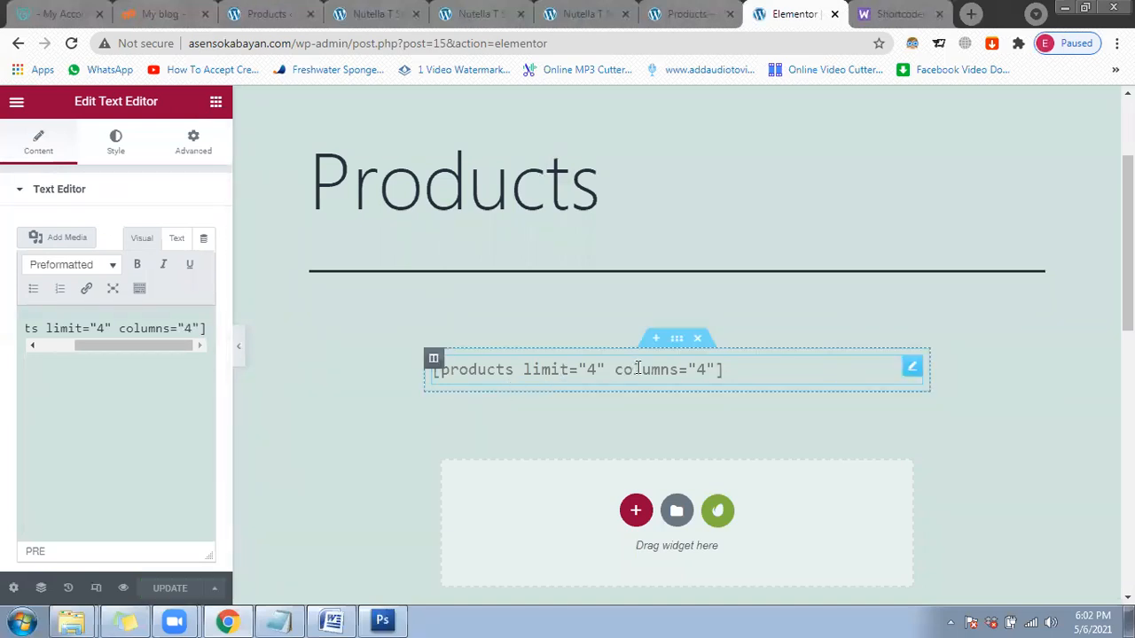
Step: Set the products shortcode's limit value to "12" and update the Products page
double_click(102, 328)
text(12)
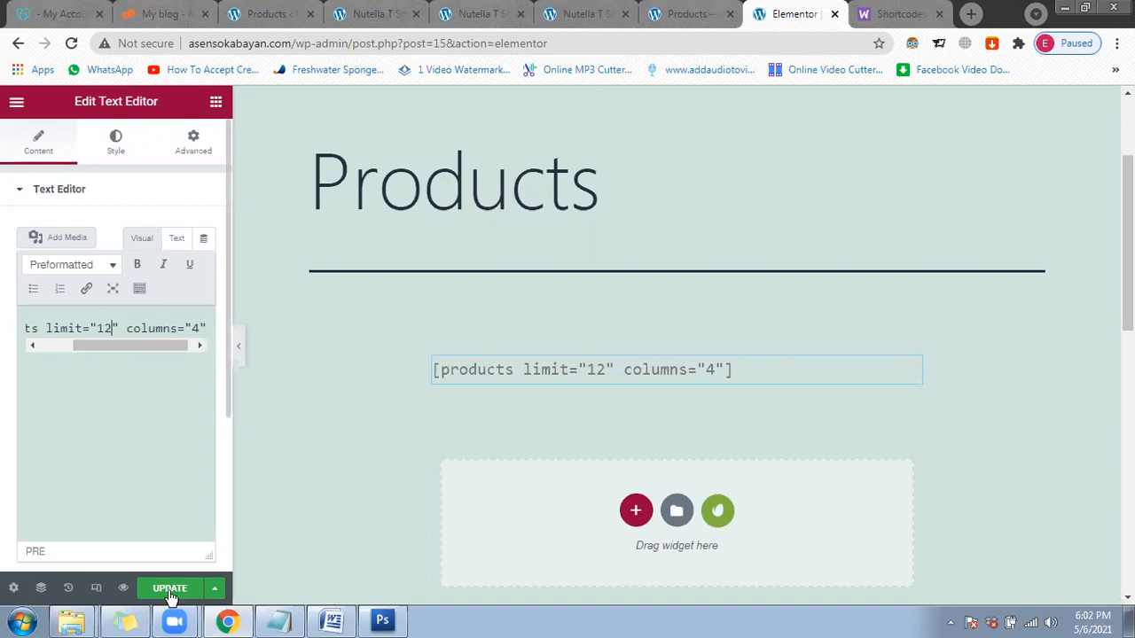
click(170, 589)
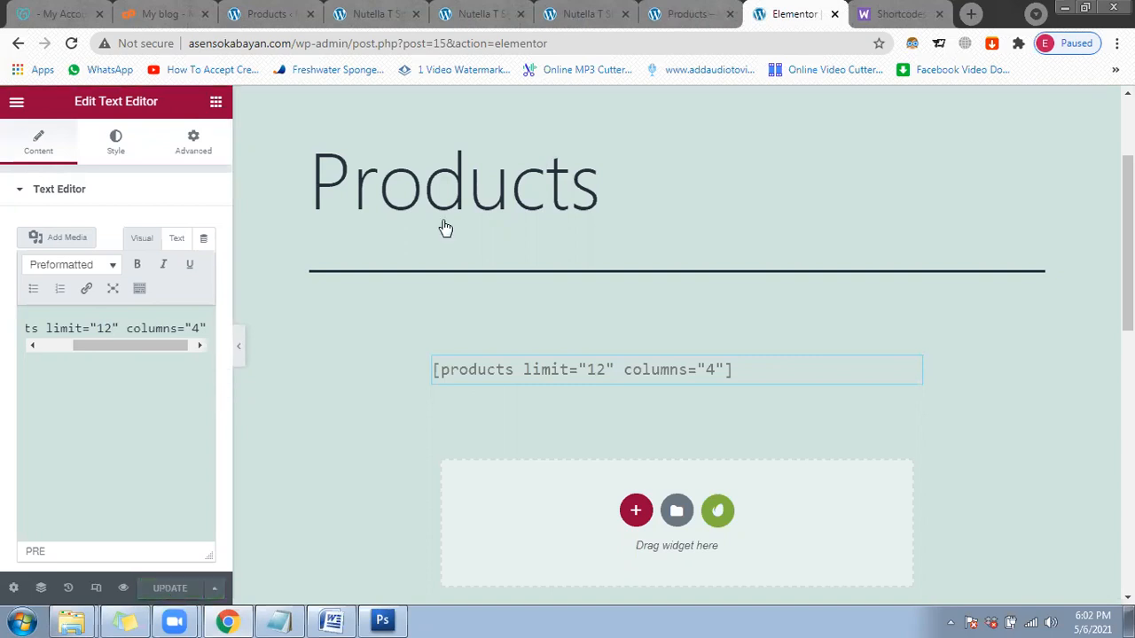
Step: Reload the live Products page and compare its T-shirt layout with the WooCommerce product list
click(690, 14)
click(72, 43)
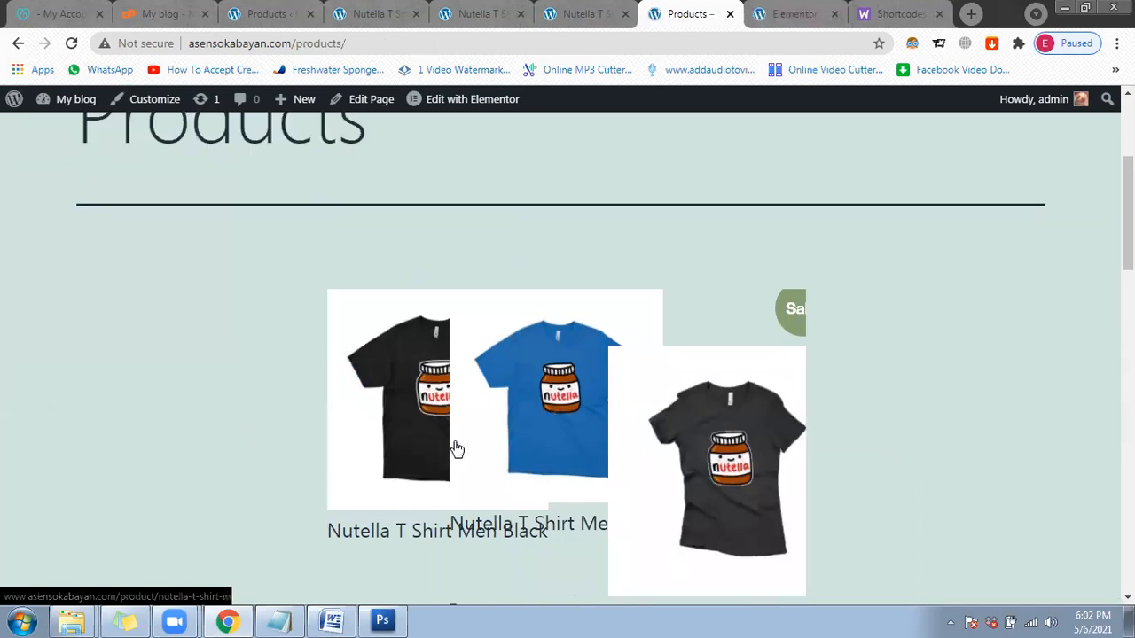
scroll(457, 449, down, 2)
scroll(488, 393, up, 1)
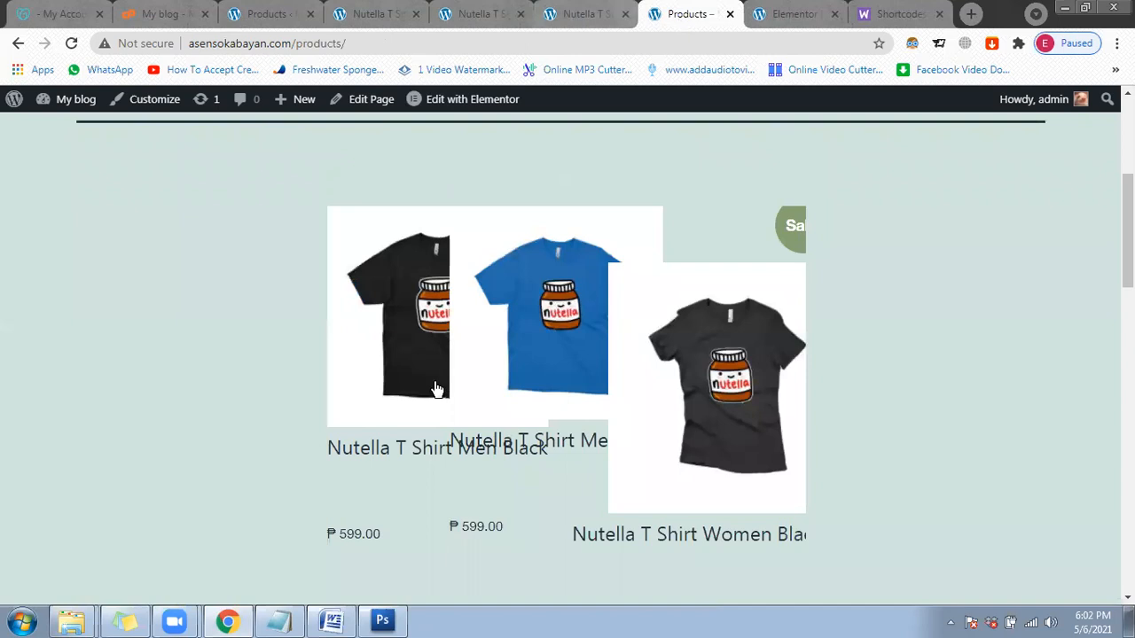
scroll(436, 389, up, 2)
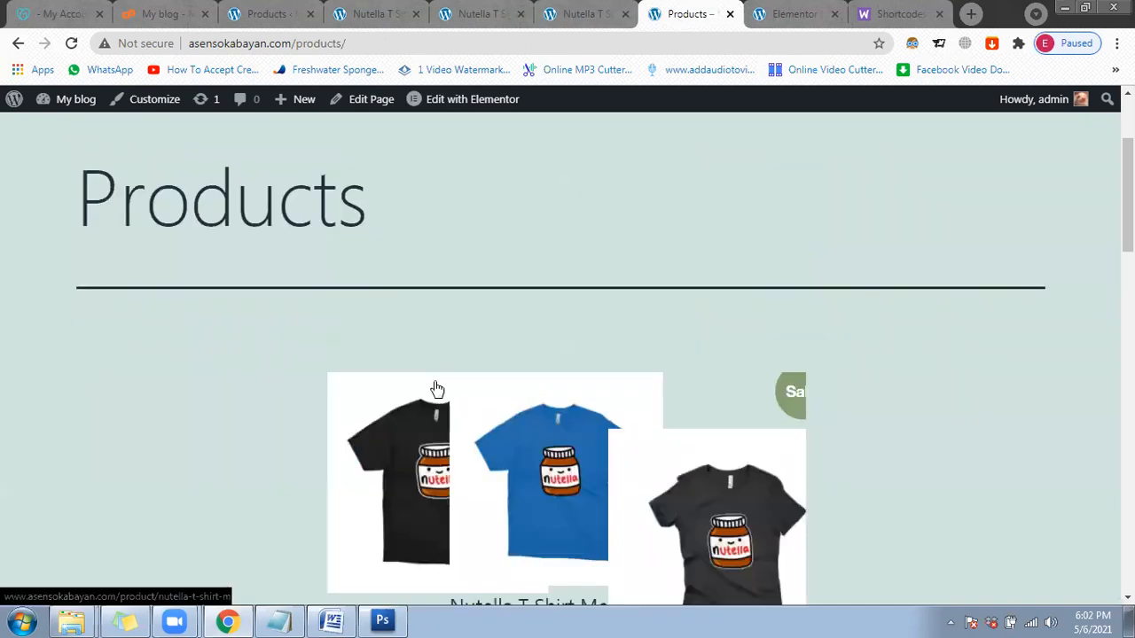
click(263, 15)
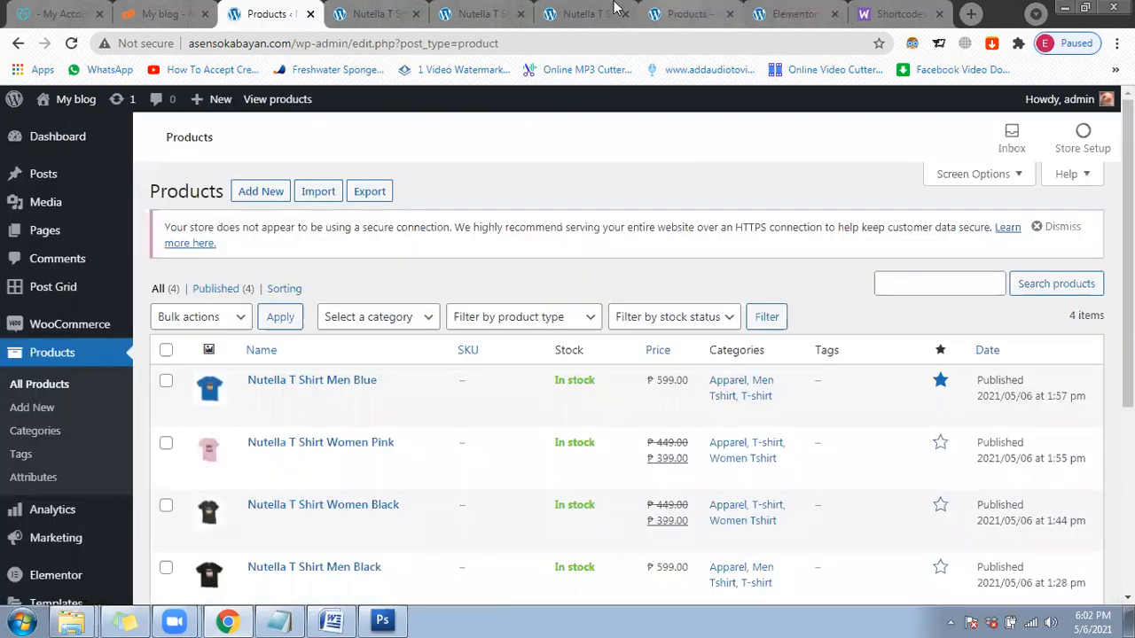
click(696, 12)
key(ctrl+shift+Tab)
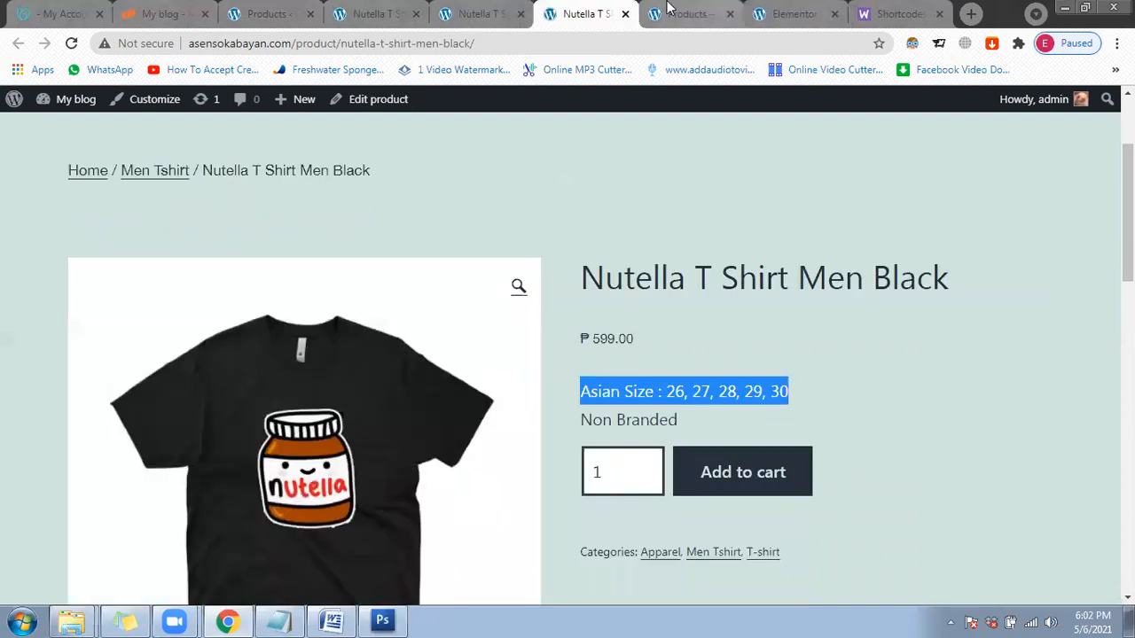
click(667, 7)
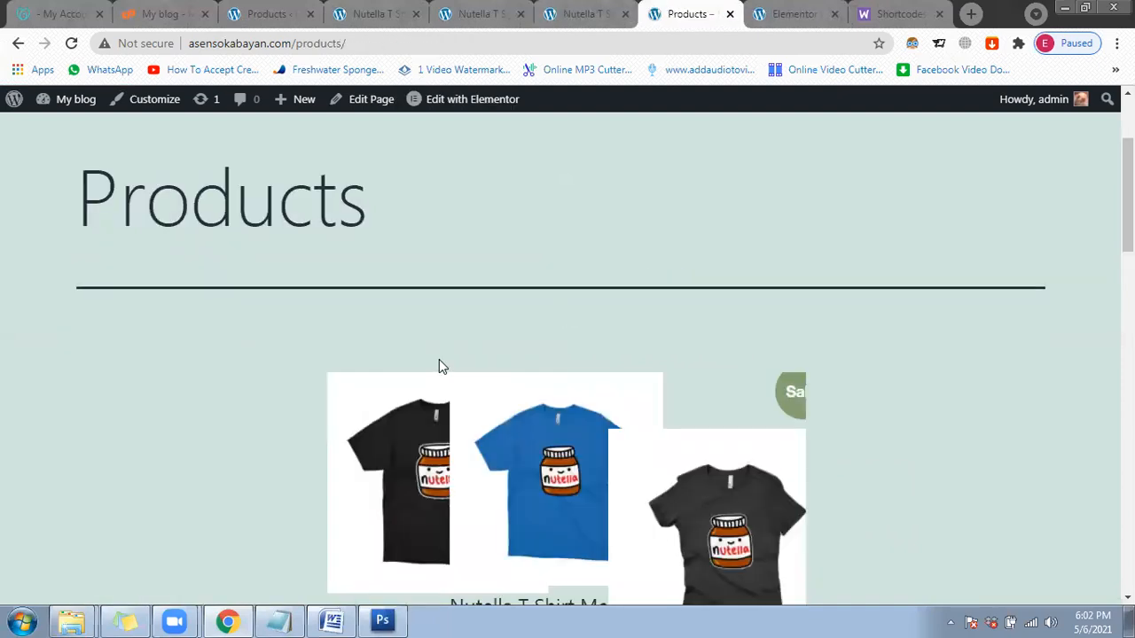
scroll(59, 261, down, 1)
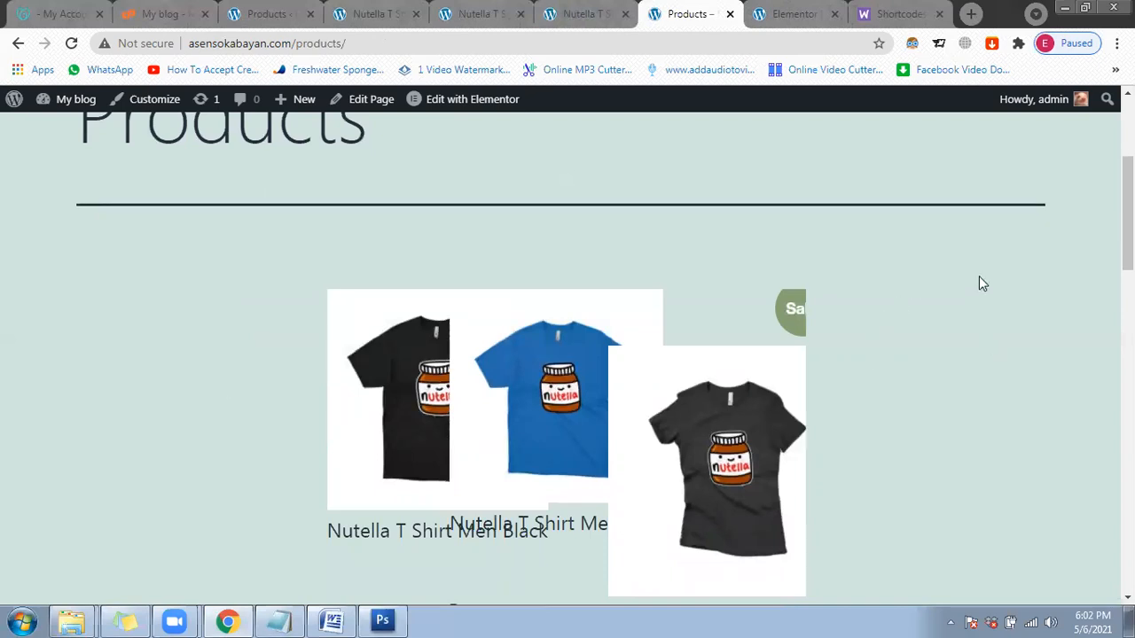
click(282, 7)
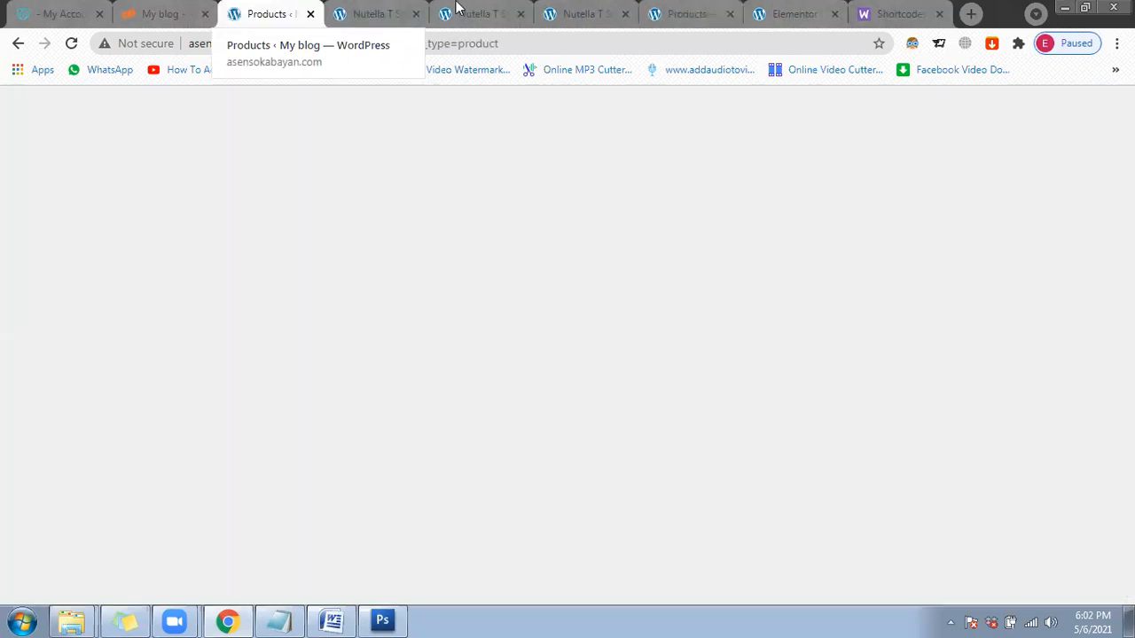
click(458, 9)
key(ctrl+Tab)
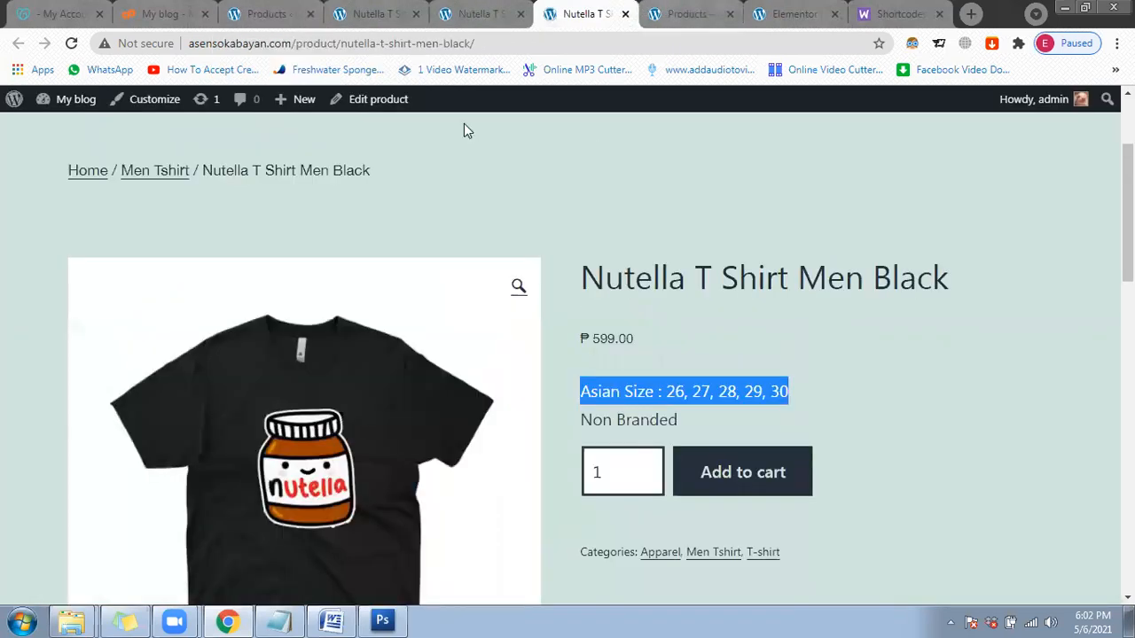
key(ctrl+Tab)
Step: Open the Products page in the WordPress editor, set its template to Elementor Full Width and update it
middle_click(369, 101)
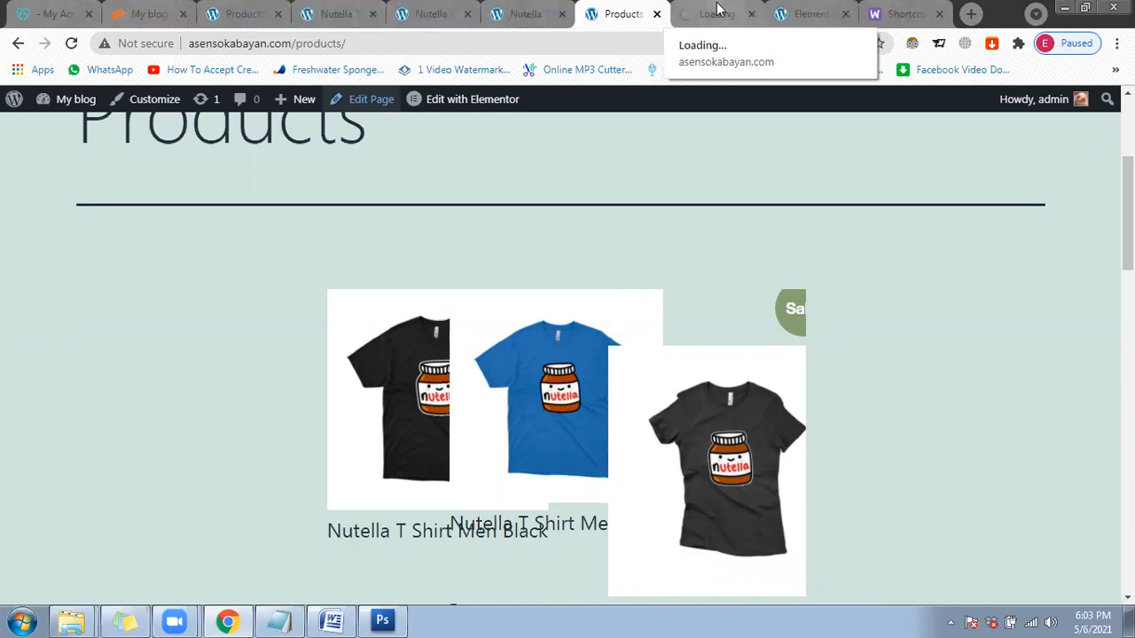
click(718, 9)
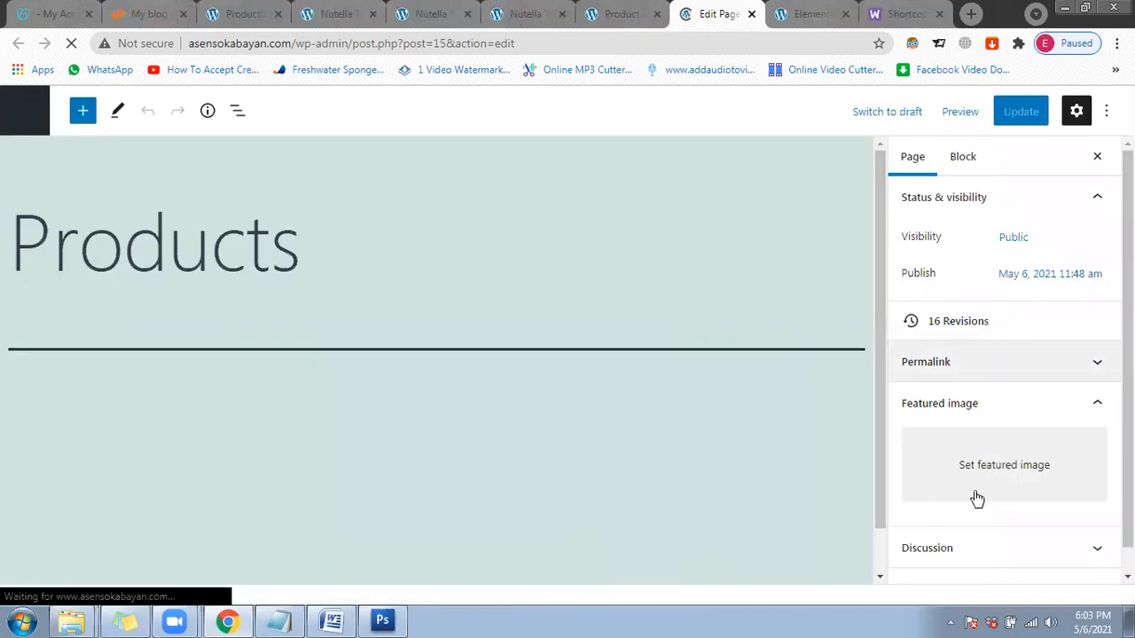
scroll(976, 497, down, 1)
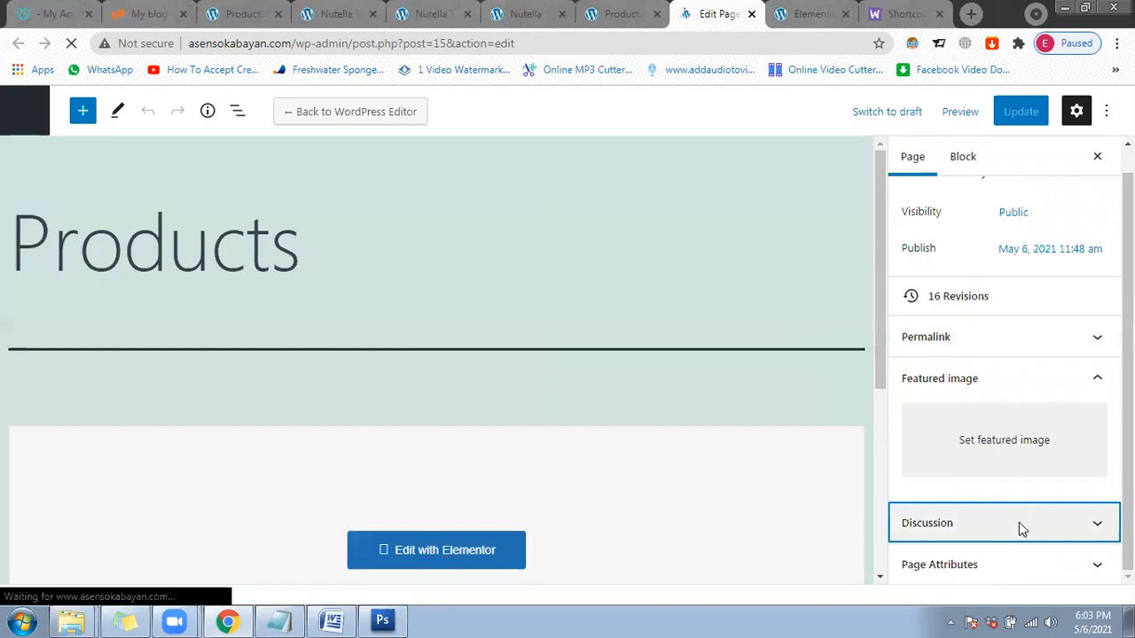
click(1011, 565)
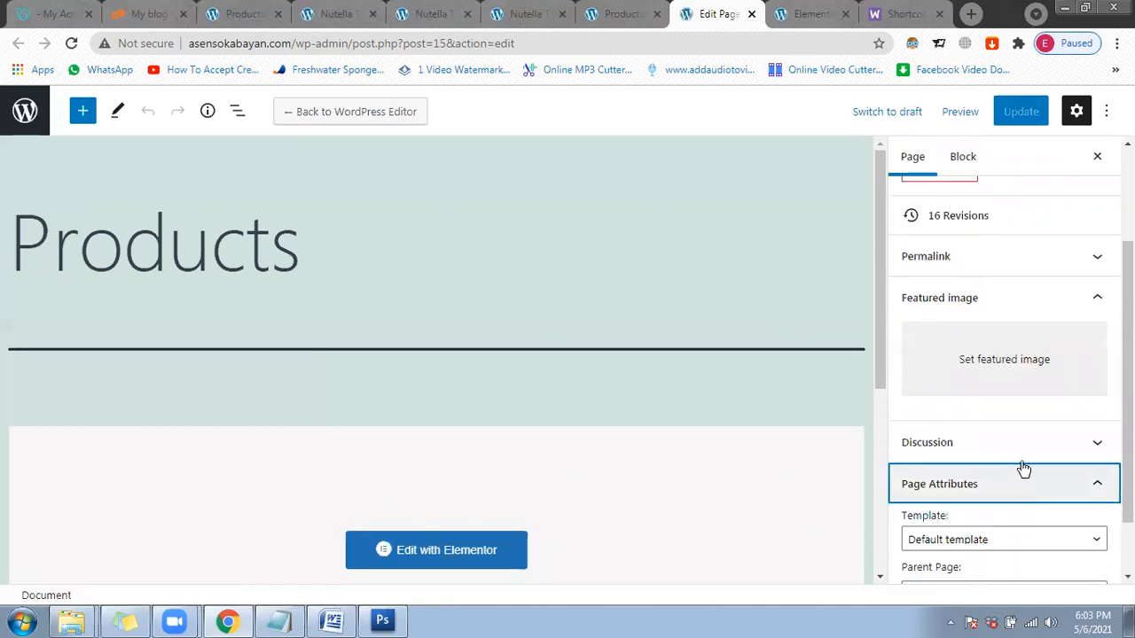
scroll(1021, 466, down, 1)
click(1016, 470)
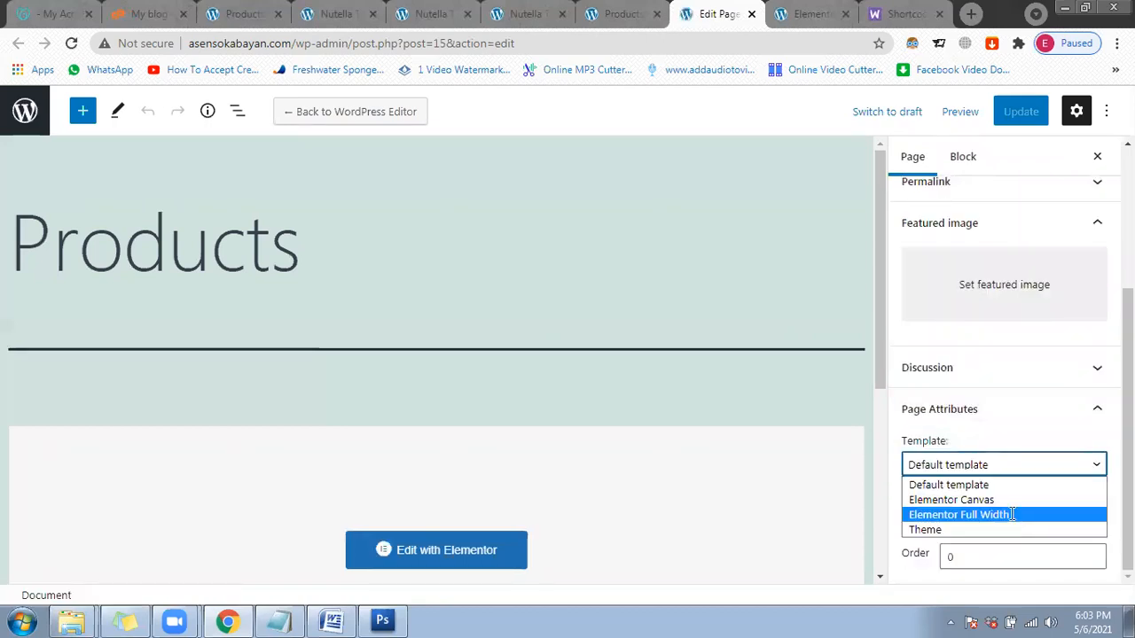
click(1013, 516)
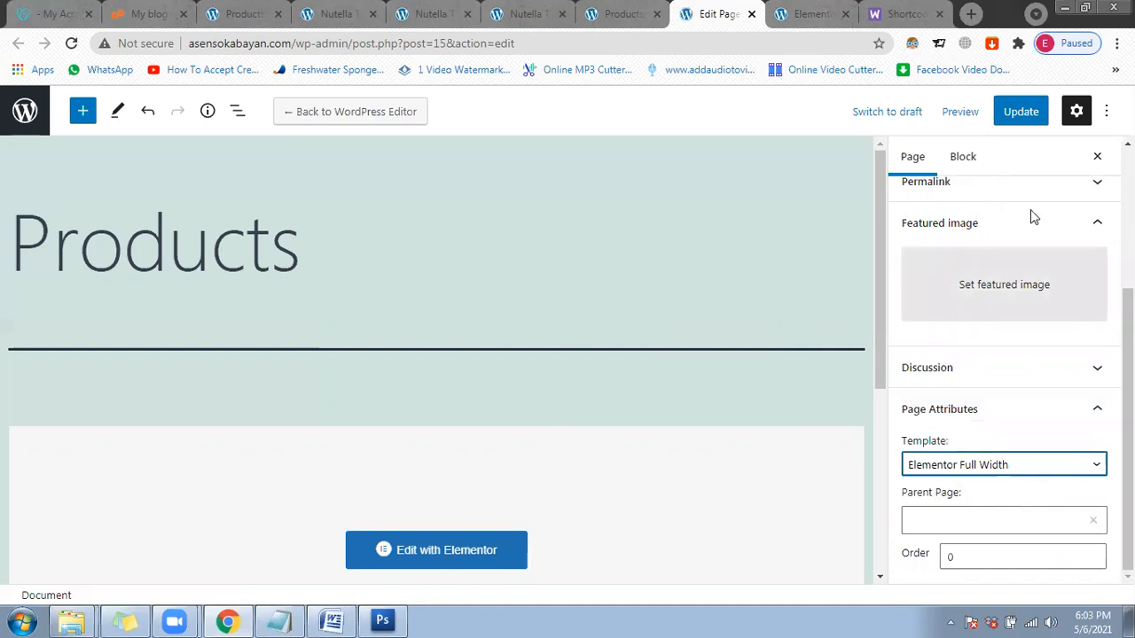
click(1018, 115)
Step: Examine the product layout on the live Products page, from the first row down to the pink women's shirt
click(626, 7)
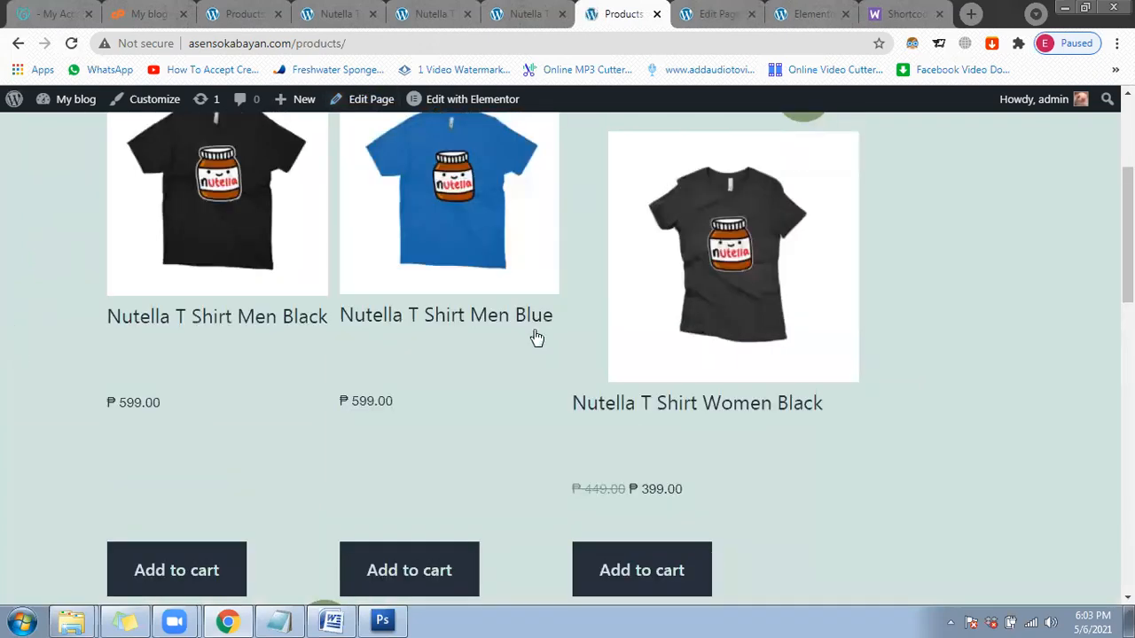
scroll(532, 337, up, 2)
scroll(278, 436, down, 3)
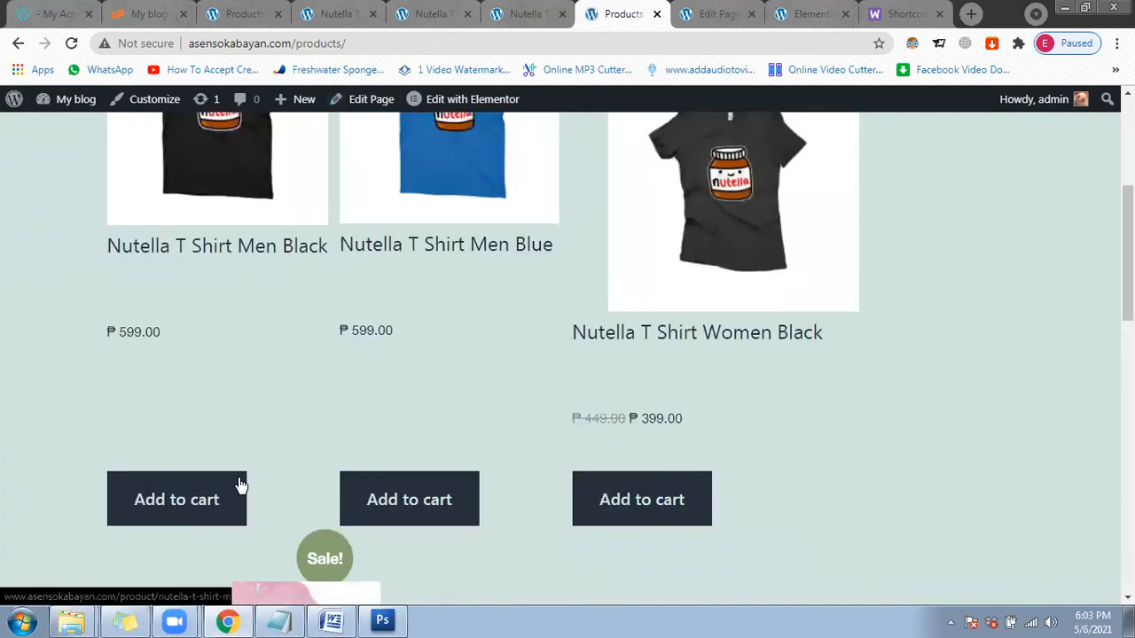
scroll(240, 484, down, 4)
scroll(229, 457, up, 1)
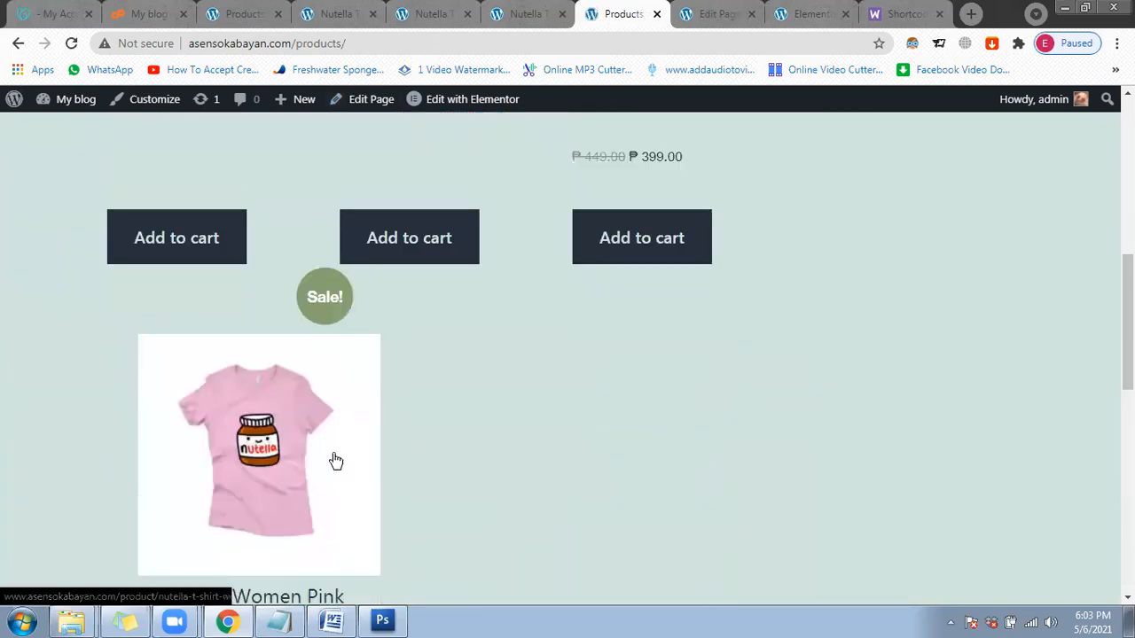
scroll(331, 461, up, 4)
scroll(699, 318, up, 2)
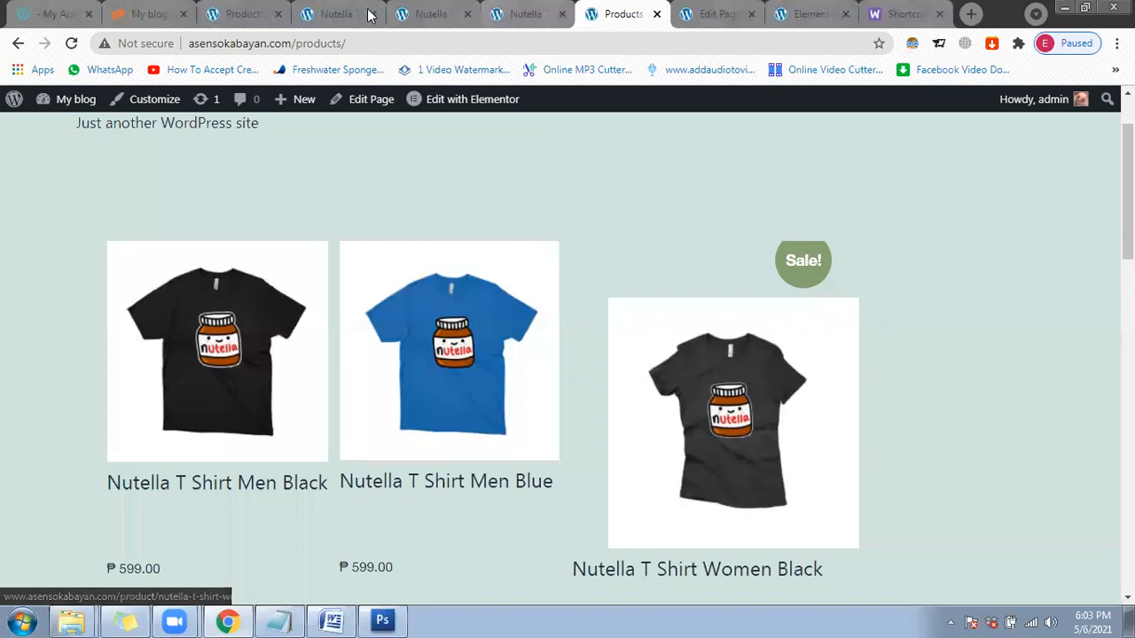
Step: Close two of the open Nutella T-shirt product page tabs and return to the live Products page
click(430, 14)
click(467, 14)
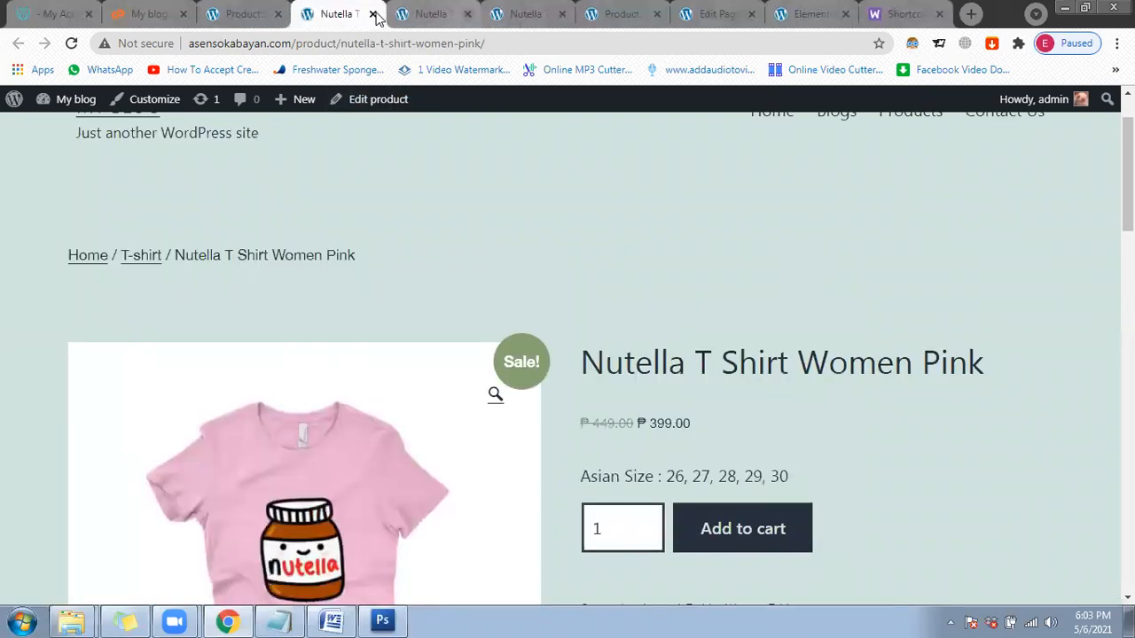
key(ctrl+w)
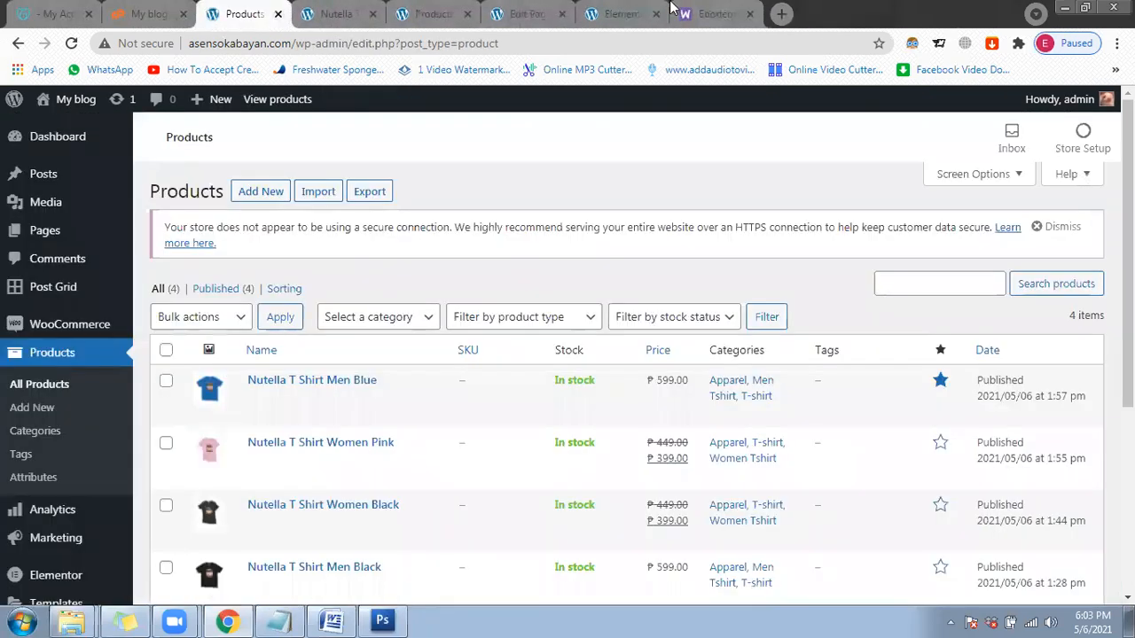
click(739, 11)
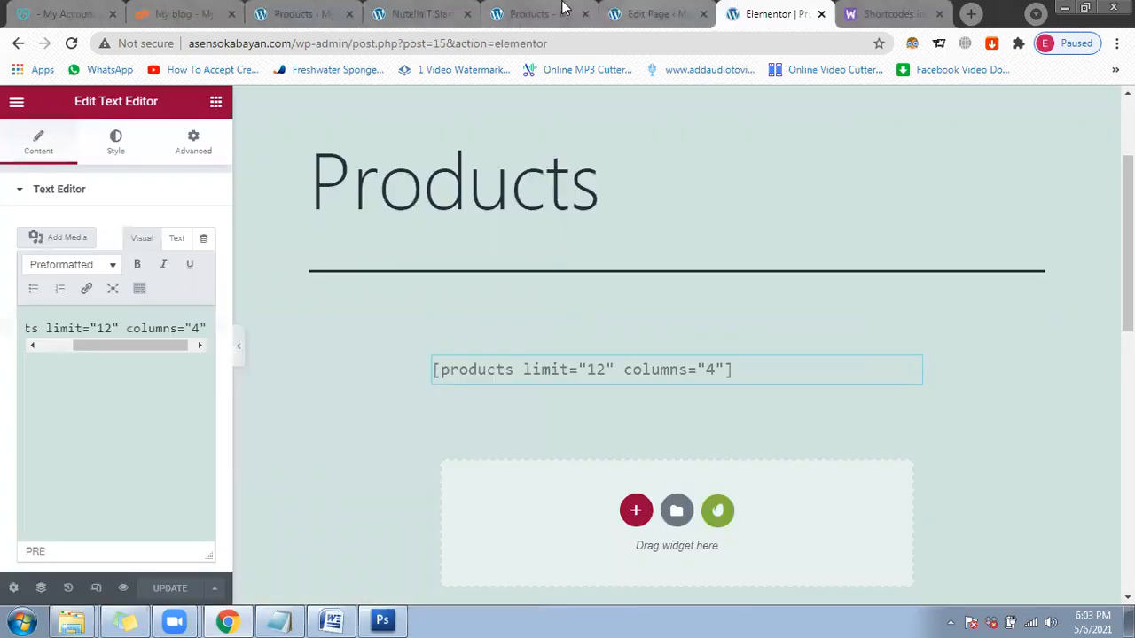
click(564, 11)
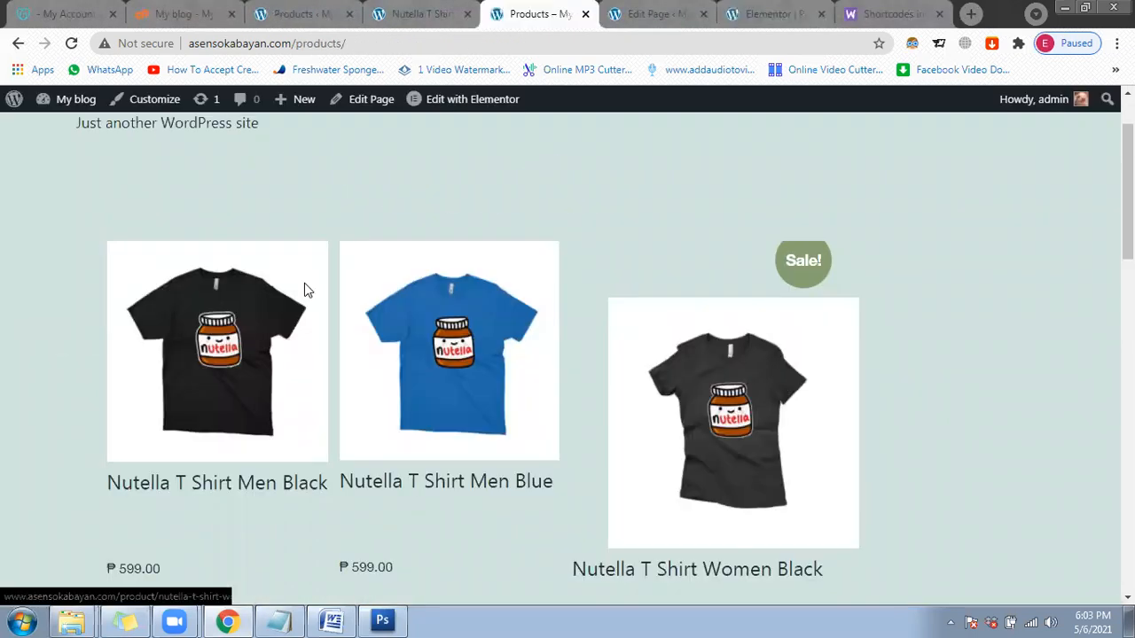
Step: Open the Nutella T Shirt Women Black product for editing, cancel its sale price dates and update the product
click(297, 13)
scroll(290, 446, down, 1)
click(292, 439)
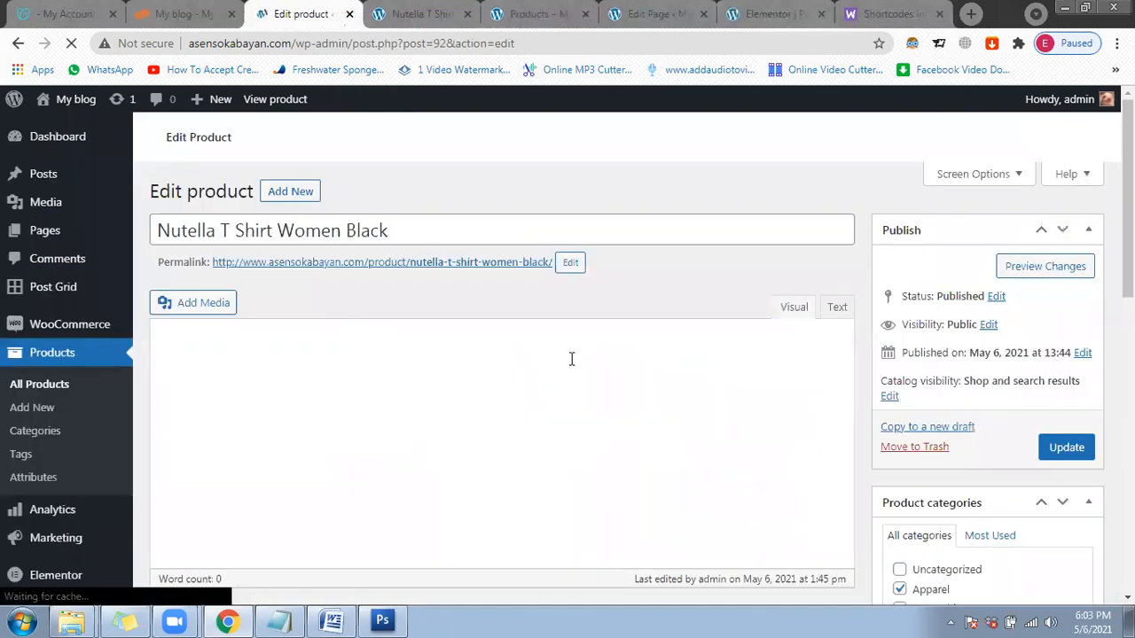
scroll(573, 358, down, 2)
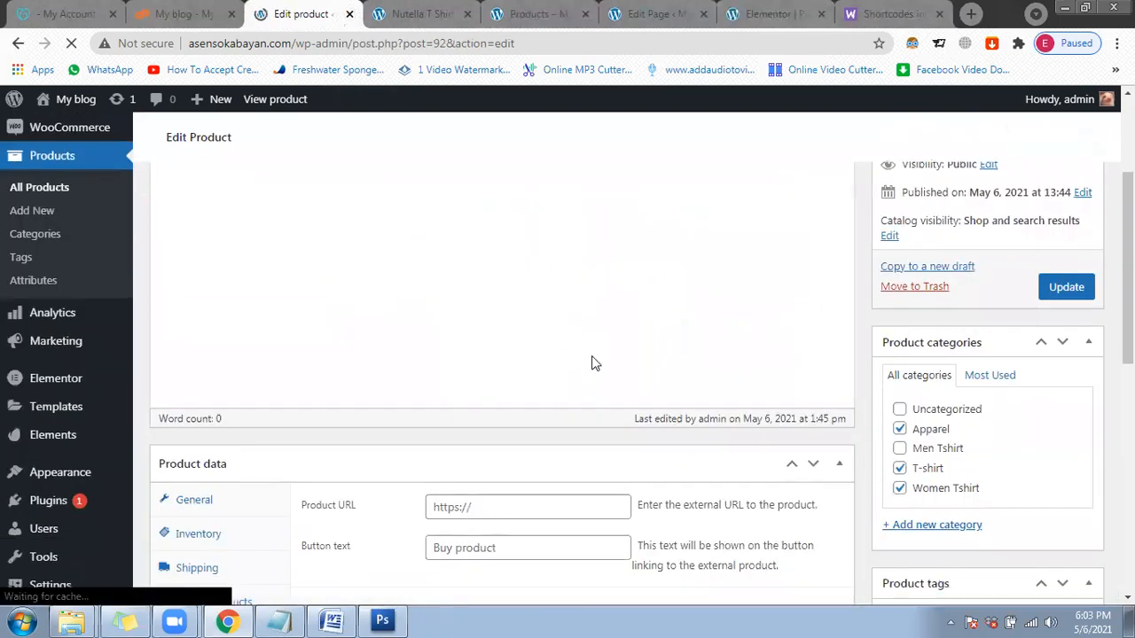
scroll(592, 359, down, 1)
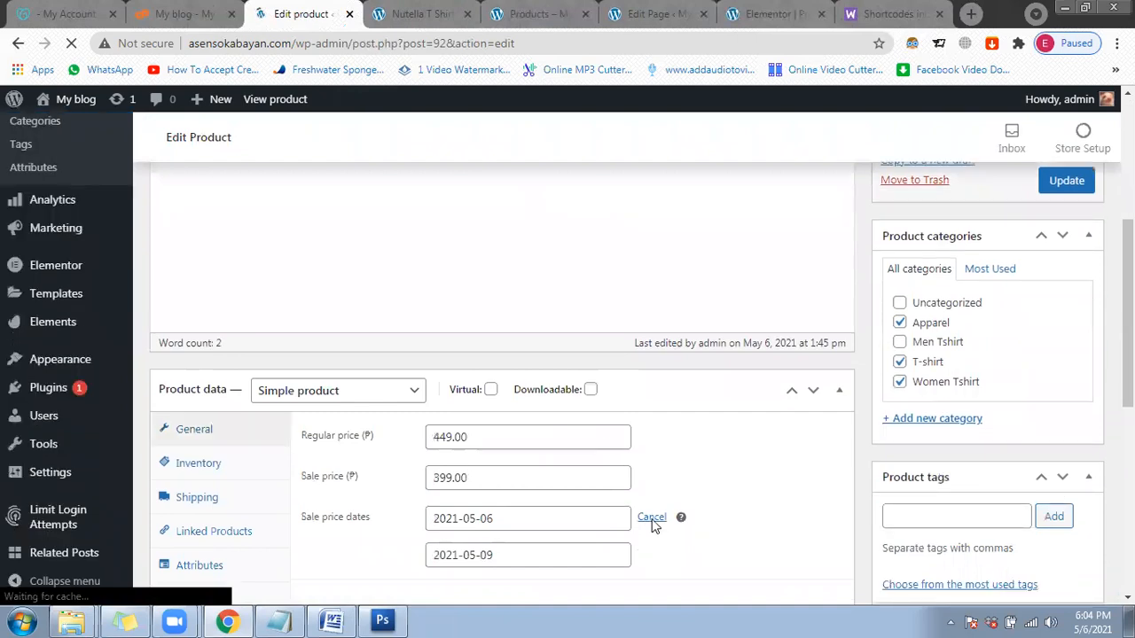
click(651, 516)
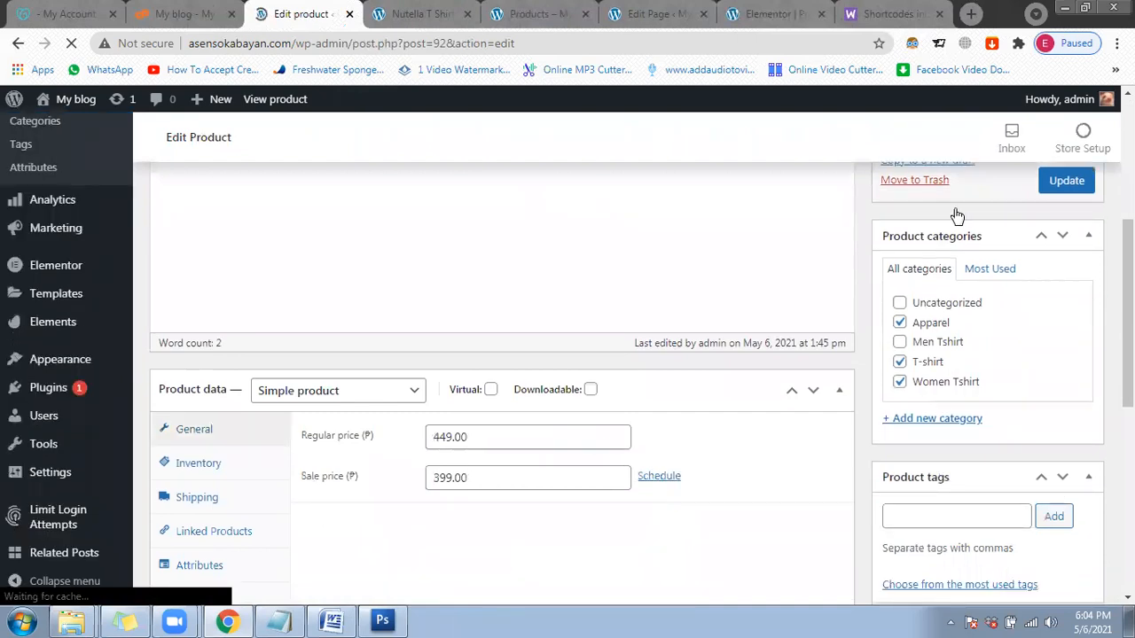
scroll(956, 213, down, 3)
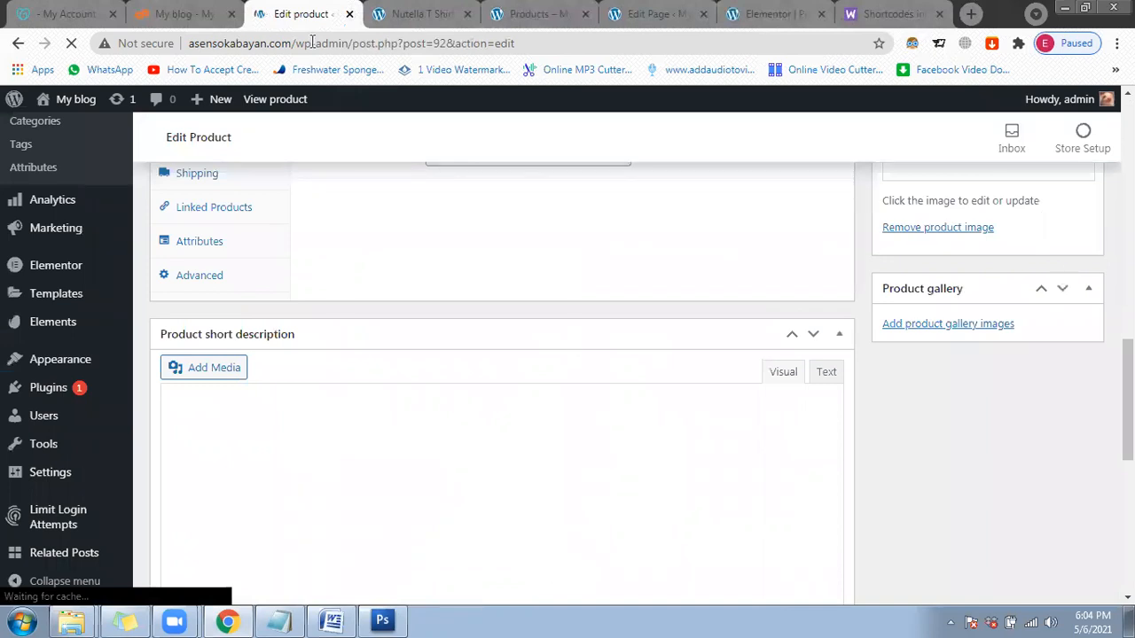
Step: Reload the live Products page to check the Women Black shirt's display, then return to its product editor
click(533, 14)
click(74, 42)
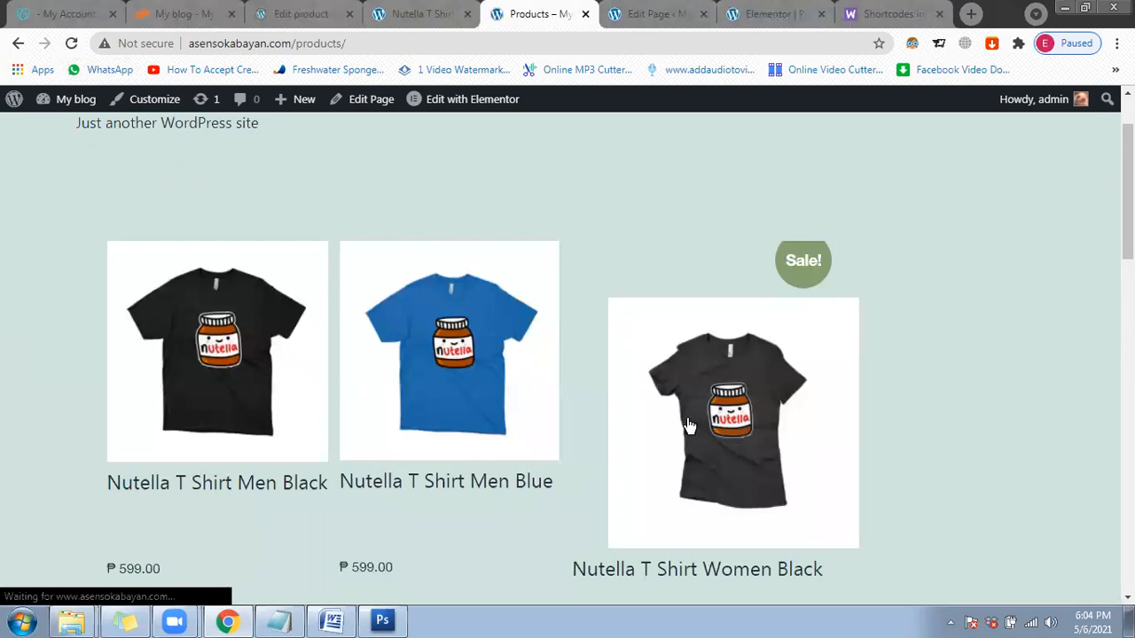
click(321, 16)
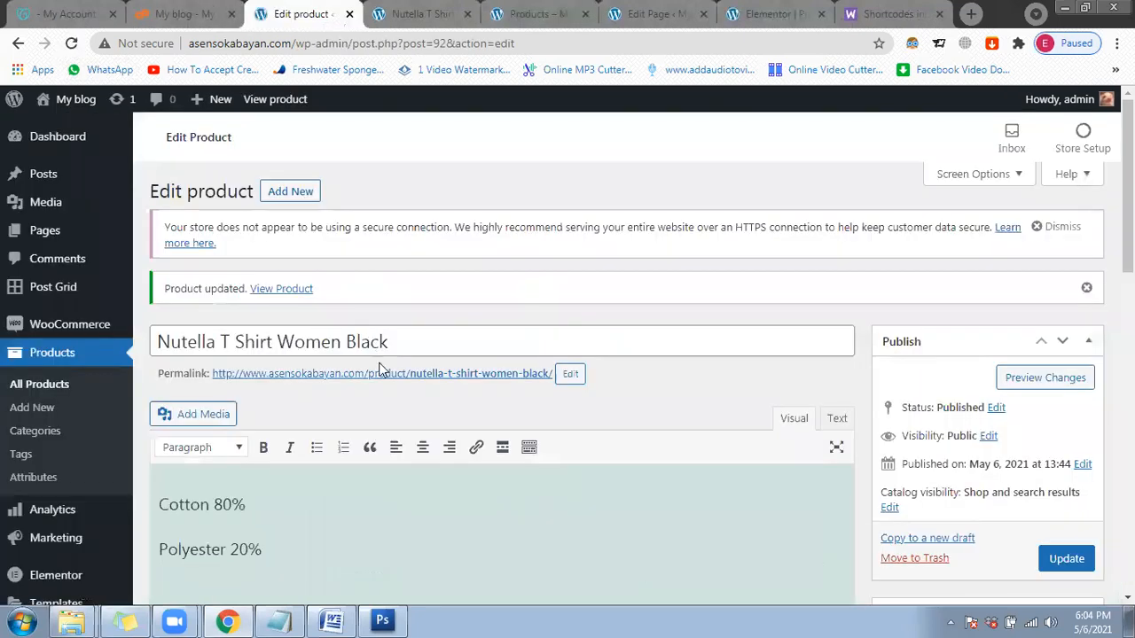
Step: Close the Products page's WordPress editor tab and go back to the Nutella T Shirt Women Black product editor
click(655, 11)
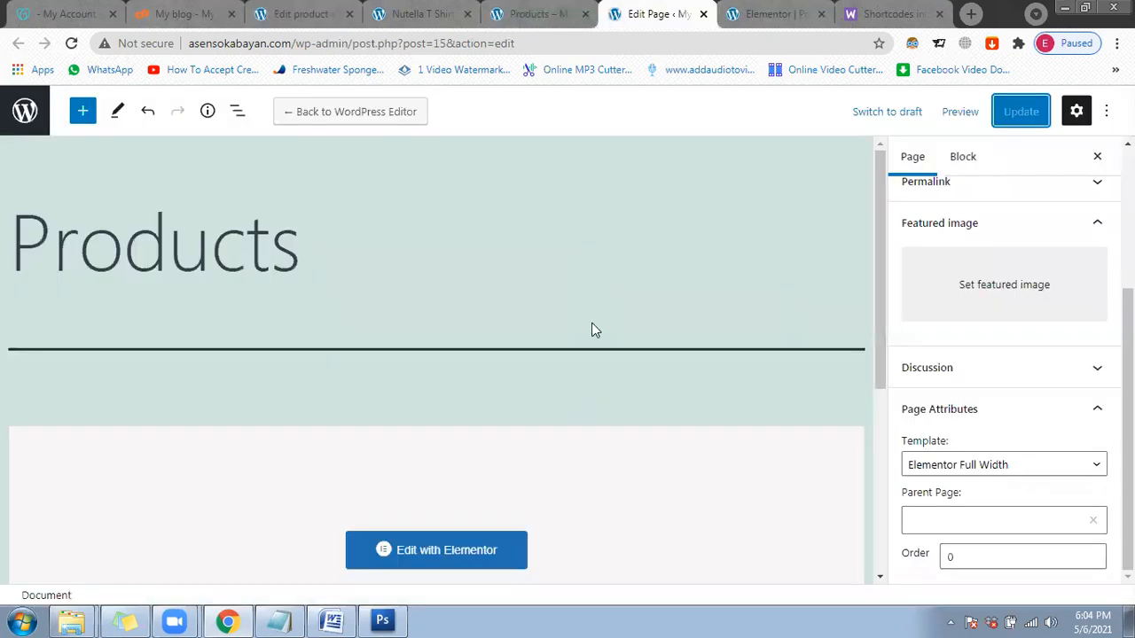
click(703, 14)
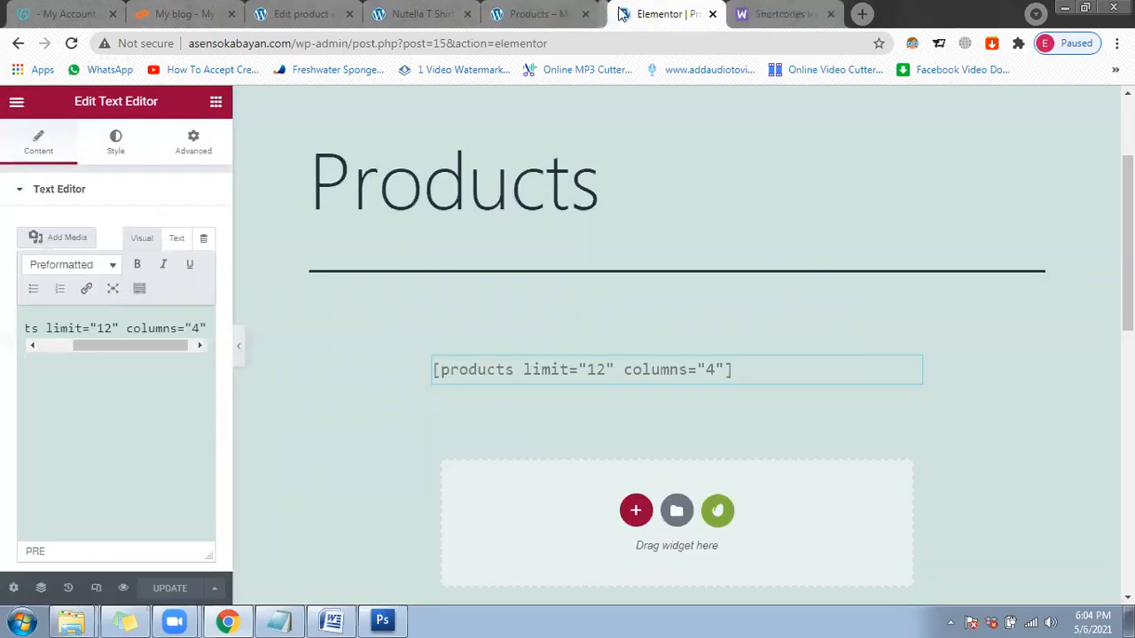
click(537, 14)
click(340, 6)
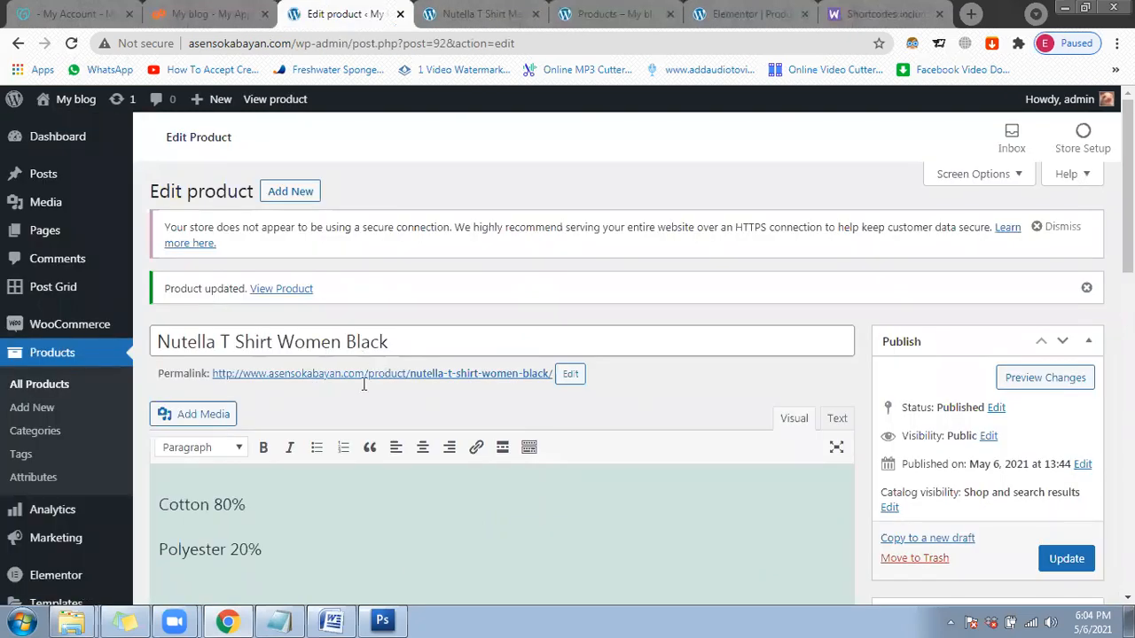
Step: Clear the Nutella T Shirt Women Black product's sale price and update the product
scroll(363, 381, down, 1)
scroll(448, 436, down, 4)
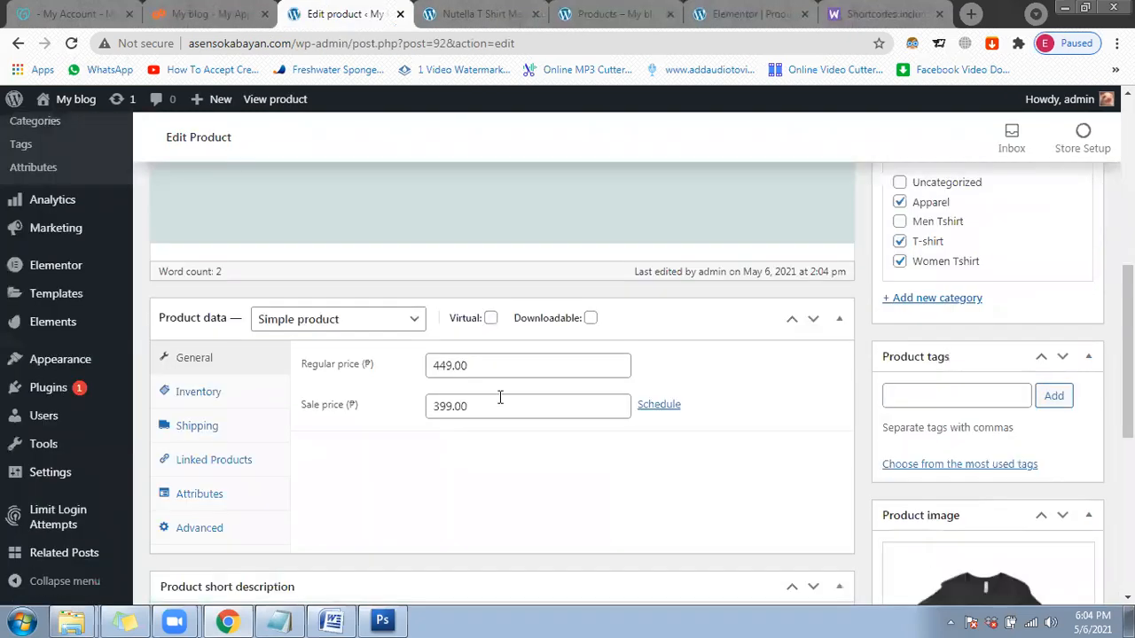
double_click(431, 406)
key(BackSpace)
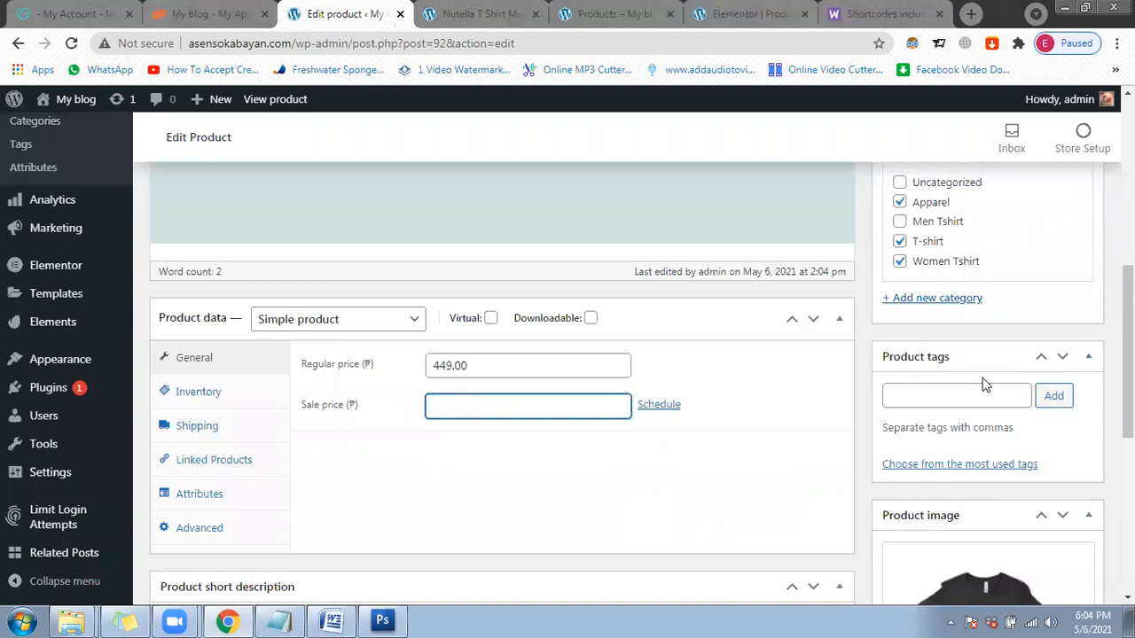
scroll(982, 385, up, 3)
click(1067, 309)
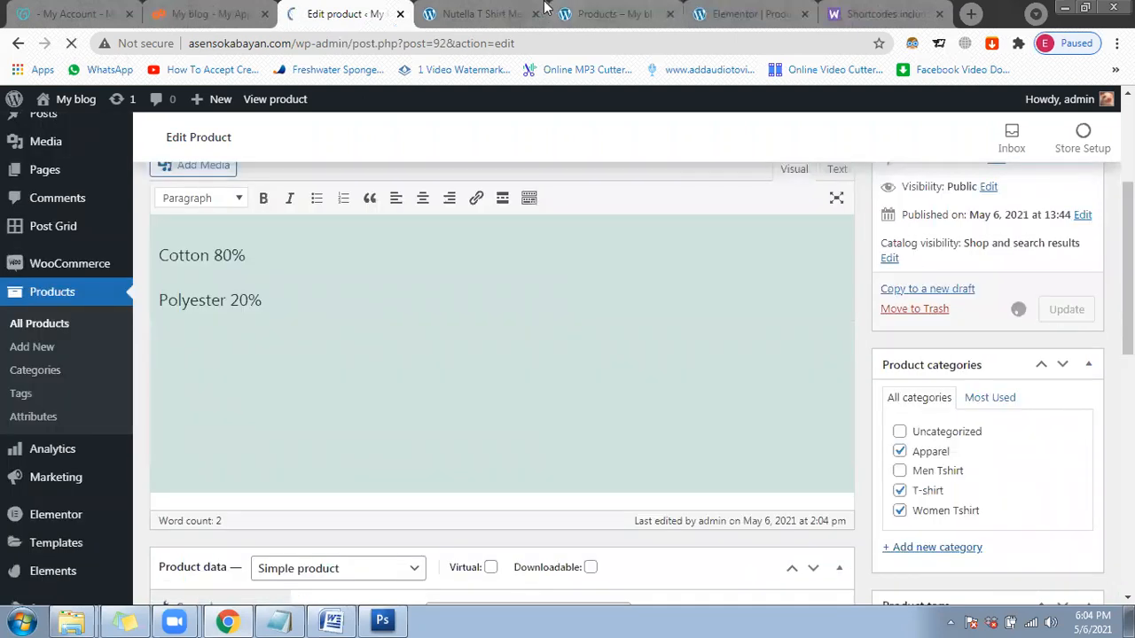
Step: Reload the live Products page and examine how the T-shirts line up in their rows
click(479, 14)
key(ctrl+Tab)
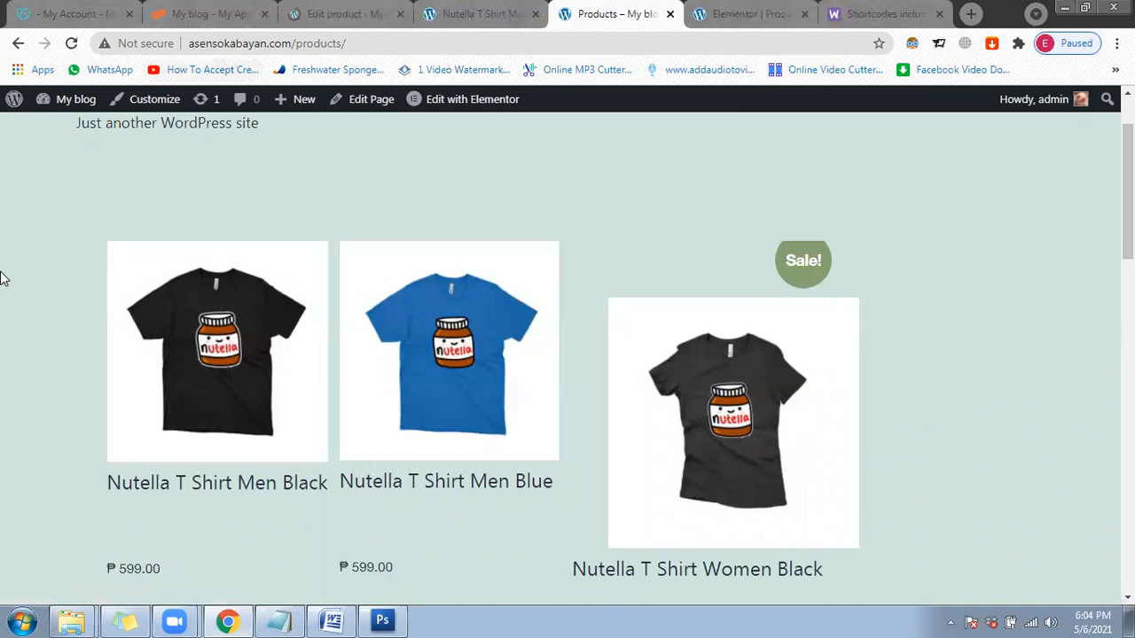
key(F5)
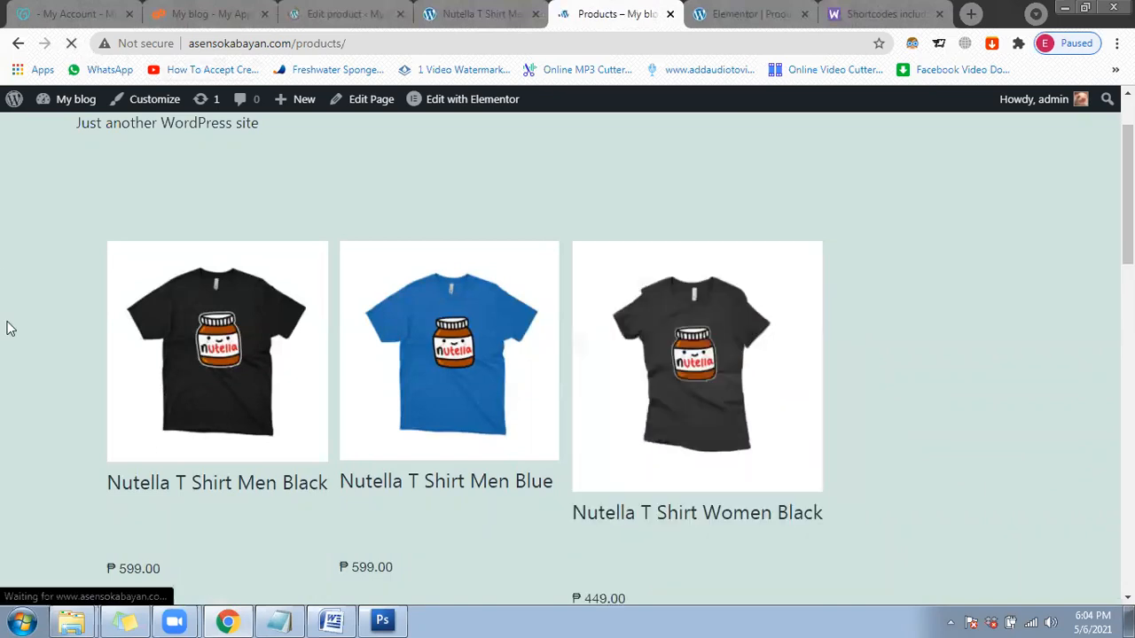
scroll(7, 329, down, 1)
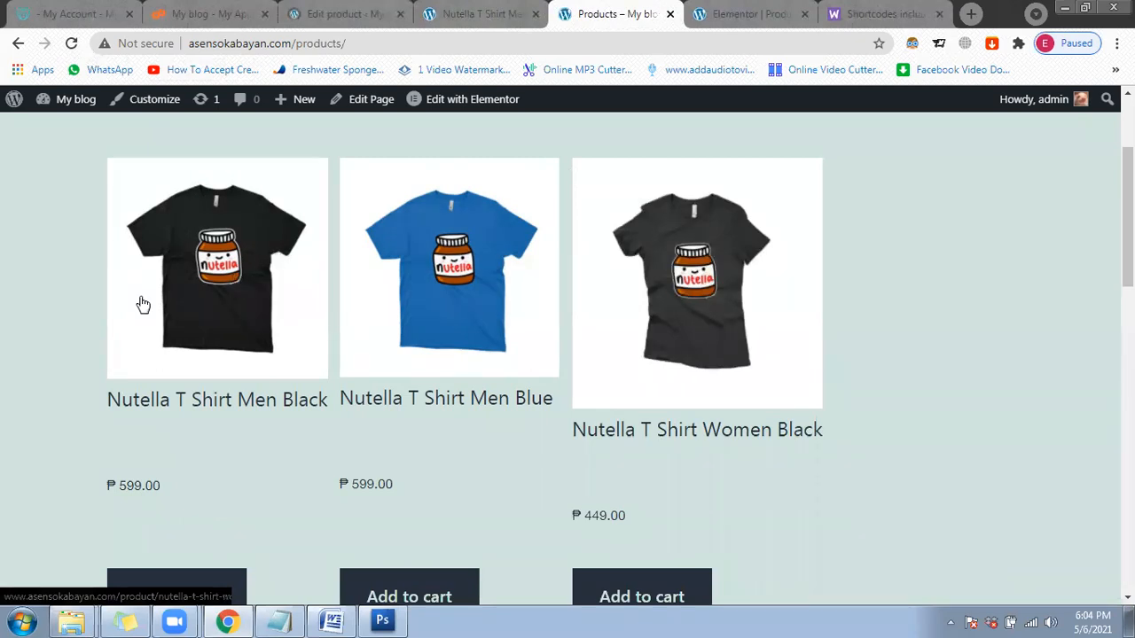
scroll(56, 303, down, 1)
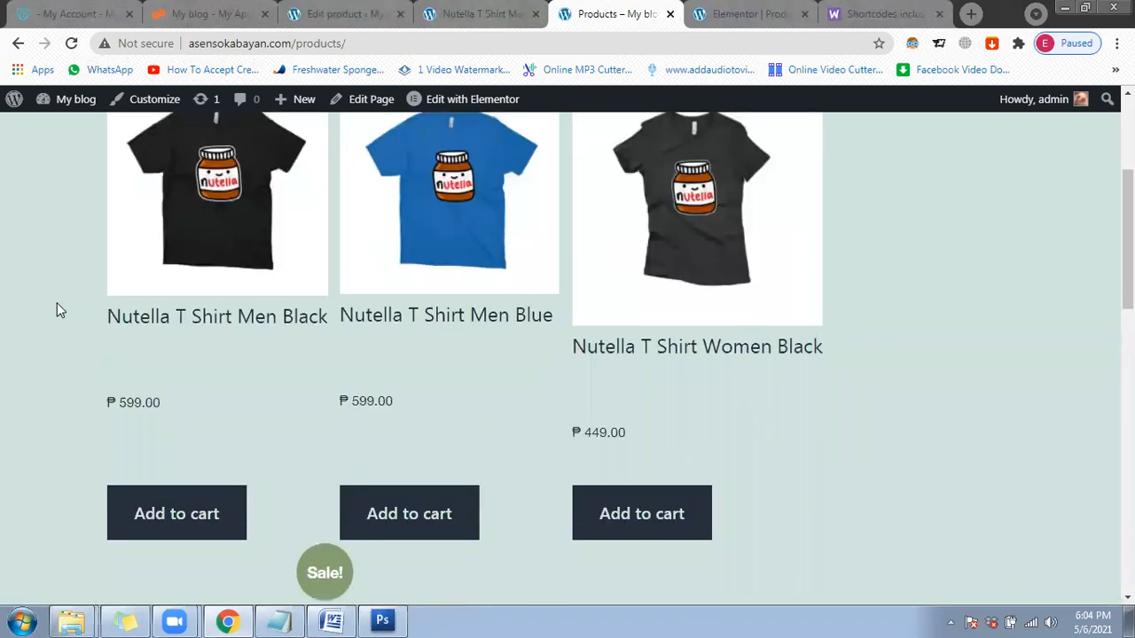
scroll(57, 303, down, 2)
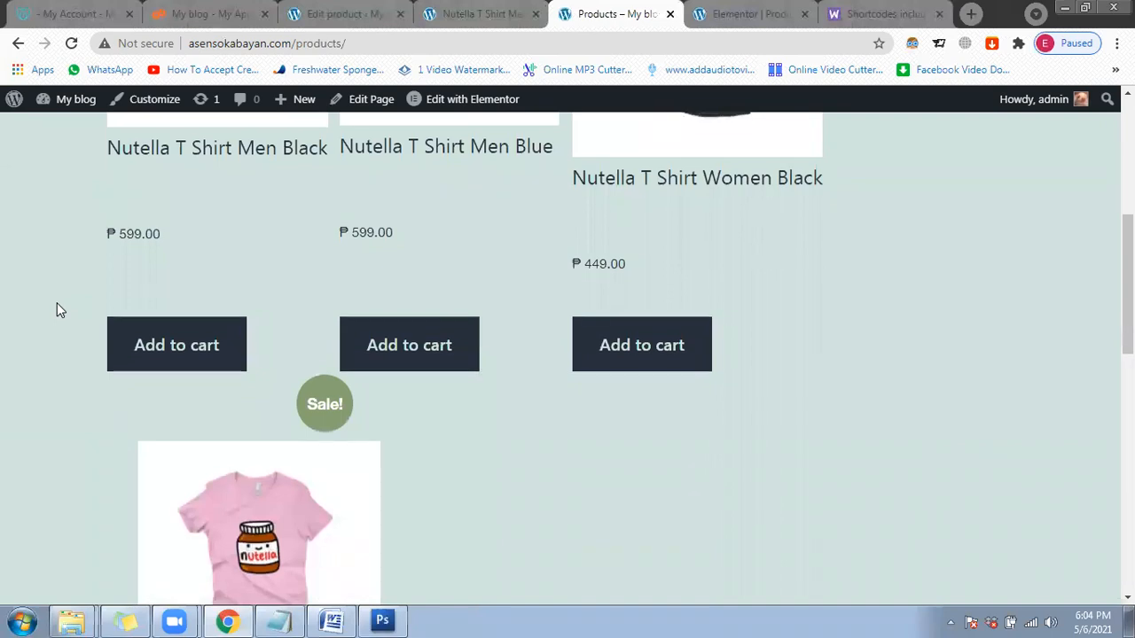
scroll(56, 303, up, 3)
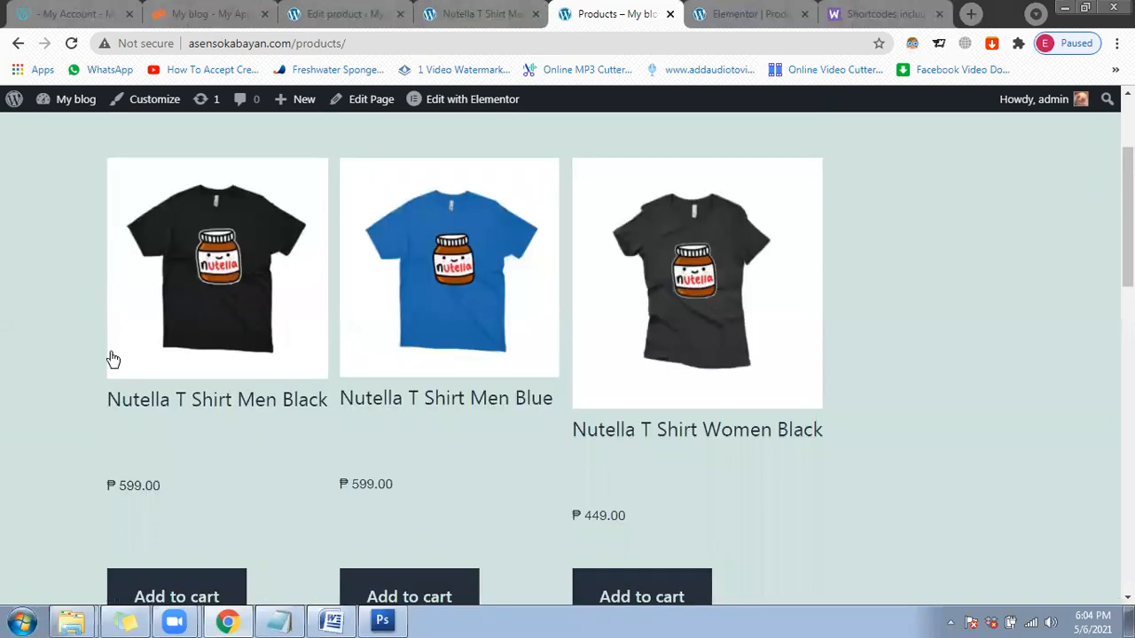
scroll(109, 359, up, 1)
scroll(113, 363, down, 1)
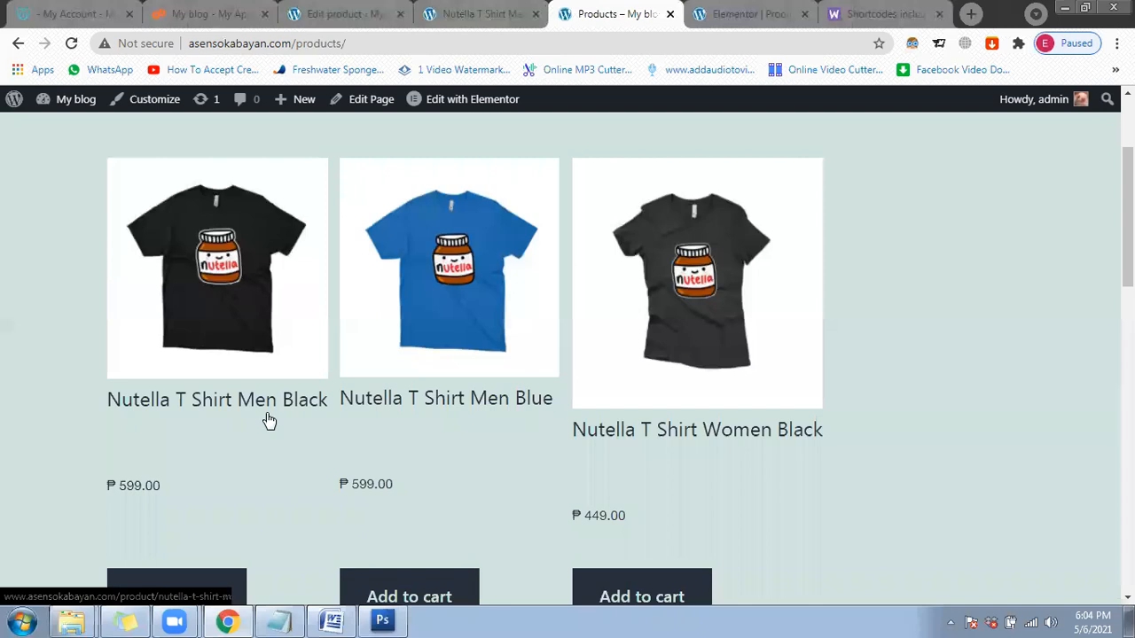
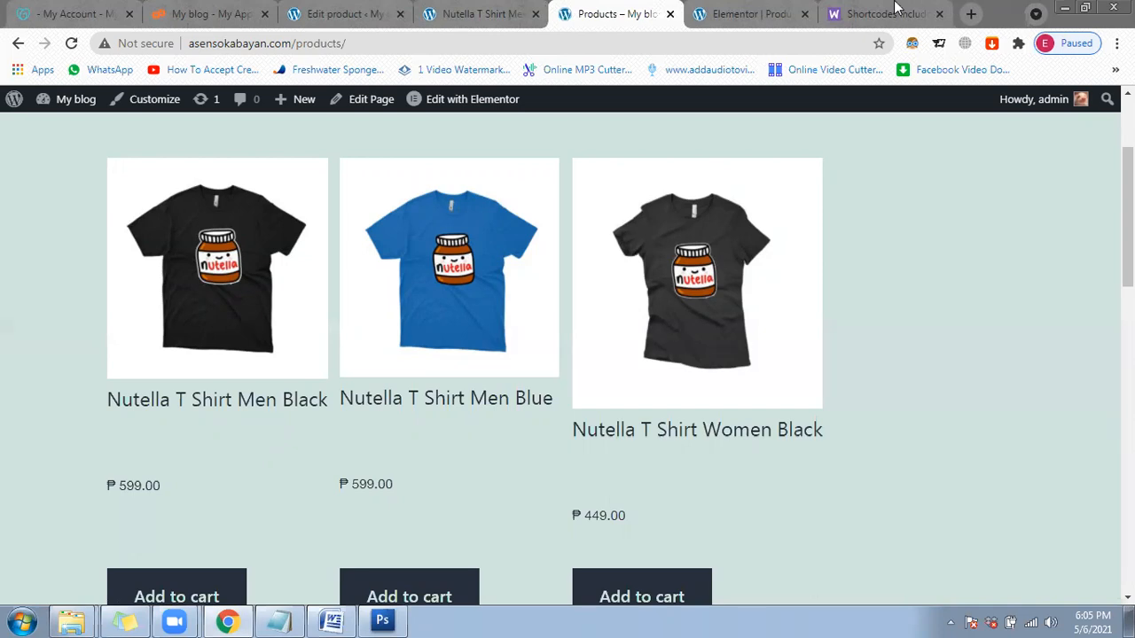
Step: Review the product shortcode scenarios in the WooCommerce shortcodes documentation, from the troubleshooting section back to the on-sale and featured products examples
click(853, 19)
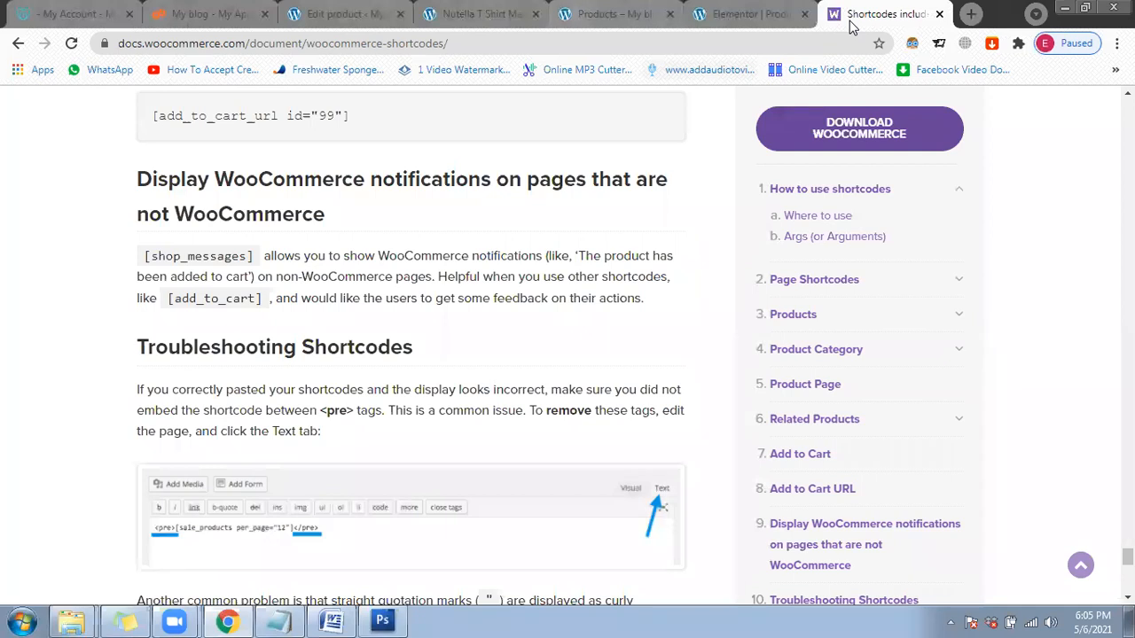
scroll(45, 337, up, 1)
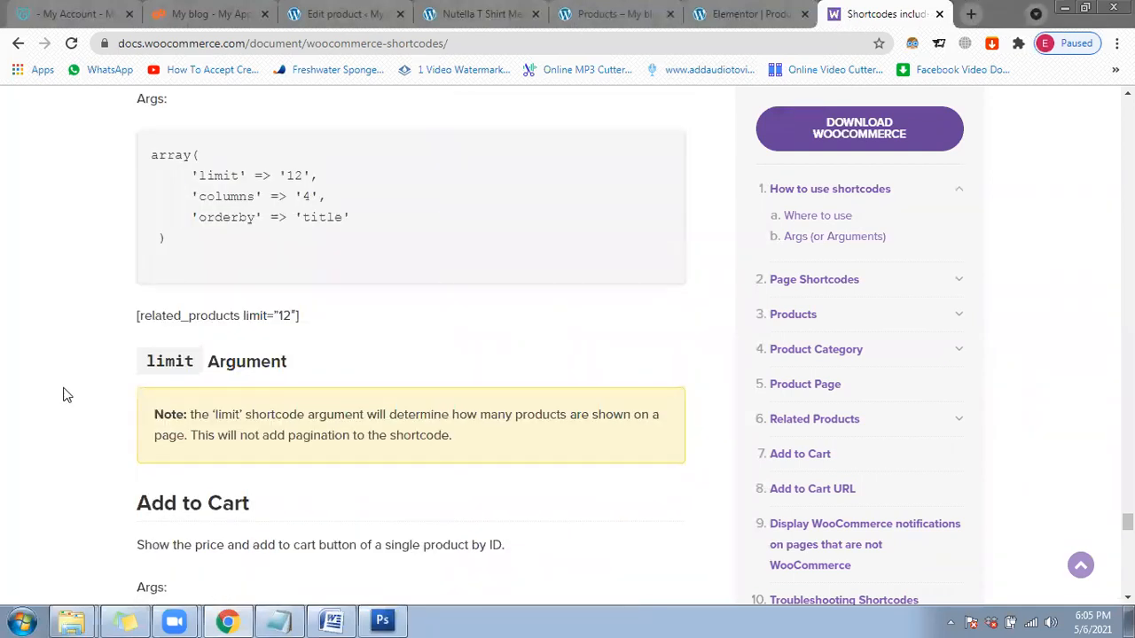
scroll(63, 395, up, 10)
scroll(63, 395, up, 6)
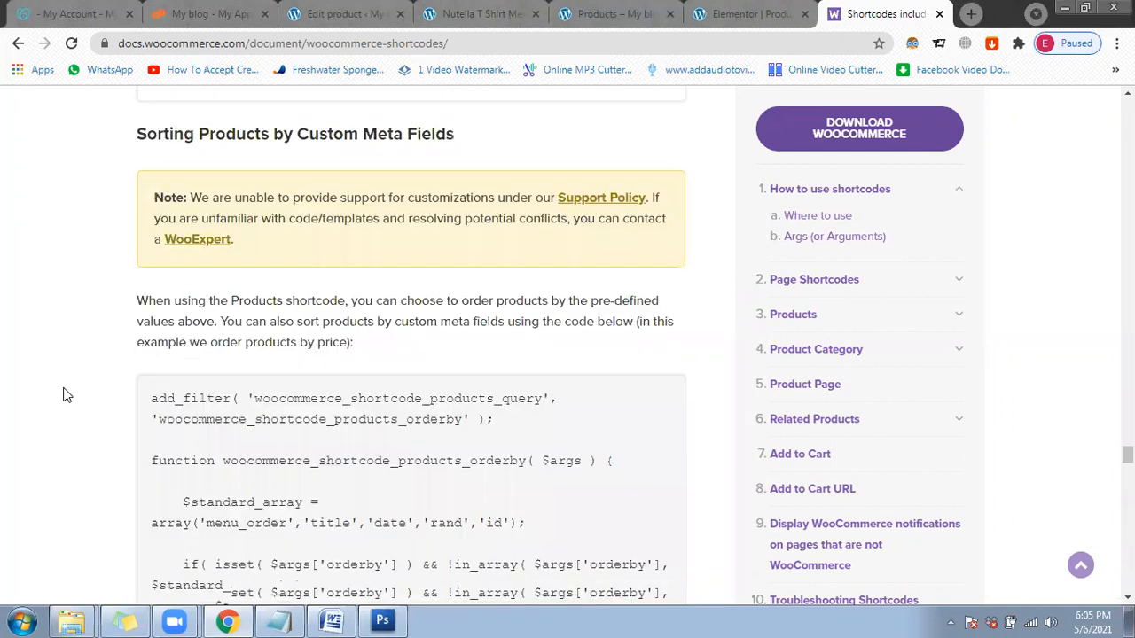
scroll(63, 394, up, 8)
scroll(63, 395, up, 5)
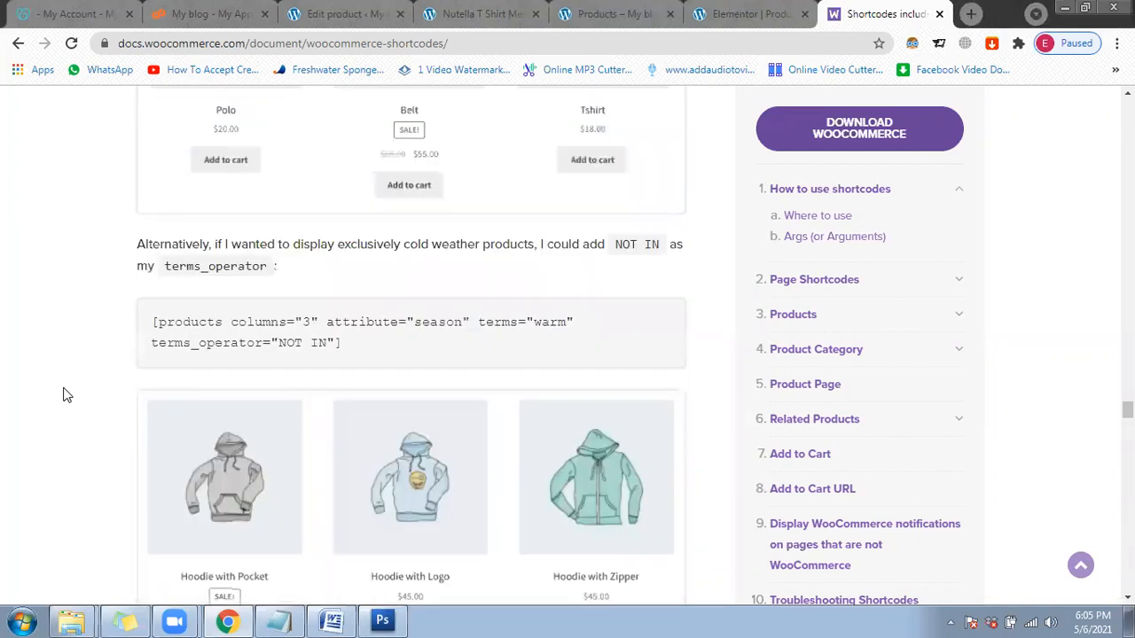
scroll(63, 394, up, 5)
scroll(63, 394, up, 5)
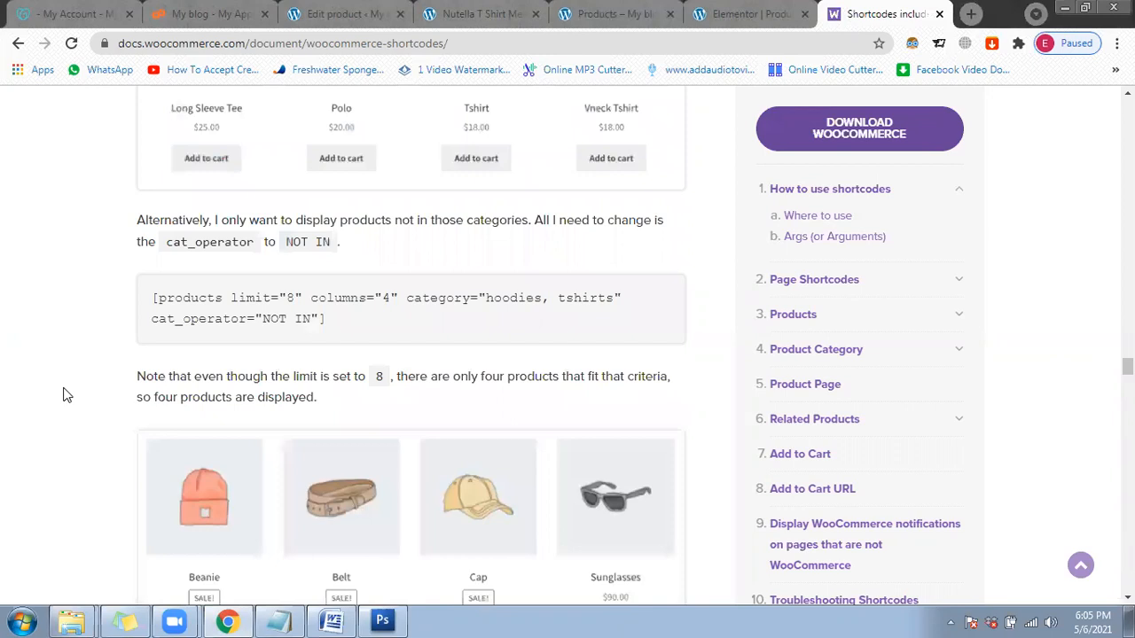
scroll(63, 394, up, 3)
scroll(63, 394, up, 5)
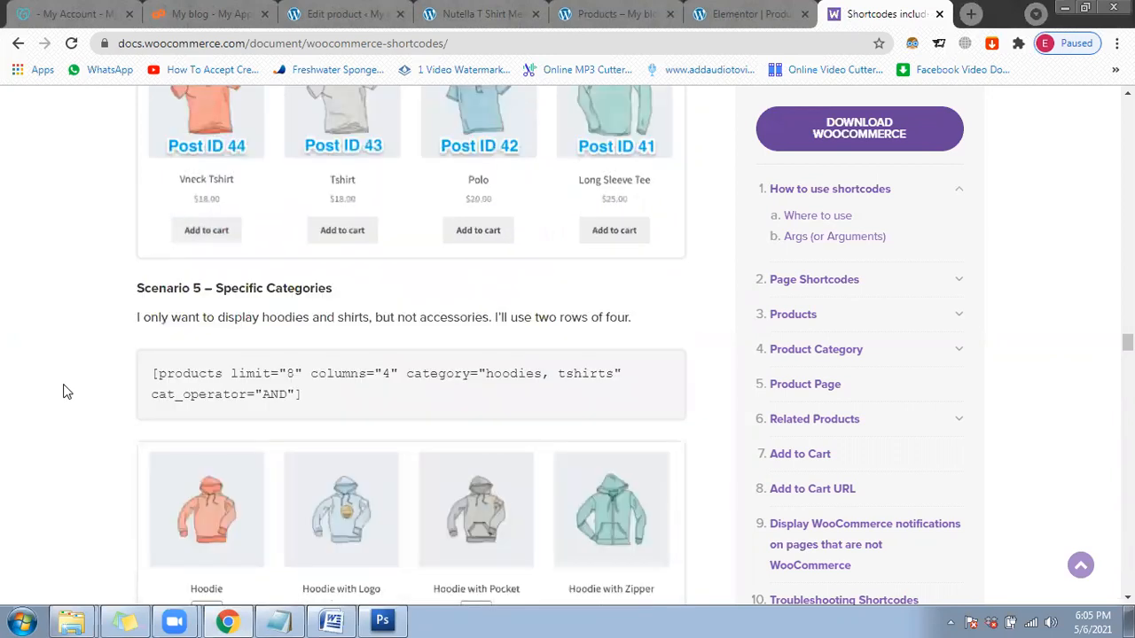
scroll(63, 391, up, 3)
scroll(63, 391, up, 7)
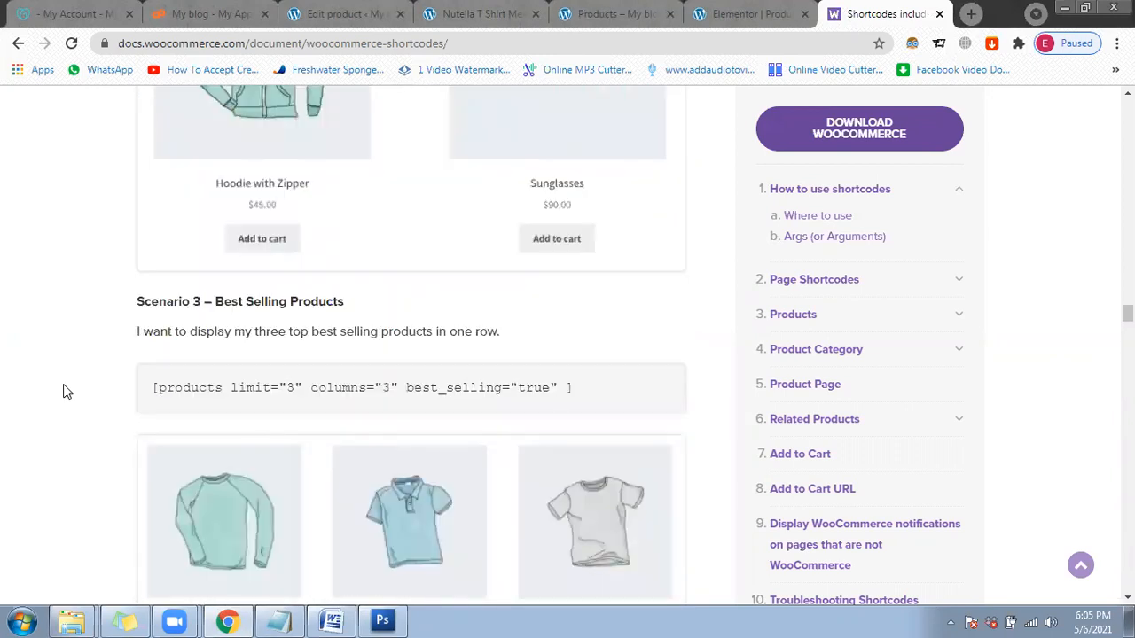
scroll(186, 302, up, 6)
scroll(306, 279, up, 6)
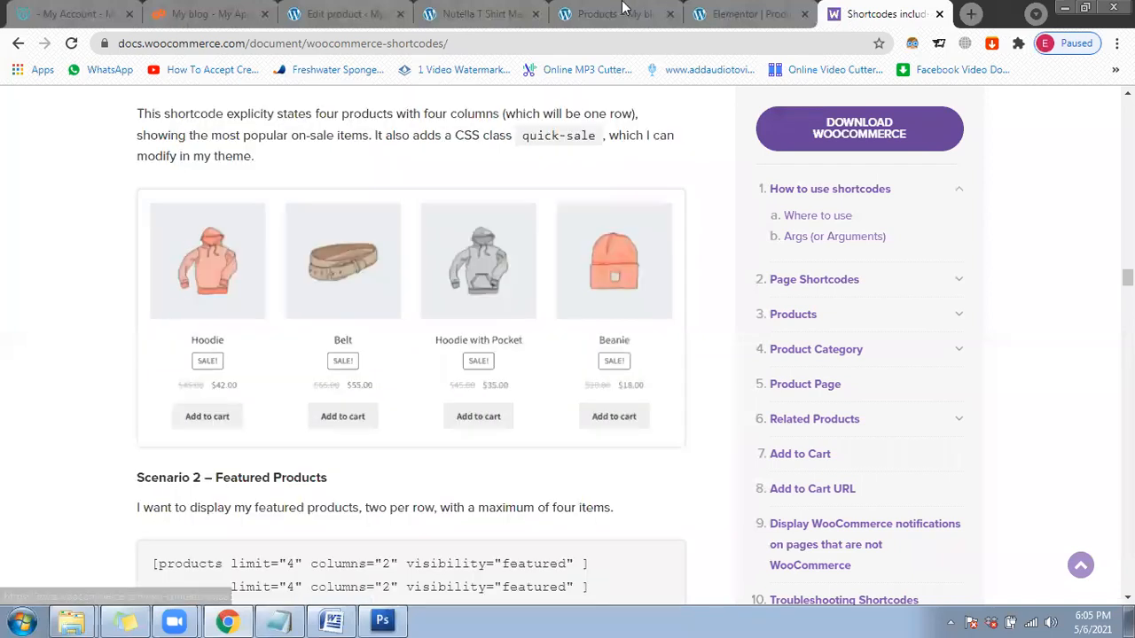
Step: In the Products page's Elementor editor, try column counts of 3 and 2 in the products shortcode and restore it to 4
click(624, 8)
key(ctrl+Tab)
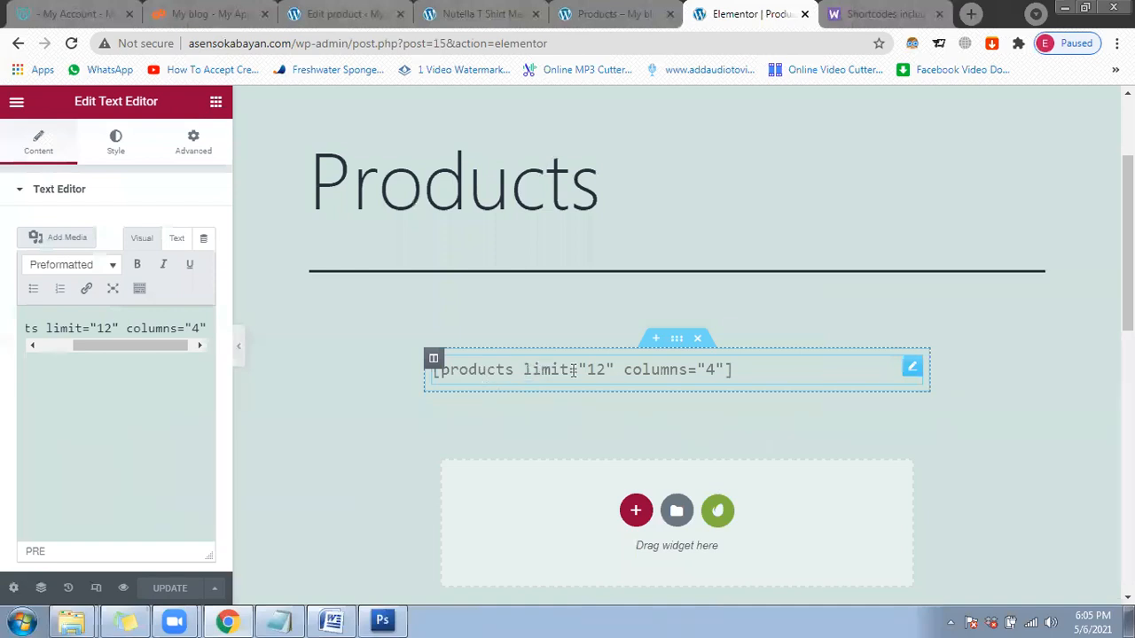
drag(606, 364, 277, 324)
key(BackSpace)
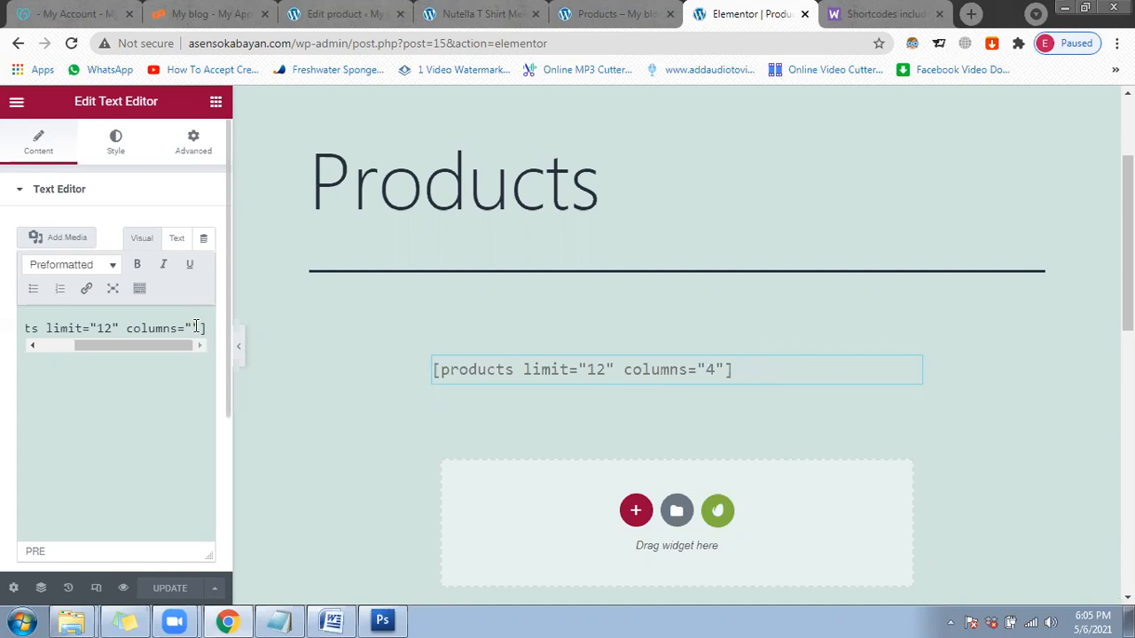
text(3)
key(BackSpace)
text(2)
key(BackSpace)
text(4)
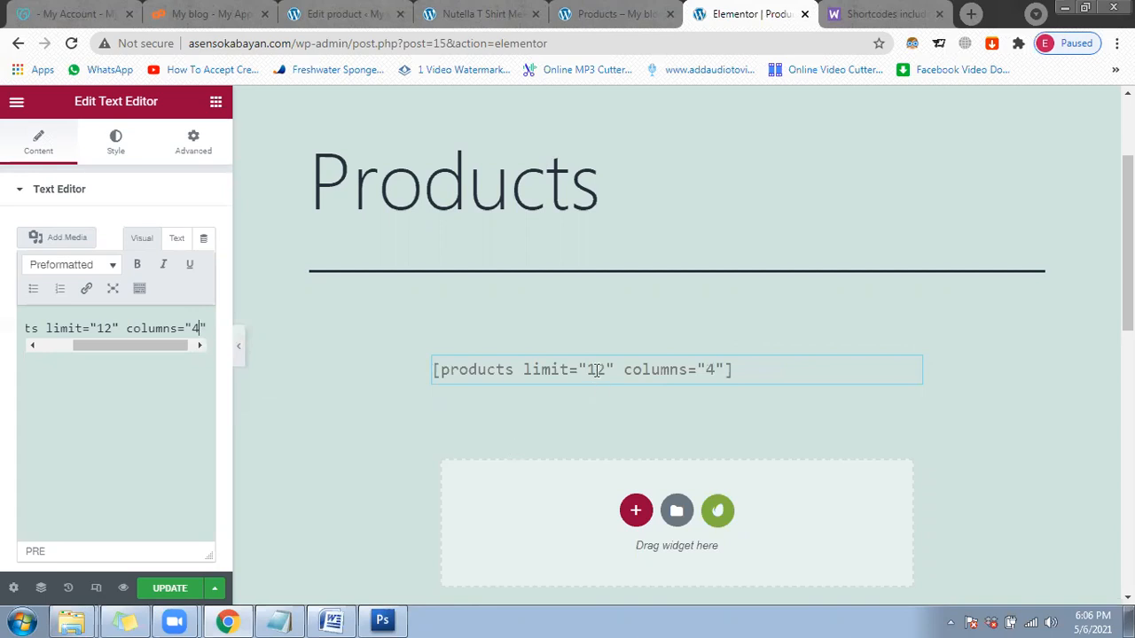
key(shift+Left)
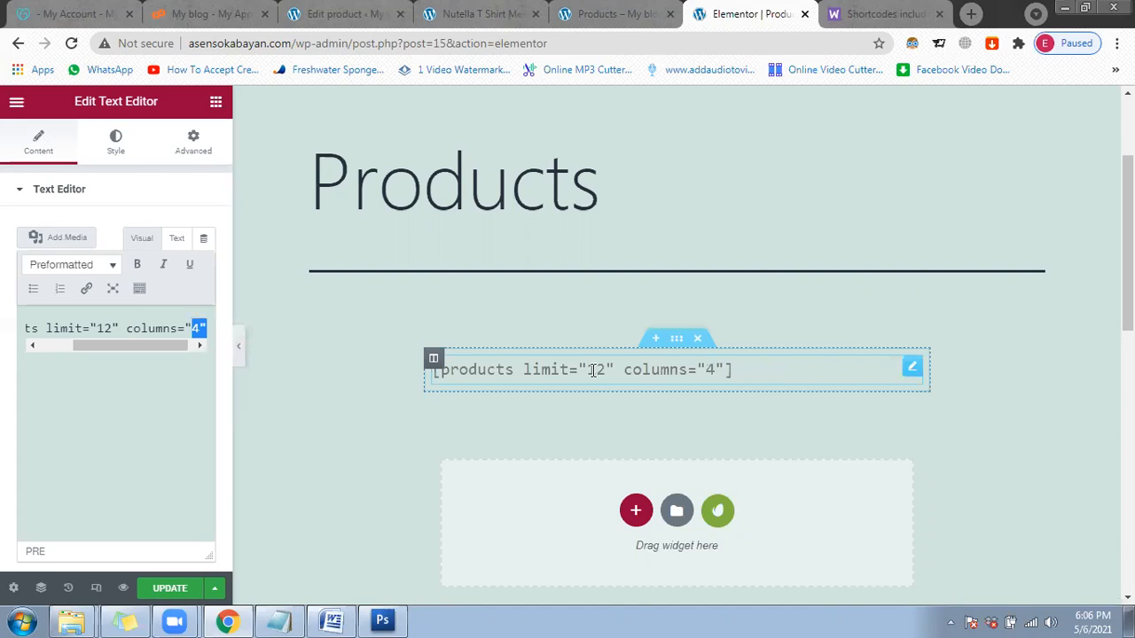
Step: Set the products shortcode's limit to 50 and update the Products page
click(106, 328)
key(Delete)
key(Delete)
text(50)
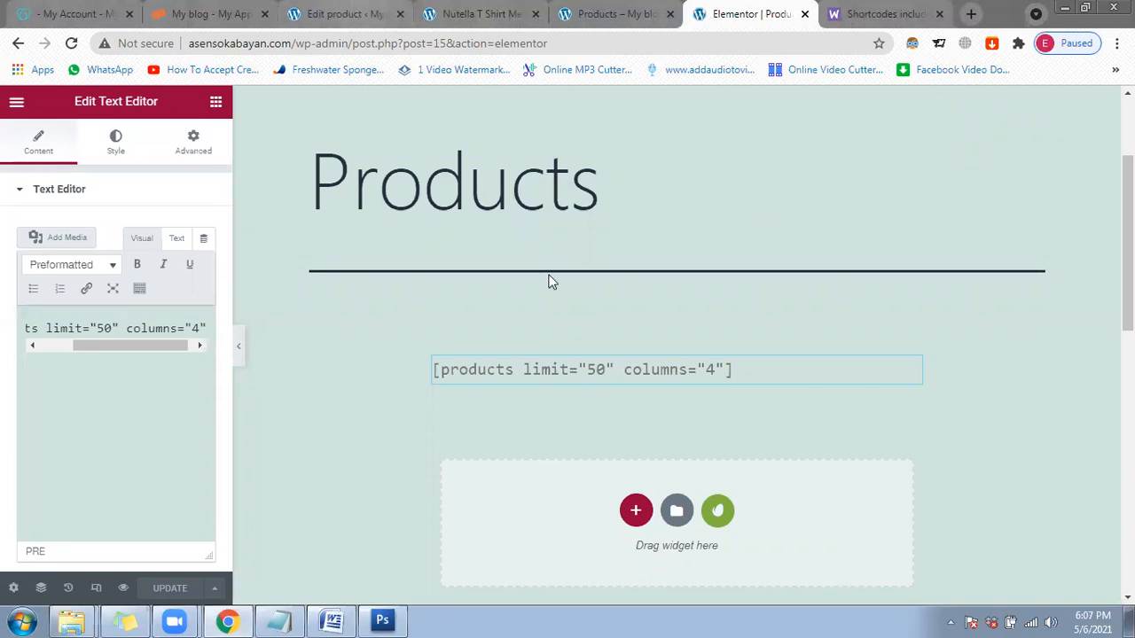
Step: Look over the categories, product data, image and short description in the Nutella T Shirt Women Black product editor
key(ctrl+3)
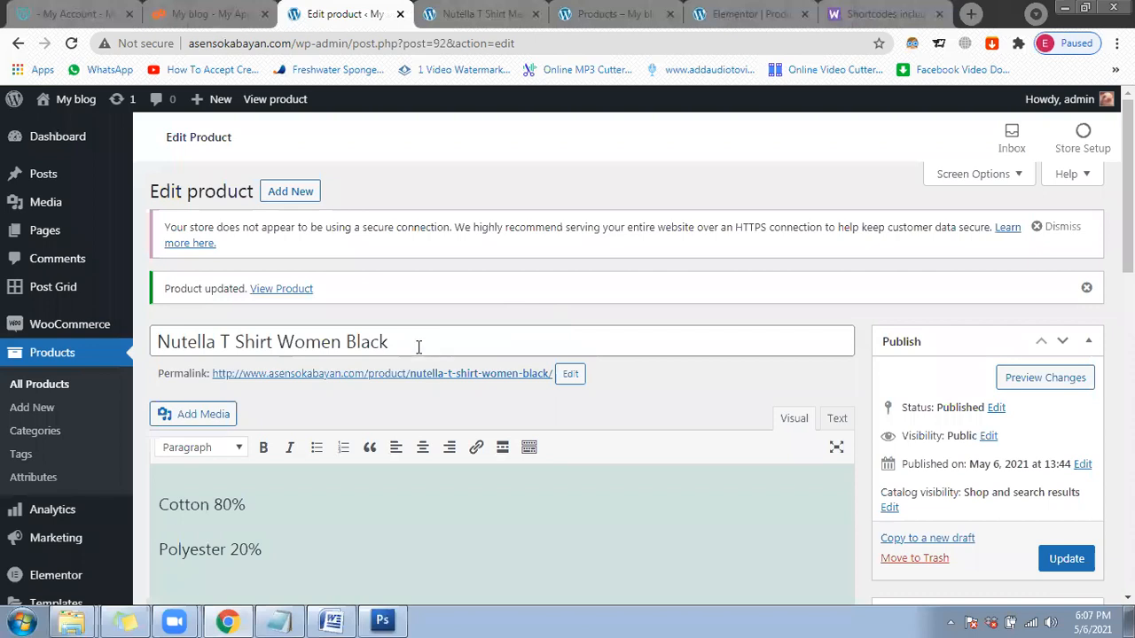
scroll(825, 386, down, 4)
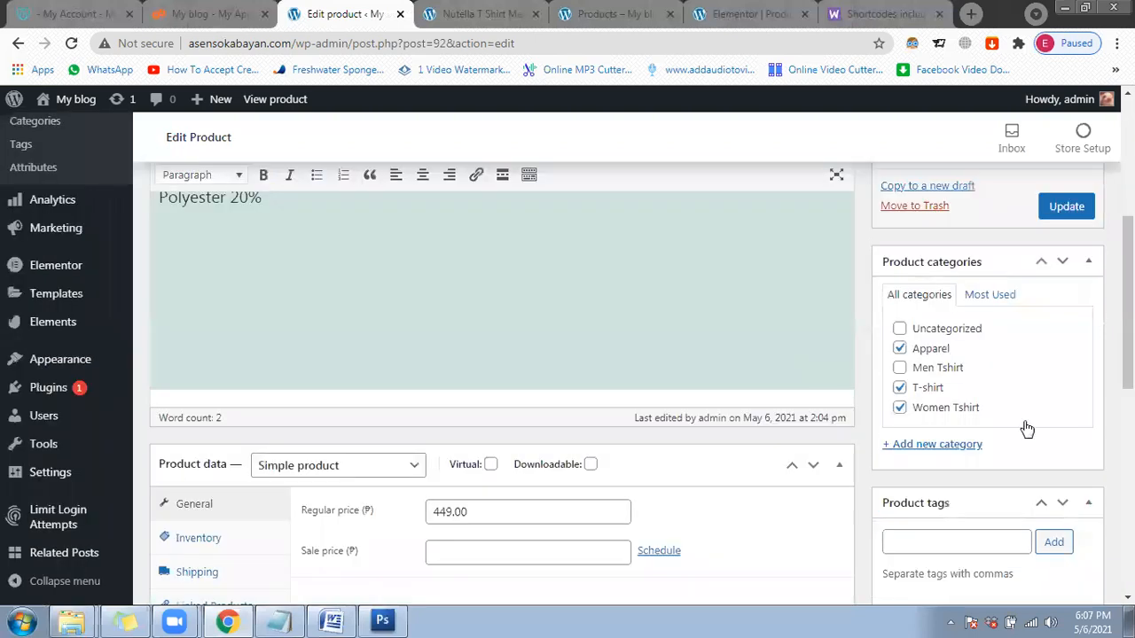
scroll(993, 417, down, 4)
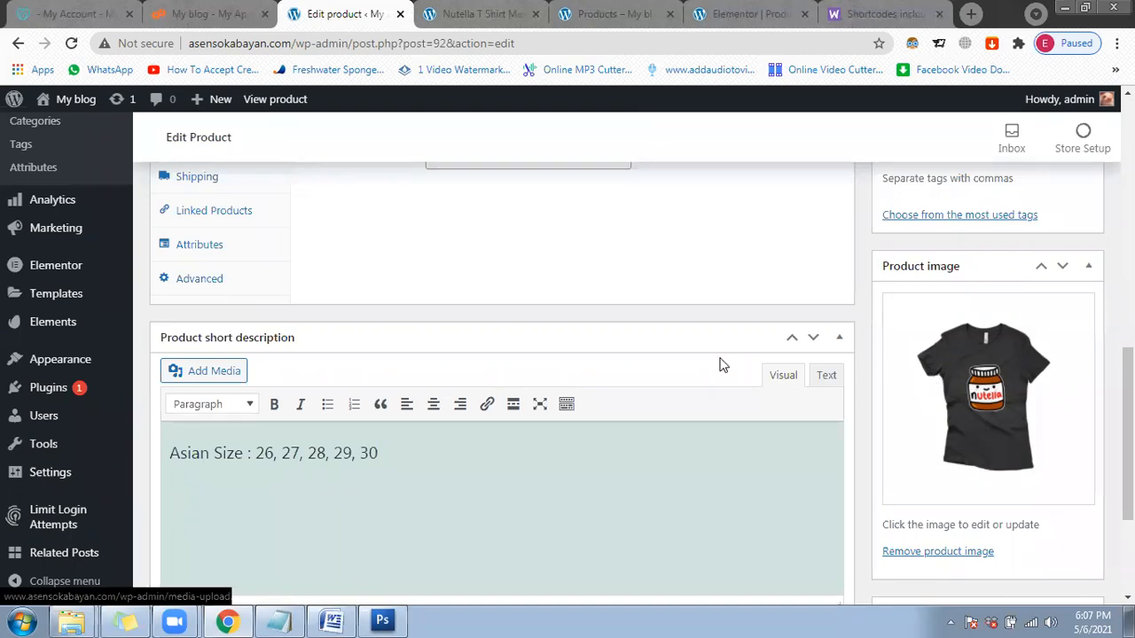
scroll(721, 357, down, 2)
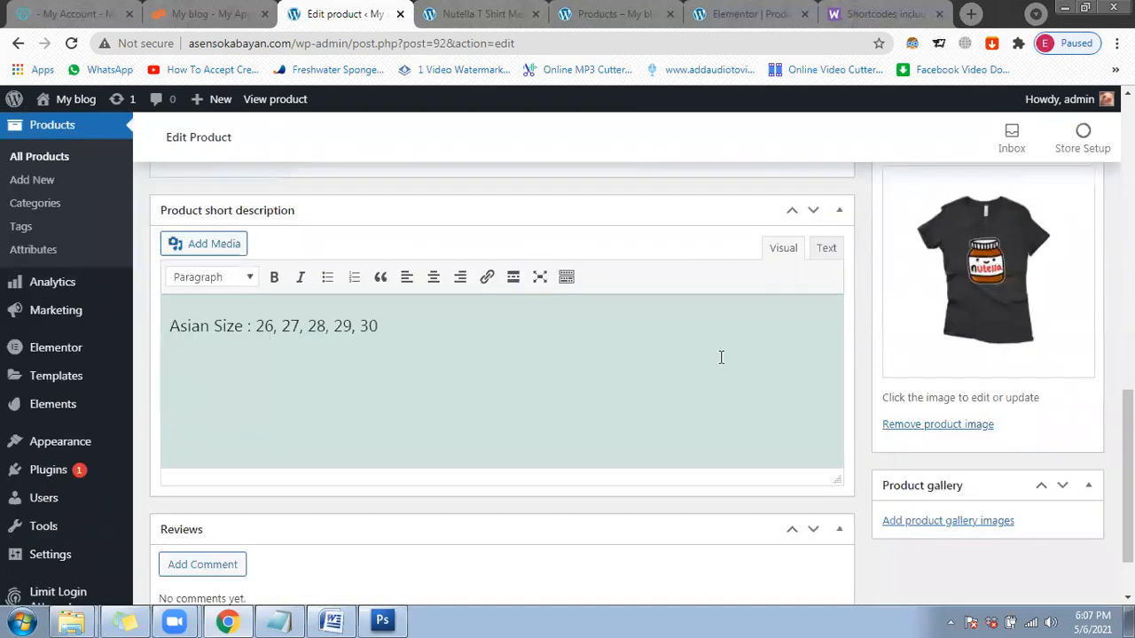
scroll(721, 357, down, 1)
scroll(721, 364, up, 4)
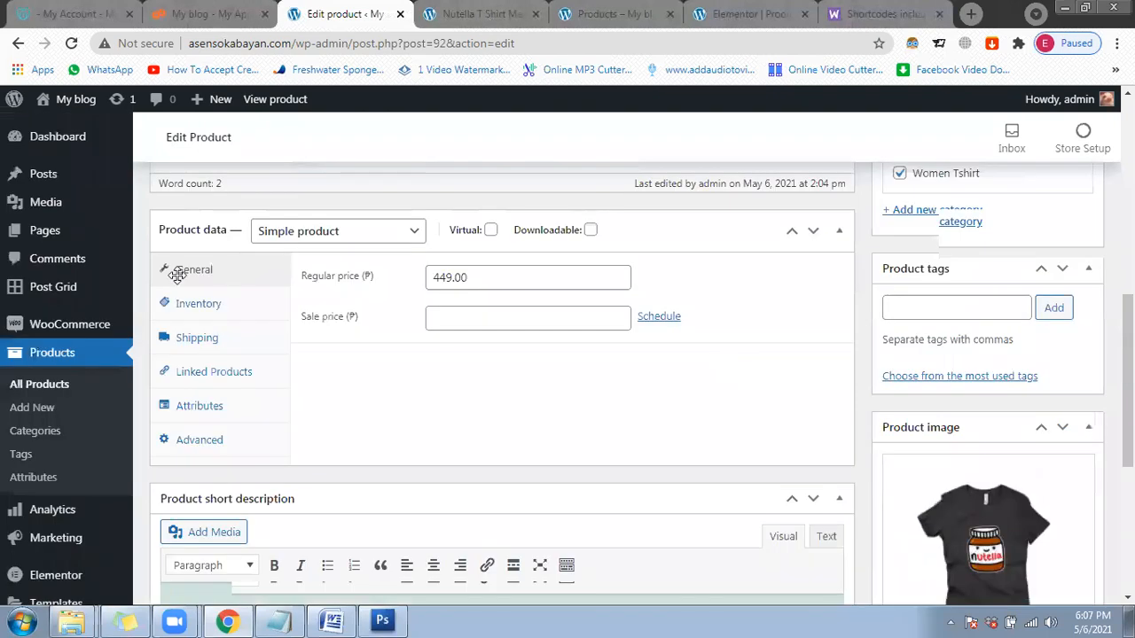
scroll(177, 276, up, 1)
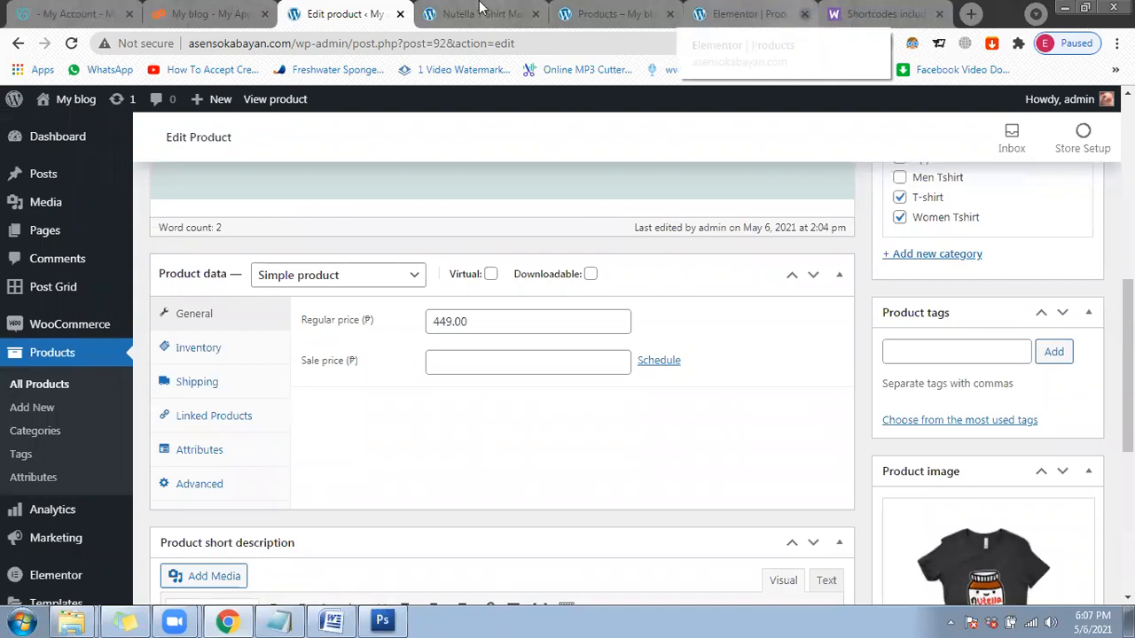
Step: Close the Elementor editor, Nutella T Shirt Men Black and live Products page tabs, returning to the product editor
click(592, 9)
click(497, 13)
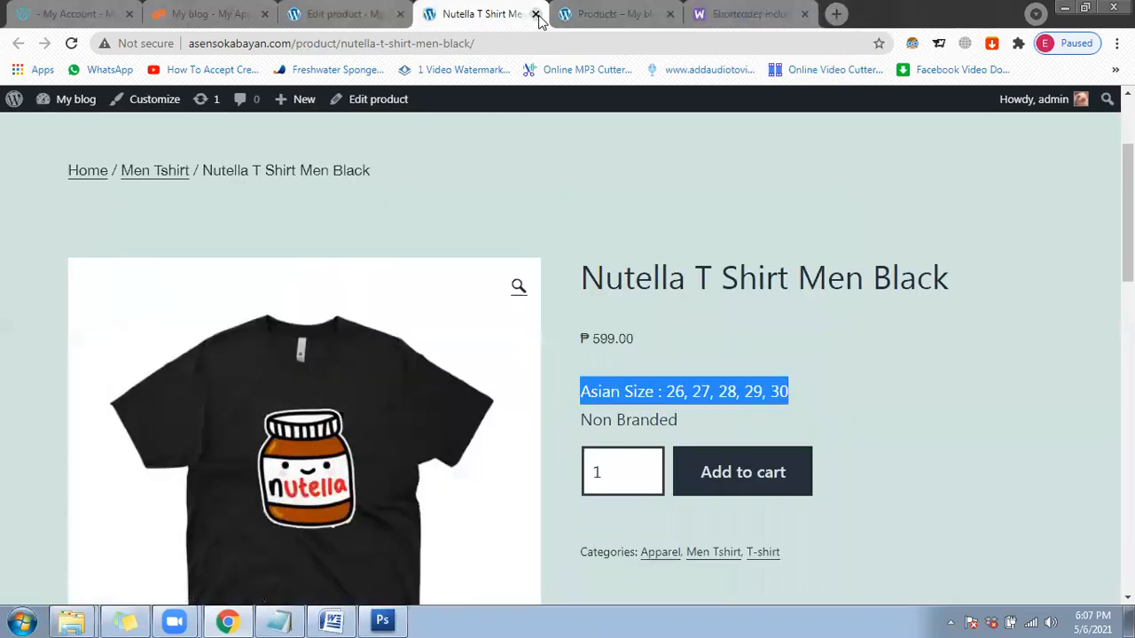
click(535, 14)
click(536, 14)
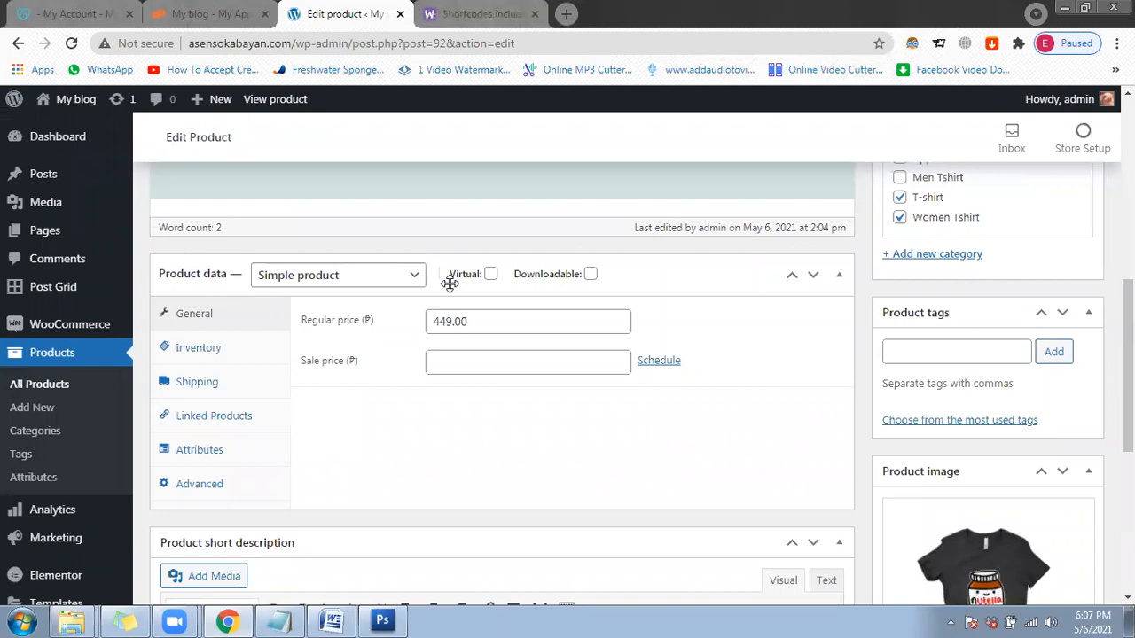
Step: Open the Nutella T Shirt Women Black permalink in a new tab and view its live price, sizes and categories
scroll(456, 383, up, 6)
middle_click(444, 376)
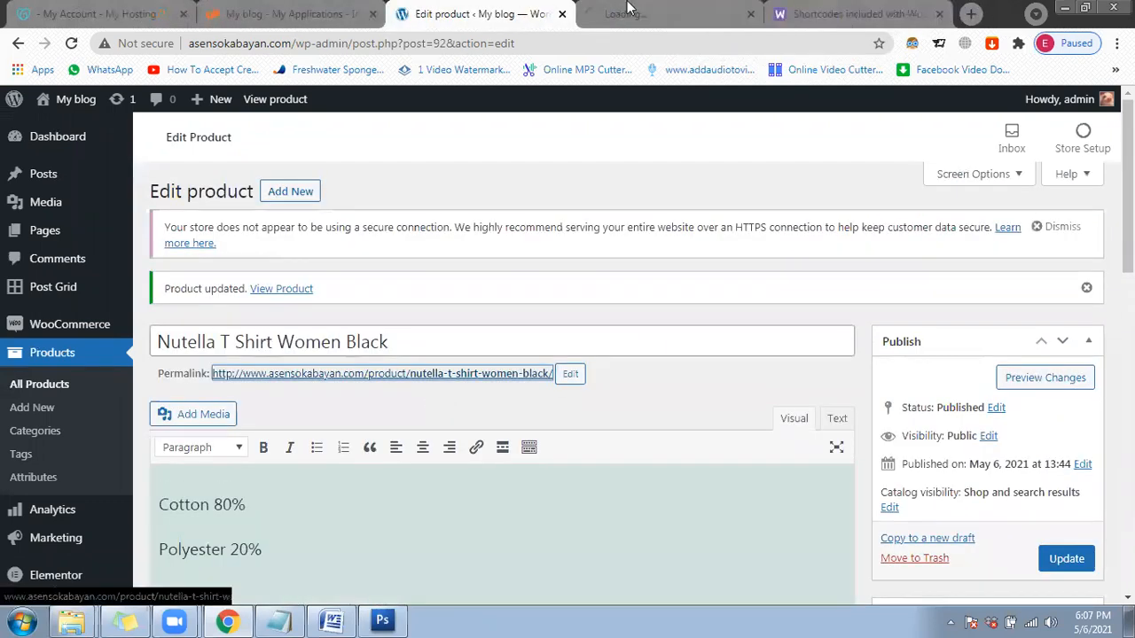
click(627, 9)
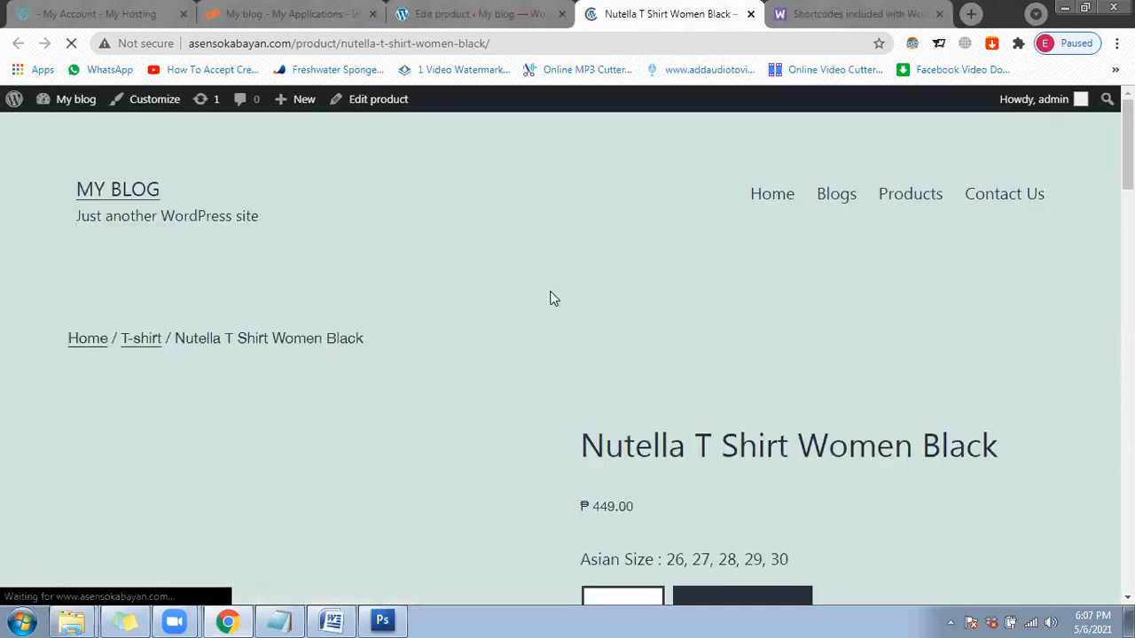
scroll(642, 358, down, 3)
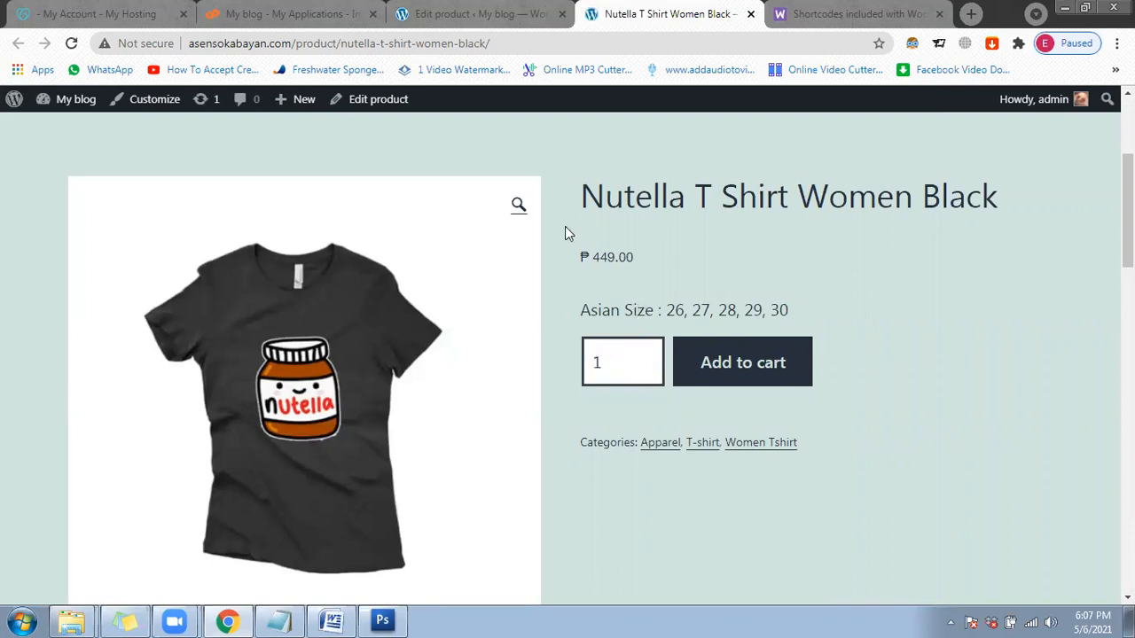
Step: Compare the live Nutella T Shirt Women Black page with the description, categories and product data in its product editor
scroll(564, 229, down, 1)
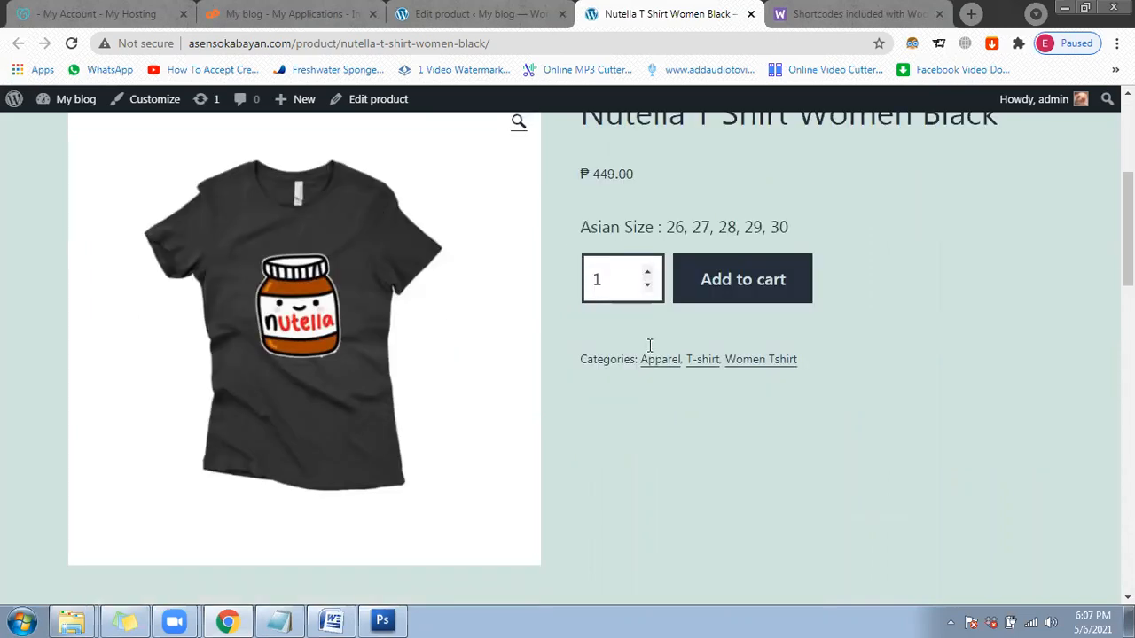
scroll(649, 346, up, 1)
click(482, 8)
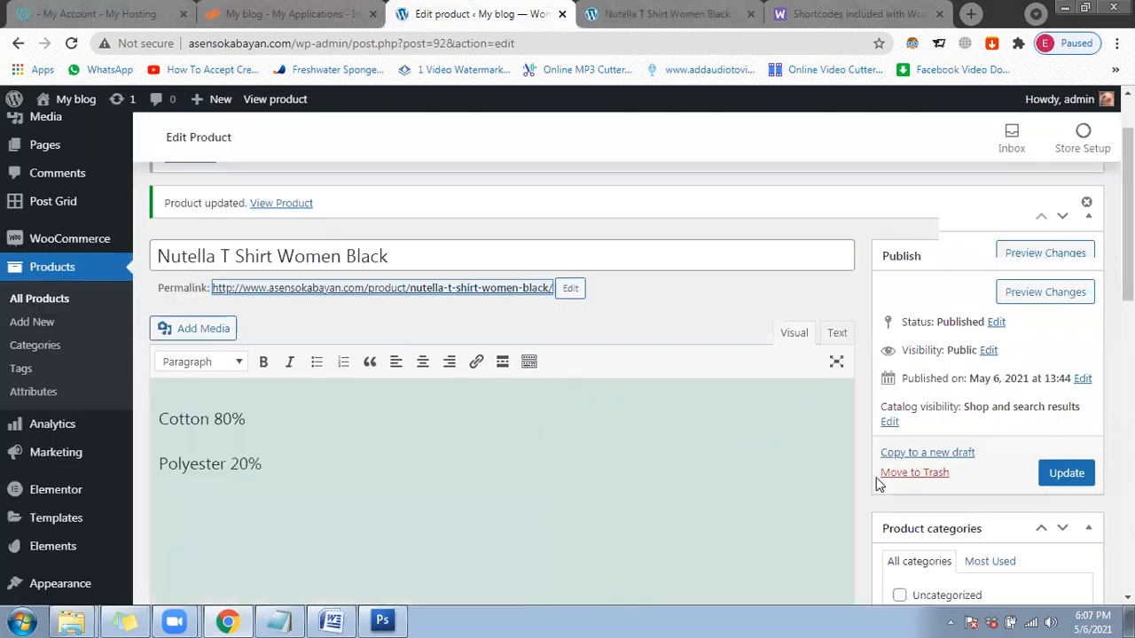
scroll(887, 497, down, 6)
scroll(784, 512, up, 2)
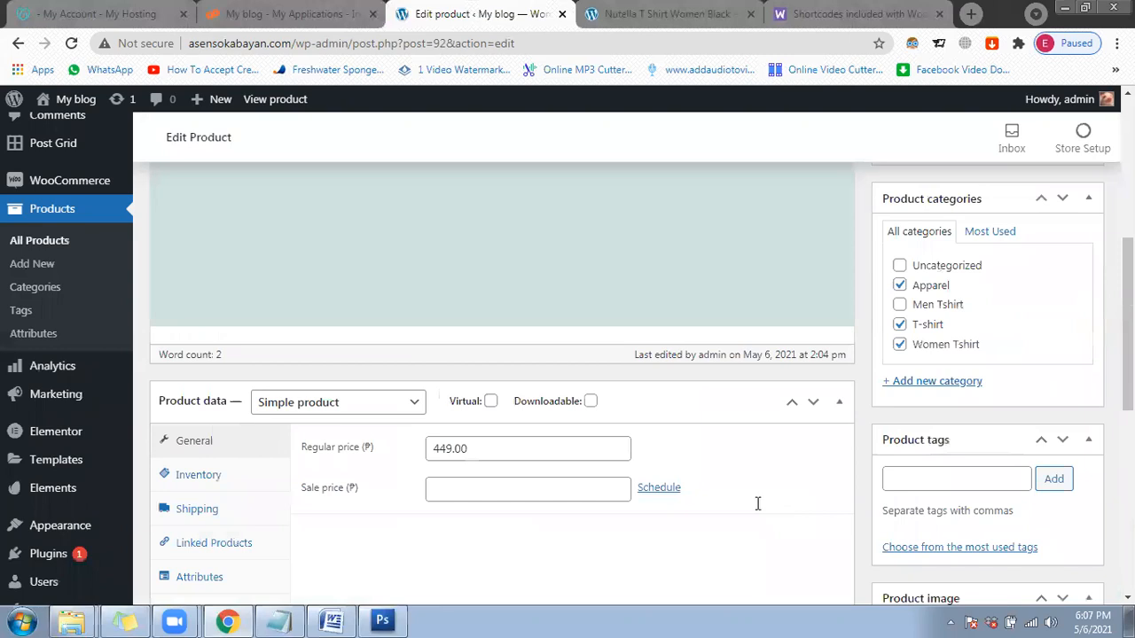
scroll(676, 454, up, 5)
scroll(676, 455, down, 1)
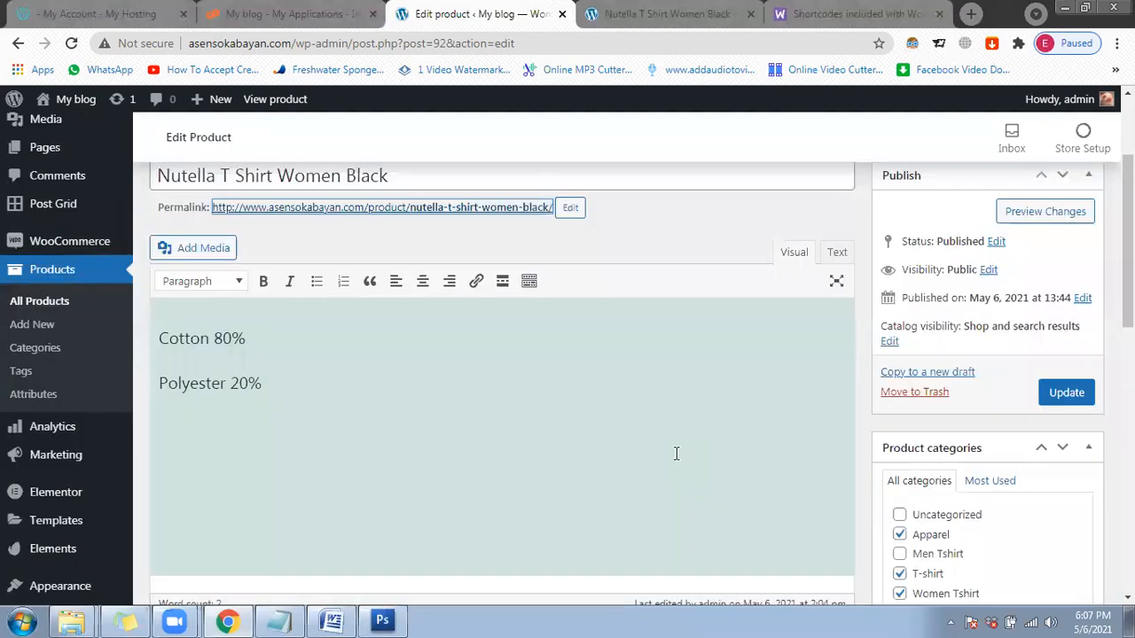
scroll(676, 454, down, 1)
scroll(674, 454, down, 3)
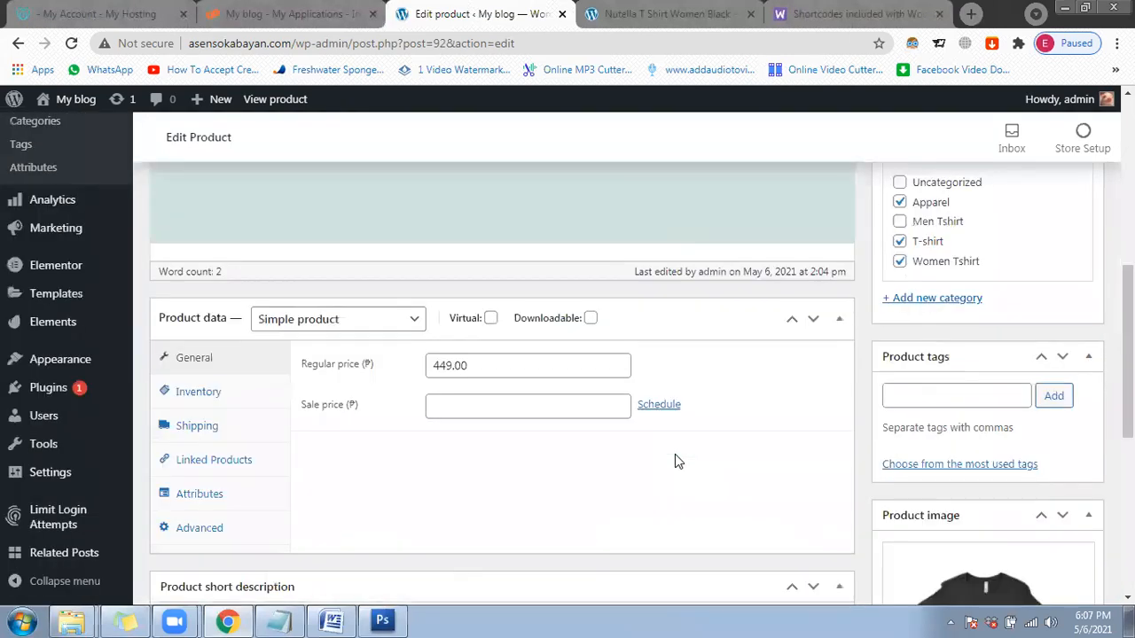
Step: Switch the product type to Variable product and check which attributes are available to add
click(338, 323)
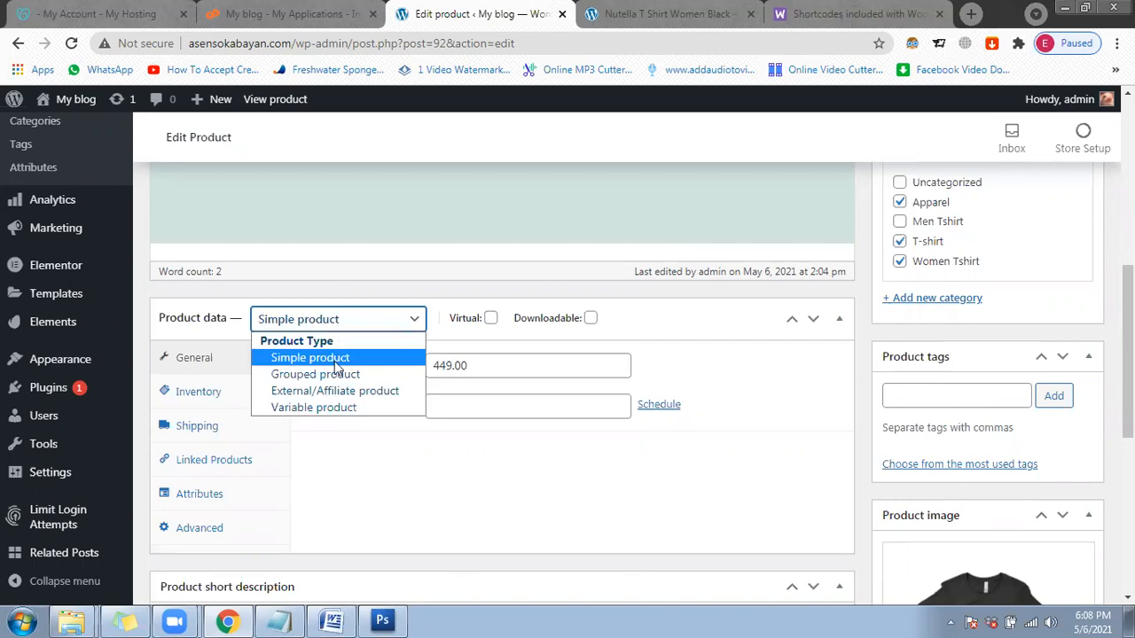
click(347, 408)
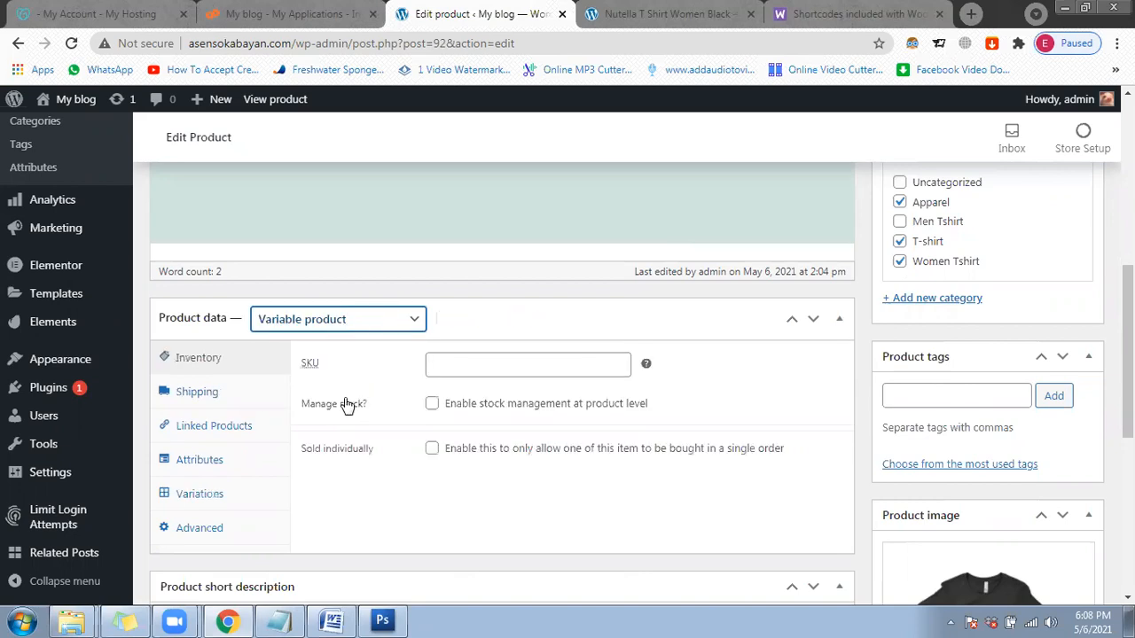
click(233, 464)
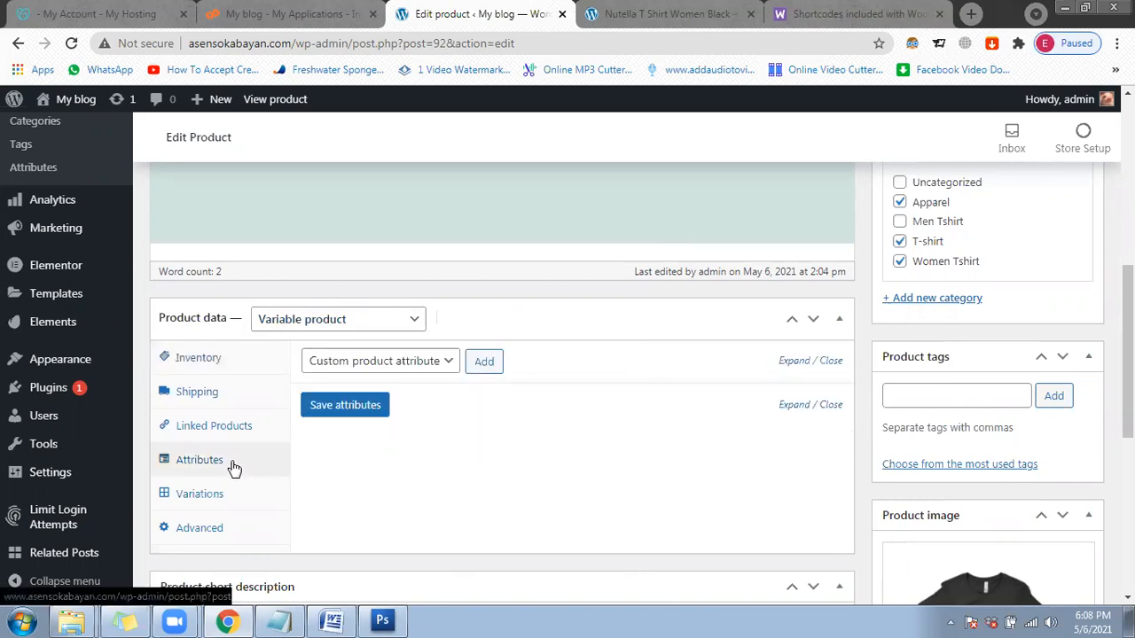
click(387, 367)
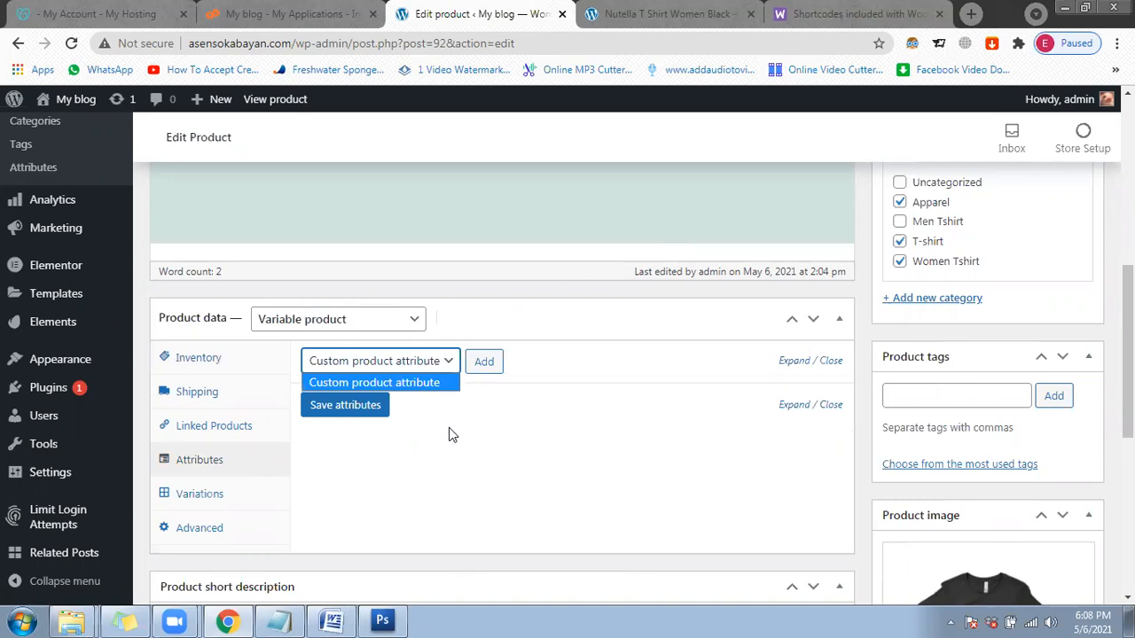
click(449, 433)
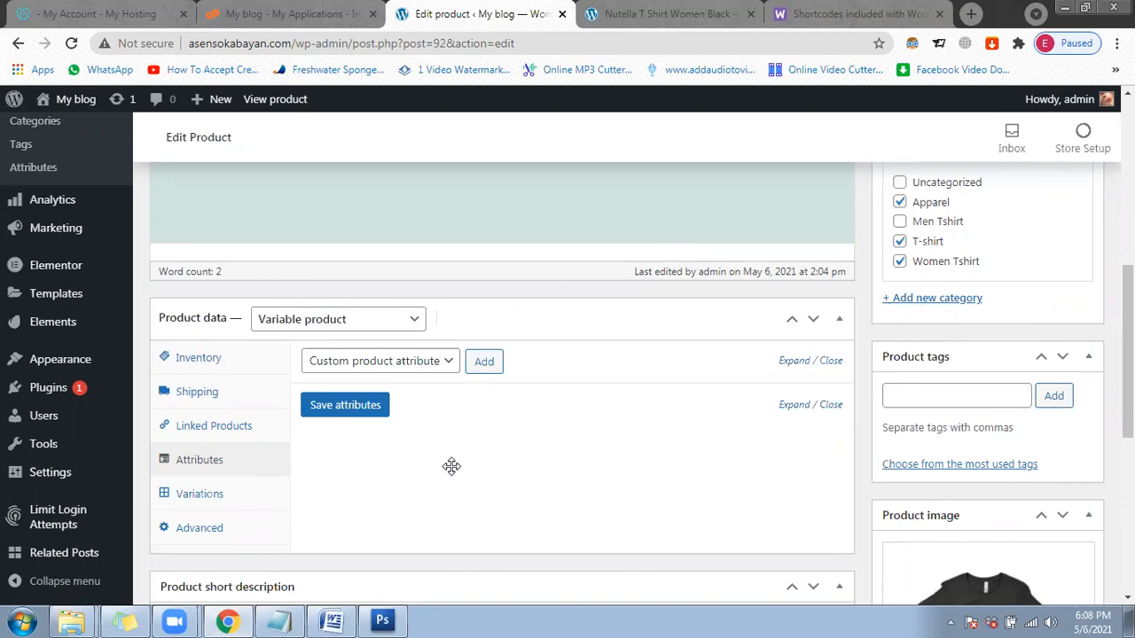
Step: Open the store's product attributes and add a new attribute named Size
scroll(451, 461, up, 2)
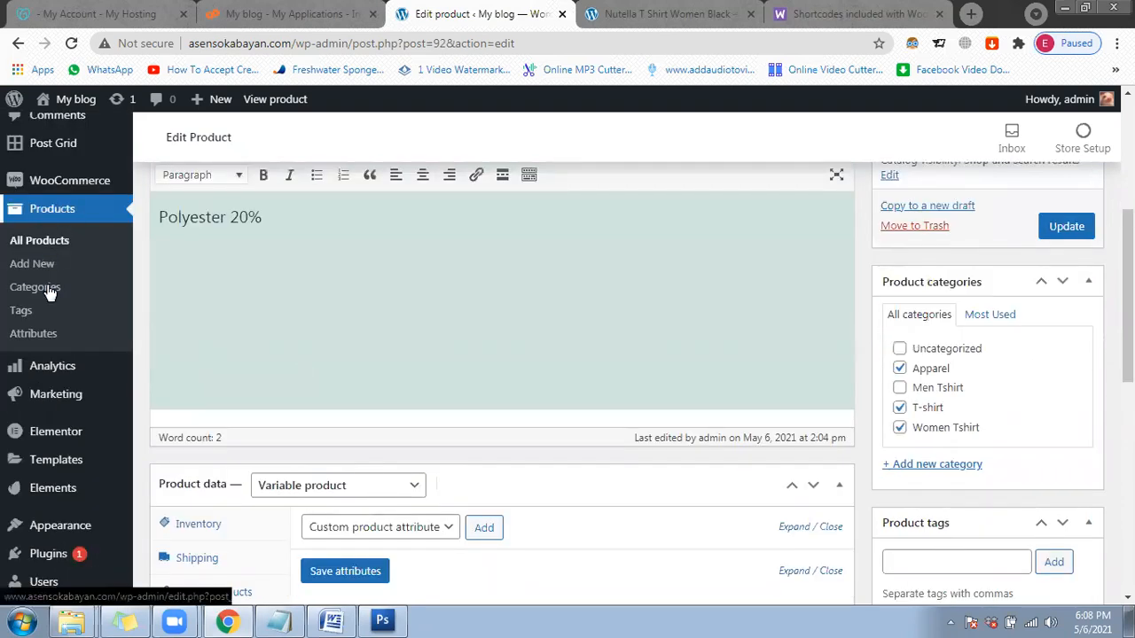
click(39, 342)
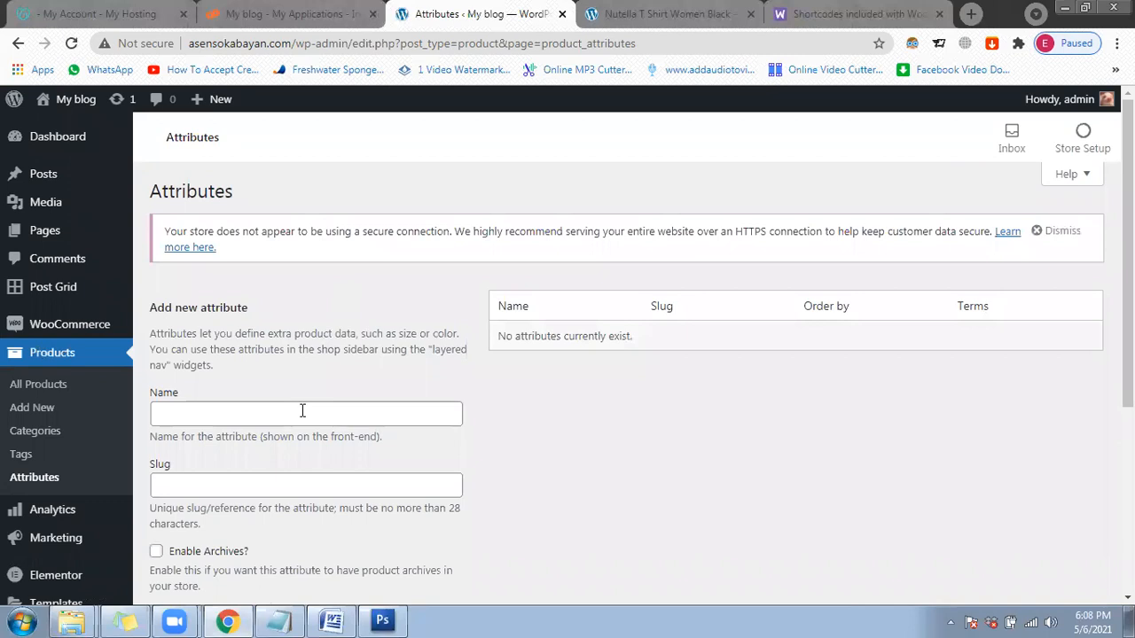
click(303, 411)
text(Color)
key(ctrl+a)
text(Size)
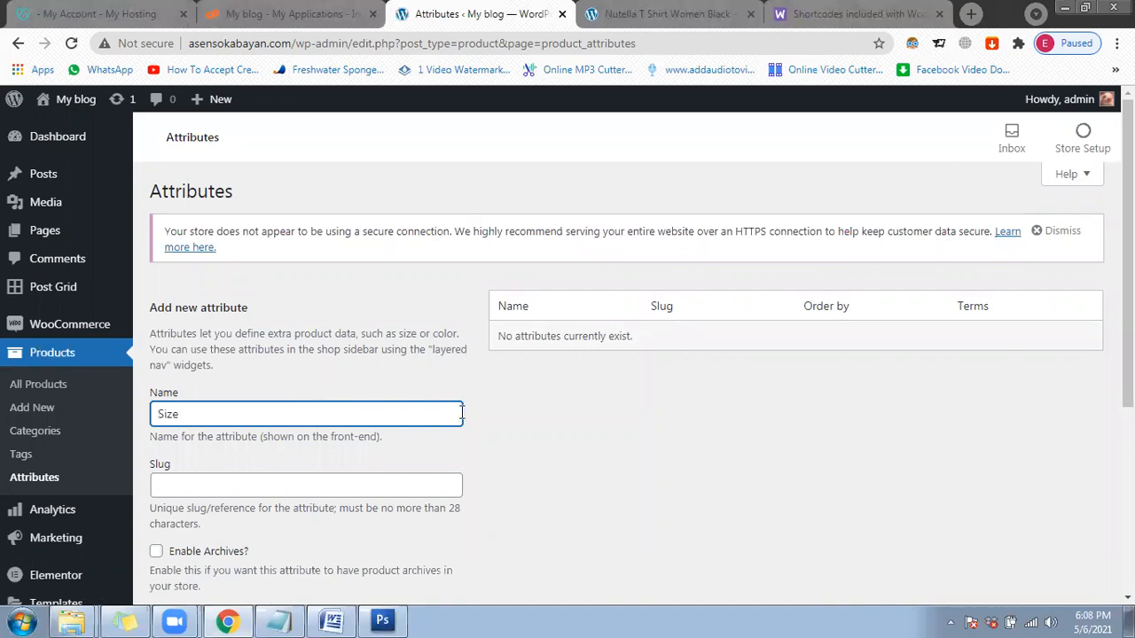
click(343, 399)
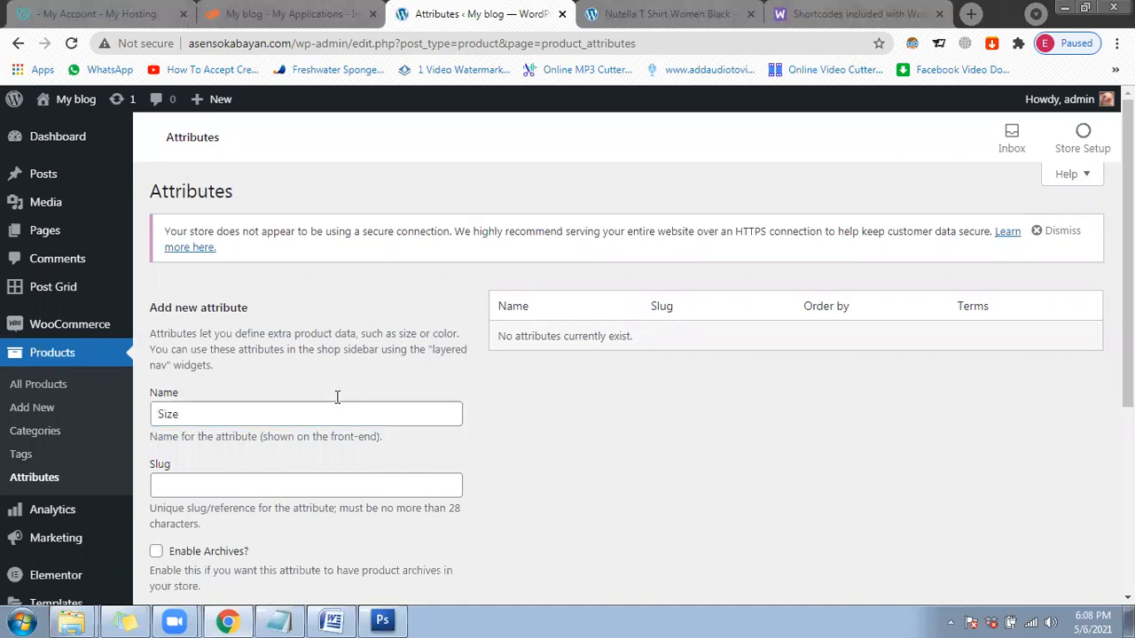
scroll(337, 398, down, 1)
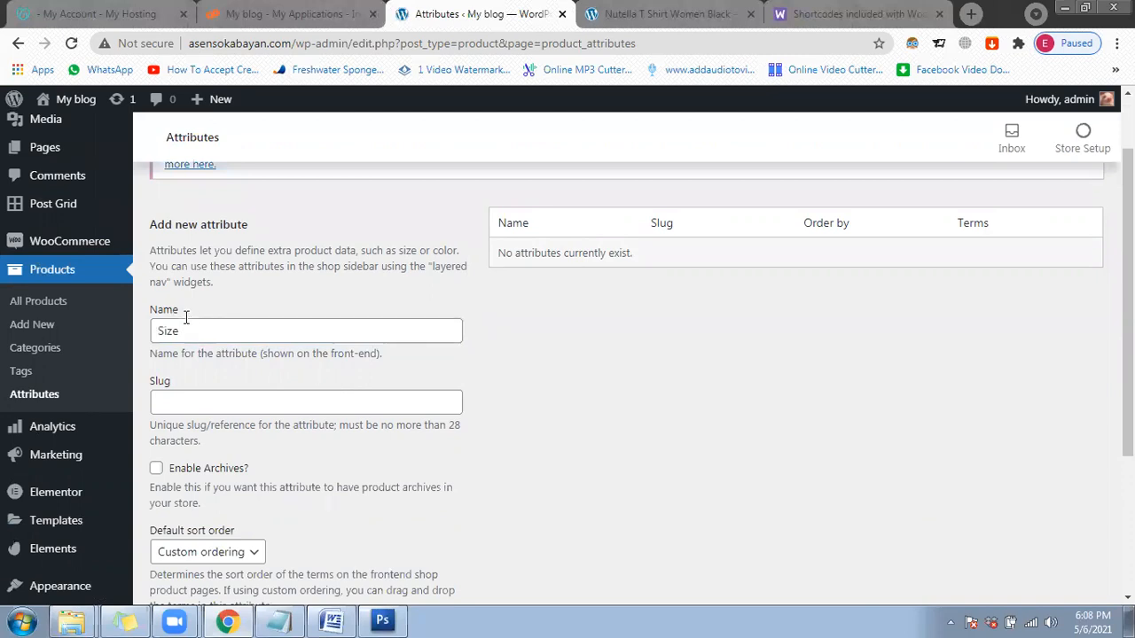
scroll(204, 328, down, 1)
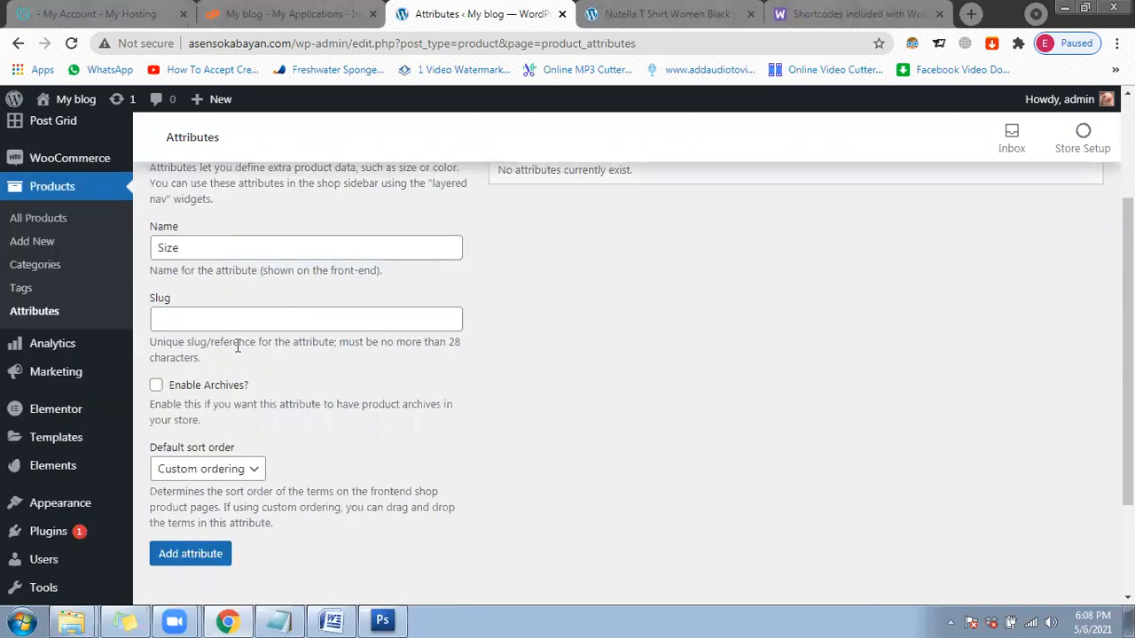
click(203, 563)
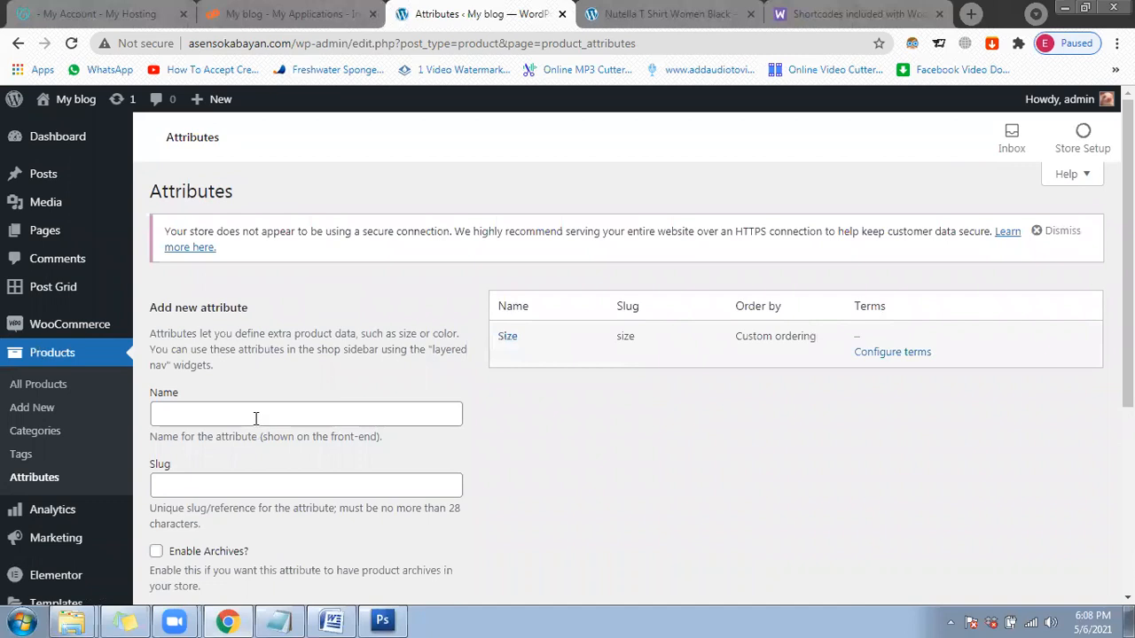
Step: Add a second product attribute named Colors
click(255, 419)
text(Coll)
text(rs)
click(542, 422)
scroll(540, 422, down, 2)
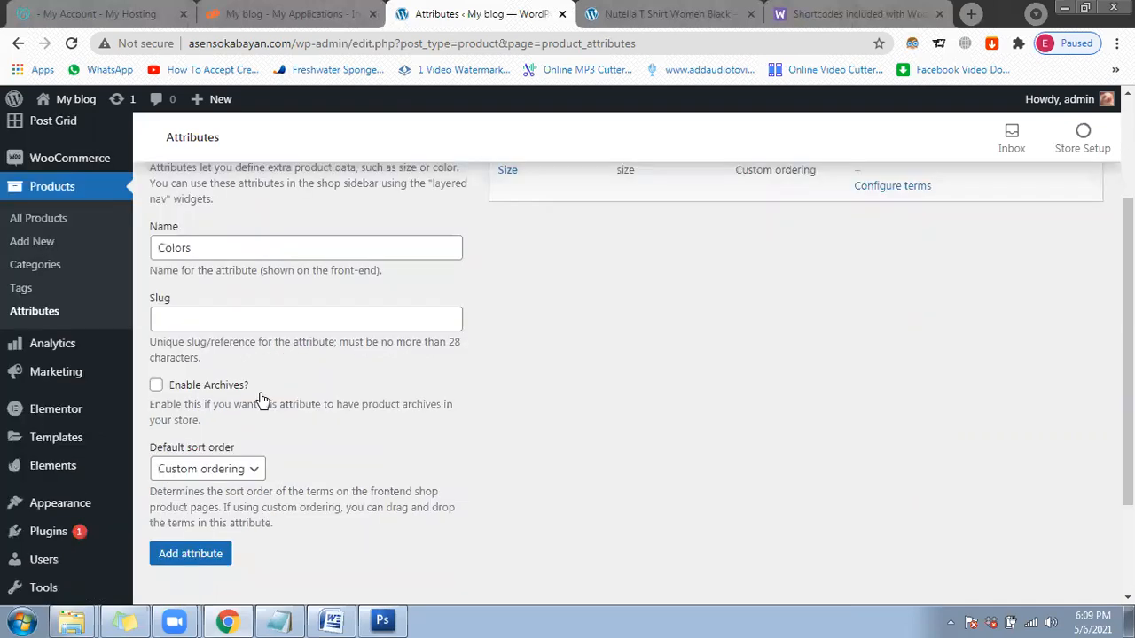
click(175, 557)
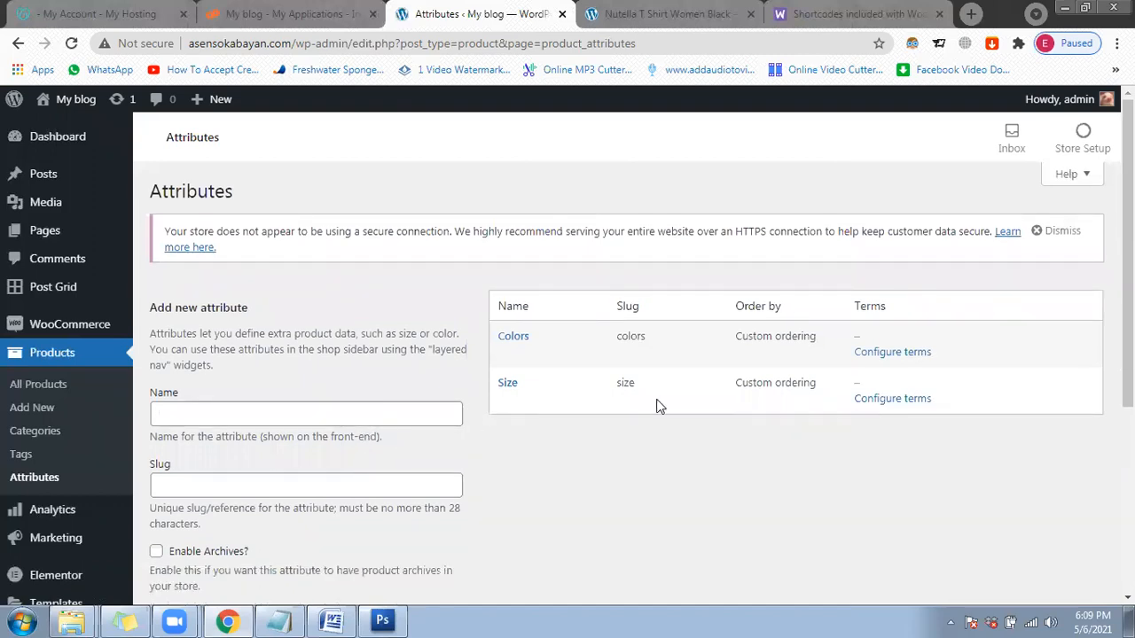
Step: Open the Size attribute's terms for configuration and add the term Small
click(869, 410)
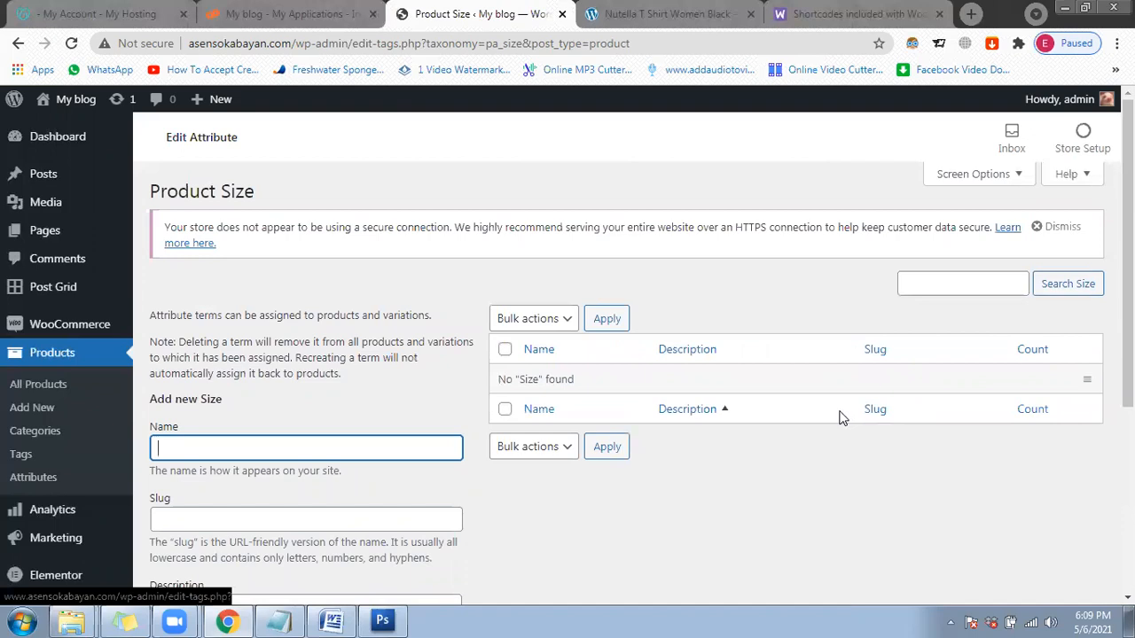
scroll(807, 409, down, 1)
scroll(796, 402, down, 1)
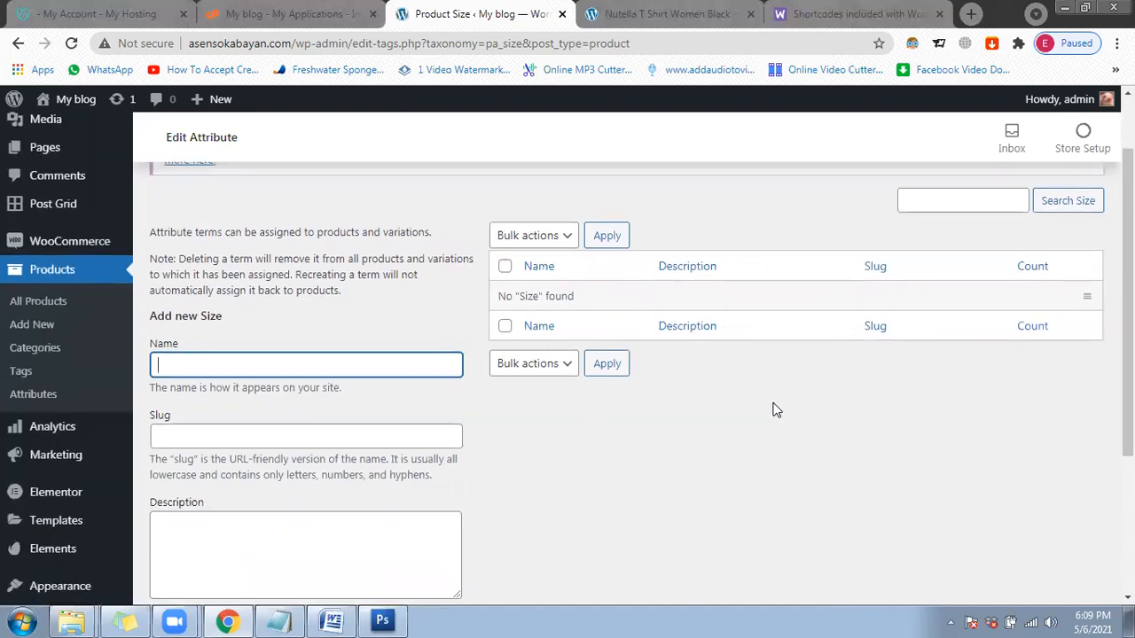
triple_click(142, 325)
click(185, 367)
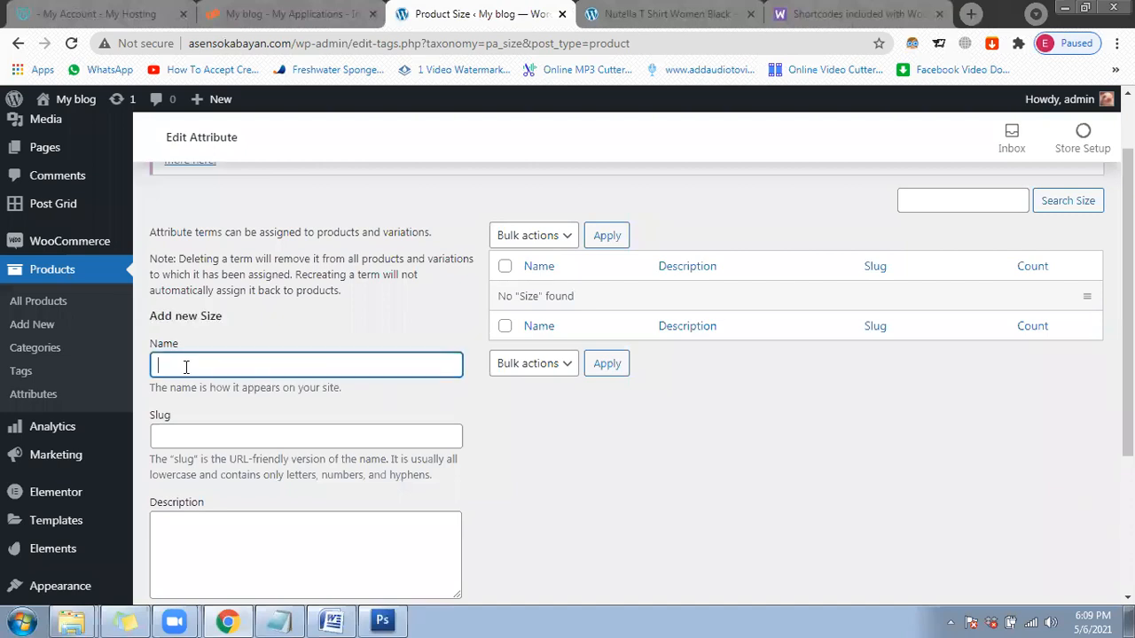
text(Small)
scroll(193, 399, down, 3)
click(200, 432)
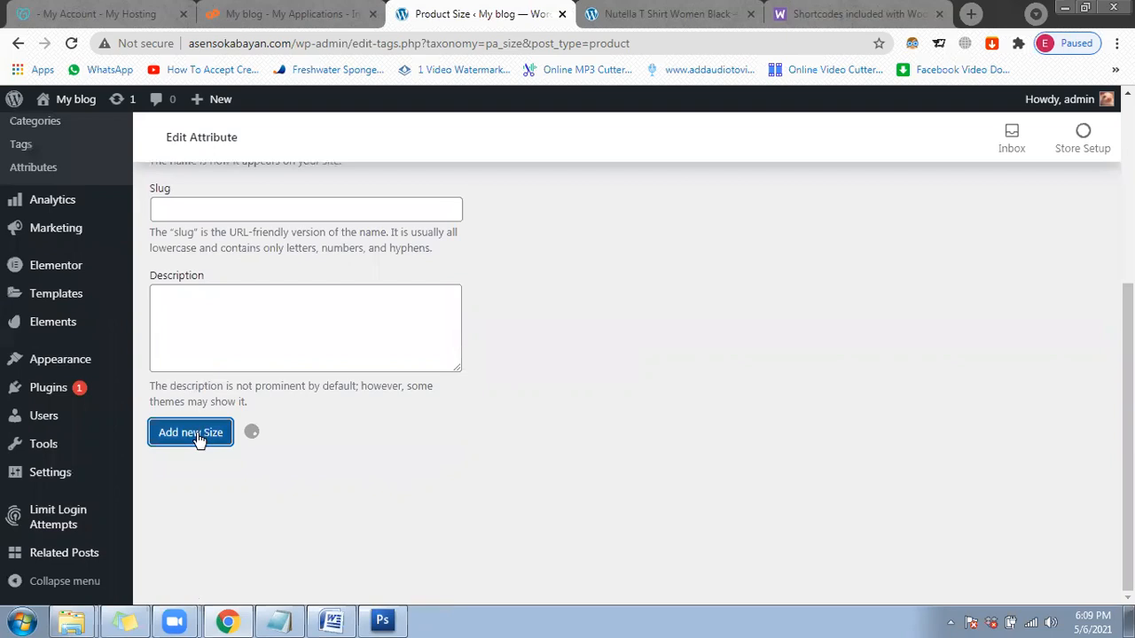
Step: Add the term Medium to the Size attribute
scroll(531, 250, up, 2)
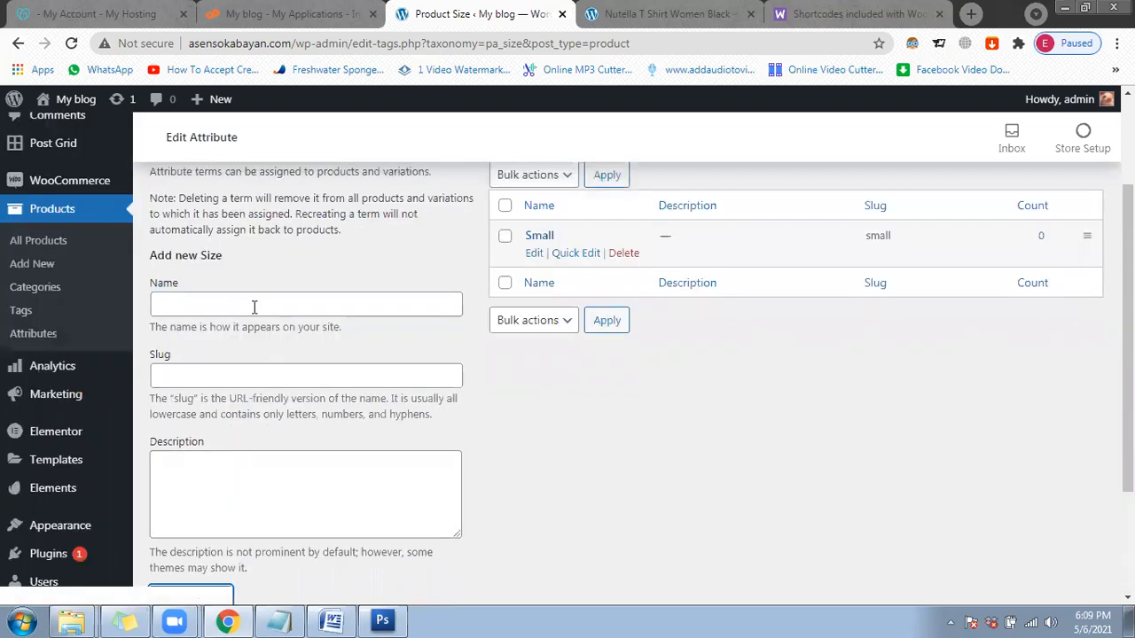
click(254, 307)
text(Medium)
scroll(243, 367, down, 1)
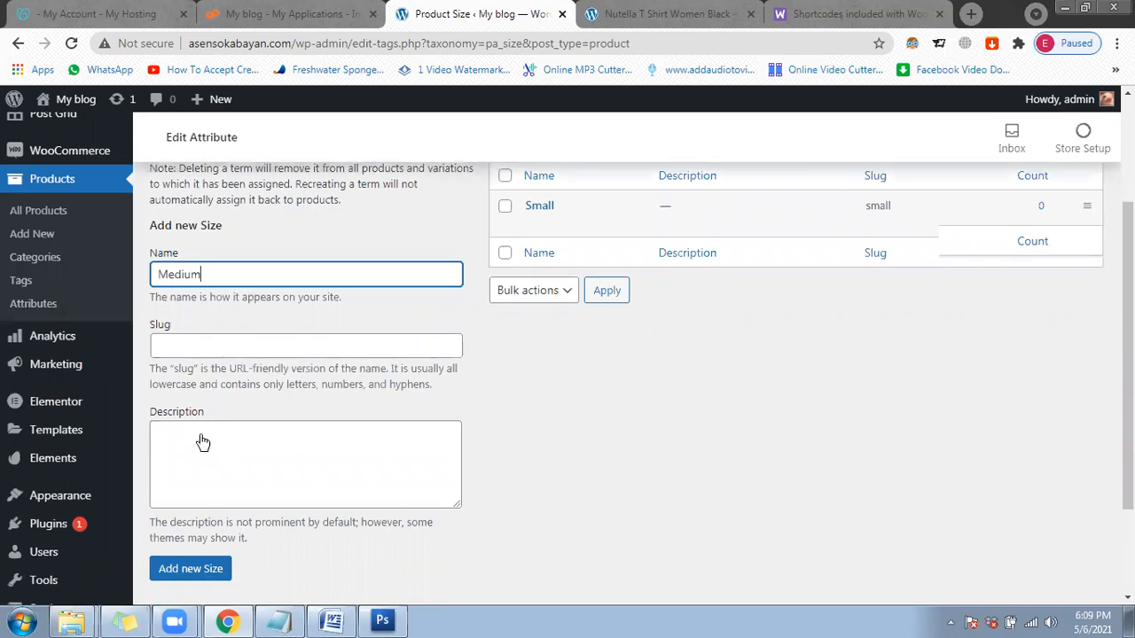
scroll(202, 442, down, 3)
click(202, 441)
Step: Add the term Large to the Size attribute
scroll(238, 308, up, 3)
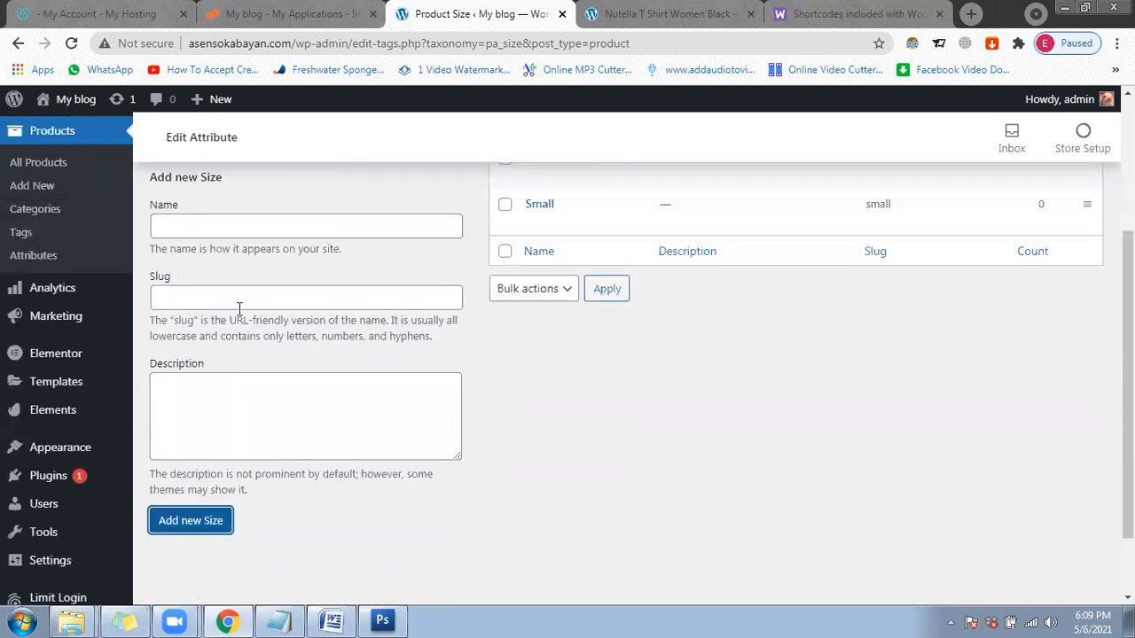
scroll(239, 307, up, 1)
text(Large)
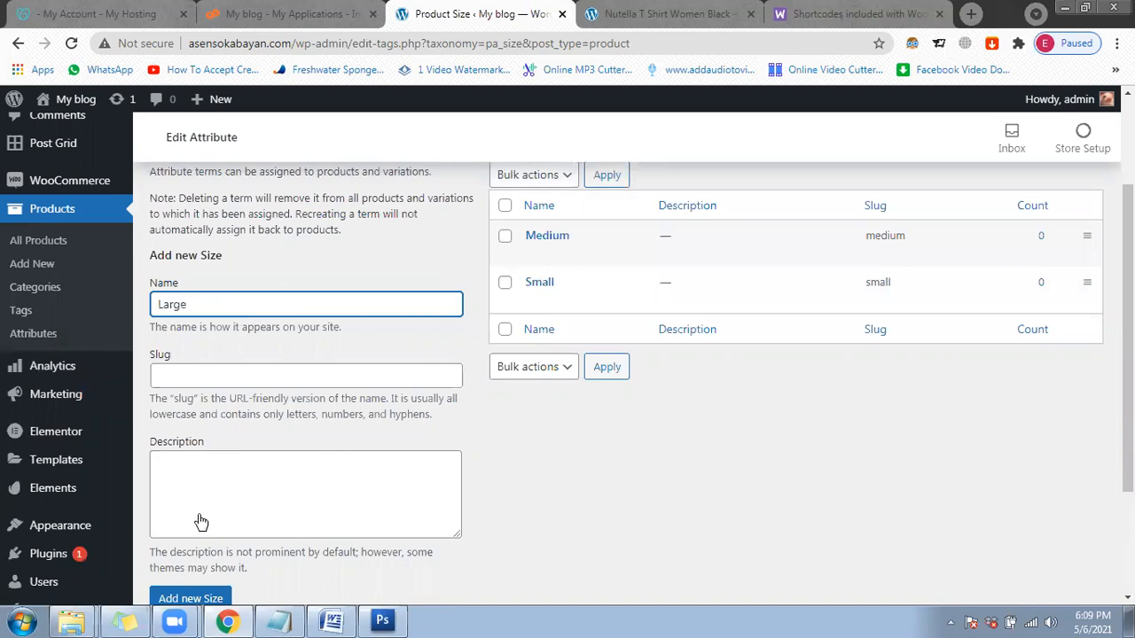
scroll(202, 521, down, 1)
click(201, 521)
Step: Add the term XLarge to the Size attribute
scroll(238, 310, up, 1)
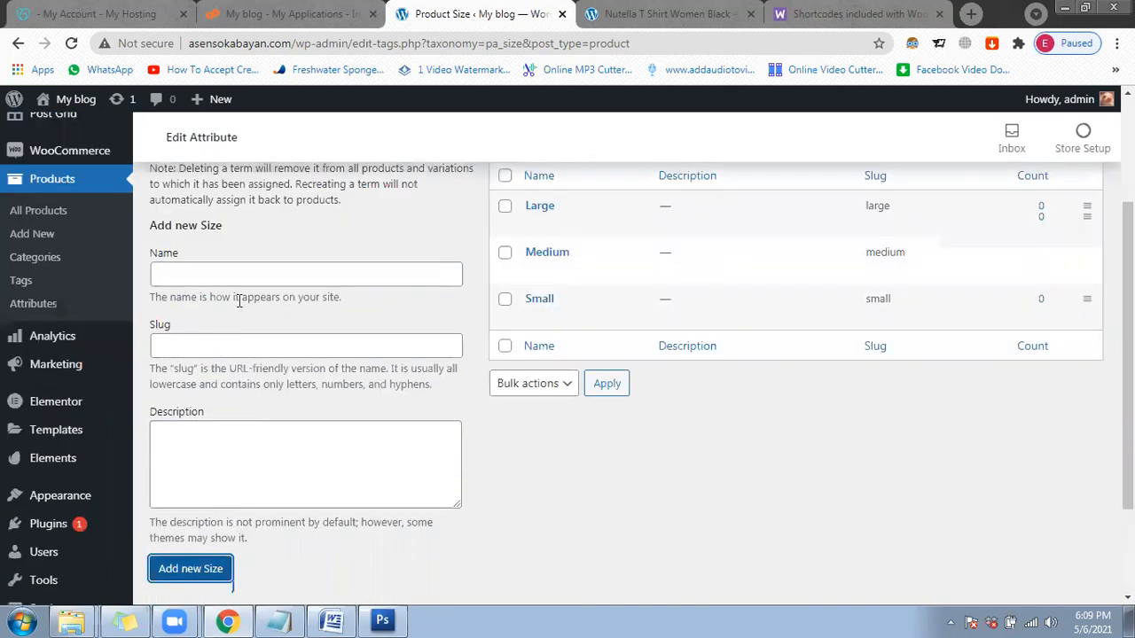
click(239, 301)
text(XLar)
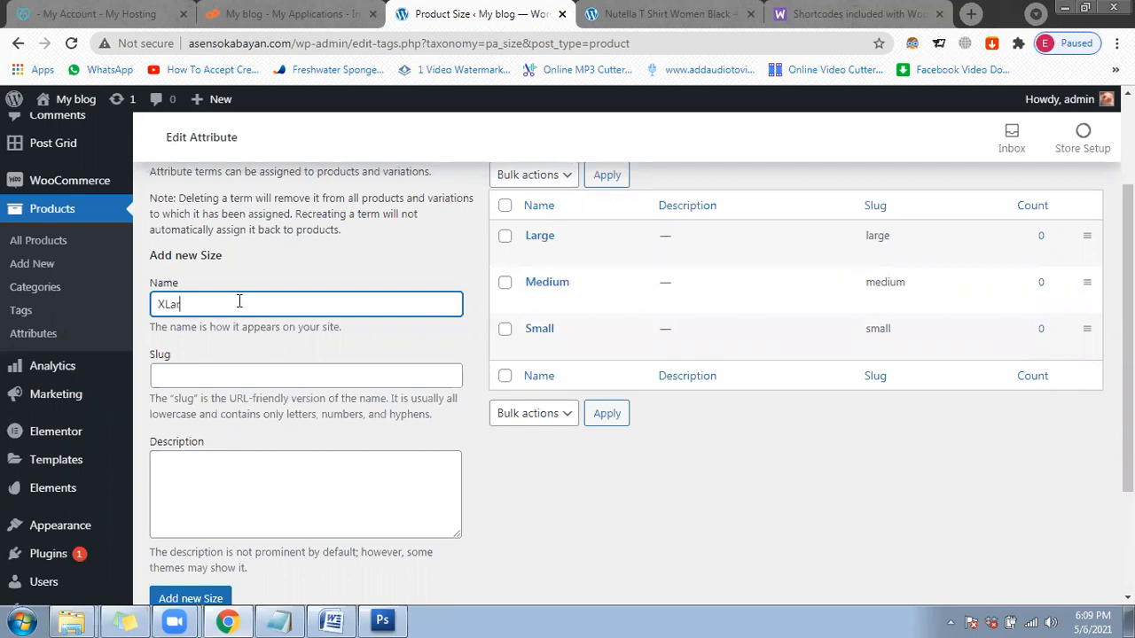
text(ge)
scroll(208, 521, down, 1)
click(220, 516)
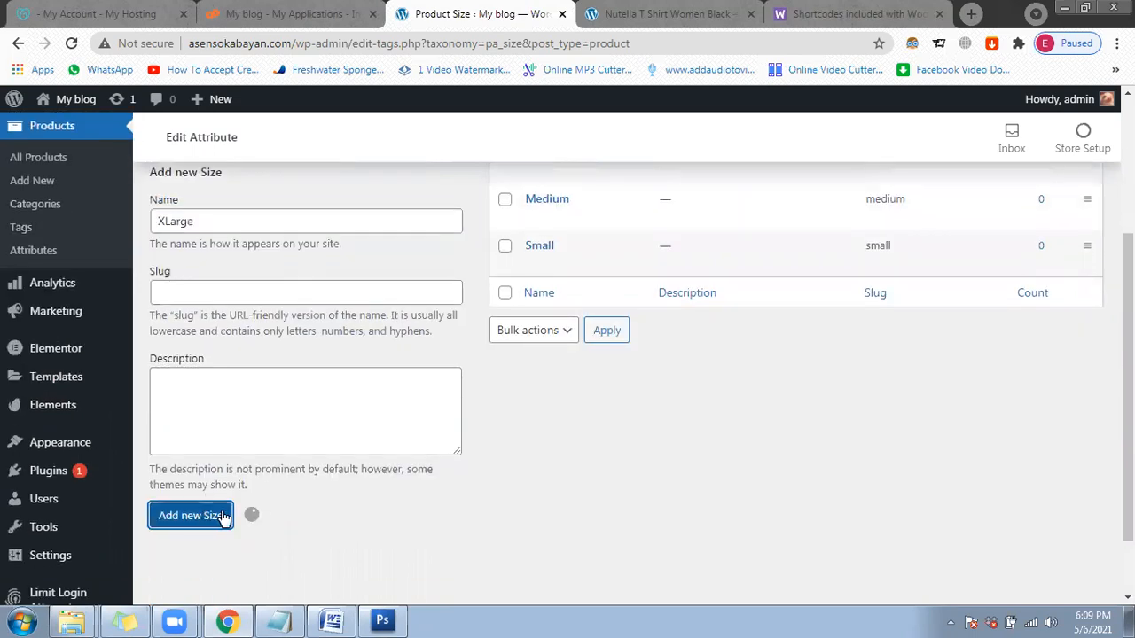
scroll(567, 270, up, 1)
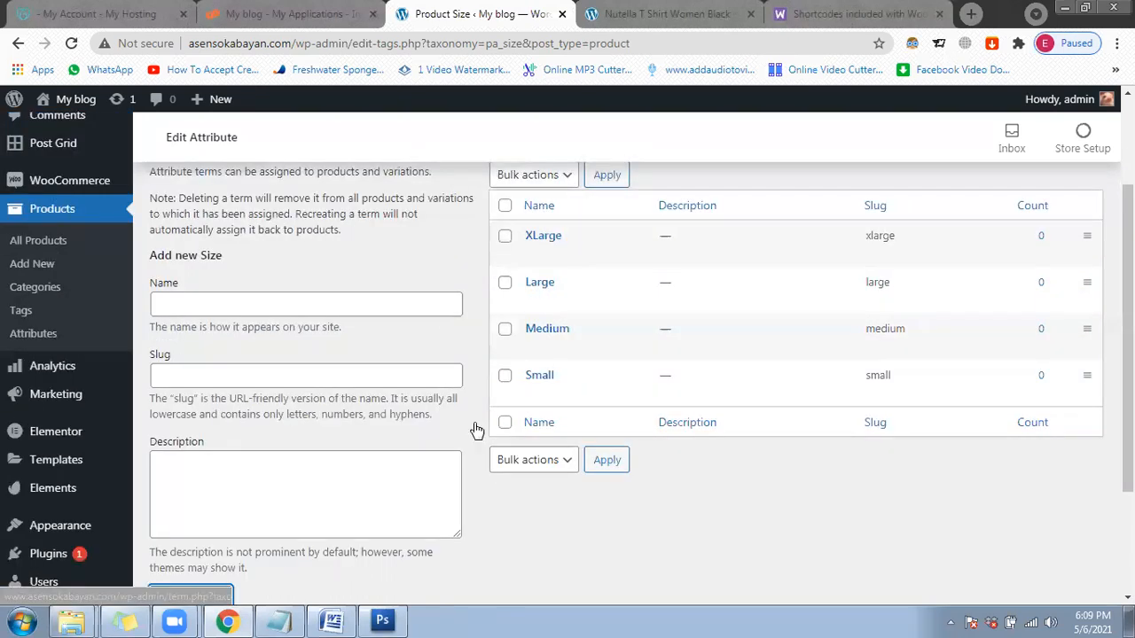
scroll(477, 430, up, 2)
scroll(461, 429, down, 1)
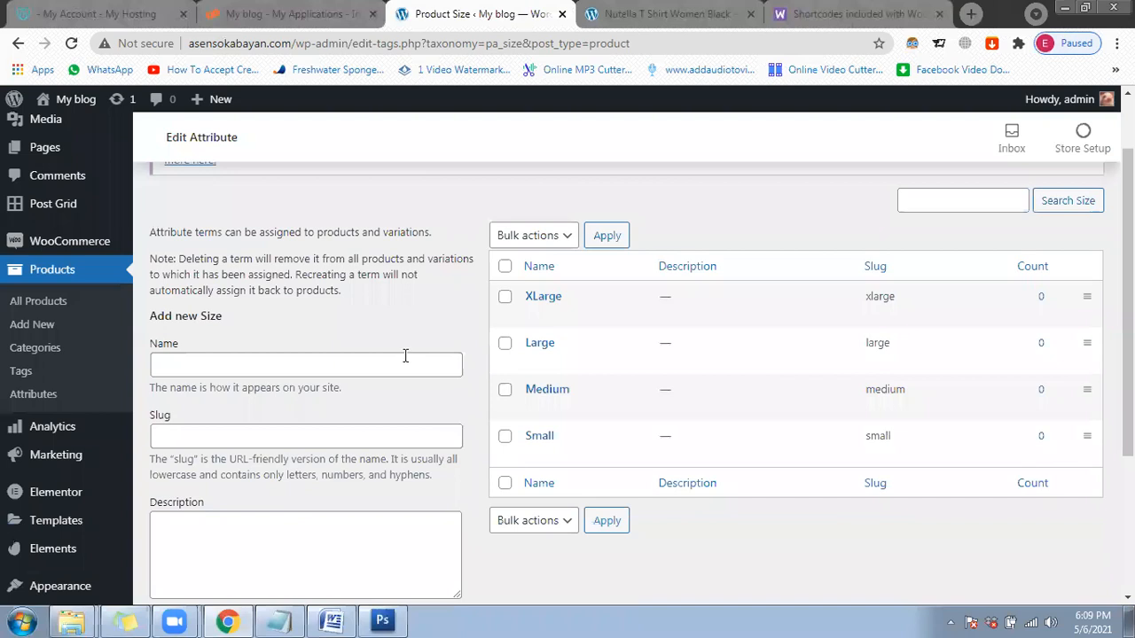
click(322, 370)
text(@)
key(BackSpace)
text(2)
text(L)
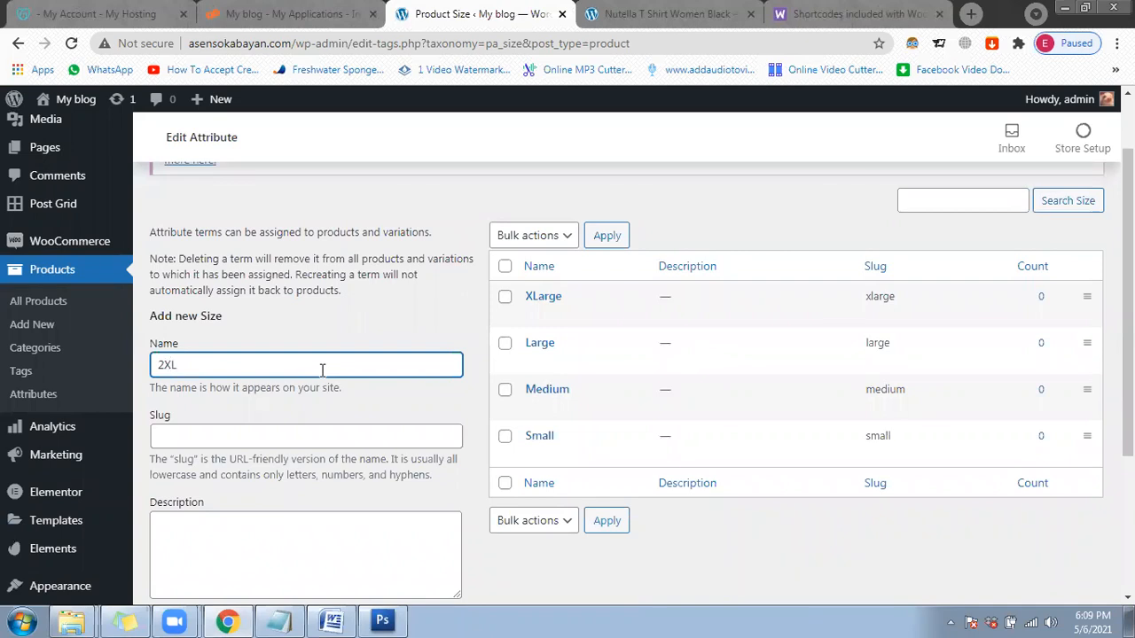
key(ctrl+a)
text(XX)
key(ctrl+a)
key(BackSpace)
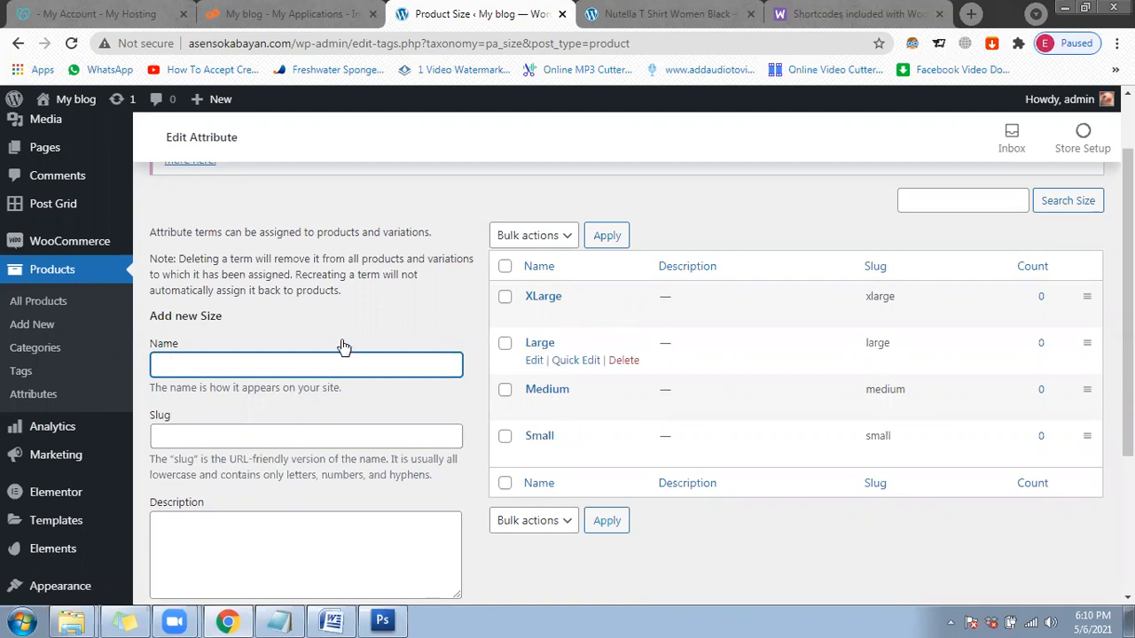
Step: Open the term configuration of the Colors attribute and check the shirt colors in the Nutella Design image folder
click(46, 399)
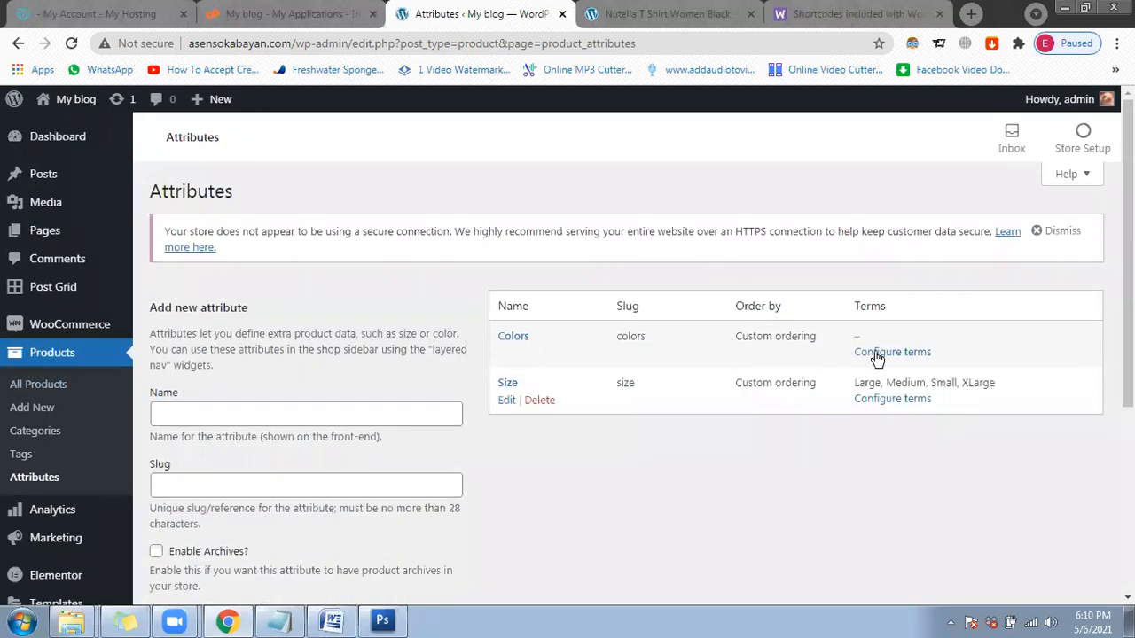
click(878, 355)
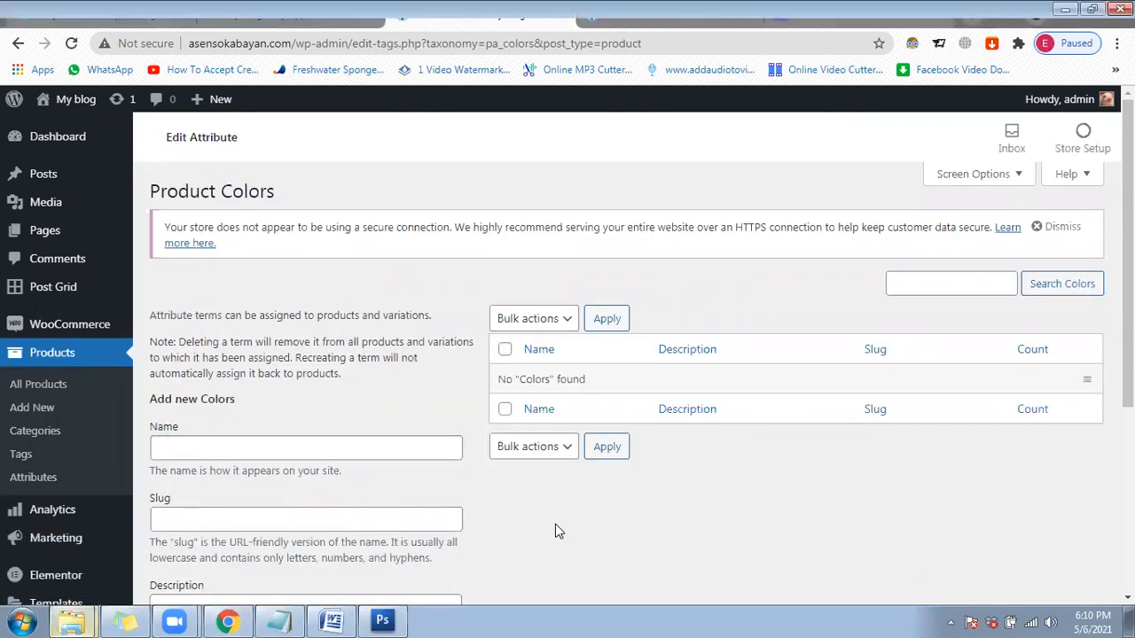
key(alt+Tab)
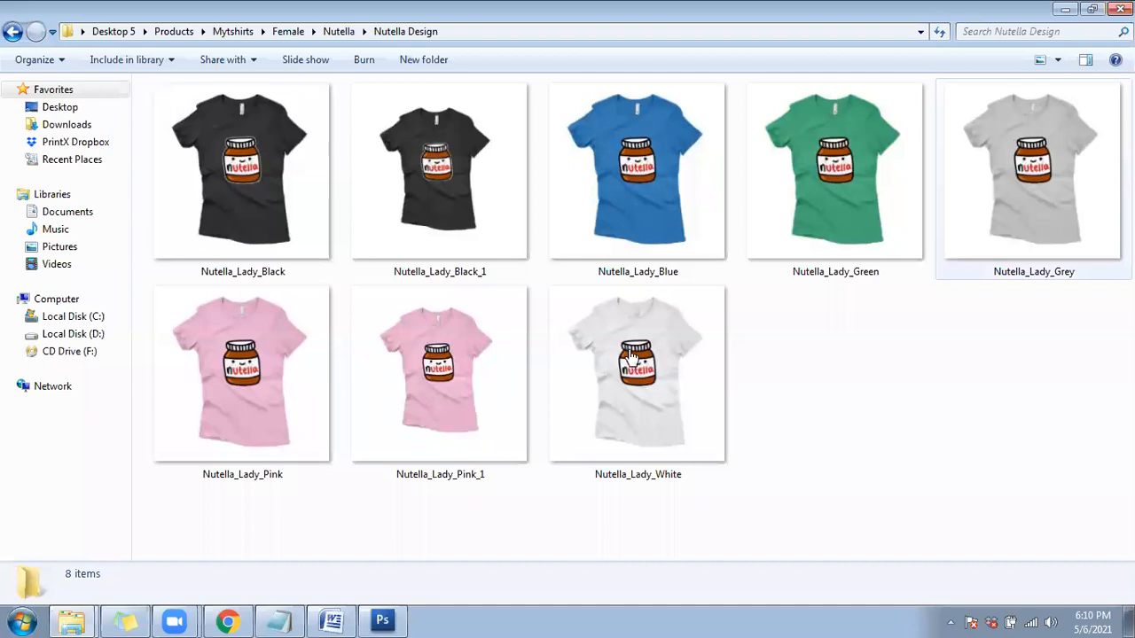
key(alt+Tab)
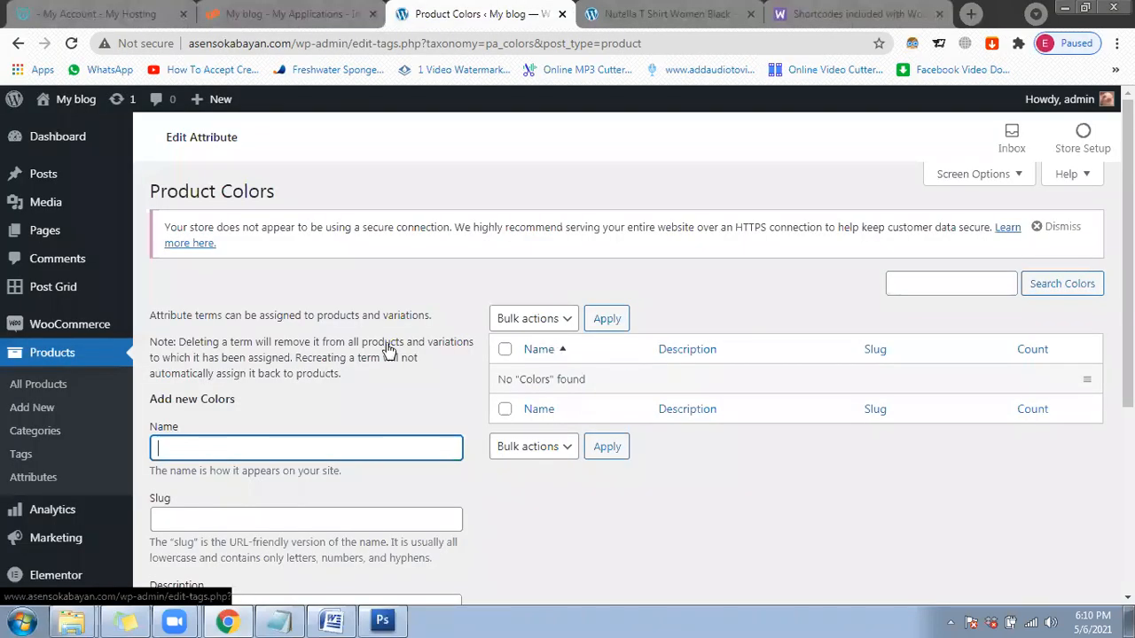
Step: Add a term named Black to the product Colors attribute
scroll(244, 356, down, 1)
text(Black)
scroll(211, 437, down, 1)
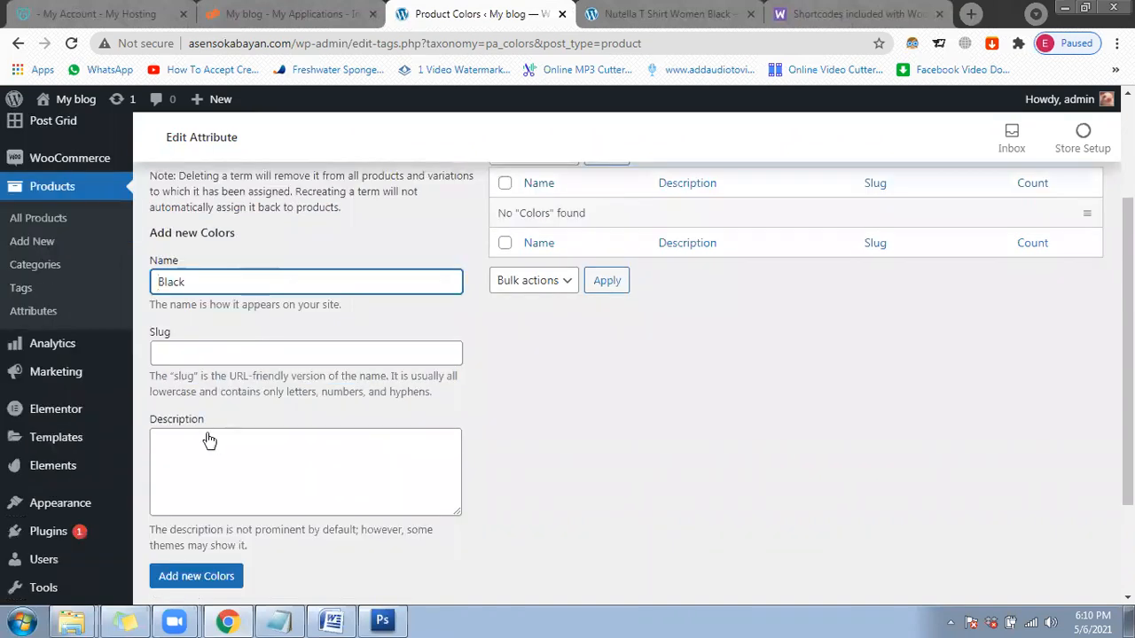
scroll(210, 441, down, 2)
click(209, 440)
Step: Add a term named White to the product Colors attribute
scroll(288, 307, up, 2)
click(287, 307)
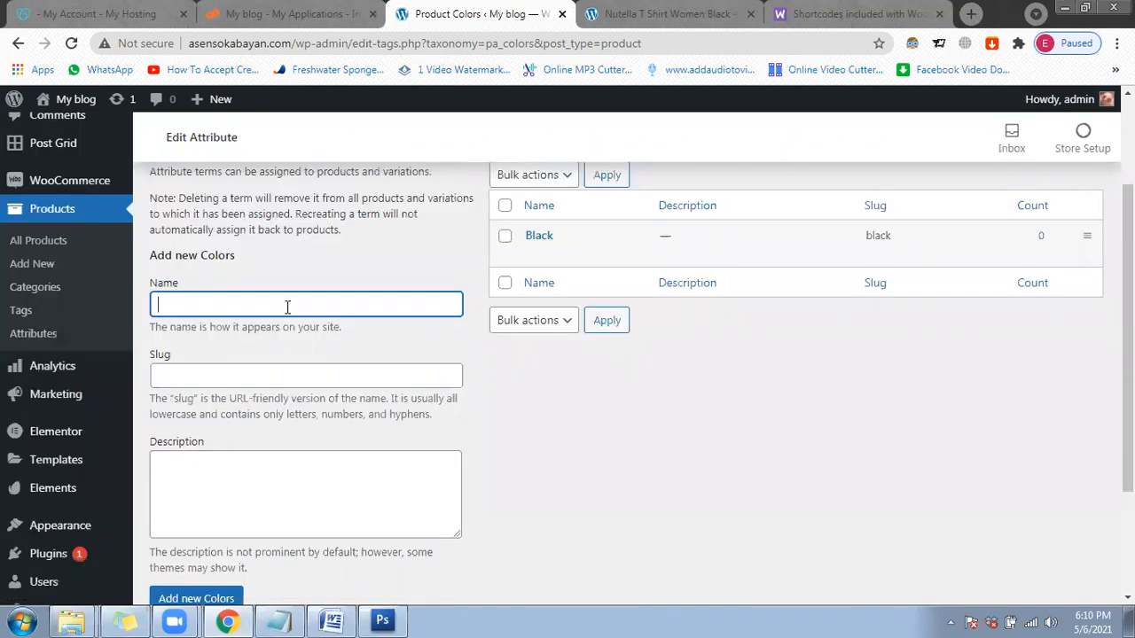
text(White)
scroll(195, 439, down, 2)
click(196, 433)
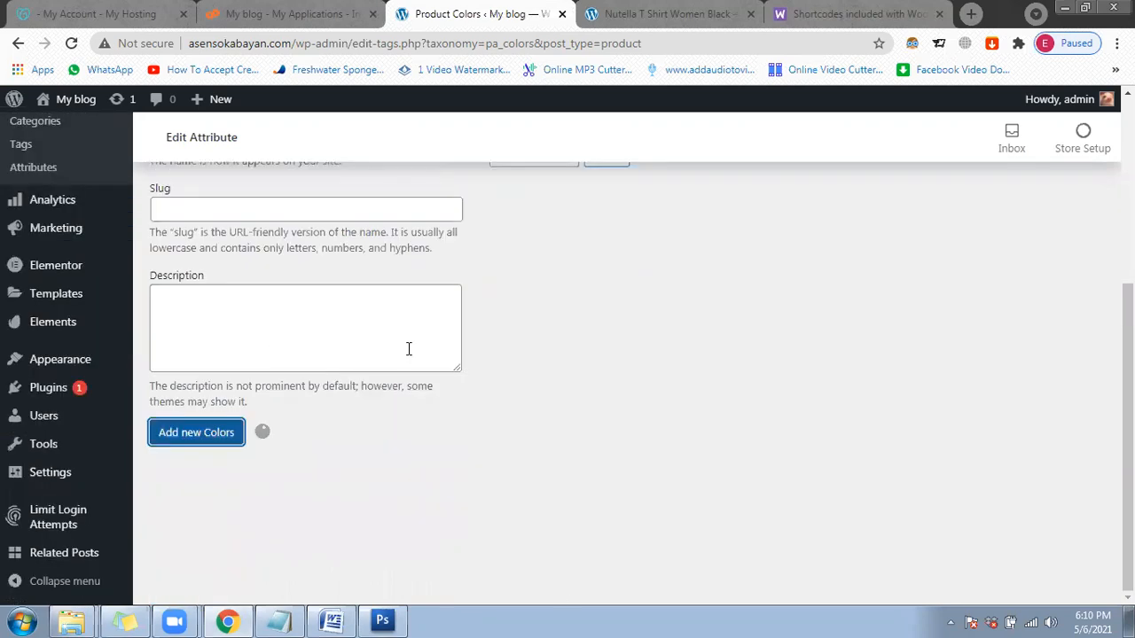
Step: Add a term named Grey to the product Colors attribute
scroll(278, 314, up, 2)
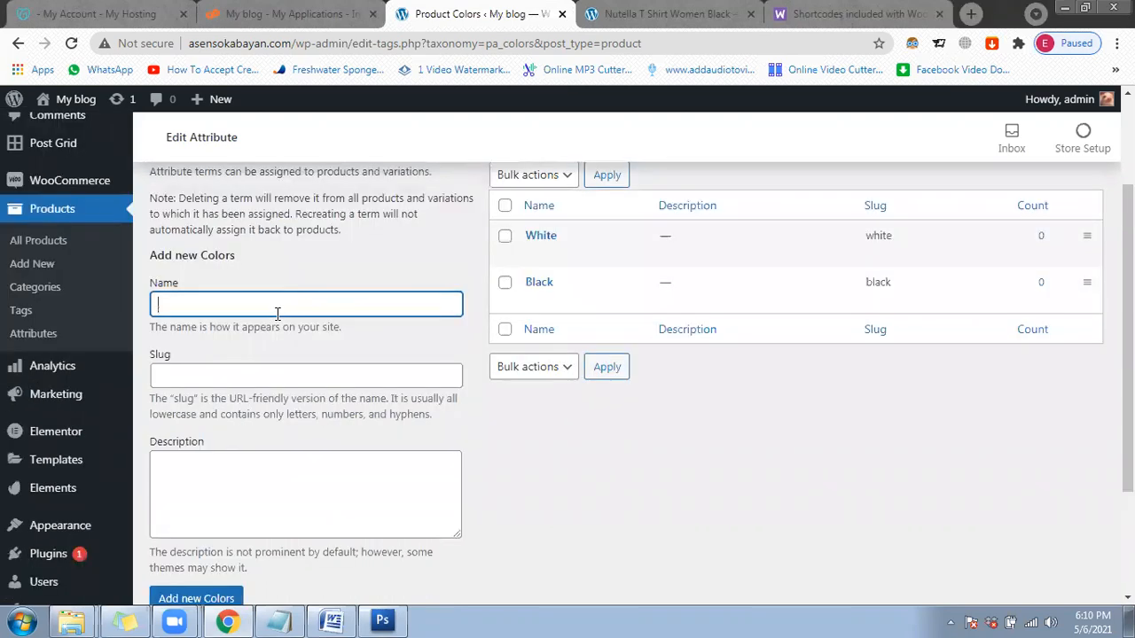
text(Grey)
scroll(278, 312, down, 1)
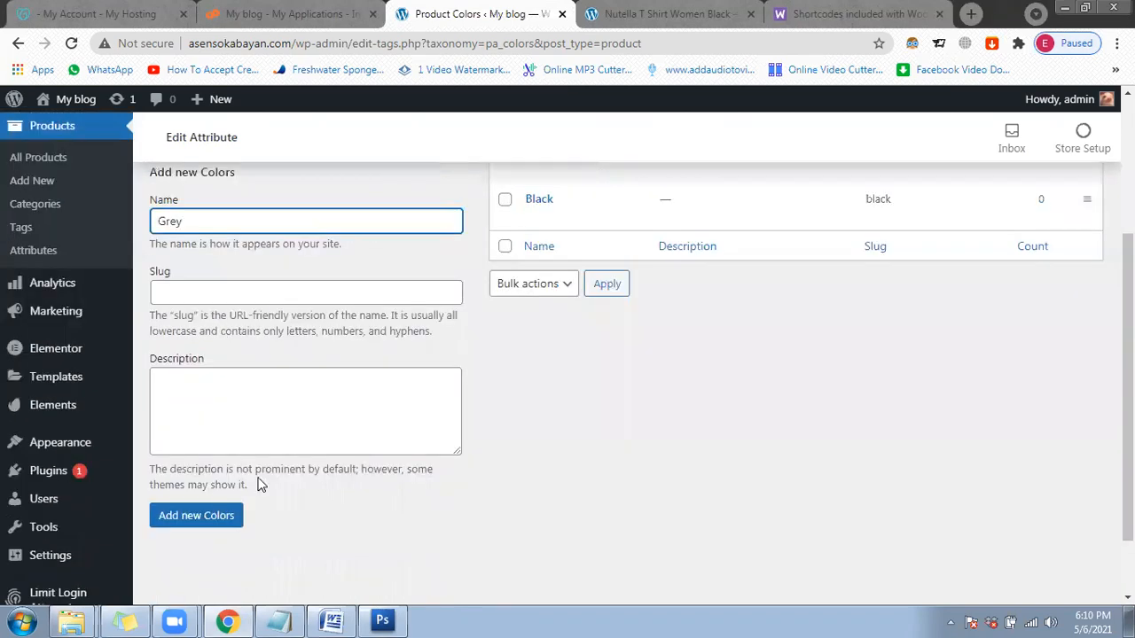
click(218, 517)
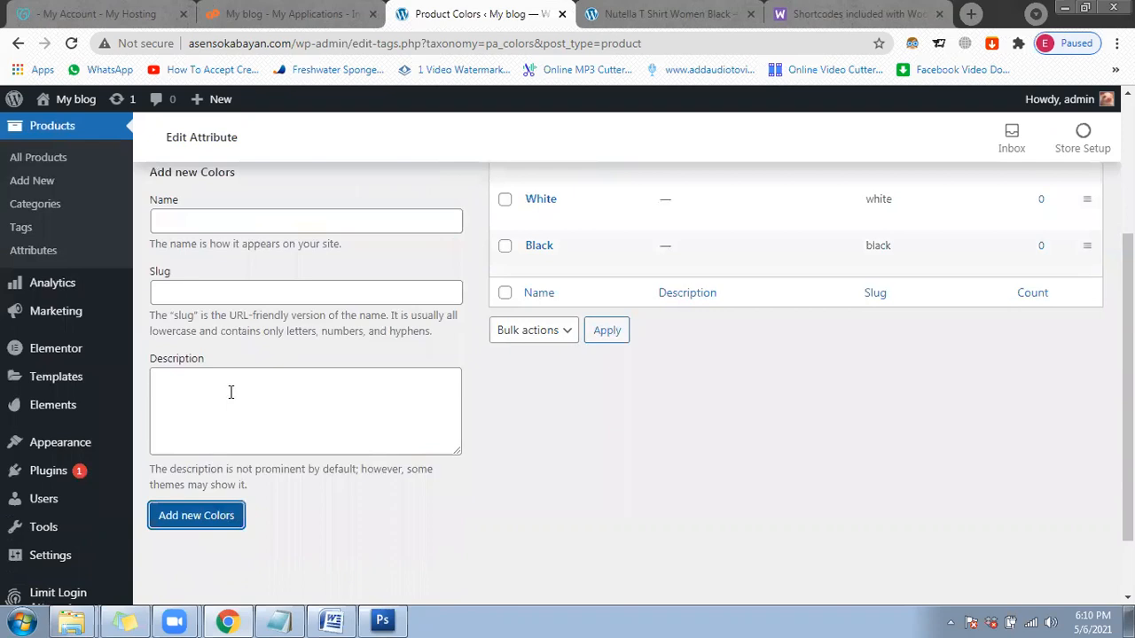
Step: Add a term named Pink to the product Colors attribute
scroll(230, 392, up, 2)
click(231, 392)
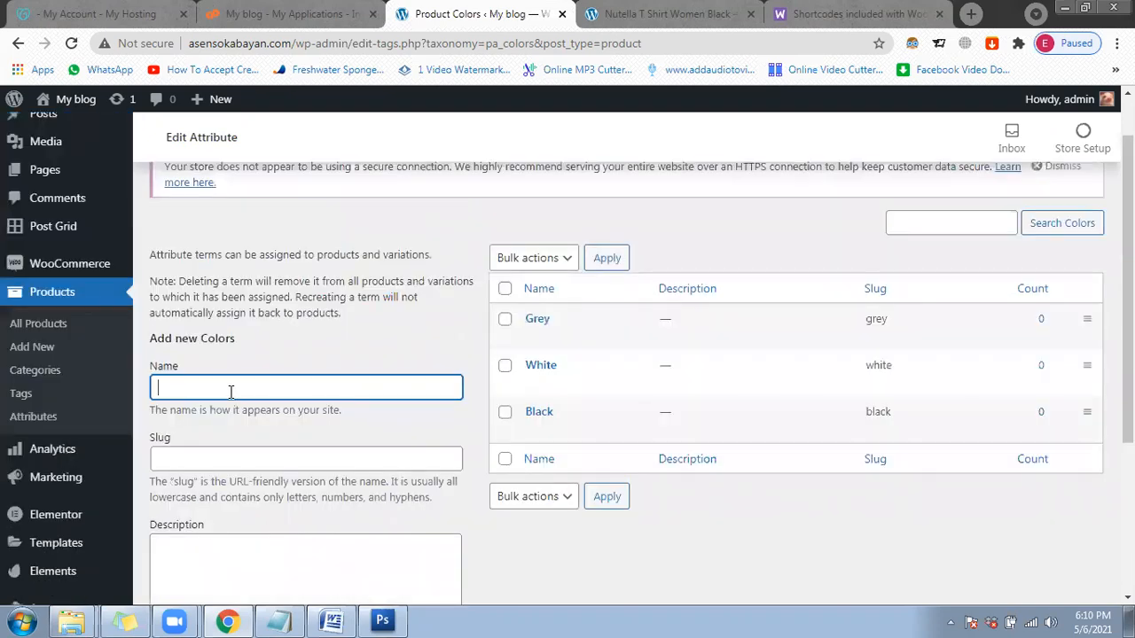
text(Pink)
scroll(257, 416, down, 3)
click(199, 433)
Step: Add a term named Green to the product Colors attribute
scroll(221, 305, up, 2)
click(221, 305)
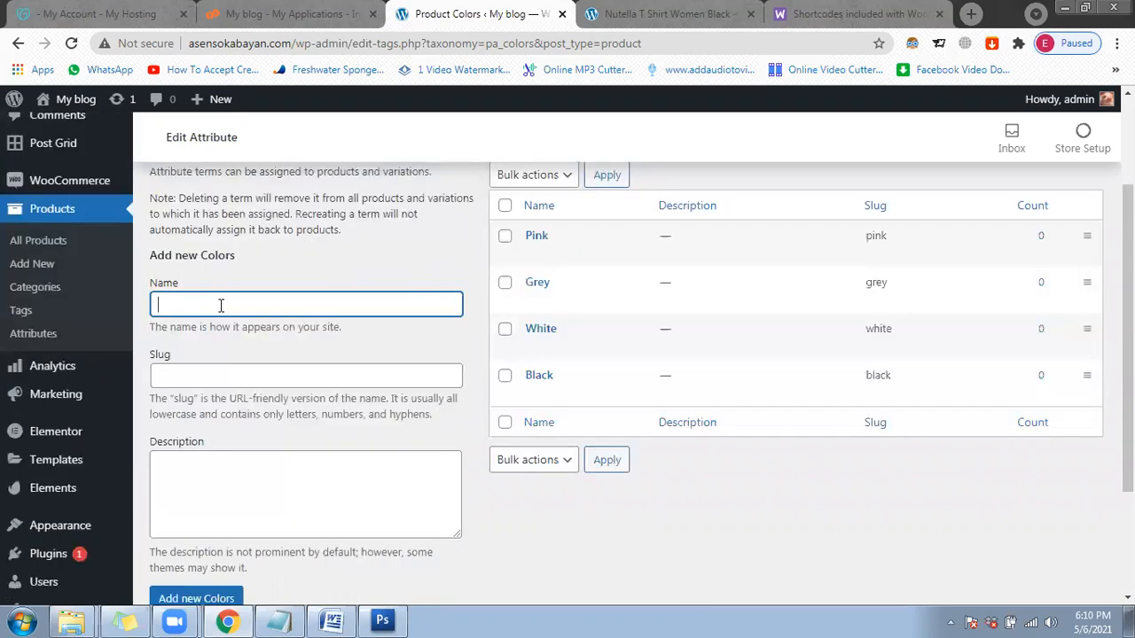
text(Green)
scroll(213, 426, down, 1)
scroll(202, 525, down, 1)
click(203, 525)
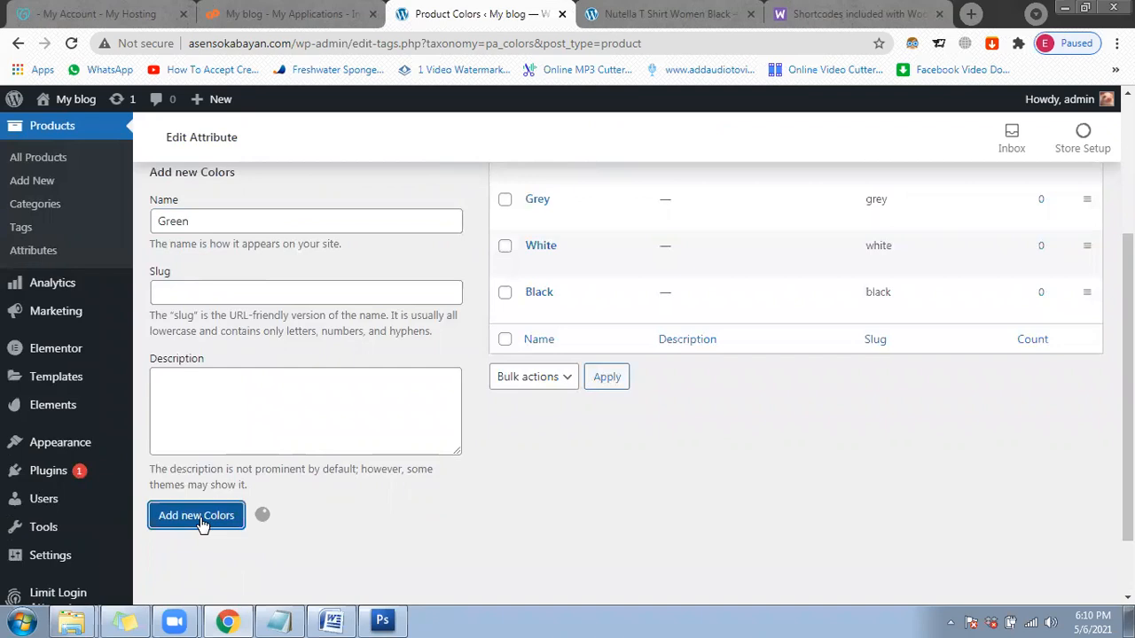
Step: Check the shirt images in File Explorer for the remaining color and add a term named Blue to the Colors attribute
key(alt+Tab)
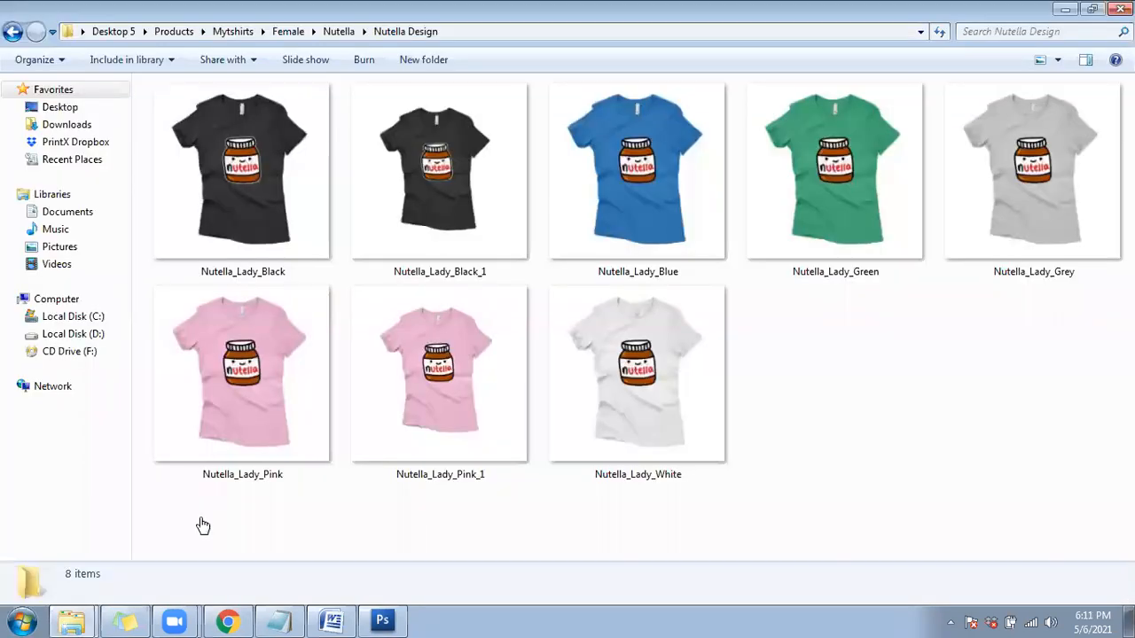
key(alt+Tab)
click(202, 525)
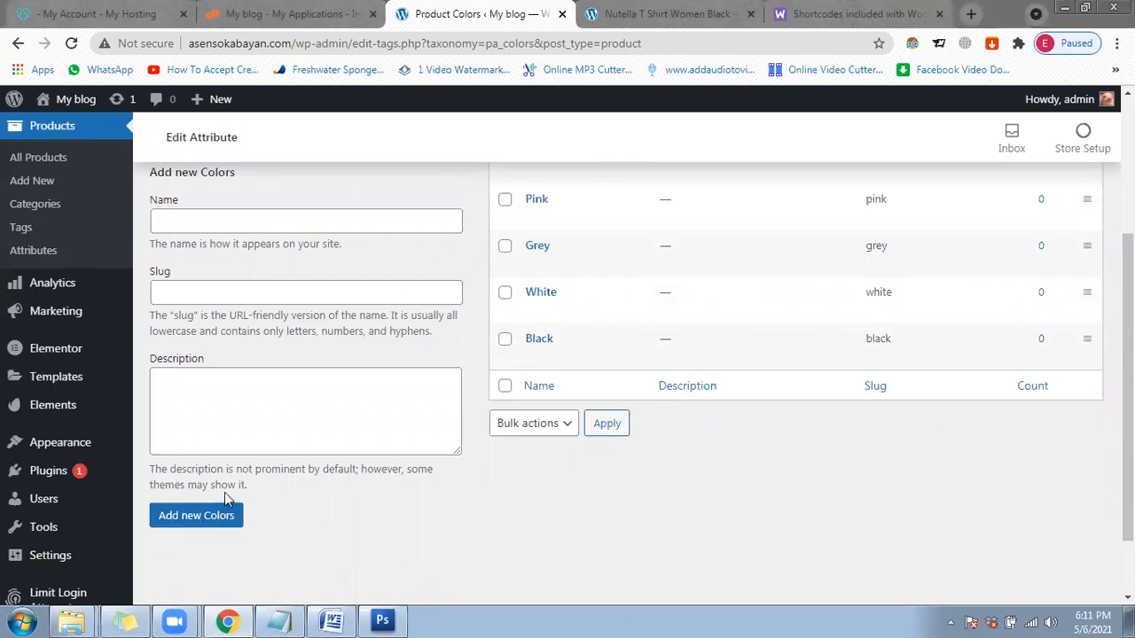
click(229, 225)
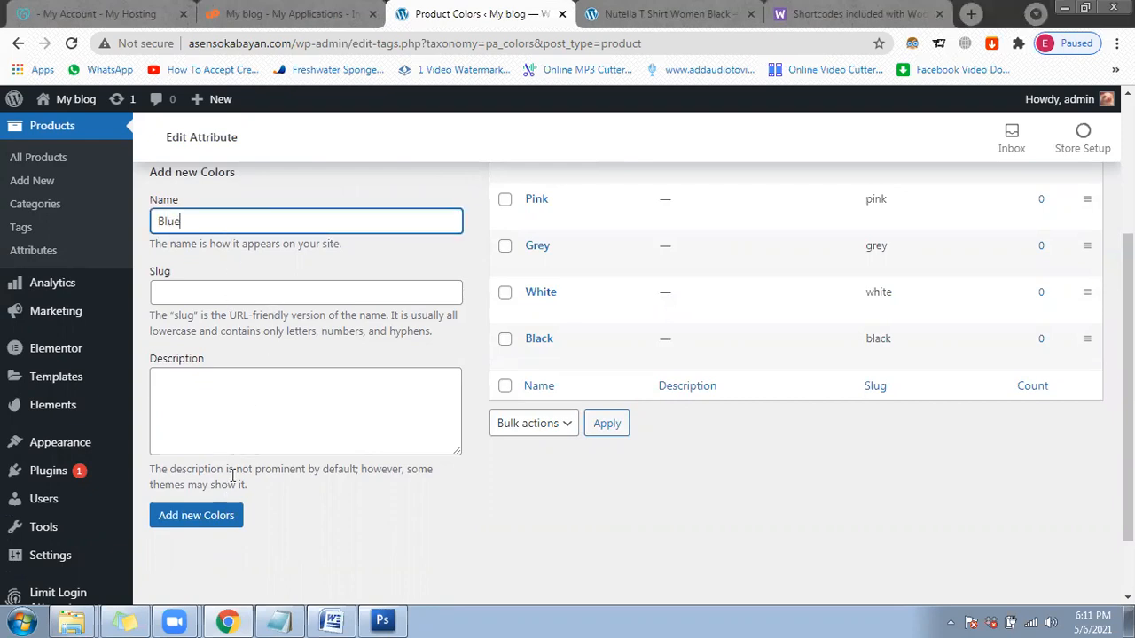
click(225, 516)
scroll(399, 367, up, 1)
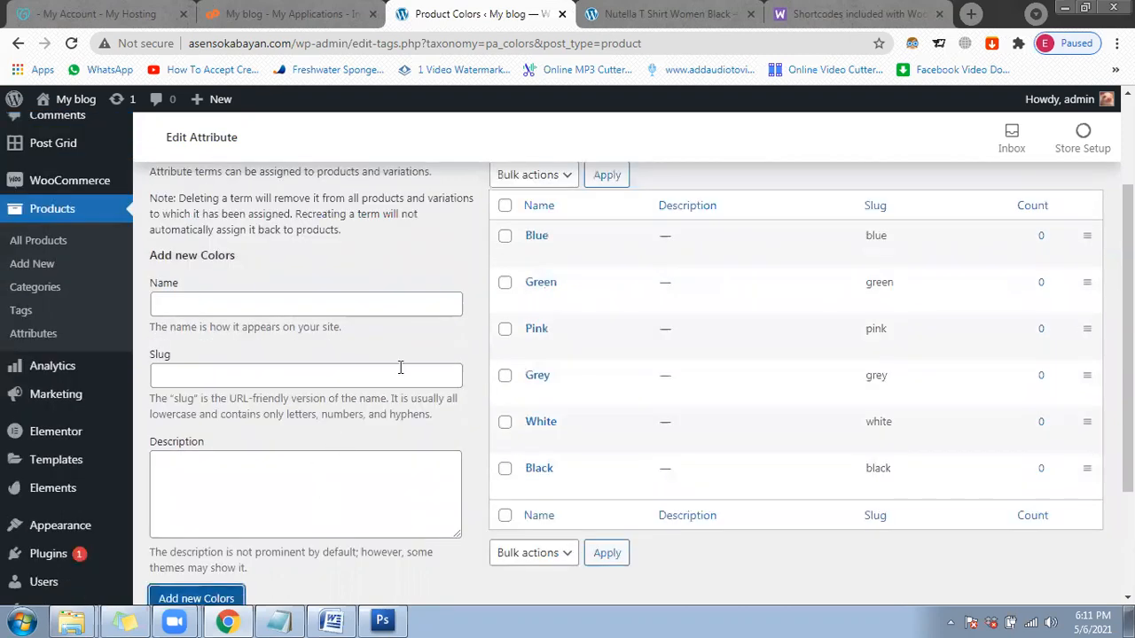
Step: Compare the list of color terms with the shirt images in the Nutella Design folder
key(alt+Tab)
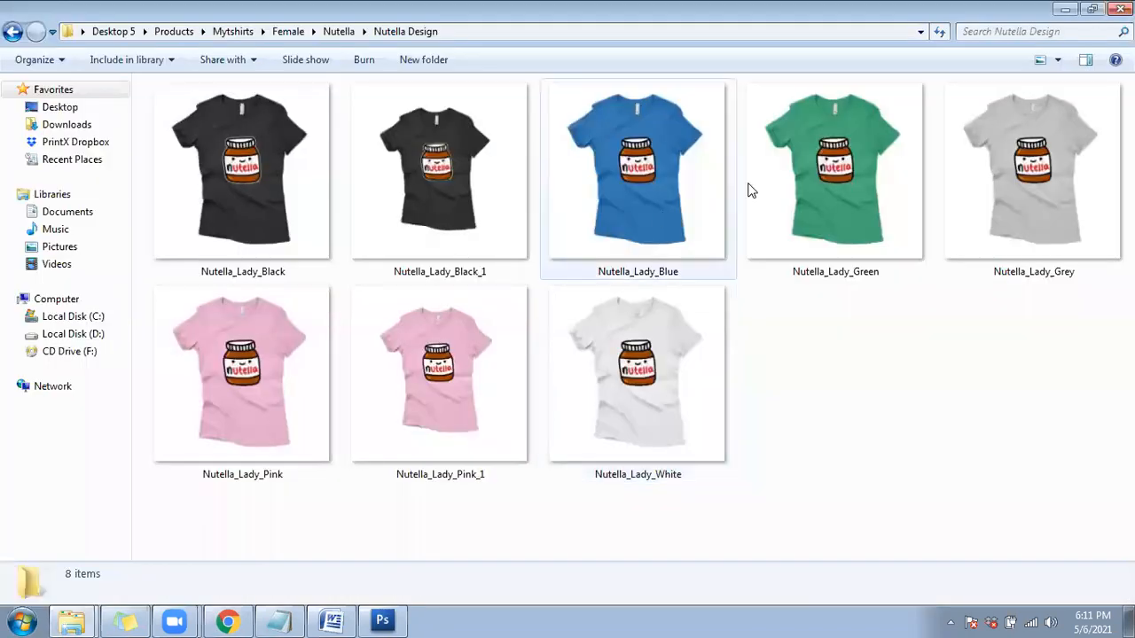
key(alt+Tab)
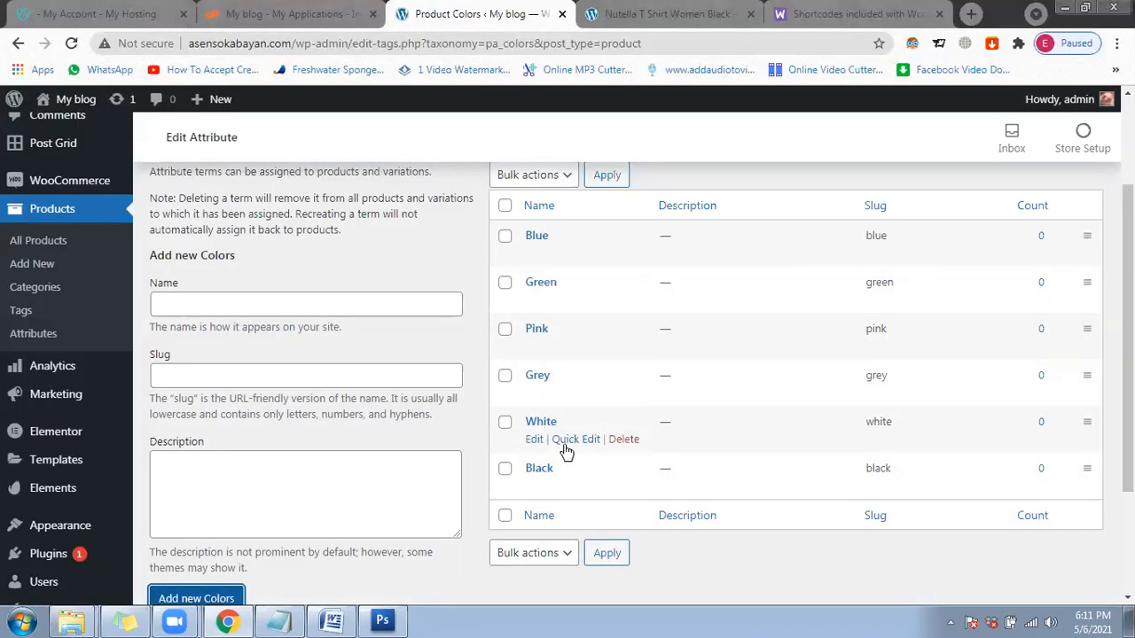
scroll(550, 435, down, 1)
scroll(505, 426, up, 1)
scroll(568, 355, up, 1)
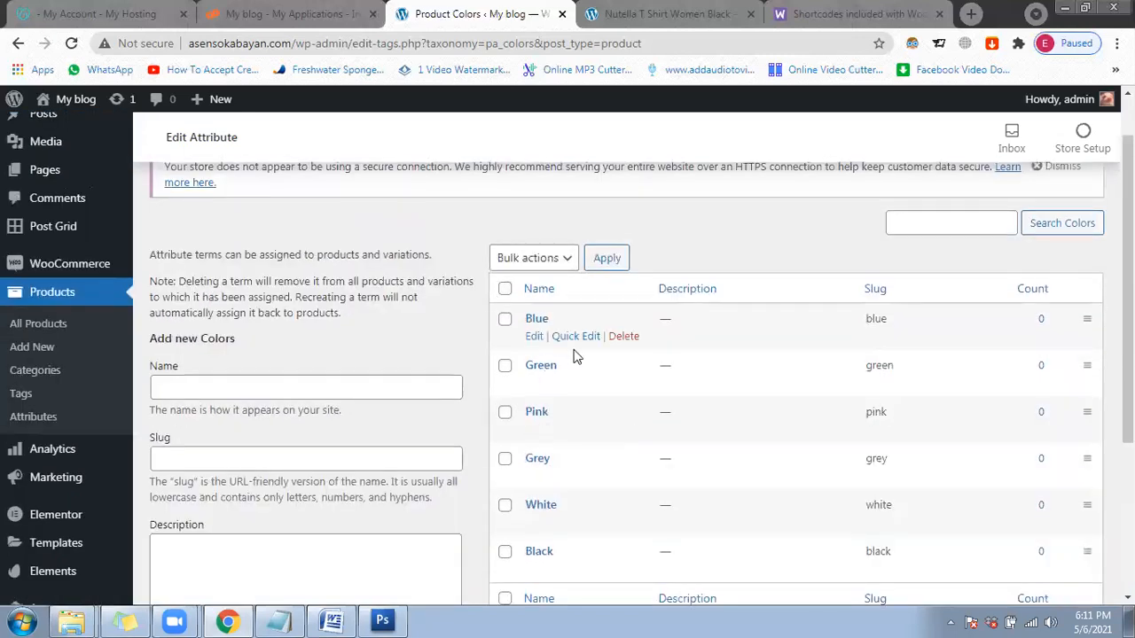
scroll(572, 329, down, 1)
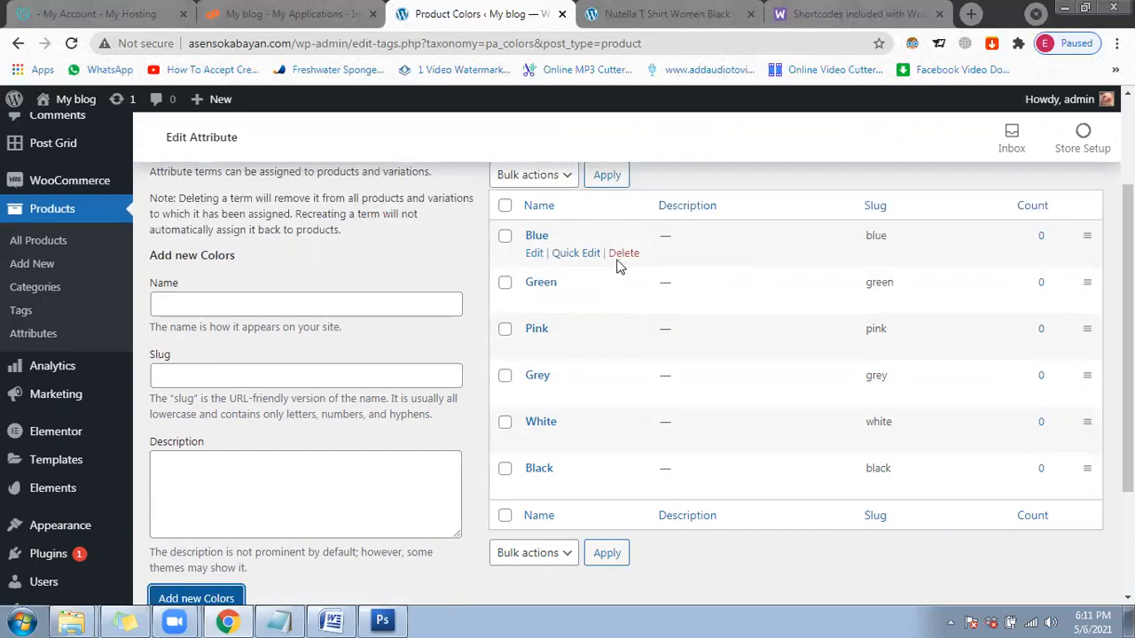
Step: Open the list of all products and review the women's shirt images in the Nutella Design folder
click(39, 240)
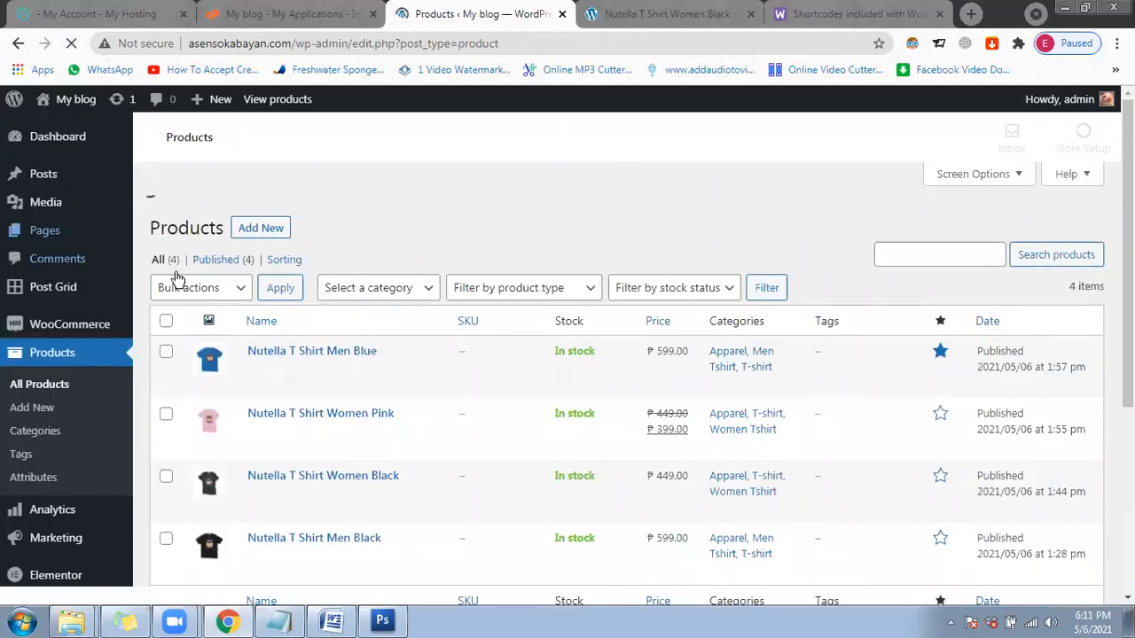
scroll(282, 373, down, 1)
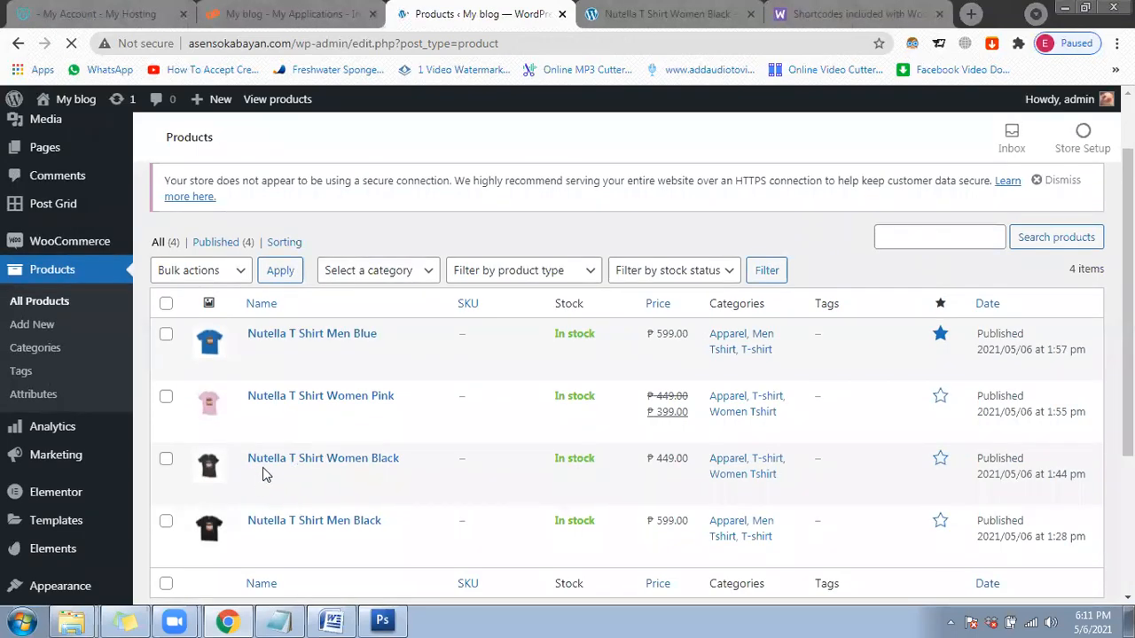
scroll(289, 465, down, 1)
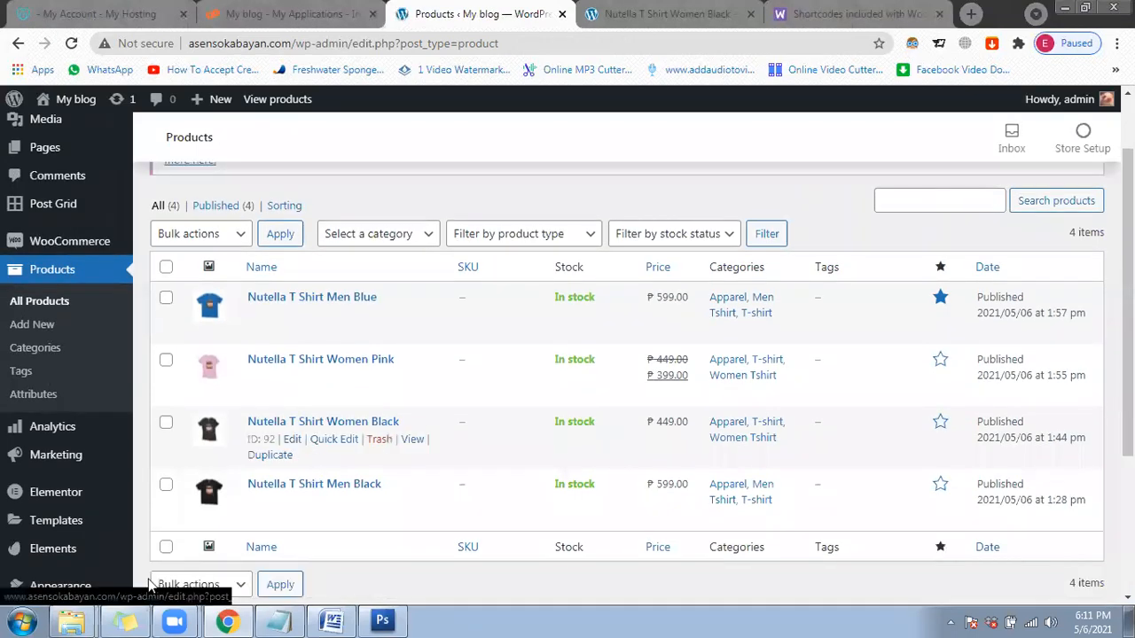
mouse_move(84, 620)
click(93, 588)
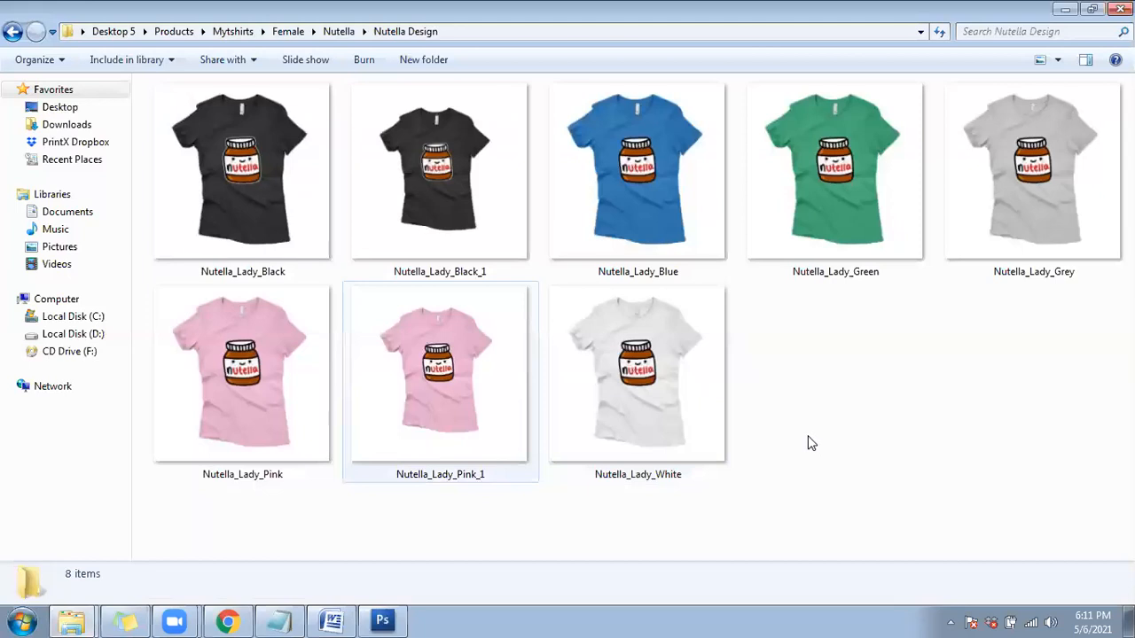
drag(195, 517, 1025, 128)
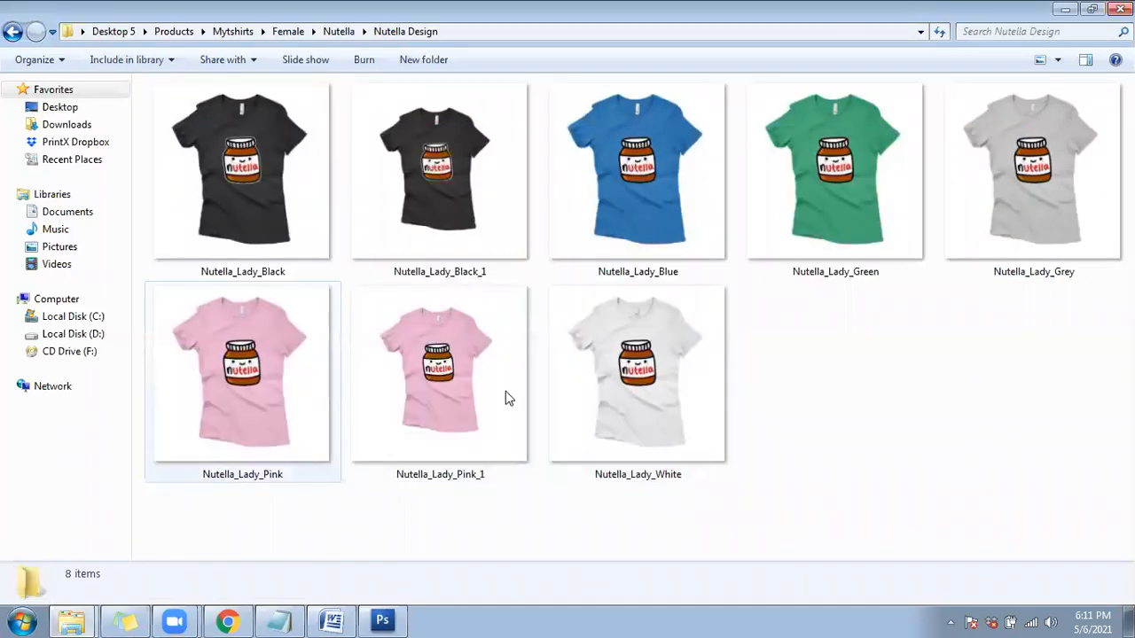
drag(199, 507, 949, 324)
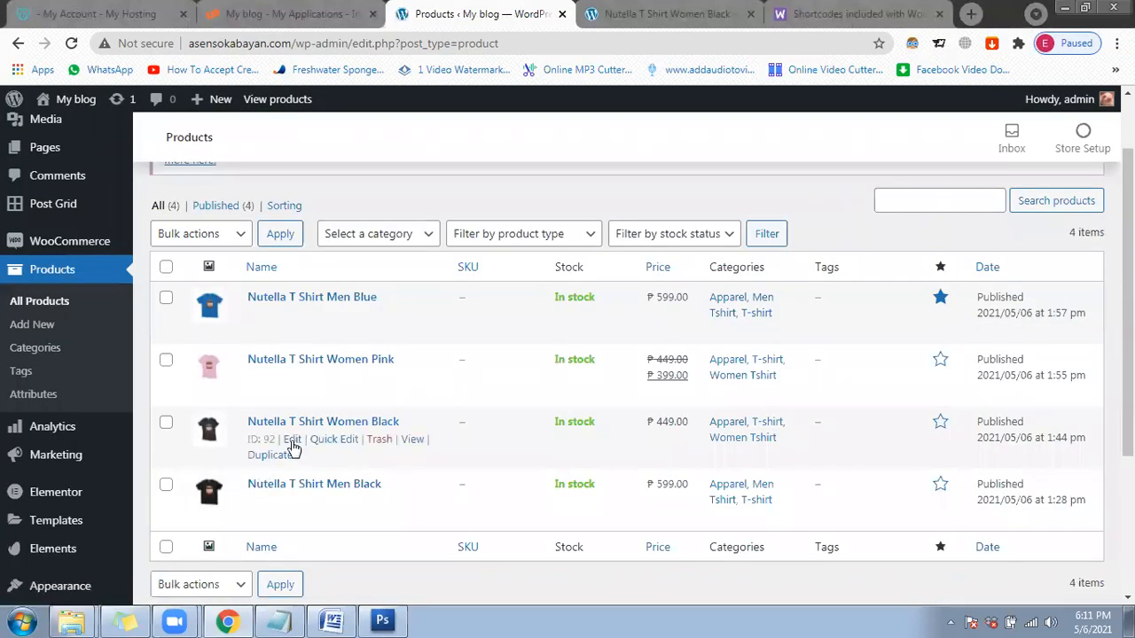
Step: Open the Nutella T Shirt Women Black product for editing and change its product type to Variable product
click(306, 440)
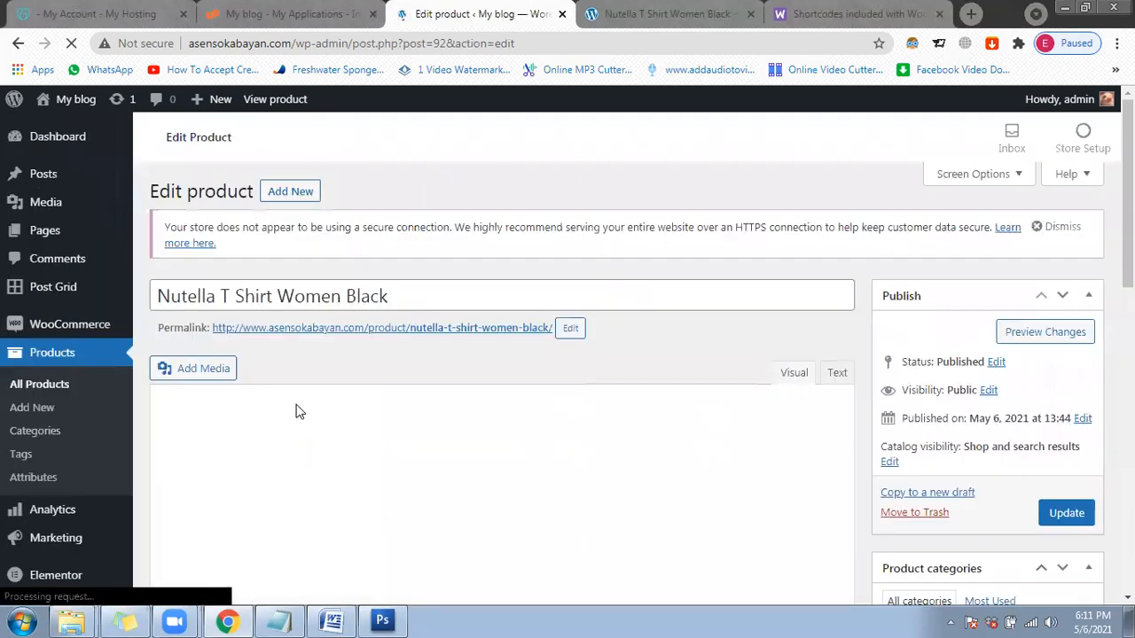
scroll(299, 404, down, 1)
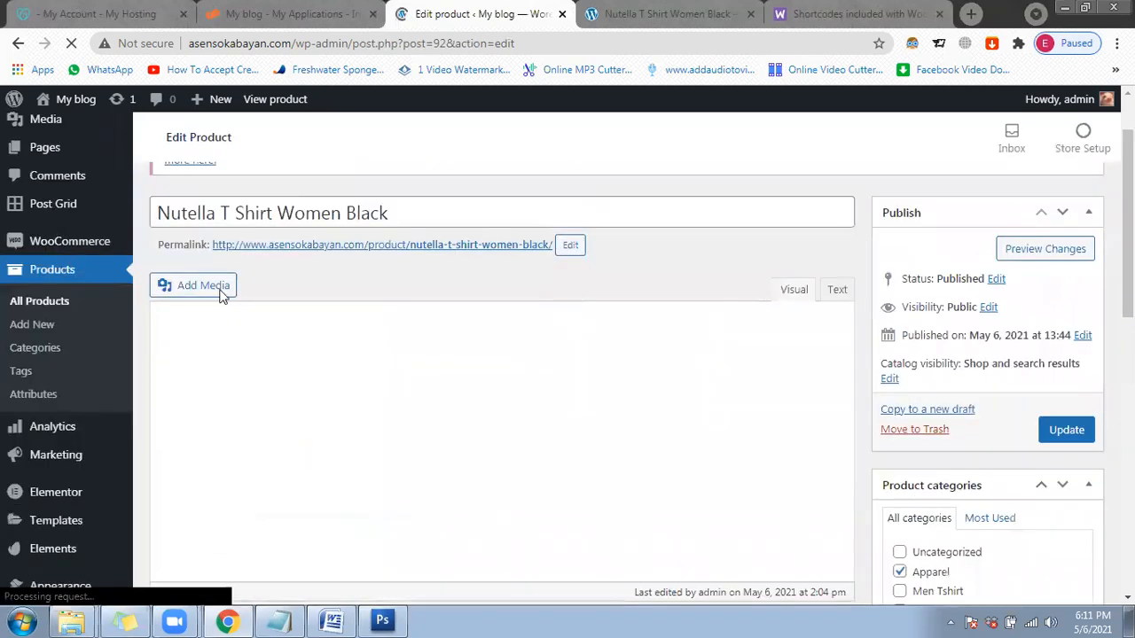
scroll(361, 306, down, 1)
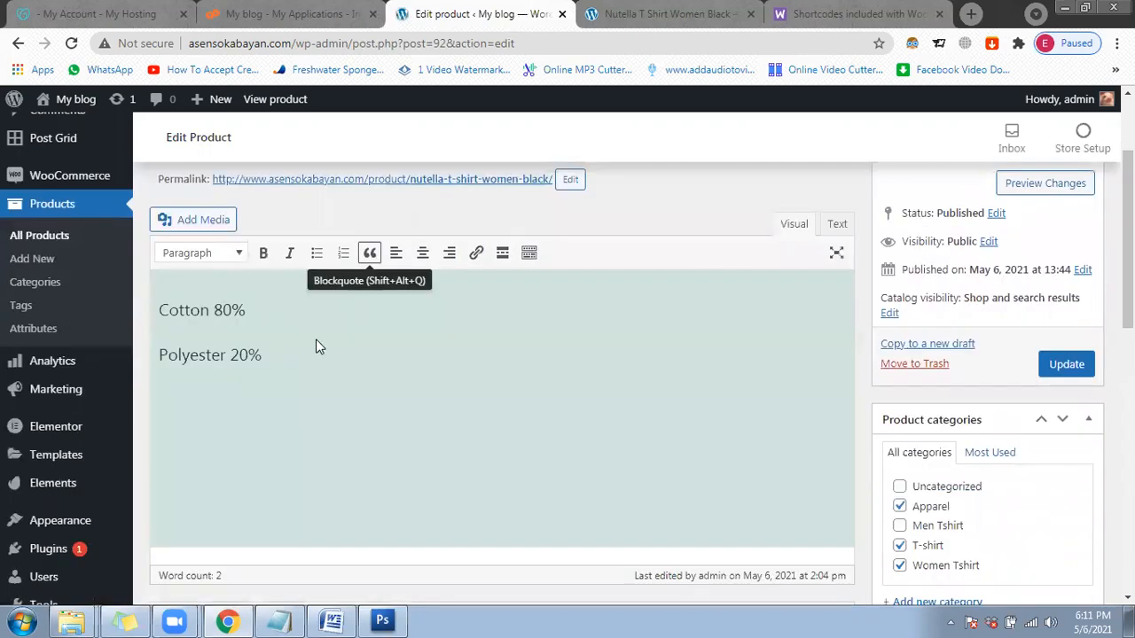
scroll(317, 344, down, 4)
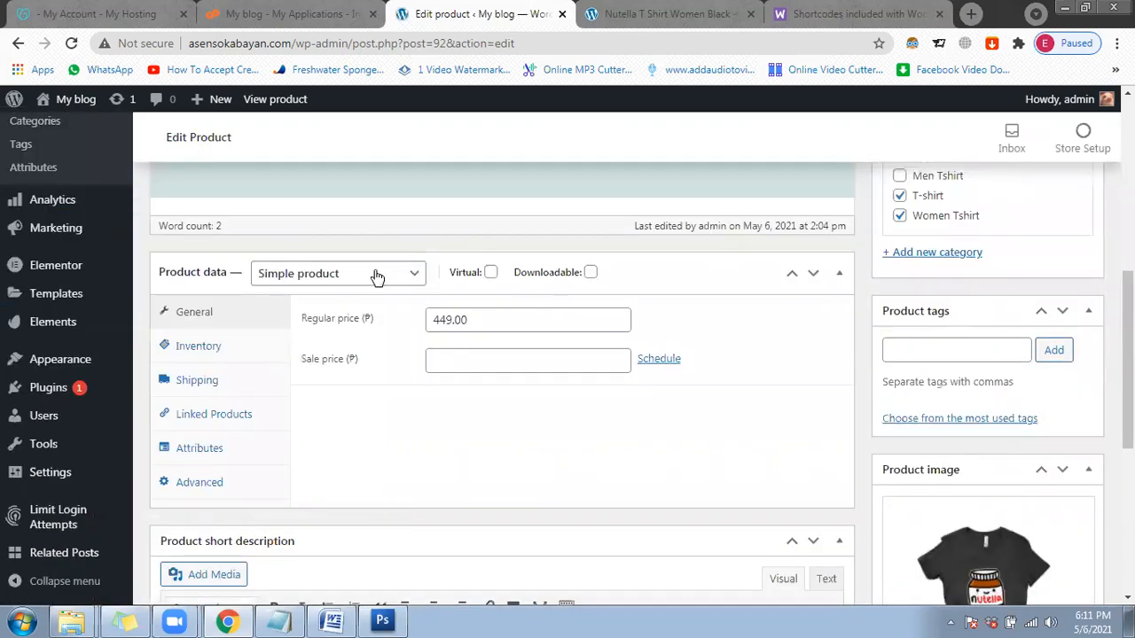
click(377, 277)
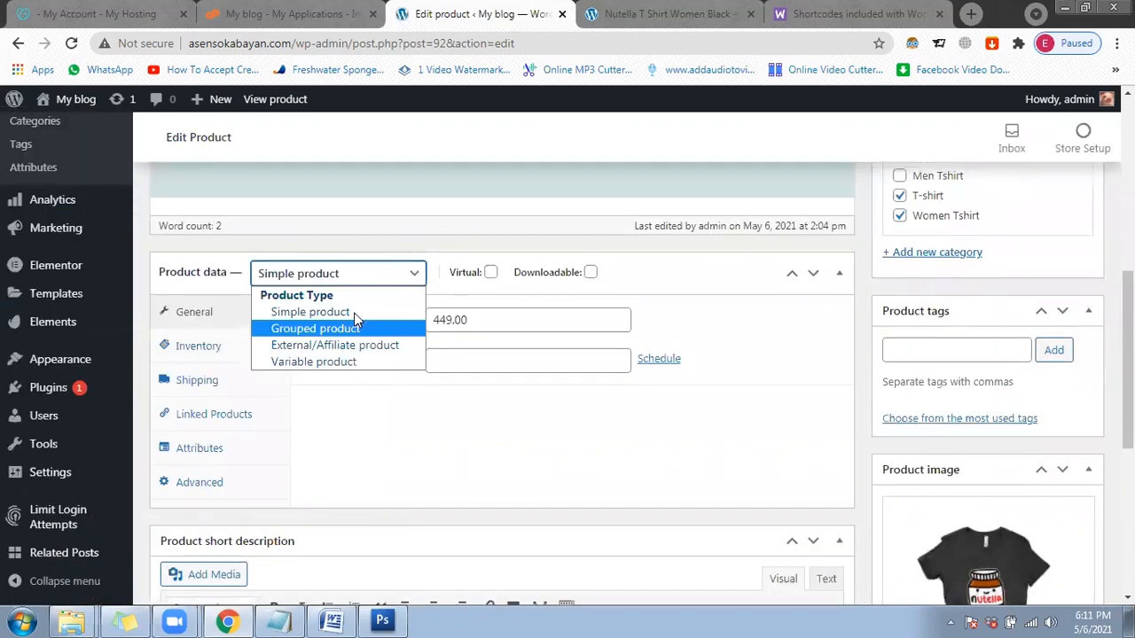
click(355, 361)
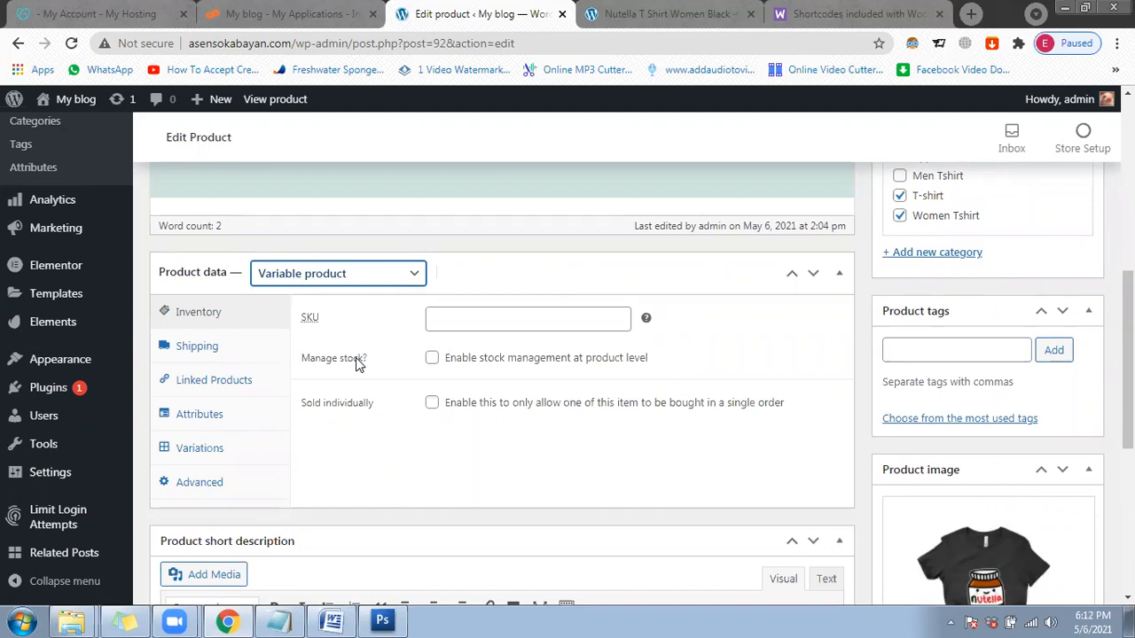
Step: Add the Size attribute to the product's attributes
click(235, 417)
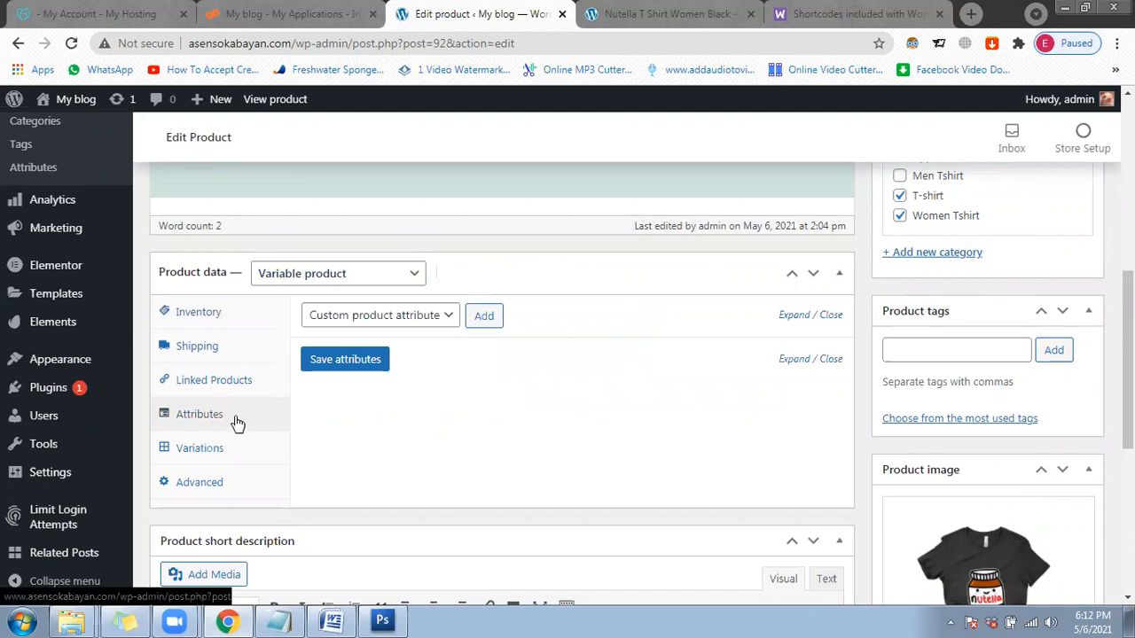
click(376, 321)
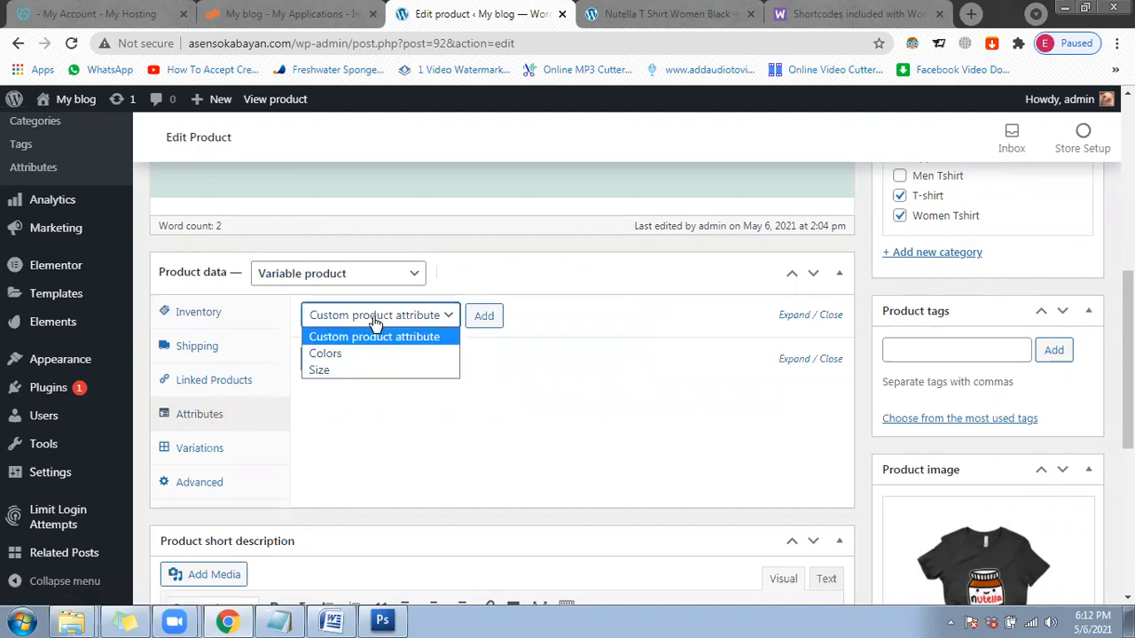
click(356, 369)
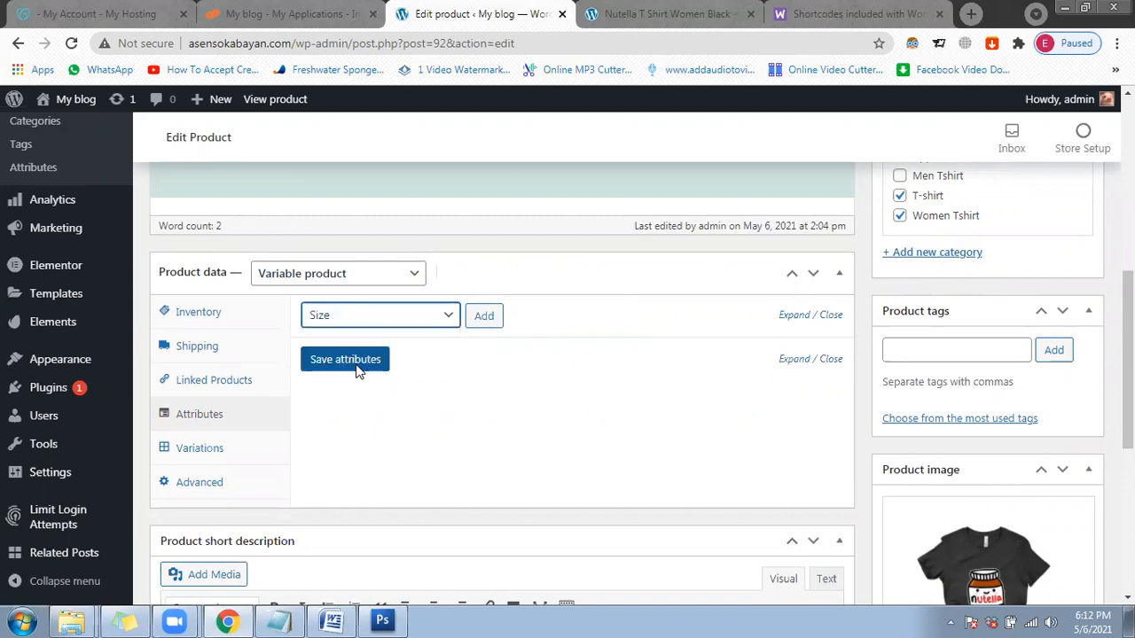
click(484, 316)
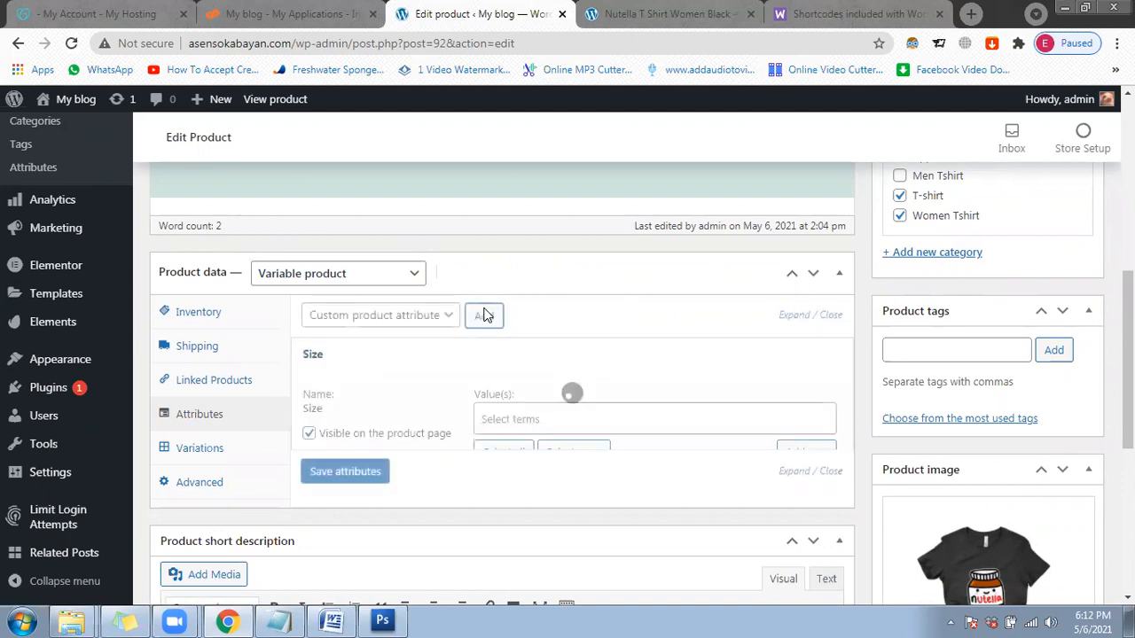
Step: Assign the values Large, Medium, Small and XLarge to the Size attribute, enable it for variations and save the attributes
scroll(496, 333, down, 1)
click(520, 332)
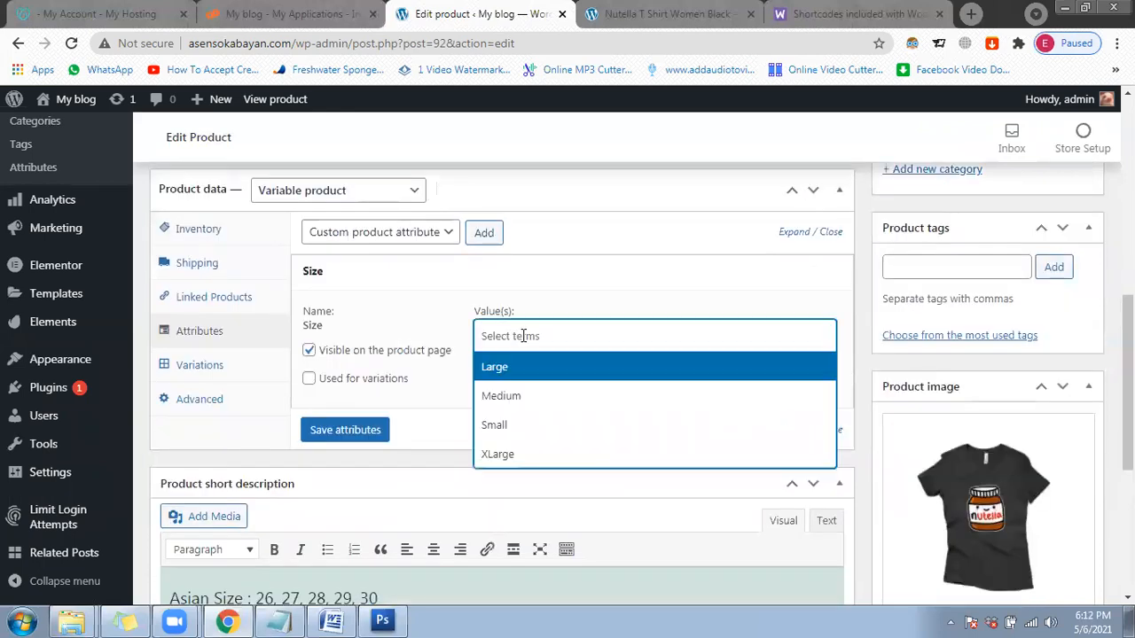
click(518, 429)
click(562, 347)
click(542, 401)
click(610, 335)
click(581, 367)
click(666, 340)
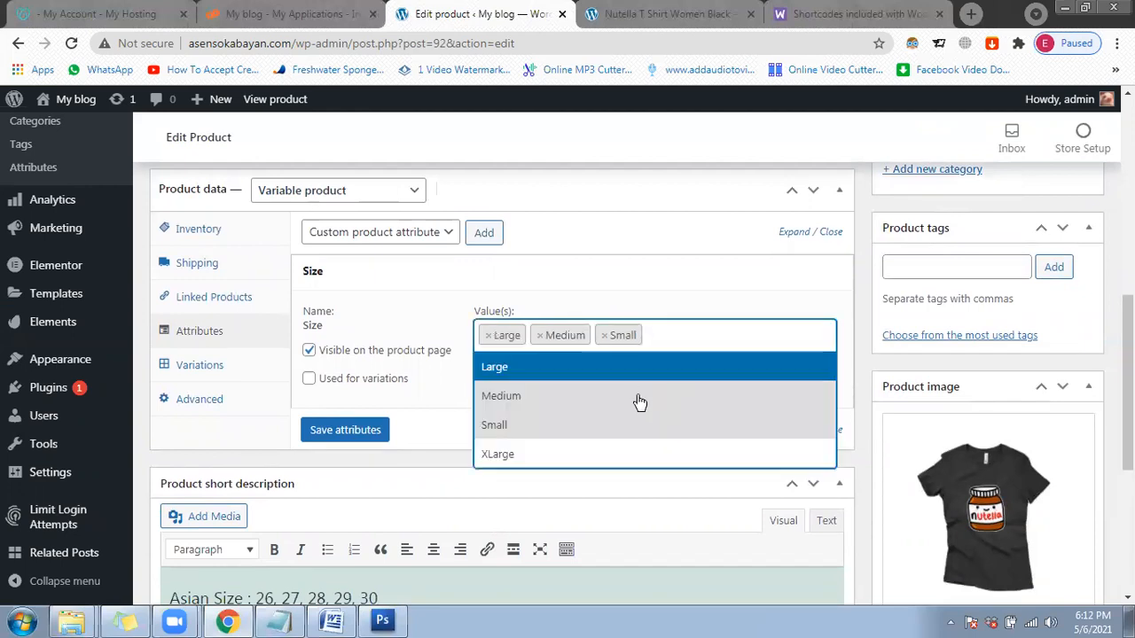
click(535, 455)
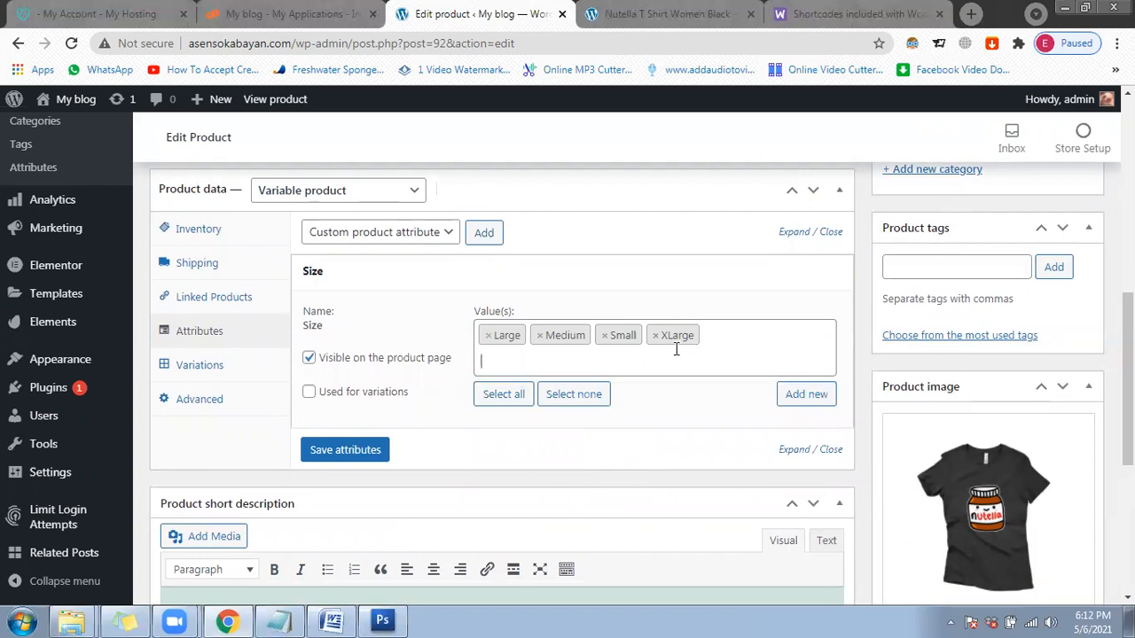
click(309, 393)
click(337, 448)
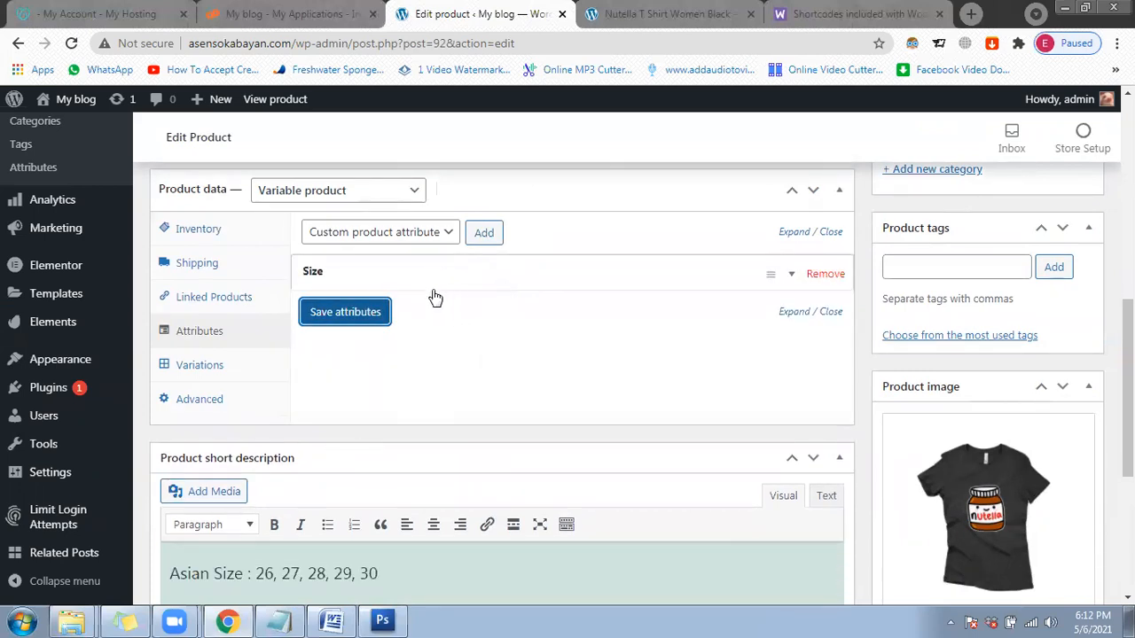
Step: Add the Colors attribute to the product's attributes
click(405, 232)
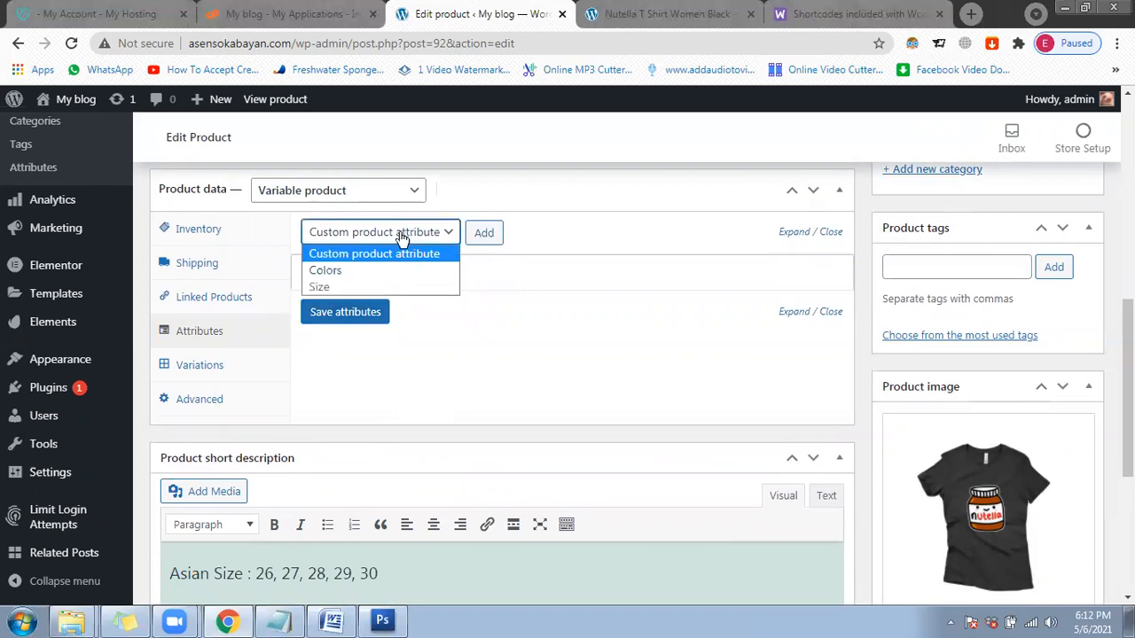
click(351, 276)
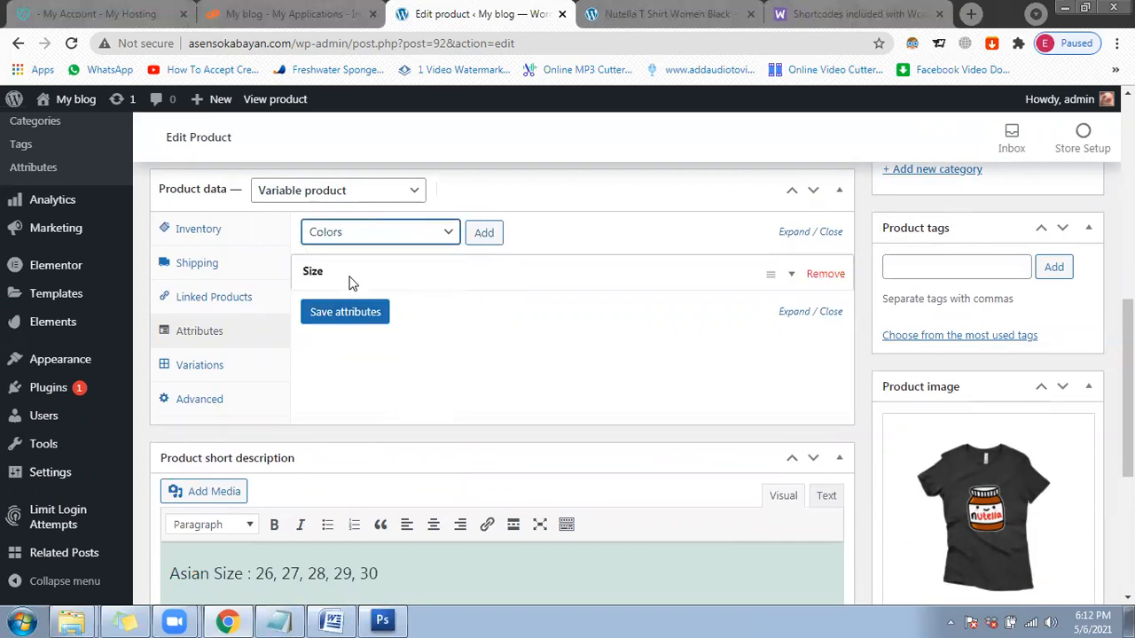
click(397, 235)
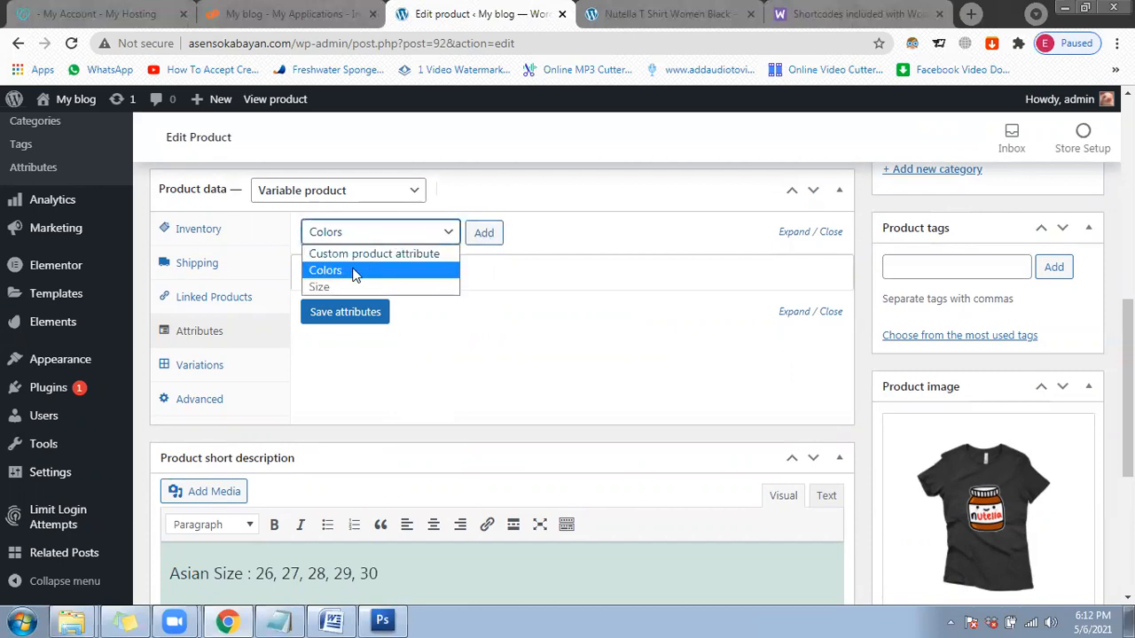
click(484, 233)
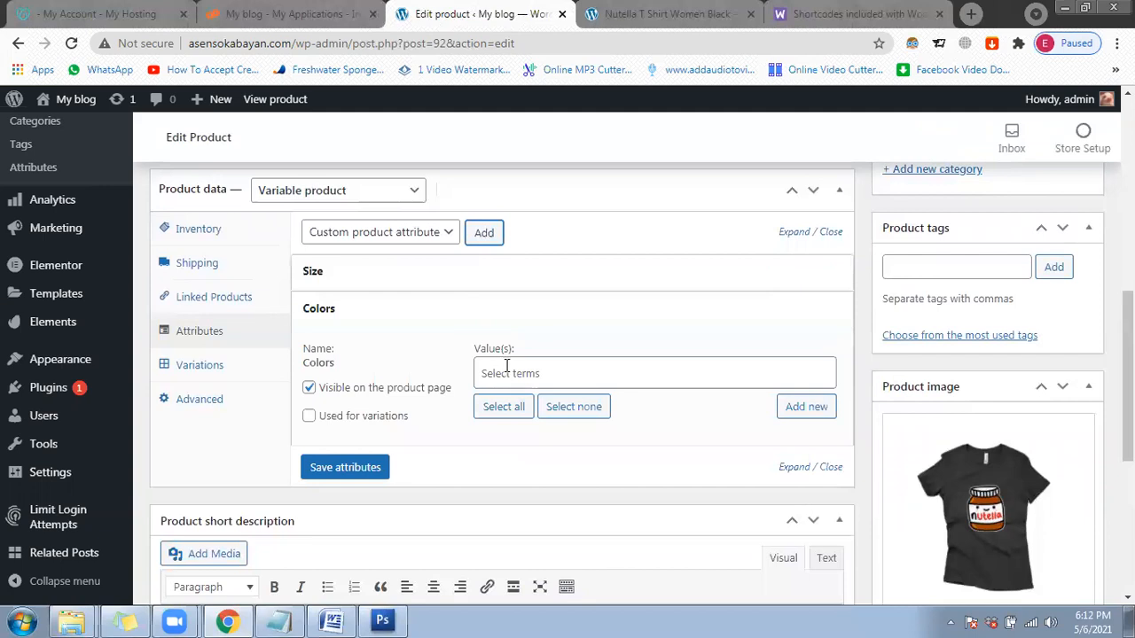
Step: Assign the values Black, Blue, Green, Grey, Pink and White to the Colors attribute and save the attributes
click(506, 366)
scroll(507, 359, down, 1)
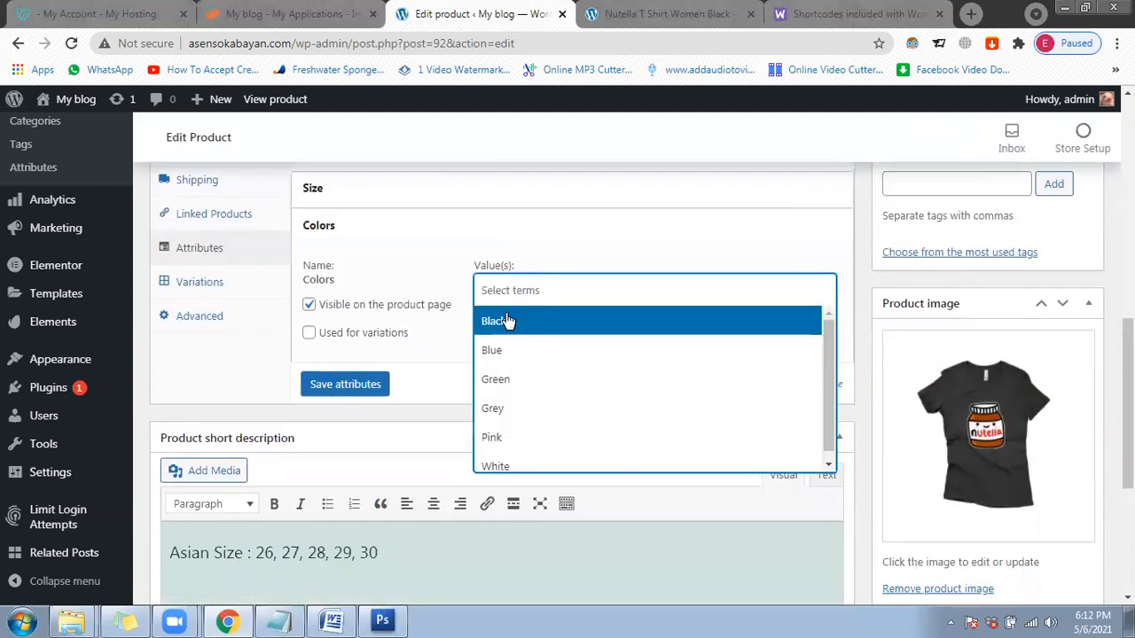
click(504, 320)
click(573, 291)
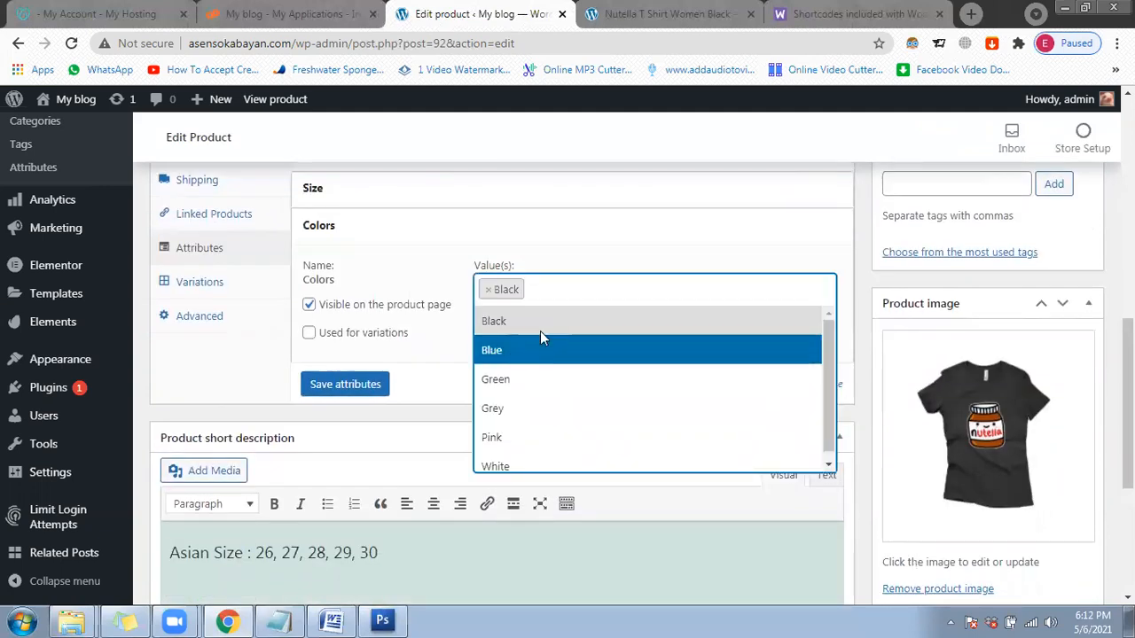
click(537, 343)
click(573, 301)
click(532, 379)
click(659, 288)
click(583, 413)
click(698, 295)
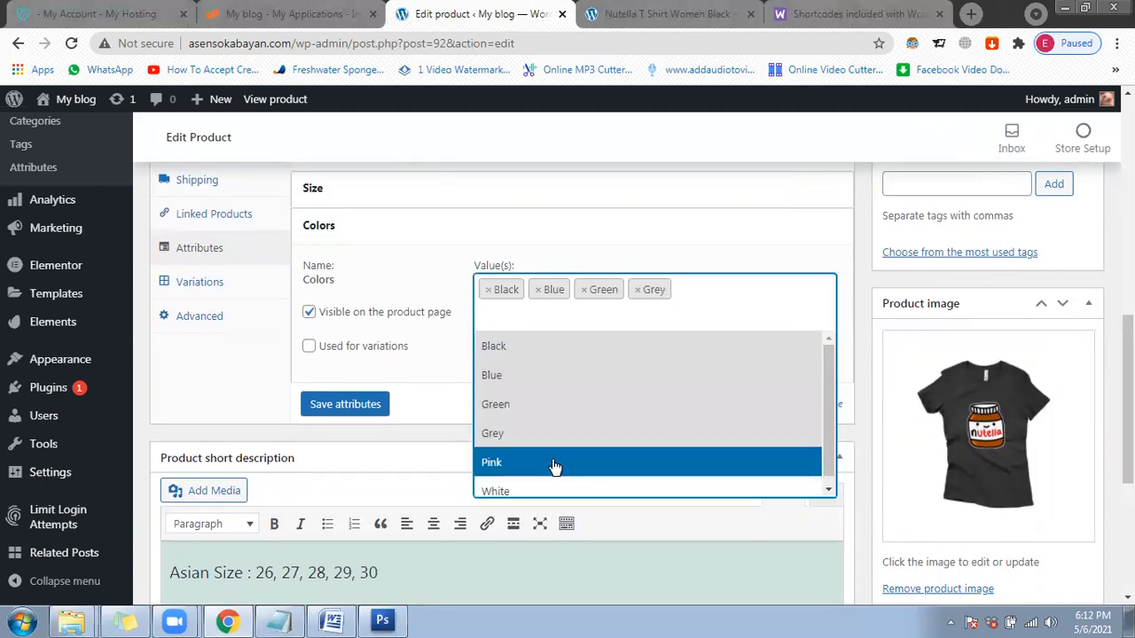
click(551, 463)
click(729, 306)
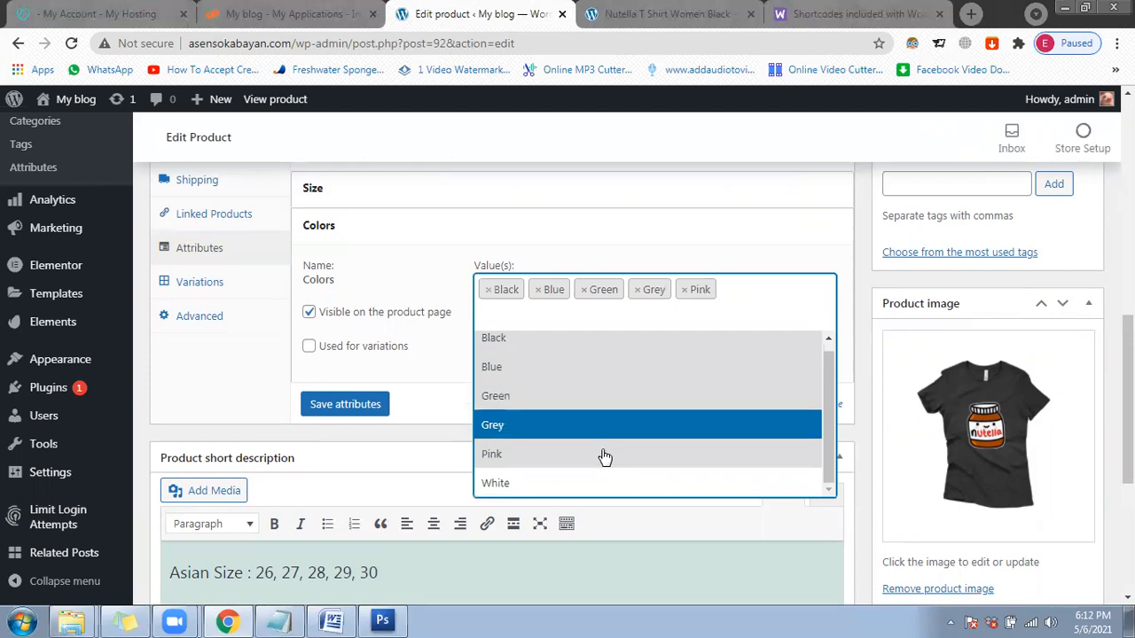
click(603, 481)
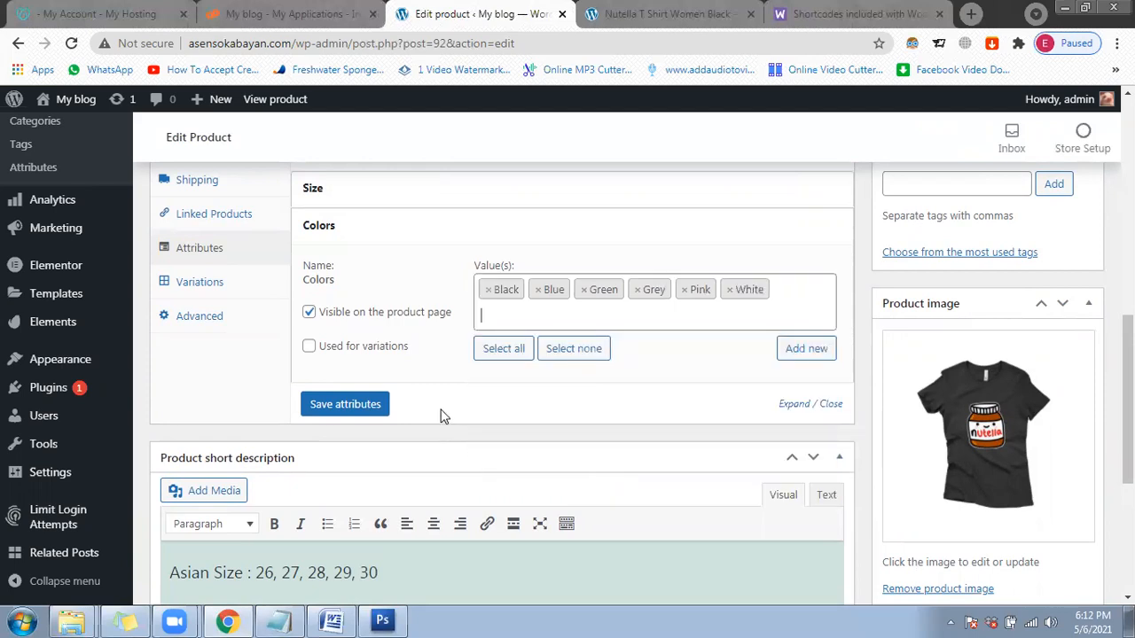
click(366, 405)
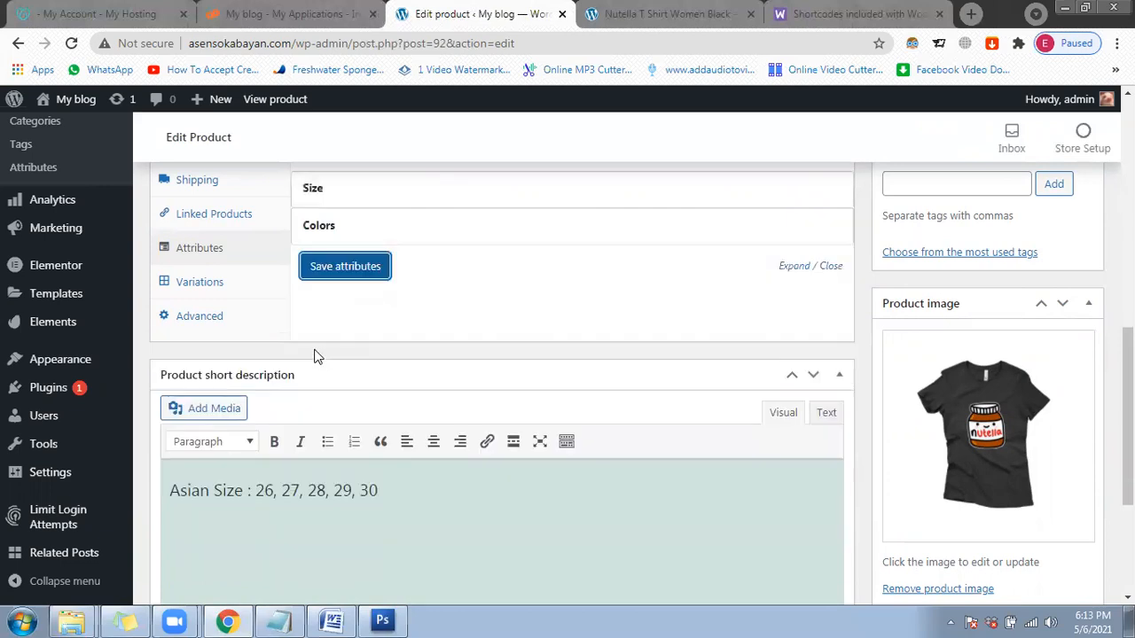
Step: Enable the Colors attribute for variations, save the attributes and recheck the Size and Colors entries
click(366, 228)
click(309, 346)
click(346, 405)
scroll(381, 355, up, 2)
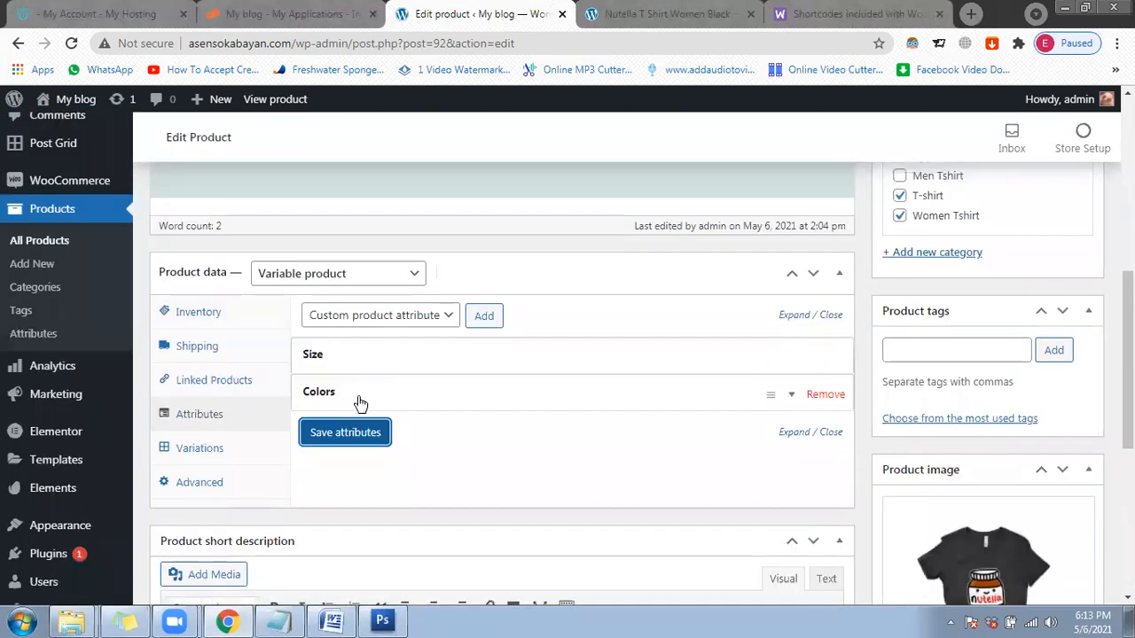
click(402, 359)
click(401, 360)
click(411, 383)
click(411, 383)
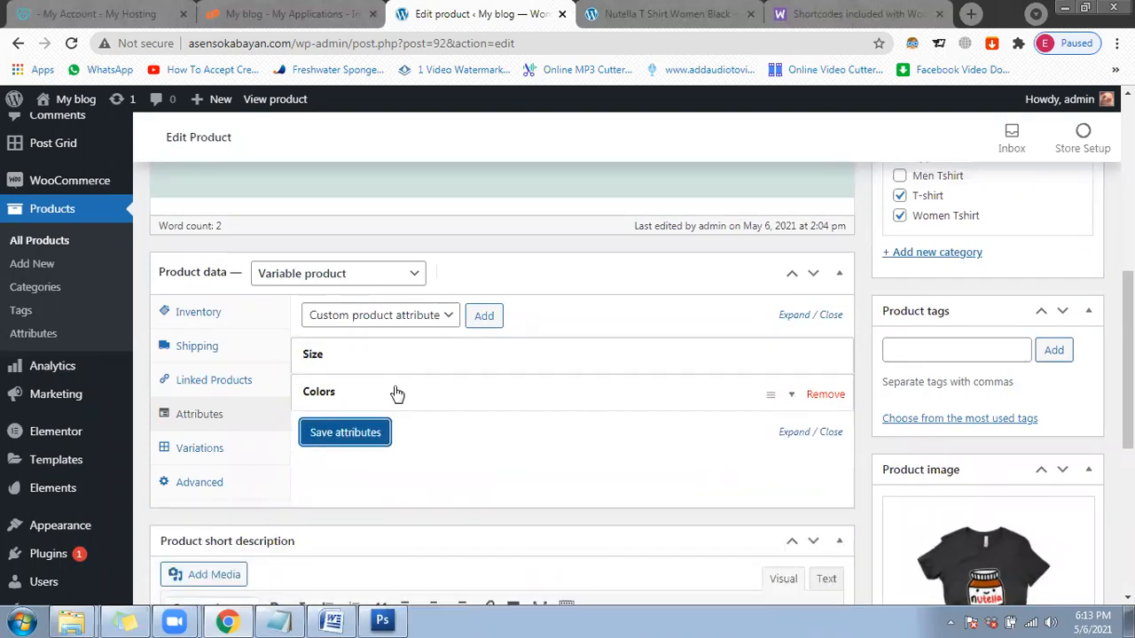
Step: Create the product's variations from all attributes and confirm linking every combination
click(221, 453)
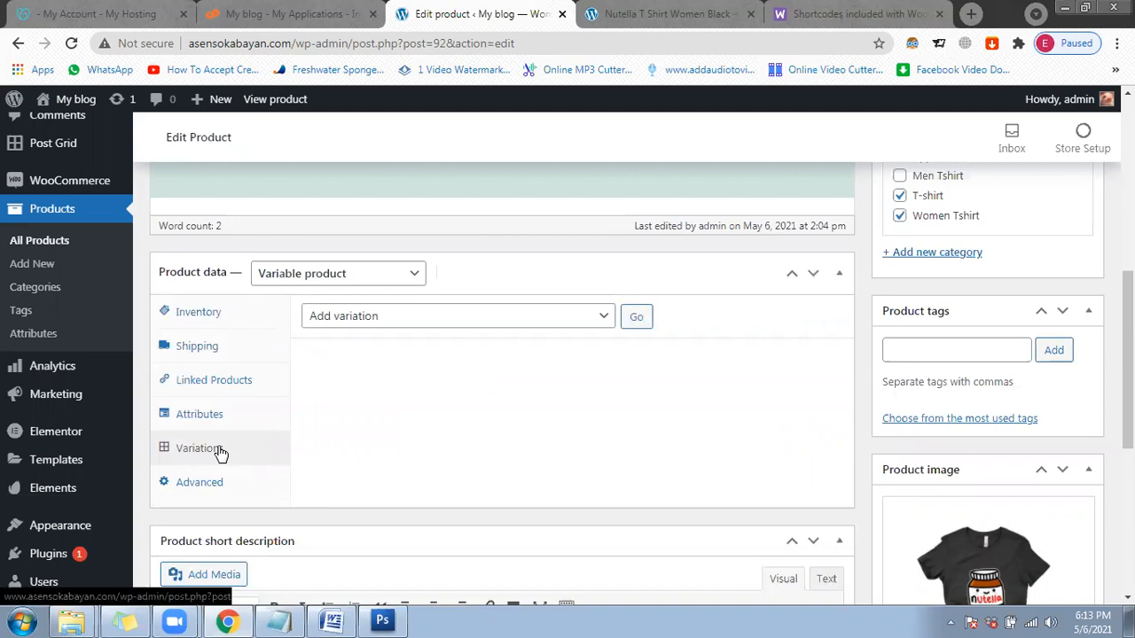
click(459, 323)
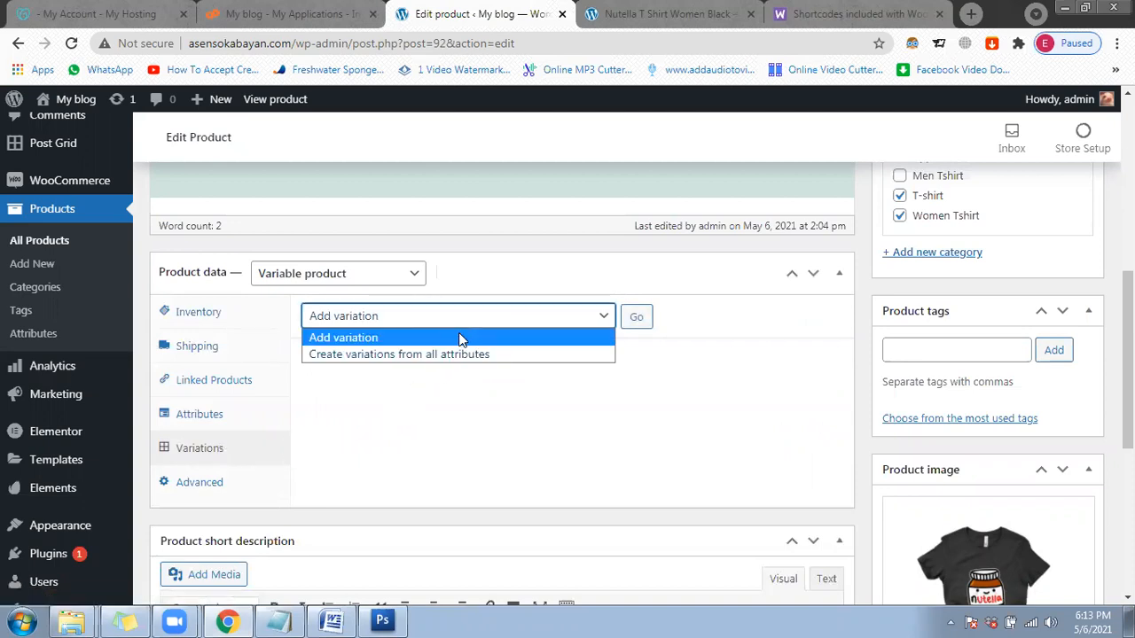
click(465, 352)
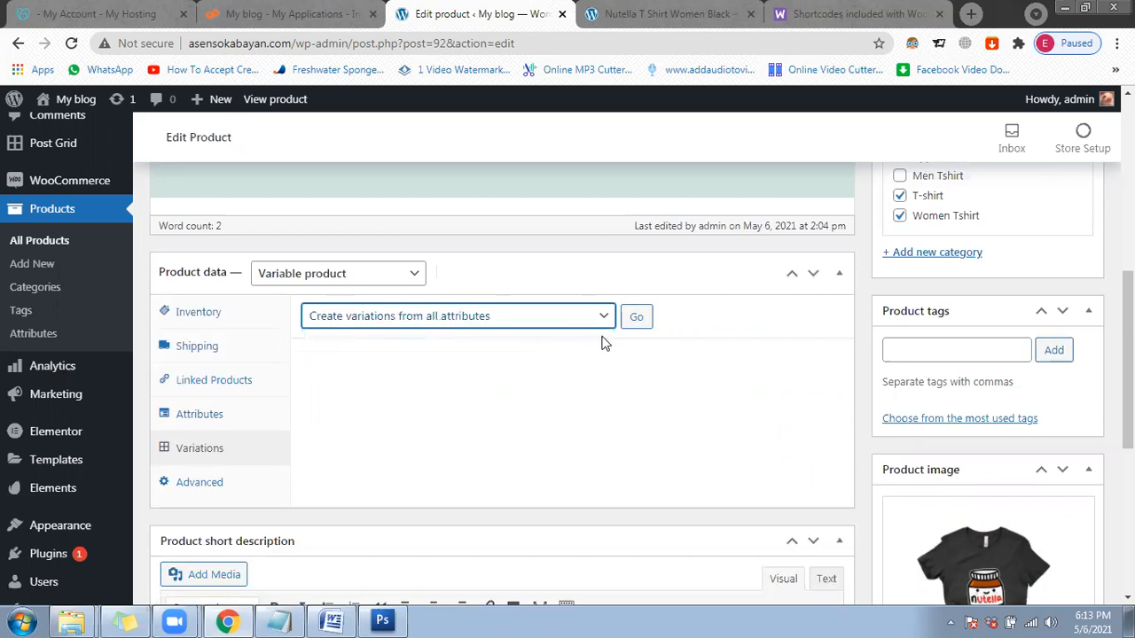
click(636, 317)
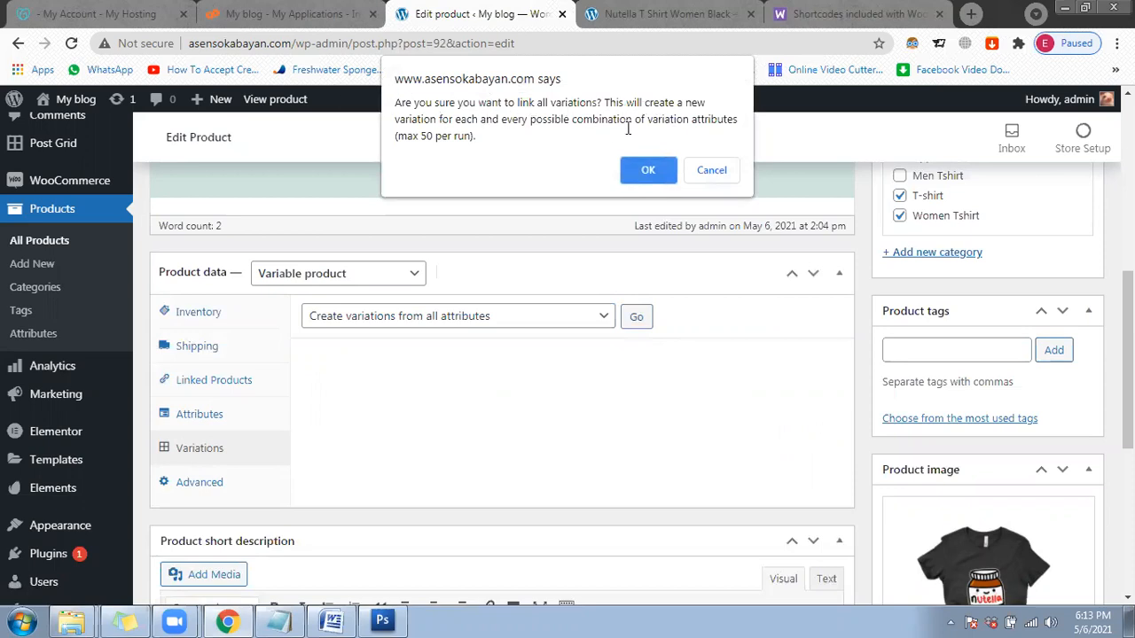
click(649, 171)
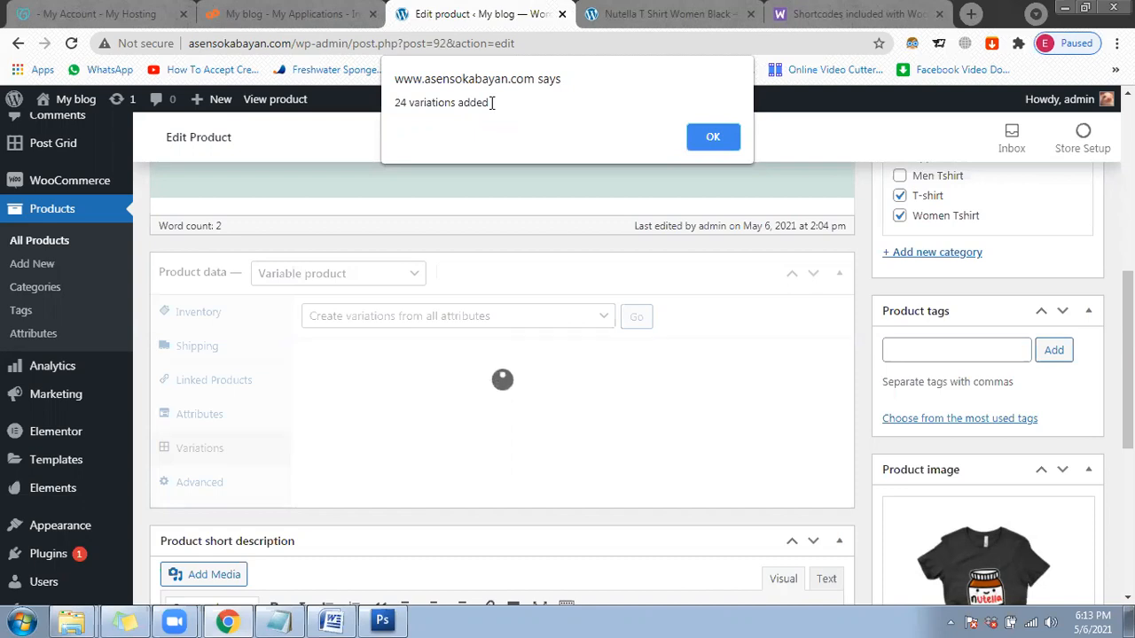
Step: Consult the Nutella Design folder, acknowledge the variation notice and review the generated size and color combinations
mouse_move(71, 620)
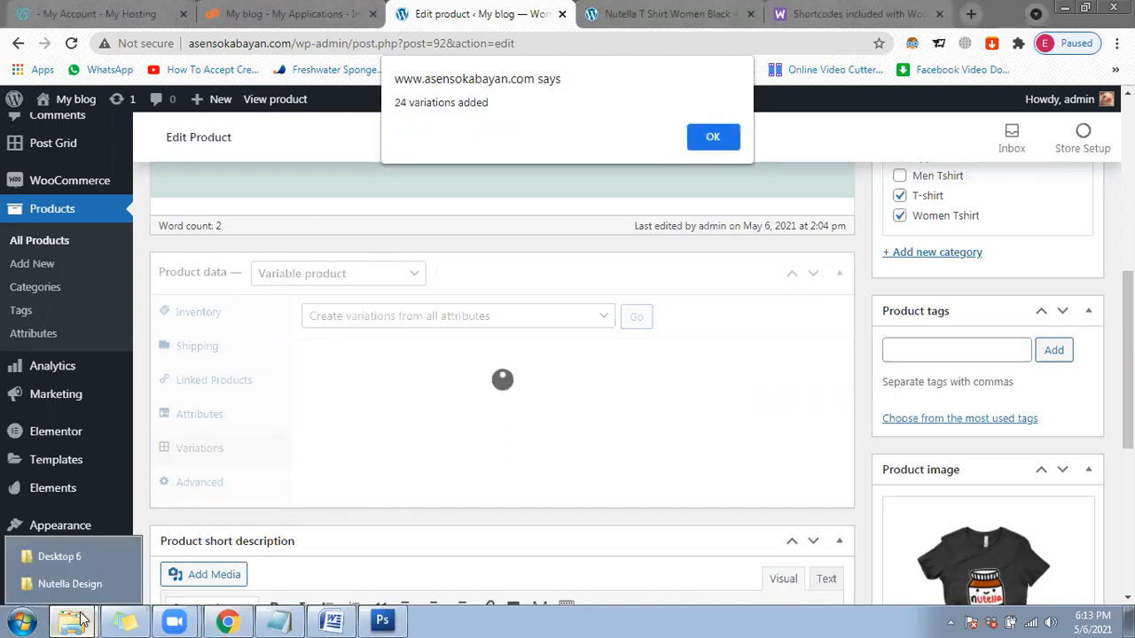
click(62, 596)
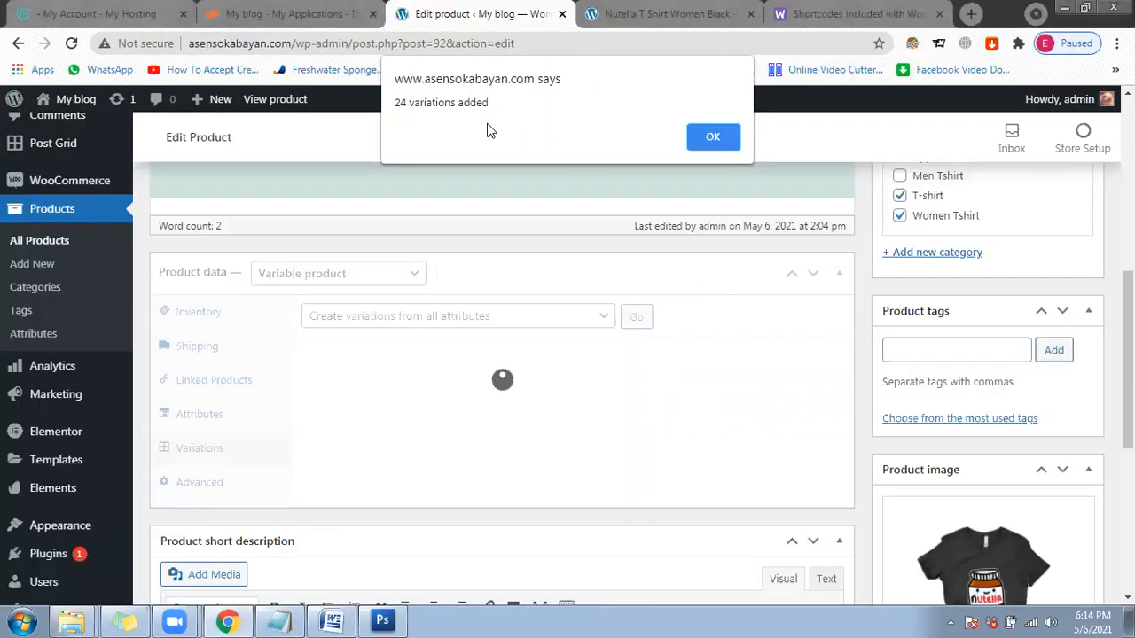
click(713, 135)
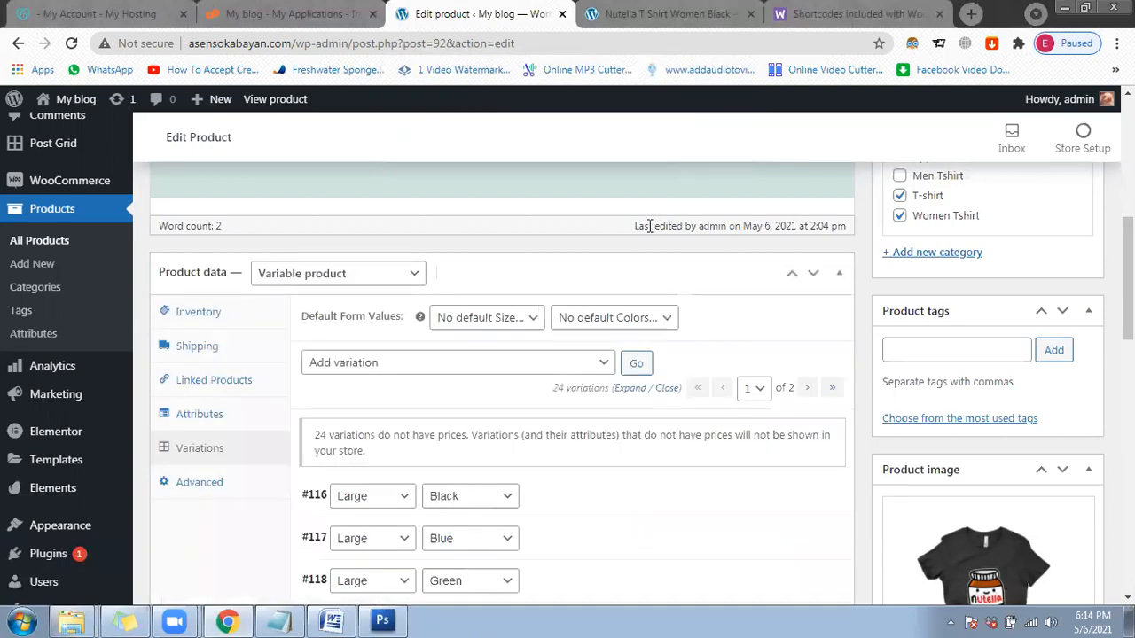
scroll(651, 301, down, 3)
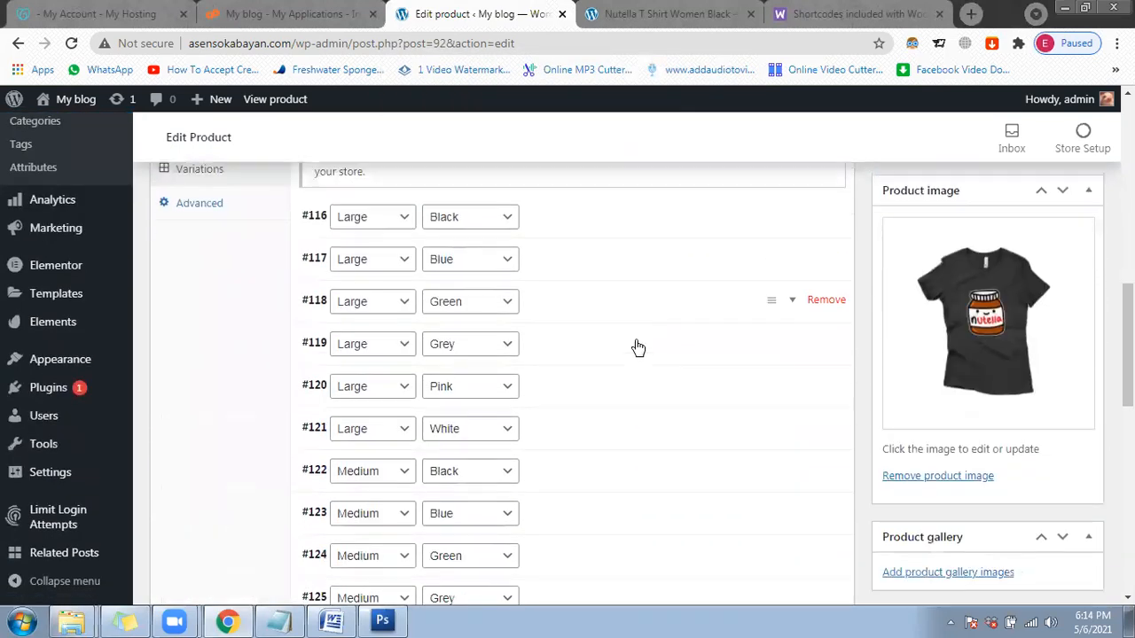
Step: Examine the Large and Medium color variations in the product's variation list
scroll(637, 350, down, 5)
scroll(598, 411, up, 3)
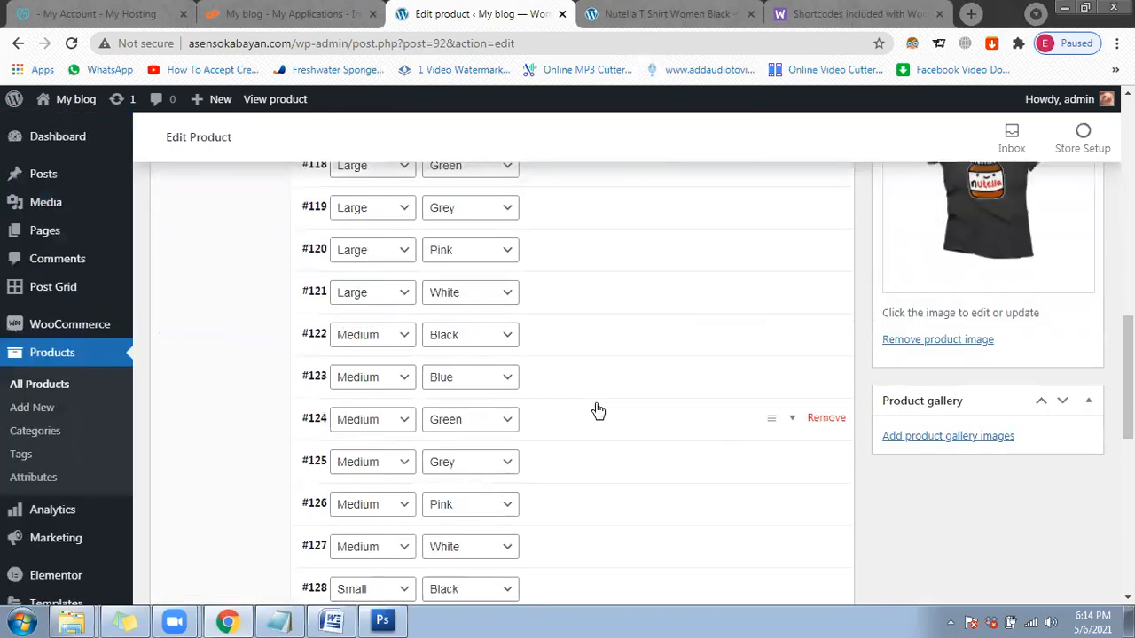
scroll(532, 382, up, 3)
scroll(399, 302, down, 1)
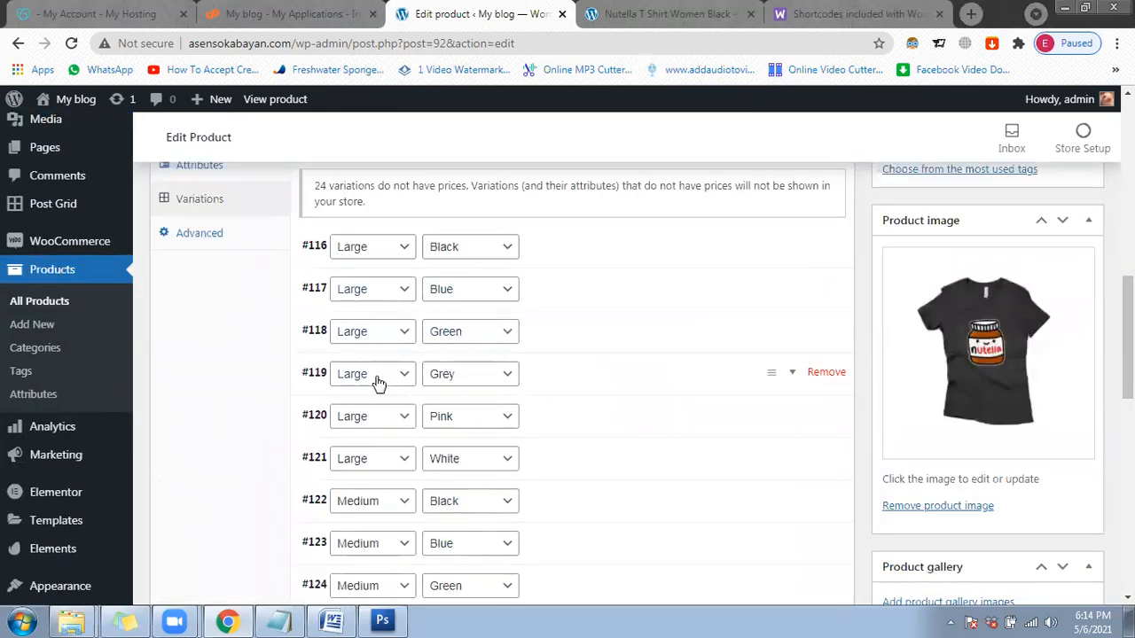
scroll(446, 387, down, 1)
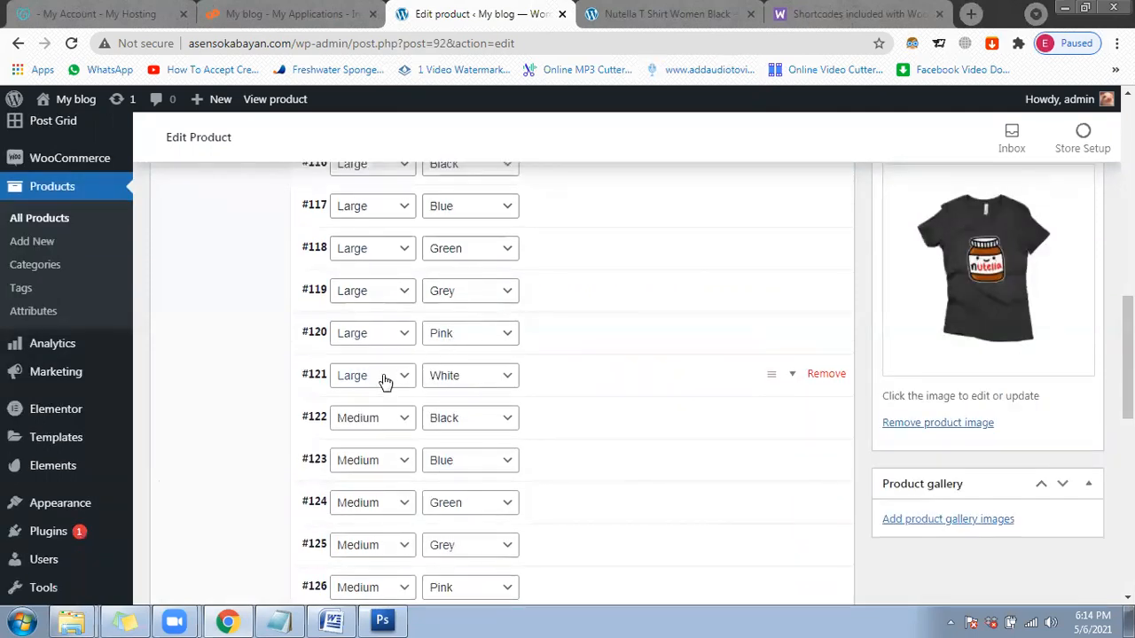
scroll(450, 379, down, 1)
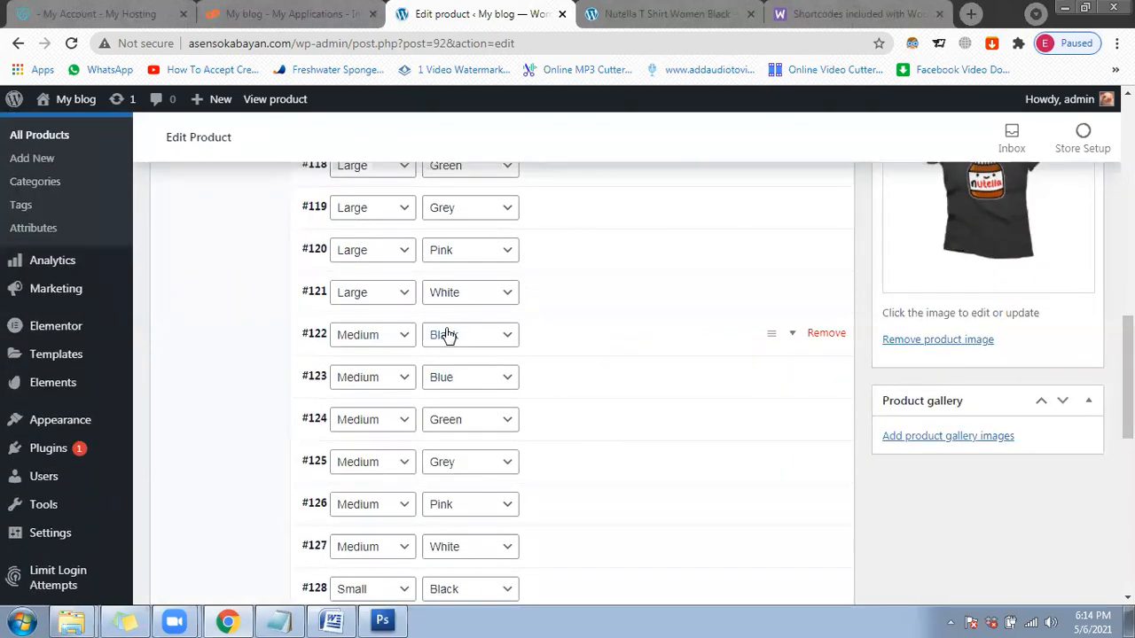
scroll(501, 418, up, 1)
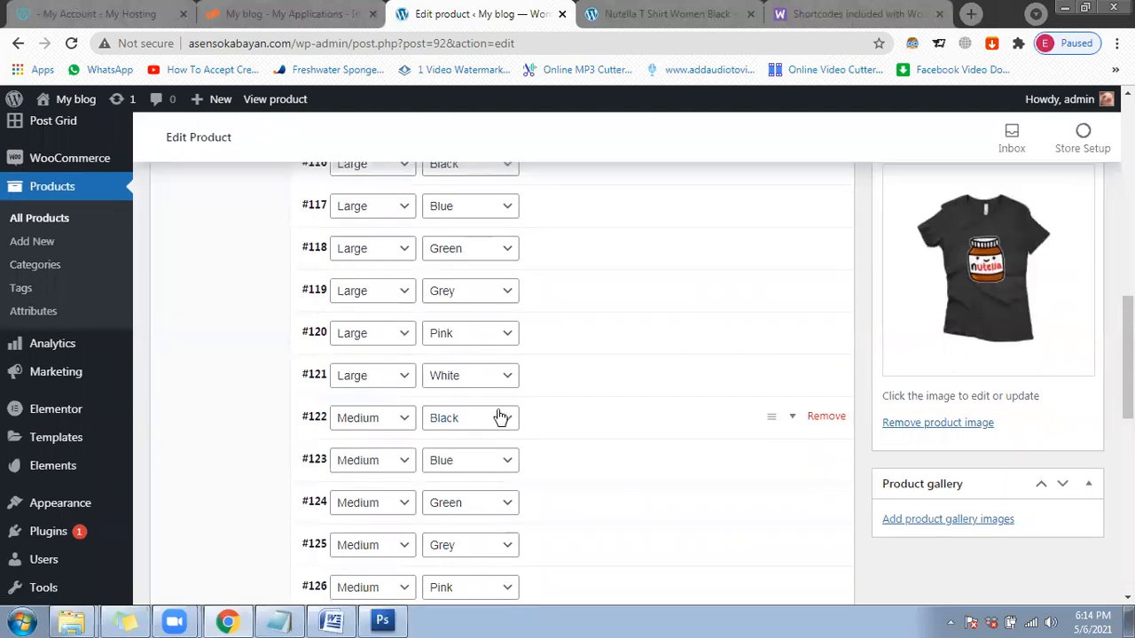
scroll(492, 394, up, 2)
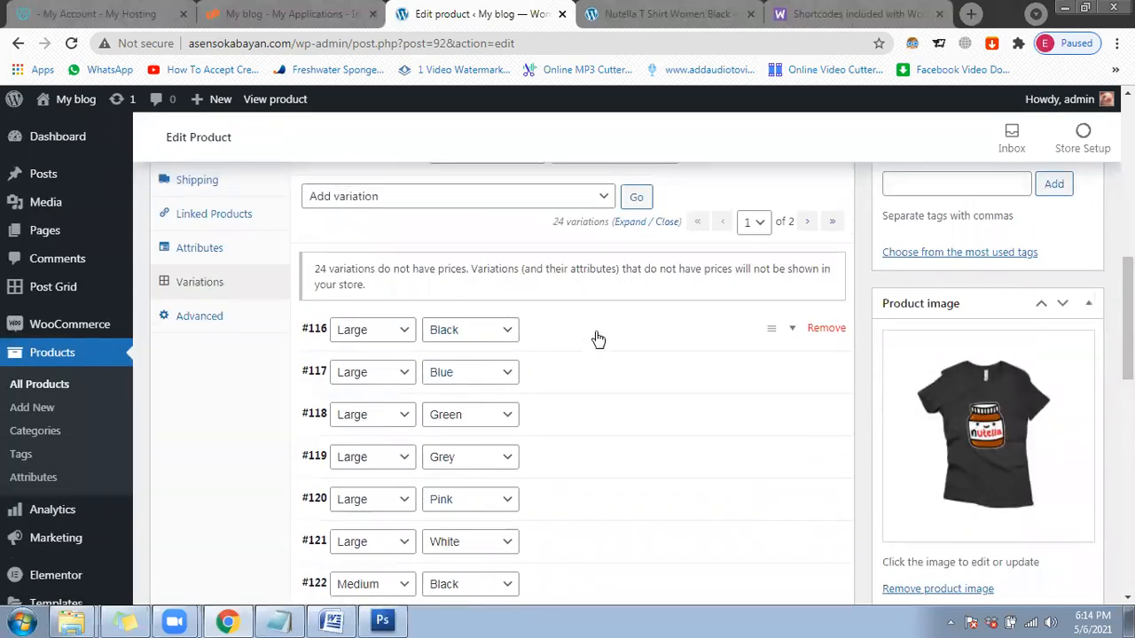
Step: Open the Large Black variation and set its image to Nutella_Lady_Black_1.jpg from the media library
click(549, 332)
scroll(551, 335, down, 1)
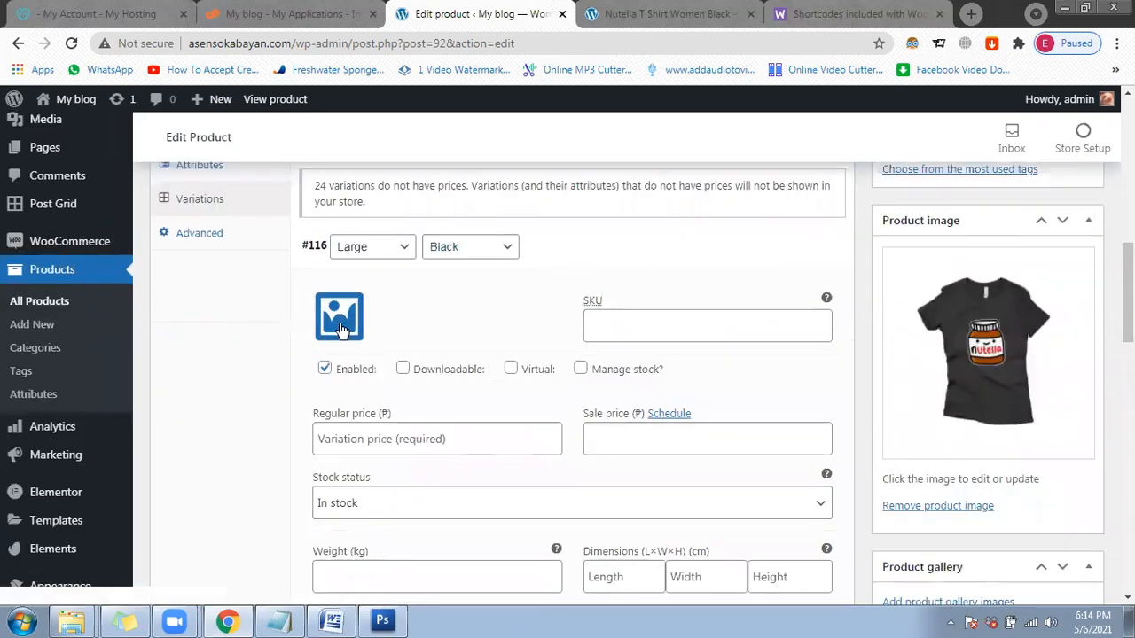
click(340, 328)
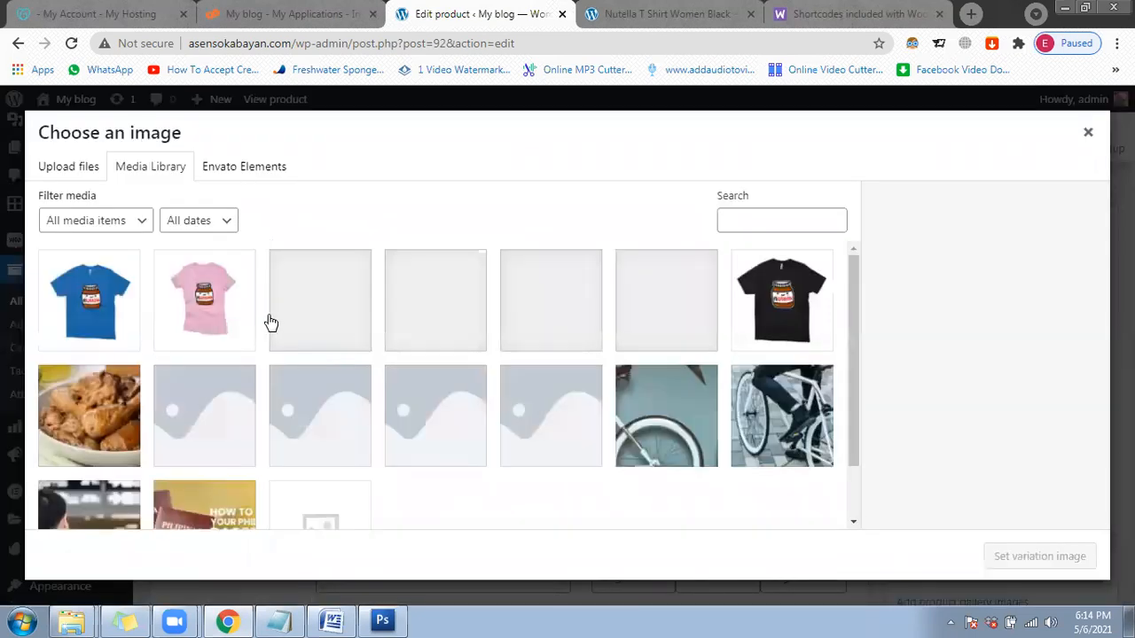
click(319, 306)
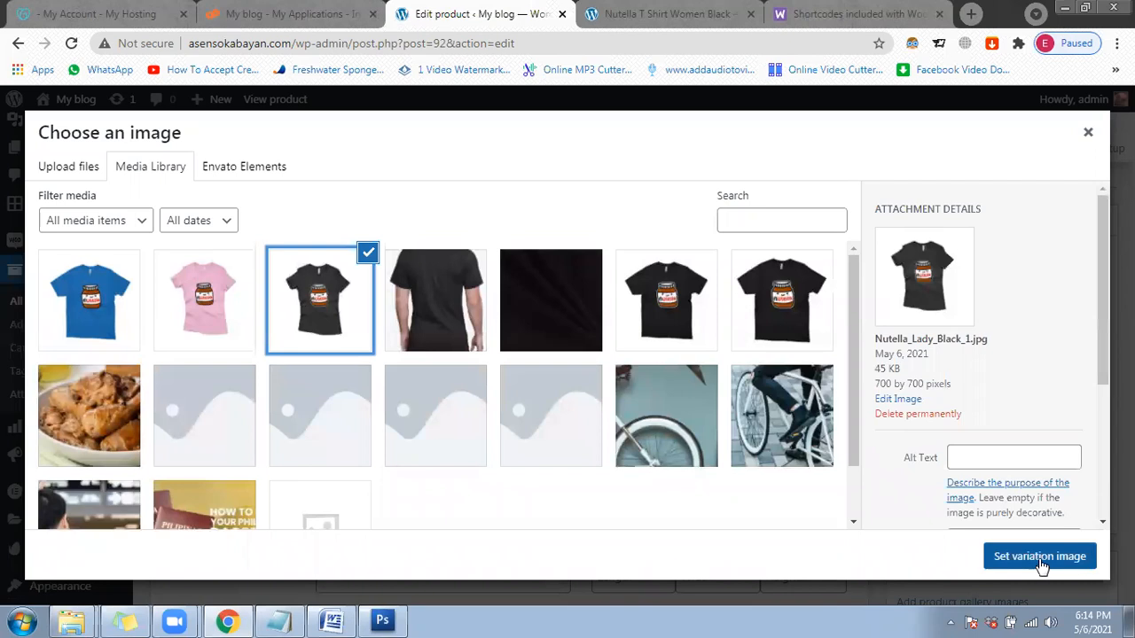
click(1039, 557)
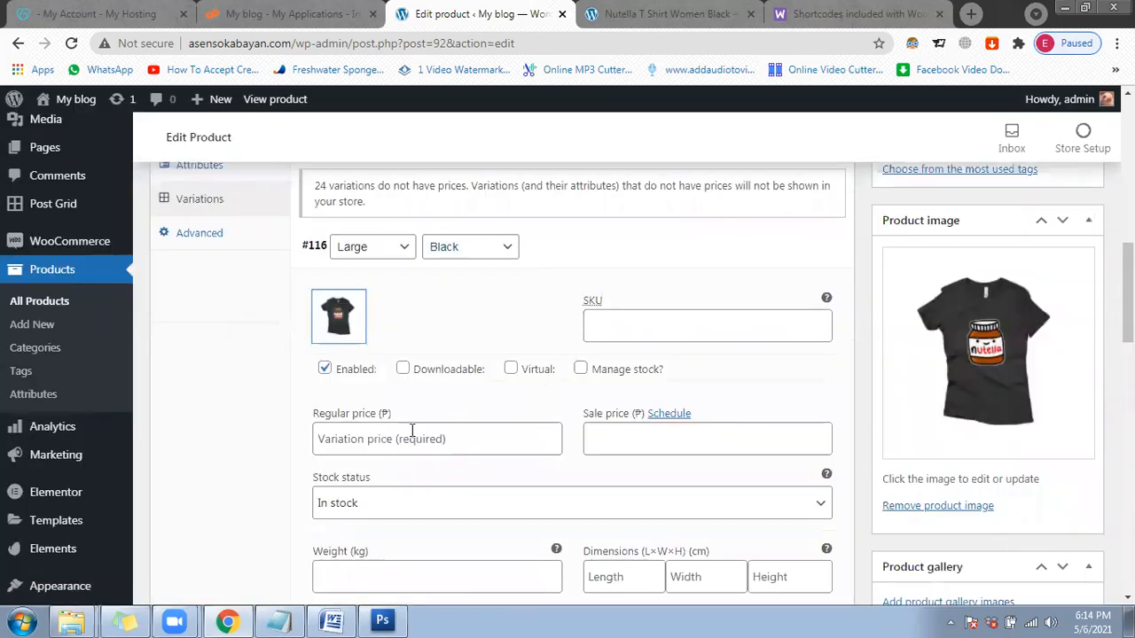
Step: Set the Large Black variation's regular price to 350 and collapse its details
click(337, 434)
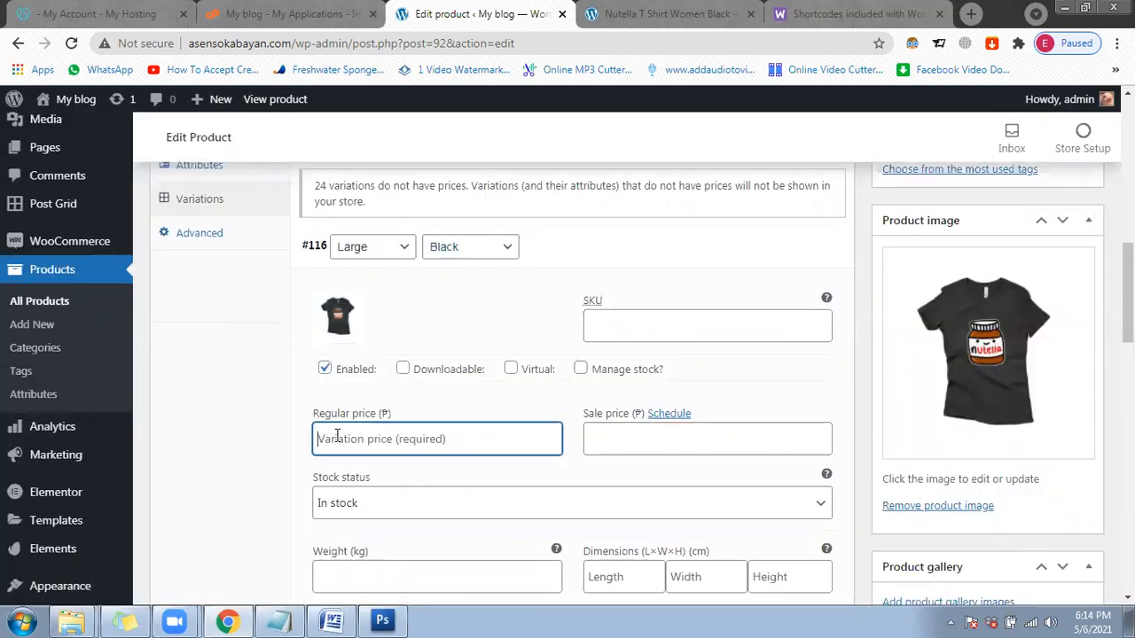
text(4)
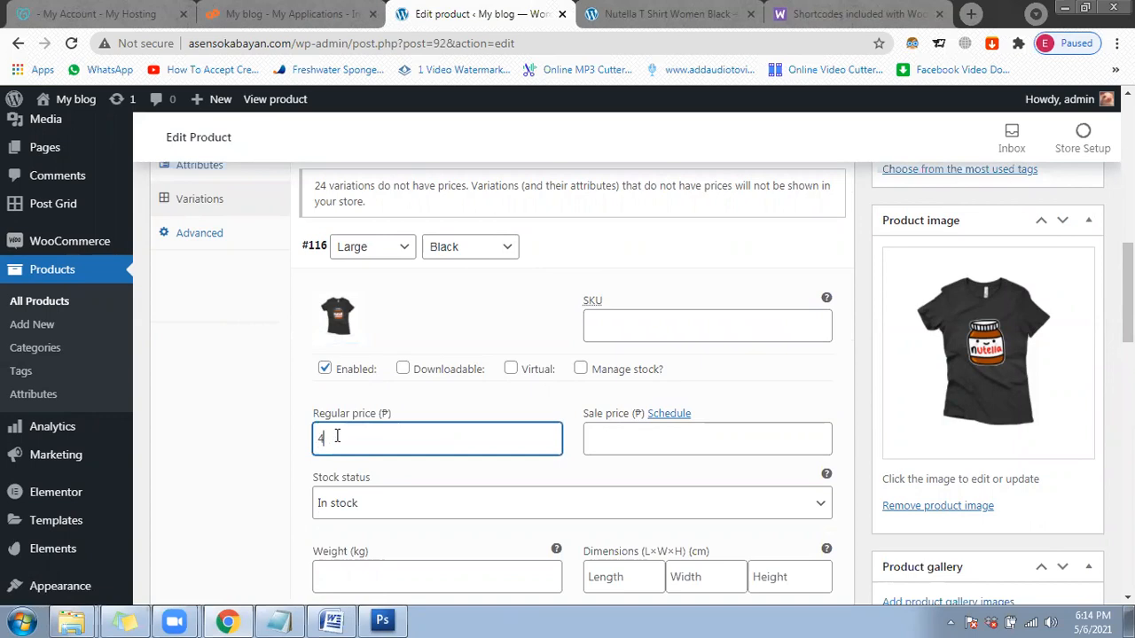
key(BackSpace)
key(BackSpace)
key(BackSpace)
text(4)
key(BackSpace)
text(350)
click(542, 255)
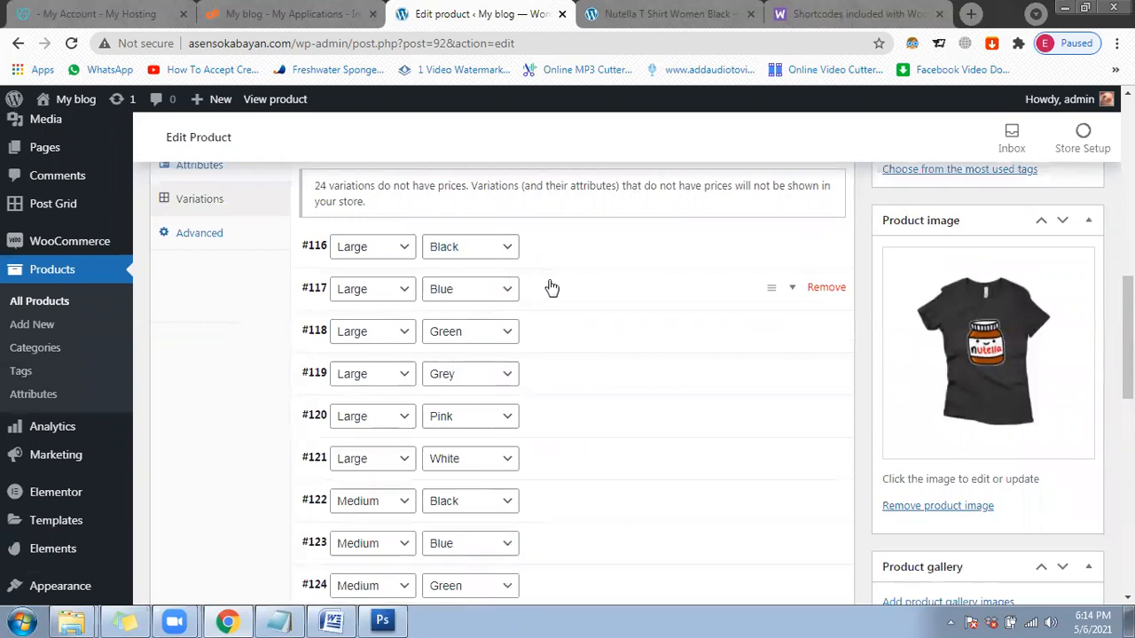
click(552, 292)
click(335, 362)
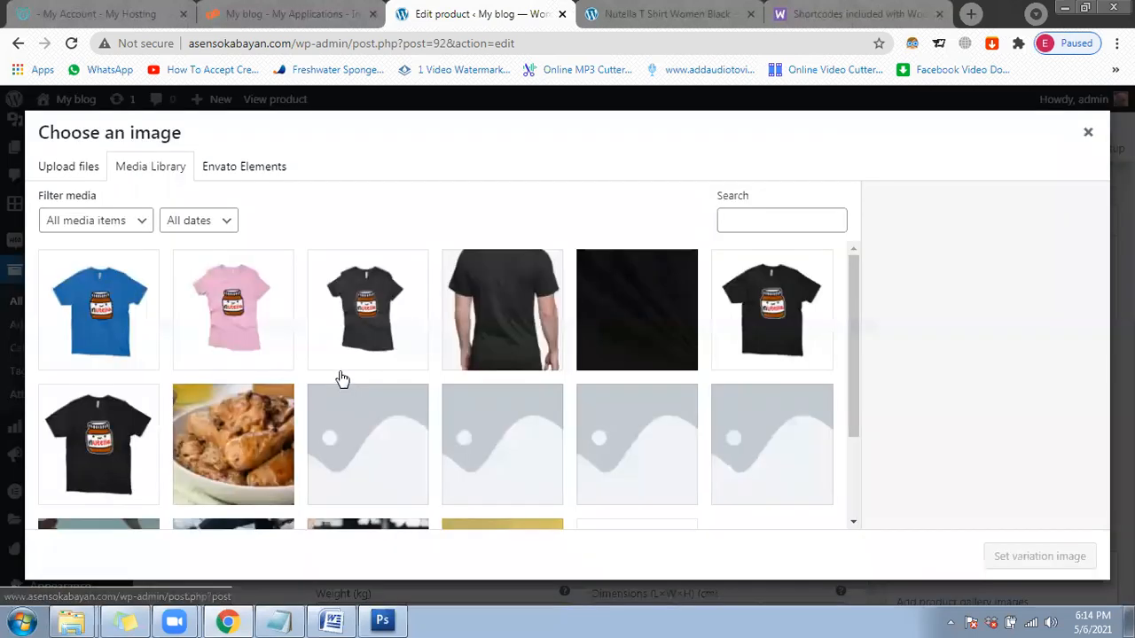
click(92, 168)
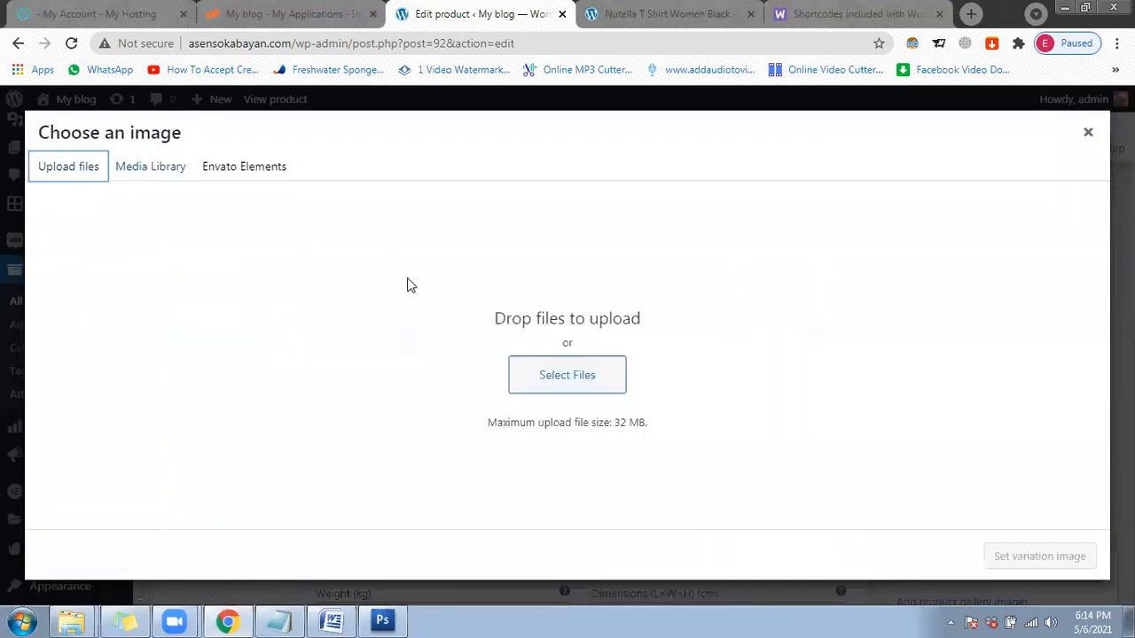
click(565, 368)
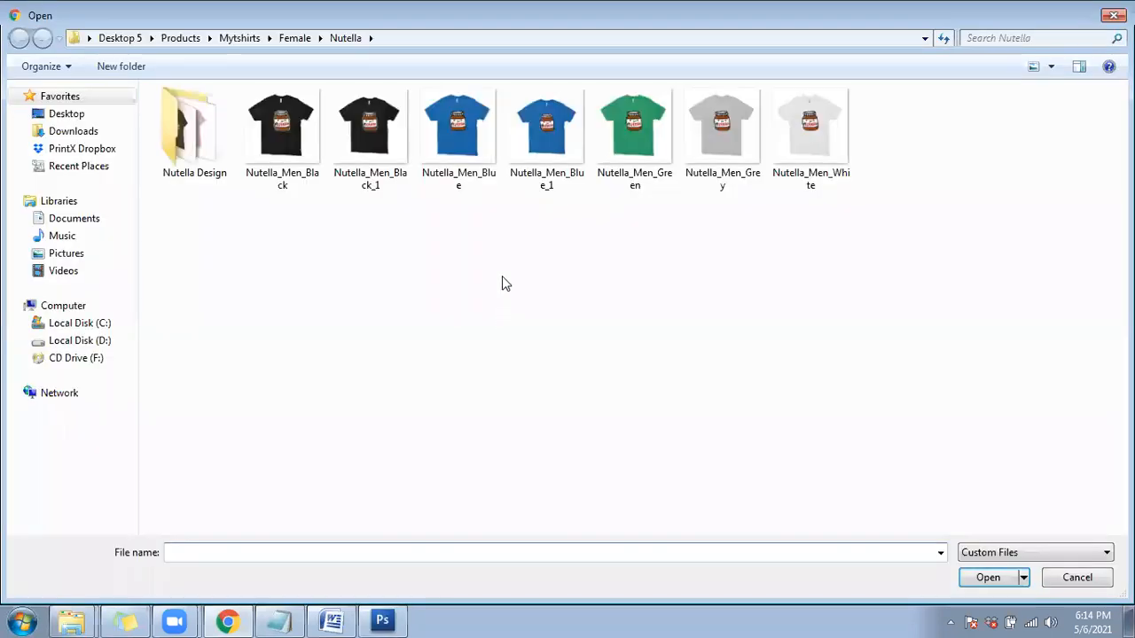
double_click(203, 165)
click(399, 144)
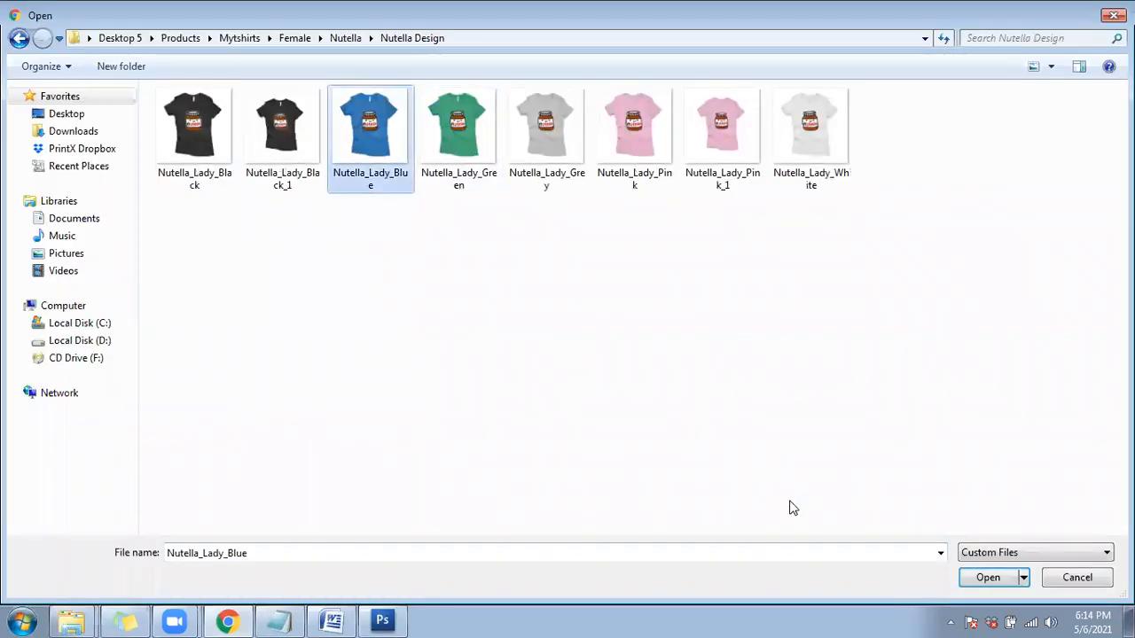
click(971, 581)
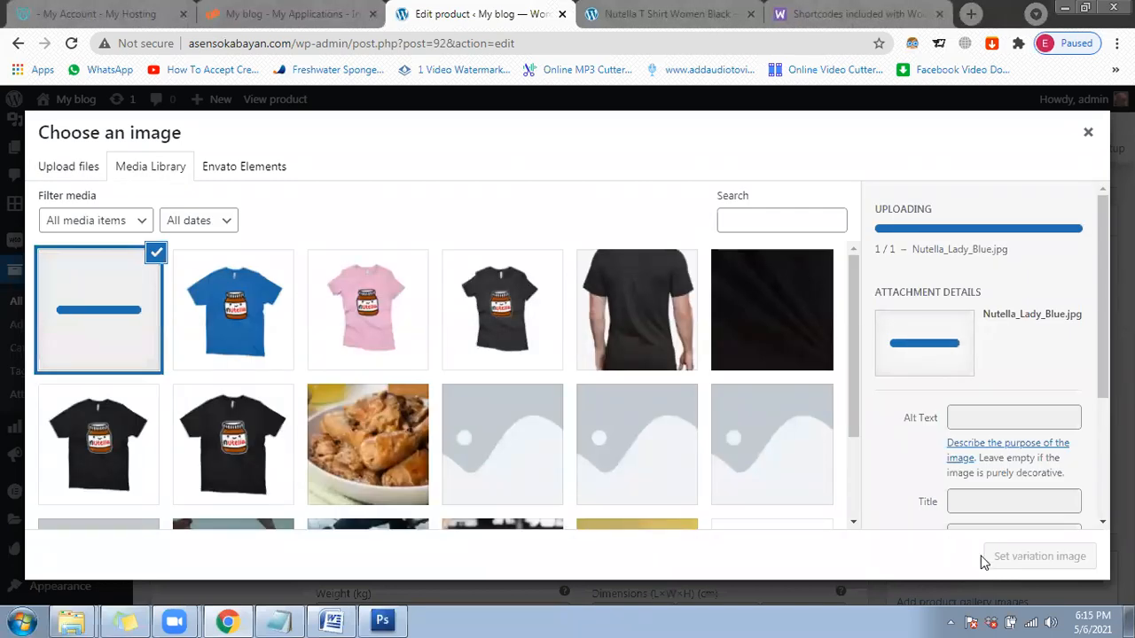
click(1088, 132)
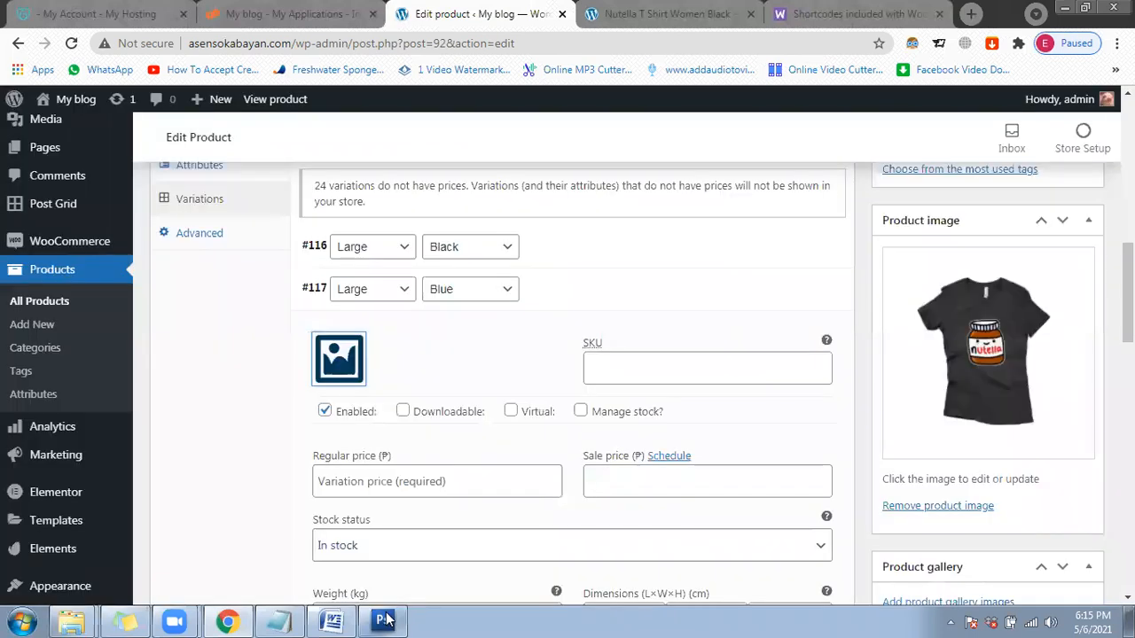
Step: Switch to Photoshop and open Nutella_Lady_Blue, Nutella_Lady_Green, Nutella_Lady_Grey and Nutella_Lady_White from the Nutella Design folder
click(384, 621)
key(ctrl+o)
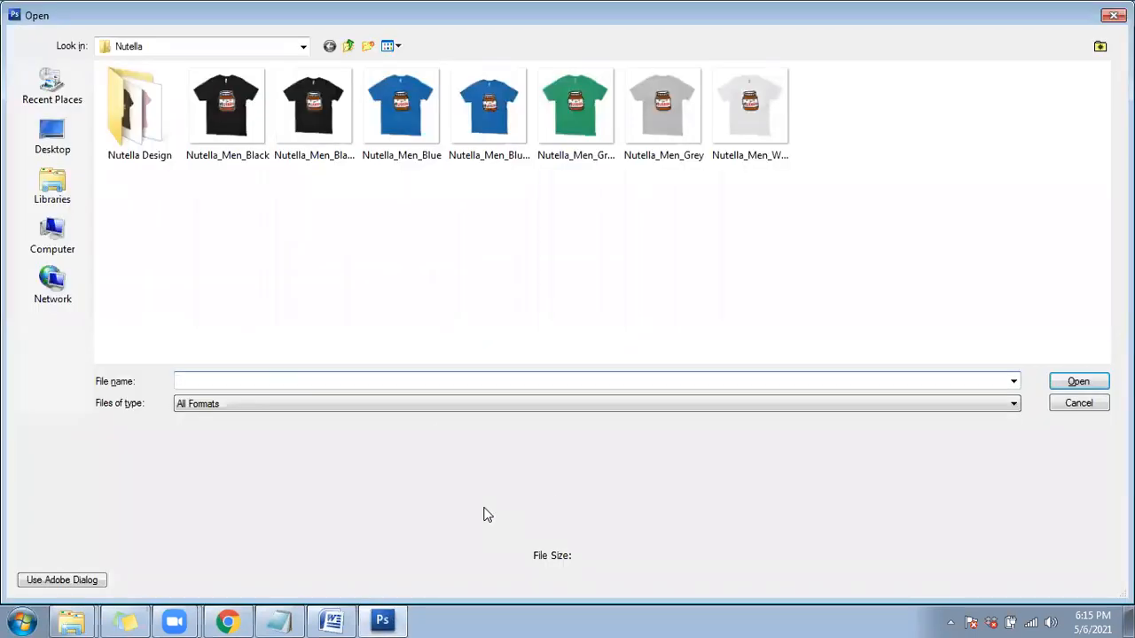
double_click(137, 111)
click(323, 137)
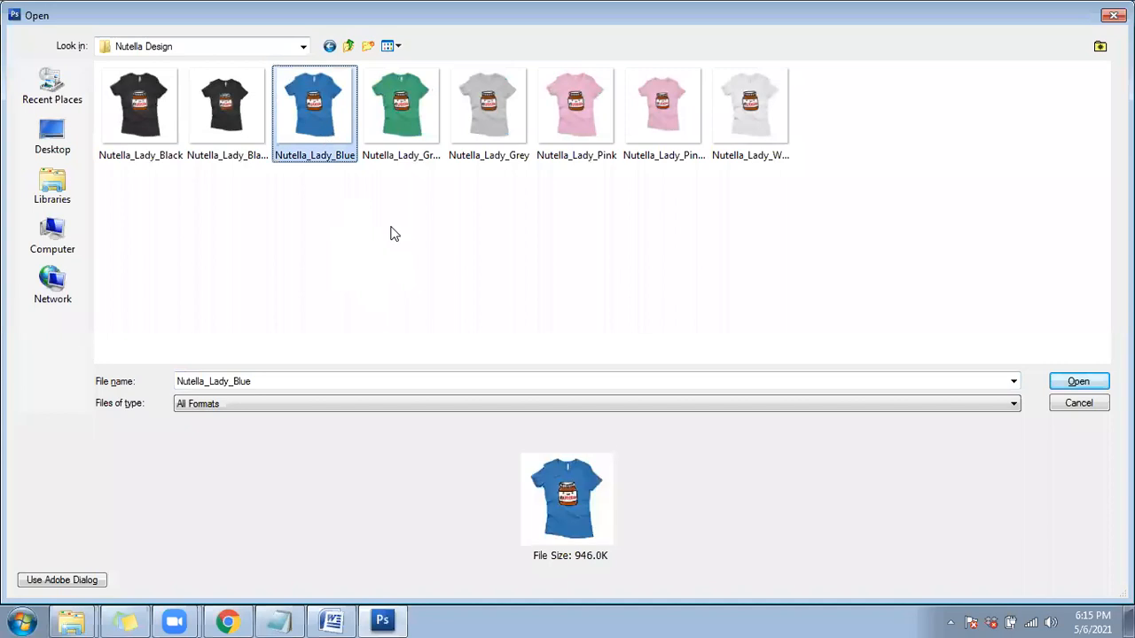
ctrl+click(426, 137)
ctrl+click(492, 142)
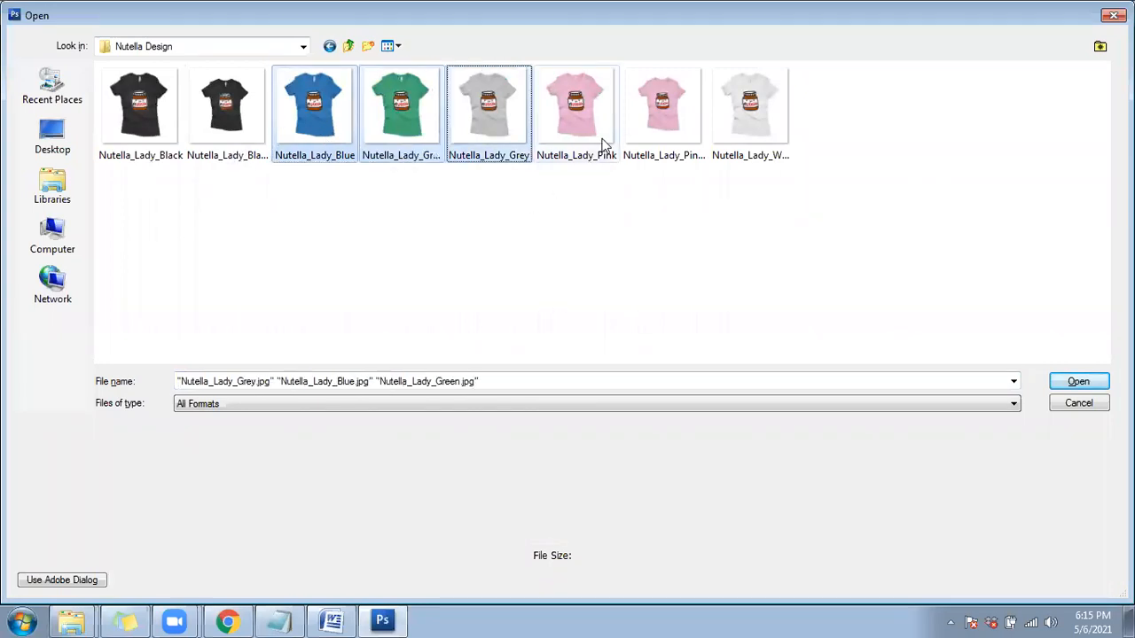
ctrl+click(752, 133)
click(1073, 383)
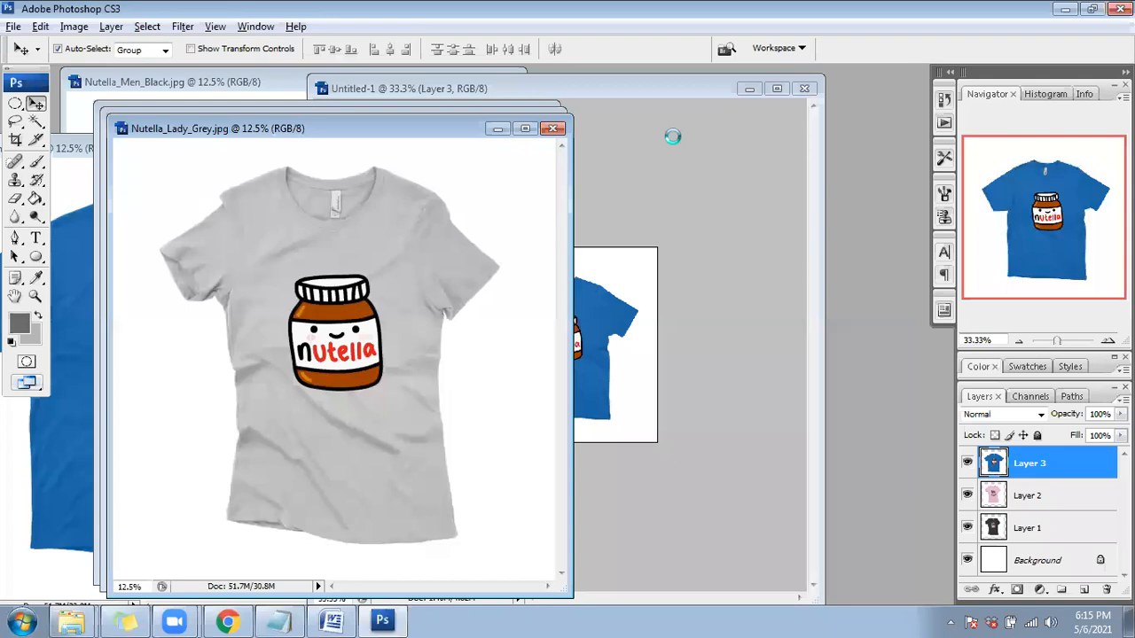
drag(624, 87, 727, 77)
click(373, 313)
drag(372, 313, 643, 315)
key(ctrl+minus)
key(ctrl+minus)
key(ctrl+minus)
key(ctrl+minus)
key(ctrl+t)
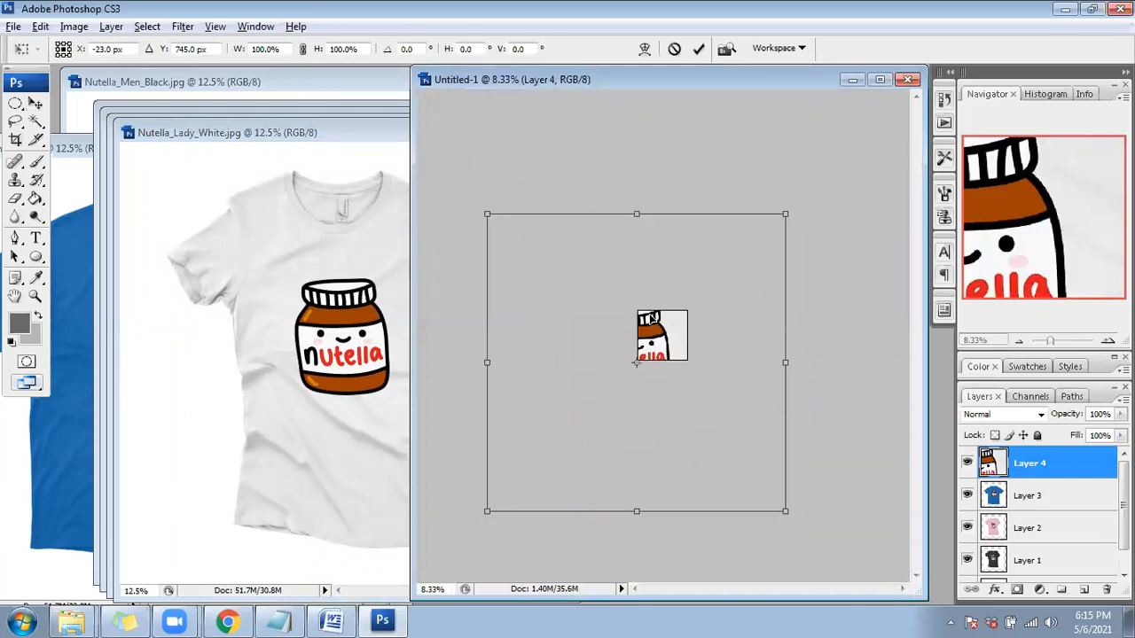
drag(785, 213, 660, 332)
key(Return)
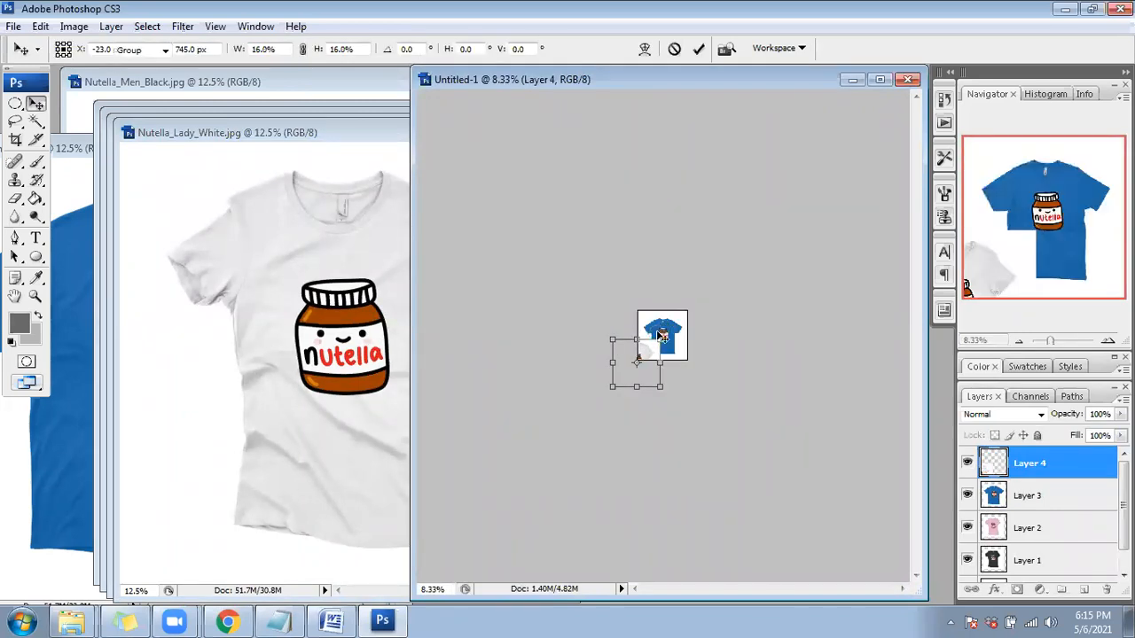
key(Delete)
Step: Copy the white, grey, green and blue women's shirts into Untitled-1, closing the white, grey and green source images
drag(384, 136, 360, 198)
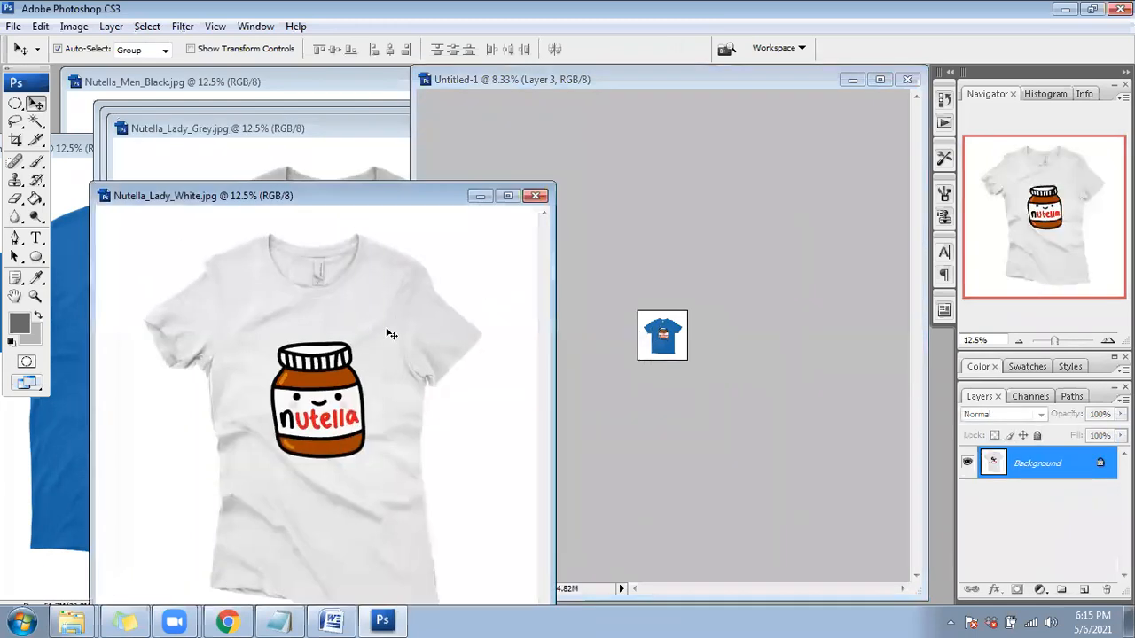
drag(390, 332, 743, 324)
click(405, 202)
click(536, 196)
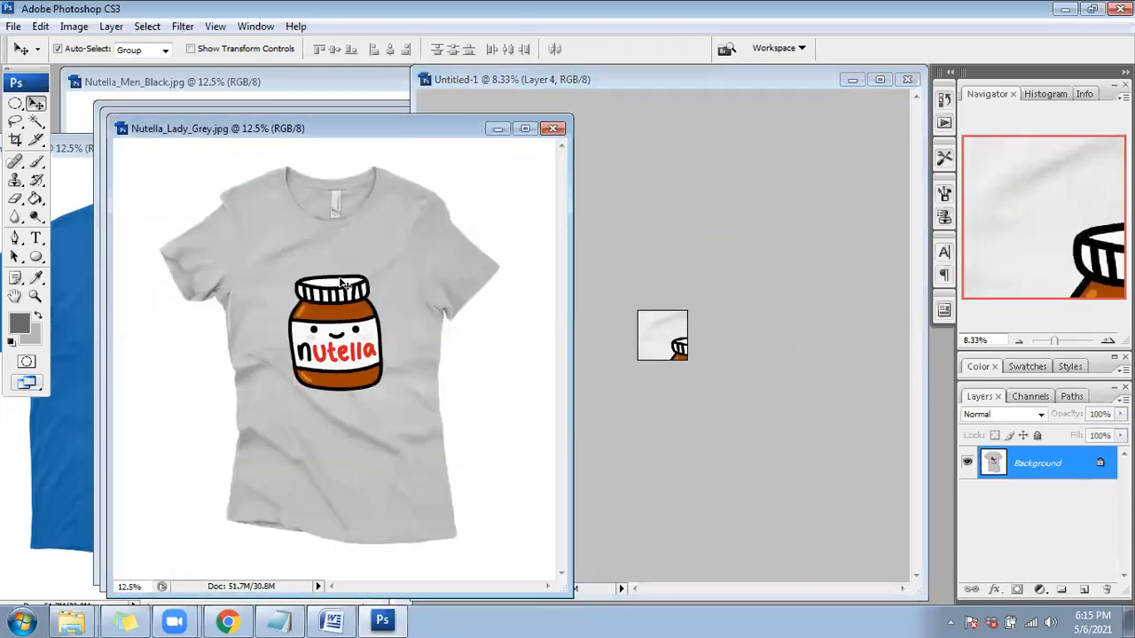
drag(347, 284, 608, 274)
click(340, 284)
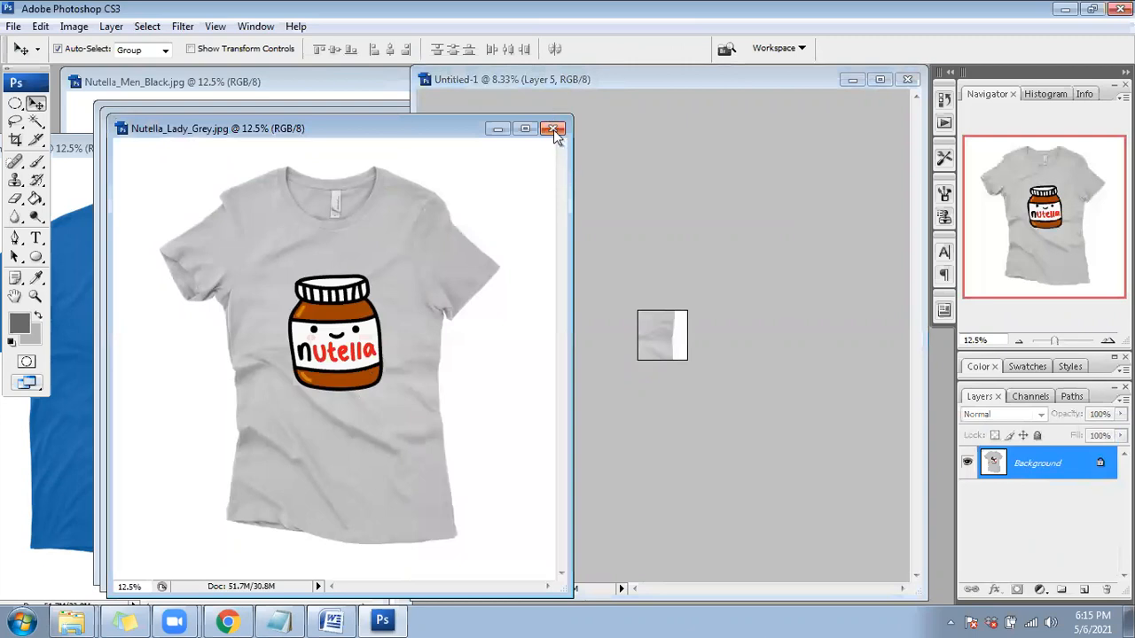
click(552, 125)
drag(259, 292, 621, 319)
click(339, 270)
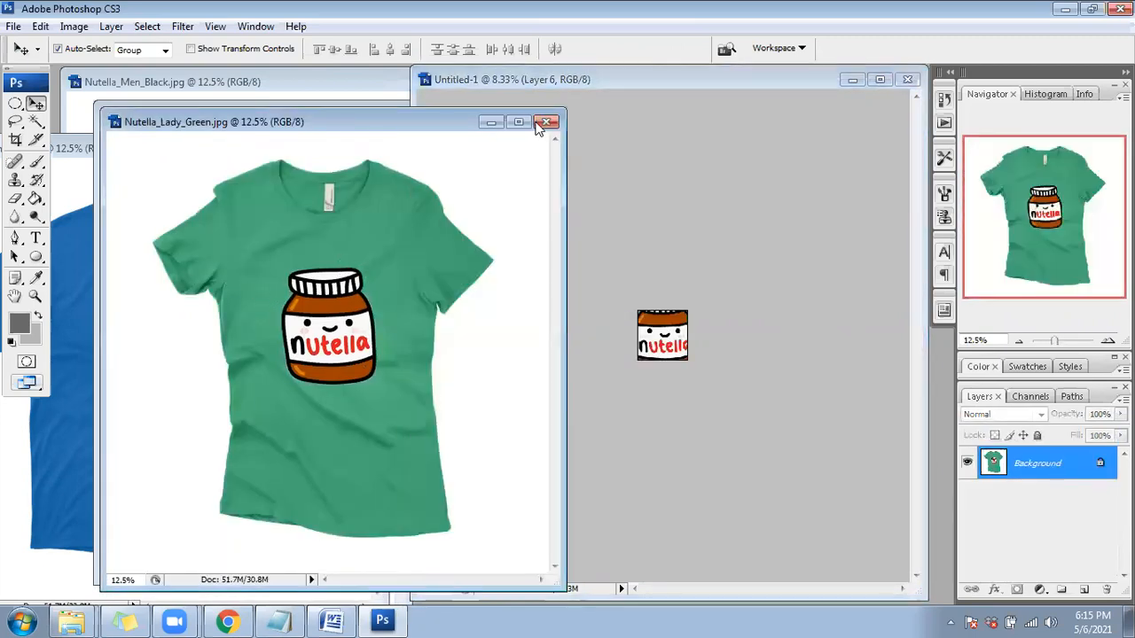
click(546, 122)
drag(328, 275, 636, 321)
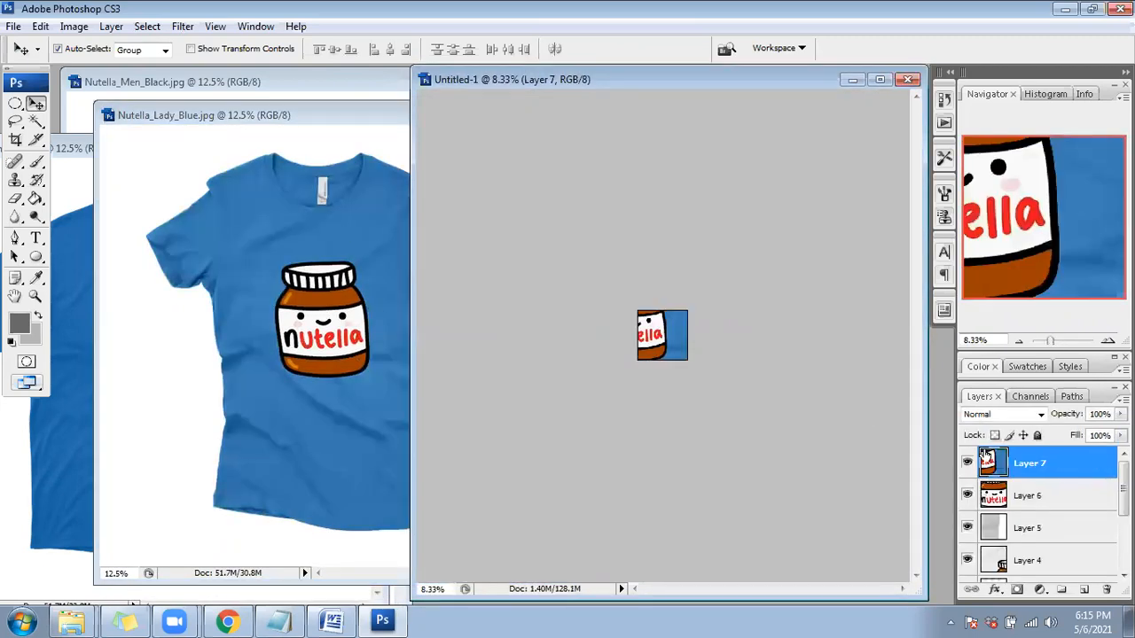
Step: Select Layers 4 to 7 in Untitled-1 and align their horizontal and vertical centers
click(1064, 507)
ctrl+click(1056, 533)
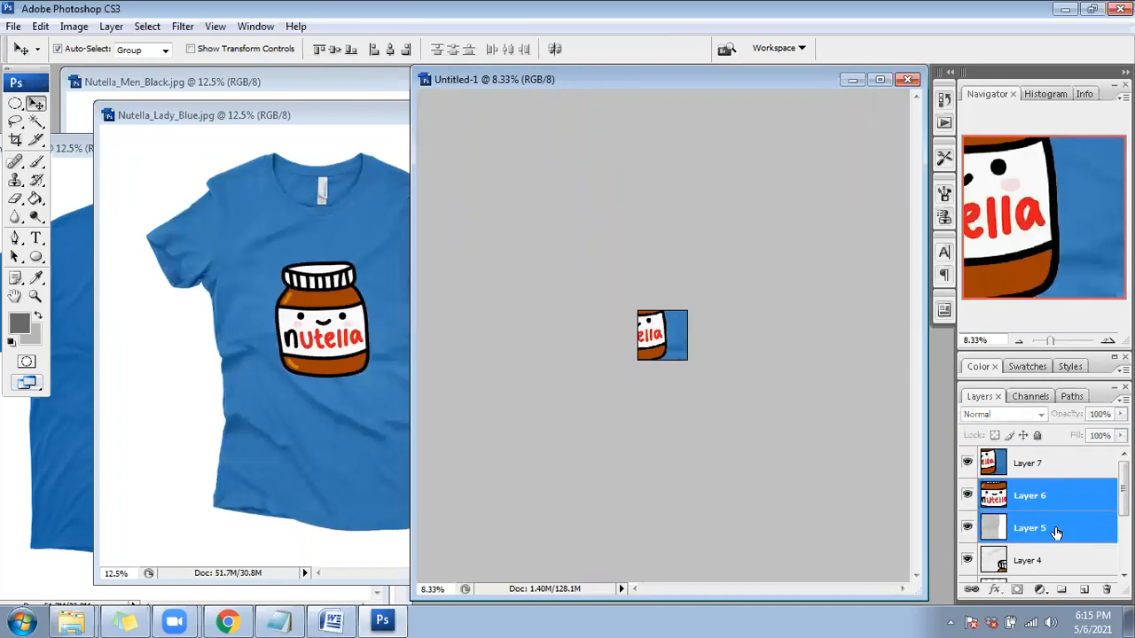
scroll(1055, 531, down, 1)
ctrl+click(1059, 506)
scroll(1059, 509, up, 1)
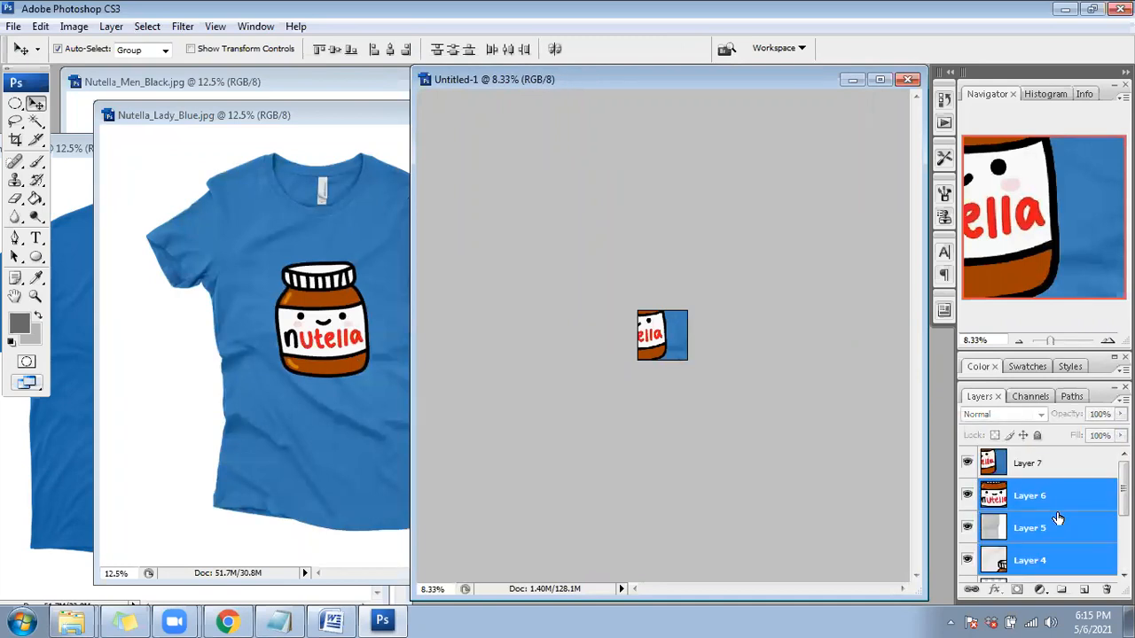
ctrl+click(1054, 459)
click(391, 51)
click(336, 50)
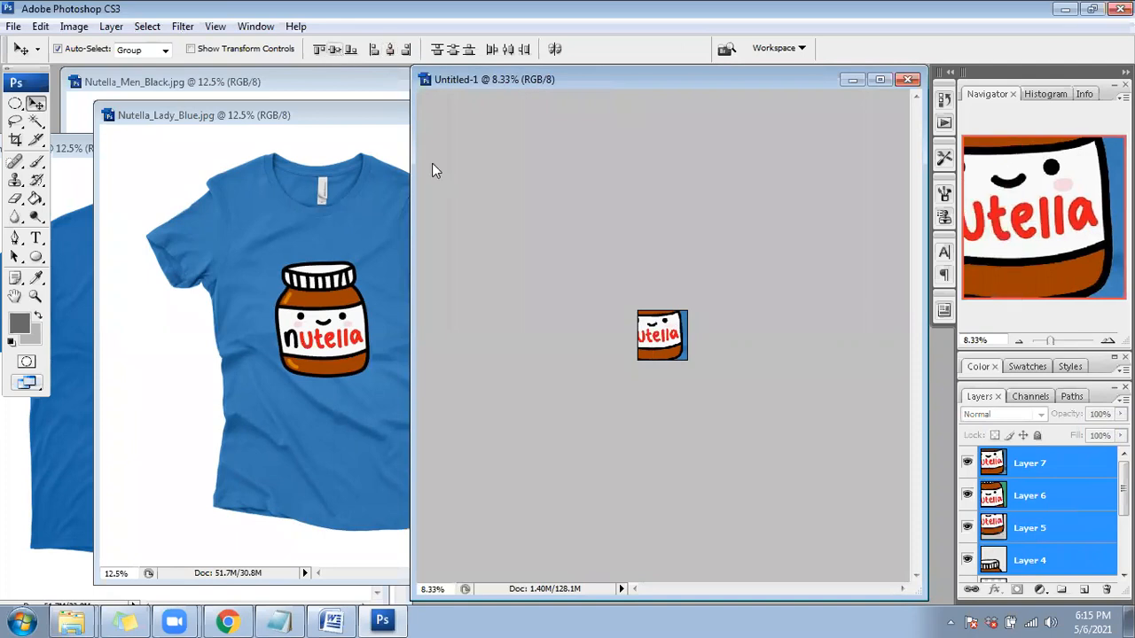
Step: Scale the four selected shirt layers down together to 15.4% in width and height
key(ctrl+t)
drag(798, 213, 674, 336)
key(Return)
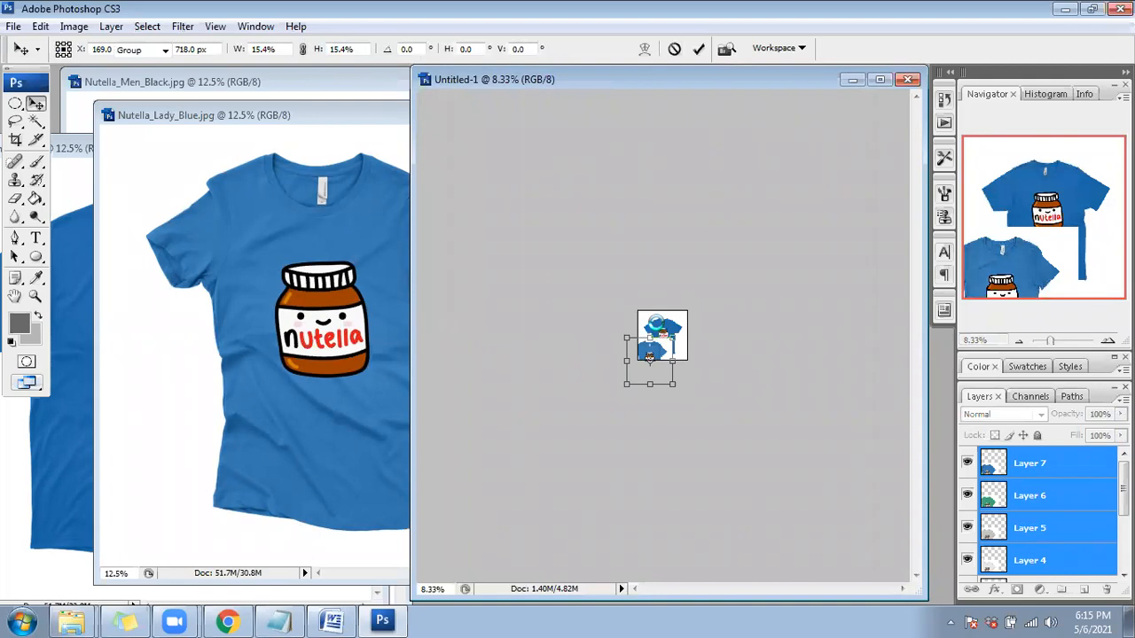
key(ctrl+plus)
key(ctrl+plus)
key(ctrl+plus)
key(ctrl+plus)
key(ctrl+plus)
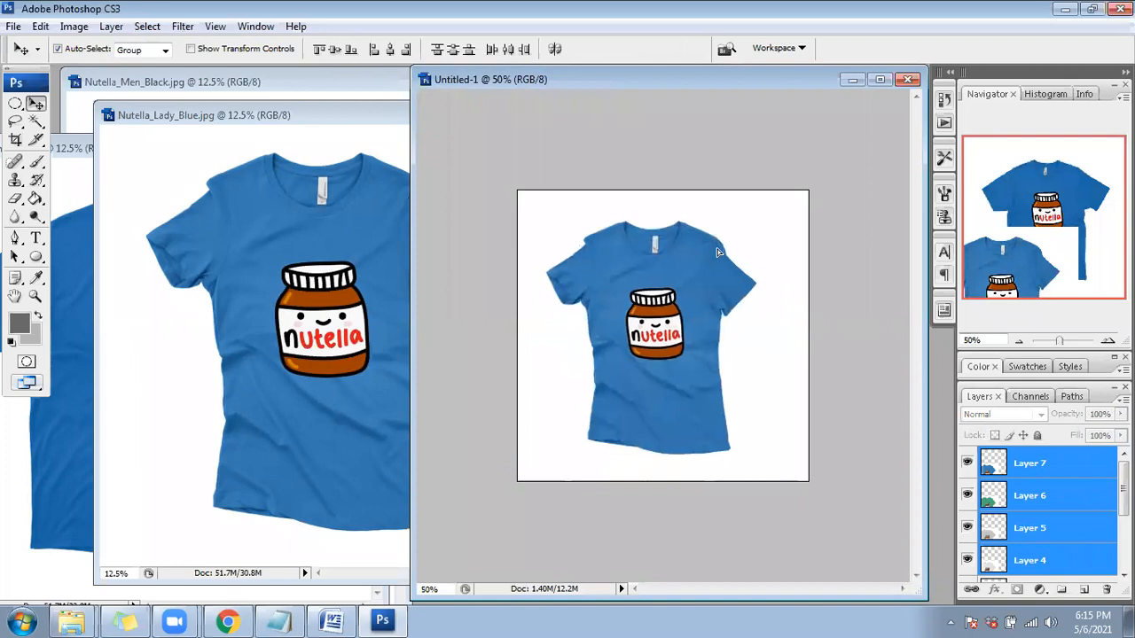
Step: Save the blue women's shirt in Untitled-1 as the JPEG Nutella_Lady_Blue_1 in the Nutella Design folder
key(ctrl+s)
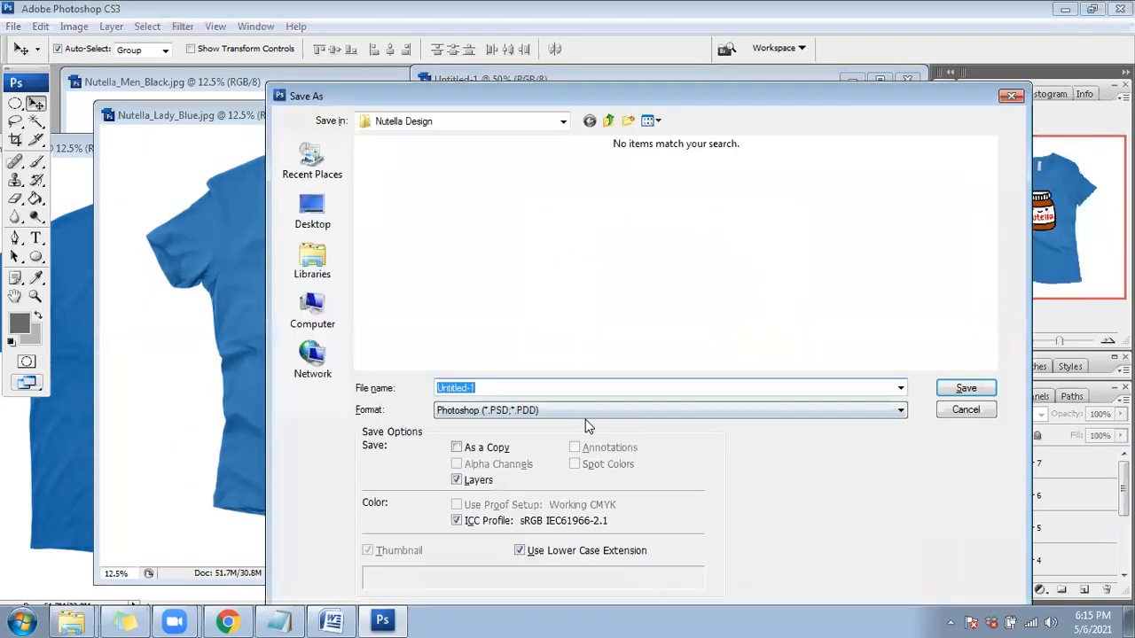
click(583, 410)
click(532, 431)
click(572, 222)
click(643, 387)
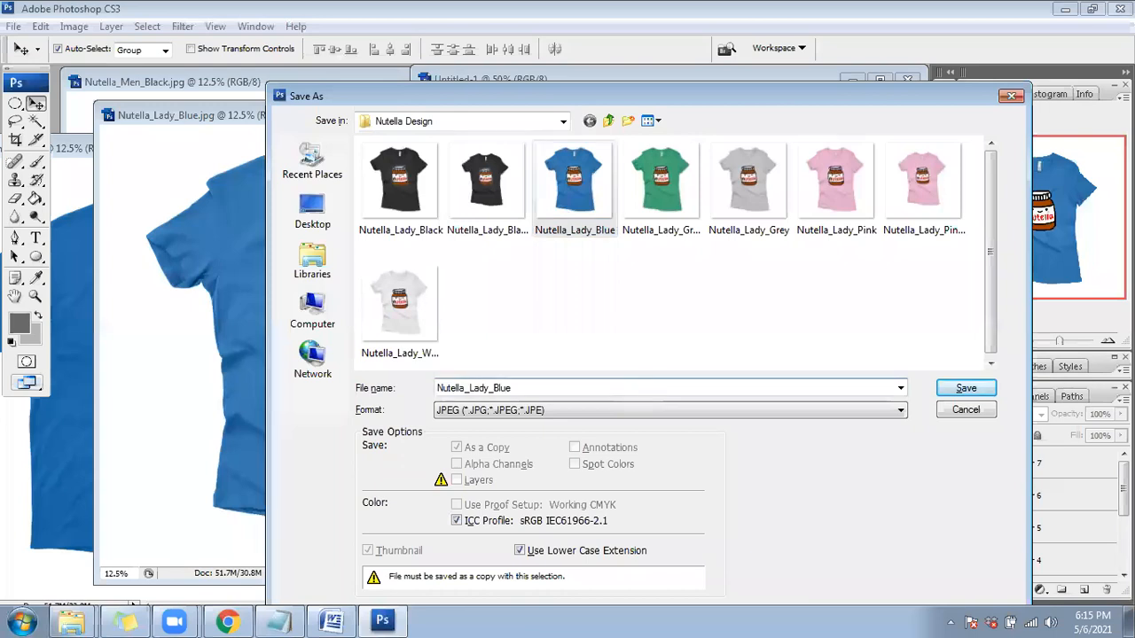
key(Return)
key(Return)
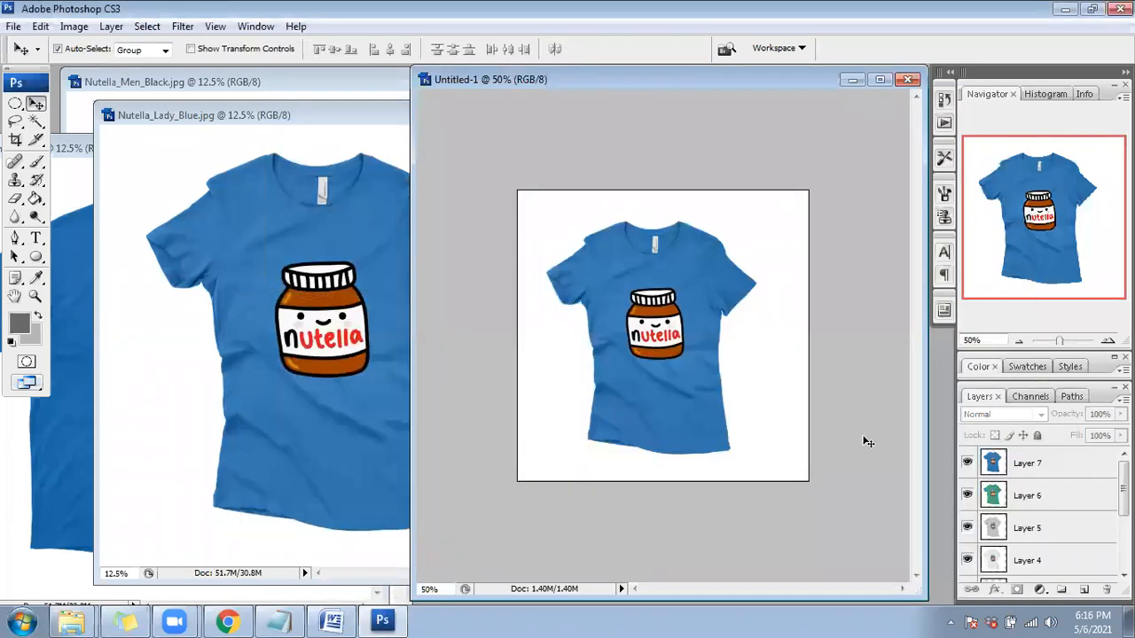
Step: Hide the blue shirt's Layer 7 and save the green shirt as the JPEG Nutella_Lady_Green_1
click(968, 463)
click(656, 370)
key(ctrl+shift+s)
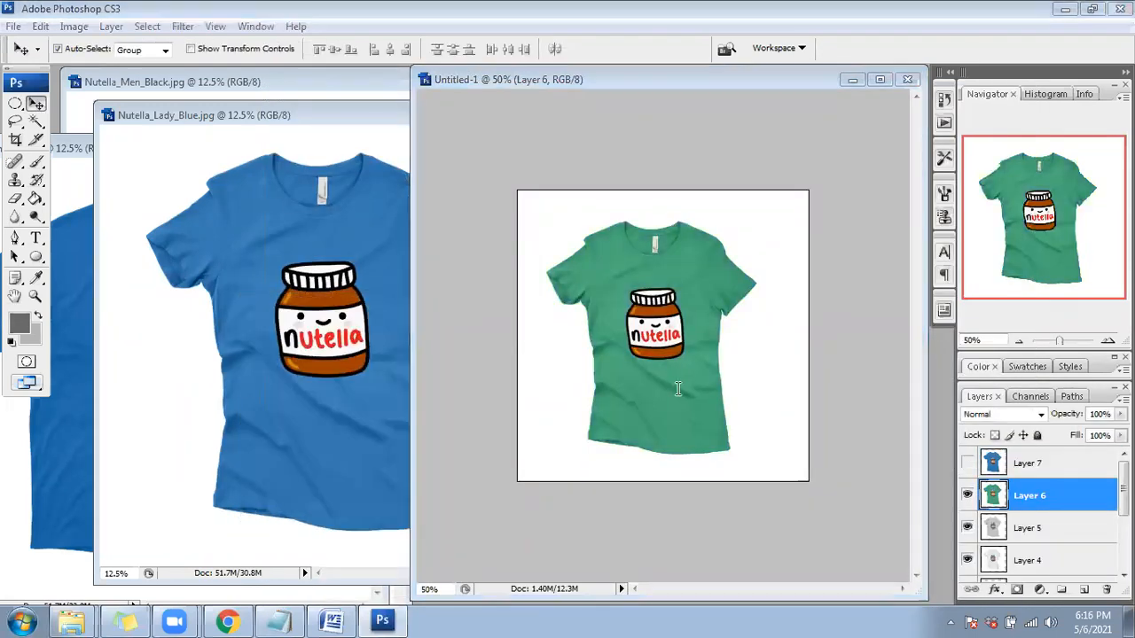
click(656, 410)
click(532, 489)
click(748, 182)
click(660, 387)
click(660, 387)
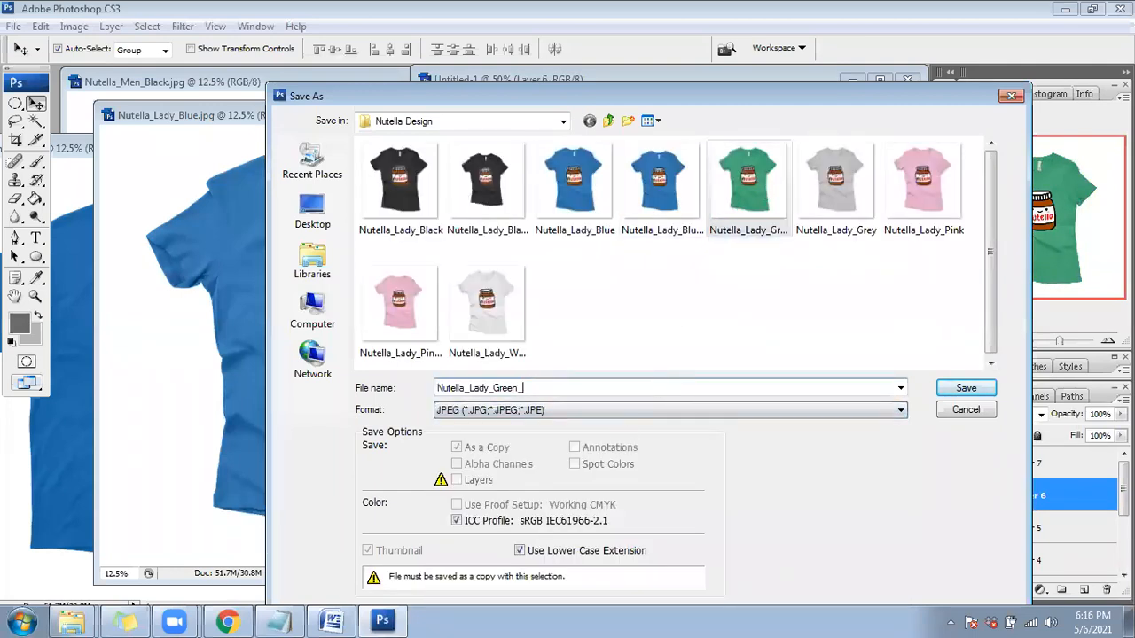
text(_)
key(Return)
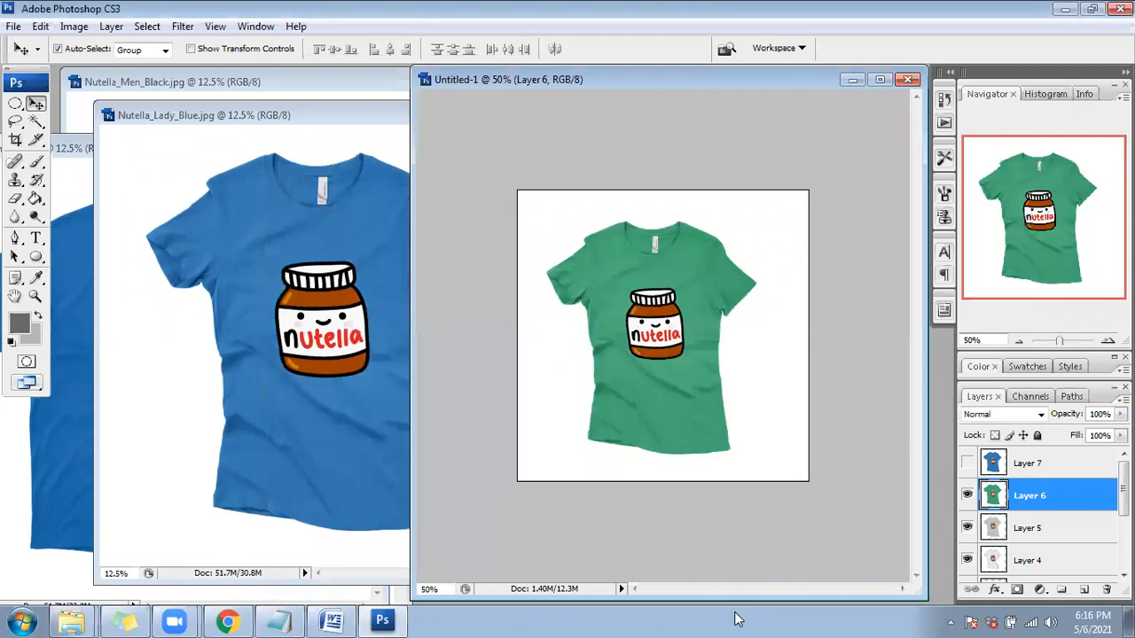
Step: Hide the green shirt's Layer 6 and save the grey shirt as the JPEG Nutella_Lady_Grey1
click(967, 495)
key(ctrl+shift+s)
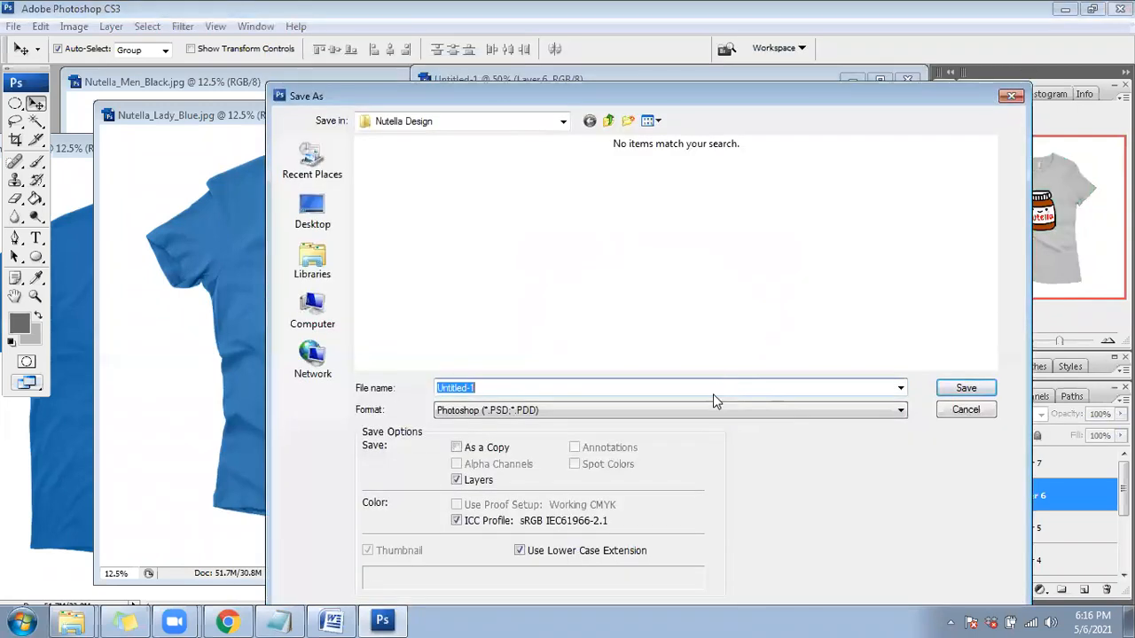
click(716, 410)
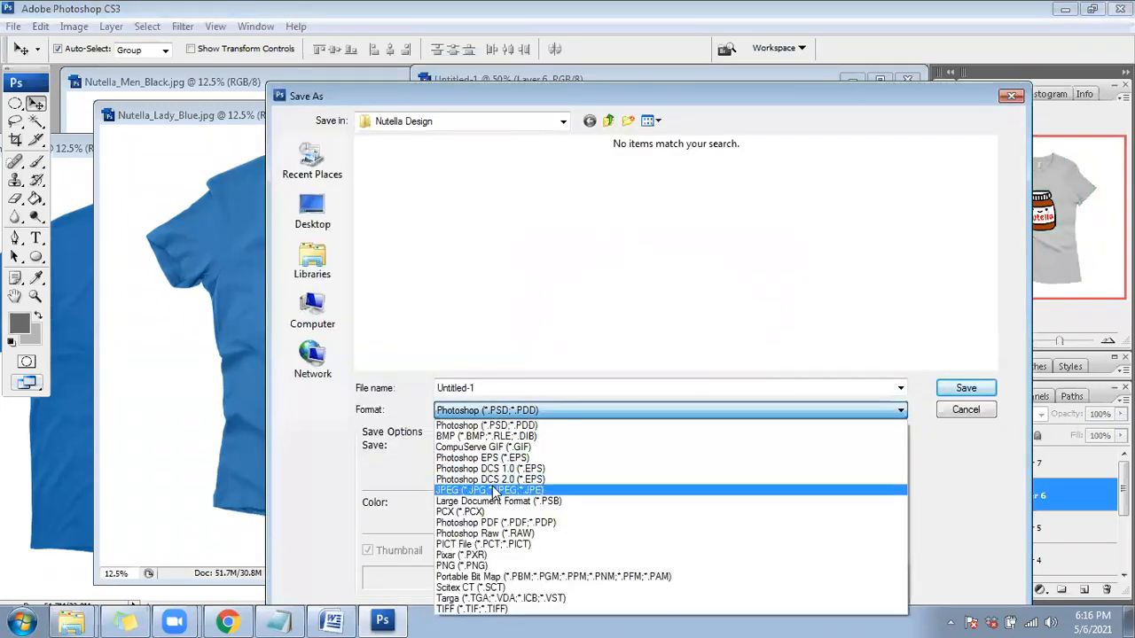
click(505, 489)
click(899, 222)
double_click(576, 387)
click(573, 388)
key(Return)
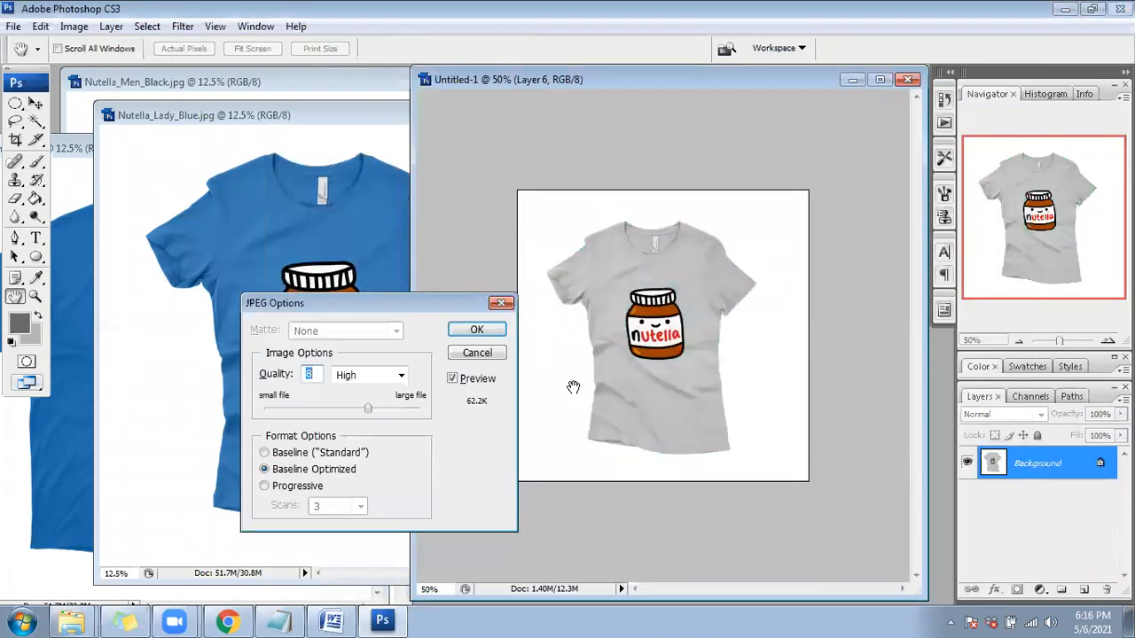
key(Return)
Step: Hide the grey shirt's Layer 5 and save the white shirt as the JPEG Nutella_Lady_White1
click(967, 529)
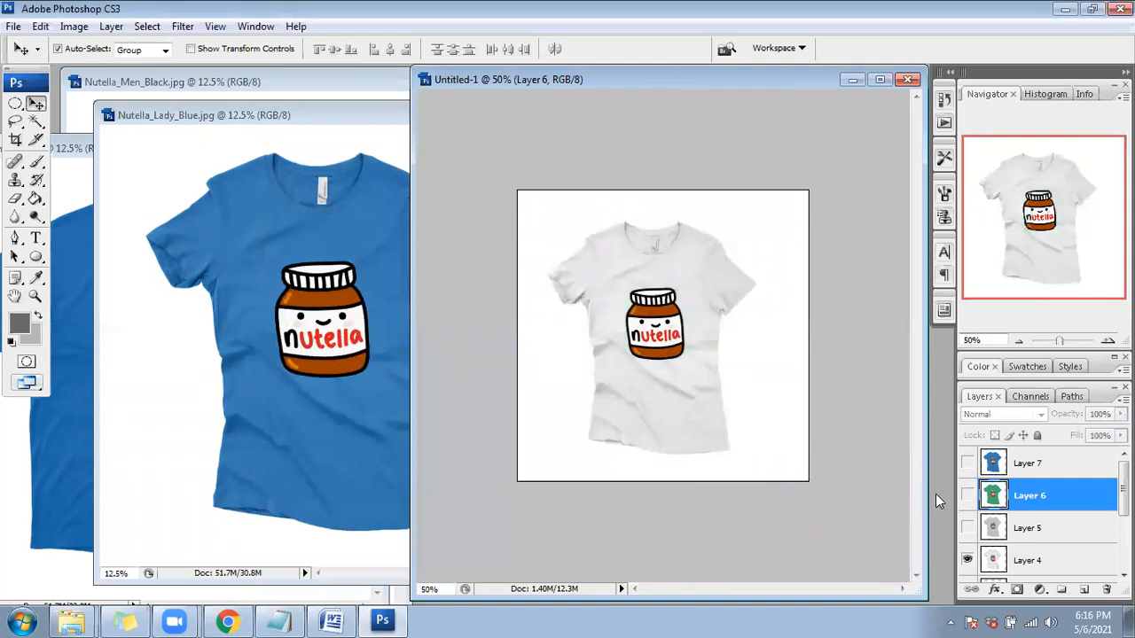
scroll(1042, 523, down, 1)
key(ctrl+shift+s)
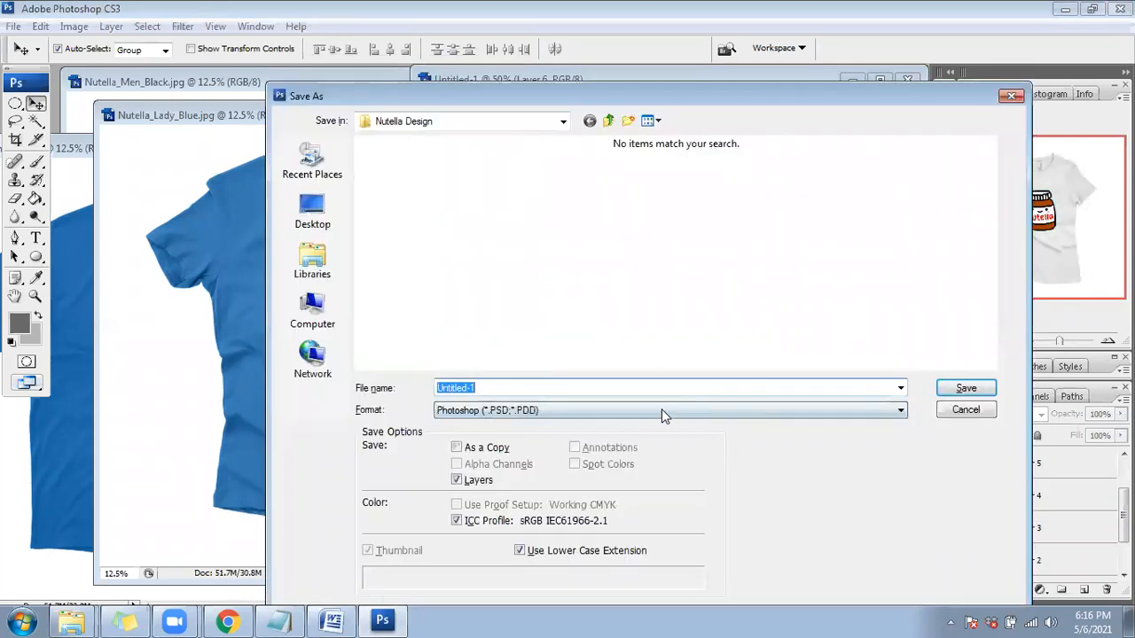
click(661, 410)
click(508, 489)
click(661, 306)
click(659, 388)
text(1)
key(Return)
key(Return)
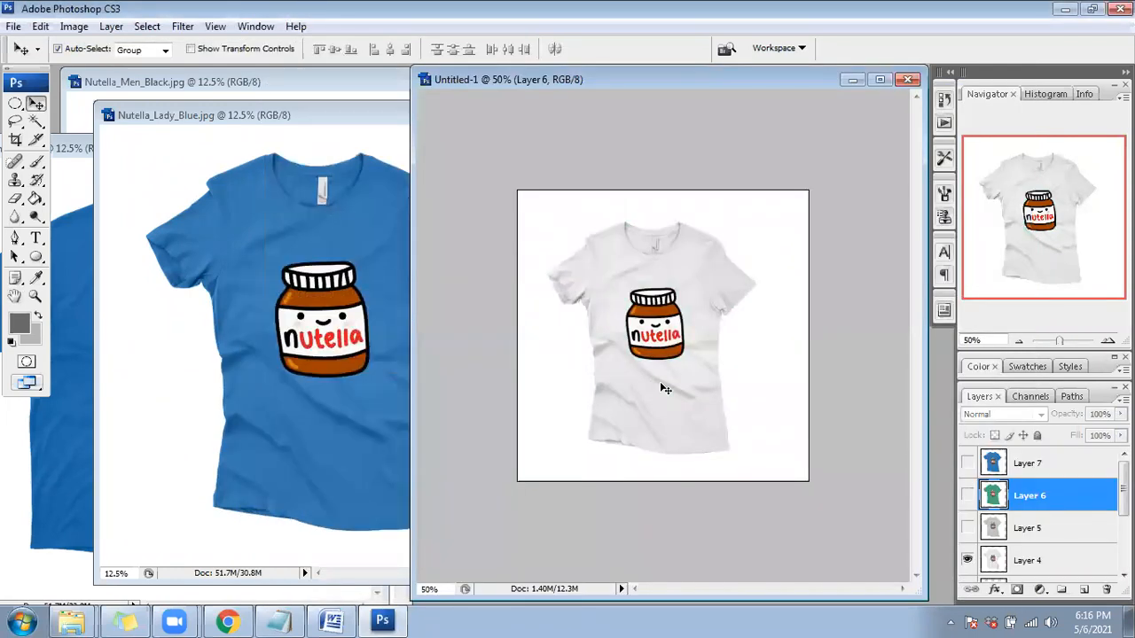
Step: Switch to the WooCommerce product in Chrome, upload Nutella_Lady_Blue_1 and set it as the Large Blue variation's image
click(235, 620)
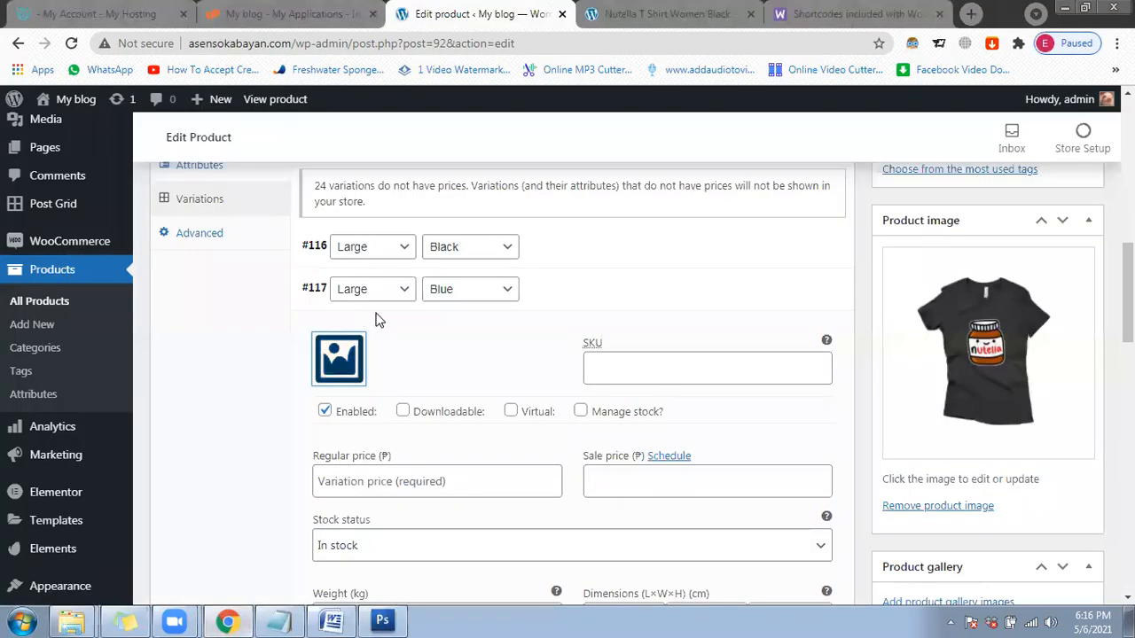
click(350, 363)
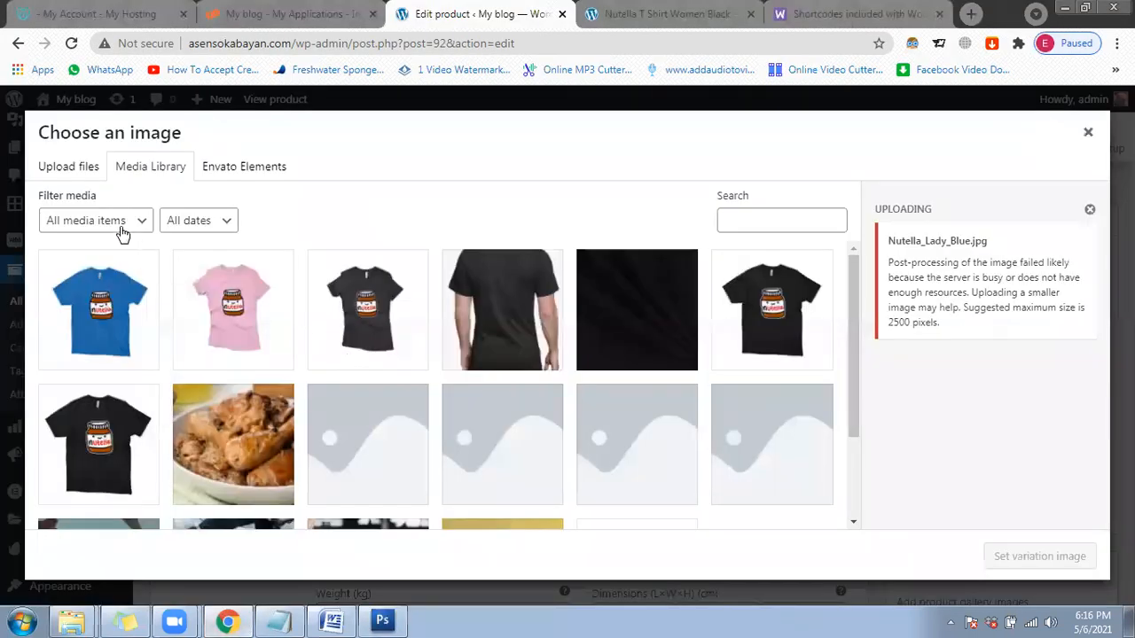
click(86, 172)
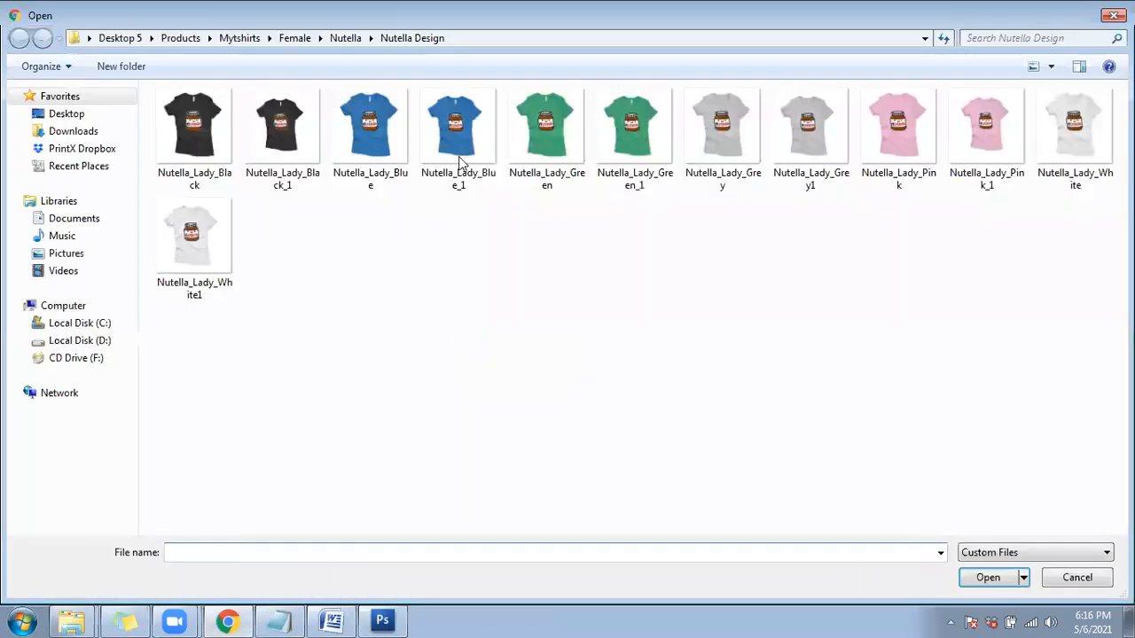
click(458, 153)
click(988, 578)
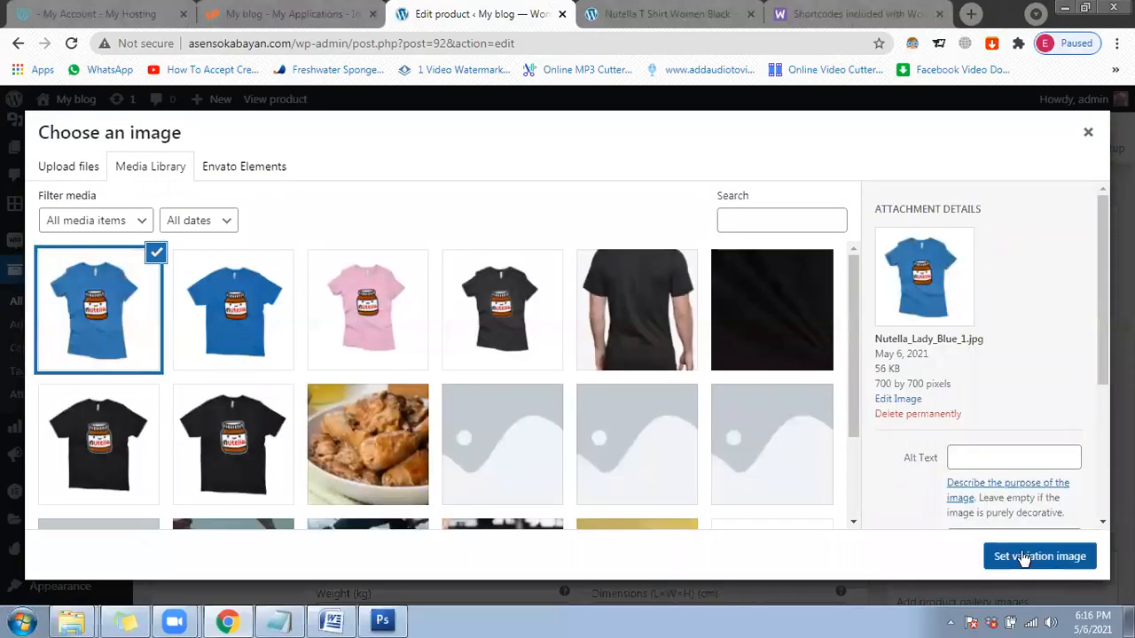
click(1015, 557)
Step: Enter a regular price for the Large Blue variation and collapse its details
scroll(441, 382, down, 1)
click(437, 391)
text(46)
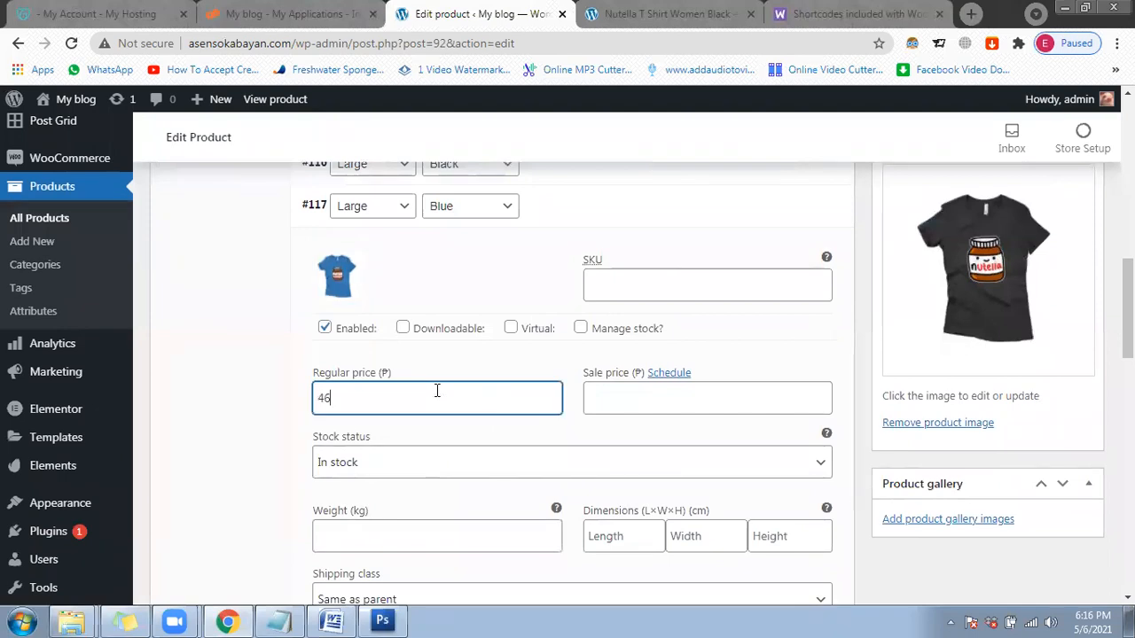
key(BackSpace)
text(0)
click(557, 211)
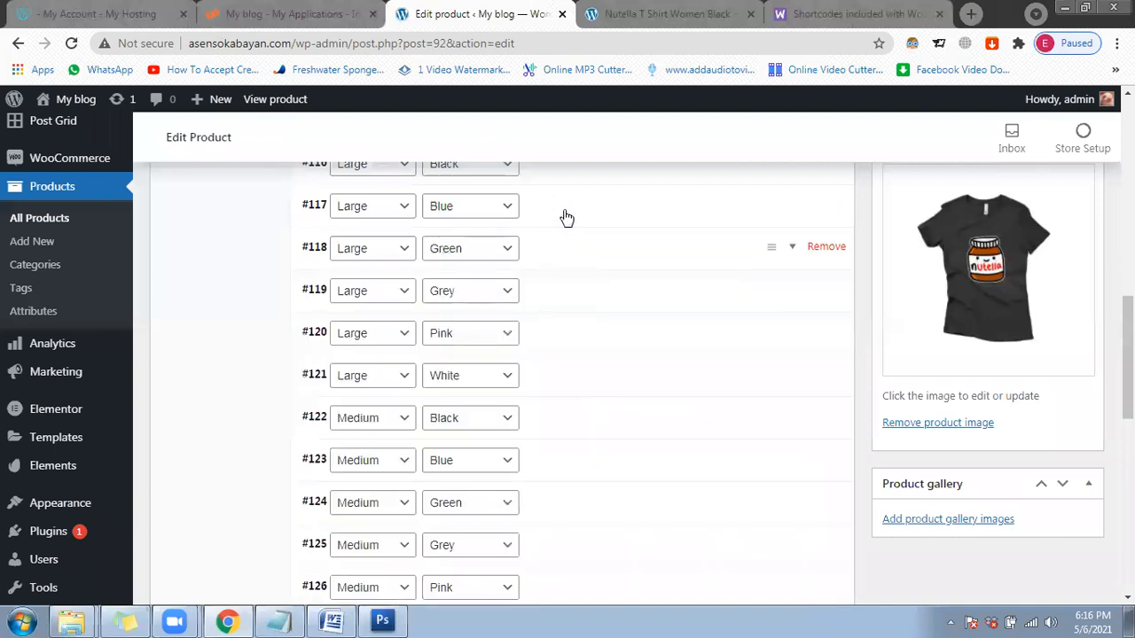
Step: Check the Large Black variation's regular price and replace the Large Blue variation's price to match it
scroll(572, 249, up, 1)
click(572, 250)
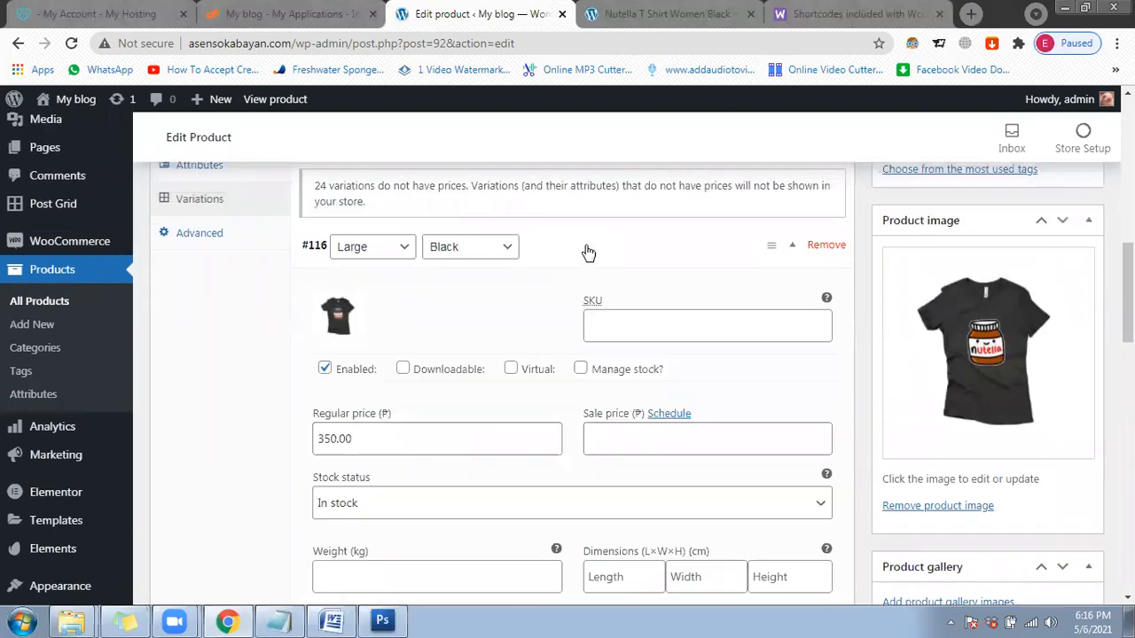
click(589, 252)
click(565, 295)
drag(366, 482, 236, 471)
text(35)
click(608, 293)
Step: Upload Nutella_Lady_Green_1, Nutella_Lady_Grey1, Nutella_Lady_White1 and Nutella_Lady_Pink_1 through the Large Green variation's image chooser
click(586, 333)
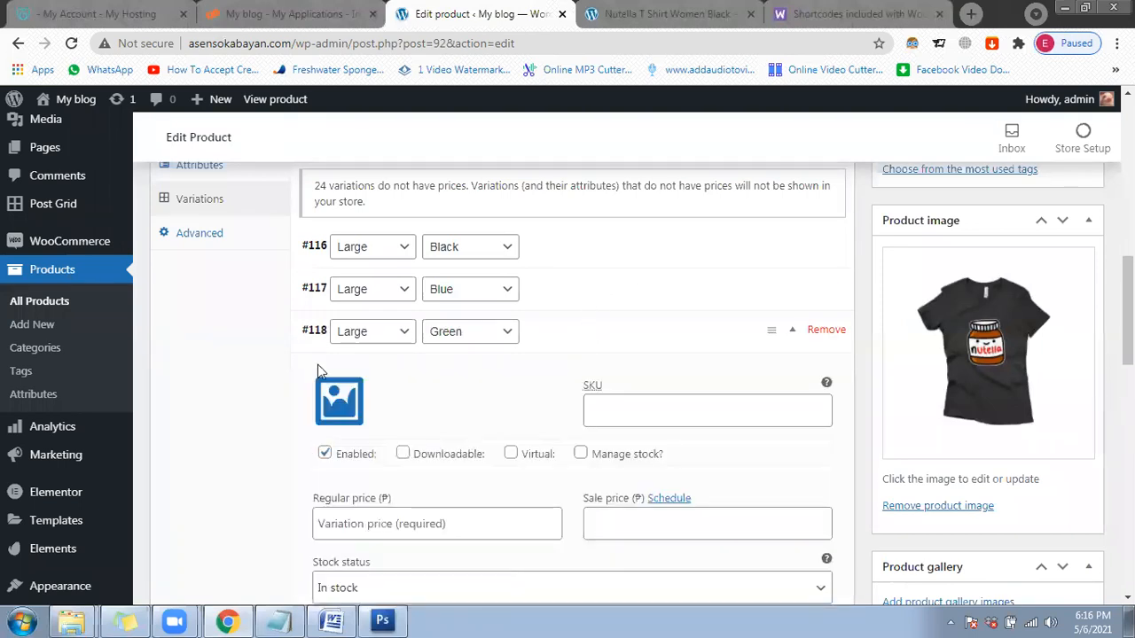
click(338, 401)
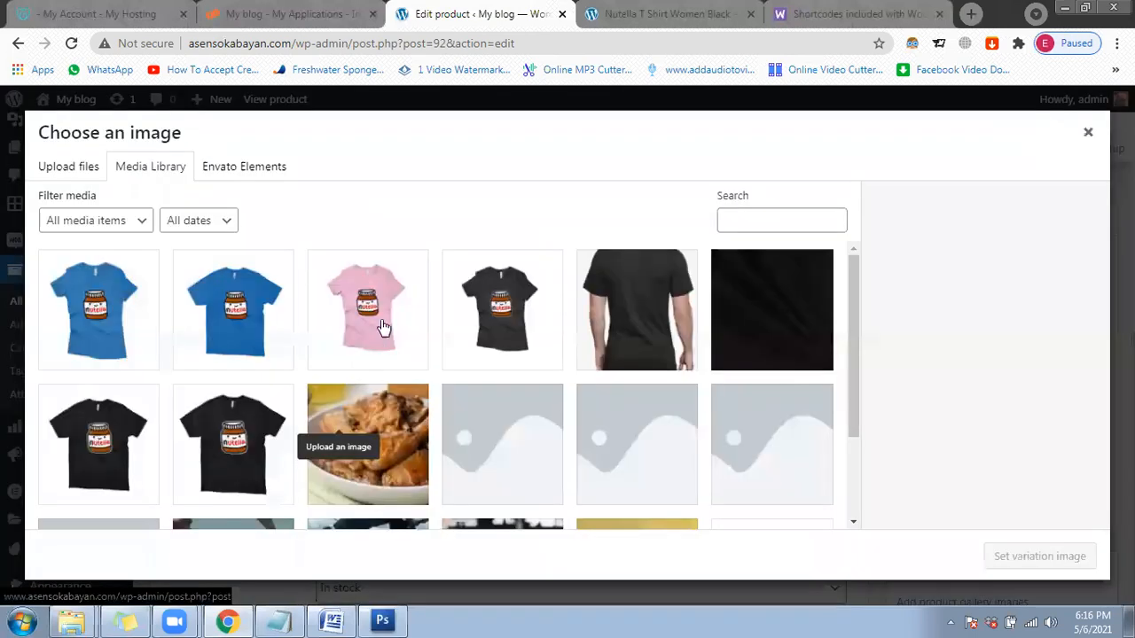
click(84, 168)
click(581, 376)
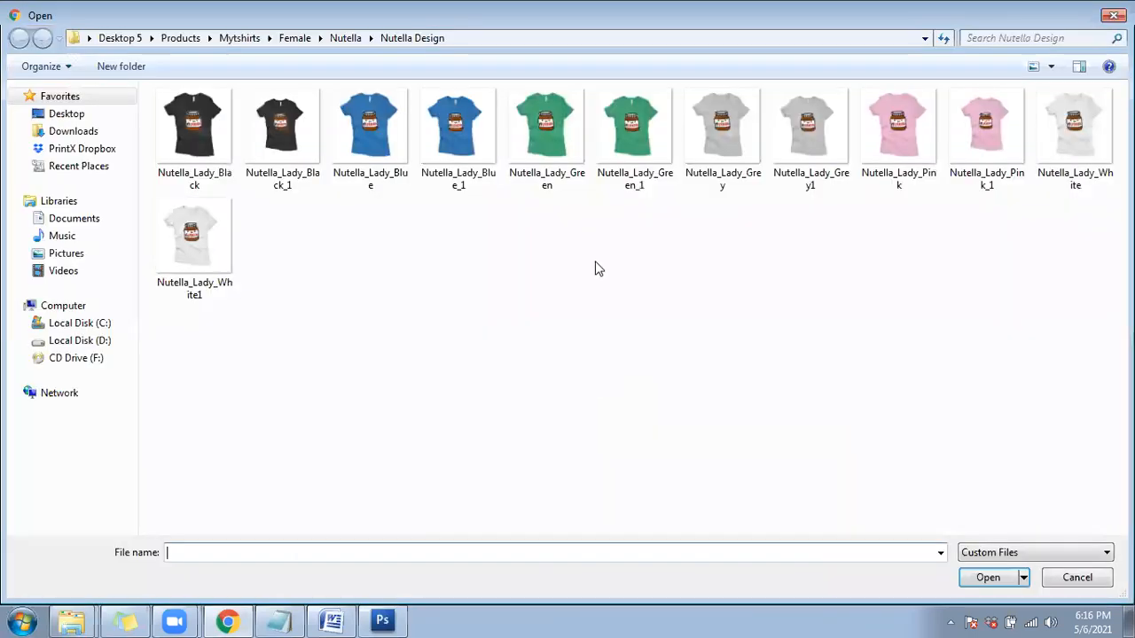
click(628, 157)
ctrl+click(797, 182)
ctrl+click(222, 259)
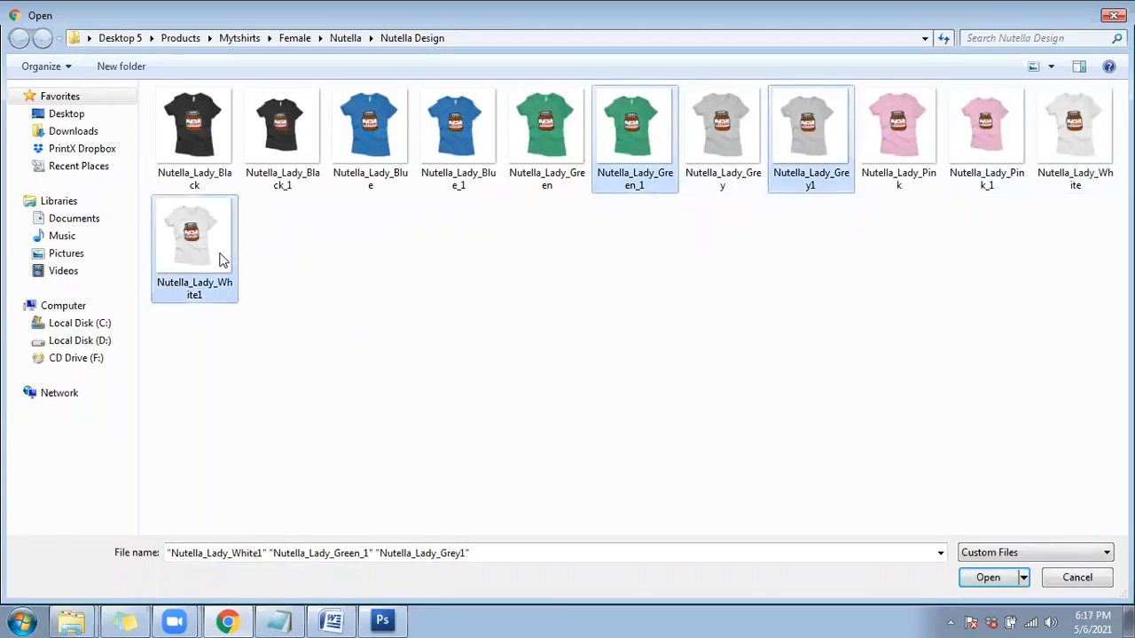
ctrl+click(986, 173)
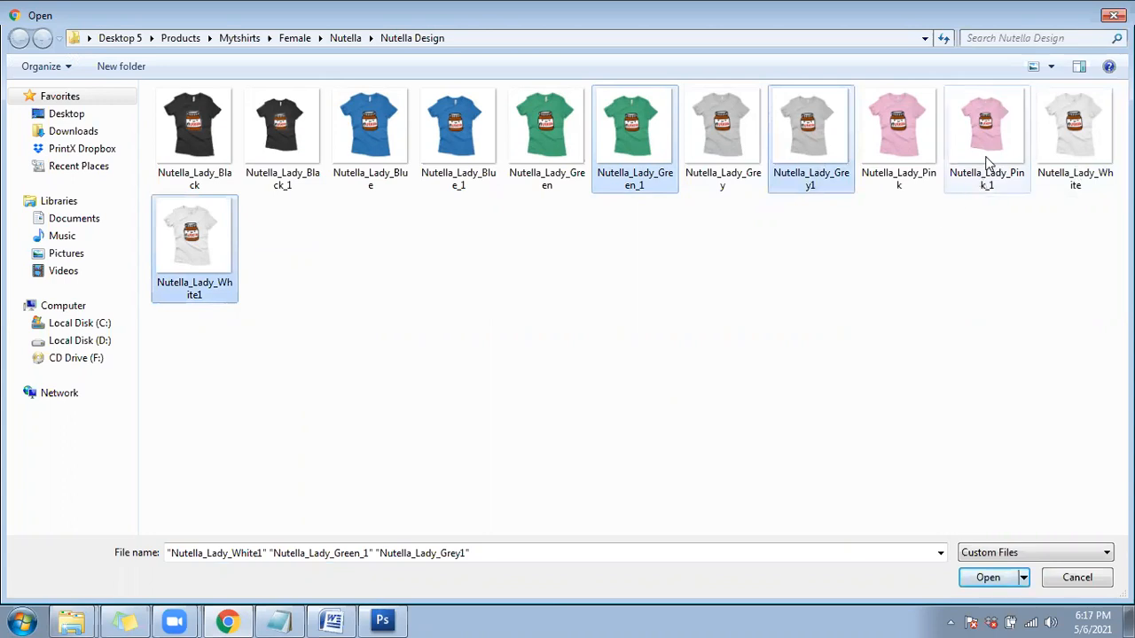
click(987, 578)
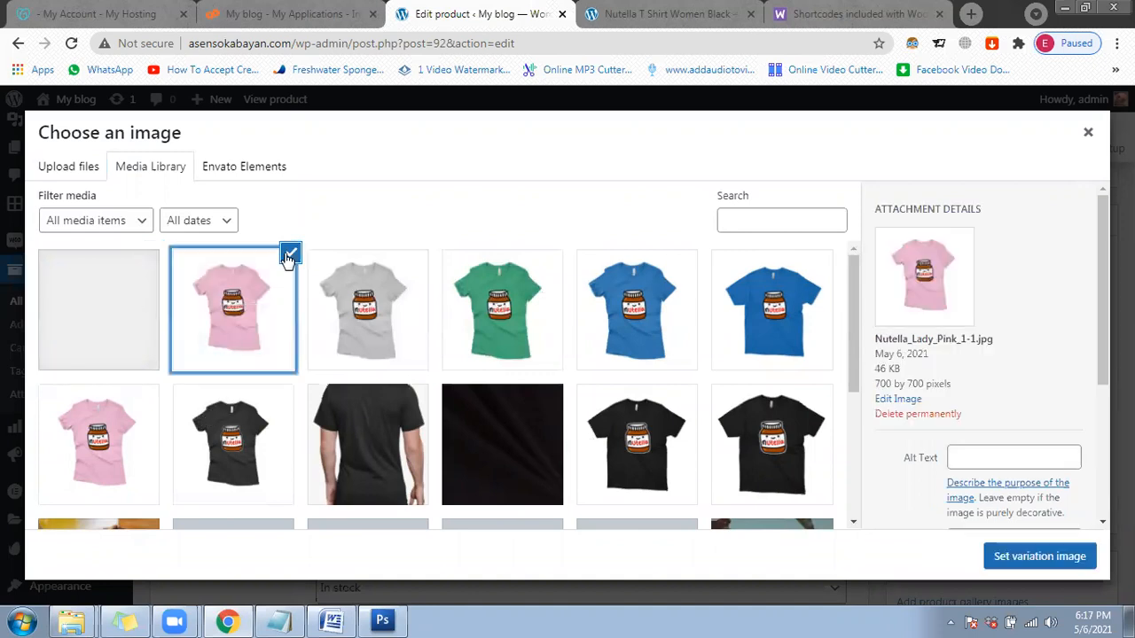
Step: Permanently delete the duplicate Nutella_Lady_Pink_1-1.jpg and set the green women's shirt as the Large Green variation's image
click(928, 414)
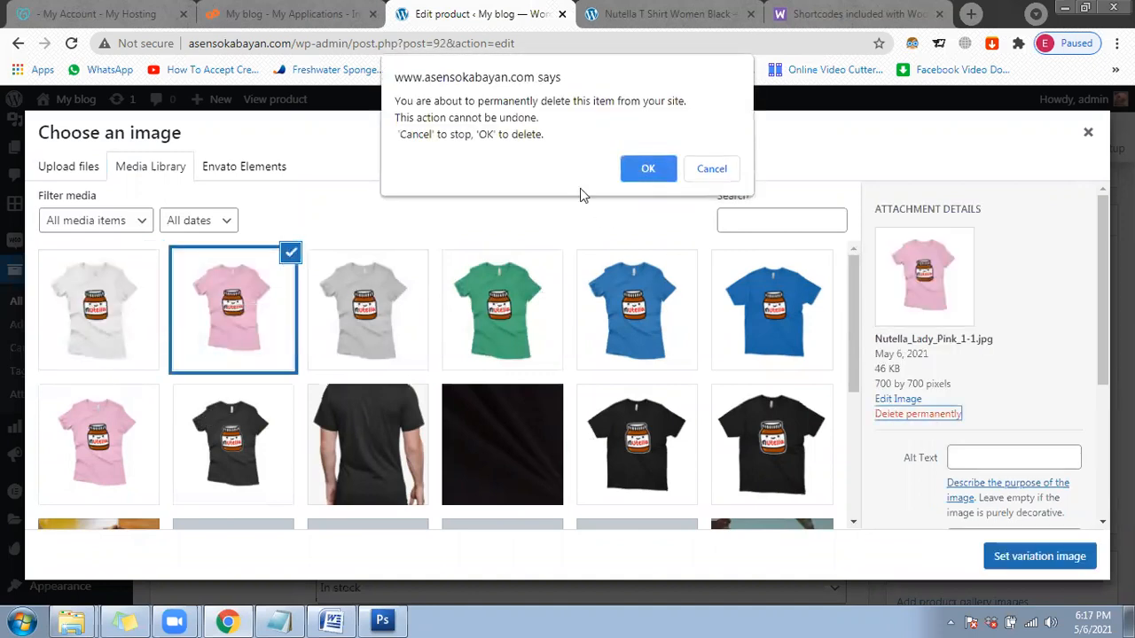
click(651, 169)
click(310, 330)
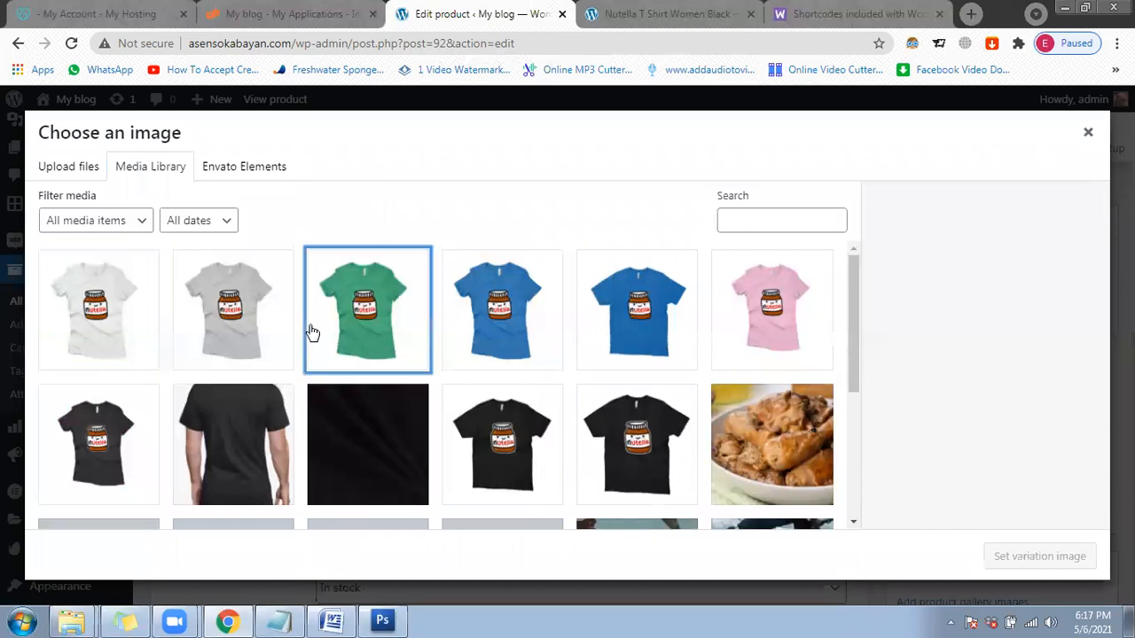
click(998, 557)
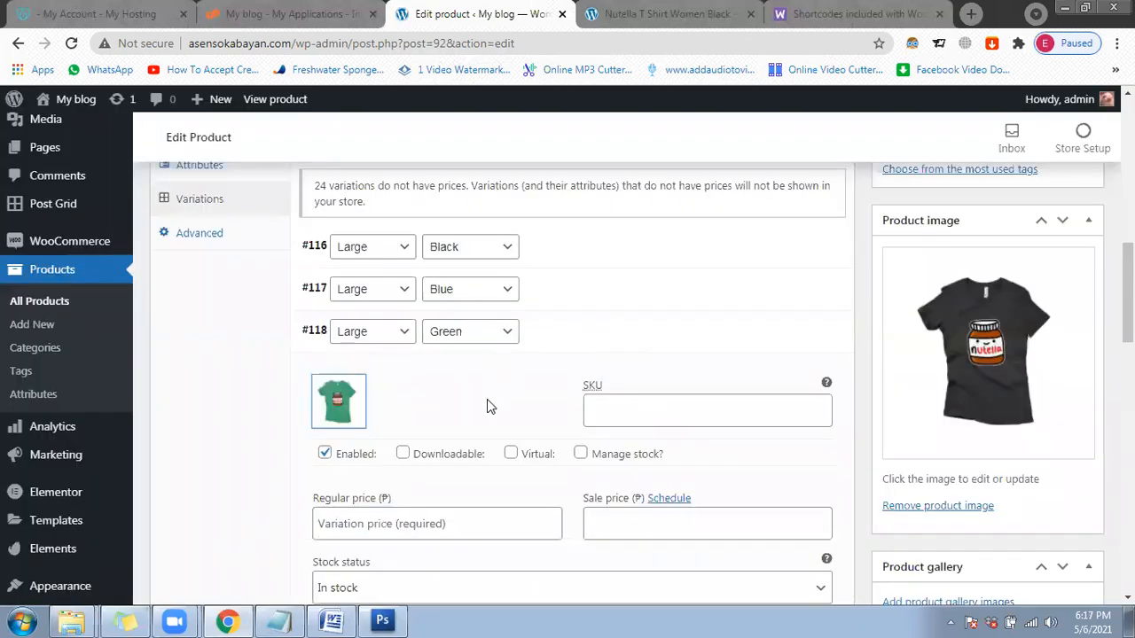
Step: Set the Large Green variation's regular price to 350 and collapse its details
click(394, 523)
text(350)
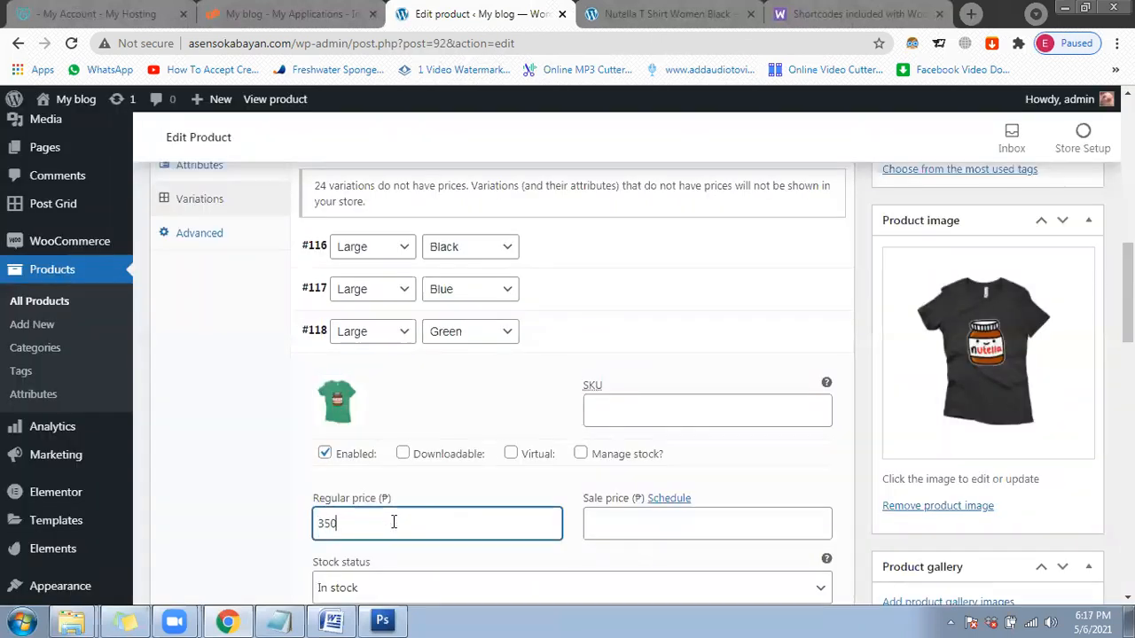
scroll(393, 520, down, 1)
click(550, 261)
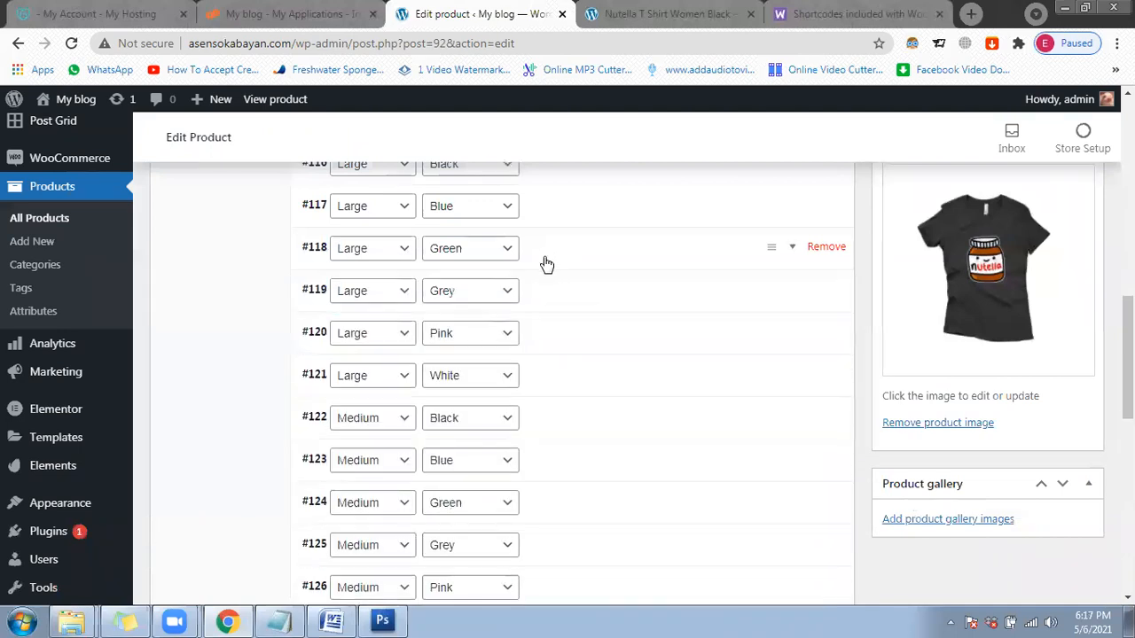
Step: Give the Large Grey variation the grey women's shirt image and a regular price of 350.00
click(550, 295)
click(343, 362)
click(233, 310)
click(1029, 559)
click(441, 487)
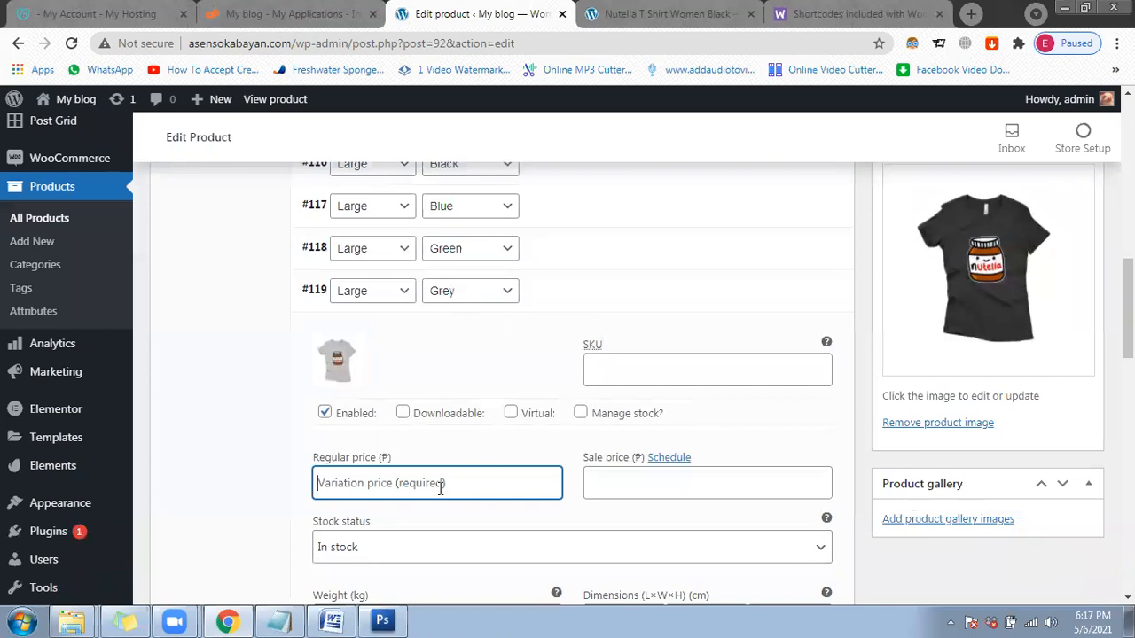
text(350.00)
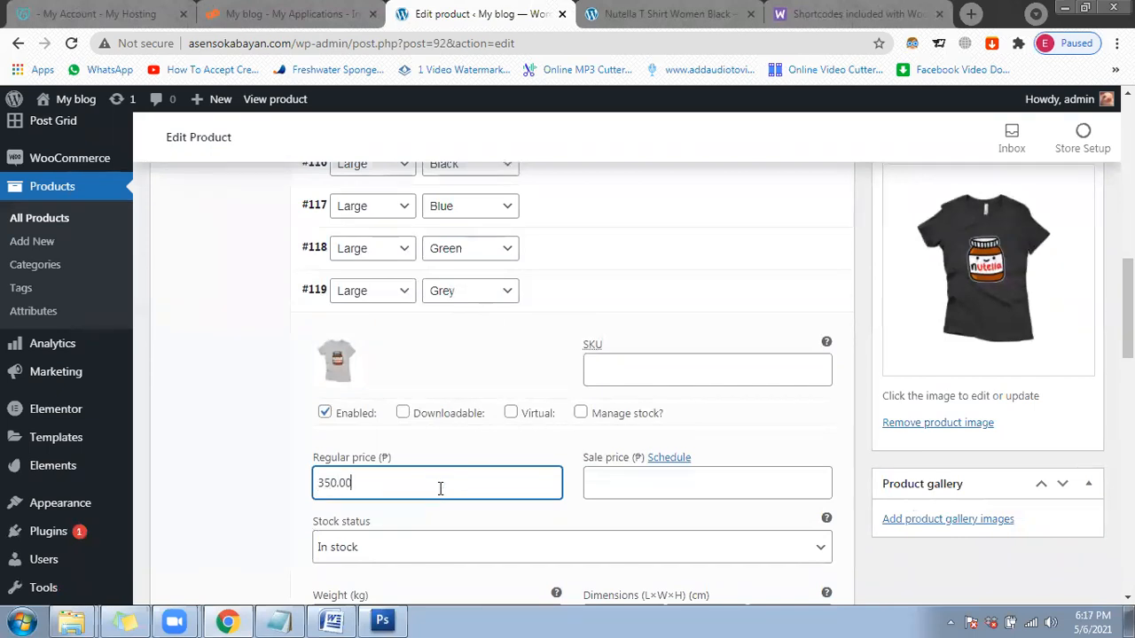
click(553, 302)
Step: Give the Large Pink variation the pink women's shirt image and a regular price of 350, and collapse its details
click(574, 347)
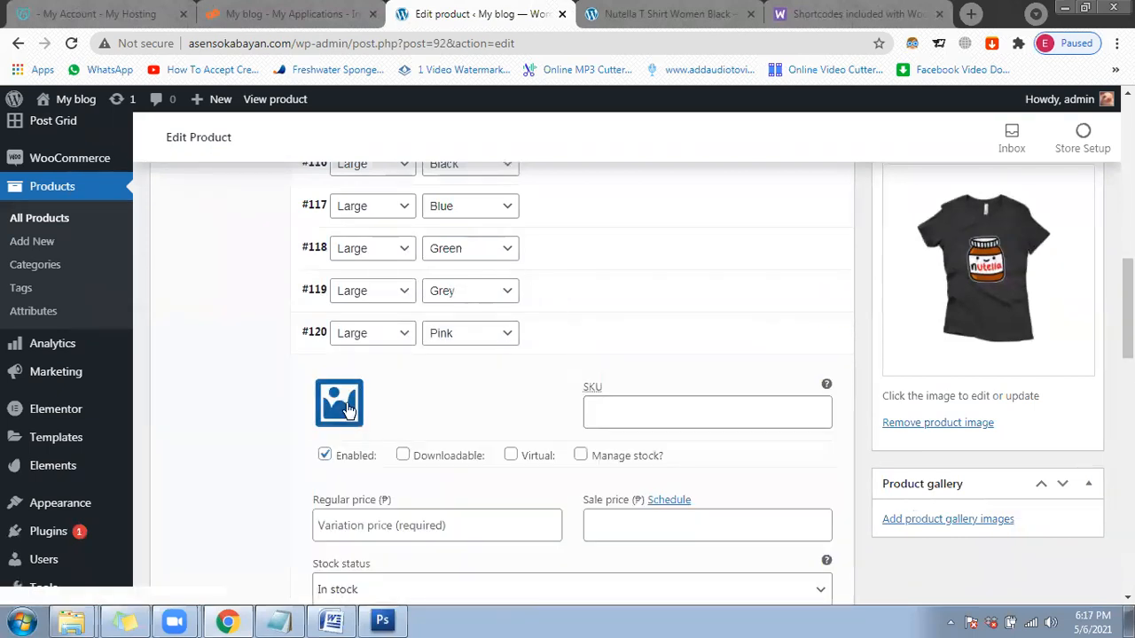
click(341, 401)
click(790, 368)
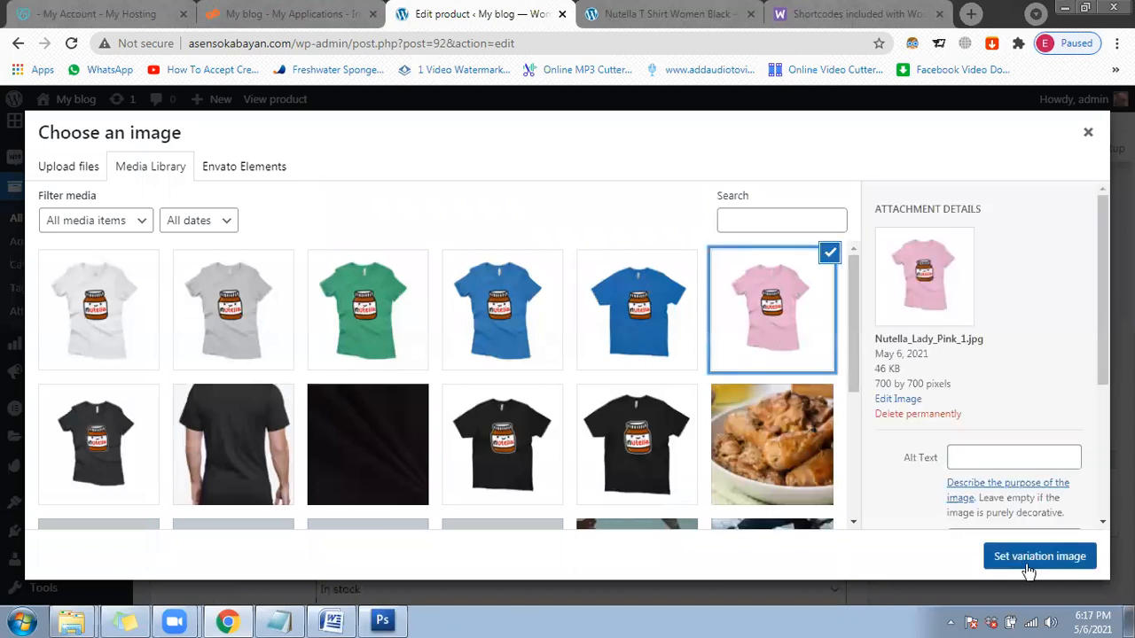
click(1028, 561)
click(423, 517)
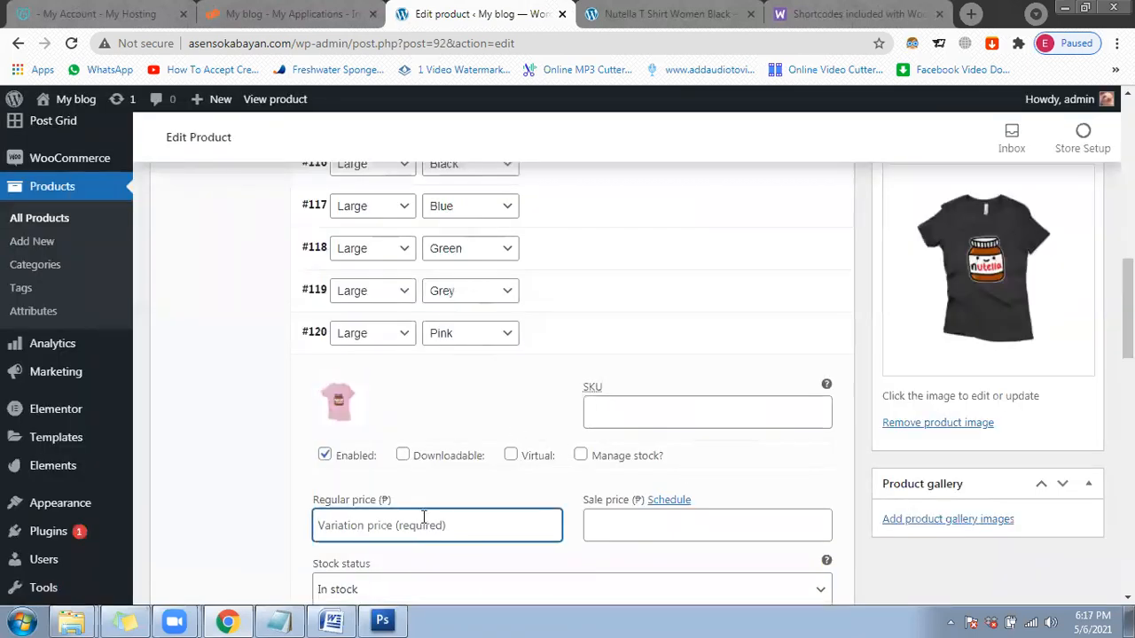
text(350)
scroll(557, 271, down, 1)
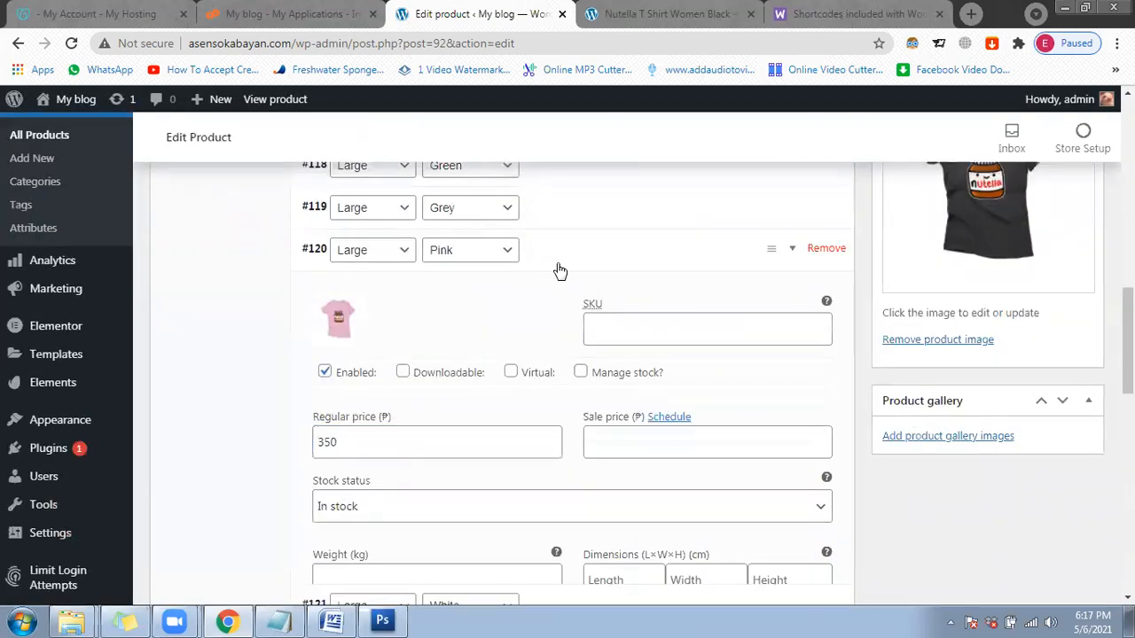
click(559, 268)
Step: Give the Large White variation the white women's shirt image and a regular price of 350, and collapse its details
click(567, 293)
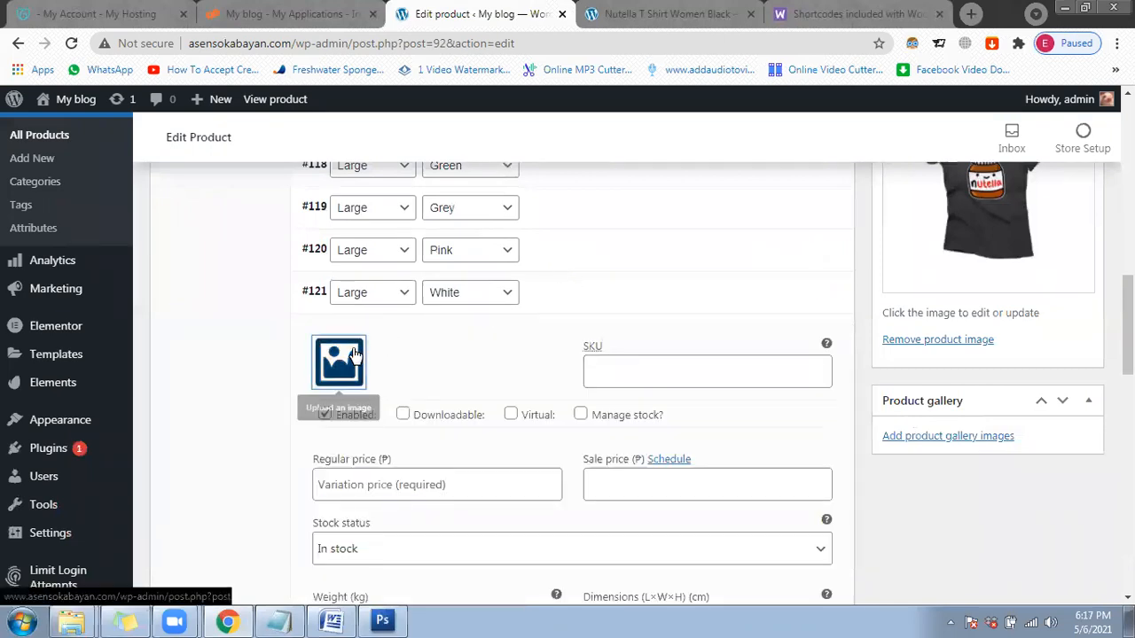
click(342, 363)
click(98, 311)
click(1003, 559)
click(382, 489)
text(350)
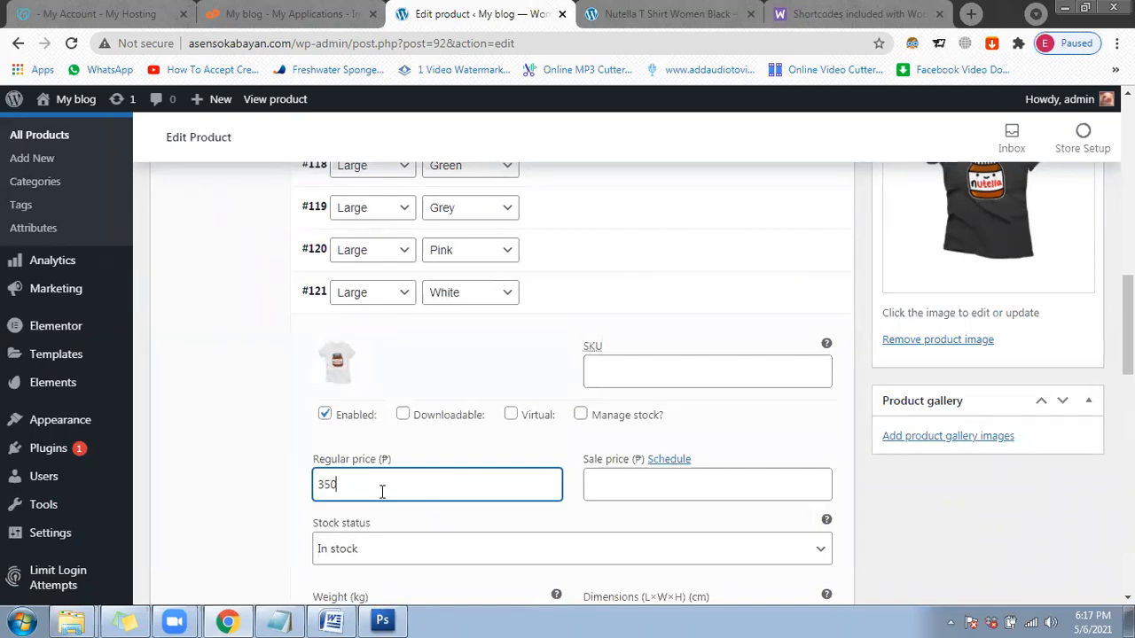
click(559, 310)
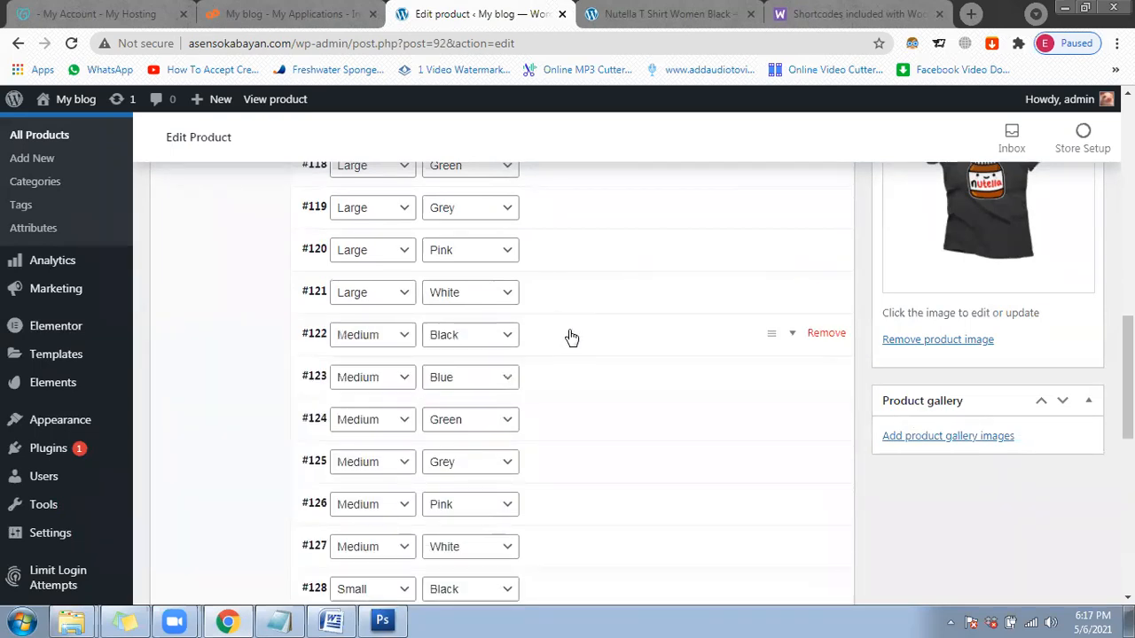
Step: Give the Medium Black variation the black women's shirt image and a regular price of 400, and collapse its details
click(570, 337)
click(340, 403)
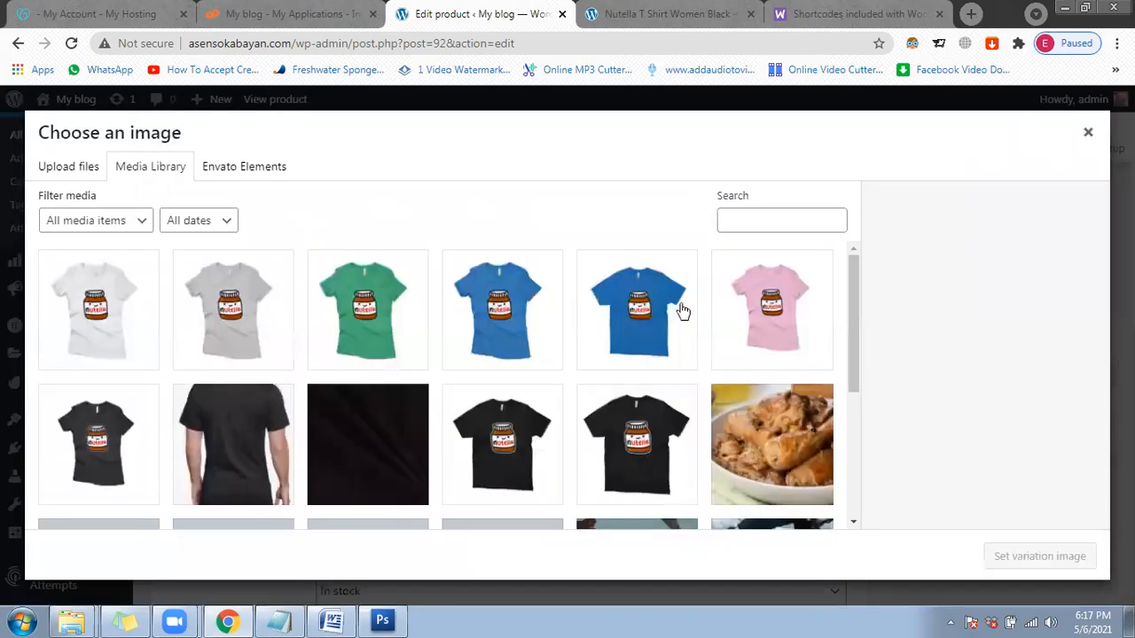
click(108, 460)
click(1029, 556)
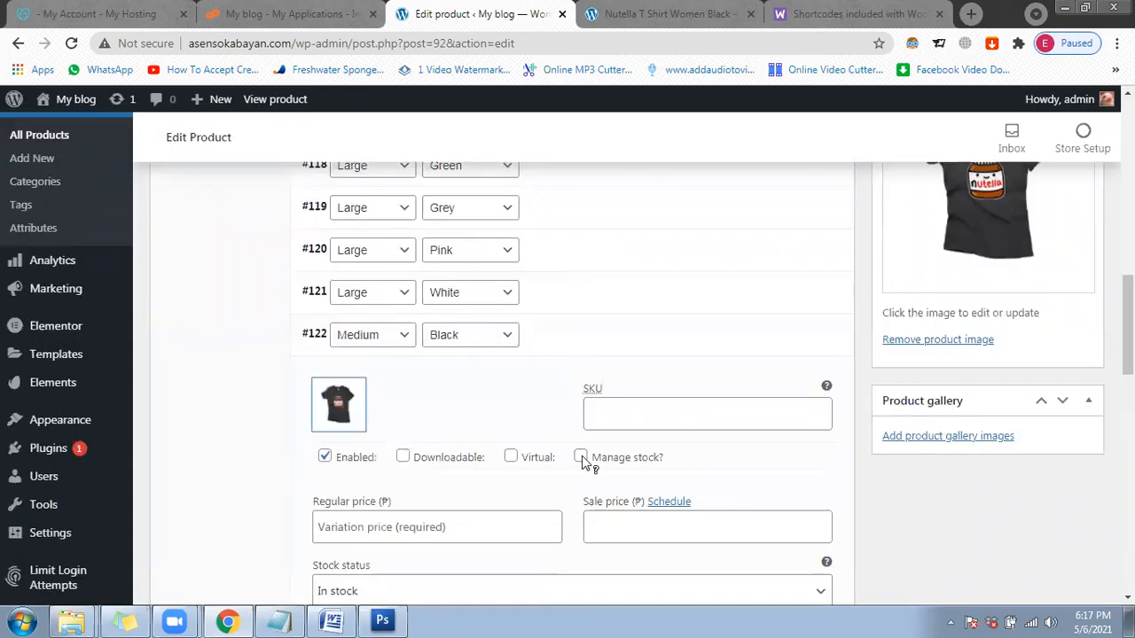
scroll(404, 506, down, 1)
click(389, 439)
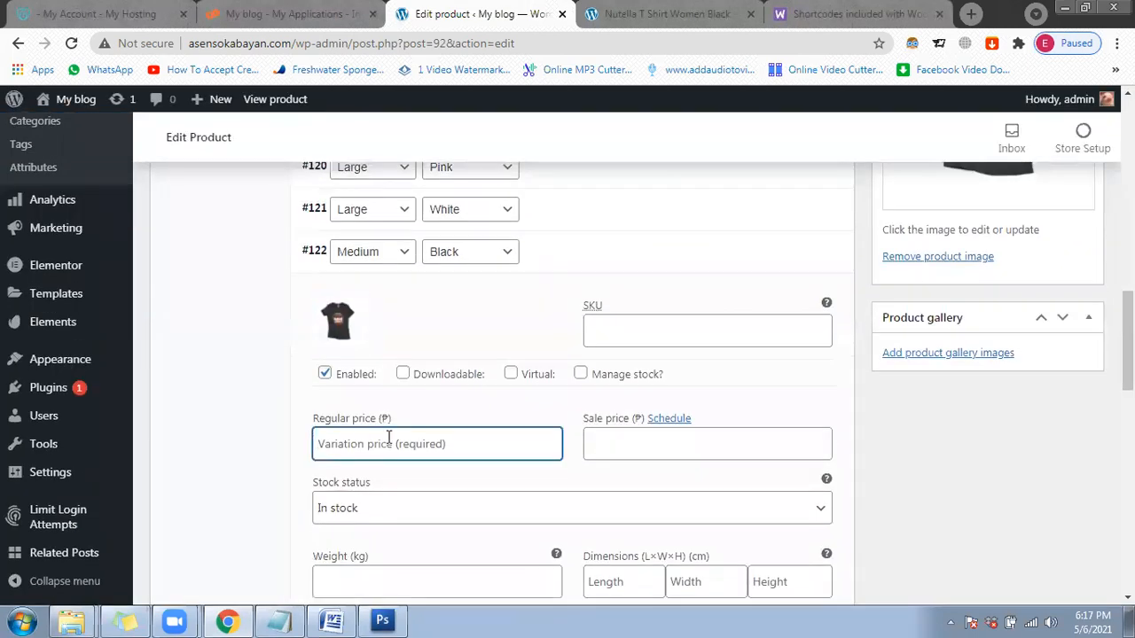
text(400)
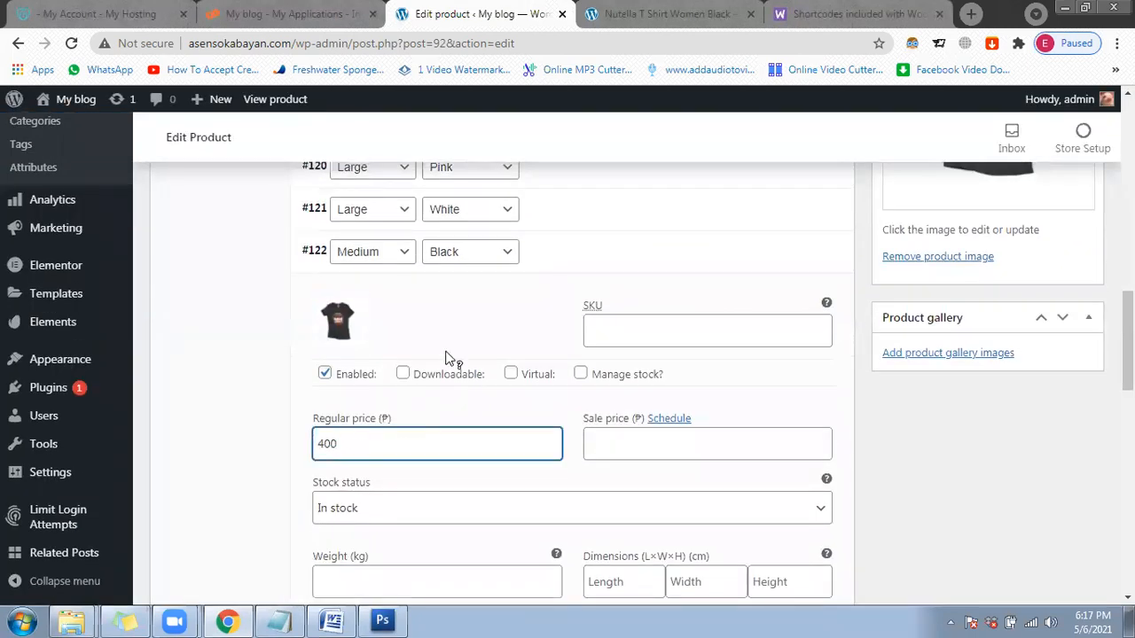
click(570, 259)
Step: Give the Medium Blue variation the Nutella_Lady_Blue_1 image and a regular price of 400, and collapse its details
click(572, 293)
click(335, 373)
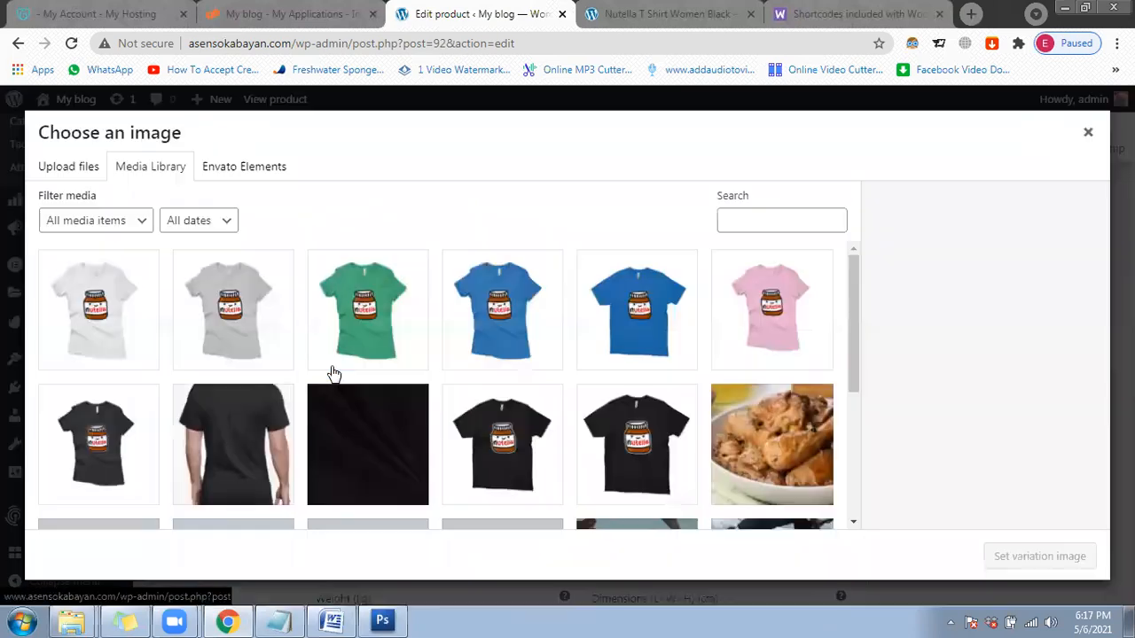
click(514, 333)
click(1011, 557)
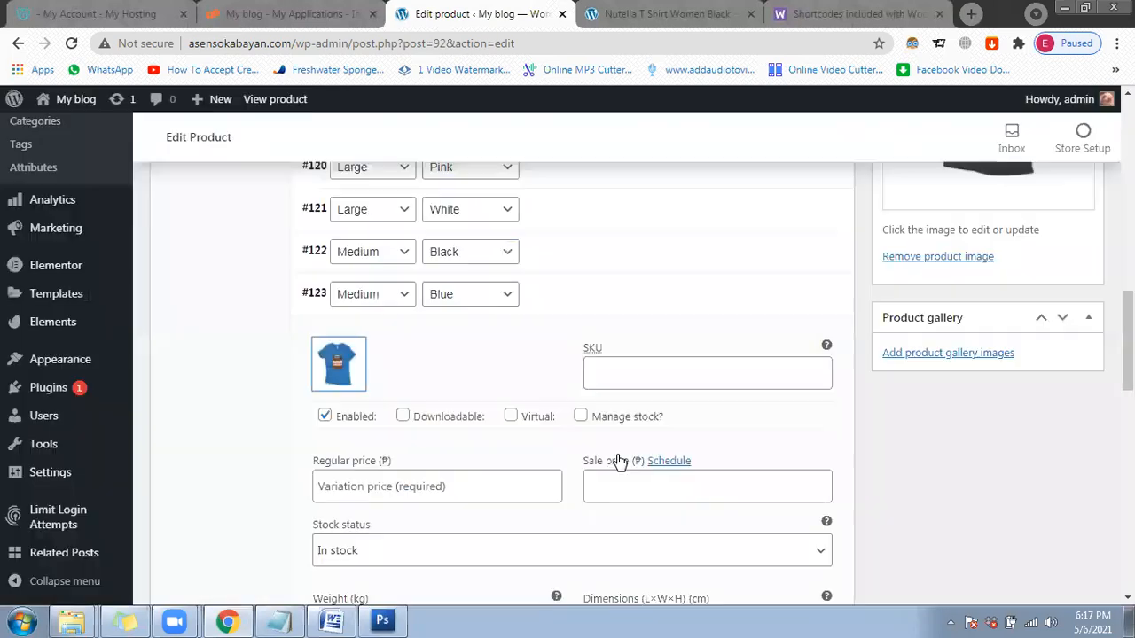
click(415, 486)
text(400)
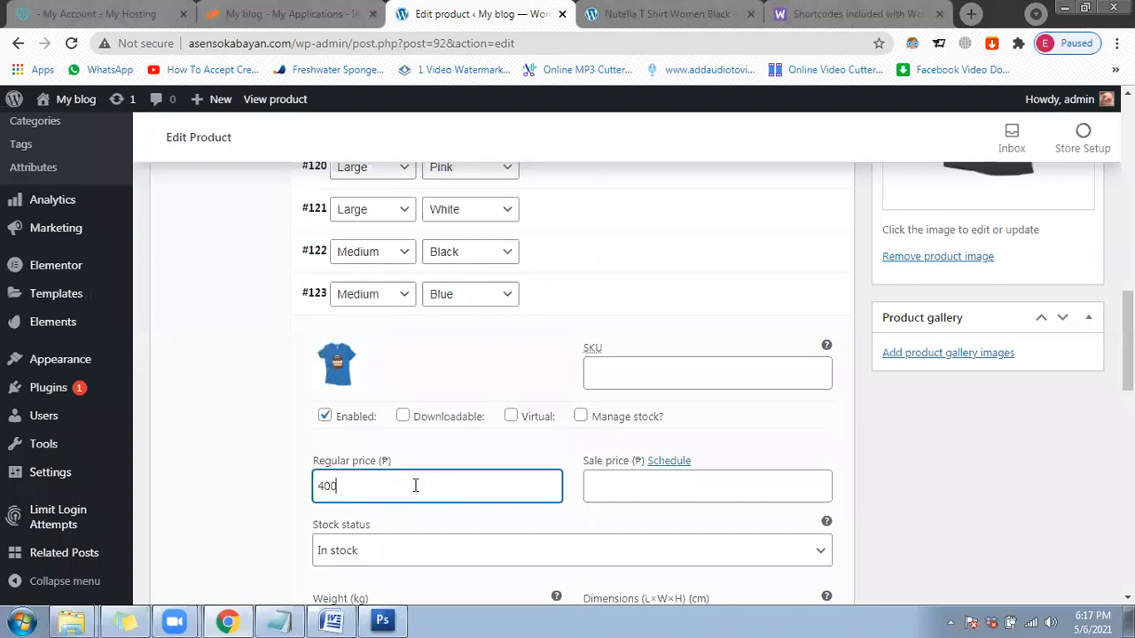
click(558, 289)
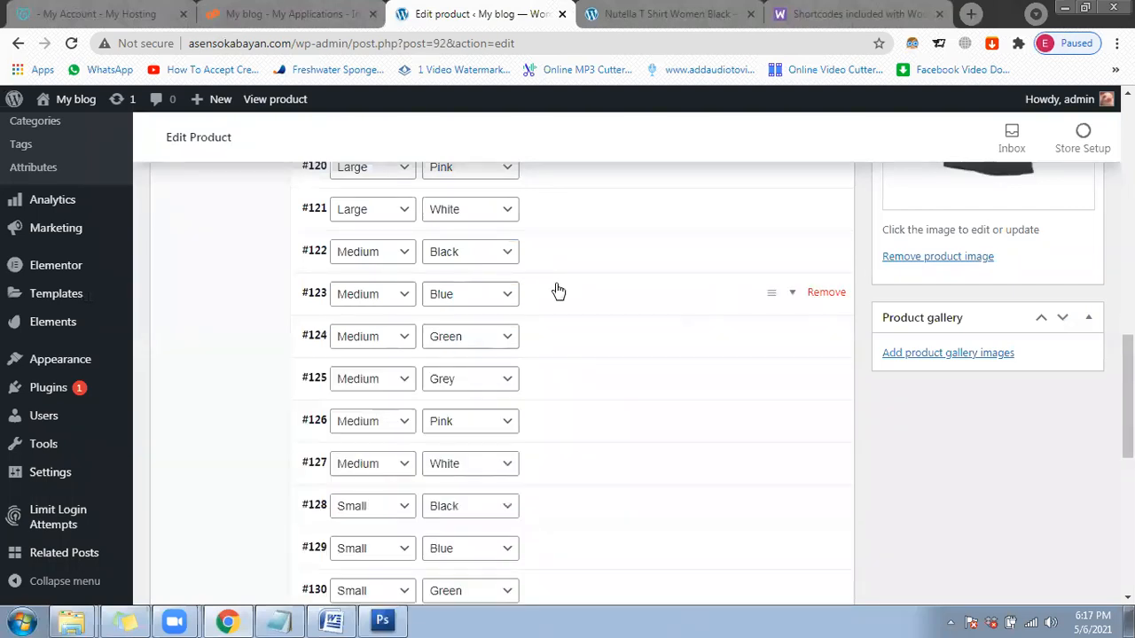
Step: Give the Medium Green variation the Nutella_Lady_Blue_1 image and a regular price of 400, and collapse its details
click(570, 333)
click(332, 413)
click(484, 330)
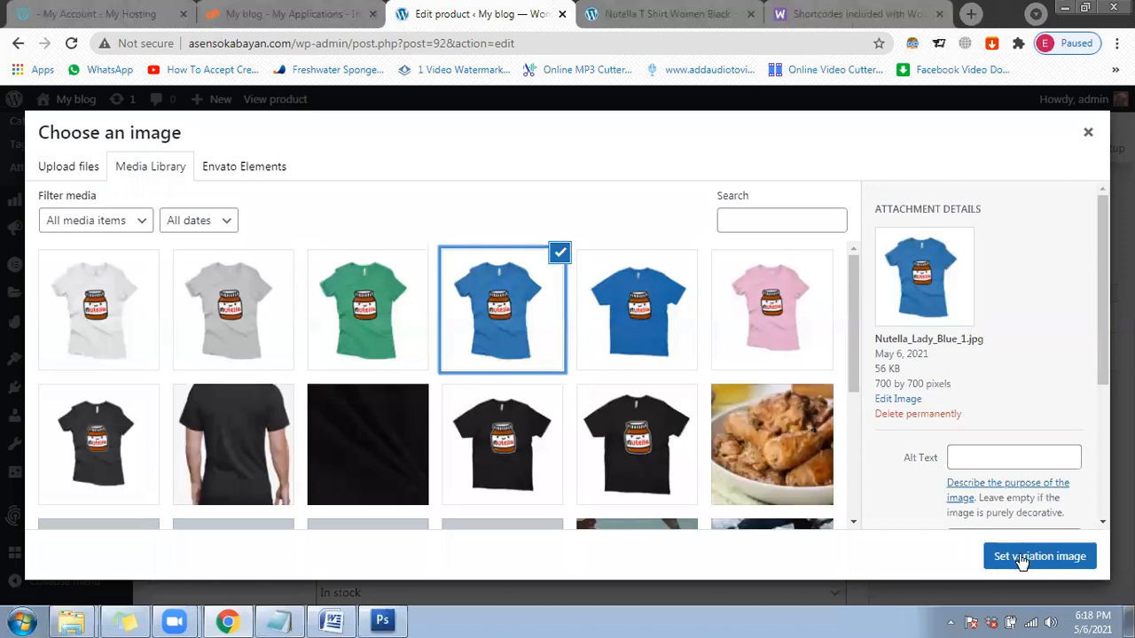
click(1020, 556)
double_click(606, 340)
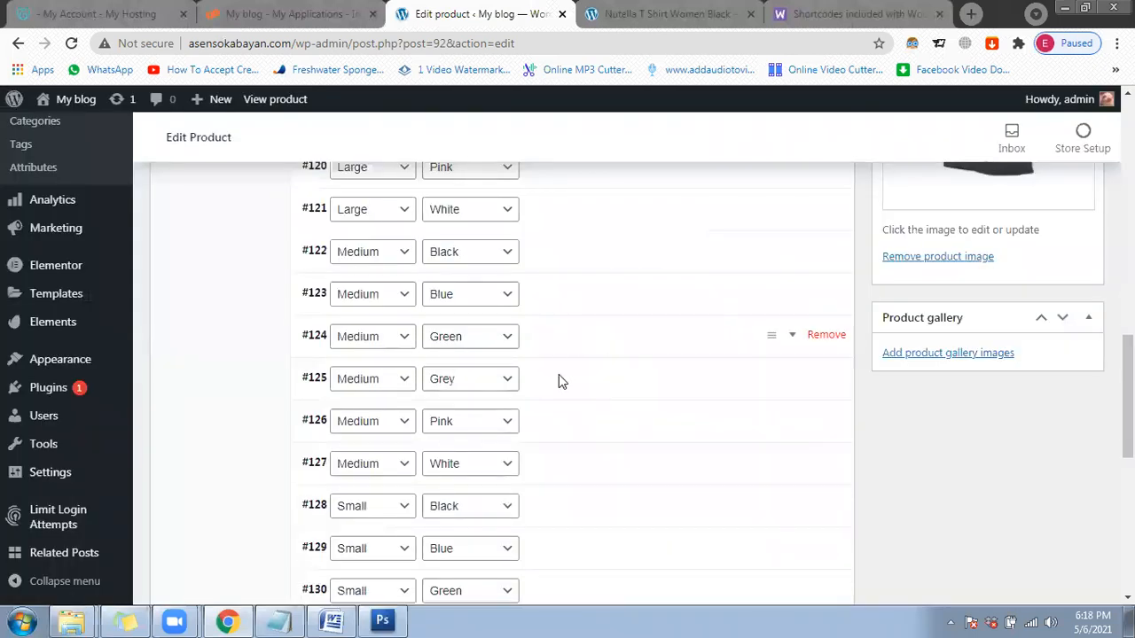
click(366, 531)
text(400)
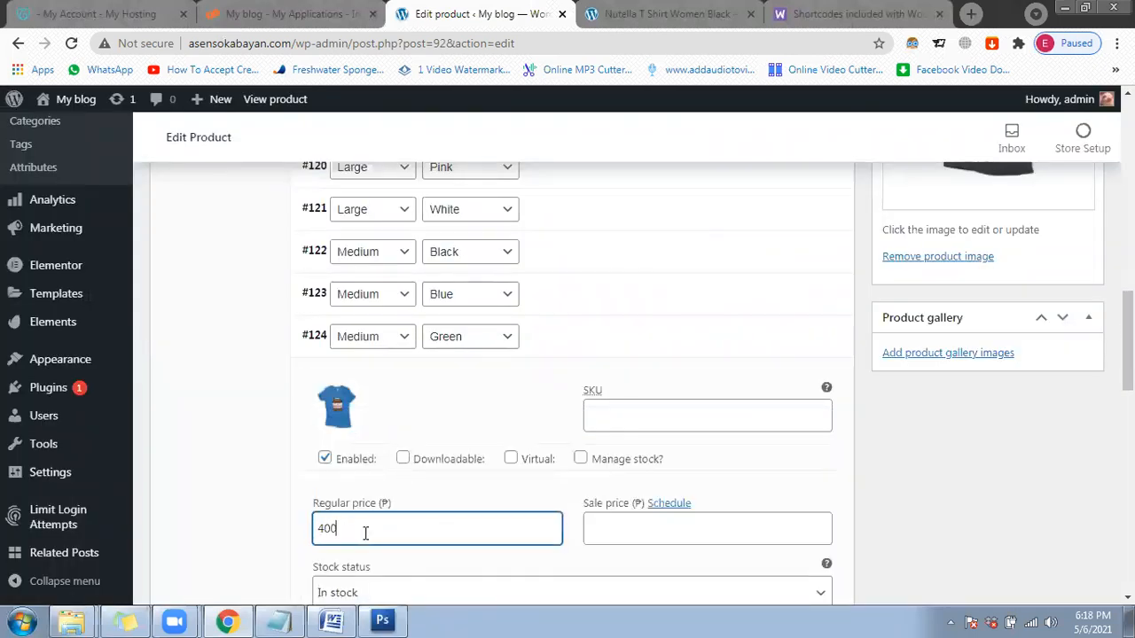
click(550, 343)
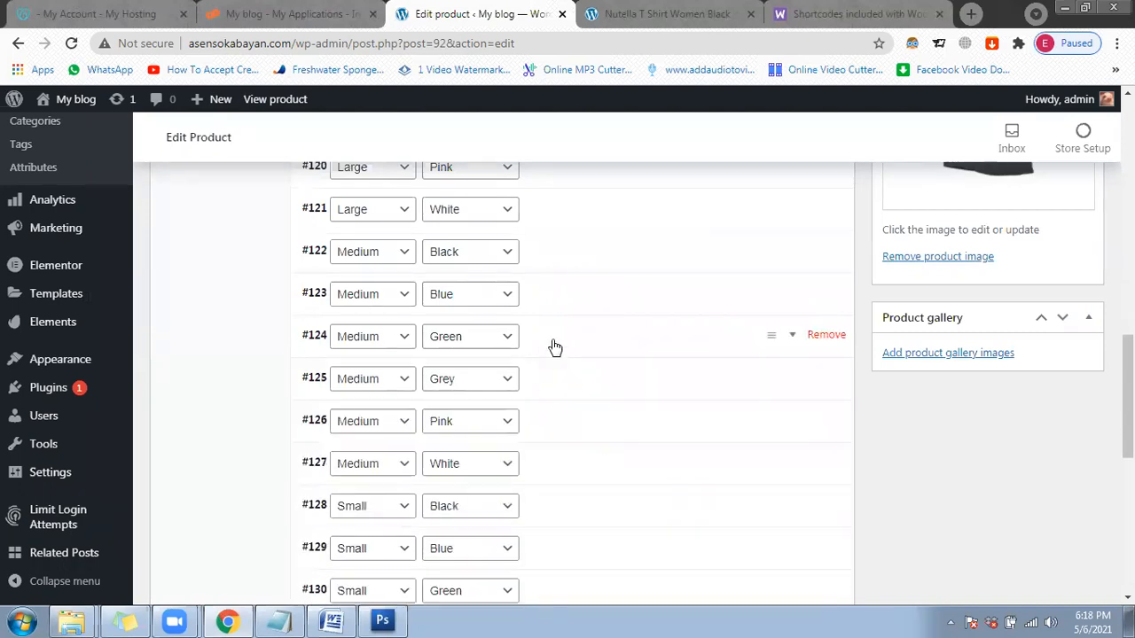
Step: Give the Medium Grey variation the grey women's shirt image and a regular price of 400, and collapse its details
scroll(550, 335, down, 1)
click(567, 301)
click(340, 364)
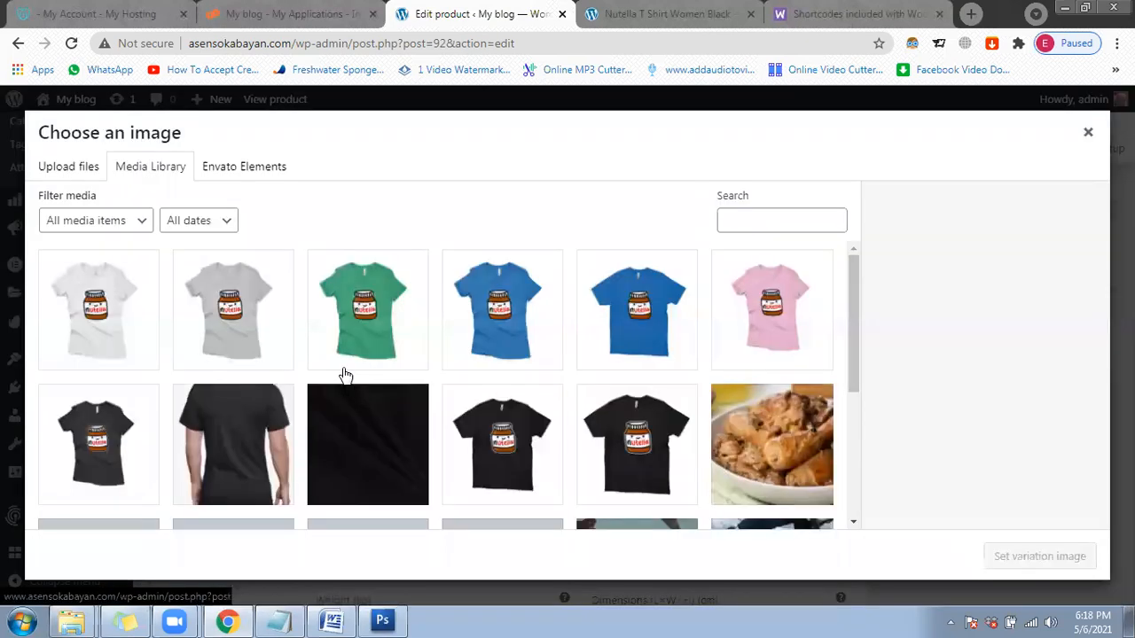
click(223, 329)
click(1038, 559)
click(411, 486)
text(400)
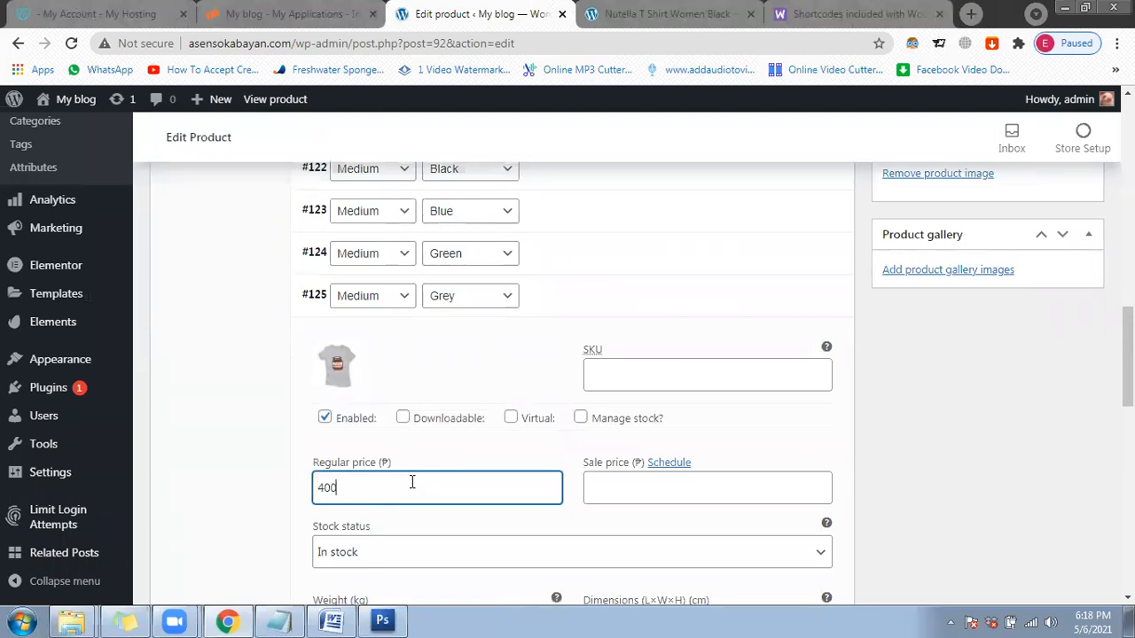
click(567, 303)
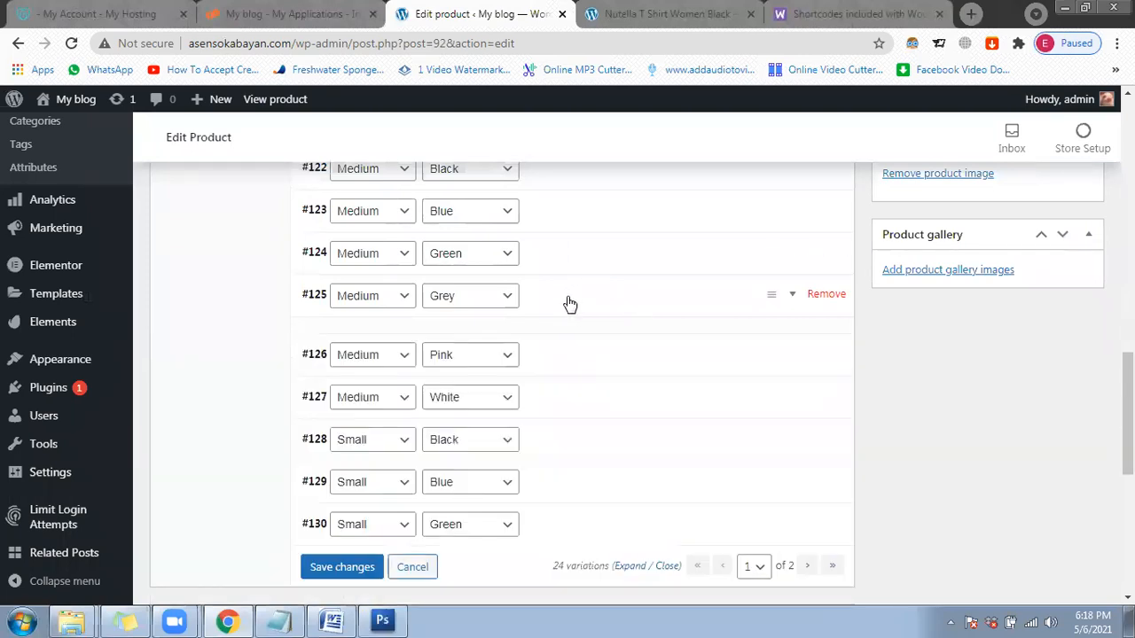
Step: Give the Medium Pink variation the pink women's shirt image and a regular price of 400, and collapse its details
click(573, 344)
click(339, 405)
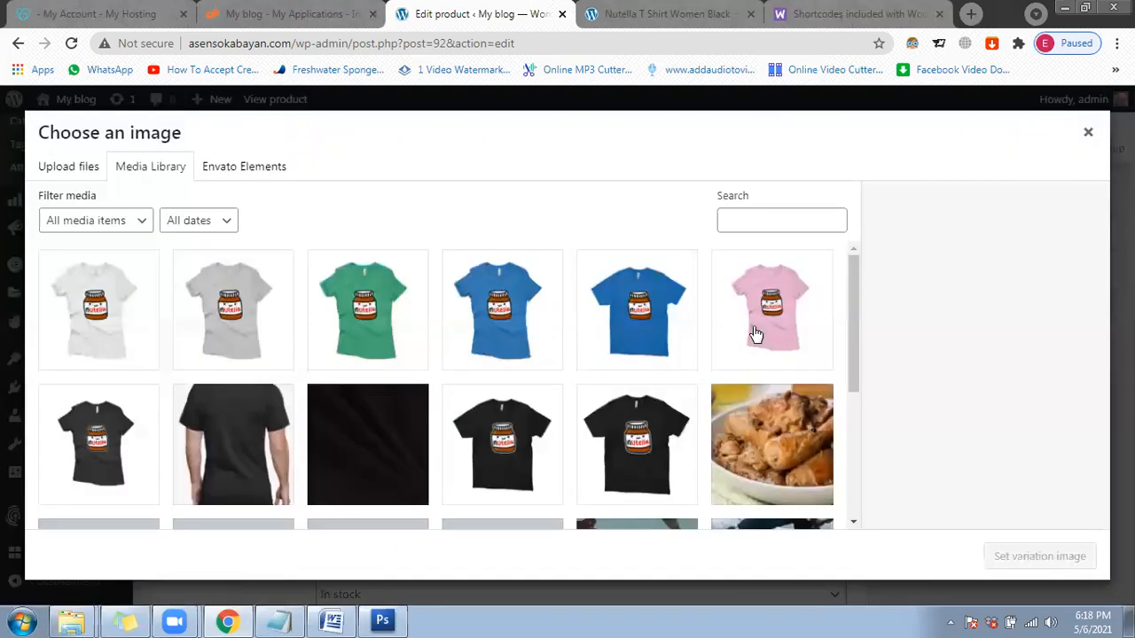
click(753, 329)
click(1055, 556)
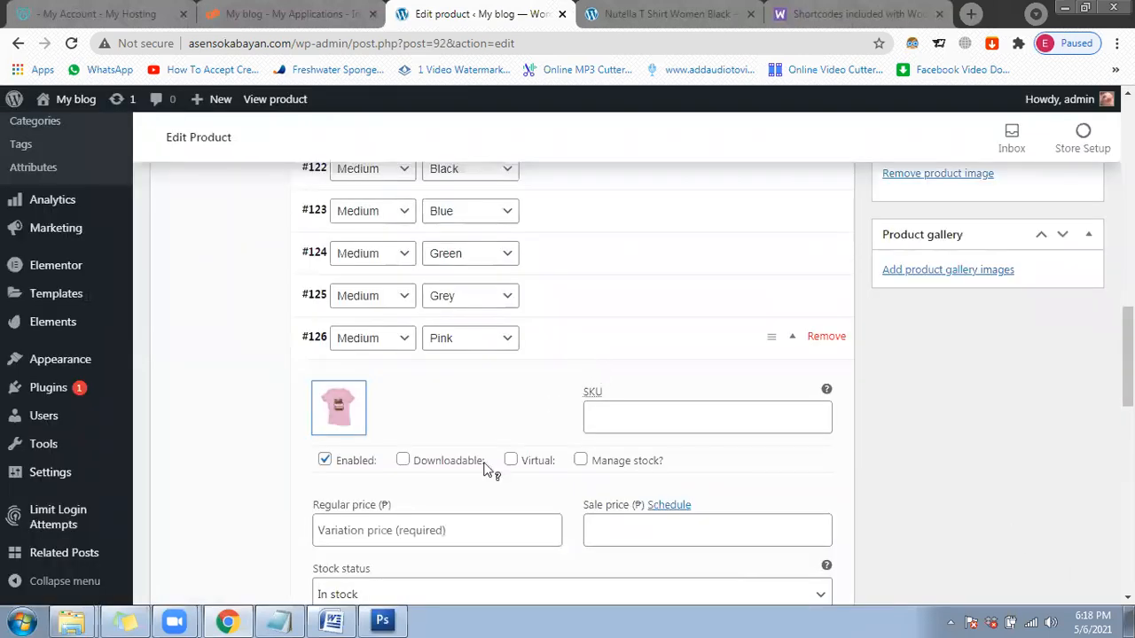
click(406, 536)
text(400)
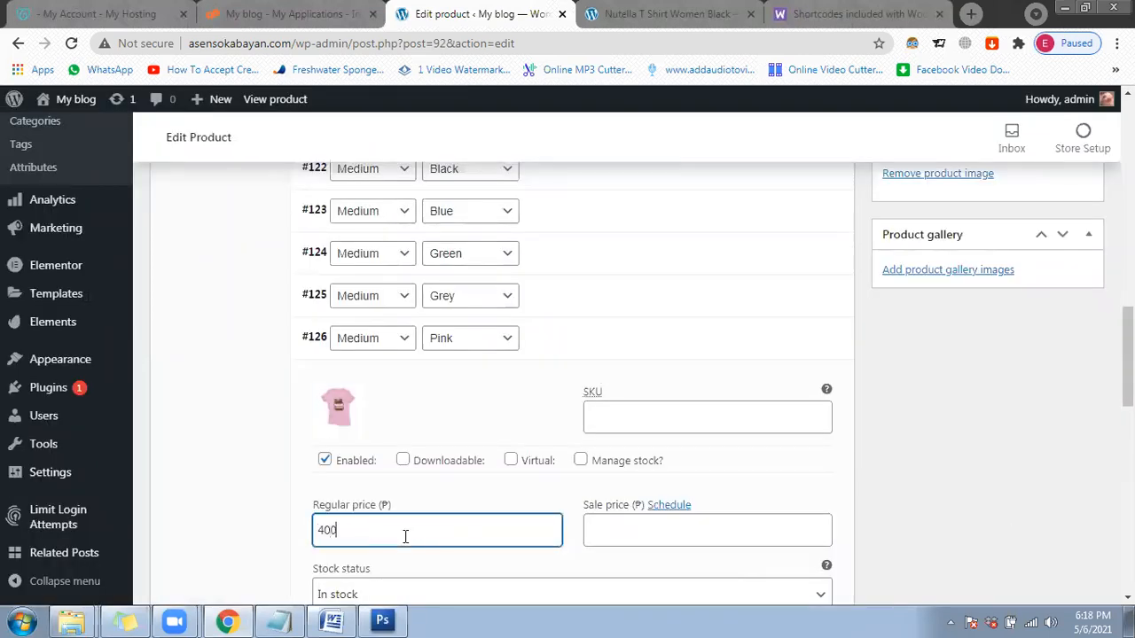
click(562, 347)
Step: Give the Medium White variation the white women's shirt image and a regular price of 400, and collapse its details
scroll(550, 329, down, 1)
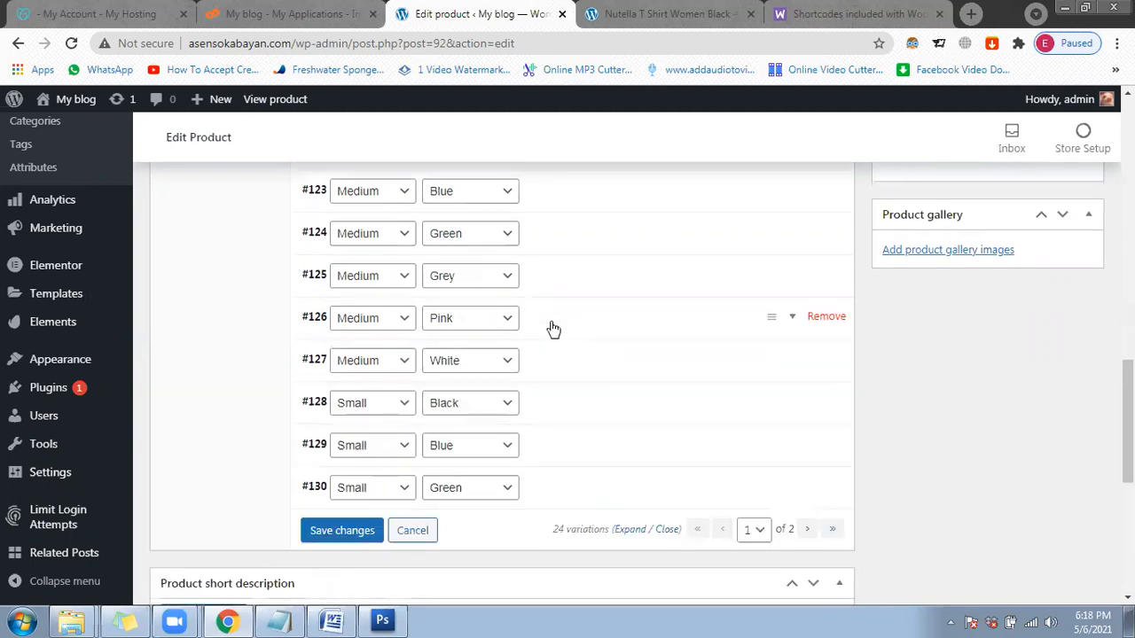
click(567, 295)
click(337, 381)
click(88, 306)
click(1039, 556)
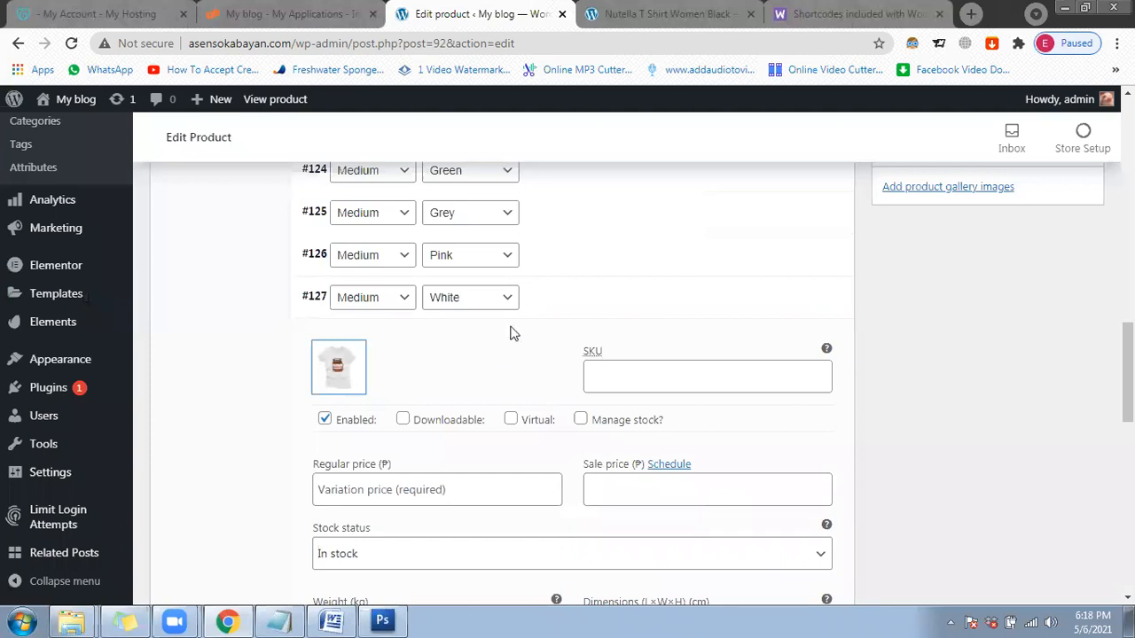
click(427, 490)
text(400)
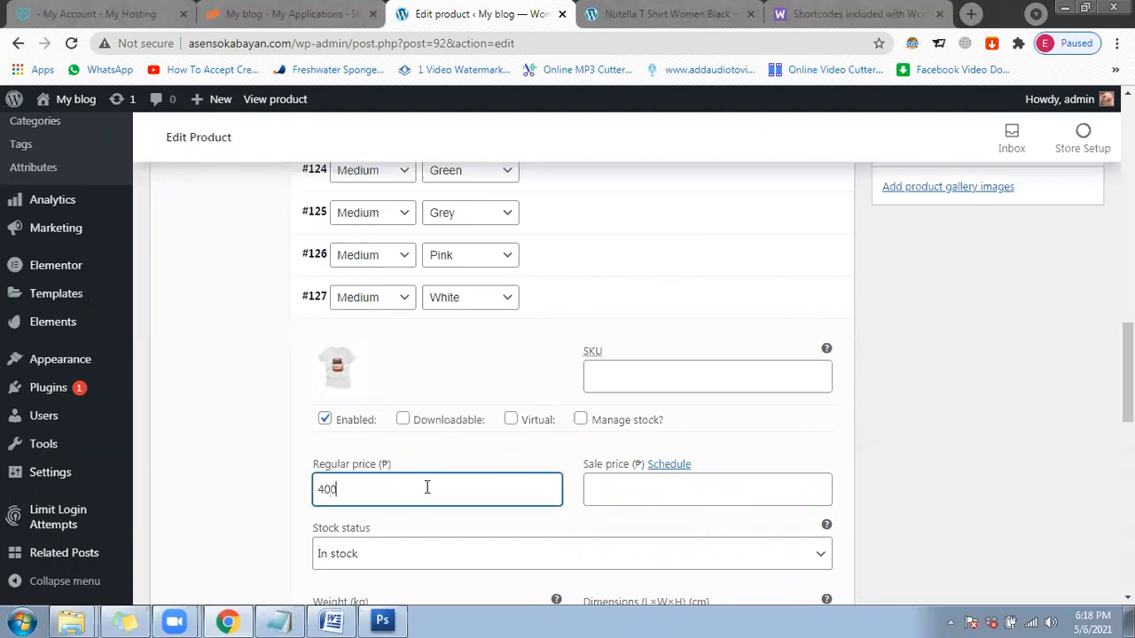
click(572, 268)
click(572, 268)
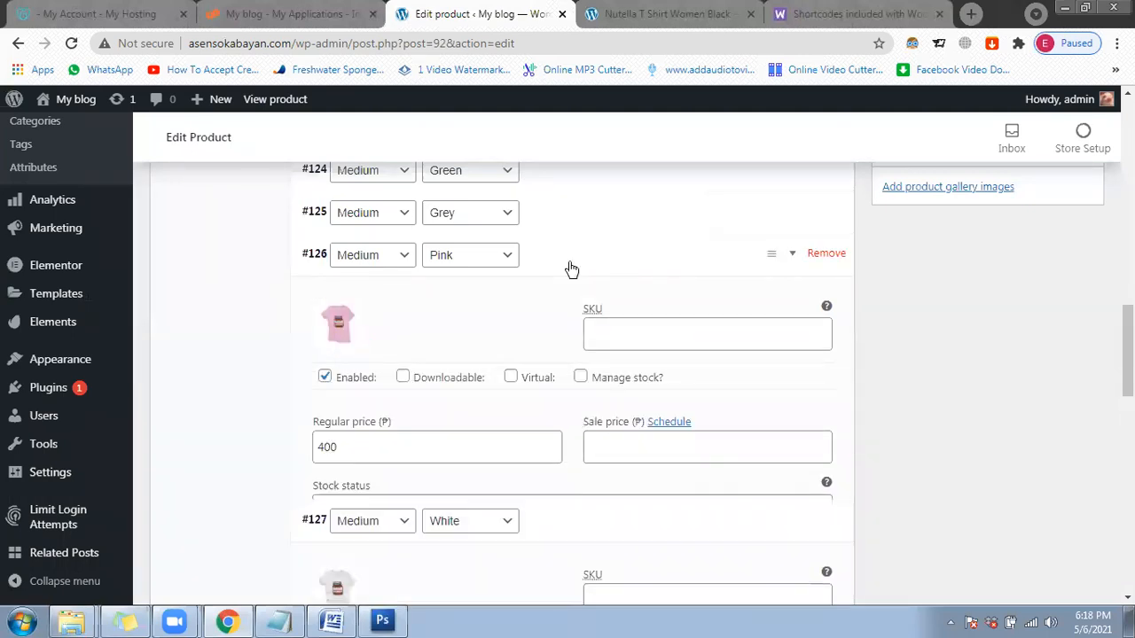
click(577, 297)
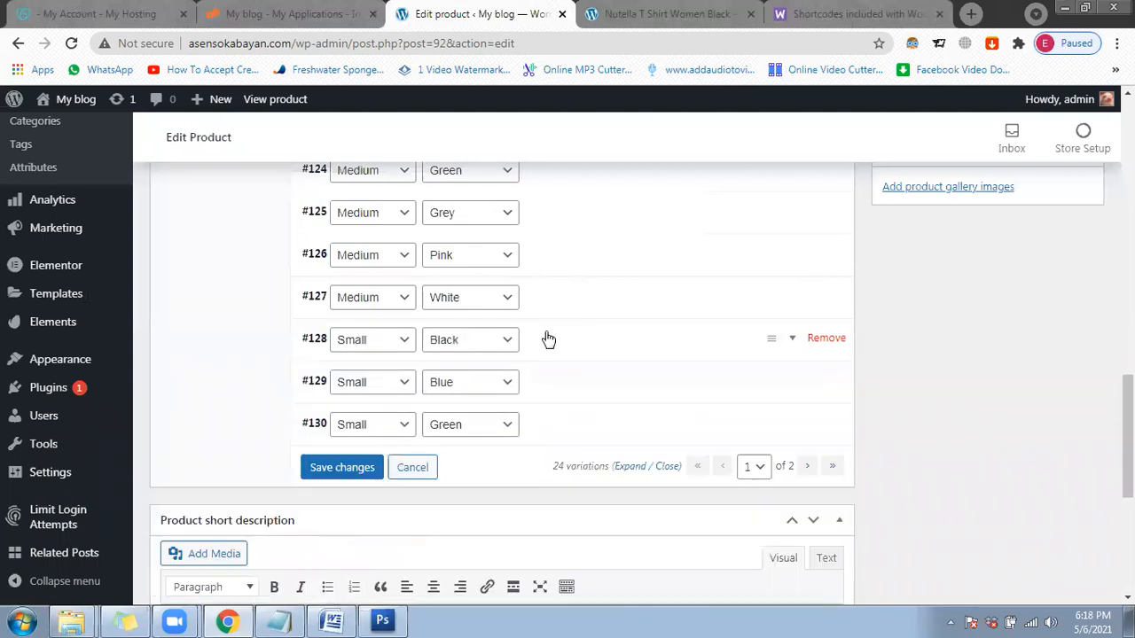
Step: Give the Small Black variation the black women's shirt image and a regular price of 450, and collapse its details
click(549, 339)
click(337, 409)
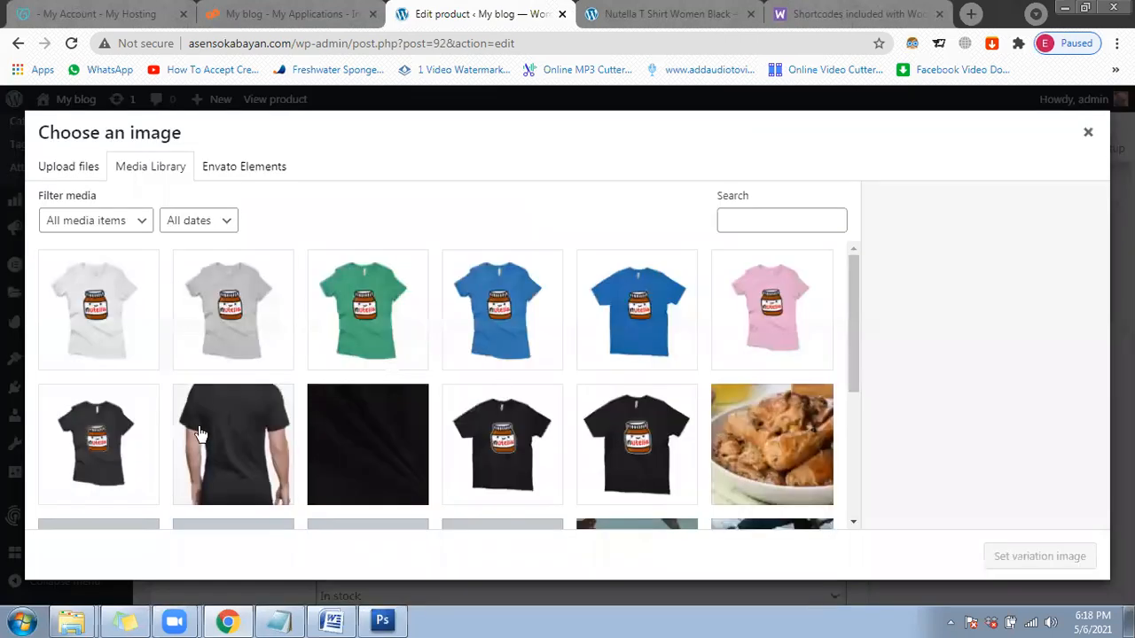
click(151, 444)
click(1037, 559)
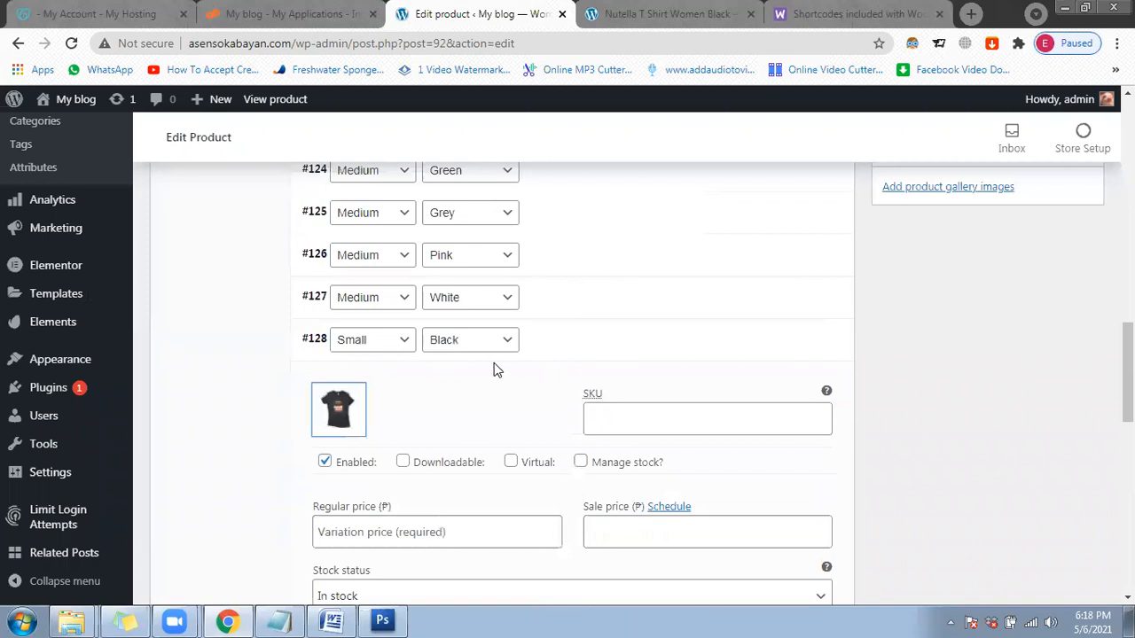
scroll(494, 365, down, 1)
click(420, 444)
text(450)
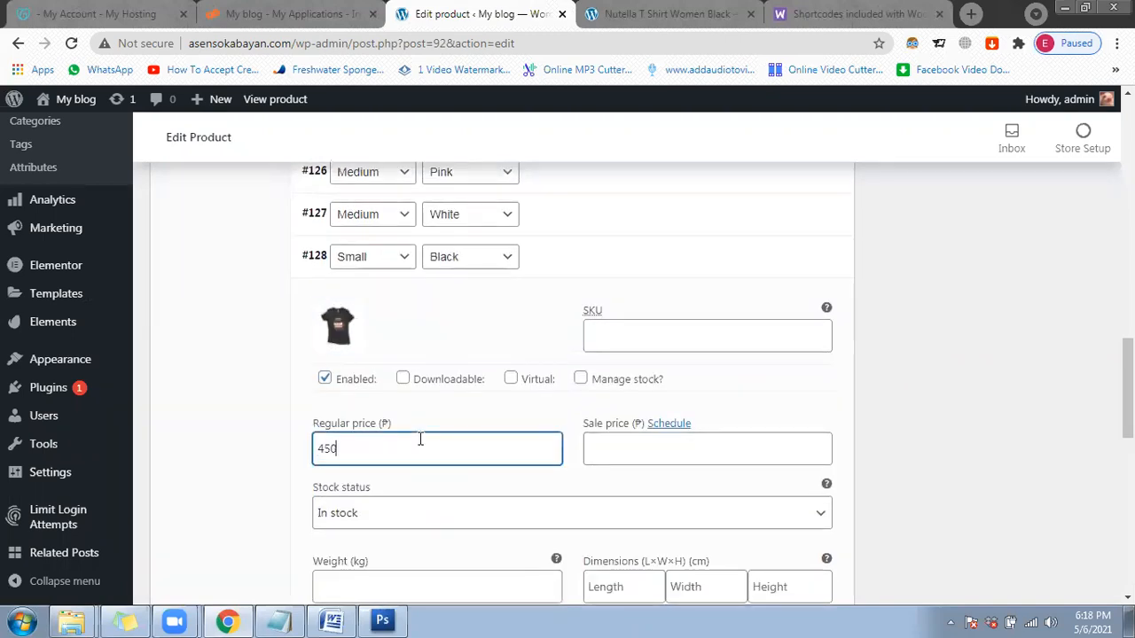
click(562, 258)
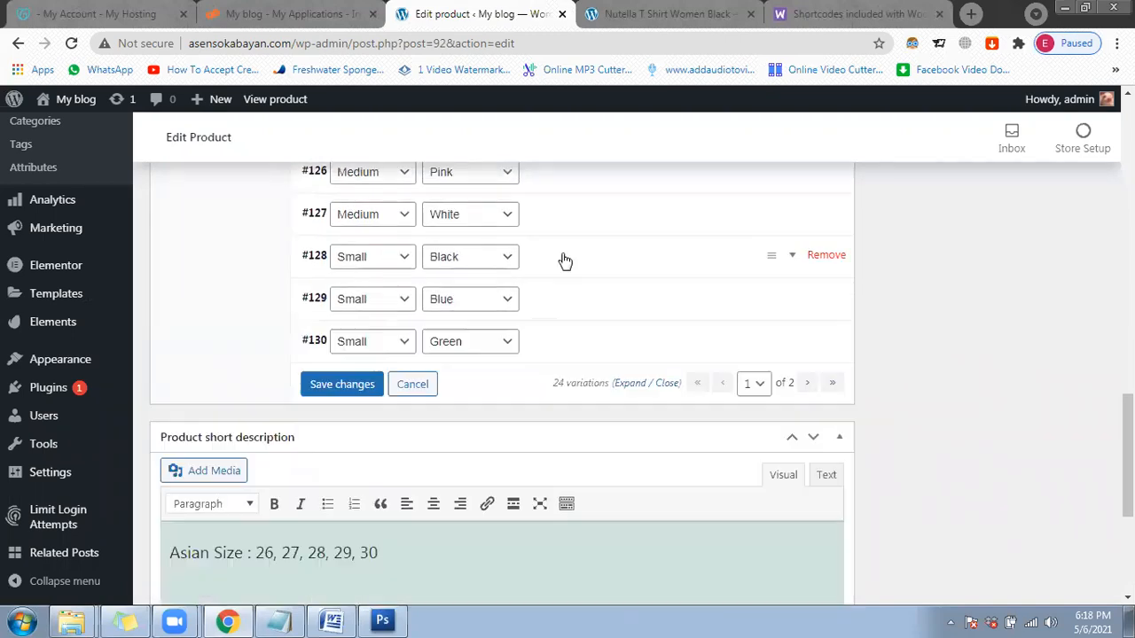
Step: Give the Small Blue variation the black women's shirt image and a regular price of 450, and collapse its details
click(572, 305)
click(342, 367)
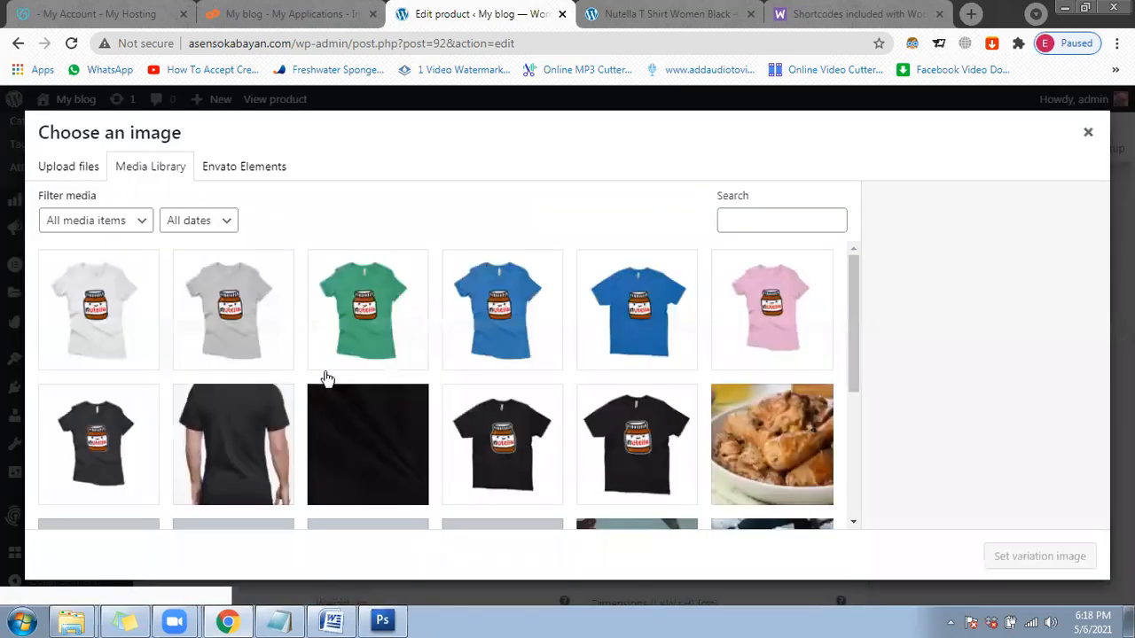
click(97, 448)
click(1040, 556)
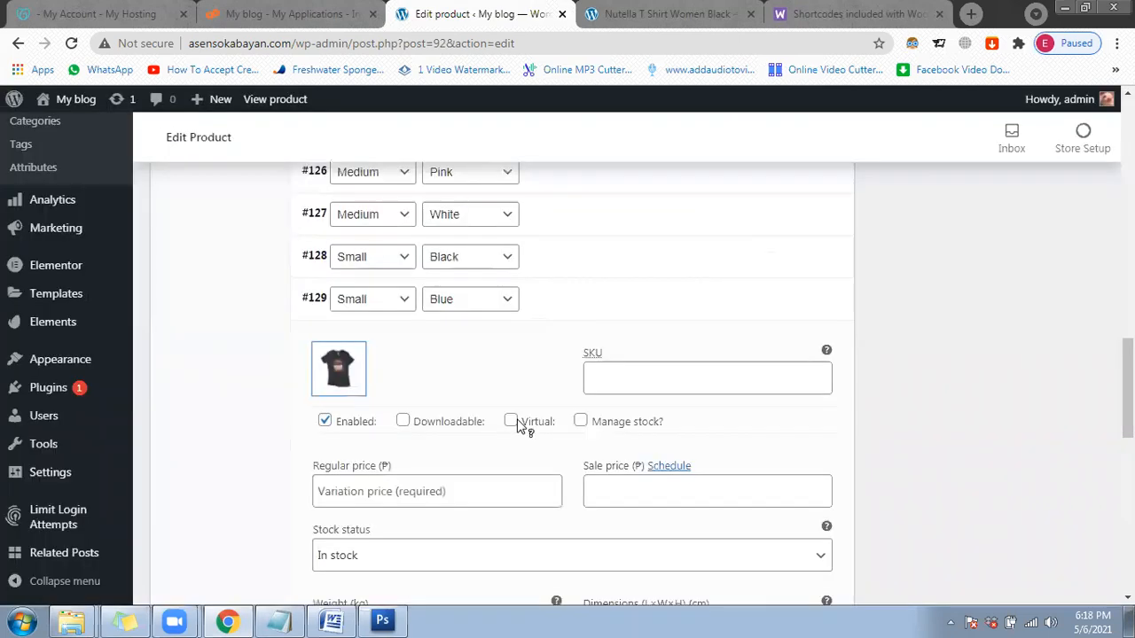
click(446, 477)
text(45)
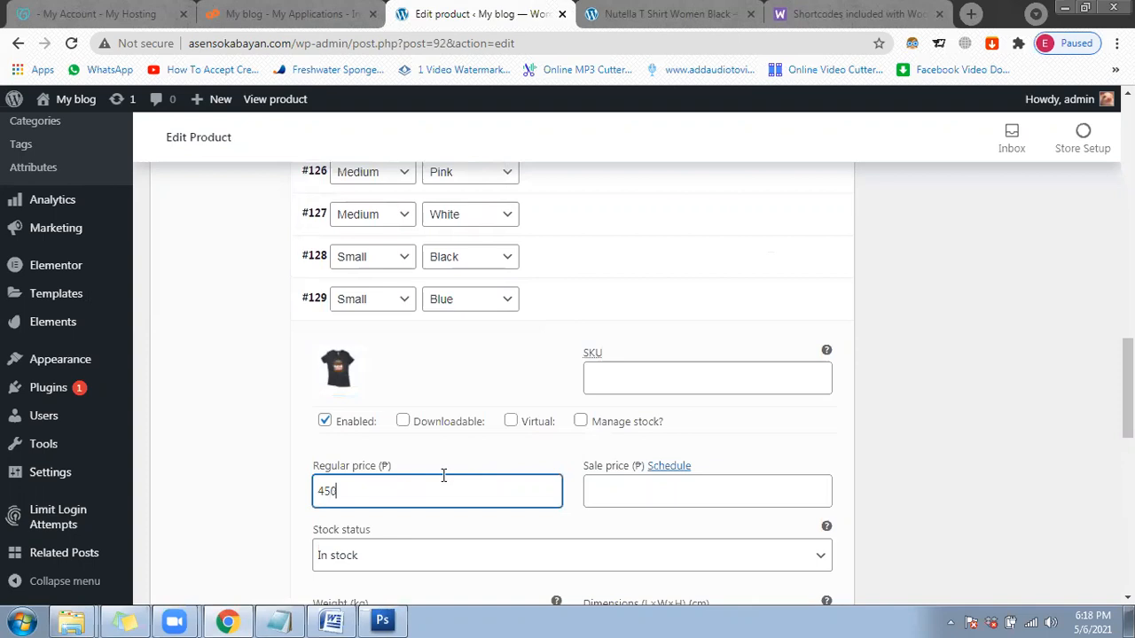
text(0)
click(577, 302)
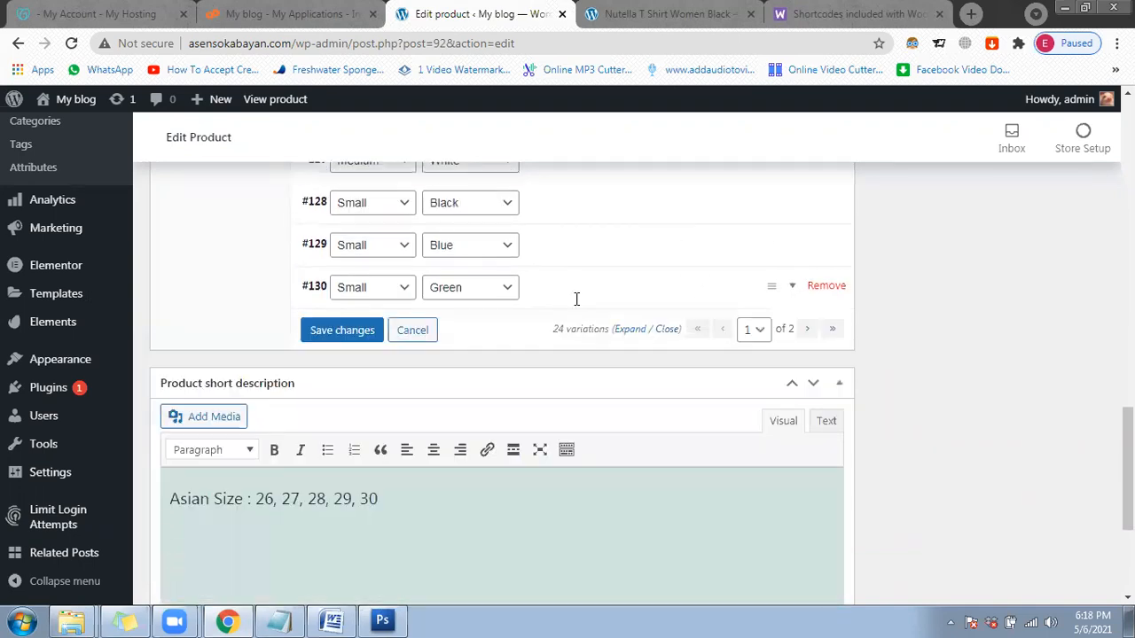
Step: Give the Small Green variation the black women's shirt image and a regular price of 450, and collapse its details
click(577, 294)
click(342, 323)
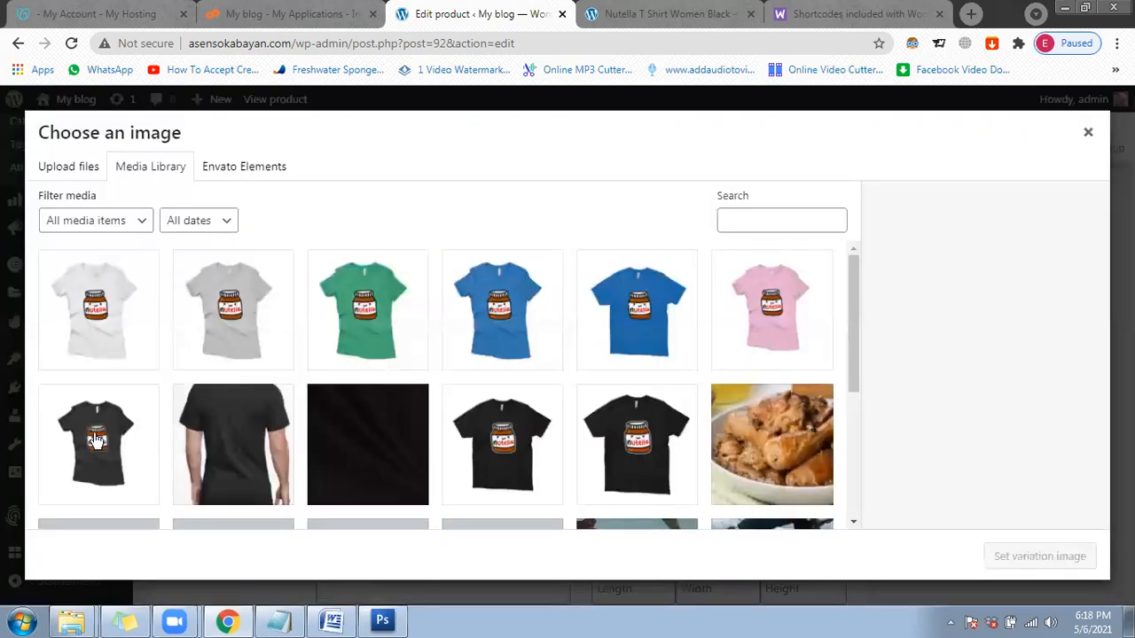
click(116, 446)
click(1012, 566)
click(438, 452)
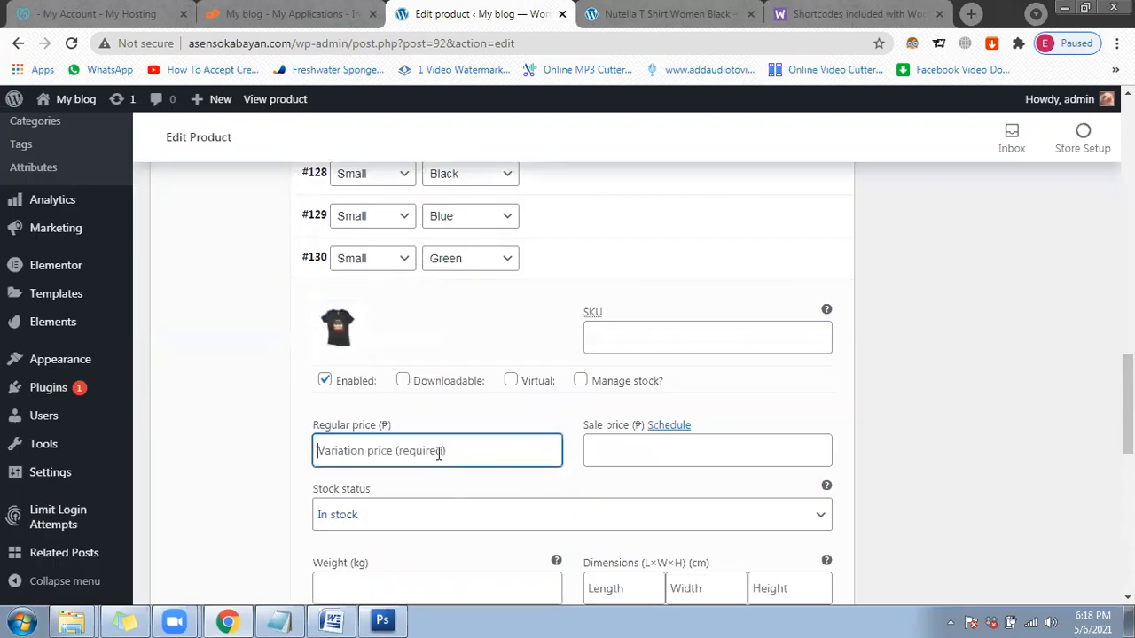
text(450)
click(552, 258)
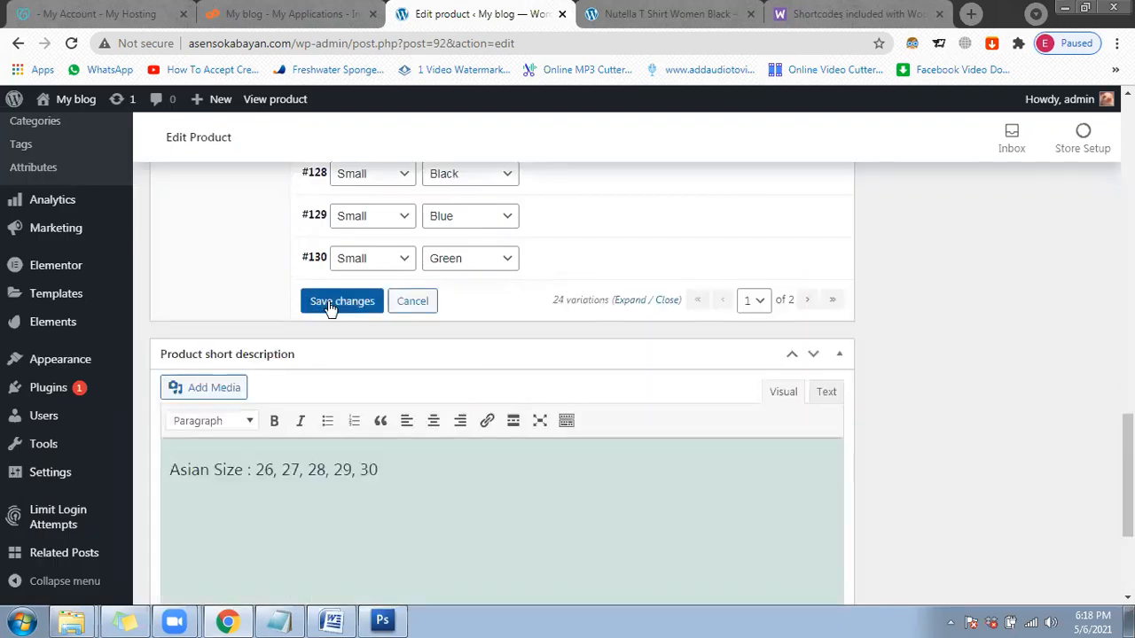
Step: Save the variation changes and go to page 2 of the variations list
click(345, 309)
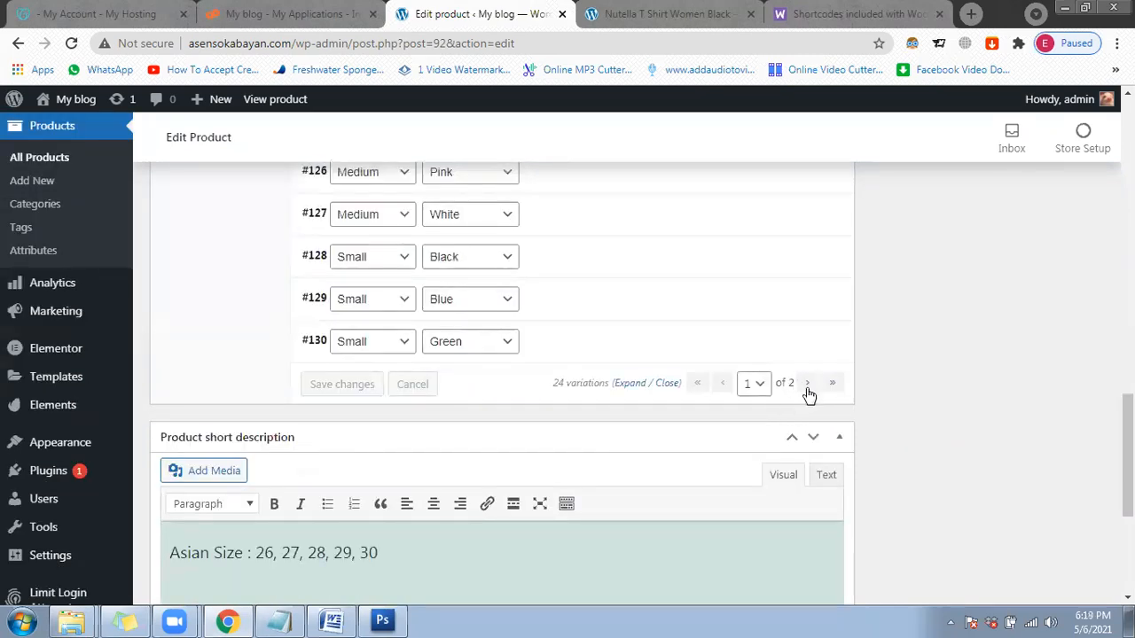
scroll(728, 425, down, 3)
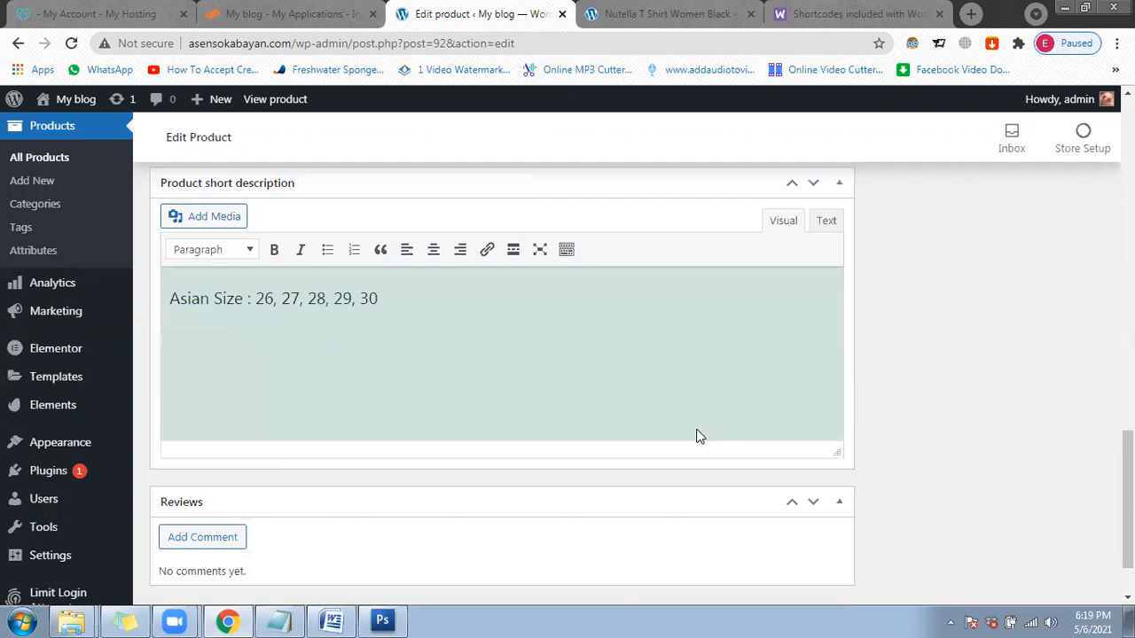
scroll(698, 436, down, 1)
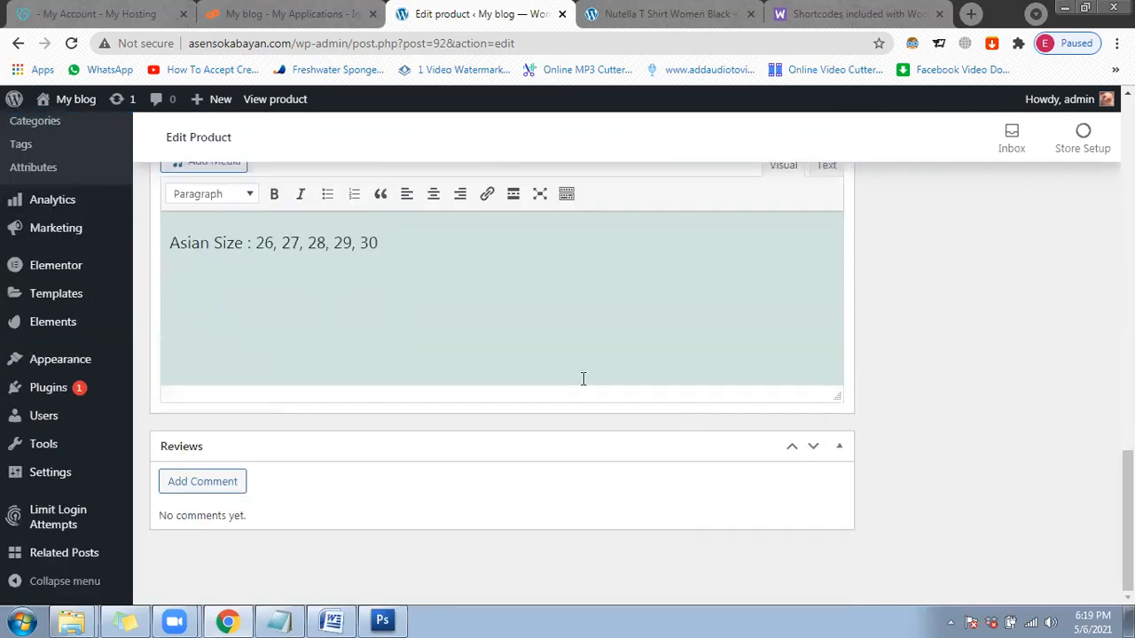
scroll(582, 379, up, 3)
scroll(585, 385, up, 5)
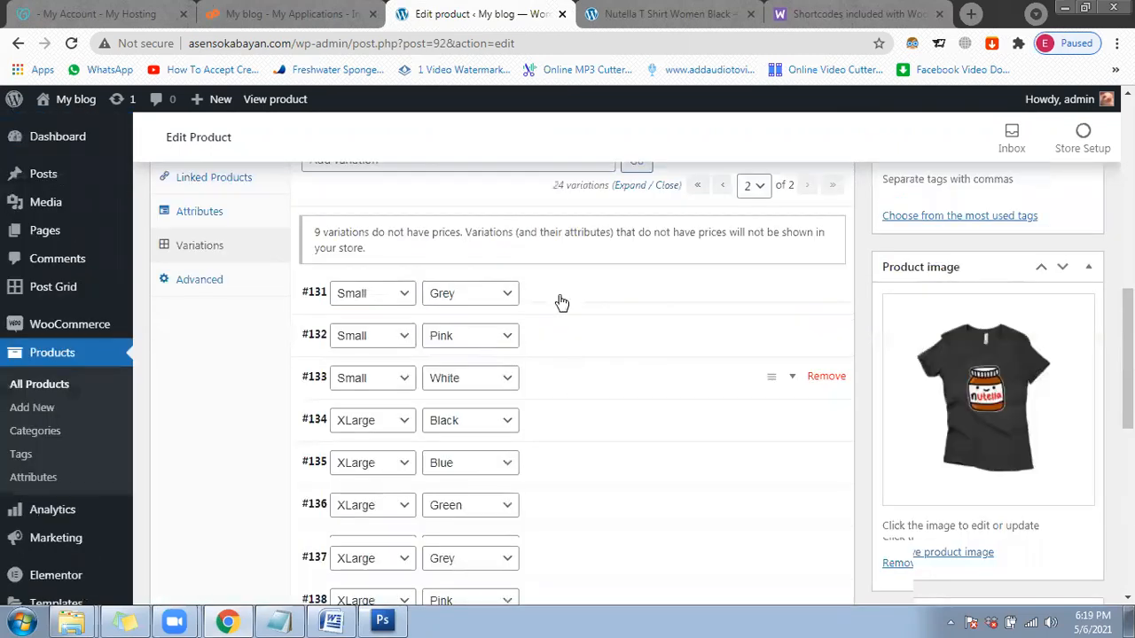
Step: Give the Small Grey variation the grey women's shirt image and a regular price of 450, and collapse its details
scroll(568, 302, down, 1)
click(354, 356)
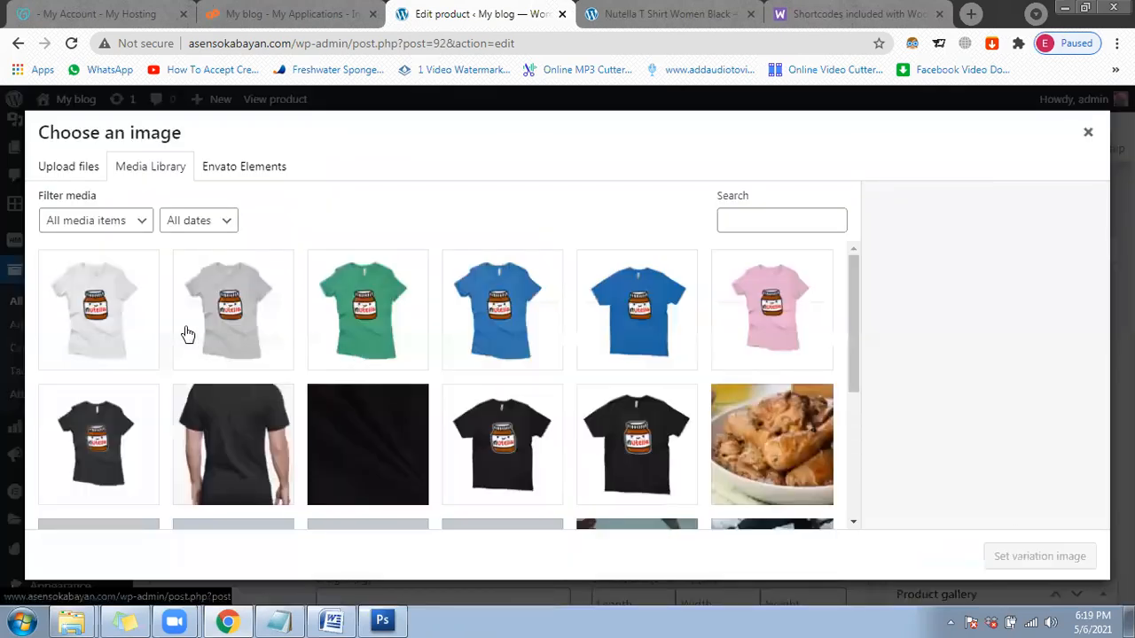
click(188, 335)
click(402, 463)
text(450)
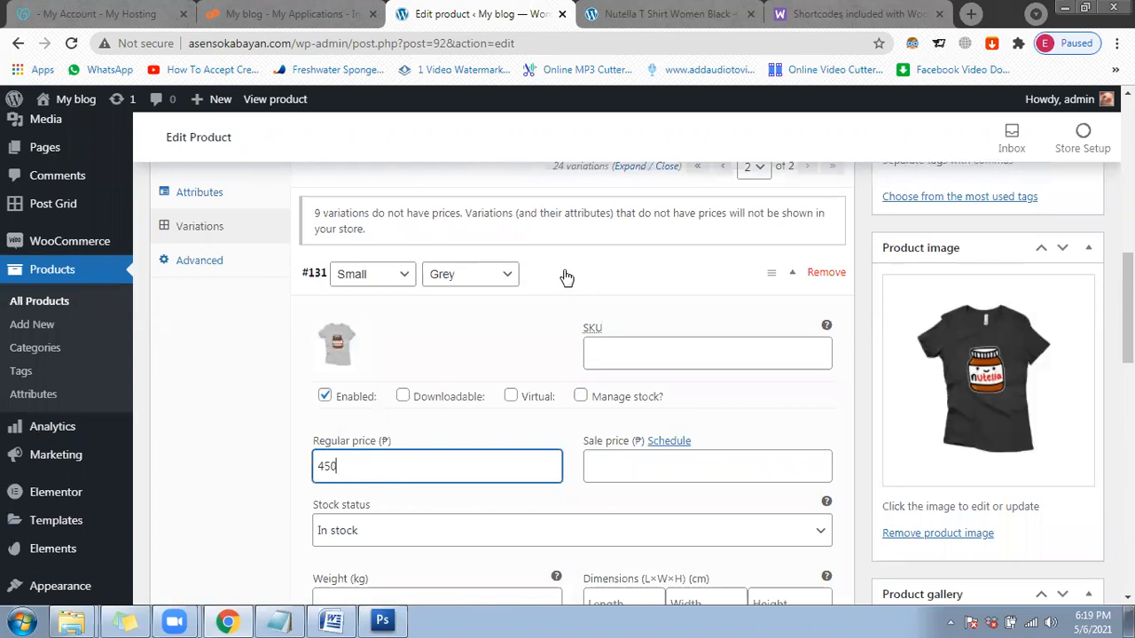
click(566, 277)
Step: Expand the Small Pink variation and assign it the grey women's shirt image
click(582, 312)
click(329, 385)
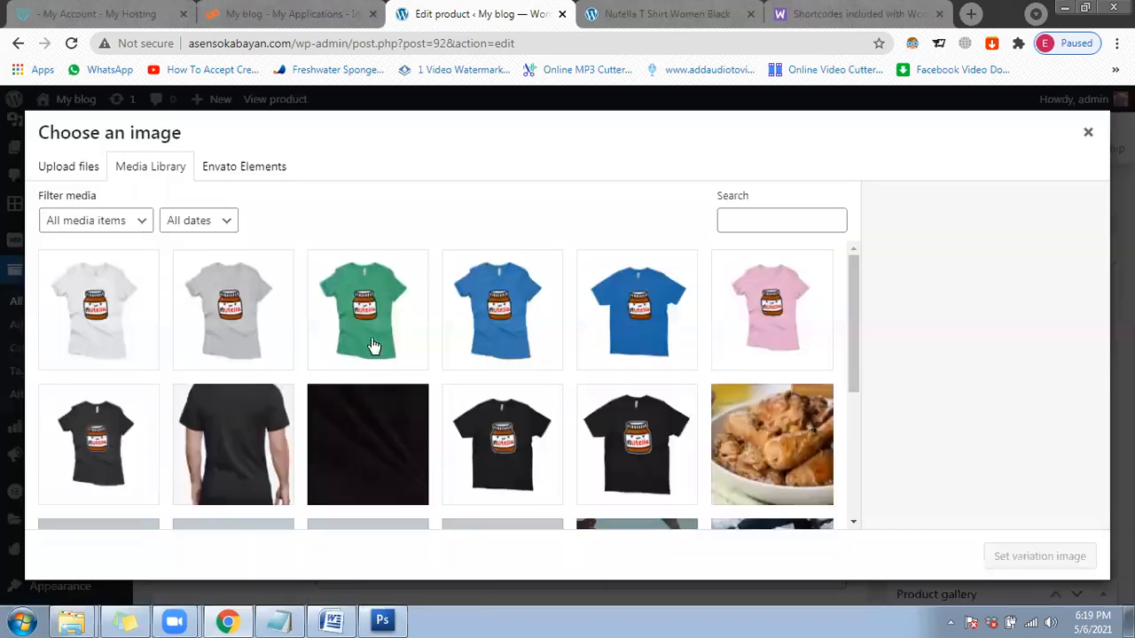
click(245, 326)
click(1042, 557)
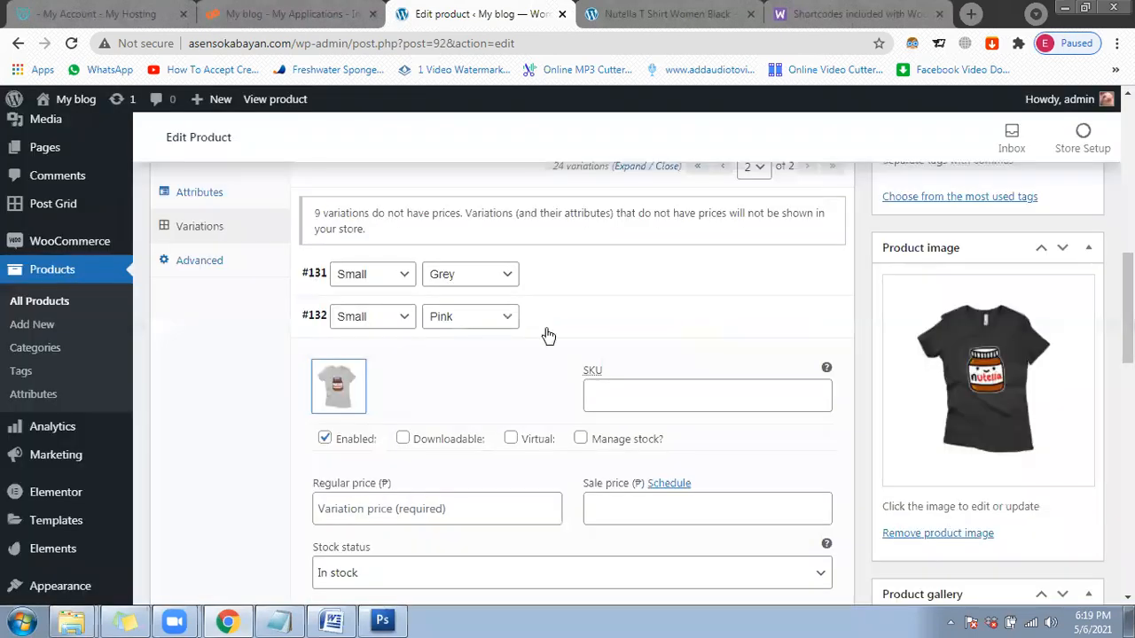
Step: Change the Small Pink variation's image to the pink women's shirt, set its regular price to 450, and collapse its details
click(344, 391)
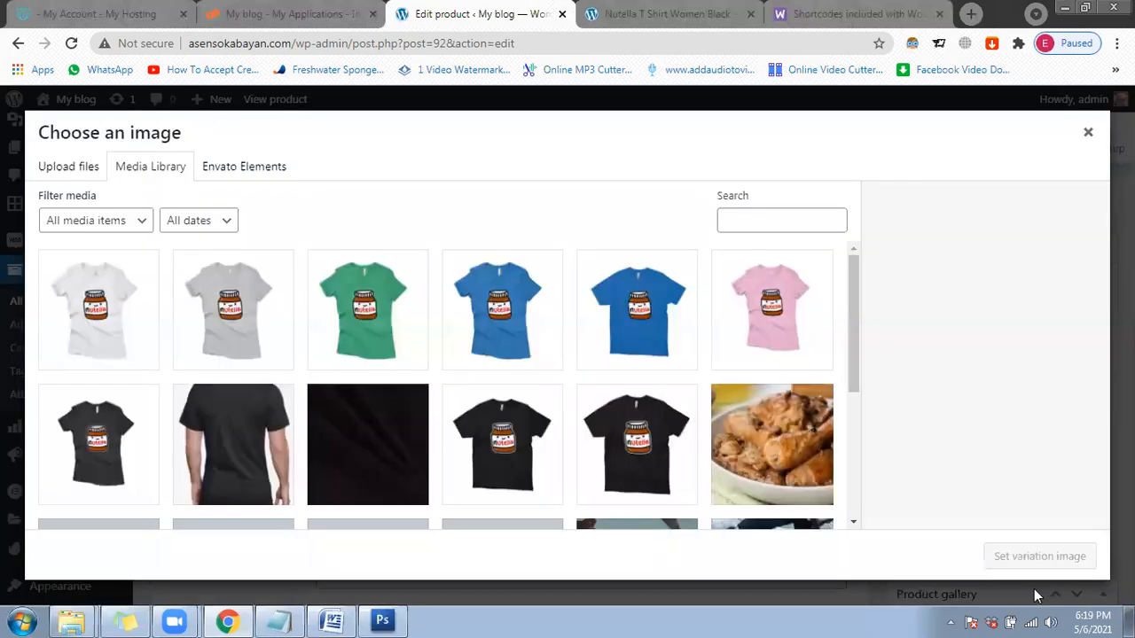
click(772, 310)
text(450)
click(538, 331)
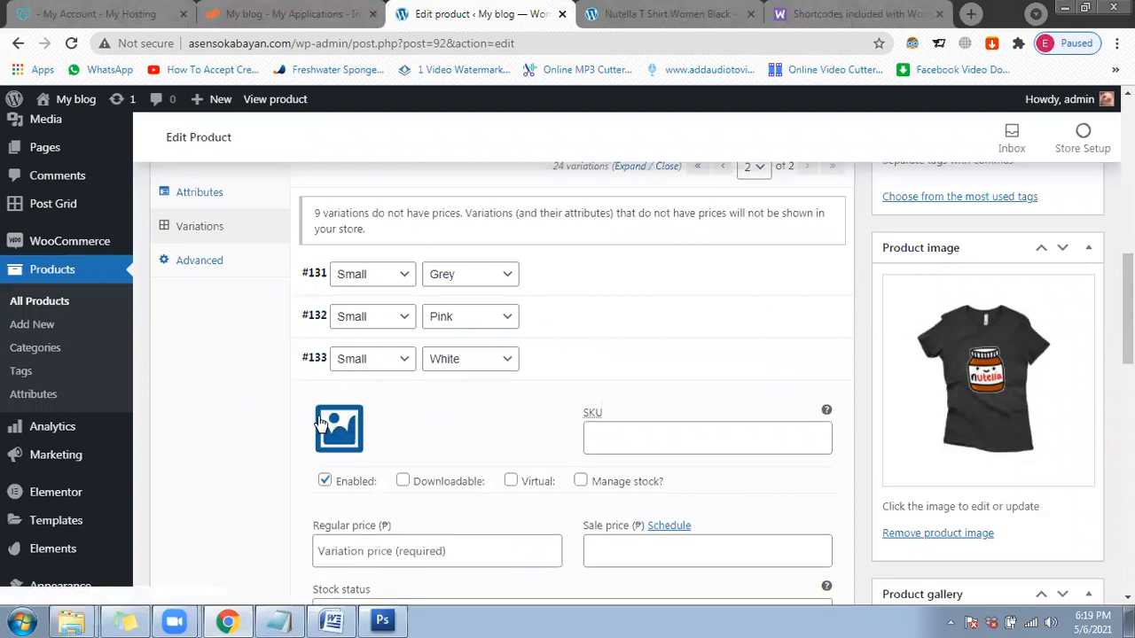
Step: Give the Small White variation the white women's shirt image and a regular price of 450, and collapse its details
click(339, 501)
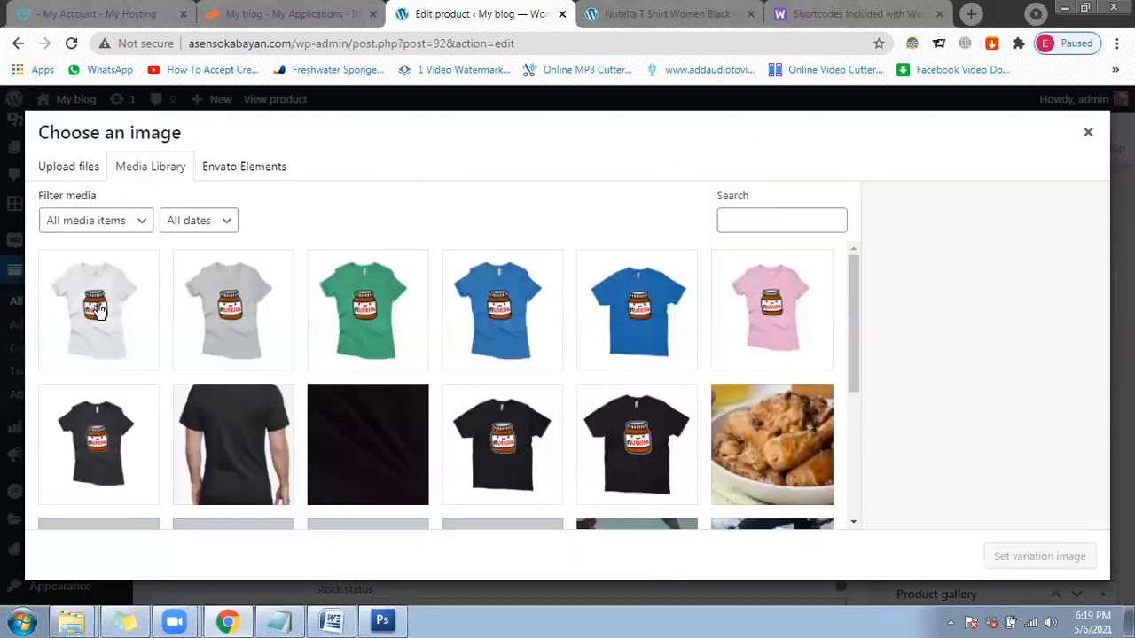
click(969, 555)
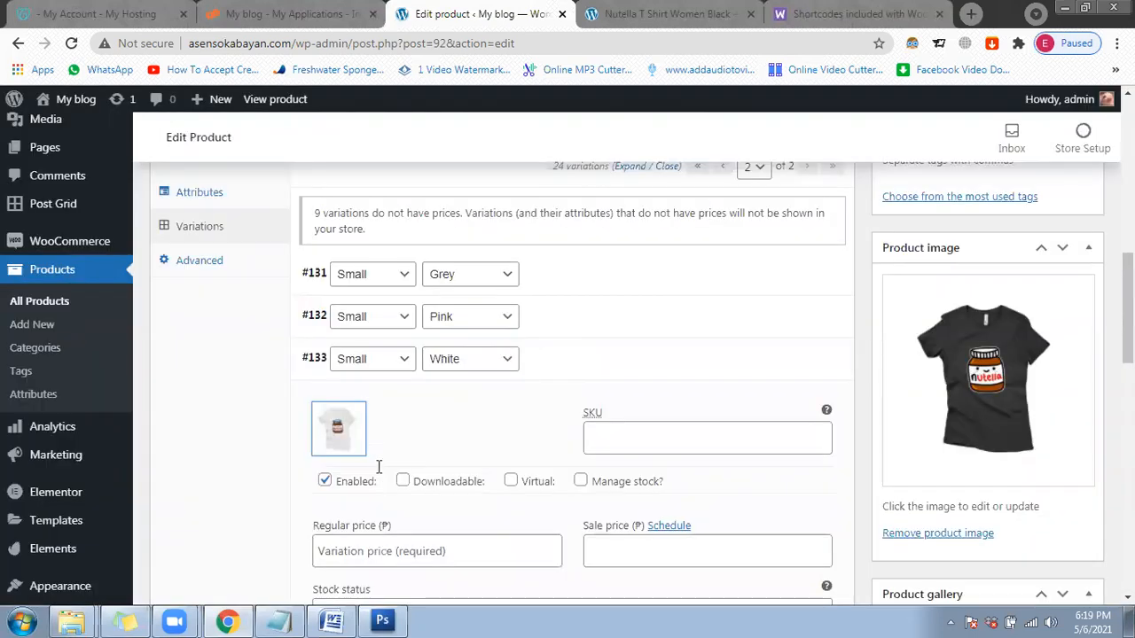
scroll(379, 467, down, 1)
click(379, 467)
text(450)
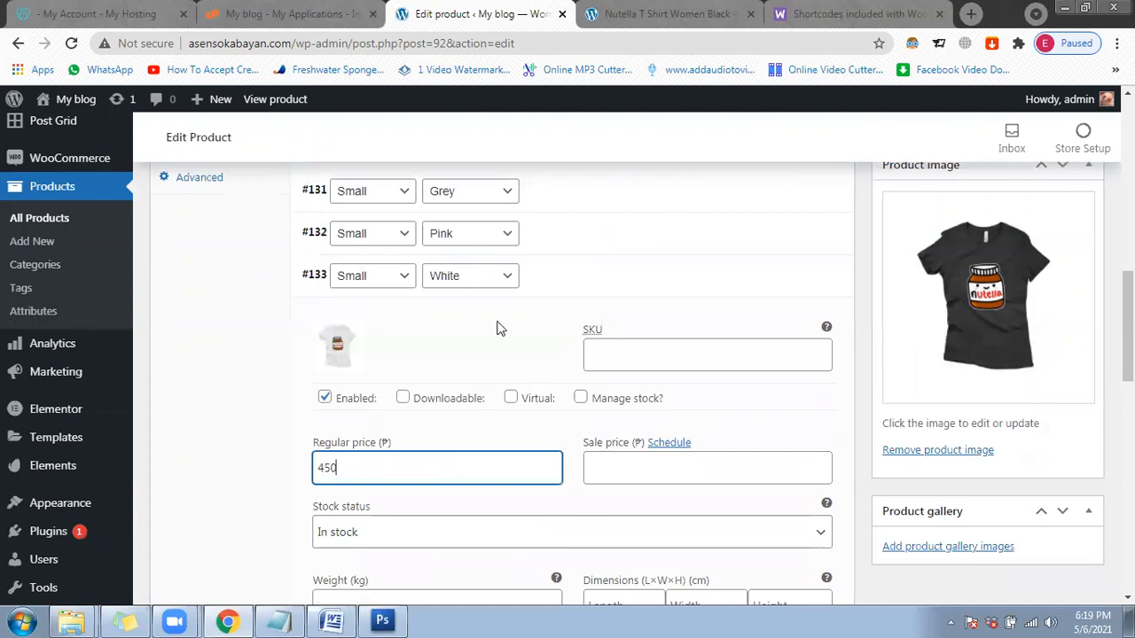
click(558, 281)
Step: Give the XLarge Black variation the black women's shirt image and a regular price of 300, and collapse its details
click(557, 280)
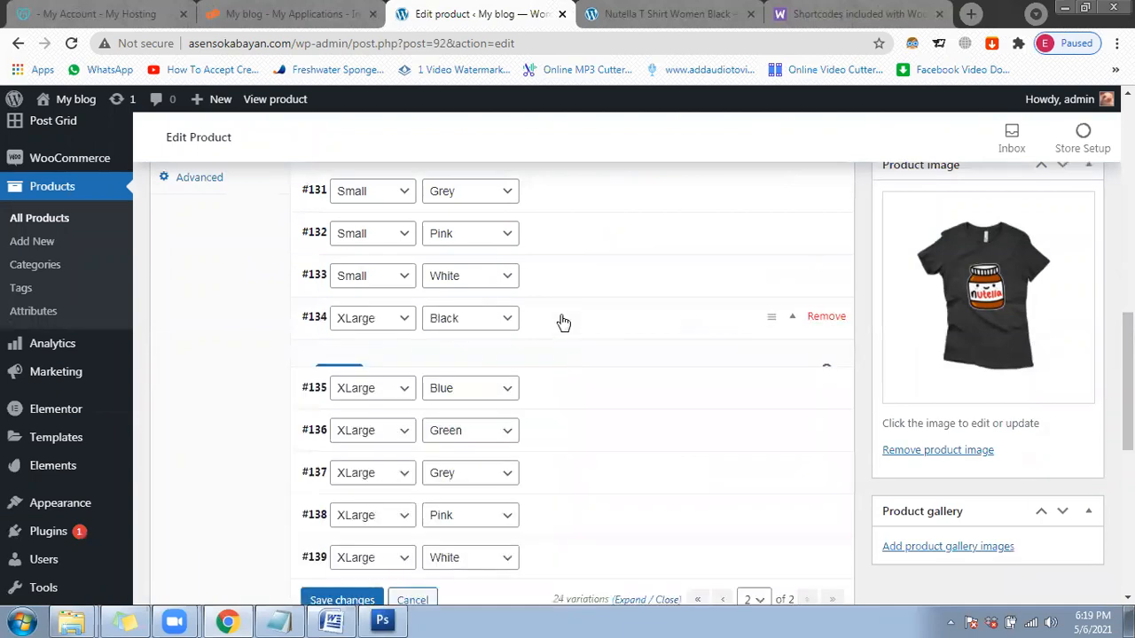
click(351, 398)
click(1084, 133)
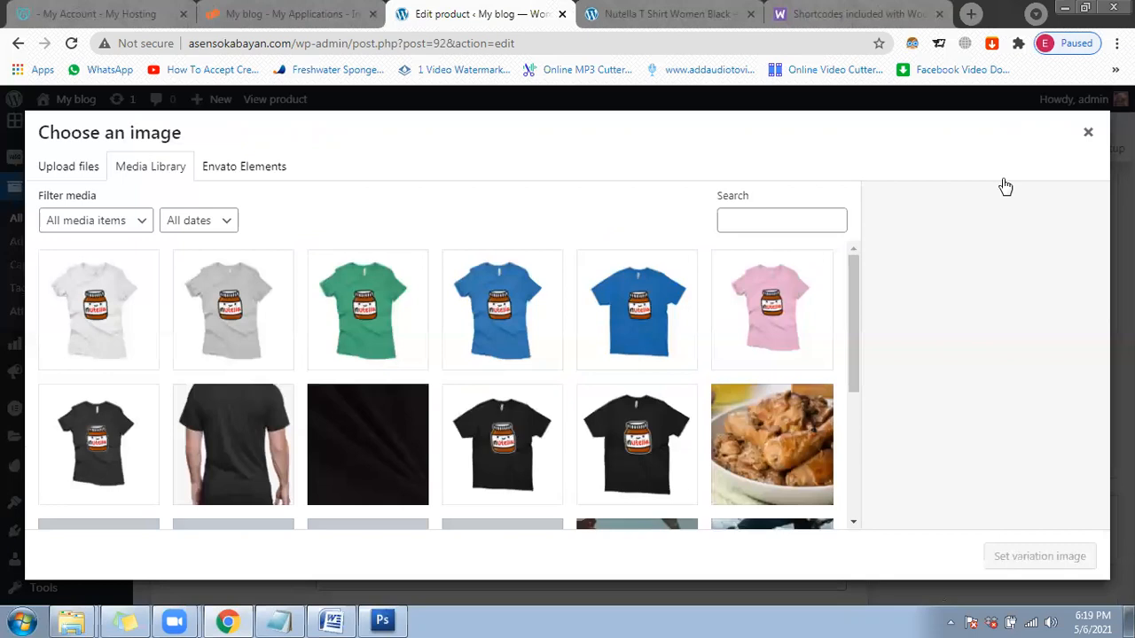
click(329, 387)
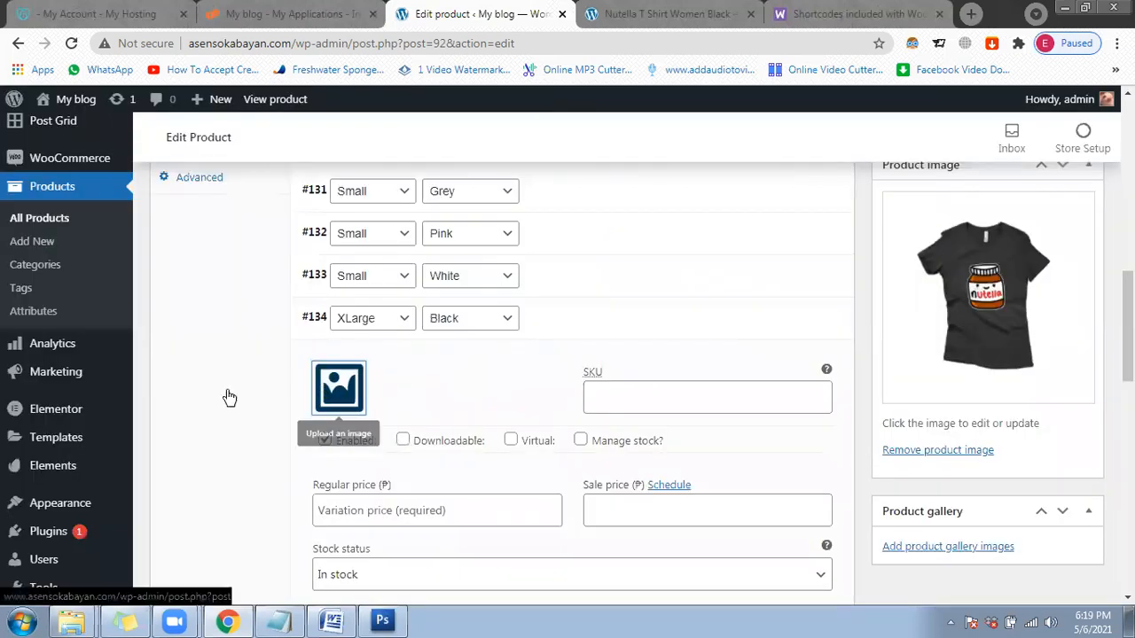
click(1017, 555)
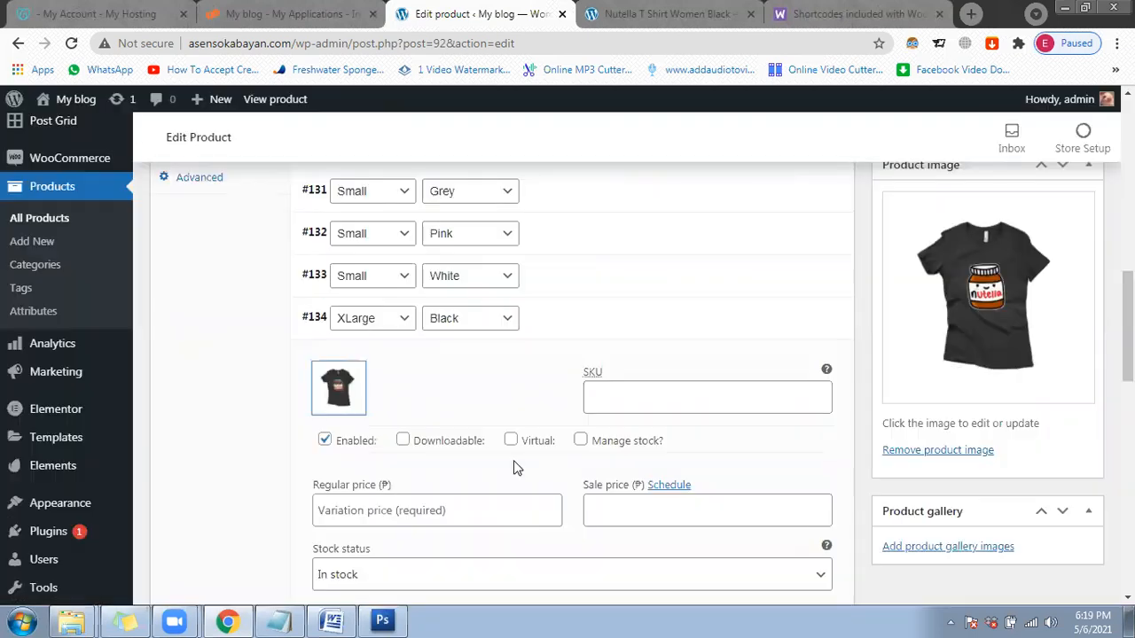
scroll(430, 420, down, 1)
click(430, 423)
text(300)
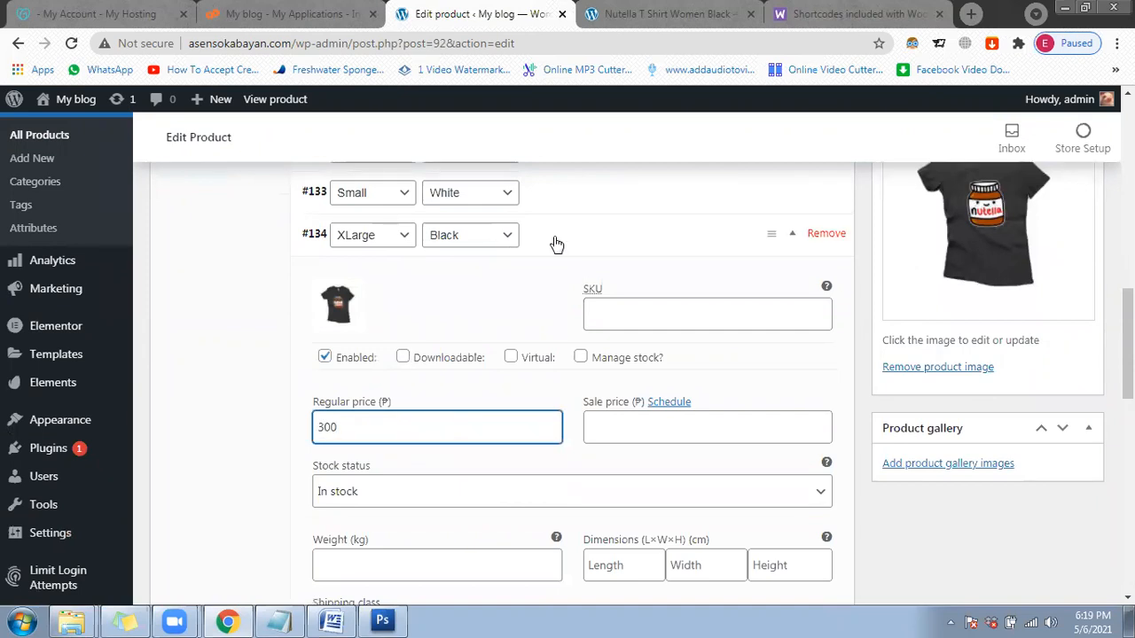
click(557, 245)
Step: Give the XLarge Blue variation the blue women's shirt image and a regular price of 300, and collapse its details
click(568, 280)
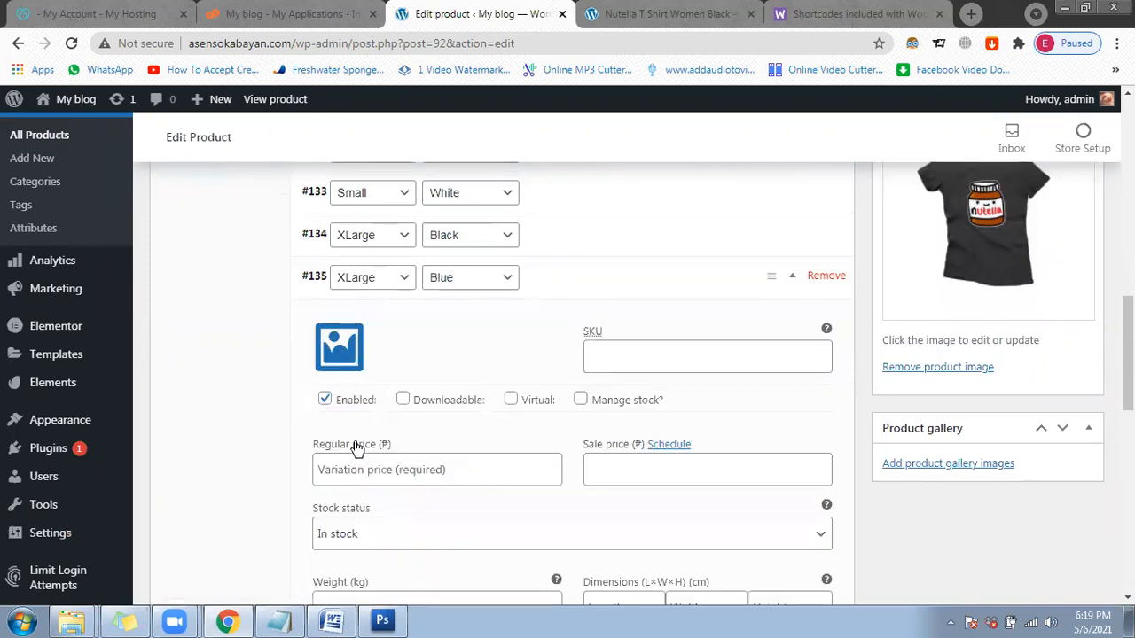
click(344, 370)
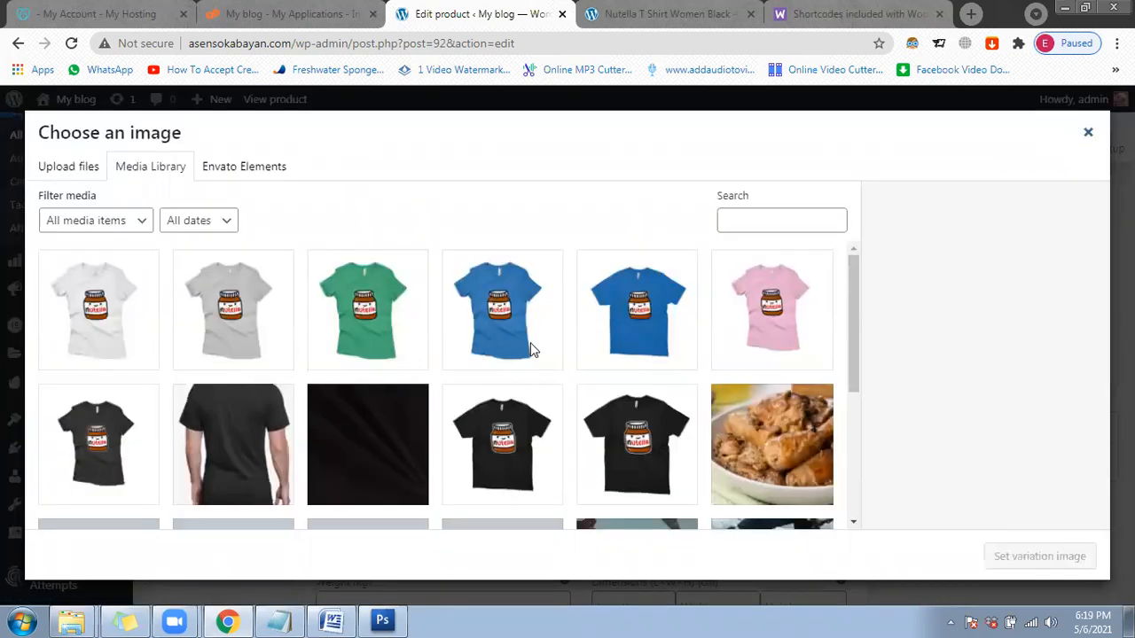
key(Escape)
click(344, 336)
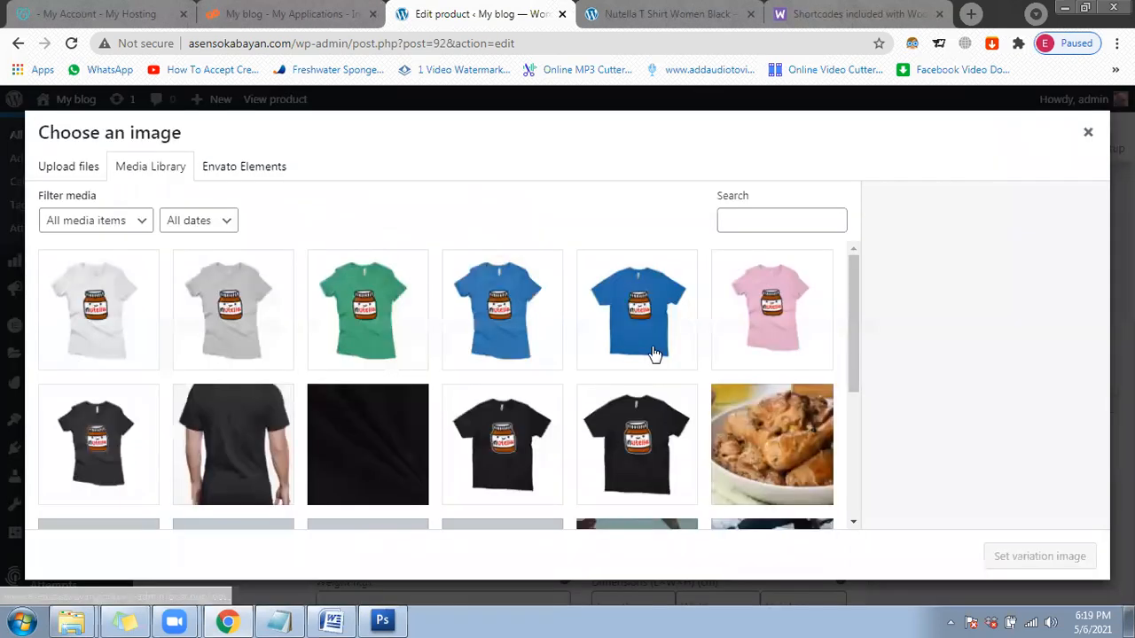
click(459, 314)
click(487, 474)
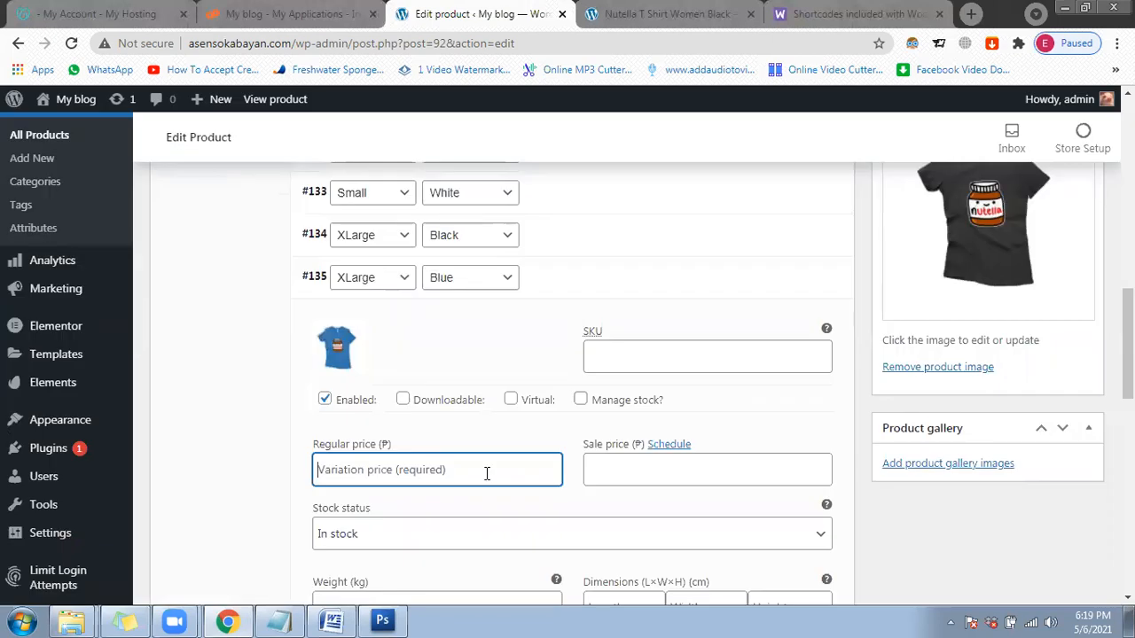
text(300)
click(563, 273)
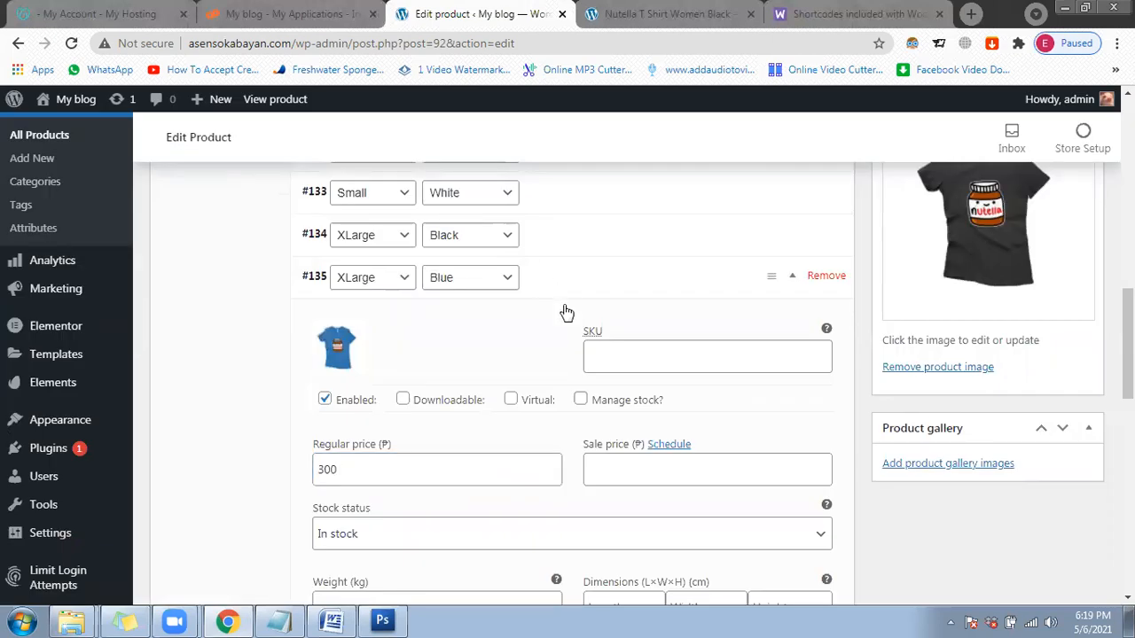
Step: Give the XLarge Green variation the green women's shirt image and a regular price of 300, and collapse its details
click(567, 314)
click(323, 398)
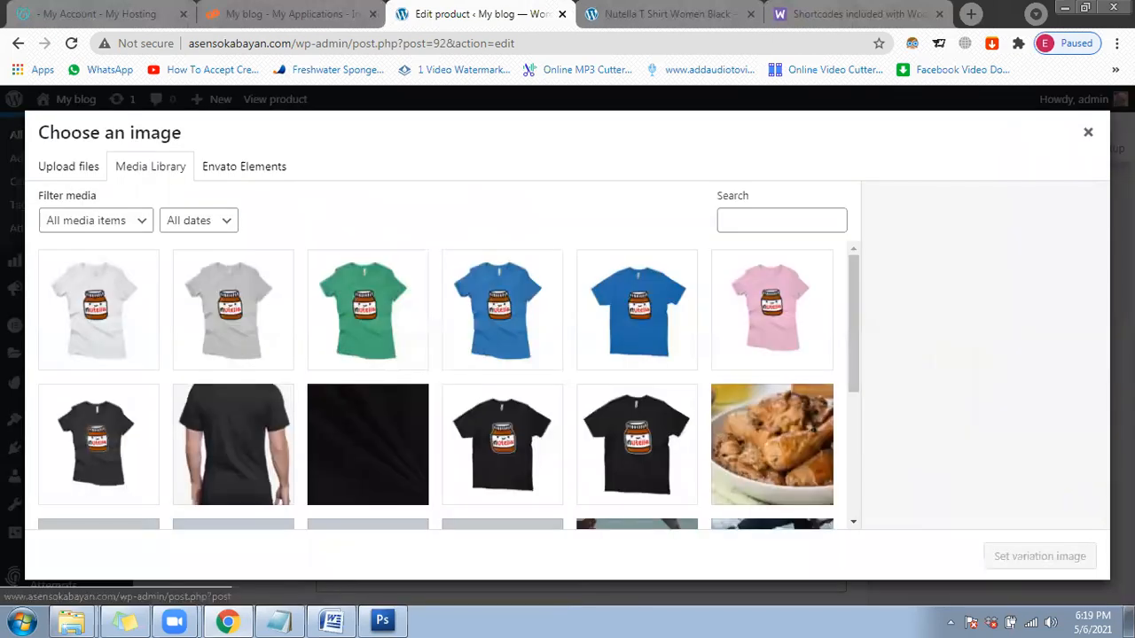
click(367, 310)
click(430, 507)
text(300)
click(554, 332)
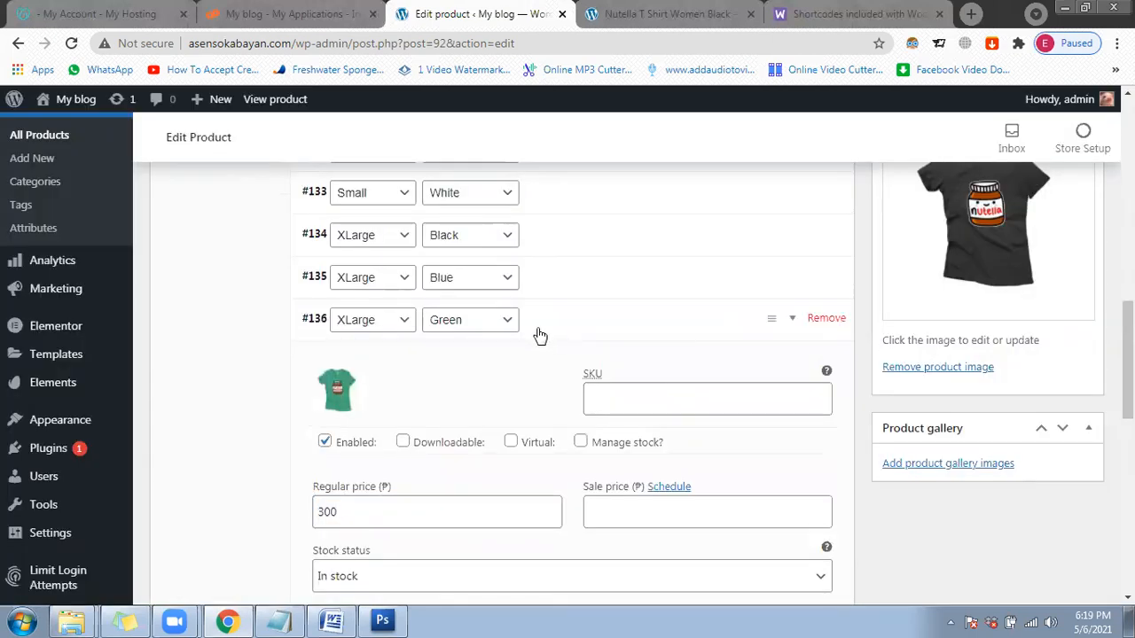
Step: Give the XLarge Grey variation the grey women's shirt image and a regular price of 300, and collapse its details
scroll(572, 297, down, 1)
click(573, 294)
click(347, 369)
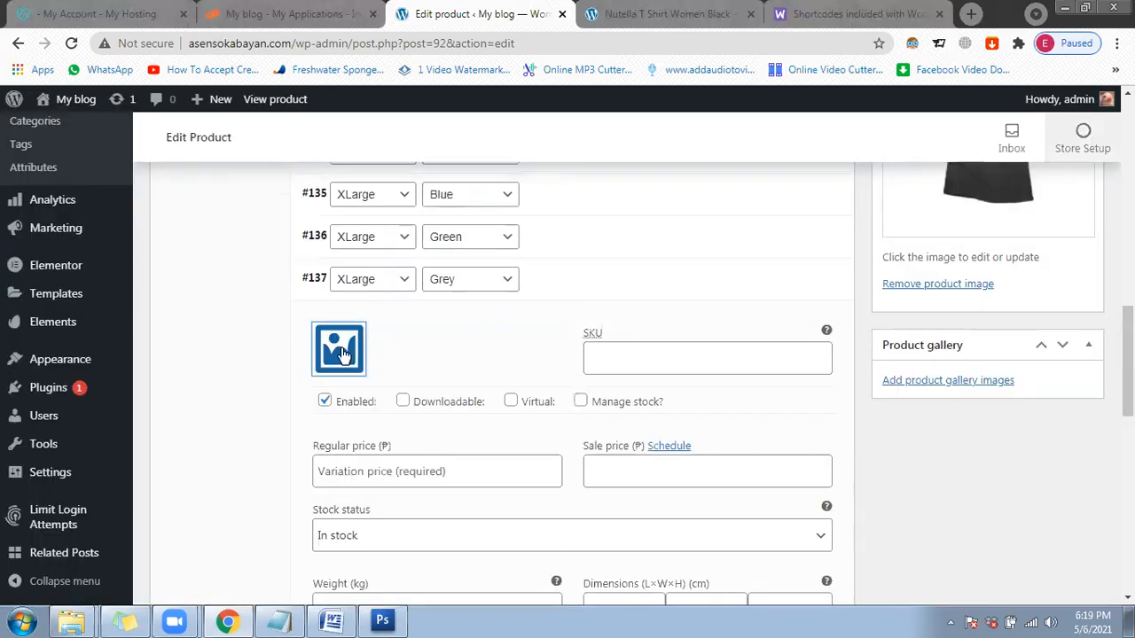
click(340, 349)
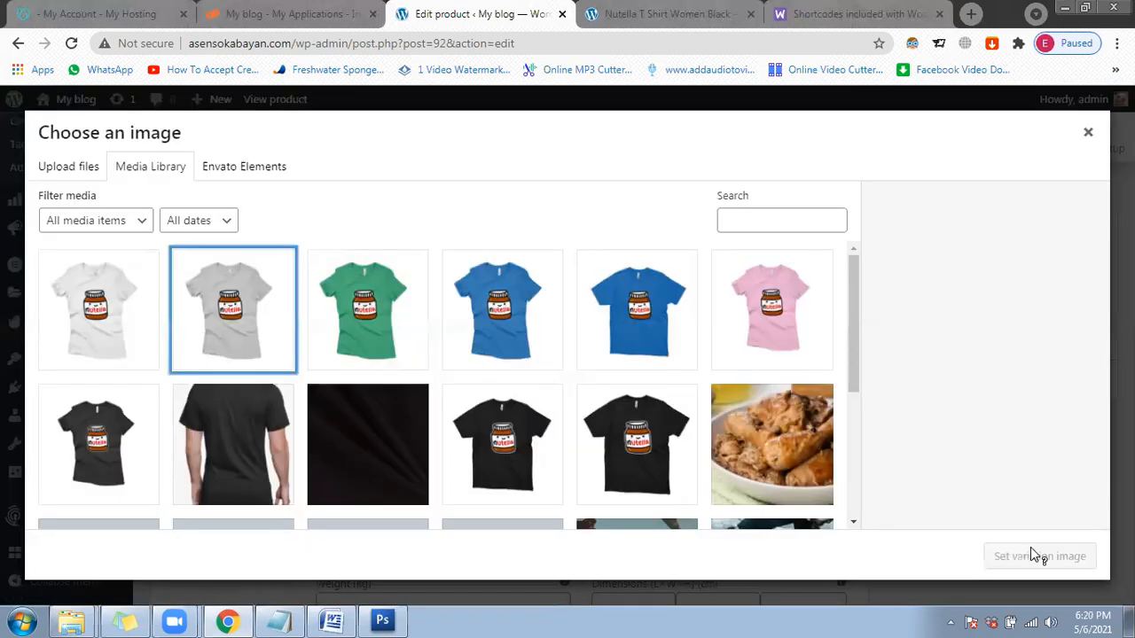
click(1031, 552)
click(468, 475)
text(300)
click(541, 290)
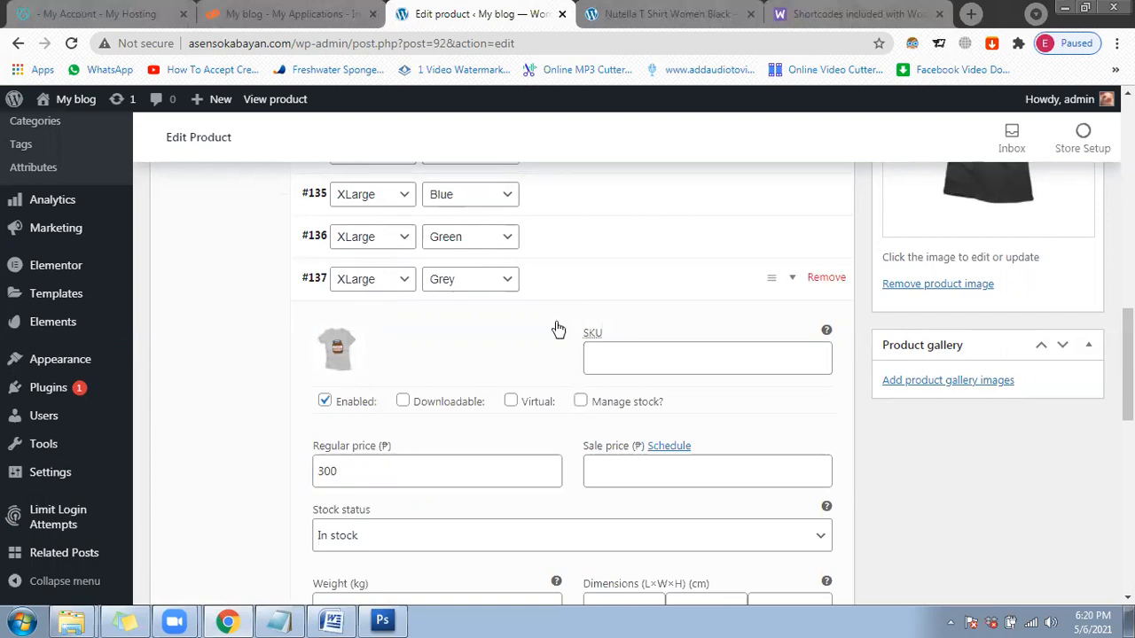
Step: Give the XLarge Pink variation the pink women's shirt image and a regular price of 300
click(557, 325)
click(324, 401)
click(771, 310)
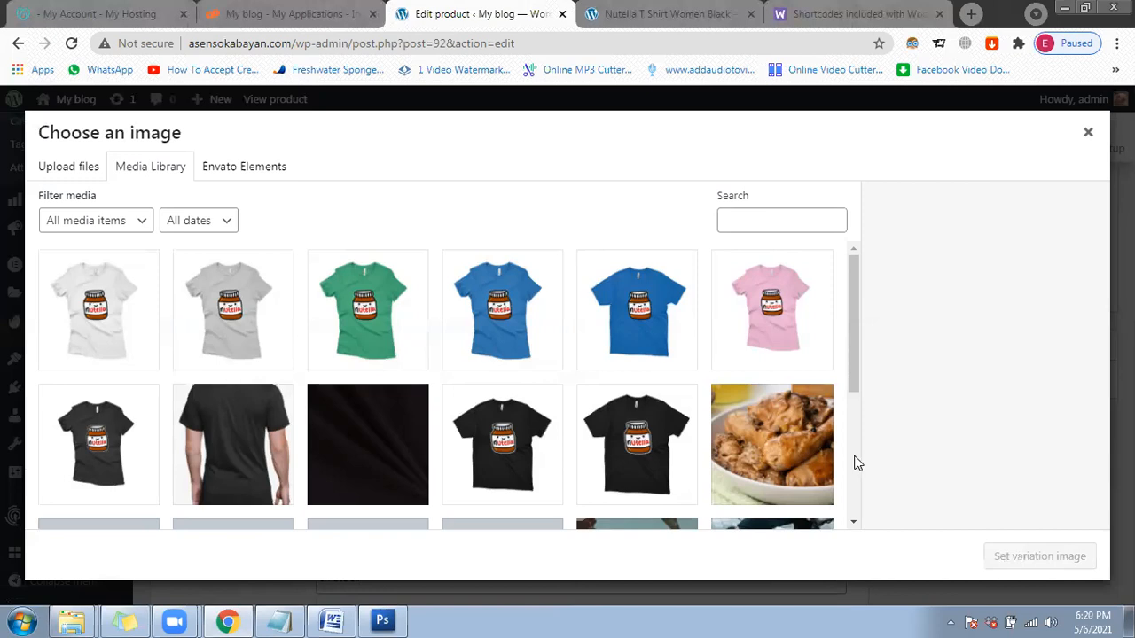
key(Return)
click(372, 514)
text(300)
Step: Give the XLarge White variation the white women's shirt image and a regular price of 300
click(564, 322)
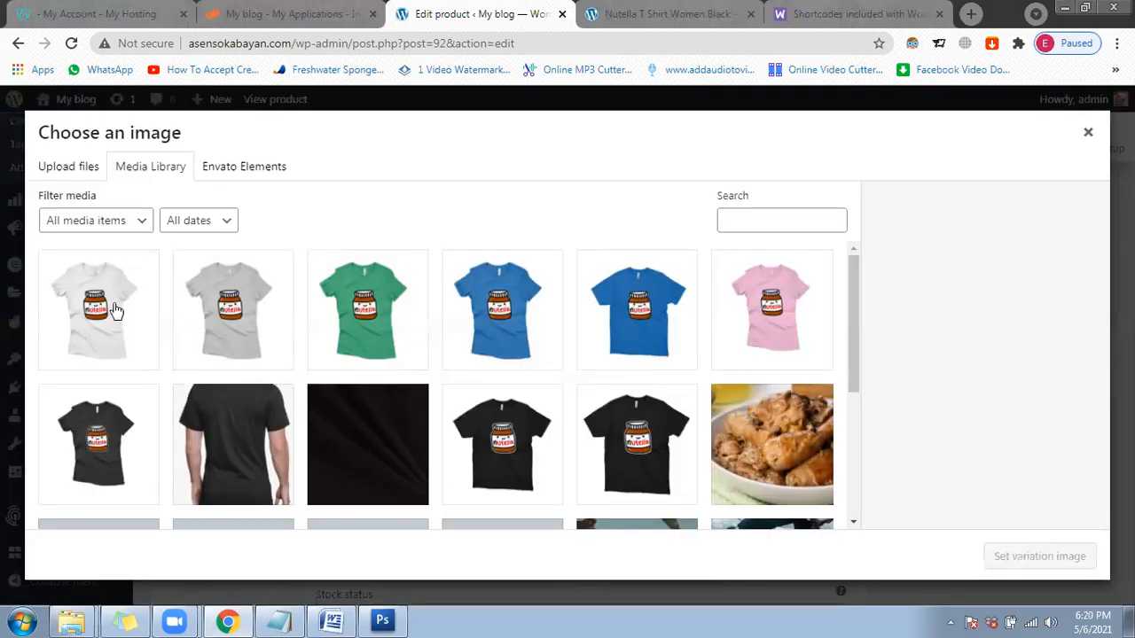
click(112, 311)
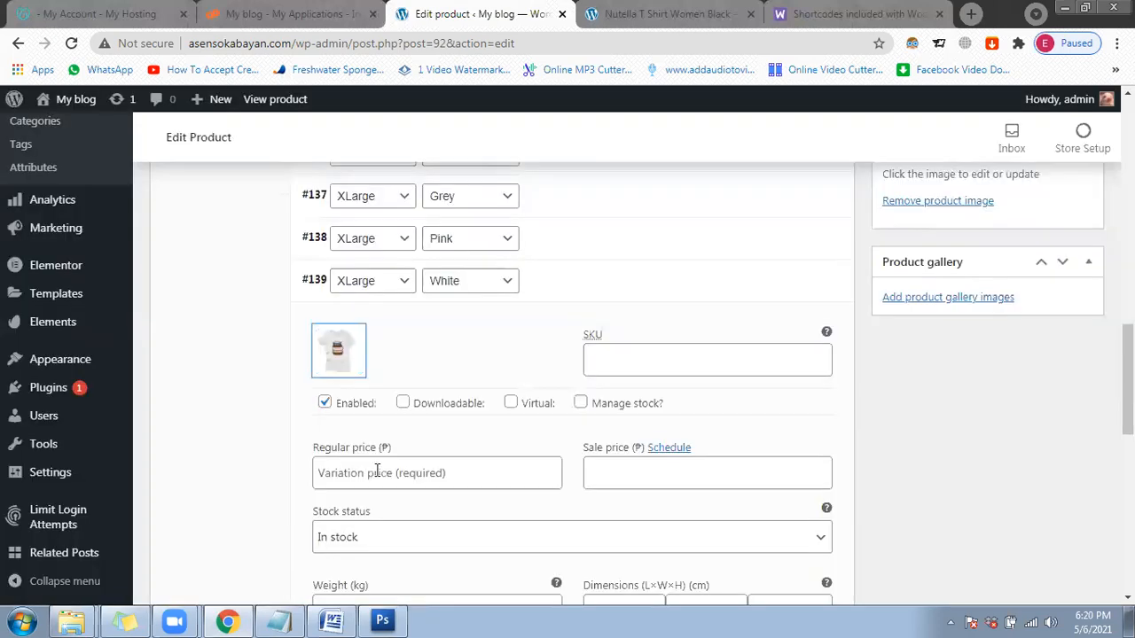
click(377, 471)
text(300)
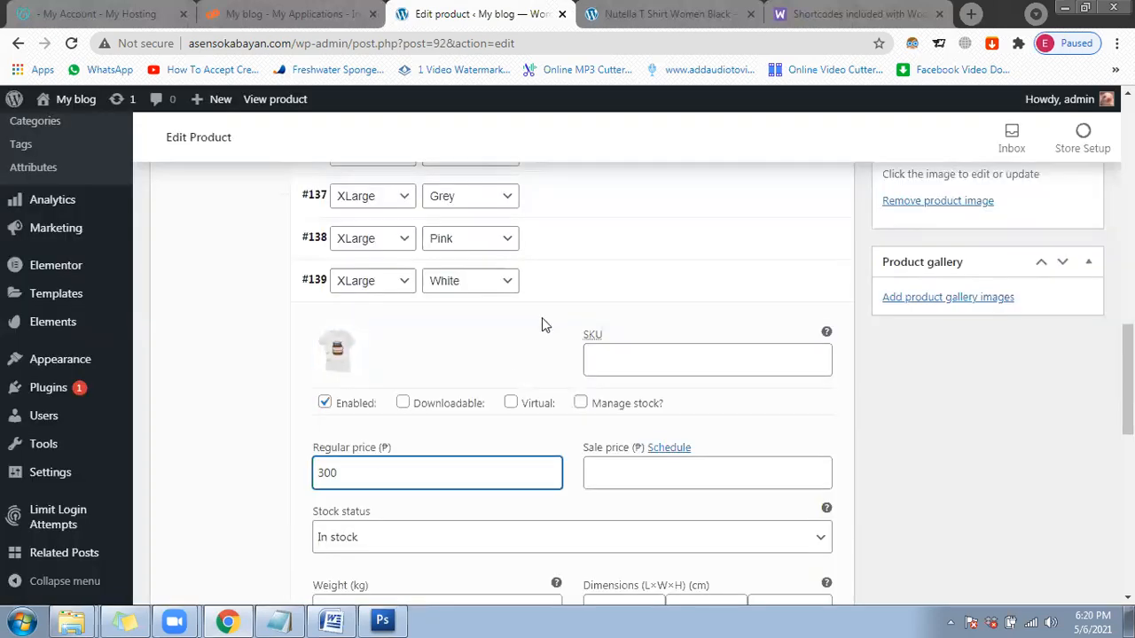
Step: Set the XLarge White variation's stock status to Out of stock
scroll(543, 325, down, 1)
click(626, 391)
scroll(532, 387, down, 1)
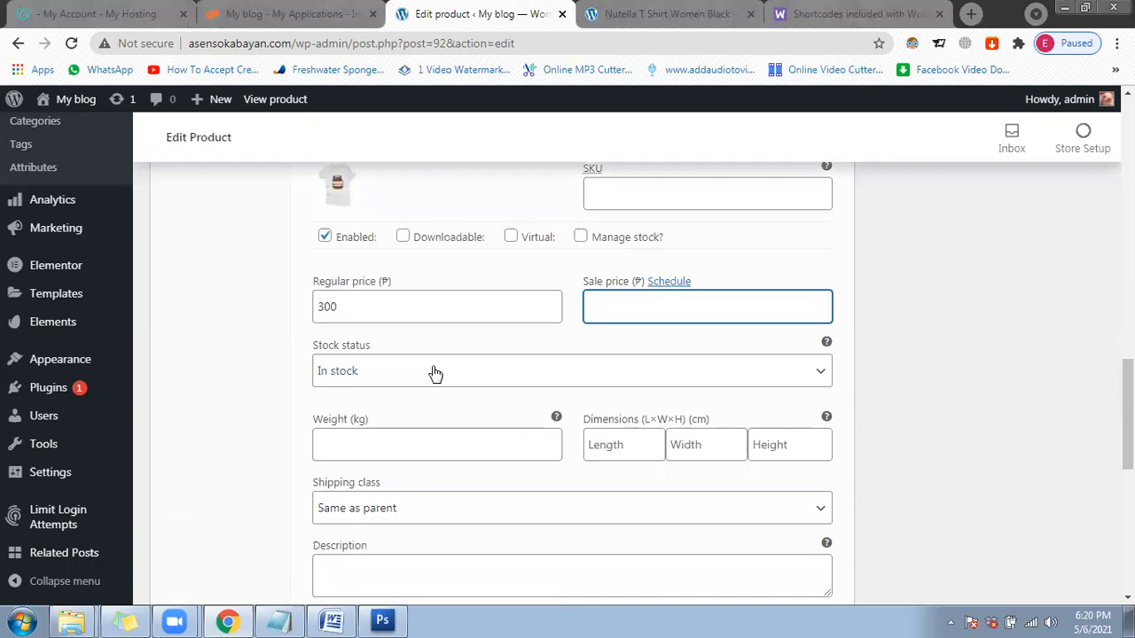
click(434, 374)
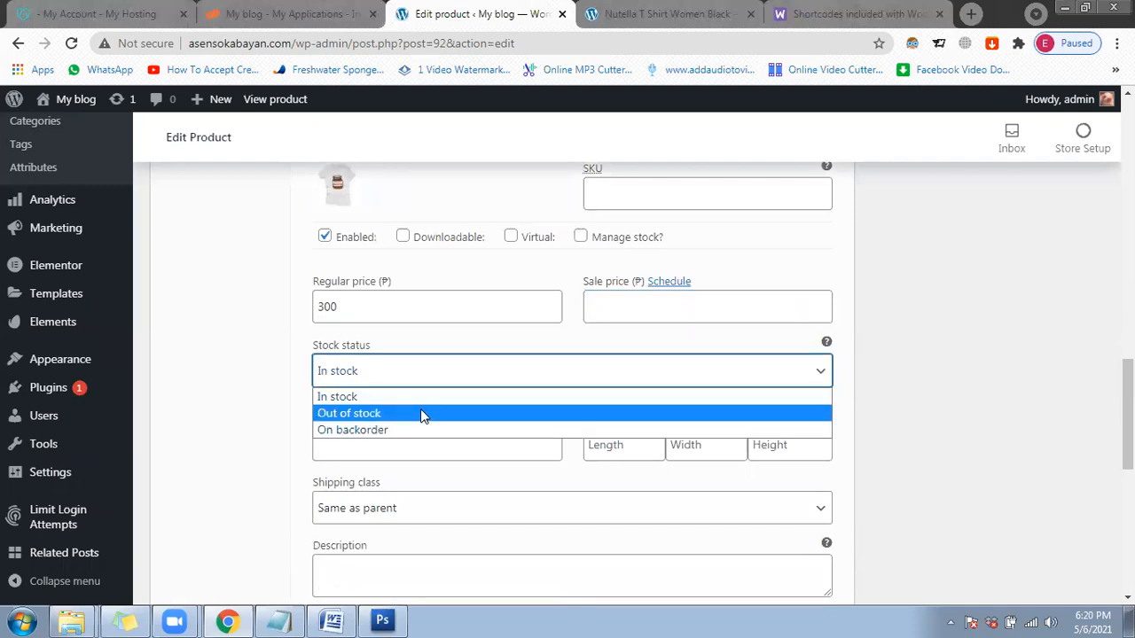
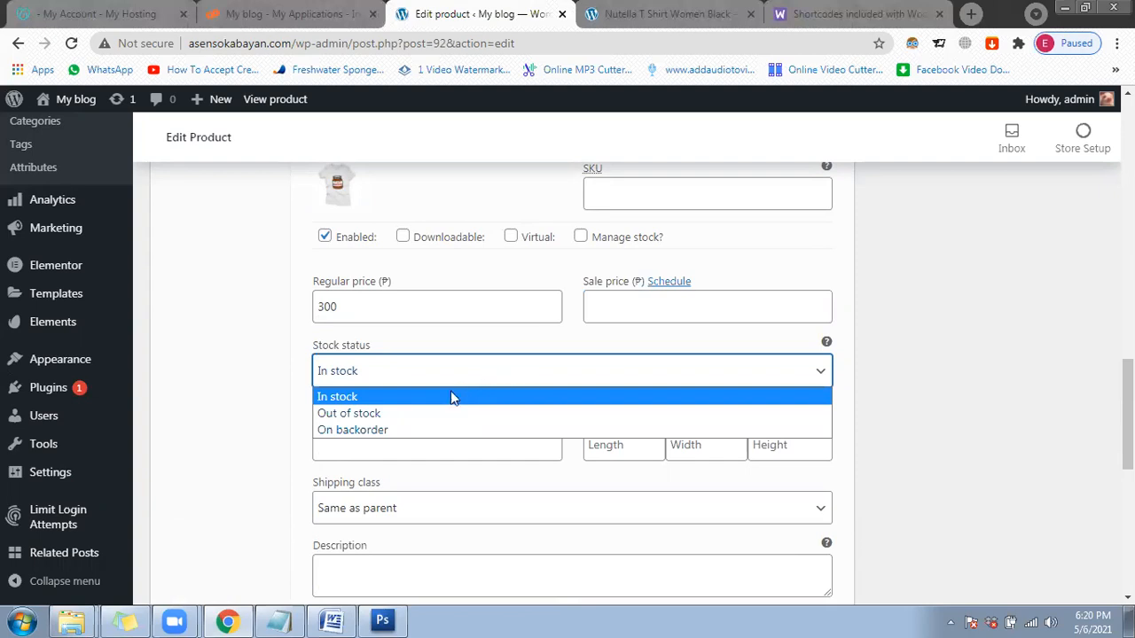
click(393, 414)
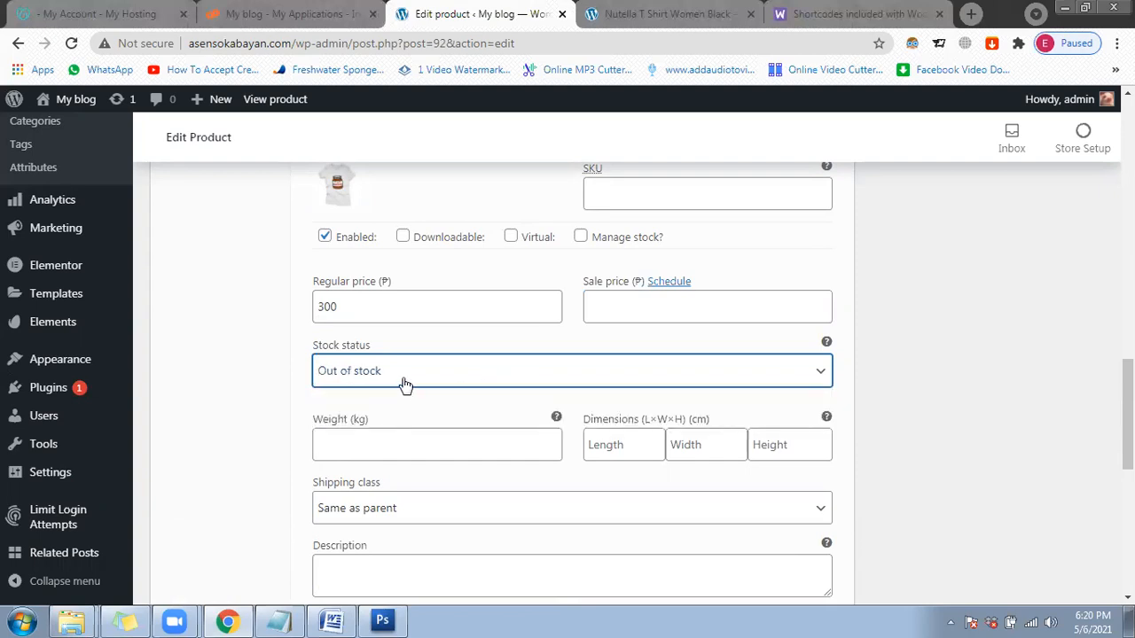
Step: Review the XLarge White variation's weight, dimensions, shipping class and description fields, and collapse its details
scroll(407, 383, down, 1)
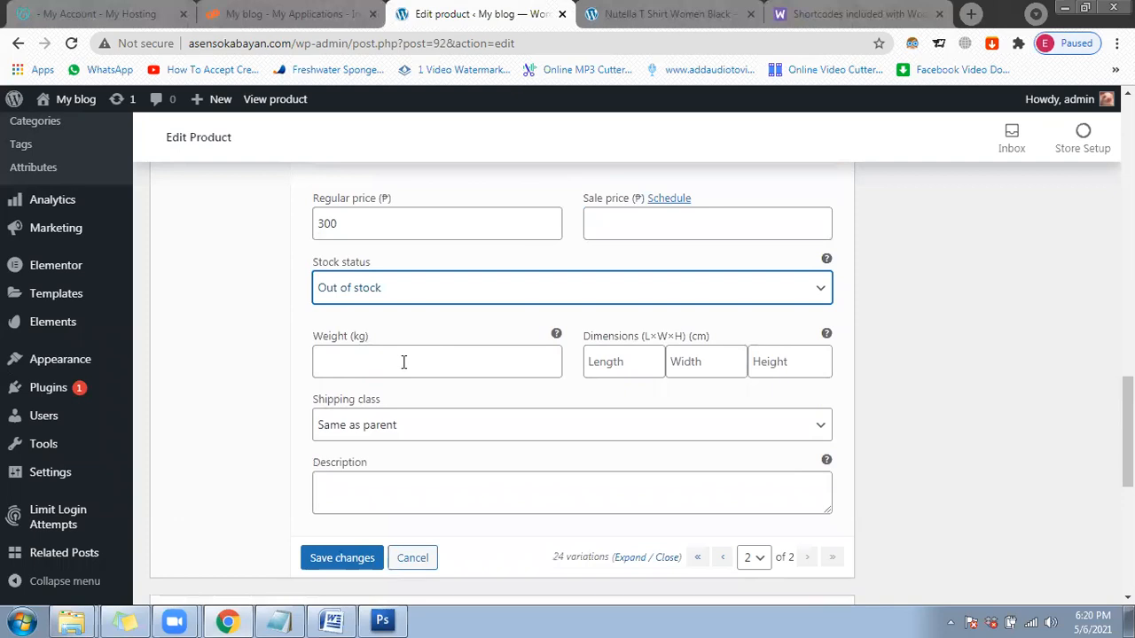
click(403, 362)
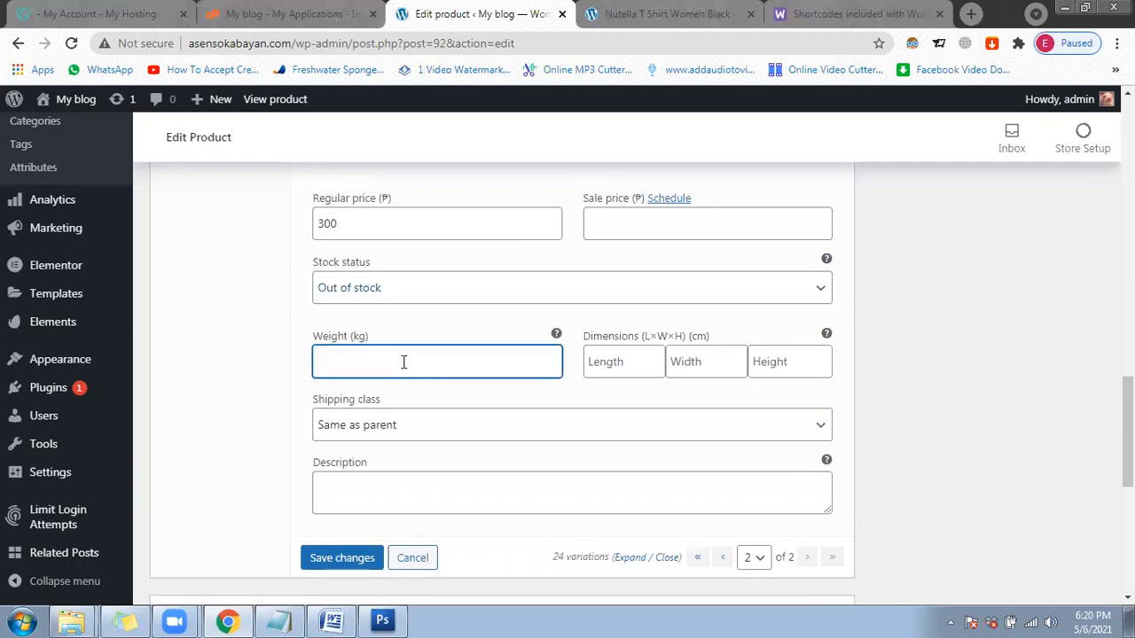
scroll(403, 364, down, 1)
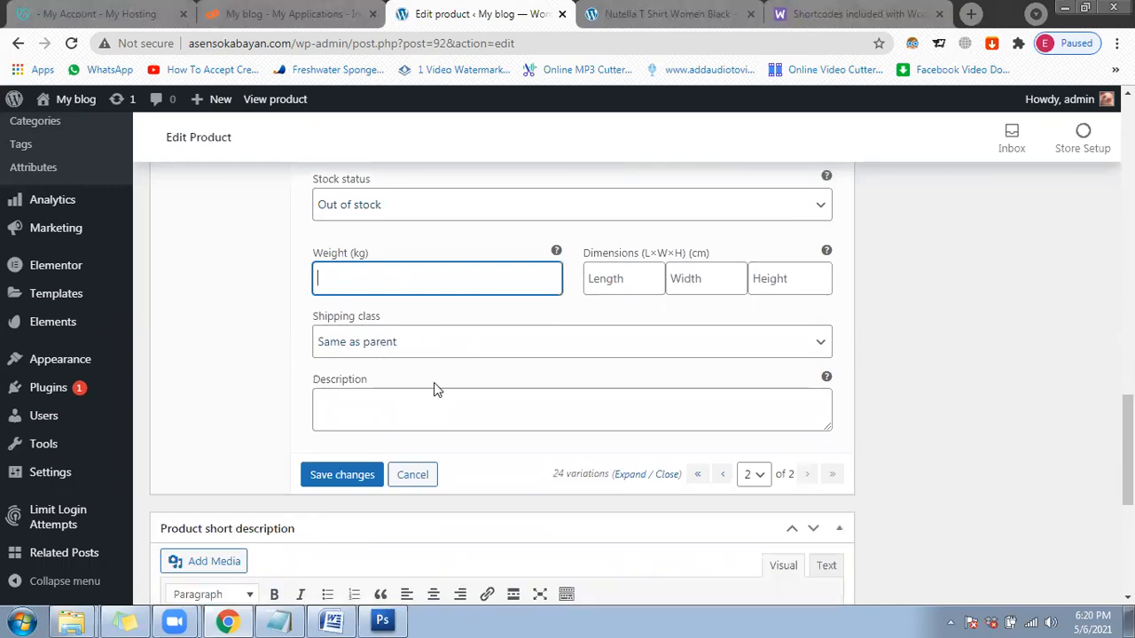
scroll(529, 337, up, 2)
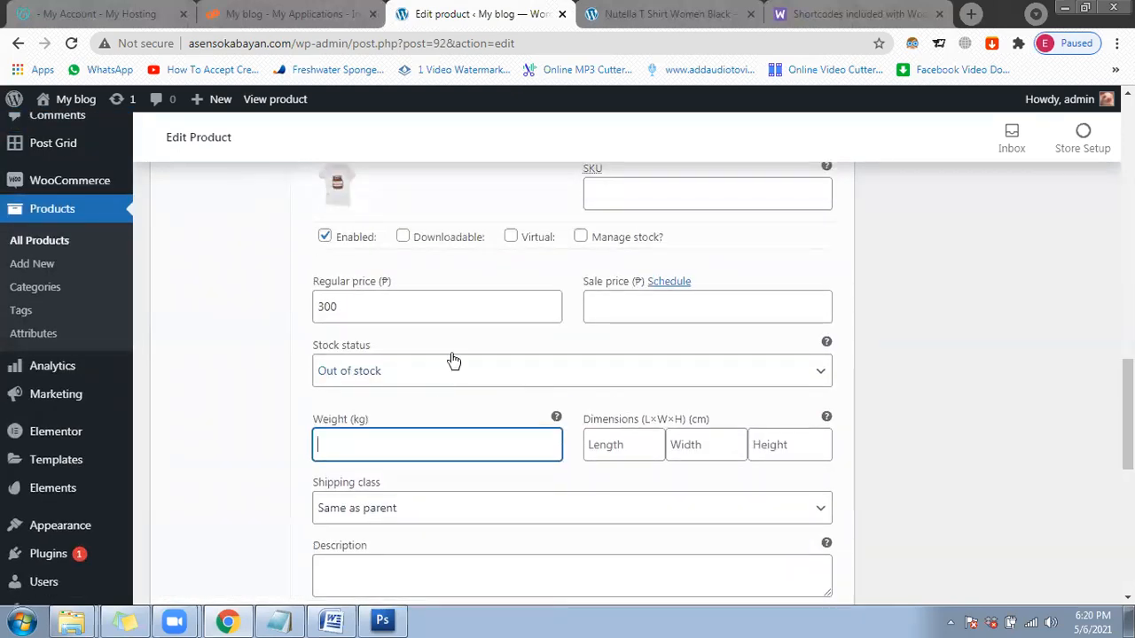
scroll(413, 382, up, 1)
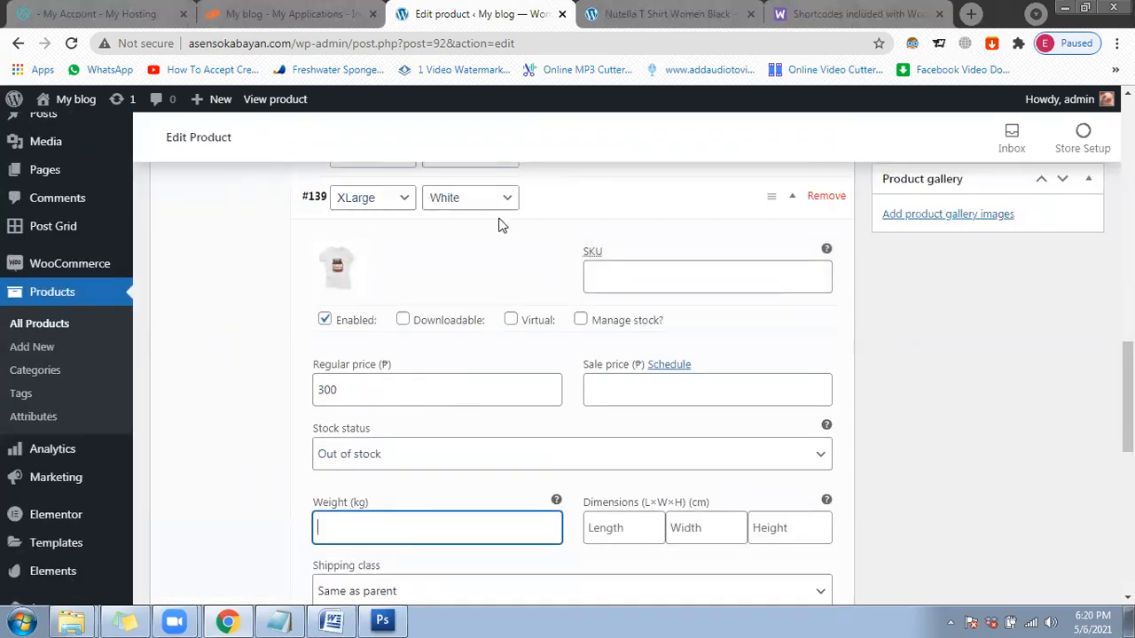
scroll(511, 425, down, 1)
scroll(505, 408, up, 2)
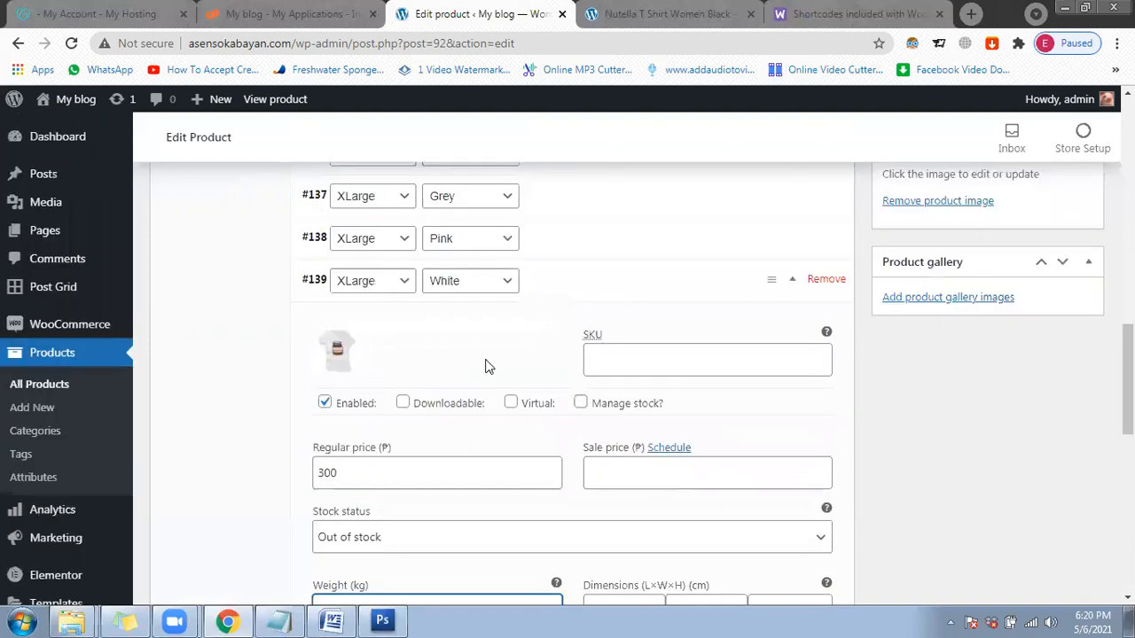
click(572, 294)
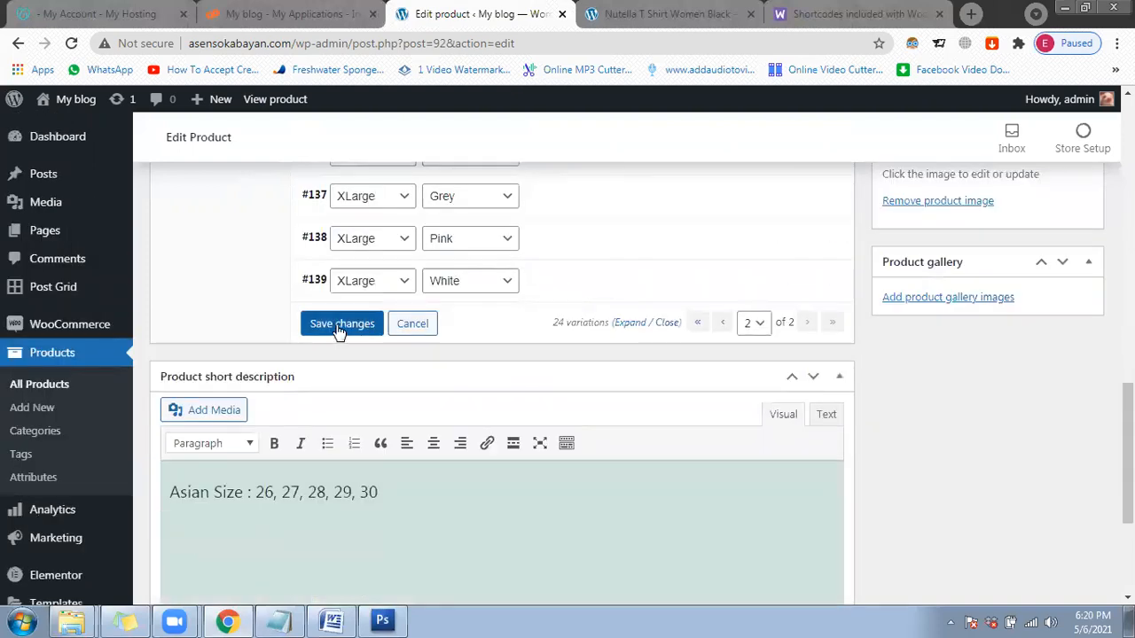
Step: Save the variation changes and update the product
click(340, 325)
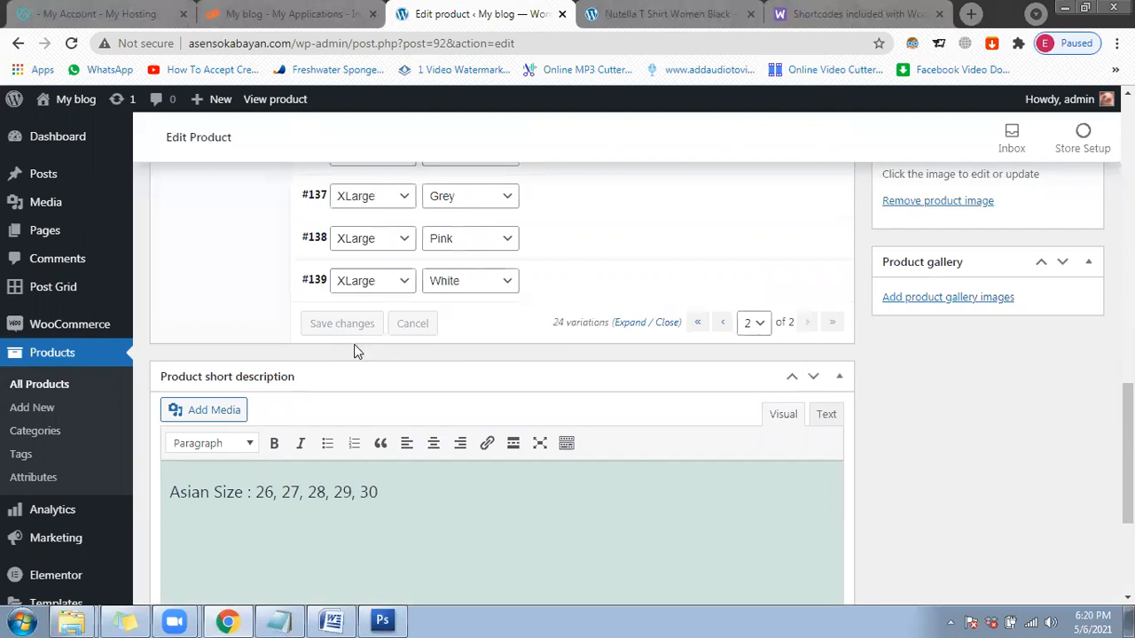
scroll(603, 408, up, 4)
scroll(803, 399, up, 10)
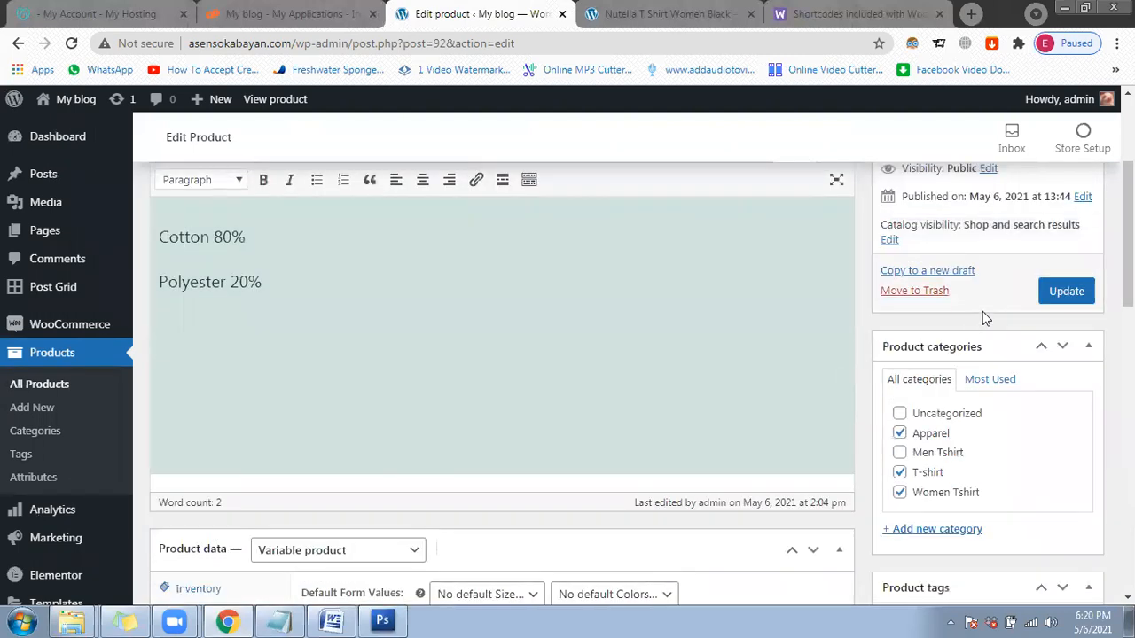
click(1065, 292)
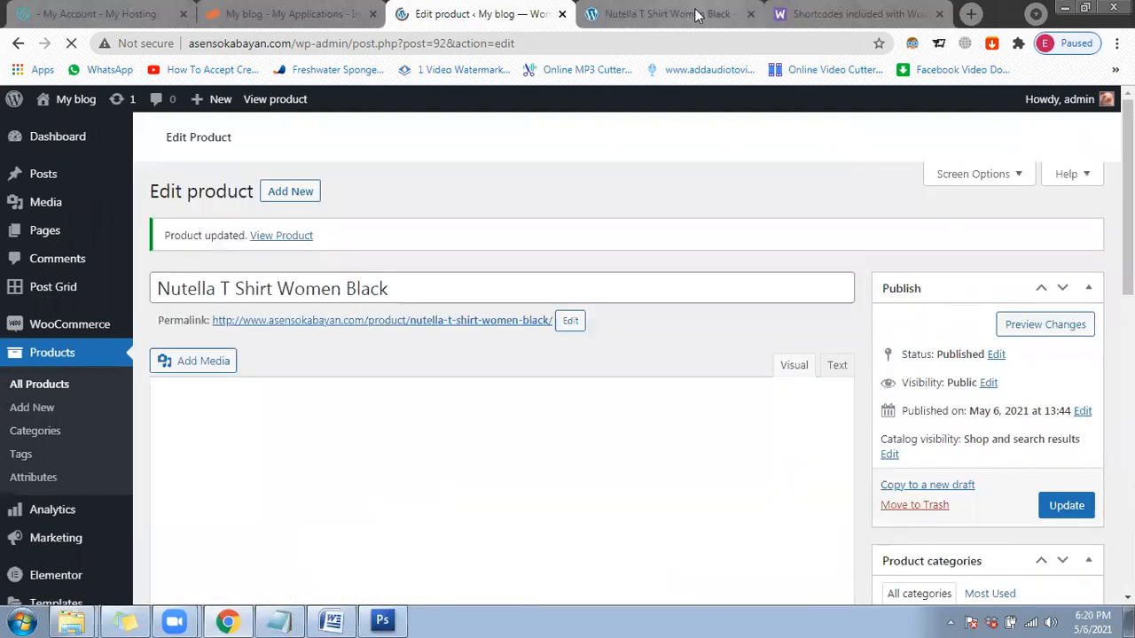
Step: Switch to the shirt's public shop page and reload it to load the updated product
click(696, 14)
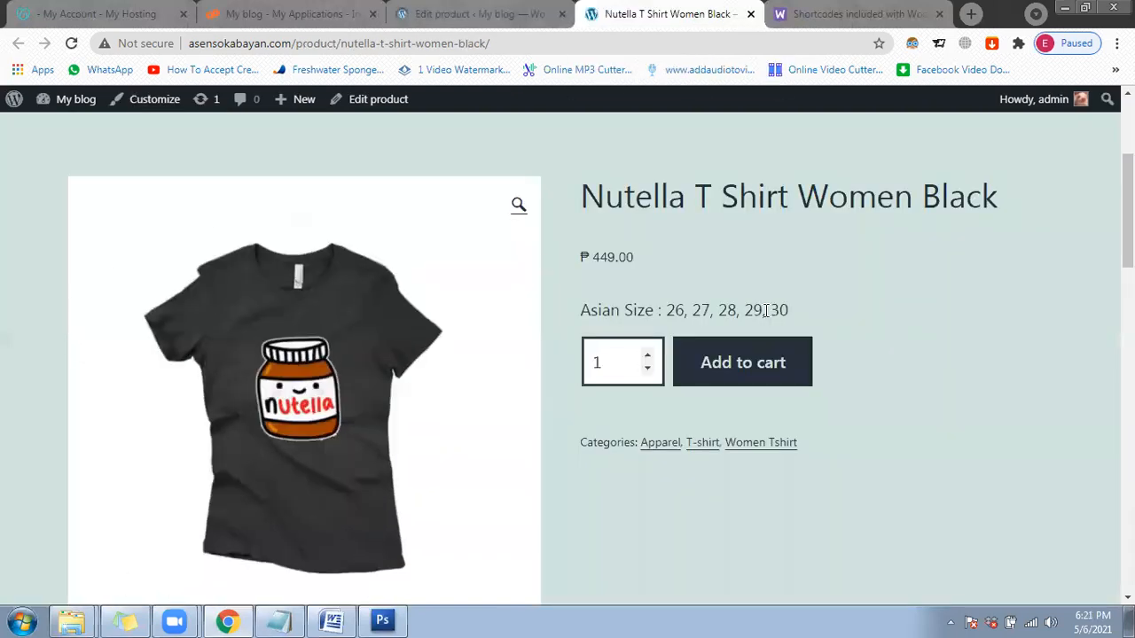
scroll(766, 327, down, 2)
scroll(759, 378, up, 2)
drag(828, 444, 590, 317)
click(886, 384)
click(72, 44)
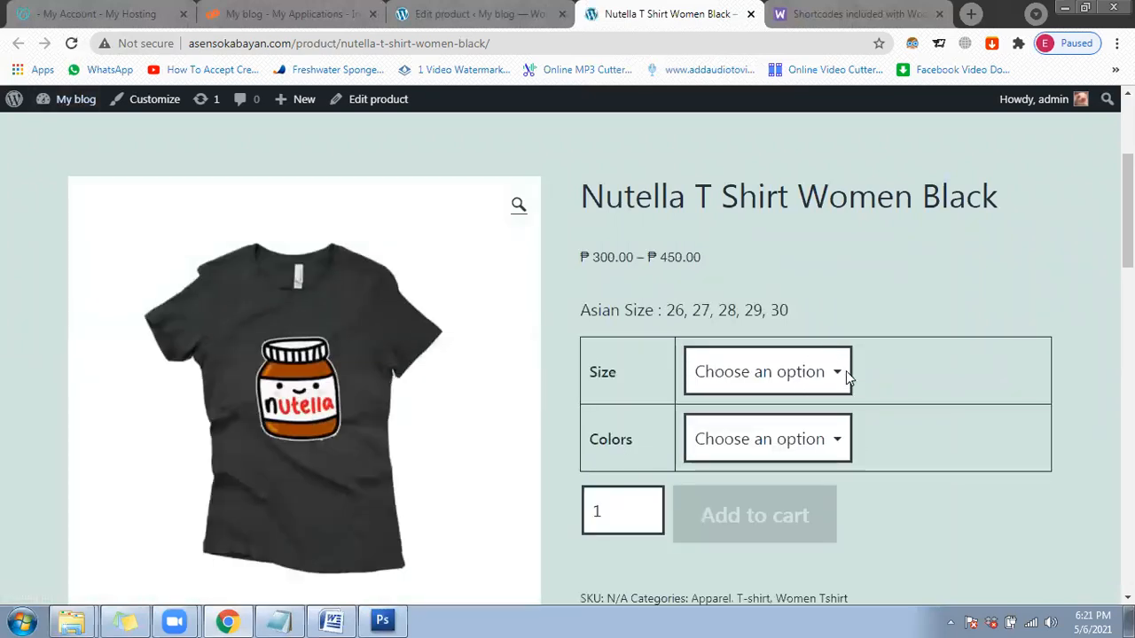
Step: Select size Medium and color Blue on the shop page to check that variation's image and price
scroll(824, 315, down, 2)
scroll(823, 292, up, 1)
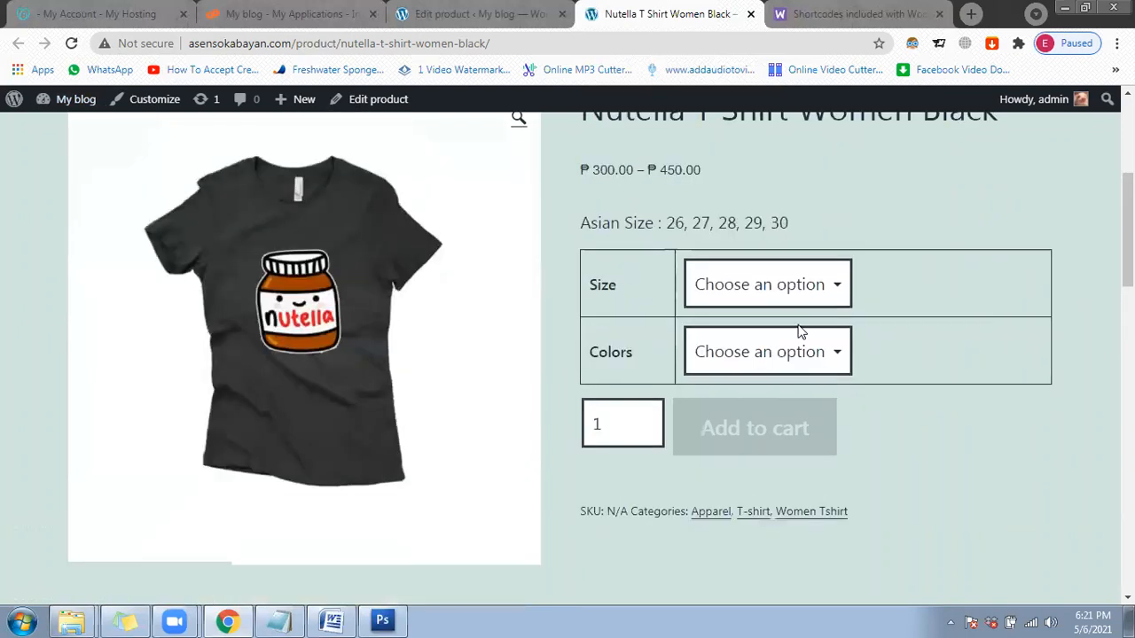
click(784, 293)
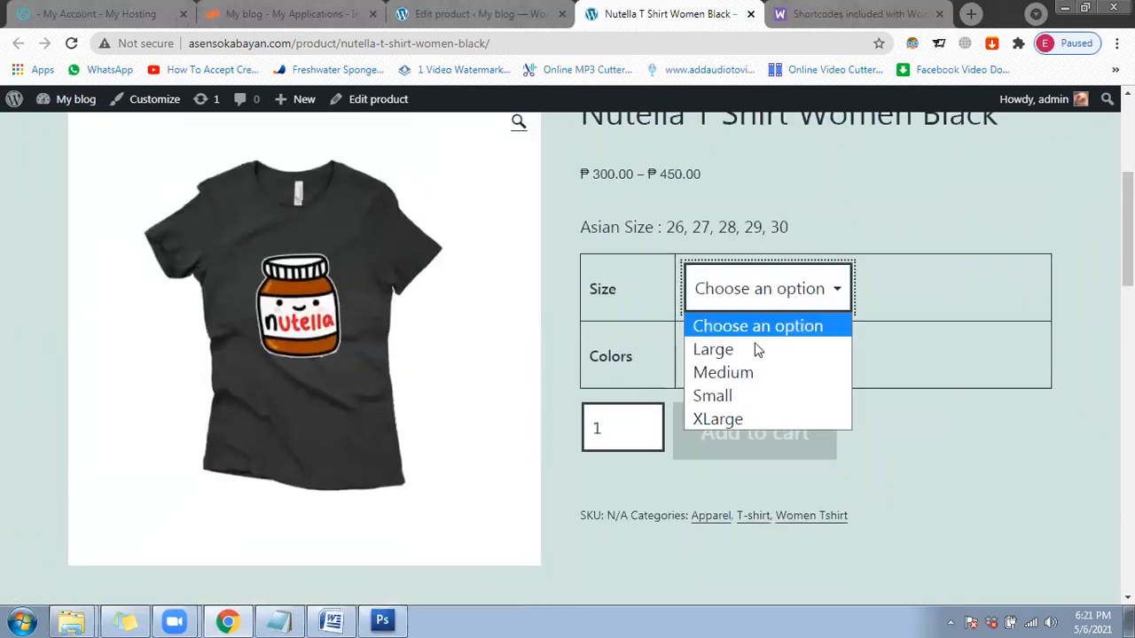
click(760, 374)
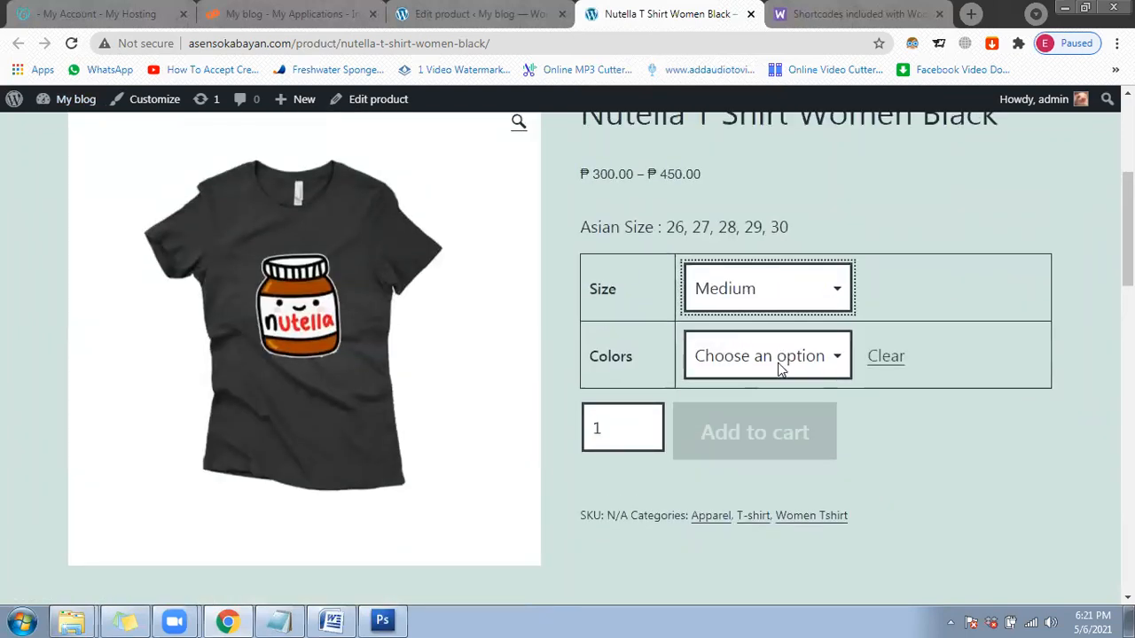
click(780, 367)
click(738, 436)
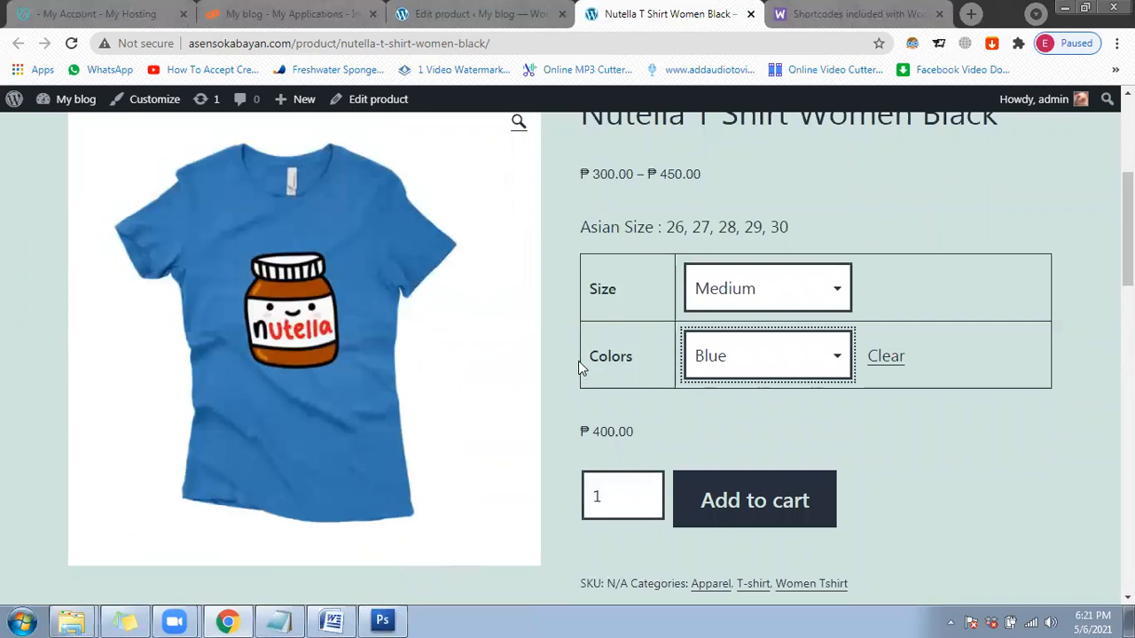
Step: Check the Medium shirt in Grey, Pink and White, and return the color choice to Blue
click(743, 361)
click(745, 486)
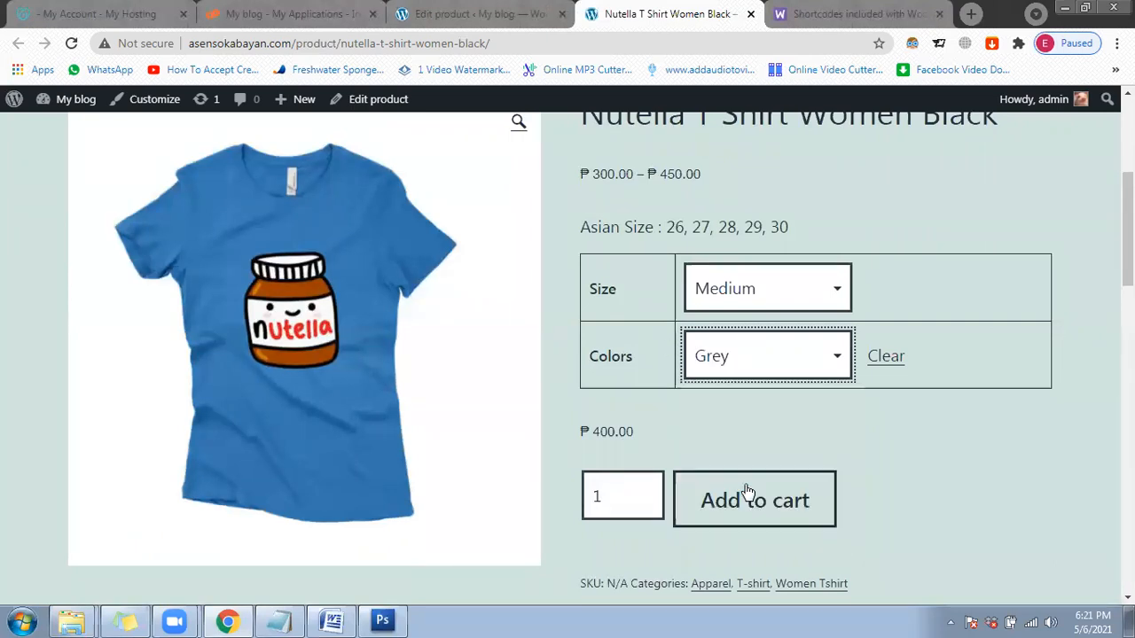
click(756, 412)
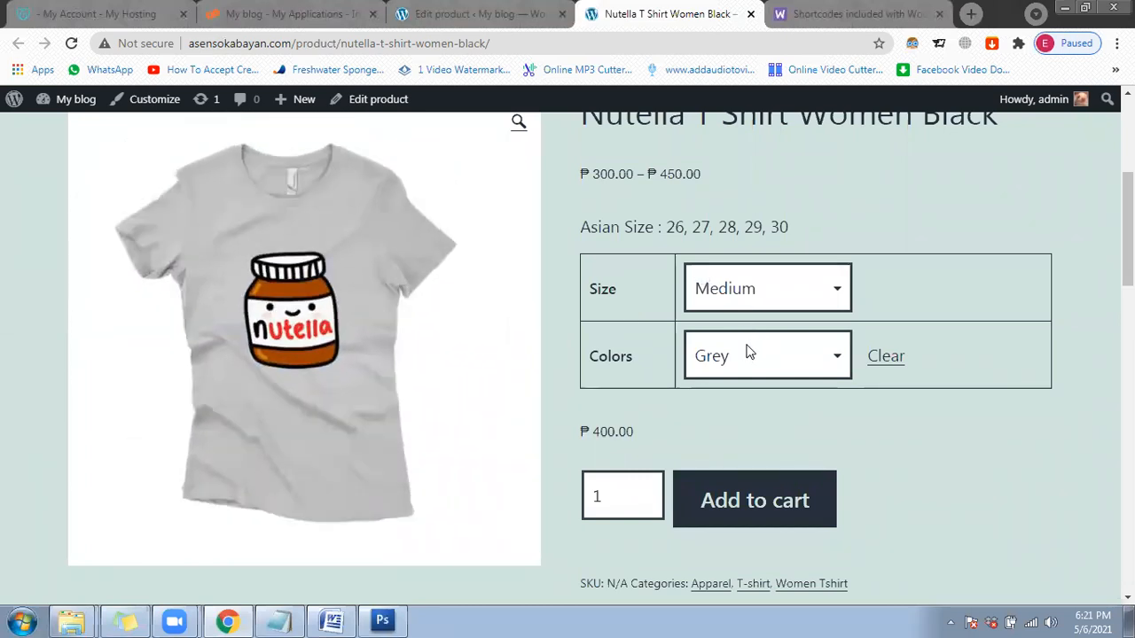
click(749, 357)
click(725, 510)
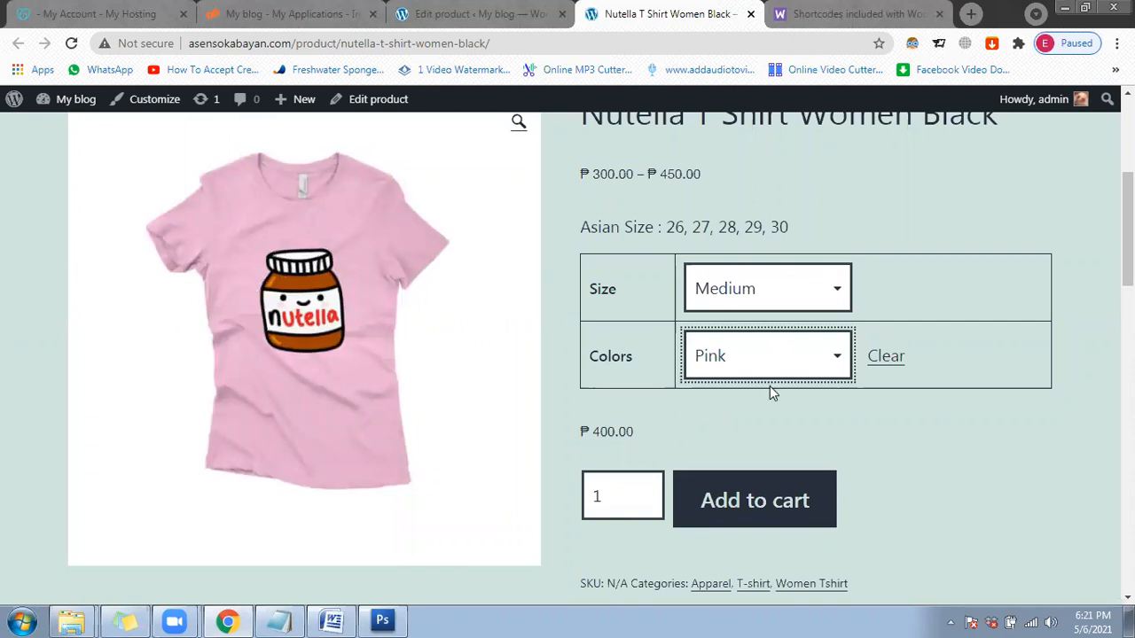
click(760, 365)
click(760, 525)
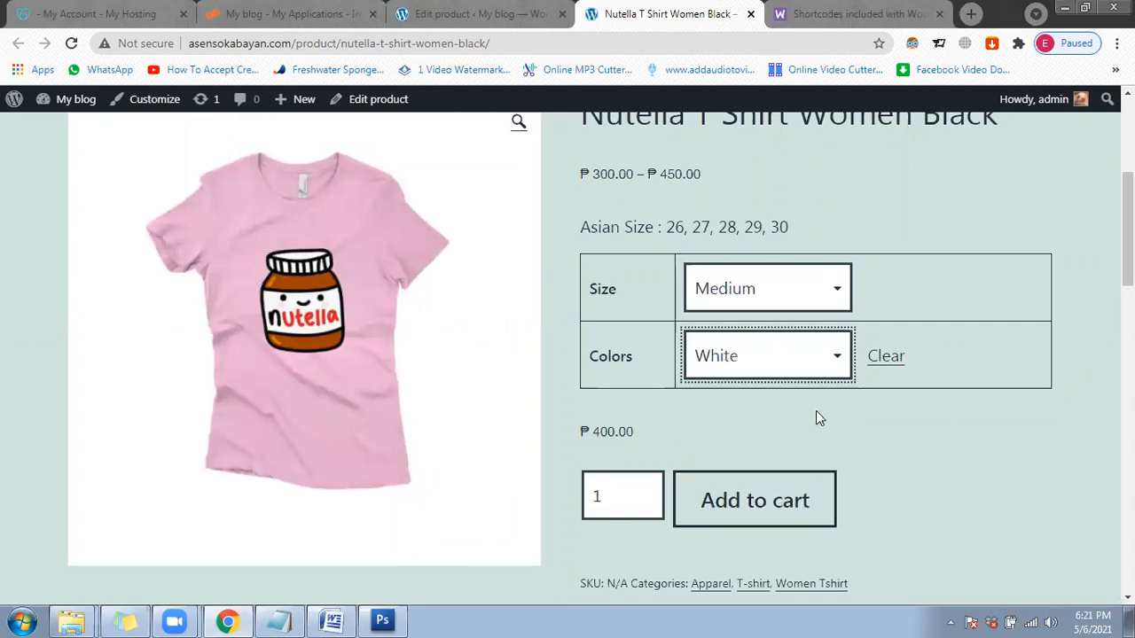
click(798, 365)
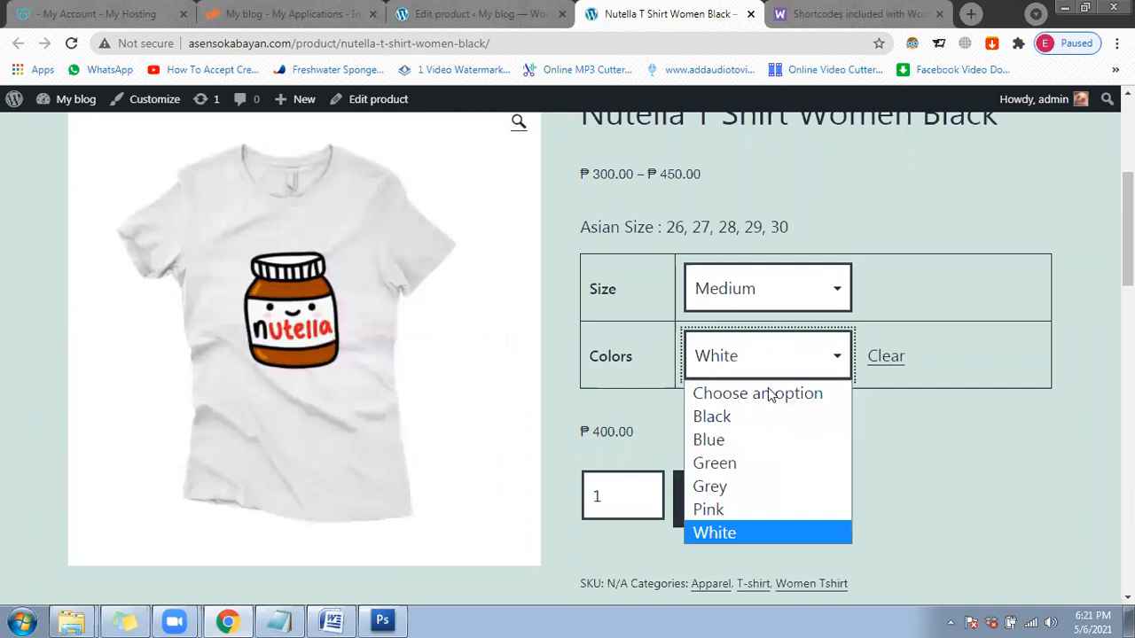
click(766, 438)
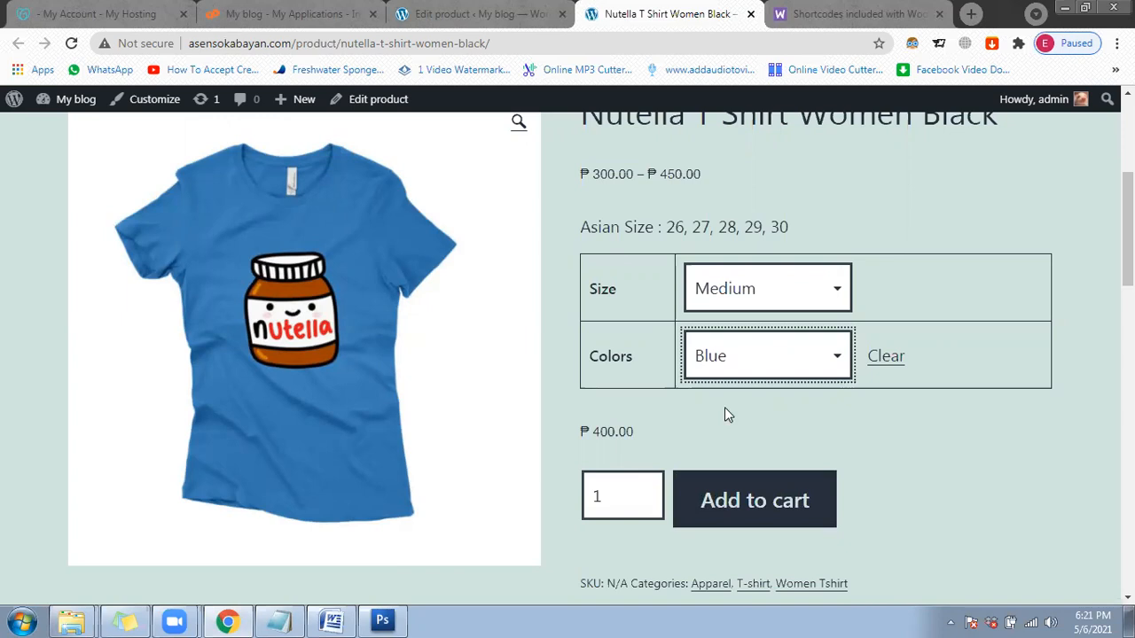
Step: Check the price of the Medium Blue shirt, and switch the size to XLarge to compare its price
scroll(844, 408, down, 1)
scroll(877, 459, up, 2)
scroll(741, 457, down, 2)
drag(645, 356, 592, 351)
click(732, 214)
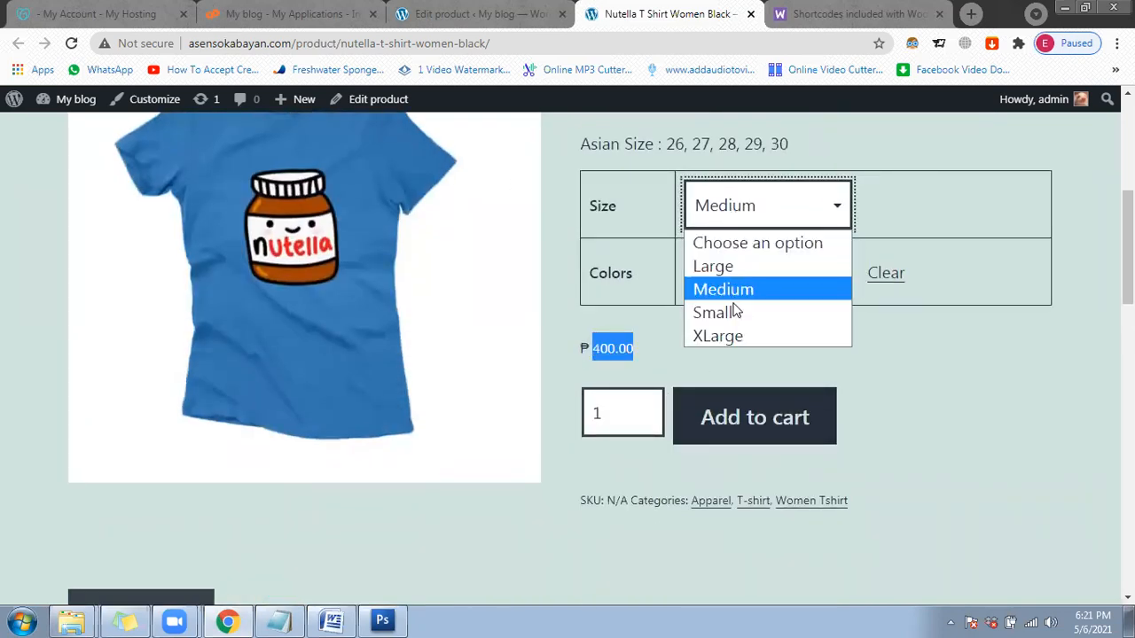
click(735, 335)
double_click(618, 349)
click(669, 349)
Step: Switch the Blue shirt's size to Small and check its price and image
click(740, 219)
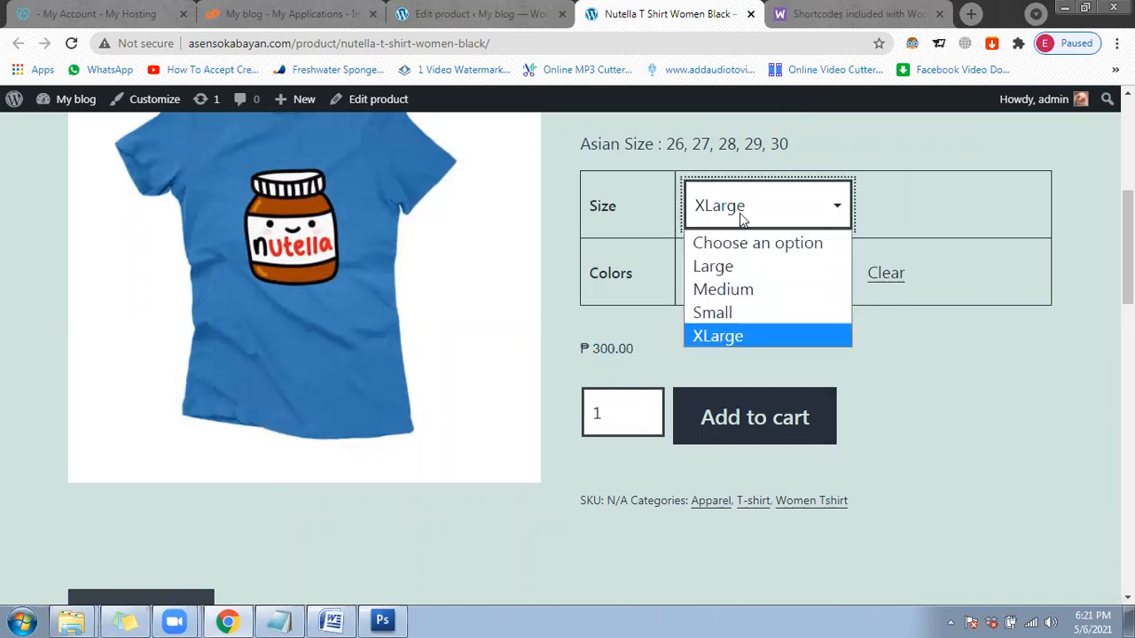
click(748, 315)
drag(592, 350, 642, 354)
click(685, 342)
scroll(685, 351, up, 1)
Step: Check the Small shirt's image and price in Green and Grey
click(729, 357)
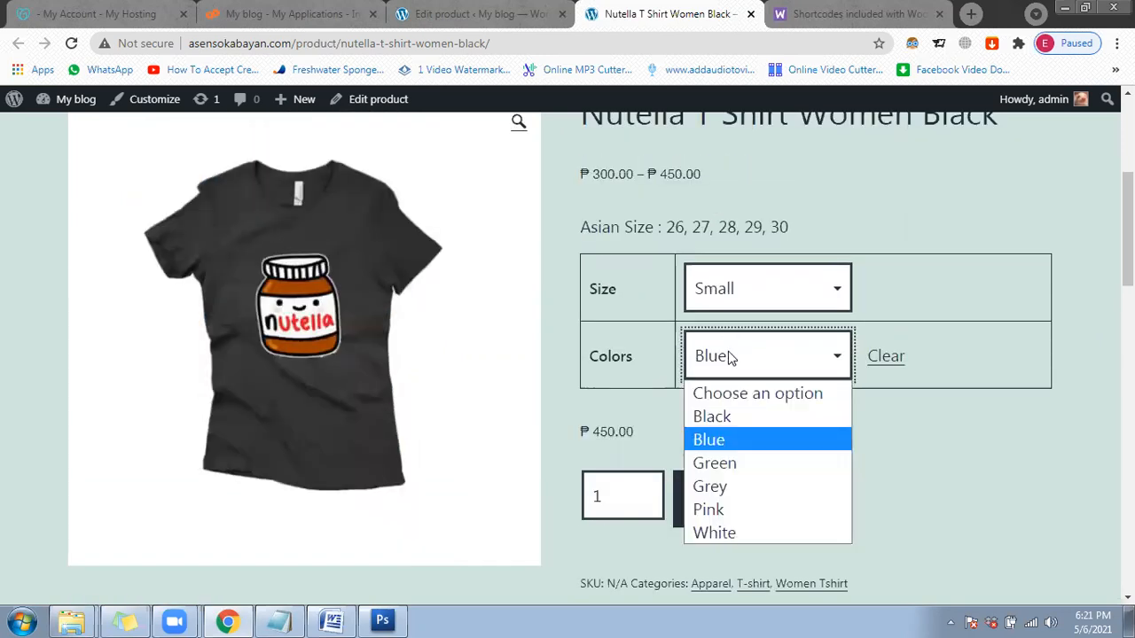
click(719, 463)
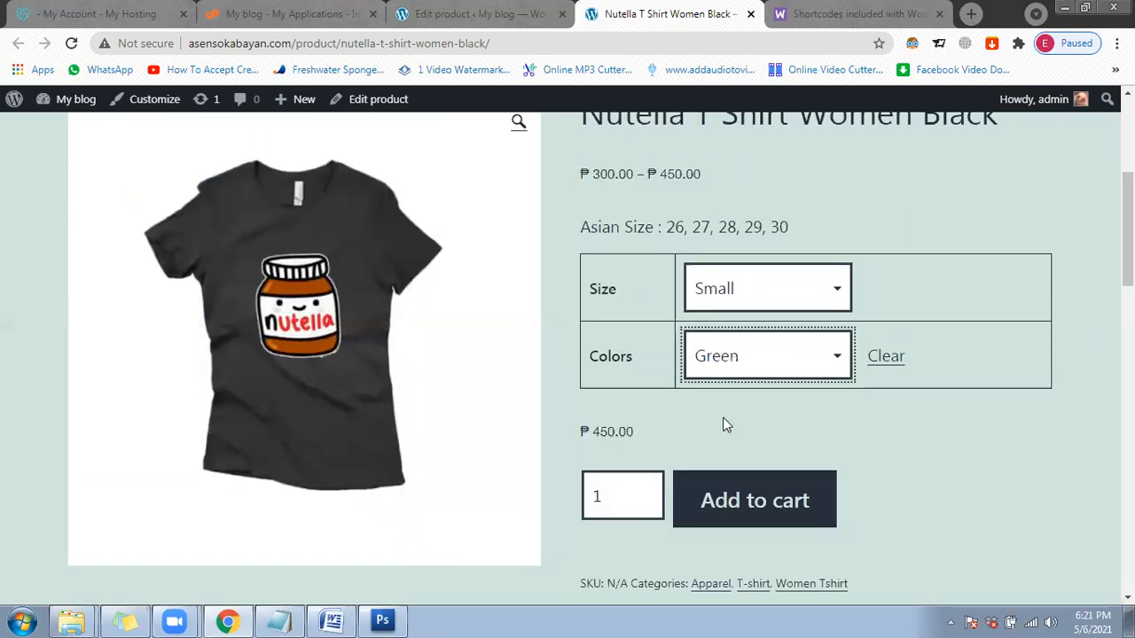
click(740, 355)
click(738, 488)
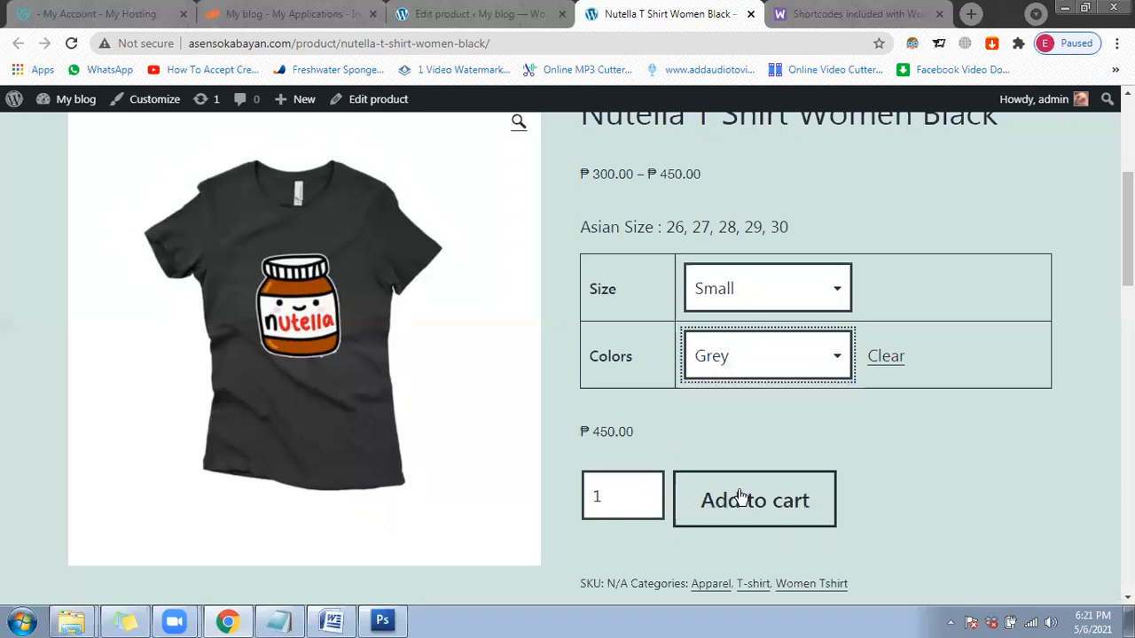
Step: Recheck the Small shirt's image in Green, and open the product's variations in the product editor
click(739, 355)
click(741, 463)
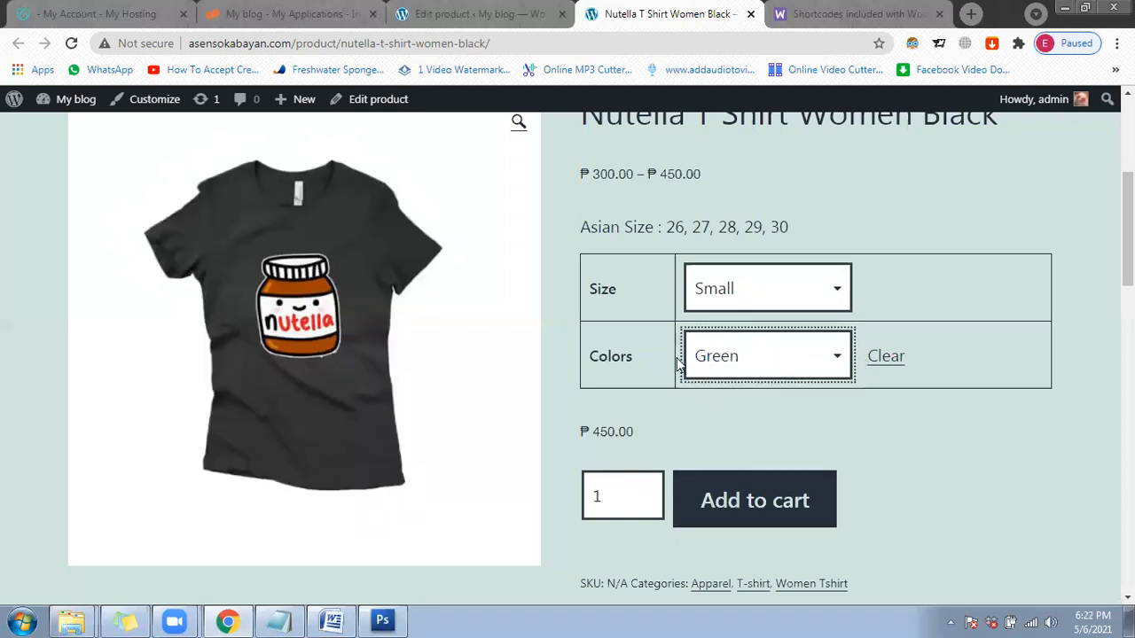
click(481, 9)
scroll(528, 333, down, 5)
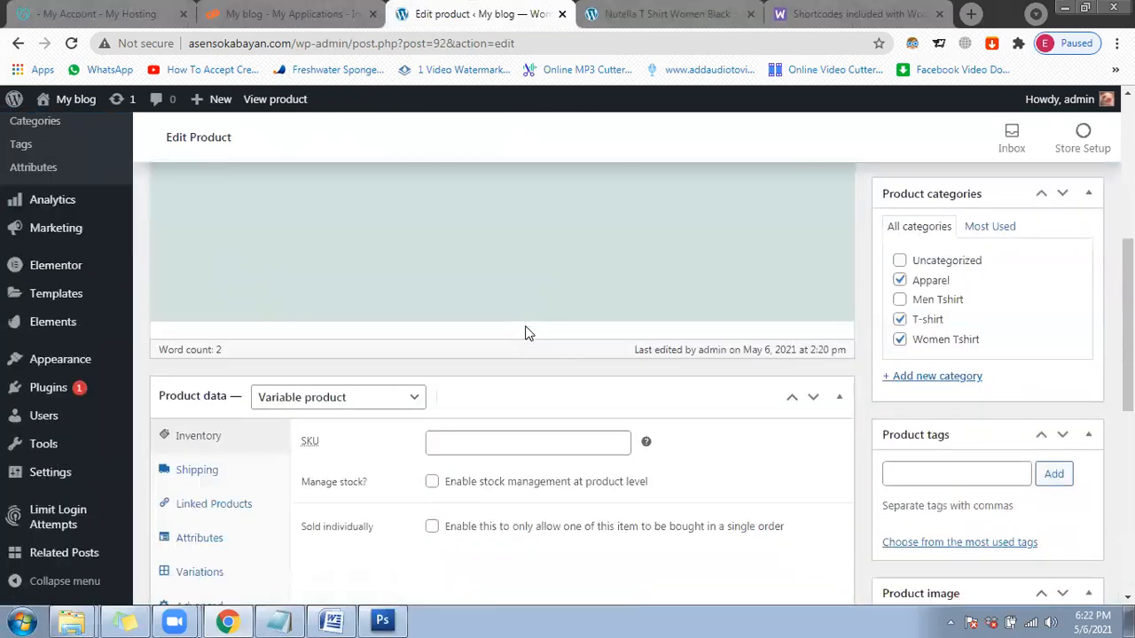
scroll(525, 333, down, 4)
scroll(461, 336, up, 1)
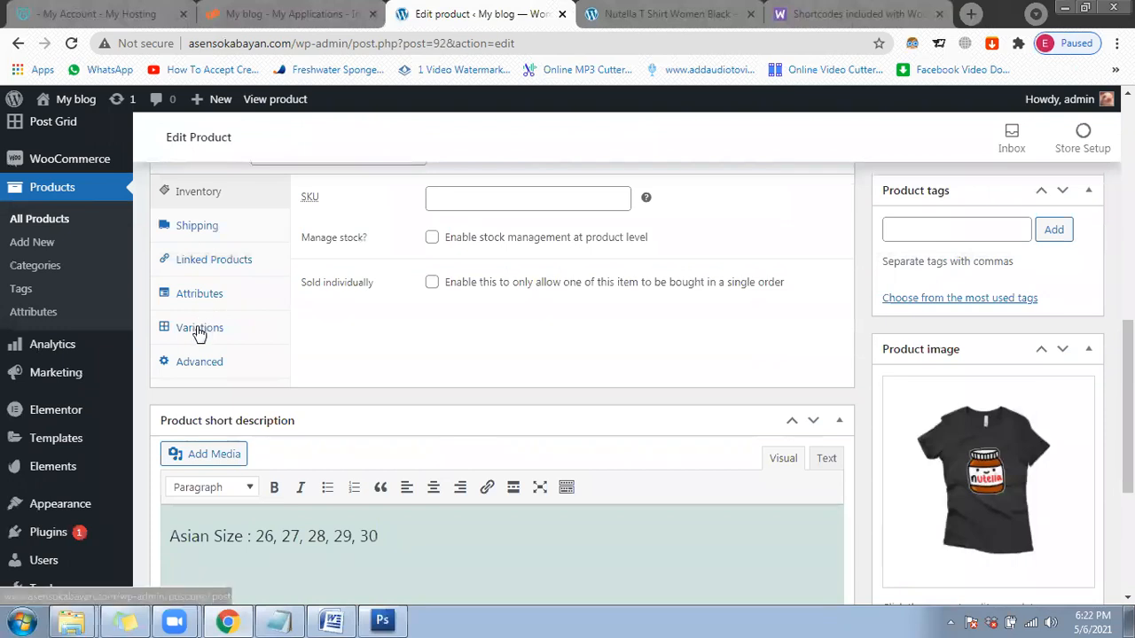
click(200, 329)
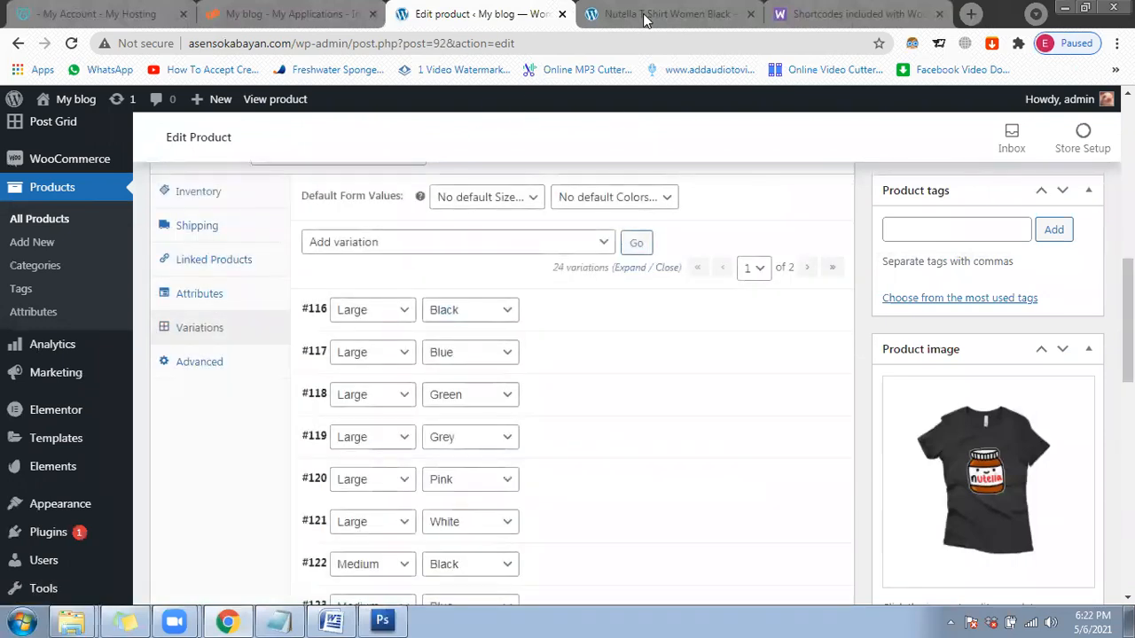
click(645, 15)
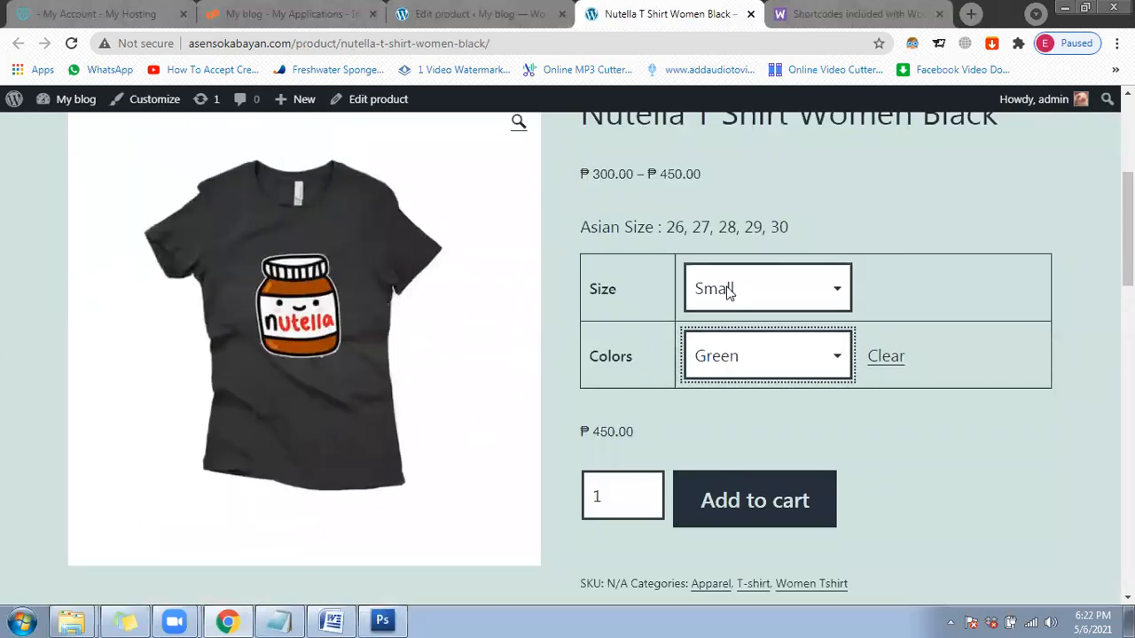
Step: Set the Small Green variation's image to Nutella_Lady_Green_1.jpg from the media library
click(456, 14)
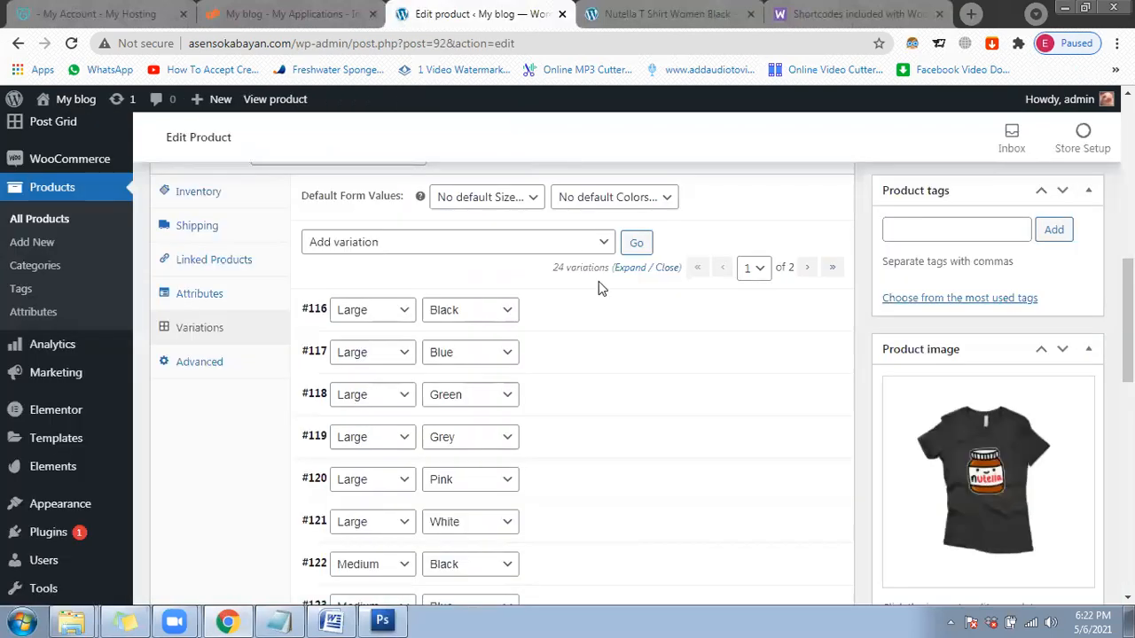
scroll(612, 293, down, 2)
scroll(626, 328, down, 4)
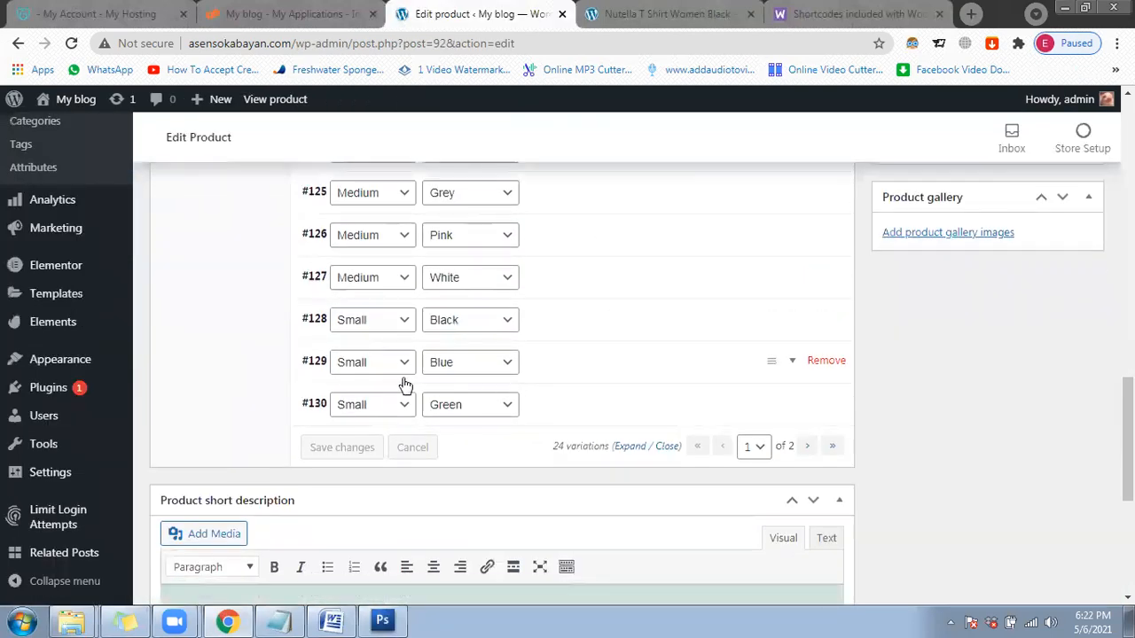
click(621, 399)
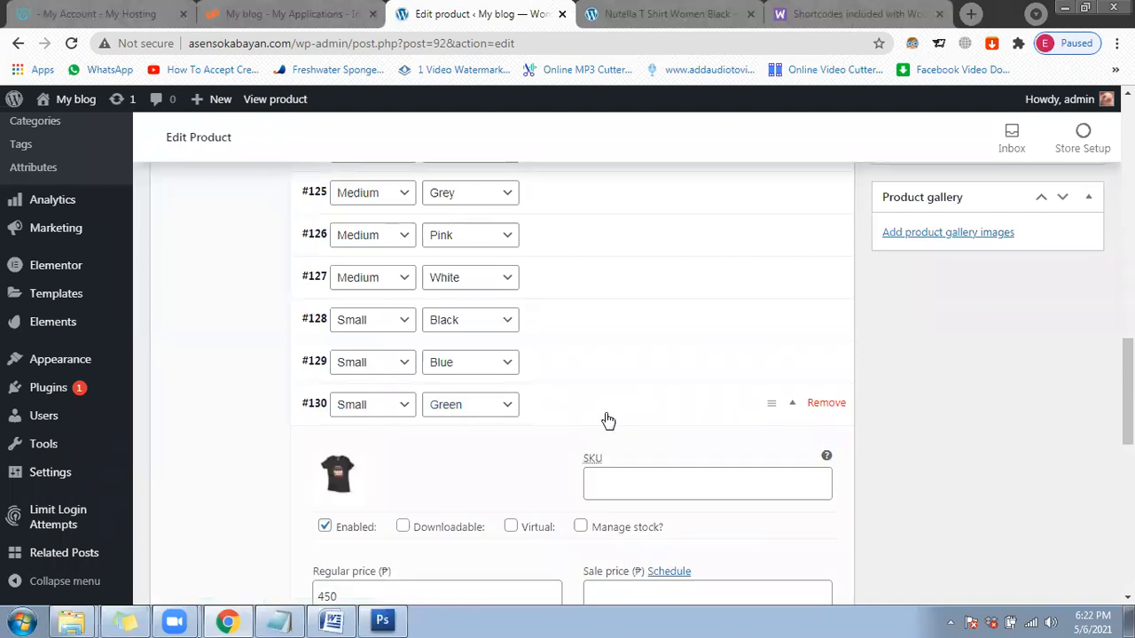
scroll(603, 423, down, 1)
click(346, 403)
click(345, 403)
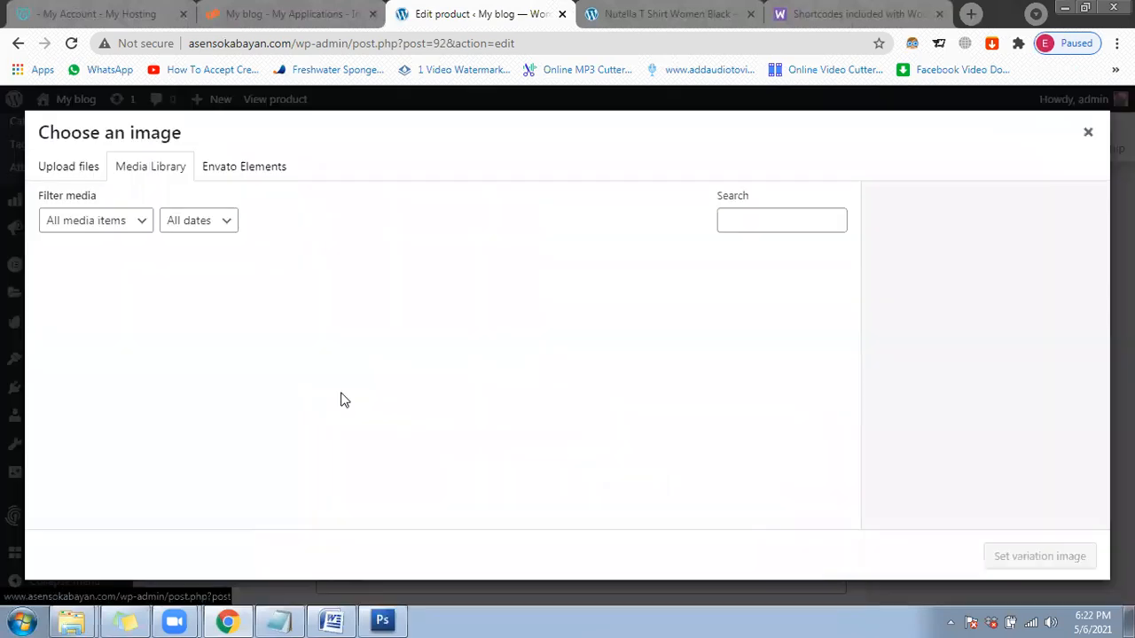
click(320, 299)
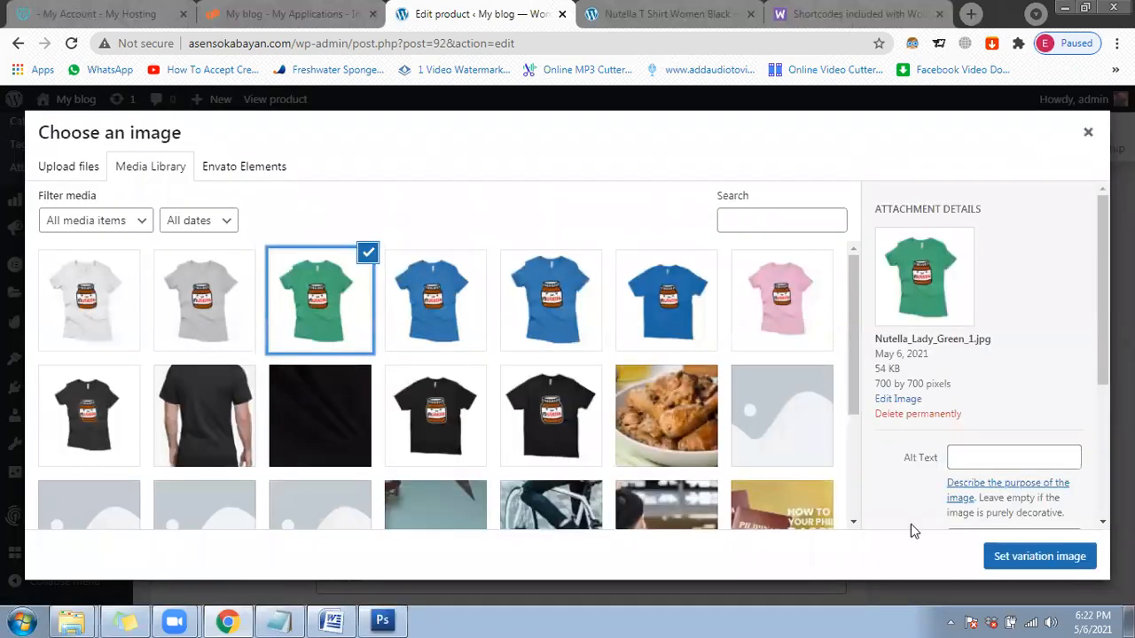
click(1011, 557)
Step: Save the variation changes and update the product
scroll(588, 497, down, 5)
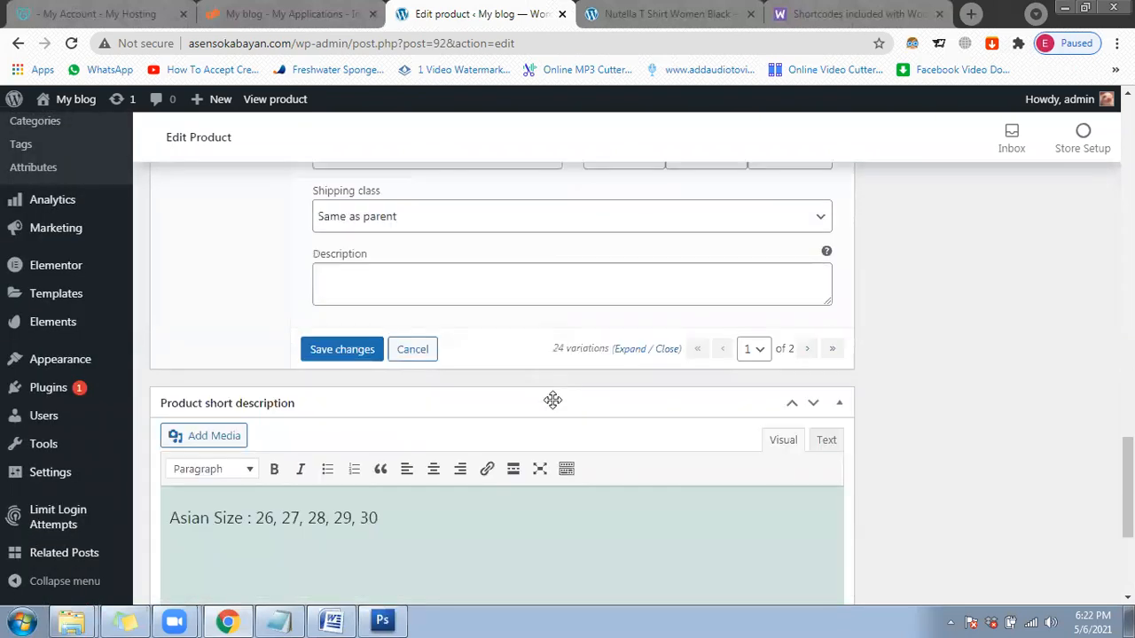
scroll(553, 398, up, 3)
scroll(568, 254, up, 2)
scroll(426, 399, down, 5)
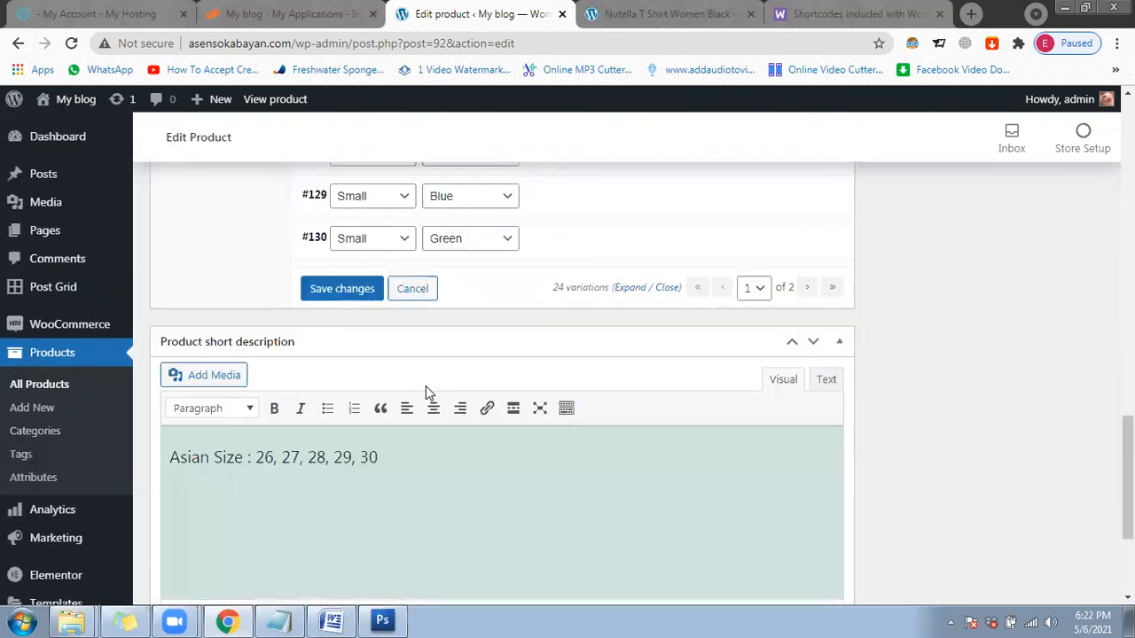
click(346, 281)
scroll(962, 411, up, 7)
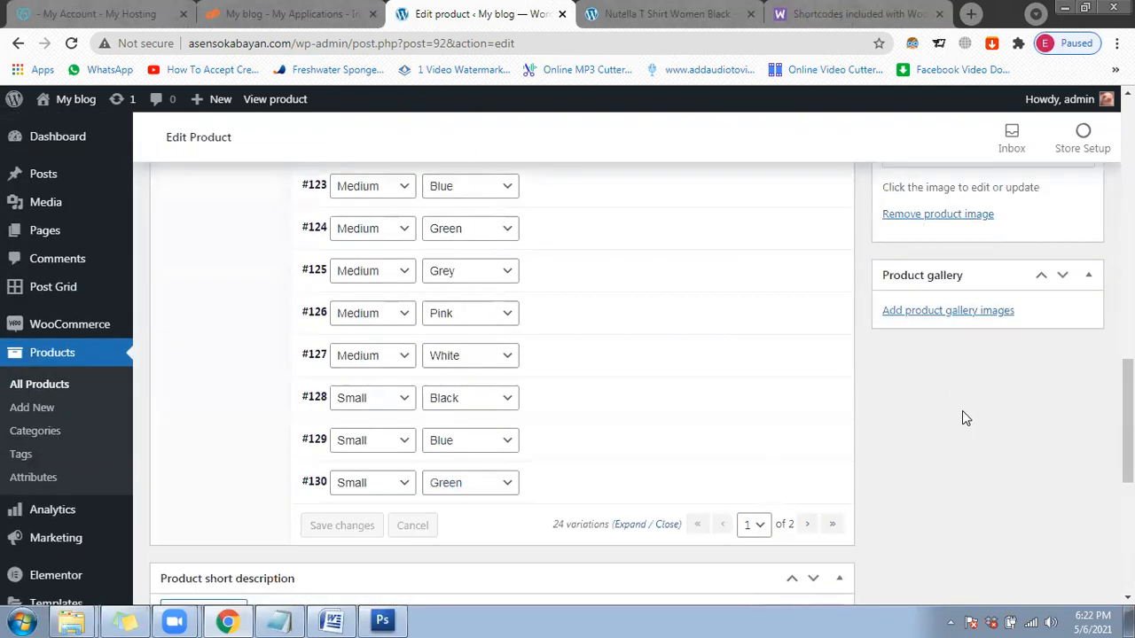
scroll(1020, 302, up, 4)
click(1067, 226)
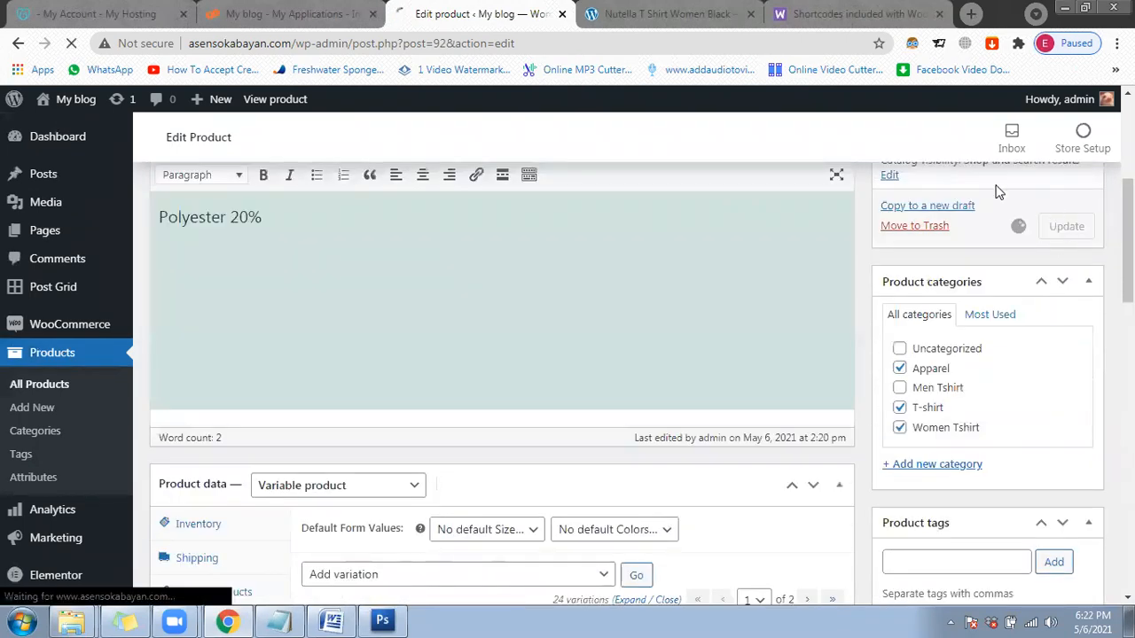
Step: Reload the public product page and check the Small Green shirt's image and price
click(645, 13)
click(71, 43)
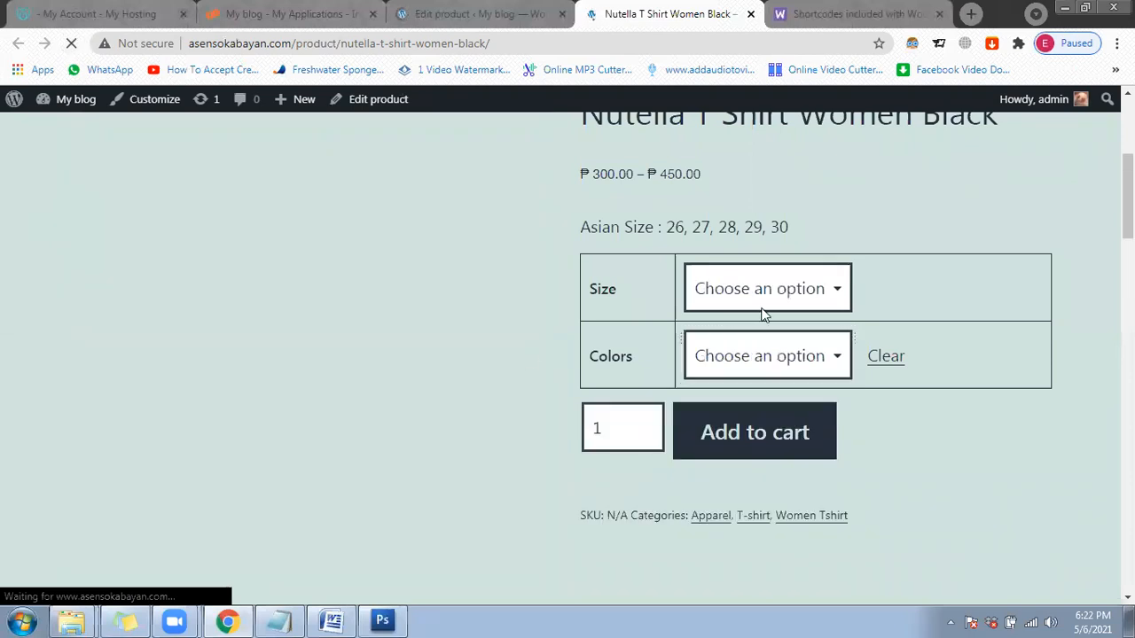
click(784, 298)
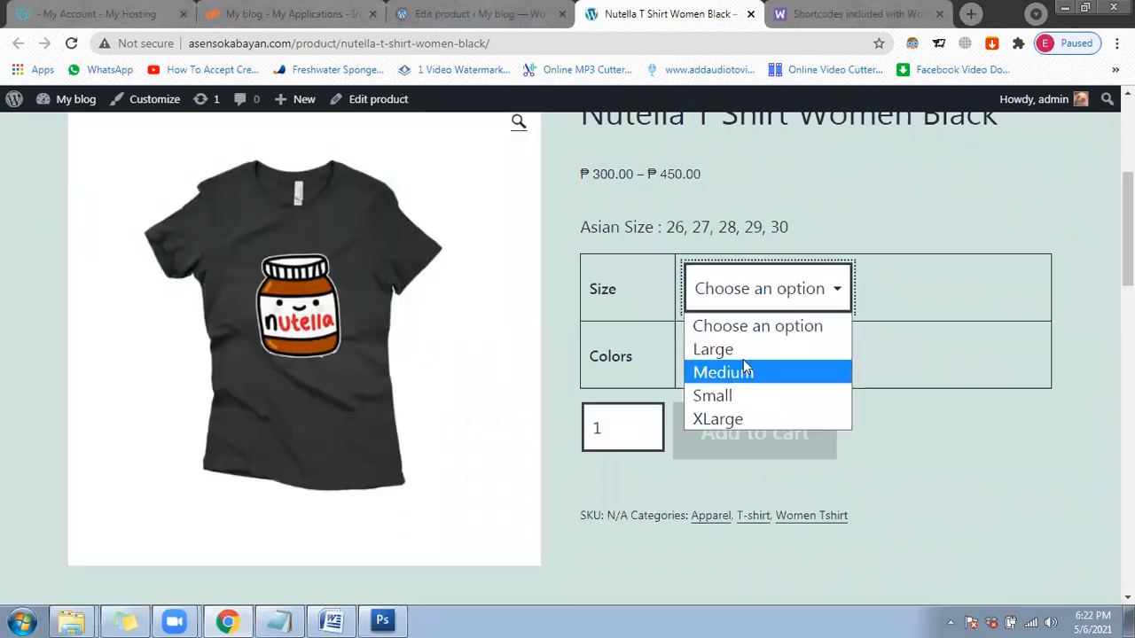
click(718, 396)
click(736, 356)
click(727, 466)
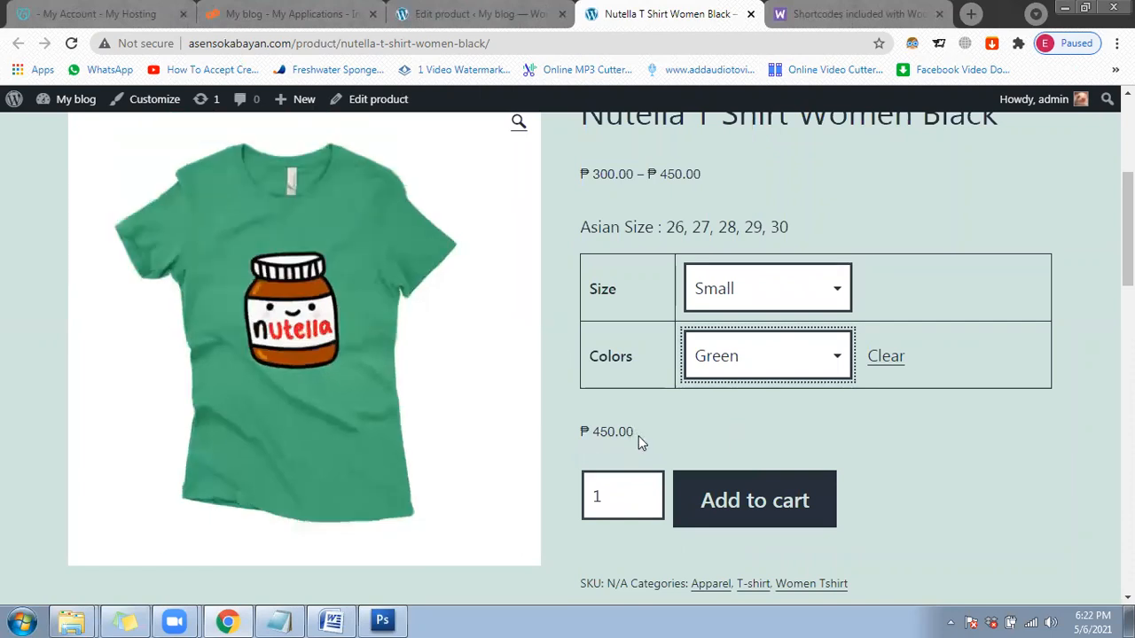
drag(637, 434, 593, 432)
click(691, 415)
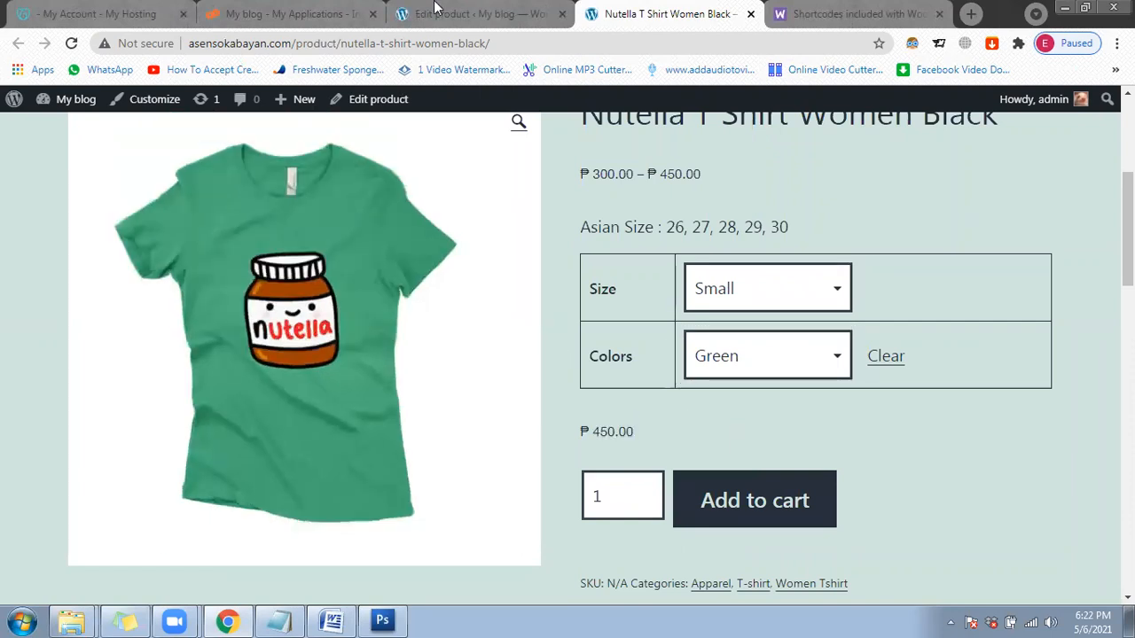
Step: Open the XLarge White variation on the second page of variations in the product editor and review its settings
click(434, 11)
scroll(691, 319, down, 8)
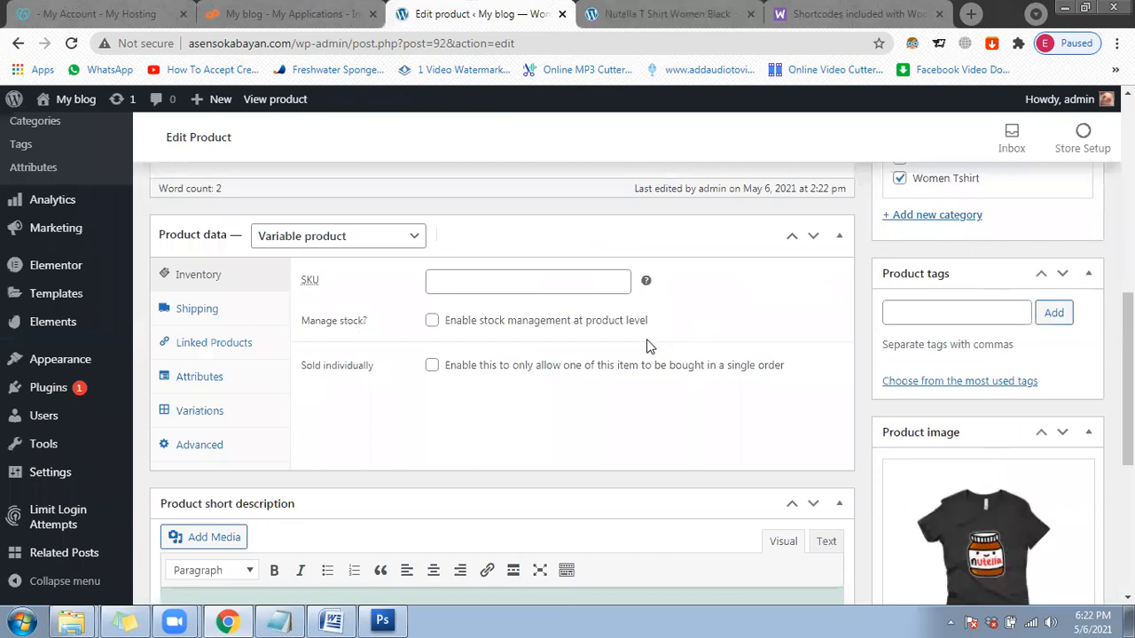
scroll(647, 346, down, 3)
scroll(278, 360, up, 3)
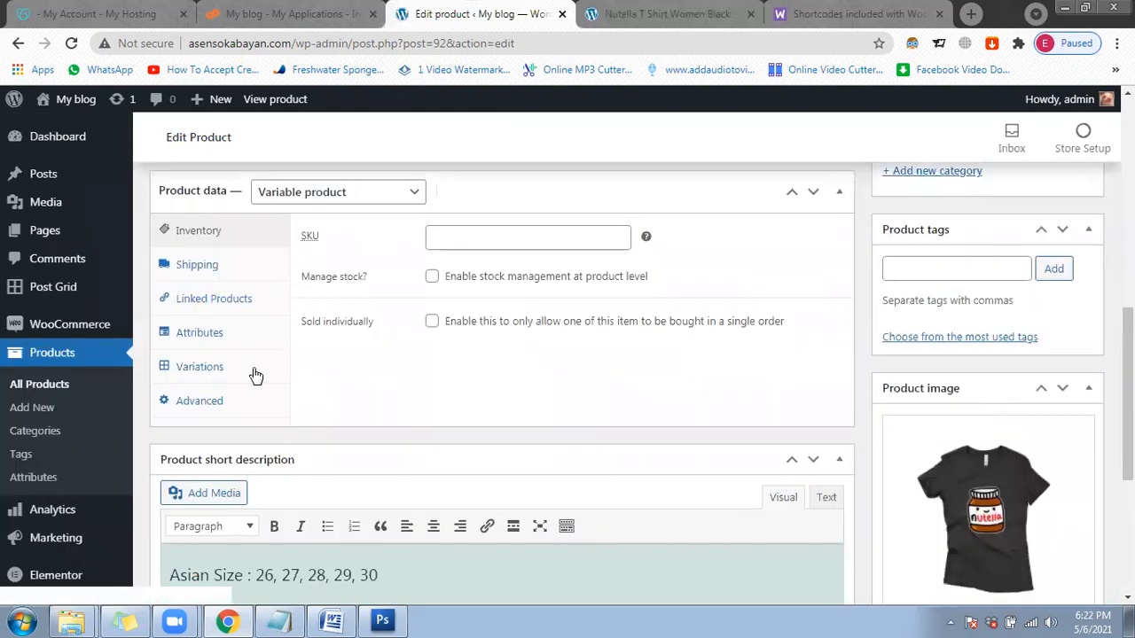
click(255, 376)
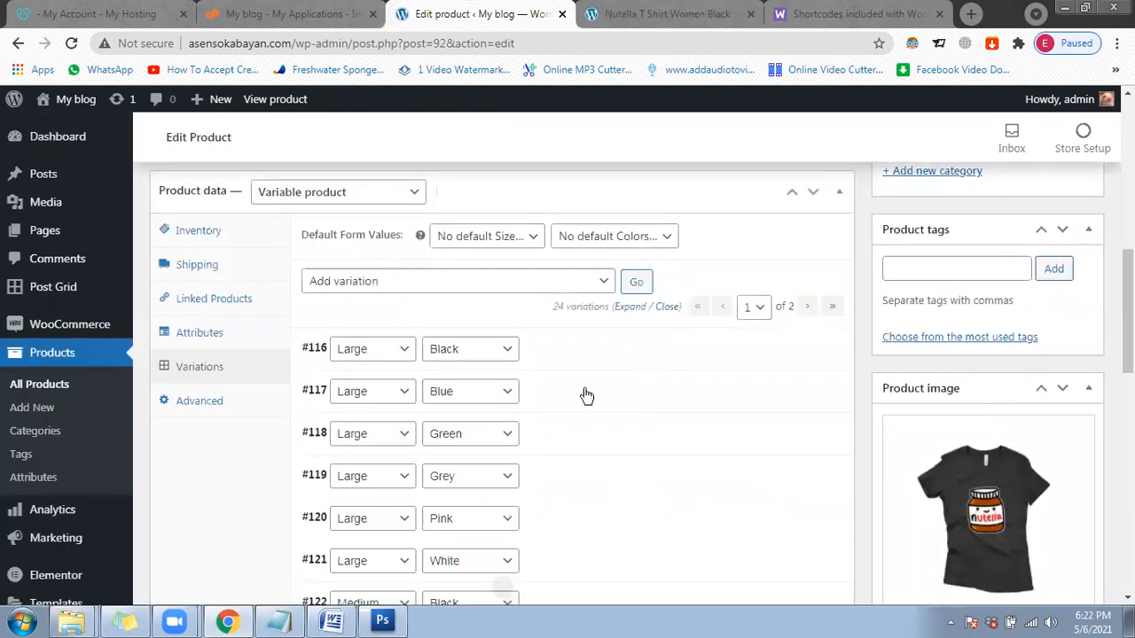
scroll(587, 396, down, 2)
scroll(633, 451, down, 6)
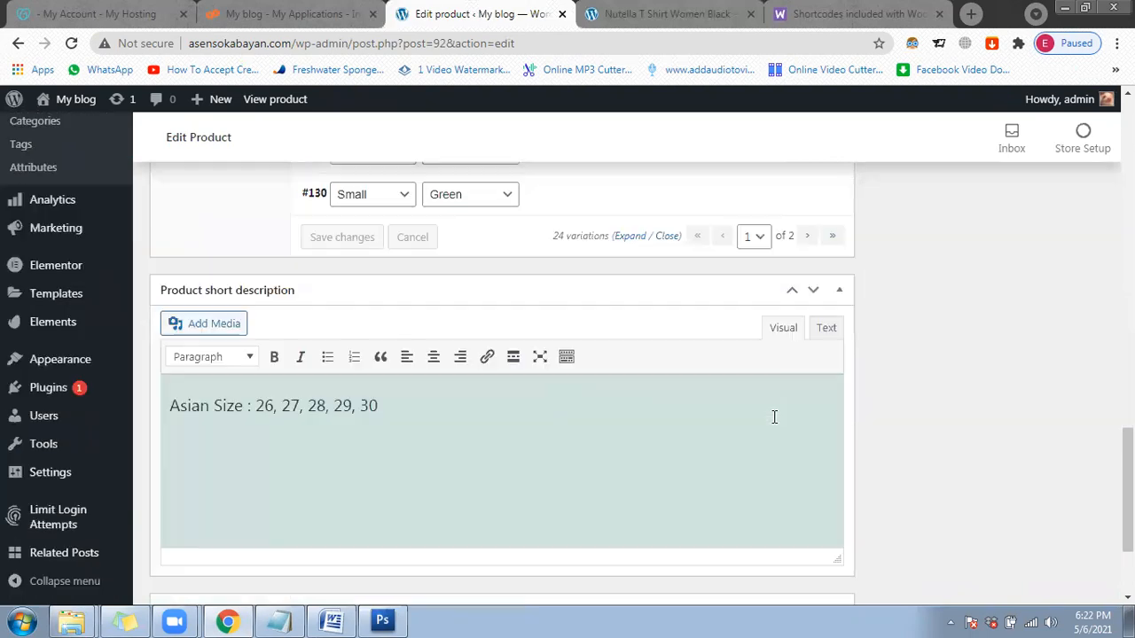
click(807, 234)
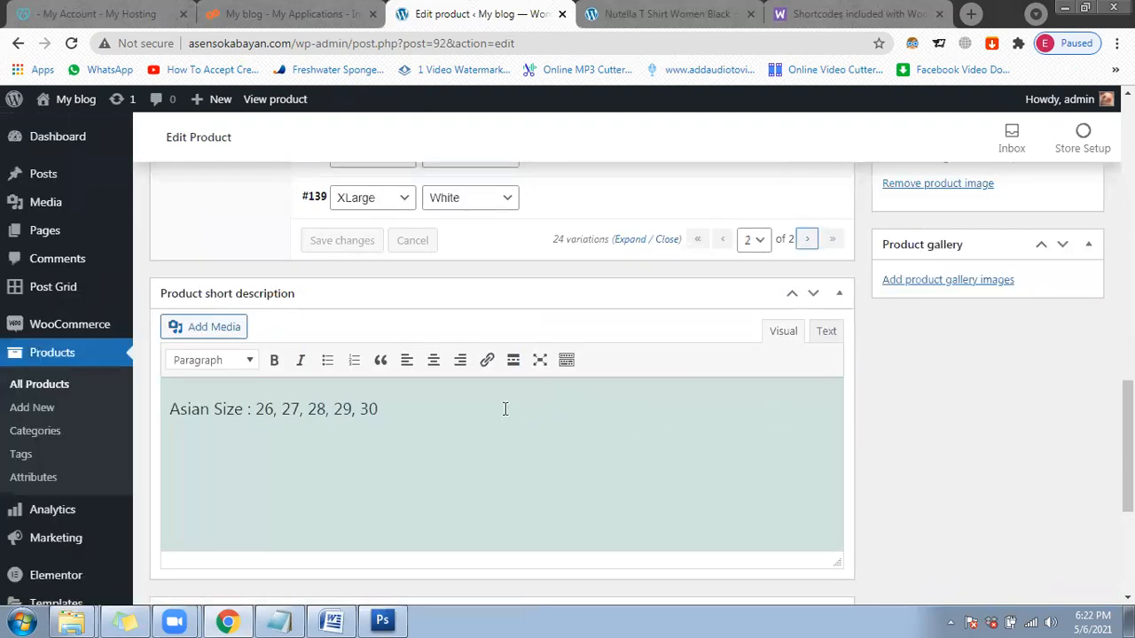
scroll(461, 430, up, 2)
click(591, 367)
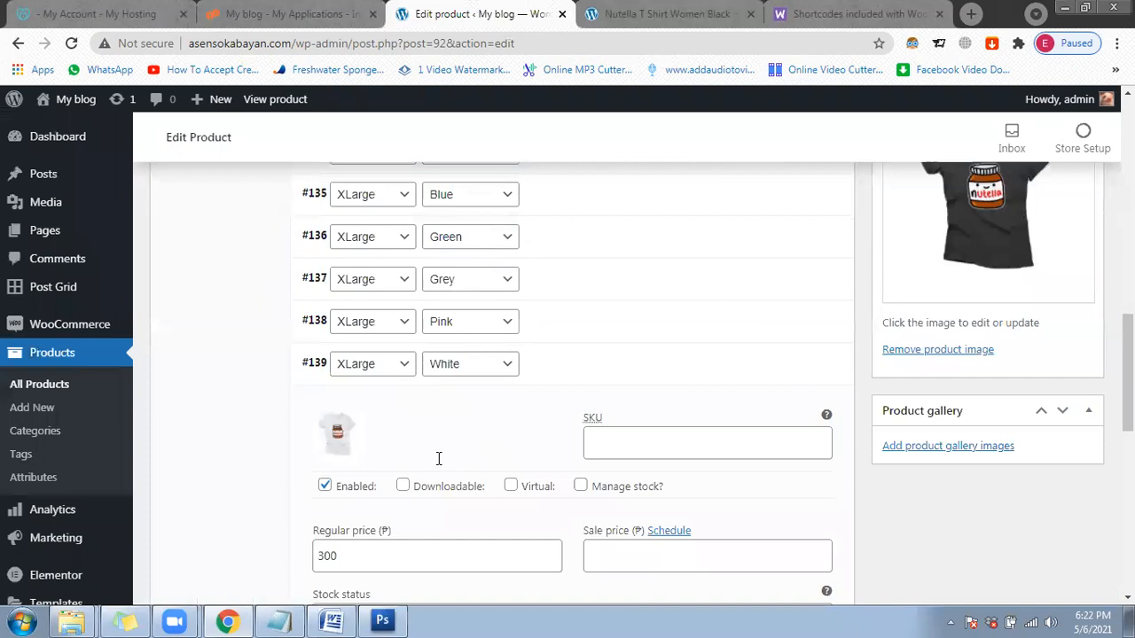
scroll(394, 470, down, 2)
Step: Choose the XLarge White shirt on the public product page to check its image and price
click(608, 9)
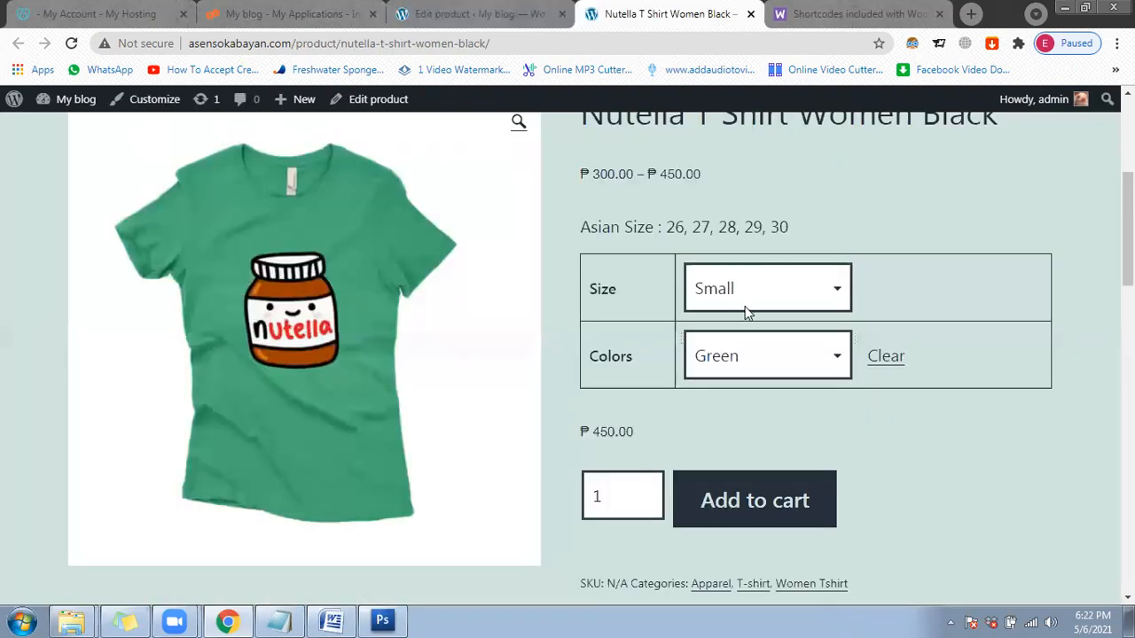
click(746, 306)
click(736, 418)
click(745, 356)
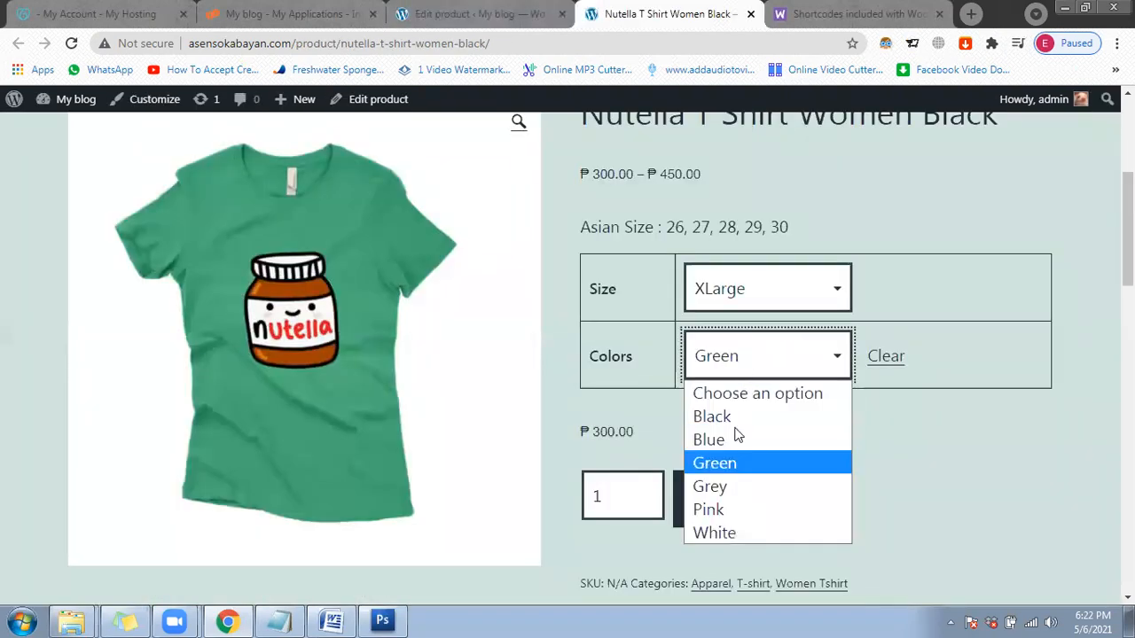
click(735, 527)
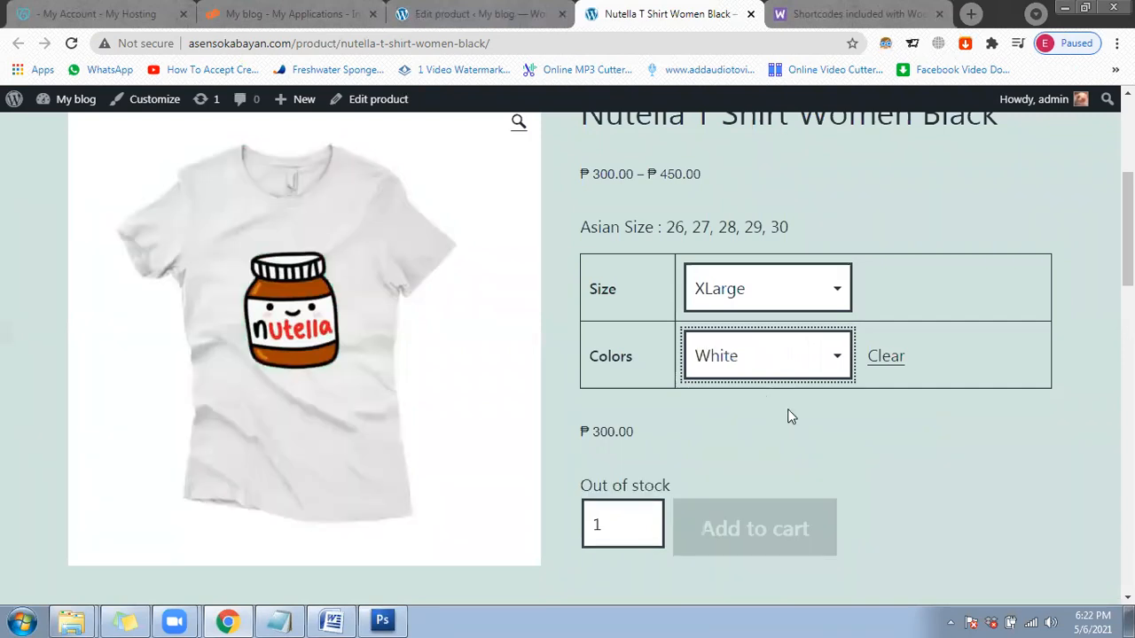
Step: Check the XLarge White shirt's stock notice on the product page and compare it with the variation's stock status in the editor
scroll(790, 415, up, 1)
scroll(789, 415, down, 2)
drag(692, 405, 665, 402)
drag(583, 407, 580, 407)
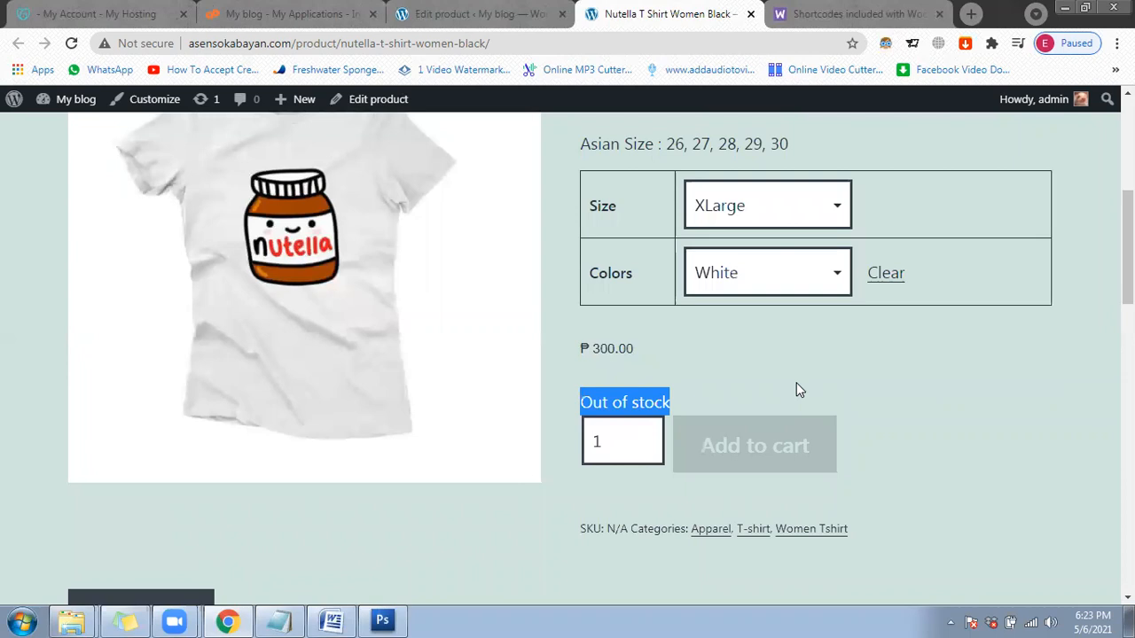
click(666, 396)
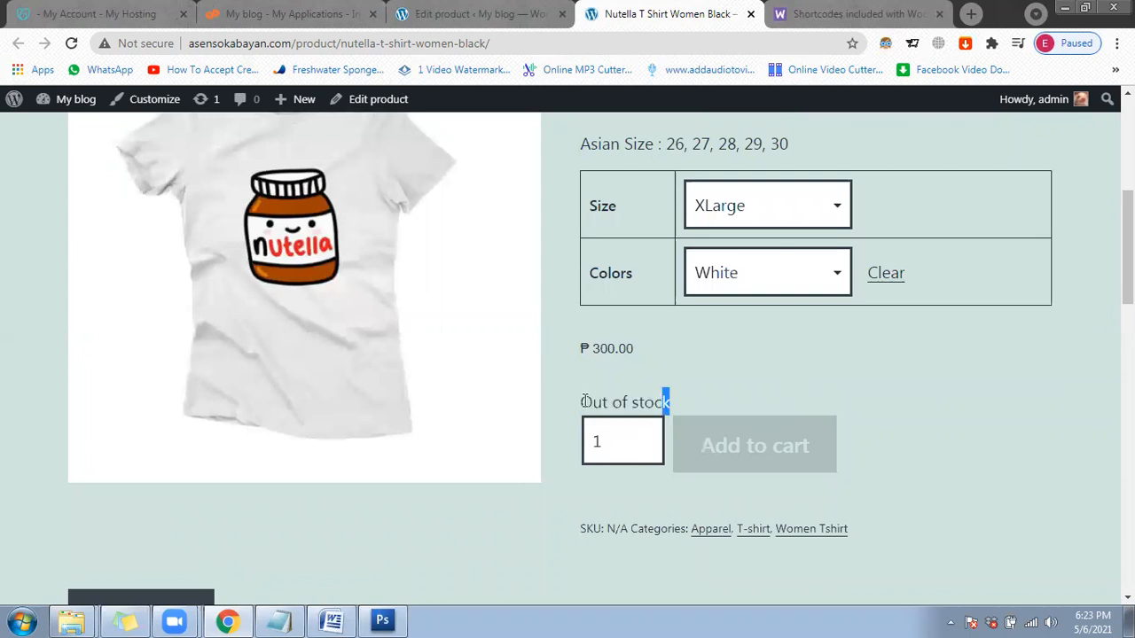
drag(585, 402, 312, 519)
click(312, 519)
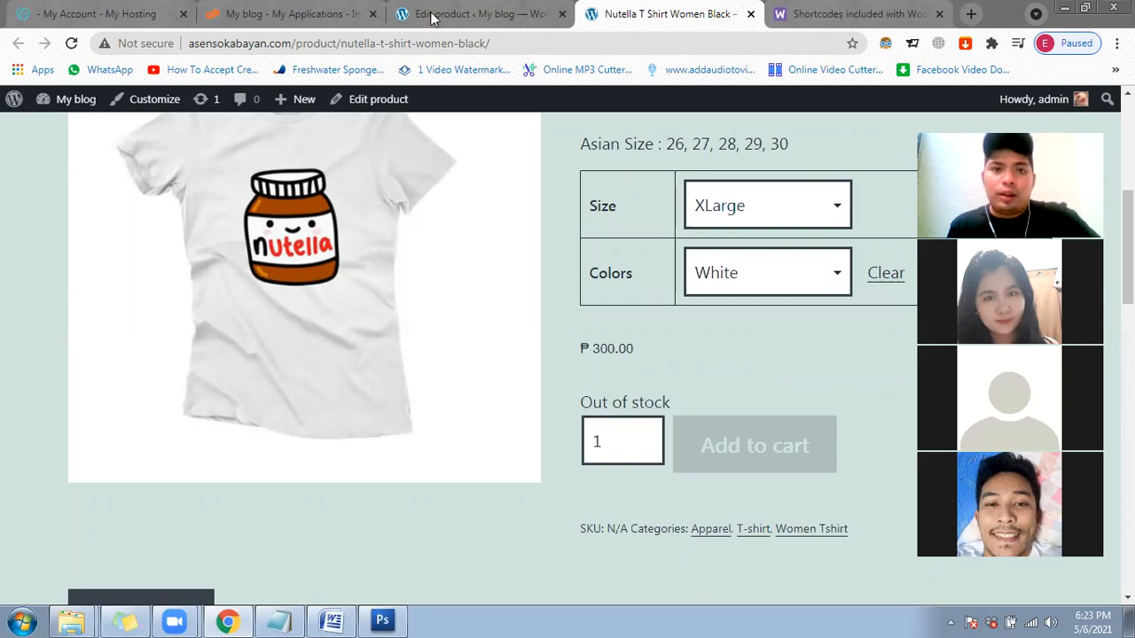
key(ctrl+shift+Tab)
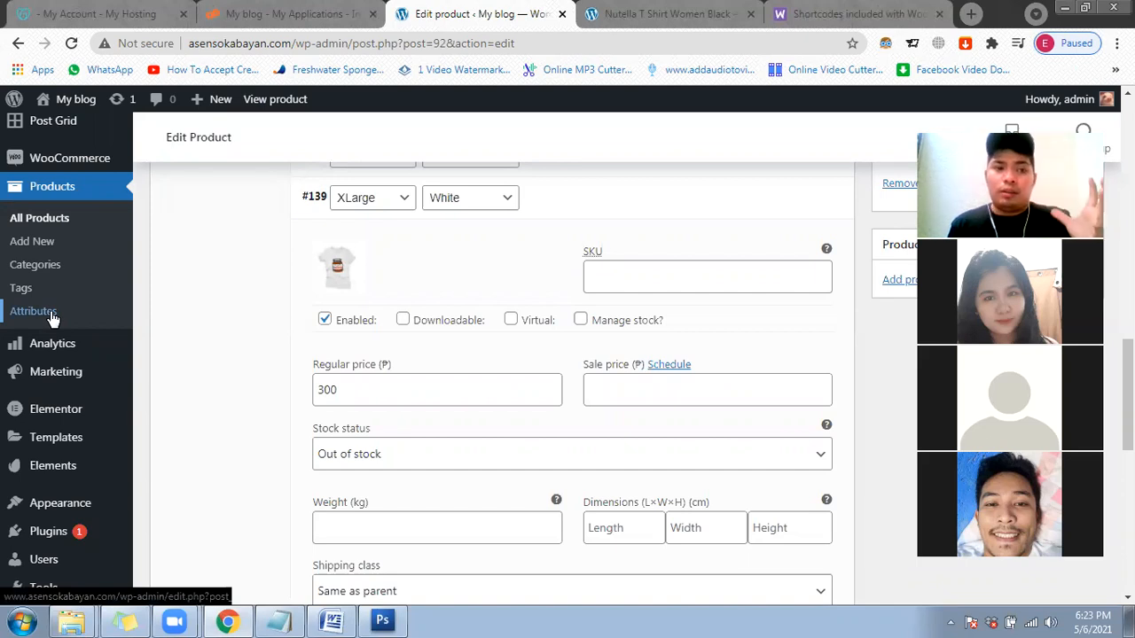
key(ctrl+Tab)
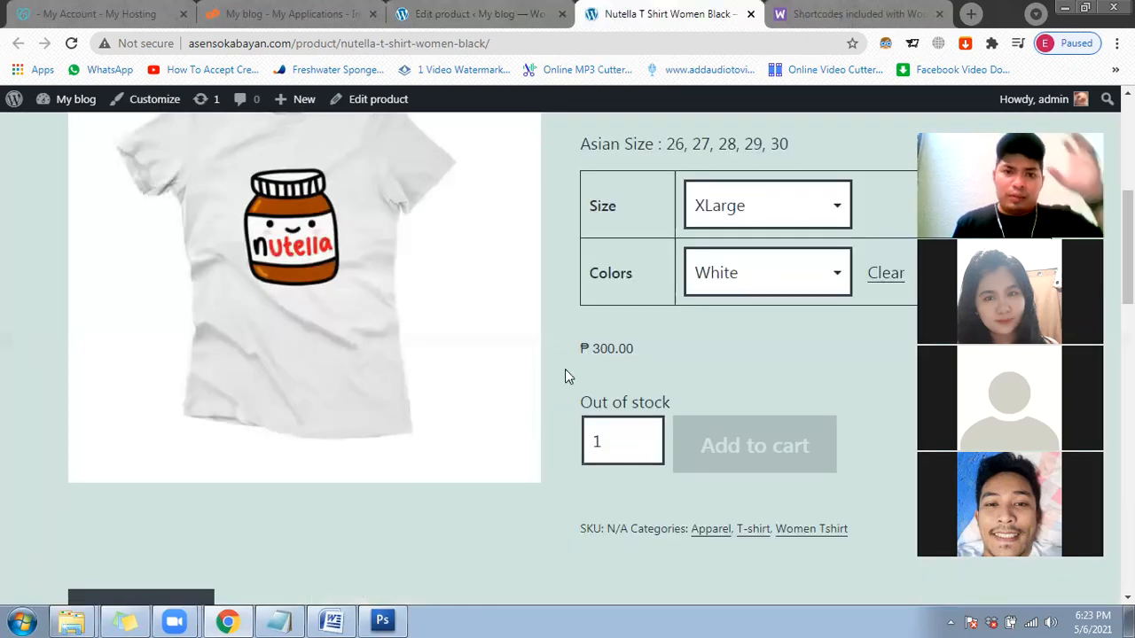
Step: Review the public product page from the title and options down to the related products
scroll(564, 377, up, 1)
scroll(550, 377, up, 2)
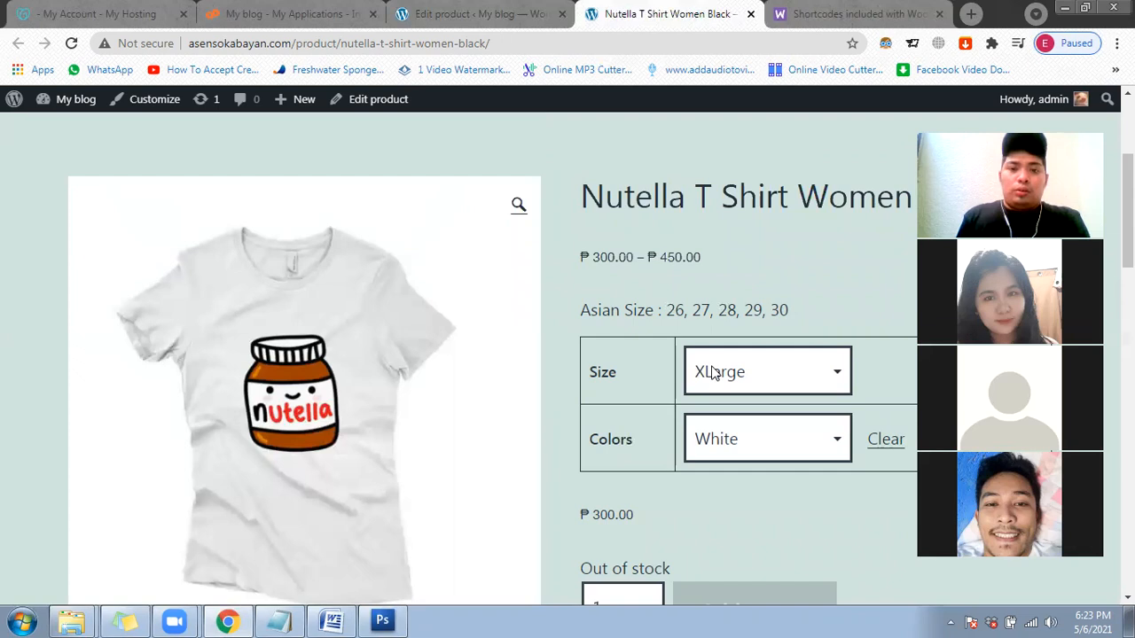
scroll(712, 373, down, 1)
scroll(702, 430, down, 3)
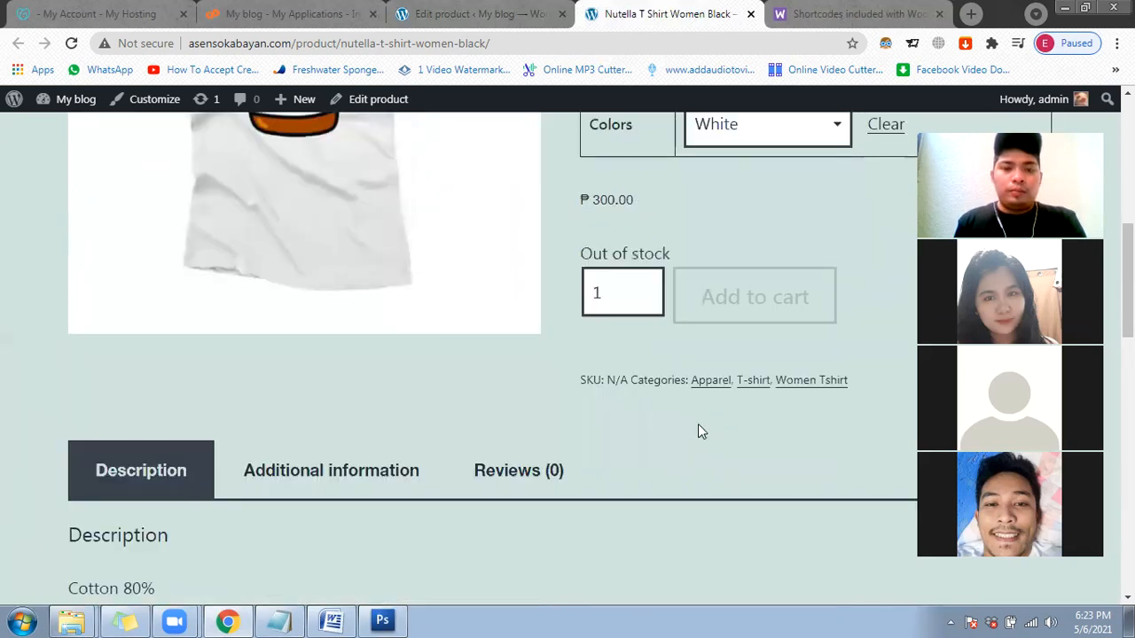
scroll(699, 431, down, 1)
scroll(698, 431, down, 5)
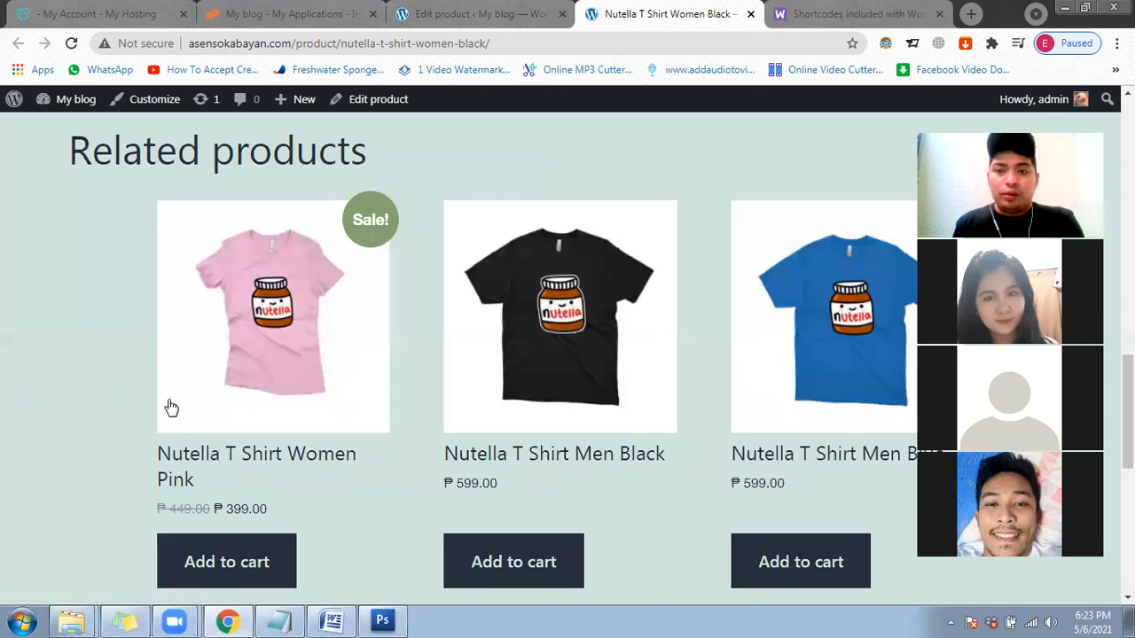
Step: Review the related products on the public product page, including the pink women's and men's shirts, and return to the page header
scroll(768, 436, down, 1)
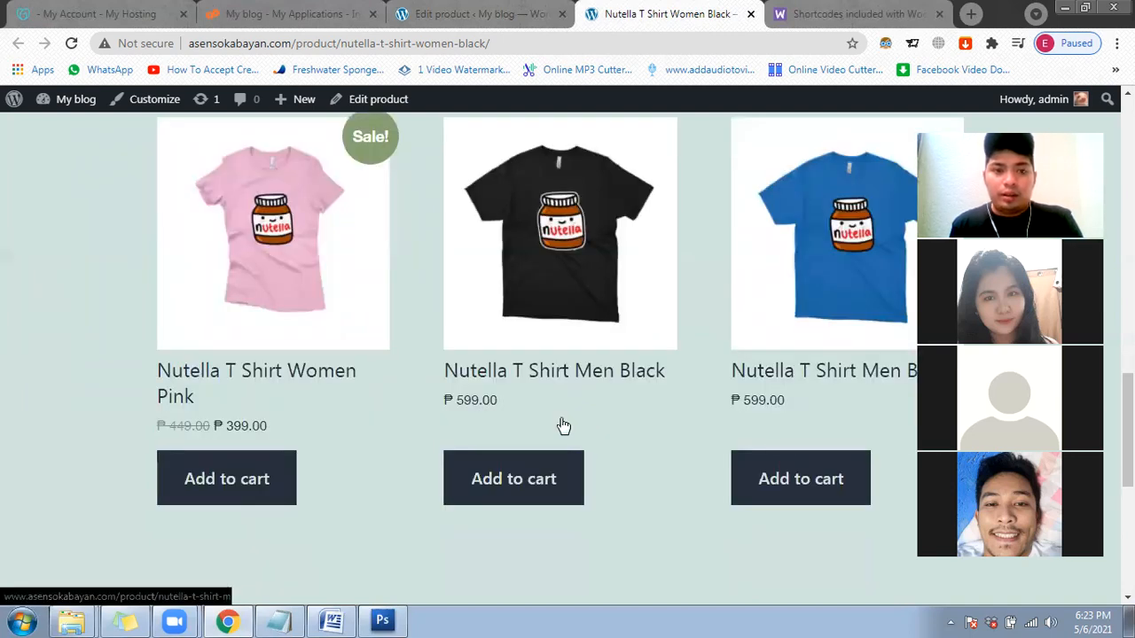
scroll(562, 425, up, 2)
scroll(637, 410, up, 1)
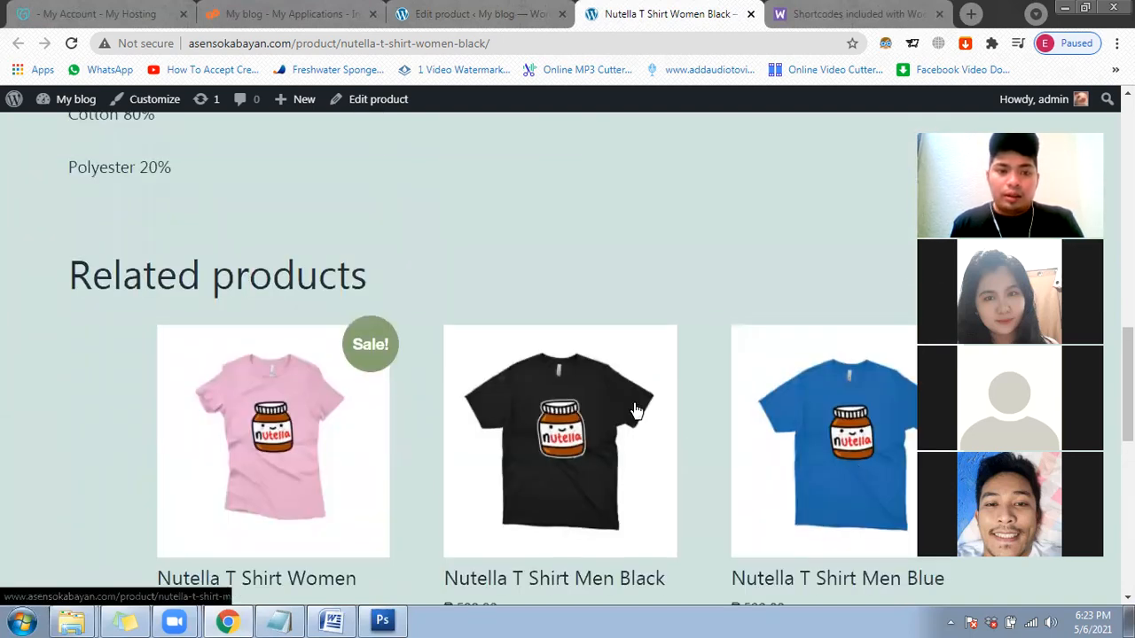
scroll(293, 426, down, 1)
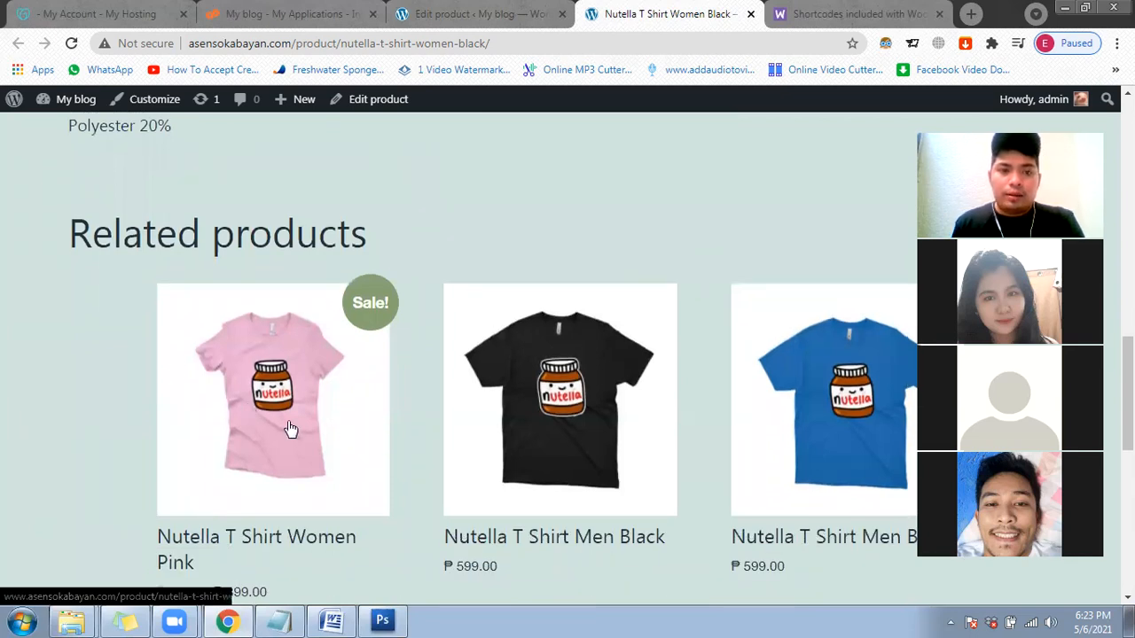
scroll(291, 429, up, 2)
scroll(501, 490, up, 5)
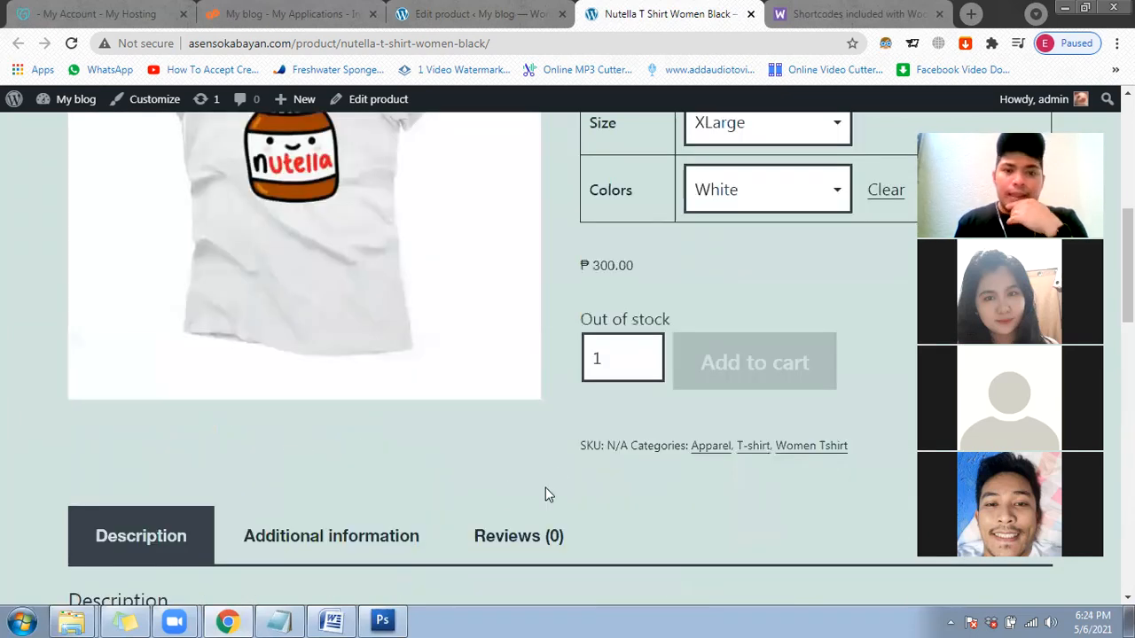
scroll(546, 494, up, 4)
scroll(578, 464, up, 8)
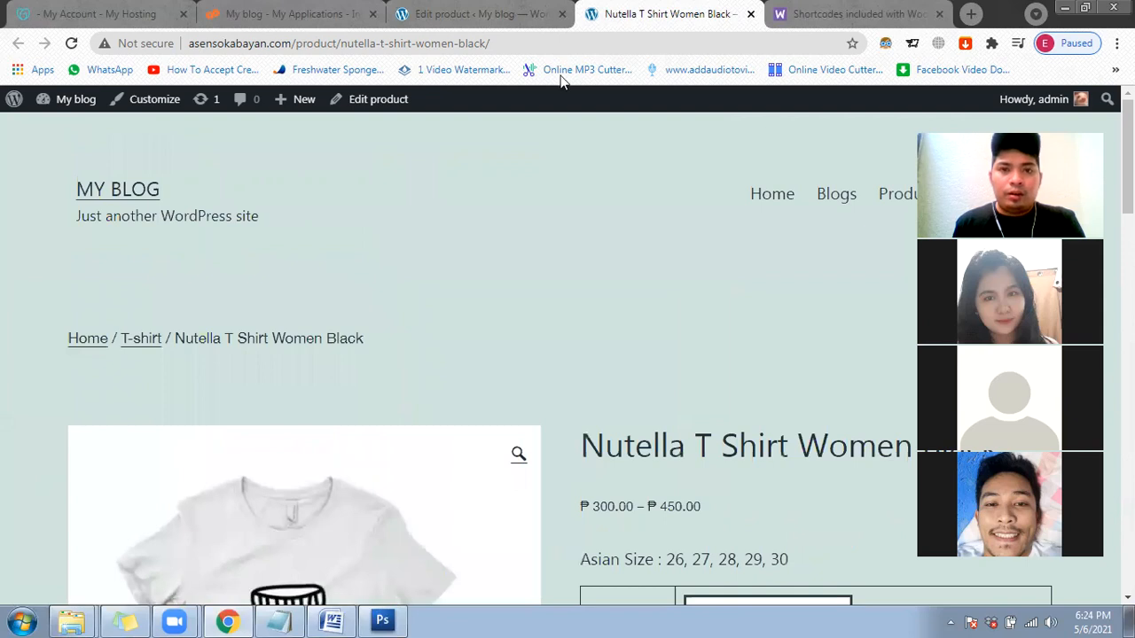
Step: Open the site's public Products page and review the layout of its product grid
click(883, 204)
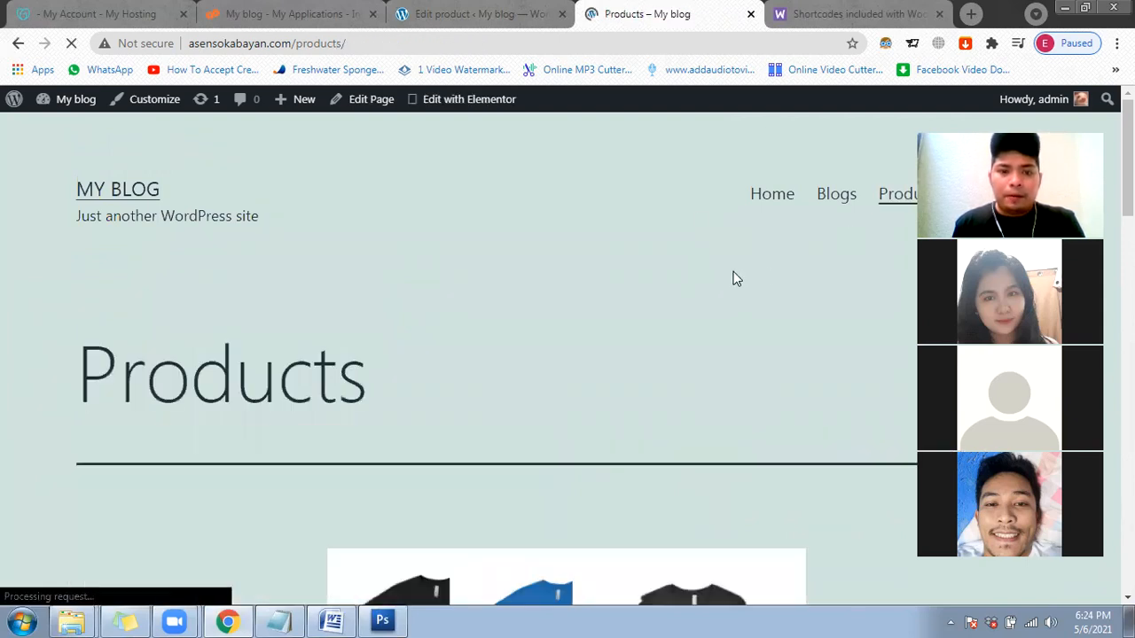
scroll(733, 279, down, 3)
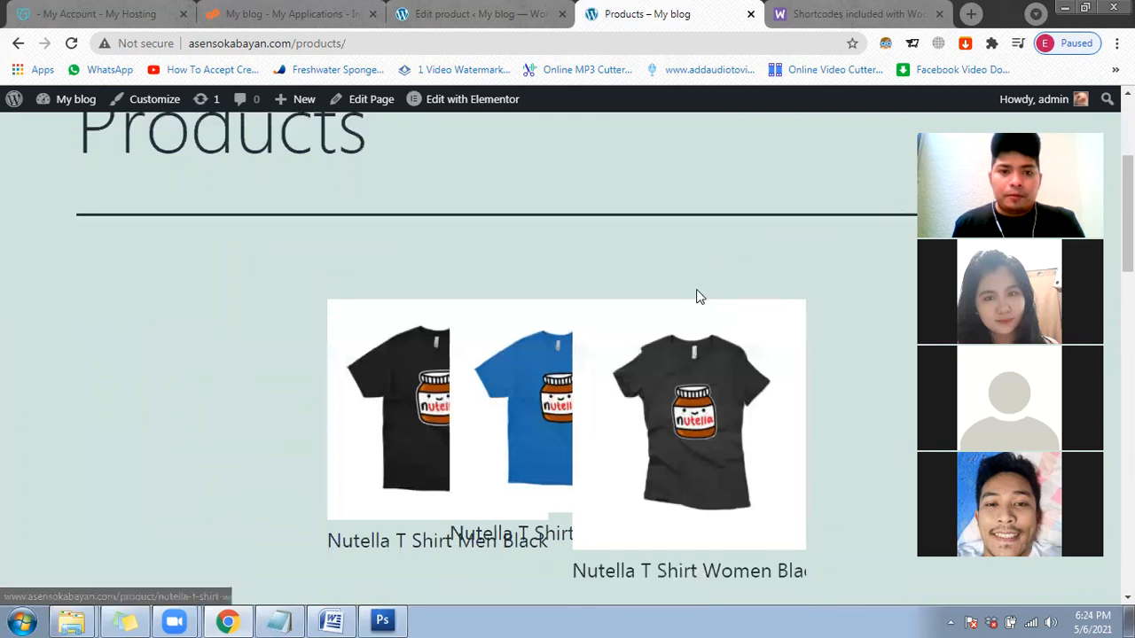
scroll(507, 228, down, 1)
scroll(368, 113, up, 1)
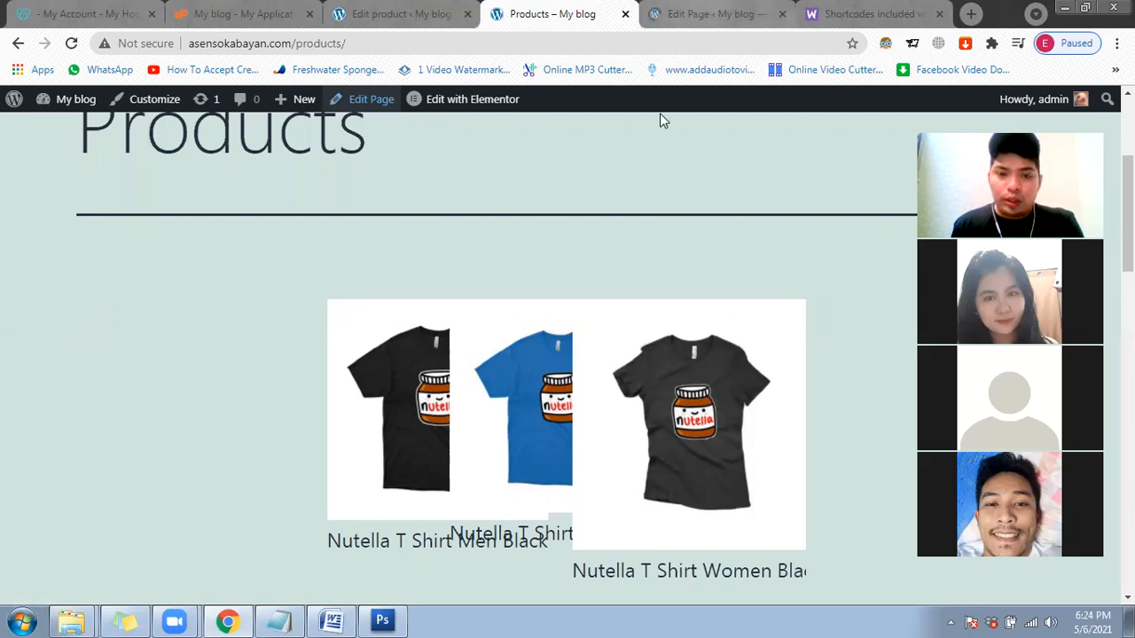
scroll(470, 405, down, 3)
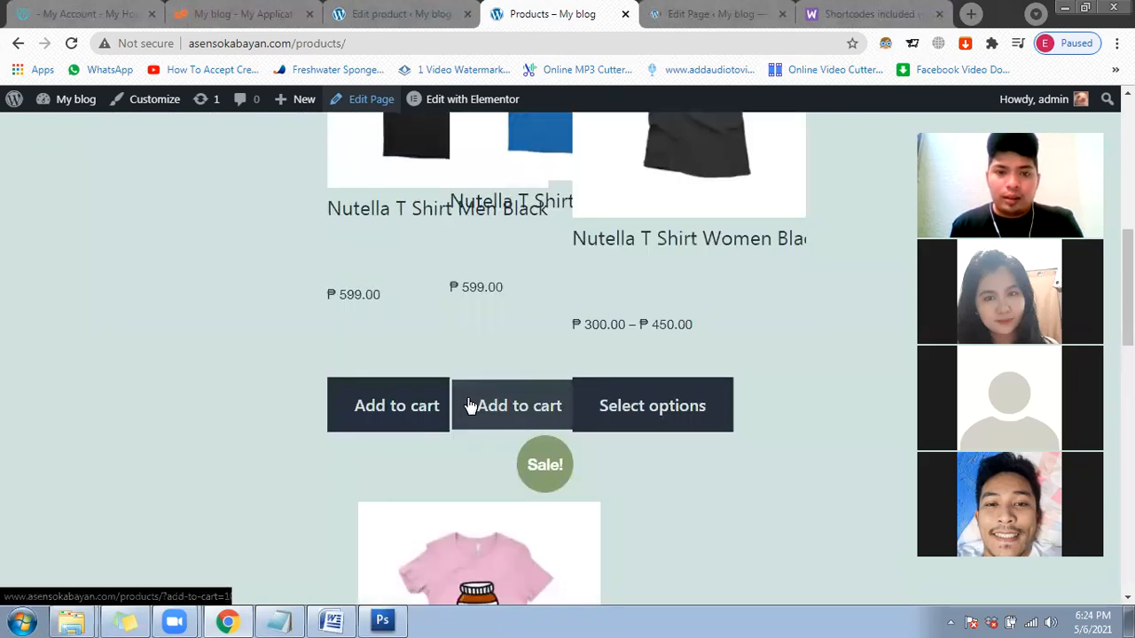
Step: Set the Products page's template to Elementor Full Width in the page editor and update the page
click(709, 13)
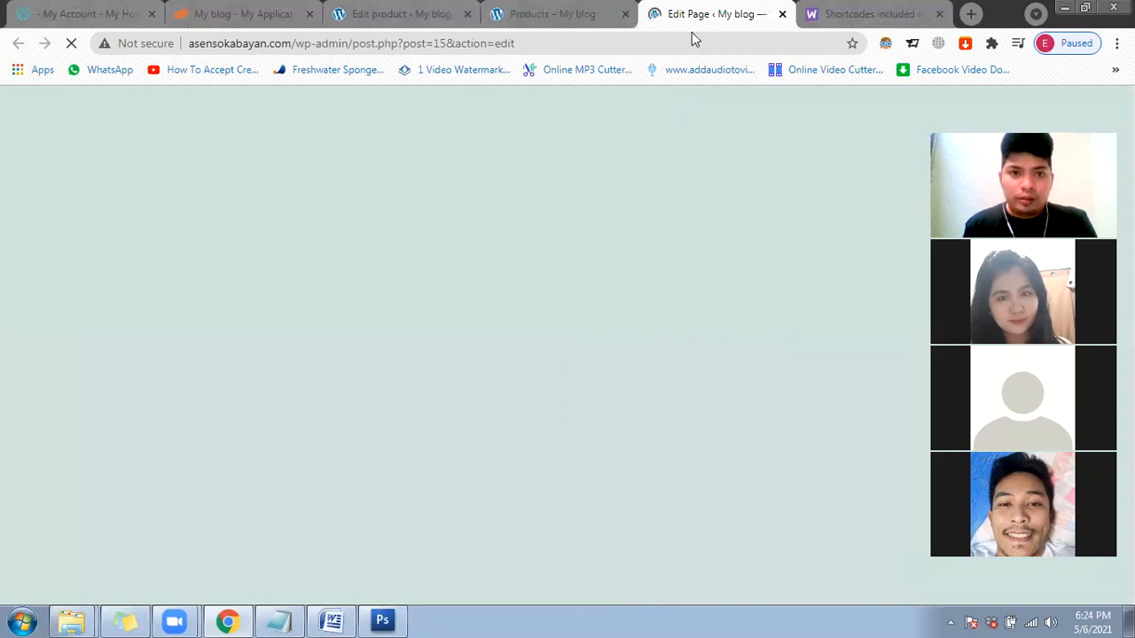
click(552, 16)
scroll(798, 230, up, 4)
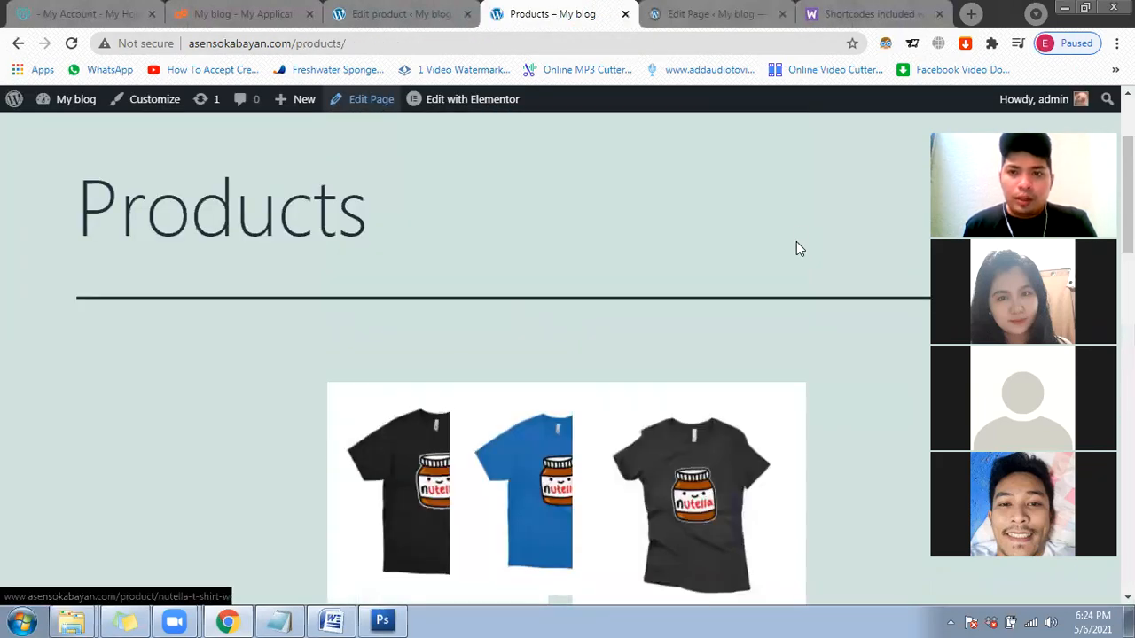
scroll(796, 249, up, 2)
click(875, 206)
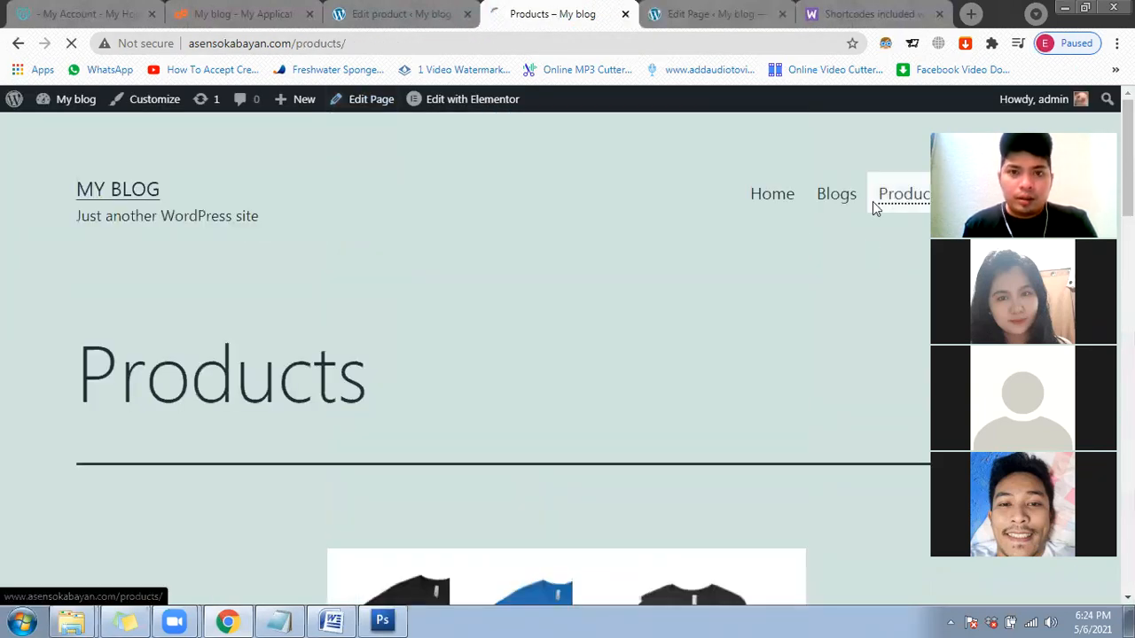
click(670, 16)
scroll(904, 355, down, 5)
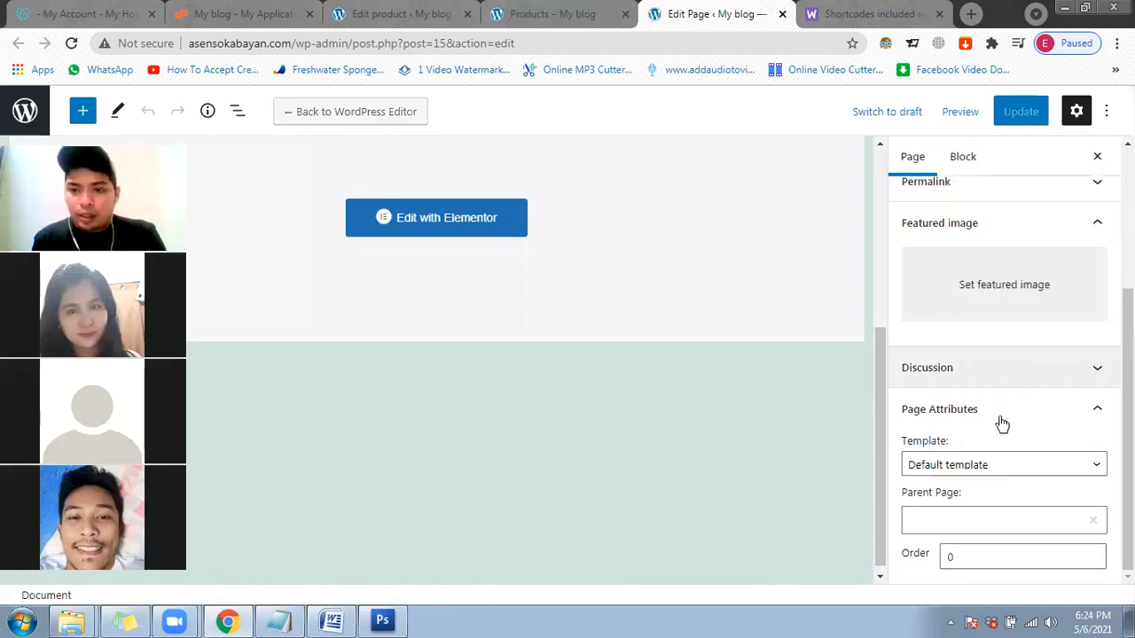
click(1007, 509)
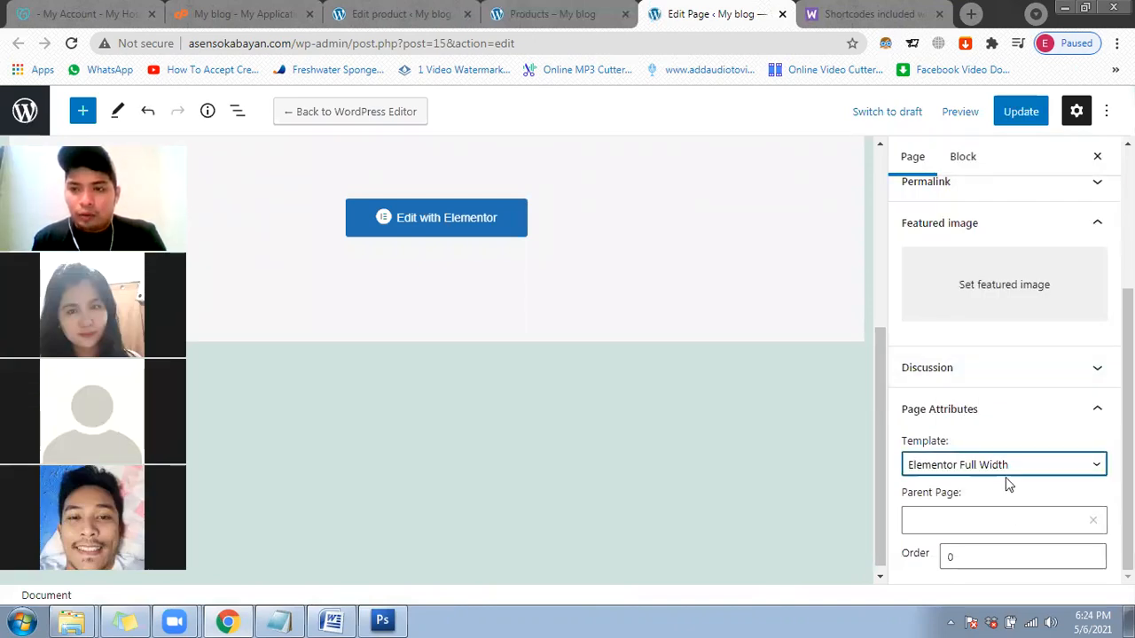
click(1021, 118)
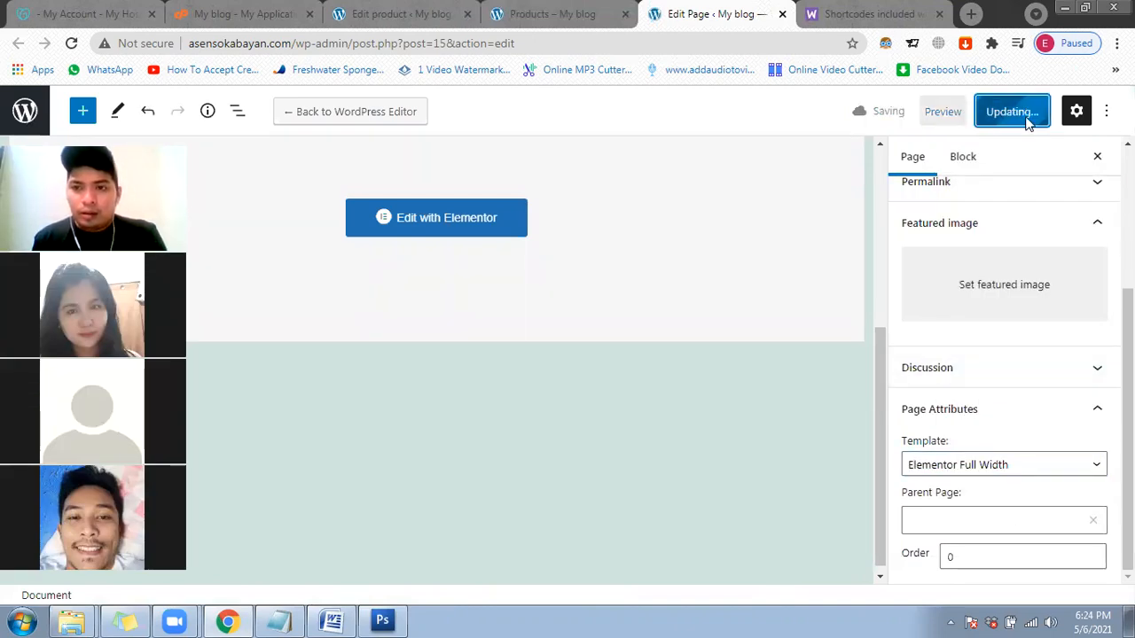
Step: Reload the public Products page and check the layout of its product grid down to the pink women's shirt
click(499, 25)
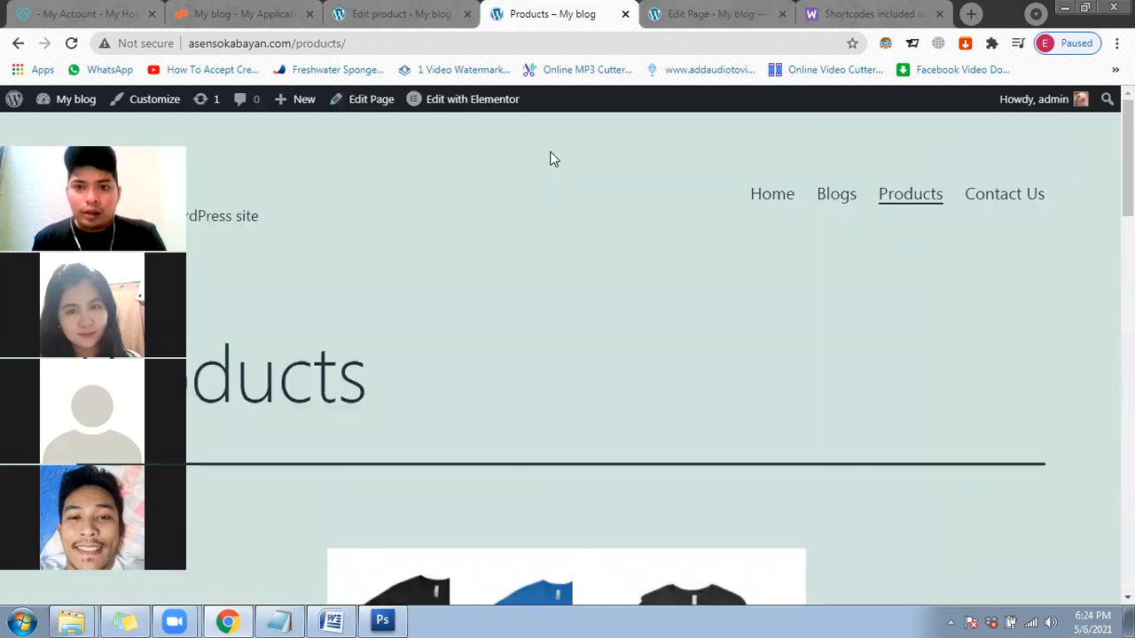
click(912, 197)
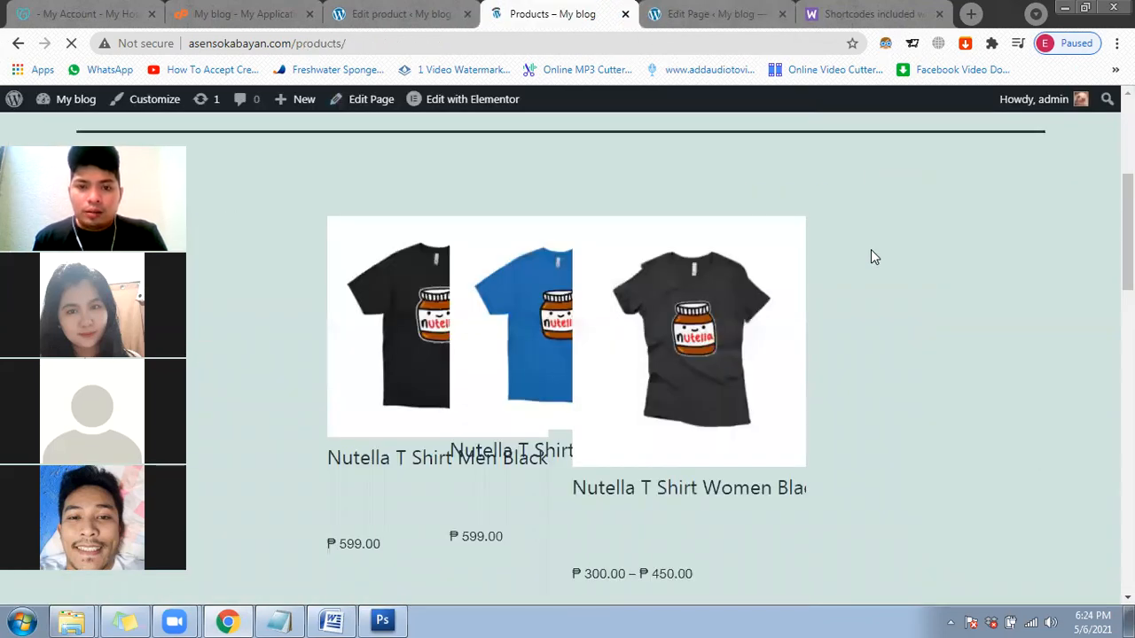
scroll(742, 375, down, 2)
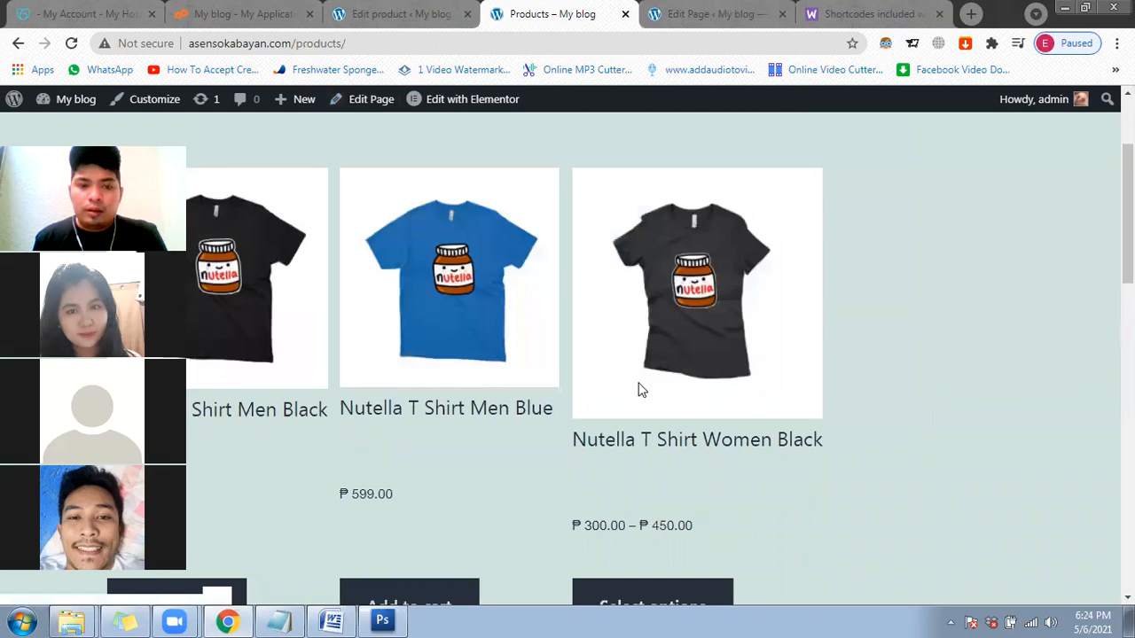
scroll(580, 381, down, 4)
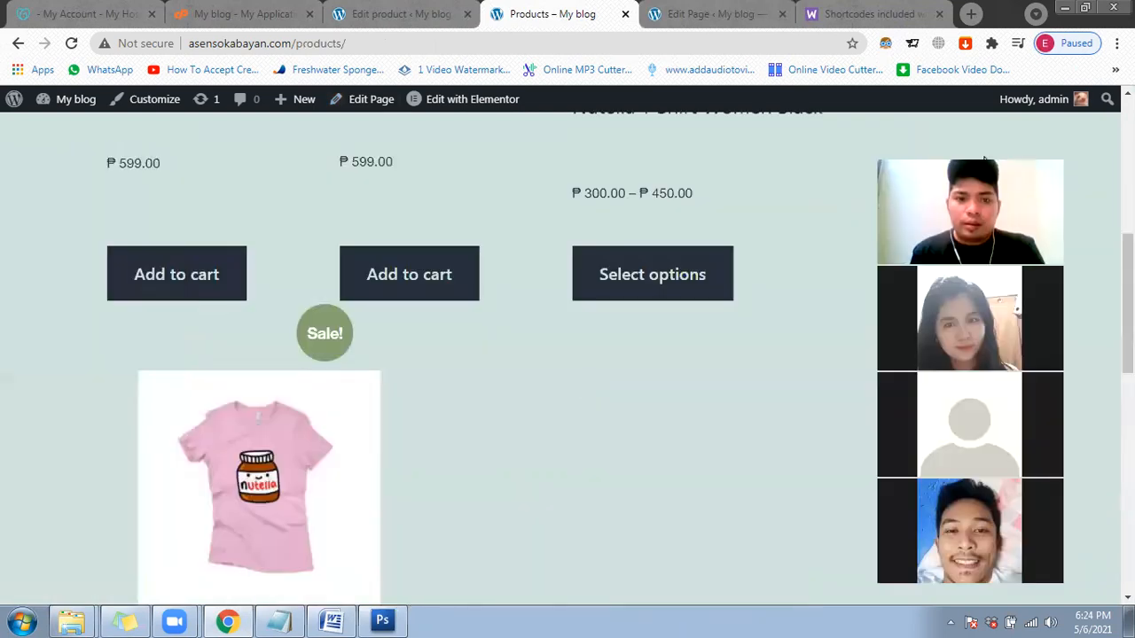
scroll(612, 432, down, 2)
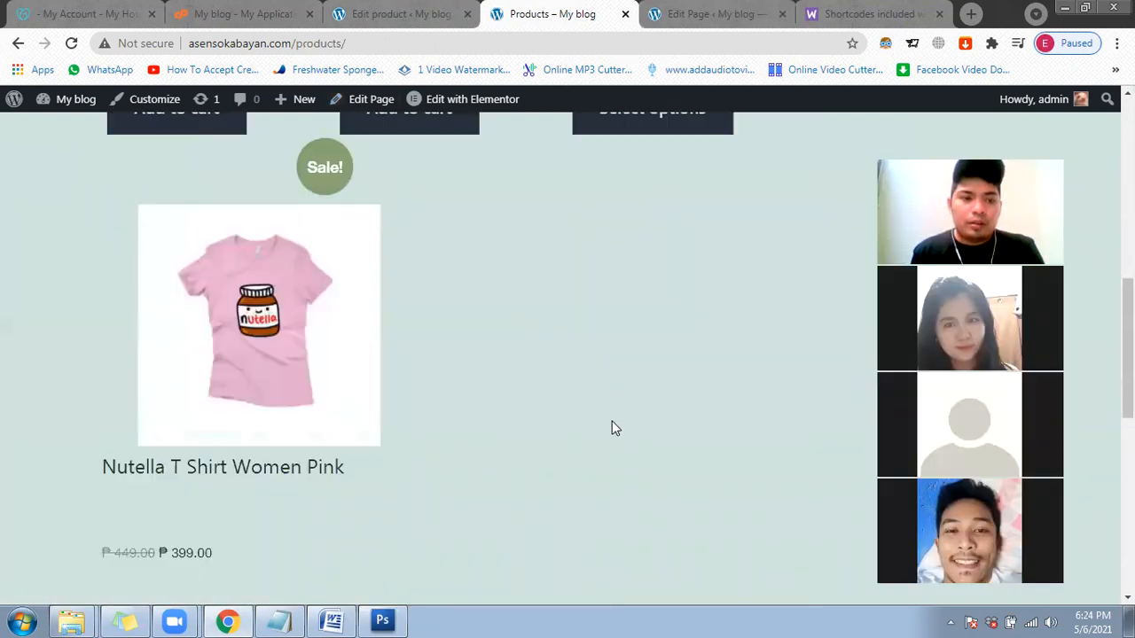
scroll(582, 435, down, 2)
scroll(582, 433, up, 3)
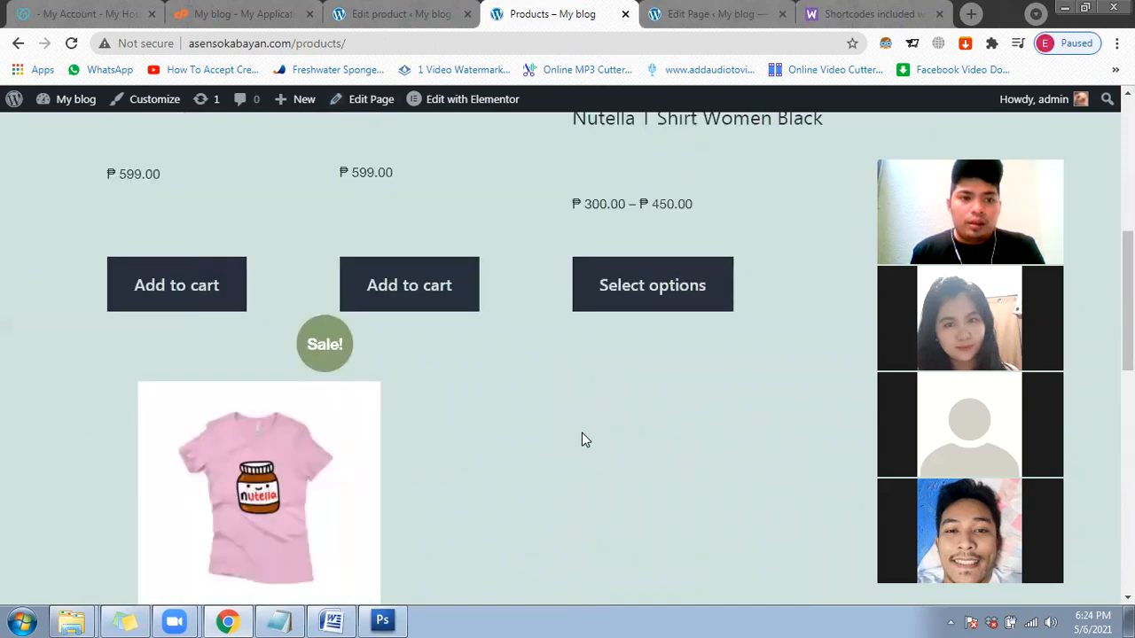
scroll(582, 435, up, 2)
scroll(584, 441, down, 4)
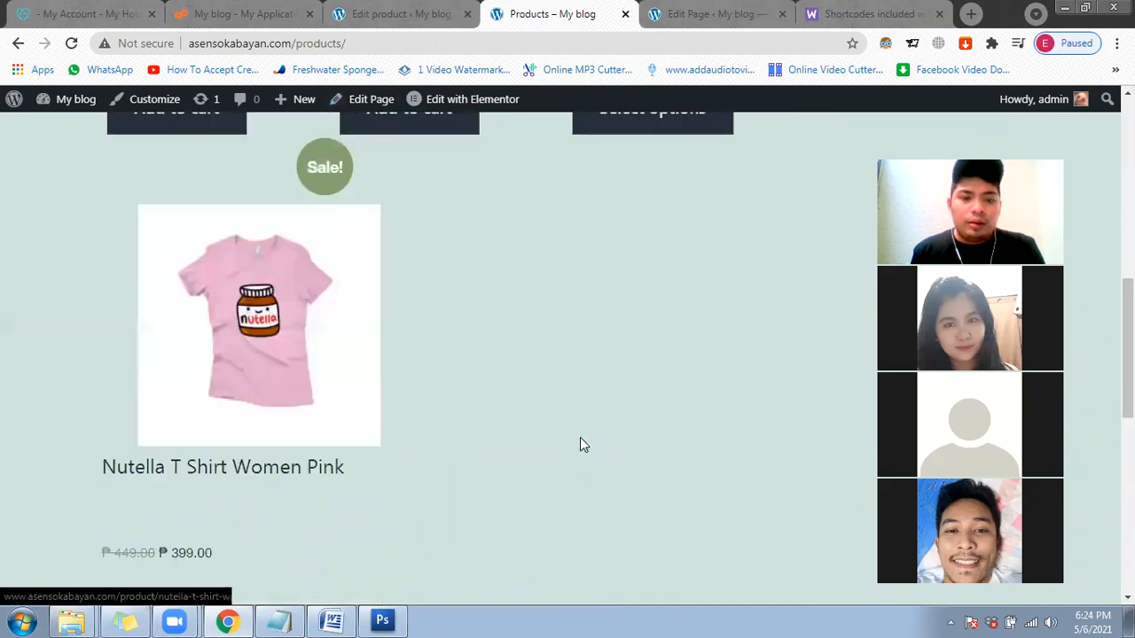
scroll(576, 470, down, 1)
scroll(575, 477, up, 2)
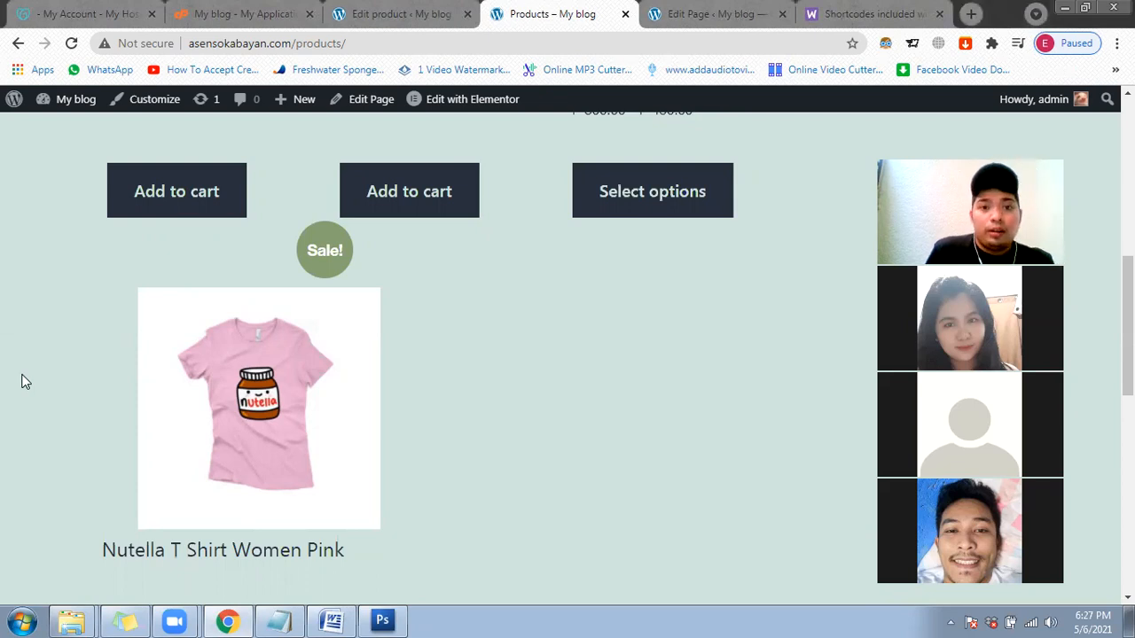
Step: Return to the Nutella T Shirt Women Black product editor and review it from the variations up to the description
click(411, 19)
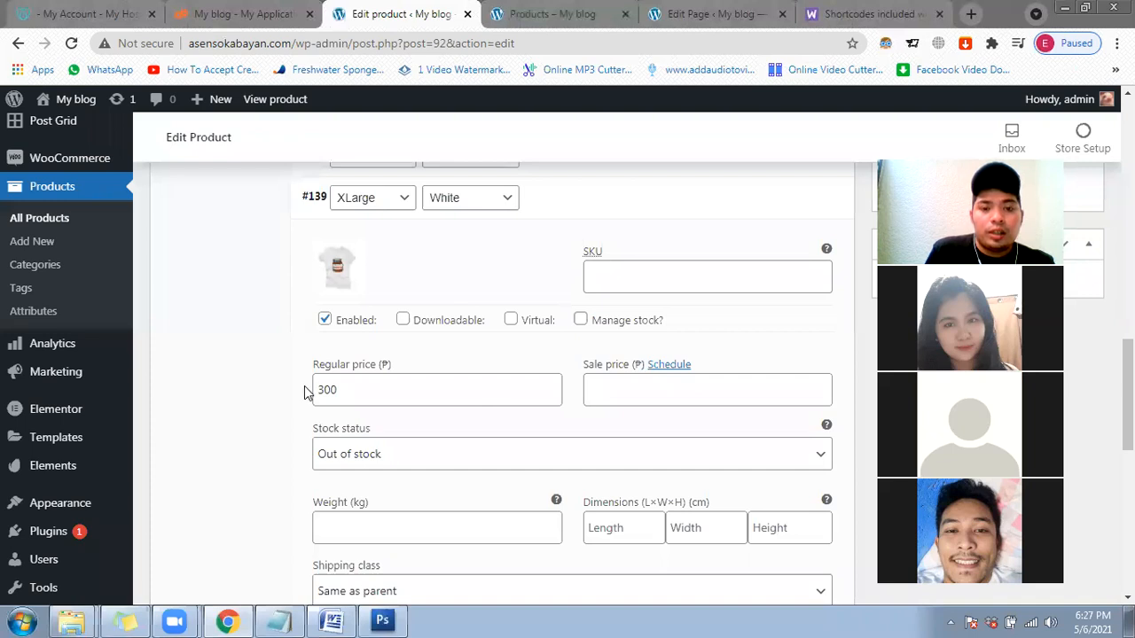
scroll(598, 372, up, 2)
scroll(568, 434, up, 5)
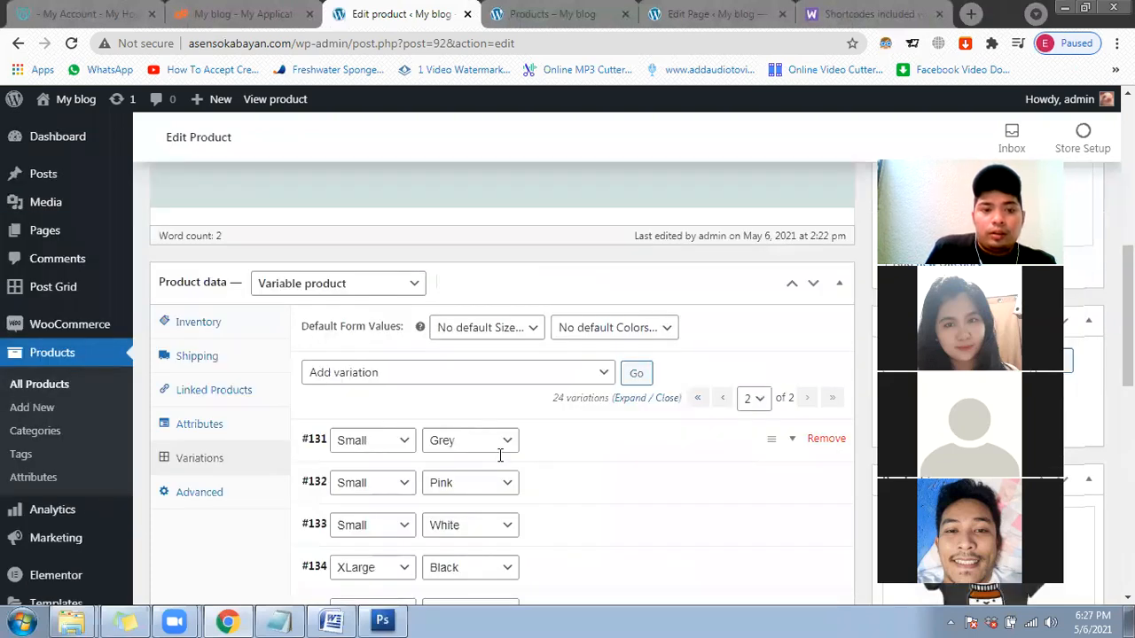
scroll(399, 451, up, 5)
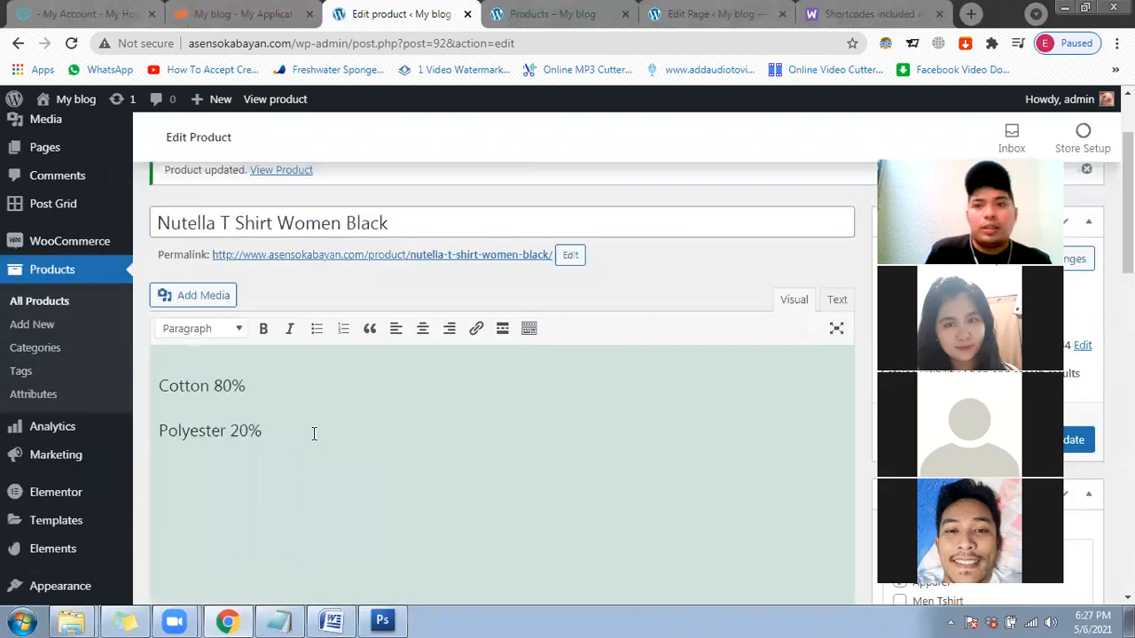
Step: Open google.com in a new browser tab and search its images for "size chart for t shirt women"
click(971, 14)
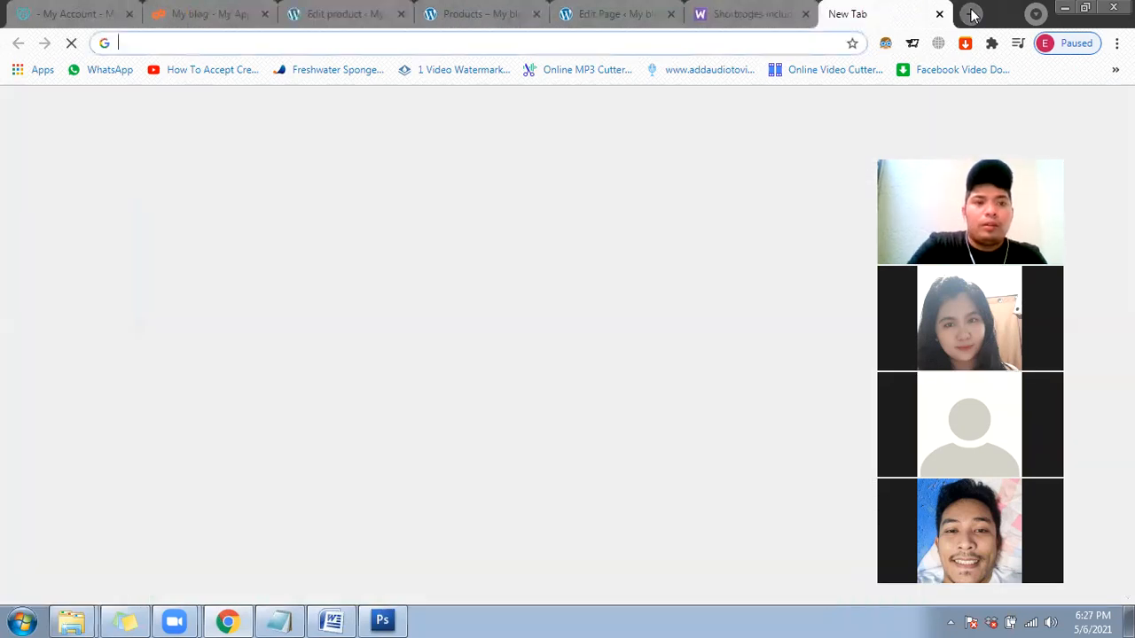
text(google.com)
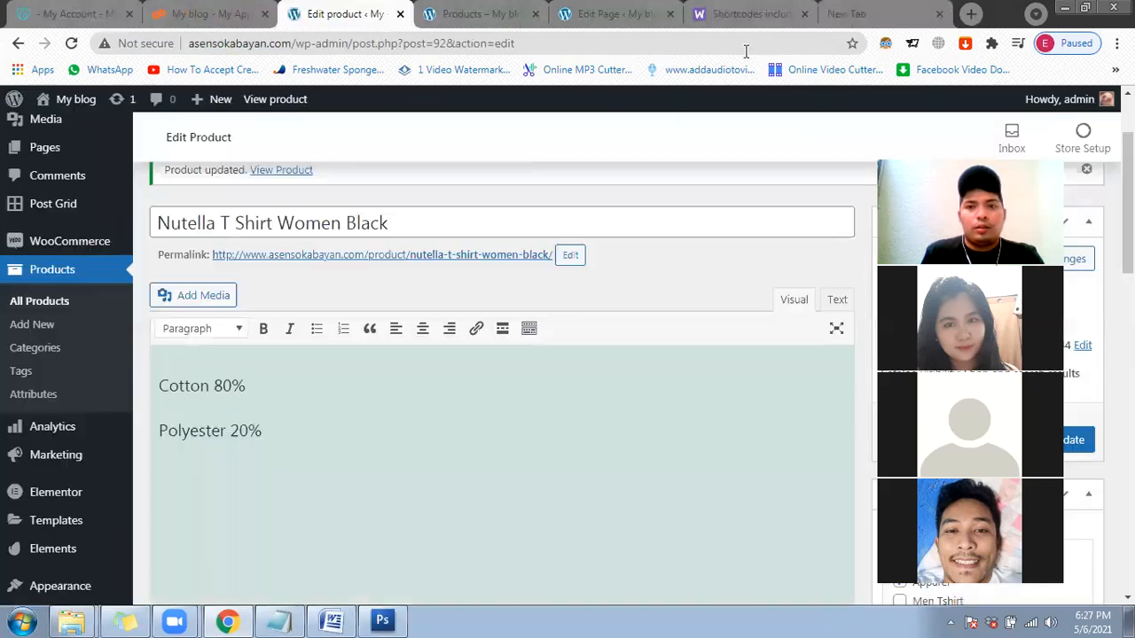
click(341, 15)
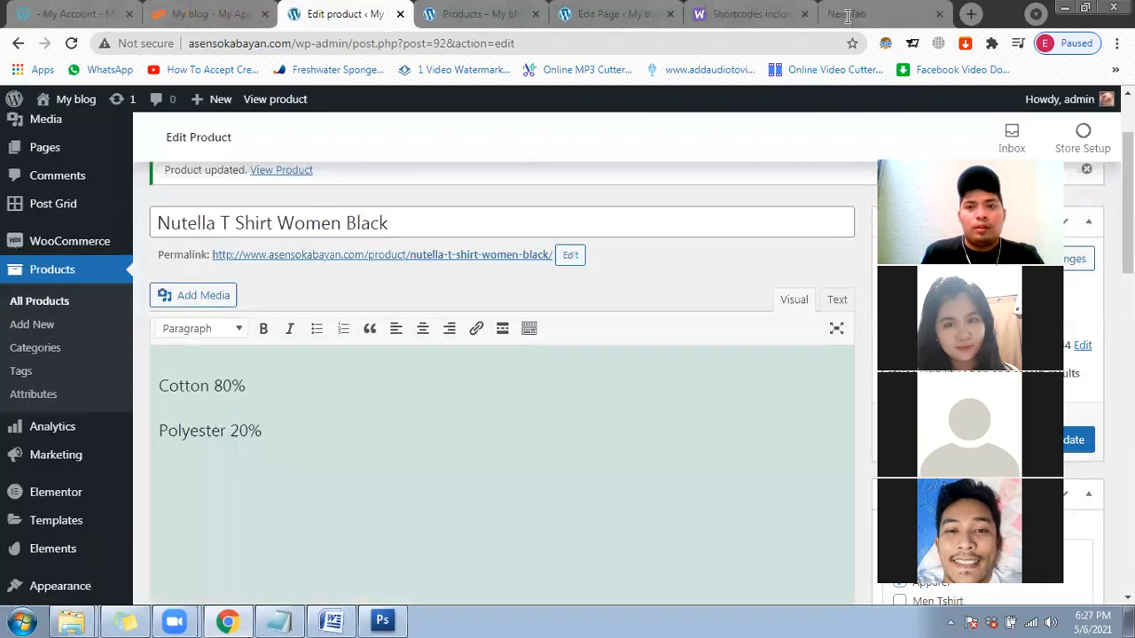
key(ctrl+9)
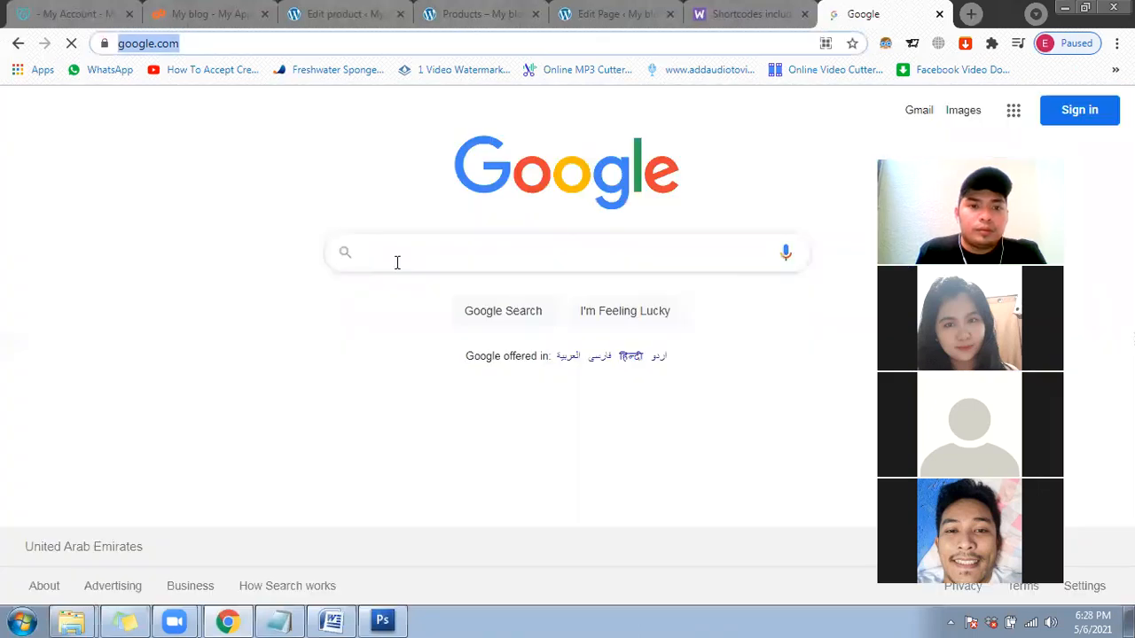
click(397, 263)
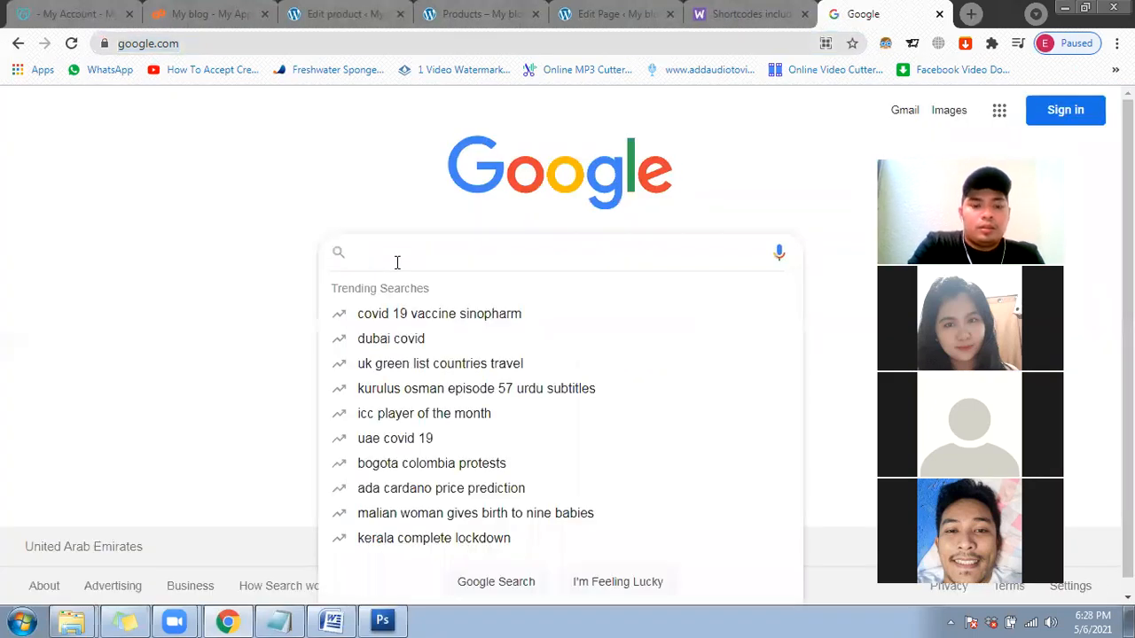
text(size char t t)
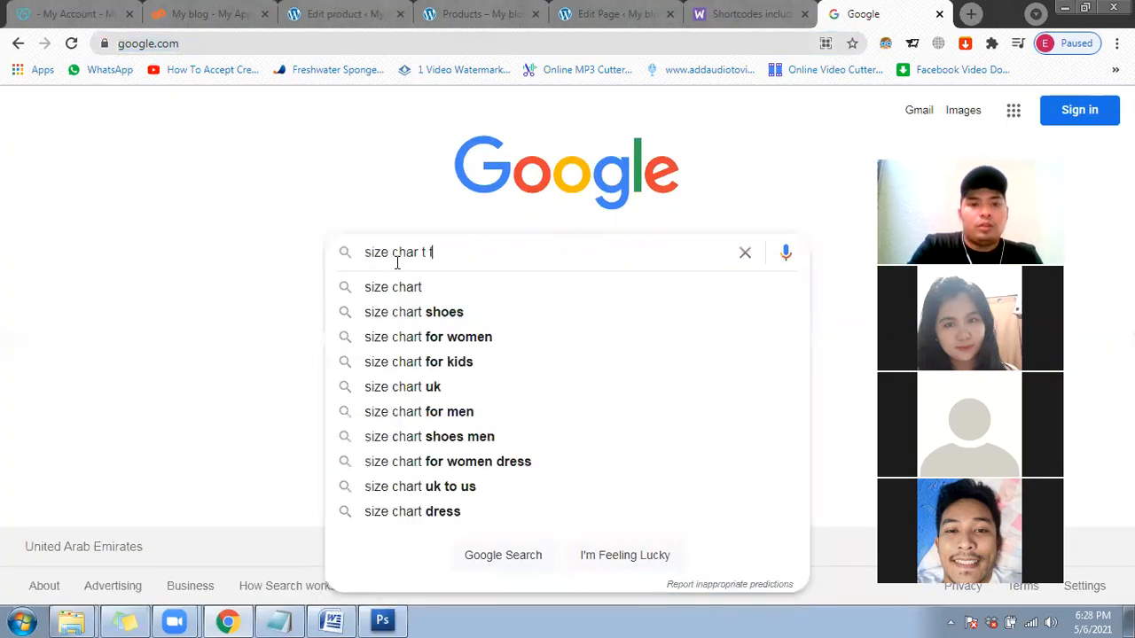
text(or ts)
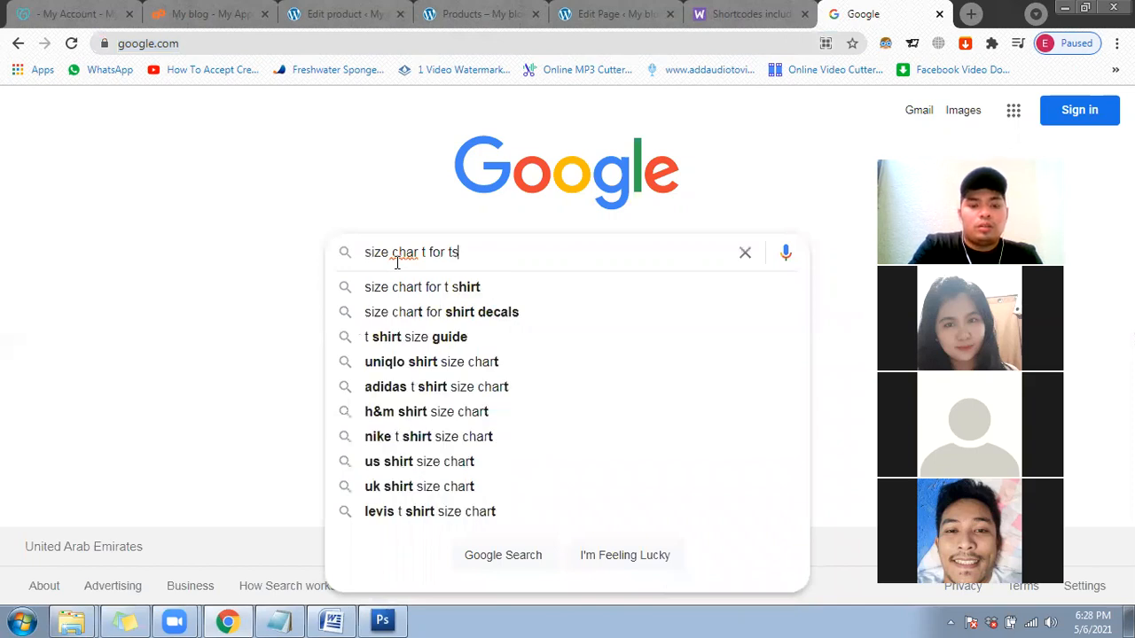
key(Down)
text(women)
key(Return)
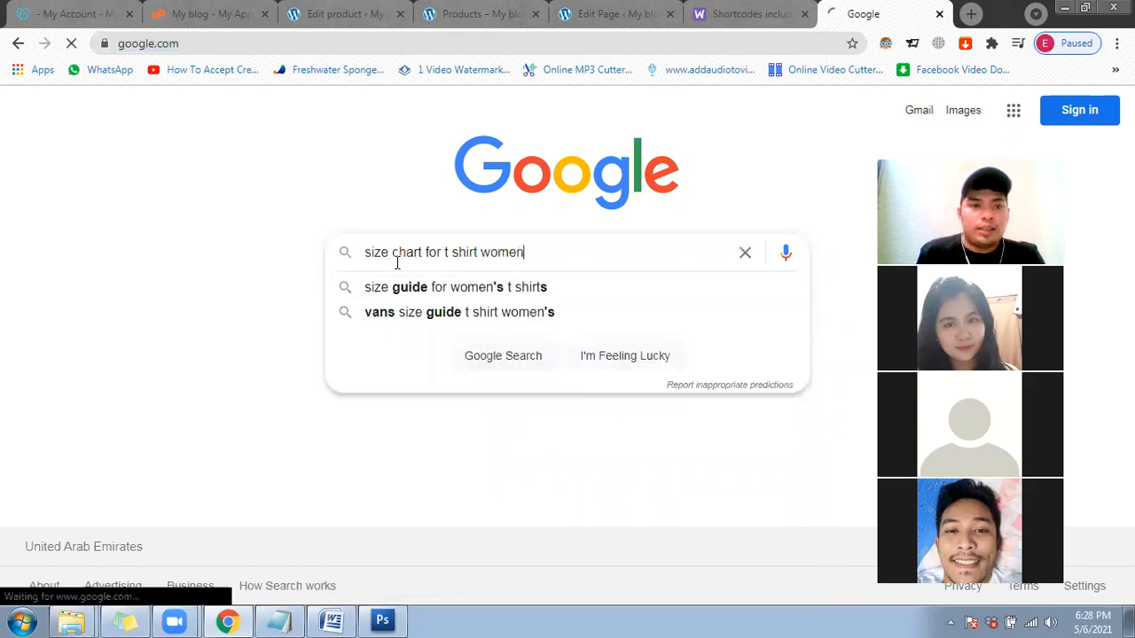
click(235, 178)
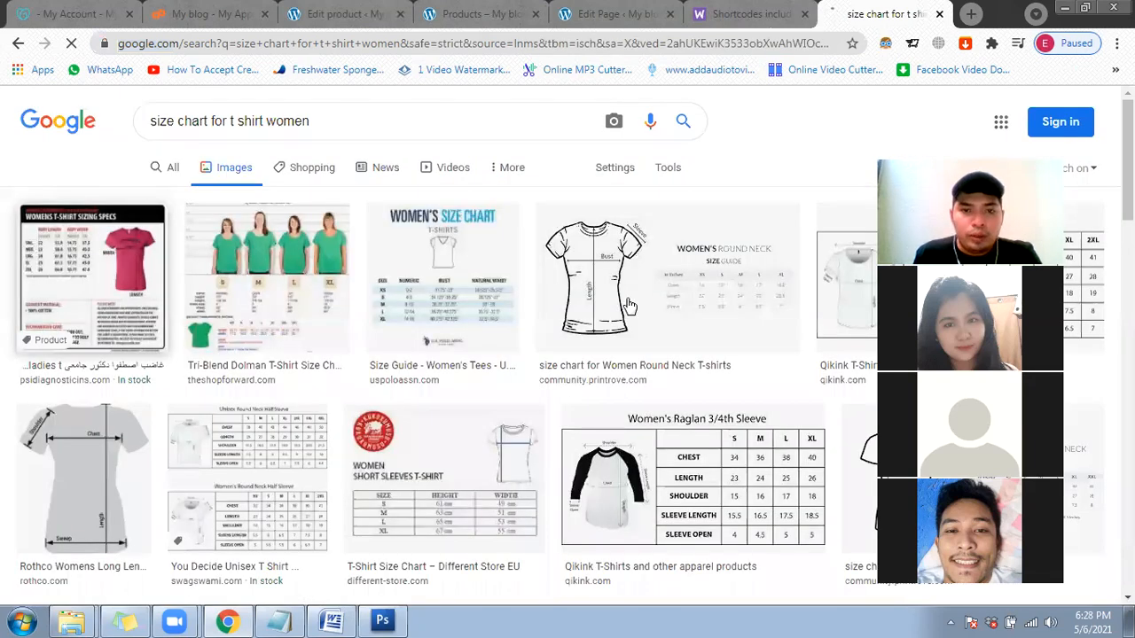
Step: Open the Printrove women's round neck size chart from the image results and save it to the desktop as 1
click(620, 315)
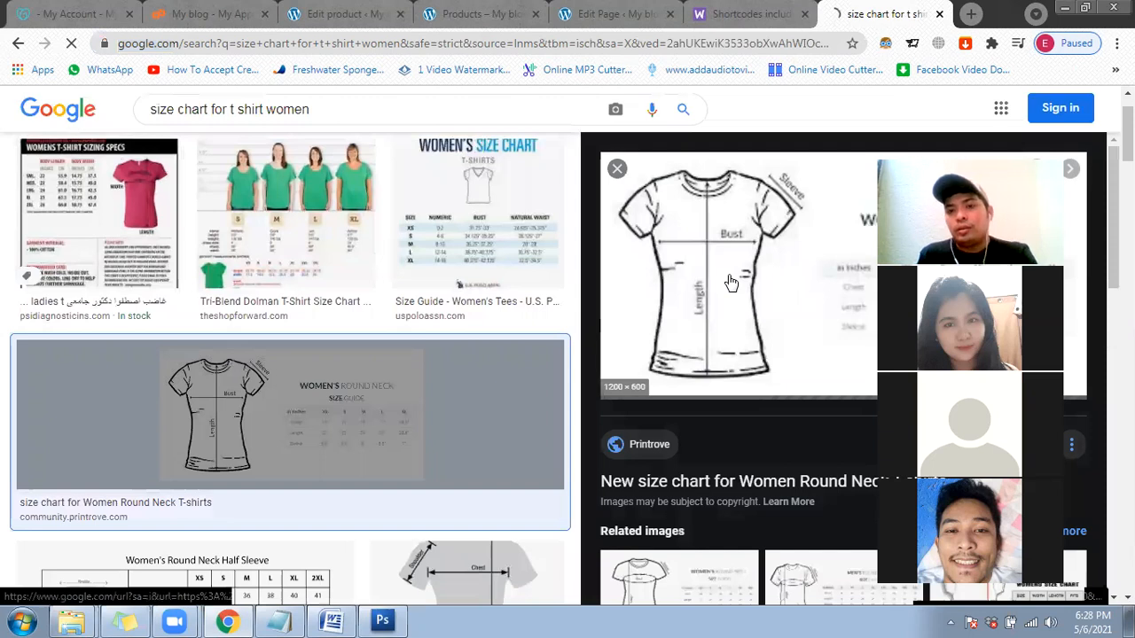
right_click(731, 282)
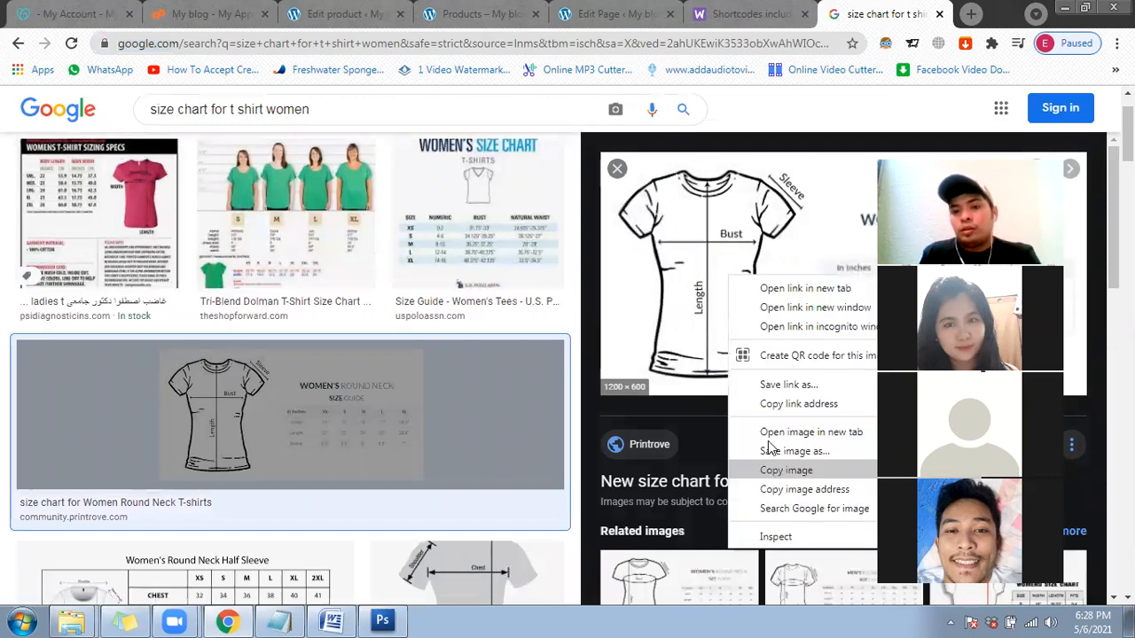
click(781, 470)
right_click(735, 284)
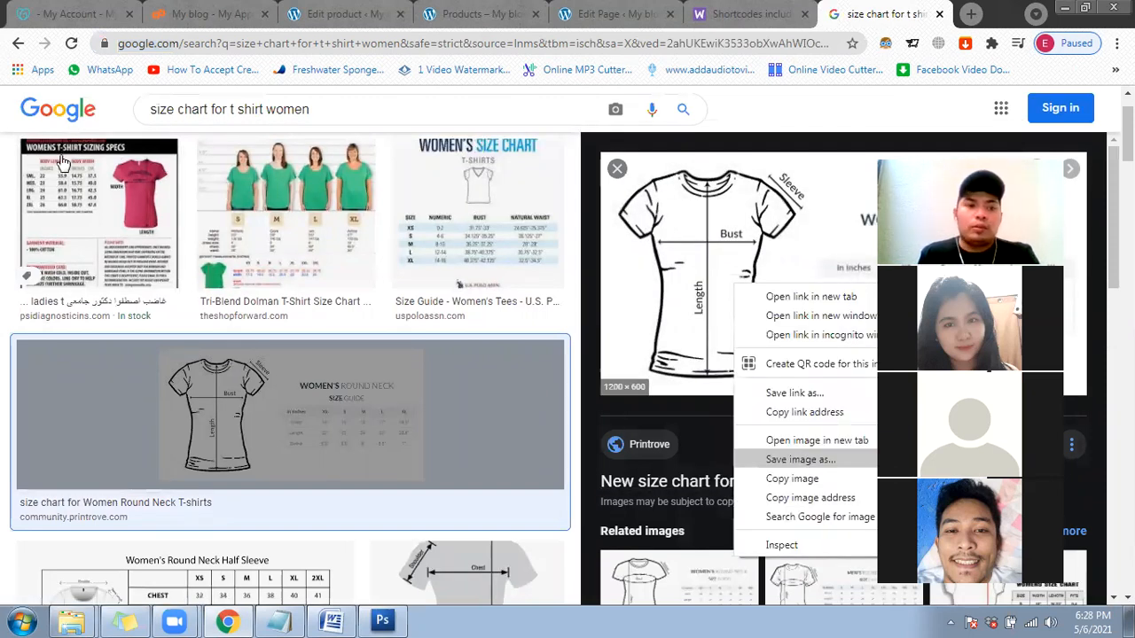
key(Escape)
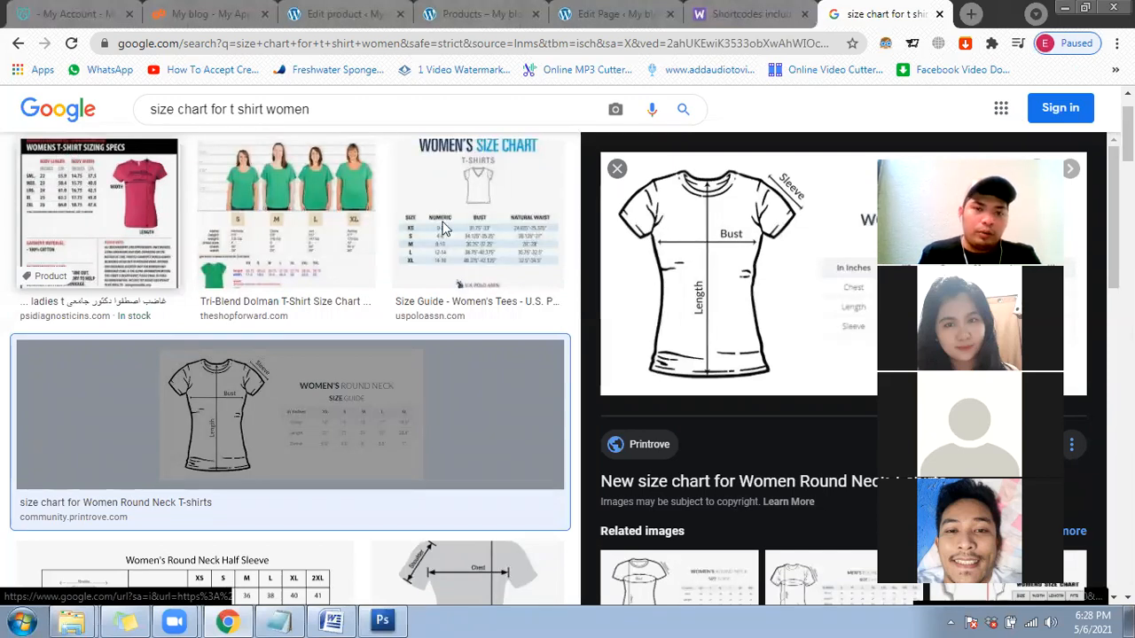
text(1)
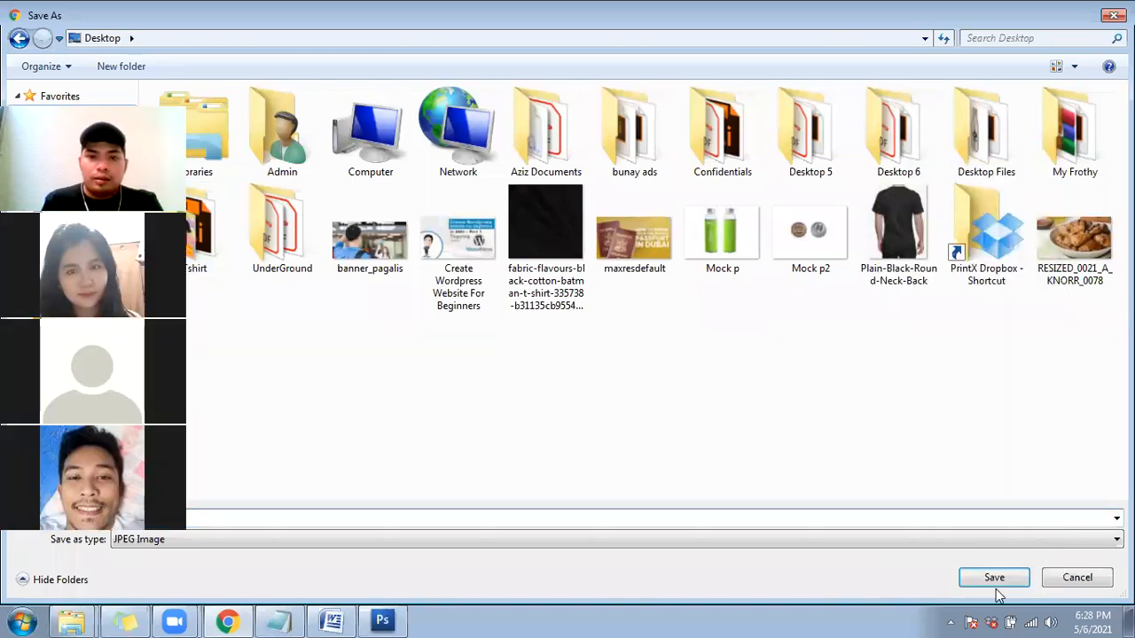
Step: Return to the Nutella T Shirt Women Black editor, upload 1.jpg from the desktop, and insert it below Polyester 20% in the description
click(376, 13)
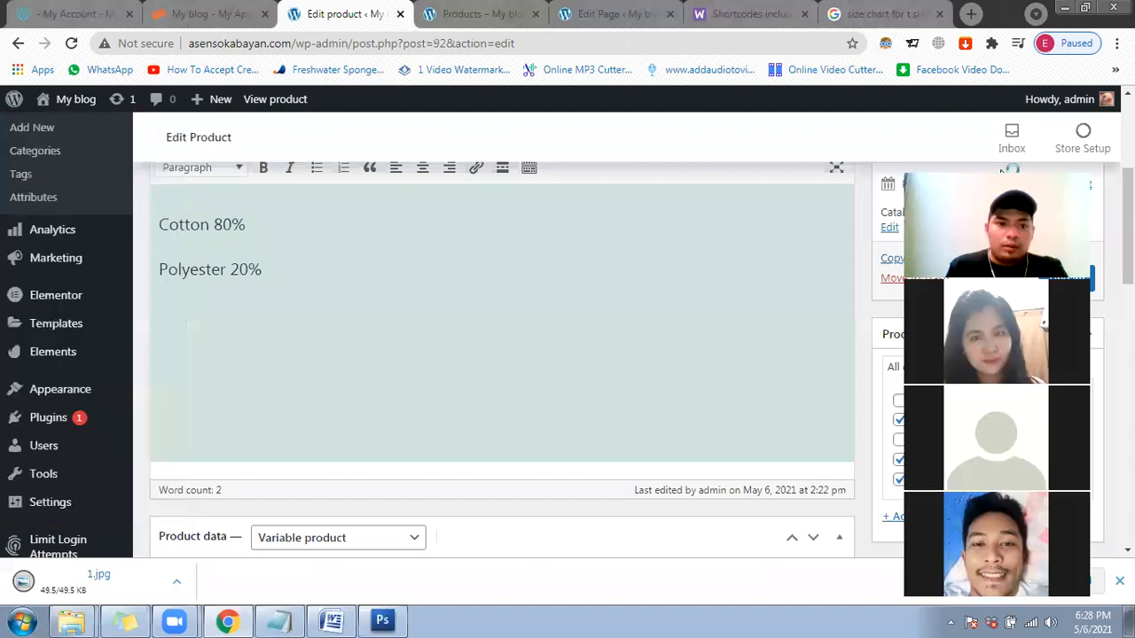
scroll(191, 387, up, 1)
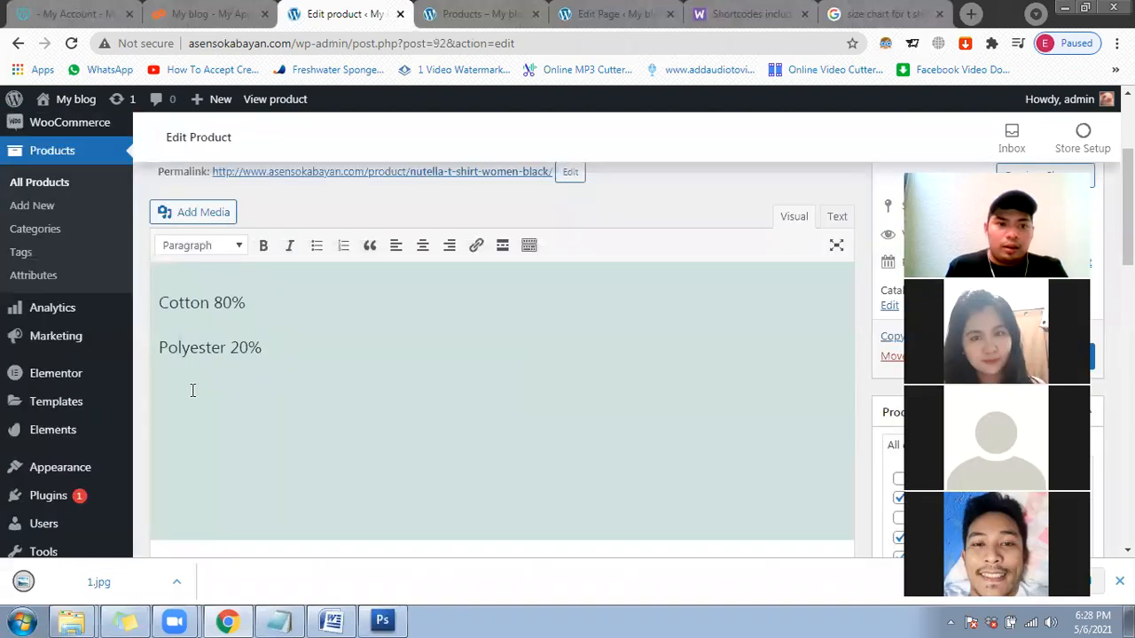
click(205, 220)
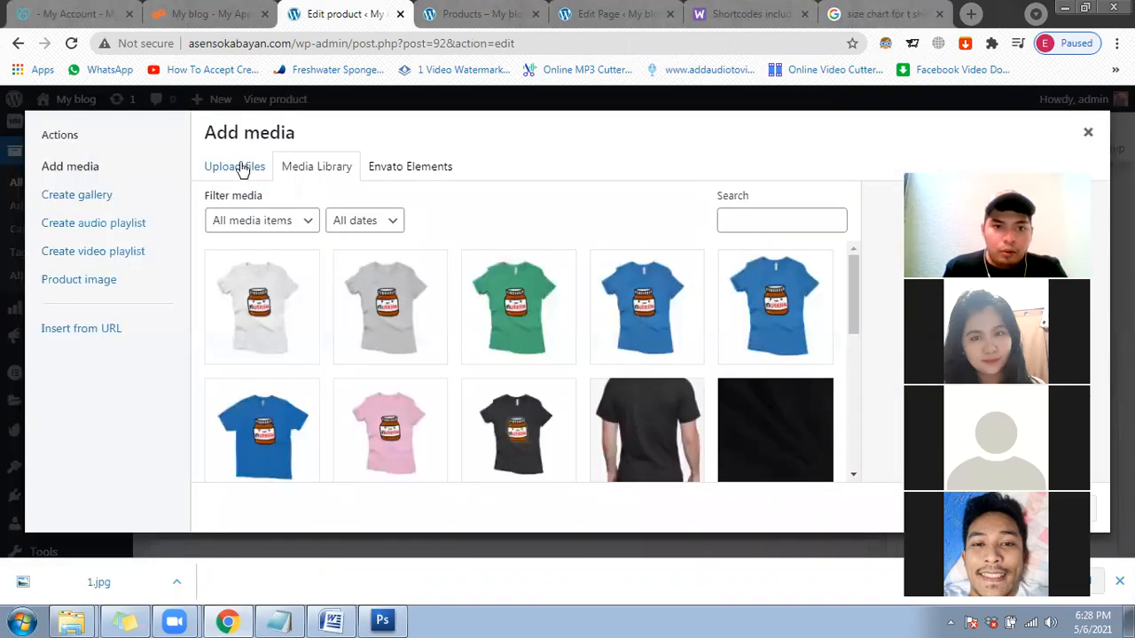
click(239, 172)
click(647, 371)
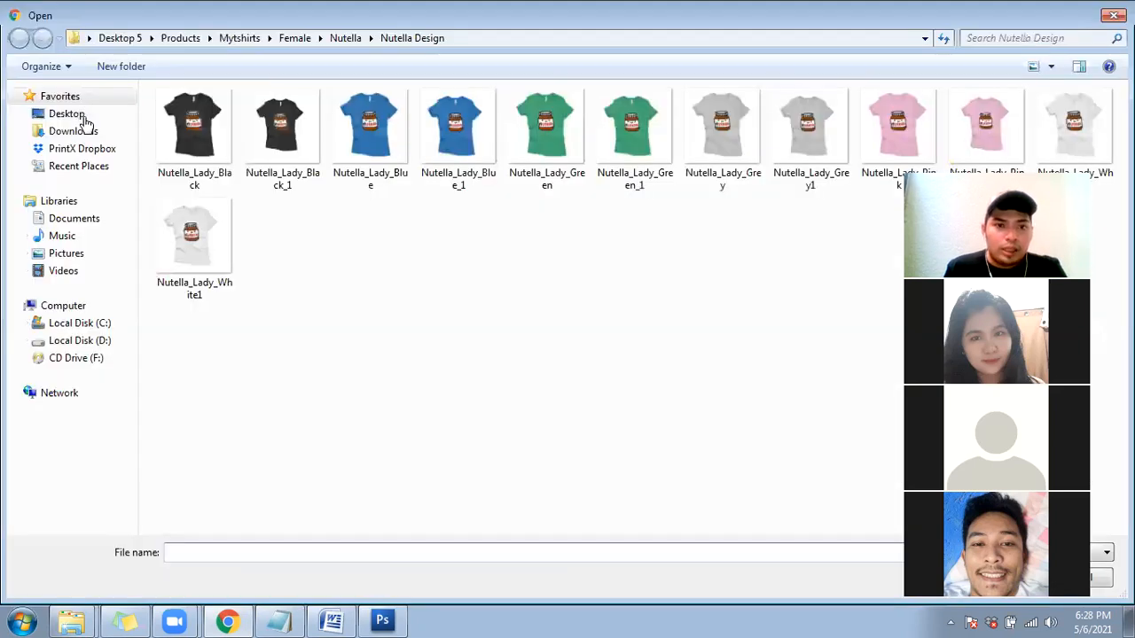
click(85, 119)
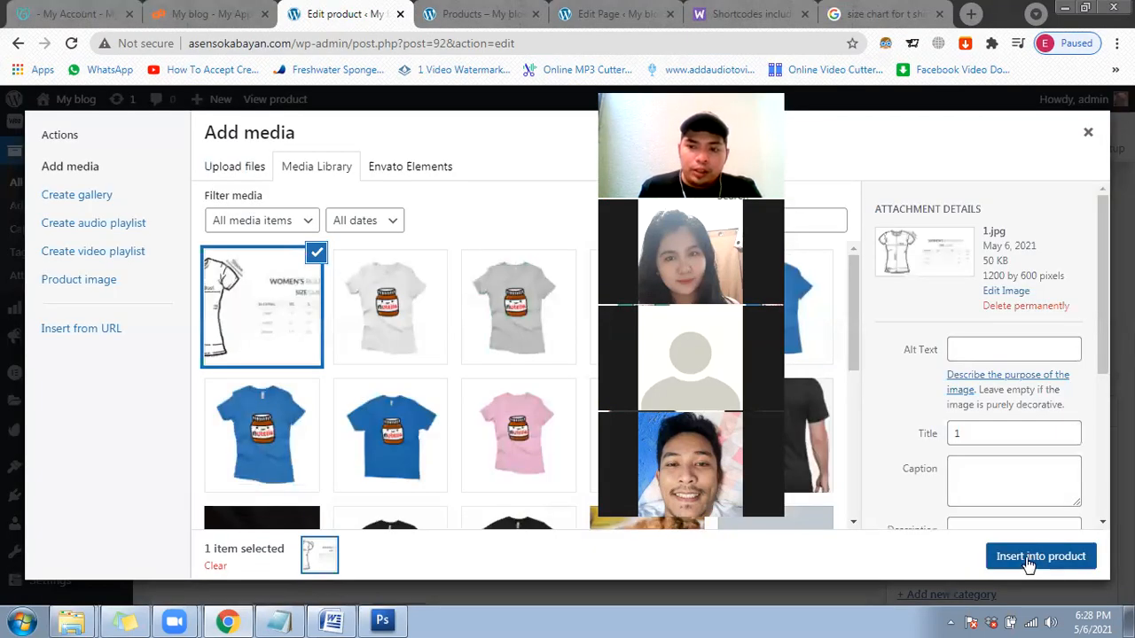
click(1027, 561)
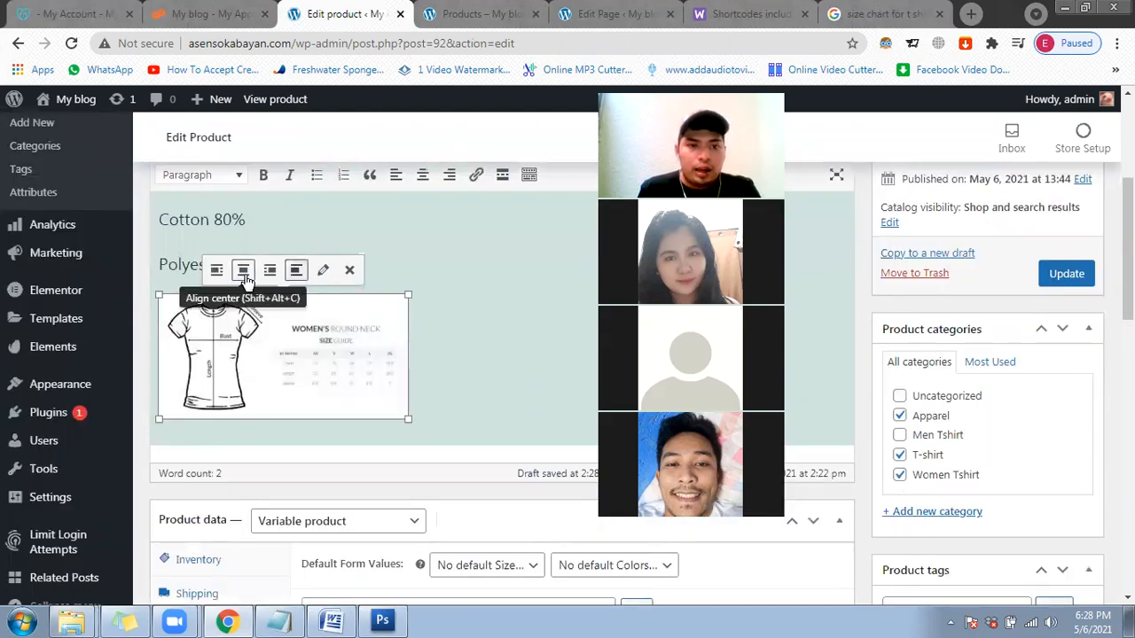
Step: Enlarge and left-align the size chart image in the main product description, and update the product
click(245, 273)
drag(378, 422, 181, 462)
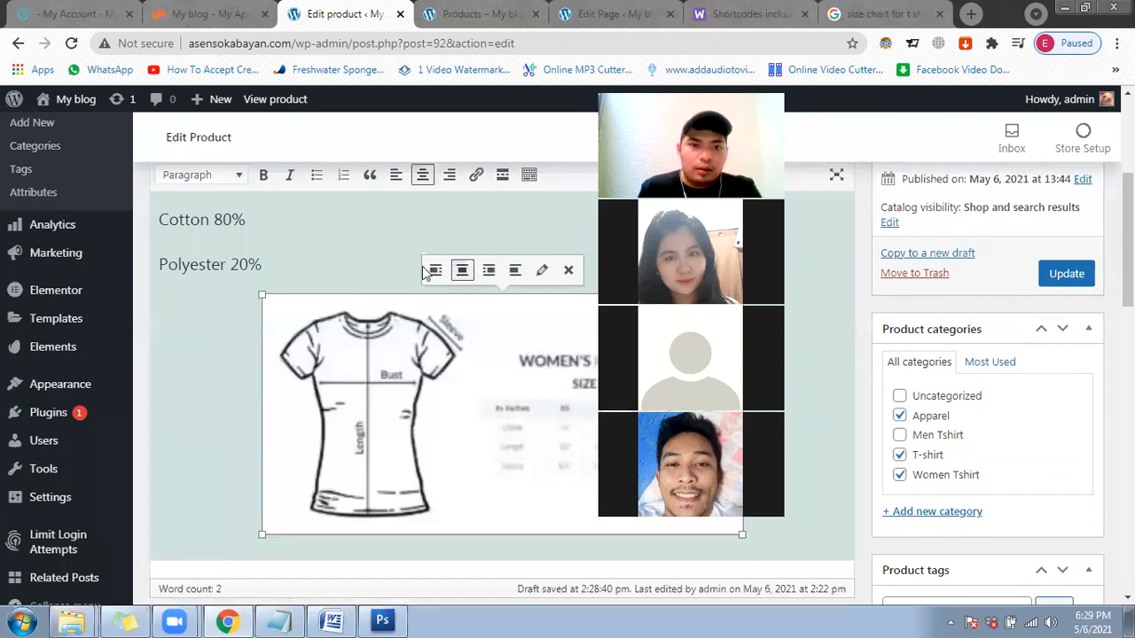
click(433, 270)
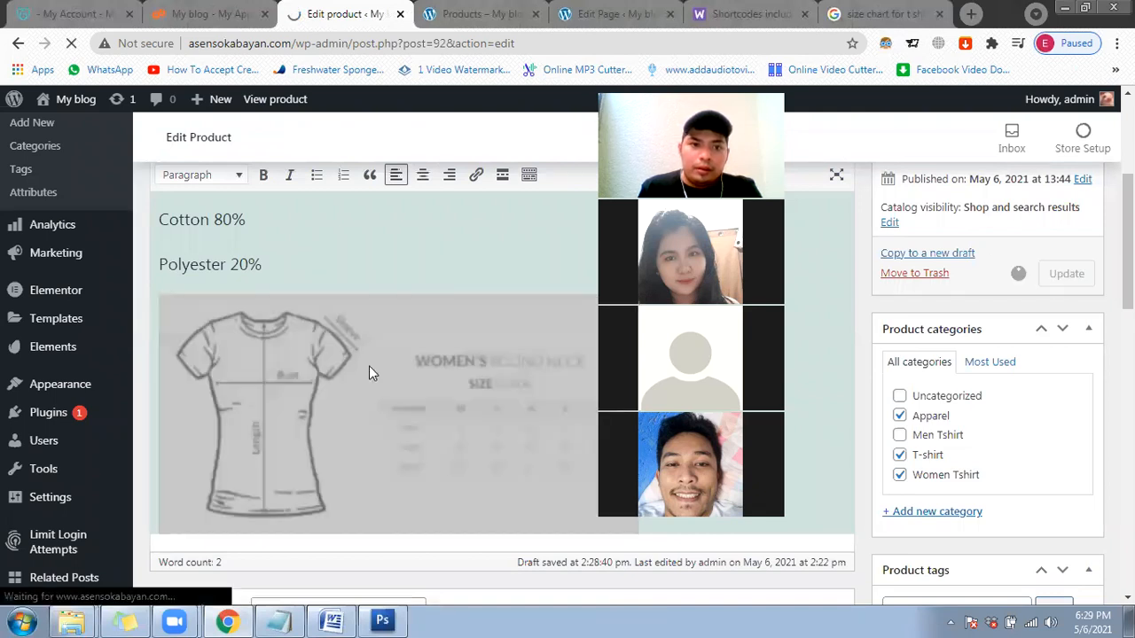
Step: Open Nutella T Shirt Women Black from the public Products page and examine the size chart in its description
click(479, 7)
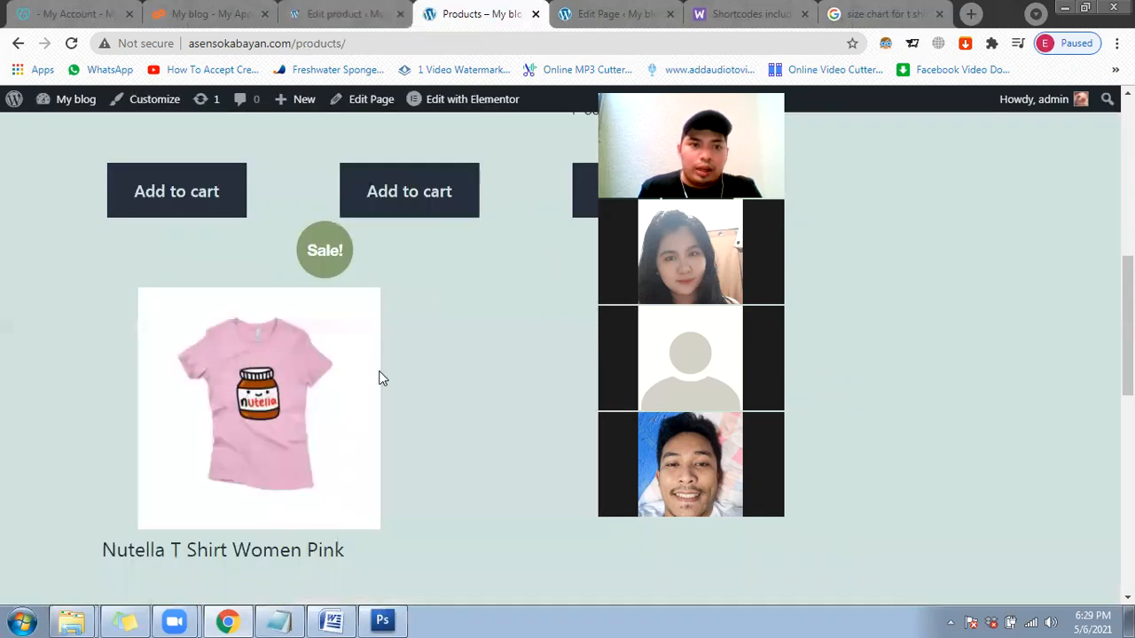
scroll(337, 355, up, 3)
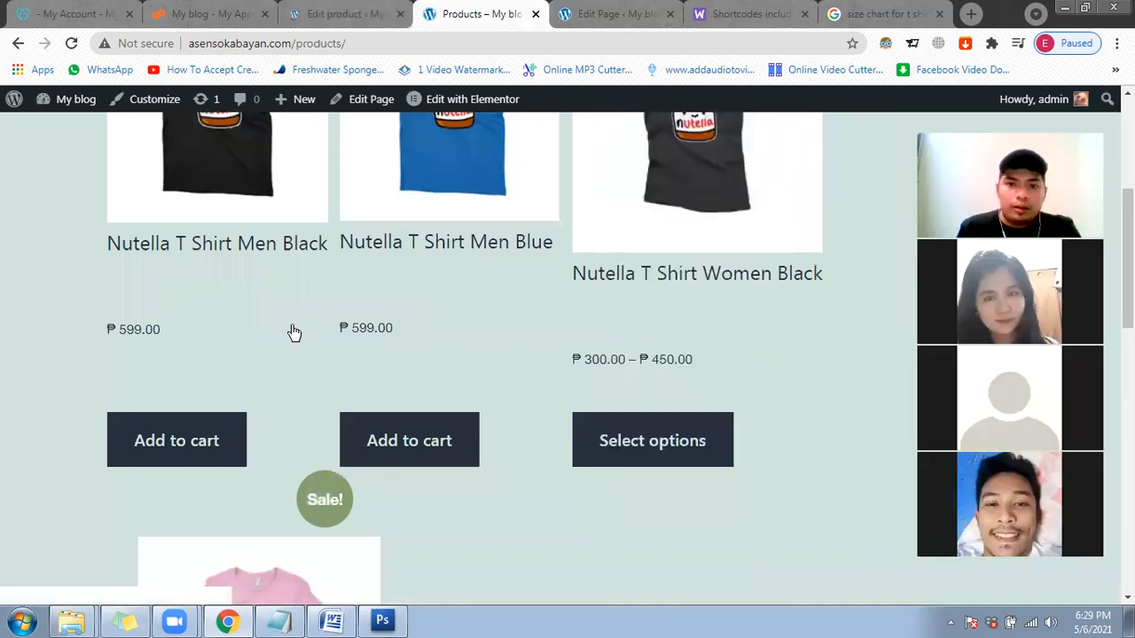
click(677, 306)
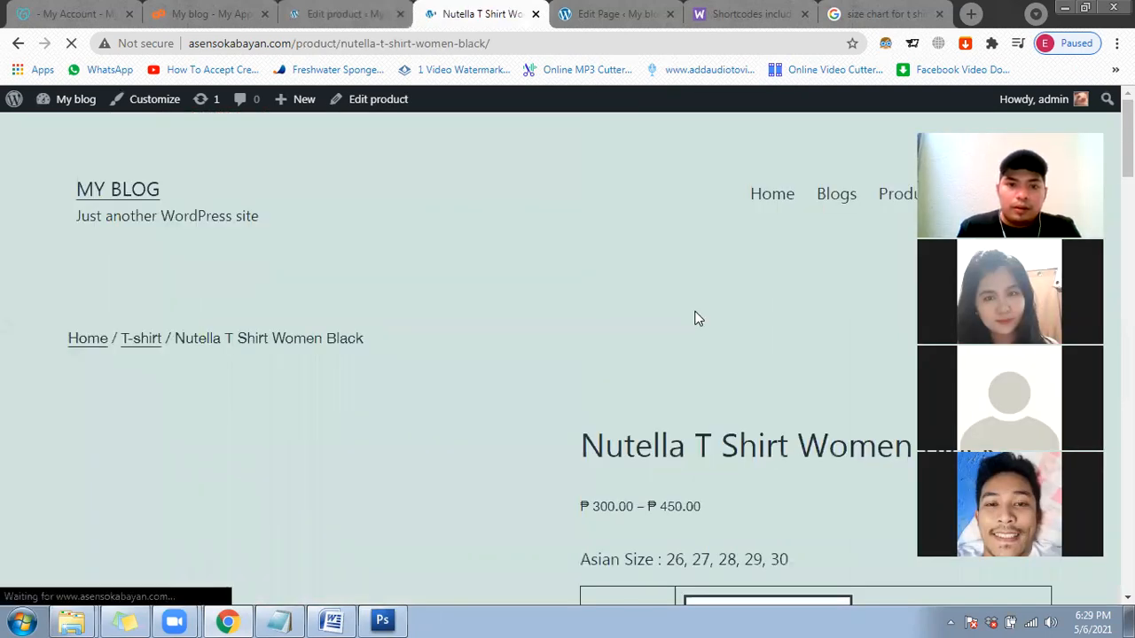
scroll(631, 288, down, 5)
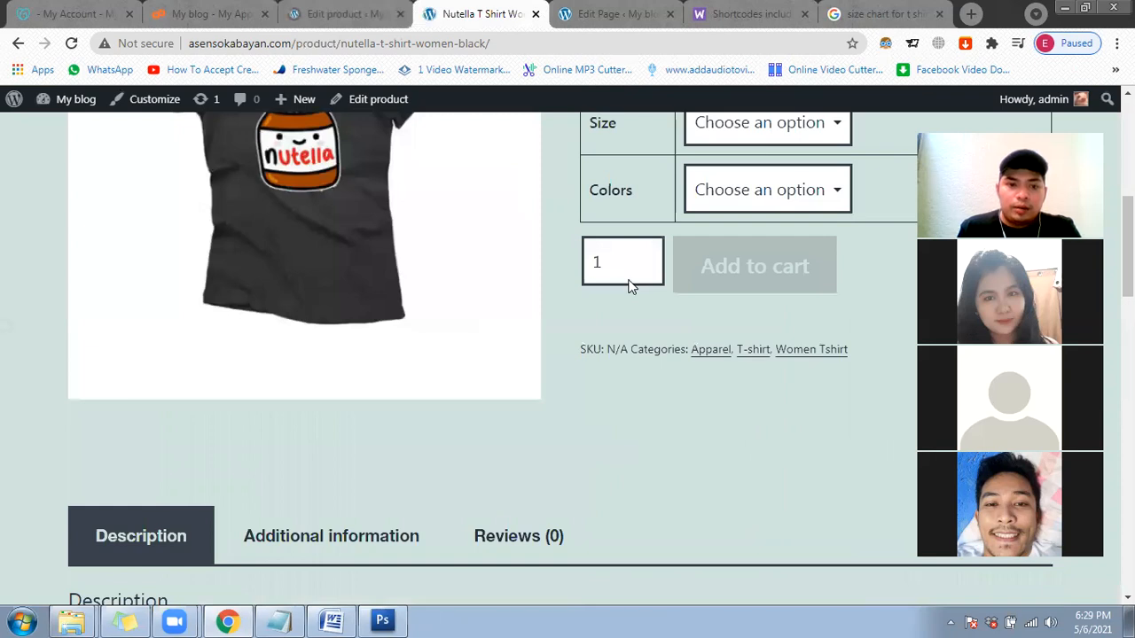
scroll(630, 287, down, 4)
scroll(532, 354, down, 1)
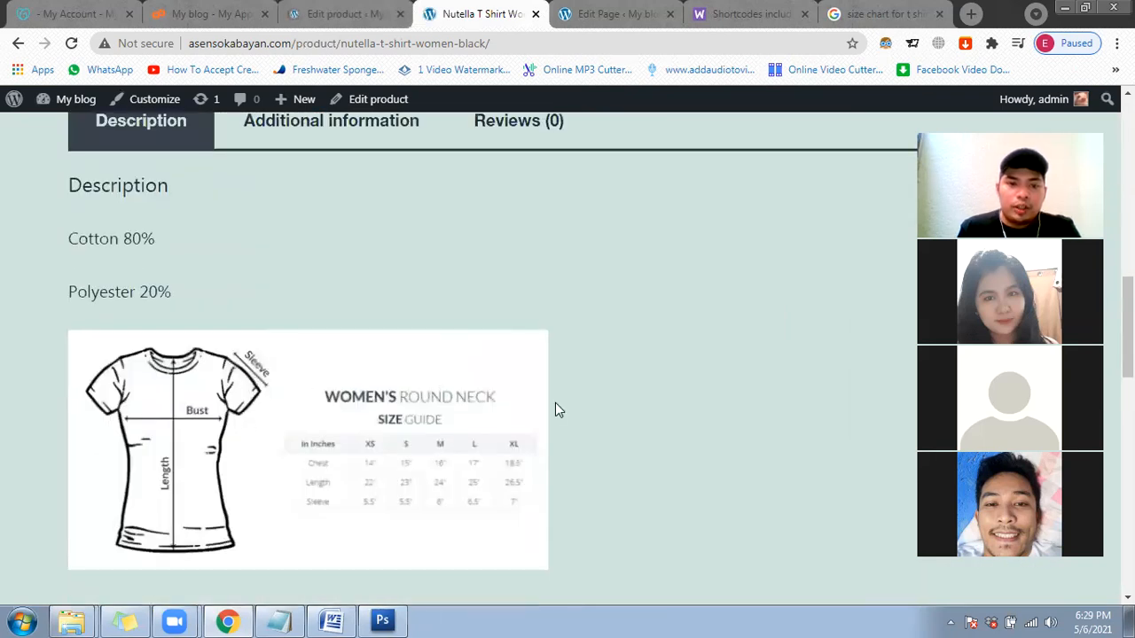
scroll(492, 474, up, 1)
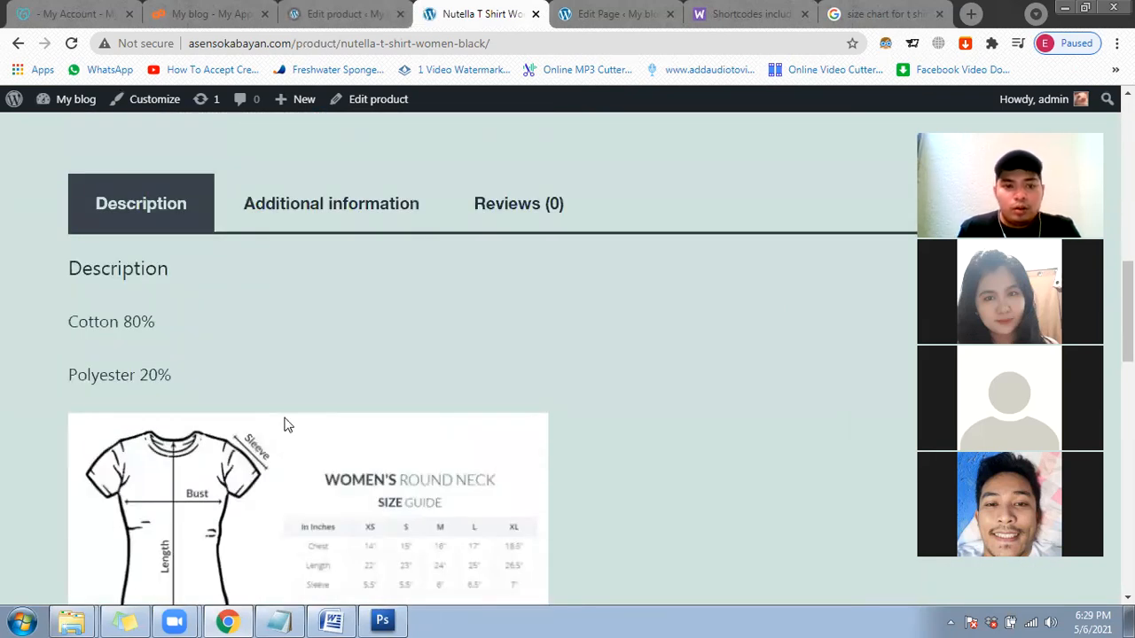
scroll(399, 390, down, 1)
scroll(585, 235, up, 6)
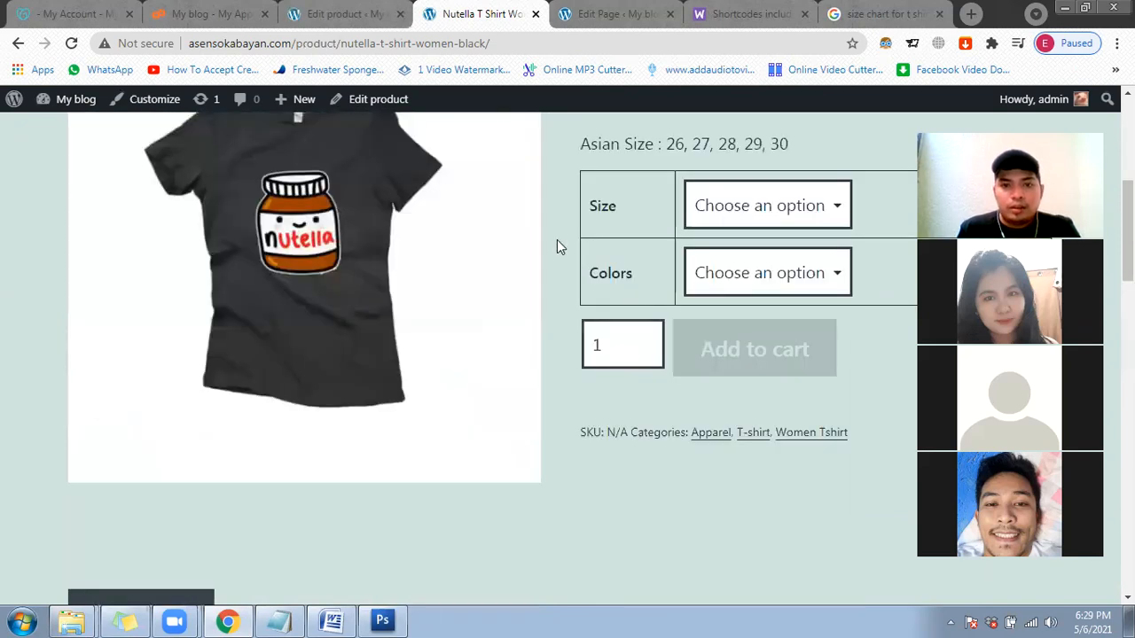
scroll(557, 246, up, 1)
Step: Insert the size chart image below the Asian Size line in the product short description
click(346, 13)
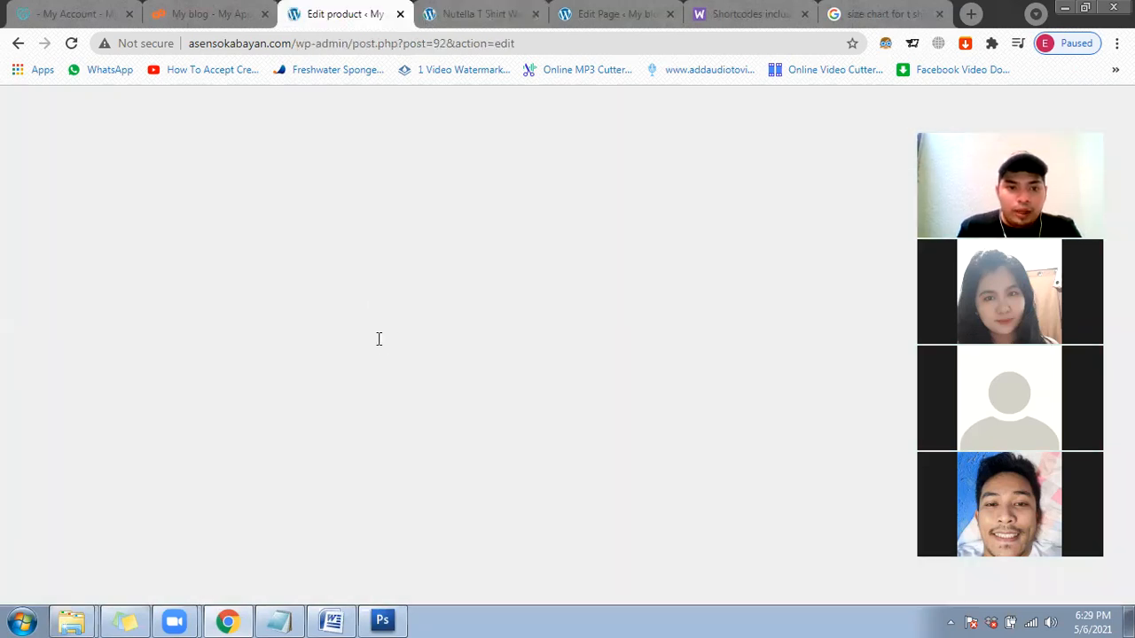
scroll(384, 367, down, 2)
key(Return)
click(197, 276)
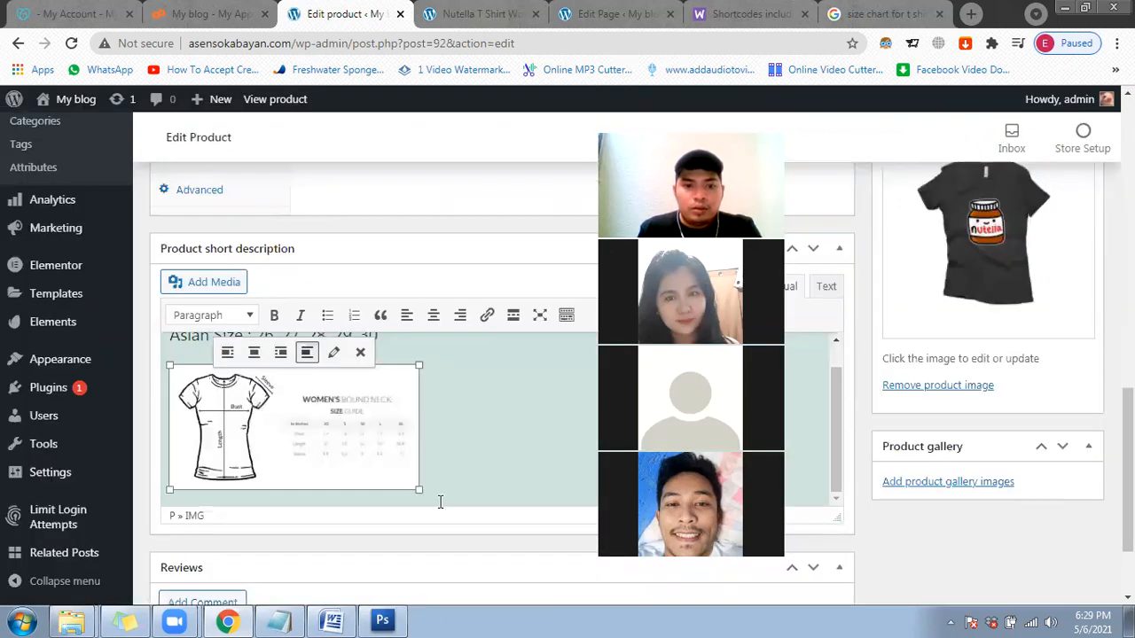
Step: Enlarge and left-align the size chart image in the short description, and update the product
drag(418, 489, 502, 534)
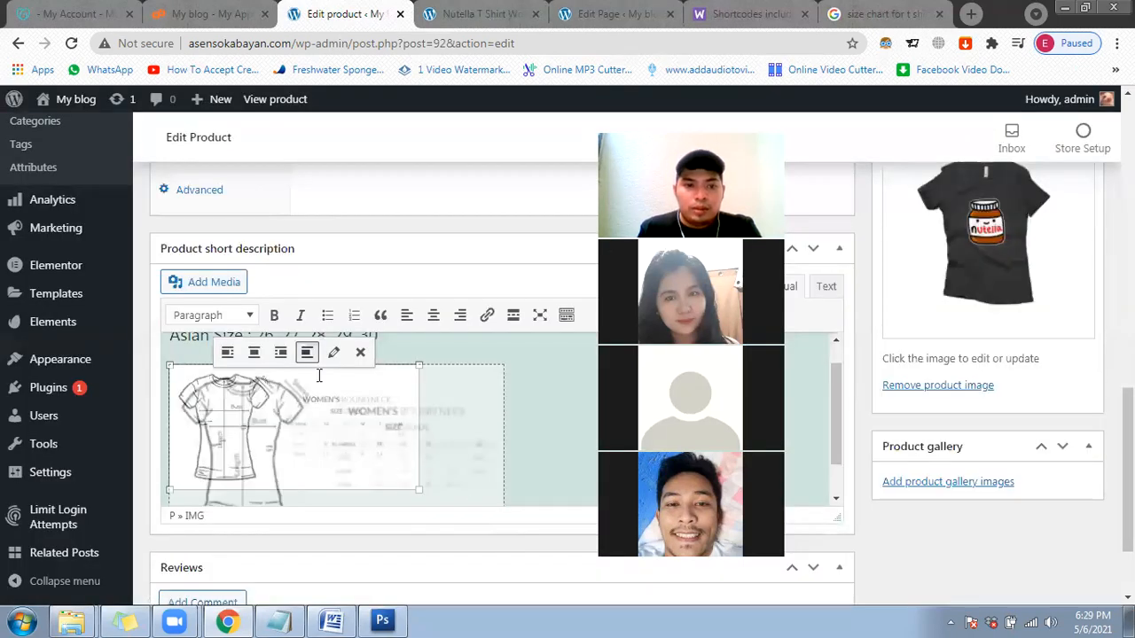
click(296, 353)
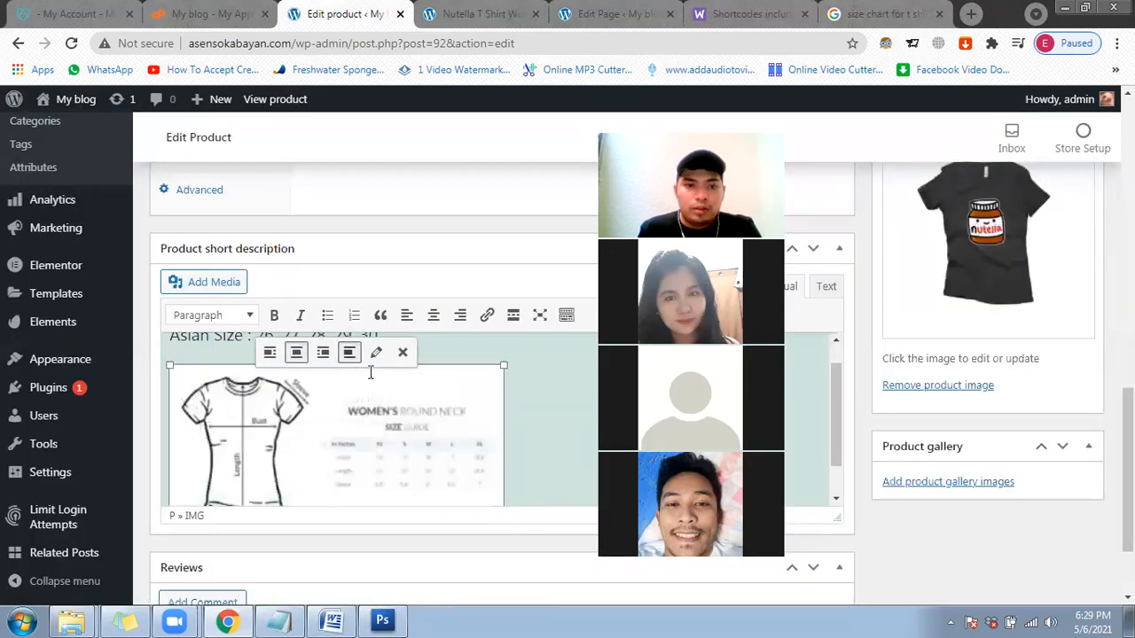
click(423, 353)
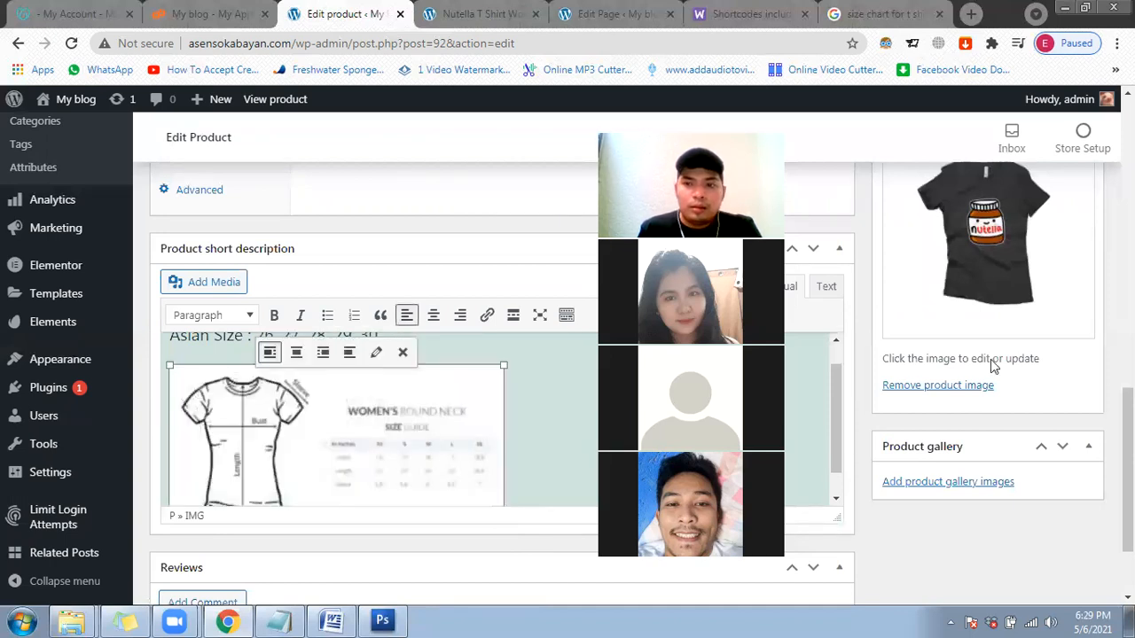
scroll(1077, 330, up, 10)
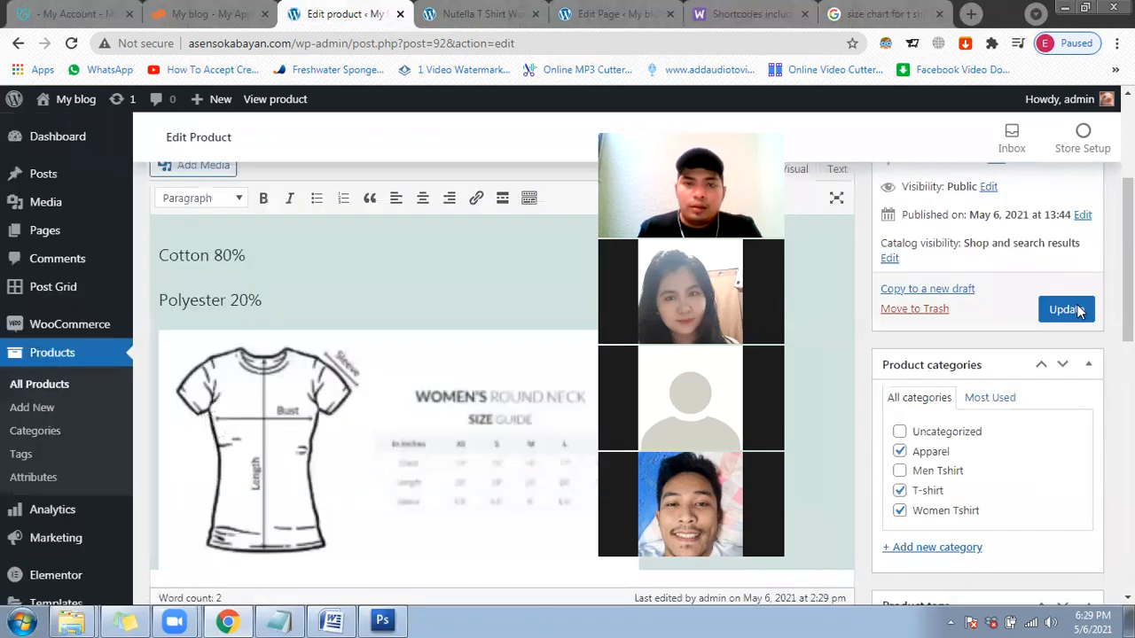
click(1067, 309)
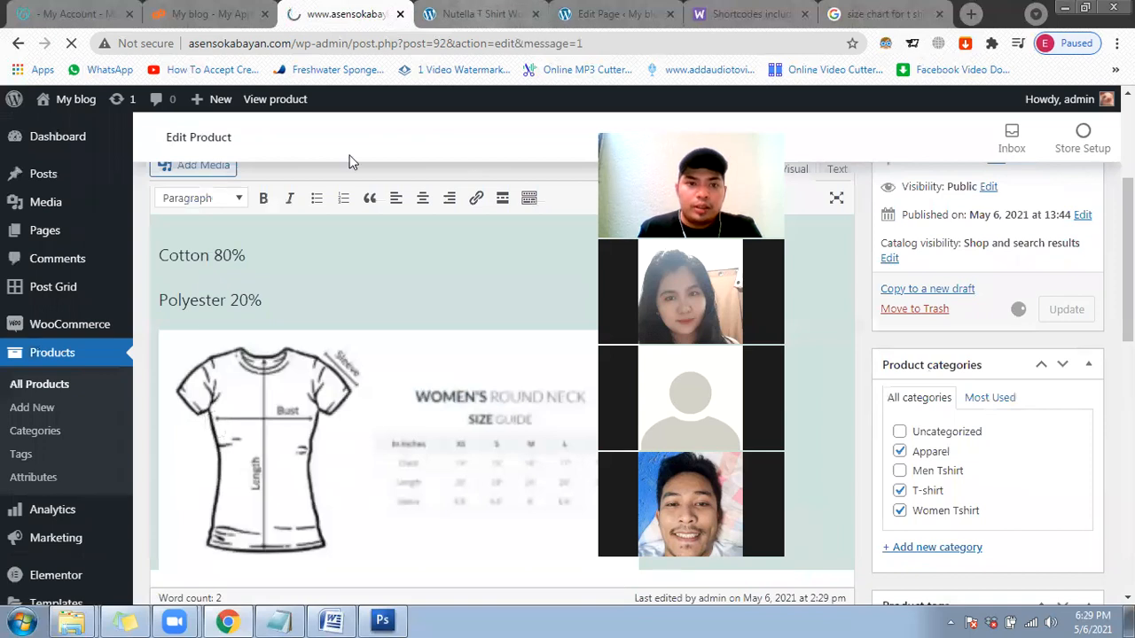
Step: Reload the public Nutella T Shirt Women Black page and check the size chart above the Size and Colors options
key(ctrl+Tab)
click(71, 44)
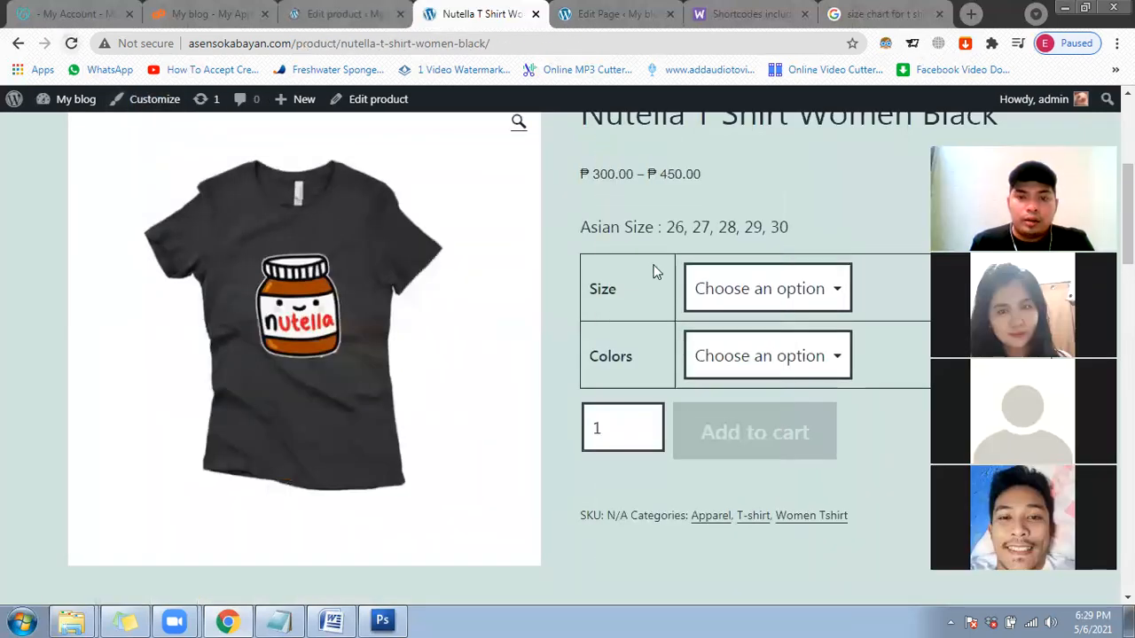
scroll(754, 421, up, 1)
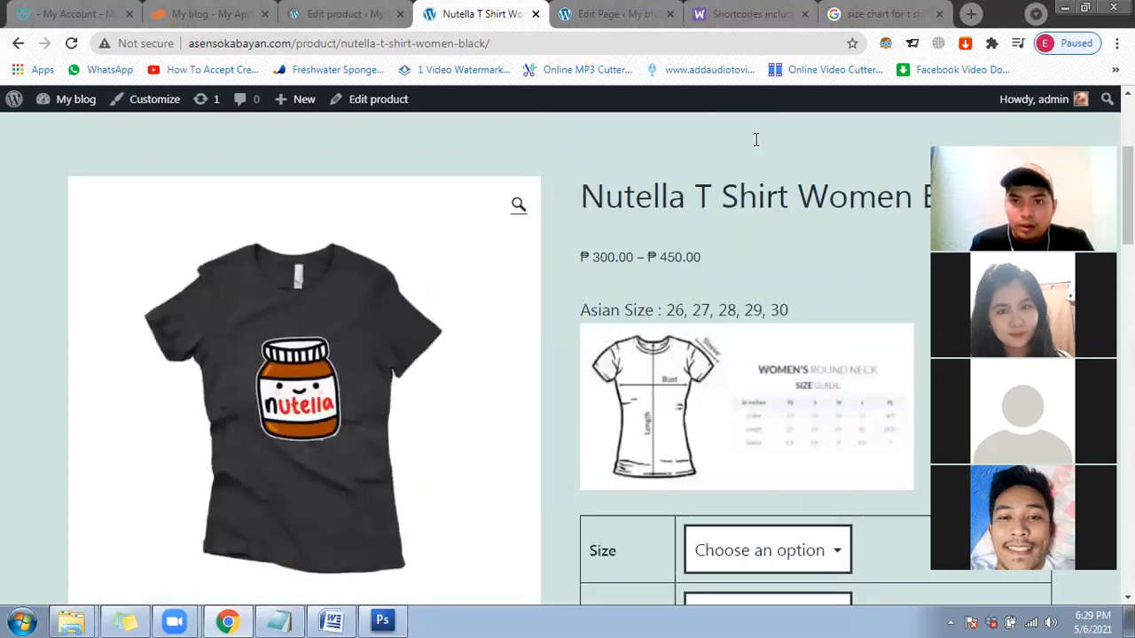
Step: Go back to the size chart image search and view a related women's T-shirt size chart
click(860, 14)
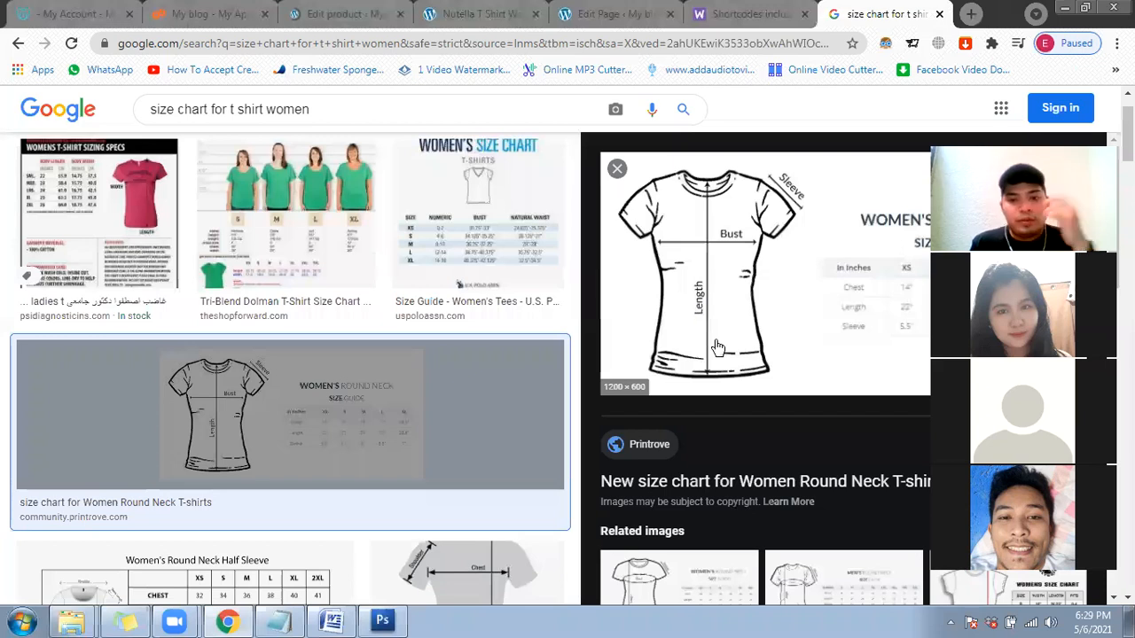
scroll(714, 426, down, 2)
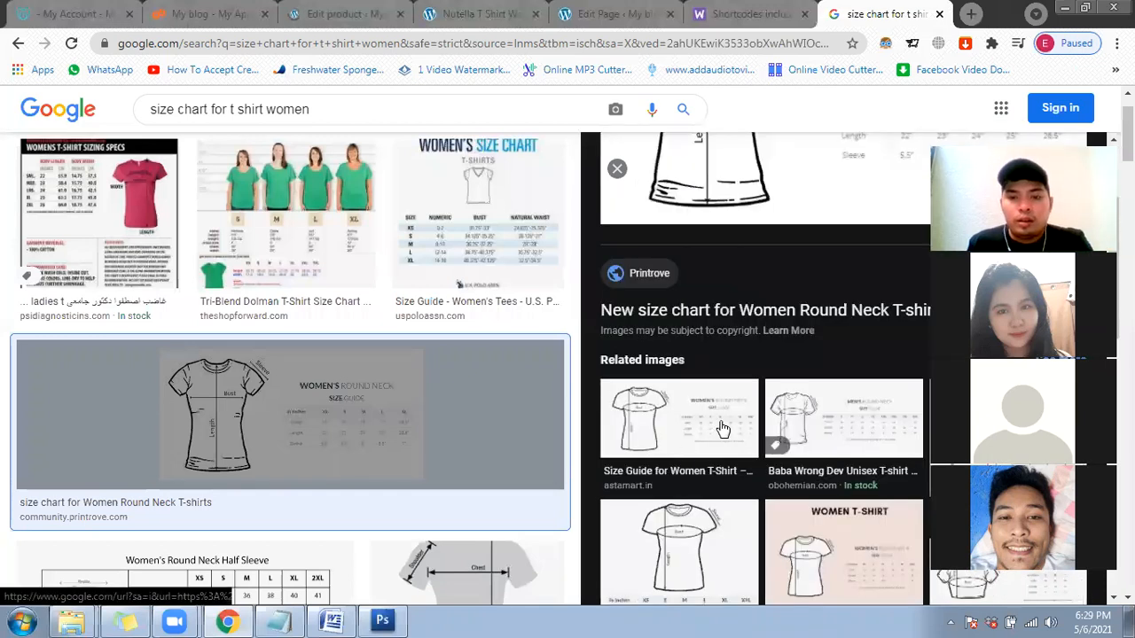
click(675, 401)
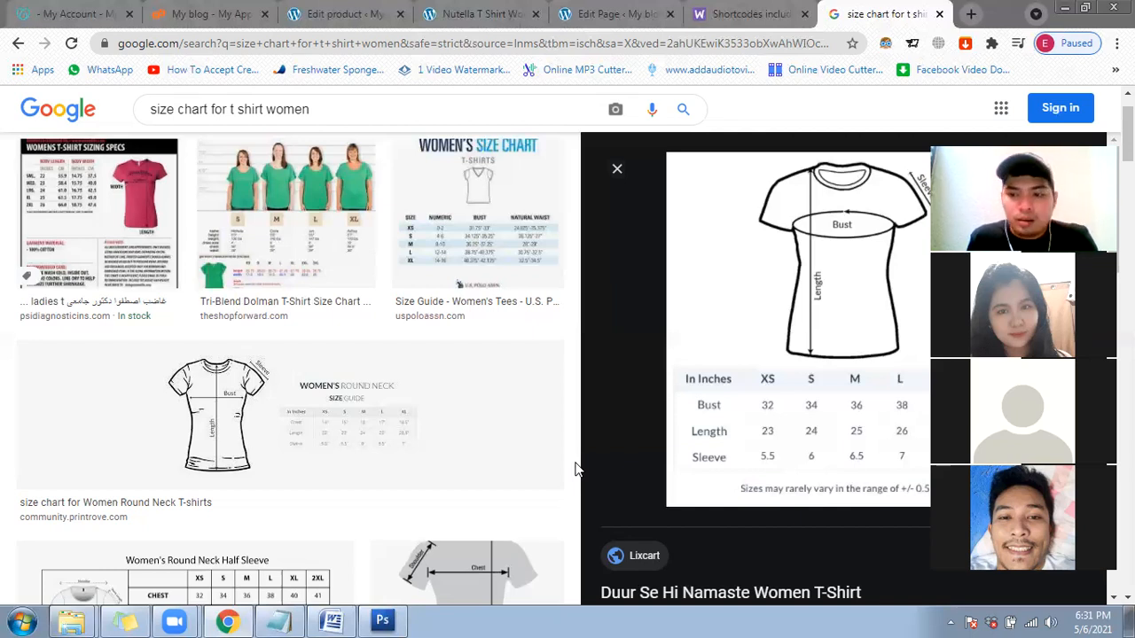
click(1095, 621)
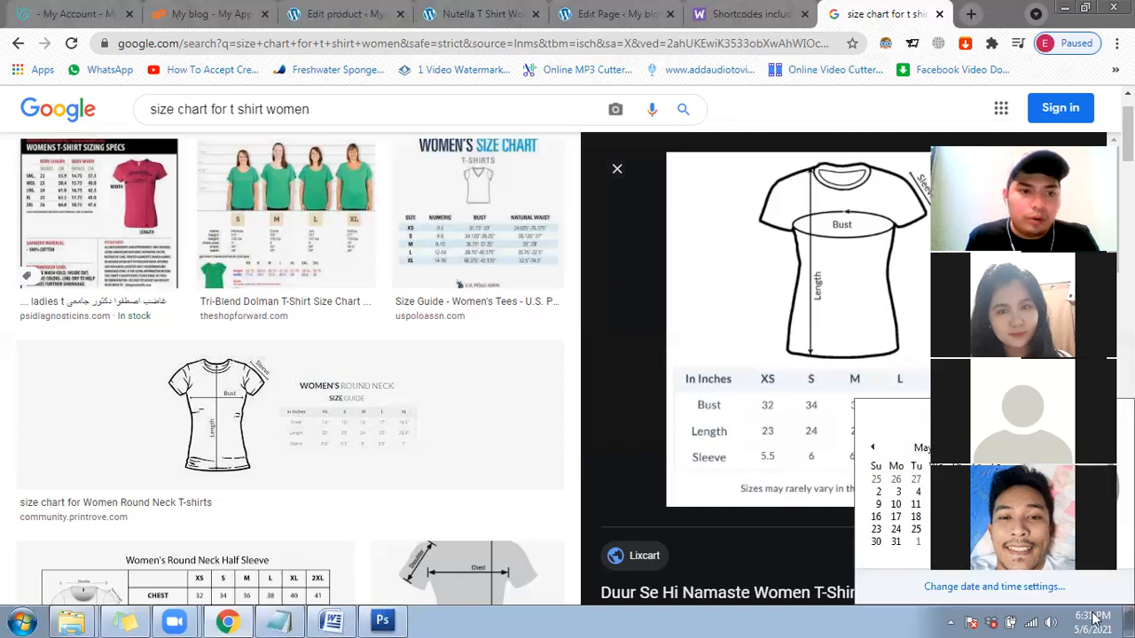
click(1095, 620)
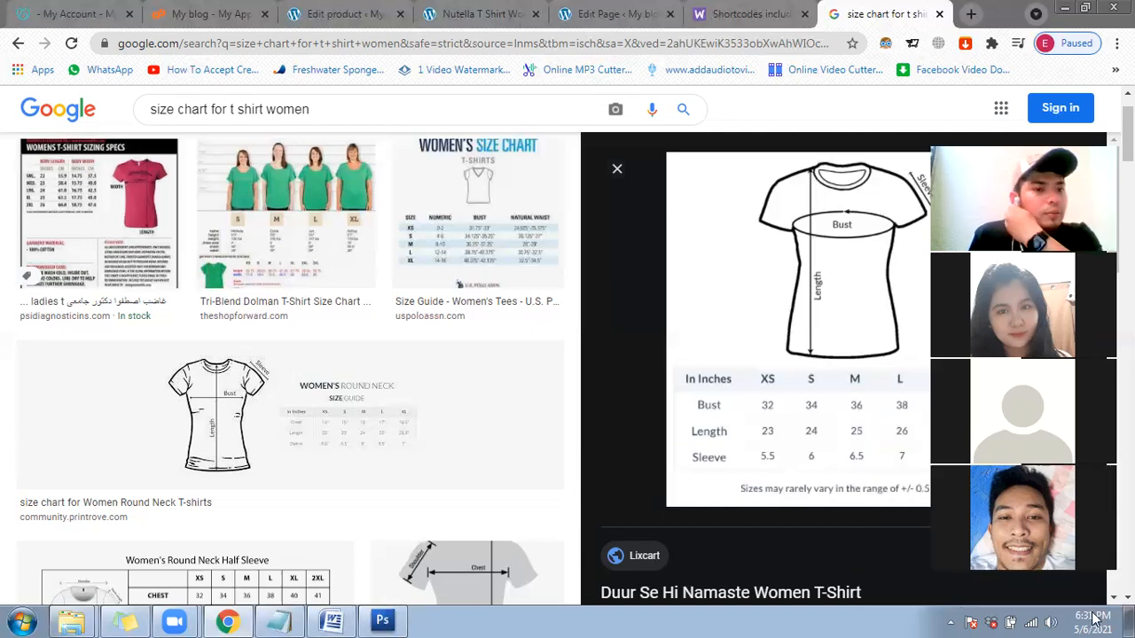